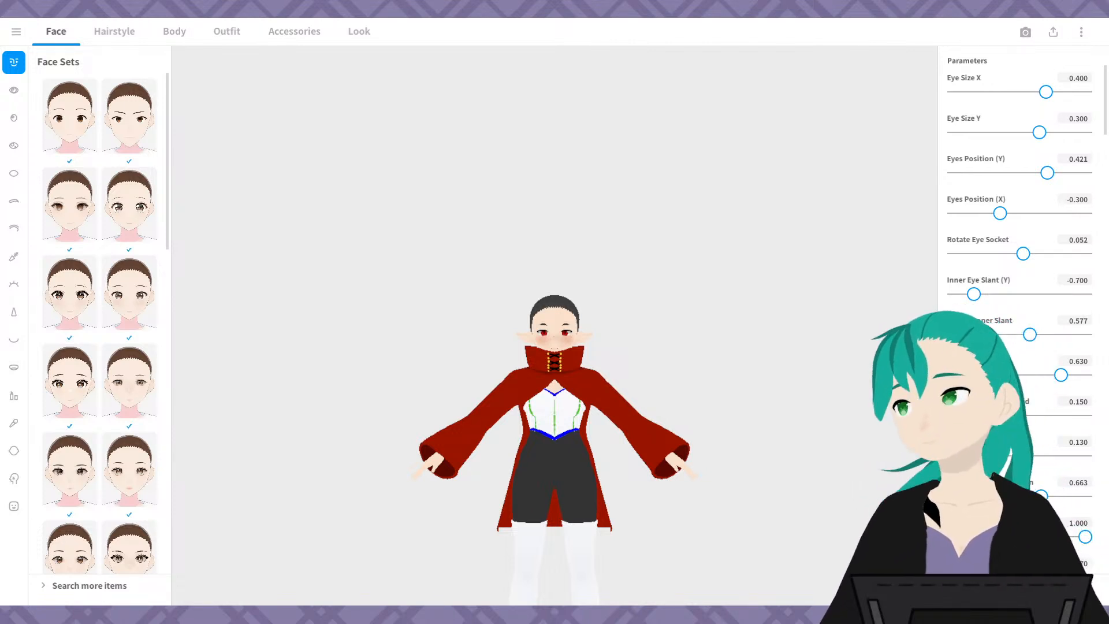
# - Examine the avatar's outfit from the front, side and back, including the legs, feet and long coat
pyautogui.moveTo(697, 410); pyautogui.dragTo(695, 297, button='middle')
pyautogui.moveTo(684, 378); pyautogui.dragTo(600, 396, button='right')
pyautogui.scroll(5, 591, 463)
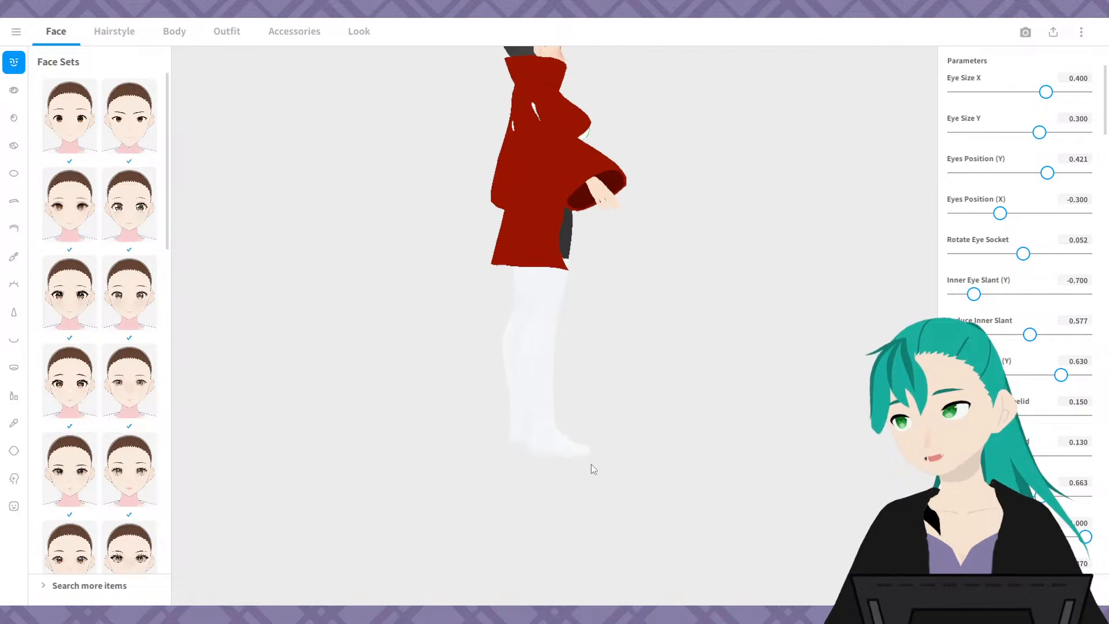
pyautogui.moveTo(608, 467); pyautogui.dragTo(614, 396, button='right')
pyautogui.scroll(-6, 615, 396)
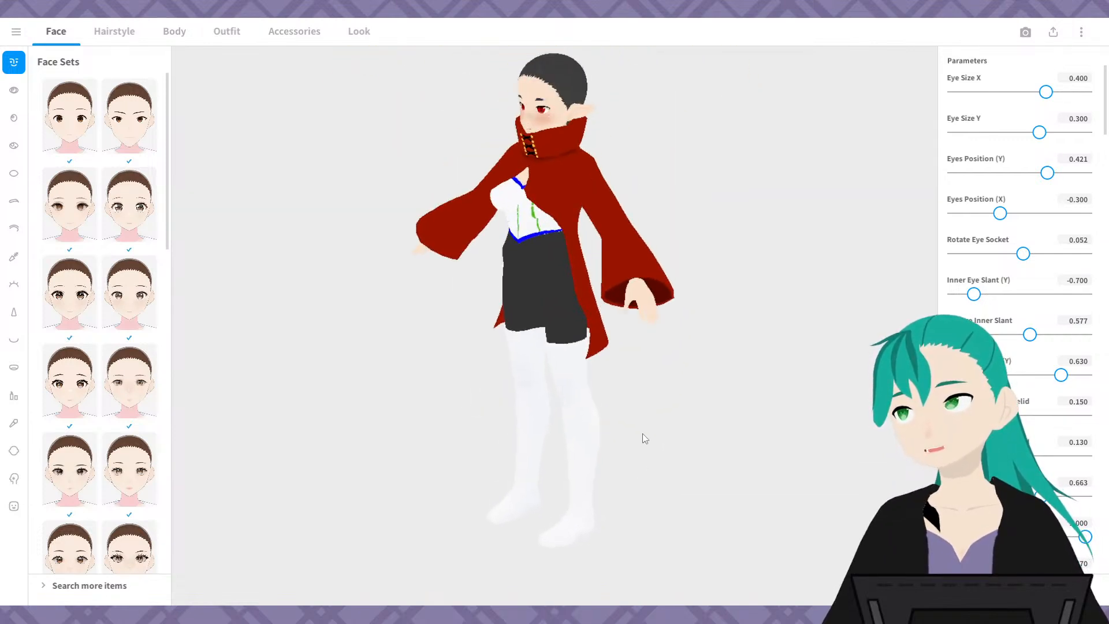
pyautogui.moveTo(694, 428); pyautogui.dragTo(693, 381, button='right')
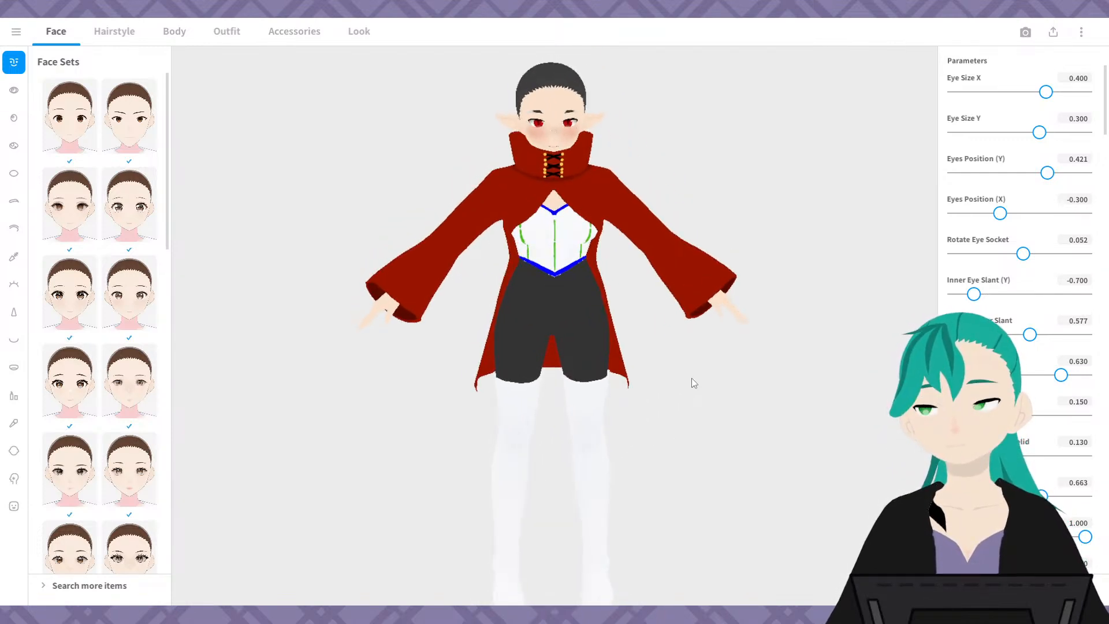
pyautogui.moveTo(678, 405); pyautogui.dragTo(669, 369, button='middle')
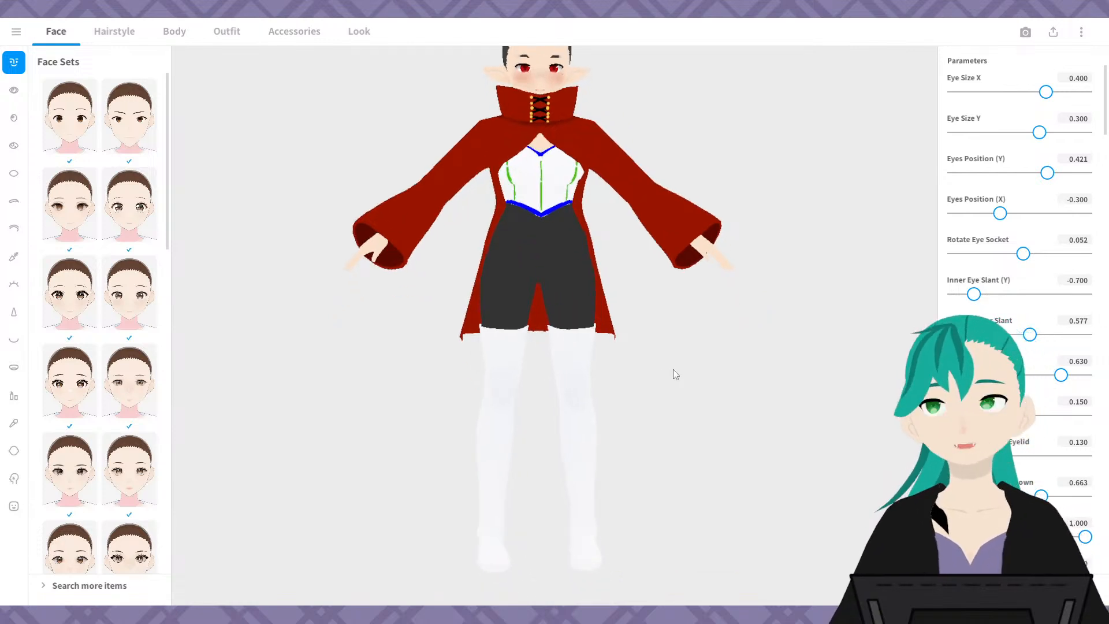
pyautogui.moveTo(691, 413); pyautogui.dragTo(679, 345, button='middle')
pyautogui.scroll(3, 680, 346)
pyautogui.moveTo(688, 370); pyautogui.dragTo(609, 374, button='right')
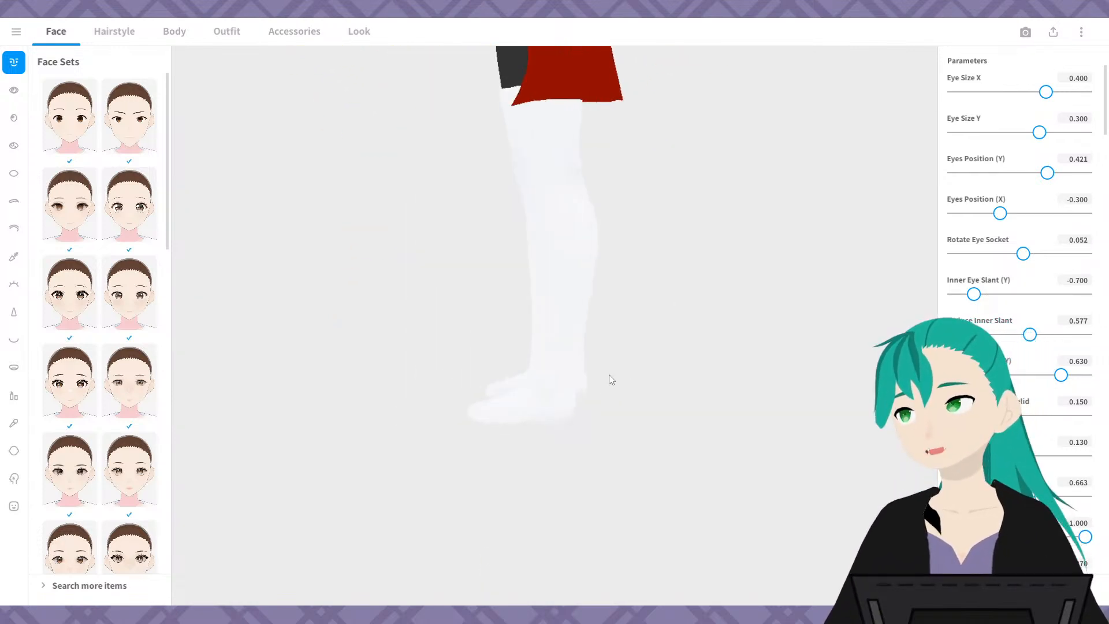
pyautogui.moveTo(611, 420); pyautogui.dragTo(595, 368, button='middle')
pyautogui.scroll(2, 595, 367)
pyautogui.moveTo(595, 367); pyautogui.dragTo(656, 275, button='right')
pyautogui.moveTo(656, 275); pyautogui.dragTo(653, 363, button='middle')
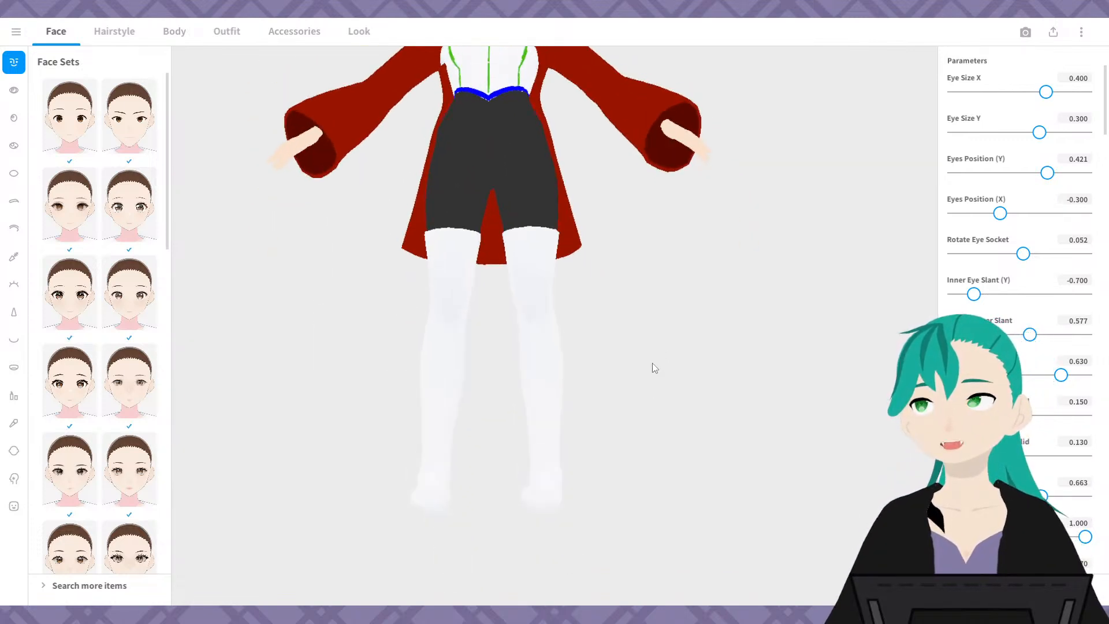
pyautogui.moveTo(653, 363); pyautogui.dragTo(670, 312, button='right')
pyautogui.moveTo(670, 312); pyautogui.dragTo(651, 355, button='middle')
pyautogui.moveTo(650, 355); pyautogui.dragTo(569, 255, button='right')
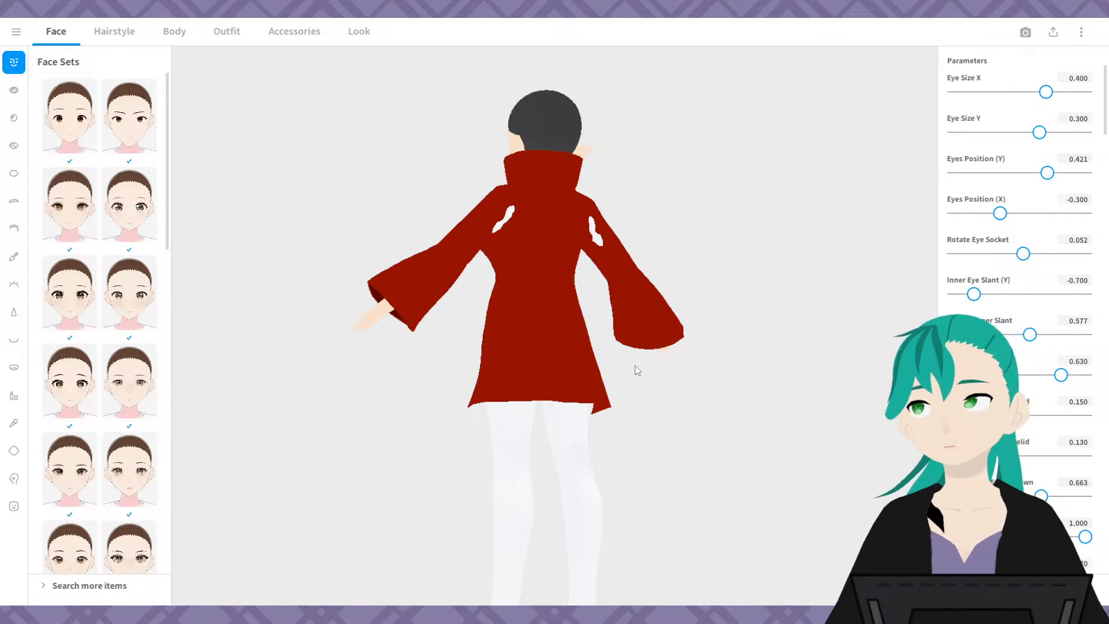
pyautogui.moveTo(638, 370); pyautogui.dragTo(697, 337, button='right')
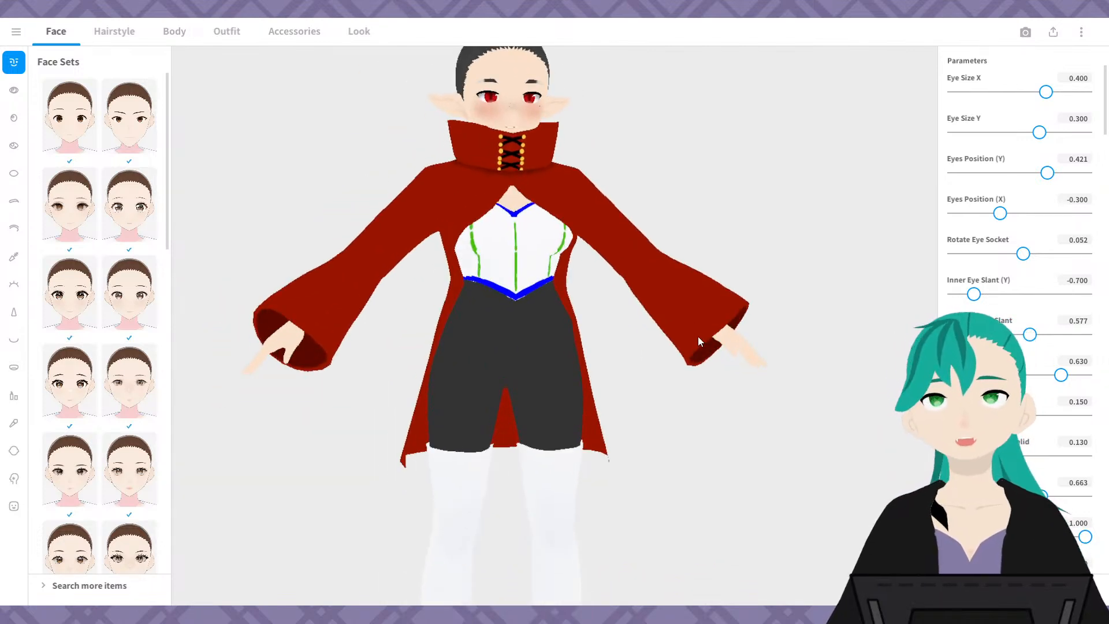
# - Open the custom top's textures for editing in the Texture Editor
pyautogui.click(217, 32)
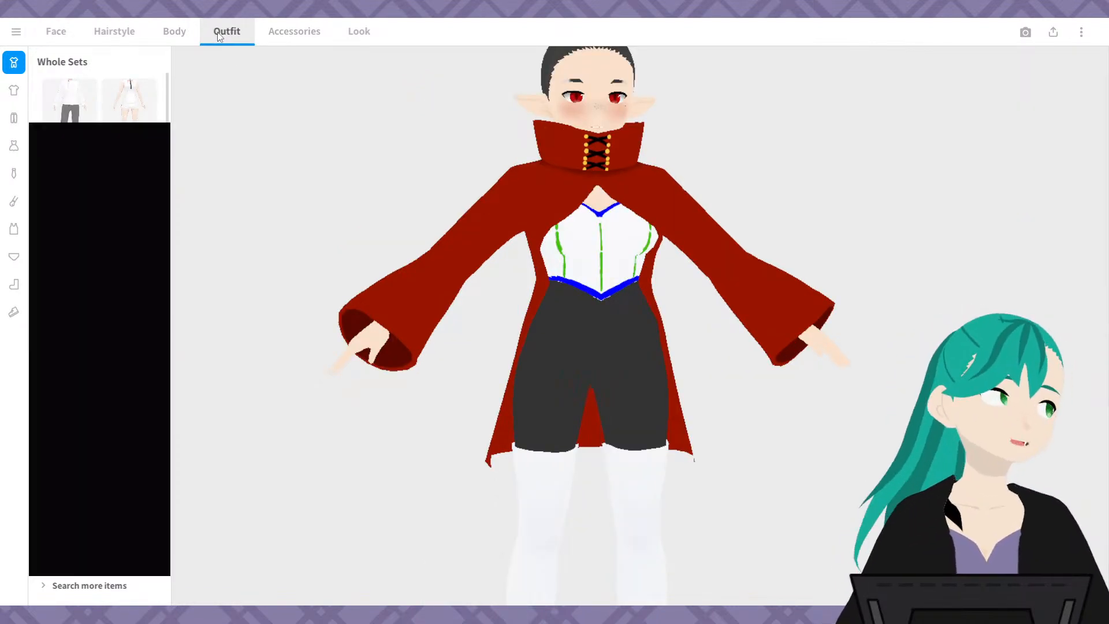
pyautogui.click(22, 94)
pyautogui.click(129, 90)
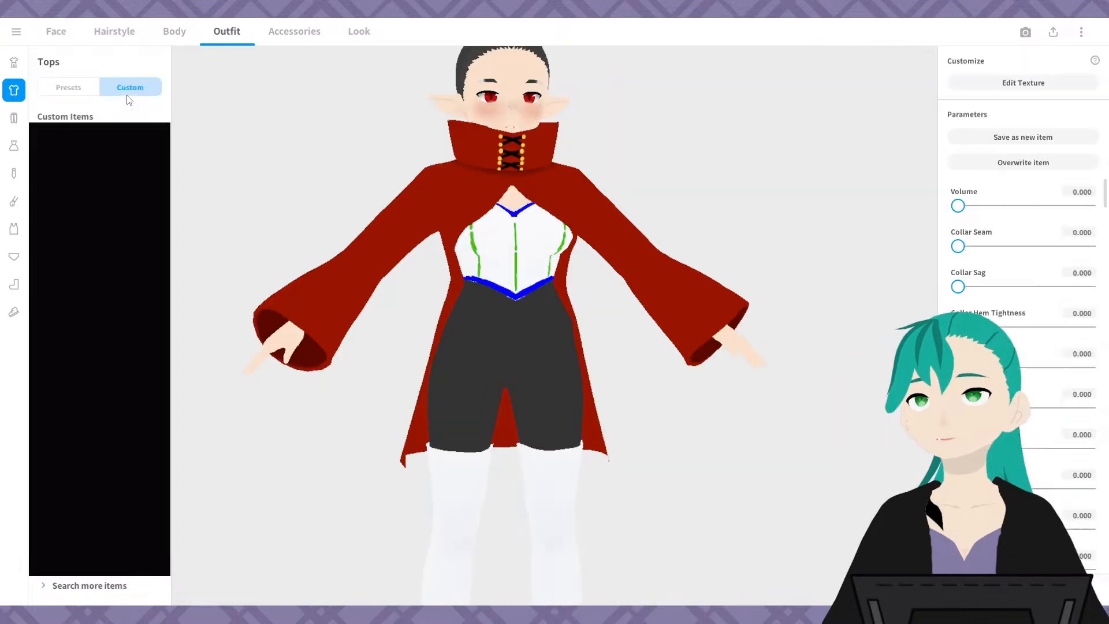
pyautogui.click(1039, 86)
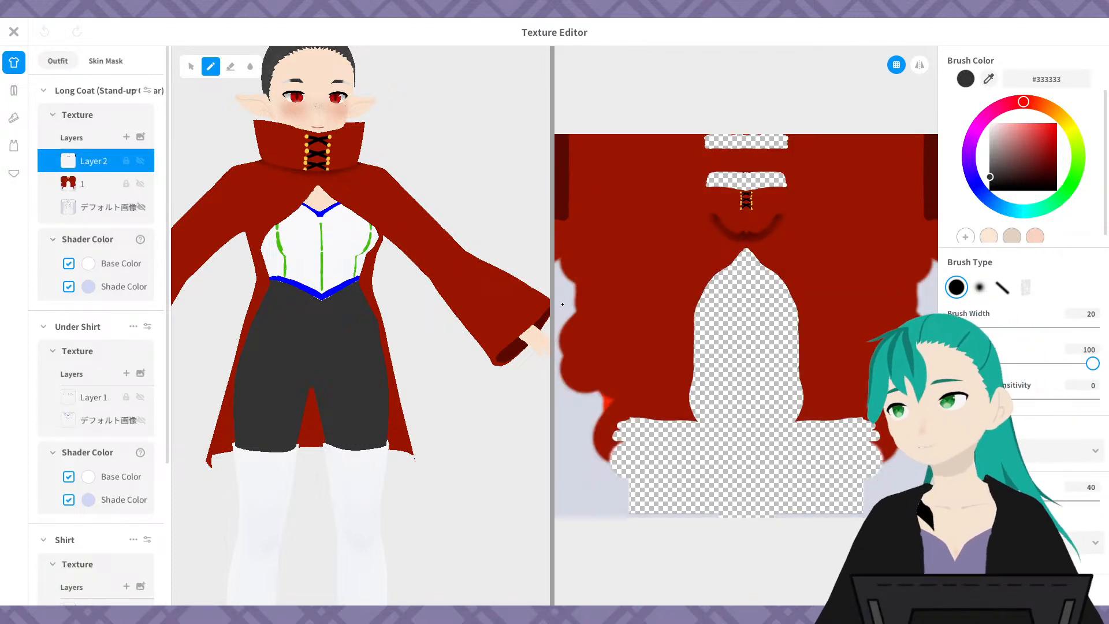
# - Widen the 3D preview beside the texture map and frame the avatar from the front in it
pyautogui.moveTo(551, 290); pyautogui.dragTo(789, 271)
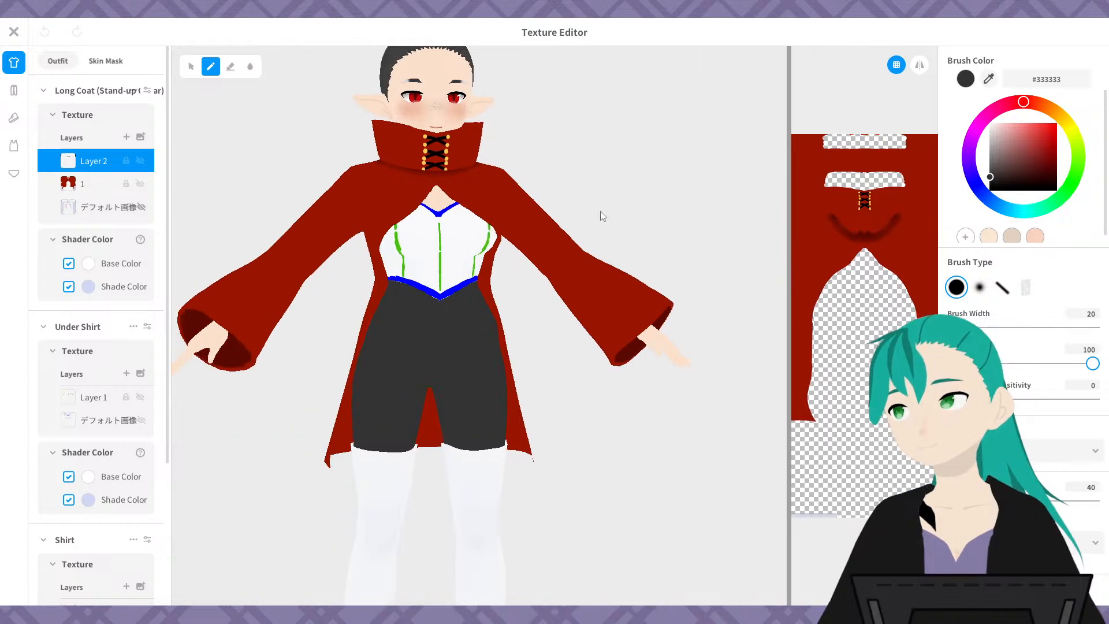
pyautogui.moveTo(601, 212); pyautogui.dragTo(396, 189, button='right')
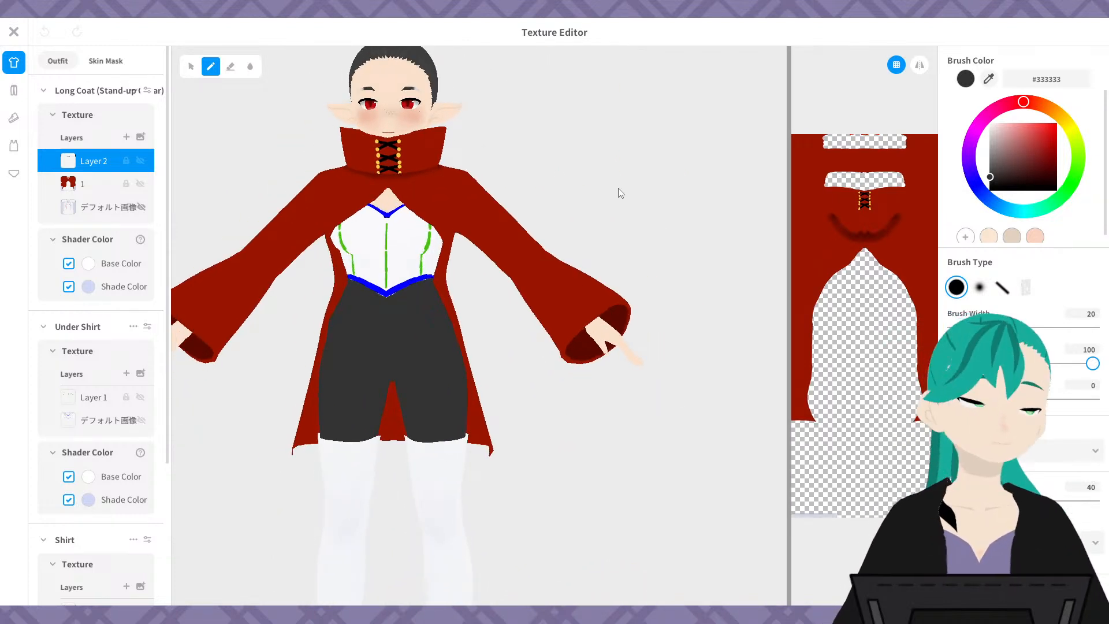
pyautogui.moveTo(560, 181); pyautogui.dragTo(605, 203, button='middle')
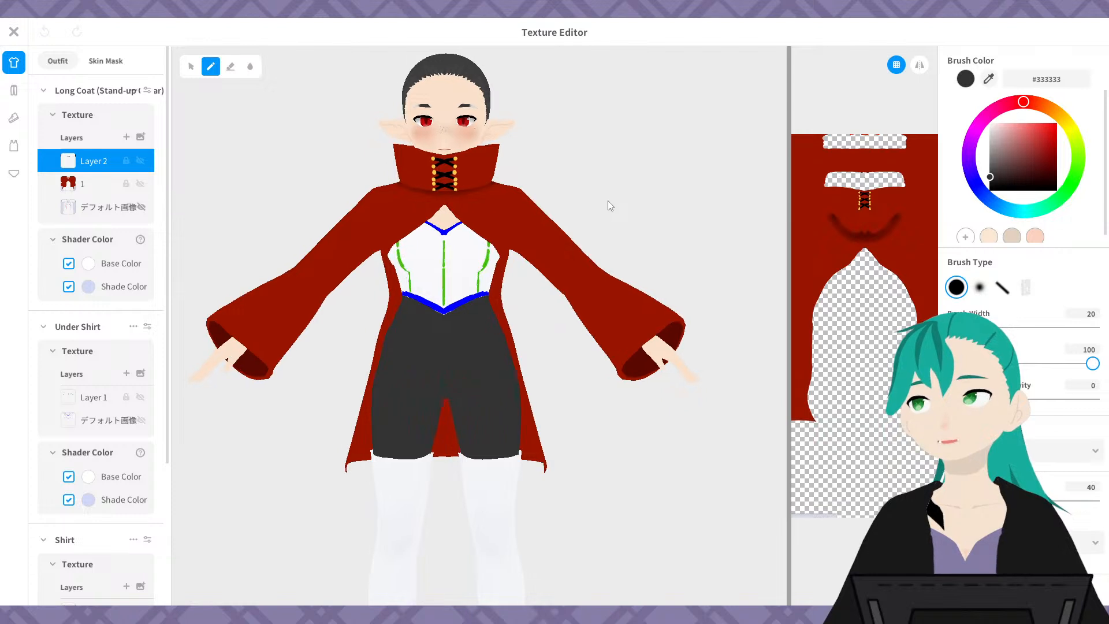
pyautogui.moveTo(605, 204); pyautogui.dragTo(608, 203, button='right')
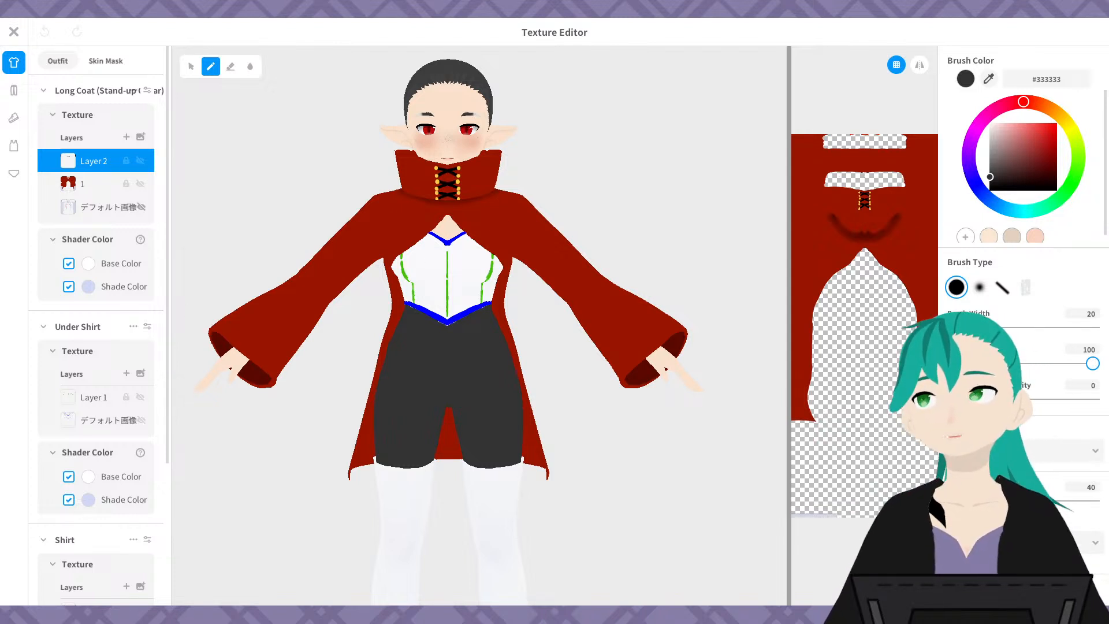
# - Select the Under Shirt's Layer 1 and hide the Long Coat's layers "1" and "Layer 2"
pyautogui.click(90, 398)
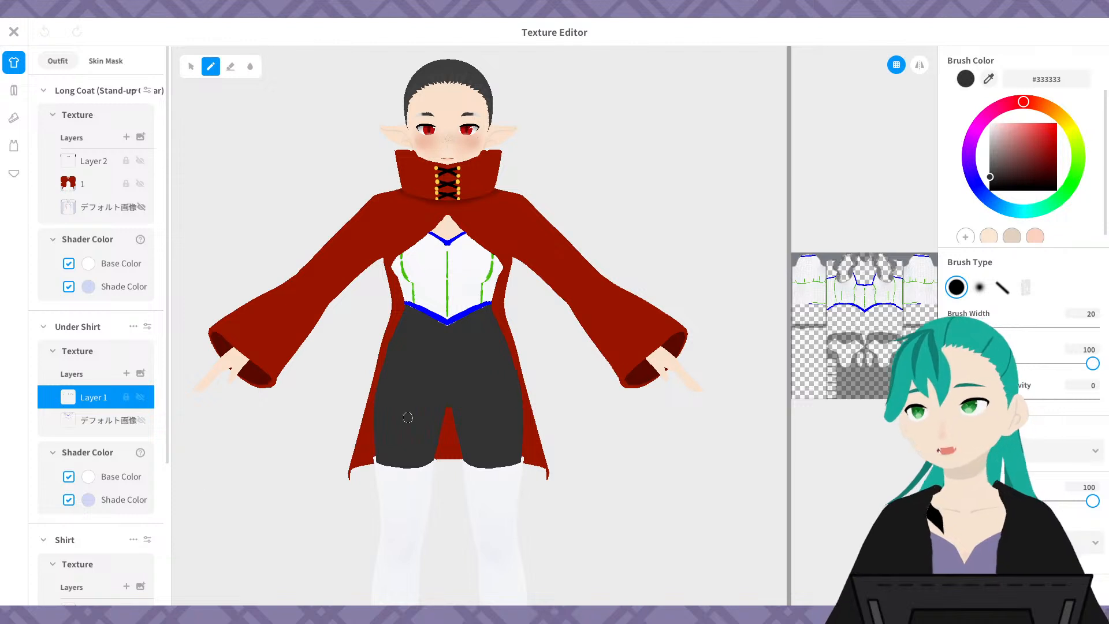
pyautogui.click(140, 183)
pyautogui.click(140, 161)
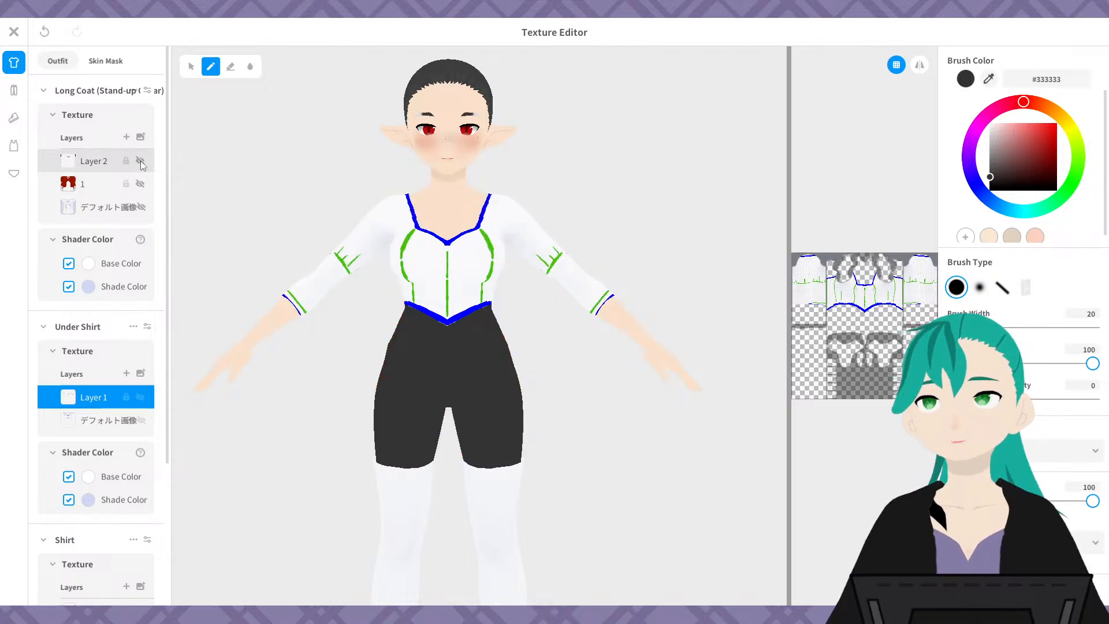
pyautogui.click(140, 162)
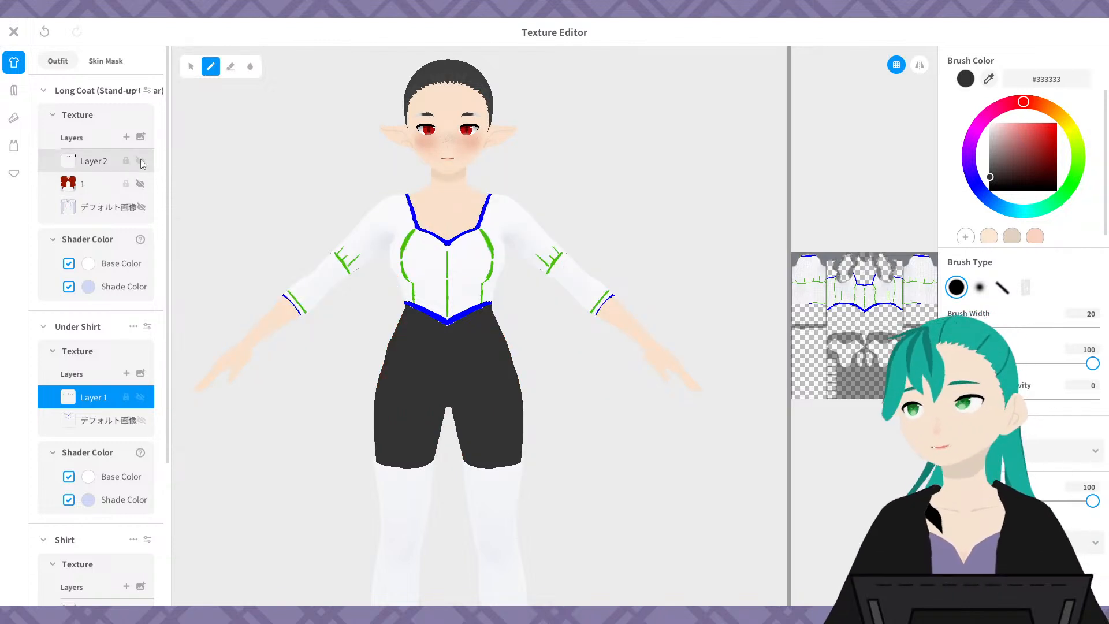
pyautogui.click(141, 161)
pyautogui.click(141, 160)
pyautogui.click(141, 161)
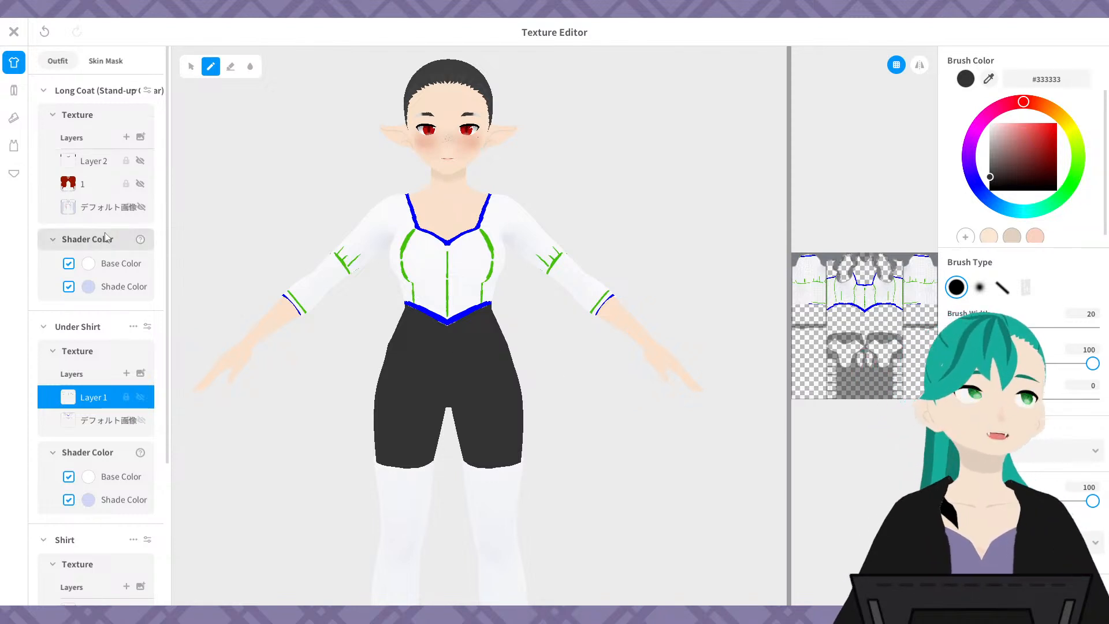
# - Hide both Under Shirt layers and show the Shirt template's default image layer (デフォルト画像) and Layer 1 instead
pyautogui.scroll(-3, 104, 376)
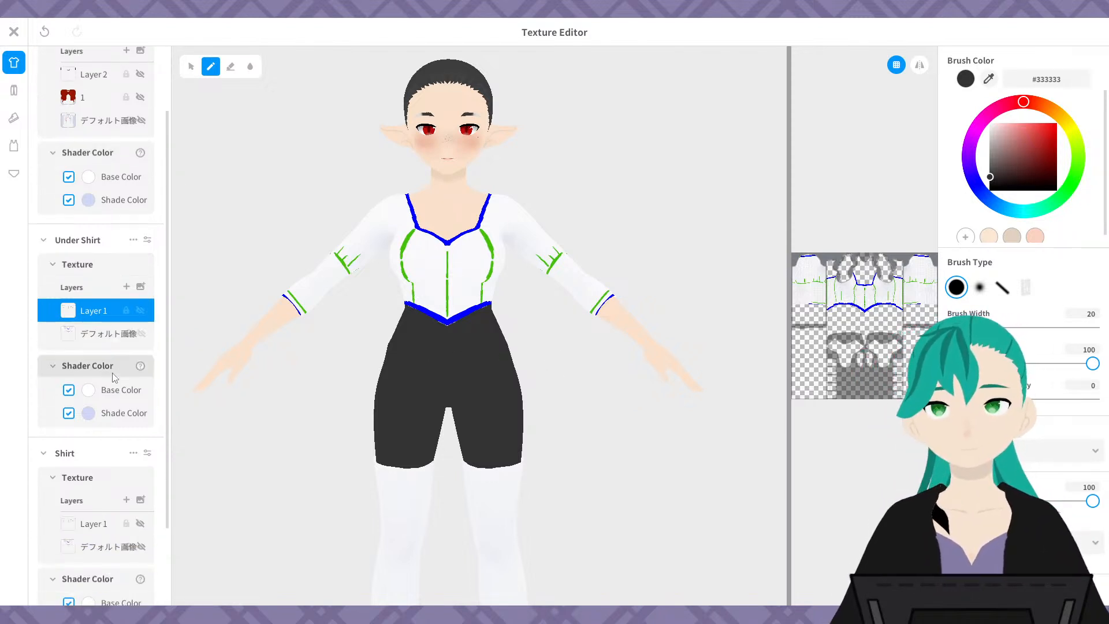
pyautogui.click(140, 224)
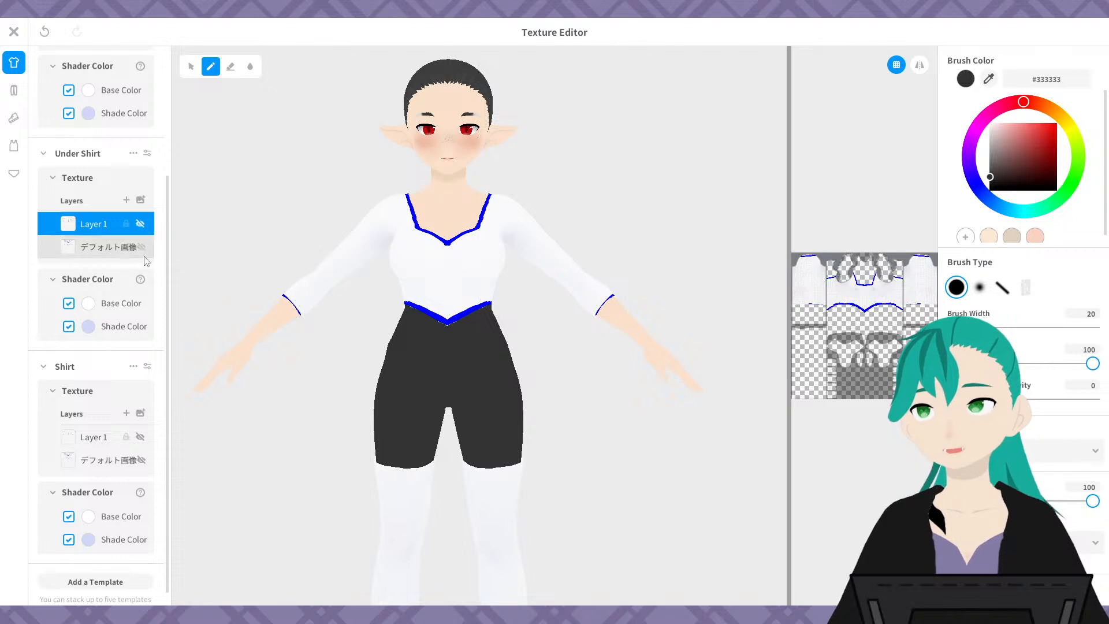
pyautogui.click(141, 248)
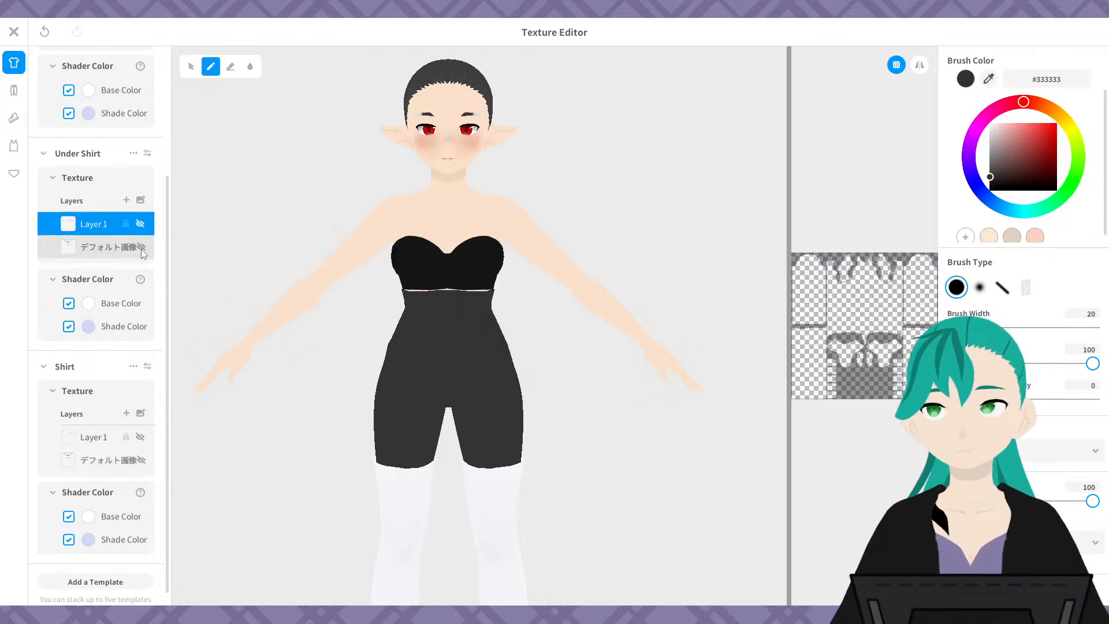
pyautogui.click(141, 460)
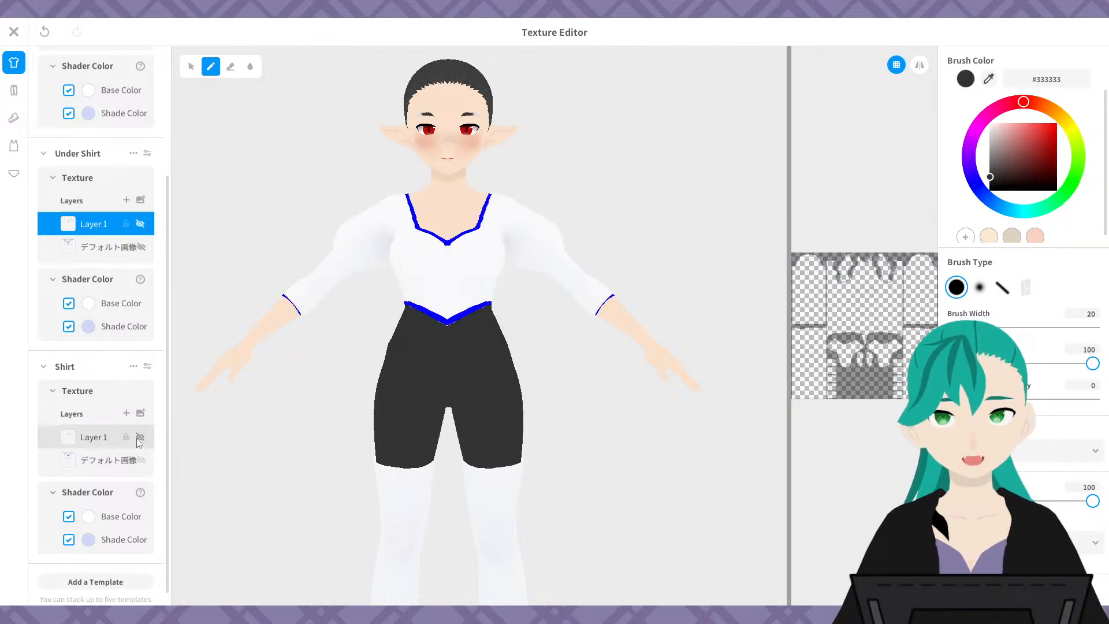
pyautogui.click(140, 440)
pyautogui.click(140, 438)
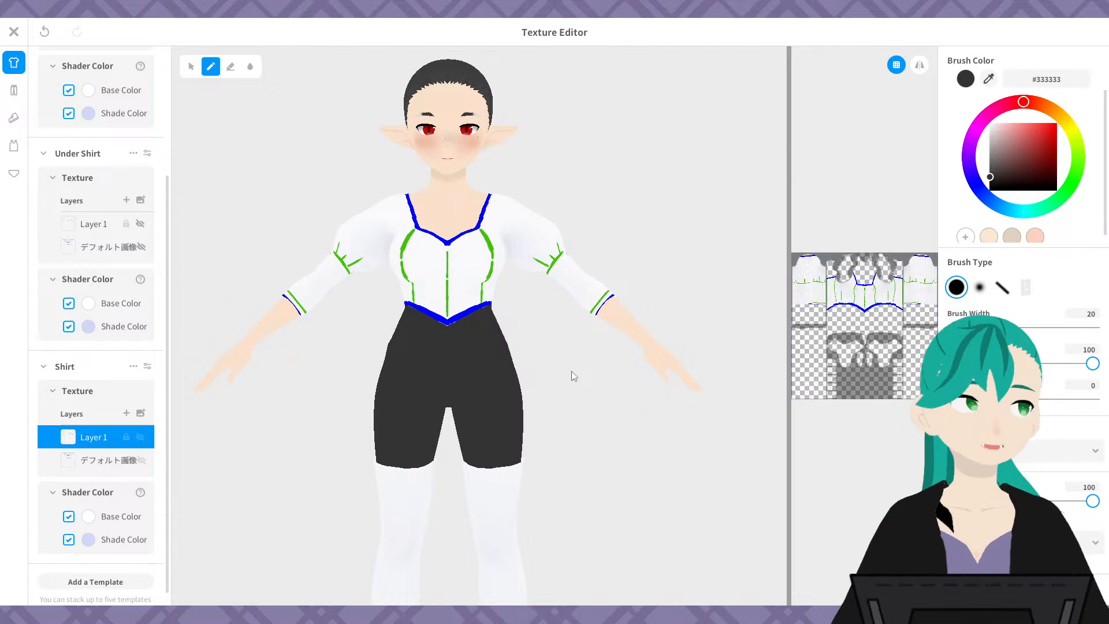
# - Examine the blue and green lines on the shirt's bodice and sleeves, and review the top's template layers
pyautogui.scroll(5, 440, 270)
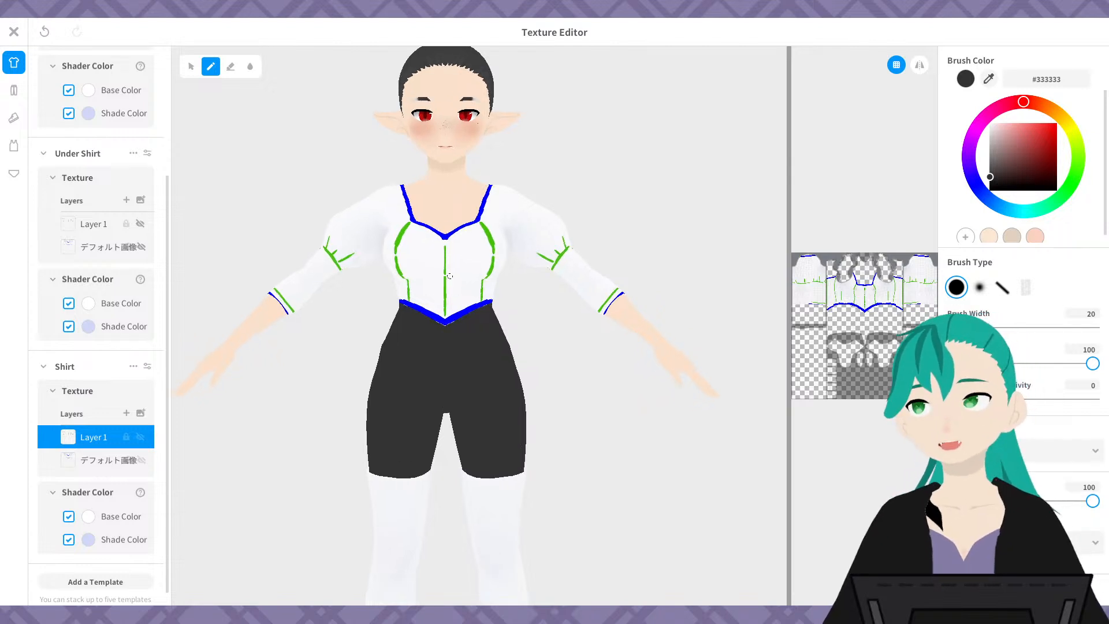
pyautogui.scroll(-3, 441, 270)
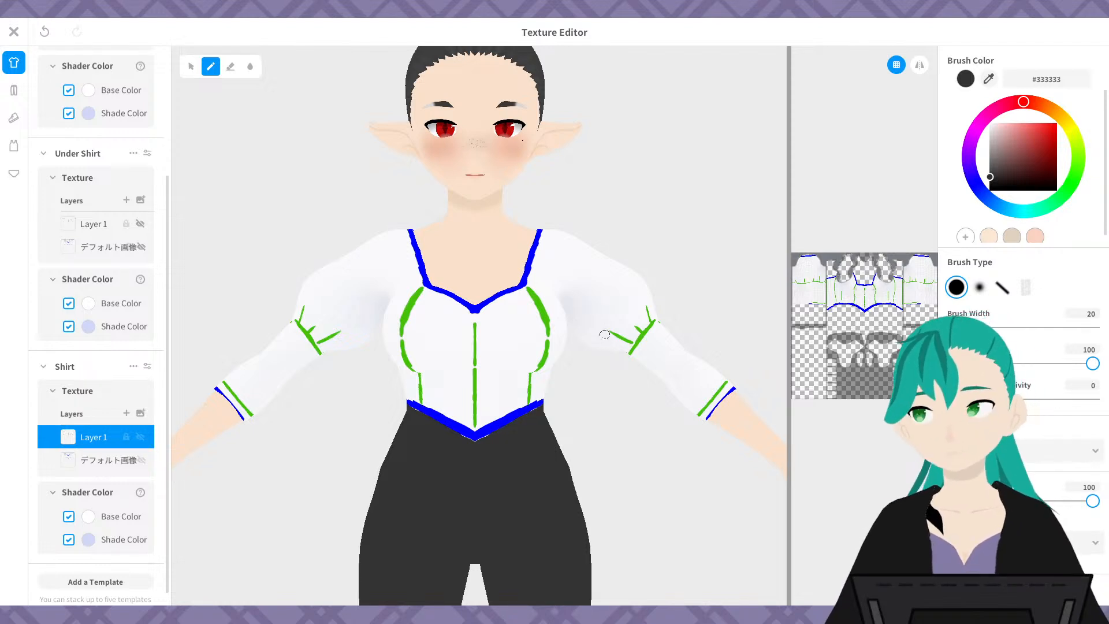
pyautogui.moveTo(695, 230); pyautogui.dragTo(692, 234, button='middle')
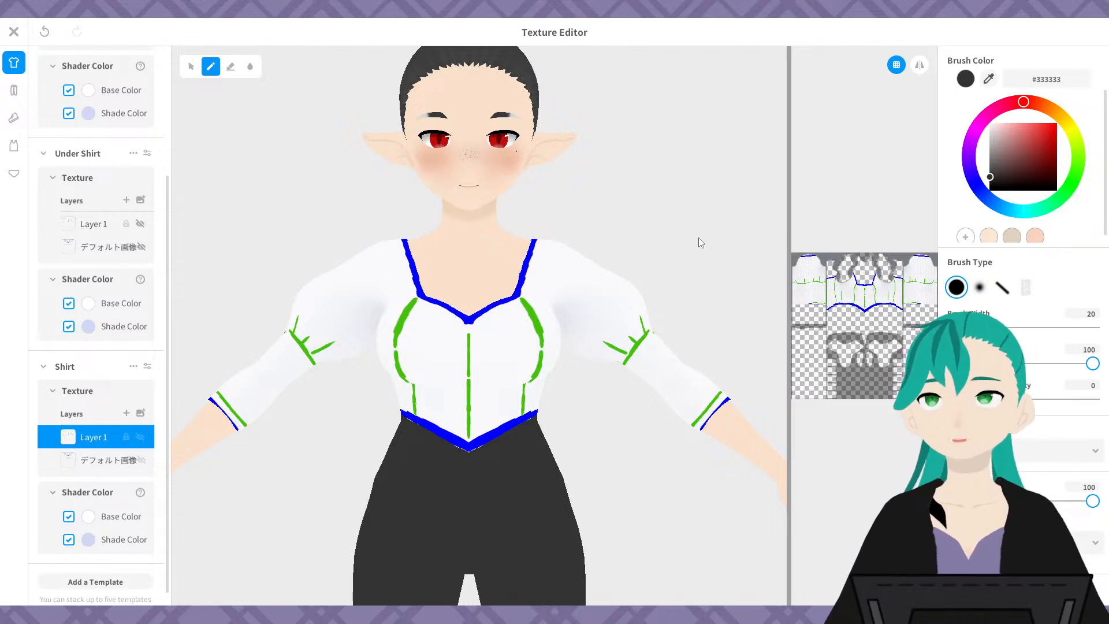
pyautogui.scroll(-1, 434, 278)
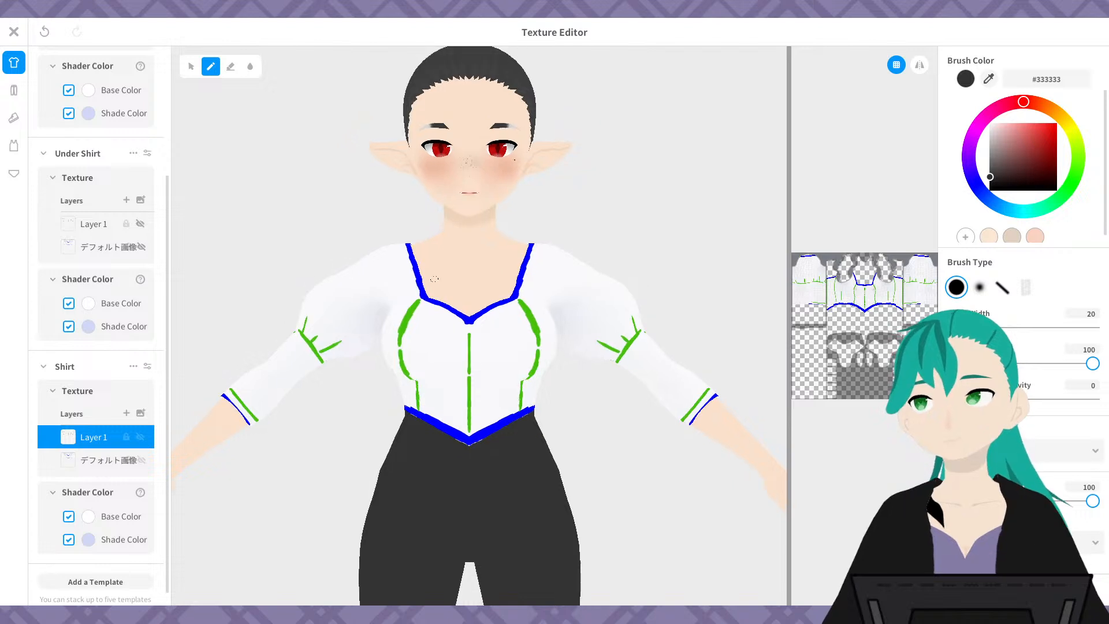
pyautogui.scroll(2, 435, 278)
pyautogui.scroll(-2, 435, 278)
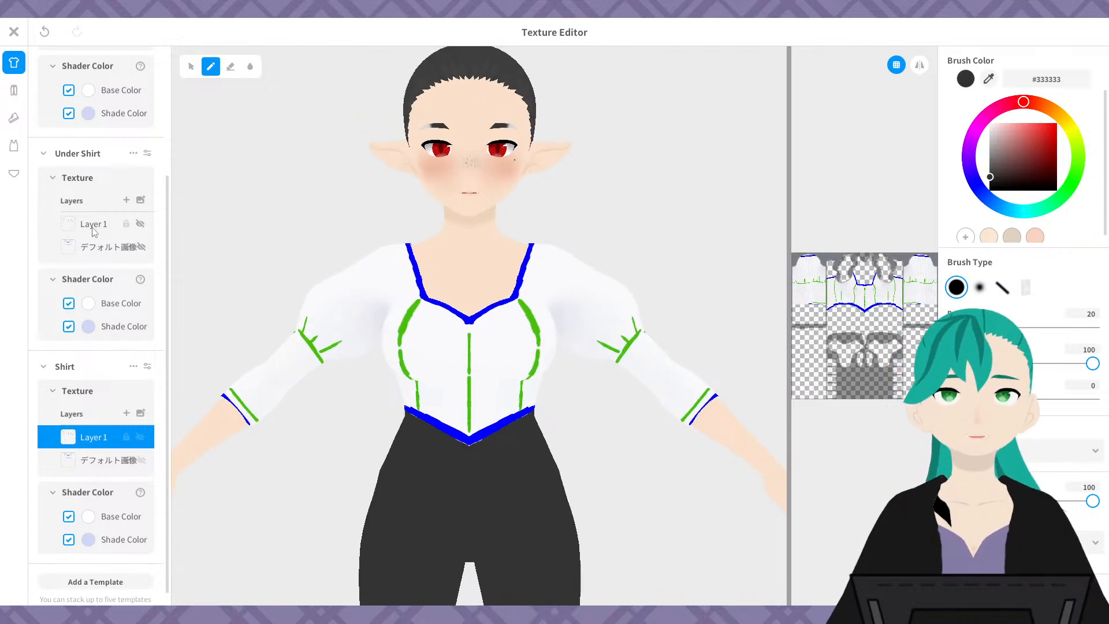
pyautogui.scroll(3, 94, 231)
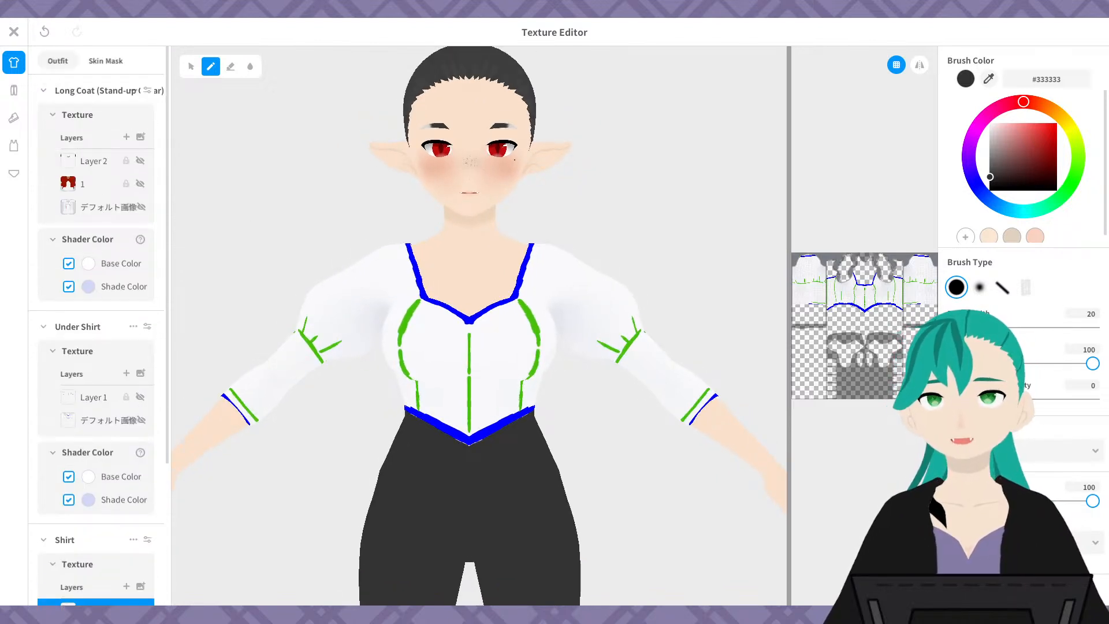
pyautogui.scroll(-2, 74, 240)
pyautogui.scroll(2, 98, 317)
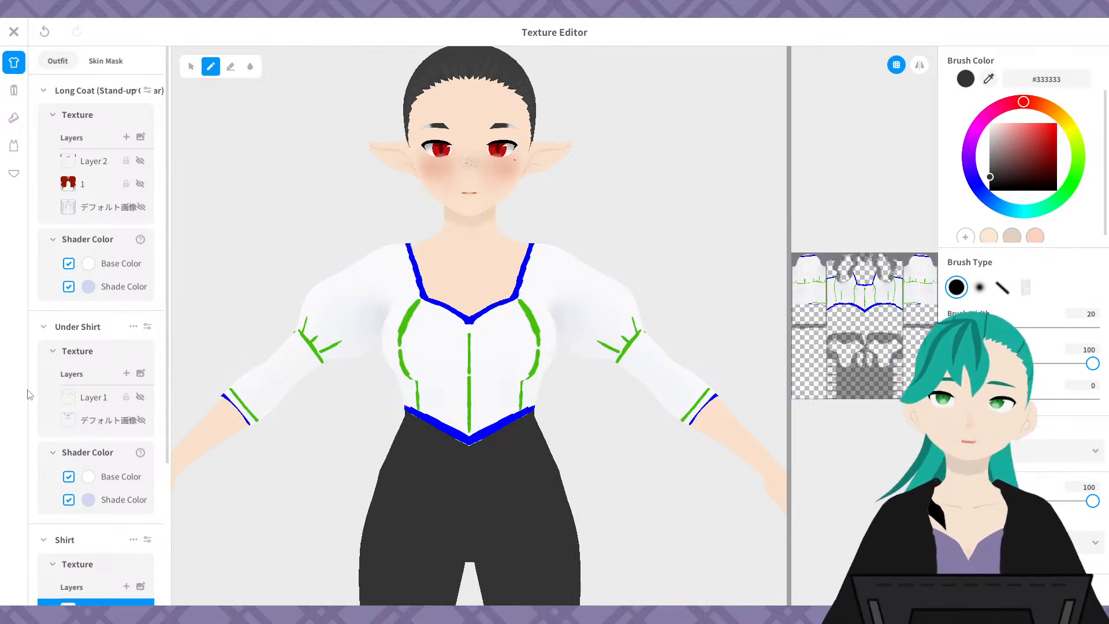
pyautogui.scroll(-3, 35, 395)
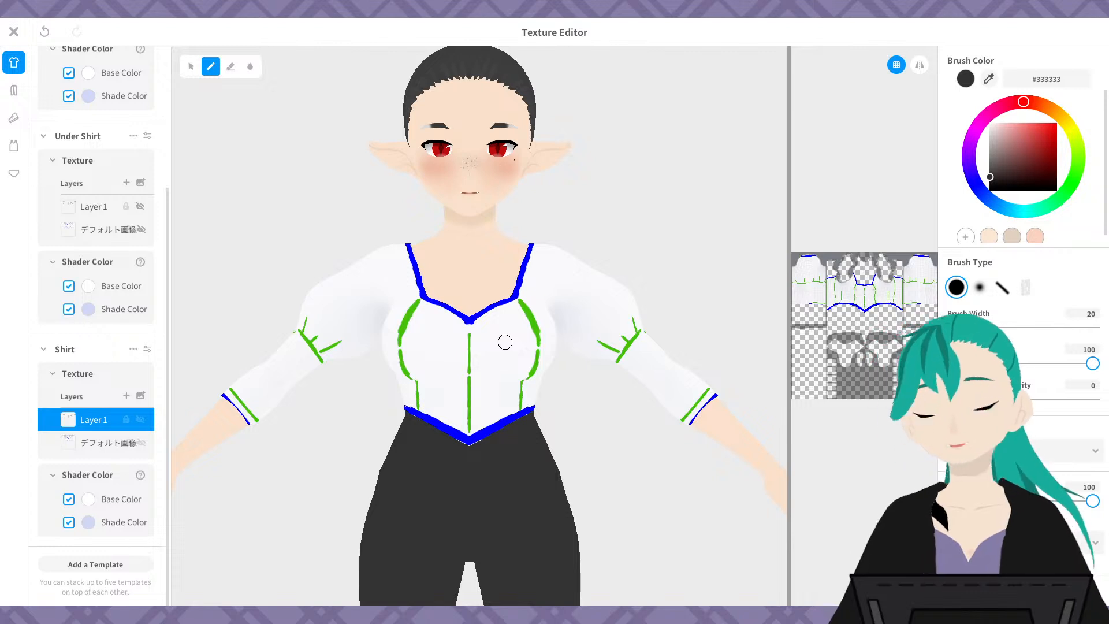
pyautogui.scroll(1, 610, 353)
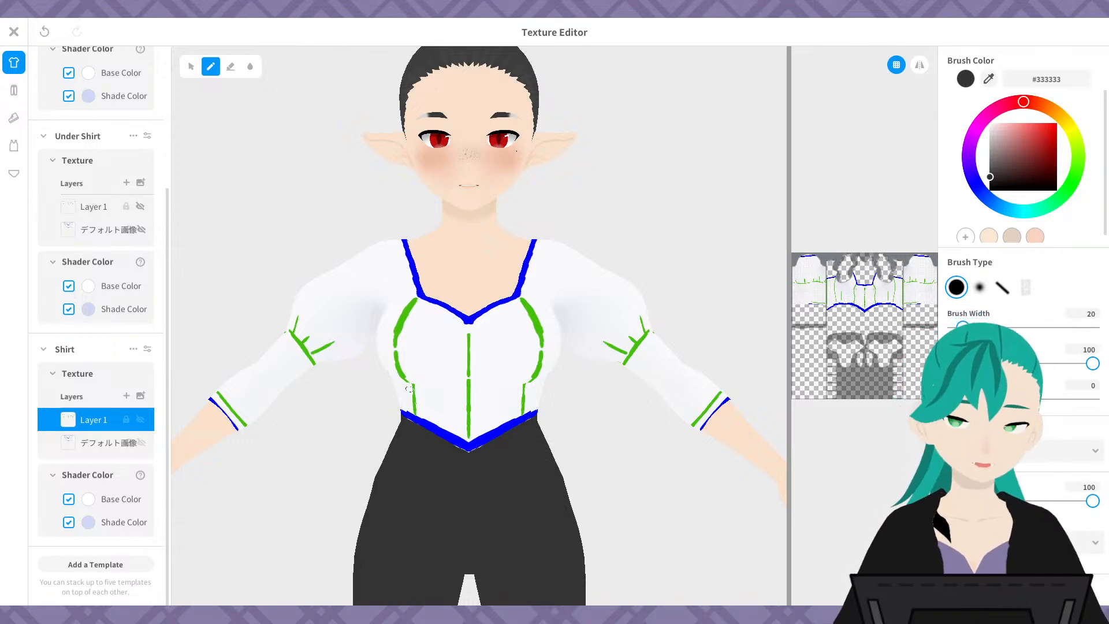
# - Duplicate the Shirt template's default image layer (デフォルト画像) and rename the copy as 1
pyautogui.click(97, 442)
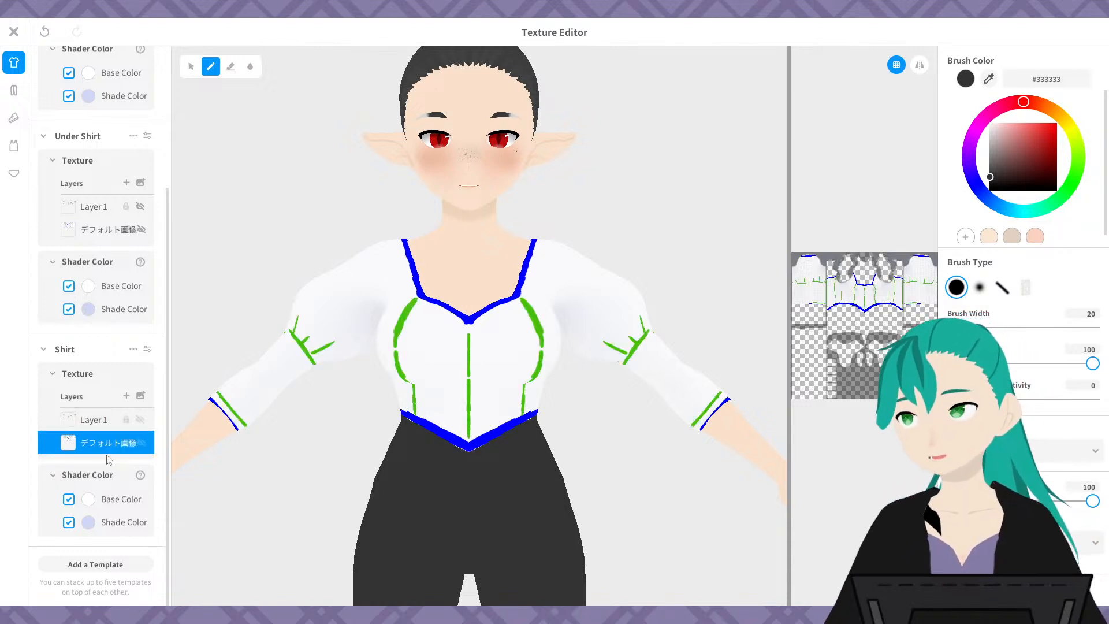
pyautogui.rightClick(87, 452)
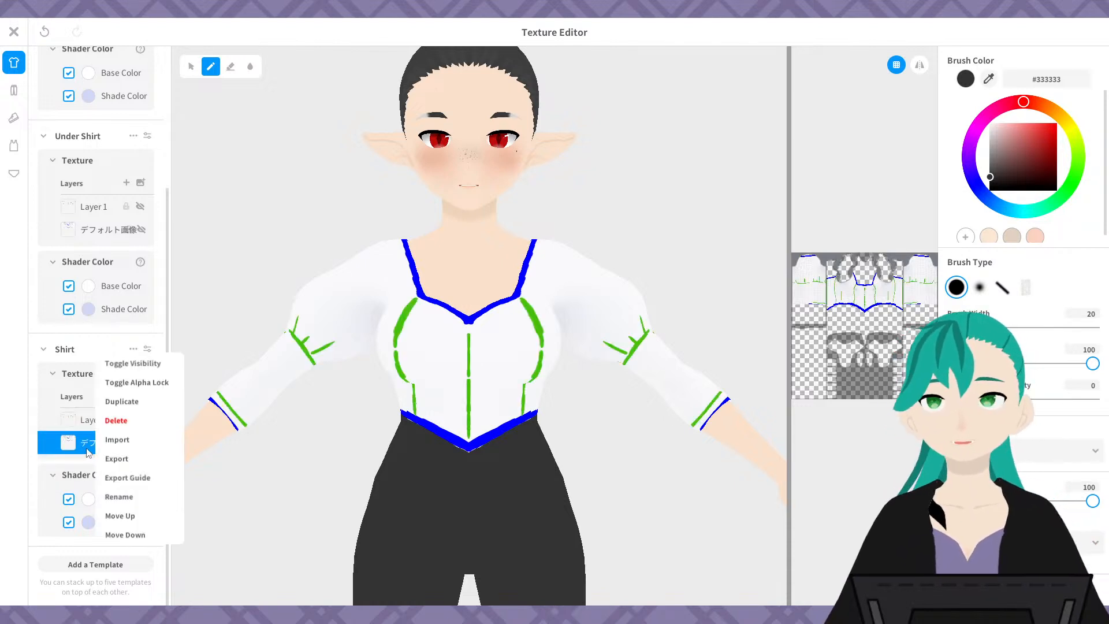
pyautogui.click(114, 401)
pyautogui.rightClick(115, 462)
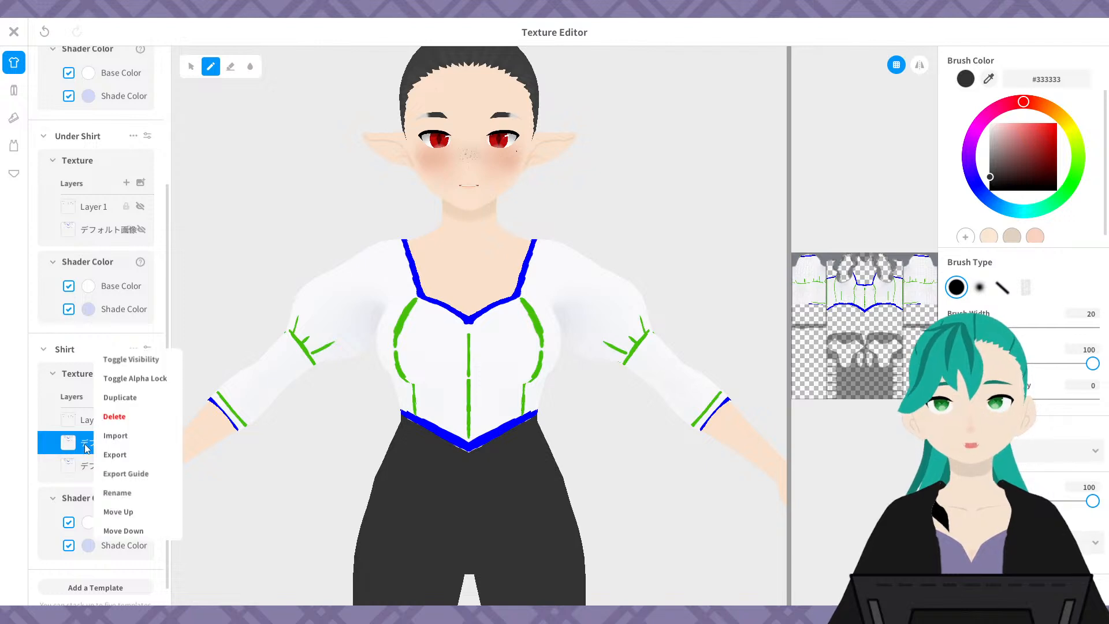
pyautogui.click(118, 493)
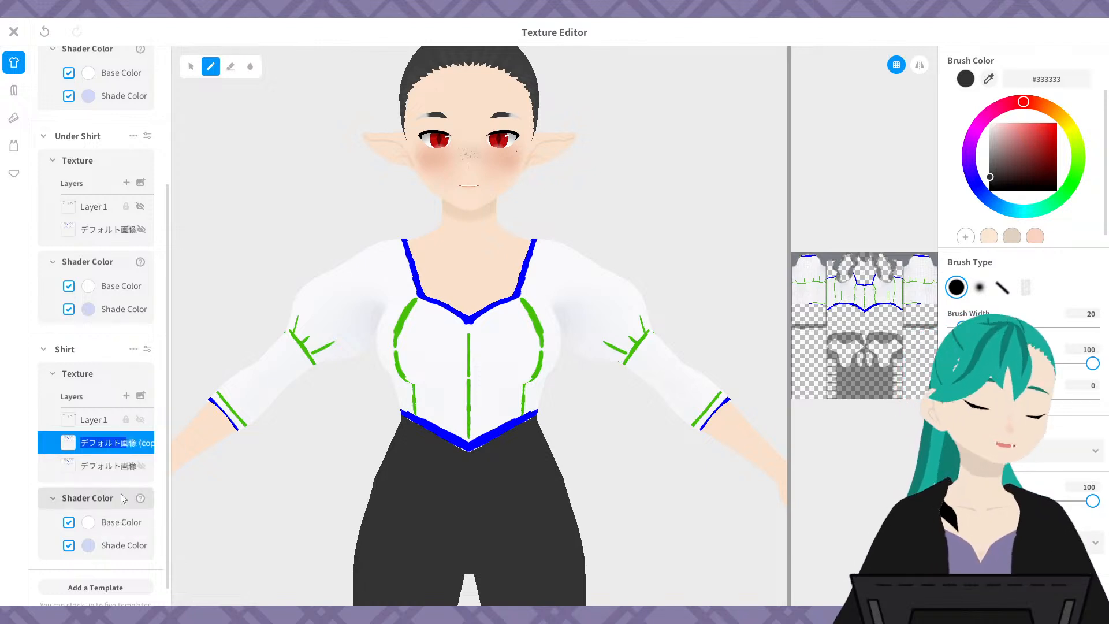
pyautogui.write('1')
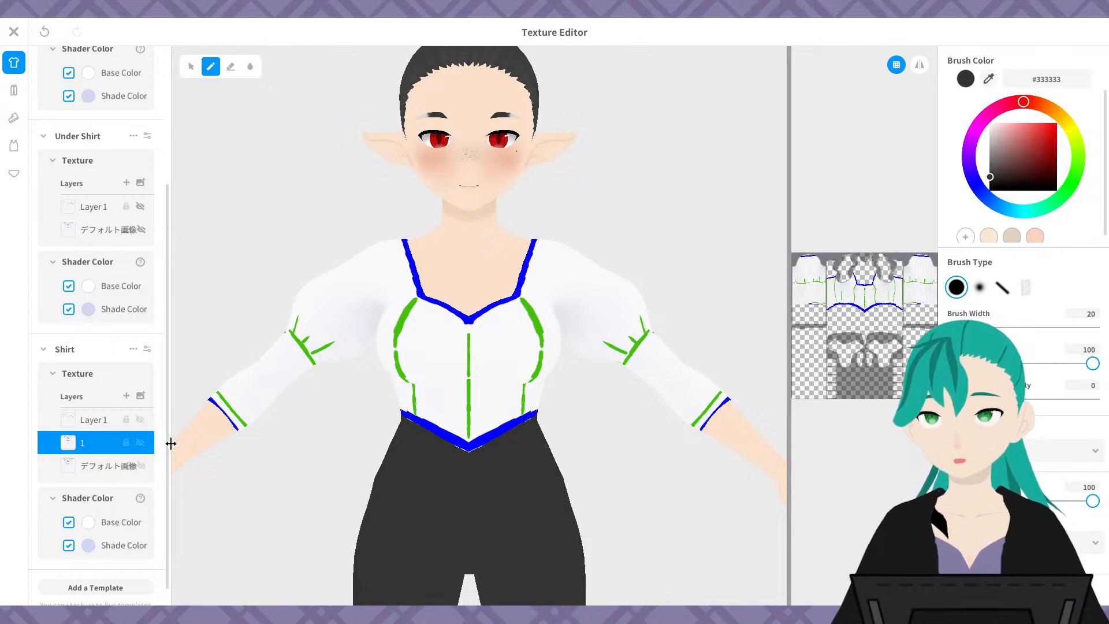
# - Turn on alpha lock for the Shirt's layer "1" and set the brush color to white, #FFFFFF
pyautogui.scroll(2, 126, 352)
pyautogui.scroll(-2, 126, 353)
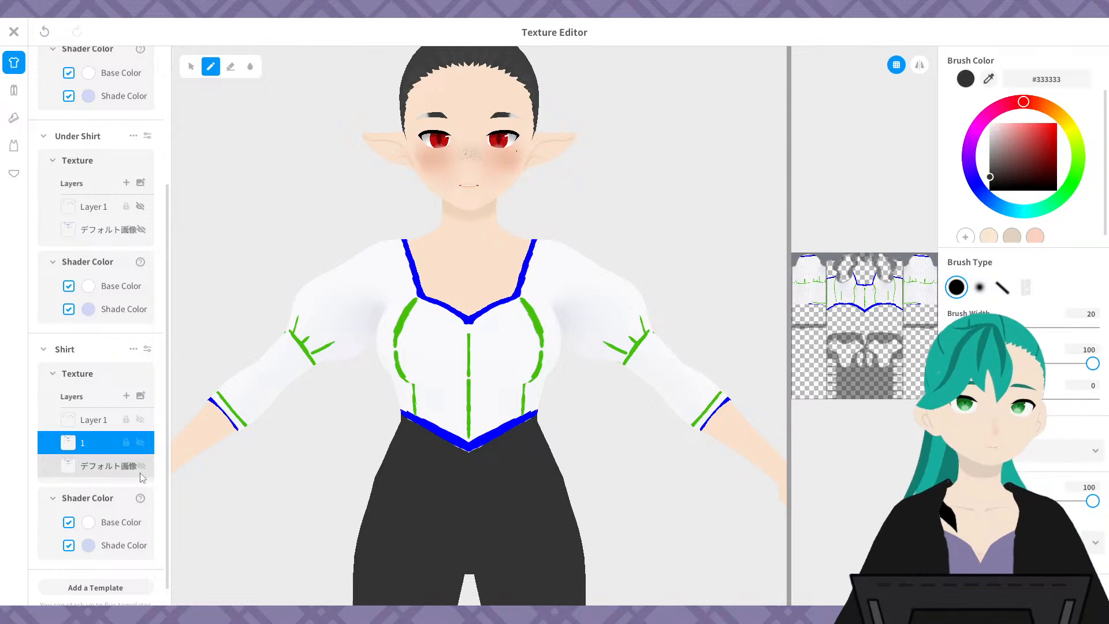
pyautogui.click(125, 442)
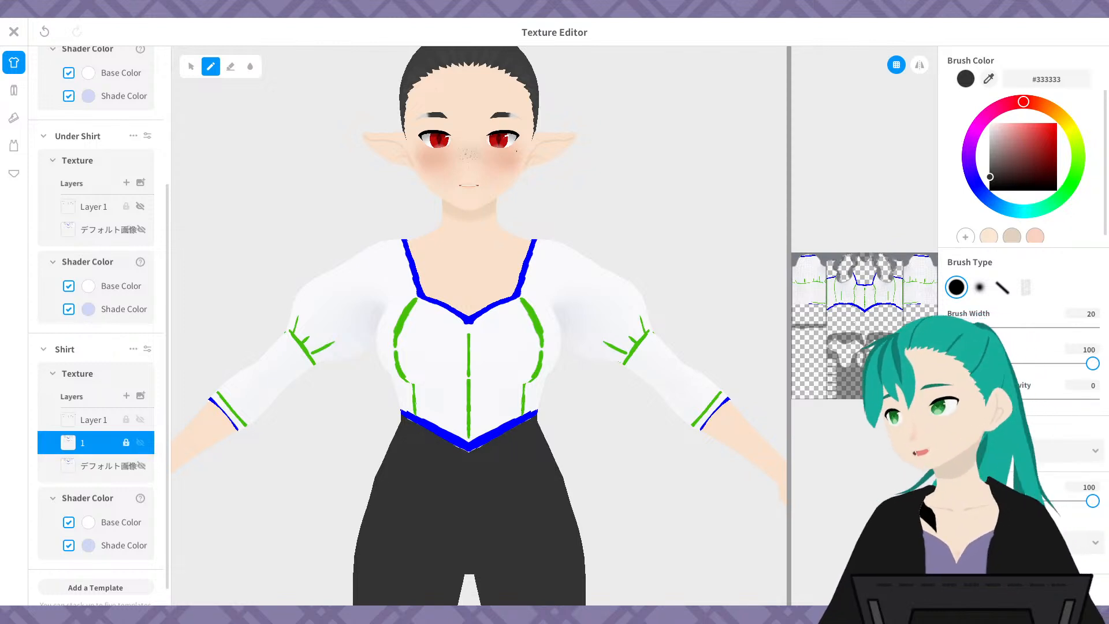
pyautogui.scroll(2, 453, 383)
pyautogui.scroll(-1, 453, 384)
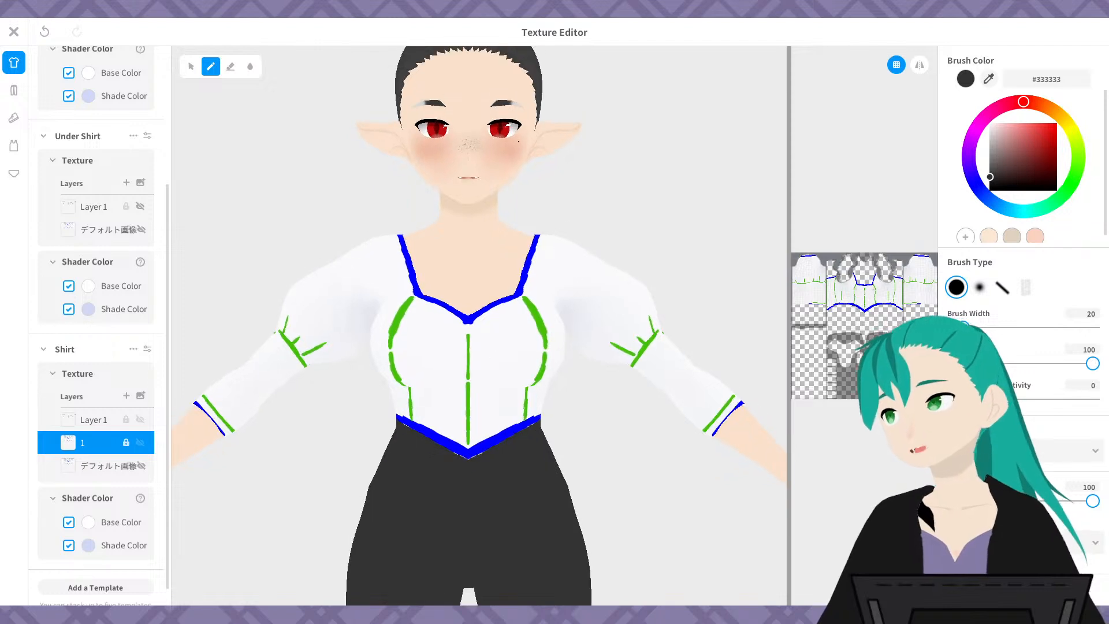
pyautogui.moveTo(1017, 127); pyautogui.dragTo(989, 122)
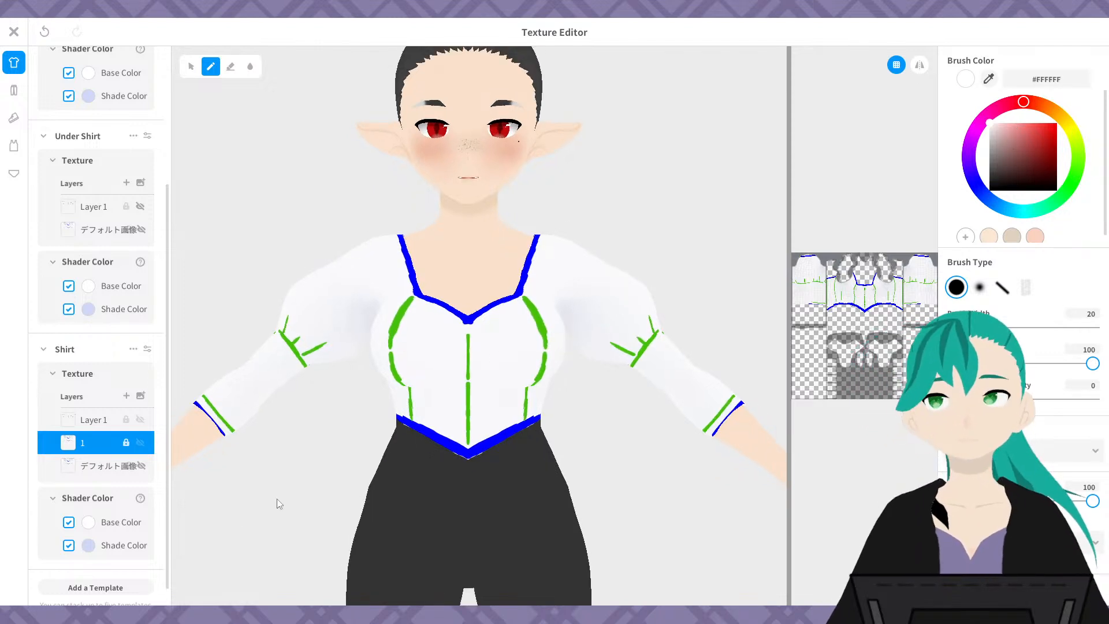
# - Frame the shirt from the front and set the brush width to 300
pyautogui.scroll(-1, 577, 335)
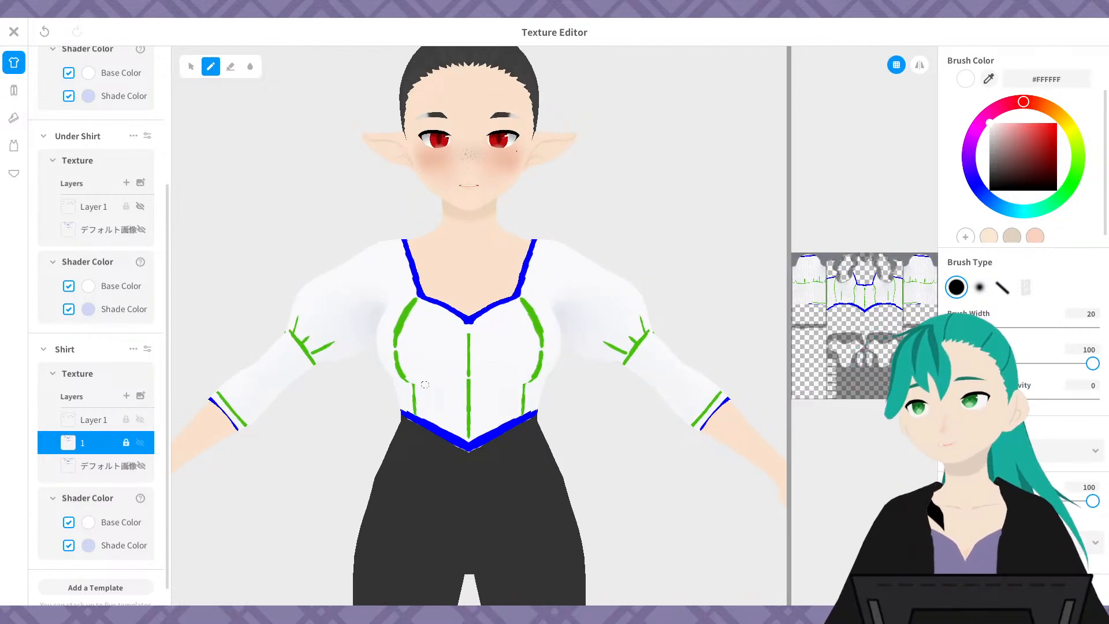
pyautogui.moveTo(545, 356); pyautogui.dragTo(604, 350, button='middle')
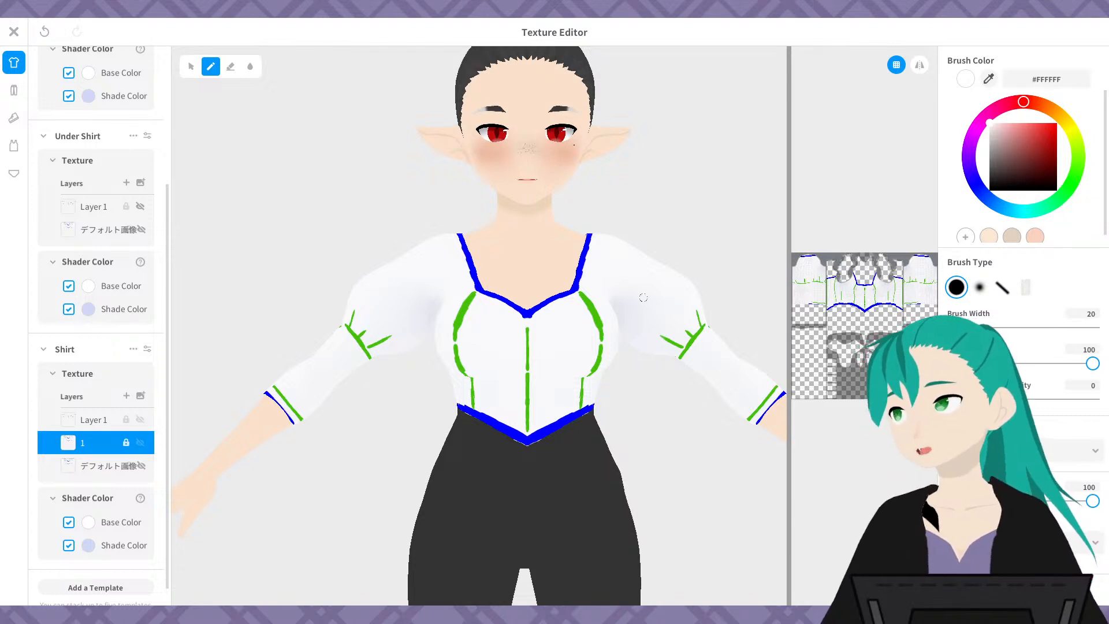
pyautogui.scroll(2, 636, 286)
pyautogui.scroll(-2, 636, 286)
pyautogui.moveTo(620, 272); pyautogui.dragTo(571, 289, button='middle')
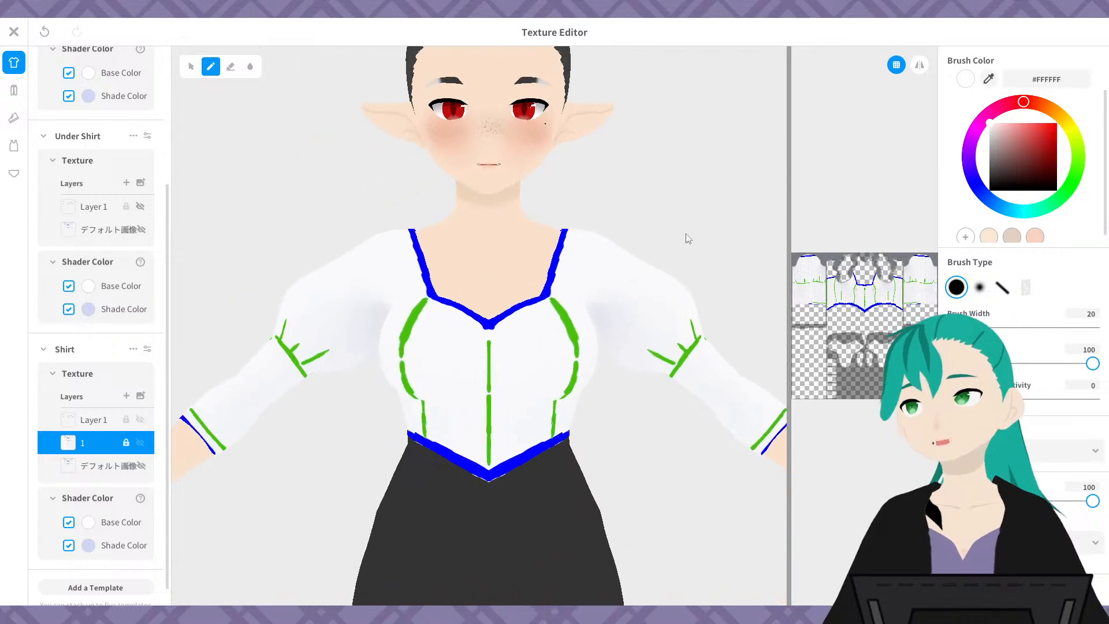
pyautogui.click(1092, 316)
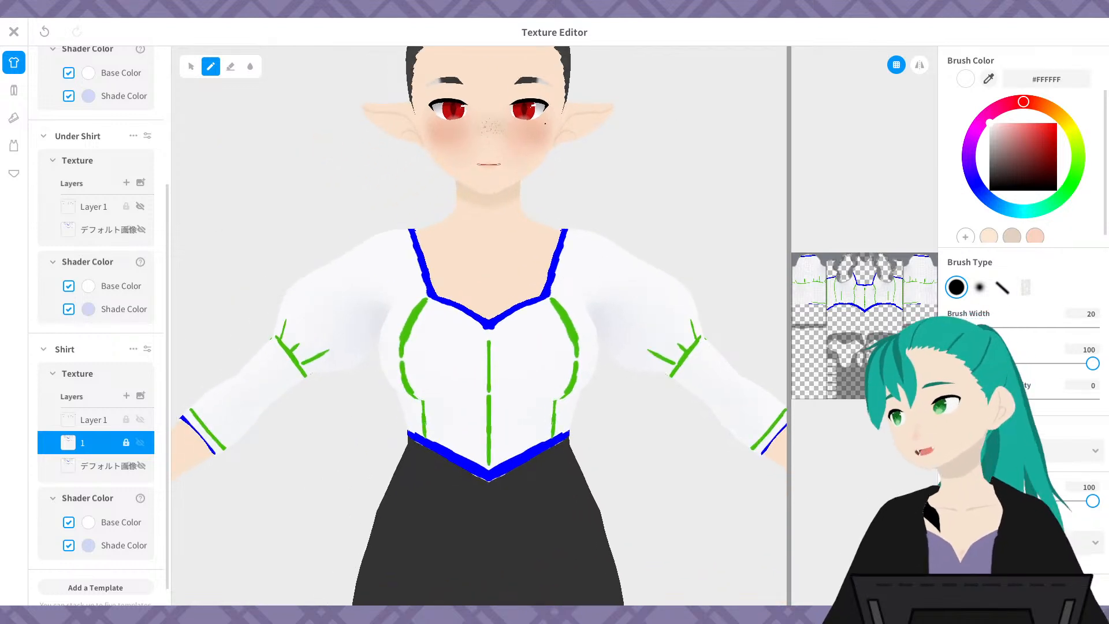
pyautogui.write('250')
pyautogui.click(1092, 327)
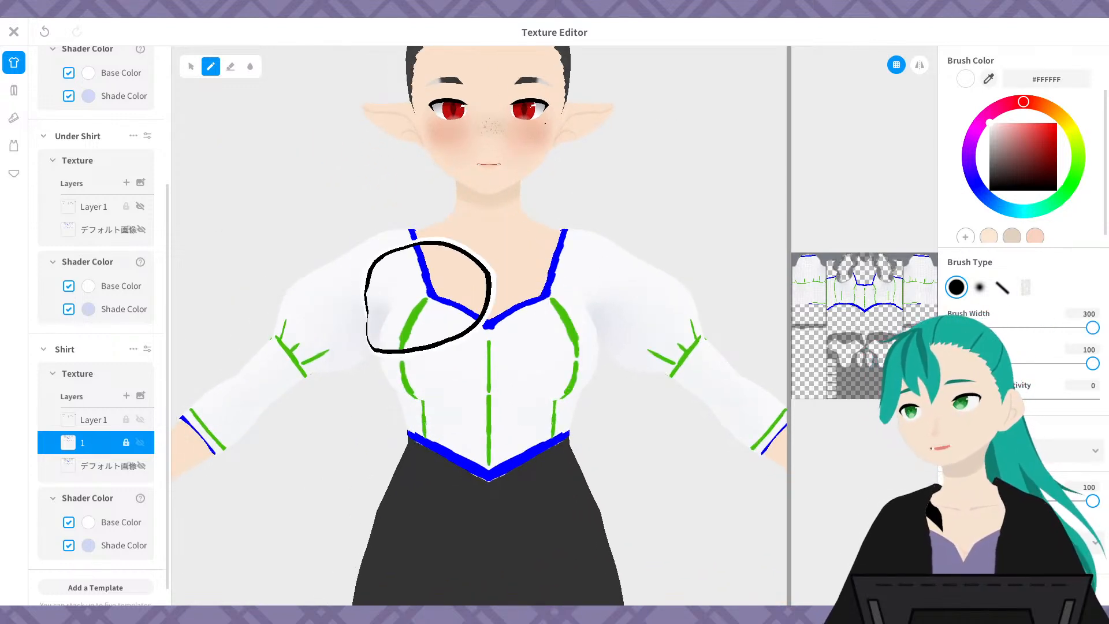
# - Paint the shirt's front and sleeves white over the blue neckline, hem and cuff lines, undoing the stray black fill on the way
pyautogui.moveTo(401, 263)
pyautogui.mouseDown()
pyautogui.moveTo(570, 388)
pyautogui.moveTo(451, 396)
pyautogui.moveTo(520, 439)
pyautogui.mouseUp()
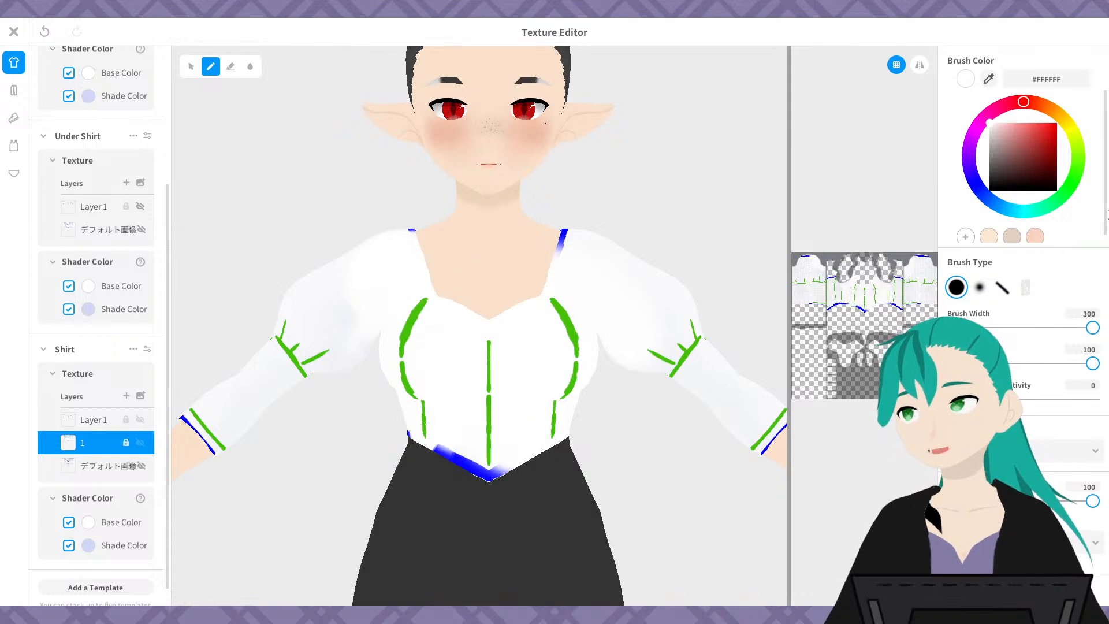
pyautogui.moveTo(546, 252); pyautogui.dragTo(544, 273)
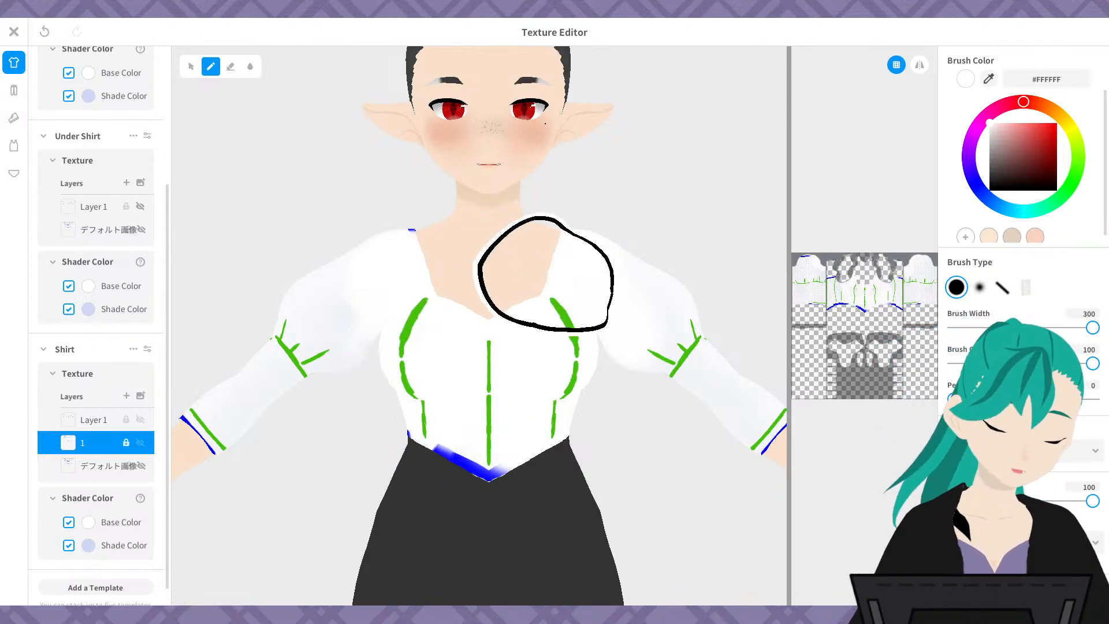
pyautogui.moveTo(404, 277)
pyautogui.mouseDown()
pyautogui.moveTo(364, 291)
pyautogui.moveTo(448, 365)
pyautogui.moveTo(495, 465)
pyautogui.moveTo(626, 295)
pyautogui.mouseUp()
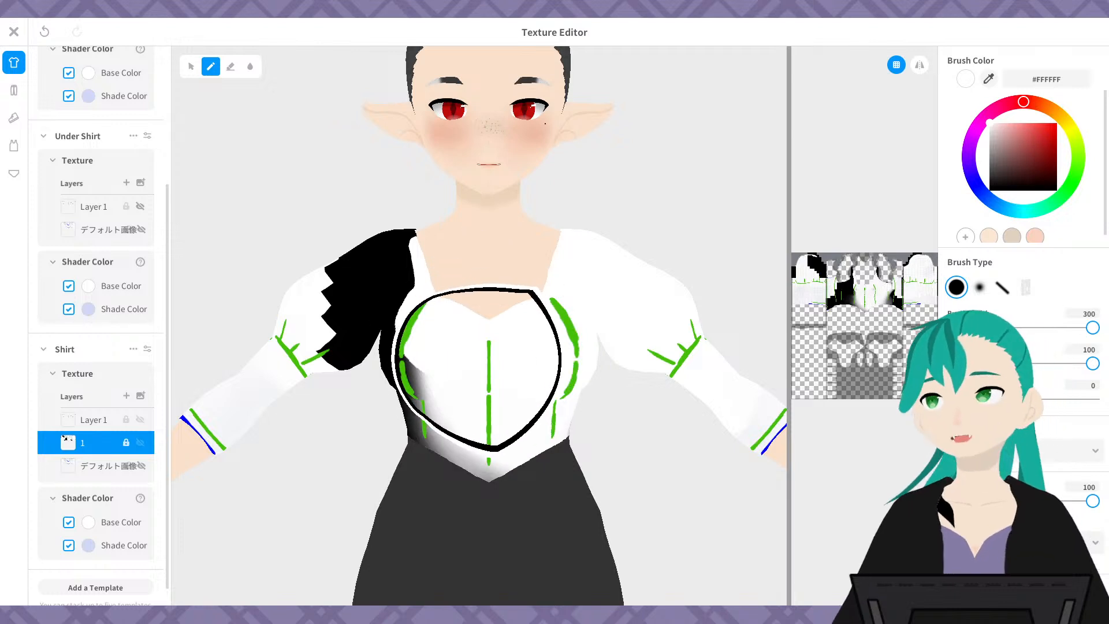
pyautogui.hotkey('ctrl', 'z')
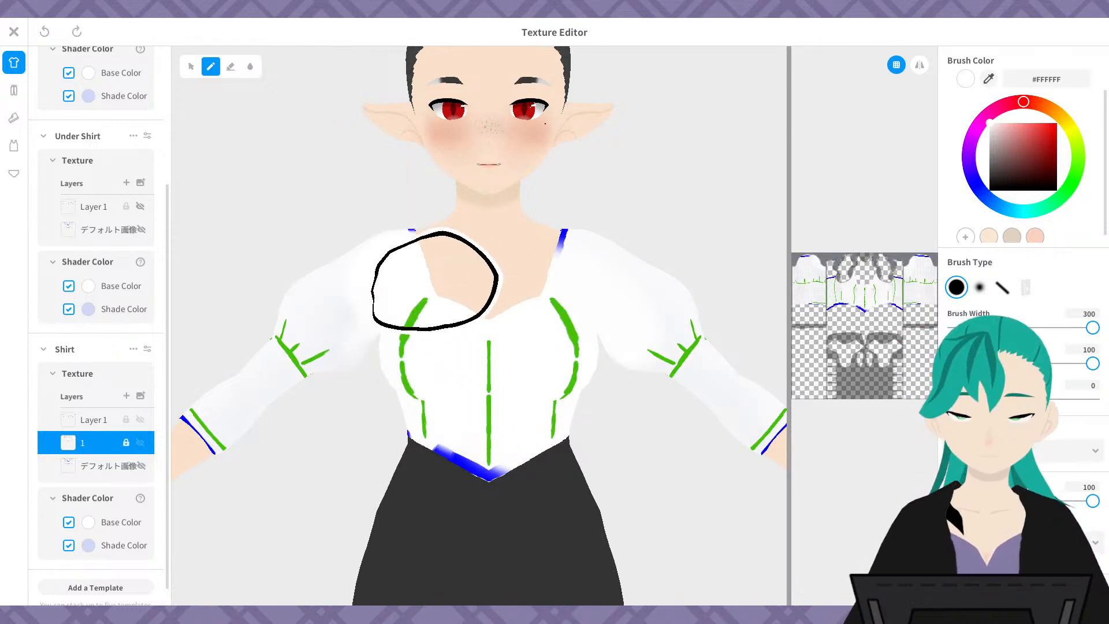
pyautogui.moveTo(421, 277)
pyautogui.mouseDown()
pyautogui.moveTo(407, 364)
pyautogui.moveTo(505, 434)
pyautogui.moveTo(577, 277)
pyautogui.moveTo(692, 350)
pyautogui.moveTo(653, 294)
pyautogui.moveTo(734, 456)
pyautogui.moveTo(743, 404)
pyautogui.mouseUp()
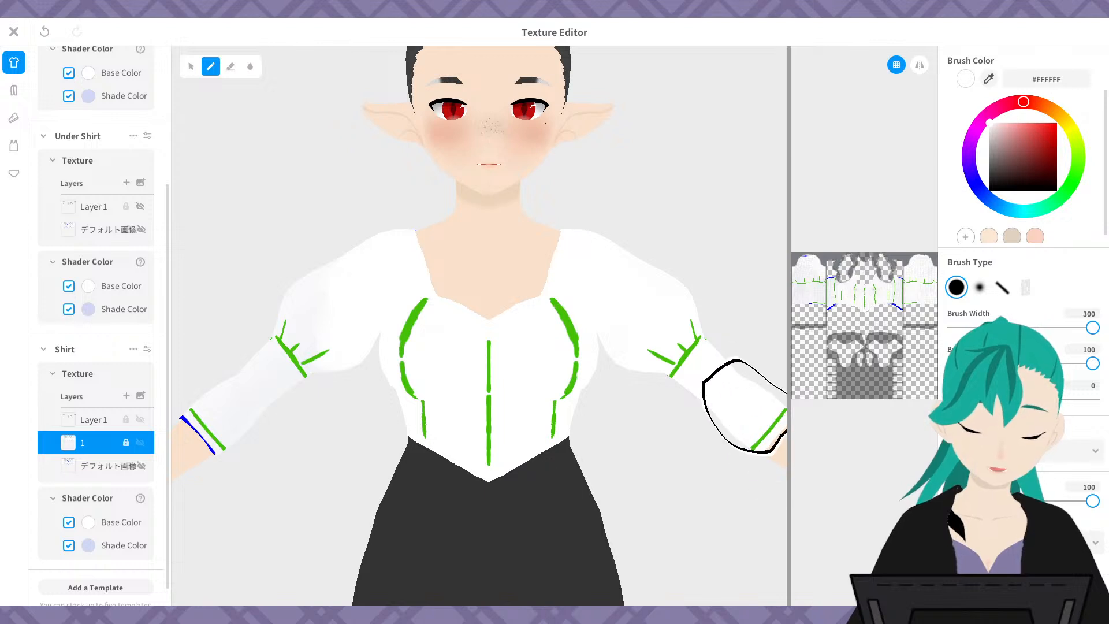
pyautogui.moveTo(240, 401); pyautogui.dragTo(190, 442)
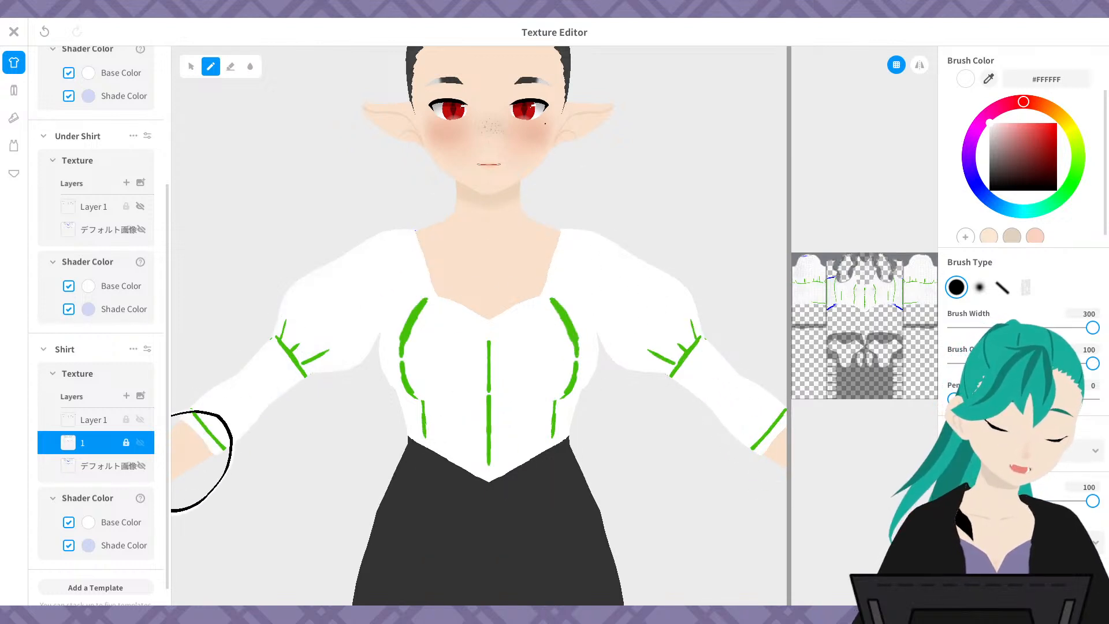
# - Paint the back of the shirt white over its blue waist line, and return to the front view
pyautogui.moveTo(725, 391)
pyautogui.mouseDown(button='right')
pyautogui.moveTo(218, 272)
pyautogui.moveTo(338, 374)
pyautogui.mouseUp(button='right')
pyautogui.moveTo(456, 287); pyautogui.dragTo(537, 289)
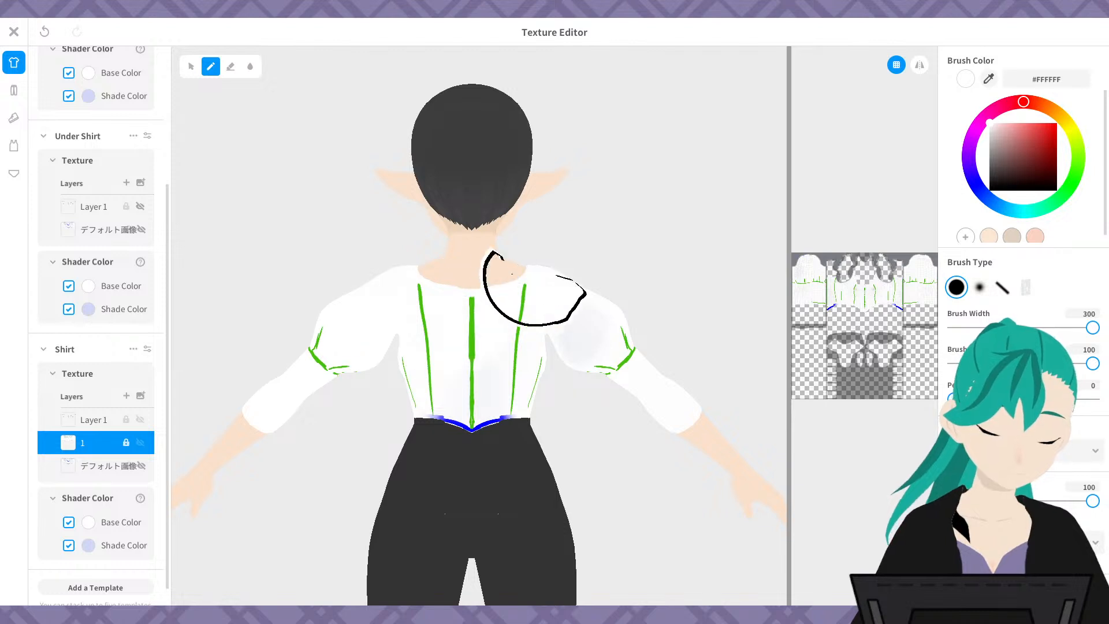
pyautogui.moveTo(427, 410); pyautogui.dragTo(469, 439)
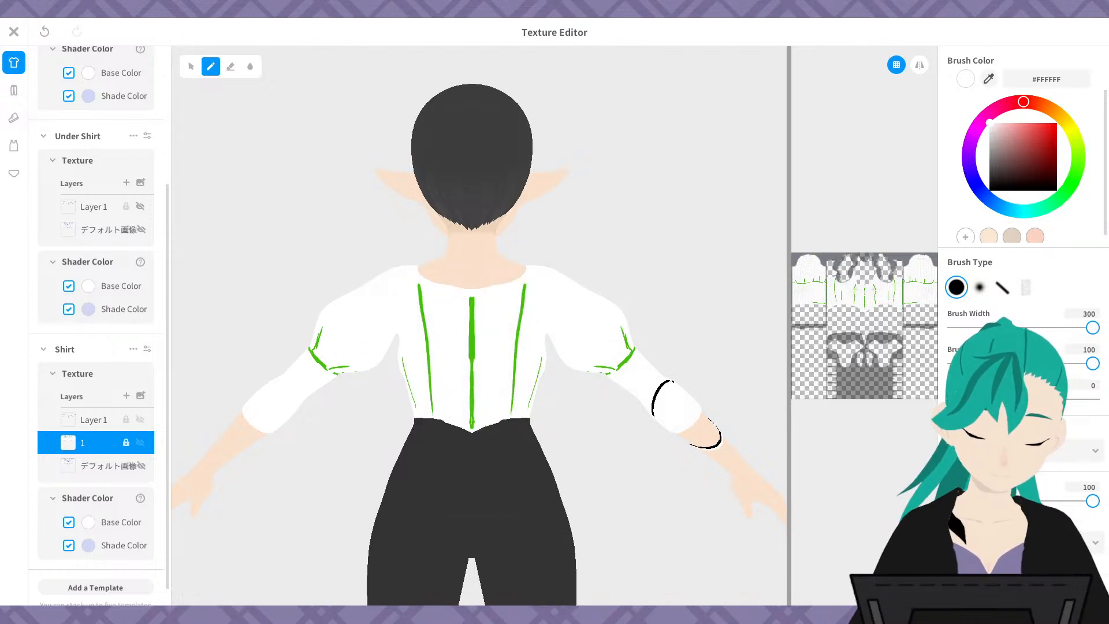
pyautogui.moveTo(550, 415)
pyautogui.mouseDown(button='right')
pyautogui.moveTo(310, 382)
pyautogui.moveTo(609, 376)
pyautogui.moveTo(478, 451)
pyautogui.moveTo(497, 450)
pyautogui.mouseUp(button='right')
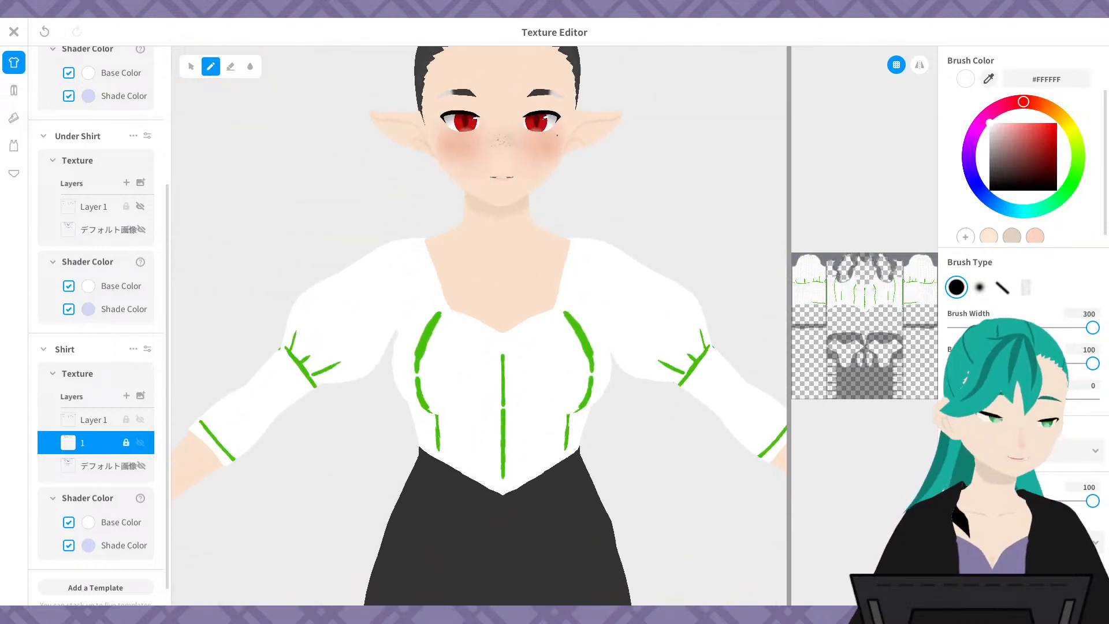
# - Try painting the bodice with the light grey #EFEFEF and undo the stroke
pyautogui.click(991, 122)
pyautogui.click(991, 122)
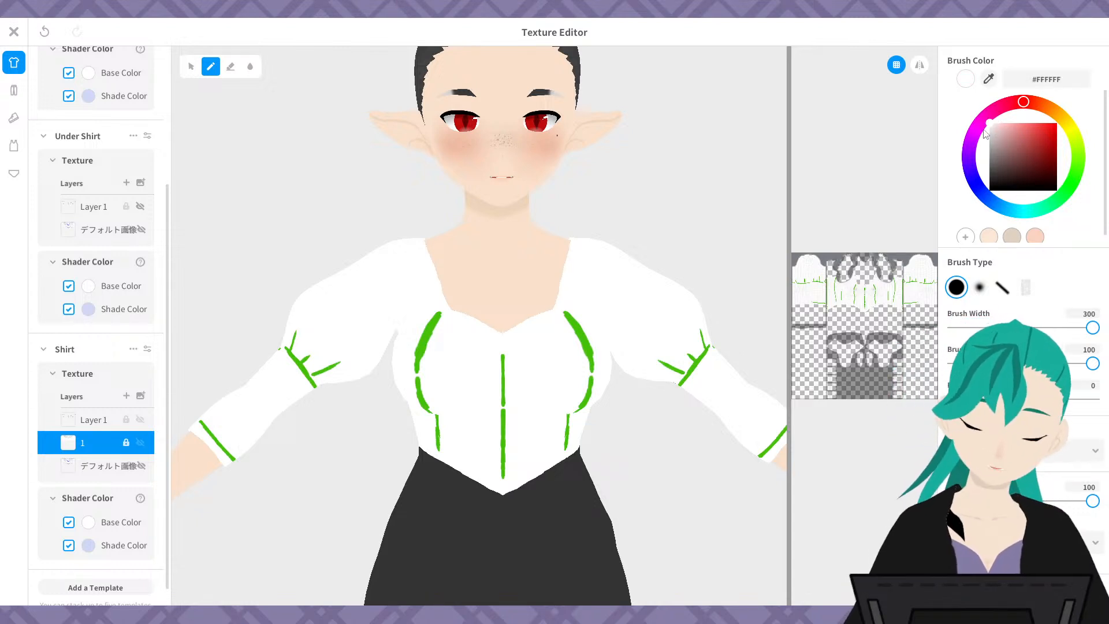
pyautogui.moveTo(991, 122); pyautogui.dragTo(988, 134)
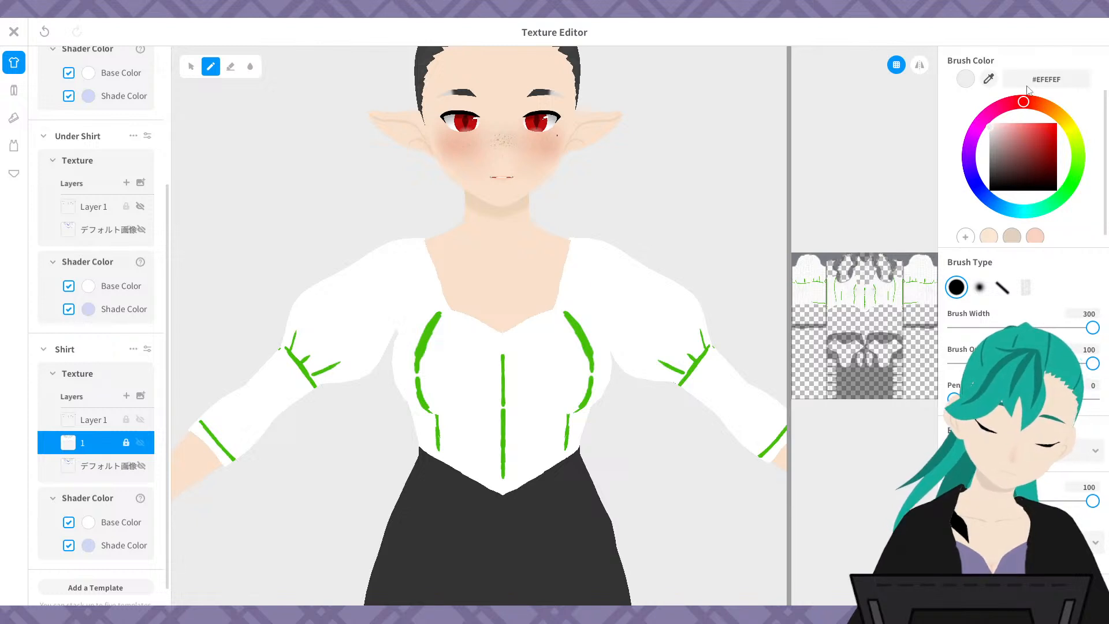
pyautogui.moveTo(566, 283); pyautogui.dragTo(554, 451)
pyautogui.hotkey('ctrl', 'z')
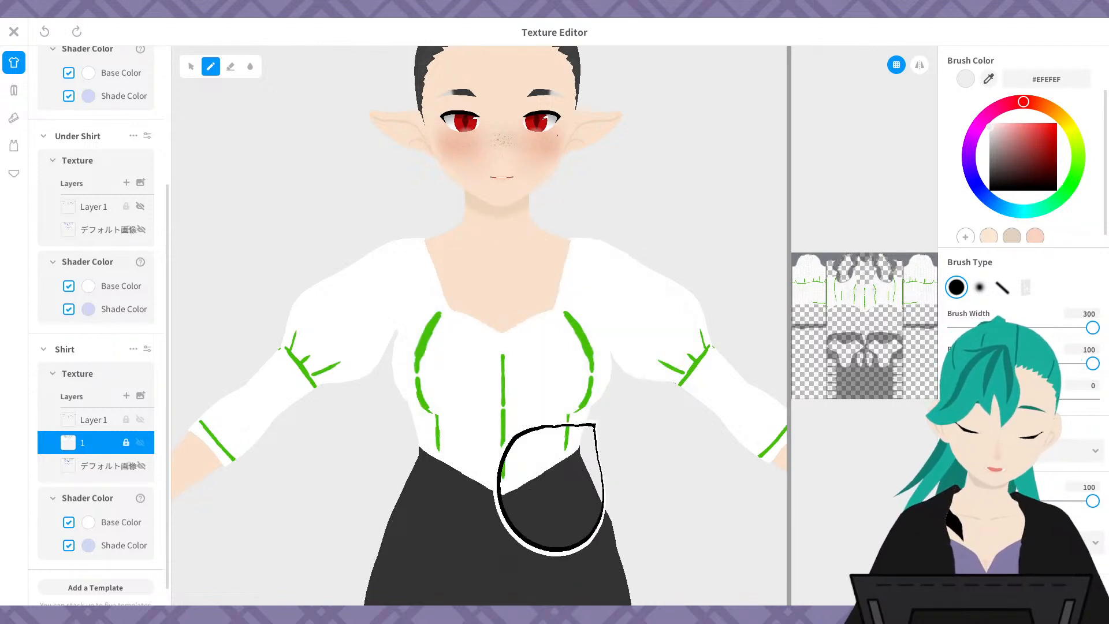
# - Set the brush color to #FEFEFE and the brush width to 56, with the avatar's left upper sleeve in close-up
pyautogui.moveTo(992, 126); pyautogui.dragTo(988, 123)
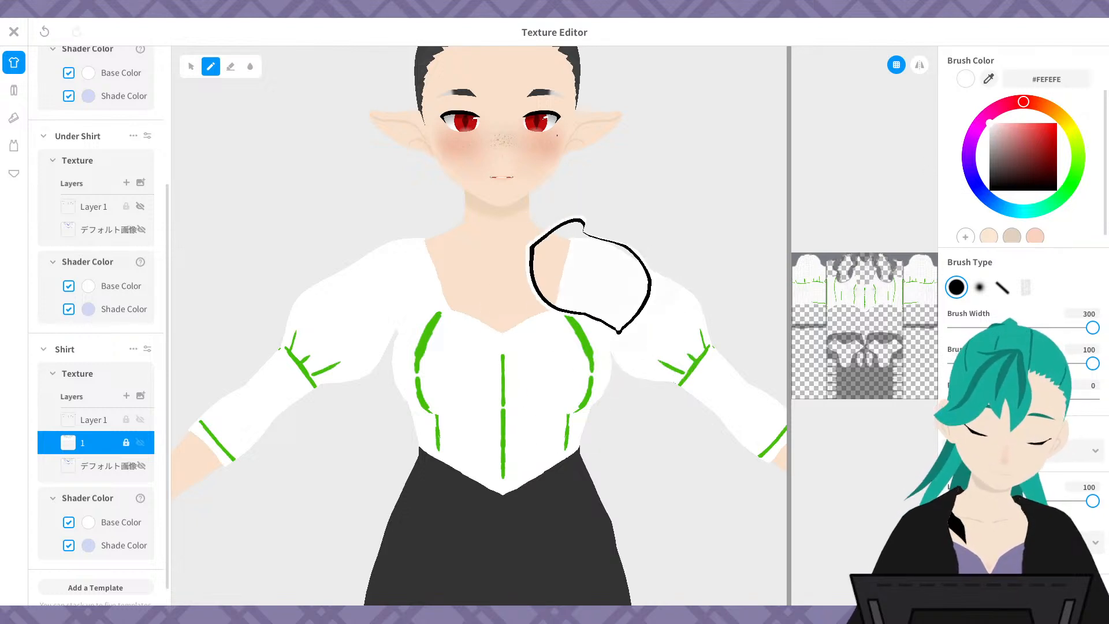
pyautogui.scroll(5, 534, 419)
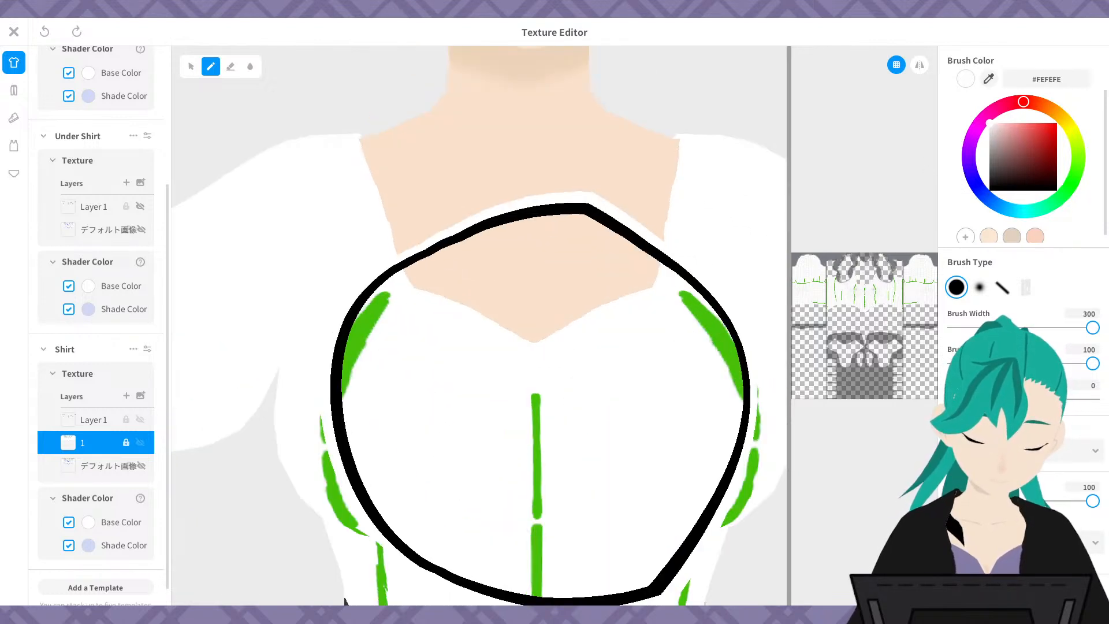
pyautogui.scroll(2, 865, 325)
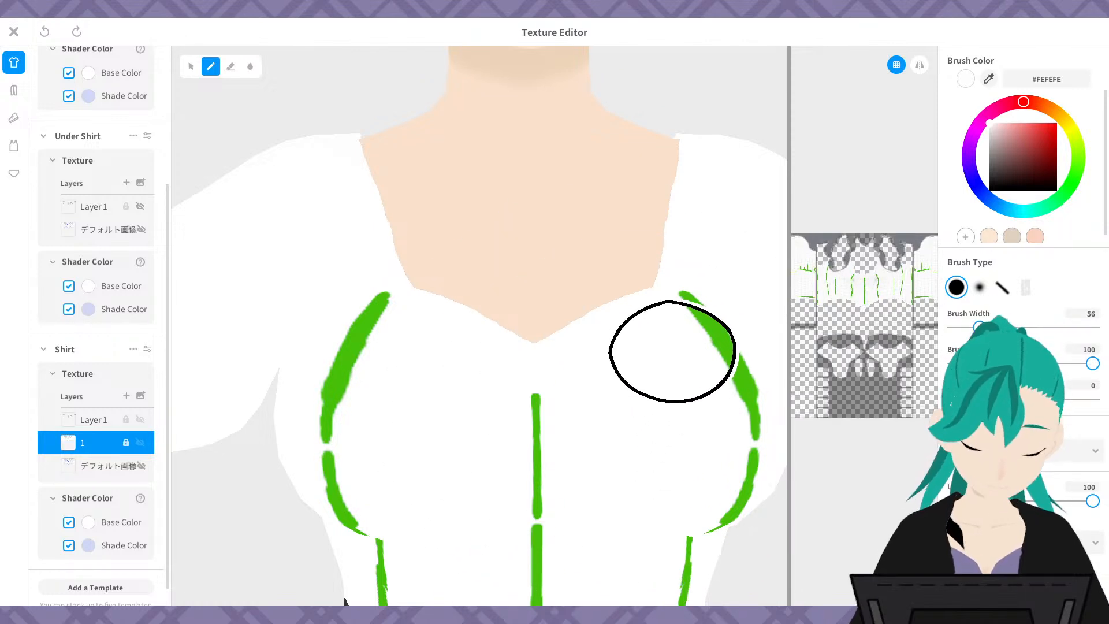
pyautogui.moveTo(669, 354)
pyautogui.mouseDown(button='middle')
pyautogui.moveTo(461, 517)
pyautogui.moveTo(328, 461)
pyautogui.mouseUp(button='middle')
# - Try painting the avatar's left shoulder and puffed upper sleeve with #FEFEFE, and undo the strokes
pyautogui.moveTo(555, 331)
pyautogui.mouseDown()
pyautogui.moveTo(530, 324)
pyautogui.moveTo(546, 300)
pyautogui.moveTo(587, 376)
pyautogui.mouseUp()
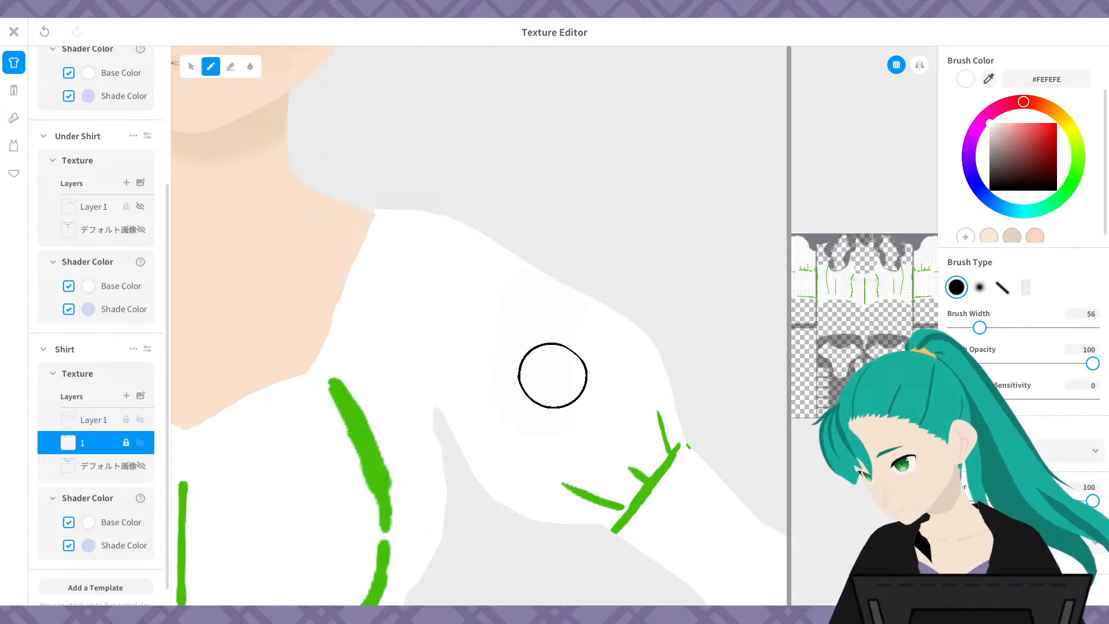
pyautogui.hotkey('ctrl', 'z')
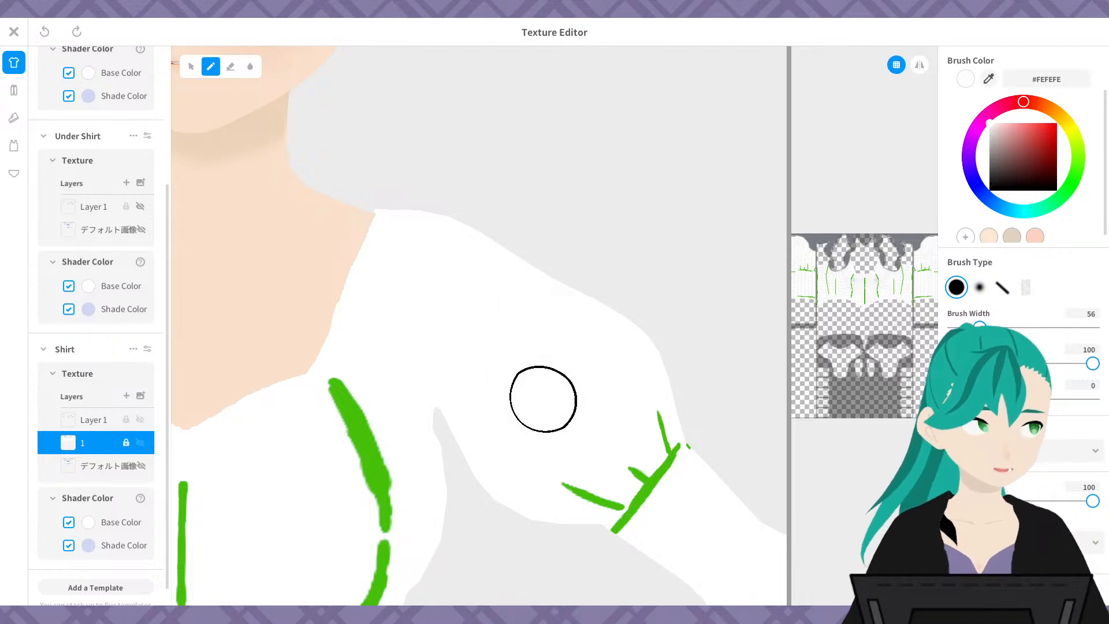
pyautogui.moveTo(426, 199)
pyautogui.mouseDown()
pyautogui.moveTo(381, 312)
pyautogui.moveTo(538, 225)
pyautogui.moveTo(479, 410)
pyautogui.mouseUp()
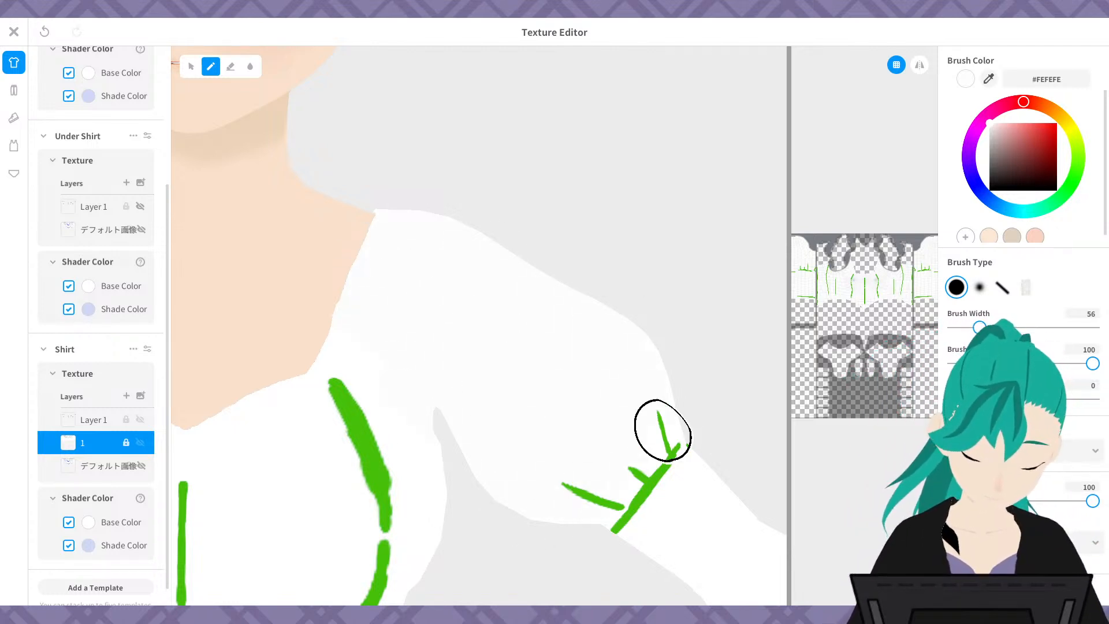
pyautogui.hotkey('ctrl', 'z')
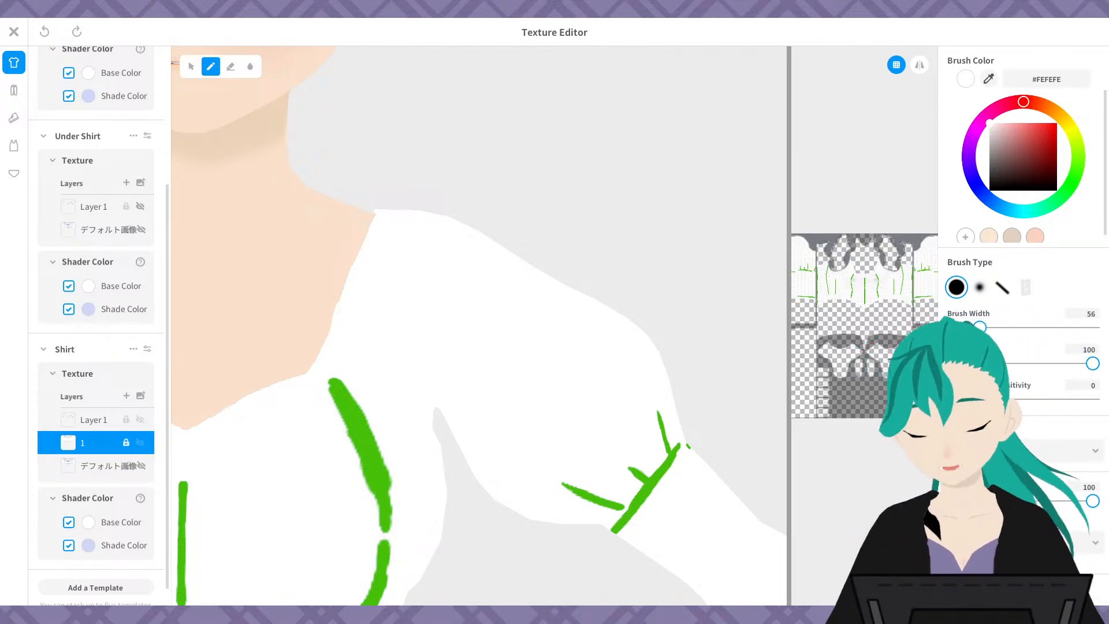
# - Try the off-white #FAFAFA as the brush color and set it back to pure white, #FFFFFF
pyautogui.click(990, 123)
pyautogui.click(990, 124)
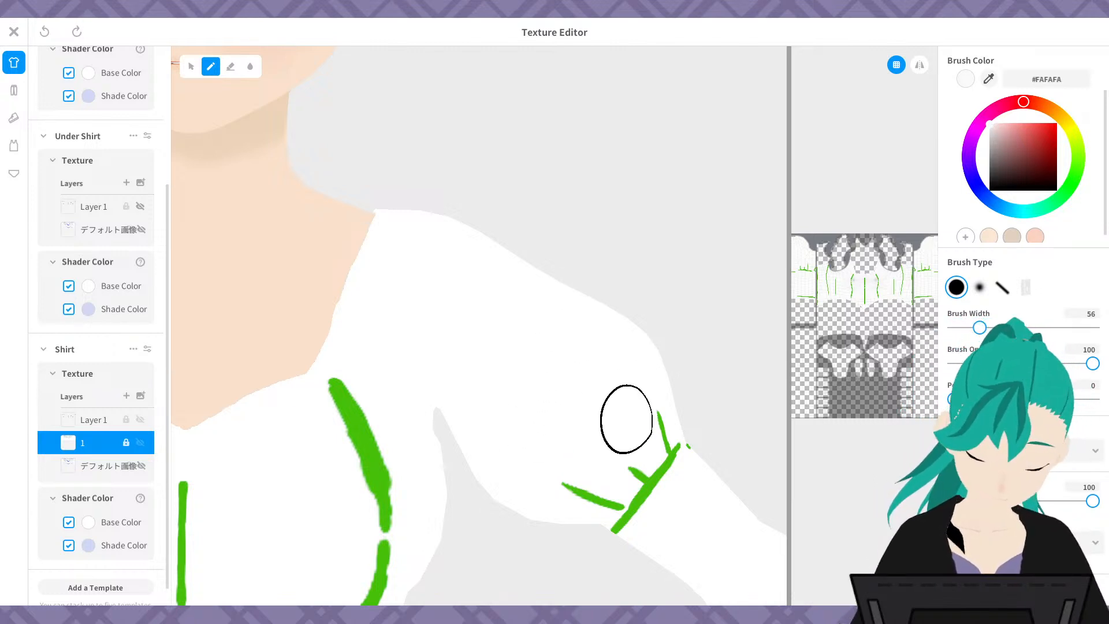
pyautogui.click(989, 124)
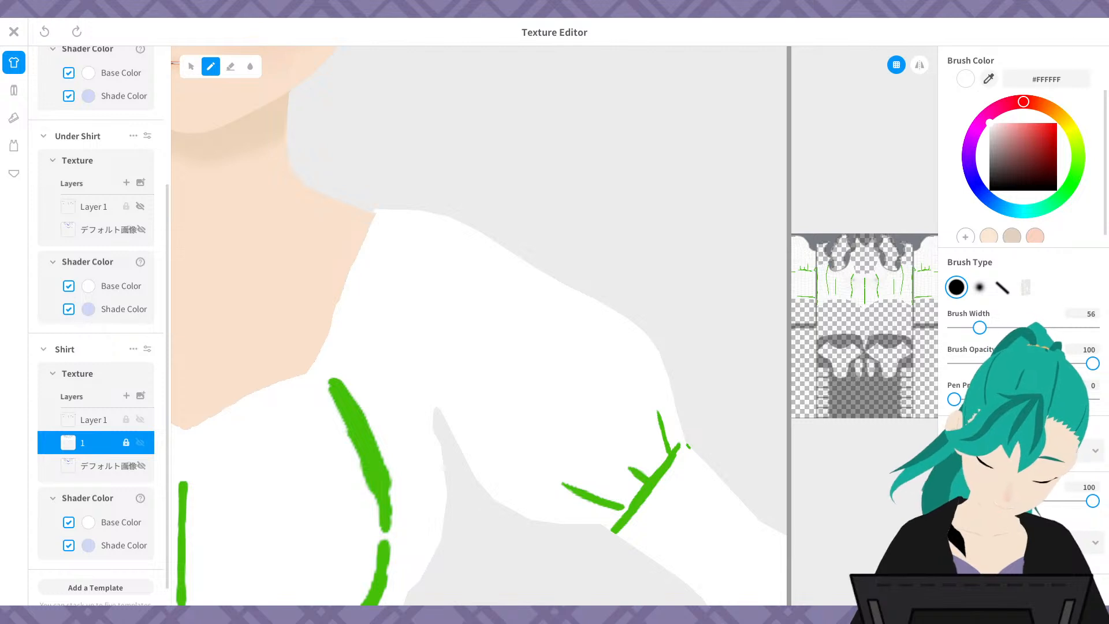
# - Set the brush color to #FAFAFA and paint a test stroke down the avatar's left puffed upper sleeve
pyautogui.click(989, 122)
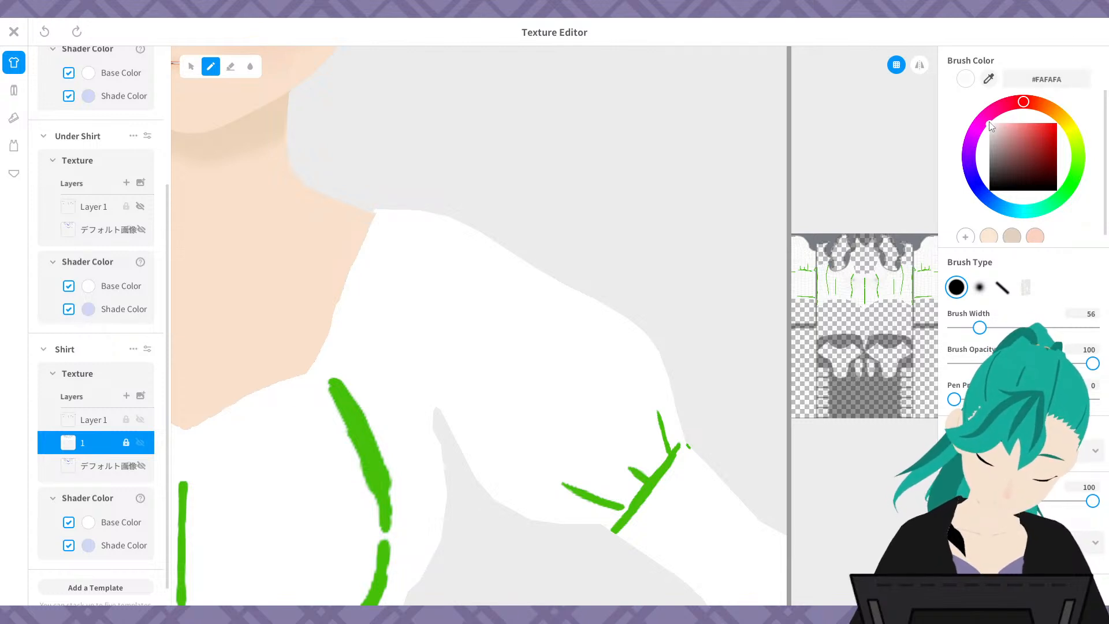
pyautogui.doubleClick(1047, 80)
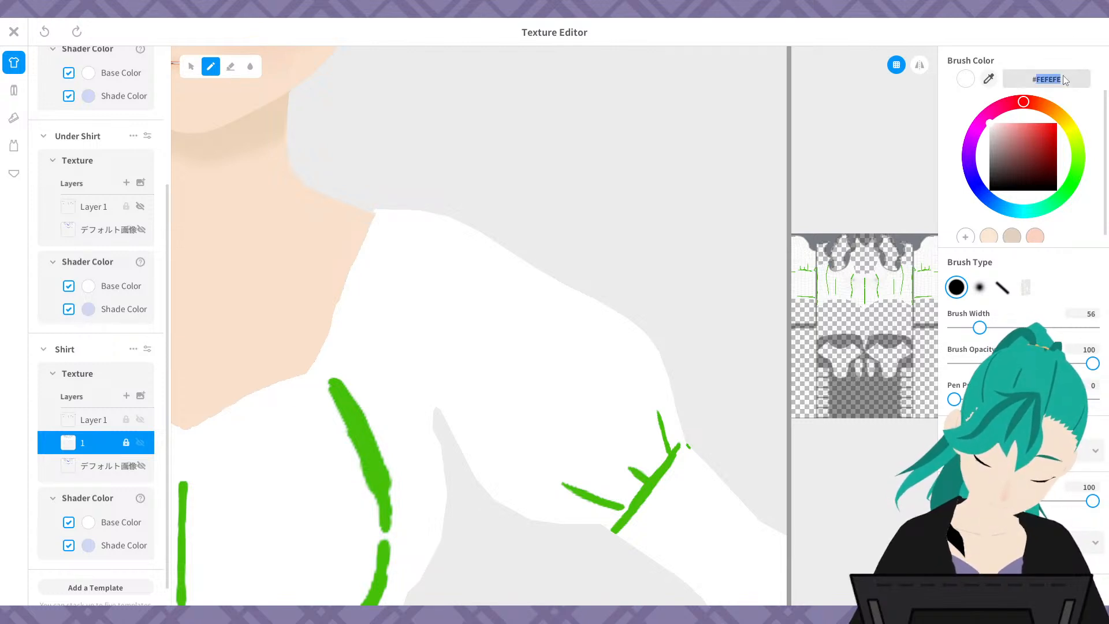
pyautogui.write('fafafa')
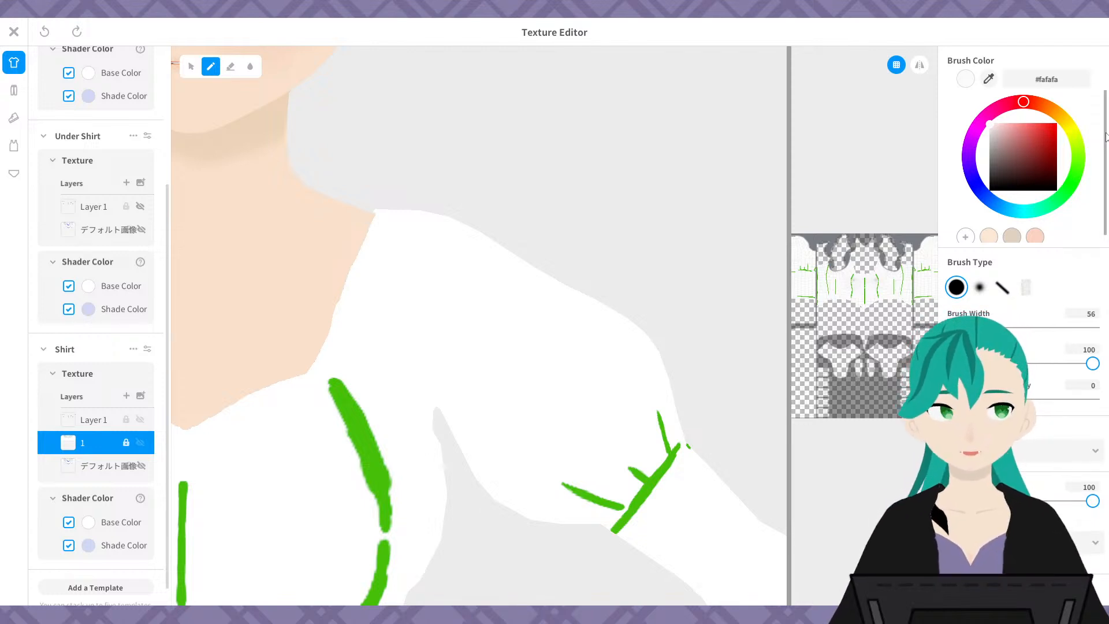
pyautogui.moveTo(519, 270)
pyautogui.mouseDown()
pyautogui.moveTo(514, 409)
pyautogui.moveTo(528, 451)
pyautogui.mouseUp()
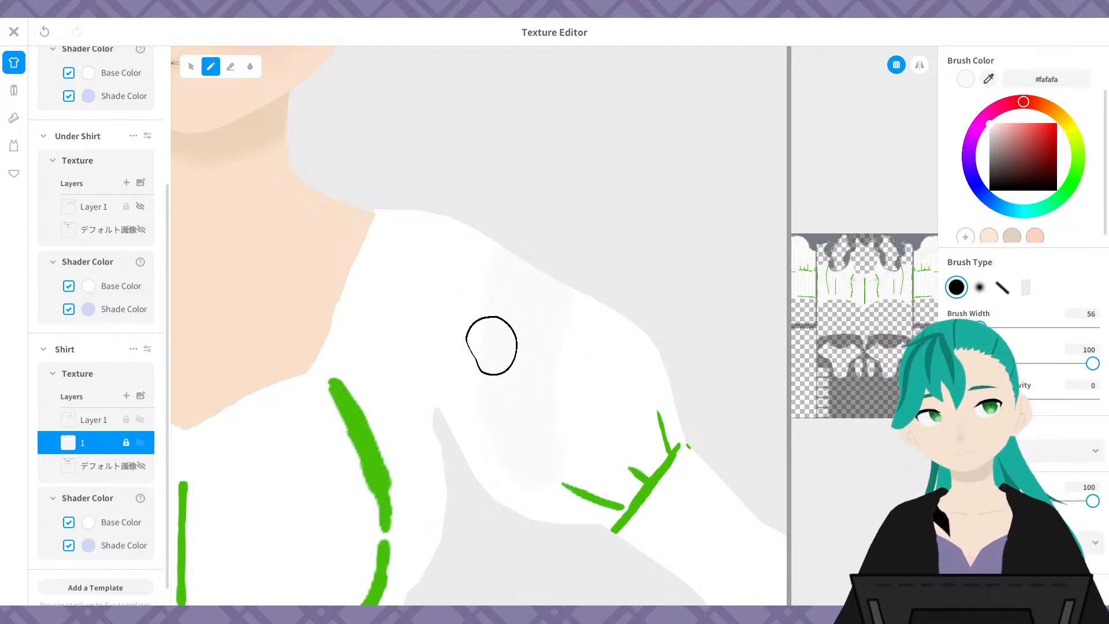
# - Paint the whole shirt front and both sleeves with #FAFAFA, using mirrored painting and a brush width of 300
pyautogui.scroll(-3, 594, 366)
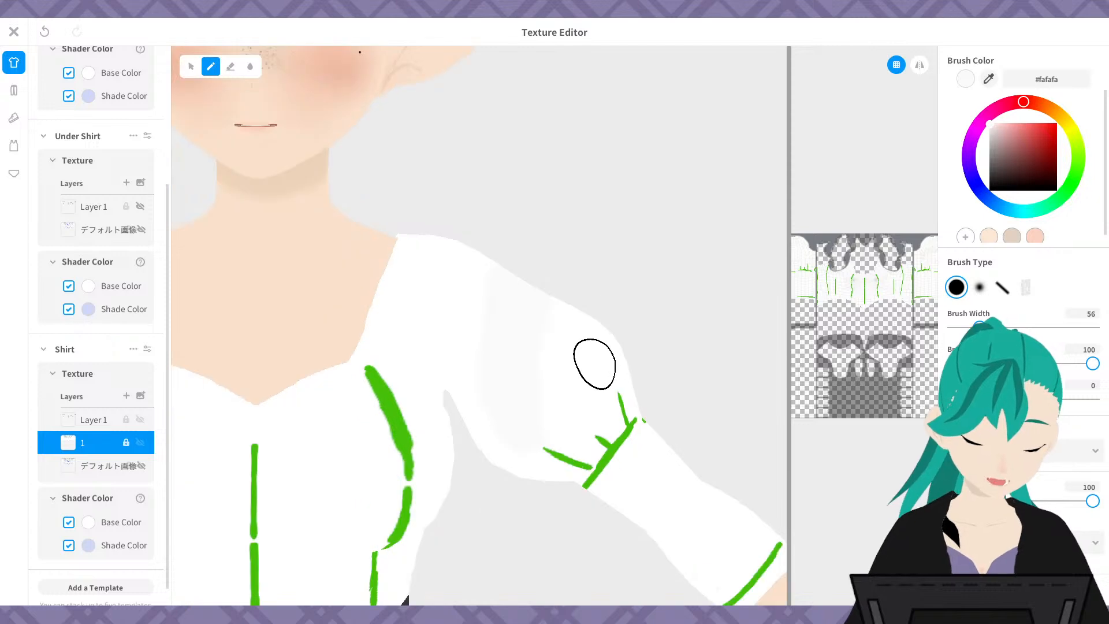
pyautogui.moveTo(636, 338)
pyautogui.mouseDown(button='middle')
pyautogui.moveTo(659, 322)
pyautogui.moveTo(648, 329)
pyautogui.mouseUp(button='middle')
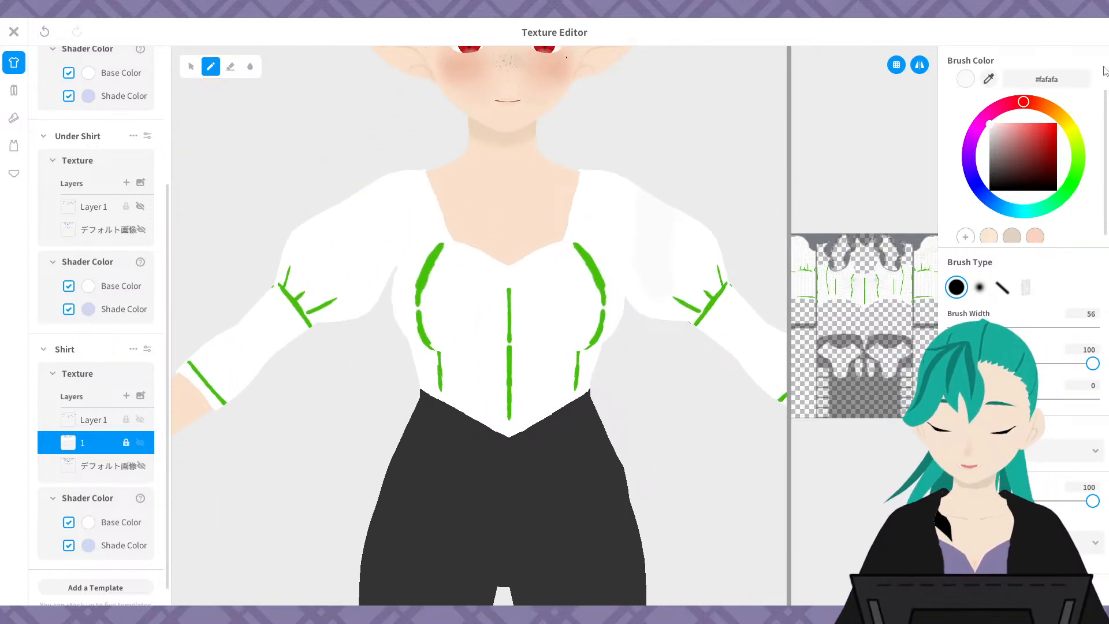
pyautogui.moveTo(983, 327); pyautogui.dragTo(1092, 328)
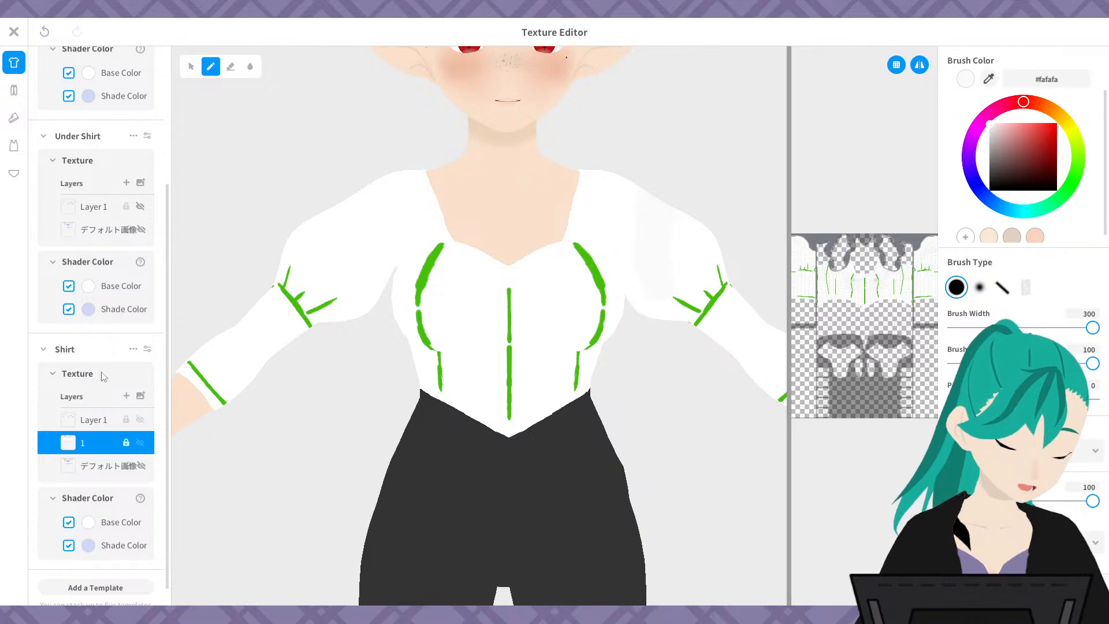
pyautogui.rightClick(92, 444)
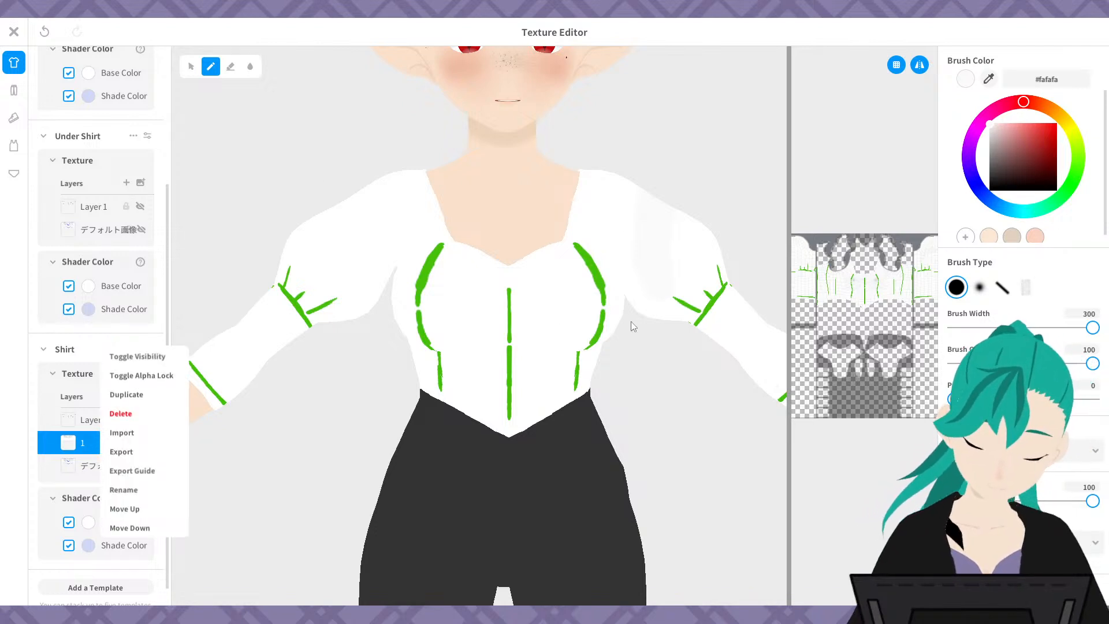
pyautogui.click(1090, 329)
pyautogui.moveTo(553, 341)
pyautogui.mouseDown()
pyautogui.moveTo(525, 315)
pyautogui.moveTo(546, 390)
pyautogui.moveTo(631, 191)
pyautogui.moveTo(652, 247)
pyautogui.moveTo(631, 290)
pyautogui.moveTo(771, 361)
pyautogui.moveTo(768, 416)
pyautogui.mouseUp()
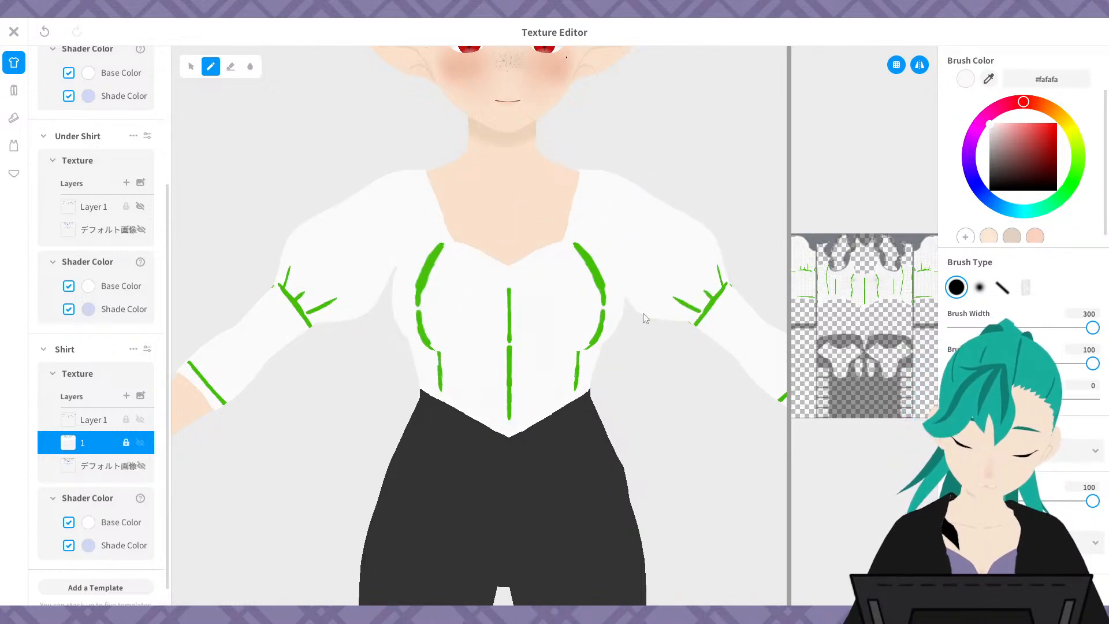
# - Paint the shirt's bodice and sleeve areas on the enlarged flat texture map in pure red, #FF0000
pyautogui.moveTo(787, 354); pyautogui.dragTo(246, 354)
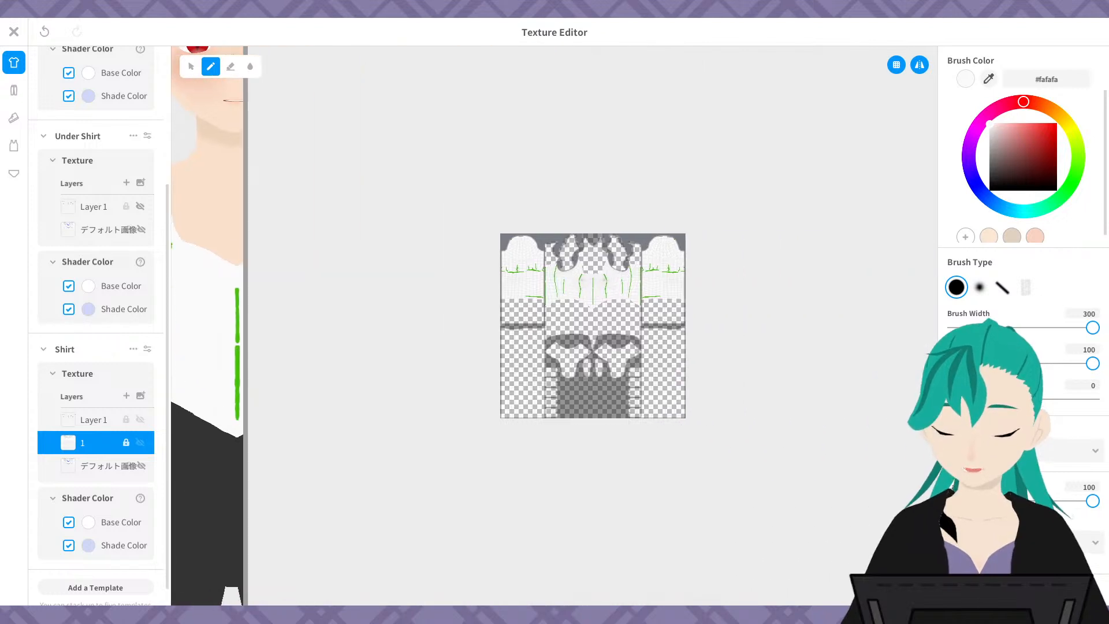
pyautogui.scroll(8, 641, 257)
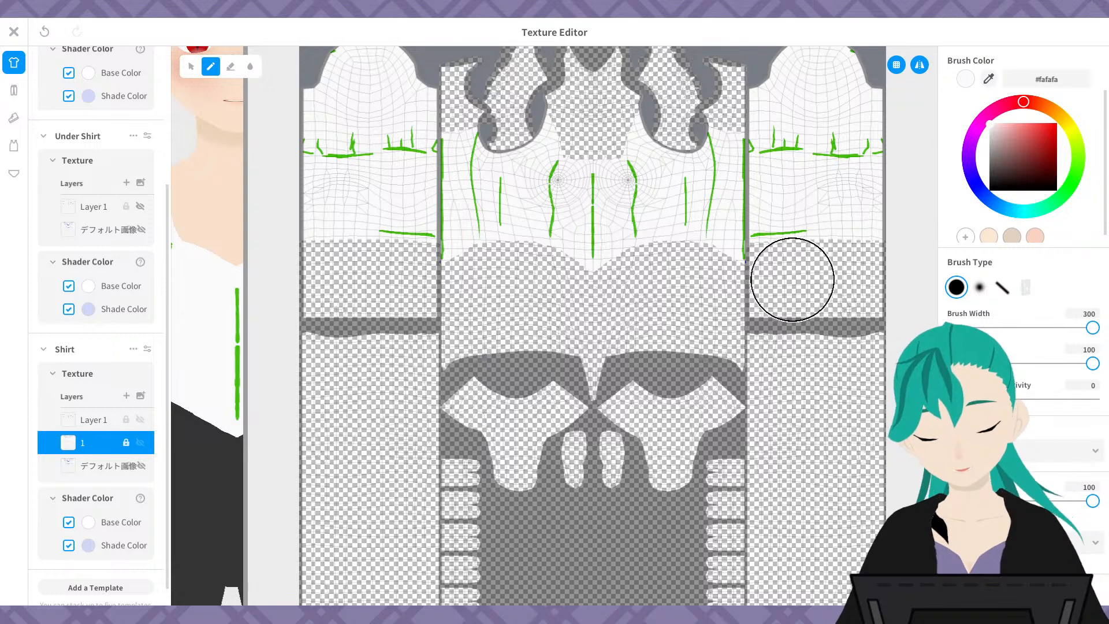
pyautogui.moveTo(799, 283)
pyautogui.mouseDown(button='middle')
pyautogui.moveTo(758, 353)
pyautogui.moveTo(770, 378)
pyautogui.moveTo(766, 367)
pyautogui.mouseUp(button='middle')
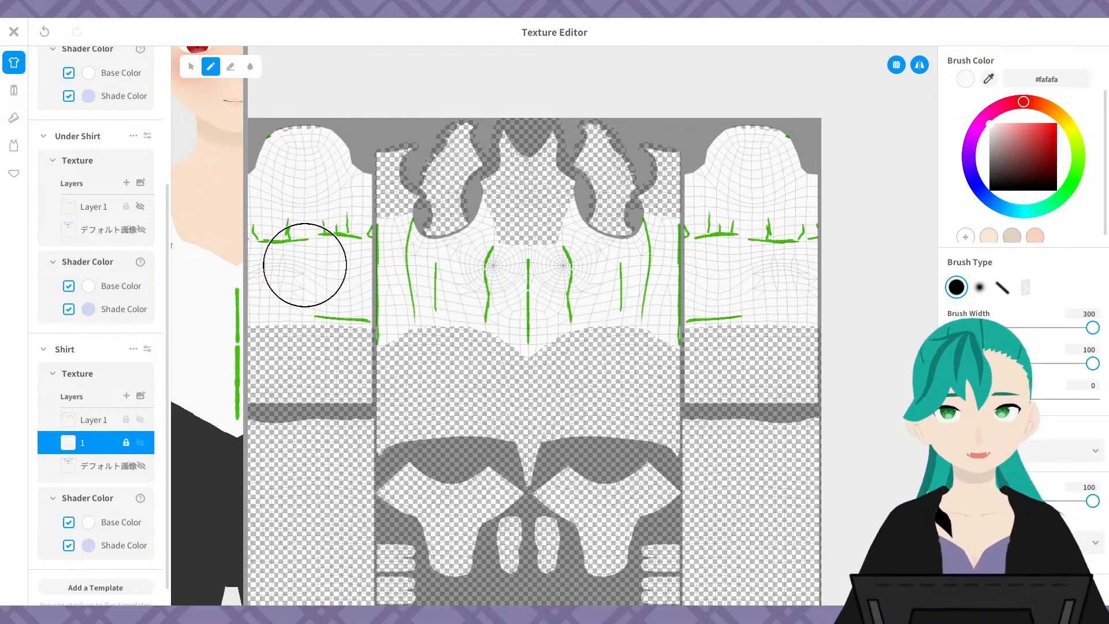
pyautogui.moveTo(1053, 136); pyautogui.dragTo(1059, 122)
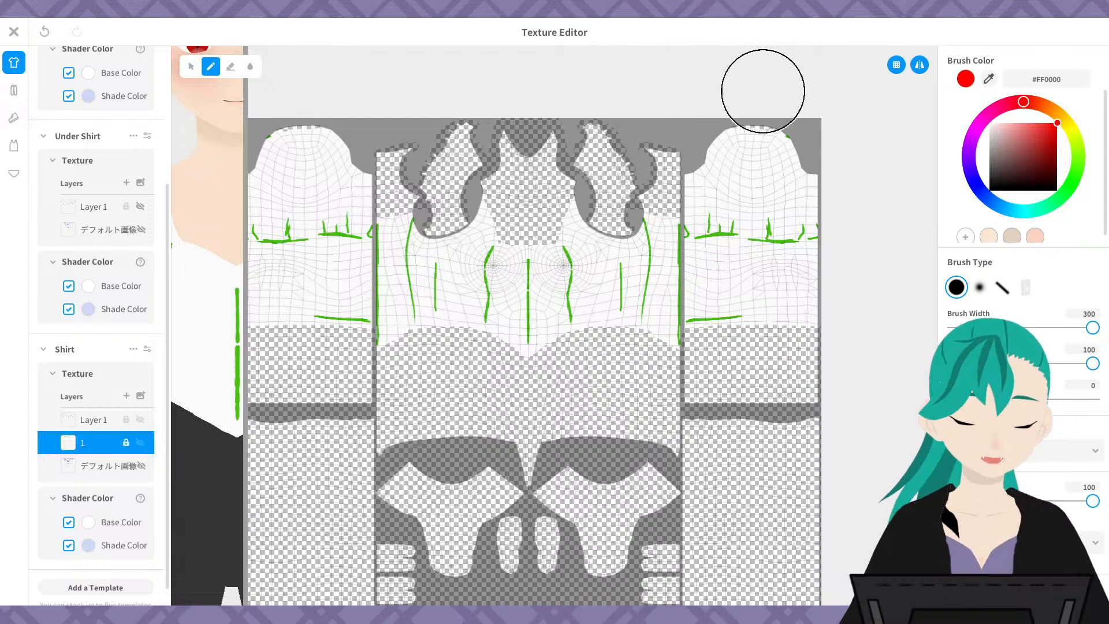
pyautogui.moveTo(763, 91)
pyautogui.mouseDown()
pyautogui.moveTo(698, 168)
pyautogui.moveTo(842, 104)
pyautogui.moveTo(726, 336)
pyautogui.moveTo(805, 302)
pyautogui.moveTo(658, 267)
pyautogui.moveTo(607, 215)
pyautogui.moveTo(617, 133)
pyautogui.moveTo(495, 174)
pyautogui.mouseUp()
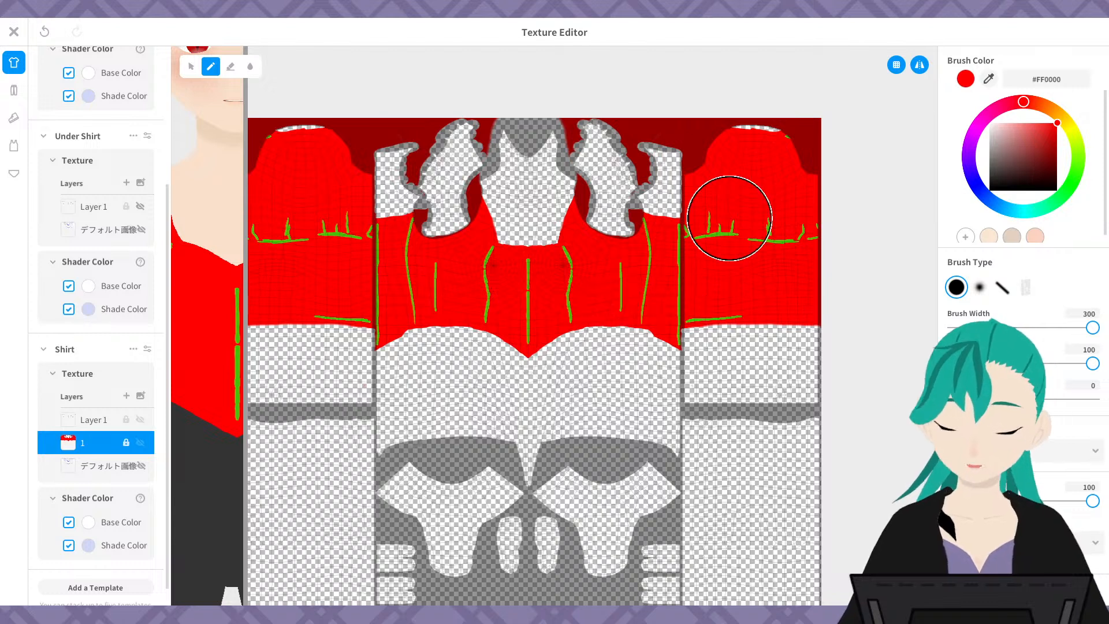
# - Set the brush color to #FAFAFA and repaint the shirt's bodice and sleeves on the flat texture map
pyautogui.doubleClick(1055, 79)
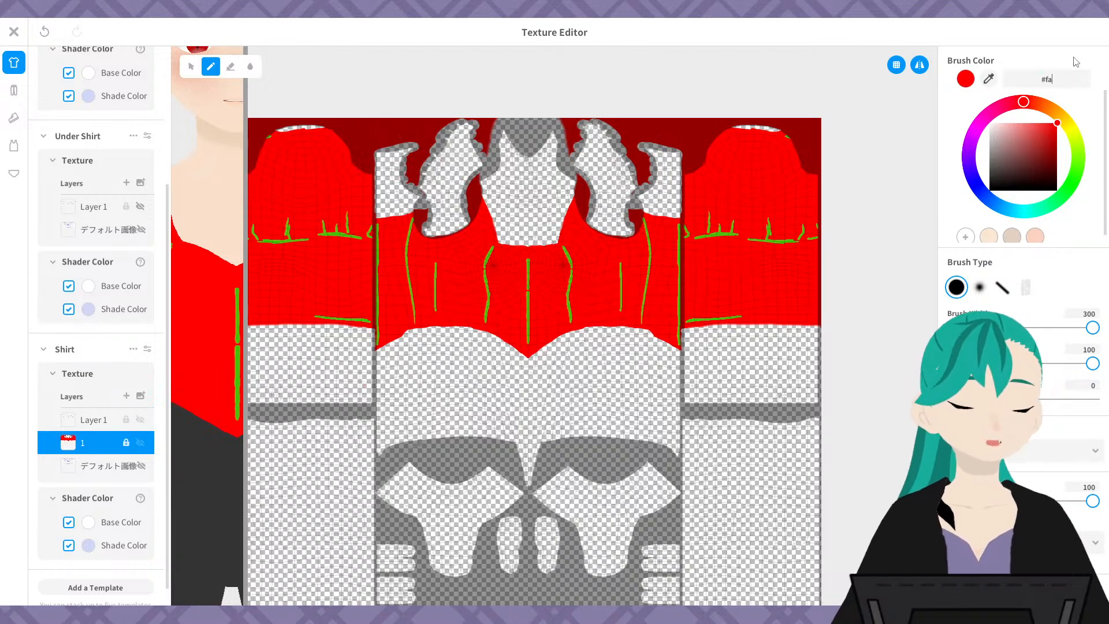
pyautogui.write('fafafa')
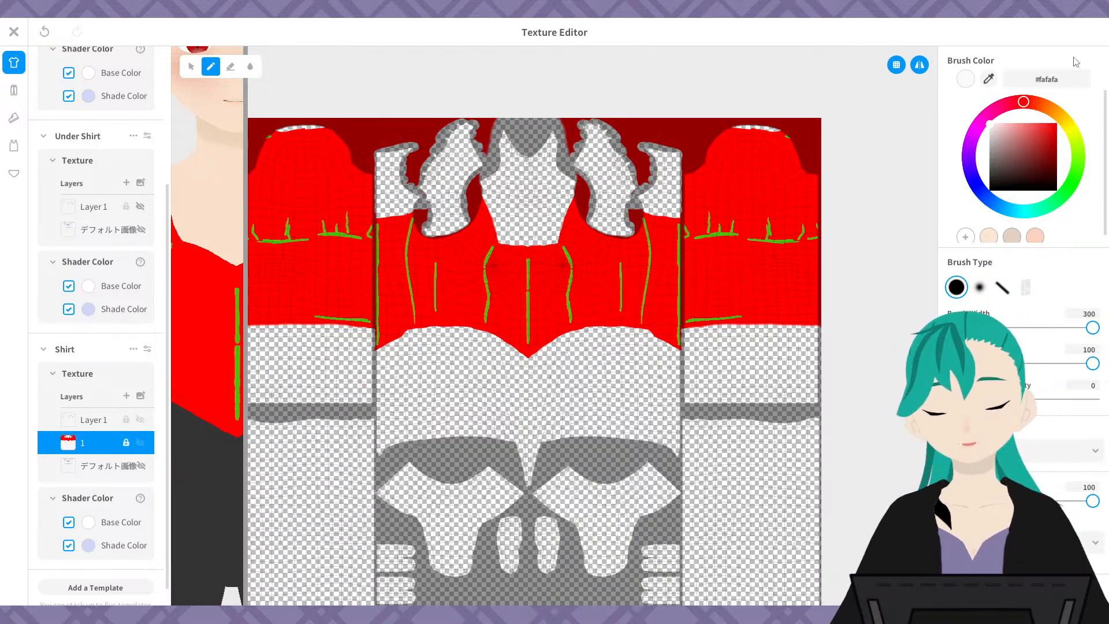
pyautogui.moveTo(636, 125)
pyautogui.mouseDown()
pyautogui.moveTo(574, 112)
pyautogui.moveTo(609, 149)
pyautogui.moveTo(668, 131)
pyautogui.moveTo(663, 173)
pyautogui.moveTo(616, 252)
pyautogui.moveTo(599, 334)
pyautogui.moveTo(554, 426)
pyautogui.moveTo(735, 279)
pyautogui.moveTo(859, 275)
pyautogui.mouseUp()
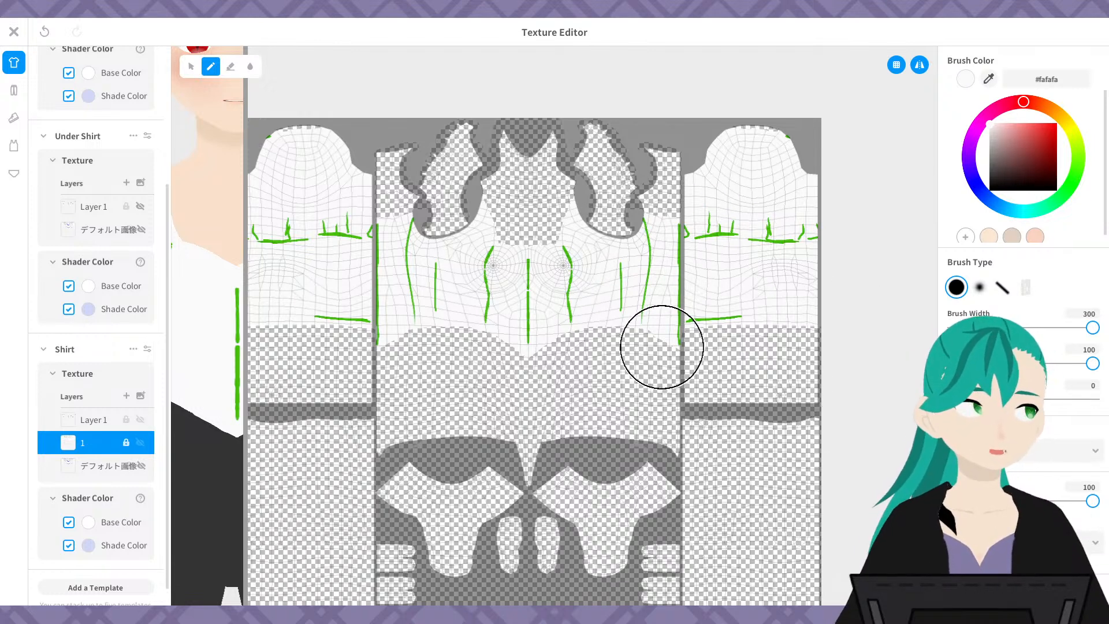
# - Enlarge the avatar view, select the Shirt's Layer 1 with the green guide lines, and set its layer opacity to 21
pyautogui.moveTo(246, 304)
pyautogui.mouseDown()
pyautogui.moveTo(651, 274)
pyautogui.moveTo(746, 279)
pyautogui.mouseUp()
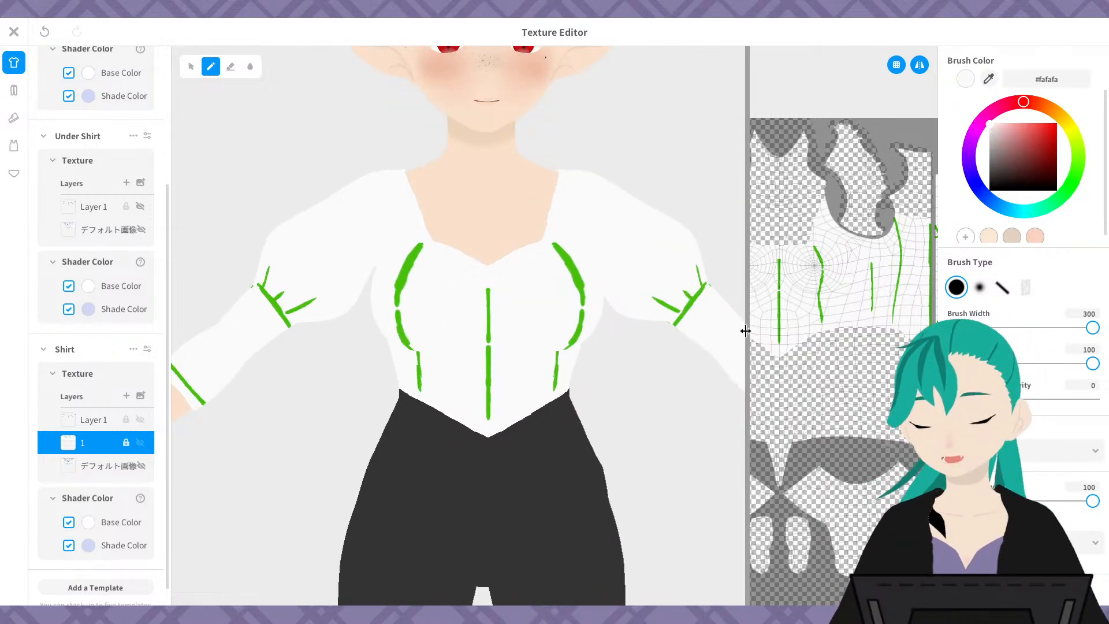
pyautogui.moveTo(747, 331); pyautogui.dragTo(851, 331)
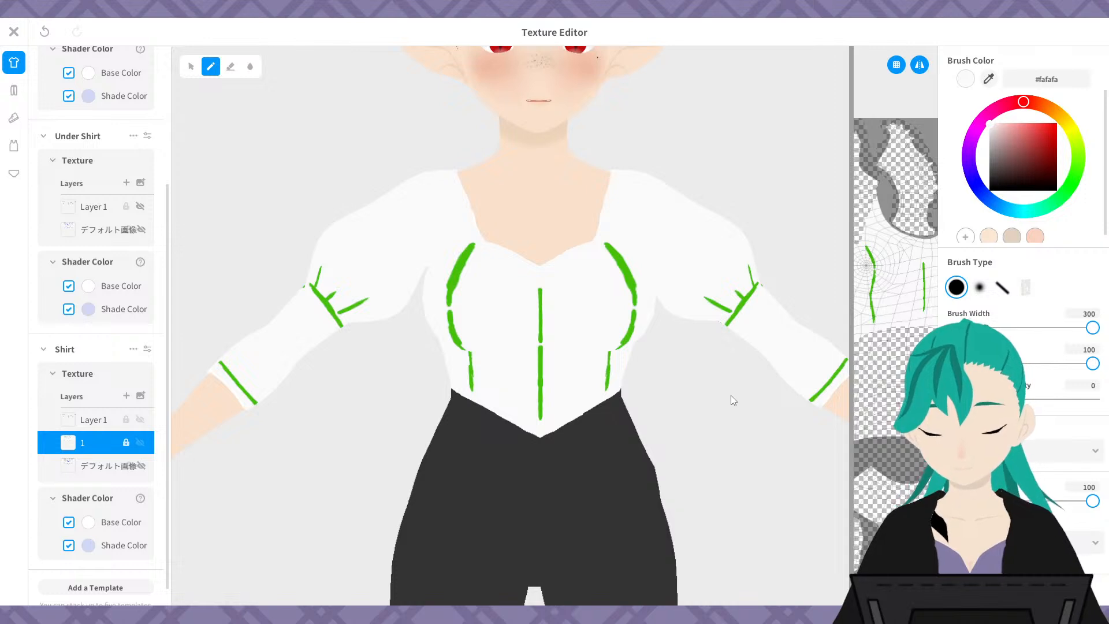
pyautogui.moveTo(731, 396)
pyautogui.mouseDown(button='right')
pyautogui.moveTo(619, 401)
pyautogui.moveTo(751, 397)
pyautogui.moveTo(728, 396)
pyautogui.mouseUp(button='right')
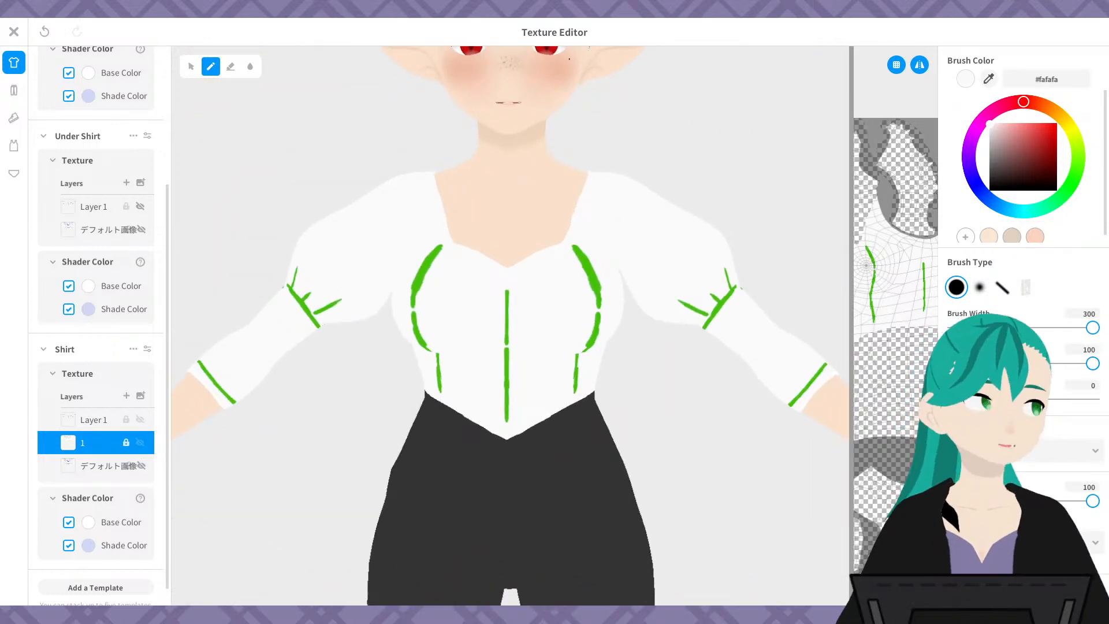
pyautogui.moveTo(618, 266)
pyautogui.mouseDown()
pyautogui.moveTo(711, 292)
pyautogui.moveTo(625, 276)
pyautogui.mouseUp()
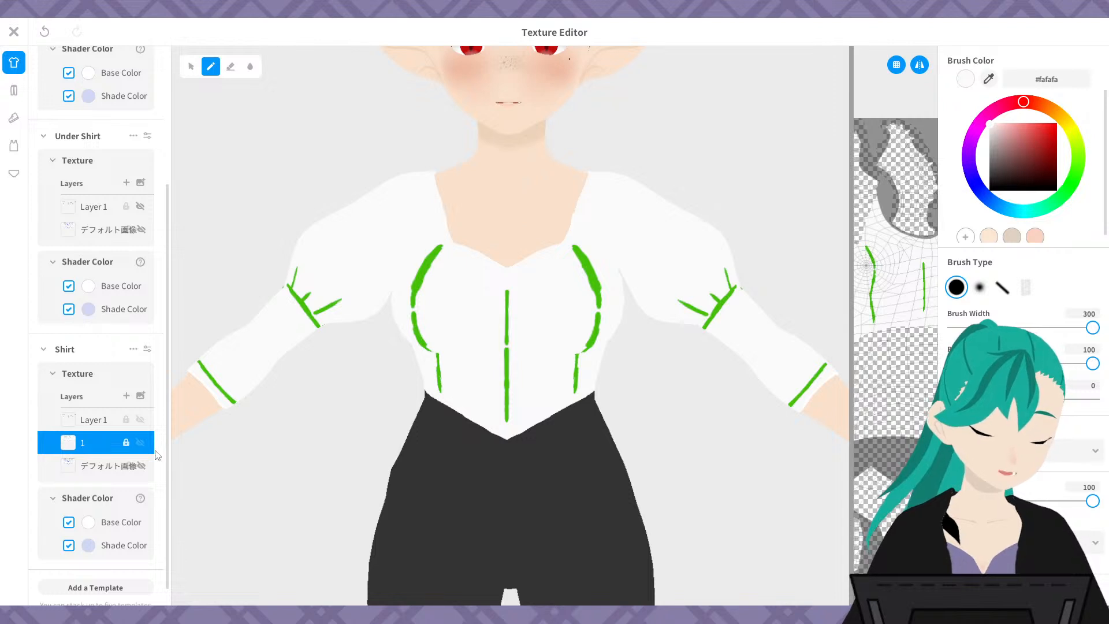
pyautogui.click(92, 420)
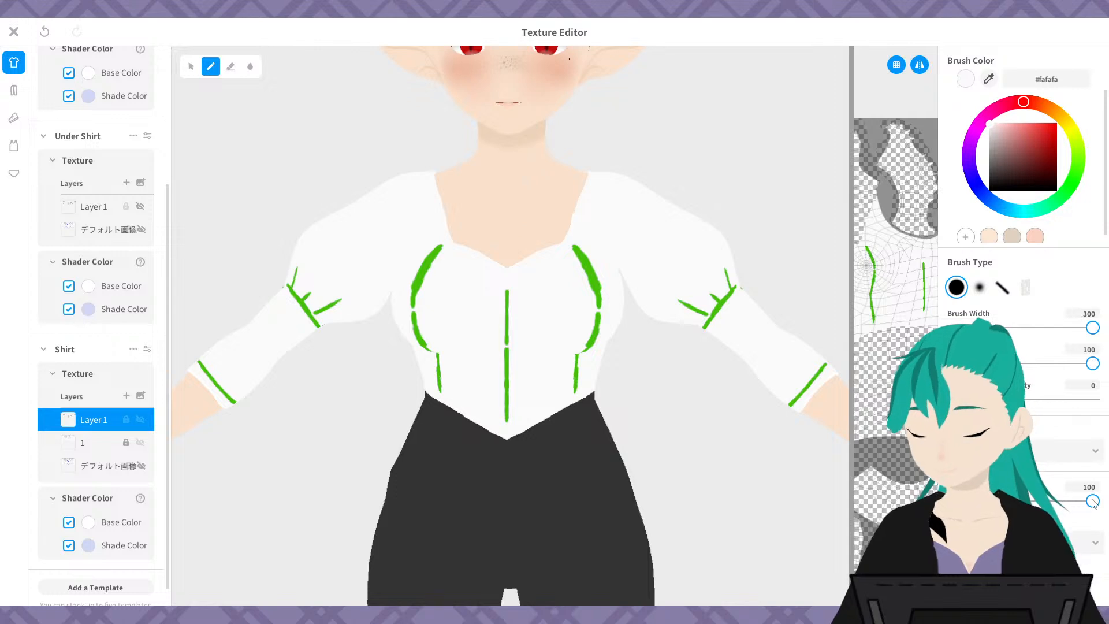
pyautogui.moveTo(1092, 501); pyautogui.dragTo(980, 502)
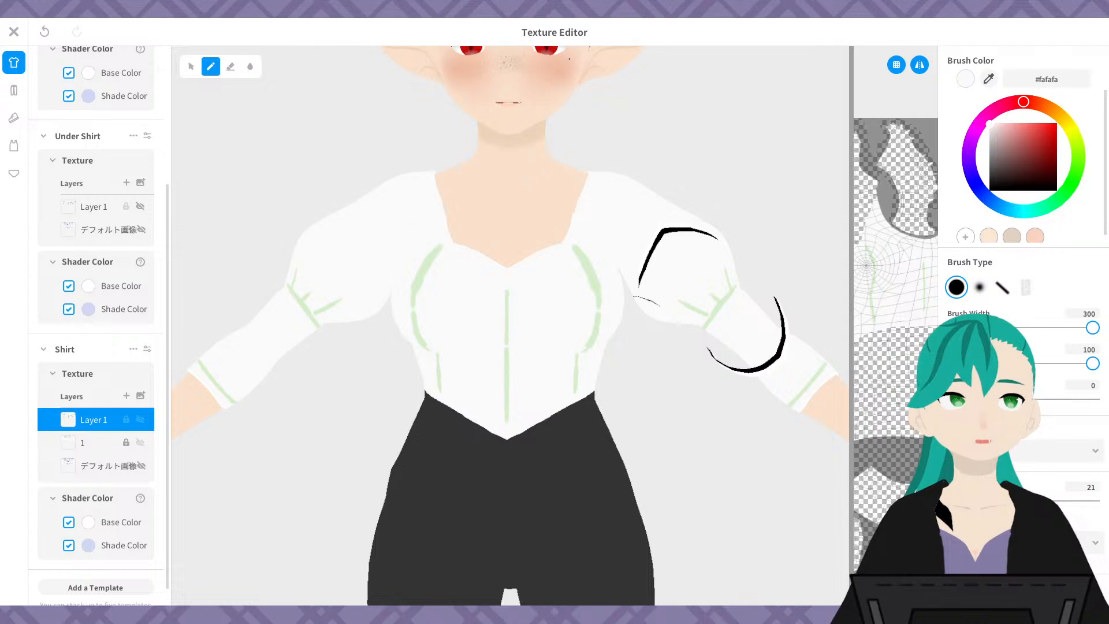
# - Examine the avatar's shirt with its faded guide lines, along with the shorts and stockings, from head to legs
pyautogui.scroll(-1, 572, 398)
pyautogui.moveTo(581, 410)
pyautogui.mouseDown(button='middle')
pyautogui.moveTo(603, 75)
pyautogui.moveTo(562, 197)
pyautogui.mouseUp(button='middle')
pyautogui.scroll(-2, 564, 293)
pyautogui.moveTo(564, 289); pyautogui.dragTo(565, 365, button='middle')
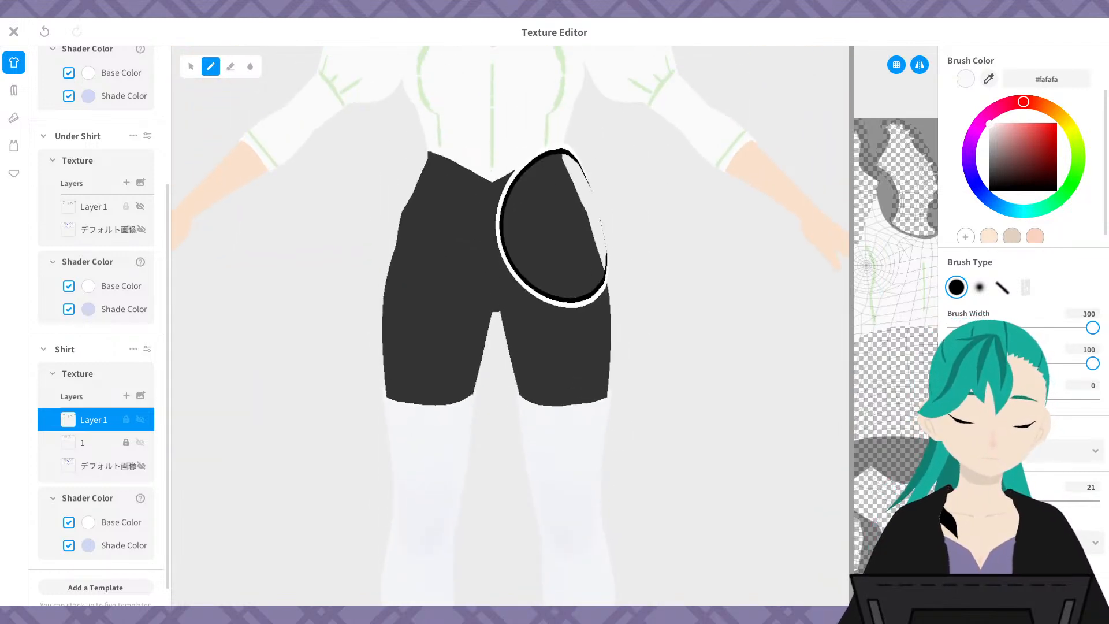
pyautogui.scroll(-1, 633, 367)
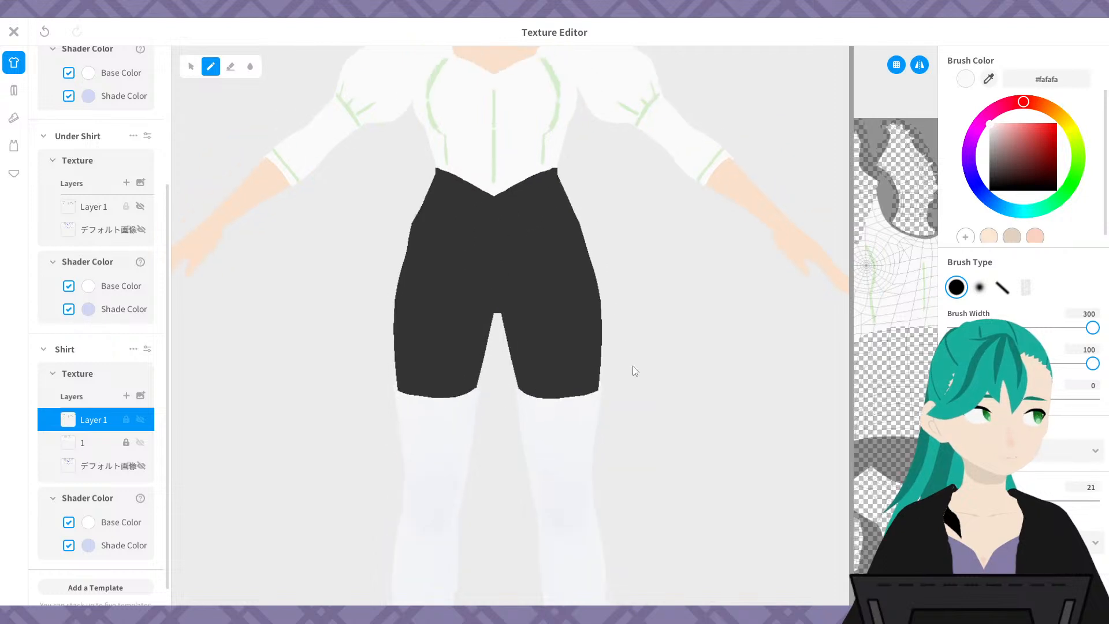
pyautogui.moveTo(632, 366); pyautogui.dragTo(626, 119, button='middle')
pyautogui.moveTo(555, 144)
pyautogui.mouseDown(button='middle')
pyautogui.moveTo(555, 497)
pyautogui.moveTo(569, 569)
pyautogui.mouseUp(button='middle')
pyautogui.scroll(-1, 632, 223)
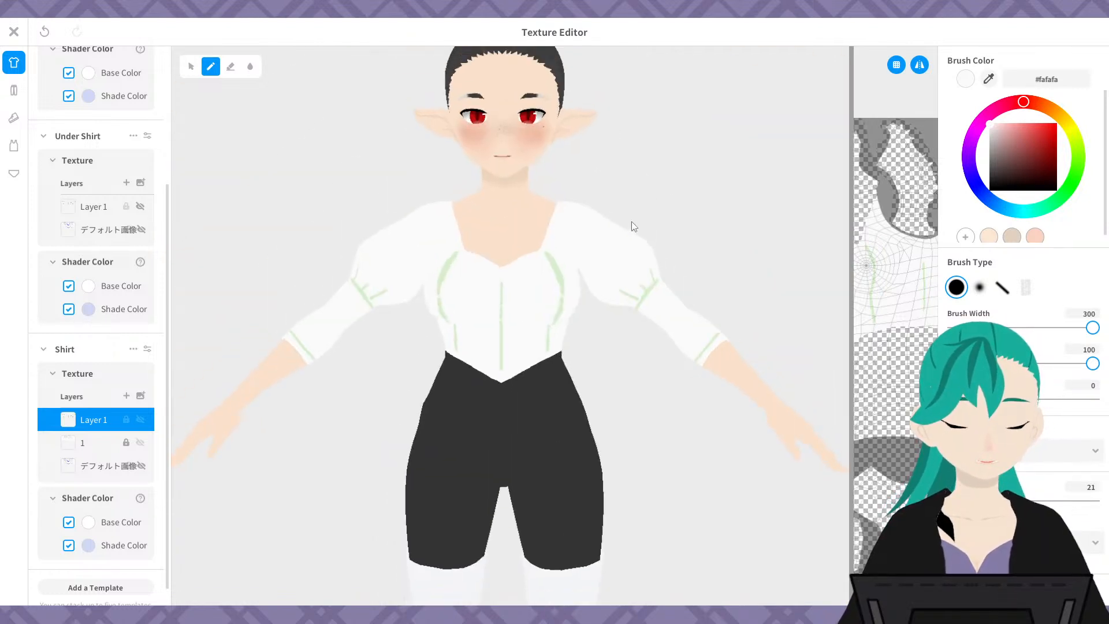
pyautogui.moveTo(632, 226); pyautogui.dragTo(639, 161, button='middle')
# - Show the Long Coat's red layer 1, examine the outfit from the front and side, and hide that layer again
pyautogui.scroll(3, 88, 149)
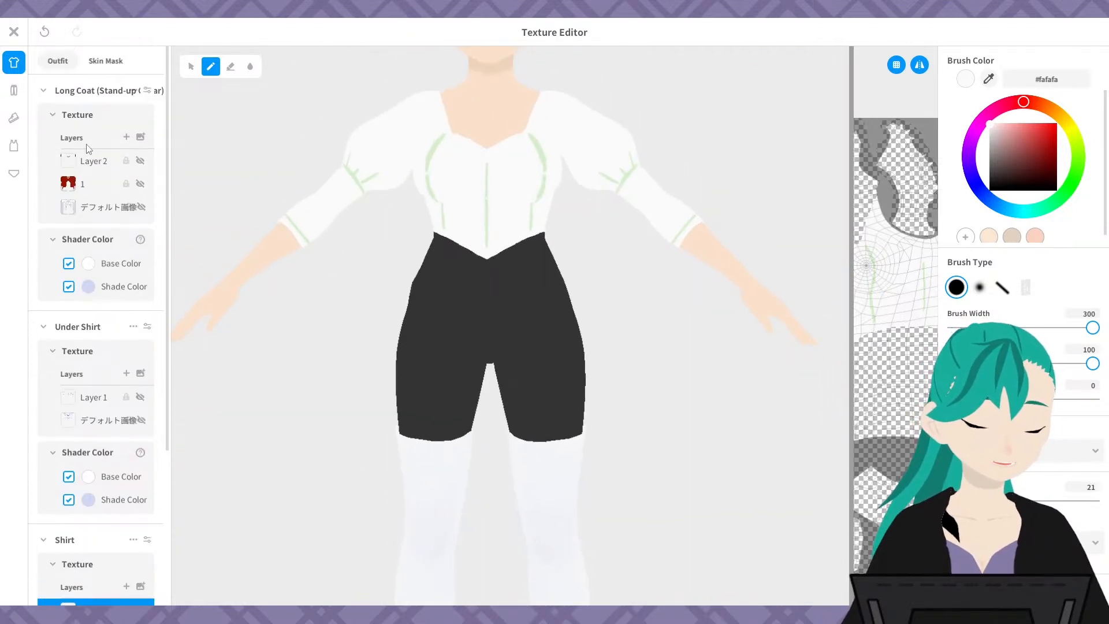
pyautogui.click(140, 183)
pyautogui.scroll(-3, 500, 231)
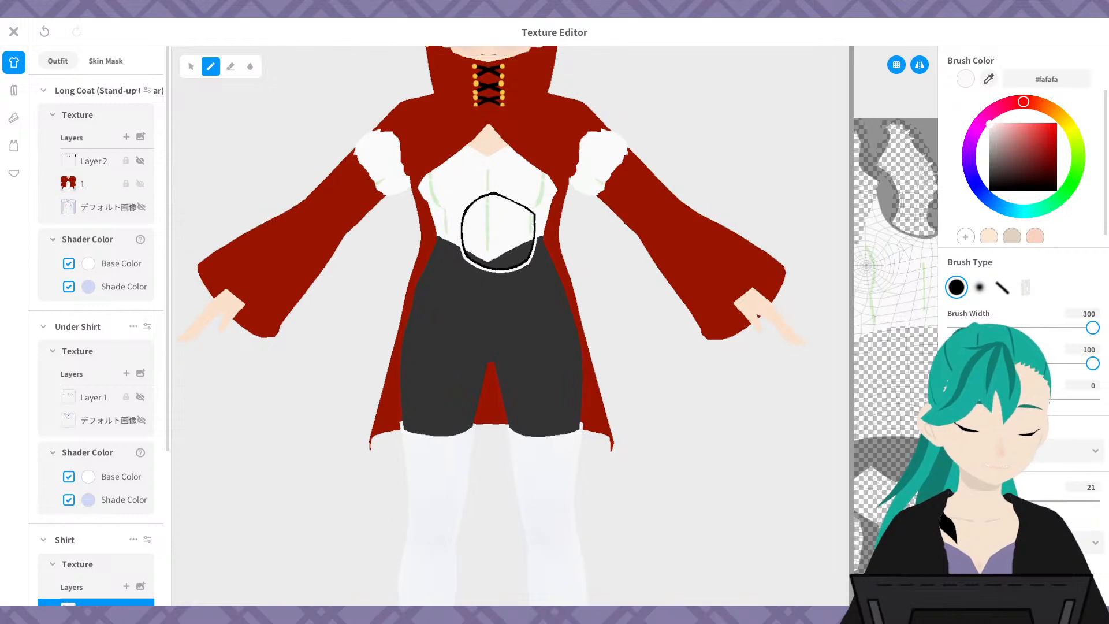
pyautogui.moveTo(602, 294); pyautogui.dragTo(604, 268, button='middle')
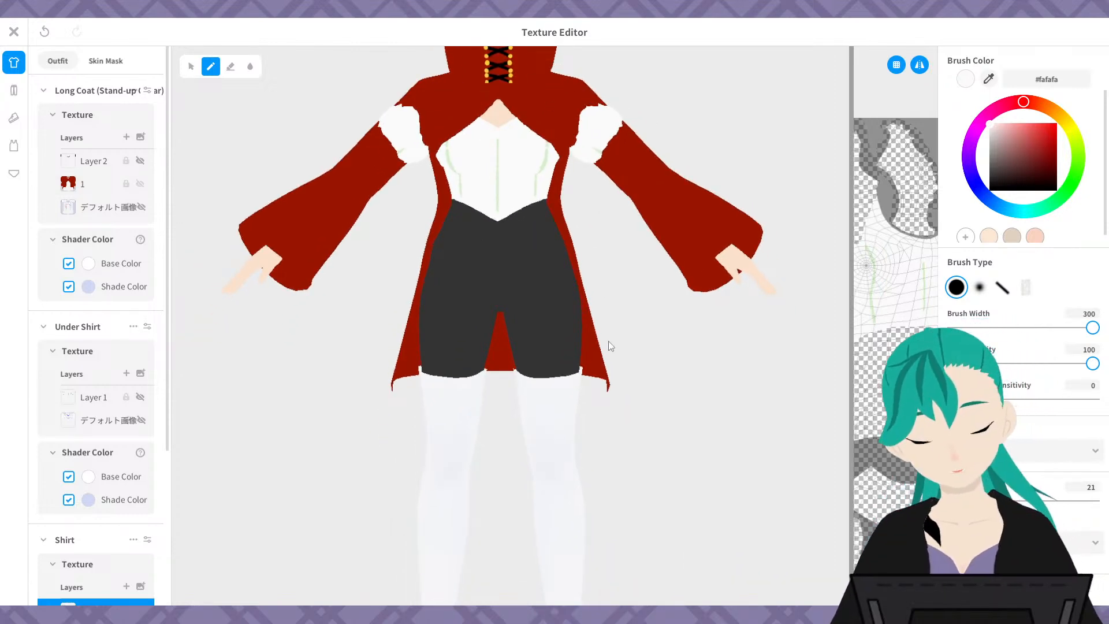
pyautogui.moveTo(612, 346); pyautogui.dragTo(399, 341, button='right')
pyautogui.moveTo(658, 346); pyautogui.dragTo(624, 364, button='right')
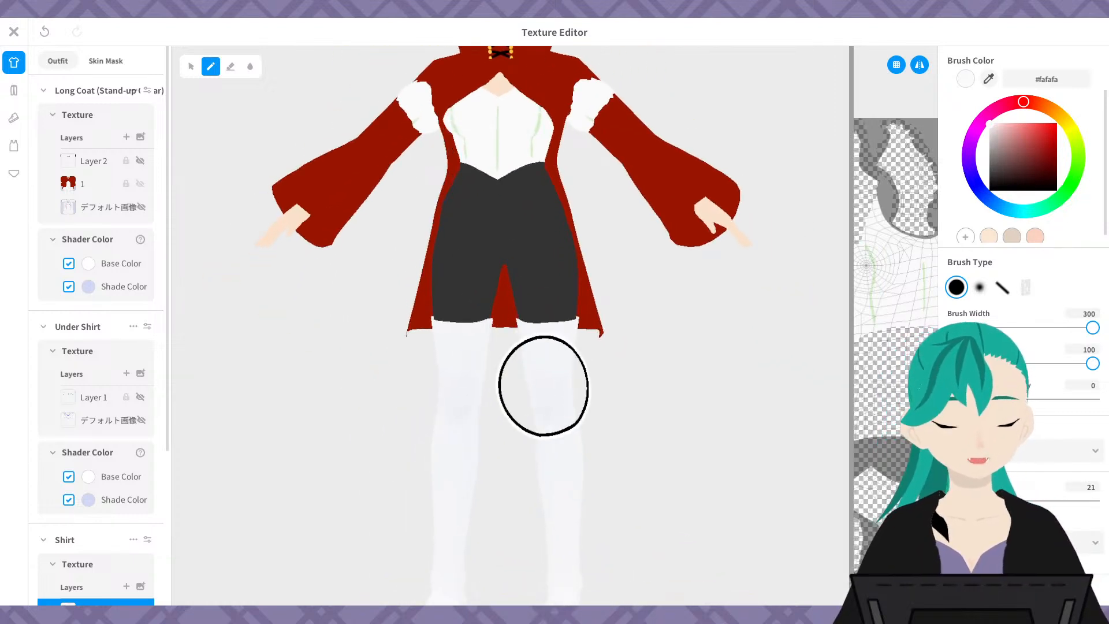
pyautogui.moveTo(665, 331); pyautogui.dragTo(681, 374, button='middle')
pyautogui.moveTo(681, 374); pyautogui.dragTo(491, 333, button='right')
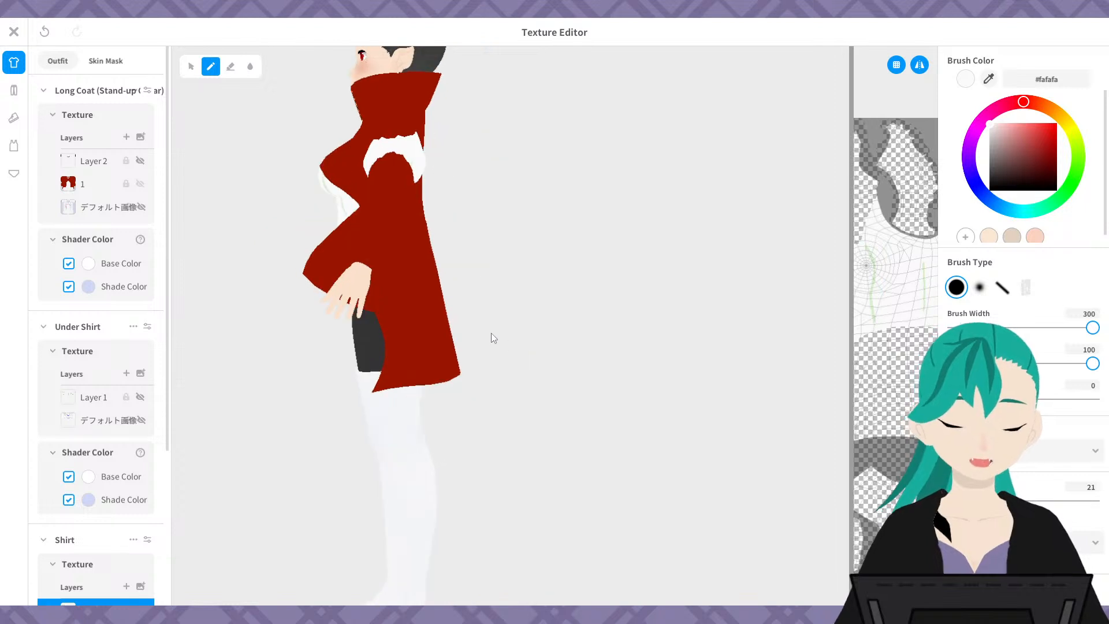
pyautogui.moveTo(559, 338)
pyautogui.mouseDown(button='right')
pyautogui.moveTo(635, 339)
pyautogui.moveTo(555, 345)
pyautogui.mouseUp(button='right')
pyautogui.moveTo(416, 355)
pyautogui.mouseDown(button='right')
pyautogui.moveTo(539, 347)
pyautogui.moveTo(470, 346)
pyautogui.mouseUp(button='right')
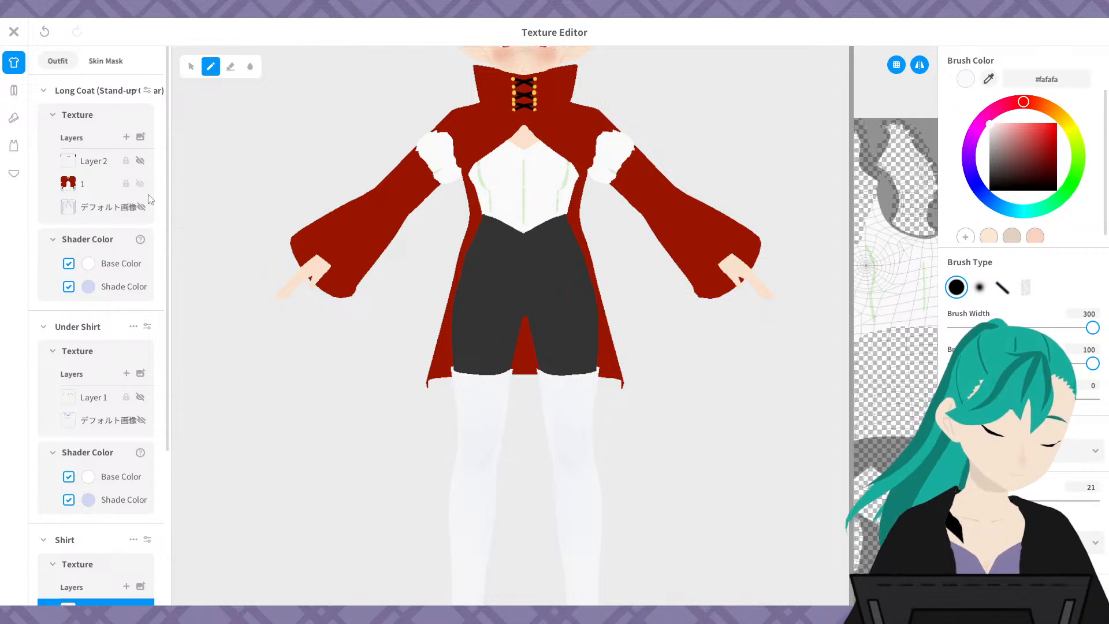
pyautogui.click(140, 185)
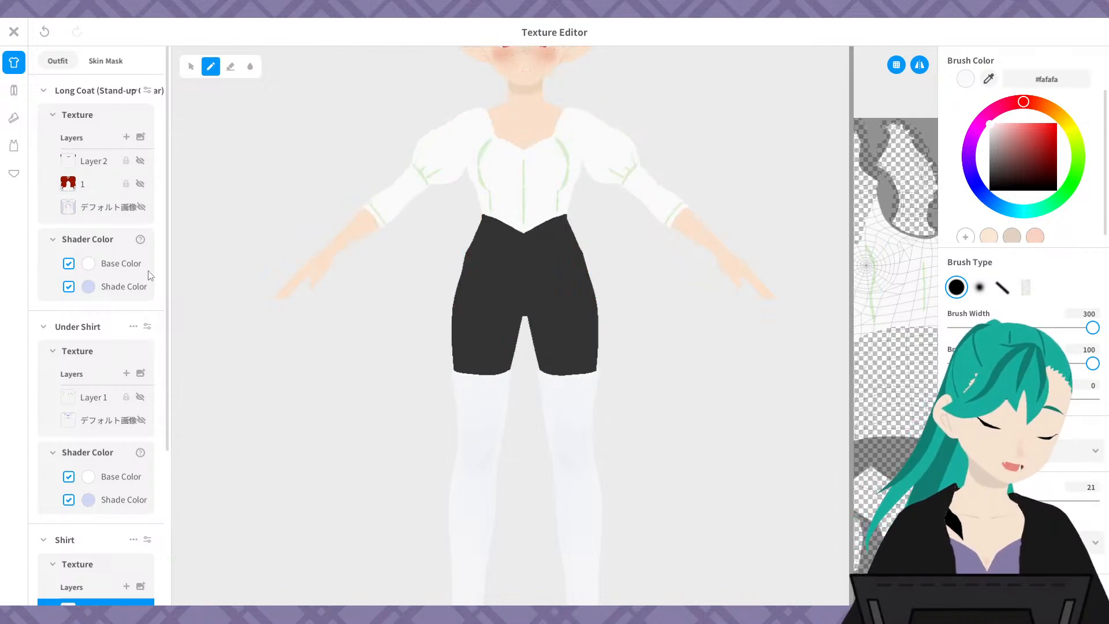
pyautogui.scroll(-4, 152, 266)
pyautogui.scroll(4, 88, 345)
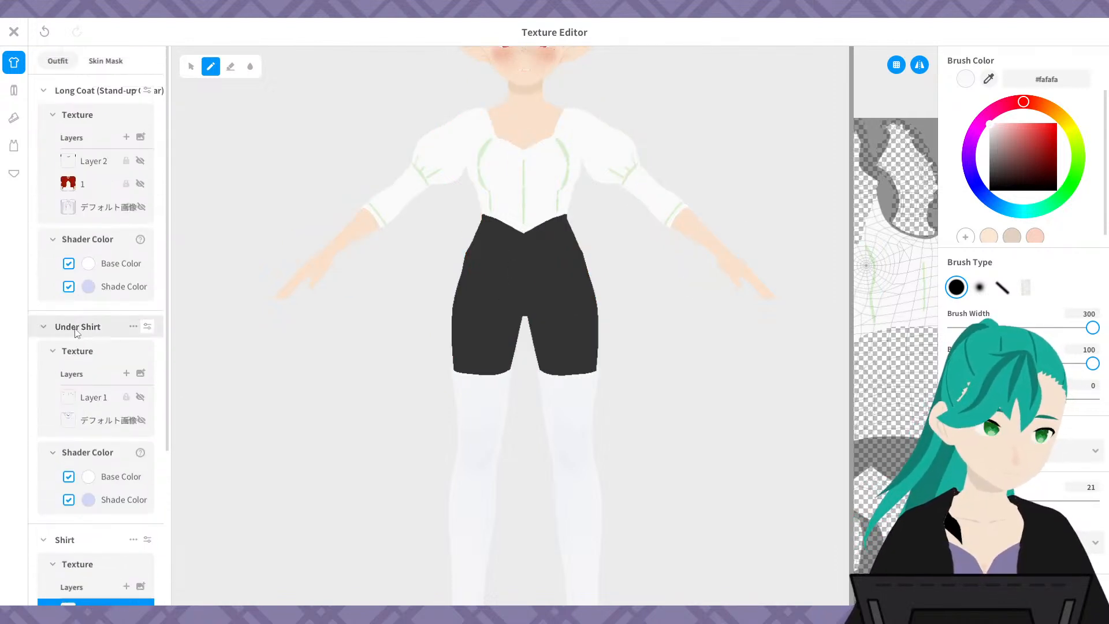
pyautogui.scroll(10, 643, 307)
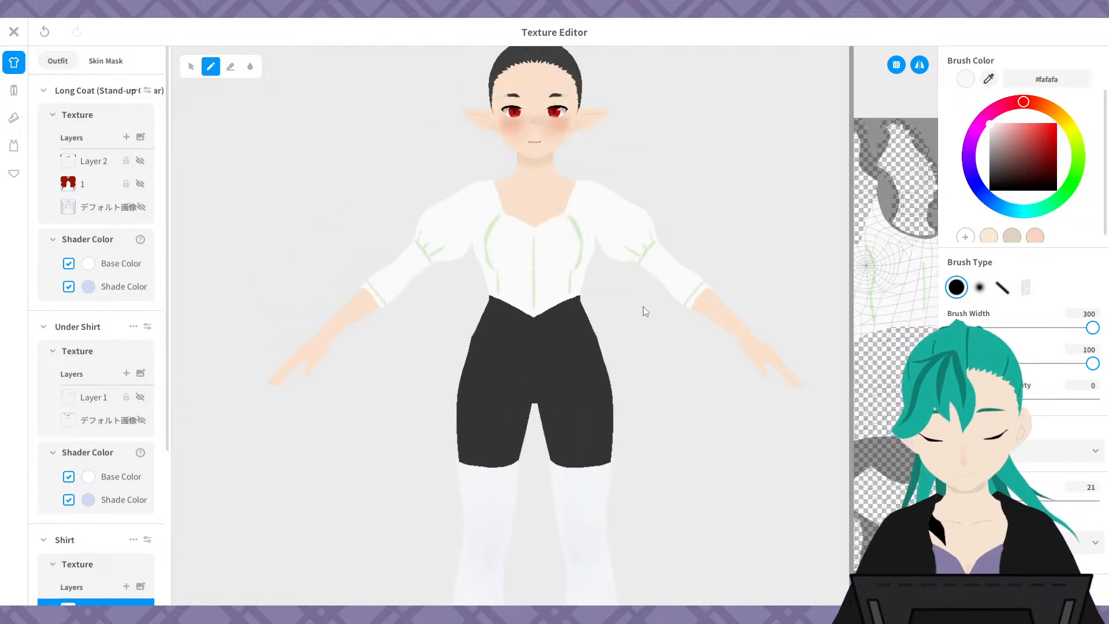
# - Select the Shirt's alpha-locked layer 1 with the avatar's bodice and sleeves enlarged
pyautogui.moveTo(707, 303); pyautogui.dragTo(671, 324, button='middle')
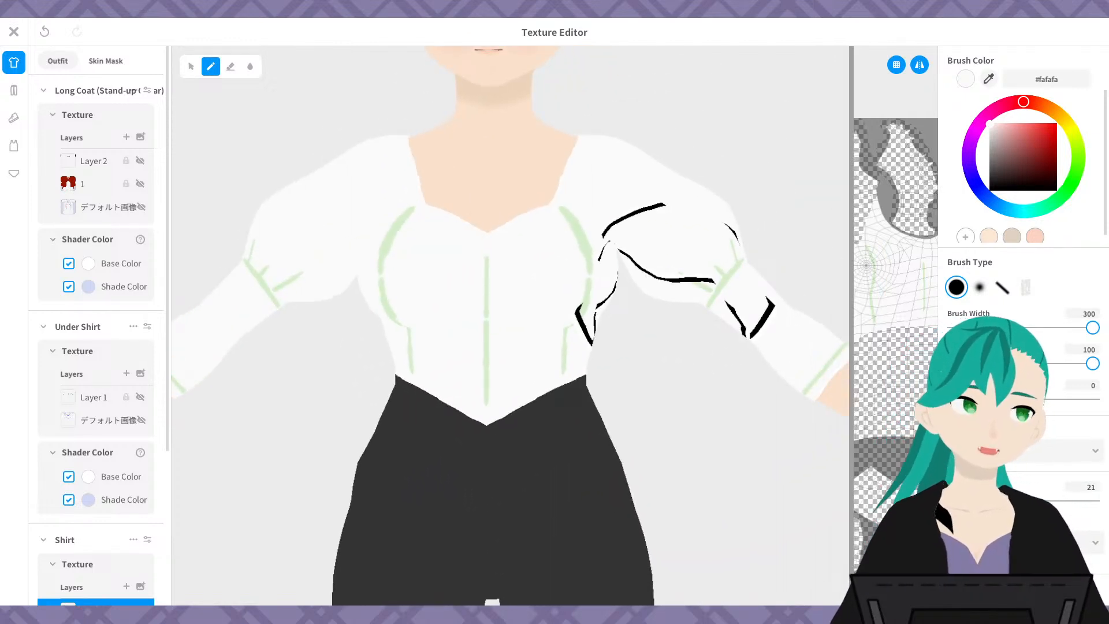
pyautogui.scroll(1, 511, 329)
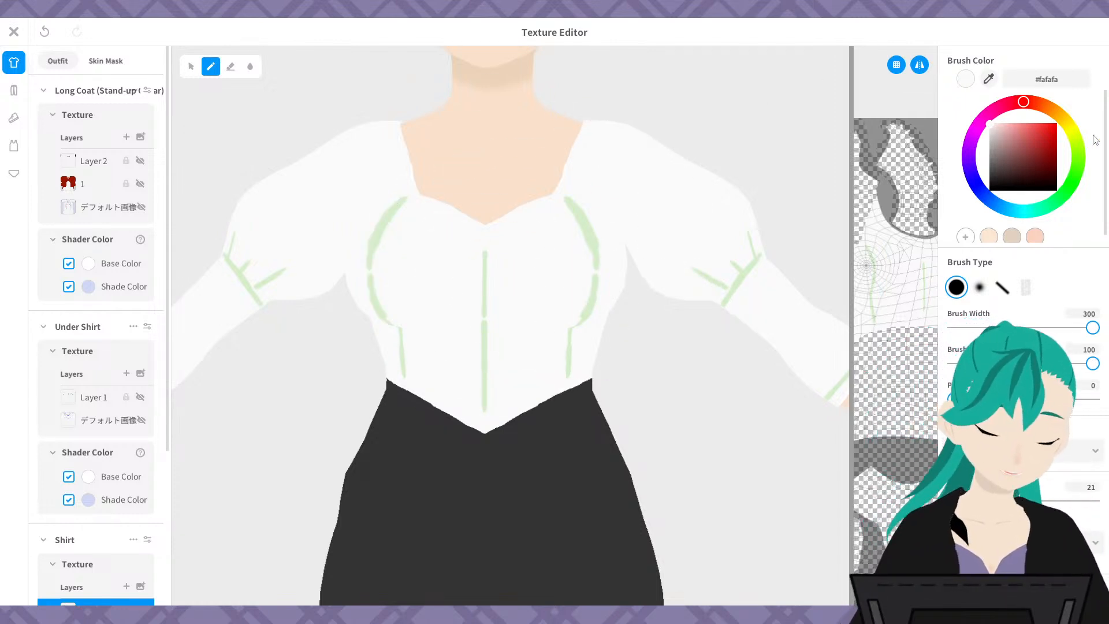
pyautogui.scroll(-4, 129, 462)
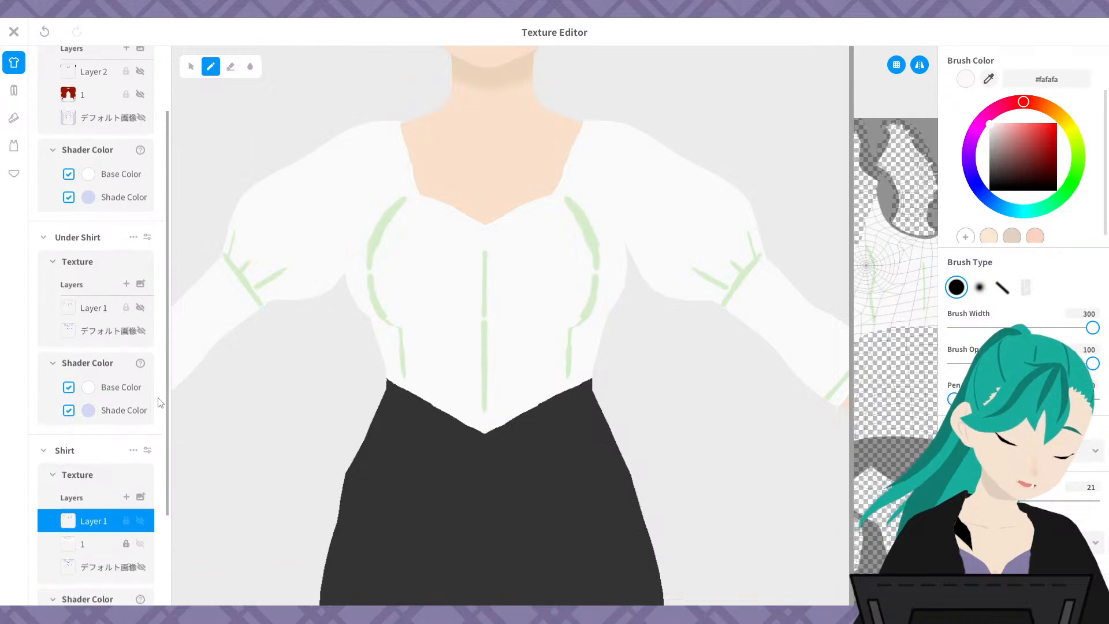
pyautogui.click(87, 417)
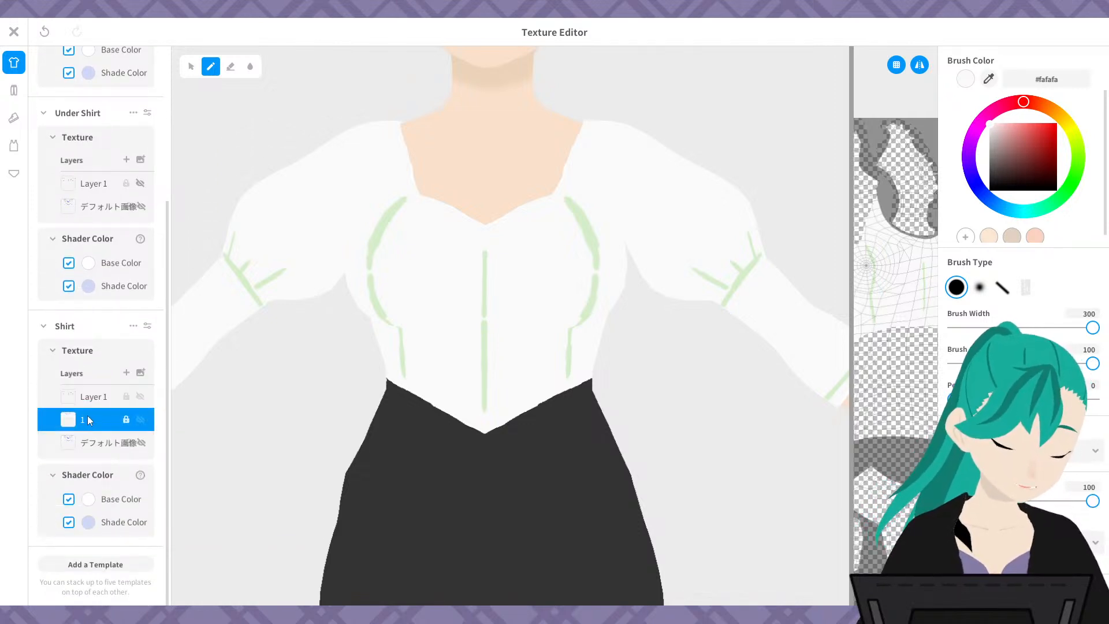
pyautogui.rightClick(87, 415)
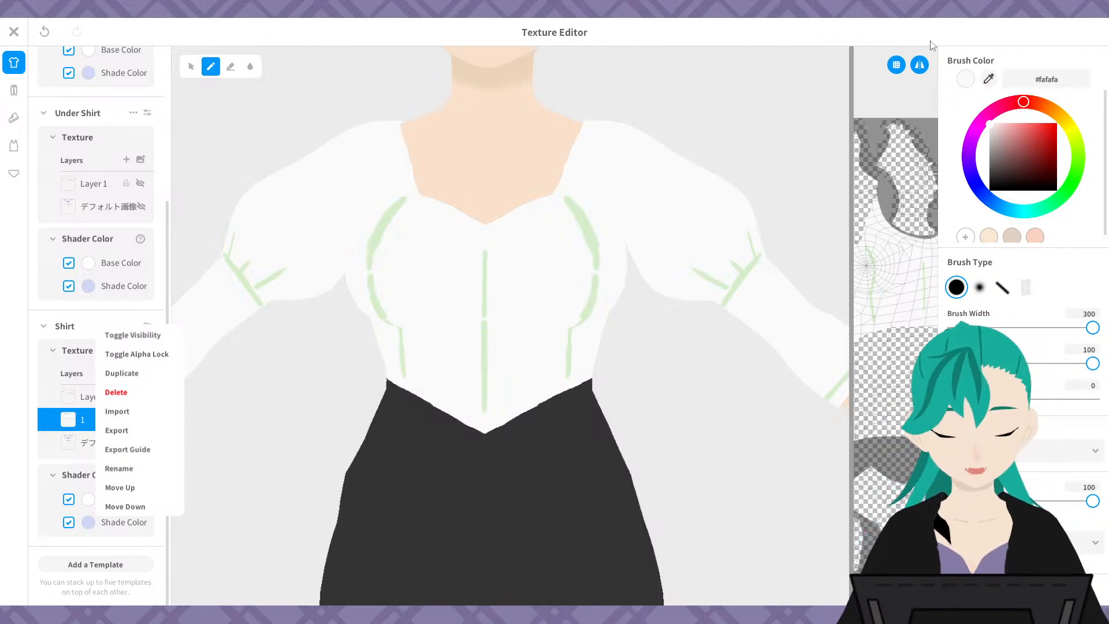
# - Try shading the bodice with brush color #F5F5F5 at a brush width of 55, and undo the stroke
pyautogui.click(1055, 83)
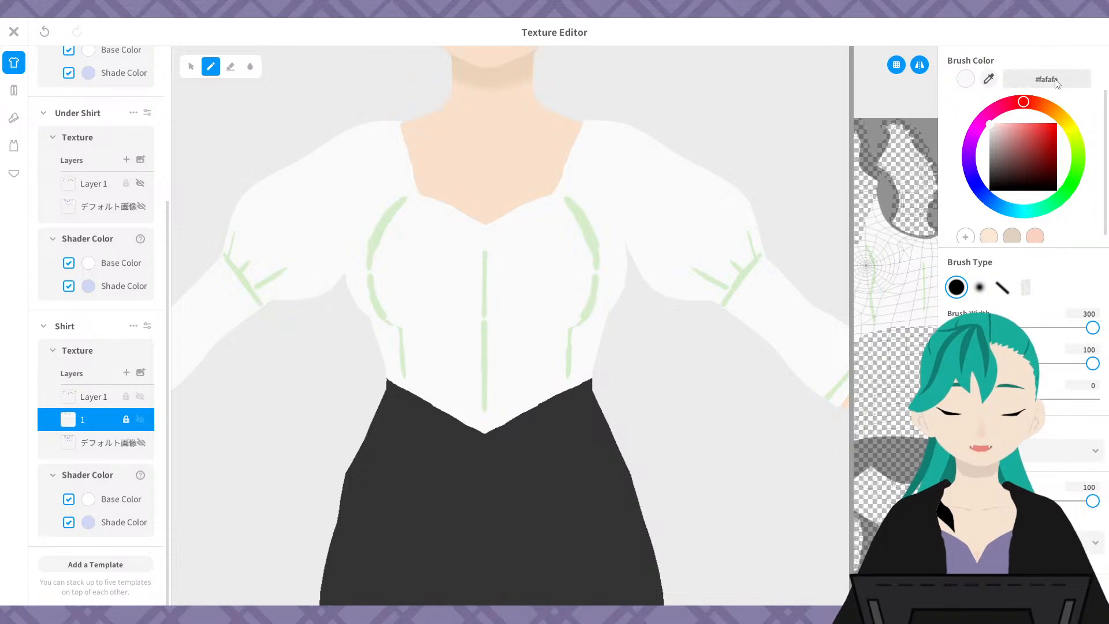
pyautogui.click(991, 123)
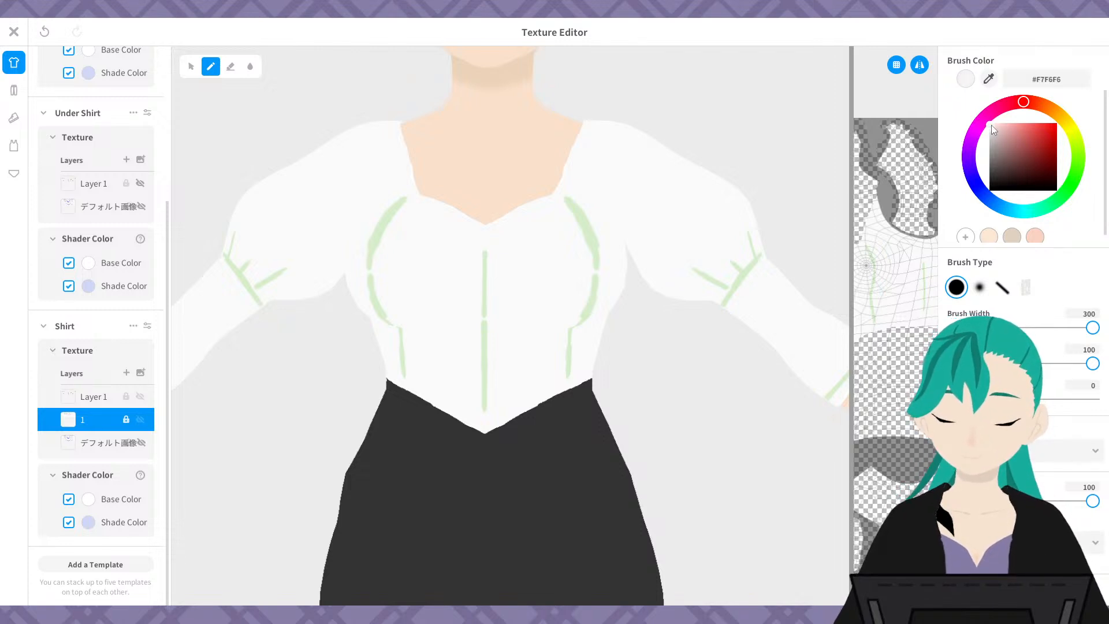
pyautogui.click(990, 123)
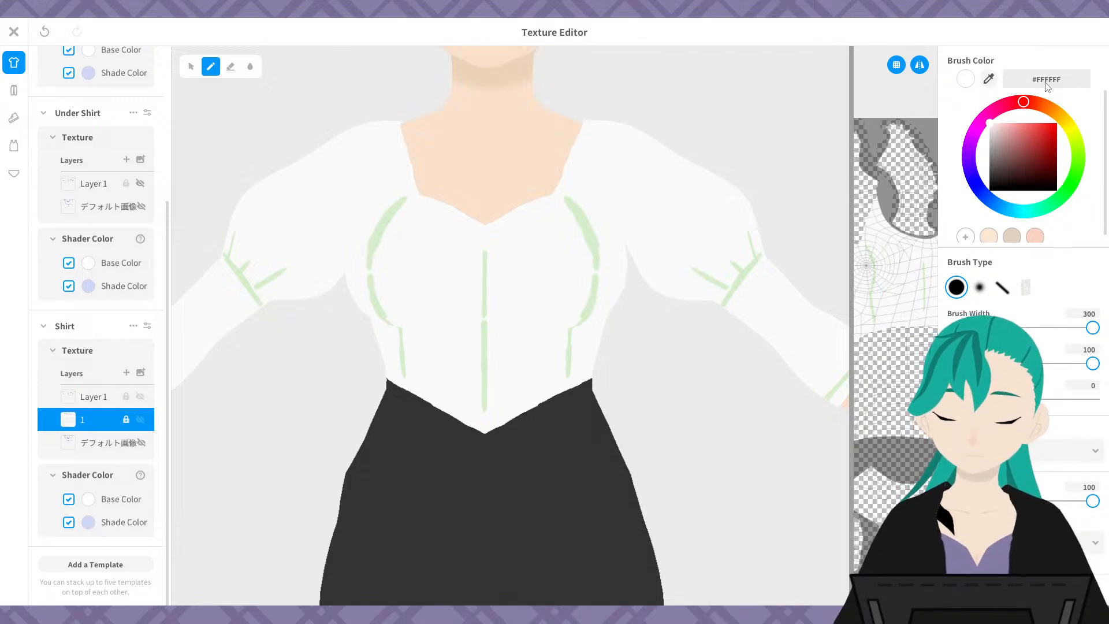
pyautogui.click(991, 120)
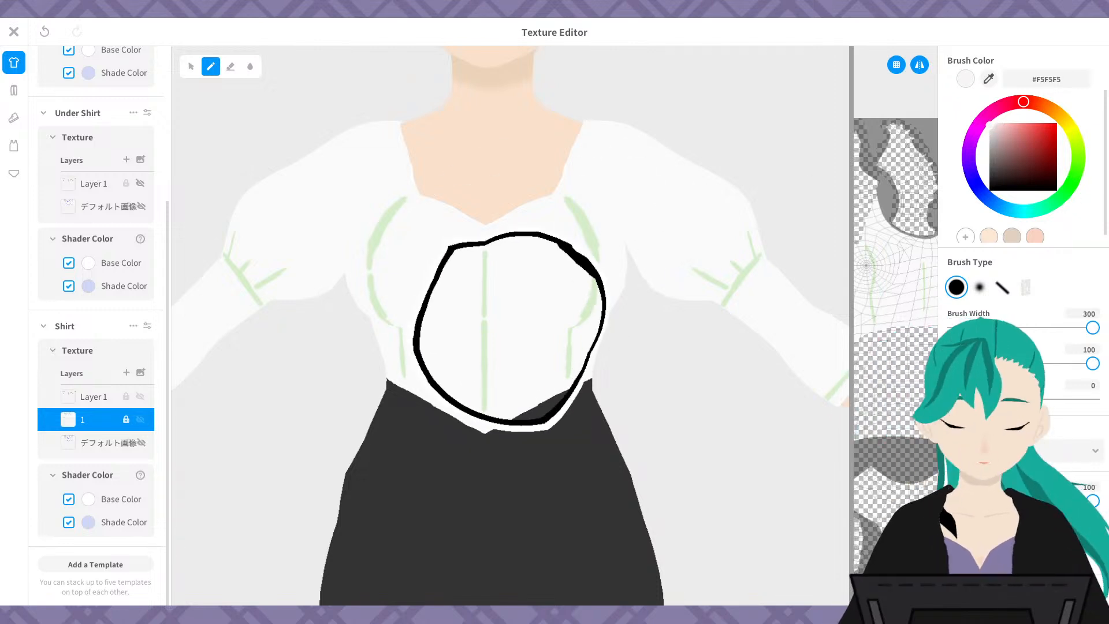
pyautogui.moveTo(1092, 327); pyautogui.dragTo(981, 328)
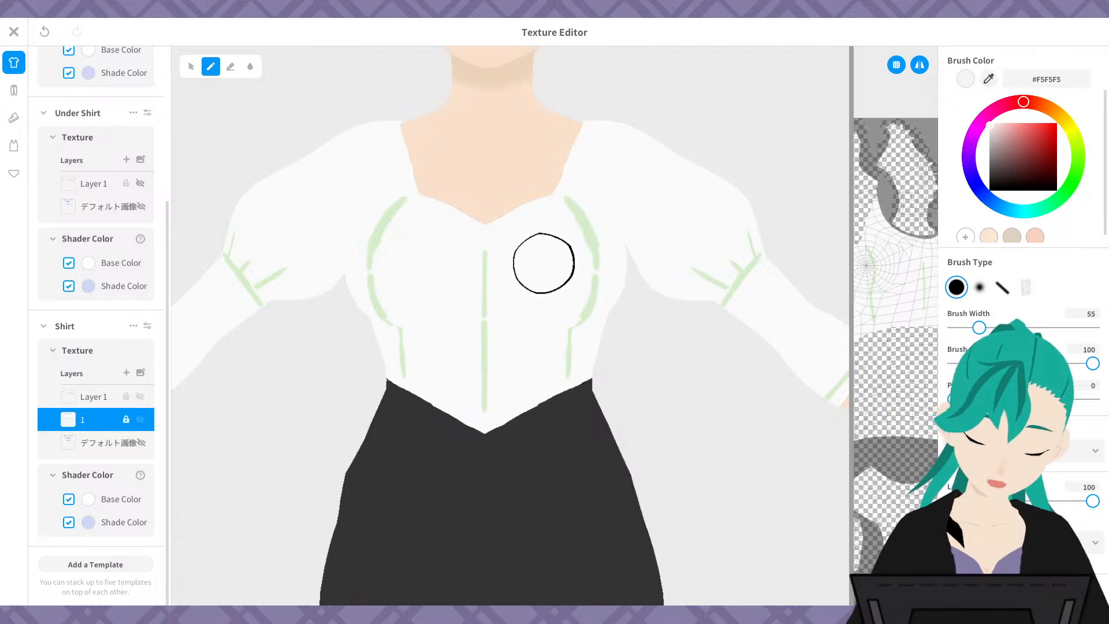
pyautogui.moveTo(545, 262)
pyautogui.mouseDown()
pyautogui.moveTo(543, 253)
pyautogui.moveTo(550, 333)
pyautogui.mouseUp()
pyautogui.hotkey('ctrl', 'z')
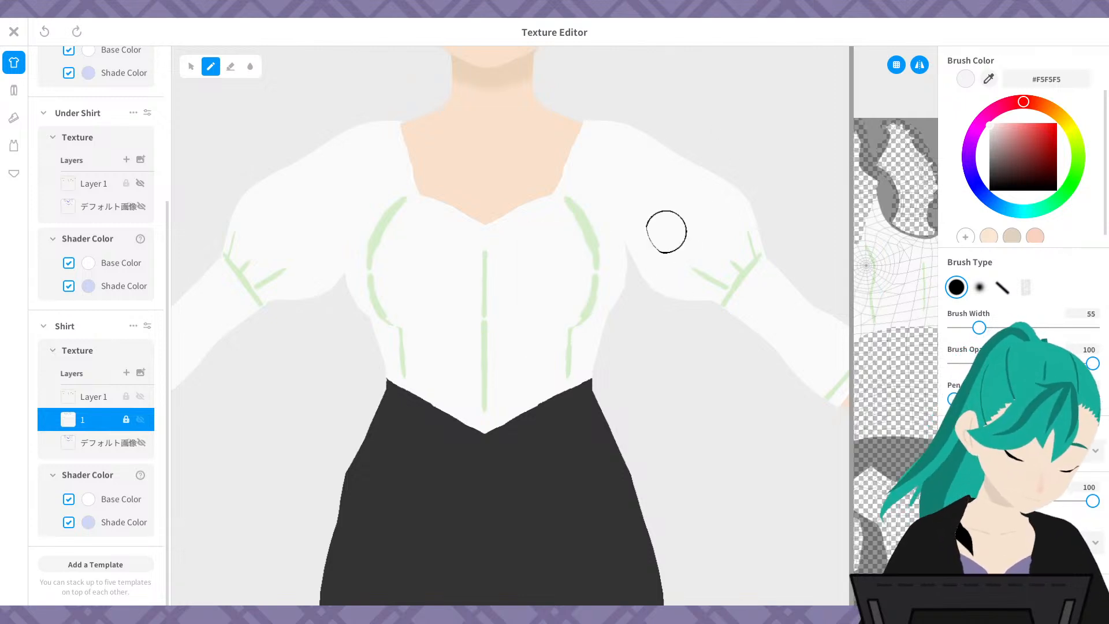
# - Try the slightly darker brush color #F3F2F2 on the bodice and undo the stroke
pyautogui.click(993, 123)
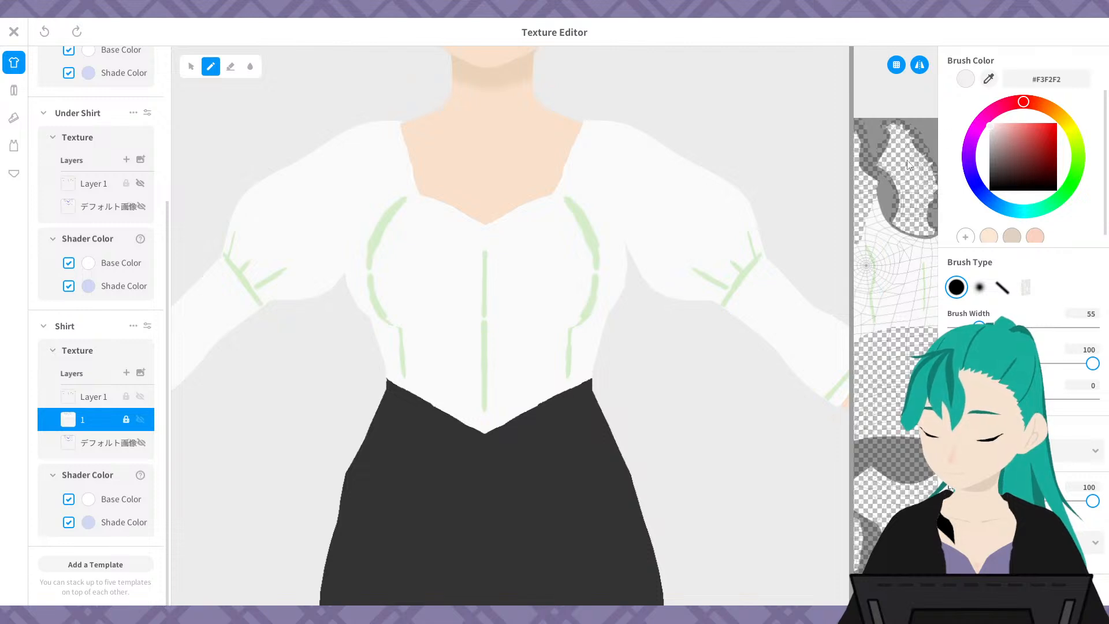
pyautogui.moveTo(554, 272); pyautogui.dragTo(554, 280)
pyautogui.hotkey('ctrl', 'z')
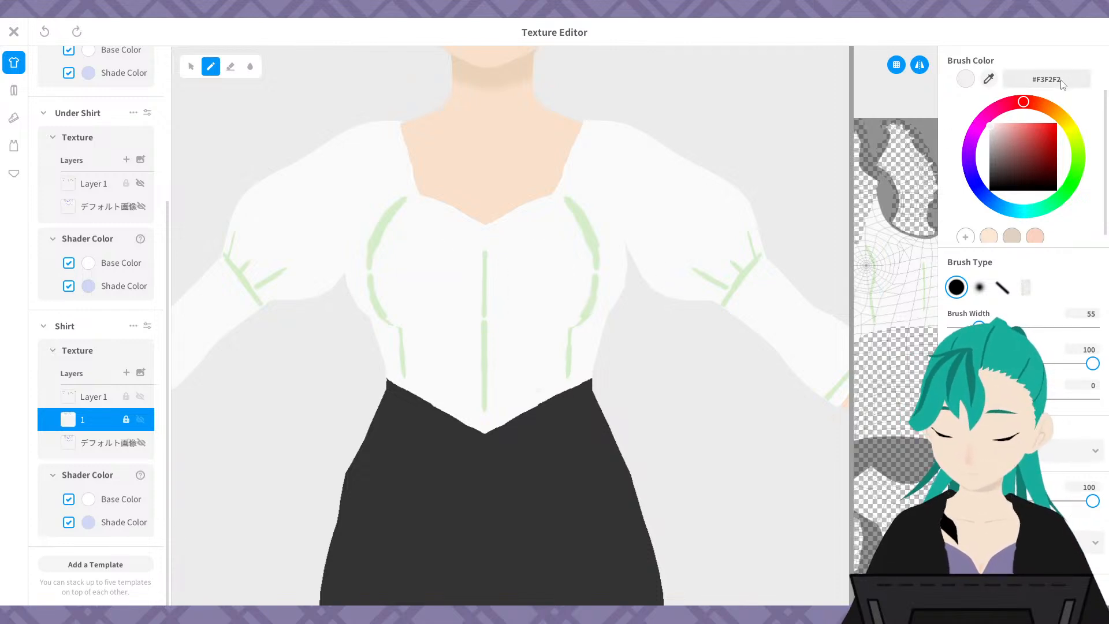
# - Set the brush color to #F3F3F3 and test shading strokes on the bodice and puffed sleeves, undoing each one
pyautogui.click(1057, 79)
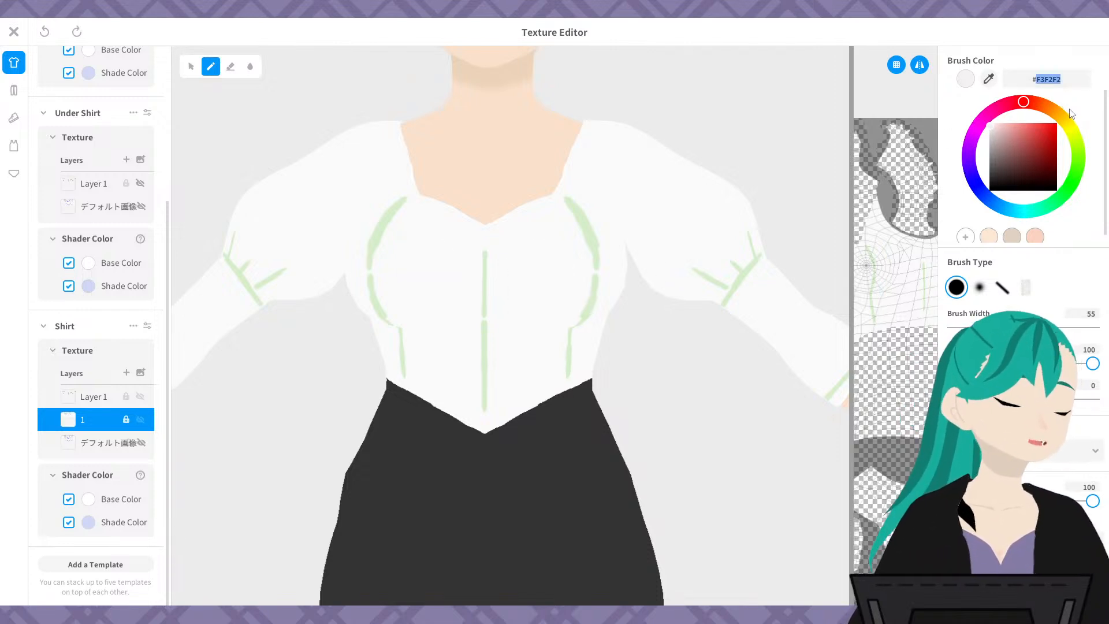
pyautogui.write('f3f3f3')
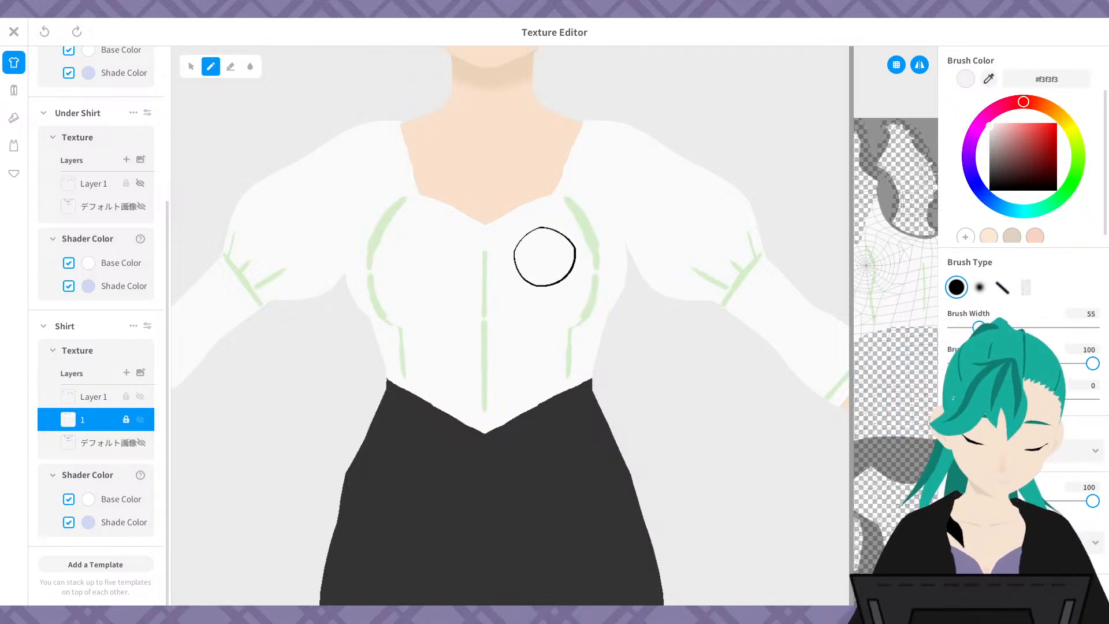
pyautogui.moveTo(545, 255); pyautogui.dragTo(529, 360)
pyautogui.hotkey('ctrl', 'z')
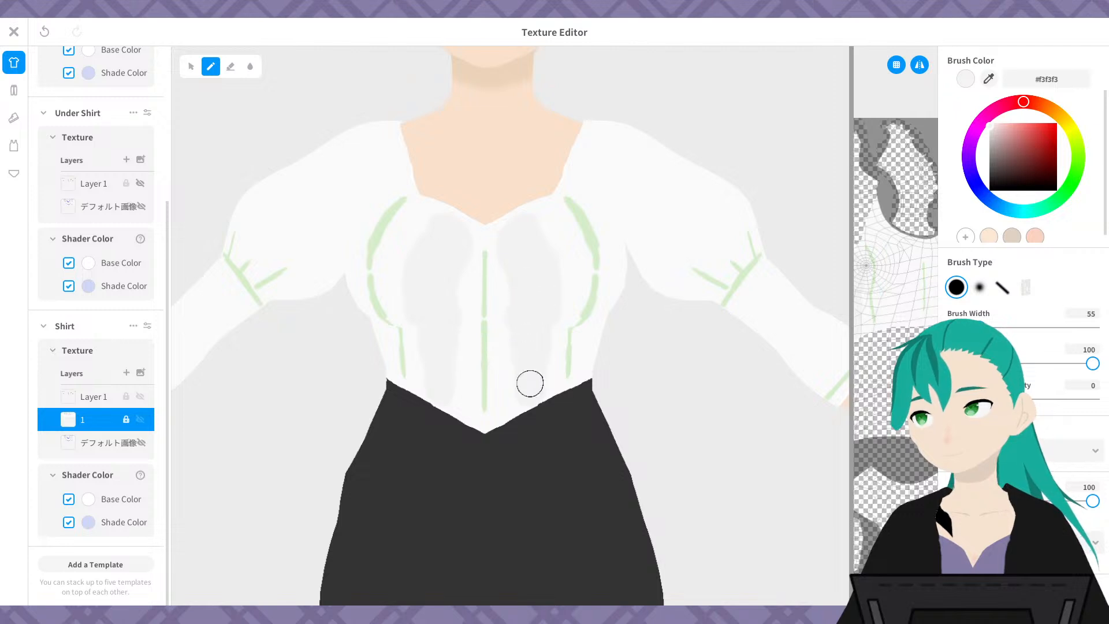
pyautogui.hotkey('ctrl', 'z')
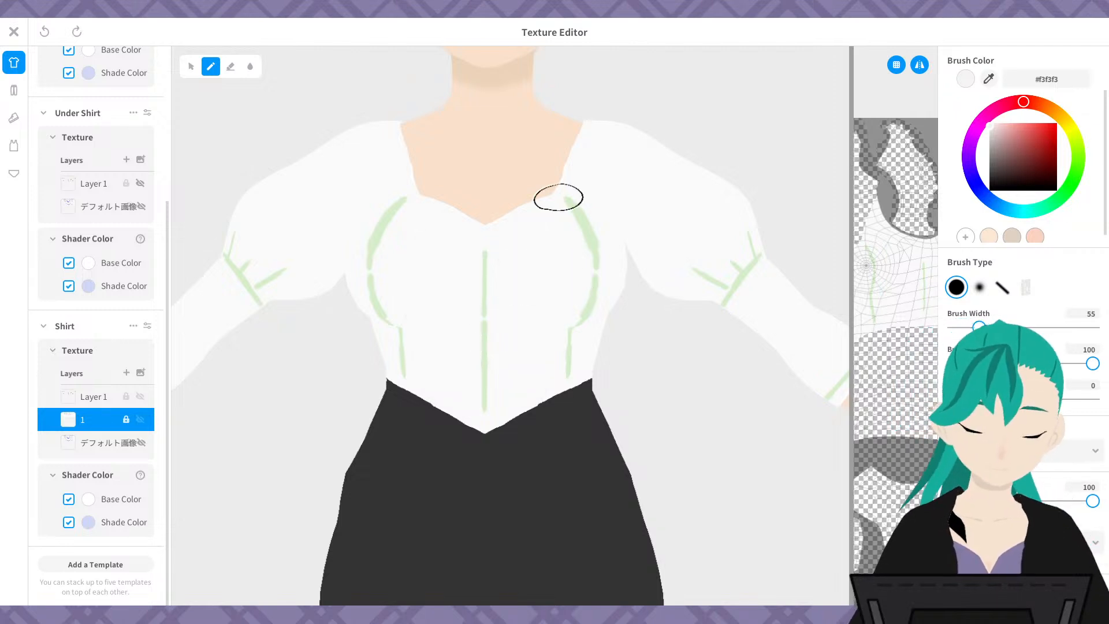
pyautogui.moveTo(661, 176); pyautogui.dragTo(682, 208)
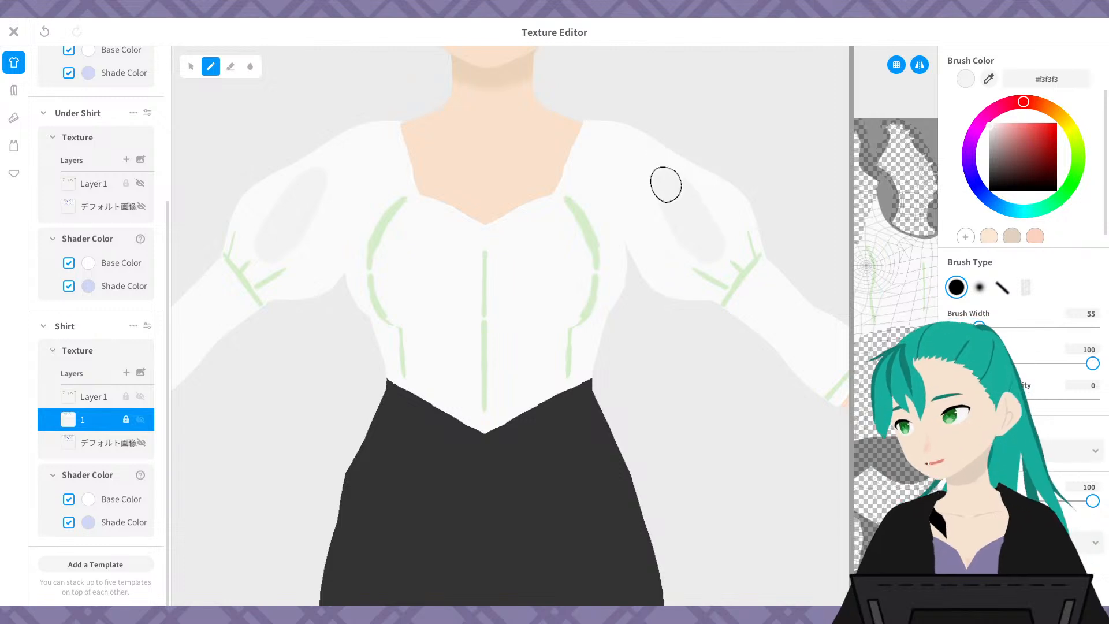
pyautogui.hotkey('ctrl', 'z')
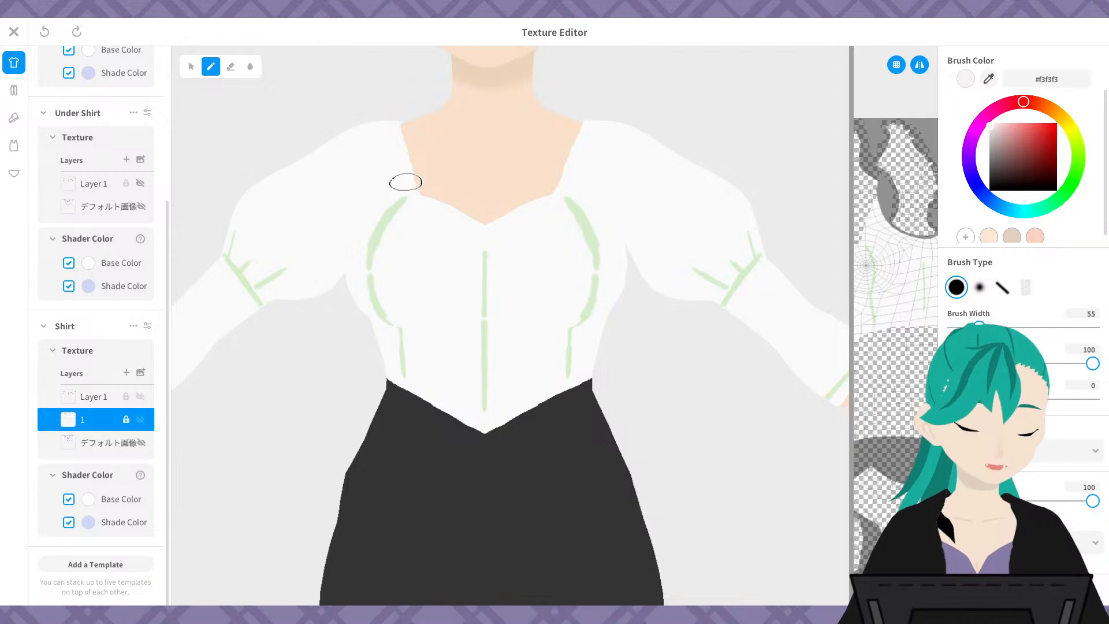
# - Test a shading stroke of brush width 20 along the bust guide line, undo it, and set the brush width to 10
pyautogui.scroll(3, 407, 182)
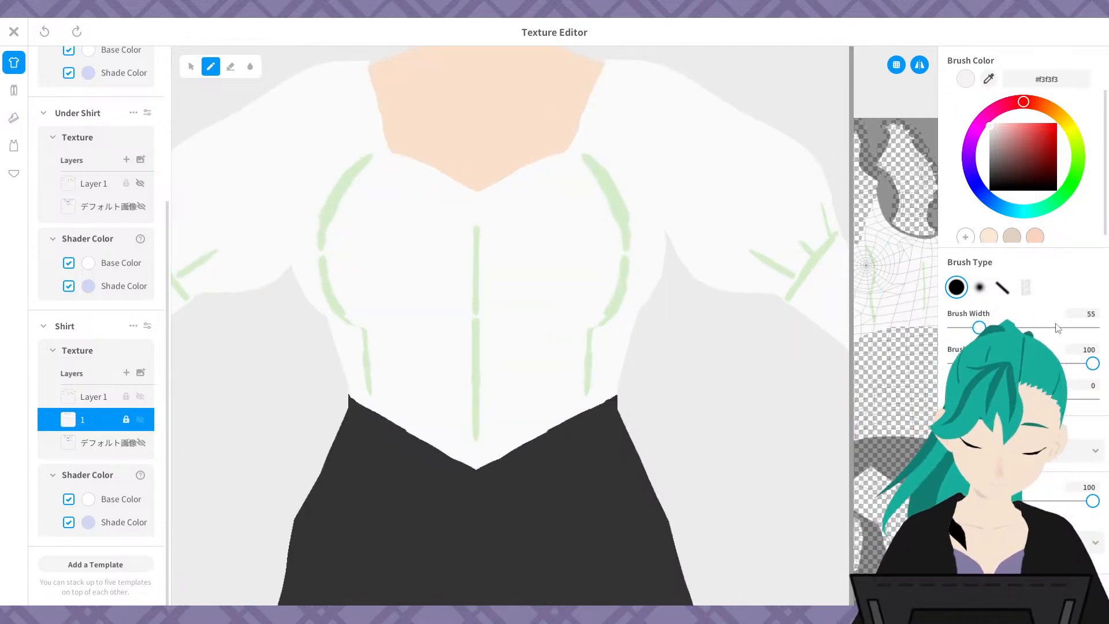
pyautogui.click(1092, 313)
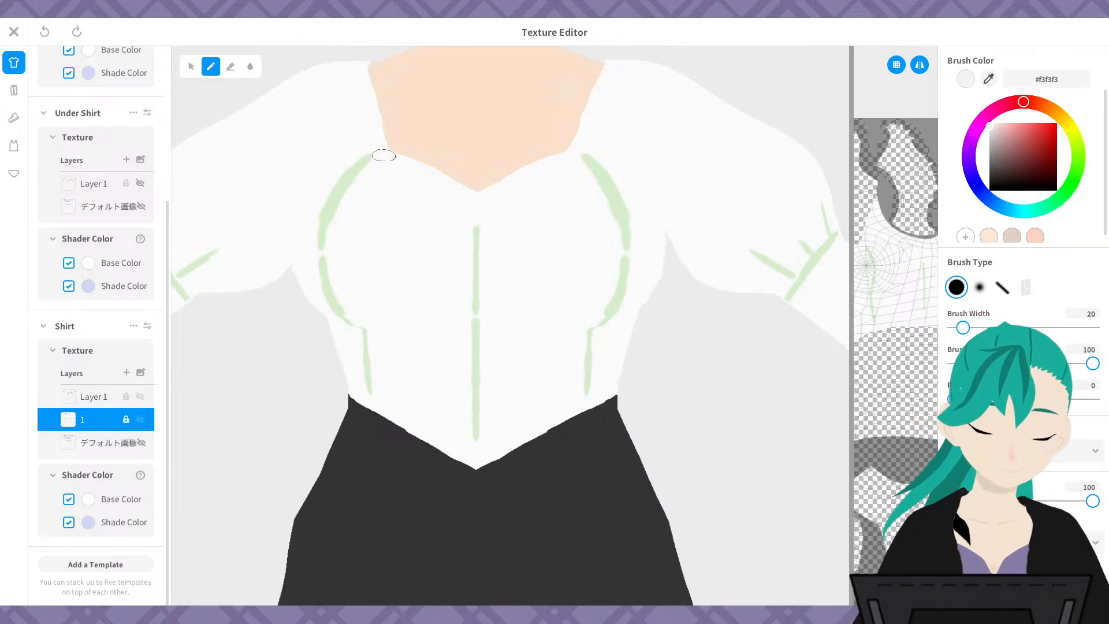
pyautogui.moveTo(469, 254)
pyautogui.mouseDown(button='middle')
pyautogui.moveTo(735, 502)
pyautogui.moveTo(650, 202)
pyautogui.moveTo(594, 302)
pyautogui.mouseUp(button='middle')
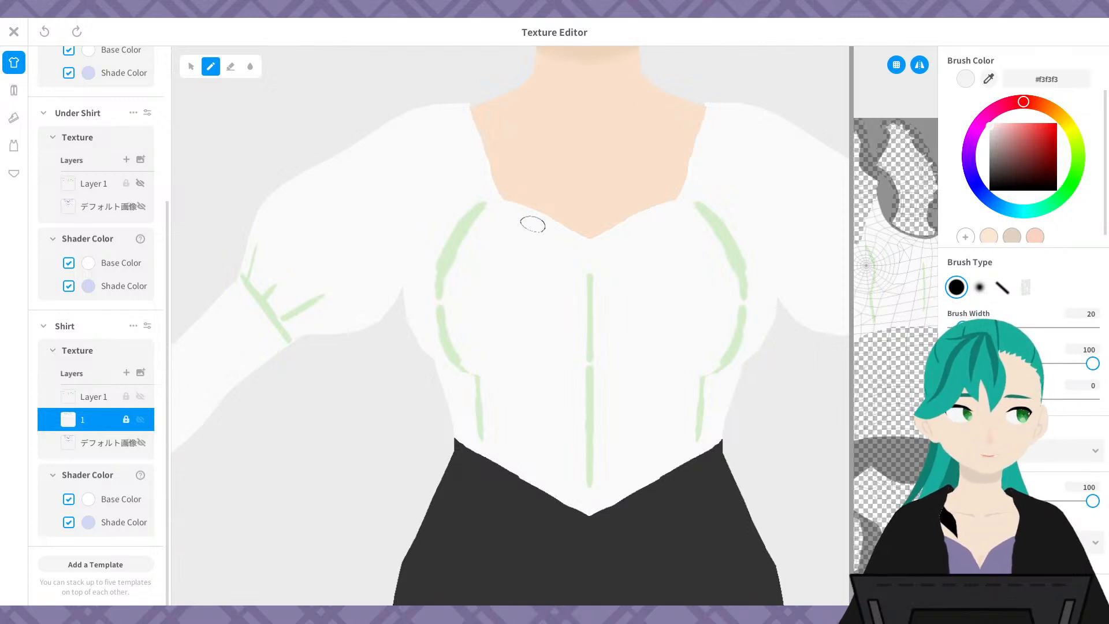
pyautogui.scroll(3, 532, 224)
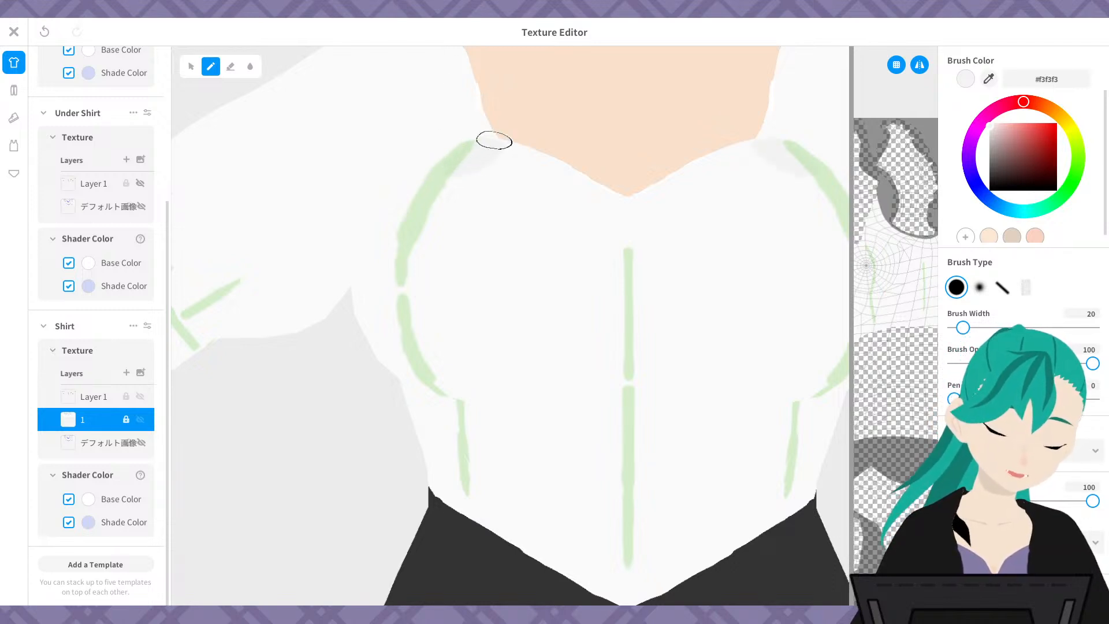
pyautogui.moveTo(408, 257)
pyautogui.mouseDown()
pyautogui.moveTo(400, 335)
pyautogui.moveTo(450, 410)
pyautogui.mouseUp()
pyautogui.hotkey('ctrl', 'z')
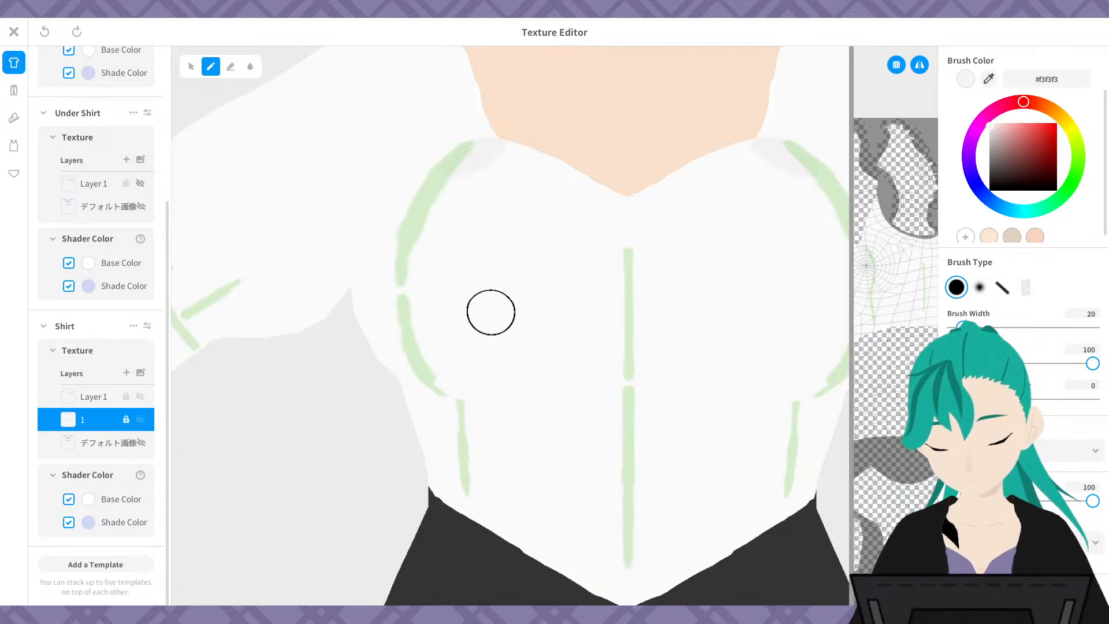
pyautogui.click(1092, 315)
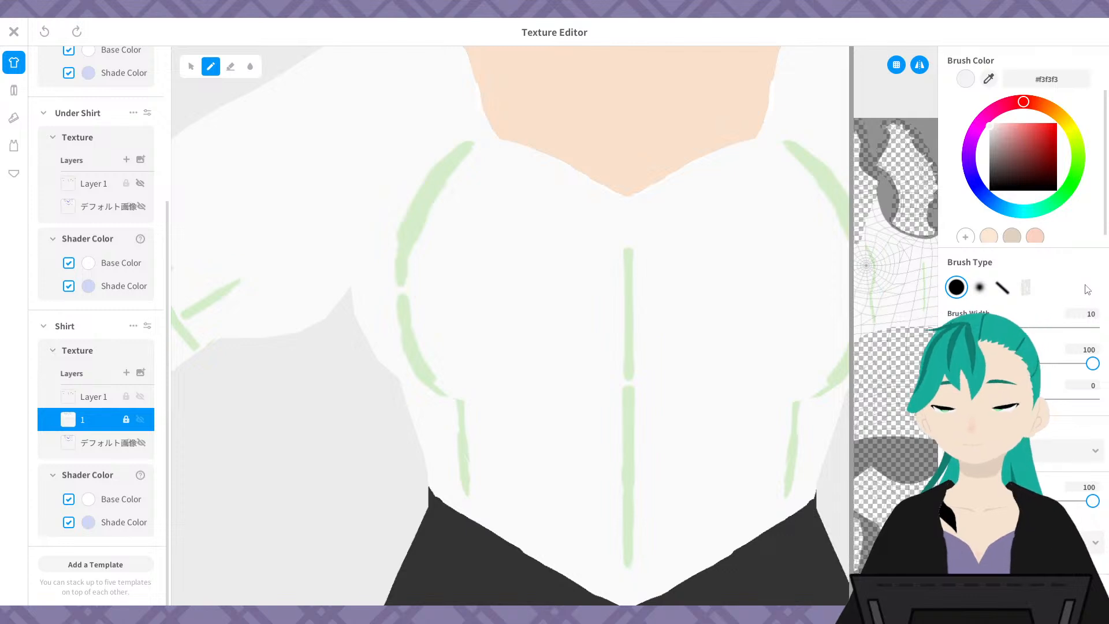
# - Try placing the Shirt's green guide-line layer below layer 1, and return it above
pyautogui.click(93, 398)
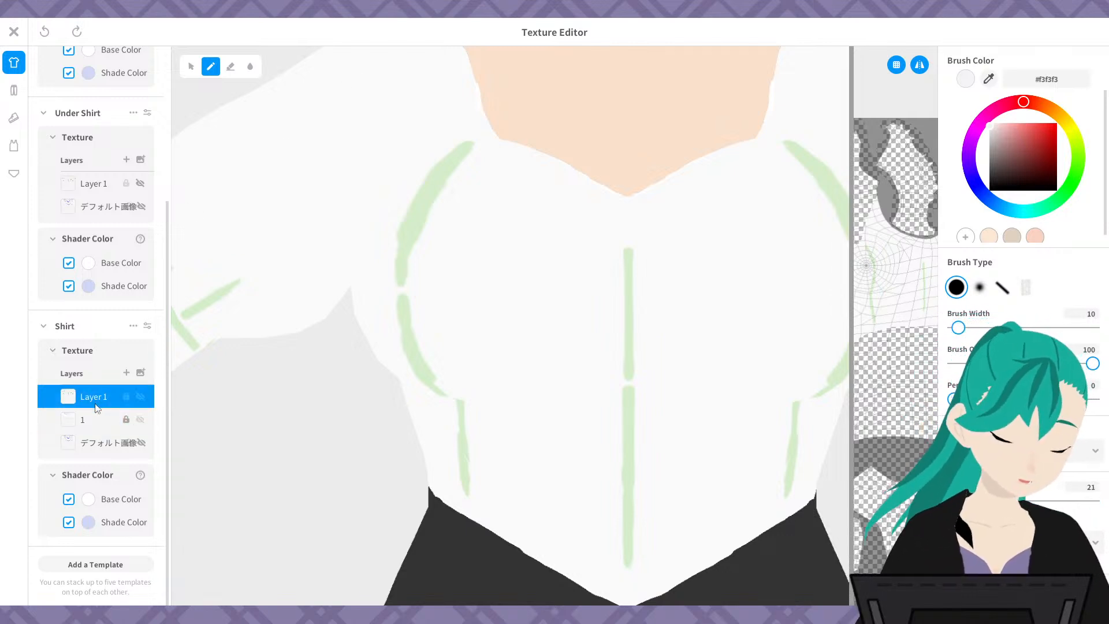
pyautogui.rightClick(98, 398)
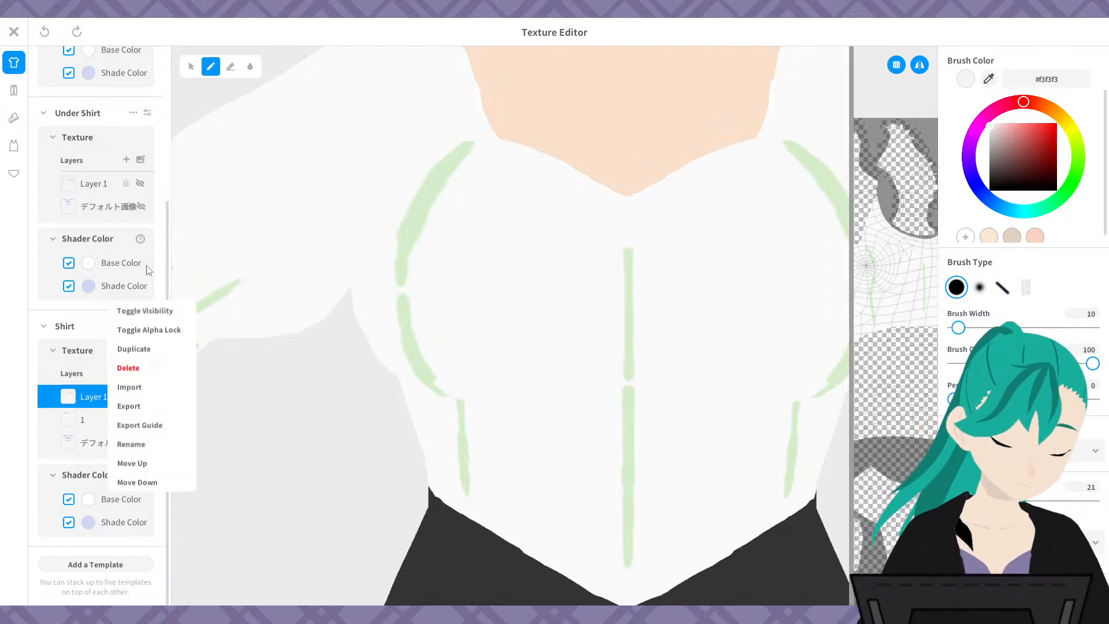
pyautogui.click(152, 483)
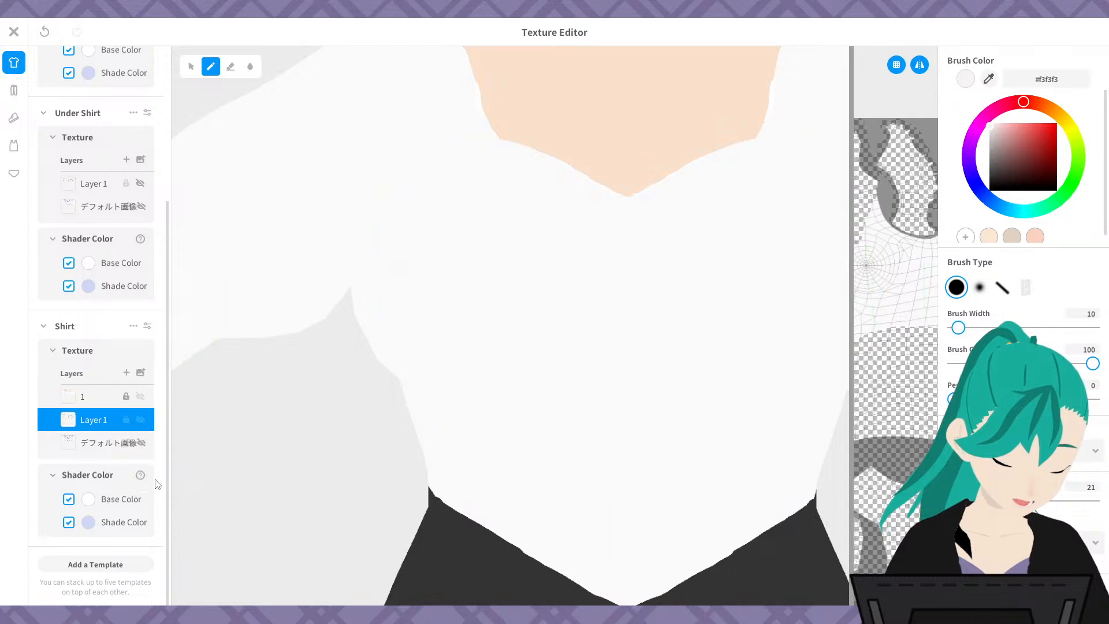
pyautogui.click(100, 402)
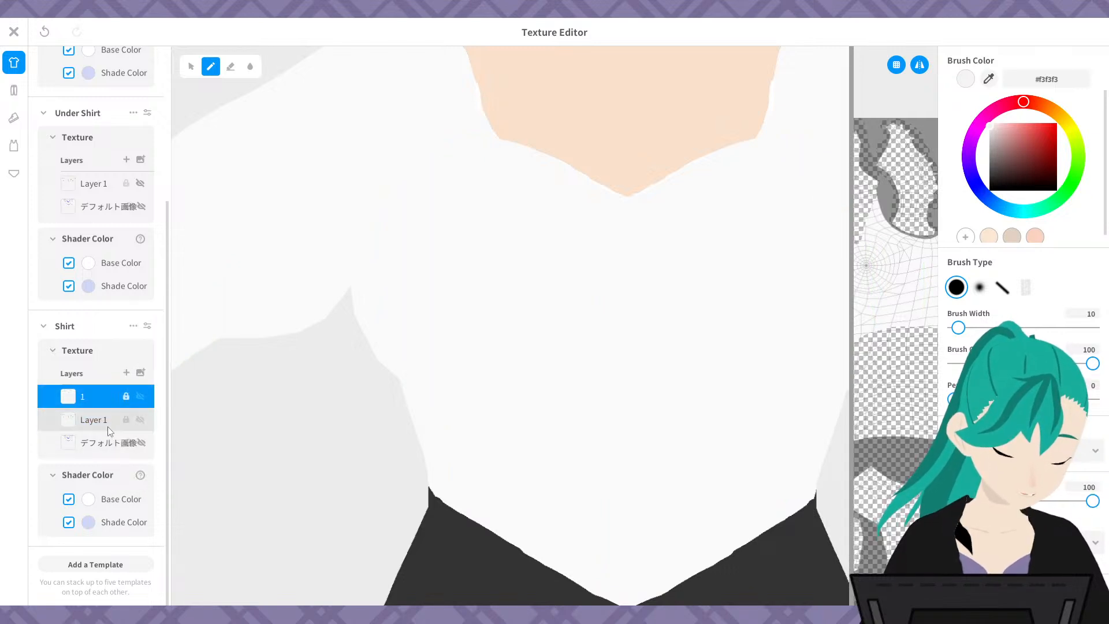
pyautogui.click(108, 428)
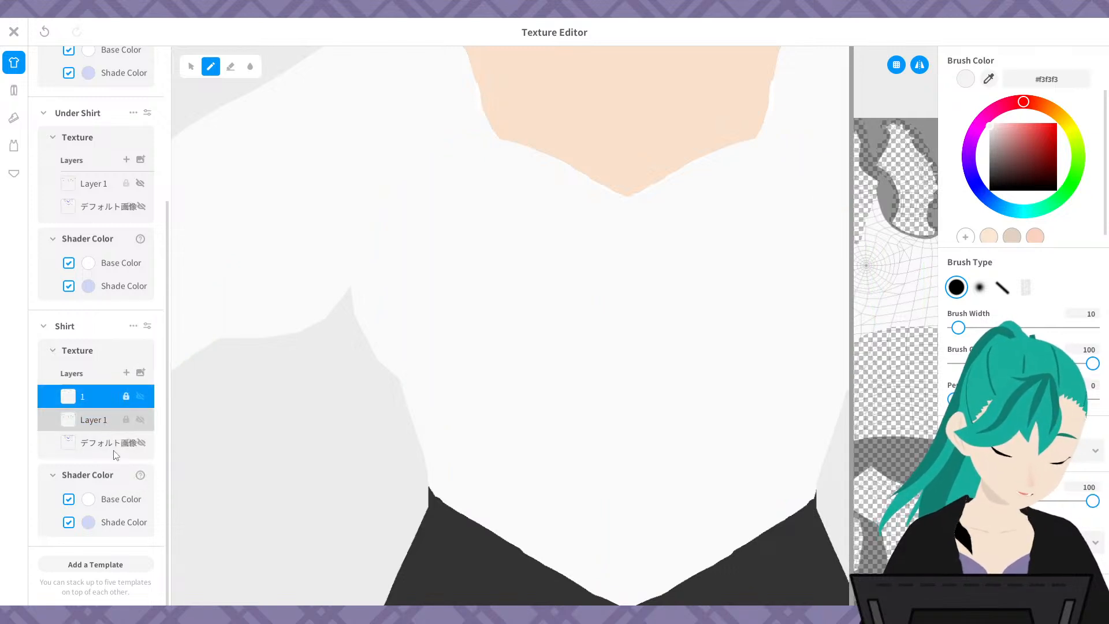
pyautogui.rightClick(107, 420)
pyautogui.click(130, 489)
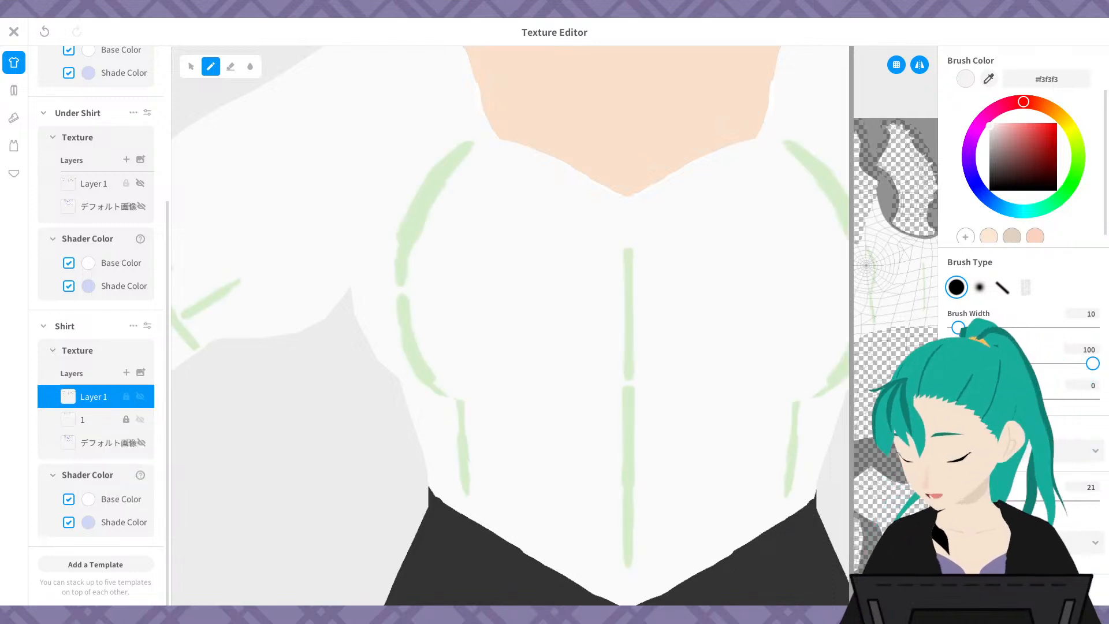
# - Set the green guide-line layer's opacity to 5 and check the shirt on the avatar from a wider view
pyautogui.moveTo(983, 500)
pyautogui.mouseDown()
pyautogui.moveTo(955, 500)
pyautogui.moveTo(1092, 488)
pyautogui.mouseUp()
pyautogui.click(1091, 488)
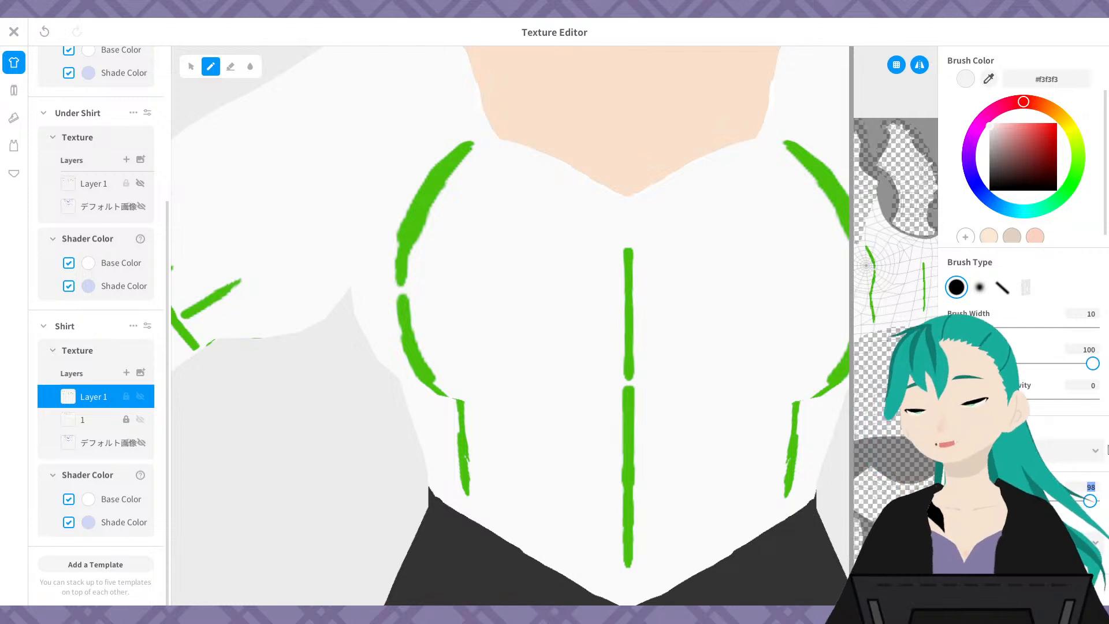
pyautogui.write('5')
pyautogui.press('Return')
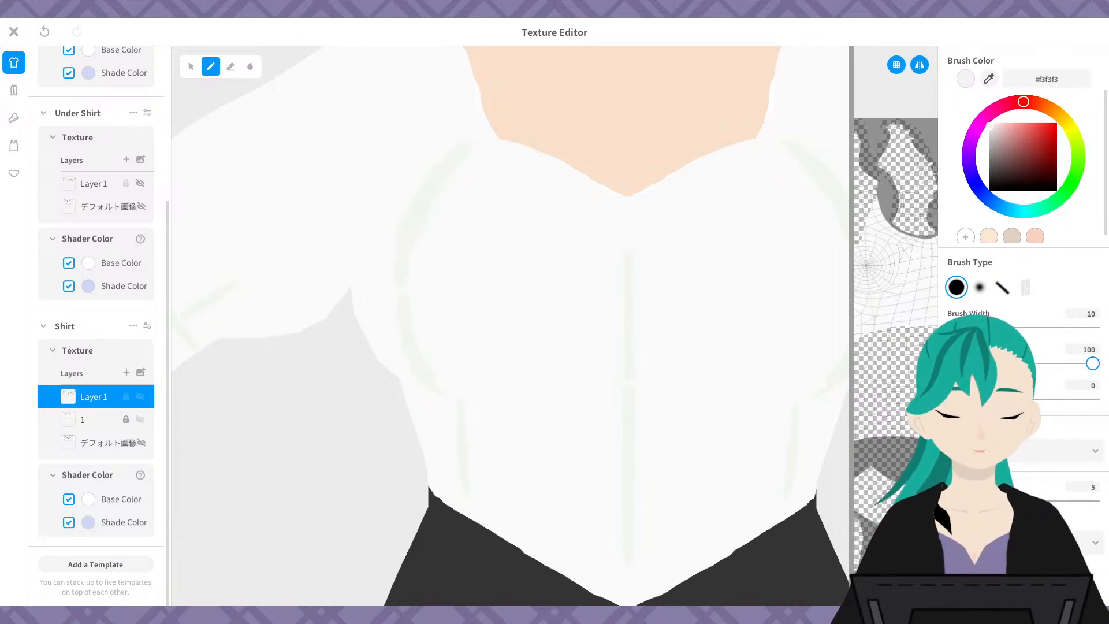
pyautogui.scroll(-5, 706, 279)
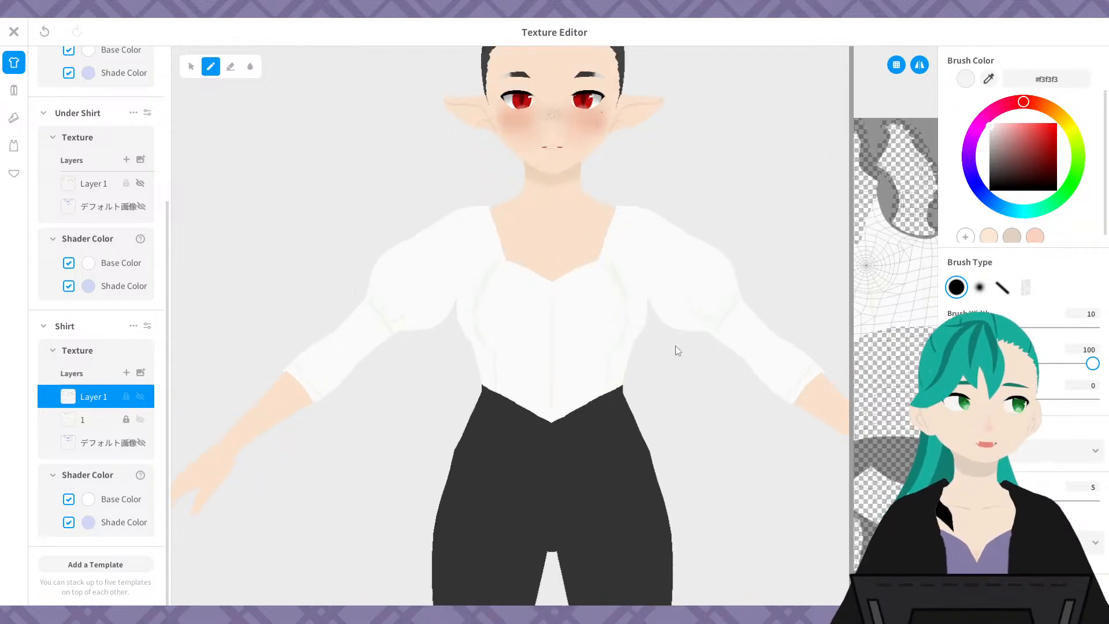
pyautogui.scroll(-3, 664, 347)
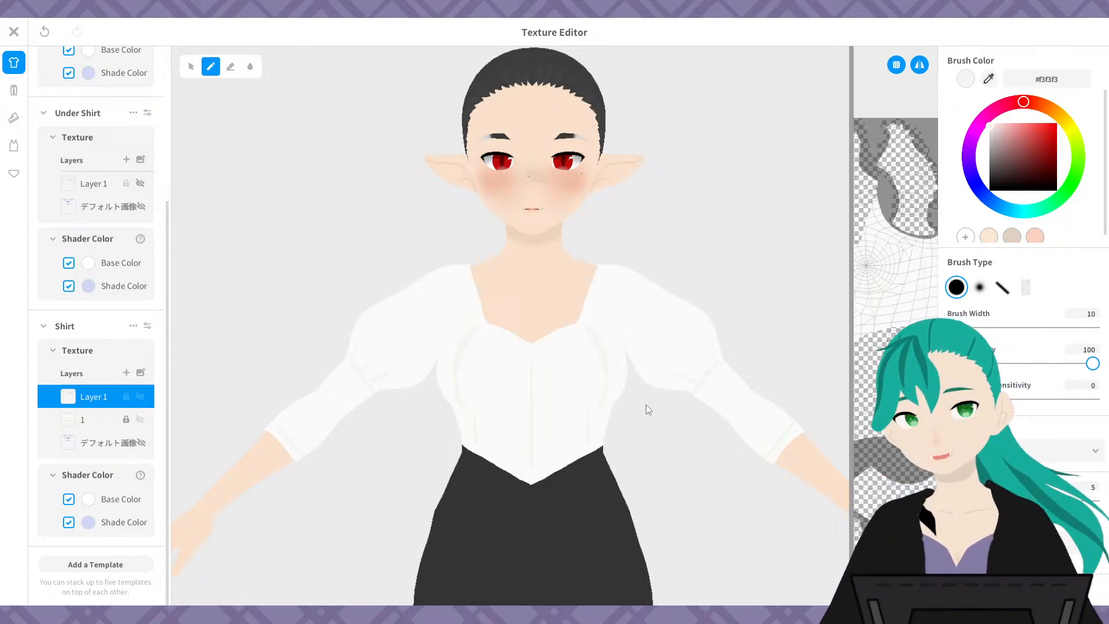
# - Check the shirt under the Long Coat by showing the coat's red layer 1, and hide that layer again
pyautogui.moveTo(662, 363); pyautogui.dragTo(669, 314, button='middle')
pyautogui.scroll(5, 619, 223)
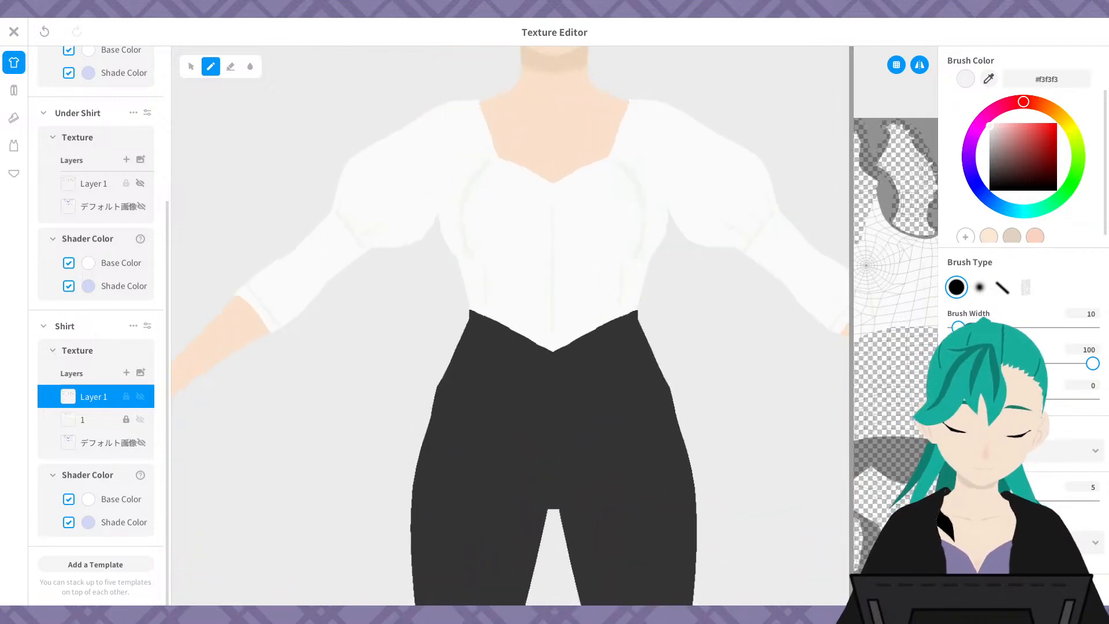
pyautogui.moveTo(590, 375); pyautogui.dragTo(583, 505, button='middle')
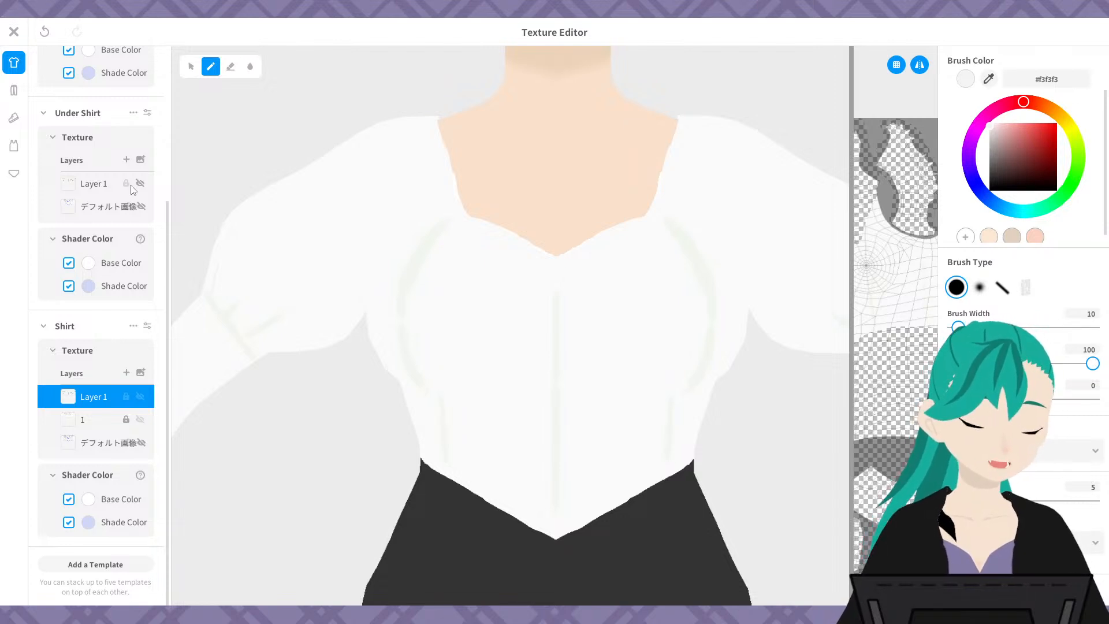
pyautogui.scroll(4, 130, 196)
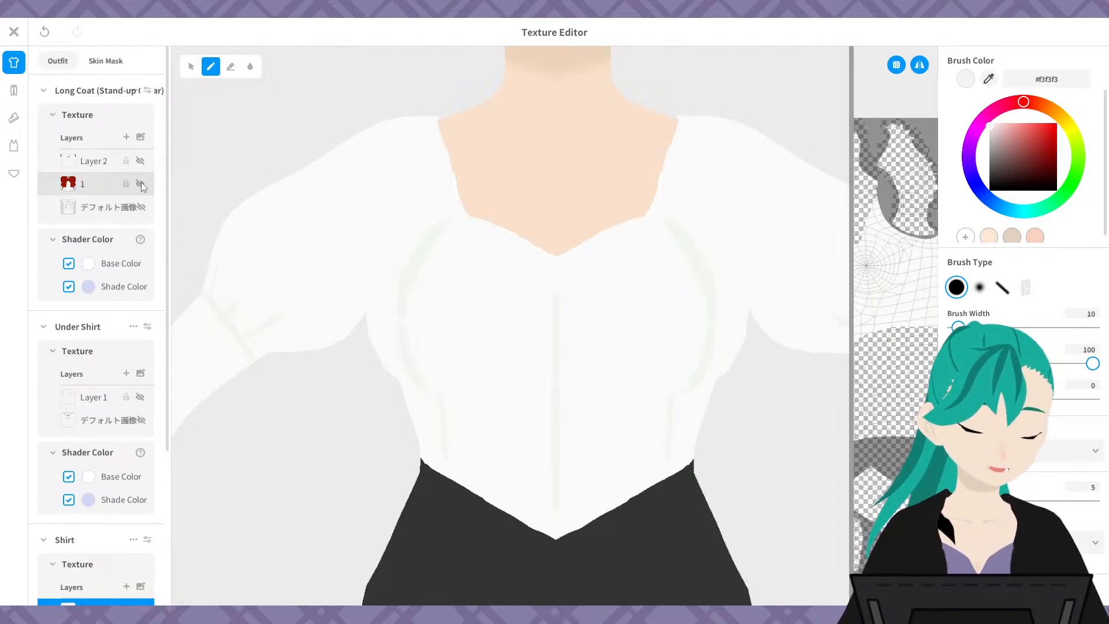
pyautogui.click(140, 184)
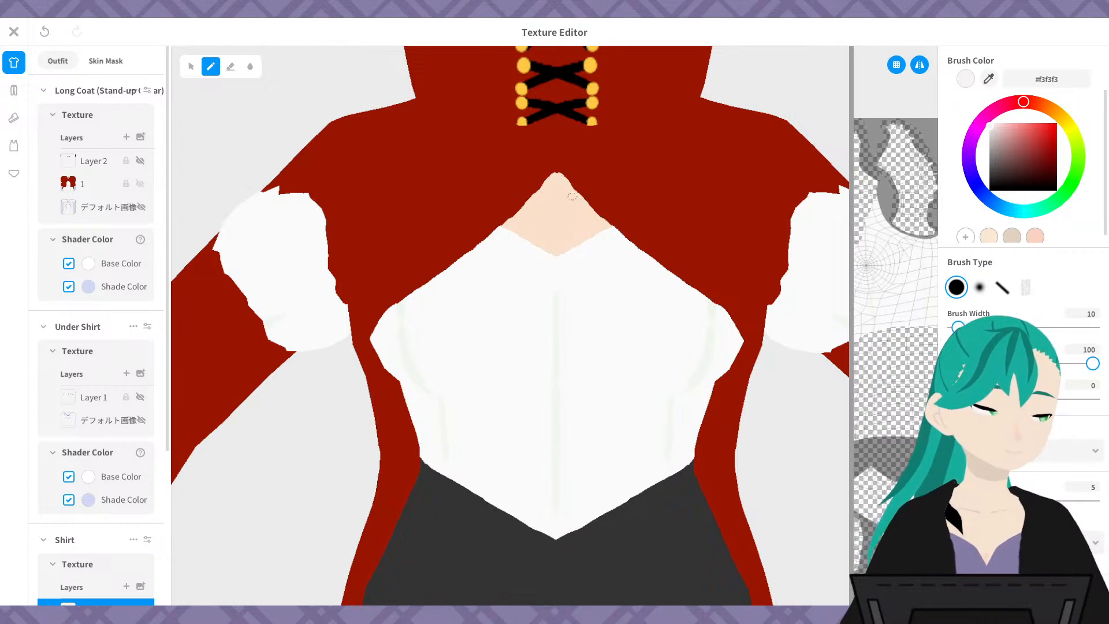
pyautogui.click(140, 183)
pyautogui.scroll(-2, 168, 322)
pyautogui.scroll(-2, 167, 322)
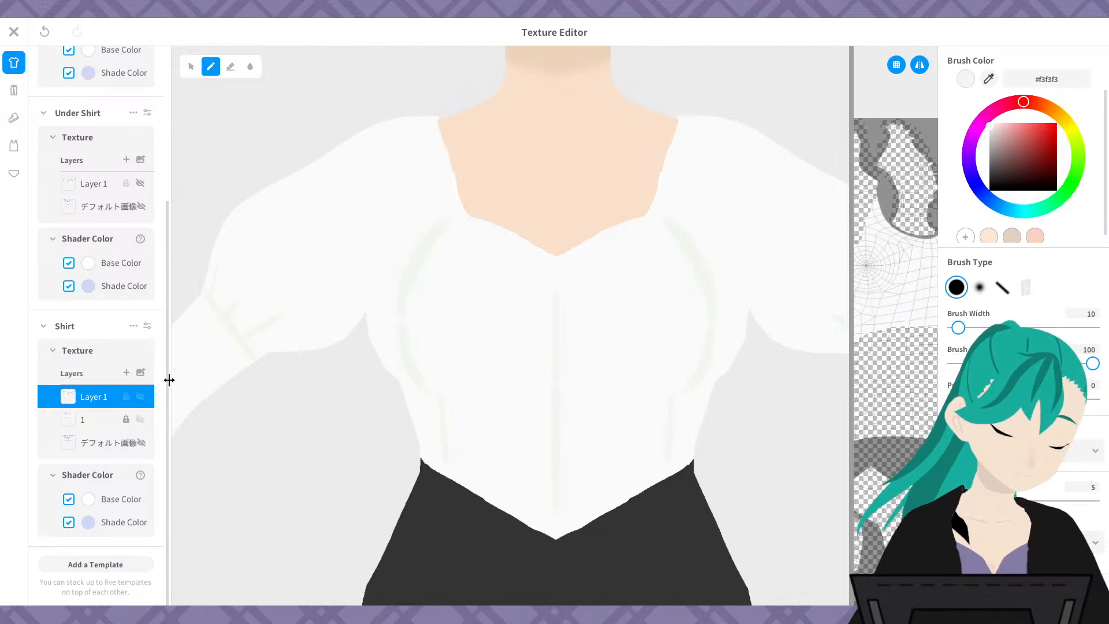
# - Select the Shirt's layer 1 and shade along the bodice's bust, waist and centre-front guide lines in #F3F3F3
pyautogui.click(92, 419)
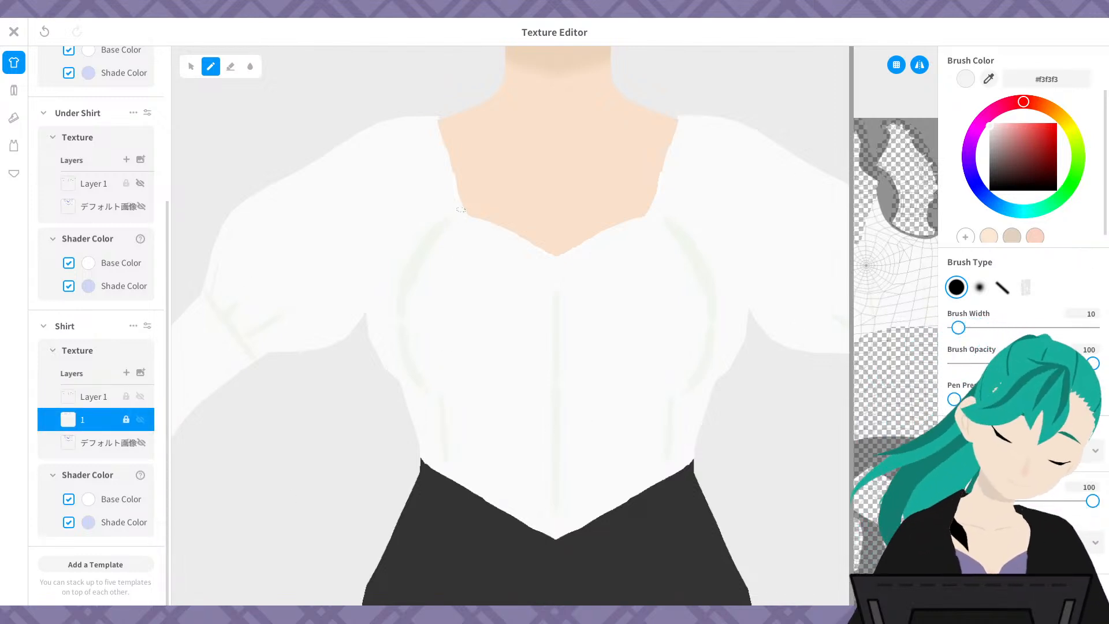
pyautogui.moveTo(421, 257)
pyautogui.mouseDown()
pyautogui.moveTo(402, 328)
pyautogui.moveTo(419, 383)
pyautogui.mouseUp()
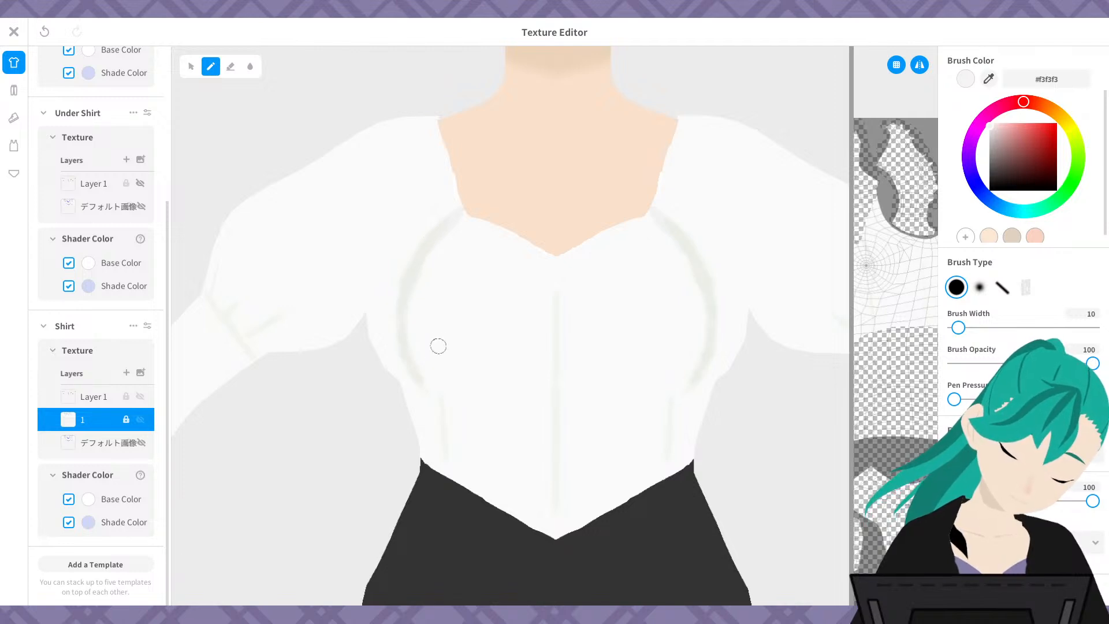
pyautogui.moveTo(439, 341)
pyautogui.mouseDown(button='right')
pyautogui.moveTo(519, 260)
pyautogui.moveTo(486, 231)
pyautogui.moveTo(450, 333)
pyautogui.mouseUp(button='right')
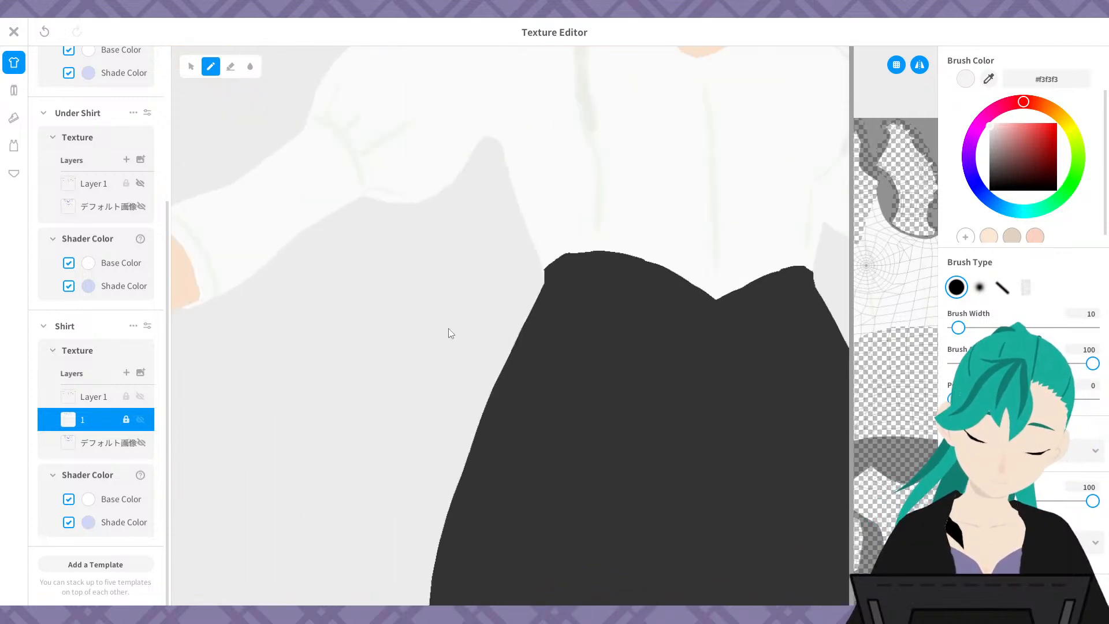
pyautogui.moveTo(586, 111); pyautogui.dragTo(600, 191)
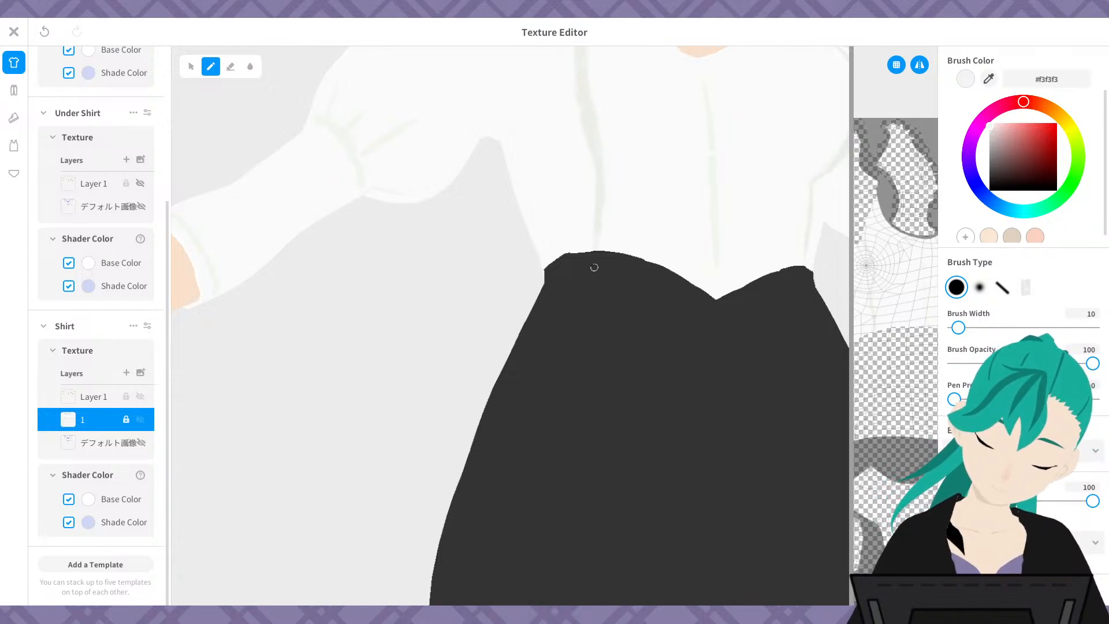
pyautogui.moveTo(630, 159); pyautogui.dragTo(629, 426, button='middle')
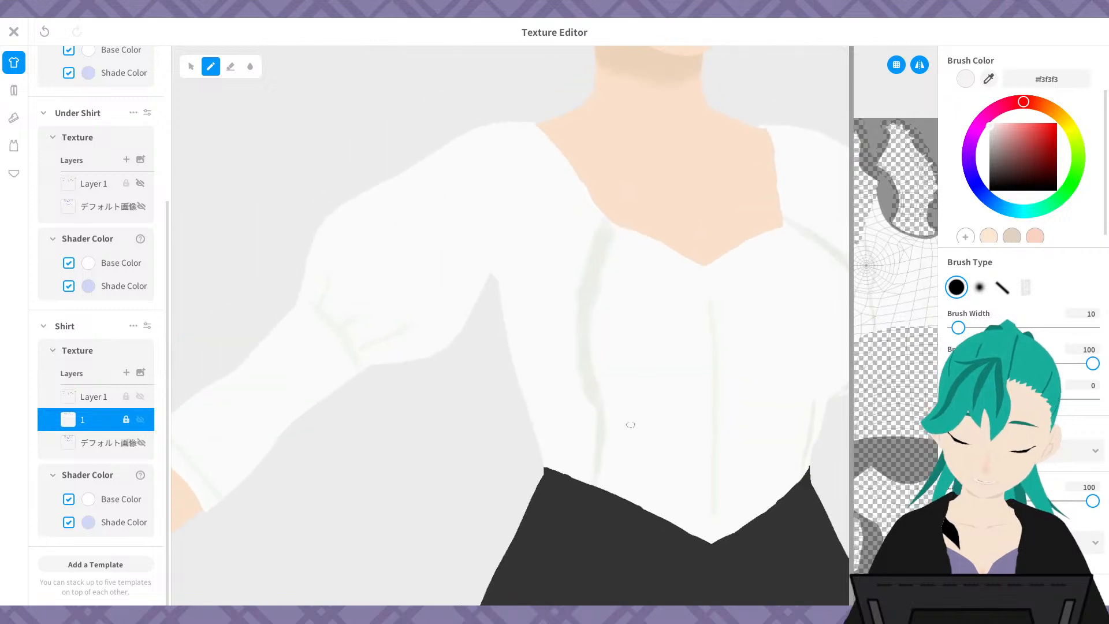
pyautogui.moveTo(652, 87); pyautogui.dragTo(619, 183, button='right')
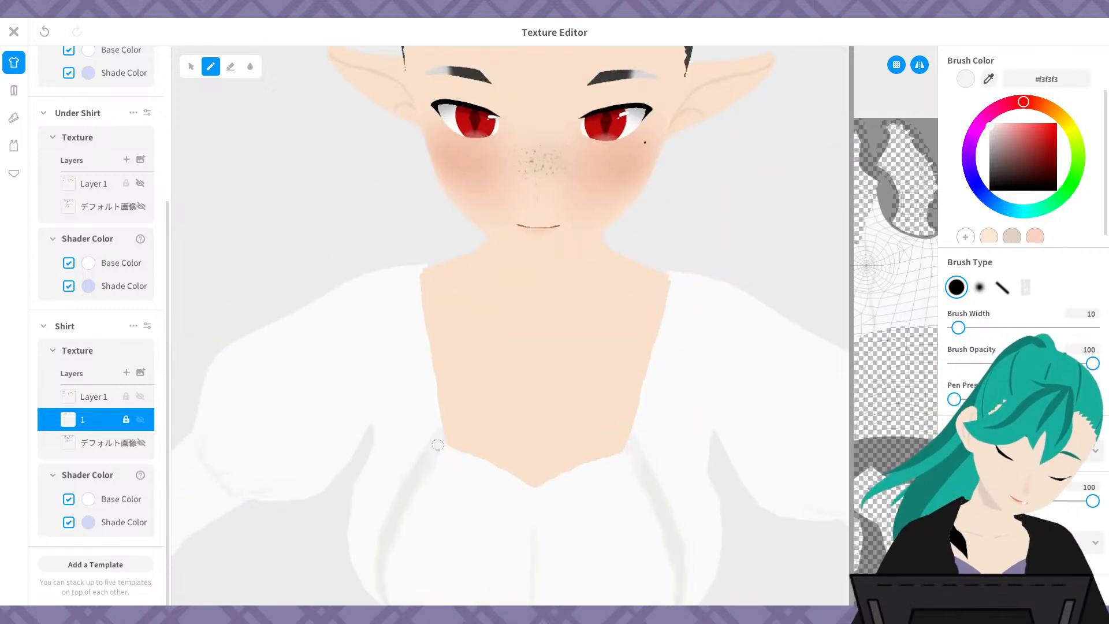
pyautogui.moveTo(435, 441); pyautogui.dragTo(438, 436)
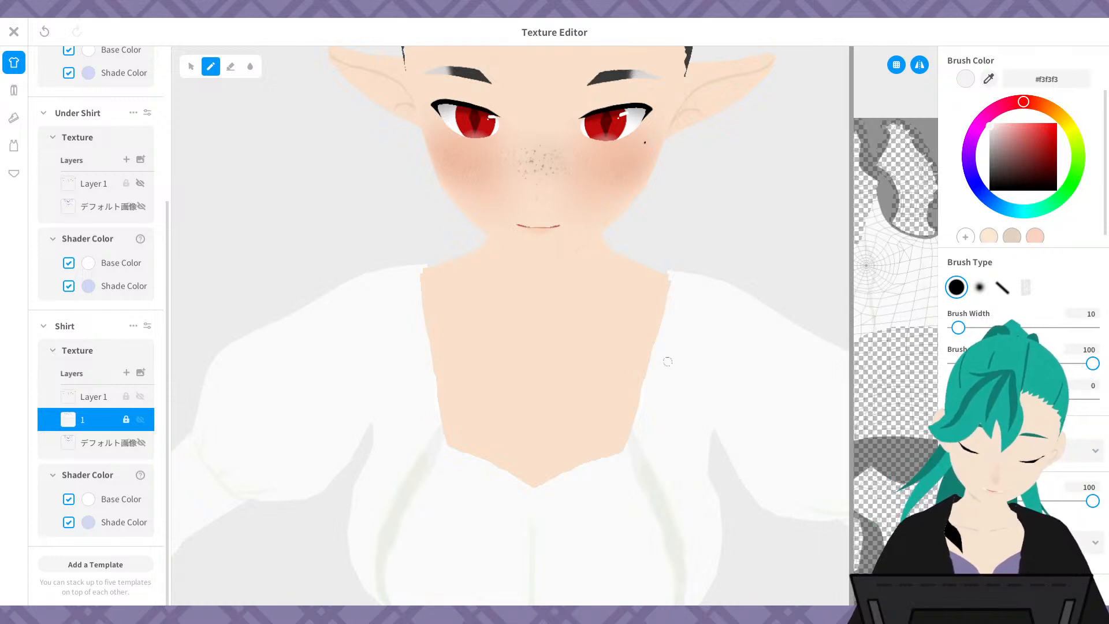
pyautogui.moveTo(667, 362); pyautogui.dragTo(686, 341, button='middle')
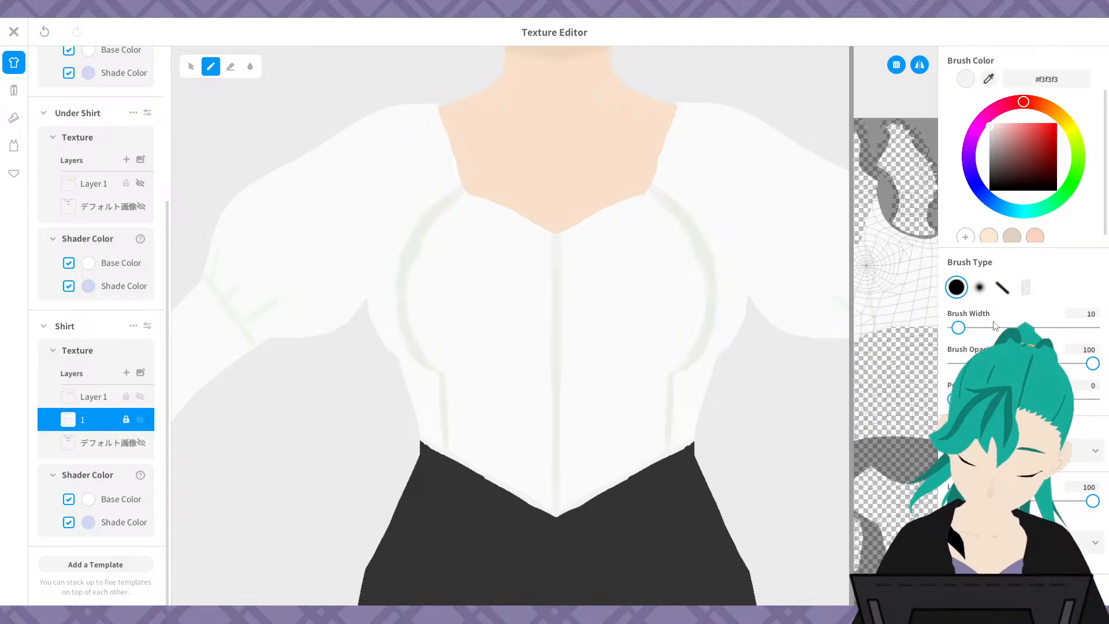
# - Try shading along the shirt's pointed waist hem, undo those strokes, and restore the centre-front line's shading
pyautogui.moveTo(774, 427)
pyautogui.mouseDown(button='right')
pyautogui.moveTo(736, 435)
pyautogui.moveTo(759, 434)
pyautogui.mouseUp(button='right')
pyautogui.scroll(6, 719, 445)
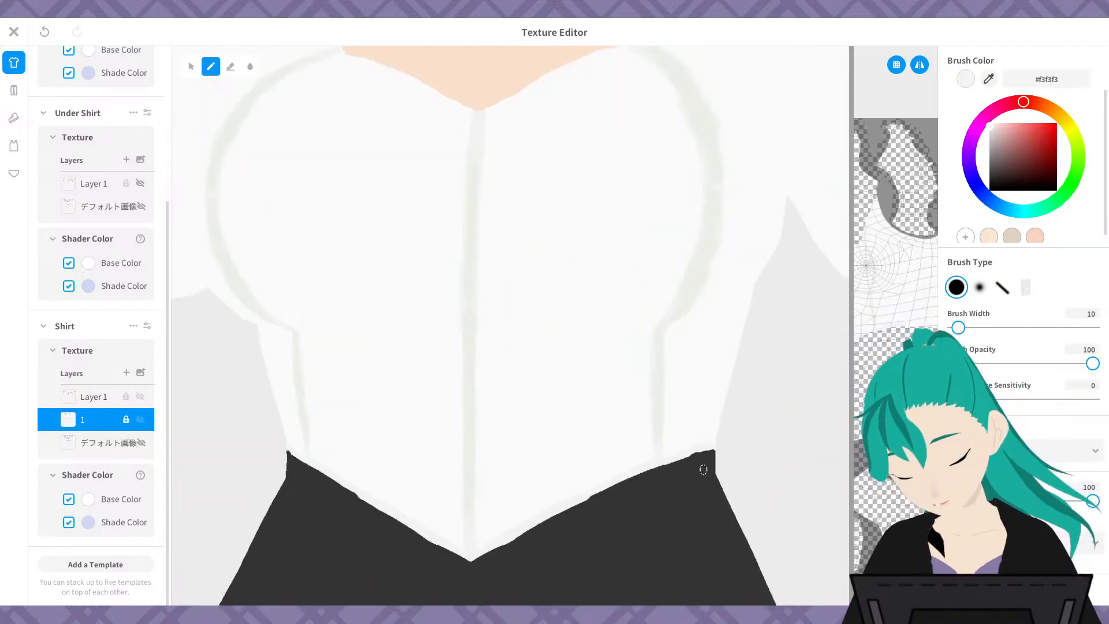
pyautogui.hotkey('ctrl', 'z')
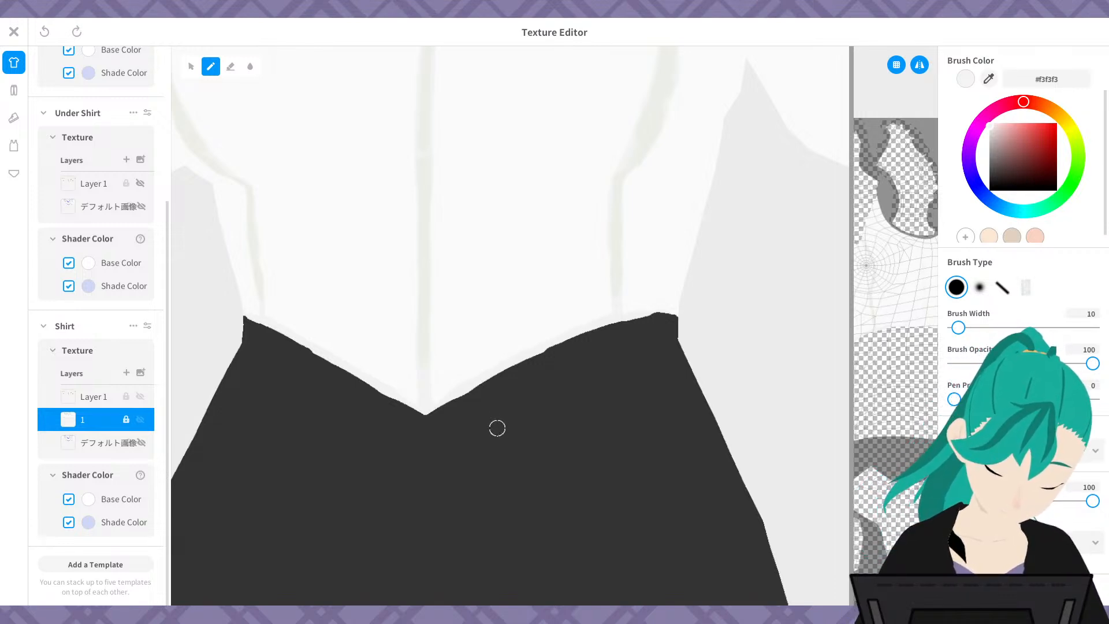
pyautogui.scroll(-1, 547, 265)
pyautogui.moveTo(547, 264); pyautogui.dragTo(557, 537, button='middle')
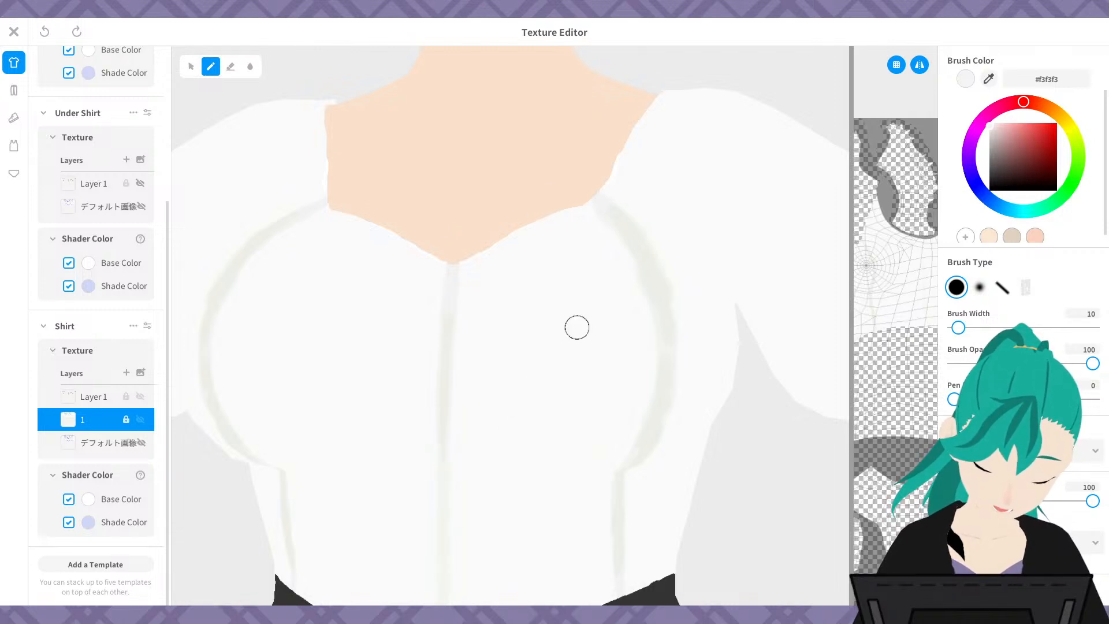
pyautogui.moveTo(640, 420)
pyautogui.mouseDown(button='middle')
pyautogui.moveTo(678, 354)
pyautogui.moveTo(656, 332)
pyautogui.mouseUp(button='middle')
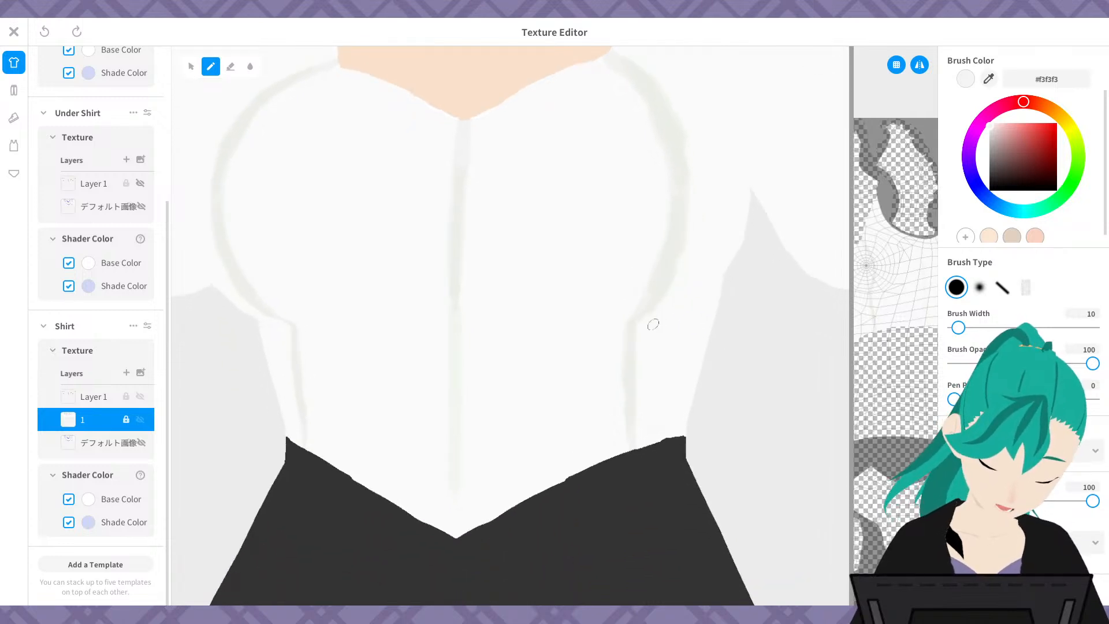
pyautogui.click(81, 38)
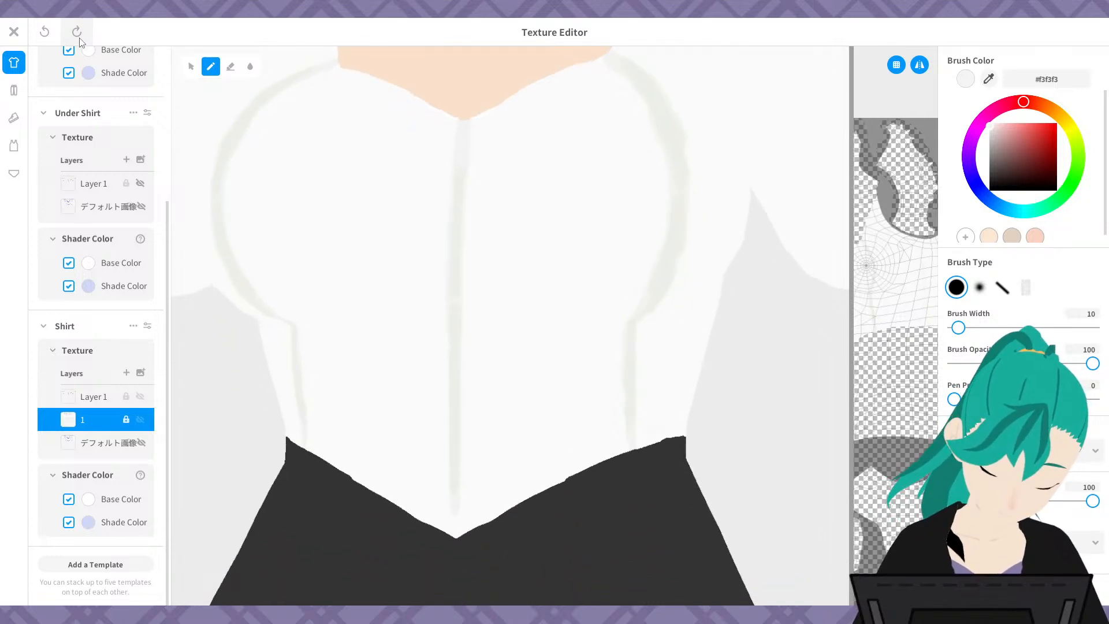
pyautogui.click(81, 39)
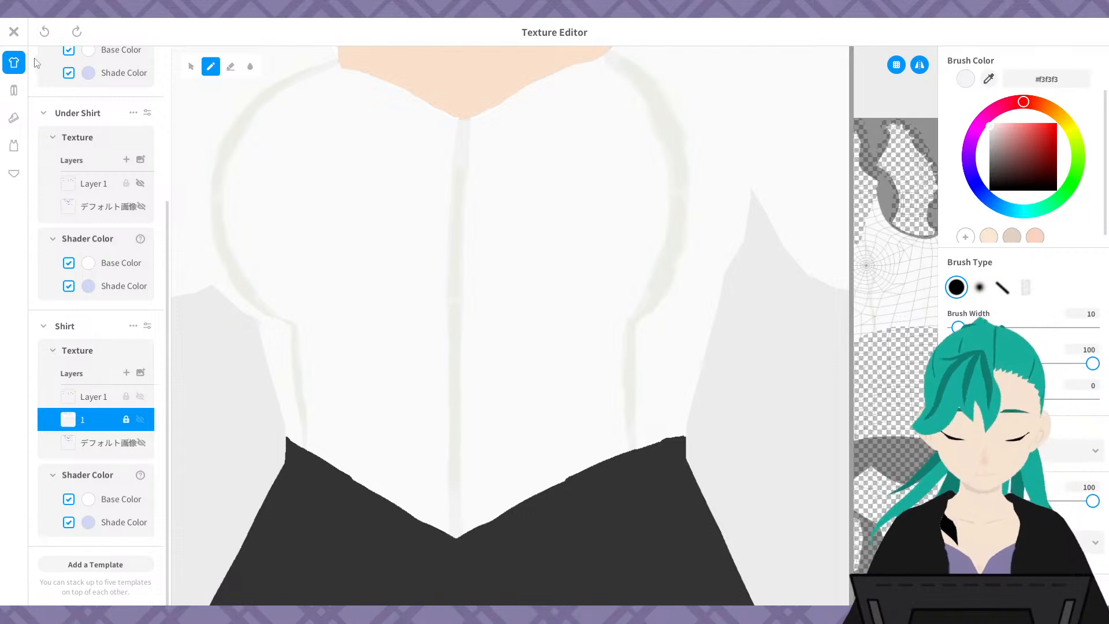
# - Shade along the guide line on the front of the sleeve, where the puff gathers above the lower sleeve
pyautogui.scroll(-3, 477, 258)
pyautogui.moveTo(480, 260); pyautogui.dragTo(618, 223, button='right')
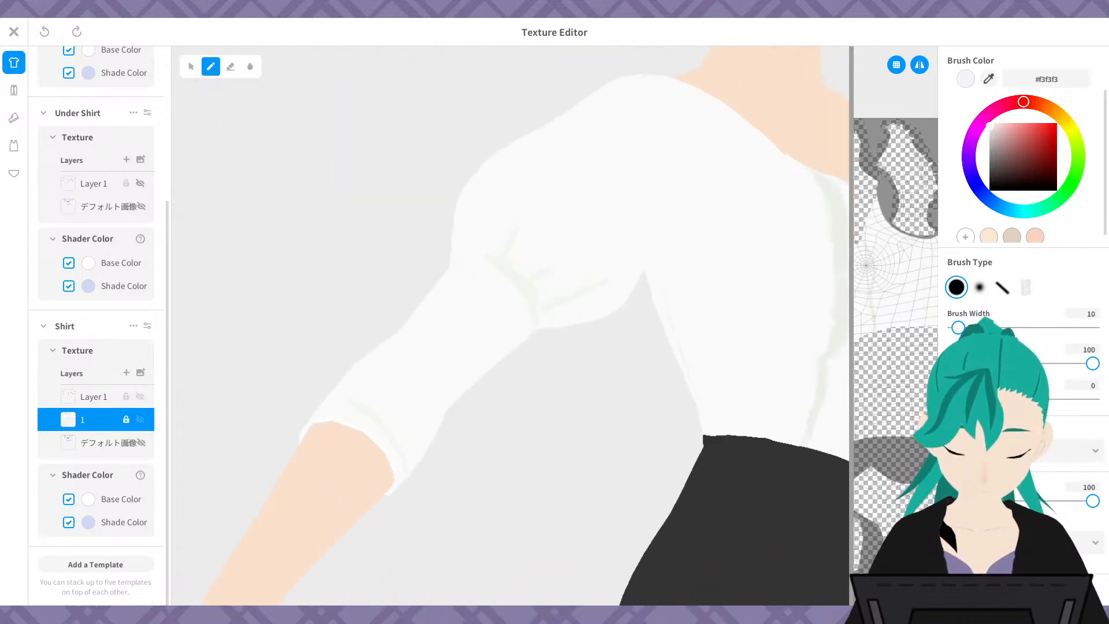
pyautogui.scroll(2, 505, 256)
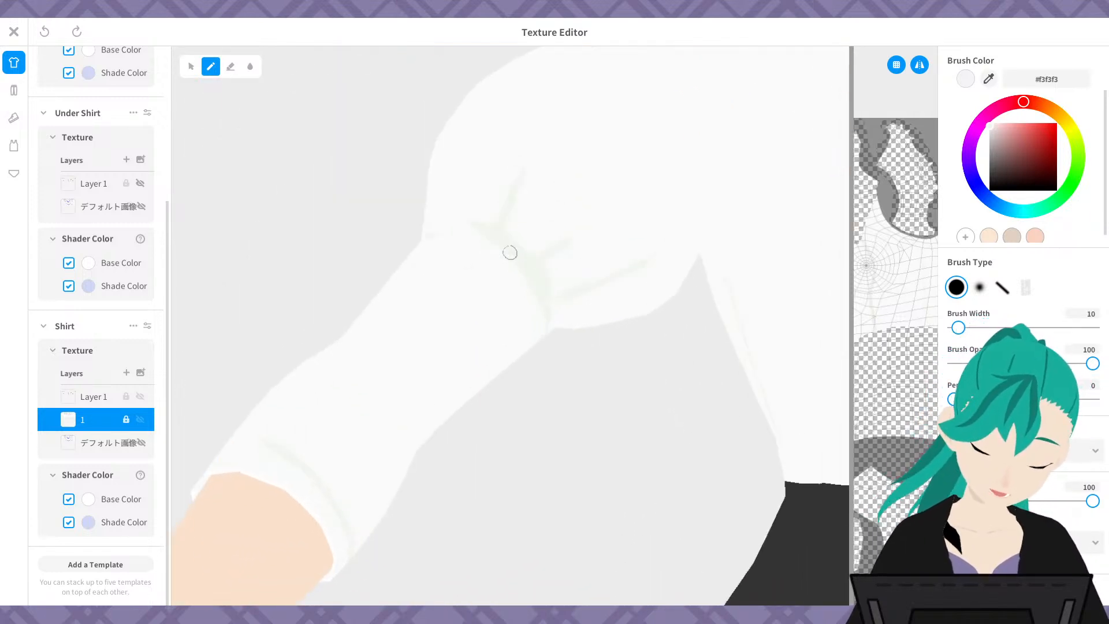
pyautogui.moveTo(476, 233); pyautogui.dragTo(518, 267)
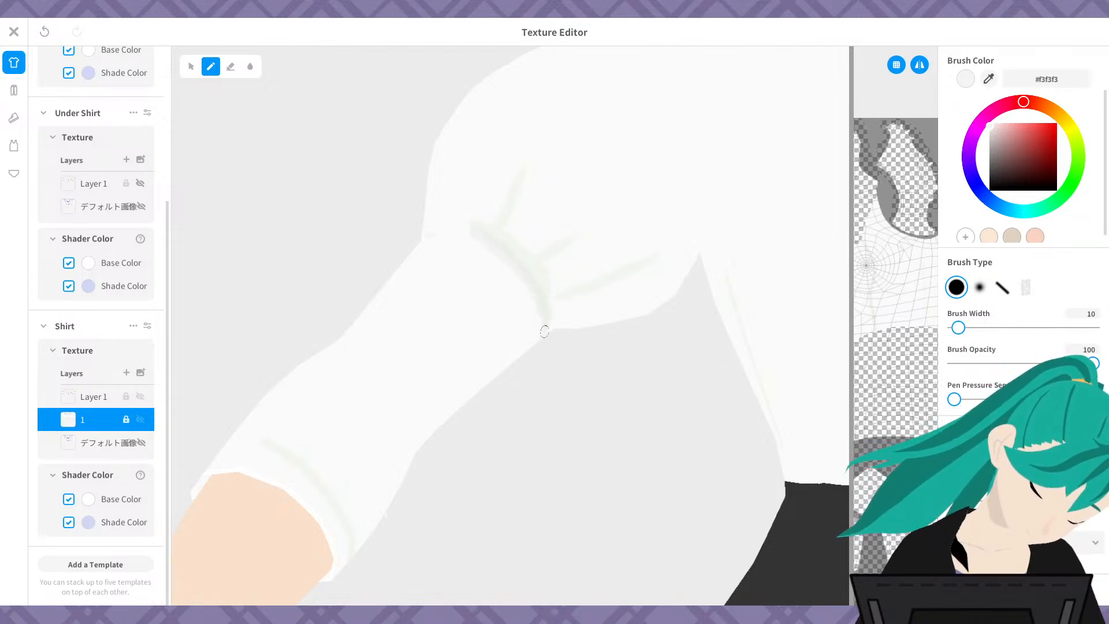
# - Continue the #F3F3F3 gather-line shading around the outer side and back of the puffed sleeve
pyautogui.moveTo(519, 296); pyautogui.dragTo(521, 304, button='right')
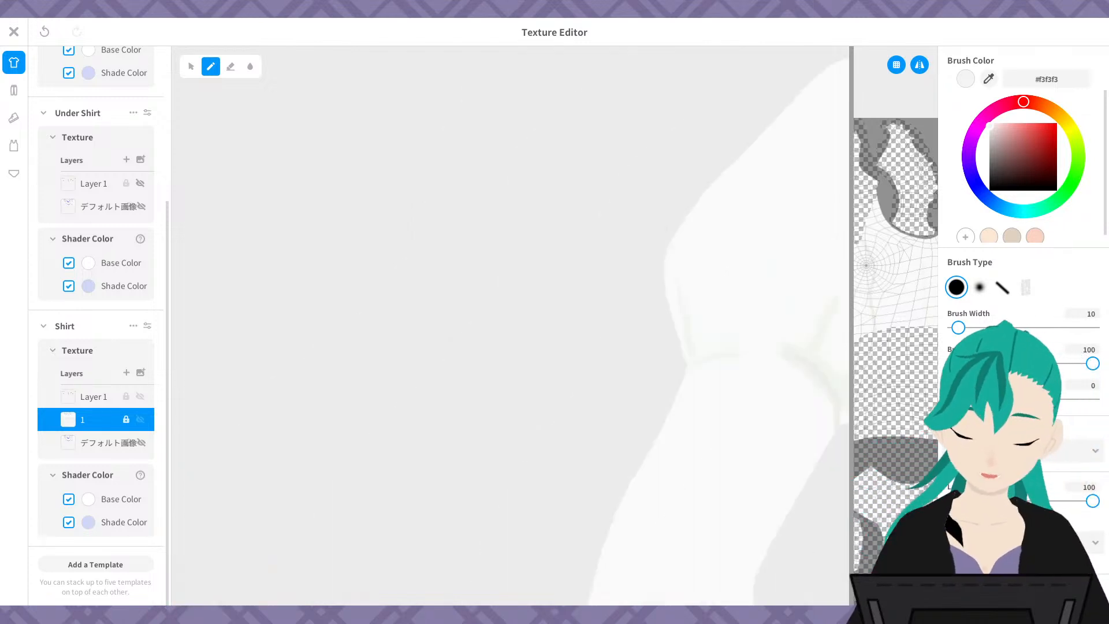
pyautogui.moveTo(520, 304); pyautogui.dragTo(460, 289, button='middle')
pyautogui.moveTo(459, 288); pyautogui.dragTo(496, 279, button='right')
pyautogui.moveTo(428, 281); pyautogui.dragTo(369, 292, button='right')
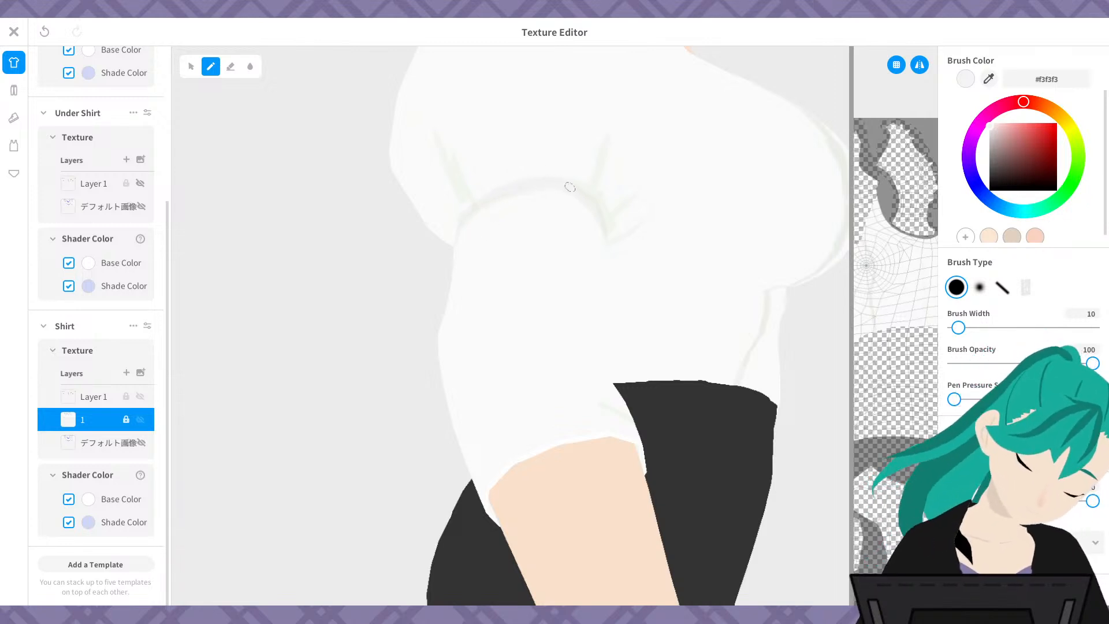
pyautogui.moveTo(480, 188); pyautogui.dragTo(683, 195, button='right')
pyautogui.moveTo(684, 195); pyautogui.dragTo(289, 192, button='middle')
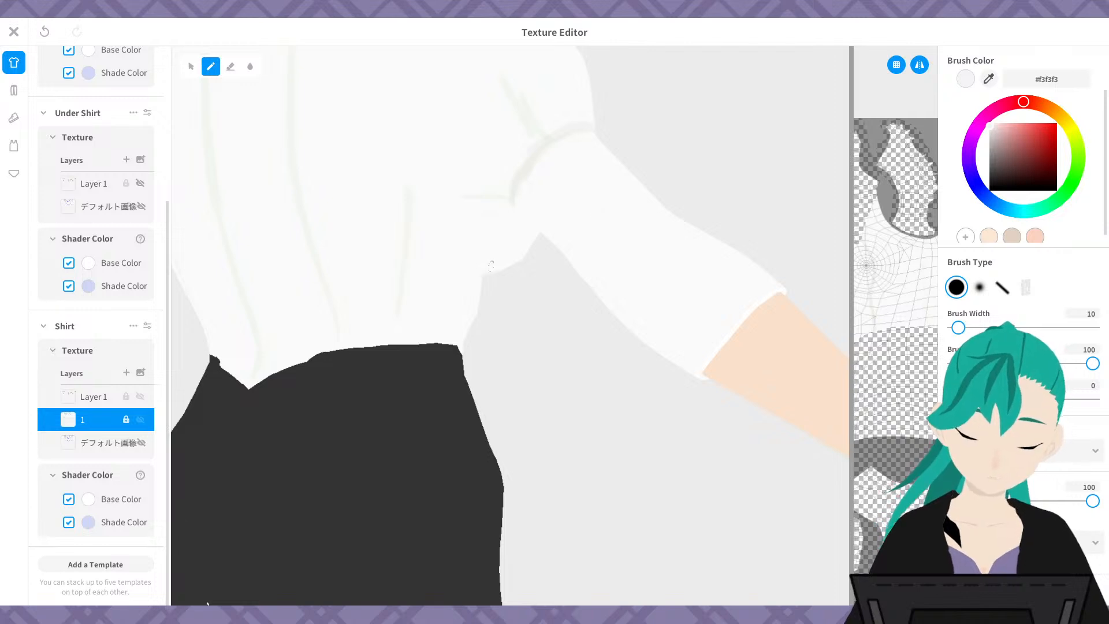
pyautogui.moveTo(490, 267); pyautogui.dragTo(573, 172, button='right')
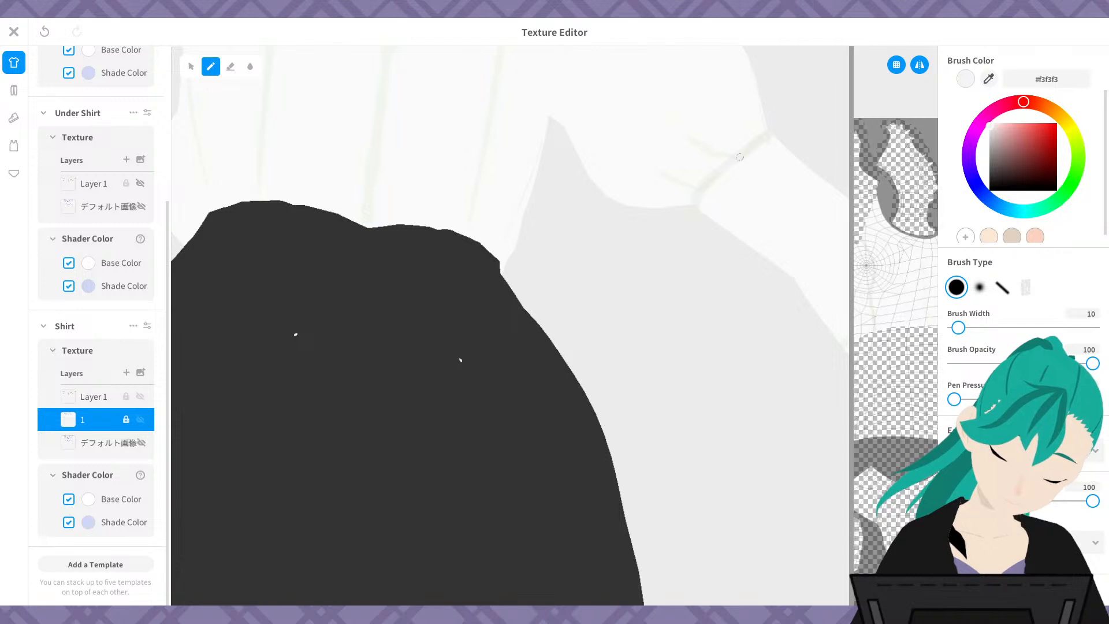
# - Unlock the alpha of the Shirt's layer 1, try to erase the white specks on the dark trousers, and restore the lock
pyautogui.click(125, 421)
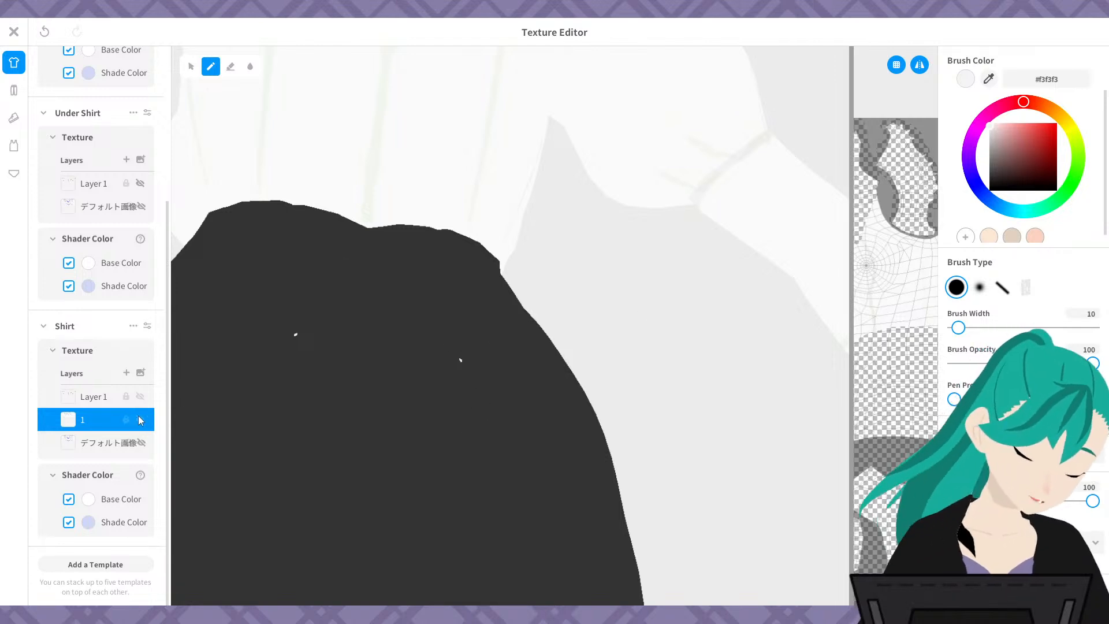
pyautogui.click(234, 69)
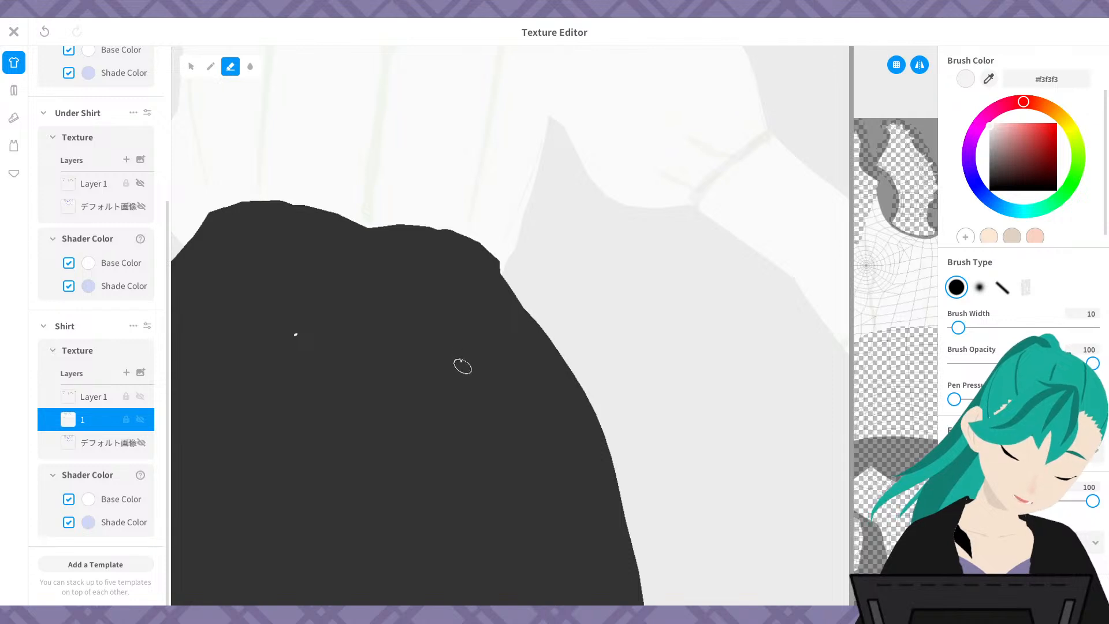
pyautogui.moveTo(605, 329); pyautogui.dragTo(581, 362, button='right')
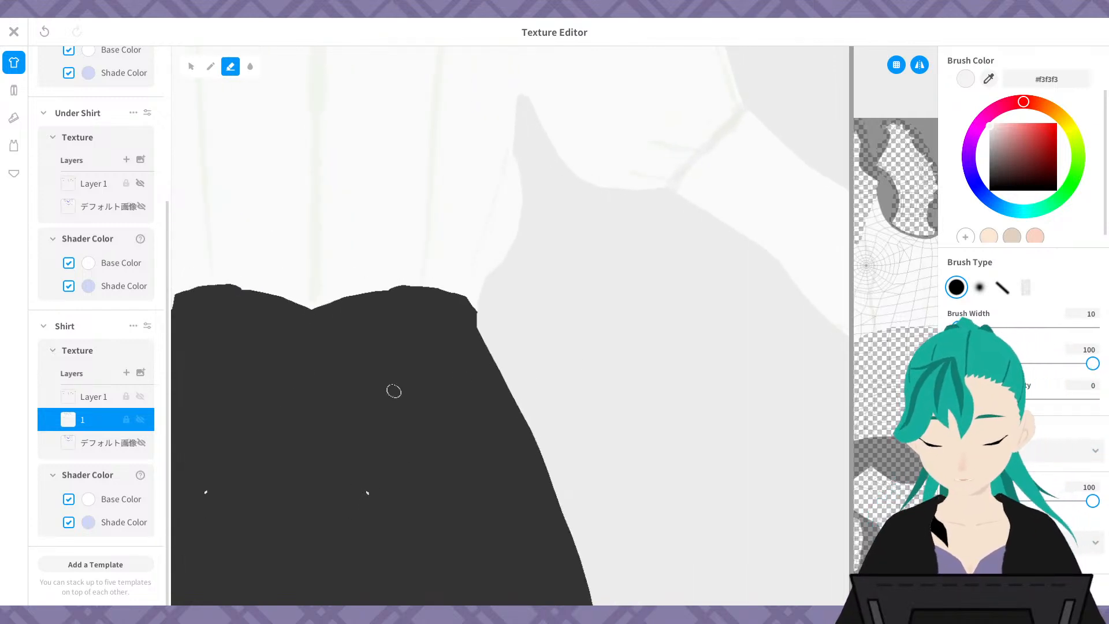
pyautogui.click(126, 419)
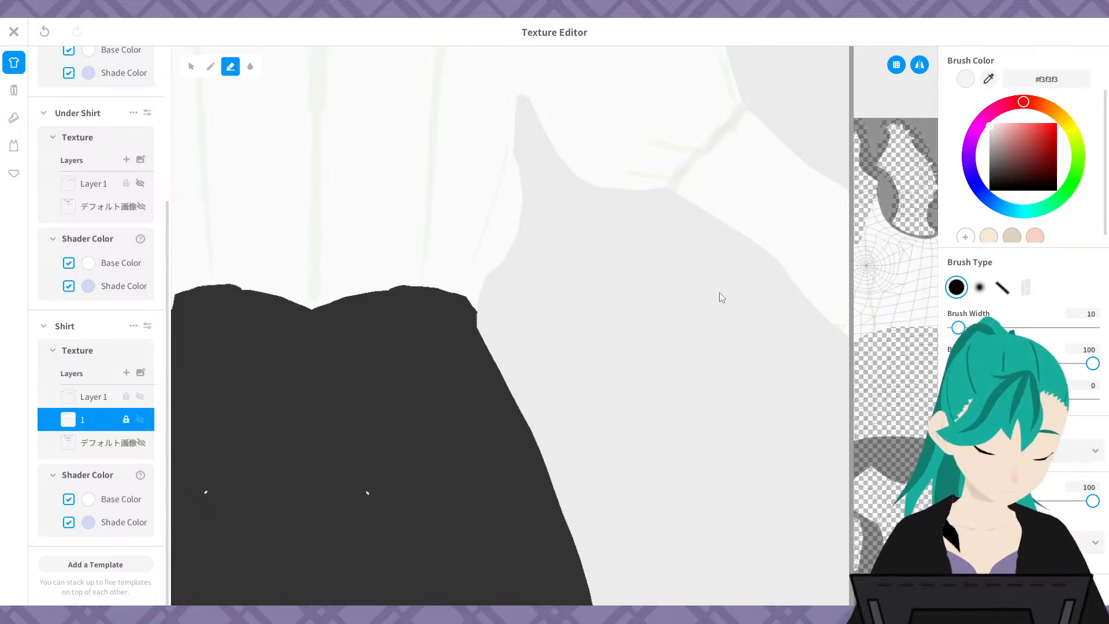
# - Try a stroke along the puffed sleeve's fold line, undo it, and switch from the Eraser back to the Brush
pyautogui.moveTo(722, 297); pyautogui.dragTo(591, 361, button='right')
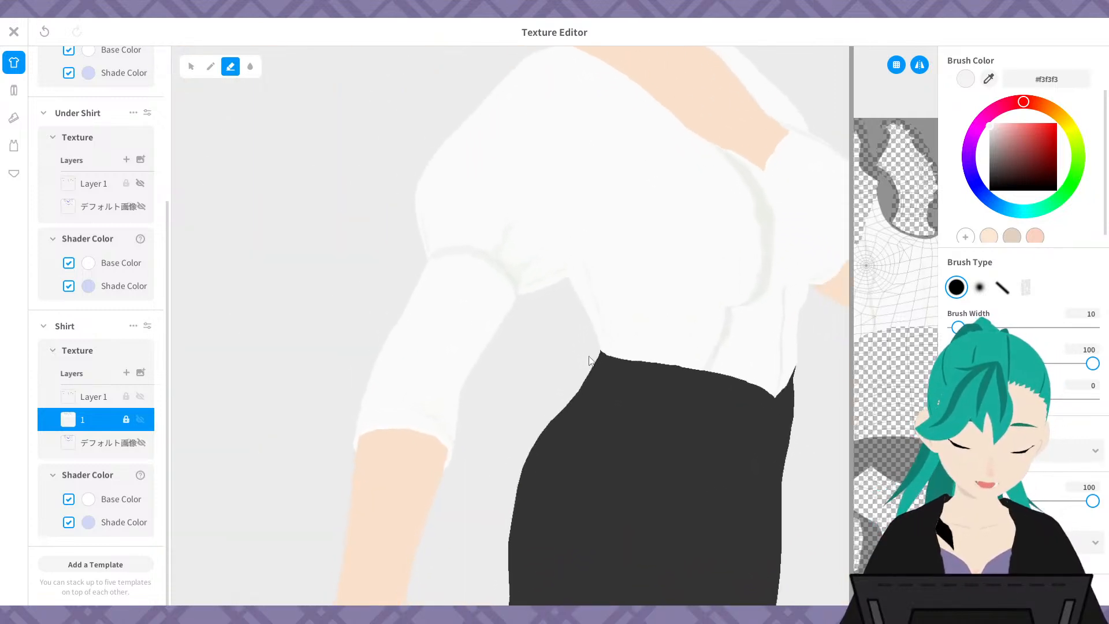
pyautogui.moveTo(494, 262); pyautogui.dragTo(517, 201)
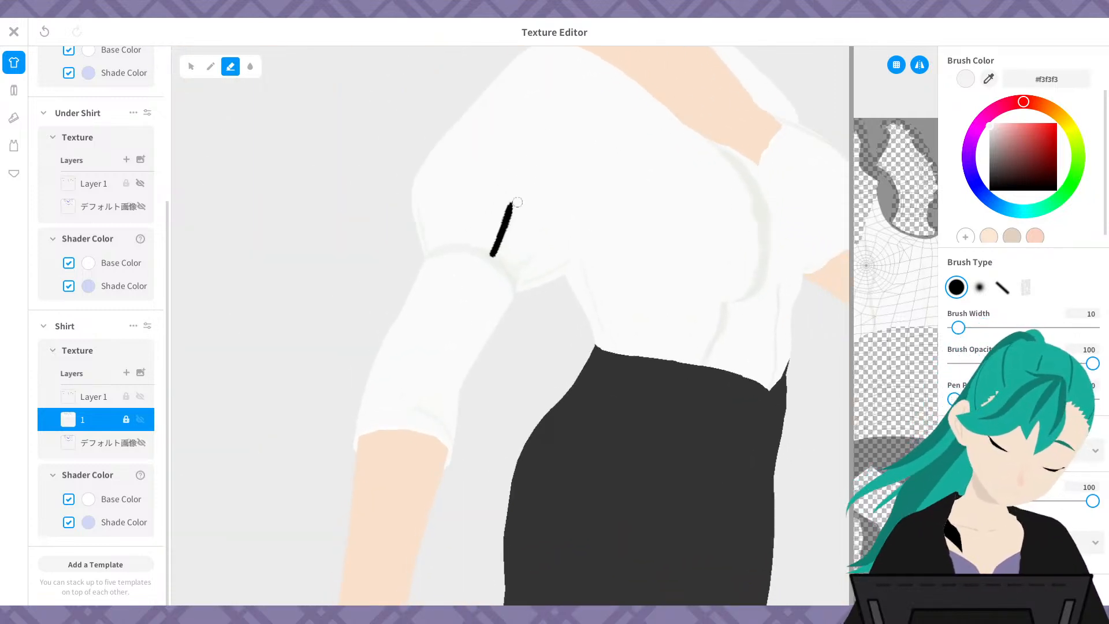
pyautogui.hotkey('ctrl', 'z')
pyautogui.click(211, 67)
# - Check the alpha lock on the Shirt's layer 1, try a width 10 fold stroke above the sleeve's gather line, and undo it
pyautogui.scroll(5, 508, 230)
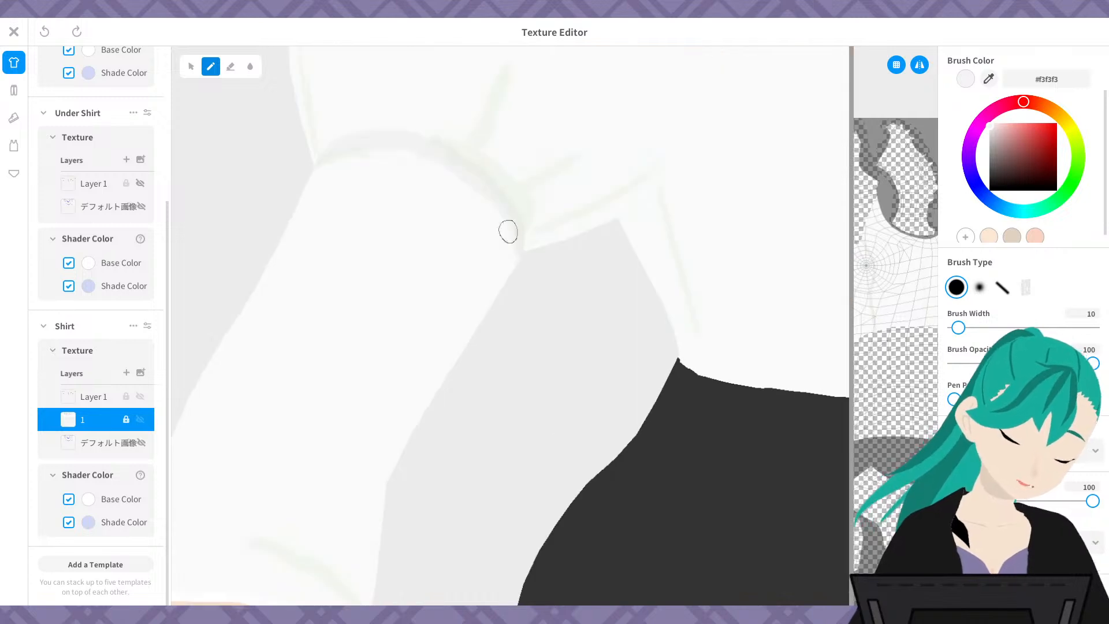
pyautogui.moveTo(503, 186); pyautogui.dragTo(480, 265, button='right')
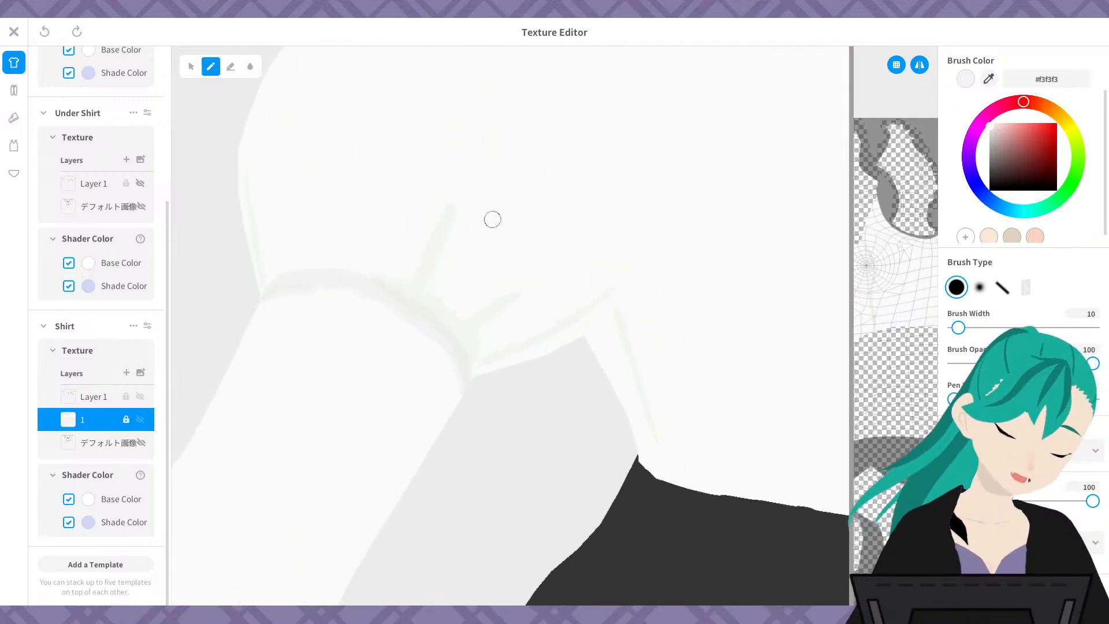
pyautogui.rightClick(106, 421)
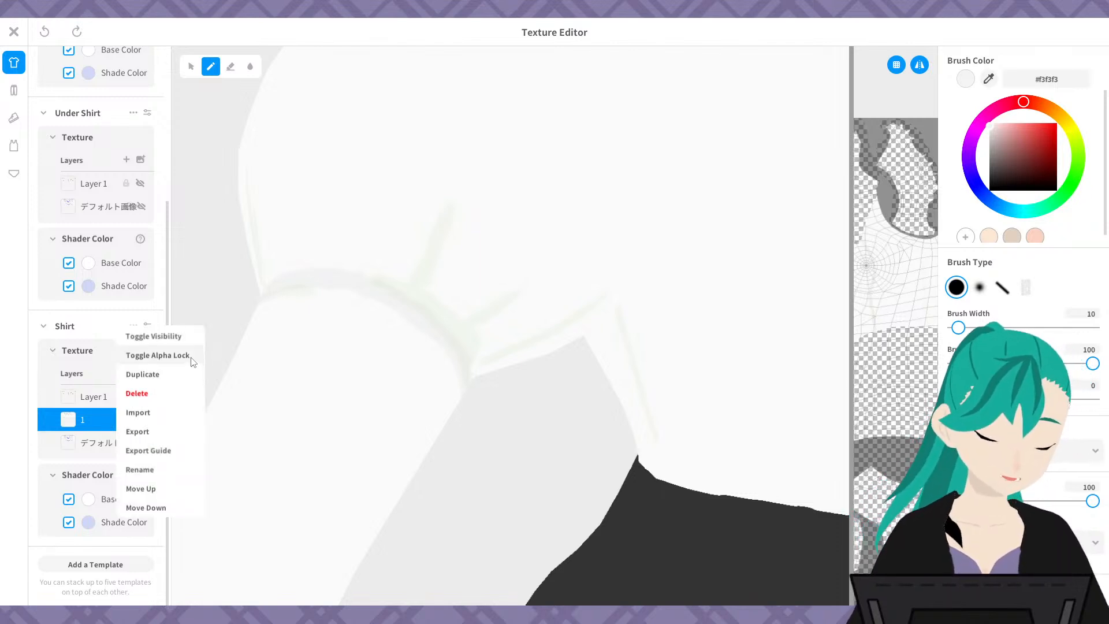
pyautogui.click(157, 356)
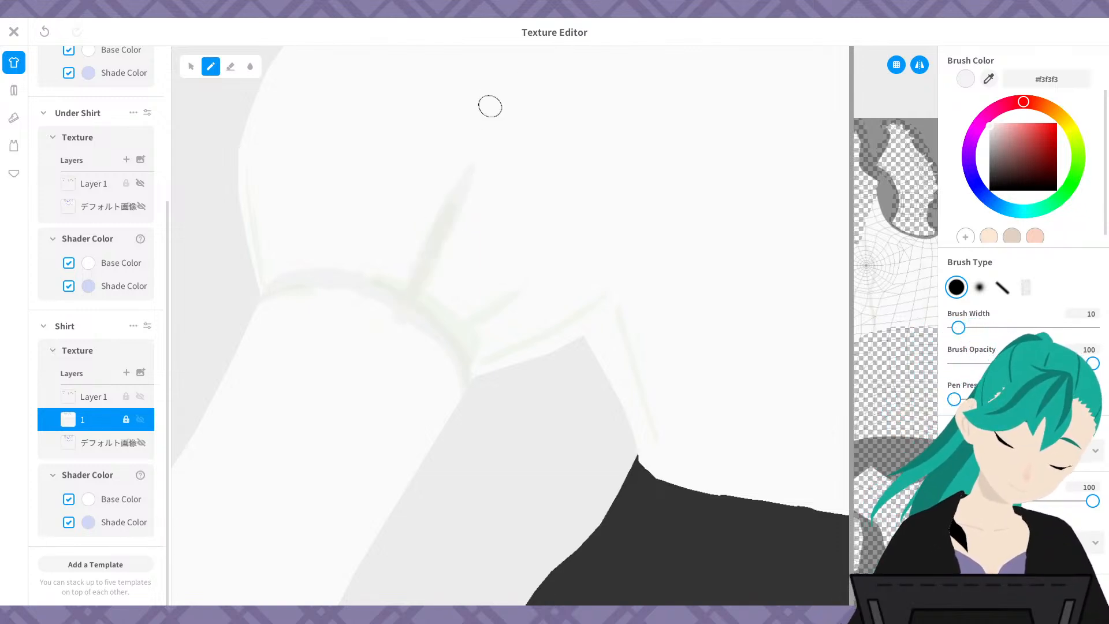
pyautogui.moveTo(403, 294); pyautogui.dragTo(452, 210)
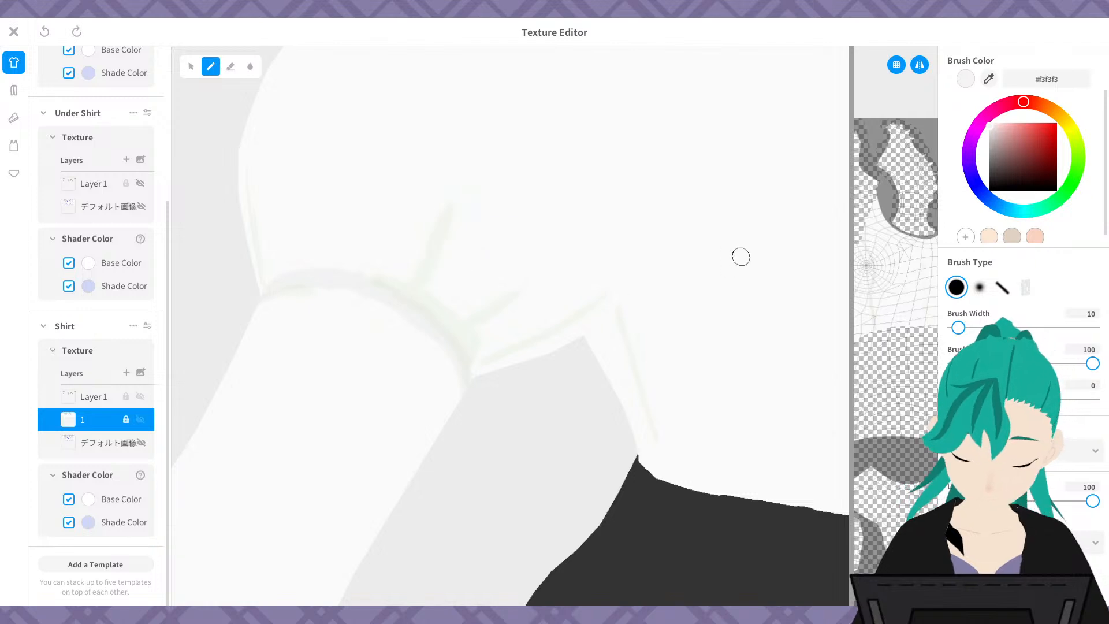
pyautogui.hotkey('ctrl', 'z')
# - Set the brush width to 5 and paint thin #F3F3F3 fold strokes along the green guides on the front of the puffed sleeve
pyautogui.click(1096, 314)
pyautogui.write('5')
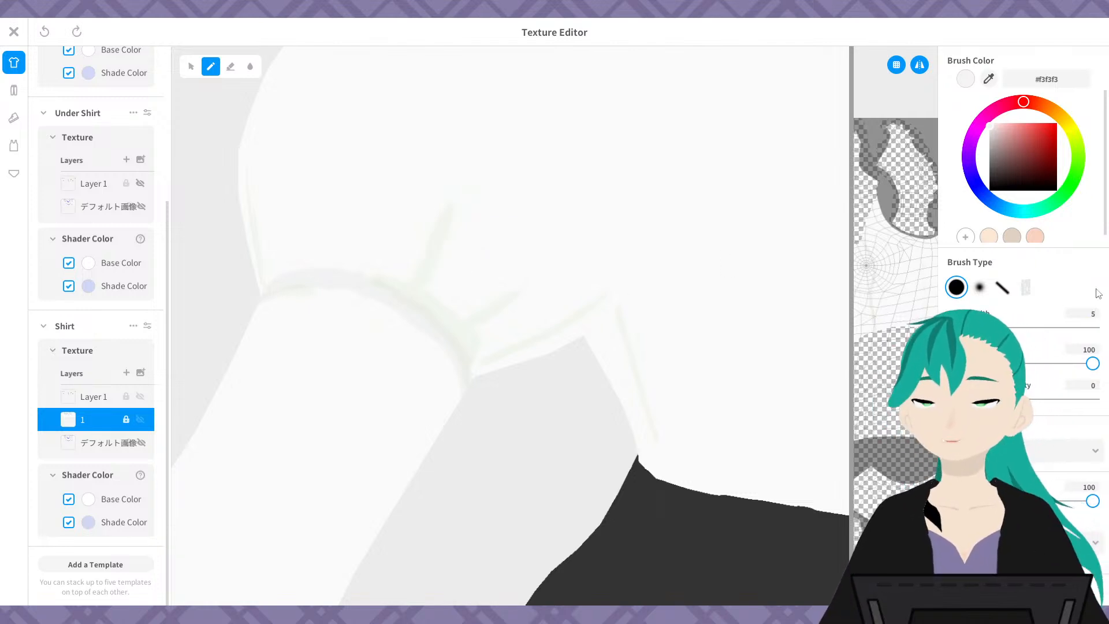
pyautogui.moveTo(402, 293); pyautogui.dragTo(455, 193)
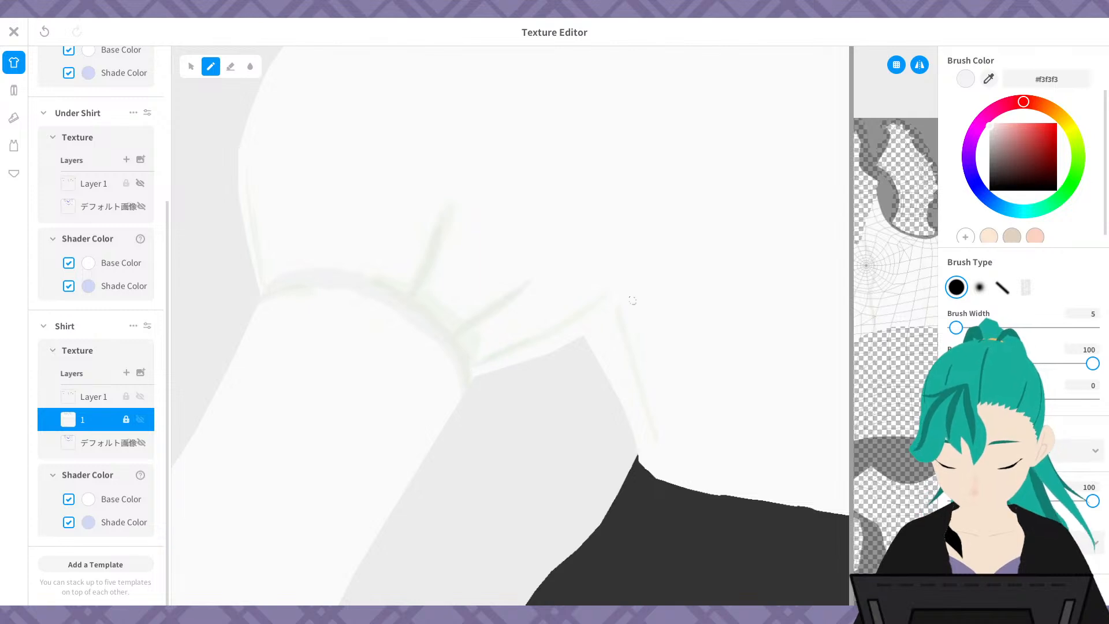
# - Paint thin fold strokes rising from the gather line across the outer side of the puffed sleeve
pyautogui.moveTo(638, 343); pyautogui.dragTo(614, 351, button='right')
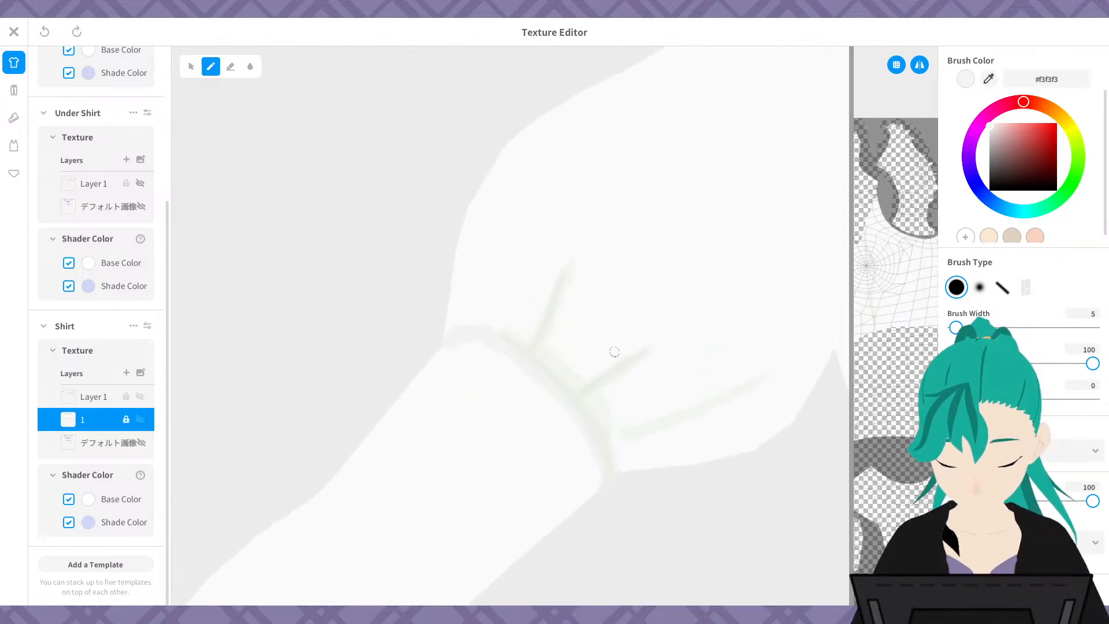
pyautogui.moveTo(594, 351)
pyautogui.mouseDown(button='middle')
pyautogui.moveTo(470, 354)
pyautogui.moveTo(446, 312)
pyautogui.mouseUp(button='middle')
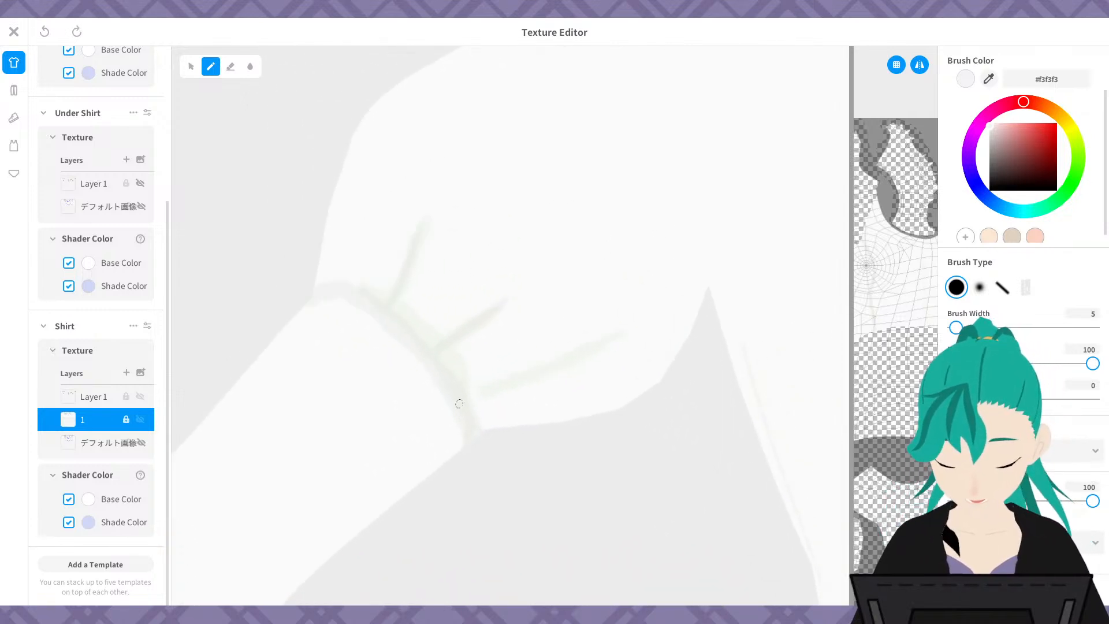
pyautogui.moveTo(479, 353)
pyautogui.mouseDown(button='middle')
pyautogui.moveTo(438, 384)
pyautogui.moveTo(537, 339)
pyautogui.mouseUp(button='middle')
pyautogui.moveTo(542, 316)
pyautogui.mouseDown(button='right')
pyautogui.moveTo(388, 334)
pyautogui.moveTo(378, 312)
pyautogui.mouseUp(button='right')
pyautogui.moveTo(530, 369)
pyautogui.mouseDown(button='middle')
pyautogui.moveTo(613, 365)
pyautogui.moveTo(697, 398)
pyautogui.mouseUp(button='middle')
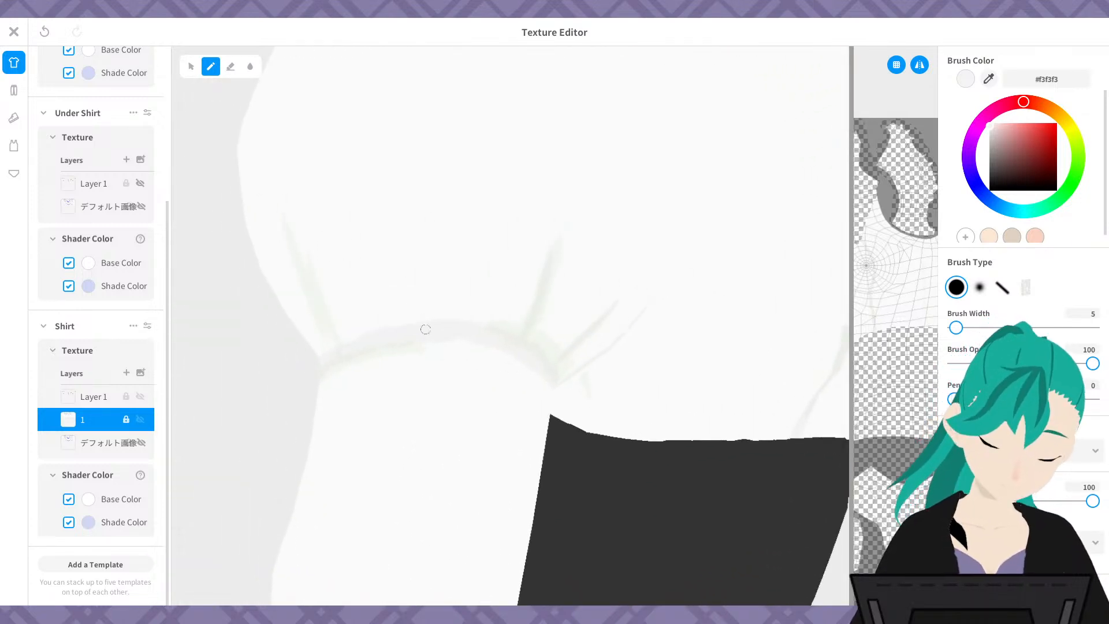
pyautogui.moveTo(425, 328); pyautogui.dragTo(430, 123)
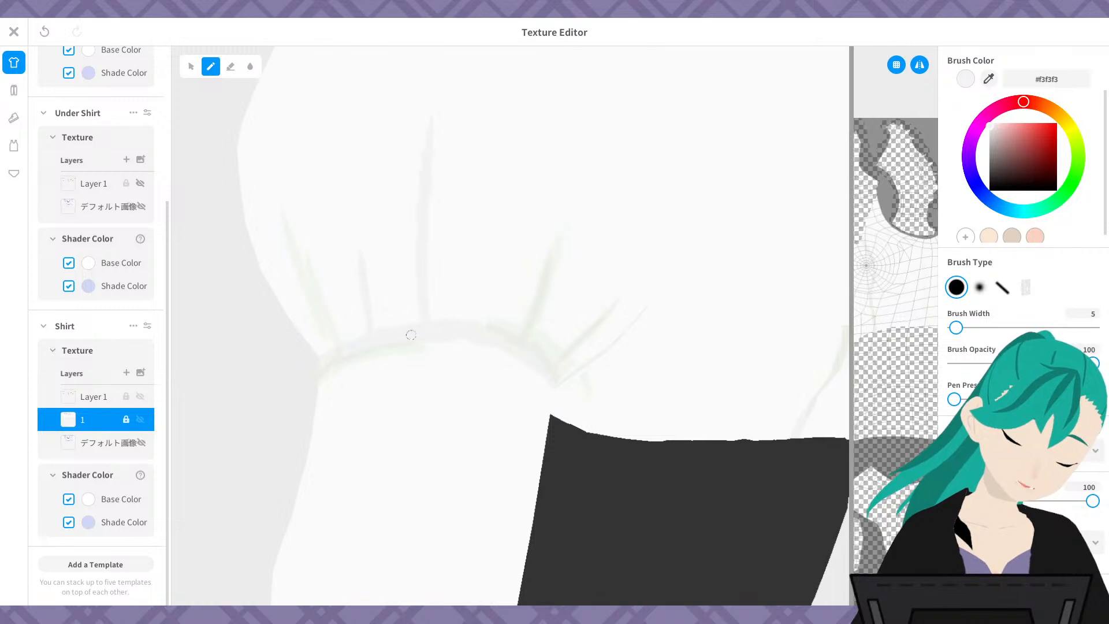
pyautogui.moveTo(490, 390)
pyautogui.mouseDown(button='right')
pyautogui.moveTo(522, 354)
pyautogui.moveTo(489, 369)
pyautogui.moveTo(528, 314)
pyautogui.mouseUp(button='right')
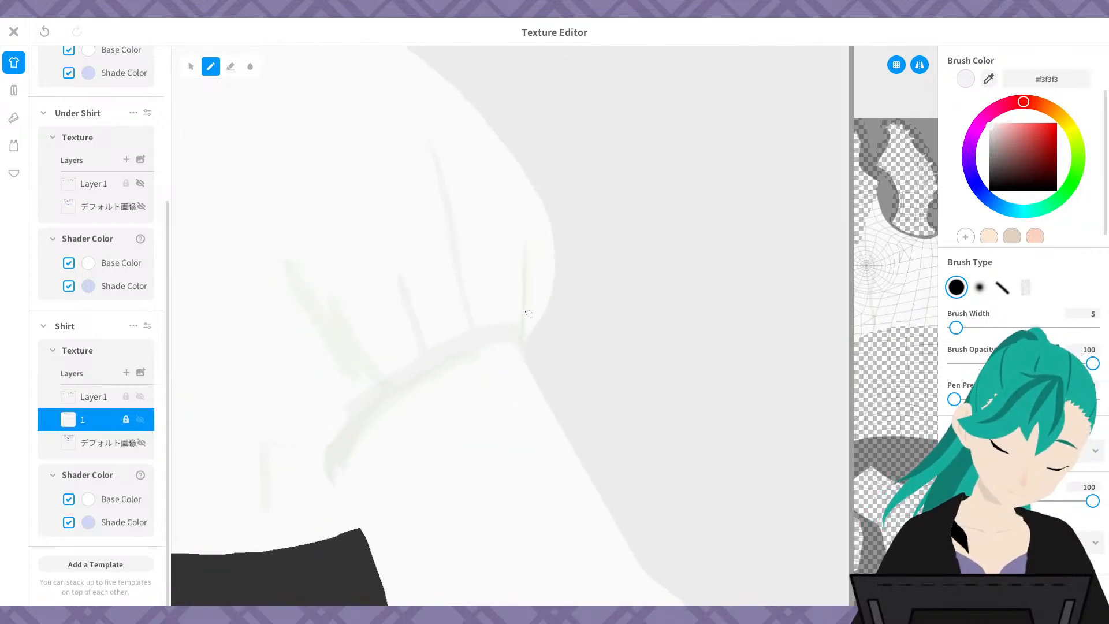
# - Add thin fold strokes fanning upward from the gather line around the back of the puffed sleeve
pyautogui.moveTo(368, 360)
pyautogui.mouseDown(button='right')
pyautogui.moveTo(433, 315)
pyautogui.moveTo(426, 297)
pyautogui.moveTo(352, 262)
pyautogui.mouseUp(button='right')
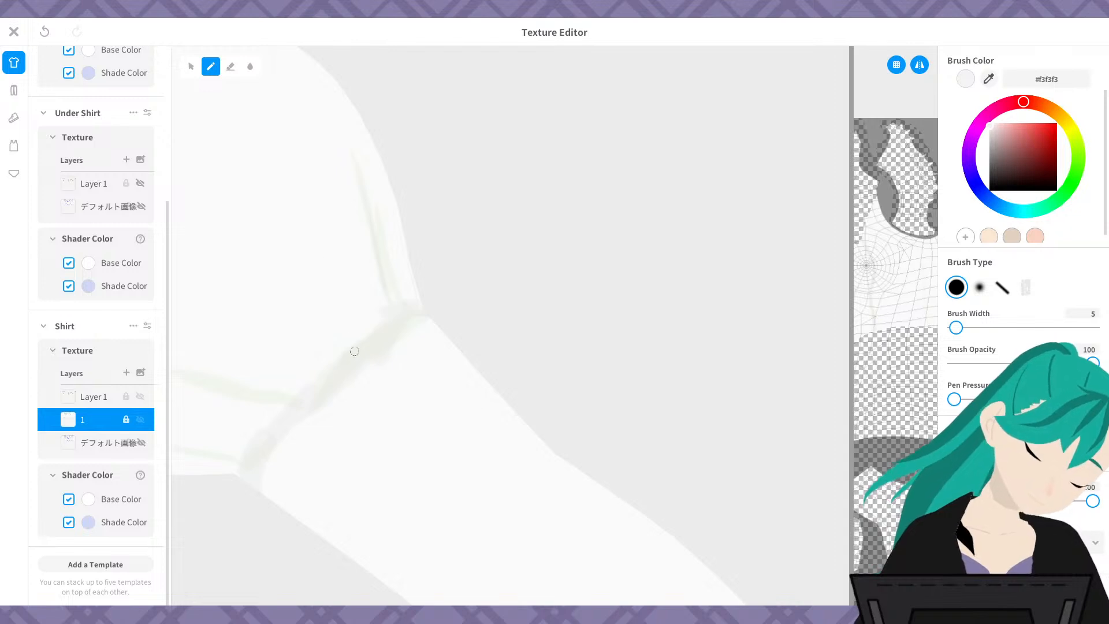
pyautogui.moveTo(432, 363)
pyautogui.mouseDown(button='right')
pyautogui.moveTo(493, 289)
pyautogui.moveTo(216, 291)
pyautogui.mouseUp(button='right')
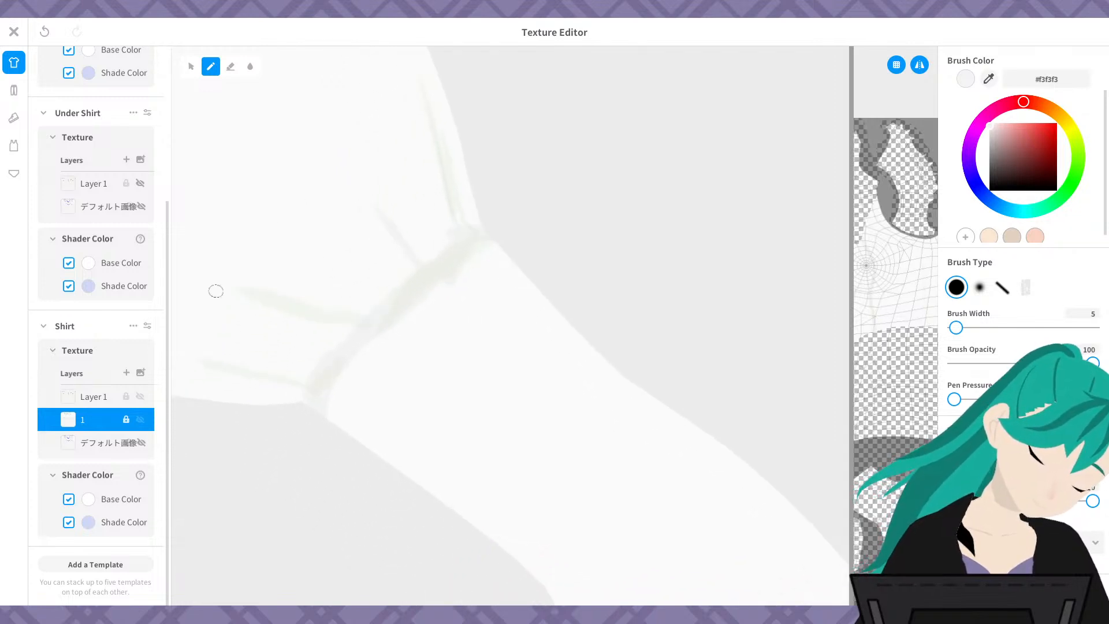
pyautogui.moveTo(423, 325); pyautogui.dragTo(670, 315, button='right')
pyautogui.moveTo(475, 307); pyautogui.dragTo(475, 322, button='middle')
pyautogui.moveTo(475, 322); pyautogui.dragTo(477, 334, button='right')
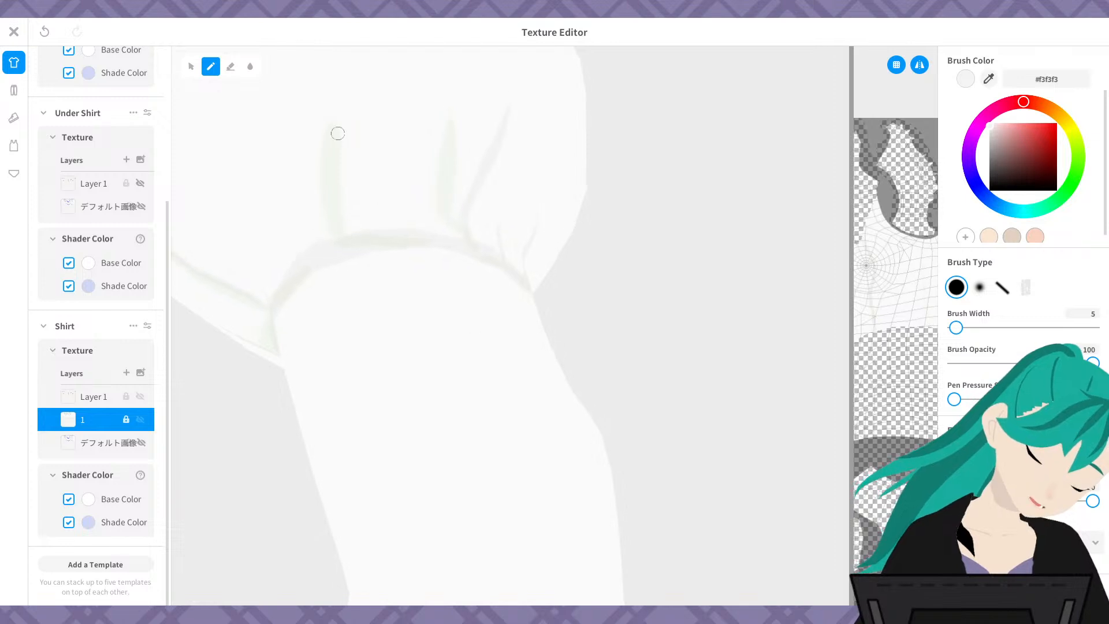
pyautogui.moveTo(396, 229); pyautogui.dragTo(382, 119)
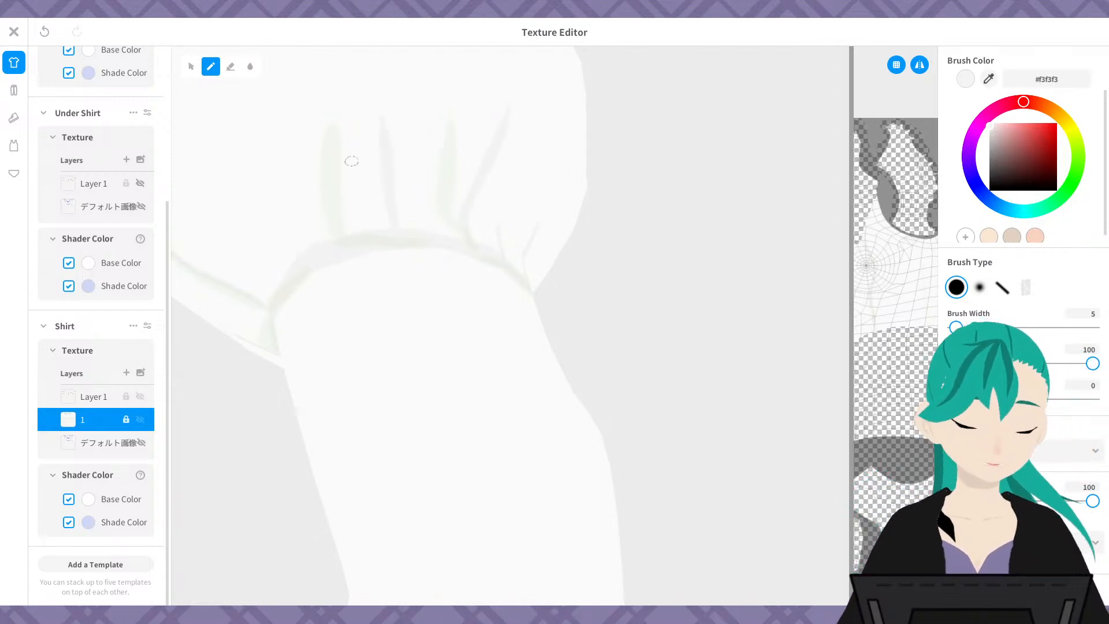
pyautogui.moveTo(319, 236); pyautogui.dragTo(279, 127)
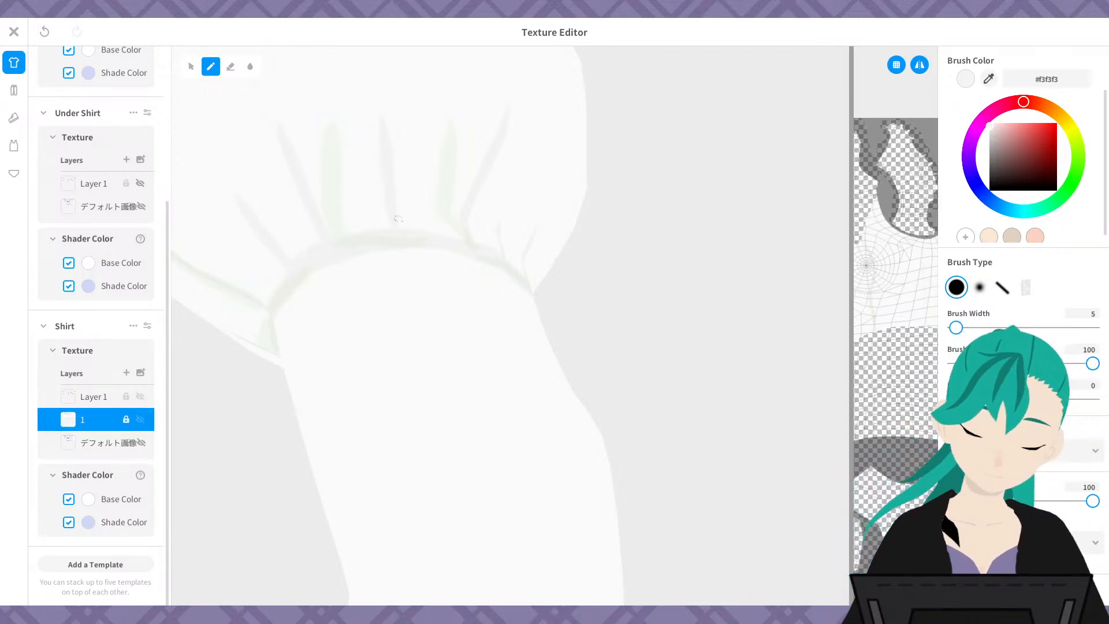
pyautogui.moveTo(335, 233)
pyautogui.mouseDown()
pyautogui.moveTo(272, 141)
pyautogui.moveTo(270, 84)
pyautogui.mouseUp()
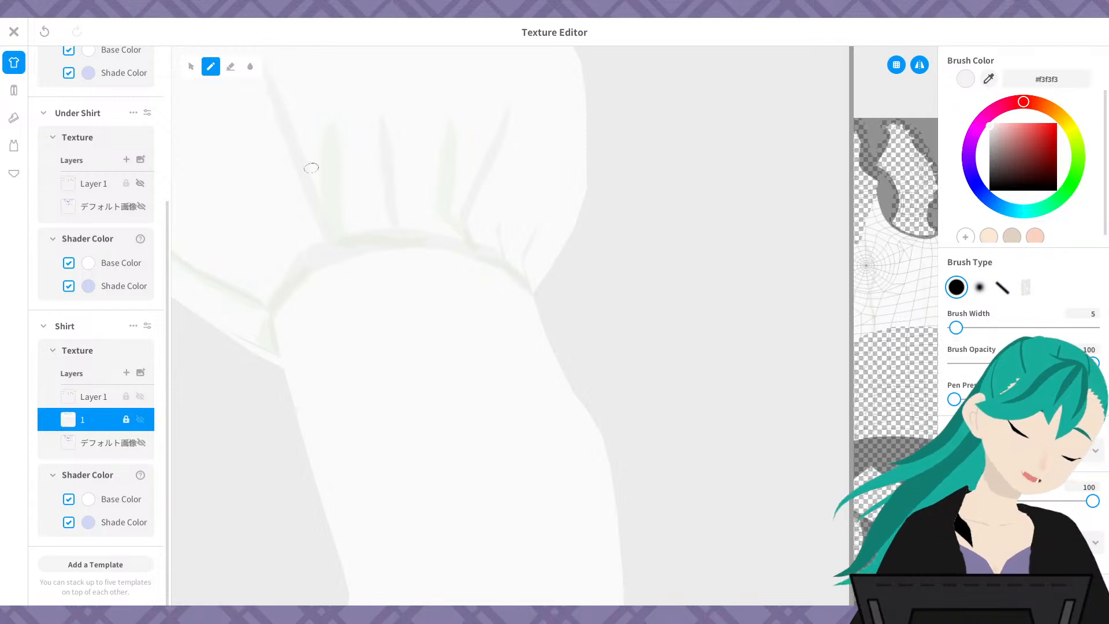
# - Sample the shirt's #FAFAFA base color and paint over the excess shading below the gather line, enlarging the brush width to 32
pyautogui.moveTo(545, 263)
pyautogui.mouseDown(button='right')
pyautogui.moveTo(522, 356)
pyautogui.moveTo(521, 332)
pyautogui.mouseUp(button='right')
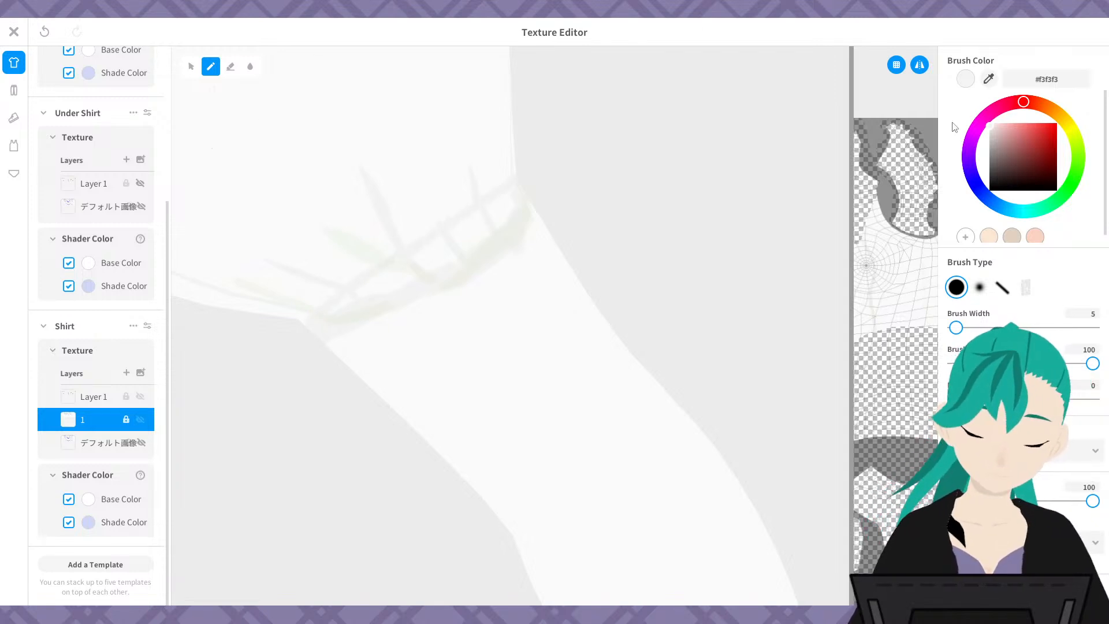
pyautogui.click(988, 79)
pyautogui.click(570, 410)
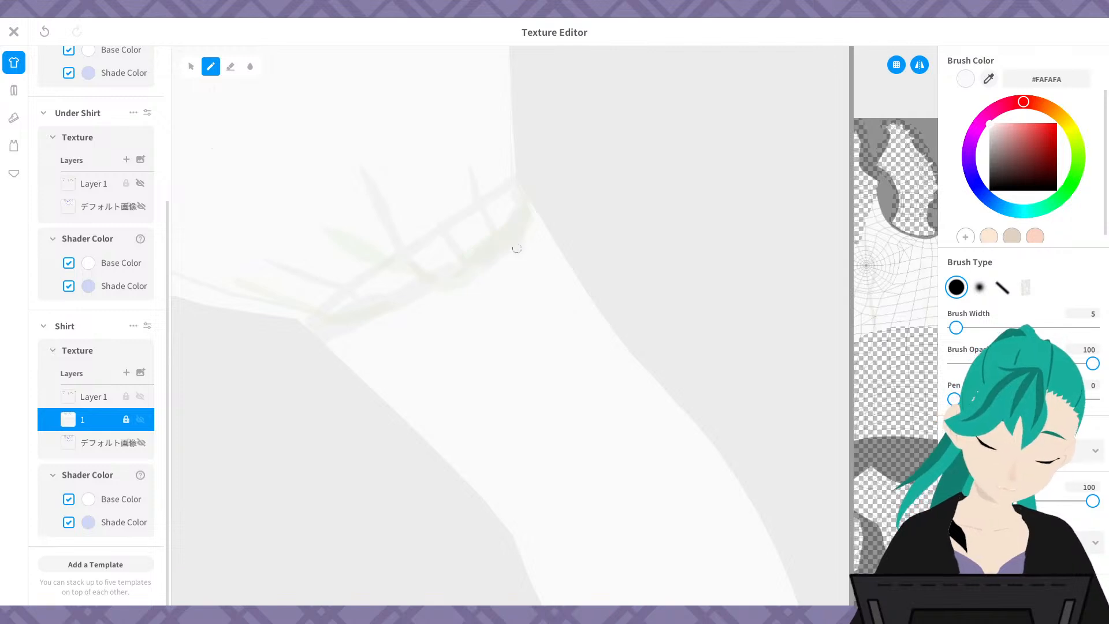
pyautogui.moveTo(517, 248); pyautogui.dragTo(466, 270)
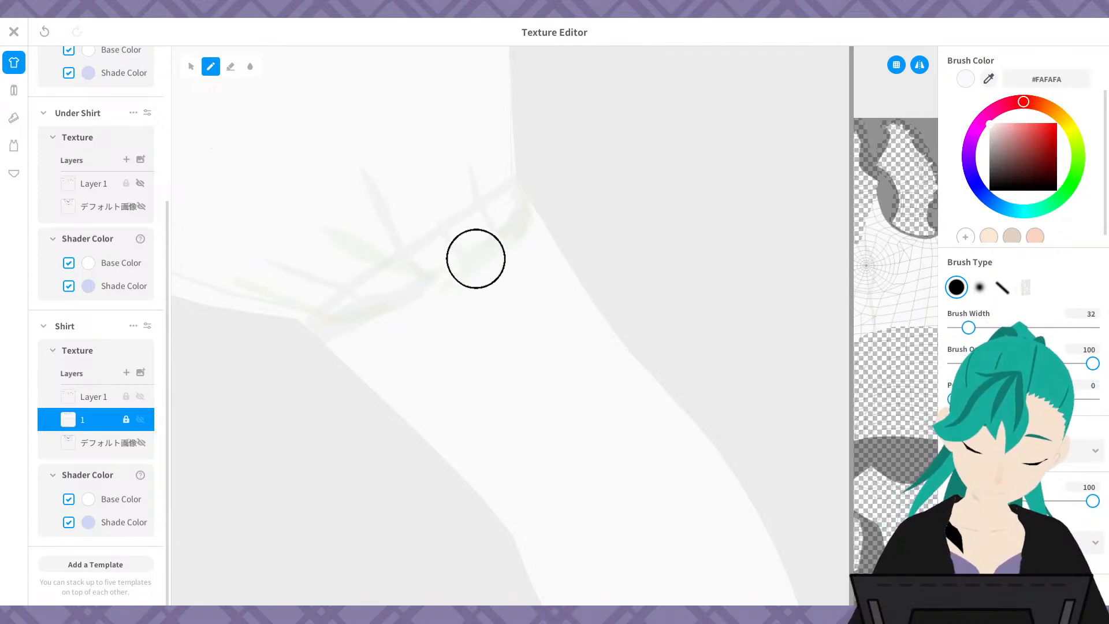
pyautogui.moveTo(467, 277)
pyautogui.mouseDown()
pyautogui.moveTo(511, 241)
pyautogui.moveTo(475, 256)
pyautogui.moveTo(515, 223)
pyautogui.moveTo(453, 248)
pyautogui.moveTo(366, 310)
pyautogui.mouseUp()
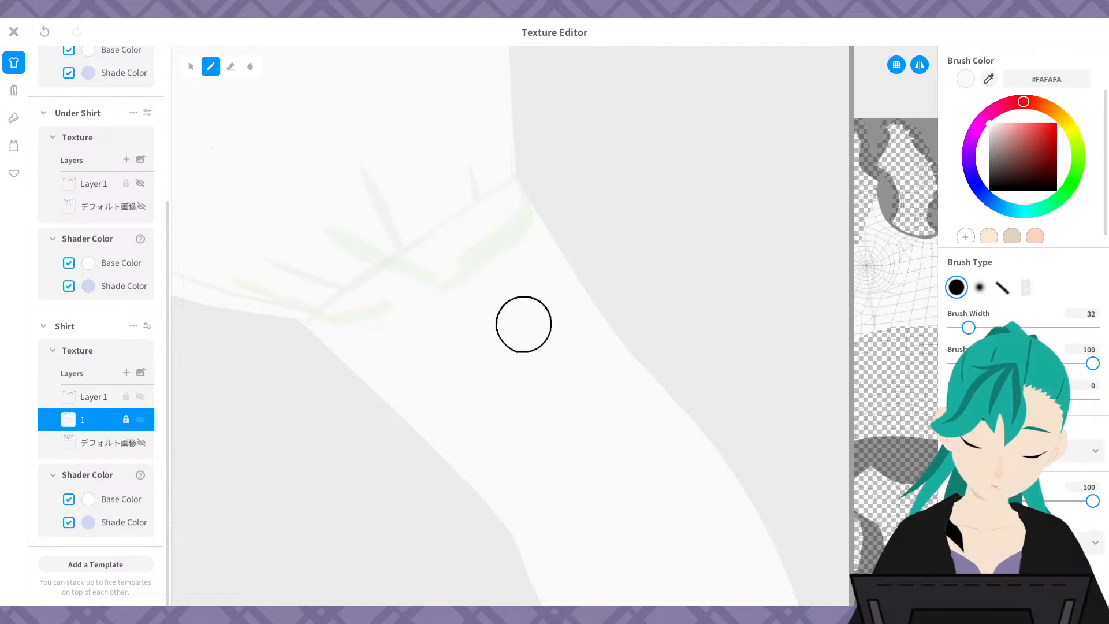
# - Restore the brush to #F3F3F3 with a width of 5 and retrace the thinned gather line around the sleeve
pyautogui.click(990, 80)
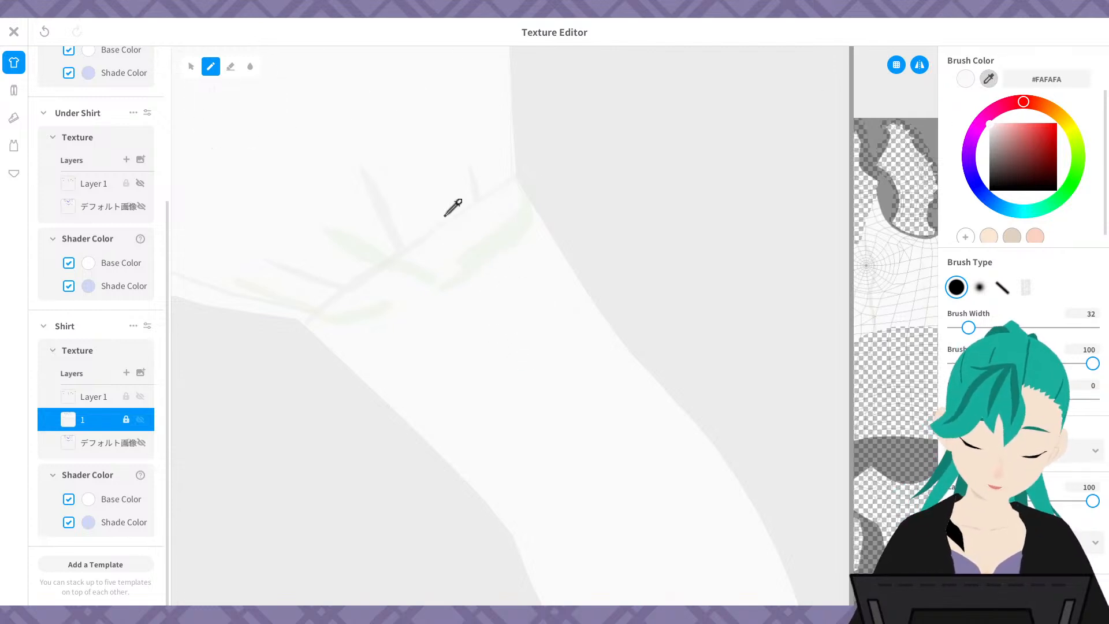
pyautogui.click(379, 191)
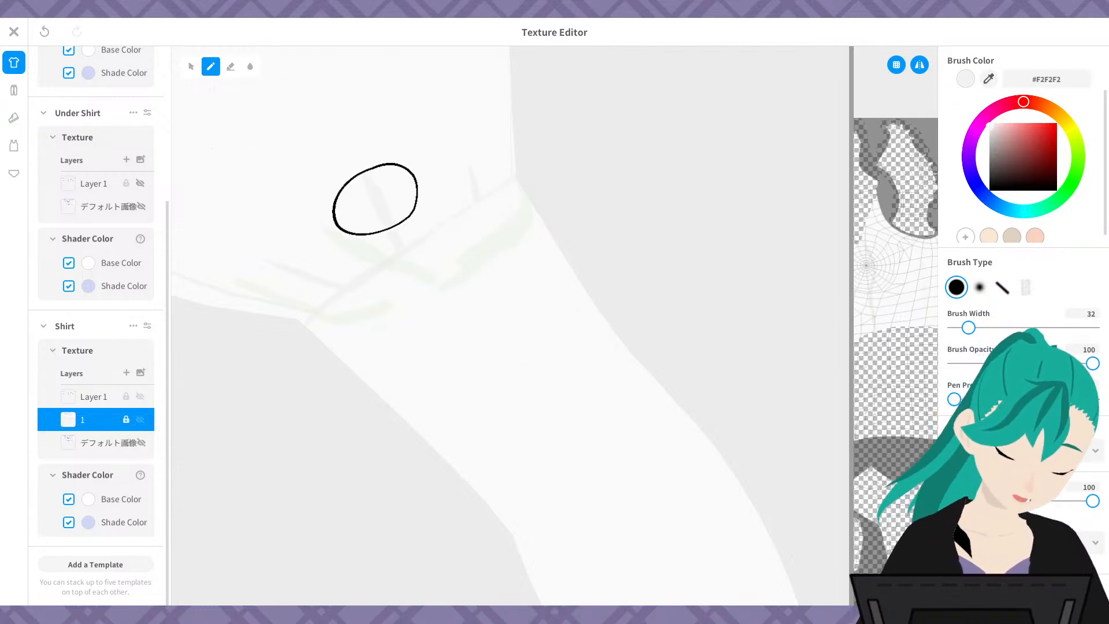
pyautogui.doubleClick(1046, 82)
pyautogui.write('f3f3f3')
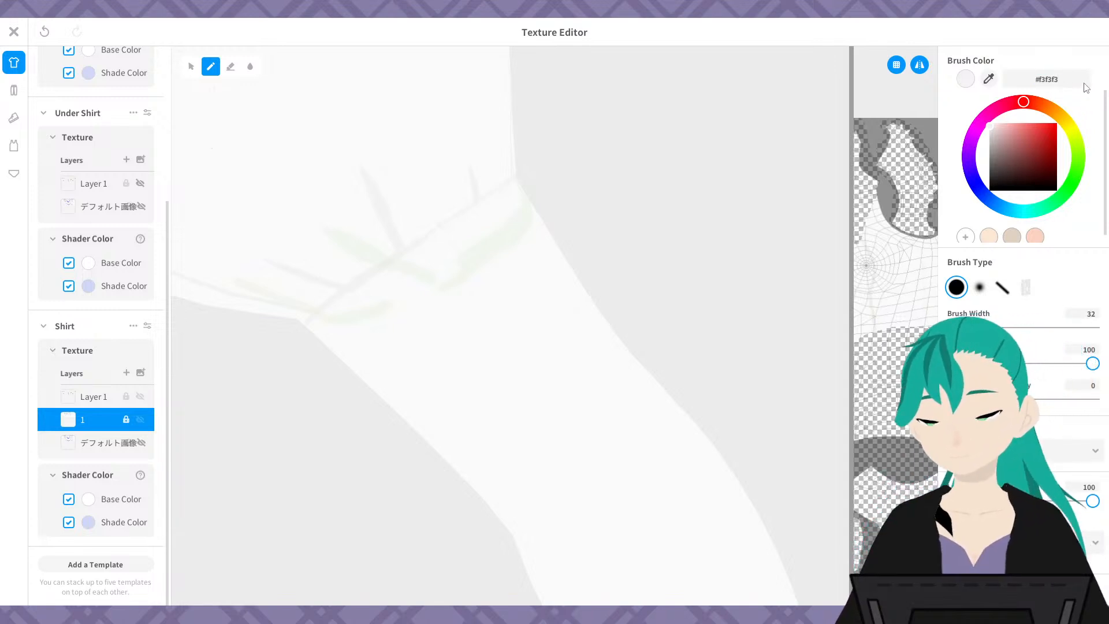
pyautogui.doubleClick(1093, 313)
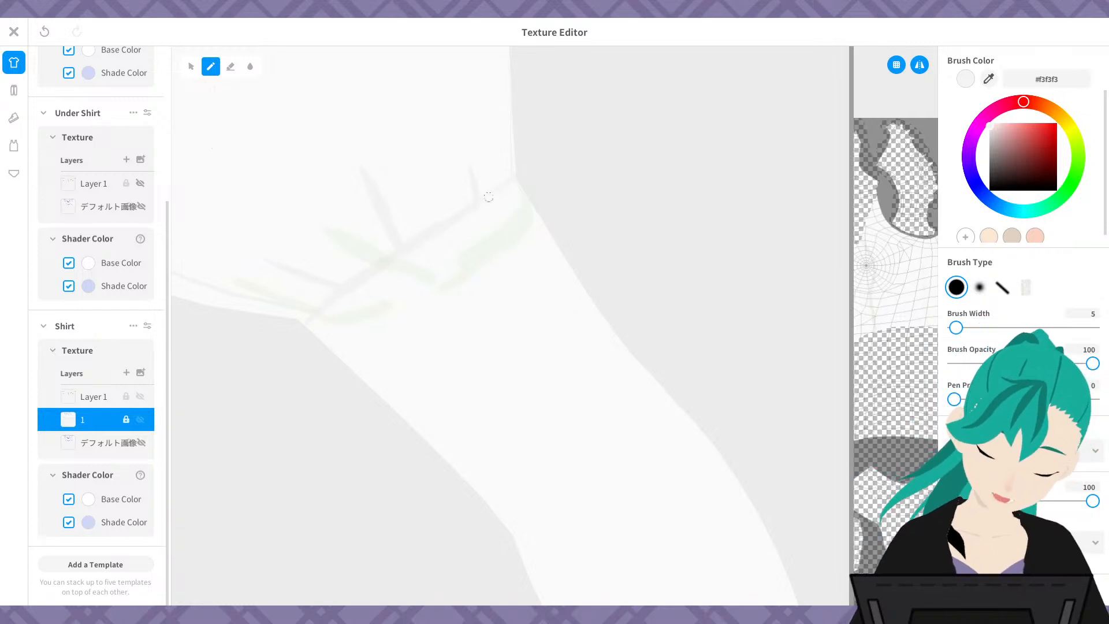
pyautogui.moveTo(443, 272)
pyautogui.mouseDown(button='right')
pyautogui.moveTo(525, 230)
pyautogui.moveTo(465, 261)
pyautogui.moveTo(519, 257)
pyautogui.moveTo(463, 220)
pyautogui.mouseUp(button='right')
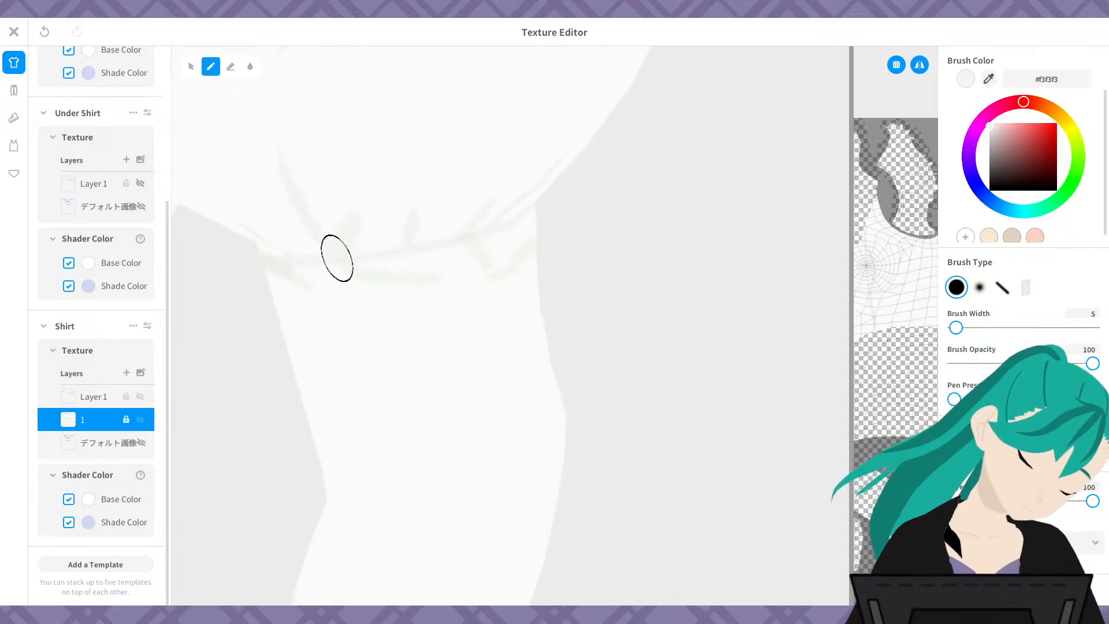
pyautogui.moveTo(561, 441)
pyautogui.mouseDown(button='right')
pyautogui.moveTo(627, 445)
pyautogui.moveTo(679, 422)
pyautogui.moveTo(586, 369)
pyautogui.moveTo(609, 359)
pyautogui.moveTo(597, 379)
pyautogui.moveTo(335, 255)
pyautogui.moveTo(300, 287)
pyautogui.mouseUp(button='right')
# - Hide the Shirt's green guide Layer 1 and examine the finished shading on the bodice and both sleeves
pyautogui.click(138, 395)
pyautogui.scroll(-5, 714, 304)
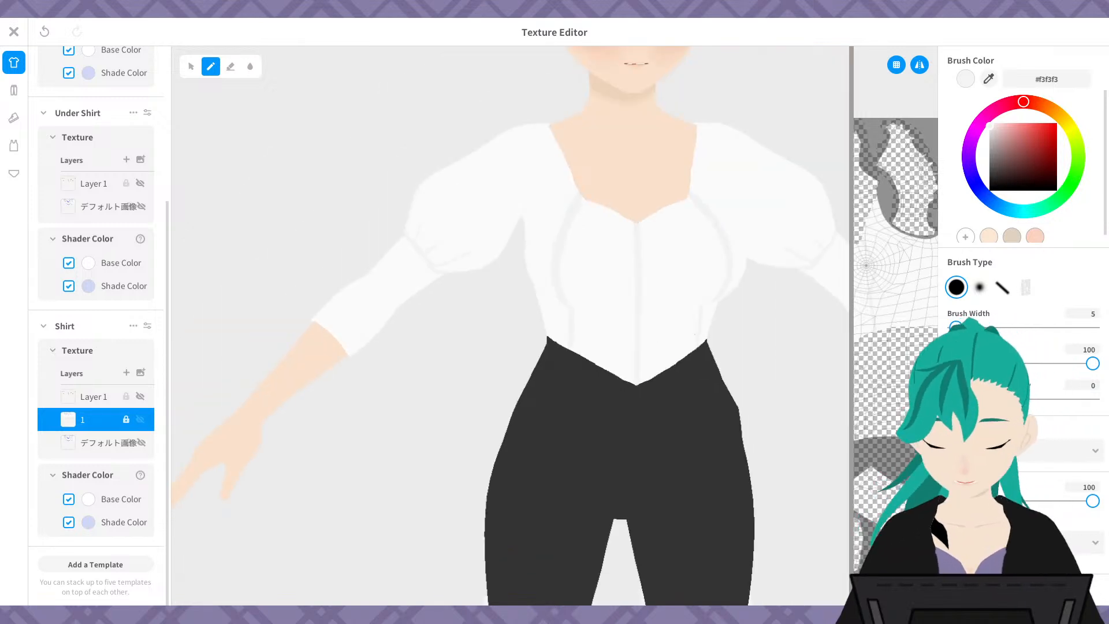
pyautogui.moveTo(821, 335); pyautogui.dragTo(639, 315, button='middle')
pyautogui.moveTo(620, 300)
pyautogui.mouseDown(button='right')
pyautogui.moveTo(606, 286)
pyautogui.moveTo(613, 295)
pyautogui.moveTo(591, 301)
pyautogui.moveTo(617, 298)
pyautogui.mouseUp(button='right')
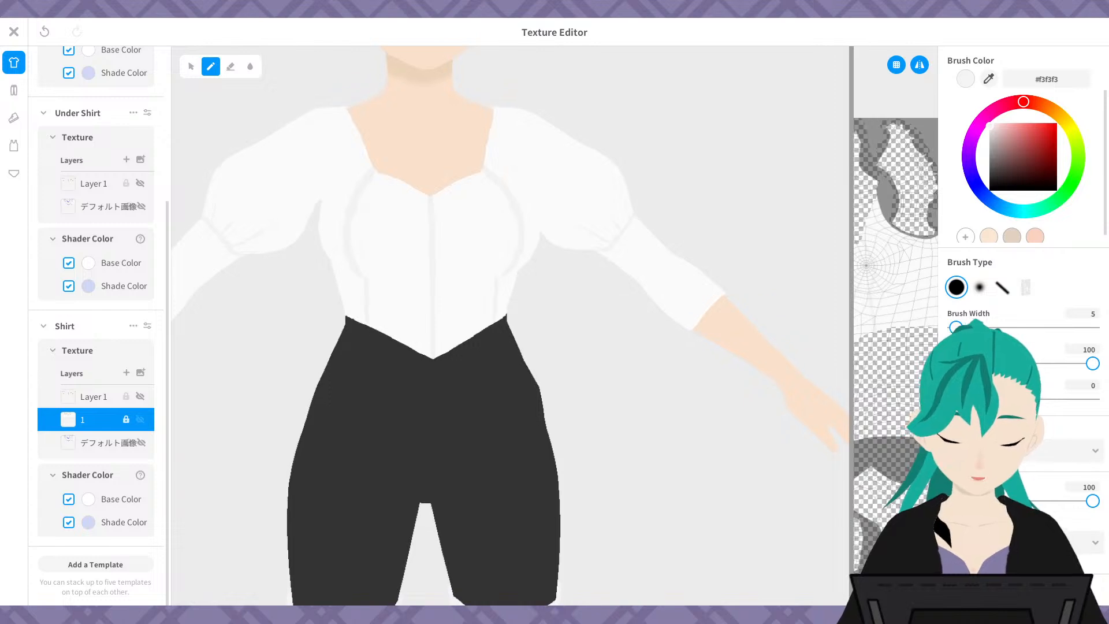
pyautogui.moveTo(639, 274); pyautogui.dragTo(657, 319, button='middle')
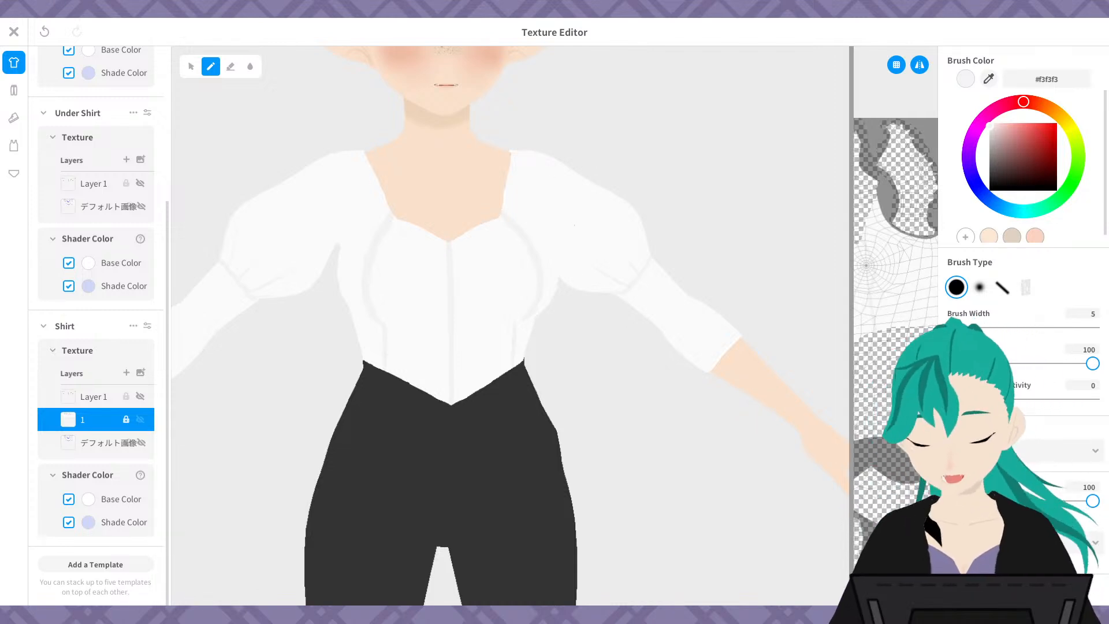
# - Try shading strokes at the shoulder of the puffed sleeve, undo them, and check the whole shirt from the front
pyautogui.scroll(-3, 584, 274)
pyautogui.scroll(6, 579, 198)
pyautogui.scroll(-3, 579, 198)
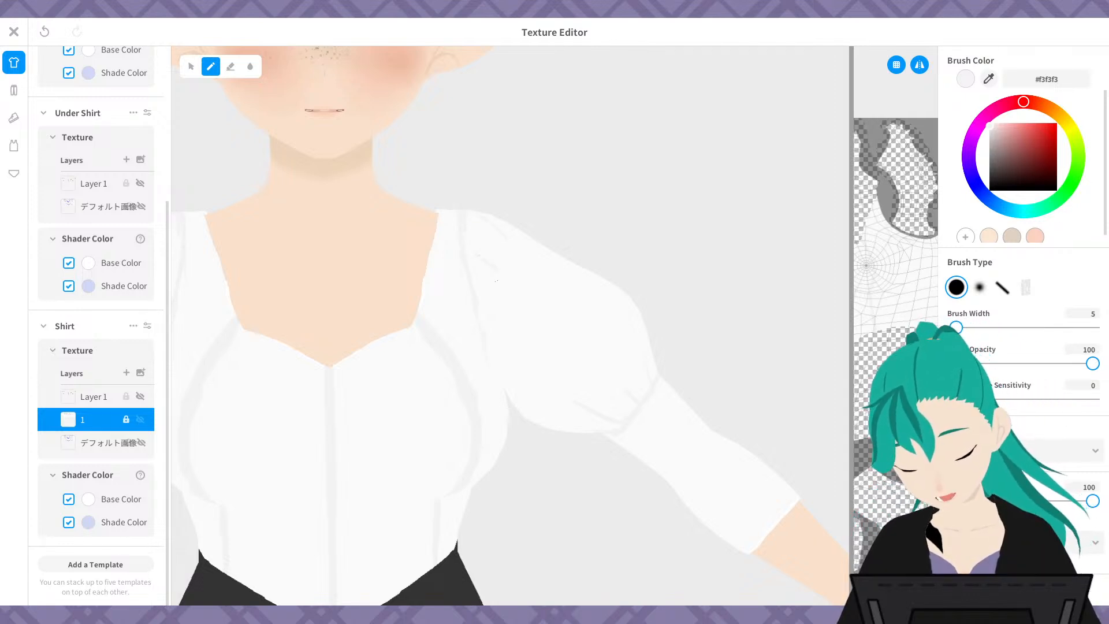
pyautogui.hotkey('ctrl', 'z')
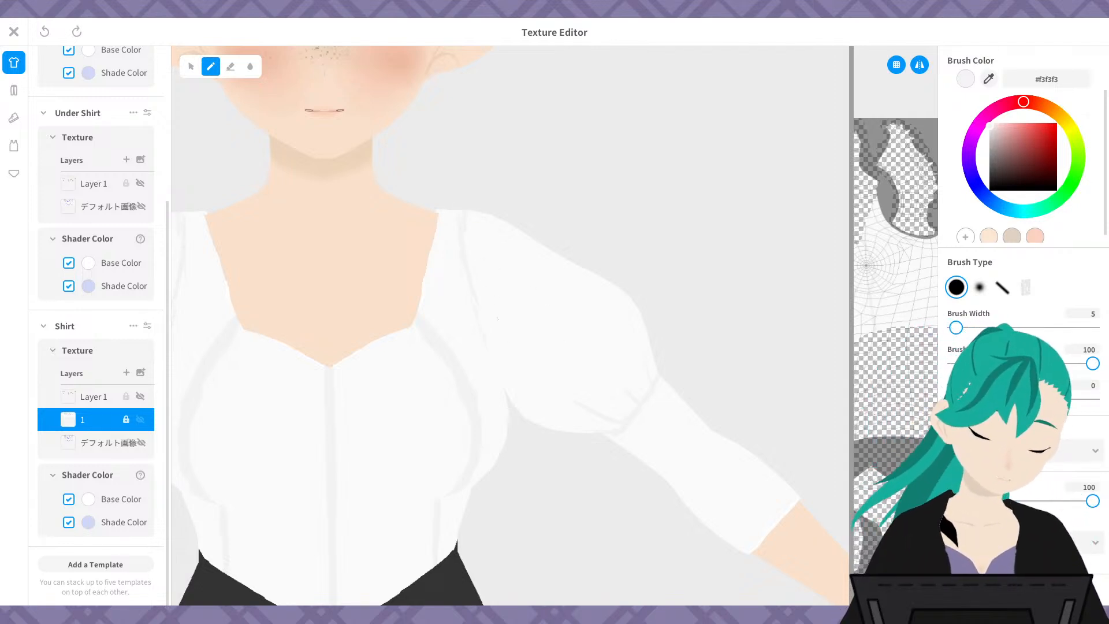
pyautogui.scroll(-5, 538, 286)
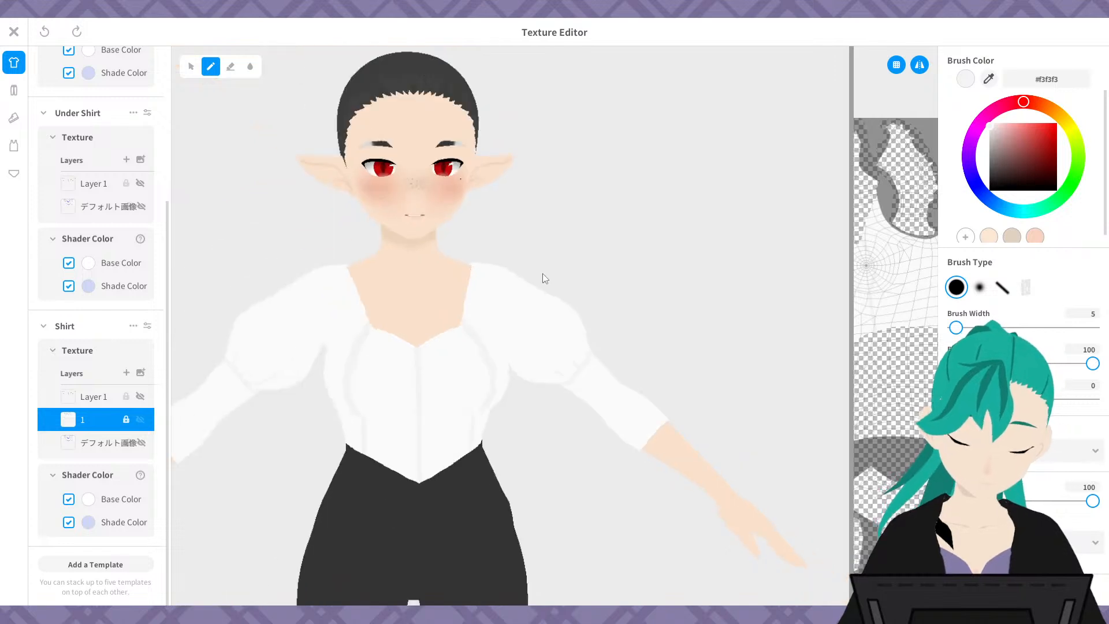
pyautogui.scroll(2, 510, 326)
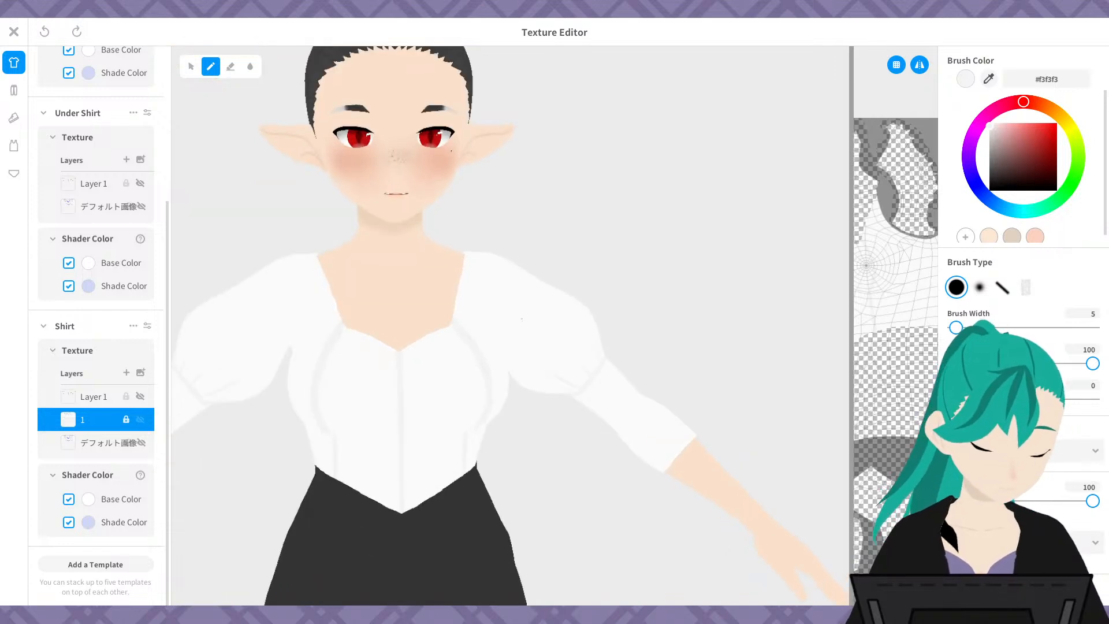
pyautogui.moveTo(521, 320)
pyautogui.mouseDown(button='right')
pyautogui.moveTo(497, 311)
pyautogui.moveTo(506, 314)
pyautogui.mouseUp(button='right')
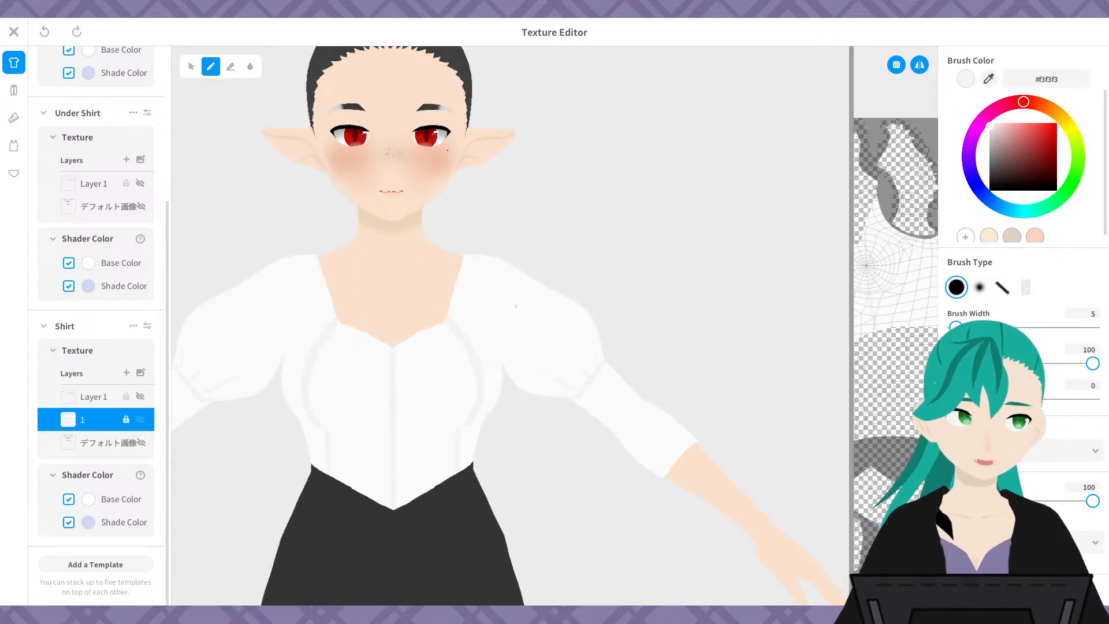
# - Examine the shading on the bodice, puffed sleeves and forearm cuffs, both close up and from the front
pyautogui.scroll(-1, 525, 288)
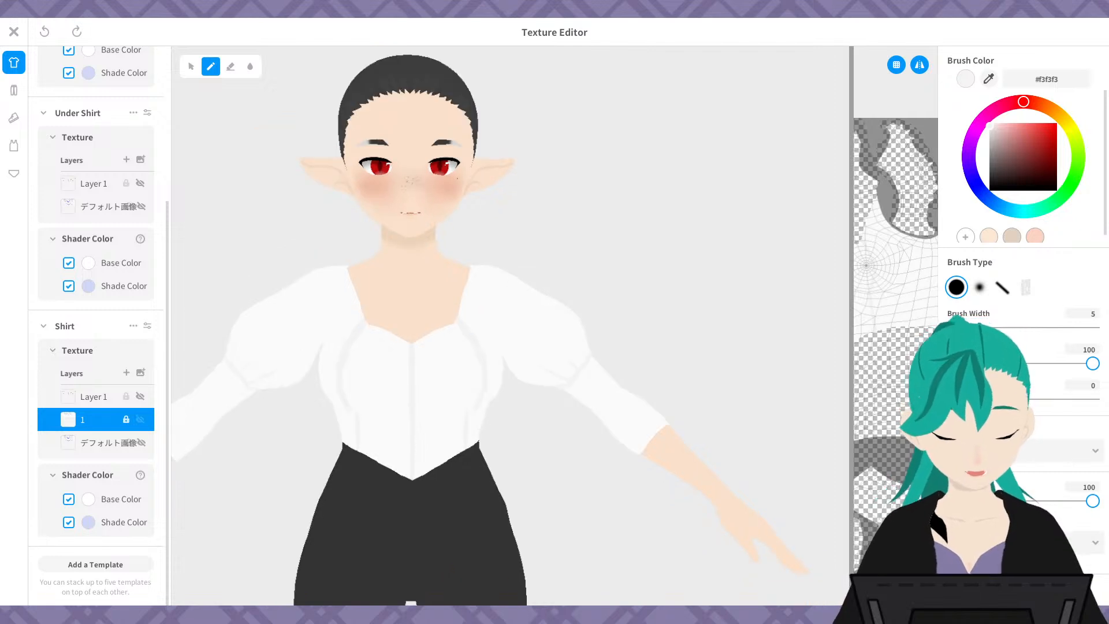
pyautogui.moveTo(520, 305); pyautogui.dragTo(823, 188, button='middle')
pyautogui.scroll(4, 642, 259)
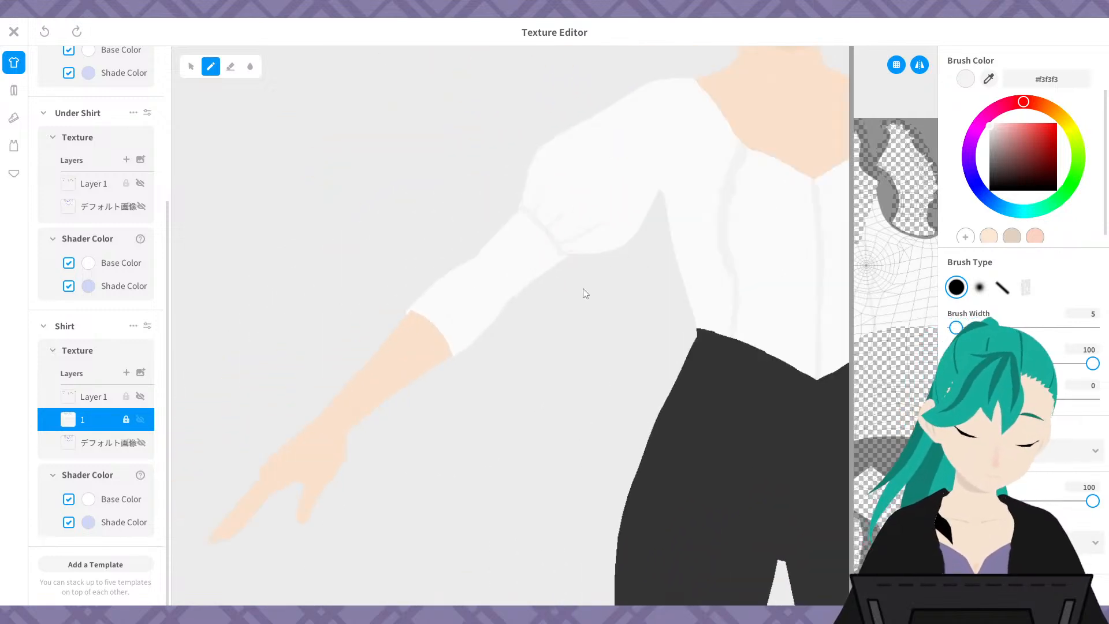
pyautogui.scroll(5, 412, 274)
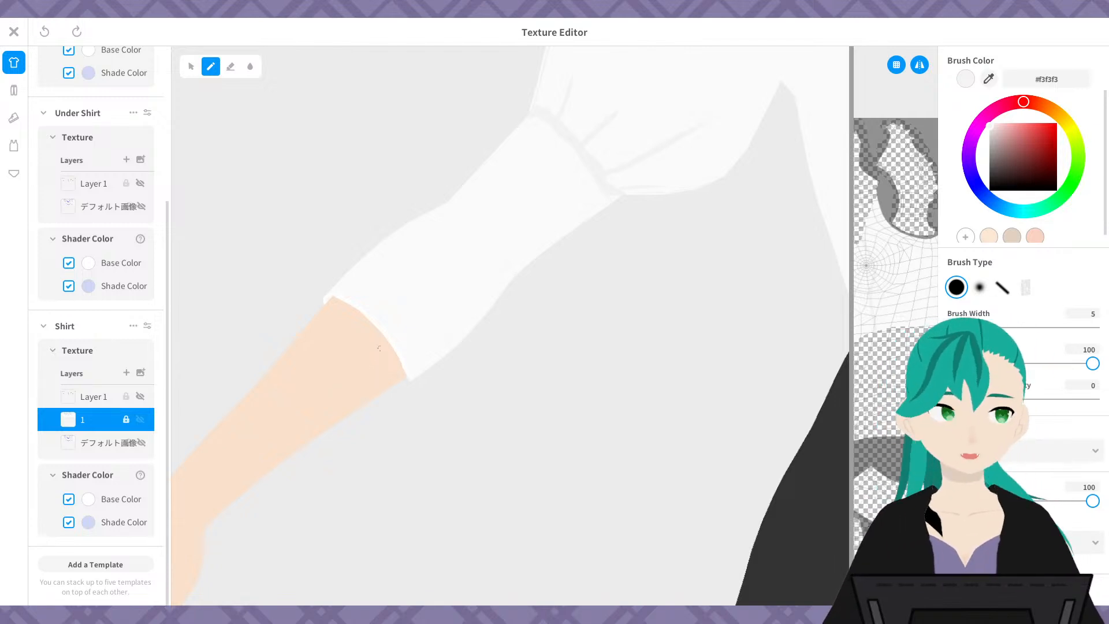
pyautogui.scroll(-5, 598, 338)
pyautogui.scroll(5, 440, 358)
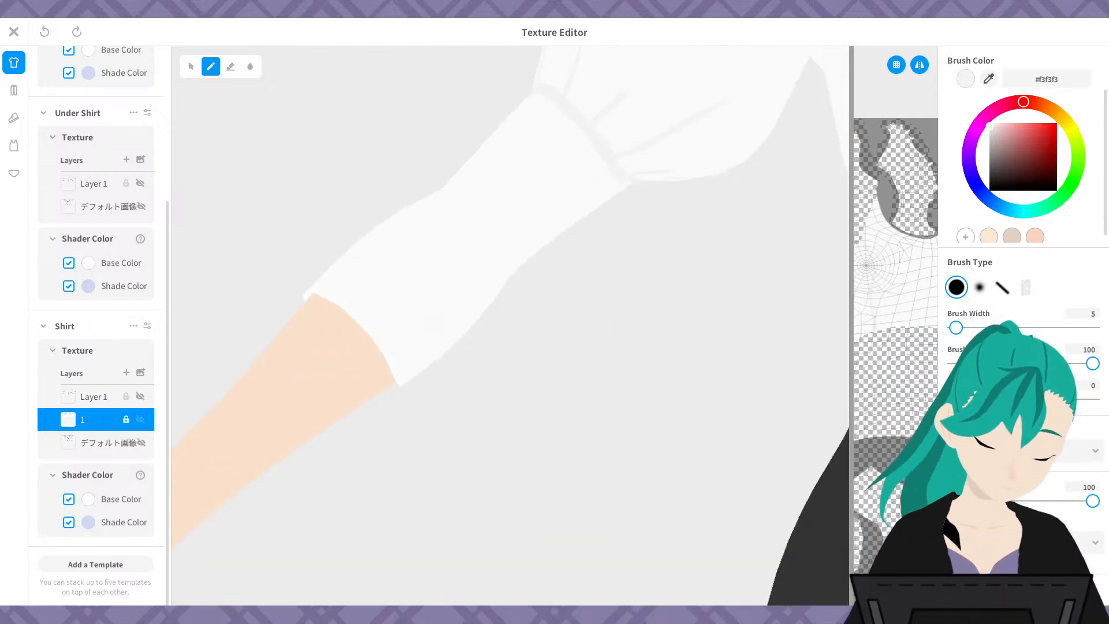
pyautogui.scroll(-4, 440, 358)
pyautogui.scroll(-1, 550, 401)
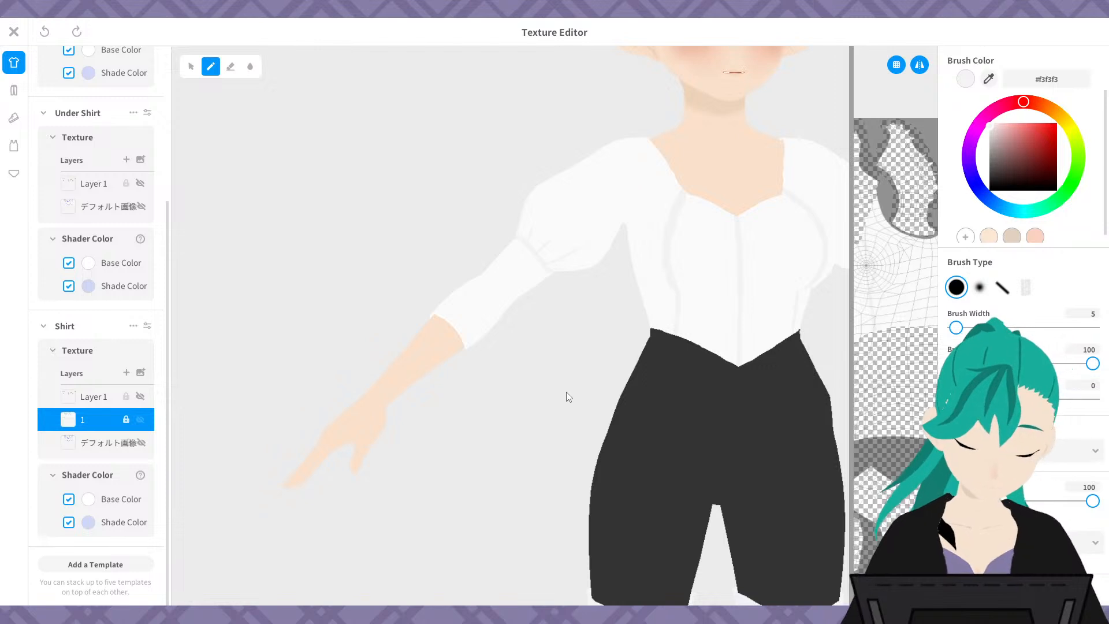
pyautogui.moveTo(563, 383); pyautogui.dragTo(552, 408, button='middle')
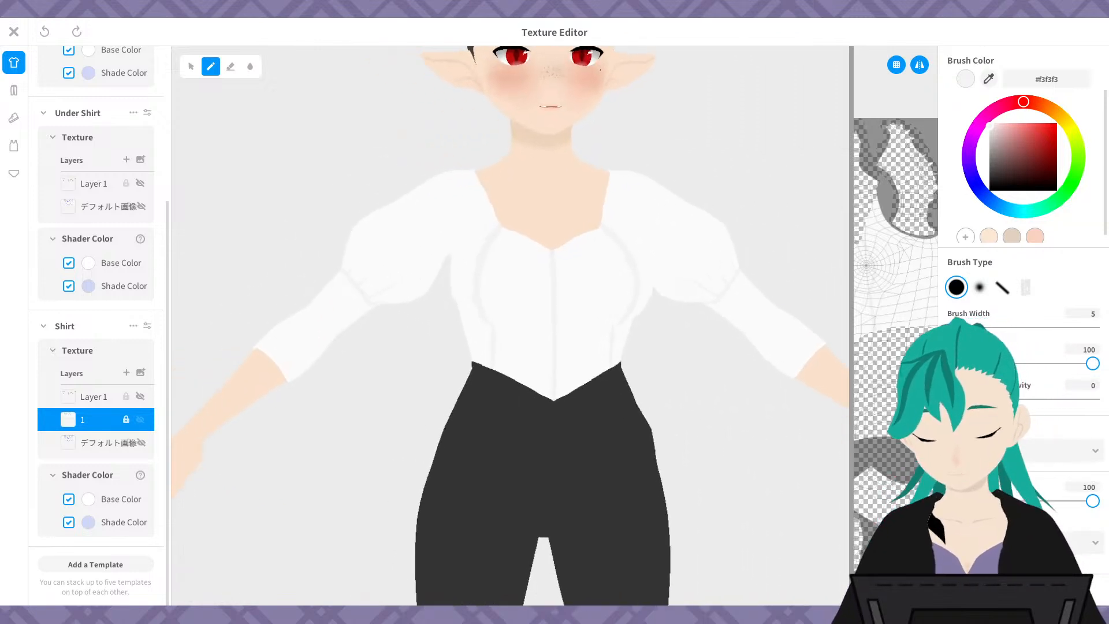
pyautogui.scroll(-2, 551, 407)
pyautogui.moveTo(634, 395); pyautogui.dragTo(631, 398, button='right')
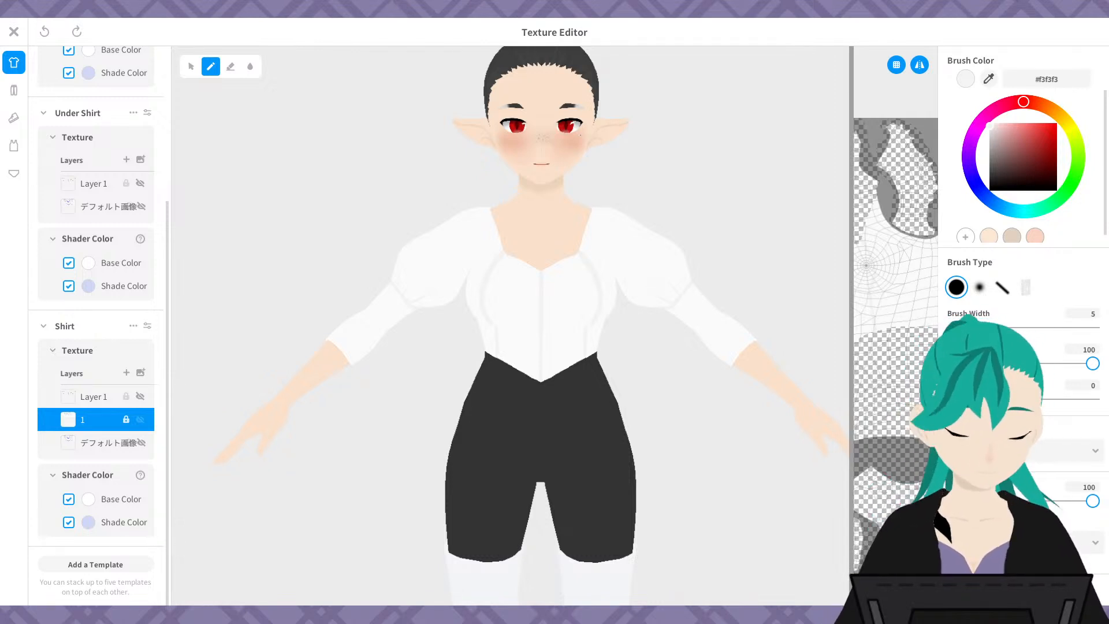
pyautogui.scroll(5, 511, 323)
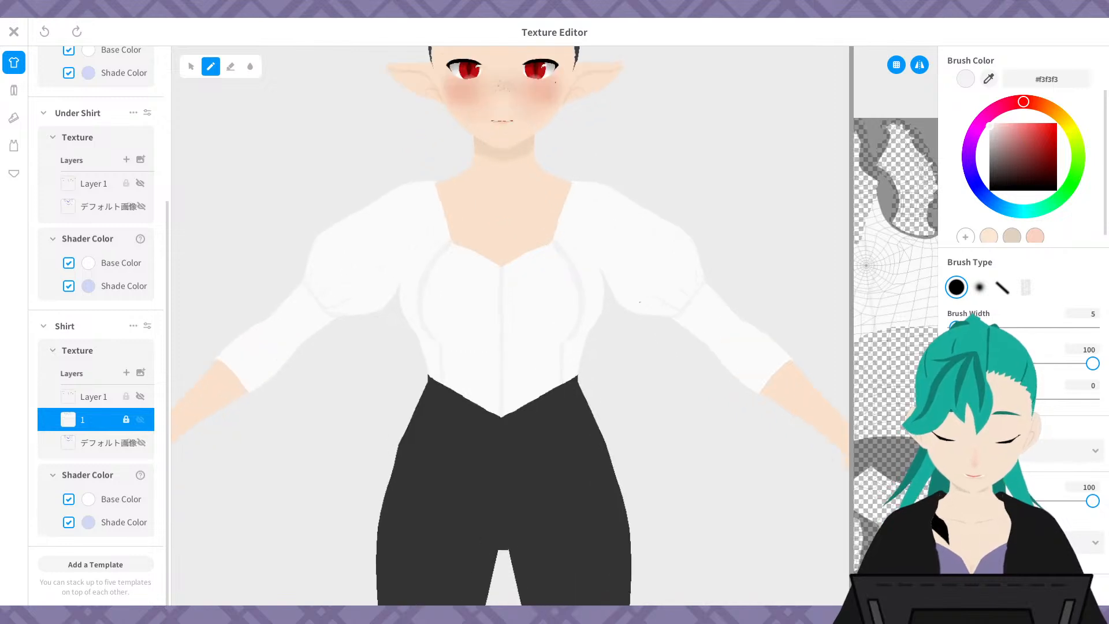
pyautogui.scroll(-5, 511, 324)
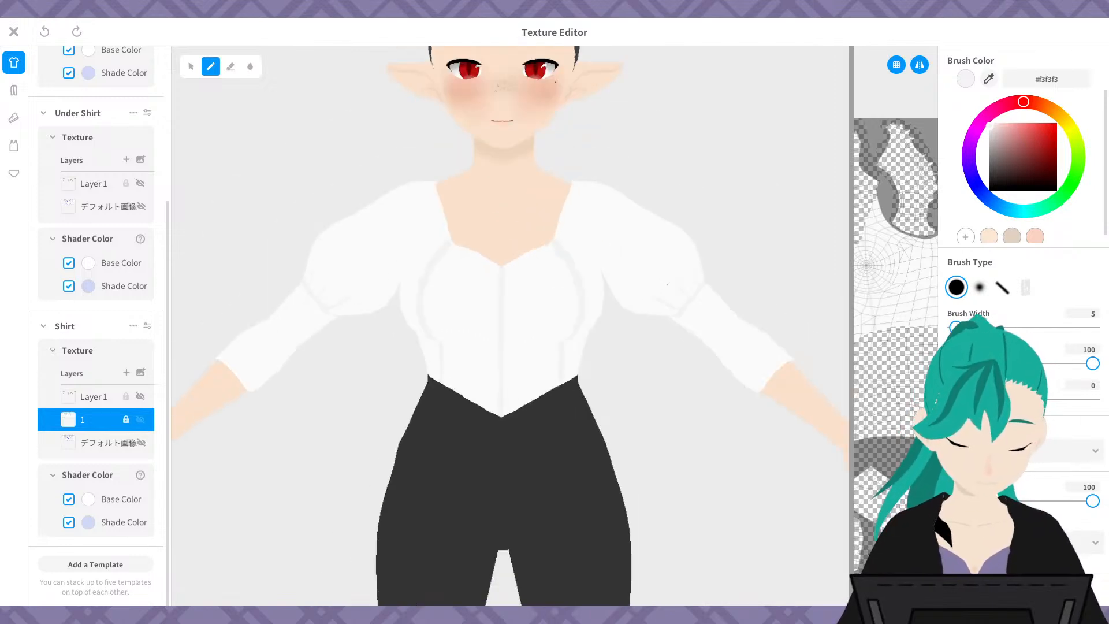
pyautogui.moveTo(511, 324)
pyautogui.mouseDown(button='middle')
pyautogui.moveTo(510, 345)
pyautogui.moveTo(516, 328)
pyautogui.mouseUp(button='middle')
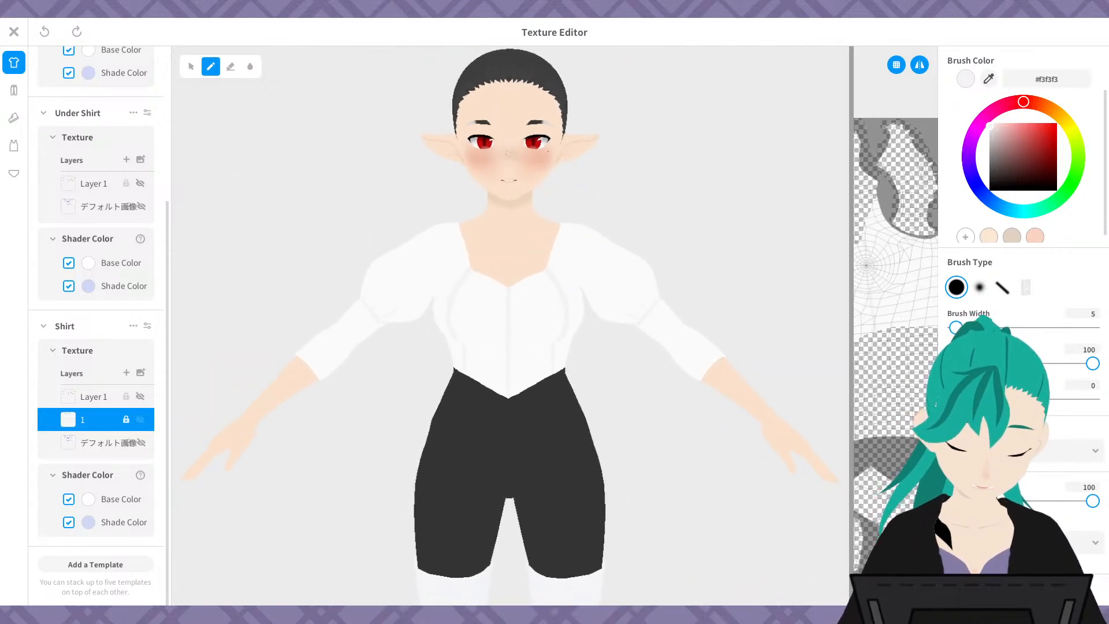
# - Set the brush color to the darker gray #e2e2e2 and the brush width to 15
pyautogui.click(991, 123)
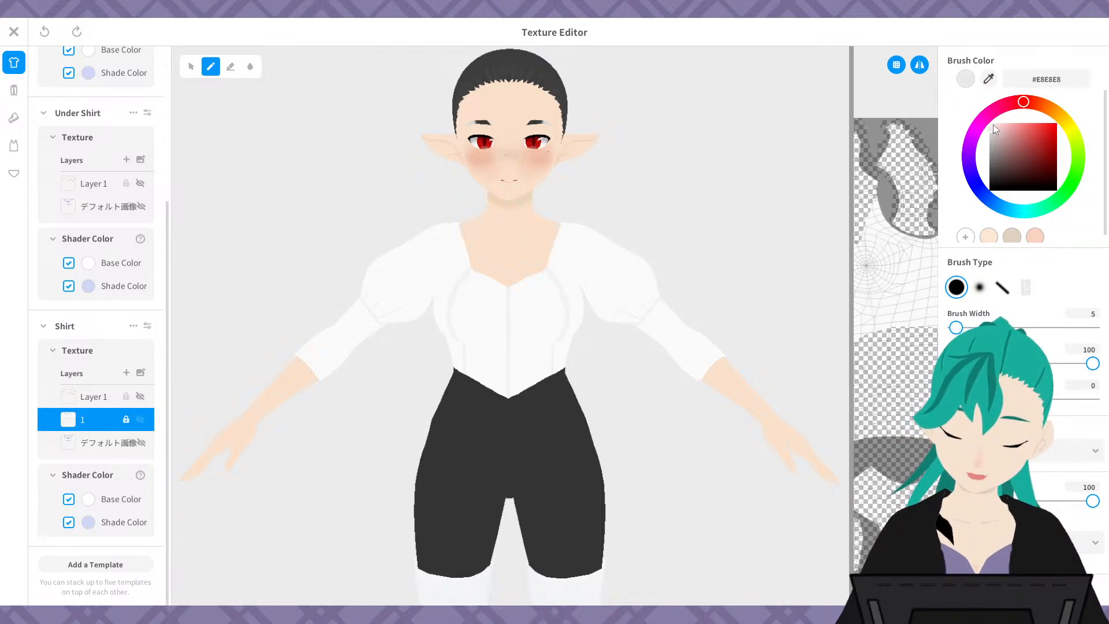
pyautogui.moveTo(993, 124); pyautogui.dragTo(991, 127)
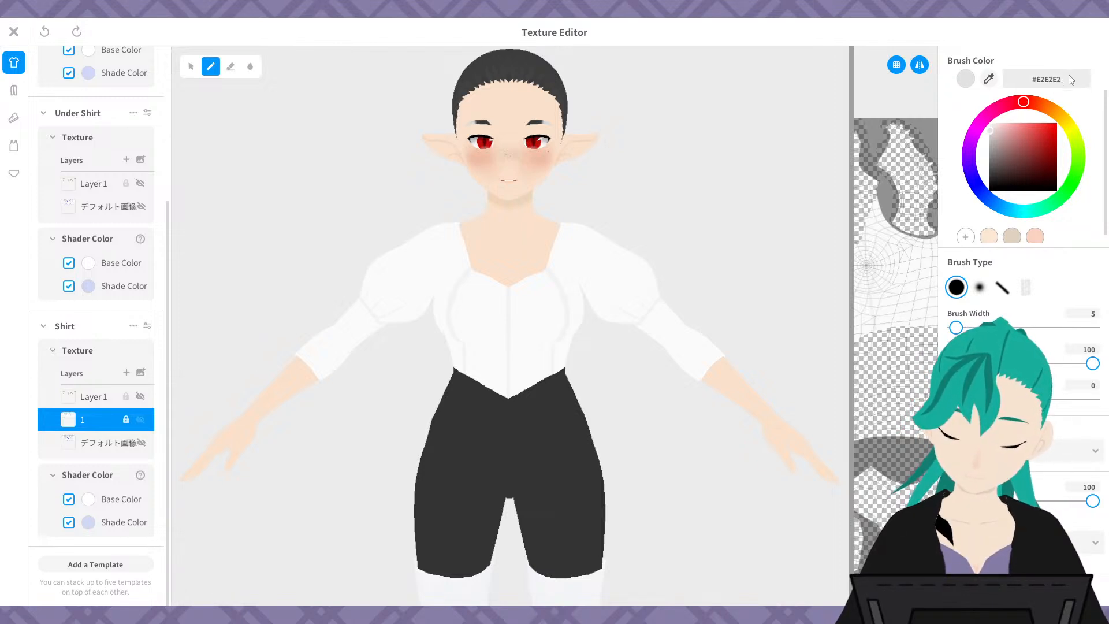
pyautogui.moveTo(1036, 77); pyautogui.dragTo(1064, 85)
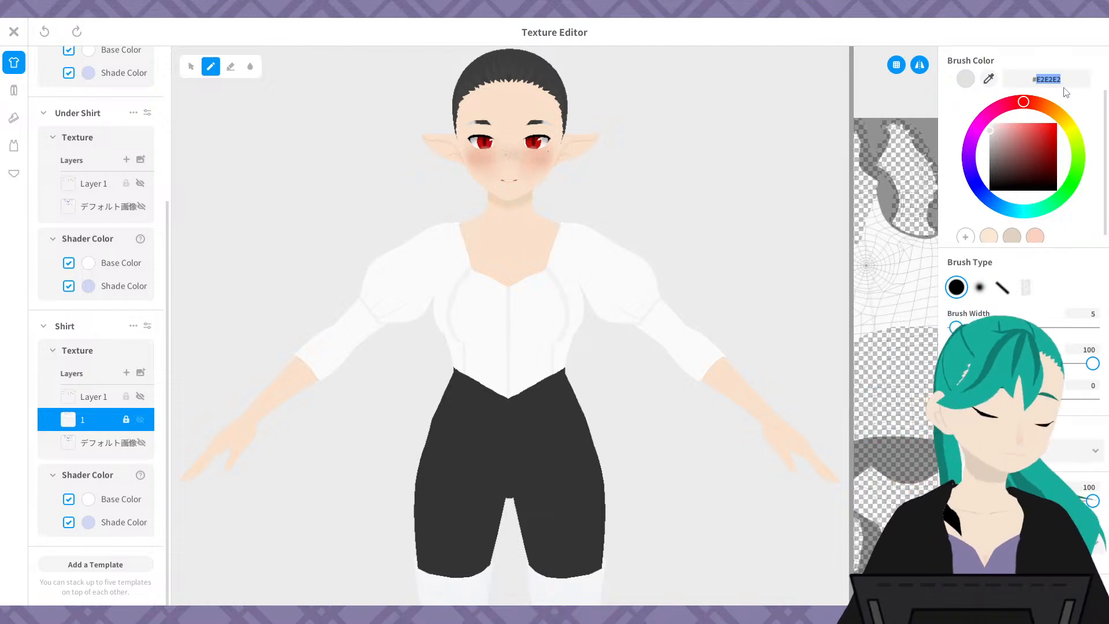
pyautogui.write('e2e2e2')
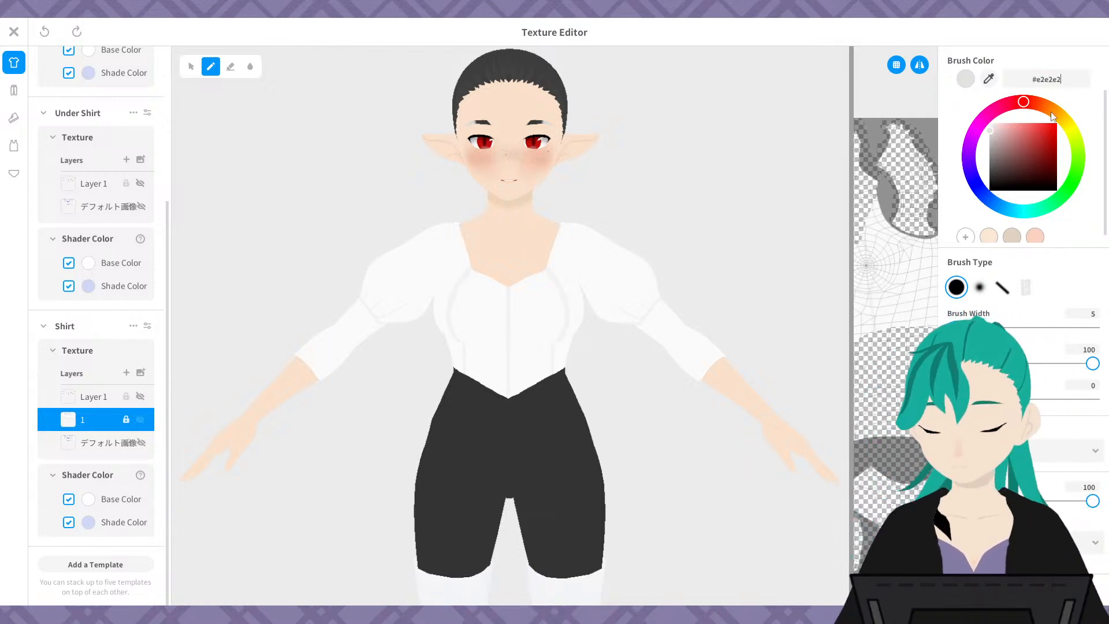
pyautogui.scroll(5, 462, 181)
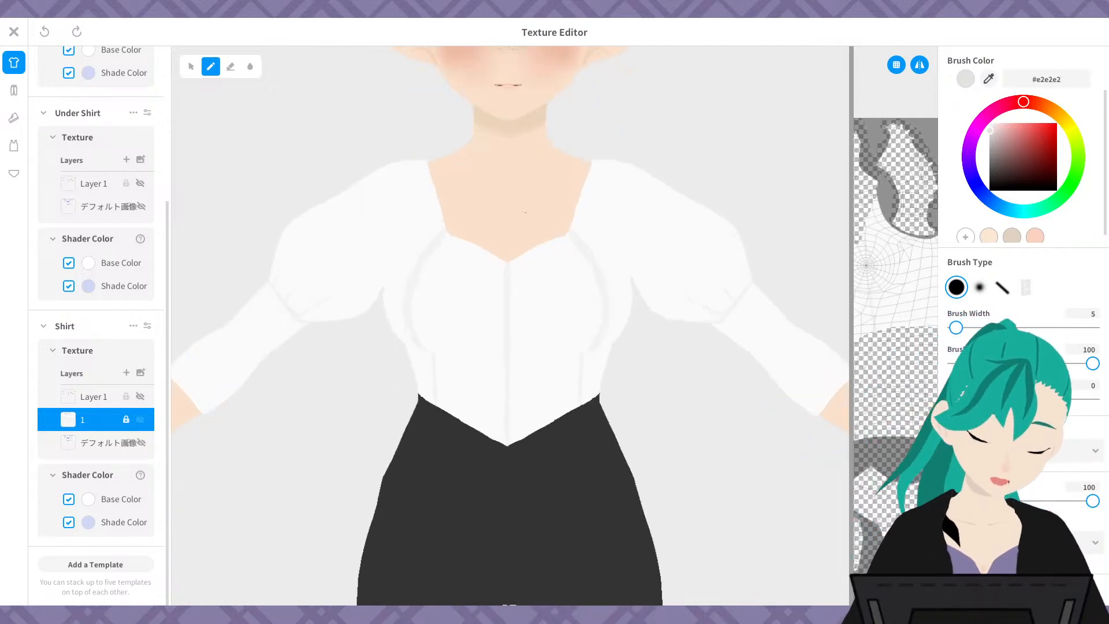
pyautogui.moveTo(463, 182); pyautogui.dragTo(487, 489, button='middle')
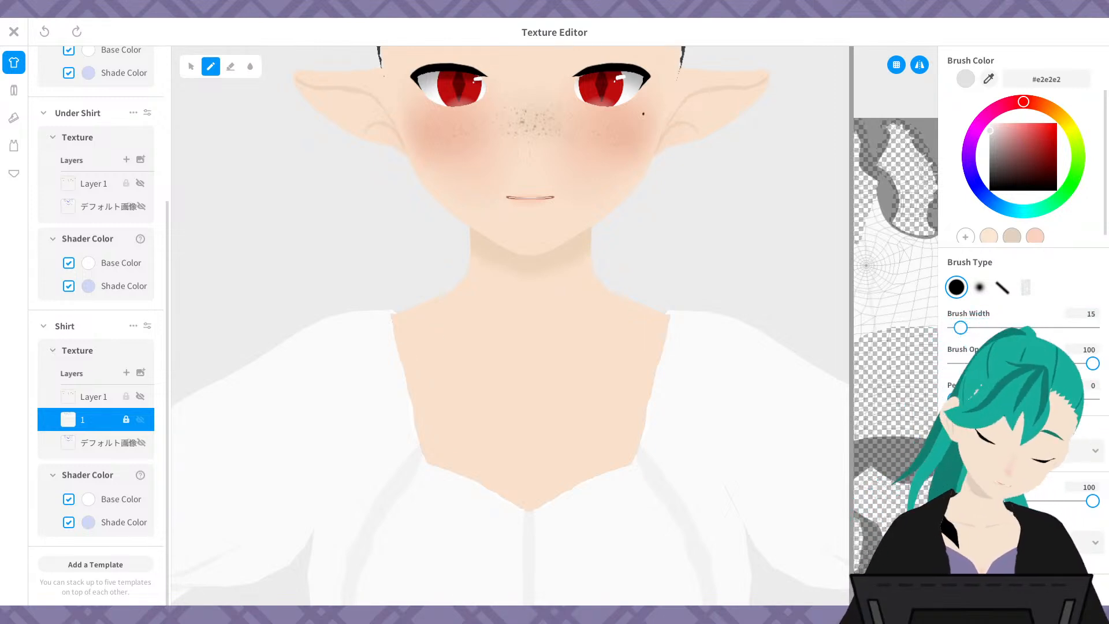
# - Try painting a #e2e2e2 border down the side edges of the shirt's neckline, and undo the strokes
pyautogui.moveTo(392, 311)
pyautogui.mouseDown()
pyautogui.moveTo(416, 445)
pyautogui.moveTo(436, 466)
pyautogui.mouseUp()
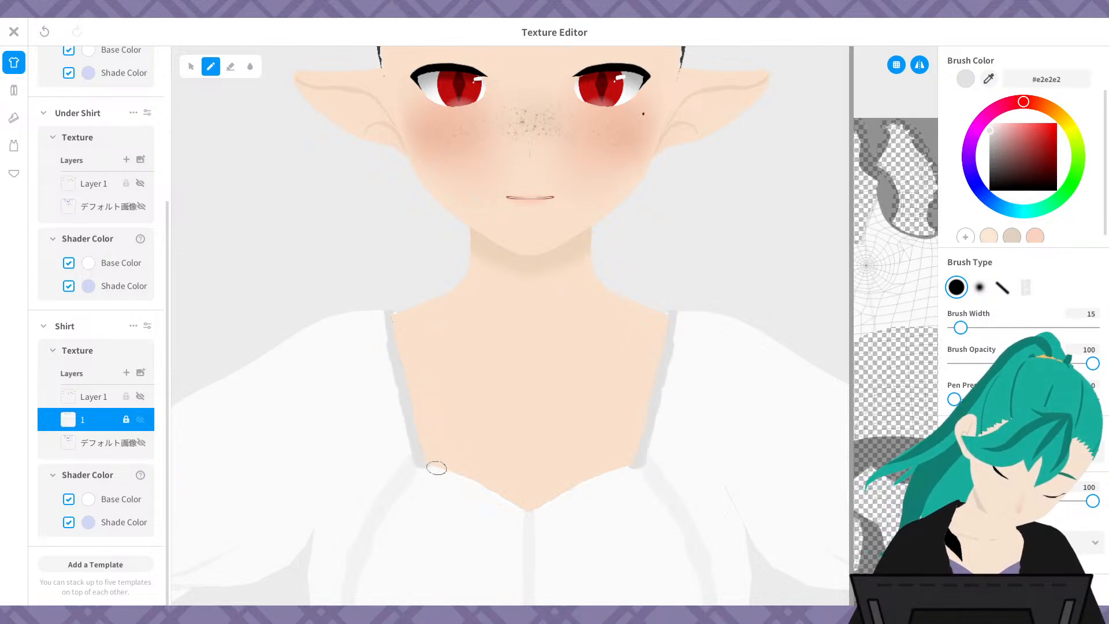
pyautogui.hotkey('ctrl', 'z')
pyautogui.hotkey('ctrl', 'z')
pyautogui.hotkey('ctrl', 'z')
pyautogui.hotkey('ctrl', 'z')
pyautogui.hotkey('ctrl', 'z')
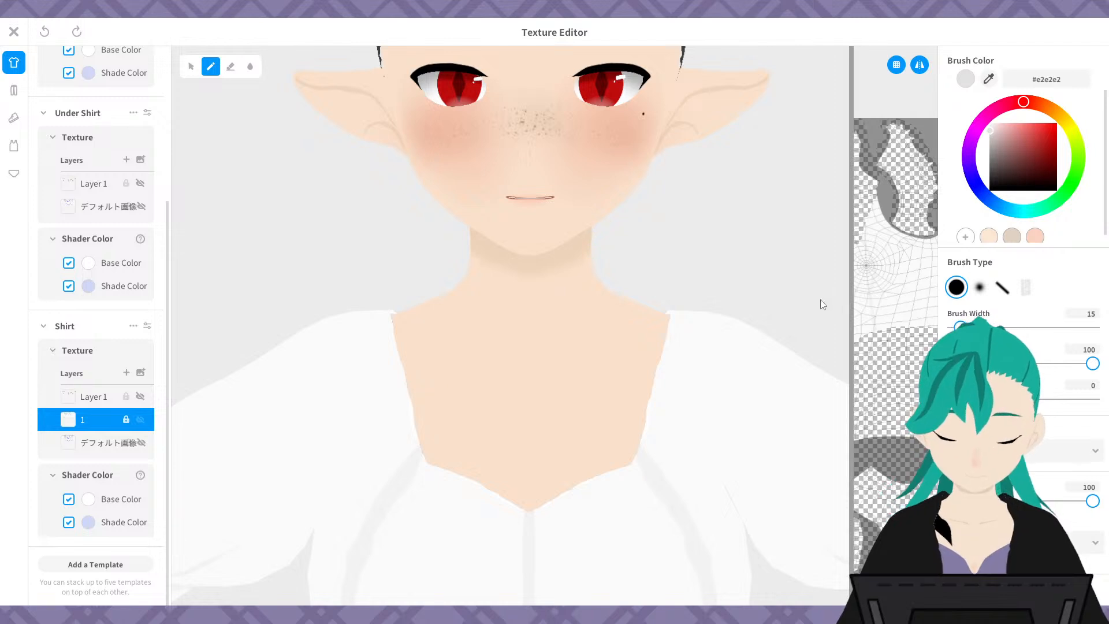
# - Paint a #e2e2e2 border along the neckline's front edge, over the shoulder and around the back of the neckline
pyautogui.scroll(5, 421, 336)
pyautogui.moveTo(339, 329); pyautogui.dragTo(347, 230, button='middle')
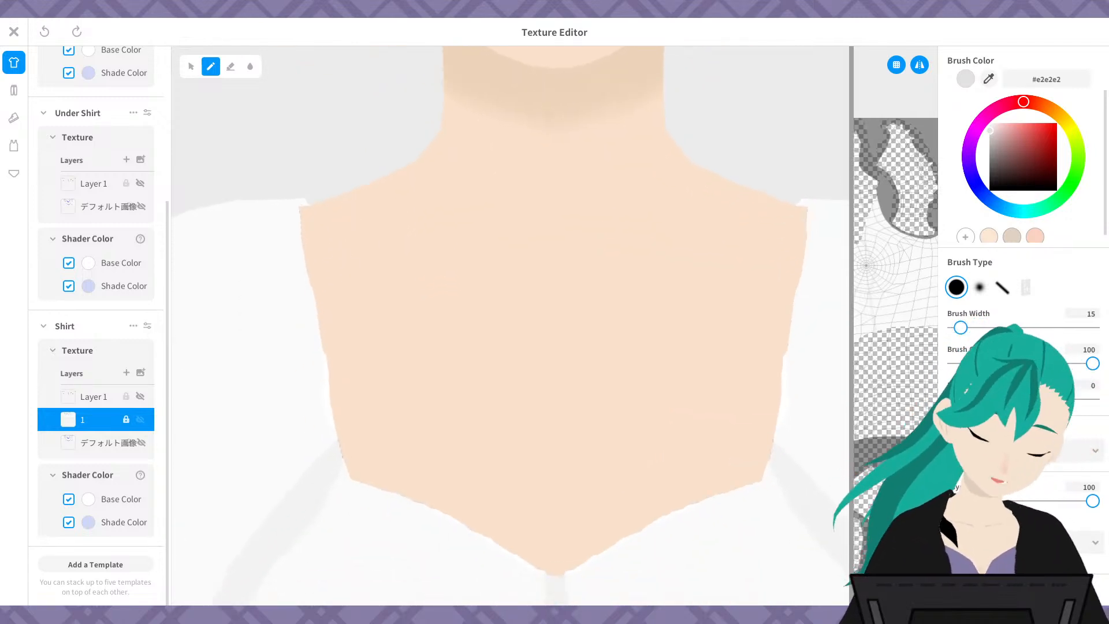
pyautogui.moveTo(296, 204)
pyautogui.mouseDown()
pyautogui.moveTo(346, 473)
pyautogui.moveTo(374, 460)
pyautogui.moveTo(346, 478)
pyautogui.moveTo(556, 574)
pyautogui.moveTo(585, 561)
pyautogui.mouseUp()
pyautogui.moveTo(388, 321)
pyautogui.mouseDown(button='right')
pyautogui.moveTo(414, 371)
pyautogui.moveTo(629, 376)
pyautogui.moveTo(537, 379)
pyautogui.moveTo(631, 329)
pyautogui.moveTo(788, 329)
pyautogui.moveTo(633, 397)
pyautogui.mouseUp(button='right')
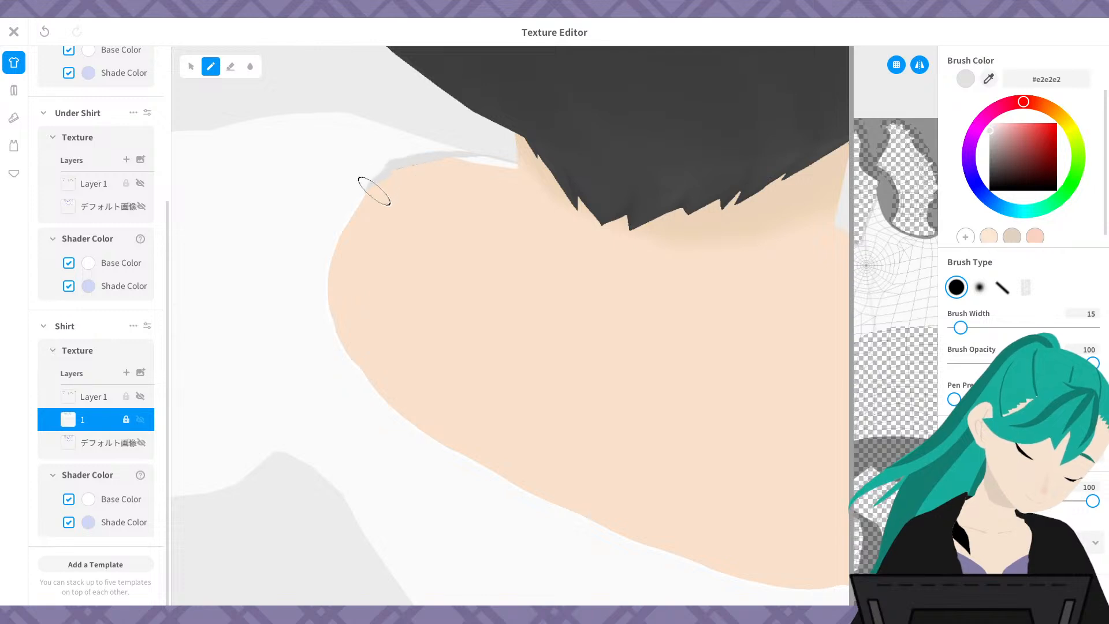
pyautogui.moveTo(390, 162)
pyautogui.mouseDown()
pyautogui.moveTo(354, 206)
pyautogui.moveTo(331, 279)
pyautogui.moveTo(337, 260)
pyautogui.moveTo(337, 331)
pyautogui.moveTo(374, 389)
pyautogui.moveTo(445, 443)
pyautogui.moveTo(493, 444)
pyautogui.mouseUp()
pyautogui.moveTo(482, 400)
pyautogui.mouseDown(button='middle')
pyautogui.moveTo(317, 255)
pyautogui.moveTo(262, 189)
pyautogui.mouseUp(button='middle')
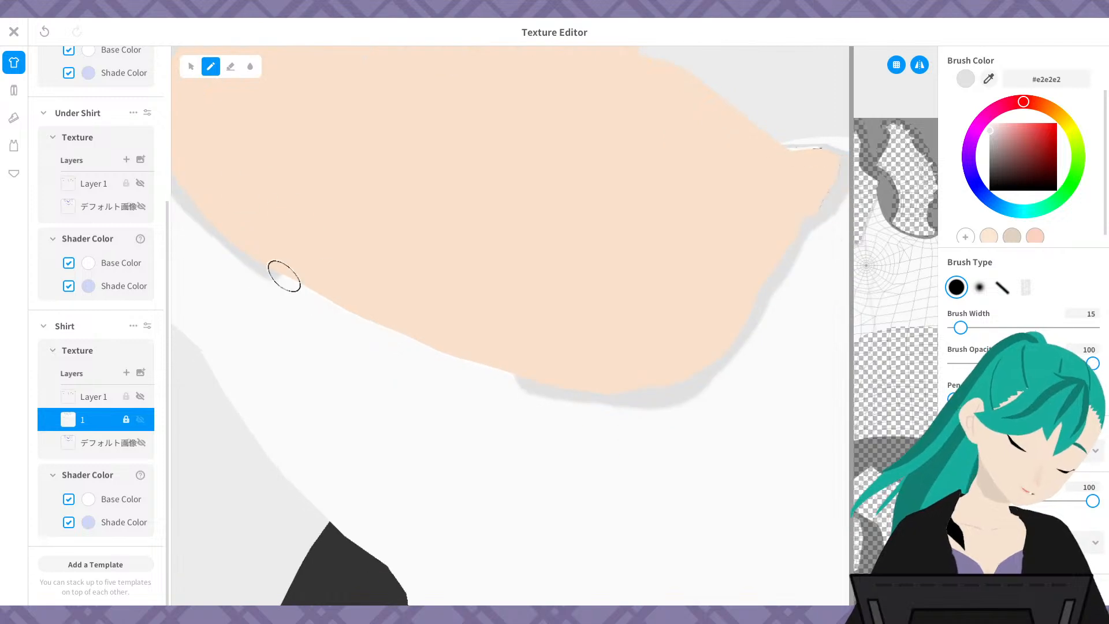
pyautogui.moveTo(265, 262); pyautogui.dragTo(416, 341)
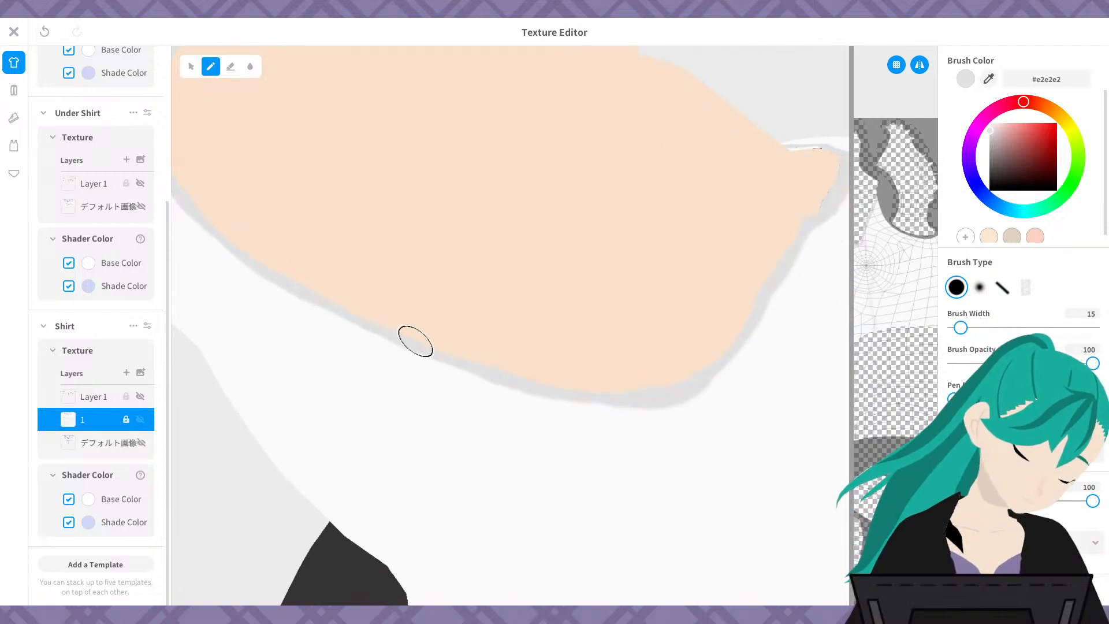
# - Go over the border down the side edges of the front neckline to even out its width
pyautogui.scroll(-3, 647, 218)
pyautogui.moveTo(647, 283); pyautogui.dragTo(561, 554, button='right')
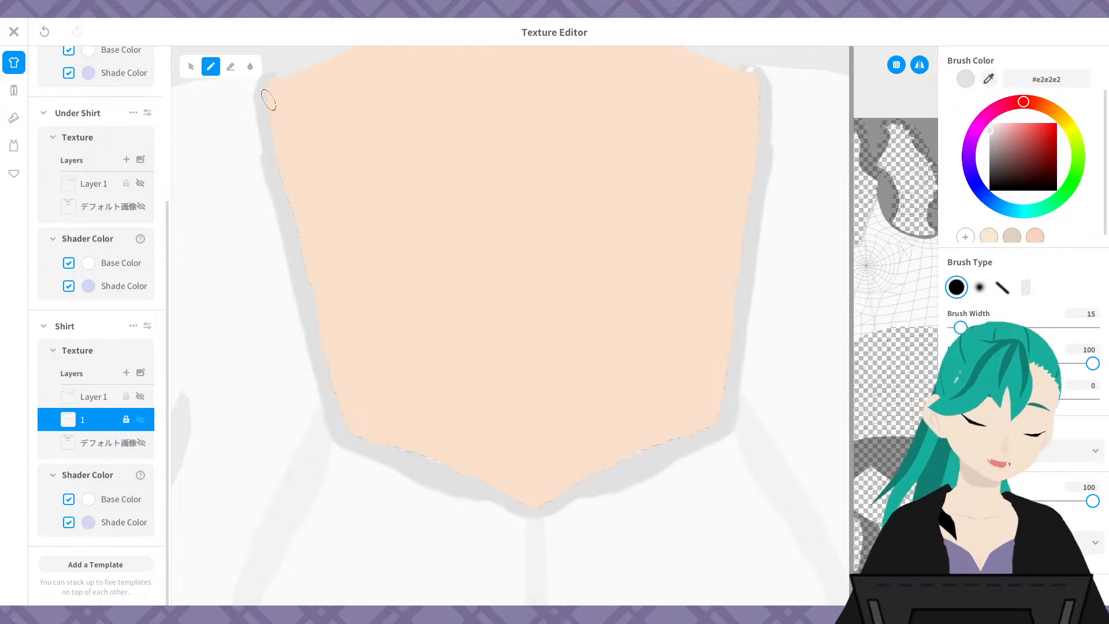
pyautogui.moveTo(270, 133); pyautogui.dragTo(325, 344)
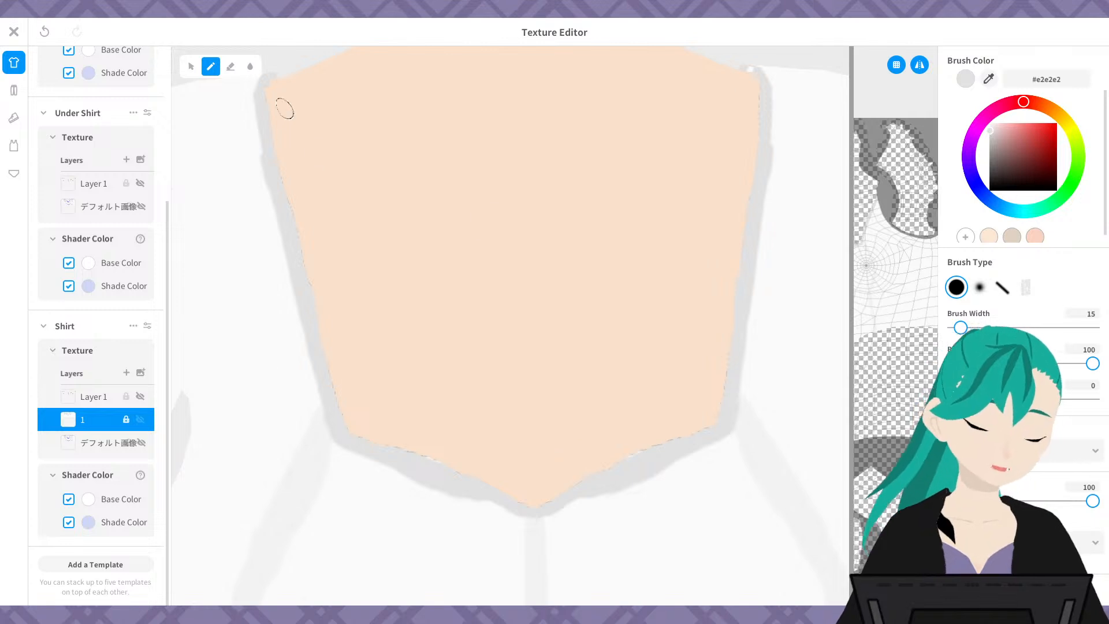
pyautogui.moveTo(268, 109); pyautogui.dragTo(335, 389)
# - Paint a thin #e2e2e2 border along the shirt's pointed front hem from the side to the center
pyautogui.scroll(-3, 662, 459)
pyautogui.moveTo(671, 382); pyautogui.dragTo(649, 308, button='middle')
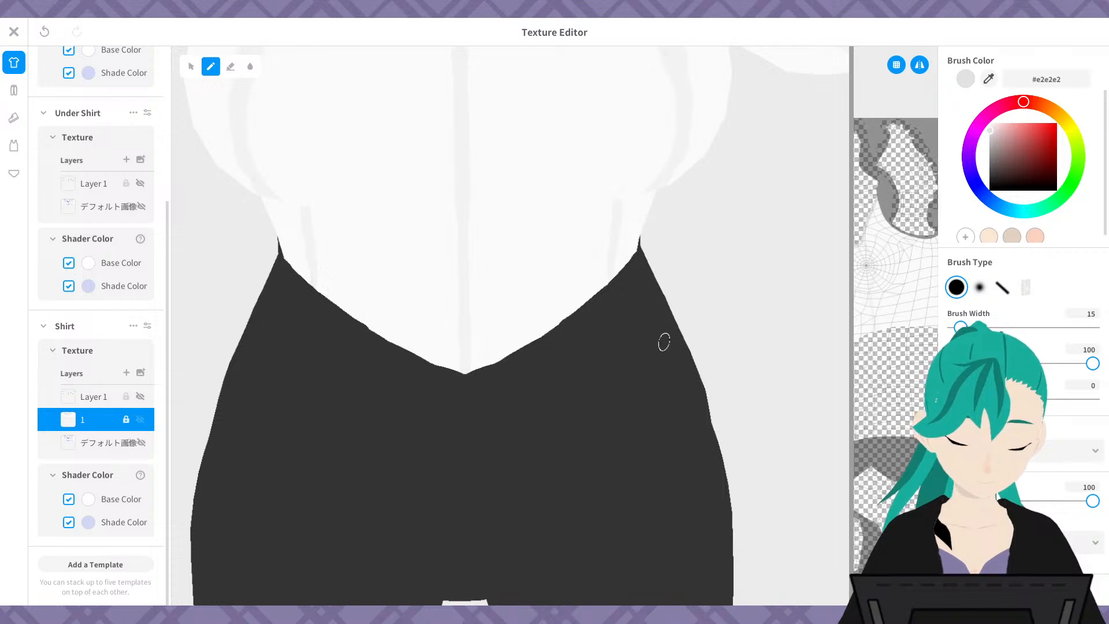
pyautogui.moveTo(634, 315)
pyautogui.mouseDown(button='right')
pyautogui.moveTo(625, 288)
pyautogui.moveTo(612, 293)
pyautogui.moveTo(636, 279)
pyautogui.mouseUp(button='right')
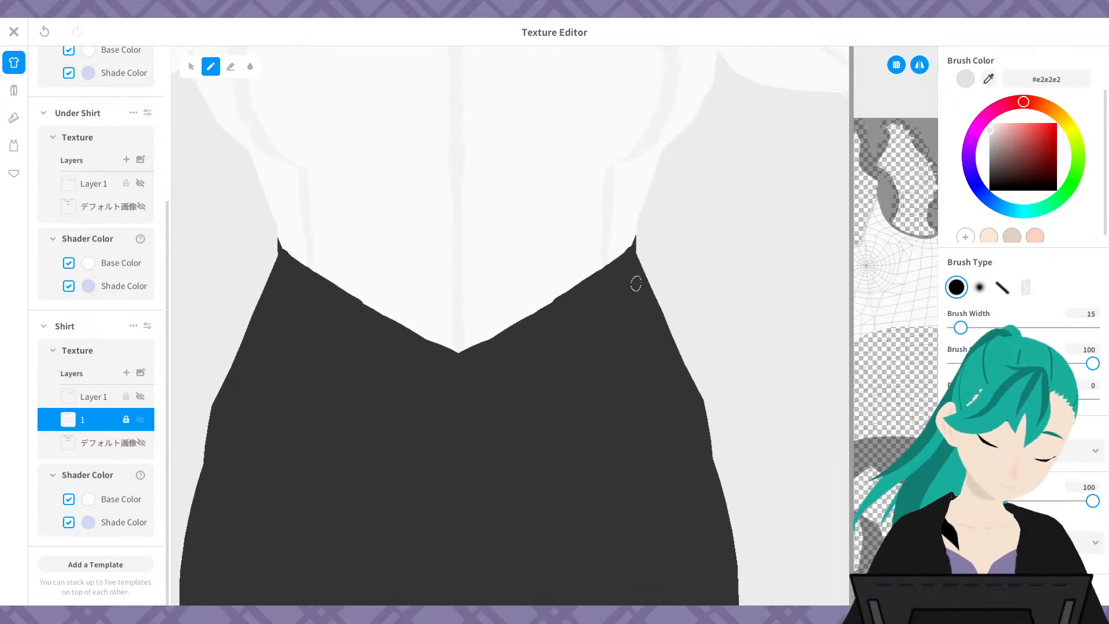
pyautogui.moveTo(287, 253)
pyautogui.mouseDown()
pyautogui.moveTo(440, 346)
pyautogui.moveTo(430, 346)
pyautogui.mouseUp()
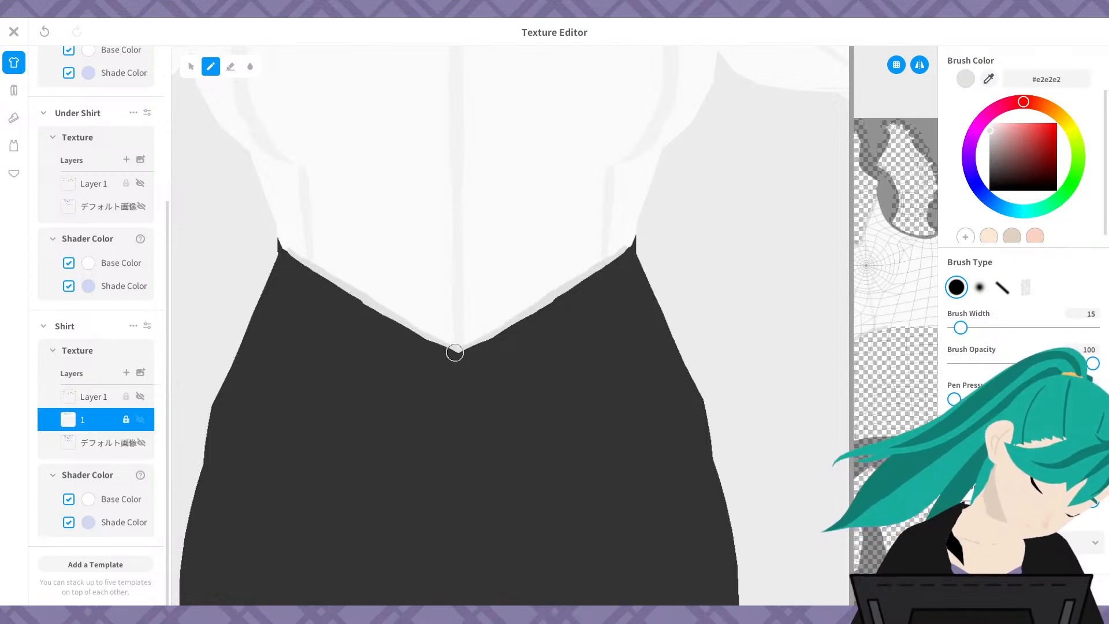
# - Continue the #e2e2e2 hem border around the side and back of the waist, and check the shirt from the front
pyautogui.moveTo(495, 371); pyautogui.dragTo(572, 401, button='right')
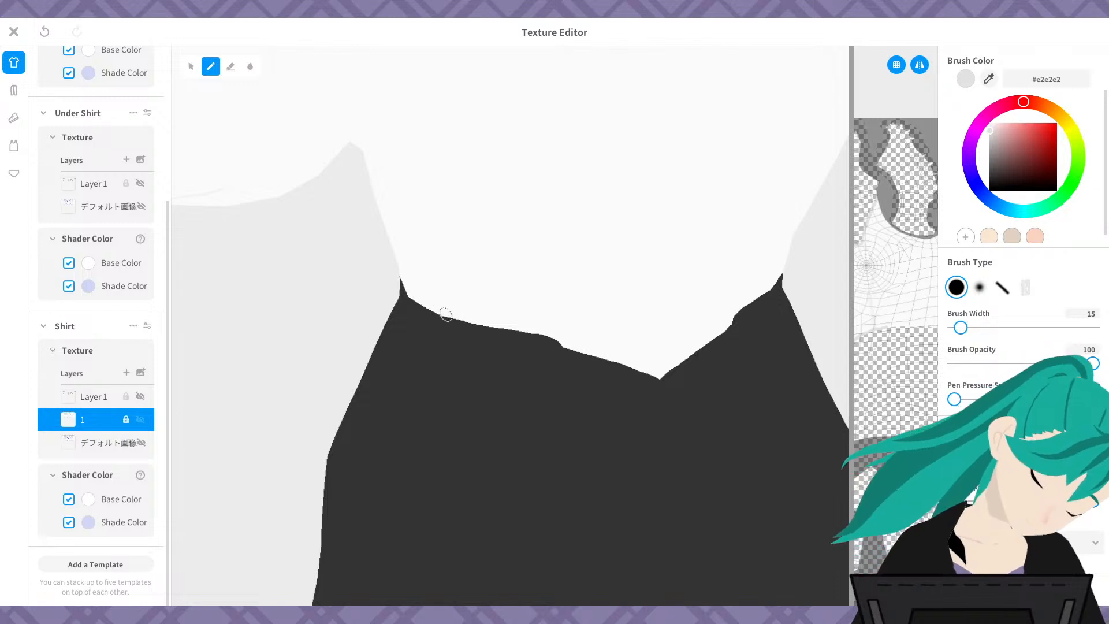
pyautogui.moveTo(445, 316); pyautogui.dragTo(658, 376)
pyautogui.moveTo(649, 406); pyautogui.dragTo(649, 349, button='right')
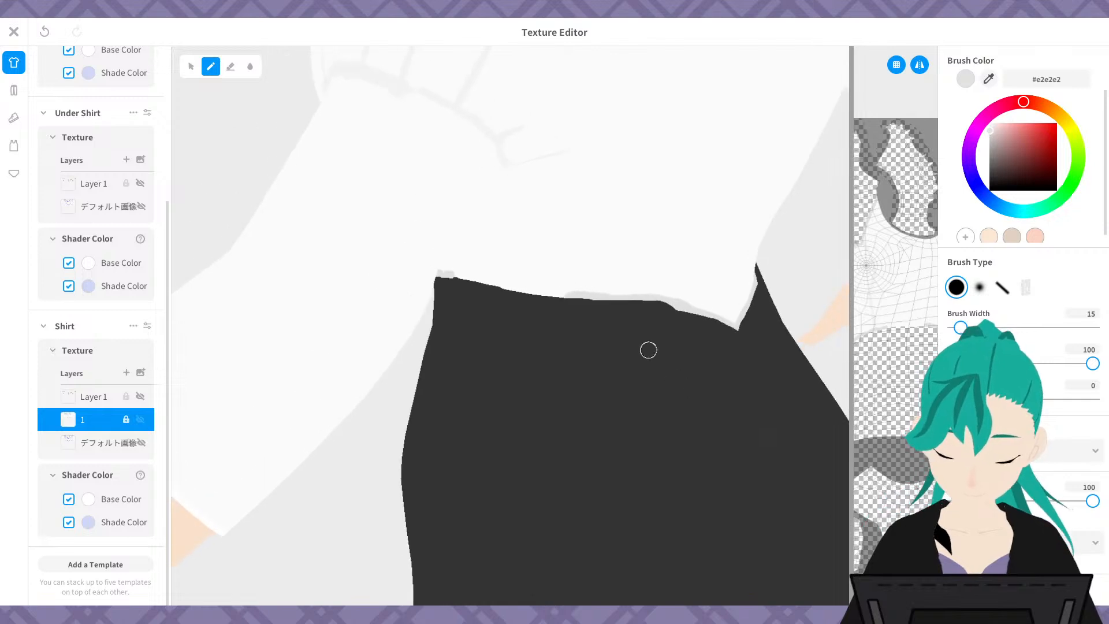
pyautogui.moveTo(451, 279); pyautogui.dragTo(544, 298)
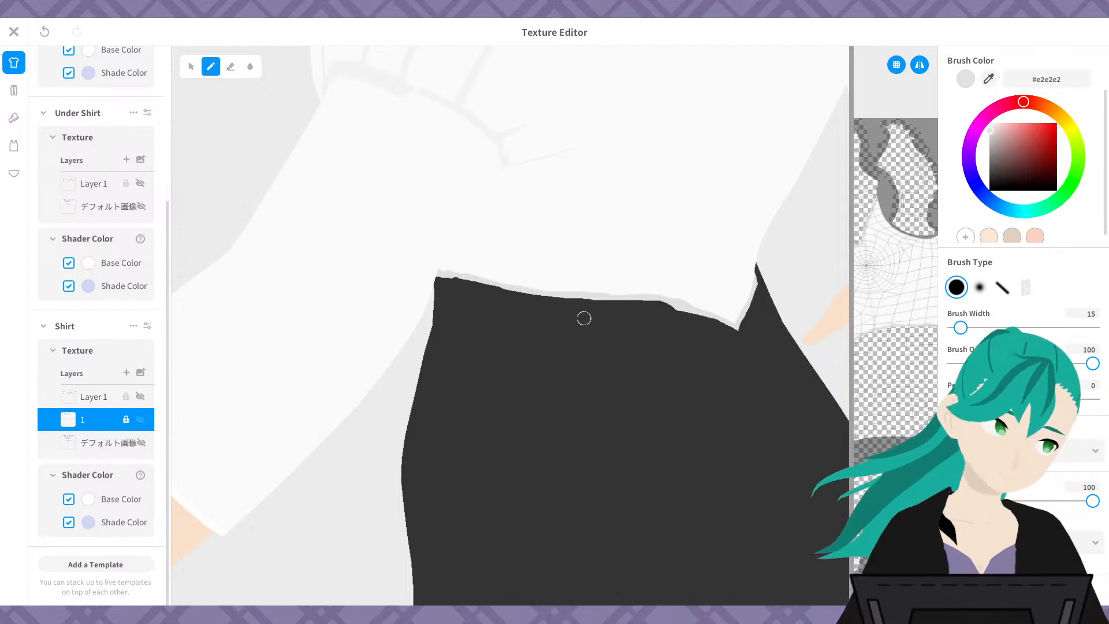
pyautogui.scroll(-10, 666, 317)
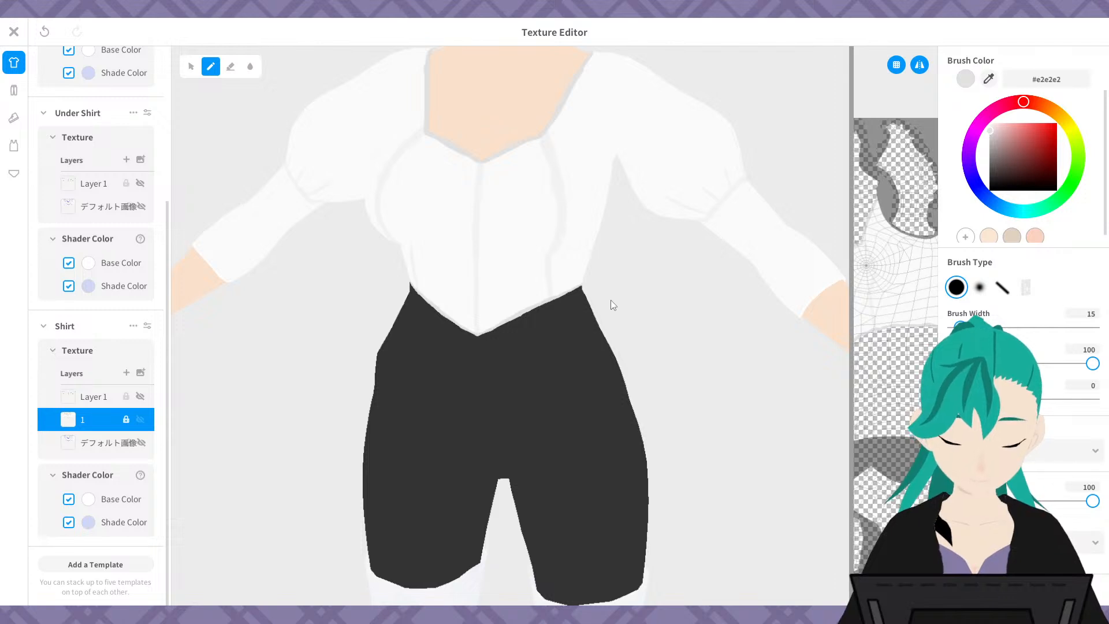
pyautogui.moveTo(611, 300)
pyautogui.mouseDown(button='right')
pyautogui.moveTo(595, 332)
pyautogui.moveTo(589, 303)
pyautogui.moveTo(597, 310)
pyautogui.mouseUp(button='right')
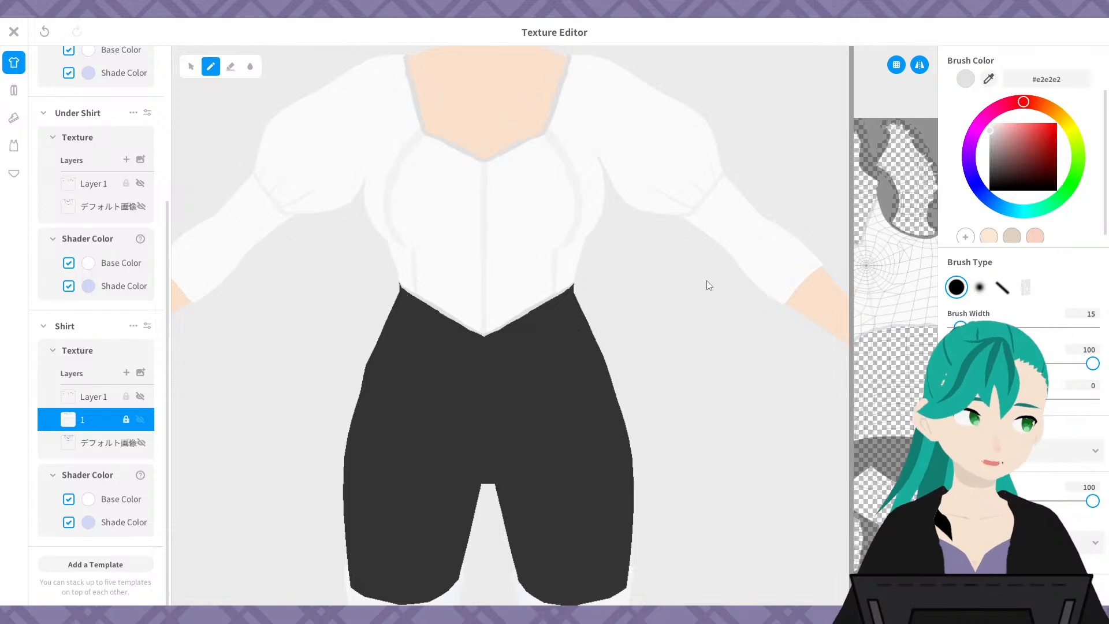
# - Paint a #e2e2e2 border along the upper front edge of the sleeve cuff, undoing the extra stroke around its underside
pyautogui.moveTo(510, 282); pyautogui.dragTo(810, 281, button='middle')
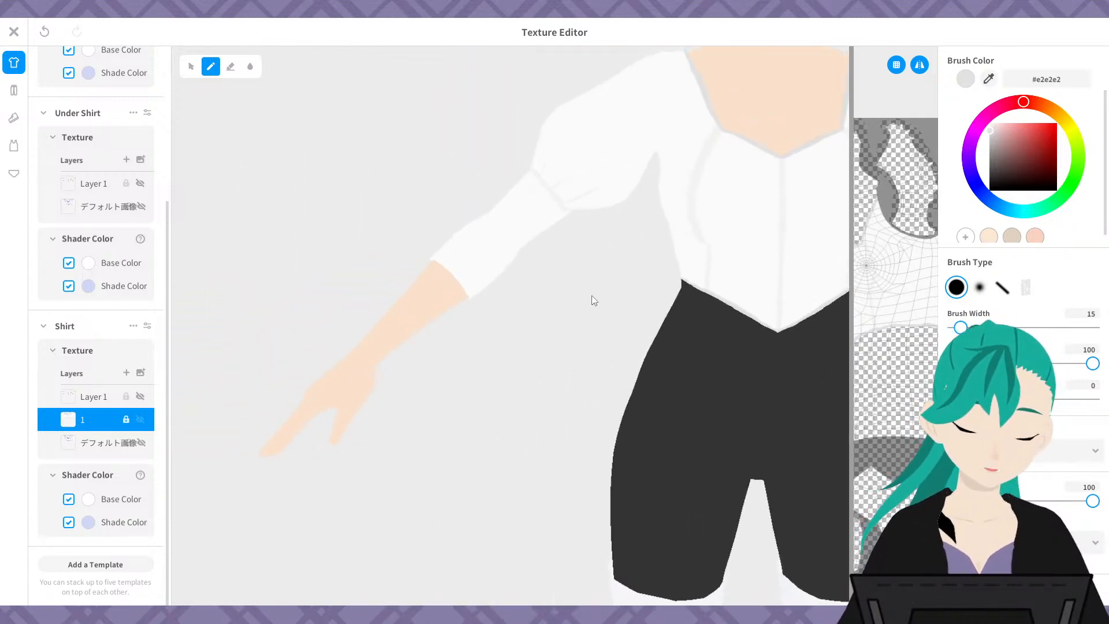
pyautogui.scroll(5, 574, 310)
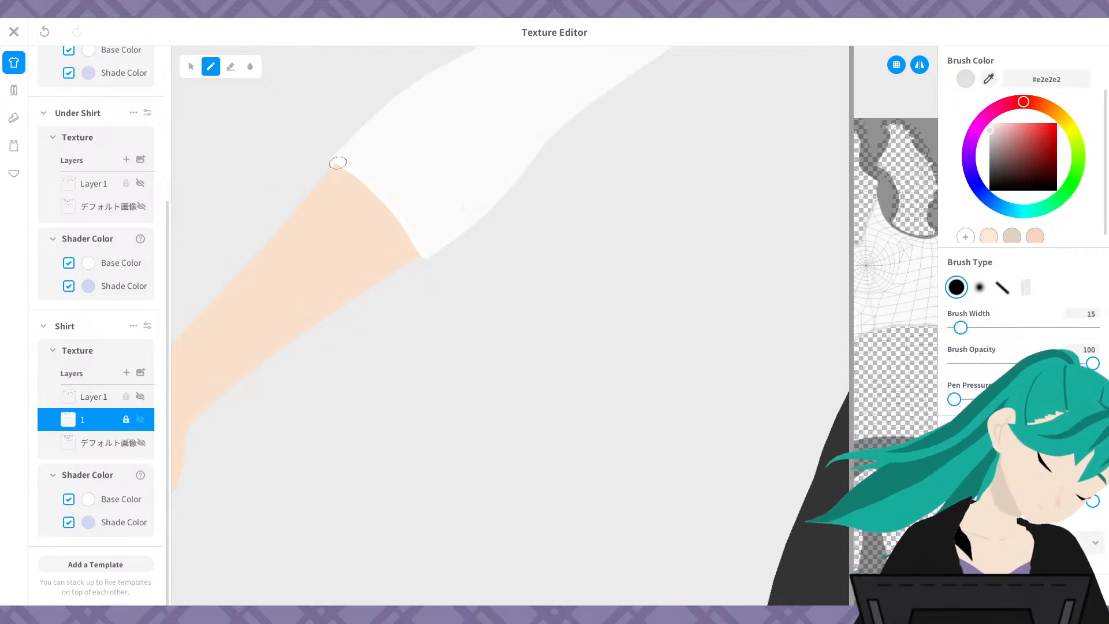
pyautogui.moveTo(339, 161)
pyautogui.mouseDown()
pyautogui.moveTo(421, 247)
pyautogui.moveTo(418, 220)
pyautogui.moveTo(414, 240)
pyautogui.mouseUp()
pyautogui.moveTo(434, 242); pyautogui.dragTo(349, 96, button='right')
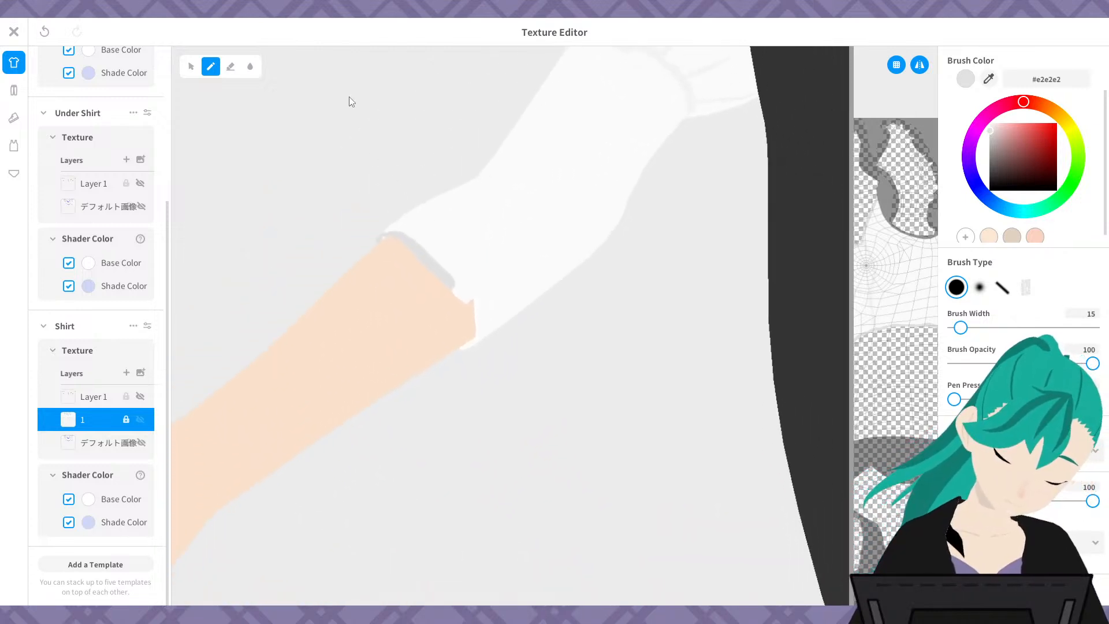
pyautogui.moveTo(472, 318)
pyautogui.mouseDown()
pyautogui.moveTo(446, 280)
pyautogui.moveTo(476, 332)
pyautogui.mouseUp()
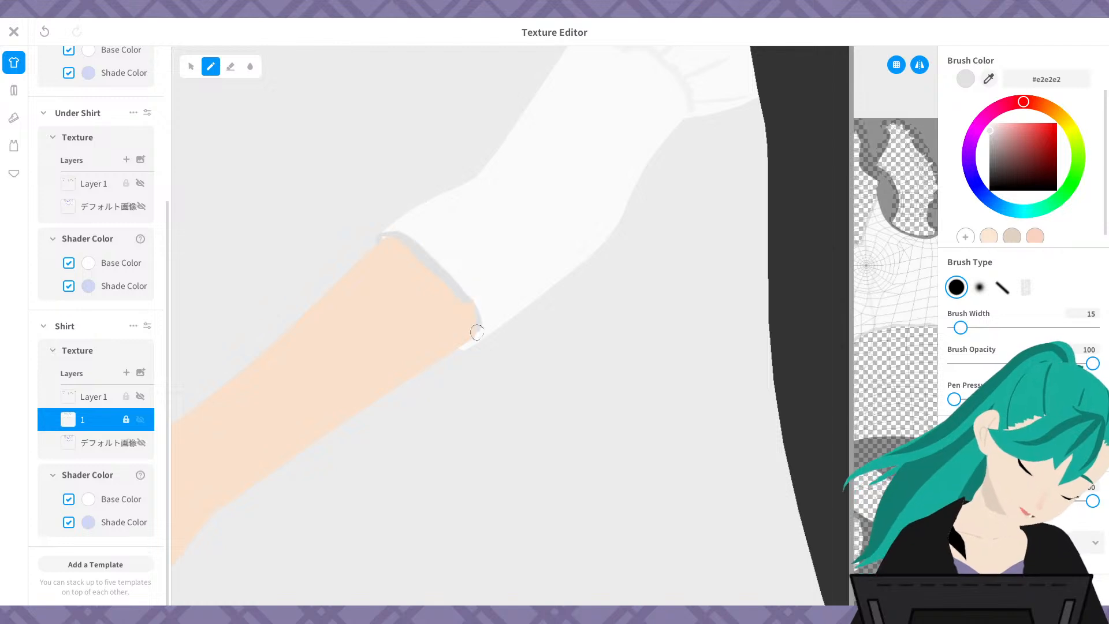
pyautogui.hotkey('ctrl', 'z')
# - Sample the sleeve's #FAFAFA, unlock alpha on layer 1, and fill the notch in the cuff's edge
pyautogui.moveTo(512, 285)
pyautogui.mouseDown(button='right')
pyautogui.moveTo(554, 324)
pyautogui.moveTo(624, 277)
pyautogui.moveTo(725, 274)
pyautogui.mouseUp(button='right')
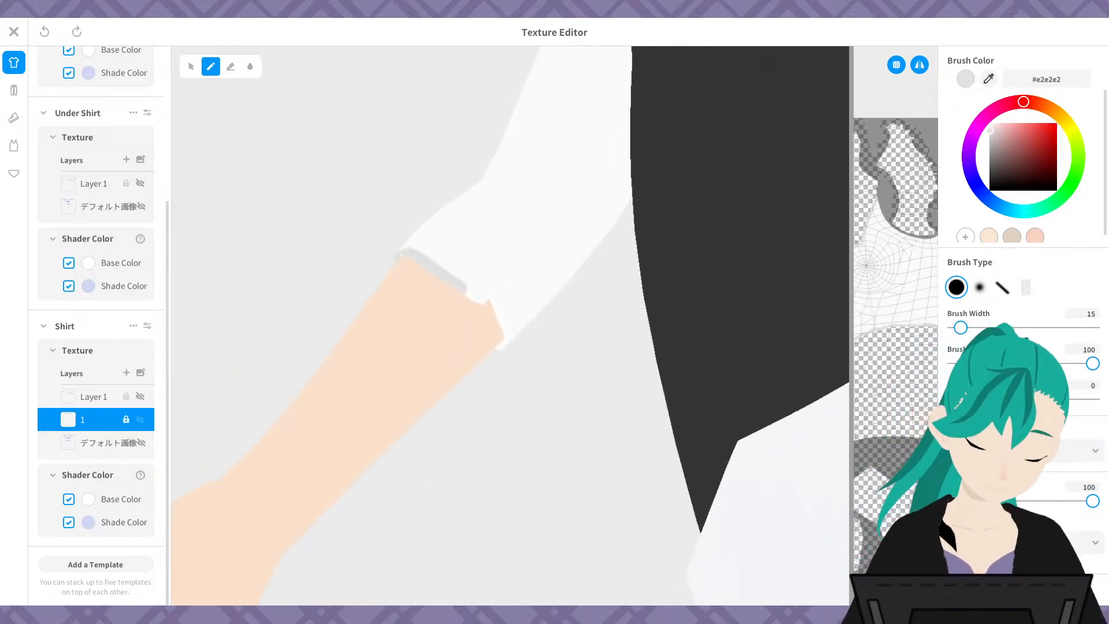
pyautogui.click(986, 77)
pyautogui.click(473, 238)
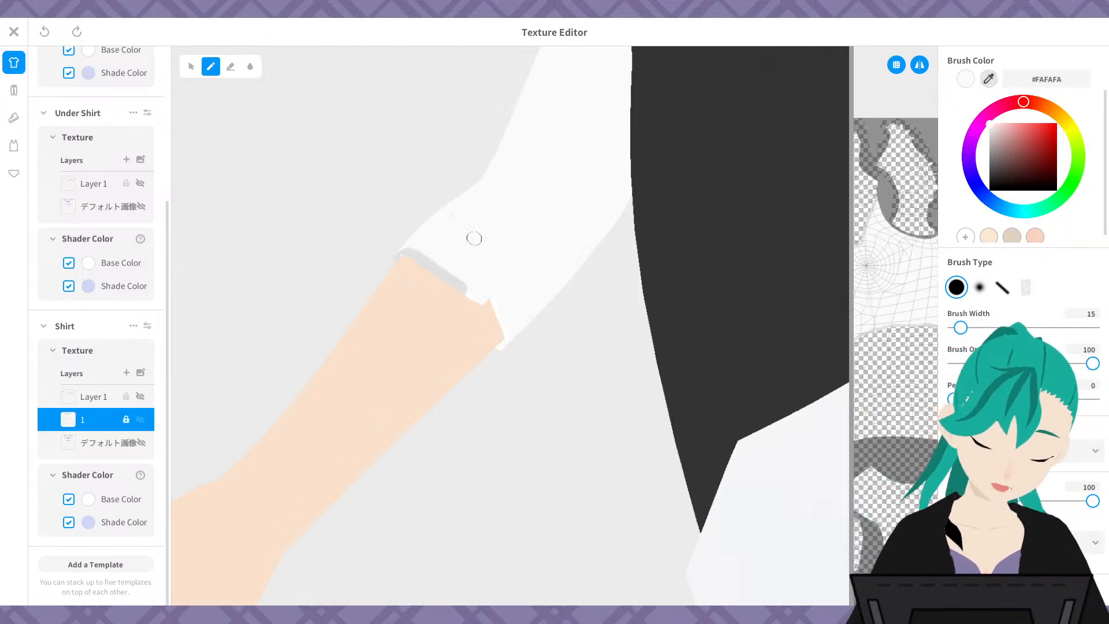
pyautogui.click(125, 419)
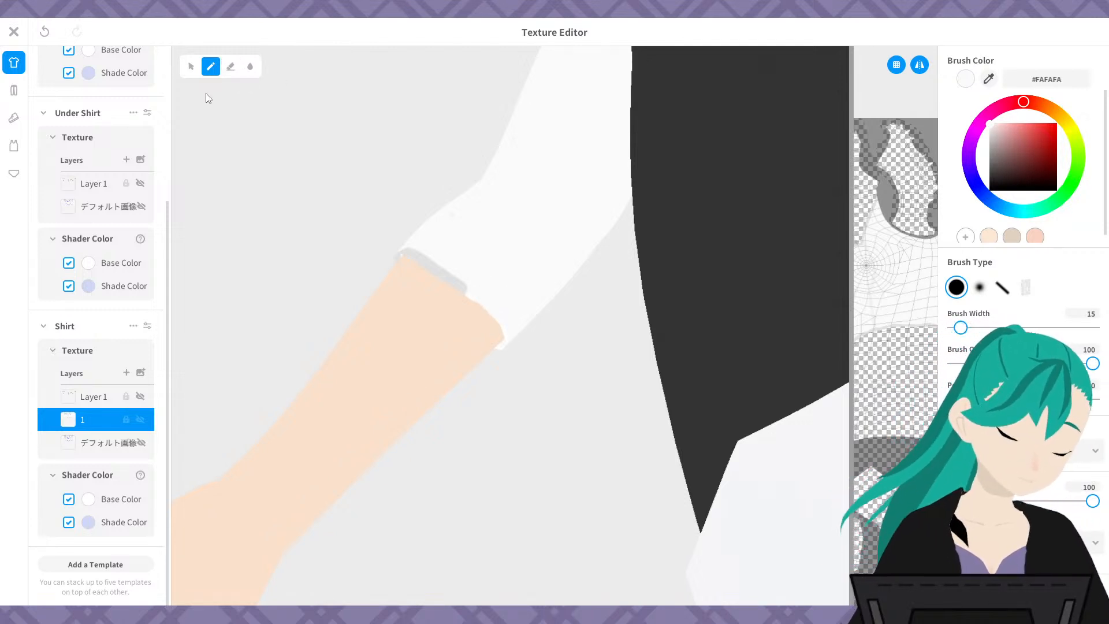
# - Set the brush color to #e3e3e3 with alpha lock on for layer 1
pyautogui.click(1055, 86)
pyautogui.write('#')
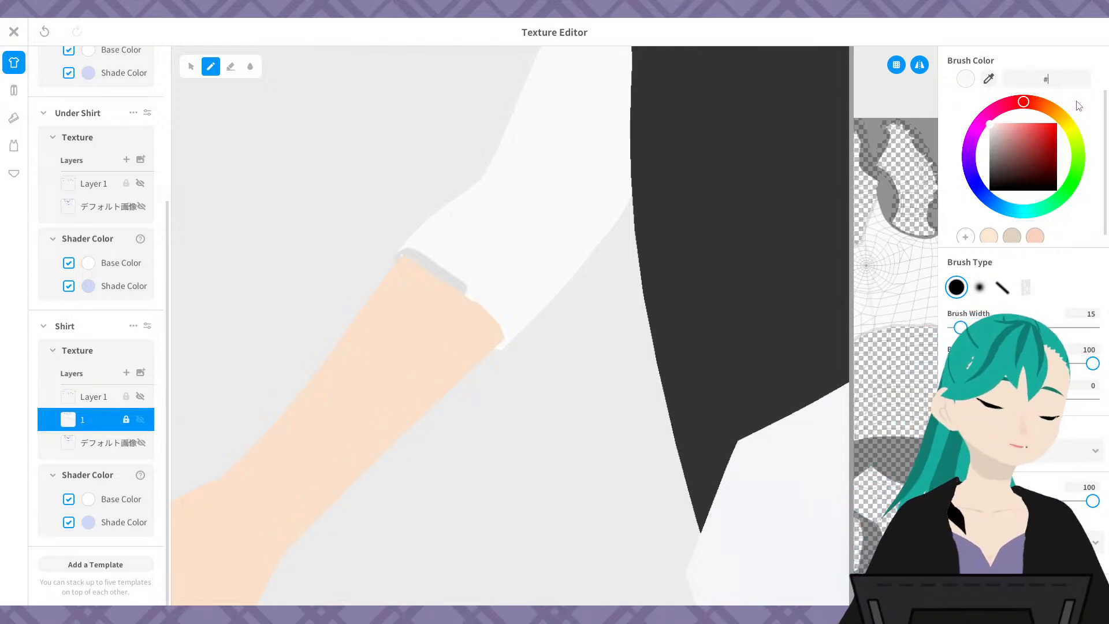
pyautogui.write('e3e3e3')
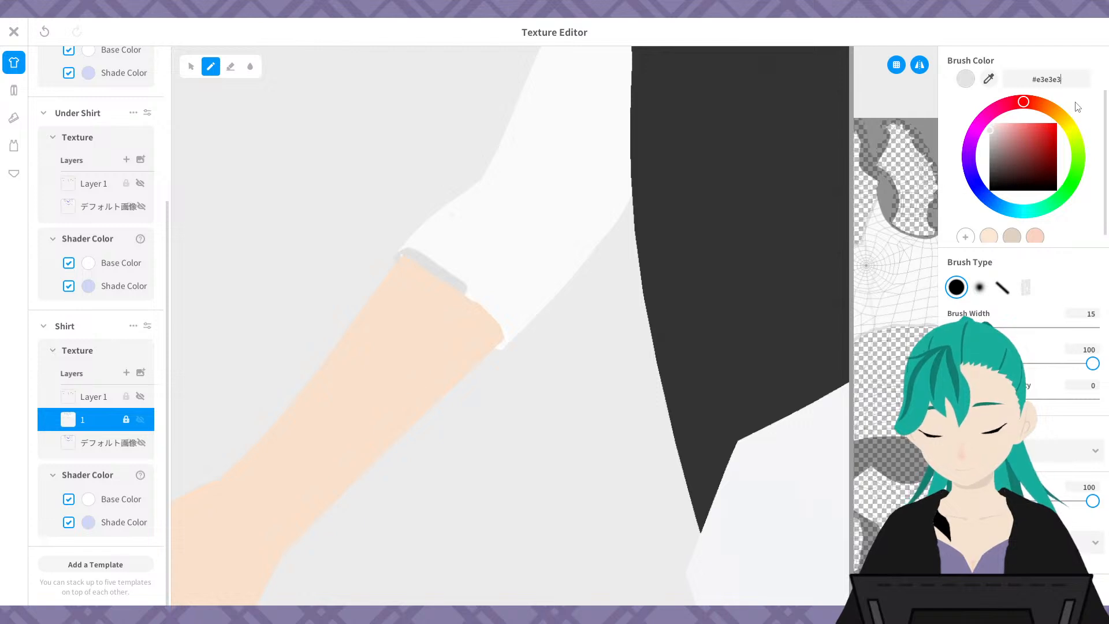
pyautogui.moveTo(453, 253); pyautogui.dragTo(439, 278)
pyautogui.hotkey('ctrl', 'z')
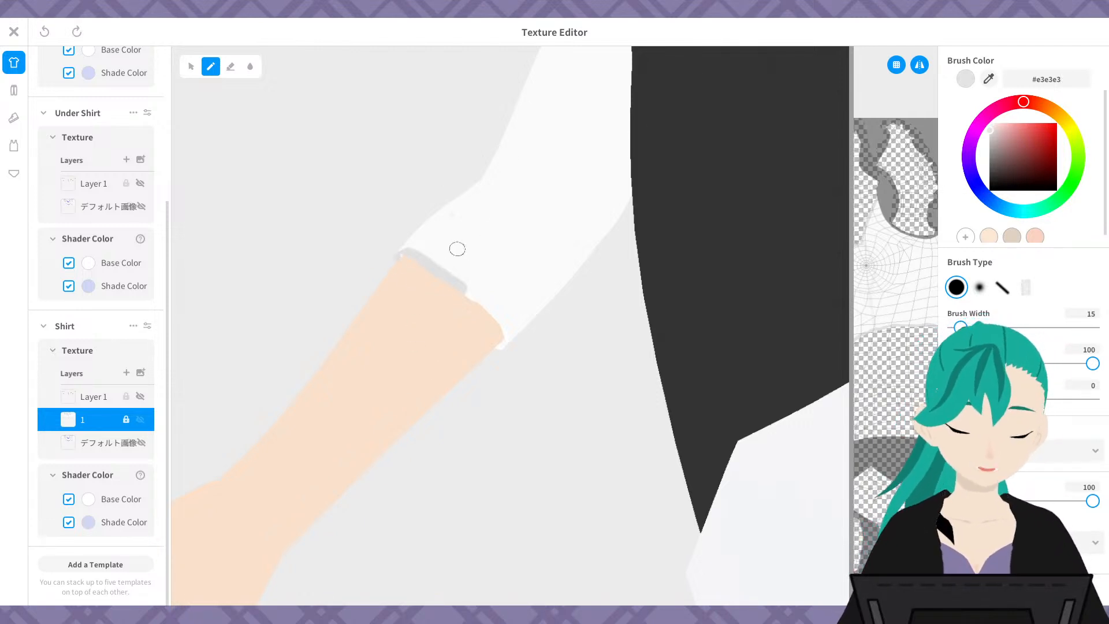
pyautogui.moveTo(443, 270); pyautogui.dragTo(470, 233)
pyautogui.scroll(3, 448, 273)
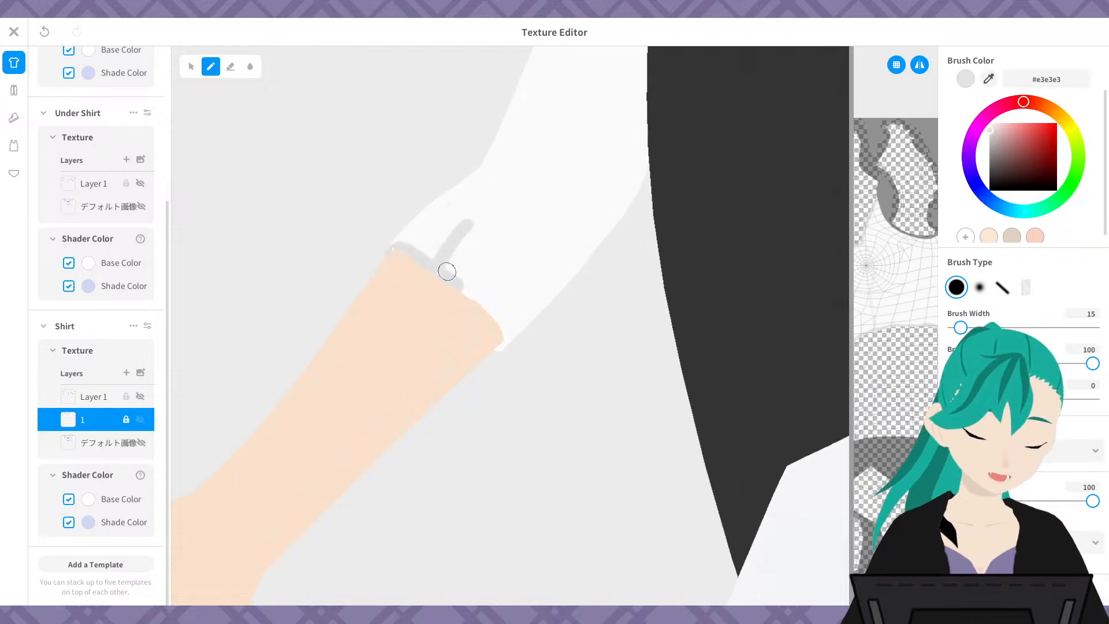
pyautogui.hotkey('ctrl', 'z')
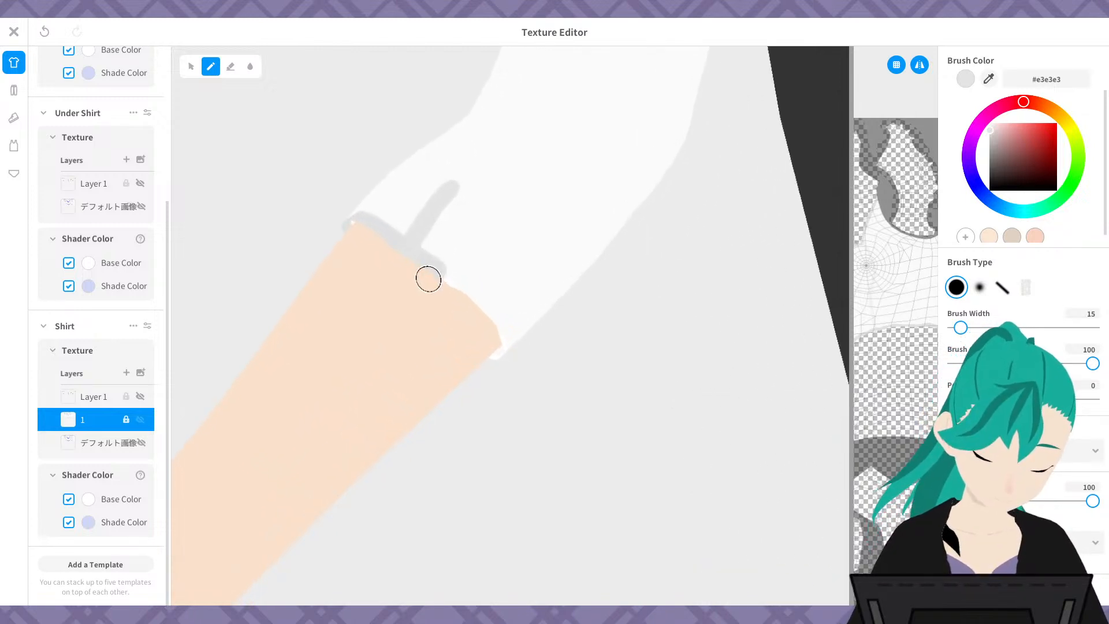
pyautogui.hotkey('ctrl', 'z')
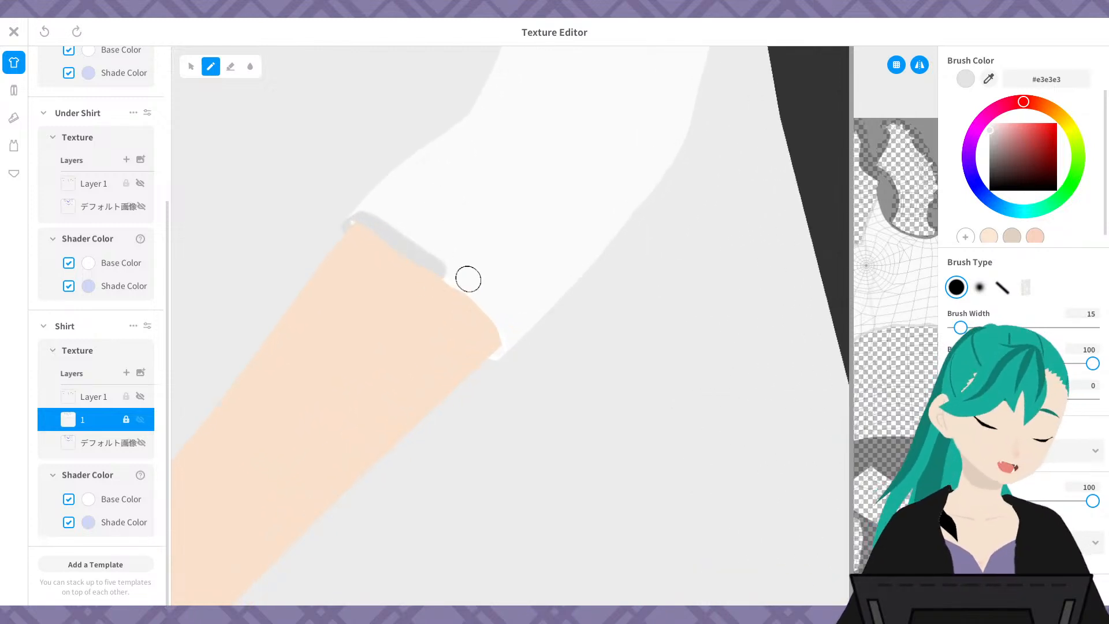
# - Continue the cuff border in #e3e3e3 around the underside and back of the sleeve until it closes
pyautogui.moveTo(438, 267); pyautogui.dragTo(506, 352)
pyautogui.moveTo(538, 320); pyautogui.dragTo(751, 343, button='right')
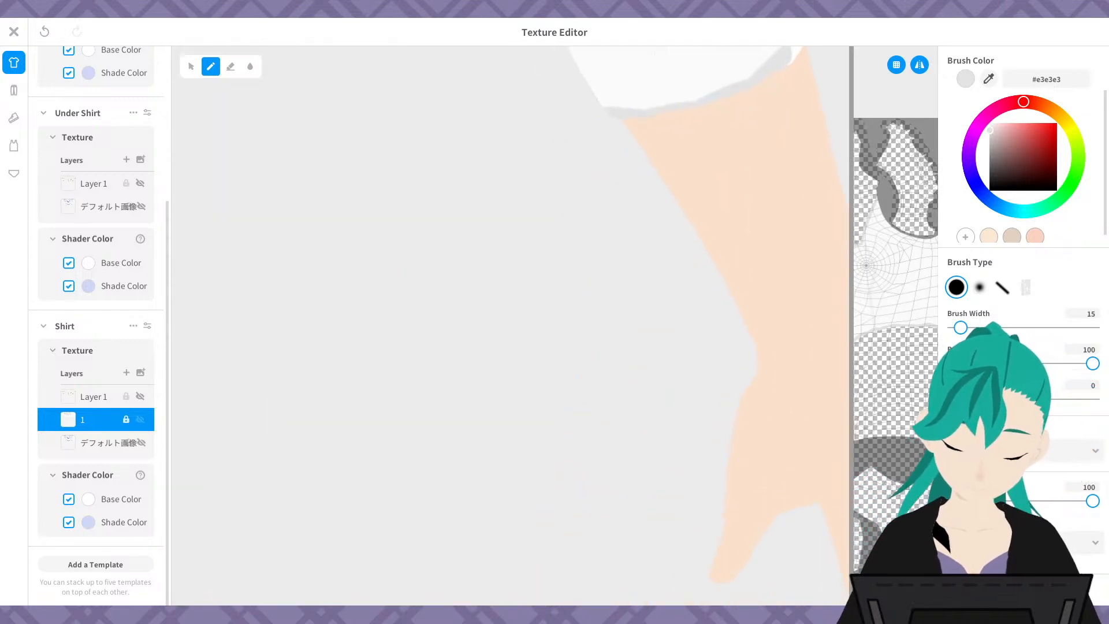
pyautogui.moveTo(664, 168); pyautogui.dragTo(423, 477, button='middle')
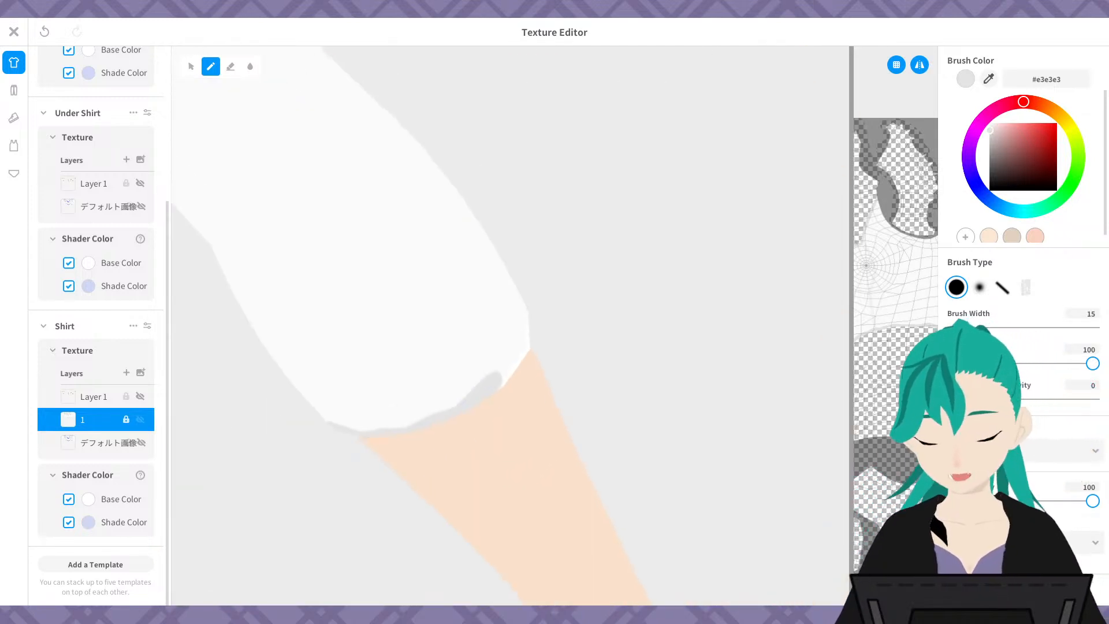
pyautogui.moveTo(439, 405); pyautogui.dragTo(543, 399, button='right')
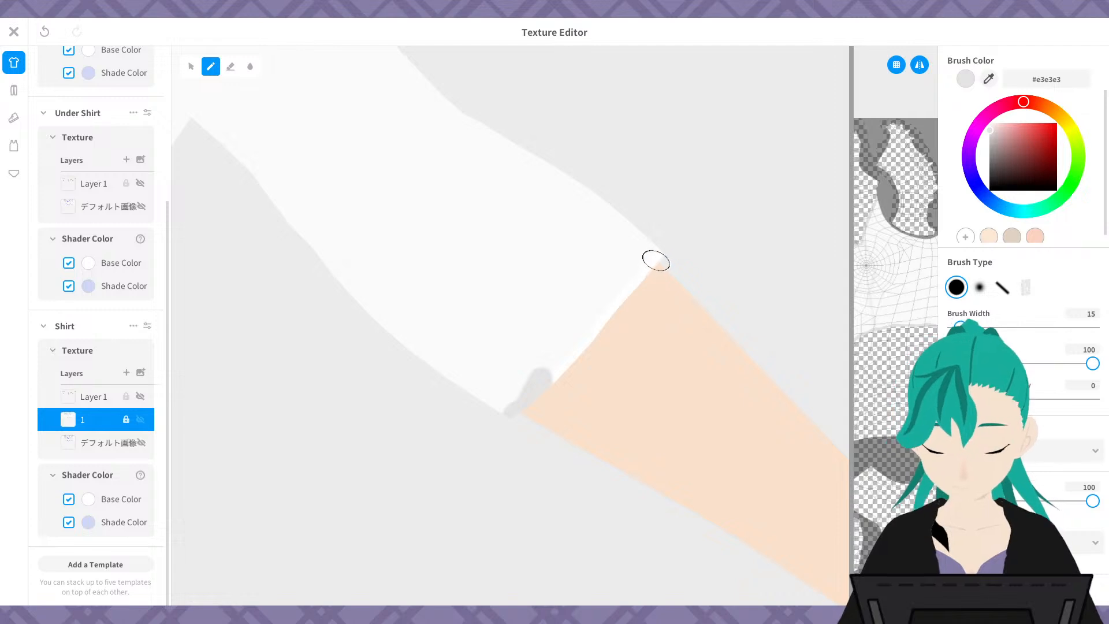
pyautogui.moveTo(656, 258); pyautogui.dragTo(539, 392)
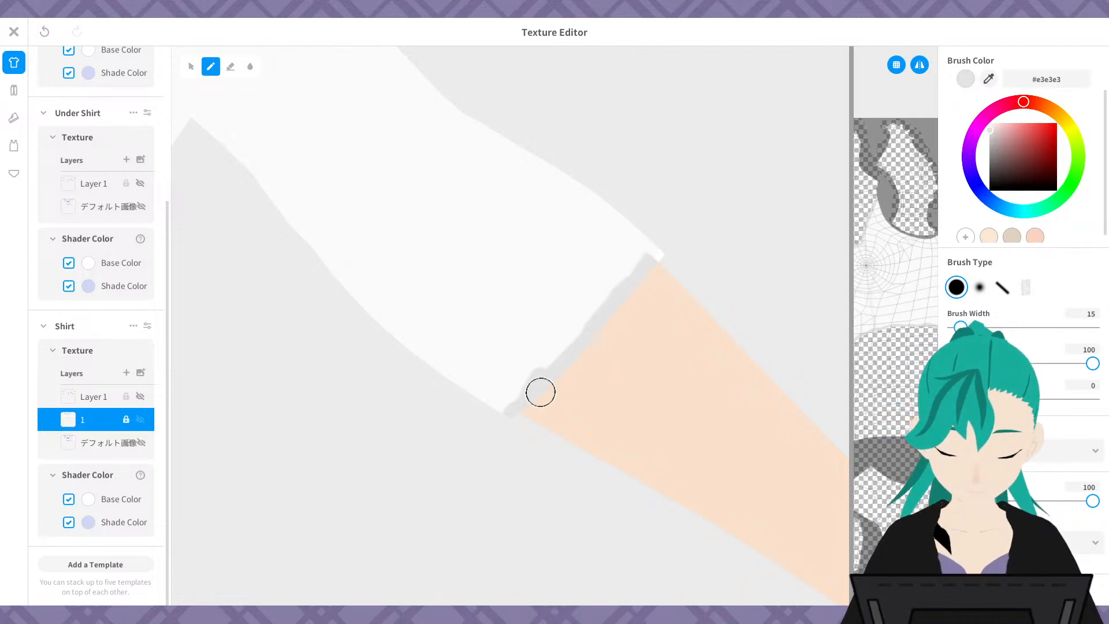
pyautogui.moveTo(687, 326); pyautogui.dragTo(720, 363, button='middle')
pyautogui.moveTo(719, 363); pyautogui.dragTo(669, 222, button='right')
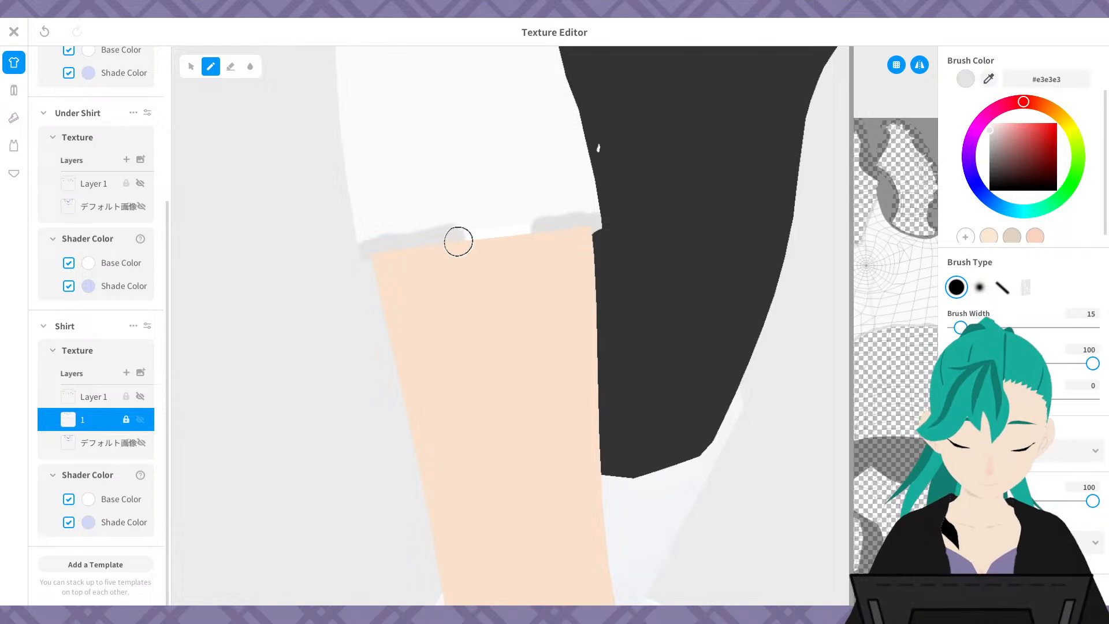
pyautogui.moveTo(458, 241); pyautogui.dragTo(537, 232)
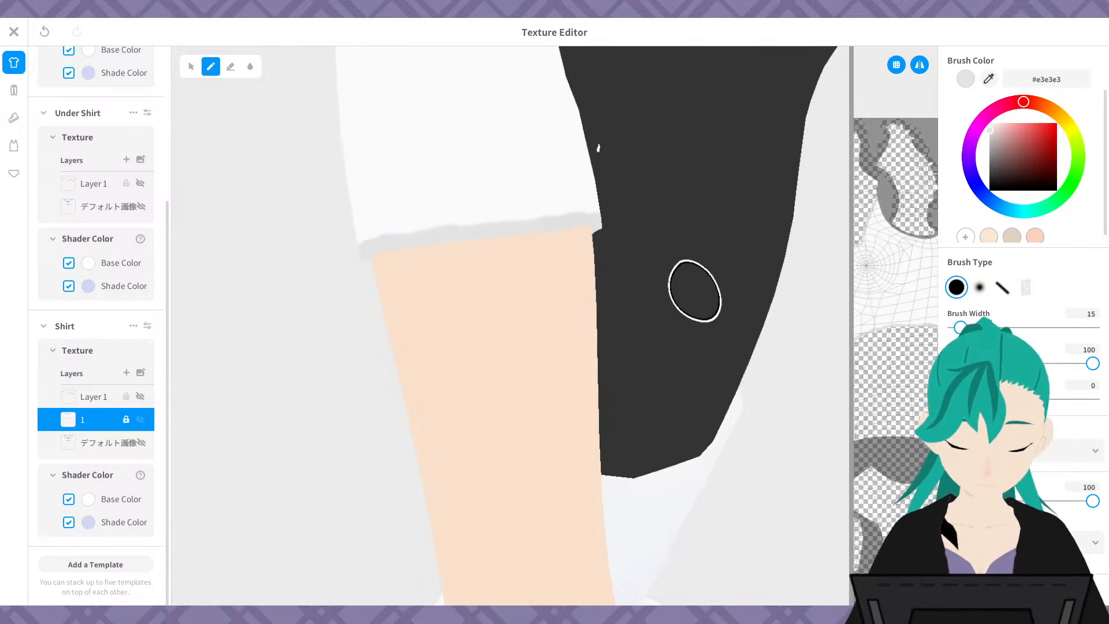
# - Examine the shirt's cuff, neckline and hem borders from the front and the side, close up and at full figure
pyautogui.scroll(-6, 690, 301)
pyautogui.moveTo(649, 323); pyautogui.dragTo(611, 334, button='right')
pyautogui.scroll(3, 611, 334)
pyautogui.scroll(-3, 618, 348)
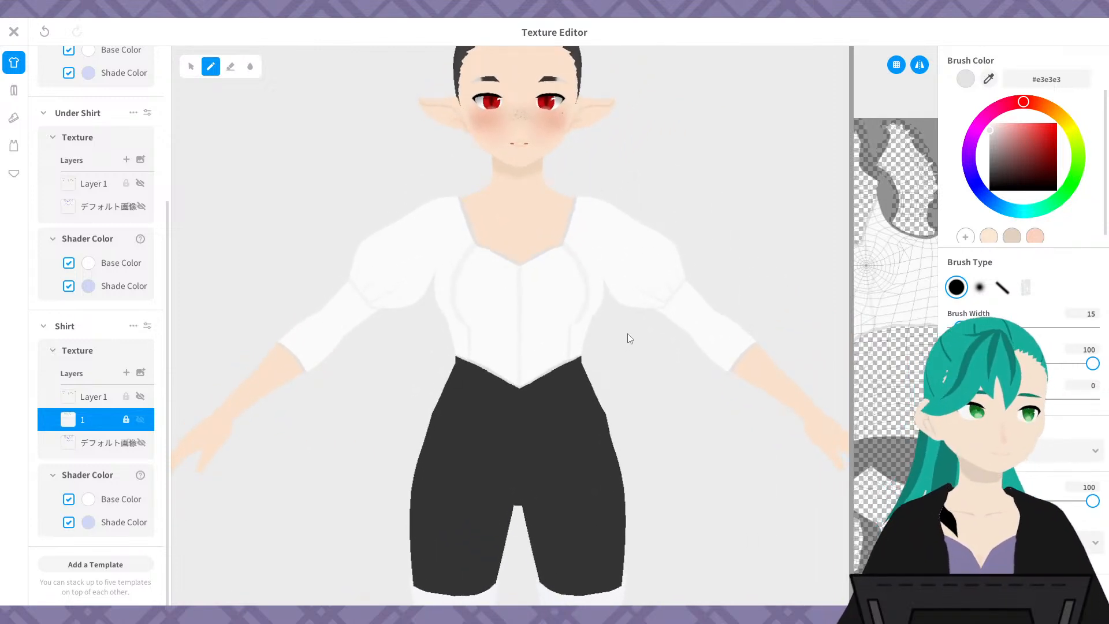
pyautogui.moveTo(632, 361)
pyautogui.mouseDown(button='right')
pyautogui.moveTo(656, 379)
pyautogui.moveTo(565, 382)
pyautogui.moveTo(637, 375)
pyautogui.mouseUp(button='right')
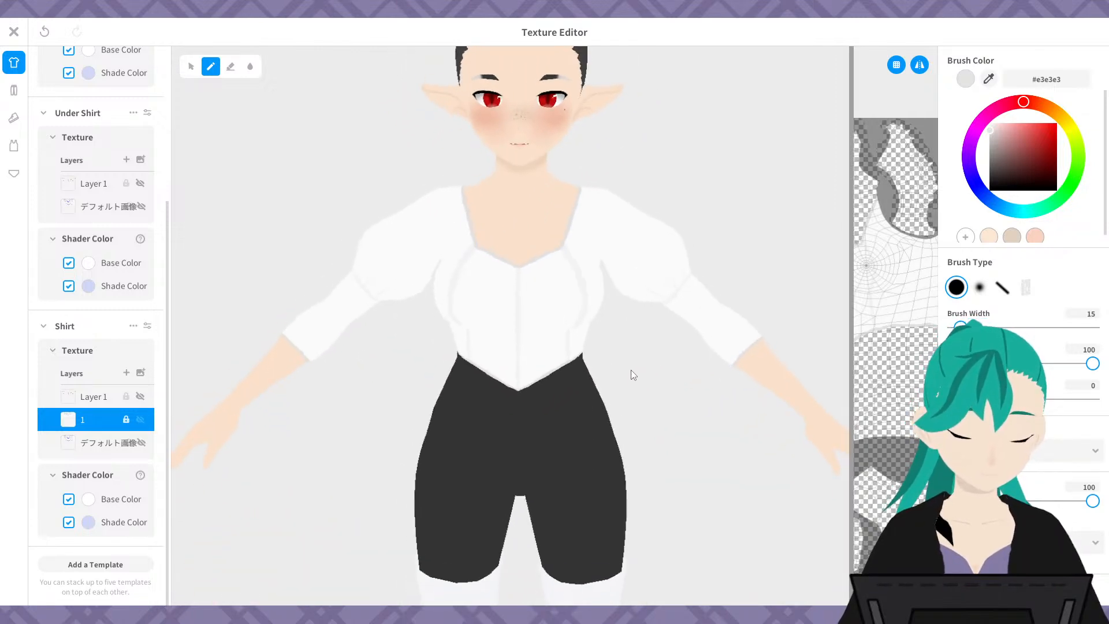
pyautogui.scroll(5, 630, 370)
pyautogui.moveTo(588, 217); pyautogui.dragTo(562, 477, button='middle')
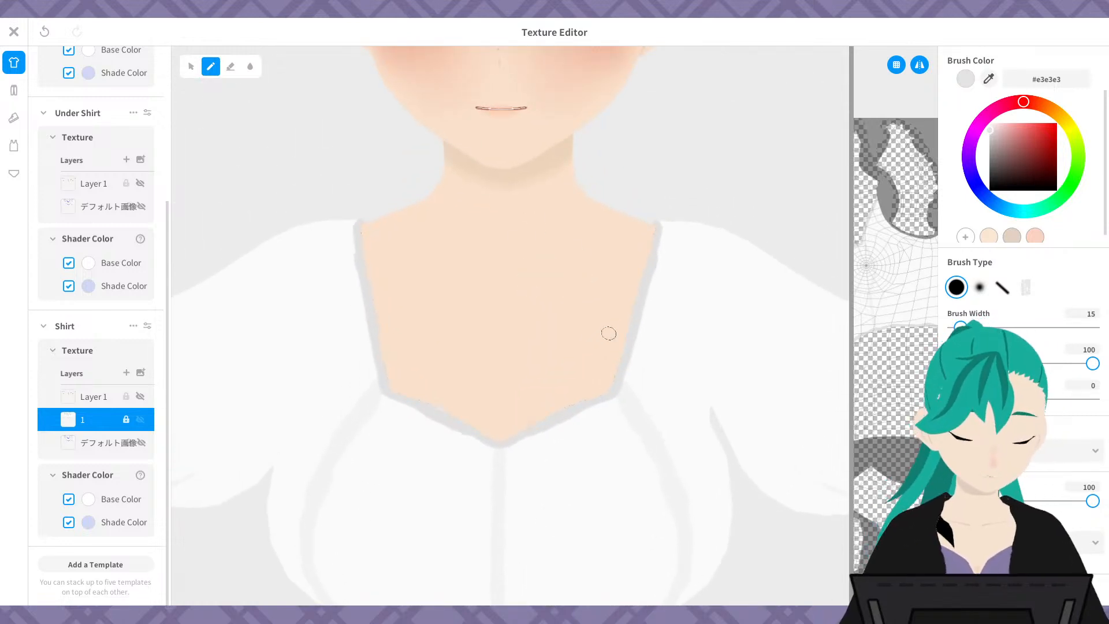
pyautogui.moveTo(607, 331); pyautogui.dragTo(488, 361, button='right')
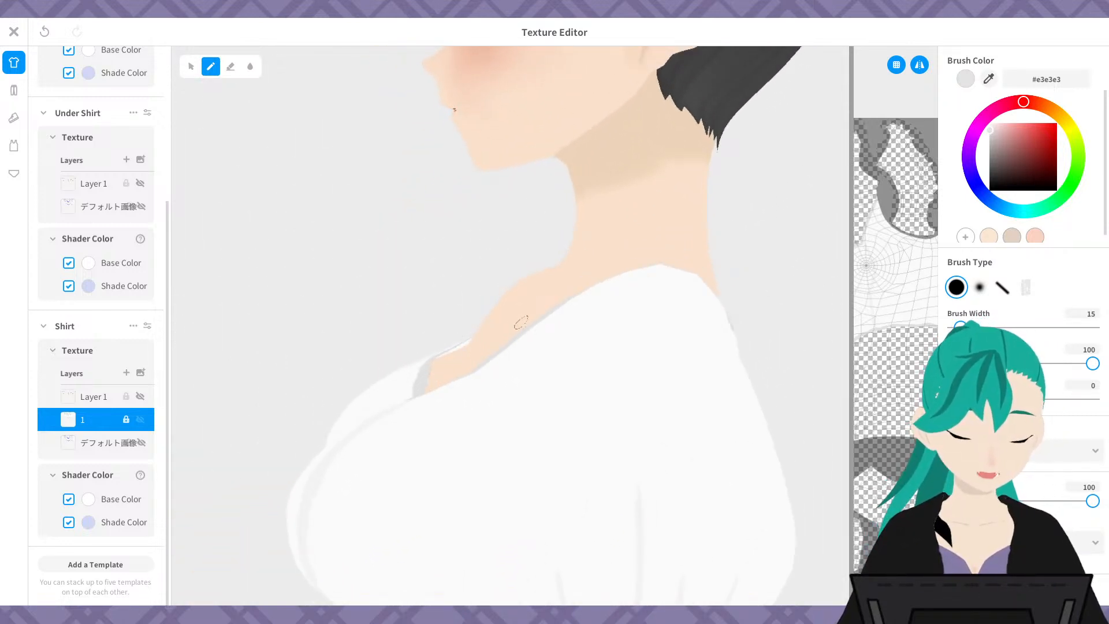
pyautogui.moveTo(521, 322); pyautogui.dragTo(713, 292, button='right')
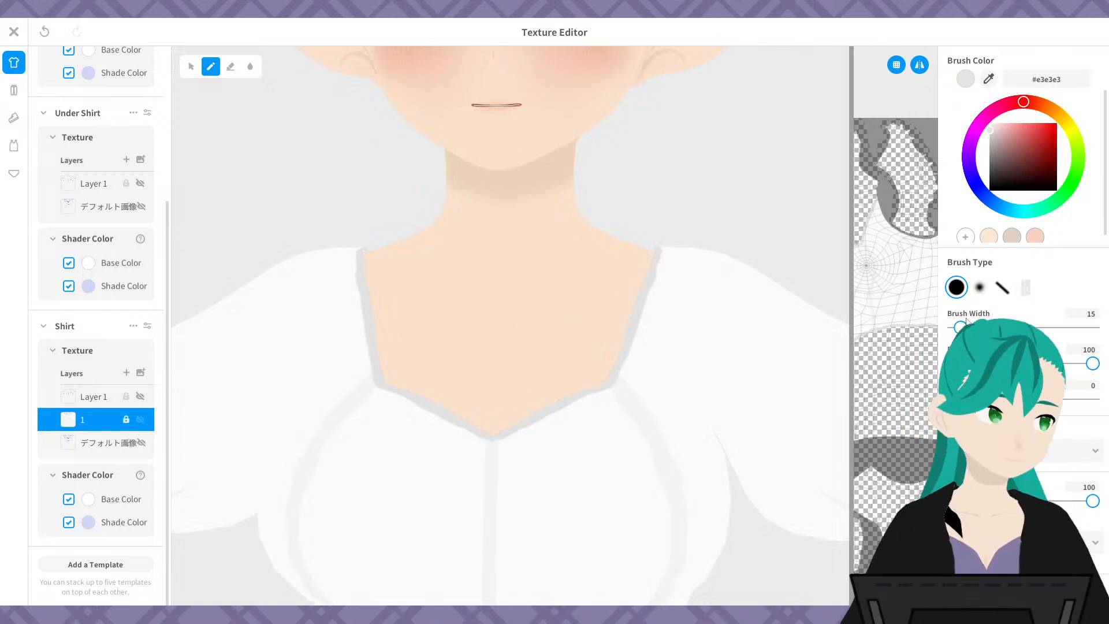
pyautogui.scroll(-2, 867, 317)
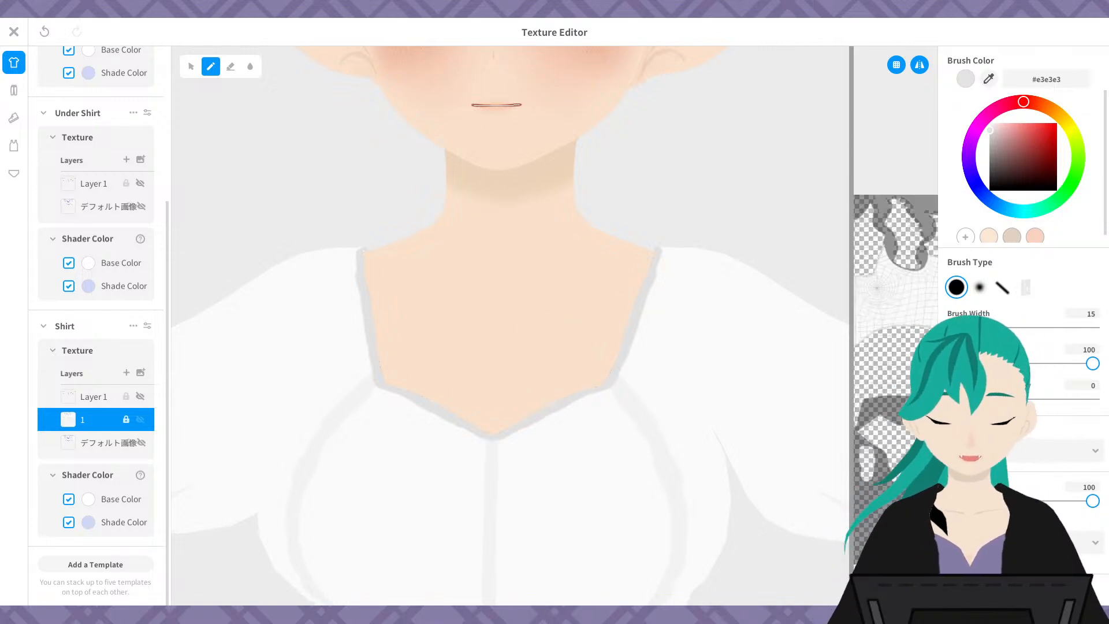
pyautogui.scroll(3, 866, 321)
pyautogui.scroll(-1, 769, 363)
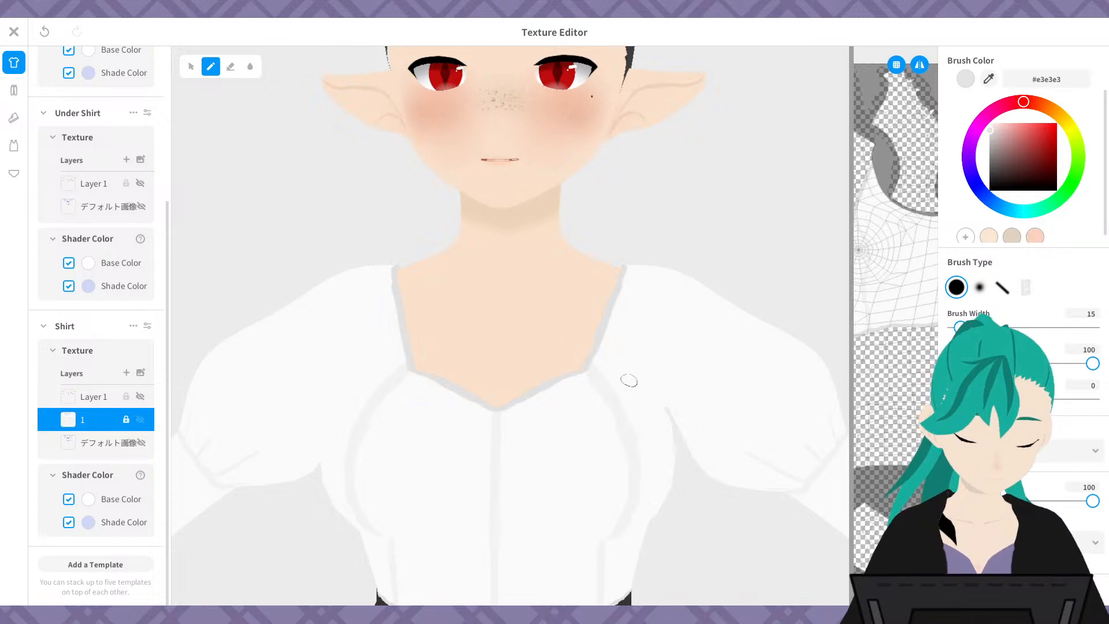
pyautogui.scroll(-2, 629, 380)
pyautogui.moveTo(658, 327); pyautogui.dragTo(634, 307, button='middle')
pyautogui.moveTo(634, 307); pyautogui.dragTo(643, 317, button='right')
pyautogui.scroll(-2, 670, 316)
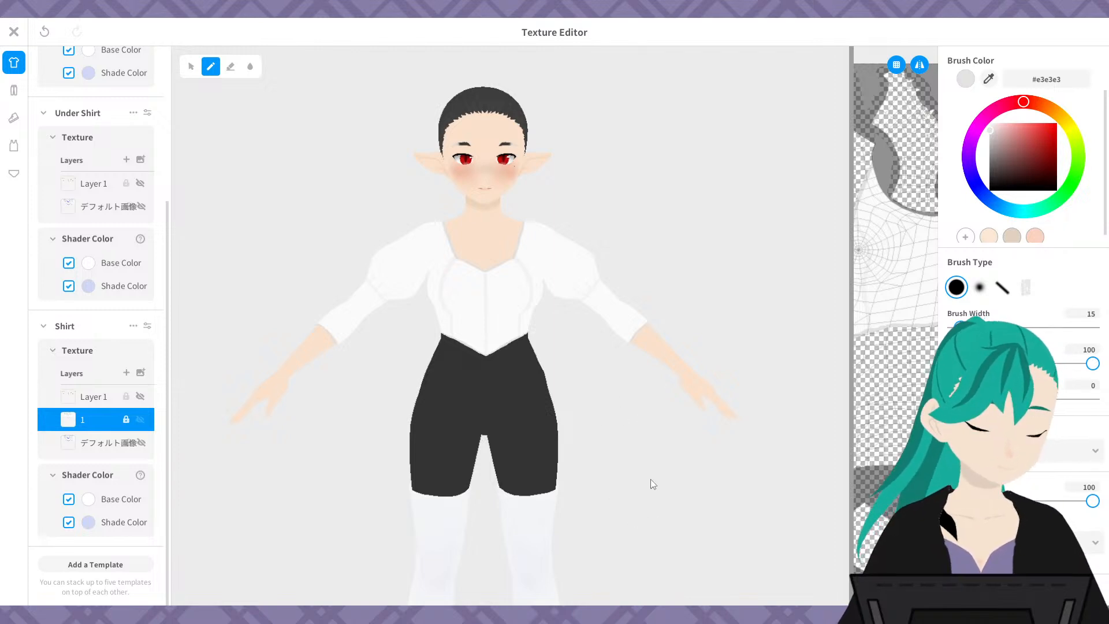
pyautogui.moveTo(634, 391)
pyautogui.mouseDown(button='middle')
pyautogui.moveTo(647, 359)
pyautogui.moveTo(636, 384)
pyautogui.mouseUp(button='middle')
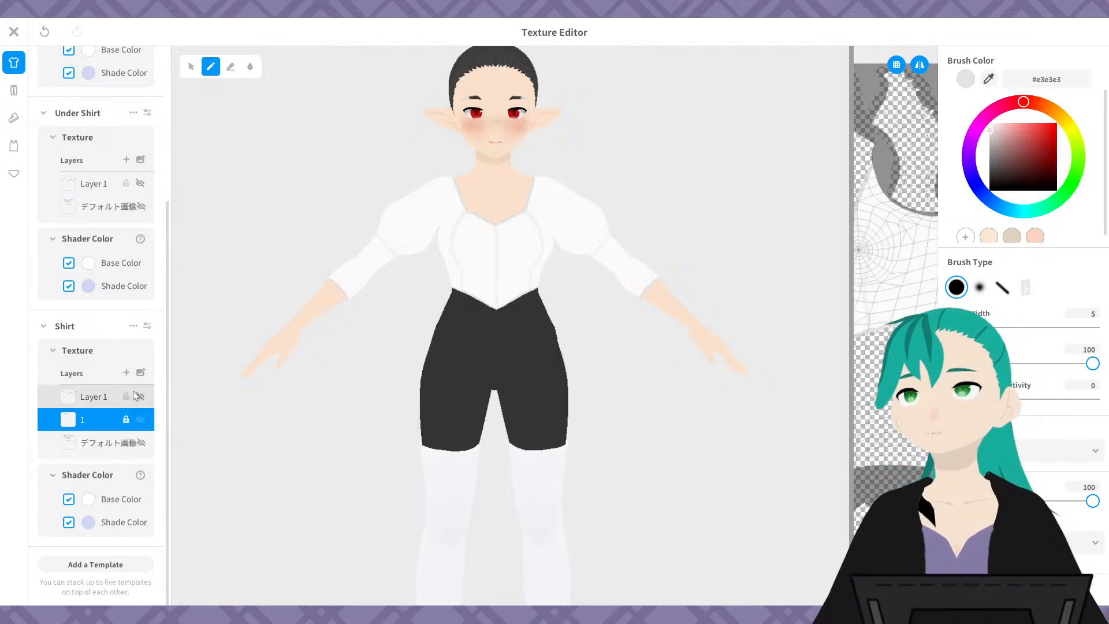
# - Export the Shirt template's painted layer 1 as an image file
pyautogui.rightClick(106, 416)
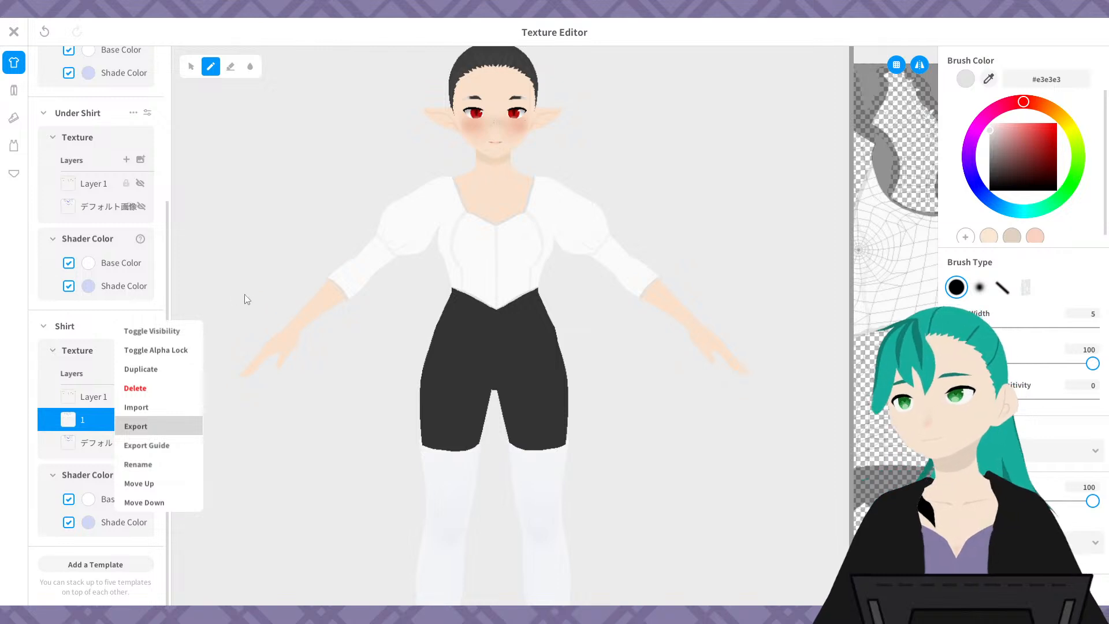
pyautogui.click(450, 316)
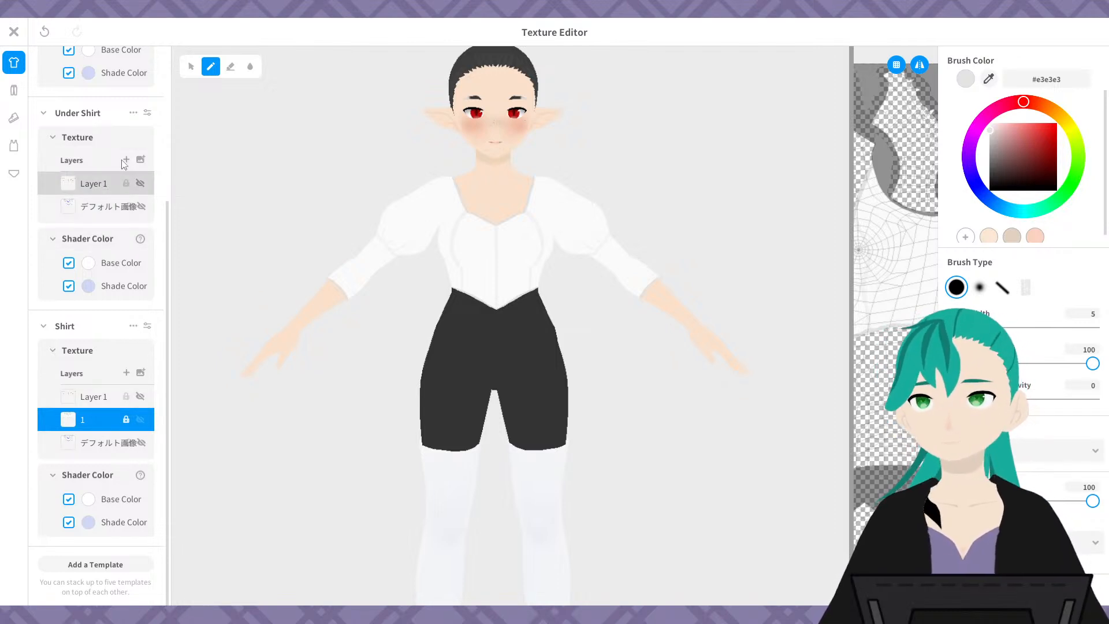
# - Add a new layer to the Under Shirt template's texture and hide layer 1 of the Shirt template
pyautogui.click(128, 173)
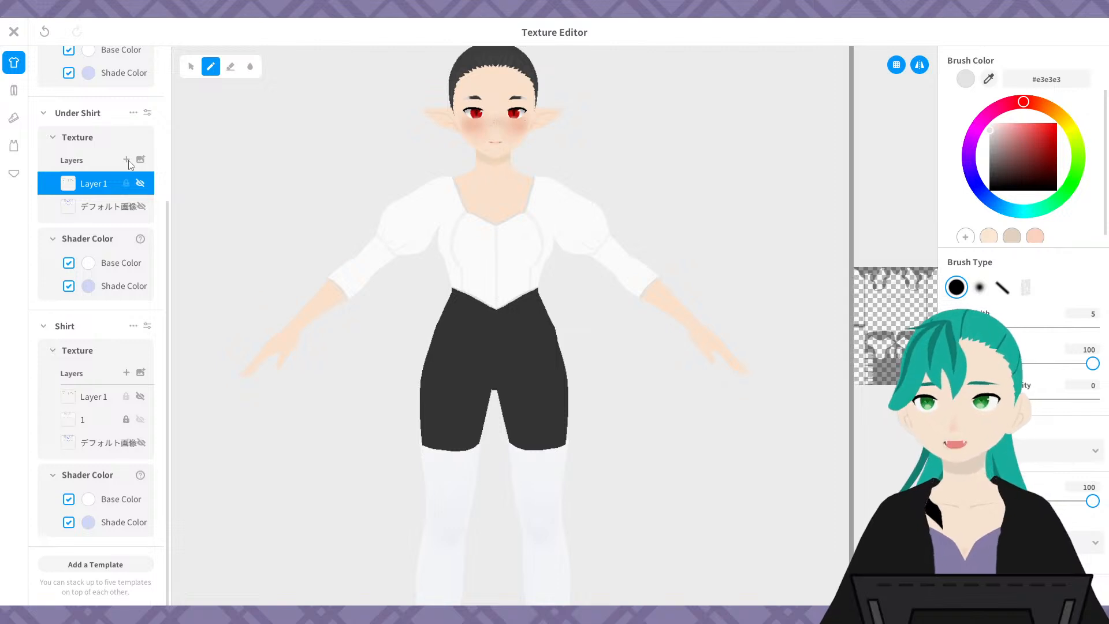
pyautogui.click(126, 160)
pyautogui.click(141, 443)
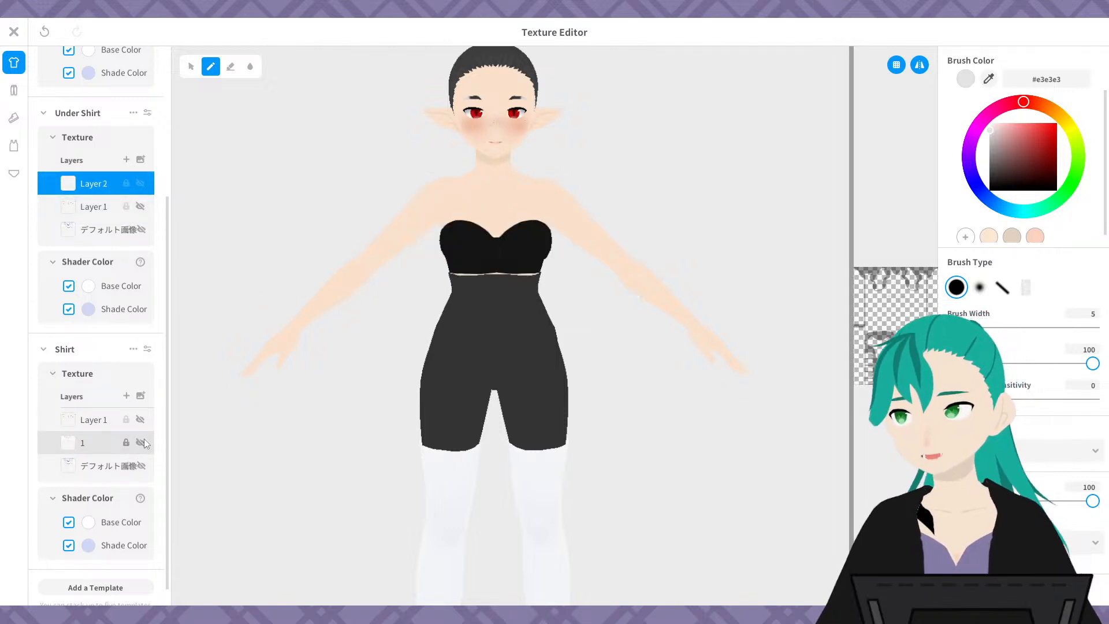
# - Import the exported shirt texture into Layer 2 of the Under Shirt template
pyautogui.rightClick(93, 189)
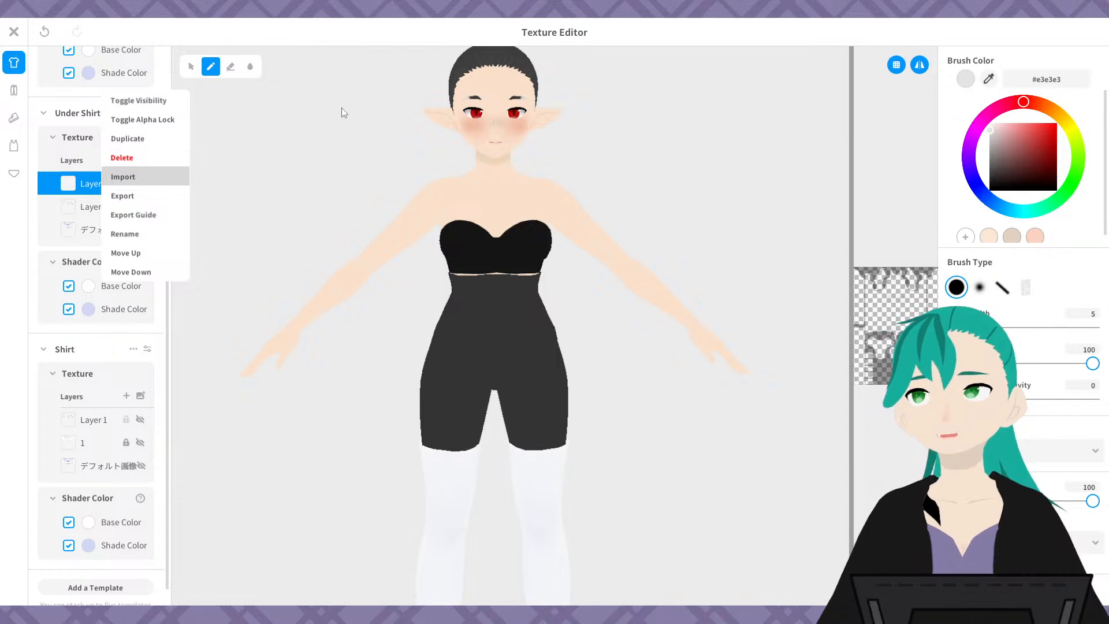
pyautogui.click(445, 315)
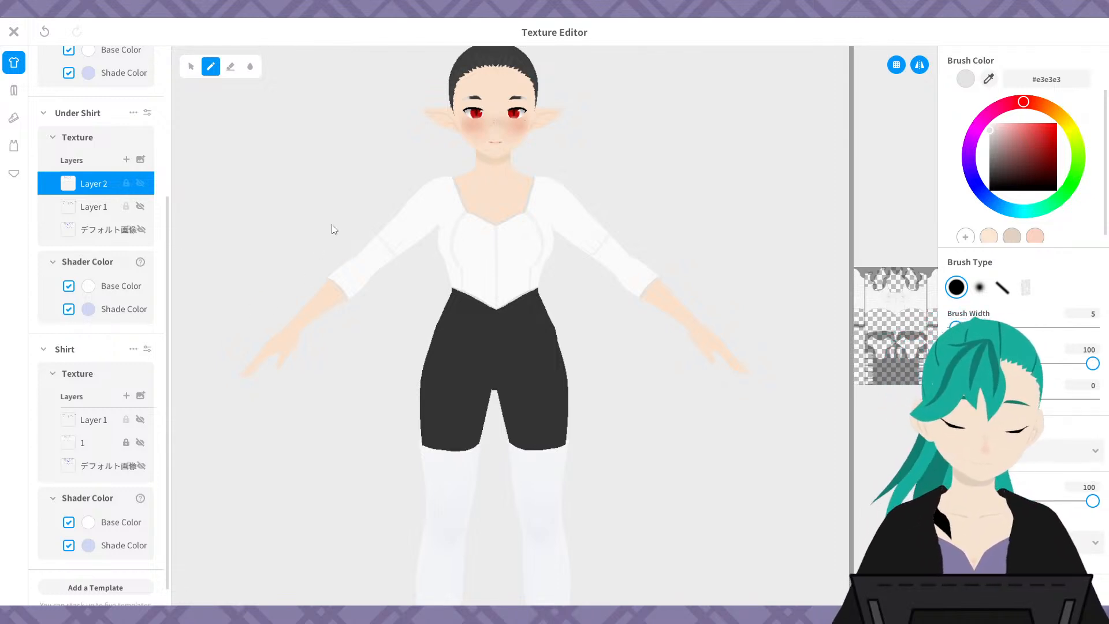
# - Make the red layer 1 of the Long Coat template visible over the under shirt
pyautogui.moveTo(166, 250); pyautogui.dragTo(183, 110)
pyautogui.click(139, 143)
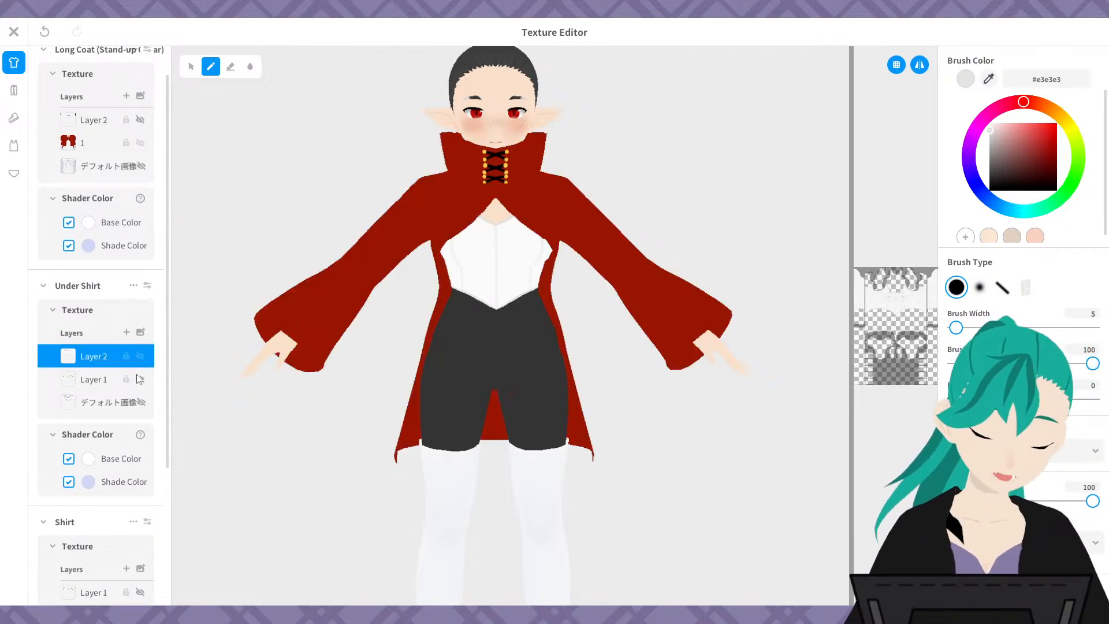
# - Erase the white patches poking through the coat's upper back near the armpits from Under Shirt Layer 2, using an eraser width of 45
pyautogui.moveTo(629, 171); pyautogui.dragTo(532, 185, button='right')
pyautogui.click(230, 66)
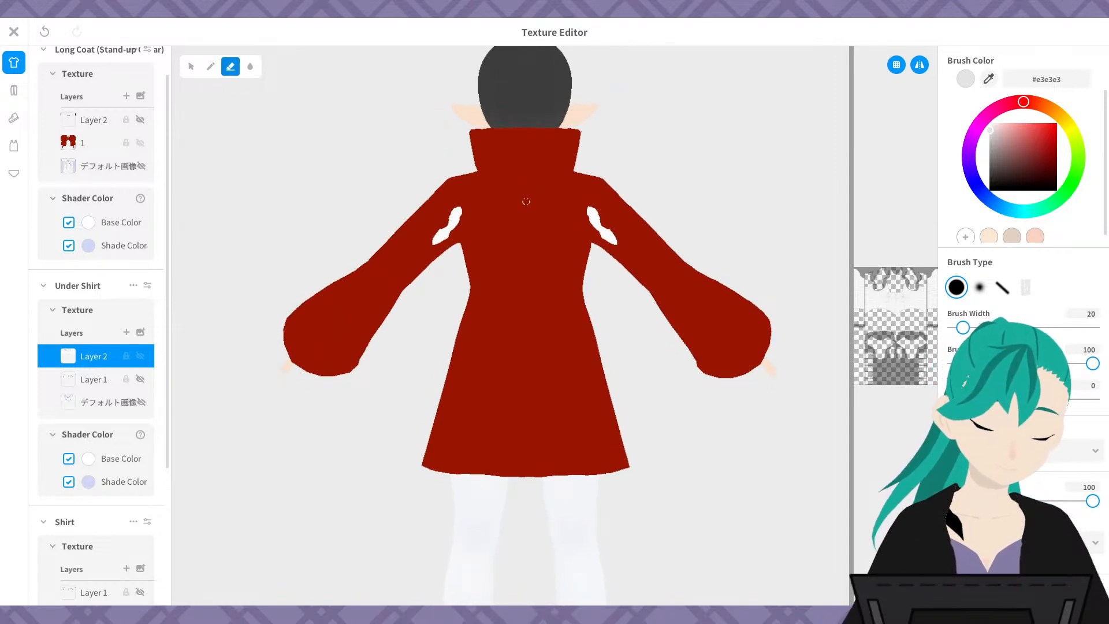
pyautogui.press(']')
pyautogui.press(']')
pyautogui.press(']')
pyautogui.press(']')
pyautogui.press(']')
pyautogui.press(']')
pyautogui.press(']')
pyautogui.press(']')
pyautogui.press(']')
pyautogui.press(']')
pyautogui.press(']')
pyautogui.press('[')
pyautogui.press('[')
pyautogui.press('[')
pyautogui.press('[')
pyautogui.press('[')
pyautogui.press('[')
pyautogui.press('[')
pyautogui.press('[')
pyautogui.press('[')
pyautogui.press('[')
pyautogui.press('[')
pyautogui.press('[')
pyautogui.moveTo(489, 250); pyautogui.dragTo(531, 251, button='middle')
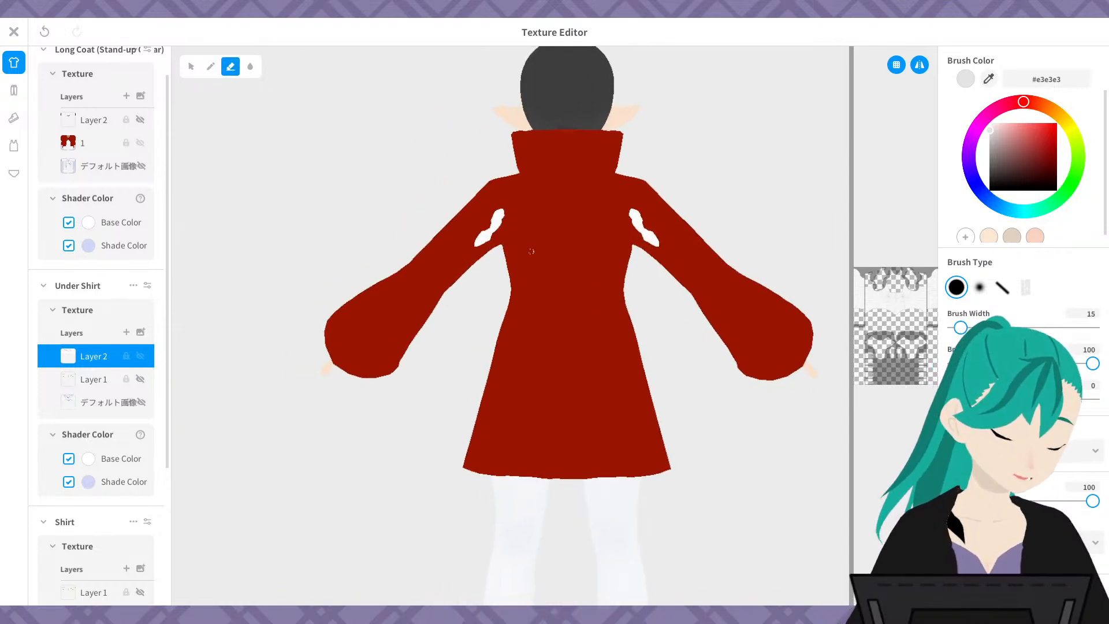
pyautogui.press(']')
pyautogui.press(']')
pyautogui.press(']')
pyautogui.press(']')
pyautogui.press(']')
pyautogui.press(']')
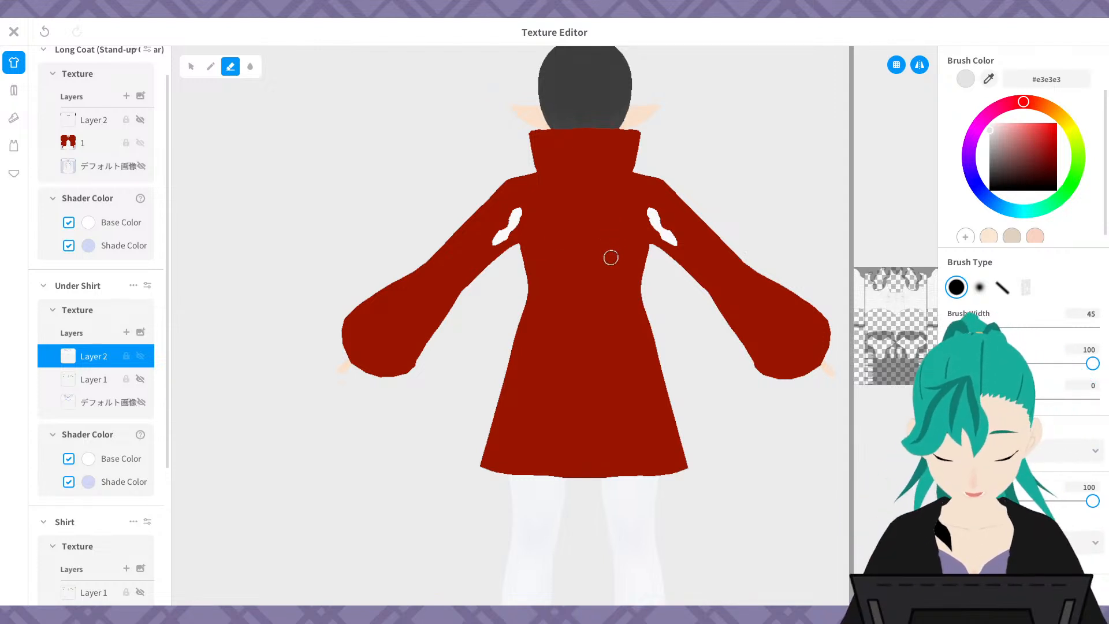
pyautogui.scroll(5, 559, 246)
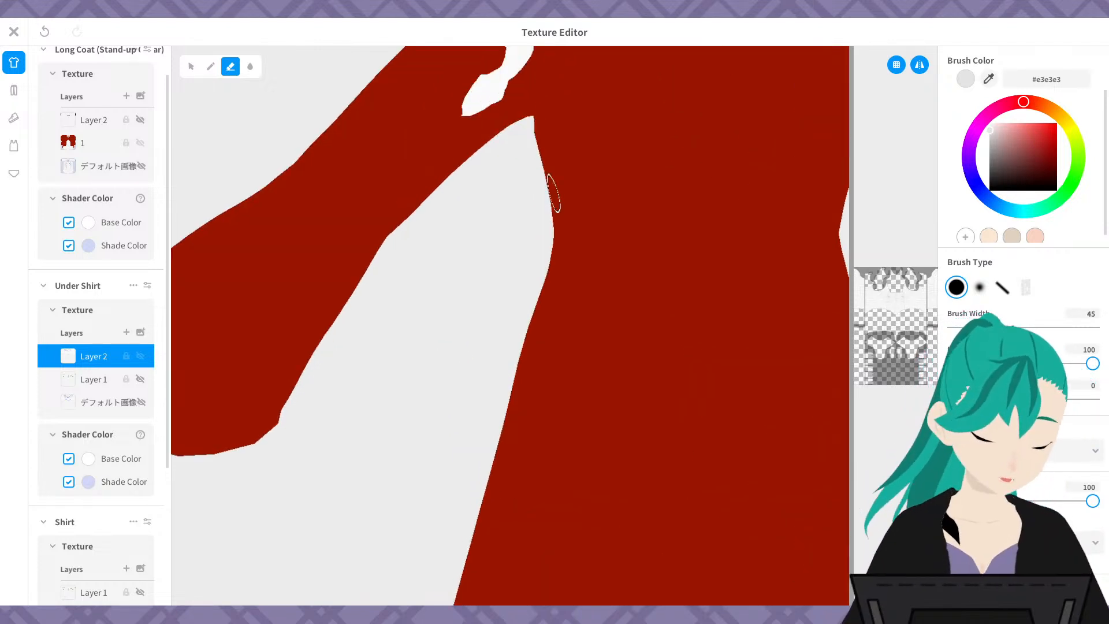
pyautogui.scroll(-4, 569, 168)
pyautogui.scroll(4, 525, 292)
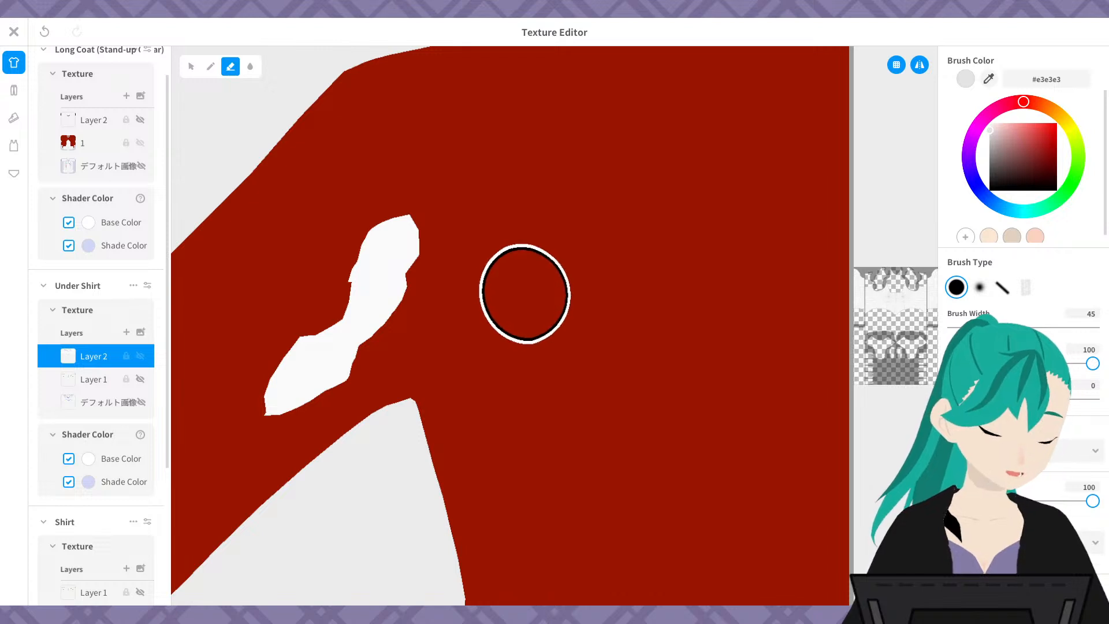
pyautogui.moveTo(525, 294)
pyautogui.mouseDown(button='middle')
pyautogui.moveTo(629, 228)
pyautogui.moveTo(614, 236)
pyautogui.mouseUp(button='middle')
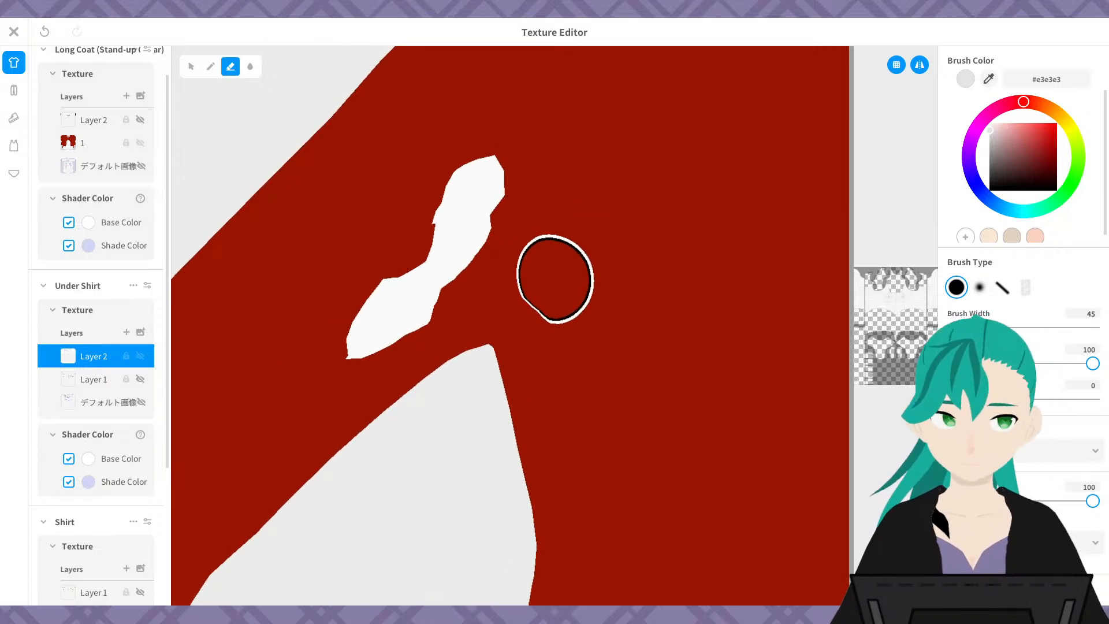
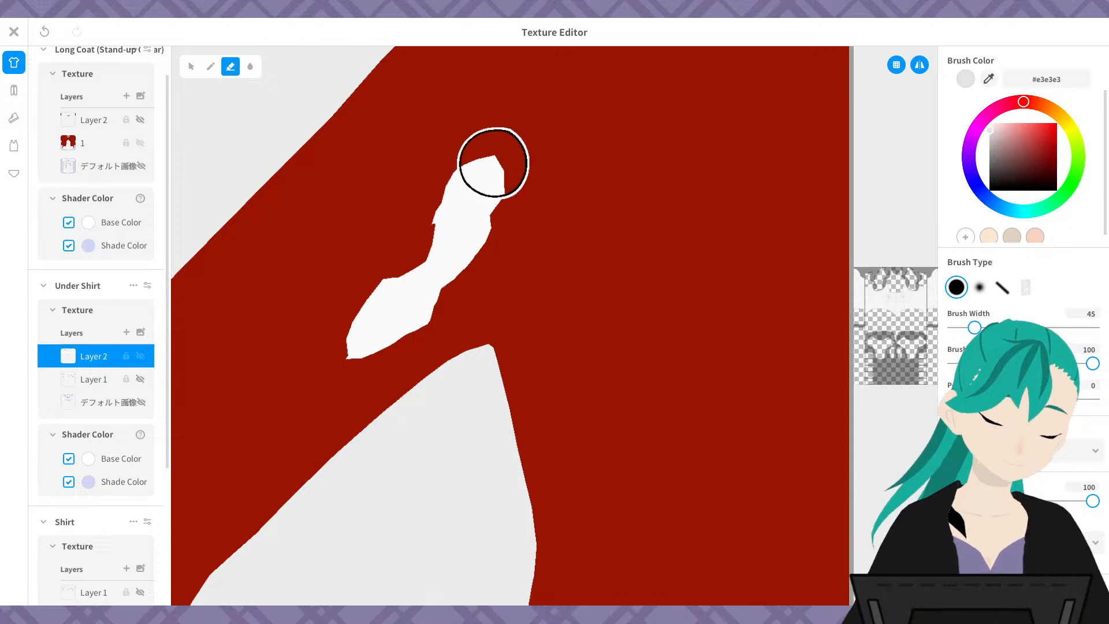
pyautogui.moveTo(493, 160)
pyautogui.mouseDown()
pyautogui.moveTo(445, 193)
pyautogui.moveTo(359, 314)
pyautogui.moveTo(370, 340)
pyautogui.moveTo(488, 241)
pyautogui.moveTo(476, 190)
pyautogui.moveTo(490, 215)
pyautogui.mouseUp()
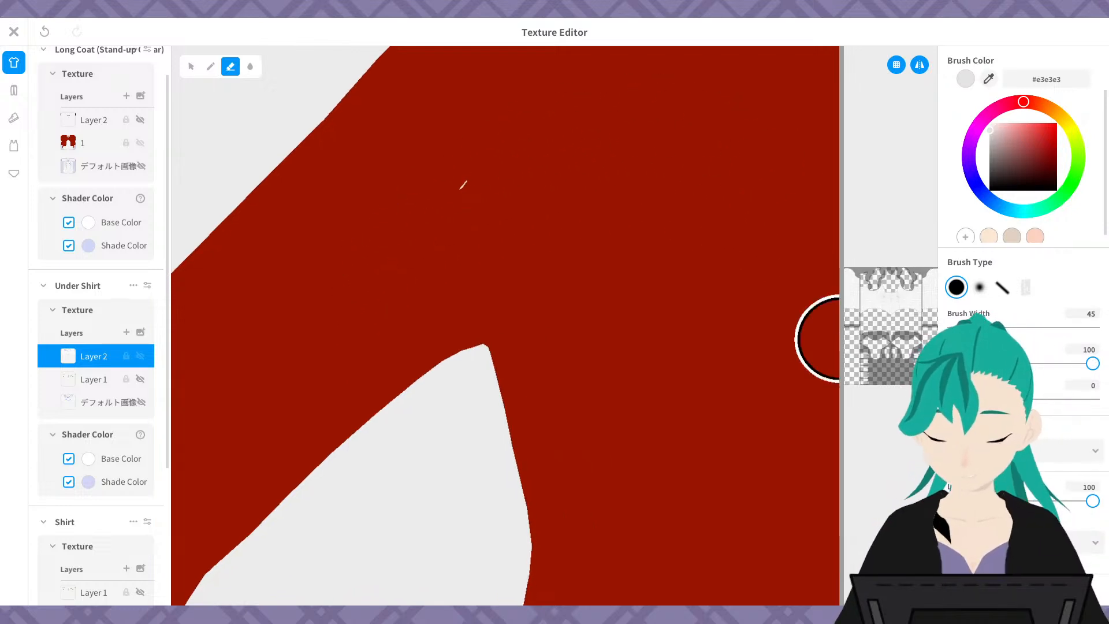
# - Examine the coat from the back and front, and bring up the sleeve area of the Under Shirt texture
pyautogui.moveTo(850, 332); pyautogui.dragTo(728, 332)
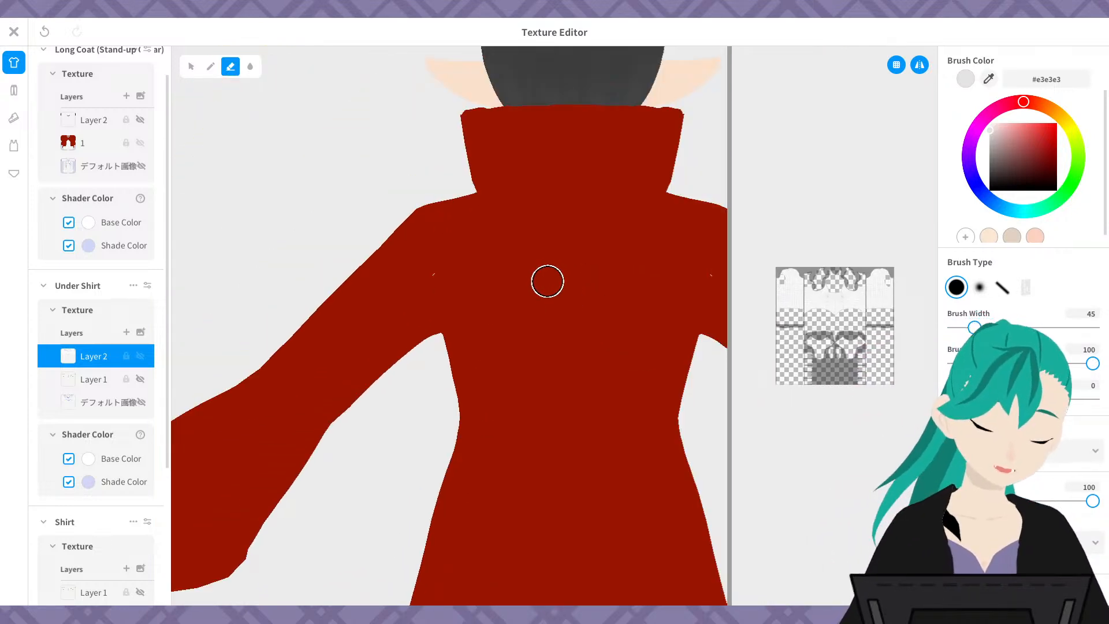
pyautogui.scroll(-3, 531, 282)
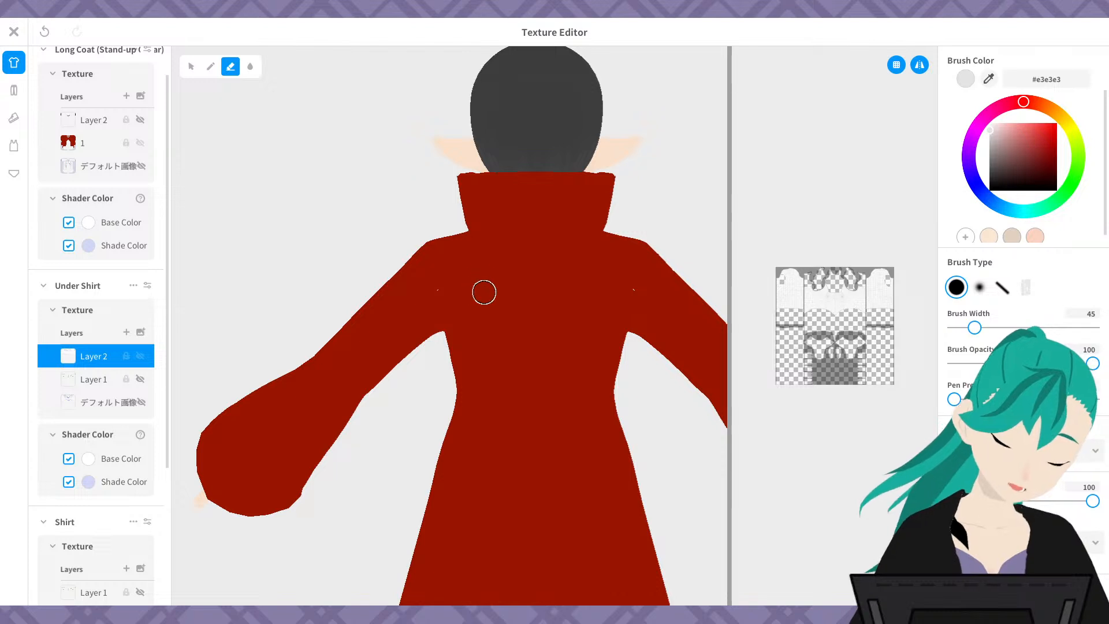
pyautogui.moveTo(483, 292); pyautogui.dragTo(550, 213, button='right')
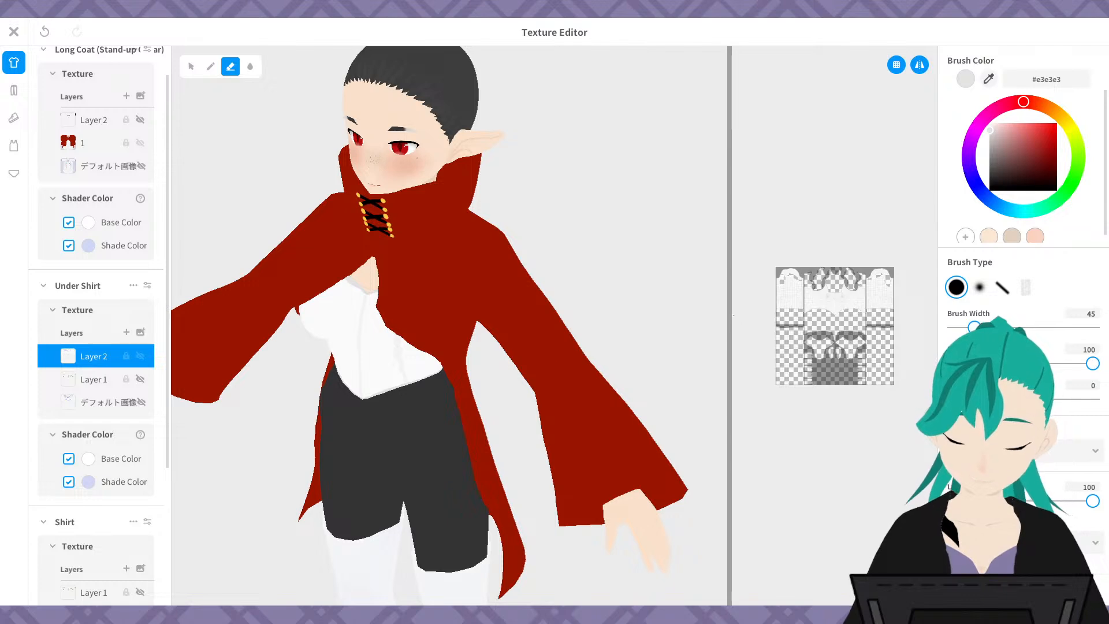
pyautogui.moveTo(730, 321); pyautogui.dragTo(354, 346)
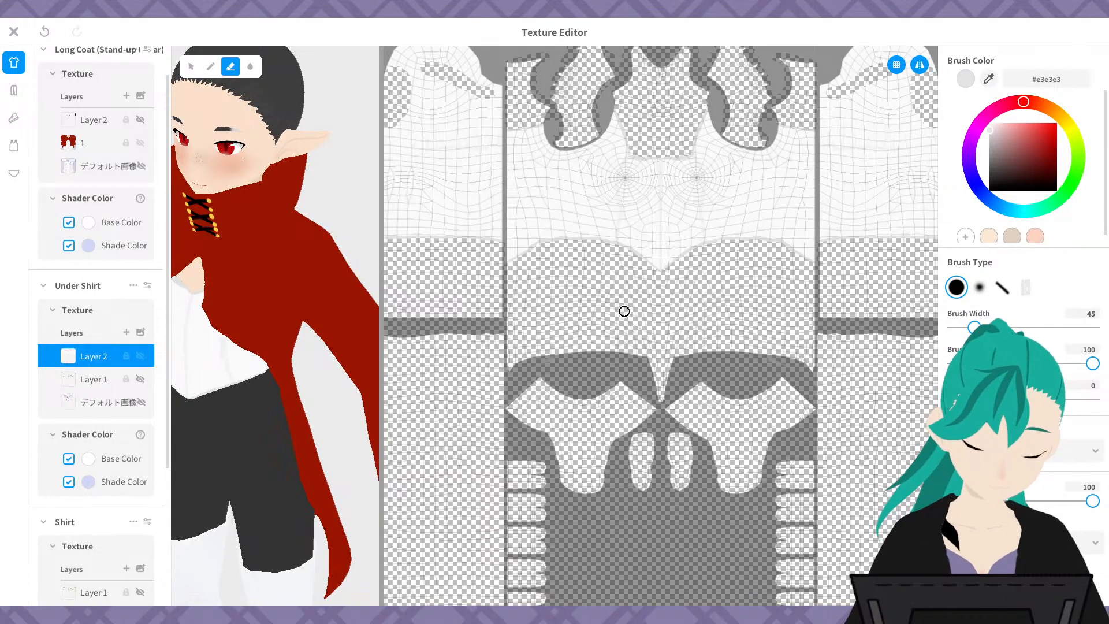
pyautogui.scroll(6, 692, 343)
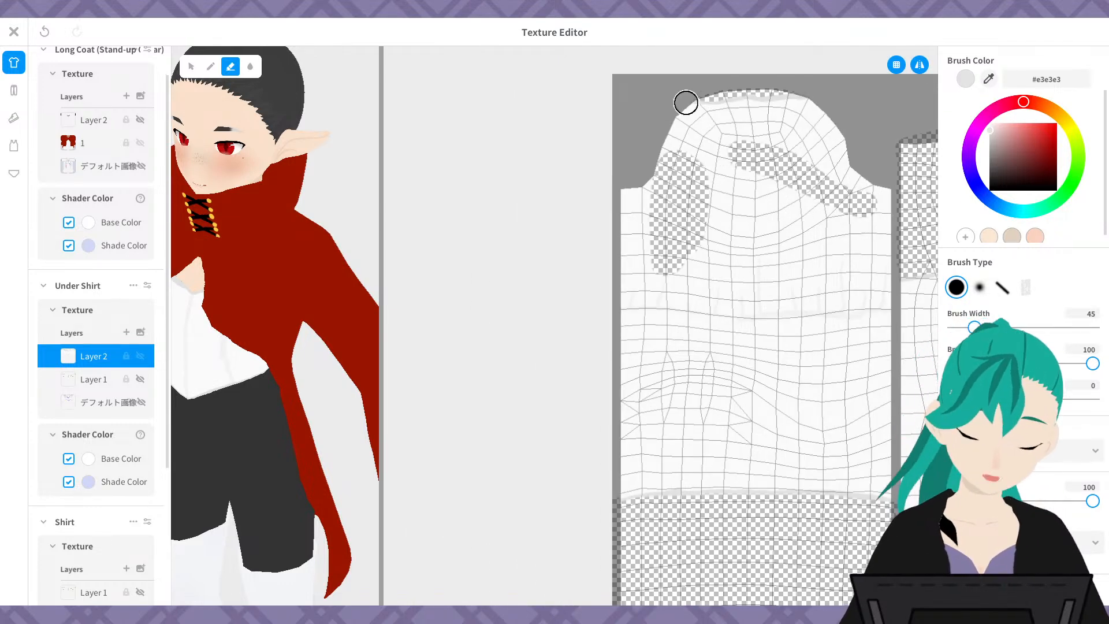
pyautogui.moveTo(686, 102)
pyautogui.mouseDown()
pyautogui.moveTo(685, 123)
pyautogui.moveTo(762, 113)
pyautogui.moveTo(770, 158)
pyautogui.moveTo(871, 178)
pyautogui.mouseUp()
pyautogui.moveTo(881, 241); pyautogui.dragTo(887, 334)
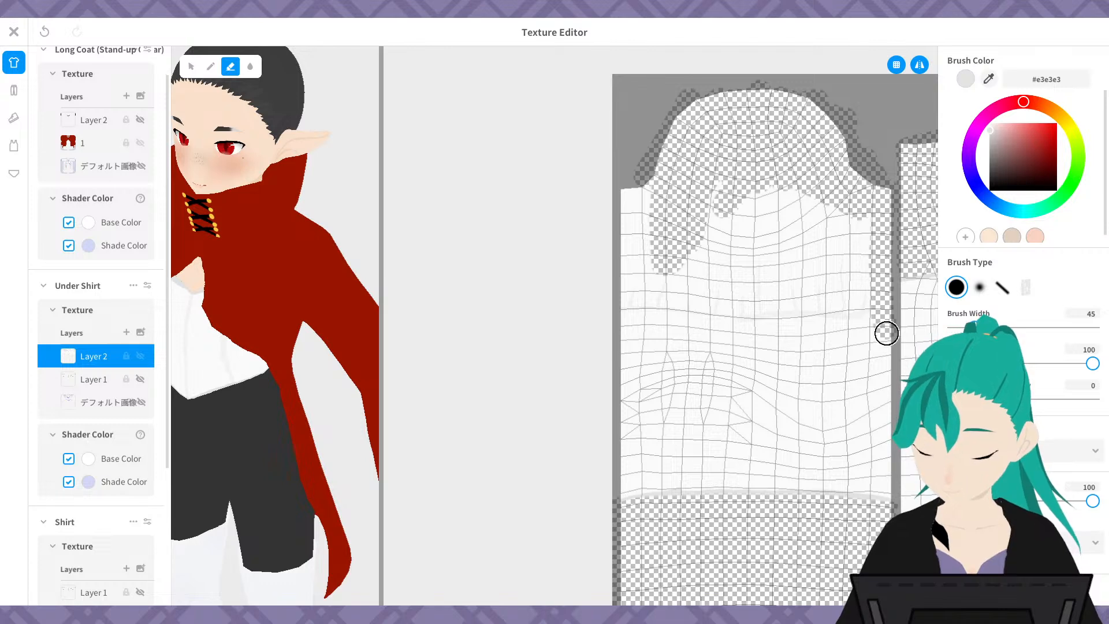
pyautogui.hotkey('ctrl', 'z')
pyautogui.hotkey('ctrl', 'z')
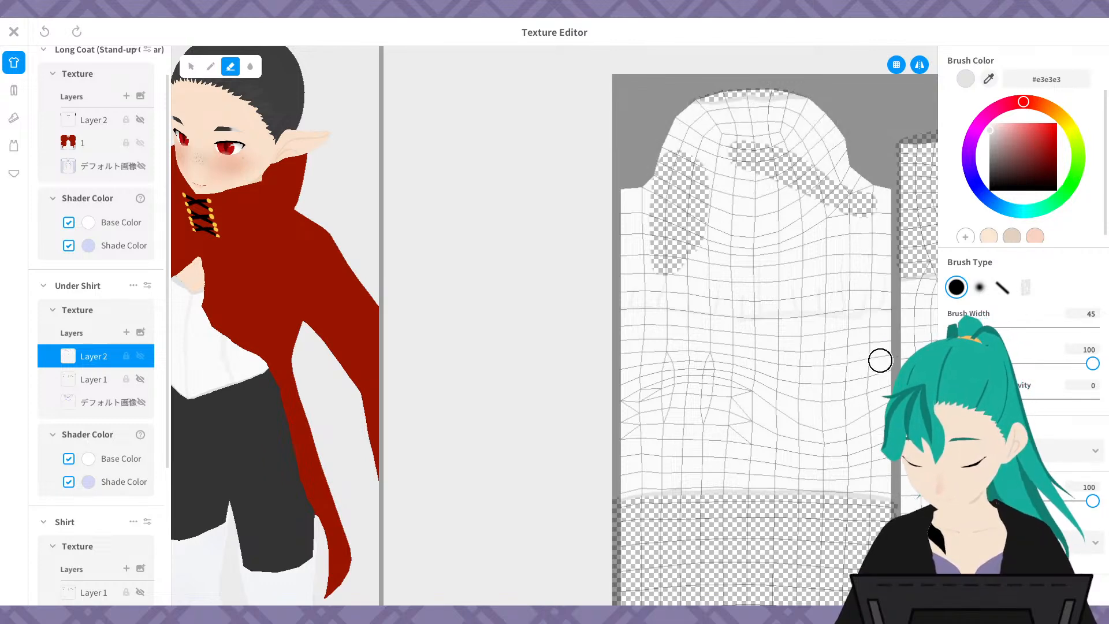
# - Erase the whole sleeve section from Under Shirt Layer 2 in the texture view, starting with its inner edge and widening the eraser to 104
pyautogui.scroll(2, 897, 282)
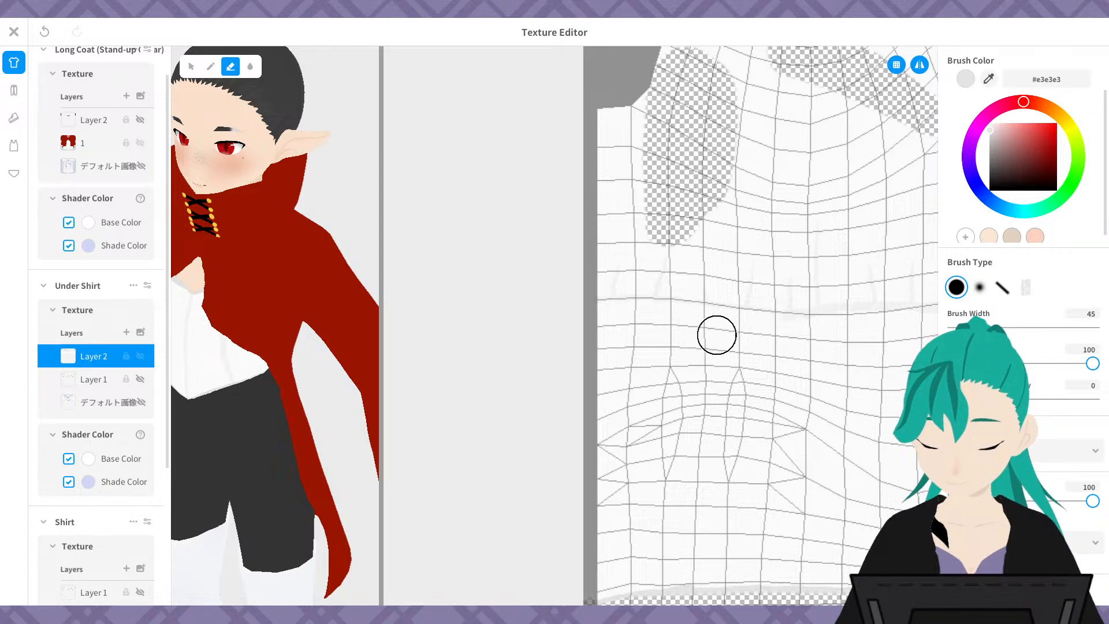
pyautogui.moveTo(815, 385); pyautogui.dragTo(547, 364, button='middle')
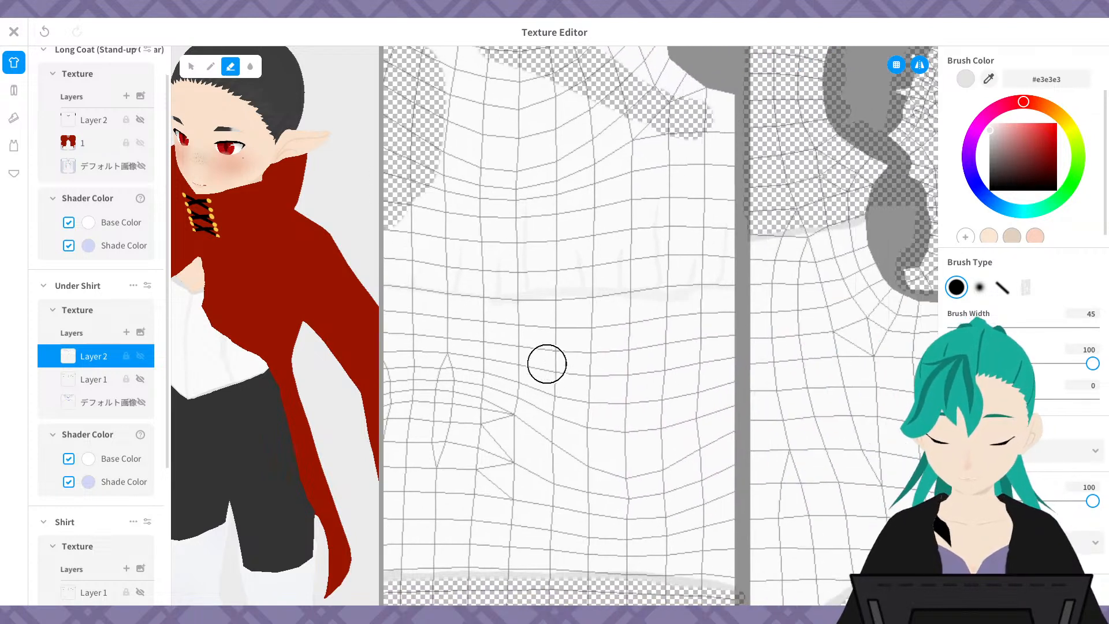
pyautogui.moveTo(711, 111)
pyautogui.mouseDown()
pyautogui.moveTo(725, 359)
pyautogui.moveTo(718, 490)
pyautogui.moveTo(693, 181)
pyautogui.moveTo(683, 179)
pyautogui.moveTo(659, 289)
pyautogui.moveTo(691, 527)
pyautogui.mouseUp()
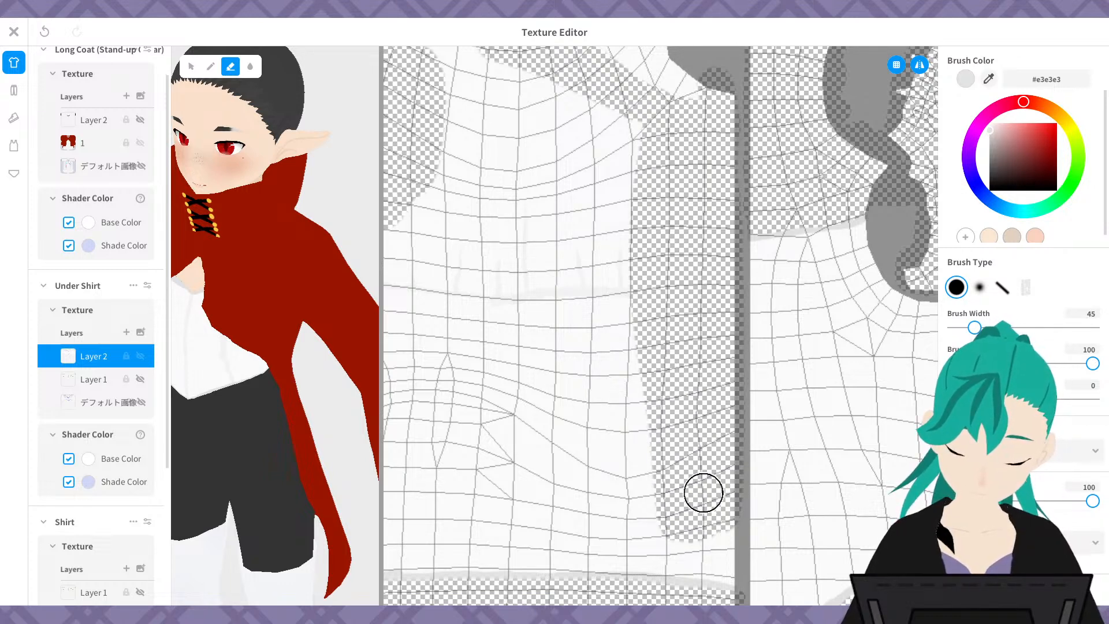
pyautogui.moveTo(725, 491); pyautogui.dragTo(692, 152, button='middle')
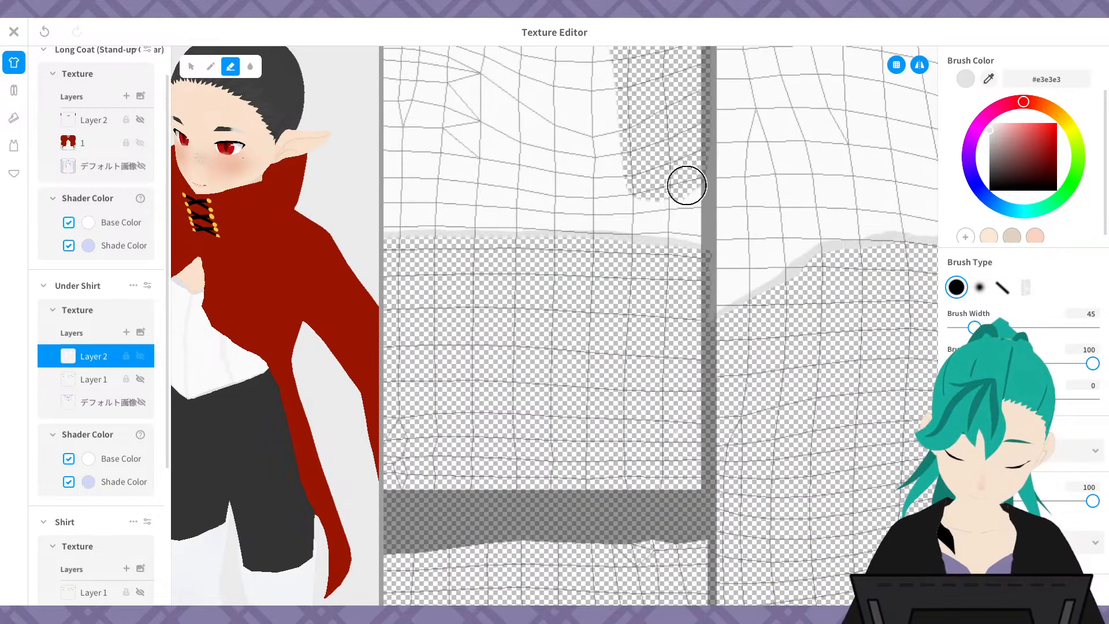
pyautogui.moveTo(685, 186)
pyautogui.mouseDown()
pyautogui.moveTo(678, 241)
pyautogui.moveTo(640, 167)
pyautogui.mouseUp()
pyautogui.moveTo(653, 342); pyautogui.dragTo(673, 450, button='middle')
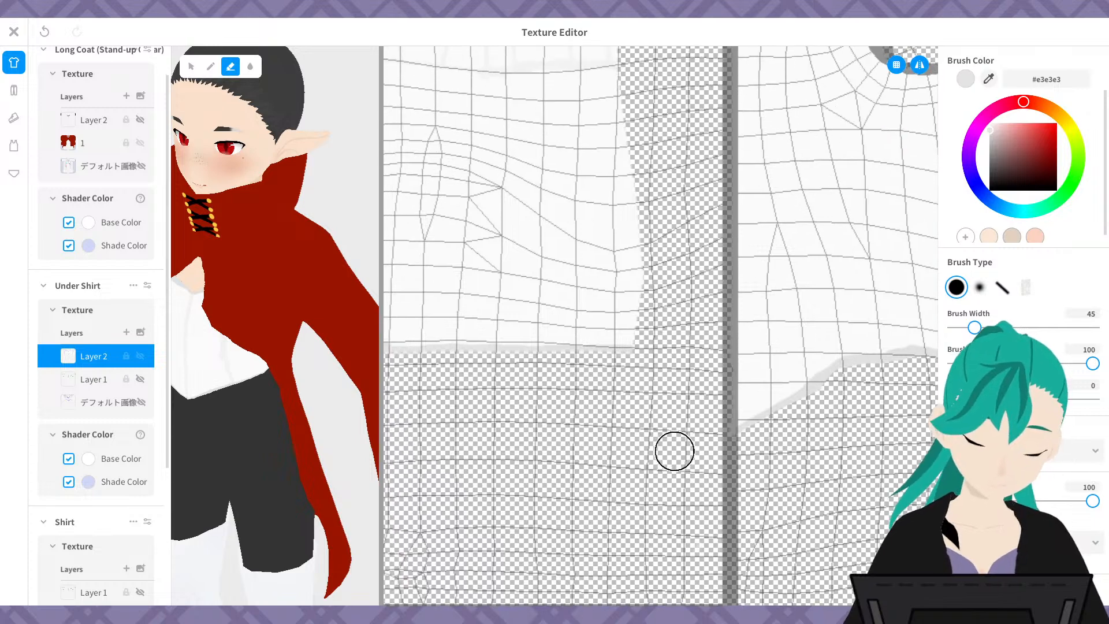
pyautogui.moveTo(677, 249); pyautogui.dragTo(686, 445, button='middle')
pyautogui.scroll(-5, 708, 350)
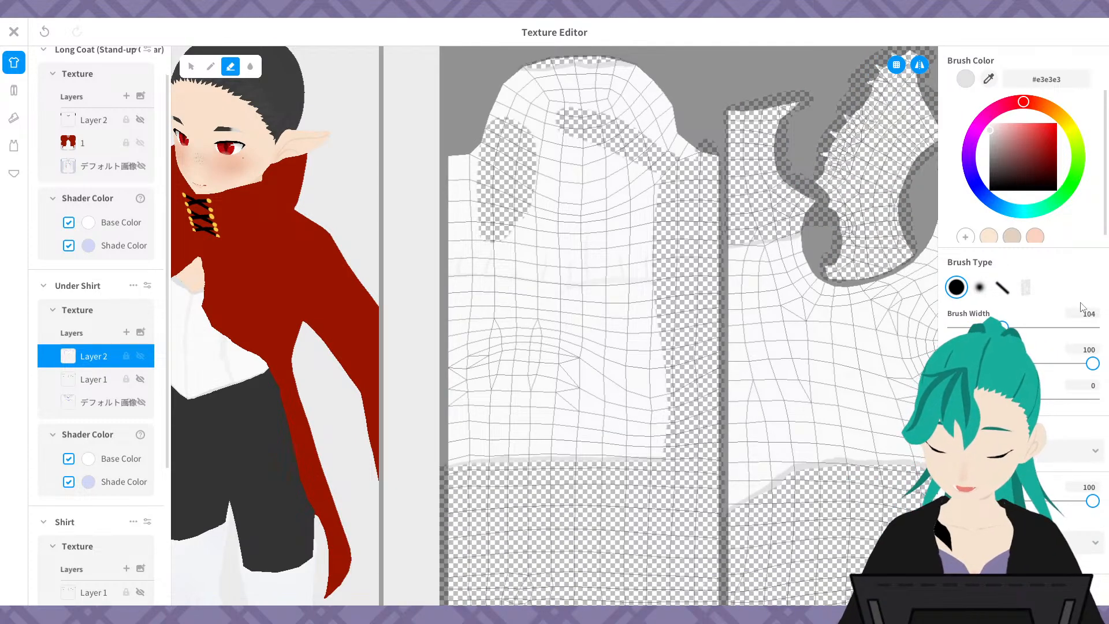
pyautogui.moveTo(651, 164)
pyautogui.mouseDown()
pyautogui.moveTo(681, 154)
pyautogui.moveTo(651, 89)
pyautogui.moveTo(585, 63)
pyautogui.moveTo(452, 173)
pyautogui.moveTo(559, 99)
pyautogui.moveTo(543, 178)
pyautogui.moveTo(613, 132)
pyautogui.moveTo(653, 260)
pyautogui.moveTo(631, 223)
pyautogui.moveTo(573, 268)
pyautogui.moveTo(459, 322)
pyautogui.mouseUp()
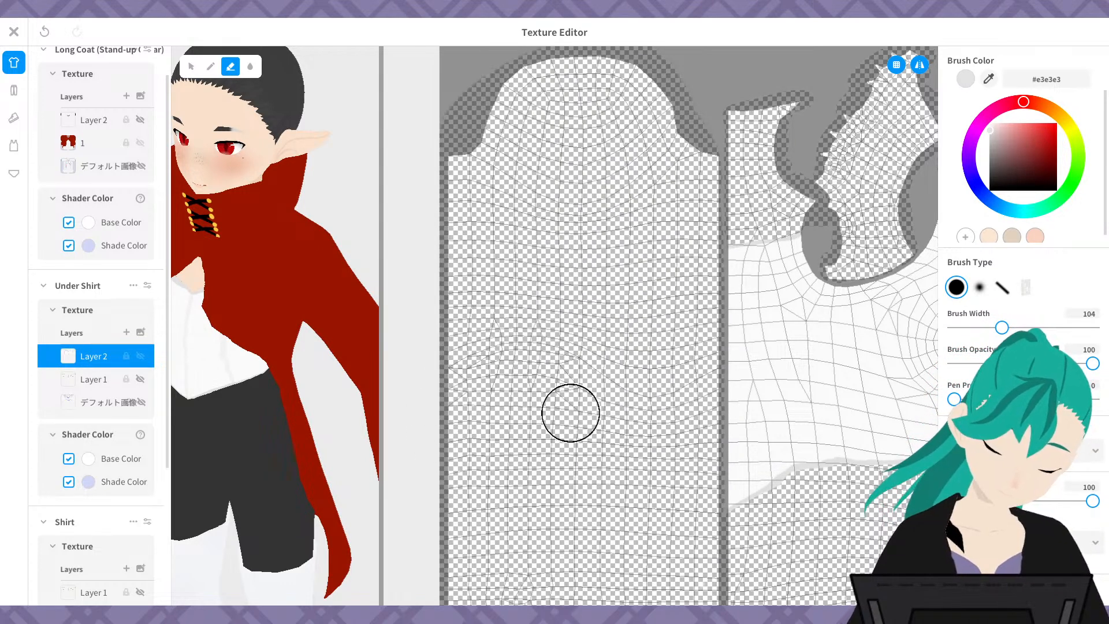
# - Erase the outer strip of the torso beside the sleeve from Under Shirt Layer 2 and inspect the coat's back
pyautogui.moveTo(380, 410); pyautogui.dragTo(878, 404)
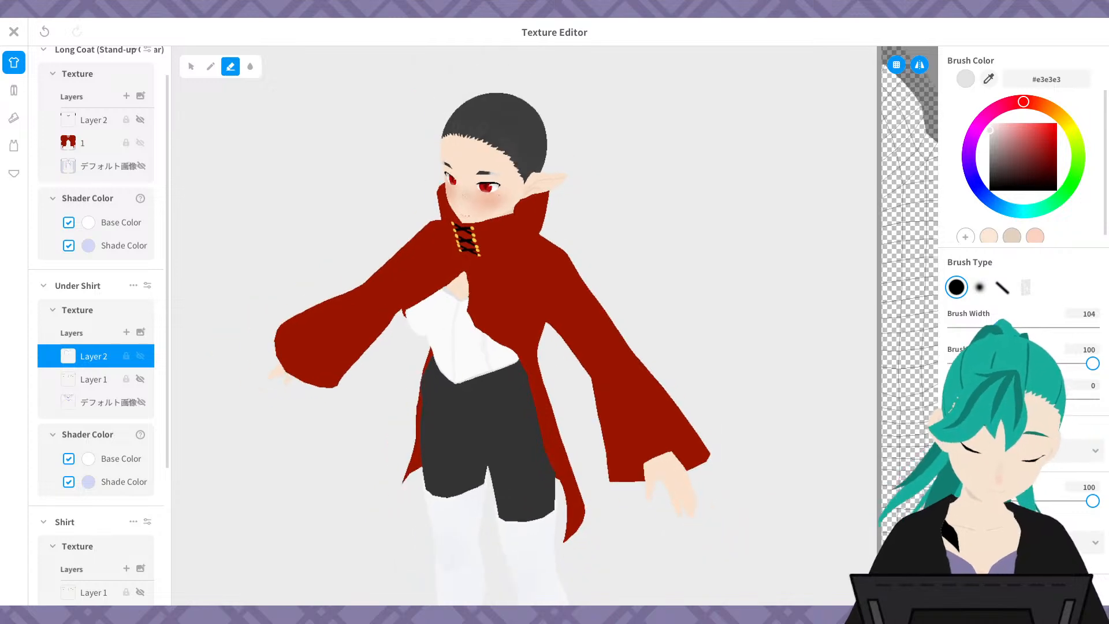
pyautogui.moveTo(574, 326)
pyautogui.mouseDown(button='right')
pyautogui.moveTo(475, 324)
pyautogui.moveTo(576, 318)
pyautogui.moveTo(558, 321)
pyautogui.mouseUp(button='right')
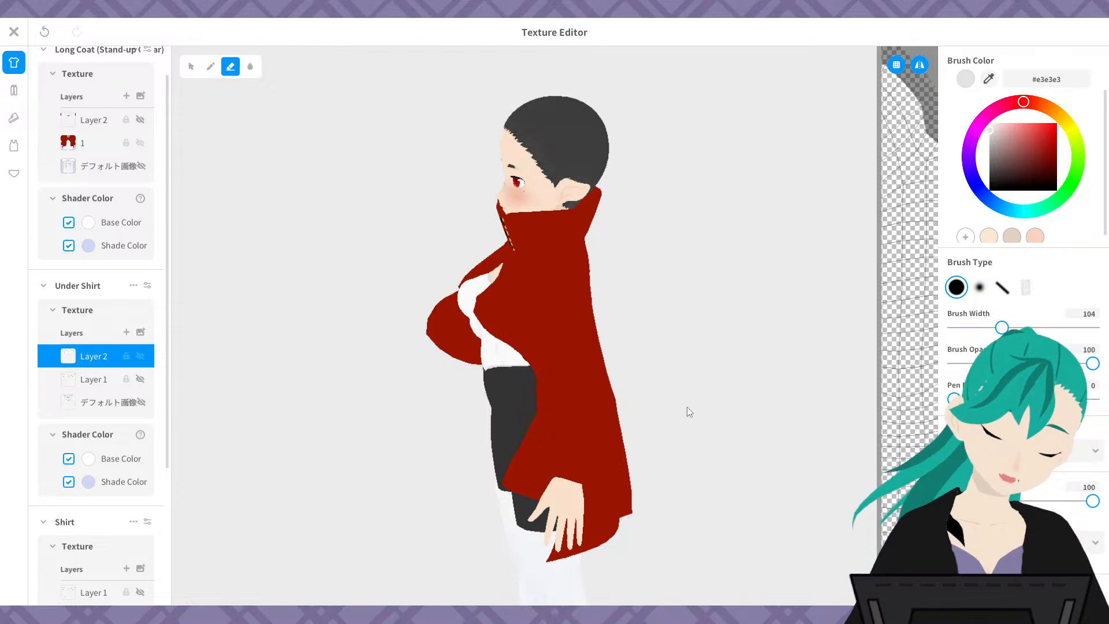
pyautogui.moveTo(688, 407)
pyautogui.mouseDown(button='right')
pyautogui.moveTo(578, 397)
pyautogui.moveTo(567, 362)
pyautogui.moveTo(583, 335)
pyautogui.mouseUp(button='right')
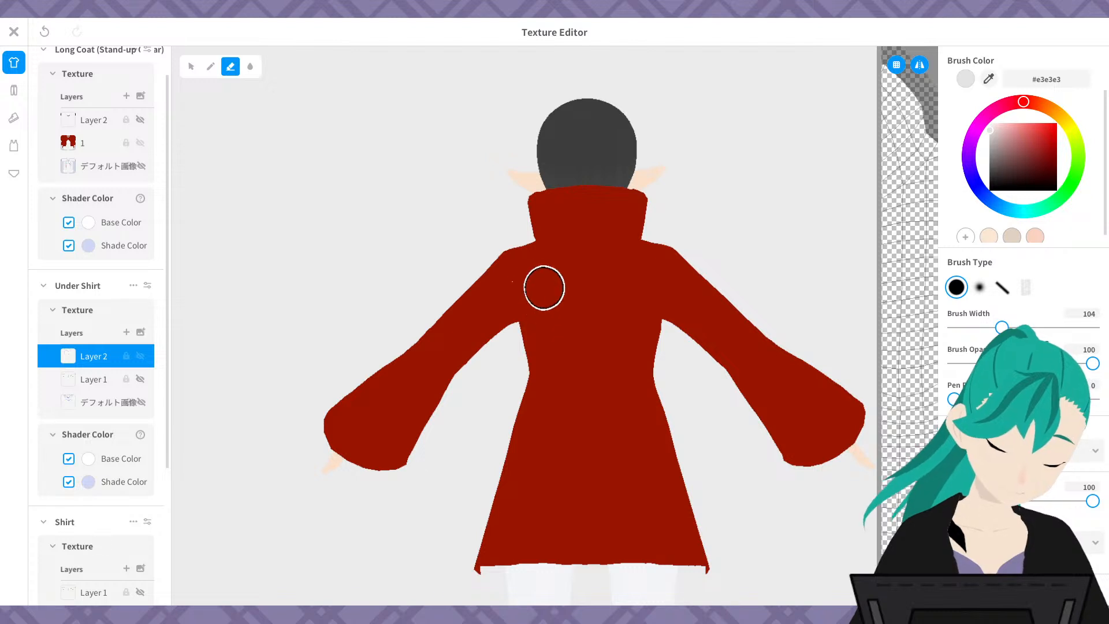
pyautogui.moveTo(610, 358)
pyautogui.mouseDown(button='right')
pyautogui.moveTo(757, 366)
pyautogui.moveTo(716, 364)
pyautogui.moveTo(623, 297)
pyautogui.mouseUp(button='right')
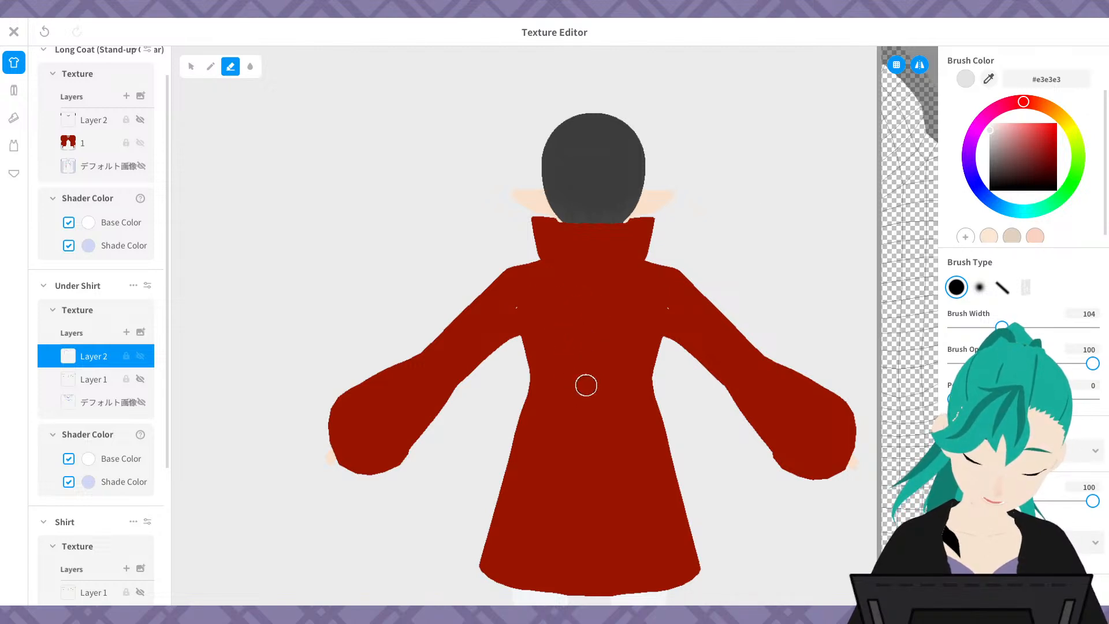
pyautogui.moveTo(878, 357); pyautogui.dragTo(304, 356)
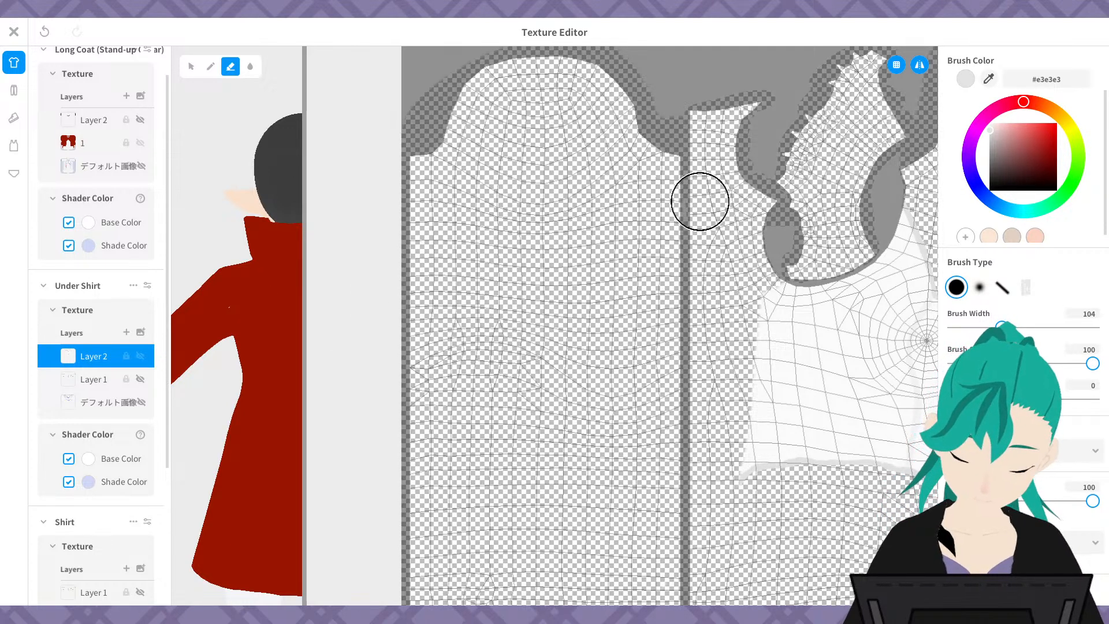
pyautogui.moveTo(705, 100)
pyautogui.mouseDown()
pyautogui.moveTo(691, 114)
pyautogui.moveTo(718, 196)
pyautogui.moveTo(699, 164)
pyautogui.mouseUp()
pyautogui.scroll(2, 260, 338)
pyautogui.scroll(4, 258, 335)
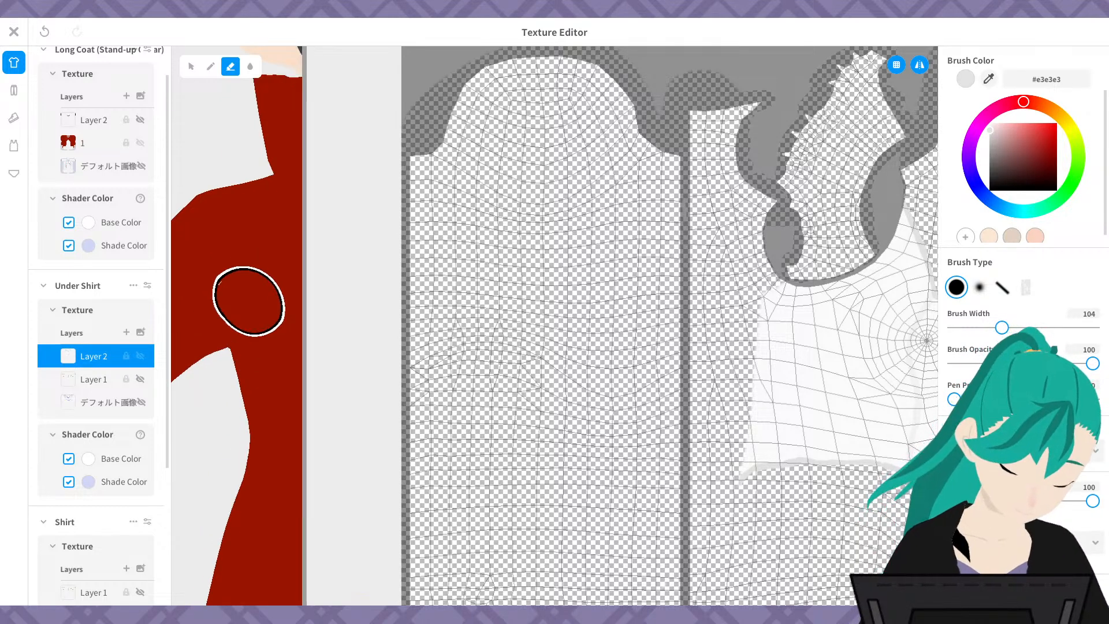
# - Toggle the visibility of the Long Coat's layer 1 and both Body Suit templates' layers to find the source of the white speck on the coat
pyautogui.click(140, 144)
pyautogui.click(141, 142)
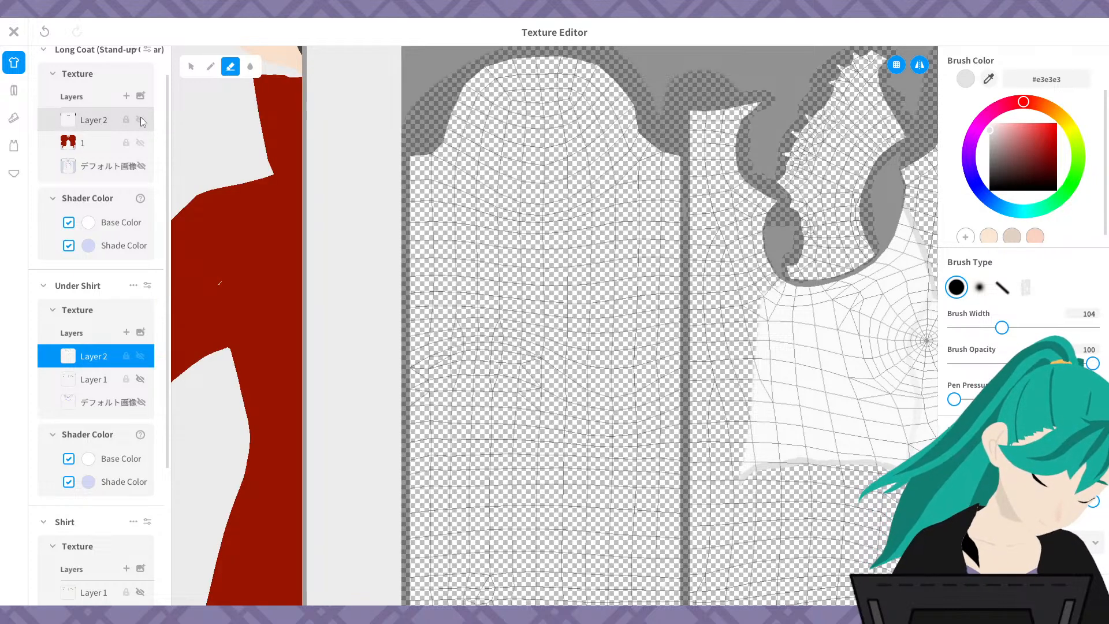
pyautogui.scroll(-5, 162, 381)
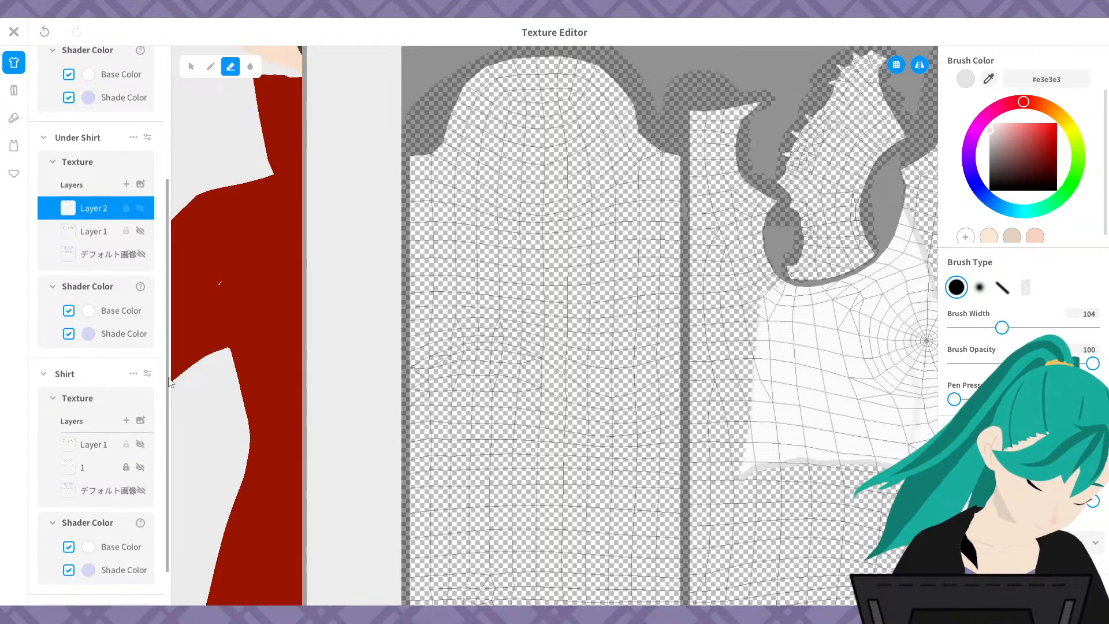
pyautogui.click(14, 118)
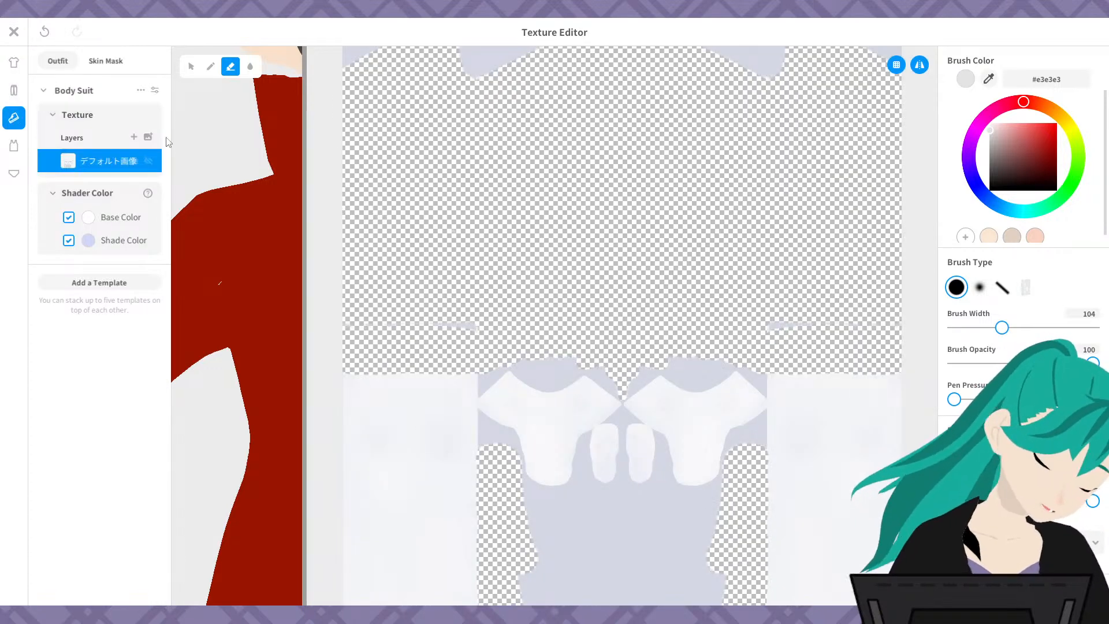
pyautogui.click(150, 162)
pyautogui.click(149, 162)
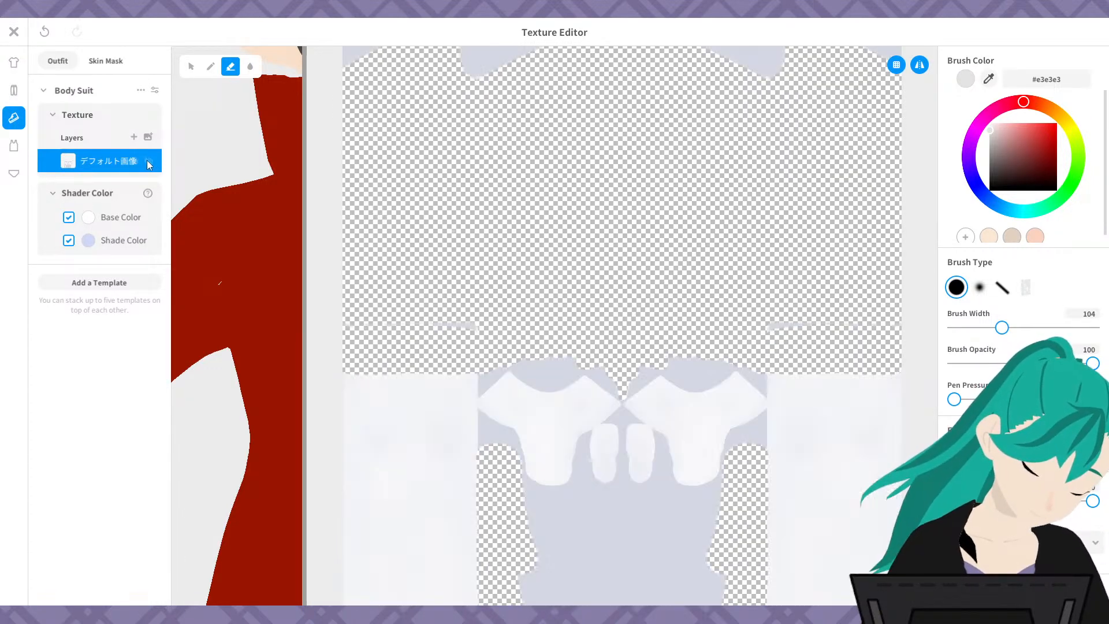
pyautogui.click(149, 162)
pyautogui.click(150, 161)
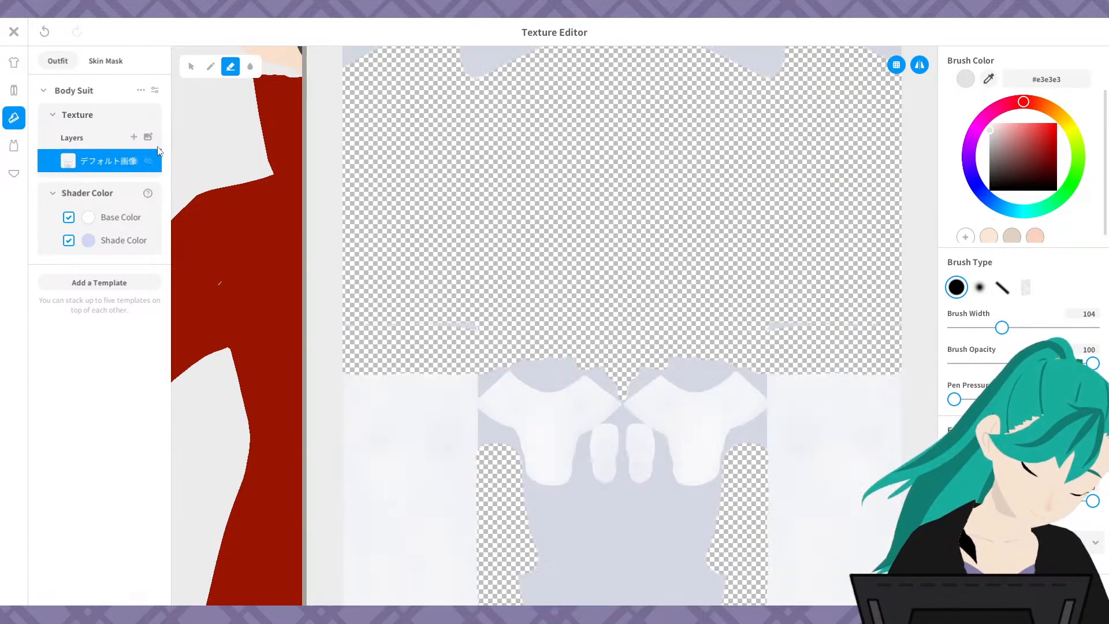
pyautogui.click(14, 91)
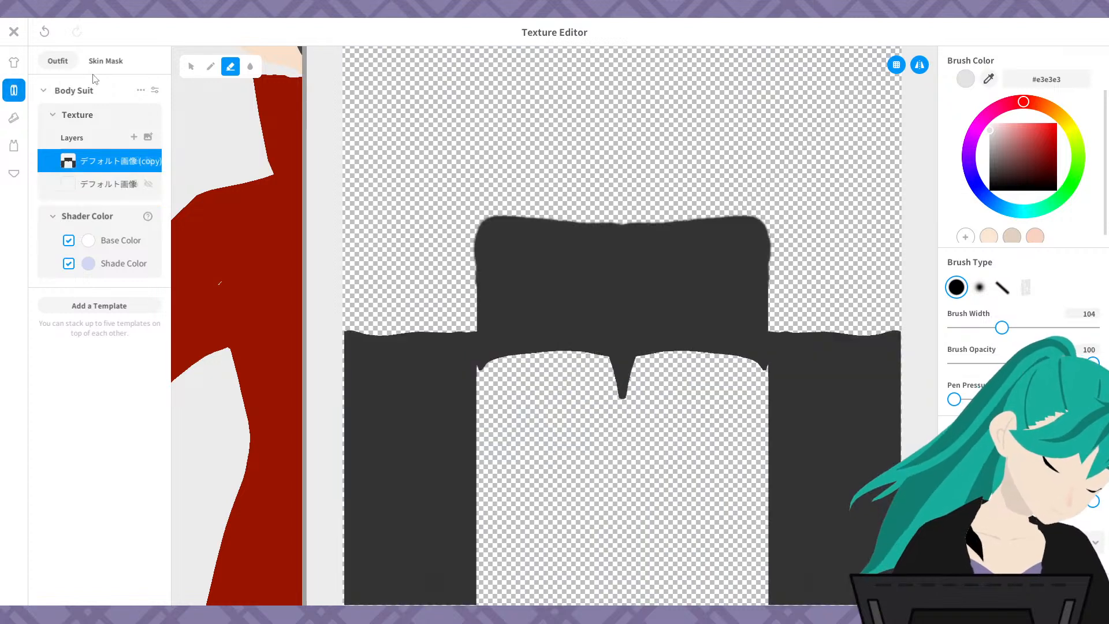
pyautogui.click(148, 161)
pyautogui.click(149, 161)
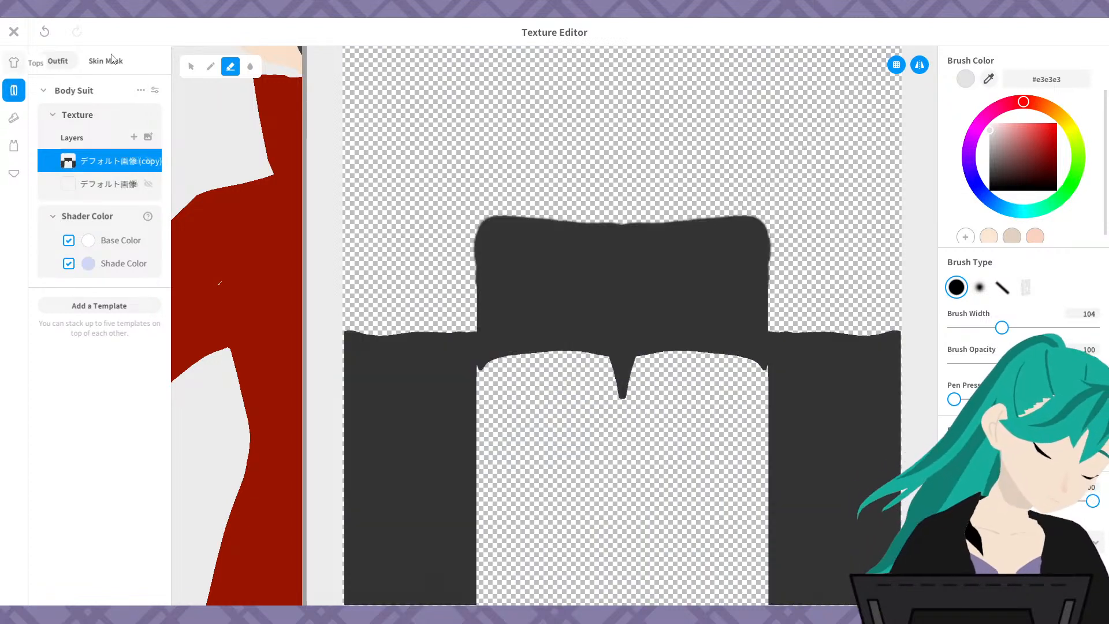
# - Toggle the visibility of Under Shirt Layer 1 and the Long Coat's Layer 2 and layer 1, checking the tops' layers for the speck's source
pyautogui.click(14, 65)
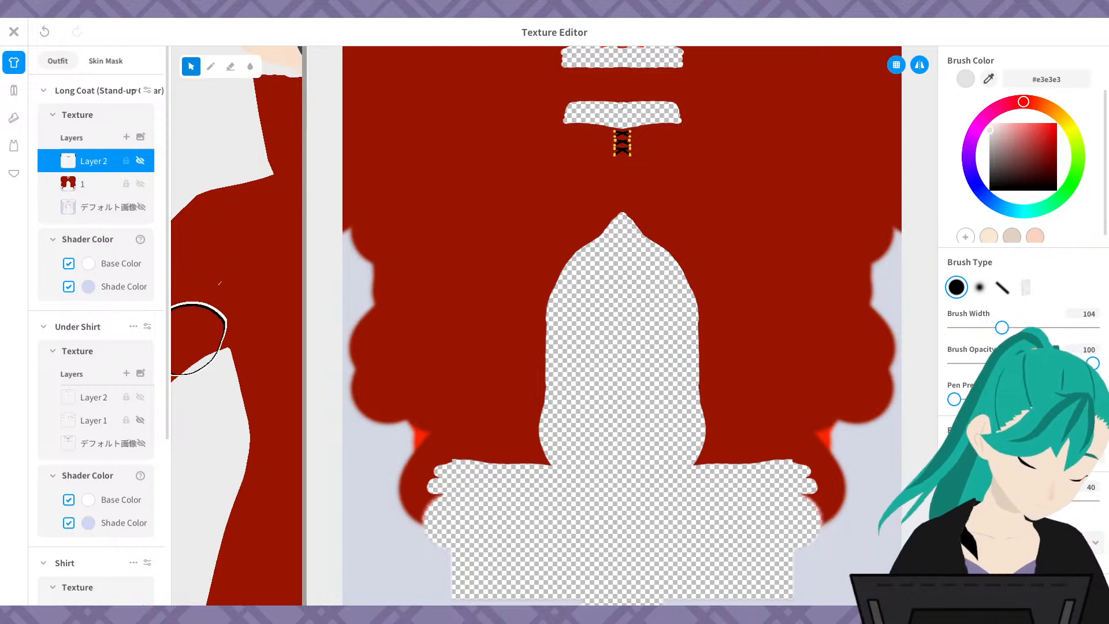
pyautogui.click(140, 420)
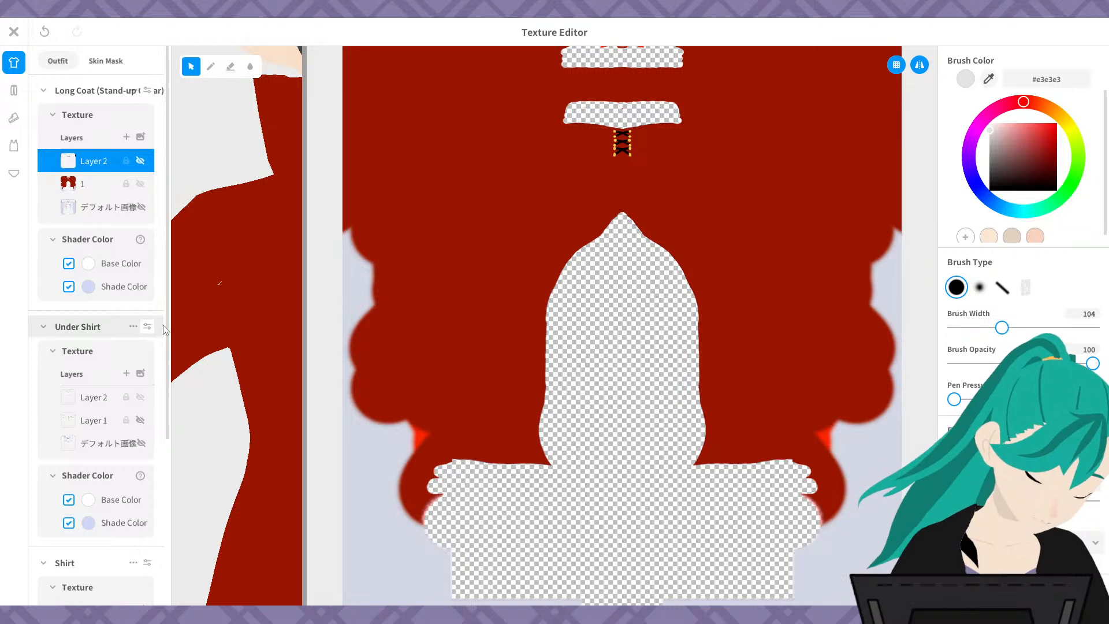
pyautogui.click(140, 160)
pyautogui.click(140, 163)
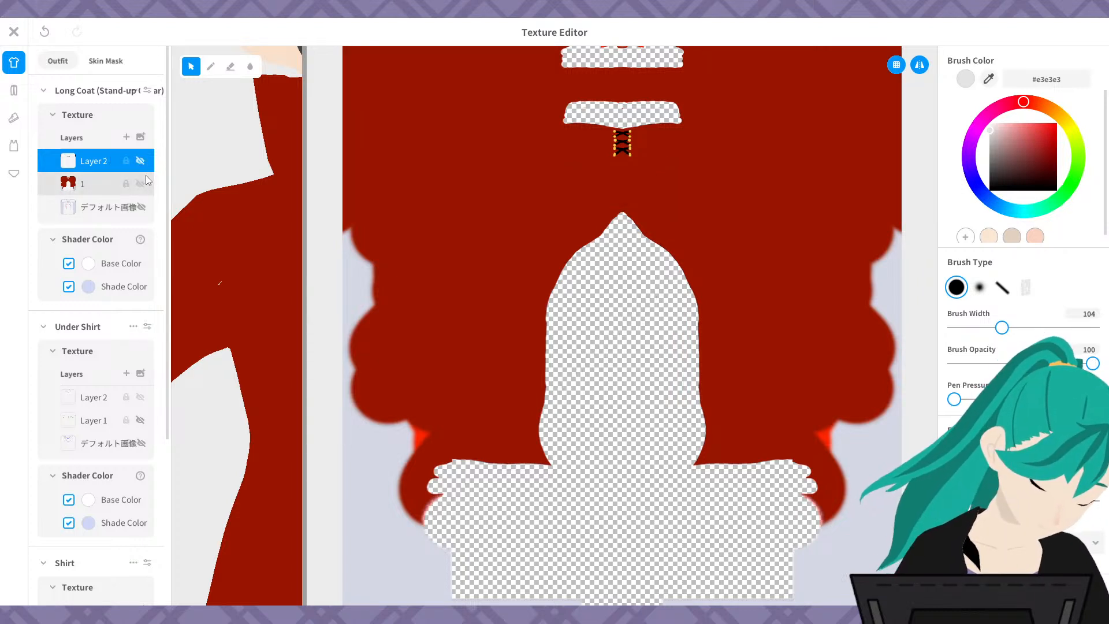
pyautogui.click(140, 185)
pyautogui.click(140, 185)
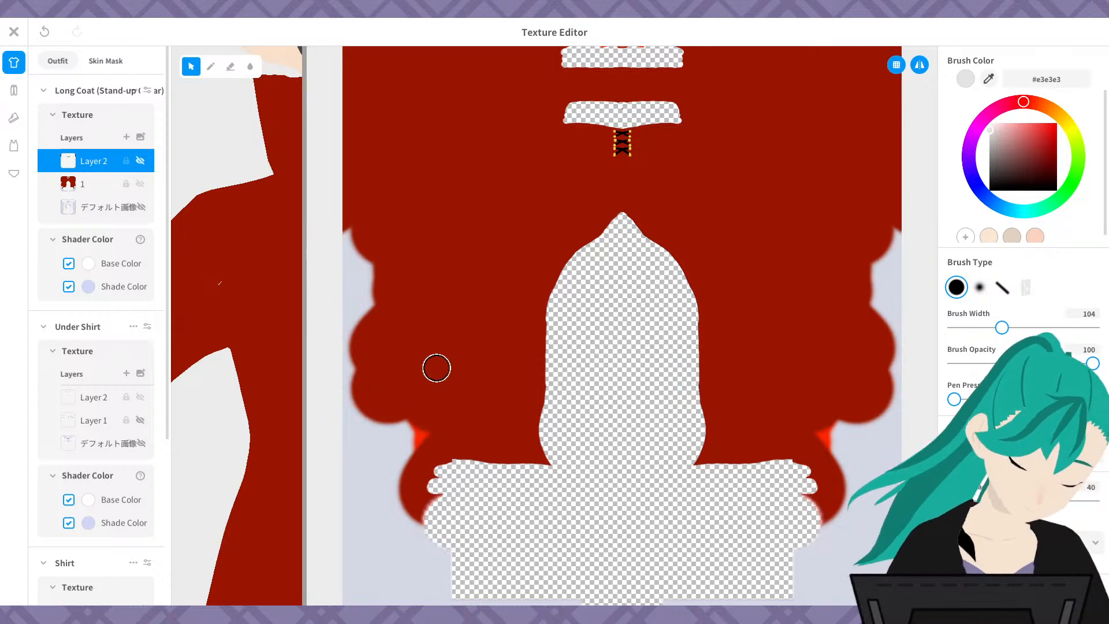
pyautogui.scroll(-2, 726, 252)
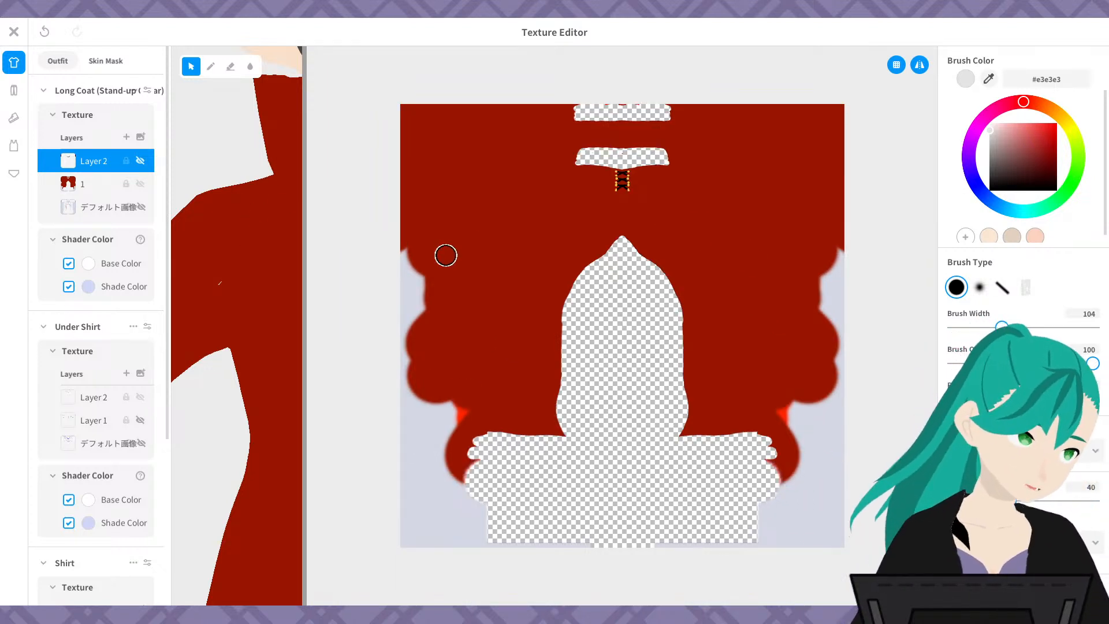
pyautogui.moveTo(169, 304); pyautogui.dragTo(173, 537)
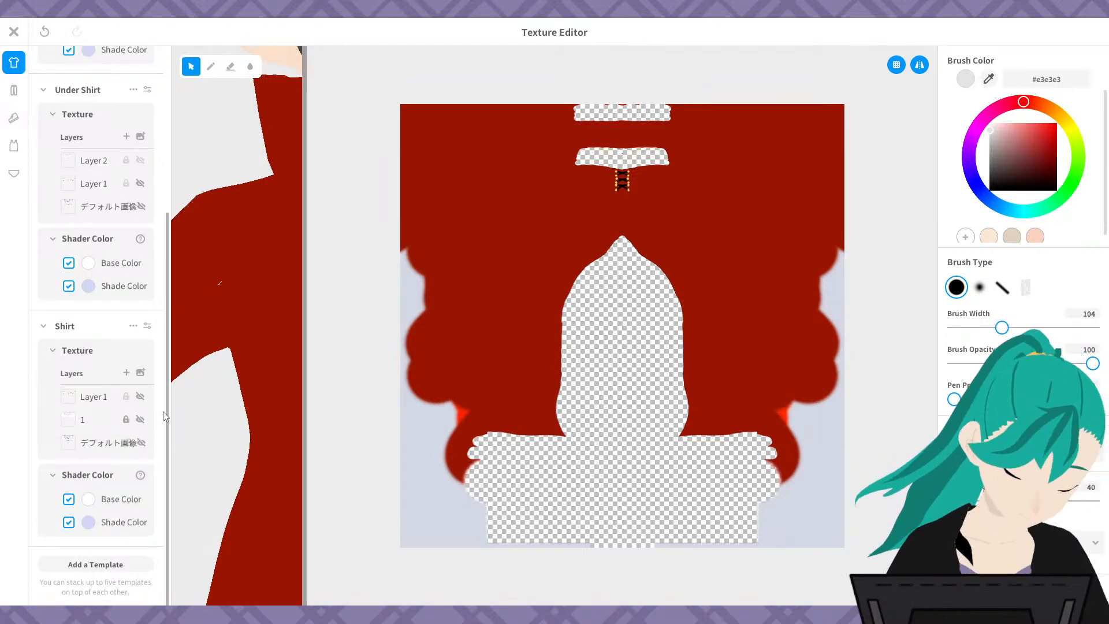
pyautogui.moveTo(166, 327); pyautogui.dragTo(169, 289)
# - Hide the Long Coat's layer 1 and examine the shirt remnants on the model's back in an enlarged 3D view
pyautogui.moveTo(304, 309); pyautogui.dragTo(372, 309)
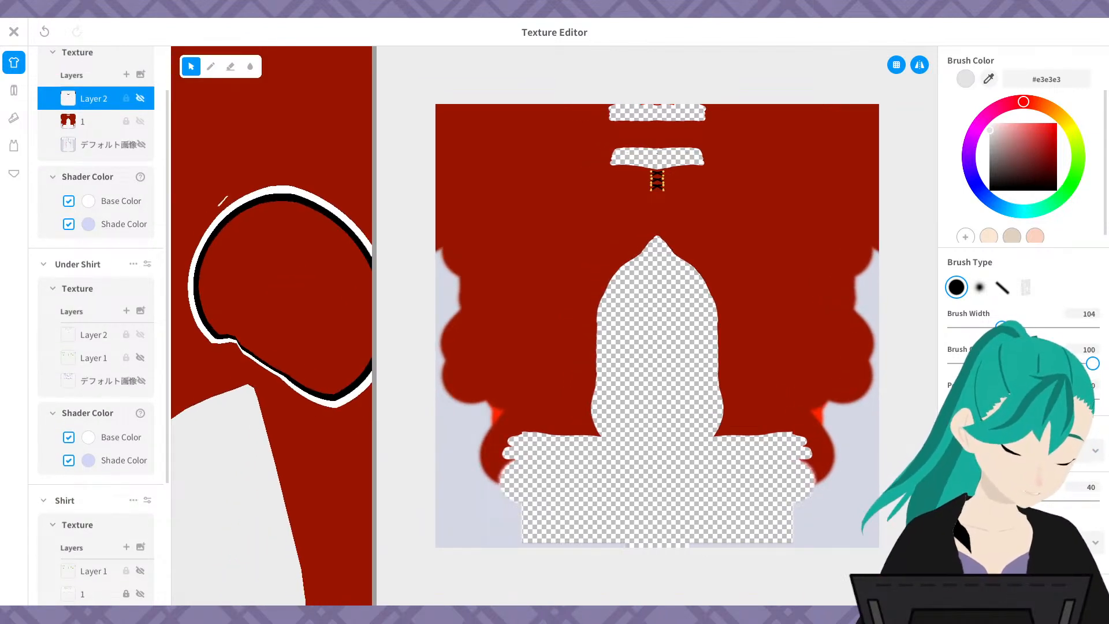
pyautogui.click(140, 122)
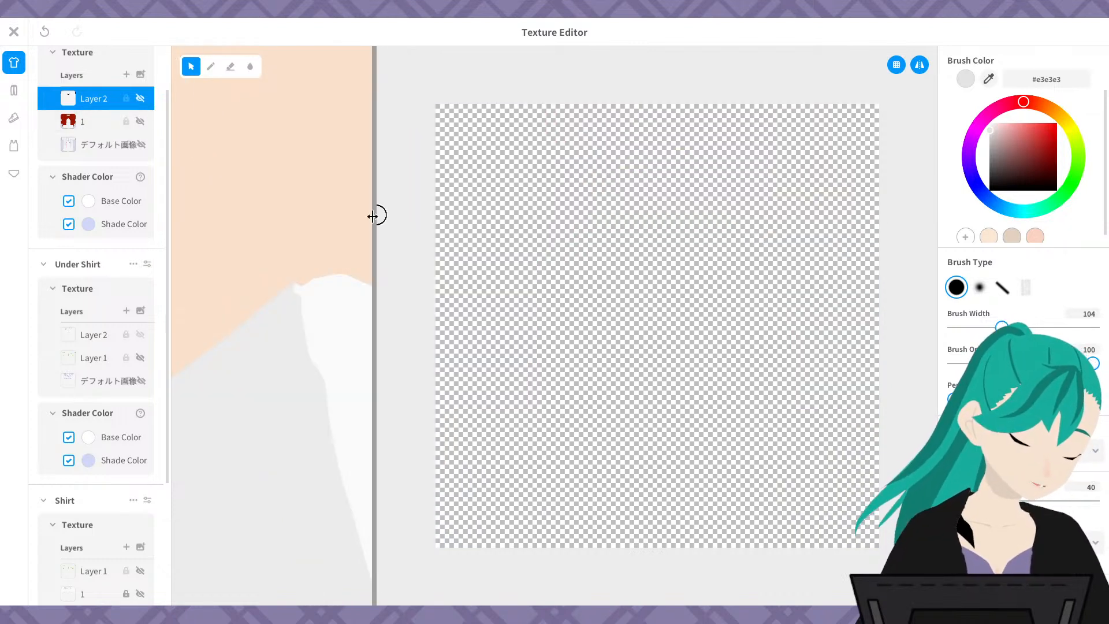
pyautogui.scroll(-5, 344, 230)
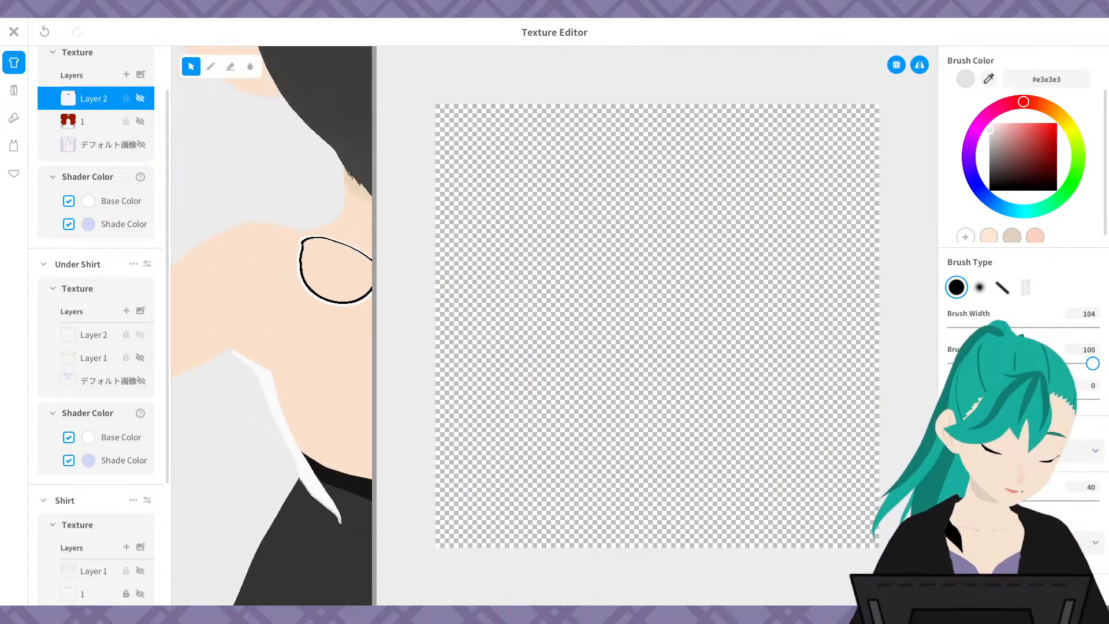
pyautogui.moveTo(326, 326)
pyautogui.mouseDown(button='middle')
pyautogui.moveTo(283, 149)
pyautogui.moveTo(301, 110)
pyautogui.mouseUp(button='middle')
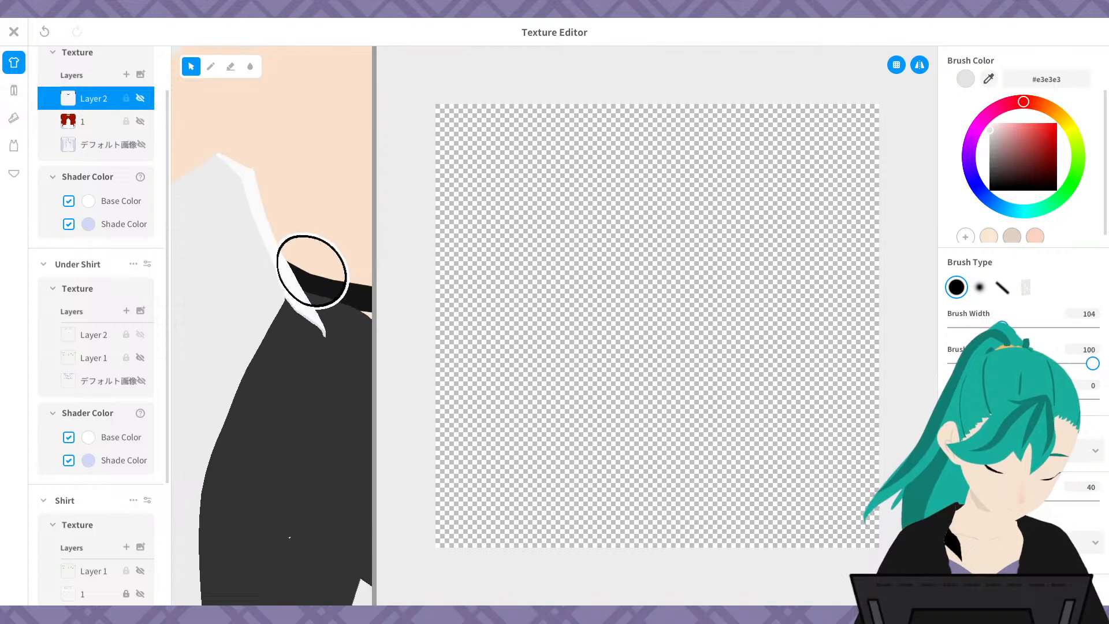
pyautogui.moveTo(311, 272); pyautogui.dragTo(358, 271, button='middle')
pyautogui.moveTo(380, 299); pyautogui.dragTo(787, 292)
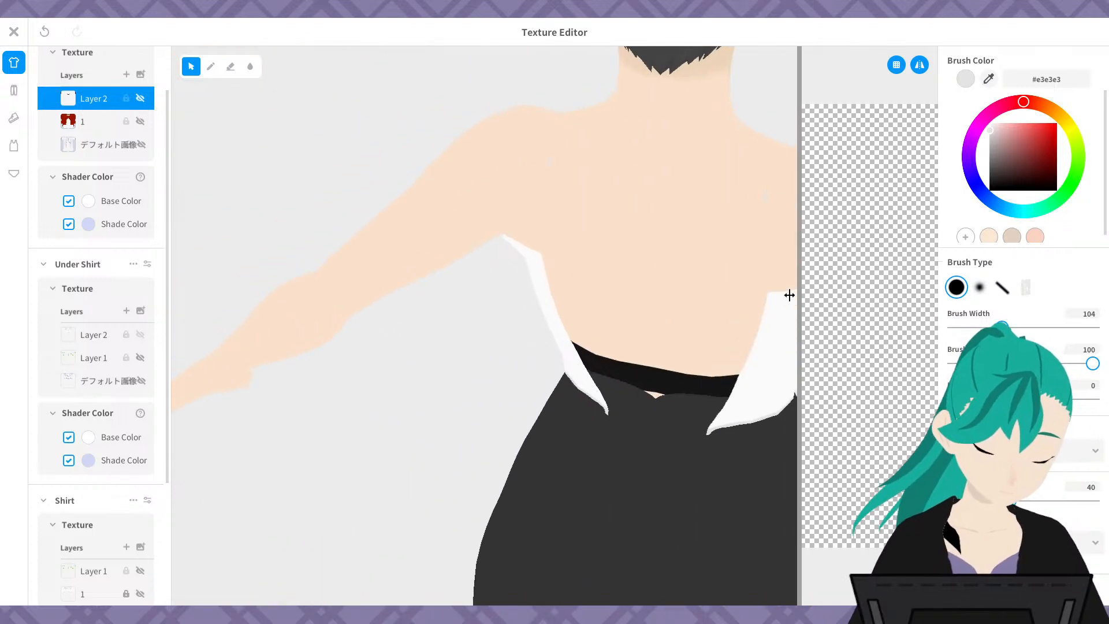
pyautogui.moveTo(627, 293)
pyautogui.mouseDown(button='right')
pyautogui.moveTo(671, 348)
pyautogui.moveTo(647, 294)
pyautogui.mouseUp(button='right')
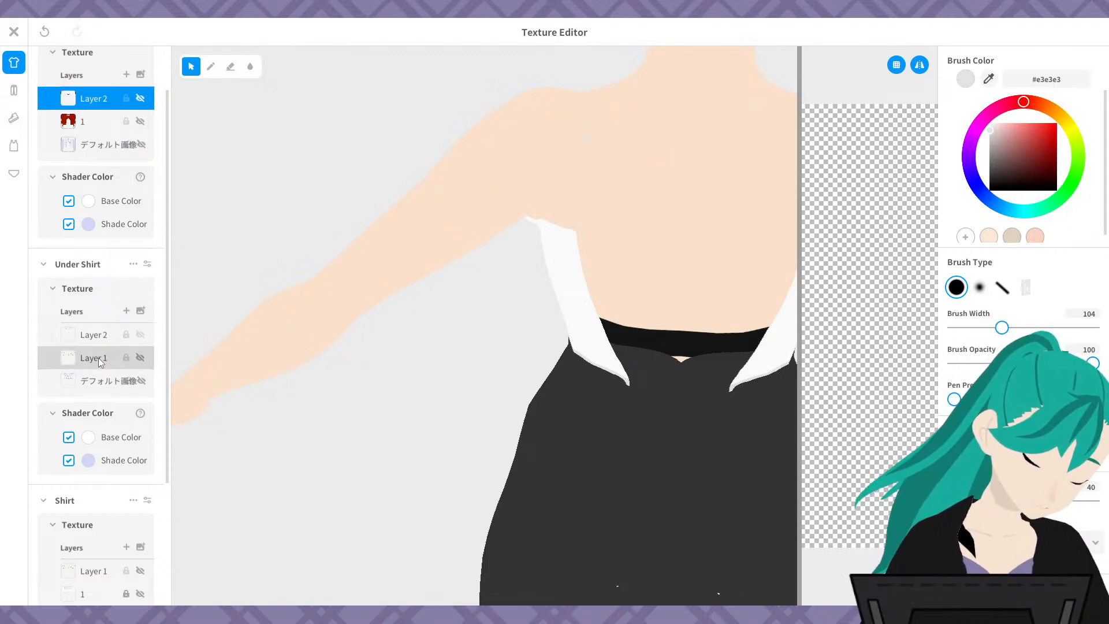
# - Erase the lower tip of the white shirt remnant at the waist from Under Shirt Layer 2 and show the coat's layer 1 again
pyautogui.click(103, 337)
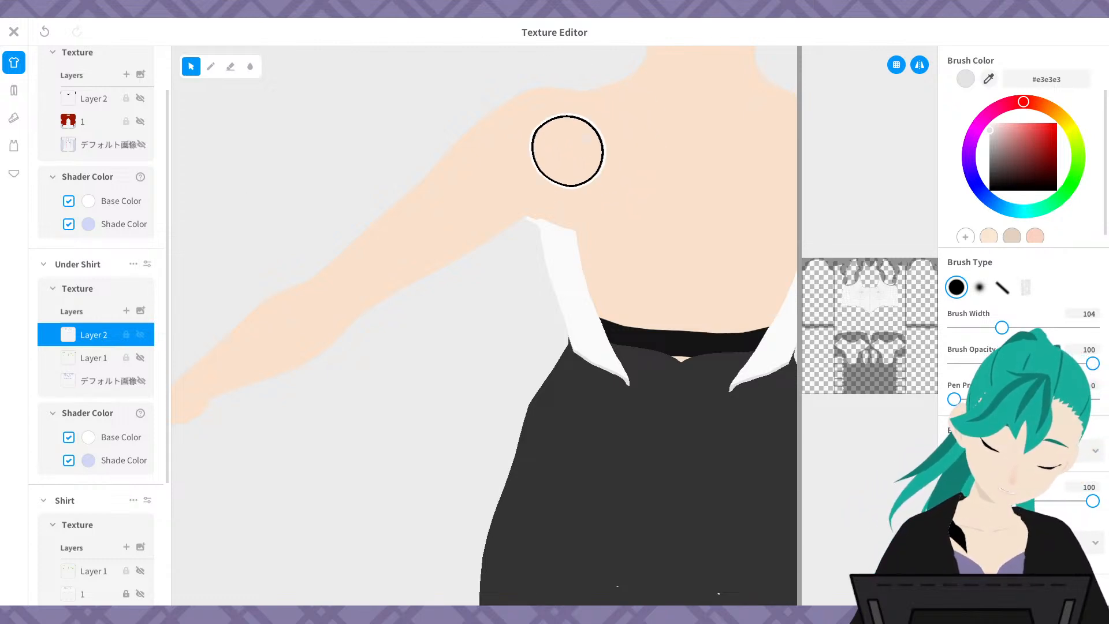
pyautogui.click(233, 70)
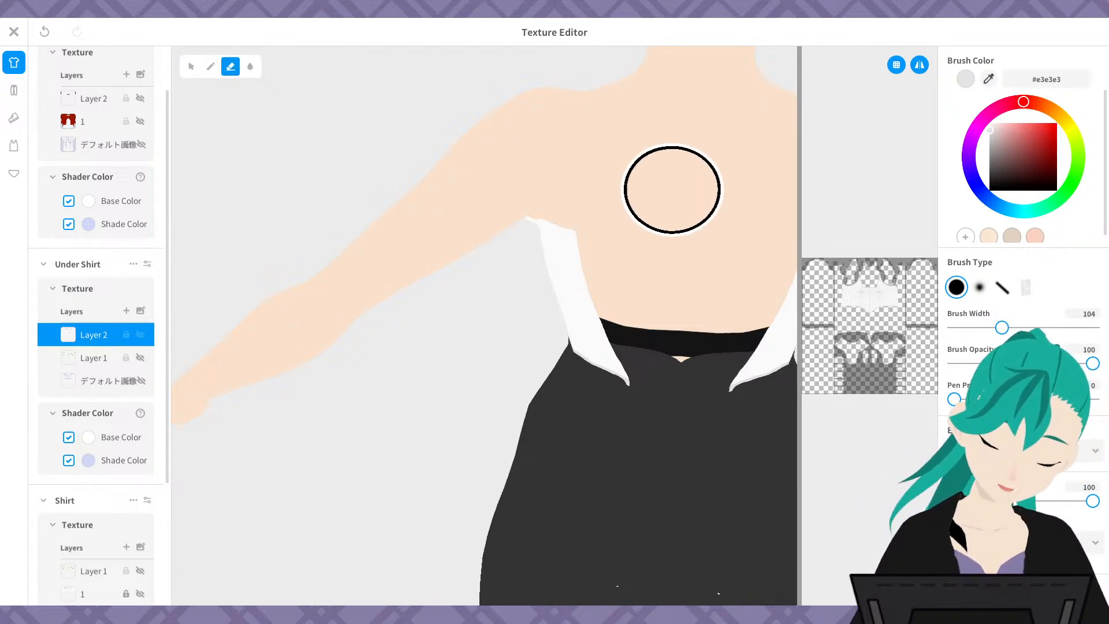
pyautogui.moveTo(679, 405)
pyautogui.mouseDown()
pyautogui.moveTo(656, 369)
pyautogui.moveTo(631, 394)
pyautogui.moveTo(633, 371)
pyautogui.mouseUp()
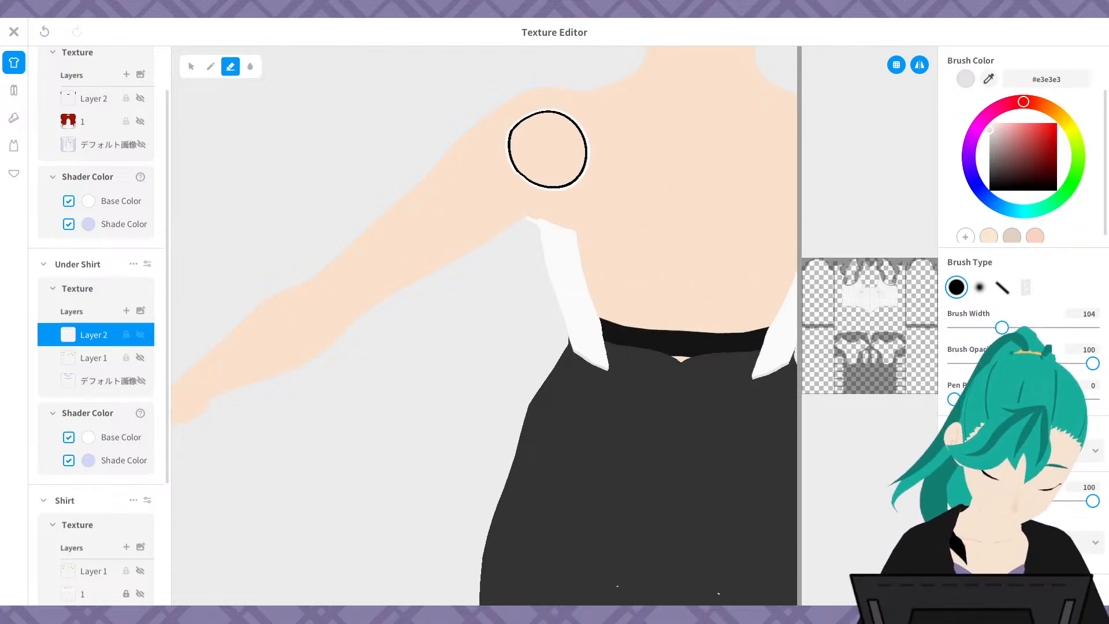
pyautogui.scroll(3, 563, 133)
pyautogui.scroll(-1, 580, 119)
pyautogui.moveTo(532, 210); pyautogui.dragTo(489, 285, button='middle')
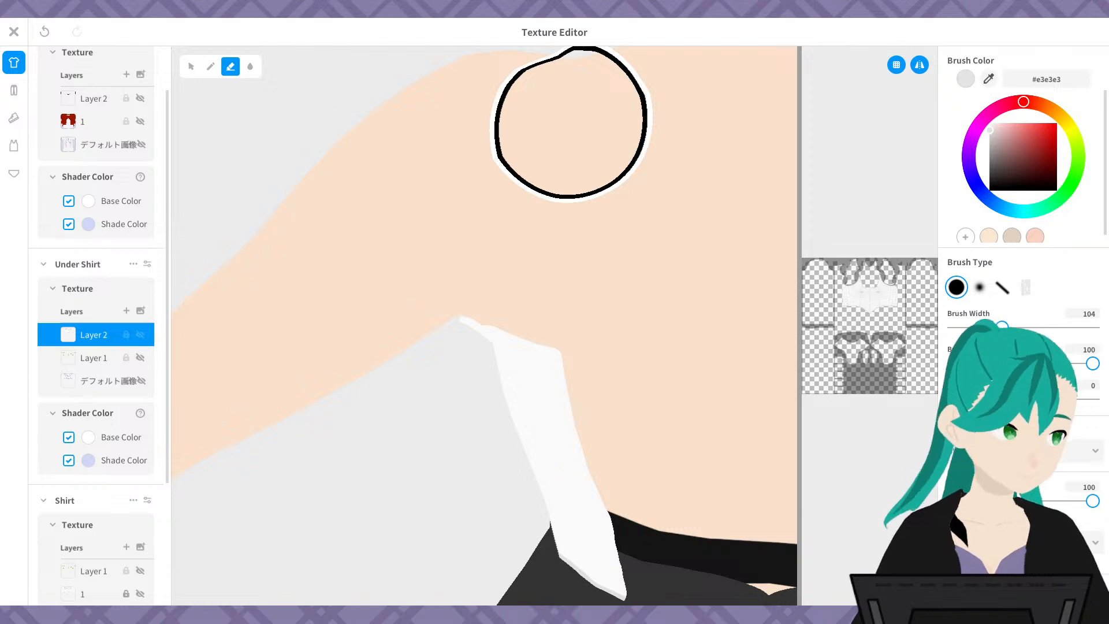
pyautogui.click(140, 121)
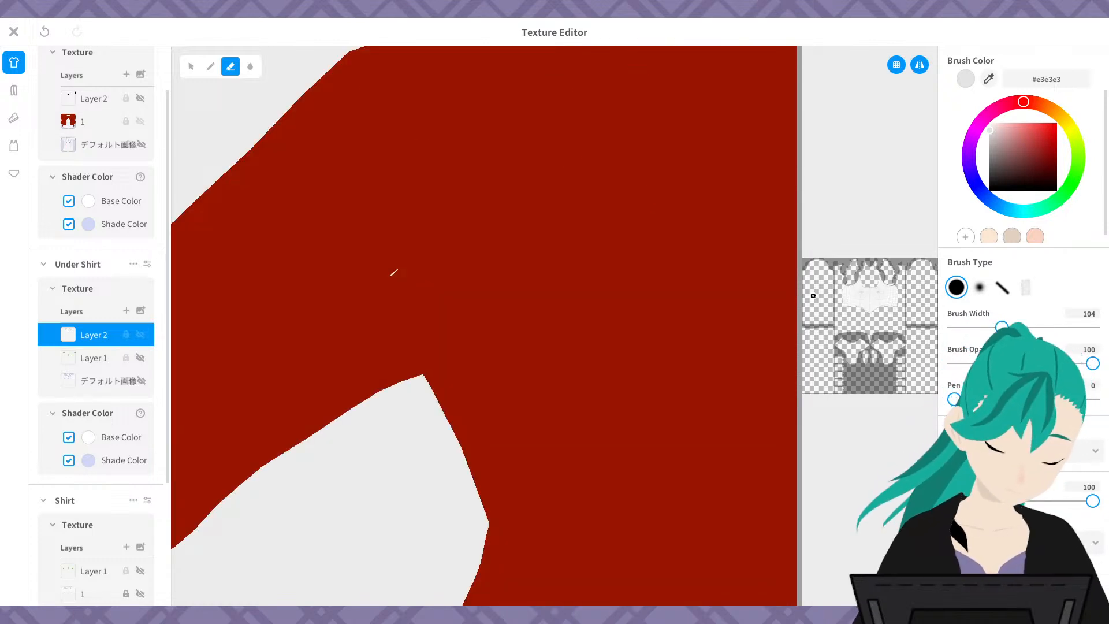
# - Erase across the upper sleeve section of Under Shirt Layer 2 in the texture view, and bring up the Long Coat's layer 1 texture
pyautogui.moveTo(797, 359); pyautogui.dragTo(373, 361)
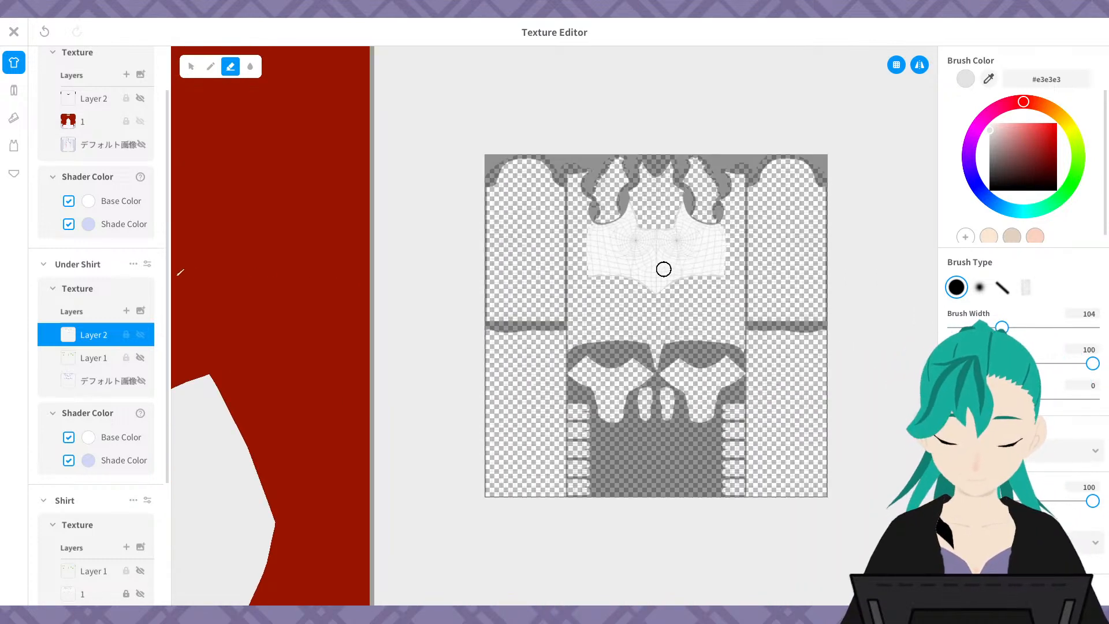
pyautogui.scroll(2, 593, 248)
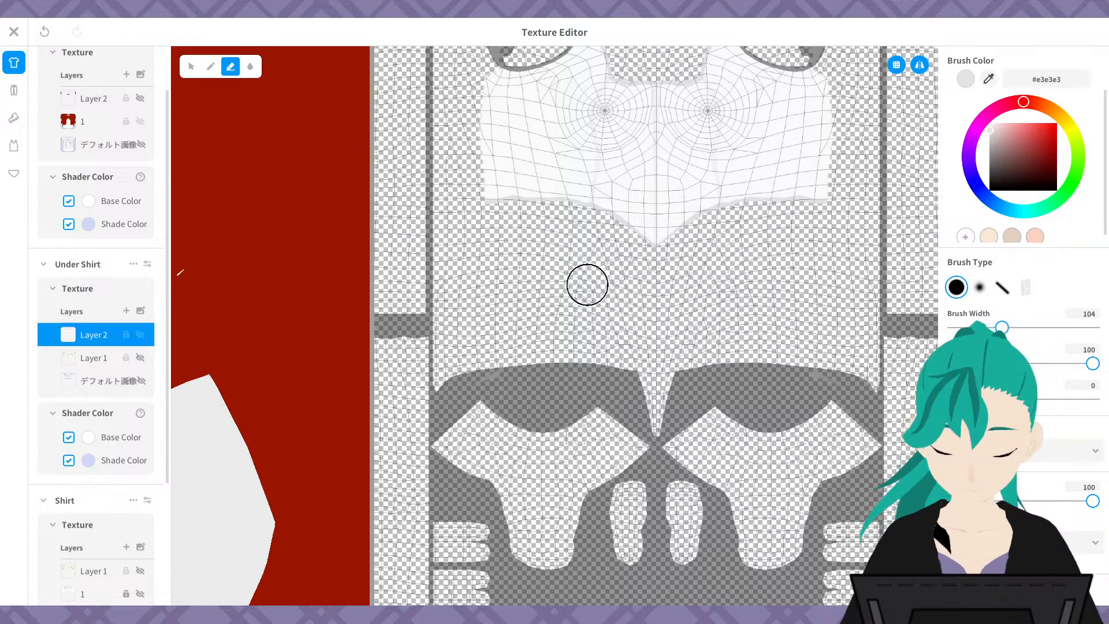
pyautogui.moveTo(587, 285); pyautogui.dragTo(581, 278, button='middle')
pyautogui.moveTo(510, 238)
pyautogui.mouseDown(button='middle')
pyautogui.moveTo(631, 310)
pyautogui.moveTo(837, 512)
pyautogui.mouseUp(button='middle')
pyautogui.moveTo(693, 329); pyautogui.dragTo(715, 279, button='middle')
pyautogui.scroll(4, 766, 254)
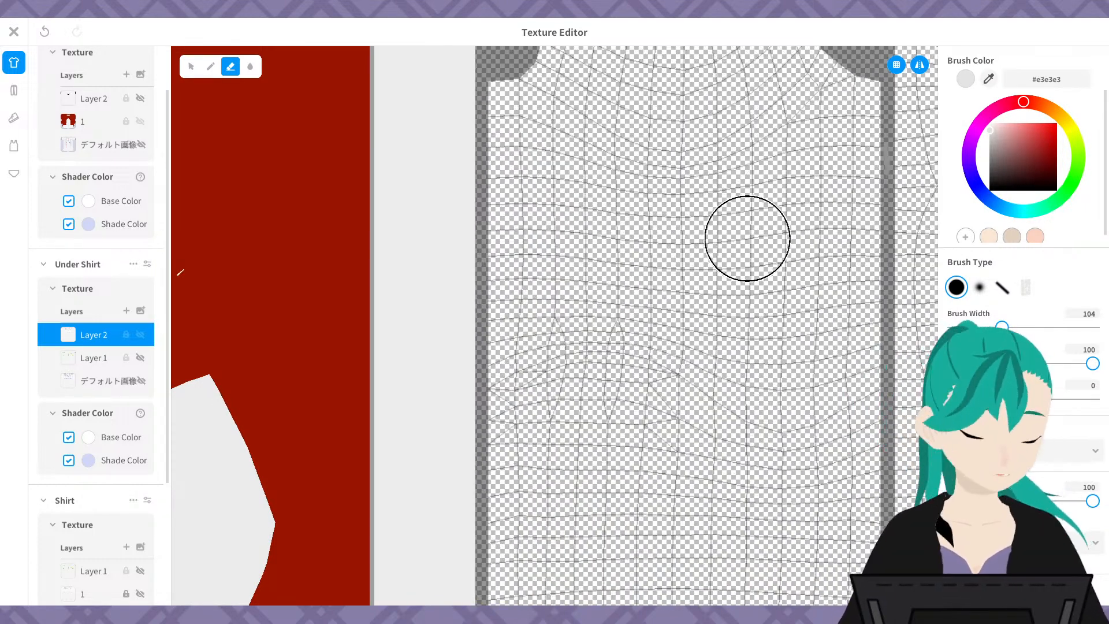
pyautogui.moveTo(747, 238); pyautogui.dragTo(621, 491, button='middle')
pyautogui.moveTo(503, 356); pyautogui.dragTo(619, 298, button='middle')
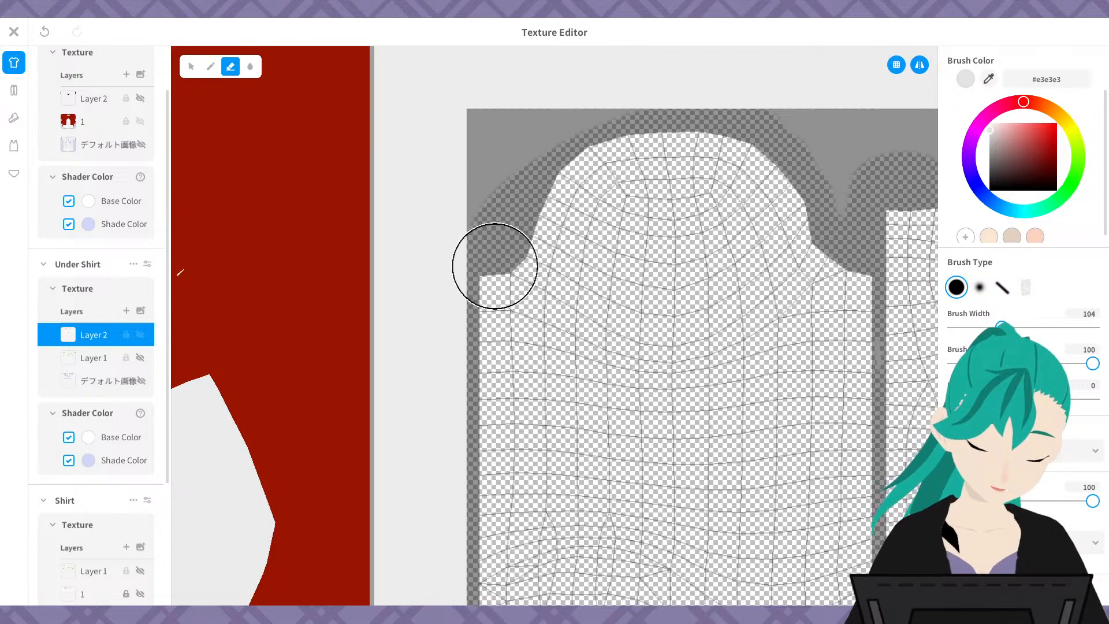
pyautogui.moveTo(495, 265)
pyautogui.mouseDown()
pyautogui.moveTo(659, 143)
pyautogui.moveTo(822, 235)
pyautogui.moveTo(869, 243)
pyautogui.mouseUp()
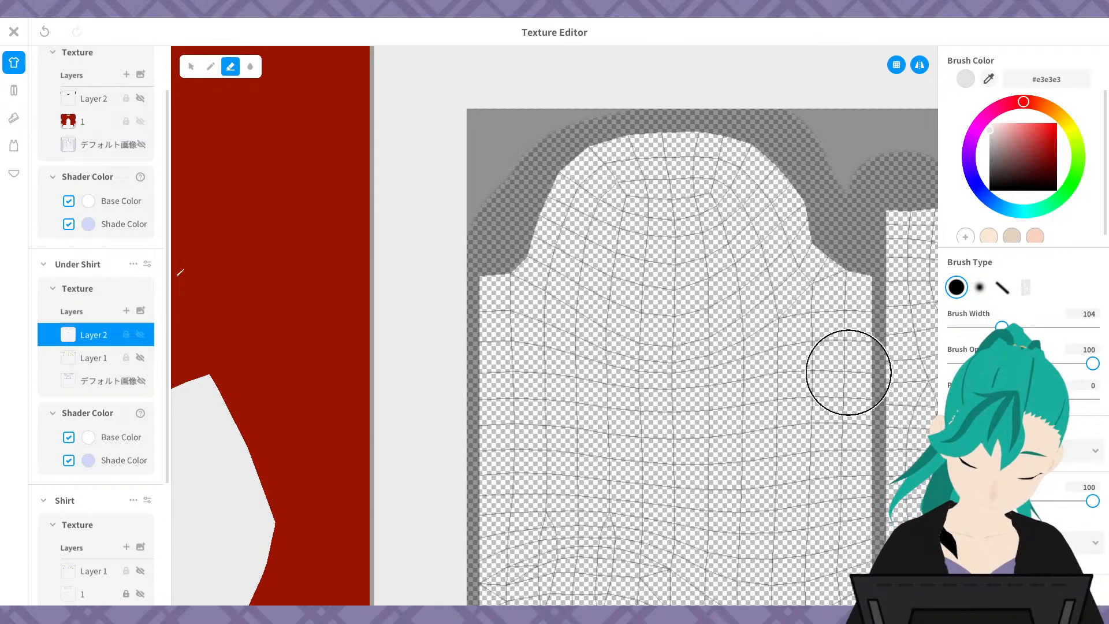
pyautogui.moveTo(848, 483); pyautogui.dragTo(812, 119, button='middle')
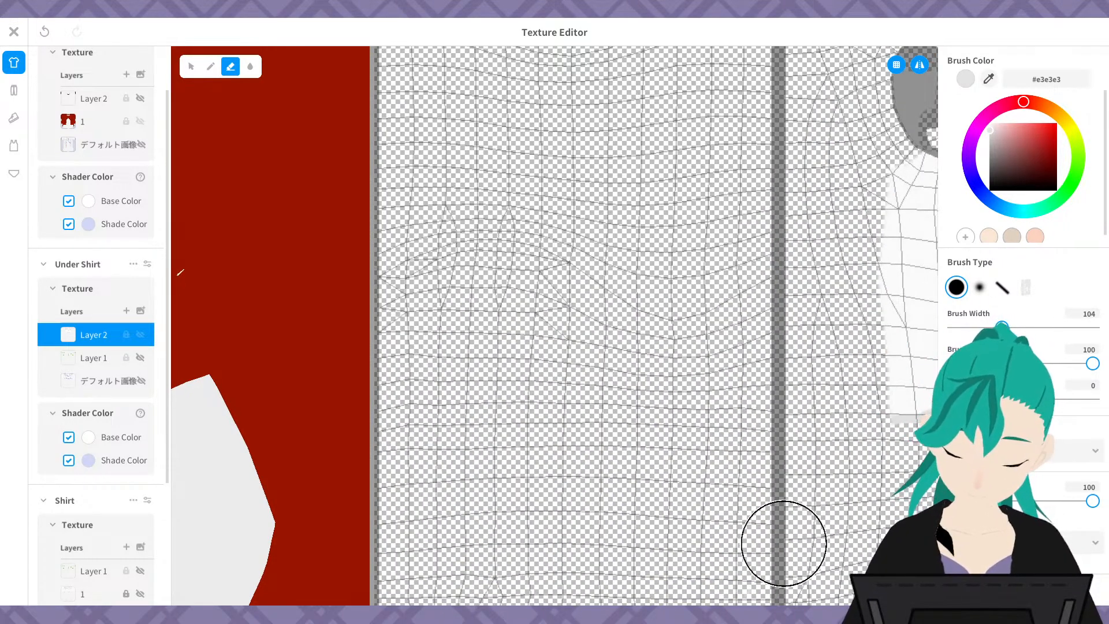
pyautogui.moveTo(522, 252)
pyautogui.mouseDown(button='middle')
pyautogui.moveTo(708, 376)
pyautogui.moveTo(704, 347)
pyautogui.moveTo(646, 337)
pyautogui.mouseUp(button='middle')
pyautogui.scroll(-3, 751, 436)
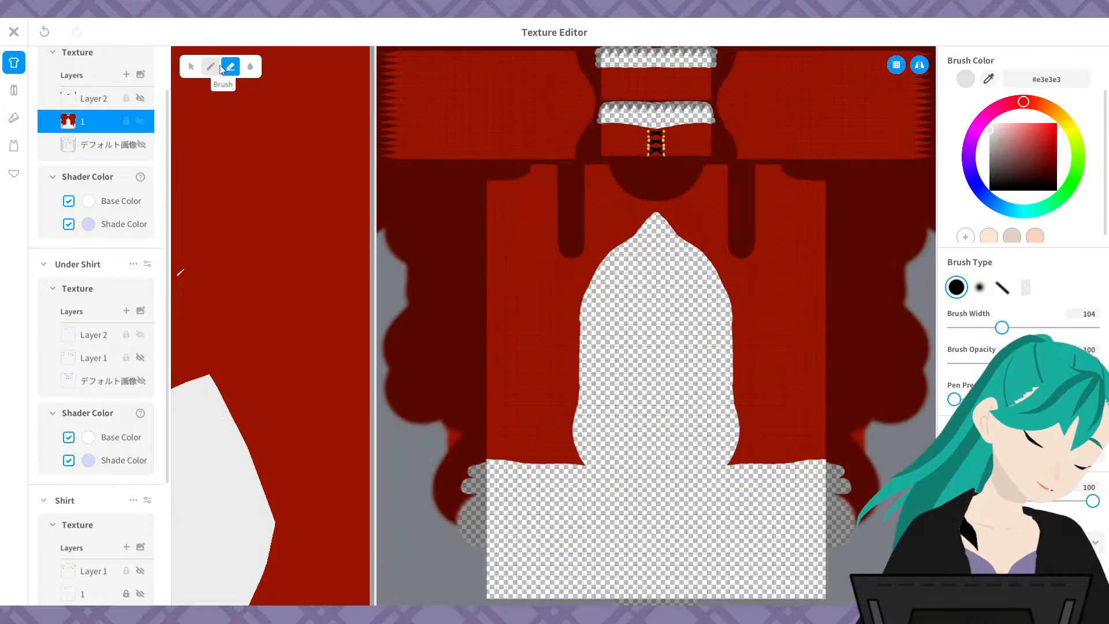
# - Sample the coat's red #991500 for the brush and try painting over the speck on the Long Coat's layer 1 texture
pyautogui.click(211, 67)
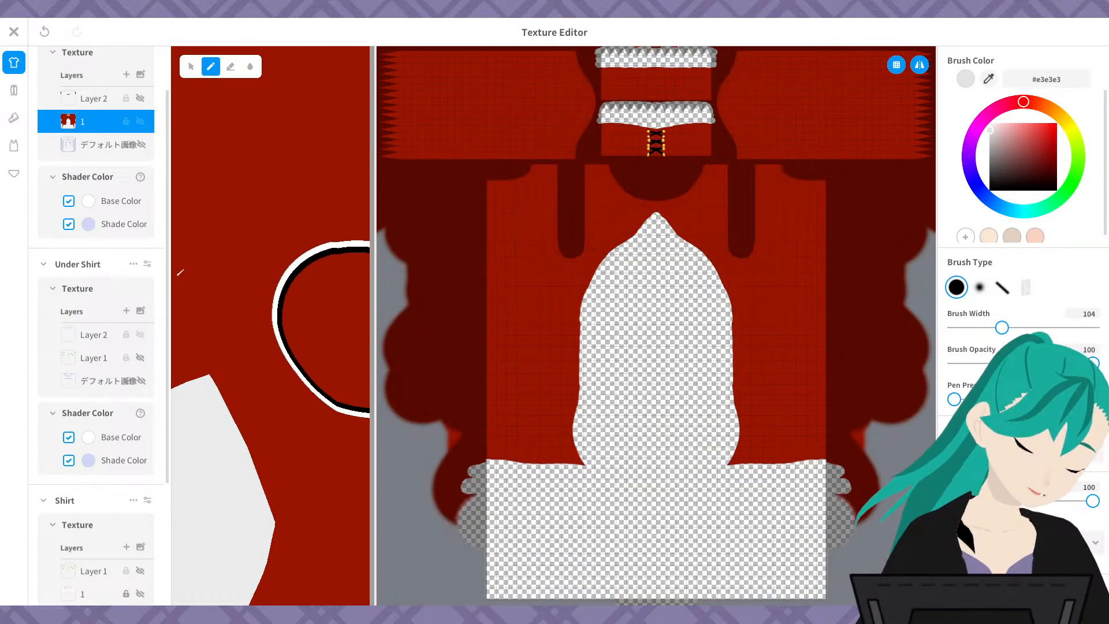
pyautogui.click(608, 201)
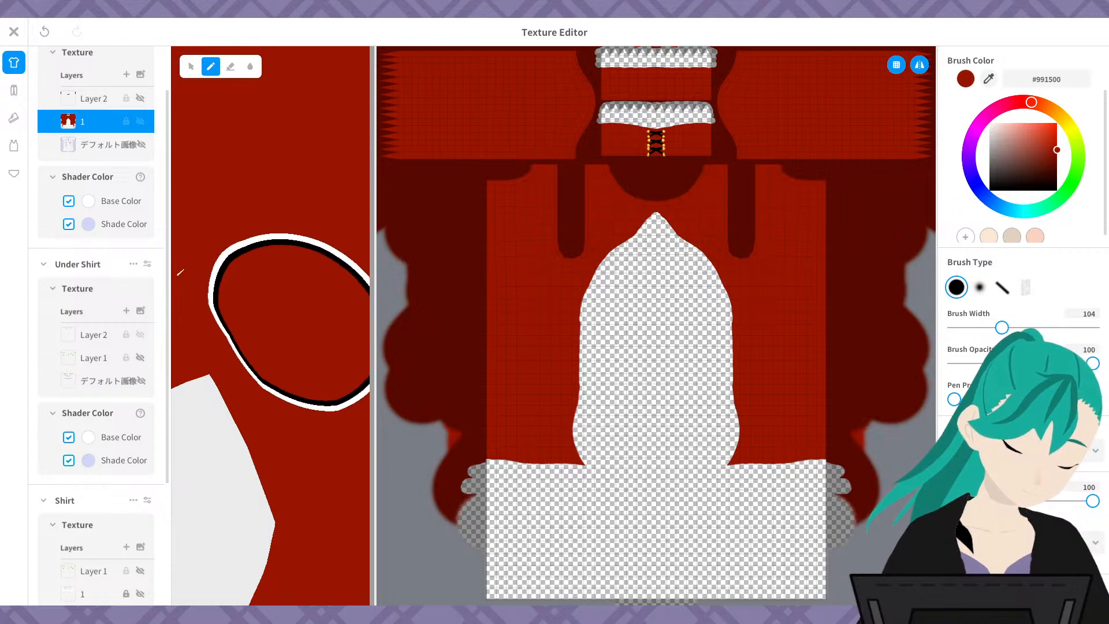
pyautogui.hotkey('ctrl', 'z')
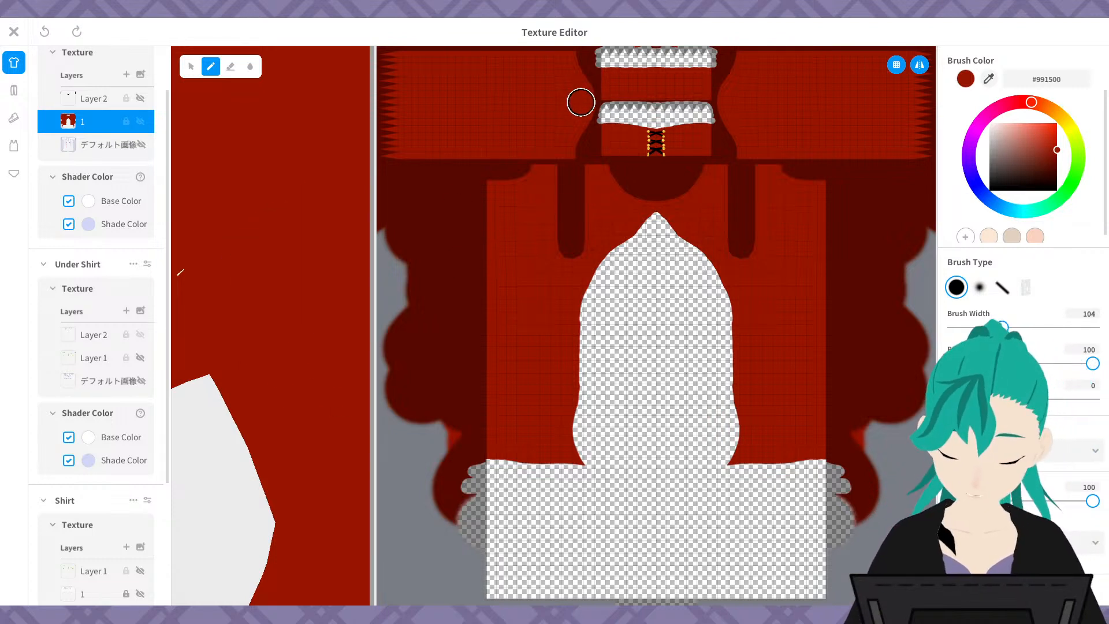
pyautogui.moveTo(371, 336); pyautogui.dragTo(522, 336)
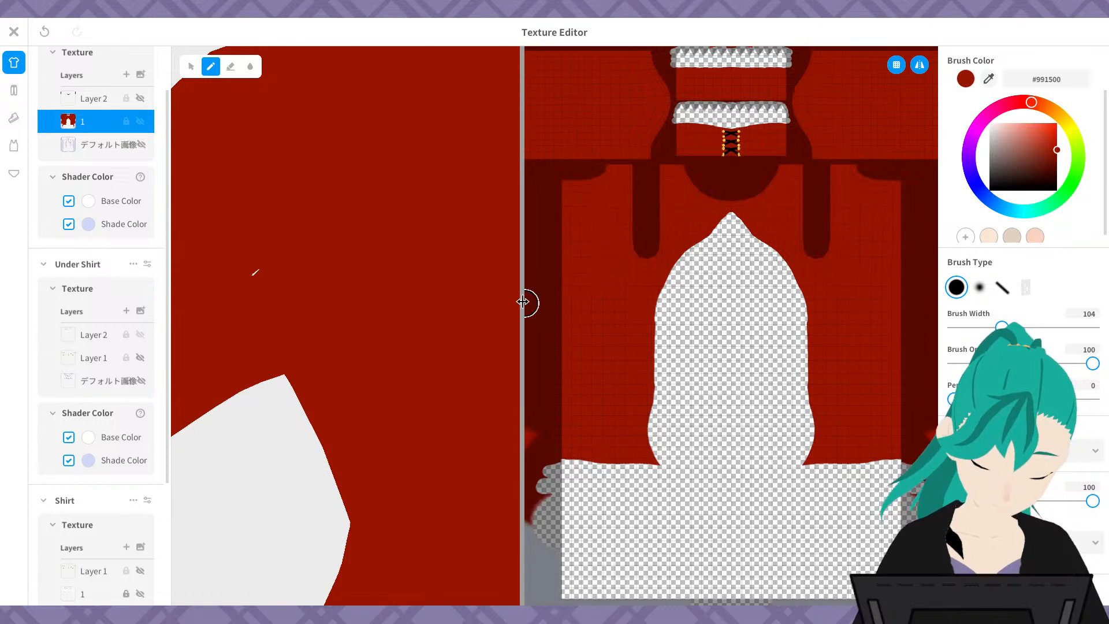
pyautogui.moveTo(525, 303); pyautogui.dragTo(308, 302)
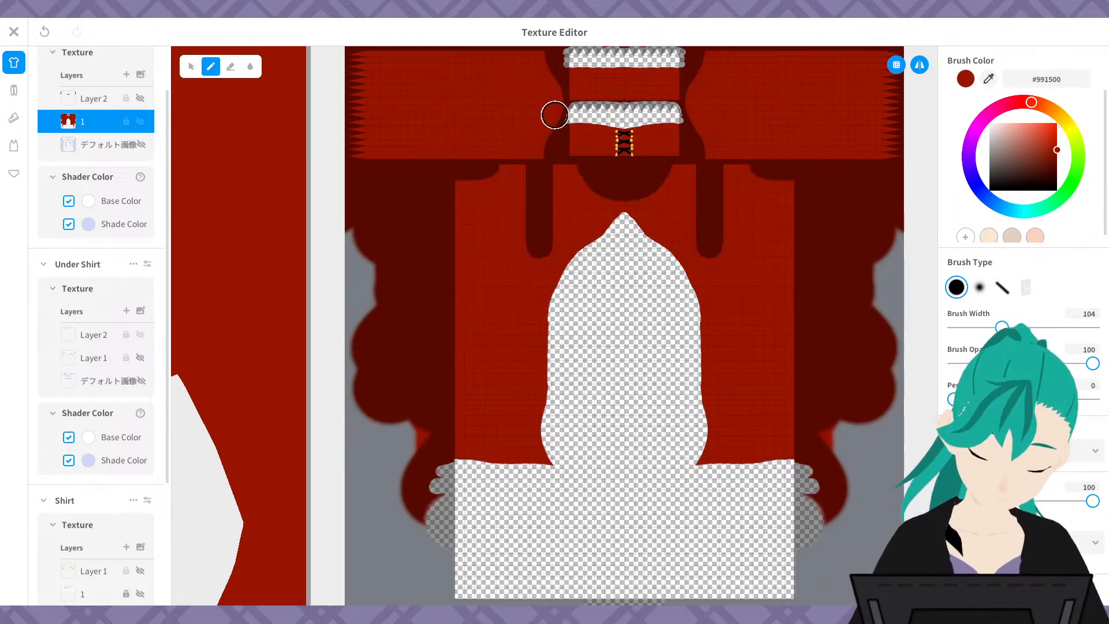
pyautogui.moveTo(554, 115); pyautogui.dragTo(536, 141)
pyautogui.hotkey('ctrl', 'z')
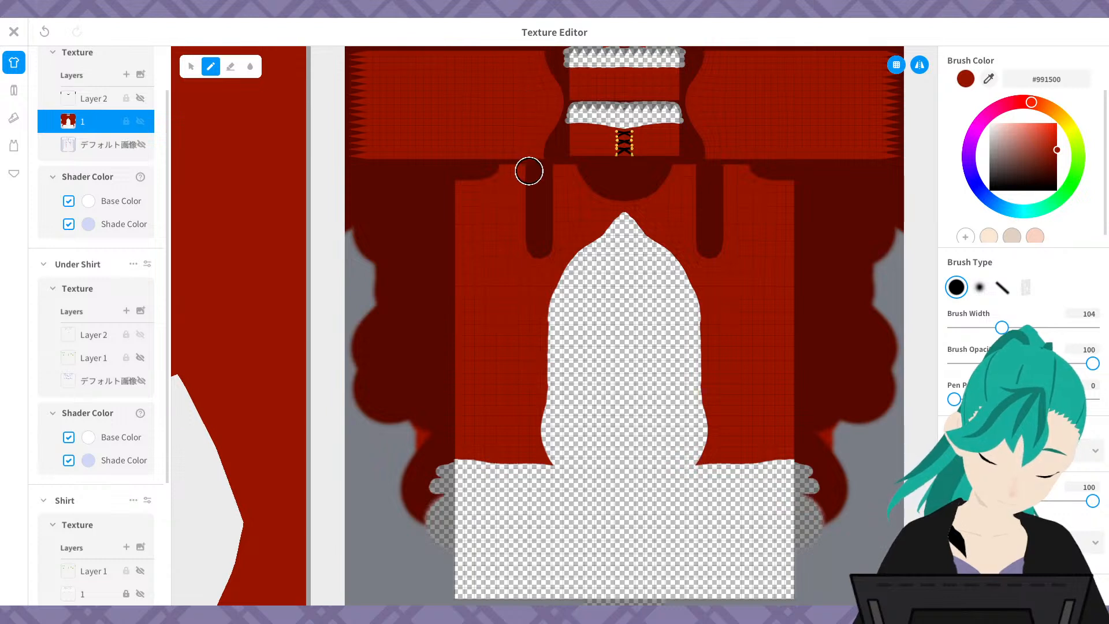
# - Enlarge the 3D view and examine the light speck on the coat's back near the shoulder up close
pyautogui.moveTo(238, 290); pyautogui.dragTo(288, 305, button='right')
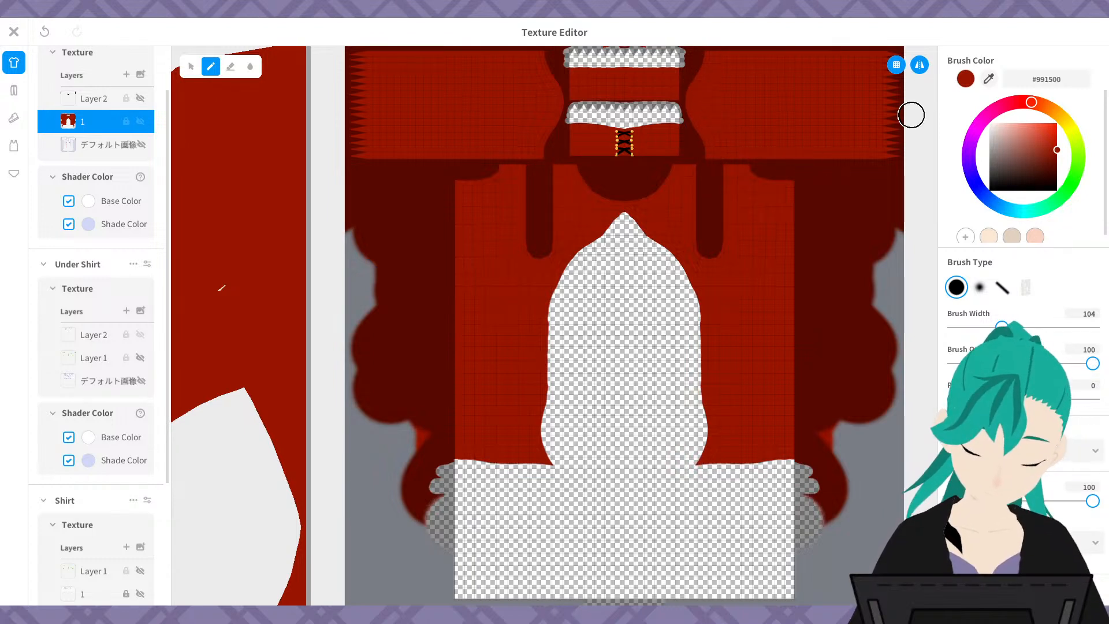
pyautogui.moveTo(306, 360); pyautogui.dragTo(888, 324)
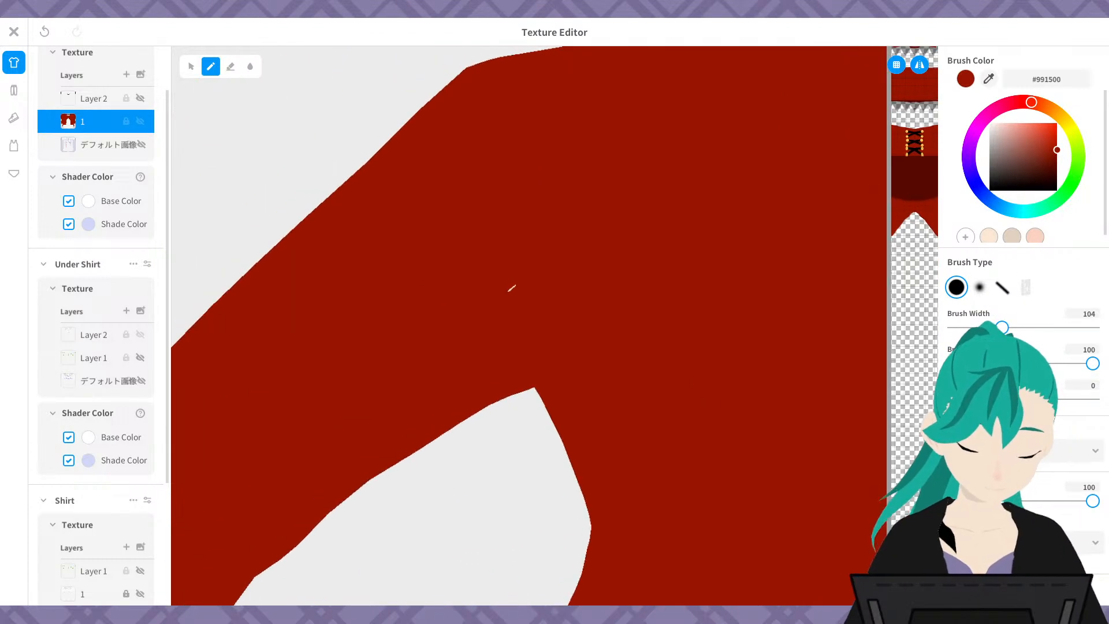
pyautogui.moveTo(522, 335); pyautogui.dragTo(527, 269, button='right')
pyautogui.moveTo(480, 221); pyautogui.dragTo(429, 598, button='middle')
pyautogui.scroll(4, 460, 375)
pyautogui.scroll(3, 462, 373)
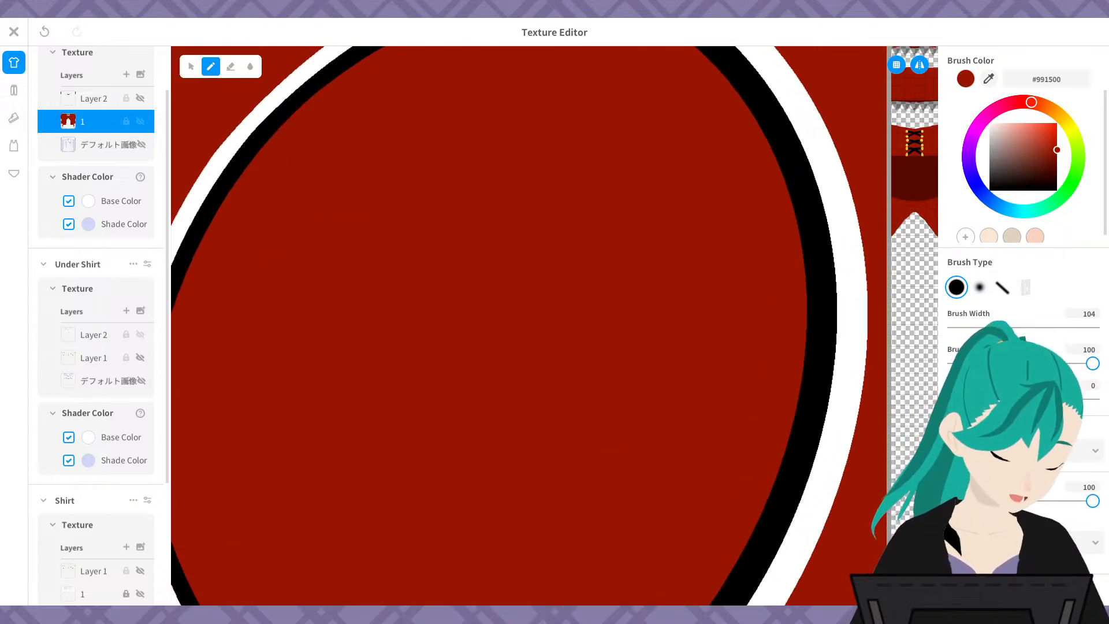
pyautogui.moveTo(537, 370)
pyautogui.mouseDown(button='middle')
pyautogui.moveTo(751, 358)
pyautogui.moveTo(936, 303)
pyautogui.mouseUp(button='middle')
pyautogui.scroll(3, 717, 427)
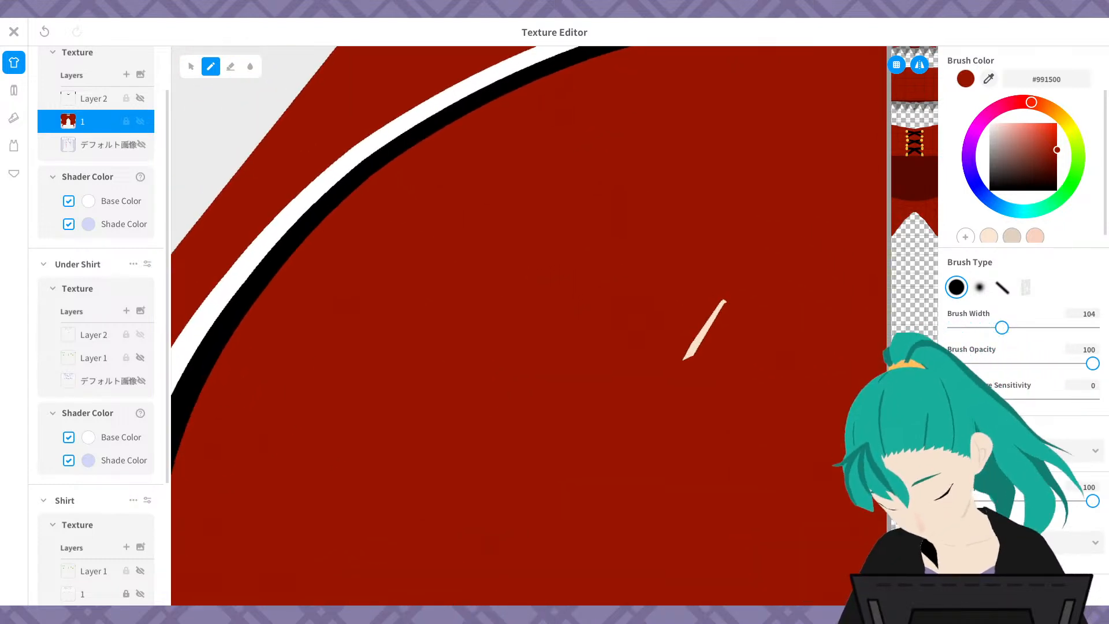
pyautogui.scroll(-5, 718, 369)
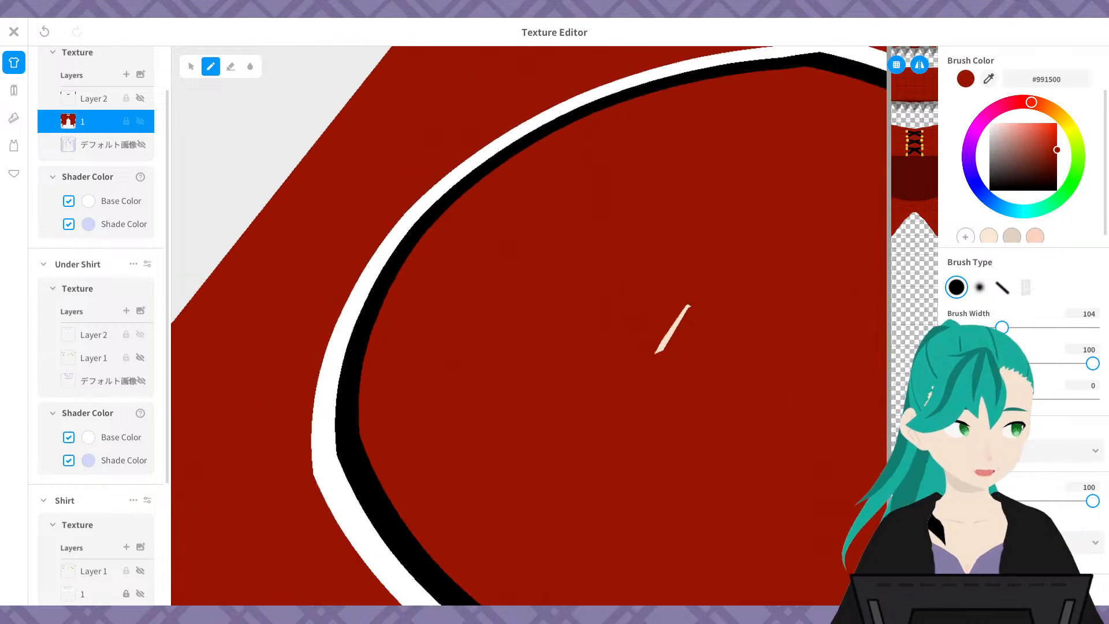
# - Examine the finished coat and under shirt on the whole avatar from the back and the front
pyautogui.scroll(-8, 718, 369)
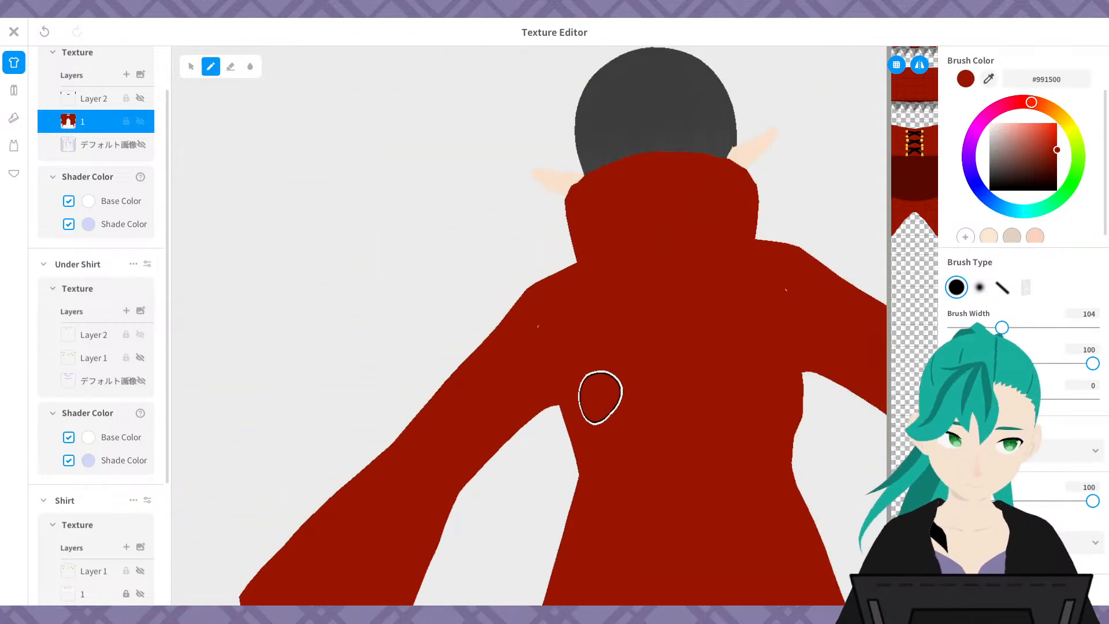
pyautogui.moveTo(601, 402)
pyautogui.mouseDown(button='right')
pyautogui.moveTo(629, 425)
pyautogui.moveTo(594, 460)
pyautogui.moveTo(440, 438)
pyautogui.mouseUp(button='right')
pyautogui.scroll(-5, 440, 439)
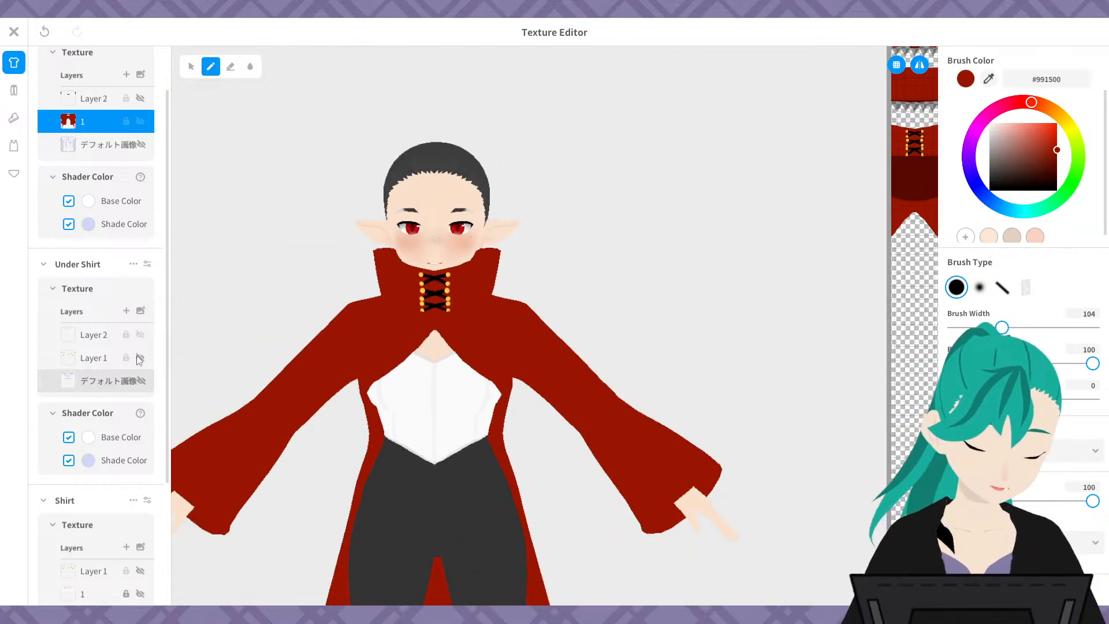
pyautogui.moveTo(532, 384); pyautogui.dragTo(590, 417, button='right')
pyautogui.moveTo(589, 418); pyautogui.dragTo(714, 377, button='middle')
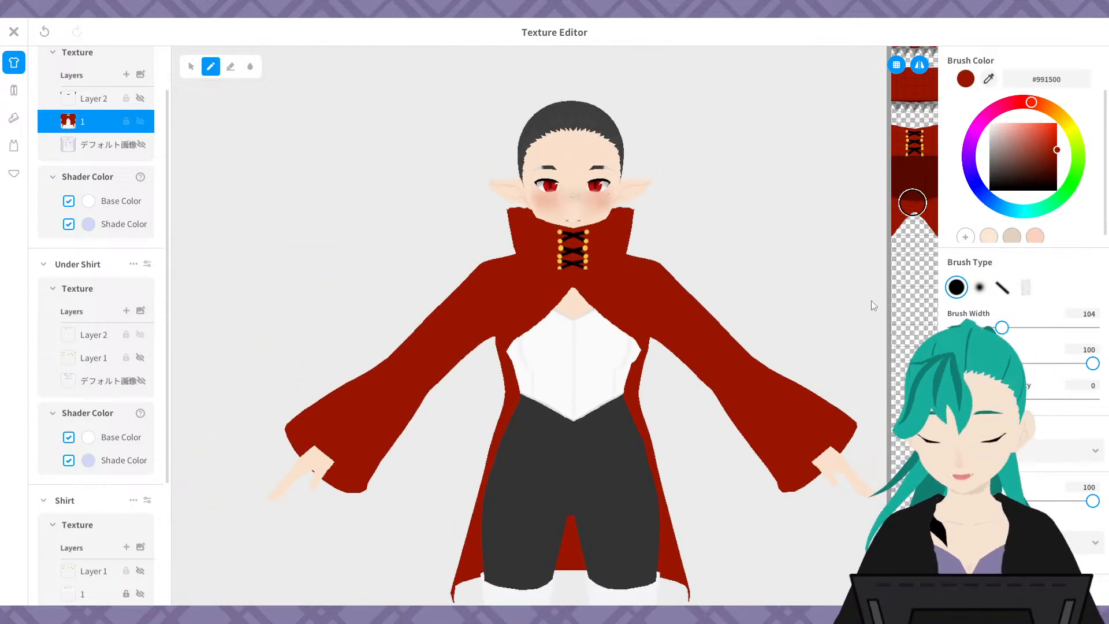
pyautogui.moveTo(888, 312); pyautogui.dragTo(915, 312)
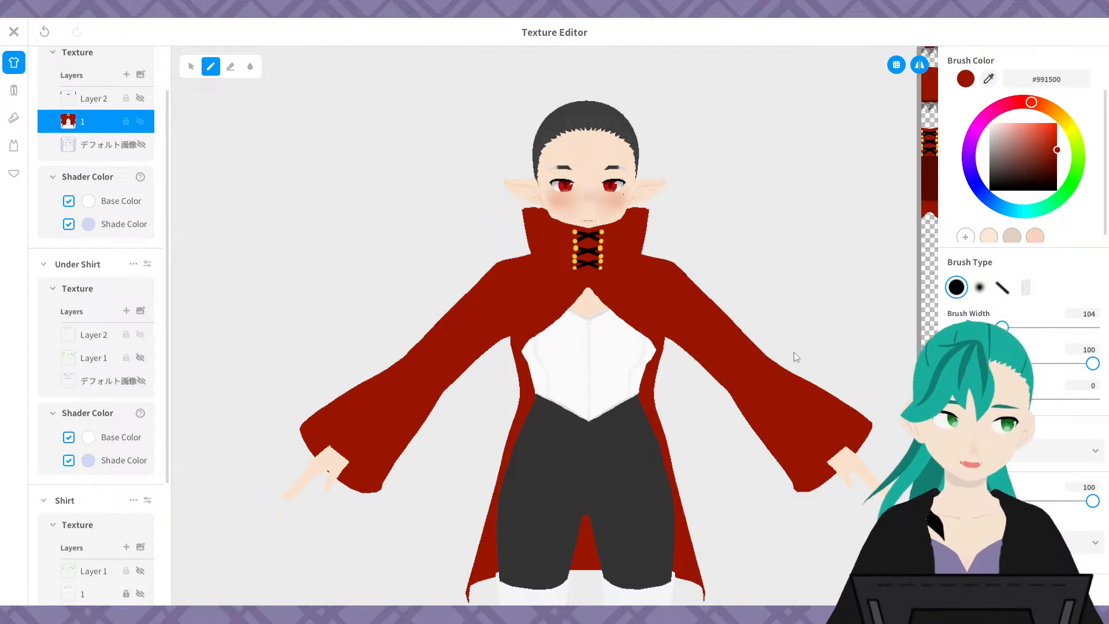
pyautogui.scroll(-2, 774, 328)
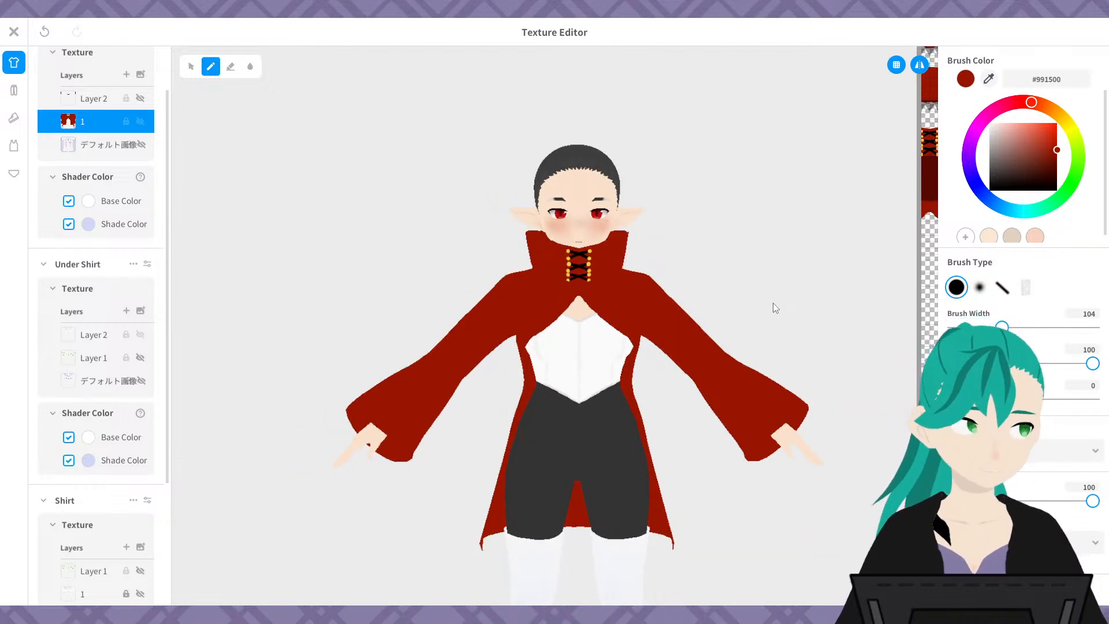
pyautogui.moveTo(683, 346); pyautogui.dragTo(631, 327, button='middle')
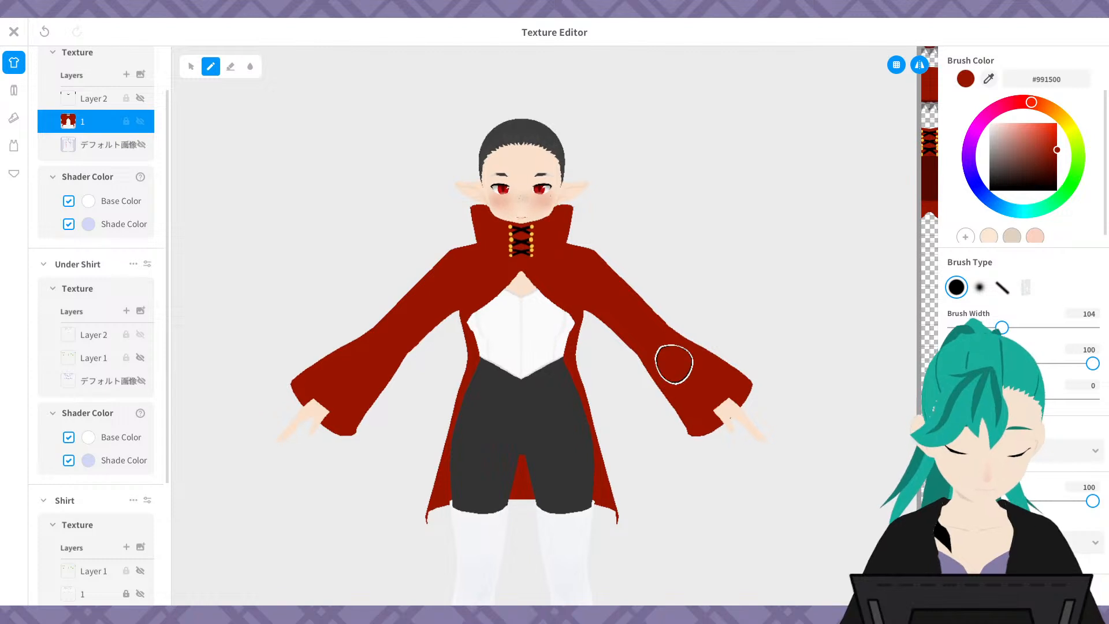
# - Hide the Long Coat's layer 1 and the Under Shirt's Layer 2
pyautogui.moveTo(168, 190); pyautogui.dragTo(205, 68)
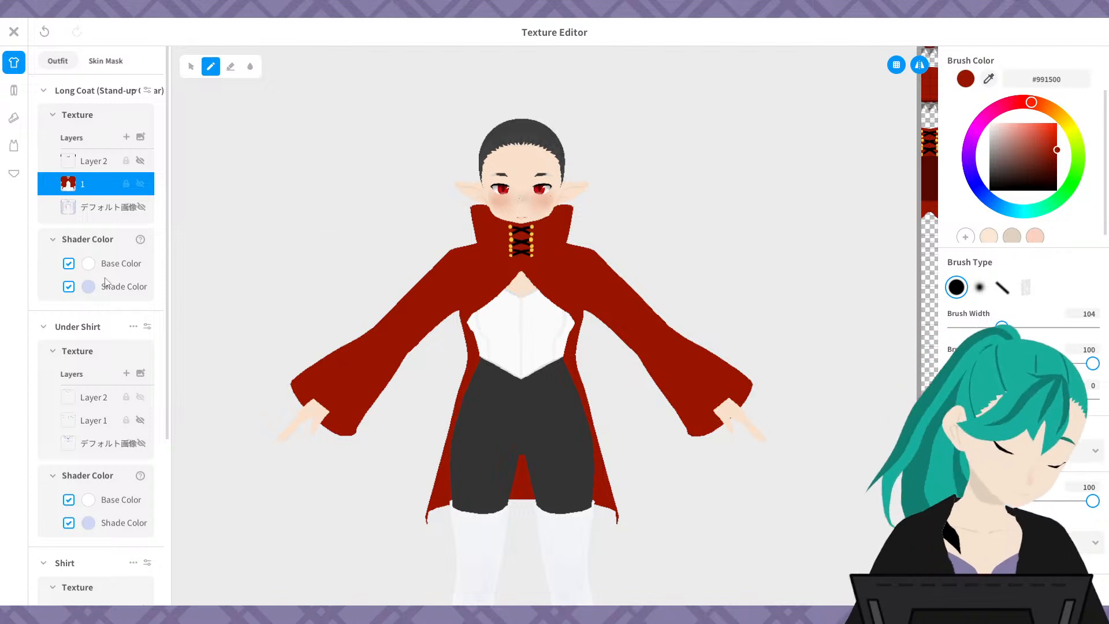
pyautogui.click(140, 184)
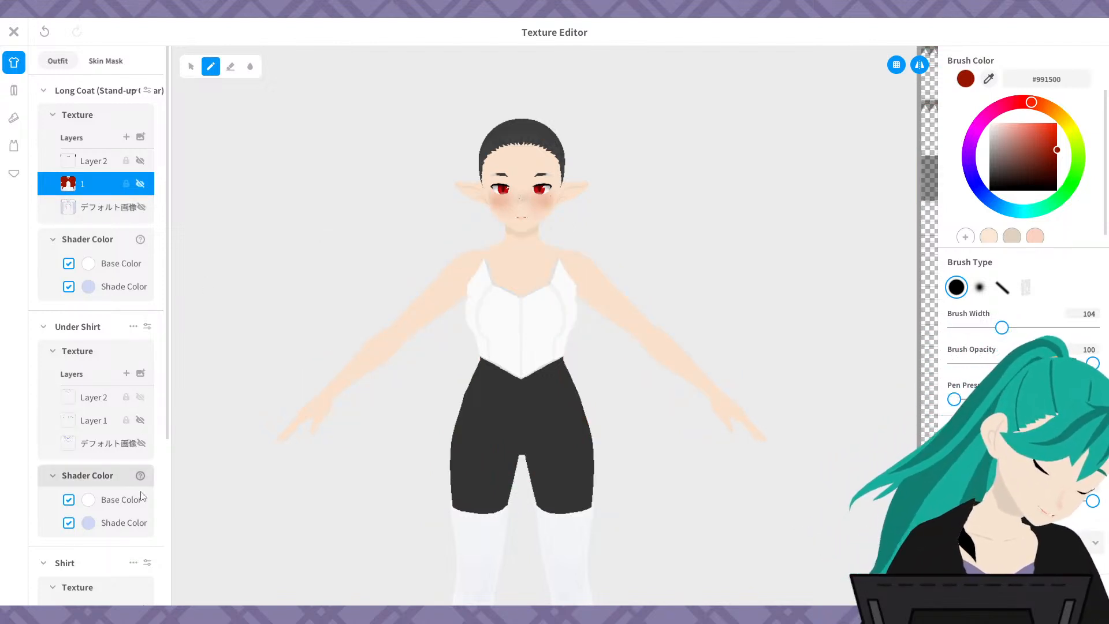
pyautogui.moveTo(166, 420); pyautogui.dragTo(164, 496)
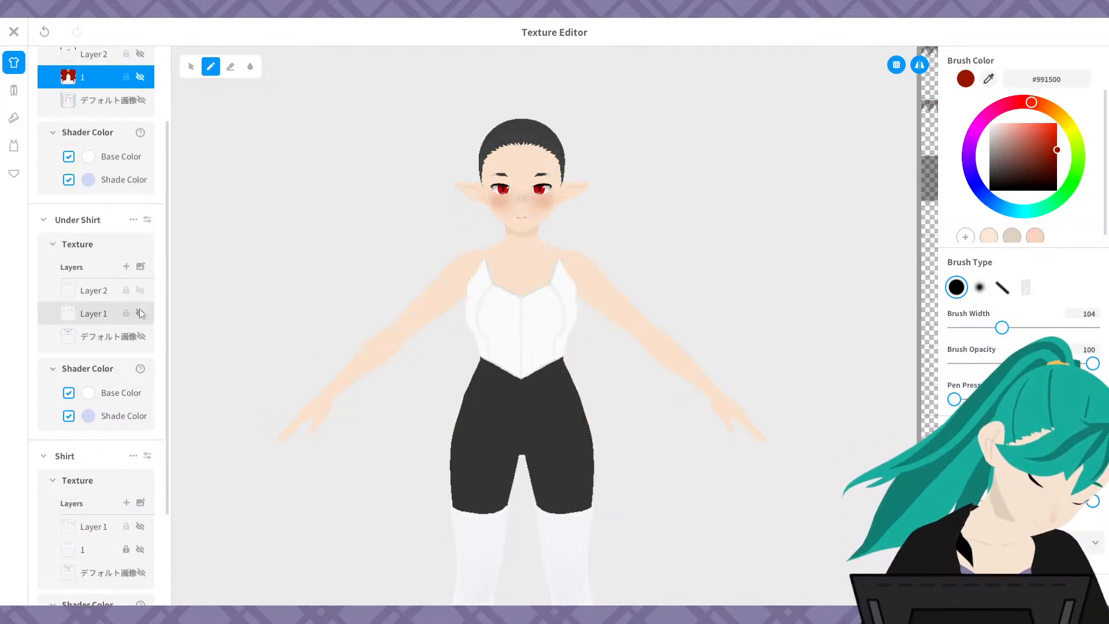
pyautogui.click(140, 313)
pyautogui.click(138, 313)
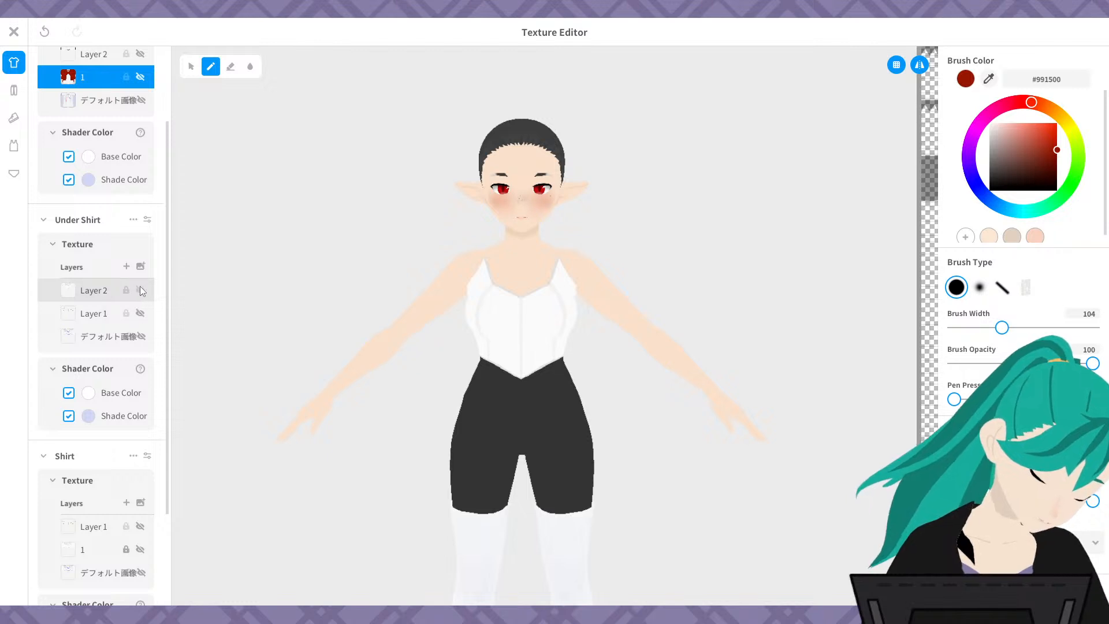
pyautogui.click(140, 289)
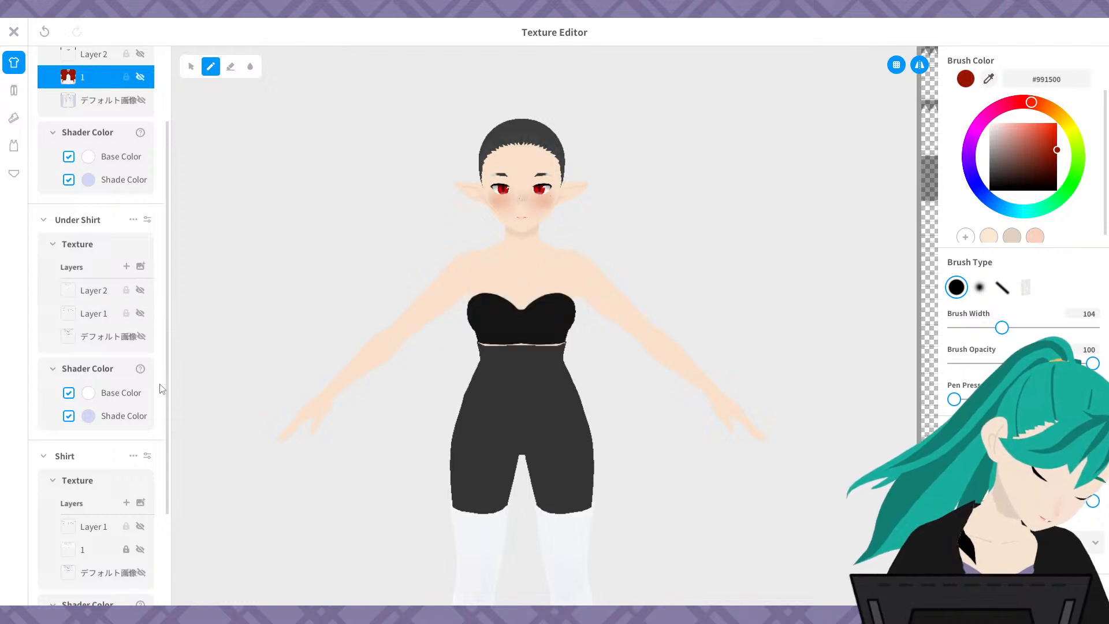
# - Rename the Under Shirt's Layer 2 as 2
pyautogui.click(98, 290)
pyautogui.rightClick(92, 282)
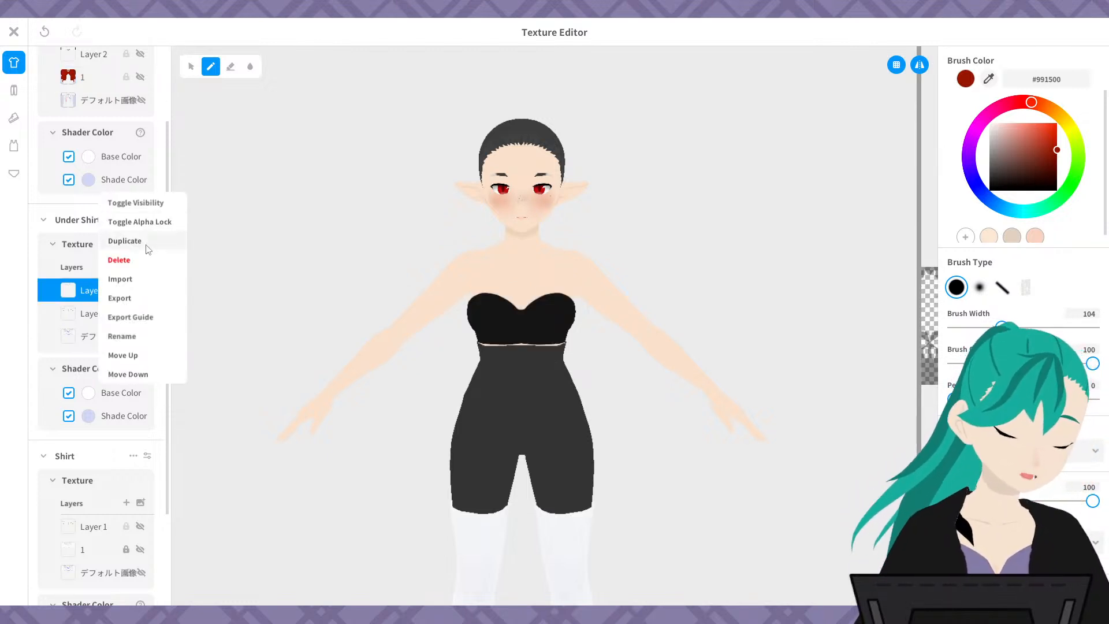
pyautogui.click(139, 336)
pyautogui.write('2')
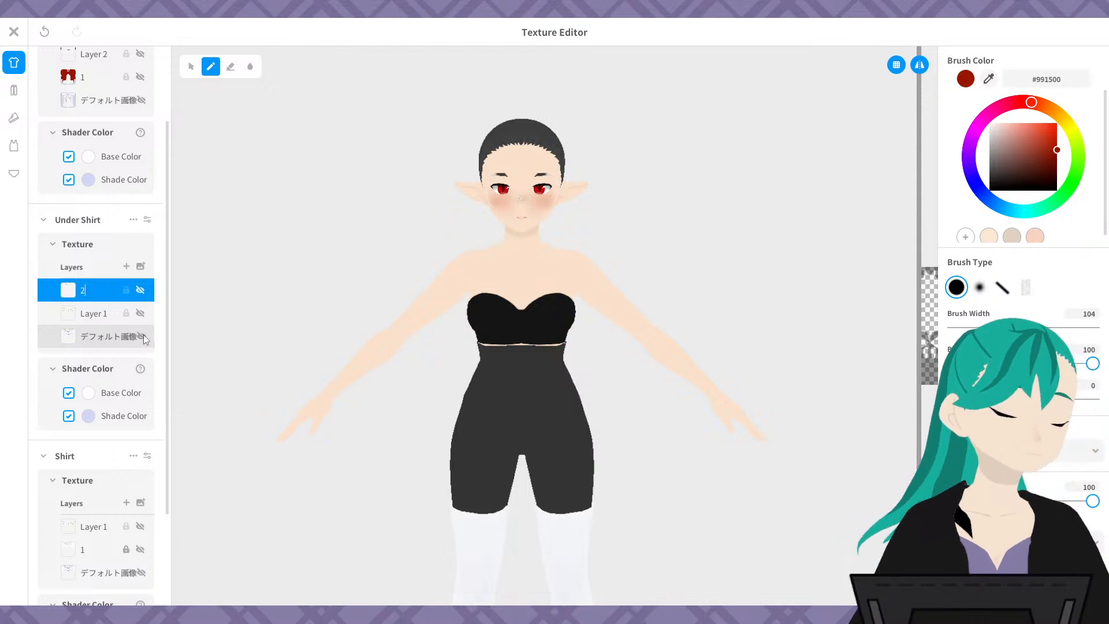
pyautogui.press('Return')
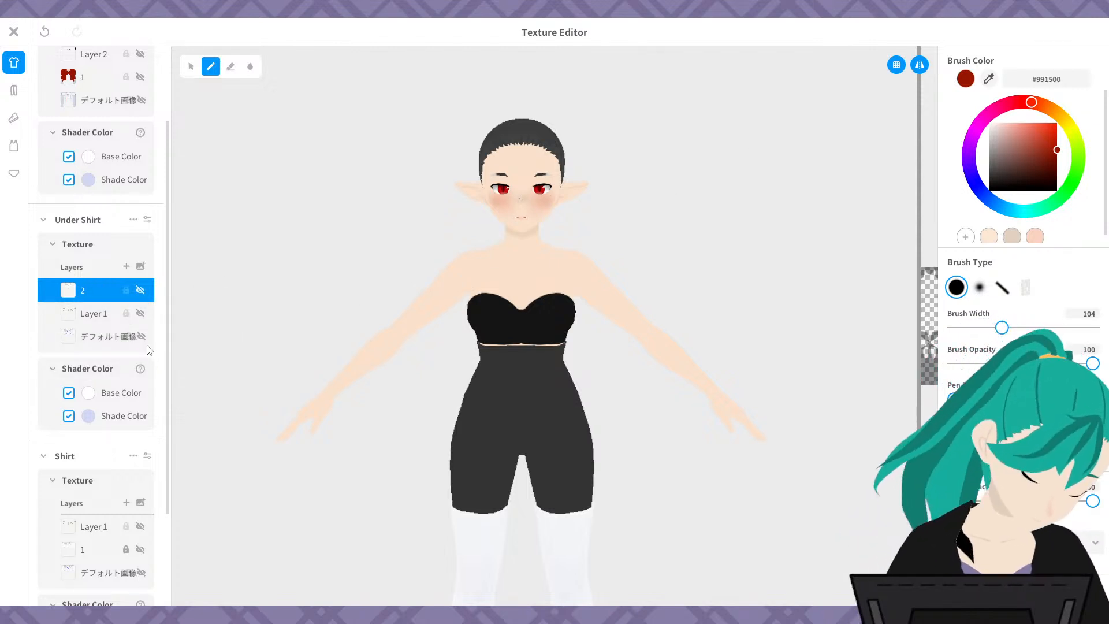
# - Show layer 1 of the Shirt template on the avatar
pyautogui.scroll(-3, 139, 393)
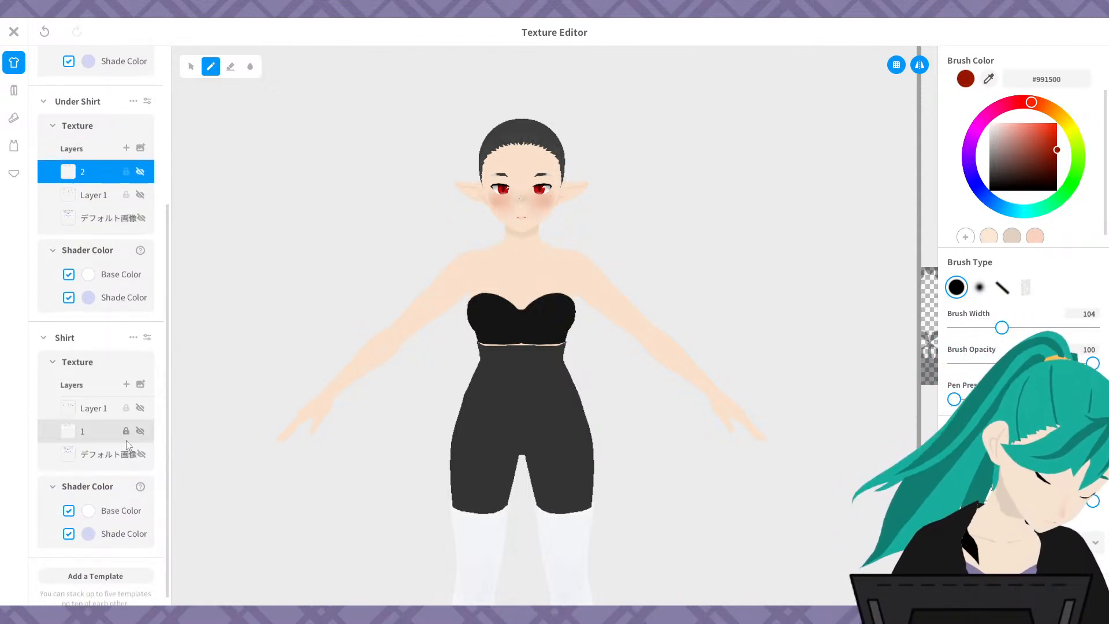
pyautogui.click(140, 430)
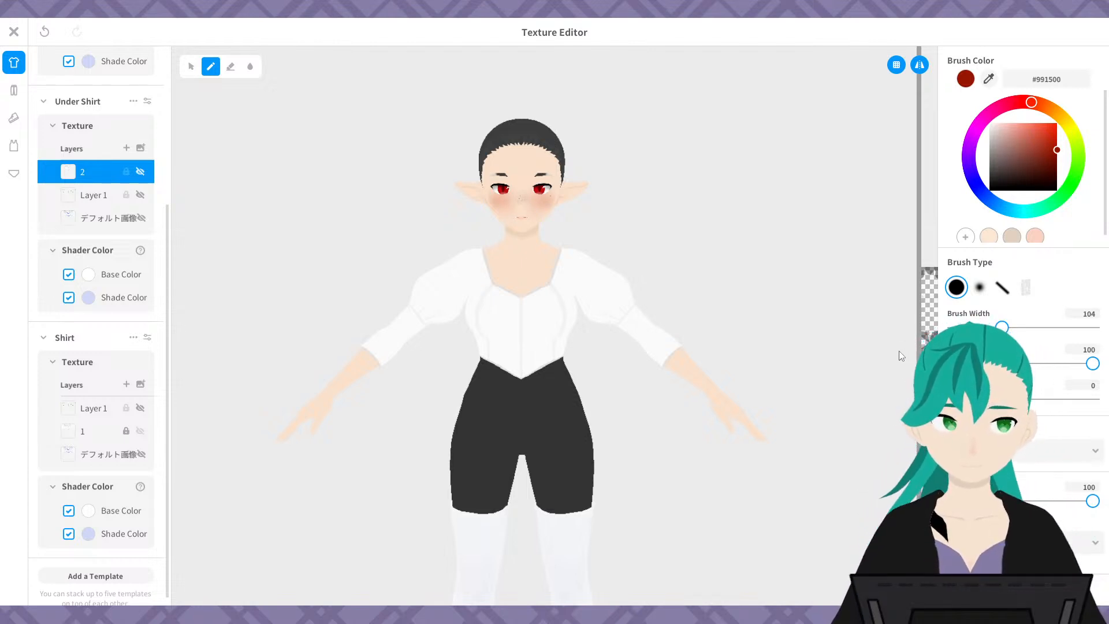
pyautogui.scroll(-2, 832, 340)
pyautogui.scroll(1, 760, 329)
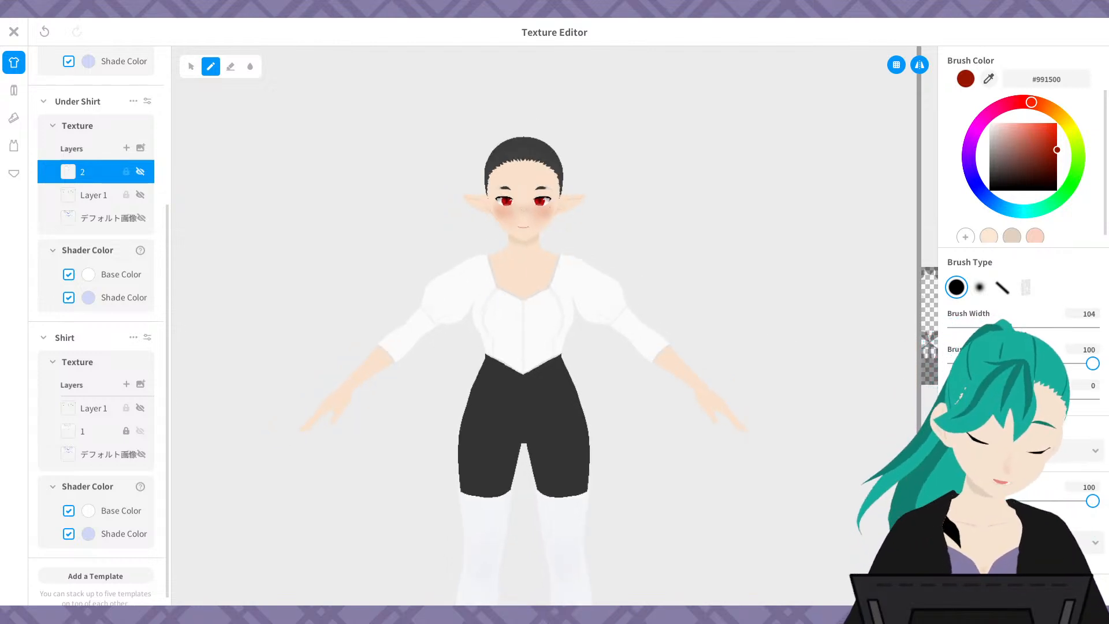
pyautogui.scroll(4, 166, 260)
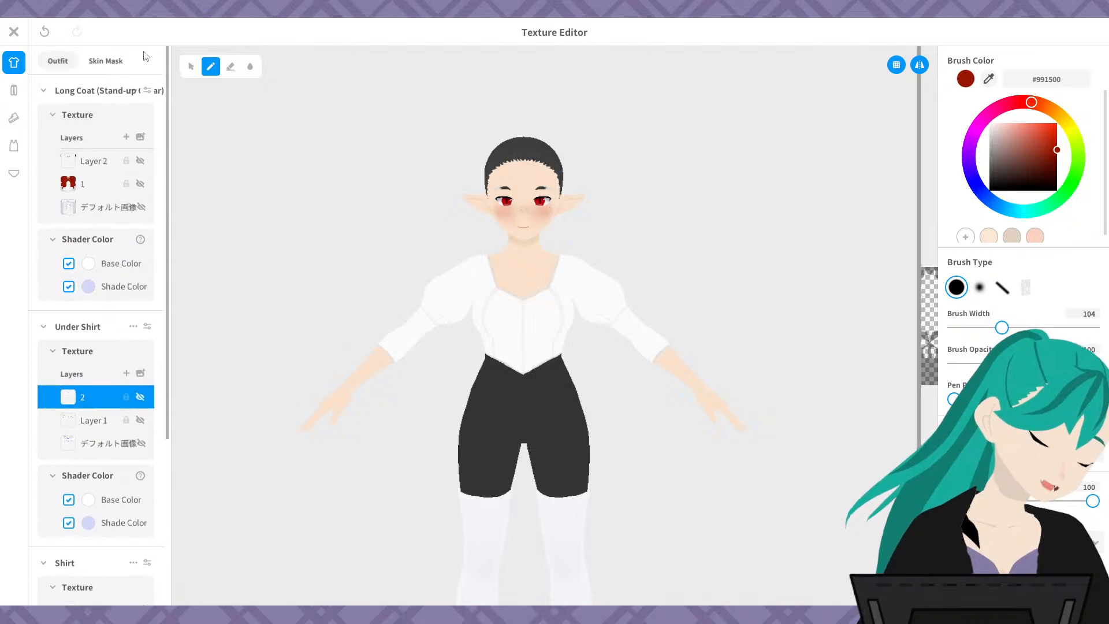
# - Open the Skin Mask's default image layer for painting with the brush color set to black #000000
pyautogui.click(107, 60)
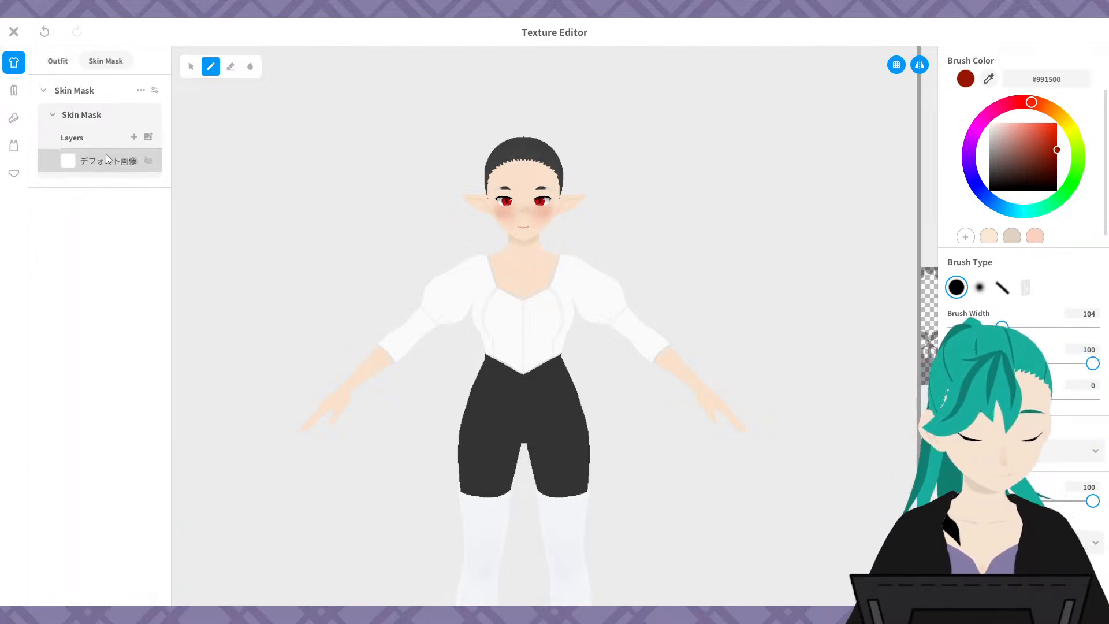
pyautogui.moveTo(1011, 165); pyautogui.dragTo(986, 196)
pyautogui.moveTo(916, 303); pyautogui.dragTo(617, 273)
pyautogui.scroll(5, 525, 339)
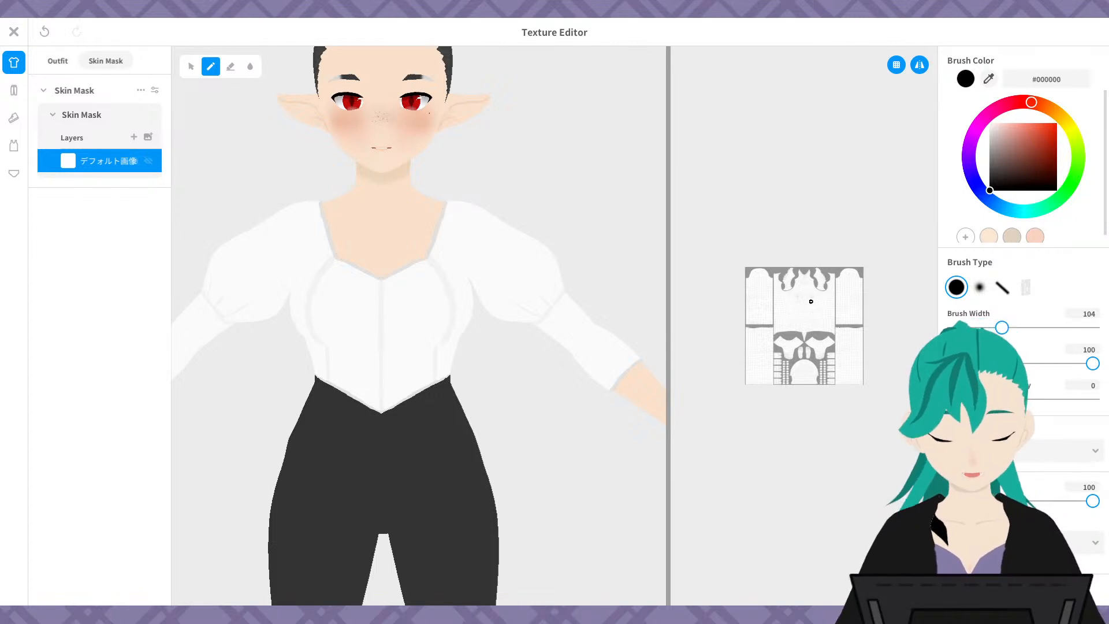
pyautogui.scroll(4, 810, 303)
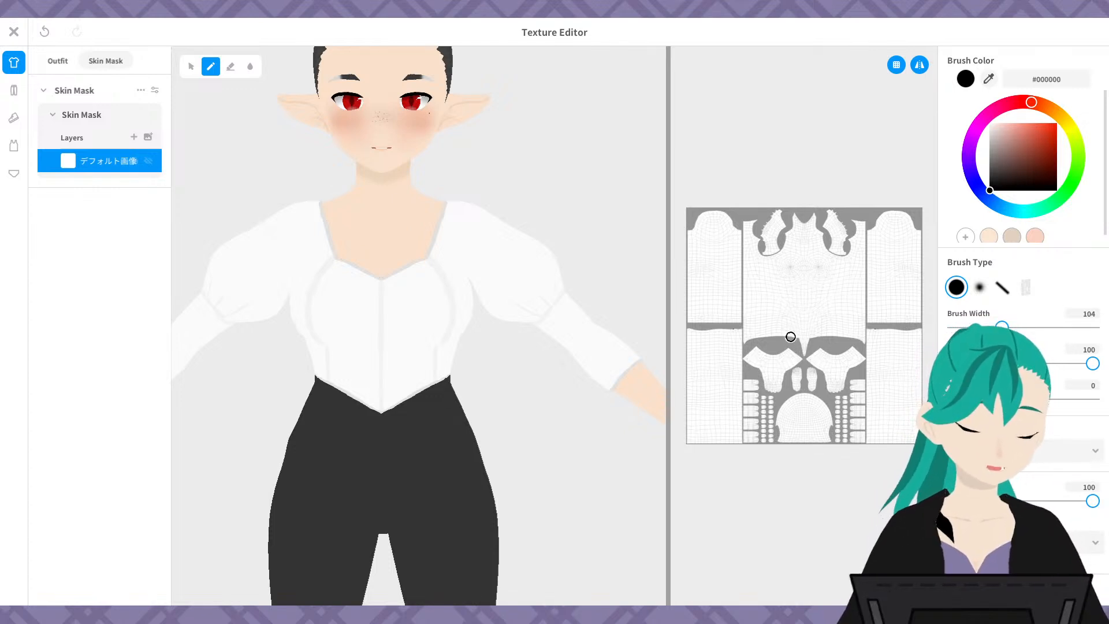
# - Try painting black over the bare upper chest on the Skin Mask, and undo the stroke
pyautogui.moveTo(384, 206)
pyautogui.mouseDown()
pyautogui.moveTo(389, 240)
pyautogui.moveTo(407, 212)
pyautogui.mouseUp()
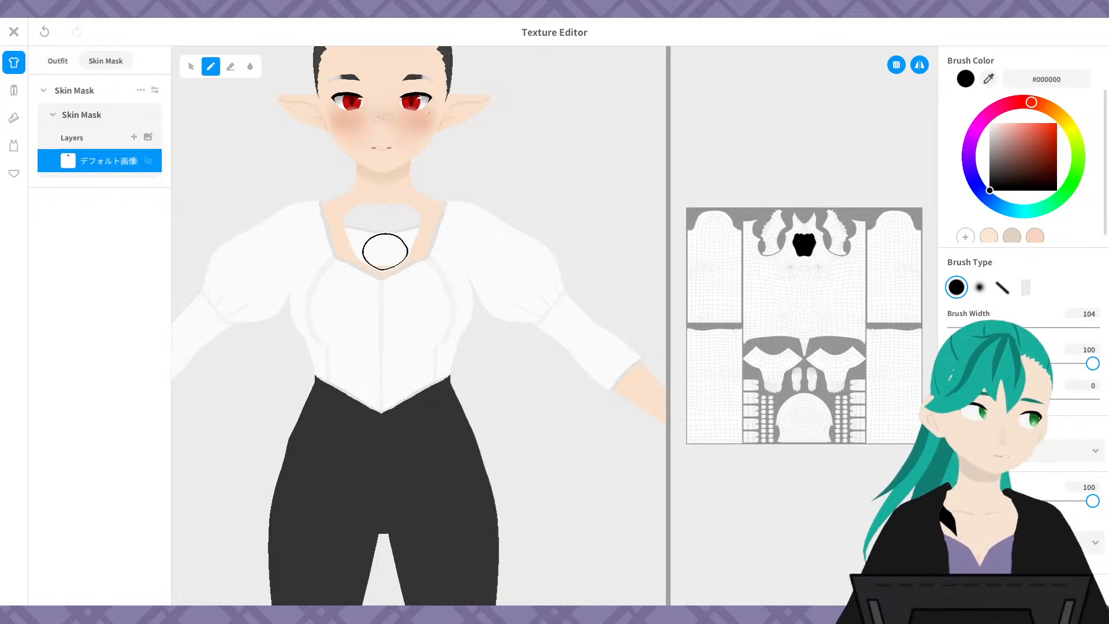
pyautogui.hotkey('ctrl', 'z')
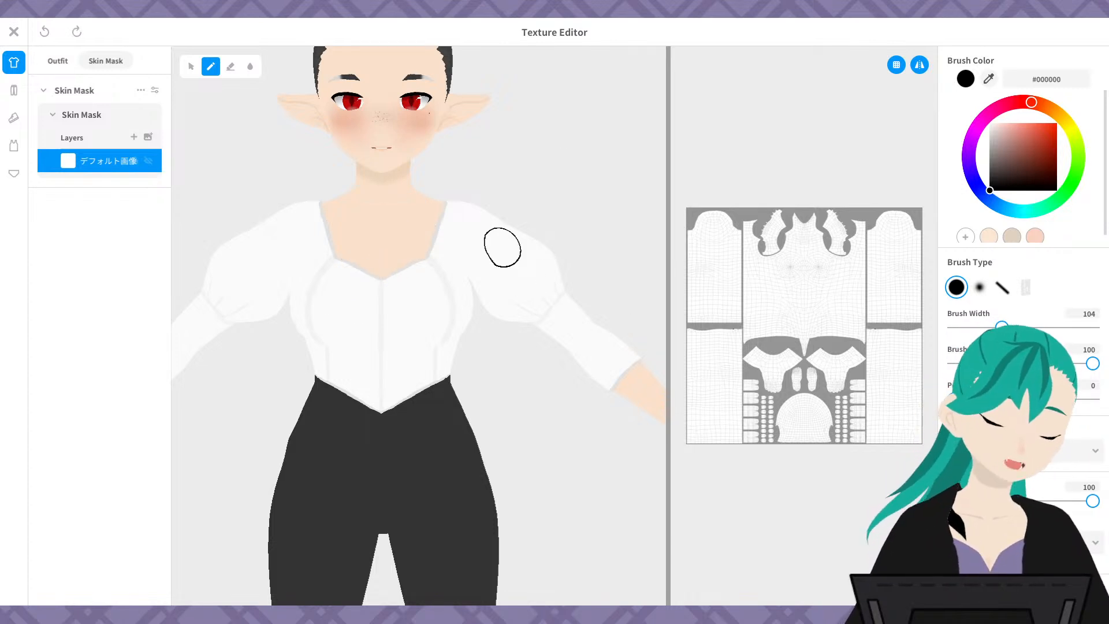
# - Paint black mask strokes over the shirt-covered upper arms and forearms on the Skin Mask
pyautogui.moveTo(494, 237); pyautogui.dragTo(495, 231)
pyautogui.moveTo(599, 331); pyautogui.dragTo(593, 370)
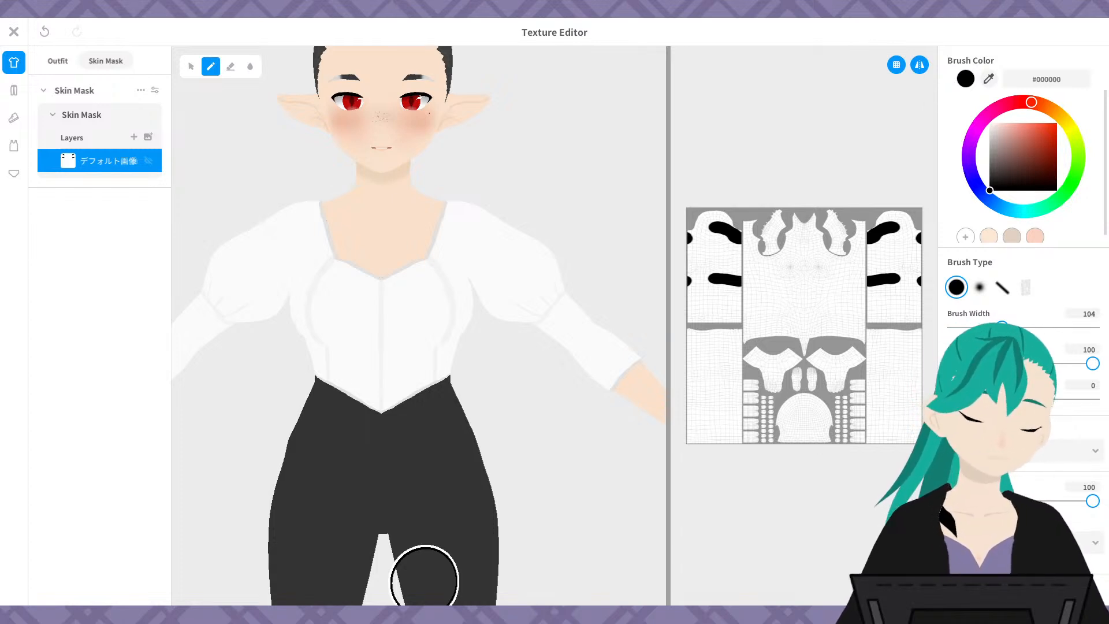
# - Paint black mask strokes down the clothed torso, hips and legs on the Skin Mask
pyautogui.scroll(-3, 453, 398)
pyautogui.scroll(-2, 449, 414)
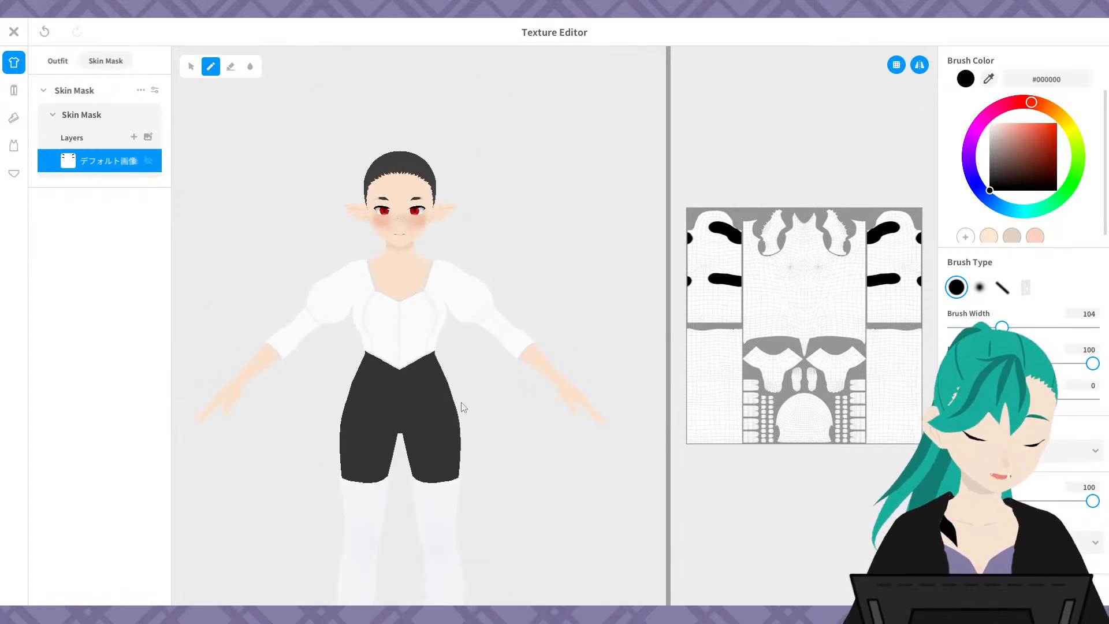
pyautogui.moveTo(463, 406); pyautogui.dragTo(455, 178, button='middle')
pyautogui.moveTo(467, 264); pyautogui.dragTo(452, 370, button='middle')
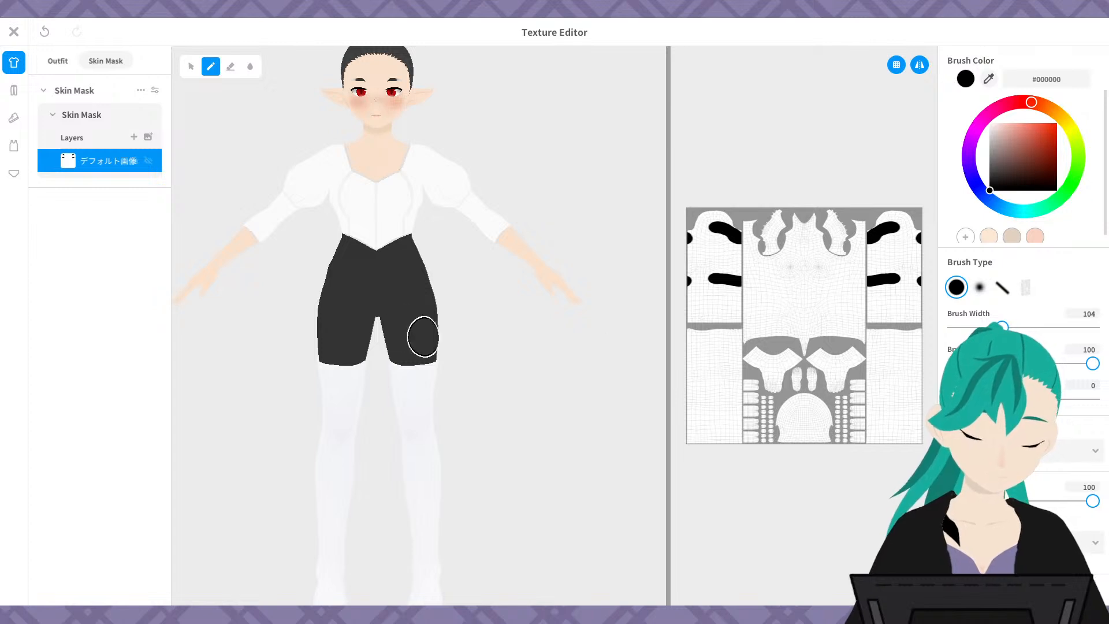
pyautogui.moveTo(357, 225)
pyautogui.mouseDown()
pyautogui.moveTo(330, 423)
pyautogui.moveTo(331, 585)
pyautogui.mouseUp()
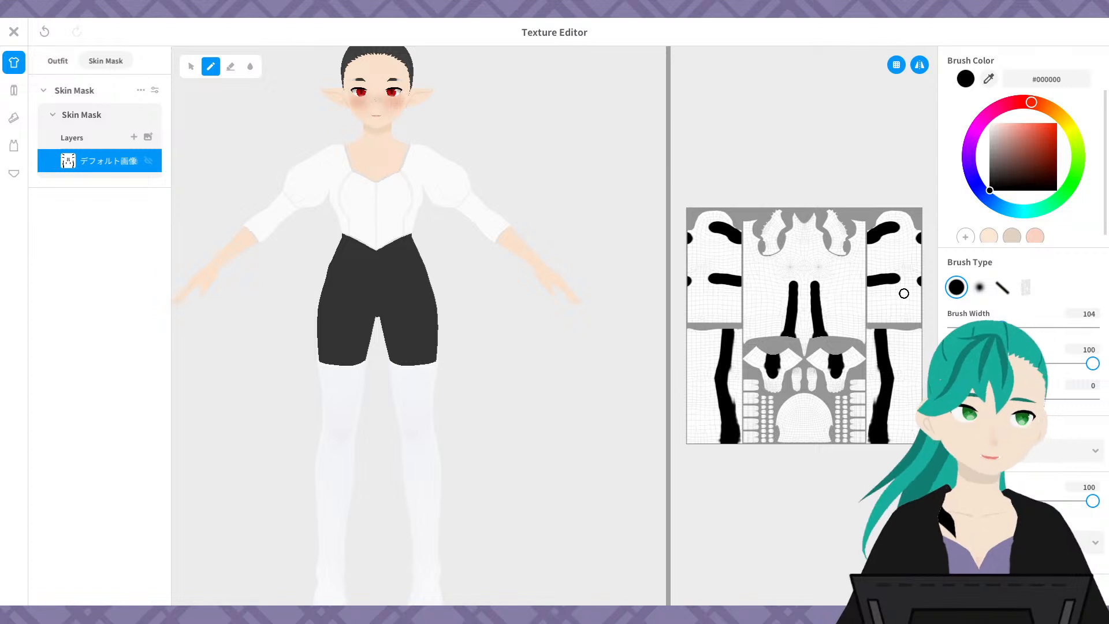
# - Bring up the Skin Mask's texture map at a large size beside the 3D model
pyautogui.scroll(3, 904, 294)
pyautogui.moveTo(669, 373); pyautogui.dragTo(372, 387)
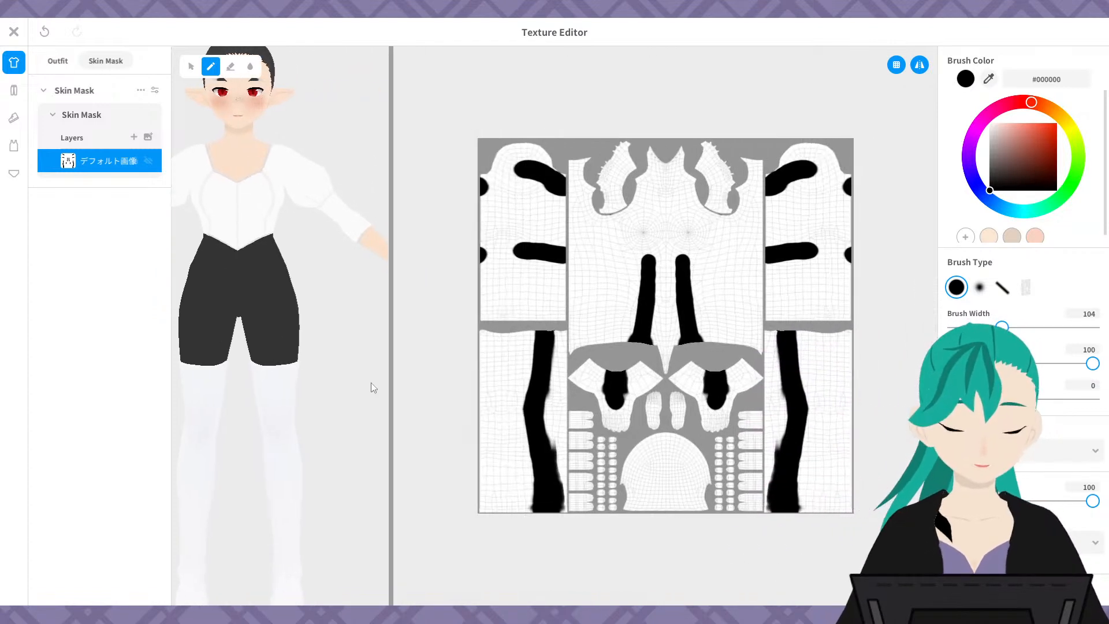
# - Paint the arm area of the skin mask black from the shoulder cap down to the lower black band
pyautogui.scroll(3, 686, 397)
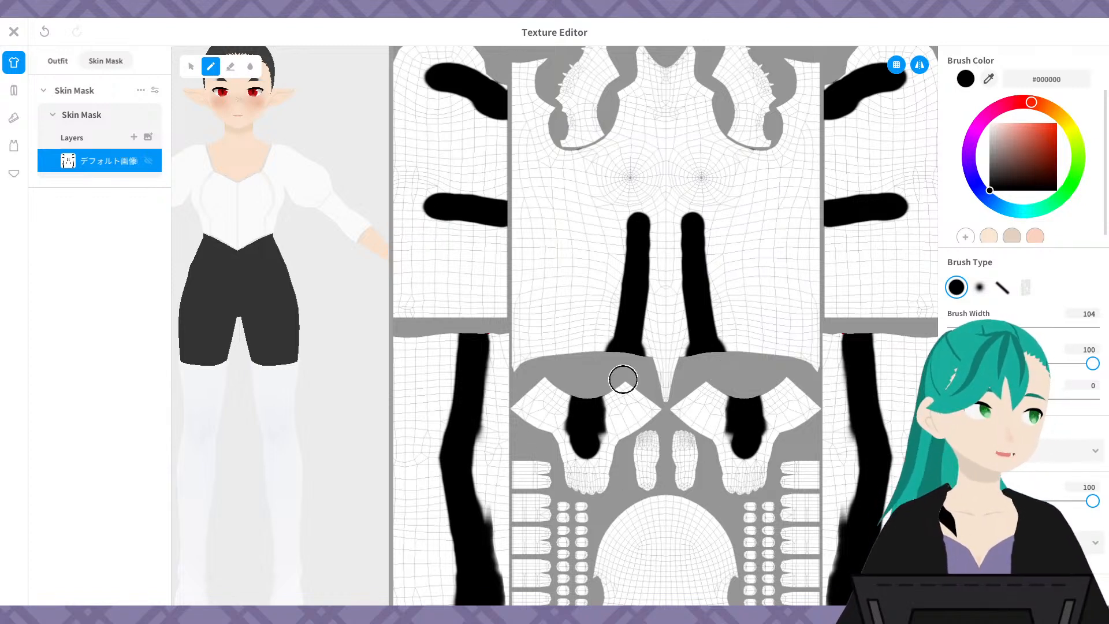
pyautogui.moveTo(566, 269); pyautogui.dragTo(792, 366, button='middle')
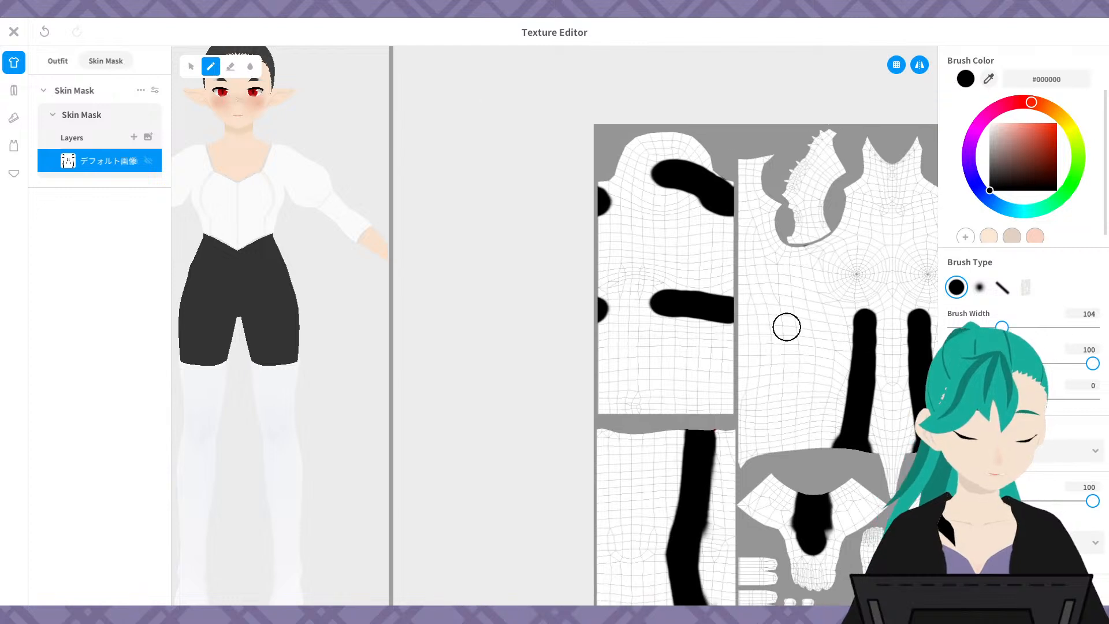
pyautogui.moveTo(670, 299)
pyautogui.mouseDown()
pyautogui.moveTo(601, 305)
pyautogui.moveTo(599, 272)
pyautogui.moveTo(618, 159)
pyautogui.moveTo(658, 131)
pyautogui.moveTo(686, 170)
pyautogui.moveTo(681, 123)
pyautogui.mouseUp()
pyautogui.moveTo(687, 199); pyautogui.dragTo(700, 157)
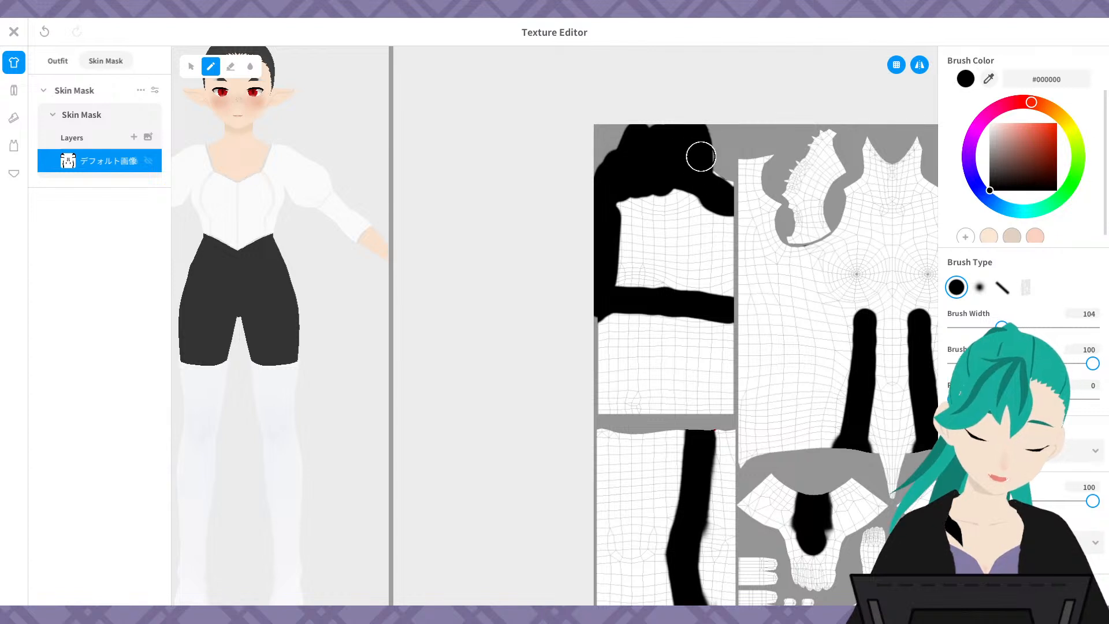
pyautogui.moveTo(705, 198)
pyautogui.mouseDown()
pyautogui.moveTo(716, 179)
pyautogui.moveTo(712, 296)
pyautogui.moveTo(681, 185)
pyautogui.moveTo(656, 275)
pyautogui.moveTo(620, 230)
pyautogui.mouseUp()
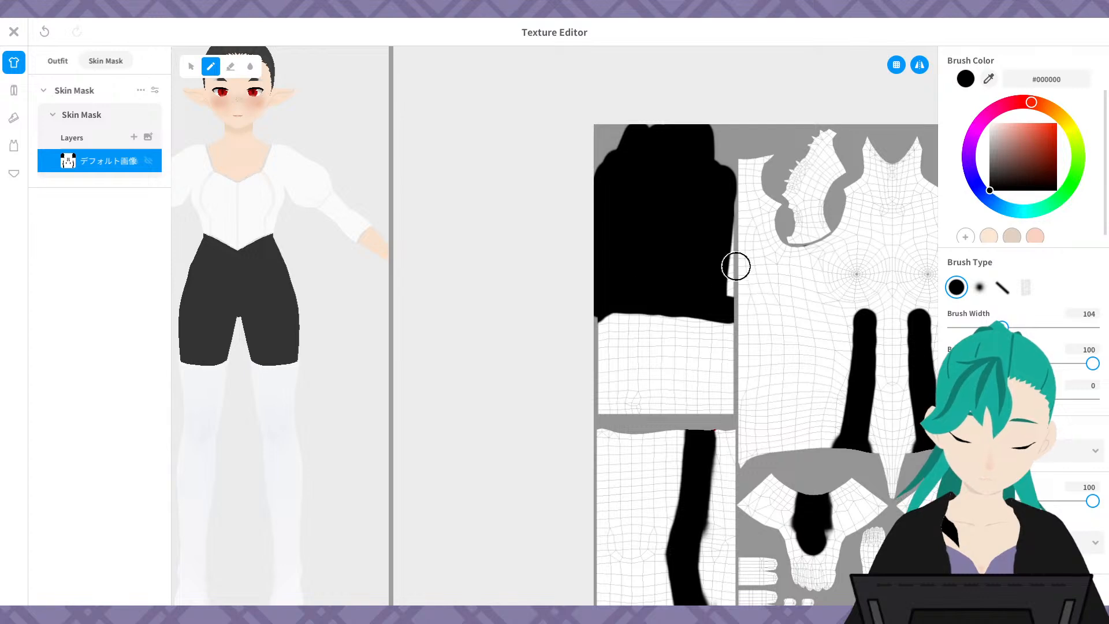
# - Fill the remaining white strip along the inner edge of the arm area with black
pyautogui.scroll(3, 736, 266)
pyautogui.moveTo(740, 265); pyautogui.dragTo(610, 355, button='middle')
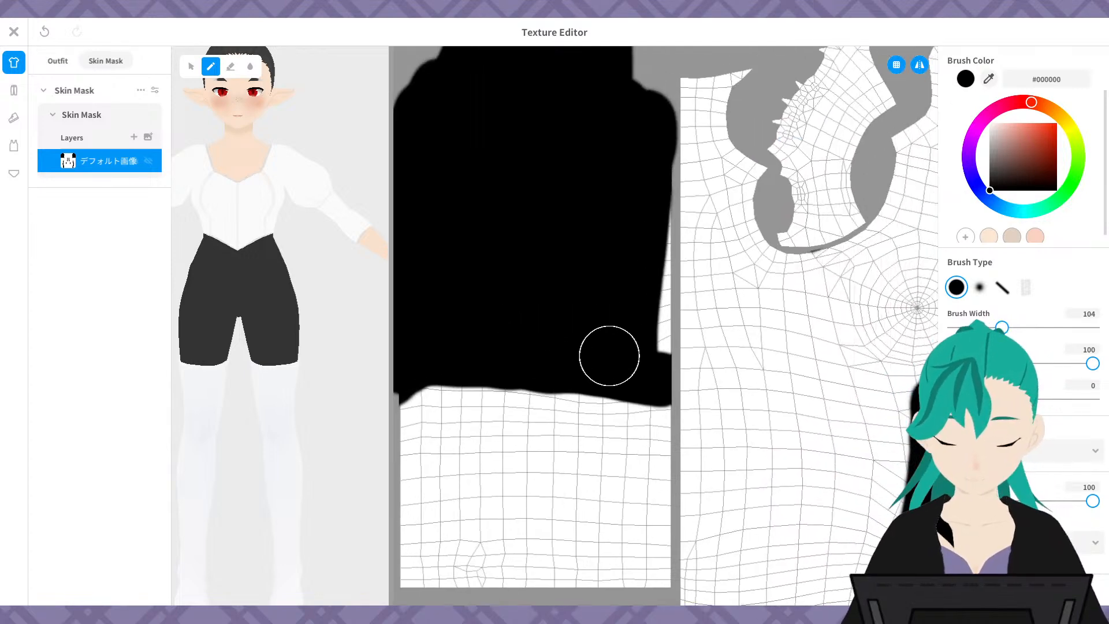
pyautogui.moveTo(650, 199); pyautogui.dragTo(651, 253)
pyautogui.hotkey('ctrl', 'z')
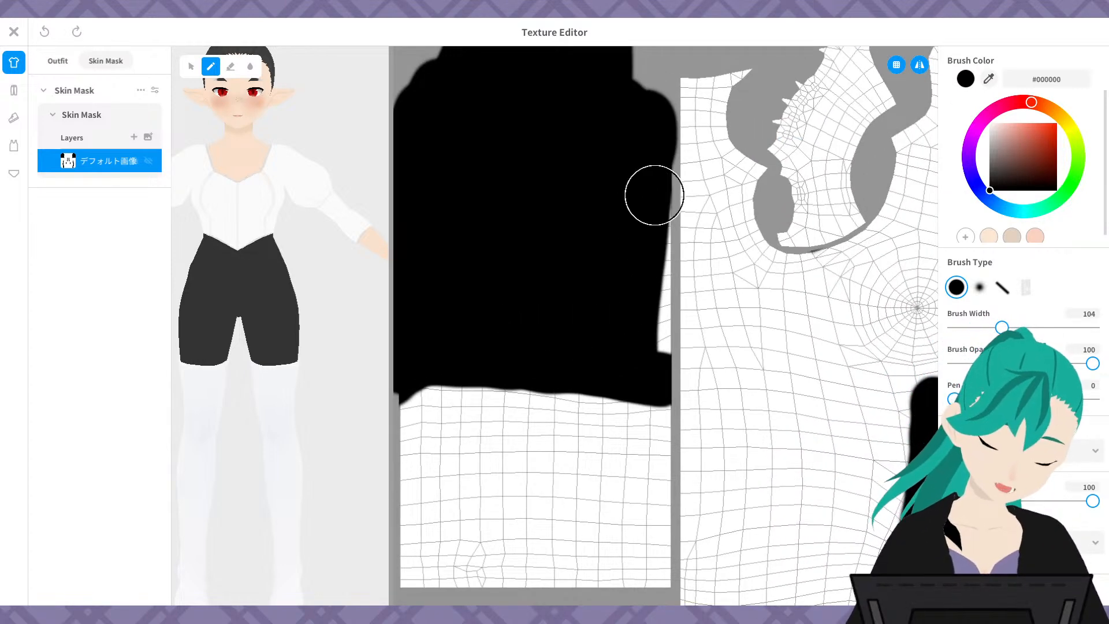
pyautogui.moveTo(654, 195)
pyautogui.mouseDown()
pyautogui.moveTo(644, 293)
pyautogui.moveTo(649, 334)
pyautogui.moveTo(661, 339)
pyautogui.mouseUp()
pyautogui.hotkey('ctrl', 'z')
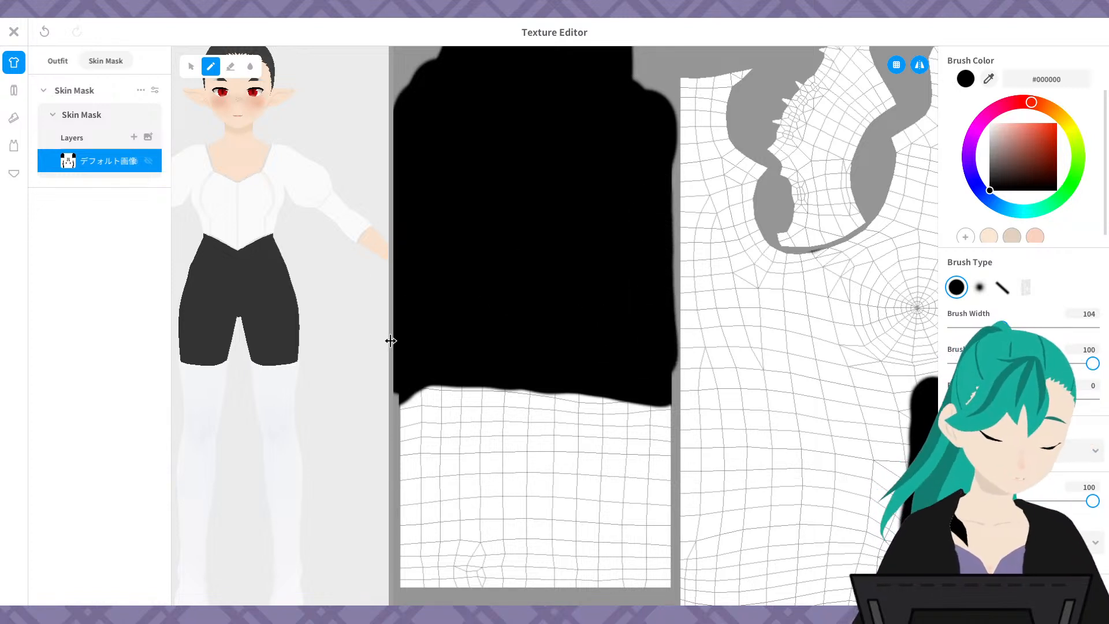
# - Repaint the shoulder cap and both upper corners of the arm area white (#FFFFFF) in the skin mask
pyautogui.moveTo(391, 342); pyautogui.dragTo(793, 335)
pyautogui.scroll(5, 532, 244)
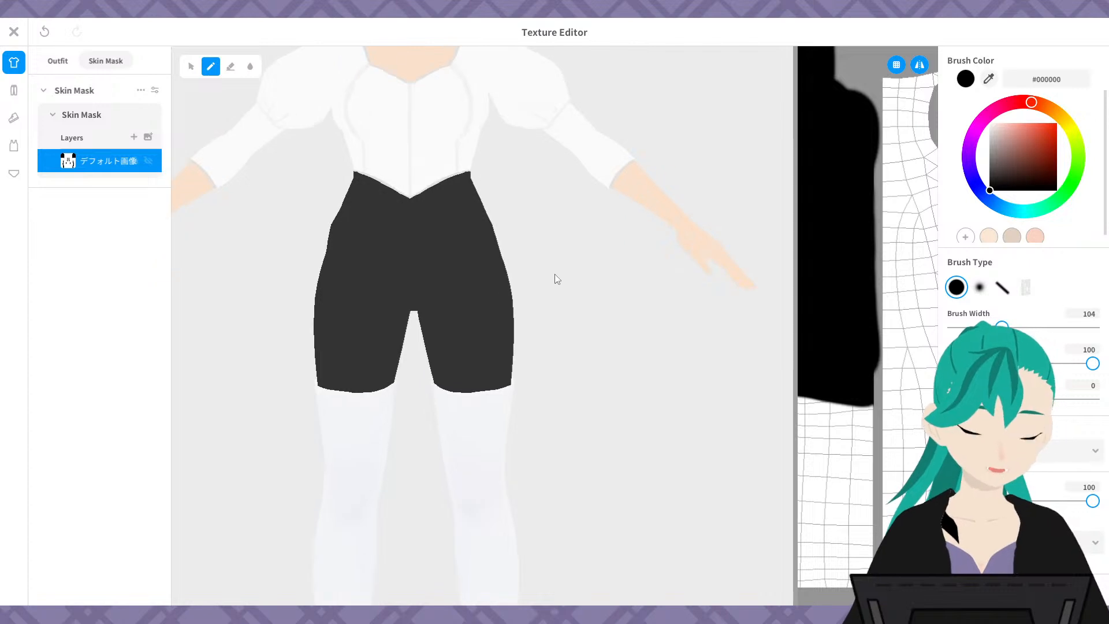
pyautogui.moveTo(543, 349); pyautogui.dragTo(540, 424, button='middle')
pyautogui.scroll(3, 541, 419)
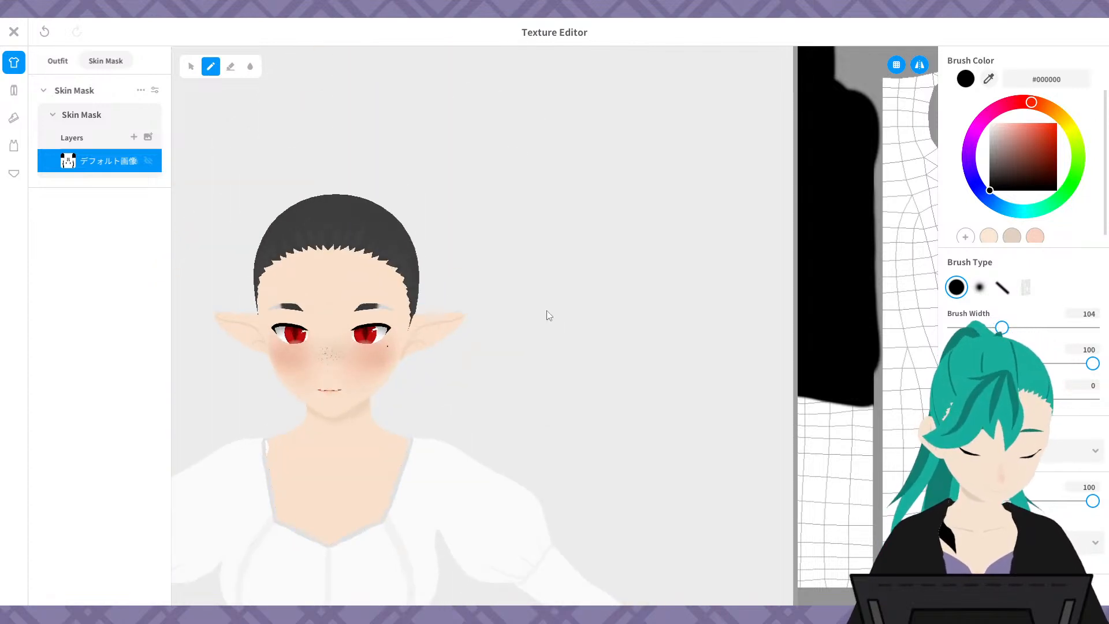
pyautogui.moveTo(503, 456)
pyautogui.mouseDown(button='right')
pyautogui.moveTo(480, 460)
pyautogui.moveTo(511, 458)
pyautogui.mouseUp(button='right')
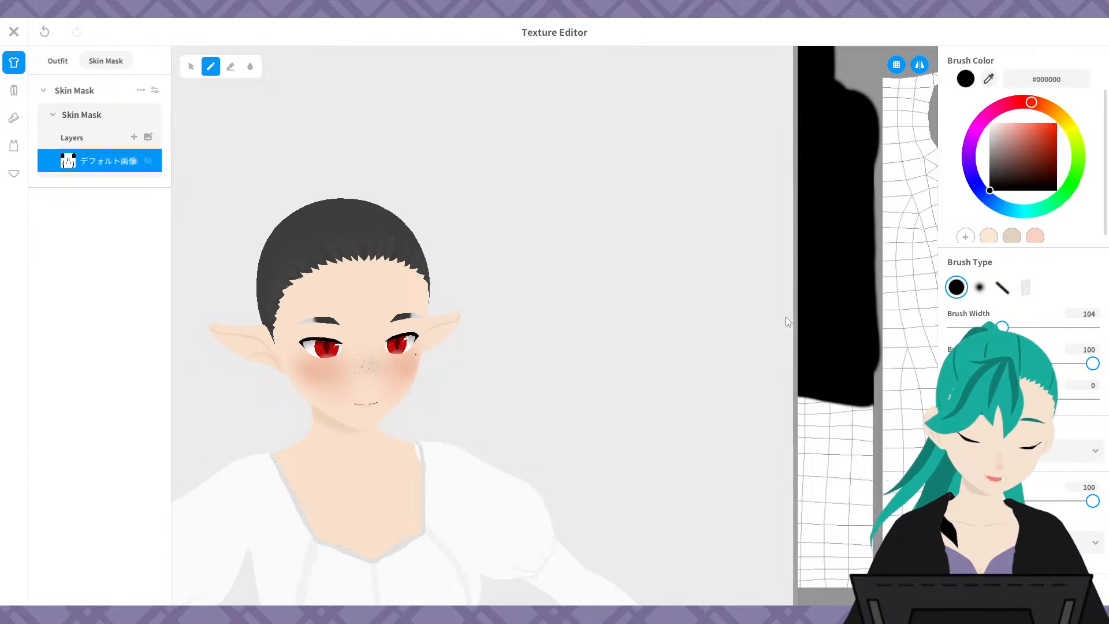
pyautogui.moveTo(797, 324)
pyautogui.mouseDown()
pyautogui.moveTo(428, 372)
pyautogui.moveTo(380, 358)
pyautogui.mouseUp()
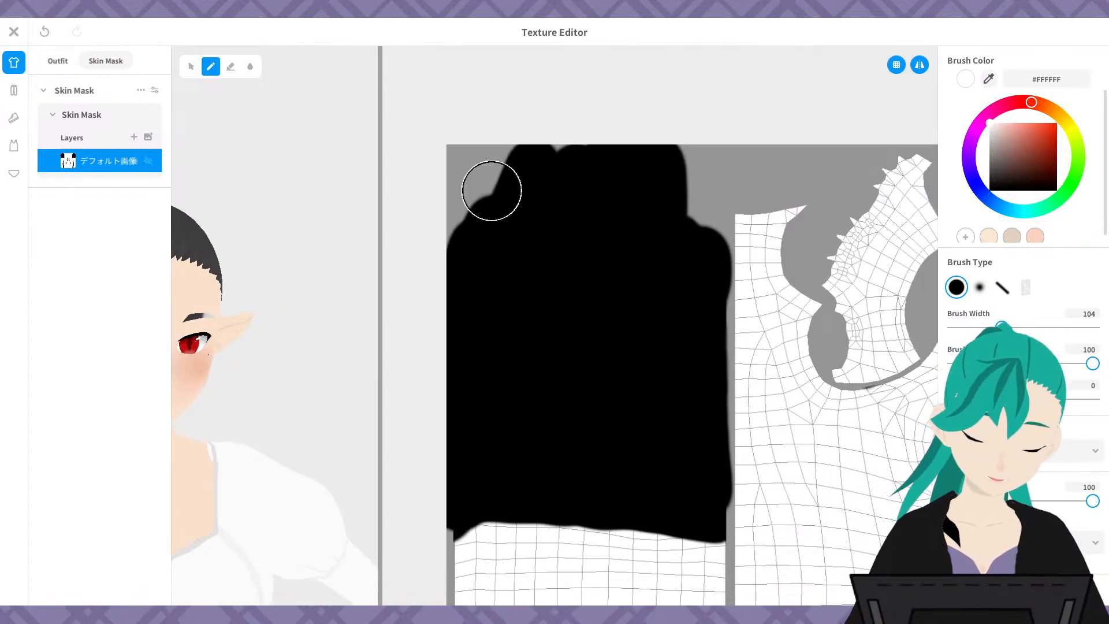
pyautogui.moveTo(461, 218)
pyautogui.mouseDown()
pyautogui.moveTo(685, 210)
pyautogui.moveTo(561, 197)
pyautogui.moveTo(544, 159)
pyautogui.moveTo(632, 151)
pyautogui.mouseUp()
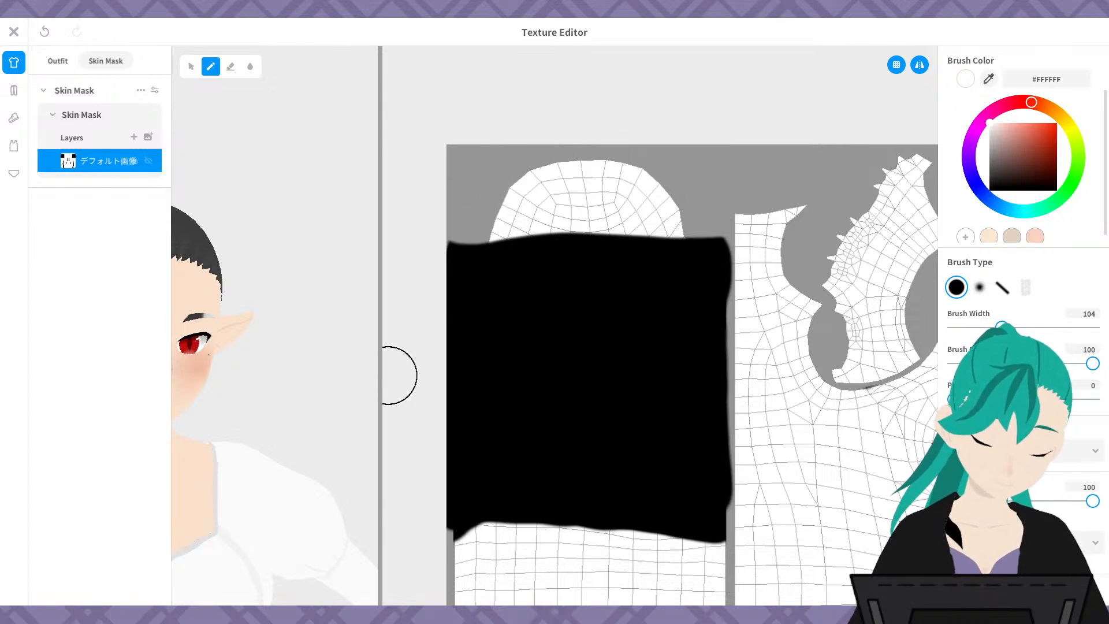
pyautogui.moveTo(468, 222); pyautogui.dragTo(431, 260)
pyautogui.moveTo(707, 229)
pyautogui.mouseDown()
pyautogui.moveTo(723, 250)
pyautogui.moveTo(719, 277)
pyautogui.mouseUp()
# - Inspect the head, shoulders and sleeves of the model from the side and front
pyautogui.moveTo(380, 382); pyautogui.dragTo(692, 381)
pyautogui.scroll(6, 500, 474)
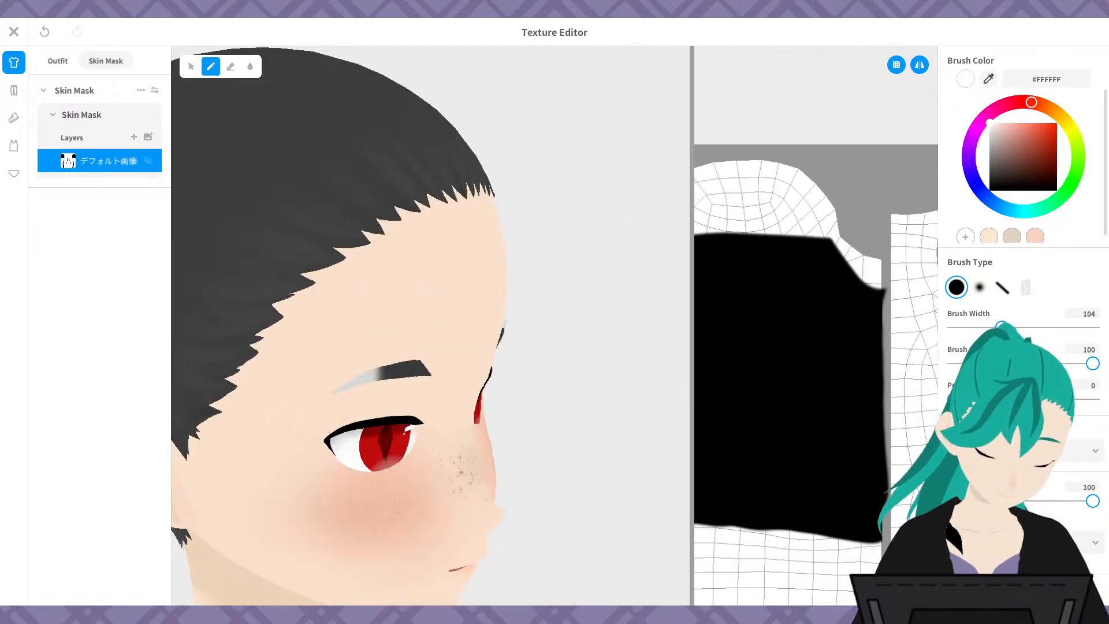
pyautogui.moveTo(501, 466); pyautogui.dragTo(495, 321, button='middle')
pyautogui.moveTo(495, 325); pyautogui.dragTo(488, 275, button='right')
pyautogui.scroll(-5, 495, 267)
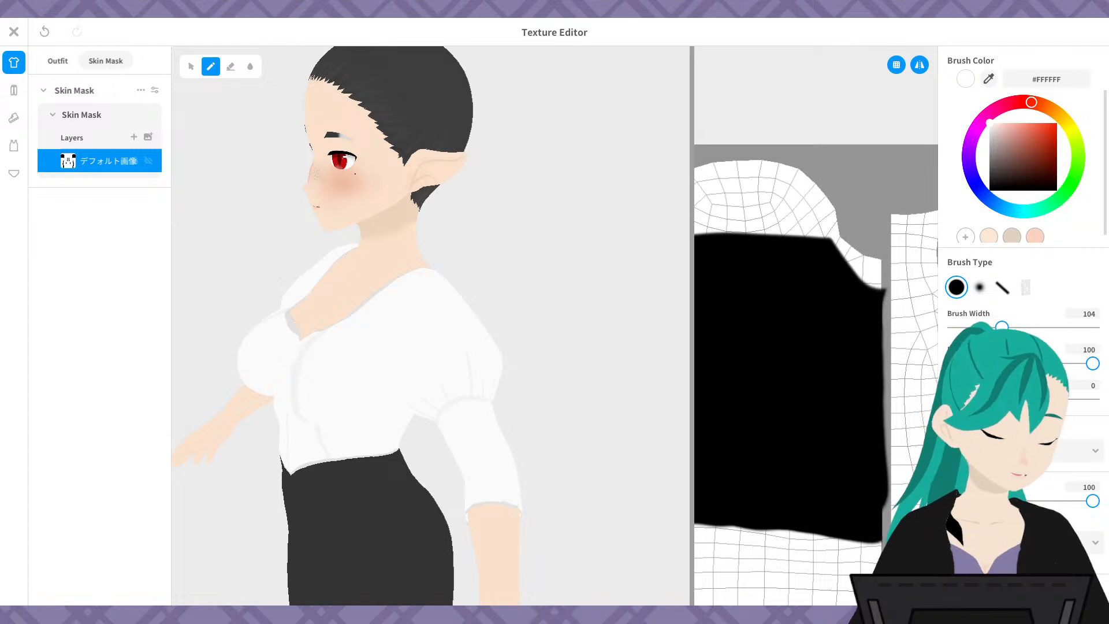
pyautogui.moveTo(492, 337)
pyautogui.mouseDown(button='right')
pyautogui.moveTo(547, 346)
pyautogui.moveTo(565, 327)
pyautogui.mouseUp(button='right')
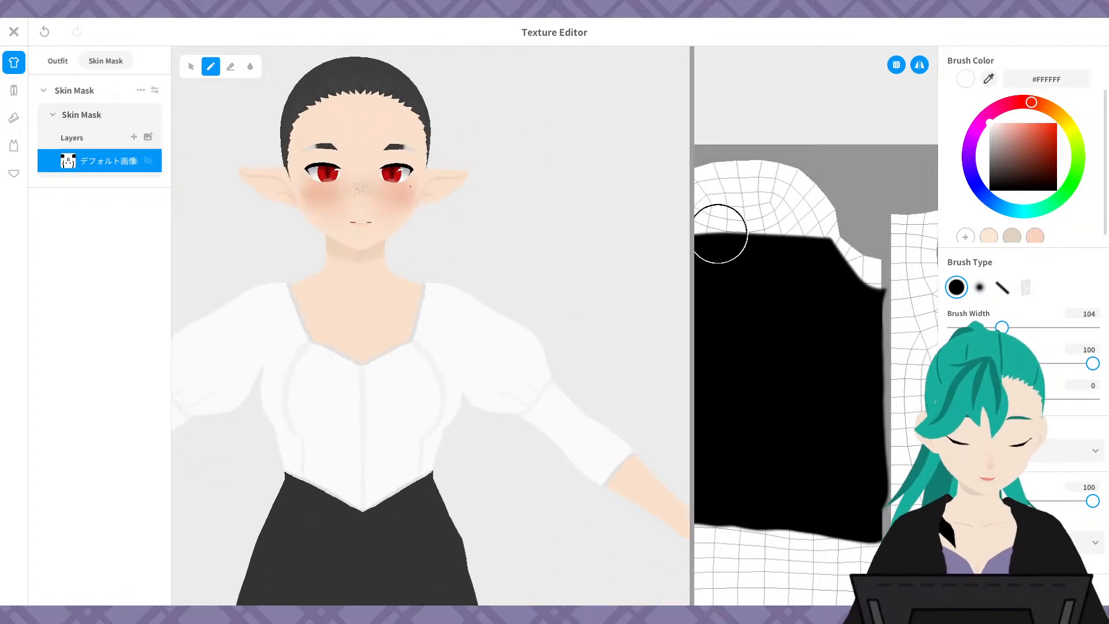
# - Undo the stray strokes and paint the torso area below the chest solid black (#000000) in the skin mask
pyautogui.moveTo(693, 362); pyautogui.dragTo(300, 358)
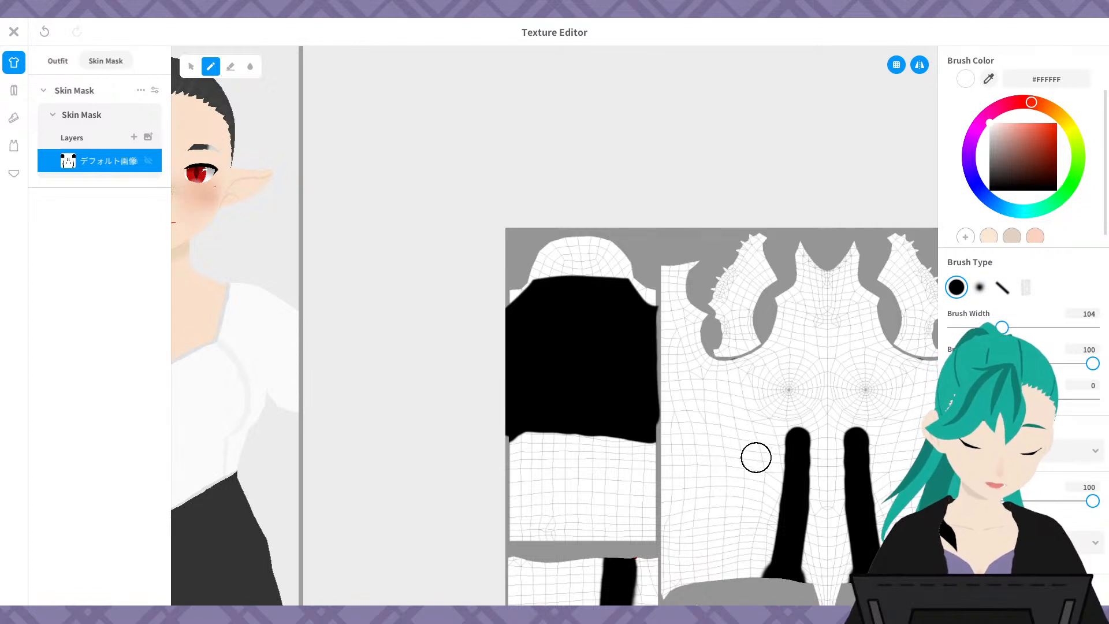
pyautogui.scroll(2, 762, 453)
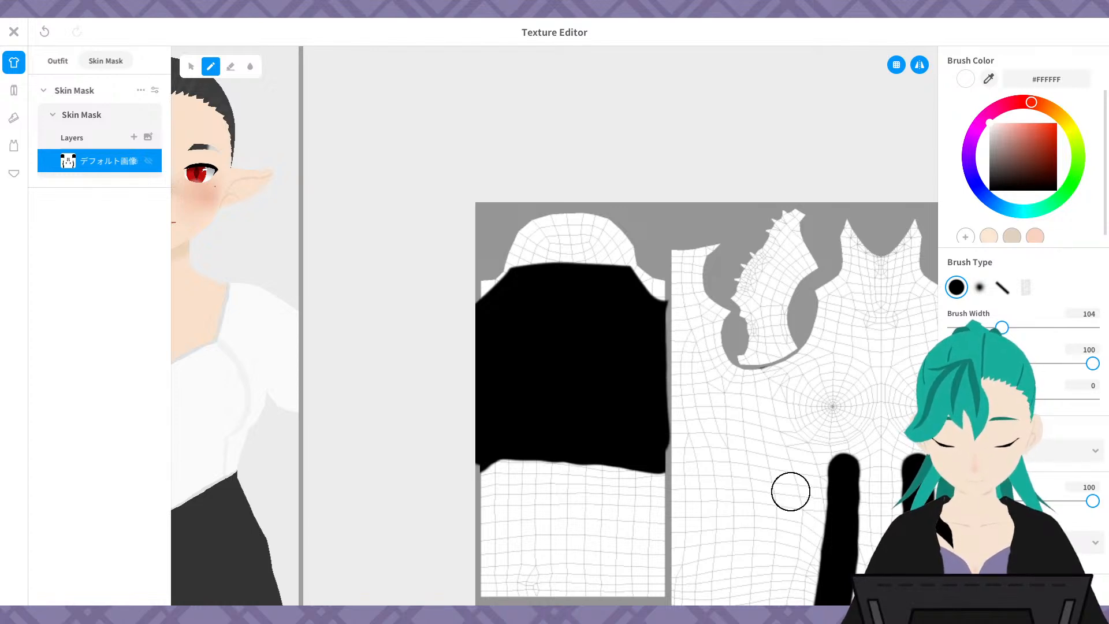
pyautogui.moveTo(835, 475); pyautogui.dragTo(663, 240, button='middle')
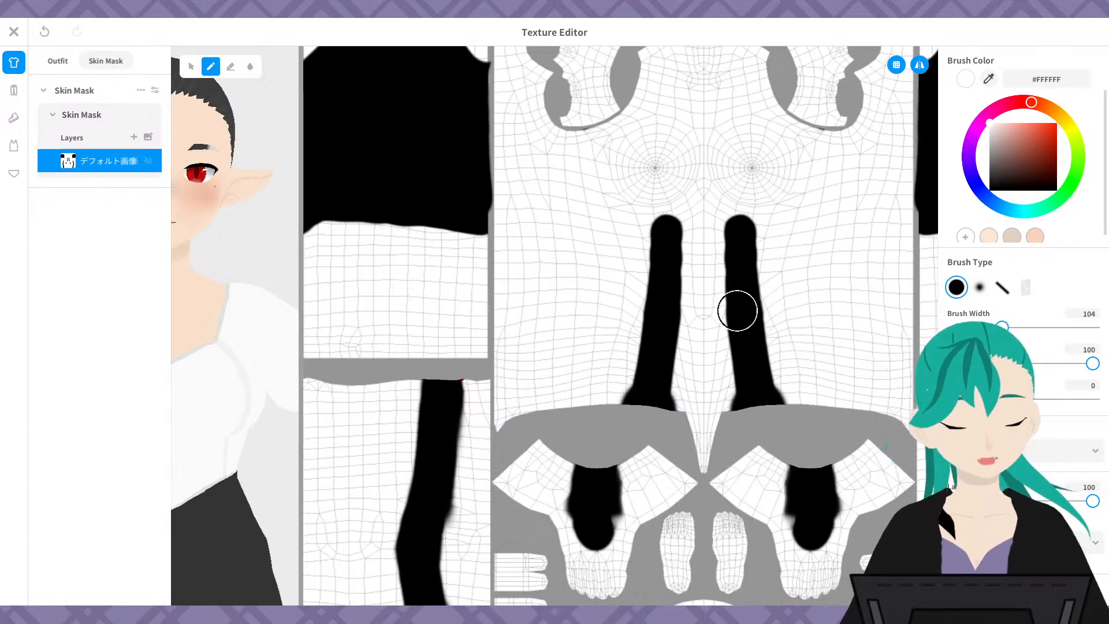
pyautogui.moveTo(706, 404)
pyautogui.mouseDown(button='middle')
pyautogui.moveTo(730, 361)
pyautogui.moveTo(742, 368)
pyautogui.mouseUp(button='middle')
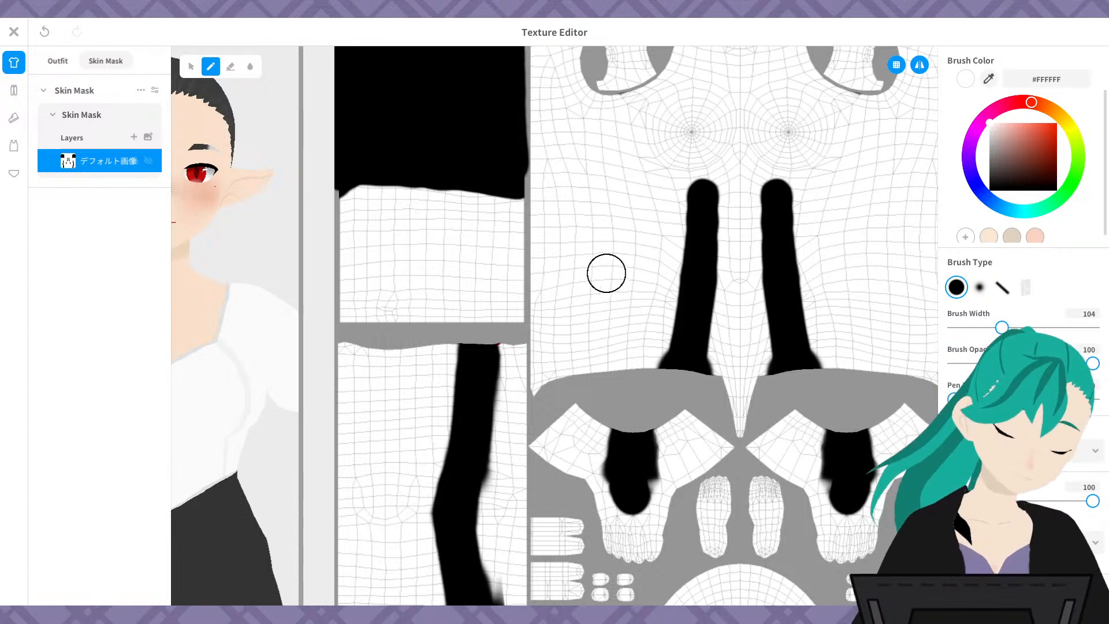
pyautogui.scroll(2, 606, 274)
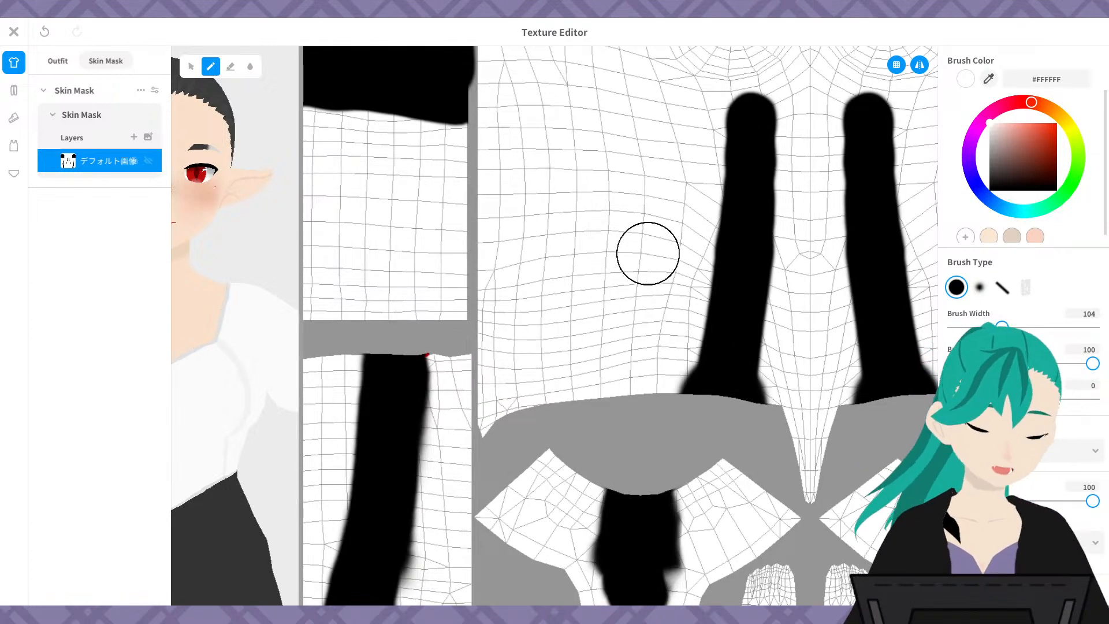
pyautogui.moveTo(647, 253)
pyautogui.mouseDown(button='middle')
pyautogui.moveTo(606, 374)
pyautogui.moveTo(601, 359)
pyautogui.mouseUp(button='middle')
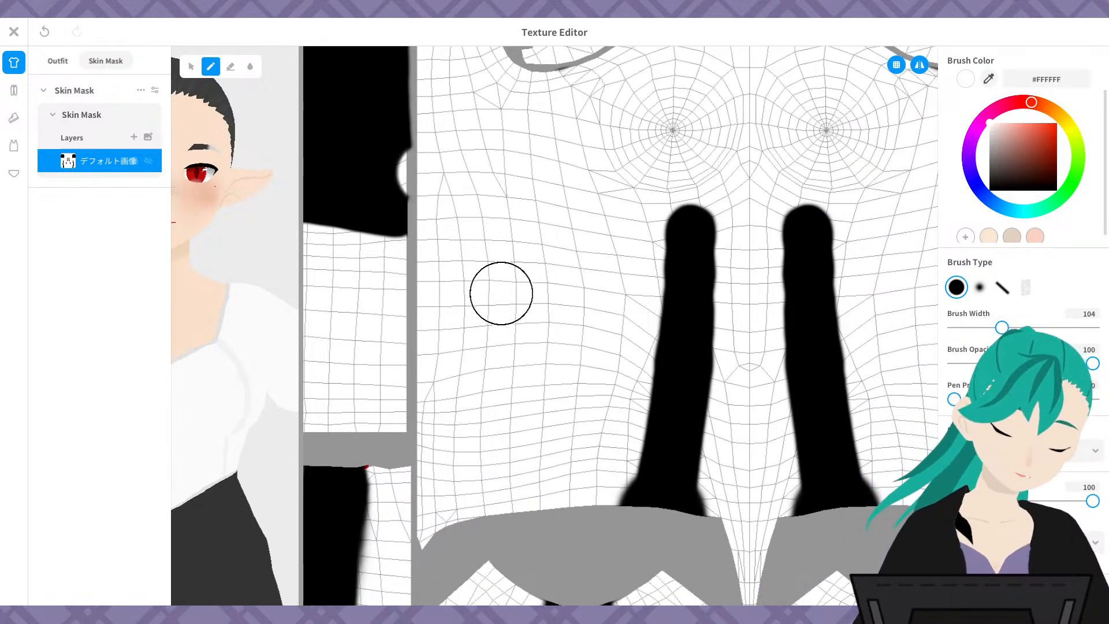
pyautogui.hotkey('ctrl', 'z')
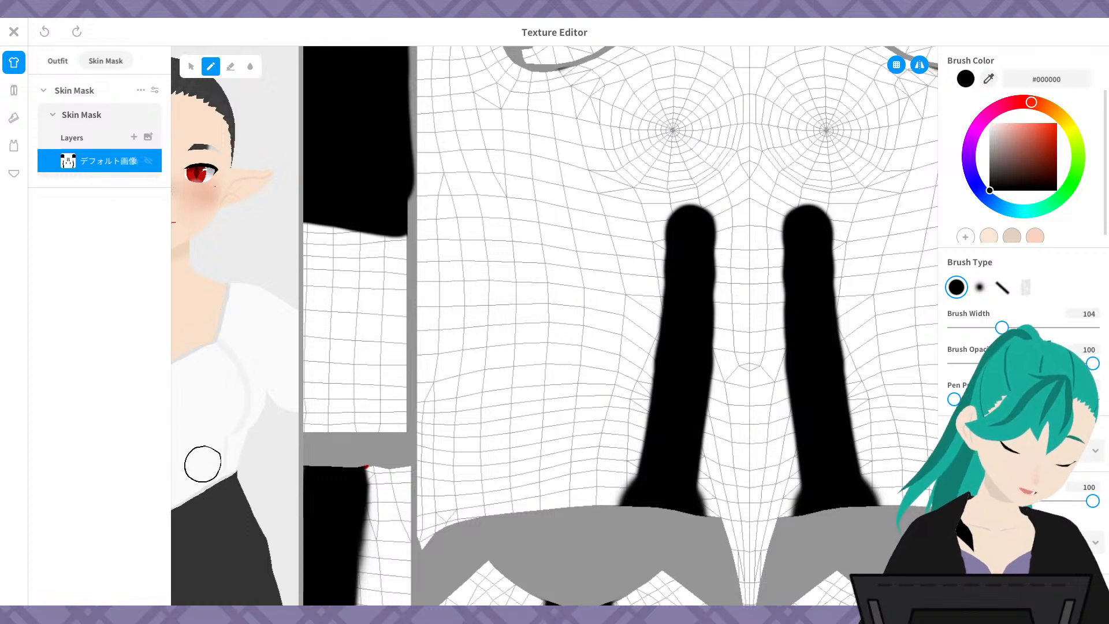
pyautogui.moveTo(201, 415); pyautogui.dragTo(210, 425)
pyautogui.hotkey('ctrl', 'z')
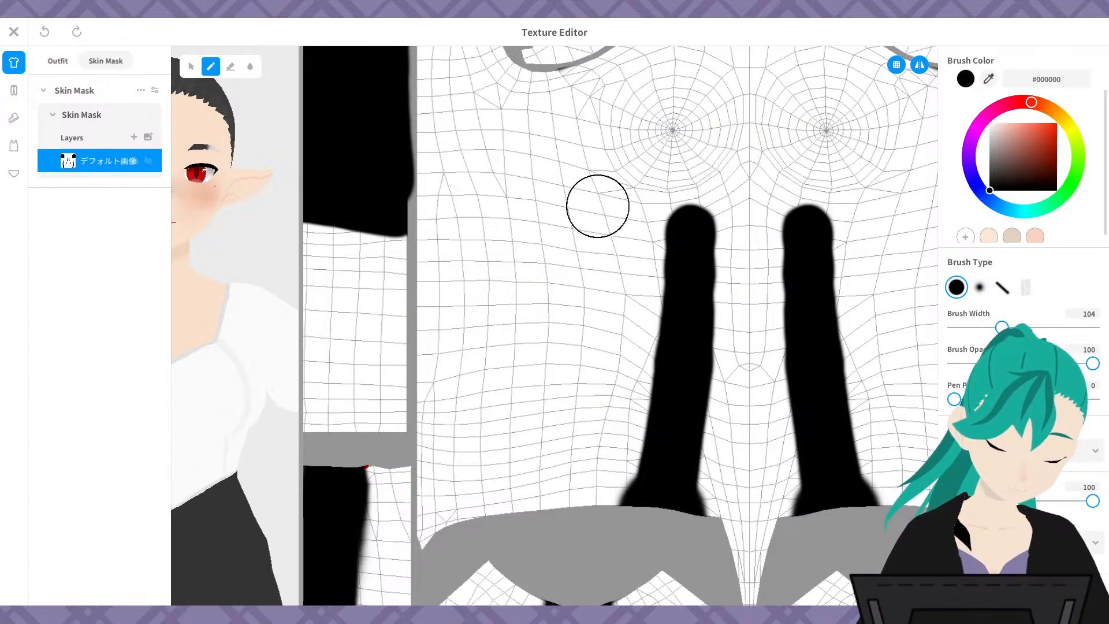
pyautogui.moveTo(757, 214)
pyautogui.mouseDown()
pyautogui.moveTo(738, 226)
pyautogui.moveTo(436, 226)
pyautogui.moveTo(446, 458)
pyautogui.moveTo(440, 403)
pyautogui.moveTo(431, 535)
pyautogui.moveTo(579, 493)
pyautogui.moveTo(724, 499)
pyautogui.moveTo(743, 404)
pyautogui.moveTo(693, 310)
pyautogui.moveTo(621, 251)
pyautogui.moveTo(446, 456)
pyautogui.moveTo(532, 359)
pyautogui.moveTo(463, 410)
pyautogui.moveTo(510, 475)
pyautogui.moveTo(686, 300)
pyautogui.moveTo(597, 468)
pyautogui.moveTo(695, 438)
pyautogui.moveTo(652, 351)
pyautogui.mouseUp()
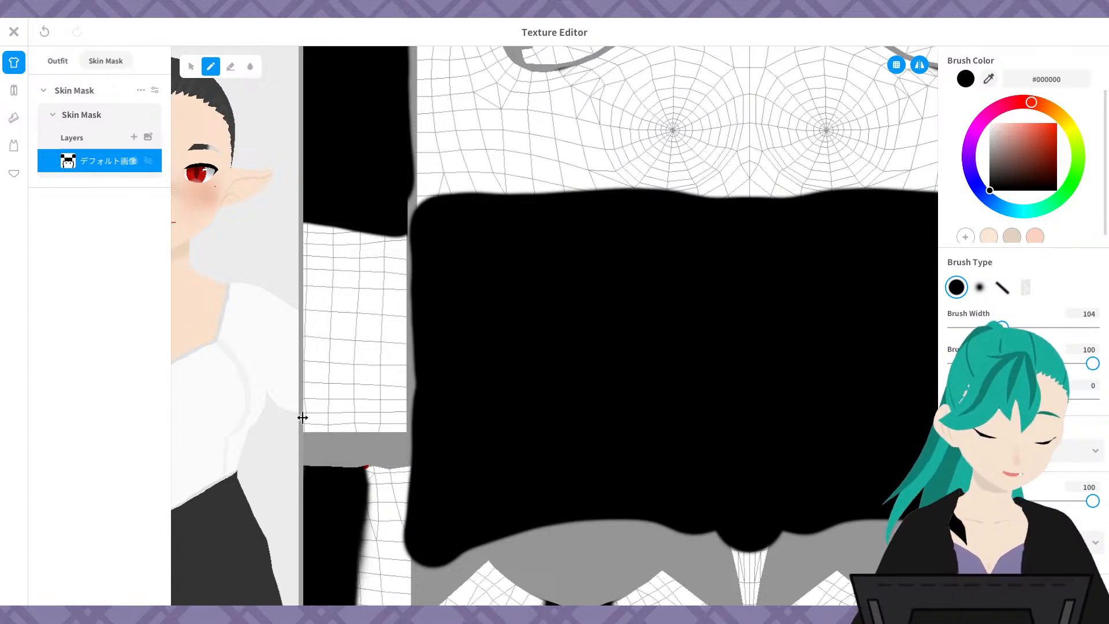
# - Extend the black mask upward over the back area beside the chest, up to the armhole
pyautogui.moveTo(303, 417); pyautogui.dragTo(798, 413)
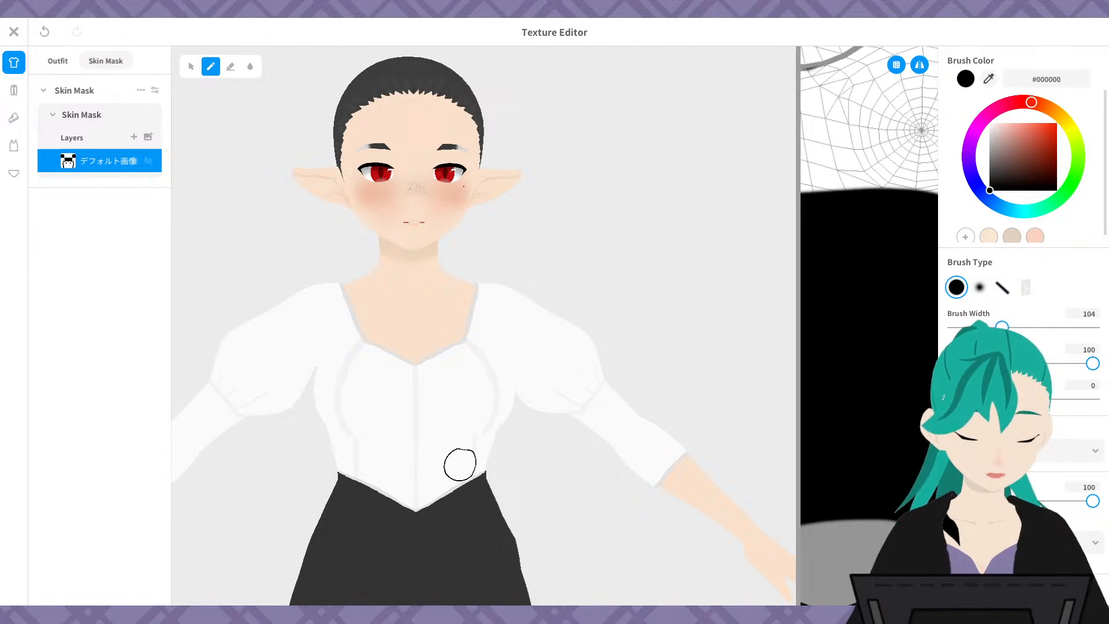
pyautogui.moveTo(557, 481); pyautogui.dragTo(422, 474, button='right')
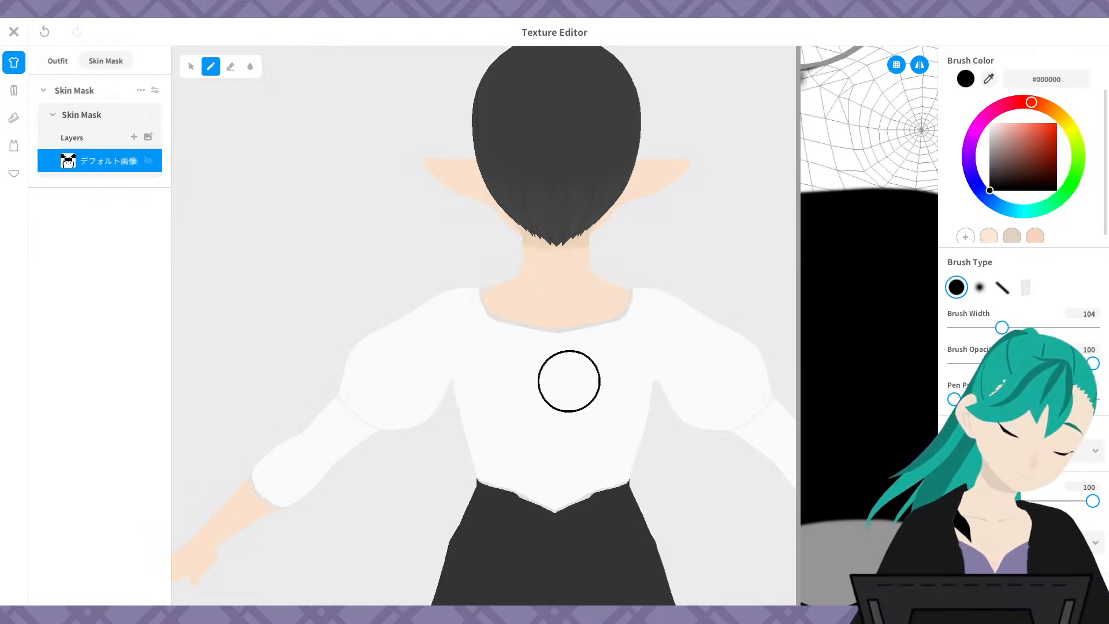
pyautogui.moveTo(800, 394); pyautogui.dragTo(555, 398)
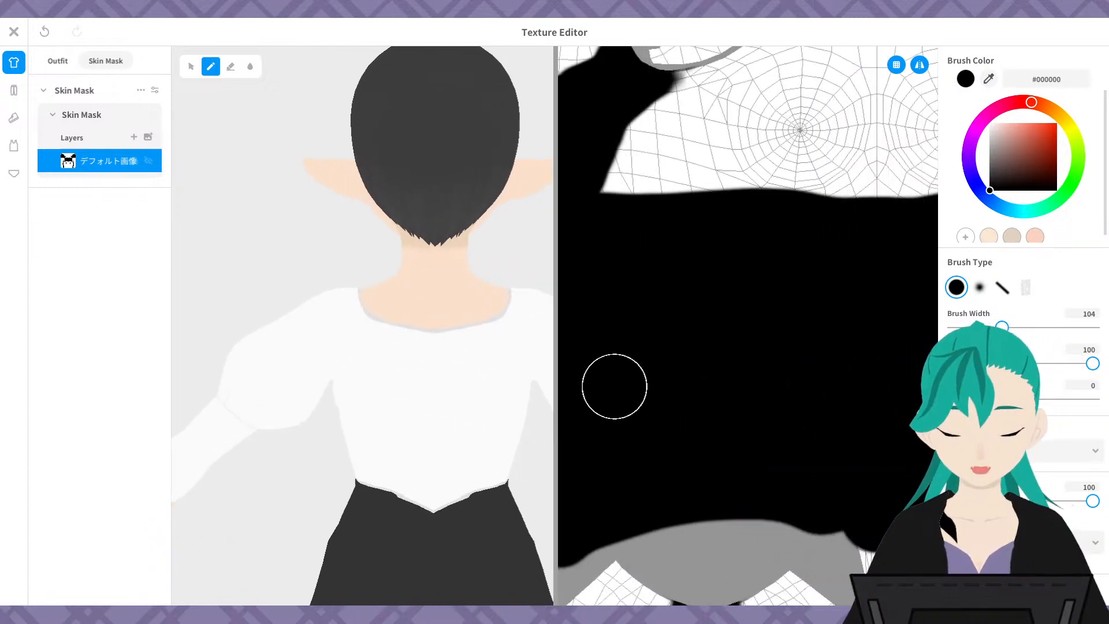
# - Hide the shirt's texture layers "Layer 1" and "1" in the outfit to expose the masked body
pyautogui.scroll(-3, 439, 444)
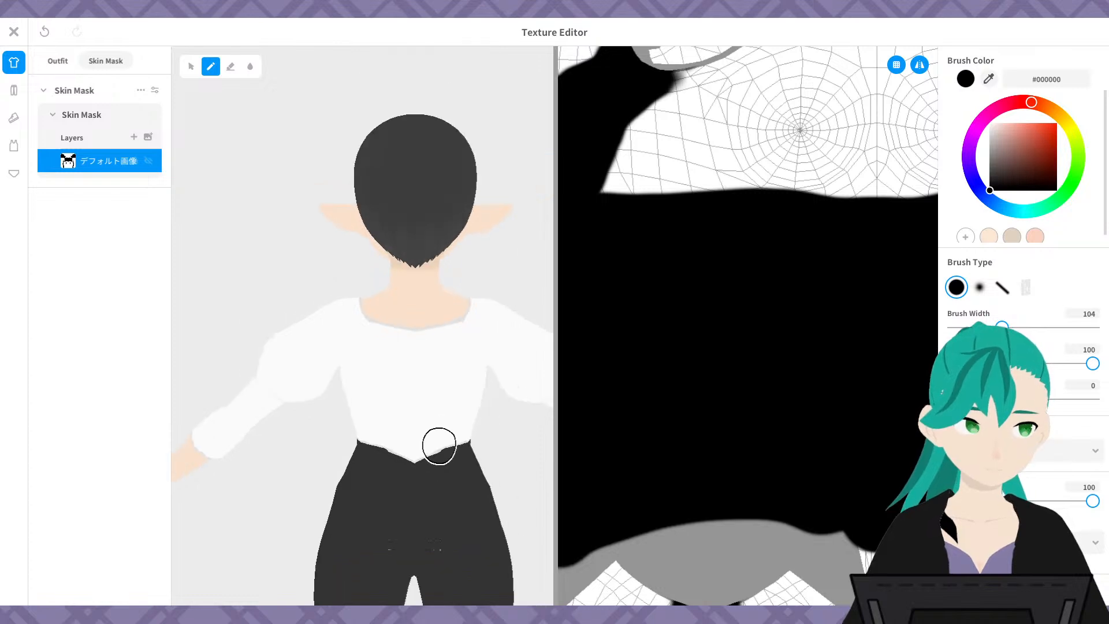
pyautogui.moveTo(445, 465); pyautogui.dragTo(394, 296, button='middle')
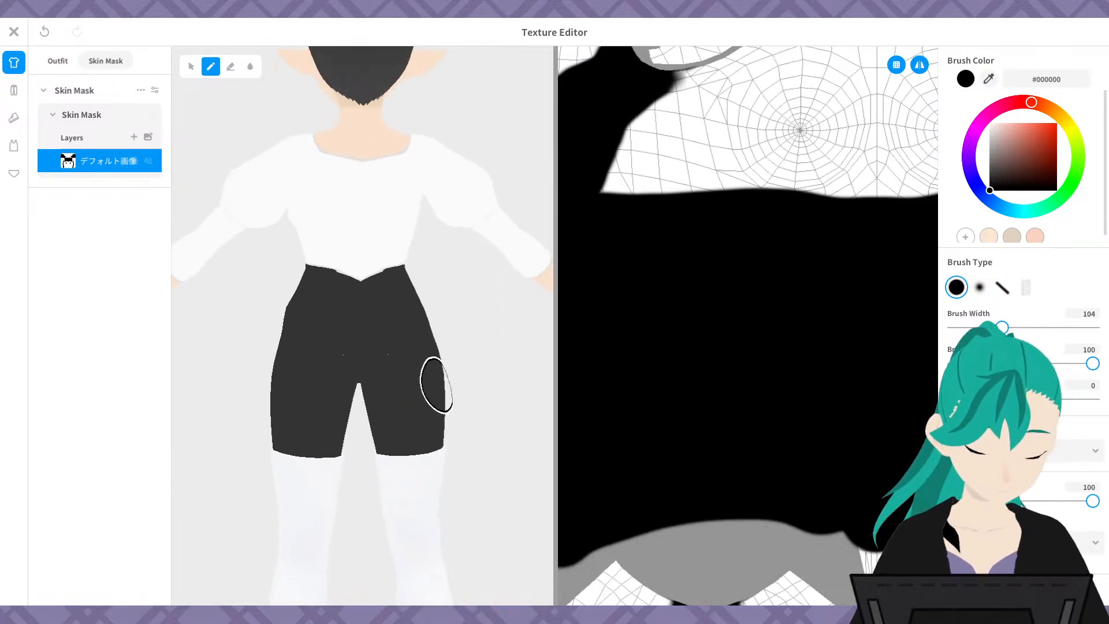
pyautogui.moveTo(430, 387)
pyautogui.mouseDown(button='right')
pyautogui.moveTo(405, 347)
pyautogui.moveTo(322, 372)
pyautogui.mouseUp(button='right')
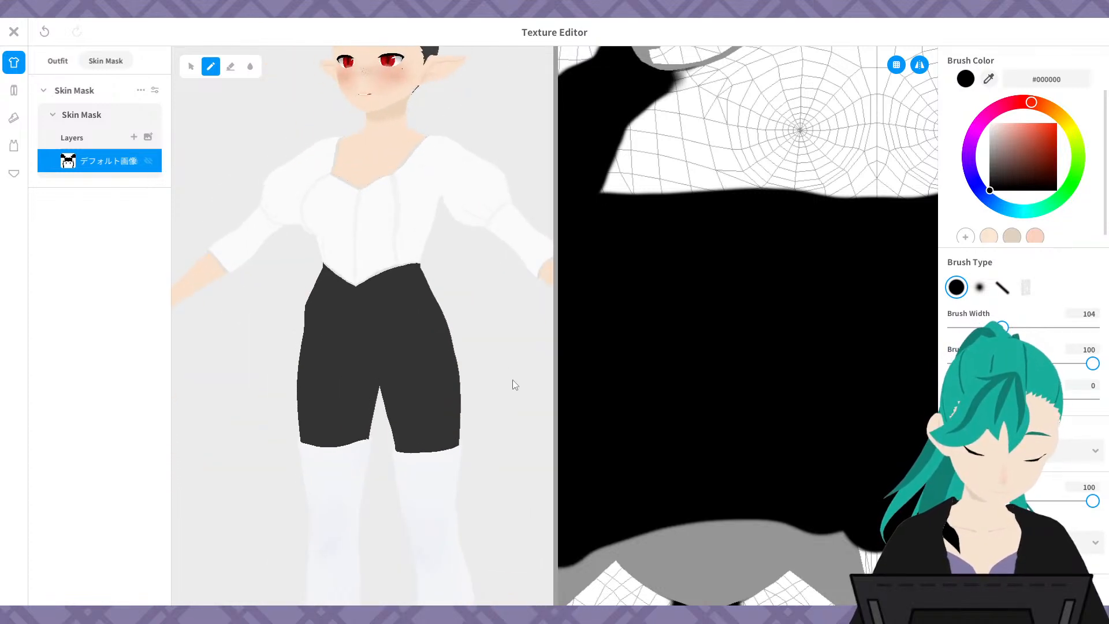
pyautogui.scroll(-5, 749, 418)
pyautogui.scroll(3, 753, 418)
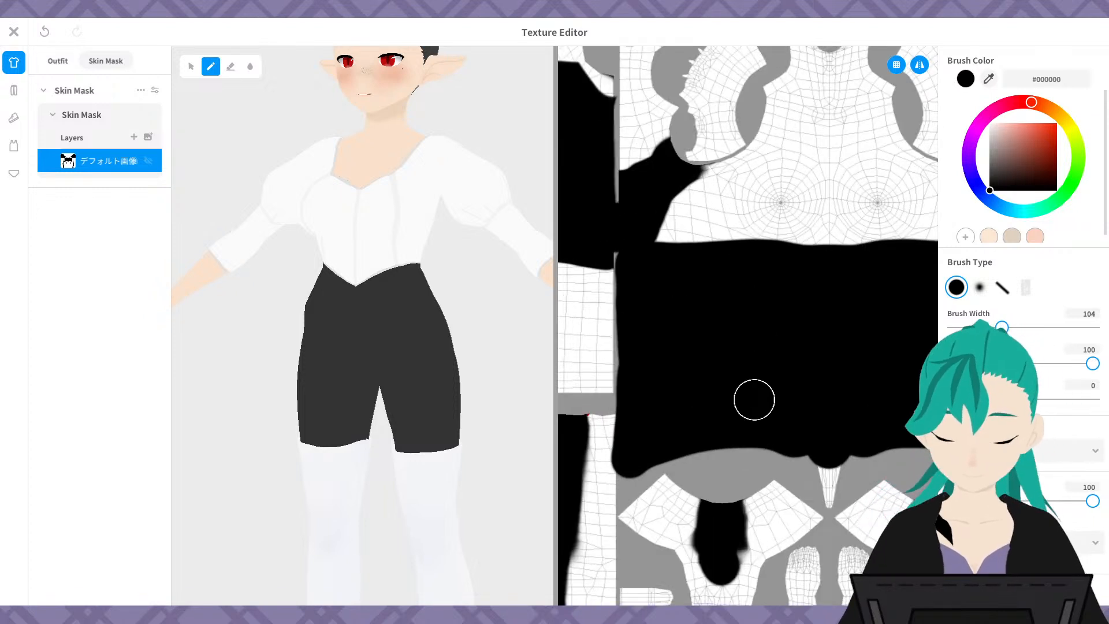
pyautogui.moveTo(461, 361)
pyautogui.mouseDown(button='right')
pyautogui.moveTo(473, 386)
pyautogui.moveTo(398, 382)
pyautogui.moveTo(484, 387)
pyautogui.moveTo(436, 393)
pyautogui.moveTo(386, 375)
pyautogui.mouseUp(button='right')
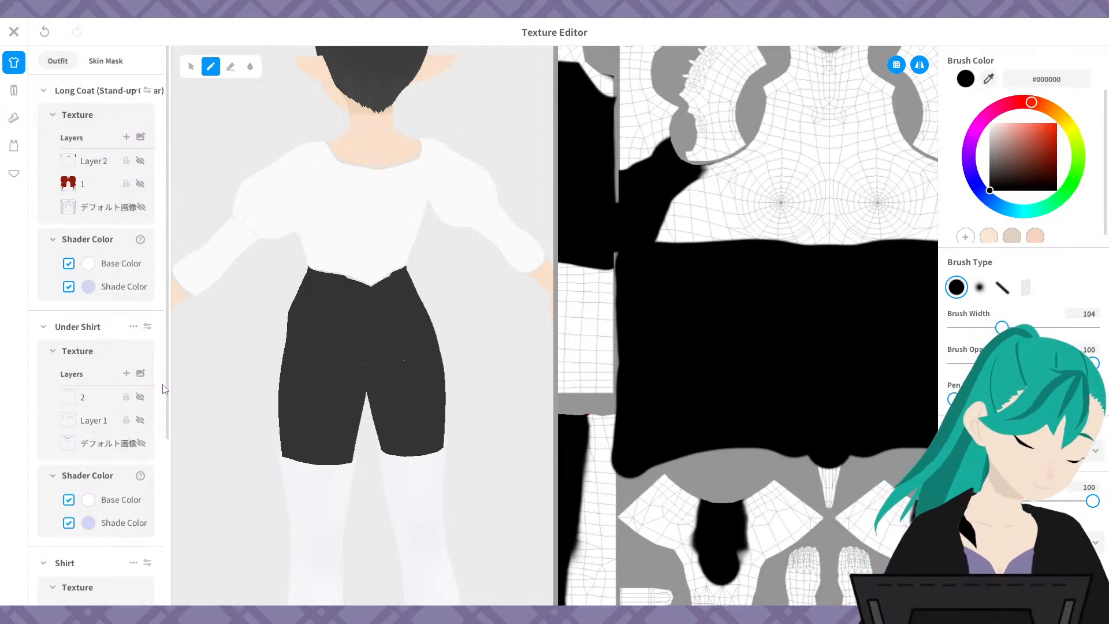
pyautogui.scroll(-4, 145, 404)
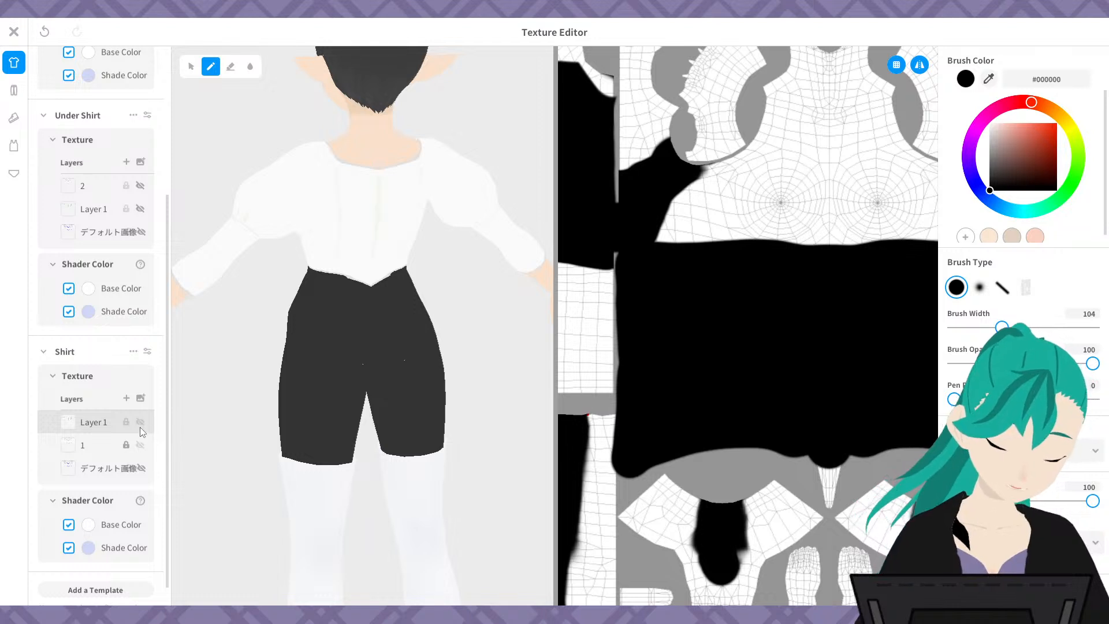
pyautogui.click(140, 423)
pyautogui.click(140, 446)
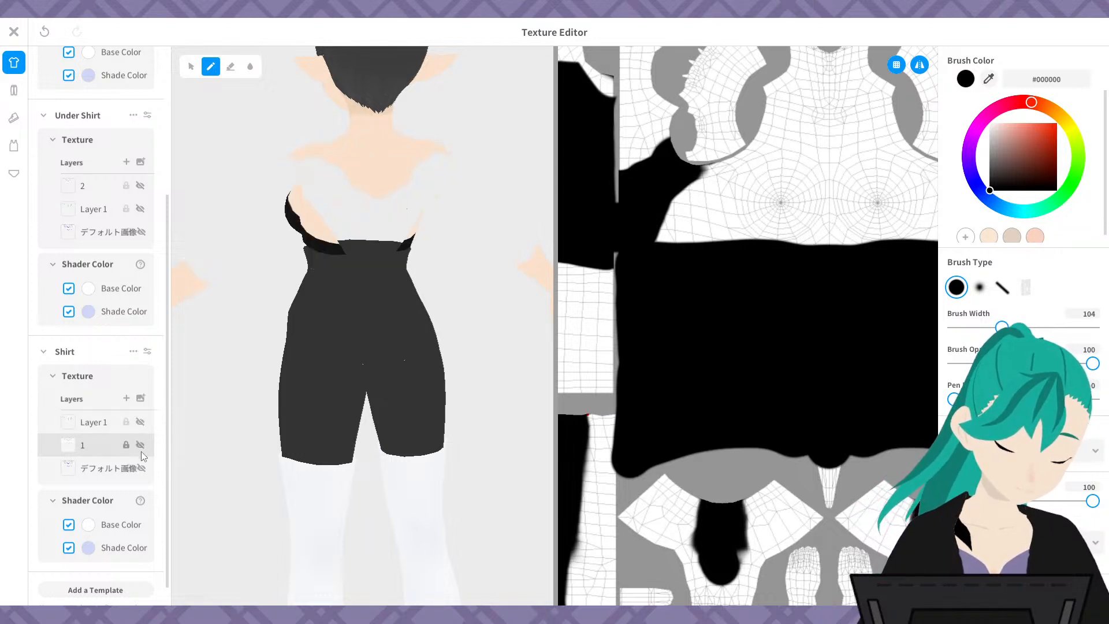
# - Extend the black skin mask further across the upper back toward the chest piece and view the body from the front
pyautogui.moveTo(342, 268); pyautogui.dragTo(469, 247, button='right')
pyautogui.moveTo(370, 230)
pyautogui.mouseDown()
pyautogui.moveTo(354, 235)
pyautogui.moveTo(346, 221)
pyautogui.mouseUp()
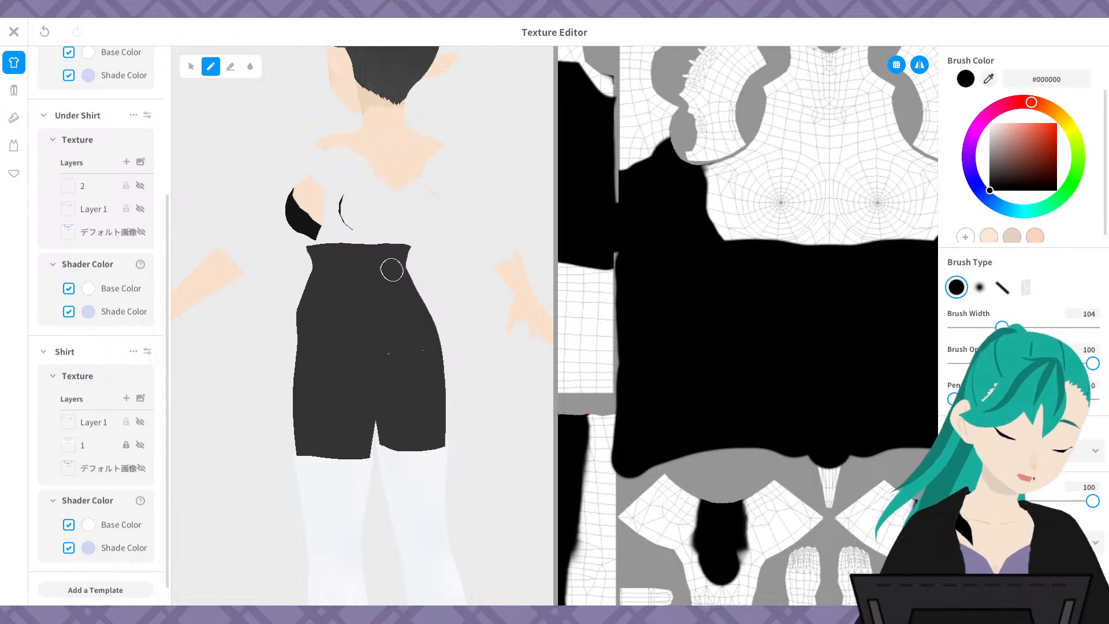
pyautogui.moveTo(391, 268); pyautogui.dragTo(393, 304, button='right')
pyautogui.moveTo(370, 357)
pyautogui.mouseDown(button='right')
pyautogui.moveTo(425, 334)
pyautogui.moveTo(335, 310)
pyautogui.moveTo(372, 309)
pyautogui.moveTo(365, 261)
pyautogui.mouseUp(button='right')
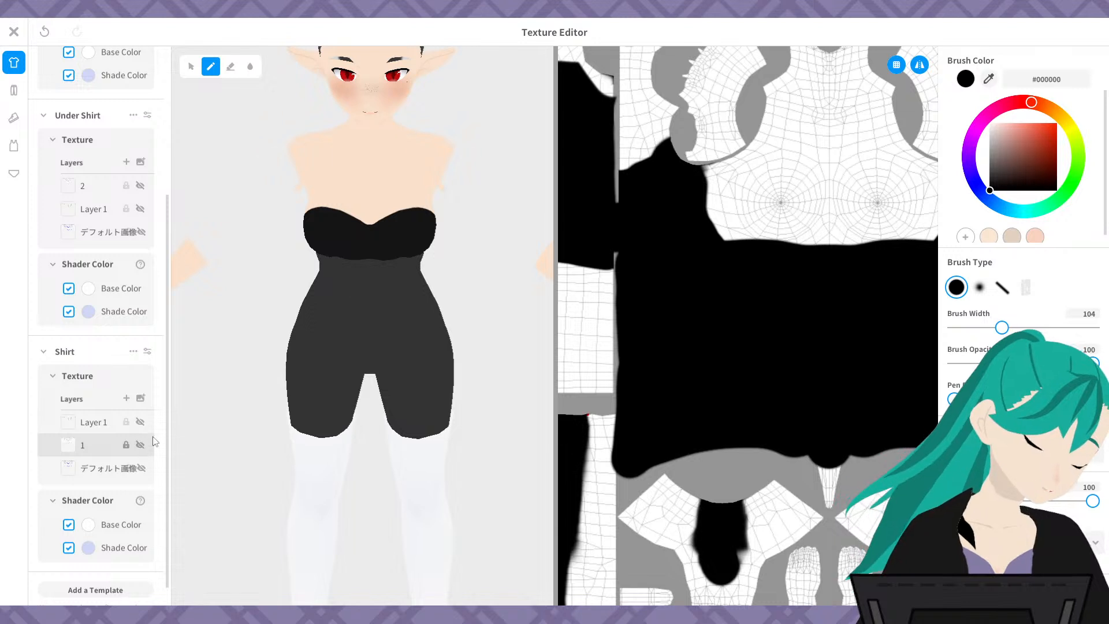
# - Show the shirt's texture layer "1" again and return to the skin mask
pyautogui.click(139, 444)
pyautogui.moveTo(168, 246); pyautogui.dragTo(110, 79)
pyautogui.click(113, 61)
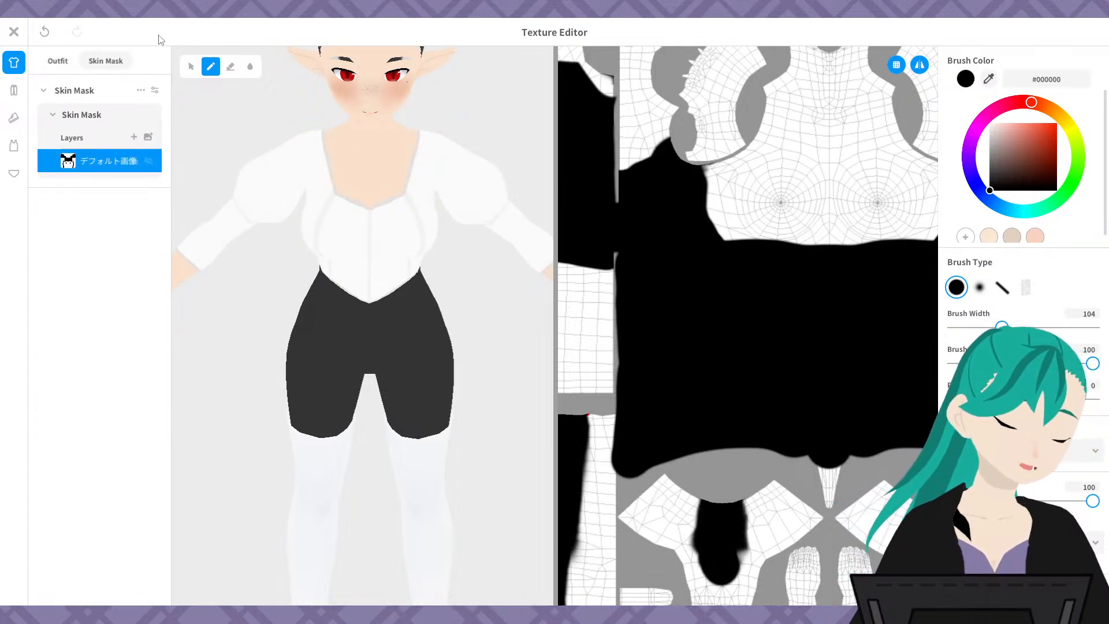
# - Paint the narrow strip below the torso and the foot and sole pieces of the mask texture solid black
pyautogui.scroll(-2, 771, 422)
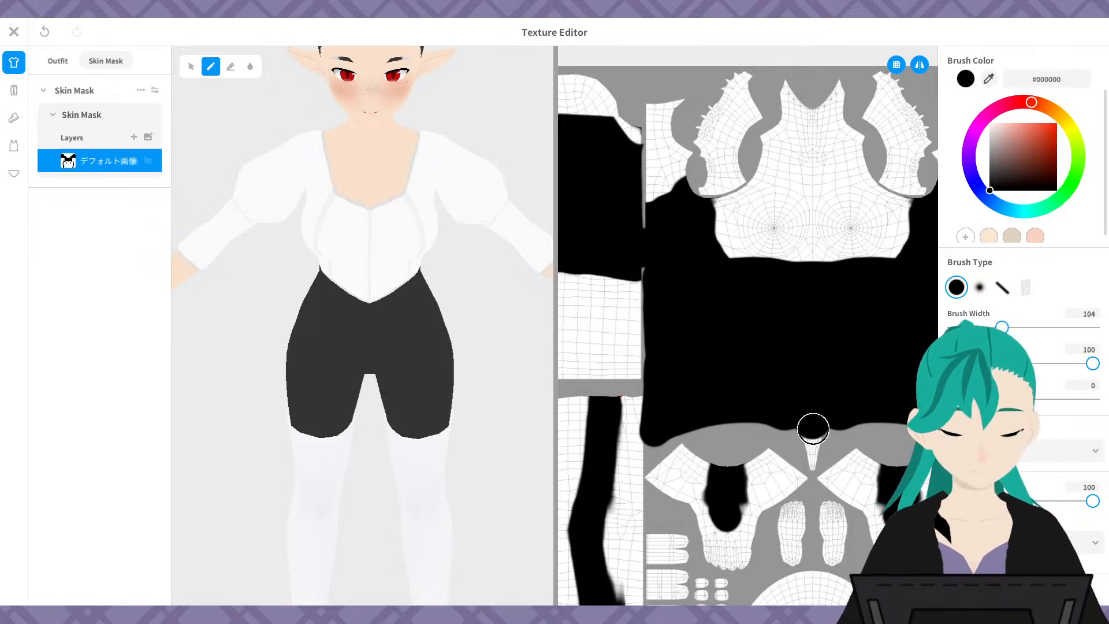
pyautogui.scroll(-2, 813, 429)
pyautogui.scroll(4, 779, 186)
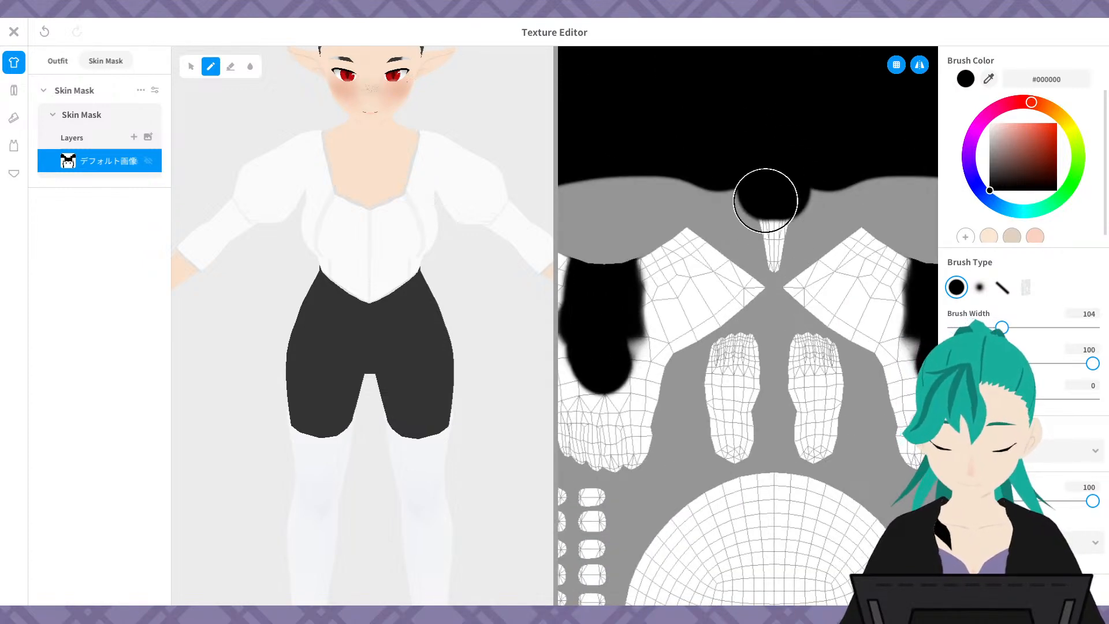
pyautogui.moveTo(765, 200); pyautogui.dragTo(770, 247)
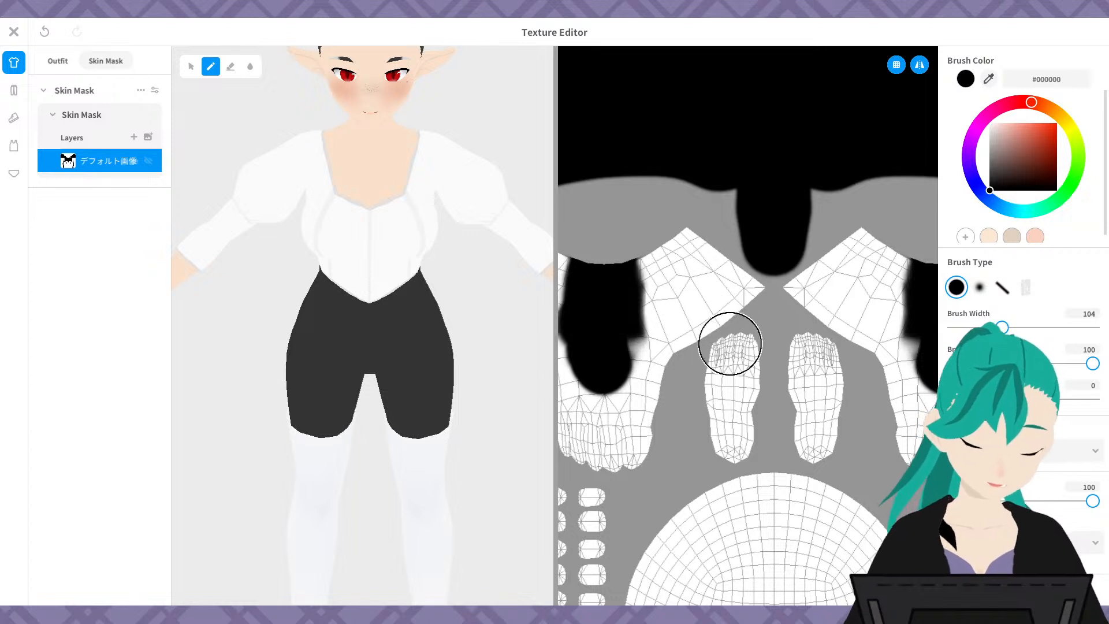
pyautogui.moveTo(726, 366); pyautogui.dragTo(836, 326, button='middle')
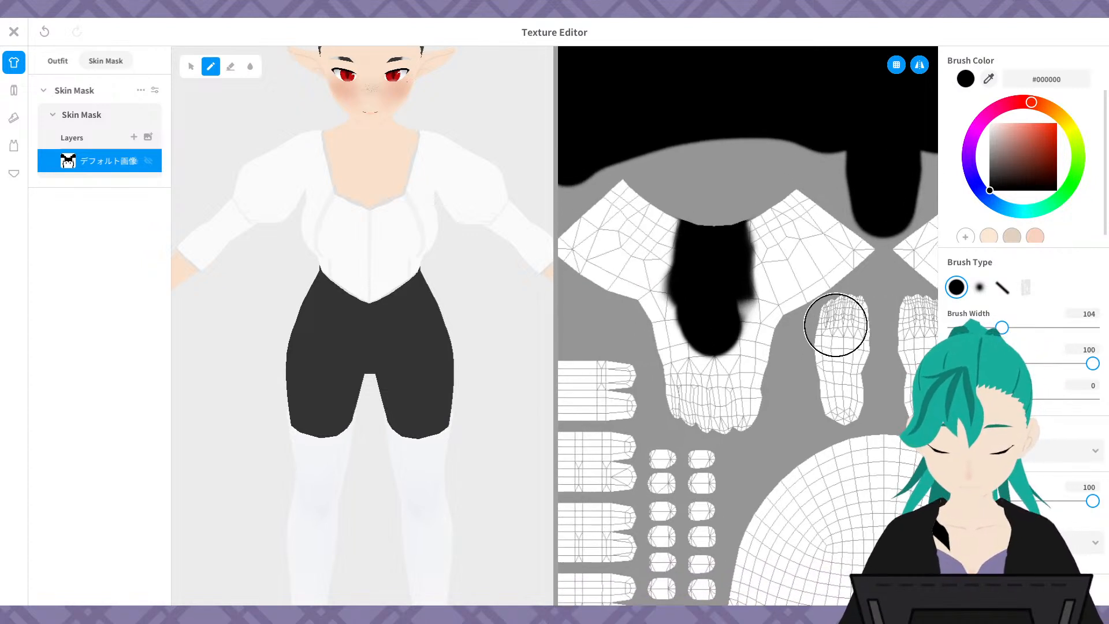
pyautogui.moveTo(621, 189)
pyautogui.mouseDown()
pyautogui.moveTo(601, 201)
pyautogui.moveTo(587, 256)
pyautogui.moveTo(661, 325)
pyautogui.moveTo(681, 390)
pyautogui.moveTo(716, 404)
pyautogui.moveTo(796, 384)
pyautogui.moveTo(636, 241)
pyautogui.moveTo(681, 265)
pyautogui.moveTo(719, 396)
pyautogui.moveTo(745, 329)
pyautogui.moveTo(829, 258)
pyautogui.moveTo(832, 389)
pyautogui.moveTo(870, 396)
pyautogui.moveTo(876, 260)
pyautogui.moveTo(748, 362)
pyautogui.mouseUp()
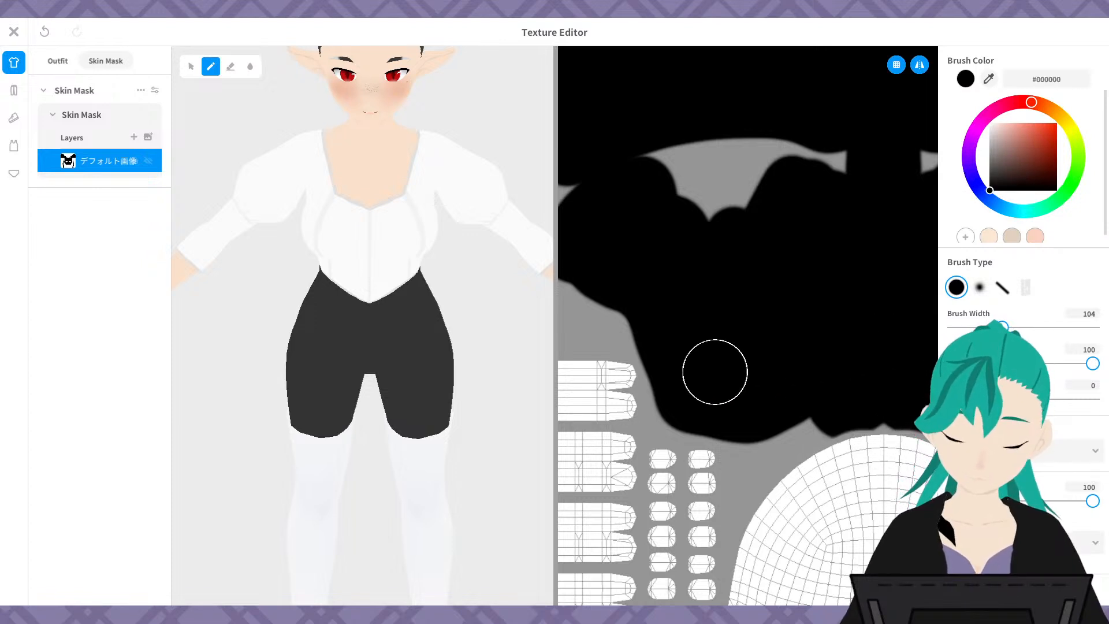
# - Fill the large leg piece of the skin mask with black using the 104-wide brush, up to its outer edge
pyautogui.moveTo(731, 362); pyautogui.dragTo(928, 347, button='middle')
pyautogui.moveTo(744, 327); pyautogui.dragTo(921, 396, button='middle')
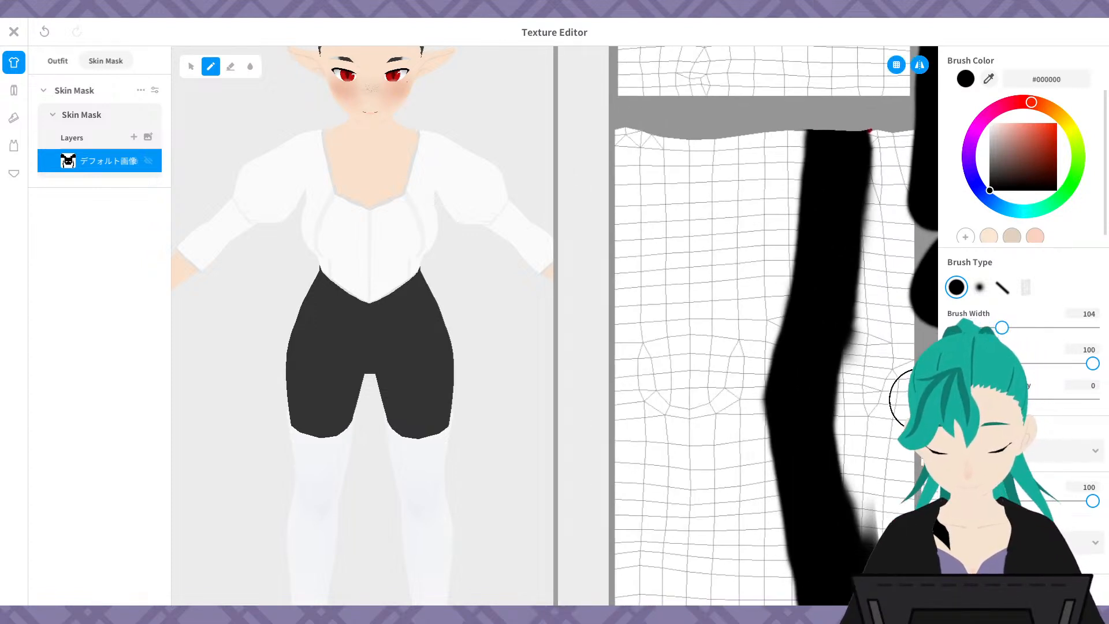
pyautogui.moveTo(653, 139)
pyautogui.mouseDown()
pyautogui.moveTo(633, 152)
pyautogui.moveTo(676, 181)
pyautogui.moveTo(604, 181)
pyautogui.moveTo(622, 148)
pyautogui.moveTo(764, 135)
pyautogui.moveTo(896, 154)
pyautogui.moveTo(861, 139)
pyautogui.moveTo(832, 209)
pyautogui.moveTo(891, 272)
pyautogui.moveTo(903, 255)
pyautogui.moveTo(755, 210)
pyautogui.moveTo(659, 231)
pyautogui.moveTo(659, 329)
pyautogui.moveTo(718, 349)
pyautogui.moveTo(733, 381)
pyautogui.moveTo(713, 452)
pyautogui.moveTo(847, 302)
pyautogui.moveTo(826, 398)
pyautogui.mouseUp()
pyautogui.hotkey('ctrl', 'z')
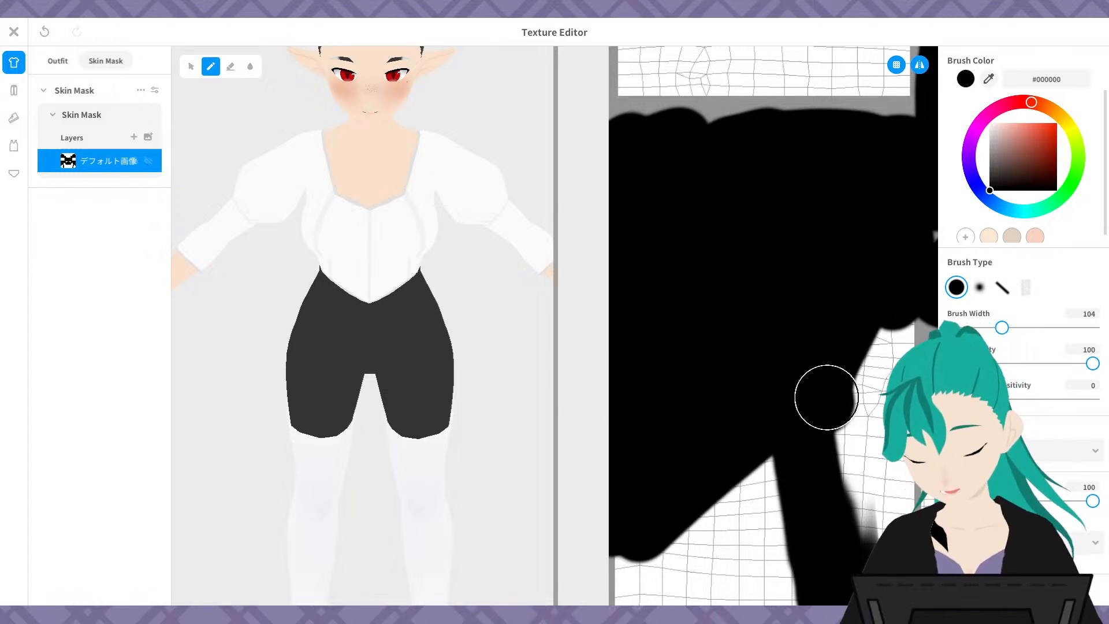
pyautogui.moveTo(836, 439)
pyautogui.mouseDown(button='middle')
pyautogui.moveTo(743, 158)
pyautogui.moveTo(855, 77)
pyautogui.mouseUp(button='middle')
pyautogui.moveTo(657, 182)
pyautogui.mouseDown()
pyautogui.moveTo(651, 481)
pyautogui.moveTo(676, 172)
pyautogui.moveTo(695, 265)
pyautogui.moveTo(773, 407)
pyautogui.moveTo(824, 362)
pyautogui.moveTo(788, 121)
pyautogui.moveTo(735, 185)
pyautogui.mouseUp()
pyautogui.moveTo(835, 276)
pyautogui.mouseDown(button='middle')
pyautogui.moveTo(730, 373)
pyautogui.moveTo(627, 428)
pyautogui.mouseUp(button='middle')
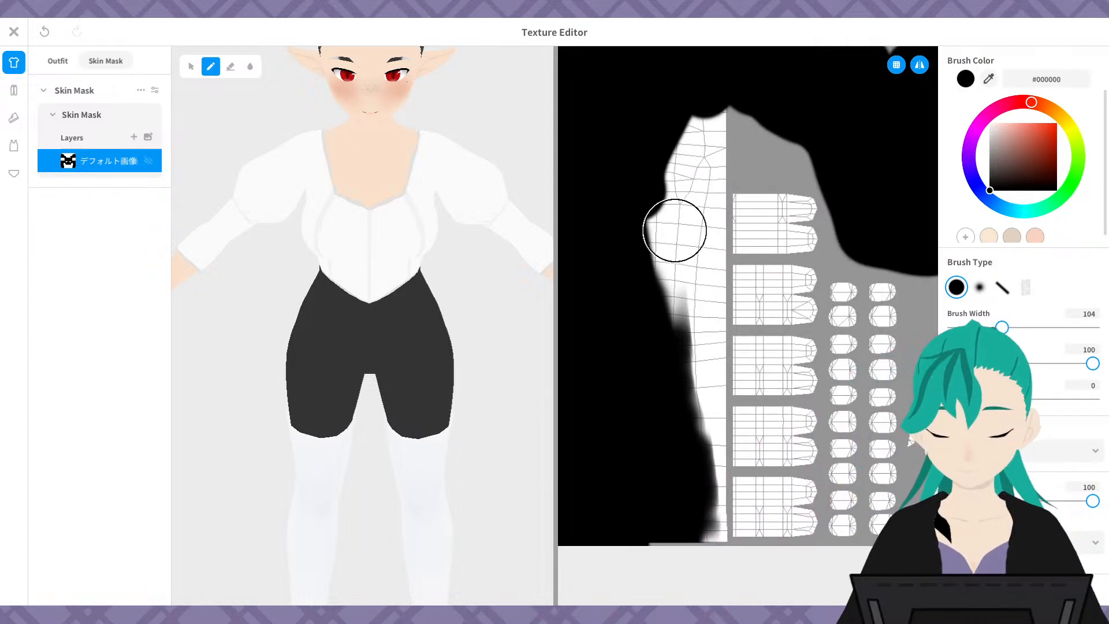
pyautogui.moveTo(654, 148)
pyautogui.mouseDown()
pyautogui.moveTo(728, 102)
pyautogui.moveTo(664, 181)
pyautogui.moveTo(698, 178)
pyautogui.moveTo(744, 124)
pyautogui.mouseUp()
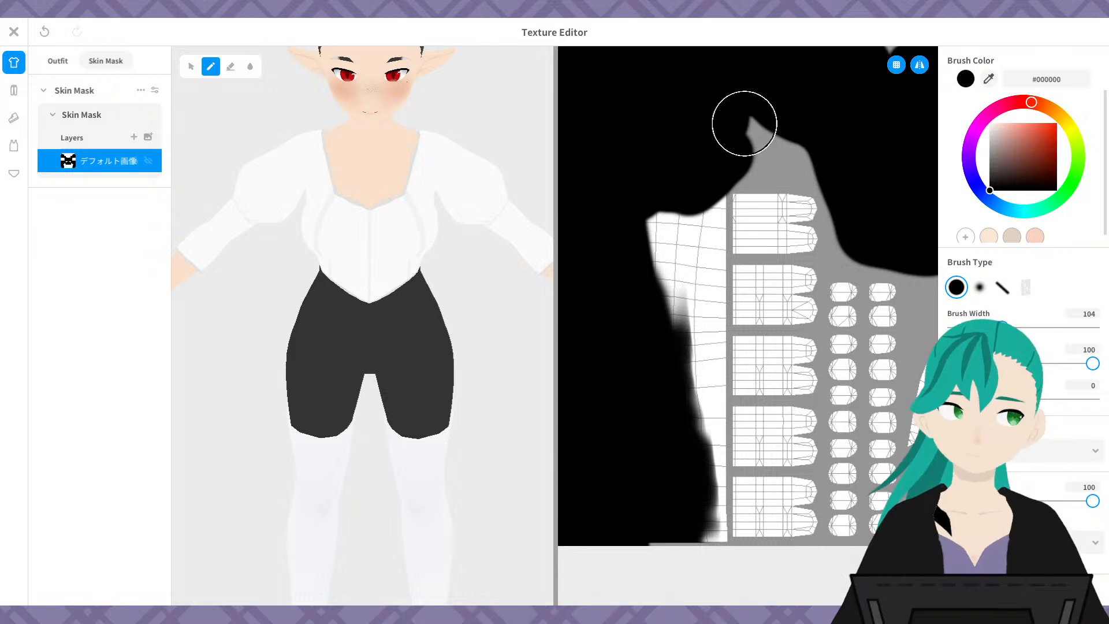
pyautogui.moveTo(744, 123)
pyautogui.mouseDown()
pyautogui.moveTo(658, 220)
pyautogui.moveTo(671, 260)
pyautogui.moveTo(670, 440)
pyautogui.moveTo(654, 502)
pyautogui.mouseUp()
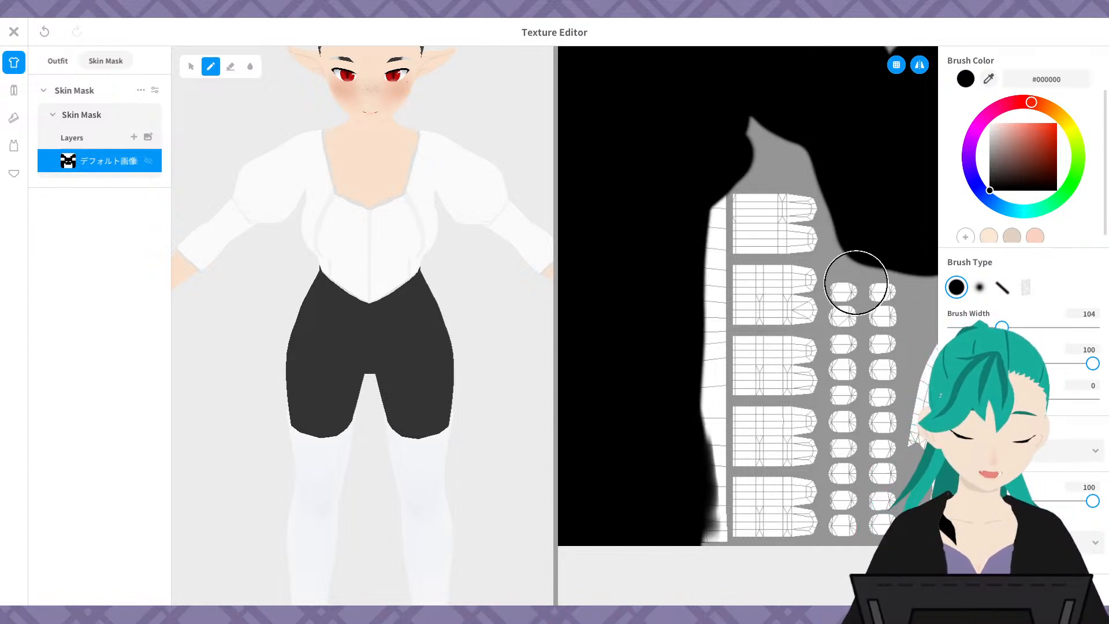
# - Reduce the brush width to 44 and paint the remaining strip of the leg piece beside the finger pieces black
pyautogui.scroll(3, 933, 322)
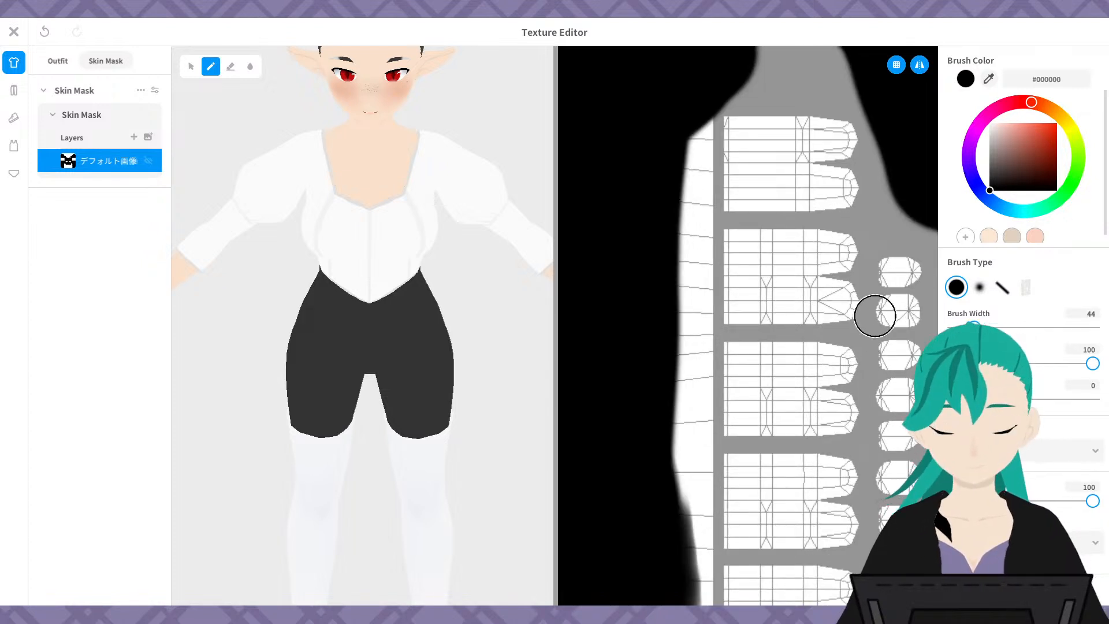
pyautogui.moveTo(694, 127)
pyautogui.mouseDown()
pyautogui.moveTo(695, 117)
pyautogui.moveTo(693, 488)
pyautogui.moveTo(678, 371)
pyautogui.mouseUp()
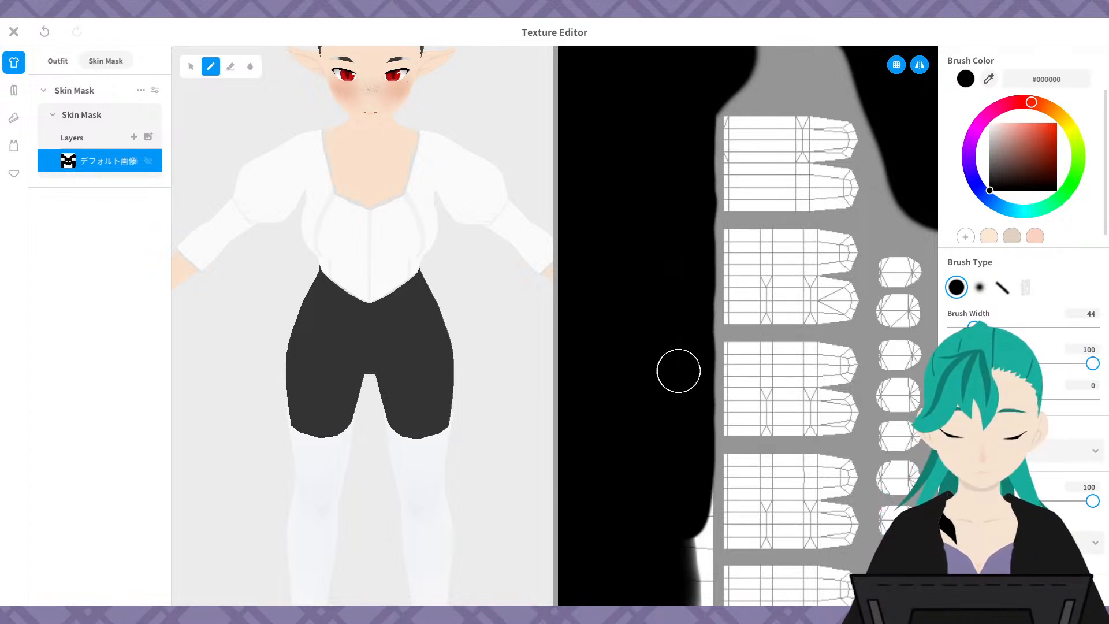
pyautogui.moveTo(711, 457)
pyautogui.mouseDown(button='right')
pyautogui.moveTo(703, 470)
pyautogui.moveTo(676, 222)
pyautogui.mouseUp(button='right')
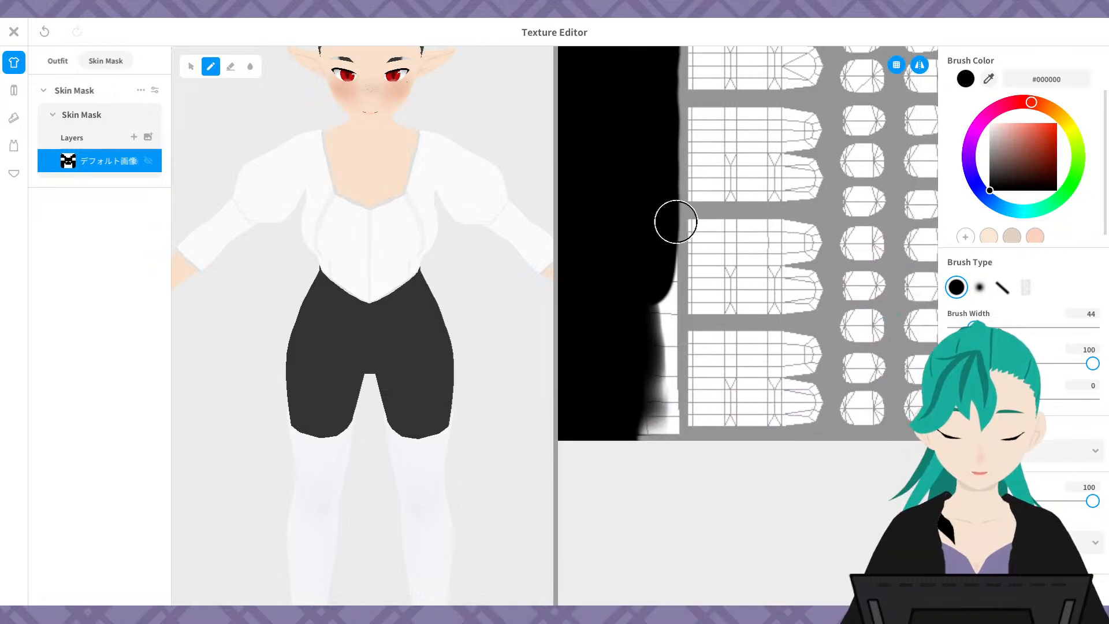
pyautogui.moveTo(659, 221)
pyautogui.mouseDown()
pyautogui.moveTo(663, 414)
pyautogui.moveTo(649, 466)
pyautogui.mouseUp()
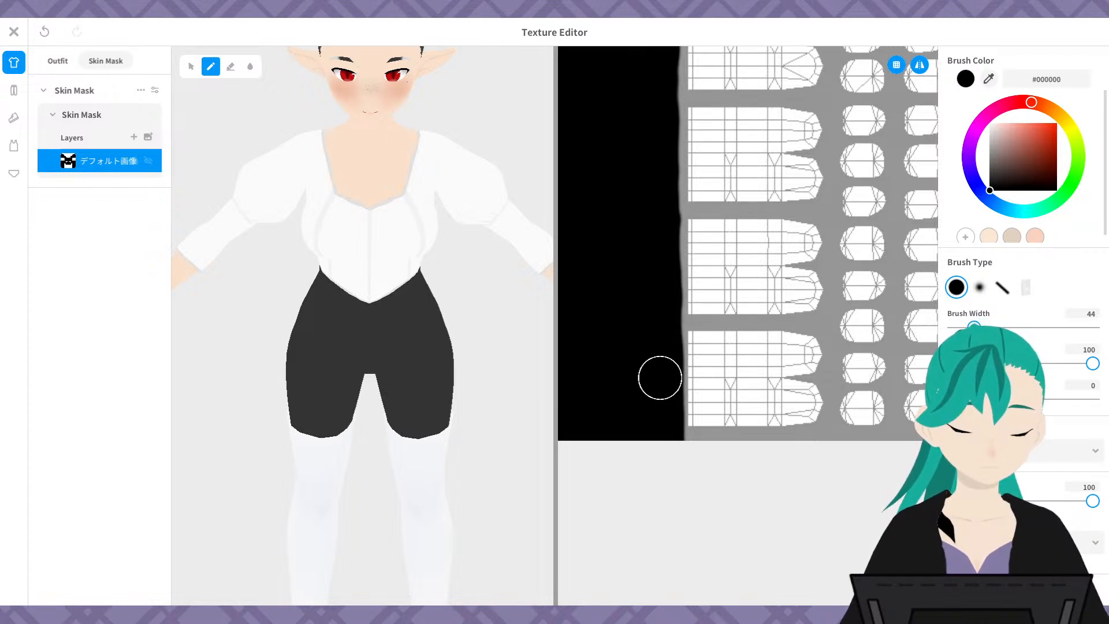
# - Review the whole mask texture, then enlarge the 3D view and inspect the clothed model from behind
pyautogui.scroll(2, 265, 304)
pyautogui.scroll(5, 354, 306)
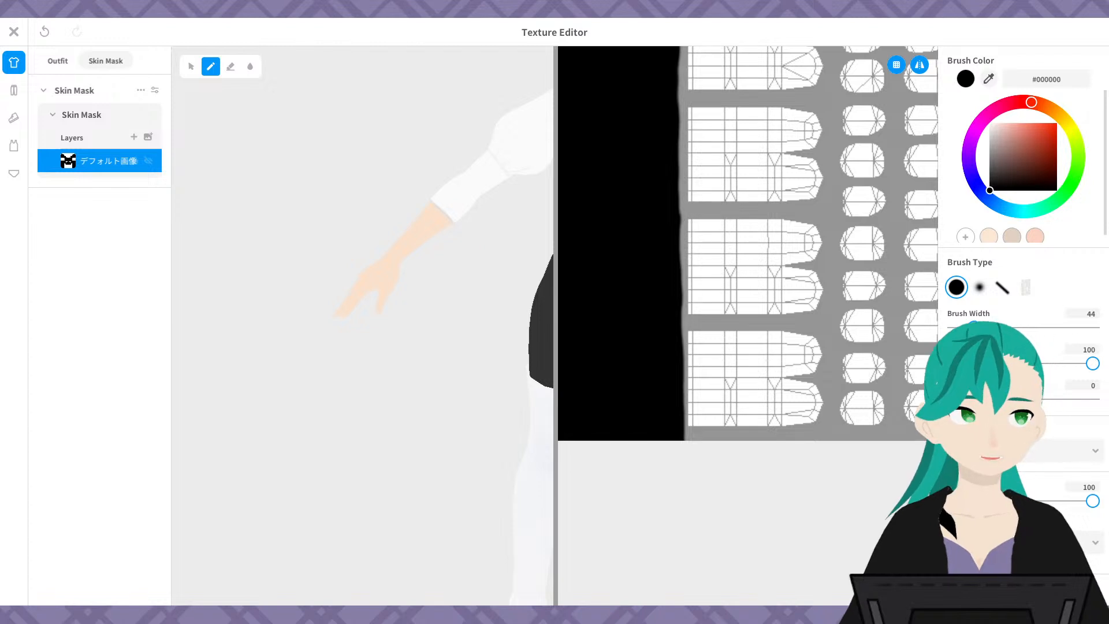
pyautogui.moveTo(464, 372); pyautogui.dragTo(245, 404, button='middle')
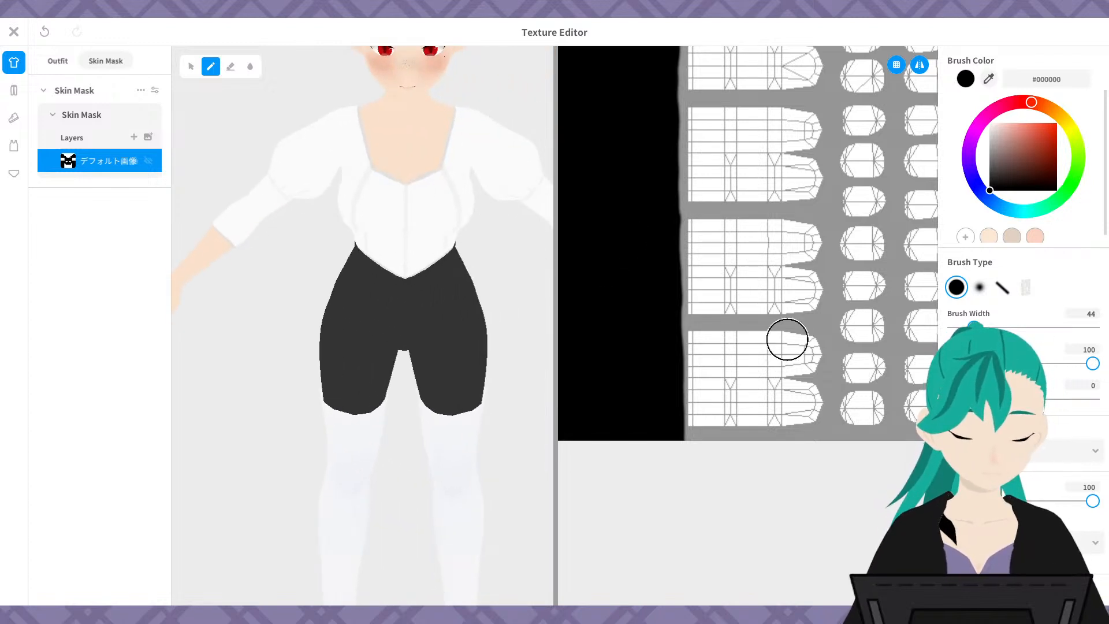
pyautogui.scroll(-5, 787, 341)
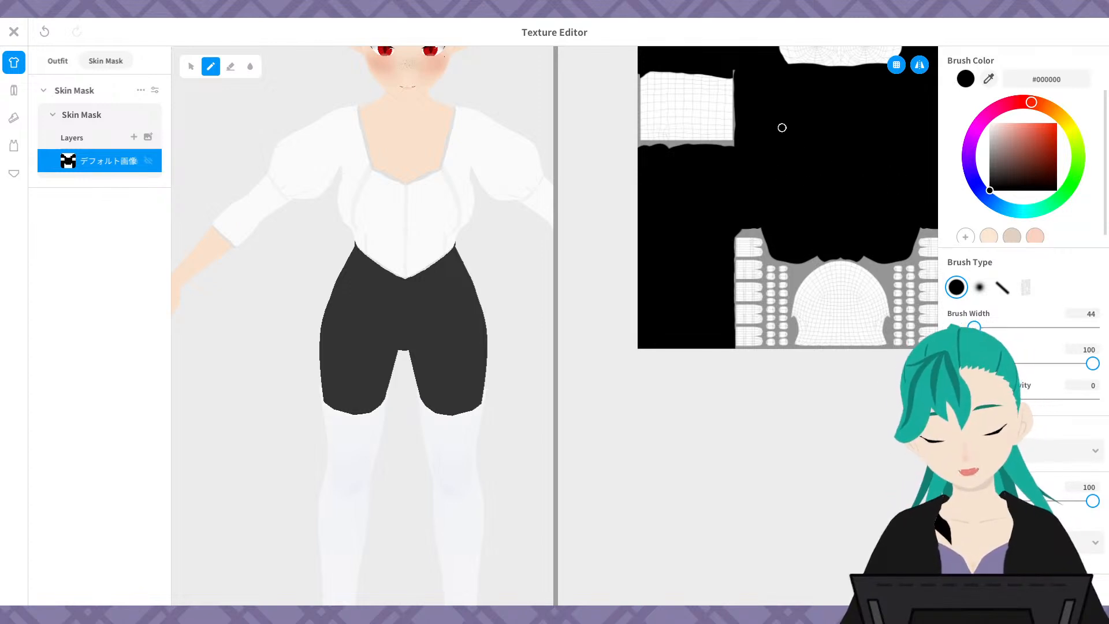
pyautogui.moveTo(774, 123); pyautogui.dragTo(766, 162, button='middle')
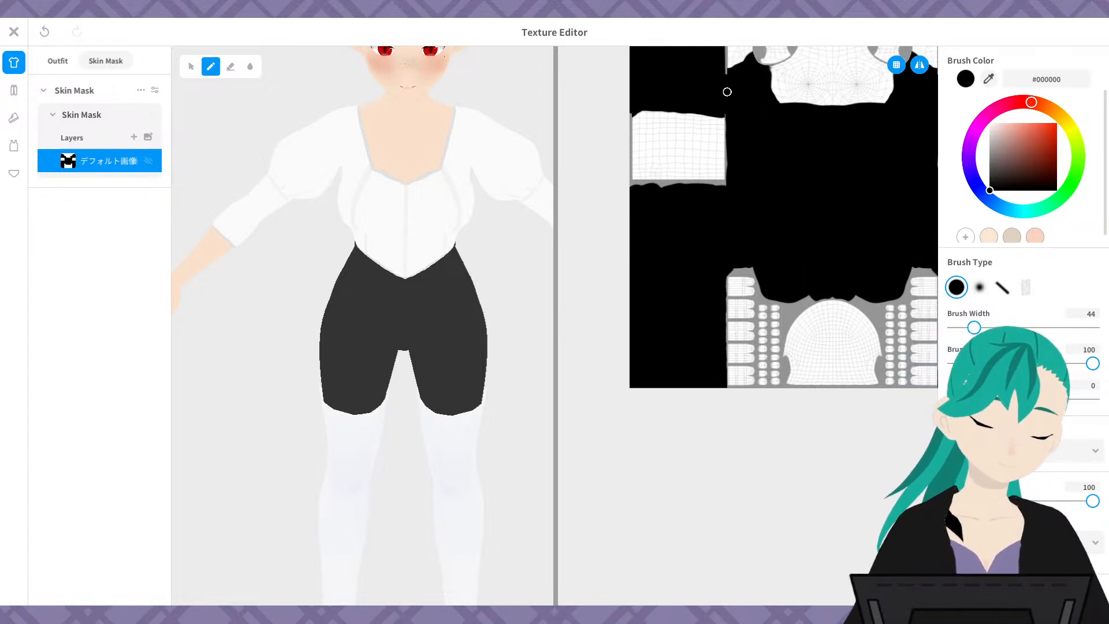
pyautogui.scroll(-3, 736, 96)
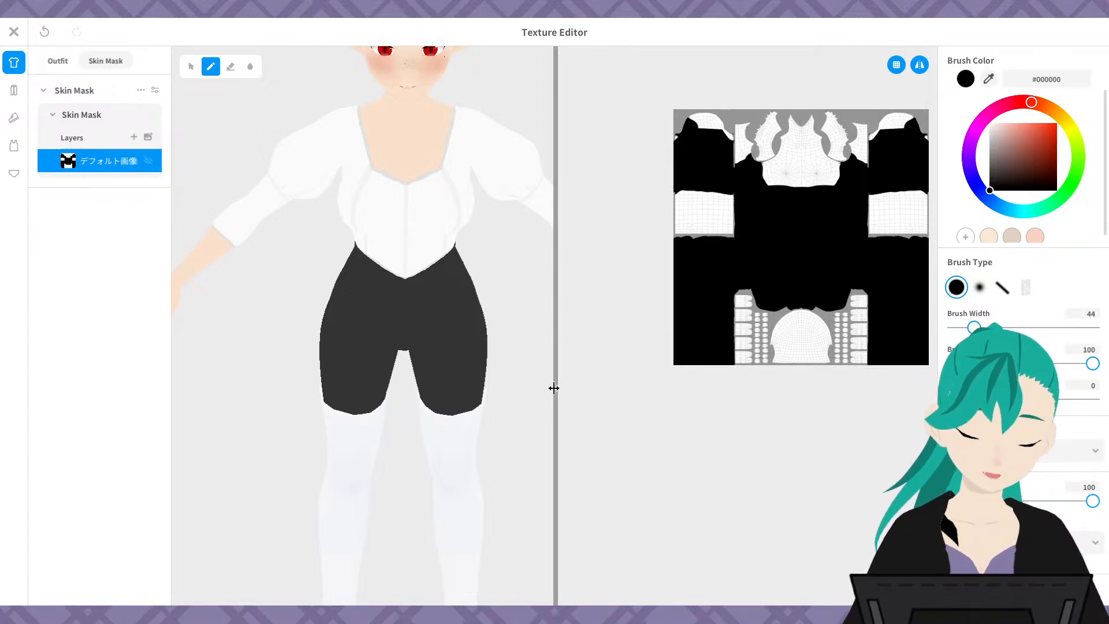
pyautogui.moveTo(554, 386); pyautogui.dragTo(855, 381)
pyautogui.moveTo(721, 315); pyautogui.dragTo(619, 306, button='right')
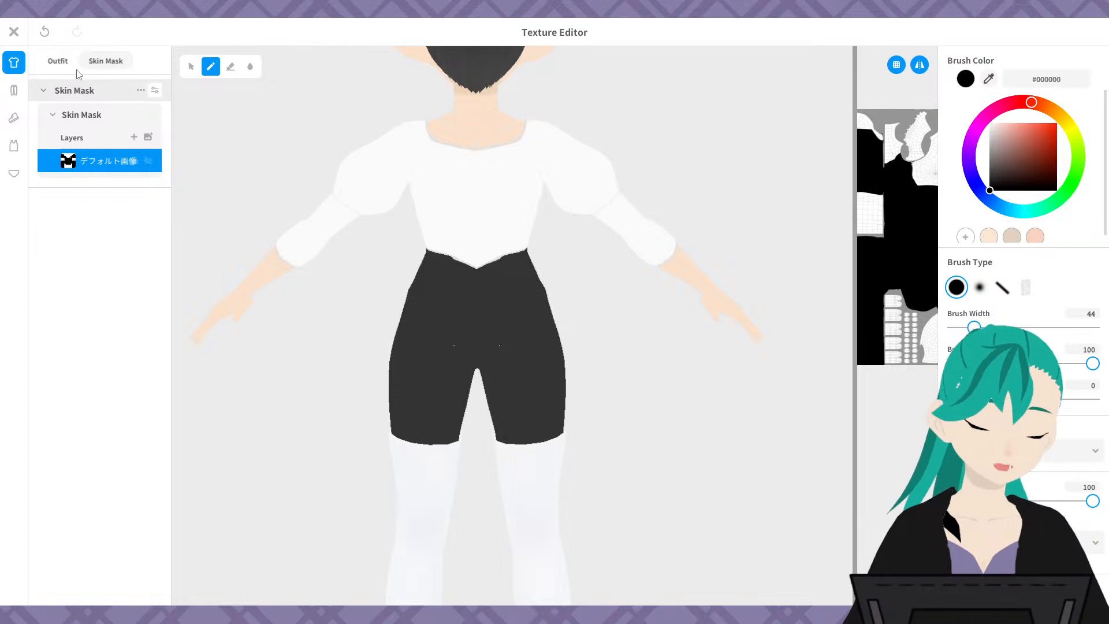
# - In the outfit, show the Long Coat's layer "1" and the Under Shirt's "Layer 1", and hide the Shirt's layer "1"
pyautogui.click(58, 61)
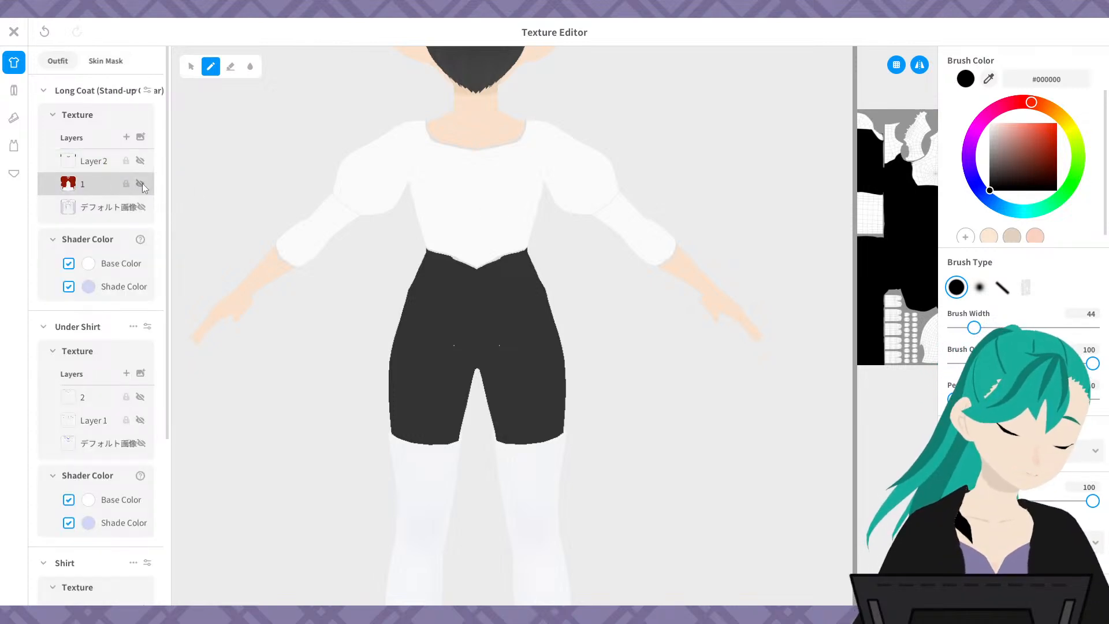
pyautogui.click(140, 186)
pyautogui.scroll(3, 463, 173)
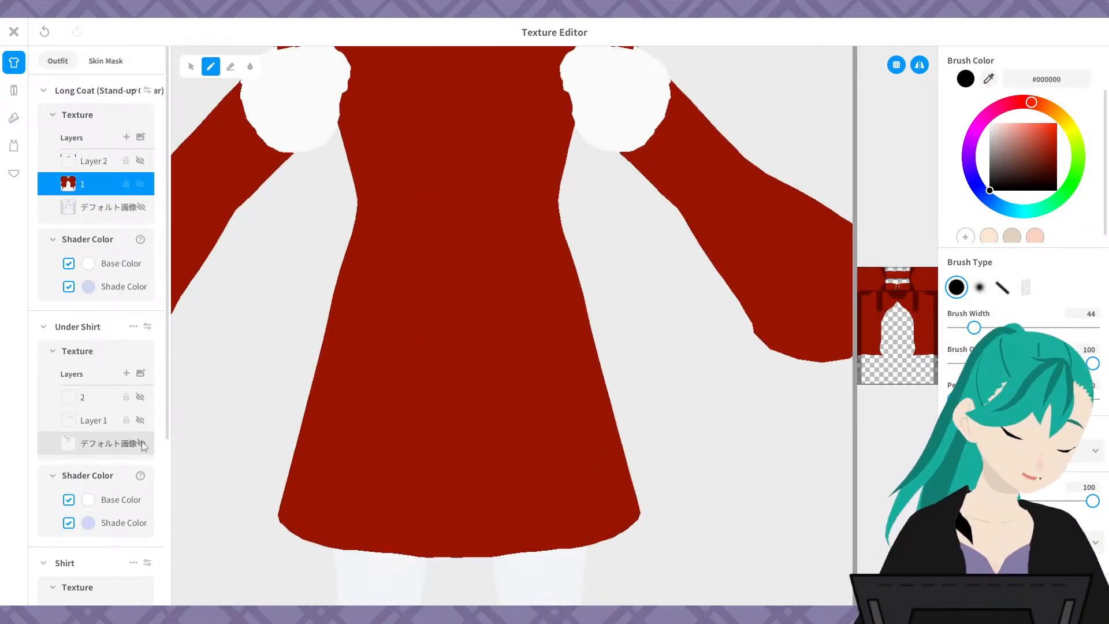
pyautogui.scroll(-3, 166, 391)
pyautogui.click(140, 543)
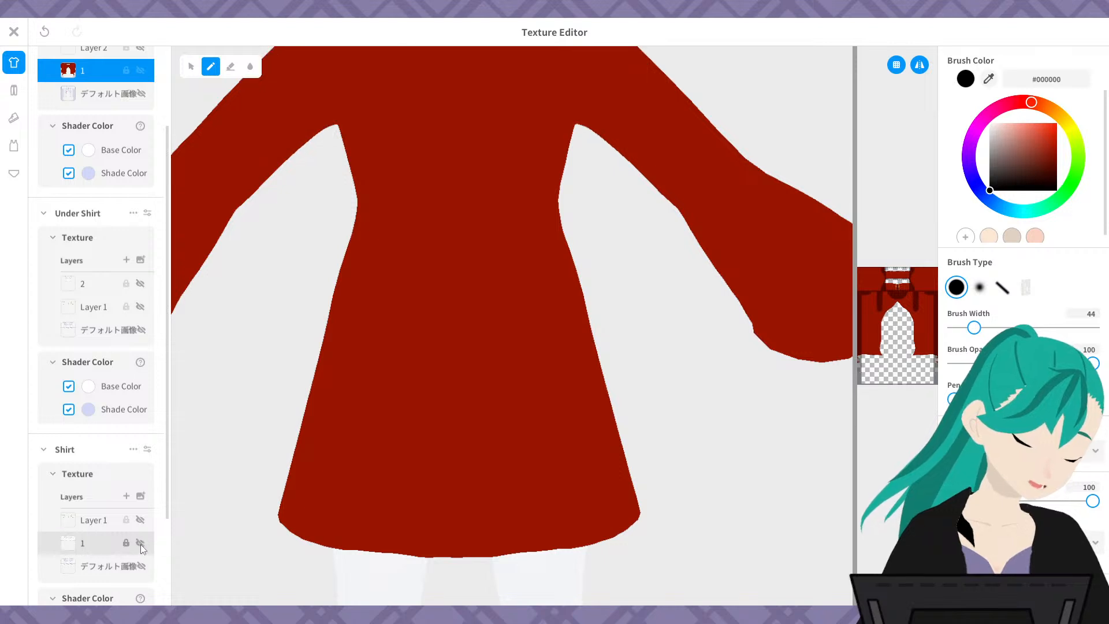
pyautogui.click(140, 306)
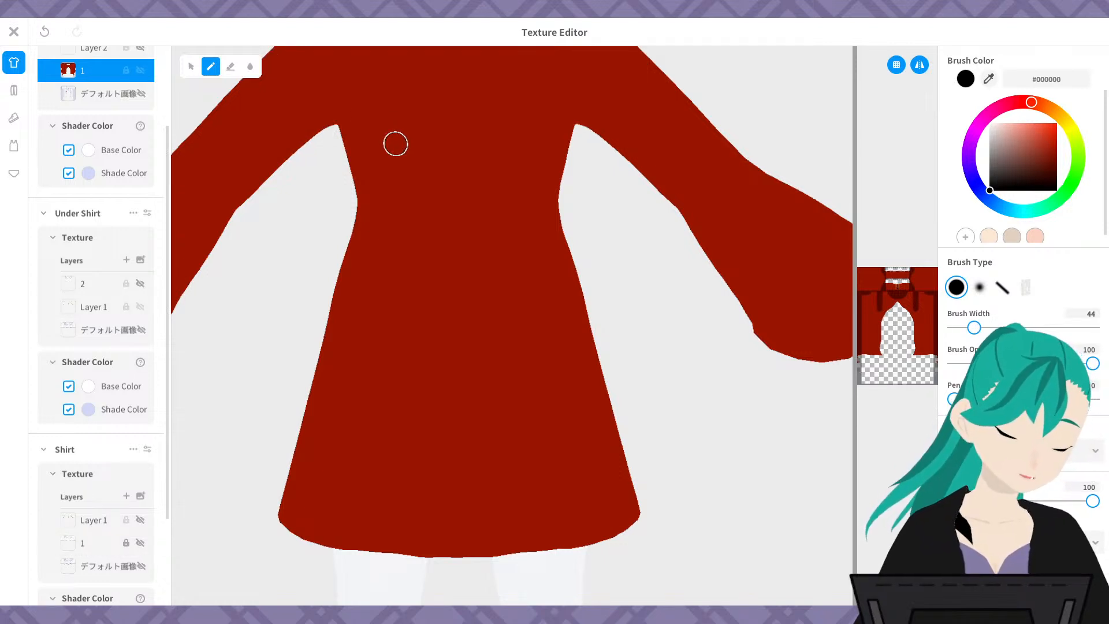
pyautogui.moveTo(404, 211); pyautogui.dragTo(404, 252)
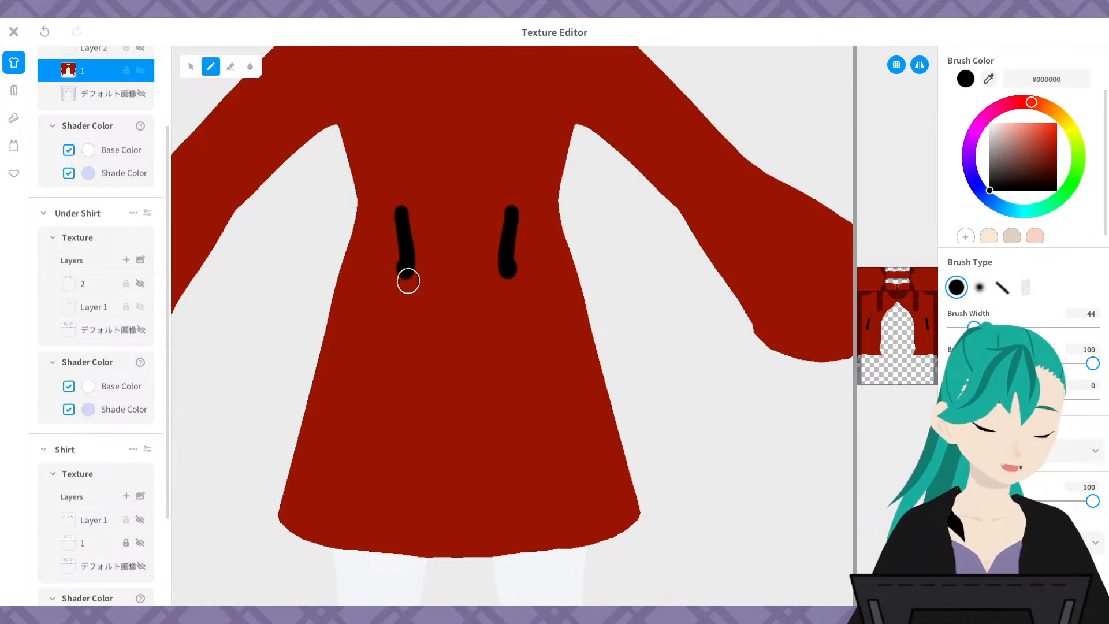
pyautogui.hotkey('ctrl', 'z')
pyautogui.moveTo(365, 256); pyautogui.dragTo(369, 340, button='middle')
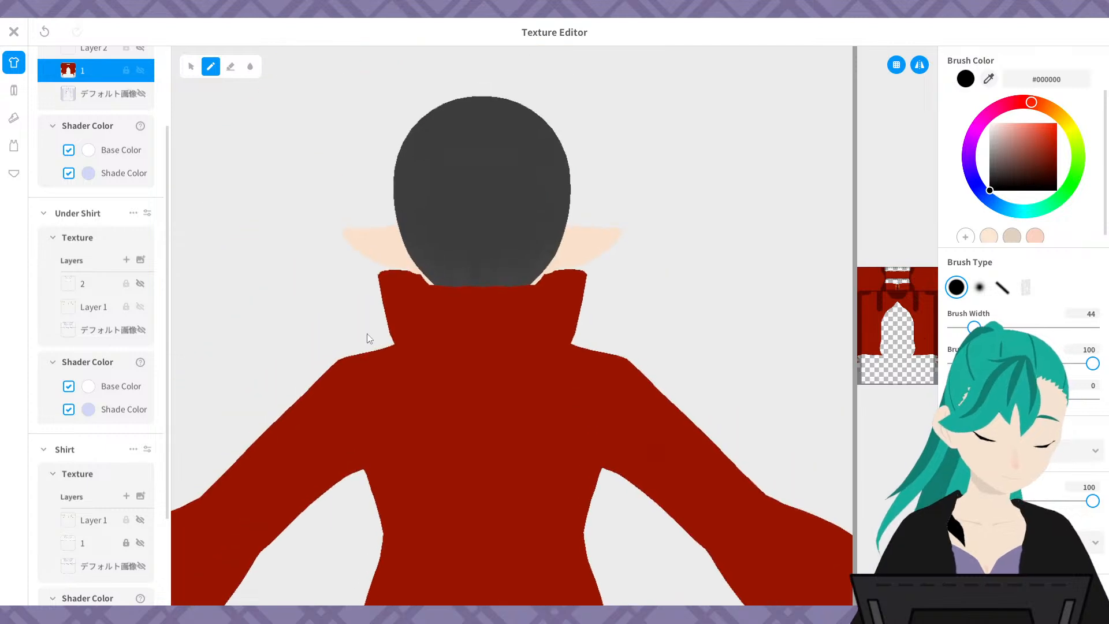
pyautogui.moveTo(377, 359); pyautogui.dragTo(397, 454)
pyautogui.hotkey('ctrl', 'z')
pyautogui.moveTo(396, 449)
pyautogui.mouseDown(button='middle')
pyautogui.moveTo(377, 233)
pyautogui.moveTo(379, 245)
pyautogui.mouseUp(button='middle')
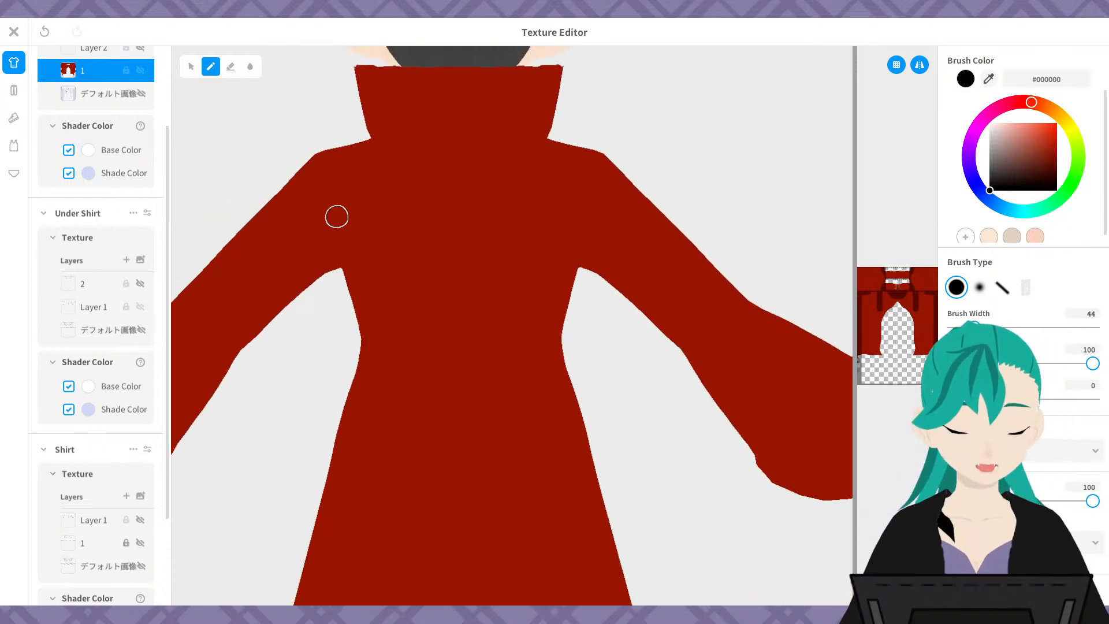
pyautogui.moveTo(322, 223); pyautogui.dragTo(321, 224)
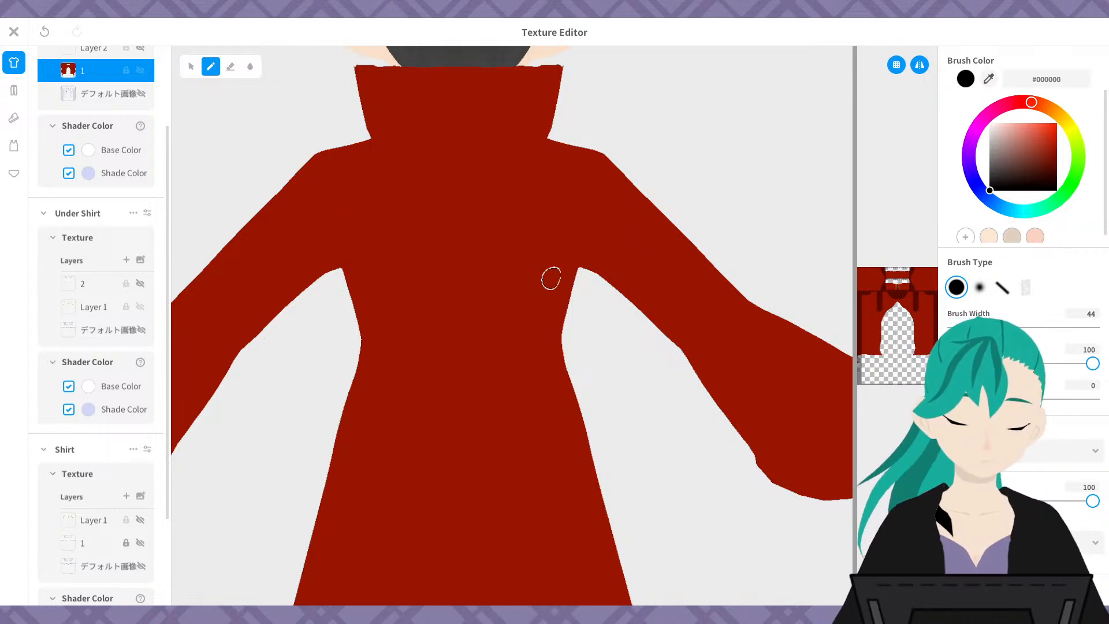
# - Turn the model to face front, hide the Under Shirt's "Layer 1" and show its layer "2"
pyautogui.scroll(-1, 552, 278)
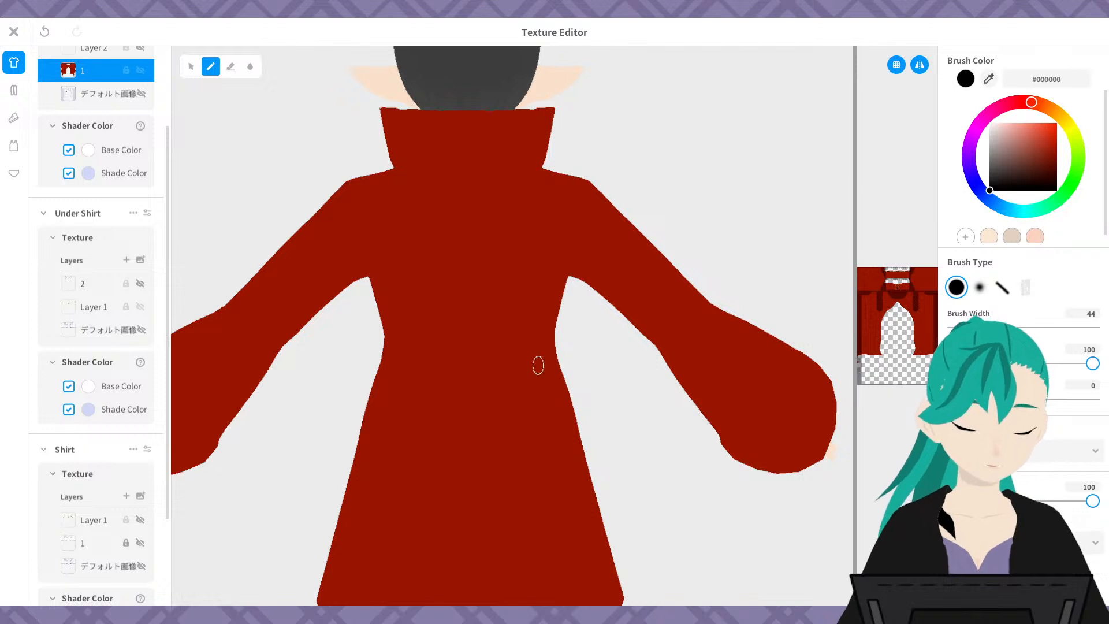
pyautogui.moveTo(537, 366)
pyautogui.mouseDown(button='right')
pyautogui.moveTo(589, 340)
pyautogui.moveTo(658, 370)
pyautogui.mouseUp(button='right')
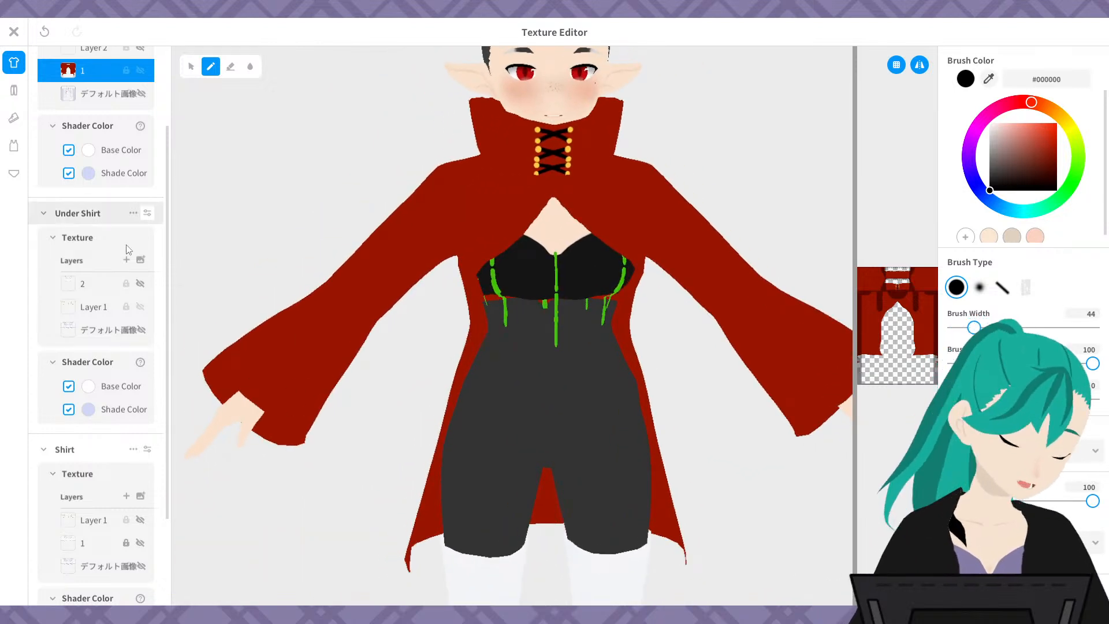
pyautogui.click(140, 307)
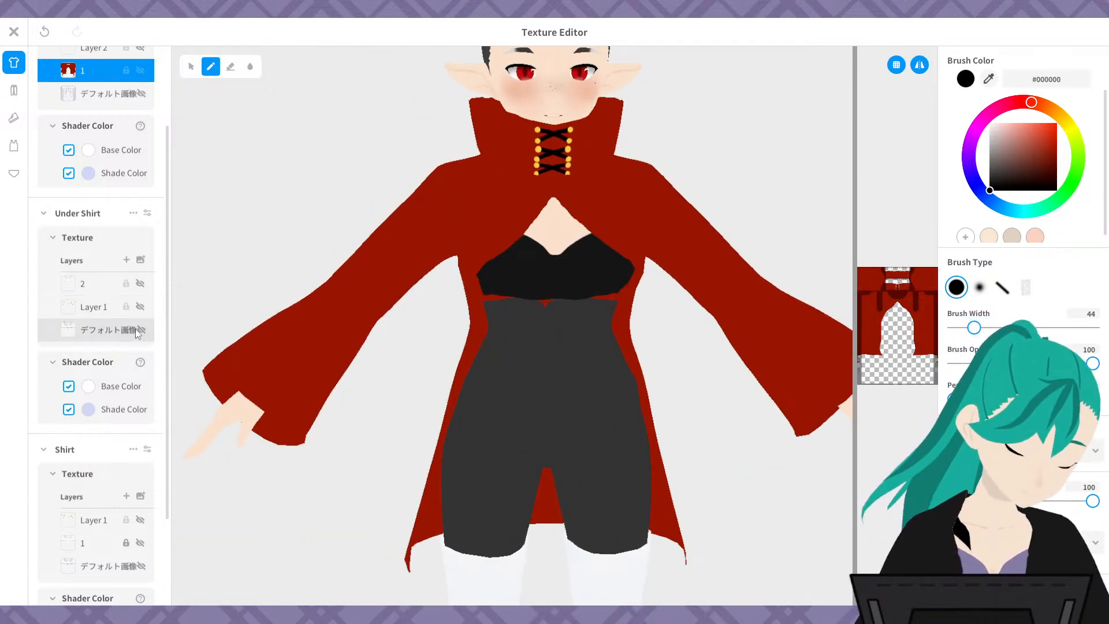
pyautogui.click(140, 283)
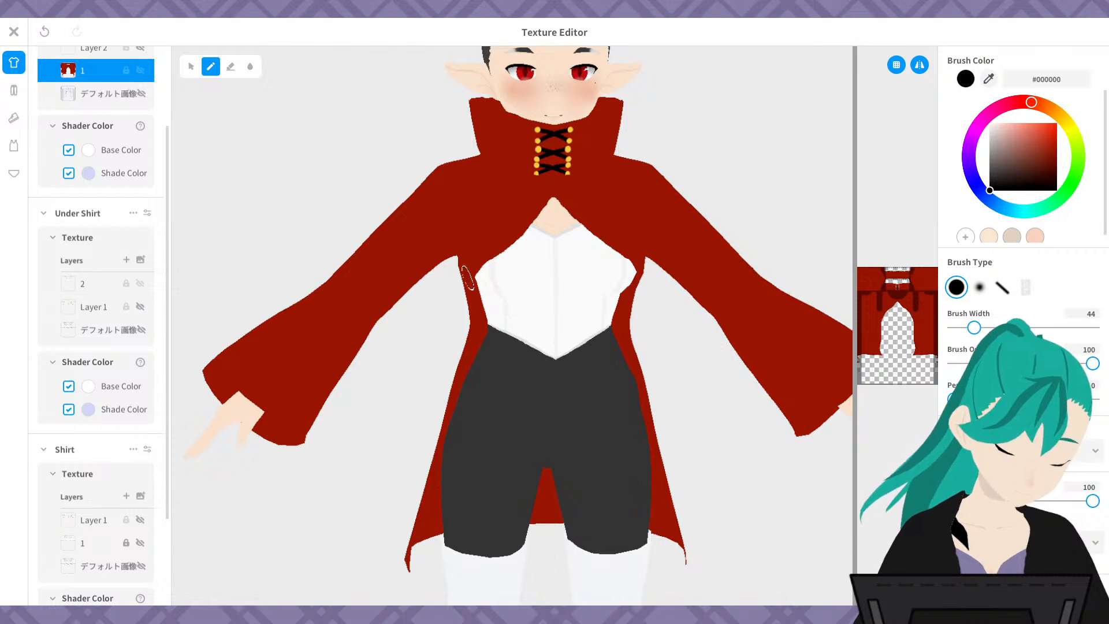
# - Enlarge the 3D view to nearly the full workspace and show the clothed model's whole figure from the front
pyautogui.moveTo(658, 401); pyautogui.dragTo(677, 385, button='right')
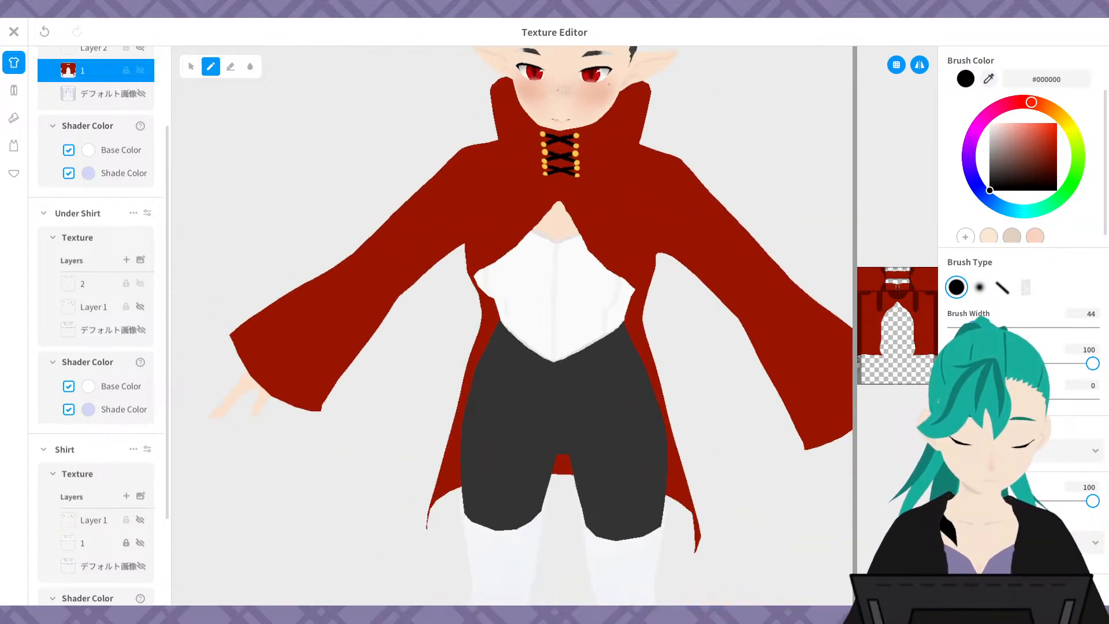
pyautogui.scroll(-3, 679, 384)
pyautogui.moveTo(865, 369); pyautogui.dragTo(914, 370)
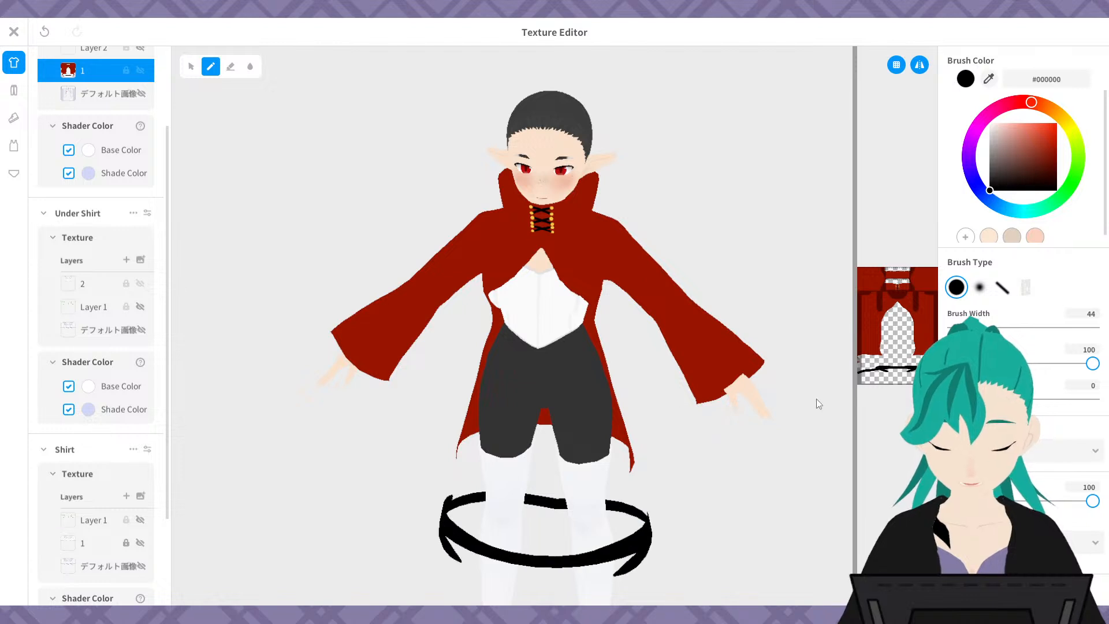
pyautogui.hotkey('ctrl', 'z')
pyautogui.moveTo(855, 392); pyautogui.dragTo(933, 399)
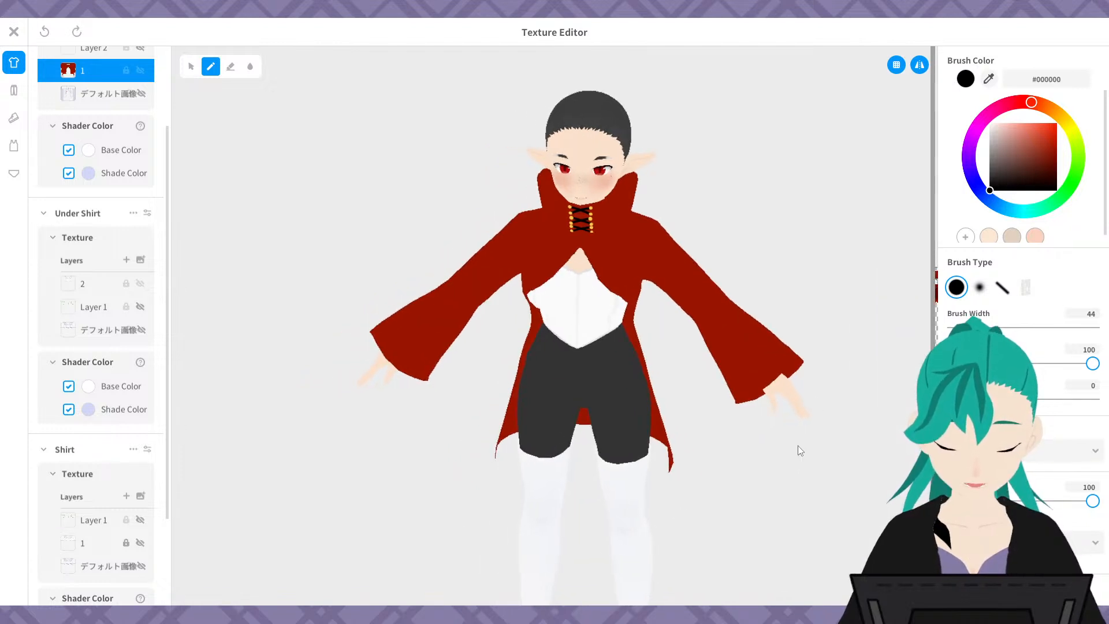
pyautogui.scroll(-2, 796, 448)
pyautogui.moveTo(771, 406); pyautogui.dragTo(770, 380, button='middle')
pyautogui.moveTo(771, 380); pyautogui.dragTo(771, 368, button='right')
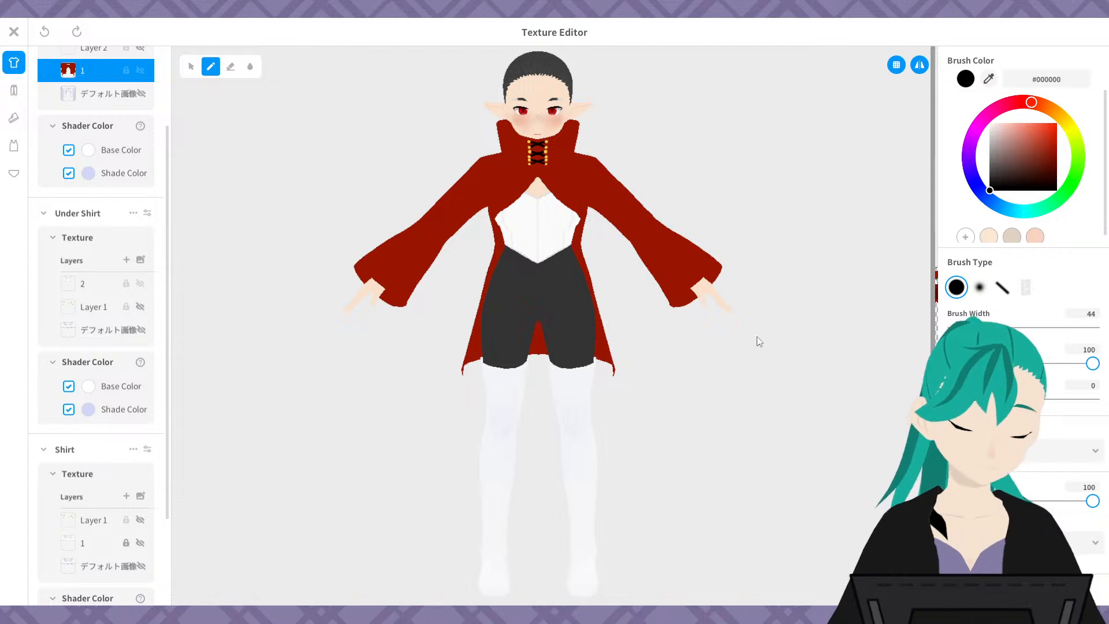
# - Open the Body Suit texture in the bottoms, add a new layer above the existing ones and set the brush width to 10
pyautogui.click(22, 86)
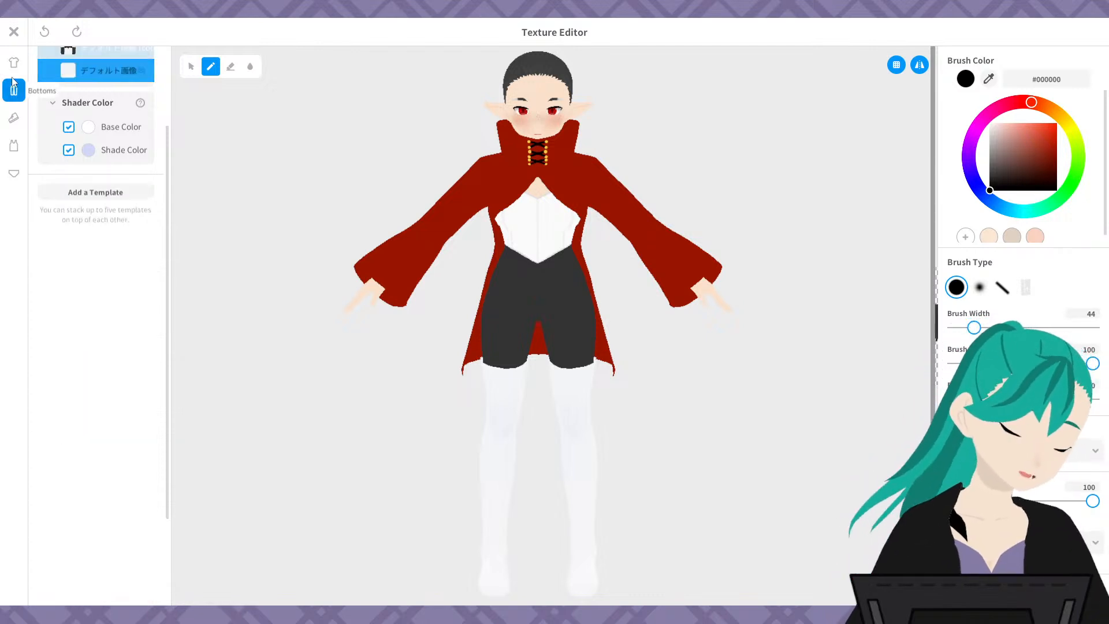
pyautogui.scroll(2, 718, 424)
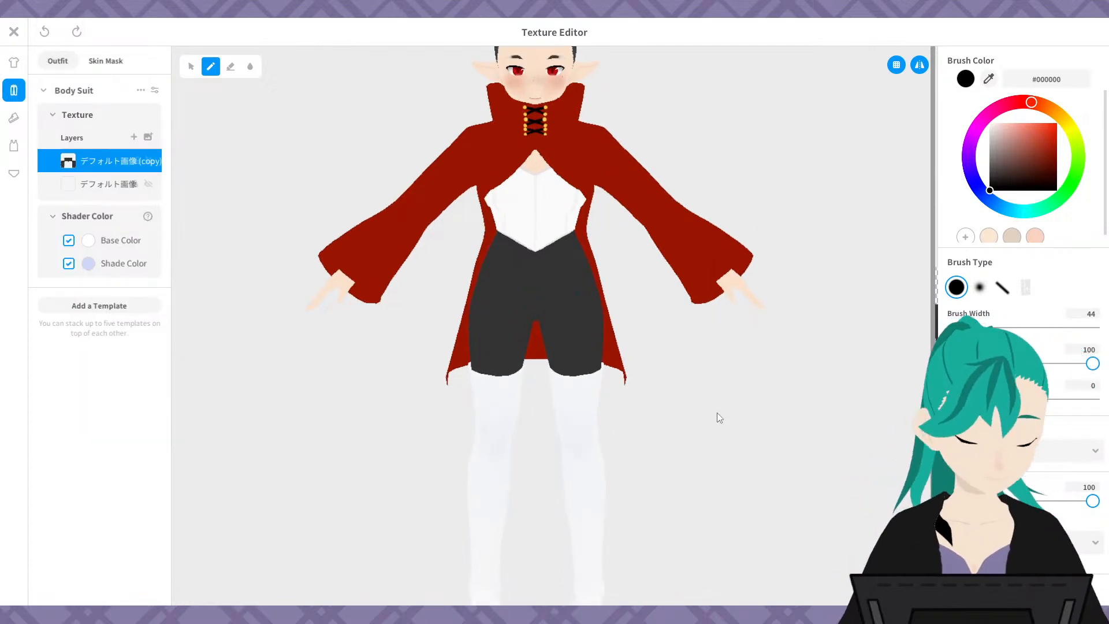
pyautogui.scroll(3, 718, 414)
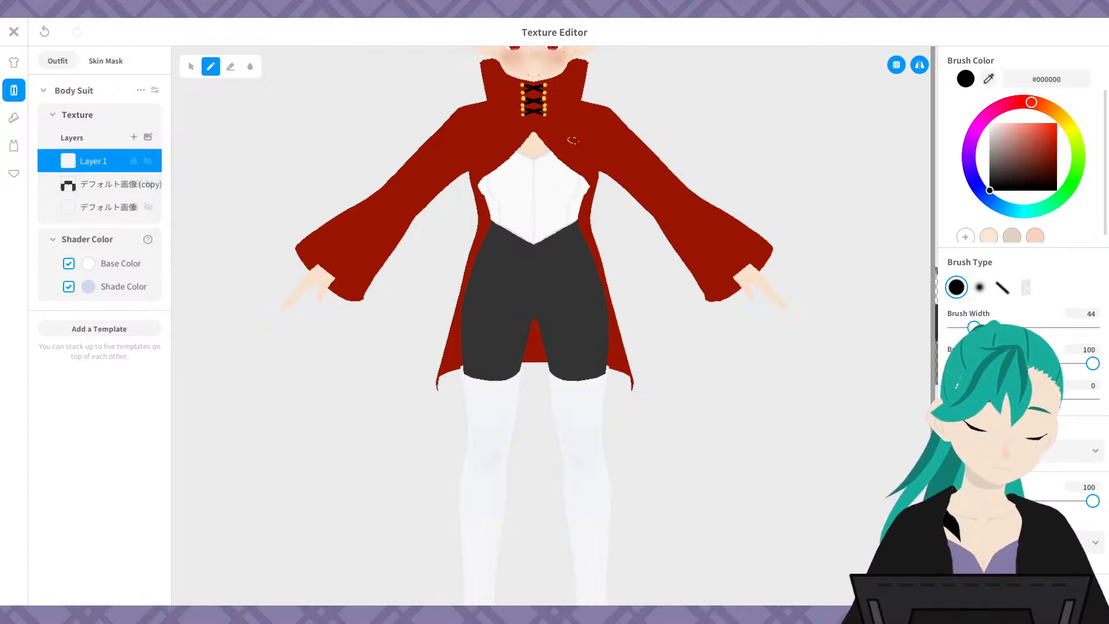
pyautogui.scroll(4, 680, 326)
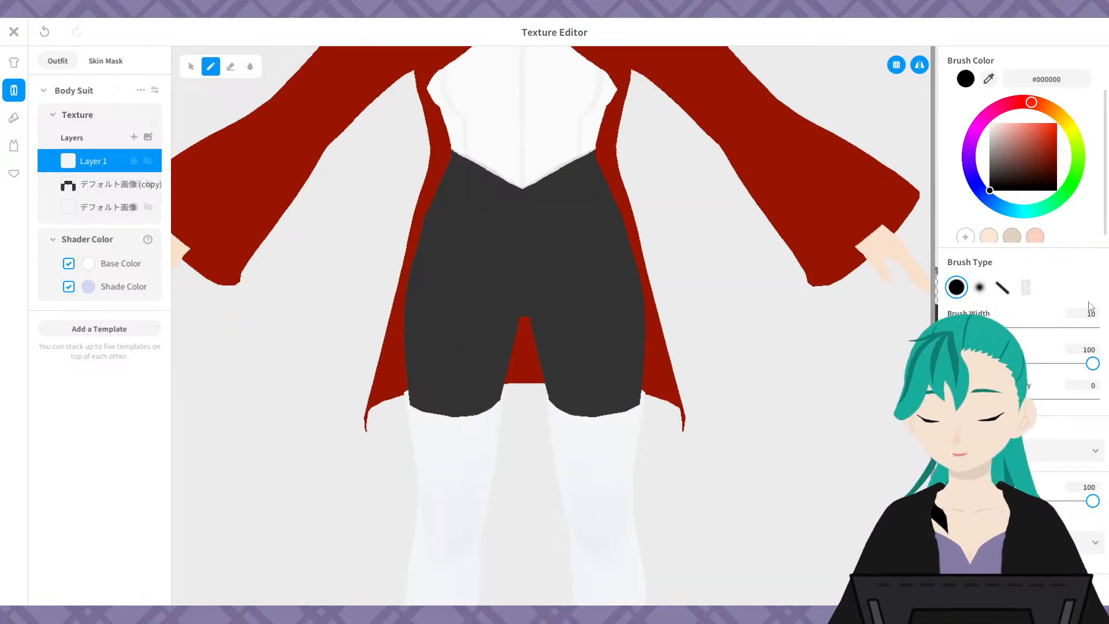
# - Try seam lines in #1D1D1D down the thighs and centre front of the dark shorts, and undo the strokes
pyautogui.moveTo(523, 207); pyautogui.dragTo(525, 307)
pyautogui.hotkey('ctrl', 'z')
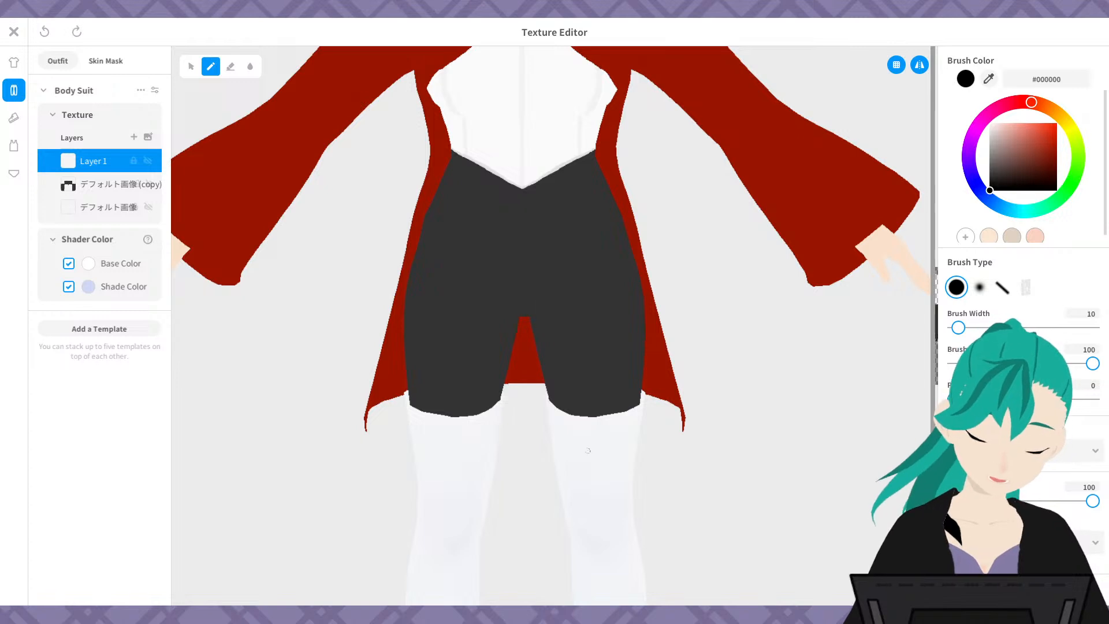
pyautogui.moveTo(990, 191); pyautogui.dragTo(990, 175)
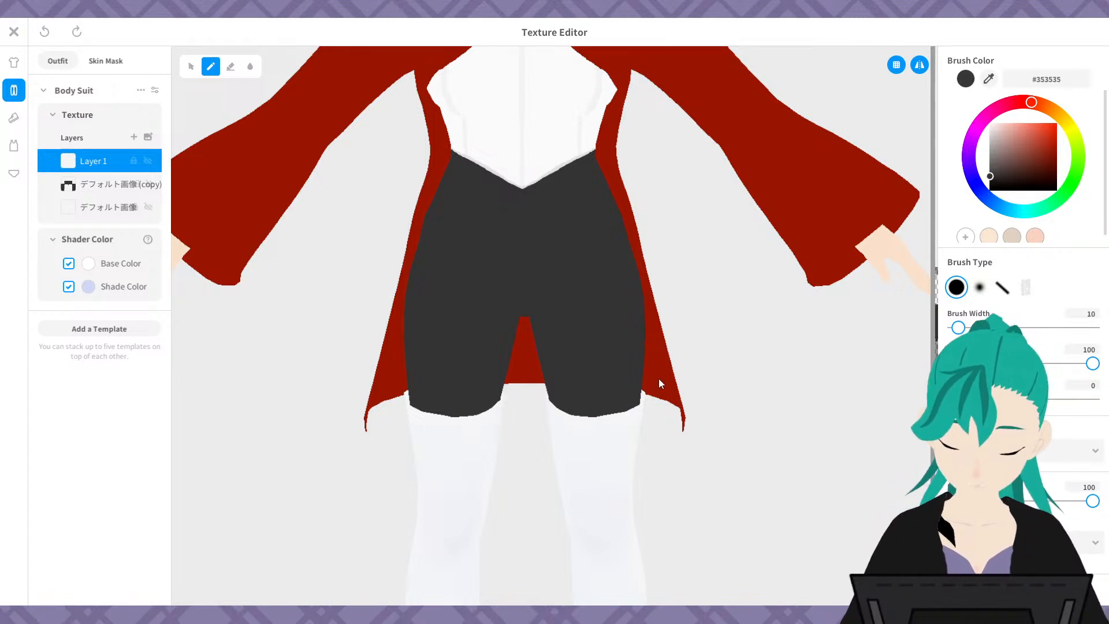
pyautogui.moveTo(991, 176); pyautogui.dragTo(991, 185)
pyautogui.moveTo(570, 209); pyautogui.dragTo(607, 401)
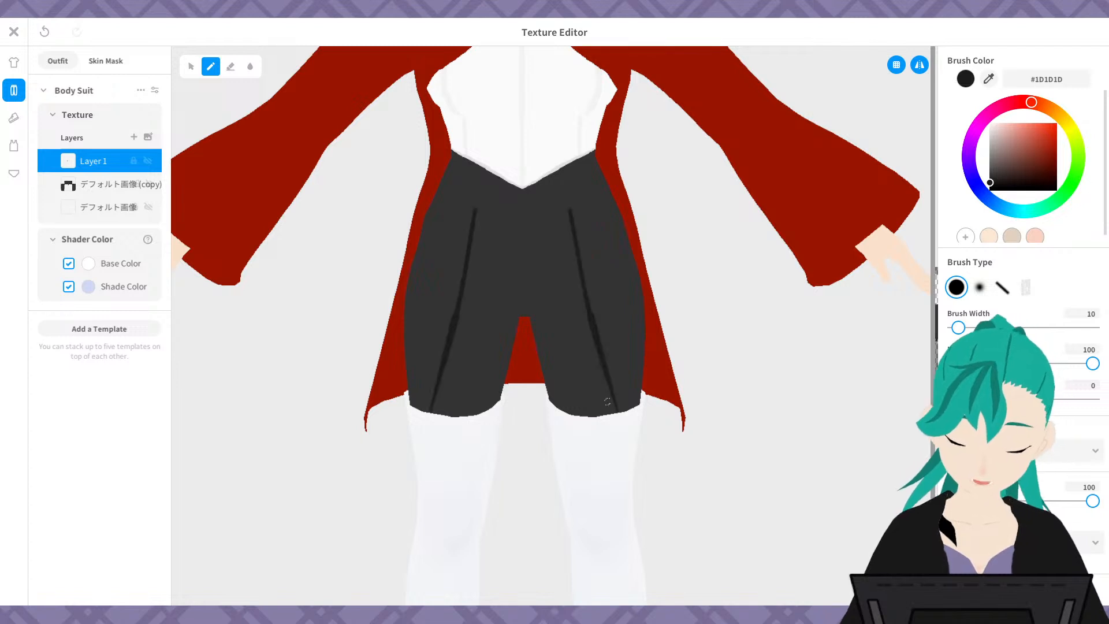
pyautogui.hotkey('ctrl', 'z')
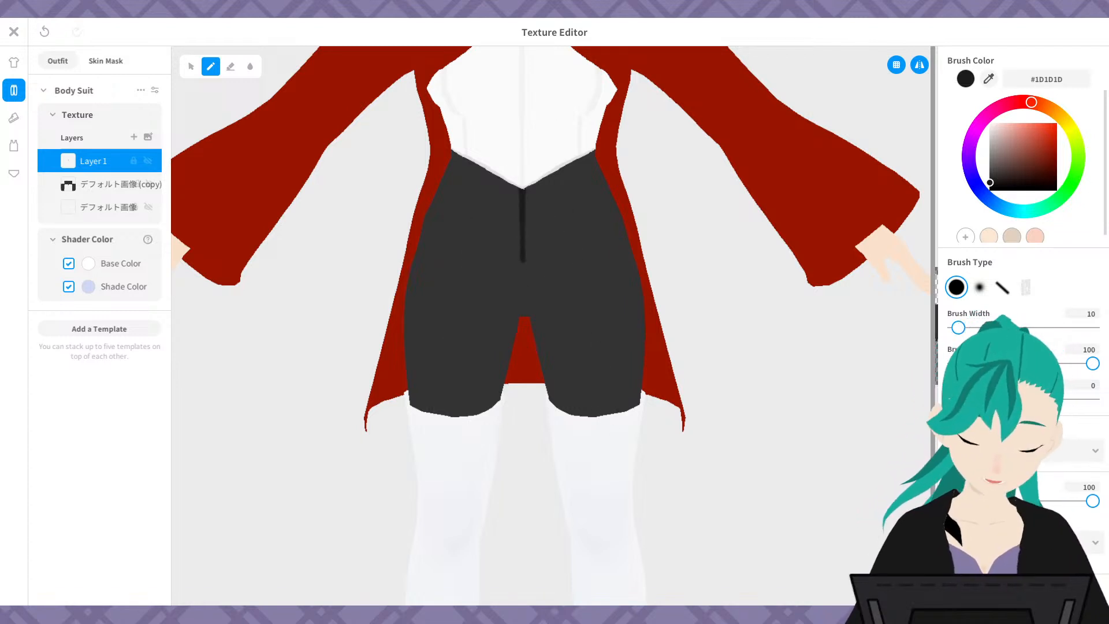
pyautogui.hotkey('ctrl', 'z')
pyautogui.hotkey('ctrl', 'z')
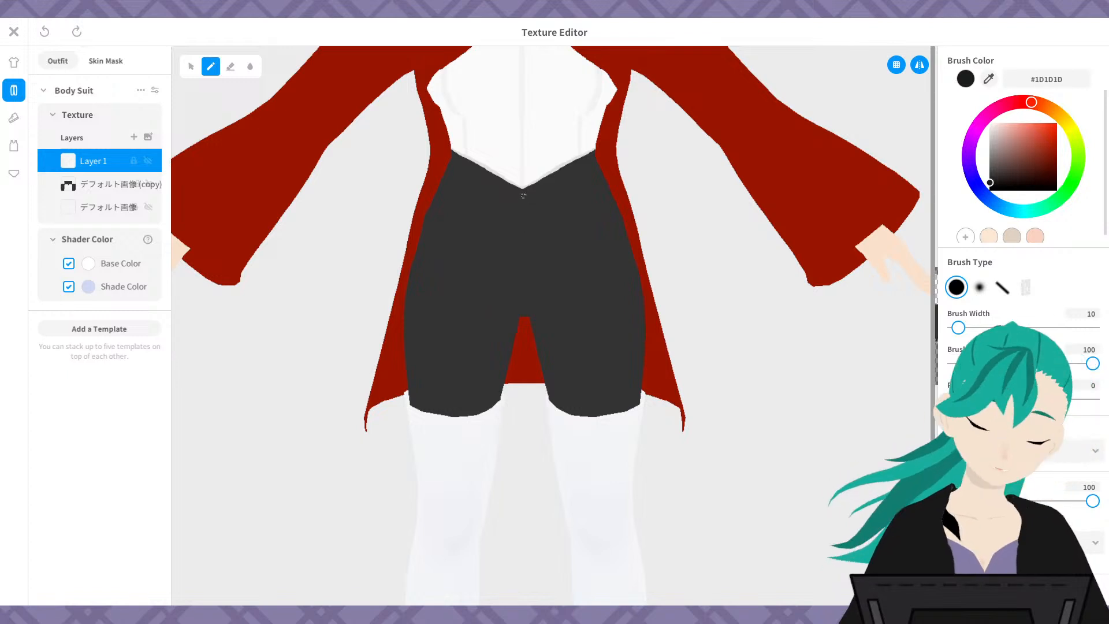
pyautogui.moveTo(522, 197); pyautogui.dragTo(522, 281)
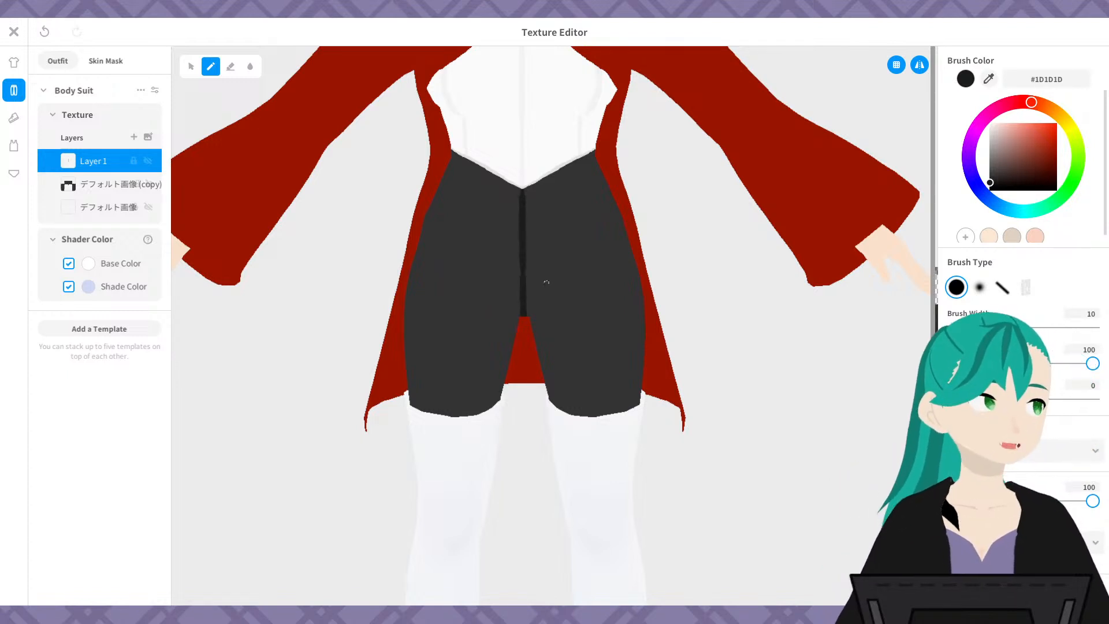
pyautogui.hotkey('ctrl', 'z')
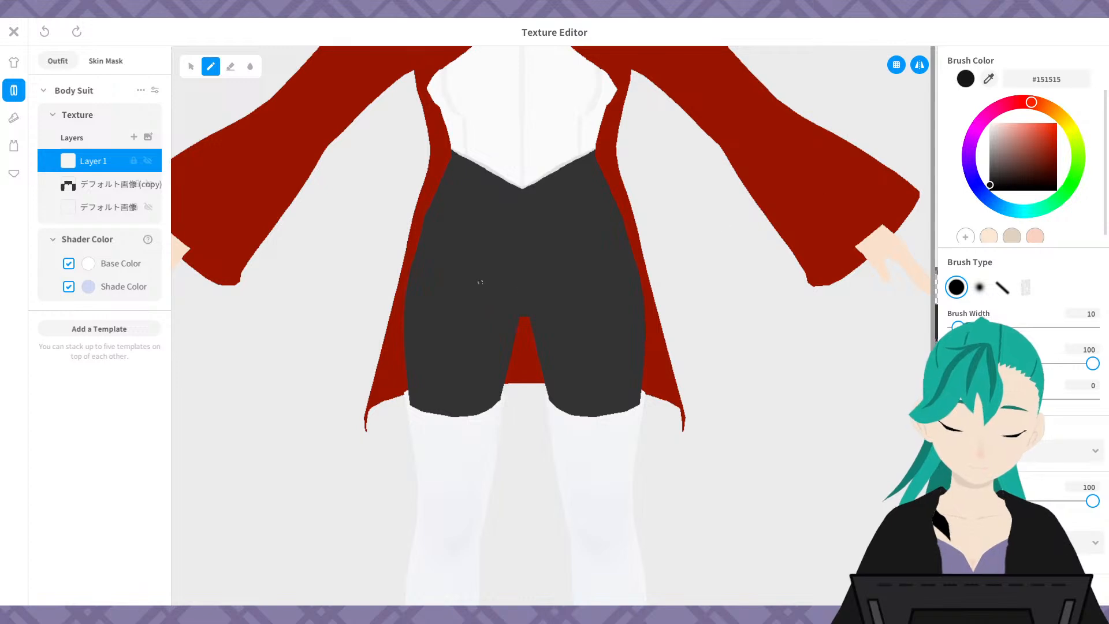
# - Try strokes on the front of the shorts in #151515 and in #424242, and undo them
pyautogui.moveTo(481, 275); pyautogui.dragTo(563, 226)
pyautogui.moveTo(547, 231); pyautogui.dragTo(562, 328)
pyautogui.hotkey('ctrl', 'z')
pyautogui.hotkey('ctrl', 'z')
pyautogui.hotkey('ctrl', 'z')
pyautogui.moveTo(991, 186); pyautogui.dragTo(990, 173)
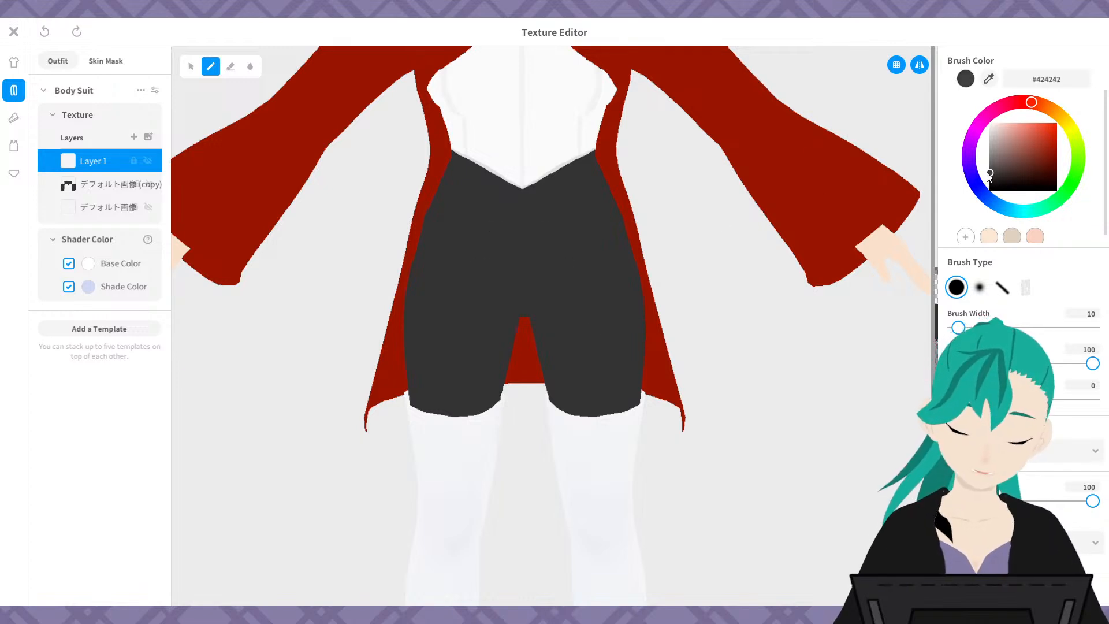
pyautogui.moveTo(532, 213)
pyautogui.mouseDown()
pyautogui.moveTo(585, 278)
pyautogui.moveTo(587, 367)
pyautogui.mouseUp()
pyautogui.hotkey('ctrl', 'z')
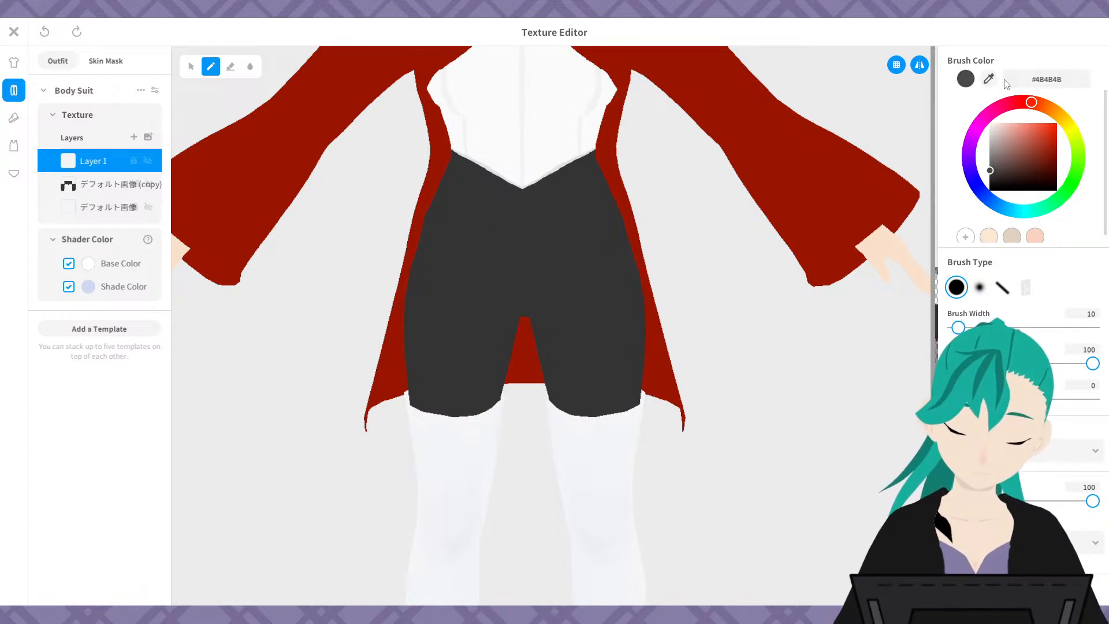
# - Sample the shorts' color, set the brush color to #313131 and paint a thin seam down the centre front
pyautogui.click(607, 329)
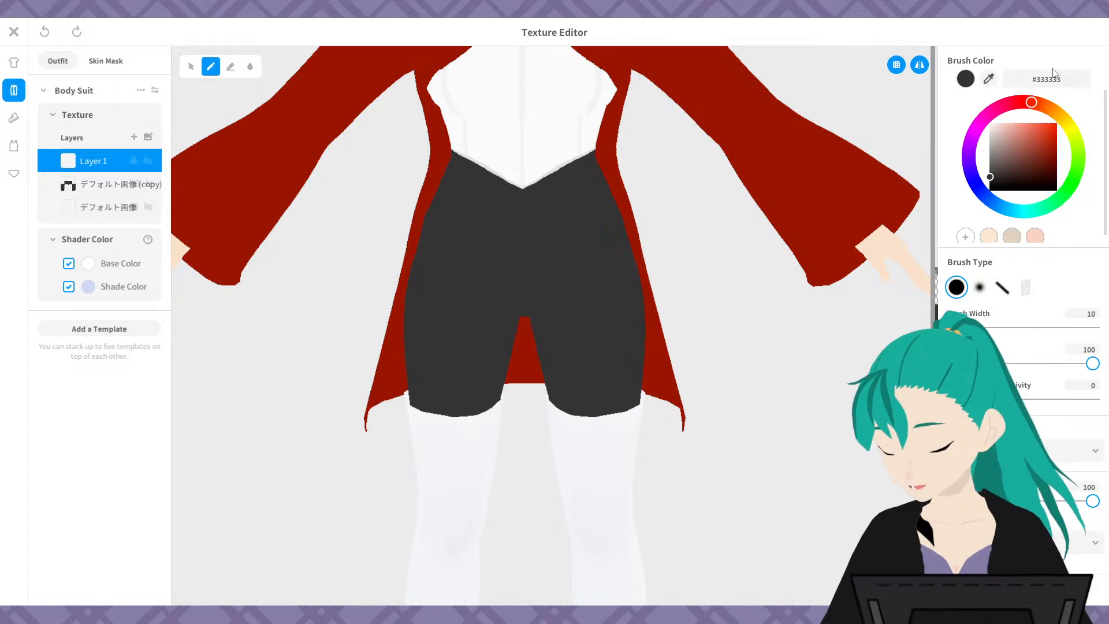
pyautogui.click(1070, 81)
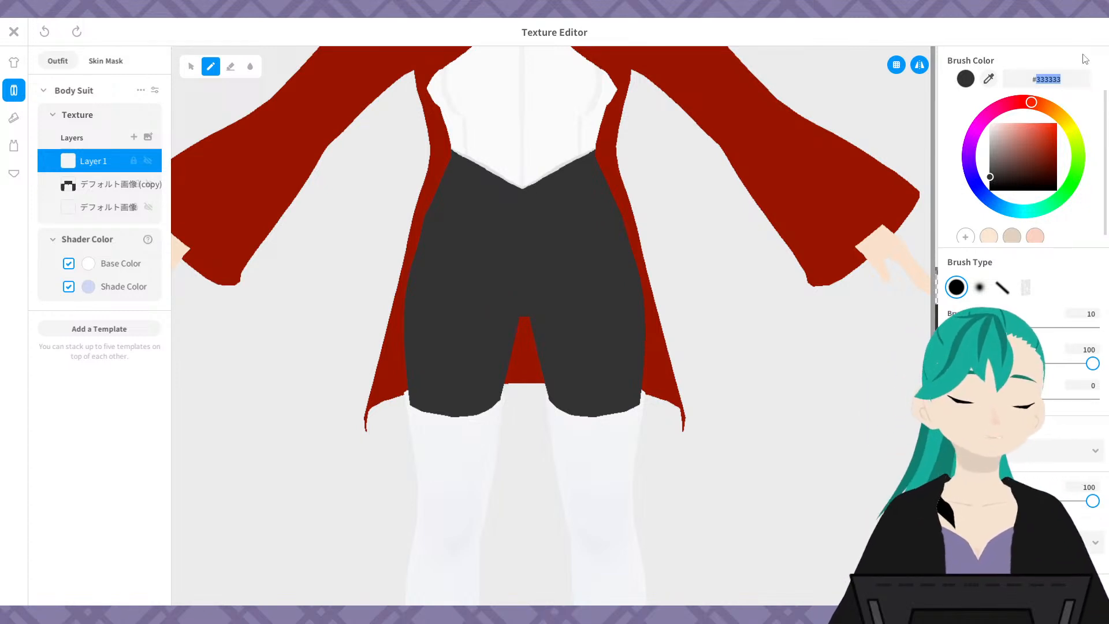
pyautogui.press('BackSpace')
pyautogui.write('5')
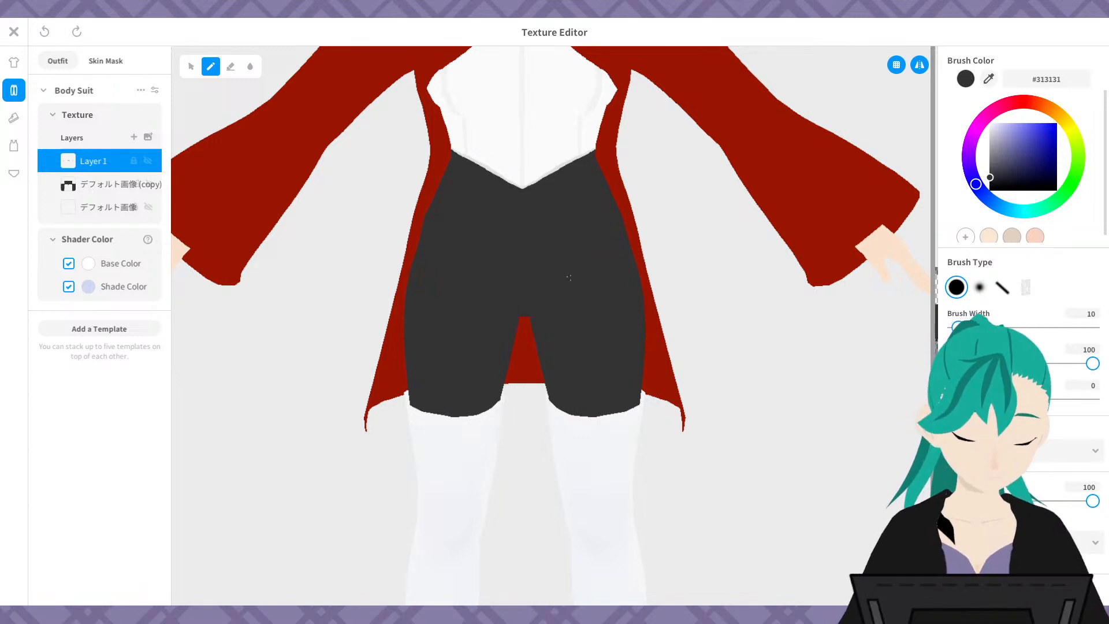
pyautogui.scroll(2, 569, 277)
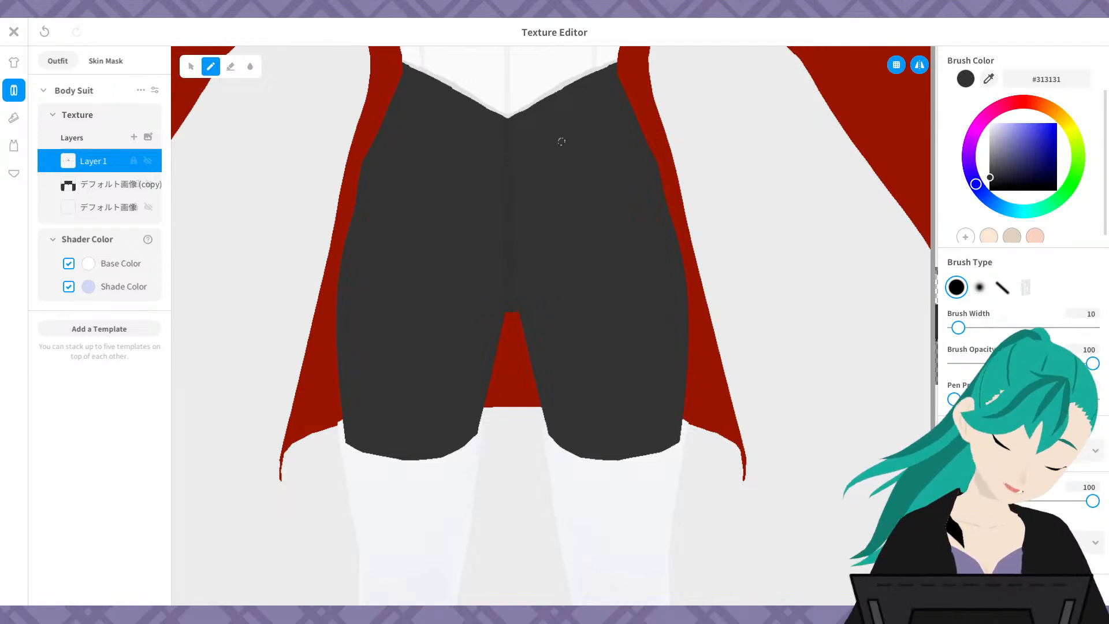
# - Hide the Long Coat's layer "1" and return to the Body Suit's layers
pyautogui.moveTo(613, 283)
pyautogui.mouseDown(button='right')
pyautogui.moveTo(663, 314)
pyautogui.moveTo(602, 268)
pyautogui.mouseUp(button='right')
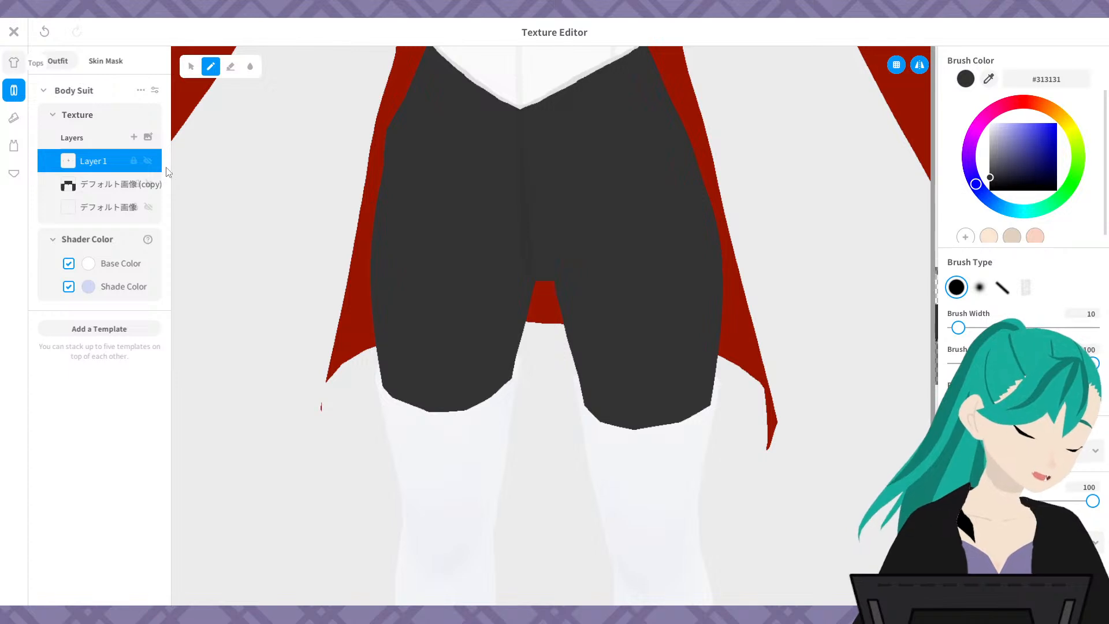
pyautogui.click(14, 63)
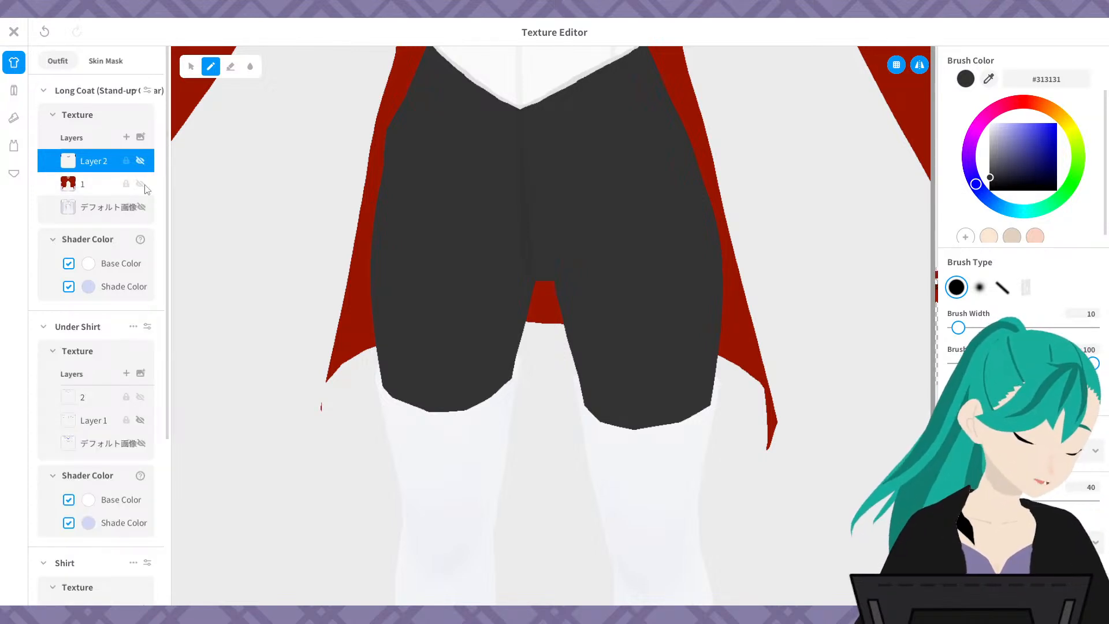
pyautogui.click(140, 183)
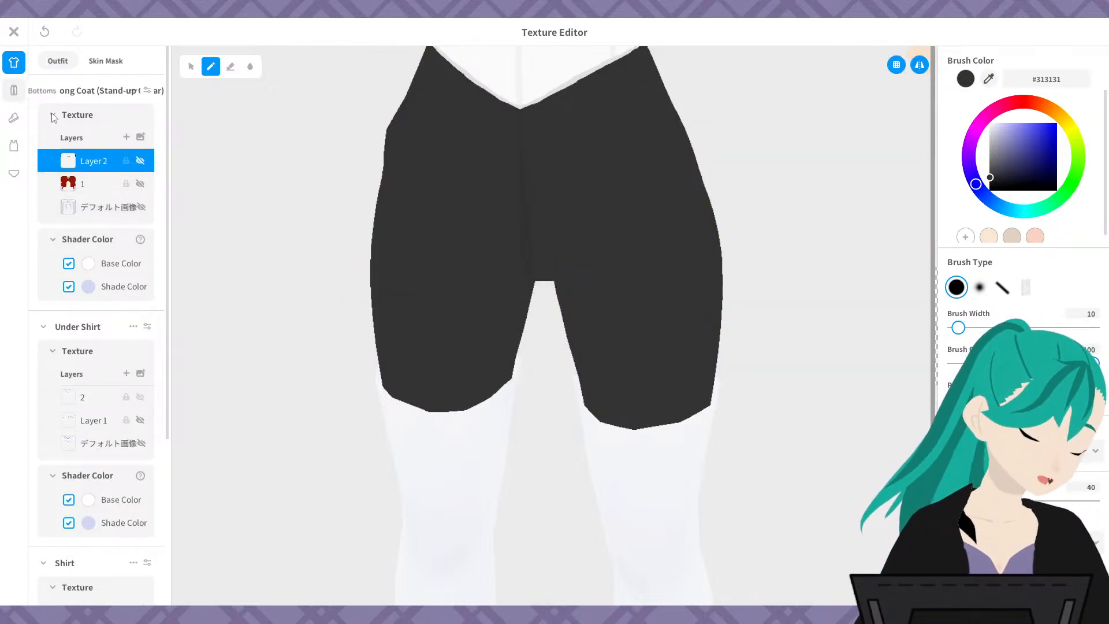
pyautogui.click(14, 90)
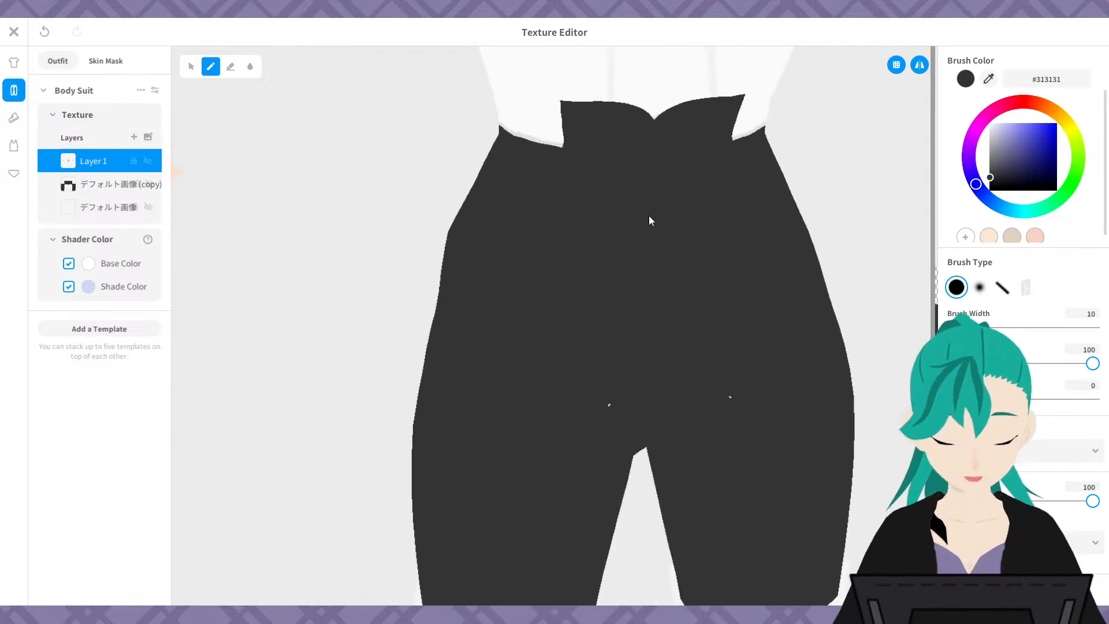
# - Paint the #313131 seam down the centre back of the shorts and underneath between the legs
pyautogui.moveTo(670, 187); pyautogui.dragTo(644, 324, button='right')
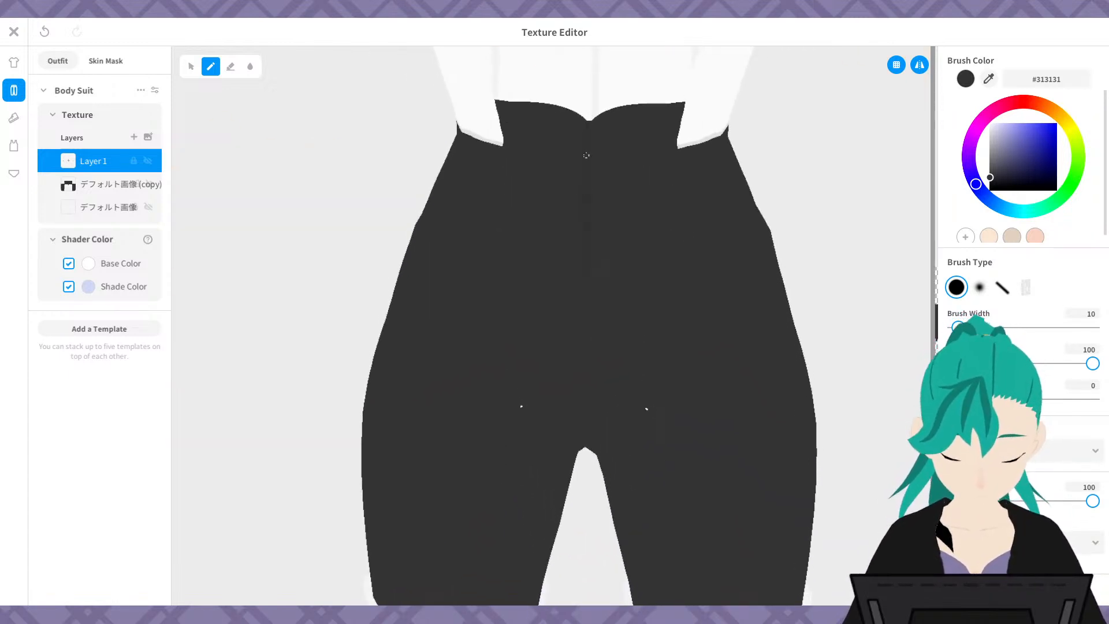
pyautogui.moveTo(668, 498); pyautogui.dragTo(628, 284, button='right')
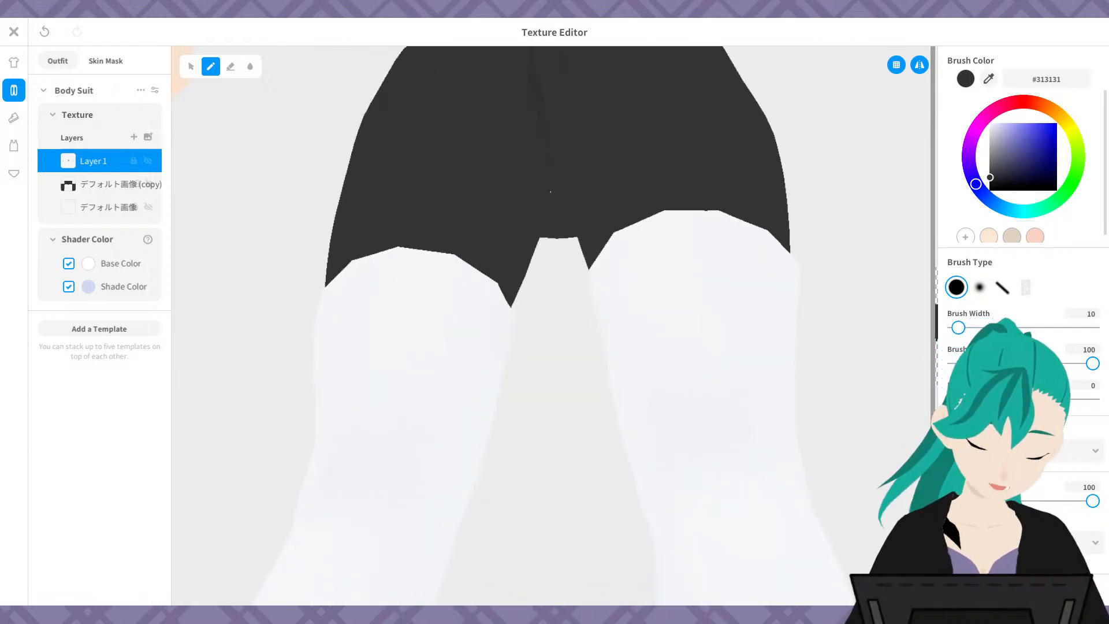
pyautogui.moveTo(587, 171); pyautogui.dragTo(653, 182, button='right')
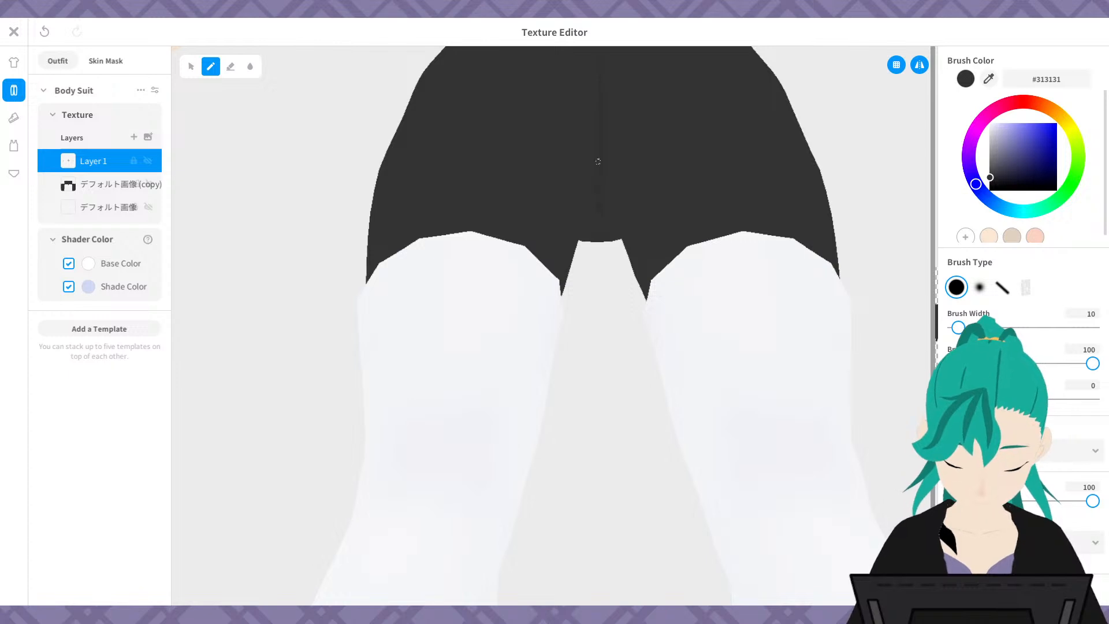
# - Paint a #313131 side seam down the outer leg of the shorts from waist to hem, keeping the hand free of paint
pyautogui.moveTo(633, 270)
pyautogui.mouseDown(button='right')
pyautogui.moveTo(765, 478)
pyautogui.moveTo(635, 323)
pyautogui.moveTo(566, 288)
pyautogui.moveTo(589, 248)
pyautogui.moveTo(664, 370)
pyautogui.moveTo(716, 275)
pyautogui.moveTo(676, 301)
pyautogui.mouseUp(button='right')
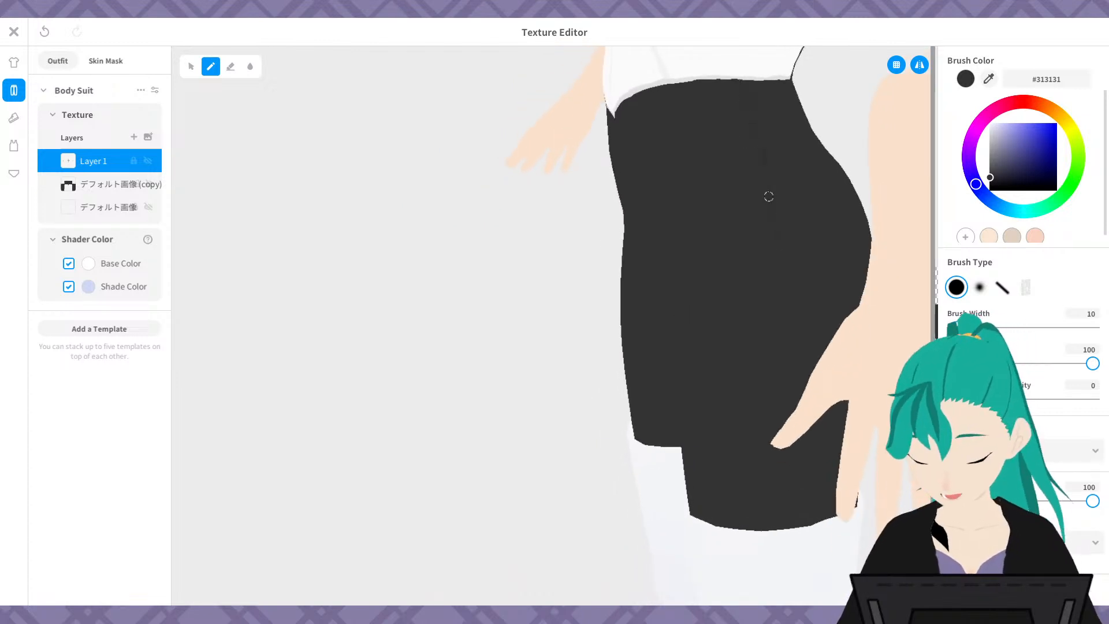
pyautogui.moveTo(785, 361); pyautogui.dragTo(796, 510)
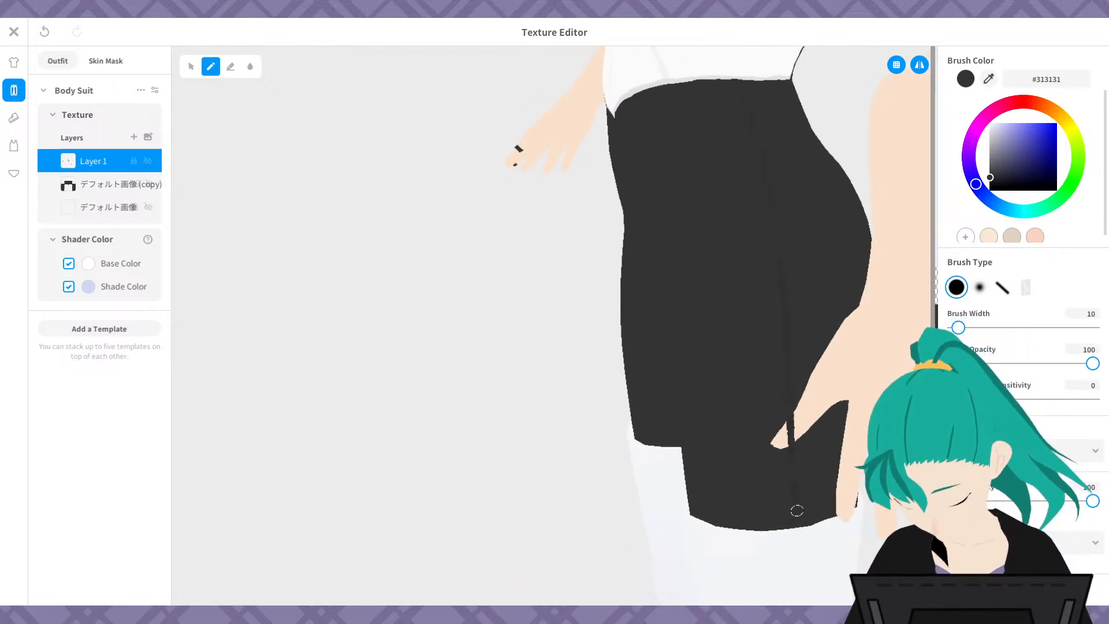
pyautogui.hotkey('ctrl', 'z')
pyautogui.moveTo(805, 471); pyautogui.dragTo(815, 438, button='right')
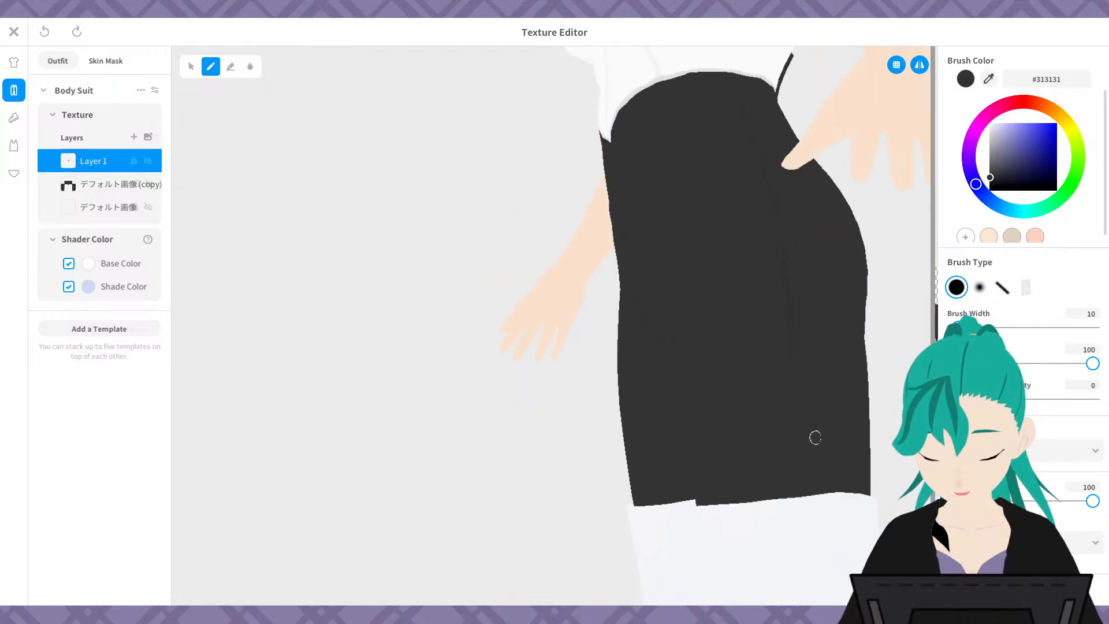
pyautogui.moveTo(792, 348); pyautogui.dragTo(797, 508)
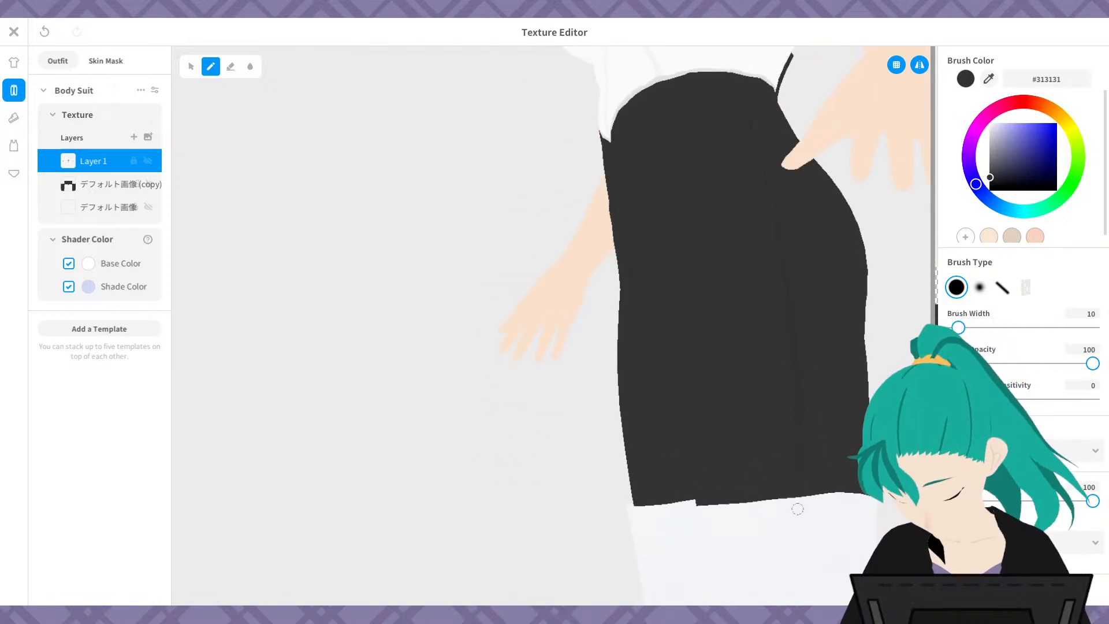
# - Add another Body Suit layer, try a #0000FF stroke with the fourth brush type on the front of the thigh, and undo it
pyautogui.moveTo(748, 314)
pyautogui.mouseDown(button='right')
pyautogui.moveTo(757, 346)
pyautogui.moveTo(499, 322)
pyautogui.moveTo(745, 334)
pyautogui.moveTo(689, 333)
pyautogui.moveTo(809, 350)
pyautogui.moveTo(782, 346)
pyautogui.moveTo(769, 360)
pyautogui.moveTo(689, 341)
pyautogui.mouseUp(button='right')
pyautogui.click(1025, 288)
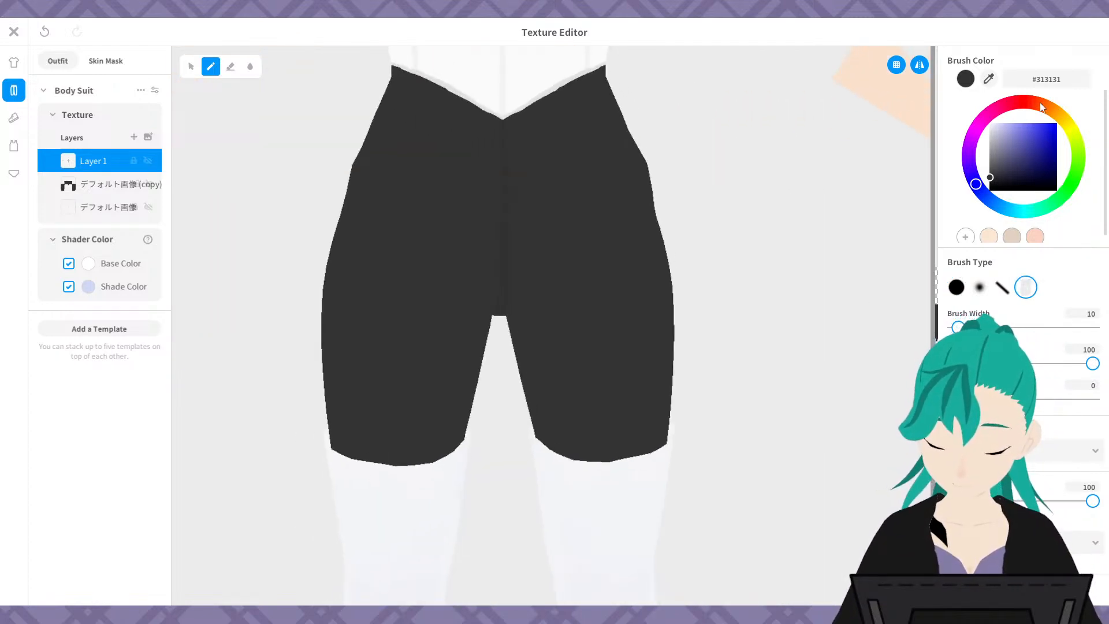
pyautogui.moveTo(1012, 146); pyautogui.dragTo(1073, 87)
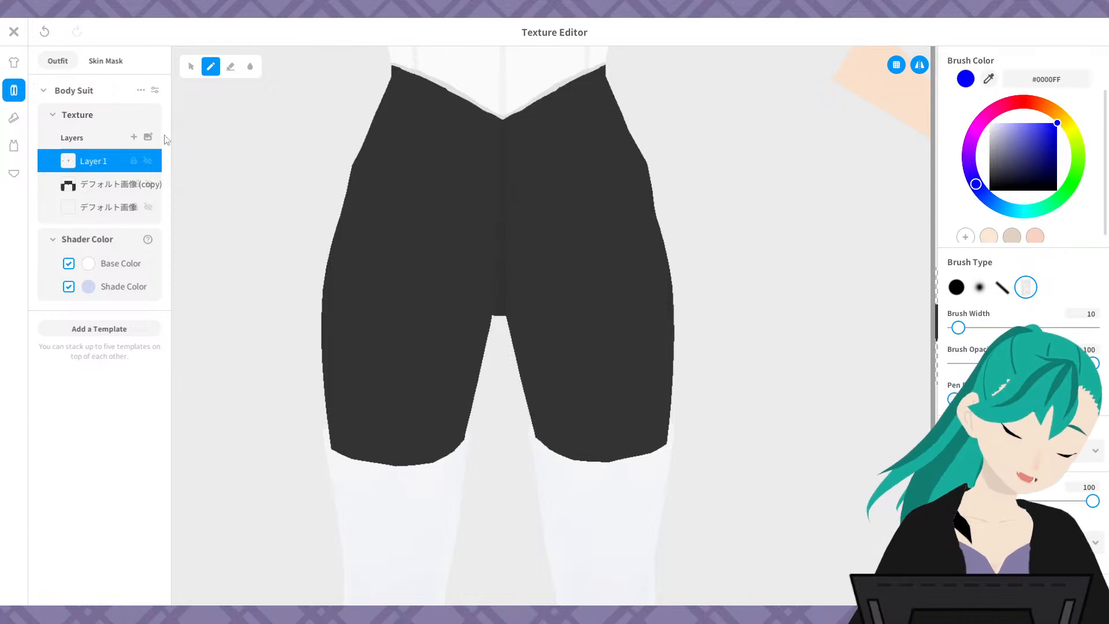
pyautogui.click(134, 137)
pyautogui.moveTo(584, 200)
pyautogui.mouseDown()
pyautogui.moveTo(569, 231)
pyautogui.moveTo(619, 306)
pyautogui.mouseUp()
pyautogui.hotkey('ctrl', 'z')
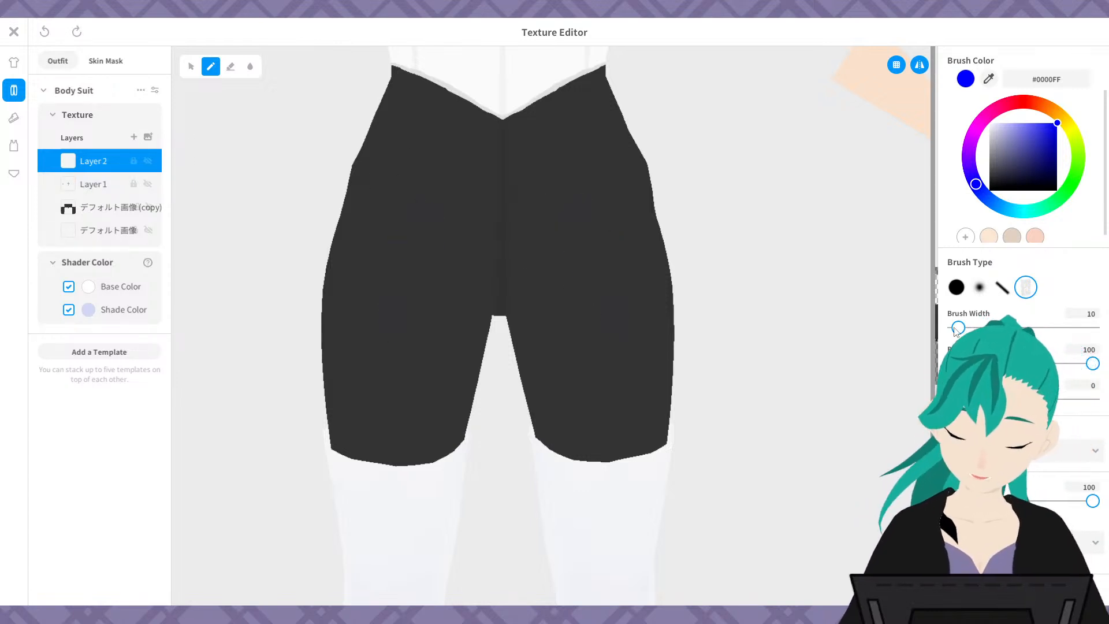
# - Try #0000FF strokes down the front of the thigh at brush width 105, and undo them
pyautogui.click(1003, 327)
pyautogui.moveTo(580, 233)
pyautogui.mouseDown()
pyautogui.moveTo(614, 300)
pyautogui.moveTo(618, 375)
pyautogui.mouseUp()
pyautogui.hotkey('ctrl', 'z')
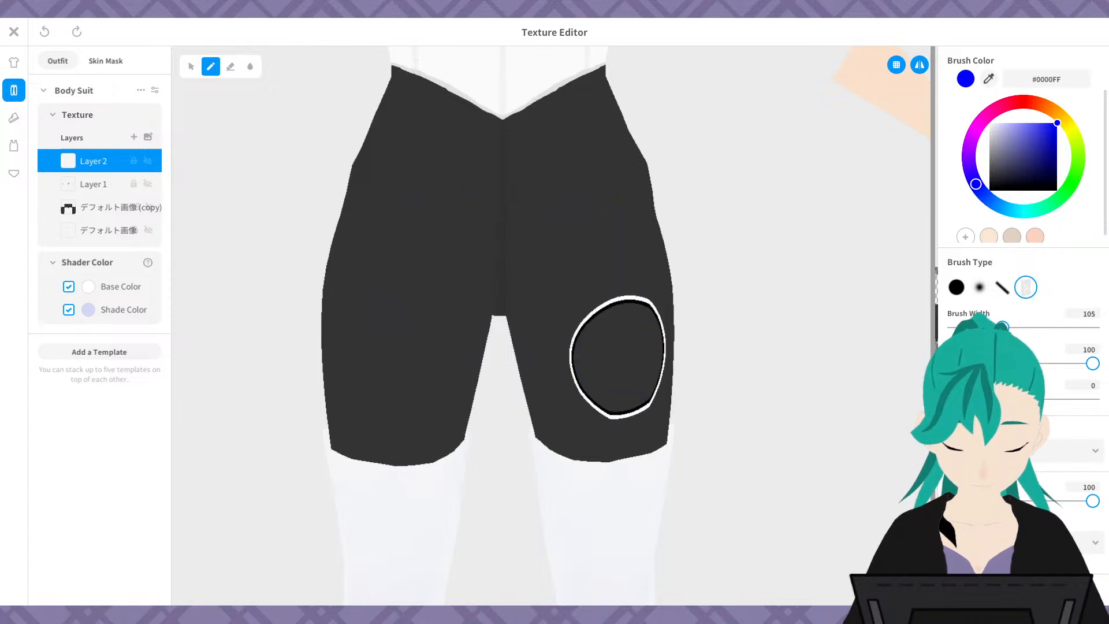
pyautogui.moveTo(579, 155); pyautogui.dragTo(590, 436)
pyautogui.hotkey('ctrl', 'z')
pyautogui.moveTo(611, 389); pyautogui.dragTo(621, 138)
pyautogui.hotkey('ctrl', 'z')
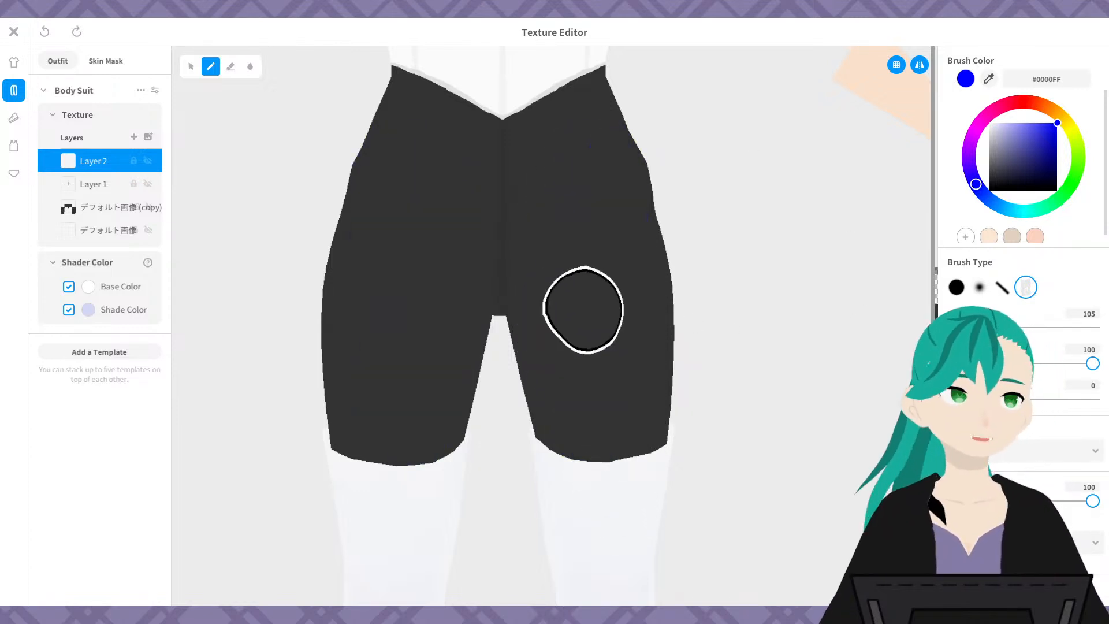
# - Show the Long Coat's layer "1" again to view the shorts together with the red coat
pyautogui.scroll(-3, 589, 311)
pyautogui.moveTo(694, 279)
pyautogui.mouseDown(button='right')
pyautogui.moveTo(643, 287)
pyautogui.moveTo(768, 280)
pyautogui.moveTo(674, 280)
pyautogui.mouseUp(button='right')
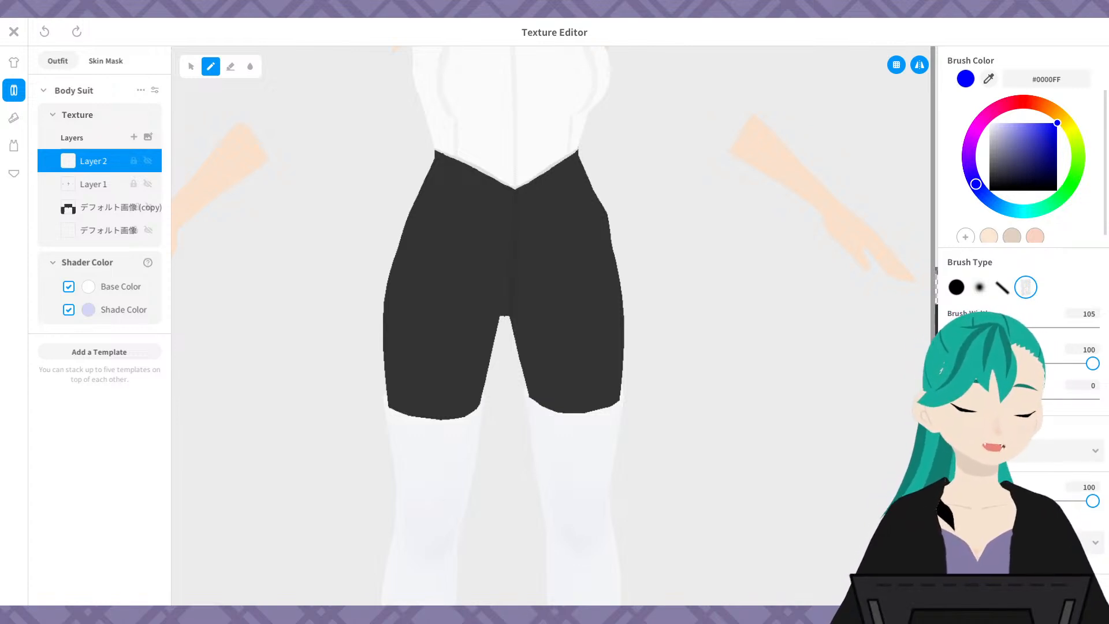
pyautogui.scroll(-3, 711, 254)
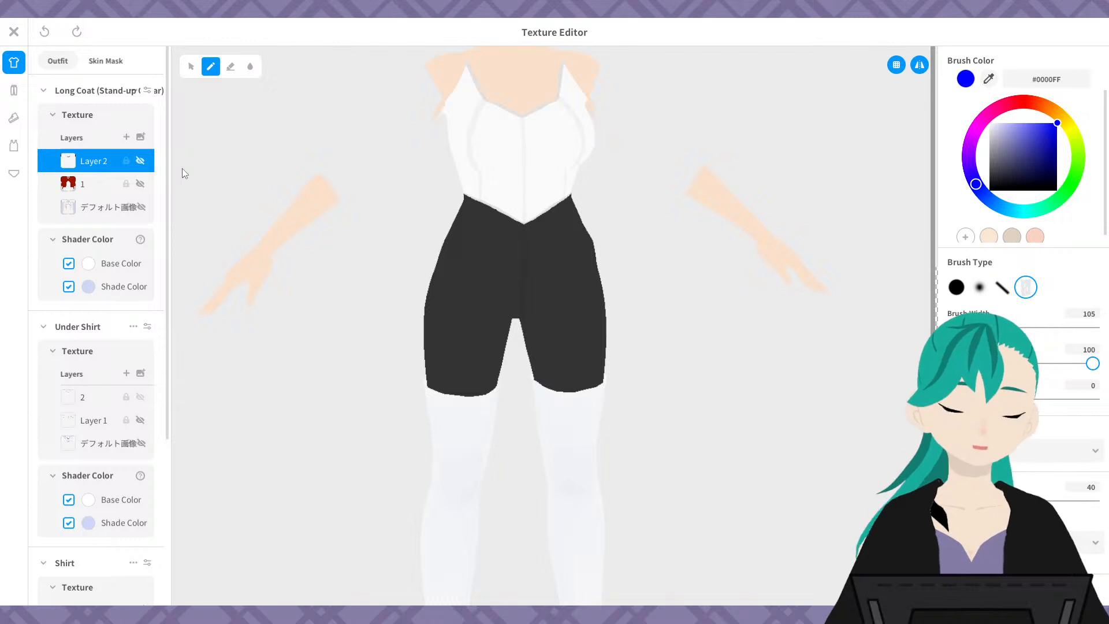
pyautogui.click(140, 183)
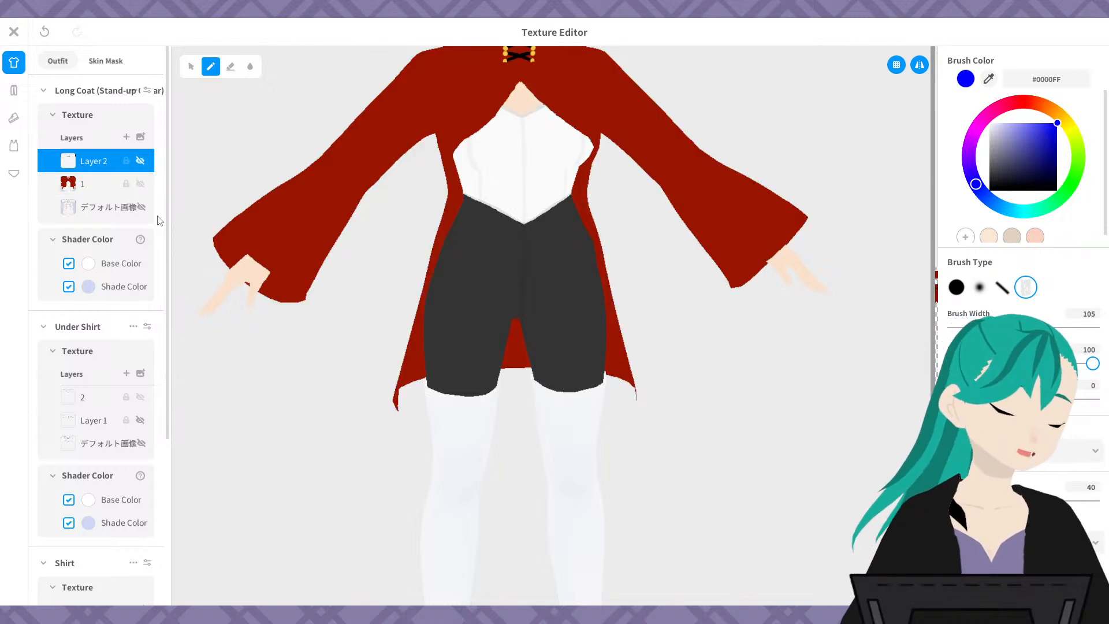
pyautogui.scroll(-1, 640, 244)
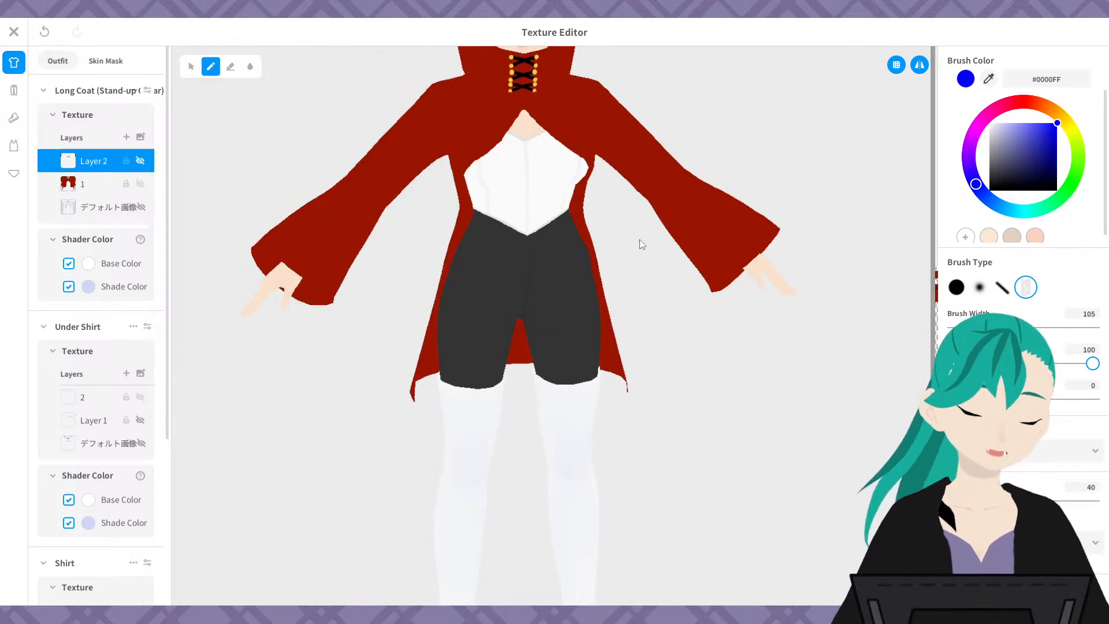
# - Return to the Body Suit shorts' layers and delete the unused Layer 2
pyautogui.click(13, 90)
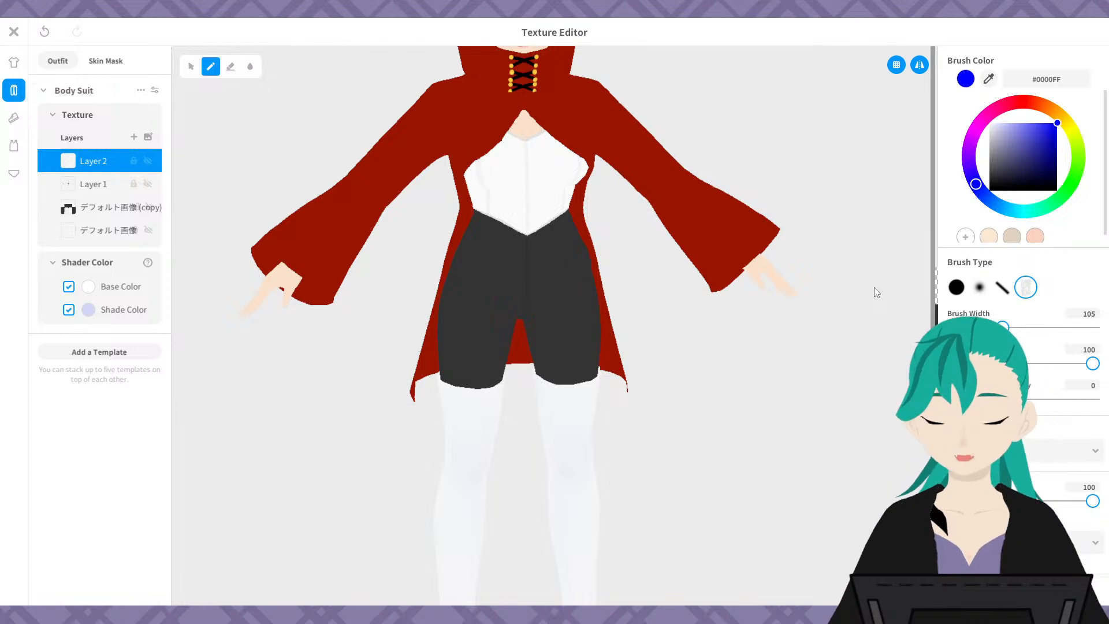
pyautogui.scroll(-2, 660, 303)
pyautogui.scroll(2, 706, 255)
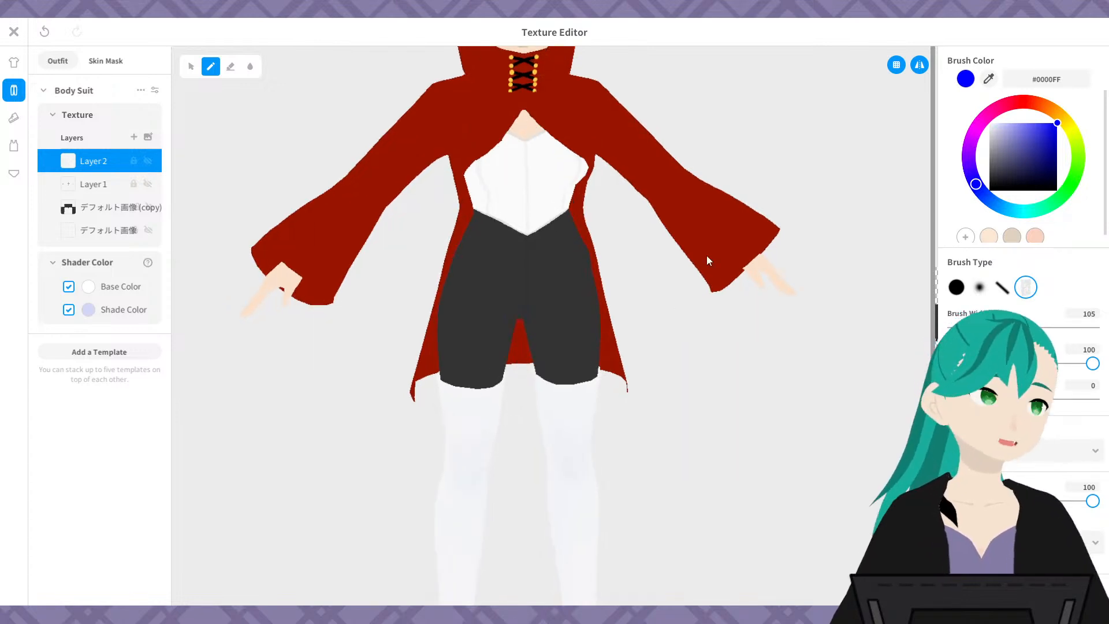
pyautogui.moveTo(760, 369)
pyautogui.mouseDown(button='middle')
pyautogui.moveTo(736, 369)
pyautogui.moveTo(774, 370)
pyautogui.mouseUp(button='middle')
pyautogui.moveTo(774, 370); pyautogui.dragTo(778, 328, button='right')
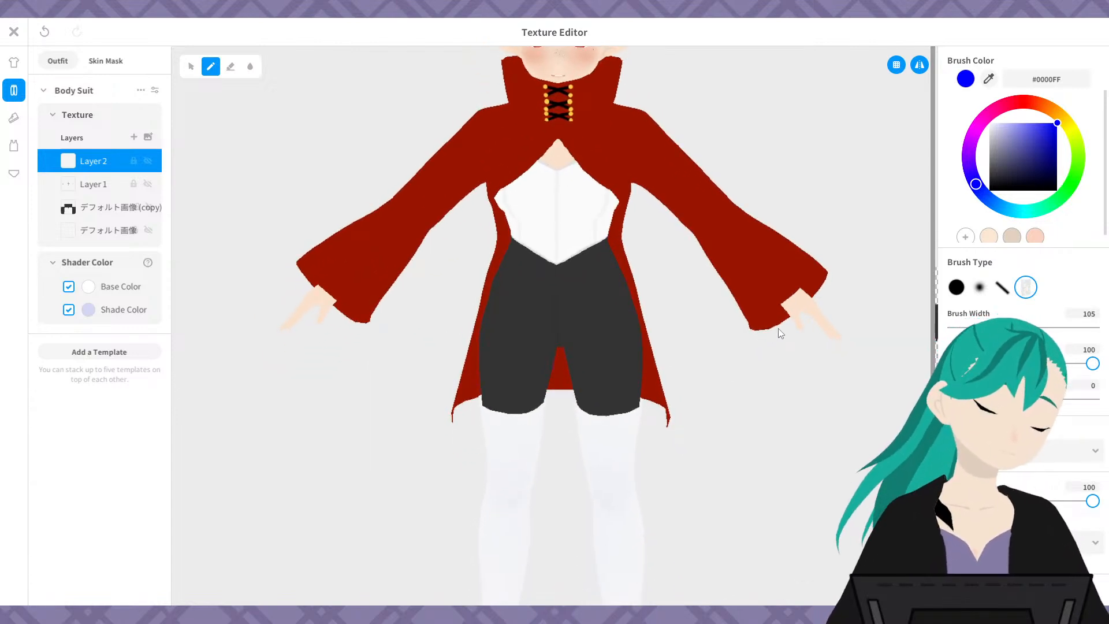
pyautogui.rightClick(98, 166)
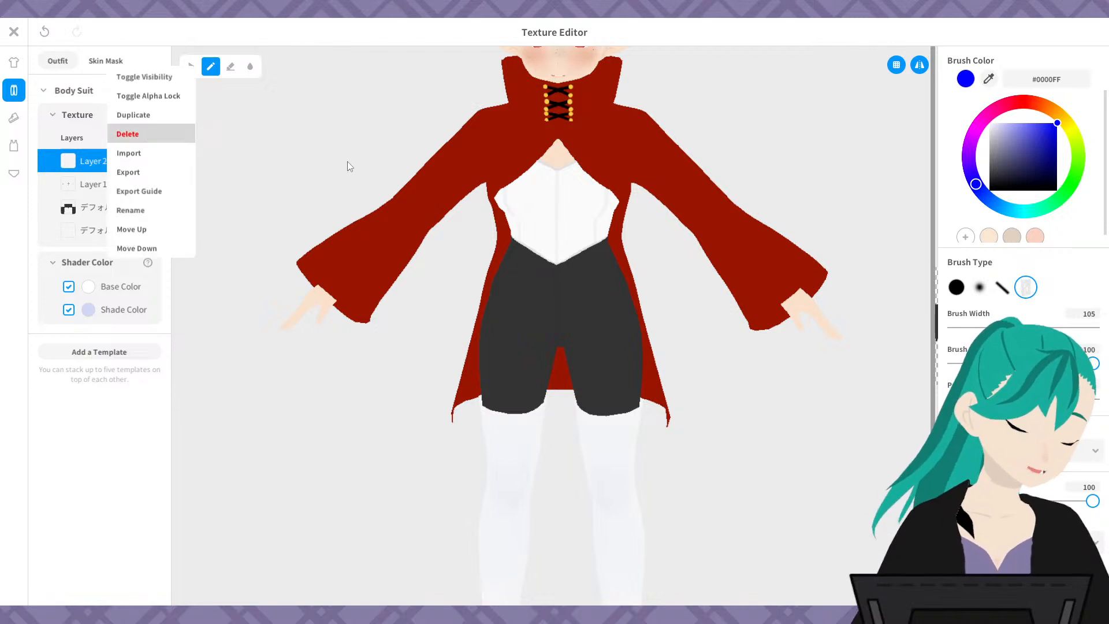
pyautogui.moveTo(719, 372)
pyautogui.mouseDown(button='right')
pyautogui.moveTo(688, 354)
pyautogui.moveTo(747, 361)
pyautogui.moveTo(706, 369)
pyautogui.moveTo(753, 374)
pyautogui.moveTo(691, 374)
pyautogui.moveTo(730, 372)
pyautogui.moveTo(705, 384)
pyautogui.moveTo(708, 374)
pyautogui.mouseUp(button='right')
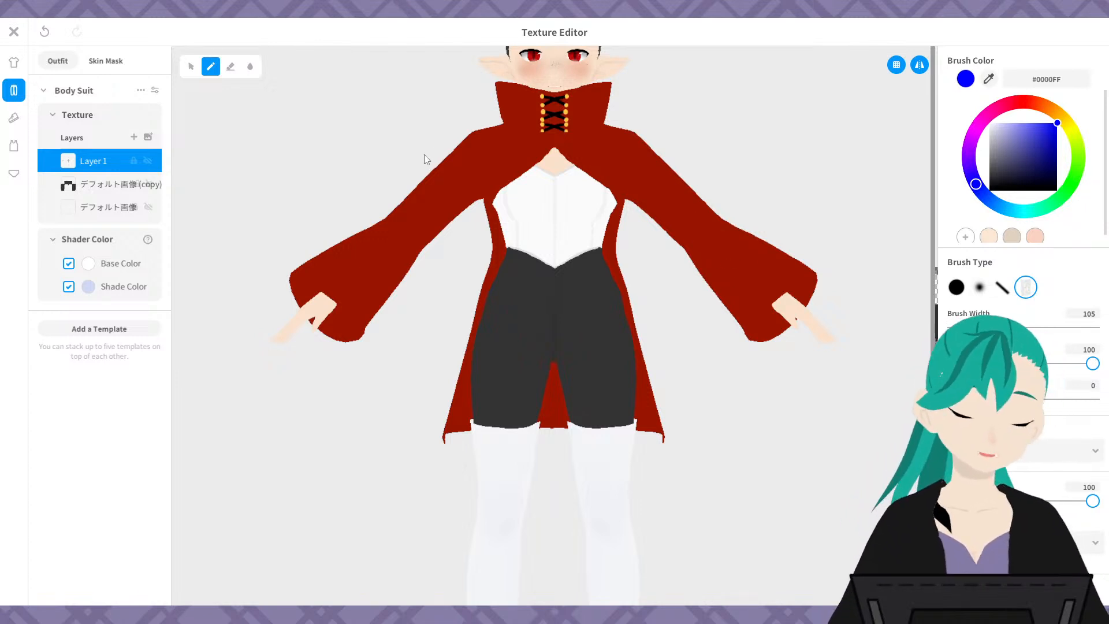
# - Open the white stockings' texture, rename its default image layer as 2, and turn on the layer's alpha lock
pyautogui.click(14, 117)
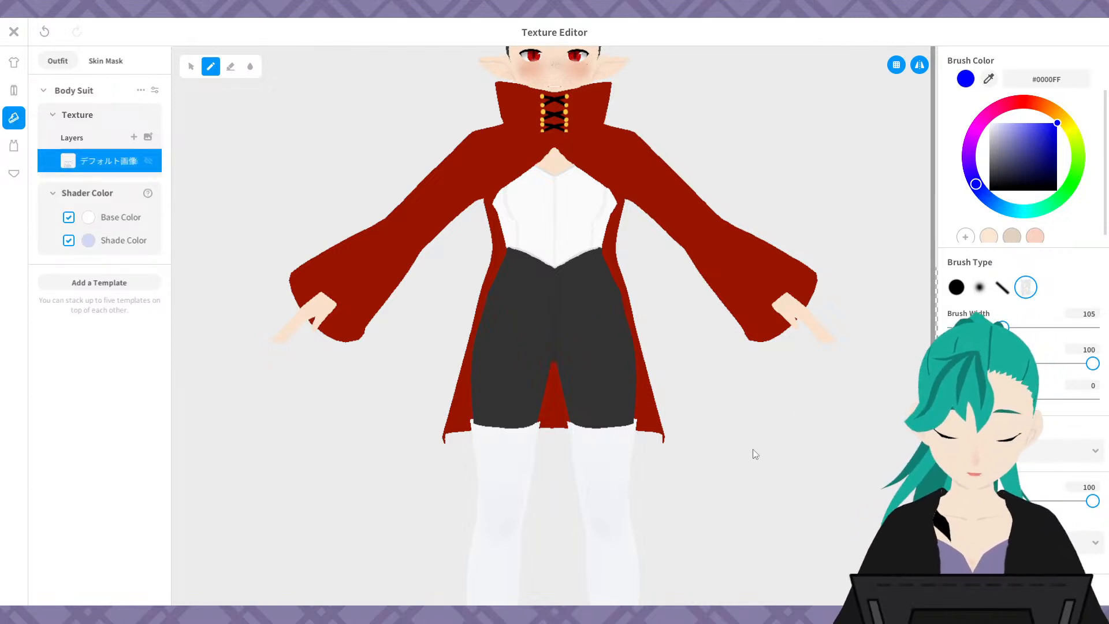
pyautogui.moveTo(754, 449); pyautogui.dragTo(744, 263, button='middle')
pyautogui.moveTo(796, 365); pyautogui.dragTo(720, 361, button='right')
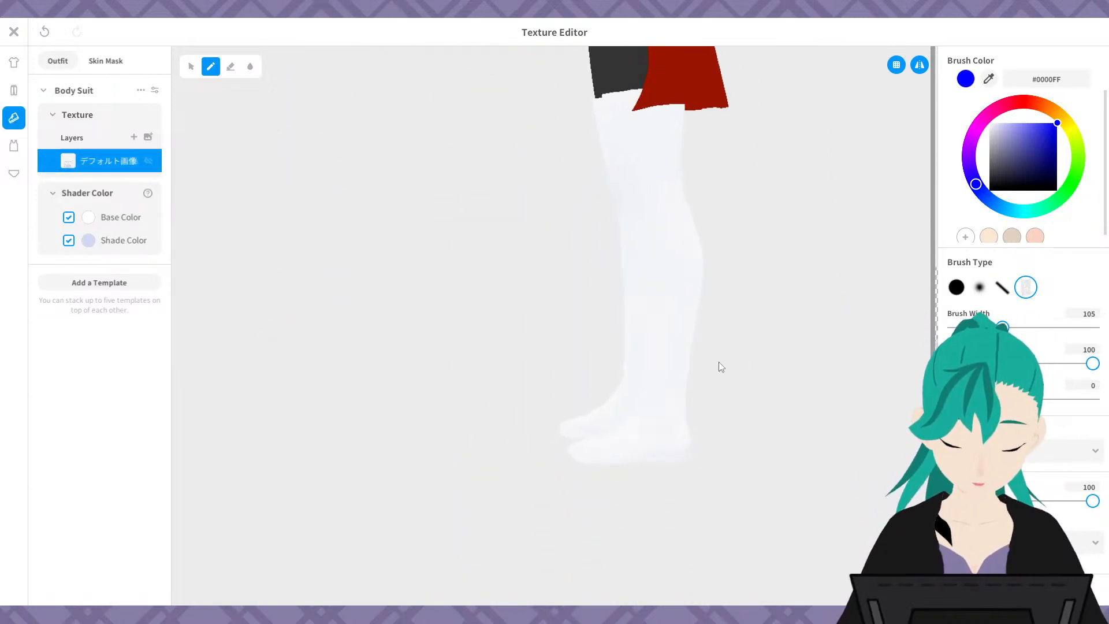
pyautogui.moveTo(730, 414); pyautogui.dragTo(798, 416, button='right')
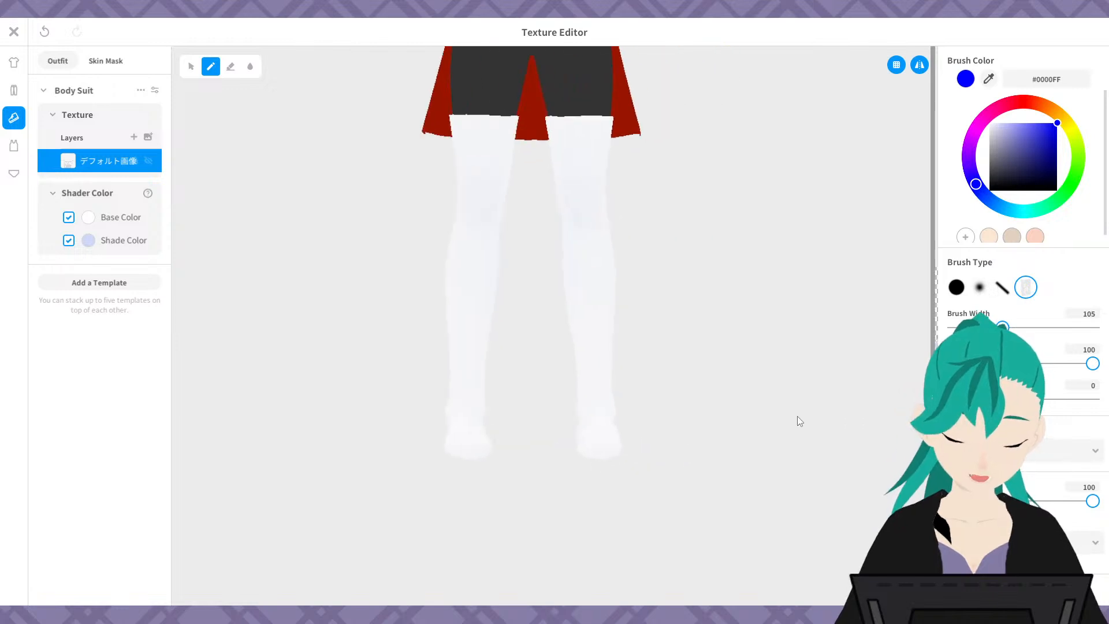
pyautogui.rightClick(115, 161)
pyautogui.click(144, 207)
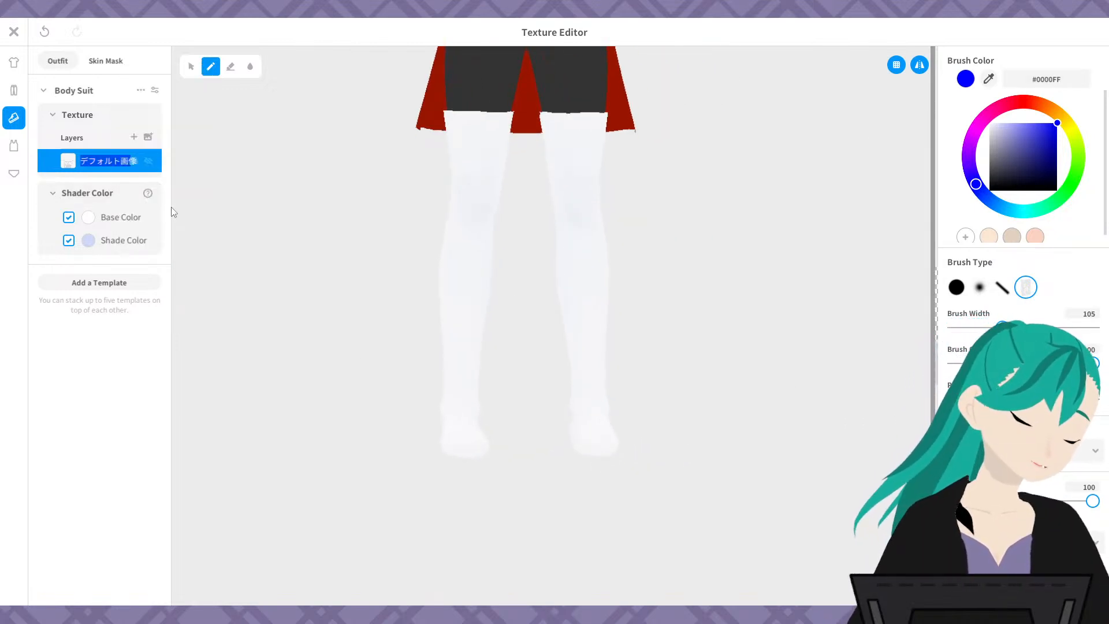
pyautogui.write('2')
pyautogui.press('Return')
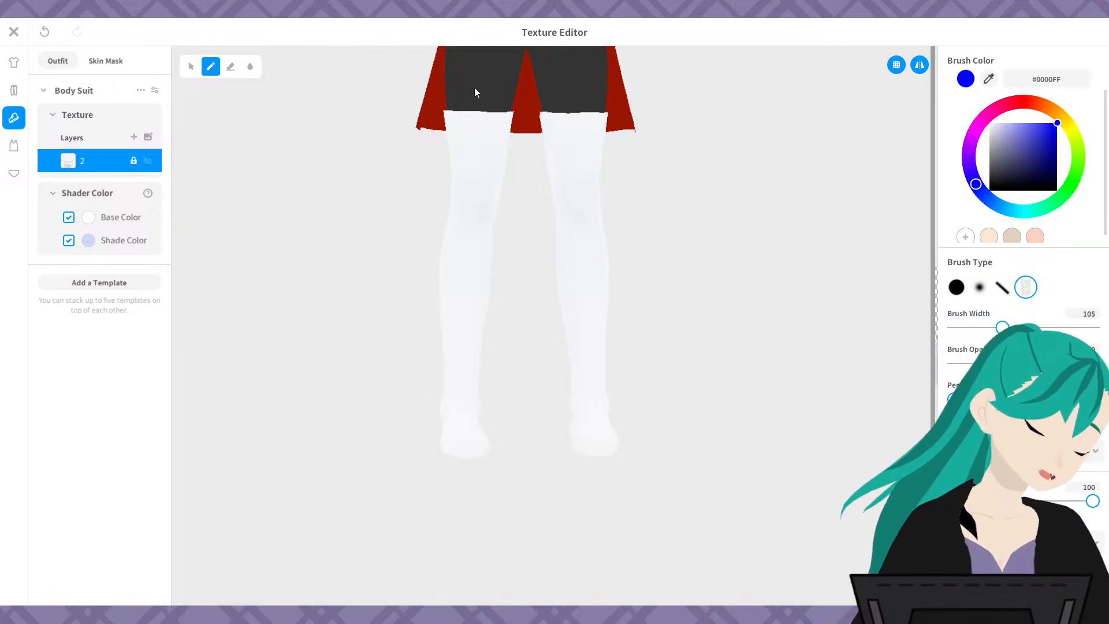
# - Set the brush color to #FAFAFA, try strokes on the lower leg and on the flat stocking texture, and undo them
pyautogui.doubleClick(1049, 79)
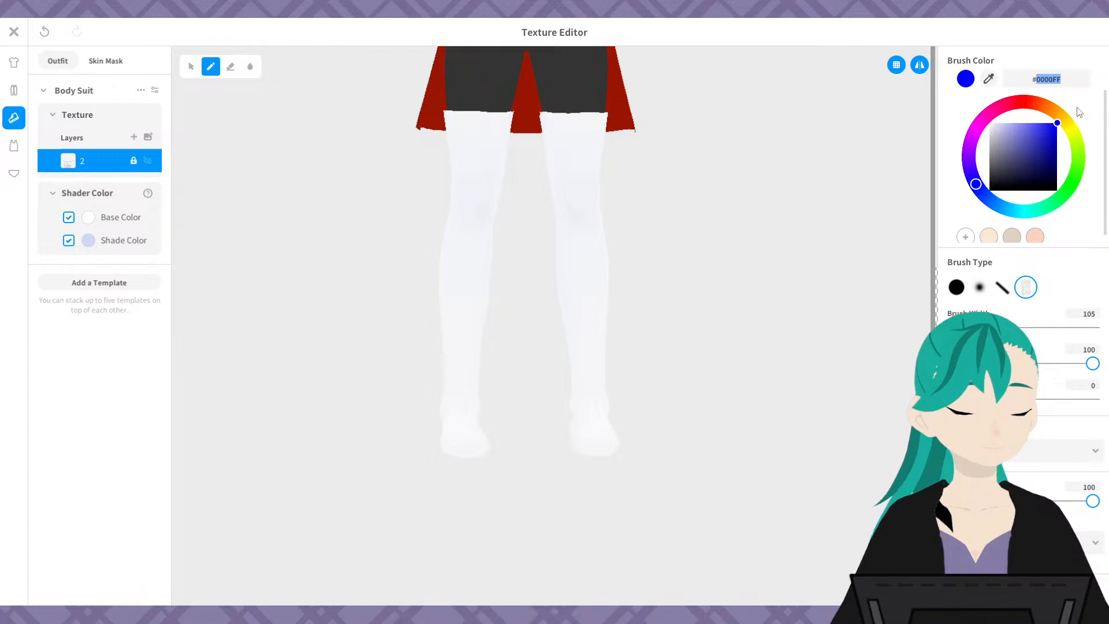
pyautogui.write('fafafa')
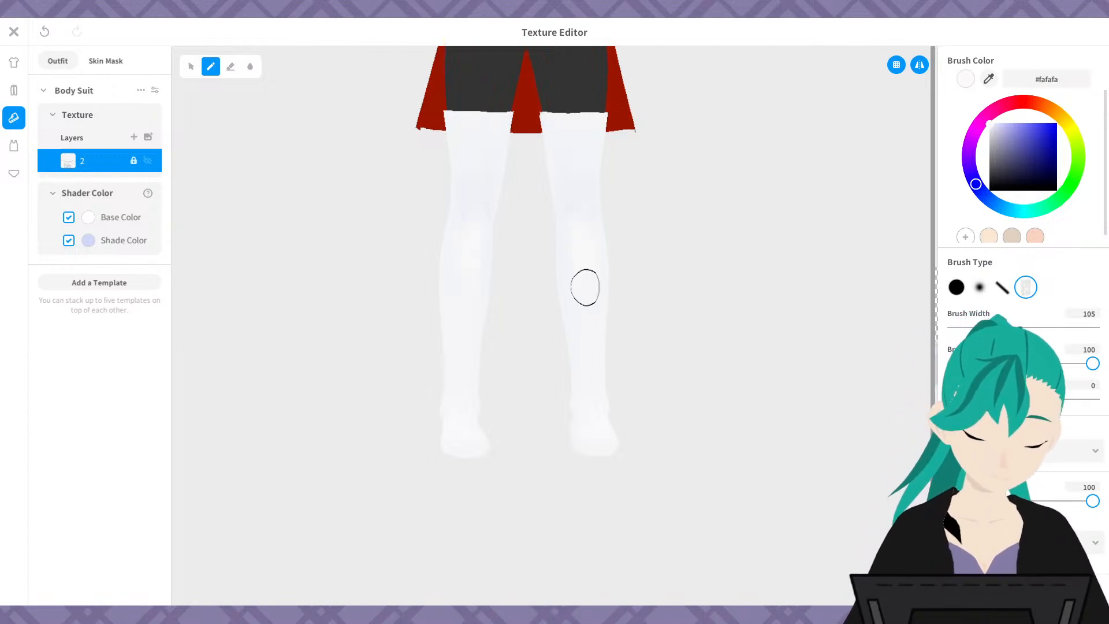
pyautogui.hotkey('ctrl', 'z')
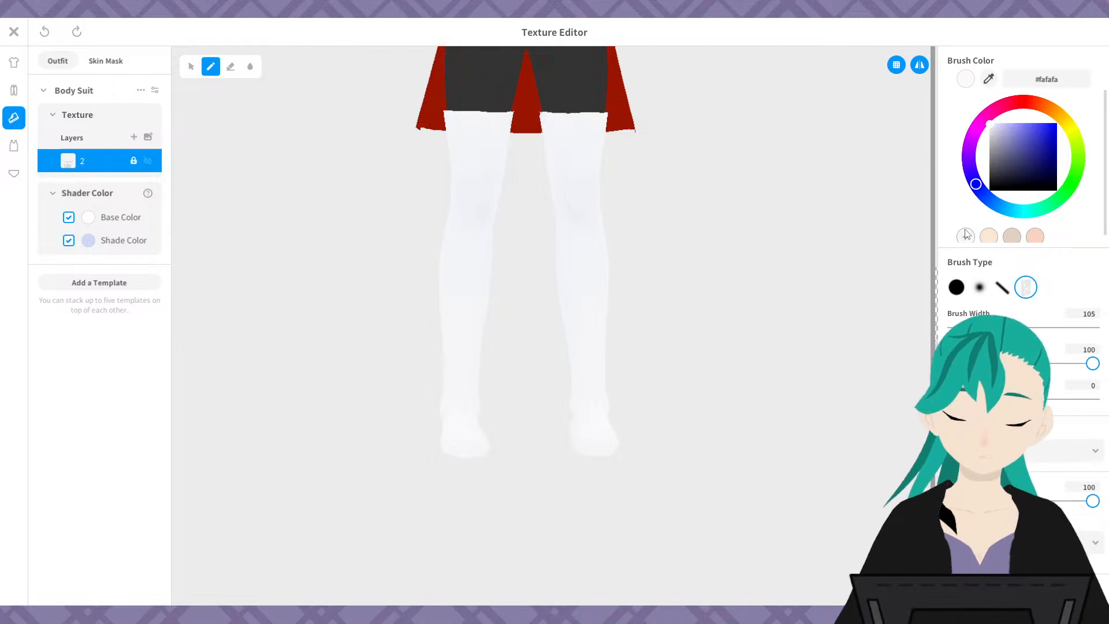
pyautogui.moveTo(936, 325); pyautogui.dragTo(503, 342)
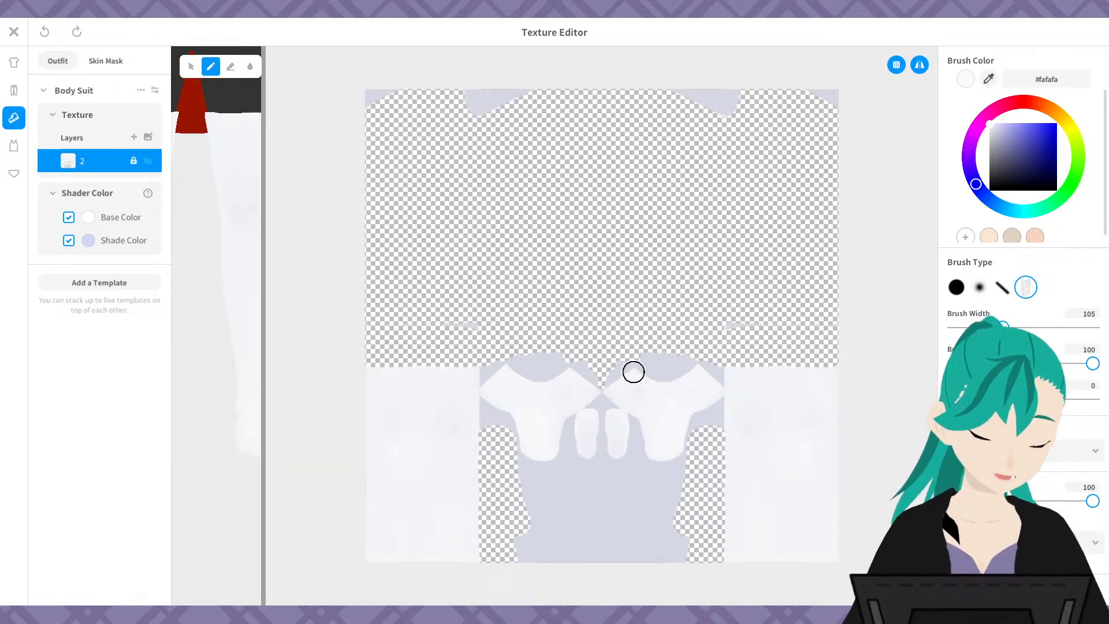
pyautogui.moveTo(678, 352); pyautogui.dragTo(669, 434)
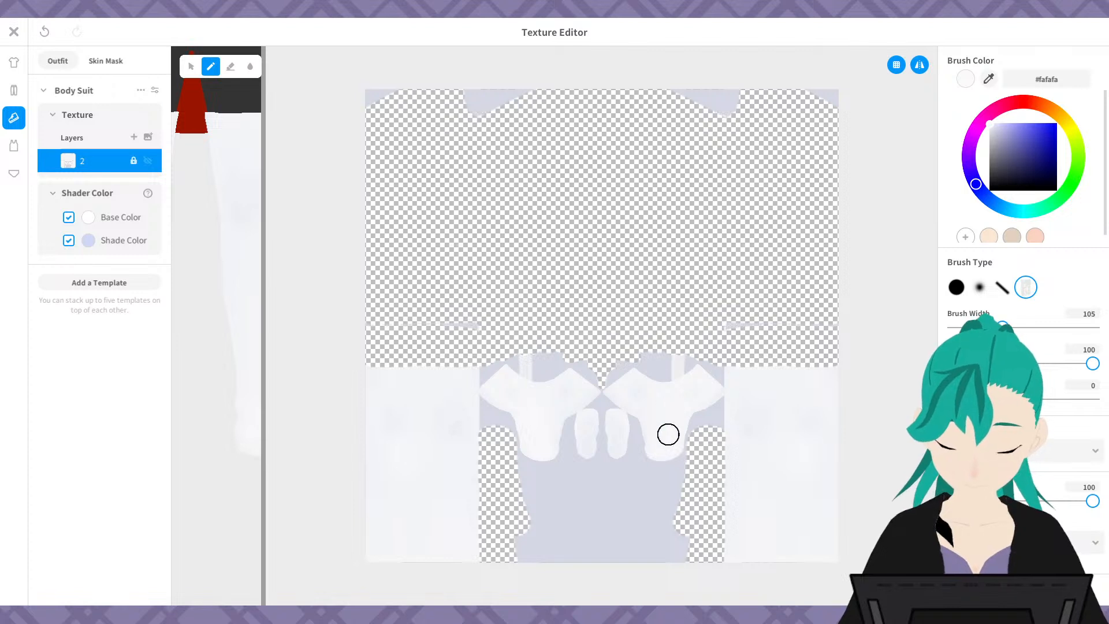
pyautogui.hotkey('ctrl', 'z')
# - Cover the whole stocking texture with #FAFAFA using the solid round brush at width 300
pyautogui.moveTo(665, 442); pyautogui.dragTo(683, 334, button='middle')
pyautogui.moveTo(1034, 327); pyautogui.dragTo(1098, 328)
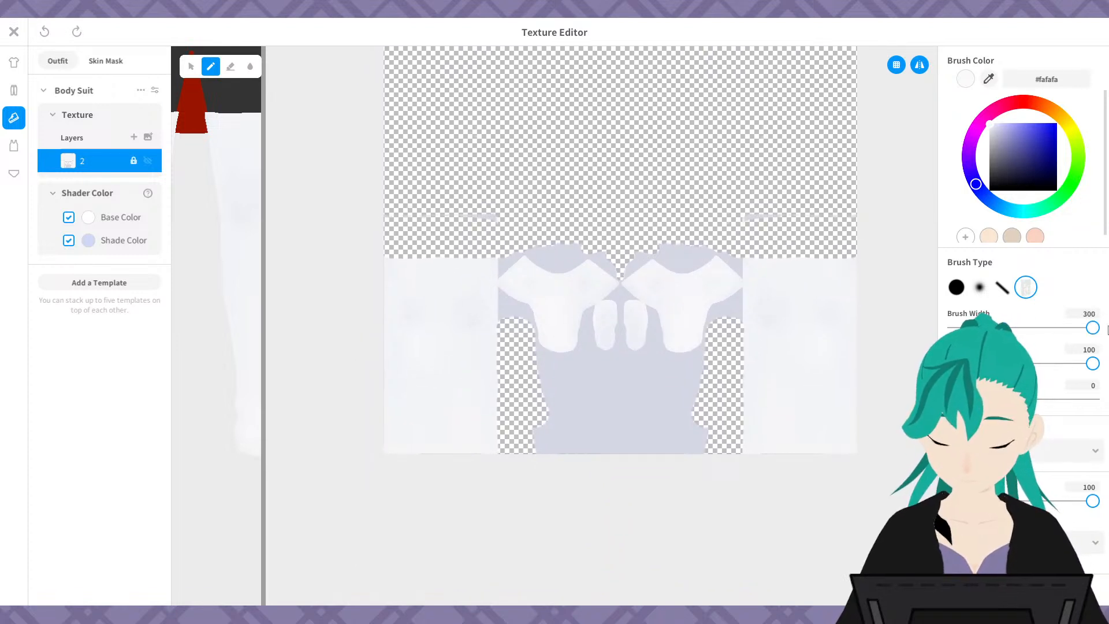
pyautogui.moveTo(381, 260)
pyautogui.mouseDown()
pyautogui.moveTo(493, 255)
pyautogui.moveTo(602, 188)
pyautogui.moveTo(397, 493)
pyautogui.moveTo(403, 587)
pyautogui.moveTo(570, 434)
pyautogui.moveTo(701, 359)
pyautogui.moveTo(640, 441)
pyautogui.mouseUp()
pyautogui.hotkey('ctrl', 'z')
pyautogui.click(957, 288)
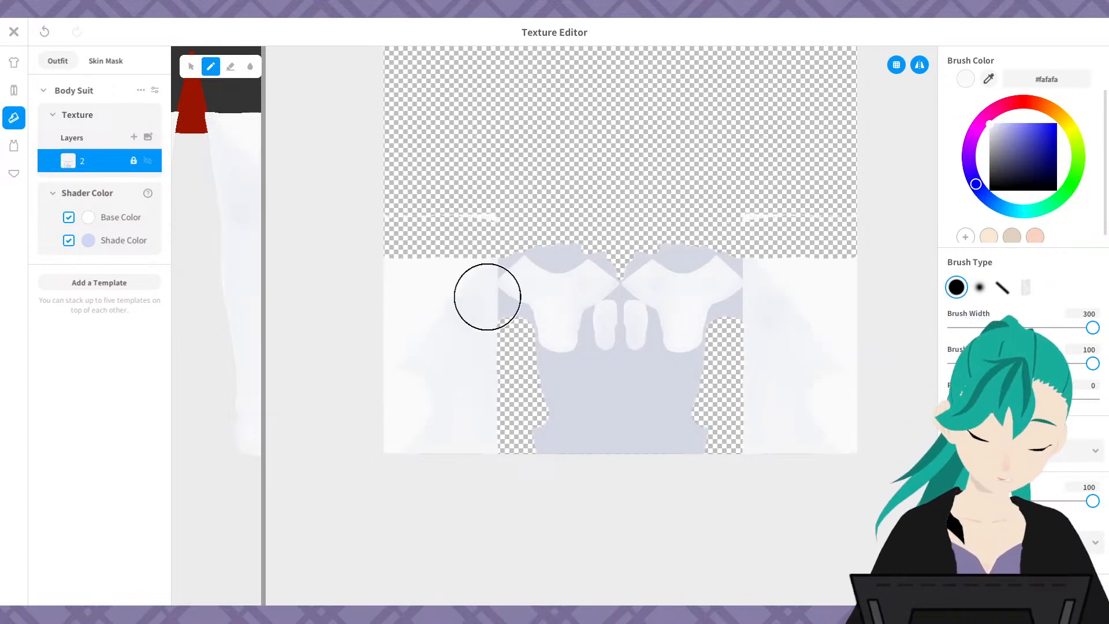
pyautogui.moveTo(487, 296); pyautogui.dragTo(588, 201)
pyautogui.moveTo(366, 525)
pyautogui.mouseDown()
pyautogui.moveTo(450, 480)
pyautogui.moveTo(651, 312)
pyautogui.moveTo(578, 461)
pyautogui.mouseUp()
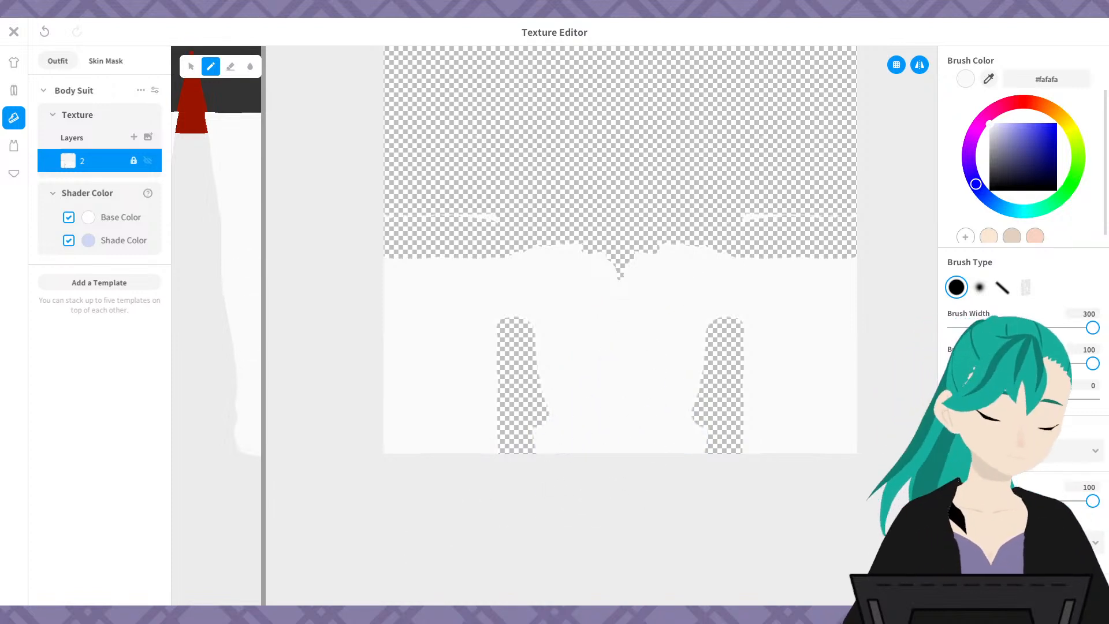
pyautogui.moveTo(263, 353); pyautogui.dragTo(819, 341)
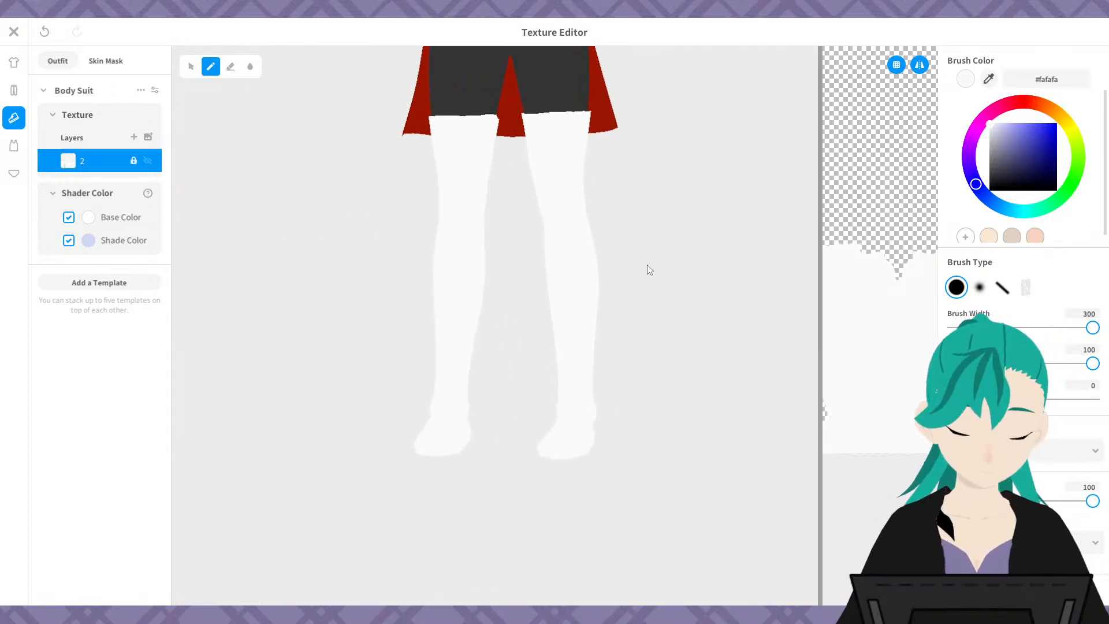
# - Set the brush color to #E3E3E3, hide the Long Coat's layer "1", and return to the stockings' layer
pyautogui.moveTo(650, 267); pyautogui.dragTo(663, 227, button='right')
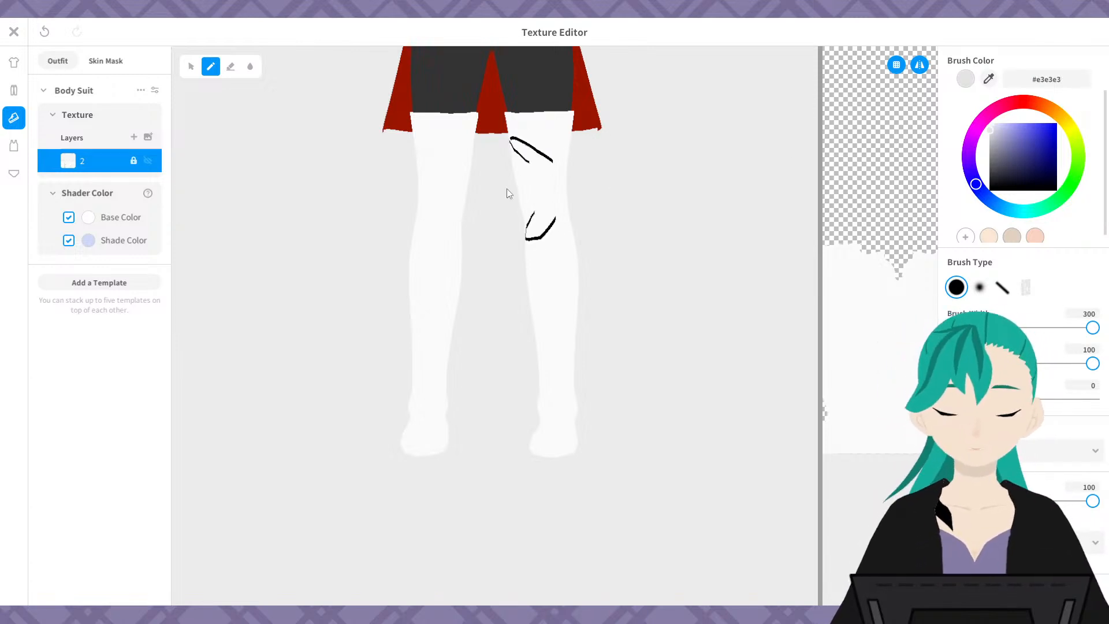
pyautogui.scroll(3, 625, 242)
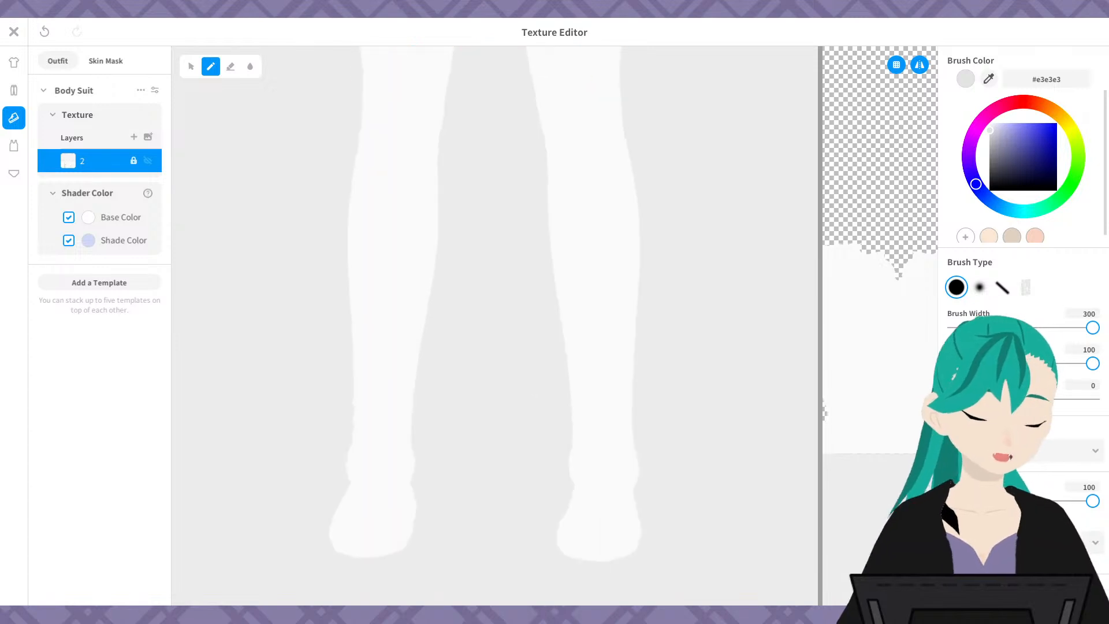
pyautogui.moveTo(620, 142); pyautogui.dragTo(632, 245)
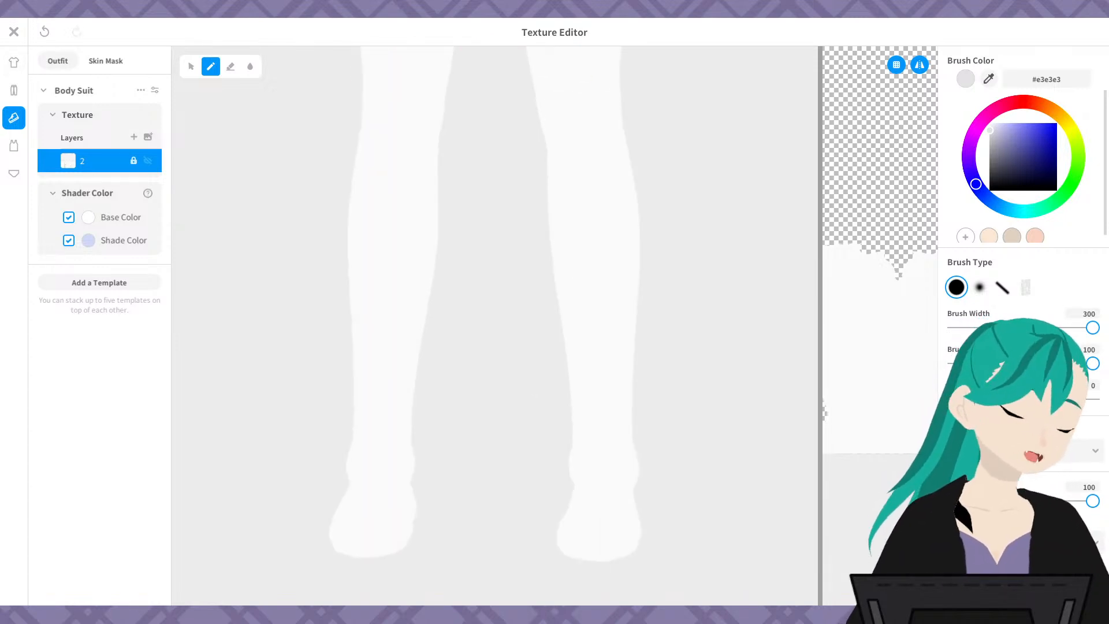
pyautogui.click(14, 61)
pyautogui.click(140, 181)
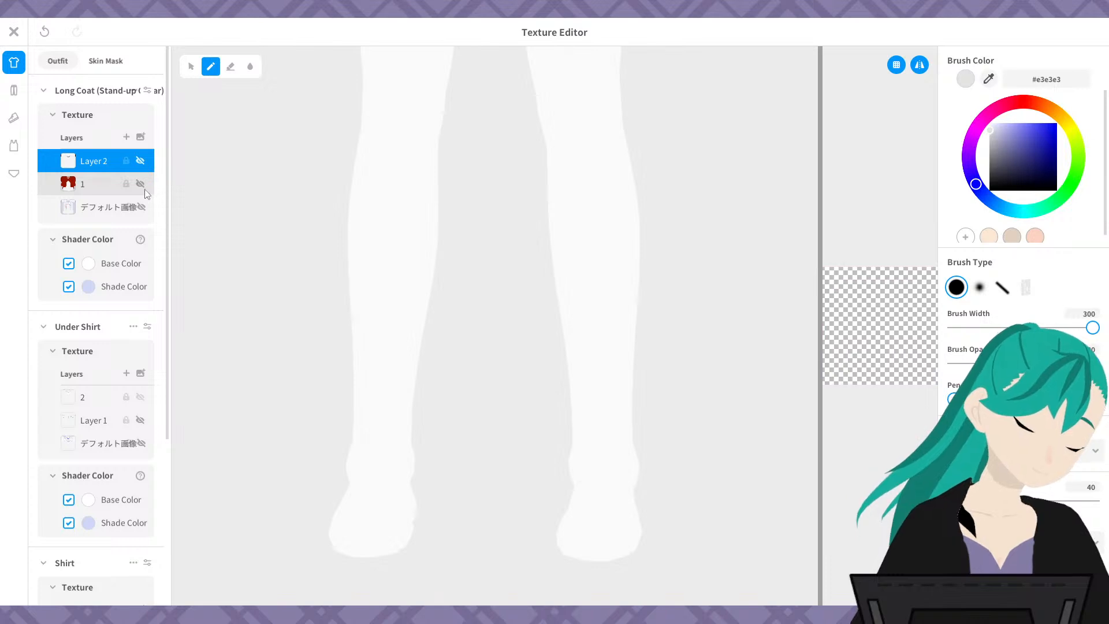
pyautogui.click(14, 118)
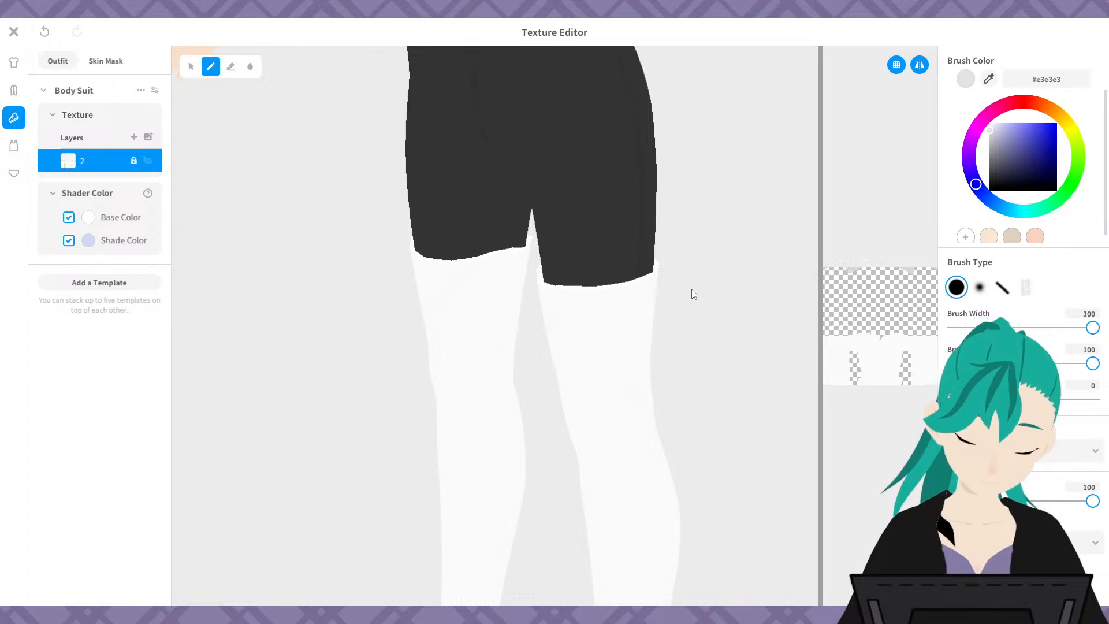
# - Set the brush width to 15 and paint a thin #E3E3E3 band along the stockings' upper edge at the front
pyautogui.scroll(3, 687, 289)
pyautogui.moveTo(667, 280); pyautogui.dragTo(688, 329, button='right')
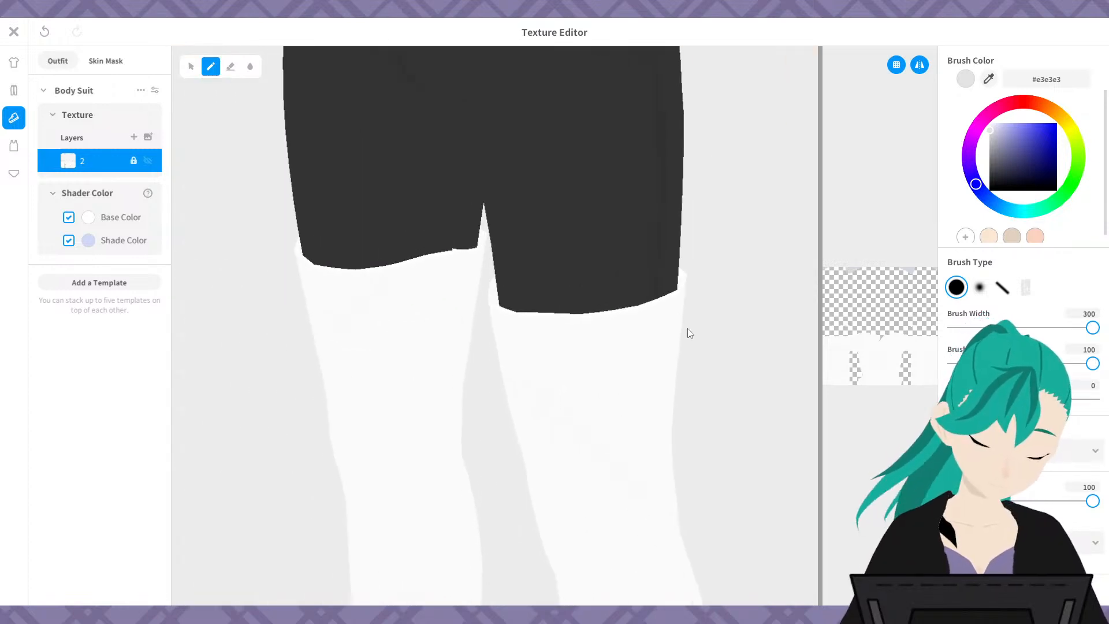
pyautogui.moveTo(823, 354); pyautogui.dragTo(827, 355)
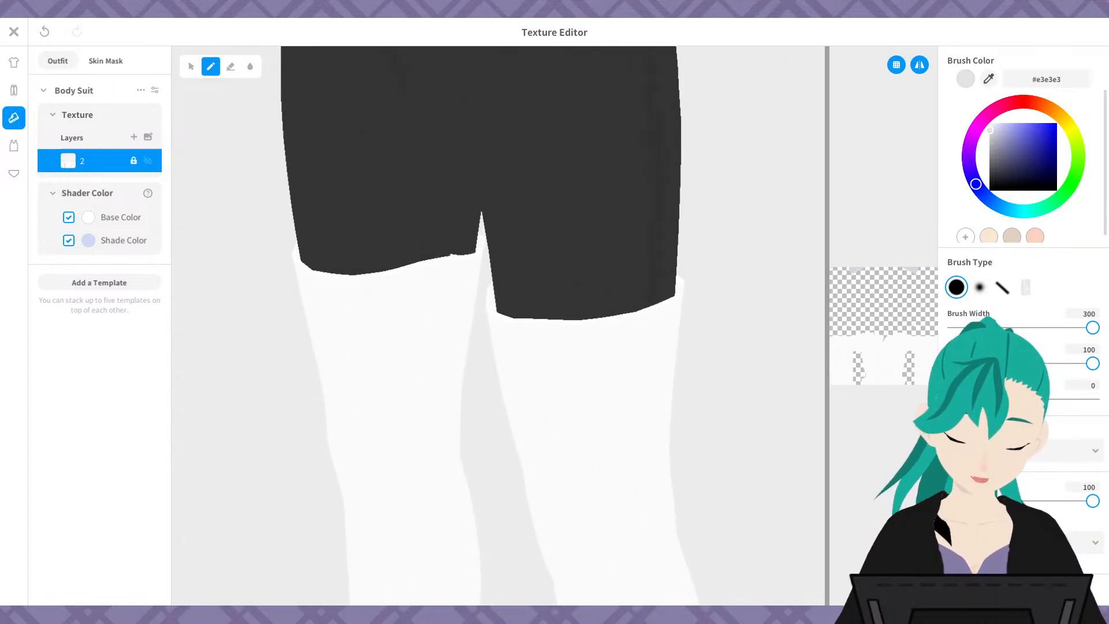
pyautogui.moveTo(612, 346)
pyautogui.mouseDown(button='right')
pyautogui.moveTo(623, 295)
pyautogui.moveTo(606, 341)
pyautogui.moveTo(646, 353)
pyautogui.mouseUp(button='right')
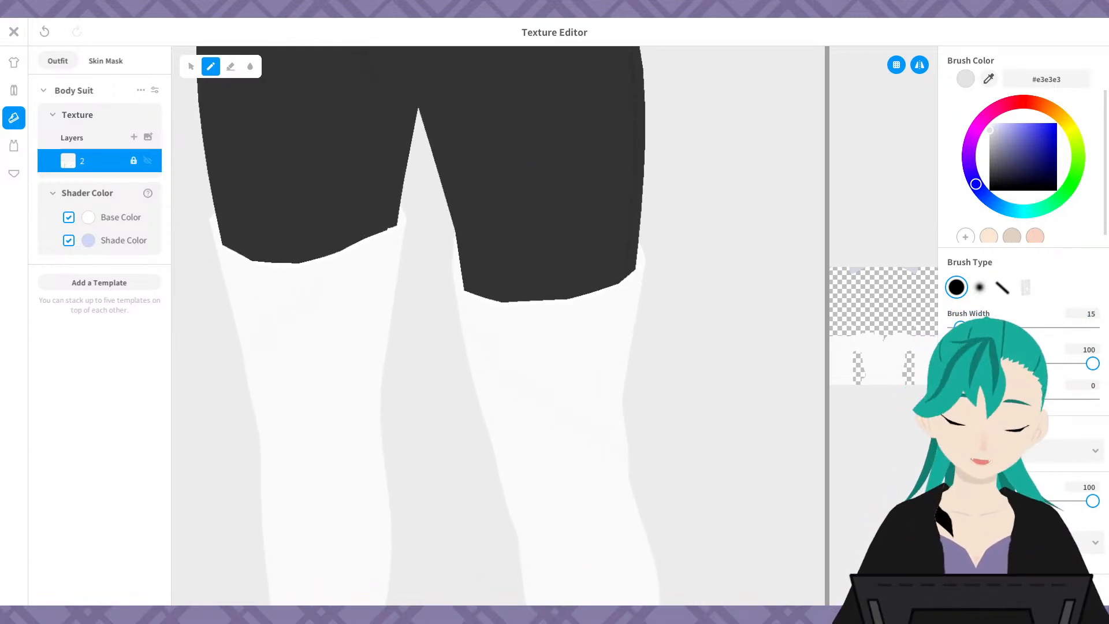
pyautogui.moveTo(573, 370)
pyautogui.mouseDown(button='right')
pyautogui.moveTo(564, 341)
pyautogui.moveTo(594, 391)
pyautogui.mouseUp(button='right')
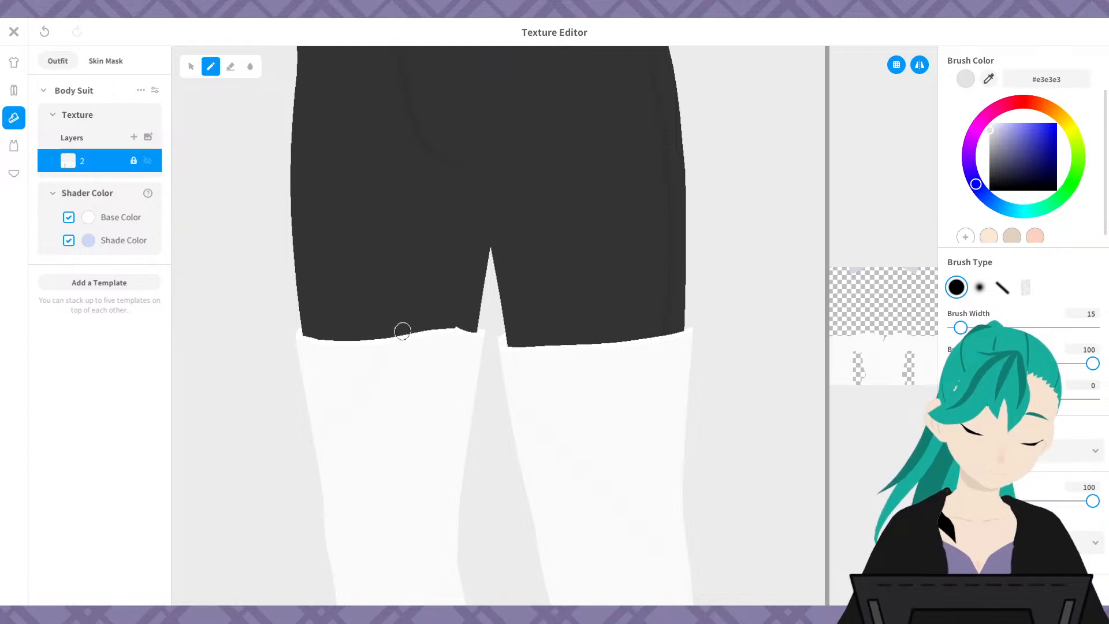
pyautogui.scroll(2, 644, 339)
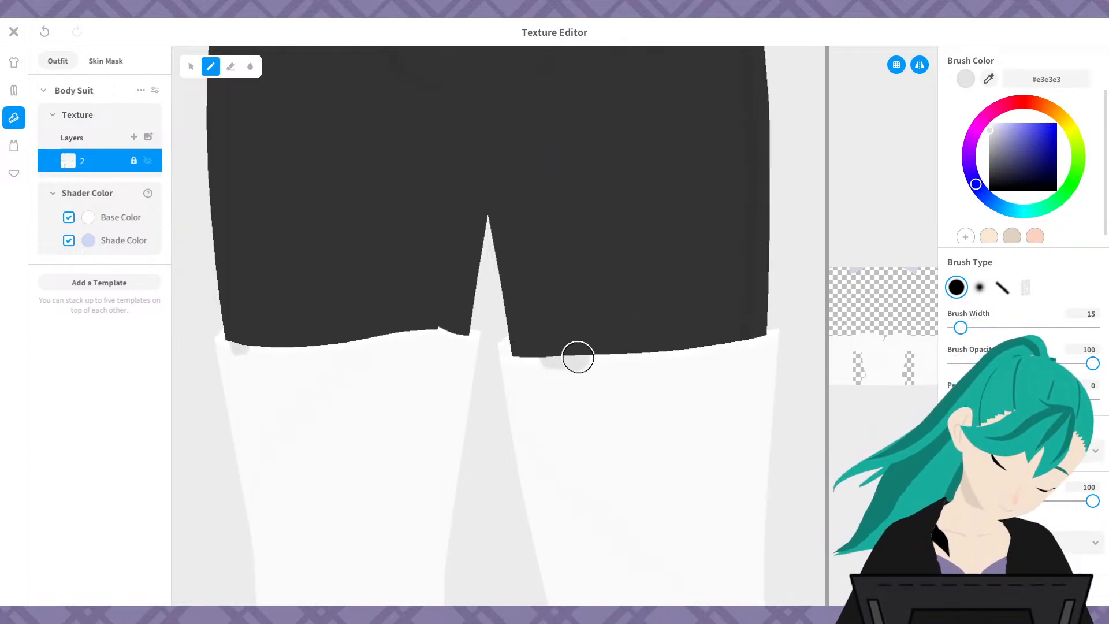
pyautogui.hotkey('ctrl', 'z')
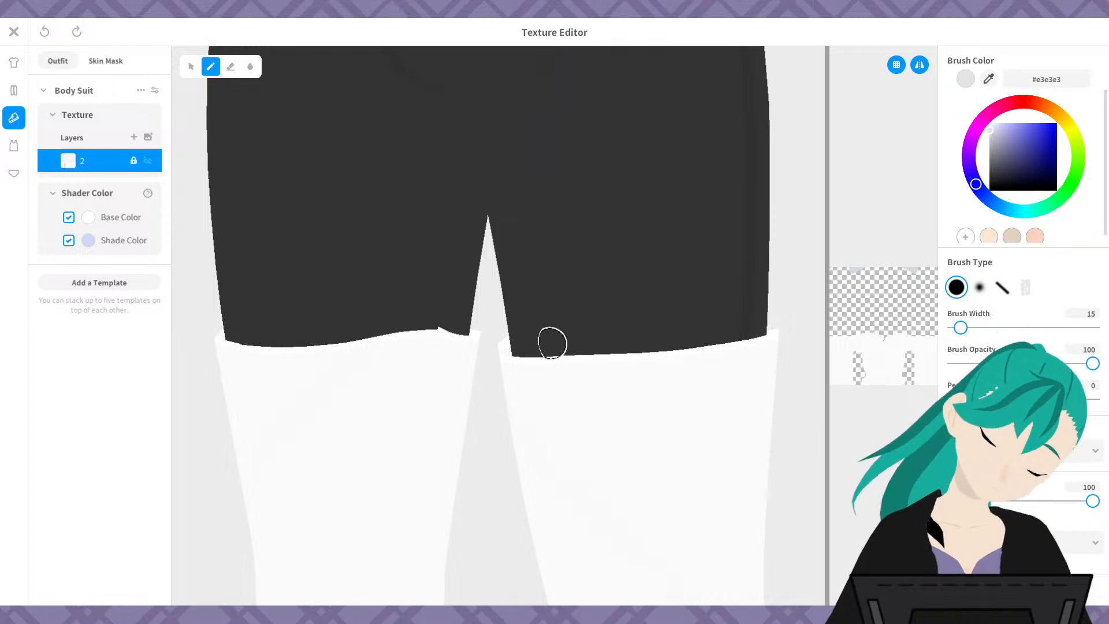
pyautogui.moveTo(617, 354); pyautogui.dragTo(751, 342)
# - Continue the thin grey band around the outer side, back and inner side of the stockings' upper edge
pyautogui.scroll(5, 696, 383)
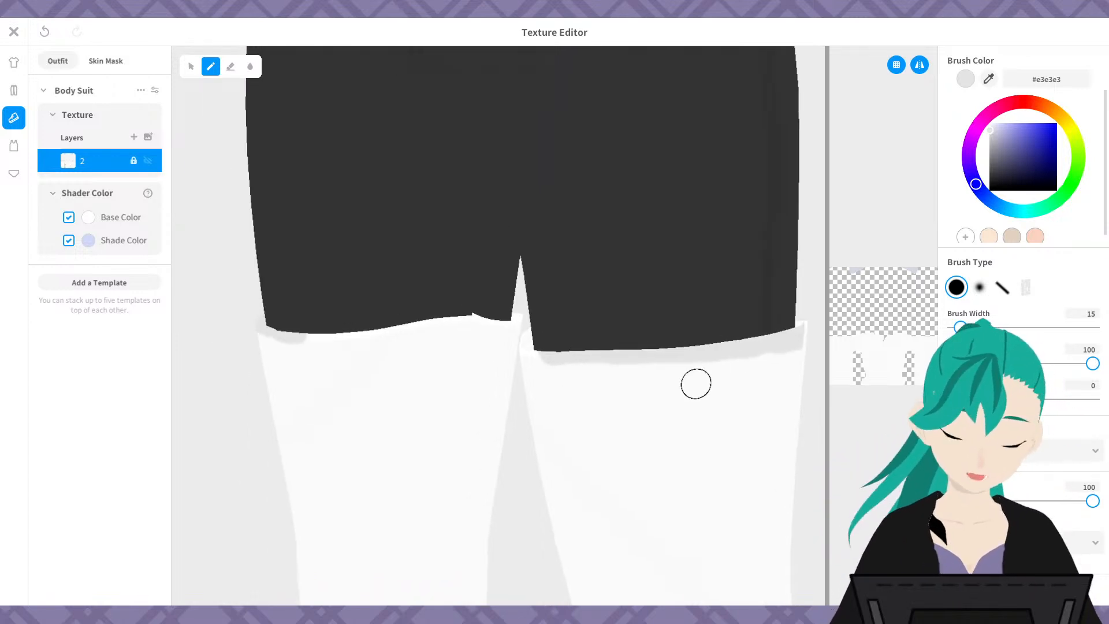
pyautogui.moveTo(646, 369)
pyautogui.mouseDown(button='right')
pyautogui.moveTo(535, 387)
pyautogui.moveTo(557, 357)
pyautogui.moveTo(539, 327)
pyautogui.mouseUp(button='right')
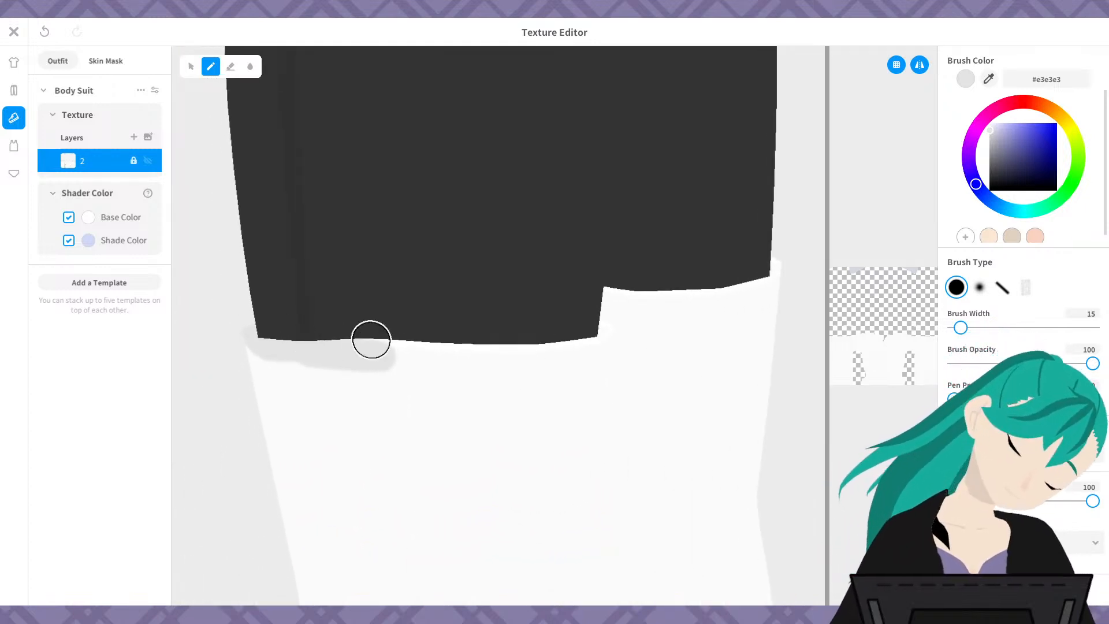
pyautogui.moveTo(346, 340)
pyautogui.mouseDown()
pyautogui.moveTo(429, 344)
pyautogui.moveTo(388, 351)
pyautogui.moveTo(584, 345)
pyautogui.mouseUp()
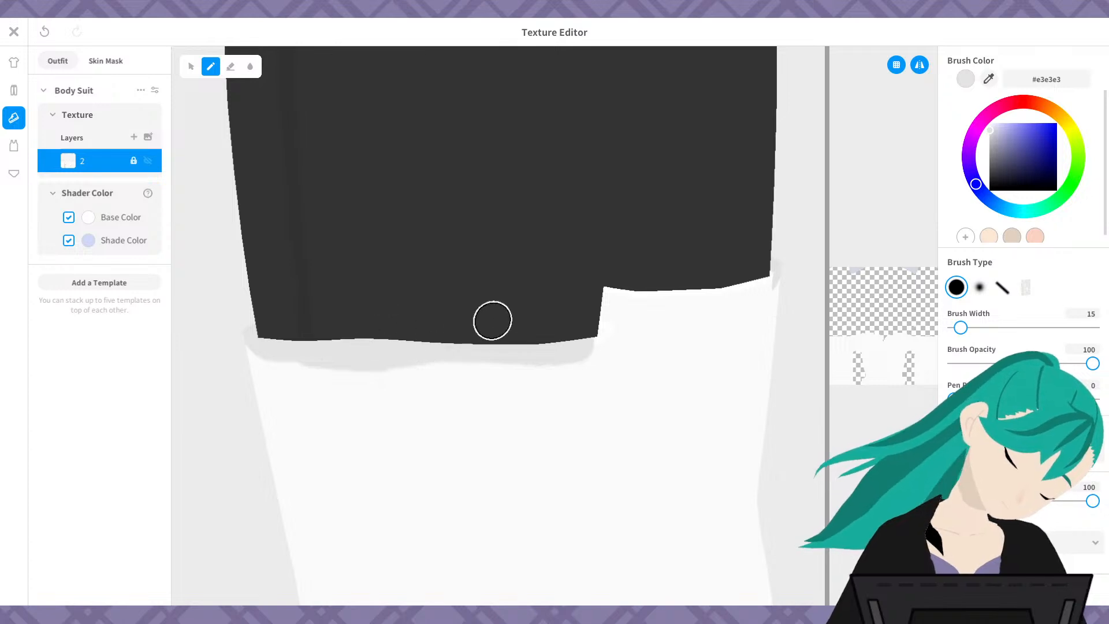
pyautogui.moveTo(492, 319)
pyautogui.mouseDown(button='right')
pyautogui.moveTo(458, 300)
pyautogui.moveTo(421, 341)
pyautogui.moveTo(444, 312)
pyautogui.mouseUp(button='right')
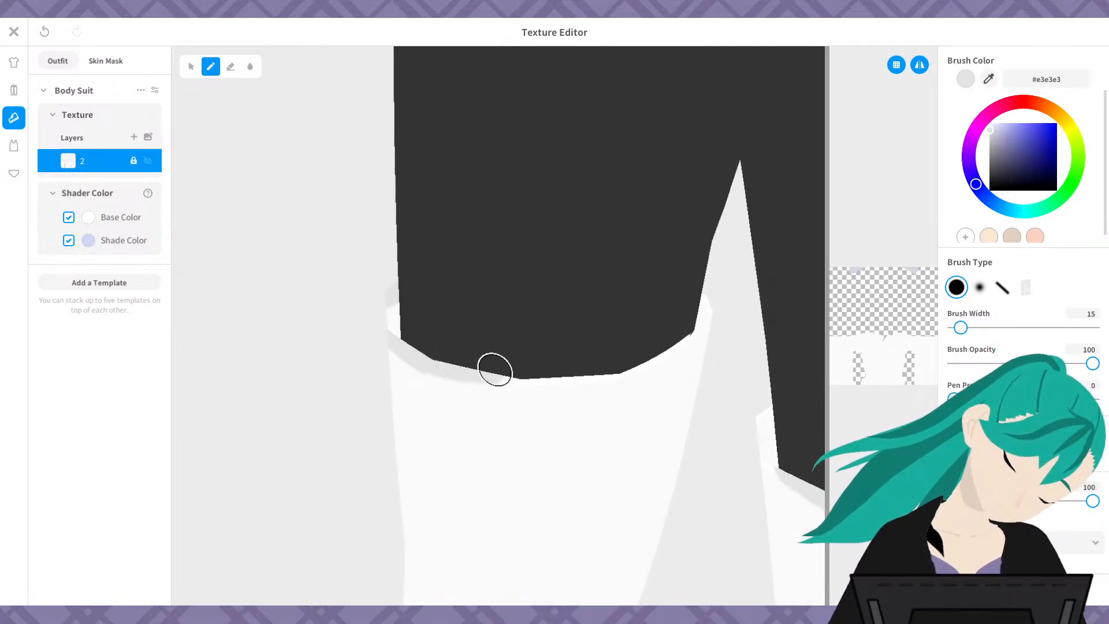
pyautogui.moveTo(495, 370)
pyautogui.mouseDown()
pyautogui.moveTo(482, 373)
pyautogui.moveTo(584, 377)
pyautogui.mouseUp()
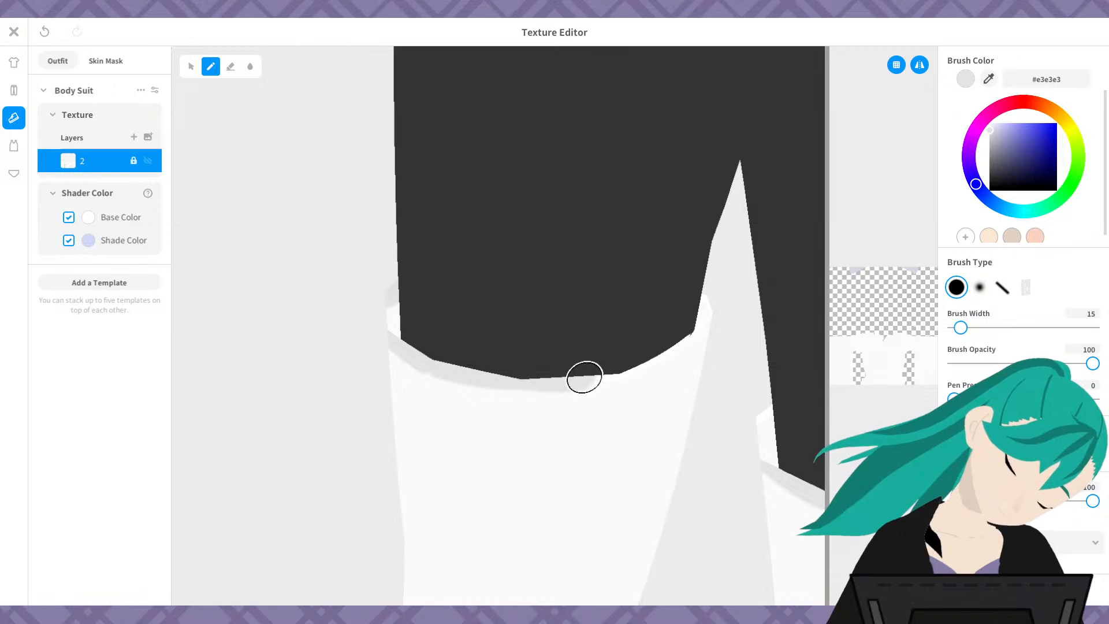
pyautogui.moveTo(674, 303)
pyautogui.mouseDown(button='right')
pyautogui.moveTo(555, 376)
pyautogui.moveTo(395, 359)
pyautogui.moveTo(376, 372)
pyautogui.mouseUp(button='right')
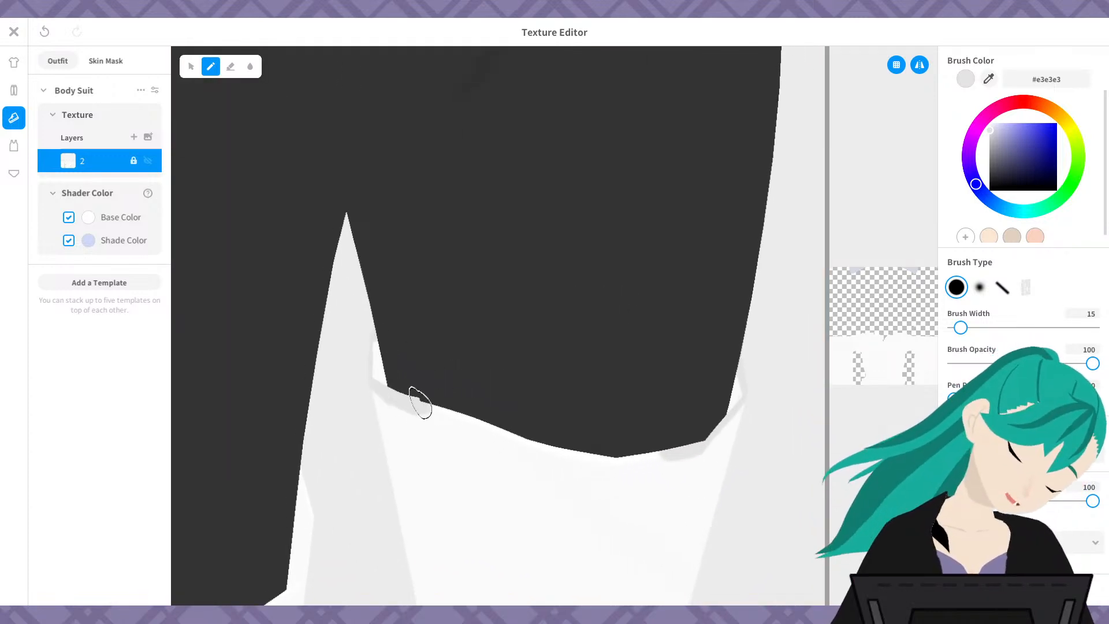
pyautogui.moveTo(421, 402); pyautogui.dragTo(604, 454)
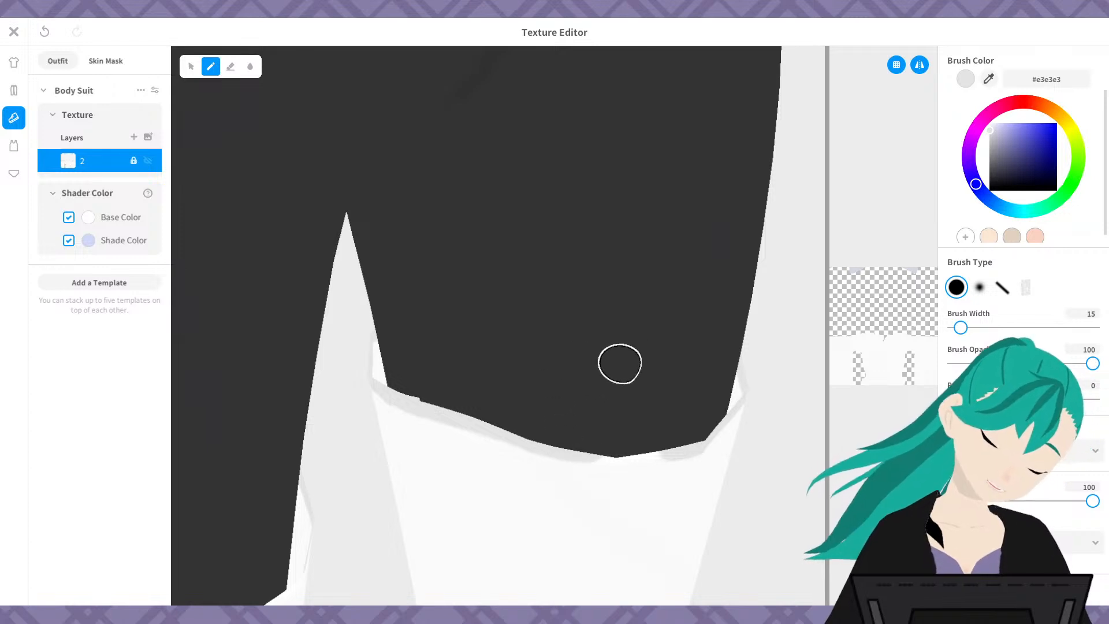
pyautogui.moveTo(599, 369)
pyautogui.mouseDown(button='right')
pyautogui.moveTo(465, 387)
pyautogui.moveTo(448, 453)
pyautogui.mouseUp(button='right')
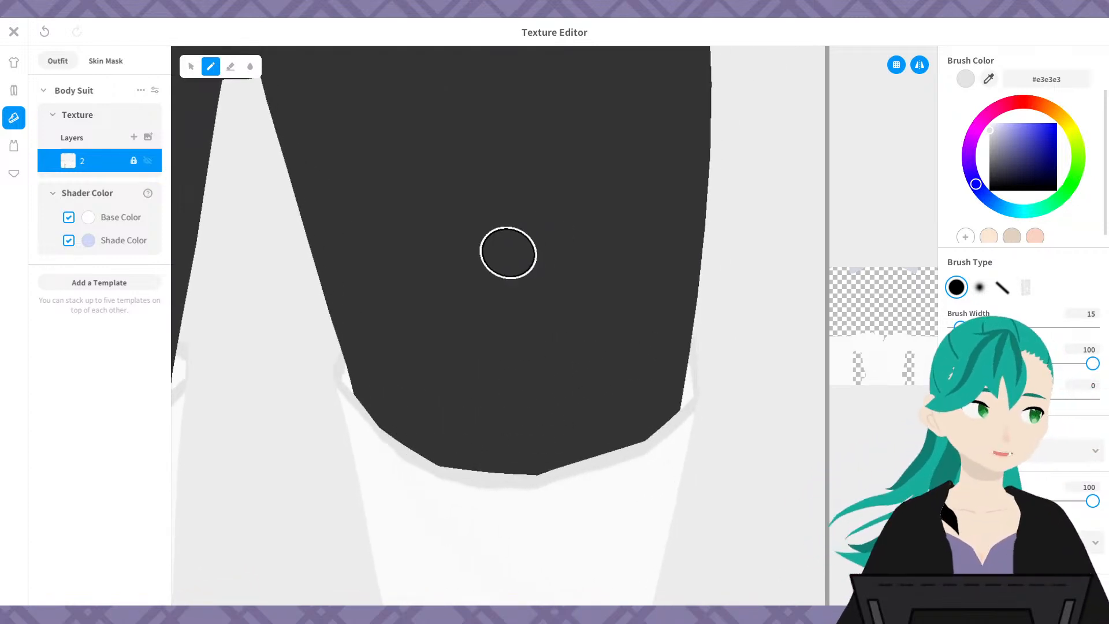
pyautogui.scroll(-3, 495, 167)
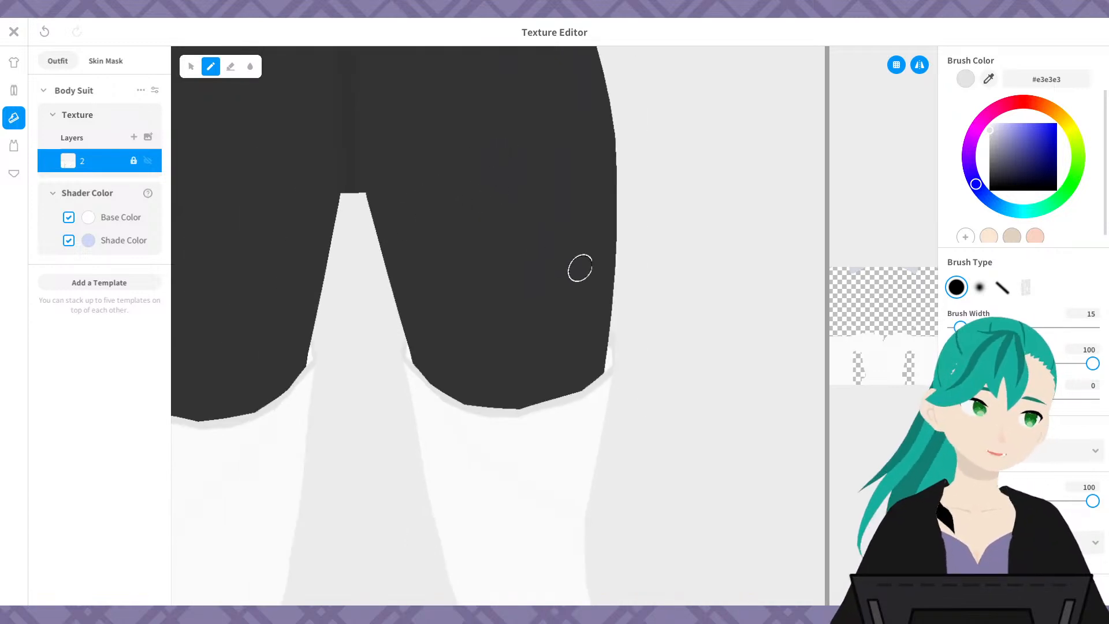
pyautogui.scroll(-3, 616, 347)
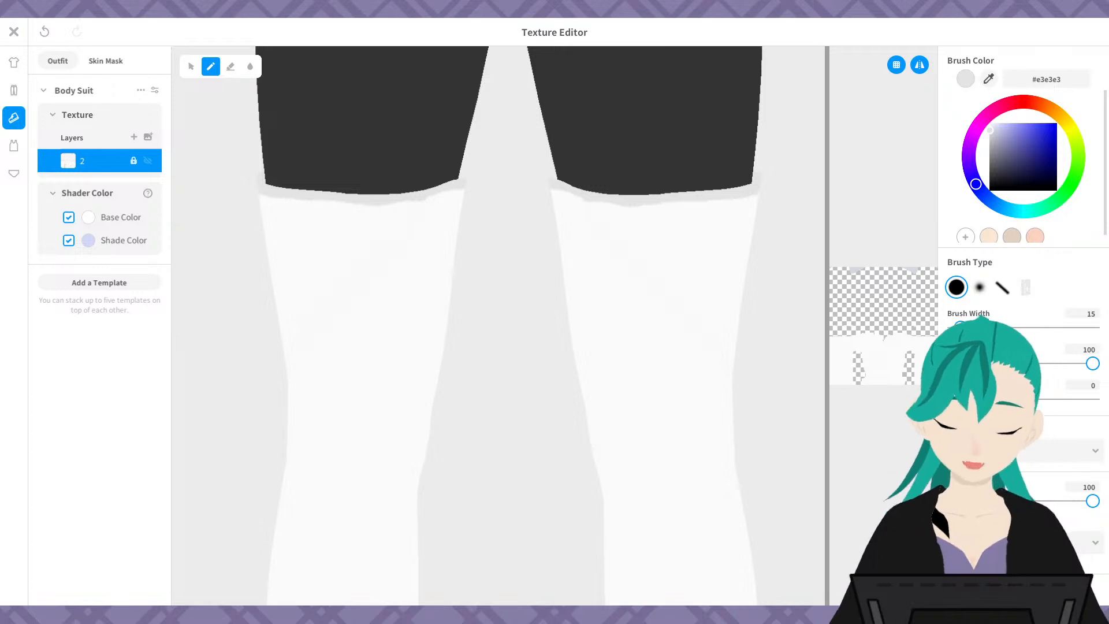
# - Enlarge the flat texture view, display its mesh guide, and delete the extra Layer 1 above layer 2
pyautogui.moveTo(826, 364); pyautogui.dragTo(476, 370)
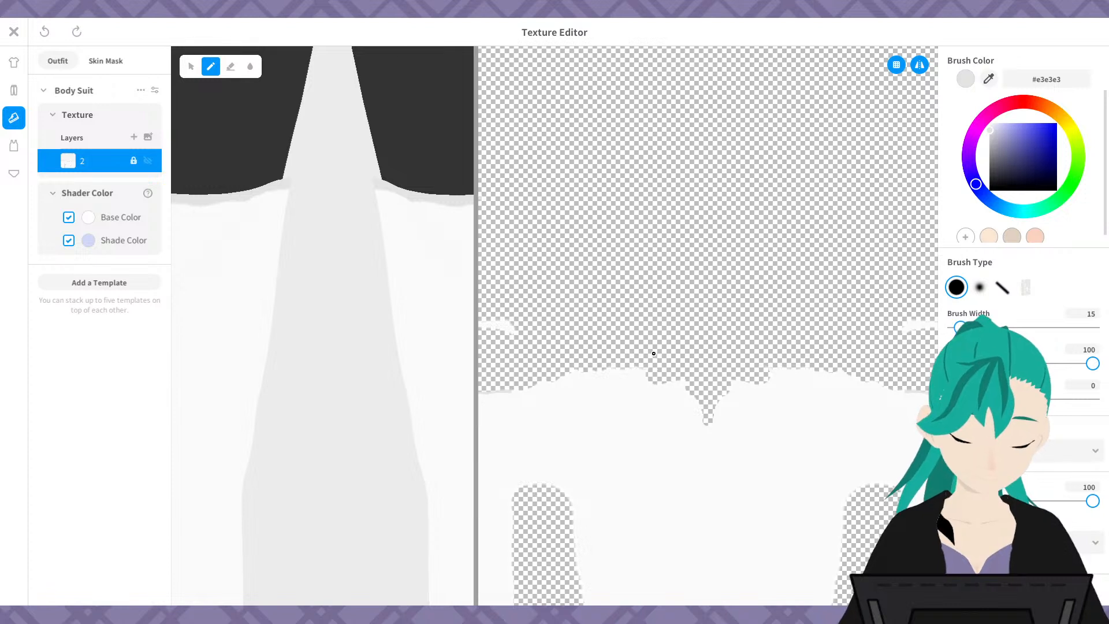
pyautogui.moveTo(654, 353); pyautogui.dragTo(896, 206, button='middle')
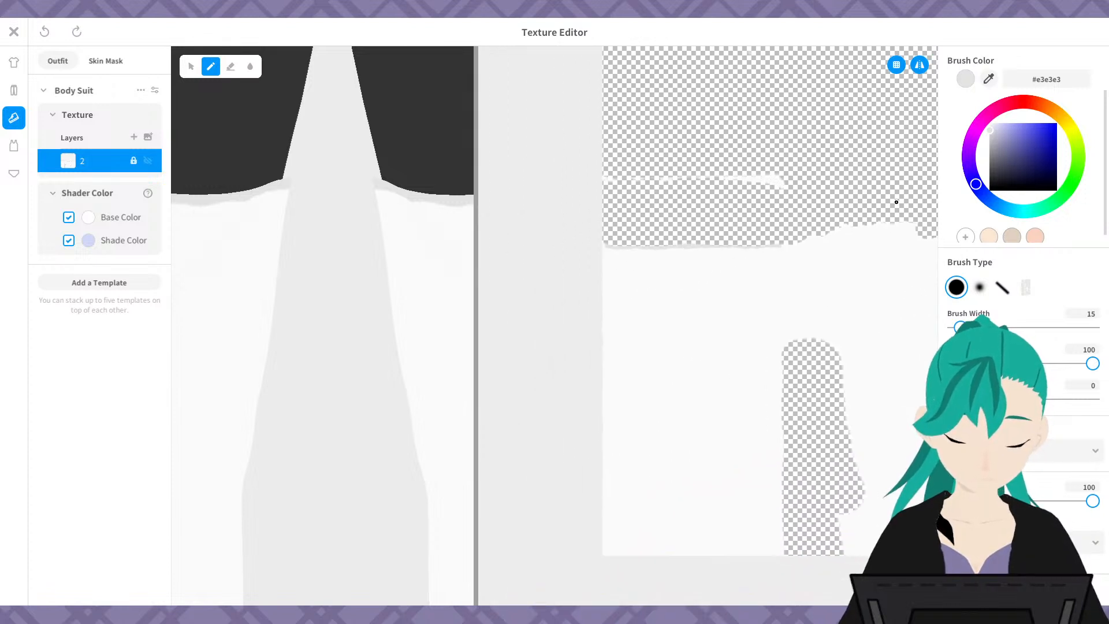
pyautogui.rightClick(92, 160)
pyautogui.click(76, 158)
pyautogui.click(51, 117)
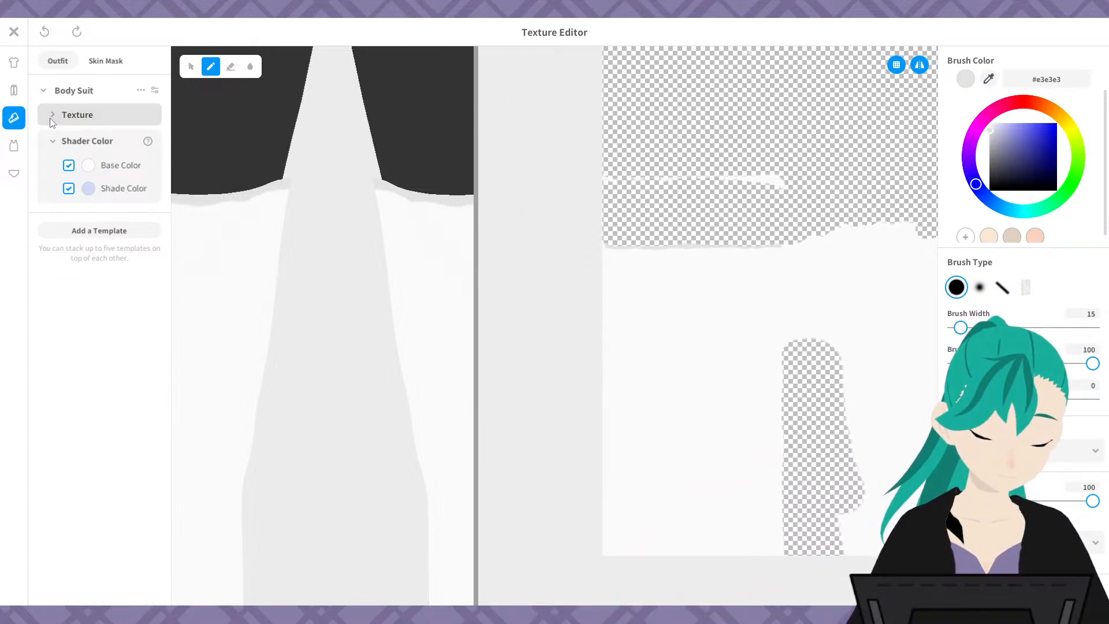
pyautogui.click(51, 118)
pyautogui.rightClick(90, 158)
pyautogui.click(79, 157)
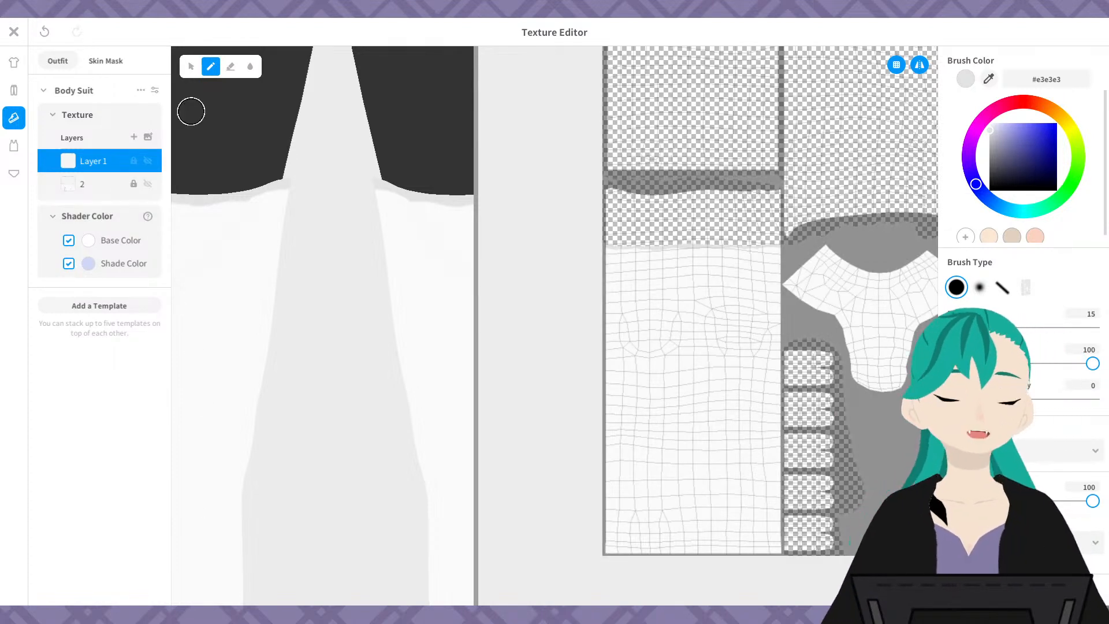
pyautogui.rightClick(98, 160)
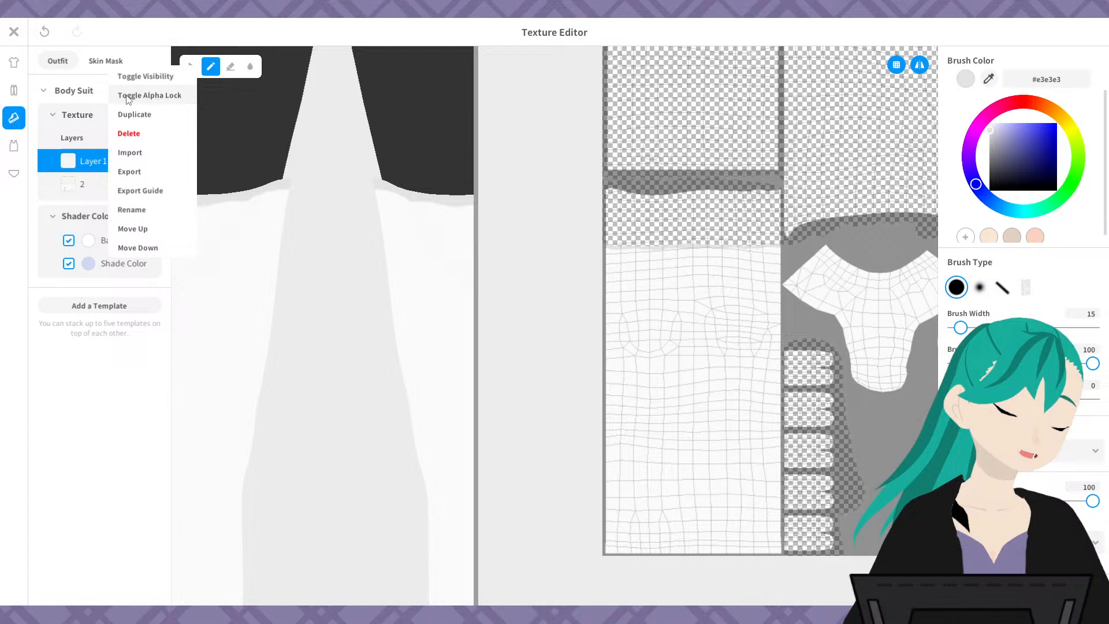
pyautogui.click(129, 134)
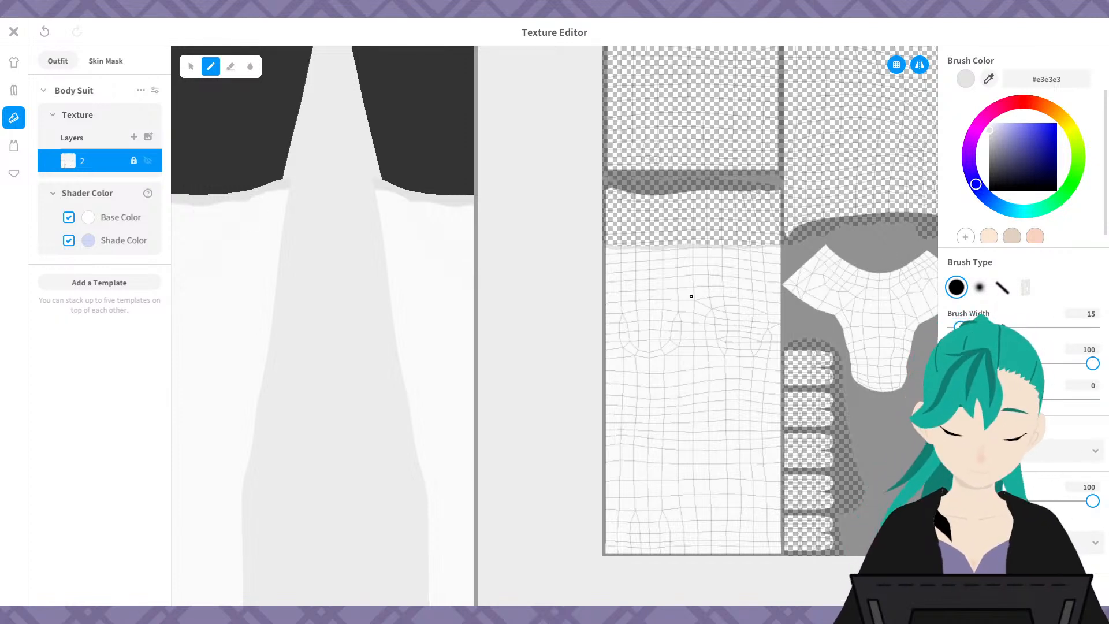
# - Set the brush width to 25, try thickening the grey band on the flat texture, and undo the strokes
pyautogui.scroll(5, 691, 296)
pyautogui.scroll(5, 793, 238)
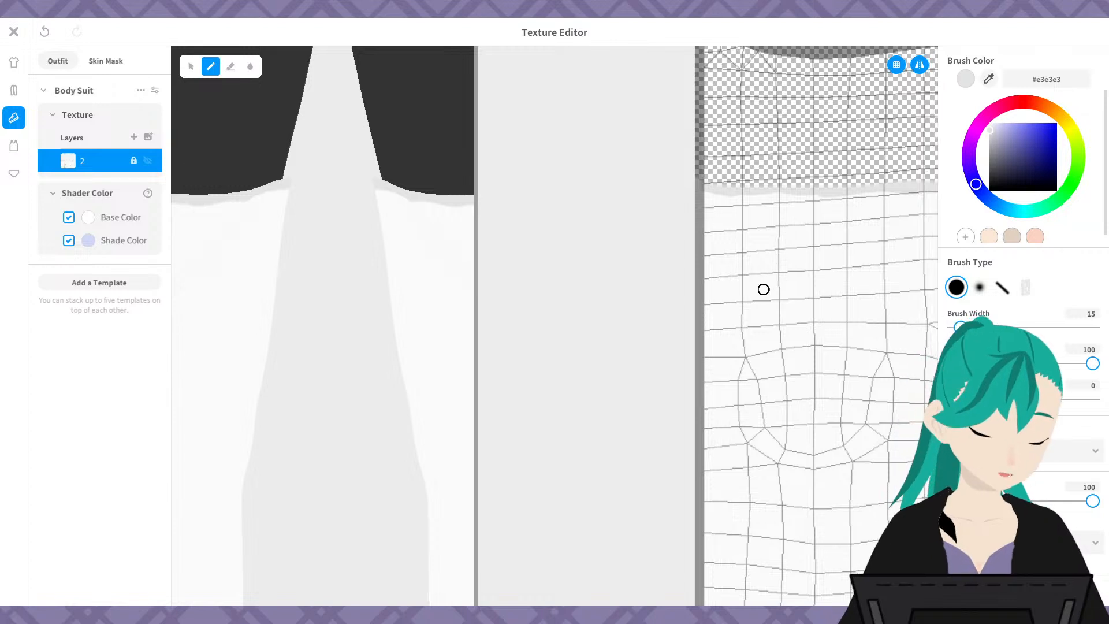
pyautogui.moveTo(748, 327); pyautogui.dragTo(768, 395, button='middle')
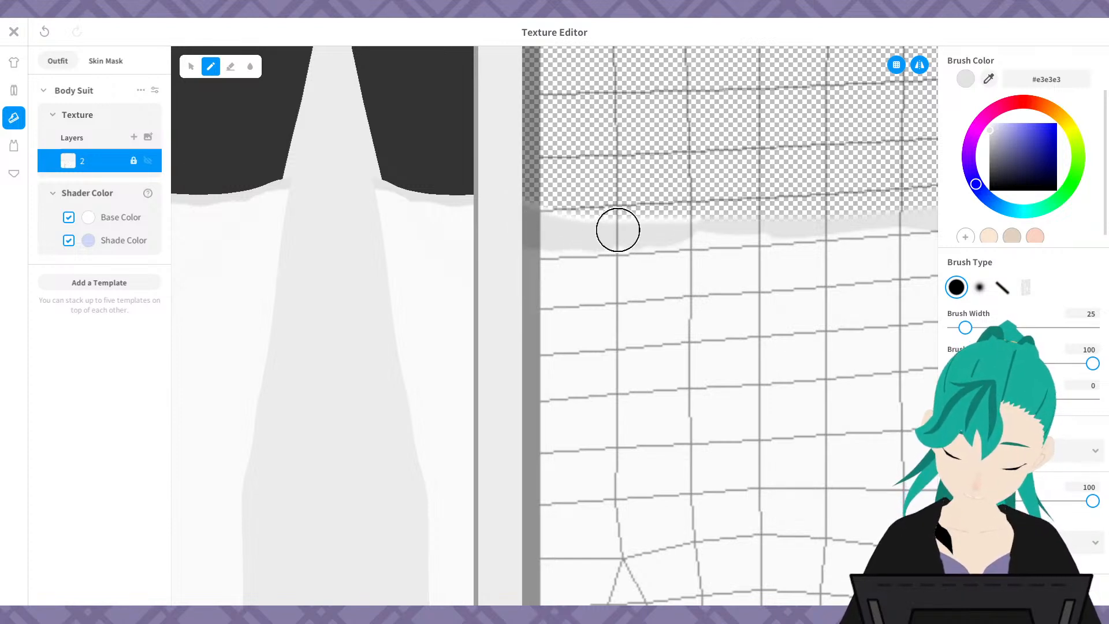
pyautogui.moveTo(700, 226); pyautogui.dragTo(871, 231)
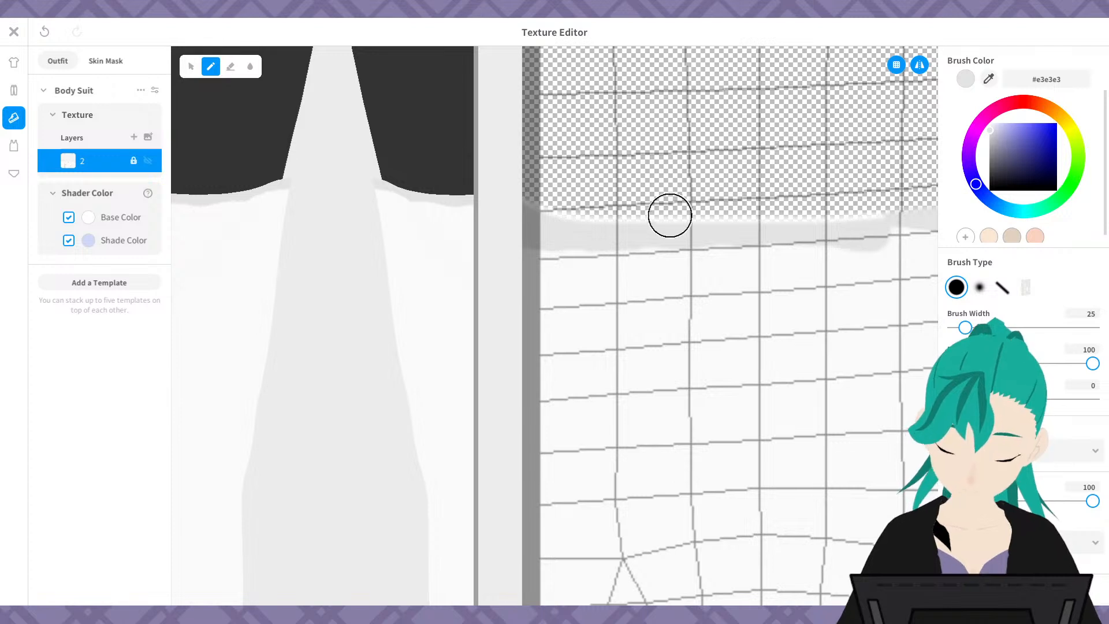
pyautogui.hotkey('ctrl', 'z')
pyautogui.hotkey('ctrl', 'z')
pyautogui.hotkey('ctrl', 'z')
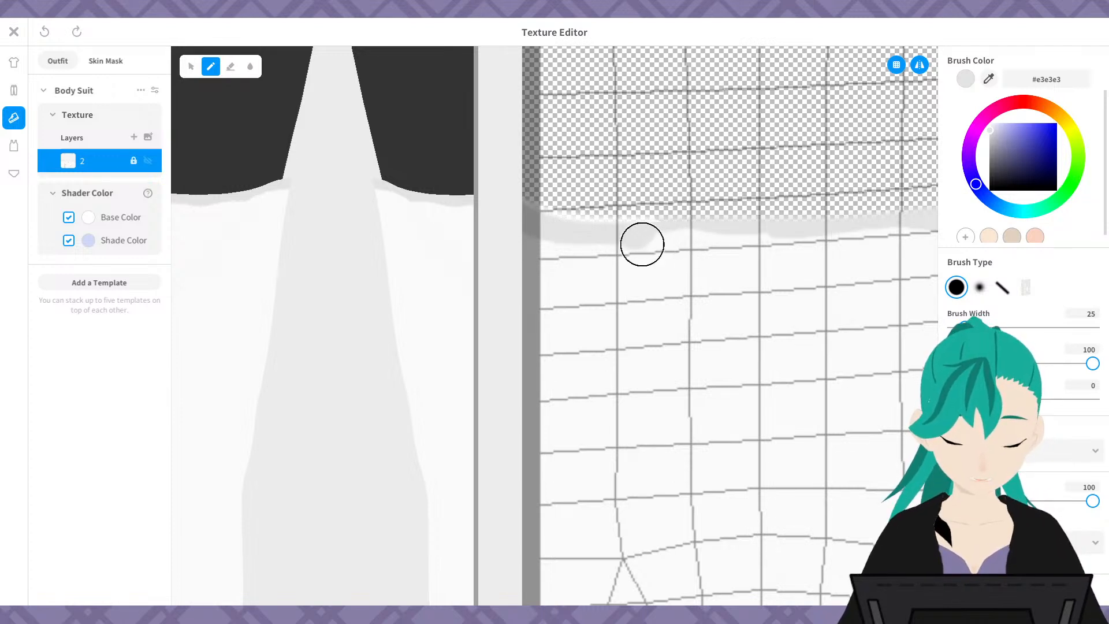
# - Enlarge the 3D view and thicken the grey band along the front of the stocking's upper edge with the width 25 brush
pyautogui.moveTo(474, 301); pyautogui.dragTo(828, 292)
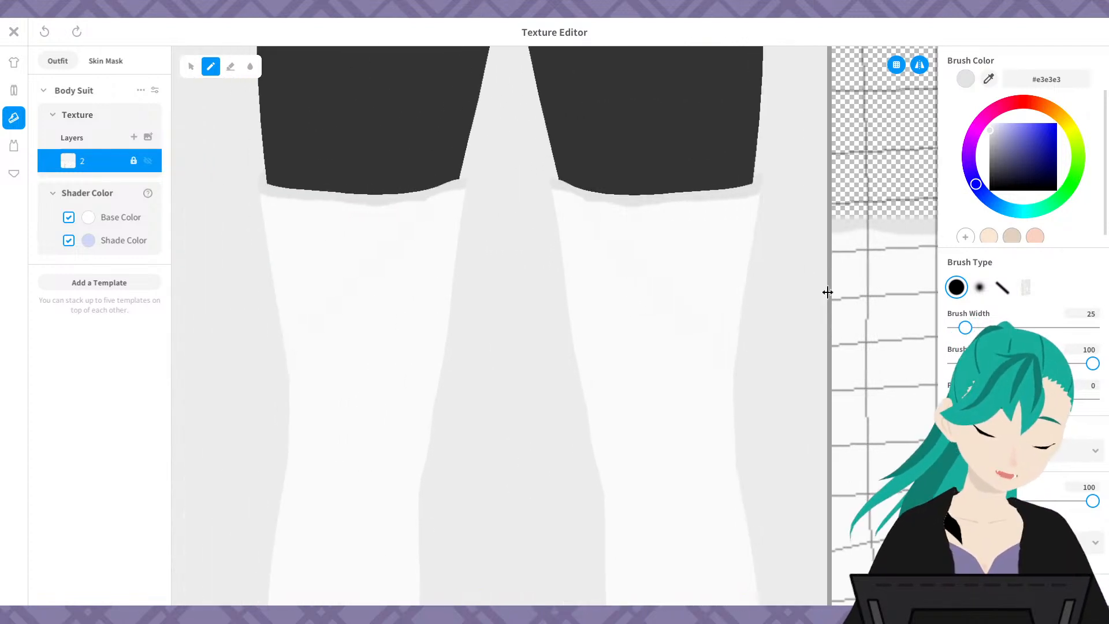
pyautogui.scroll(5, 714, 229)
pyautogui.moveTo(710, 216); pyautogui.dragTo(438, 467, button='middle')
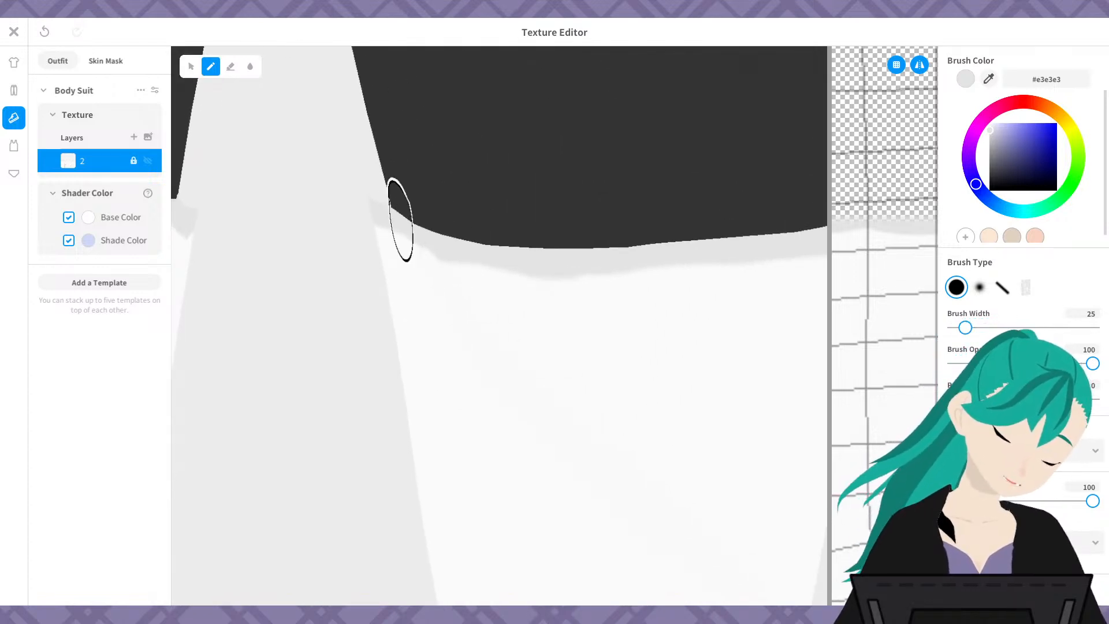
pyautogui.moveTo(413, 224); pyautogui.dragTo(502, 247)
pyautogui.moveTo(436, 238)
pyautogui.mouseDown()
pyautogui.moveTo(552, 258)
pyautogui.moveTo(754, 252)
pyautogui.mouseUp()
pyautogui.moveTo(698, 261)
pyautogui.mouseDown(button='middle')
pyautogui.moveTo(565, 245)
pyautogui.moveTo(446, 264)
pyautogui.mouseUp(button='middle')
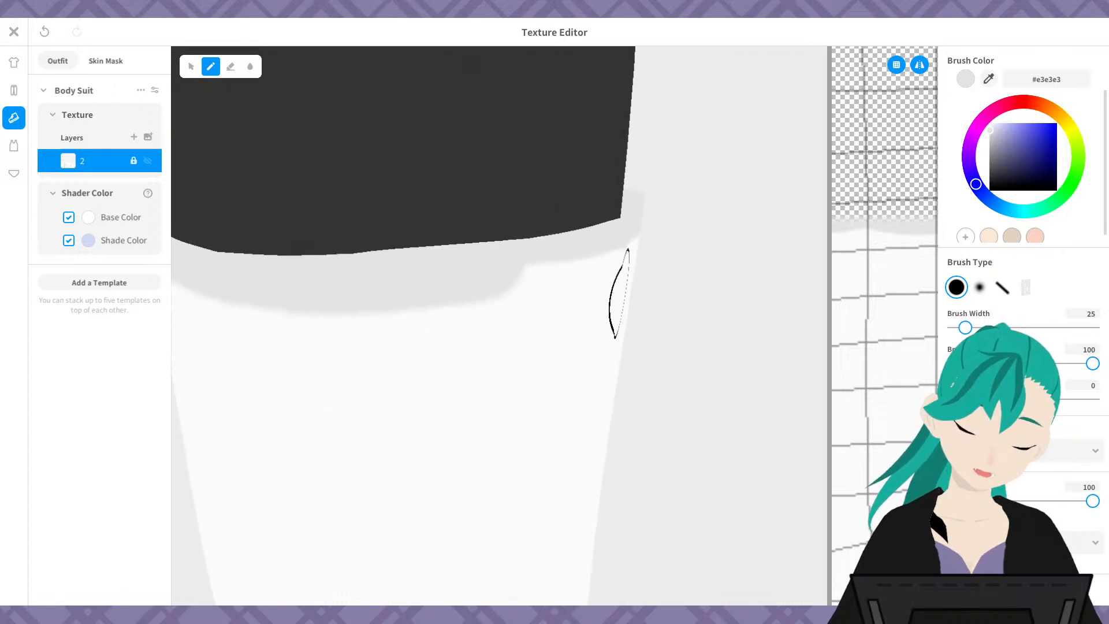
# - Extend the thicker grey band around the side and back of the stockings until it circles the whole upper edge
pyautogui.moveTo(619, 293)
pyautogui.mouseDown(button='right')
pyautogui.moveTo(319, 280)
pyautogui.moveTo(439, 262)
pyautogui.mouseUp(button='right')
pyautogui.moveTo(214, 236)
pyautogui.mouseDown()
pyautogui.moveTo(491, 254)
pyautogui.moveTo(693, 222)
pyautogui.mouseUp()
pyautogui.moveTo(663, 261)
pyautogui.mouseDown(button='right')
pyautogui.moveTo(584, 335)
pyautogui.moveTo(351, 292)
pyautogui.moveTo(359, 265)
pyautogui.mouseUp(button='right')
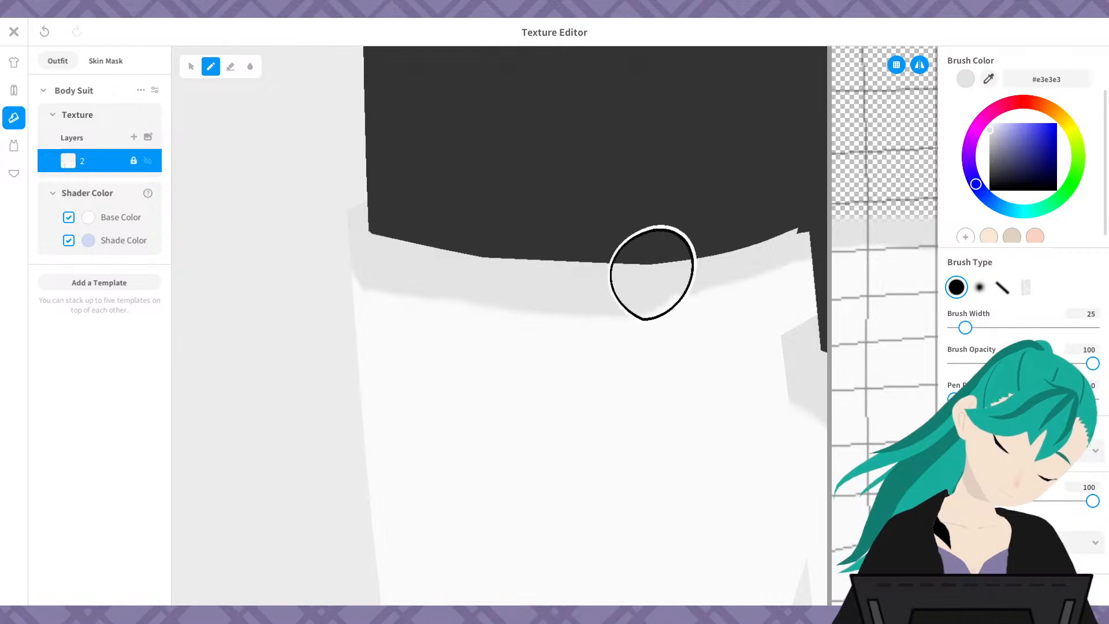
pyautogui.moveTo(745, 274); pyautogui.dragTo(187, 265, button='right')
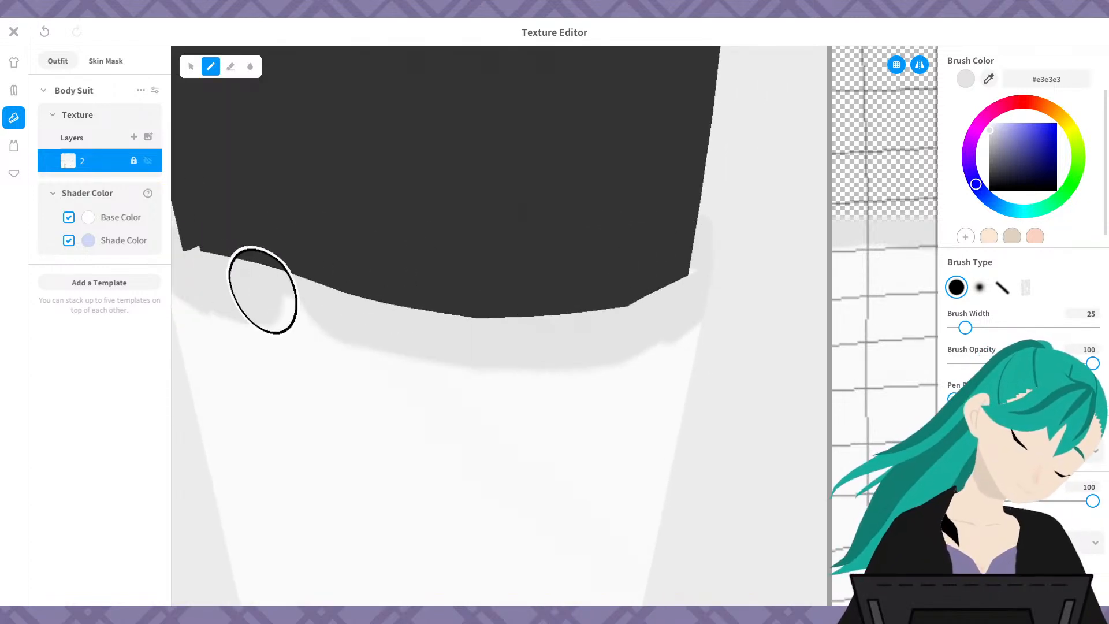
pyautogui.scroll(-5, 678, 334)
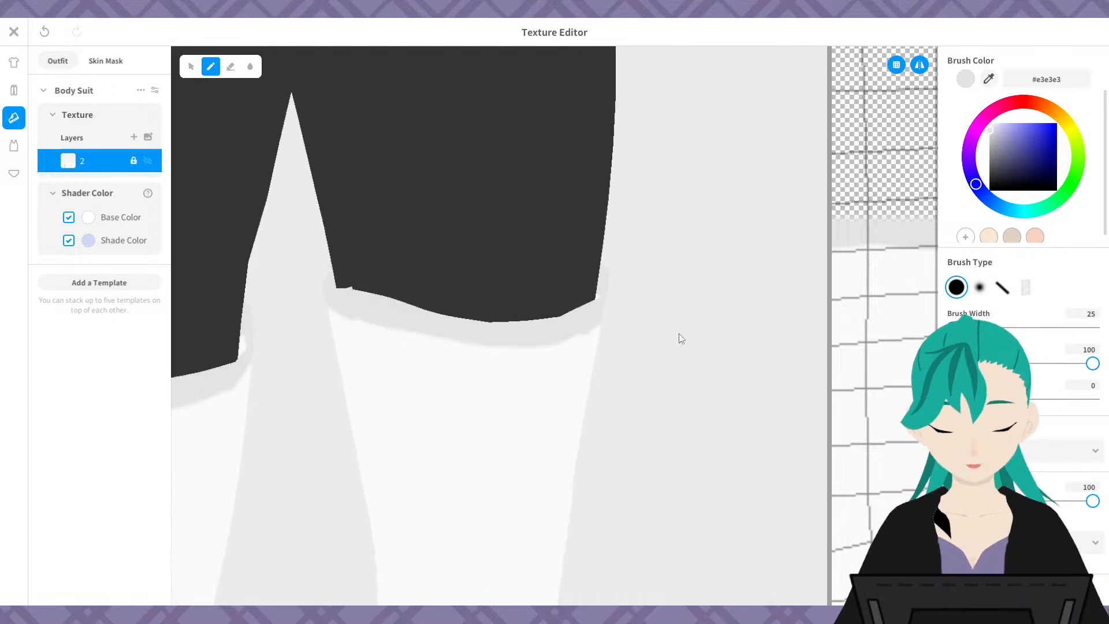
pyautogui.scroll(-3, 647, 339)
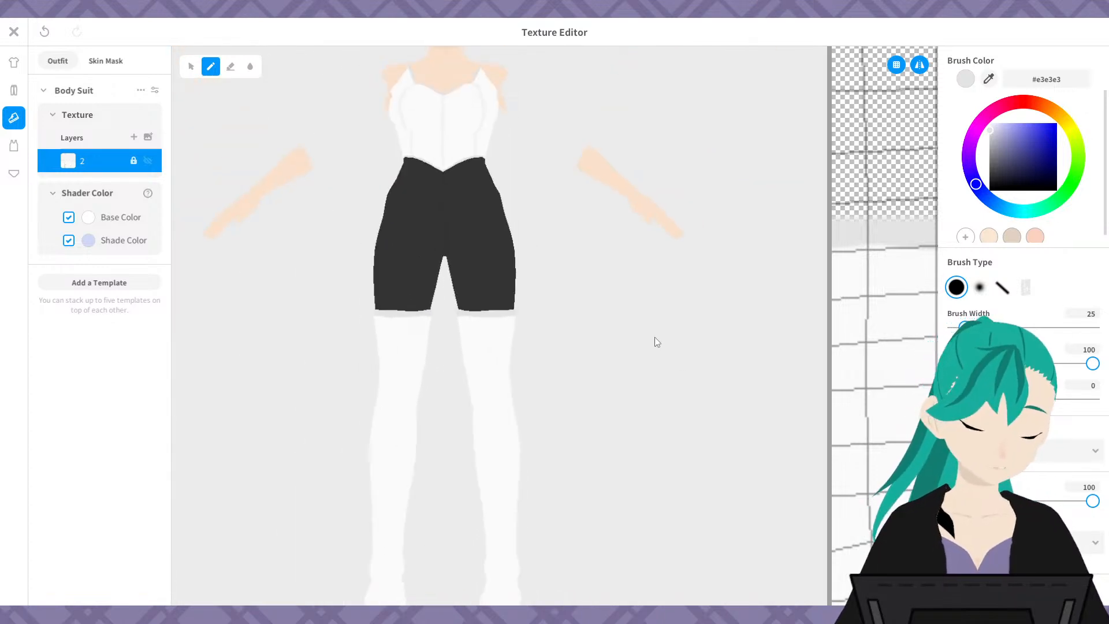
pyautogui.moveTo(659, 346); pyautogui.dragTo(673, 333, button='middle')
pyautogui.scroll(-1, 674, 332)
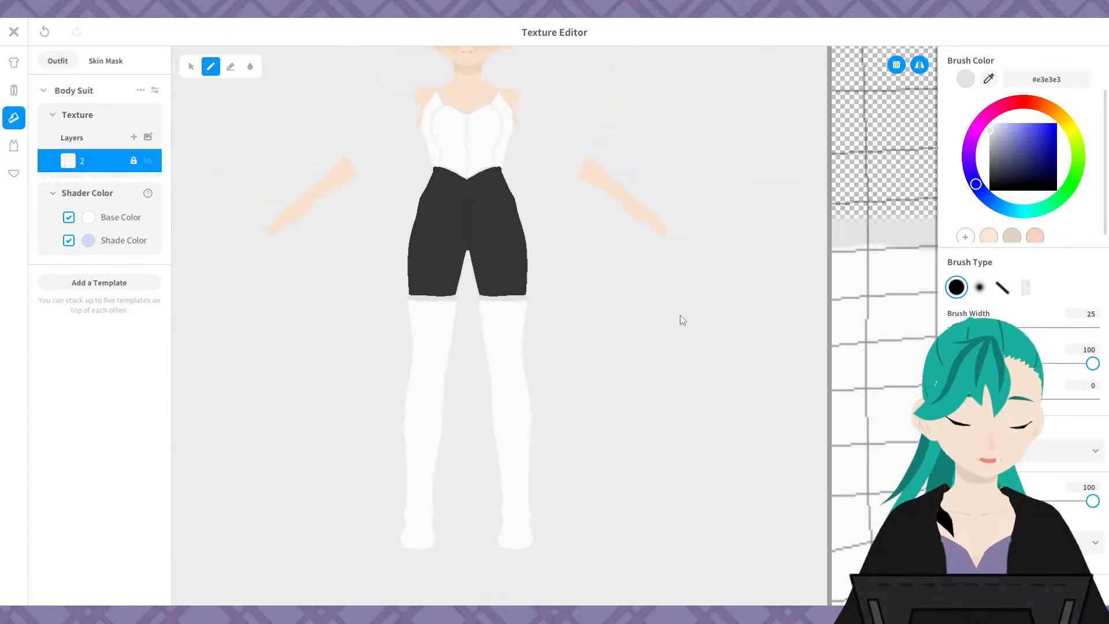
pyautogui.moveTo(680, 316)
pyautogui.mouseDown(button='right')
pyautogui.moveTo(672, 344)
pyautogui.moveTo(680, 308)
pyautogui.mouseUp(button='right')
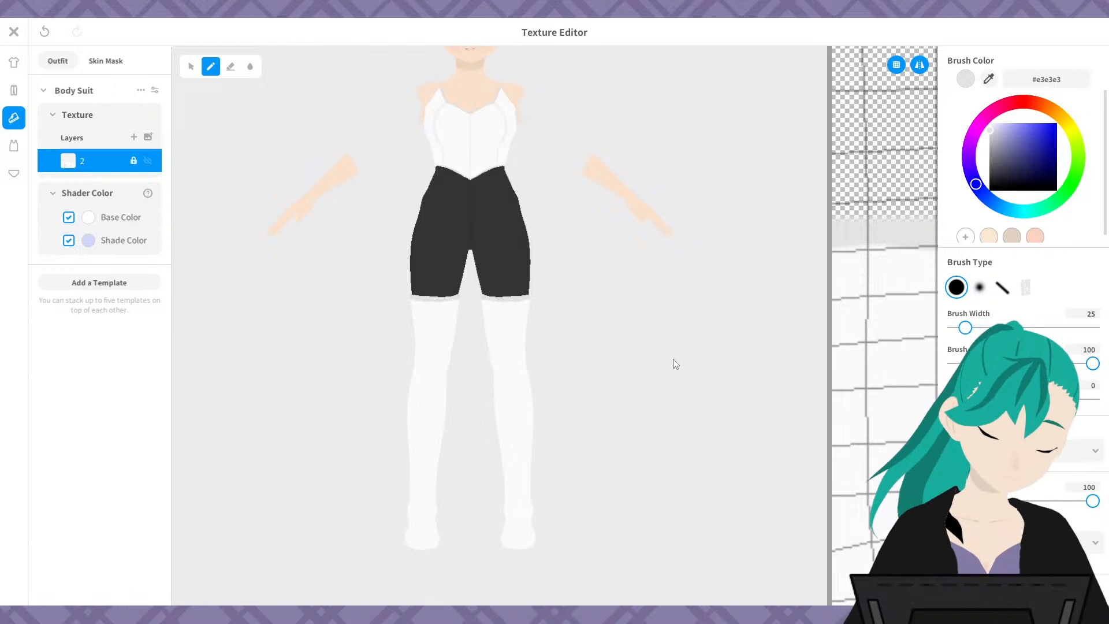
# - Add the Heels shoe template to the outfit above the Body Suit
pyautogui.click(106, 283)
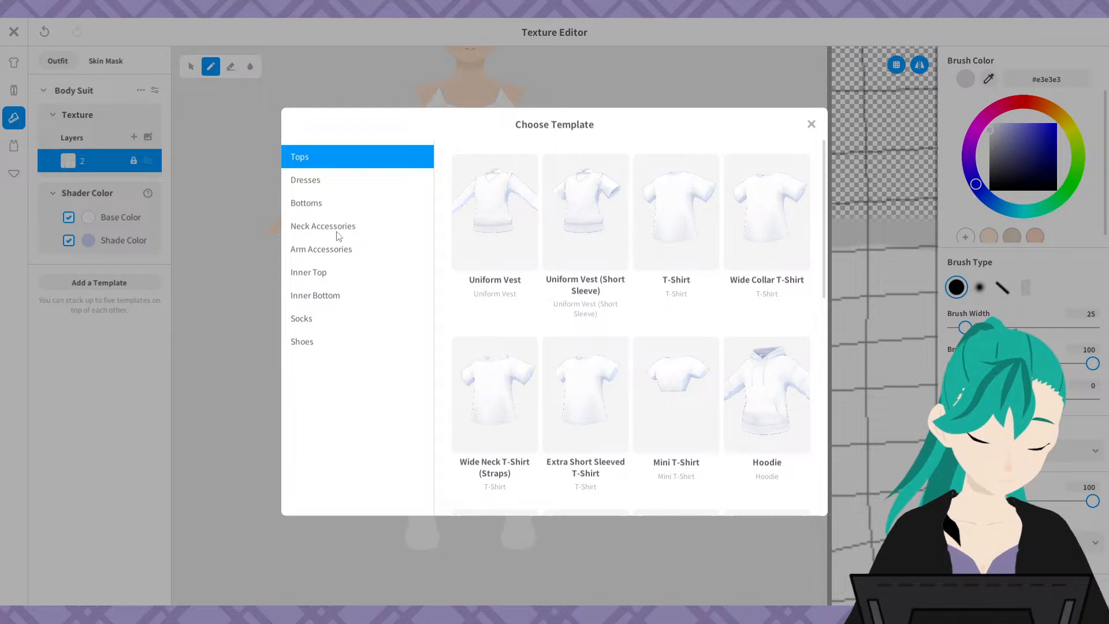
pyautogui.click(312, 343)
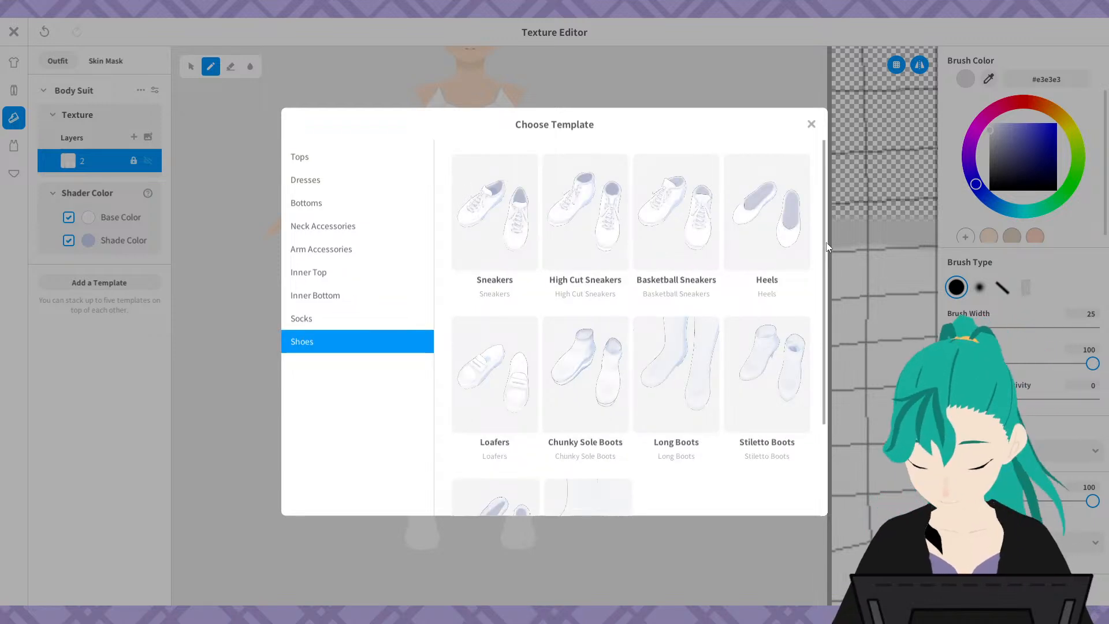
pyautogui.scroll(-2, 825, 301)
pyautogui.moveTo(825, 300)
pyautogui.mouseDown()
pyautogui.moveTo(826, 379)
pyautogui.moveTo(816, 282)
pyautogui.mouseUp()
pyautogui.click(781, 213)
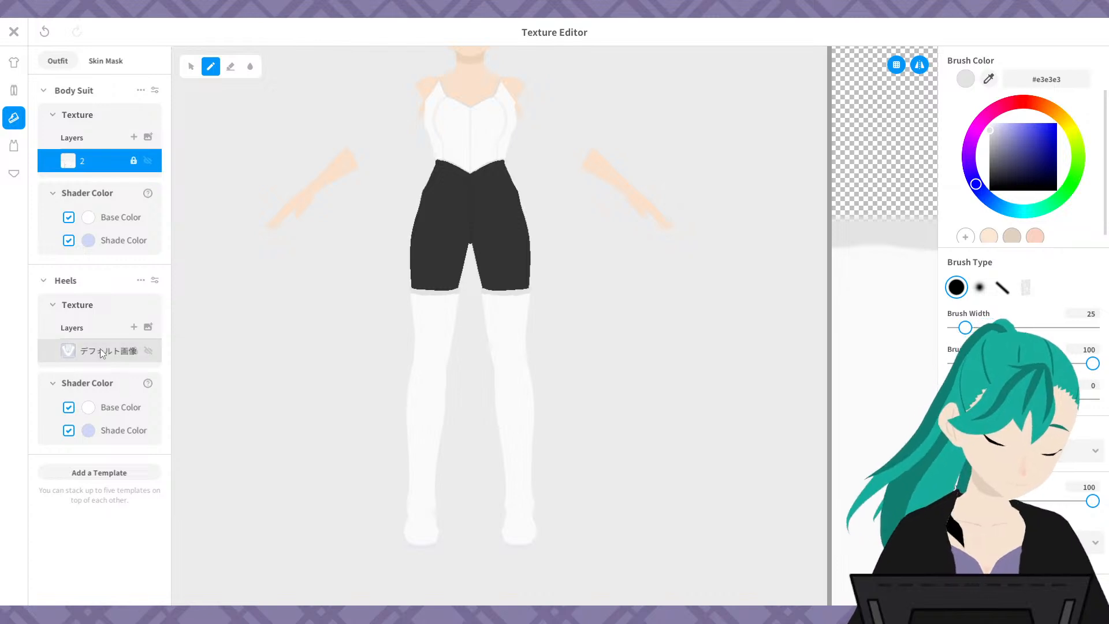
# - Paint the entire heels default texture off-white #fafafa on the flat texture with the brush width at 300
pyautogui.moveTo(827, 355); pyautogui.dragTo(445, 399)
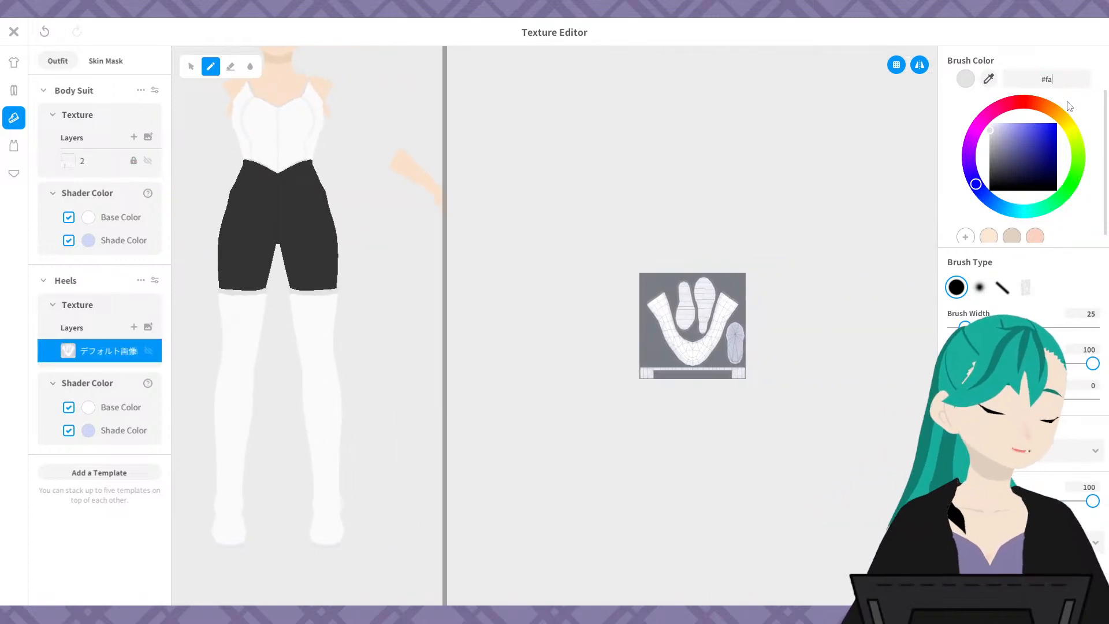
pyautogui.write('#fafafa')
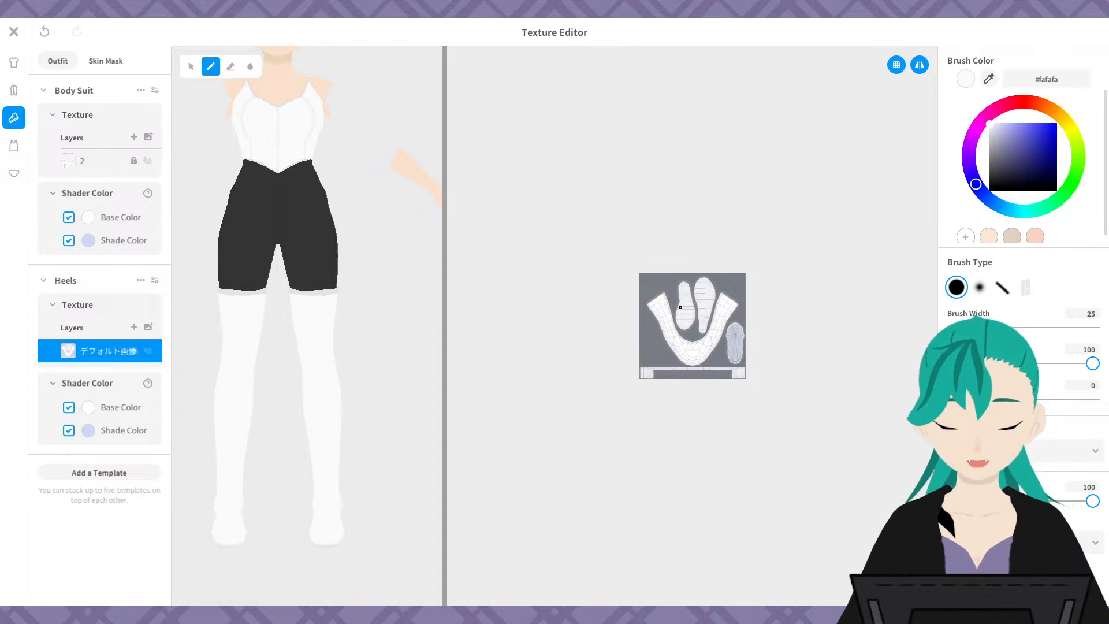
pyautogui.scroll(1, 680, 307)
pyautogui.moveTo(970, 327); pyautogui.dragTo(1093, 328)
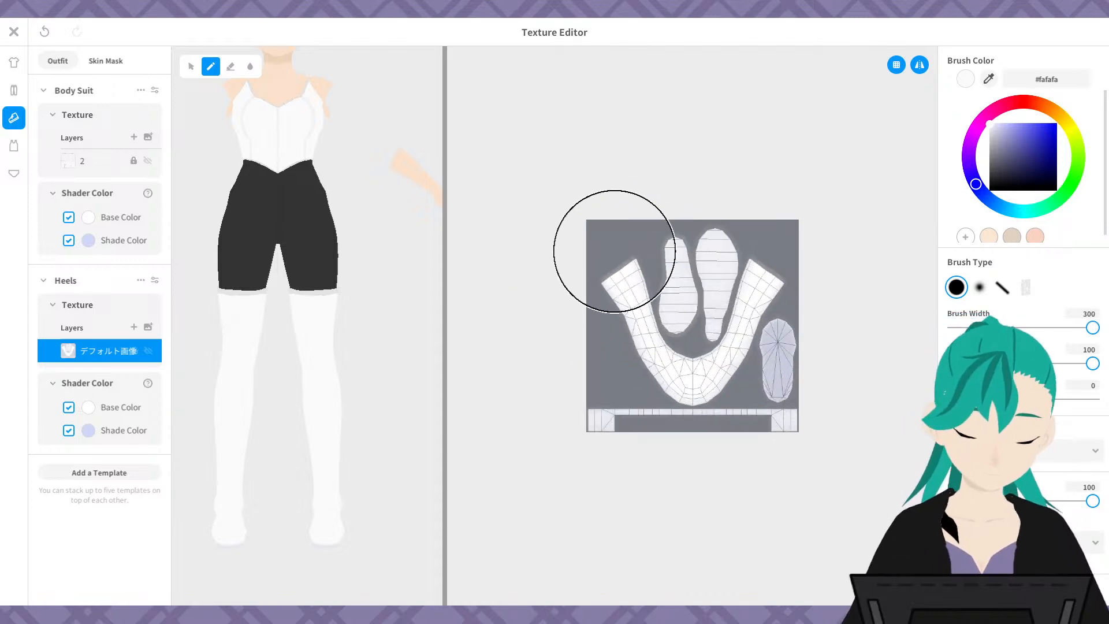
pyautogui.moveTo(631, 211); pyautogui.dragTo(636, 428)
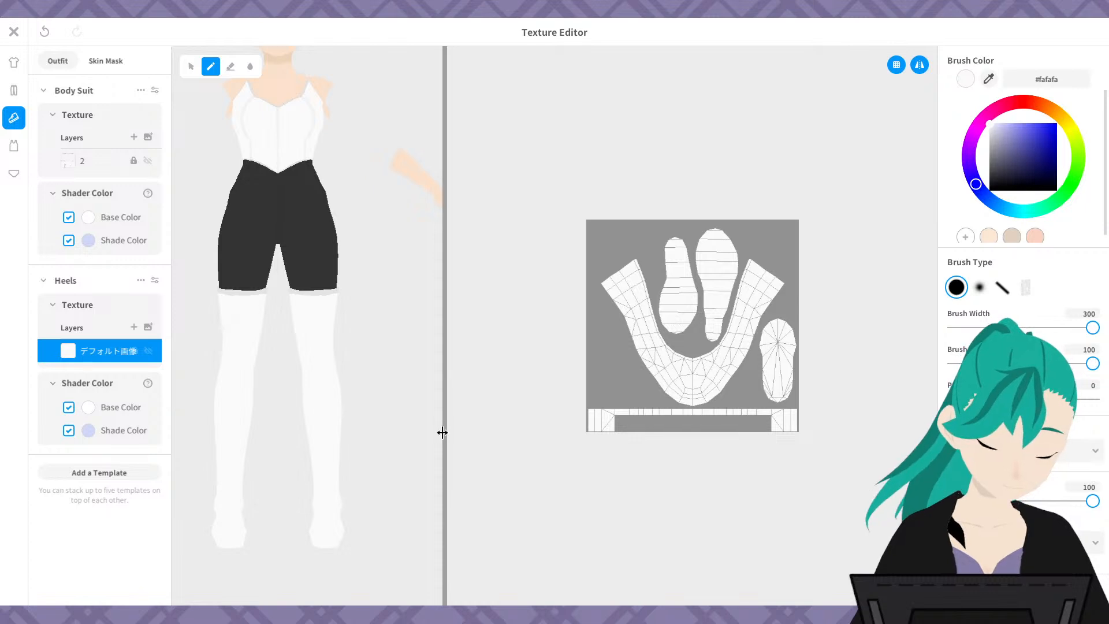
# - Repaint the entire heels default texture pure blue #0000FF so the shoes stand out from the stockings
pyautogui.moveTo(442, 433); pyautogui.dragTo(704, 432)
pyautogui.moveTo(624, 467); pyautogui.dragTo(530, 496, button='right')
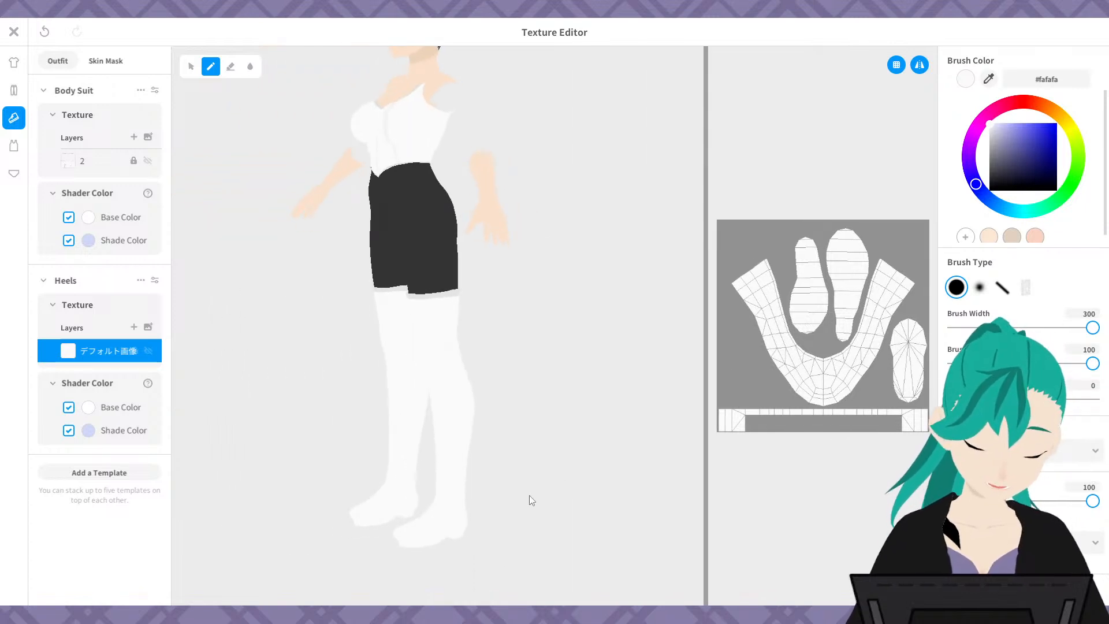
pyautogui.moveTo(541, 473); pyautogui.dragTo(571, 384, button='middle')
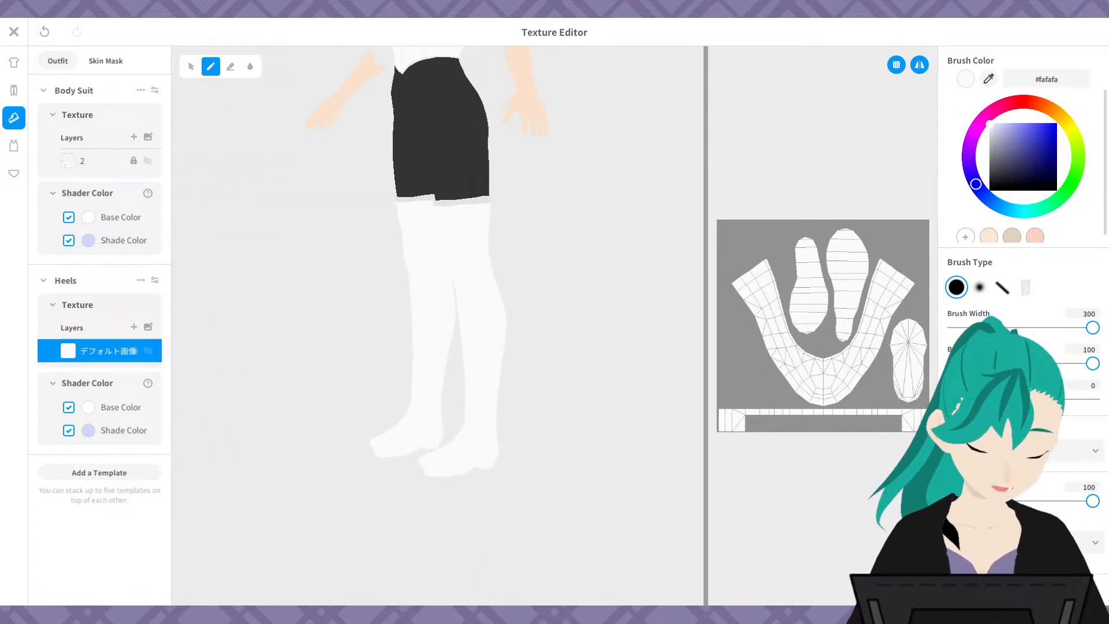
pyautogui.click(87, 161)
pyautogui.scroll(5, 588, 481)
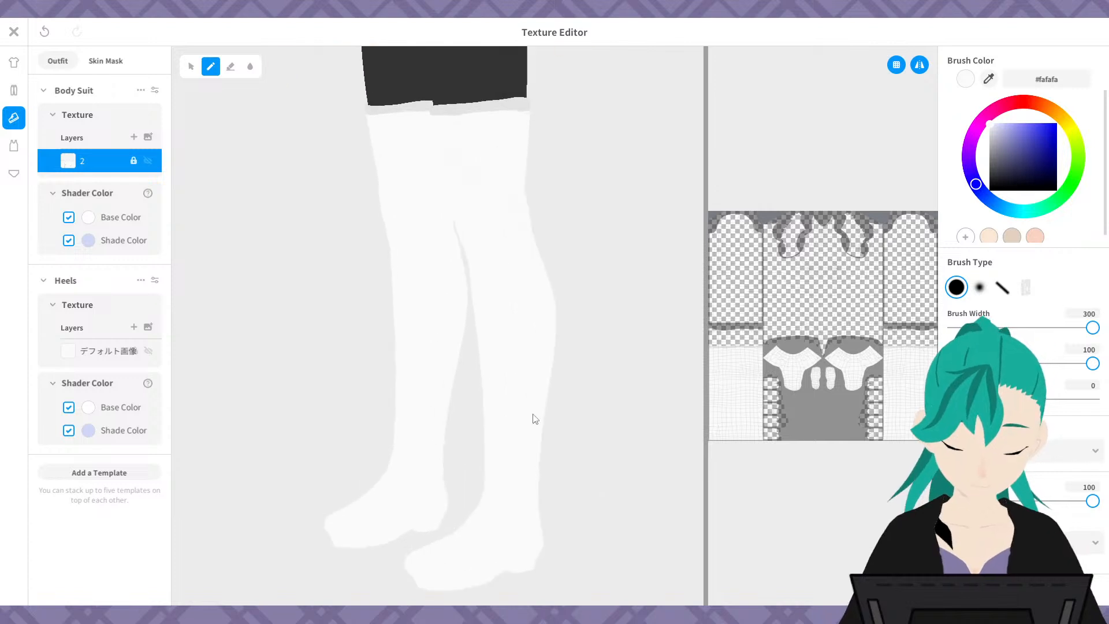
pyautogui.click(96, 352)
pyautogui.moveTo(1024, 144); pyautogui.dragTo(1057, 122)
pyautogui.moveTo(838, 173)
pyautogui.mouseDown()
pyautogui.moveTo(822, 171)
pyautogui.moveTo(756, 341)
pyautogui.moveTo(904, 370)
pyautogui.mouseUp()
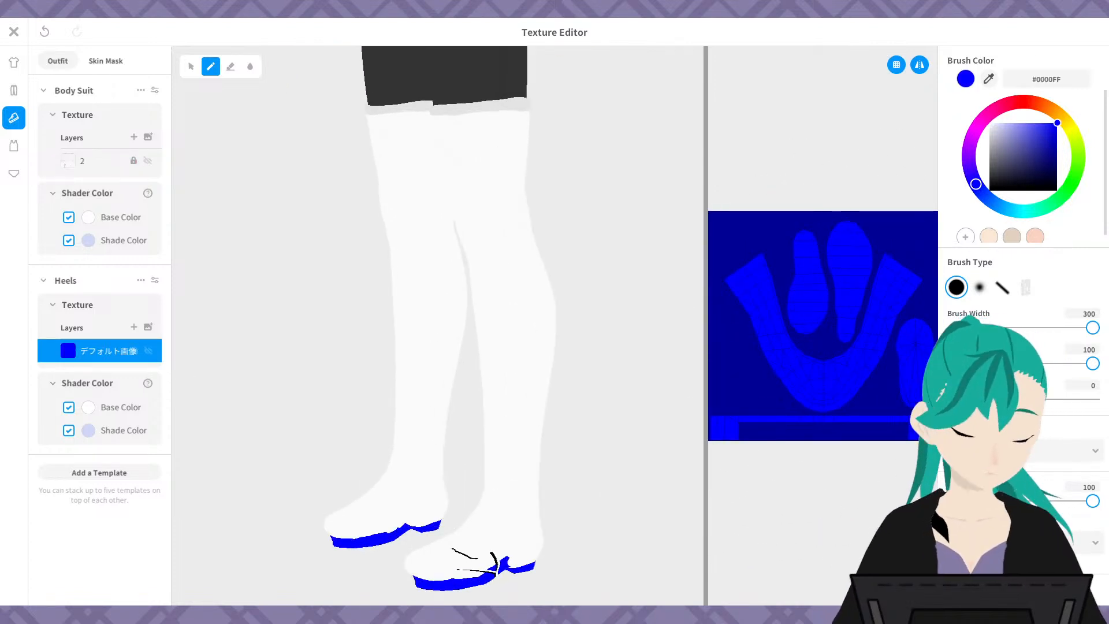
# - Erase the sole pieces from Body Suit layer 2 on the flat texture with the eraser at width 67
pyautogui.moveTo(541, 532); pyautogui.dragTo(497, 480, button='middle')
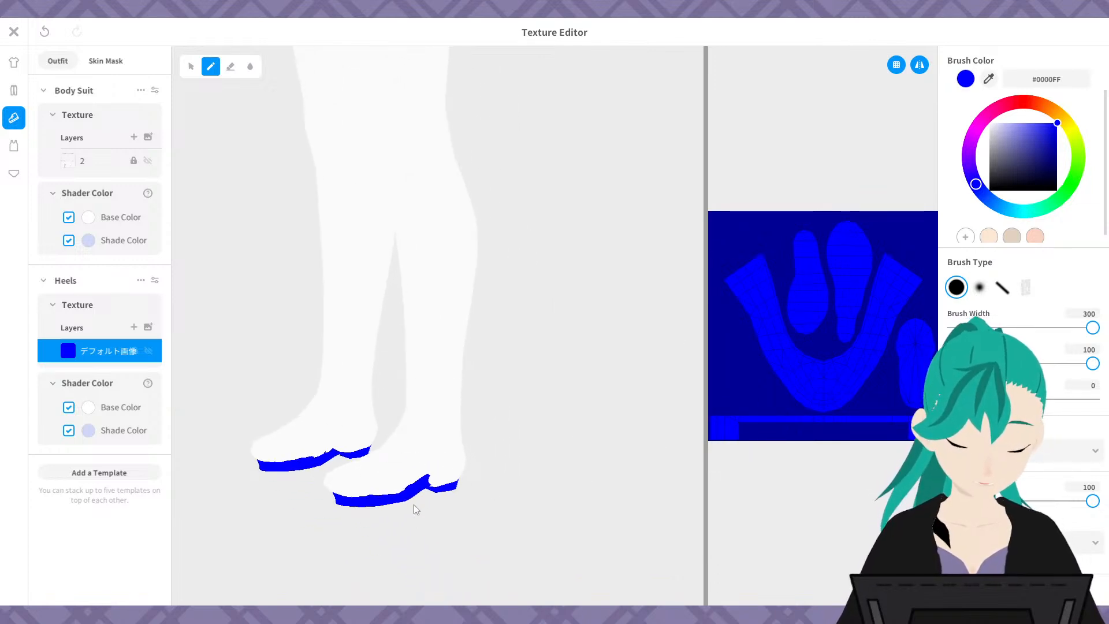
pyautogui.moveTo(414, 529); pyautogui.dragTo(360, 465, button='right')
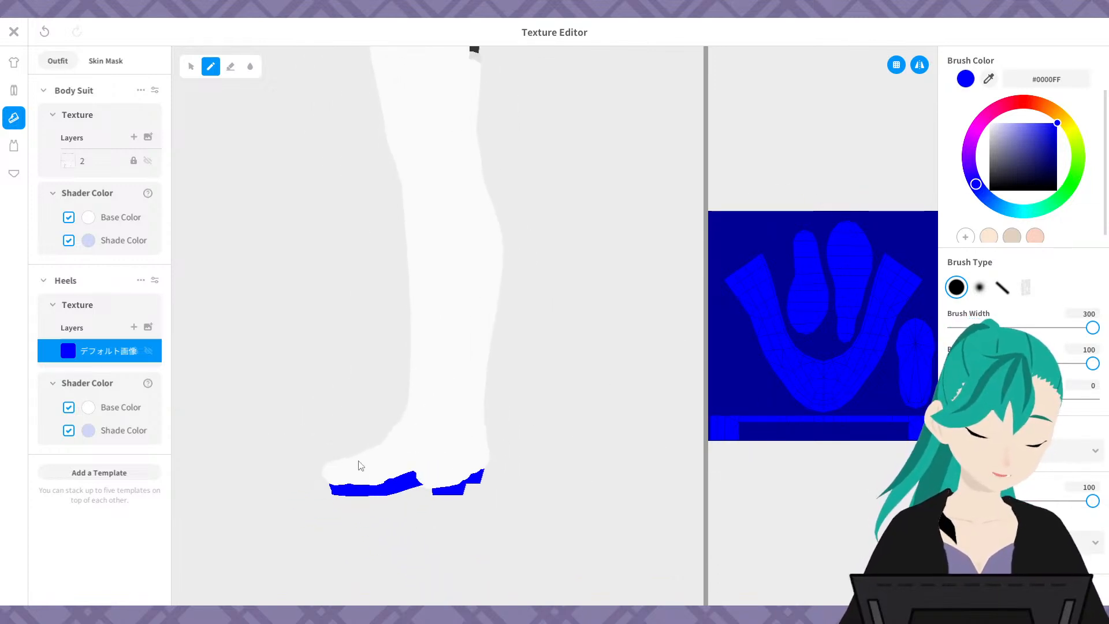
pyautogui.click(96, 162)
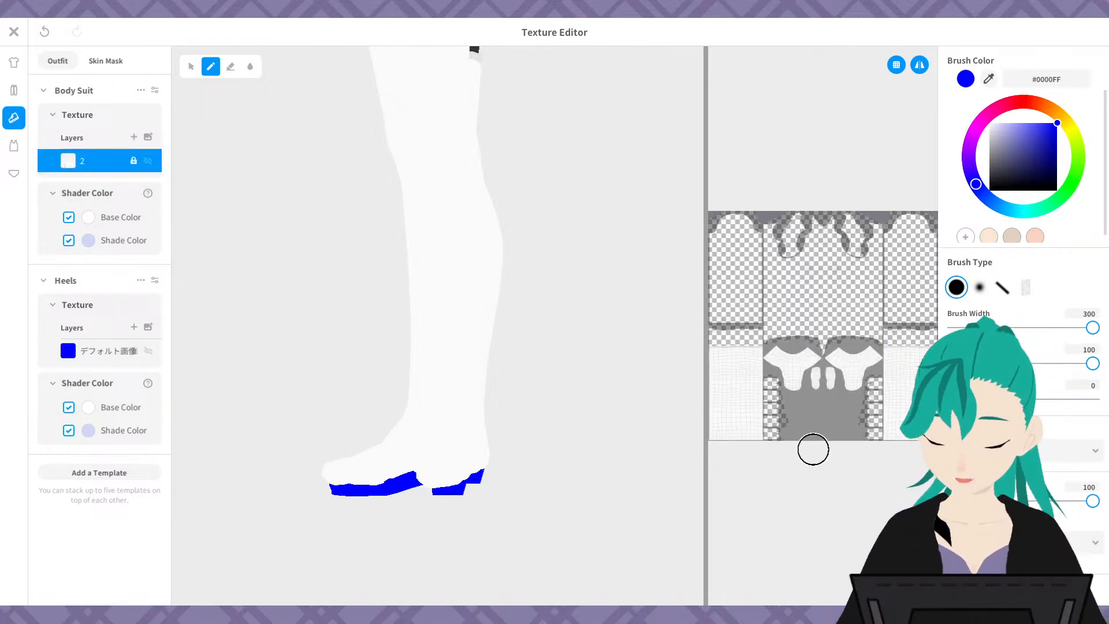
pyautogui.scroll(5, 819, 446)
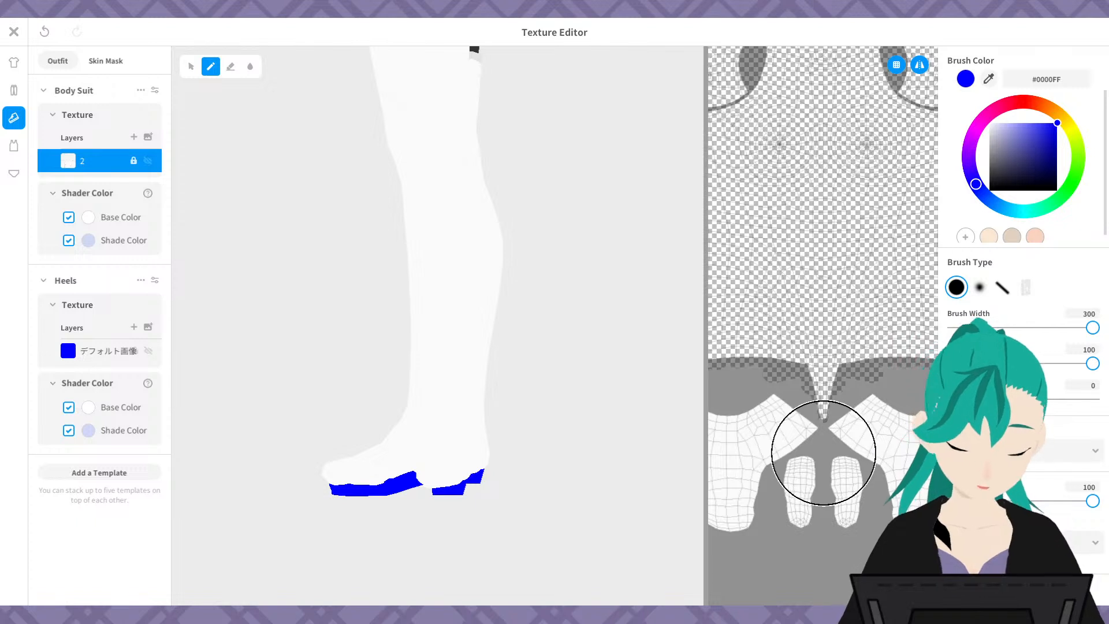
pyautogui.moveTo(825, 481); pyautogui.dragTo(853, 337, button='middle')
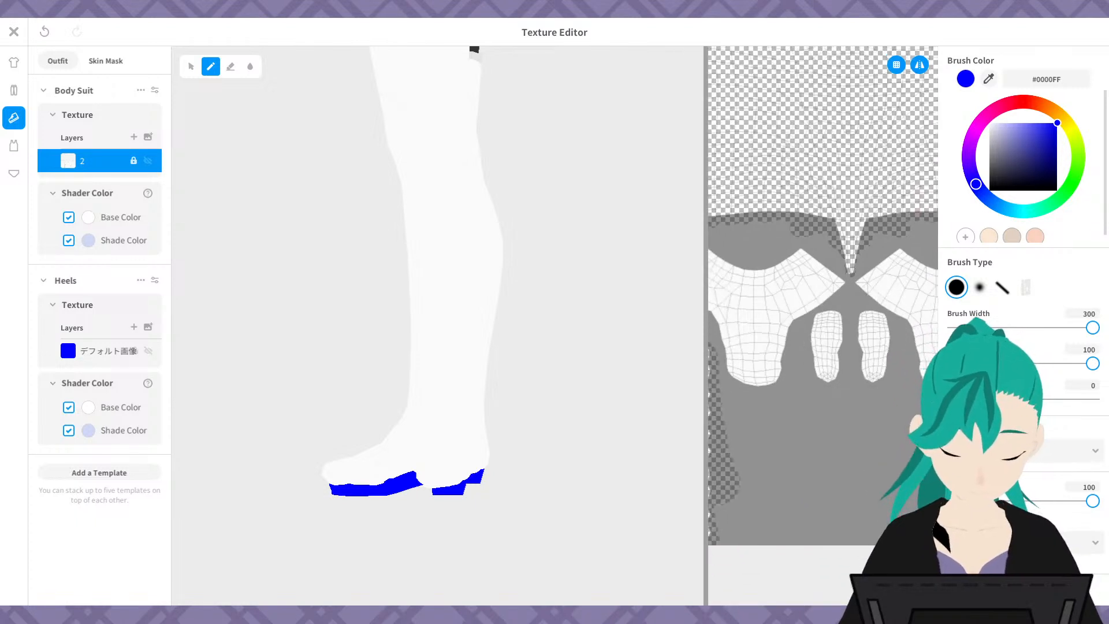
pyautogui.click(230, 67)
pyautogui.scroll(3, 855, 346)
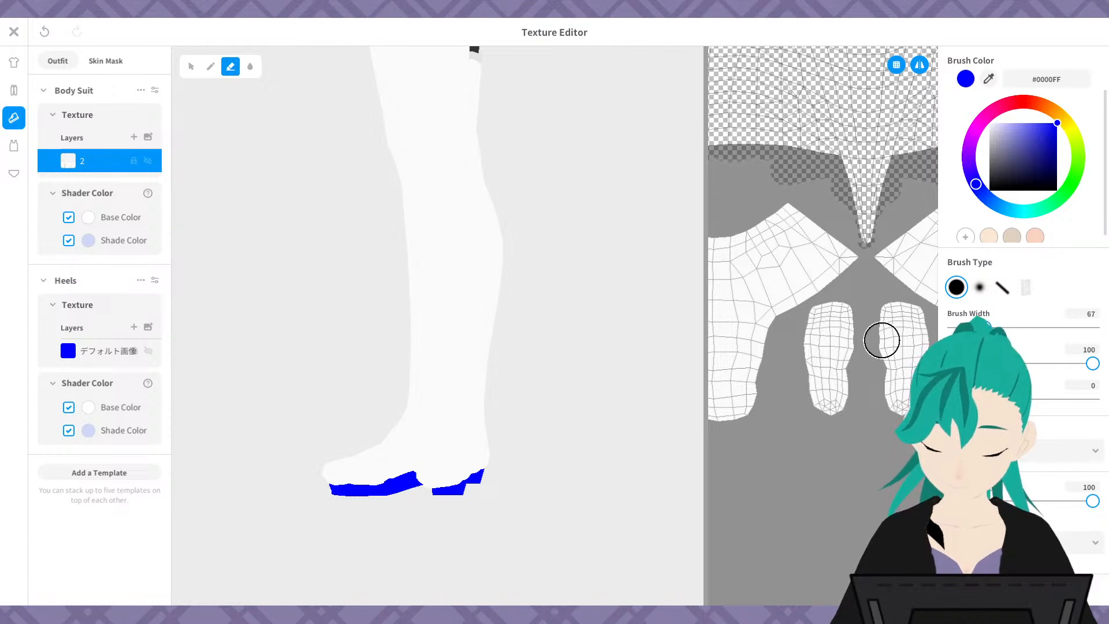
pyautogui.moveTo(881, 340)
pyautogui.mouseDown()
pyautogui.moveTo(824, 396)
pyautogui.moveTo(817, 327)
pyautogui.moveTo(840, 322)
pyautogui.moveTo(843, 407)
pyautogui.mouseUp()
# - Try erasing the front of the stocking foot on the 3D model and undo that erasure
pyautogui.moveTo(504, 529)
pyautogui.mouseDown(button='right')
pyautogui.moveTo(525, 517)
pyautogui.moveTo(512, 525)
pyautogui.mouseUp(button='right')
pyautogui.moveTo(351, 475)
pyautogui.mouseDown()
pyautogui.moveTo(337, 452)
pyautogui.moveTo(363, 475)
pyautogui.moveTo(399, 462)
pyautogui.mouseUp()
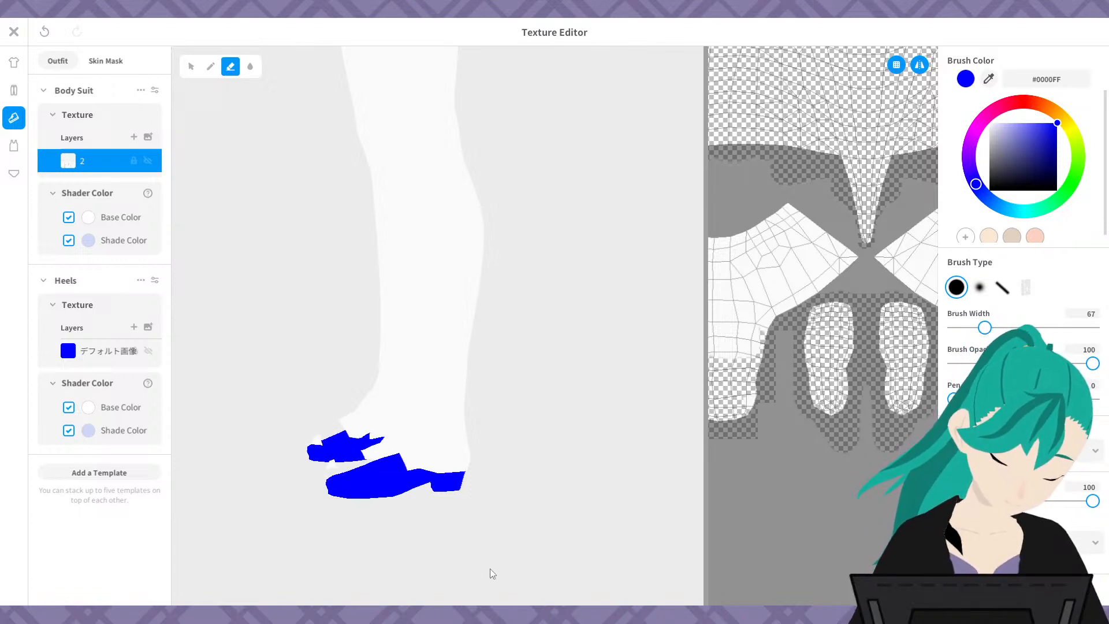
pyautogui.hotkey('ctrl', 'z')
# - Show the Body Suit's shape parameters and set the one directly below Increase Finger Bulk to 100
pyautogui.moveTo(529, 470)
pyautogui.mouseDown(button='right')
pyautogui.moveTo(575, 505)
pyautogui.moveTo(532, 545)
pyautogui.moveTo(550, 511)
pyautogui.mouseUp(button='right')
pyautogui.moveTo(551, 511); pyautogui.dragTo(552, 476, button='middle')
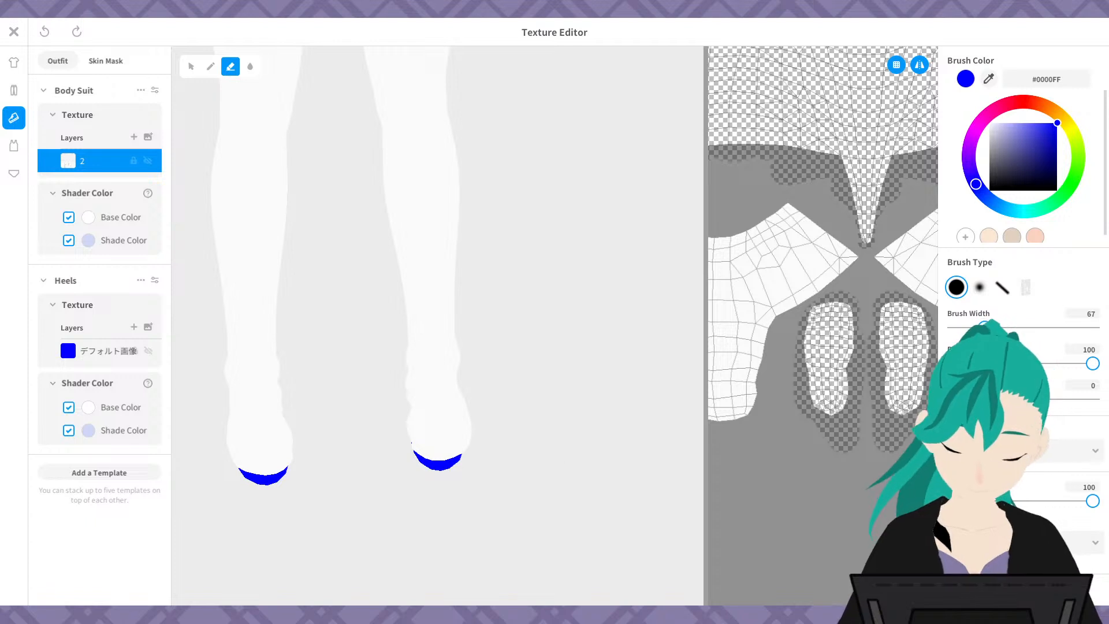
pyautogui.click(142, 90)
pyautogui.click(141, 90)
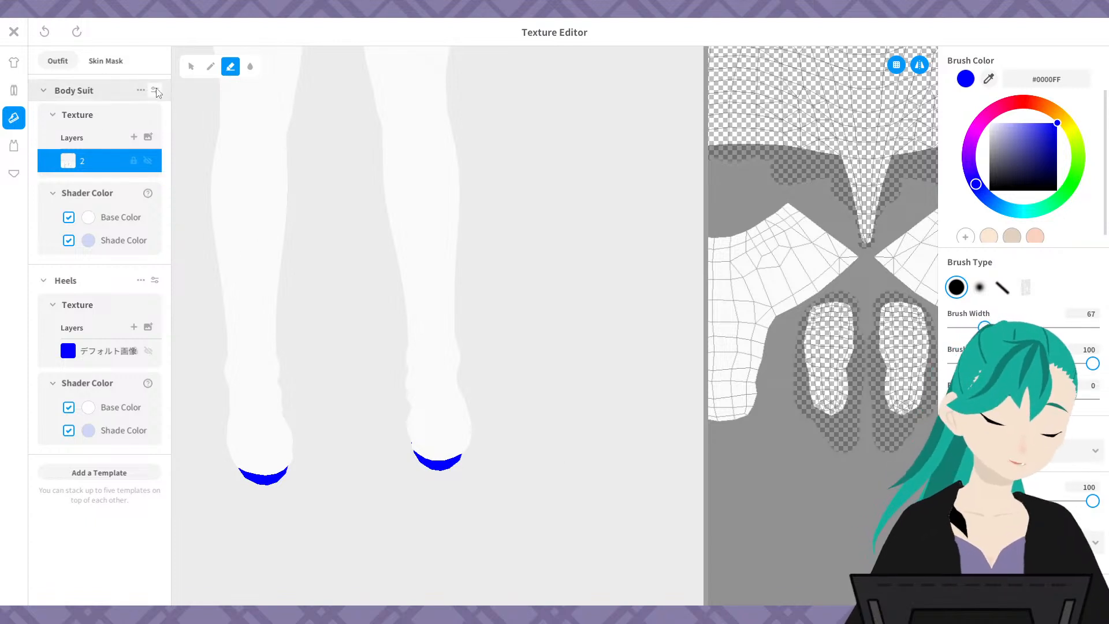
pyautogui.click(155, 90)
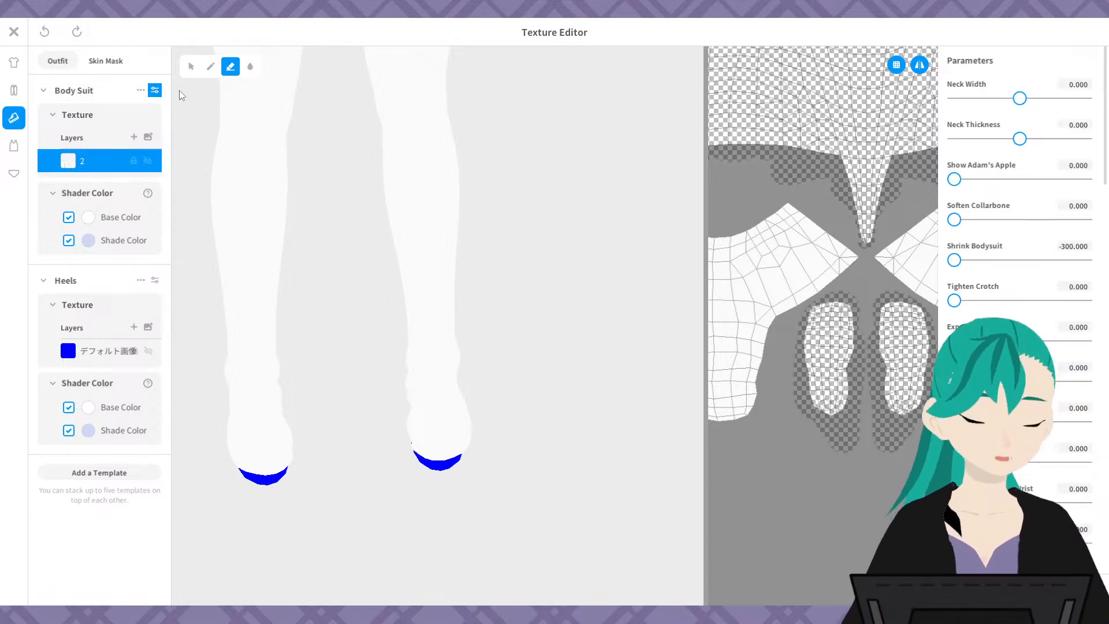
pyautogui.moveTo(1104, 141); pyautogui.dragTo(1105, 536)
pyautogui.scroll(2, 548, 464)
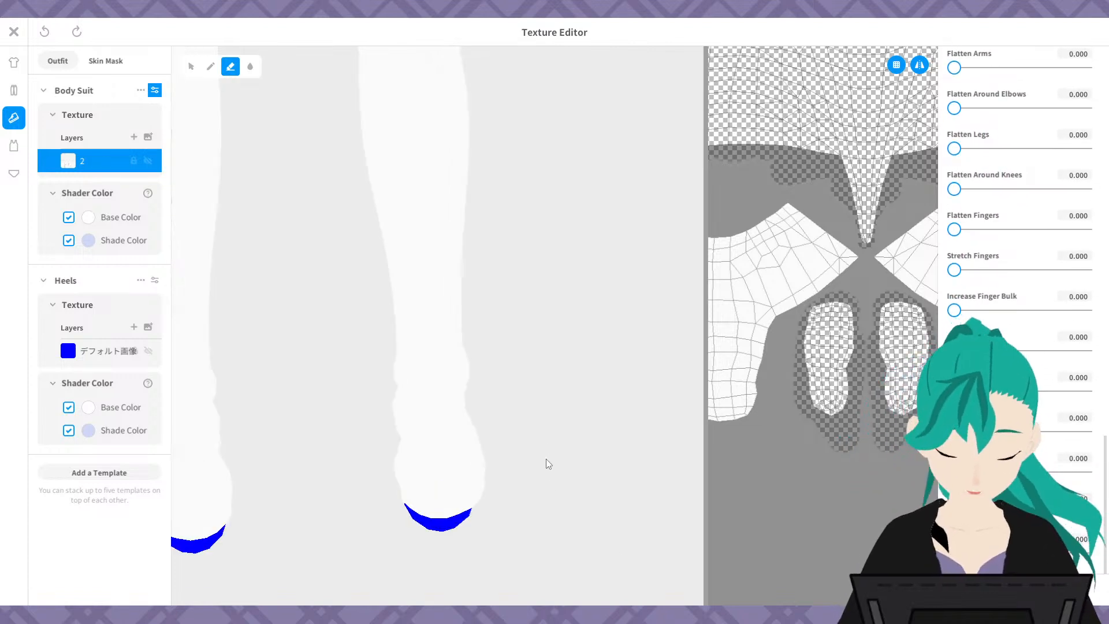
pyautogui.moveTo(571, 434); pyautogui.dragTo(489, 433, button='right')
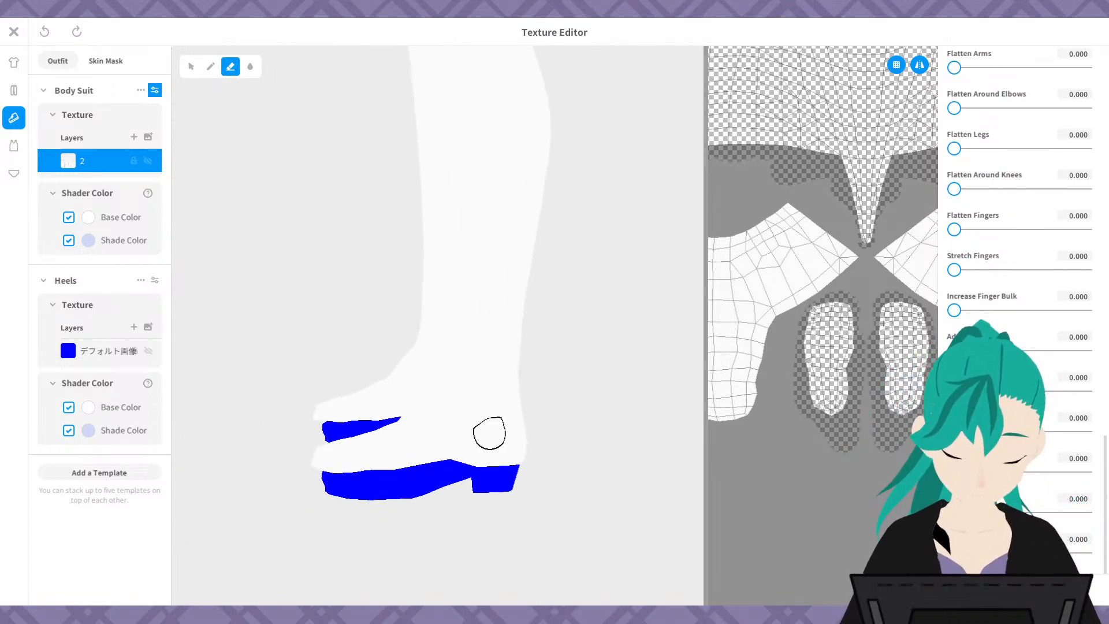
pyautogui.moveTo(954, 351); pyautogui.dragTo(1091, 365)
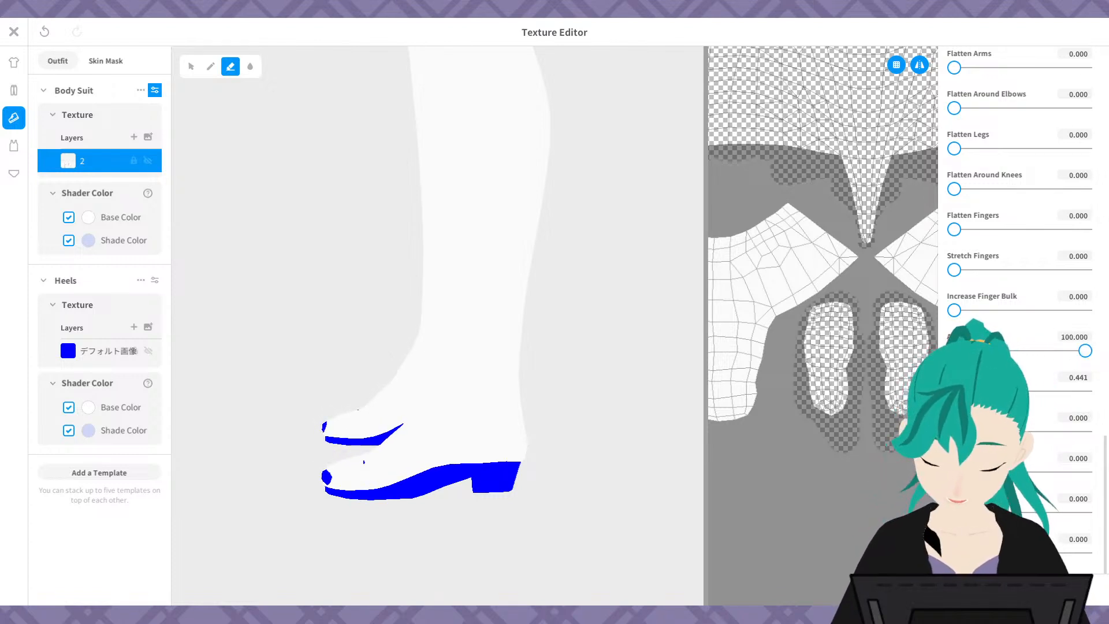
# - Test the remaining Body Suit foot parameters and set the third one below Increase Finger Bulk to -50
pyautogui.moveTo(955, 391); pyautogui.dragTo(992, 391)
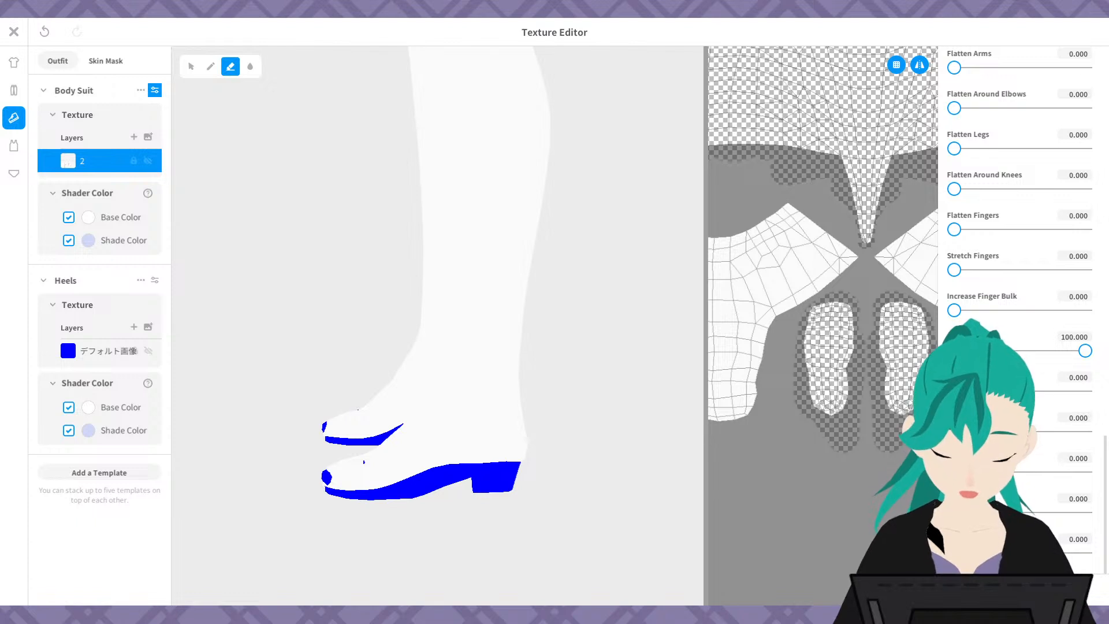
pyautogui.moveTo(955, 431)
pyautogui.mouseDown()
pyautogui.moveTo(1102, 440)
pyautogui.moveTo(948, 436)
pyautogui.mouseUp()
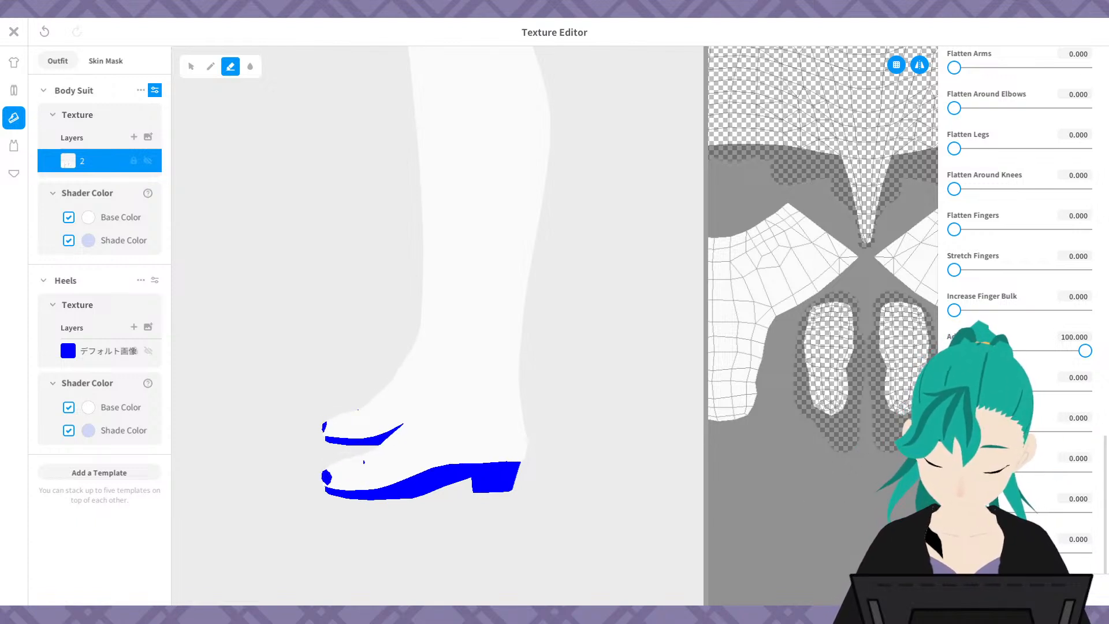
pyautogui.moveTo(954, 513)
pyautogui.mouseDown()
pyautogui.moveTo(1081, 513)
pyautogui.moveTo(954, 512)
pyautogui.mouseUp()
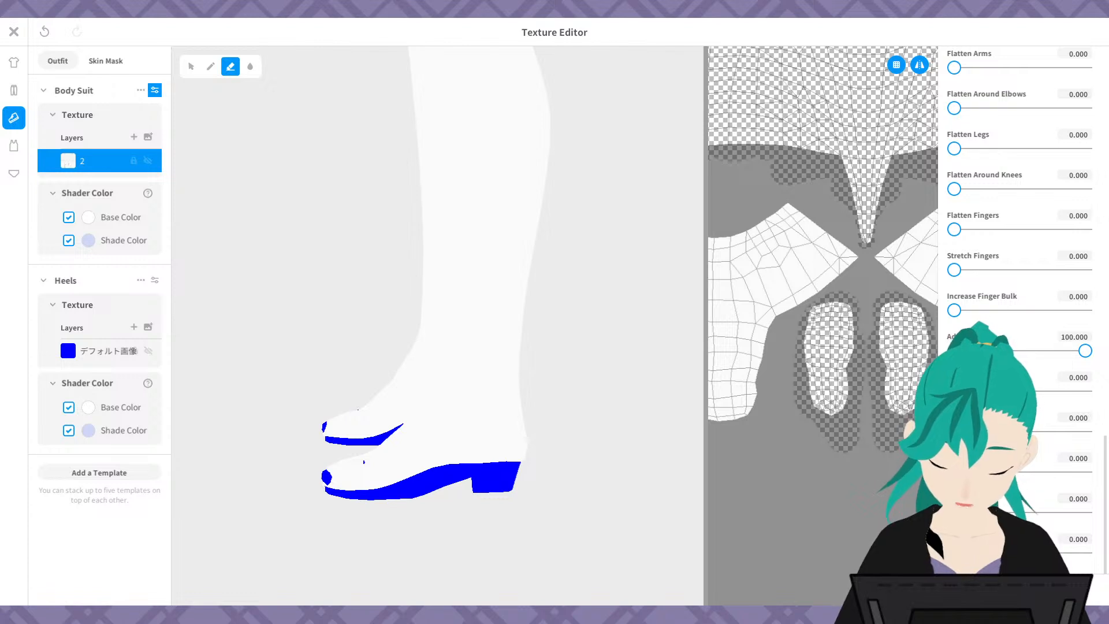
pyautogui.moveTo(955, 553)
pyautogui.mouseDown()
pyautogui.moveTo(1093, 550)
pyautogui.moveTo(954, 552)
pyautogui.mouseUp()
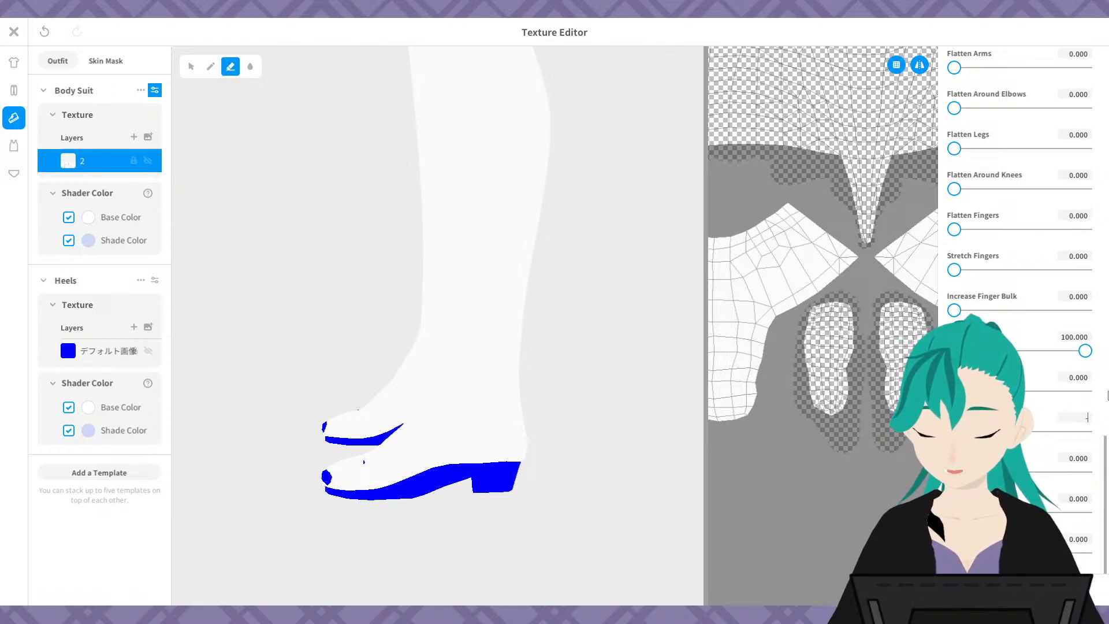
pyautogui.press('Return')
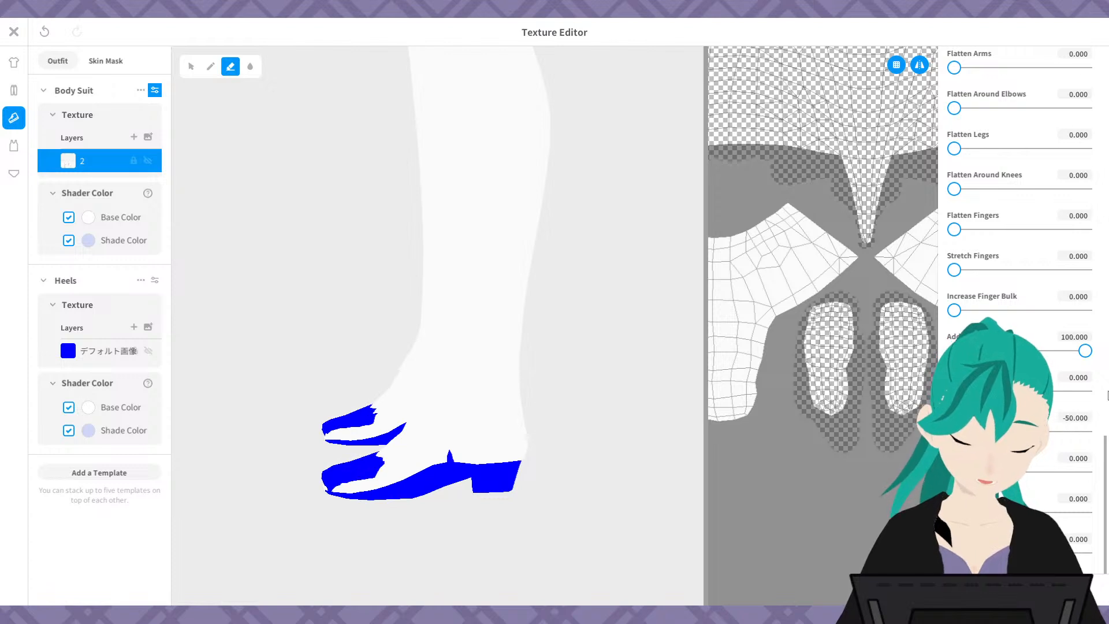
pyautogui.moveTo(455, 504); pyautogui.dragTo(493, 498, button='right')
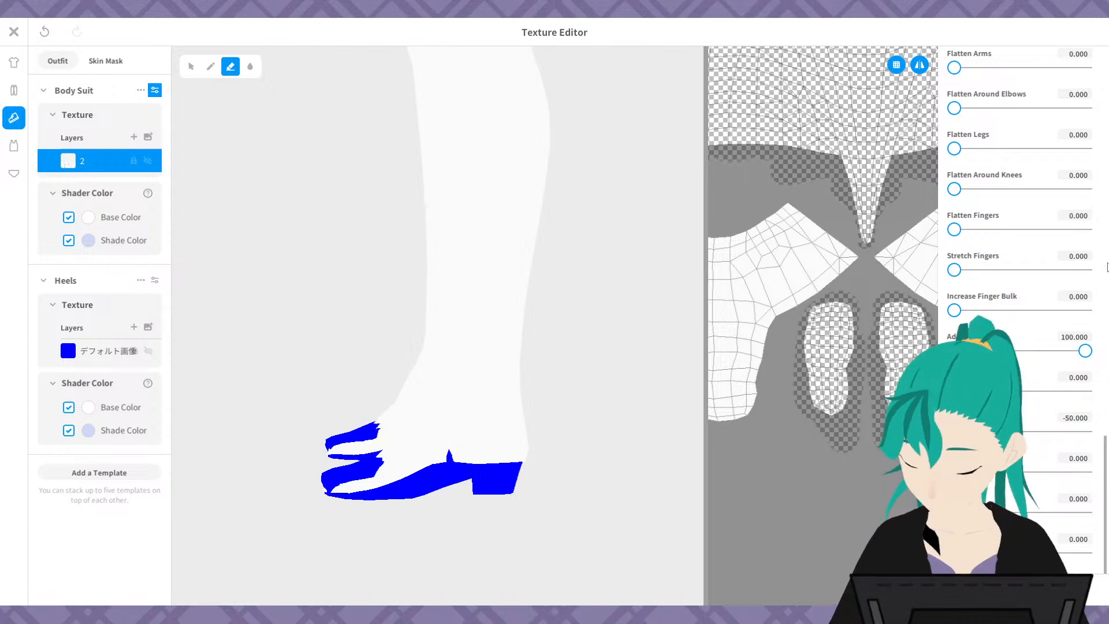
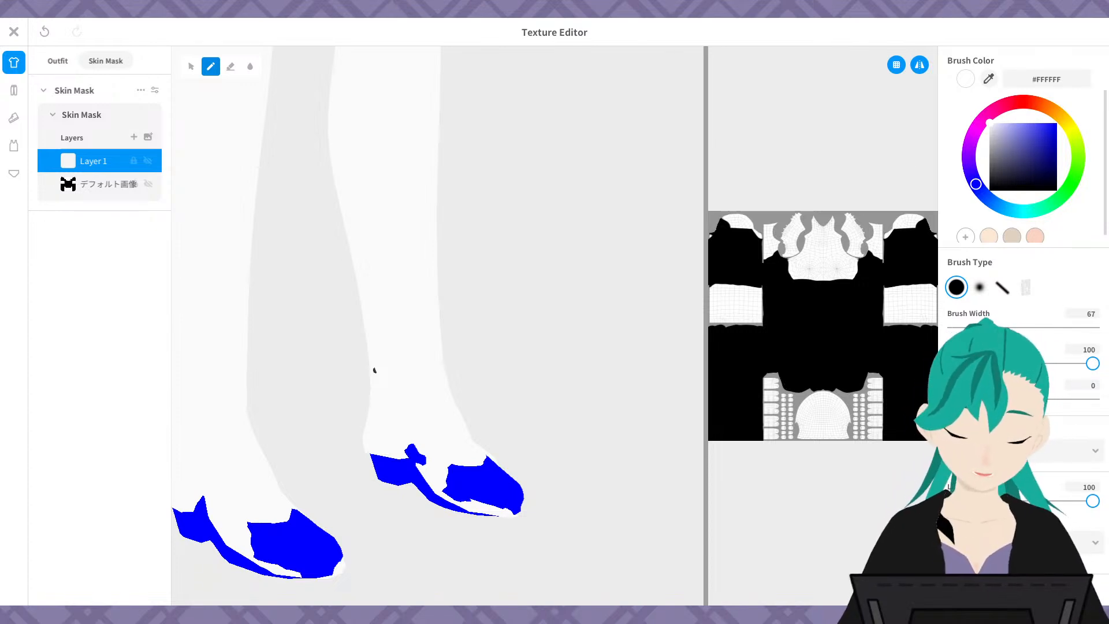
# - Set the brush width to 133 and paint the foot areas white on Layer 1 of the skin mask
pyautogui.click(1014, 327)
pyautogui.moveTo(783, 365)
pyautogui.mouseDown()
pyautogui.moveTo(798, 361)
pyautogui.moveTo(799, 347)
pyautogui.moveTo(751, 346)
pyautogui.moveTo(838, 364)
pyautogui.moveTo(819, 426)
pyautogui.mouseUp()
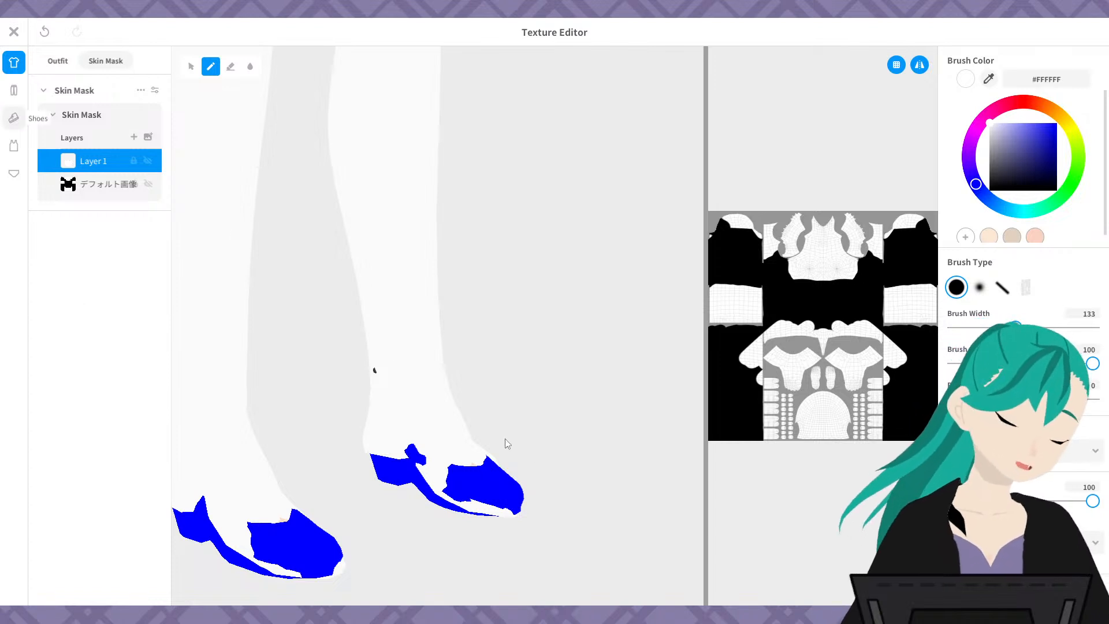
pyautogui.scroll(2, 486, 520)
pyautogui.scroll(4, 483, 525)
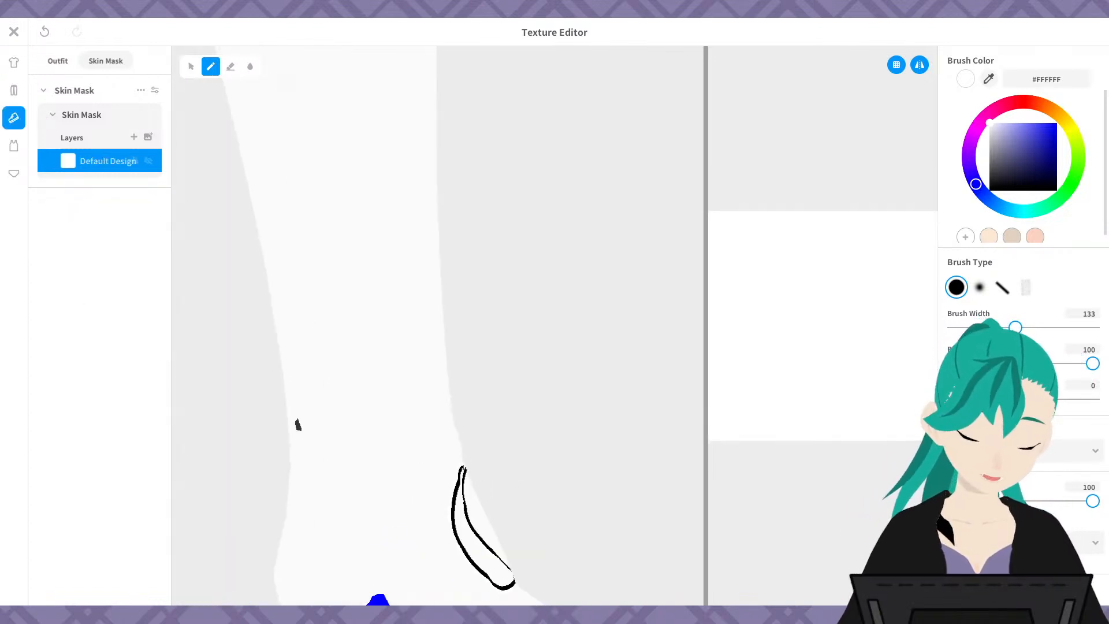
pyautogui.moveTo(502, 492); pyautogui.dragTo(482, 303, button='middle')
pyautogui.moveTo(586, 425); pyautogui.dragTo(546, 453, button='right')
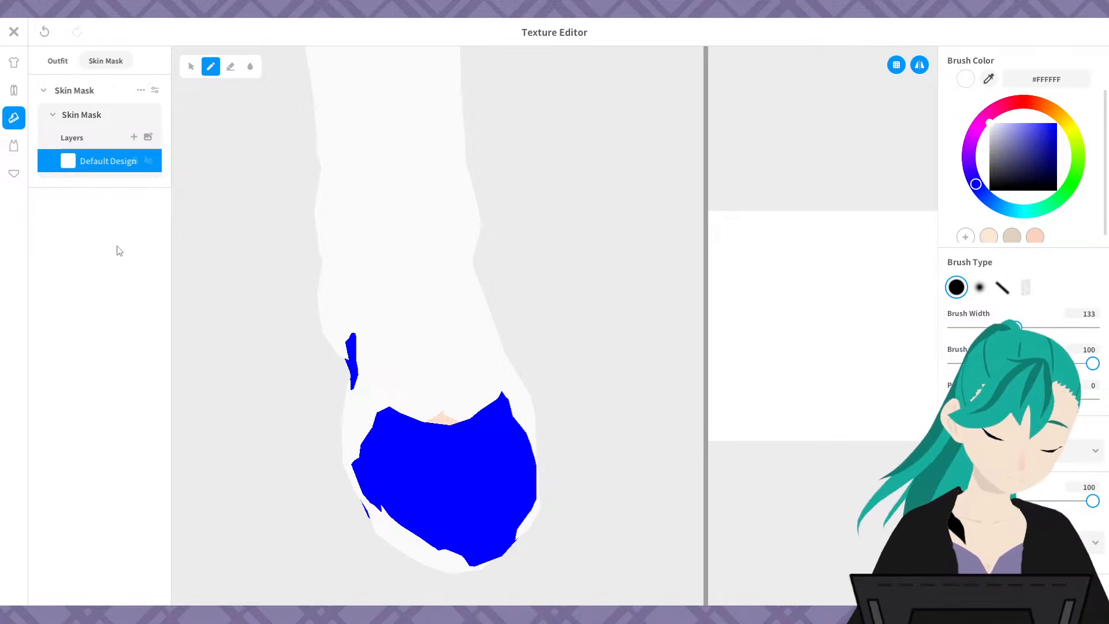
# - Paint the stocking foot areas on the Body Suit's layer 2 with colour #fafafa and brush width 112
pyautogui.click(62, 58)
pyautogui.click(84, 161)
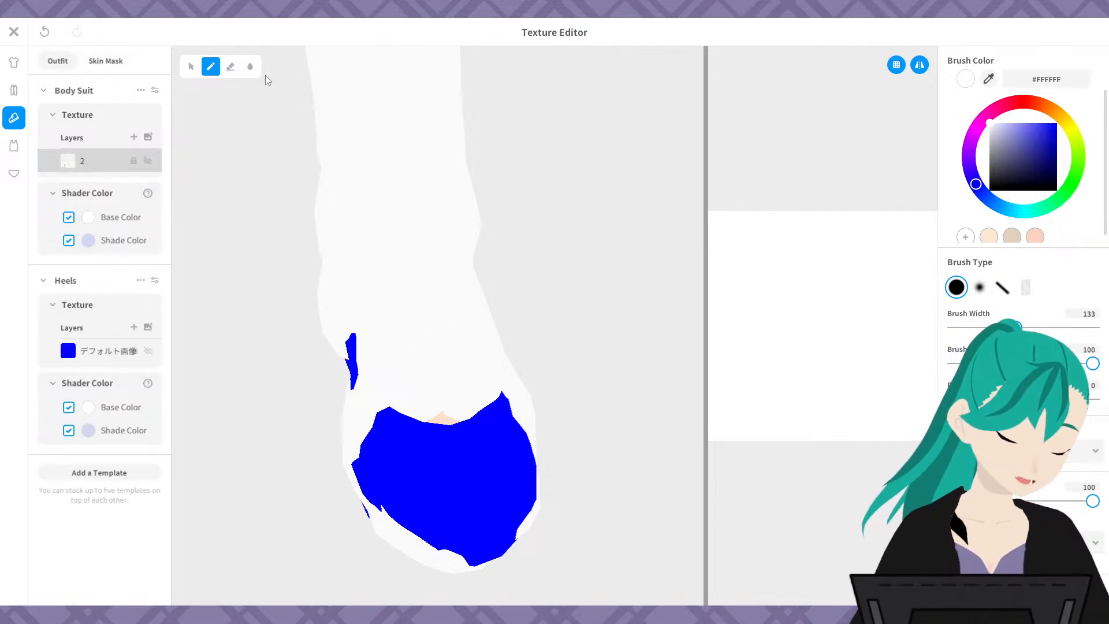
pyautogui.click(1066, 80)
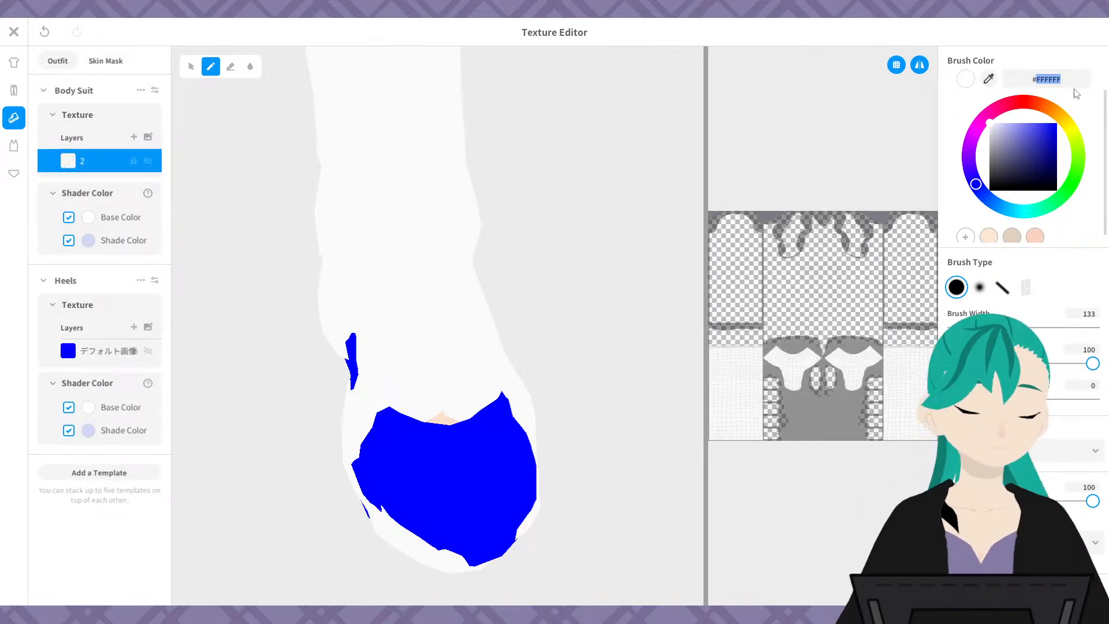
pyautogui.write('#fafafa')
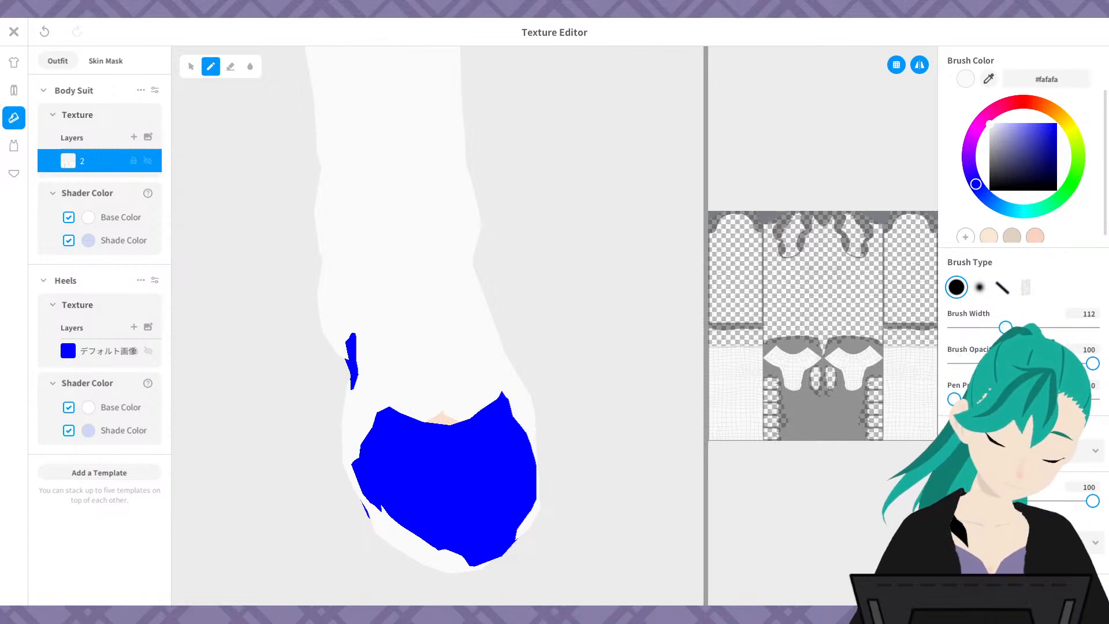
pyautogui.rightClick(118, 168)
pyautogui.click(97, 164)
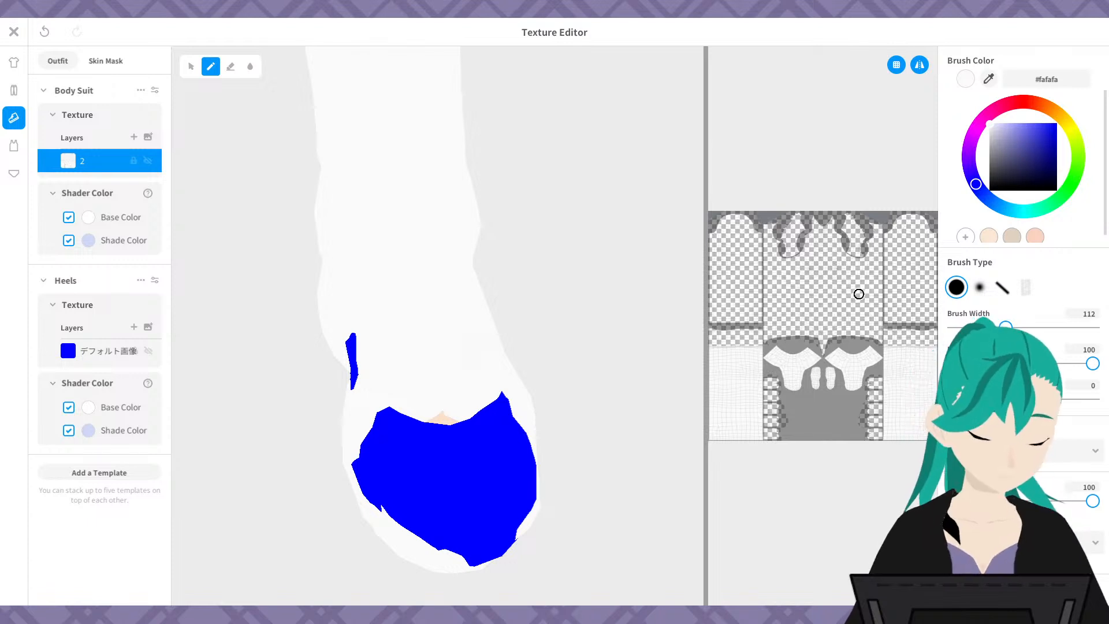
pyautogui.scroll(3, 481, 459)
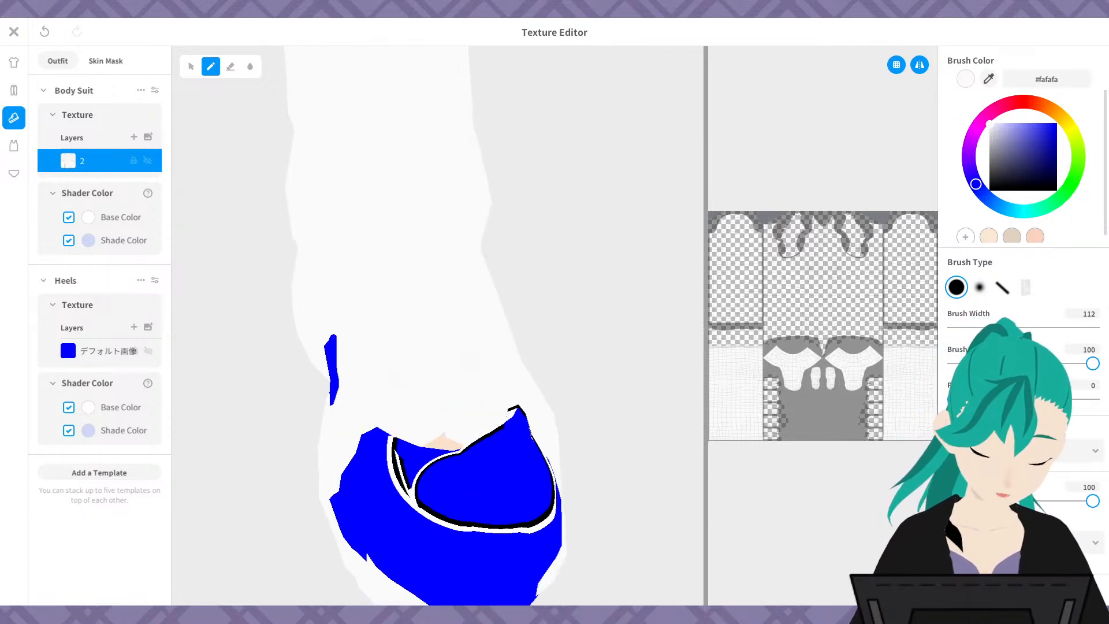
pyautogui.scroll(-2, 465, 471)
pyautogui.moveTo(493, 445); pyautogui.dragTo(399, 448, button='right')
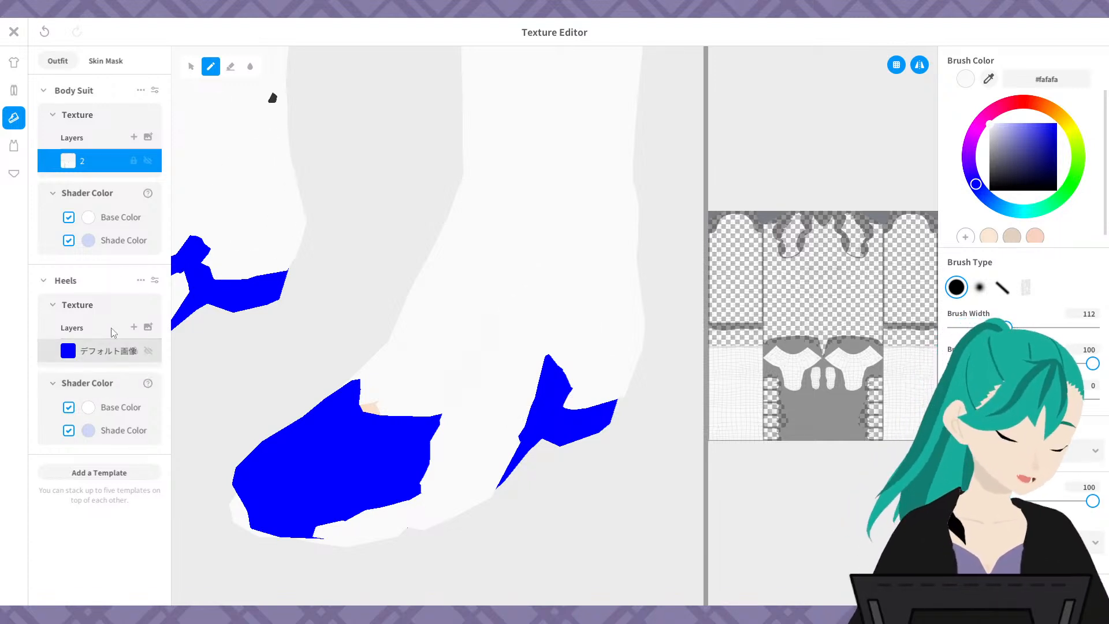
# - Set the Body Suit's Add Heel parameter to 90
pyautogui.click(154, 91)
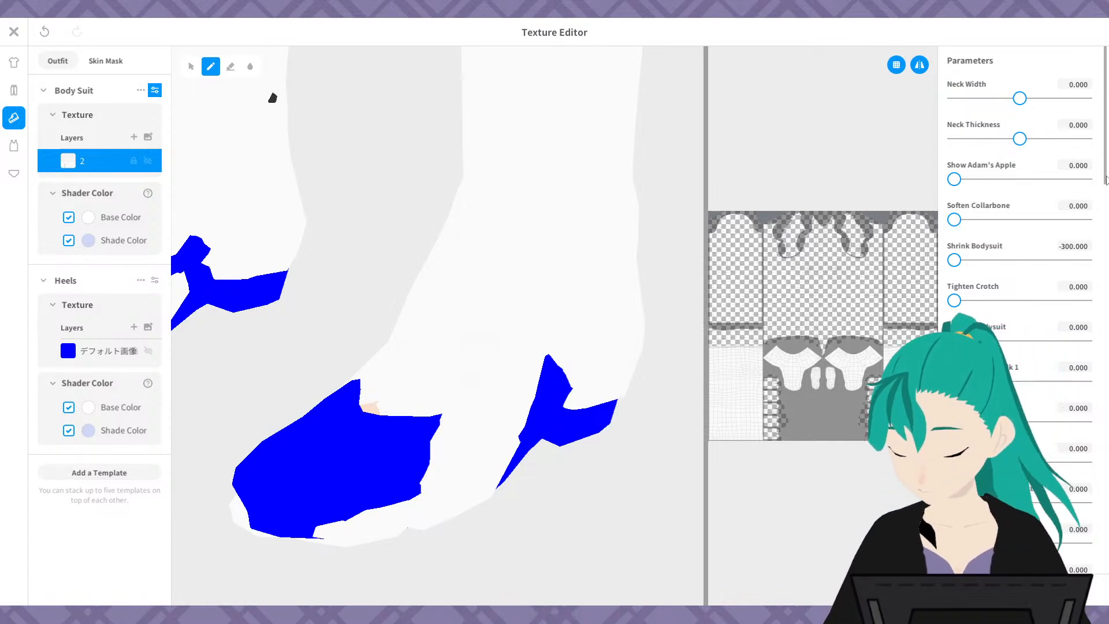
pyautogui.scroll(-10, 1103, 213)
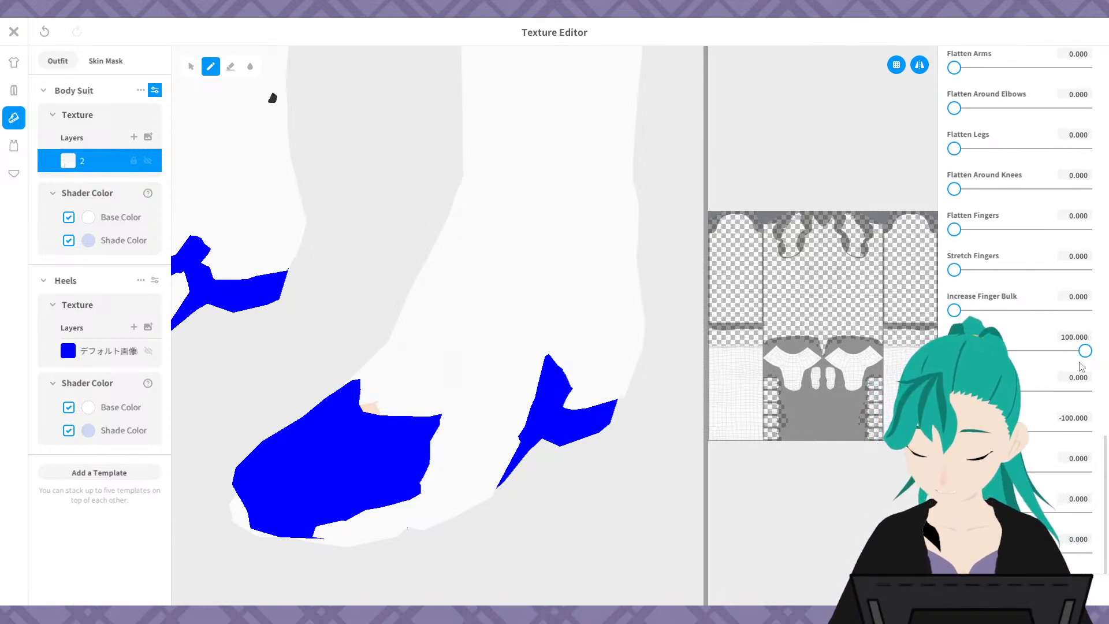
pyautogui.moveTo(1082, 363); pyautogui.dragTo(1060, 370)
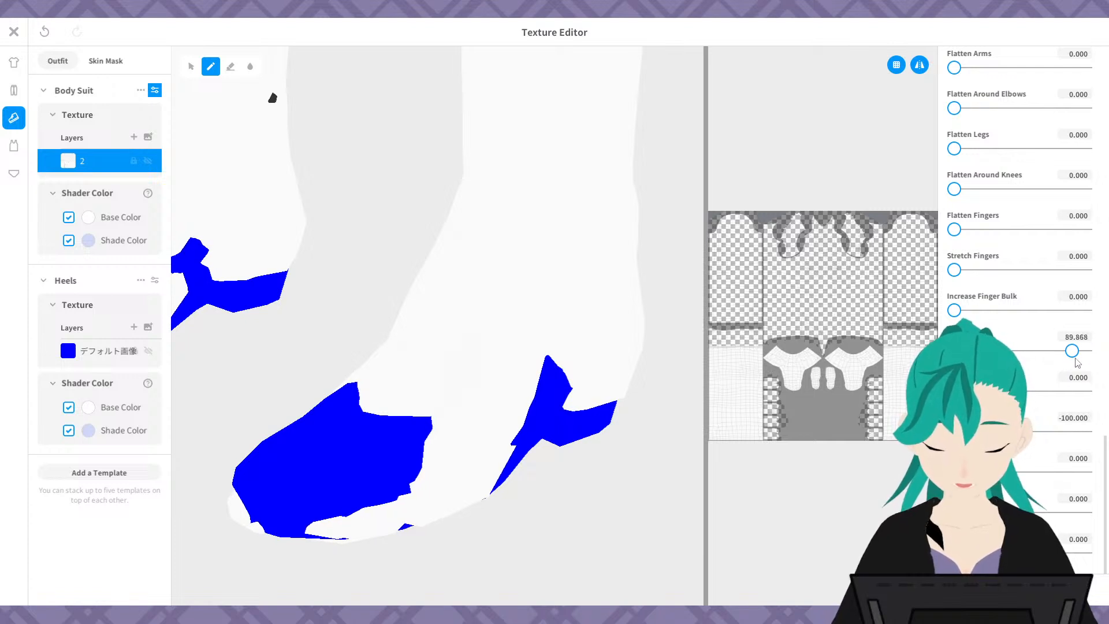
pyautogui.click(1076, 337)
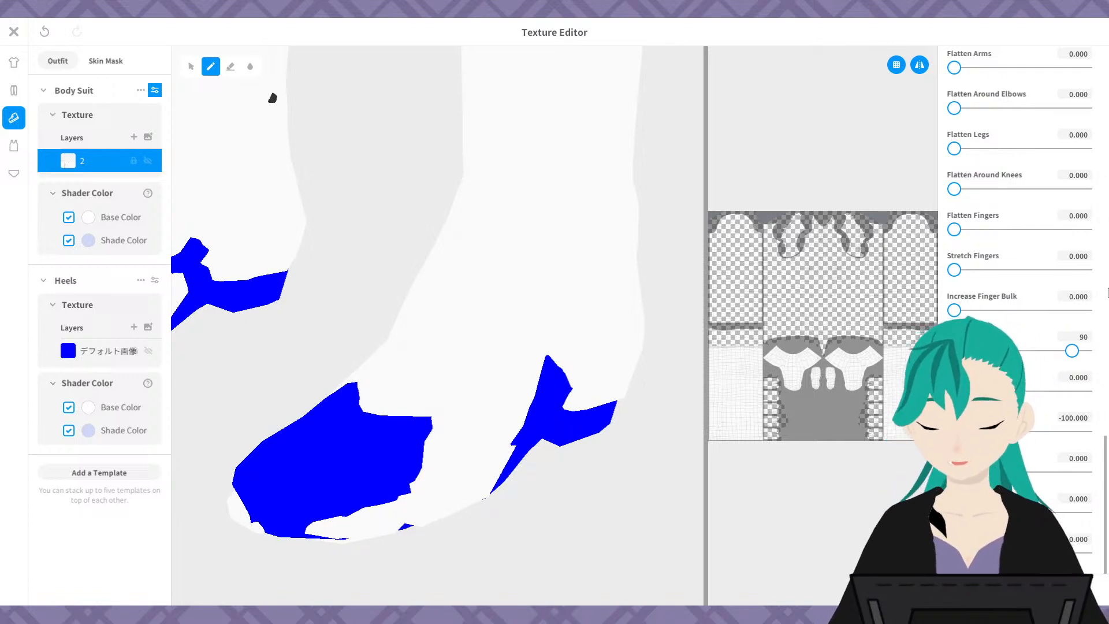
pyautogui.write('90')
pyautogui.press('Return')
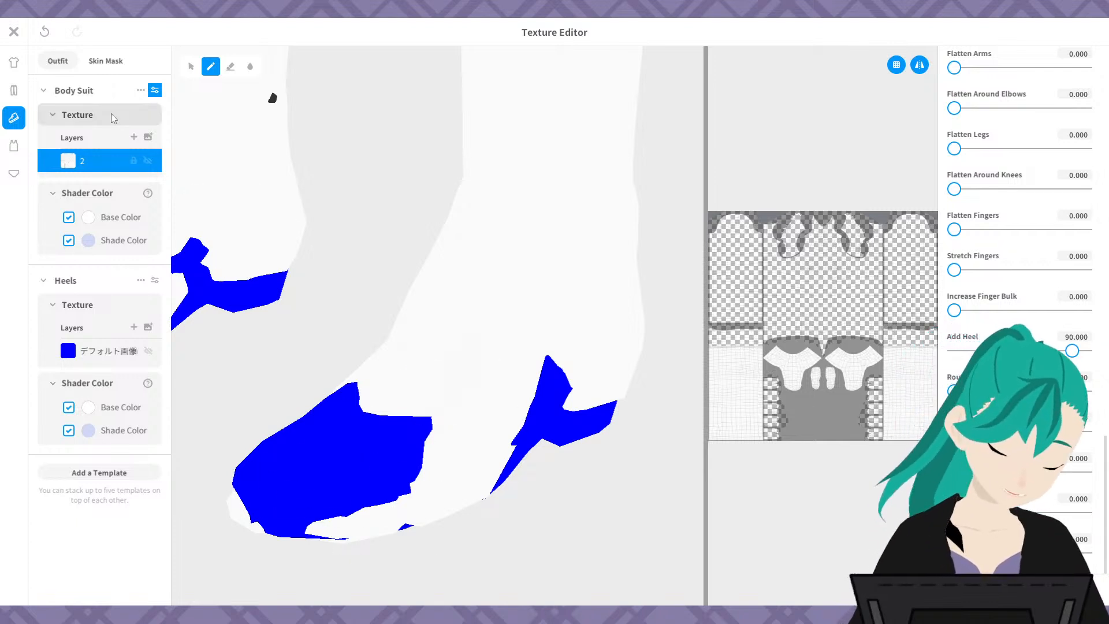
# - Try erasing the side of the stocking foot at brush widths 112 and 43, undoing each attempt
pyautogui.click(231, 65)
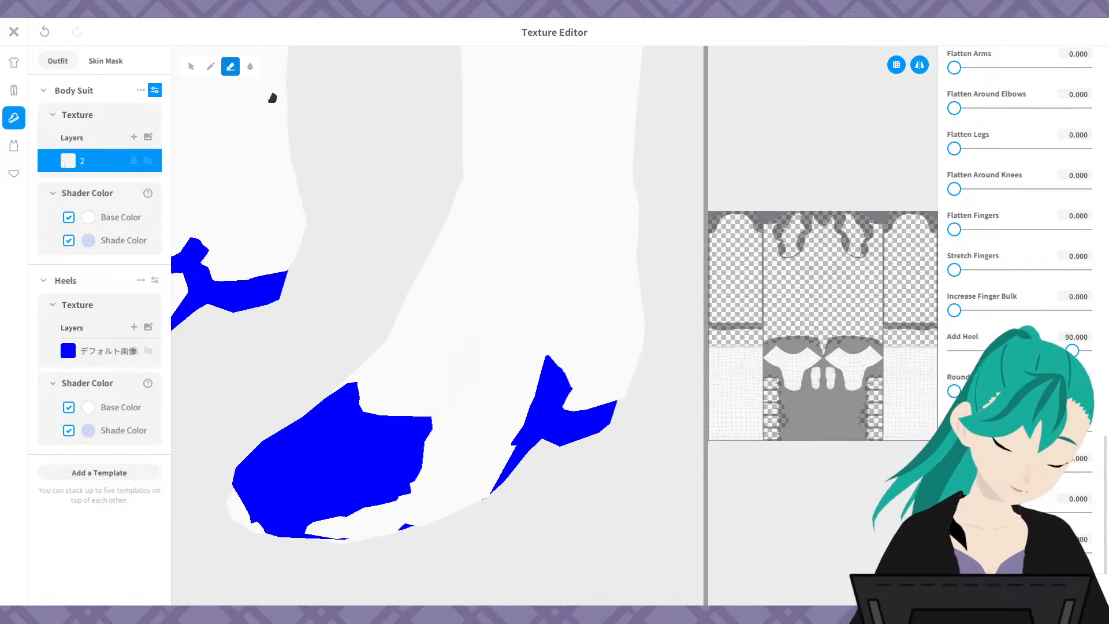
pyautogui.moveTo(413, 425); pyautogui.dragTo(373, 546)
pyautogui.hotkey('ctrl', 'z')
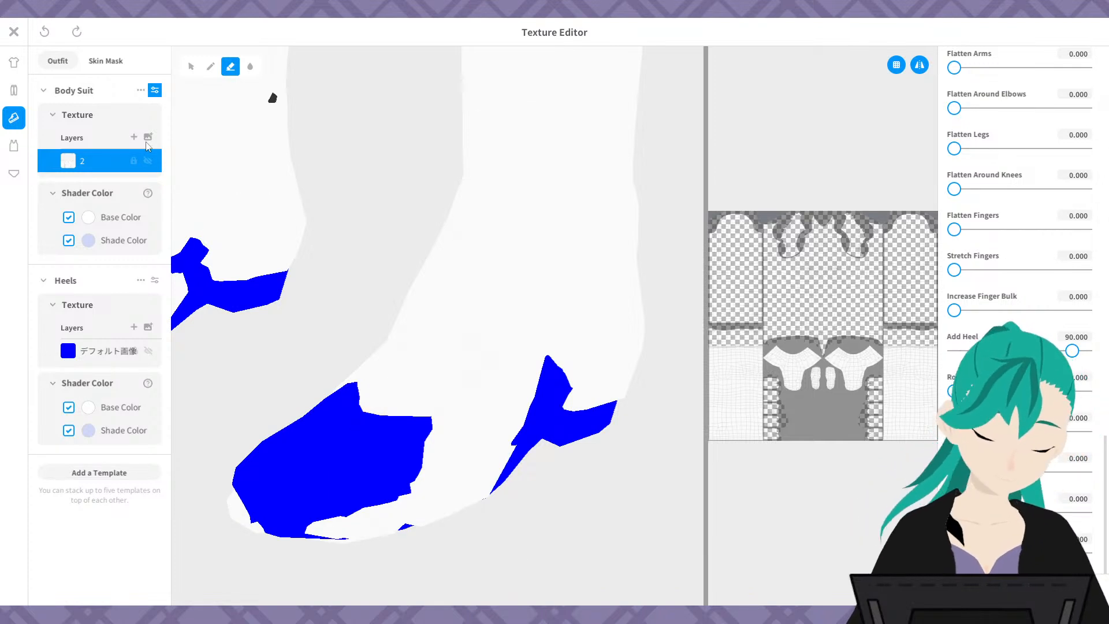
pyautogui.click(156, 91)
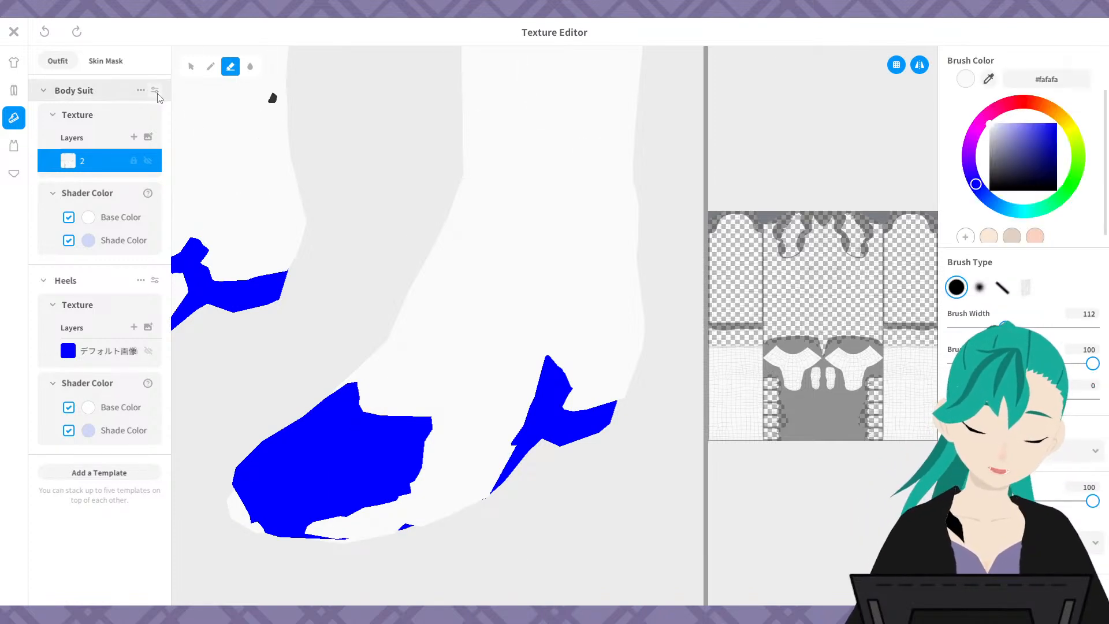
pyautogui.click(156, 91)
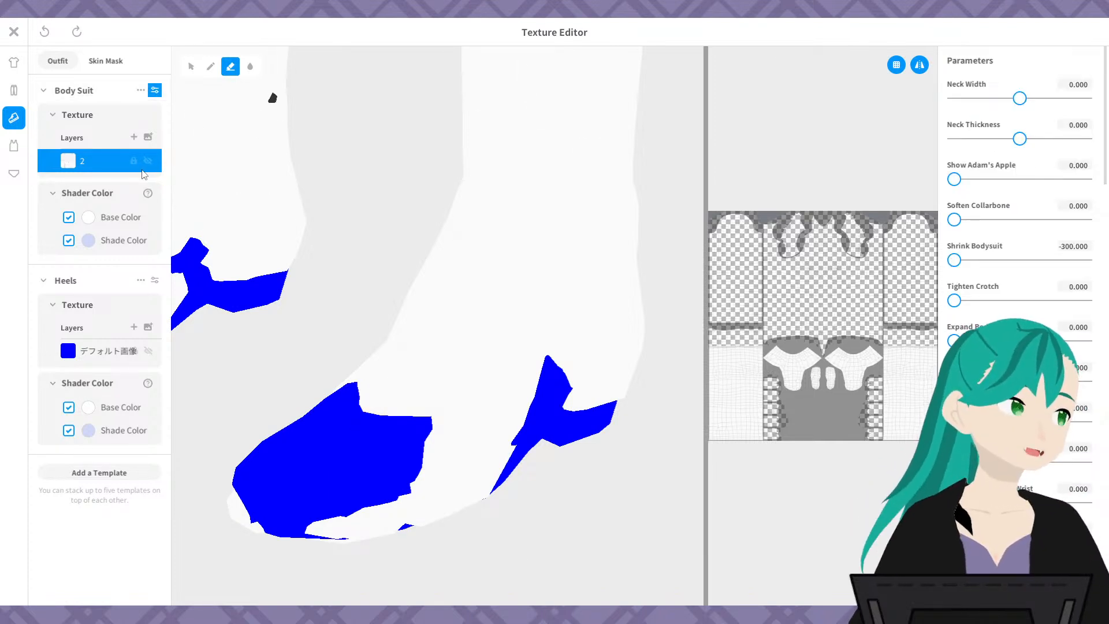
pyautogui.click(154, 94)
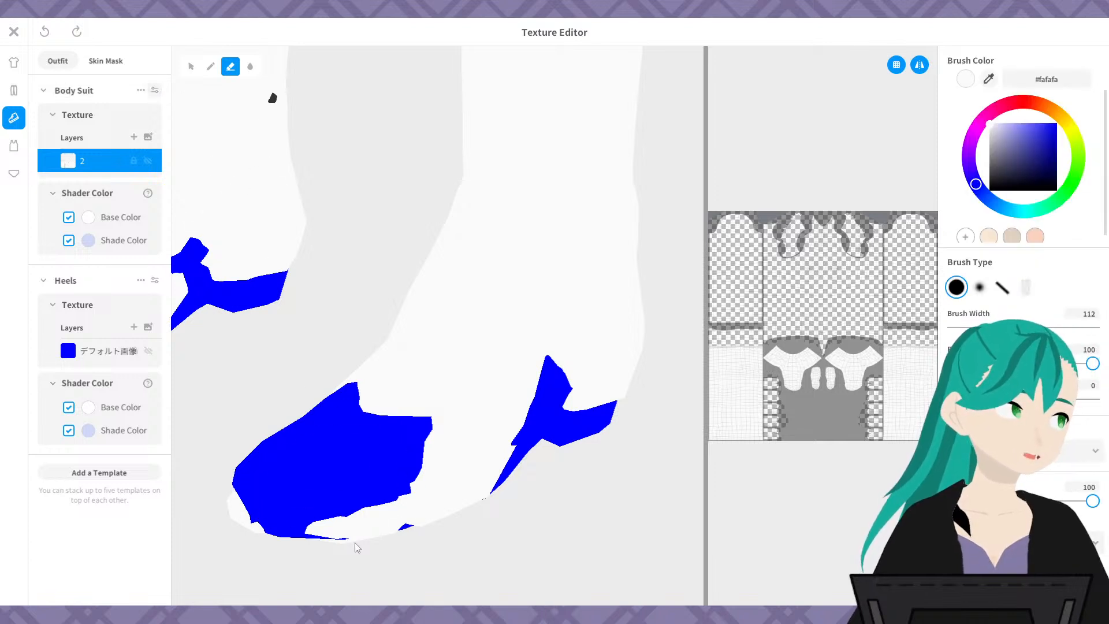
pyautogui.moveTo(1005, 328); pyautogui.dragTo(974, 328)
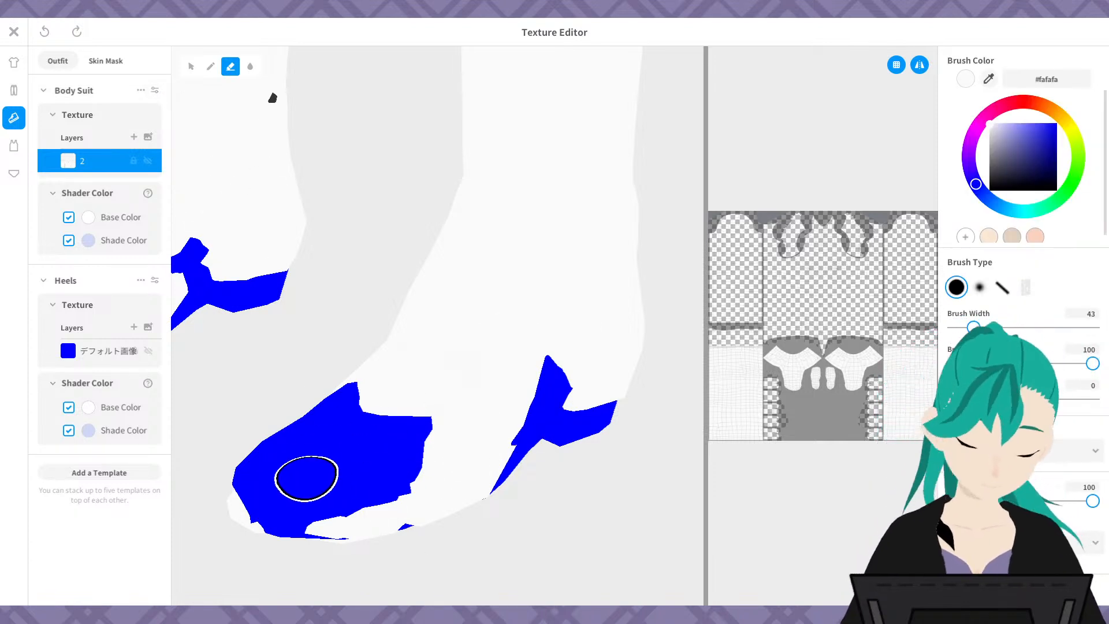
pyautogui.moveTo(310, 473)
pyautogui.mouseDown()
pyautogui.moveTo(444, 480)
pyautogui.moveTo(471, 451)
pyautogui.moveTo(474, 516)
pyautogui.mouseUp()
pyautogui.hotkey('ctrl', 'z')
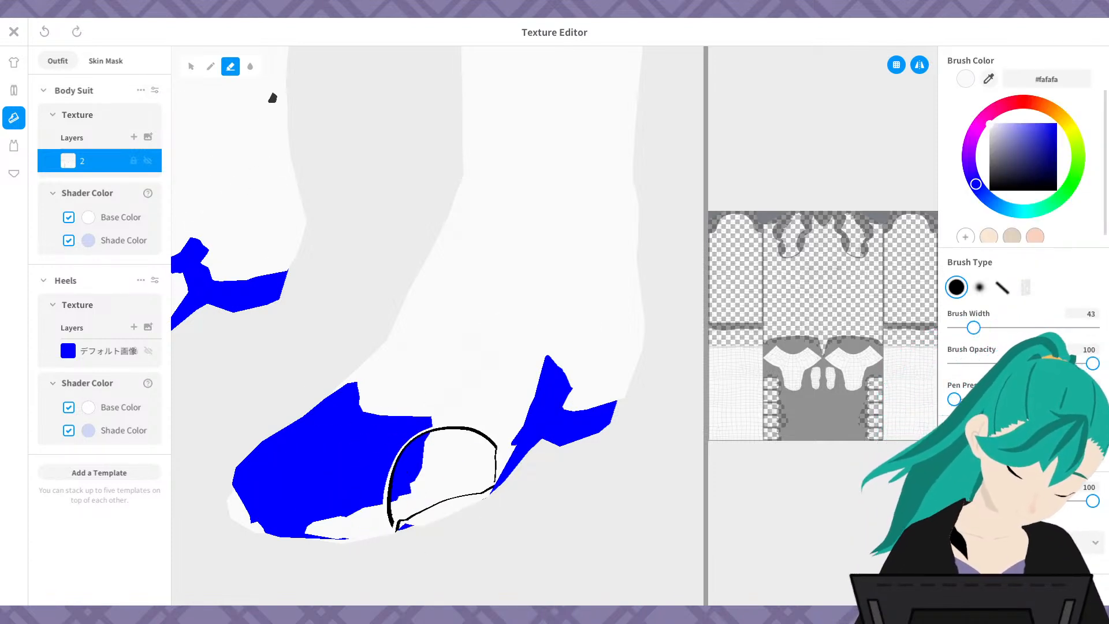
# - Erase the stocking along the side of the foot on layer 2, reducing the brush width to 8
pyautogui.moveTo(349, 474)
pyautogui.mouseDown()
pyautogui.moveTo(497, 460)
pyautogui.moveTo(419, 462)
pyautogui.moveTo(511, 439)
pyautogui.moveTo(466, 441)
pyautogui.moveTo(502, 444)
pyautogui.moveTo(470, 453)
pyautogui.moveTo(465, 485)
pyautogui.moveTo(492, 486)
pyautogui.moveTo(453, 506)
pyautogui.moveTo(503, 491)
pyautogui.mouseUp()
pyautogui.scroll(2, 530, 447)
pyautogui.moveTo(530, 445)
pyautogui.mouseDown(button='right')
pyautogui.moveTo(523, 362)
pyautogui.moveTo(487, 329)
pyautogui.mouseUp(button='right')
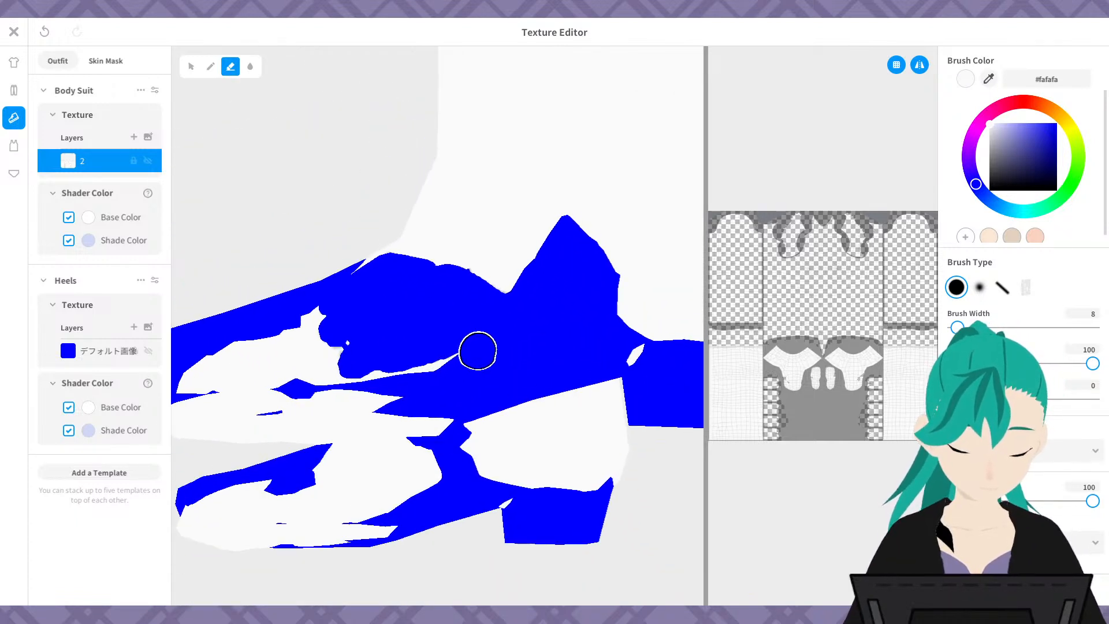
pyautogui.scroll(-3, 479, 350)
pyautogui.click(509, 331)
pyautogui.scroll(3, 511, 330)
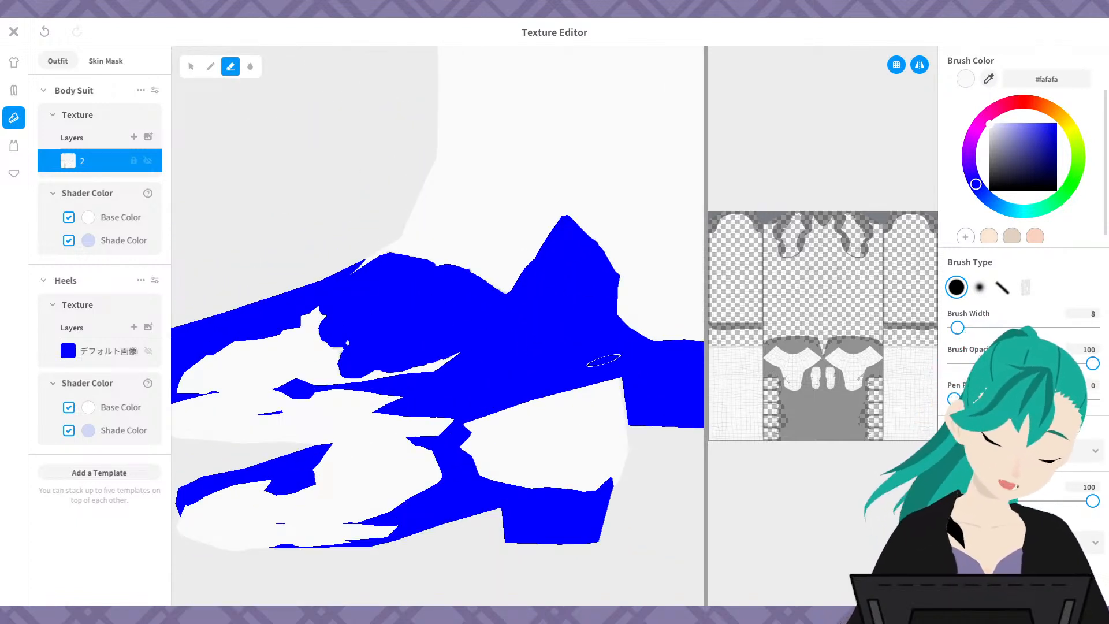
# - Erase the stocking parts that clip through the shoe along the inner side, above the heel and near the toes
pyautogui.moveTo(348, 343)
pyautogui.mouseDown(button='right')
pyautogui.moveTo(234, 79)
pyautogui.moveTo(319, 367)
pyautogui.moveTo(334, 381)
pyautogui.moveTo(321, 361)
pyautogui.mouseUp(button='right')
pyautogui.moveTo(284, 316); pyautogui.dragTo(445, 302)
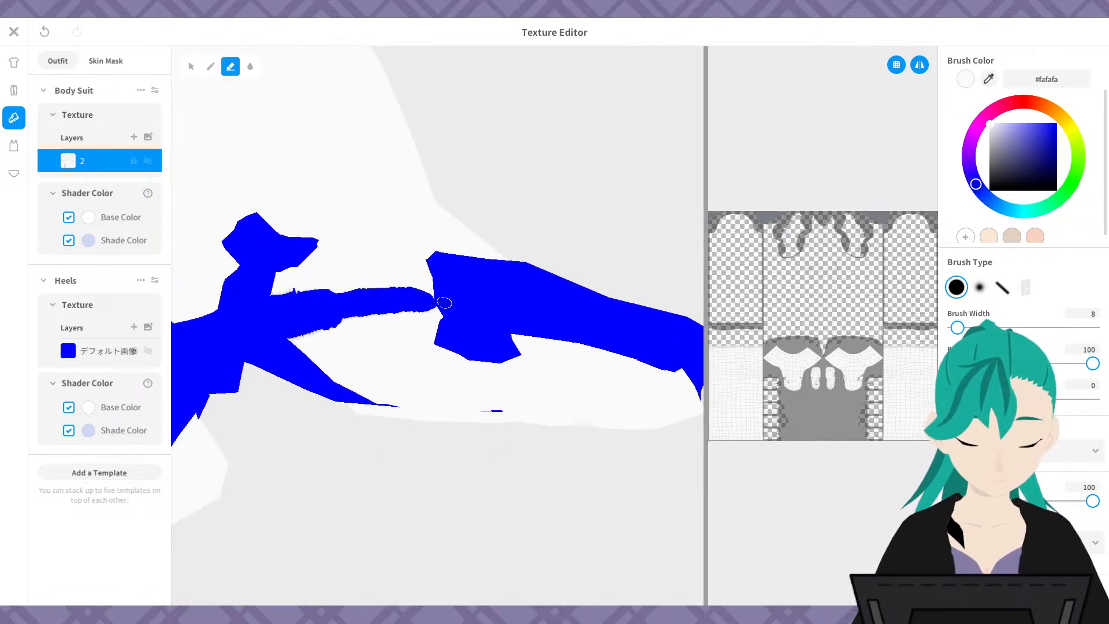
pyautogui.moveTo(445, 302)
pyautogui.mouseDown(button='right')
pyautogui.moveTo(495, 356)
pyautogui.moveTo(267, 349)
pyautogui.moveTo(681, 322)
pyautogui.moveTo(609, 345)
pyautogui.mouseUp(button='right')
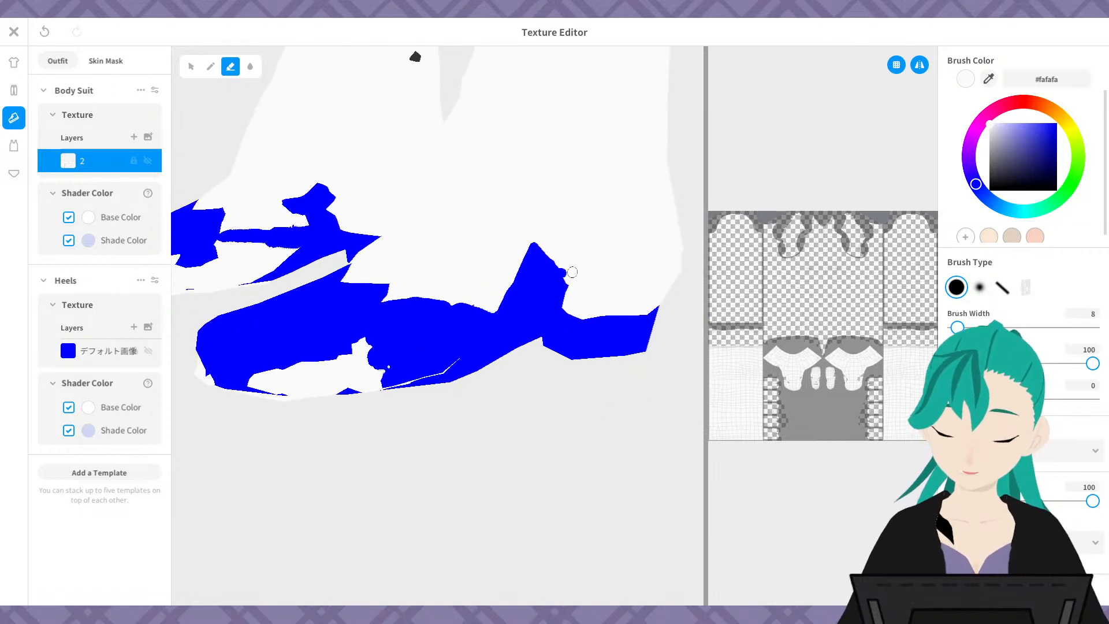
pyautogui.moveTo(567, 274)
pyautogui.mouseDown()
pyautogui.moveTo(670, 246)
pyautogui.moveTo(567, 288)
pyautogui.mouseUp()
pyautogui.moveTo(569, 294)
pyautogui.mouseDown(button='right')
pyautogui.moveTo(661, 316)
pyautogui.moveTo(519, 395)
pyautogui.moveTo(509, 415)
pyautogui.mouseUp(button='right')
pyautogui.moveTo(532, 418)
pyautogui.mouseDown()
pyautogui.moveTo(637, 397)
pyautogui.moveTo(574, 409)
pyautogui.moveTo(605, 421)
pyautogui.moveTo(528, 479)
pyautogui.mouseUp()
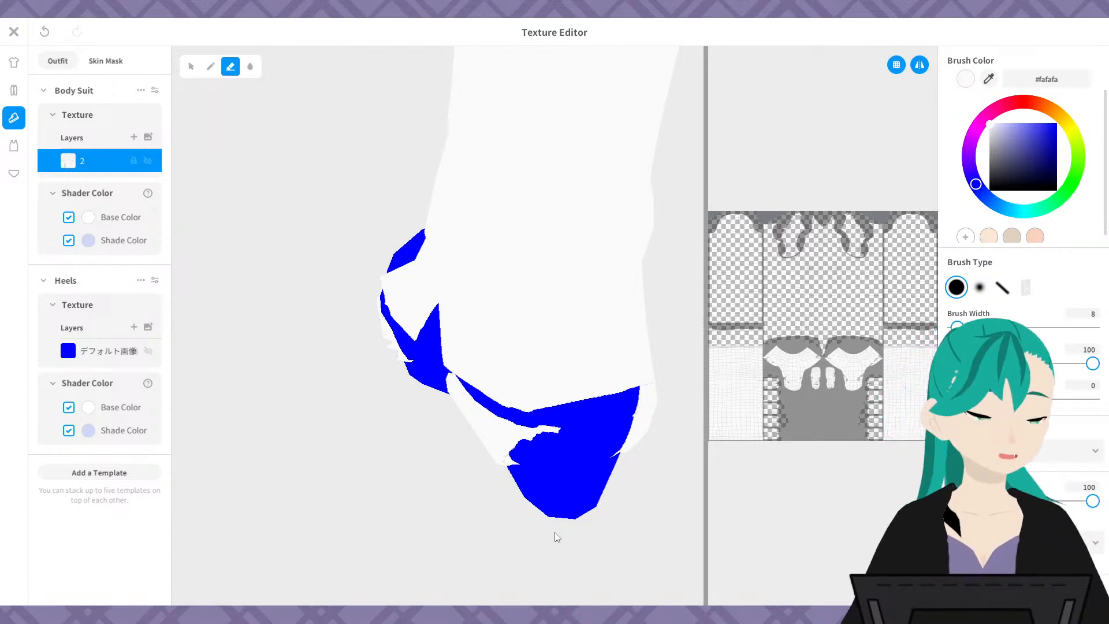
# - Close the texture editor and open the black heeled boots from the Shoes category for texture editing
pyautogui.click(15, 32)
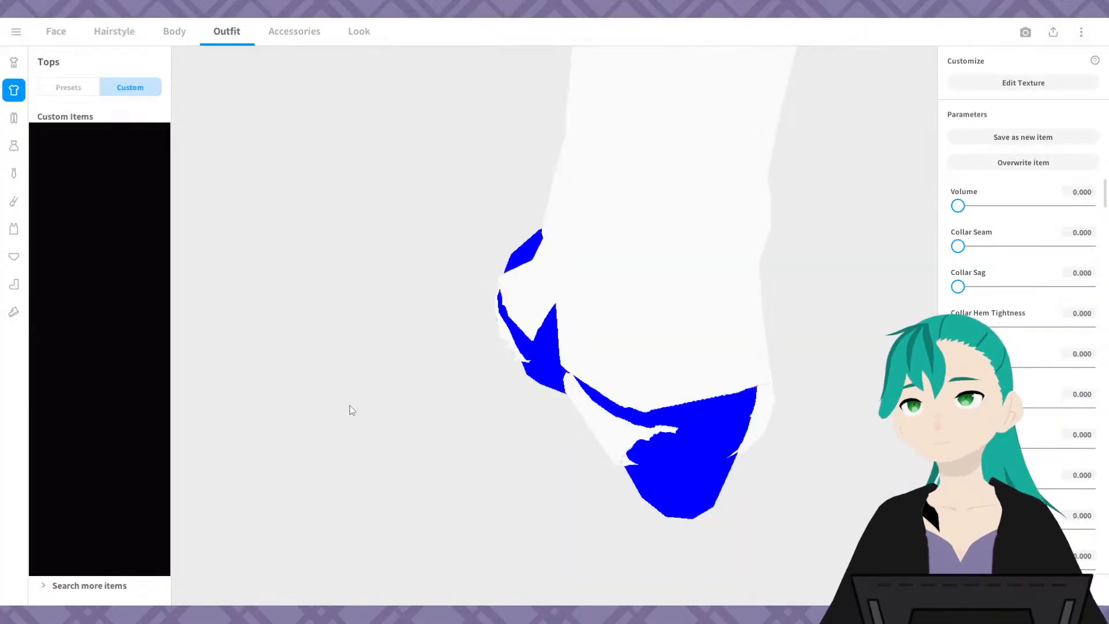
pyautogui.click(14, 312)
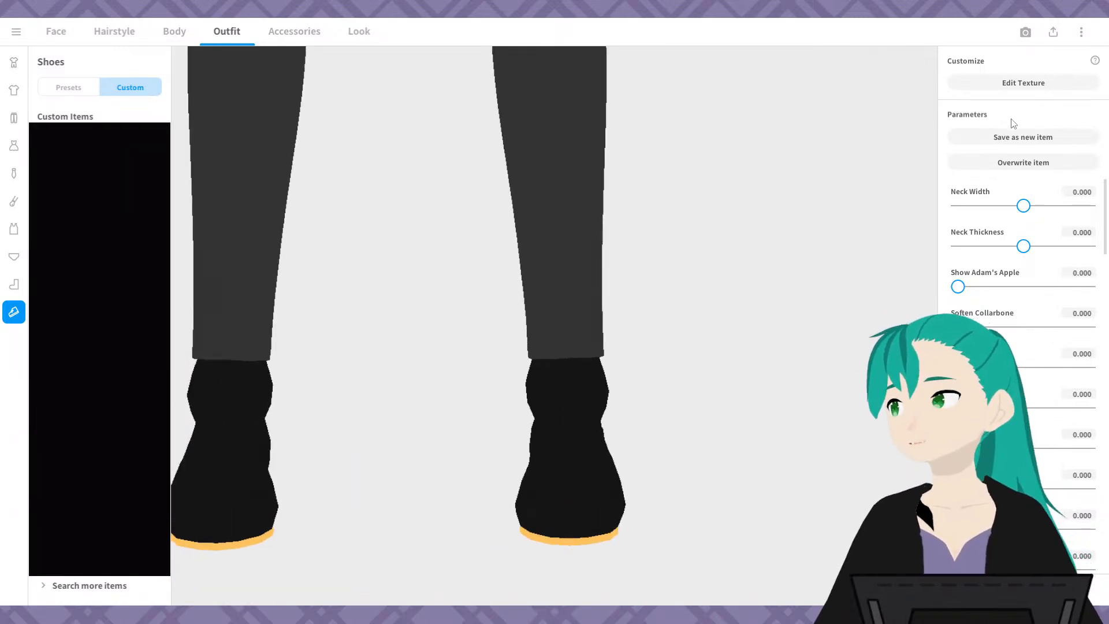
pyautogui.click(1020, 87)
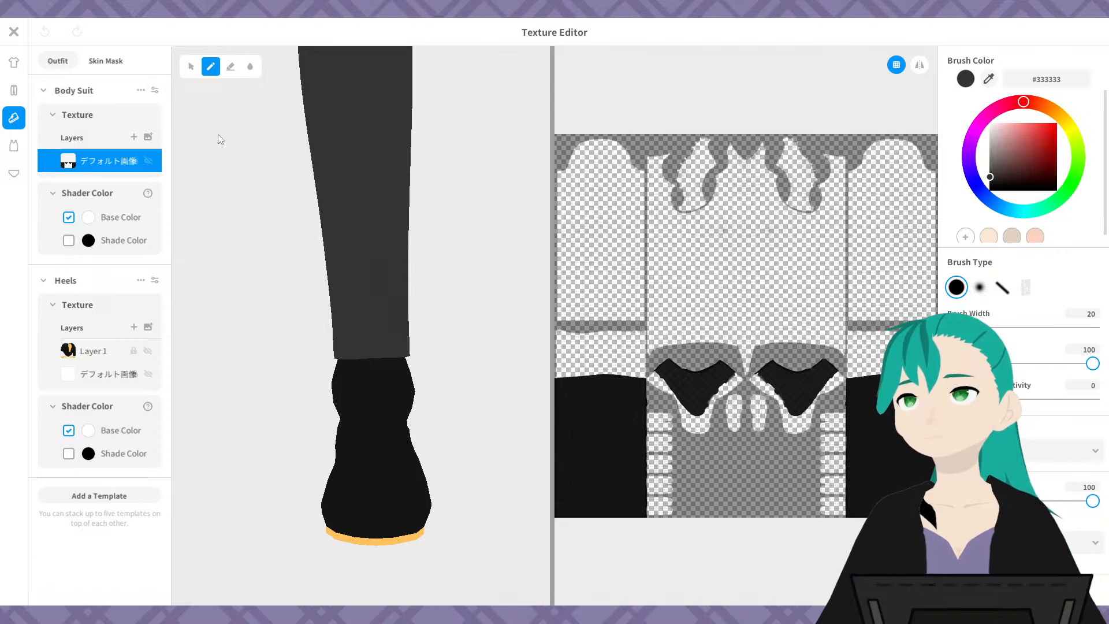
# - Examine the black boots with the trousers from the side, and close the texture editor without saving
pyautogui.moveTo(421, 281); pyautogui.dragTo(362, 283, button='right')
pyautogui.scroll(-7, 368, 249)
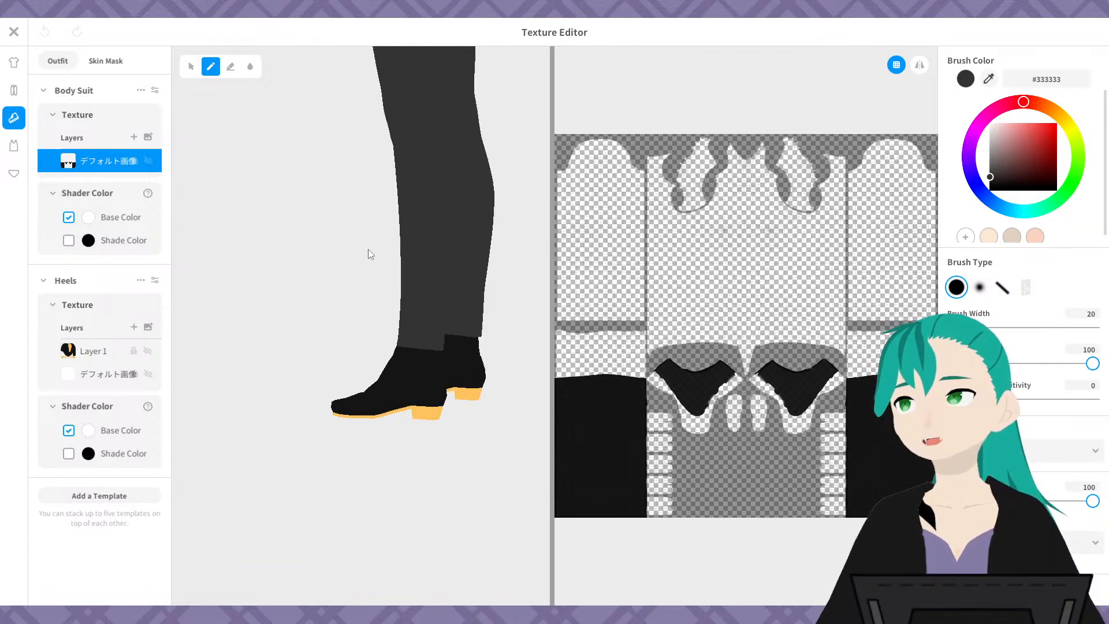
pyautogui.moveTo(328, 253); pyautogui.dragTo(316, 366, button='middle')
pyautogui.scroll(-2, 305, 337)
pyautogui.scroll(2, 305, 337)
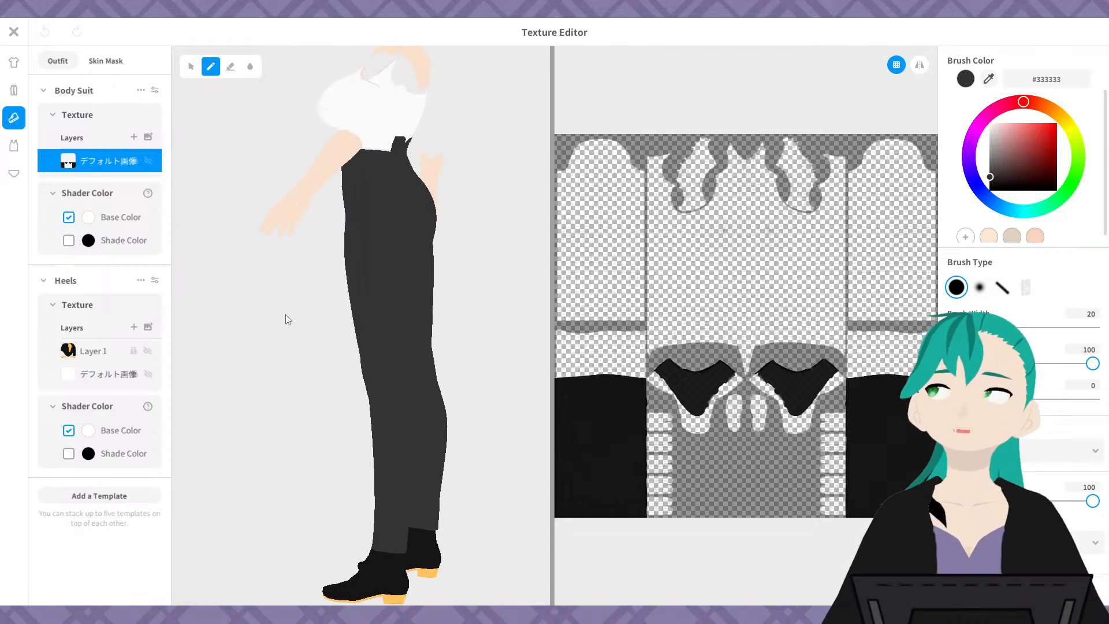
pyautogui.scroll(2, 287, 317)
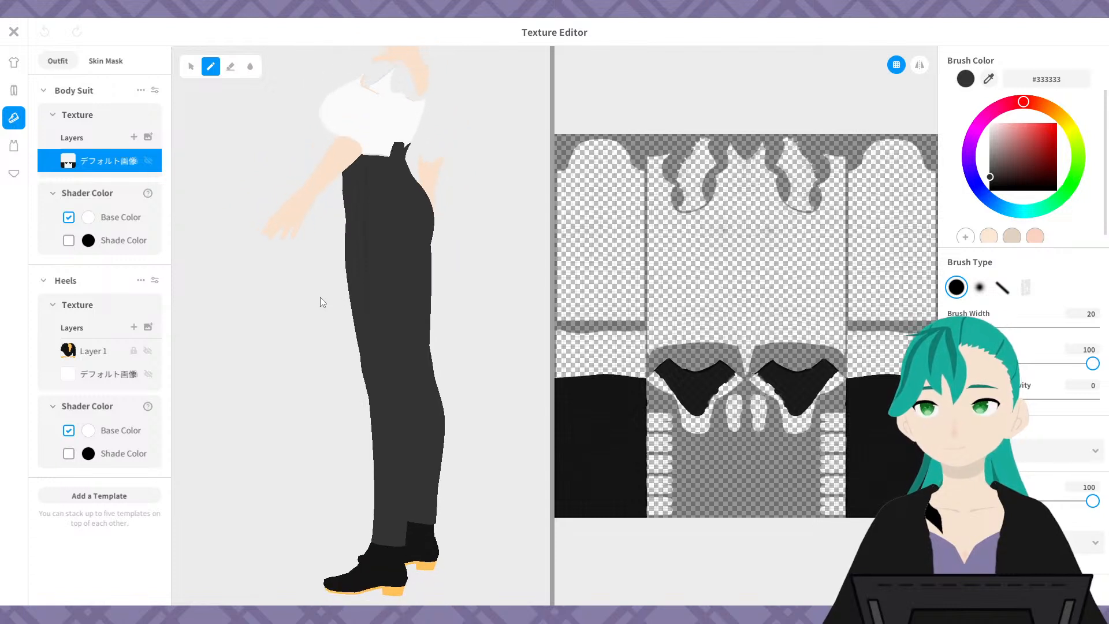
pyautogui.click(14, 32)
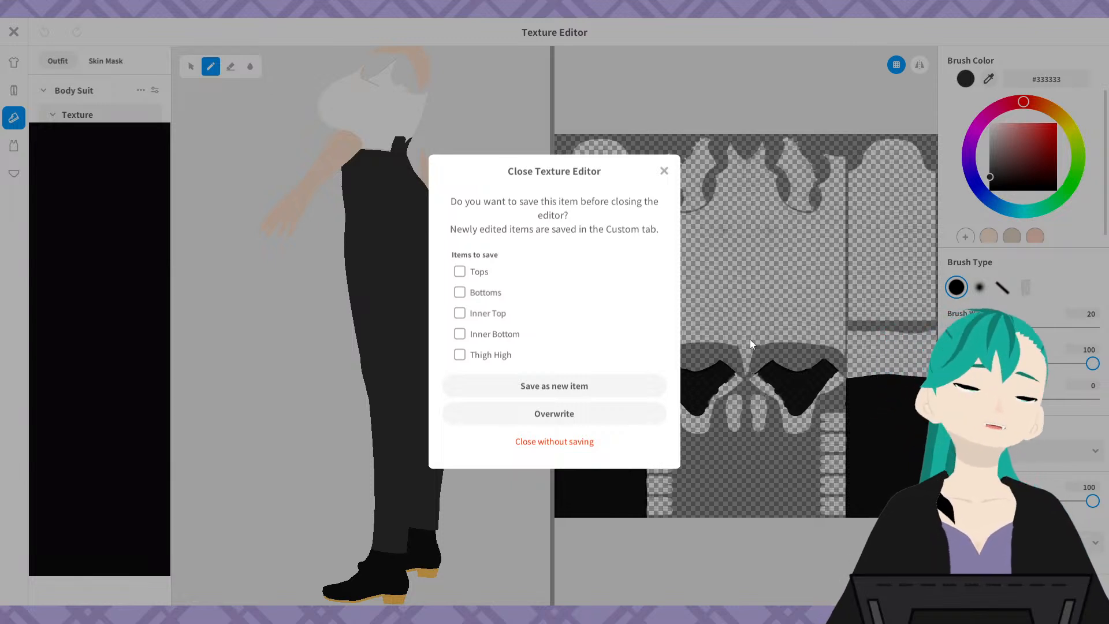
pyautogui.click(574, 442)
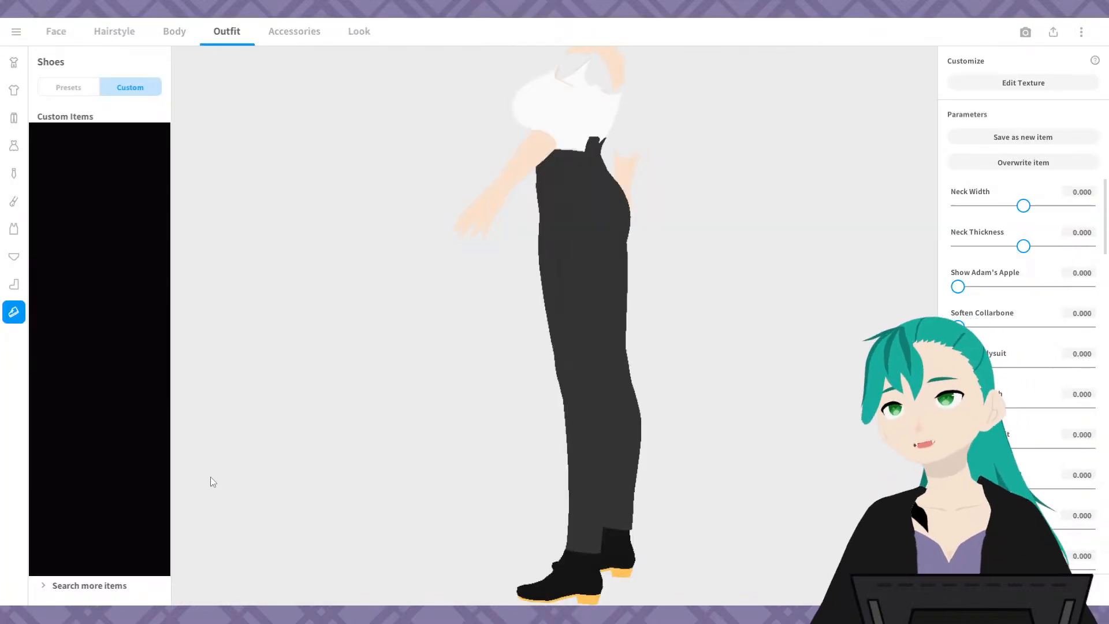
# - Duplicate the thigh-high custom shoe item and rename the item Thigh High 2
pyautogui.rightClick(140, 248)
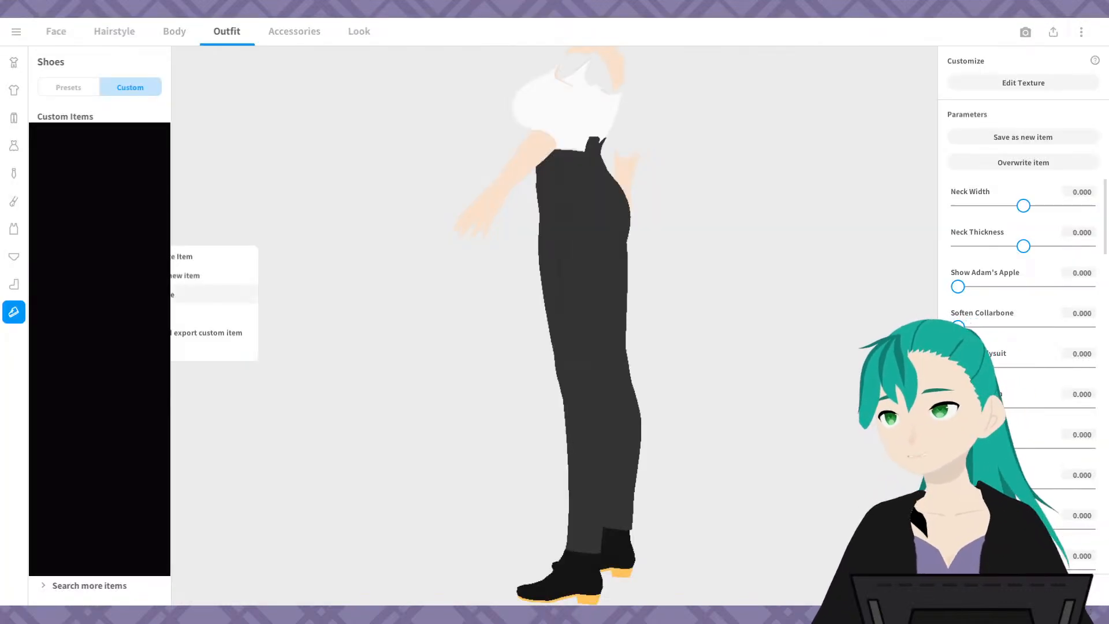
pyautogui.click(159, 295)
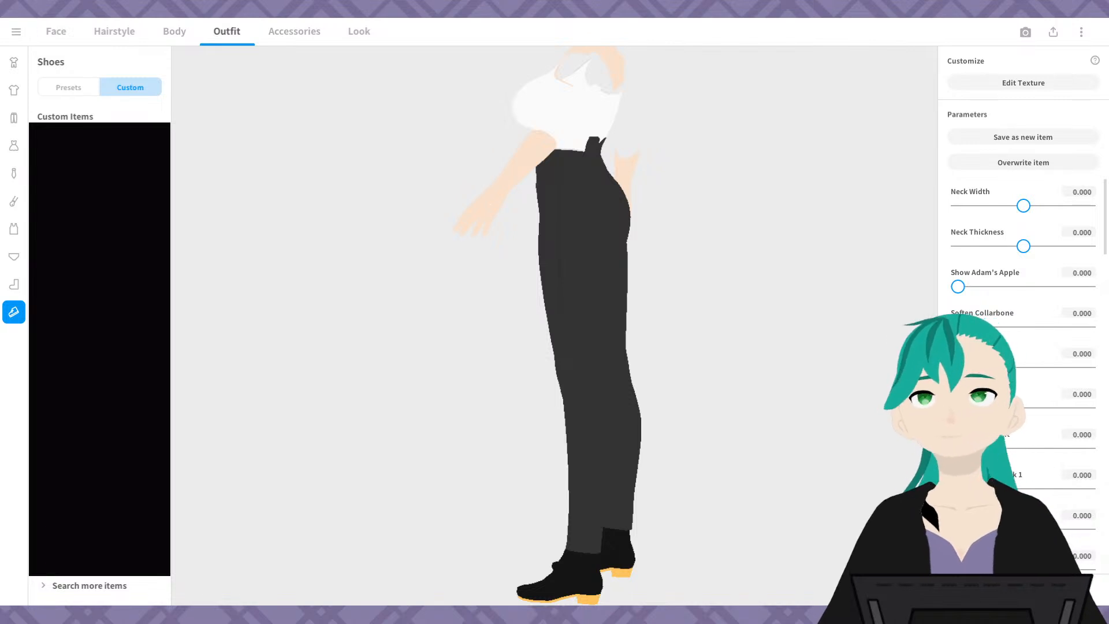
pyautogui.rightClick(134, 178)
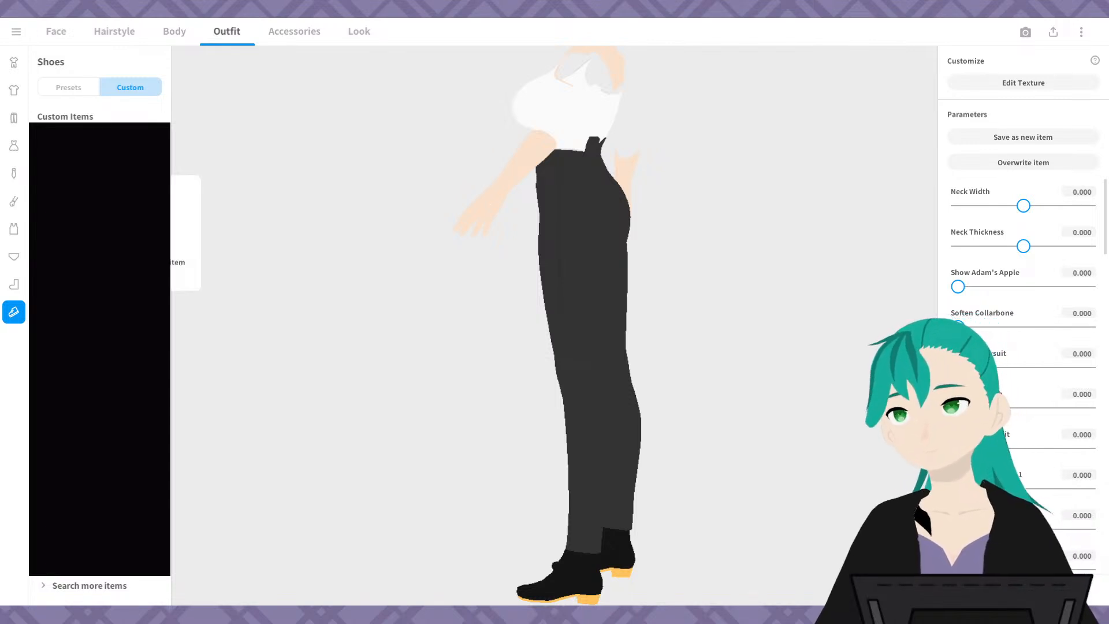
pyautogui.click(152, 242)
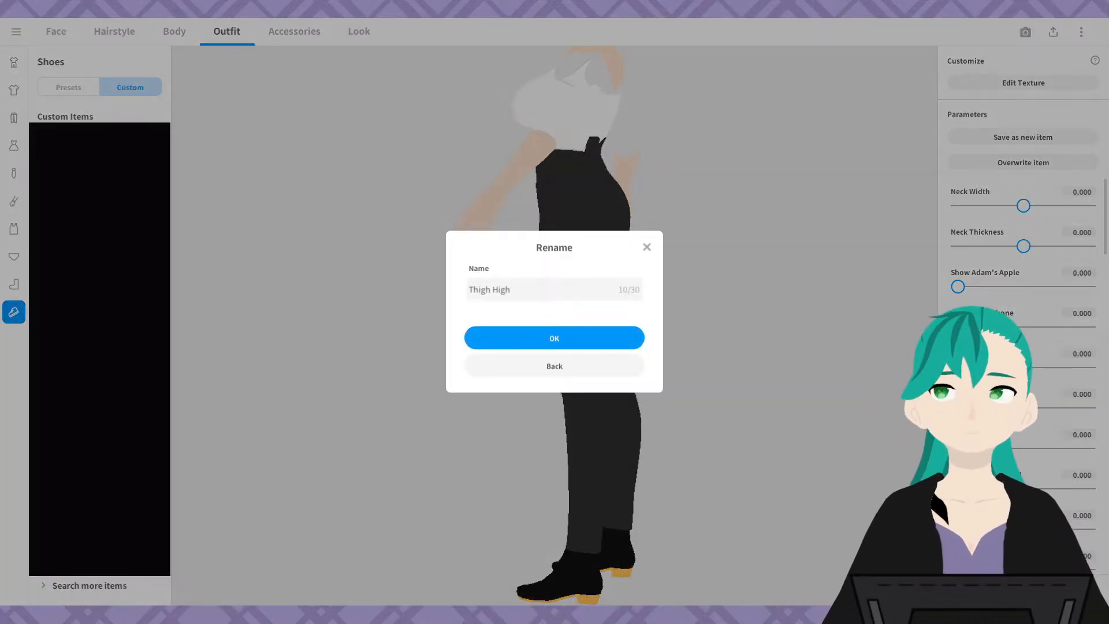
pyautogui.click(570, 299)
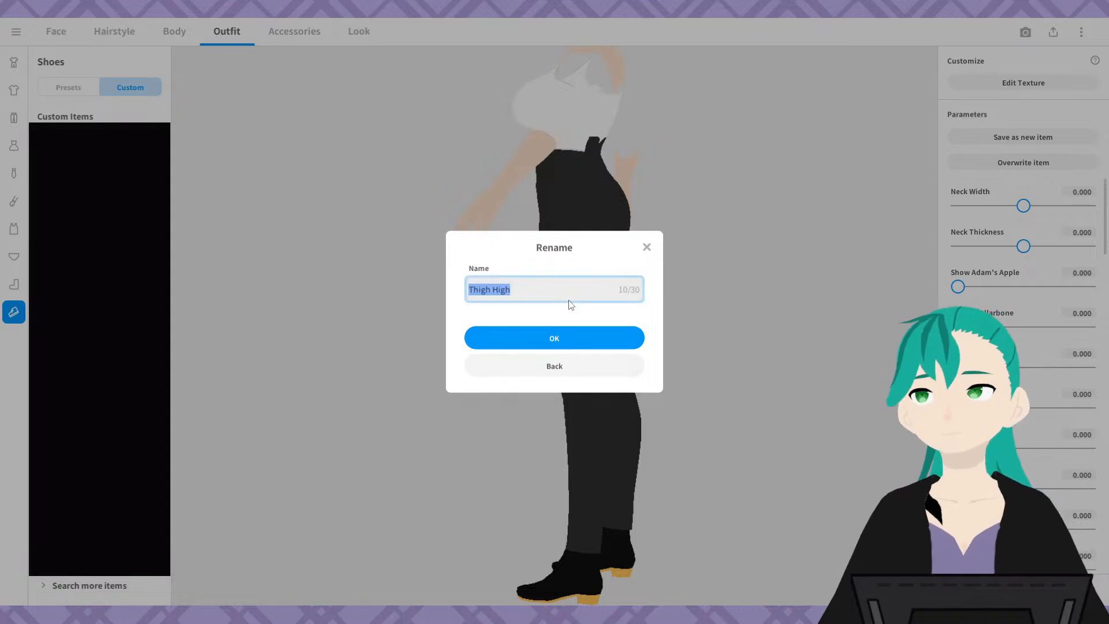
pyautogui.click(569, 300)
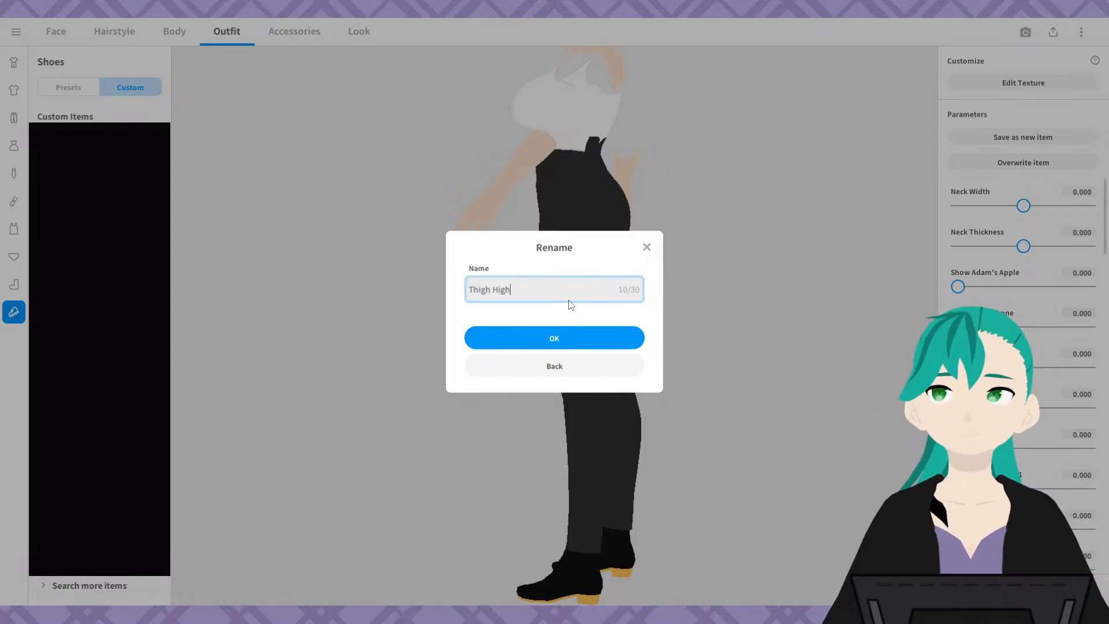
pyautogui.write('2')
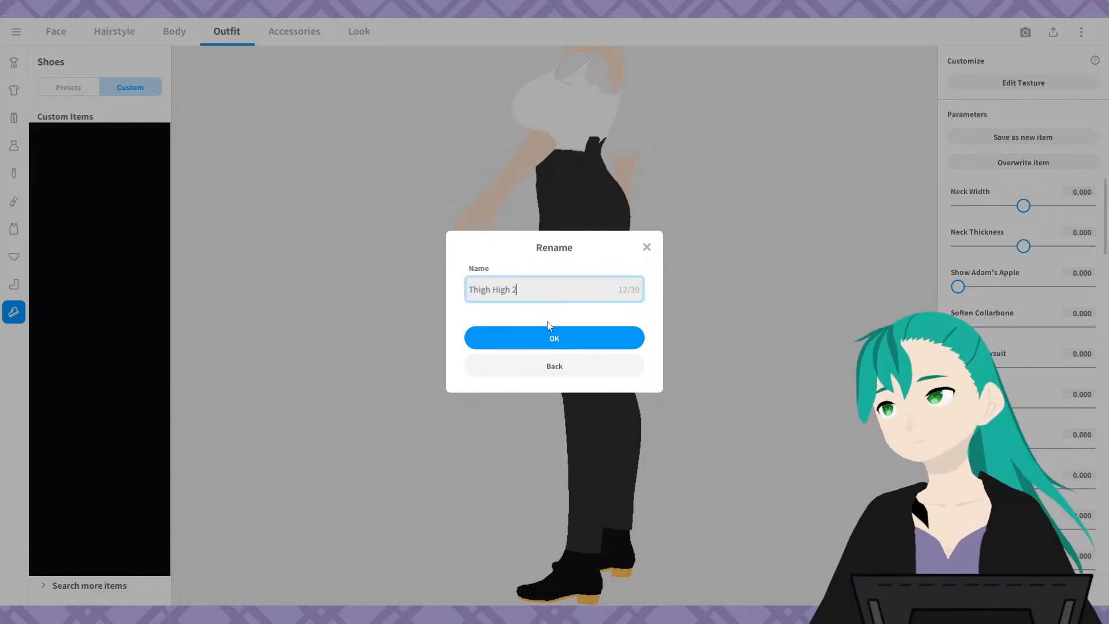
pyautogui.click(536, 339)
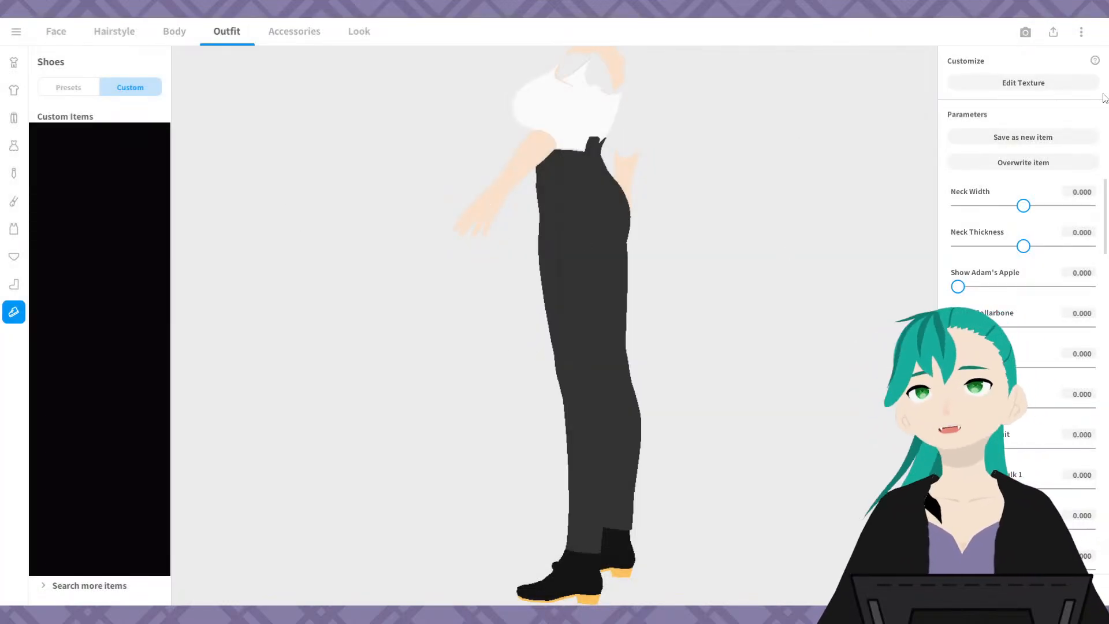
# - Open the boots for texture editing and look through the parameters of the shoes' Body Suit template
pyautogui.click(1023, 83)
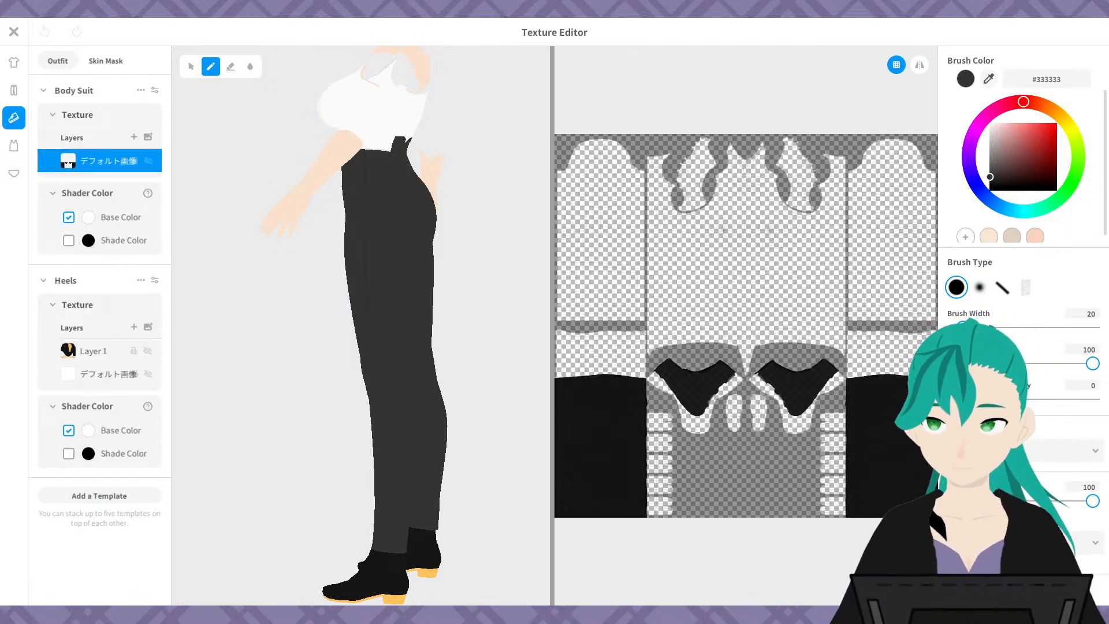
pyautogui.moveTo(224, 355); pyautogui.dragTo(283, 356, button='right')
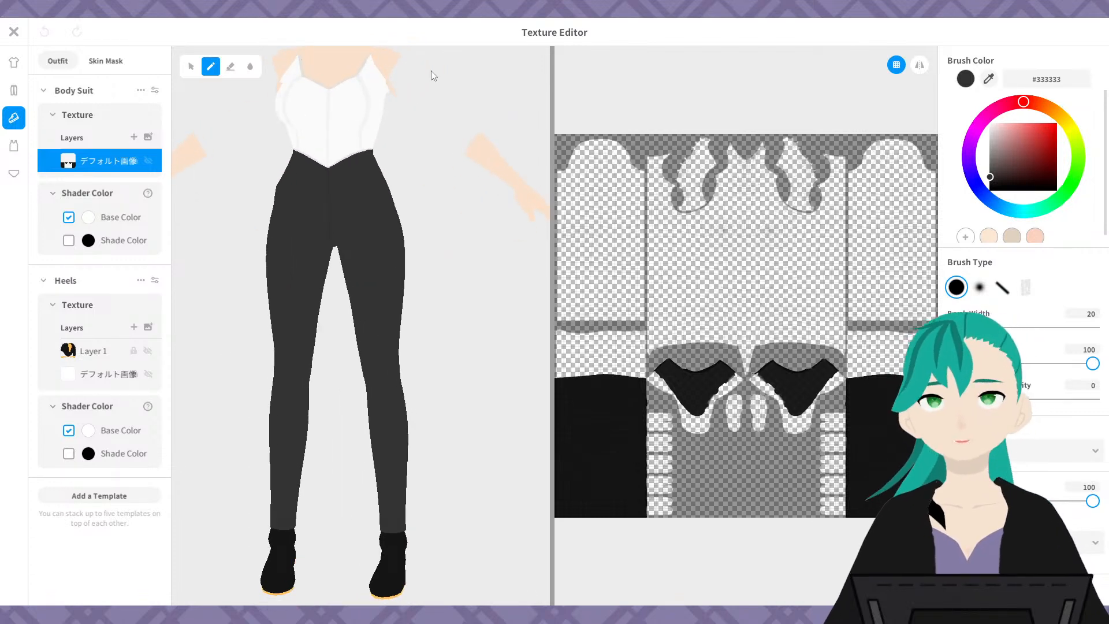
pyautogui.click(155, 90)
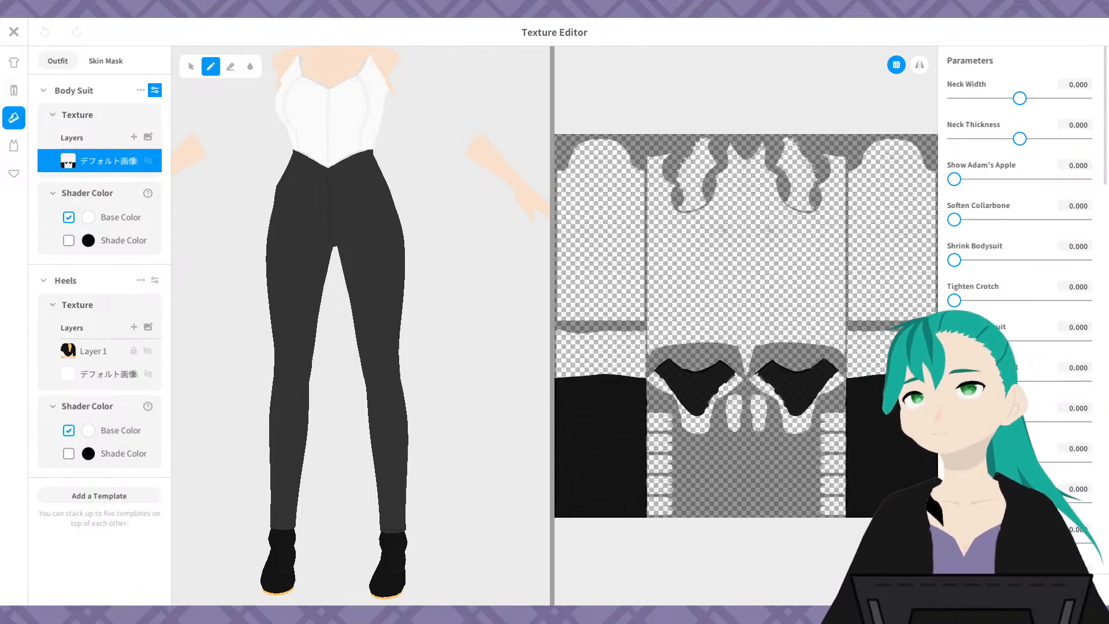
pyautogui.scroll(-1, 1087, 282)
pyautogui.scroll(-10, 1080, 280)
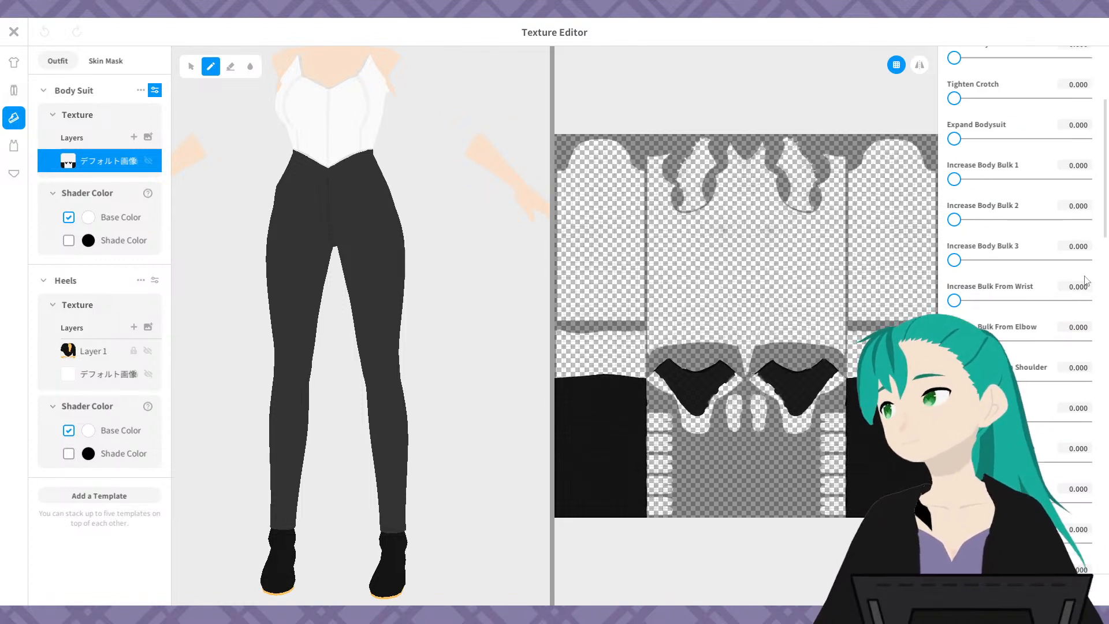
pyautogui.scroll(-10, 1056, 278)
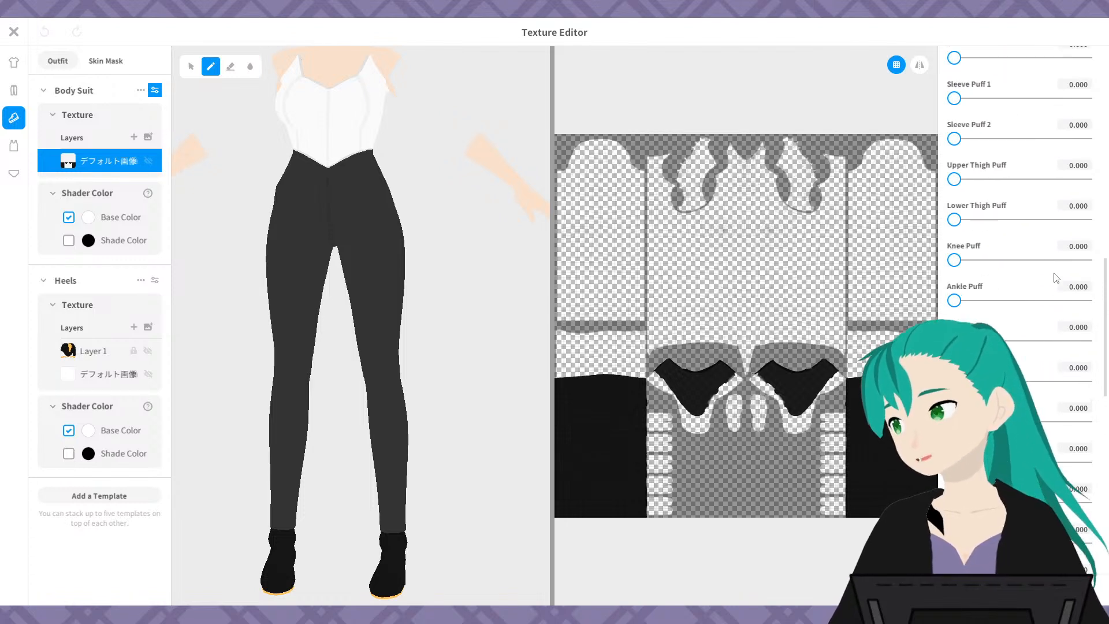
pyautogui.scroll(-3, 1055, 277)
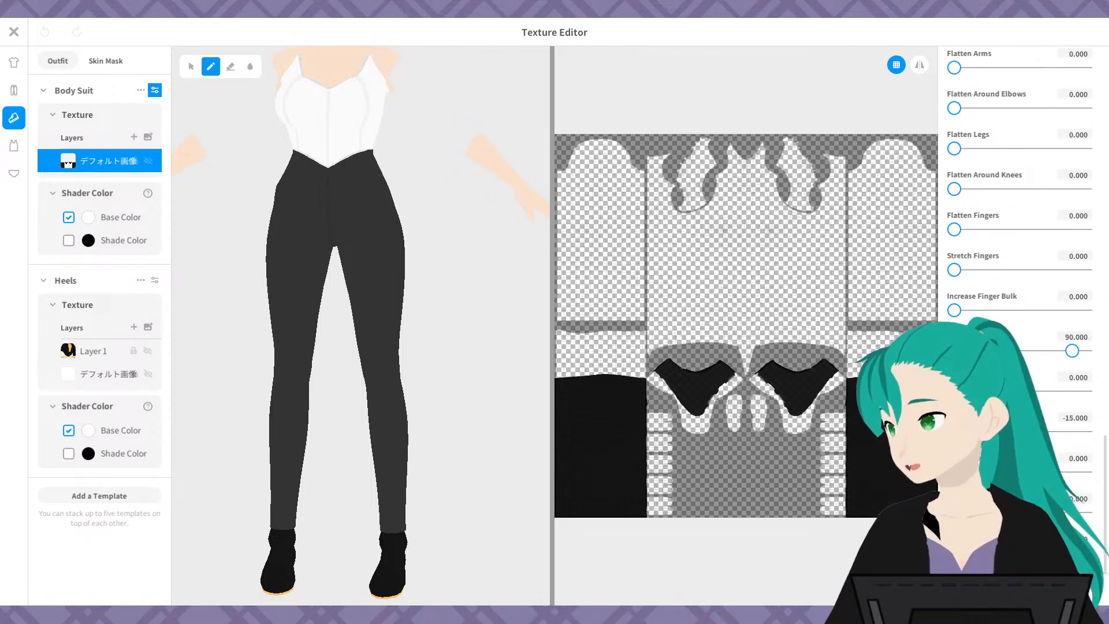
# - Open the parameters of the trousers' Body Suit template and set Flatten Butt to 0
pyautogui.click(13, 92)
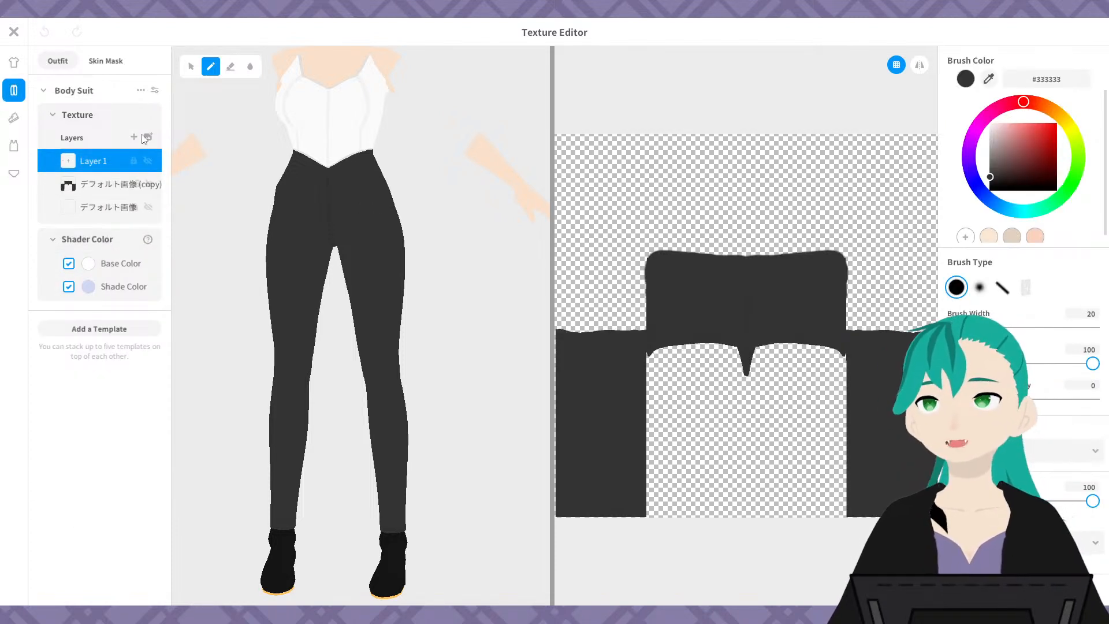
pyautogui.click(154, 91)
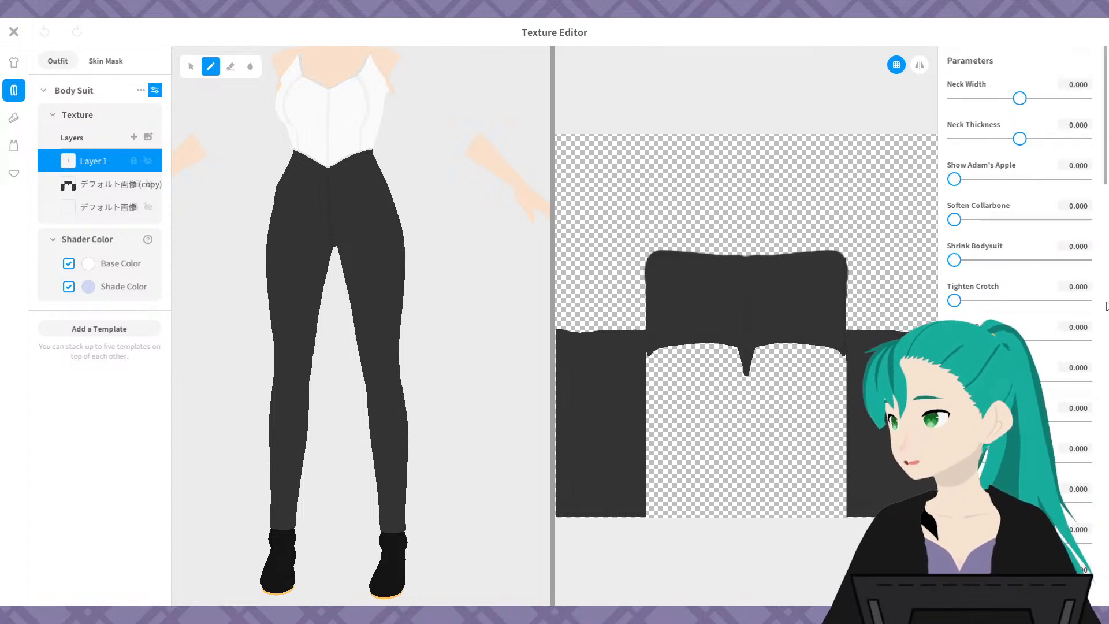
pyautogui.scroll(-1, 1071, 347)
pyautogui.scroll(-5, 1076, 358)
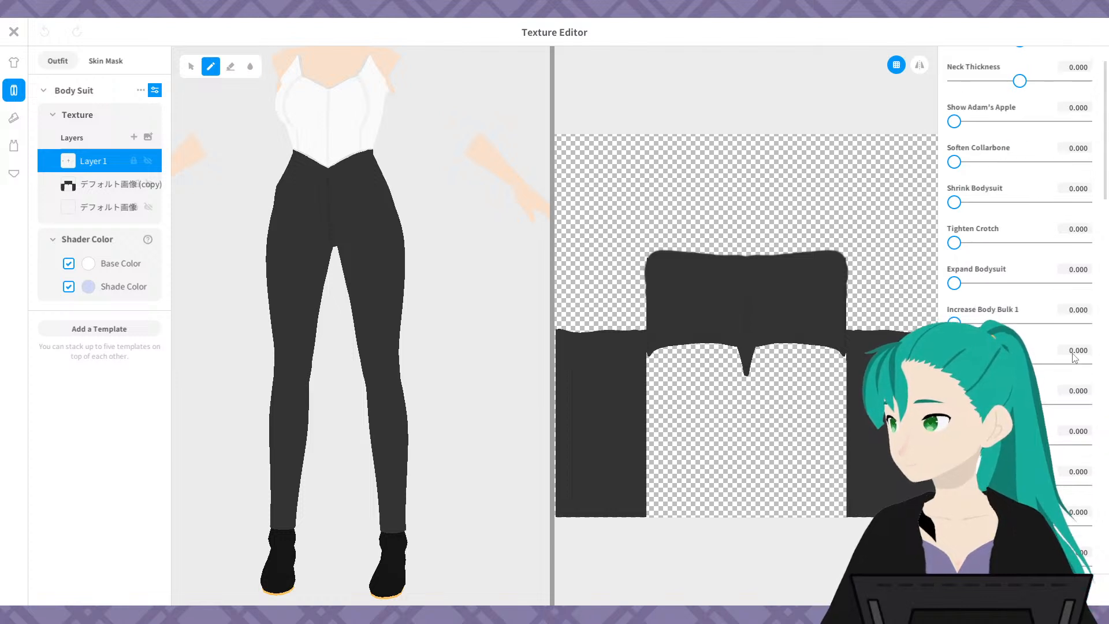
pyautogui.scroll(-7, 1073, 355)
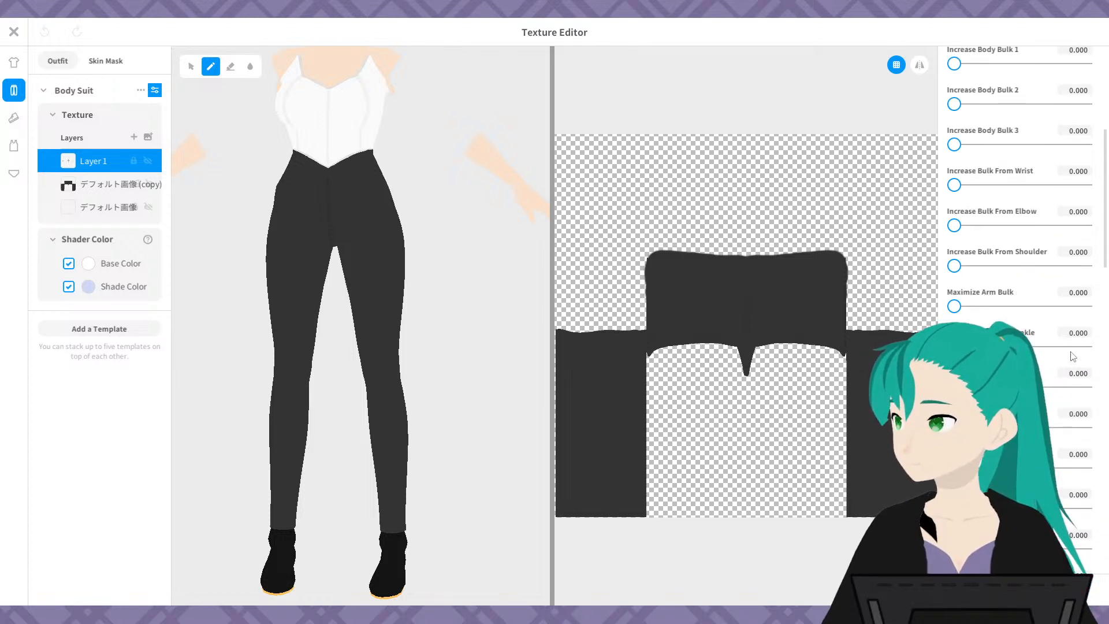
pyautogui.scroll(-4, 1072, 356)
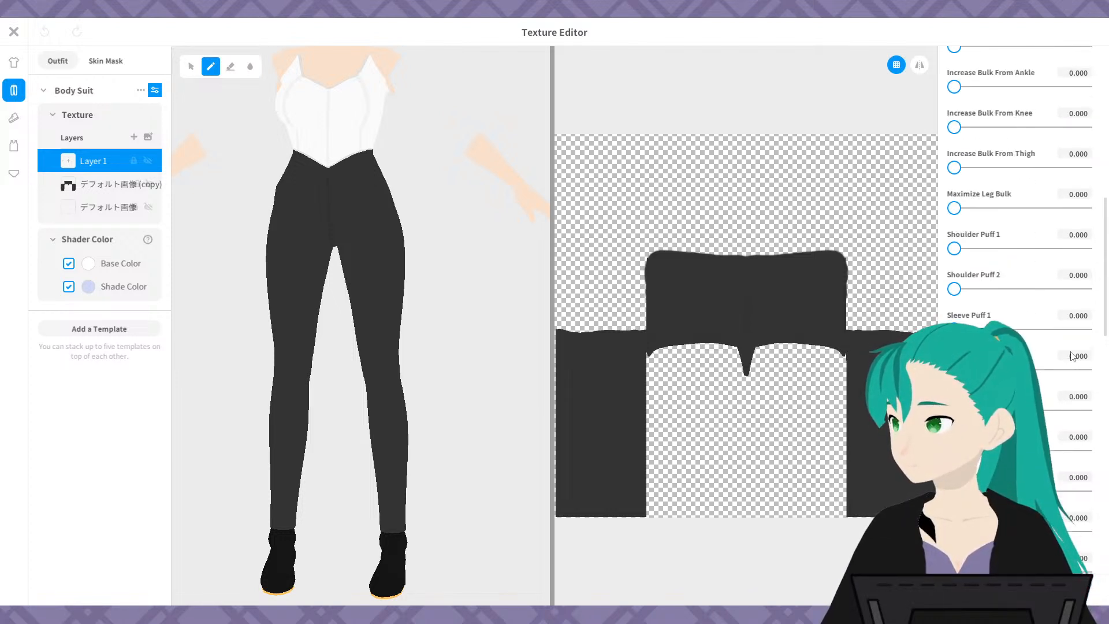
pyautogui.scroll(-4, 1072, 356)
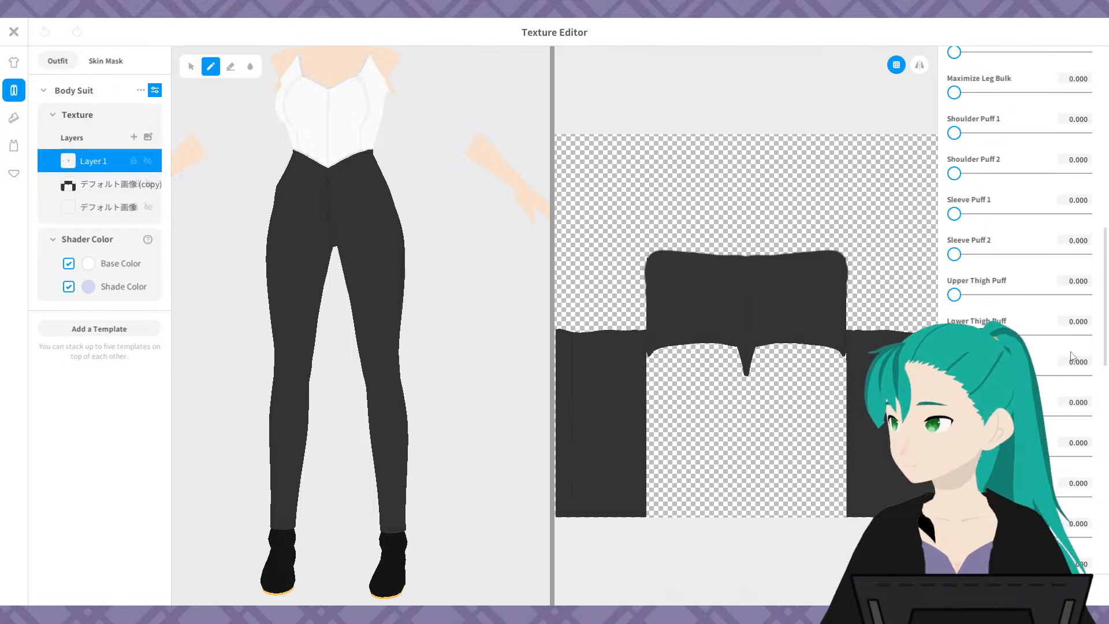
pyautogui.scroll(-5, 1072, 356)
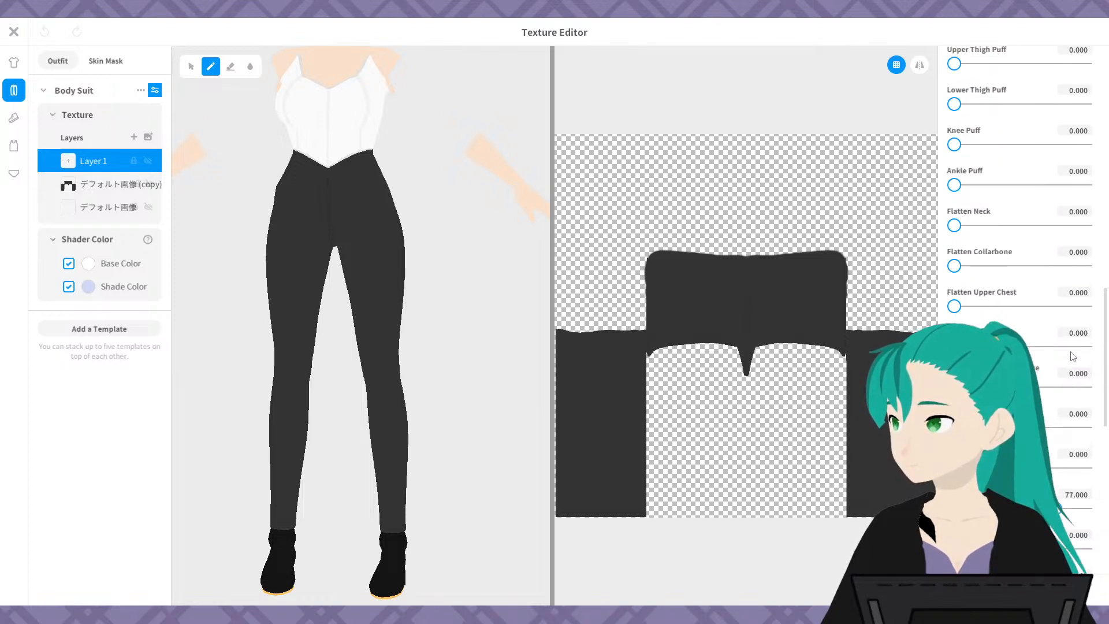
pyautogui.scroll(-6, 1073, 356)
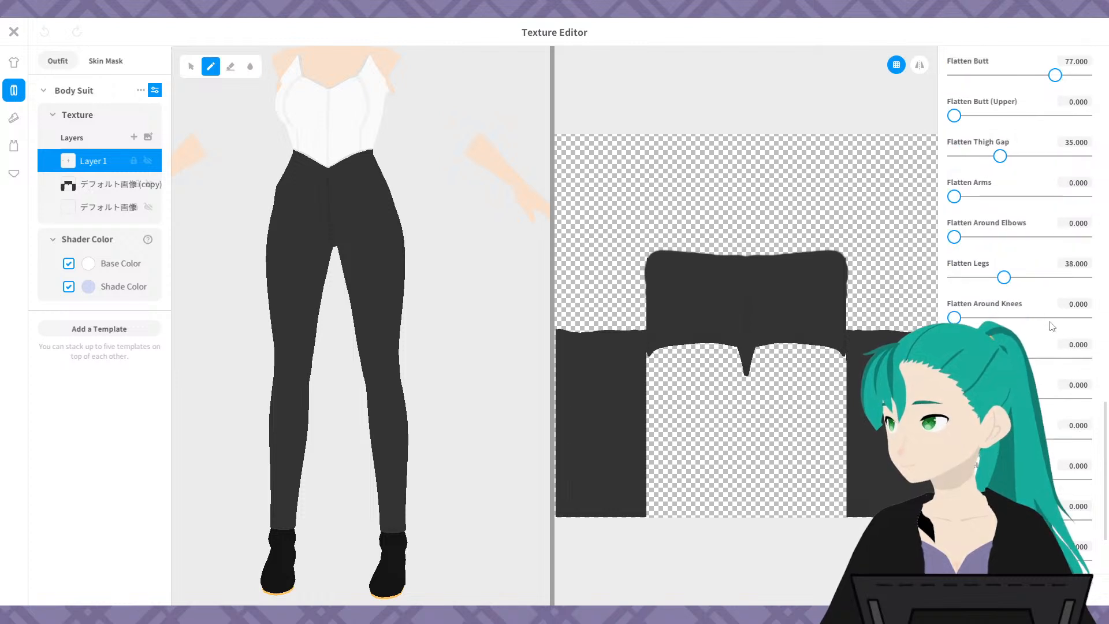
pyautogui.scroll(1, 1052, 327)
pyautogui.moveTo(385, 279); pyautogui.dragTo(503, 260, button='right')
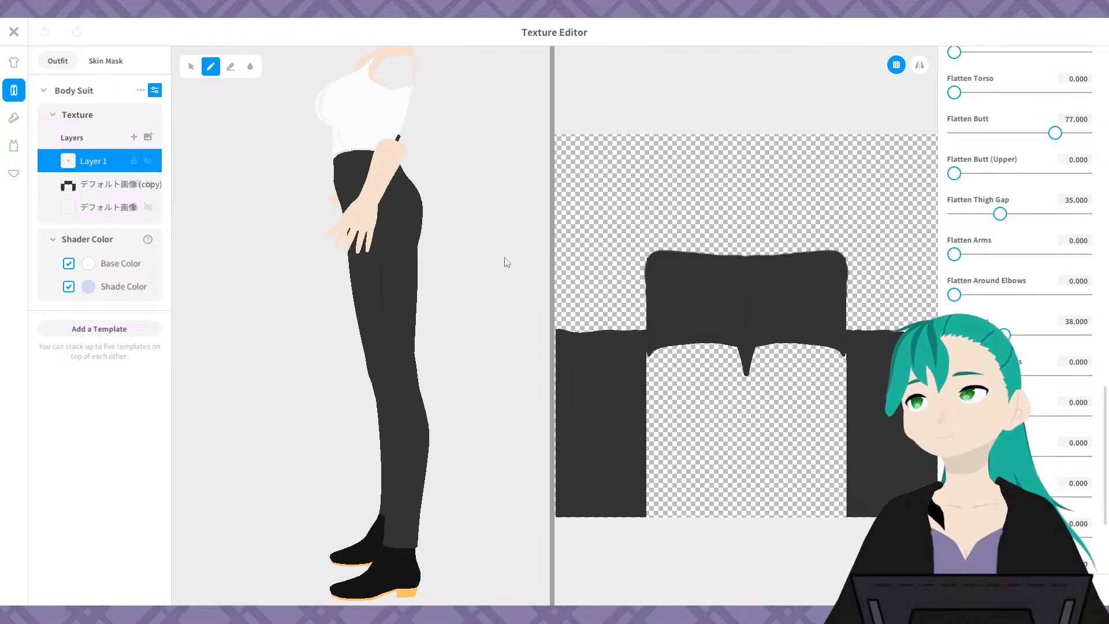
pyautogui.moveTo(1054, 134); pyautogui.dragTo(954, 133)
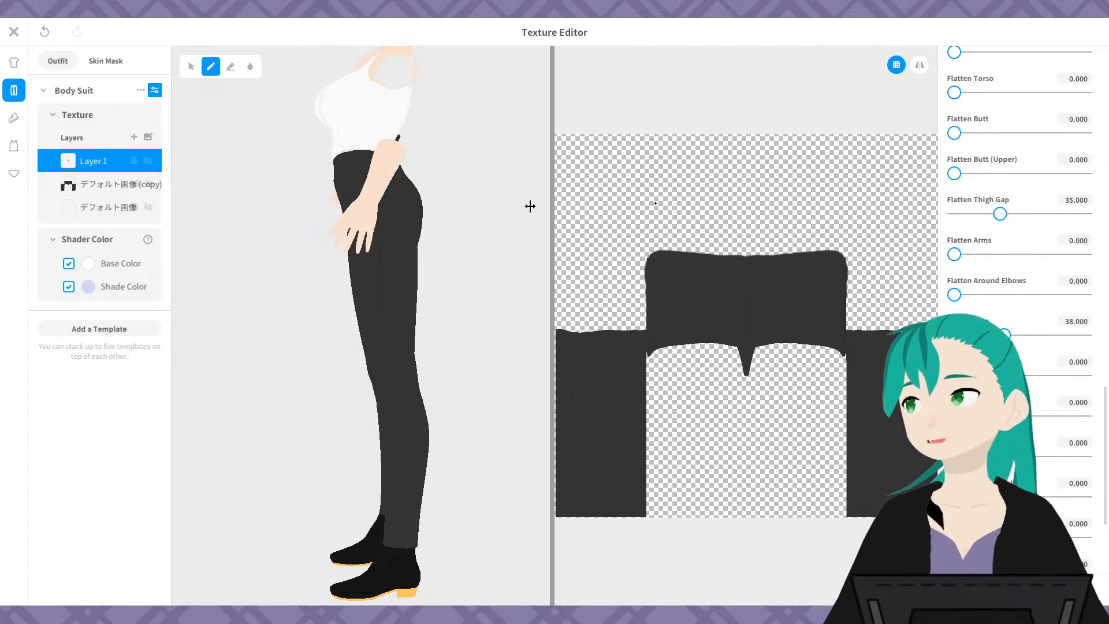
# - Set the trousers' Flatten Thigh Gap and Flatten Legs parameters to 0
pyautogui.scroll(2, 471, 238)
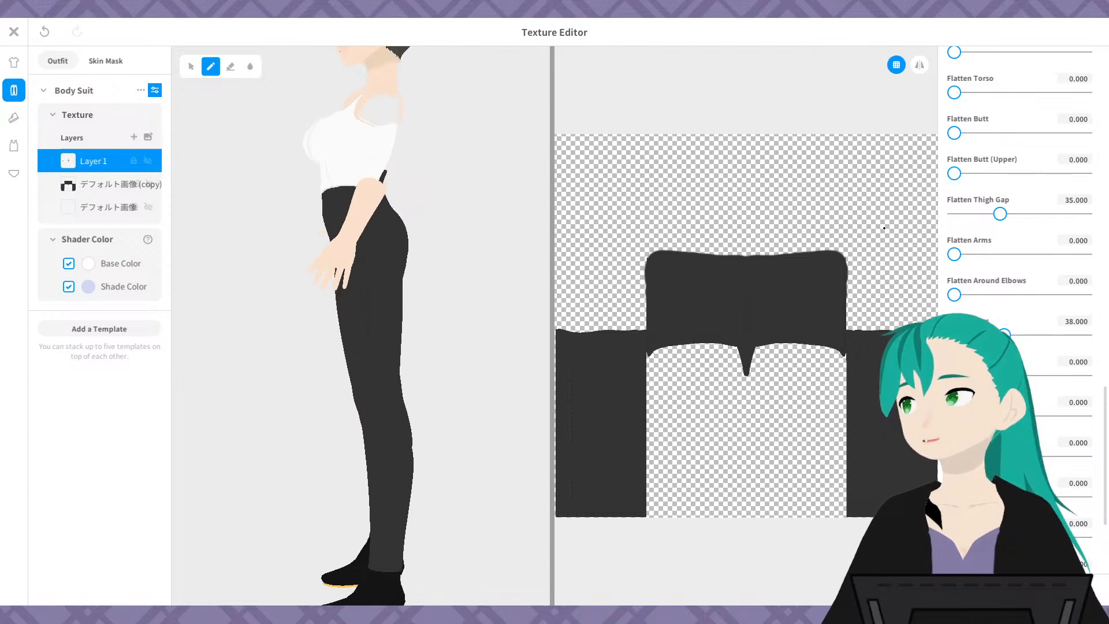
pyautogui.moveTo(485, 286); pyautogui.dragTo(507, 284, button='right')
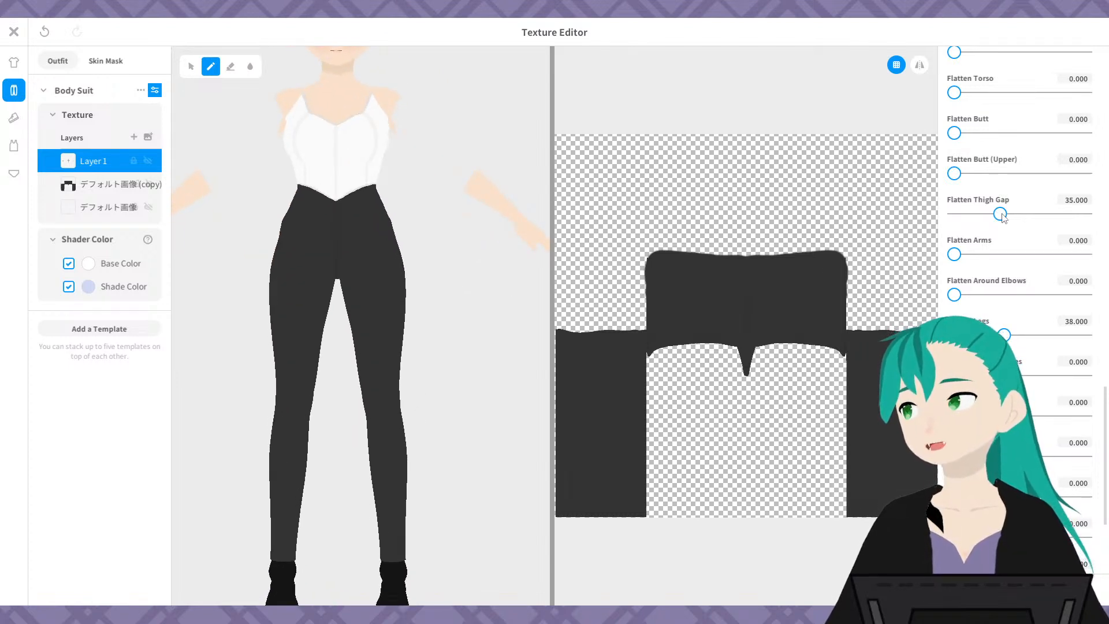
pyautogui.moveTo(999, 214); pyautogui.dragTo(930, 223)
pyautogui.moveTo(1091, 214); pyautogui.dragTo(934, 221)
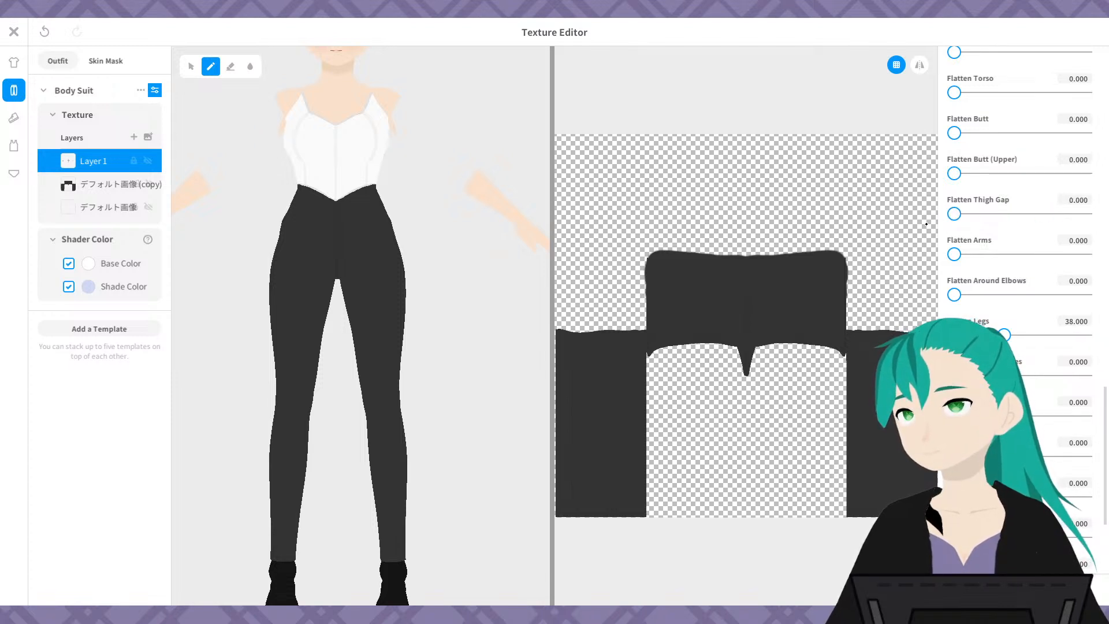
pyautogui.scroll(-3, 1025, 260)
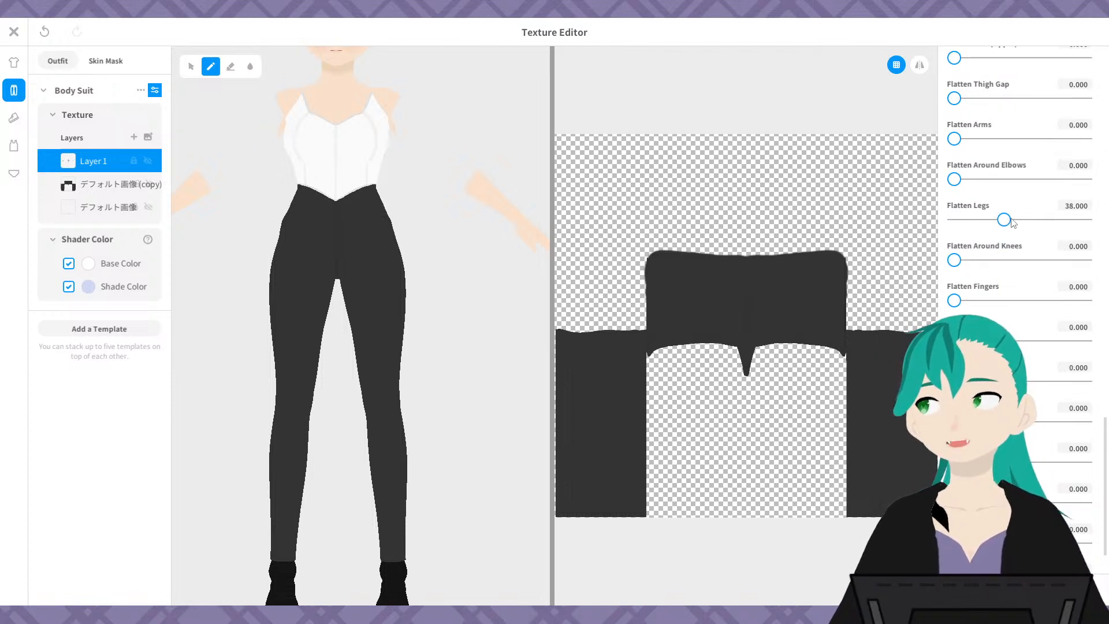
pyautogui.moveTo(1005, 221); pyautogui.dragTo(916, 224)
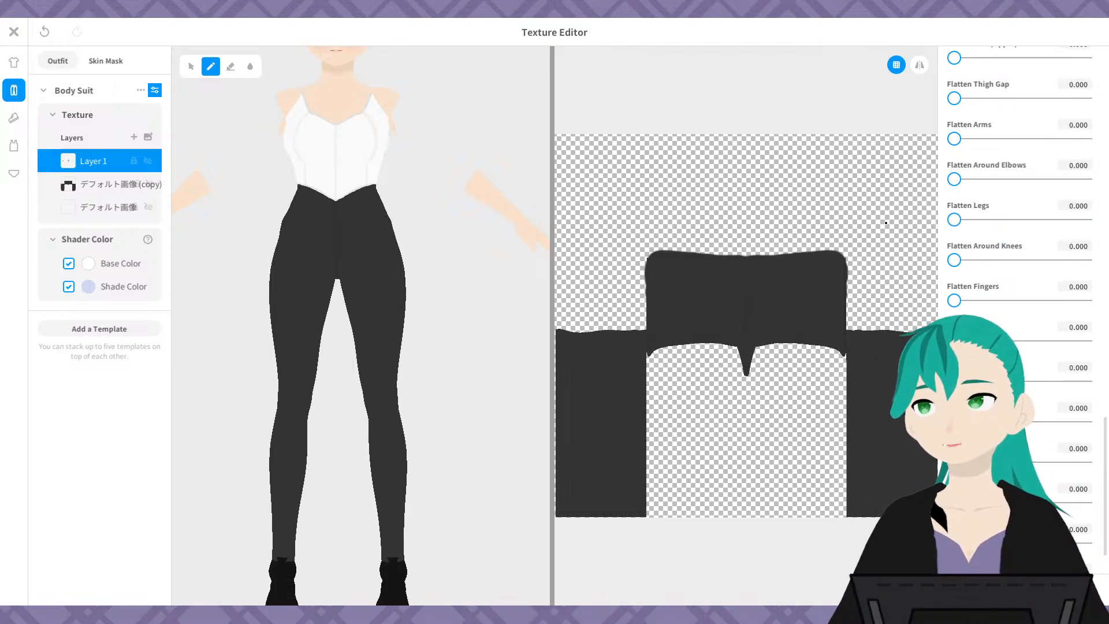
# - Examine the trouser legs and the boot tops at the ankles from the front and the side
pyautogui.scroll(-1, 456, 417)
pyautogui.moveTo(428, 434); pyautogui.dragTo(455, 365, button='middle')
pyautogui.scroll(3, 468, 403)
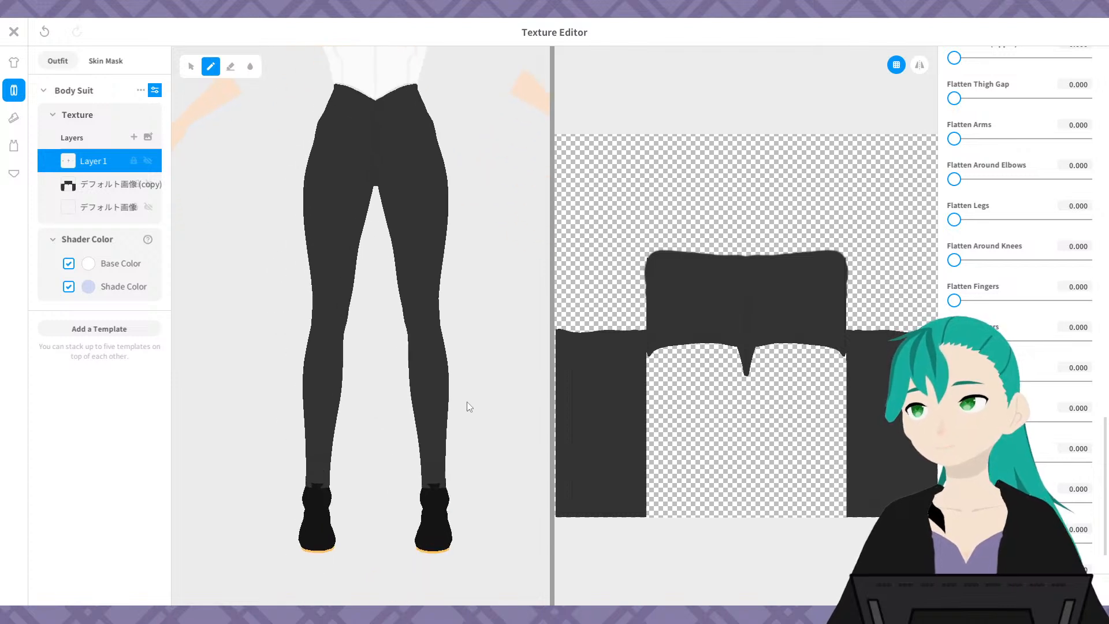
pyautogui.moveTo(469, 406); pyautogui.dragTo(400, 399, button='right')
pyautogui.scroll(5, 383, 458)
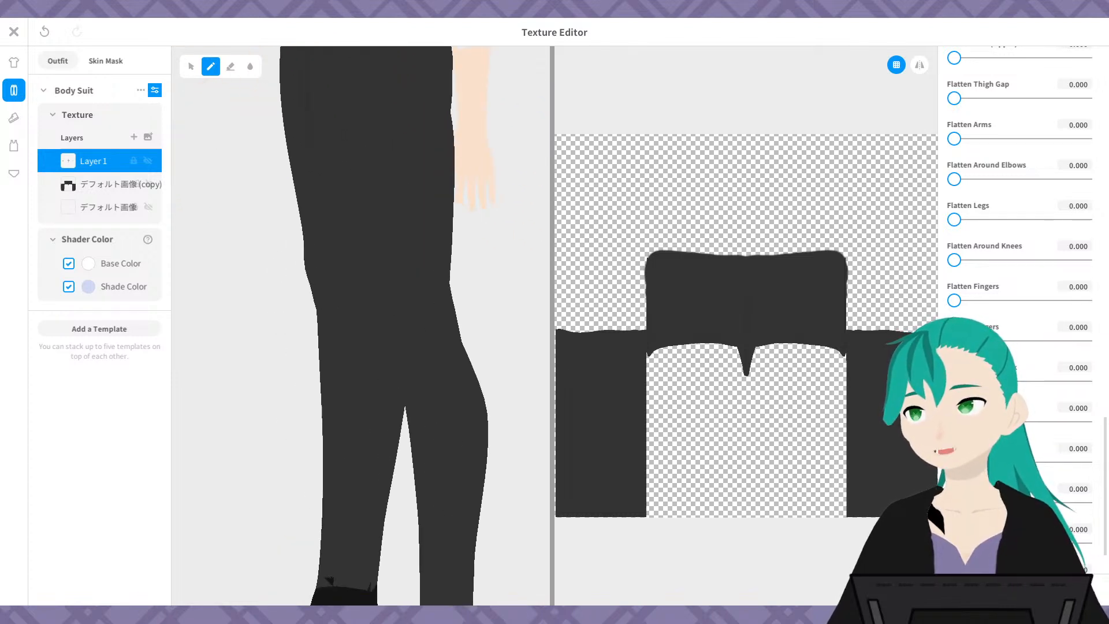
pyautogui.scroll(-3, 354, 458)
pyautogui.moveTo(217, 384); pyautogui.dragTo(370, 378, button='right')
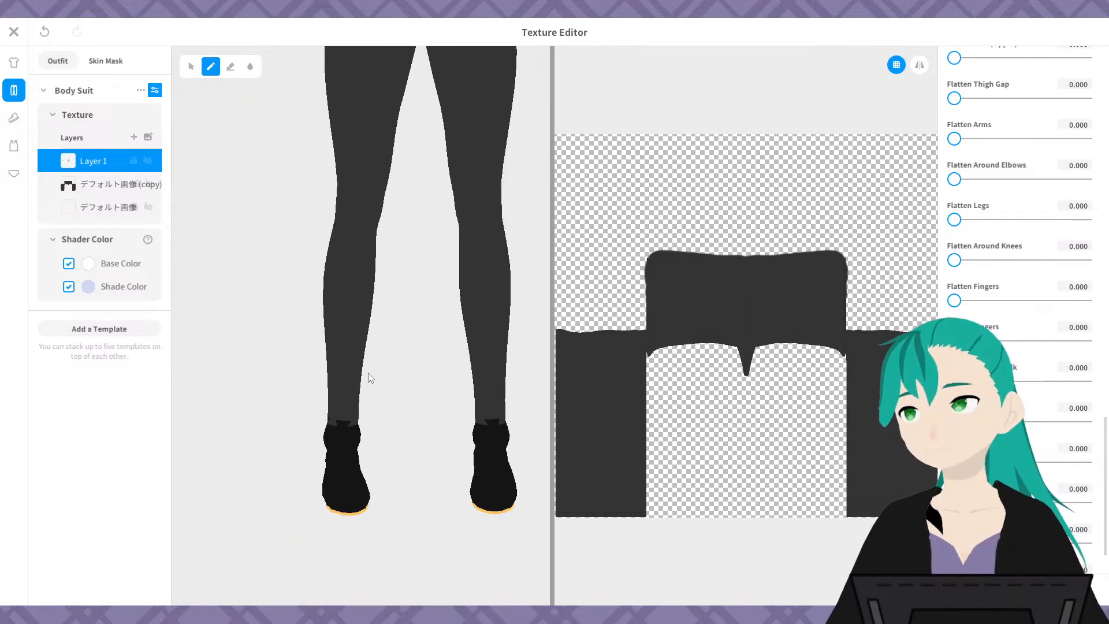
pyautogui.scroll(-1, 370, 378)
pyautogui.moveTo(435, 352); pyautogui.dragTo(392, 404, button='middle')
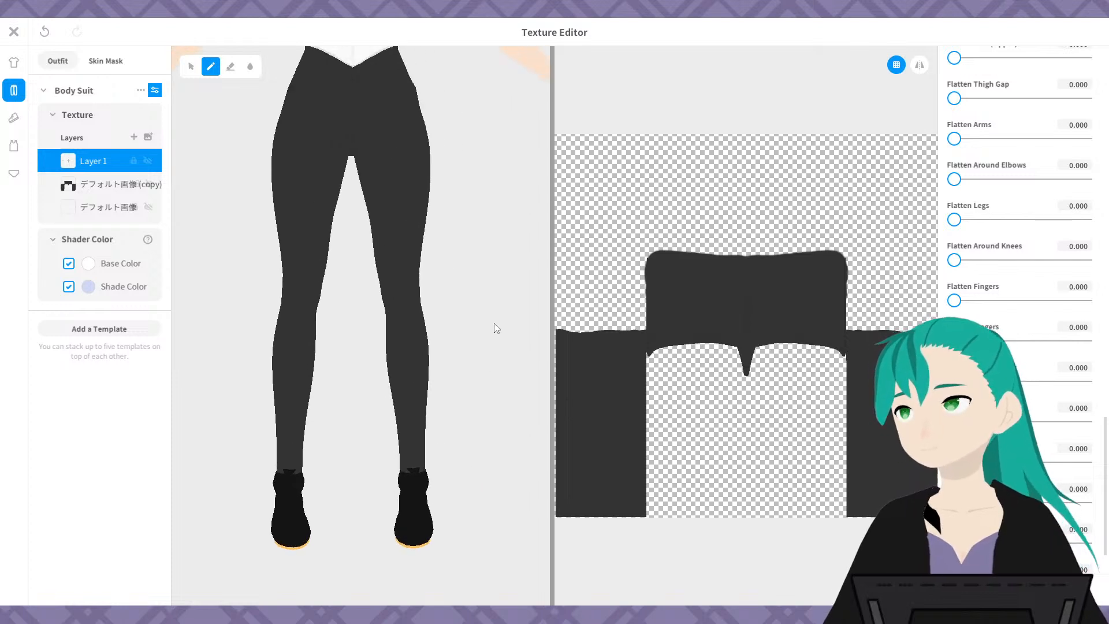
pyautogui.moveTo(494, 323)
pyautogui.mouseDown(button='right')
pyautogui.moveTo(480, 313)
pyautogui.moveTo(401, 317)
pyautogui.moveTo(463, 327)
pyautogui.mouseUp(button='right')
# - Open the parameters of the shoes' Body Suit template and raise Flatten Legs to about 7.5
pyautogui.click(14, 120)
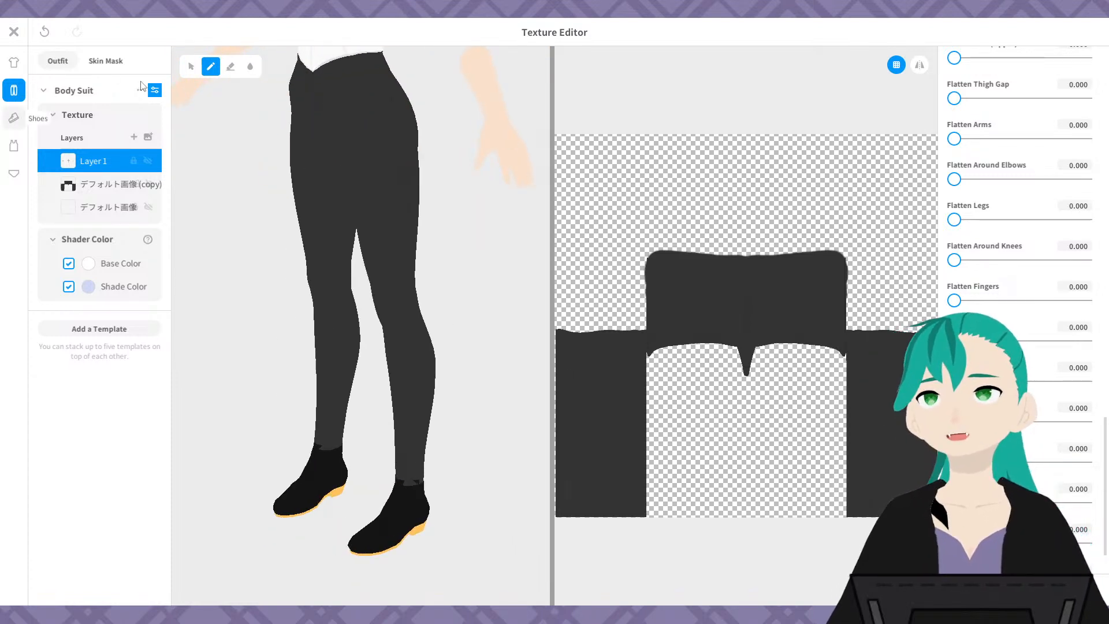
pyautogui.click(154, 91)
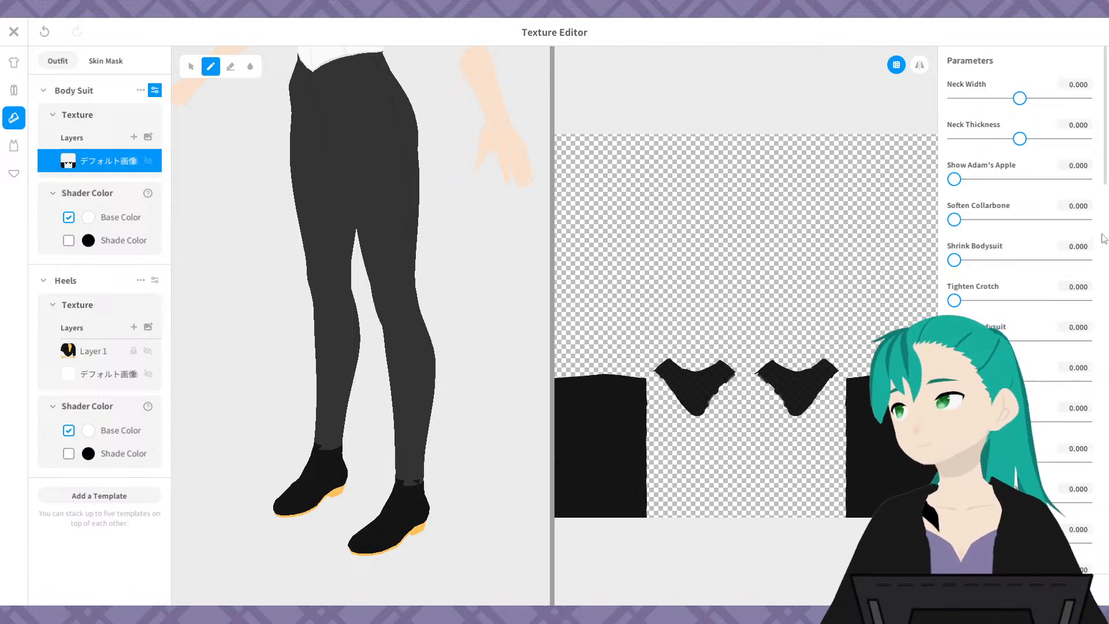
pyautogui.scroll(-2, 1074, 278)
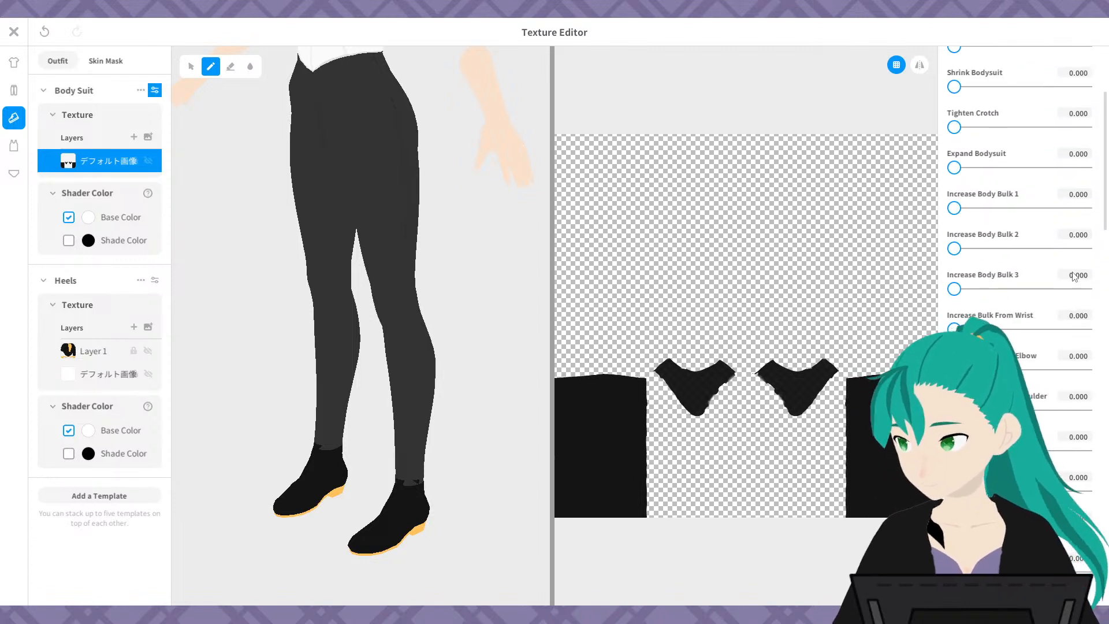
pyautogui.scroll(-6, 1074, 276)
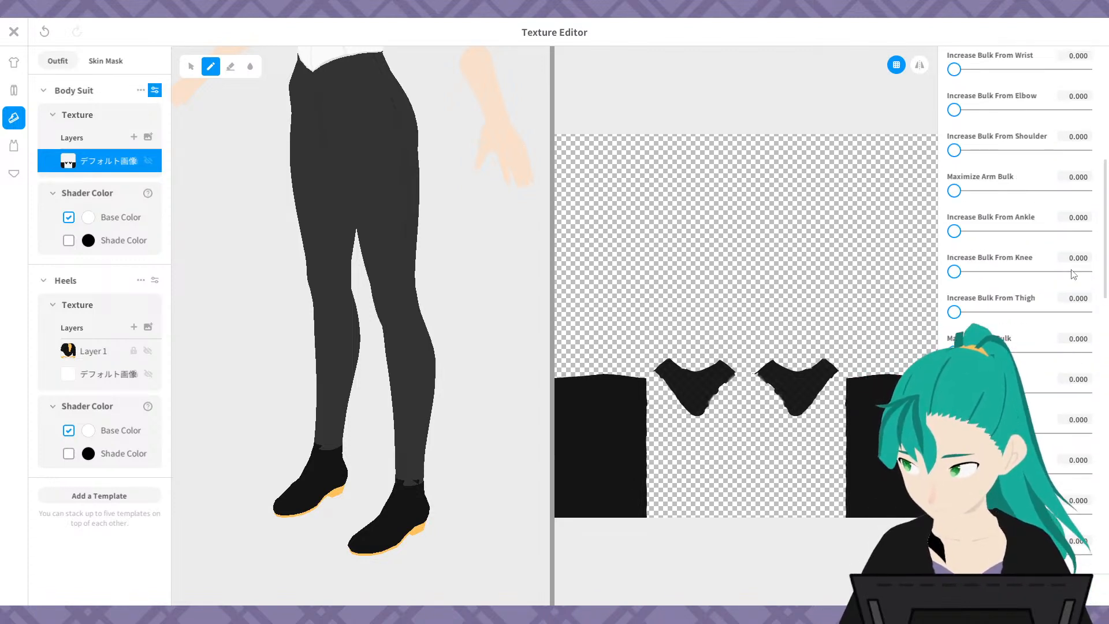
pyautogui.scroll(-6, 1073, 275)
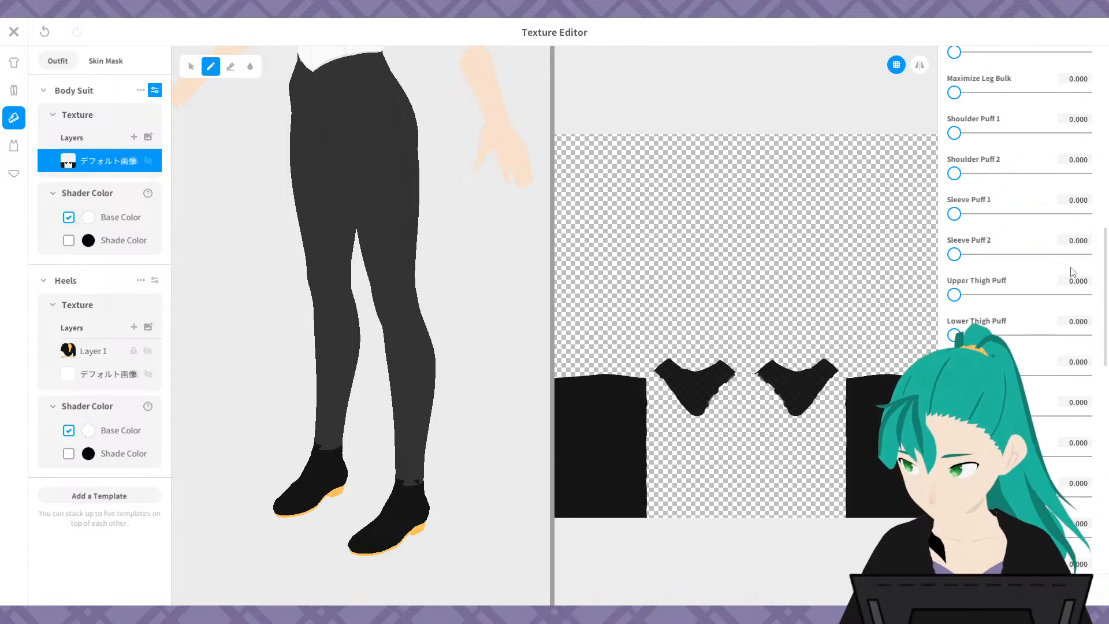
pyautogui.scroll(-8, 1072, 271)
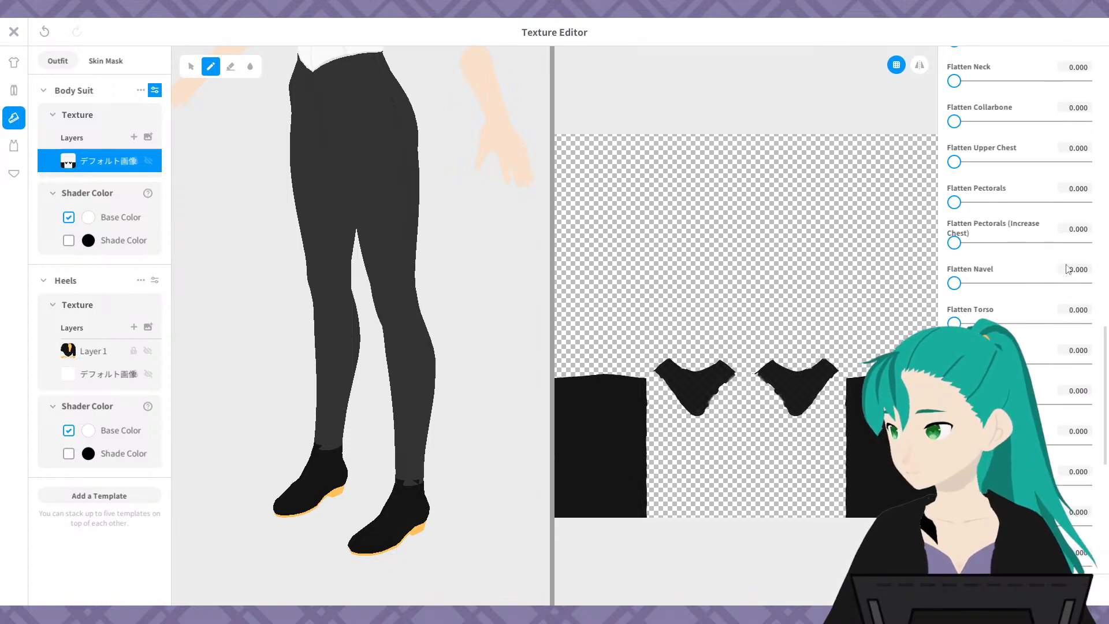
pyautogui.scroll(-3, 1068, 269)
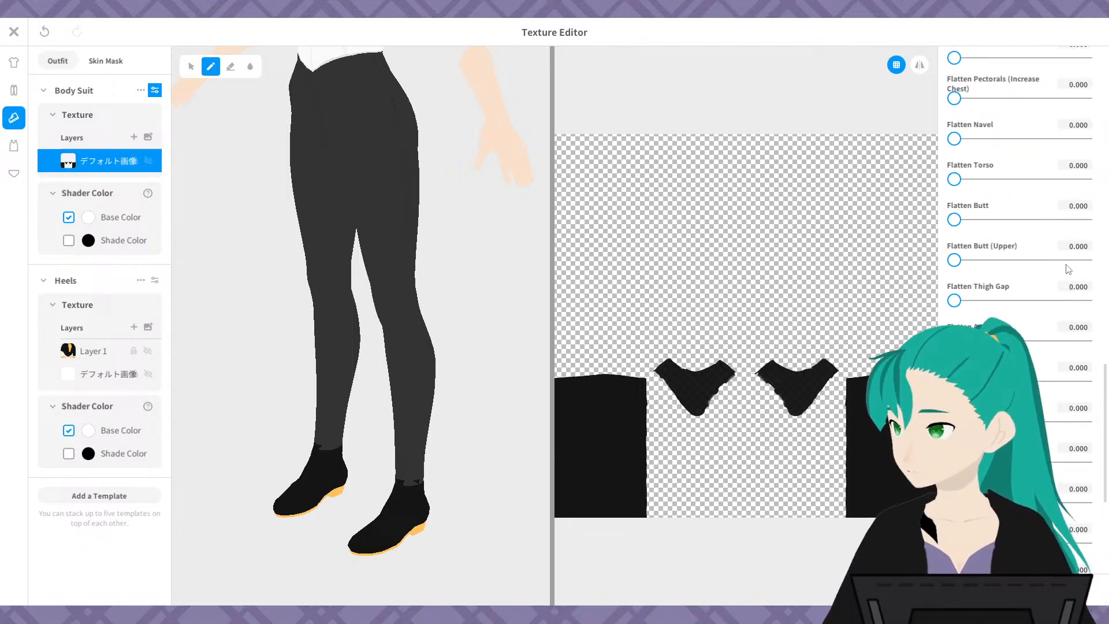
pyautogui.scroll(-3, 1068, 269)
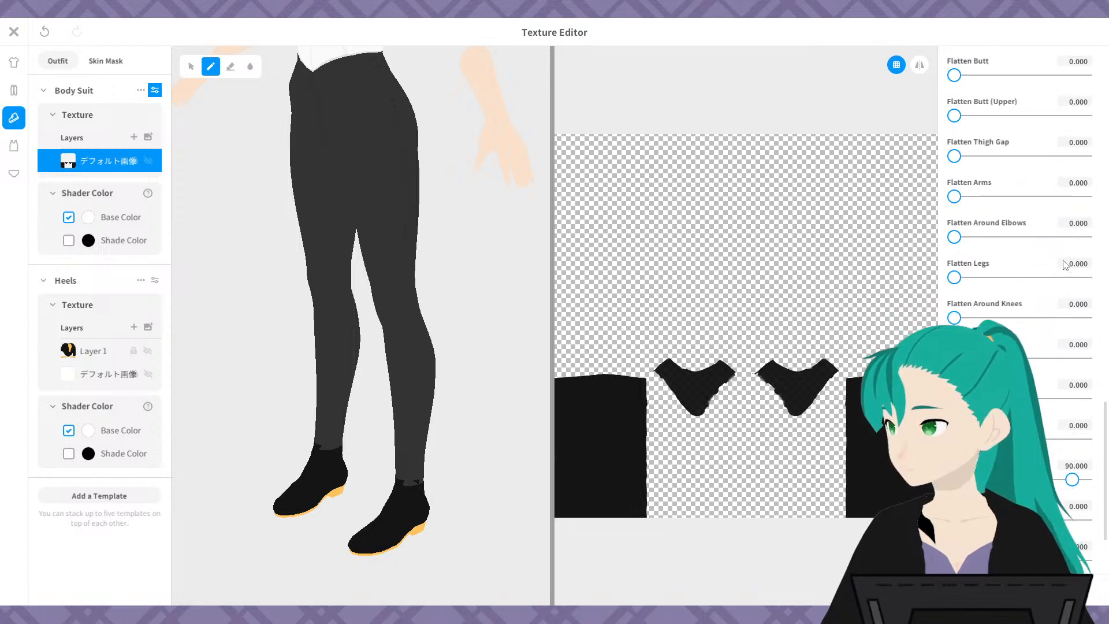
pyautogui.scroll(1, 1068, 265)
pyautogui.scroll(-1, 1034, 182)
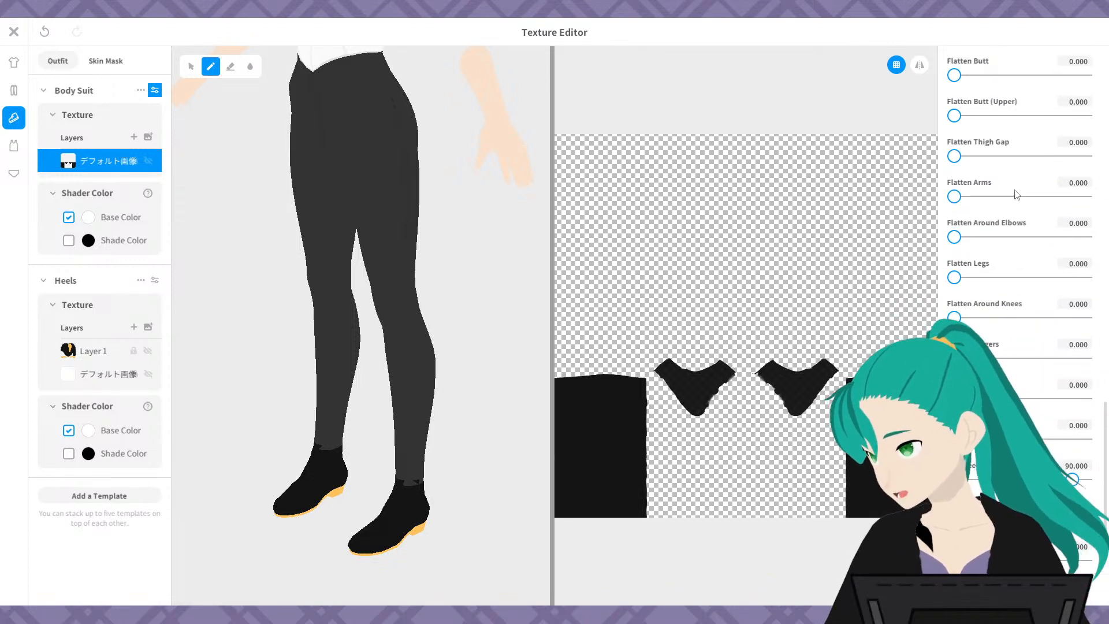
pyautogui.moveTo(953, 277); pyautogui.dragTo(961, 279)
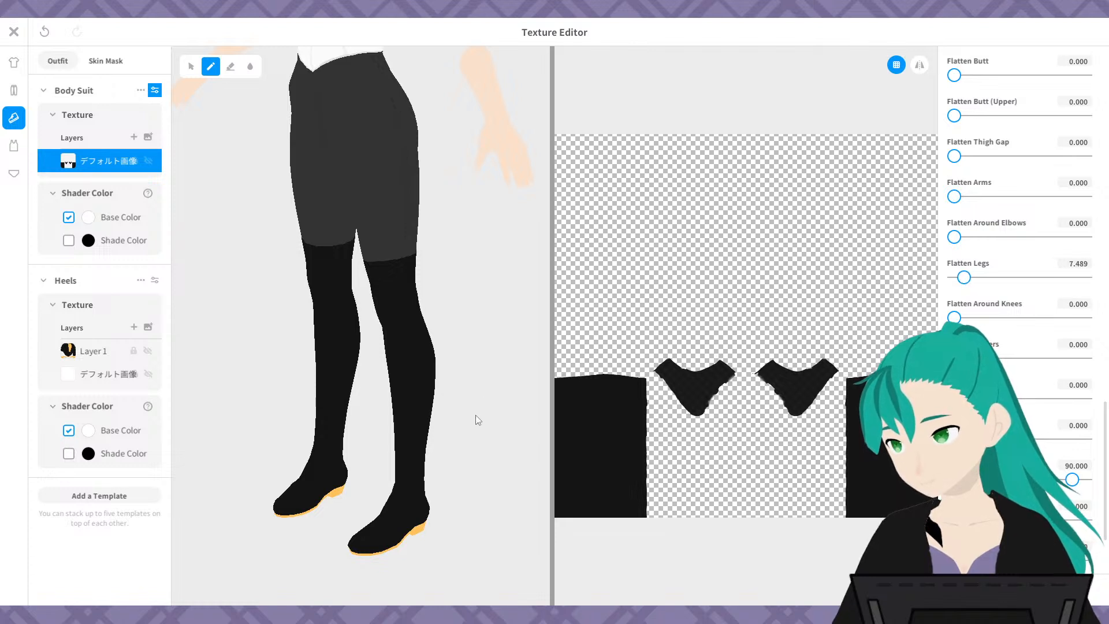
# - Check the boots closely around the ankle and heel, and set the shoes' Flatten Legs parameter to 10
pyautogui.scroll(6, 448, 475)
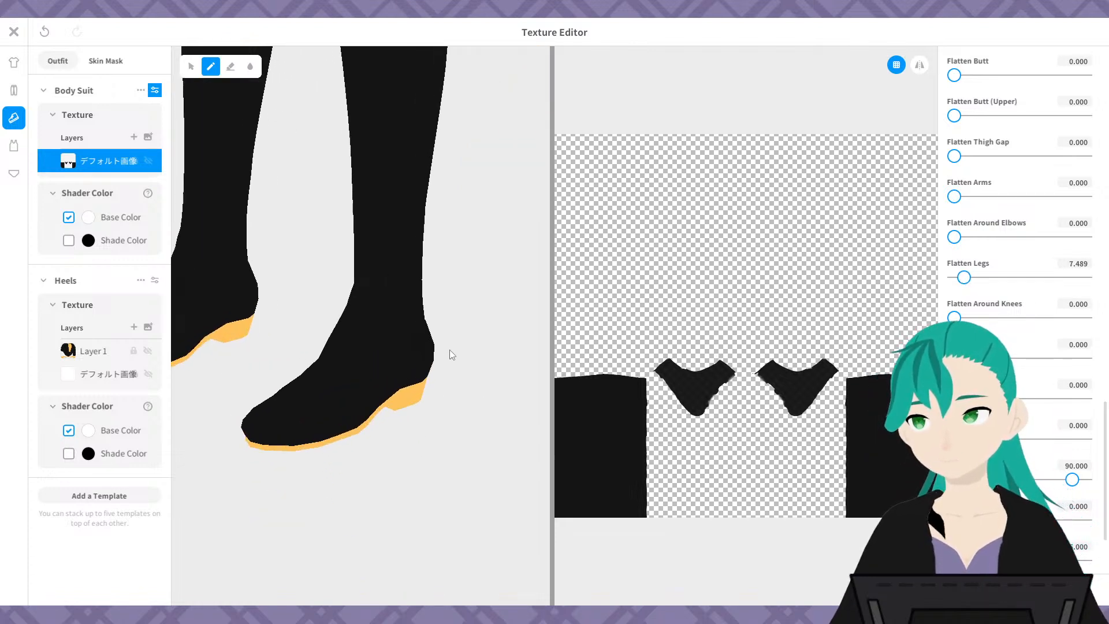
pyautogui.scroll(4, 450, 347)
pyautogui.scroll(3, 500, 351)
pyautogui.scroll(-3, 463, 347)
pyautogui.moveTo(464, 348)
pyautogui.mouseDown(button='right')
pyautogui.moveTo(480, 330)
pyautogui.moveTo(451, 336)
pyautogui.mouseUp(button='right')
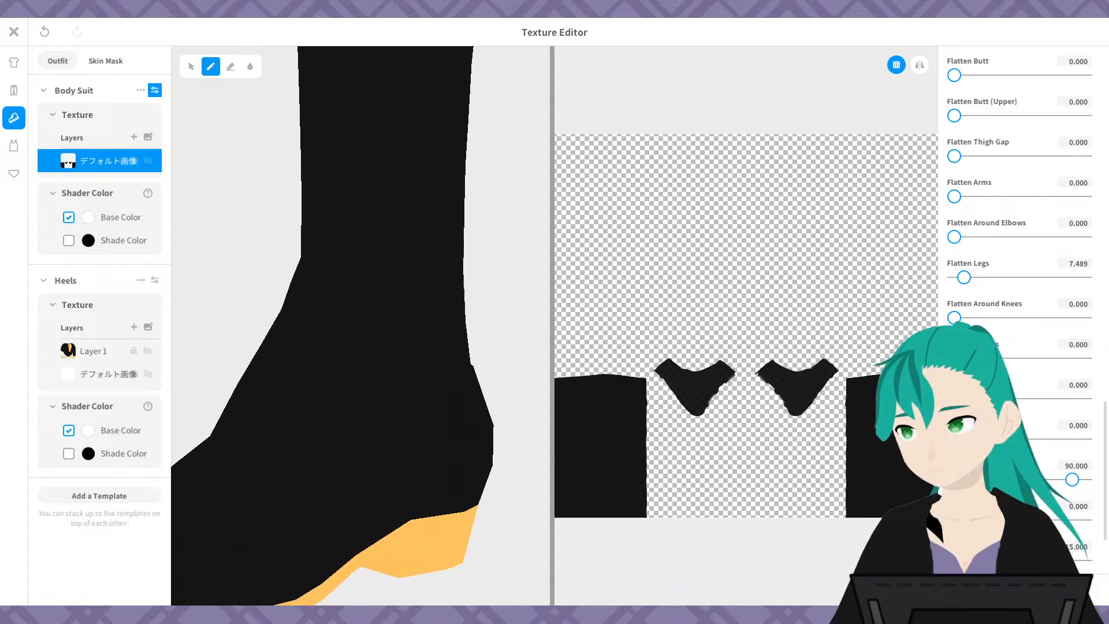
pyautogui.click(1084, 269)
pyautogui.write('10')
pyautogui.press('Return')
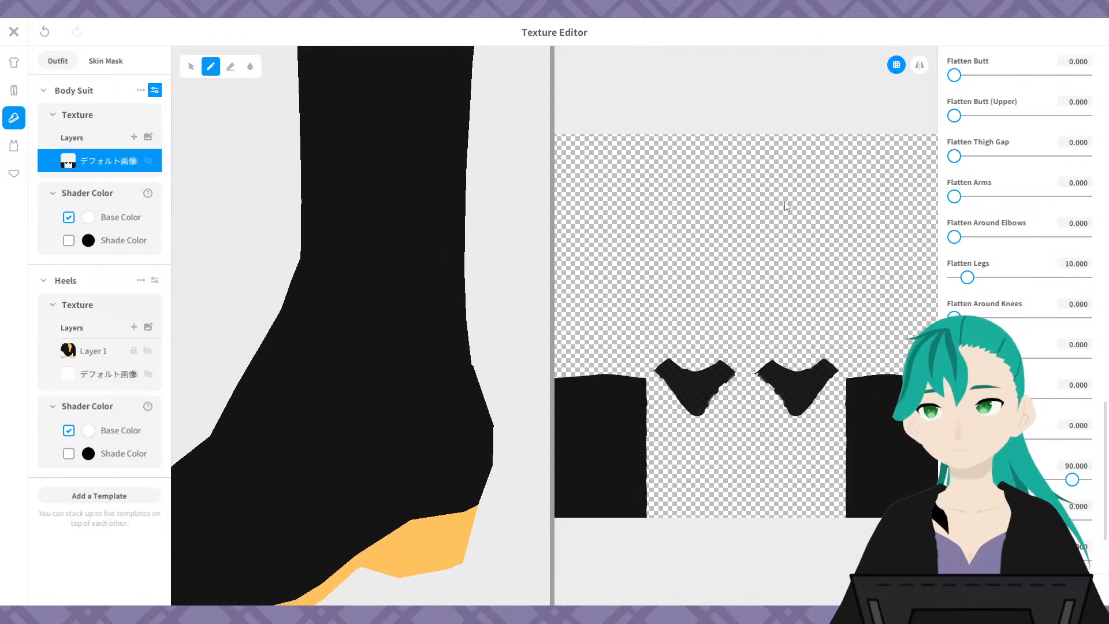
pyautogui.scroll(-10, 519, 259)
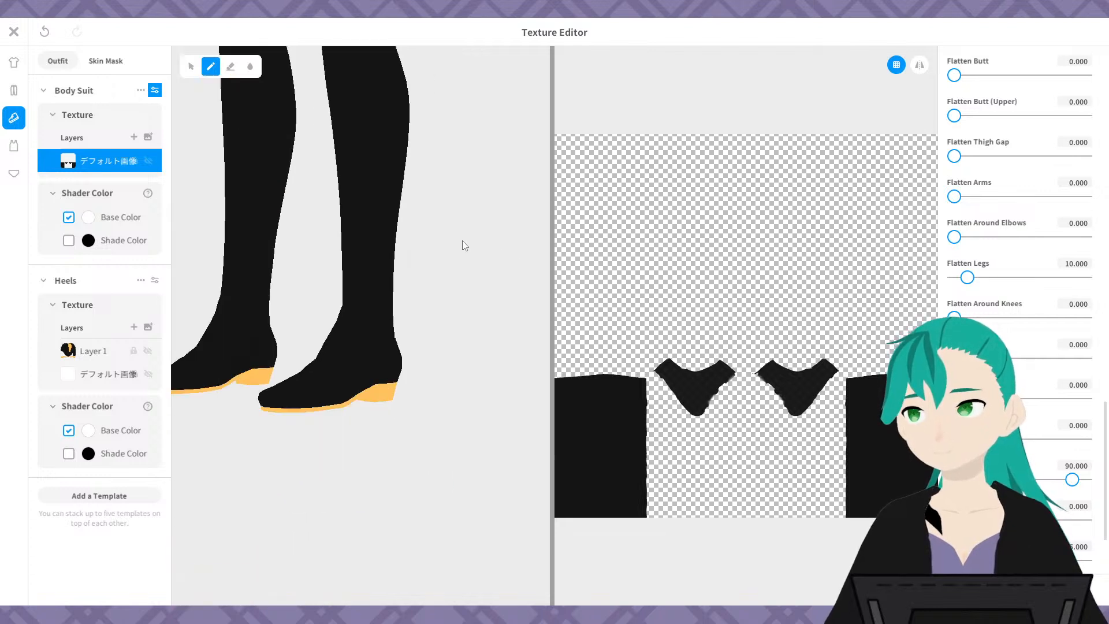
pyautogui.moveTo(443, 335); pyautogui.dragTo(418, 338, button='right')
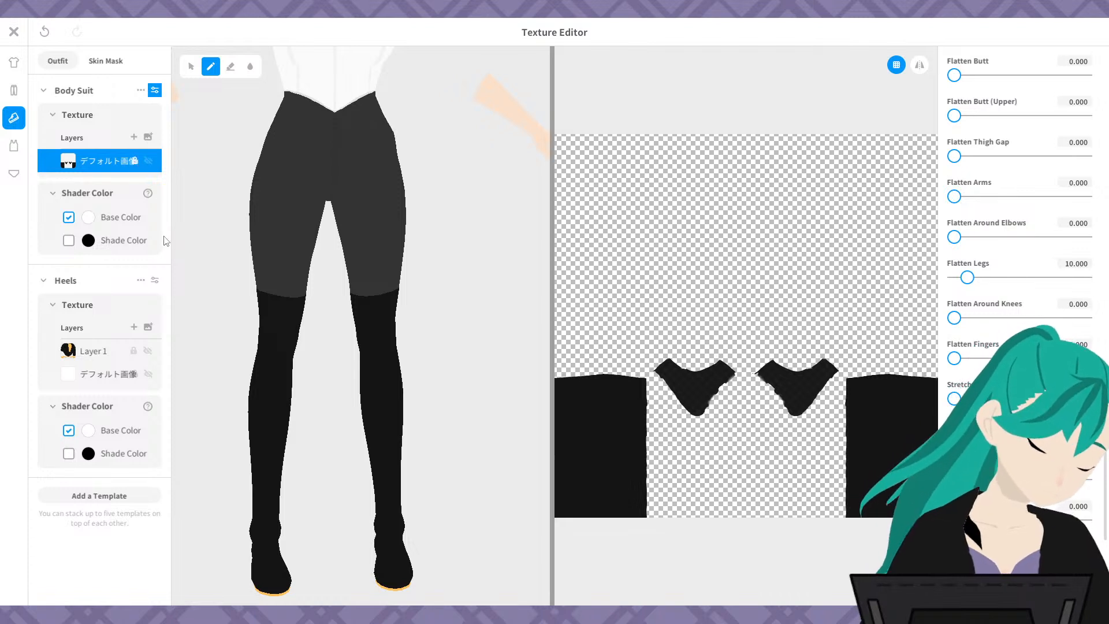
# - Paint both legs of the shoes' Body Suit layer off-white (#fafafa) using the round brush at width 300
pyautogui.click(155, 90)
pyautogui.doubleClick(1054, 84)
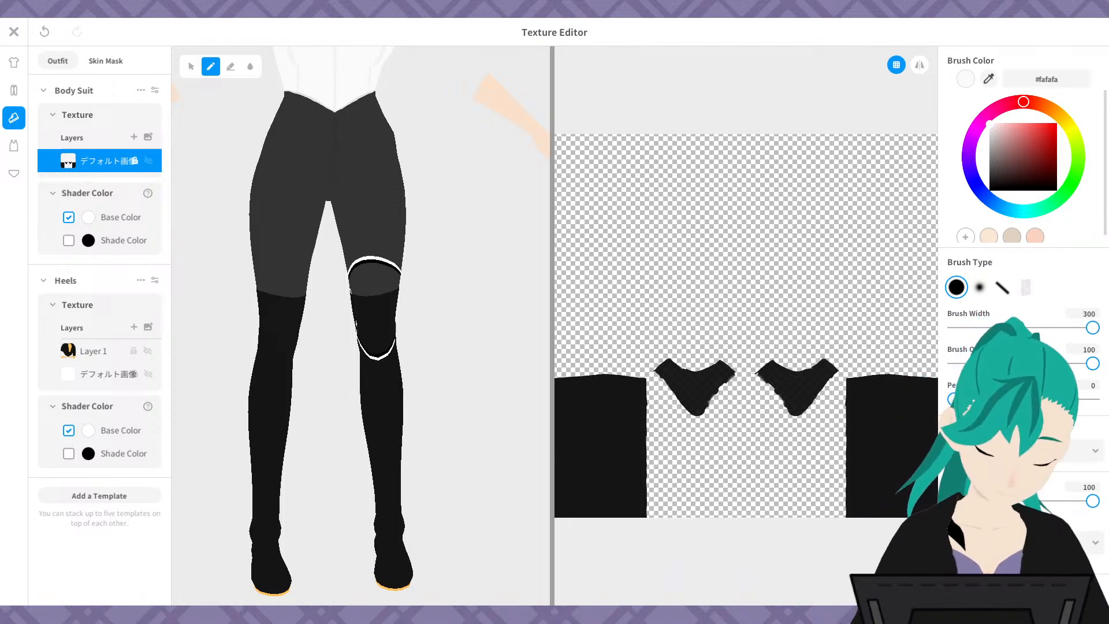
pyautogui.moveTo(373, 292); pyautogui.dragTo(397, 557)
pyautogui.moveTo(457, 425)
pyautogui.mouseDown(button='right')
pyautogui.moveTo(425, 442)
pyautogui.moveTo(346, 433)
pyautogui.mouseUp(button='right')
pyautogui.moveTo(387, 394); pyautogui.dragTo(375, 386, button='right')
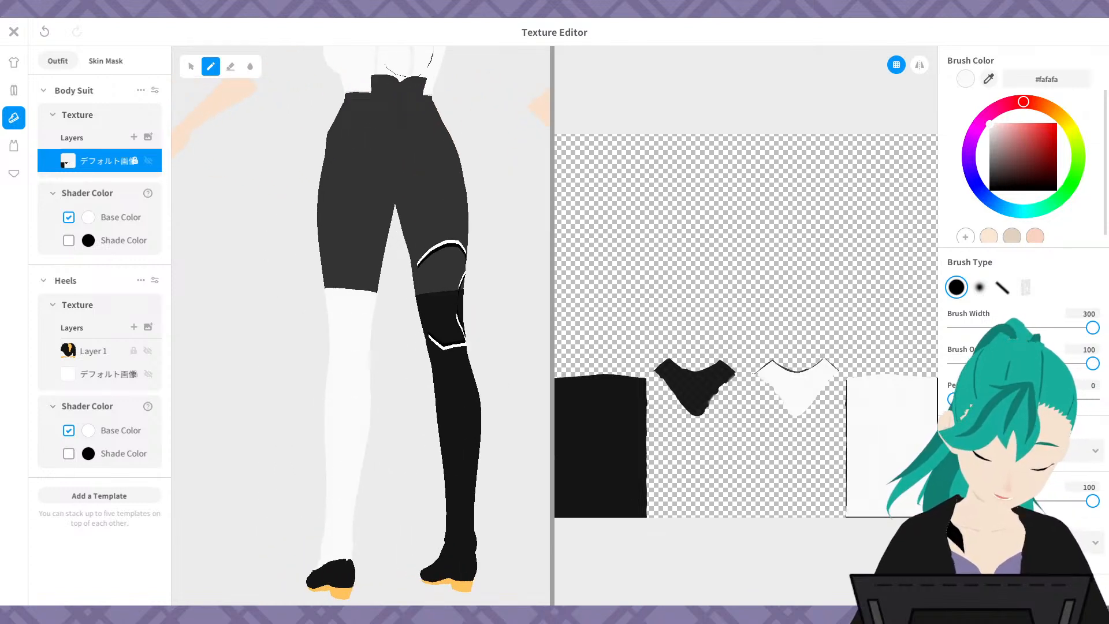
pyautogui.moveTo(442, 295)
pyautogui.mouseDown()
pyautogui.moveTo(459, 445)
pyautogui.moveTo(444, 532)
pyautogui.moveTo(459, 555)
pyautogui.moveTo(504, 484)
pyautogui.mouseUp()
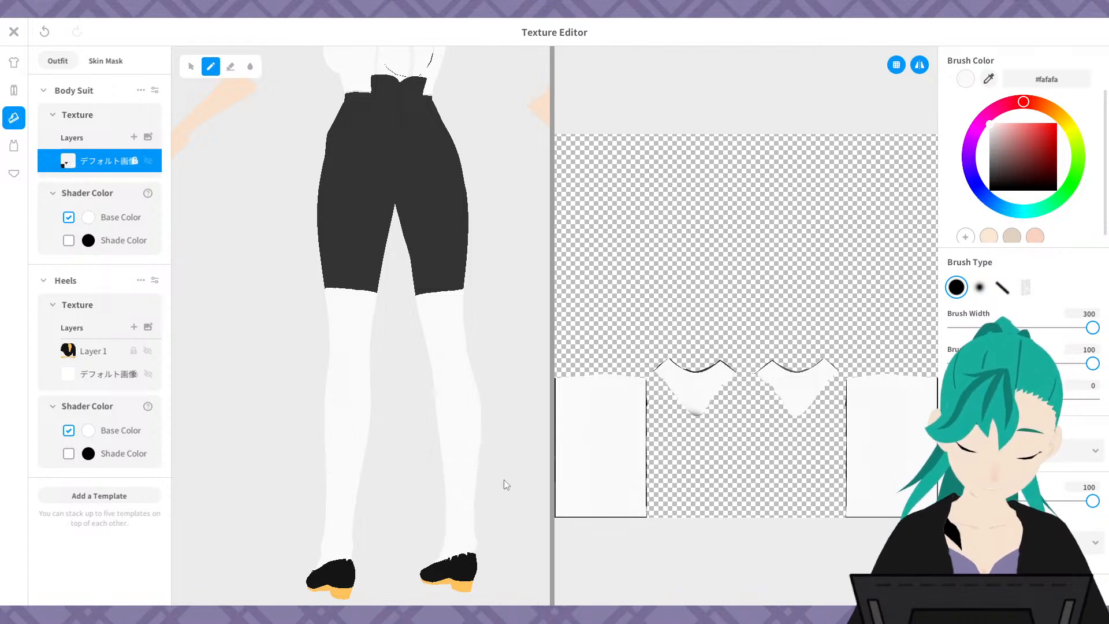
pyautogui.moveTo(486, 497)
pyautogui.mouseDown(button='right')
pyautogui.moveTo(461, 510)
pyautogui.moveTo(456, 475)
pyautogui.moveTo(422, 469)
pyautogui.moveTo(337, 421)
pyautogui.mouseUp(button='right')
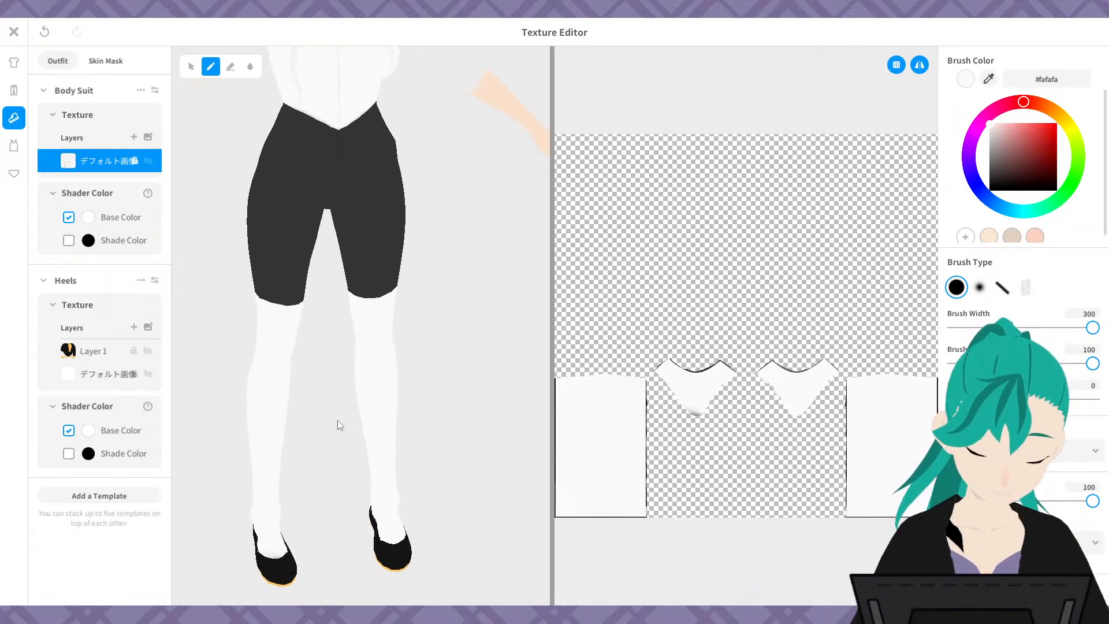
# - Paint the entire texture of the Heels' Layer 1 with the same #fafafa off-white
pyautogui.click(95, 350)
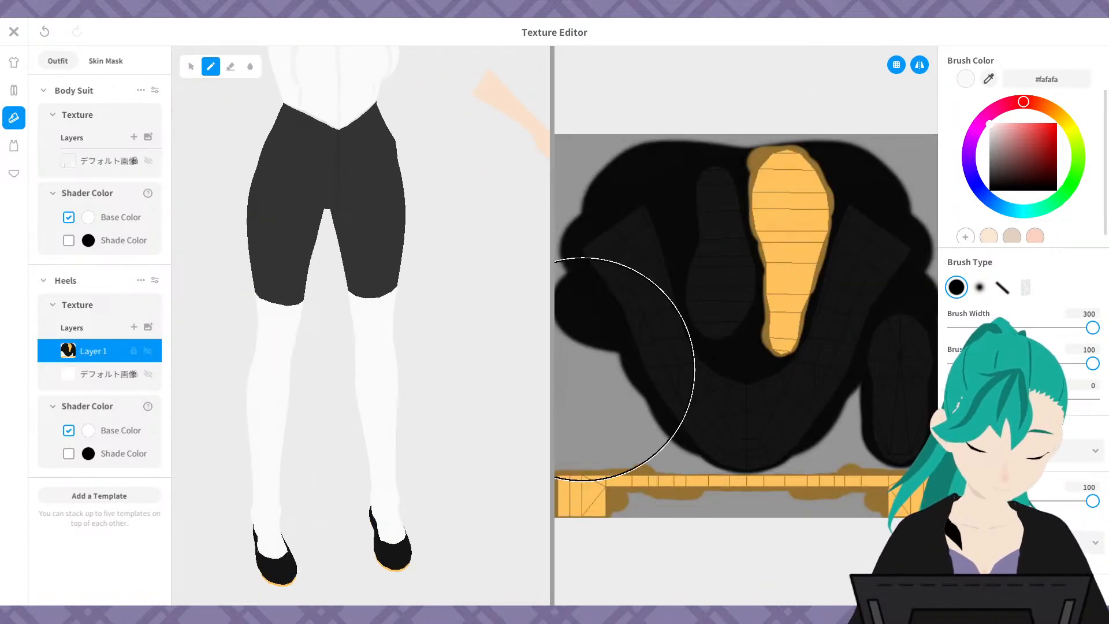
pyautogui.moveTo(652, 221)
pyautogui.mouseDown()
pyautogui.moveTo(606, 260)
pyautogui.moveTo(619, 372)
pyautogui.moveTo(760, 466)
pyautogui.moveTo(877, 502)
pyautogui.mouseUp()
pyautogui.moveTo(453, 442); pyautogui.dragTo(312, 328, button='right')
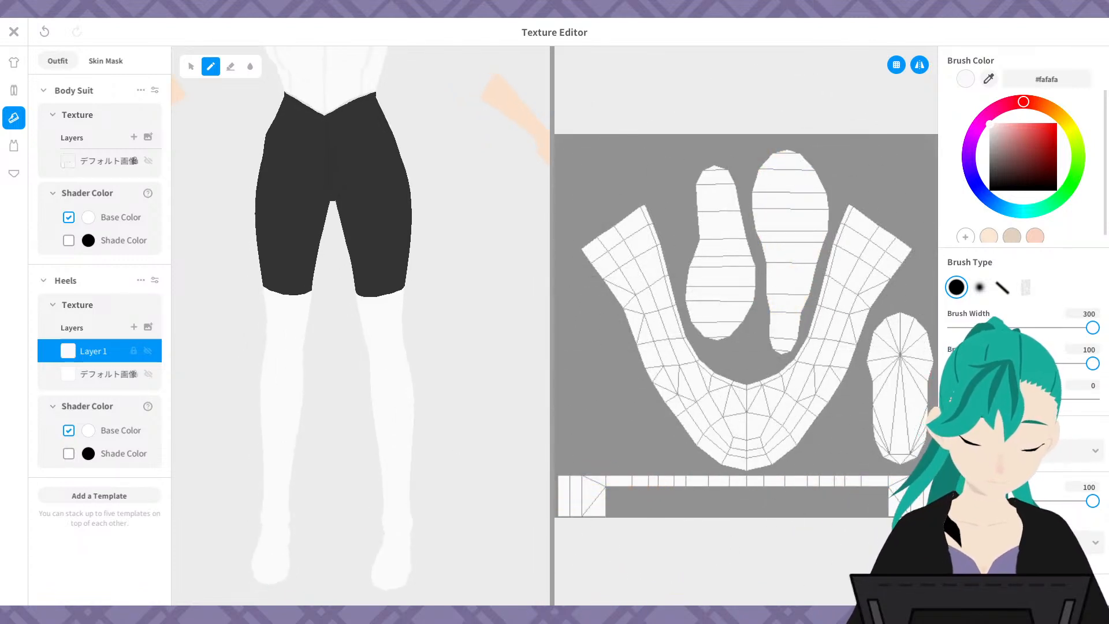
# - Select the shoes' Body Suit layer and set the brush colour to #e3e3e3 and the brush width to 25
pyautogui.click(1076, 82)
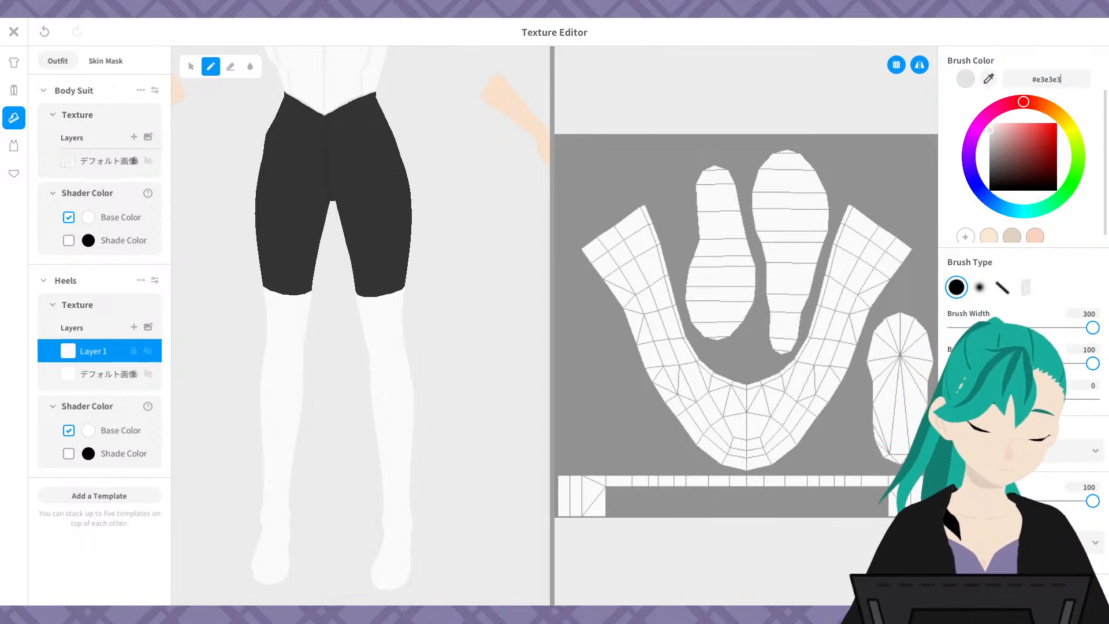
pyautogui.click(101, 161)
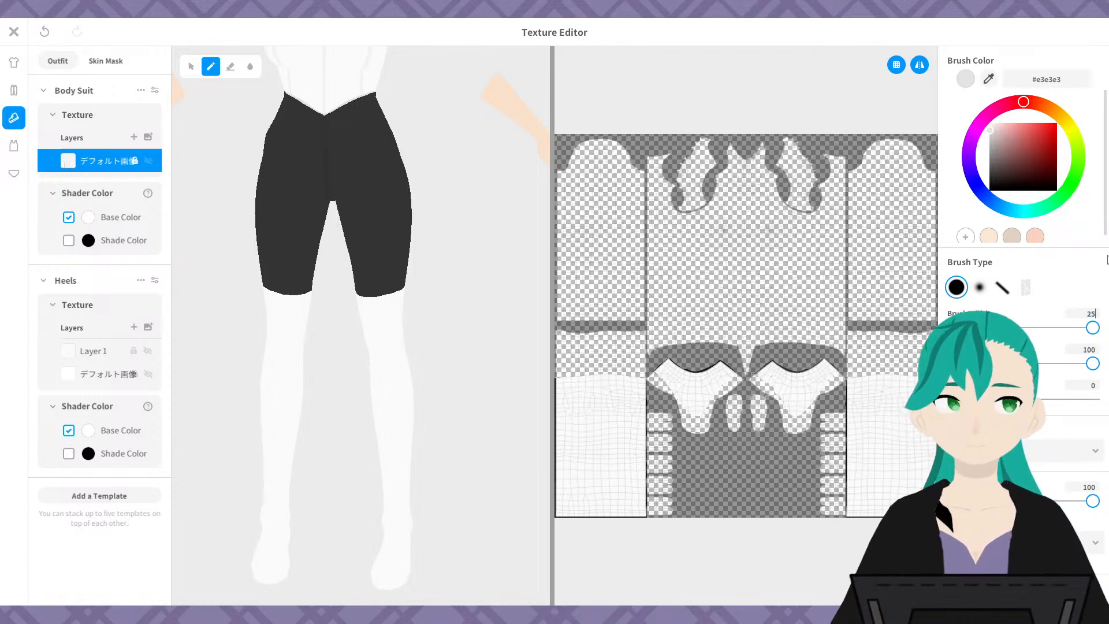
pyautogui.moveTo(553, 357); pyautogui.dragTo(936, 347)
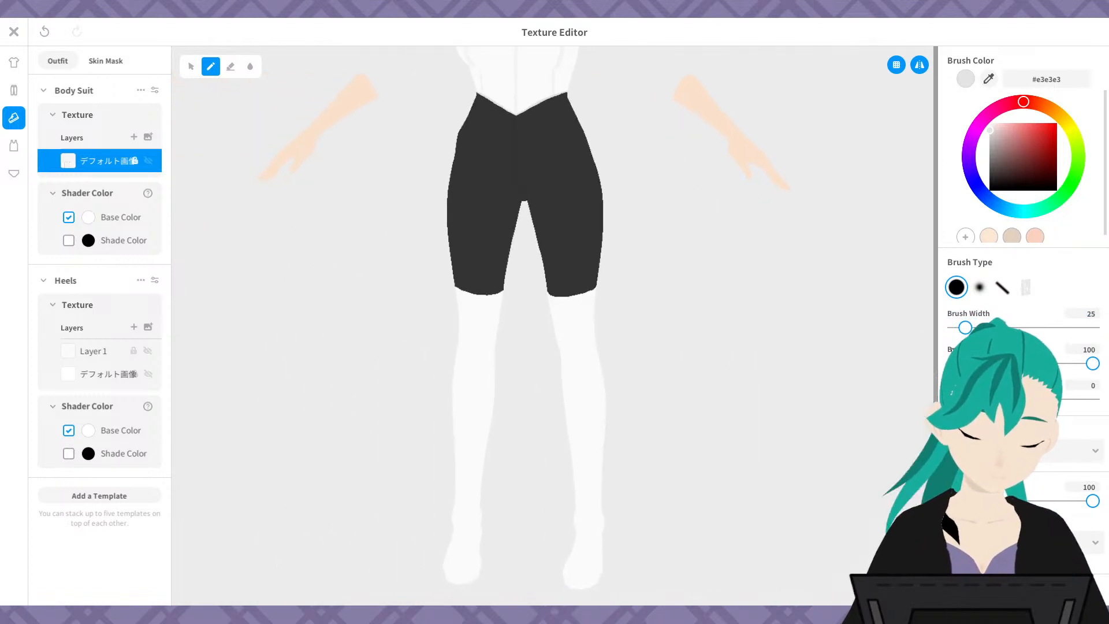
pyautogui.scroll(5, 630, 279)
pyautogui.scroll(-5, 636, 272)
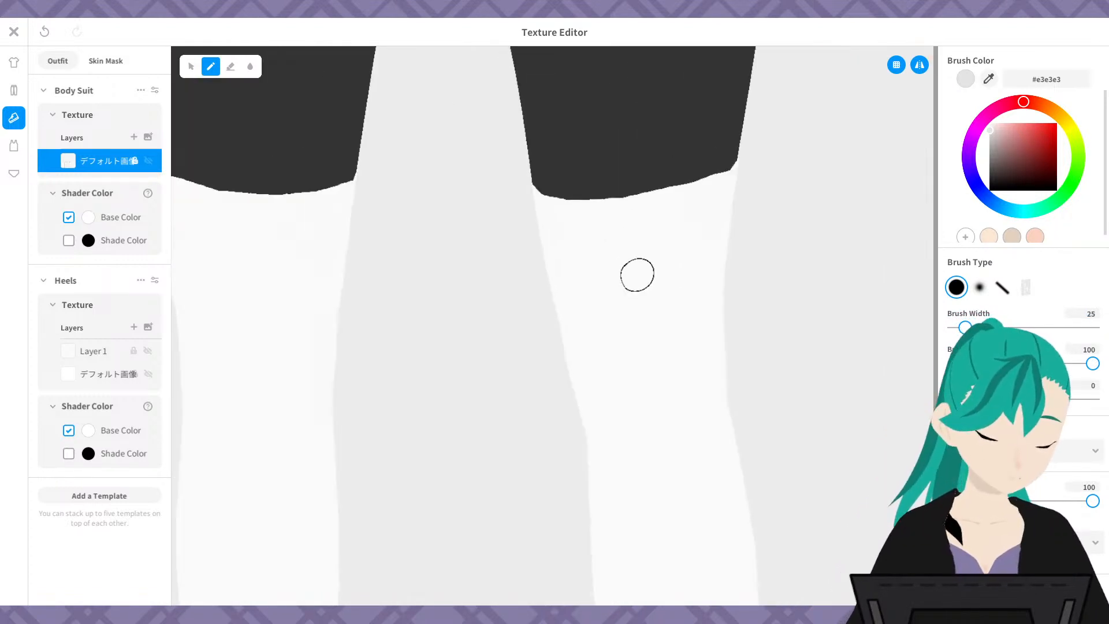
pyautogui.moveTo(660, 307)
pyautogui.mouseDown(button='right')
pyautogui.moveTo(638, 290)
pyautogui.moveTo(670, 309)
pyautogui.moveTo(648, 310)
pyautogui.moveTo(656, 305)
pyautogui.mouseUp(button='right')
pyautogui.scroll(3, 652, 291)
pyautogui.scroll(2, 651, 281)
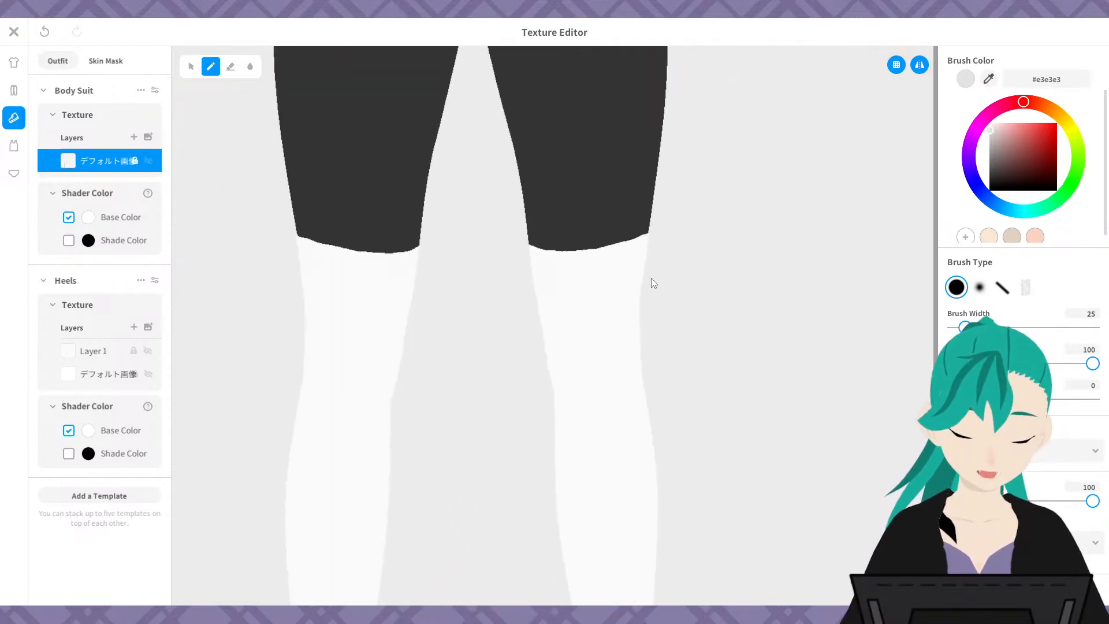
pyautogui.scroll(5, 641, 306)
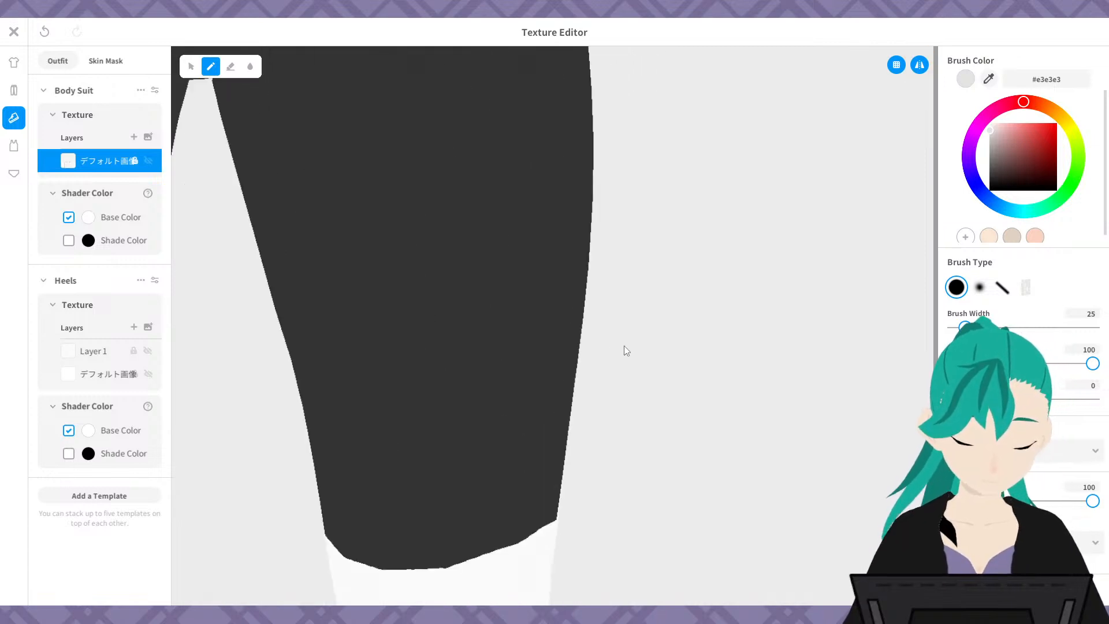
pyautogui.scroll(-3, 633, 337)
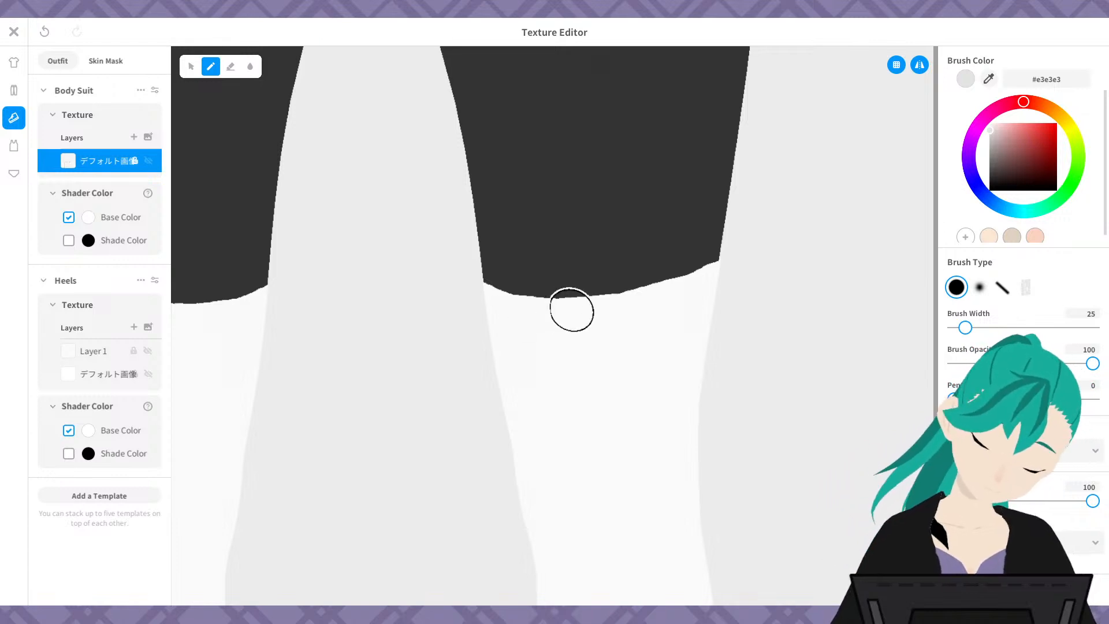
# - Paint a thin #e3e3e3 grey band all around the boot tops just below the trouser edge, redoing uneven strokes
pyautogui.moveTo(505, 294); pyautogui.dragTo(652, 291)
pyautogui.moveTo(717, 310)
pyautogui.mouseDown(button='right')
pyautogui.moveTo(629, 346)
pyautogui.moveTo(634, 317)
pyautogui.mouseUp(button='right')
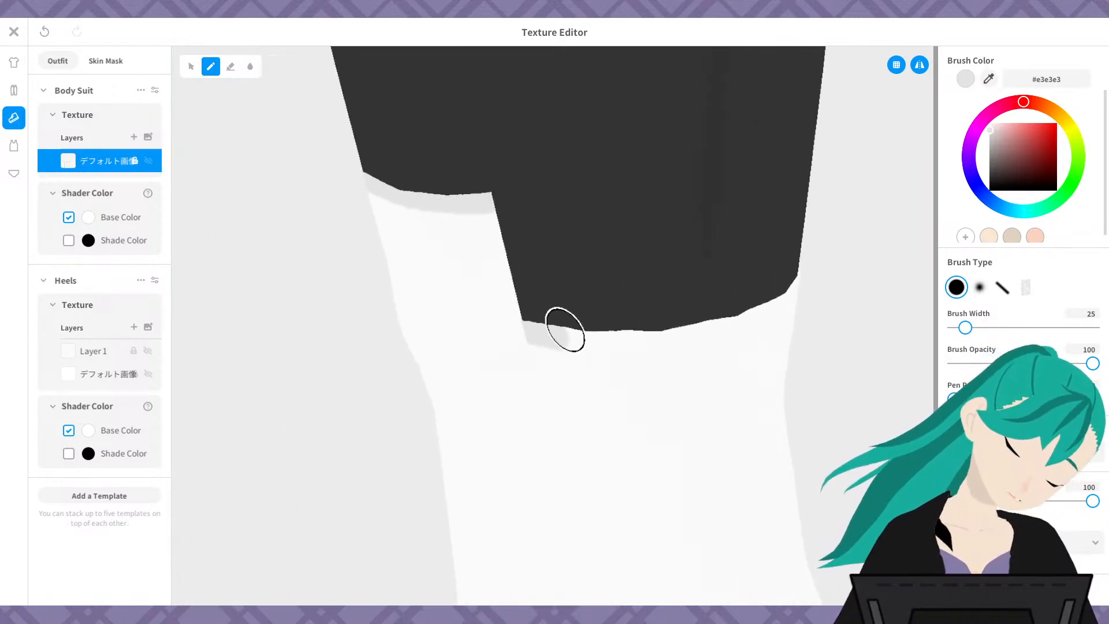
pyautogui.moveTo(565, 329); pyautogui.dragTo(730, 323)
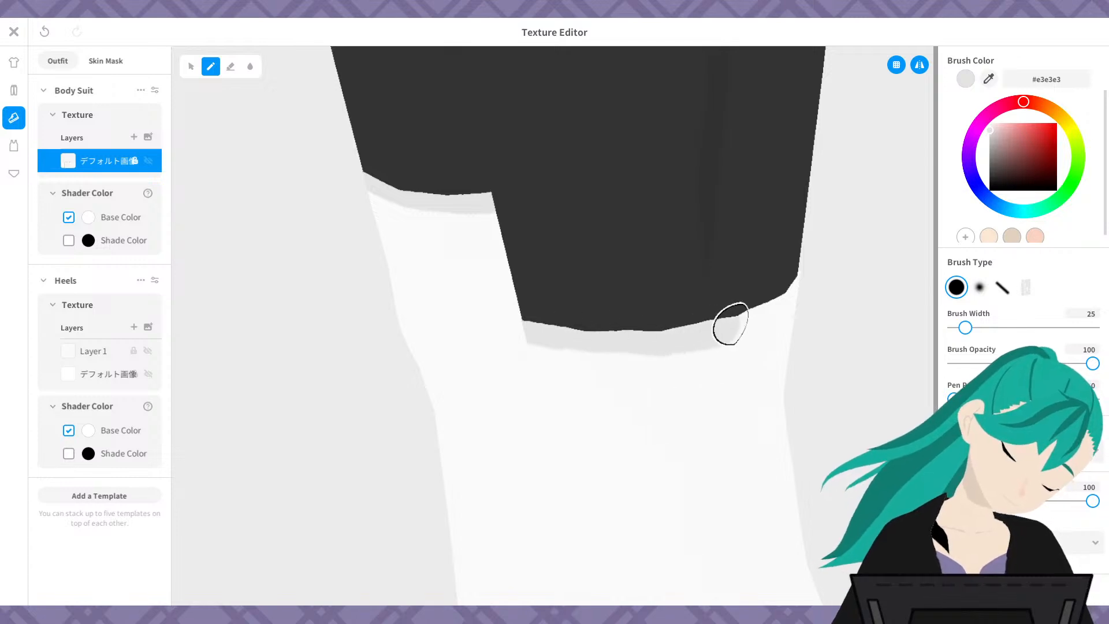
pyautogui.moveTo(731, 324)
pyautogui.mouseDown(button='right')
pyautogui.moveTo(636, 386)
pyautogui.moveTo(643, 331)
pyautogui.mouseUp(button='right')
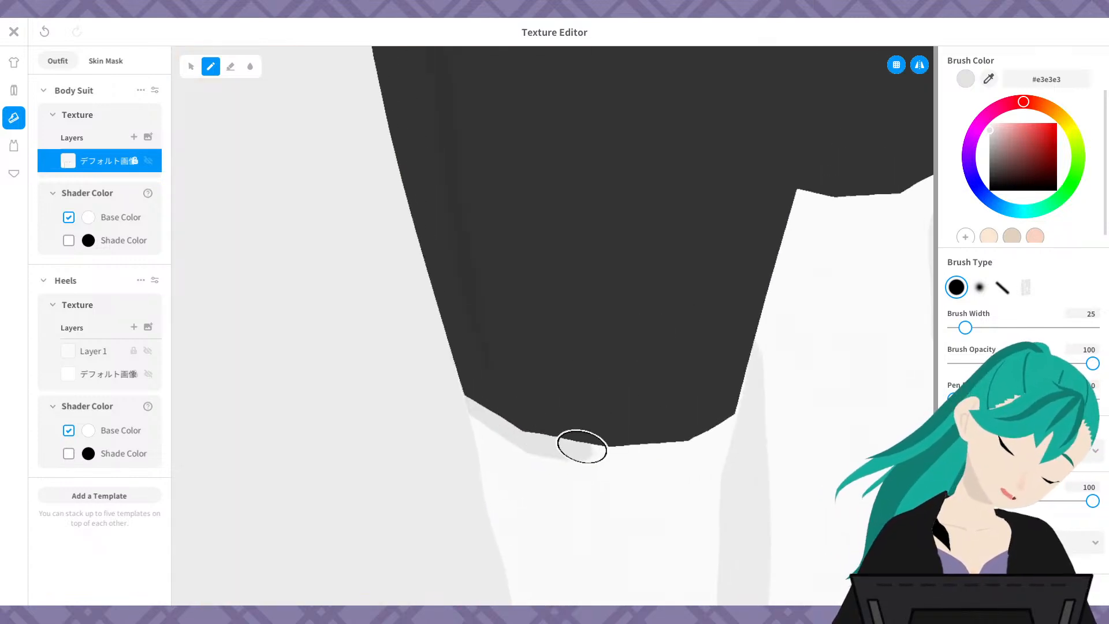
pyautogui.moveTo(582, 446); pyautogui.dragTo(664, 448)
pyautogui.moveTo(664, 448)
pyautogui.mouseDown(button='right')
pyautogui.moveTo(646, 389)
pyautogui.moveTo(453, 354)
pyautogui.moveTo(537, 250)
pyautogui.moveTo(349, 310)
pyautogui.mouseUp(button='right')
pyautogui.moveTo(379, 327)
pyautogui.mouseDown()
pyautogui.moveTo(493, 349)
pyautogui.moveTo(470, 349)
pyautogui.moveTo(569, 349)
pyautogui.moveTo(589, 321)
pyautogui.mouseUp()
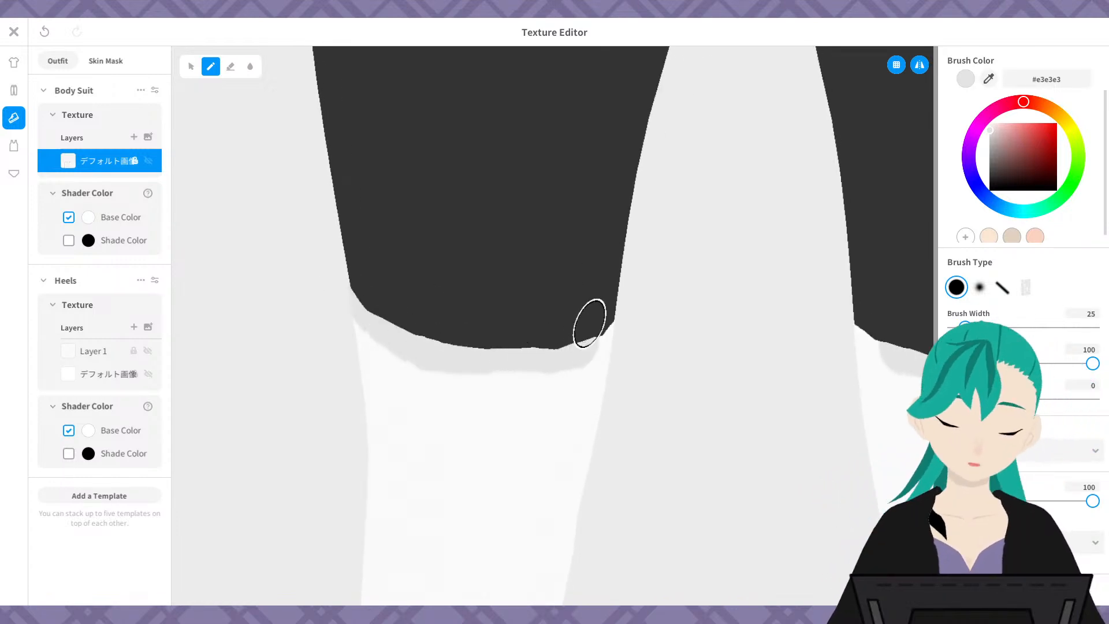
pyautogui.moveTo(589, 321)
pyautogui.mouseDown(button='right')
pyautogui.moveTo(431, 314)
pyautogui.moveTo(369, 265)
pyautogui.moveTo(504, 328)
pyautogui.mouseUp(button='right')
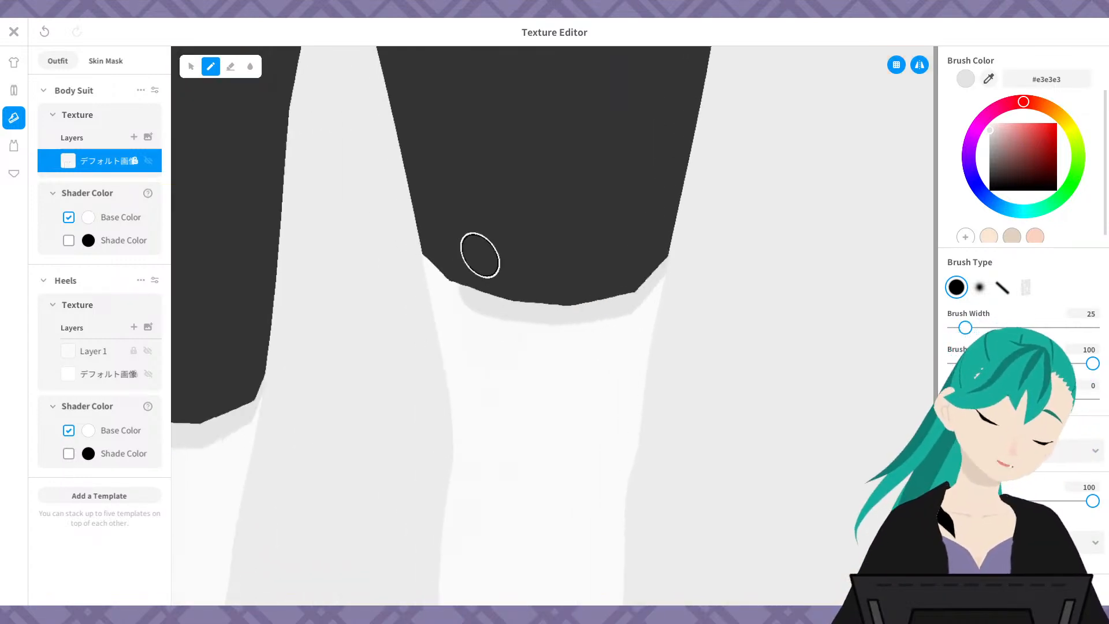
pyautogui.moveTo(480, 253)
pyautogui.mouseDown(button='right')
pyautogui.moveTo(483, 282)
pyautogui.moveTo(527, 307)
pyautogui.moveTo(502, 289)
pyautogui.moveTo(492, 256)
pyautogui.moveTo(467, 253)
pyautogui.mouseUp(button='right')
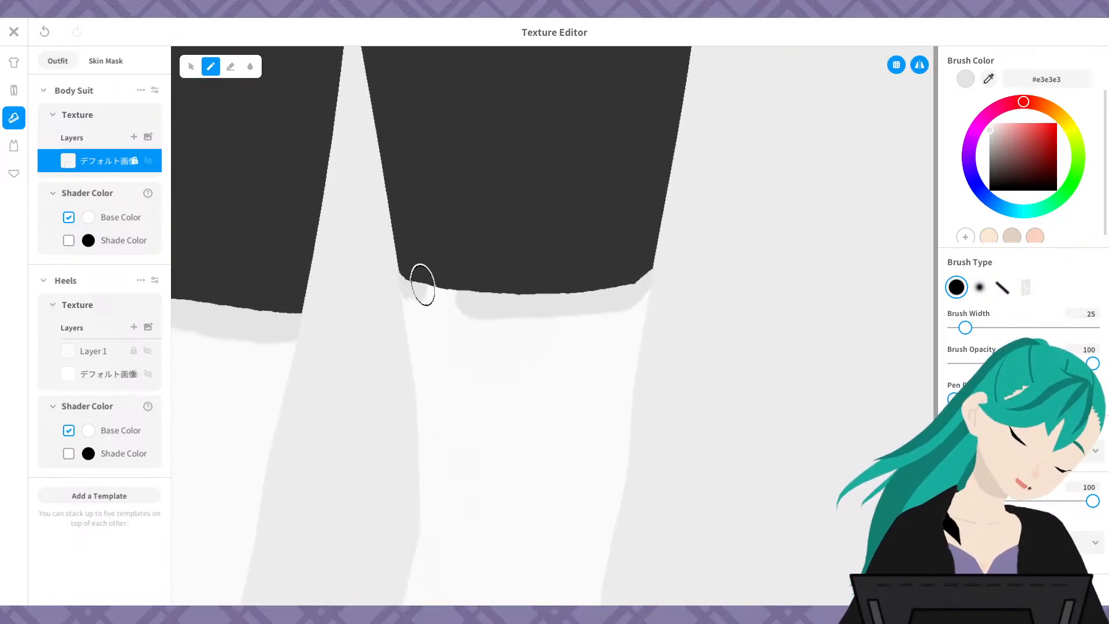
pyautogui.hotkey('ctrl', 'z')
pyautogui.moveTo(414, 281); pyautogui.dragTo(490, 297)
pyautogui.hotkey('ctrl', 'z')
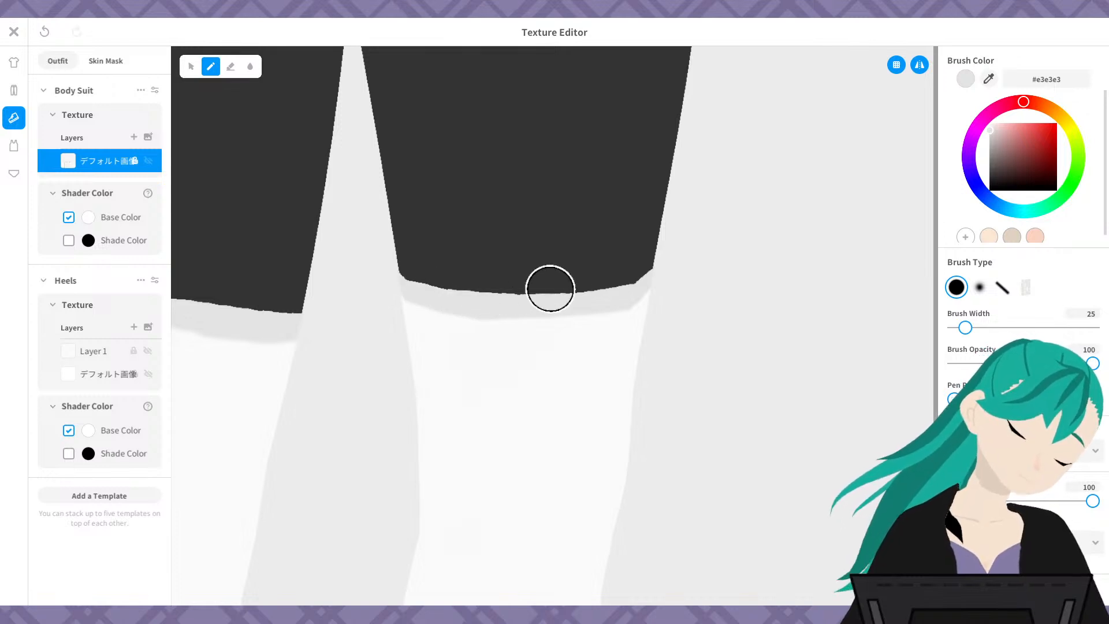
# - Examine the painted boots and the grey band below the trouser edge from the front at full leg length
pyautogui.moveTo(619, 370); pyautogui.dragTo(589, 370, button='right')
pyautogui.scroll(-5, 624, 357)
pyautogui.scroll(-5, 624, 375)
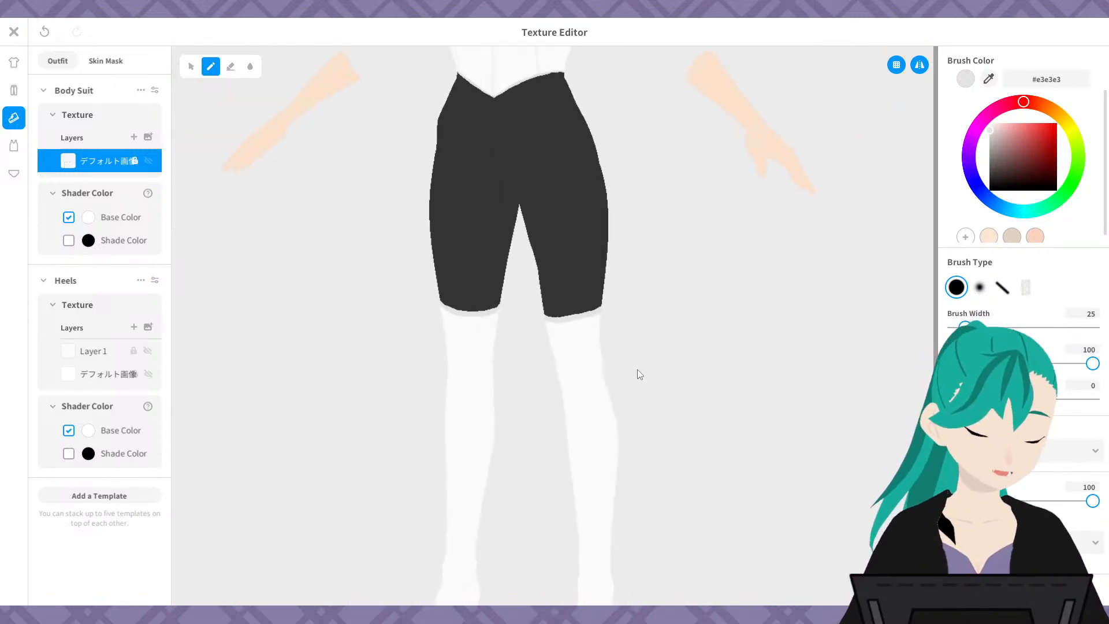
pyautogui.moveTo(636, 369); pyautogui.dragTo(617, 331, button='middle')
pyautogui.moveTo(617, 331)
pyautogui.mouseDown(button='right')
pyautogui.moveTo(637, 335)
pyautogui.moveTo(627, 333)
pyautogui.mouseUp(button='right')
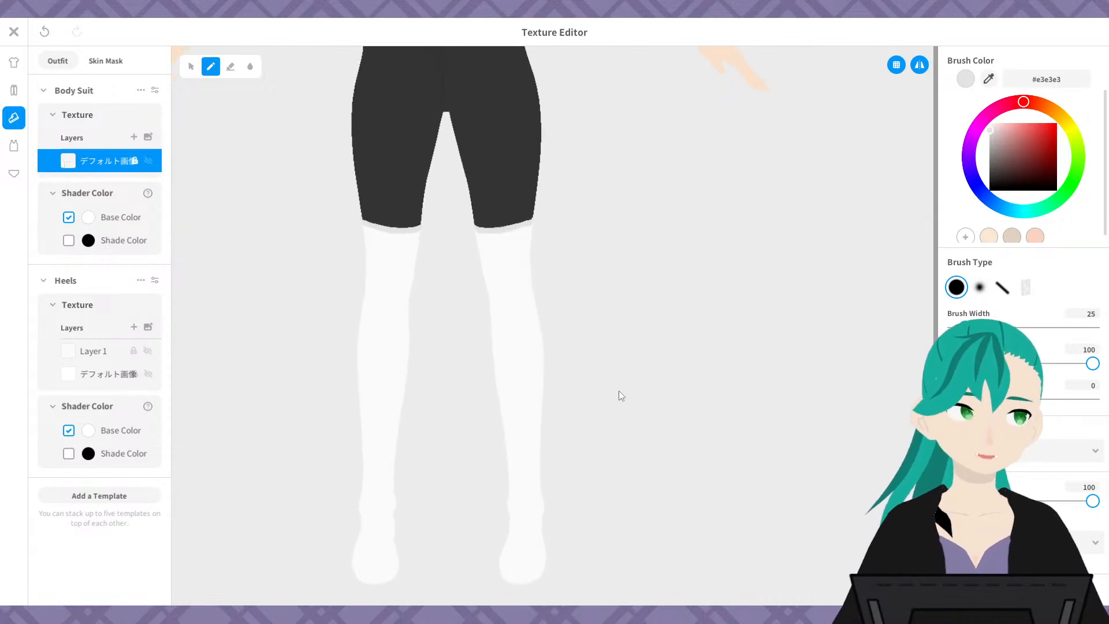
pyautogui.scroll(-2, 622, 401)
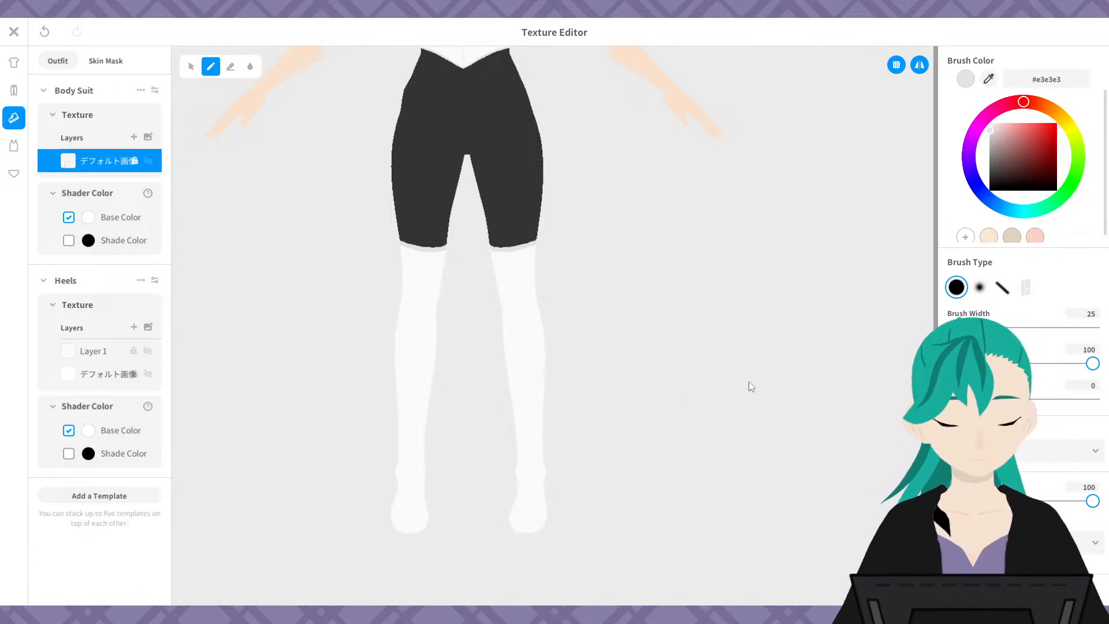
pyautogui.scroll(-1, 755, 374)
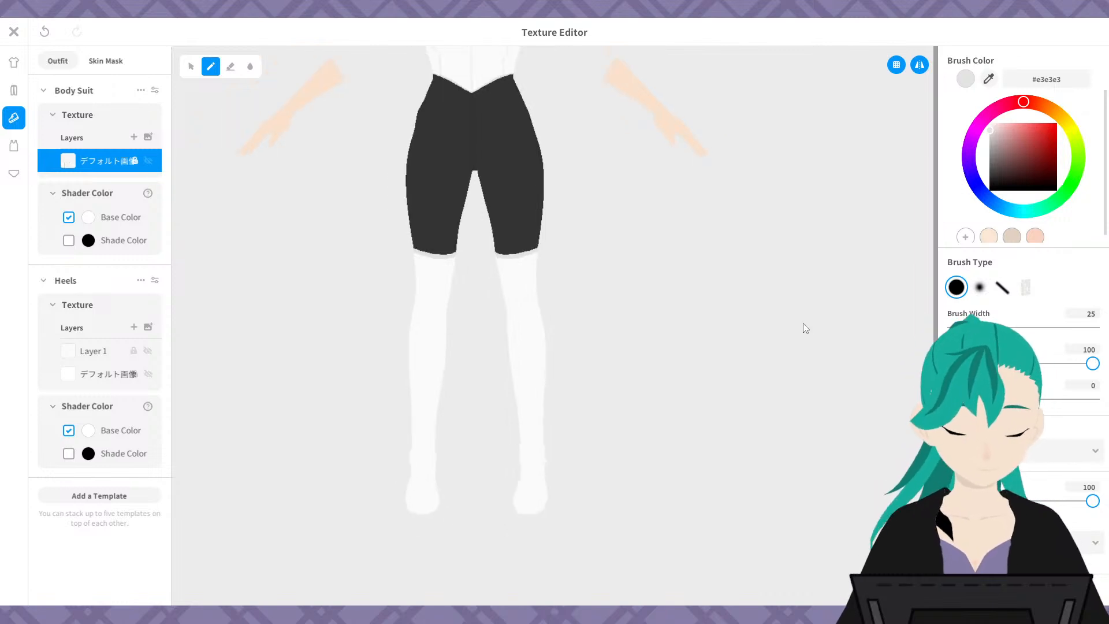
pyautogui.scroll(1, 601, 305)
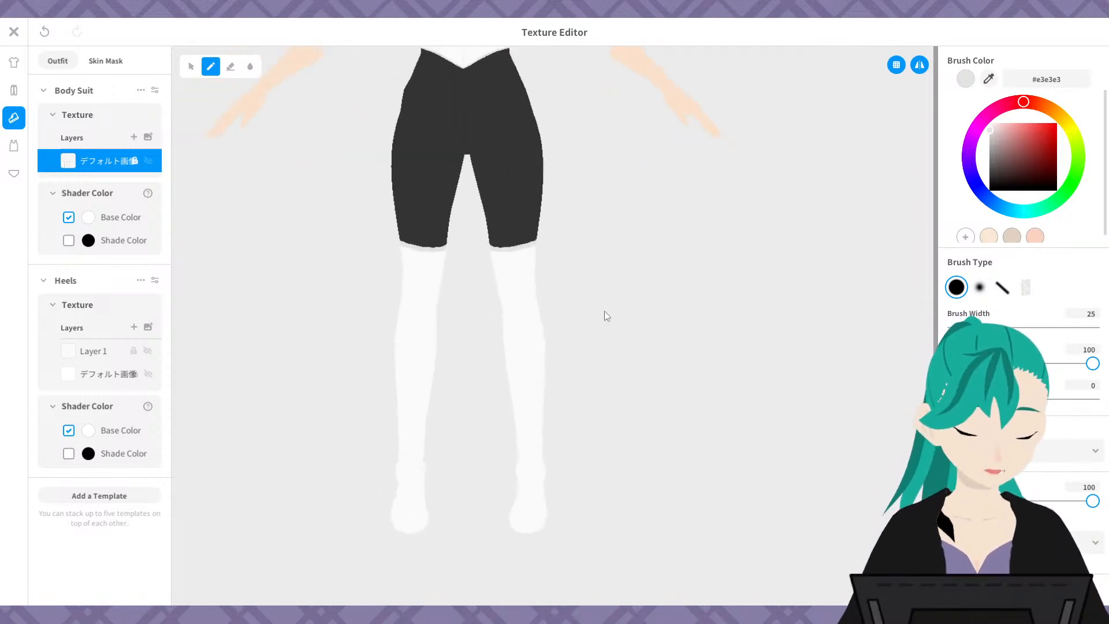
# - Paint the larger sole piece on the Heels' Layer 1 texture with #e3e3e3 grey, with mirrored painting off
pyautogui.moveTo(936, 310); pyautogui.dragTo(469, 364)
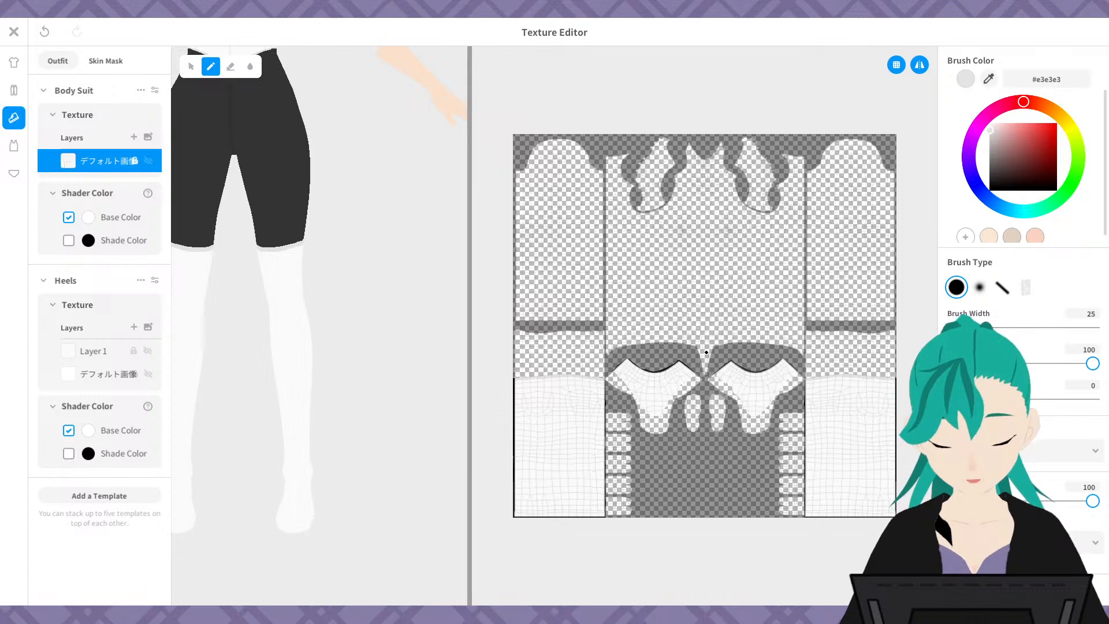
pyautogui.click(92, 351)
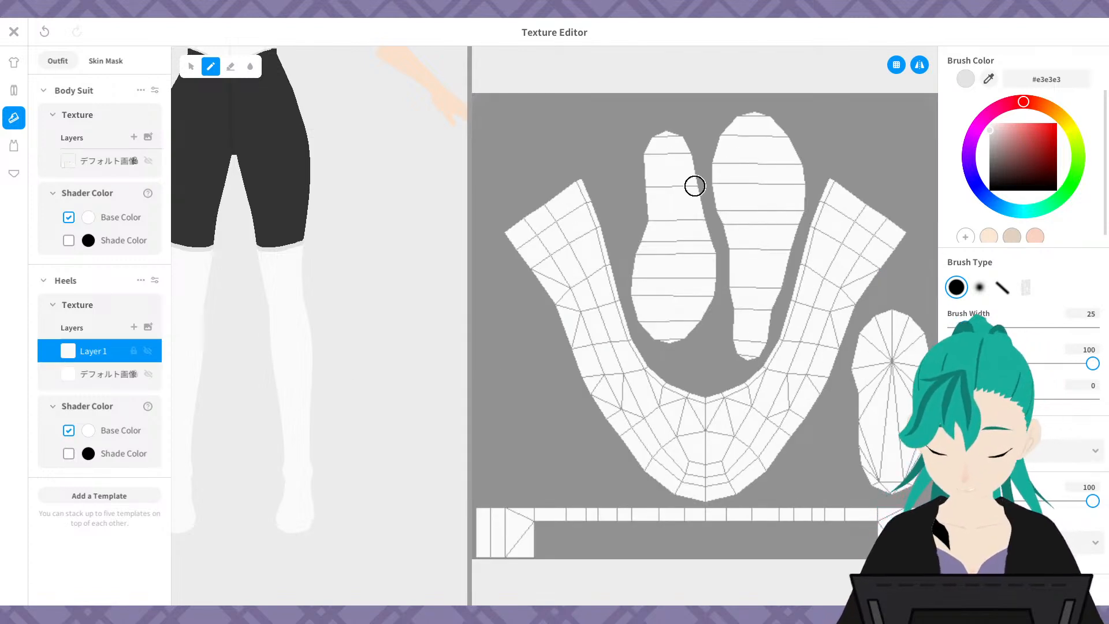
pyautogui.moveTo(375, 474); pyautogui.dragTo(352, 483, button='right')
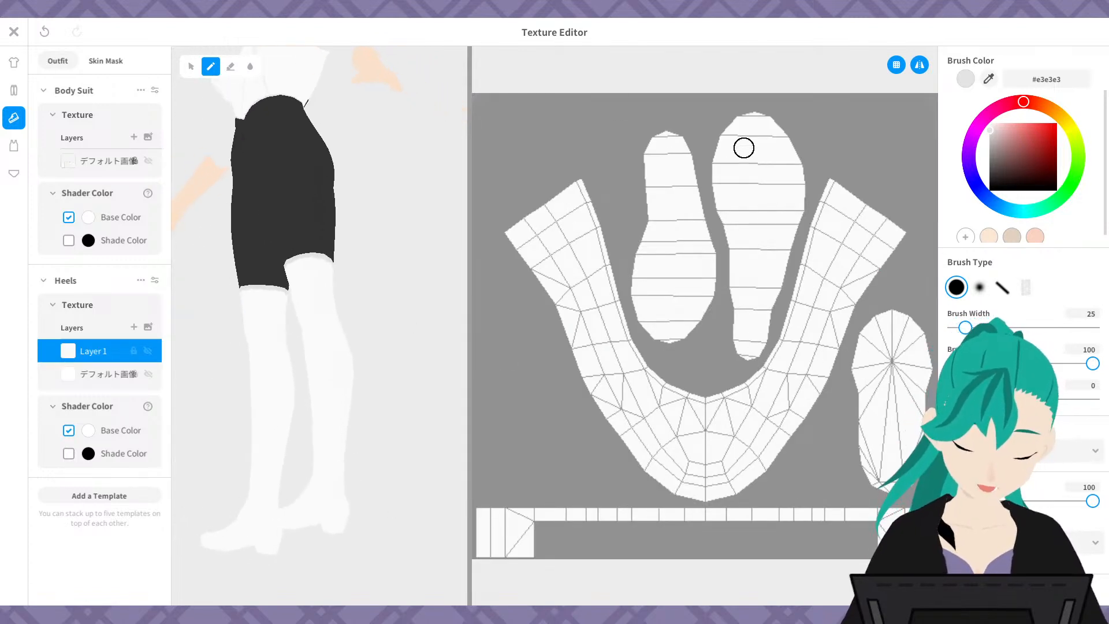
pyautogui.moveTo(745, 121)
pyautogui.mouseDown()
pyautogui.moveTo(720, 141)
pyautogui.moveTo(740, 349)
pyautogui.moveTo(773, 297)
pyautogui.moveTo(797, 190)
pyautogui.moveTo(765, 121)
pyautogui.moveTo(788, 151)
pyautogui.moveTo(786, 186)
pyautogui.moveTo(735, 201)
pyautogui.mouseUp()
pyautogui.hotkey('ctrl', 'z')
pyautogui.moveTo(747, 157)
pyautogui.mouseDown()
pyautogui.moveTo(755, 302)
pyautogui.moveTo(786, 210)
pyautogui.mouseUp()
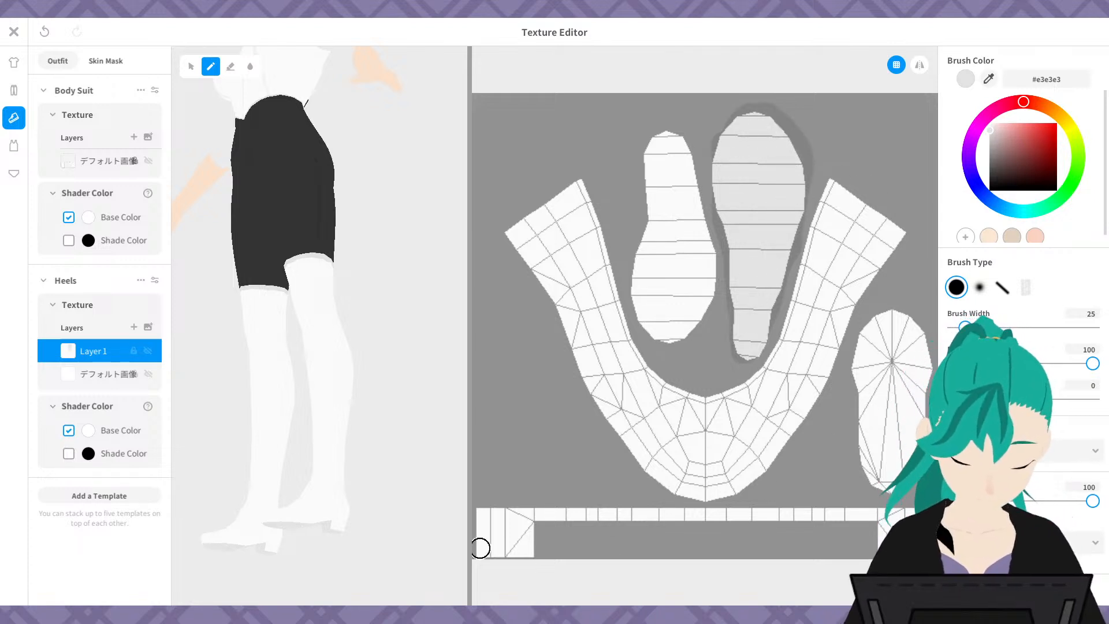
# - Paint the long sole-edge strip with its heel blocks and the round-ended sole piece on the Heels' texture #e3e3e3 grey
pyautogui.moveTo(481, 548)
pyautogui.mouseDown()
pyautogui.moveTo(502, 556)
pyautogui.moveTo(544, 512)
pyautogui.moveTo(646, 518)
pyautogui.moveTo(596, 519)
pyautogui.mouseUp()
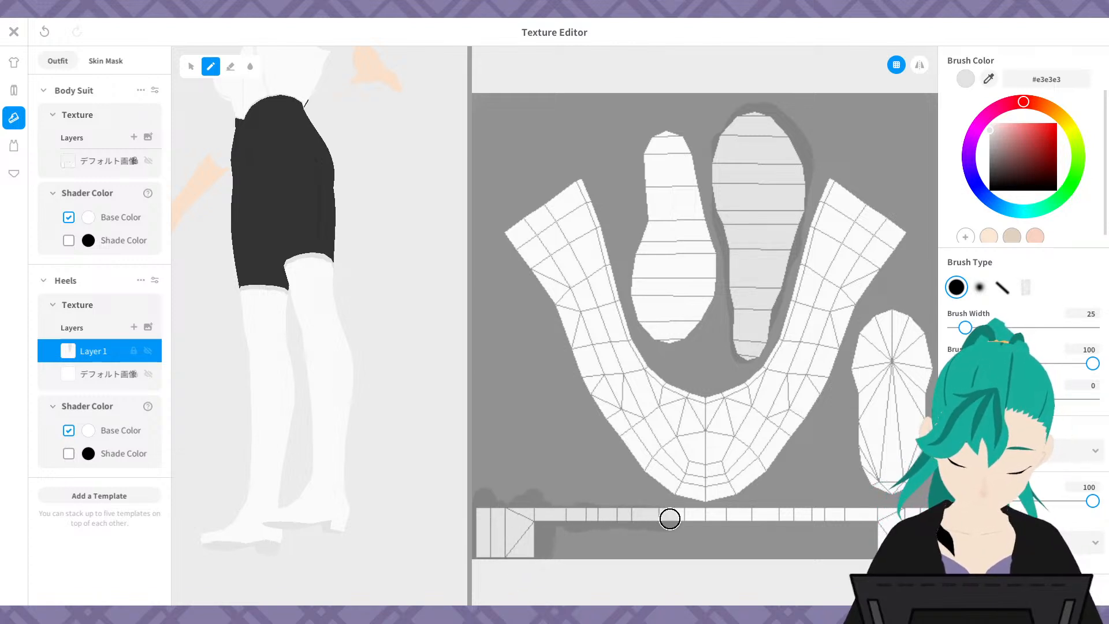
pyautogui.moveTo(670, 518); pyautogui.dragTo(814, 513)
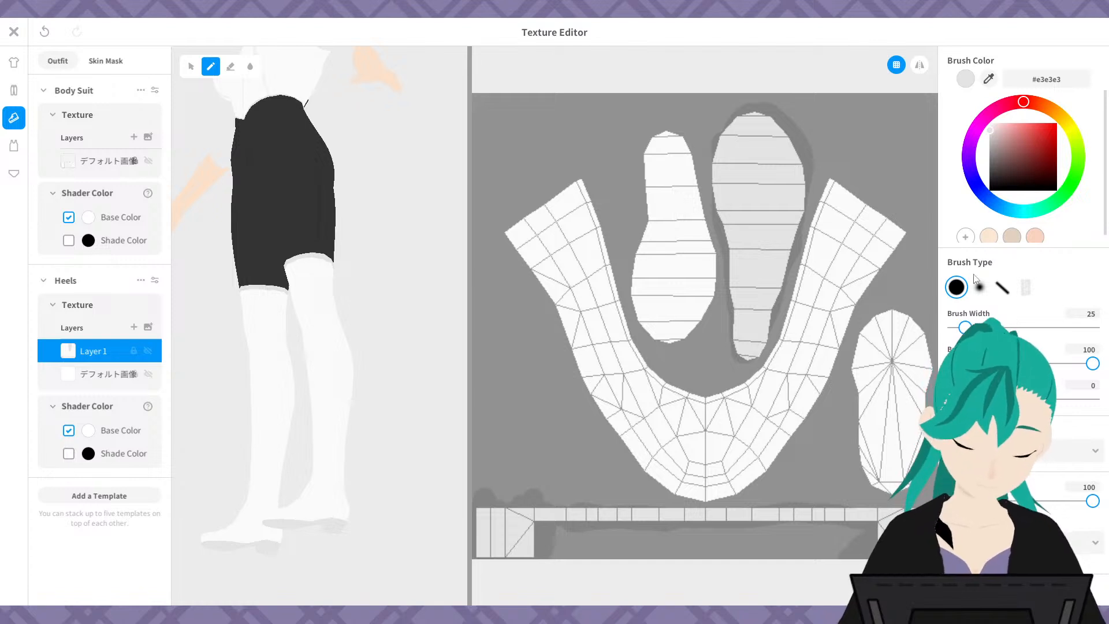
pyautogui.moveTo(901, 322); pyautogui.dragTo(865, 470)
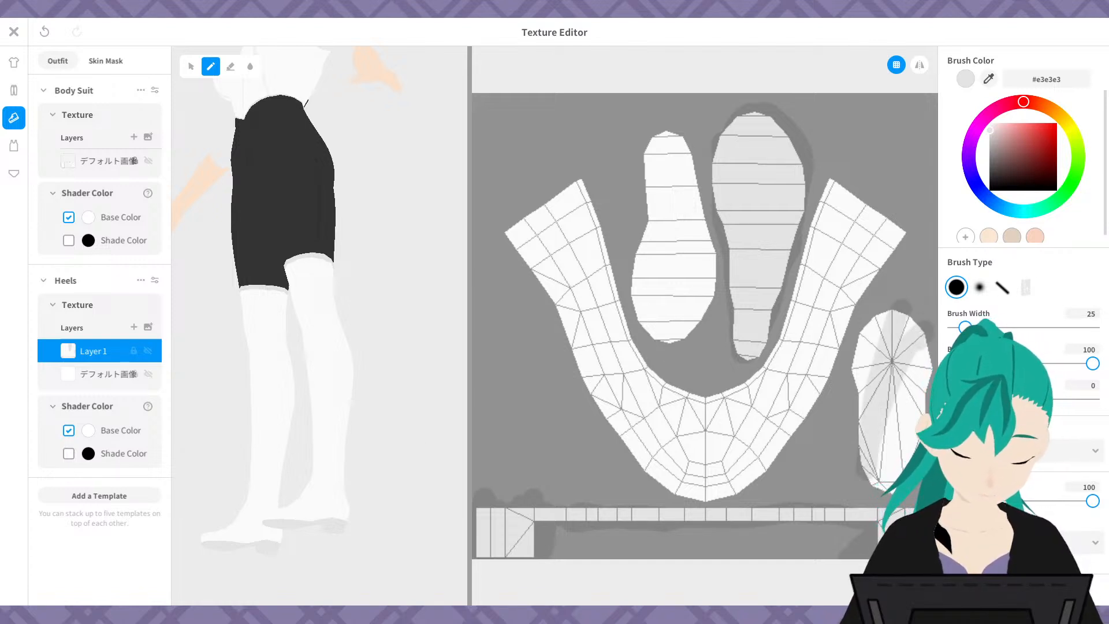
pyautogui.moveTo(323, 503)
pyautogui.mouseDown(button='right')
pyautogui.moveTo(416, 493)
pyautogui.moveTo(329, 496)
pyautogui.mouseUp(button='right')
pyautogui.moveTo(914, 311)
pyautogui.mouseDown()
pyautogui.moveTo(880, 318)
pyautogui.moveTo(858, 416)
pyautogui.mouseUp()
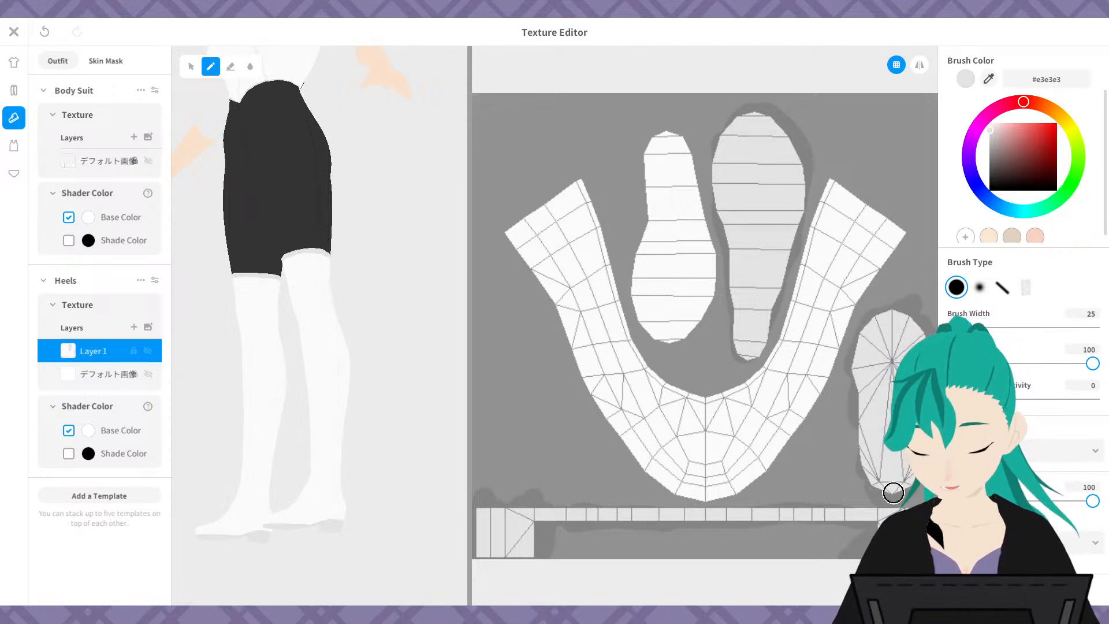
# - Cover the smaller shoe-sole piece beside the large one on the Heels' texture with #e3e3e3 grey strokes
pyautogui.moveTo(417, 478); pyautogui.dragTo(411, 508, button='right')
pyautogui.moveTo(673, 143); pyautogui.dragTo(674, 340)
pyautogui.moveTo(406, 502)
pyautogui.mouseDown(button='right')
pyautogui.moveTo(359, 468)
pyautogui.moveTo(411, 499)
pyautogui.mouseUp(button='right')
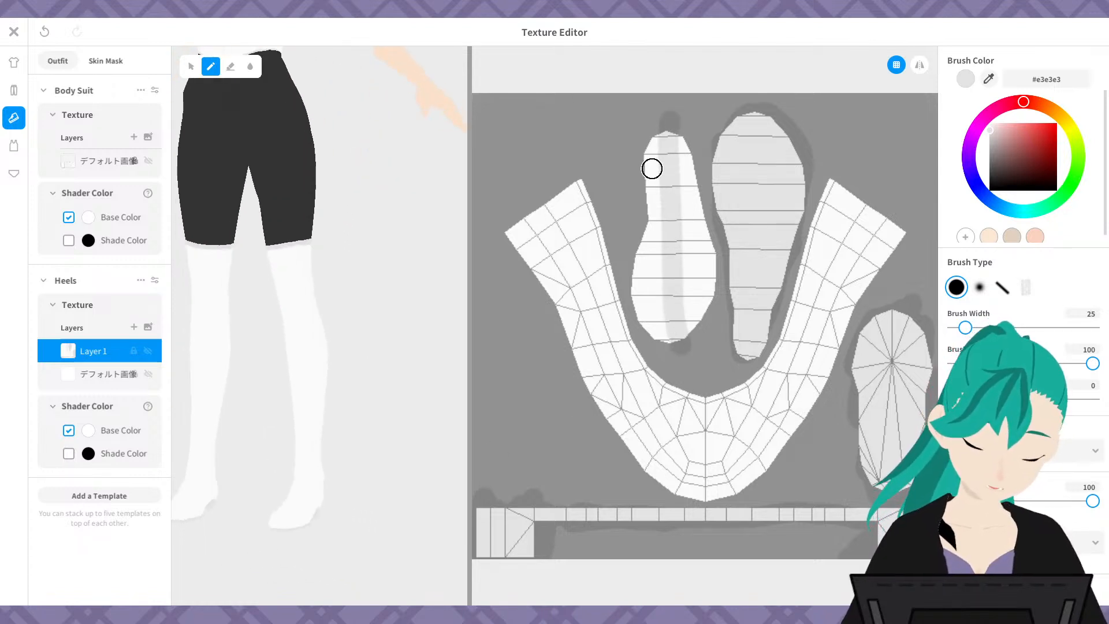
pyautogui.moveTo(657, 137)
pyautogui.mouseDown()
pyautogui.moveTo(639, 279)
pyautogui.moveTo(651, 307)
pyautogui.moveTo(648, 297)
pyautogui.mouseUp()
pyautogui.moveTo(670, 124)
pyautogui.mouseDown()
pyautogui.moveTo(710, 312)
pyautogui.moveTo(673, 335)
pyautogui.mouseUp()
pyautogui.moveTo(660, 271); pyautogui.dragTo(696, 275)
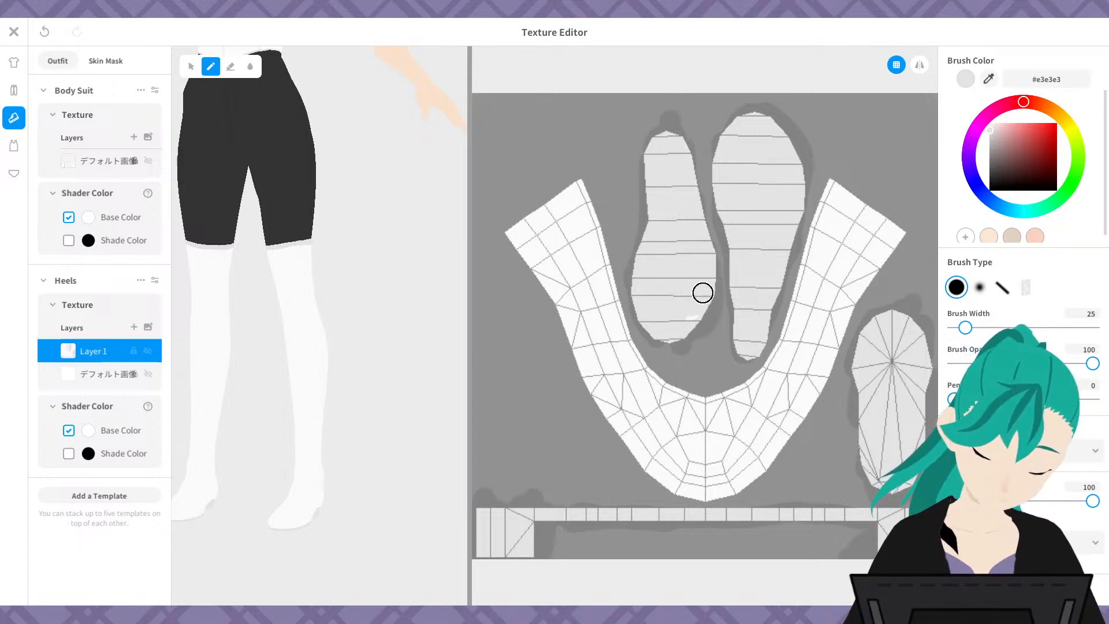
pyautogui.moveTo(352, 512); pyautogui.dragTo(306, 532, button='right')
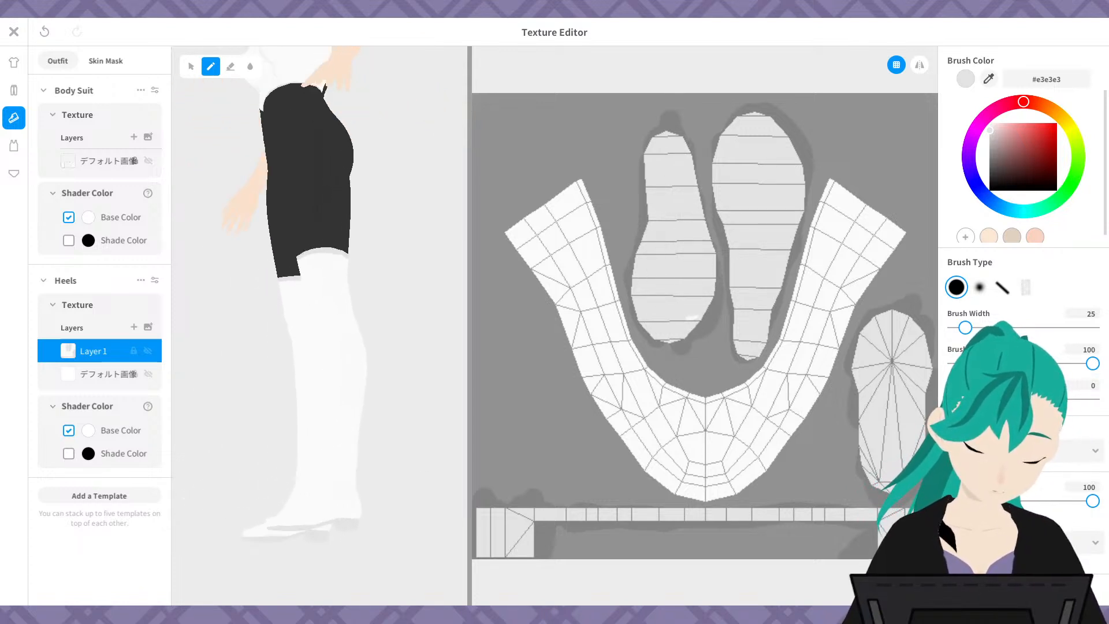
pyautogui.moveTo(516, 252)
pyautogui.mouseDown()
pyautogui.moveTo(570, 359)
pyautogui.moveTo(664, 496)
pyautogui.mouseUp()
pyautogui.hotkey('ctrl', 'z')
# - Set the Heels' Sole Height to 25 and keep the Heel Base Width at 0
pyautogui.moveTo(348, 528)
pyautogui.mouseDown(button='right')
pyautogui.moveTo(395, 546)
pyautogui.moveTo(338, 543)
pyautogui.mouseUp(button='right')
pyautogui.click(154, 280)
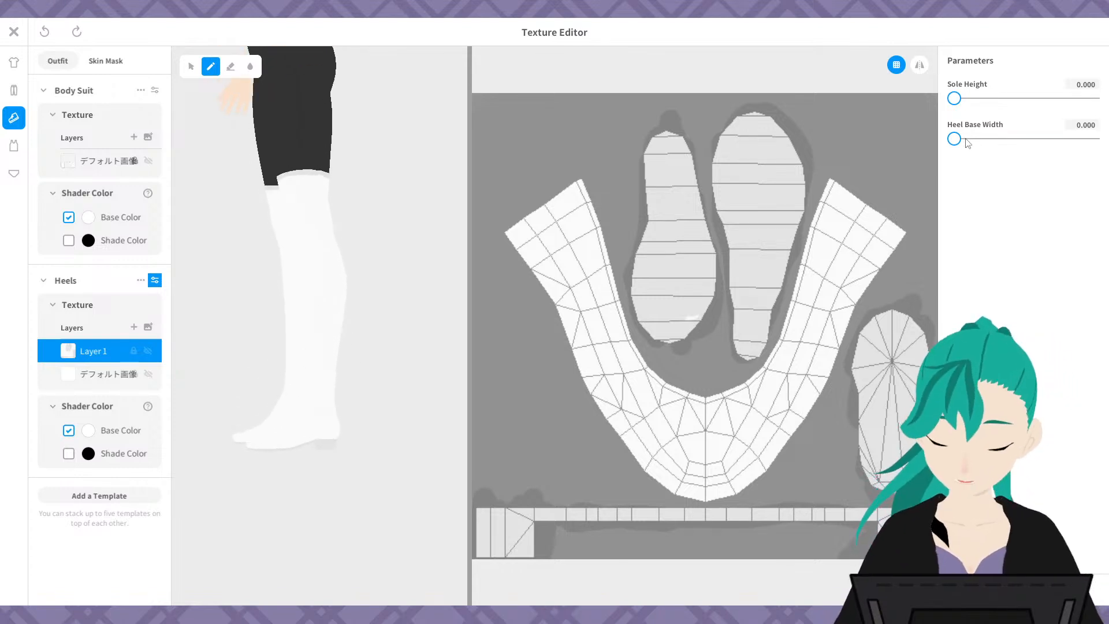
pyautogui.moveTo(954, 140); pyautogui.dragTo(884, 153)
pyautogui.moveTo(955, 99); pyautogui.dragTo(983, 99)
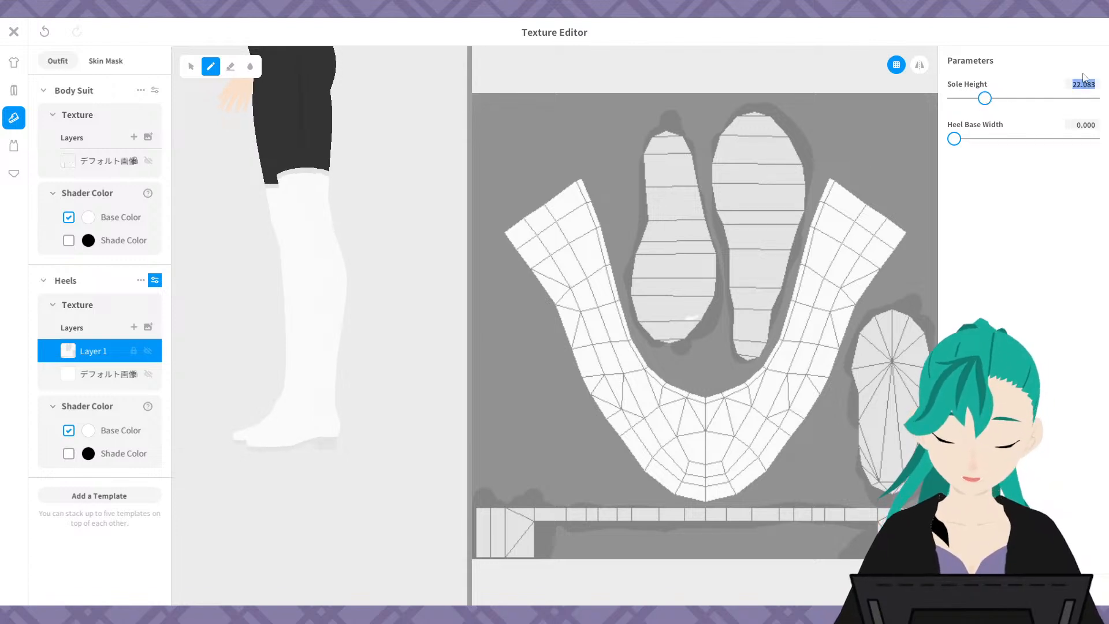
pyautogui.write('25')
pyautogui.press('Return')
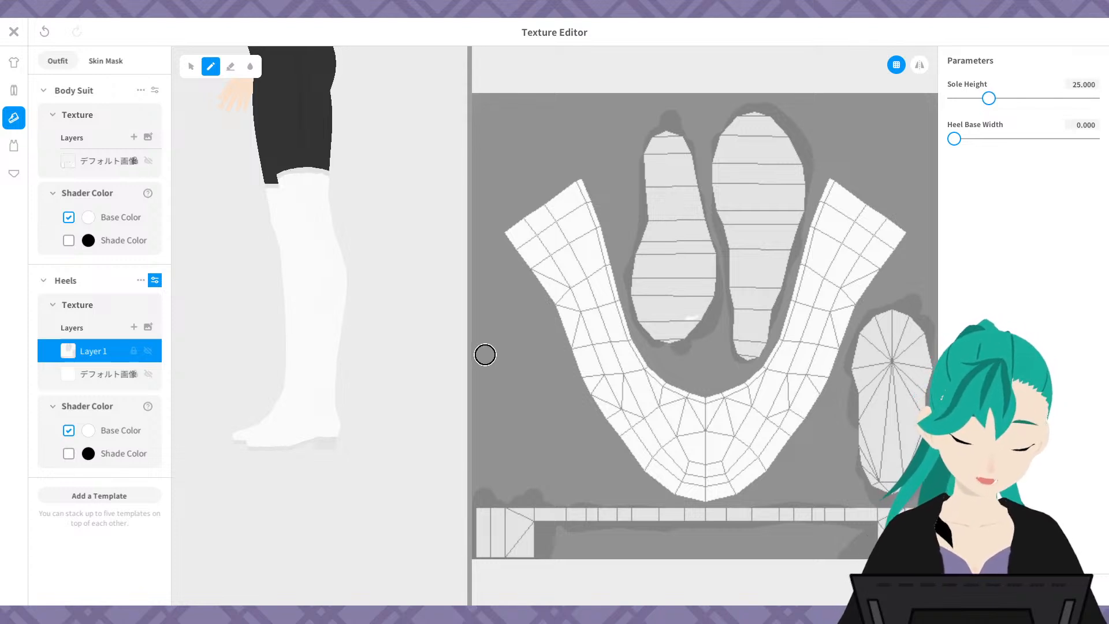
# - Show the Long Coat's red layer named 1 again and check the whole outfit on the full-body model
pyautogui.moveTo(467, 396); pyautogui.dragTo(826, 399)
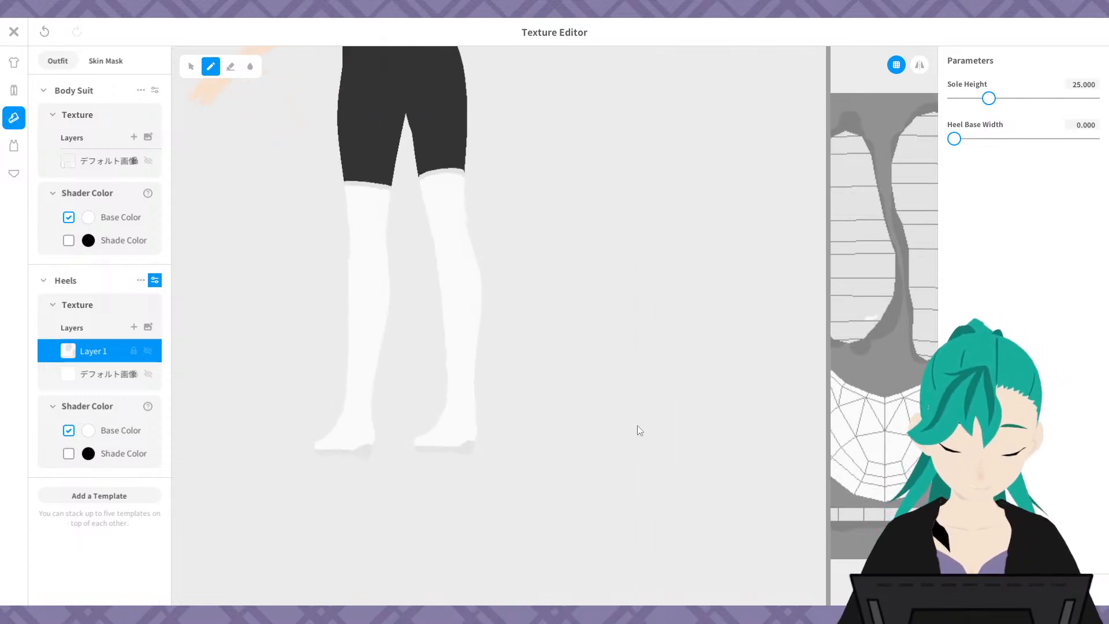
pyautogui.moveTo(637, 425); pyautogui.dragTo(629, 424, button='right')
pyautogui.scroll(-4, 620, 370)
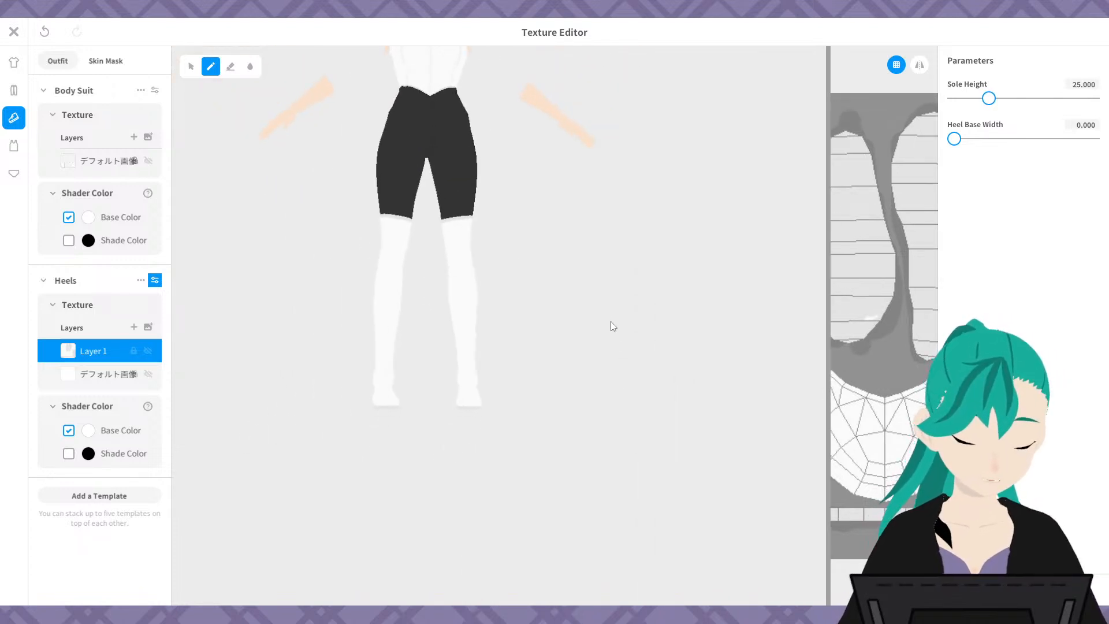
pyautogui.moveTo(613, 327); pyautogui.dragTo(613, 434, button='middle')
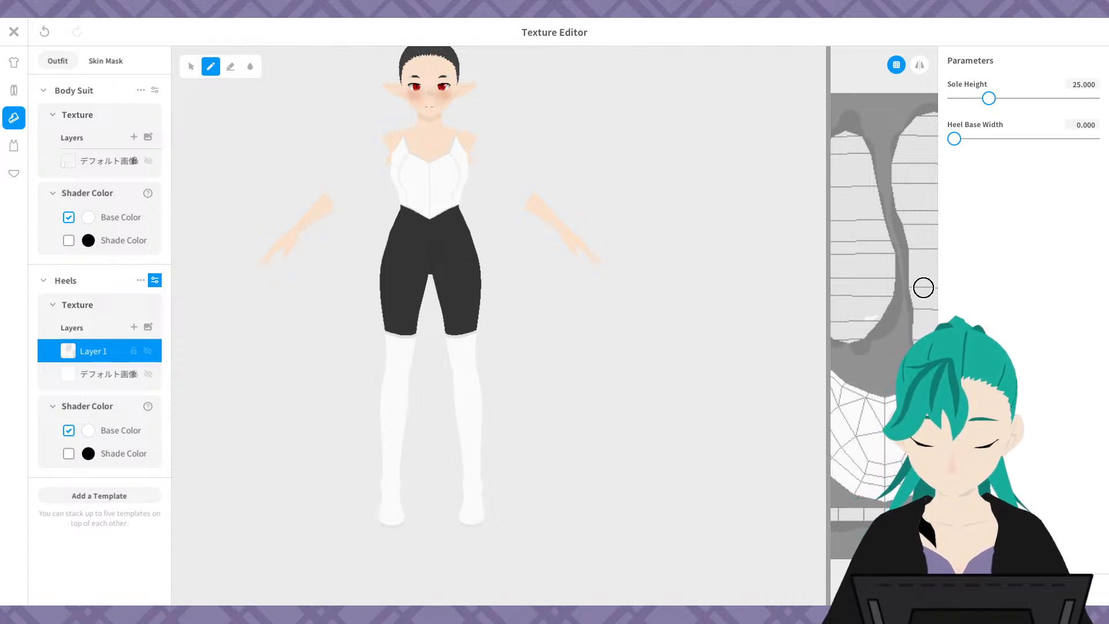
pyautogui.moveTo(643, 368); pyautogui.dragTo(684, 382, button='middle')
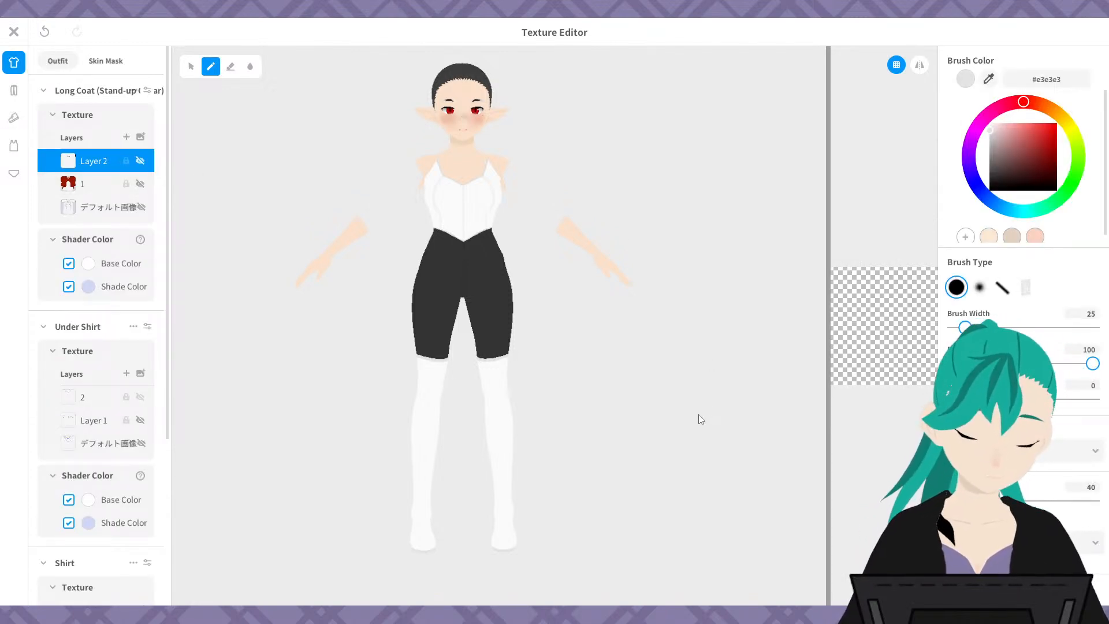
pyautogui.click(139, 183)
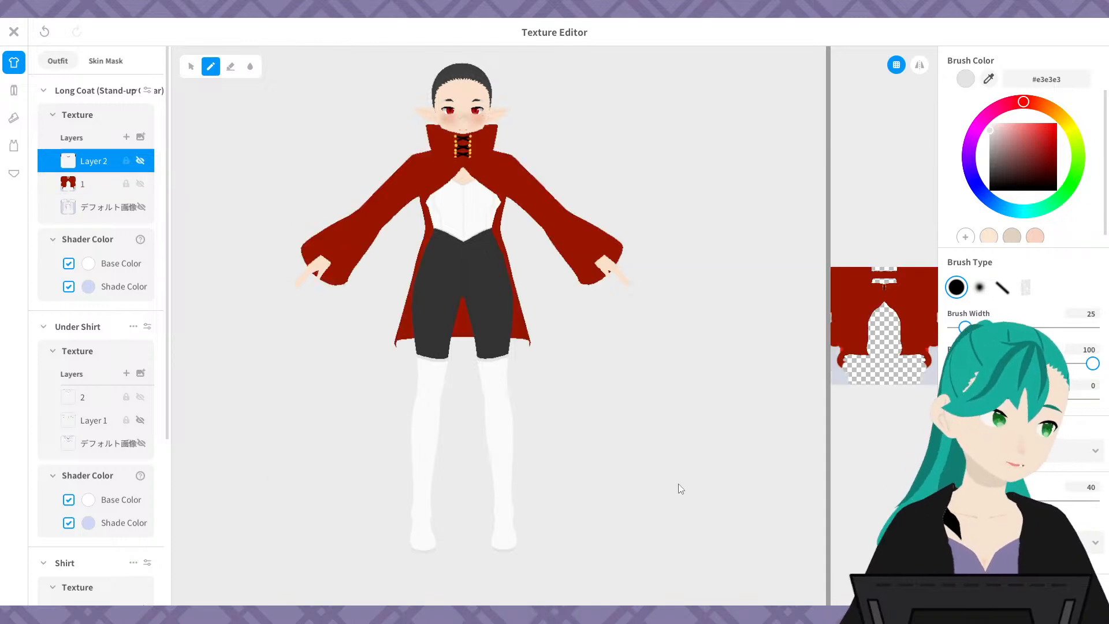
pyautogui.moveTo(673, 439); pyautogui.dragTo(464, 425, button='right')
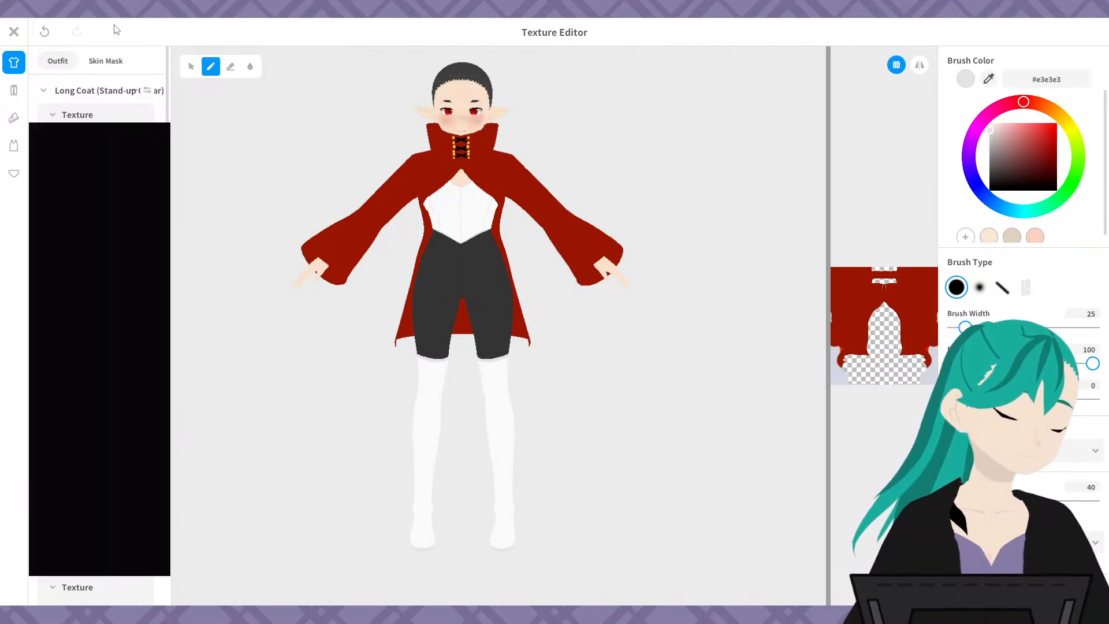
# - Close the Texture Editor, overwriting the Tops and Thigh High 2 items with the edits
pyautogui.click(14, 31)
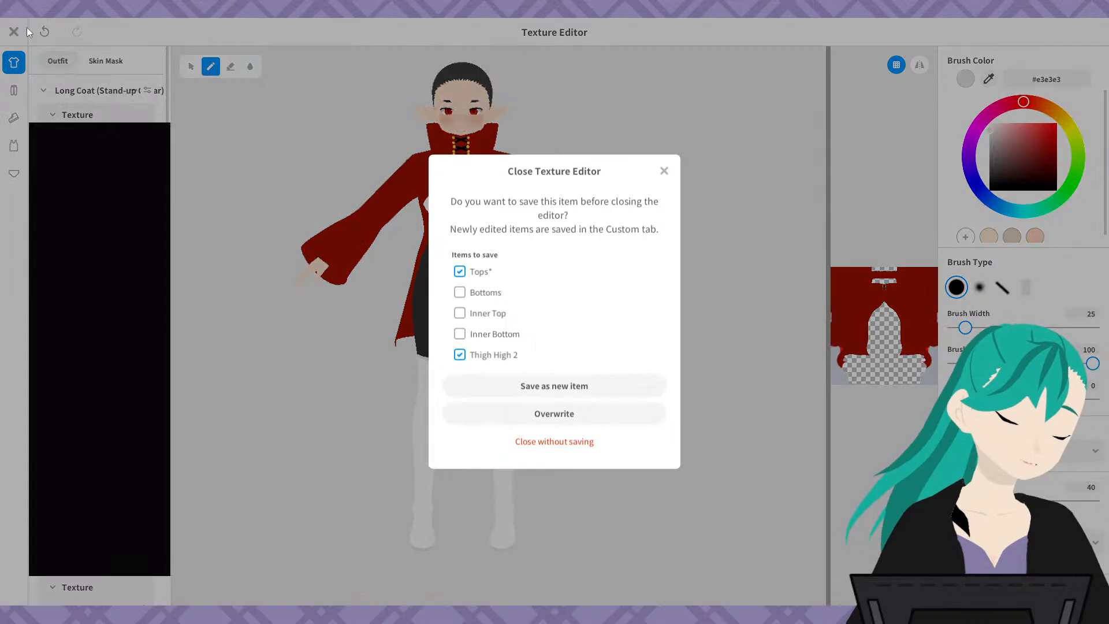
pyautogui.click(585, 417)
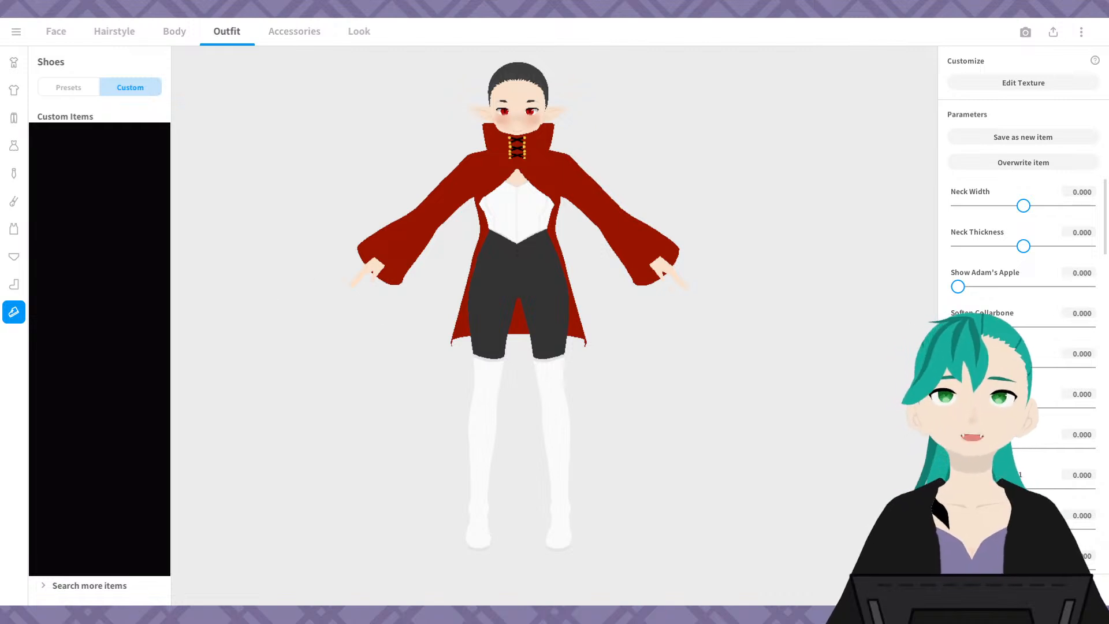
# - Look through the custom neck accessories and examine the upper part of the dressed model
pyautogui.click(13, 181)
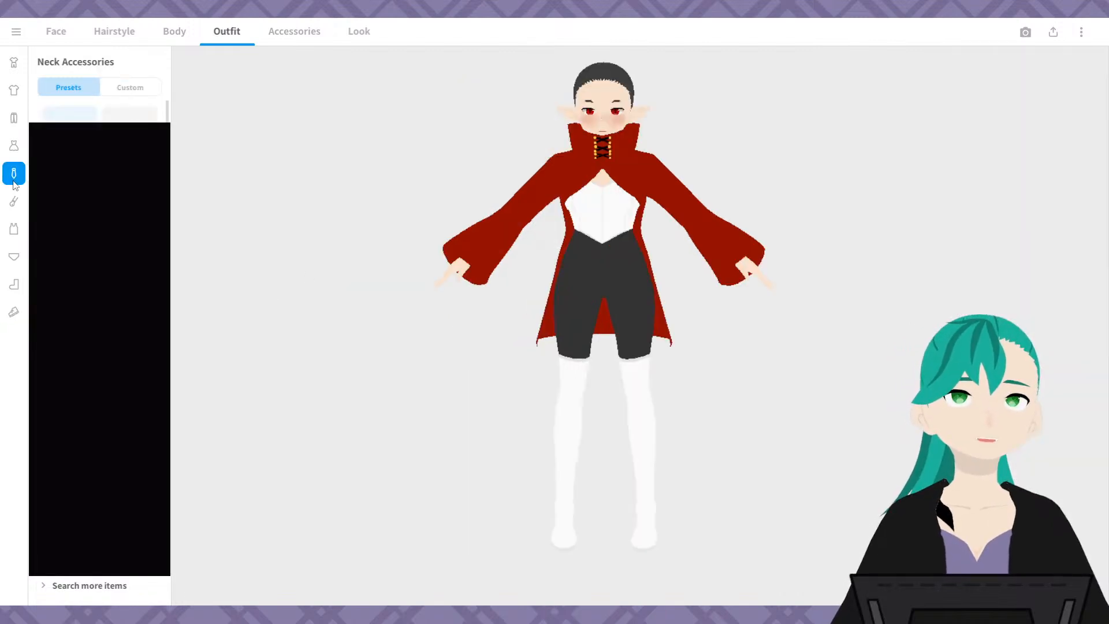
pyautogui.click(116, 92)
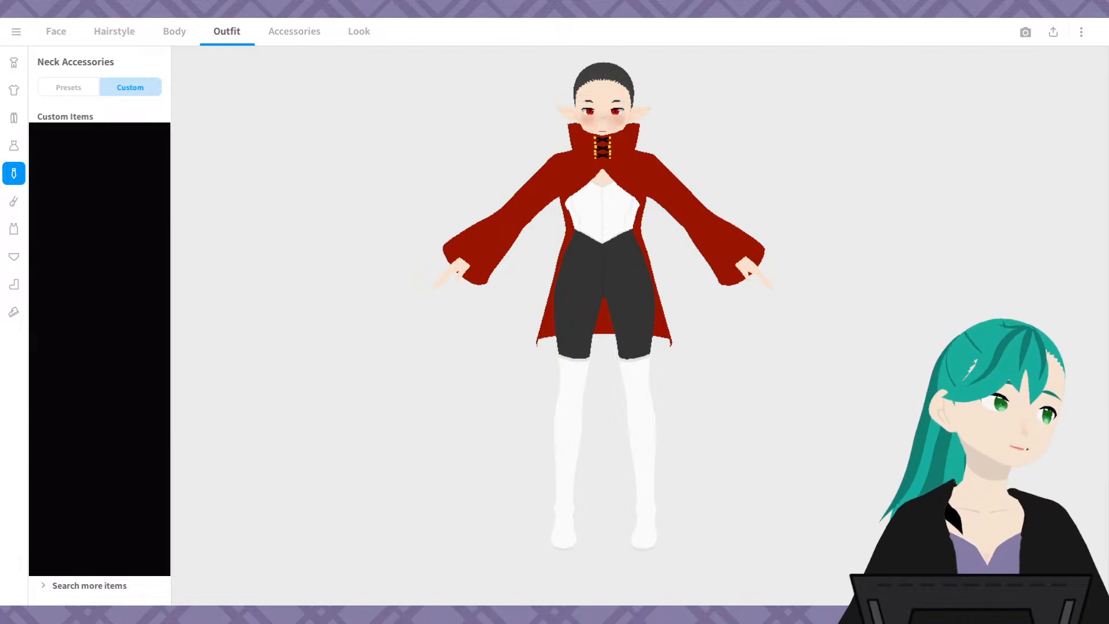
pyautogui.scroll(2, 622, 199)
pyautogui.moveTo(622, 198); pyautogui.dragTo(609, 262)
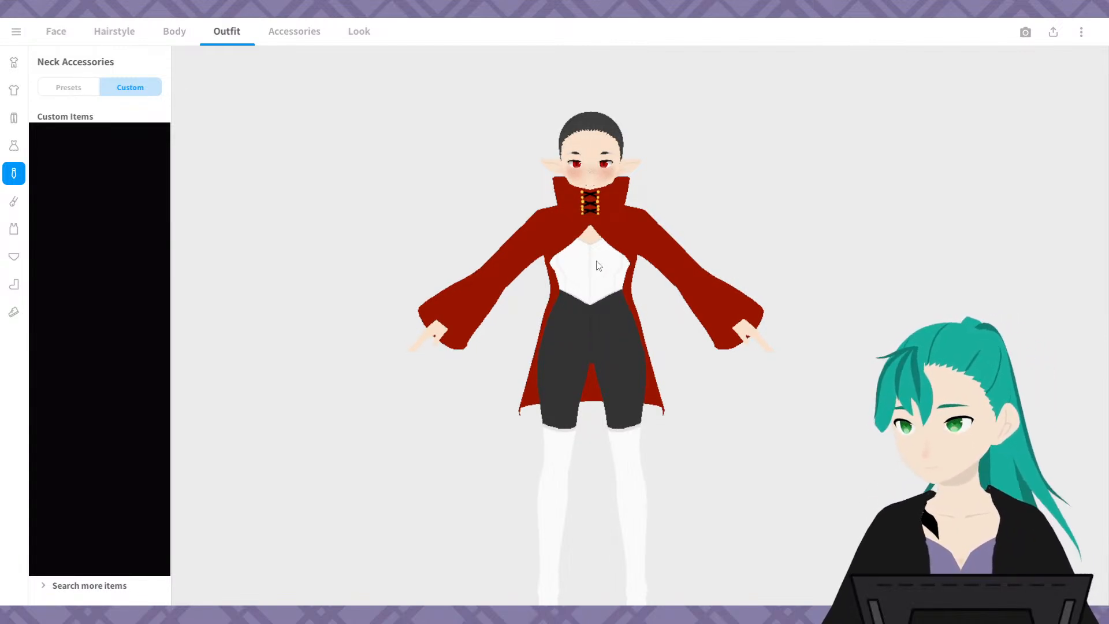
pyautogui.scroll(1, 596, 260)
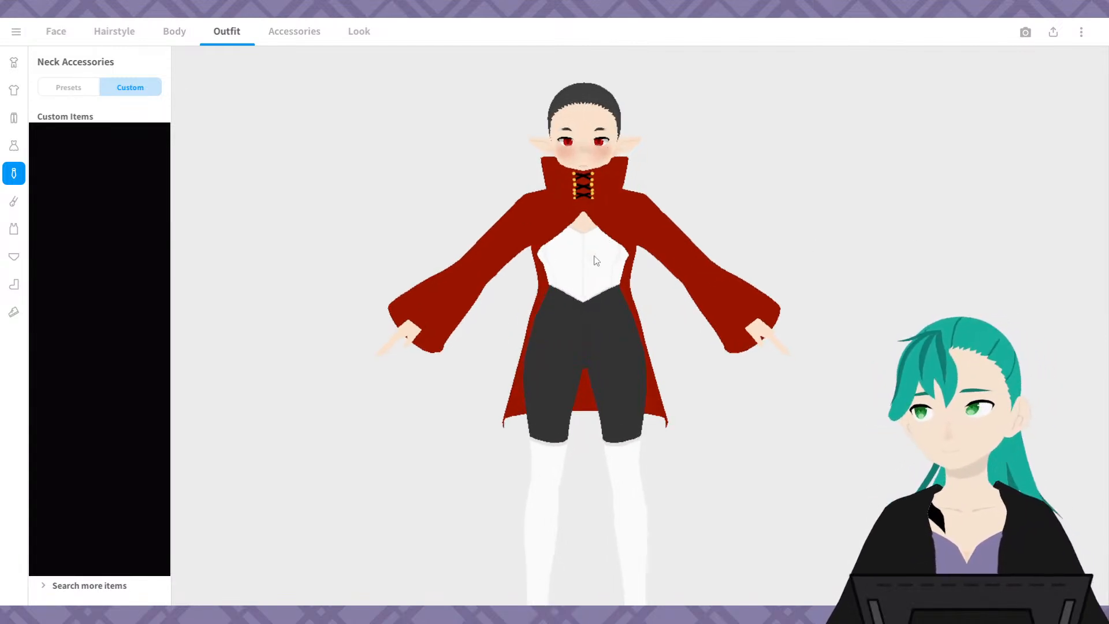
pyautogui.moveTo(749, 153); pyautogui.dragTo(747, 227)
pyautogui.scroll(-1, 758, 192)
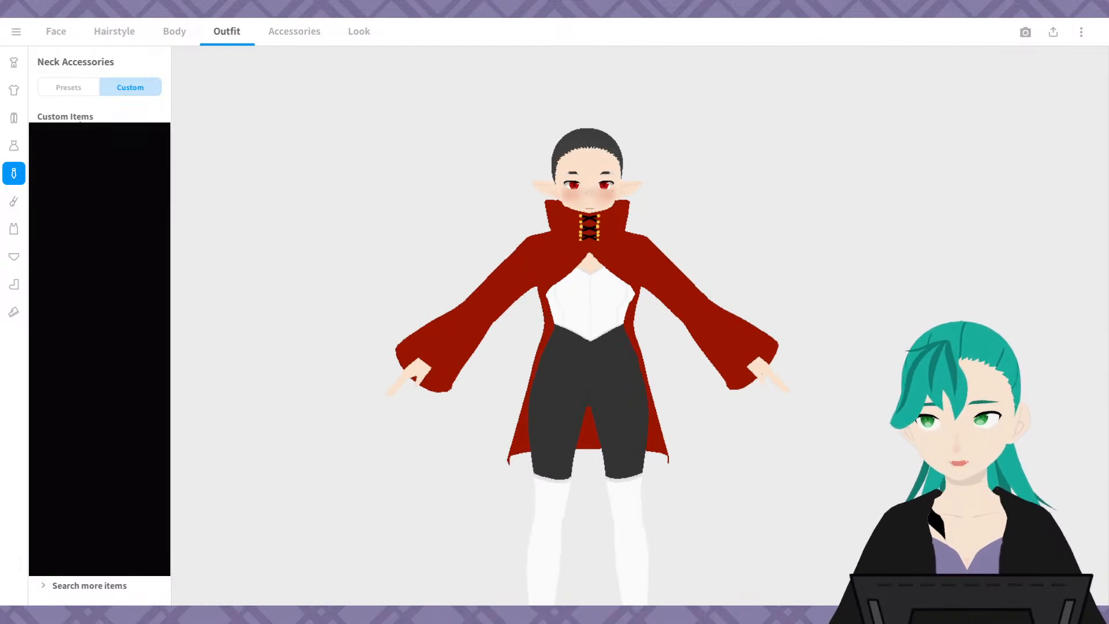
# - Open the face's Expression Editor with a closer view of the model's head
pyautogui.click(57, 30)
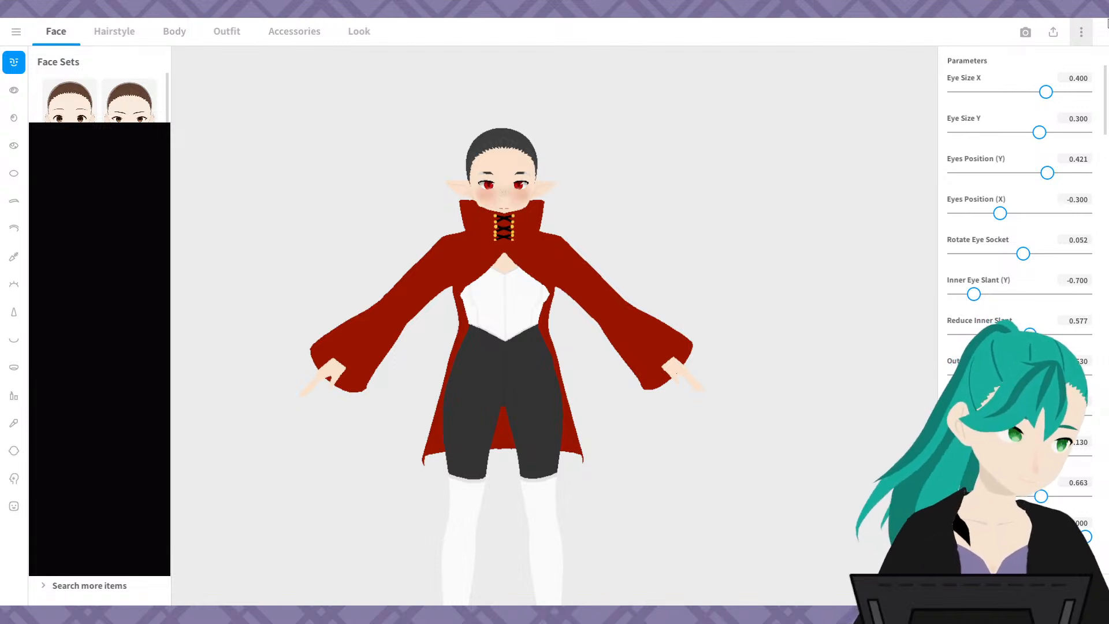
pyautogui.click(14, 368)
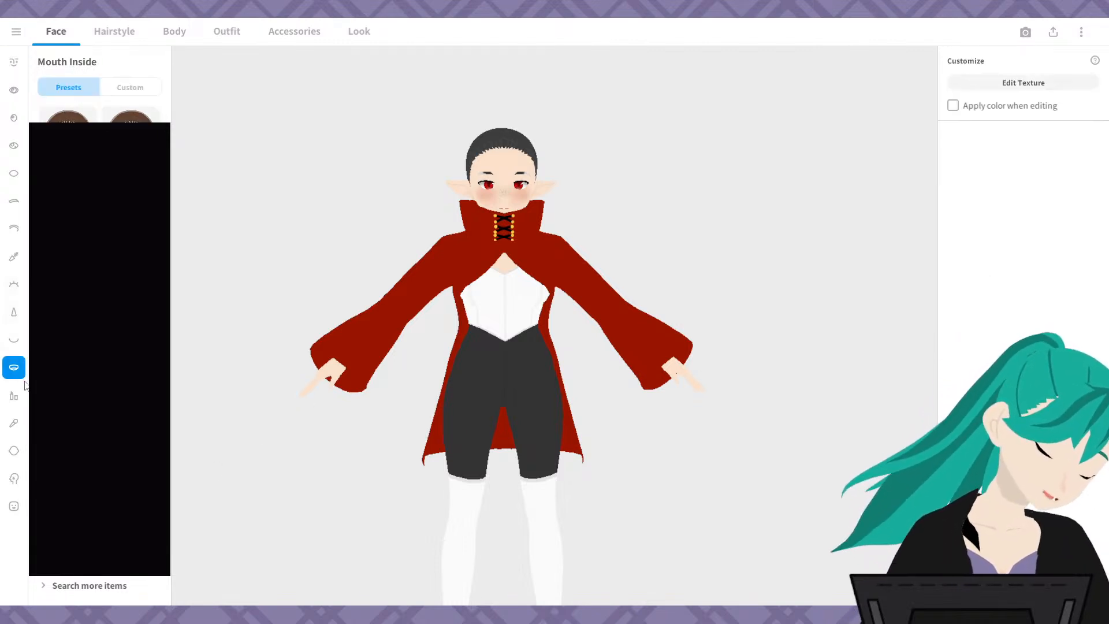
pyautogui.click(14, 508)
pyautogui.scroll(3, 557, 202)
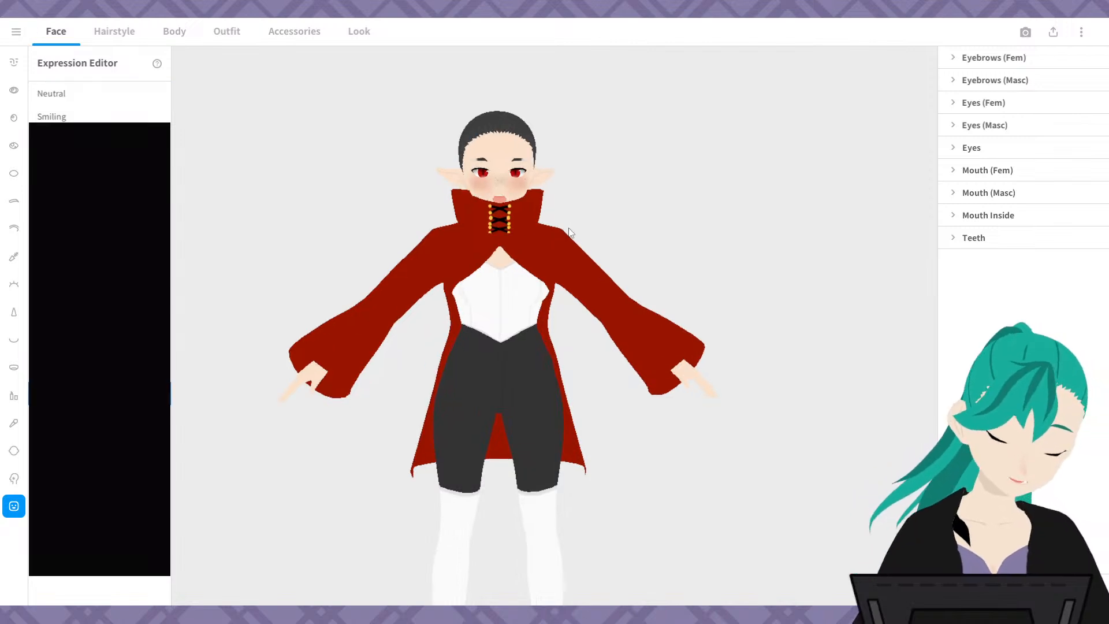
# - Examine the model's face up close and show the custom items for the mouth
pyautogui.scroll(5, 572, 299)
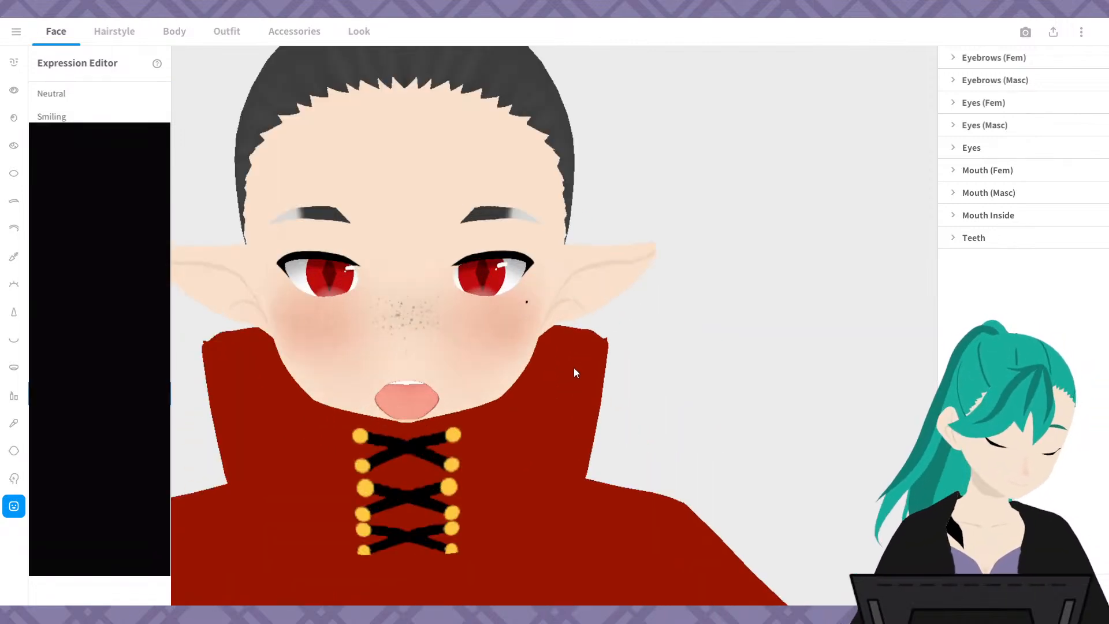
pyautogui.moveTo(573, 368); pyautogui.dragTo(612, 344, button='middle')
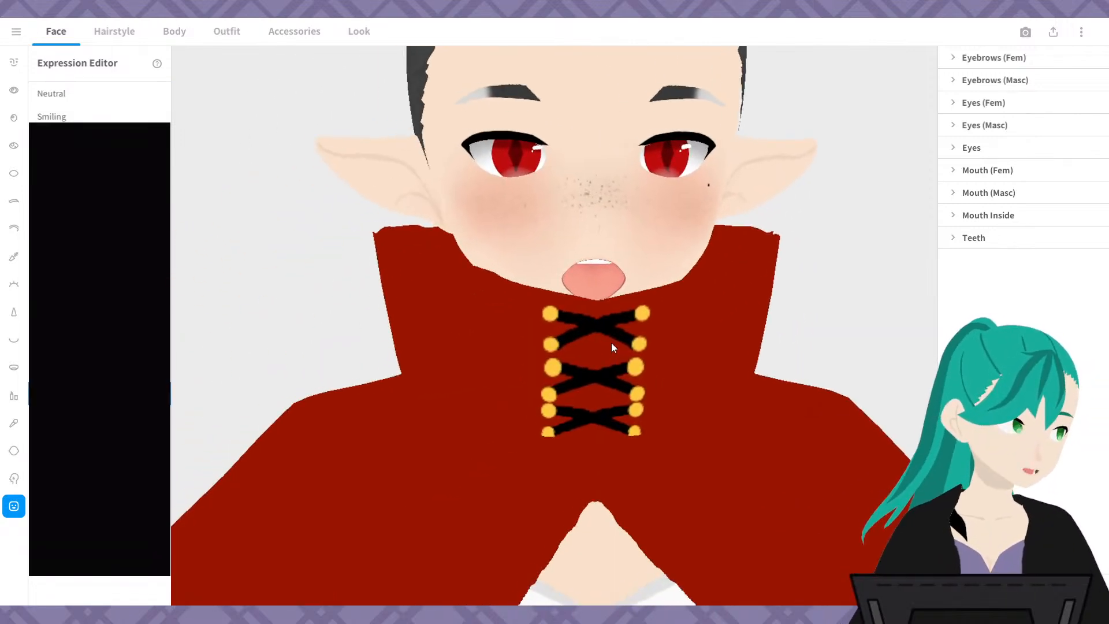
pyautogui.click(14, 340)
pyautogui.click(126, 90)
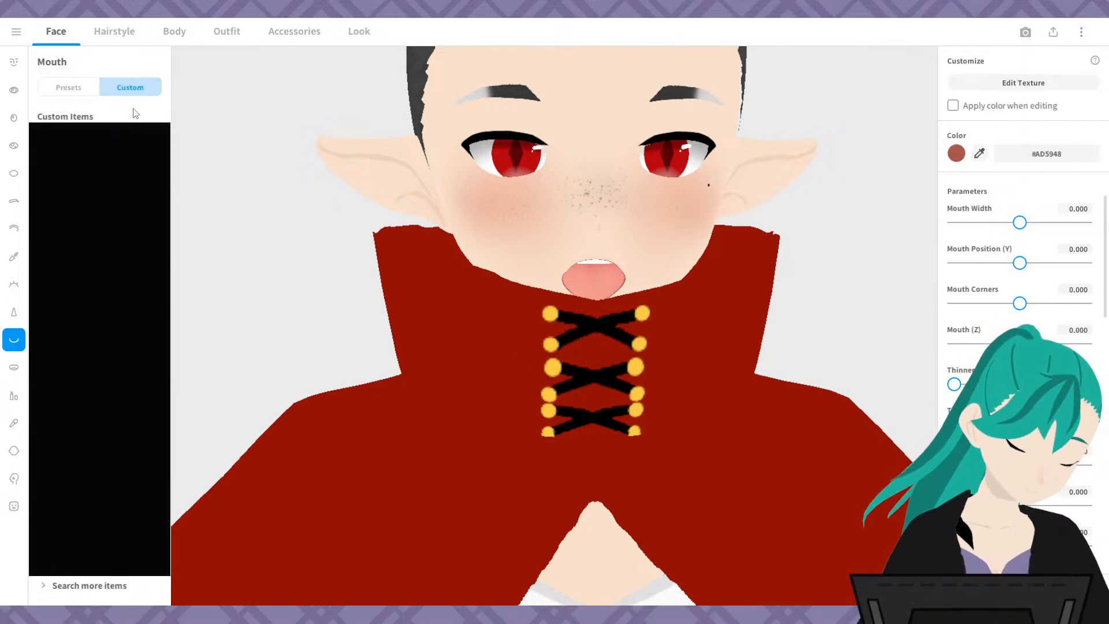
# - Compare the Mouth Inside presets and custom items on the model and apply the third preset
pyautogui.click(14, 367)
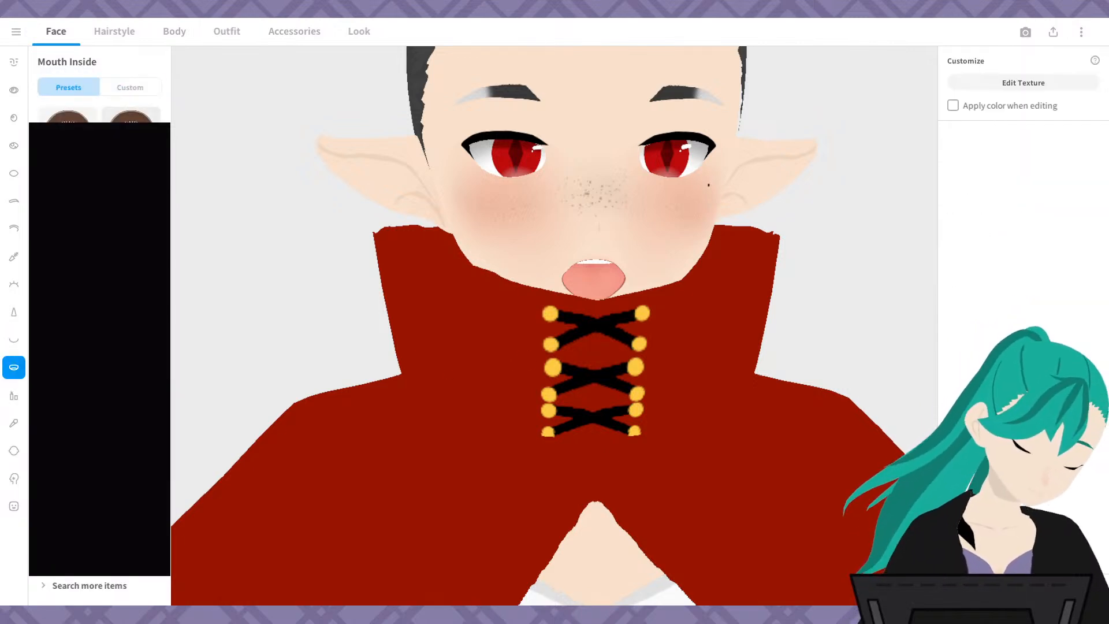
pyautogui.click(139, 90)
pyautogui.click(69, 87)
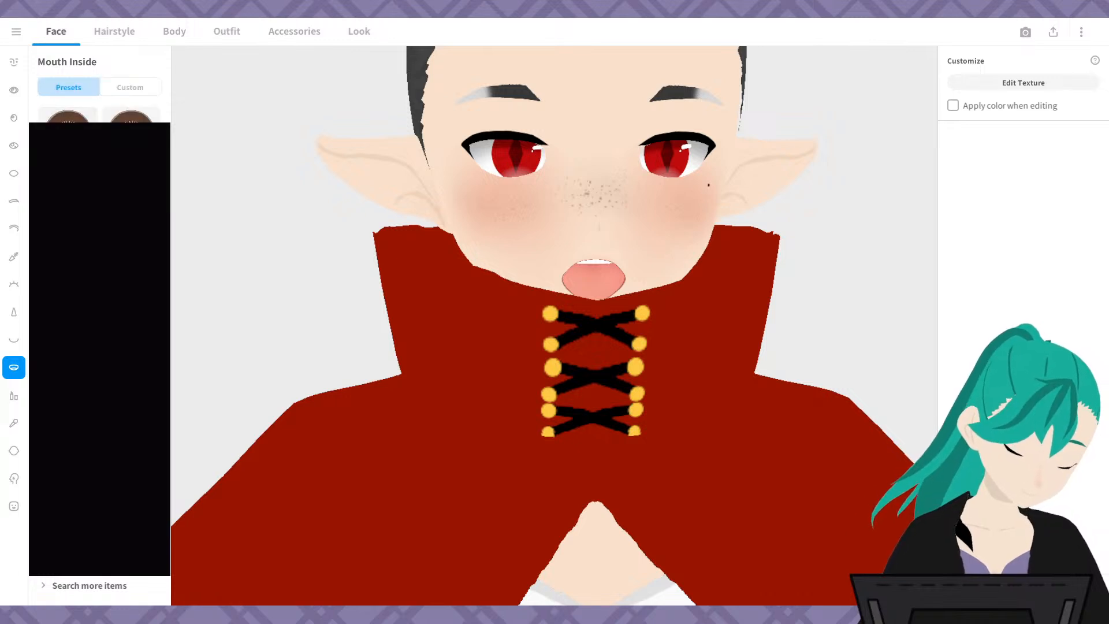
pyautogui.click(131, 130)
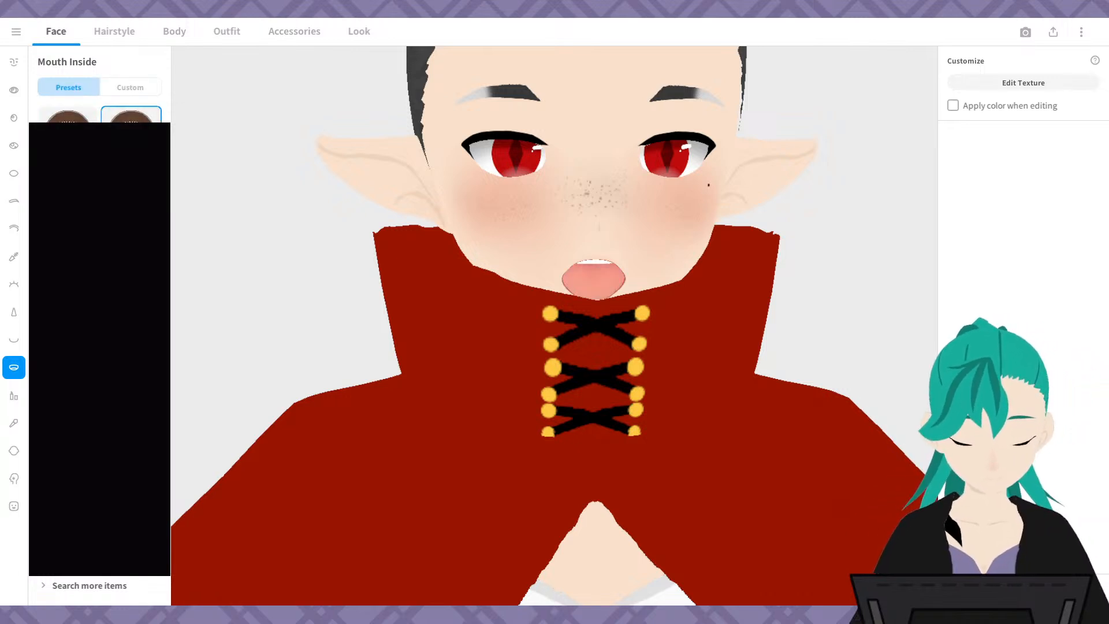
pyautogui.click(68, 118)
pyautogui.click(131, 119)
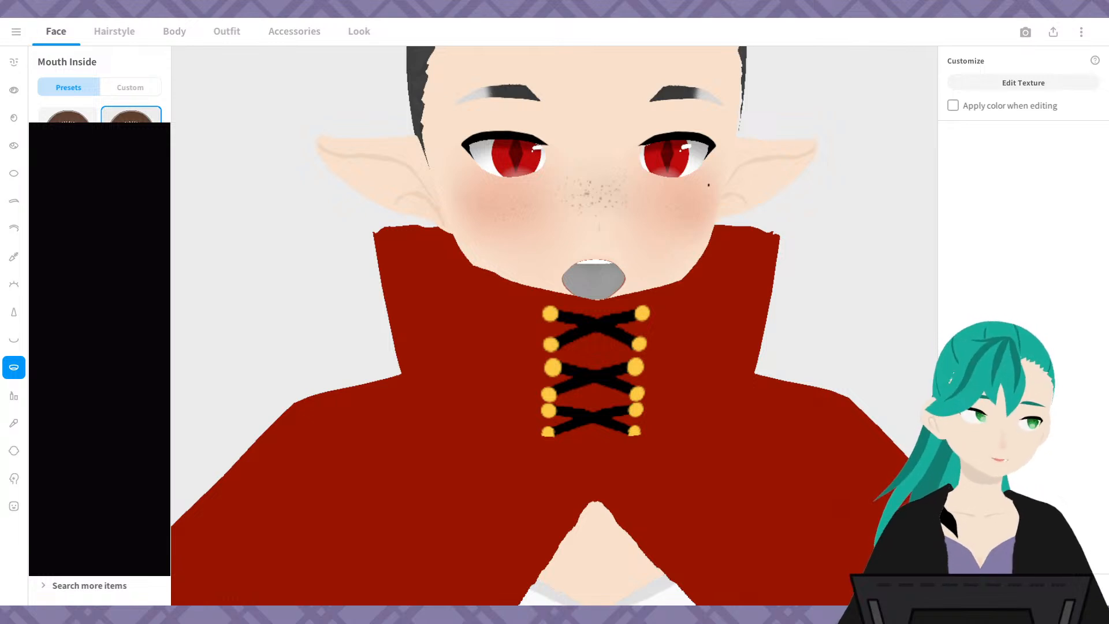
pyautogui.click(68, 117)
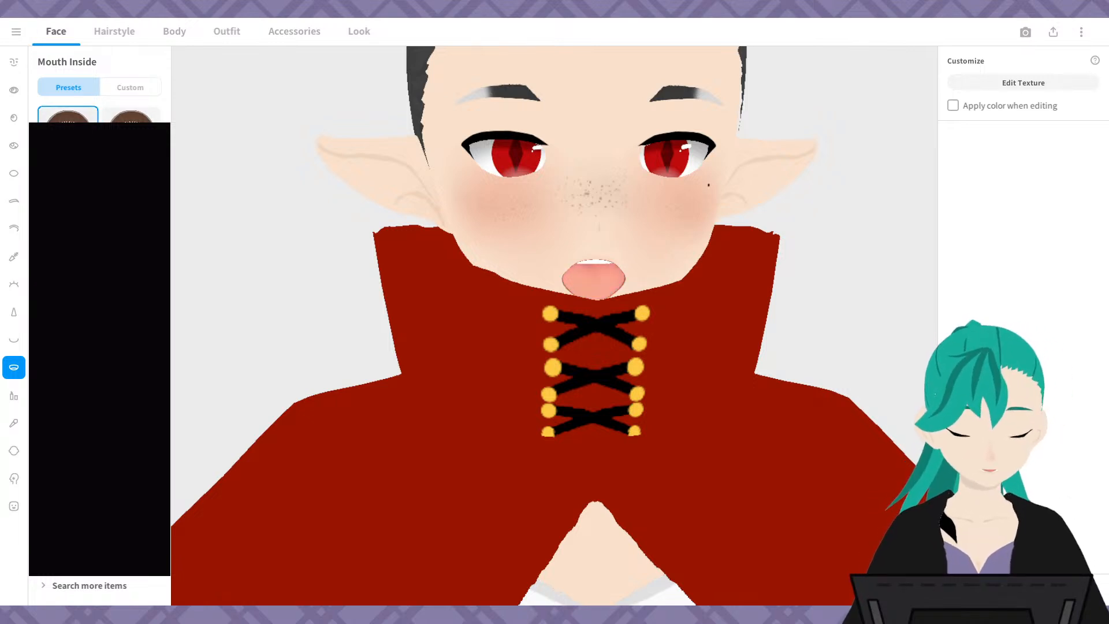
pyautogui.click(134, 86)
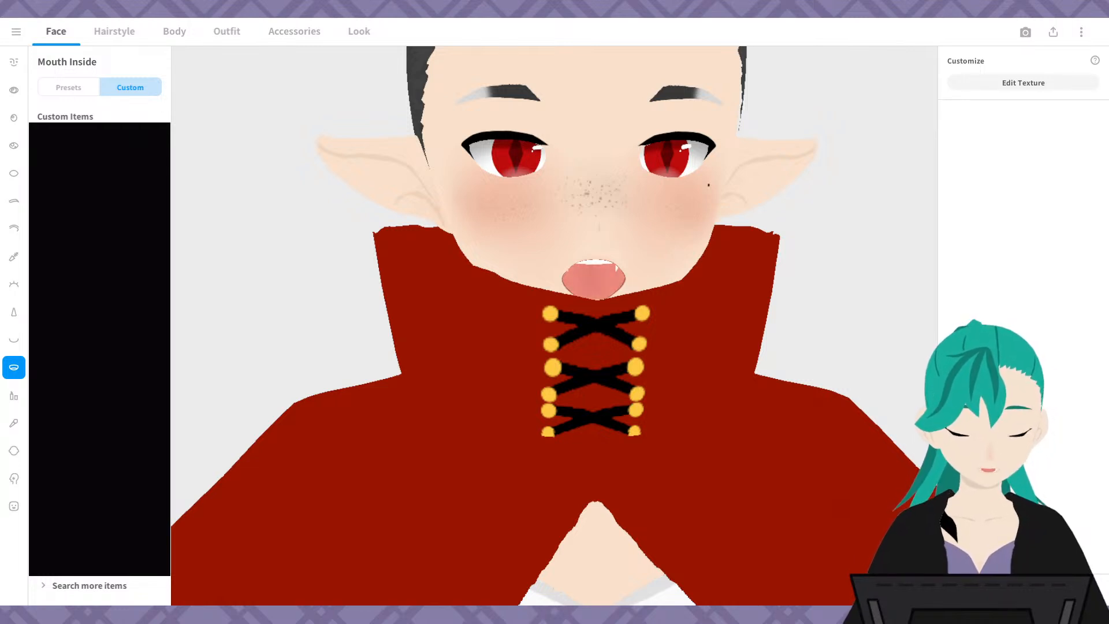
pyautogui.click(76, 88)
pyautogui.click(131, 119)
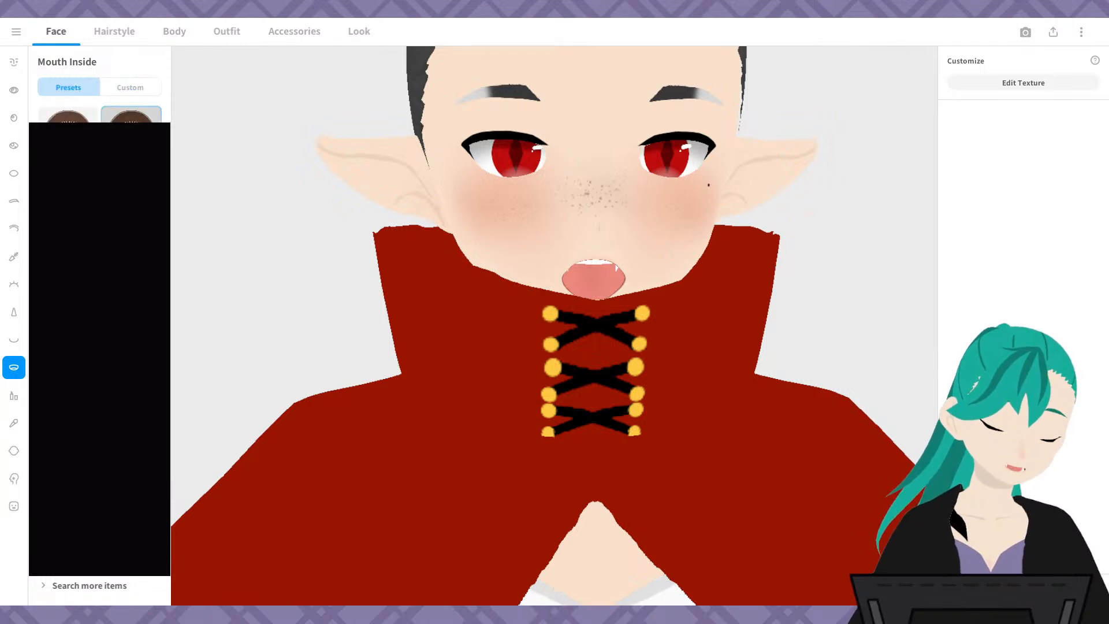
pyautogui.click(69, 119)
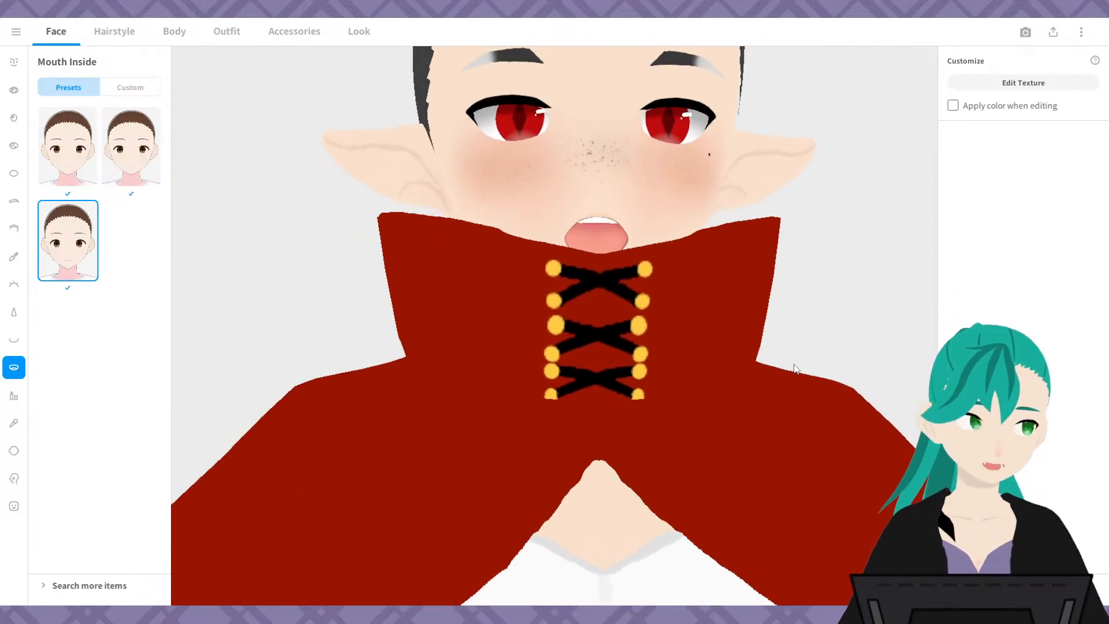
# - Open the Mouth Inside texture for editing and paint over the lower tongue shape with the sampled pink #CF766F
pyautogui.click(1022, 80)
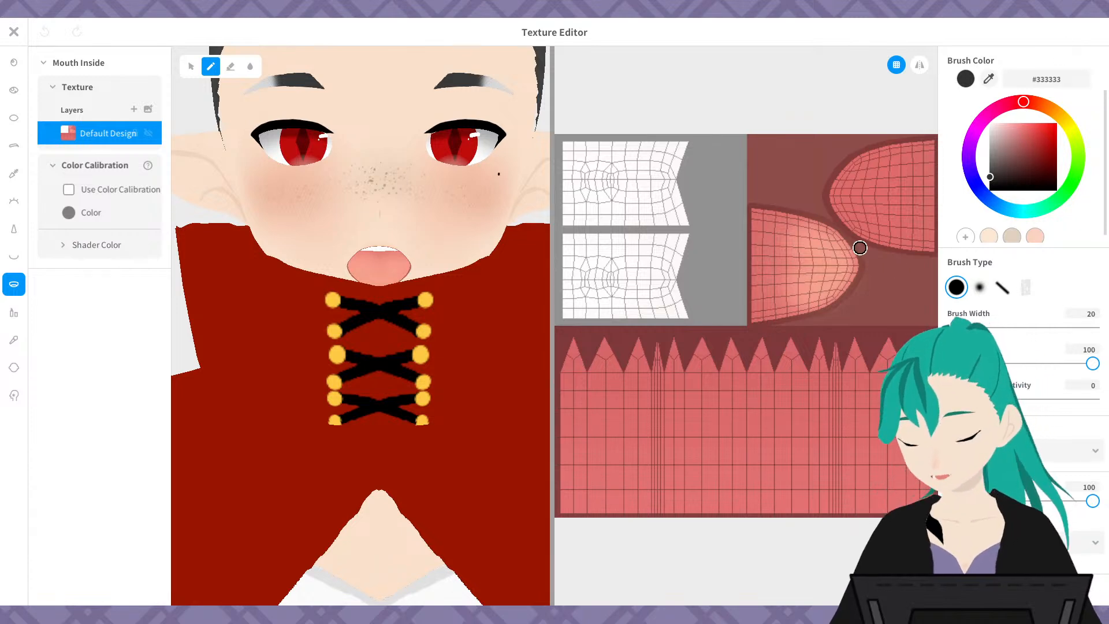
pyautogui.scroll(3, 859, 248)
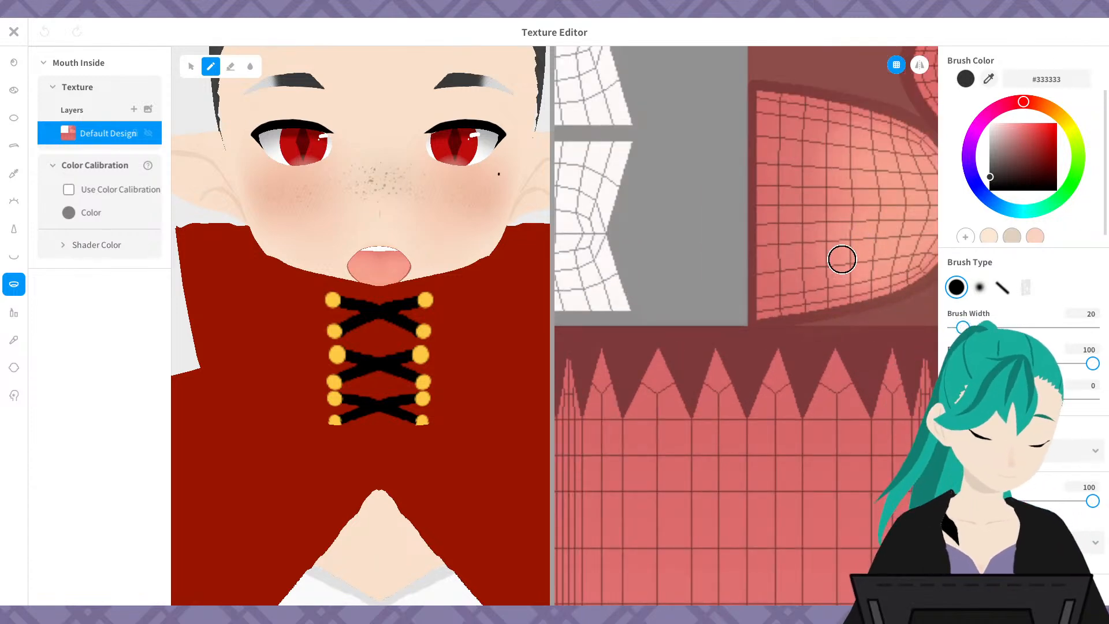
pyautogui.click(857, 318)
pyautogui.scroll(-1, 858, 318)
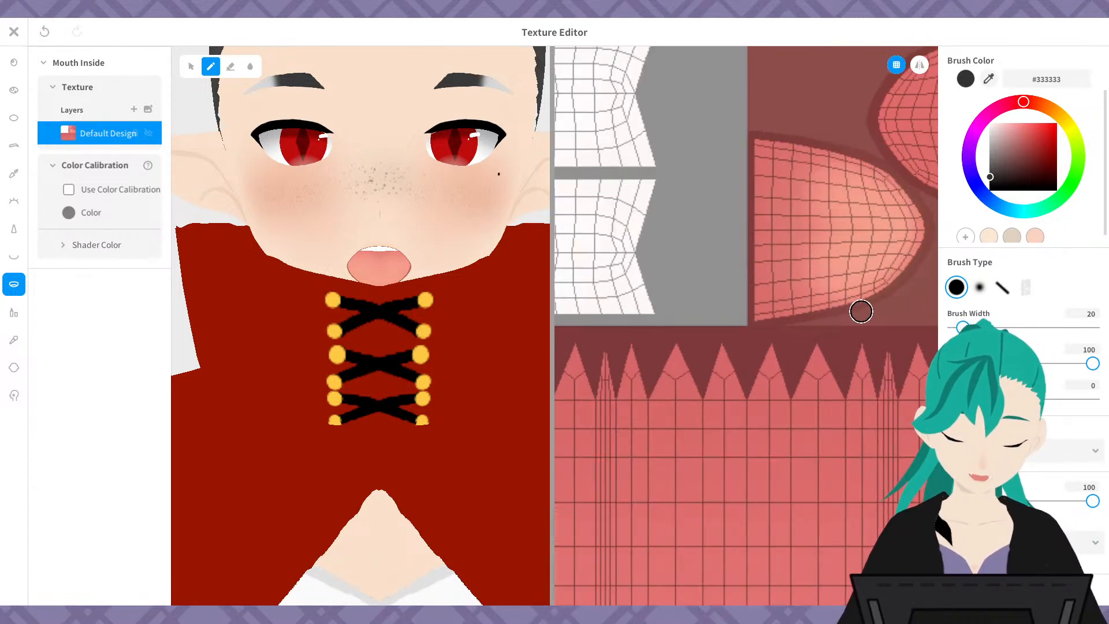
pyautogui.scroll(-1, 813, 332)
pyautogui.moveTo(813, 332); pyautogui.dragTo(764, 356, button='middle')
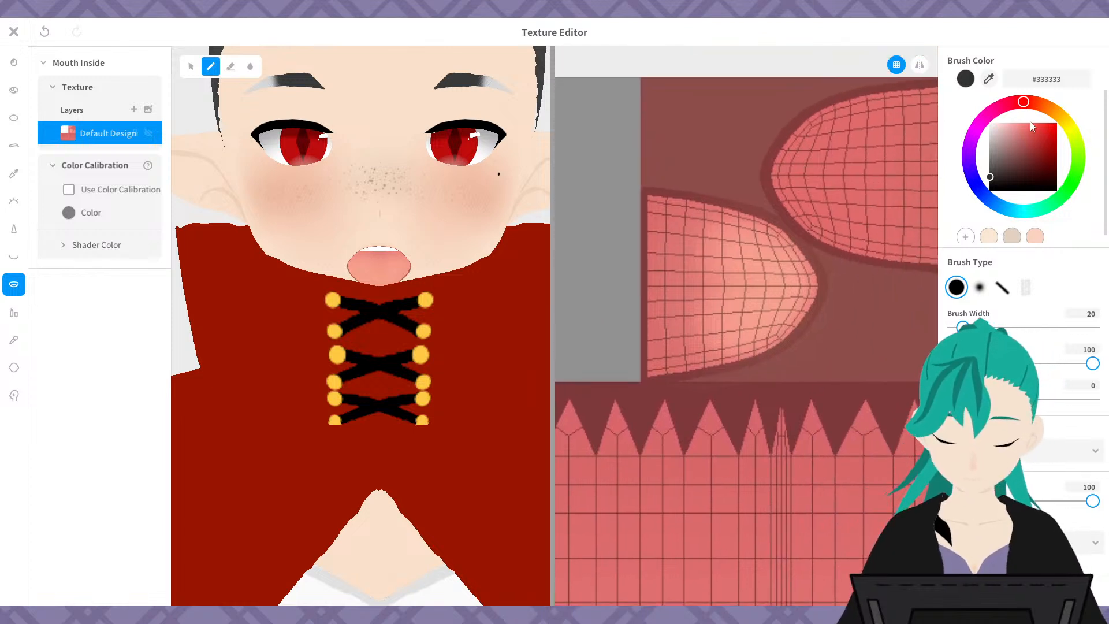
pyautogui.click(986, 81)
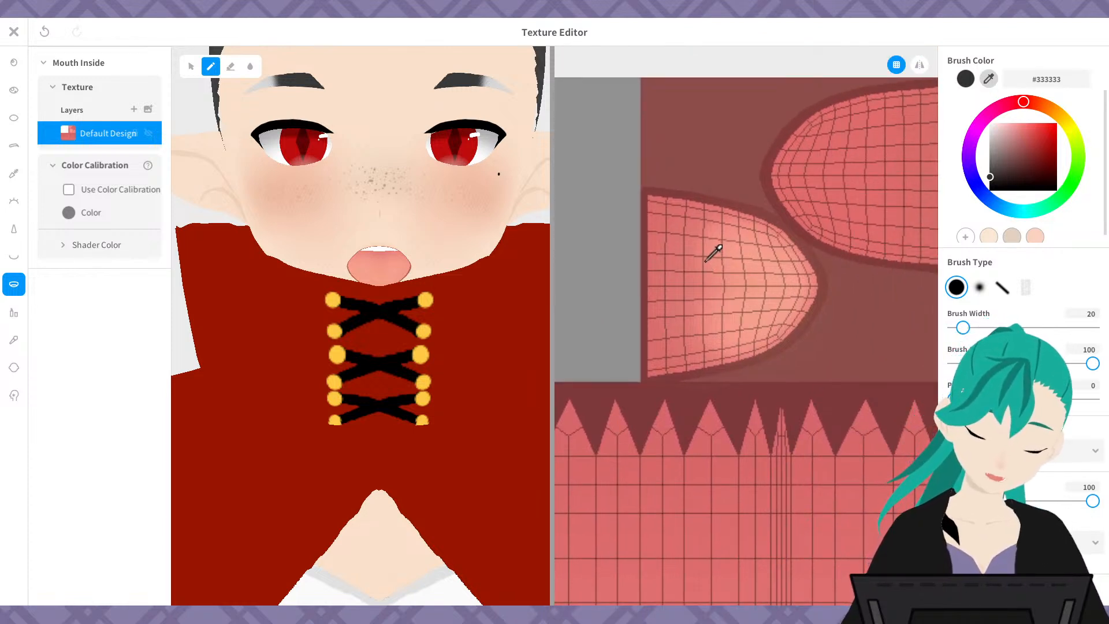
pyautogui.click(705, 261)
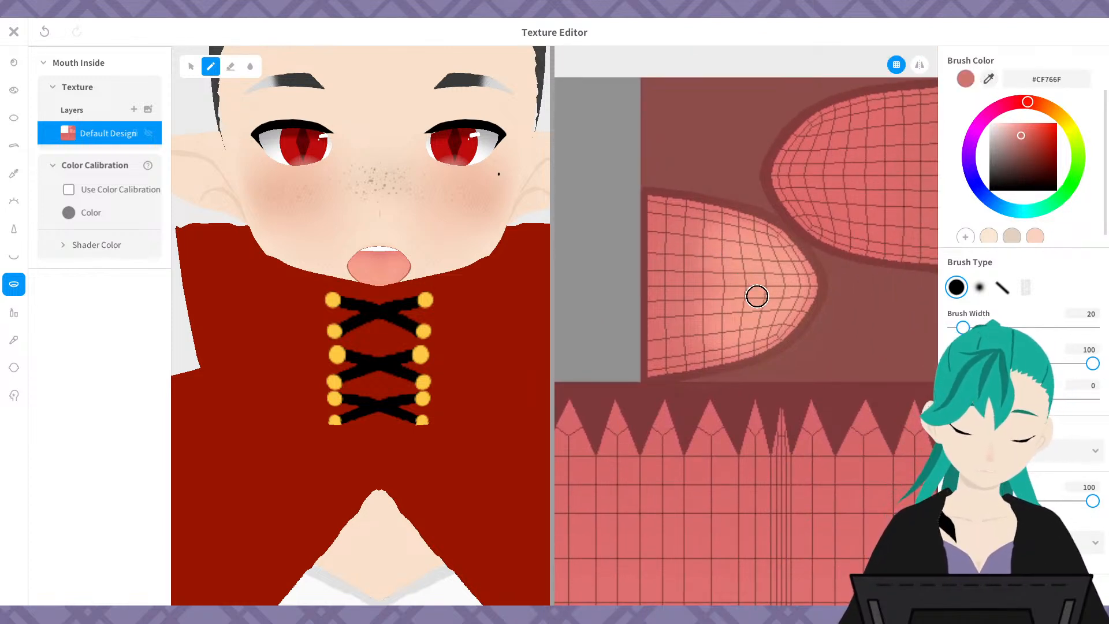
pyautogui.scroll(-2, 767, 319)
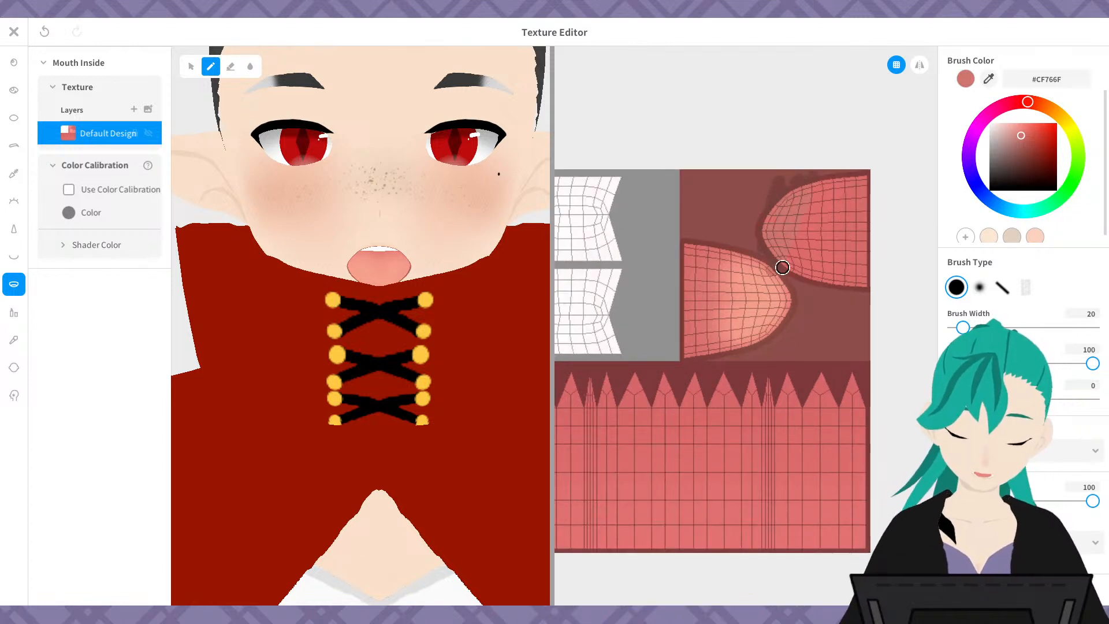
pyautogui.moveTo(764, 310)
pyautogui.mouseDown()
pyautogui.moveTo(762, 254)
pyautogui.moveTo(757, 322)
pyautogui.moveTo(726, 265)
pyautogui.moveTo(726, 325)
pyautogui.mouseUp()
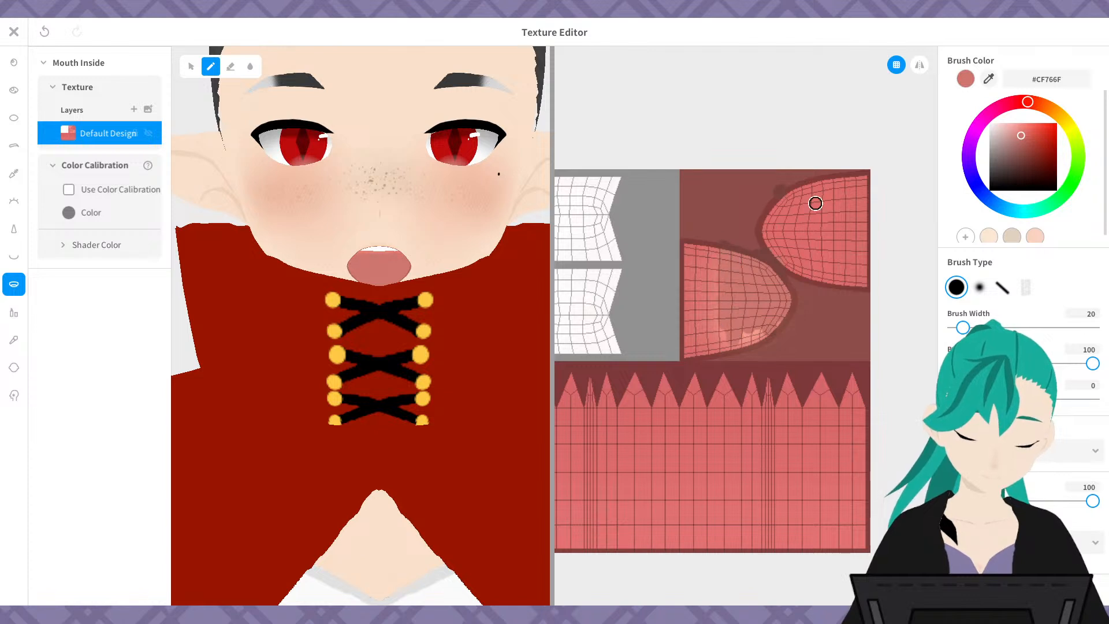
# - Try the brighter pink #E67D75 and the duller pink #D48882 on the lower tongue shape
pyautogui.moveTo(1023, 133); pyautogui.dragTo(1023, 130)
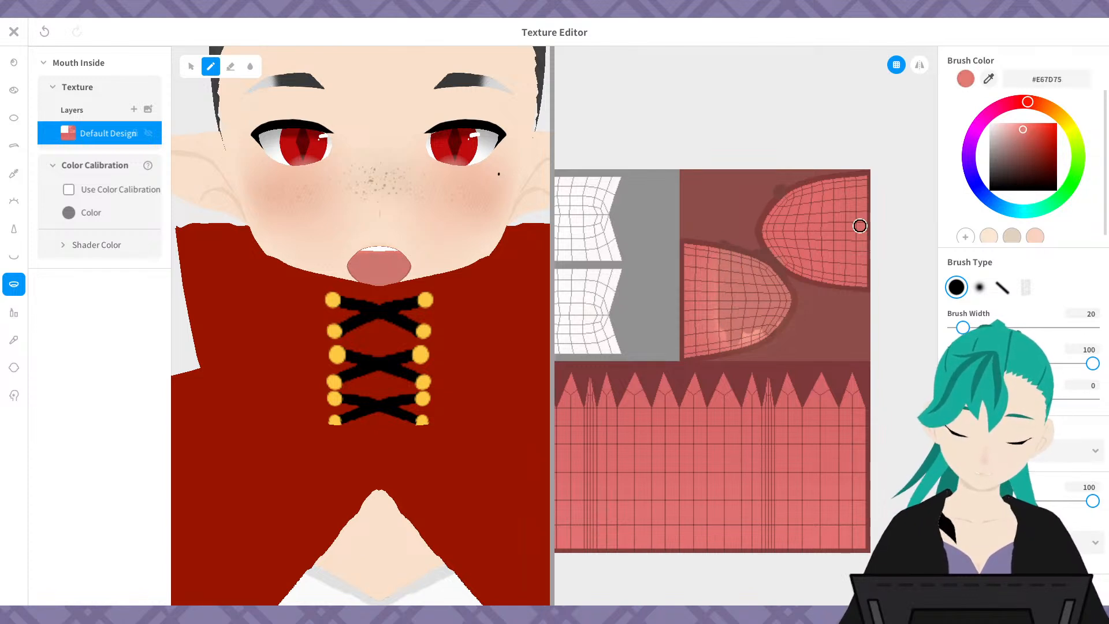
pyautogui.moveTo(780, 263)
pyautogui.mouseDown()
pyautogui.moveTo(752, 317)
pyautogui.moveTo(742, 298)
pyautogui.mouseUp()
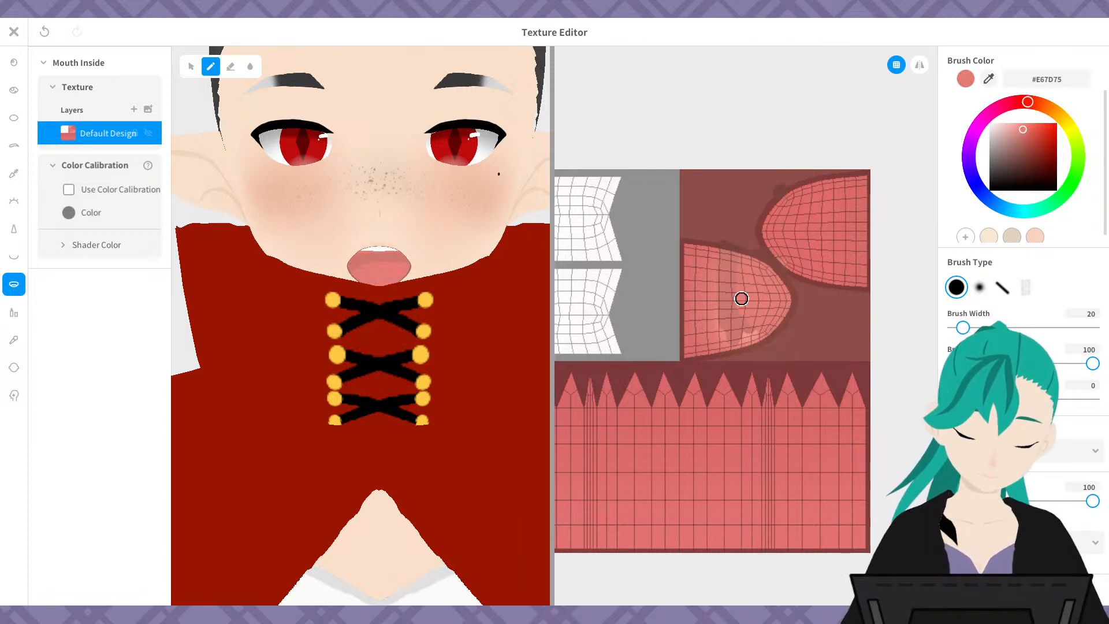
pyautogui.moveTo(1024, 127); pyautogui.dragTo(1016, 134)
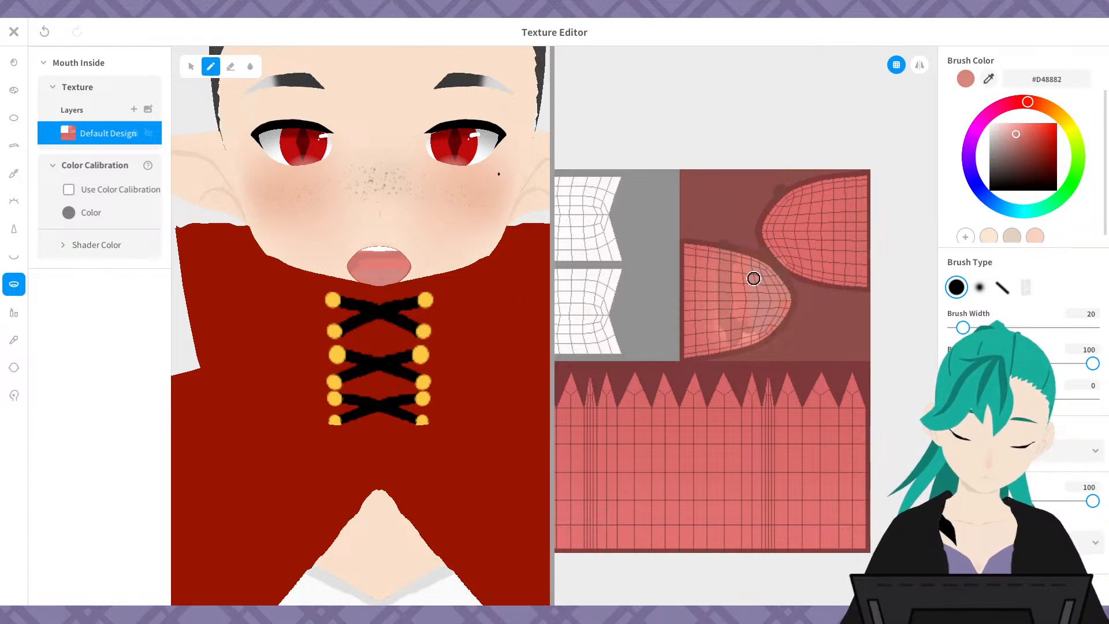
# - Sample the tongue's pink, adjust the brush color to #DF7A72 and paint both tongue shapes completely flat with it
pyautogui.click(989, 79)
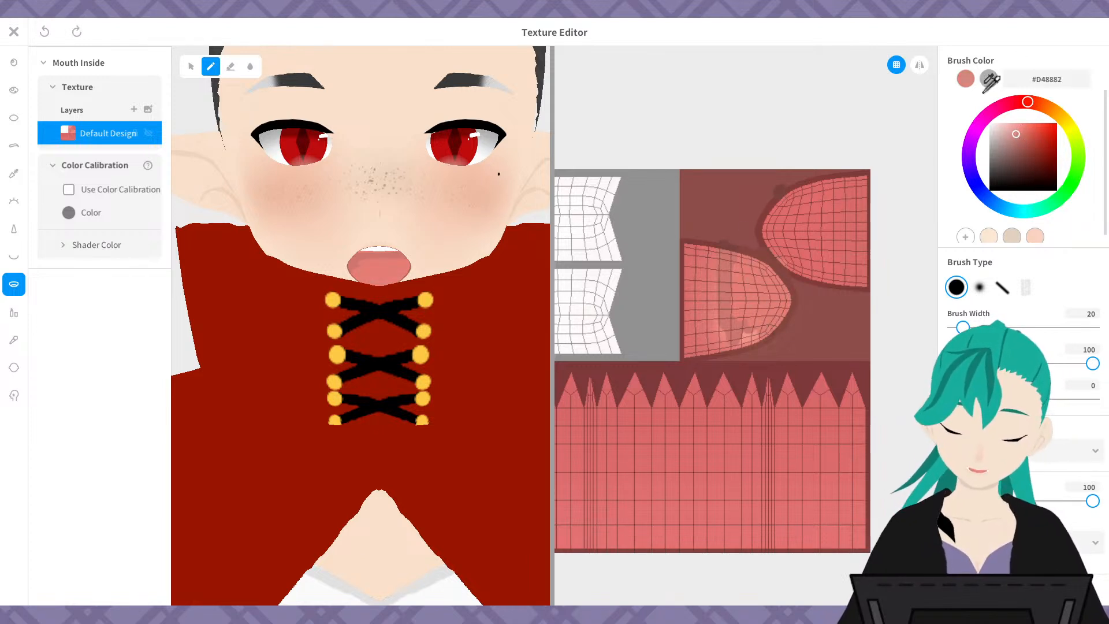
pyautogui.click(789, 272)
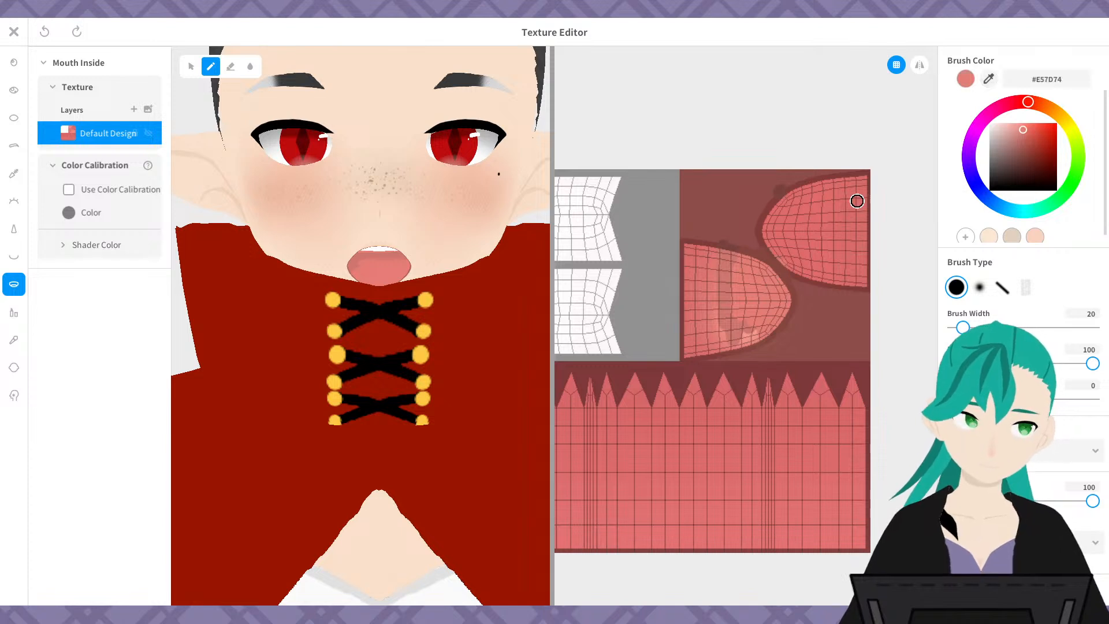
pyautogui.moveTo(1020, 129); pyautogui.dragTo(1023, 131)
pyautogui.moveTo(788, 282); pyautogui.dragTo(787, 282)
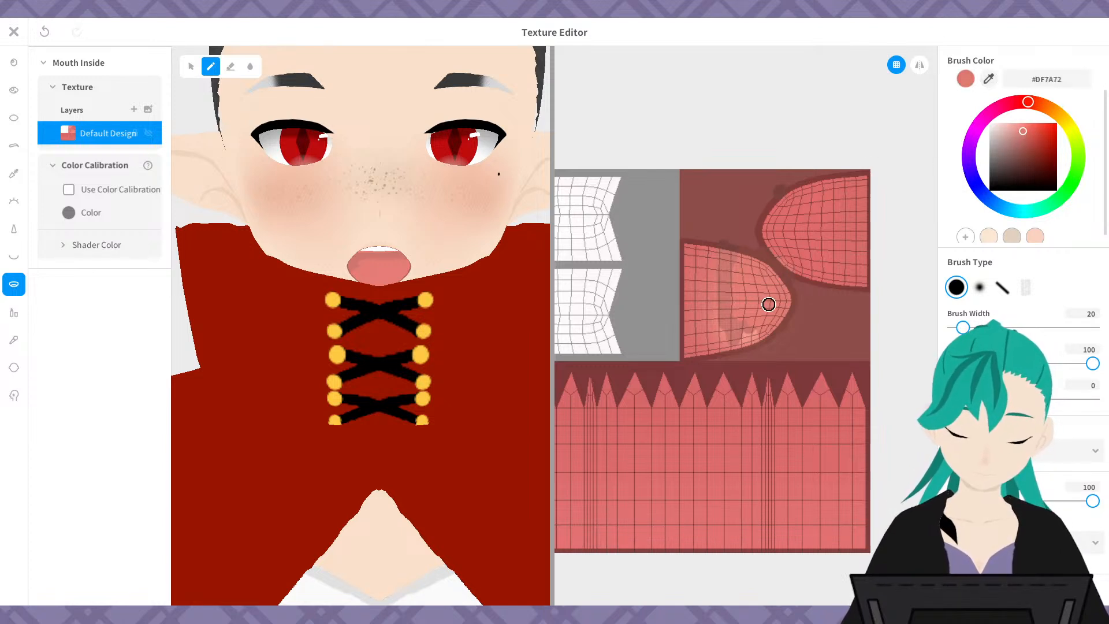
pyautogui.hotkey('ctrl', 'z')
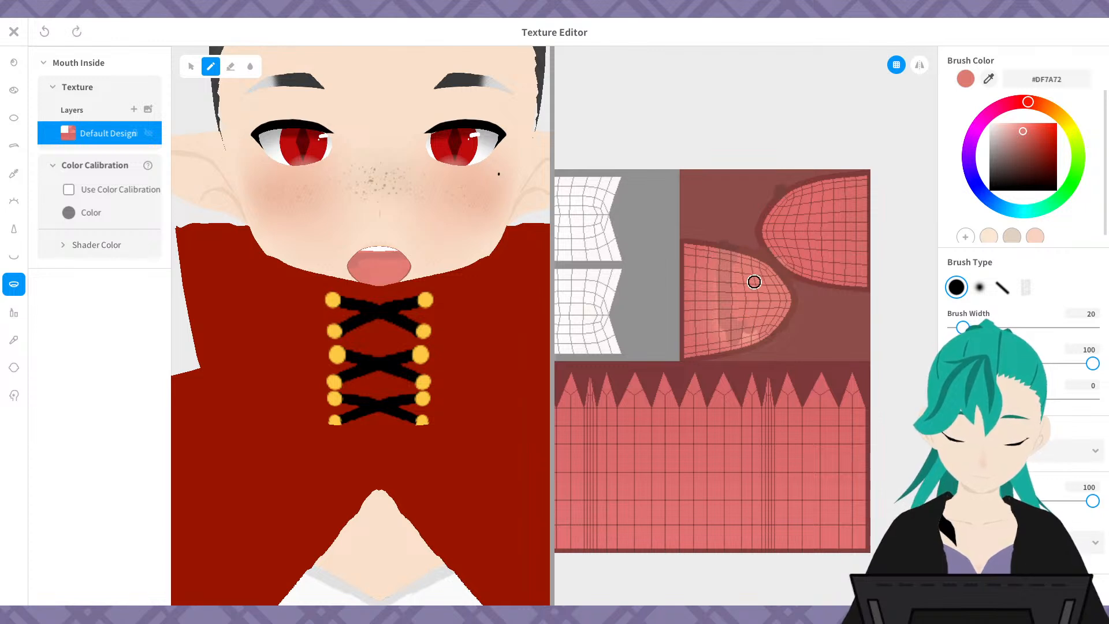
pyautogui.moveTo(755, 282)
pyautogui.mouseDown()
pyautogui.moveTo(783, 287)
pyautogui.moveTo(772, 337)
pyautogui.moveTo(687, 341)
pyautogui.moveTo(675, 284)
pyautogui.moveTo(688, 314)
pyautogui.mouseUp()
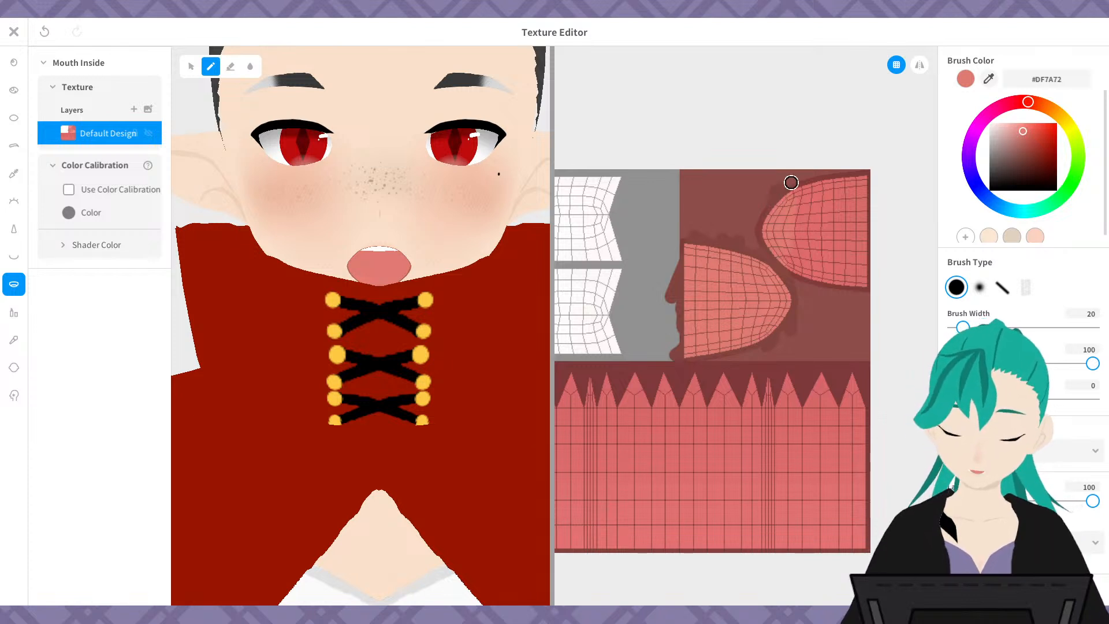
pyautogui.moveTo(820, 249)
pyautogui.mouseDown()
pyautogui.moveTo(844, 220)
pyautogui.moveTo(858, 262)
pyautogui.mouseUp()
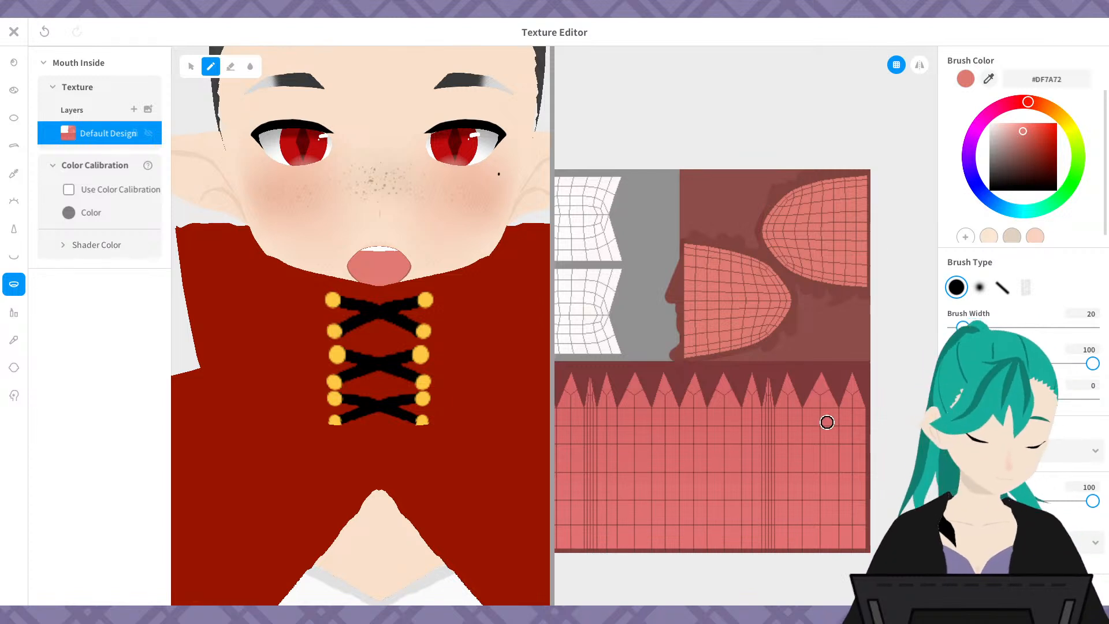
# - Paint the mouth cavity's texture area with the sampled dark red #7D393B at brush width 77, mirrored, and check the mouth in an enlarged model view
pyautogui.moveTo(415, 314); pyautogui.dragTo(397, 293, button='right')
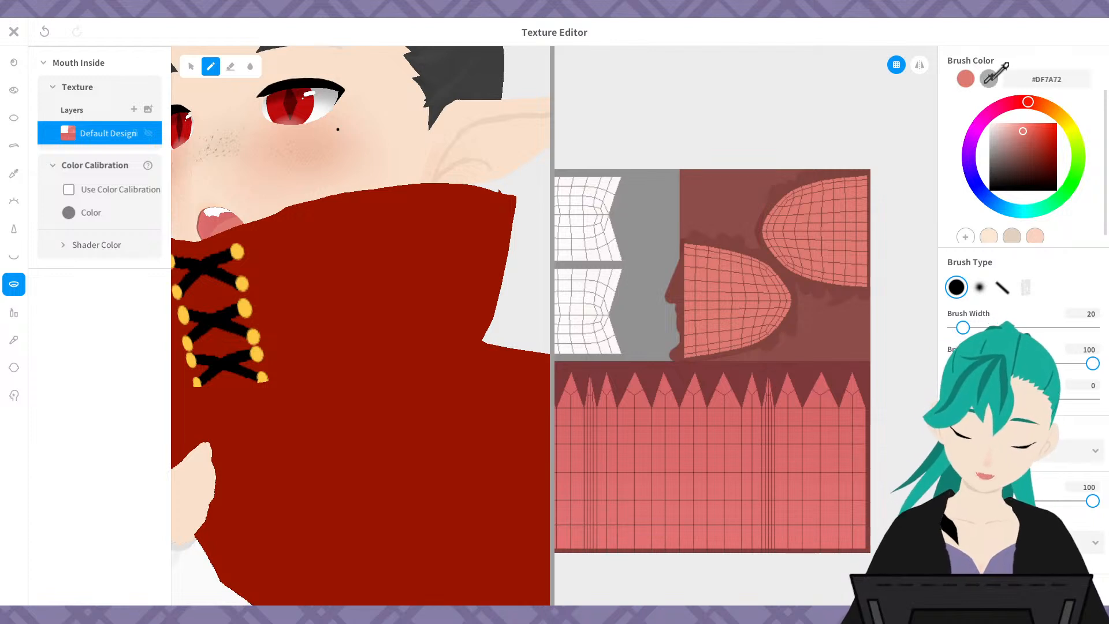
pyautogui.click(805, 377)
pyautogui.scroll(-2, 759, 373)
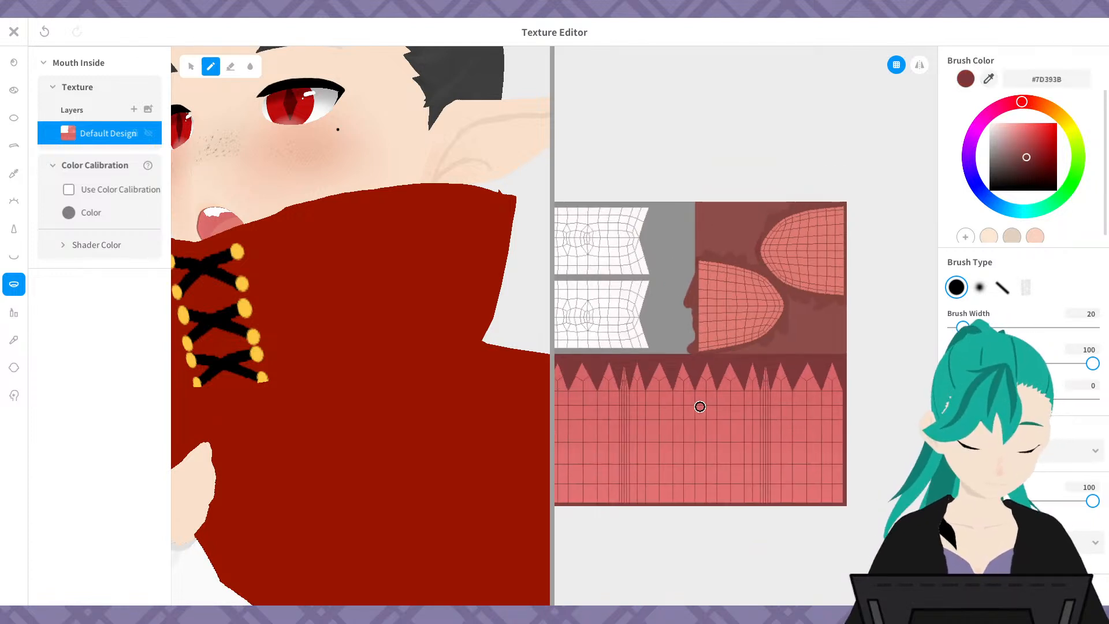
pyautogui.moveTo(698, 407); pyautogui.dragTo(796, 393, button='middle')
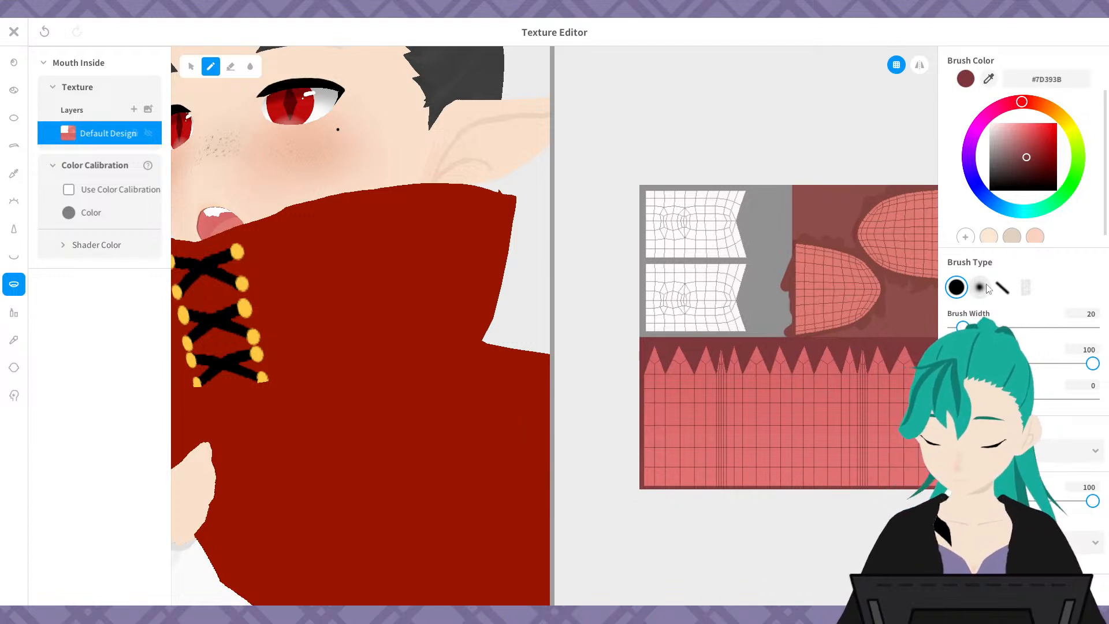
pyautogui.moveTo(747, 460); pyautogui.dragTo(693, 452, button='middle')
pyautogui.moveTo(878, 465)
pyautogui.mouseDown()
pyautogui.moveTo(765, 478)
pyautogui.moveTo(797, 443)
pyautogui.moveTo(735, 397)
pyautogui.moveTo(750, 362)
pyautogui.moveTo(760, 352)
pyautogui.moveTo(803, 374)
pyautogui.moveTo(886, 453)
pyautogui.mouseUp()
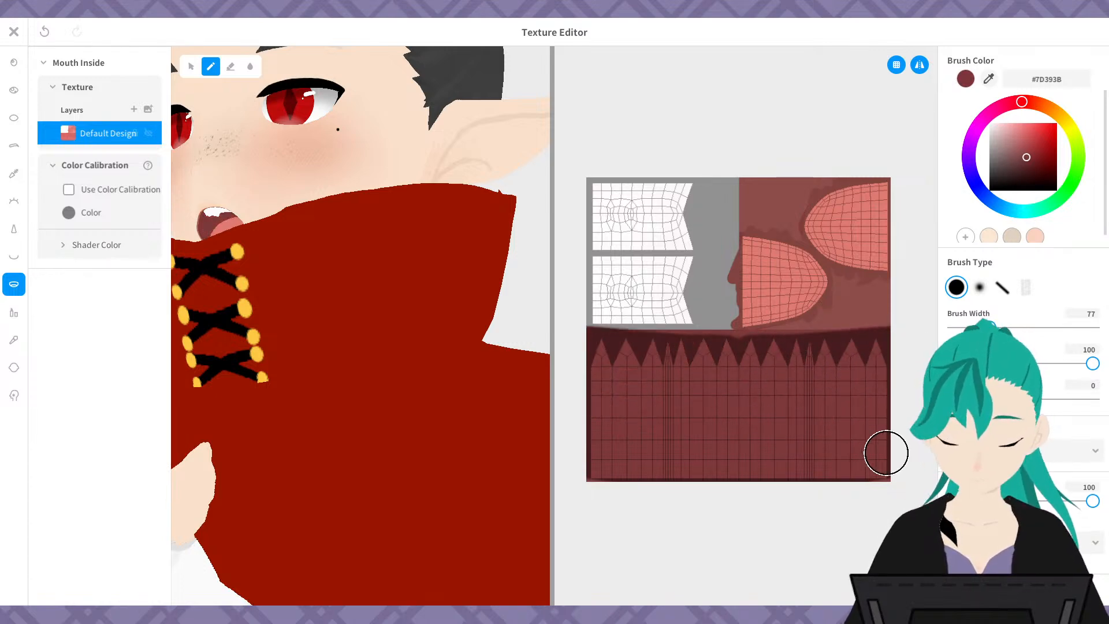
pyautogui.moveTo(552, 366); pyautogui.dragTo(793, 367)
pyautogui.moveTo(550, 223); pyautogui.dragTo(705, 149, button='right')
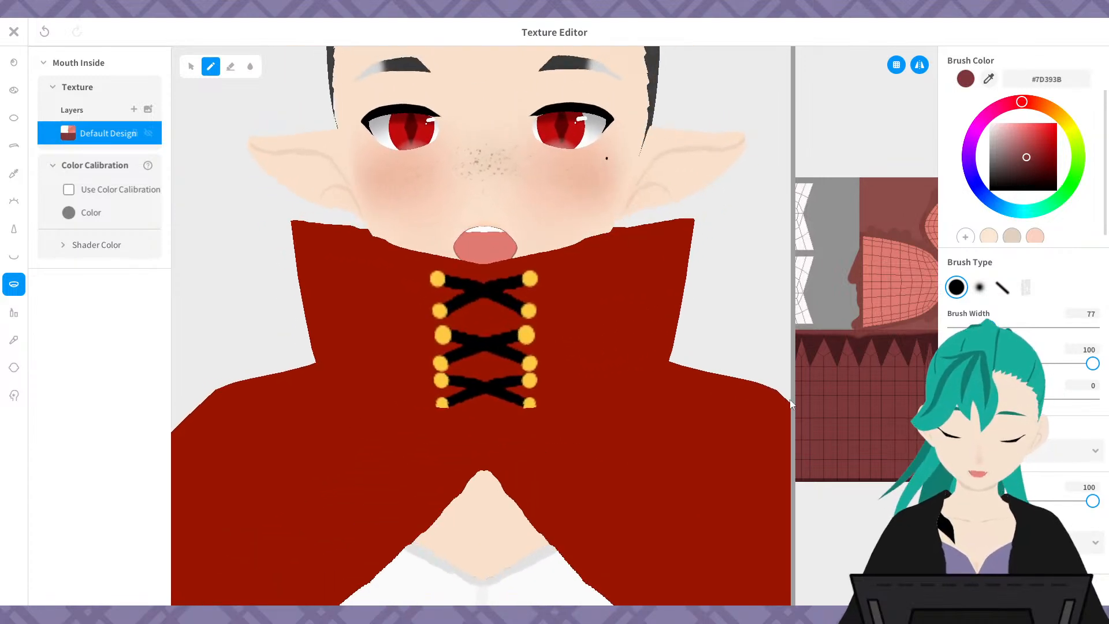
# - Choose the soft round brush for the Mouth Inside texture and set its width to 33
pyautogui.moveTo(792, 393); pyautogui.dragTo(501, 423)
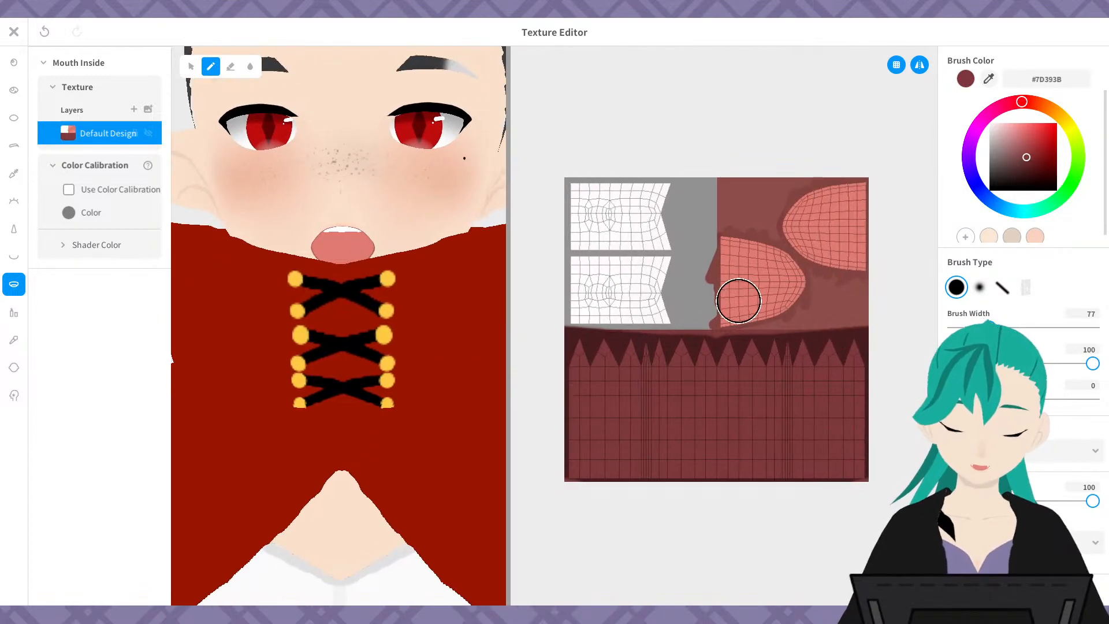
pyautogui.scroll(3, 733, 312)
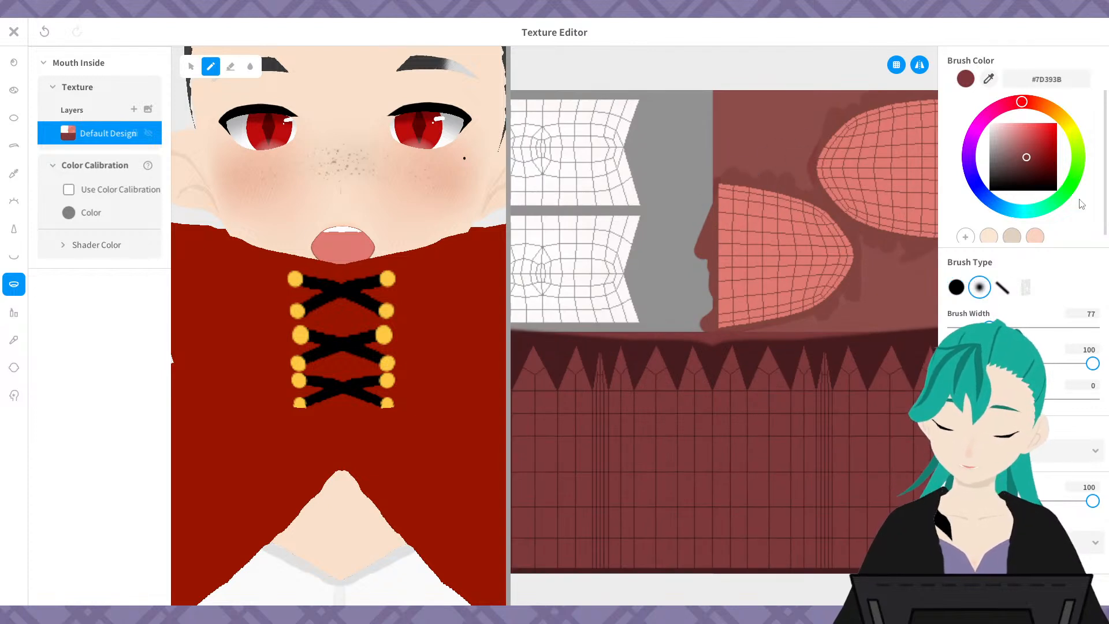
pyautogui.scroll(2, 802, 221)
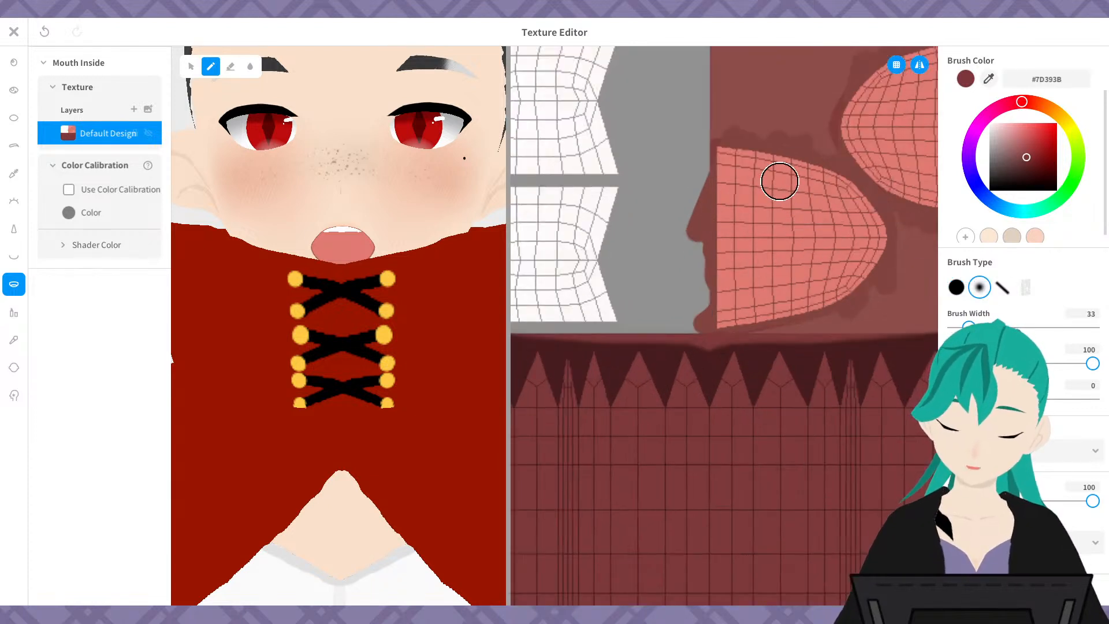
pyautogui.moveTo(750, 115); pyautogui.dragTo(715, 190)
pyautogui.moveTo(764, 118); pyautogui.dragTo(720, 215)
pyautogui.hotkey('ctrl', 'z')
pyautogui.hotkey('ctrl', 'z')
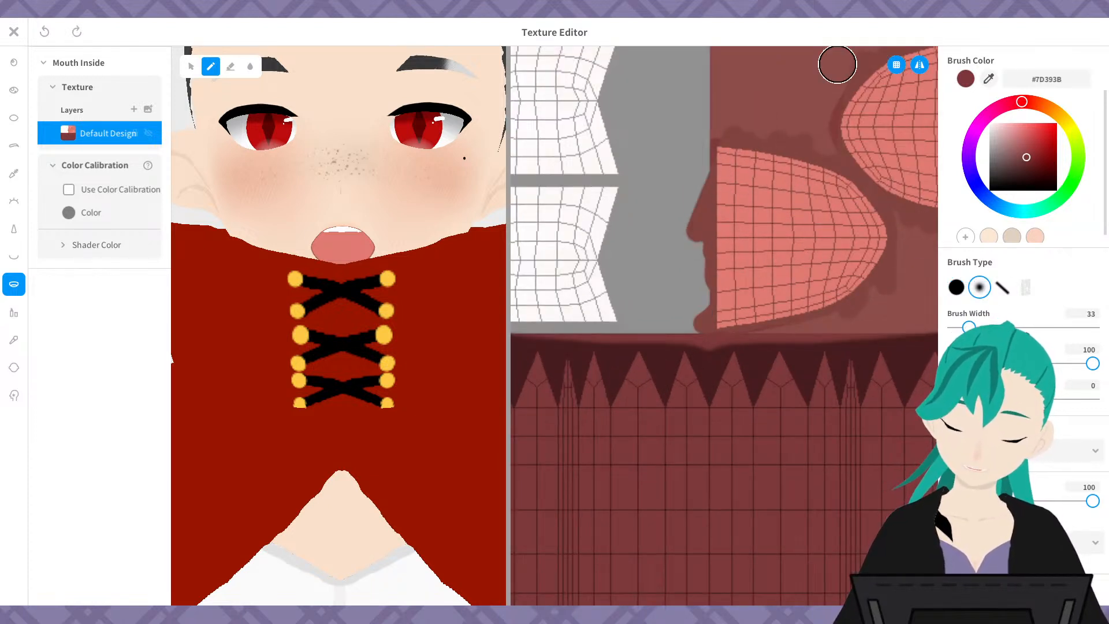
# - Turn off symmetry and paint #7D393B shading over the straight back end of the lower tongue shape on the Default Design layer
pyautogui.moveTo(750, 137); pyautogui.dragTo(725, 270)
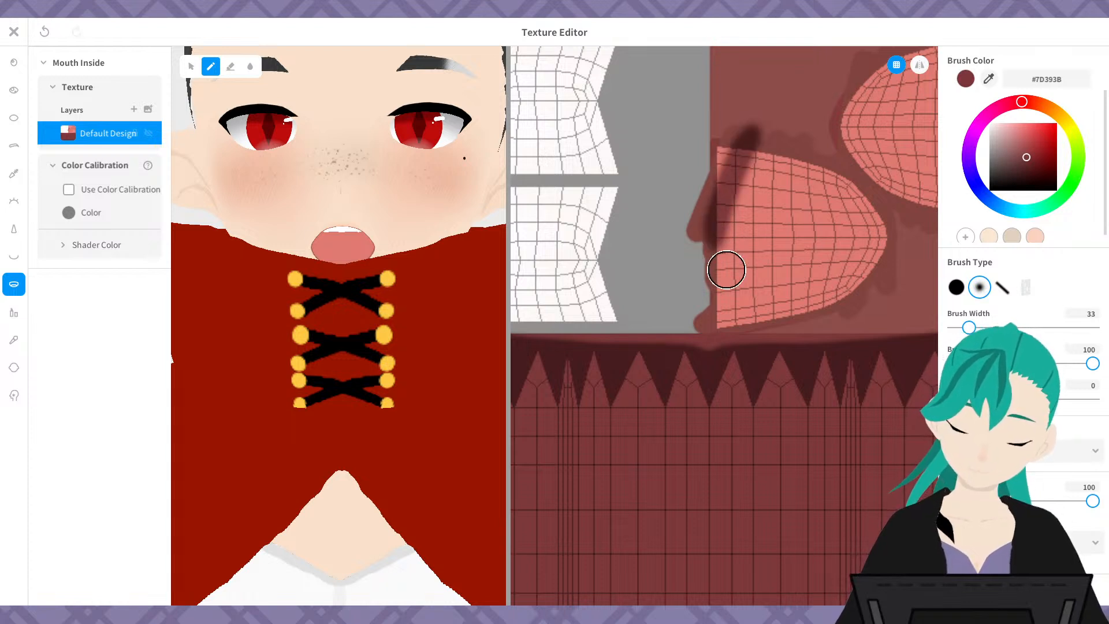
pyautogui.moveTo(728, 172); pyautogui.dragTo(725, 282)
pyautogui.moveTo(726, 206); pyautogui.dragTo(728, 293)
pyautogui.moveTo(716, 240)
pyautogui.mouseDown()
pyautogui.moveTo(753, 324)
pyautogui.moveTo(723, 267)
pyautogui.moveTo(735, 188)
pyautogui.moveTo(758, 140)
pyautogui.moveTo(720, 240)
pyautogui.moveTo(726, 233)
pyautogui.moveTo(740, 305)
pyautogui.moveTo(722, 307)
pyautogui.moveTo(733, 141)
pyautogui.moveTo(741, 226)
pyautogui.mouseUp()
# - Blur the boundary between the dark shading and the pink area of the lower tongue shape
pyautogui.click(231, 67)
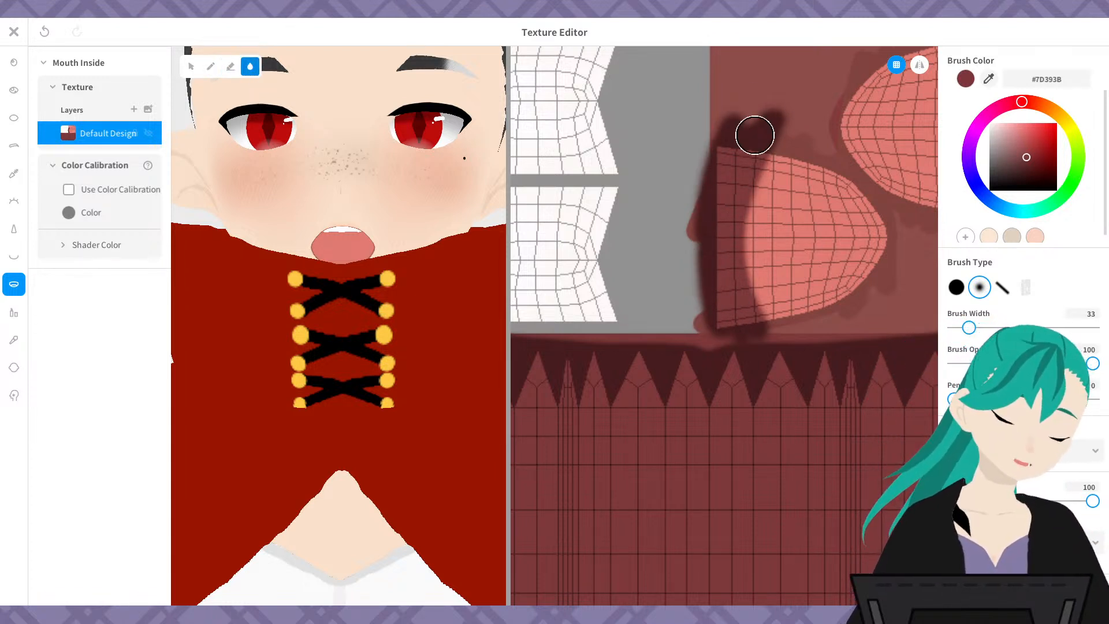
pyautogui.moveTo(755, 135); pyautogui.dragTo(741, 223)
pyautogui.moveTo(775, 146)
pyautogui.mouseDown()
pyautogui.moveTo(750, 231)
pyautogui.moveTo(770, 315)
pyautogui.mouseUp()
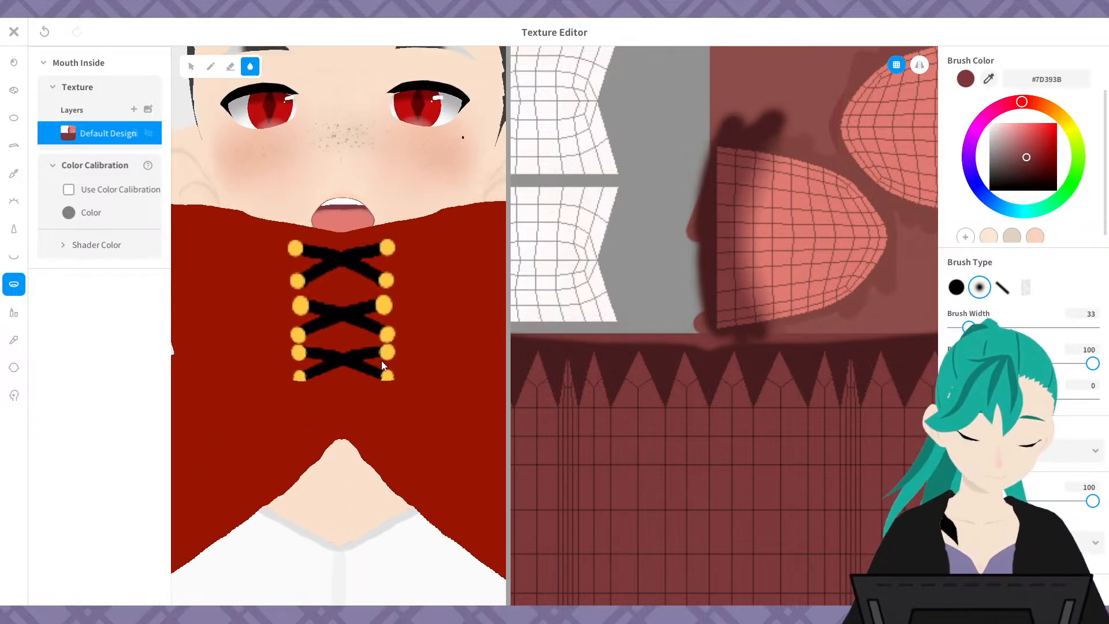
# - Extend the #7D393B shading farther toward the tongue's tip and blur its new edge into the pink
pyautogui.click(211, 66)
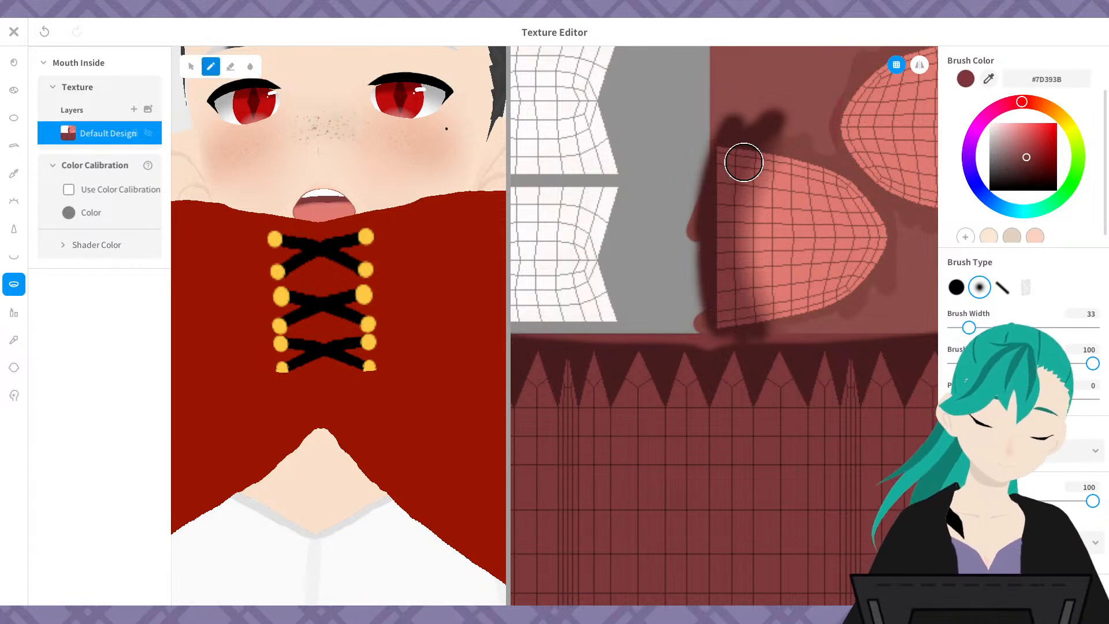
pyautogui.moveTo(743, 161)
pyautogui.mouseDown()
pyautogui.moveTo(735, 228)
pyautogui.moveTo(753, 219)
pyautogui.moveTo(760, 277)
pyautogui.moveTo(732, 238)
pyautogui.mouseUp()
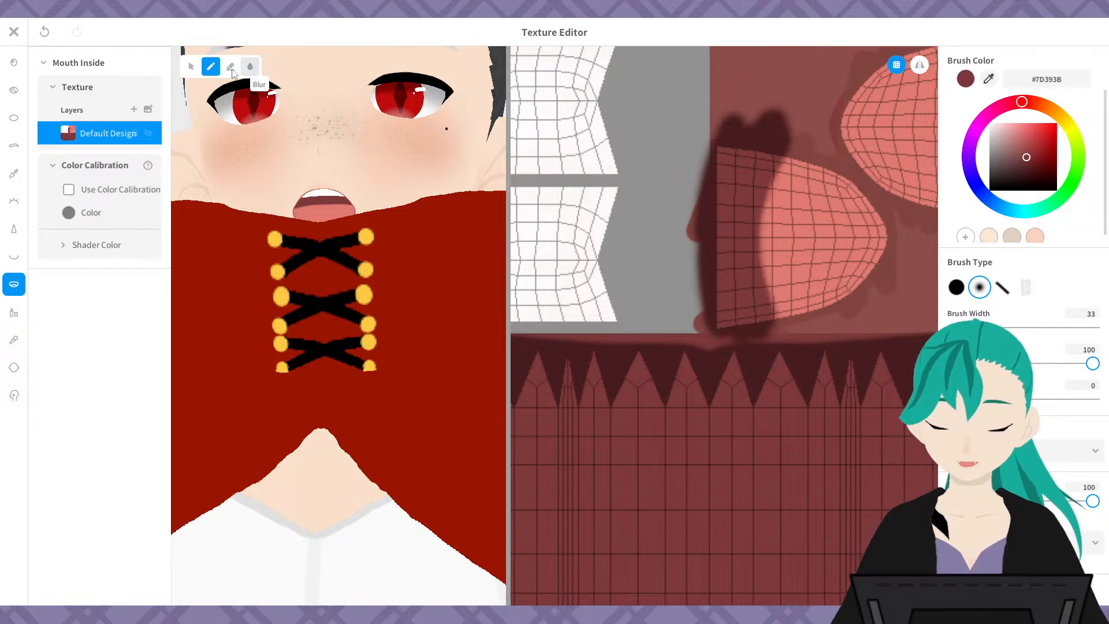
pyautogui.click(250, 67)
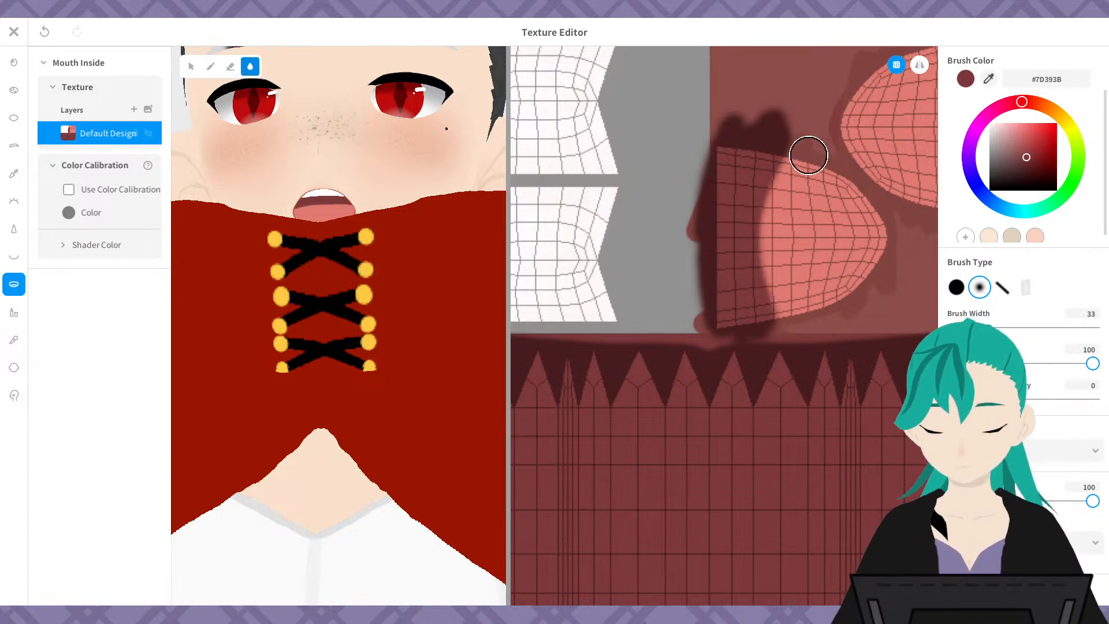
pyautogui.moveTo(792, 155); pyautogui.dragTo(793, 138)
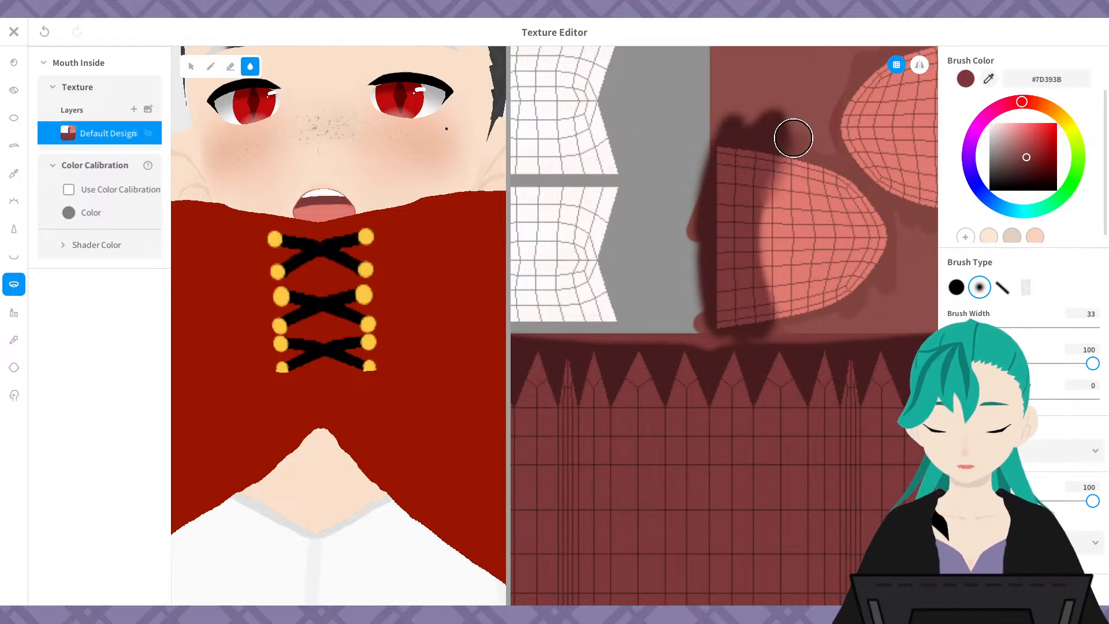
pyautogui.moveTo(764, 203); pyautogui.dragTo(768, 269)
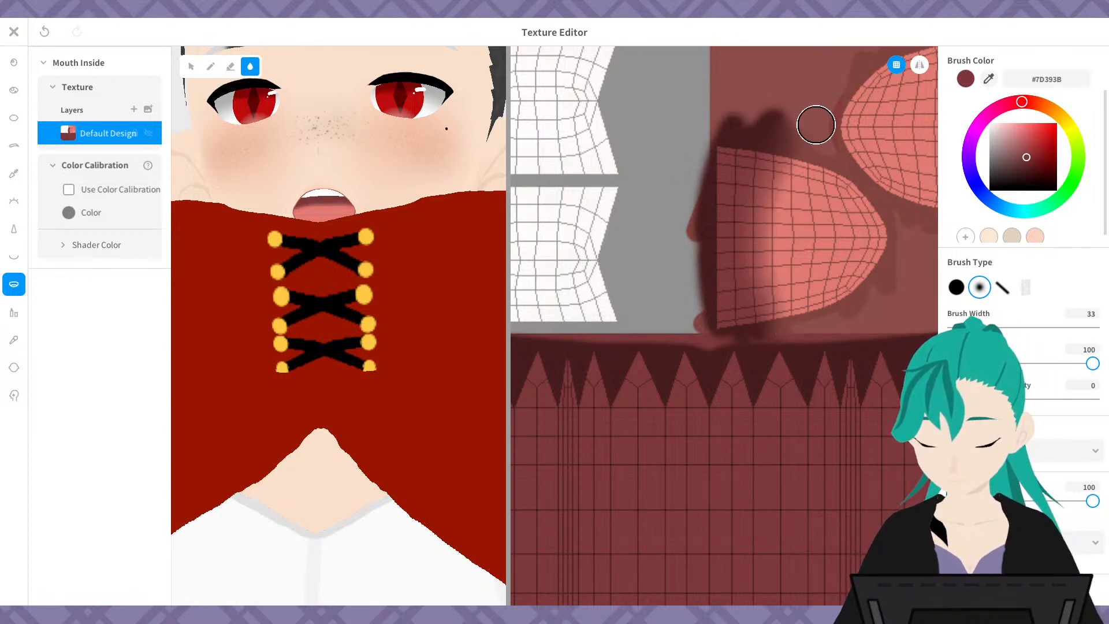
# - Examine the shaded tongue on the character model from several angles and distances
pyautogui.moveTo(371, 292)
pyautogui.mouseDown(button='right')
pyautogui.moveTo(384, 309)
pyautogui.moveTo(376, 292)
pyautogui.moveTo(391, 296)
pyautogui.moveTo(374, 294)
pyautogui.mouseUp(button='right')
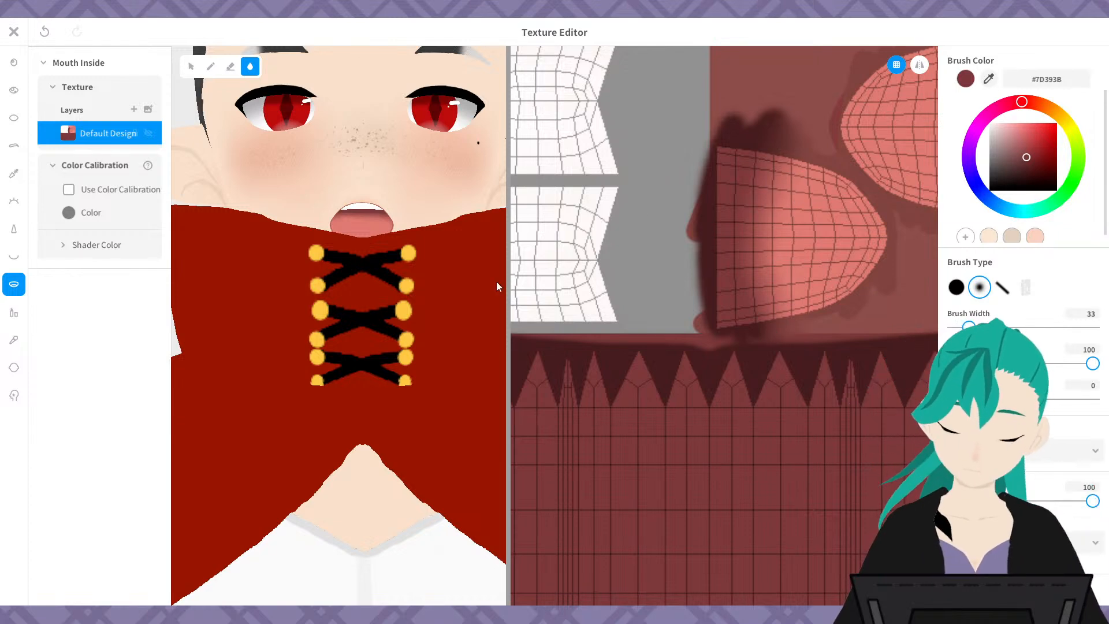
pyautogui.moveTo(508, 358); pyautogui.dragTo(783, 347)
pyautogui.scroll(-3, 612, 302)
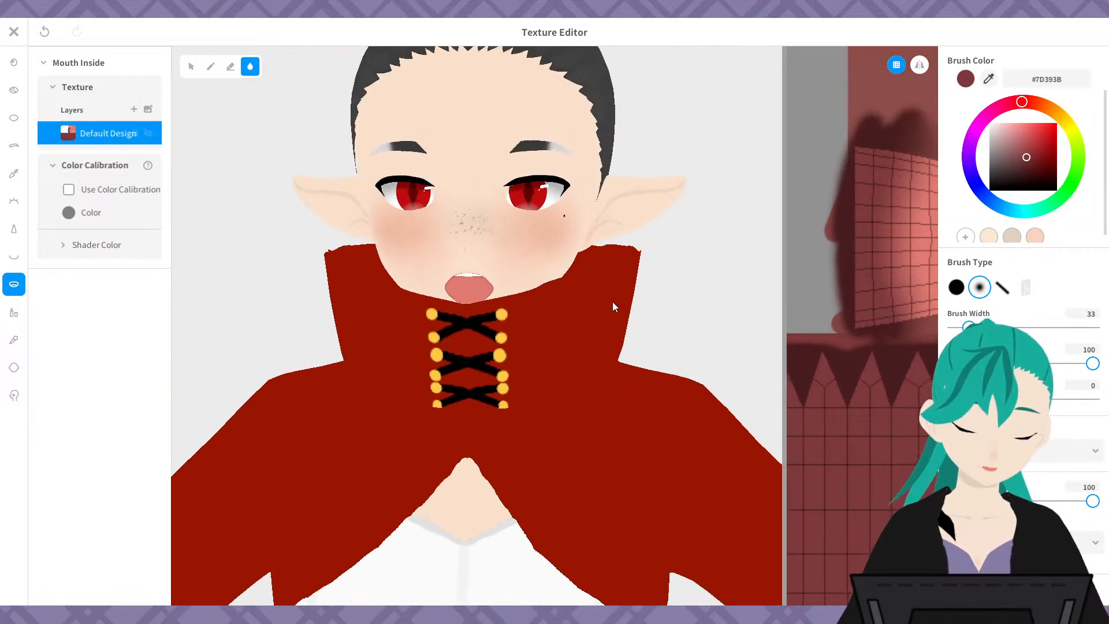
pyautogui.scroll(2, 612, 301)
pyautogui.moveTo(619, 297); pyautogui.dragTo(606, 294, button='right')
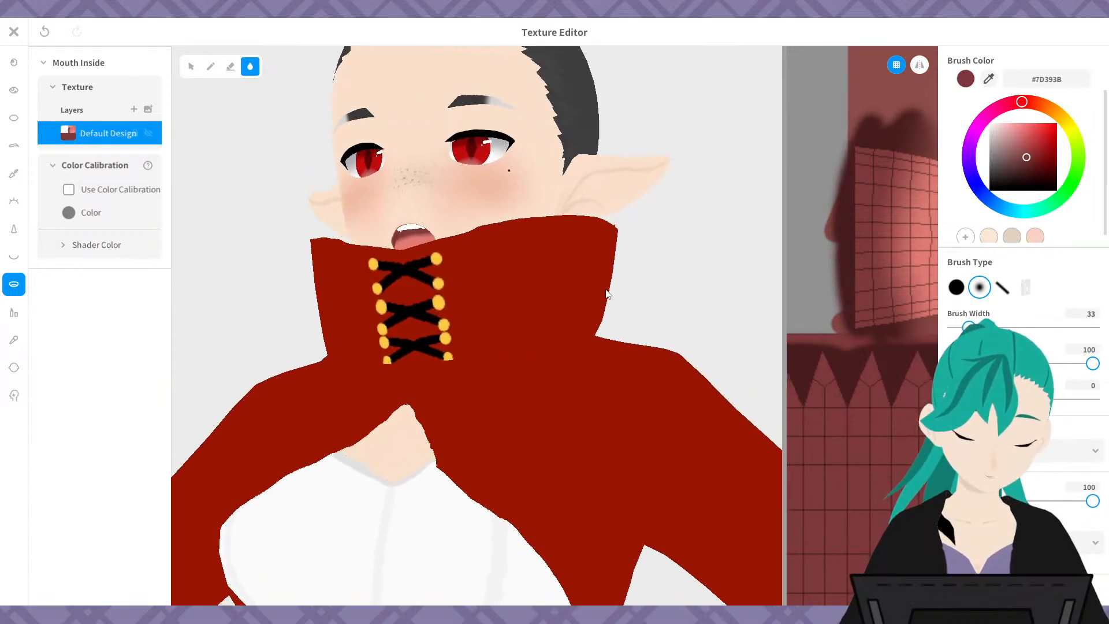
pyautogui.moveTo(475, 315); pyautogui.dragTo(519, 329, button='right')
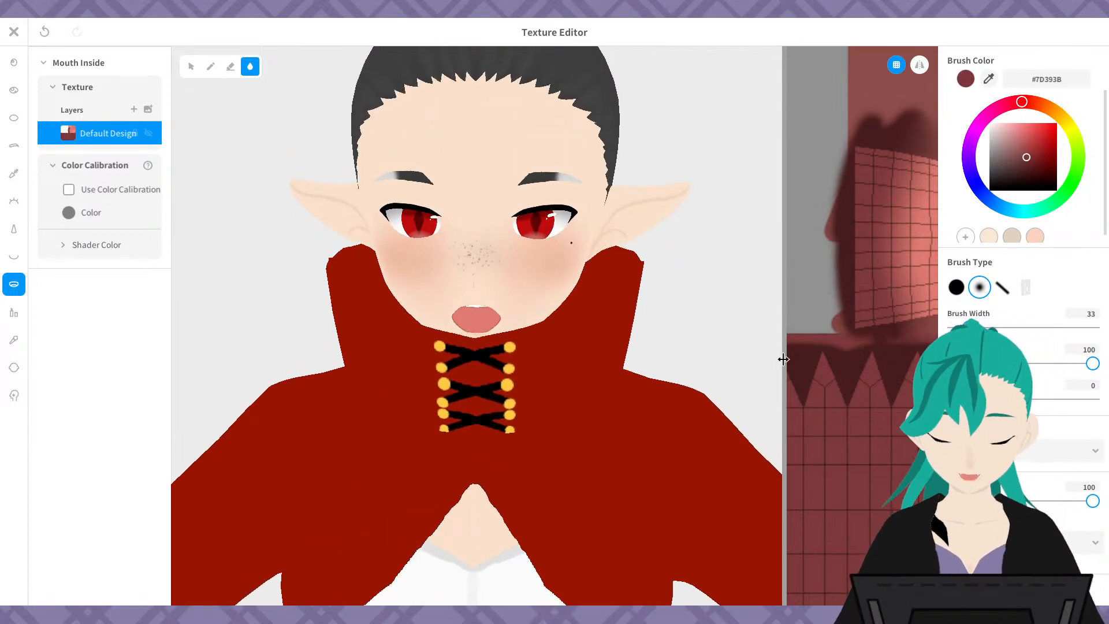
pyautogui.moveTo(784, 361); pyautogui.dragTo(618, 355)
pyautogui.scroll(-3, 753, 362)
pyautogui.scroll(2, 483, 338)
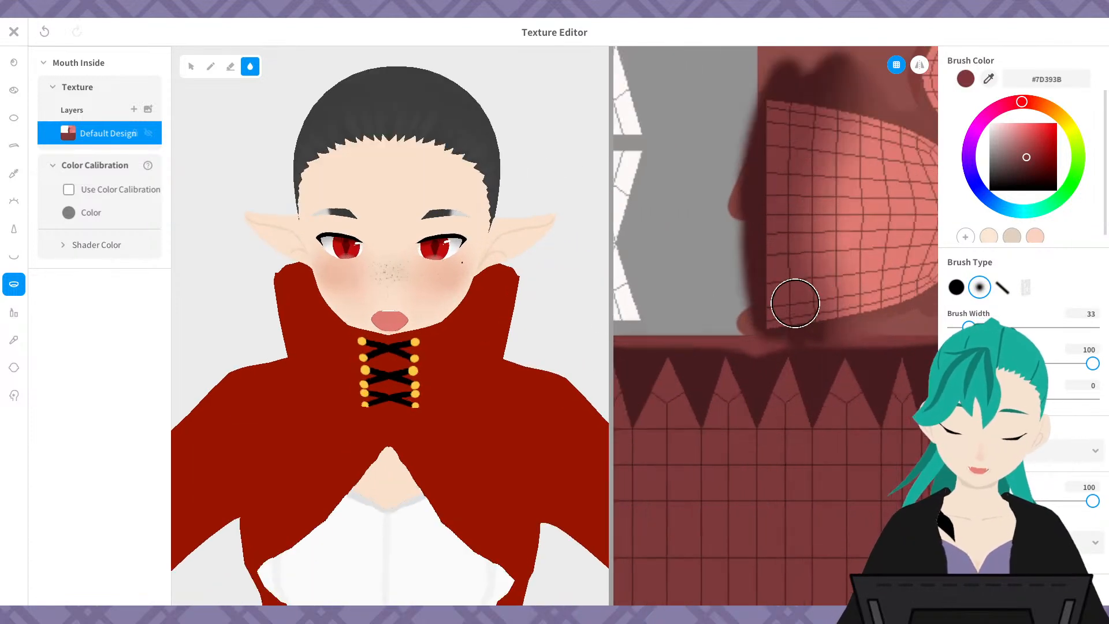
# - Add a new layer above Default Design and paint a #7D393B stroke lengthwise along the middle of the lower tongue shape
pyautogui.click(134, 109)
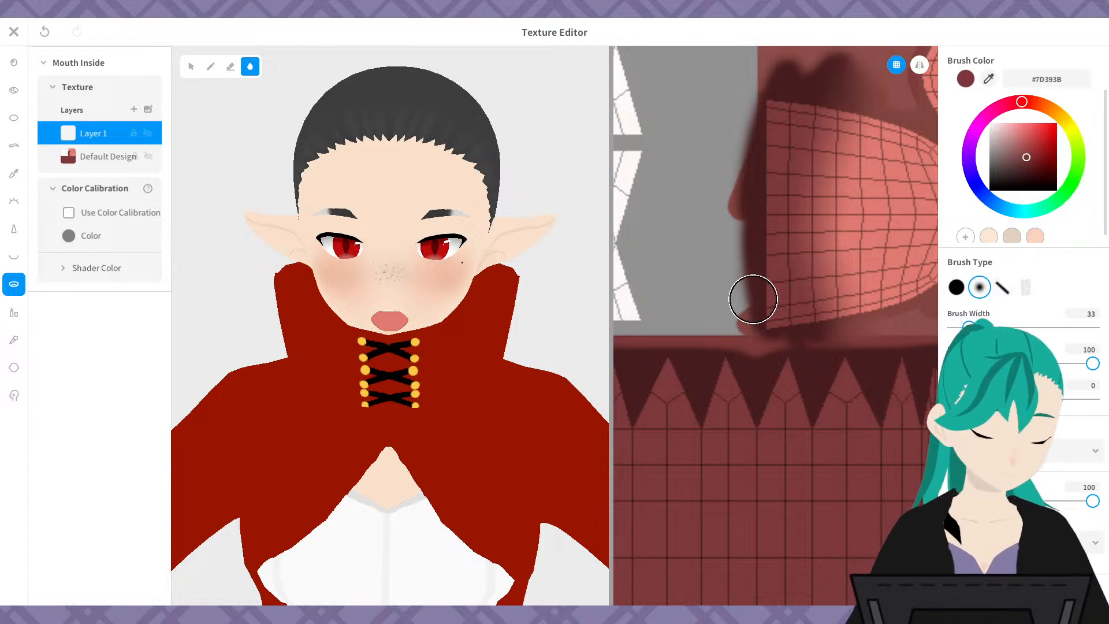
pyautogui.moveTo(790, 303); pyautogui.dragTo(677, 332, button='middle')
pyautogui.hotkey('ctrl', 'z')
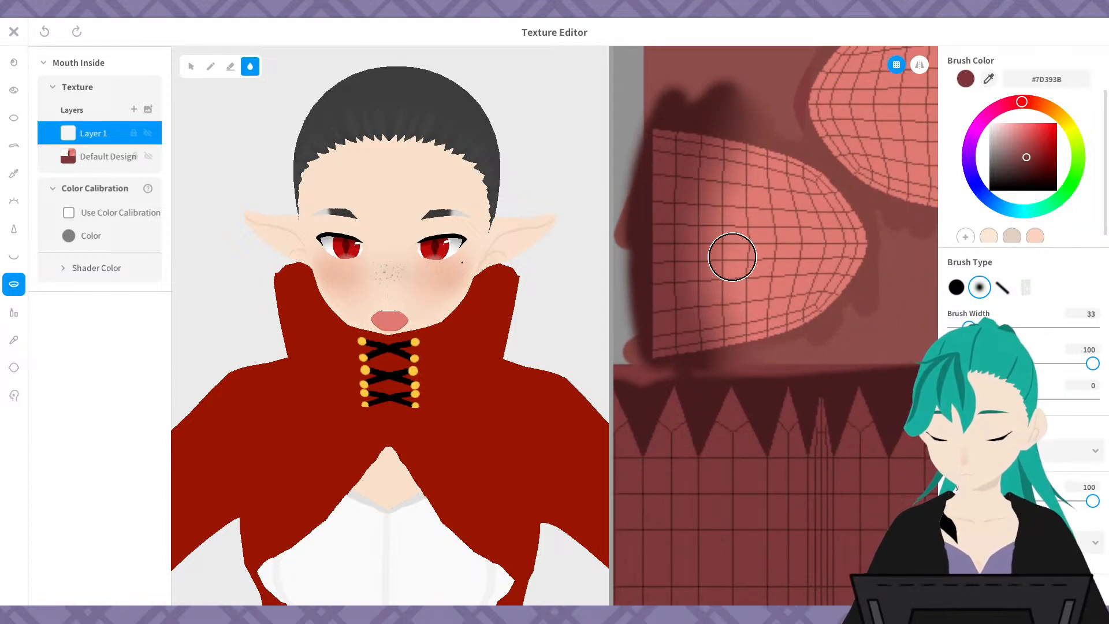
pyautogui.moveTo(669, 241)
pyautogui.mouseDown()
pyautogui.moveTo(670, 253)
pyautogui.moveTo(652, 250)
pyautogui.moveTo(796, 246)
pyautogui.moveTo(725, 248)
pyautogui.mouseUp()
pyautogui.click(210, 65)
pyautogui.hotkey('ctrl', 'z')
pyautogui.hotkey('ctrl', 'z')
pyautogui.hotkey('ctrl', 'z')
pyautogui.hotkey('ctrl', 'z')
pyautogui.moveTo(811, 243); pyautogui.dragTo(701, 241)
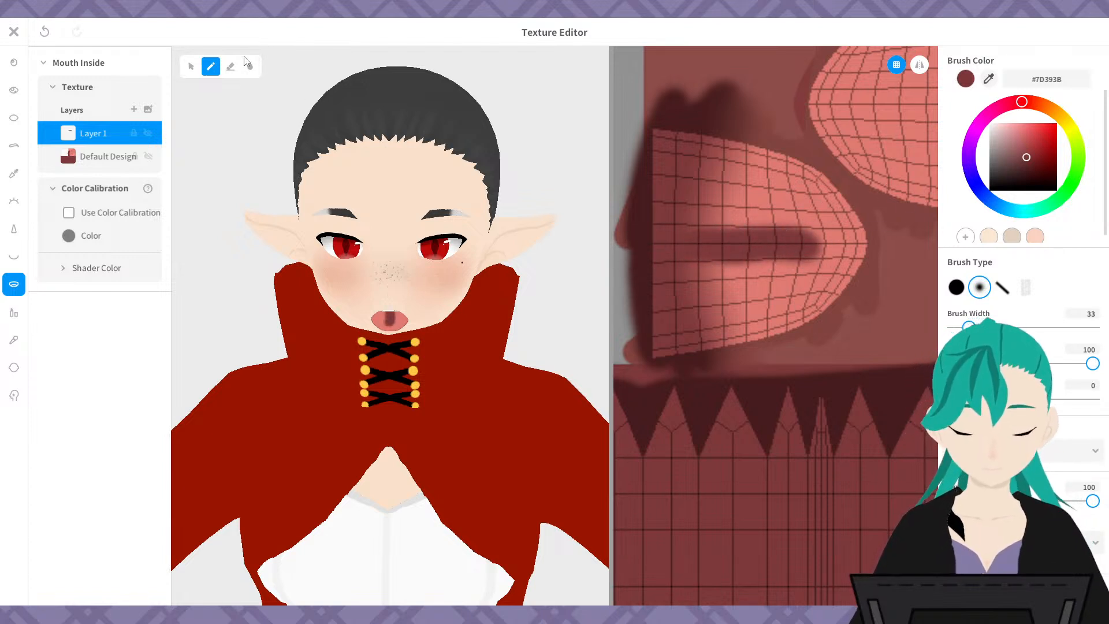
pyautogui.moveTo(809, 235); pyautogui.dragTo(644, 225)
pyautogui.hotkey('ctrl', 'z')
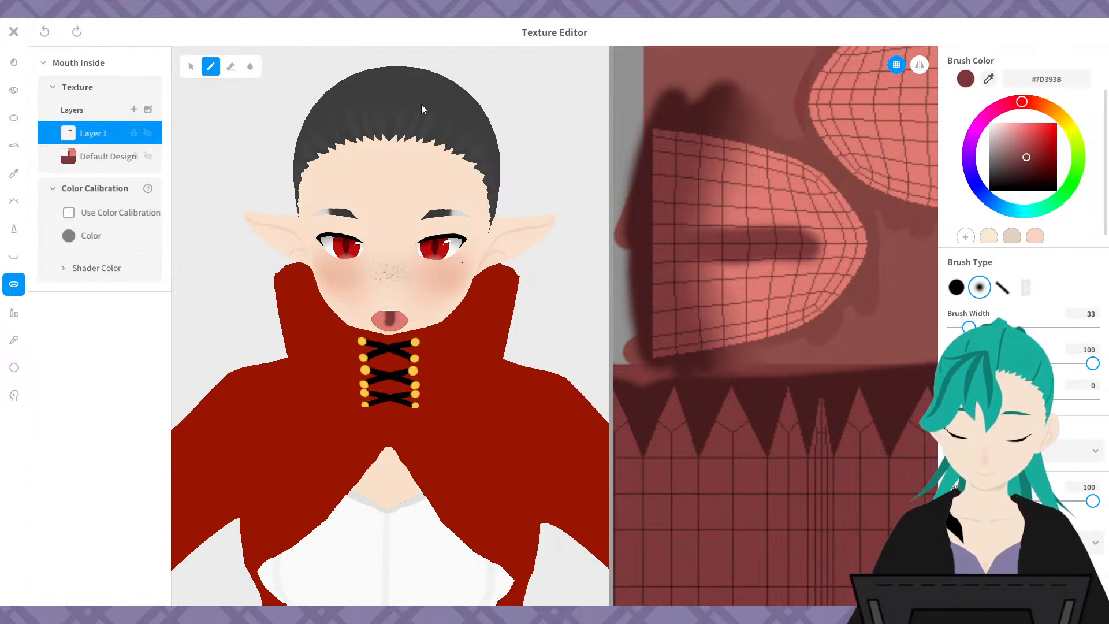
pyautogui.moveTo(803, 233)
pyautogui.mouseDown()
pyautogui.moveTo(825, 215)
pyautogui.moveTo(646, 236)
pyautogui.moveTo(696, 265)
pyautogui.moveTo(755, 265)
pyautogui.moveTo(713, 260)
pyautogui.moveTo(813, 242)
pyautogui.moveTo(774, 223)
pyautogui.moveTo(805, 213)
pyautogui.moveTo(755, 235)
pyautogui.moveTo(797, 225)
pyautogui.mouseUp()
pyautogui.hotkey('ctrl', 'z')
# - Blur the tongue's centre line on Layer 1 and set the layer's opacity to 30
pyautogui.click(251, 65)
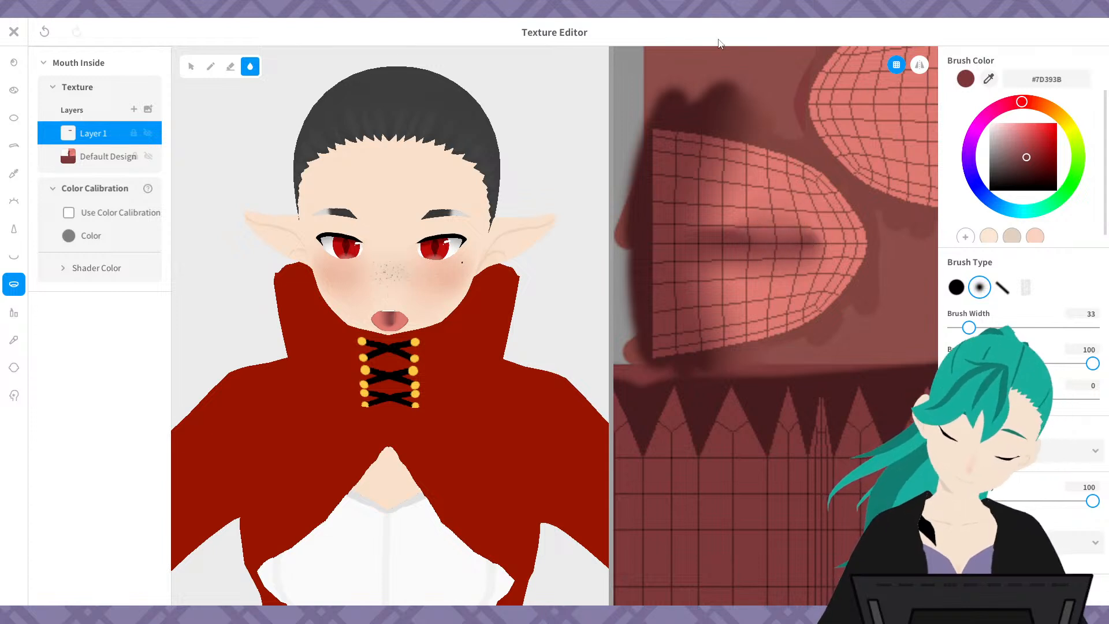
pyautogui.moveTo(760, 265)
pyautogui.mouseDown()
pyautogui.moveTo(783, 220)
pyautogui.moveTo(681, 231)
pyautogui.moveTo(855, 254)
pyautogui.moveTo(658, 259)
pyautogui.mouseUp()
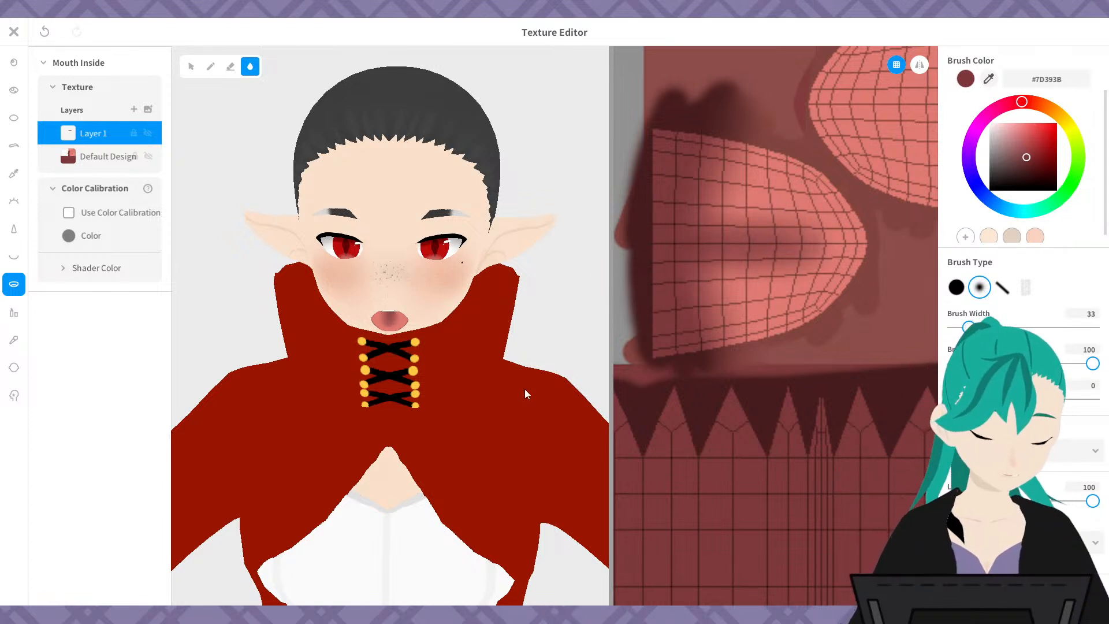
pyautogui.moveTo(1088, 504); pyautogui.dragTo(1063, 501)
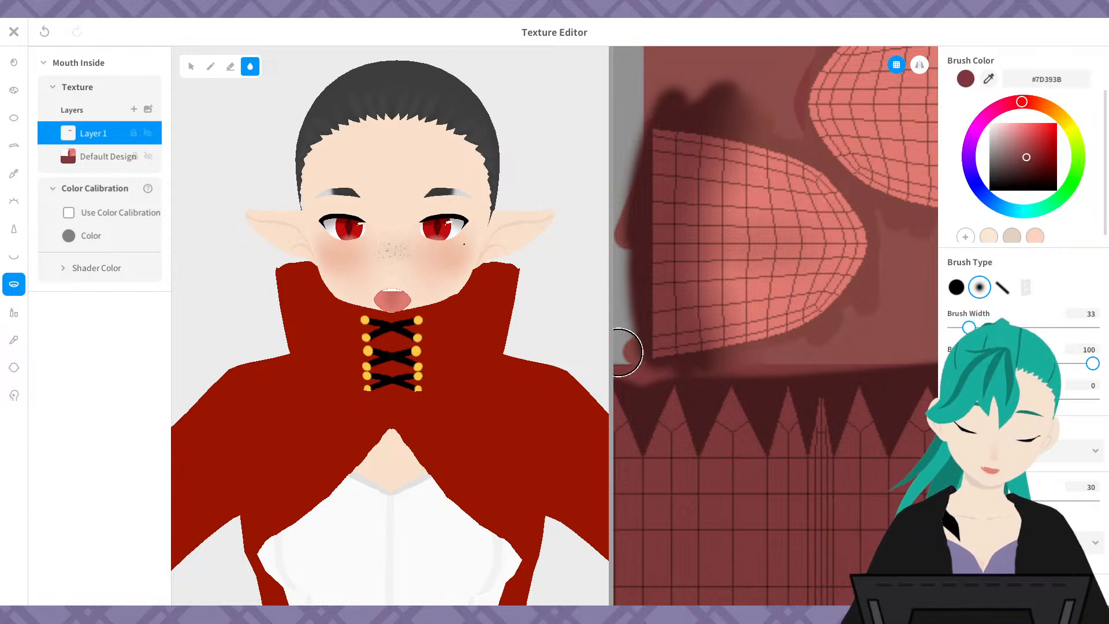
# - Toggle Layer 1's visibility repeatedly to compare the tongue on the model with and without the centre line
pyautogui.moveTo(612, 352); pyautogui.dragTo(669, 338)
pyautogui.scroll(5, 495, 254)
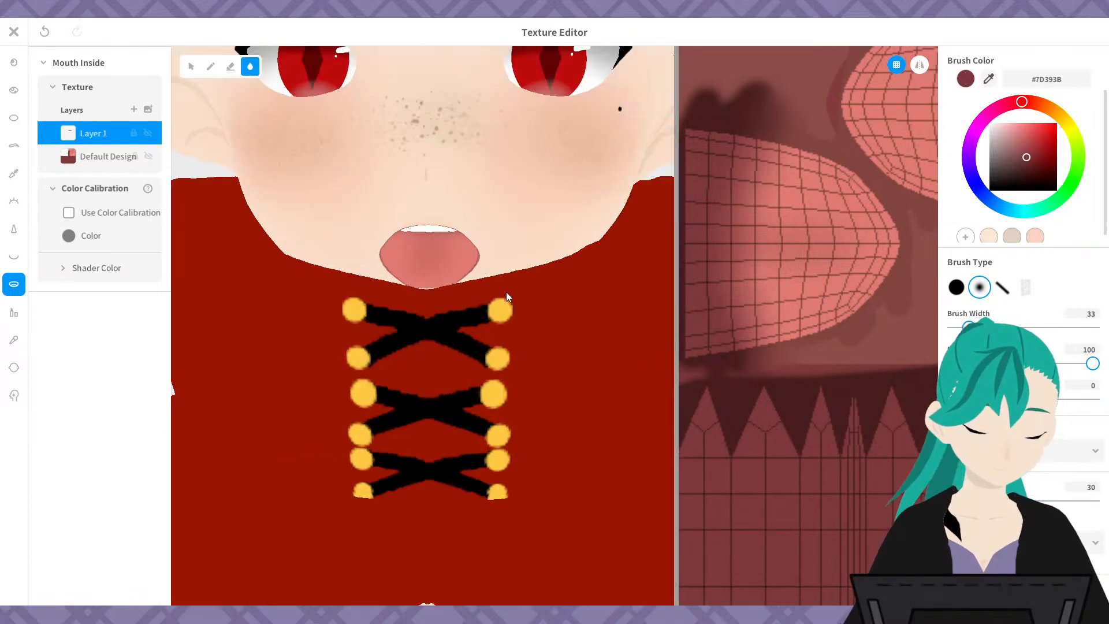
pyautogui.moveTo(514, 278); pyautogui.dragTo(518, 281, button='right')
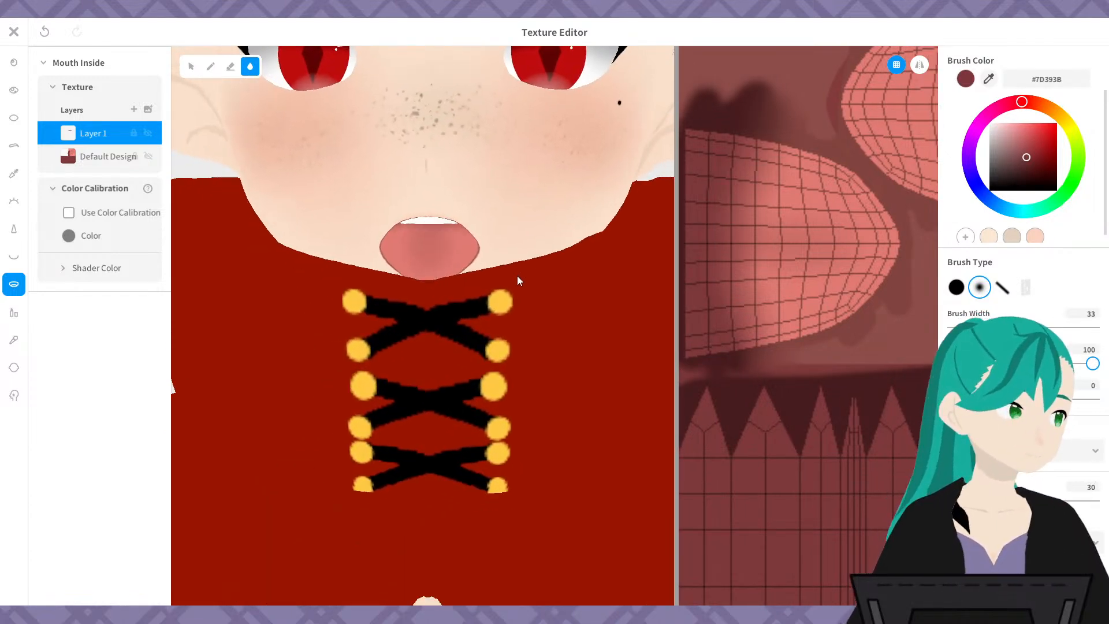
pyautogui.click(148, 133)
pyautogui.click(148, 133)
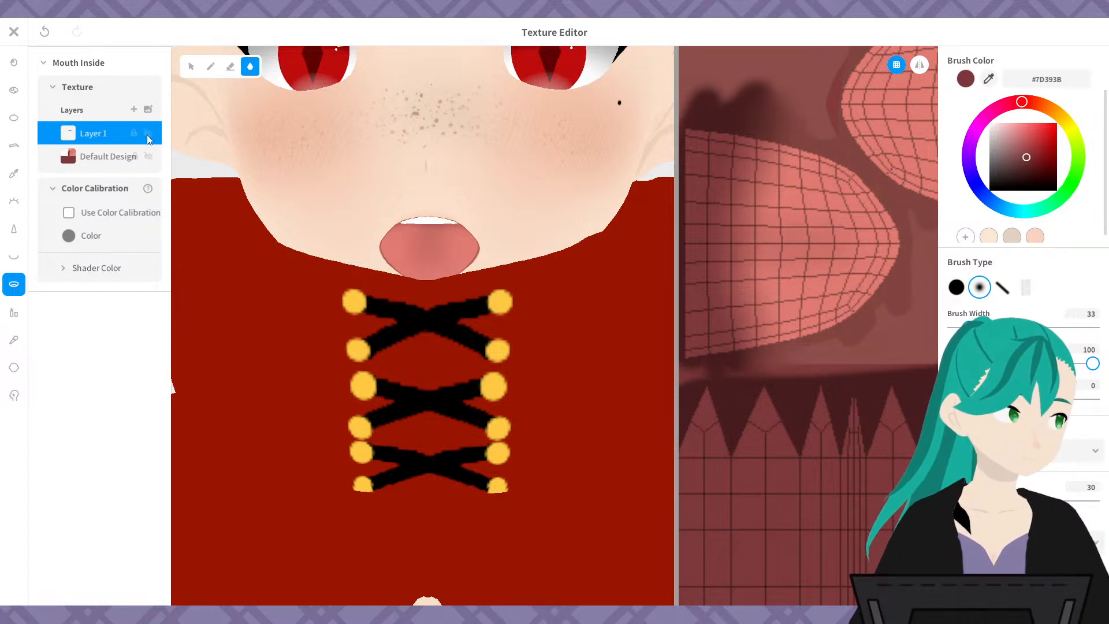
pyautogui.click(148, 134)
pyautogui.rightClick(147, 140)
pyautogui.click(146, 137)
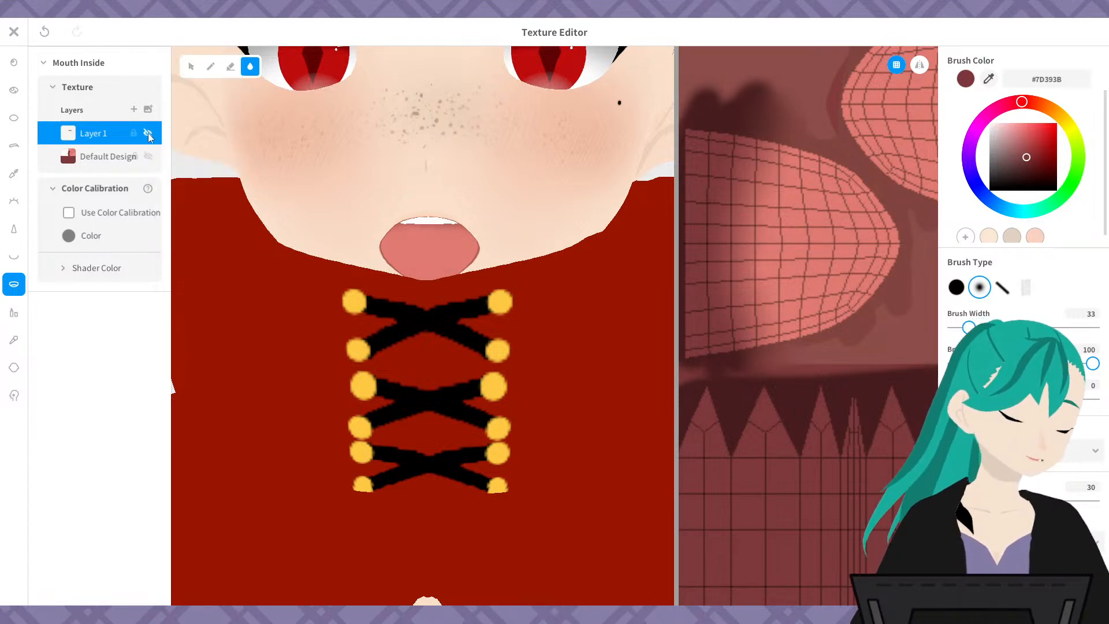
pyautogui.click(146, 138)
pyautogui.click(146, 135)
pyautogui.click(145, 135)
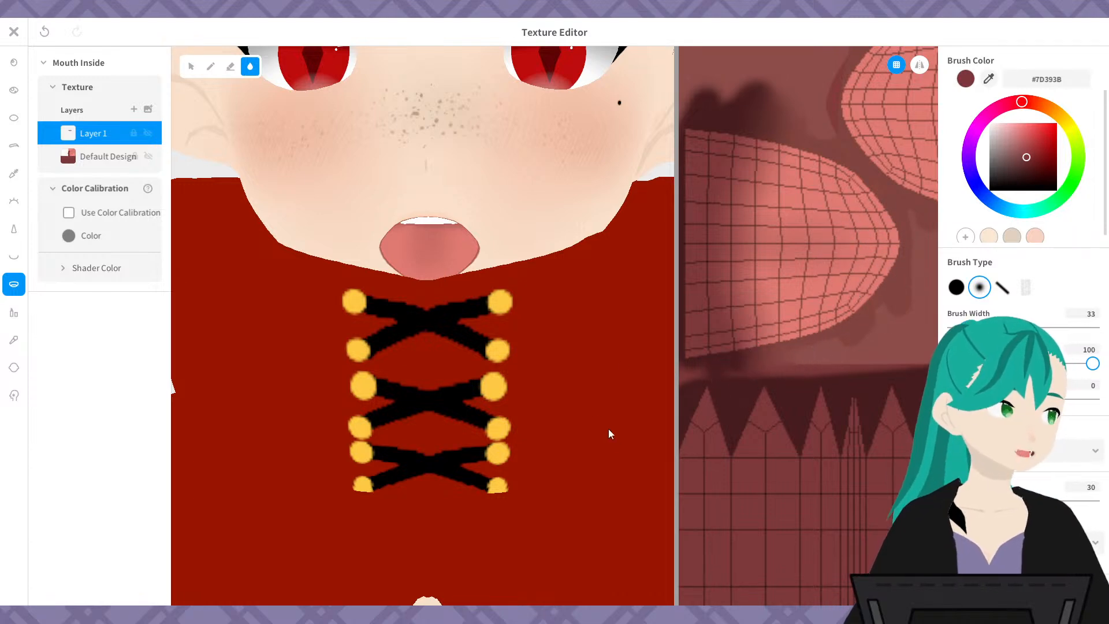
pyautogui.moveTo(564, 370)
pyautogui.mouseDown(button='right')
pyautogui.moveTo(554, 373)
pyautogui.moveTo(566, 357)
pyautogui.moveTo(570, 370)
pyautogui.mouseUp(button='right')
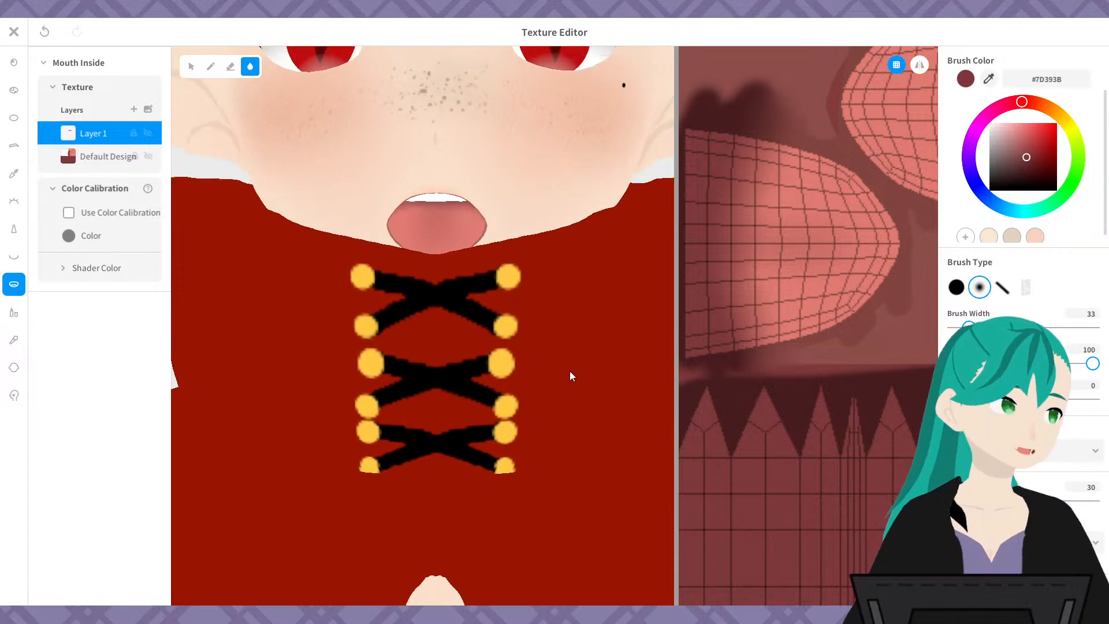
# - Widen the model preview, close the Texture Editor and save the Mouth Inside texture with the Overwrite option
pyautogui.moveTo(674, 365); pyautogui.dragTo(874, 369)
pyautogui.scroll(-6, 800, 382)
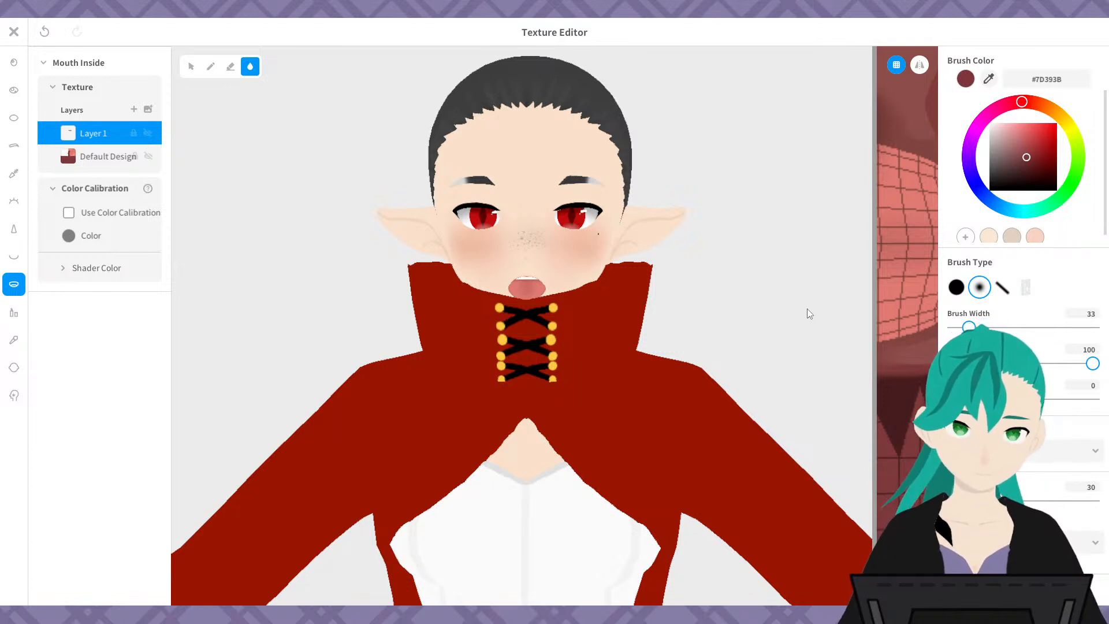
pyautogui.scroll(-2, 451, 267)
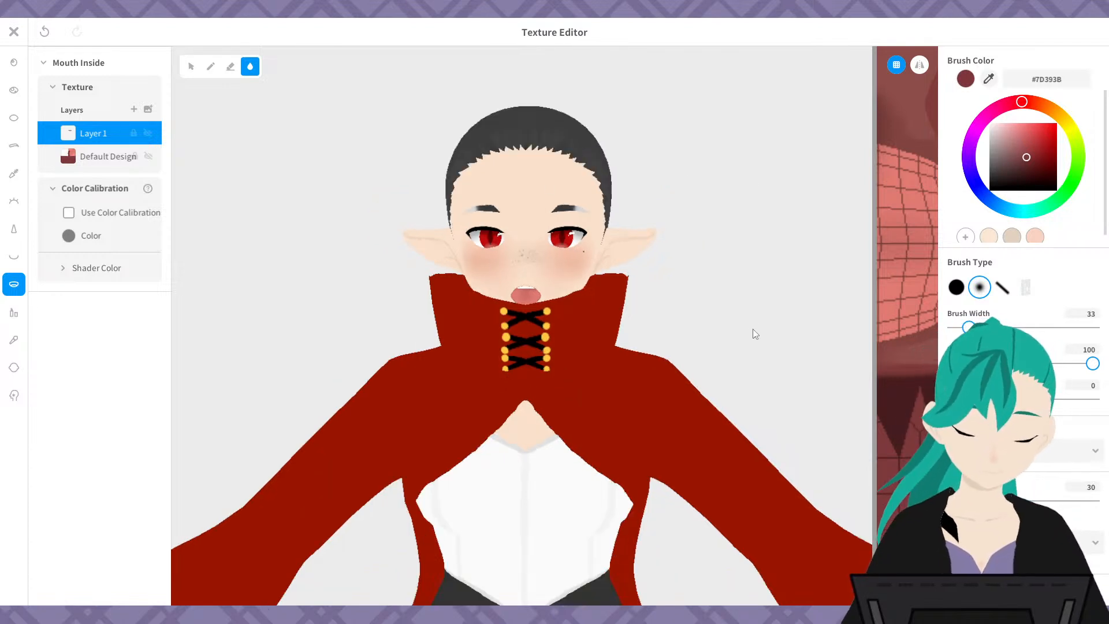
pyautogui.moveTo(804, 334); pyautogui.dragTo(733, 328, button='middle')
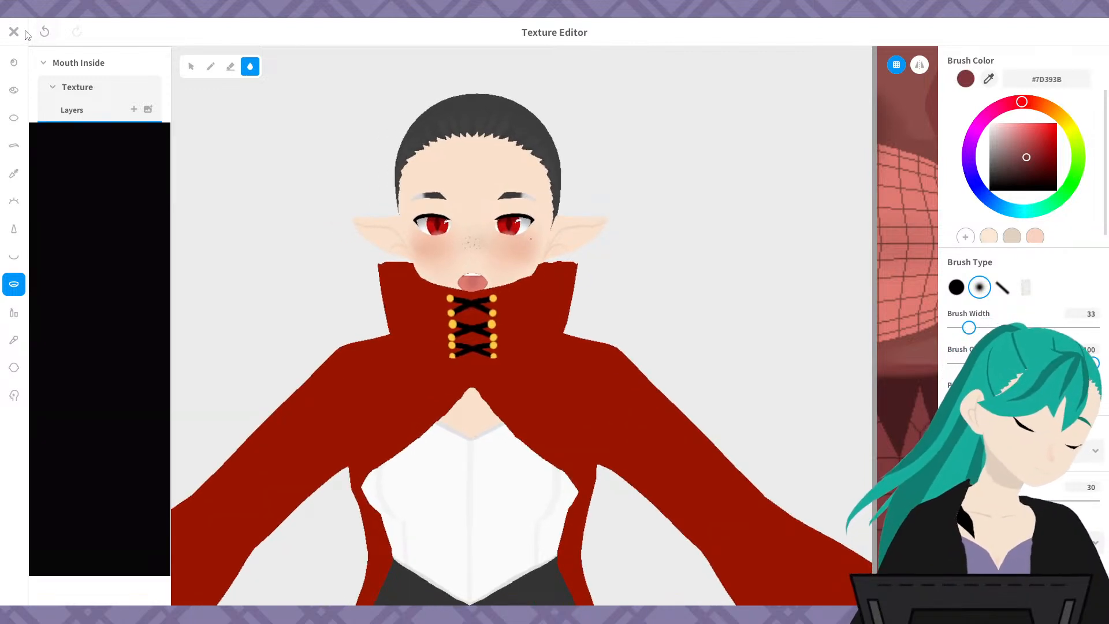
pyautogui.click(15, 31)
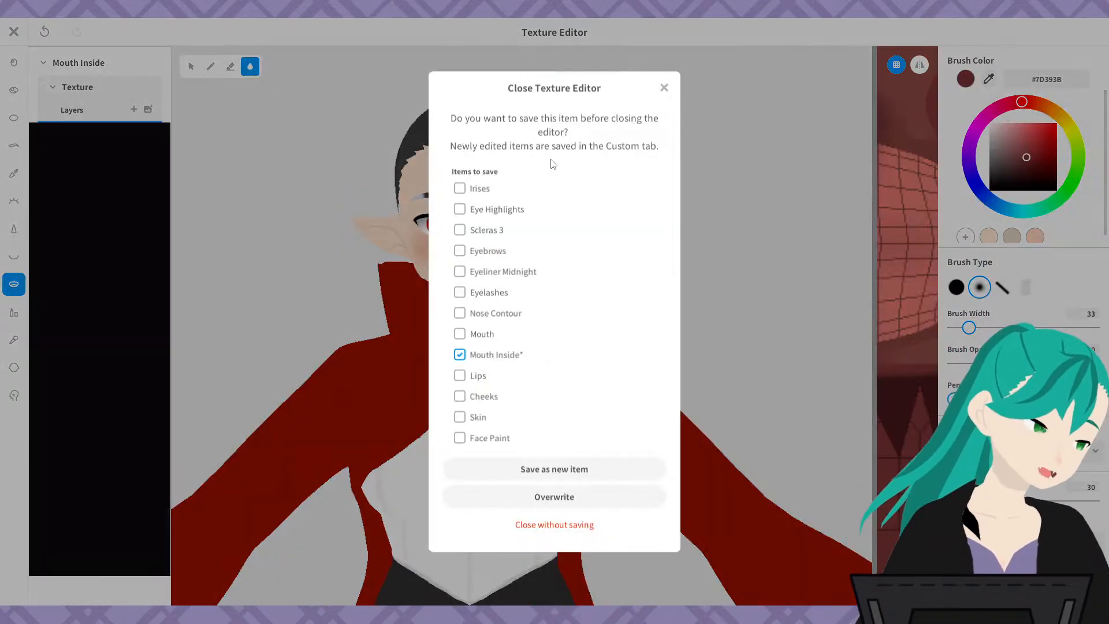
pyautogui.click(600, 496)
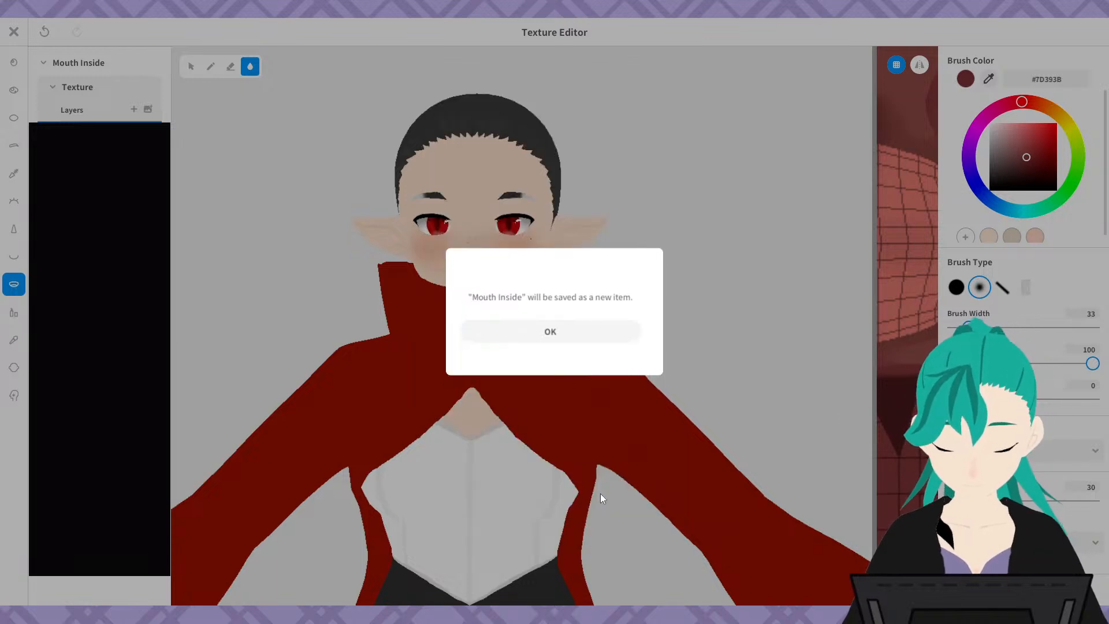
pyautogui.click(561, 330)
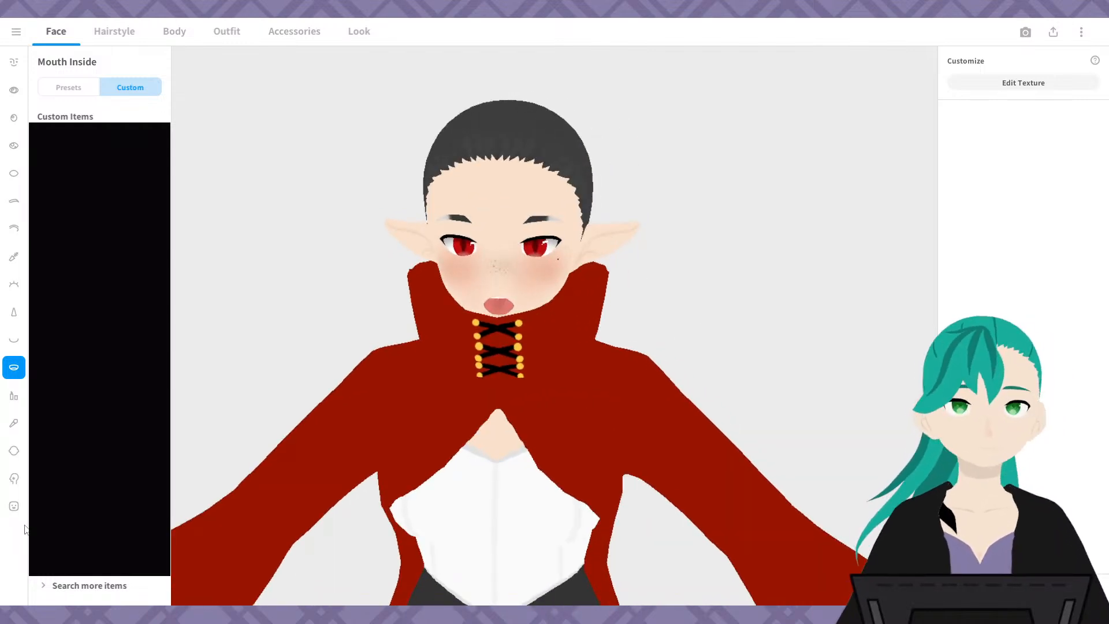
# - Open the Expression Editor and preview the O mouth shape on the character's face
pyautogui.click(14, 506)
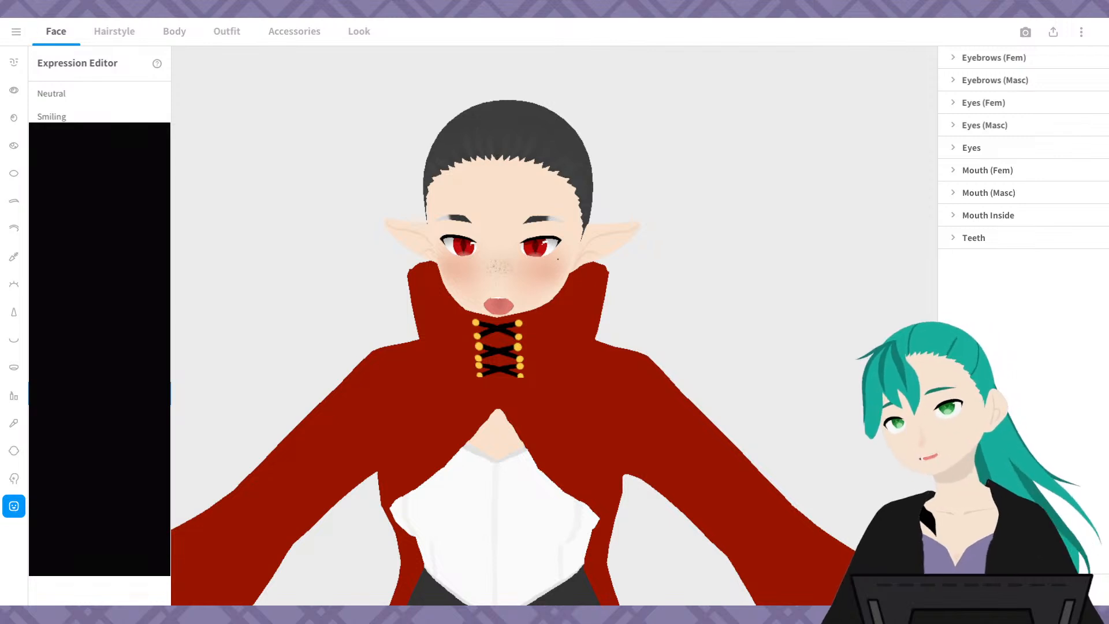
pyautogui.scroll(3, 672, 317)
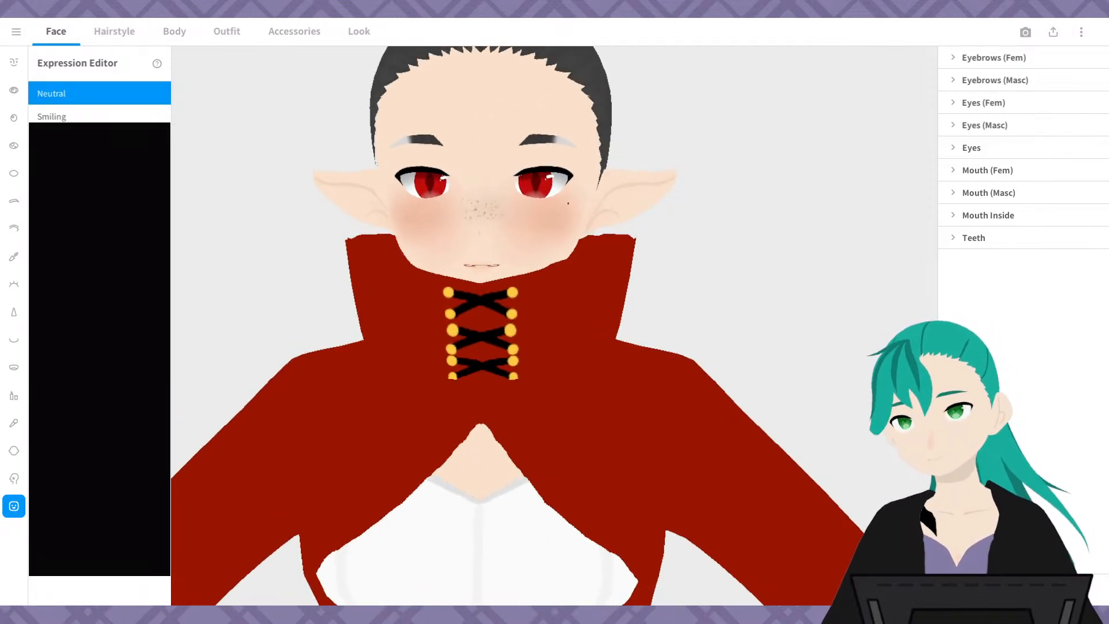
pyautogui.click(99, 393)
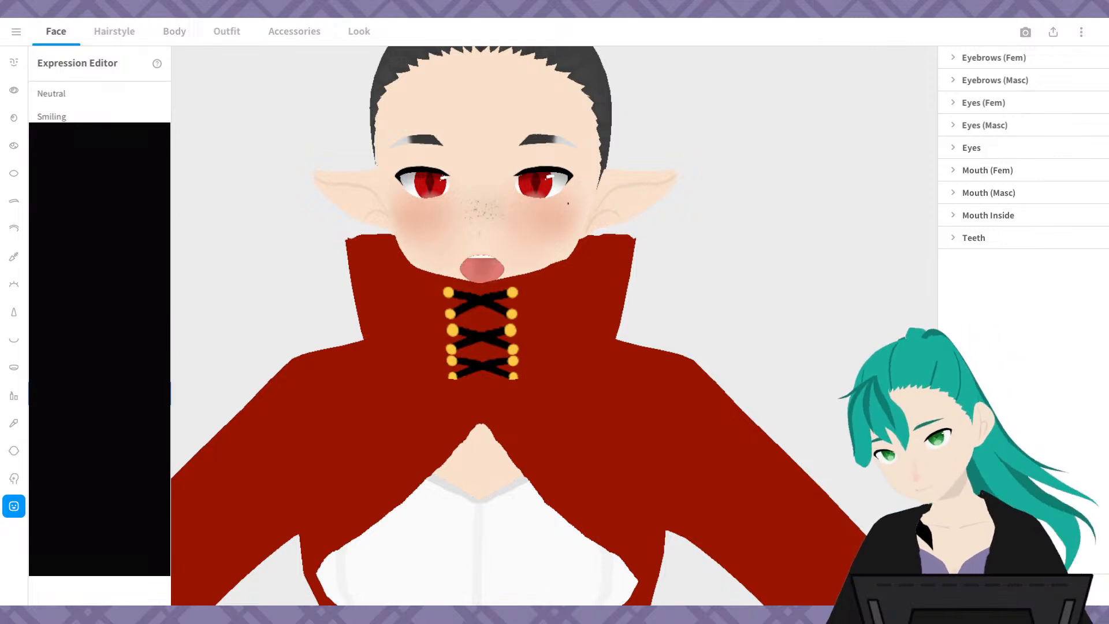
pyautogui.scroll(3, 640, 287)
pyautogui.moveTo(640, 287); pyautogui.dragTo(656, 291, button='middle')
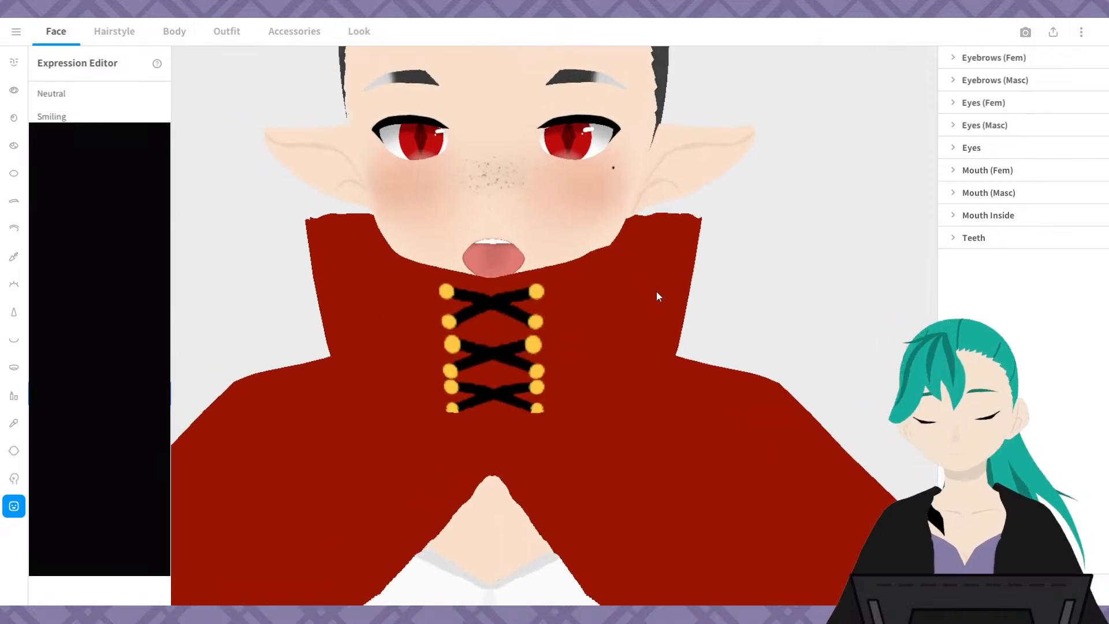
# - Preview the U, E and I mouth shapes, then select expression A and open its Teeth settings
pyautogui.click(99, 347)
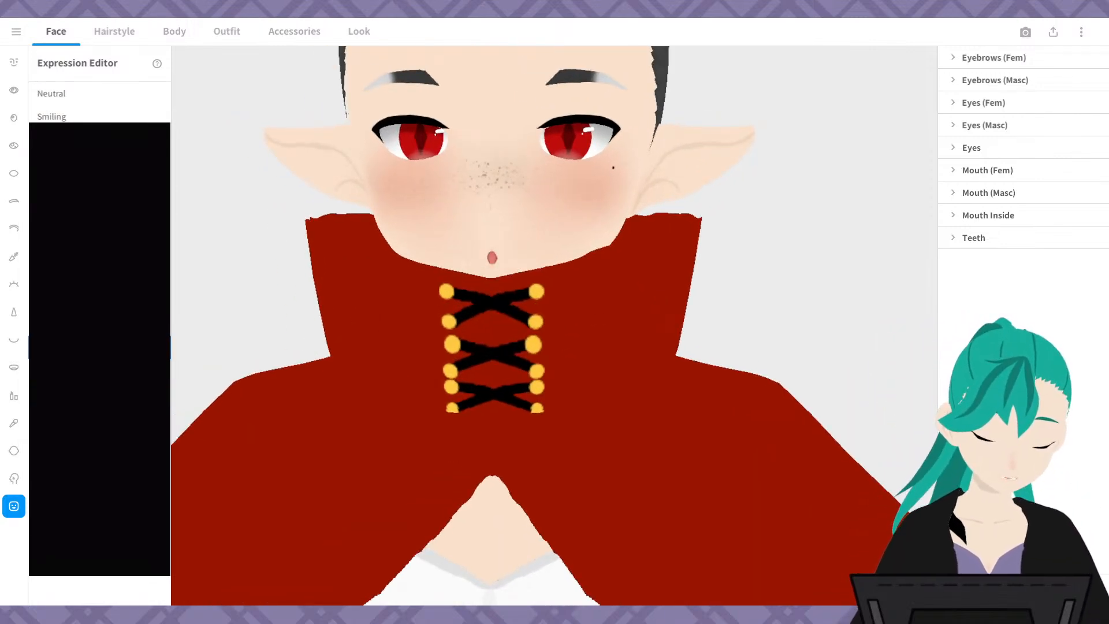
pyautogui.click(99, 370)
pyautogui.click(99, 324)
pyautogui.click(99, 301)
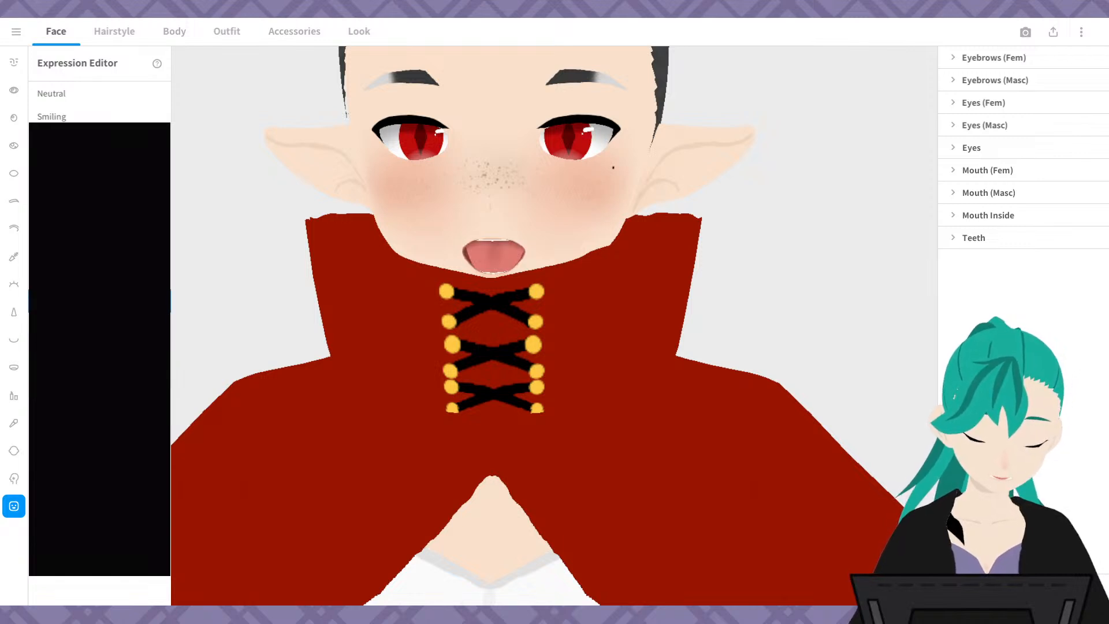
pyautogui.click(1016, 238)
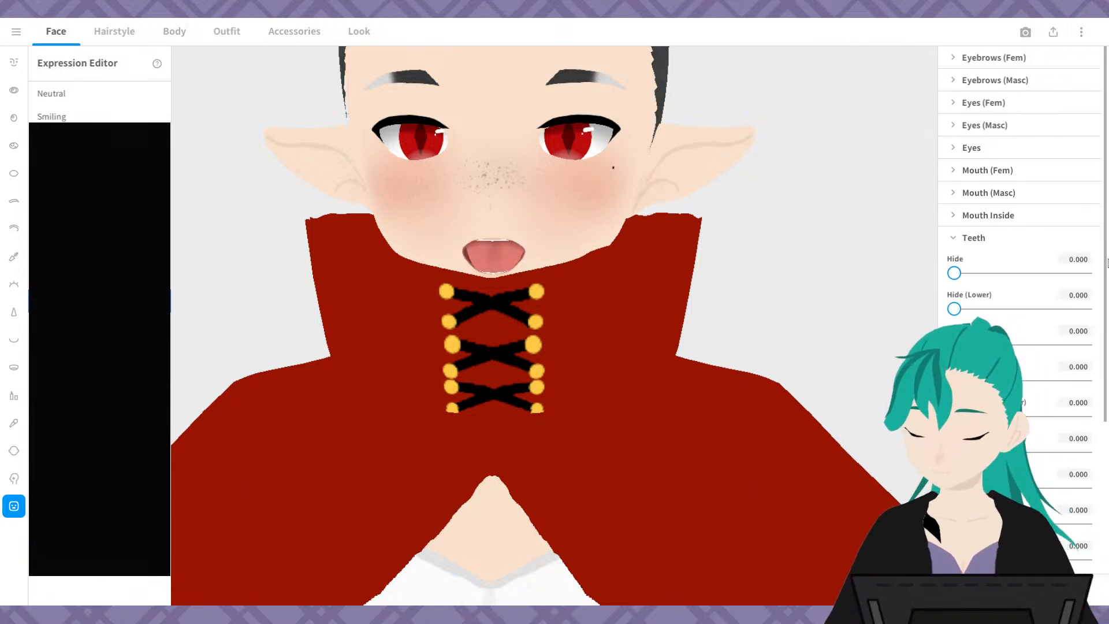
pyautogui.moveTo(1105, 294); pyautogui.dragTo(1106, 454)
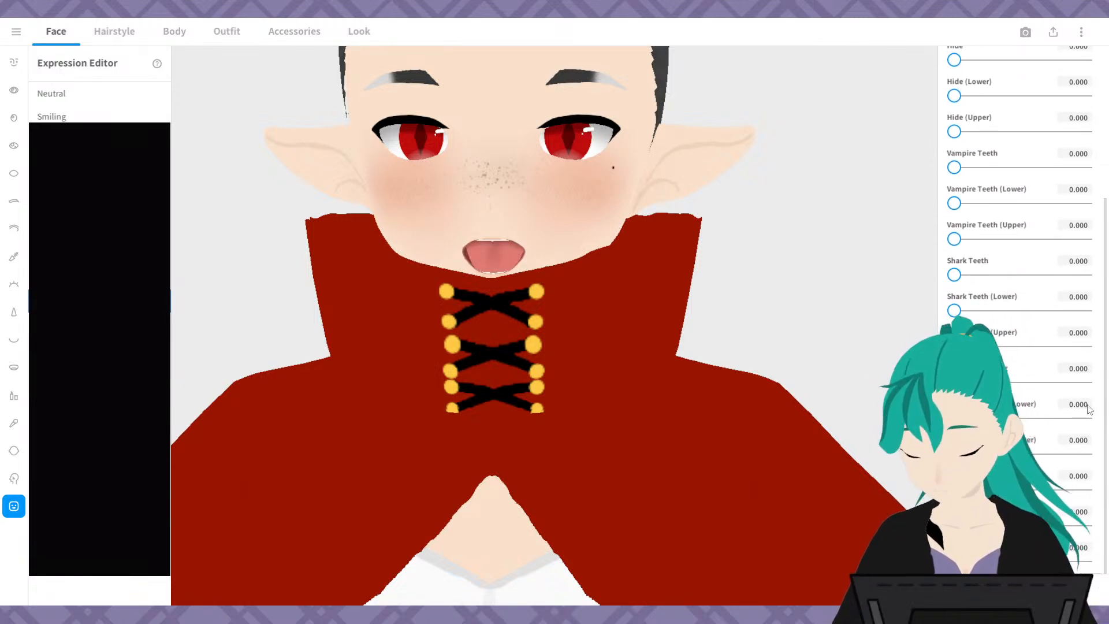
# - Try the teeth shape listed after Shark Teeth (Upper), then Shark Teeth (Upper) at 100, resetting each to 0
pyautogui.click(1066, 382)
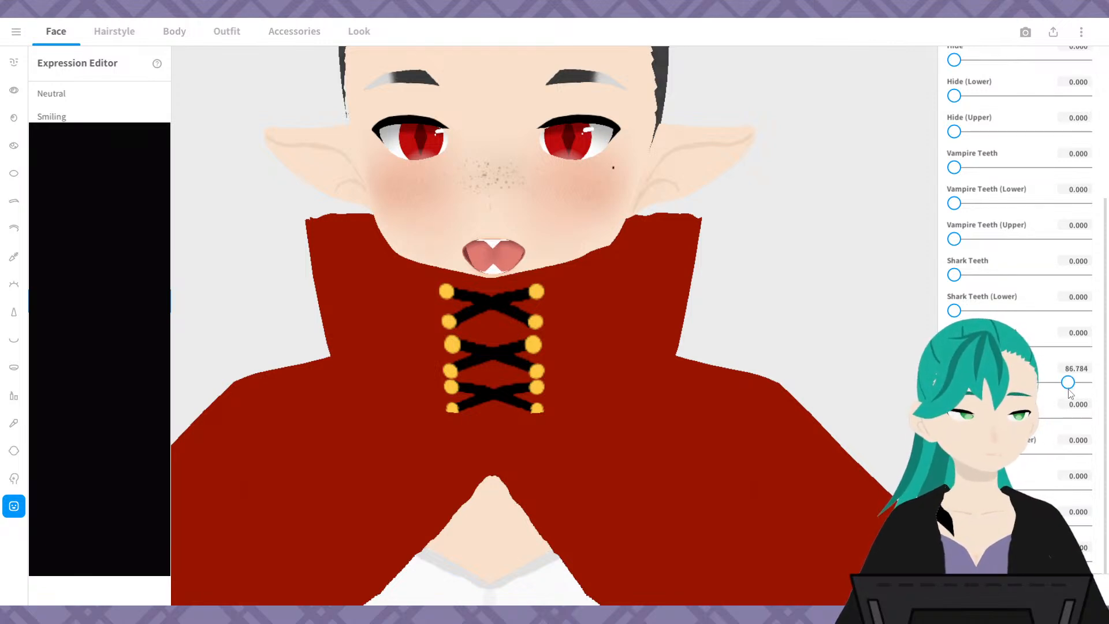
pyautogui.moveTo(1066, 389); pyautogui.dragTo(945, 398)
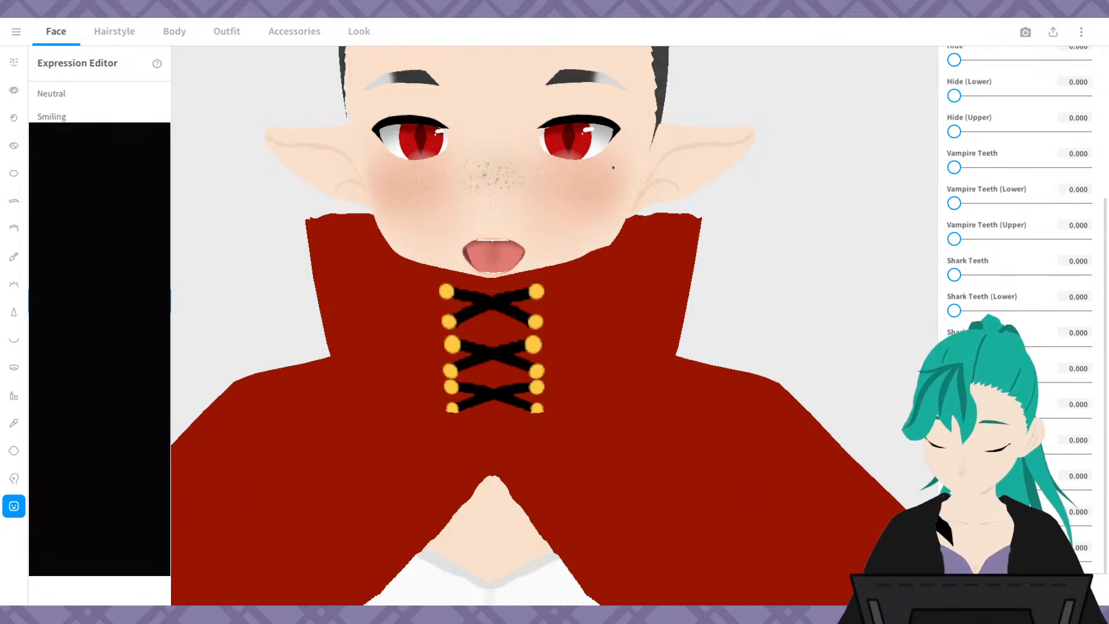
pyautogui.moveTo(954, 347); pyautogui.dragTo(1103, 359)
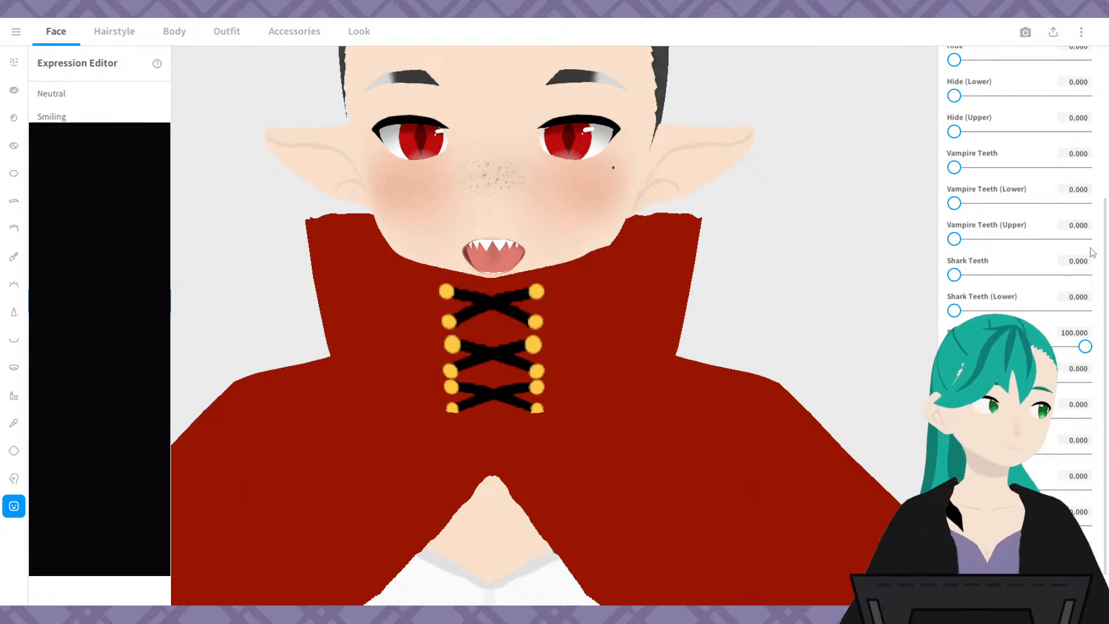
pyautogui.moveTo(1085, 346); pyautogui.dragTo(954, 346)
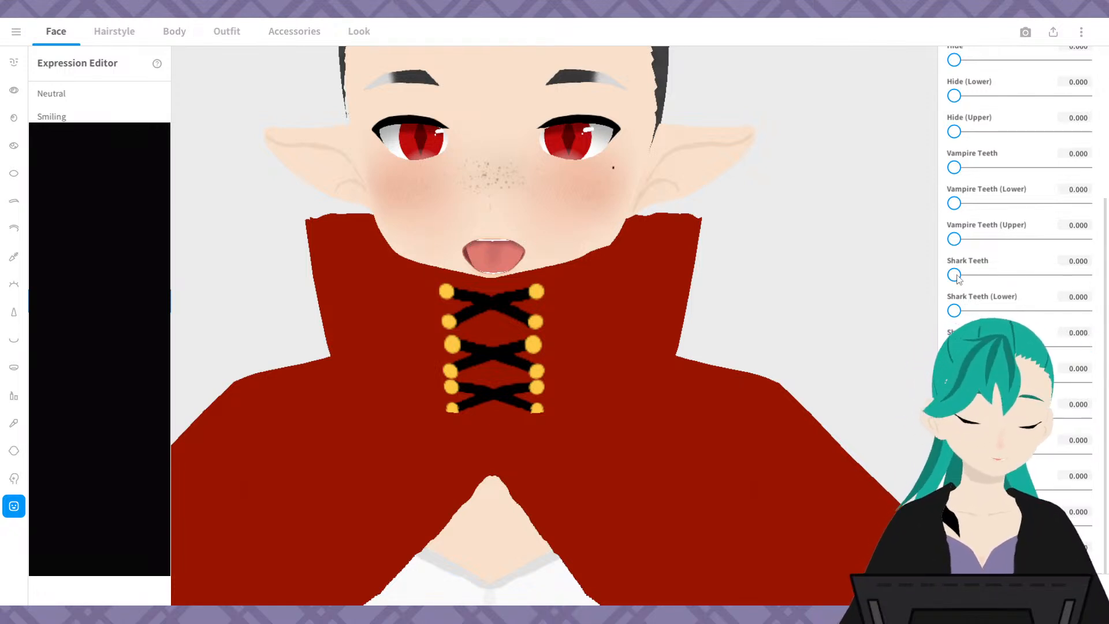
# - Set Shark Teeth to 50 for expression A
pyautogui.moveTo(954, 275); pyautogui.dragTo(1023, 276)
pyautogui.click(1089, 260)
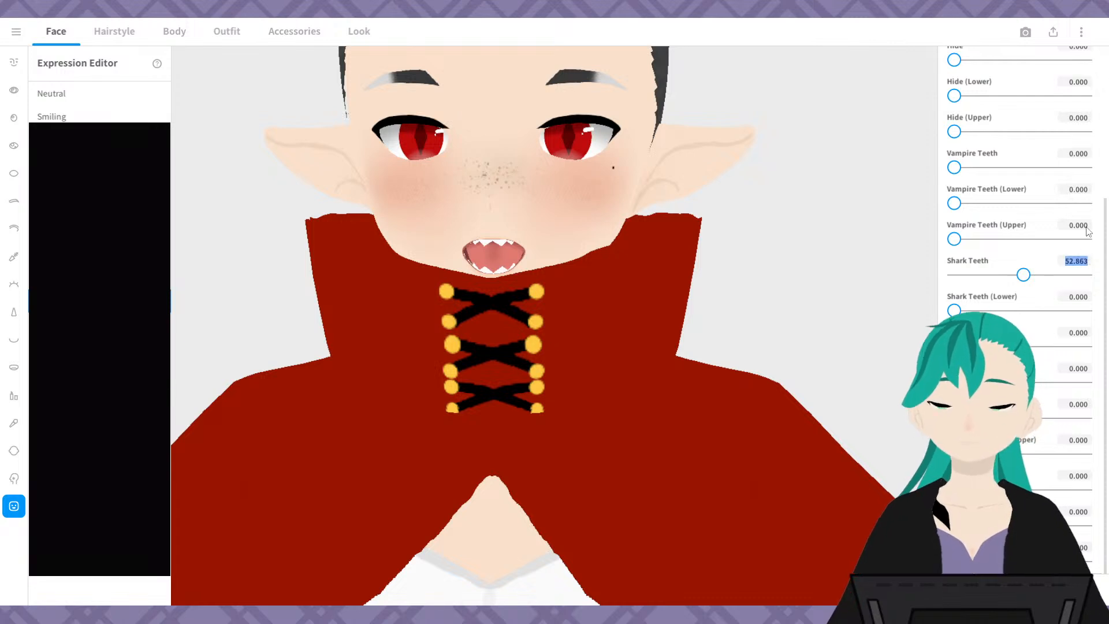
pyautogui.write('50')
pyautogui.press('Return')
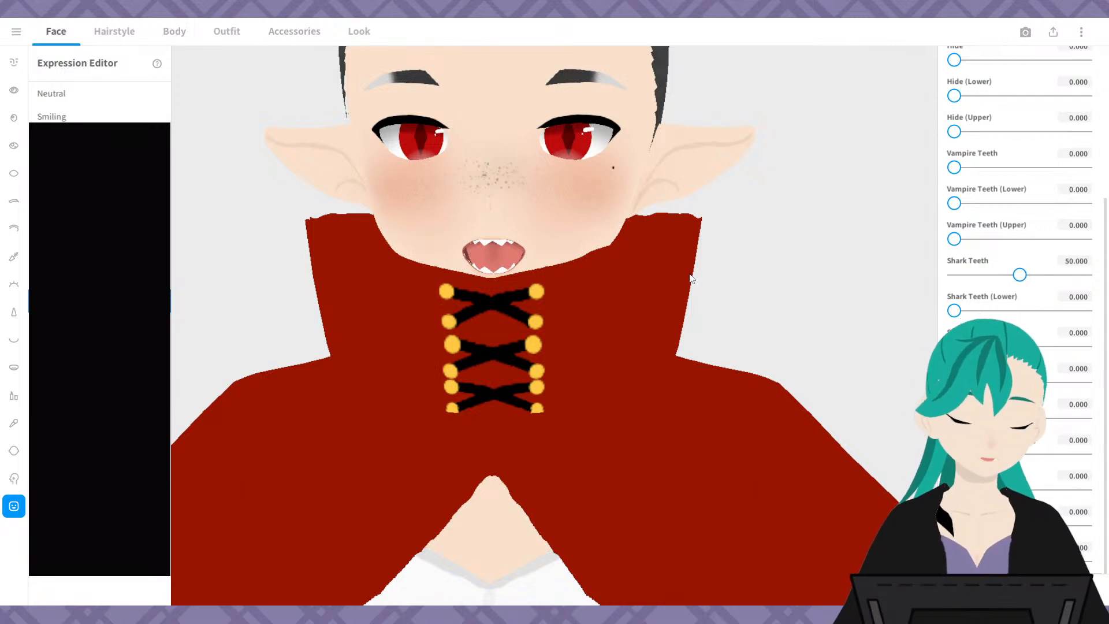
# - Set Vampire Teeth to 15 for expression A
pyautogui.scroll(-2, 692, 284)
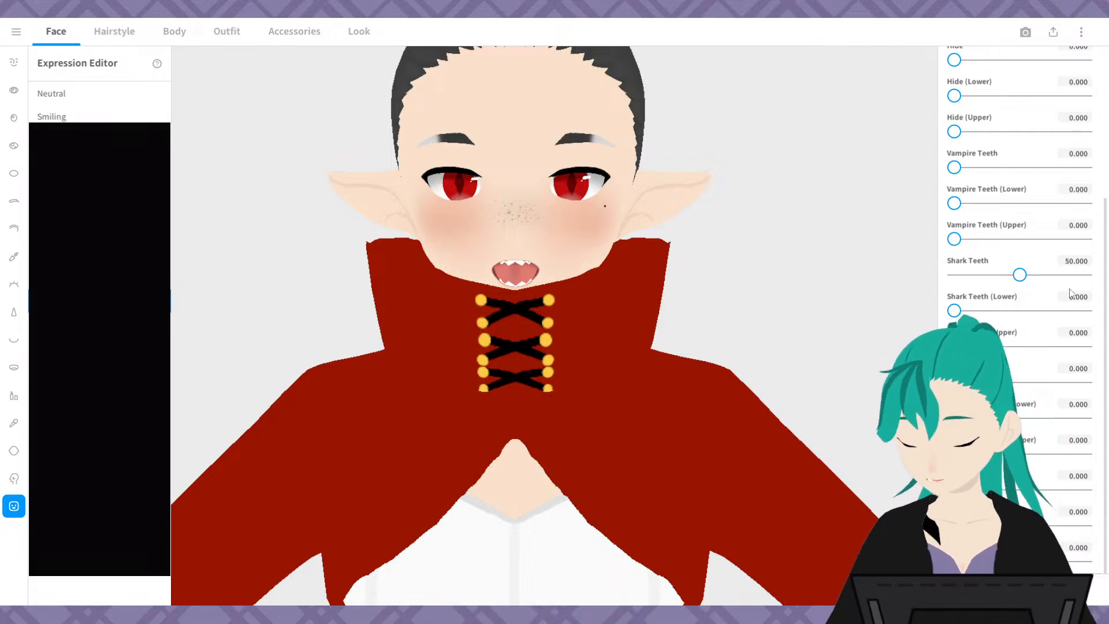
pyautogui.moveTo(959, 167)
pyautogui.mouseDown()
pyautogui.moveTo(1054, 168)
pyautogui.moveTo(953, 167)
pyautogui.mouseUp()
pyautogui.scroll(2, 589, 301)
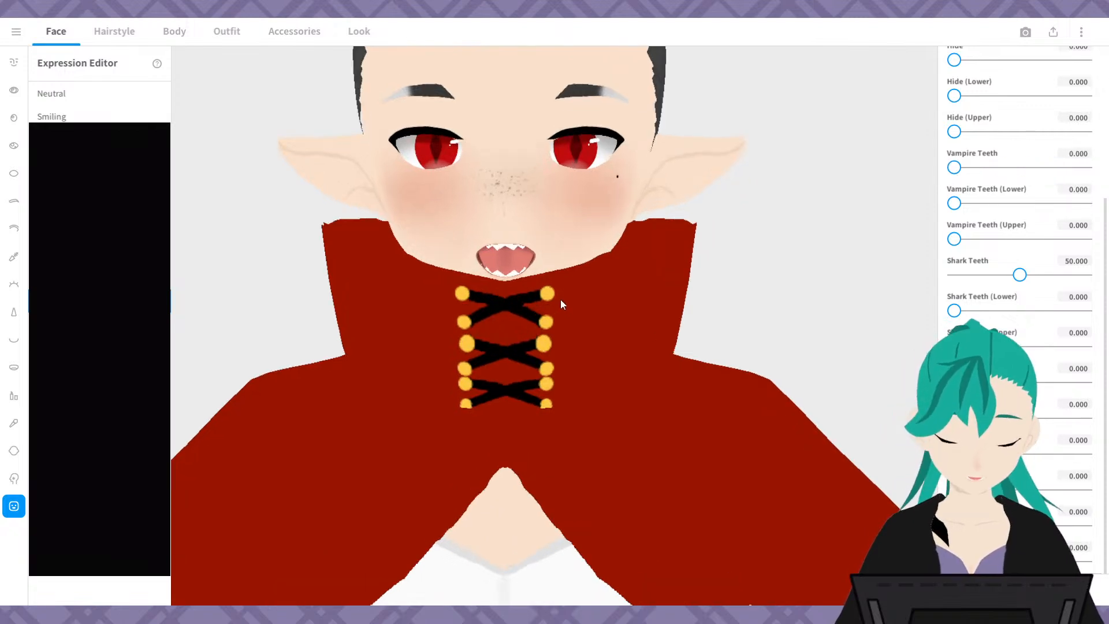
pyautogui.moveTo(560, 299); pyautogui.dragTo(566, 289, button='right')
pyautogui.scroll(3, 566, 289)
pyautogui.moveTo(567, 288); pyautogui.dragTo(573, 324, button='middle')
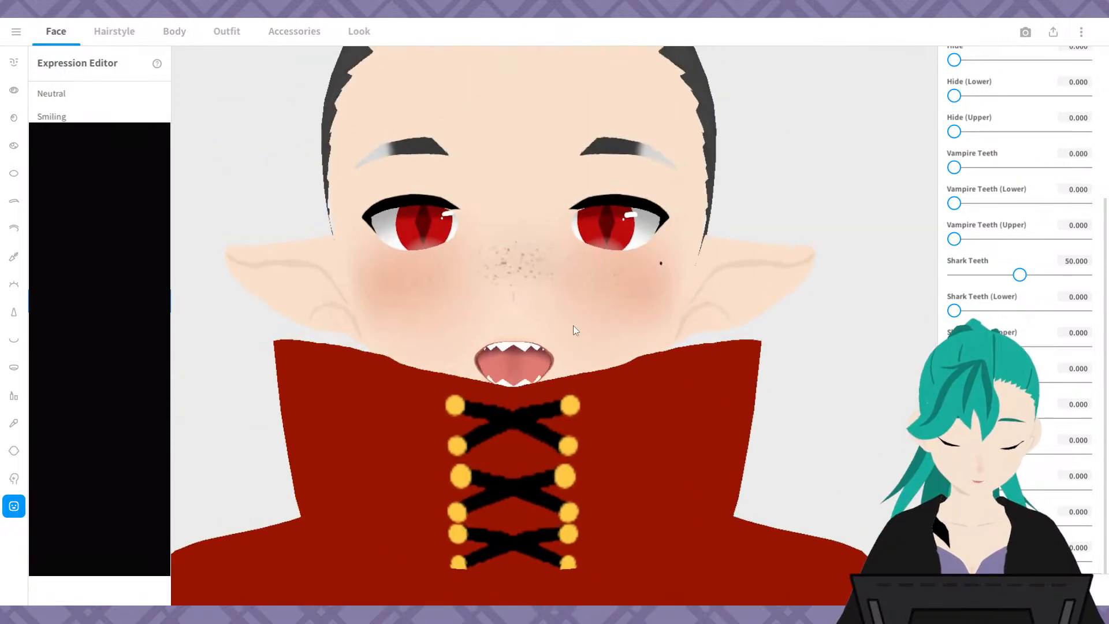
pyautogui.moveTo(954, 169); pyautogui.dragTo(973, 172)
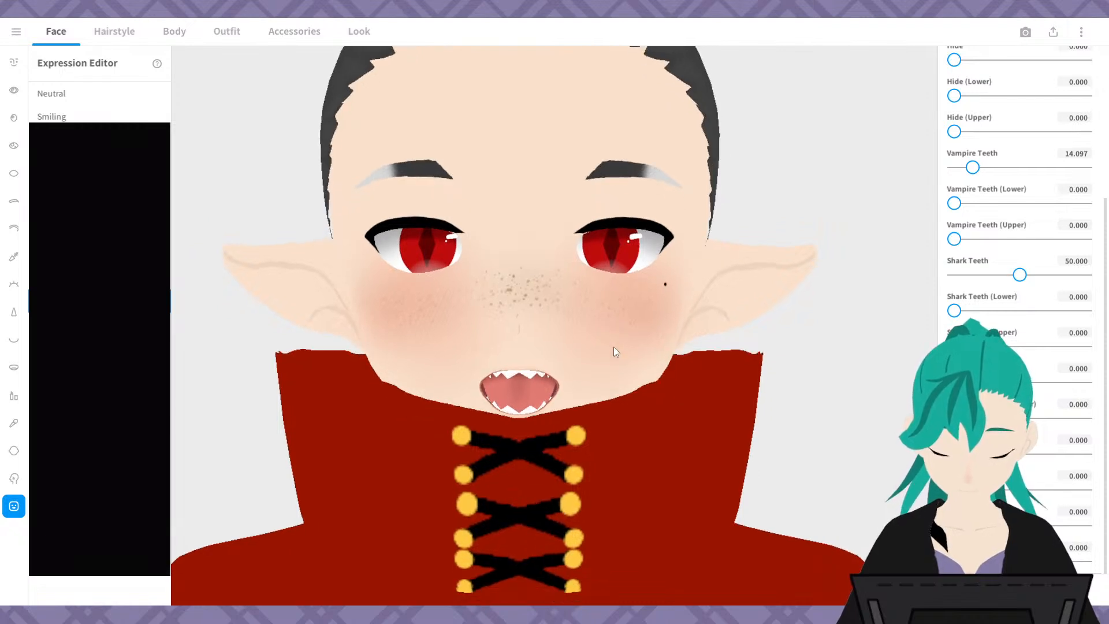
pyautogui.moveTo(973, 168); pyautogui.dragTo(899, 171)
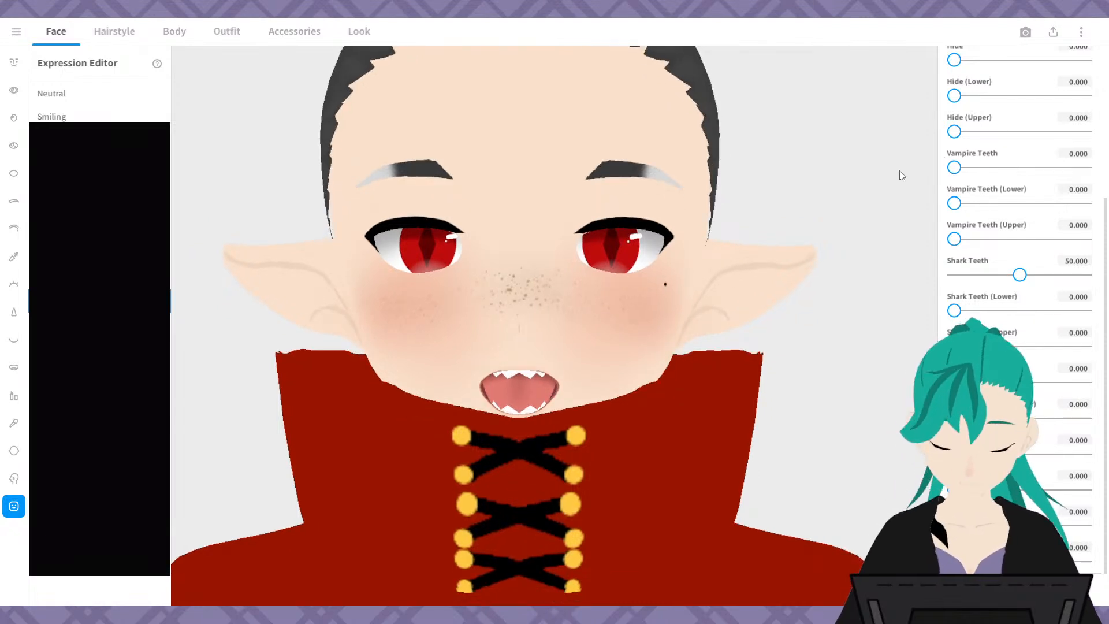
pyautogui.click(1070, 154)
pyautogui.write('15')
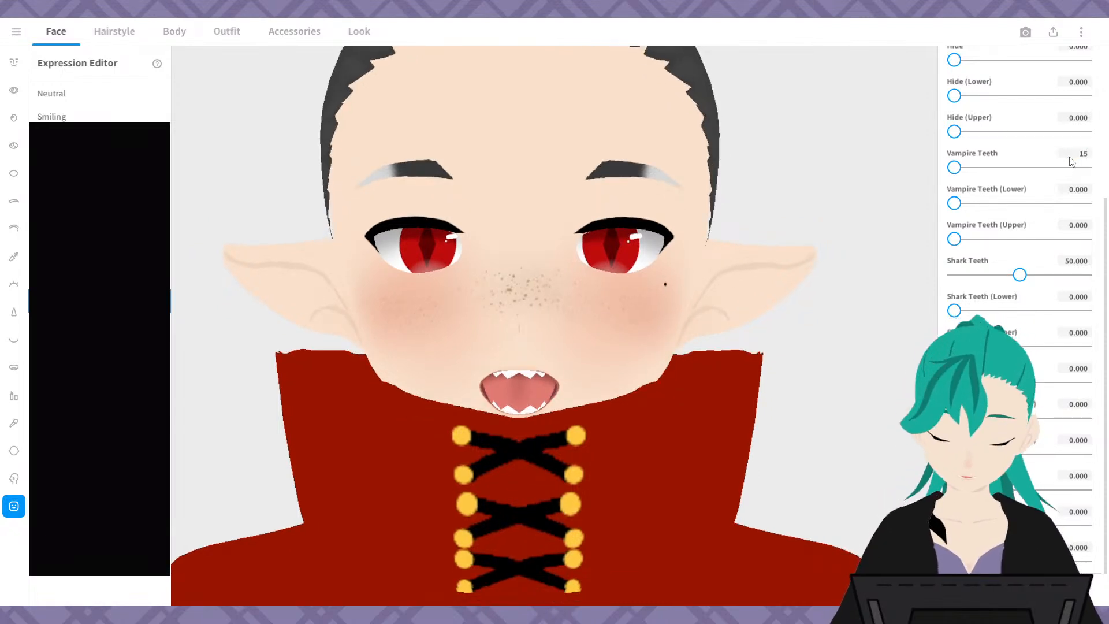
pyautogui.press('Return')
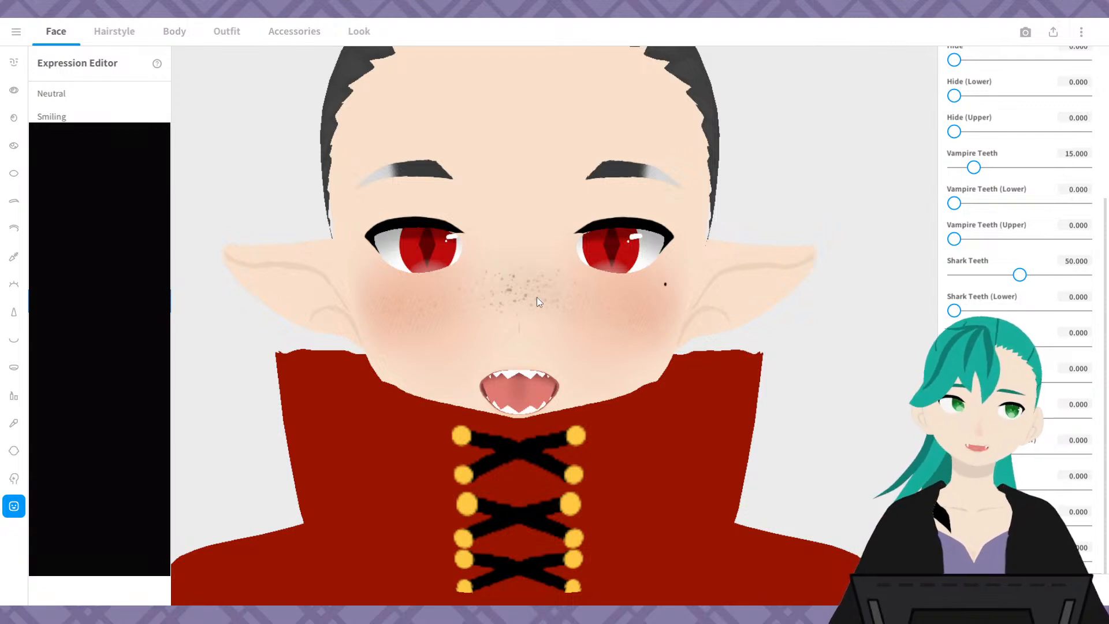
# - Examine the combined shark and vampire teeth in the character's open mouth from several distances and angles
pyautogui.scroll(-1, 696, 314)
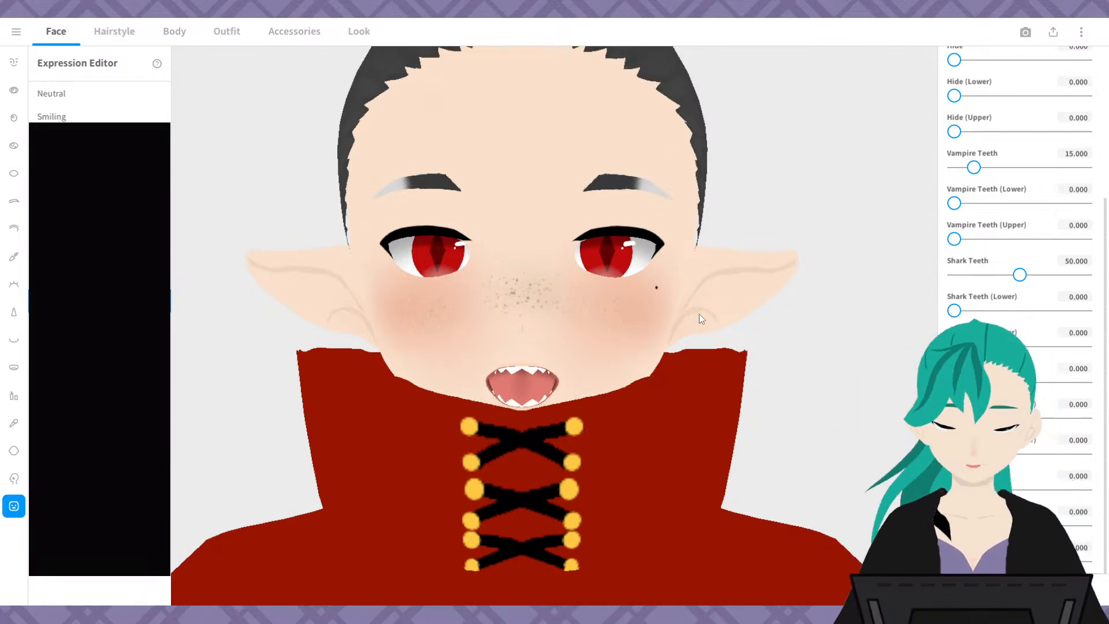
pyautogui.scroll(-3, 714, 213)
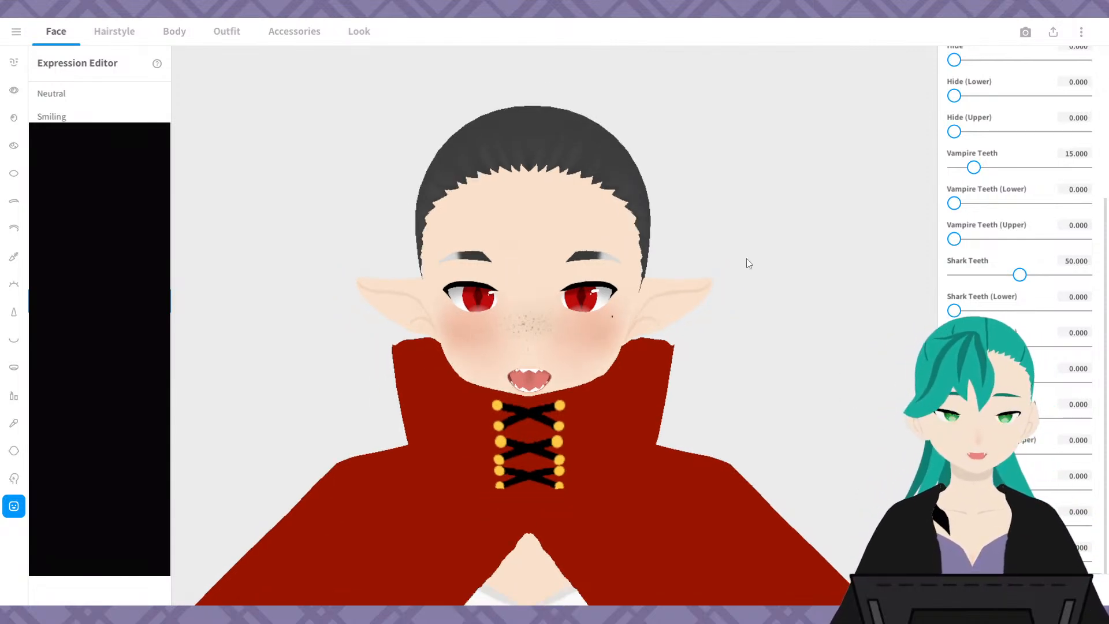
pyautogui.moveTo(757, 278); pyautogui.dragTo(772, 276, button='middle')
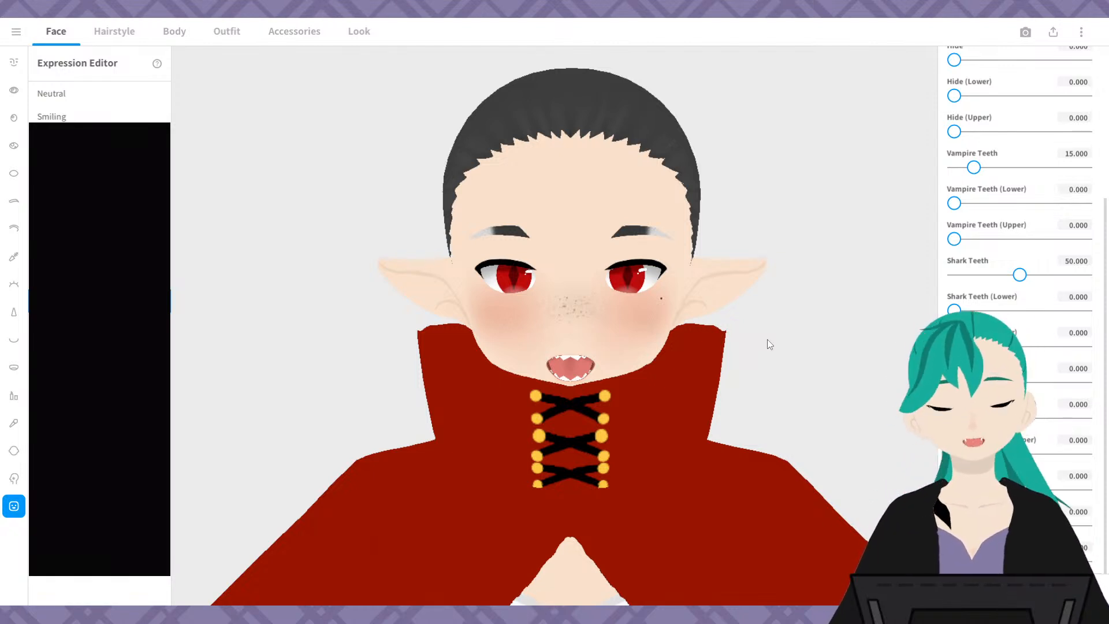
pyautogui.scroll(2, 802, 320)
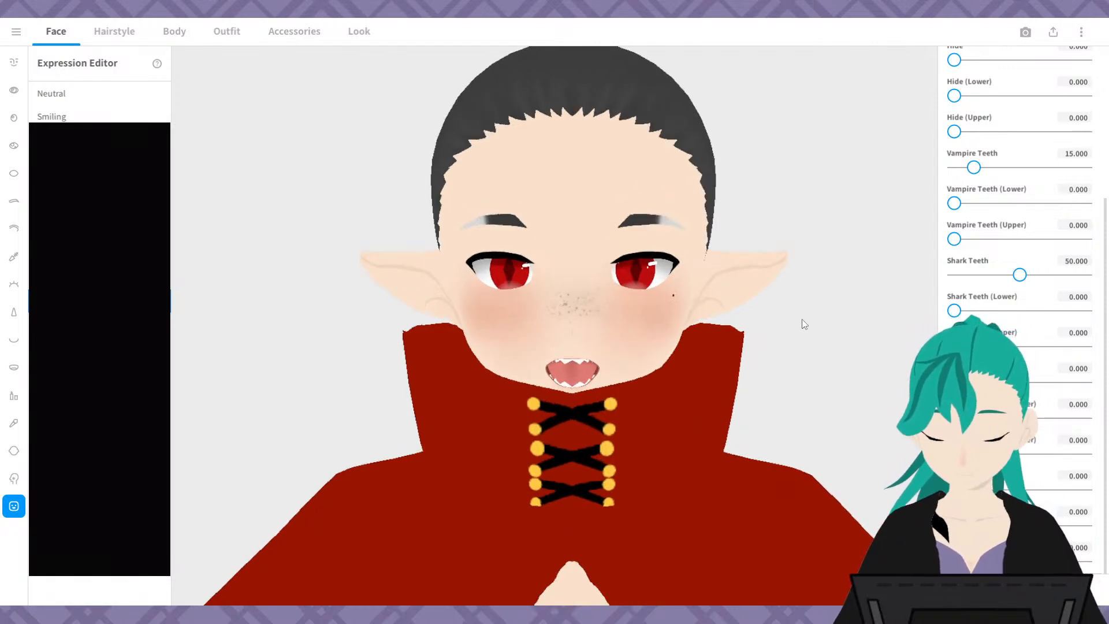
pyautogui.scroll(2, 808, 322)
pyautogui.scroll(2, 794, 338)
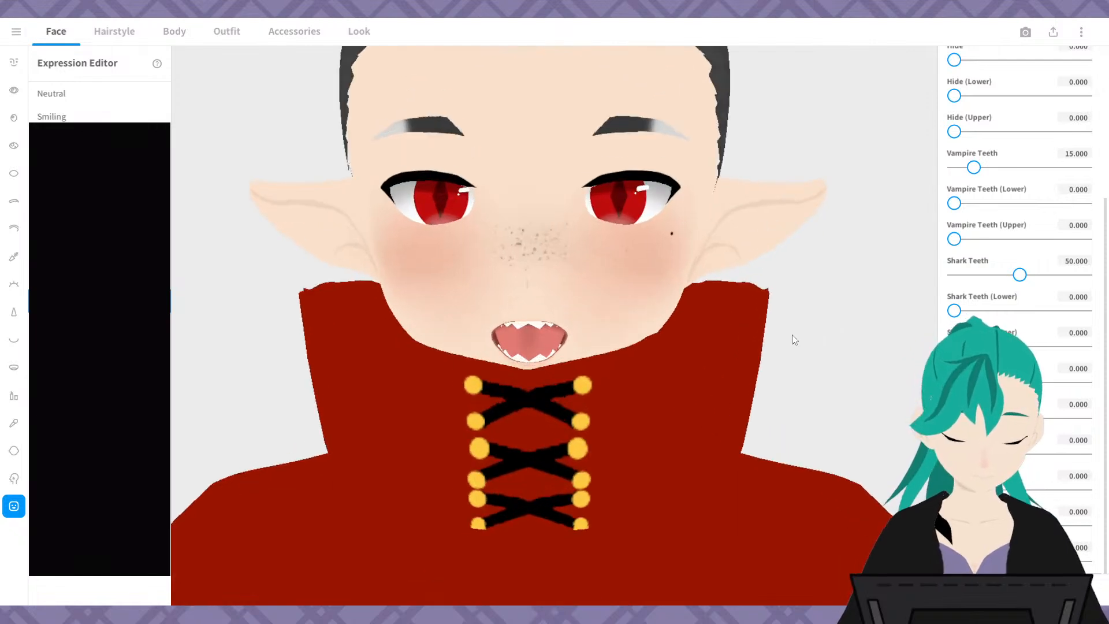
pyautogui.moveTo(815, 331); pyautogui.dragTo(821, 366, button='middle')
pyautogui.scroll(-1, 817, 358)
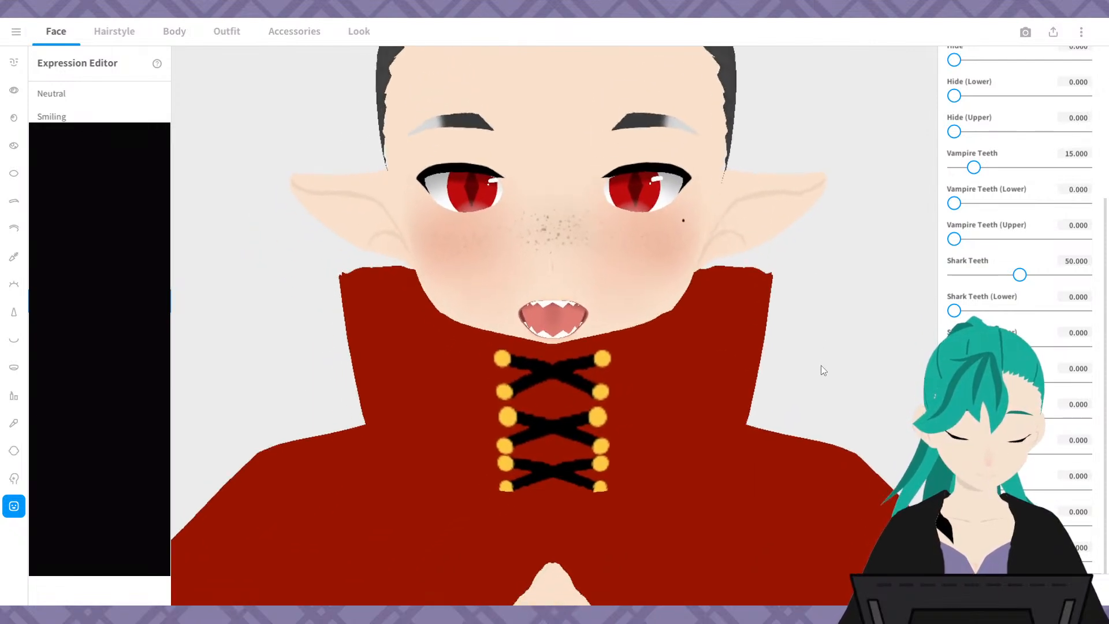
pyautogui.moveTo(821, 365)
pyautogui.mouseDown(button='right')
pyautogui.moveTo(839, 363)
pyautogui.moveTo(808, 359)
pyautogui.moveTo(824, 363)
pyautogui.mouseUp(button='right')
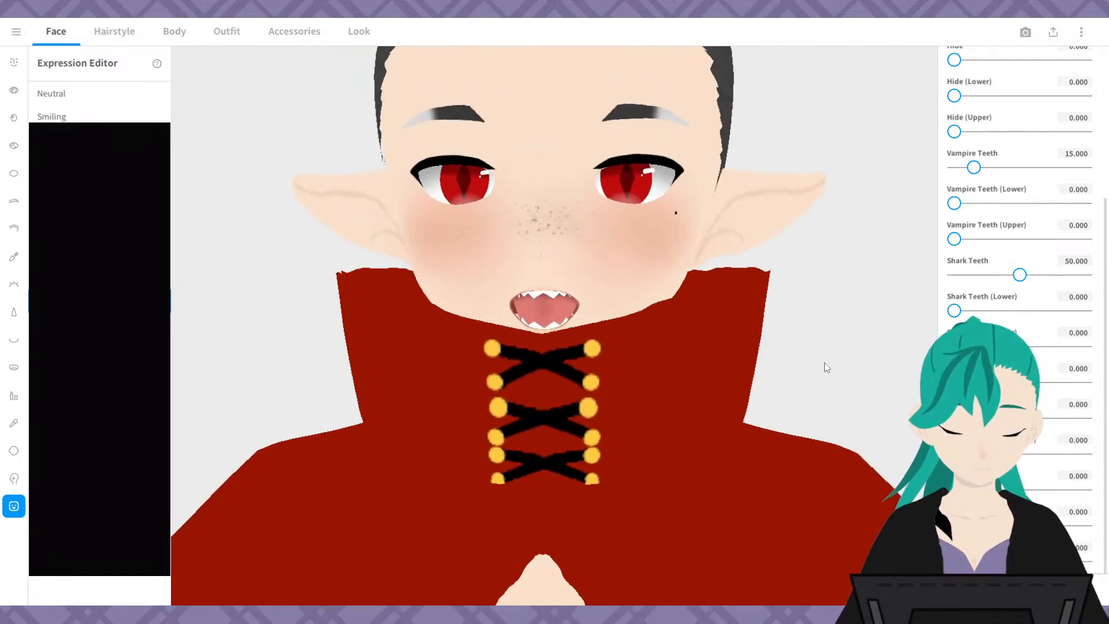
pyautogui.scroll(-2, 824, 362)
pyautogui.moveTo(795, 323); pyautogui.dragTo(796, 348, button='middle')
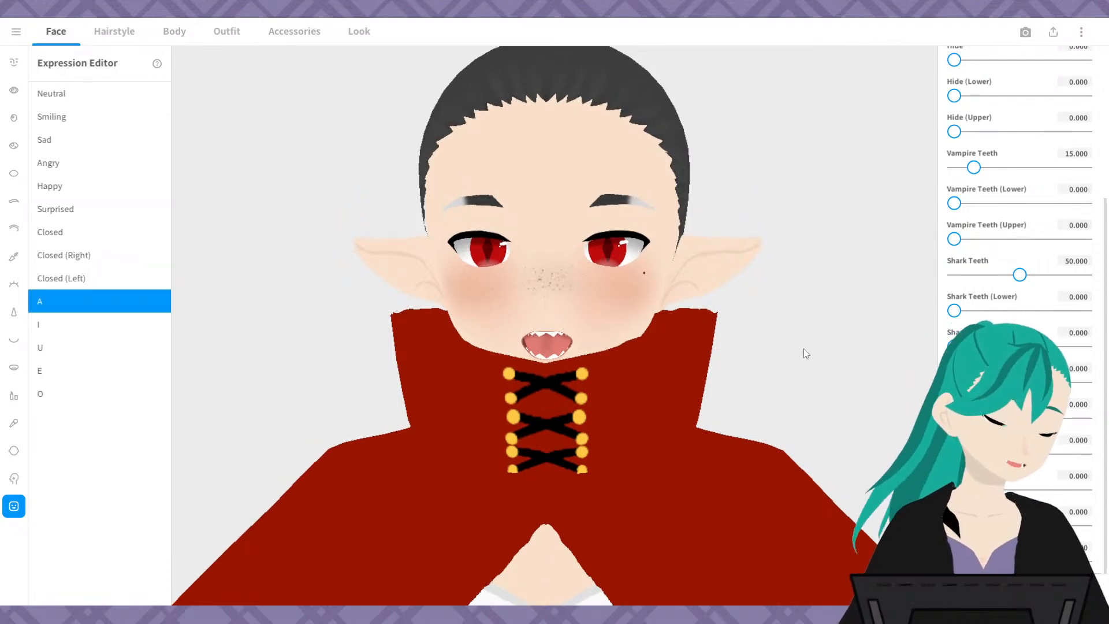
# - Switch the character's face from expression A back to the Neutral expression
pyautogui.scroll(-1, 756, 339)
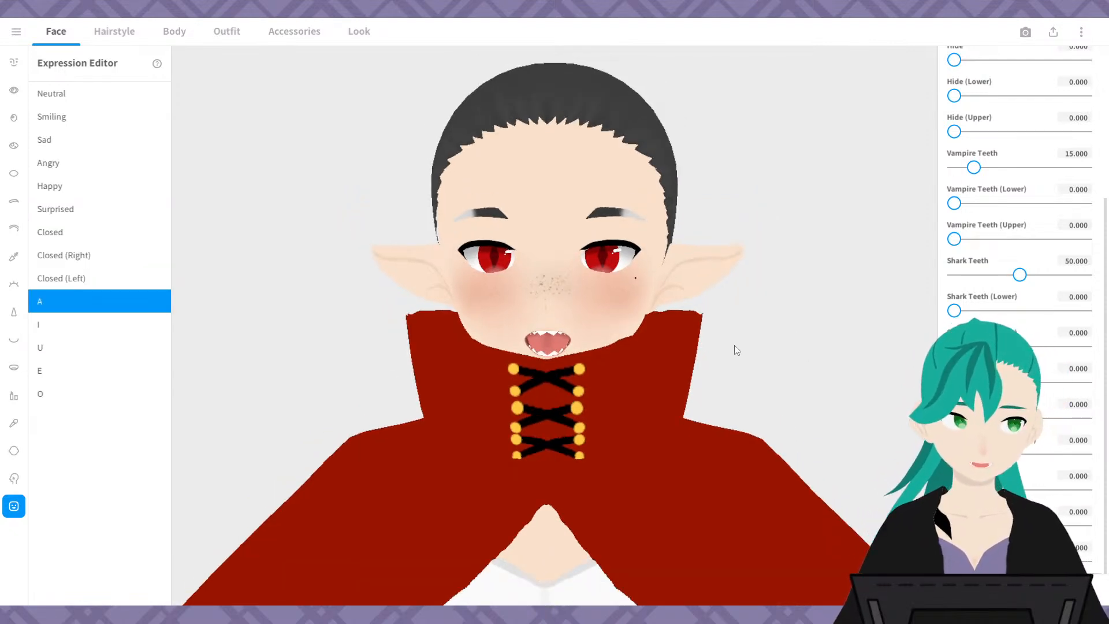
pyautogui.moveTo(602, 372); pyautogui.dragTo(711, 349, button='right')
pyautogui.scroll(5, 710, 349)
pyautogui.scroll(-5, 636, 348)
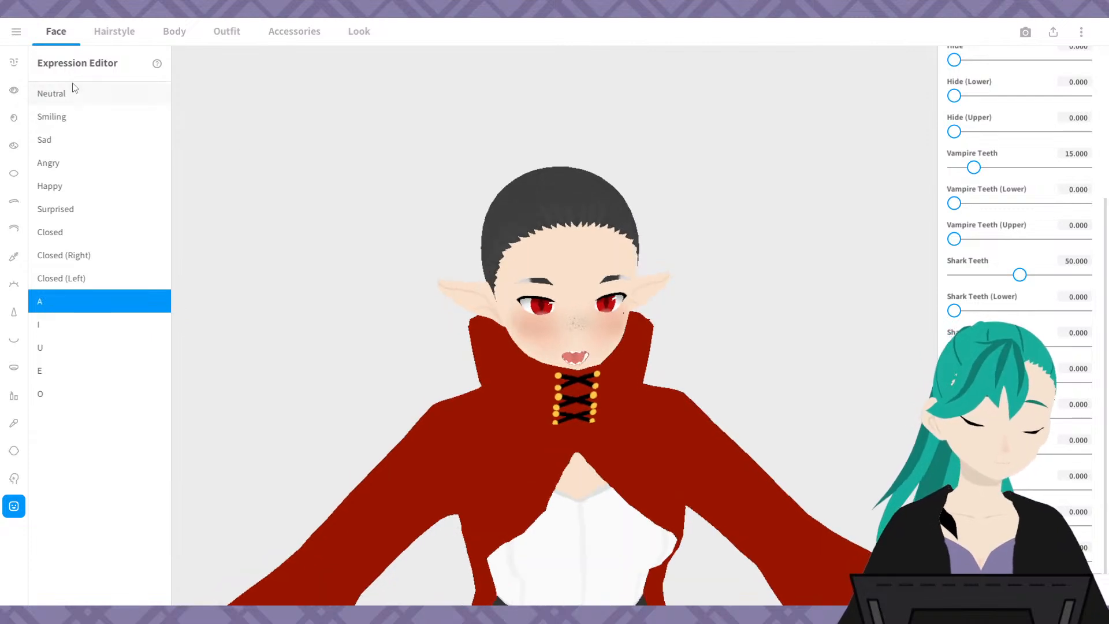
pyautogui.click(92, 100)
pyautogui.moveTo(688, 270); pyautogui.dragTo(653, 246, button='right')
pyautogui.click(16, 31)
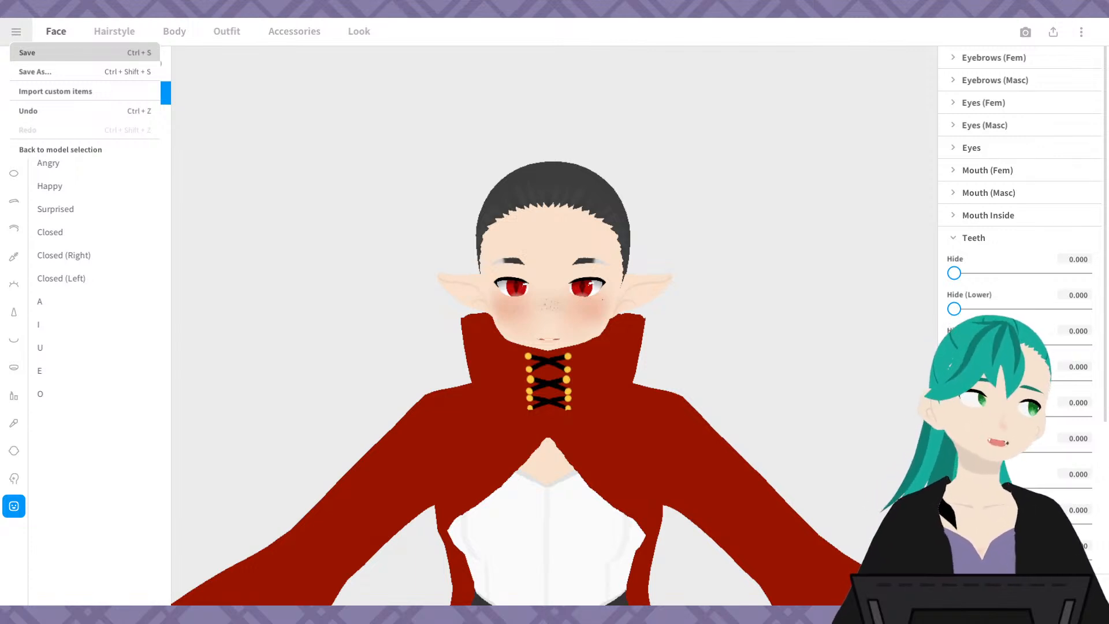
pyautogui.click(384, 158)
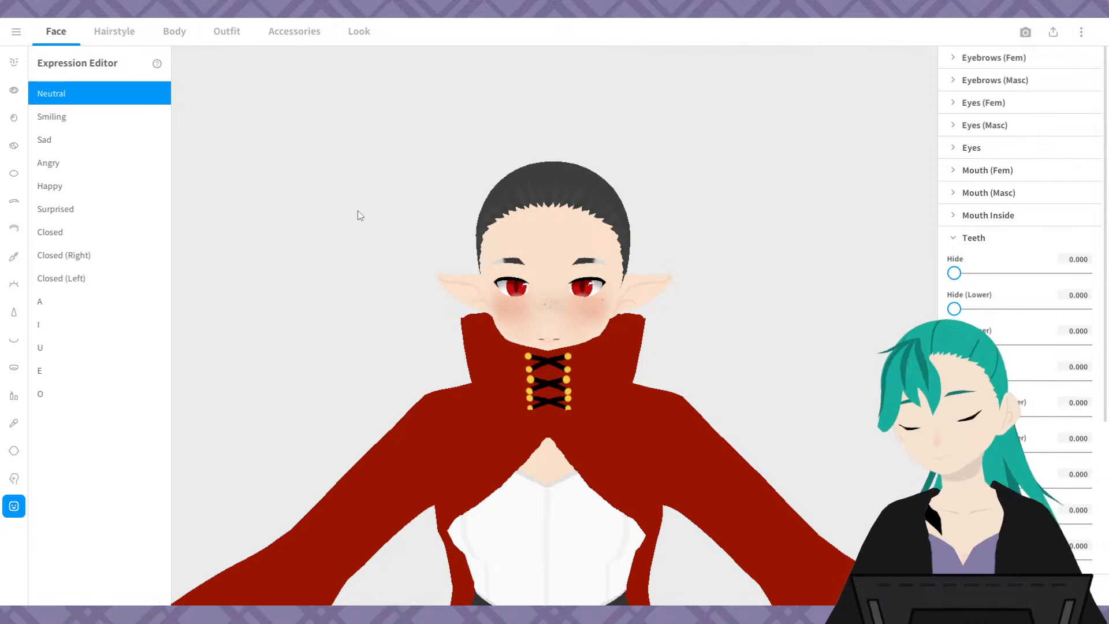
pyautogui.scroll(-1, 586, 258)
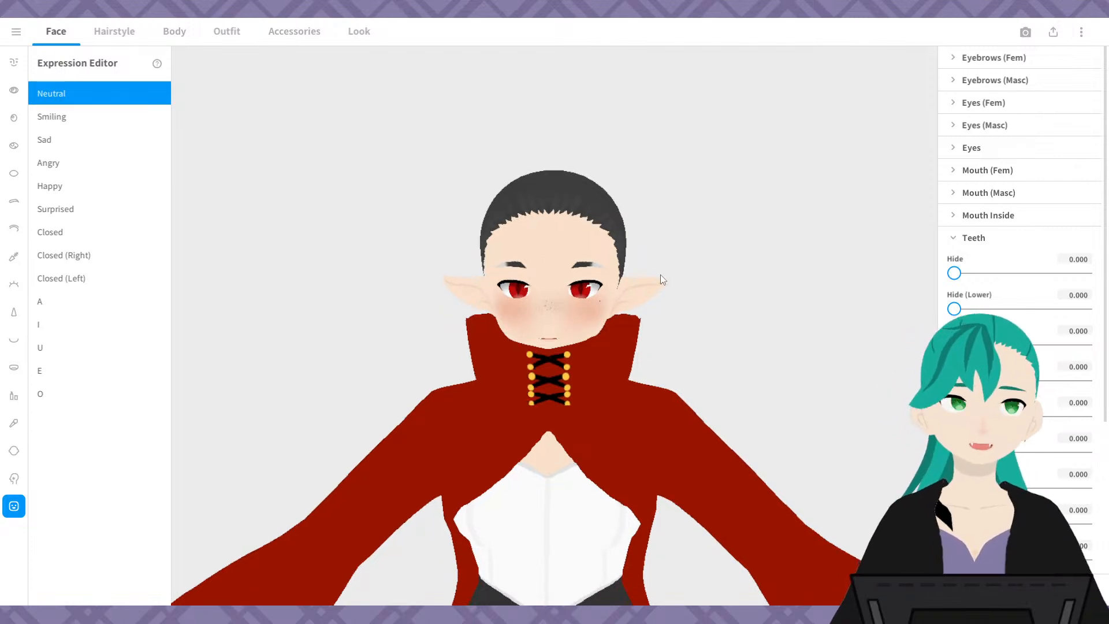
pyautogui.scroll(1, 659, 283)
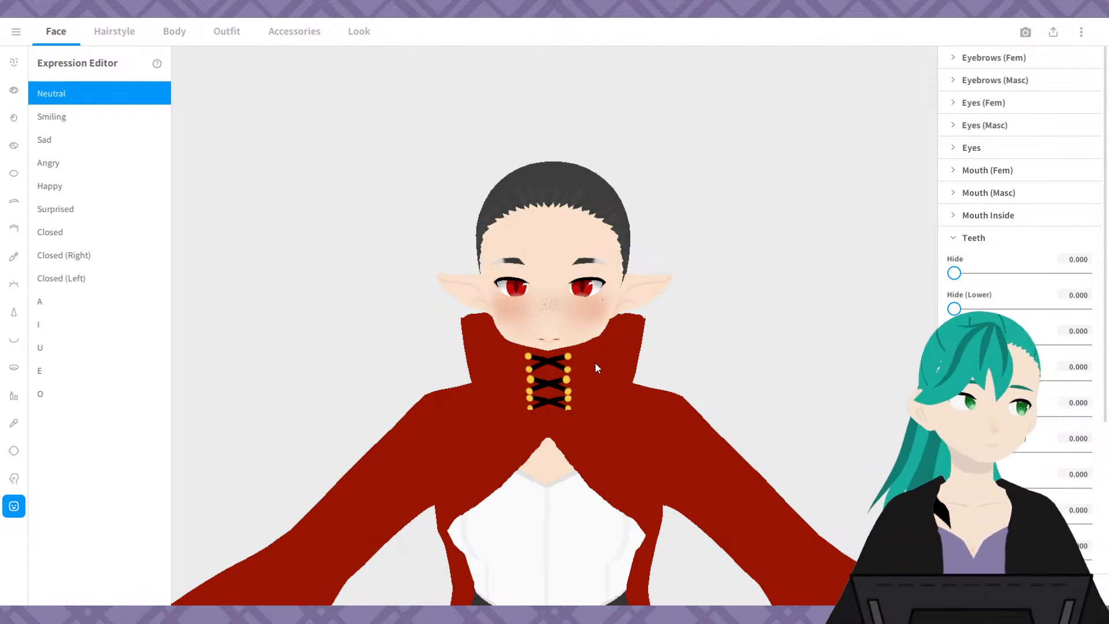
# - Look through the Ahoge, Extra and Side hair categories and their custom items for the character's hairstyle
pyautogui.click(112, 32)
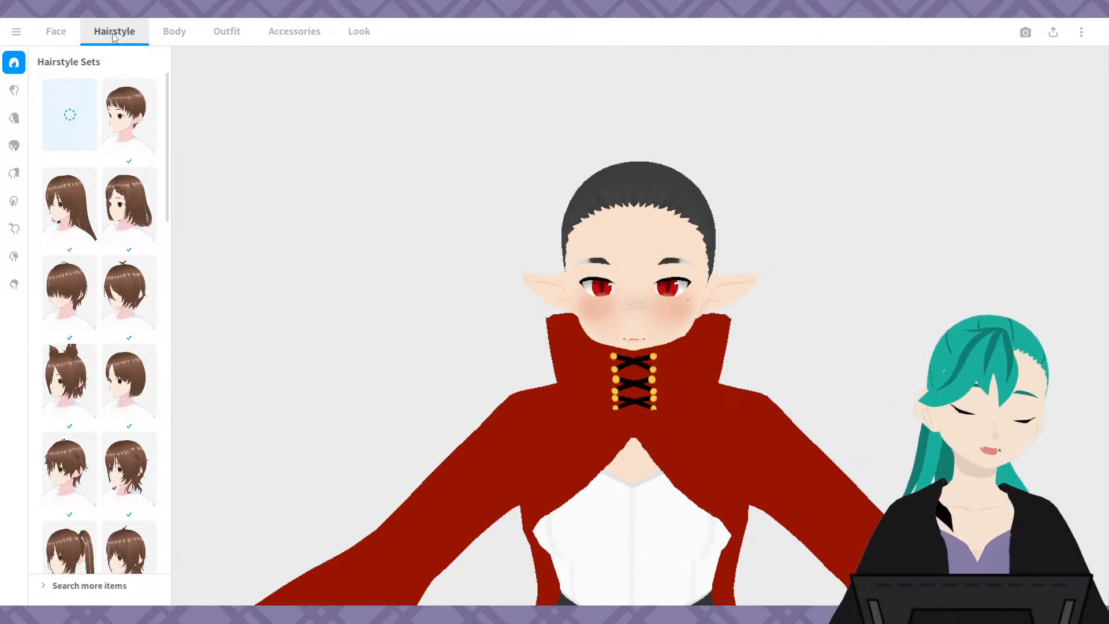
pyautogui.scroll(1, 743, 297)
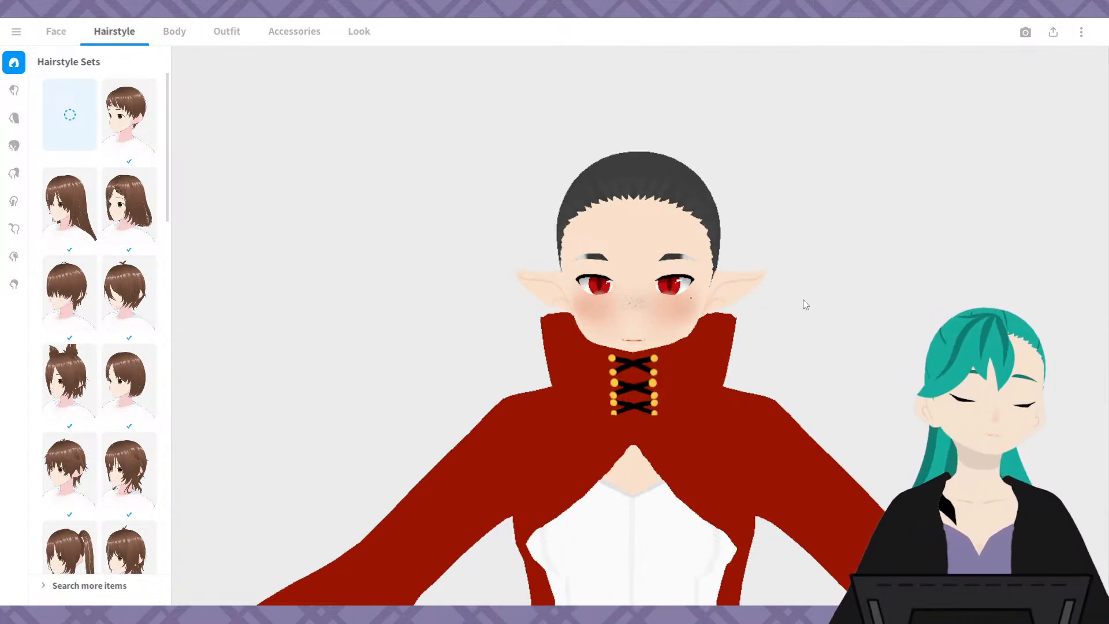
pyautogui.moveTo(894, 321)
pyautogui.mouseDown(button='middle')
pyautogui.moveTo(865, 328)
pyautogui.moveTo(882, 324)
pyautogui.mouseUp(button='middle')
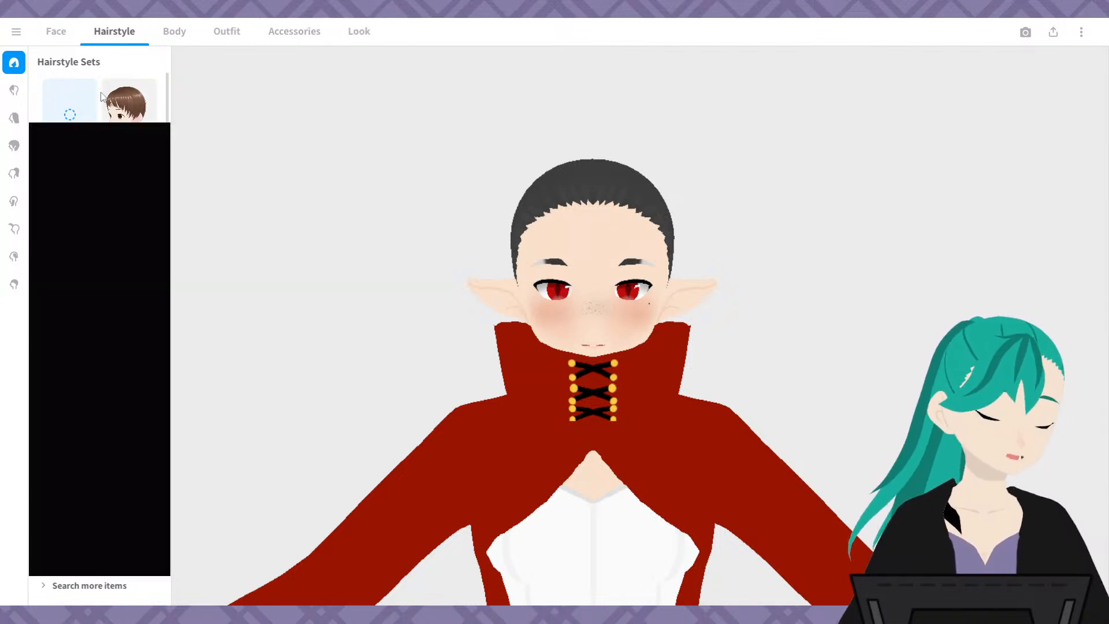
pyautogui.click(18, 91)
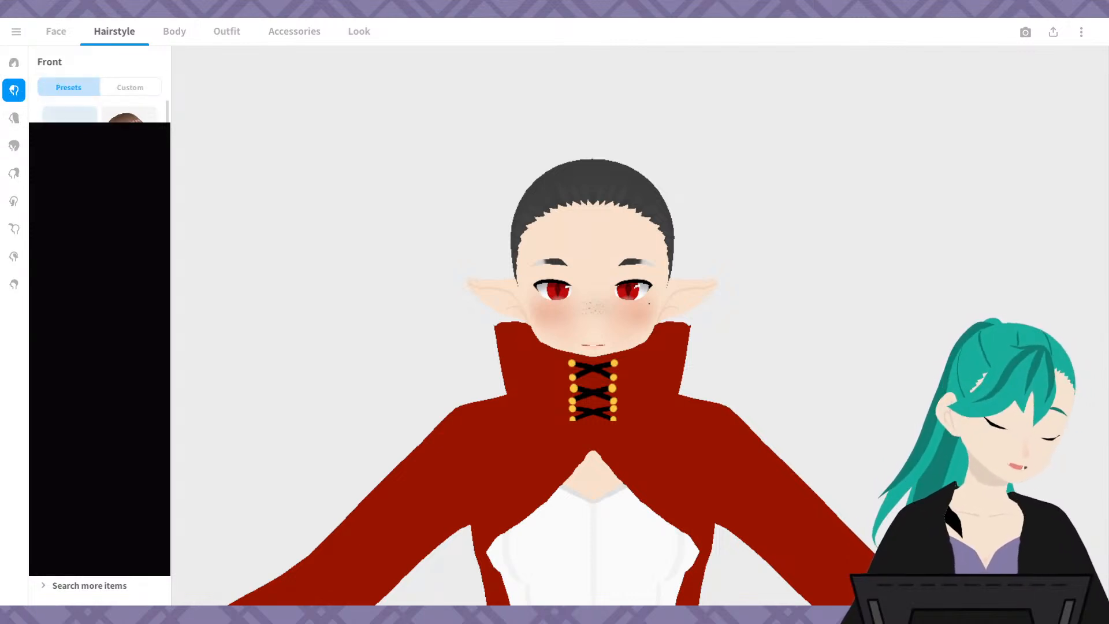
pyautogui.click(14, 229)
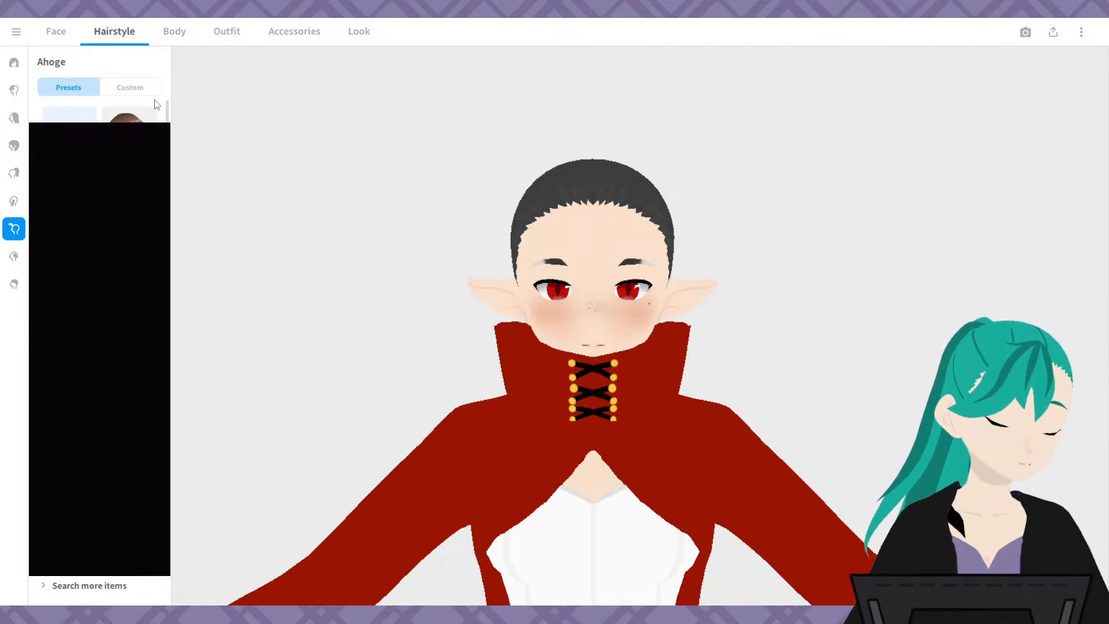
pyautogui.click(132, 85)
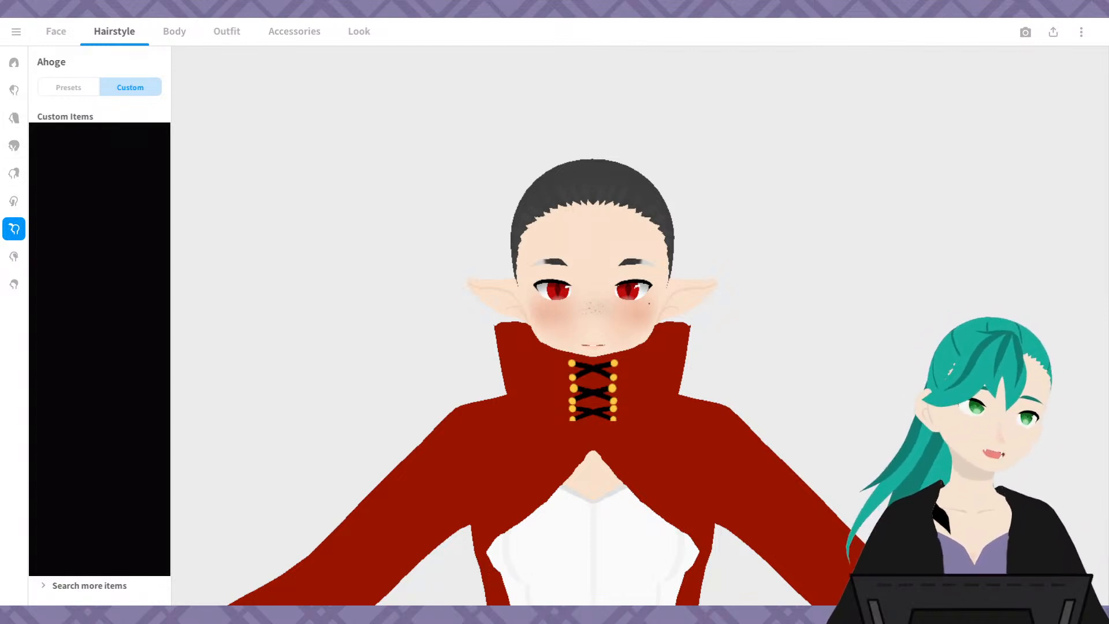
pyautogui.moveTo(748, 263); pyautogui.dragTo(529, 270)
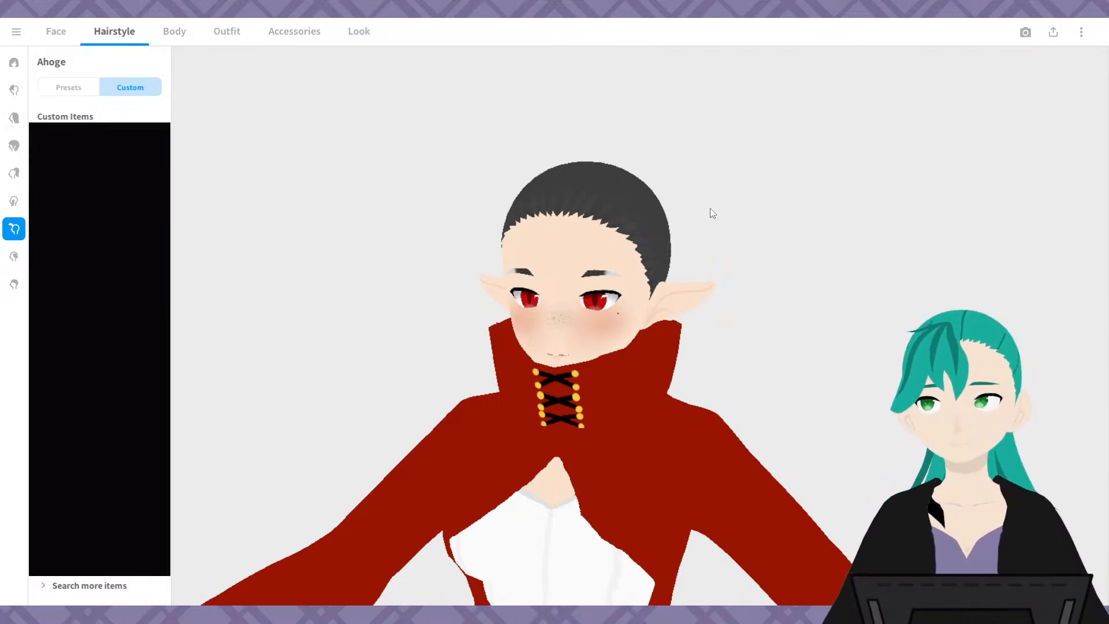
pyautogui.moveTo(709, 208); pyautogui.dragTo(722, 209, button='right')
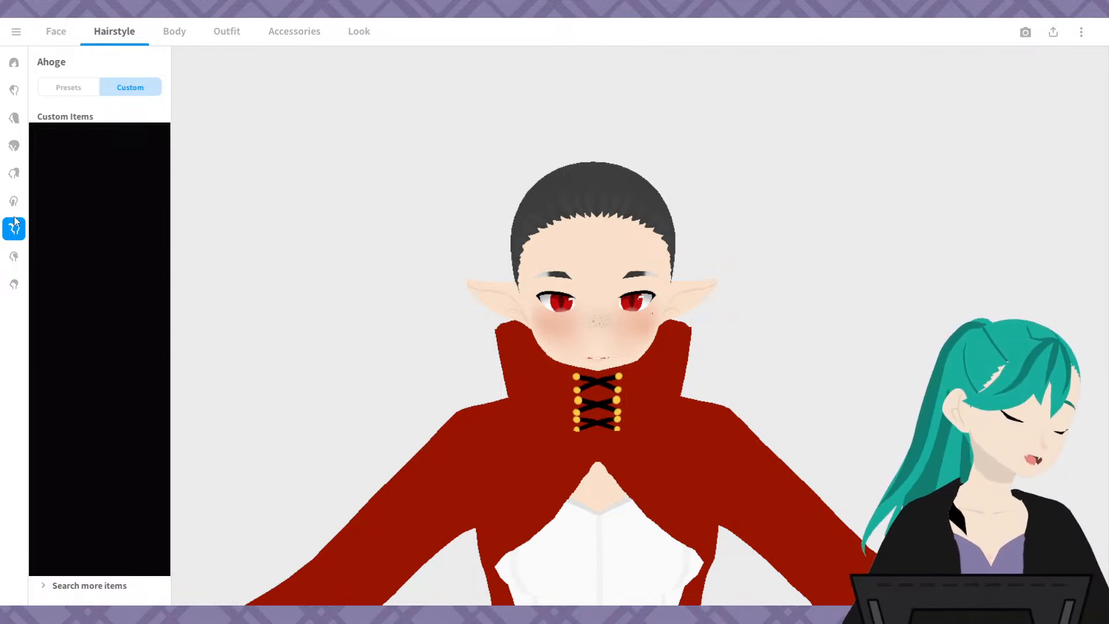
pyautogui.click(14, 256)
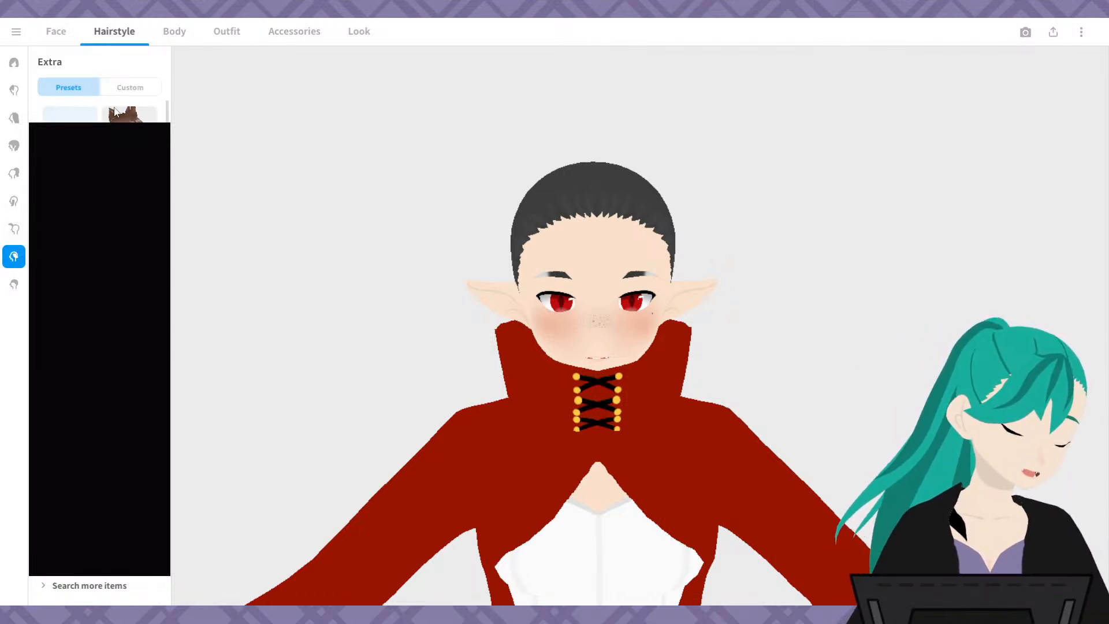
pyautogui.click(121, 90)
pyautogui.click(14, 201)
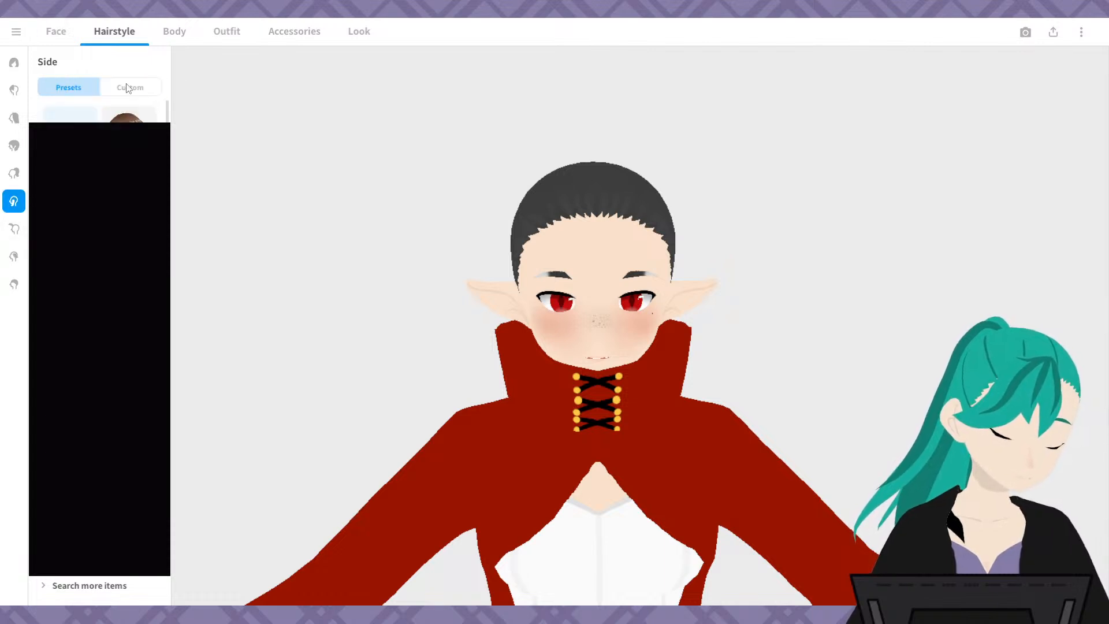
pyautogui.click(127, 87)
# - Select a custom Ahoge item and open its hairstyle for editing
pyautogui.click(13, 229)
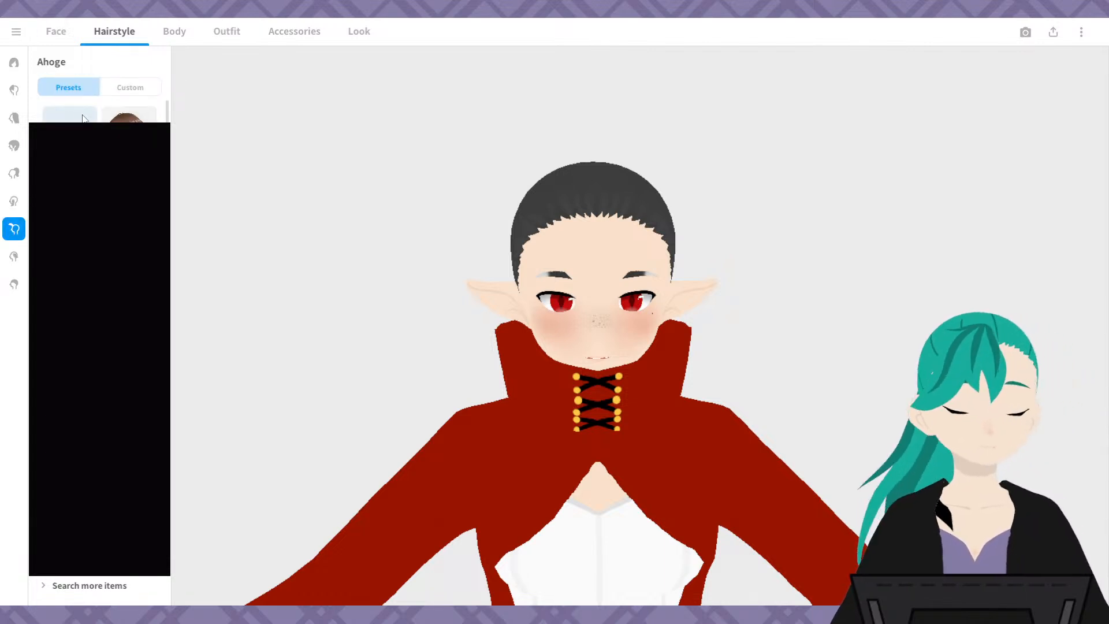
pyautogui.click(123, 88)
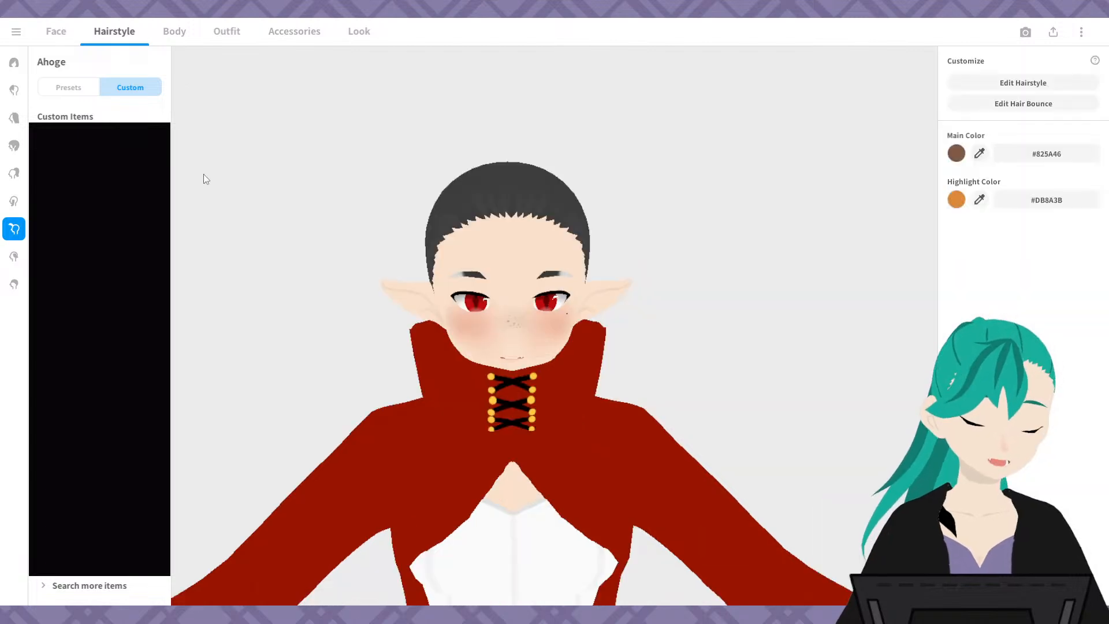
pyautogui.click(1021, 85)
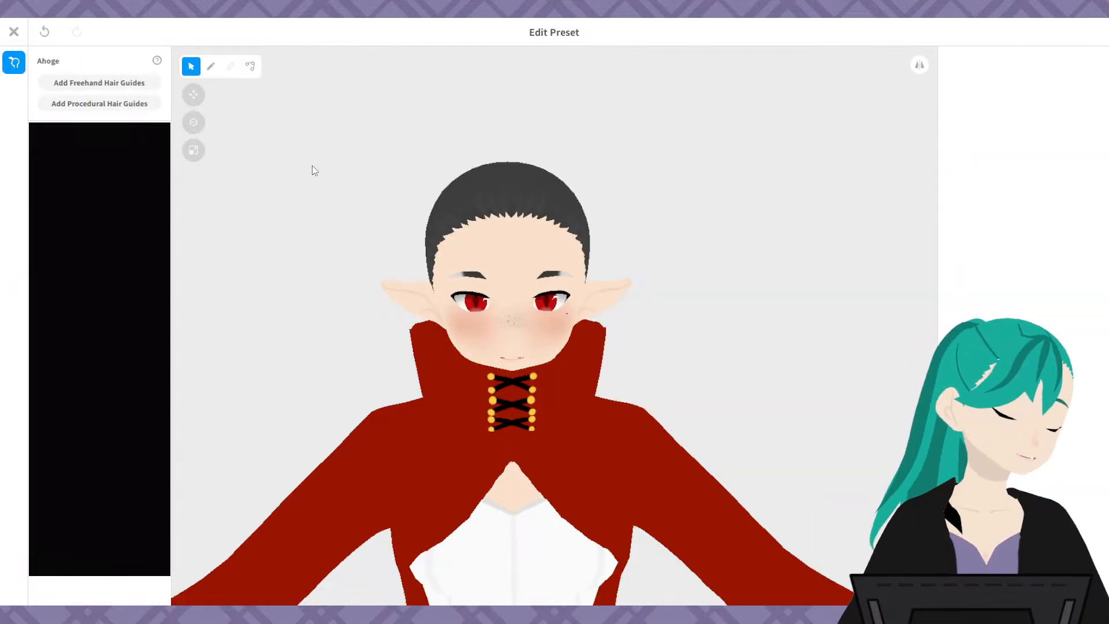
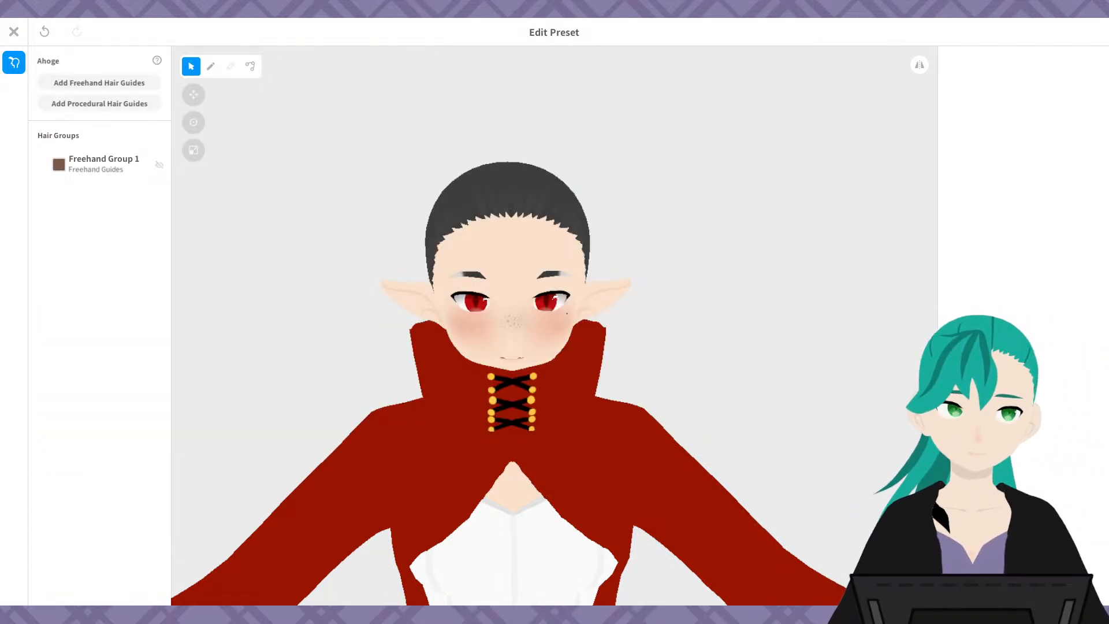
# - Disable both Main Color and Highlight Color in the hair material of Freehand Group 1
pyautogui.click(101, 163)
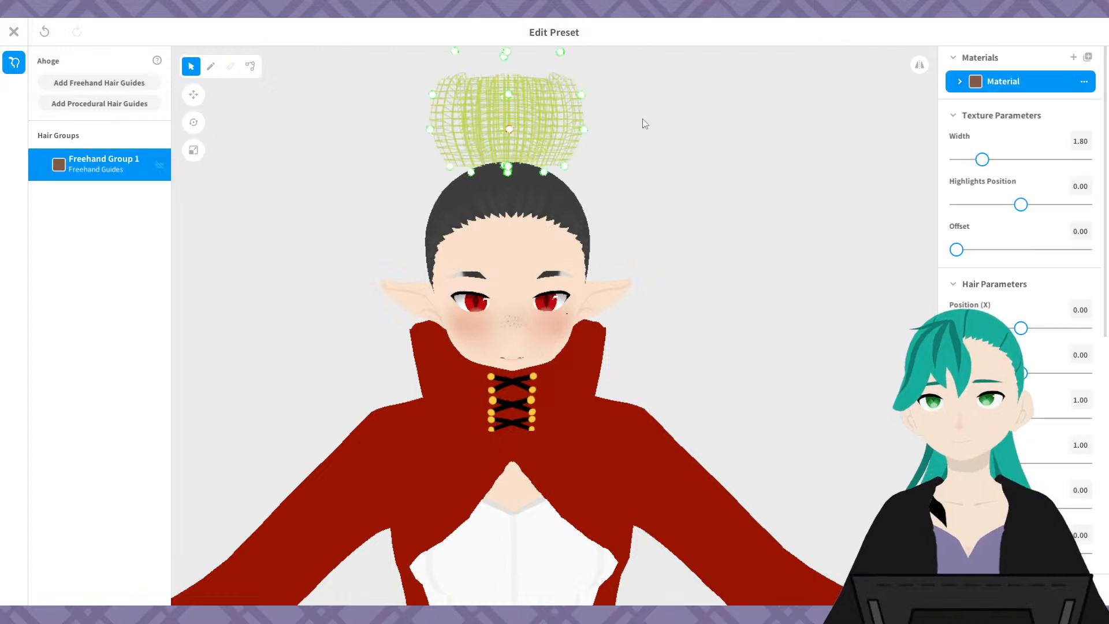
pyautogui.click(959, 82)
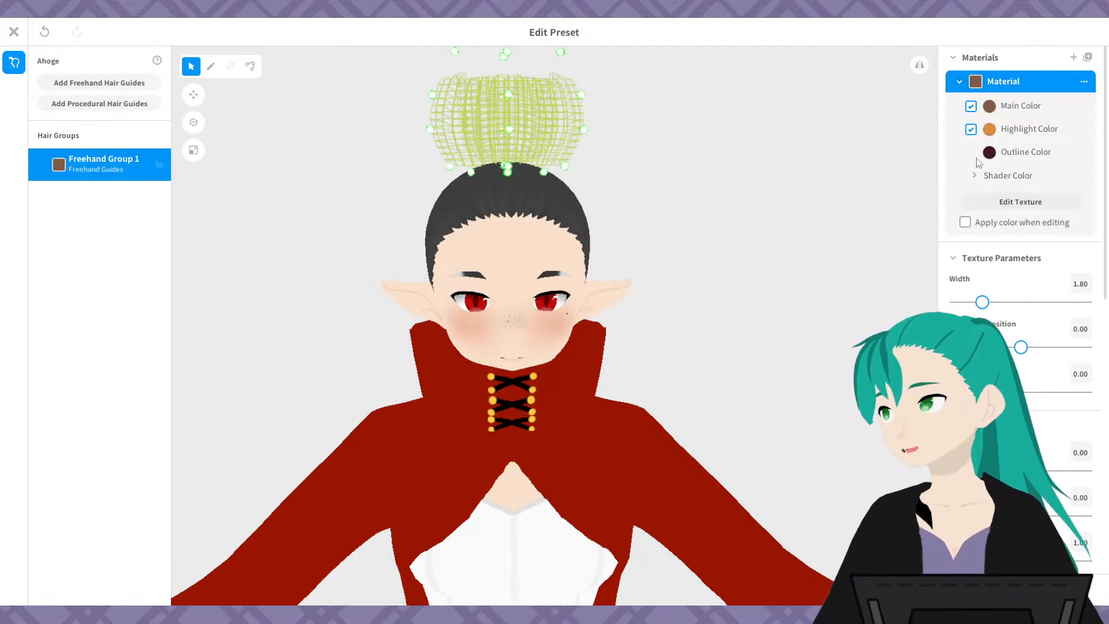
pyautogui.click(971, 130)
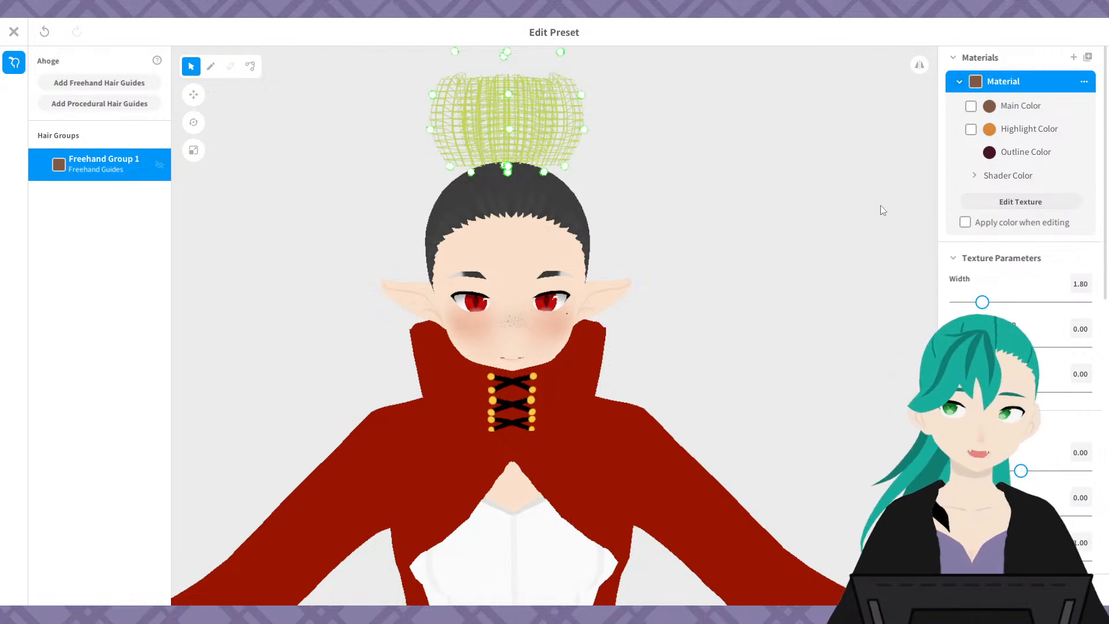
# - Examine Freehand Group 1's guide mesh above the head from the side and the front
pyautogui.moveTo(716, 220); pyautogui.dragTo(670, 222, button='right')
pyautogui.rightClick(89, 163)
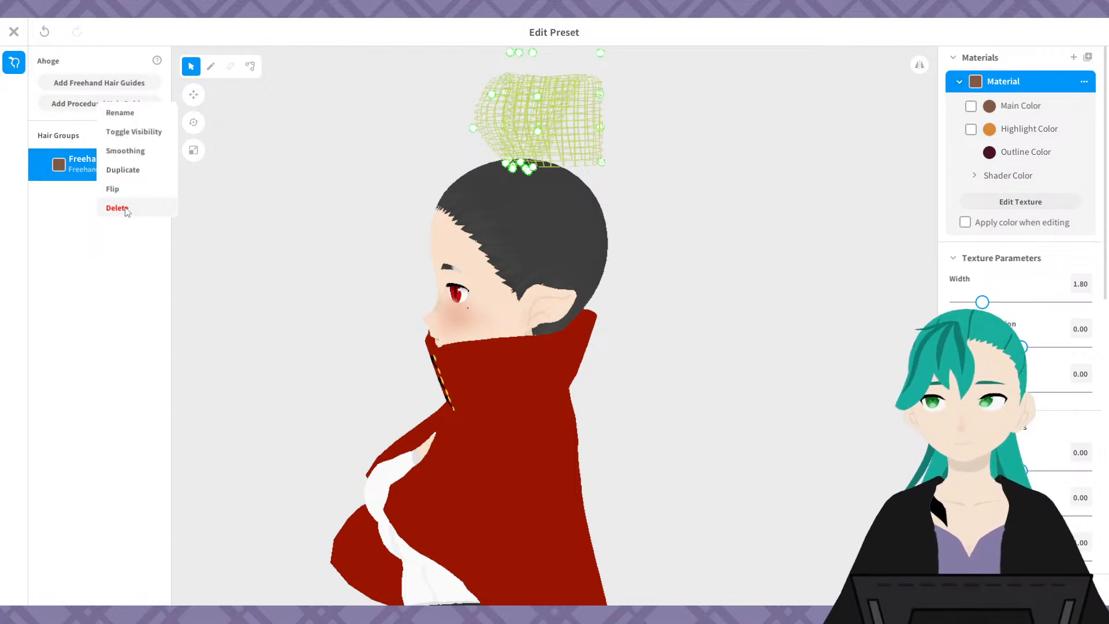
pyautogui.click(383, 181)
pyautogui.scroll(6, 335, 246)
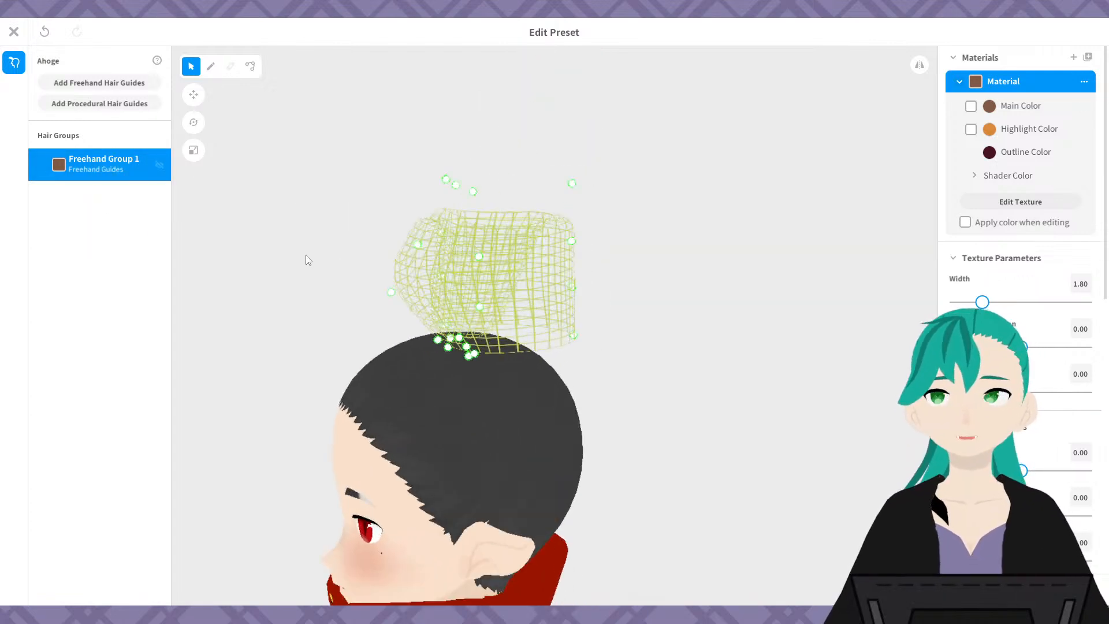
pyautogui.moveTo(322, 234)
pyautogui.mouseDown(button='right')
pyautogui.moveTo(323, 217)
pyautogui.moveTo(308, 227)
pyautogui.mouseUp(button='right')
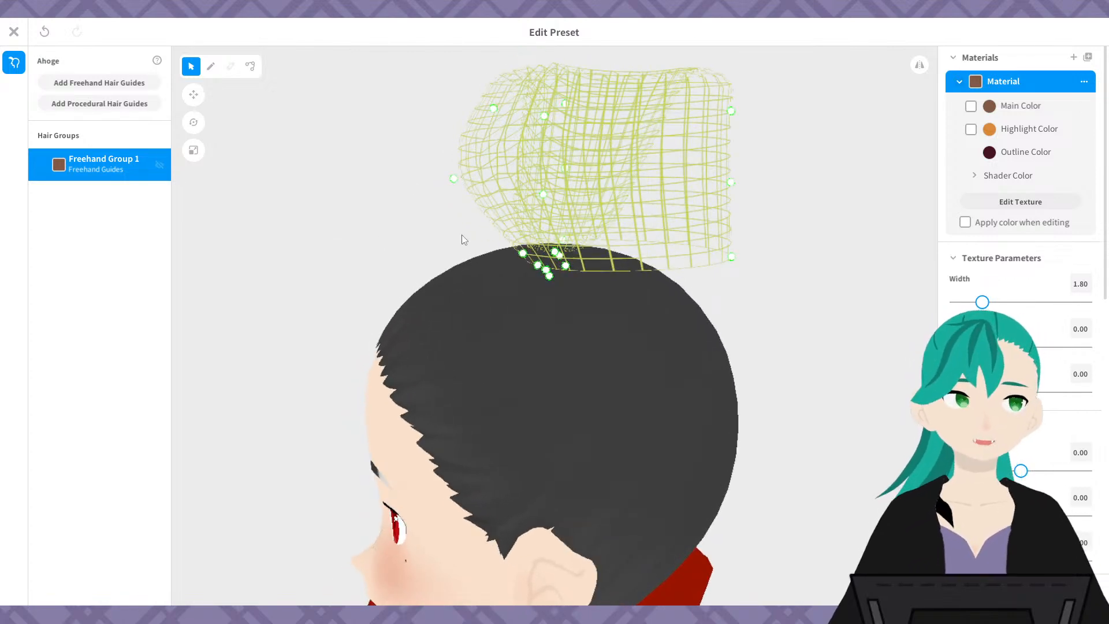
pyautogui.scroll(1, 412, 233)
pyautogui.moveTo(412, 230); pyautogui.dragTo(411, 248, button='middle')
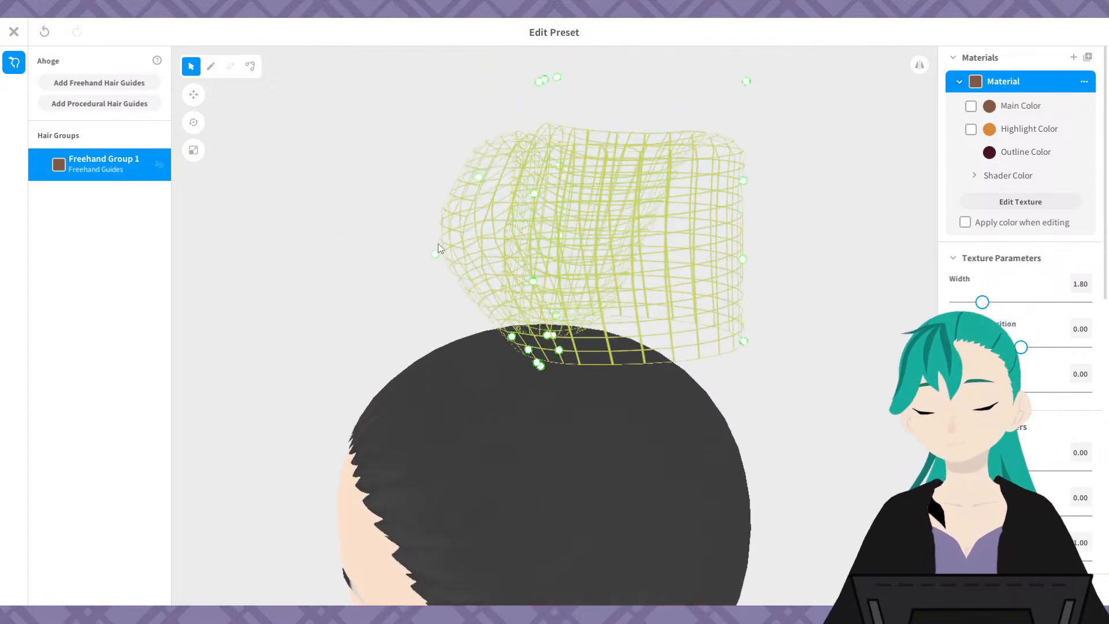
pyautogui.moveTo(438, 247); pyautogui.dragTo(577, 433, button='right')
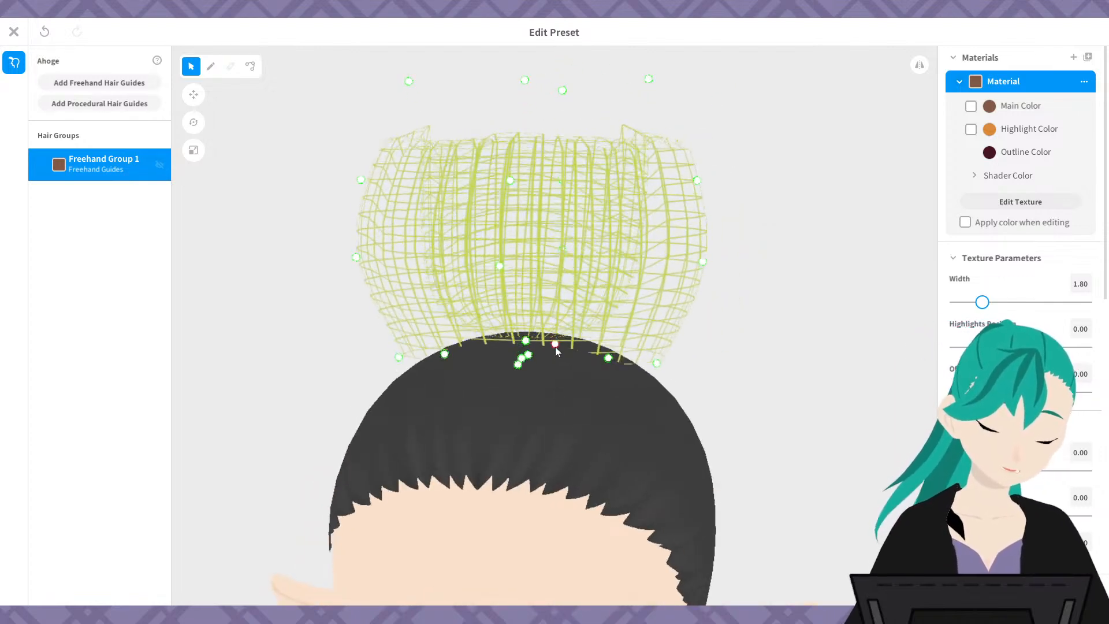
# - Try drawing a curved hair strand on the raised guide mesh in two different spots, undoing each one
pyautogui.click(211, 66)
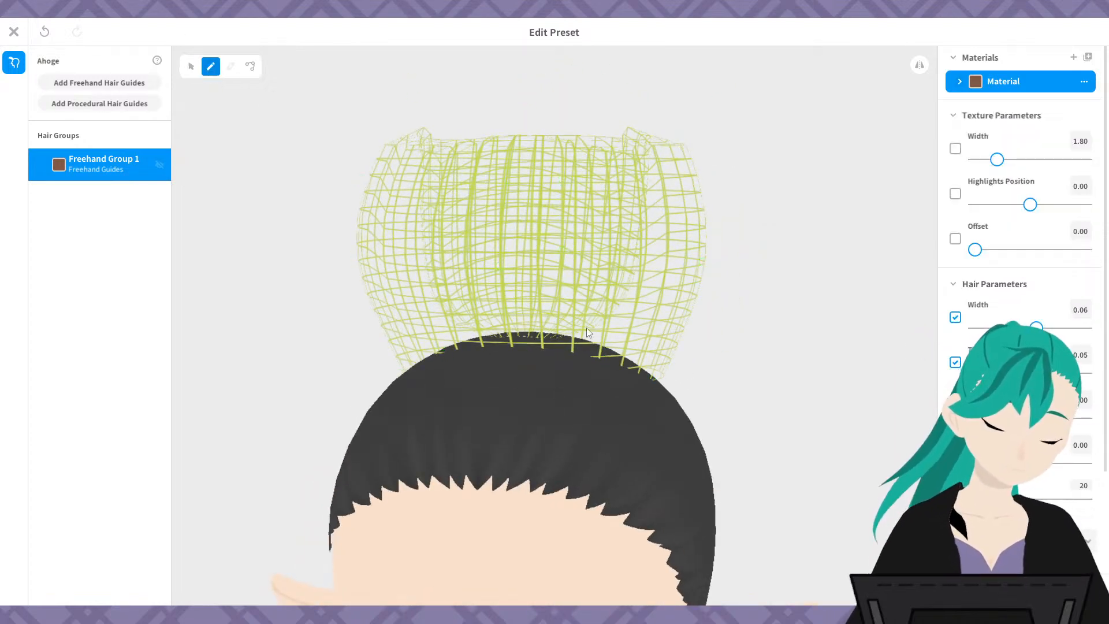
pyautogui.moveTo(587, 327); pyautogui.dragTo(608, 190)
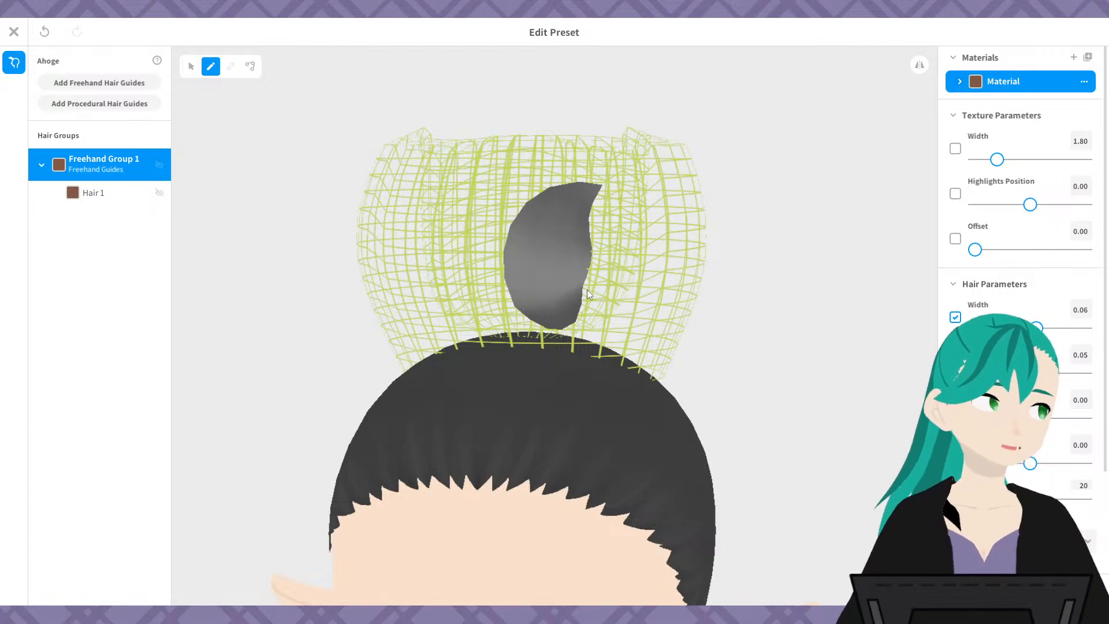
pyautogui.hotkey('ctrl', 'z')
pyautogui.moveTo(508, 341)
pyautogui.mouseDown()
pyautogui.moveTo(462, 292)
pyautogui.moveTo(543, 197)
pyautogui.mouseUp()
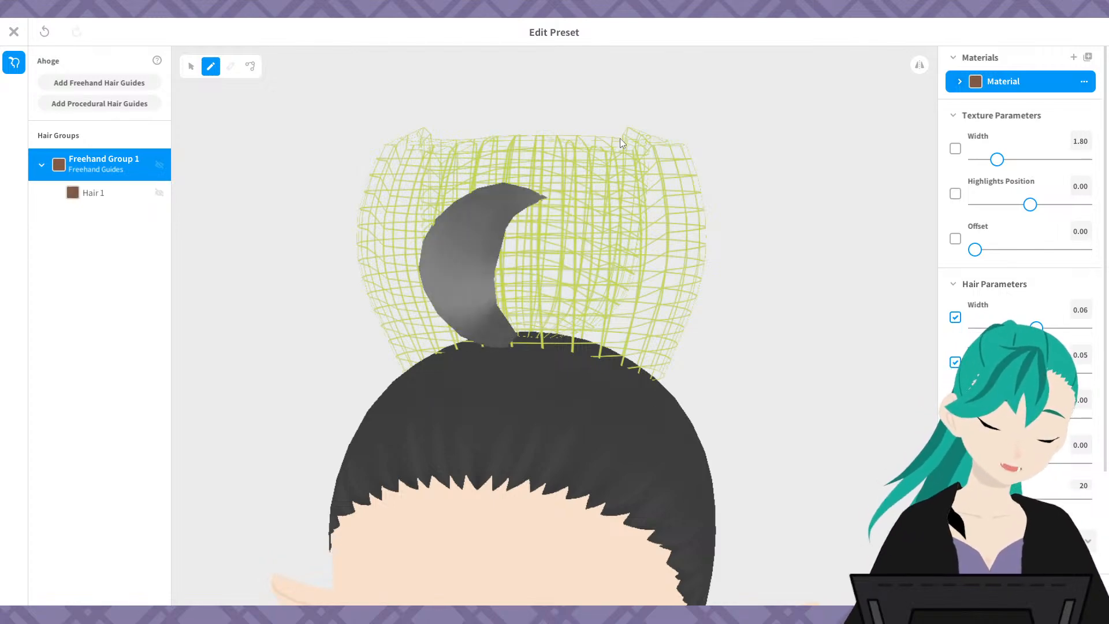
pyautogui.moveTo(704, 330)
pyautogui.mouseDown(button='right')
pyautogui.moveTo(772, 324)
pyautogui.moveTo(667, 325)
pyautogui.moveTo(709, 320)
pyautogui.moveTo(692, 321)
pyautogui.moveTo(698, 341)
pyautogui.mouseUp(button='right')
pyautogui.hotkey('ctrl', 'z')
pyautogui.moveTo(596, 297); pyautogui.dragTo(638, 330, button='right')
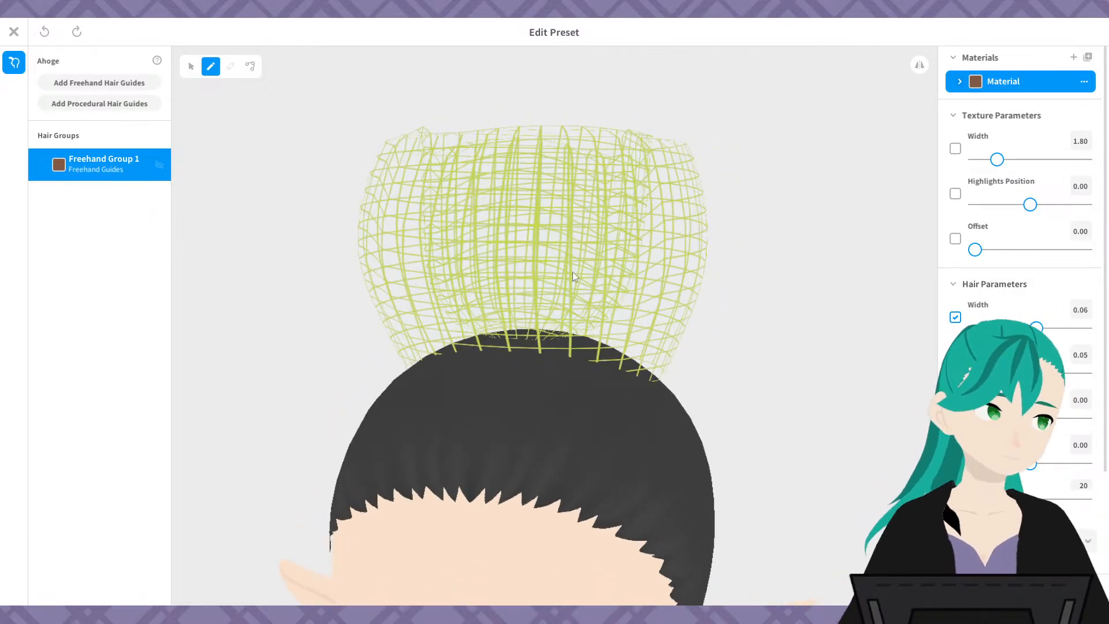
# - Delete Freehand Group 1 with the reshaped guide, and add and select a new freehand hair guide group
pyautogui.rightClick(98, 163)
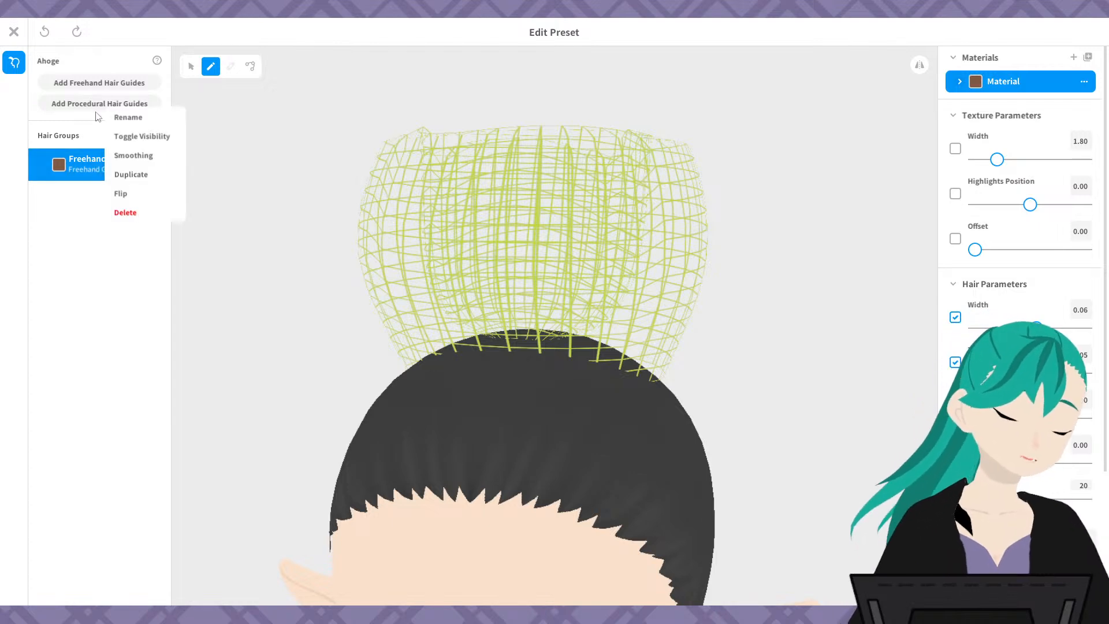
pyautogui.click(128, 213)
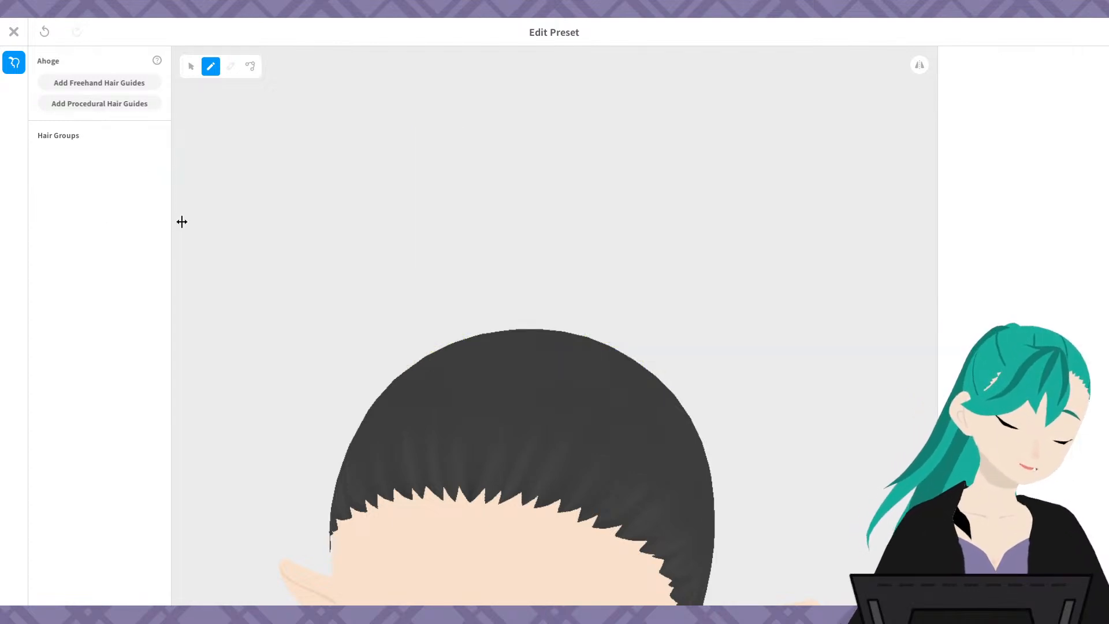
pyautogui.click(154, 86)
pyautogui.click(110, 161)
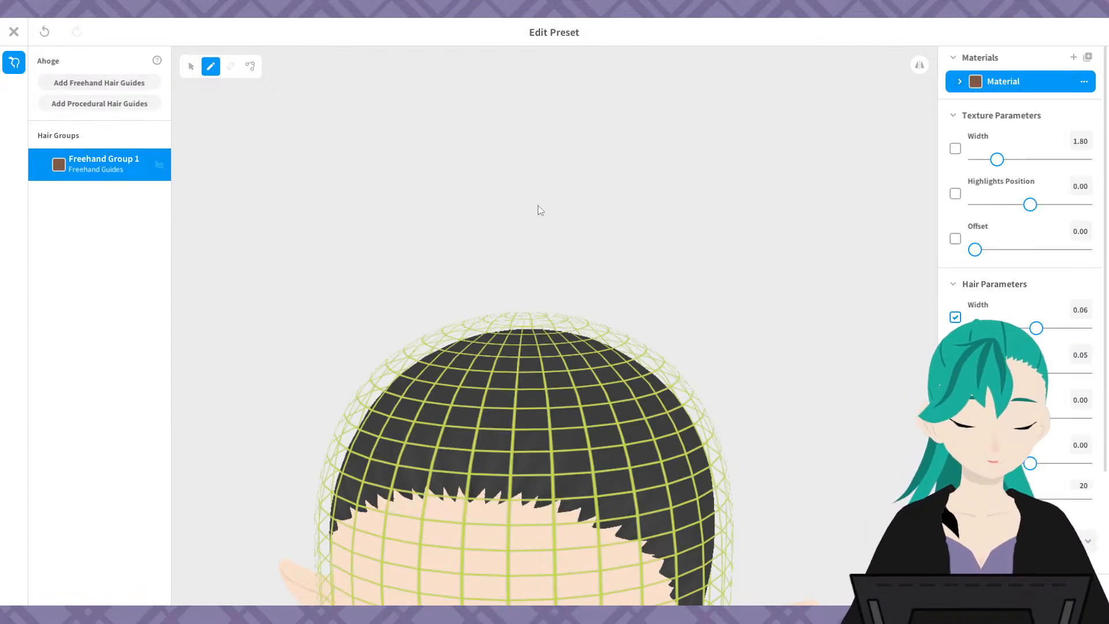
# - Try drawing a large zigzag hair strand from the crown across the face on Freehand Group 1's guide, and undo it
pyautogui.scroll(-5, 722, 376)
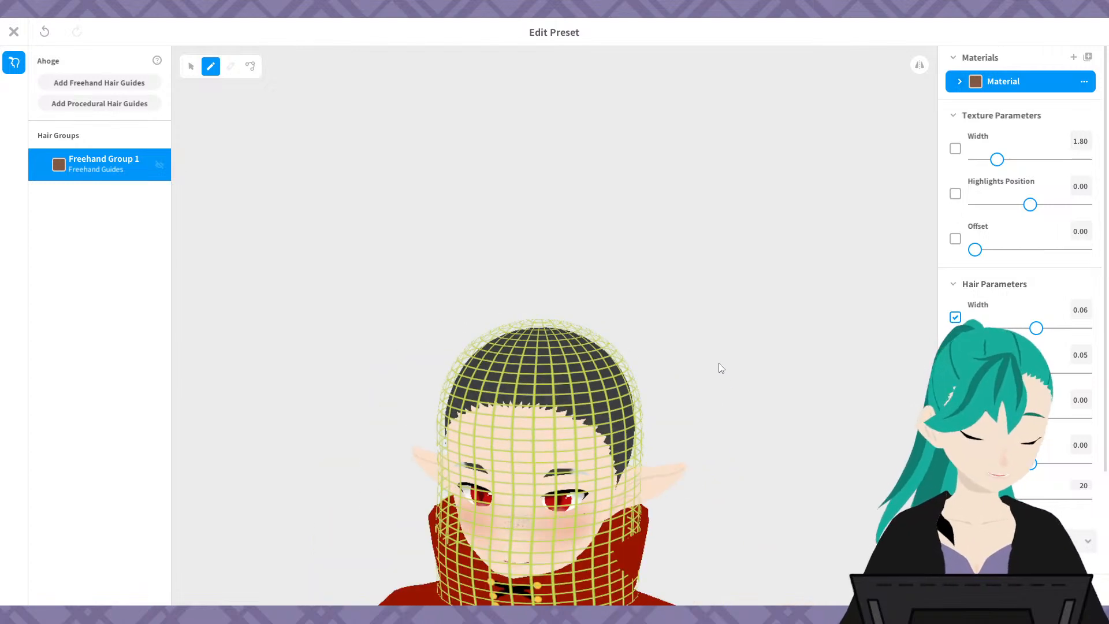
pyautogui.moveTo(718, 364); pyautogui.dragTo(719, 321, button='middle')
pyautogui.moveTo(719, 321); pyautogui.dragTo(664, 331, button='right')
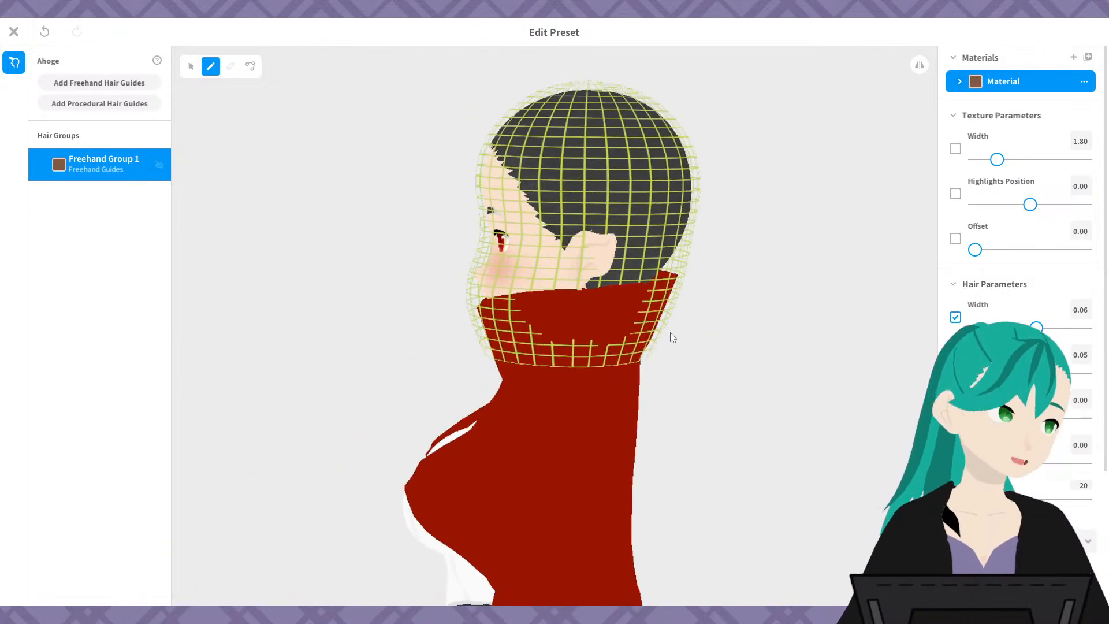
pyautogui.moveTo(701, 362); pyautogui.dragTo(741, 382, button='right')
pyautogui.moveTo(515, 258); pyautogui.dragTo(570, 413)
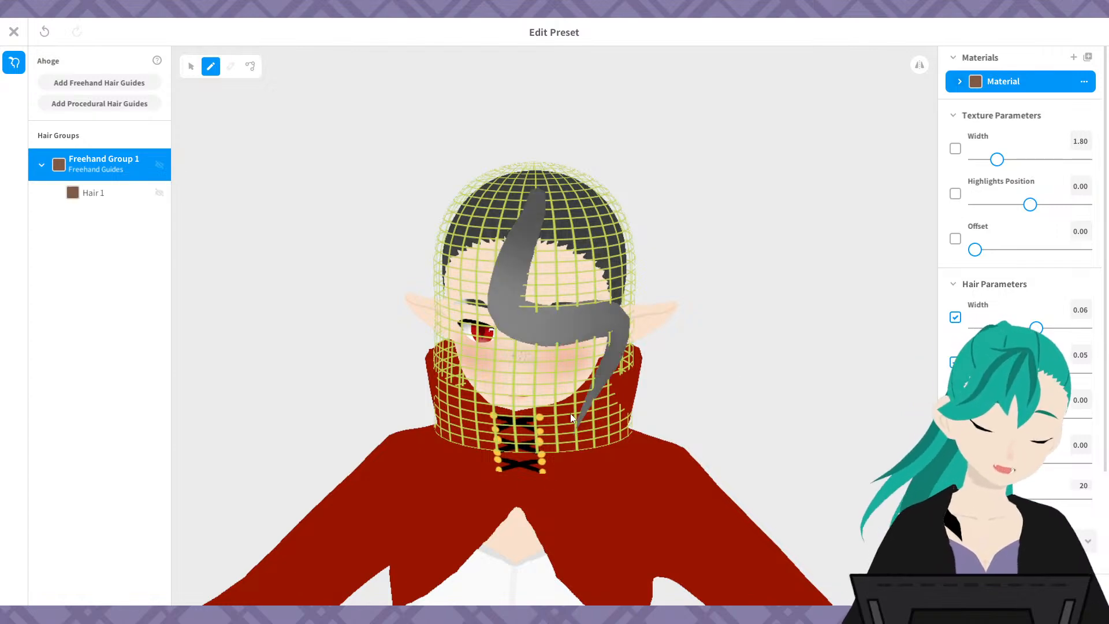
pyautogui.hotkey('ctrl', 'z')
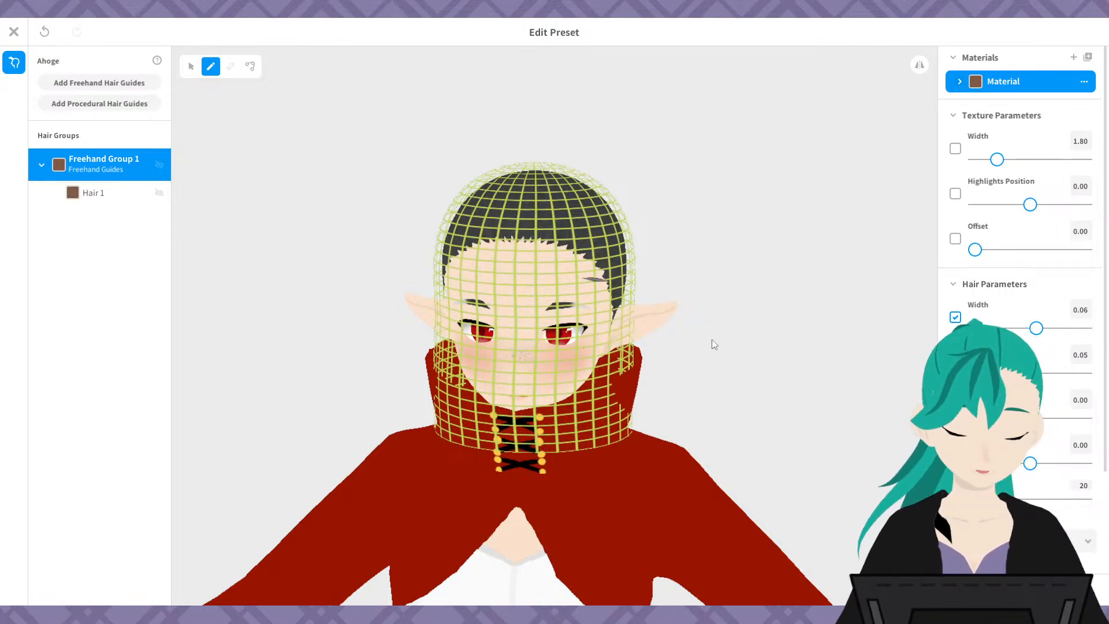
# - Add a procedural hair guide group and examine its strands on the head from the side, front and above
pyautogui.moveTo(712, 340); pyautogui.dragTo(610, 357, button='right')
pyautogui.click(195, 64)
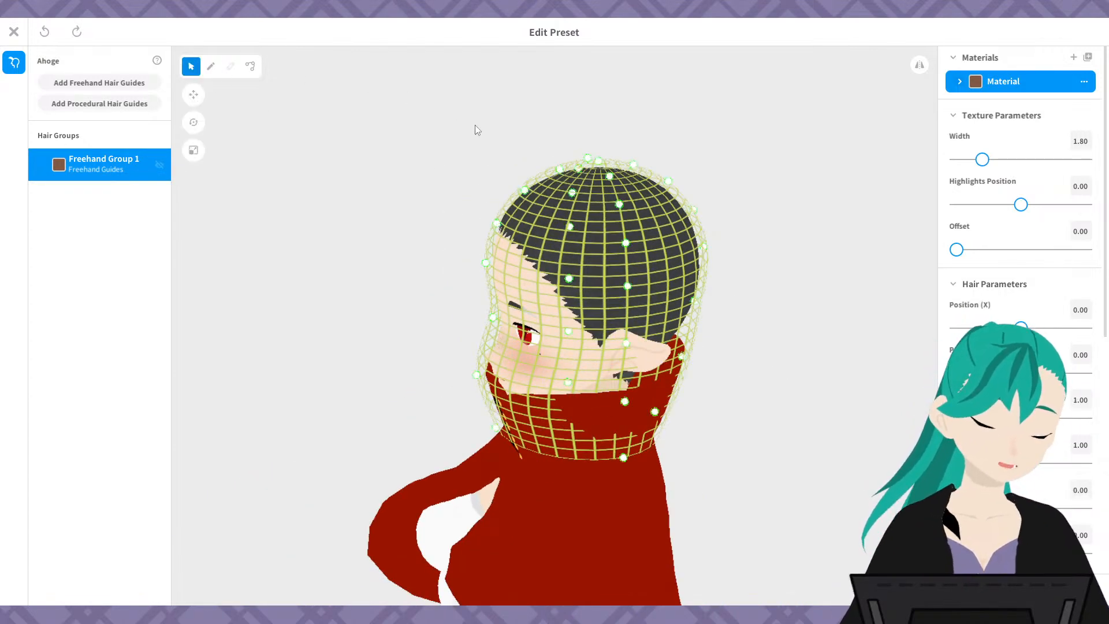
pyautogui.moveTo(689, 380)
pyautogui.mouseDown(button='right')
pyautogui.moveTo(660, 377)
pyautogui.moveTo(673, 383)
pyautogui.mouseUp(button='right')
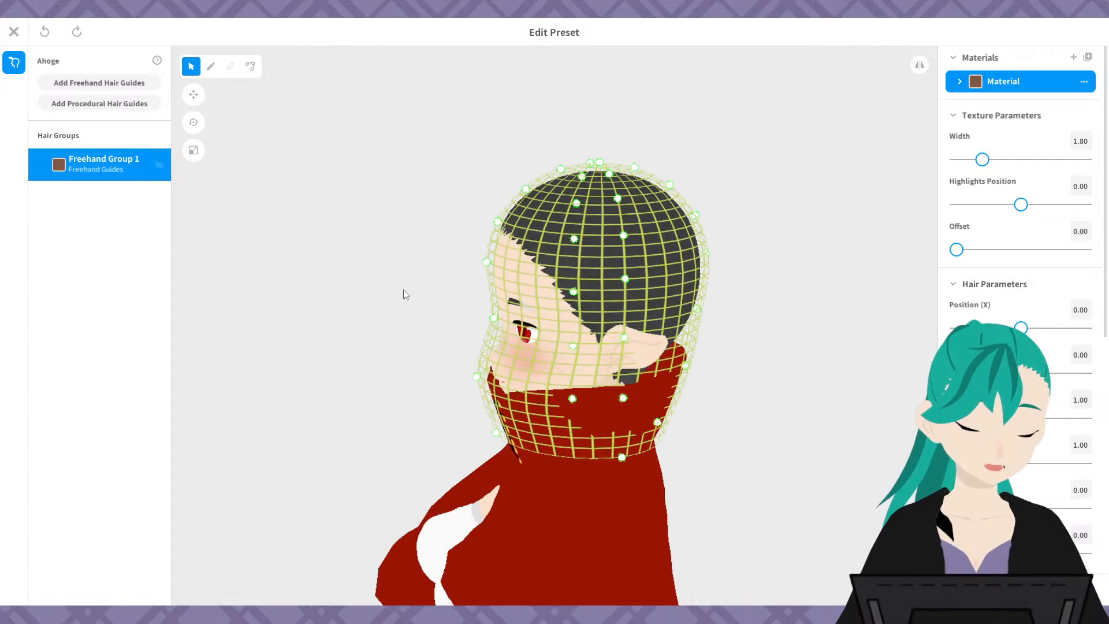
pyautogui.click(117, 104)
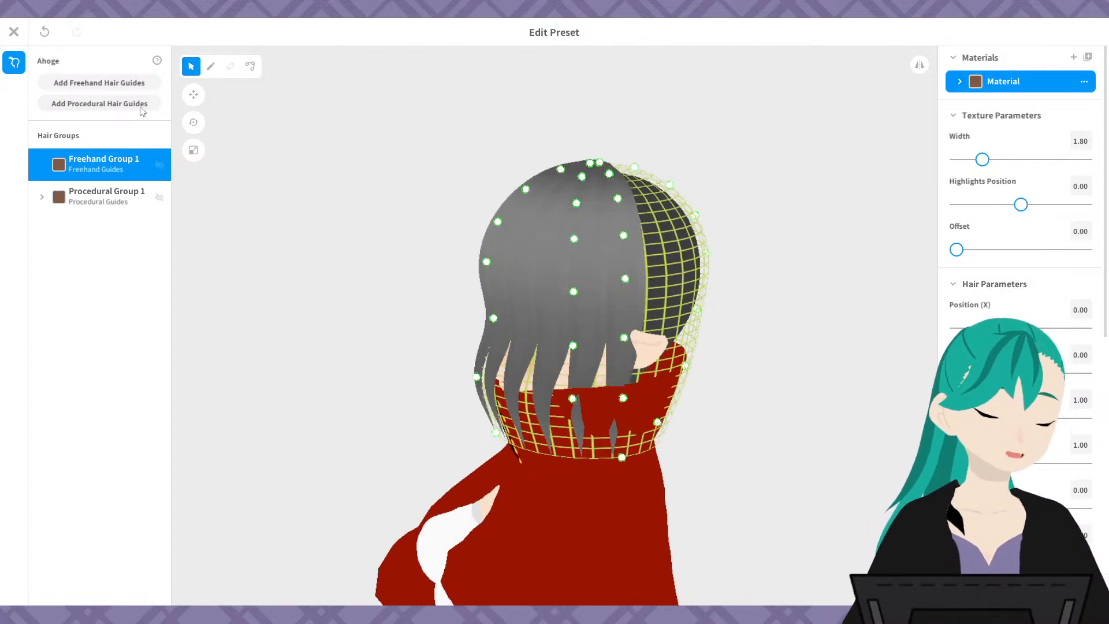
pyautogui.moveTo(668, 374); pyautogui.dragTo(705, 360, button='right')
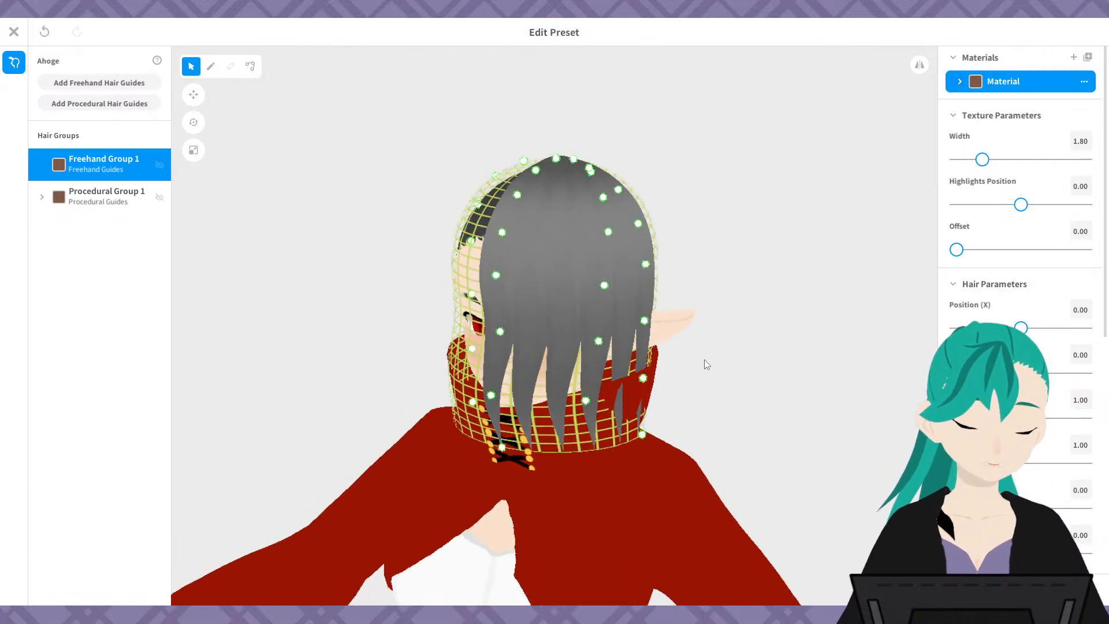
pyautogui.moveTo(677, 311); pyautogui.dragTo(664, 332, button='right')
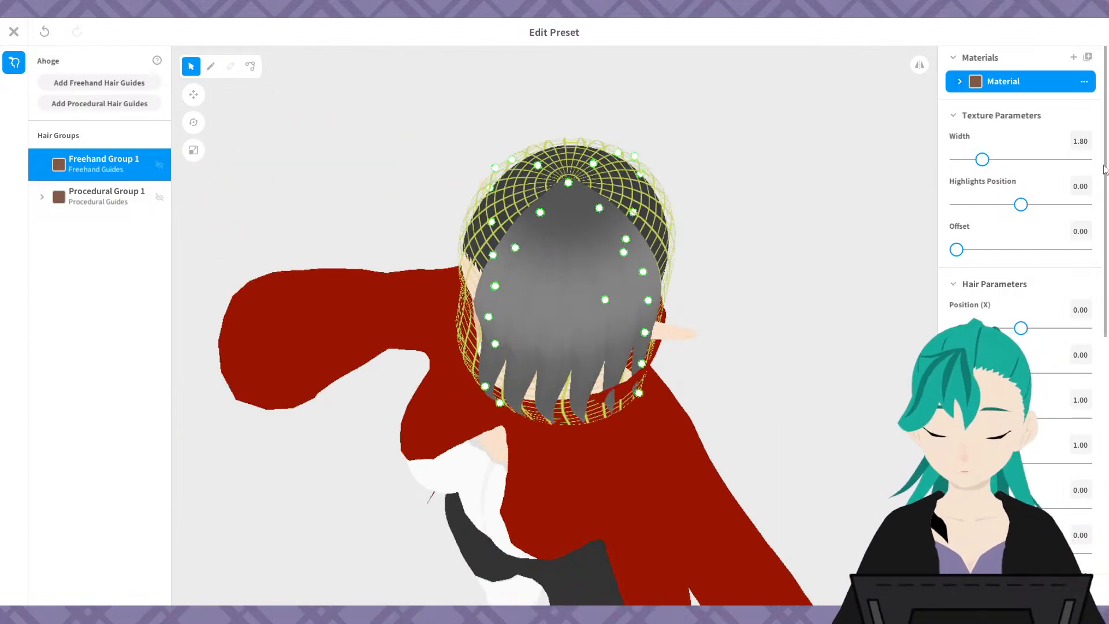
# - Experiment with Procedural Group 1's Length, Position, Interval and Center parameters, and reduce the group to five strands
pyautogui.moveTo(1104, 169); pyautogui.dragTo(1099, 507)
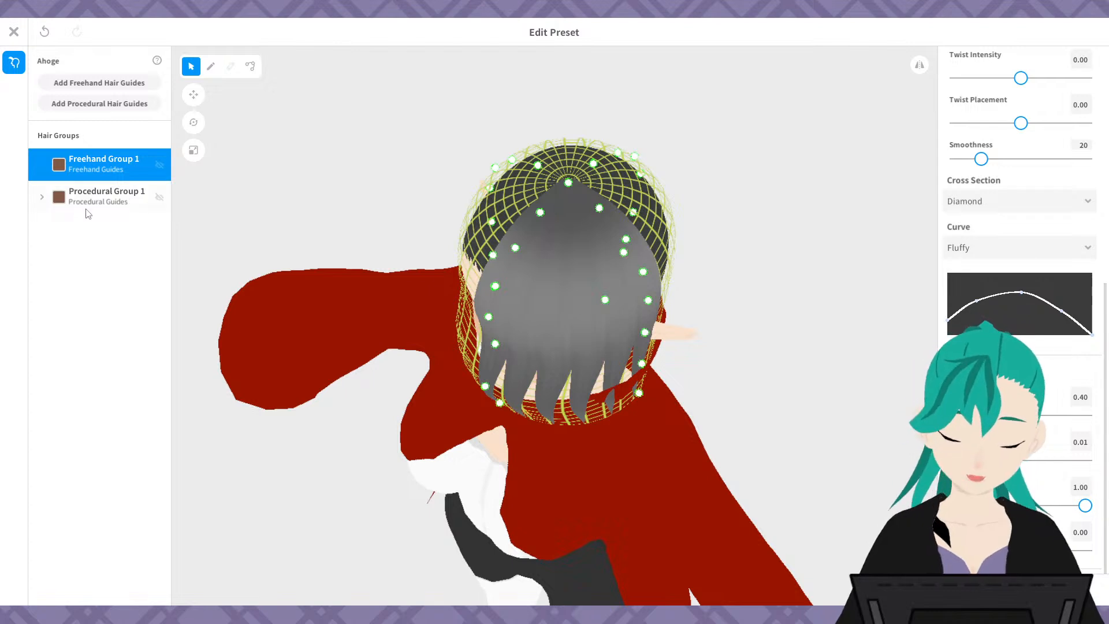
pyautogui.click(104, 194)
pyautogui.scroll(-6, 1105, 277)
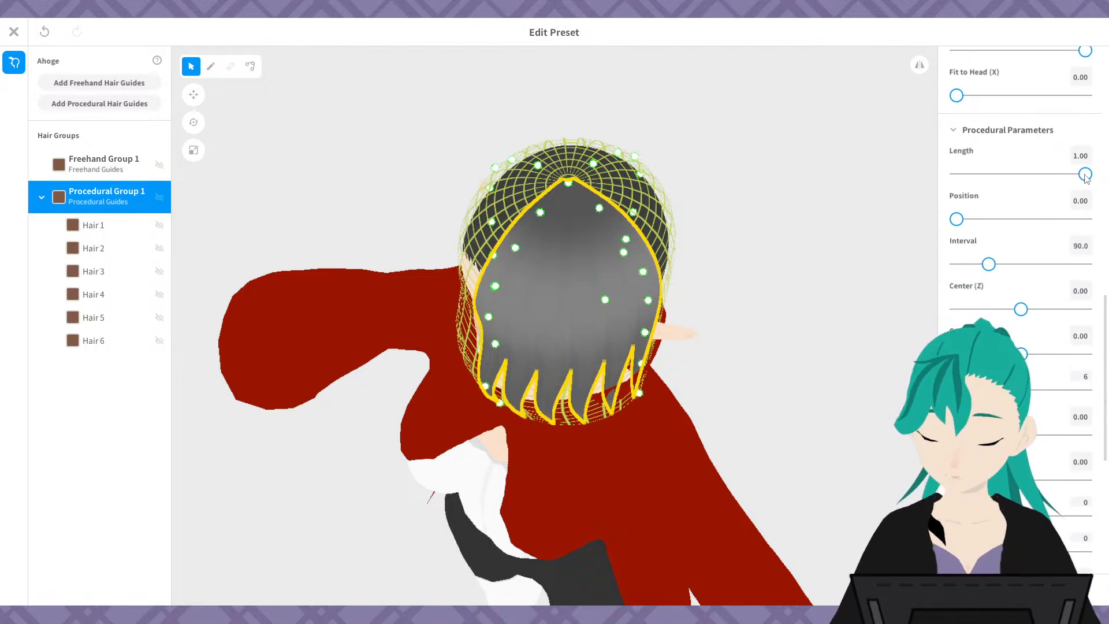
pyautogui.moveTo(1086, 176)
pyautogui.mouseDown()
pyautogui.moveTo(1042, 174)
pyautogui.moveTo(1085, 174)
pyautogui.mouseUp()
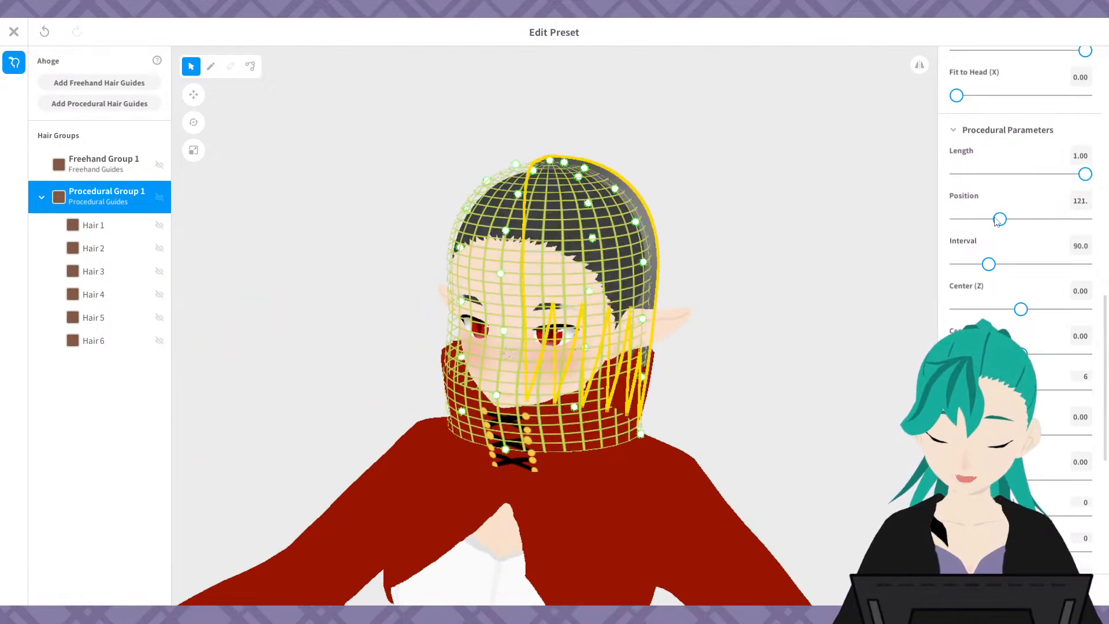
pyautogui.moveTo(989, 264); pyautogui.dragTo(1041, 309)
pyautogui.moveTo(1021, 354); pyautogui.dragTo(983, 390)
pyautogui.moveTo(956, 435); pyautogui.dragTo(953, 480)
pyautogui.scroll(-6, 1103, 419)
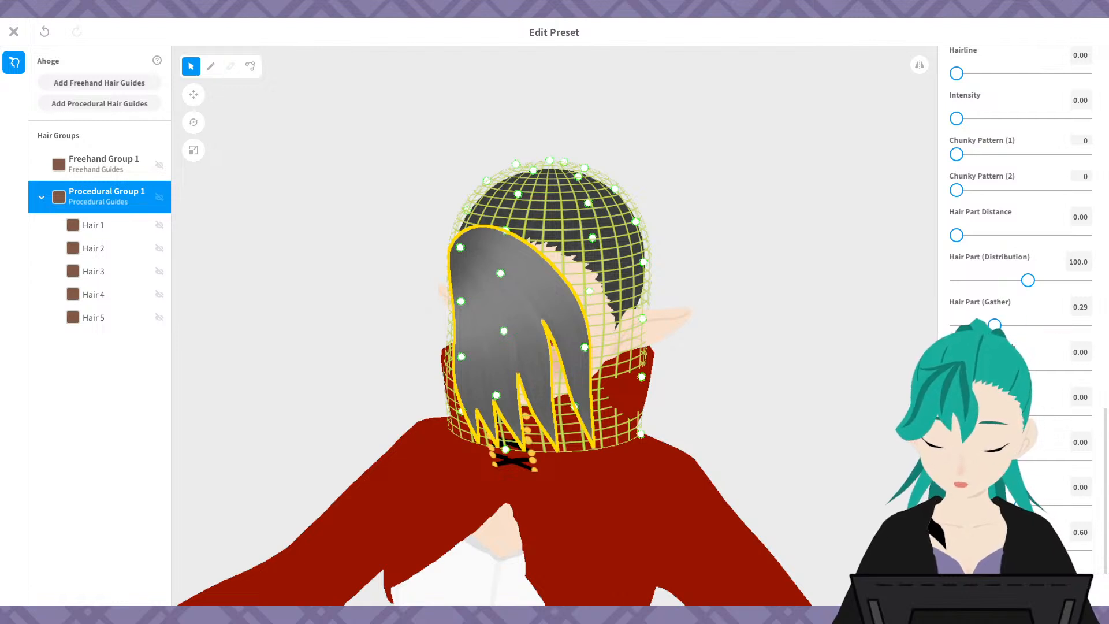
# - Try distorting Procedural Group 1's strands with the parameters below Hair Part (Gather), and delete the whole group
pyautogui.moveTo(1021, 415); pyautogui.dragTo(1058, 422)
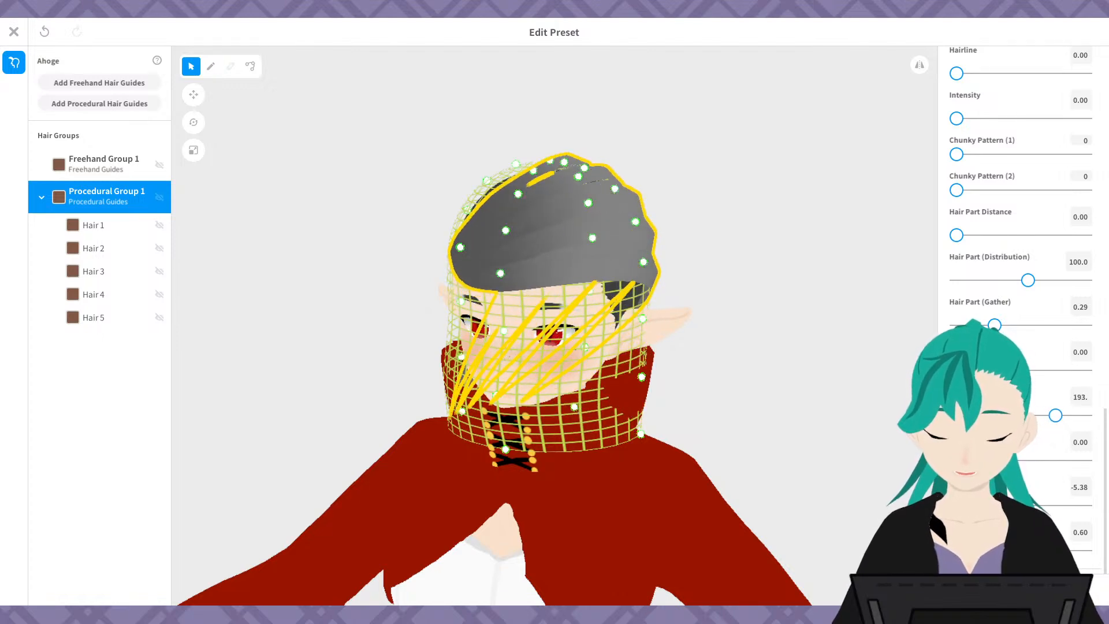
pyautogui.moveTo(685, 450)
pyautogui.mouseDown(button='right')
pyautogui.moveTo(705, 434)
pyautogui.moveTo(696, 447)
pyautogui.mouseUp(button='right')
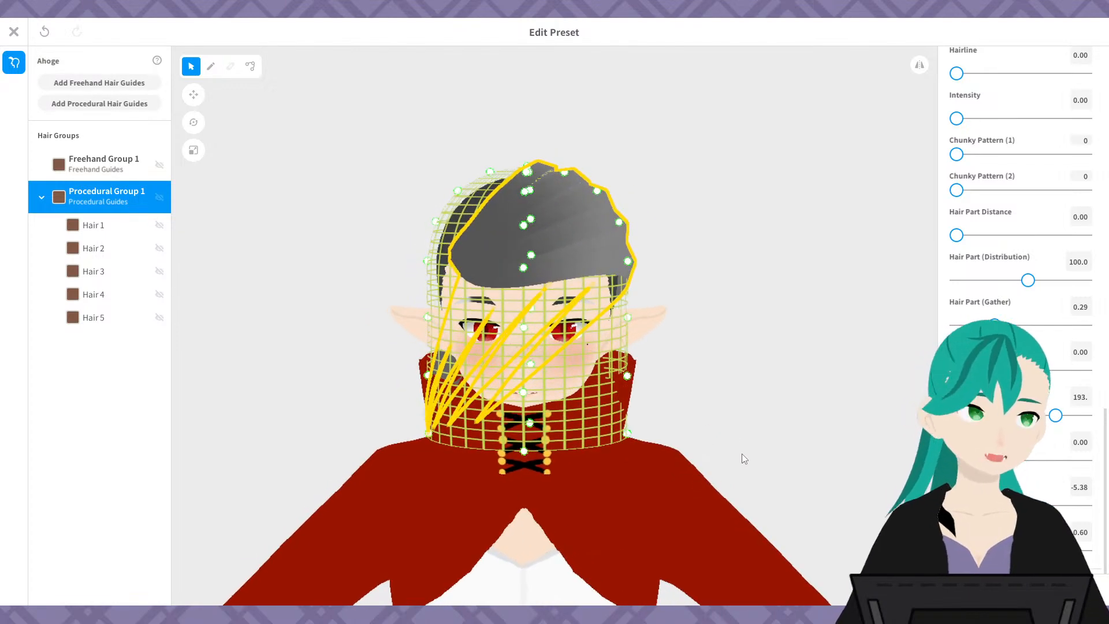
pyautogui.moveTo(774, 446); pyautogui.dragTo(732, 445, button='right')
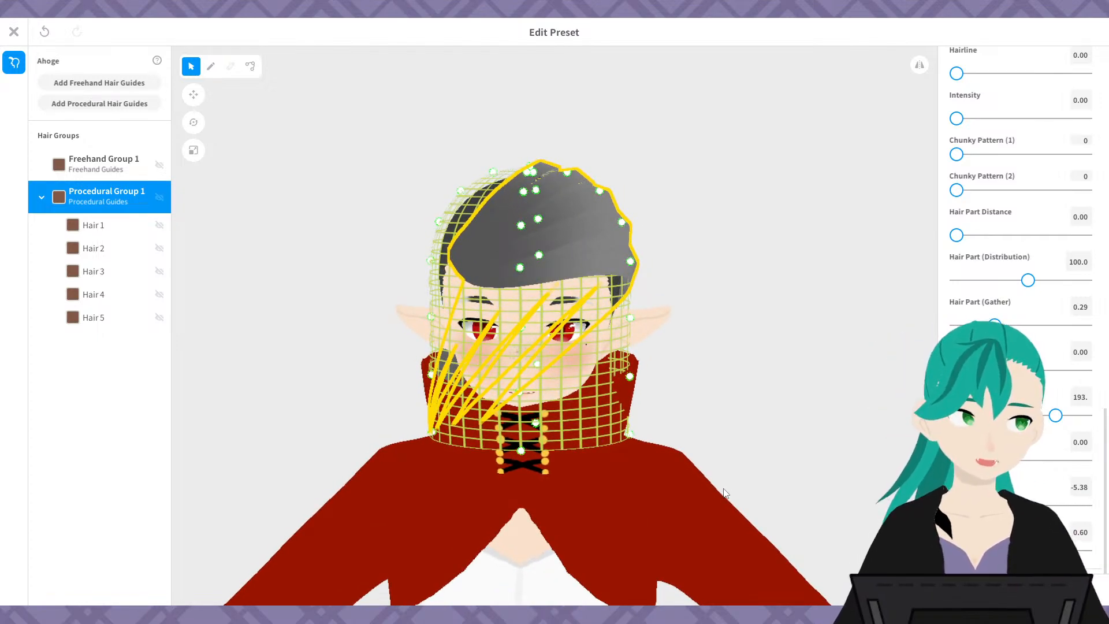
pyautogui.moveTo(1015, 505); pyautogui.dragTo(1020, 506)
pyautogui.rightClick(111, 197)
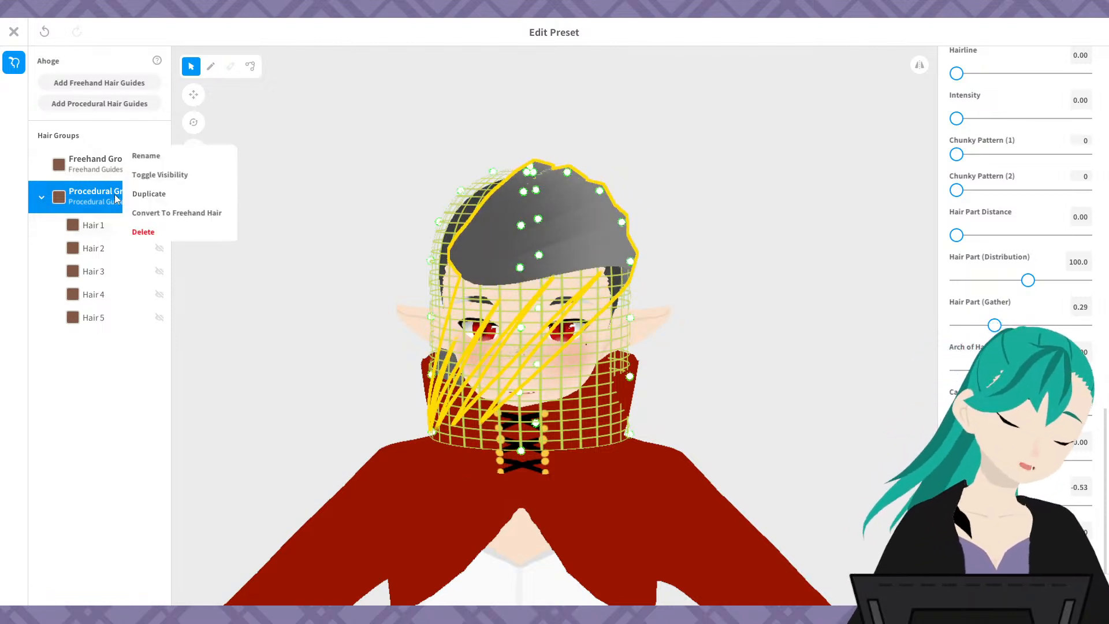
pyautogui.click(139, 232)
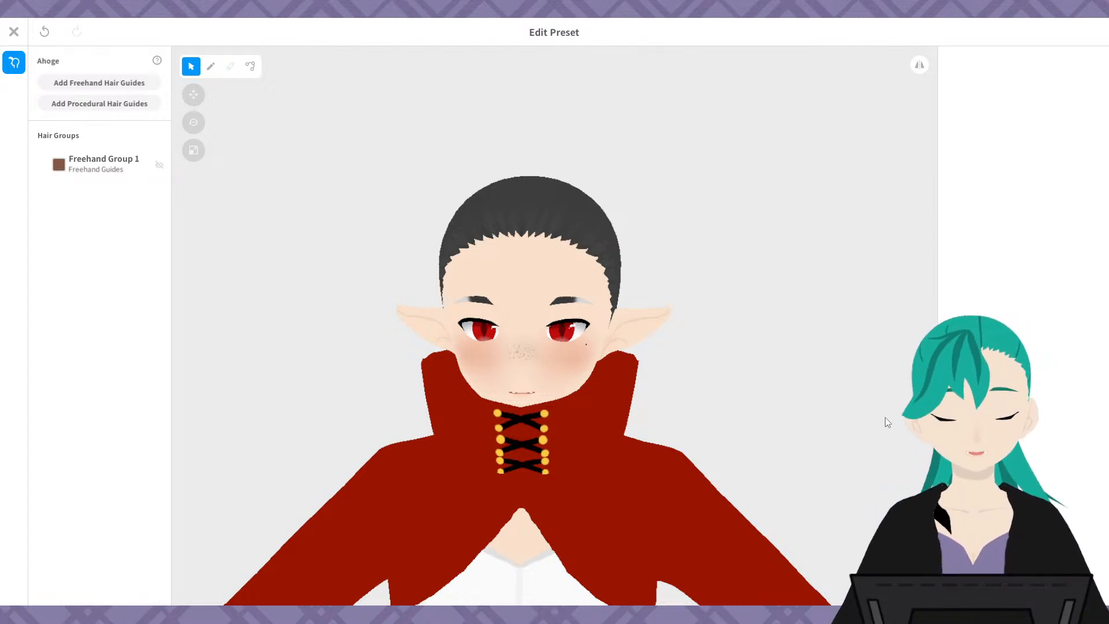
# - Draw one curved hair strand in Freehand Group 1 from the hairline down past the outer corner of the eye
pyautogui.click(211, 66)
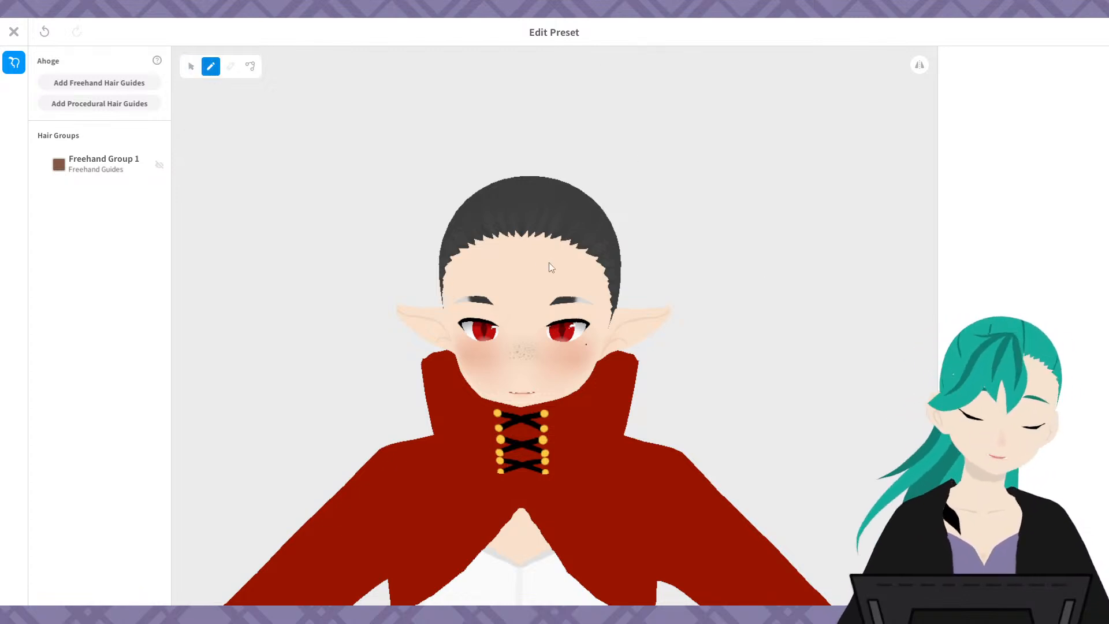
pyautogui.click(104, 163)
pyautogui.moveTo(563, 214); pyautogui.dragTo(580, 363)
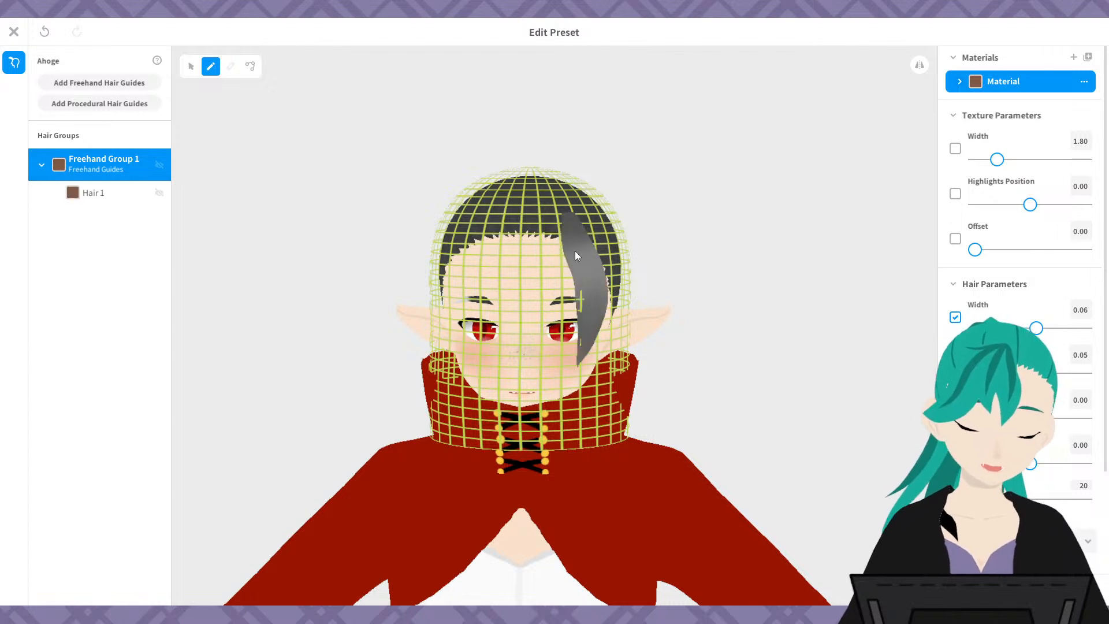
# - Try pulling Hair 1's control points into a zigzag, and undo the reshaping along with the drawn strand
pyautogui.click(250, 67)
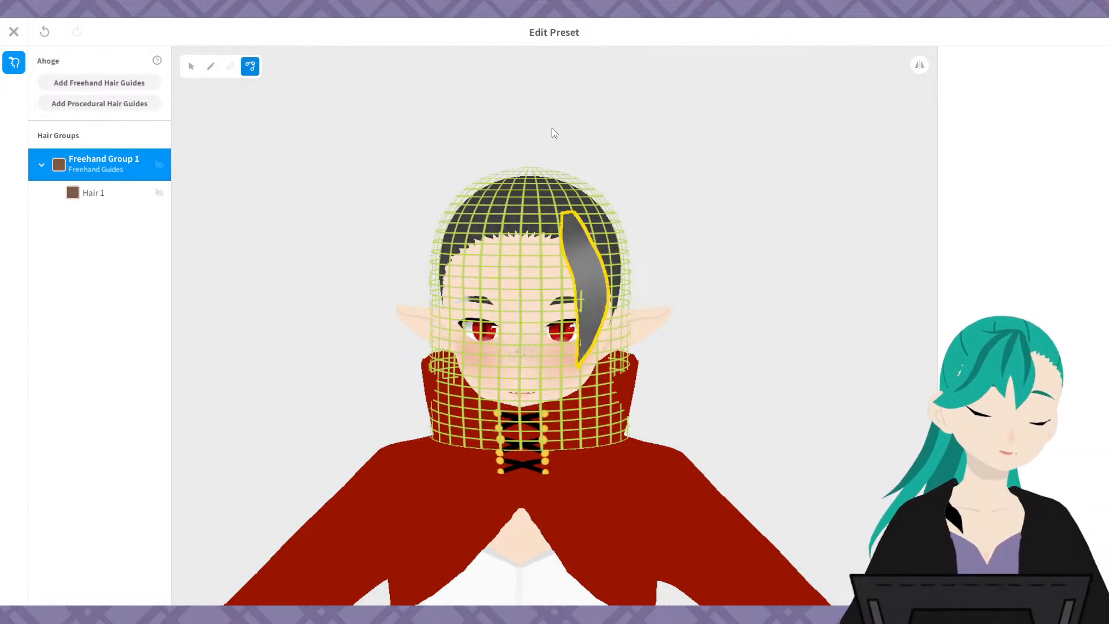
pyautogui.click(586, 272)
pyautogui.moveTo(587, 271); pyautogui.dragTo(618, 264)
pyautogui.moveTo(593, 299); pyautogui.dragTo(551, 434)
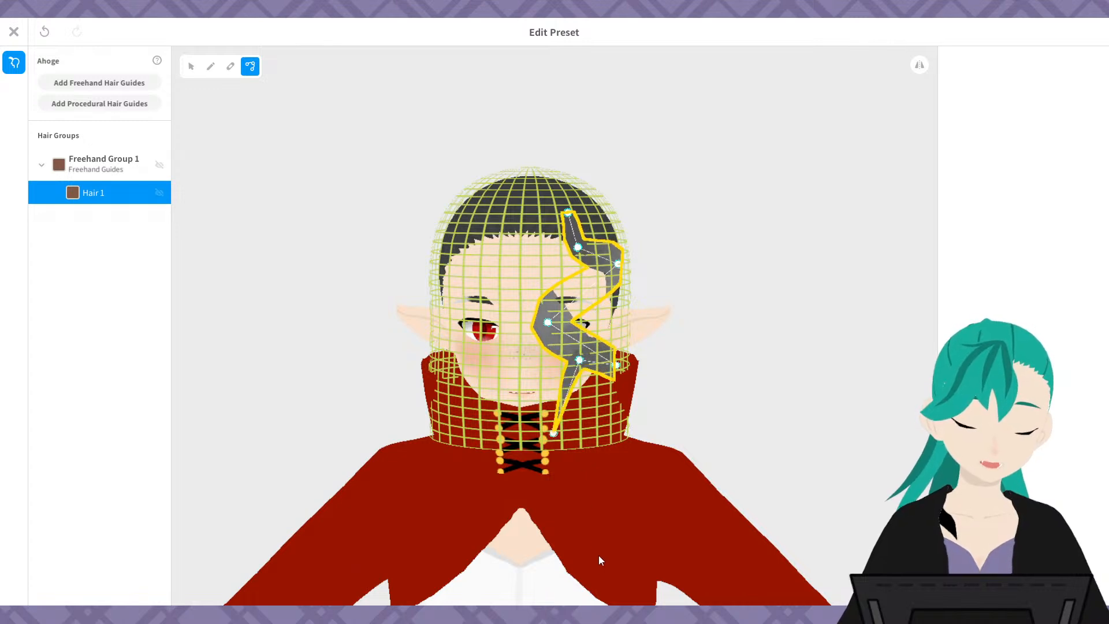
pyautogui.hotkey('ctrl', 'z')
pyautogui.hotkey('ctrl', 'z')
pyautogui.hotkey('ctrl', 'z')
pyautogui.hotkey('ctrl', 'z')
pyautogui.hotkey('ctrl', 'z')
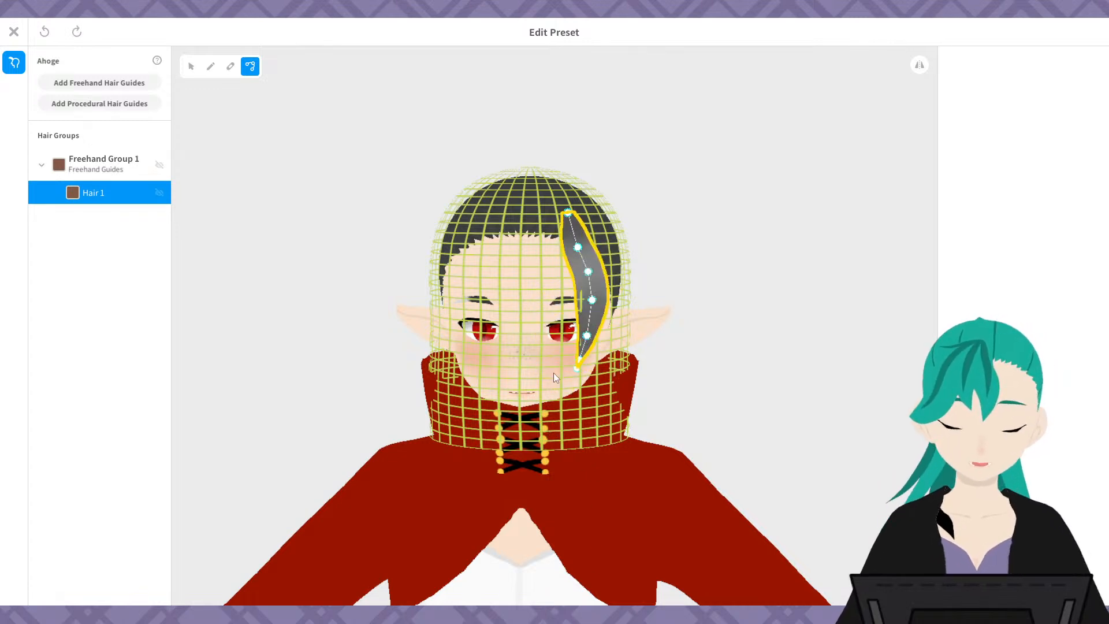
# - Straighten the sides of Freehand Group 1's guide mesh by setting the parameter directly above Fit to Head (X) to 0.00
pyautogui.click(122, 159)
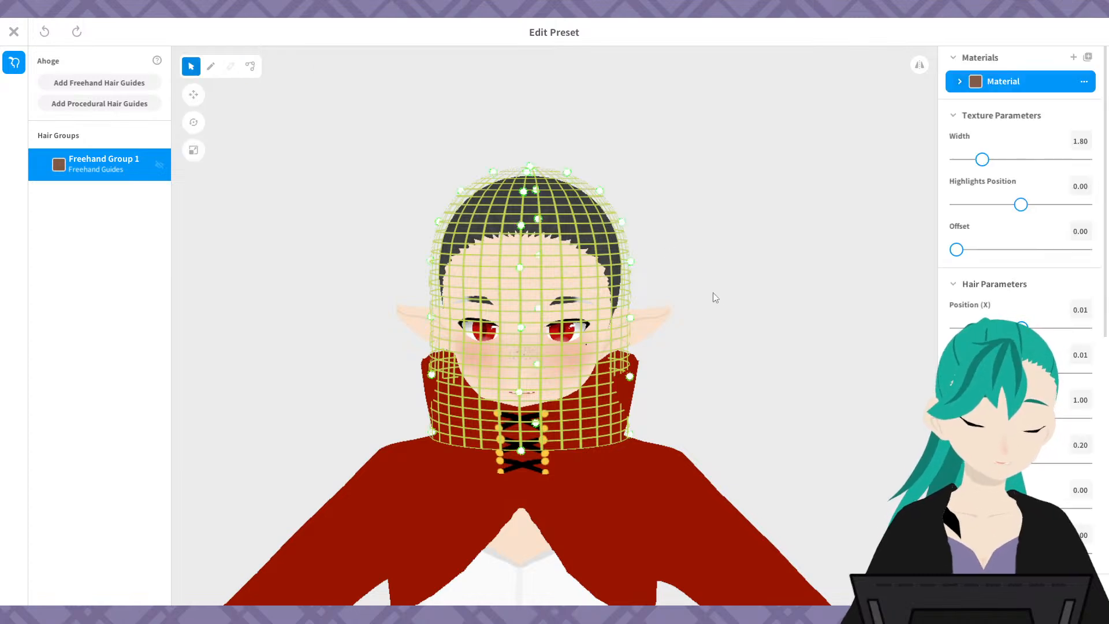
pyautogui.moveTo(728, 300); pyautogui.dragTo(583, 324, button='right')
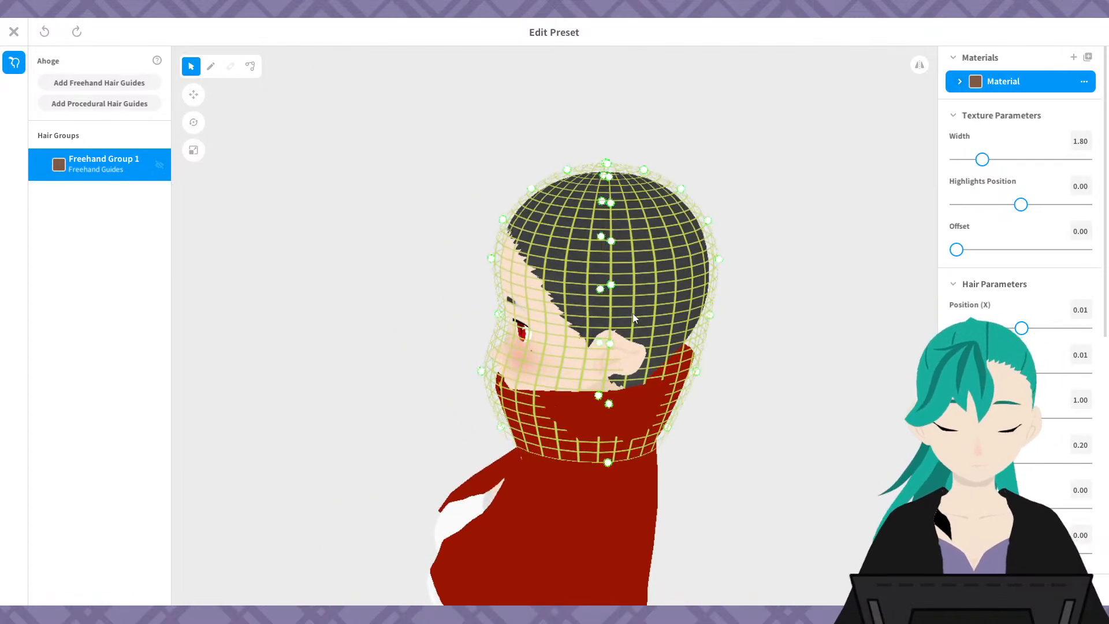
pyautogui.moveTo(1108, 273); pyautogui.dragTo(1108, 514)
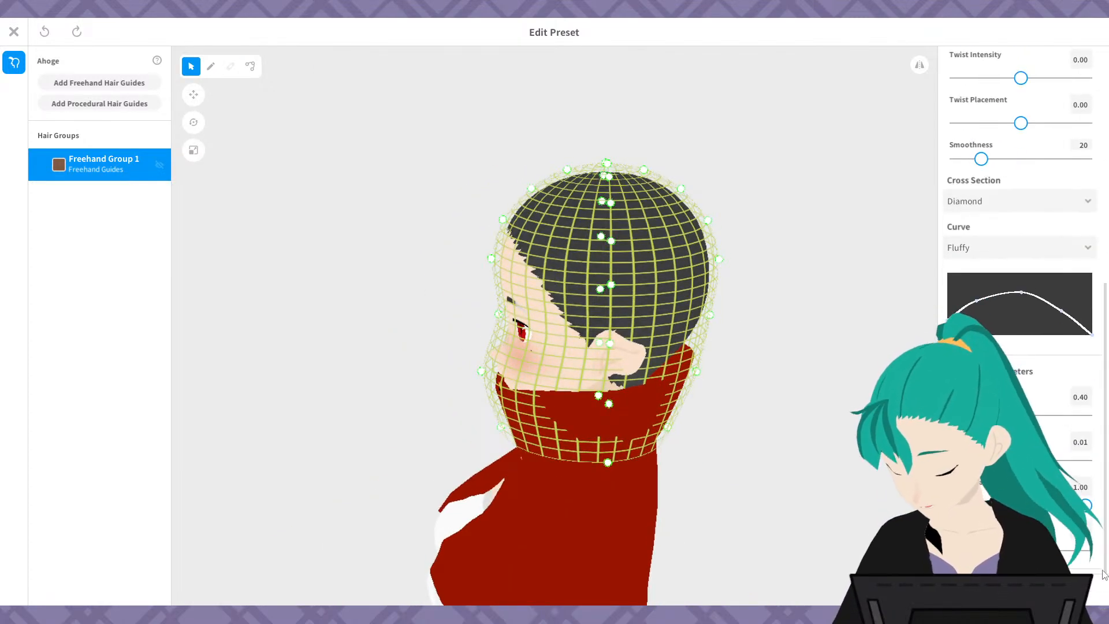
pyautogui.moveTo(988, 460); pyautogui.dragTo(959, 461)
pyautogui.moveTo(985, 505); pyautogui.dragTo(950, 505)
pyautogui.moveTo(959, 461); pyautogui.dragTo(894, 480)
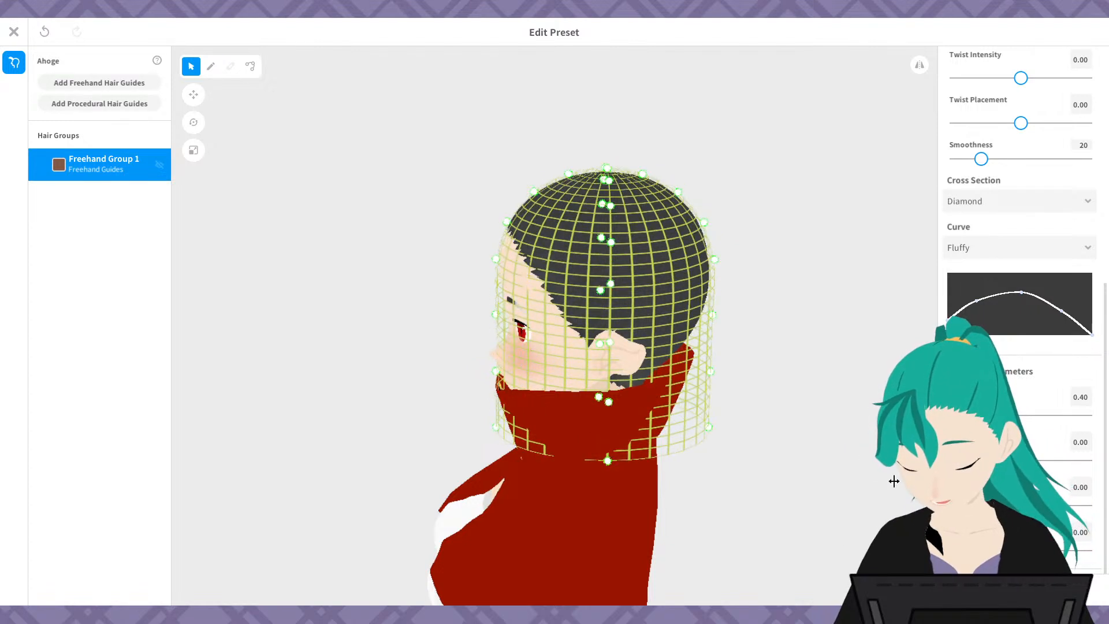
pyautogui.hotkey('ctrl', 'z')
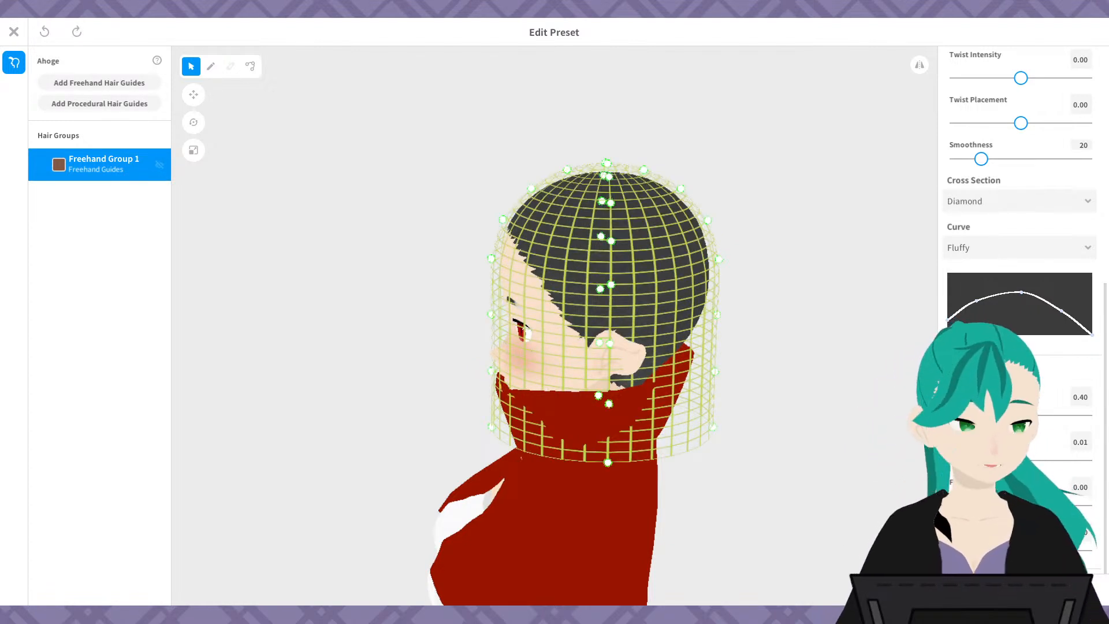
pyautogui.moveTo(949, 506)
pyautogui.mouseDown()
pyautogui.moveTo(1086, 505)
pyautogui.moveTo(949, 505)
pyautogui.mouseUp()
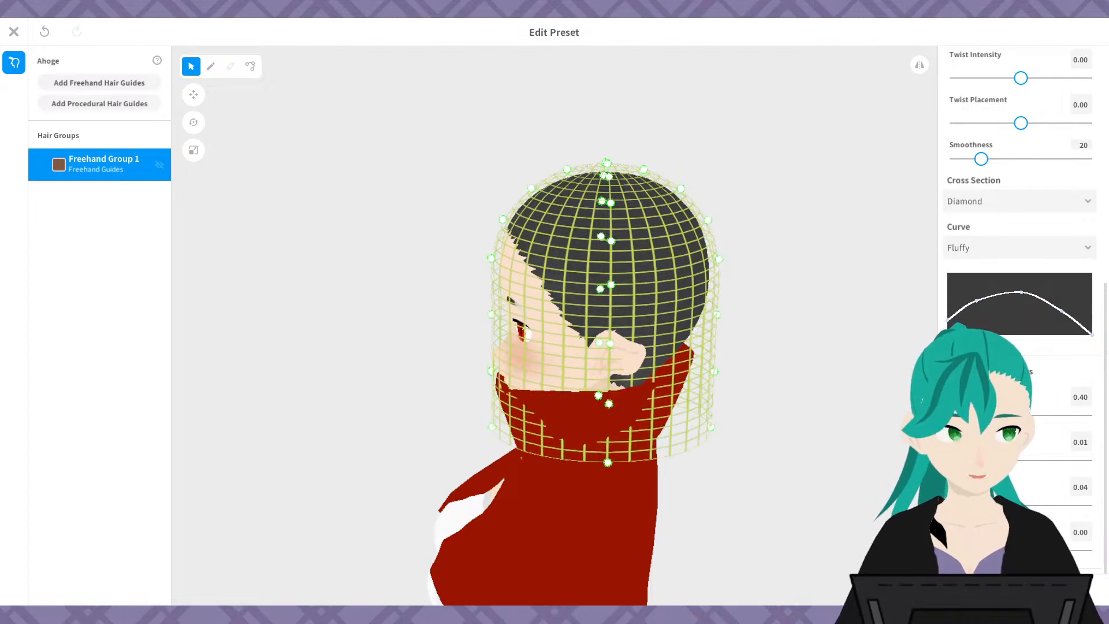
# - Try Fit to Head (X) at 1.00 on Freehand Group 1's guide mesh, return it to 0.00 and inspect the side profile
pyautogui.moveTo(716, 496); pyautogui.dragTo(804, 452, button='right')
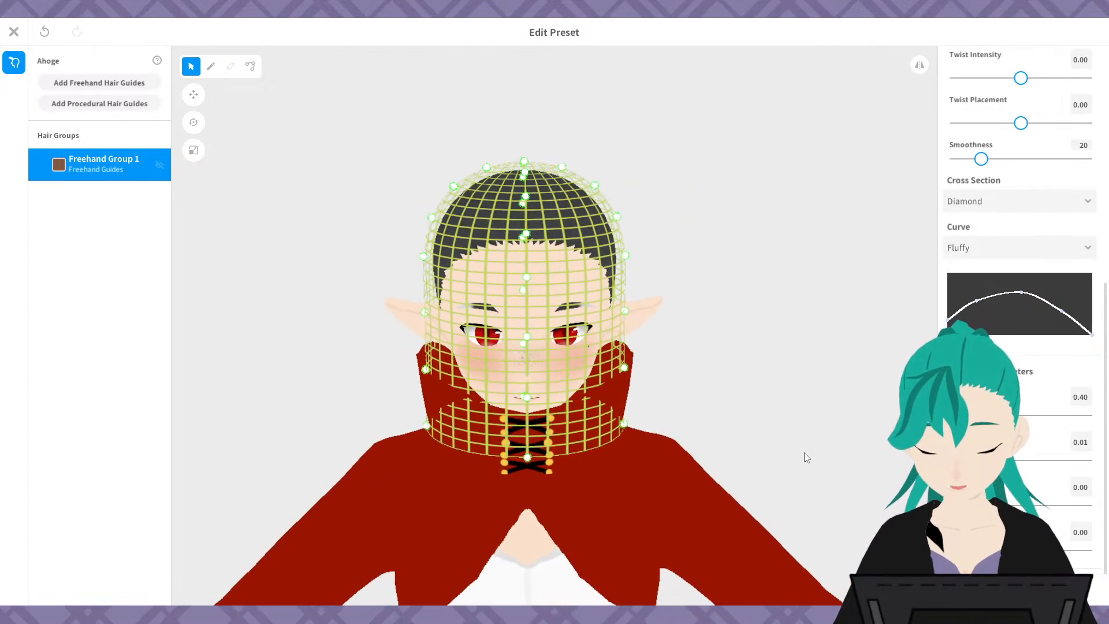
pyautogui.moveTo(949, 550); pyautogui.dragTo(1105, 564)
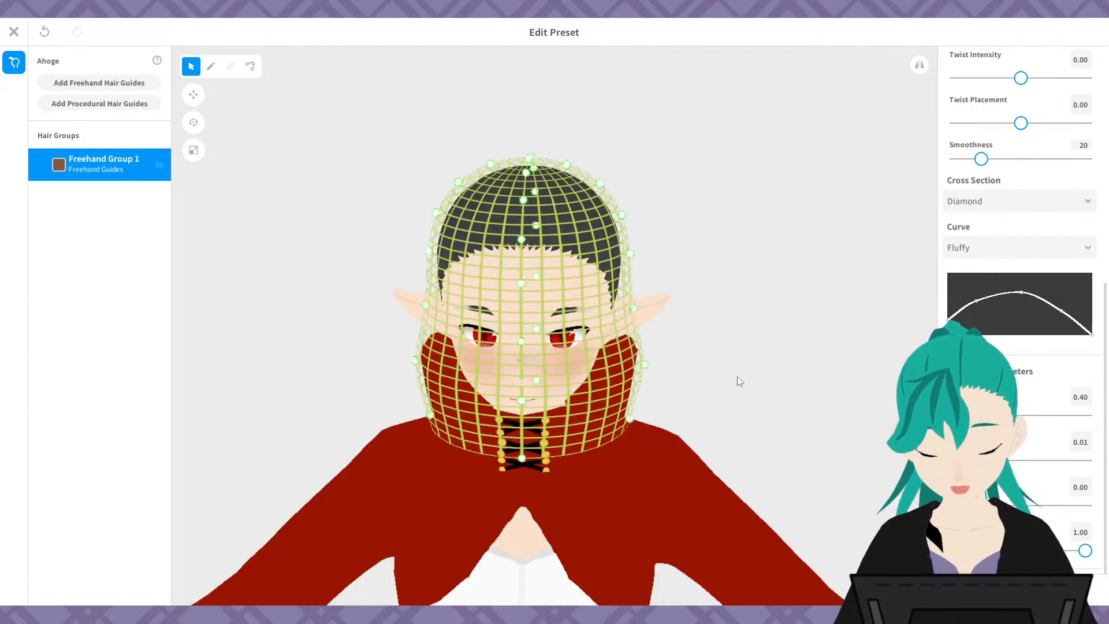
pyautogui.moveTo(737, 376)
pyautogui.mouseDown(button='right')
pyautogui.moveTo(668, 366)
pyautogui.moveTo(691, 382)
pyautogui.moveTo(677, 397)
pyautogui.moveTo(700, 377)
pyautogui.moveTo(747, 376)
pyautogui.moveTo(741, 370)
pyautogui.mouseUp(button='right')
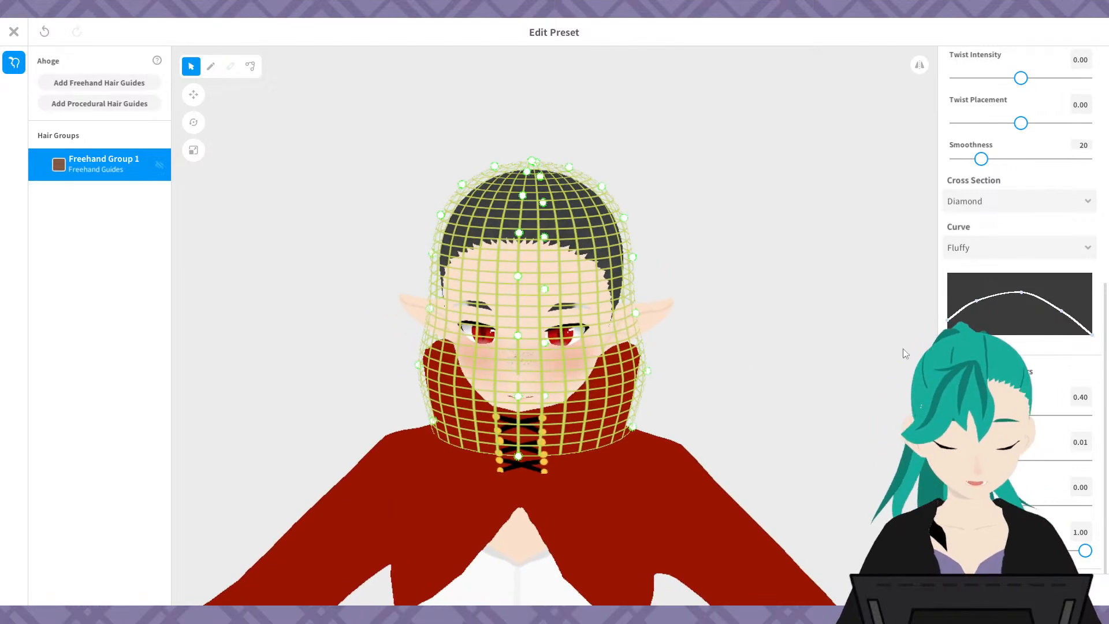
pyautogui.moveTo(1085, 550); pyautogui.dragTo(644, 607)
pyautogui.moveTo(736, 386); pyautogui.dragTo(684, 369, button='right')
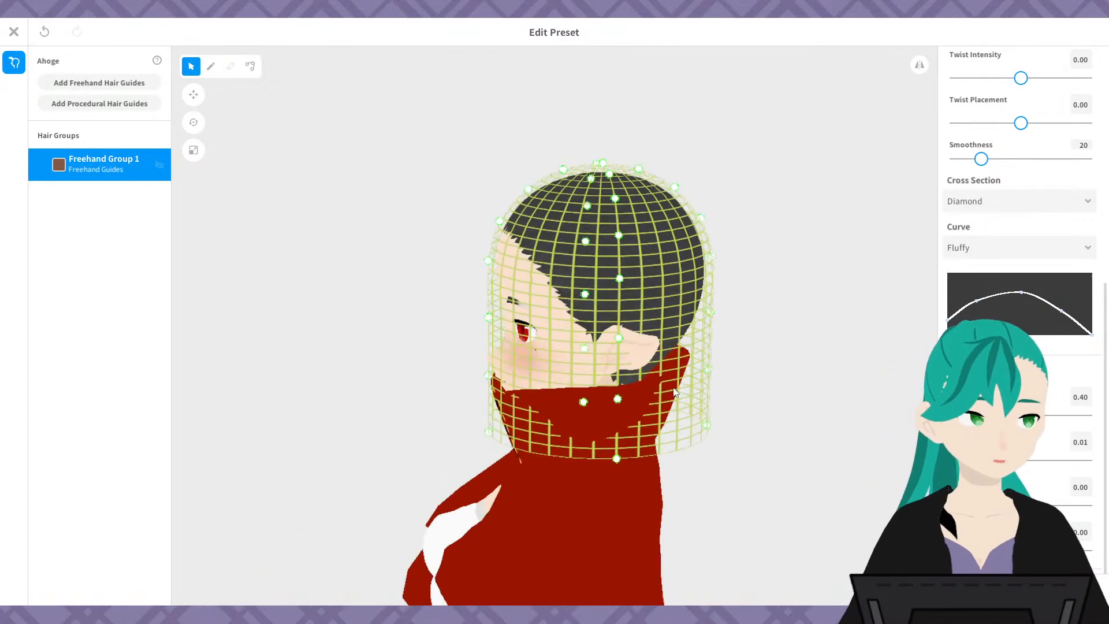
pyautogui.scroll(5, 681, 366)
pyautogui.scroll(-5, 668, 319)
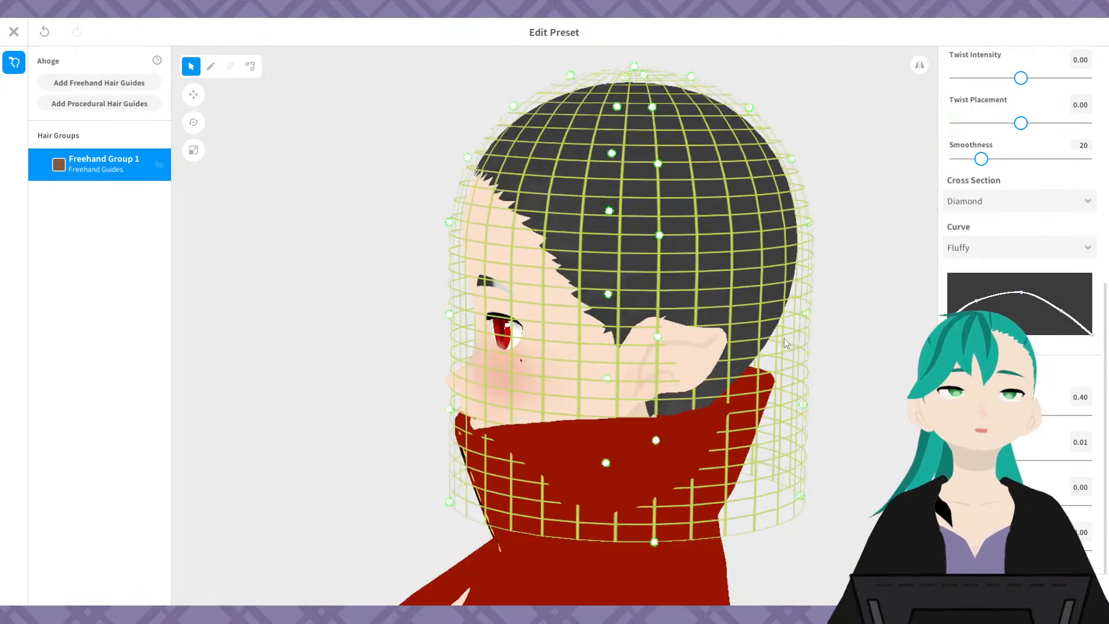
pyautogui.moveTo(768, 345); pyautogui.dragTo(767, 359, button='middle')
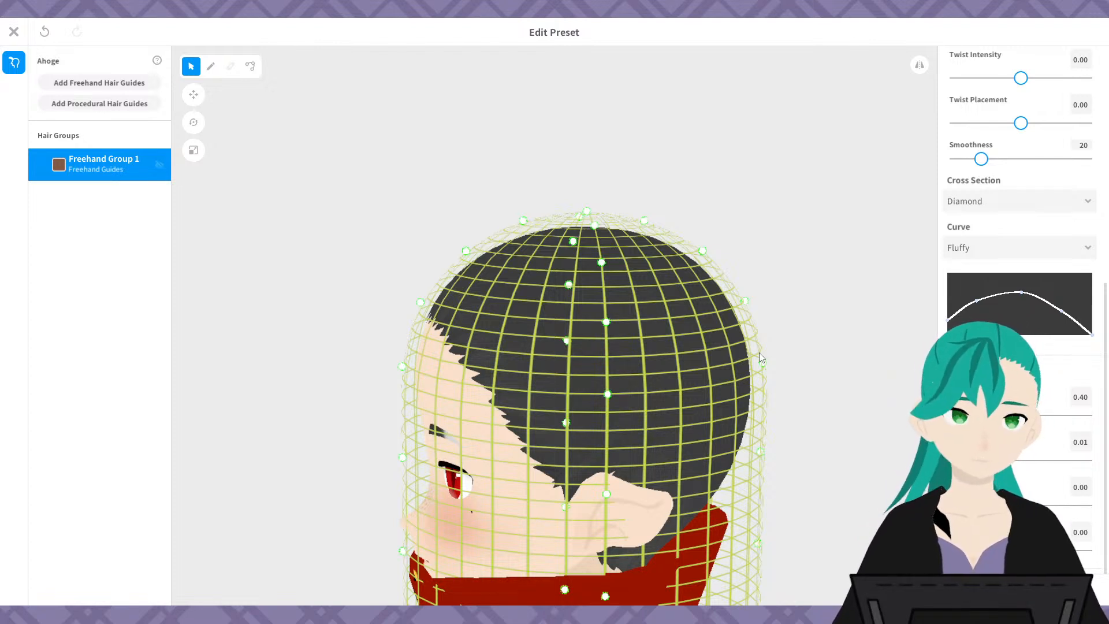
# - Try pulling a rear control point of Freehand Group 1's guide mesh outward with mirroring on, and undo both
pyautogui.moveTo(430, 393); pyautogui.dragTo(585, 401, button='right')
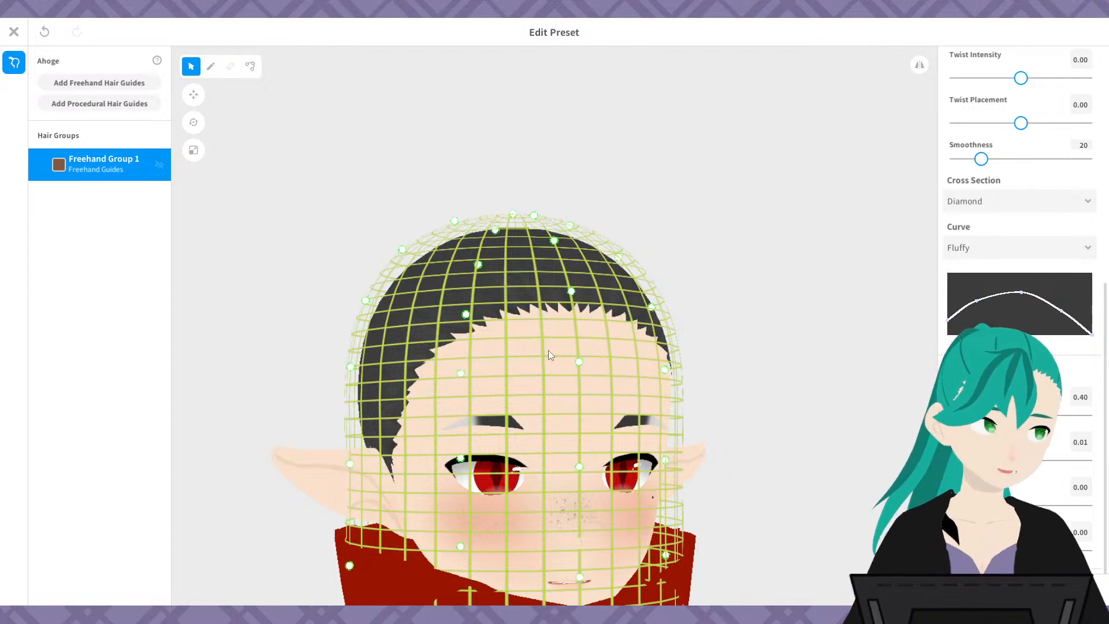
pyautogui.moveTo(591, 372); pyautogui.dragTo(522, 376, button='right')
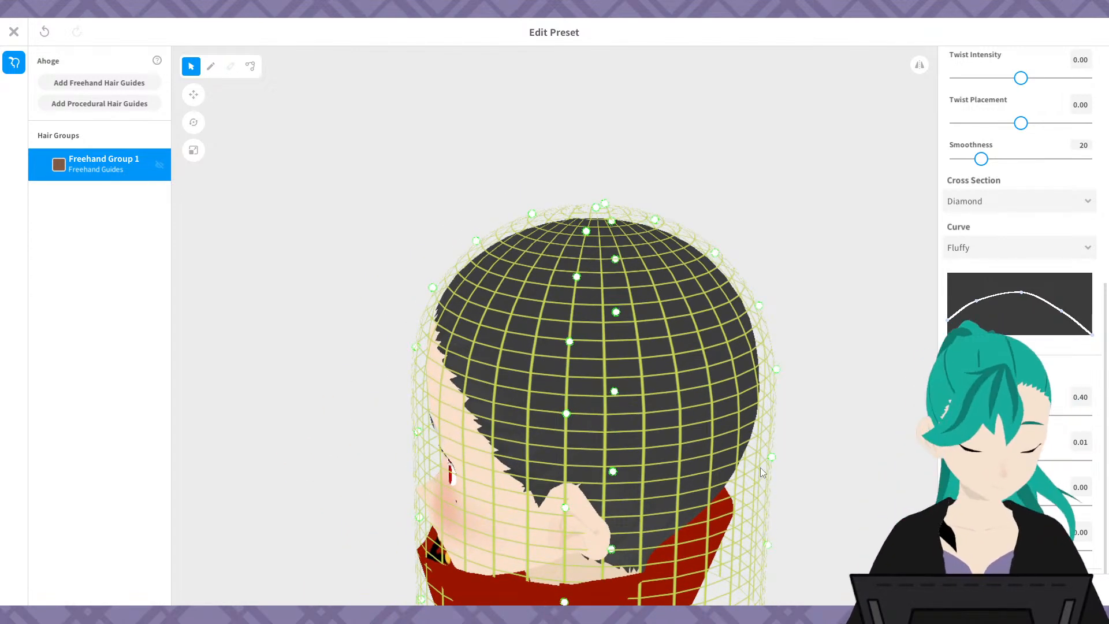
pyautogui.moveTo(760, 467); pyautogui.dragTo(781, 348, button='right')
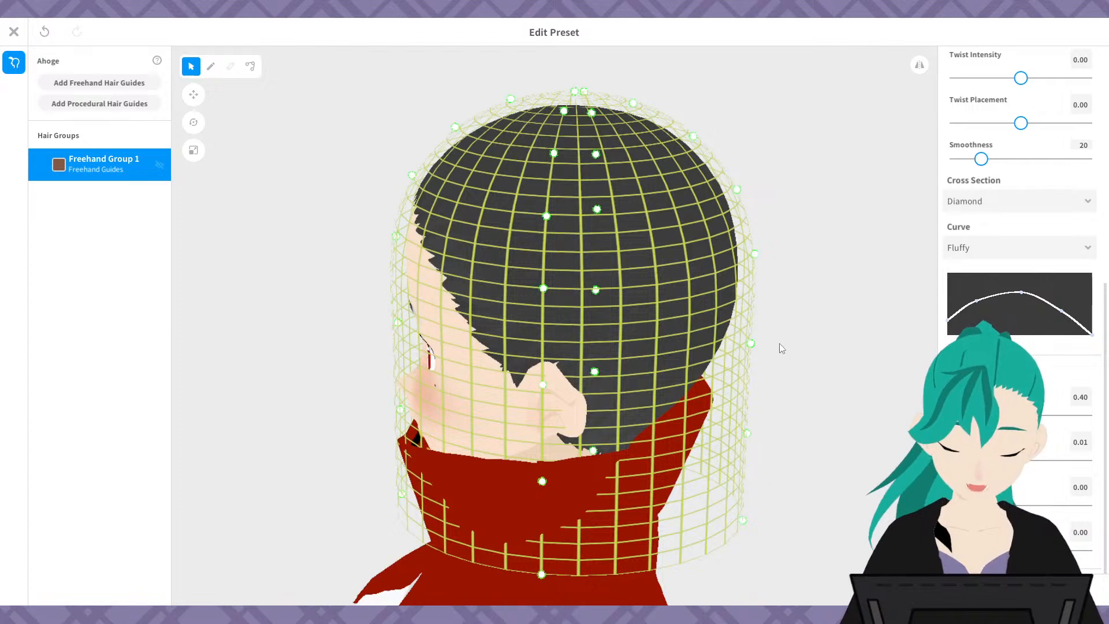
pyautogui.click(919, 64)
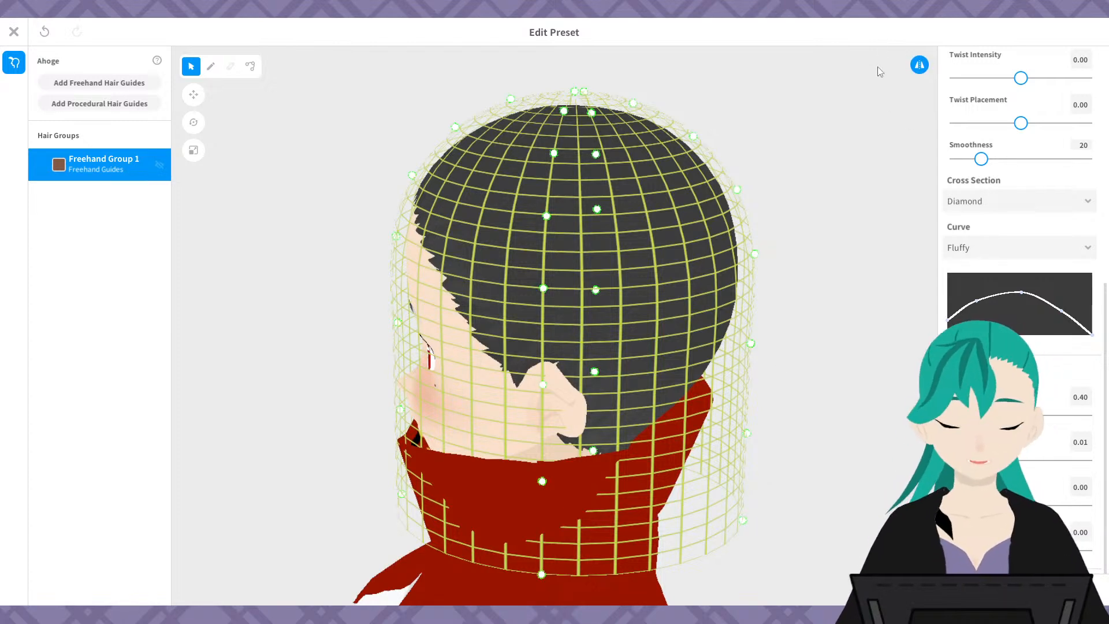
pyautogui.moveTo(750, 343); pyautogui.dragTo(848, 340)
pyautogui.hotkey('ctrl', 'z')
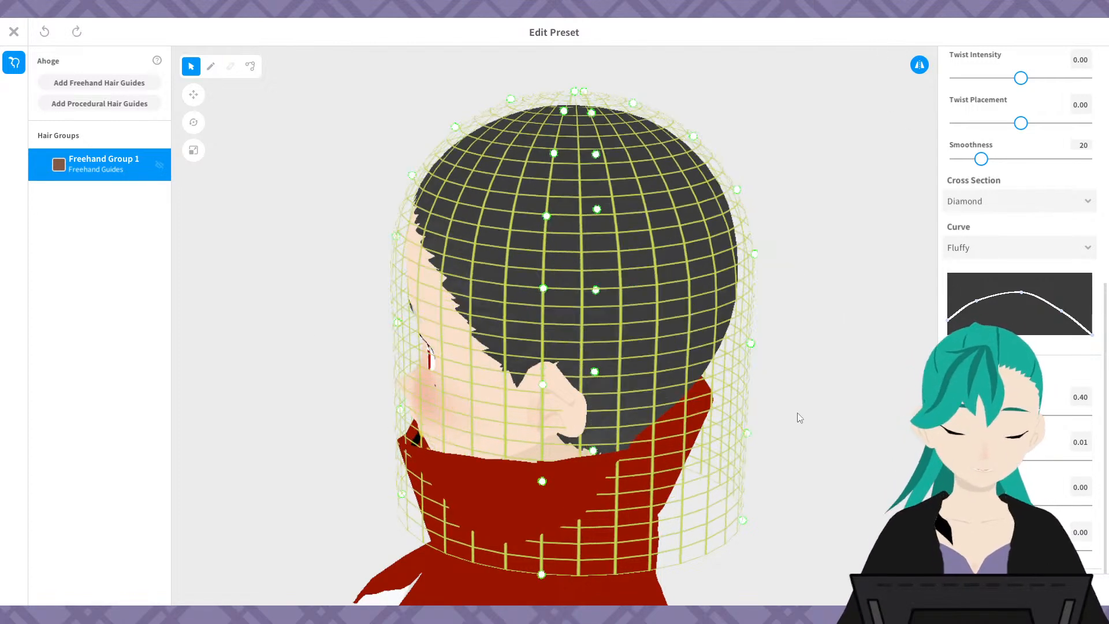
pyautogui.hotkey('ctrl', 'z')
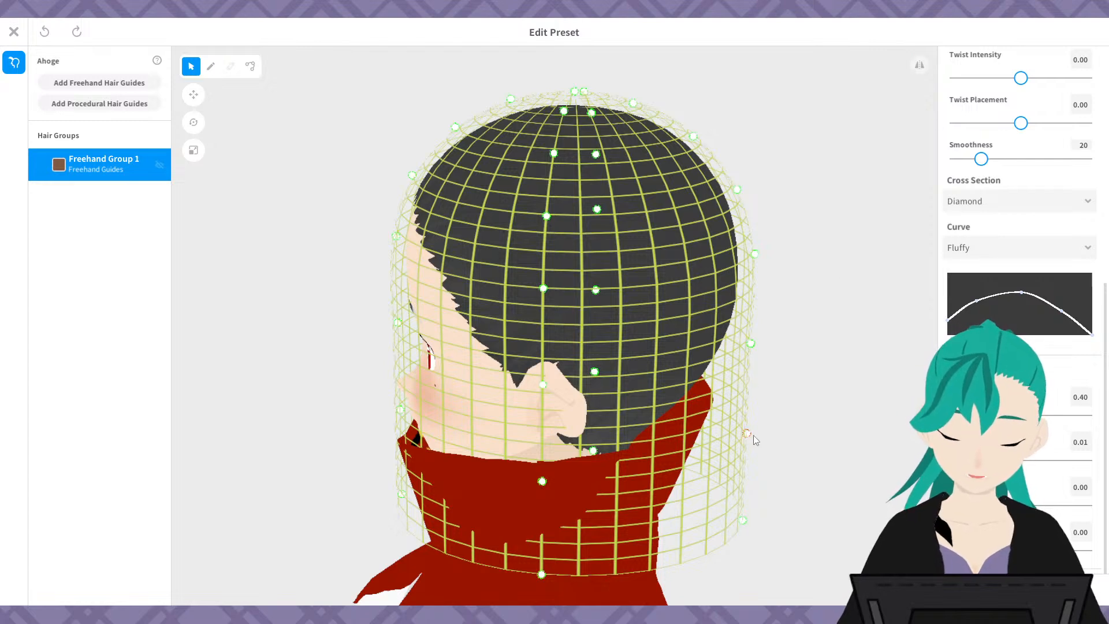
# - Try pulling the guide mesh's rear control point at ear height in against the back of the head, then inspect the fit
pyautogui.moveTo(753, 389); pyautogui.dragTo(754, 380, button='right')
pyautogui.moveTo(752, 345); pyautogui.dragTo(729, 347)
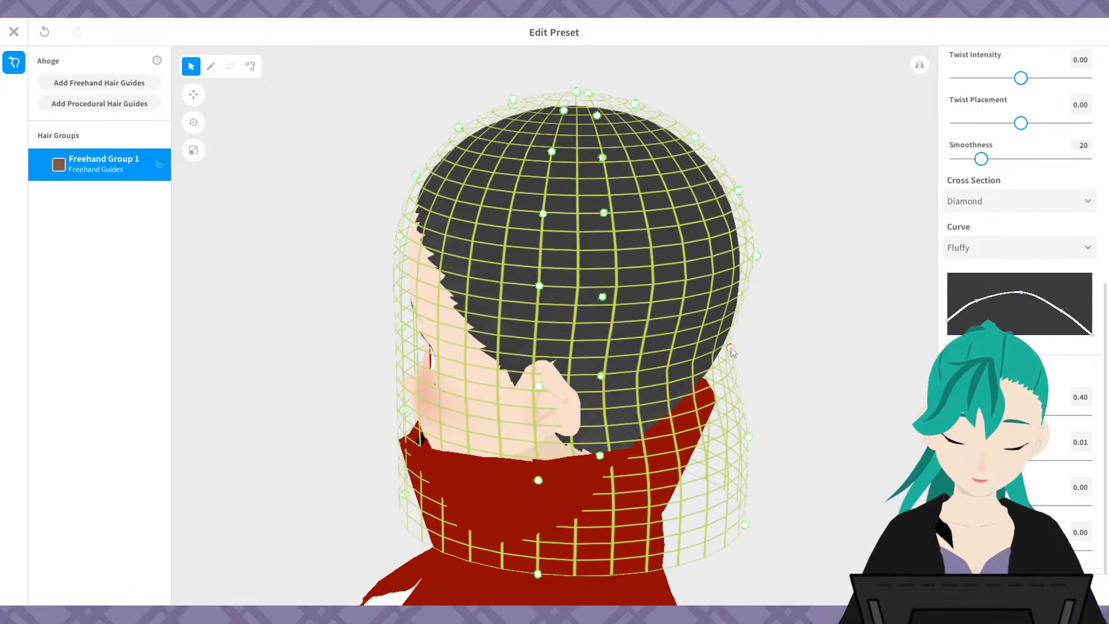
pyautogui.moveTo(760, 362); pyautogui.dragTo(743, 357, button='right')
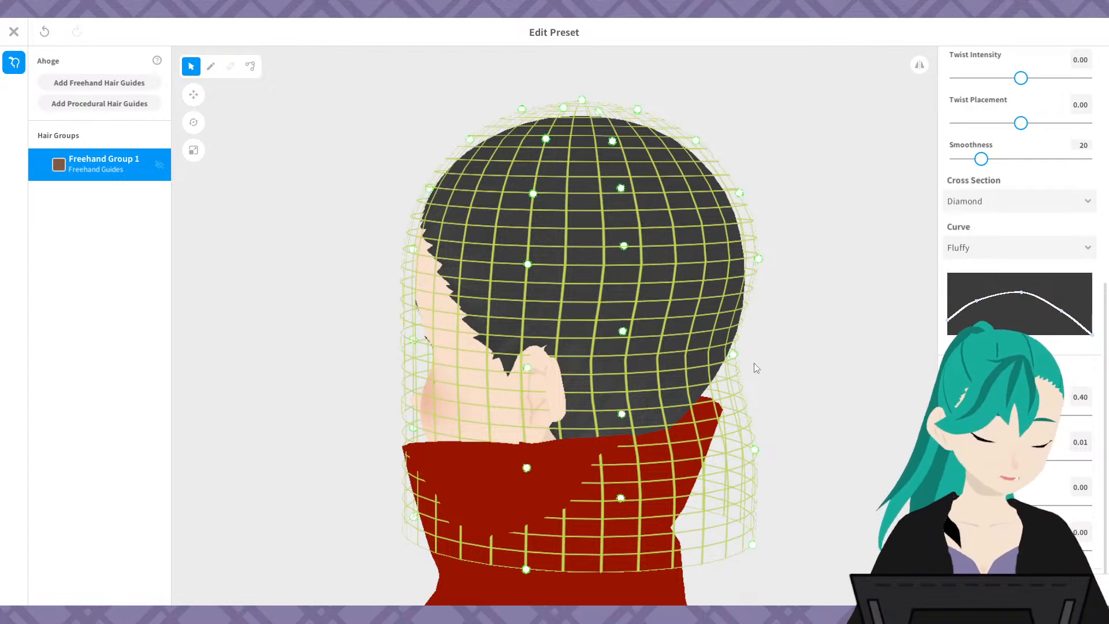
pyautogui.moveTo(733, 354)
pyautogui.mouseDown()
pyautogui.moveTo(736, 315)
pyautogui.moveTo(737, 394)
pyautogui.moveTo(737, 360)
pyautogui.mouseUp()
pyautogui.moveTo(737, 380); pyautogui.dragTo(816, 393, button='right')
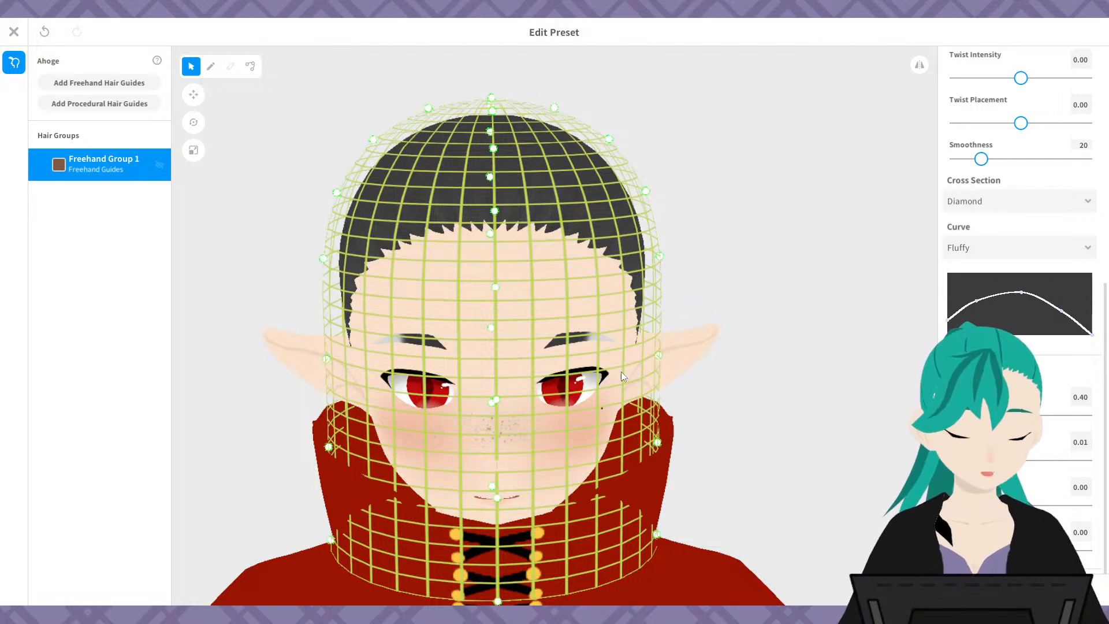
pyautogui.moveTo(667, 368); pyautogui.dragTo(767, 366, button='right')
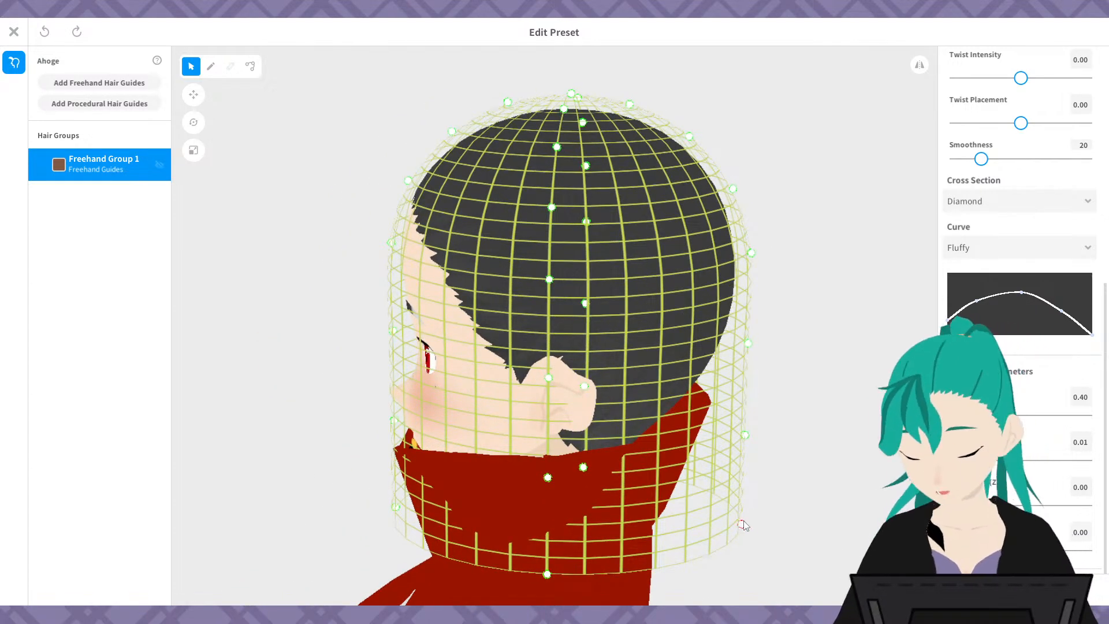
# - Taper the back of the guide mesh in toward the nape and collar, and raise its upper rear control points around the crown
pyautogui.moveTo(742, 523); pyautogui.dragTo(674, 512)
pyautogui.moveTo(745, 434); pyautogui.dragTo(721, 428)
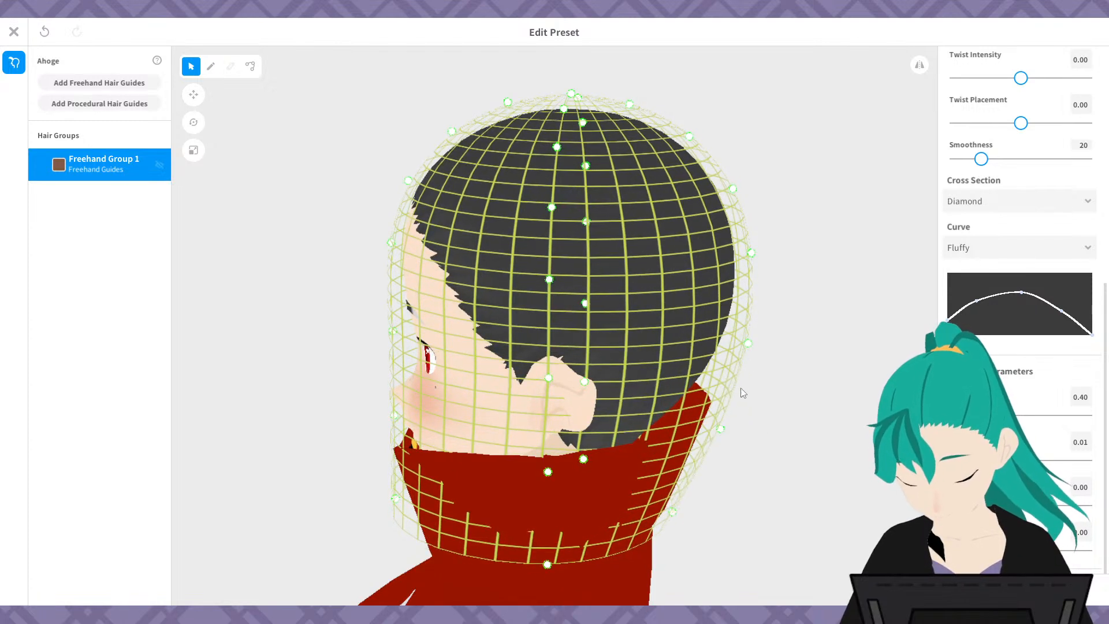
pyautogui.moveTo(748, 343); pyautogui.dragTo(756, 337)
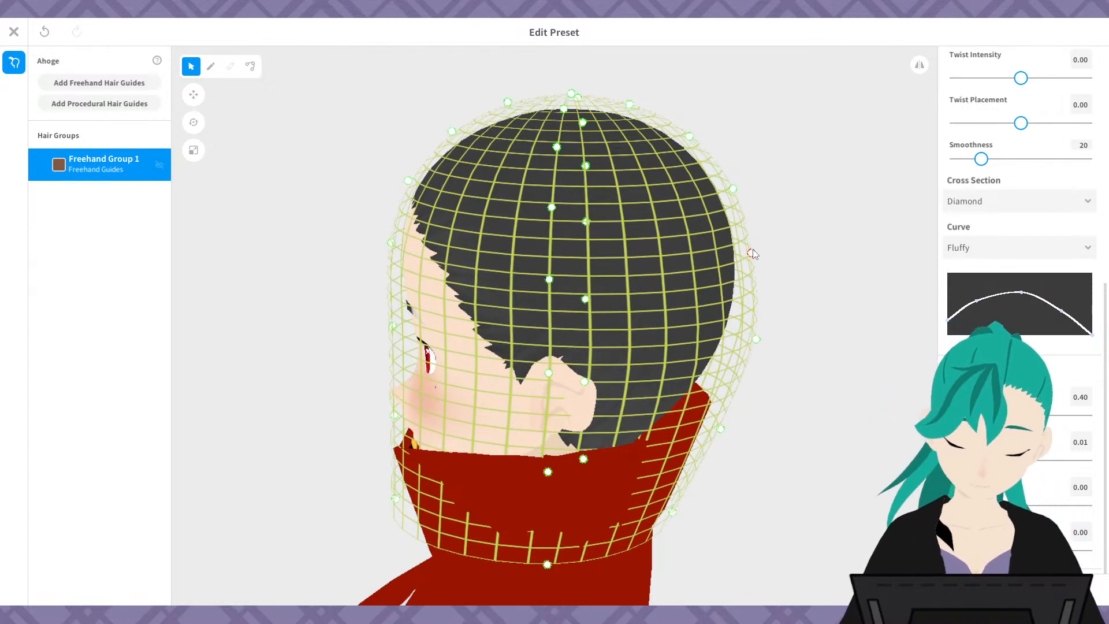
pyautogui.moveTo(752, 253); pyautogui.dragTo(757, 240)
pyautogui.moveTo(733, 189); pyautogui.dragTo(734, 172)
pyautogui.moveTo(687, 134); pyautogui.dragTo(689, 123)
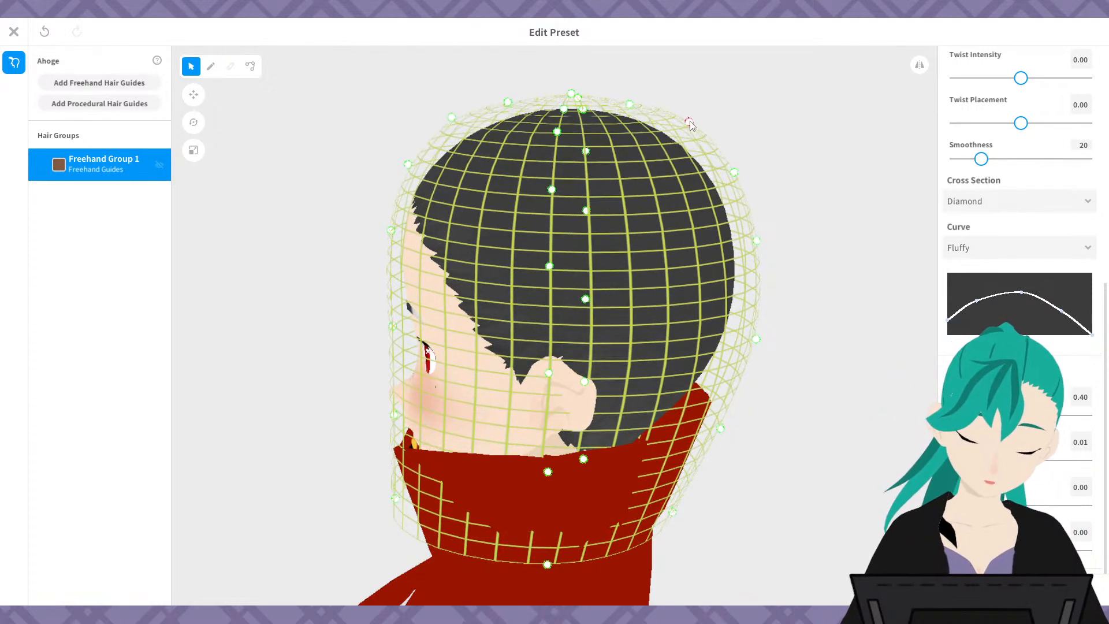
pyautogui.moveTo(631, 102); pyautogui.dragTo(633, 93)
pyautogui.moveTo(643, 113)
pyautogui.mouseDown(button='right')
pyautogui.moveTo(693, 169)
pyautogui.moveTo(637, 126)
pyautogui.mouseUp(button='right')
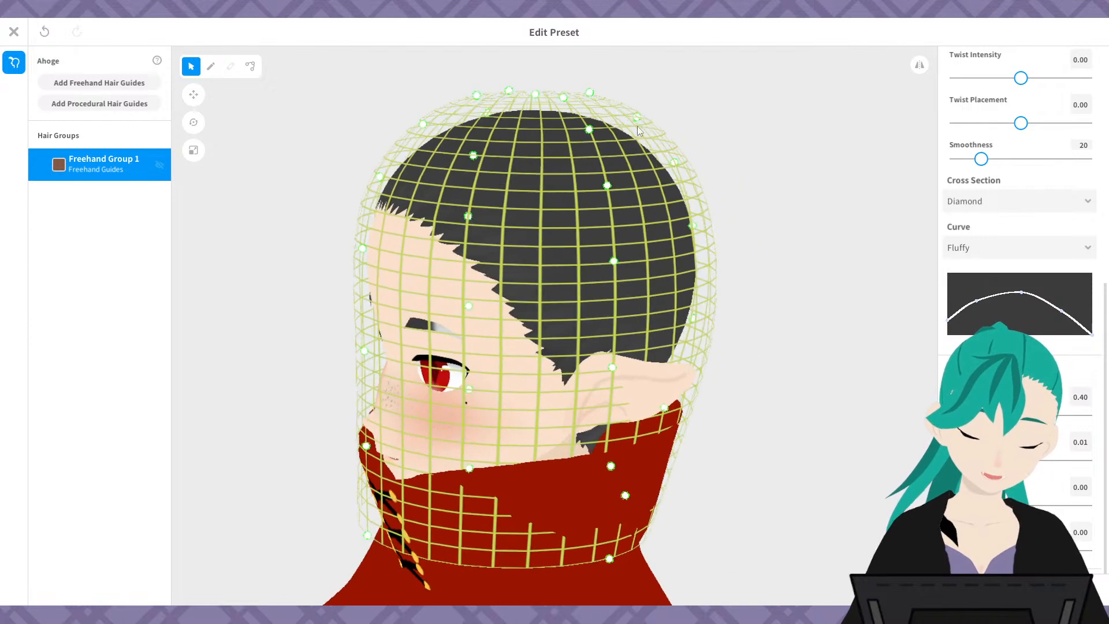
pyautogui.moveTo(742, 205); pyautogui.dragTo(687, 151, button='right')
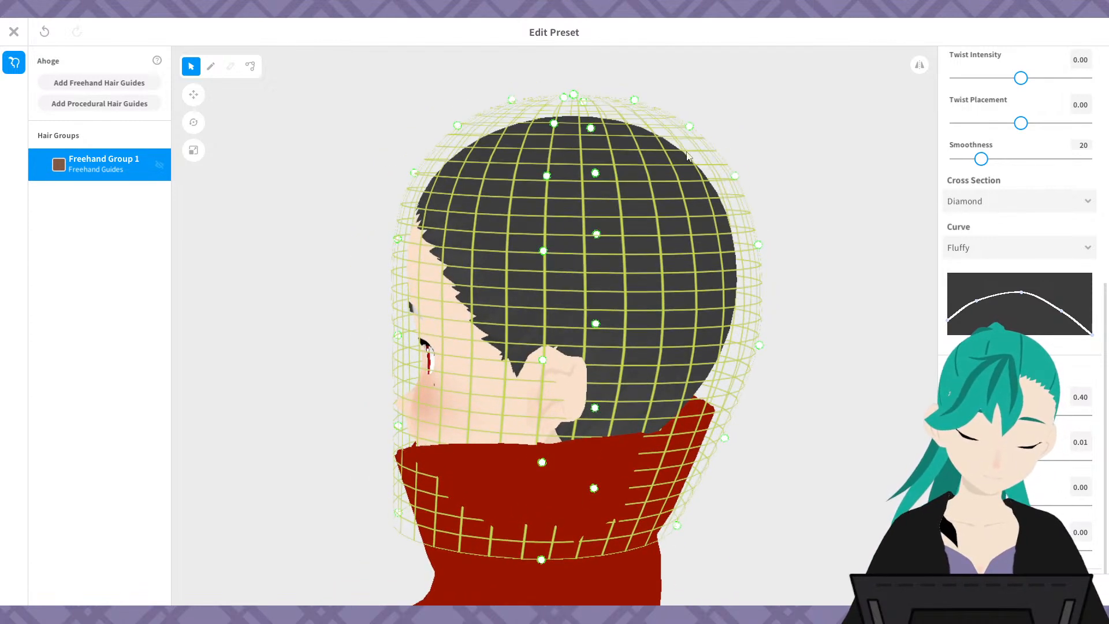
# - Try moving the whole guide mesh forward and sideways, undo the moves, and restore the crown control point edit
pyautogui.click(195, 95)
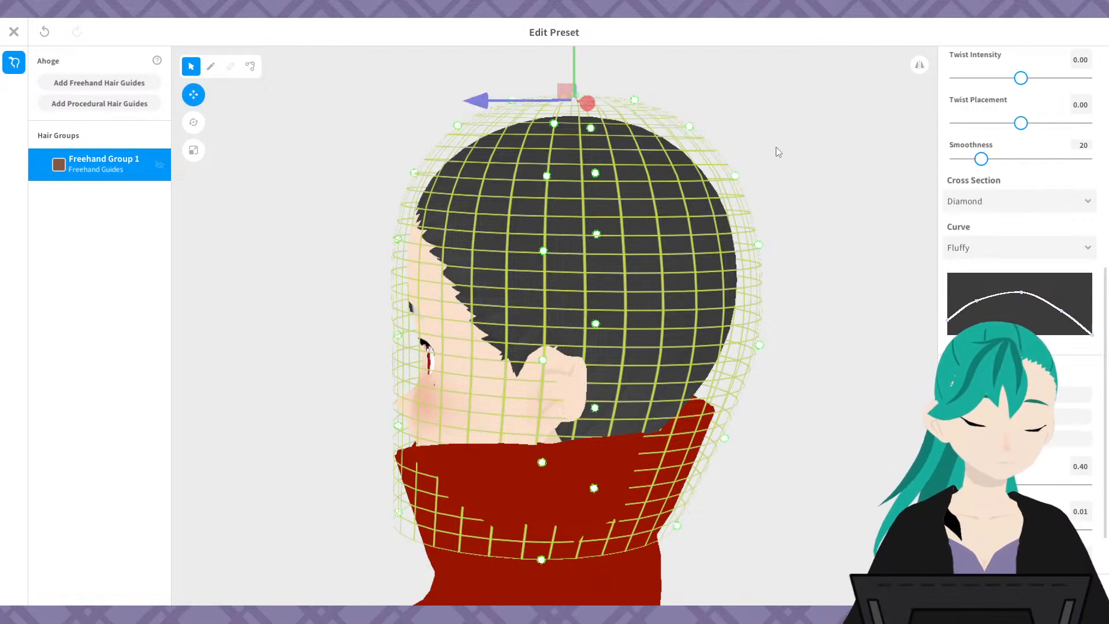
pyautogui.scroll(-3, 722, 136)
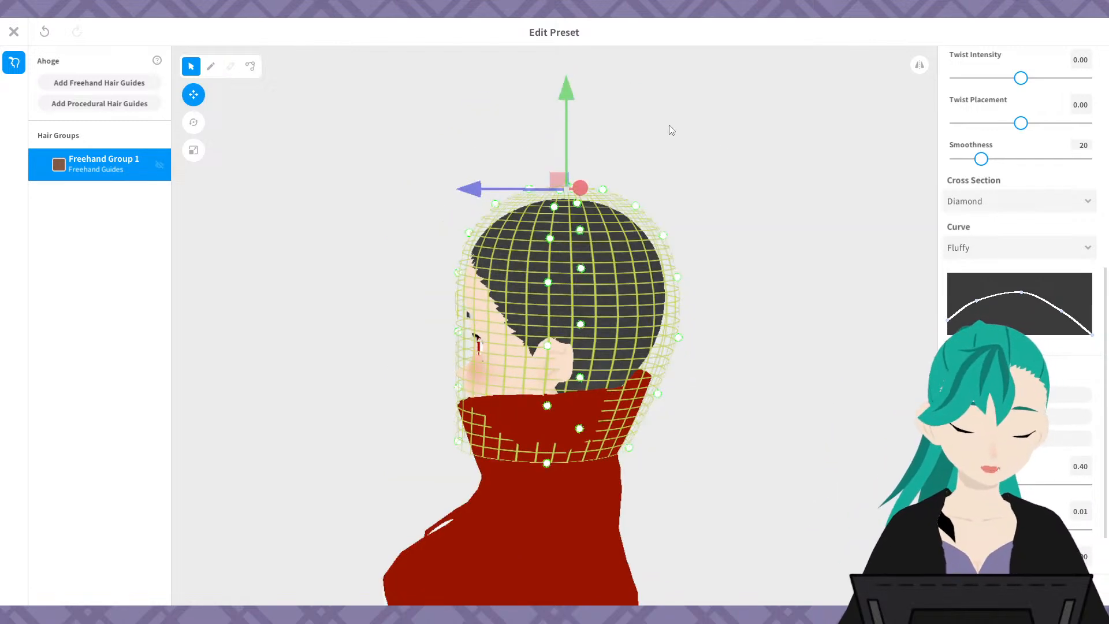
pyautogui.moveTo(471, 182)
pyautogui.mouseDown()
pyautogui.moveTo(499, 187)
pyautogui.moveTo(476, 183)
pyautogui.mouseUp()
pyautogui.moveTo(587, 180); pyautogui.dragTo(613, 175)
pyautogui.hotkey('ctrl', 'z')
pyautogui.hotkey('ctrl', 'z')
pyautogui.hotkey('ctrl', 'z')
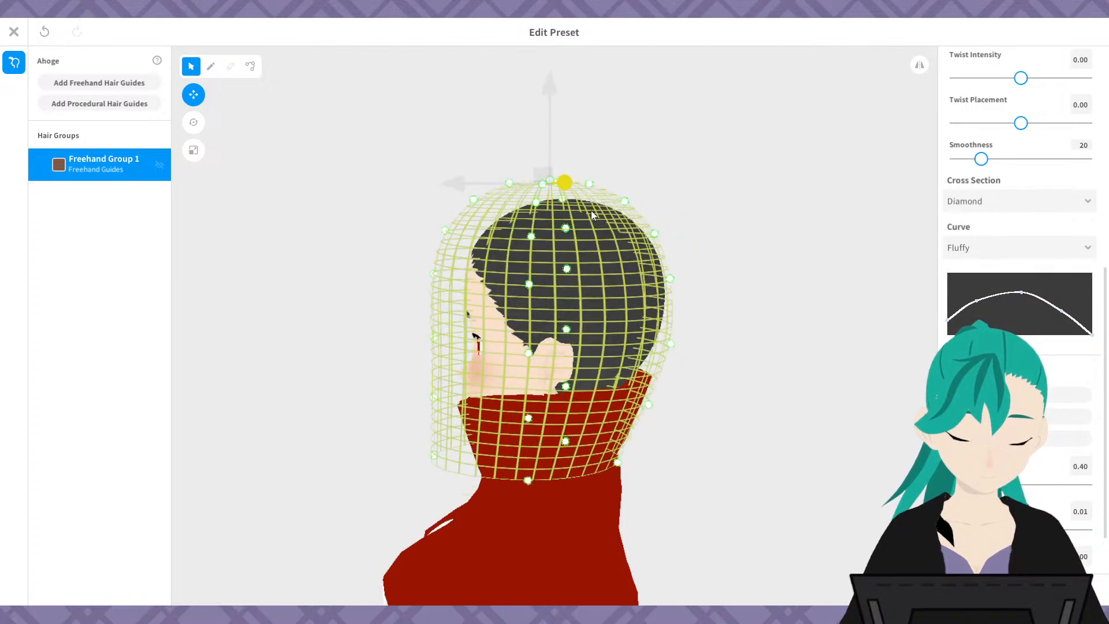
pyautogui.hotkey('ctrl', 'z')
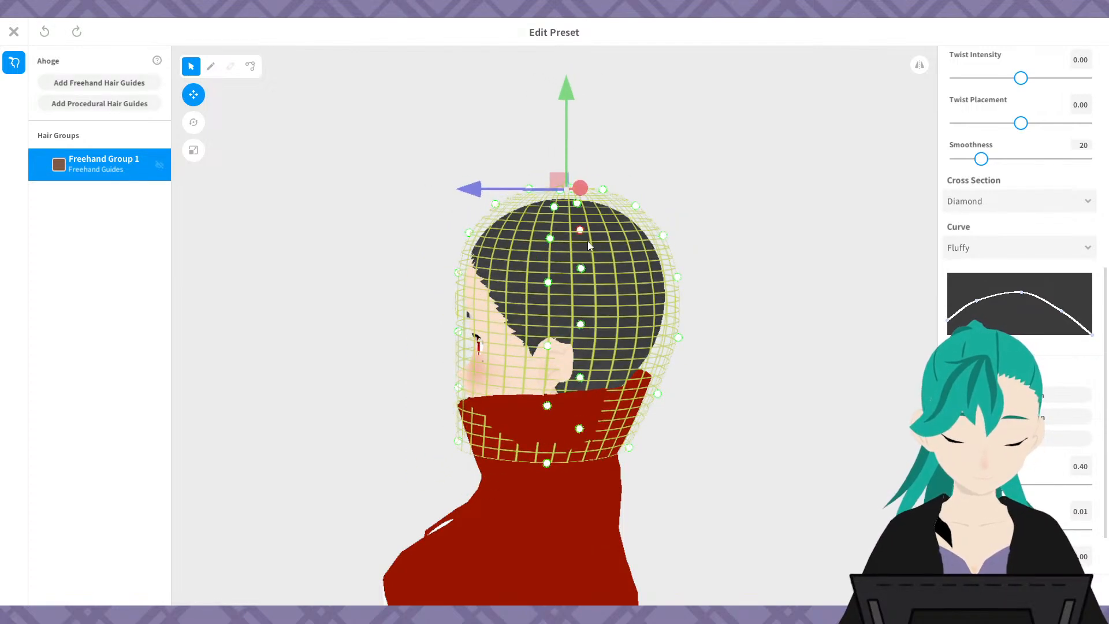
pyautogui.hotkey('ctrl', 'z')
pyautogui.hotkey('ctrl', 'z')
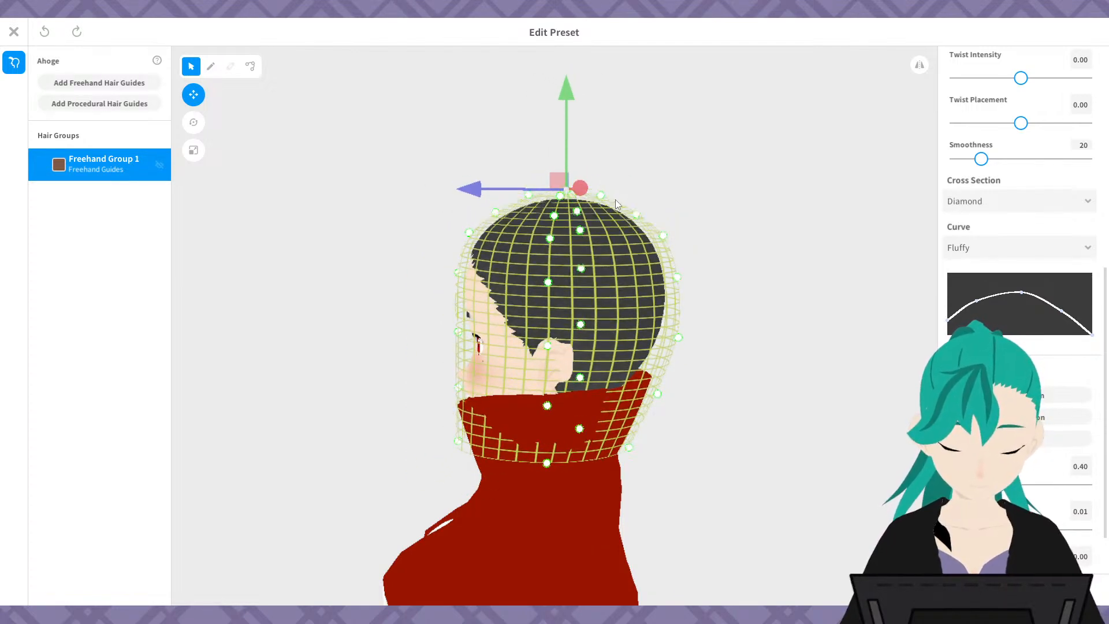
pyautogui.click(80, 31)
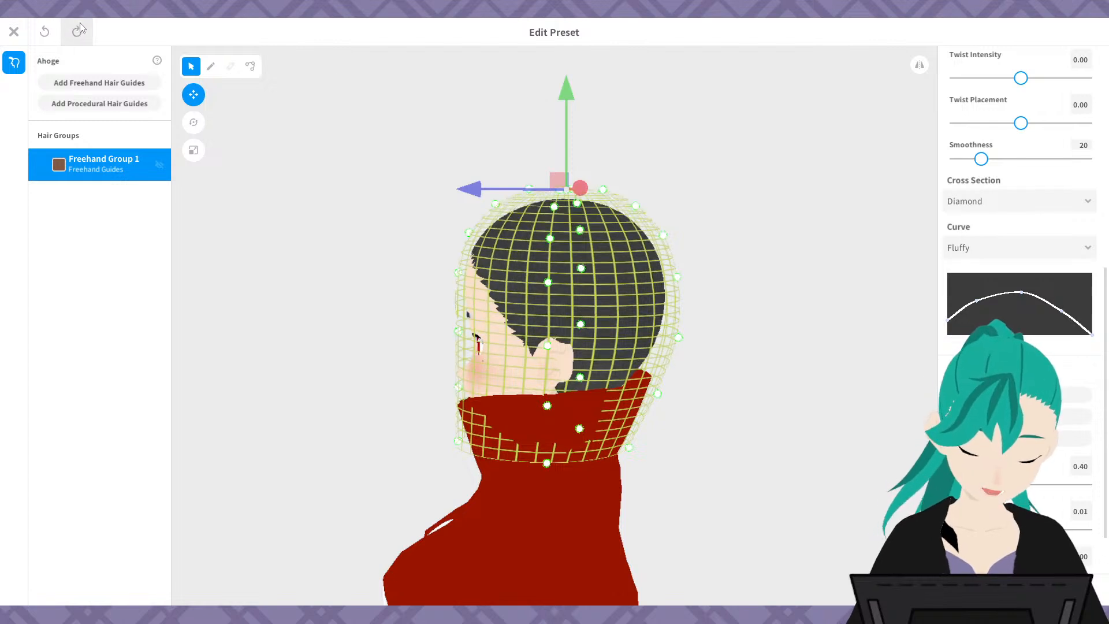
# - Try rotating the whole guide mesh up in front of the face, and undo the rotation
pyautogui.click(195, 122)
pyautogui.moveTo(671, 103); pyautogui.dragTo(697, 204)
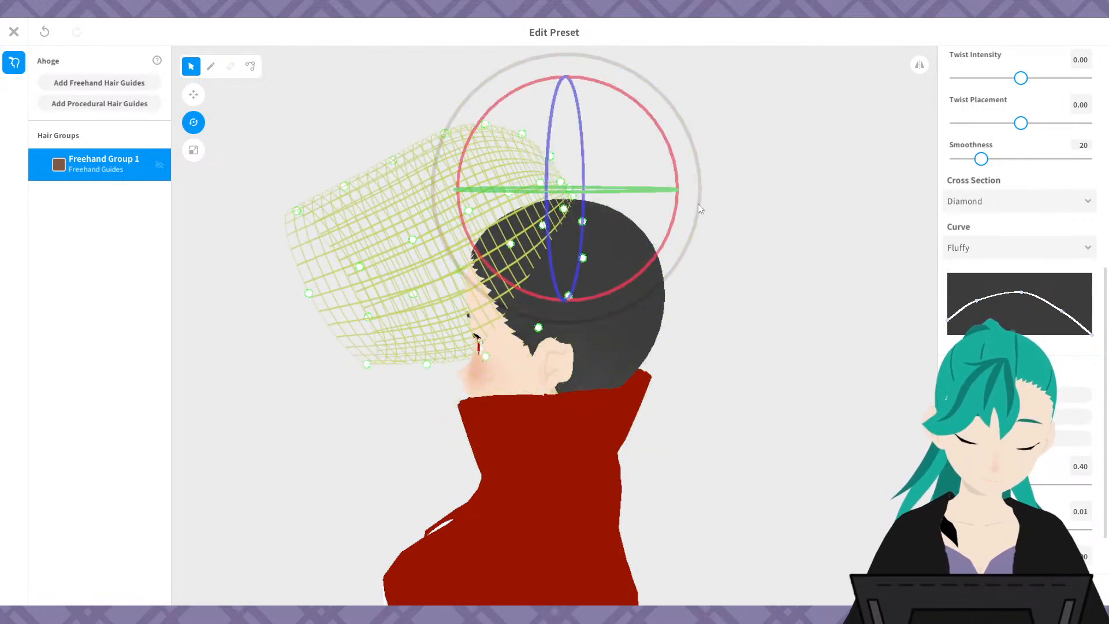
pyautogui.hotkey('ctrl', 'z')
# - Try scaling the guide mesh narrower from front to back, and undo the scaling
pyautogui.click(194, 151)
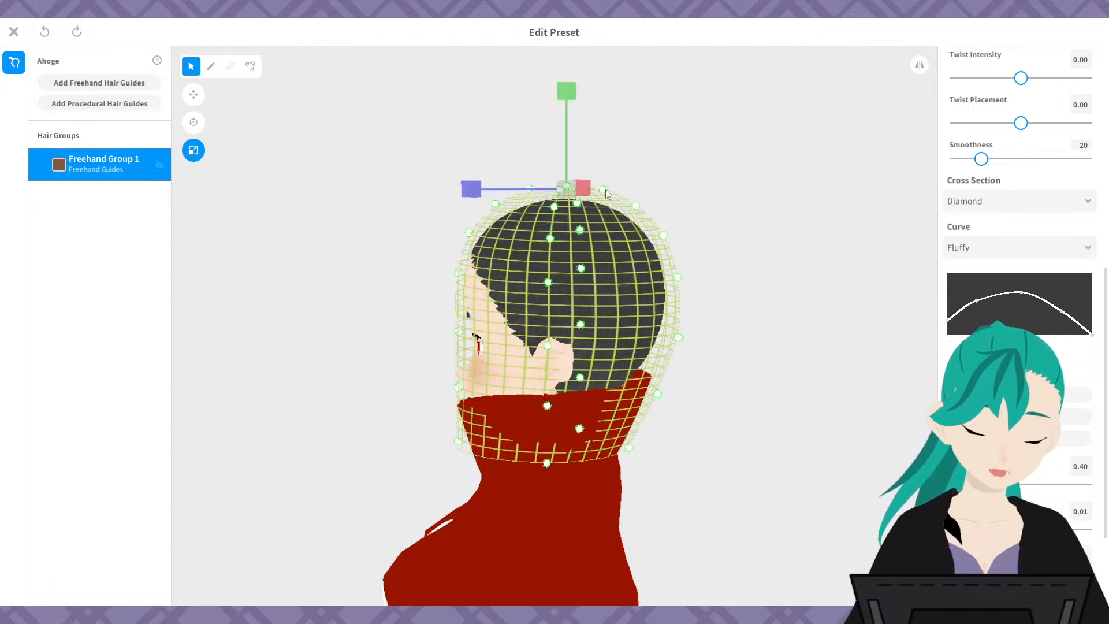
pyautogui.moveTo(472, 189); pyautogui.dragTo(578, 168)
pyautogui.hotkey('ctrl', 'z')
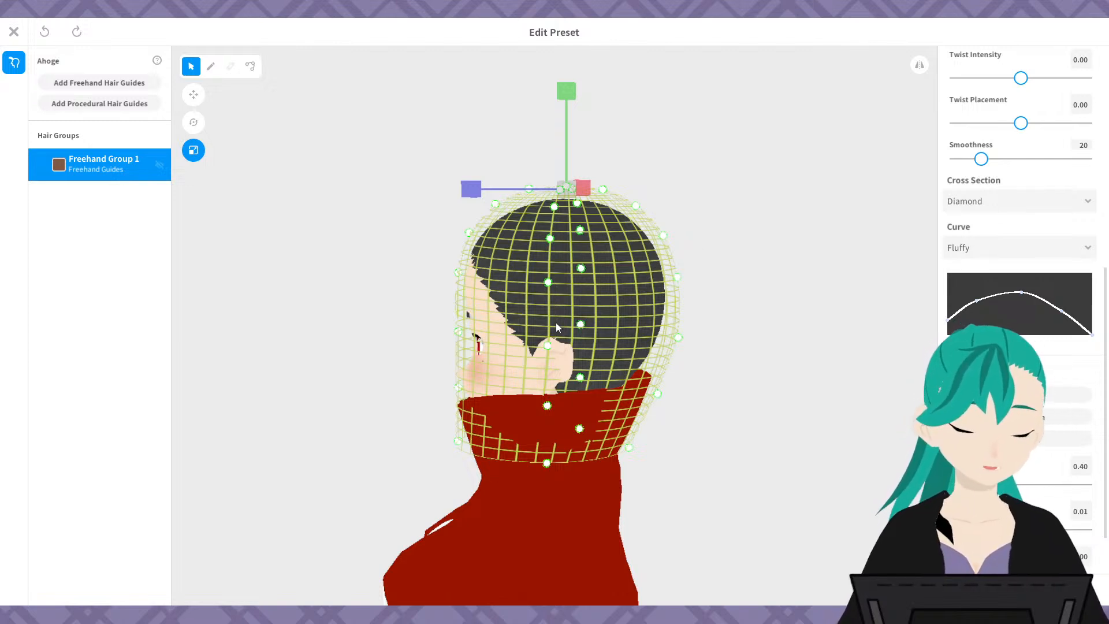
pyautogui.moveTo(463, 193); pyautogui.dragTo(471, 200)
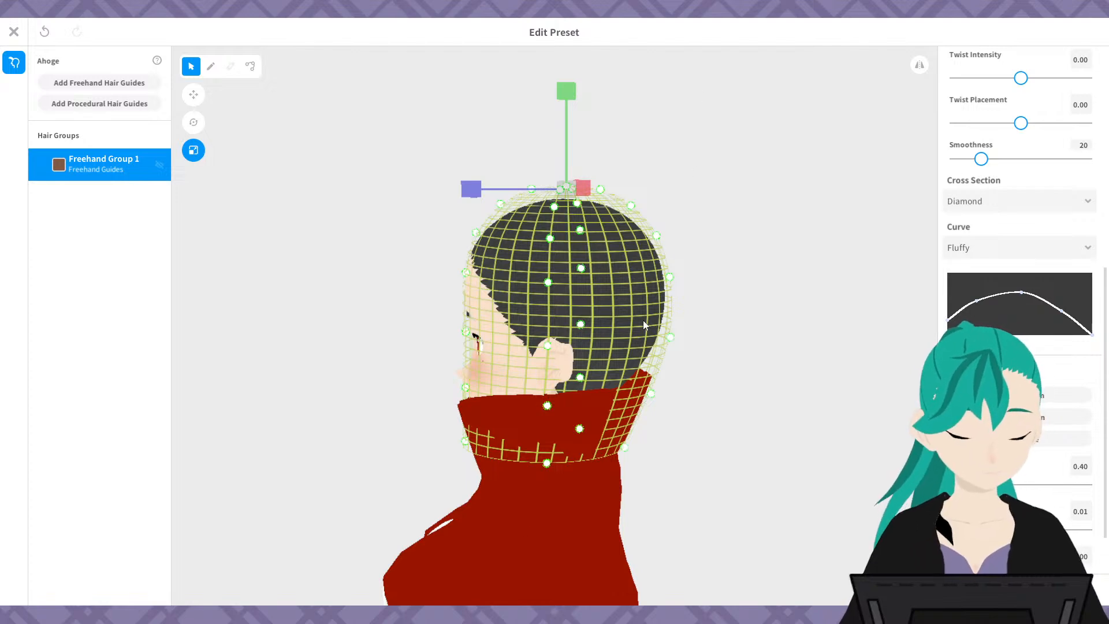
pyautogui.hotkey('ctrl', 'z')
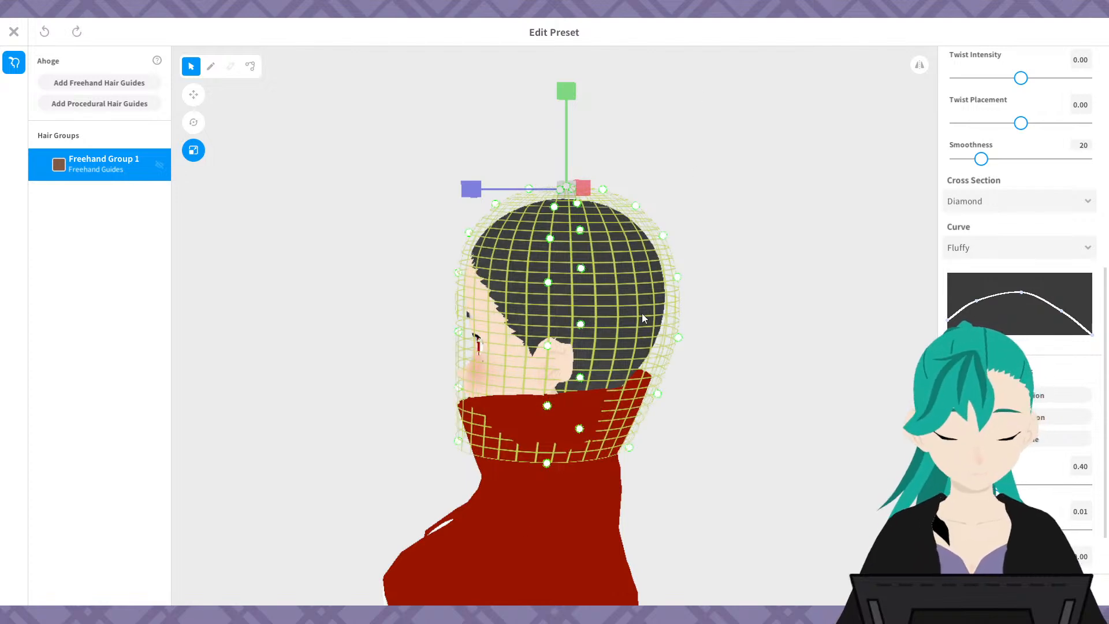
# - Move the whole guide mesh slightly down so its top sits closer to the scalp
pyautogui.click(196, 95)
pyautogui.click(195, 94)
pyautogui.moveTo(658, 330); pyautogui.dragTo(623, 342, button='right')
pyautogui.click(193, 94)
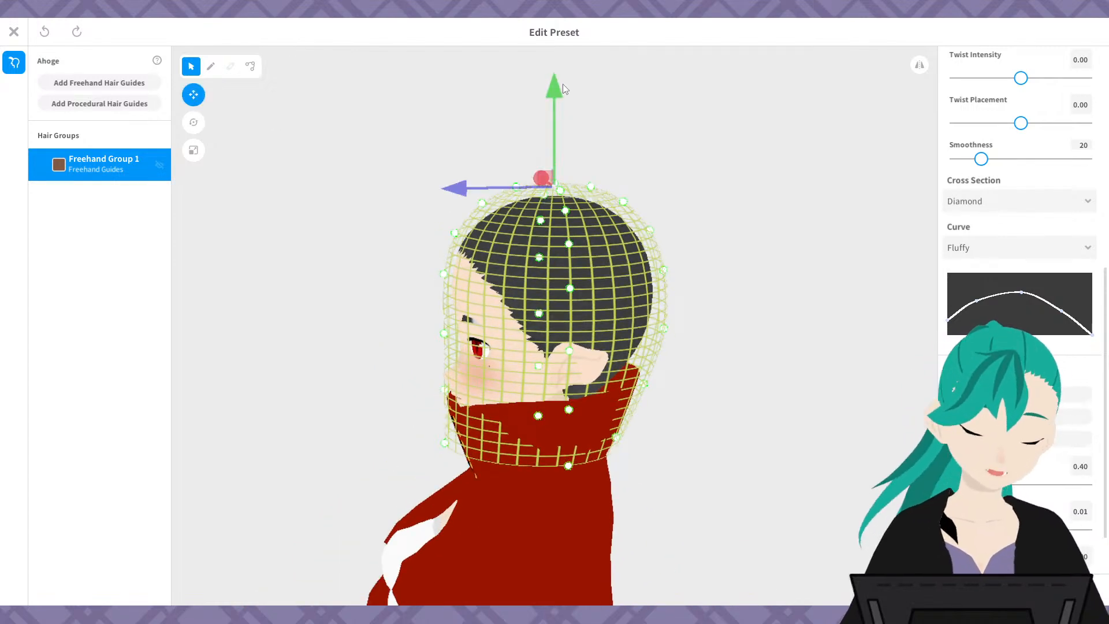
pyautogui.moveTo(561, 84); pyautogui.dragTo(558, 89)
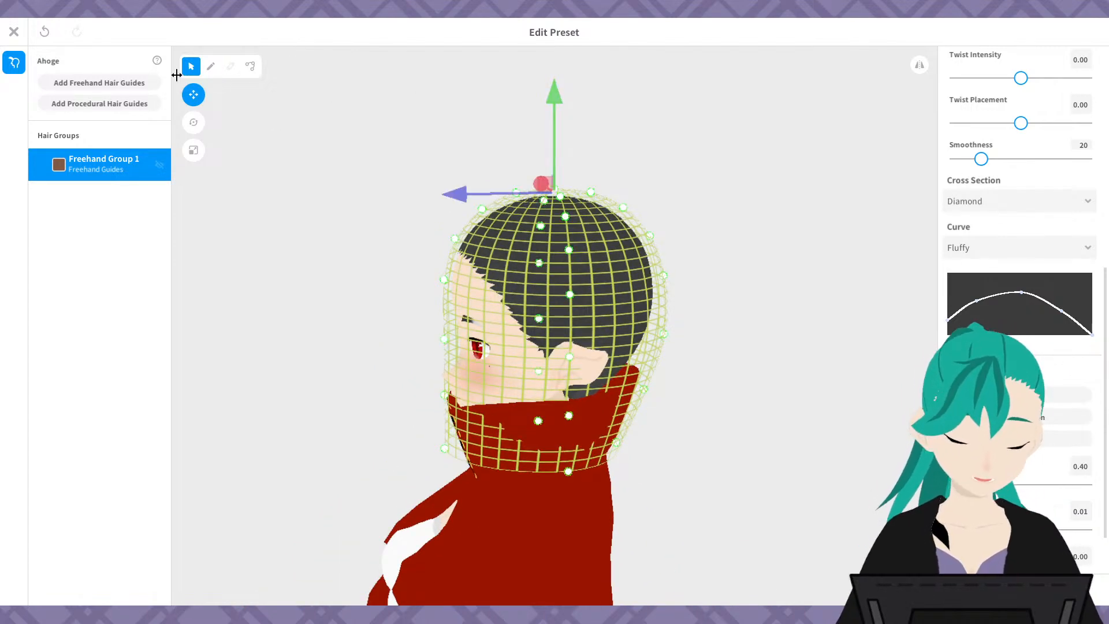
pyautogui.click(196, 93)
# - Reshape the guide mesh's front profile: pull the eye-level point inward, raise the forehead point, and push the two lowest points back behind the face
pyautogui.scroll(5, 677, 246)
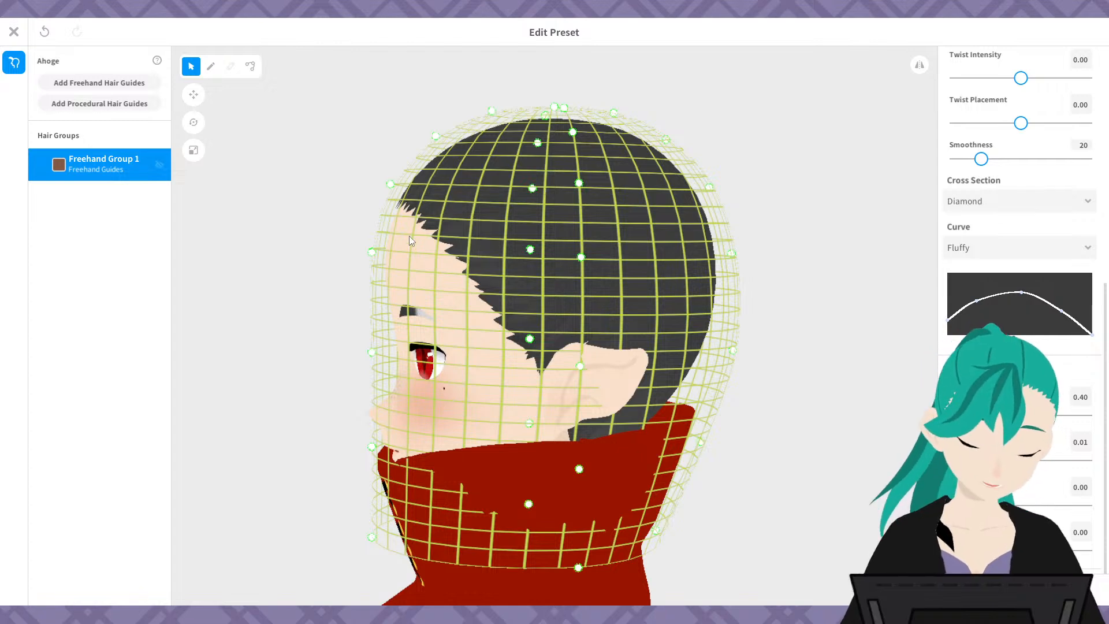
pyautogui.moveTo(488, 363); pyautogui.dragTo(454, 229, button='right')
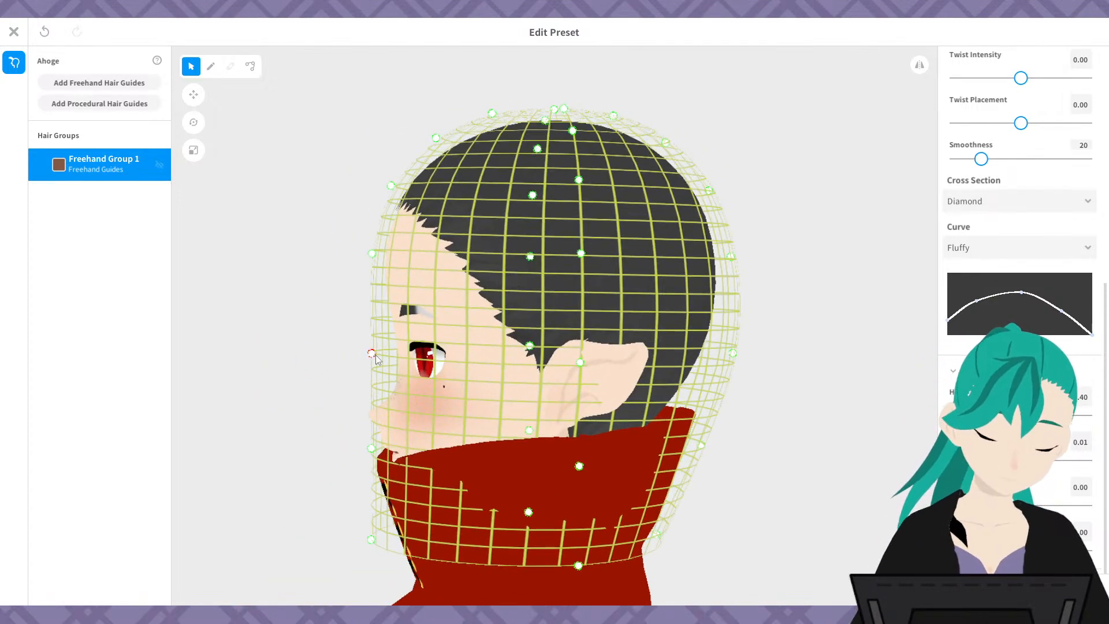
pyautogui.moveTo(373, 354); pyautogui.dragTo(418, 334)
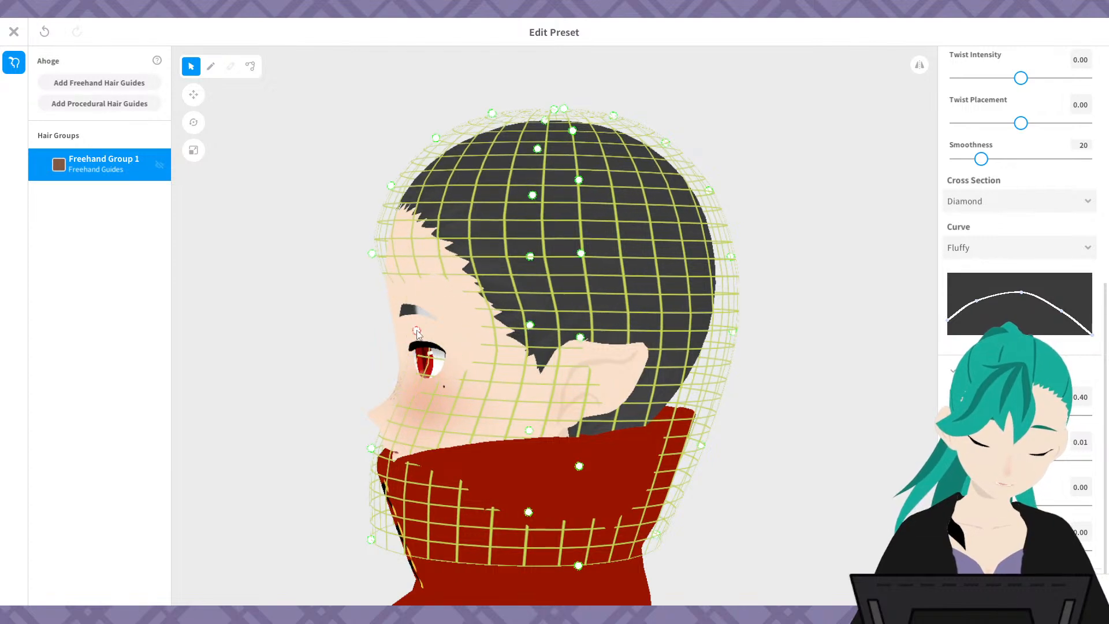
pyautogui.moveTo(372, 252); pyautogui.dragTo(371, 231)
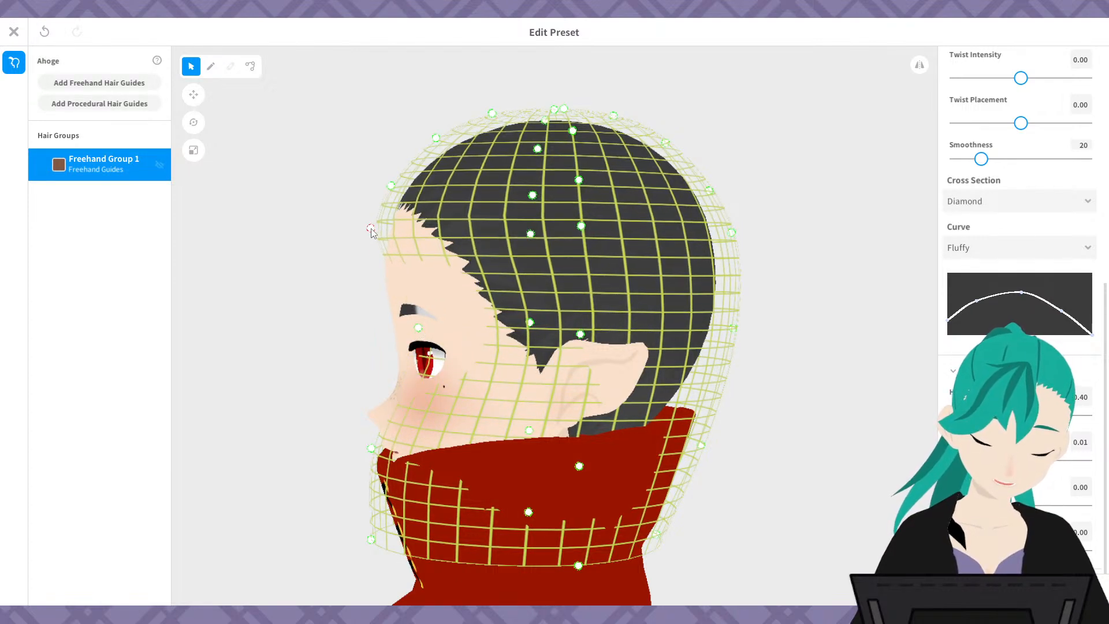
pyautogui.moveTo(557, 271); pyautogui.dragTo(431, 442, button='right')
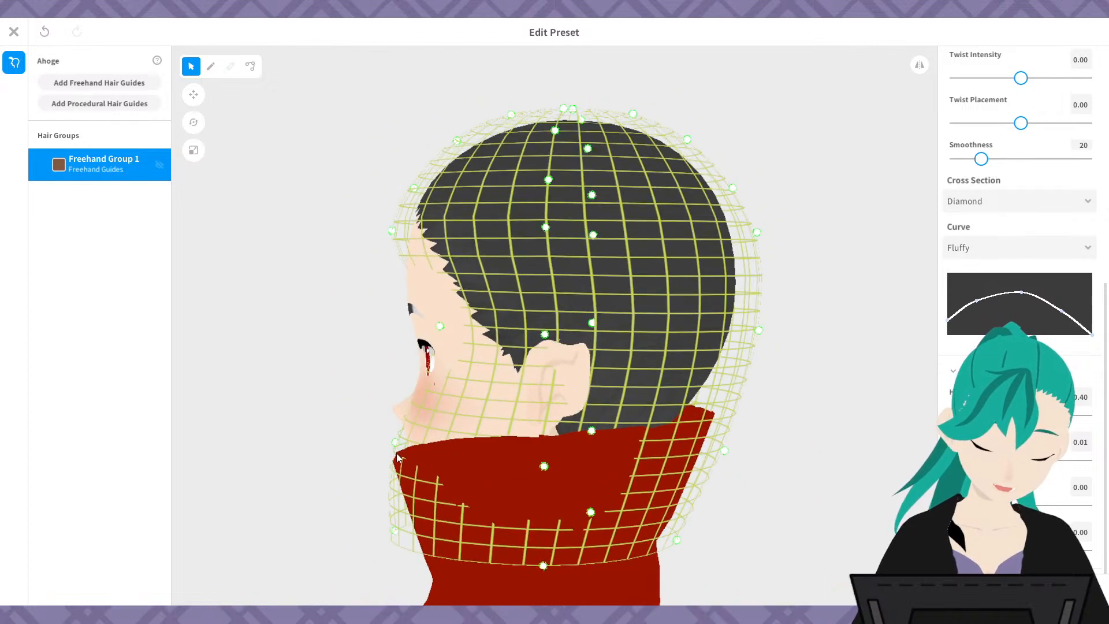
pyautogui.moveTo(396, 445); pyautogui.dragTo(468, 529)
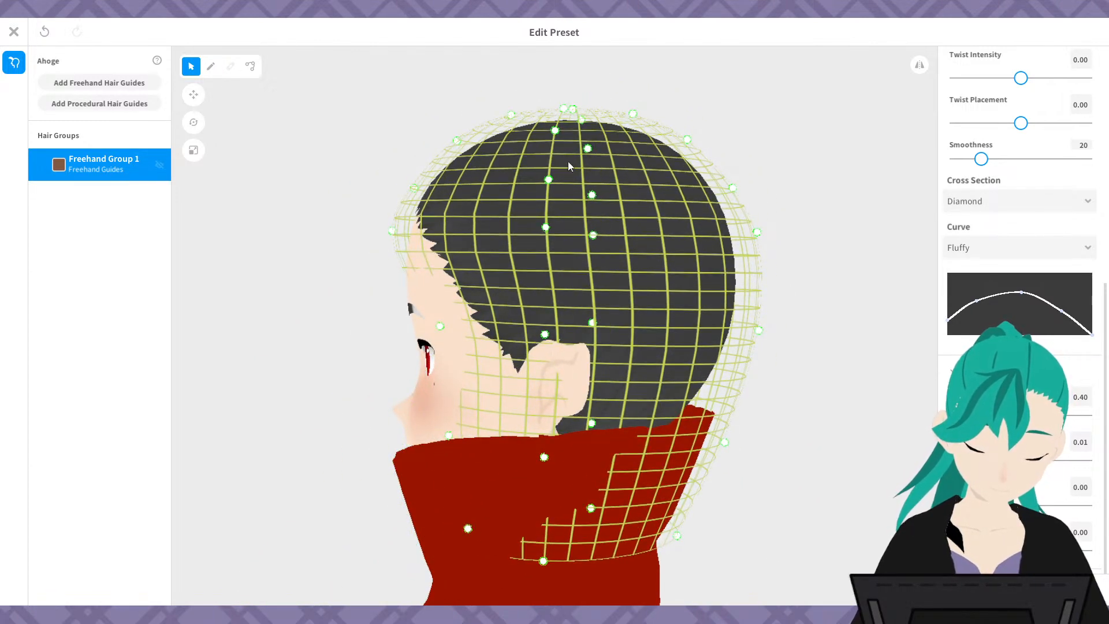
# - Raise the guide mesh's control points along the upper forehead and front of the crown to round the mesh off above the scalp
pyautogui.moveTo(456, 140)
pyautogui.mouseDown()
pyautogui.moveTo(452, 129)
pyautogui.moveTo(458, 140)
pyautogui.mouseUp()
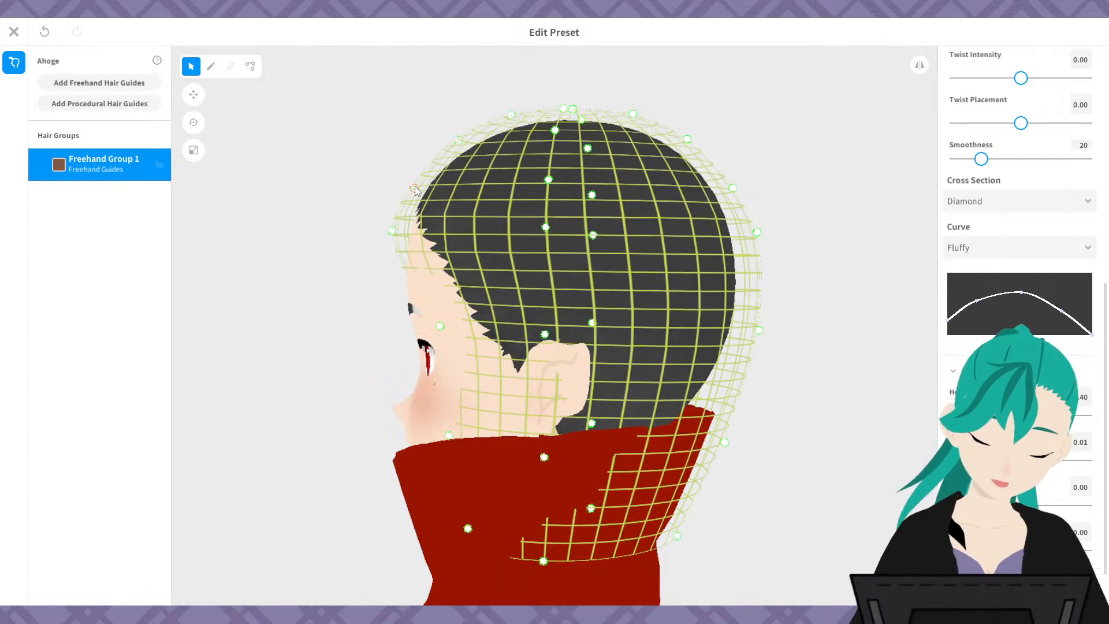
pyautogui.moveTo(415, 188); pyautogui.dragTo(414, 174)
pyautogui.moveTo(459, 140); pyautogui.dragTo(525, 109)
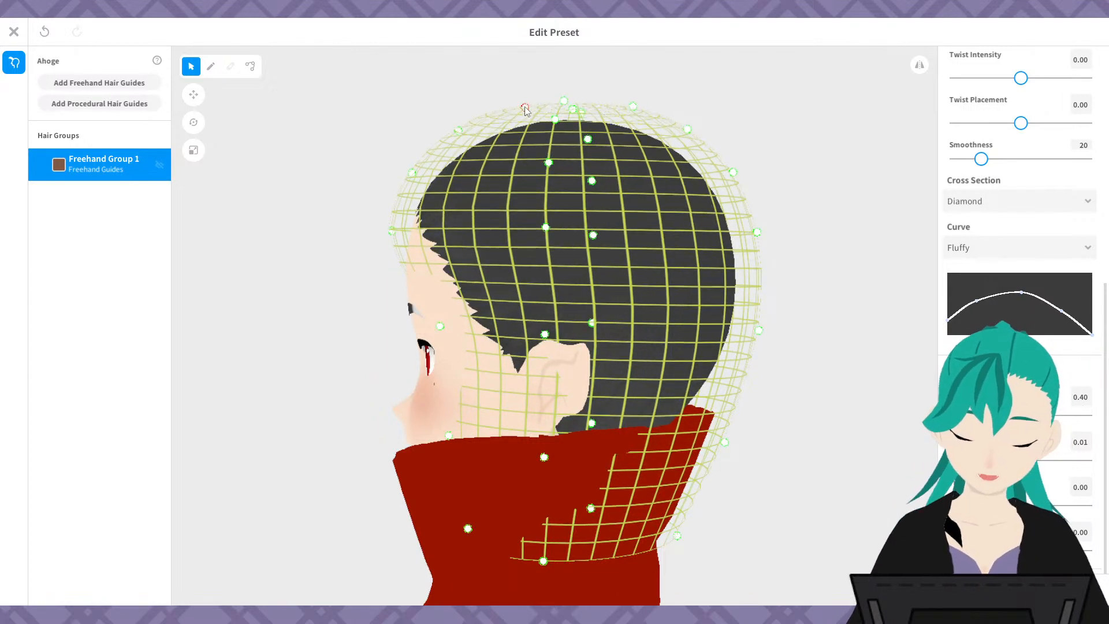
pyautogui.moveTo(612, 125); pyautogui.dragTo(613, 139, button='right')
pyautogui.moveTo(633, 111); pyautogui.dragTo(634, 125)
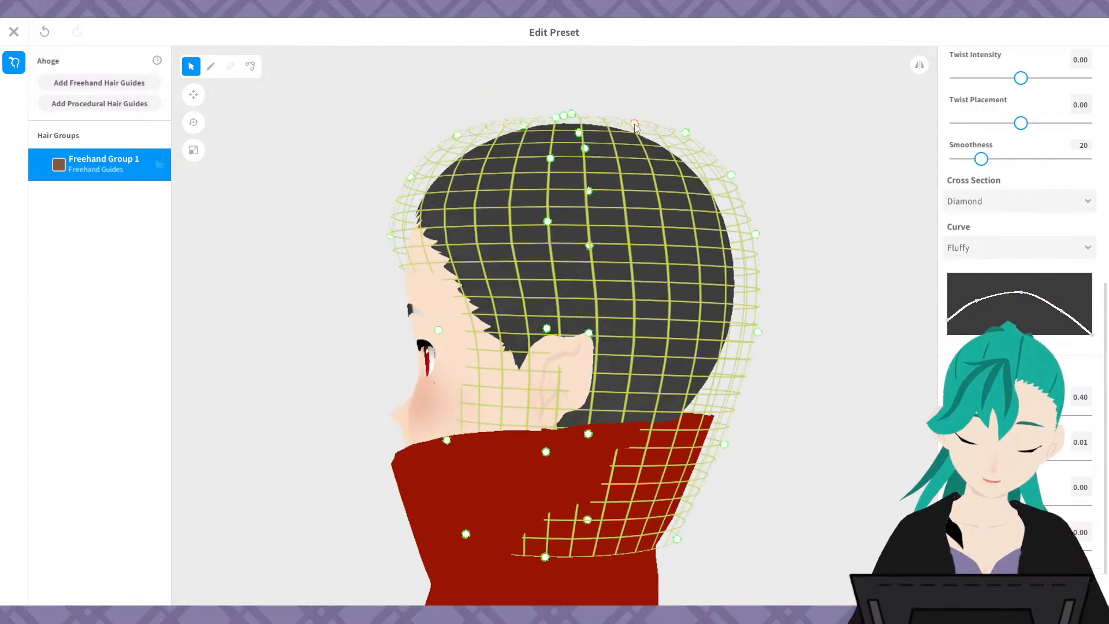
# - Pull the guide mesh's control points along the upper back of the head inward to follow the skull more closely
pyautogui.moveTo(635, 120)
pyautogui.mouseDown(button='right')
pyautogui.moveTo(609, 141)
pyautogui.moveTo(606, 113)
pyautogui.moveTo(646, 119)
pyautogui.moveTo(637, 102)
pyautogui.mouseUp(button='right')
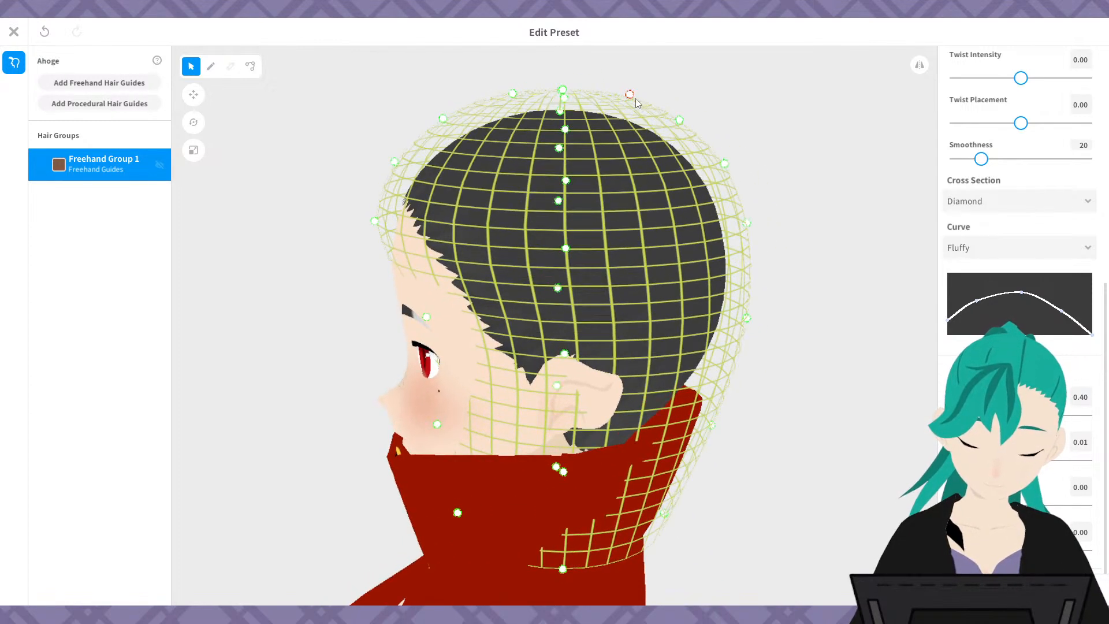
pyautogui.moveTo(635, 99); pyautogui.dragTo(669, 116)
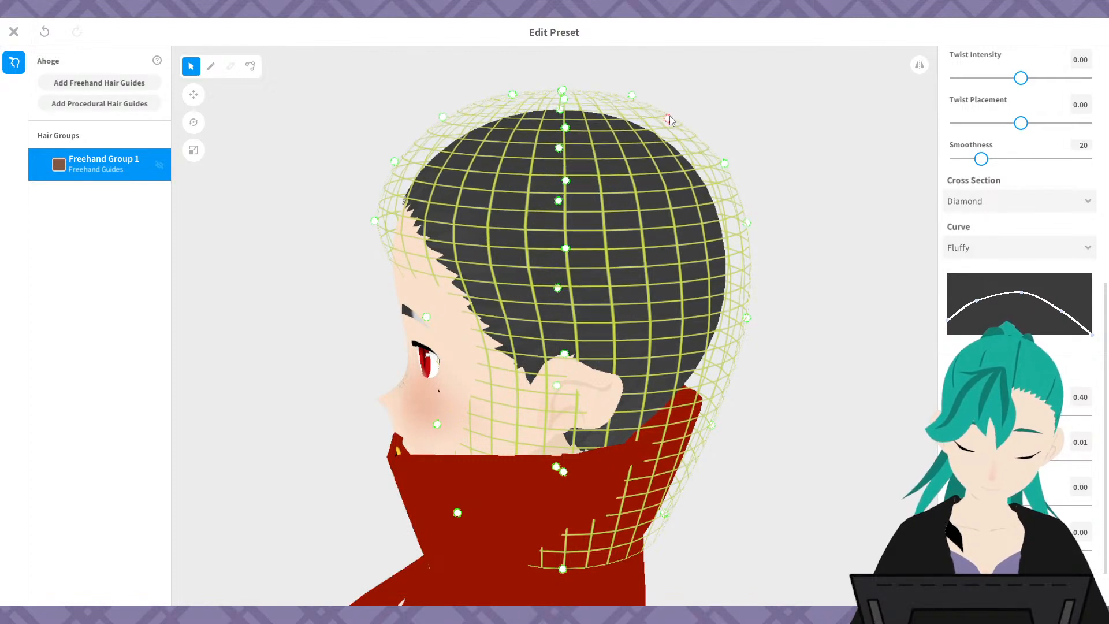
pyautogui.moveTo(745, 224); pyautogui.dragTo(736, 218)
pyautogui.moveTo(725, 159); pyautogui.dragTo(709, 157)
pyautogui.moveTo(669, 117); pyautogui.dragTo(614, 96)
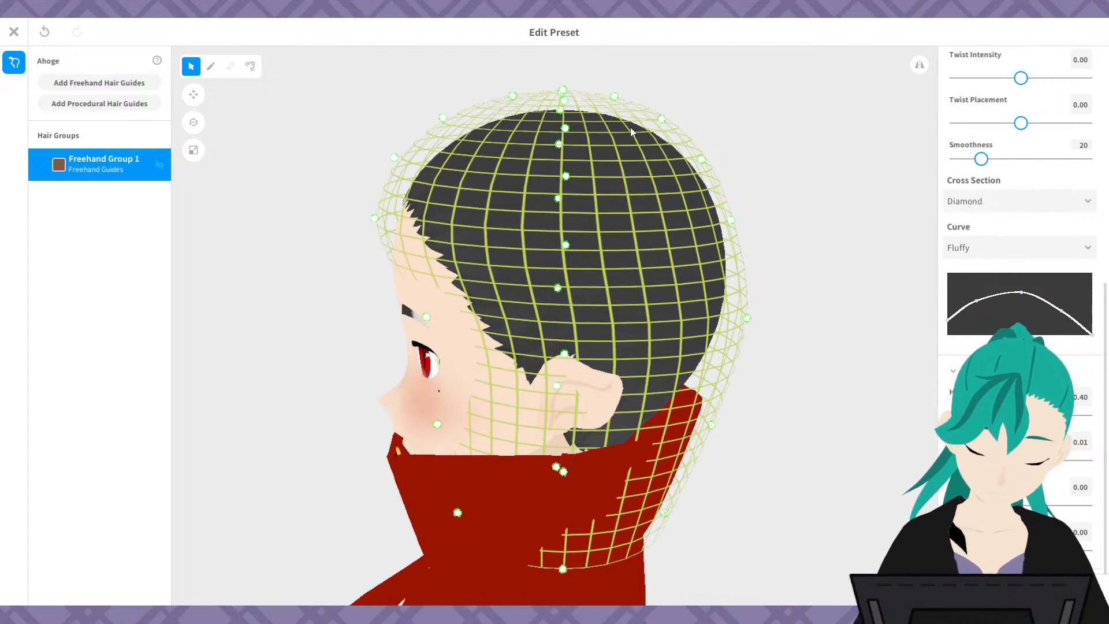
# - Adjust the guide mesh's lower back control points, moving the one at the nape inward against the collar
pyautogui.moveTo(631, 128); pyautogui.dragTo(612, 139, button='right')
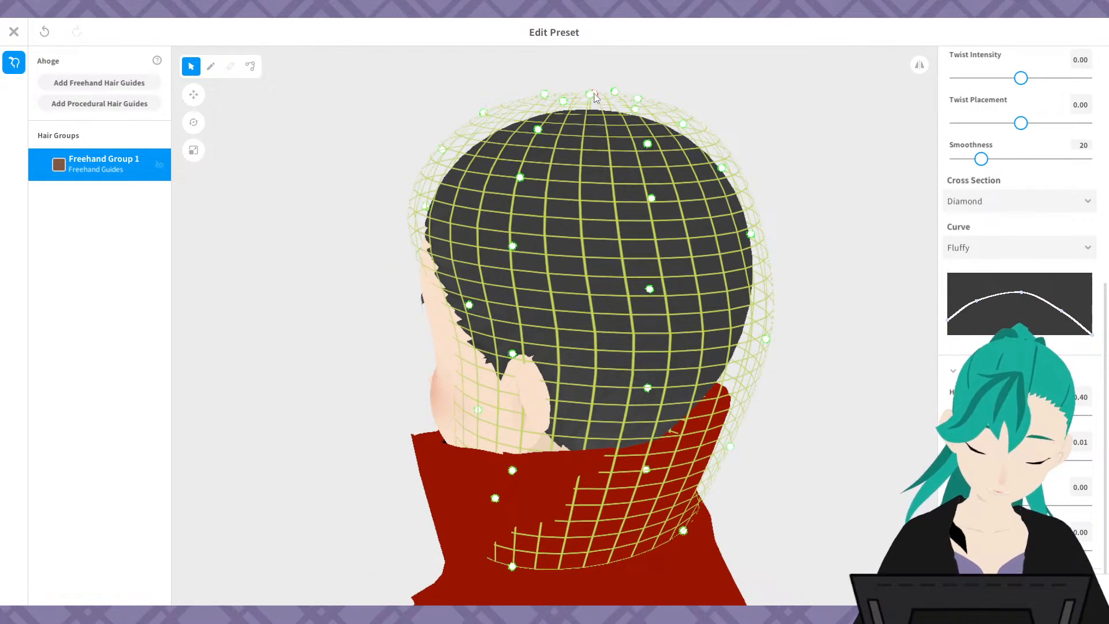
pyautogui.moveTo(595, 97); pyautogui.dragTo(740, 398, button='right')
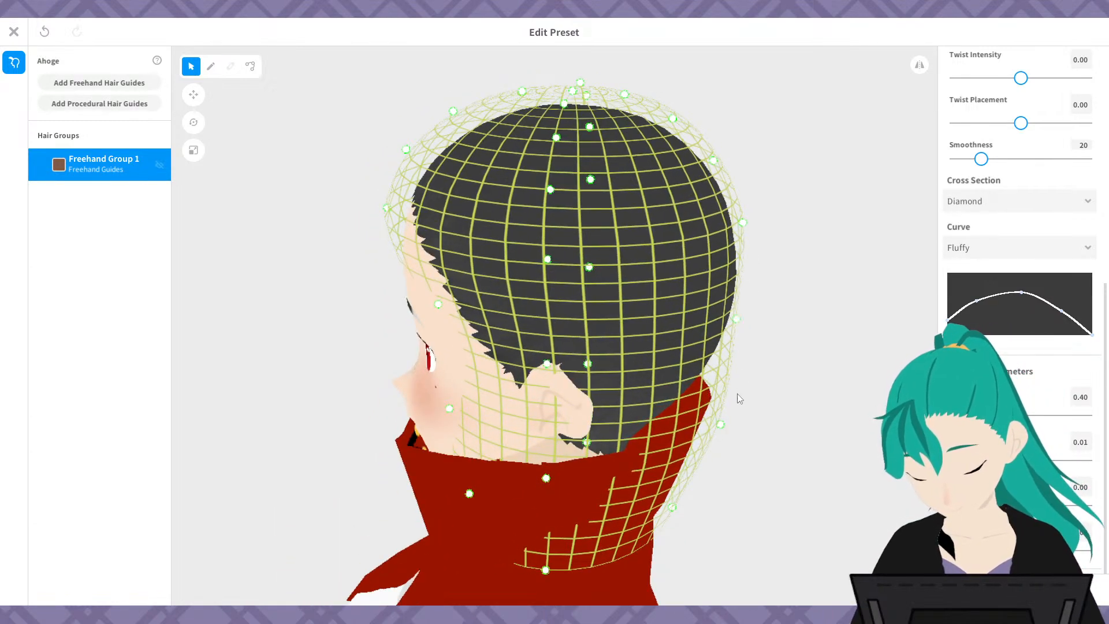
pyautogui.moveTo(736, 319); pyautogui.dragTo(741, 315)
pyautogui.moveTo(720, 424); pyautogui.dragTo(701, 420)
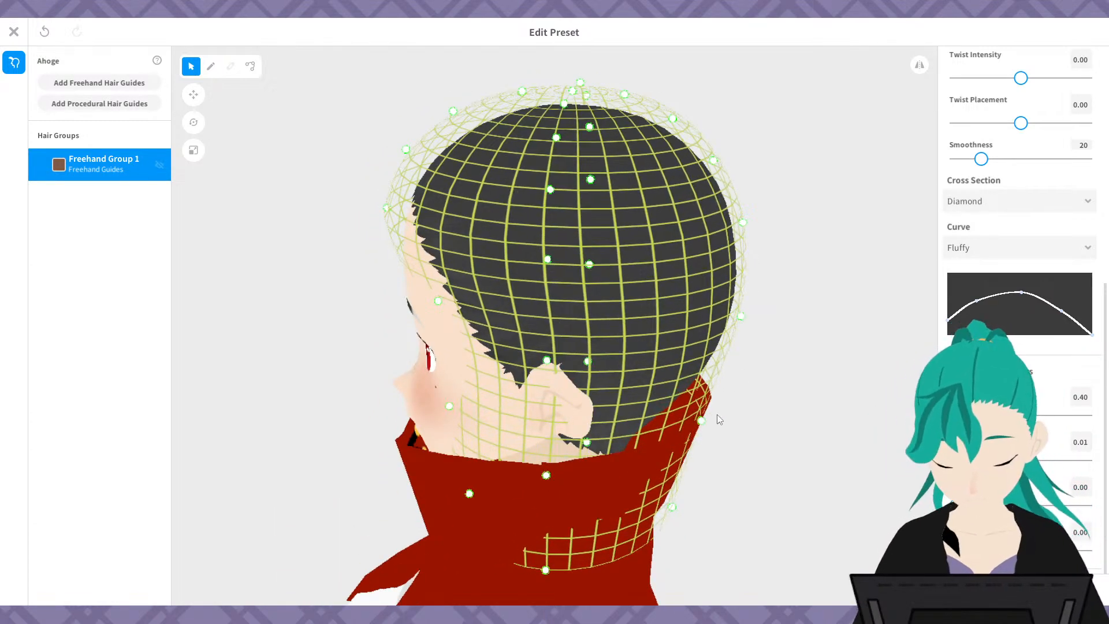
# - Try brushing a single strand from the forehead up to the crown on one side, and undo it
pyautogui.moveTo(719, 420); pyautogui.dragTo(791, 415, button='right')
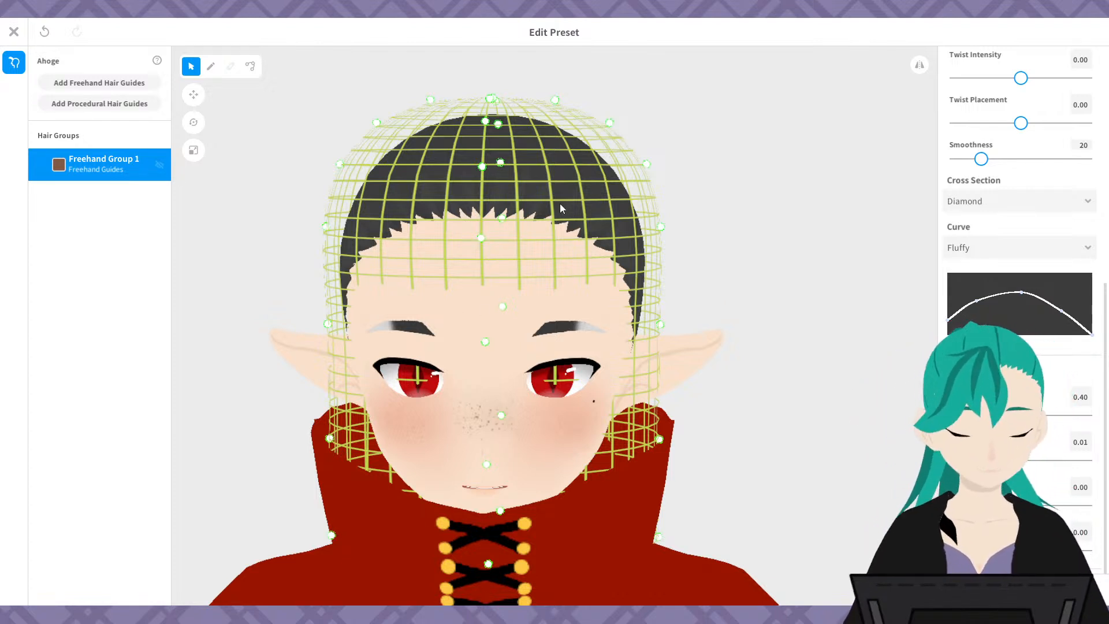
pyautogui.click(211, 67)
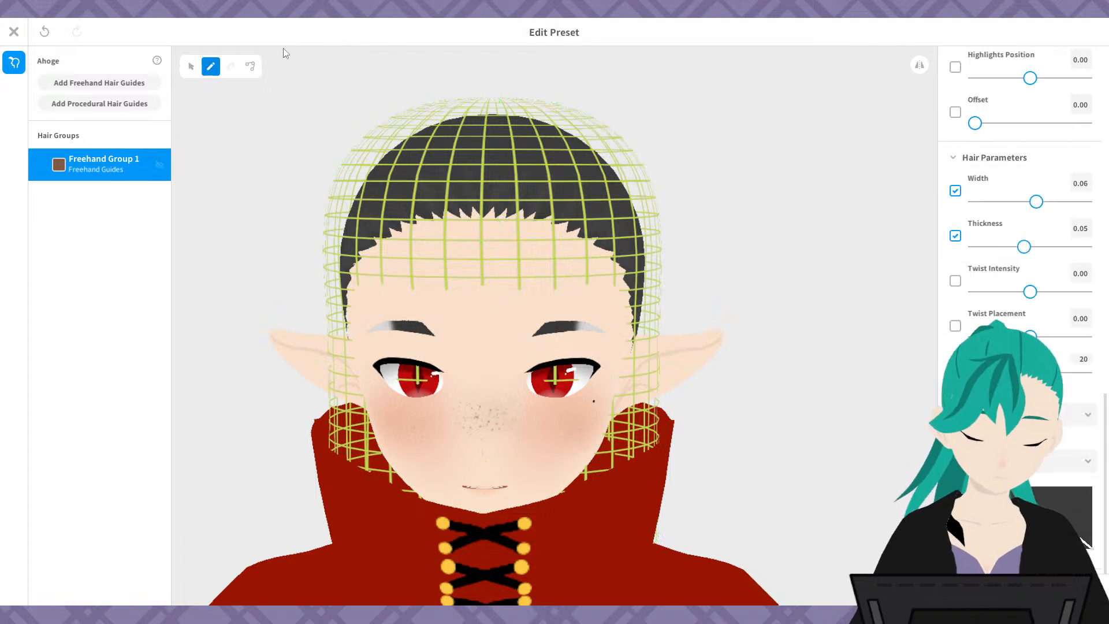
pyautogui.moveTo(554, 258); pyautogui.dragTo(570, 115)
pyautogui.click(250, 66)
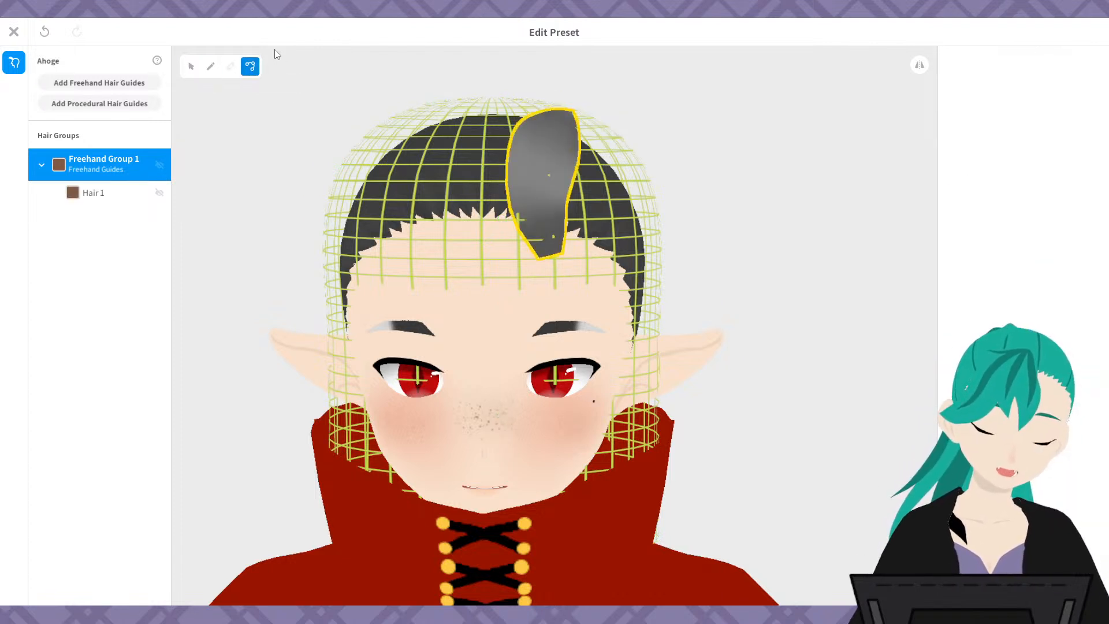
pyautogui.click(192, 67)
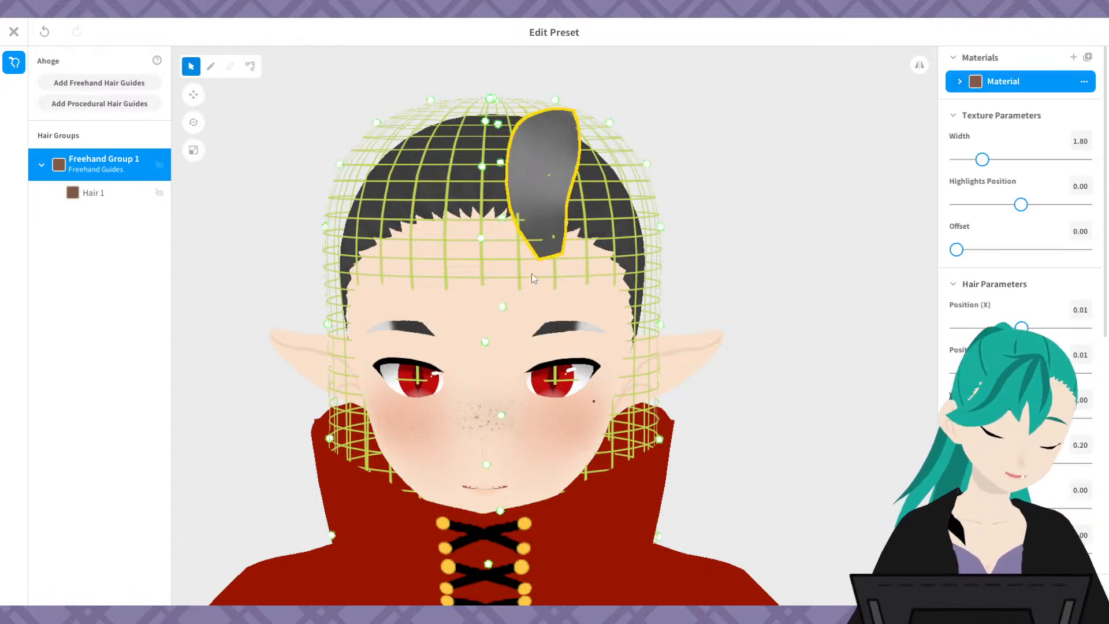
pyautogui.hotkey('ctrl', 'z')
# - Turn on mirrored drawing and brush a pair of short strands between the crown and forehead from the front view
pyautogui.click(212, 67)
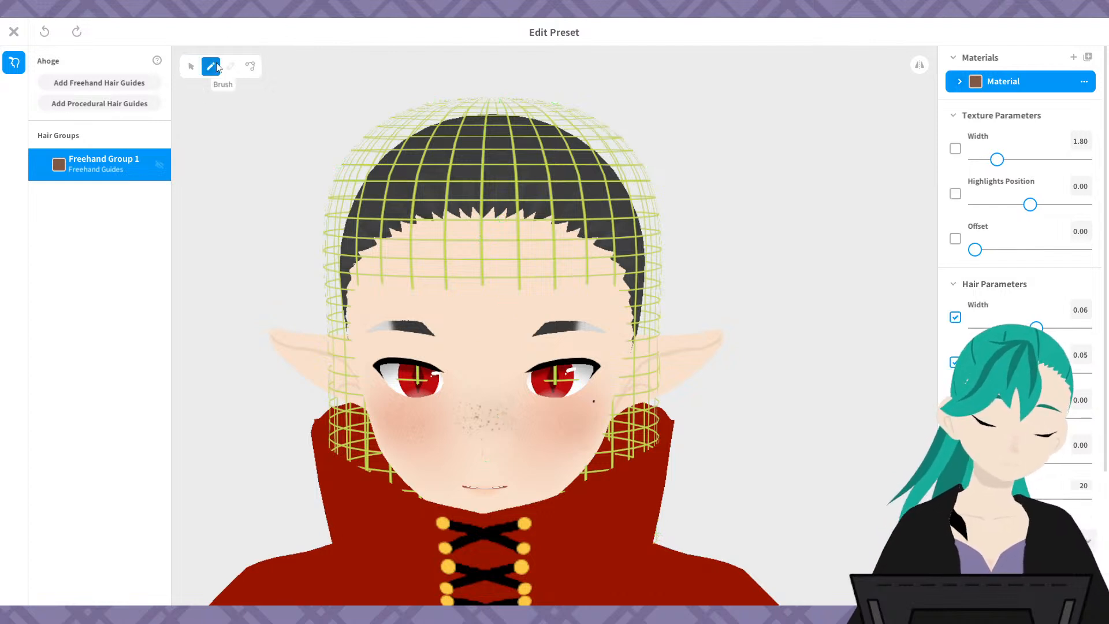
pyautogui.click(919, 65)
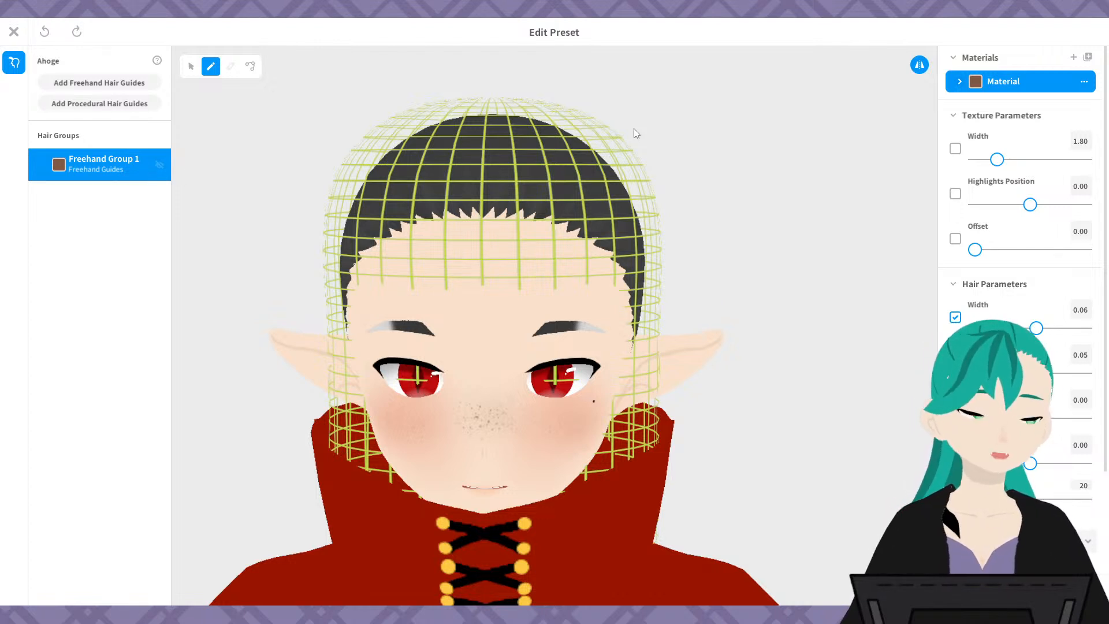
pyautogui.moveTo(501, 223); pyautogui.dragTo(517, 133)
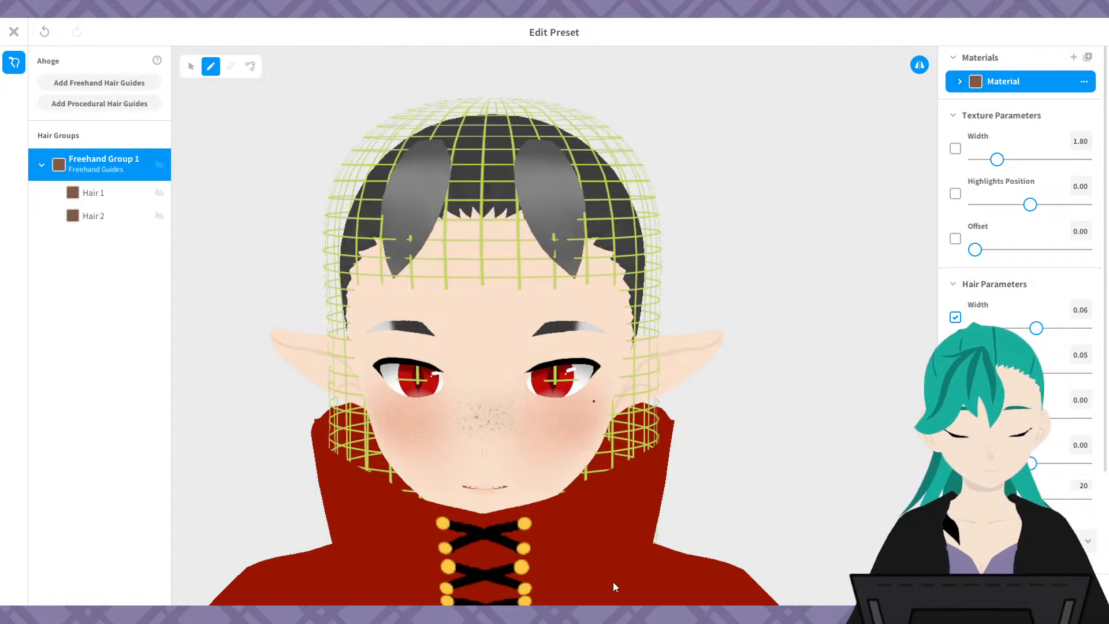
# - Try the material's Main Color and Highlight Color on the strands, switch both off again, and undo back past the mirrored pair
pyautogui.click(959, 82)
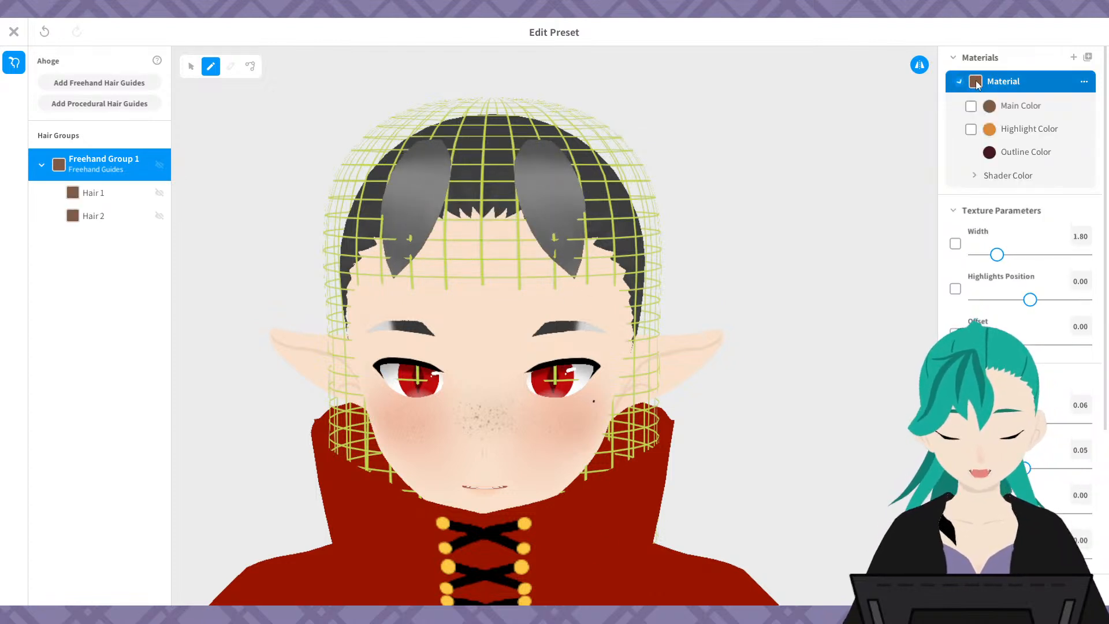
pyautogui.click(970, 106)
pyautogui.click(970, 129)
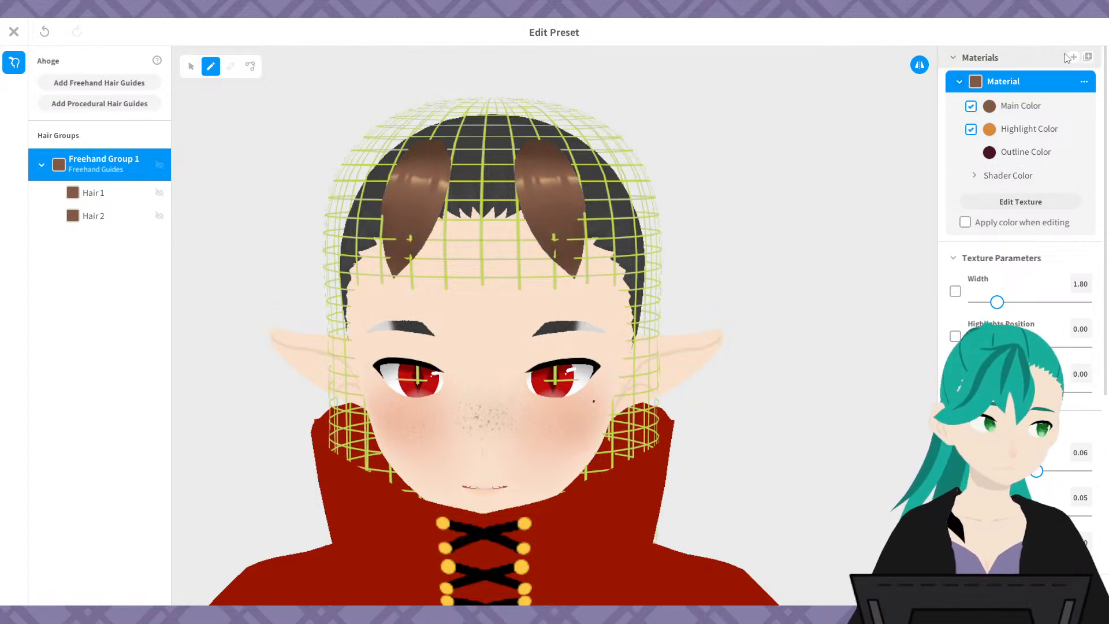
pyautogui.click(970, 129)
pyautogui.click(971, 107)
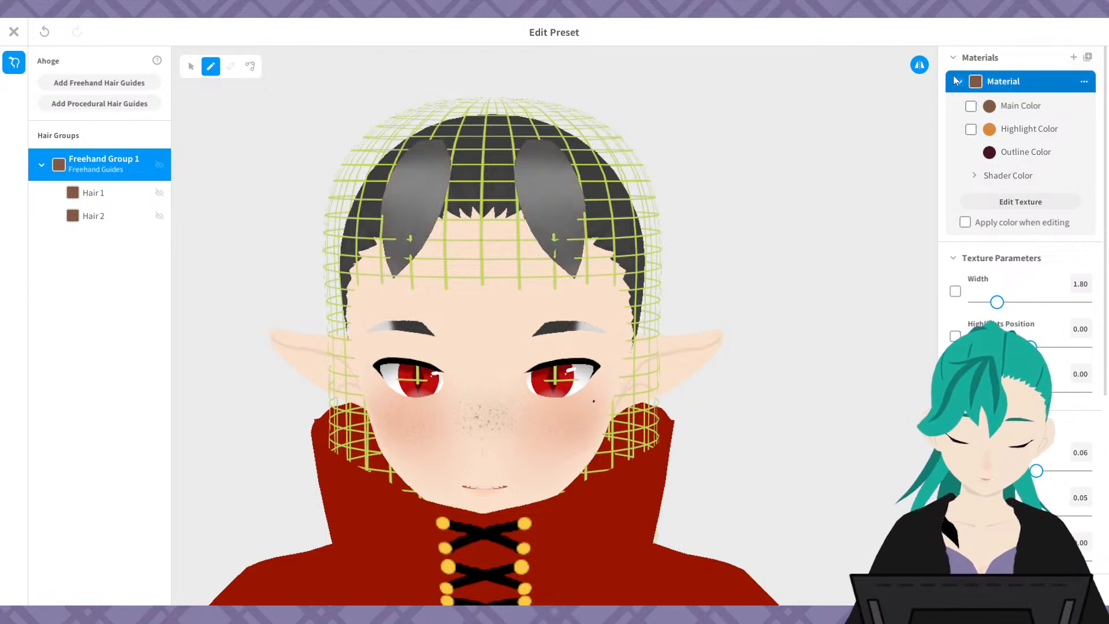
pyautogui.click(960, 82)
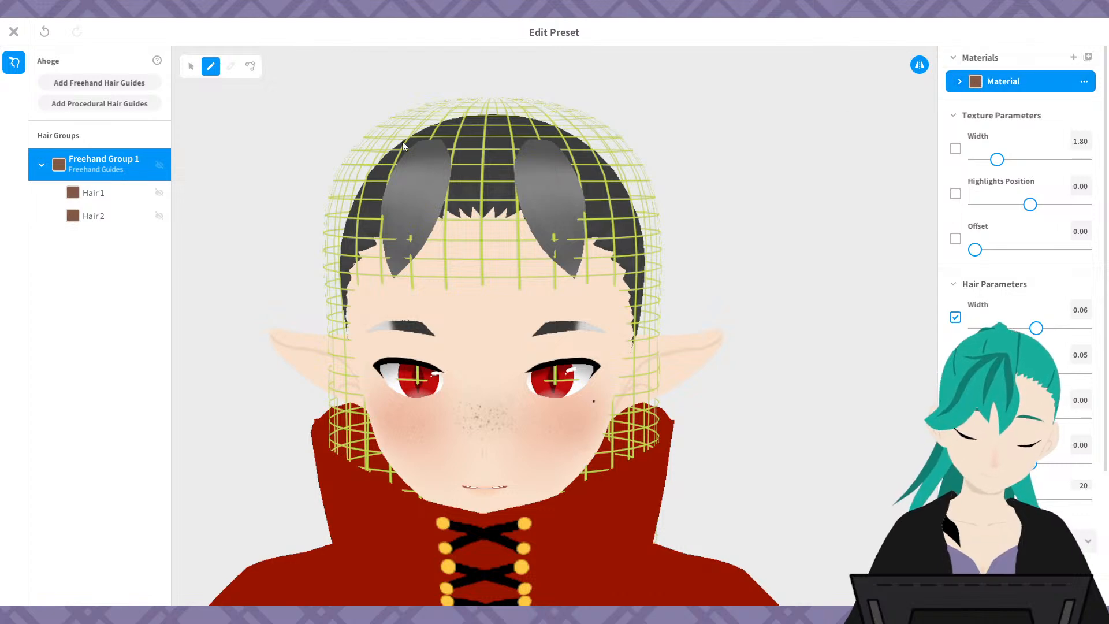
pyautogui.hotkey('ctrl', 'z')
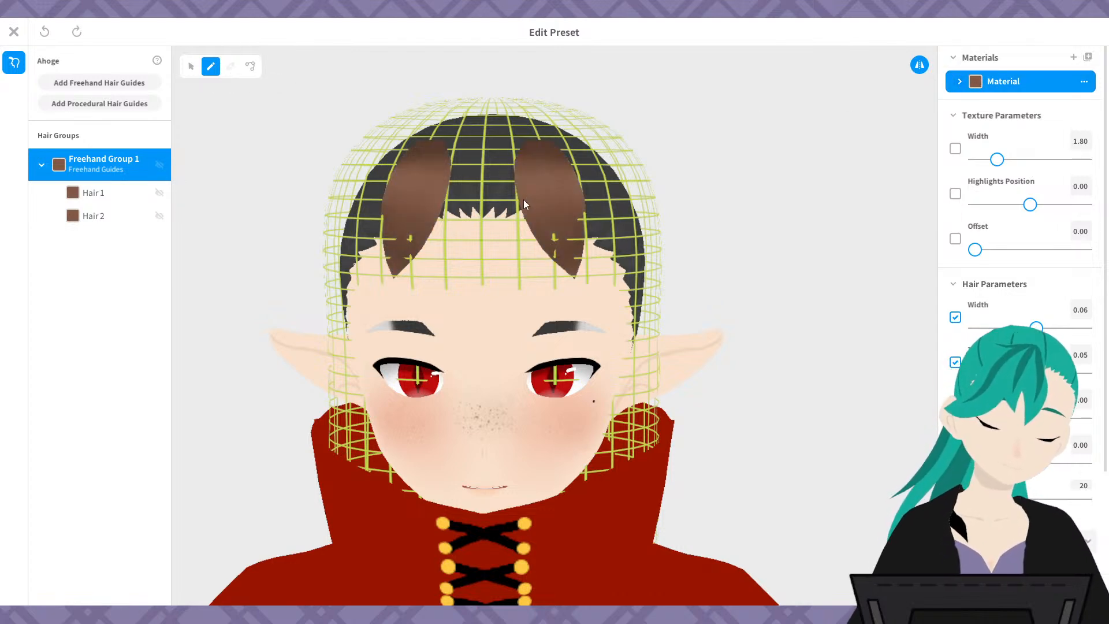
pyautogui.hotkey('ctrl', 'z')
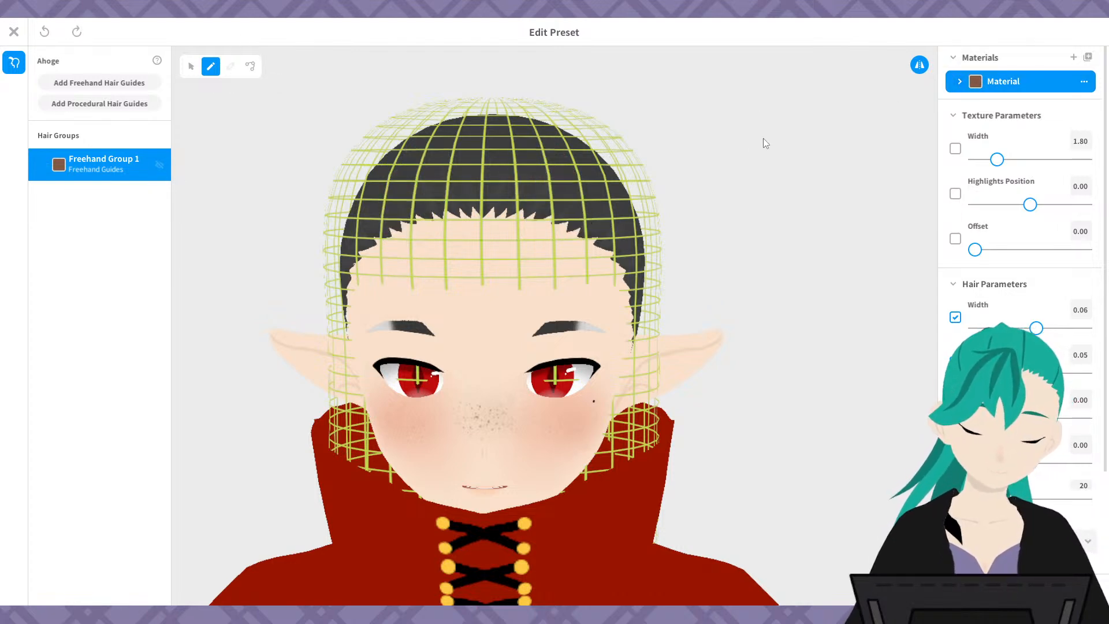
# - Draw a long wavy mirrored strand from the front hairline over the crown to the nape, and display its control points
pyautogui.moveTo(763, 138); pyautogui.dragTo(647, 156, button='right')
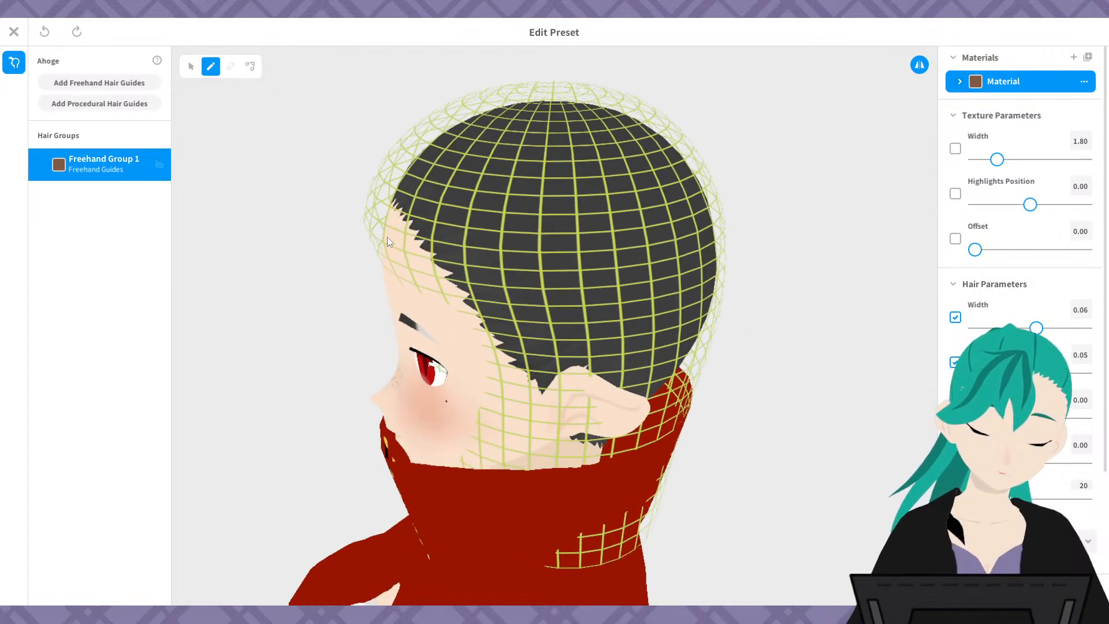
pyautogui.moveTo(726, 204); pyautogui.dragTo(717, 192, button='right')
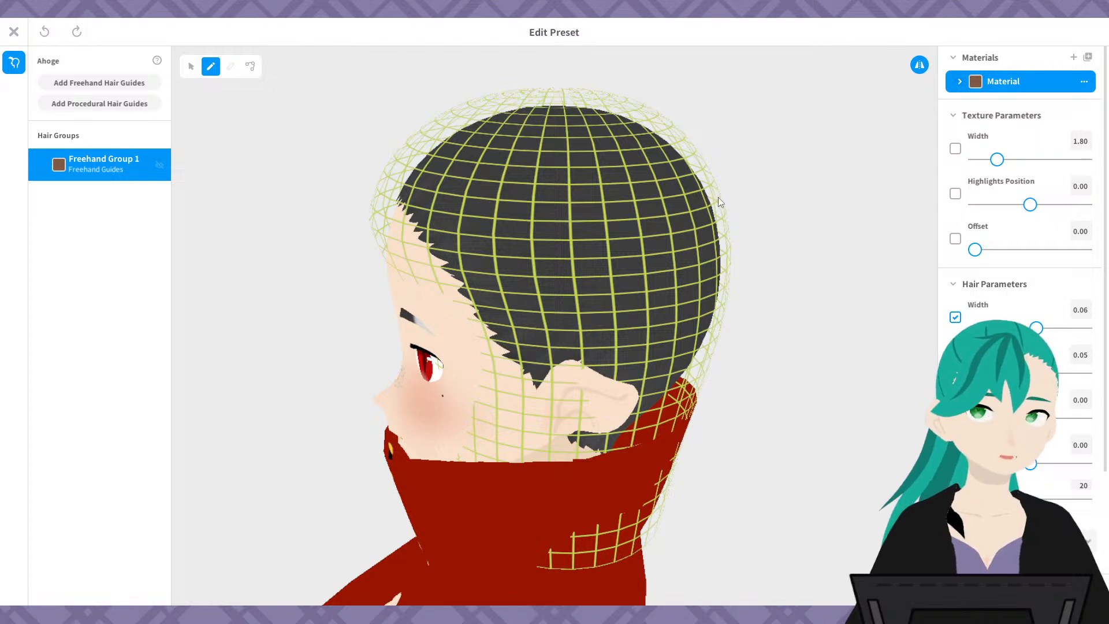
pyautogui.moveTo(432, 182)
pyautogui.mouseDown()
pyautogui.moveTo(497, 121)
pyautogui.moveTo(657, 197)
pyautogui.moveTo(693, 341)
pyautogui.mouseUp()
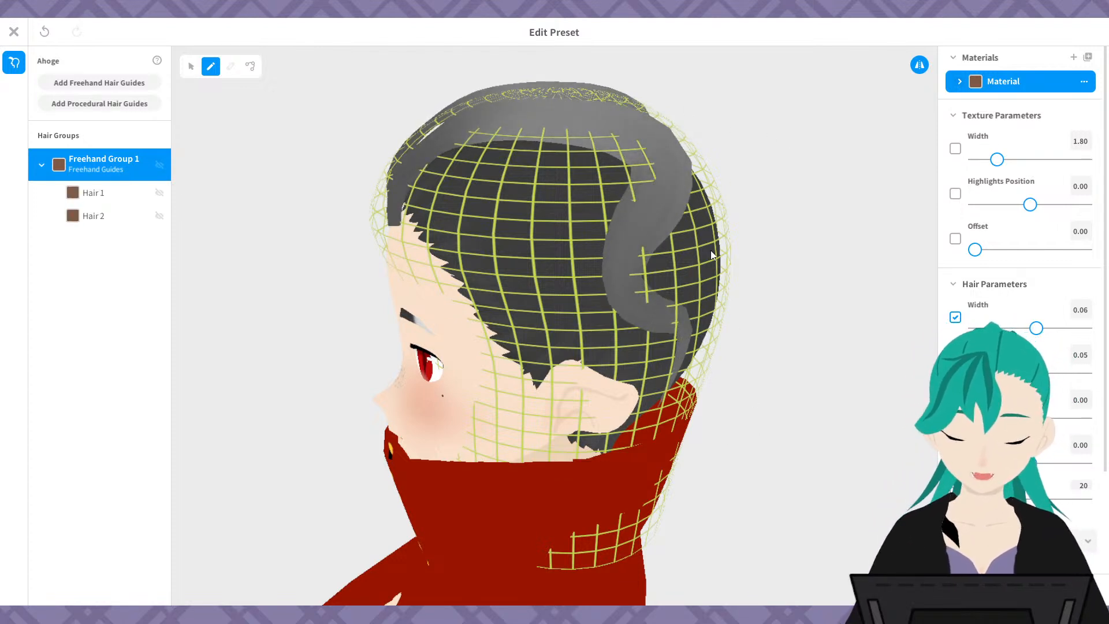
pyautogui.click(250, 66)
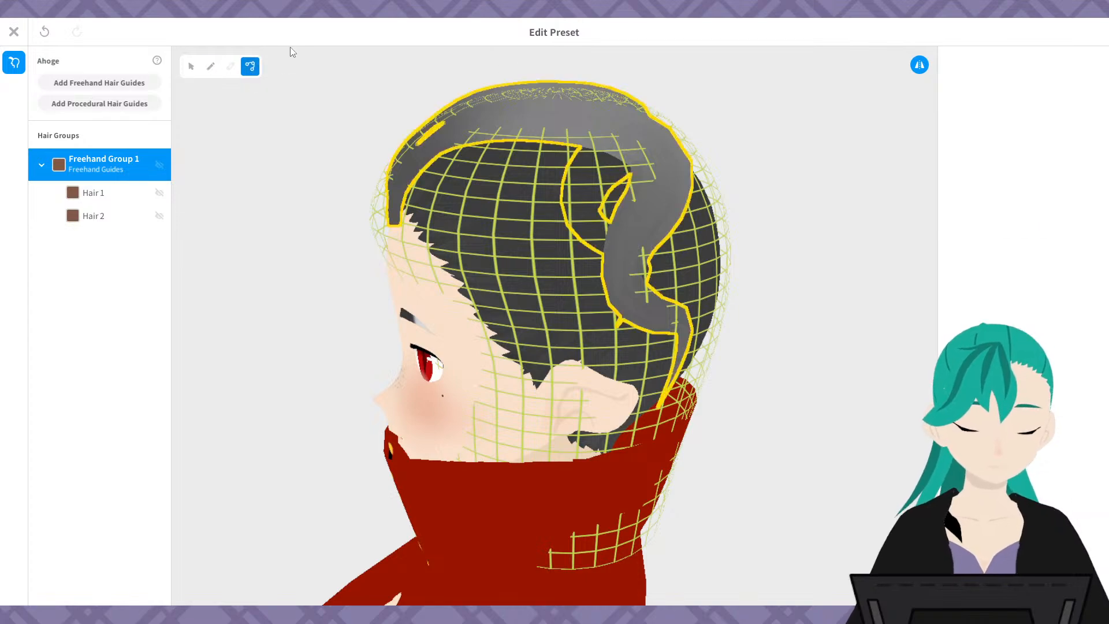
pyautogui.click(668, 193)
pyautogui.moveTo(668, 192)
pyautogui.mouseDown(button='right')
pyautogui.moveTo(705, 216)
pyautogui.moveTo(772, 227)
pyautogui.moveTo(736, 223)
pyautogui.moveTo(743, 200)
pyautogui.mouseUp(button='right')
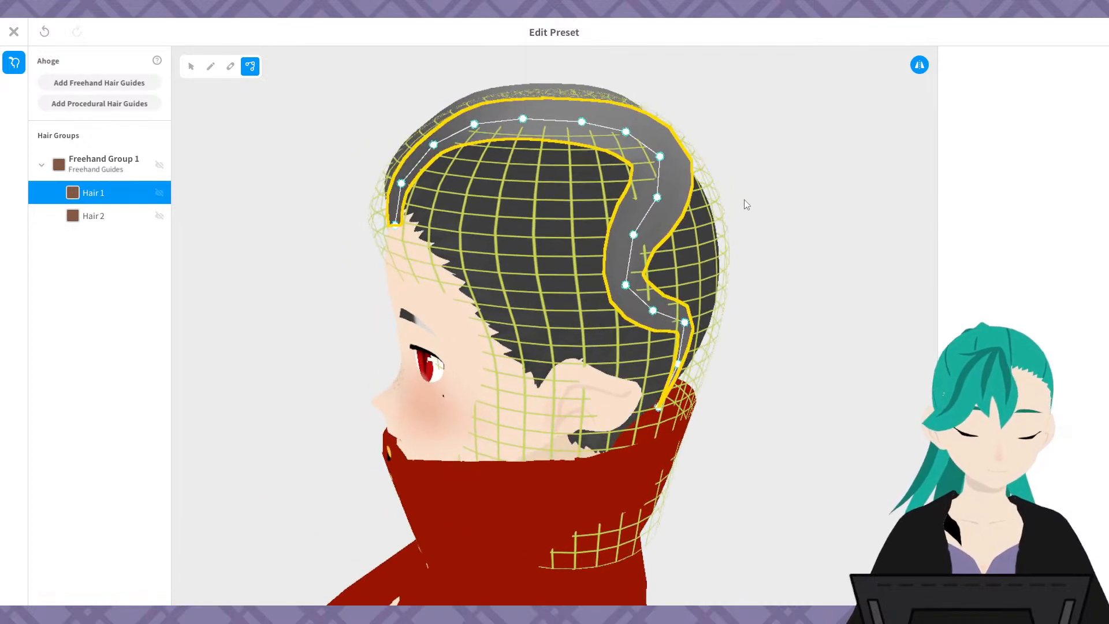
# - Brush a short arched mirrored strand on the side of the head beneath the long one, and return to control point editing
pyautogui.click(211, 66)
pyautogui.moveTo(454, 230); pyautogui.dragTo(600, 245)
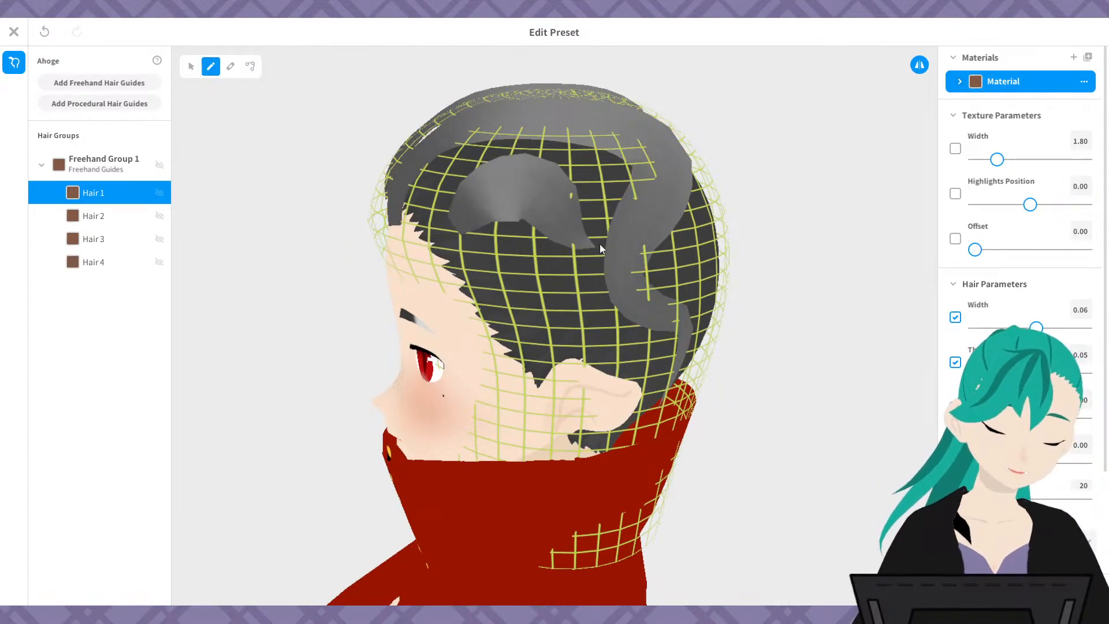
pyautogui.click(250, 65)
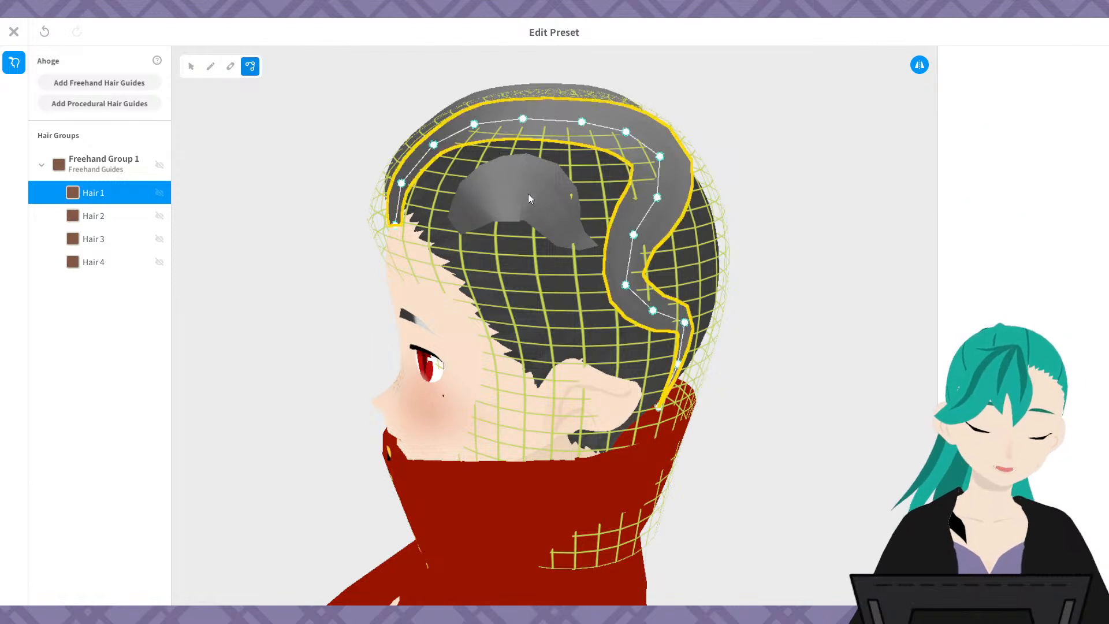
# - Reshape the arched side strand through its control points, stretching its tip to the back of the head and smoothing the arch
pyautogui.click(527, 199)
pyautogui.moveTo(598, 246); pyautogui.dragTo(709, 320)
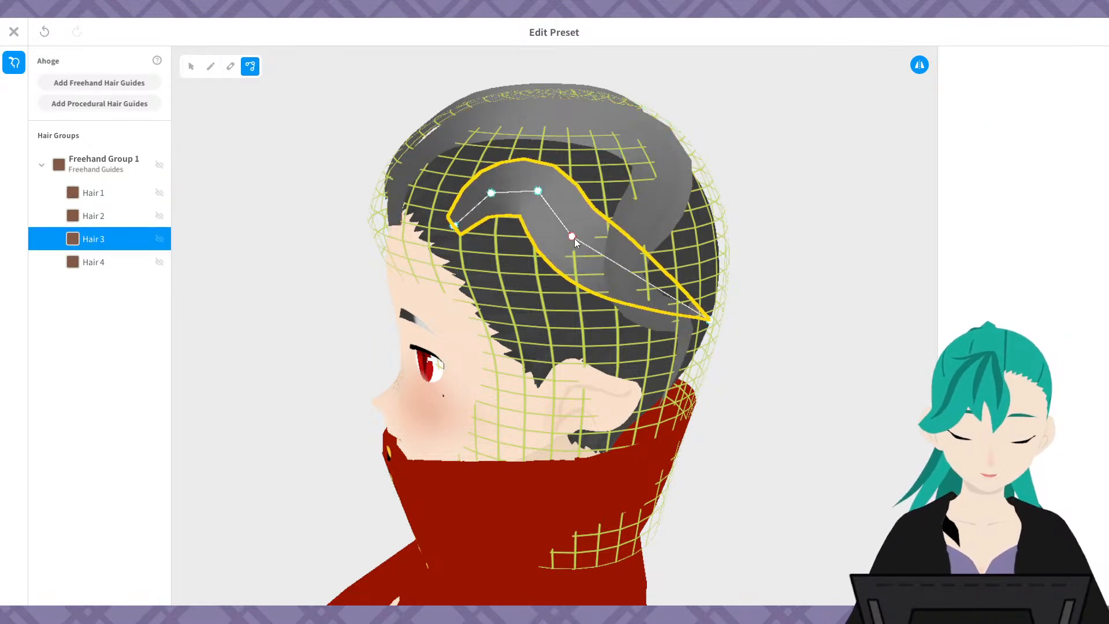
pyautogui.moveTo(573, 237); pyautogui.dragTo(670, 220)
pyautogui.moveTo(539, 192); pyautogui.dragTo(587, 173)
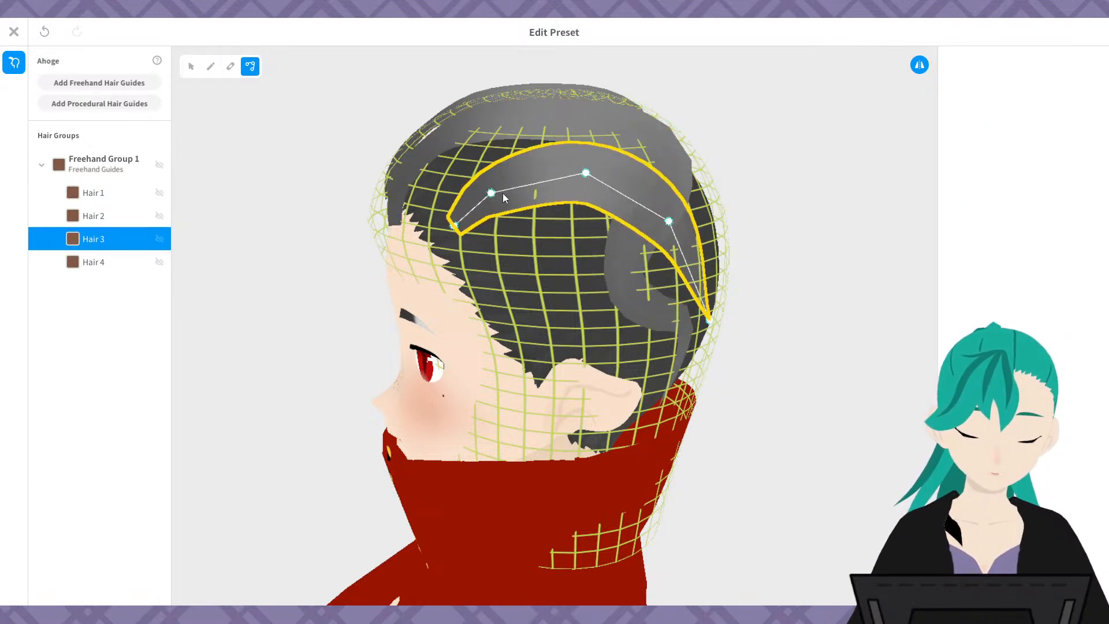
pyautogui.moveTo(495, 194); pyautogui.dragTo(506, 198)
pyautogui.moveTo(670, 222); pyautogui.dragTo(695, 219)
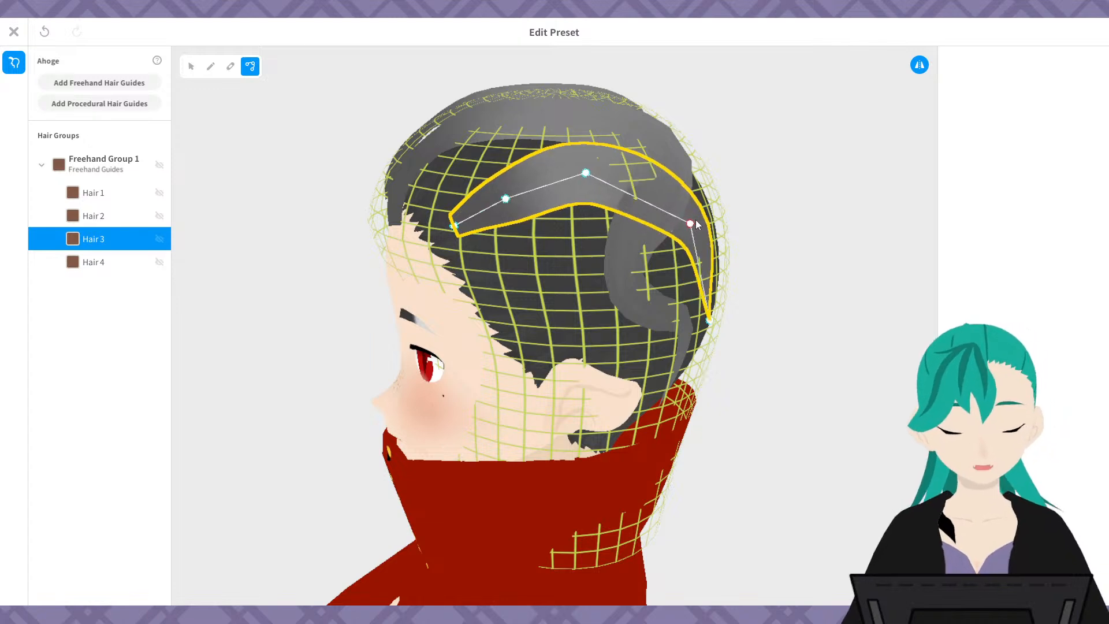
pyautogui.moveTo(587, 173); pyautogui.dragTo(605, 182)
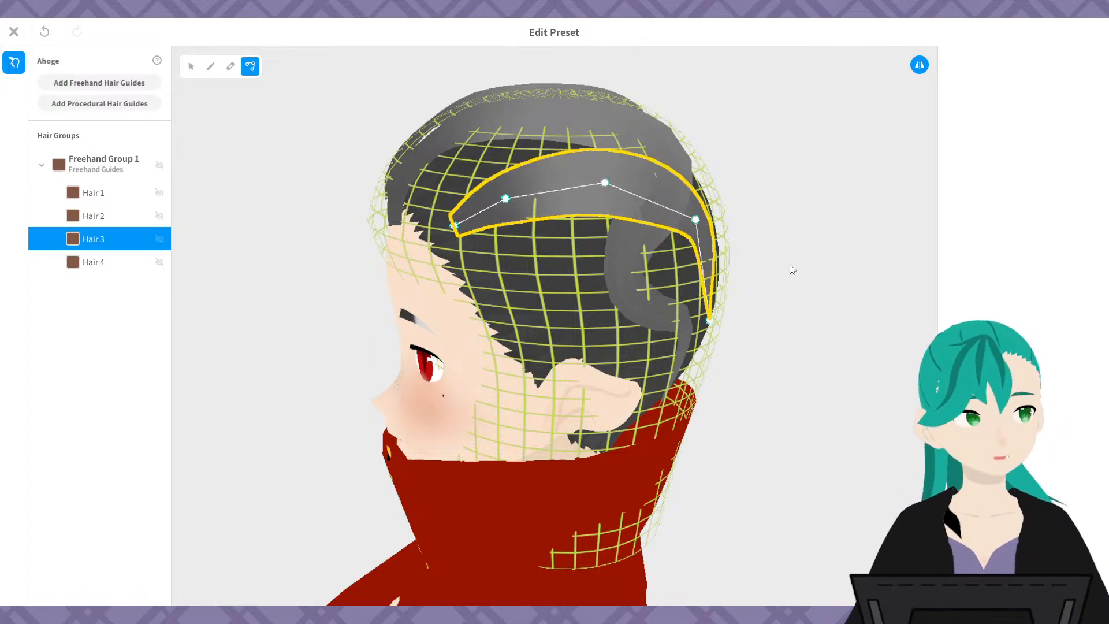
pyautogui.moveTo(792, 269)
pyautogui.mouseDown(button='right')
pyautogui.moveTo(752, 251)
pyautogui.moveTo(773, 268)
pyautogui.mouseUp(button='right')
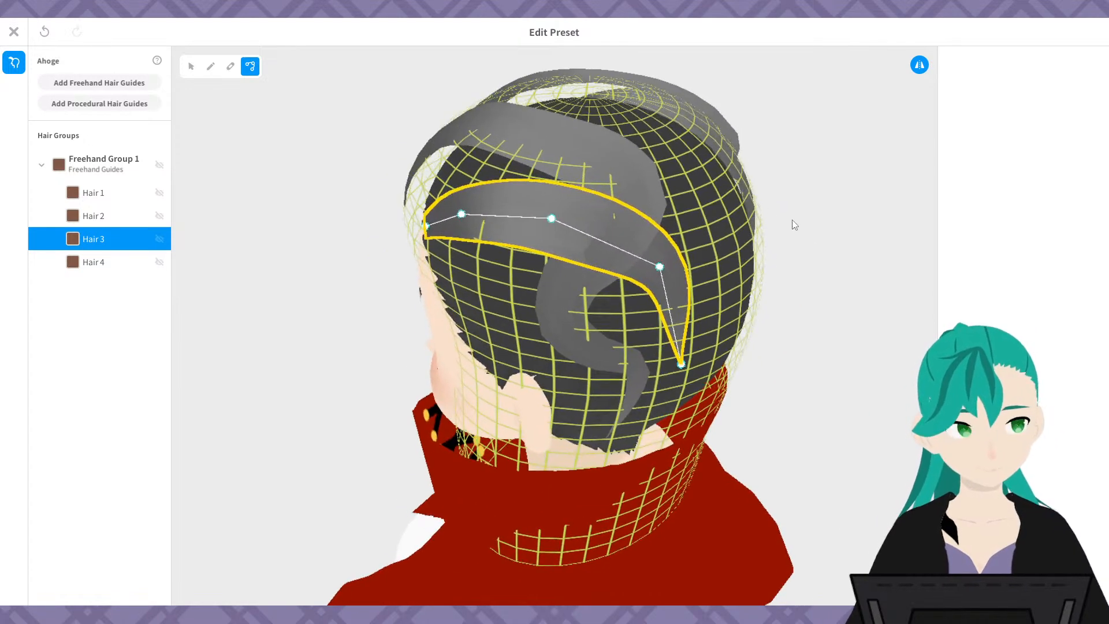
# - Undo the arched side strand's control point edits and the mirrored side pair itself
pyautogui.hotkey('ctrl', 'z')
pyautogui.hotkey('ctrl', 'z')
pyautogui.hotkey('ctrl', 'z')
pyautogui.hotkey('ctrl', 'z')
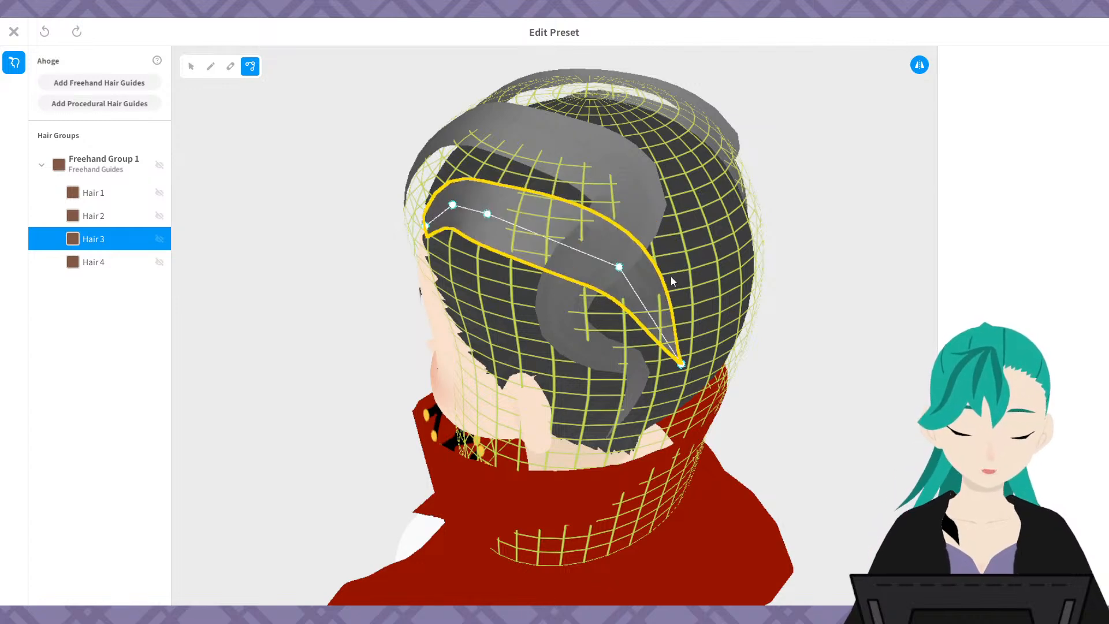
pyautogui.hotkey('ctrl', 'z')
pyautogui.hotkey('ctrl', 'z')
pyautogui.hotkey('ctrl', 'z')
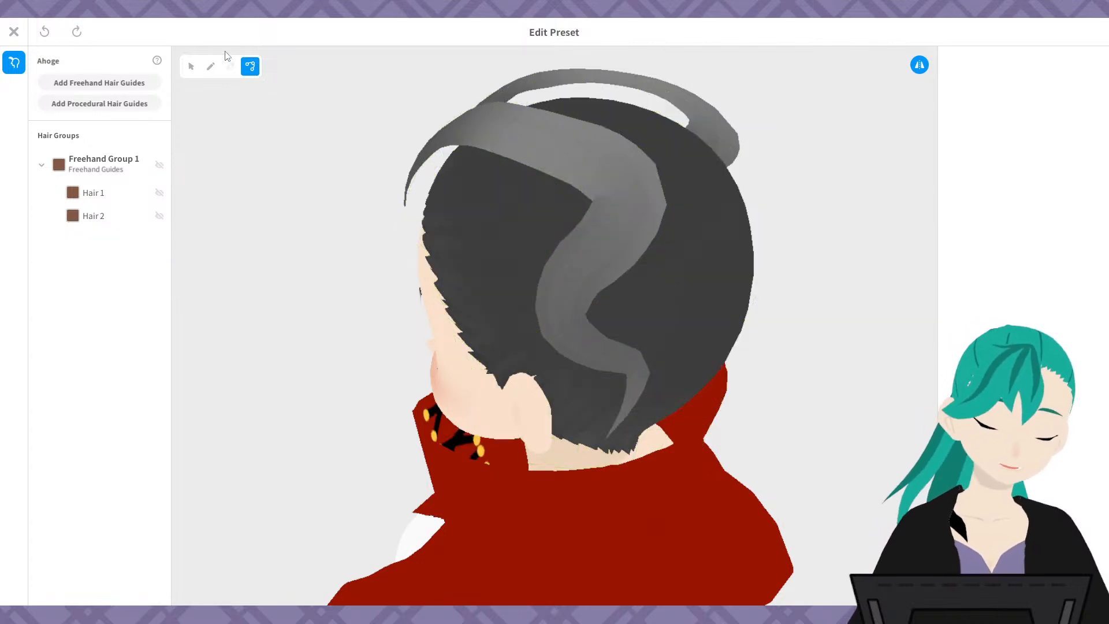
# - Select the long wavy strand, try reshaping its wave on the back of the head by redrawing it, compare both versions, and undo
pyautogui.click(191, 65)
pyautogui.click(559, 153)
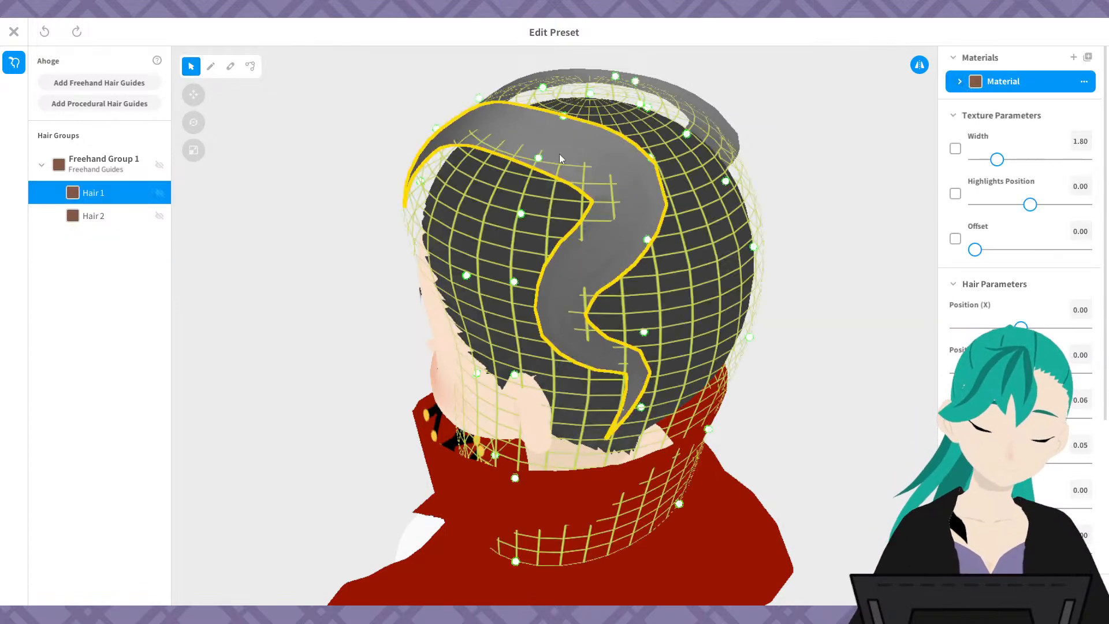
pyautogui.click(249, 67)
pyautogui.click(230, 65)
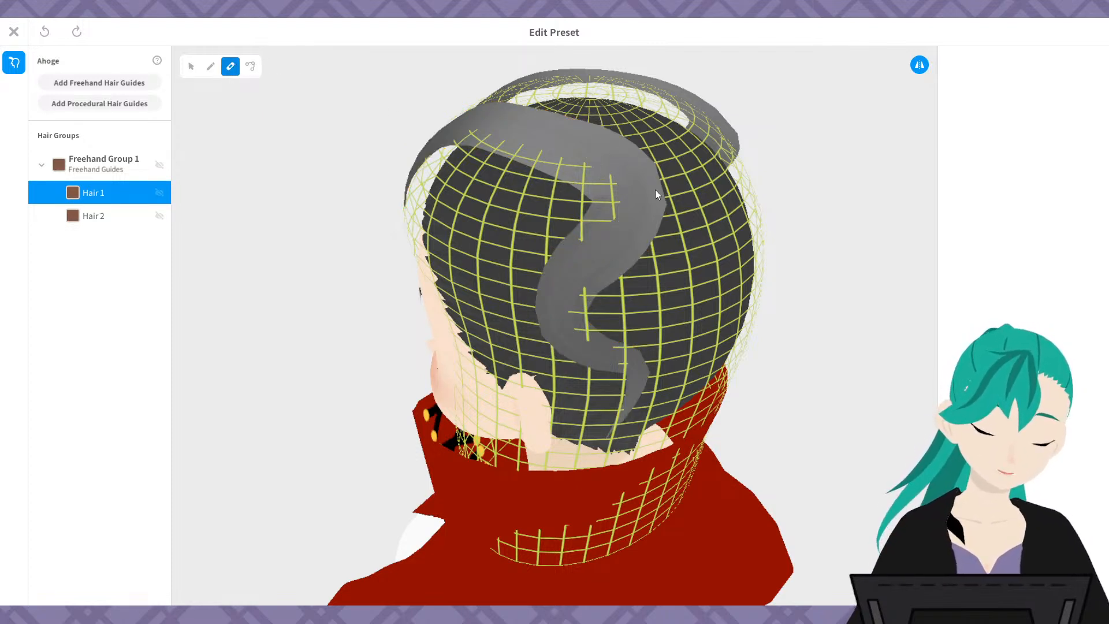
pyautogui.moveTo(694, 178)
pyautogui.mouseDown(button='right')
pyautogui.moveTo(718, 159)
pyautogui.moveTo(688, 164)
pyautogui.mouseUp(button='right')
pyautogui.moveTo(576, 120)
pyautogui.mouseDown()
pyautogui.moveTo(618, 189)
pyautogui.moveTo(563, 356)
pyautogui.mouseUp()
pyautogui.moveTo(524, 124)
pyautogui.mouseDown()
pyautogui.moveTo(617, 169)
pyautogui.moveTo(651, 410)
pyautogui.moveTo(687, 419)
pyautogui.mouseUp()
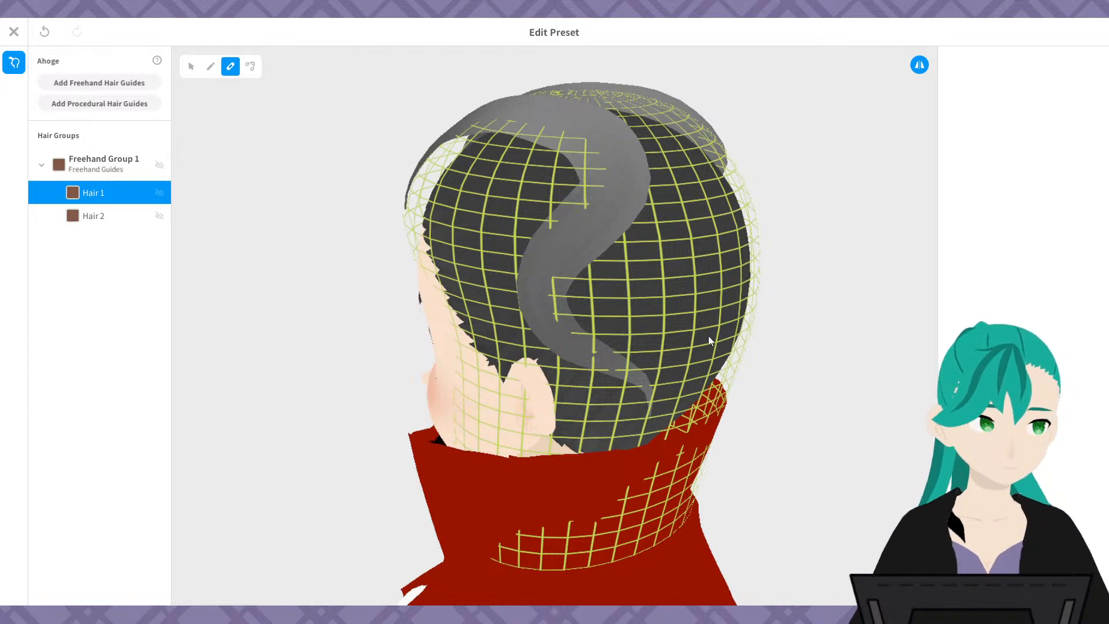
pyautogui.hotkey('ctrl', 'z')
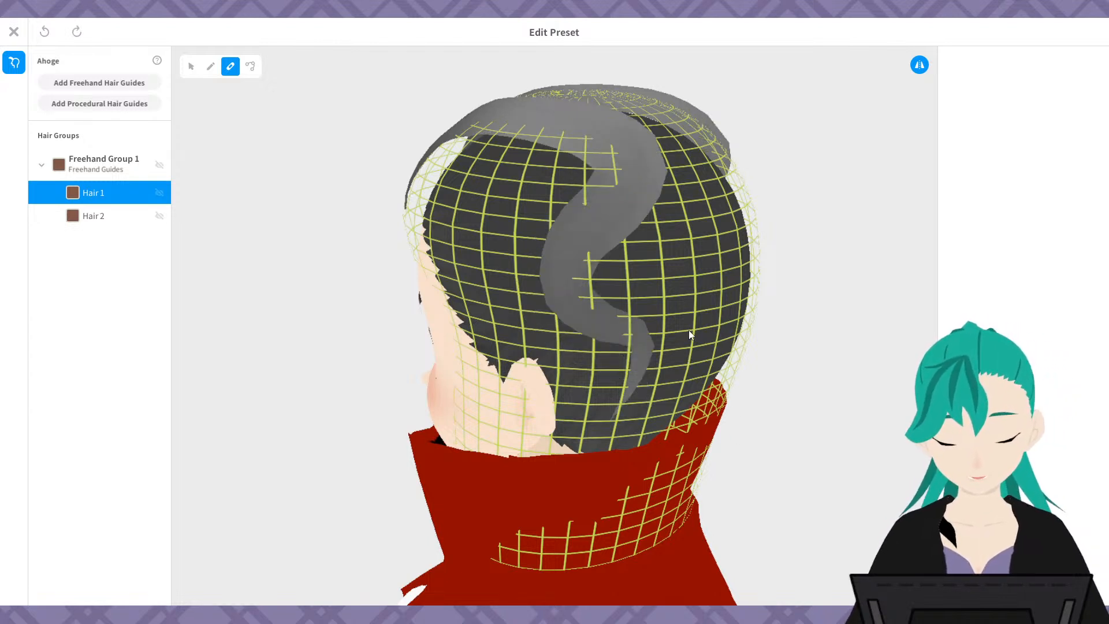
pyautogui.click(70, 33)
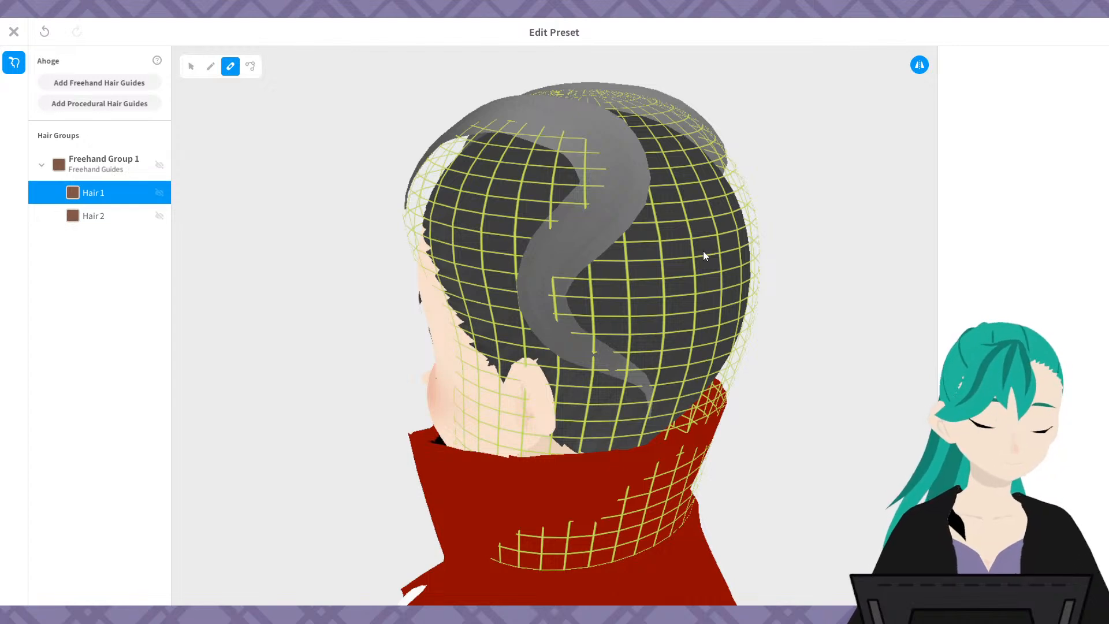
pyautogui.hotkey('ctrl', 'z')
# - Try reshaping the long strand's curve from above the head, and undo back past the long mirrored pair
pyautogui.moveTo(718, 220); pyautogui.dragTo(791, 260, button='right')
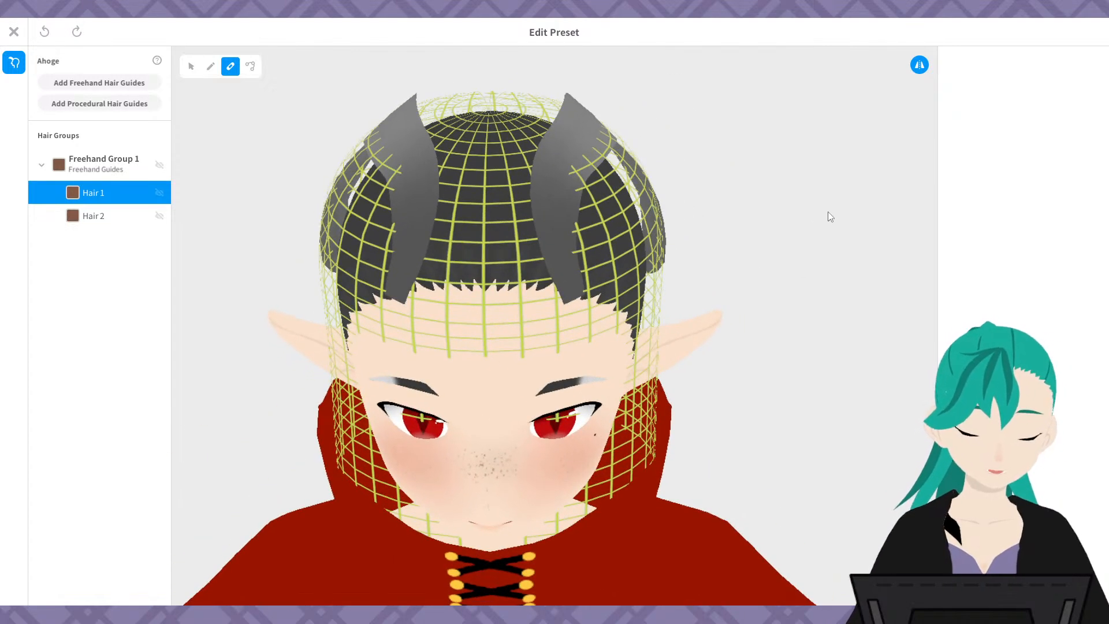
pyautogui.moveTo(563, 227); pyautogui.dragTo(559, 182, button='right')
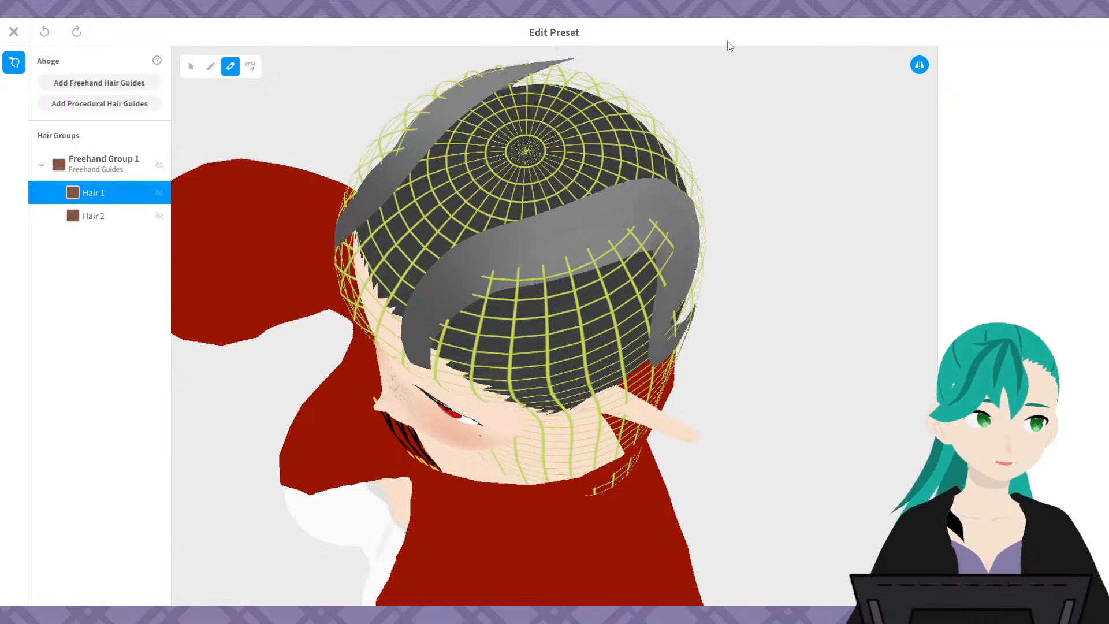
pyautogui.moveTo(574, 212)
pyautogui.mouseDown()
pyautogui.moveTo(537, 237)
pyautogui.moveTo(626, 227)
pyautogui.mouseUp()
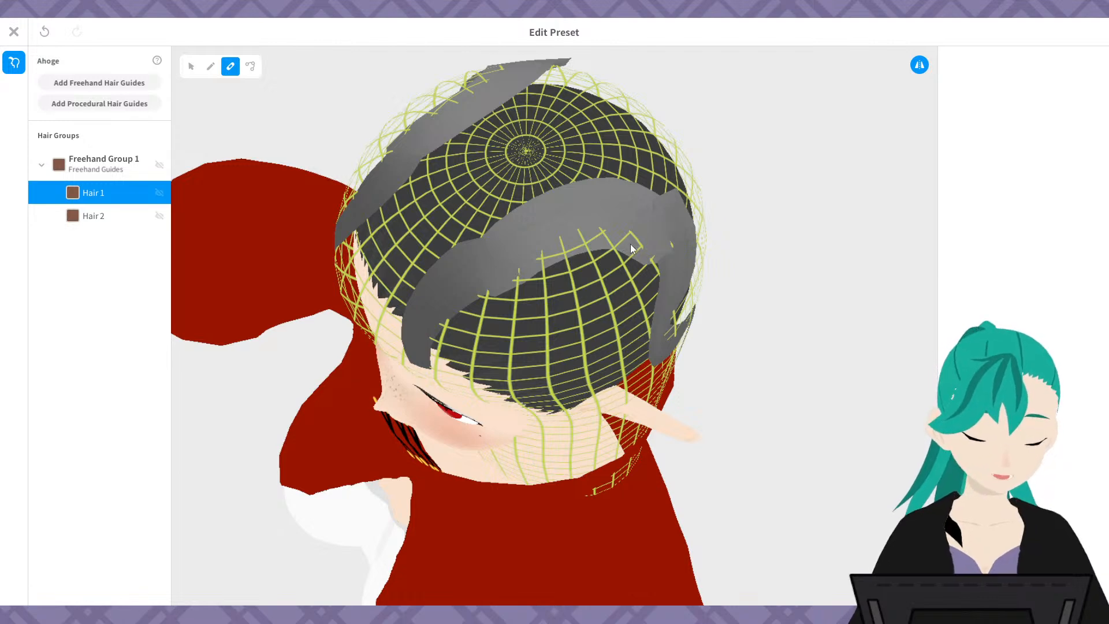
pyautogui.moveTo(630, 244)
pyautogui.mouseDown()
pyautogui.moveTo(431, 322)
pyautogui.moveTo(425, 302)
pyautogui.moveTo(651, 229)
pyautogui.moveTo(666, 325)
pyautogui.moveTo(773, 312)
pyautogui.mouseUp()
pyautogui.hotkey('ctrl', 'z')
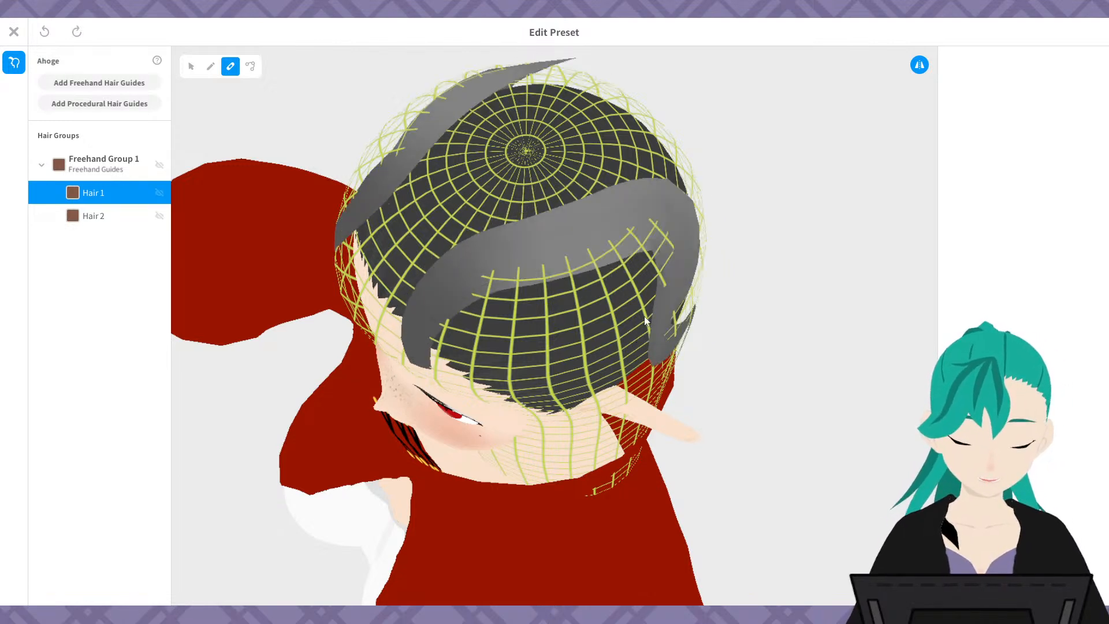
pyautogui.moveTo(751, 347); pyautogui.dragTo(735, 307, button='right')
pyautogui.hotkey('ctrl', 'z')
pyautogui.hotkey('ctrl', 'z')
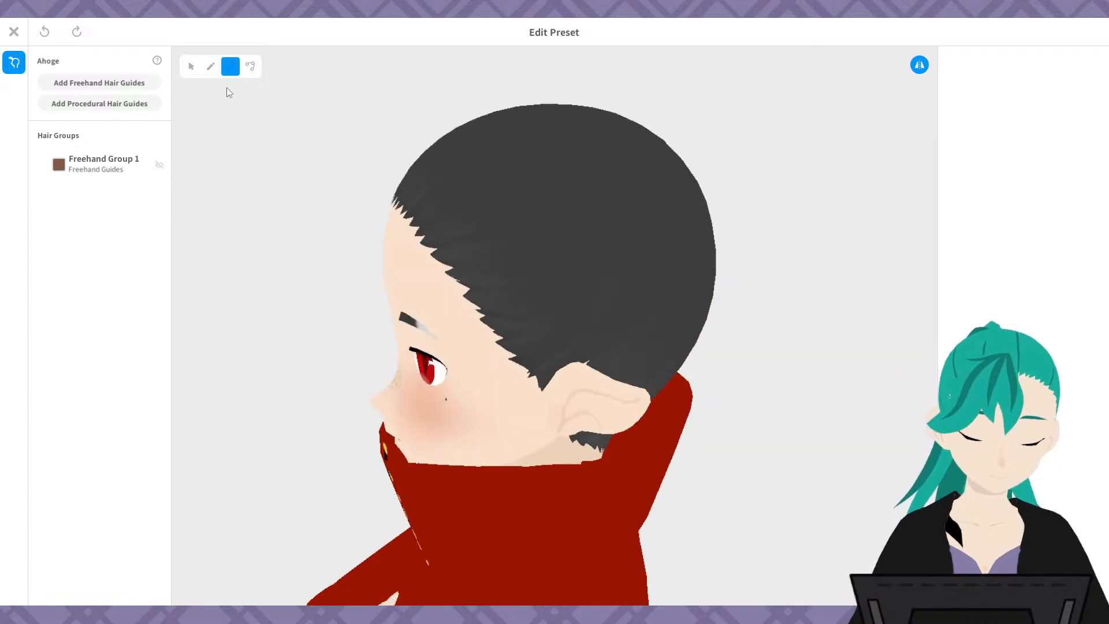
# - Brush a mirrored pair of short strands at the front hairline on Freehand Group 1, with the Texture Parameters collapsed
pyautogui.click(191, 66)
pyautogui.click(211, 66)
pyautogui.moveTo(390, 98); pyautogui.dragTo(807, 134, button='right')
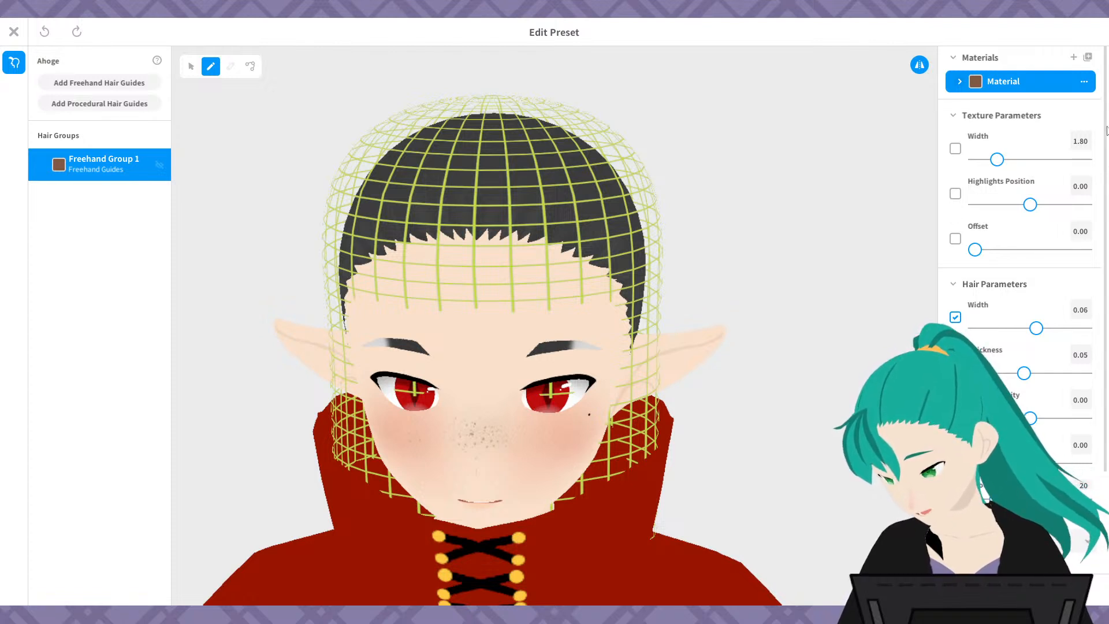
pyautogui.scroll(-1, 996, 98)
pyautogui.click(997, 103)
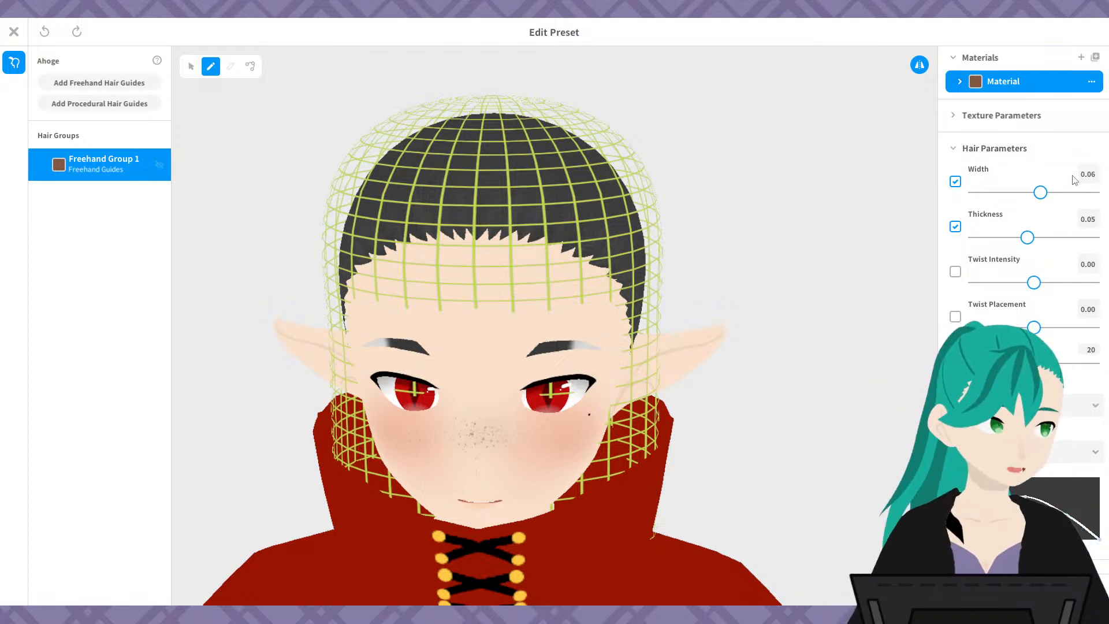
pyautogui.moveTo(527, 265); pyautogui.dragTo(523, 145)
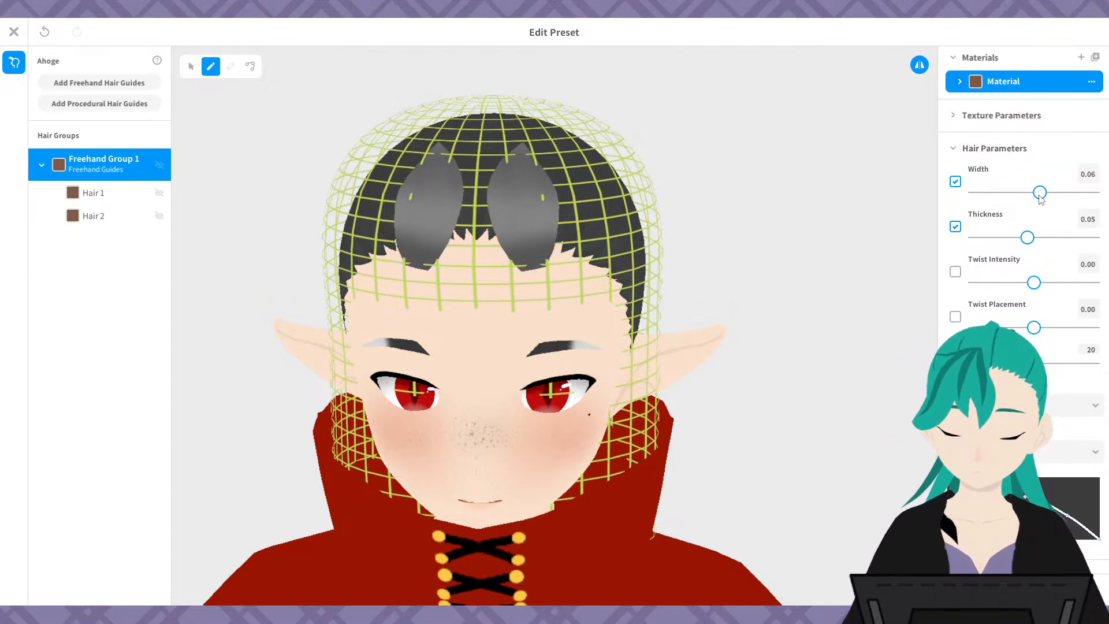
# - Raise the brush's Width slightly, then try a Position (X) of 0.09 on one short front strand and undo that shift
pyautogui.moveTo(1041, 192)
pyautogui.mouseDown()
pyautogui.moveTo(1101, 204)
pyautogui.moveTo(1051, 193)
pyautogui.mouseUp()
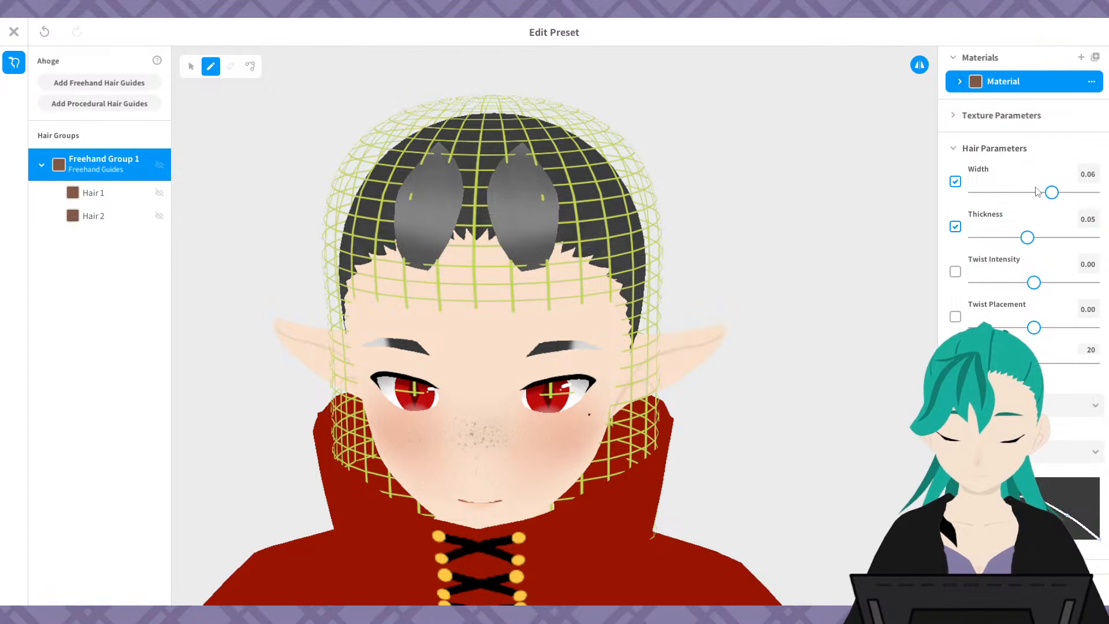
pyautogui.click(191, 66)
pyautogui.click(538, 215)
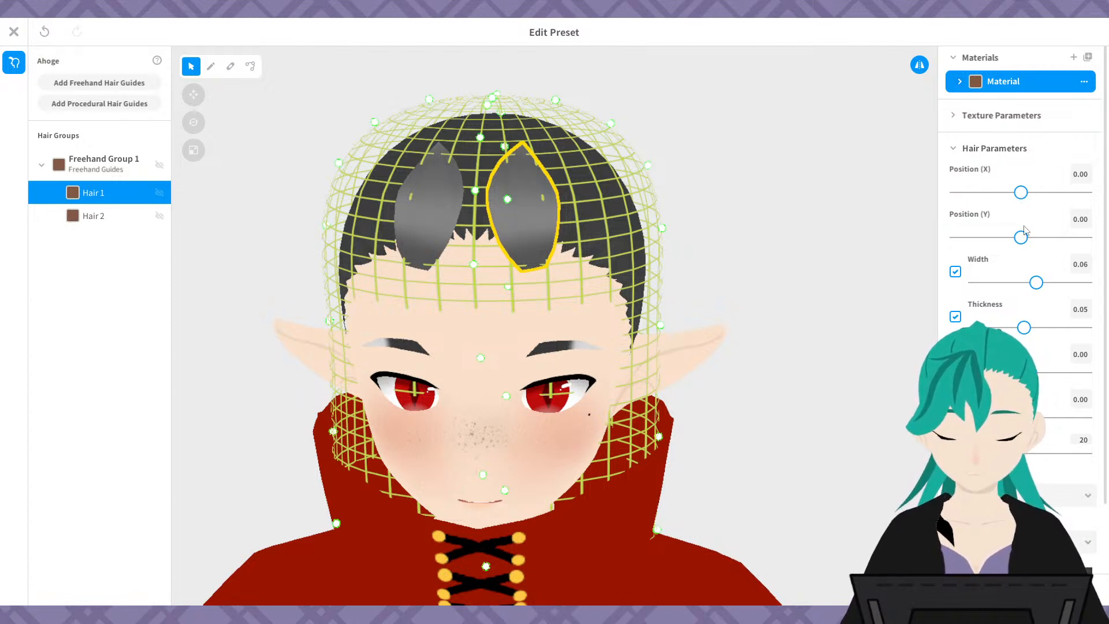
pyautogui.moveTo(1021, 196); pyautogui.dragTo(1037, 194)
pyautogui.hotkey('ctrl', 'z')
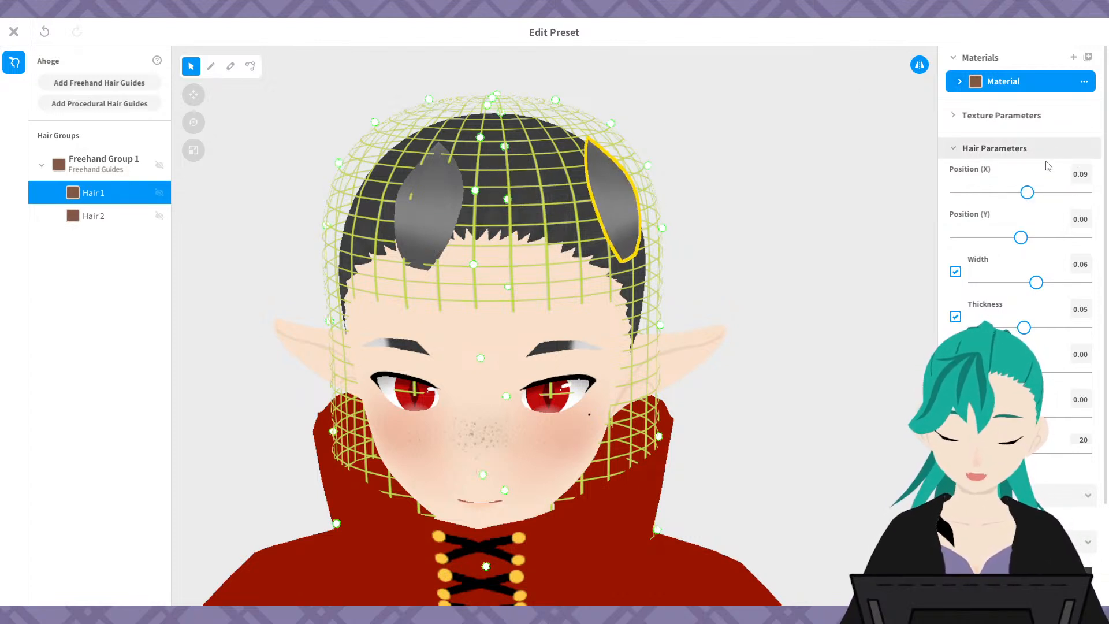
pyautogui.hotkey('ctrl', 'z')
pyautogui.scroll(-2, 1092, 323)
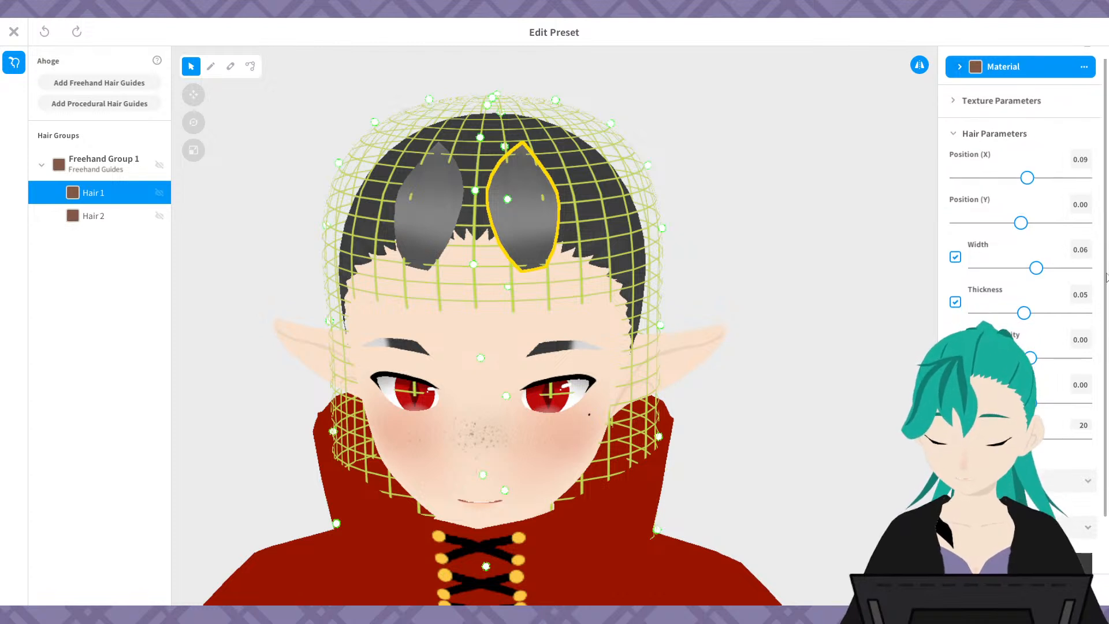
# - Widen the selected front strand slightly and set its Thickness to 0.10, checking it from the side
pyautogui.moveTo(1036, 202)
pyautogui.mouseDown()
pyautogui.moveTo(1100, 211)
pyautogui.moveTo(1043, 208)
pyautogui.mouseUp()
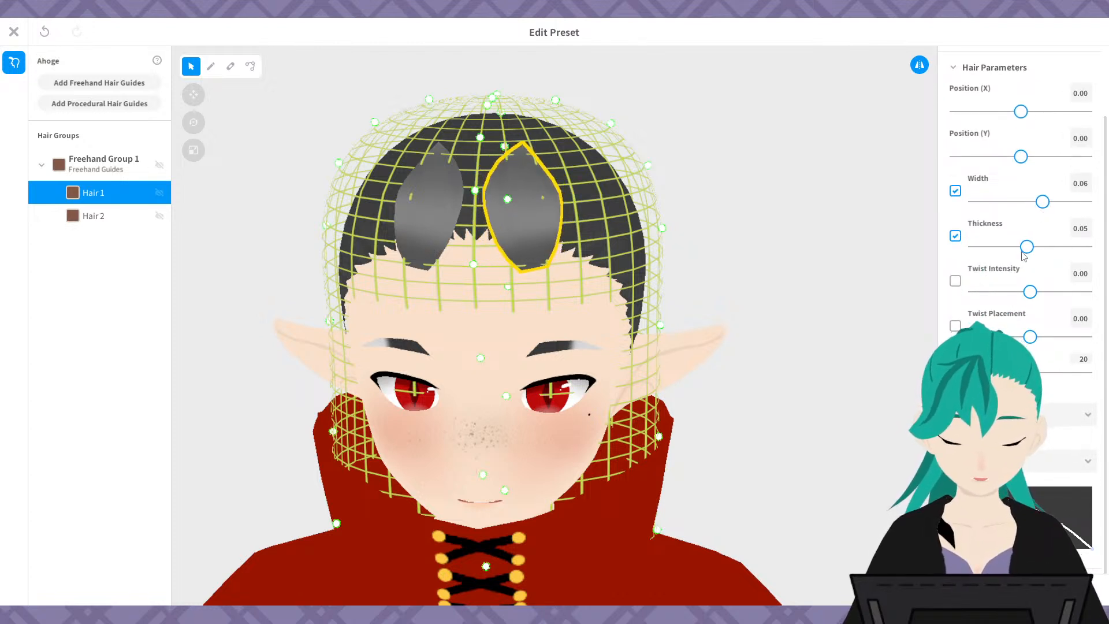
pyautogui.moveTo(1025, 248); pyautogui.dragTo(1057, 249)
pyautogui.moveTo(622, 242); pyautogui.dragTo(560, 245, button='right')
pyautogui.moveTo(1054, 245); pyautogui.dragTo(1085, 249)
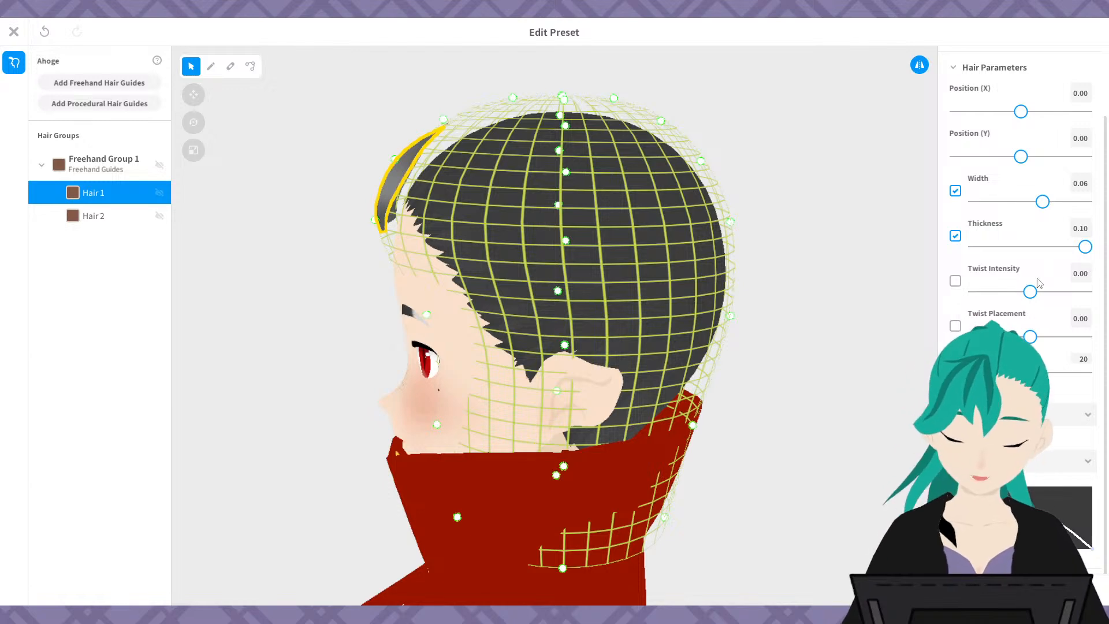
# - Try a Twist Intensity of -3.77 with various Twist Placement values on the front strand, and switch both parameters off again
pyautogui.moveTo(582, 325); pyautogui.dragTo(698, 305, button='right')
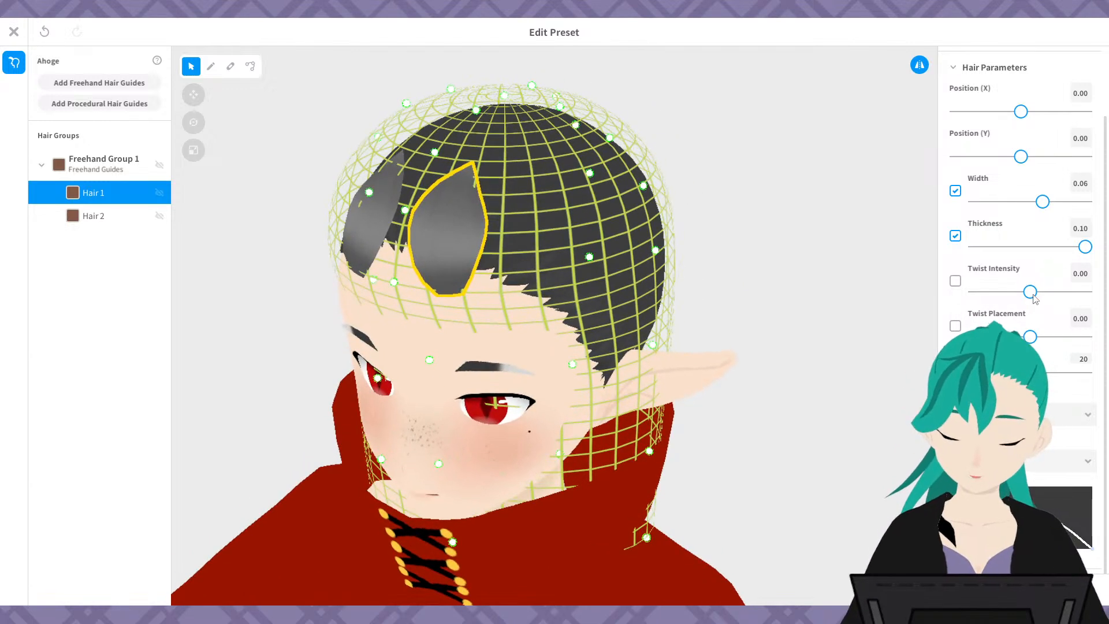
pyautogui.moveTo(1030, 292)
pyautogui.mouseDown()
pyautogui.moveTo(1089, 301)
pyautogui.moveTo(974, 300)
pyautogui.moveTo(1029, 294)
pyautogui.mouseUp()
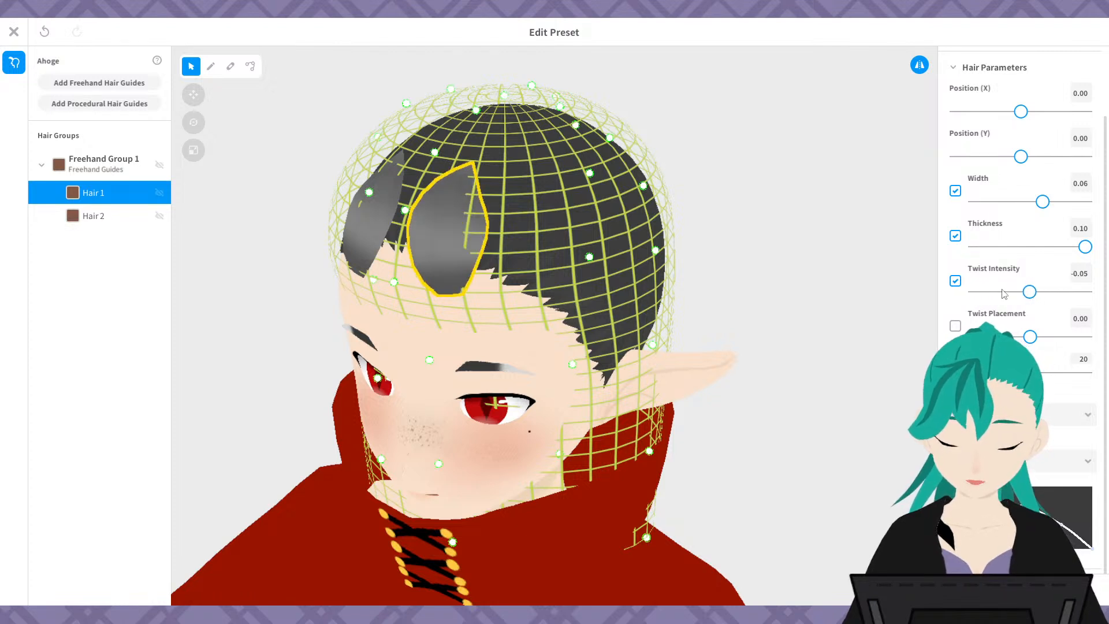
pyautogui.click(955, 281)
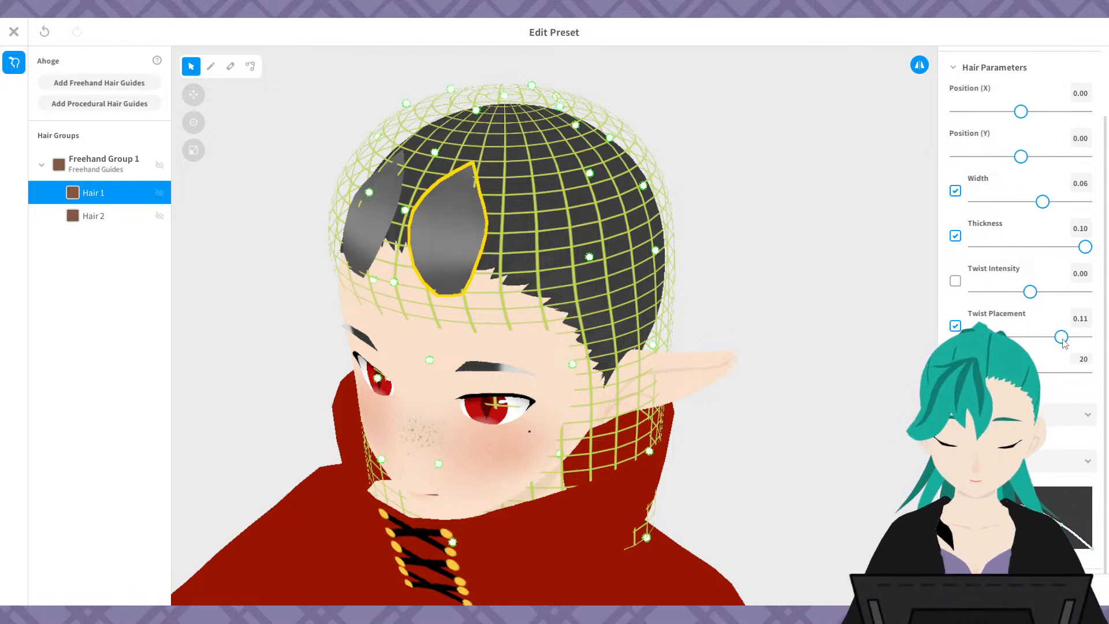
pyautogui.moveTo(1064, 342); pyautogui.dragTo(1086, 337)
pyautogui.moveTo(1029, 291); pyautogui.dragTo(987, 301)
pyautogui.moveTo(1086, 337); pyautogui.dragTo(991, 337)
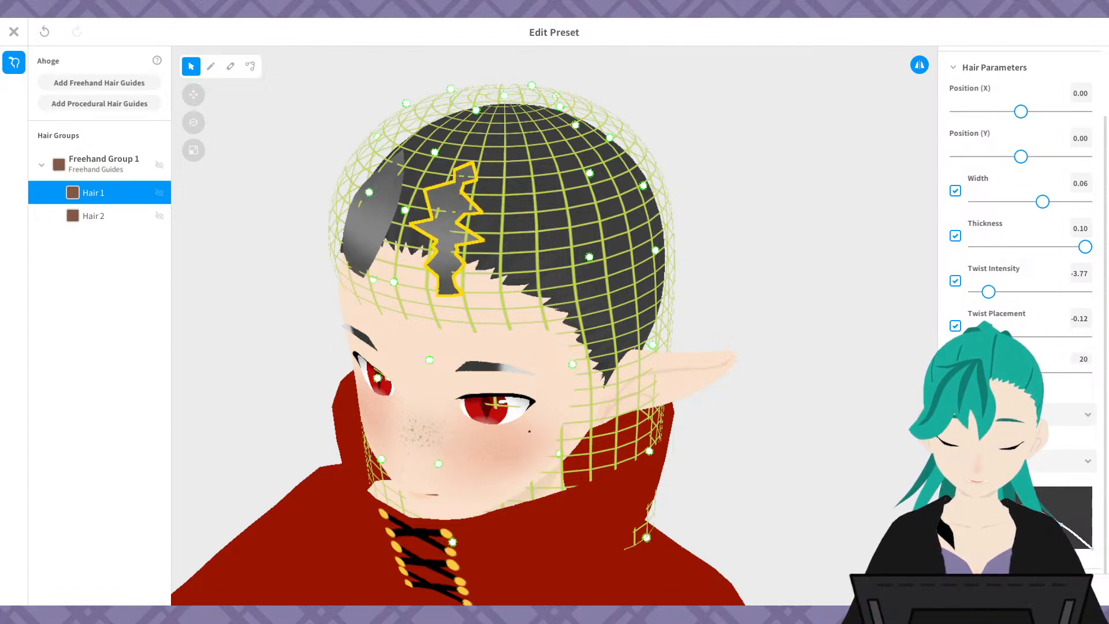
pyautogui.click(955, 326)
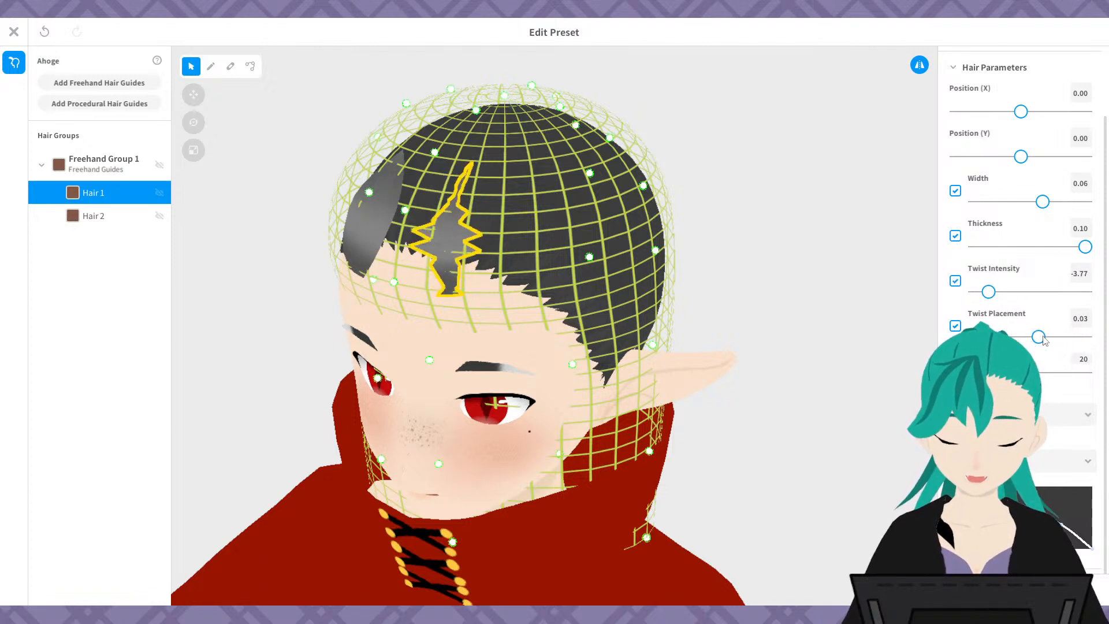
pyautogui.click(955, 281)
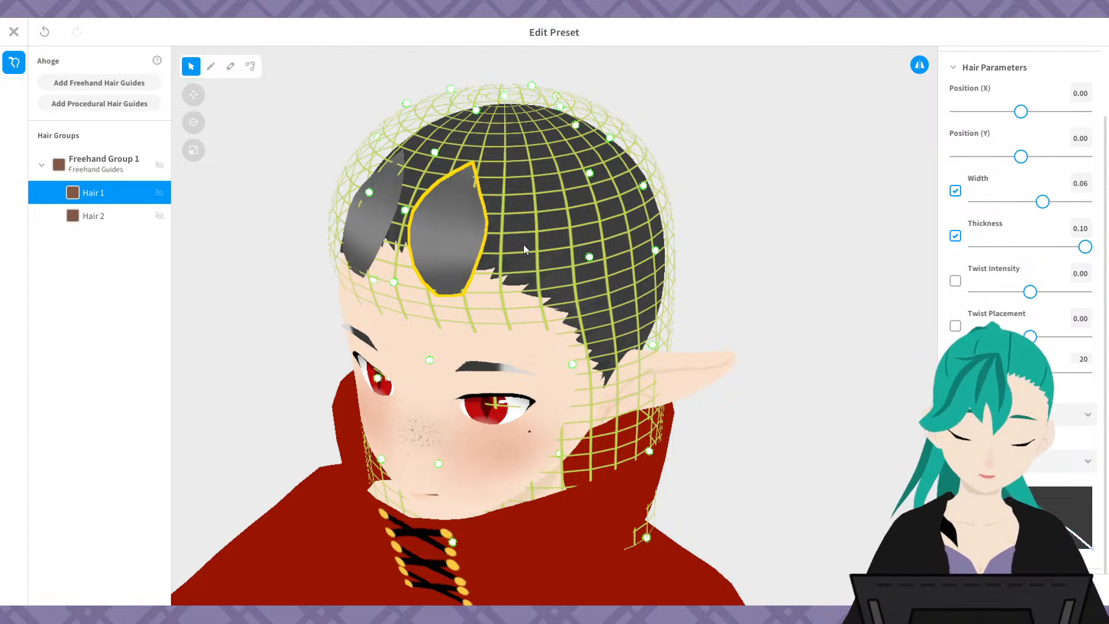
# - Undo the front strand's twist, thickness and width changes and the short mirrored pair itself
pyautogui.hotkey('ctrl', 'z')
pyautogui.hotkey('ctrl', 'z')
pyautogui.hotkey('ctrl', 'z')
pyautogui.hotkey('ctrl', 'z')
pyautogui.hotkey('ctrl', 'z')
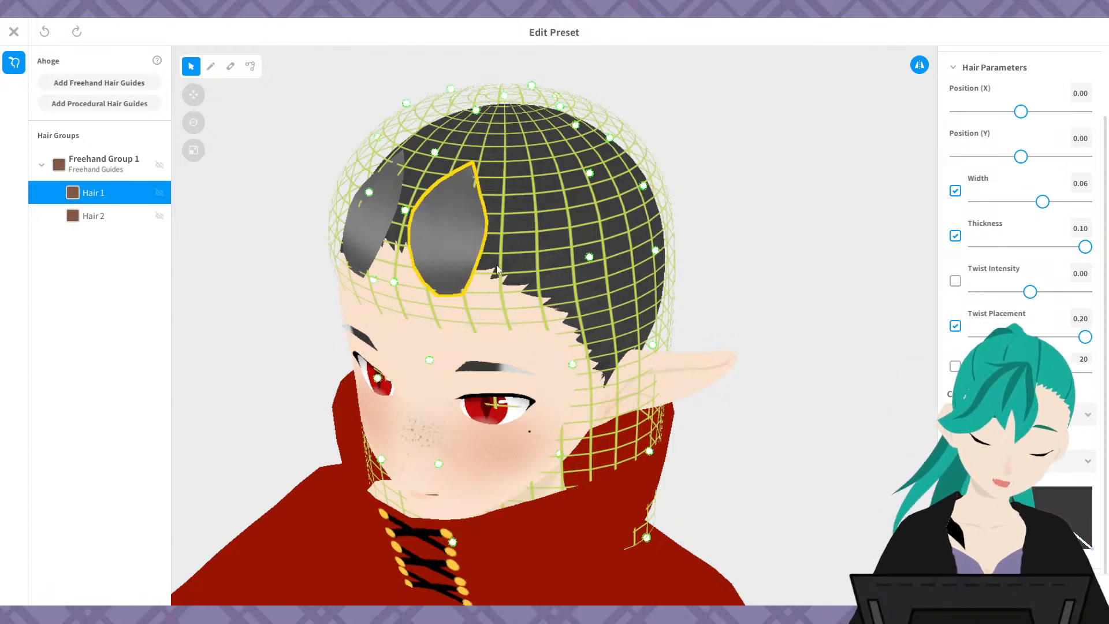
pyautogui.hotkey('ctrl', 'z')
pyautogui.hotkey('ctrl', 'z')
pyautogui.hotkey('ctrl', 'z')
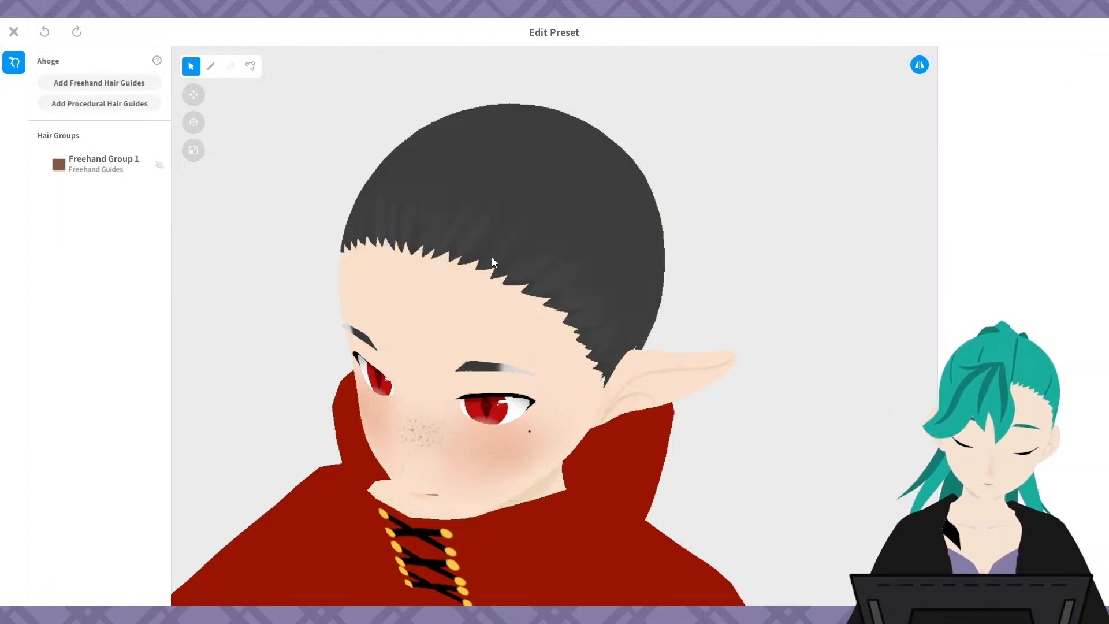
# - Draw a wide curved strand with its mirrored copy over the front of the freehand guide mesh and select one strand
pyautogui.click(95, 168)
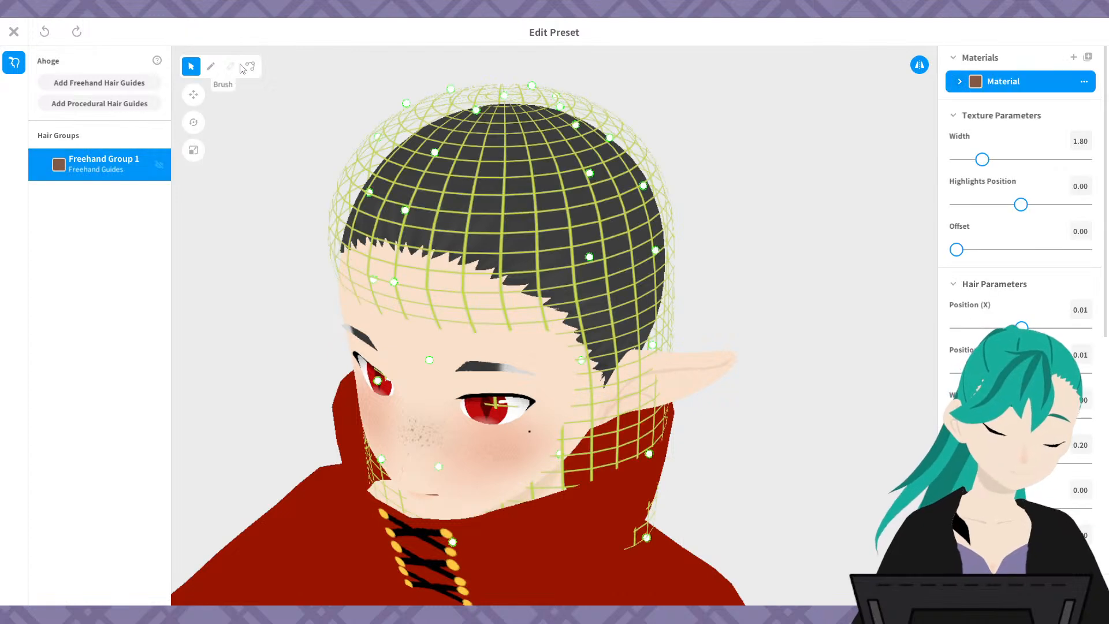
pyautogui.click(211, 65)
pyautogui.moveTo(448, 279); pyautogui.dragTo(602, 204)
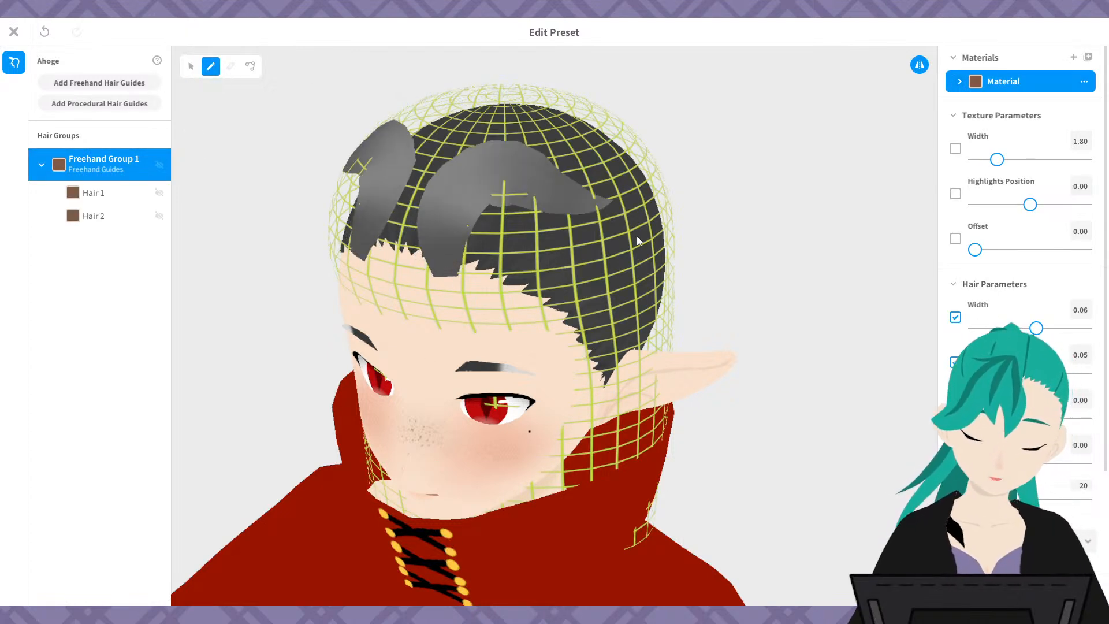
pyautogui.click(120, 193)
pyautogui.click(493, 181)
pyautogui.hotkey('ctrl', 'z')
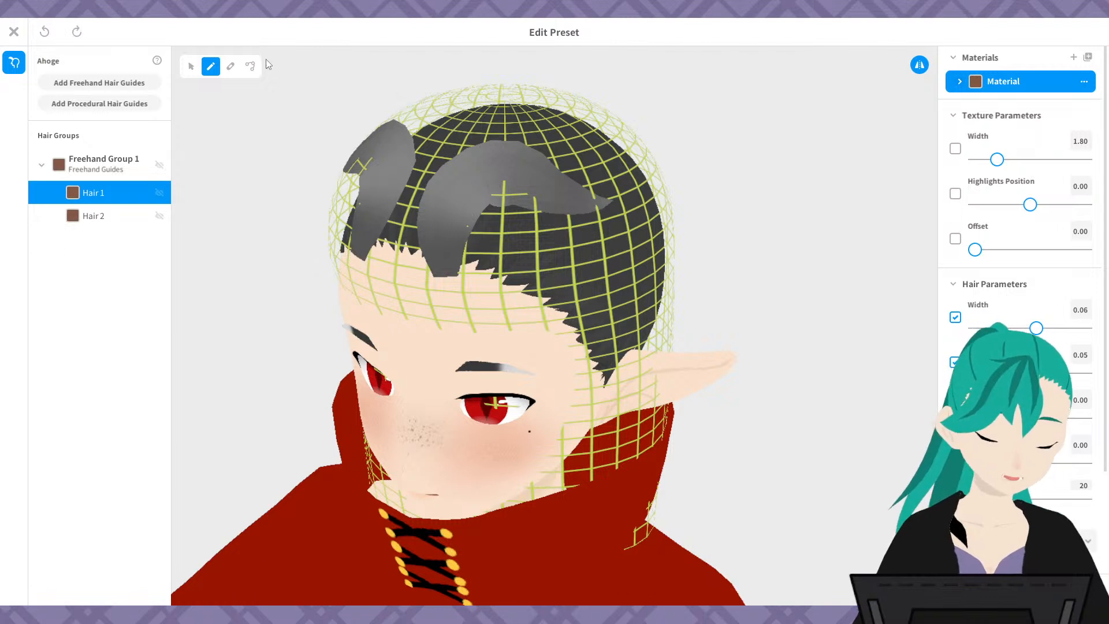
pyautogui.click(192, 66)
pyautogui.click(473, 163)
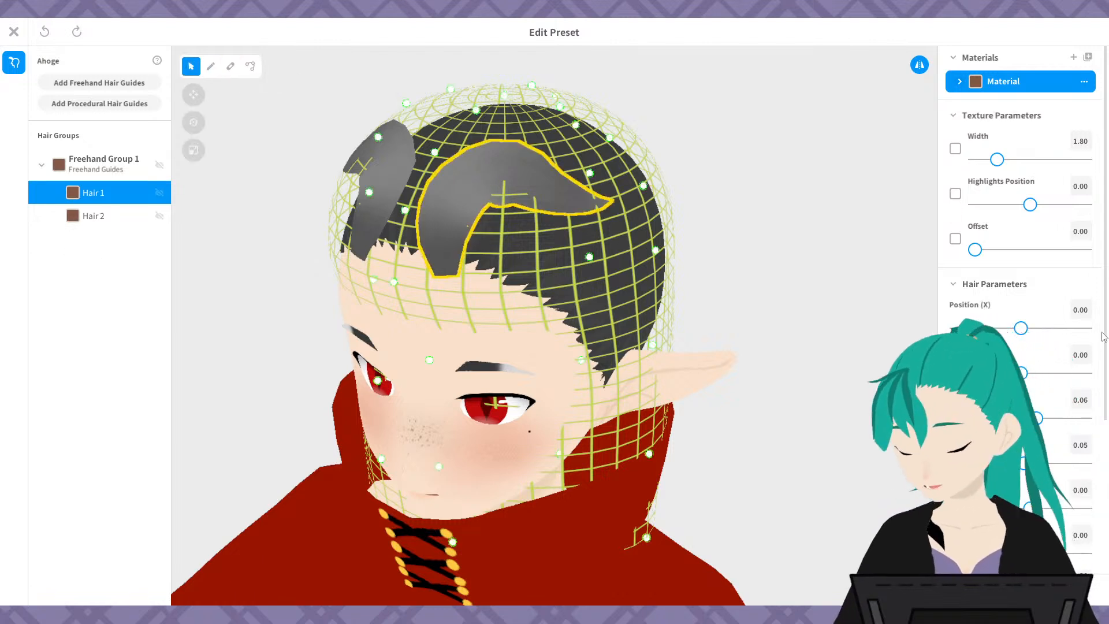
# - Try smoothness values of 100, 1, 100 again and 27 on the selected wide front strand
pyautogui.click(993, 115)
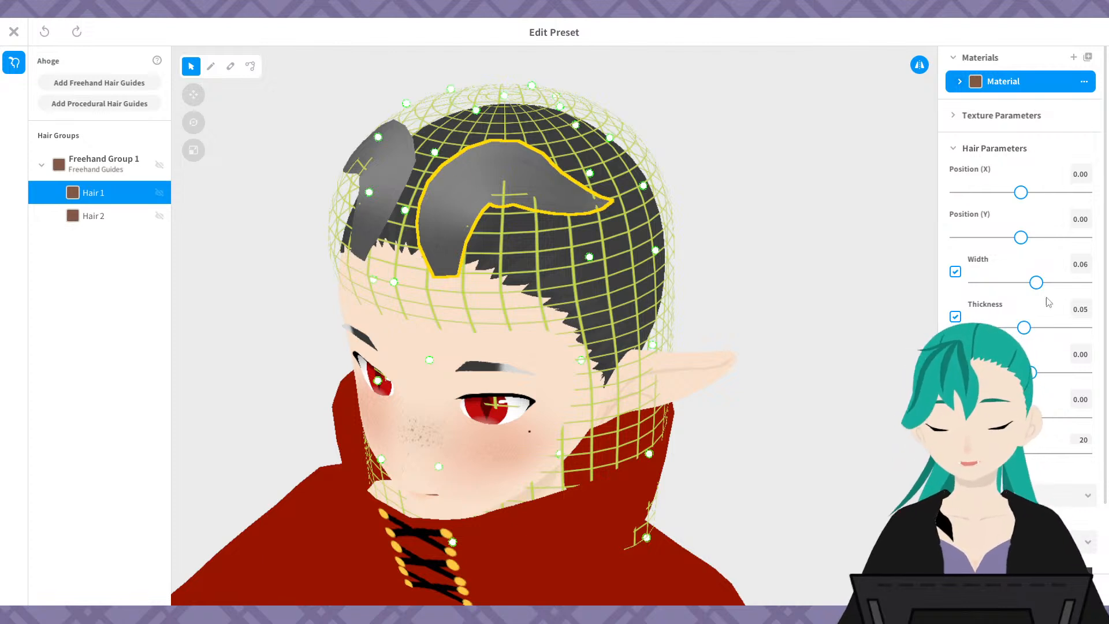
pyautogui.moveTo(991, 453); pyautogui.dragTo(1108, 454)
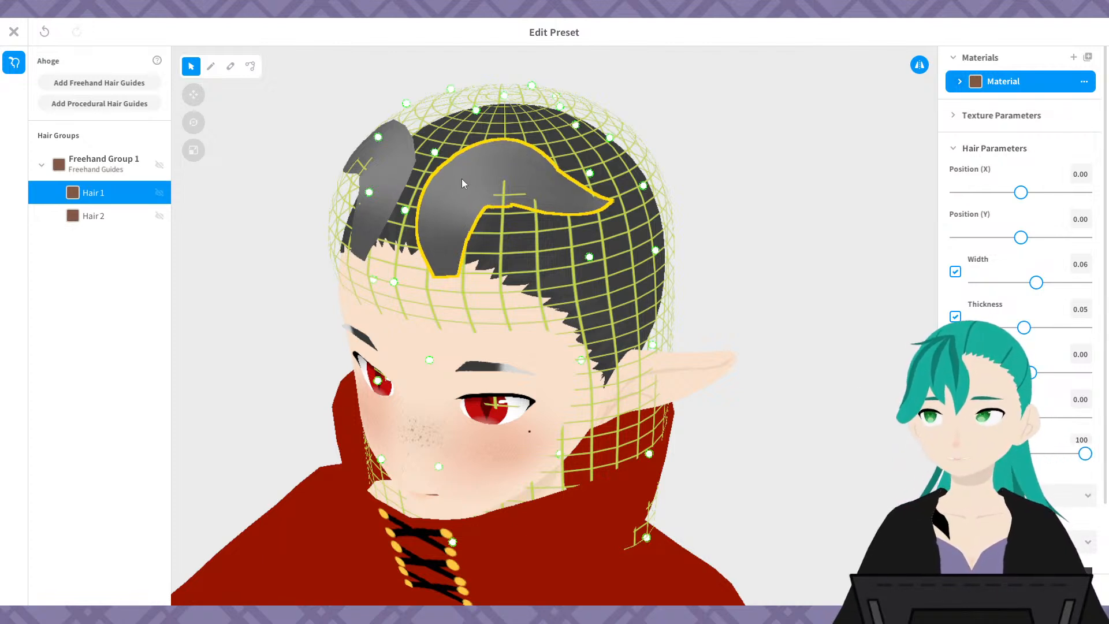
pyautogui.moveTo(1085, 453); pyautogui.dragTo(873, 473)
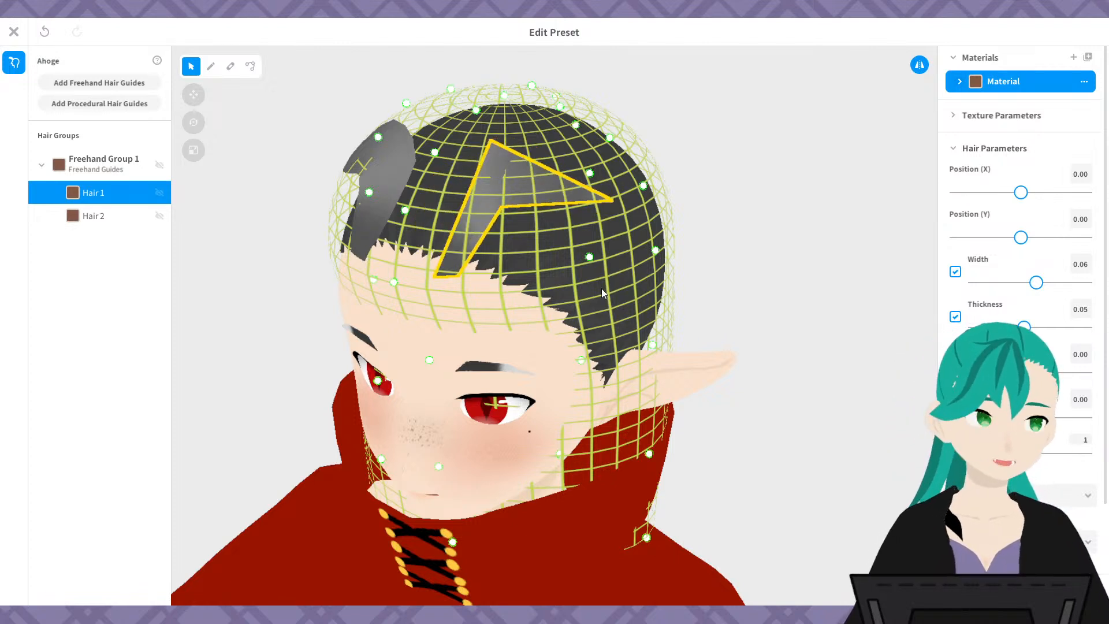
pyautogui.moveTo(951, 454); pyautogui.dragTo(1108, 464)
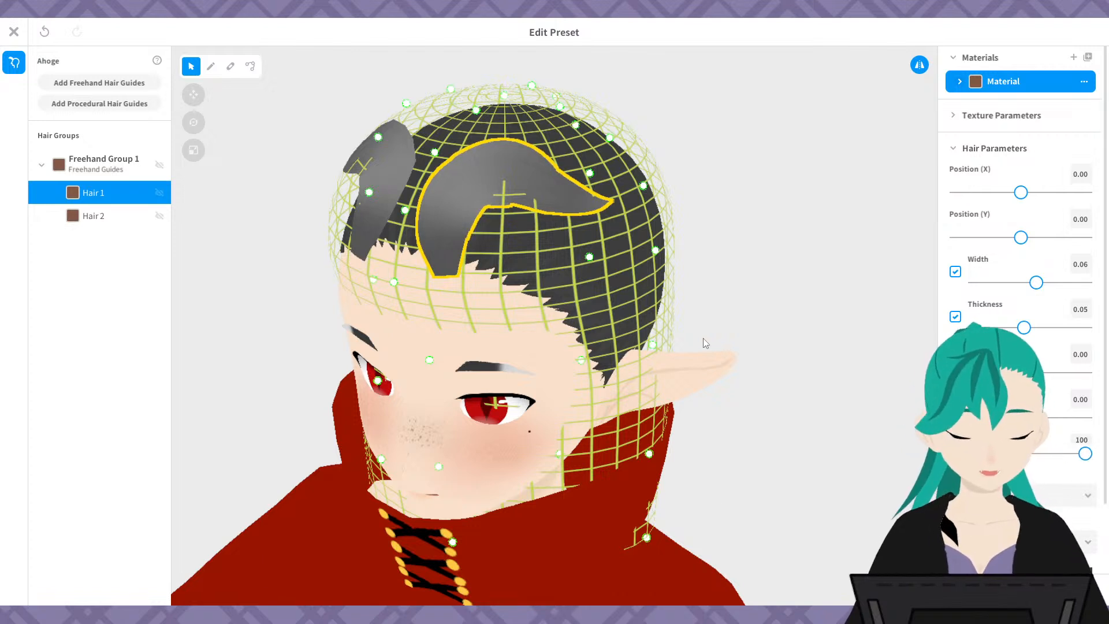
pyautogui.moveTo(1086, 454); pyautogui.dragTo(990, 456)
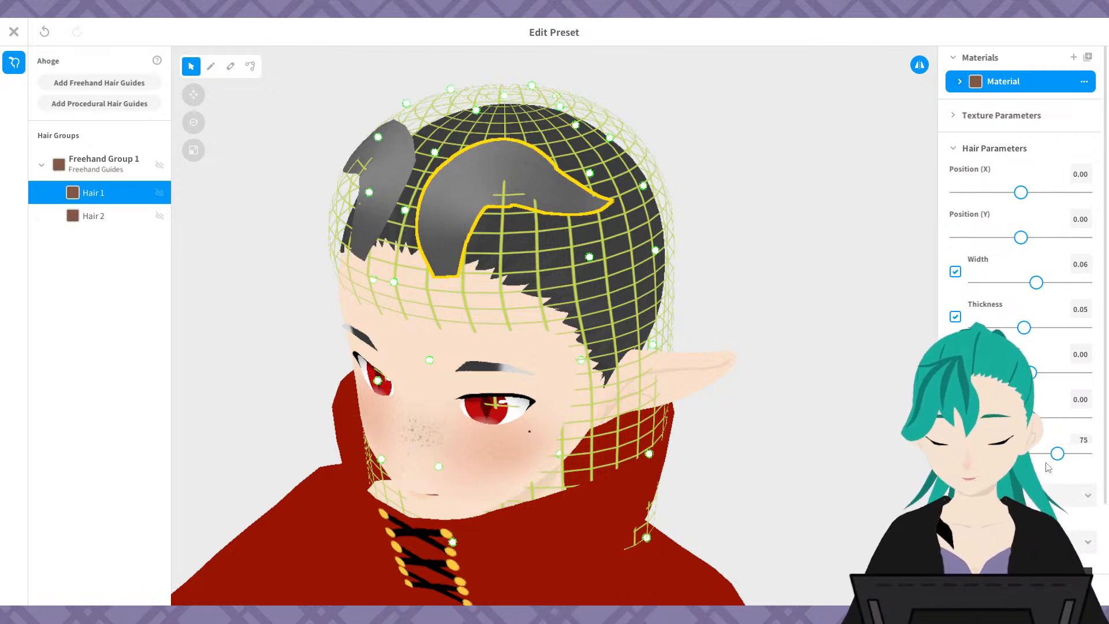
# - Check the wide front strand from several angles, set its smoothness to 100 and clear the selection to view it without the guide mesh
pyautogui.moveTo(831, 420); pyautogui.dragTo(774, 449, button='right')
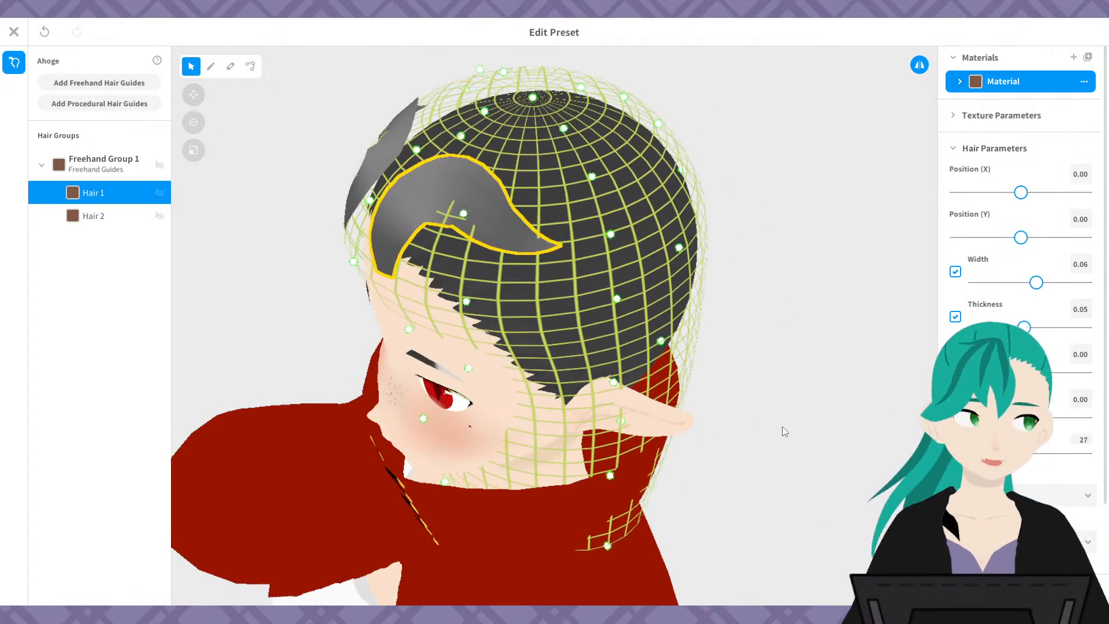
pyautogui.moveTo(639, 288); pyautogui.dragTo(684, 254, button='right')
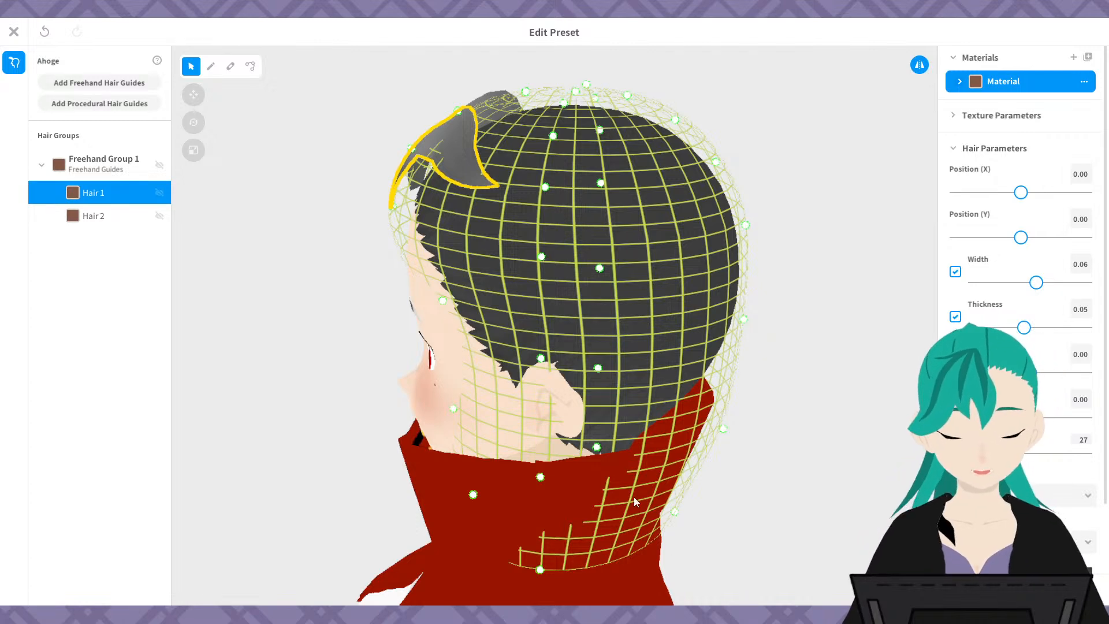
pyautogui.moveTo(655, 481); pyautogui.dragTo(735, 450, button='right')
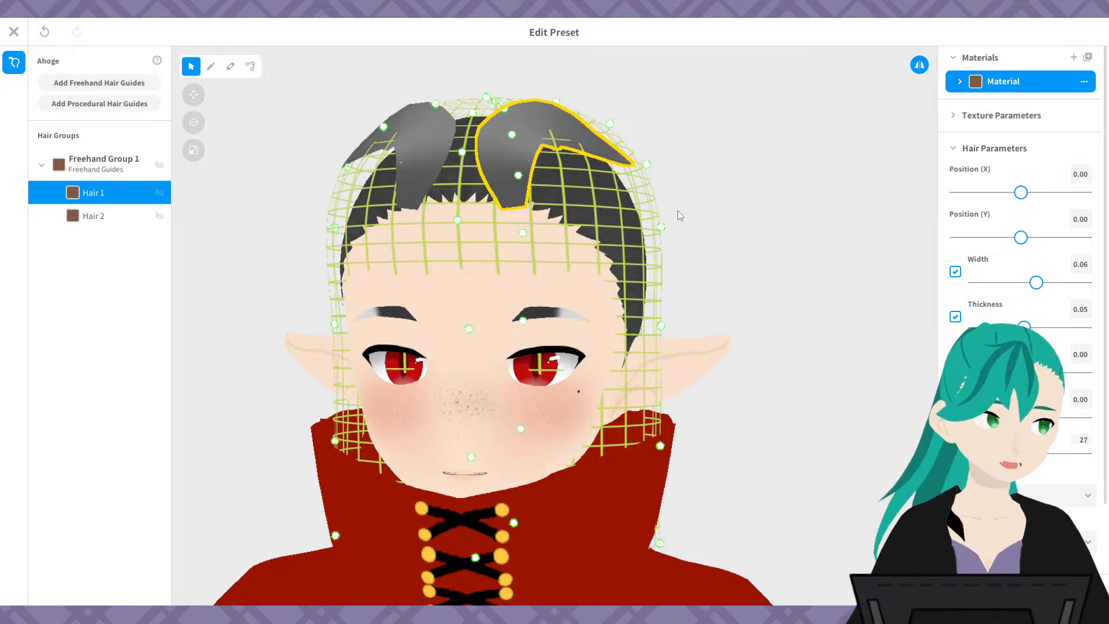
pyautogui.moveTo(992, 453); pyautogui.dragTo(1103, 454)
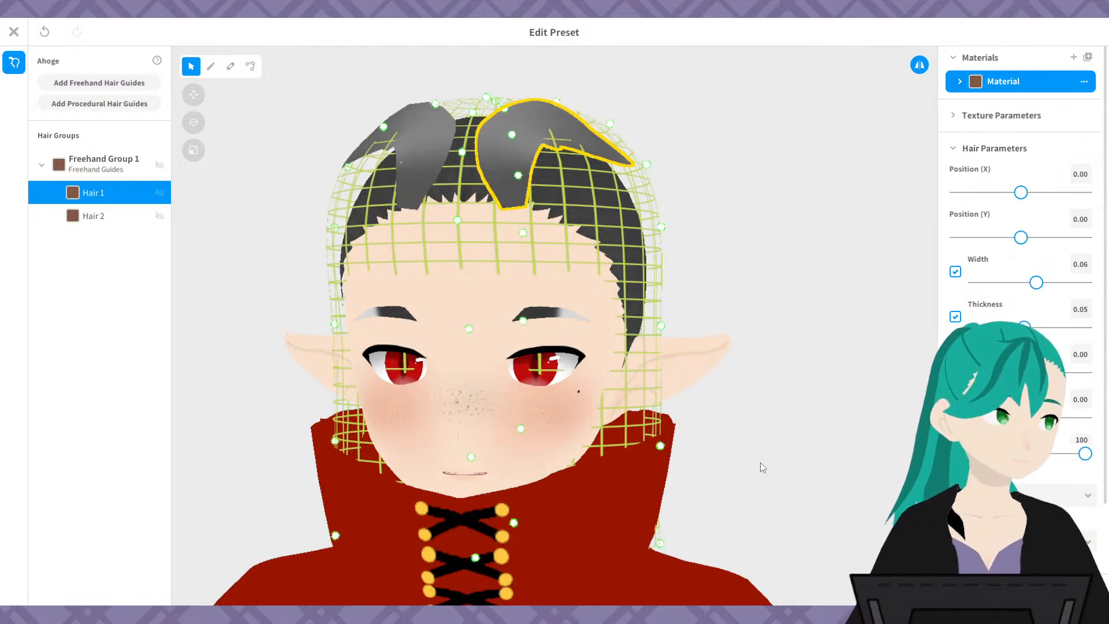
pyautogui.moveTo(761, 467); pyautogui.dragTo(762, 454, button='right')
pyautogui.click(705, 165)
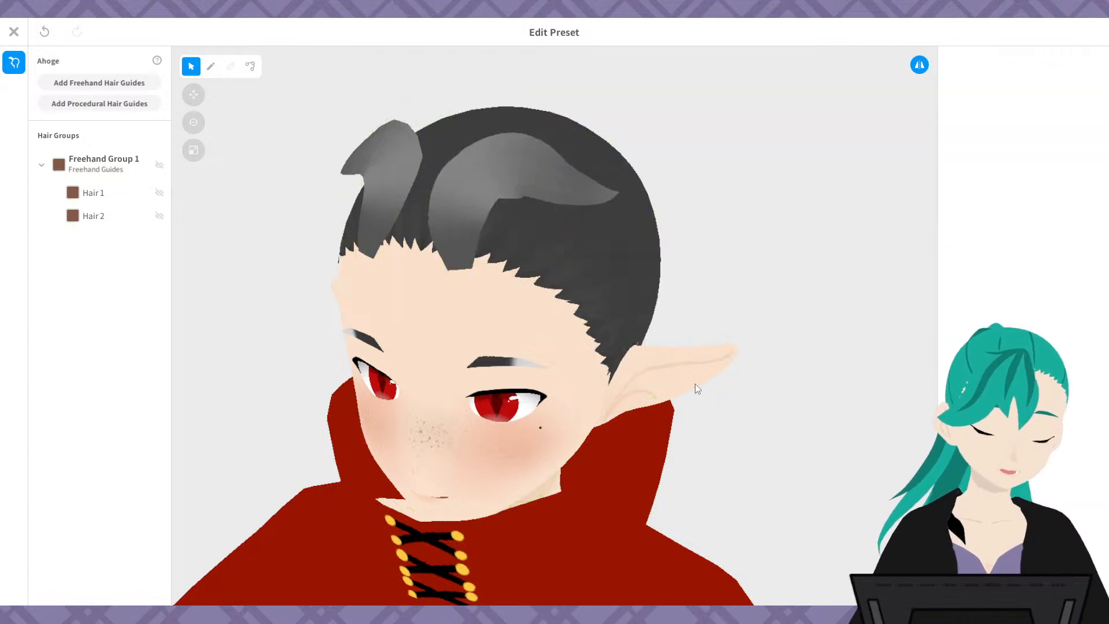
pyautogui.moveTo(726, 390); pyautogui.dragTo(706, 361, button='right')
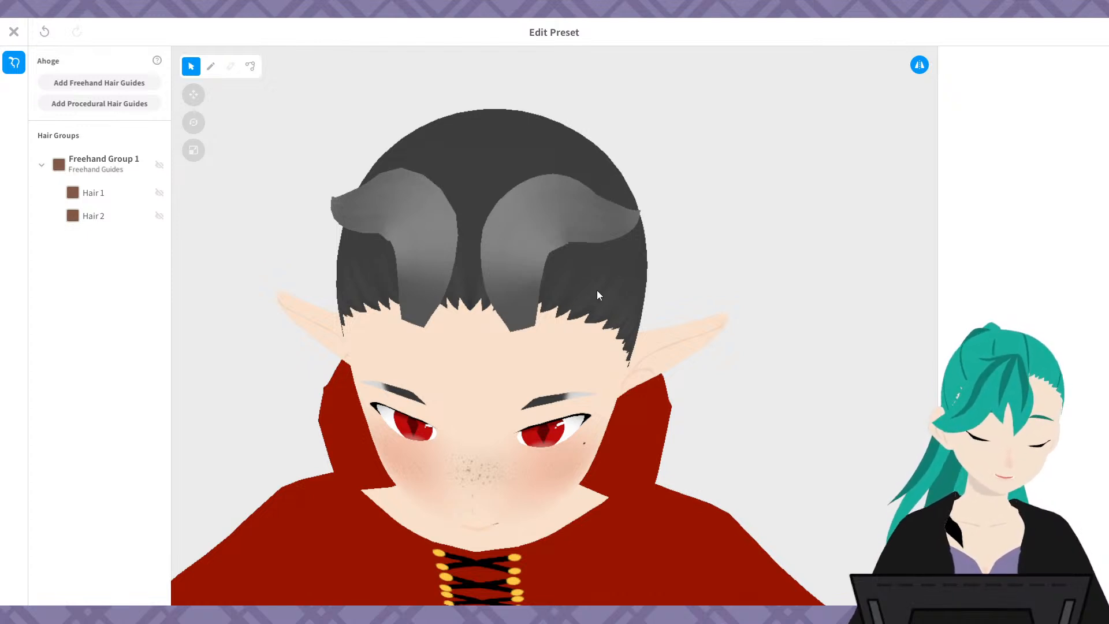
pyautogui.moveTo(604, 291); pyautogui.dragTo(586, 281, button='right')
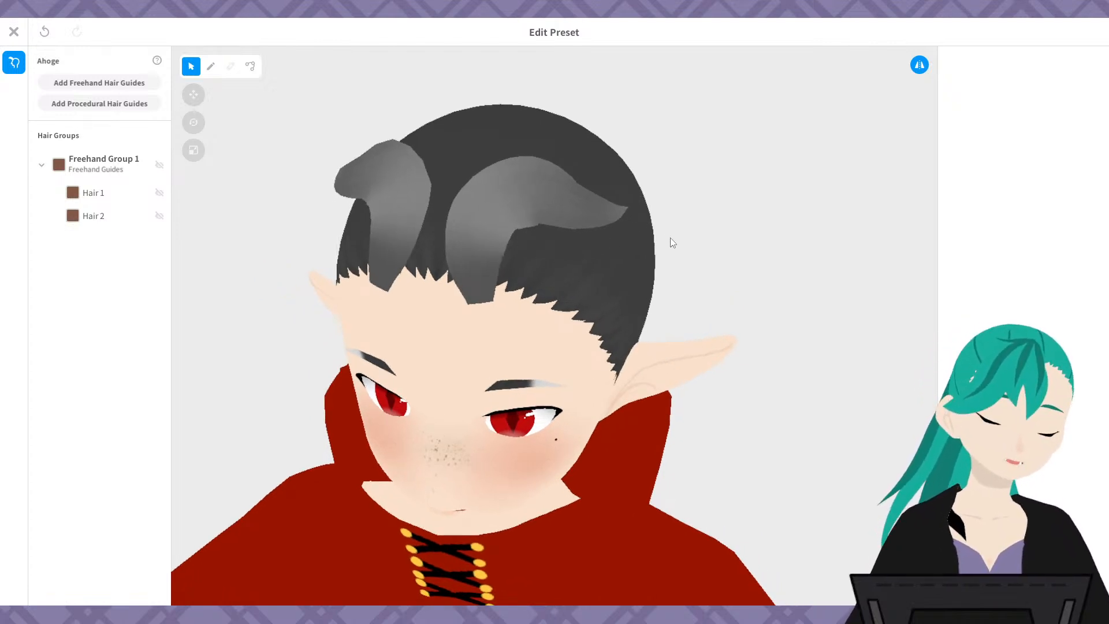
# - Set the brush's Width to 0.01 and draw a thin mirrored strand in front of the ear plus a short hooked one behind it
pyautogui.click(121, 219)
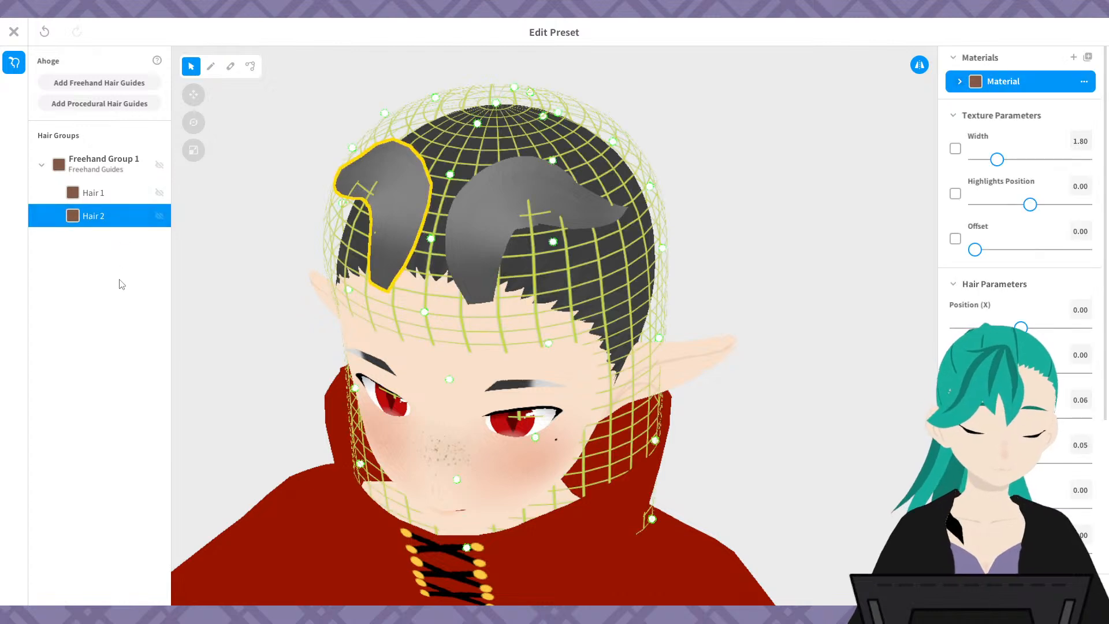
pyautogui.click(113, 162)
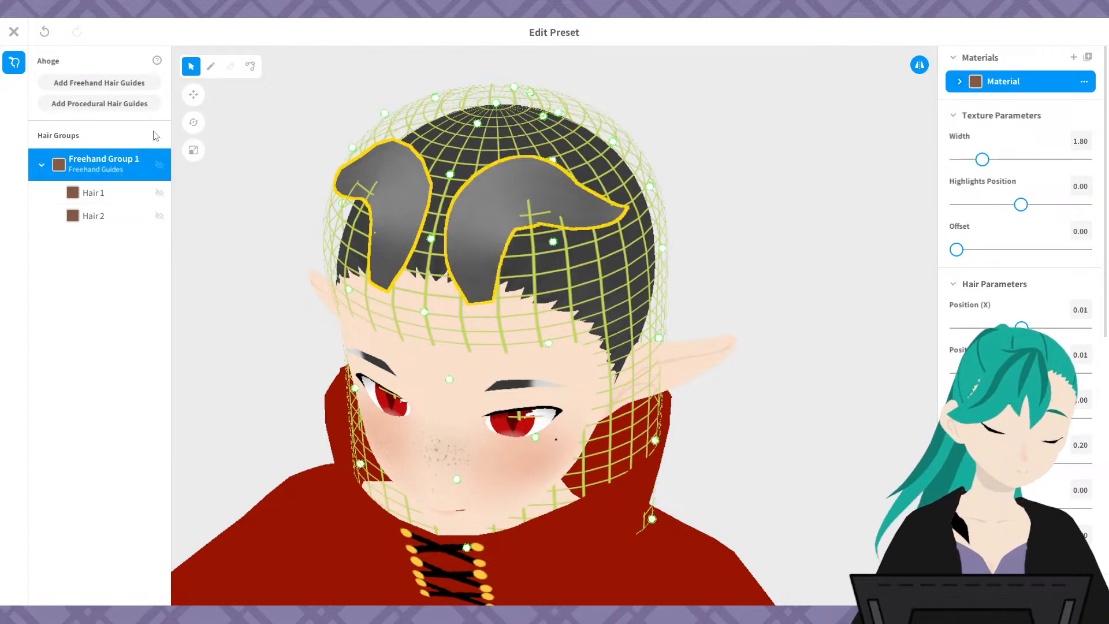
pyautogui.click(211, 67)
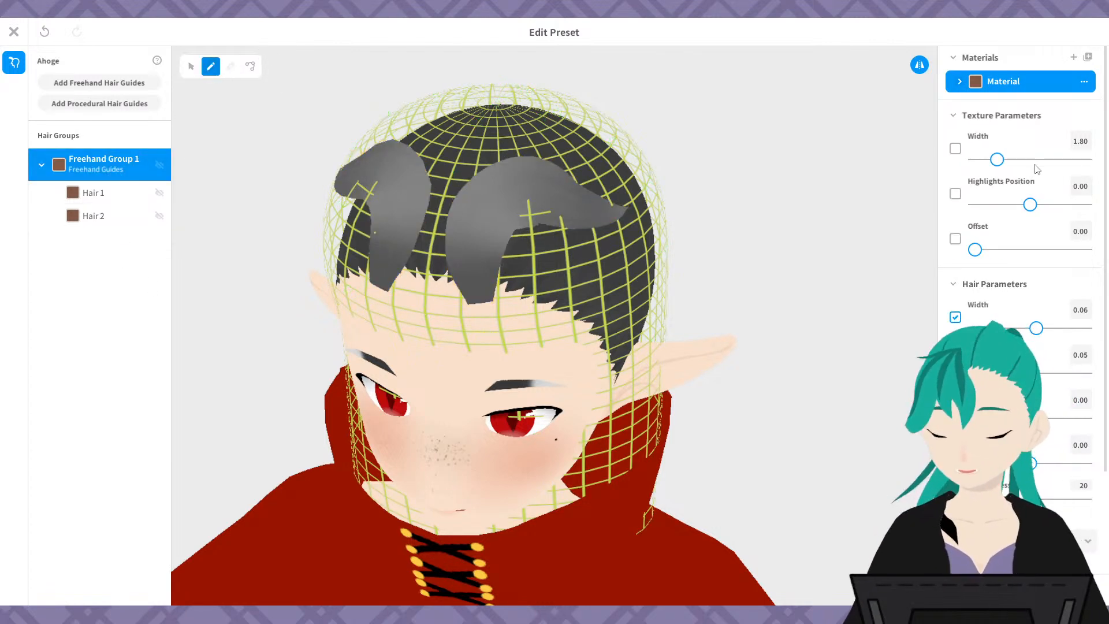
pyautogui.moveTo(1037, 328); pyautogui.dragTo(900, 370)
pyautogui.moveTo(717, 245)
pyautogui.mouseDown(button='right')
pyautogui.moveTo(633, 220)
pyautogui.moveTo(659, 219)
pyautogui.mouseUp(button='right')
pyautogui.moveTo(575, 223); pyautogui.dragTo(585, 406)
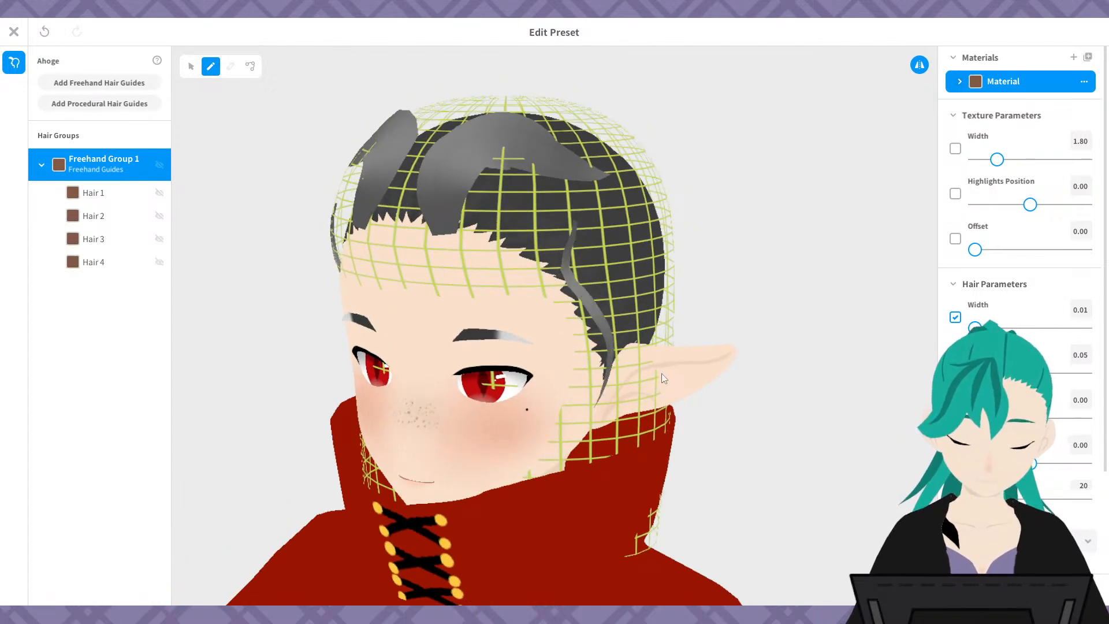
pyautogui.moveTo(661, 373); pyautogui.dragTo(628, 391, button='right')
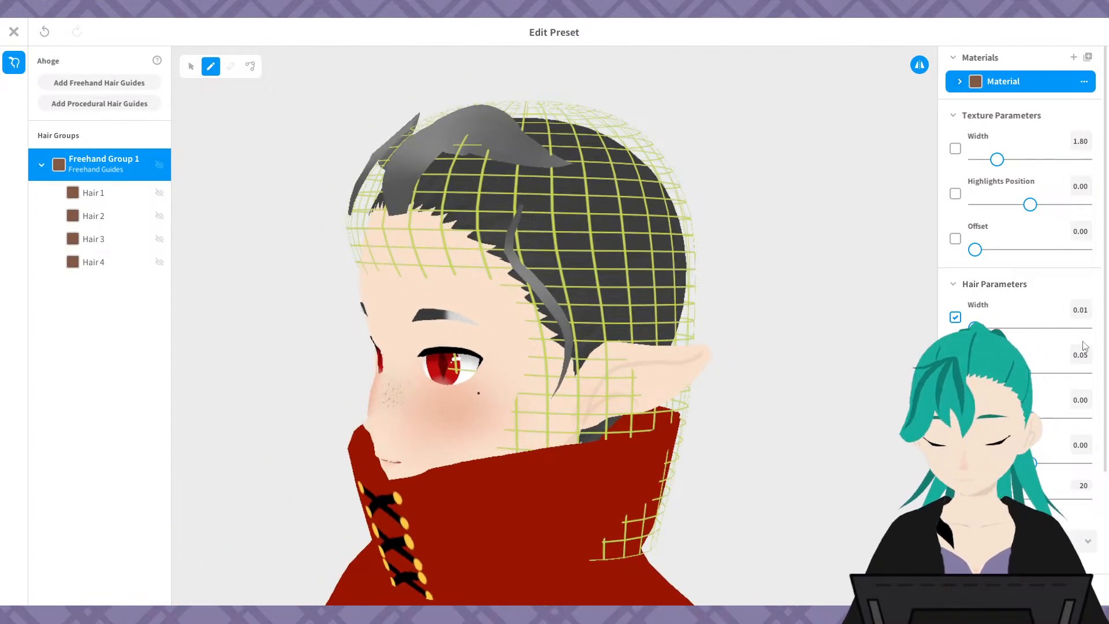
pyautogui.moveTo(578, 247); pyautogui.dragTo(576, 283)
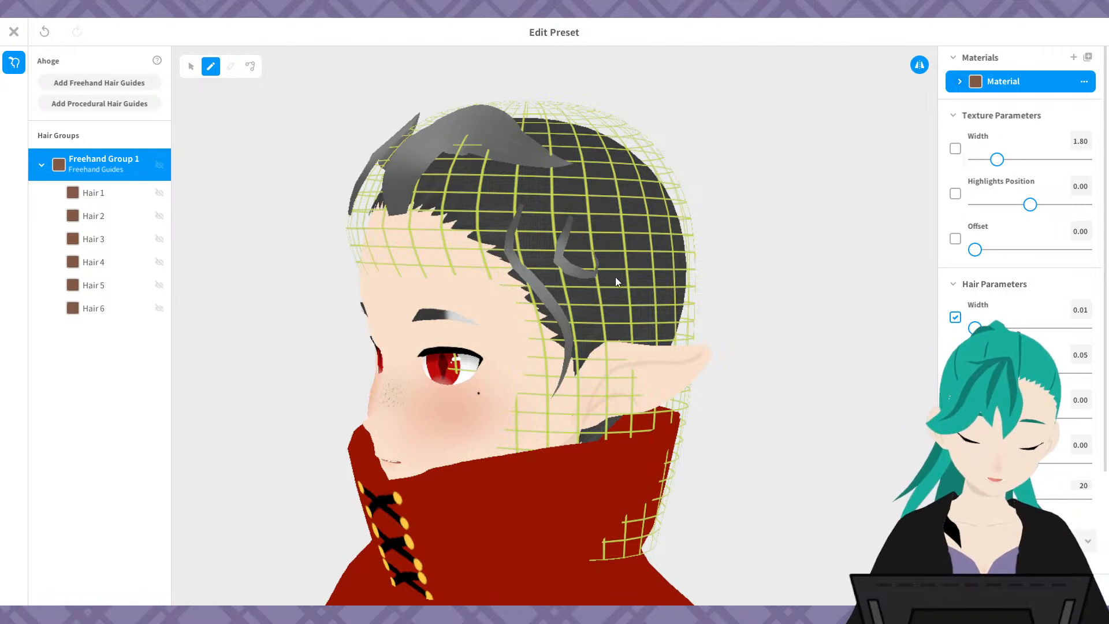
# - Raise the short hooked strand's smoothness to about 88 and check its curve with the guide mesh hidden
pyautogui.click(191, 66)
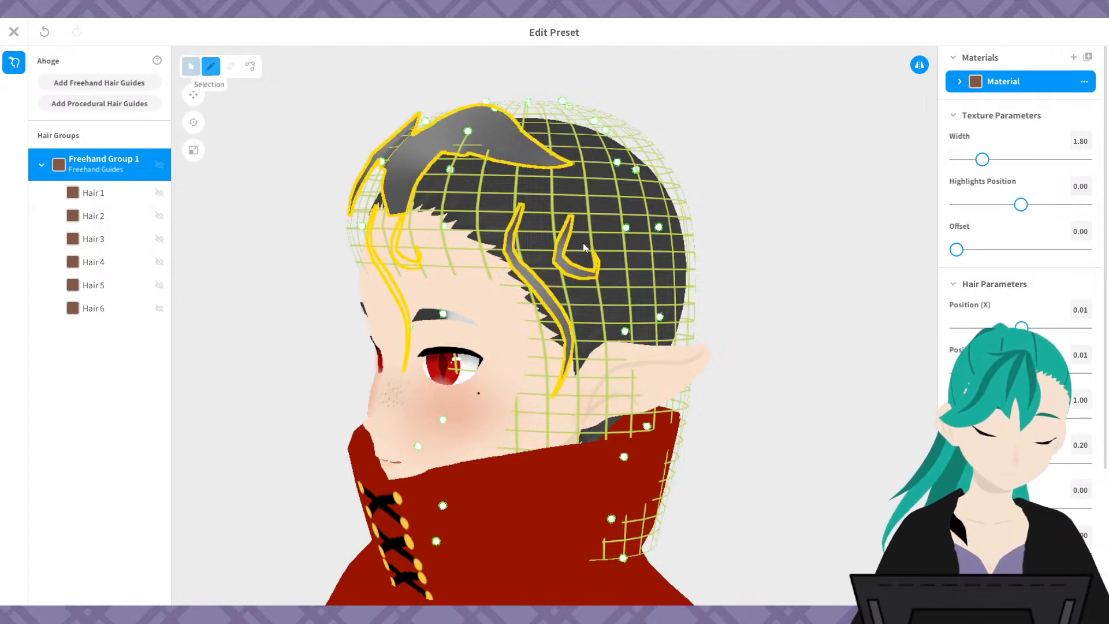
pyautogui.click(580, 268)
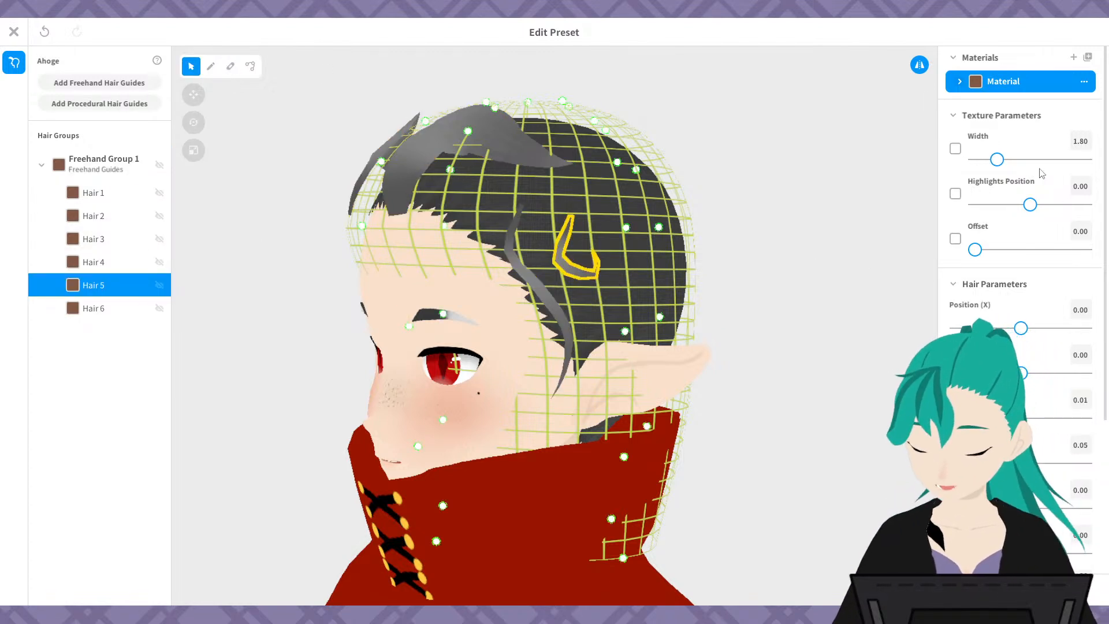
pyautogui.click(955, 113)
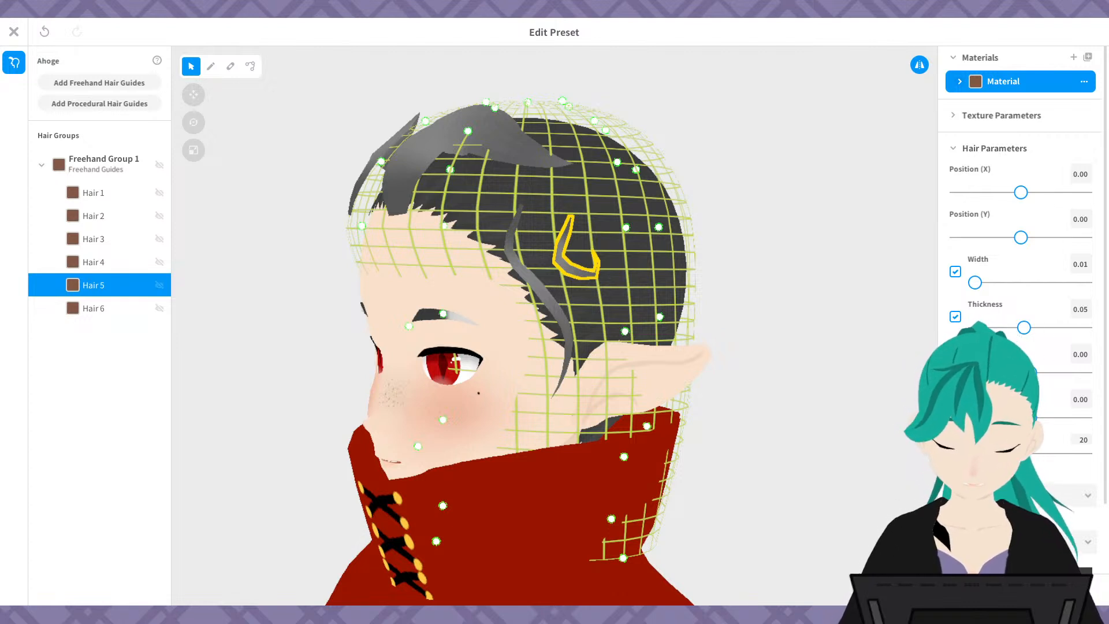
pyautogui.moveTo(978, 453); pyautogui.dragTo(1073, 453)
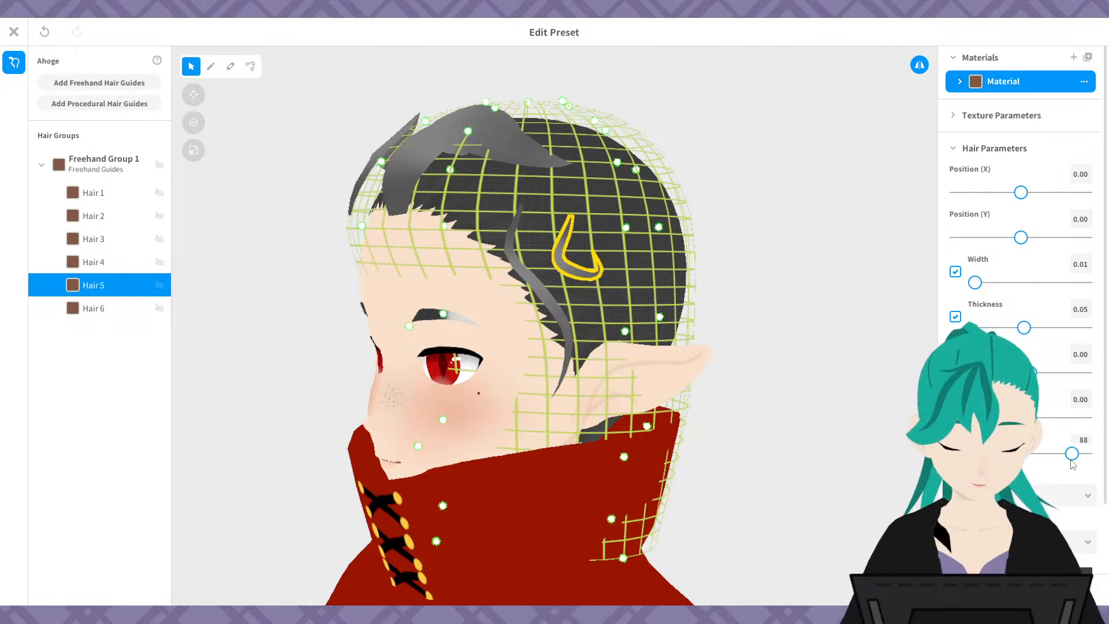
pyautogui.click(275, 141)
pyautogui.moveTo(665, 244); pyautogui.dragTo(541, 275)
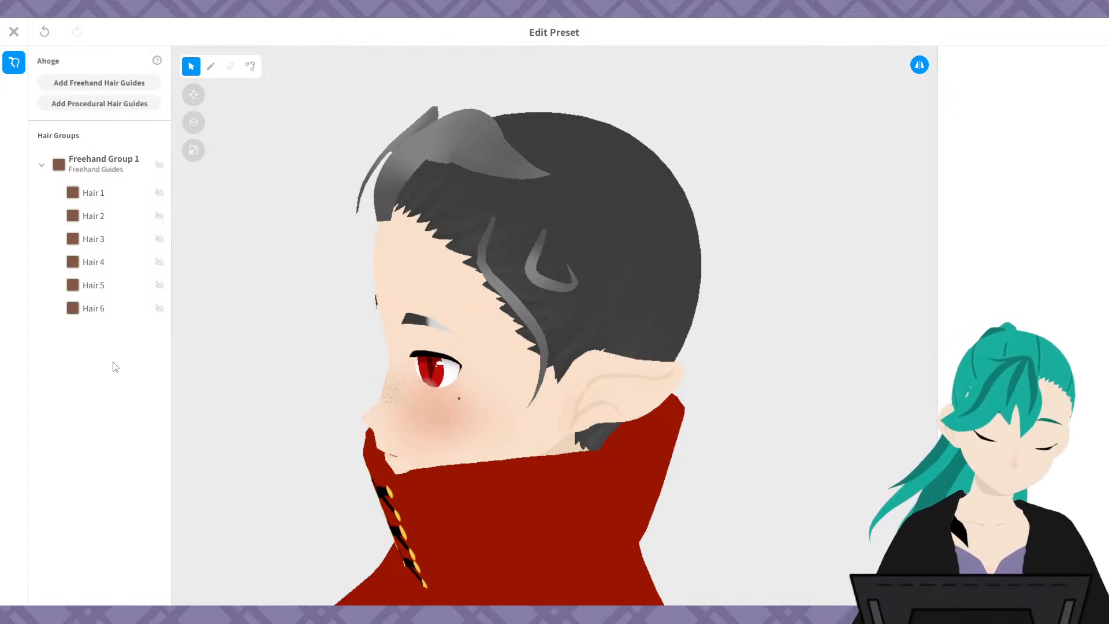
# - Undo all test strands and their smoothness changes so the freehand group is empty
pyautogui.click(95, 167)
pyautogui.click(148, 188)
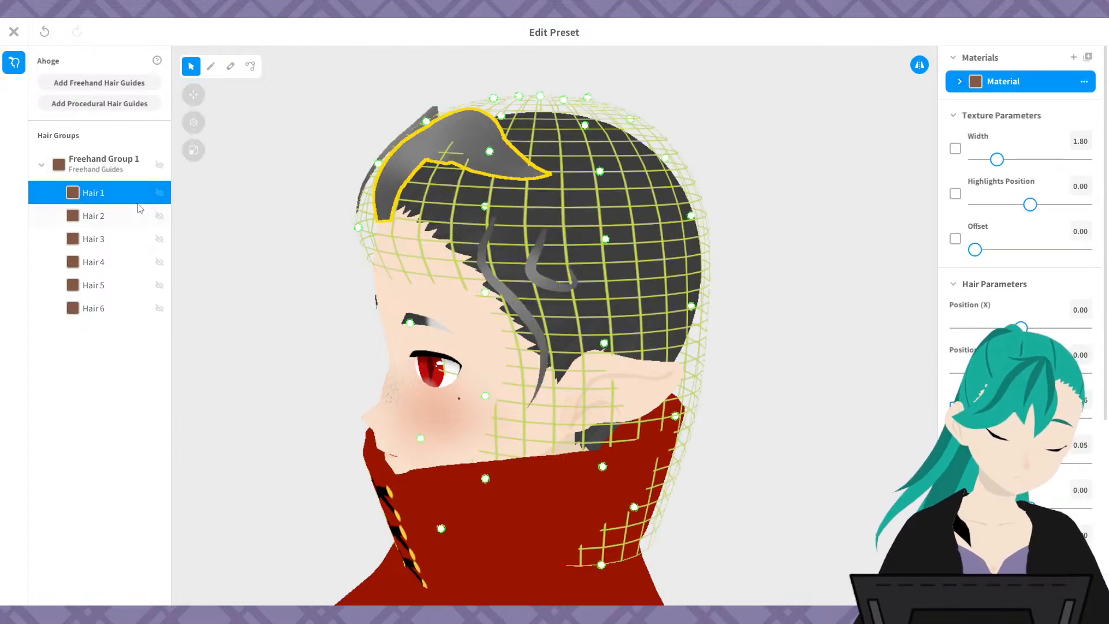
pyautogui.moveTo(555, 225); pyautogui.dragTo(662, 267, button='right')
pyautogui.hotkey('ctrl', 'z')
pyautogui.hotkey('ctrl', 'z')
pyautogui.hotkey('ctrl', 'z')
pyautogui.hotkey('ctrl', 'z')
pyautogui.hotkey('ctrl', 'z')
pyautogui.hotkey('ctrl', 'z')
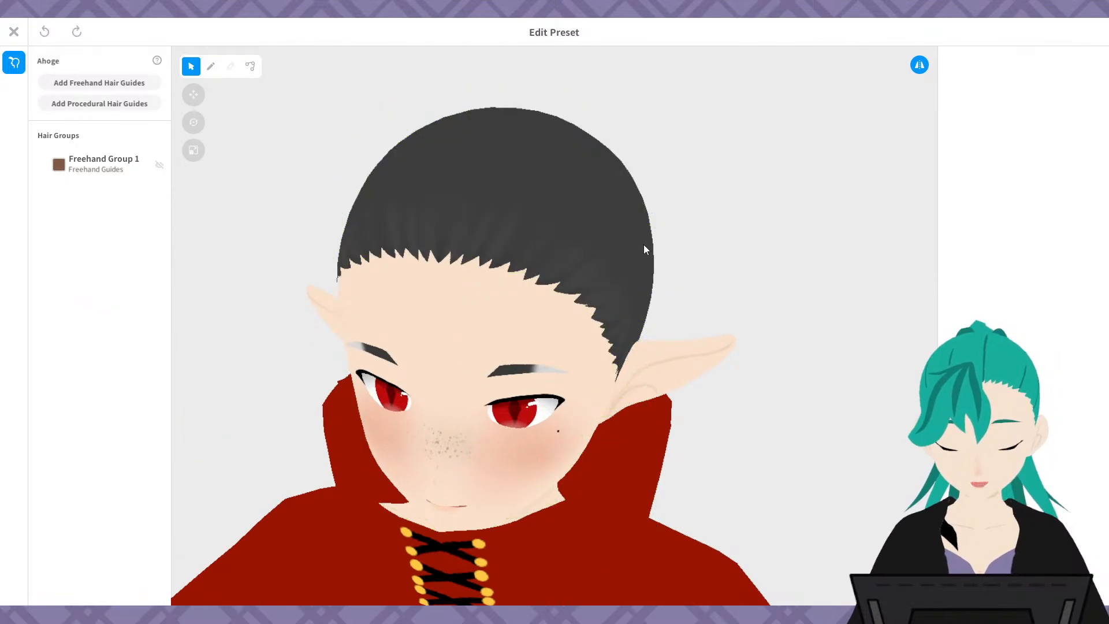
# - Select Freehand Group 1, collapse its texture parameters and review the hair parameters through Smoothness, Cross Section and Curve
pyautogui.click(115, 167)
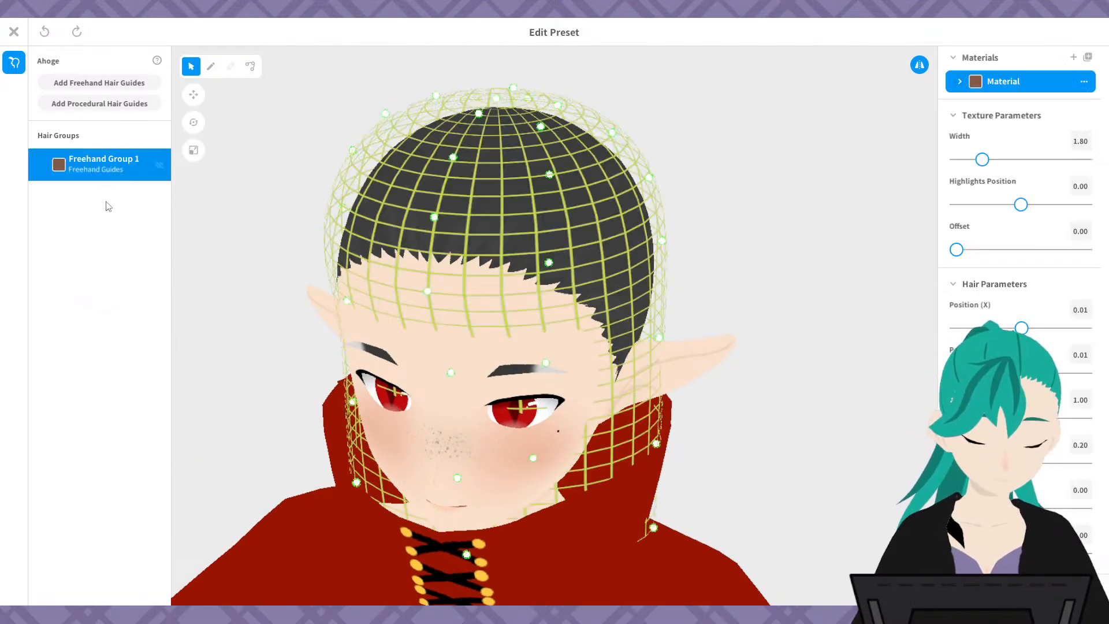
pyautogui.moveTo(722, 289); pyautogui.dragTo(720, 300, button='right')
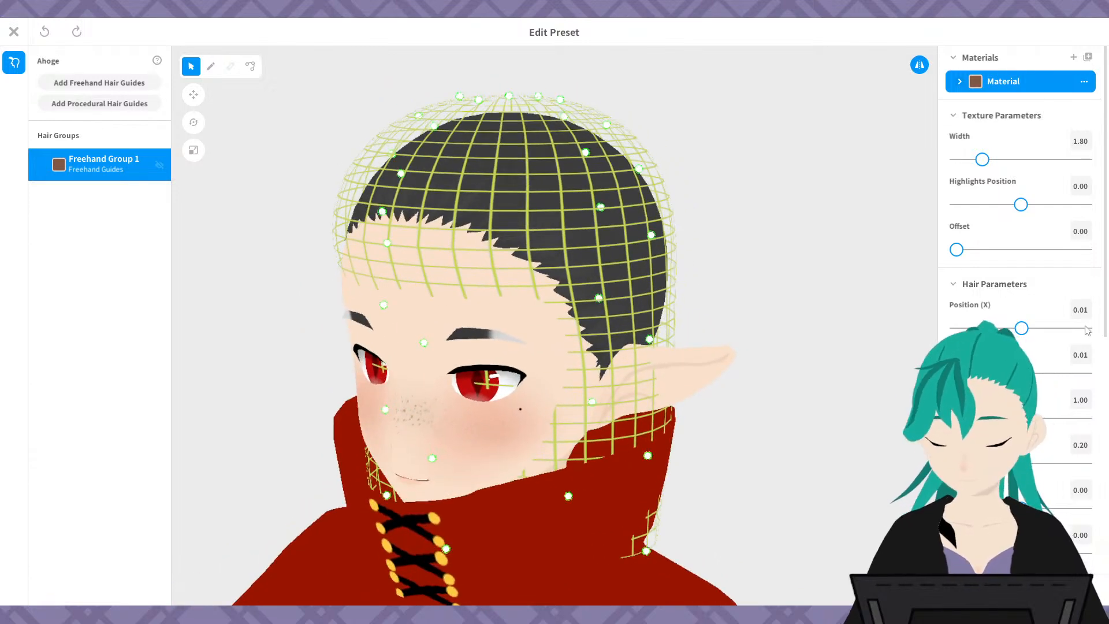
pyautogui.click(960, 115)
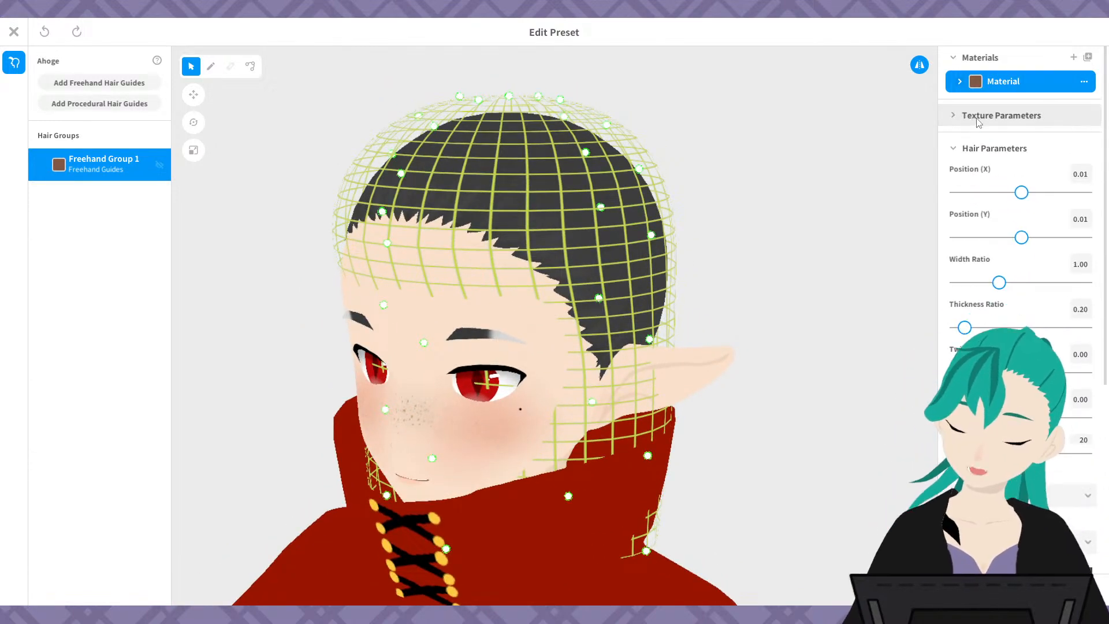
pyautogui.moveTo(632, 336); pyautogui.dragTo(663, 327, button='right')
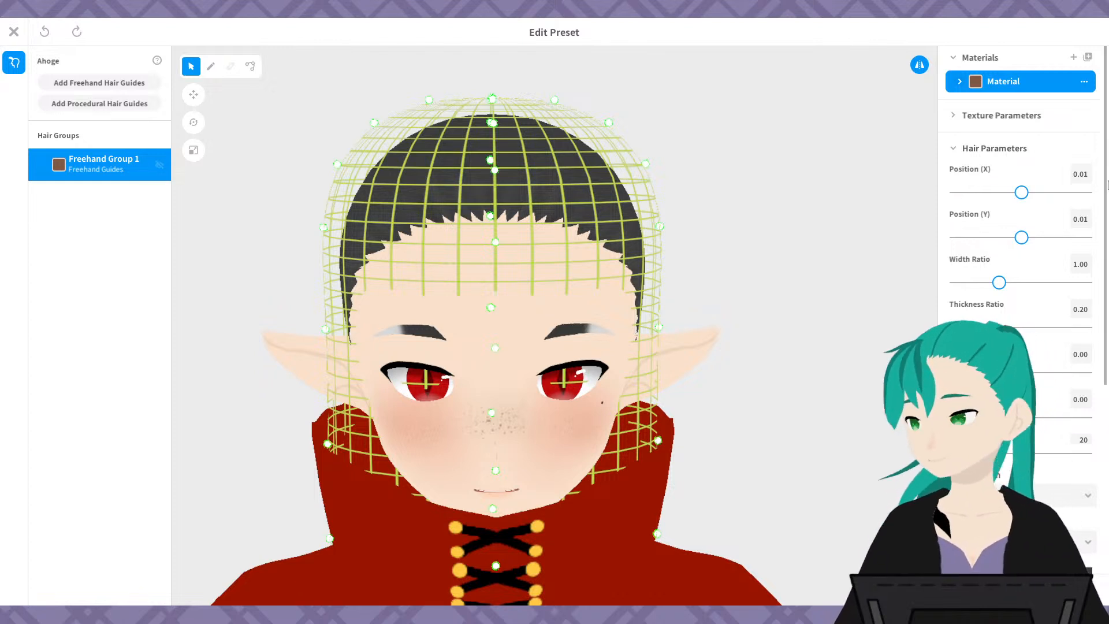
pyautogui.scroll(-1, 1052, 157)
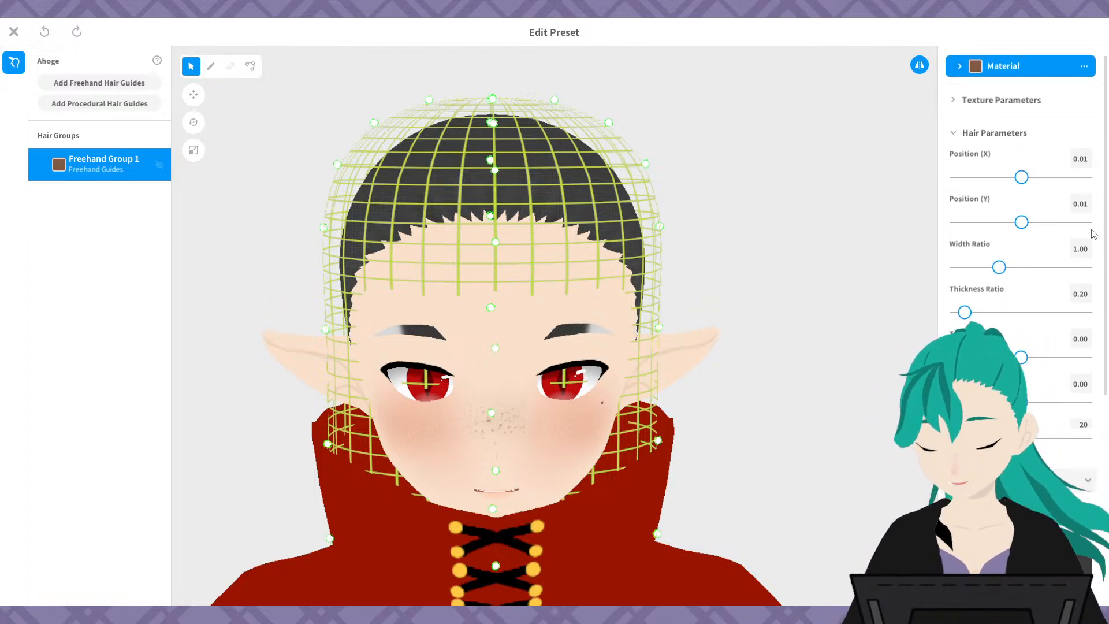
pyautogui.moveTo(1106, 219); pyautogui.dragTo(1105, 223)
pyautogui.scroll(-4, 1103, 174)
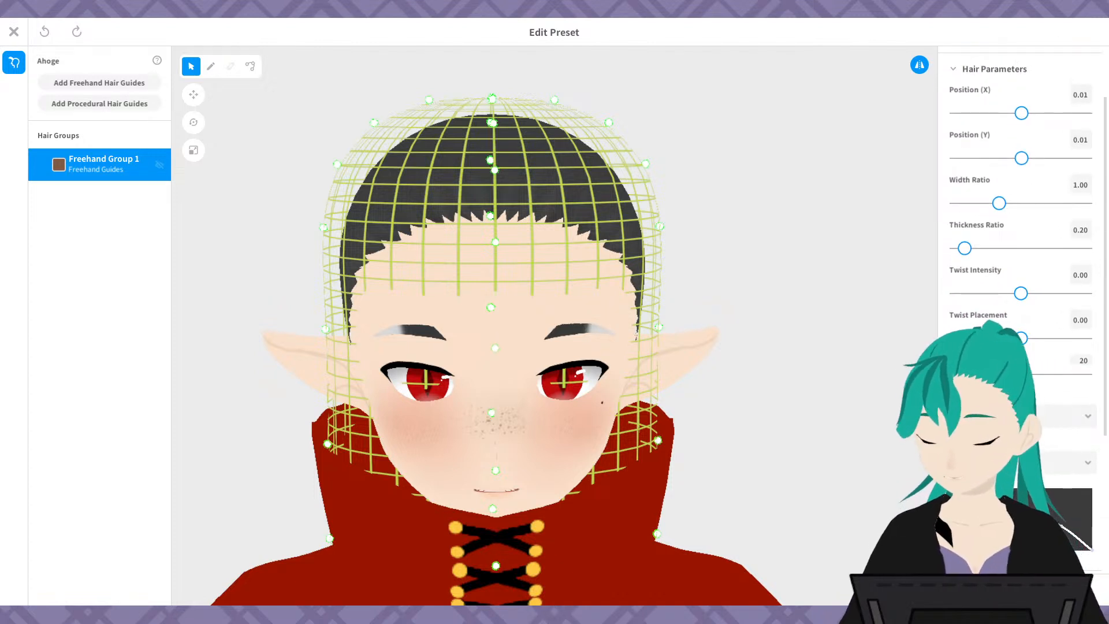
pyautogui.scroll(-3, 1018, 303)
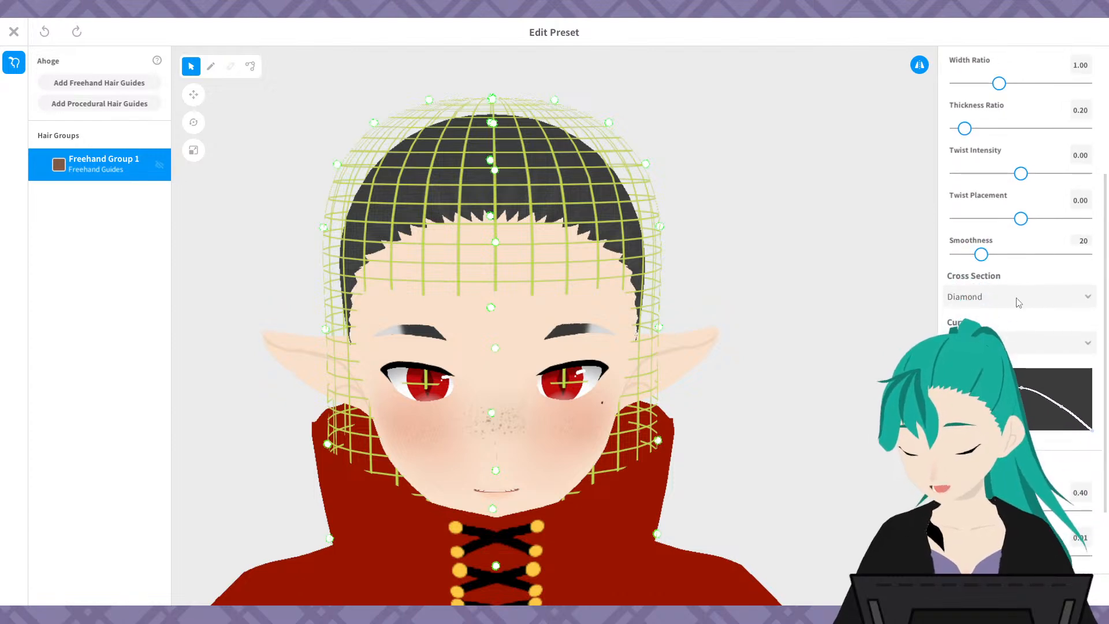
# - Draw a mirrored pair of short, wide strands on the upper sides of the head and select the first one for editing
pyautogui.click(211, 66)
pyautogui.moveTo(546, 162); pyautogui.dragTo(554, 268)
pyautogui.moveTo(656, 304); pyautogui.dragTo(611, 300, button='right')
pyautogui.moveTo(587, 220); pyautogui.dragTo(608, 247, button='right')
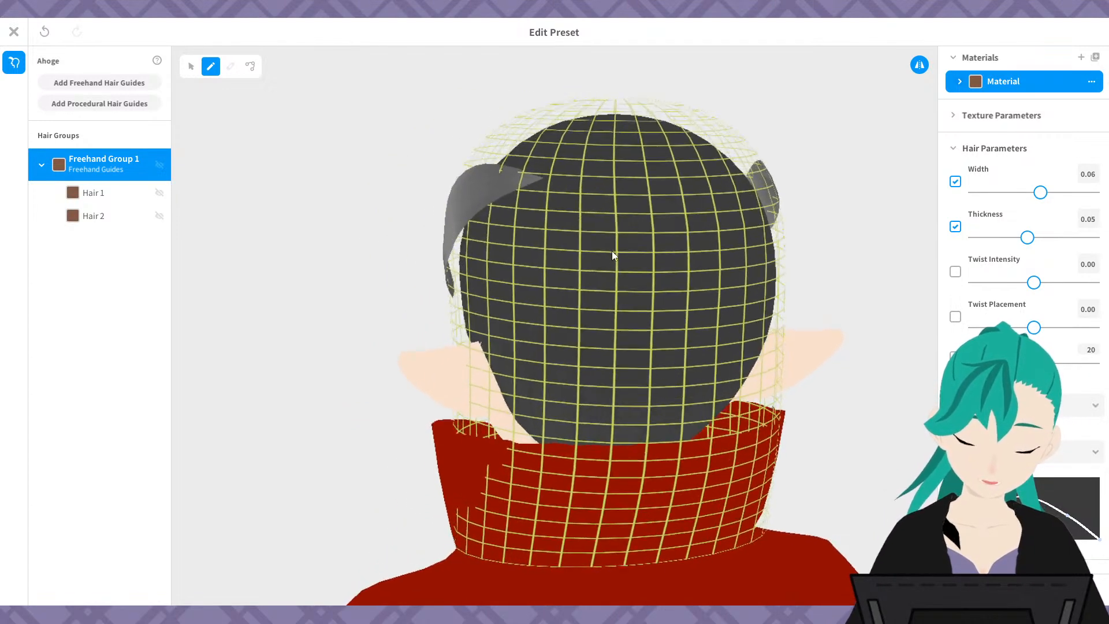
pyautogui.click(116, 193)
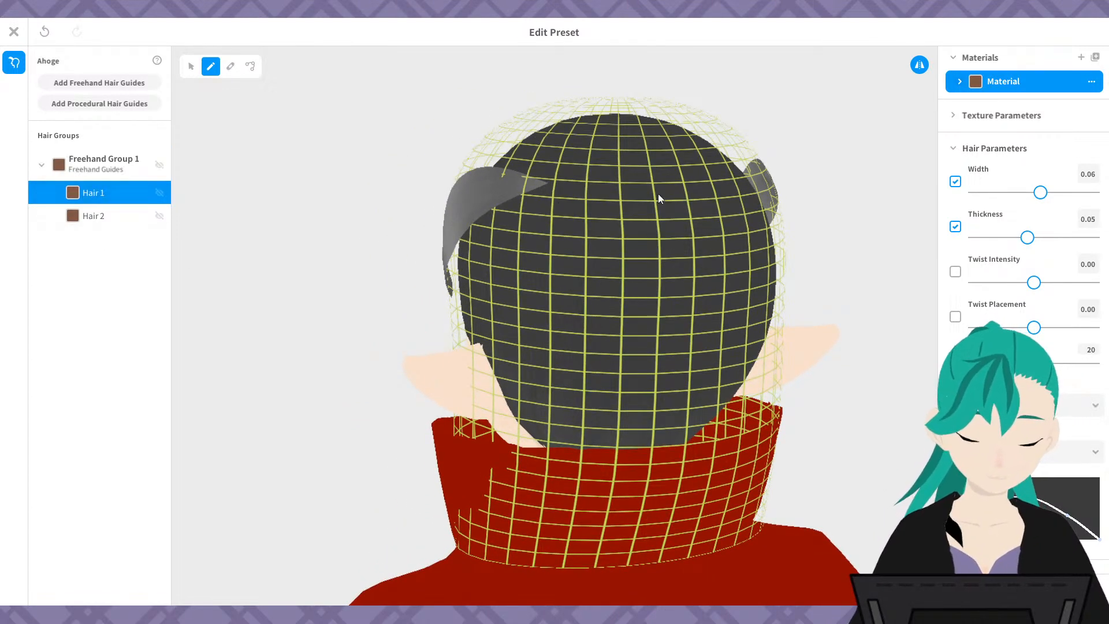
pyautogui.click(464, 205)
pyautogui.hotkey('ctrl', 'z')
pyautogui.click(191, 67)
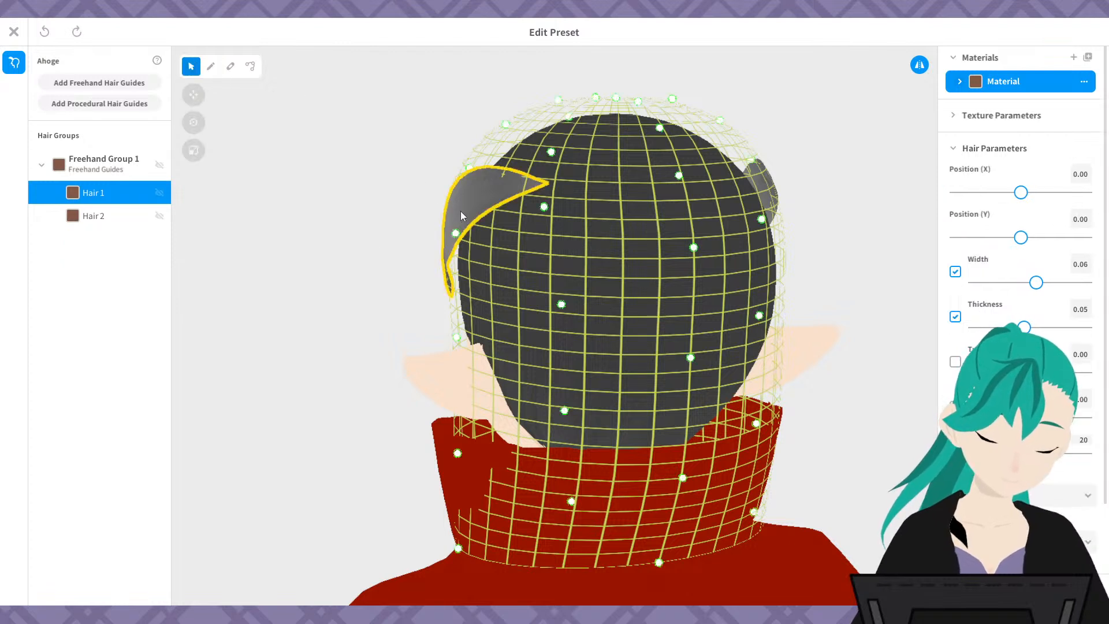
# - Set the selected strand's Thickness to 0.10 and inspect its end up close from the front and below
pyautogui.scroll(-1, 1101, 473)
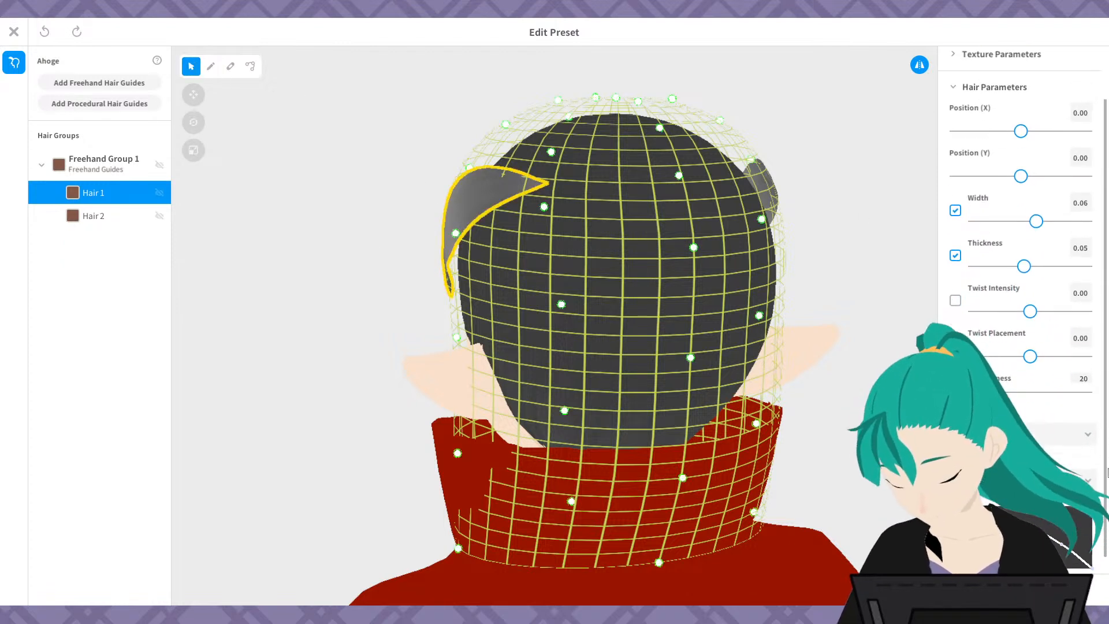
pyautogui.scroll(-1, 1085, 397)
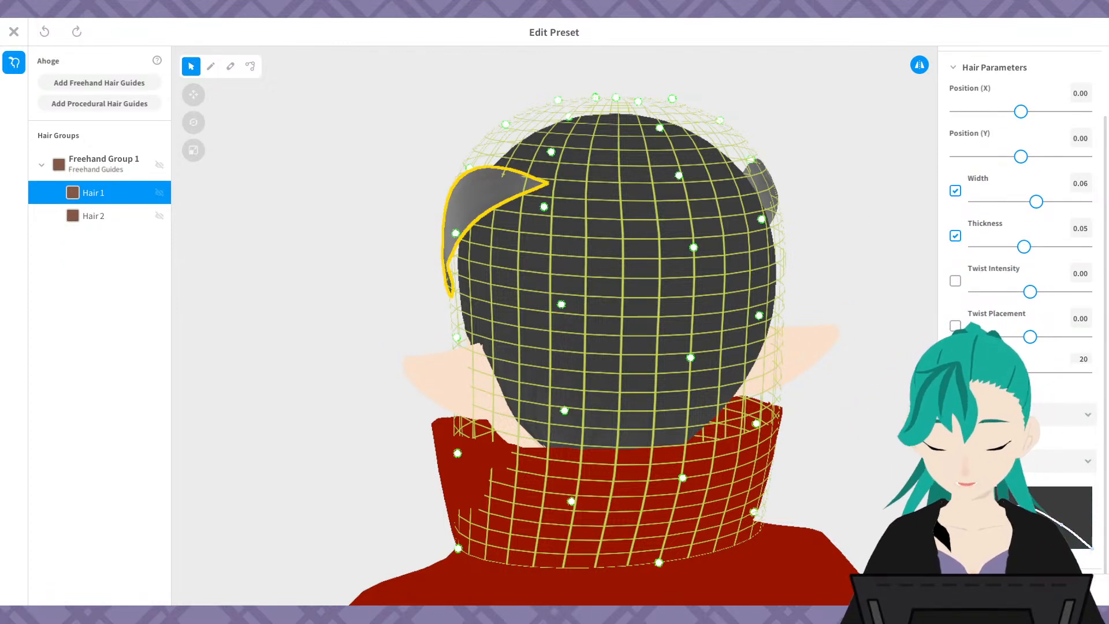
pyautogui.moveTo(439, 312); pyautogui.dragTo(662, 279, button='right')
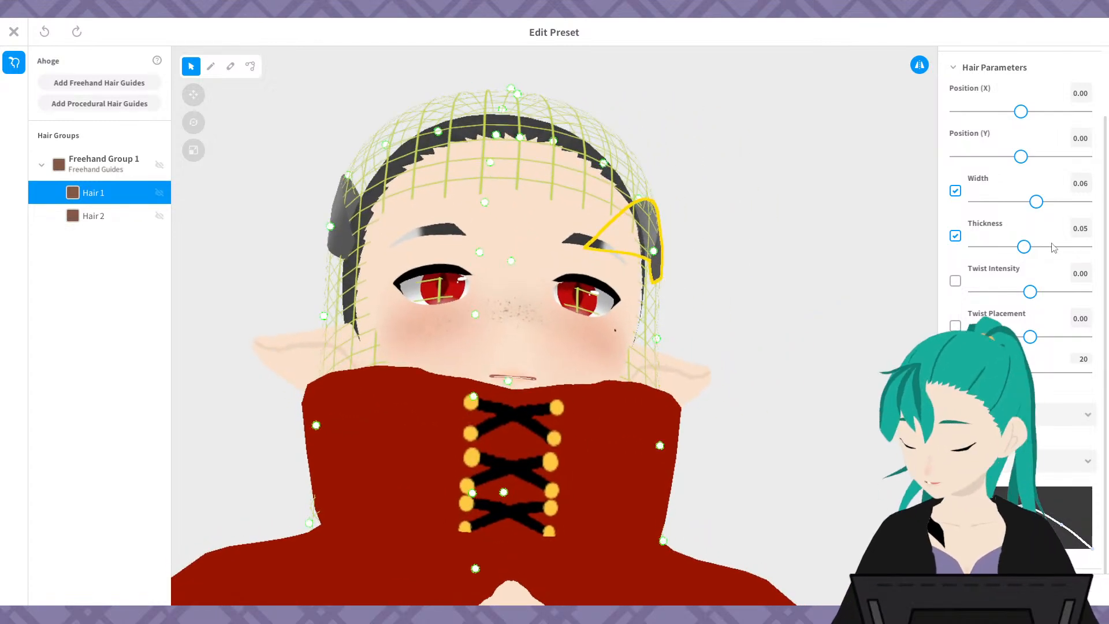
pyautogui.moveTo(1031, 252); pyautogui.dragTo(1086, 249)
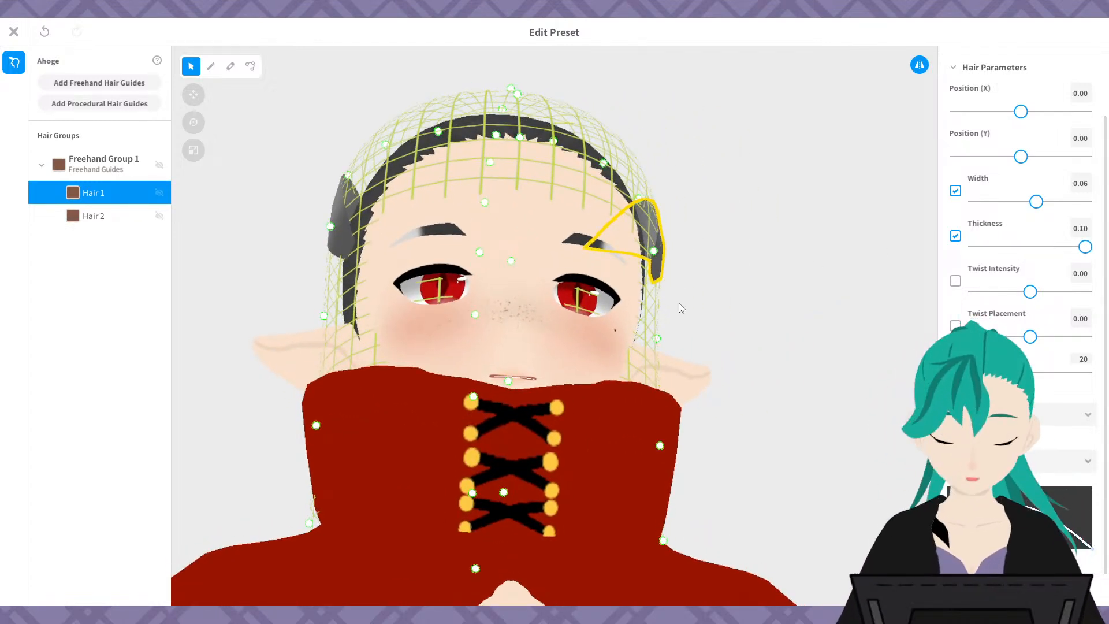
pyautogui.scroll(3, 694, 303)
pyautogui.scroll(-2, 705, 274)
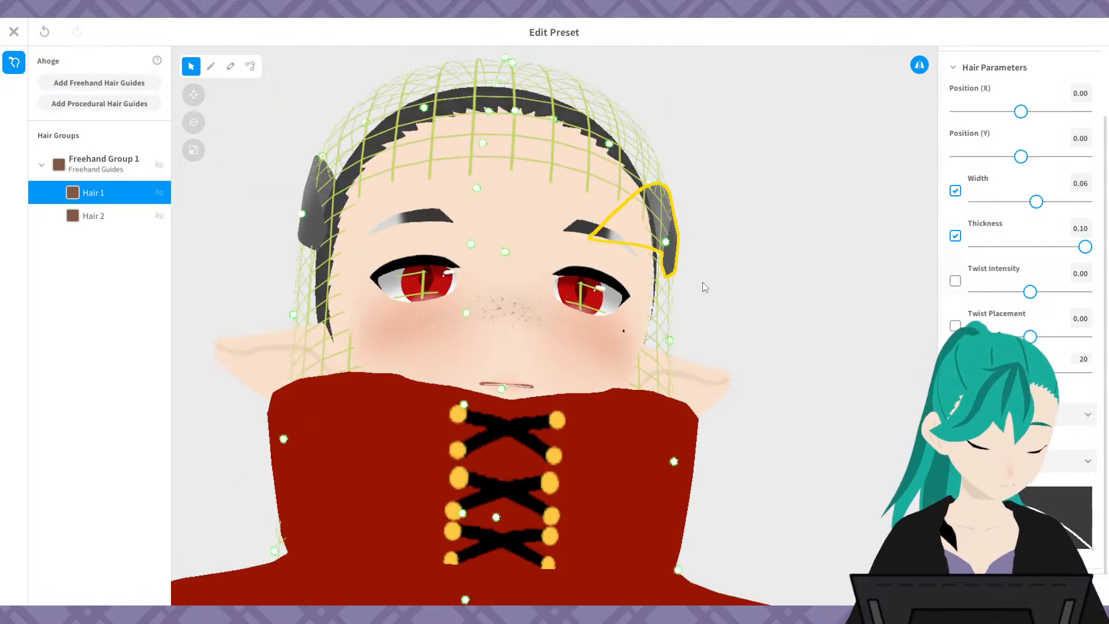
pyautogui.moveTo(702, 282); pyautogui.dragTo(674, 294, button='middle')
pyautogui.scroll(5, 651, 314)
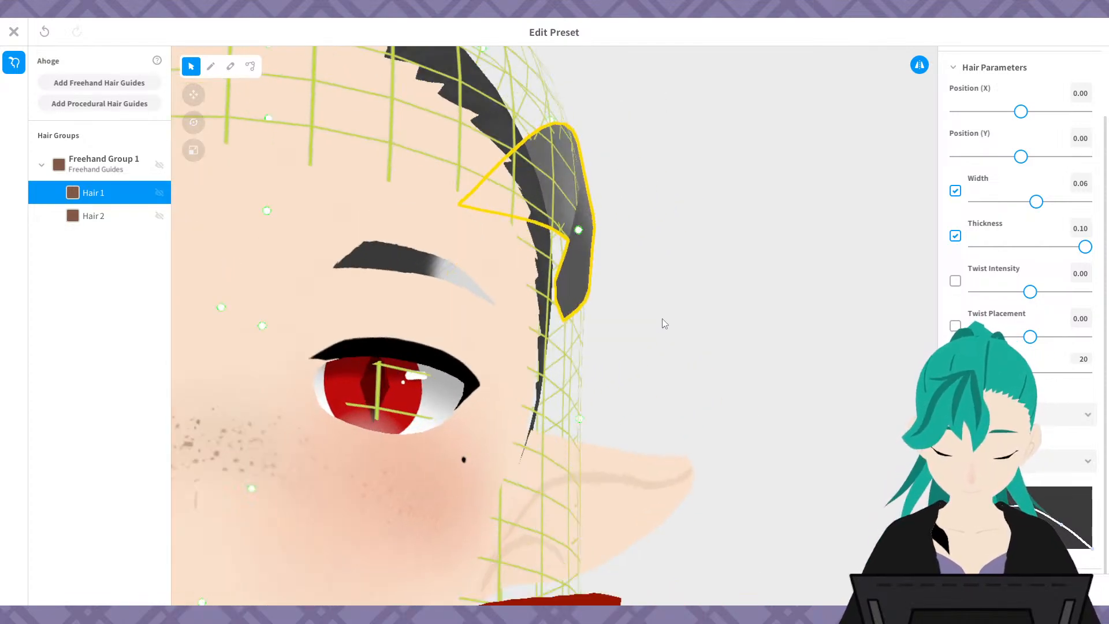
pyautogui.moveTo(668, 312); pyautogui.dragTo(671, 308, button='right')
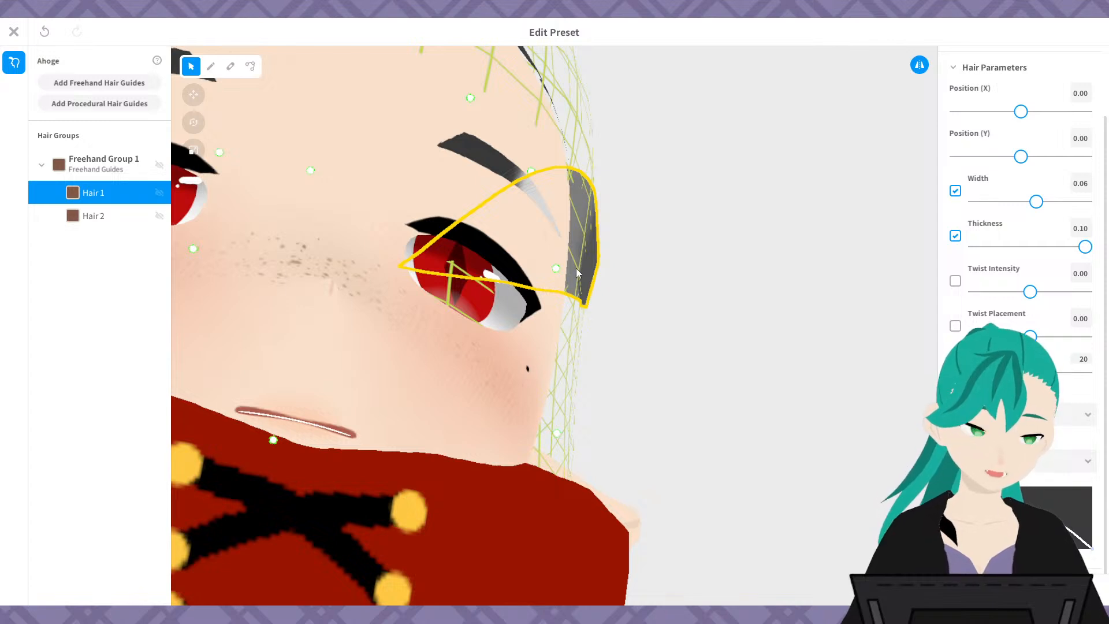
# - Try other cross sections on the selected strand, ending with Flat, and compare the shape of its end from below
pyautogui.click(1018, 461)
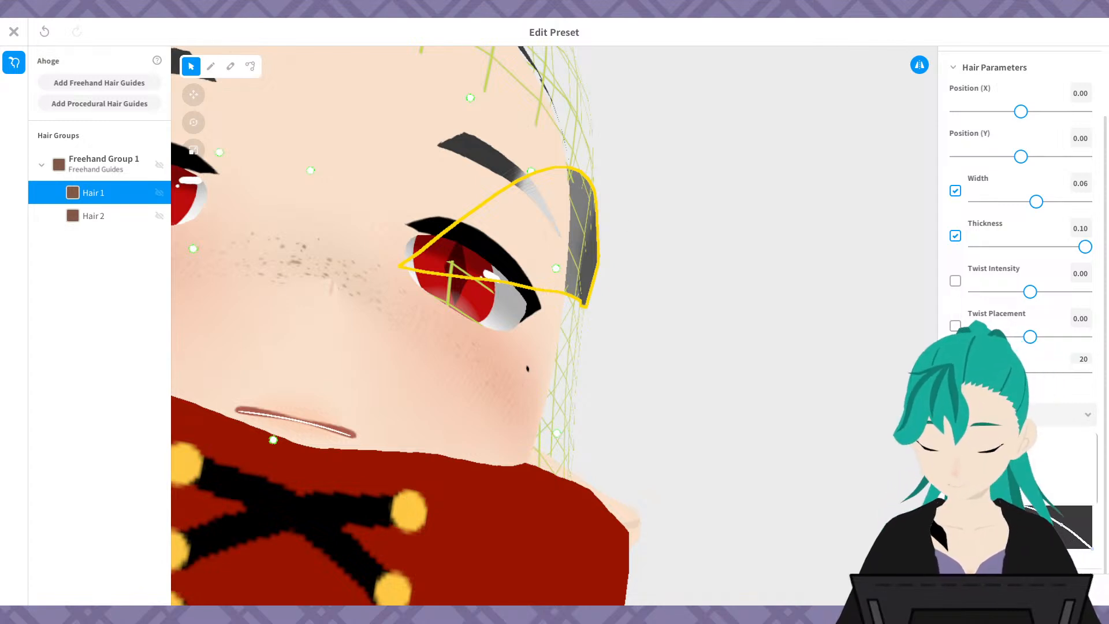
pyautogui.click(1018, 463)
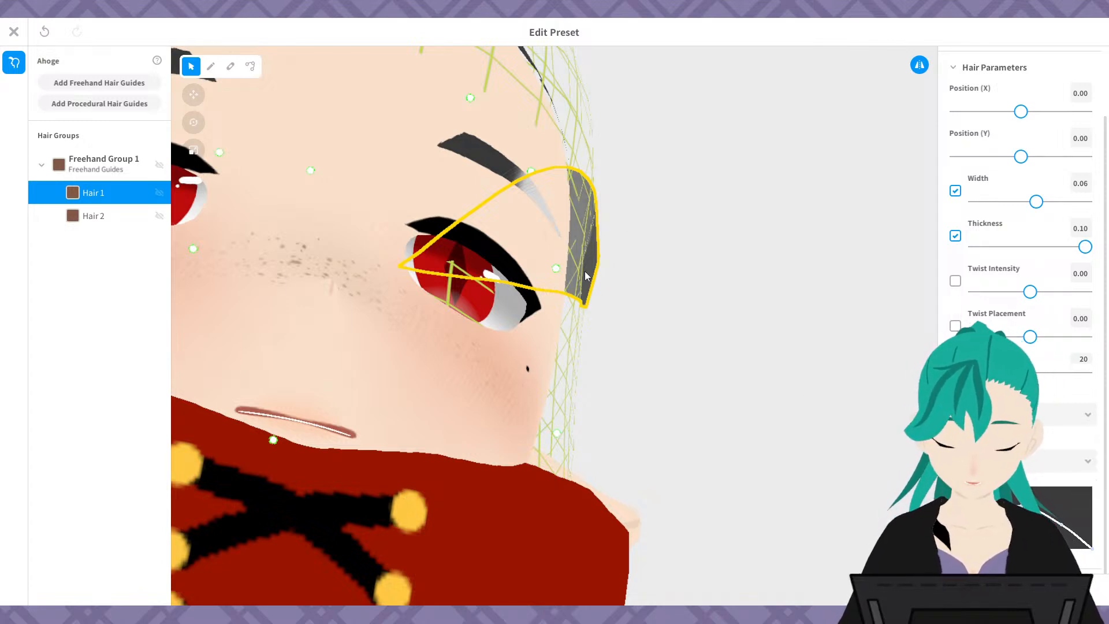
pyautogui.click(1038, 412)
pyautogui.click(1038, 452)
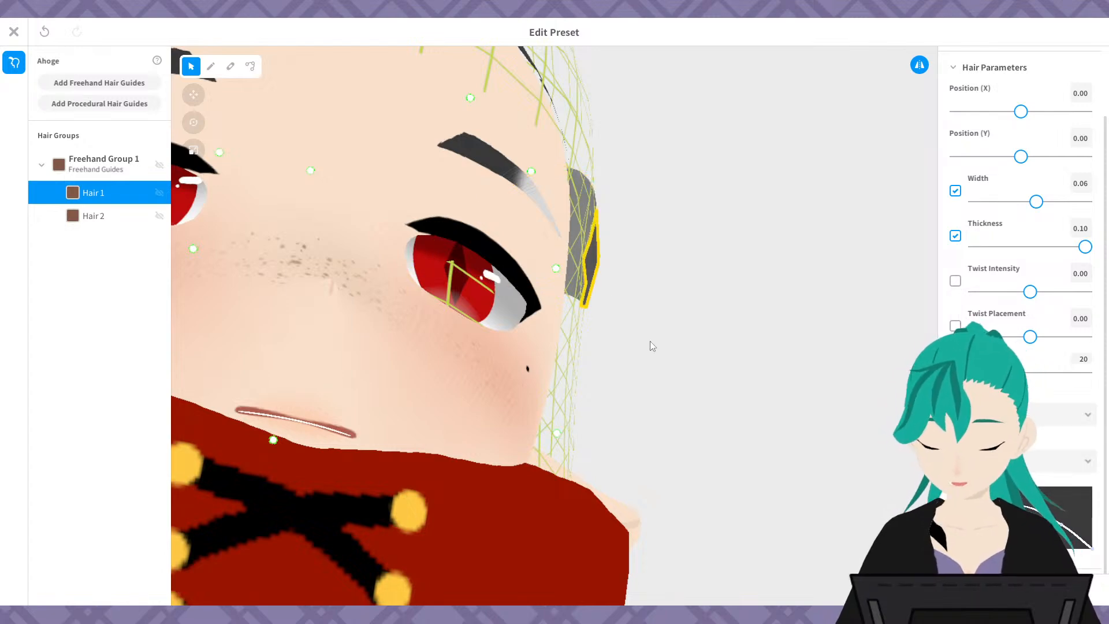
pyautogui.moveTo(656, 284)
pyautogui.mouseDown(button='right')
pyautogui.moveTo(656, 293)
pyautogui.moveTo(656, 277)
pyautogui.mouseUp(button='right')
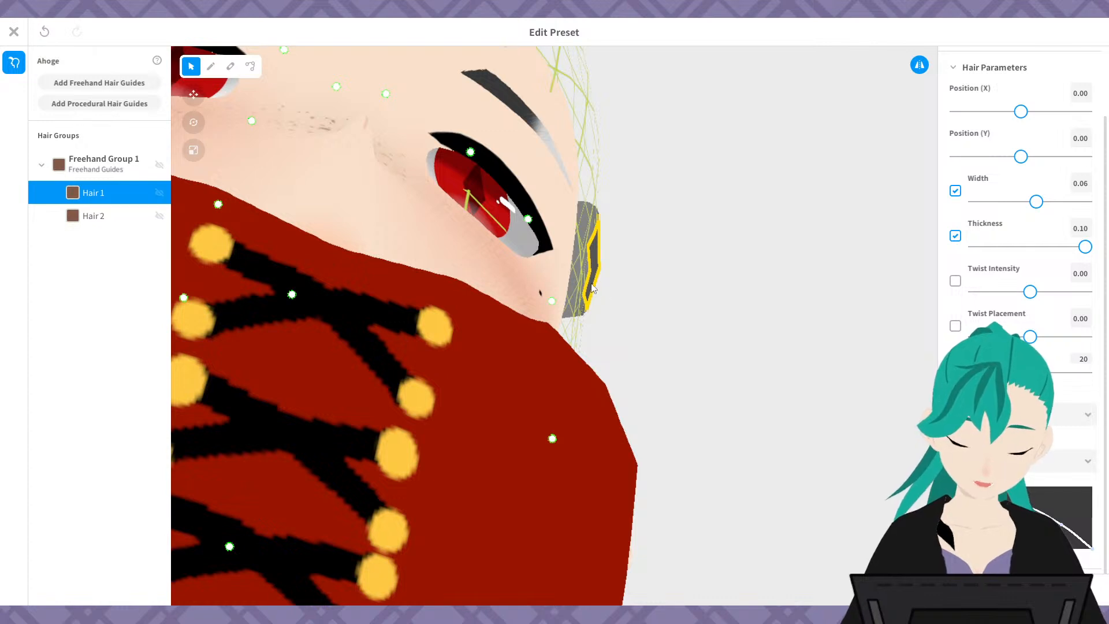
pyautogui.moveTo(592, 289); pyautogui.dragTo(638, 312, button='right')
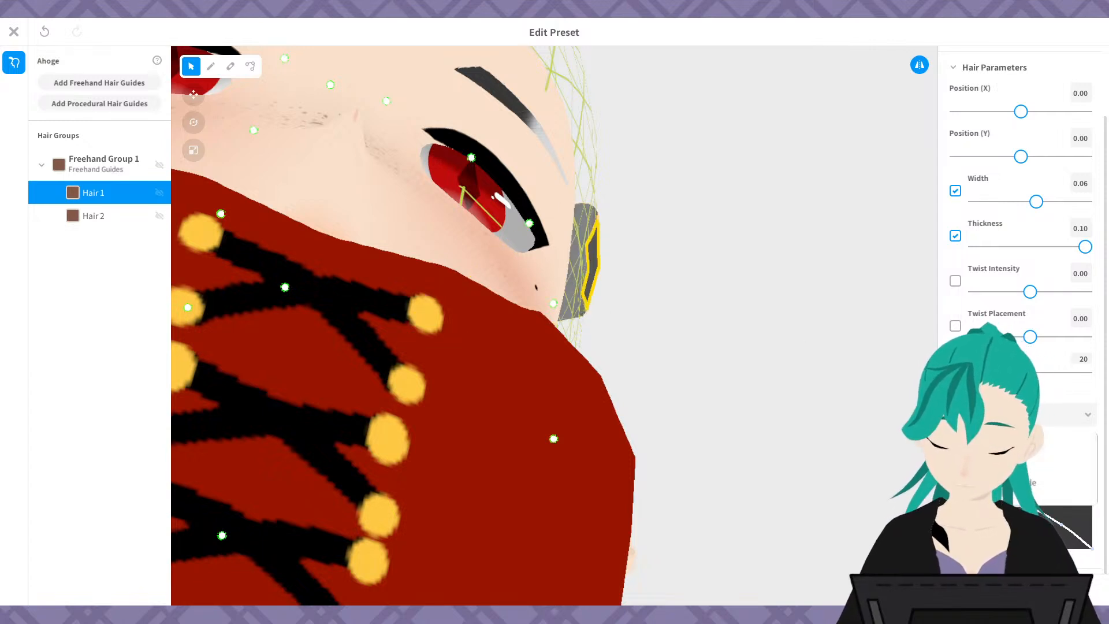
pyautogui.moveTo(636, 313); pyautogui.dragTo(623, 295, button='right')
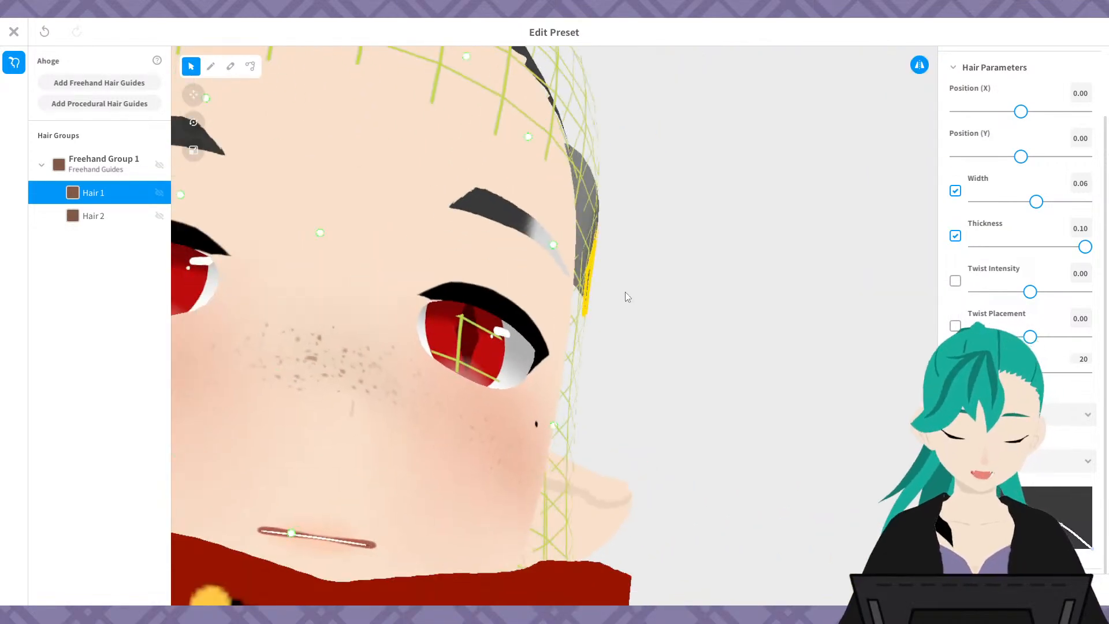
# - Try the Triangle (Beta Compatible) cross section on the strand and settle on Triangle
pyautogui.click(1087, 460)
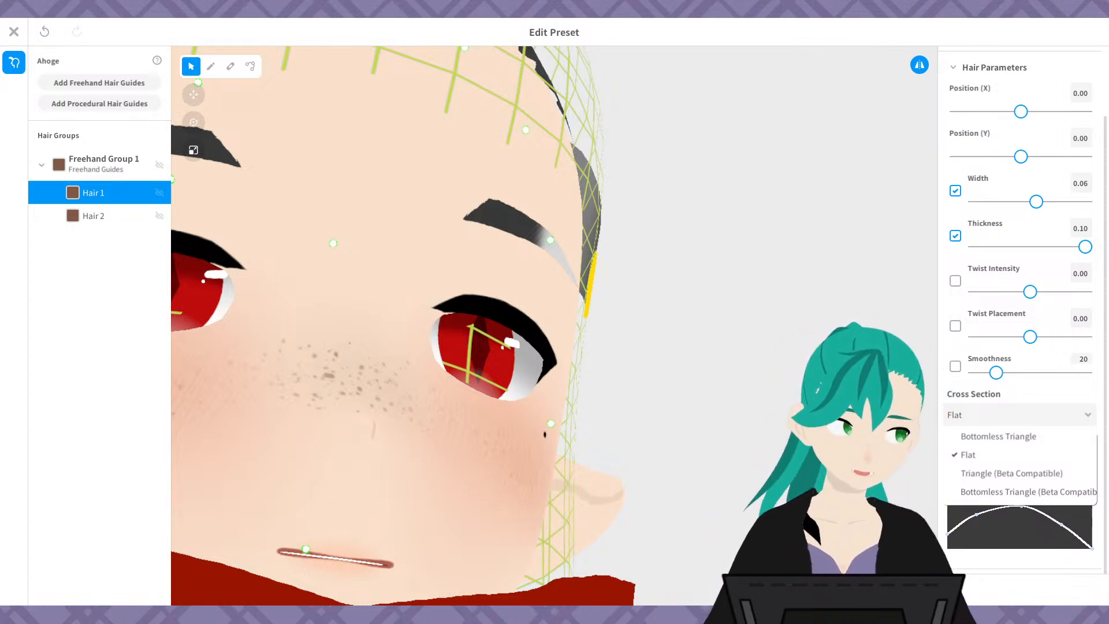
pyautogui.click(1000, 304)
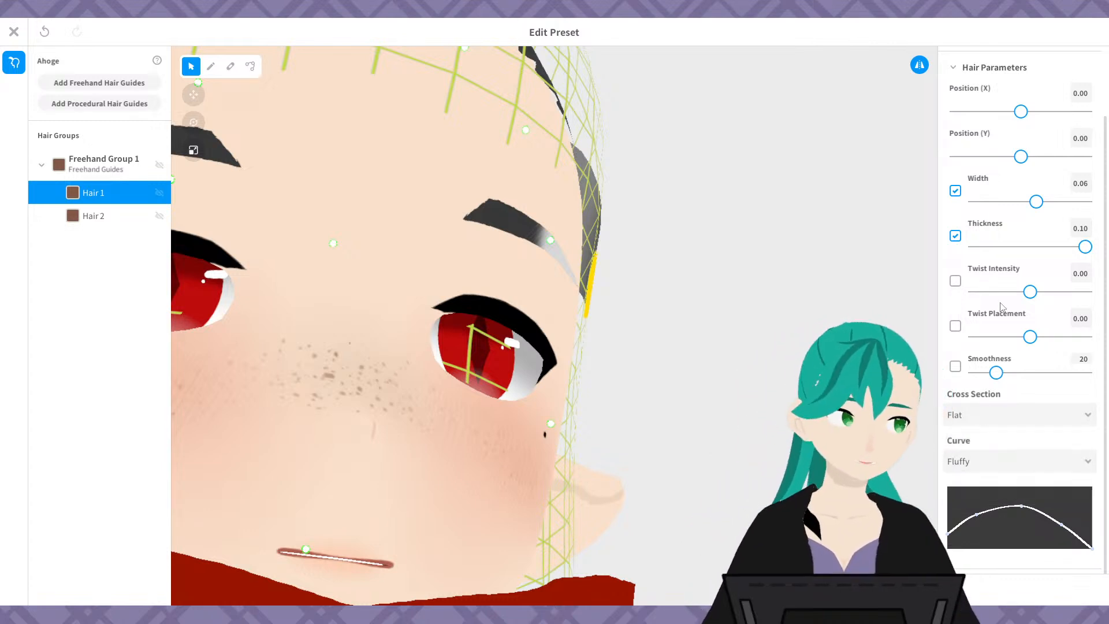
pyautogui.click(1049, 416)
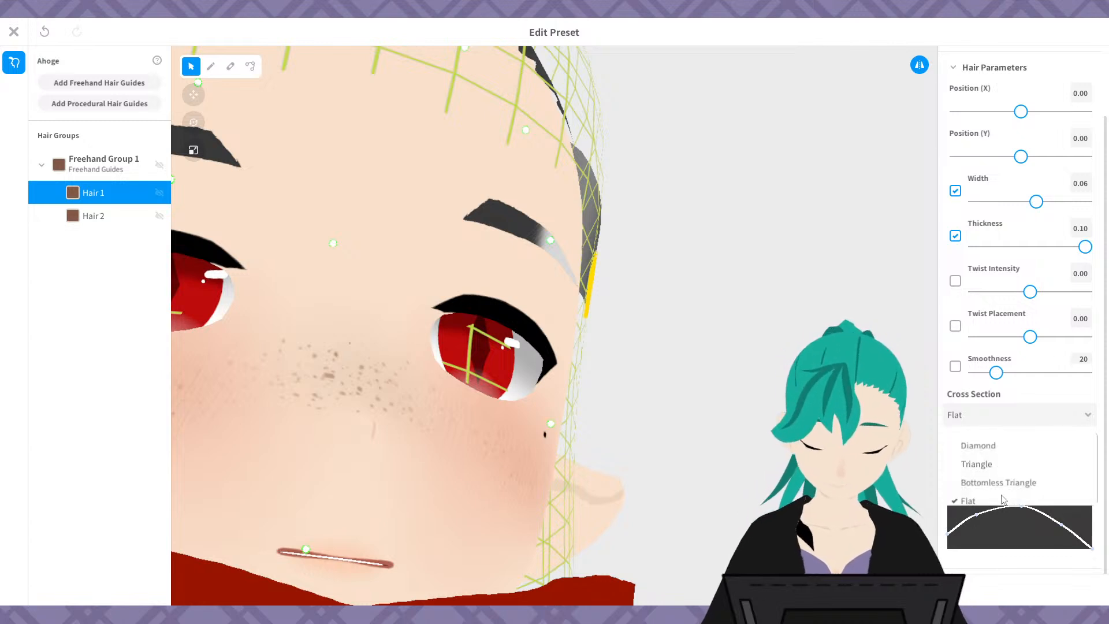
pyautogui.scroll(-2, 1090, 463)
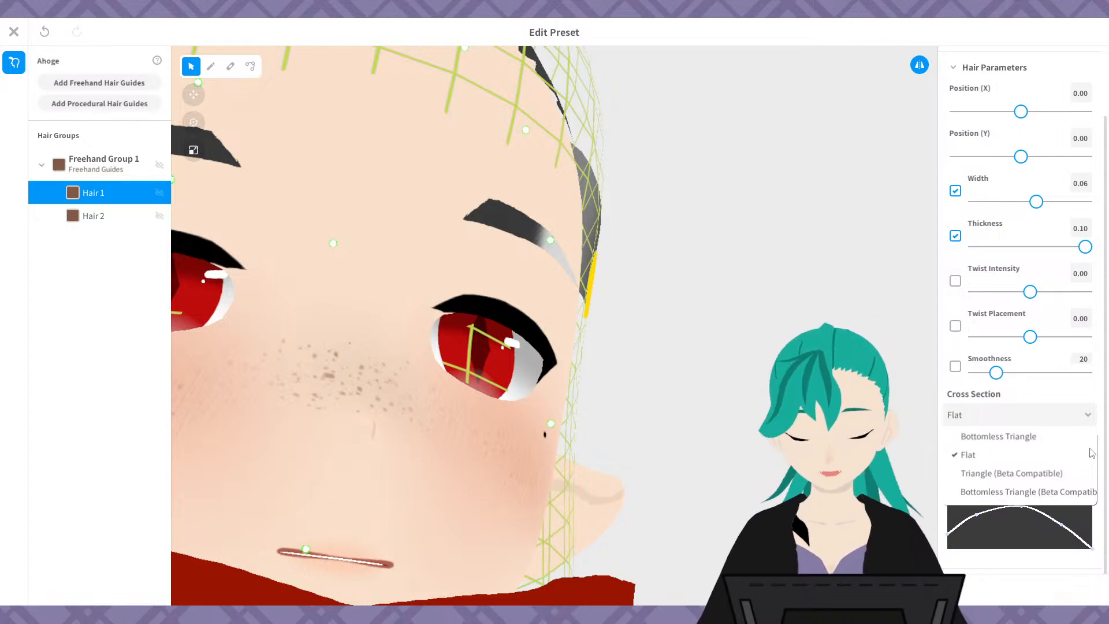
pyautogui.click(901, 473)
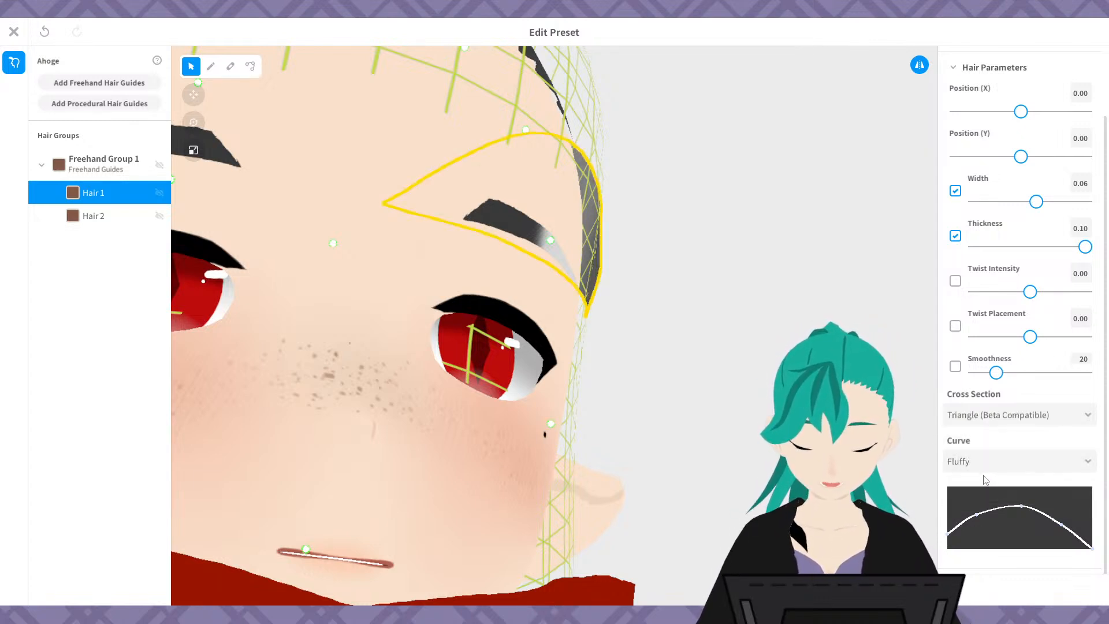
pyautogui.click(924, 422)
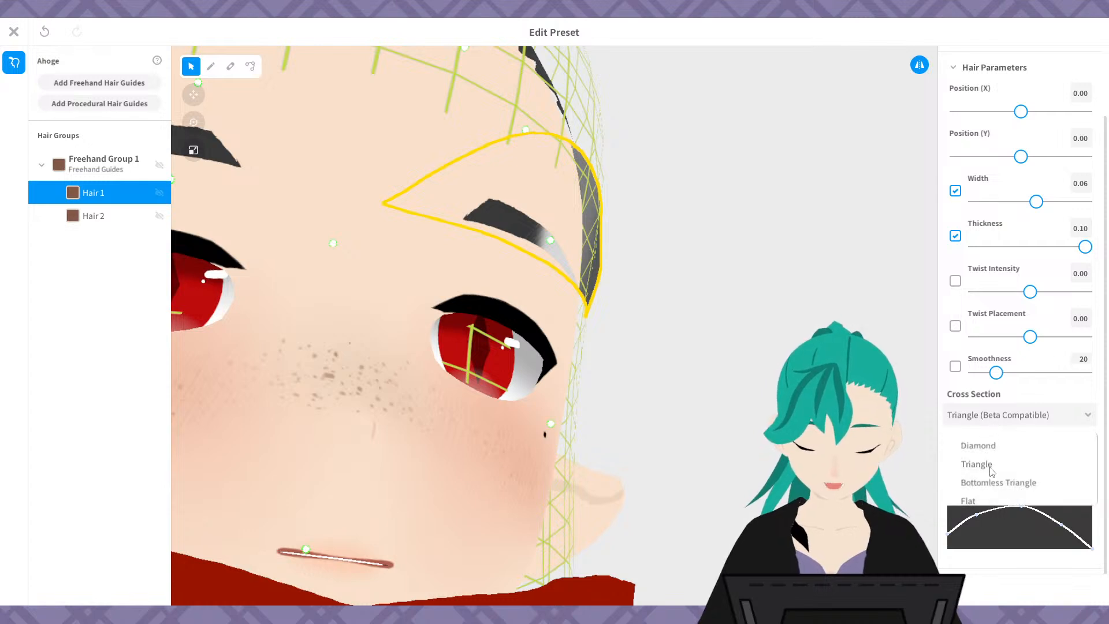
pyautogui.click(927, 462)
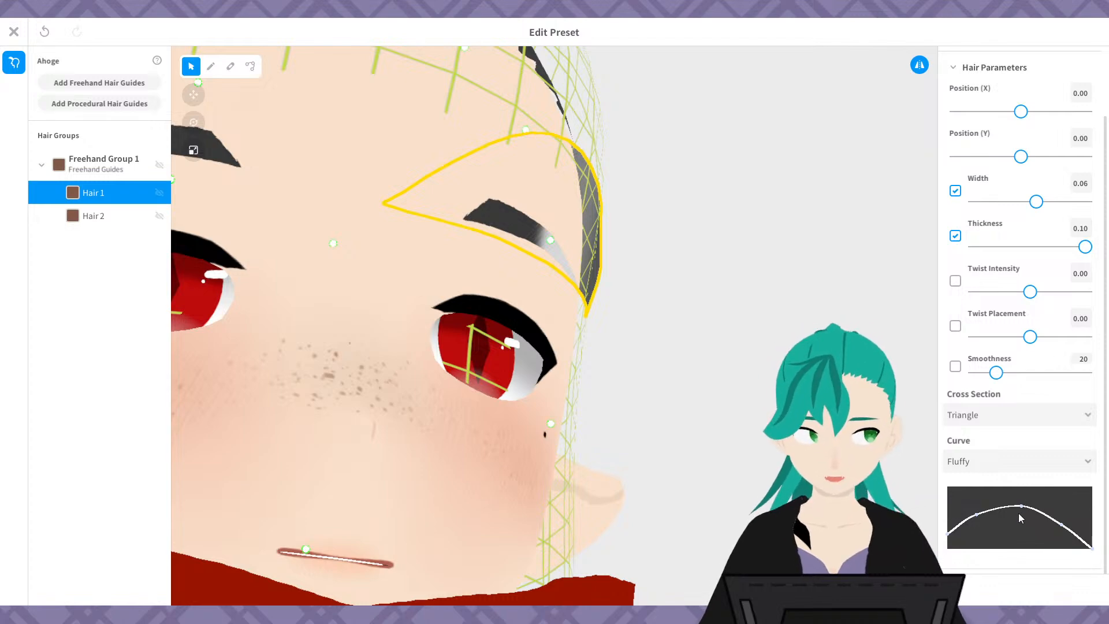
# - Set the selected strand's Curve to Straight and inspect the whole strand from the side of the head
pyautogui.moveTo(686, 439); pyautogui.dragTo(600, 439, button='right')
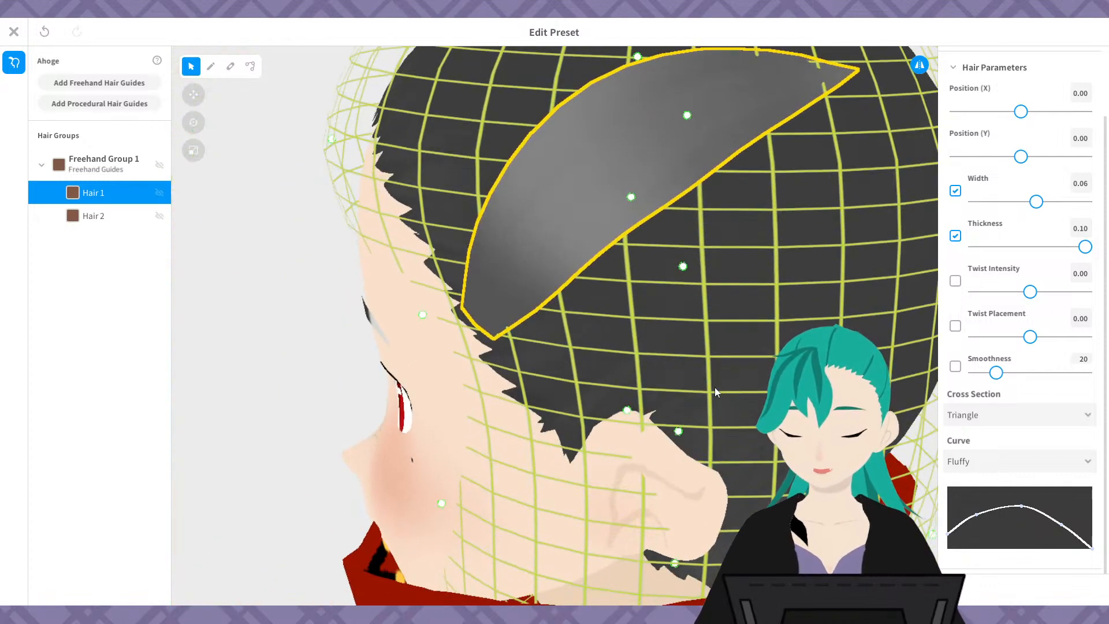
pyautogui.click(1015, 463)
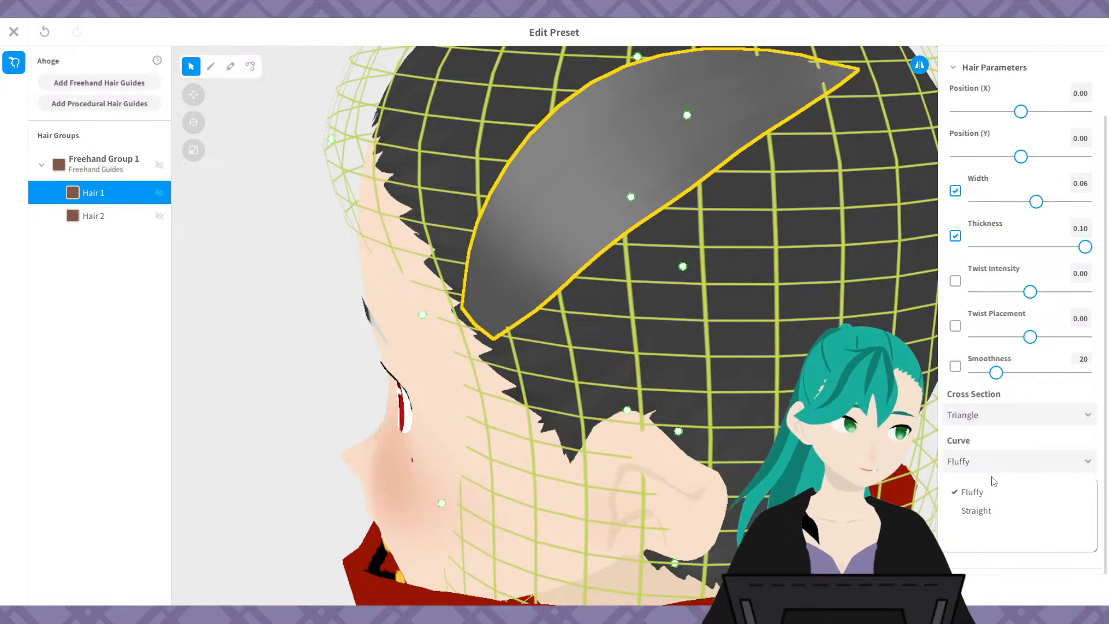
pyautogui.click(995, 291)
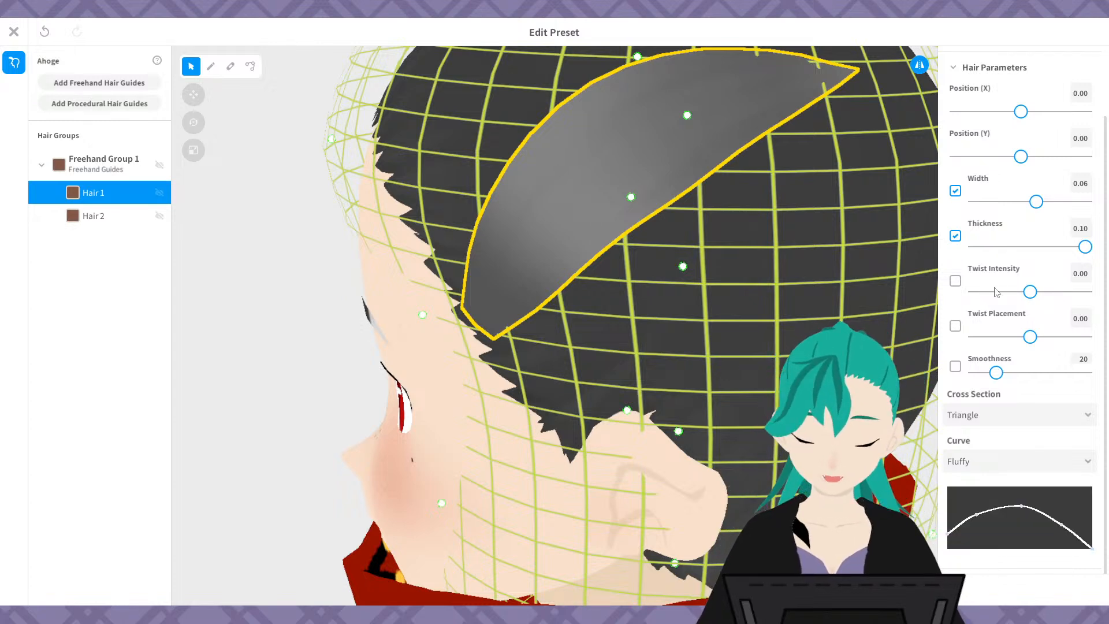
pyautogui.moveTo(899, 380)
pyautogui.mouseDown(button='right')
pyautogui.moveTo(740, 340)
pyautogui.moveTo(890, 379)
pyautogui.mouseUp(button='right')
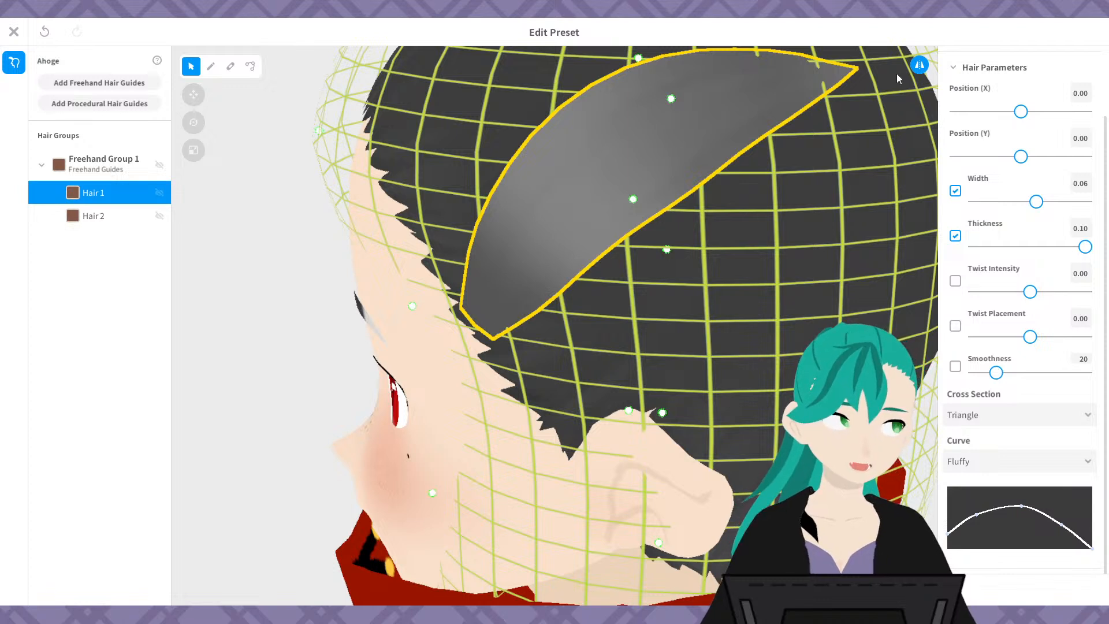
pyautogui.click(1003, 462)
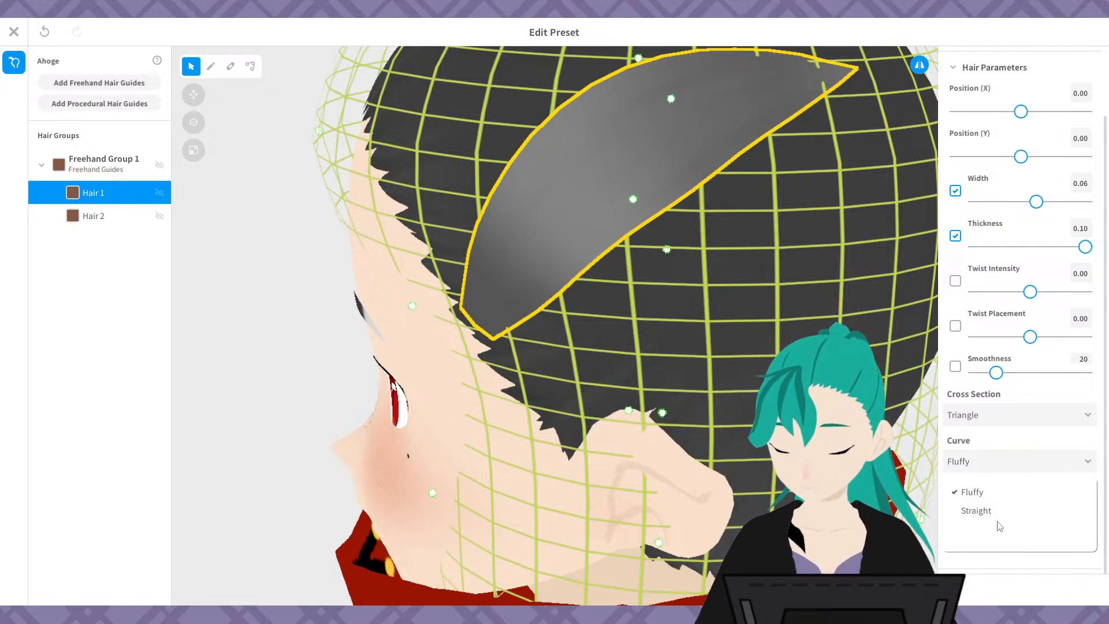
pyautogui.click(998, 514)
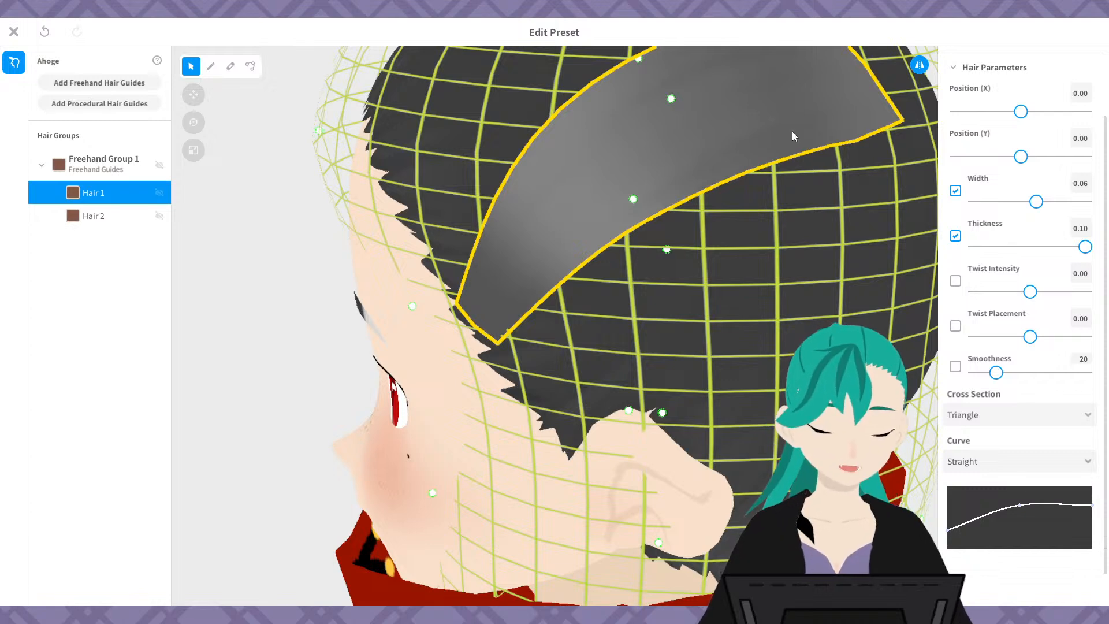
pyautogui.scroll(-2, 744, 223)
pyautogui.moveTo(744, 223); pyautogui.dragTo(687, 282, button='middle')
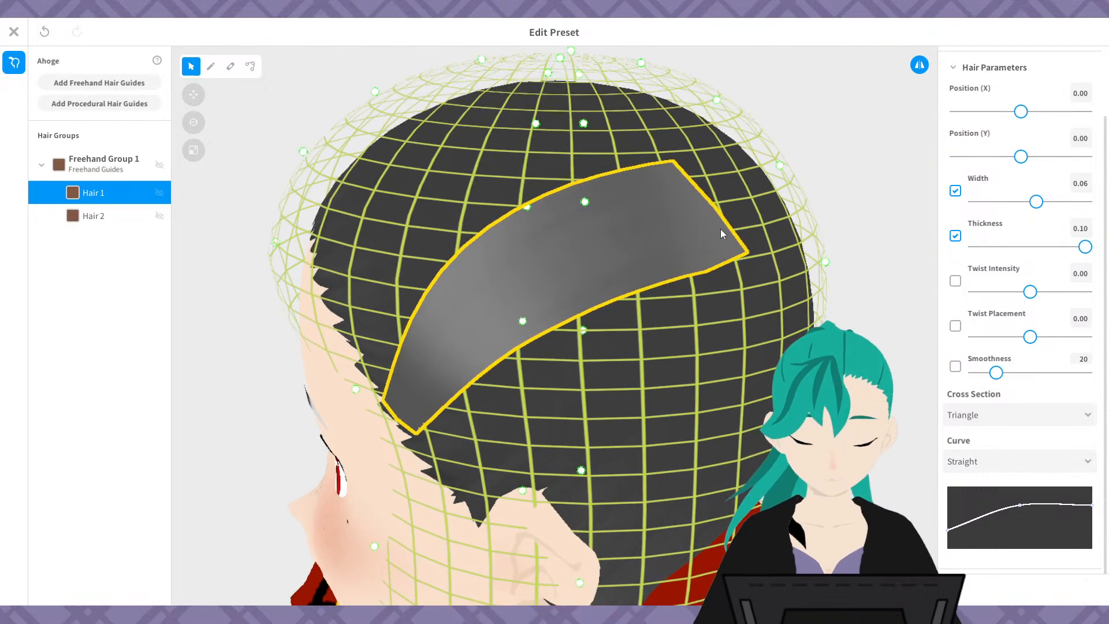
# - Reshape the strand's curve graph by raising its middle points to the maximum so the strand bulges in the middle
pyautogui.moveTo(948, 529)
pyautogui.mouseDown()
pyautogui.moveTo(950, 492)
pyautogui.moveTo(948, 529)
pyautogui.mouseUp()
pyautogui.click(970, 524)
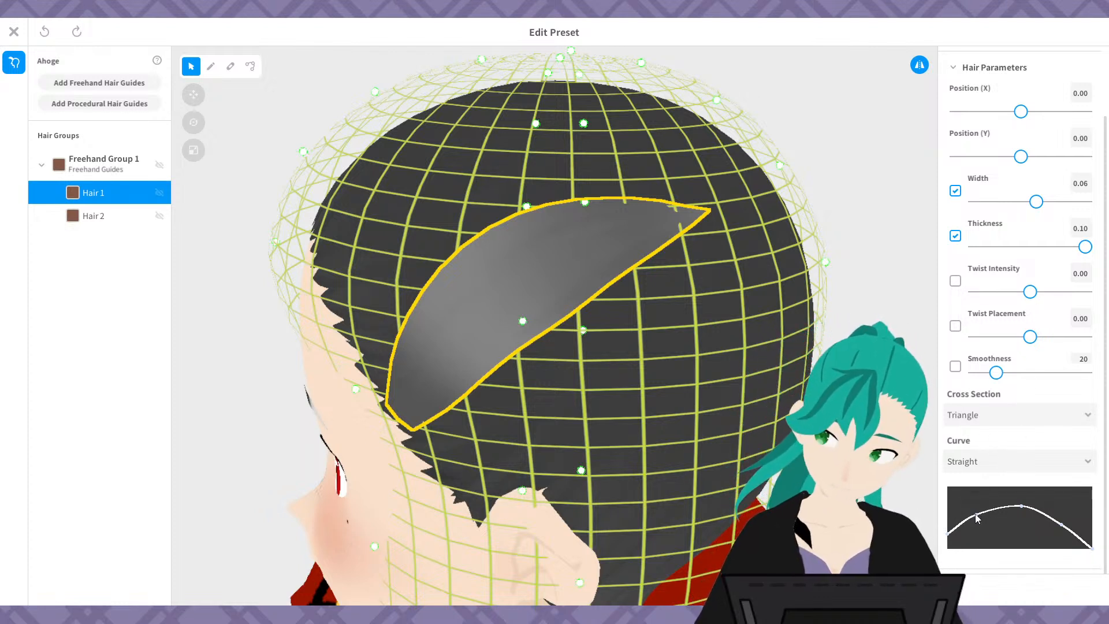
pyautogui.moveTo(977, 515); pyautogui.dragTo(1054, 519)
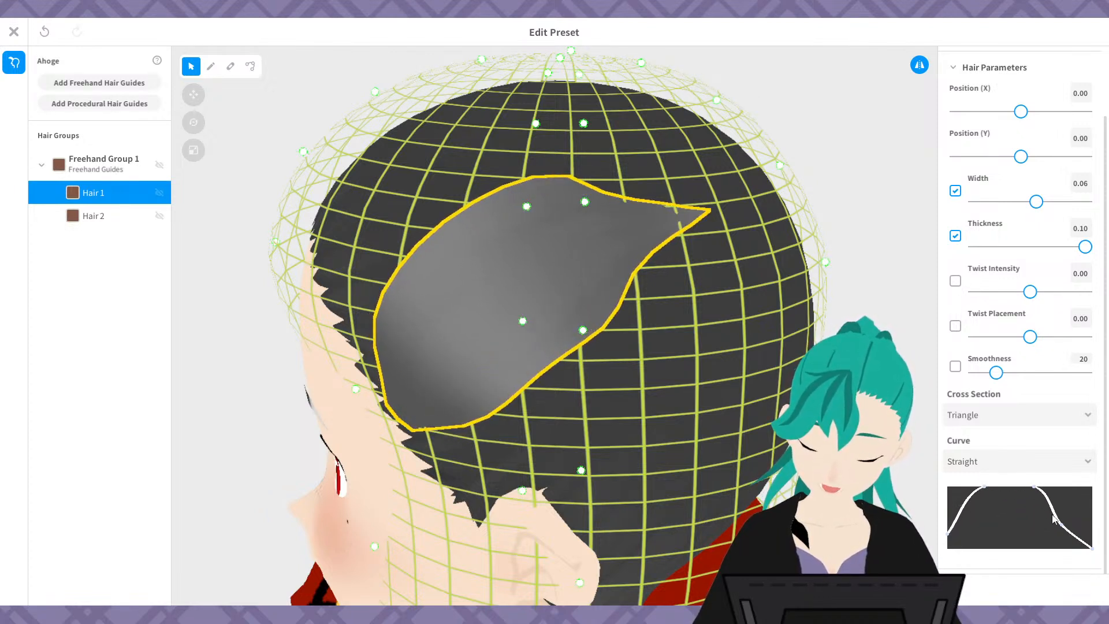
# - Remove the raised points from the curve graph and keep one low point near its end for a narrow, tapering strand
pyautogui.rightClick(984, 487)
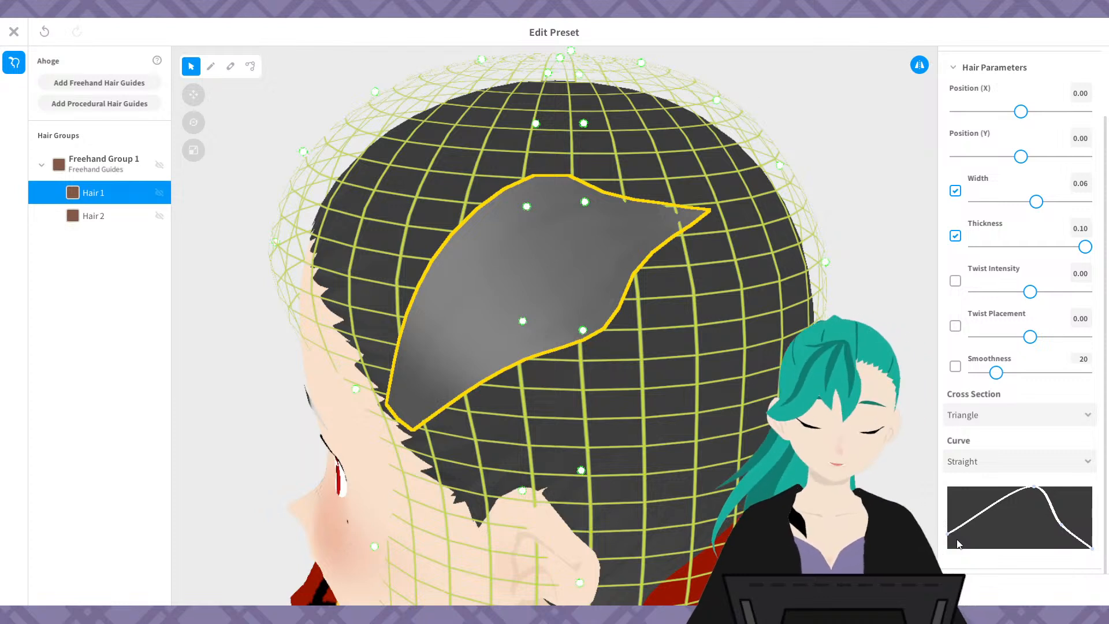
pyautogui.rightClick(1034, 487)
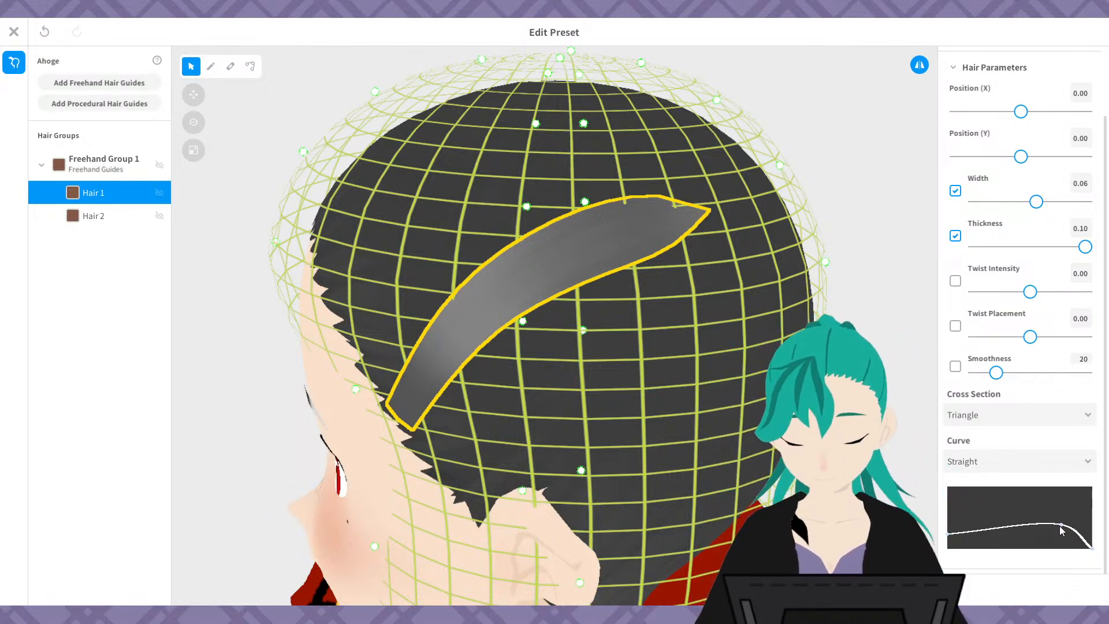
pyautogui.moveTo(1062, 525); pyautogui.dragTo(1062, 528)
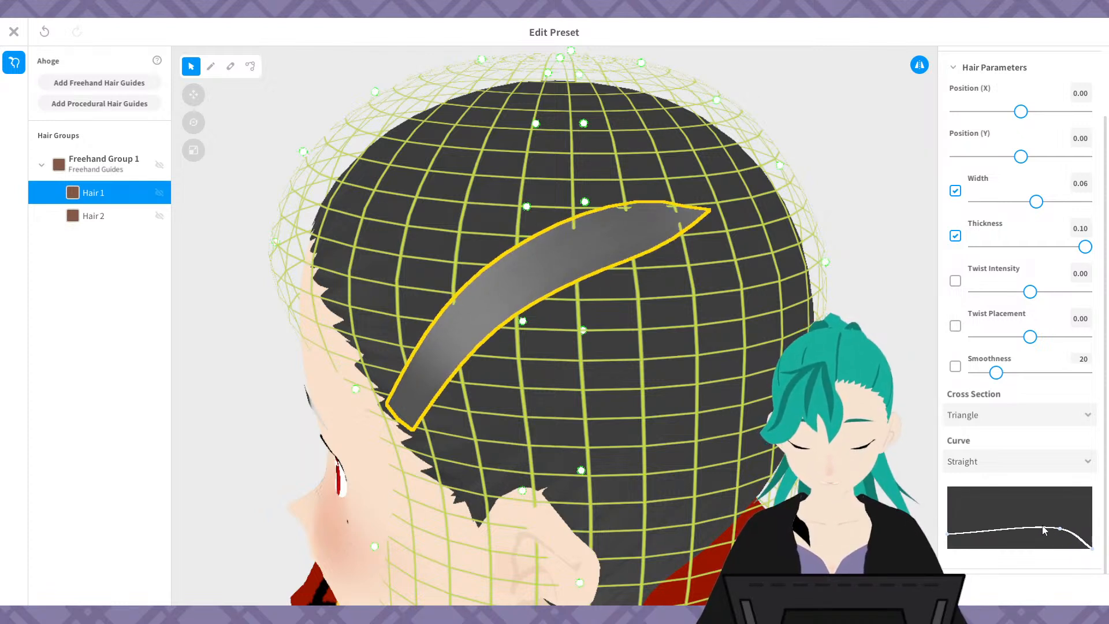
# - Add a test point in the middle of the curve graph and remove it again
pyautogui.click(1014, 527)
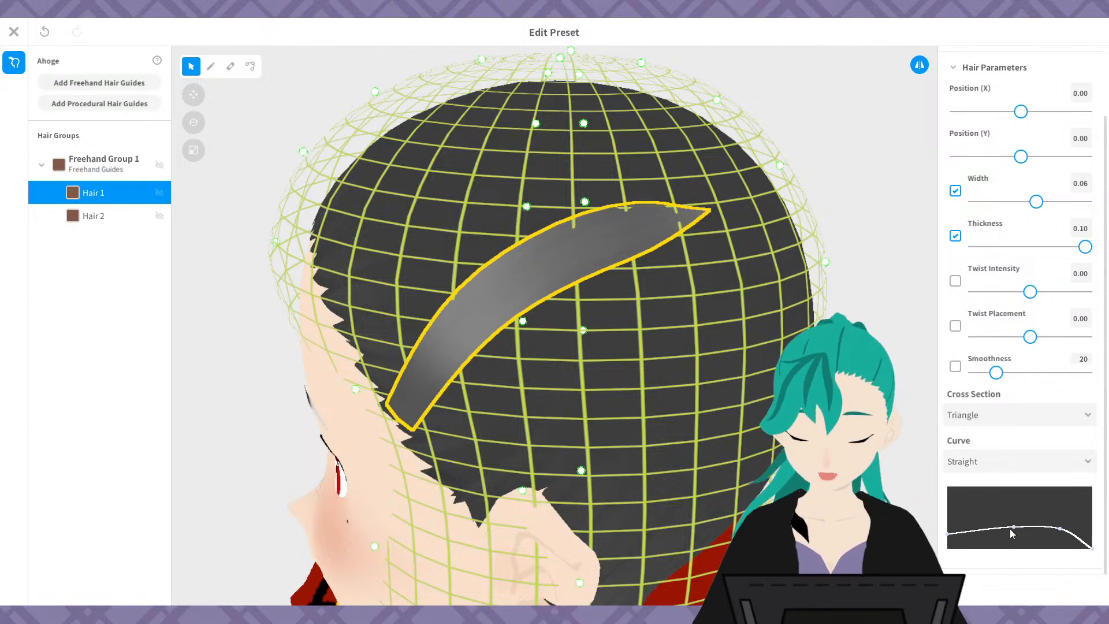
pyautogui.click(1013, 528)
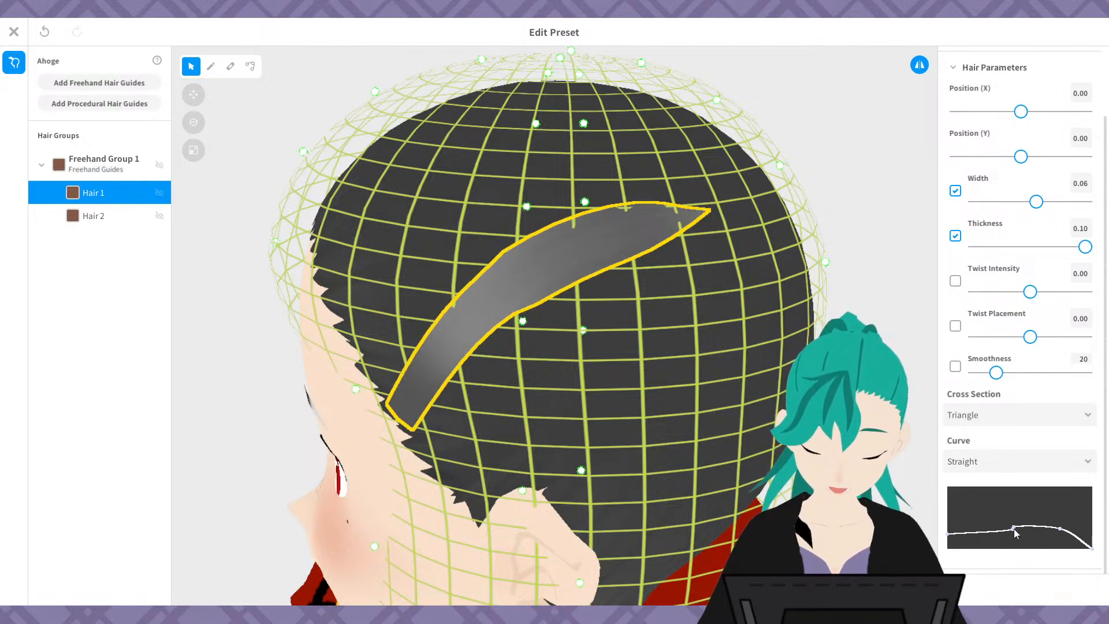
pyautogui.rightClick(1014, 528)
pyautogui.click(1015, 528)
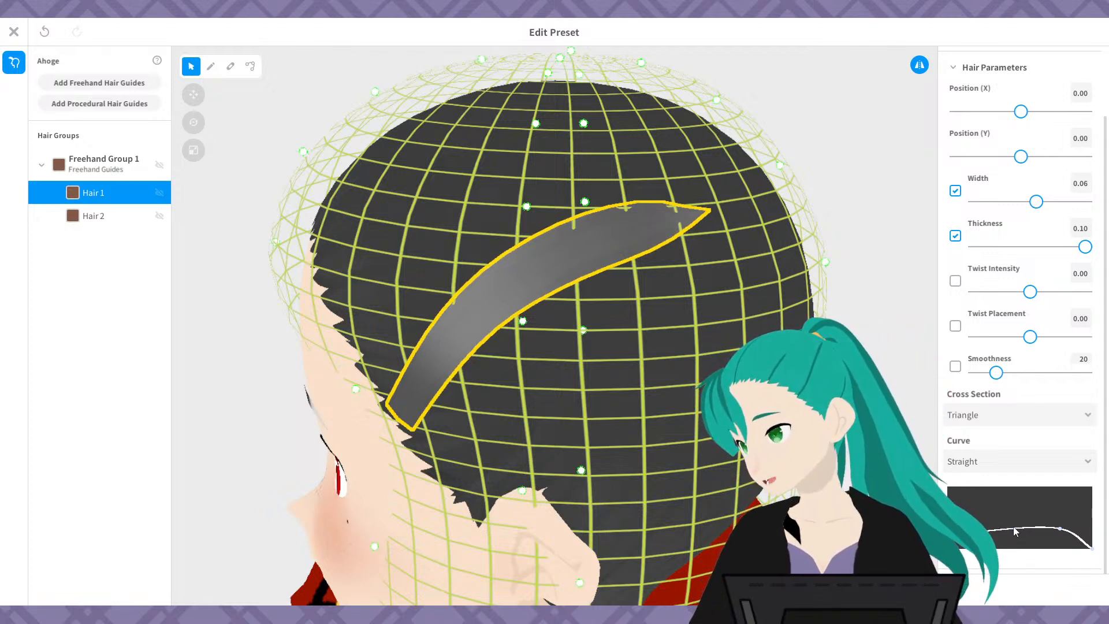
# - Reshape the curve graph into a straight line falling from the maximum at the start to zero at the end
pyautogui.moveTo(1060, 529); pyautogui.dragTo(1040, 509)
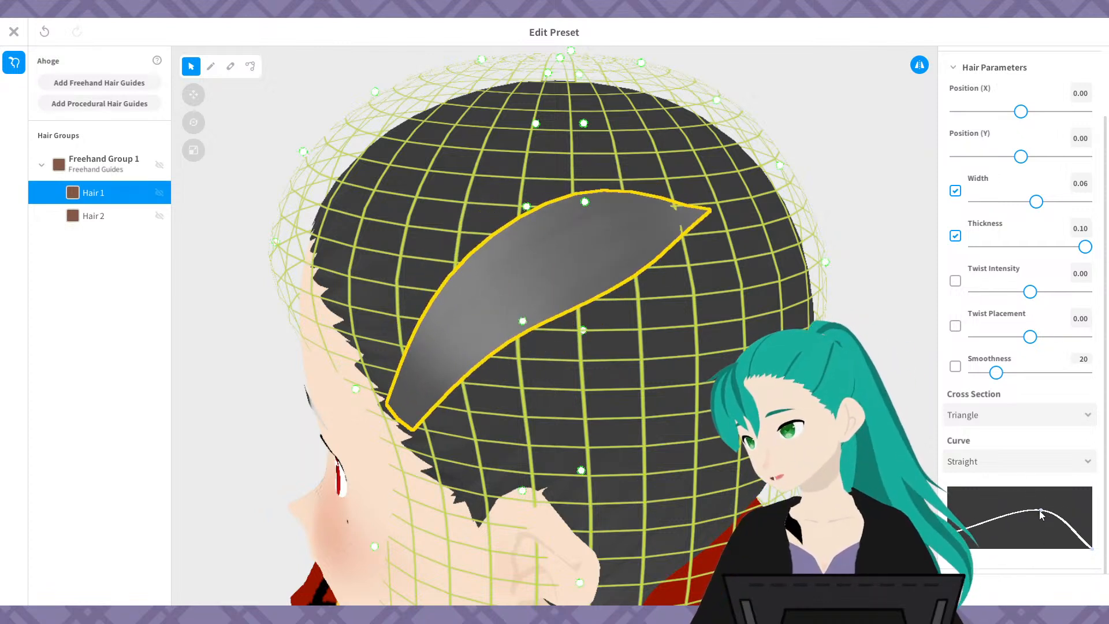
pyautogui.moveTo(1038, 510); pyautogui.dragTo(948, 488)
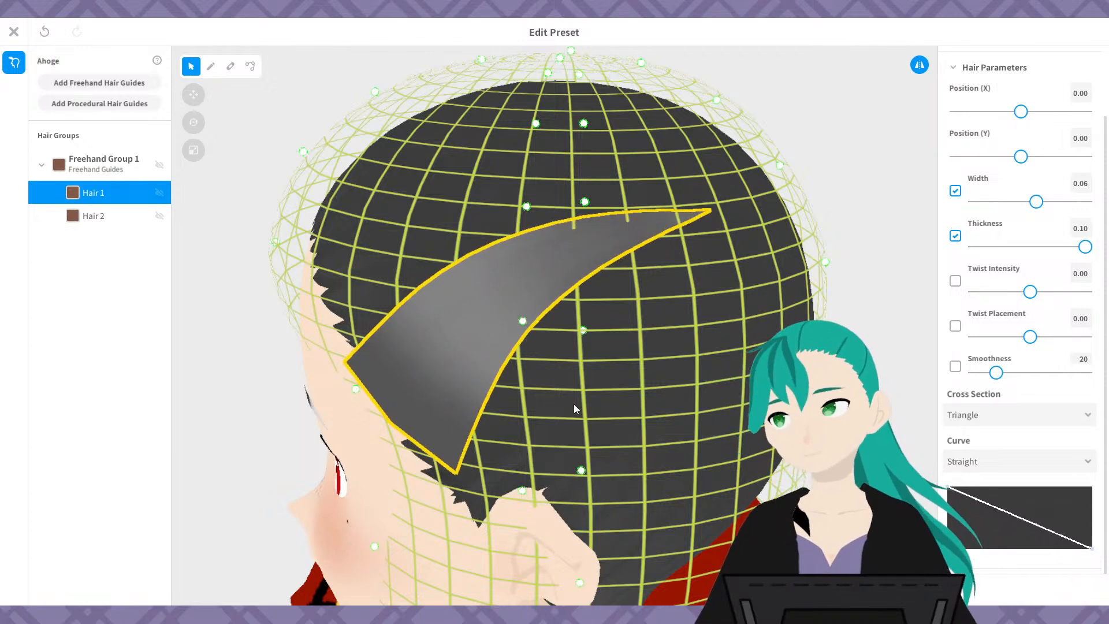
pyautogui.moveTo(573, 403); pyautogui.dragTo(590, 383, button='right')
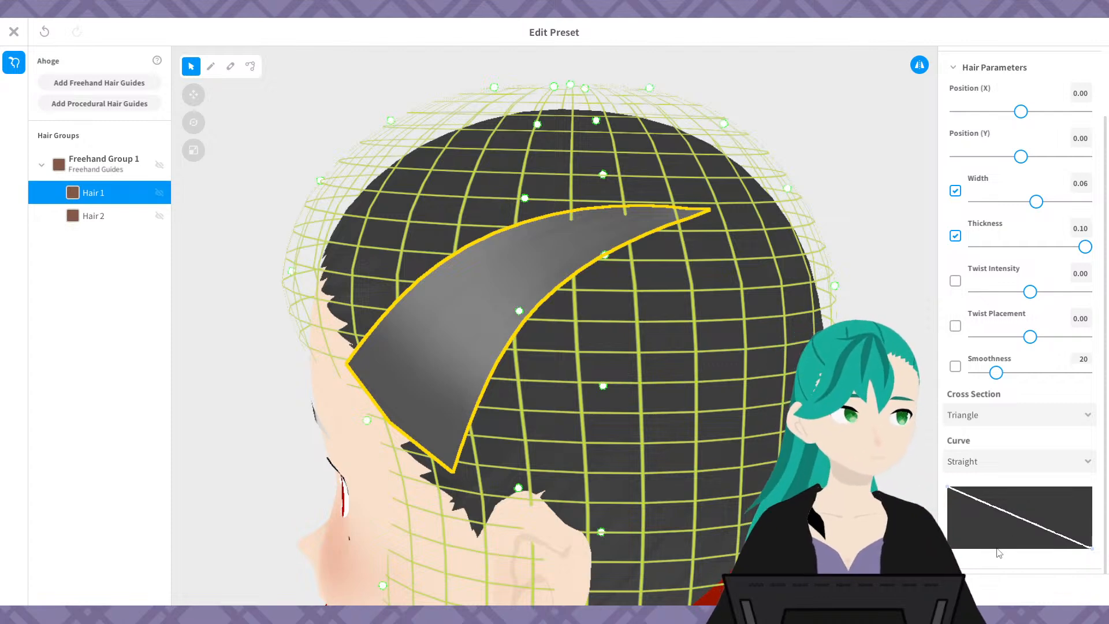
# - Set the strand's Cross Section to Diamond and view its wide end from the front
pyautogui.click(976, 415)
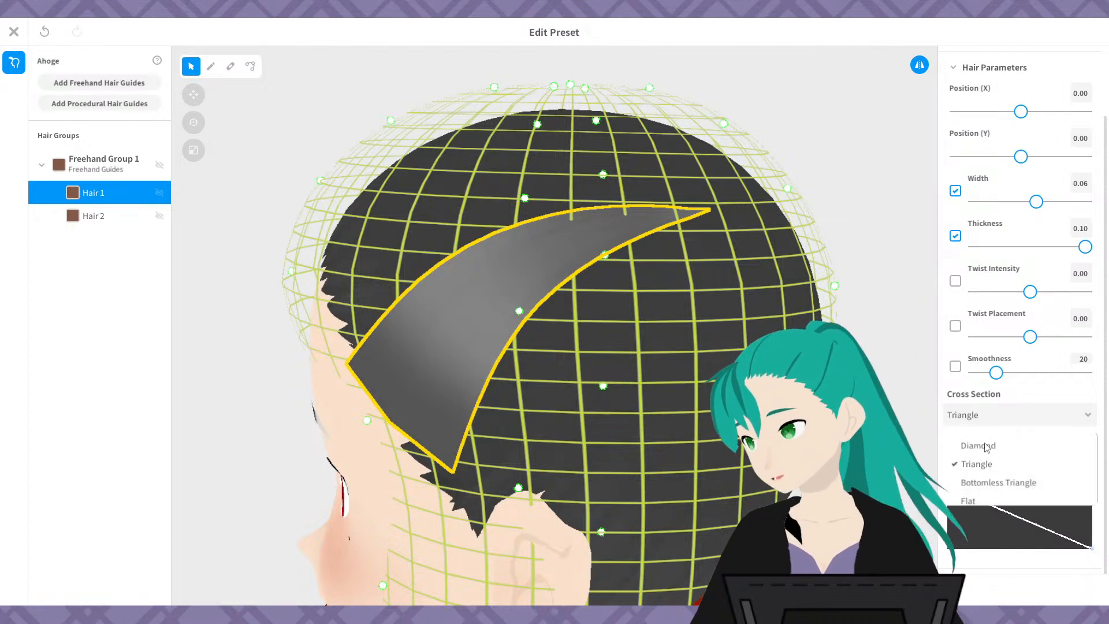
pyautogui.click(986, 447)
pyautogui.moveTo(608, 431); pyautogui.dragTo(655, 432, button='right')
pyautogui.scroll(2, 1007, 365)
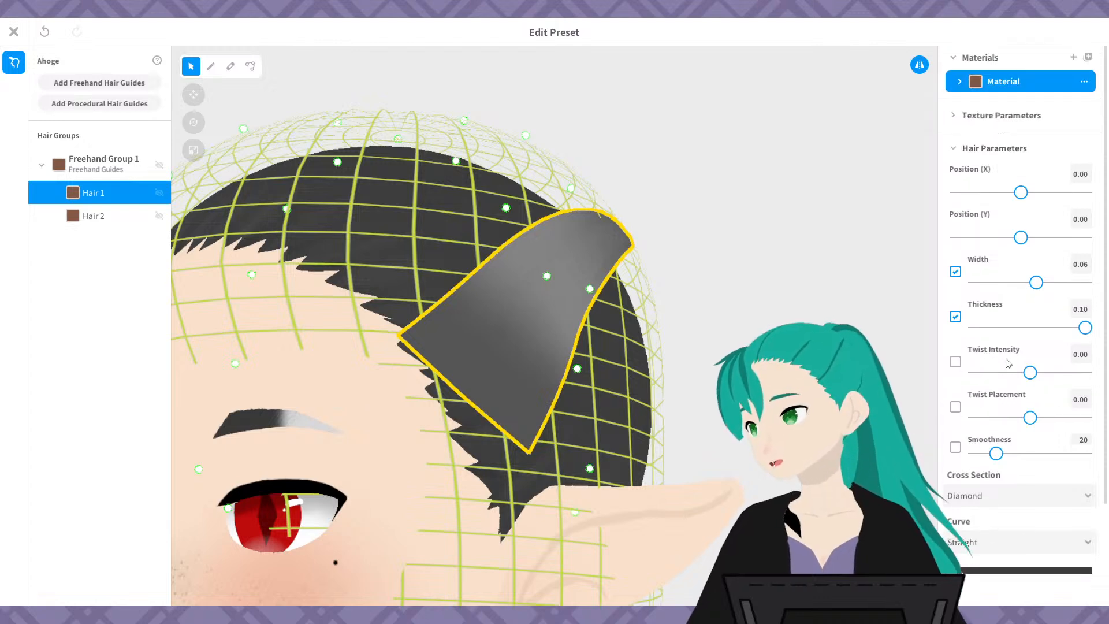
pyautogui.moveTo(751, 411); pyautogui.dragTo(794, 379, button='right')
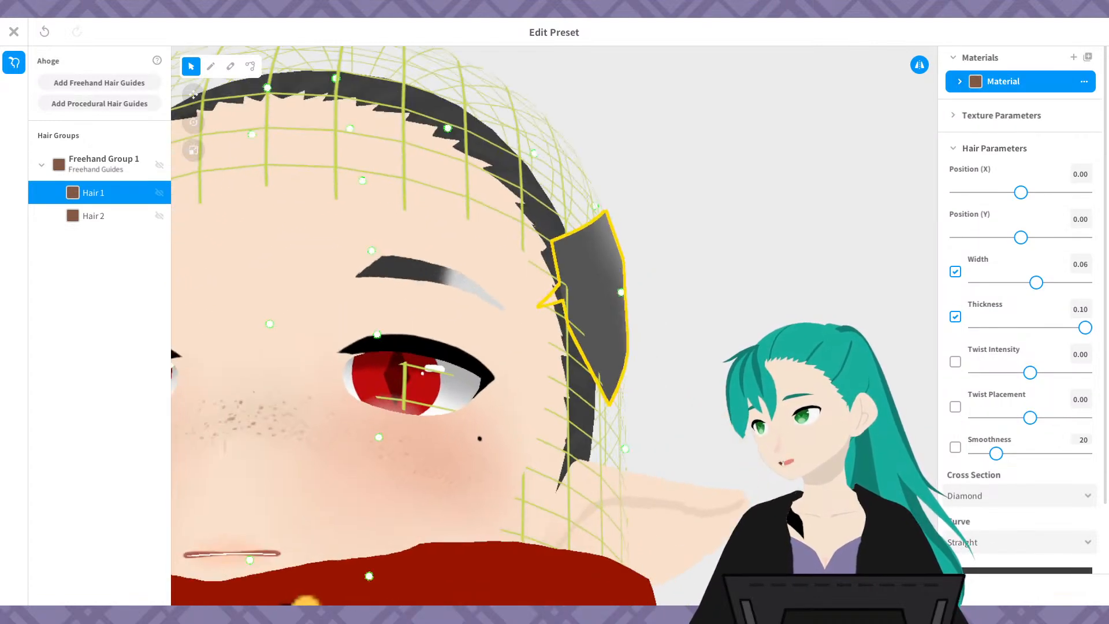
# - Set the strand's Width to 0.03 and inspect its diamond-shaped end up close from below
pyautogui.moveTo(1037, 283); pyautogui.dragTo(1009, 287)
pyautogui.moveTo(618, 379); pyautogui.dragTo(648, 339, button='right')
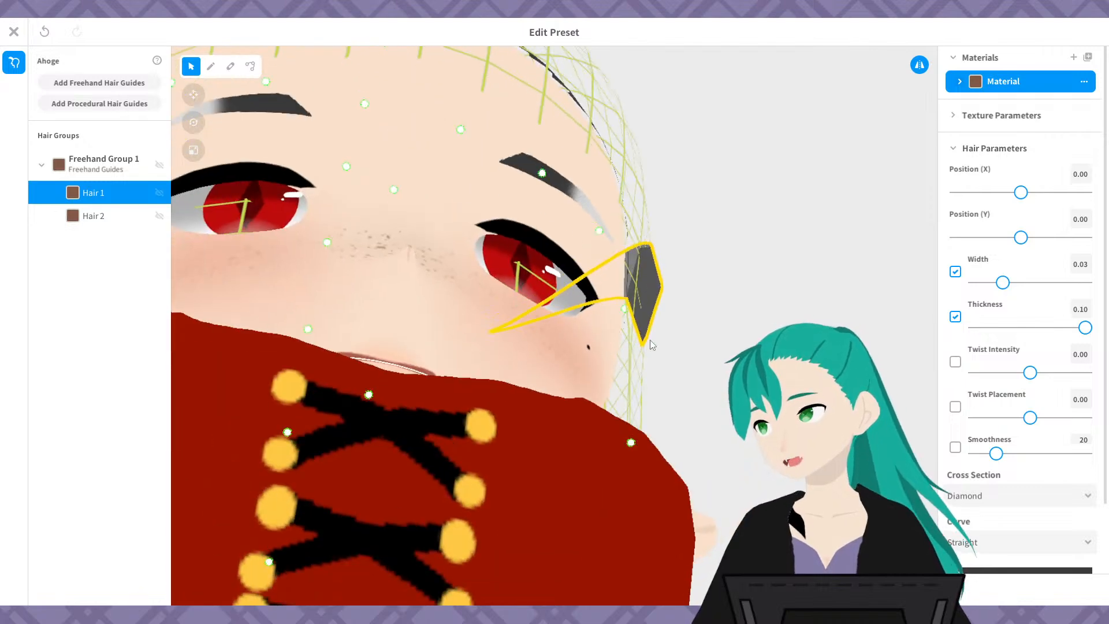
pyautogui.scroll(2, 646, 338)
pyautogui.scroll(3, 741, 306)
pyautogui.moveTo(747, 311); pyautogui.dragTo(736, 321, button='middle')
pyautogui.scroll(3, 737, 321)
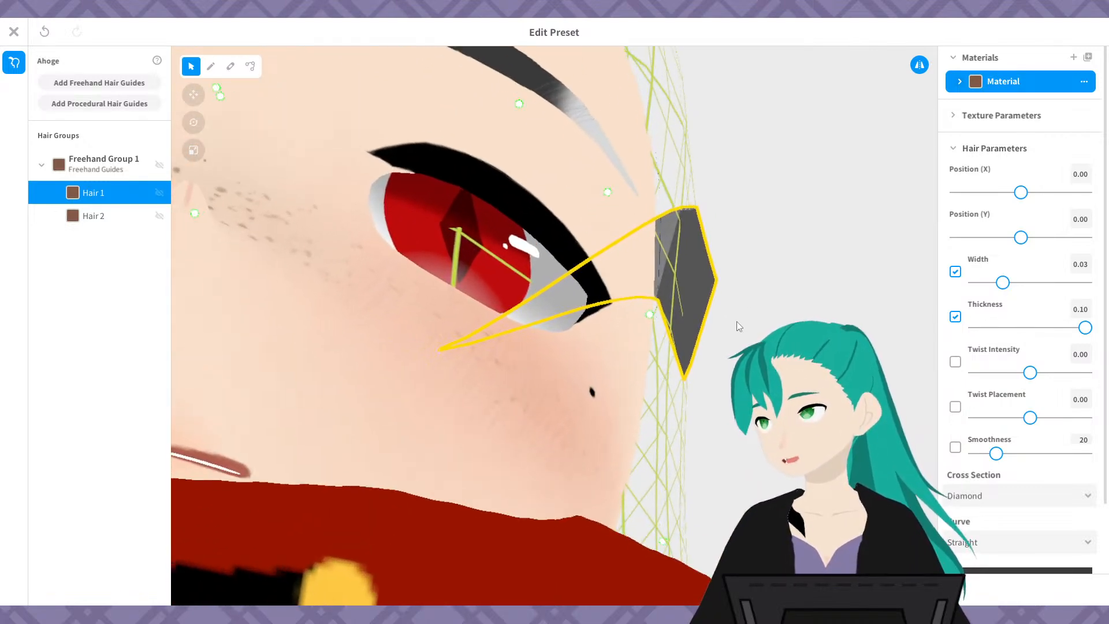
pyautogui.moveTo(765, 321); pyautogui.dragTo(768, 318, button='right')
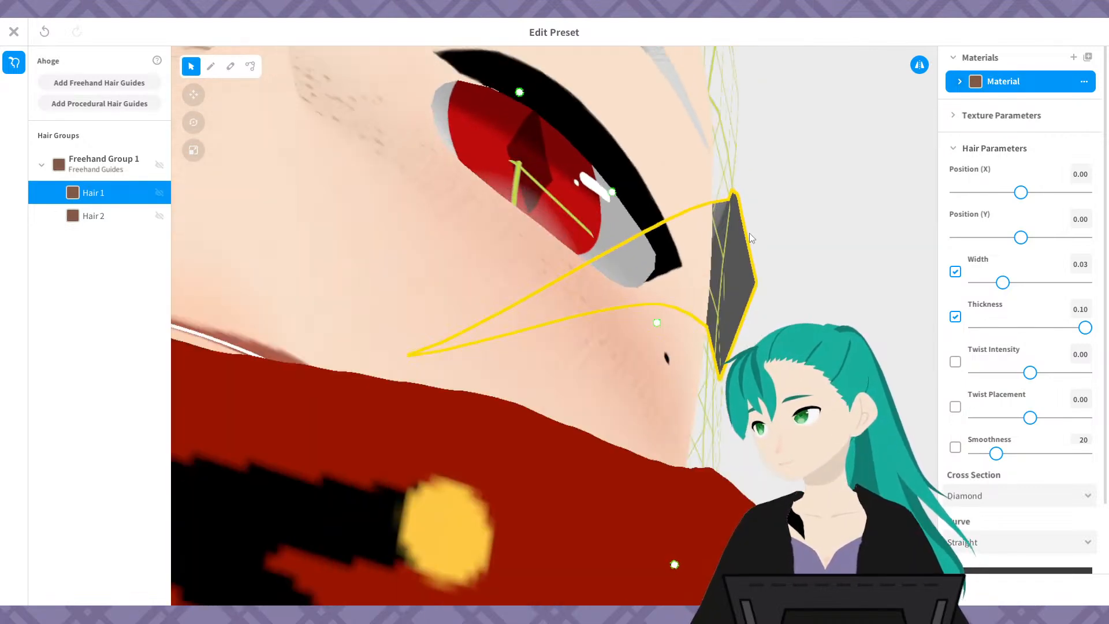
# - Nudge the strand's Width up slightly within 0.03, try a Thickness of 0.07, and set Thickness back to 0.10
pyautogui.moveTo(1003, 285)
pyautogui.mouseDown()
pyautogui.moveTo(979, 284)
pyautogui.moveTo(1072, 284)
pyautogui.moveTo(1008, 283)
pyautogui.mouseUp()
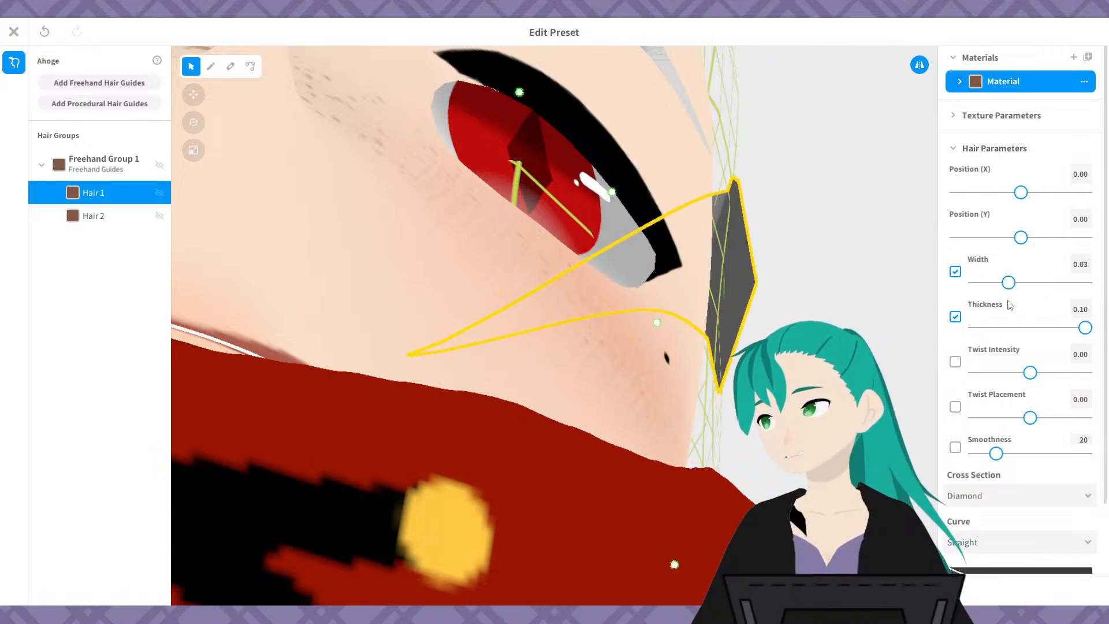
pyautogui.moveTo(1086, 327); pyautogui.dragTo(1056, 328)
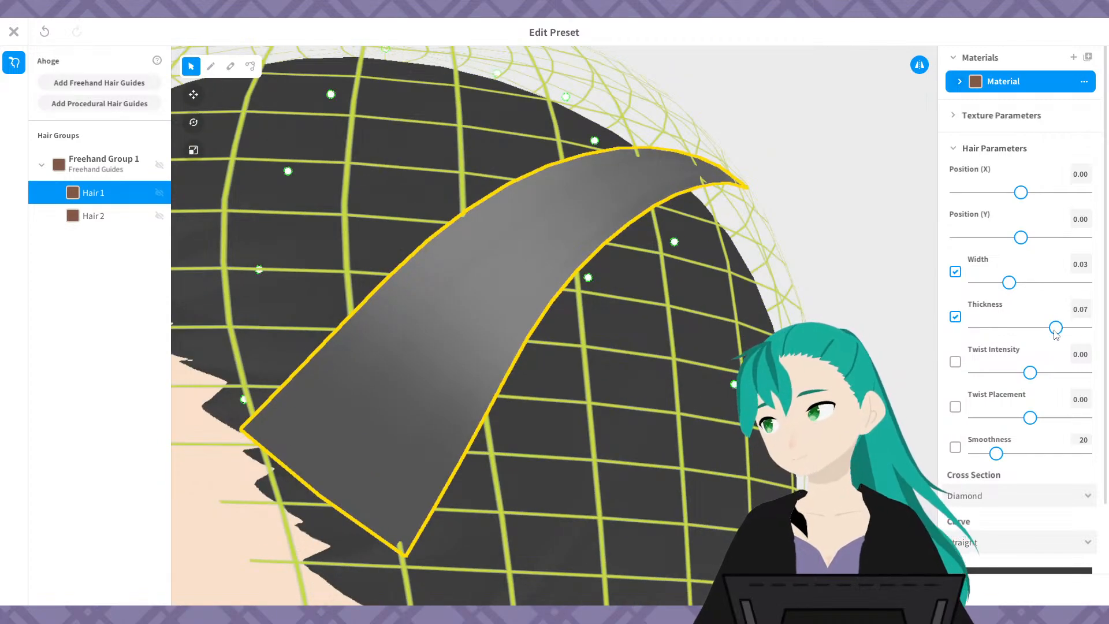
pyautogui.moveTo(1056, 328); pyautogui.dragTo(1086, 327)
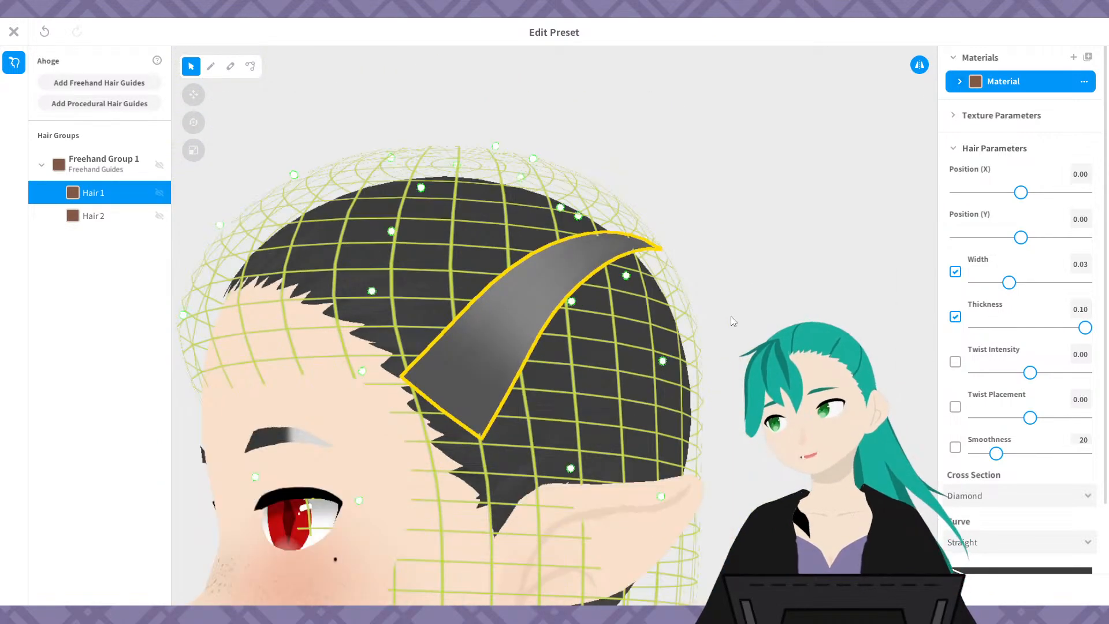
pyautogui.moveTo(731, 317); pyautogui.dragTo(709, 329, button='right')
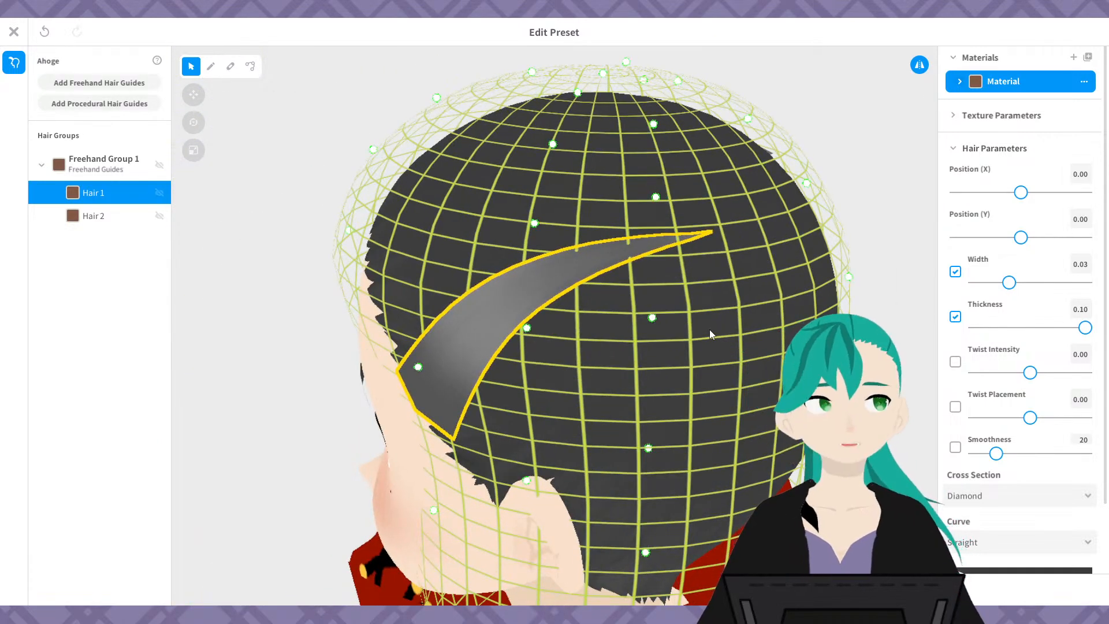
pyautogui.scroll(-1, 484, 368)
# - Try a Thickness of 0.30 on the strand and inspect its wide end from the front
pyautogui.doubleClick(1080, 311)
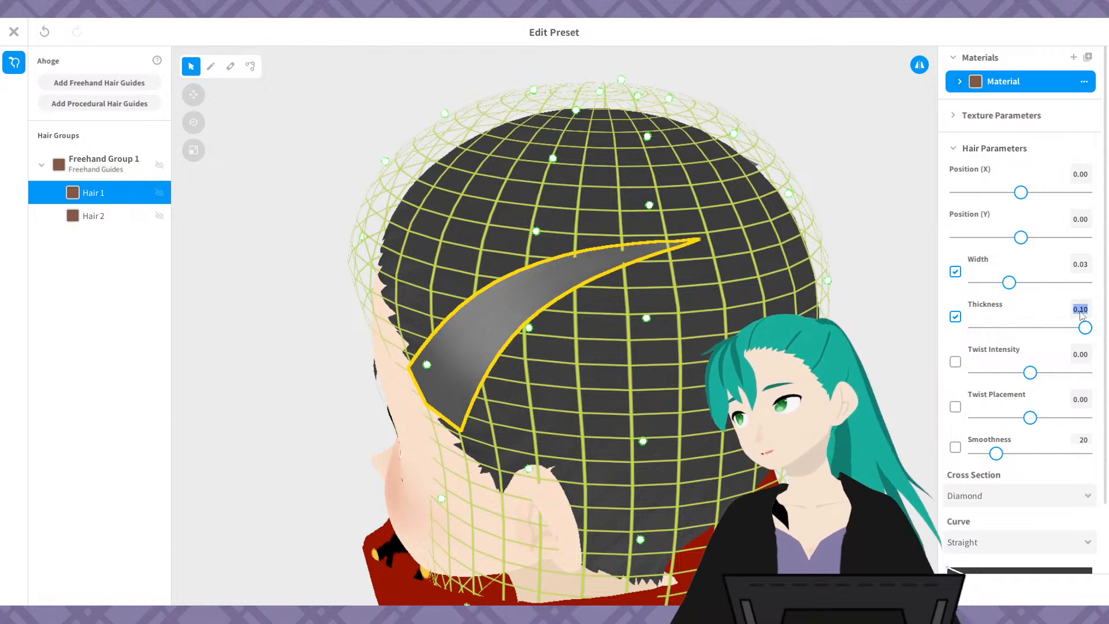
pyautogui.write('.3')
pyautogui.press('Return')
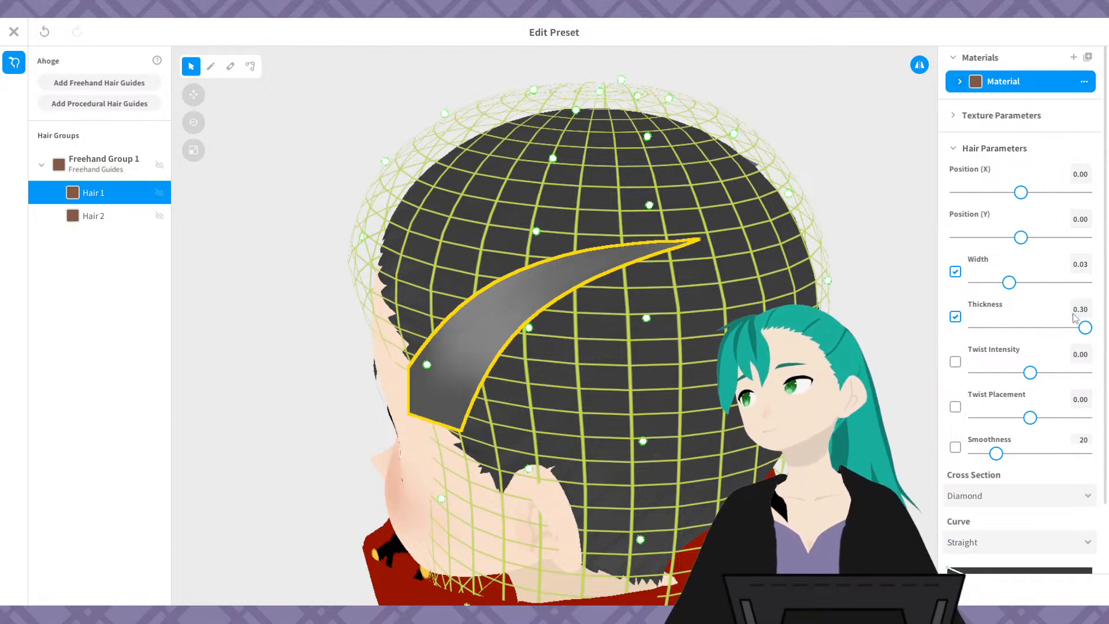
pyautogui.moveTo(523, 373); pyautogui.dragTo(639, 367, button='right')
pyautogui.scroll(2, 618, 361)
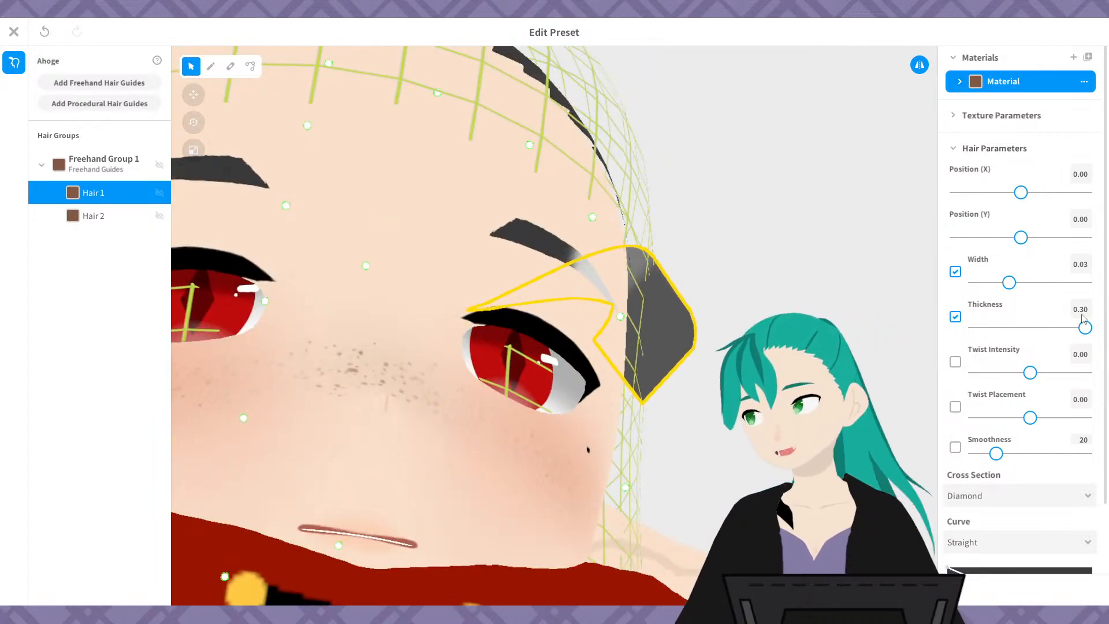
# - Try a Thickness of -1.00, return it to 0.10, and view the mirrored strands from above the forehead
pyautogui.write('-1')
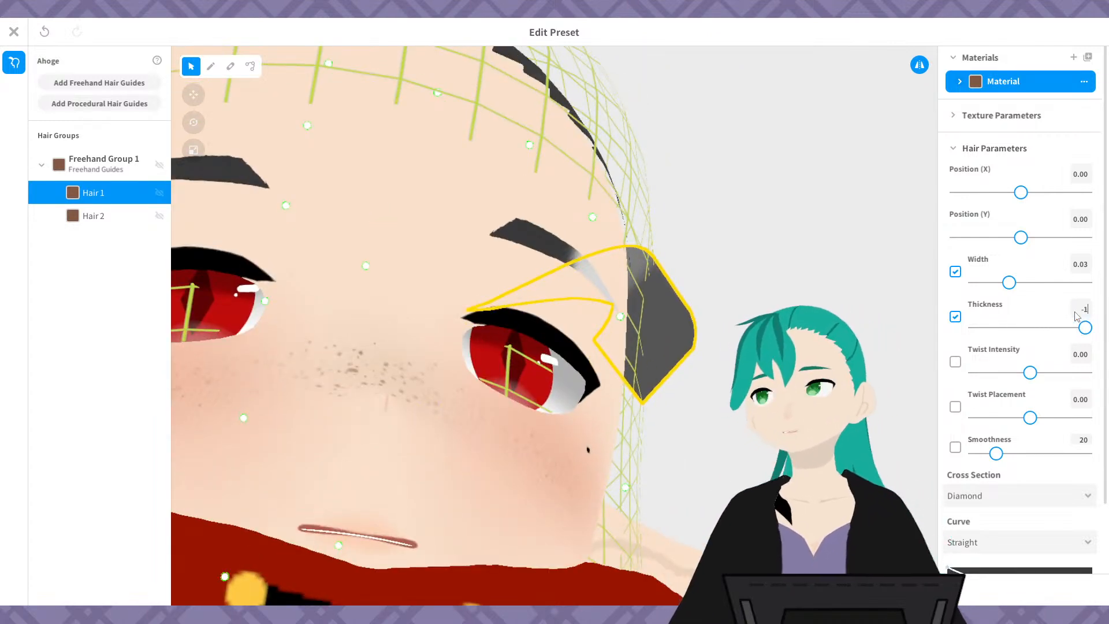
pyautogui.press('Return')
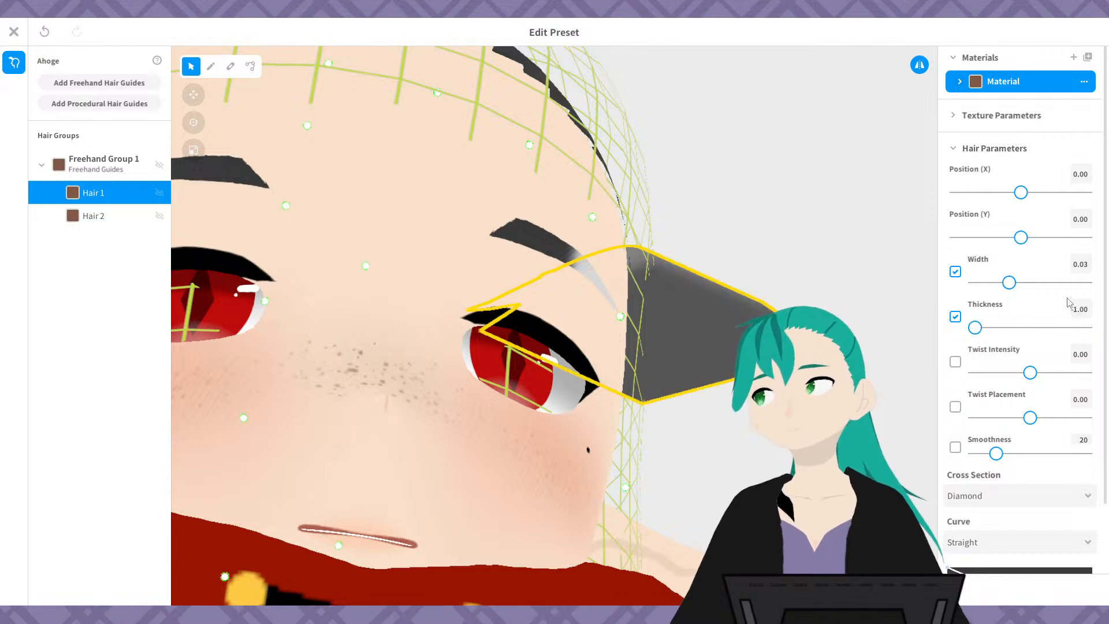
pyautogui.scroll(-3, 569, 341)
pyautogui.moveTo(569, 341); pyautogui.dragTo(894, 322, button='right')
pyautogui.moveTo(976, 328); pyautogui.dragTo(1106, 331)
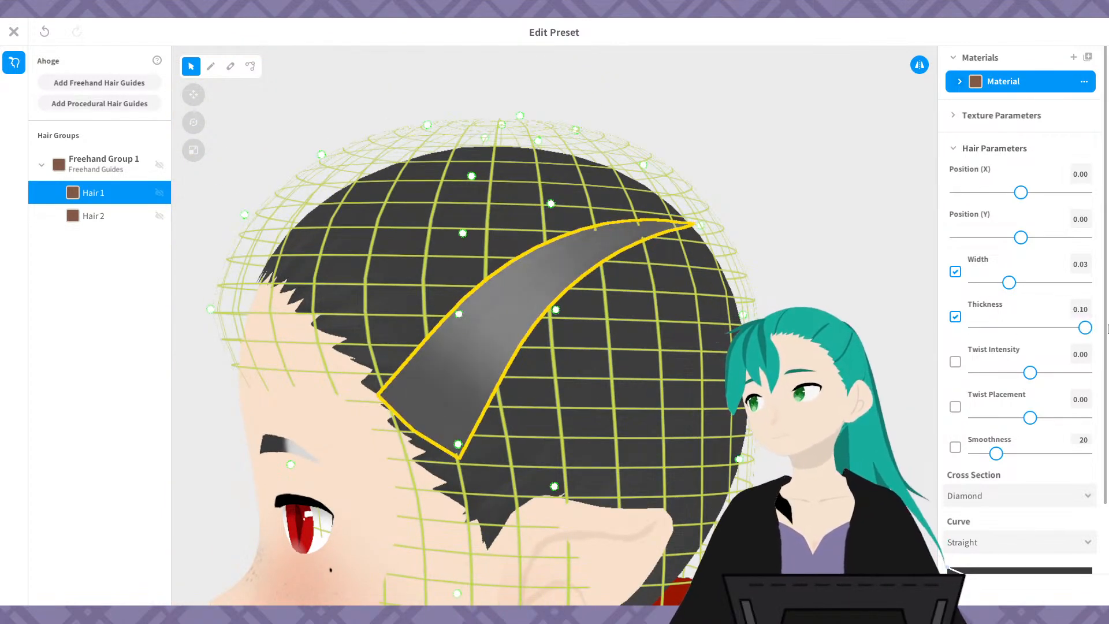
pyautogui.scroll(-1, 622, 337)
pyautogui.moveTo(622, 335); pyautogui.dragTo(572, 334, button='right')
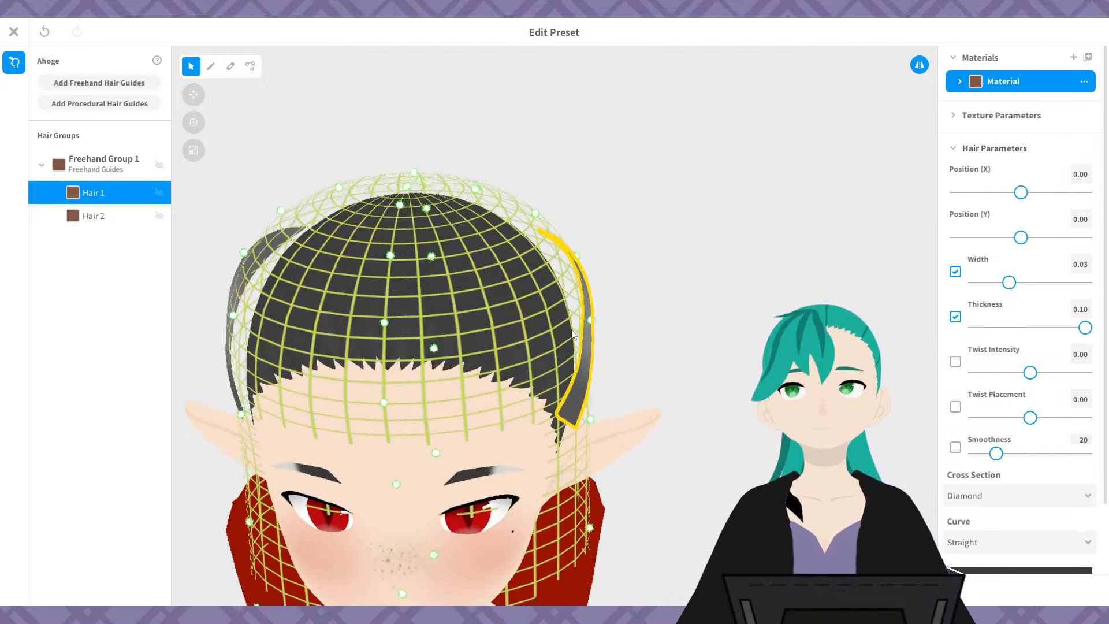
# - Delete Hair 1 and Hair 2 from Freehand Group 1 and select the empty group
pyautogui.rightClick(109, 191)
pyautogui.click(138, 236)
pyautogui.rightClick(109, 193)
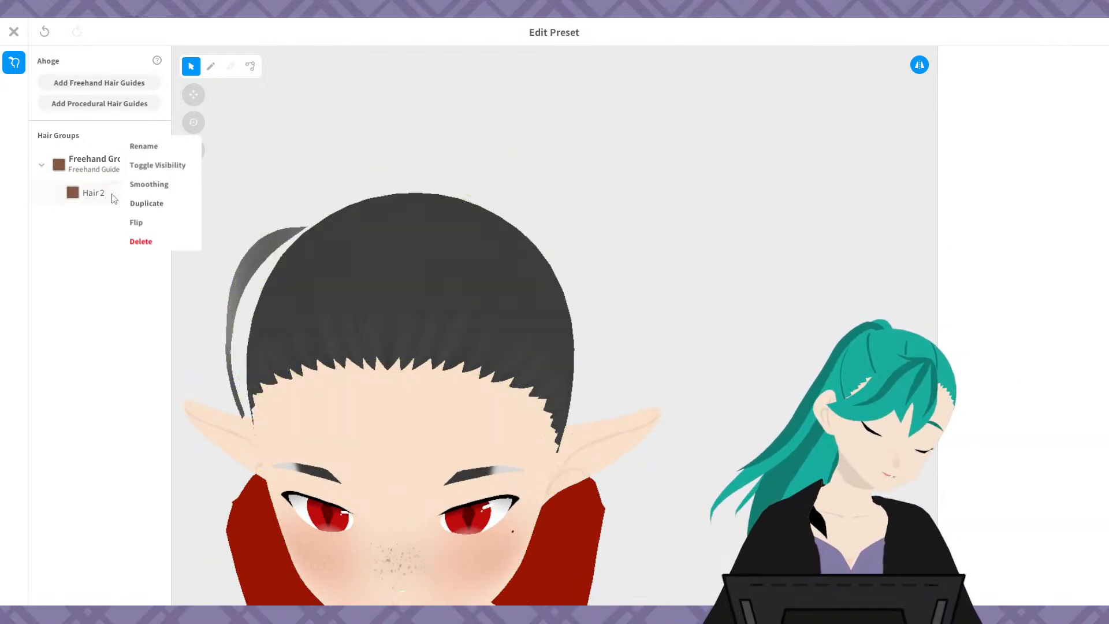
pyautogui.click(134, 241)
pyautogui.click(127, 173)
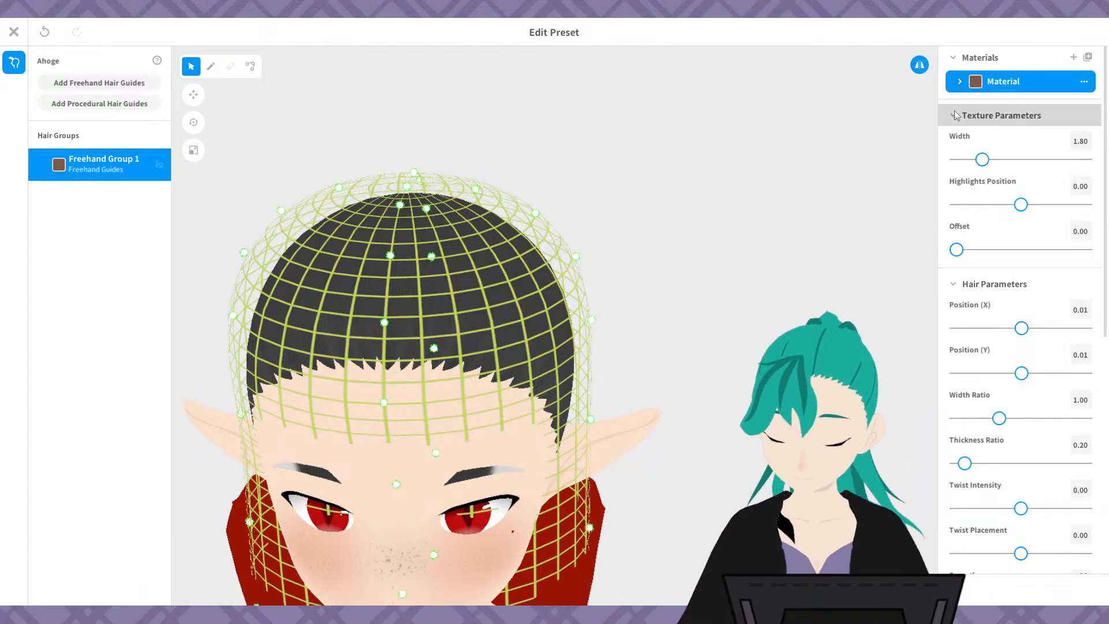
# - Reshape the group's Fluffy curve into a straight diagonal falling from full height at the start to zero at the end
pyautogui.click(1011, 115)
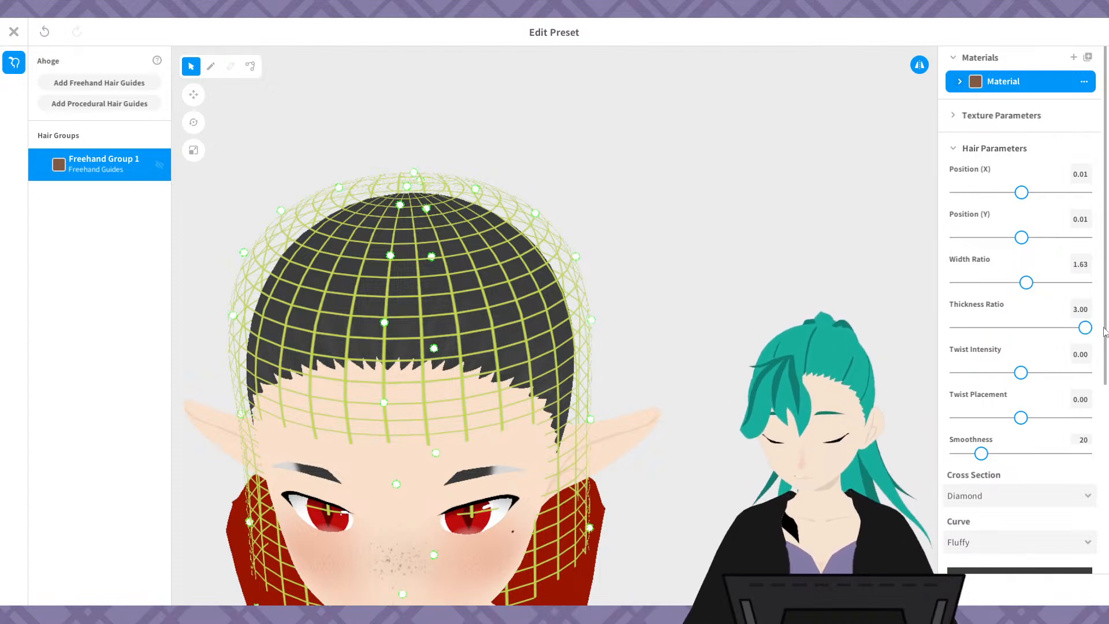
pyautogui.moveTo(1105, 332); pyautogui.dragTo(1096, 534)
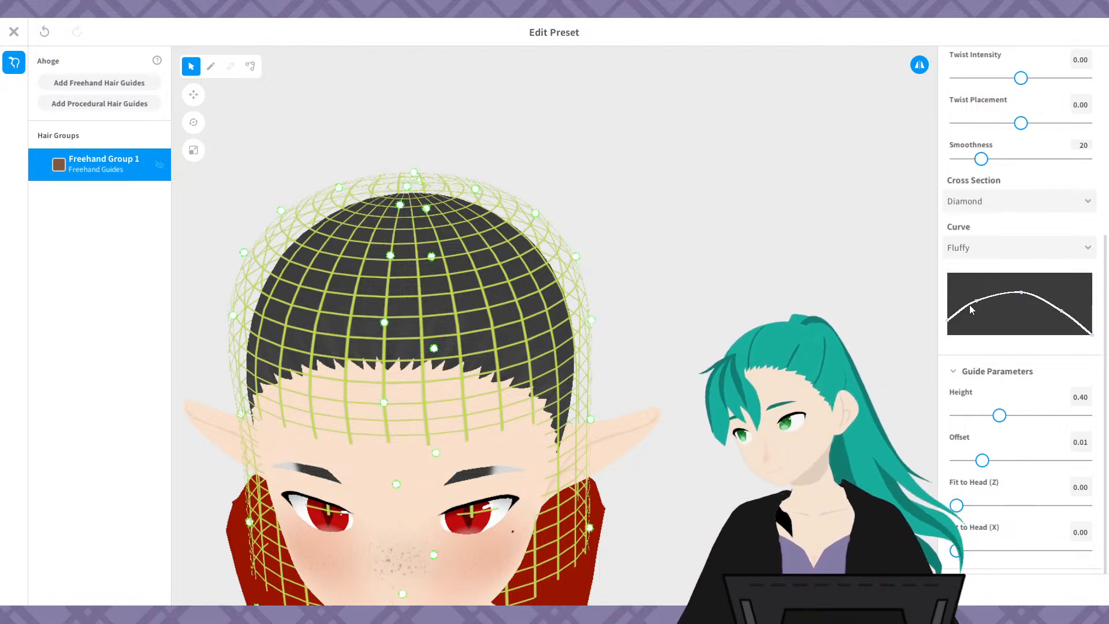
pyautogui.moveTo(1020, 292); pyautogui.dragTo(1062, 310)
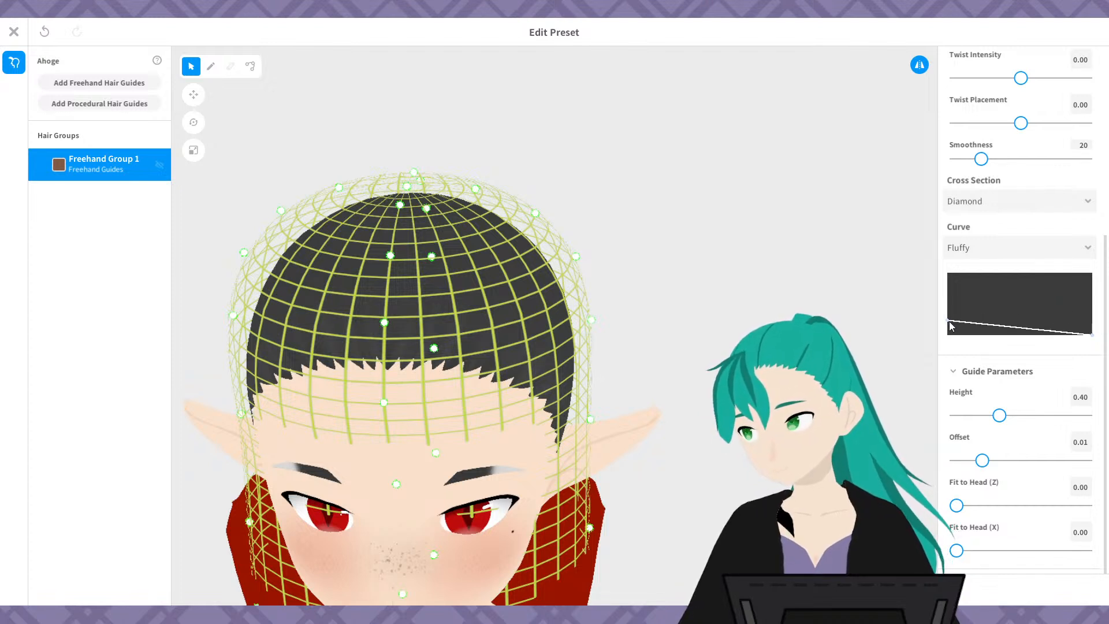
pyautogui.moveTo(947, 320); pyautogui.dragTo(948, 273)
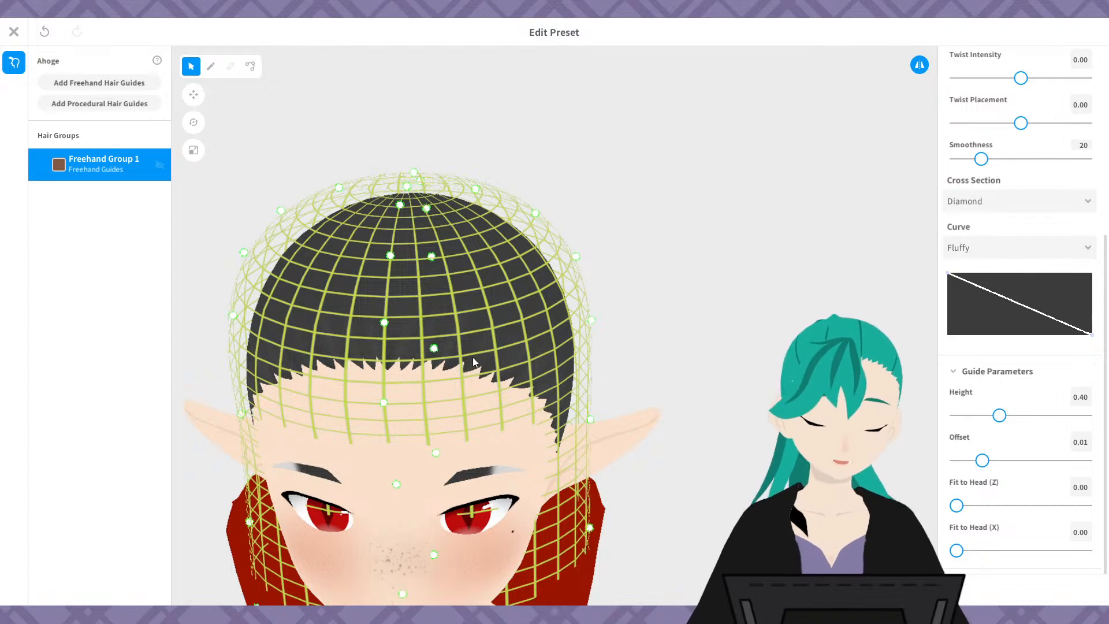
# - Draw a wide mirrored test strand on the guide mesh and inspect Hair 1 from the side
pyautogui.click(211, 66)
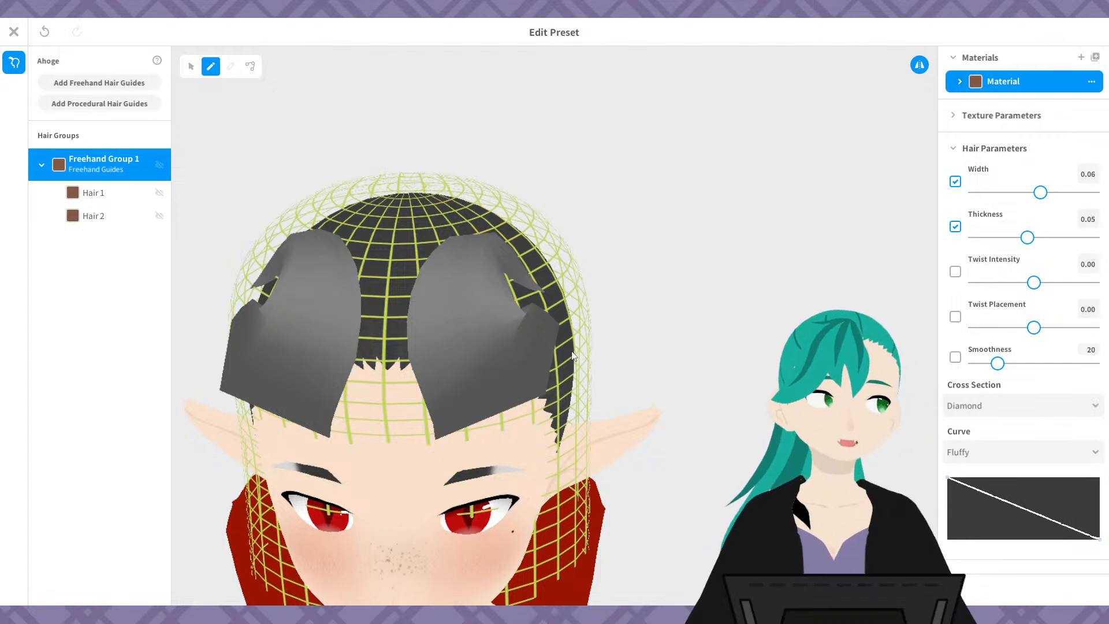
pyautogui.click(761, 277)
pyautogui.click(286, 339)
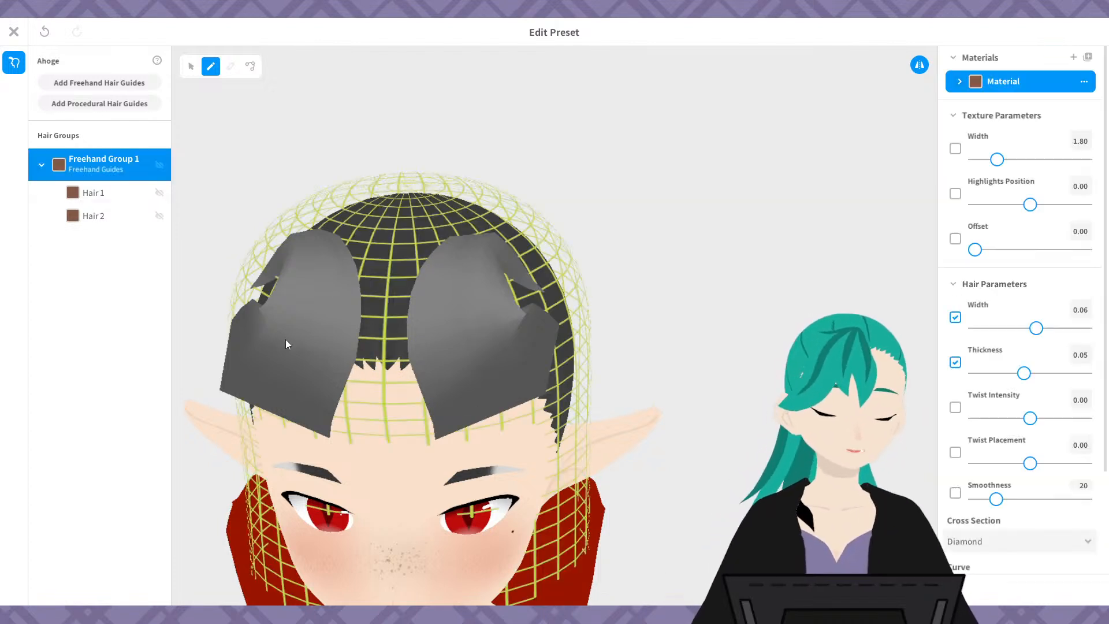
pyautogui.scroll(-3, 1107, 374)
pyautogui.scroll(-1, 1107, 375)
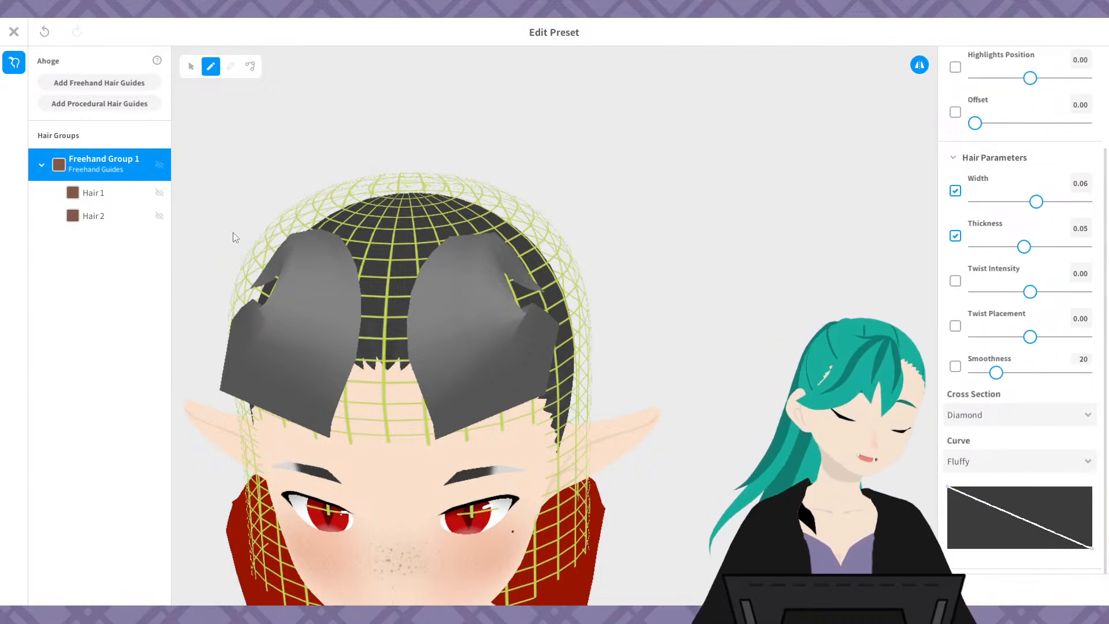
pyautogui.click(93, 192)
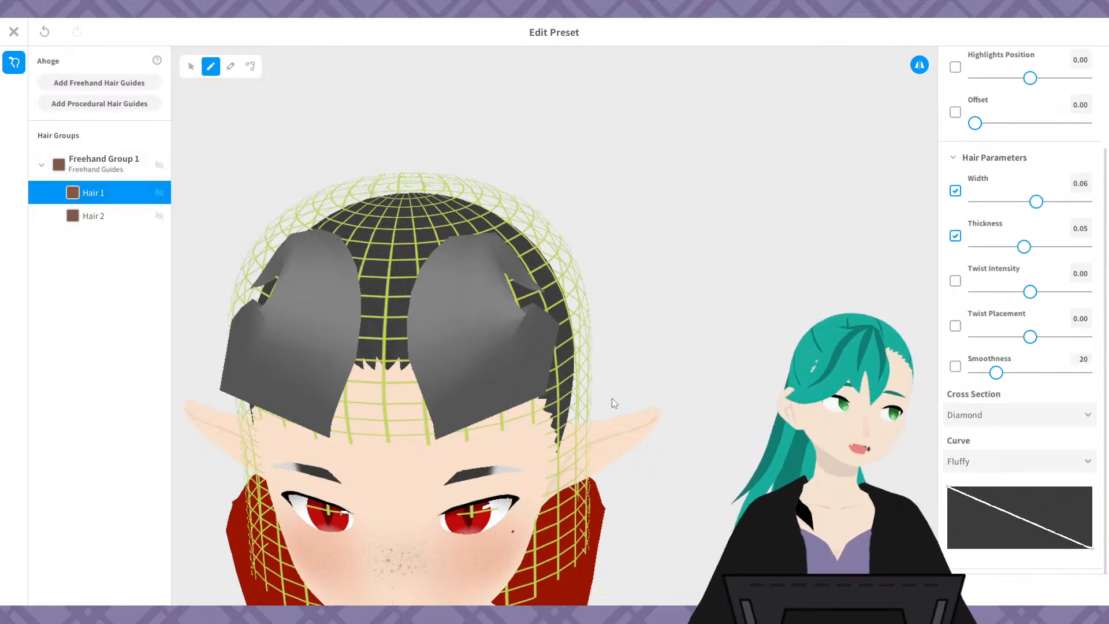
pyautogui.moveTo(612, 404); pyautogui.dragTo(677, 368, button='right')
# - Undo the wide test strands and select Freehand Group 1 again
pyautogui.hotkey('ctrl', 'z')
pyautogui.hotkey('ctrl', 'z')
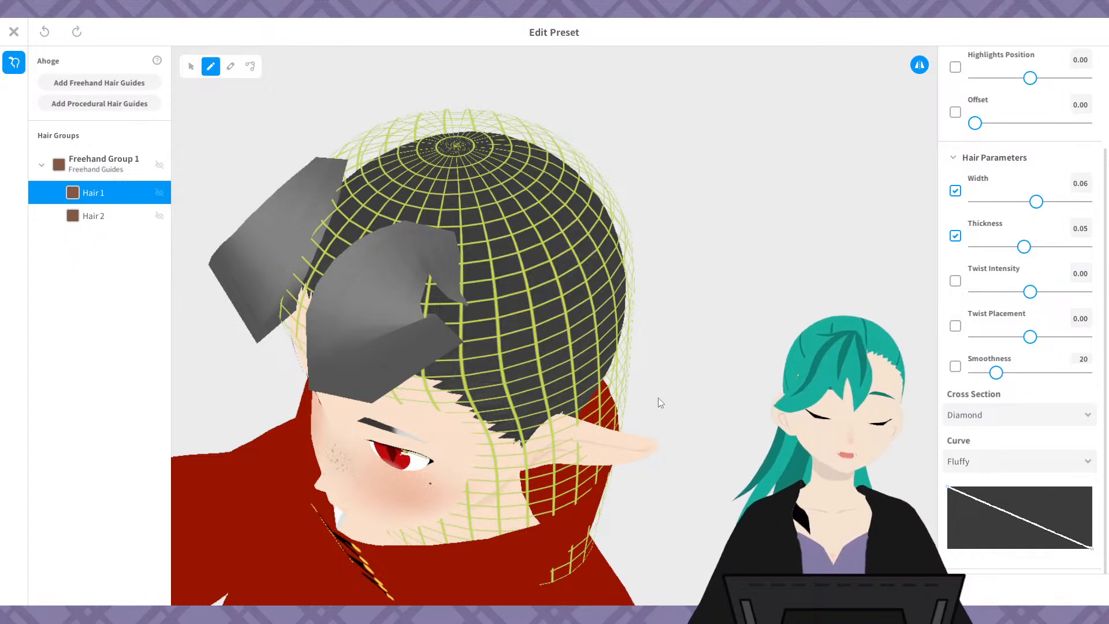
pyautogui.hotkey('ctrl', 'z')
pyautogui.hotkey('ctrl', 'z')
pyautogui.moveTo(557, 438); pyautogui.dragTo(473, 341, button='right')
pyautogui.click(137, 173)
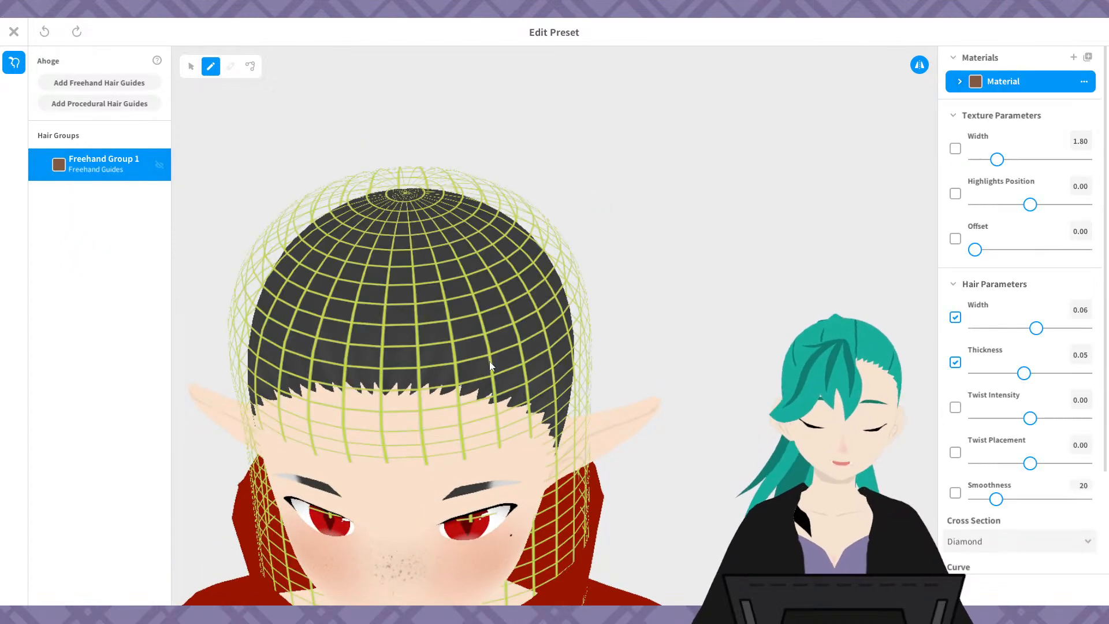
# - Try a mirrored strand over the forehead at Width 0.06 and Thickness 0.05, and undo it
pyautogui.scroll(-3, 1011, 347)
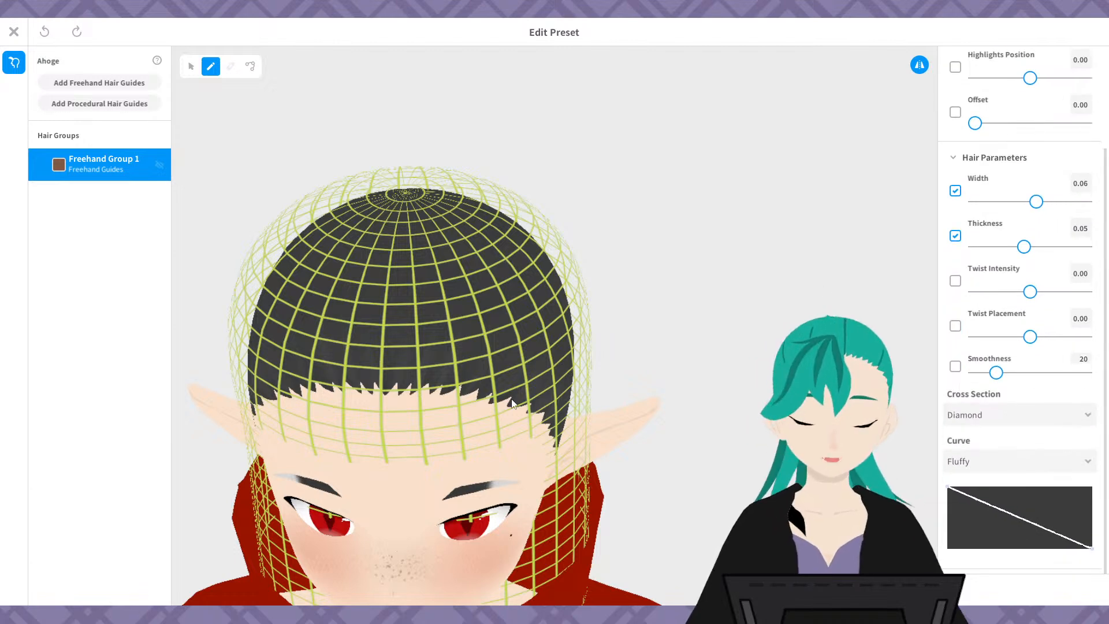
pyautogui.moveTo(657, 341); pyautogui.dragTo(661, 317, button='right')
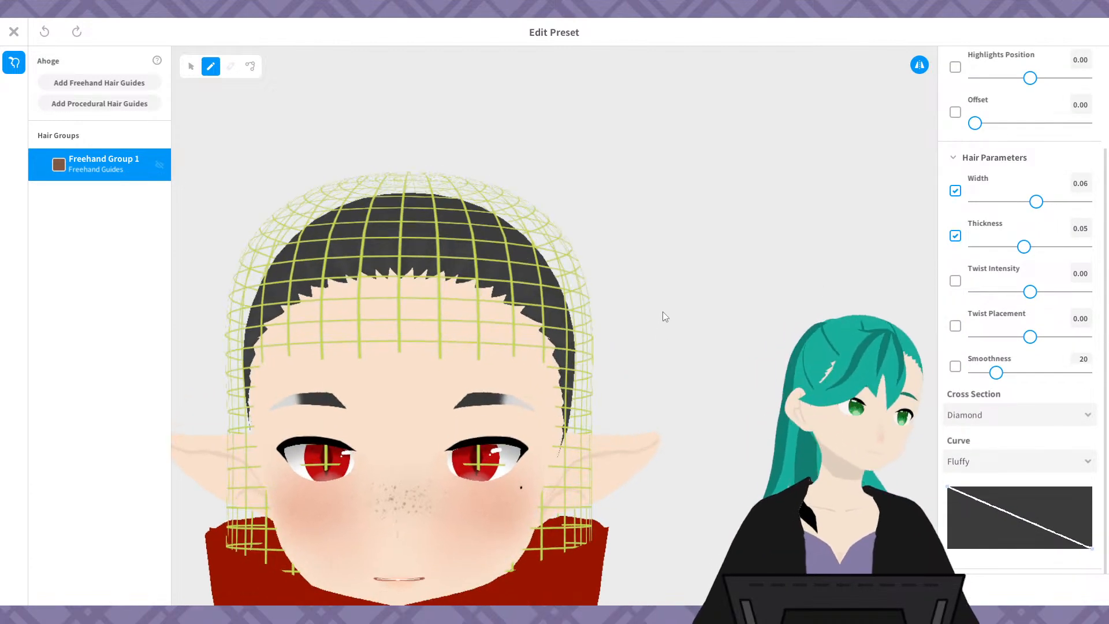
pyautogui.hotkey('ctrl', 'y')
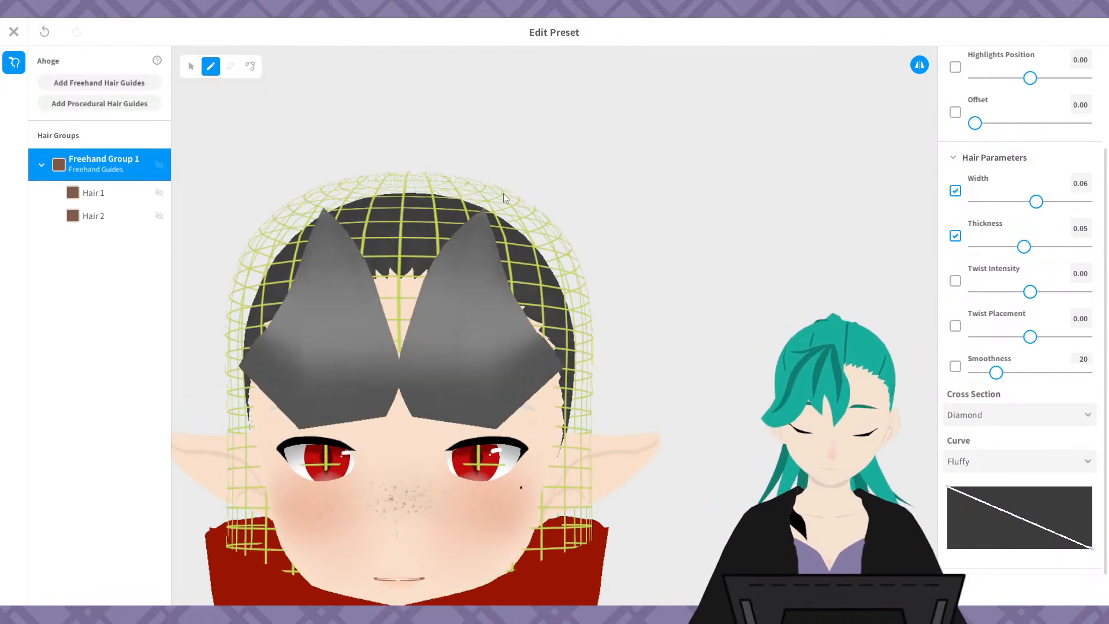
pyautogui.hotkey('ctrl', 'z')
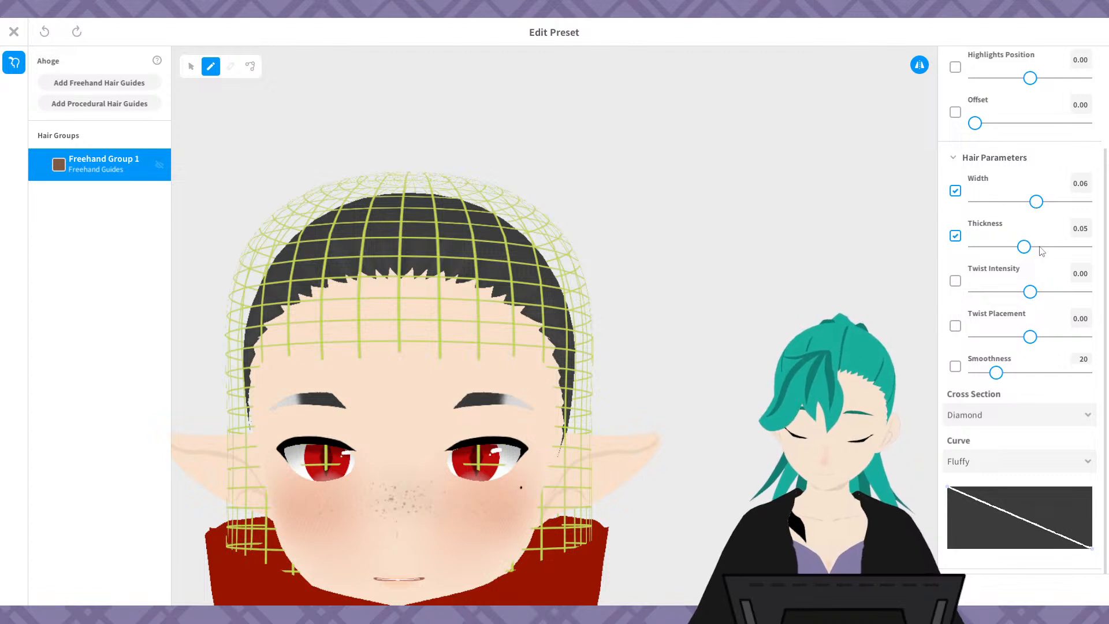
# - Set Width to 0.03 and Thickness to 0.03, trying a short forehead strand with the settings and undoing each trial
pyautogui.moveTo(1011, 211); pyautogui.dragTo(1008, 212)
pyautogui.moveTo(474, 342); pyautogui.dragTo(503, 231)
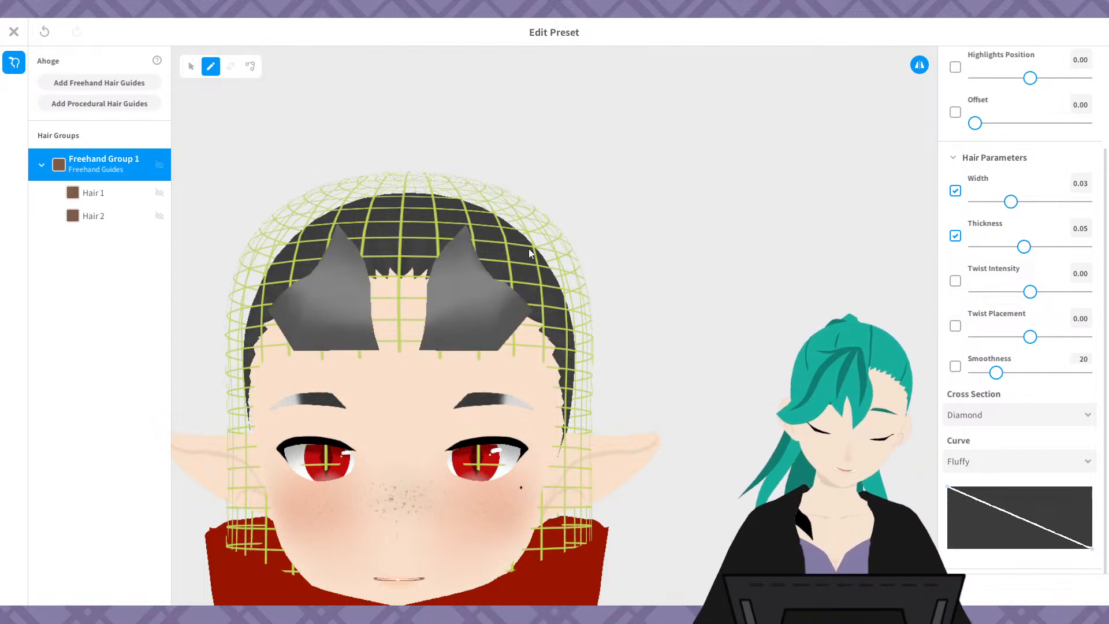
pyautogui.hotkey('ctrl', 'z')
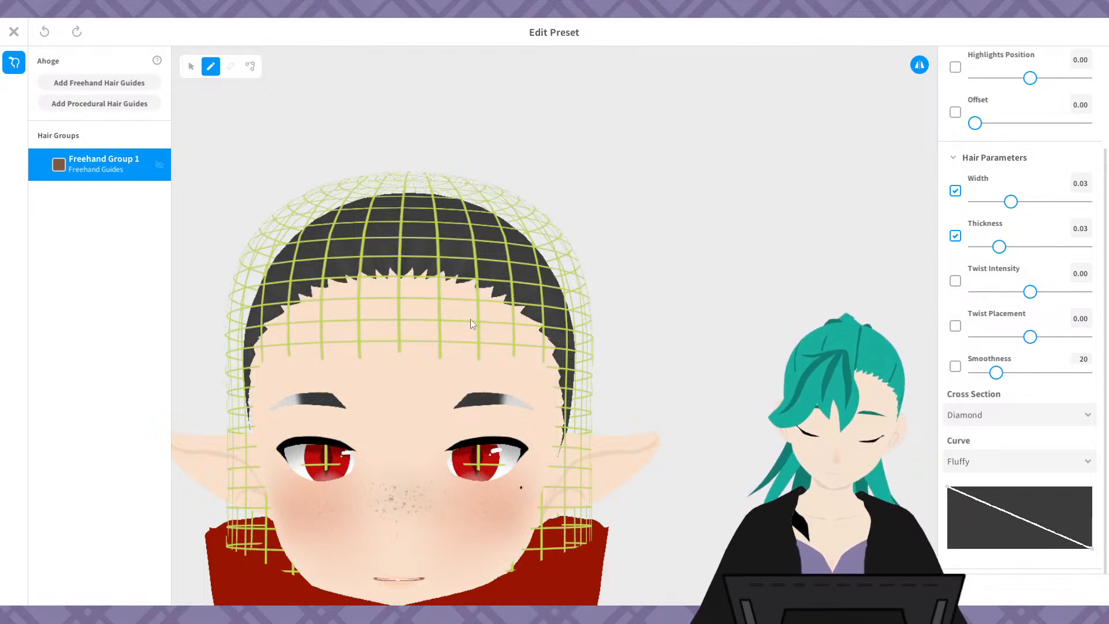
pyautogui.moveTo(486, 320); pyautogui.dragTo(506, 236)
pyautogui.hotkey('ctrl', 'z')
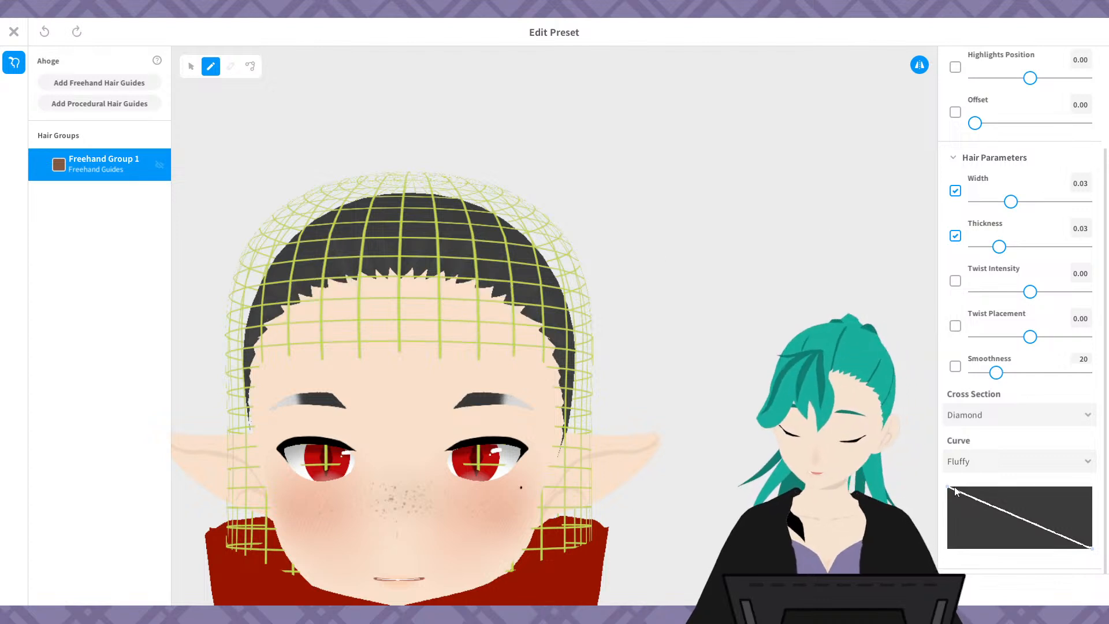
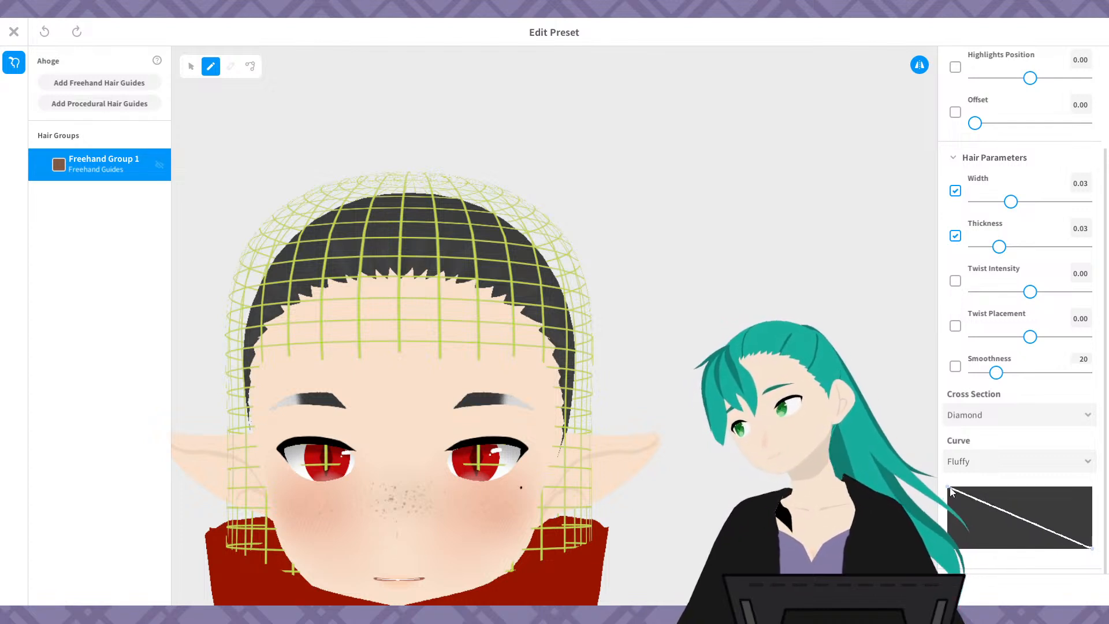
# - Lower the start of the Fluffy curve to a little above mid-height, try a strand with it, and undo that strand
pyautogui.moveTo(950, 489)
pyautogui.mouseDown()
pyautogui.moveTo(948, 523)
pyautogui.moveTo(948, 511)
pyautogui.mouseUp()
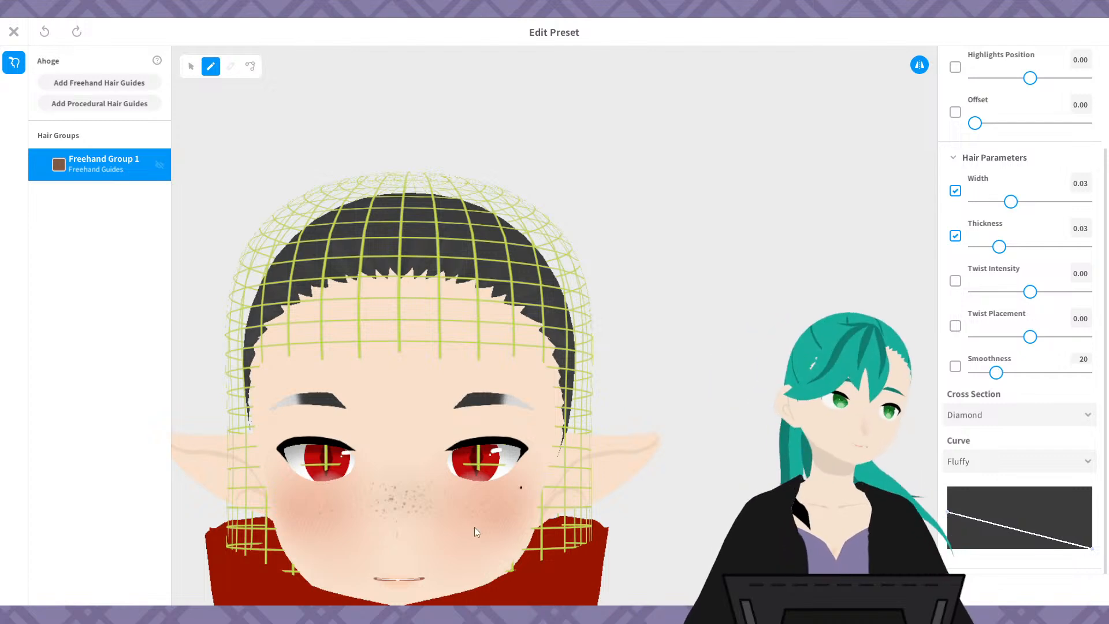
pyautogui.scroll(-5, 665, 456)
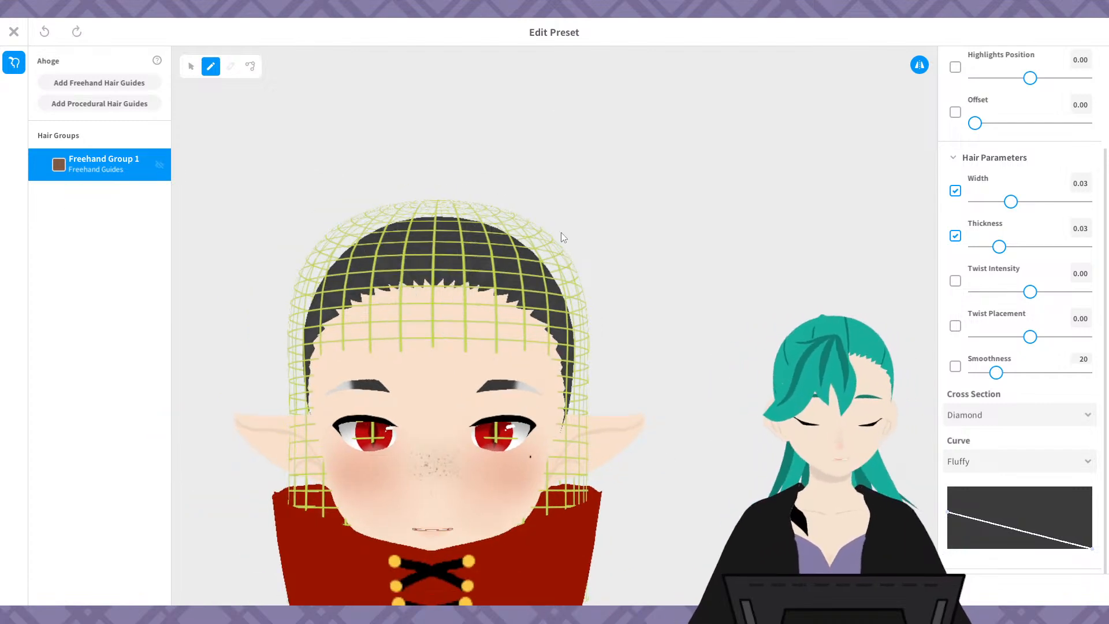
pyautogui.moveTo(560, 233); pyautogui.dragTo(564, 340, button='right')
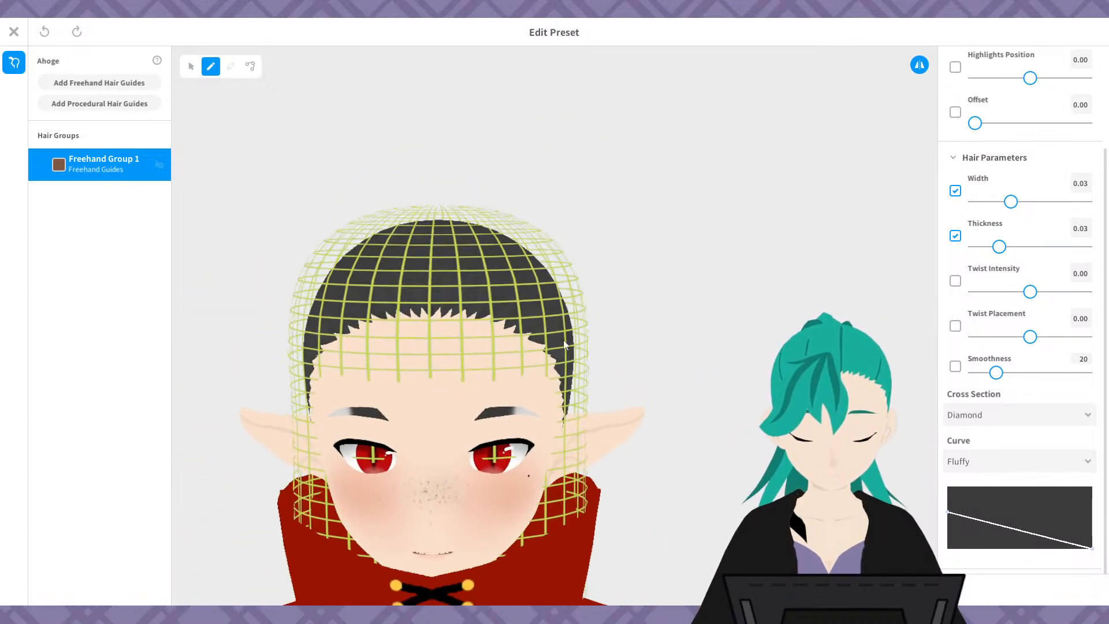
pyautogui.hotkey('ctrl', 'y')
pyautogui.moveTo(623, 370); pyautogui.dragTo(579, 367, button='right')
pyautogui.hotkey('ctrl', 'z')
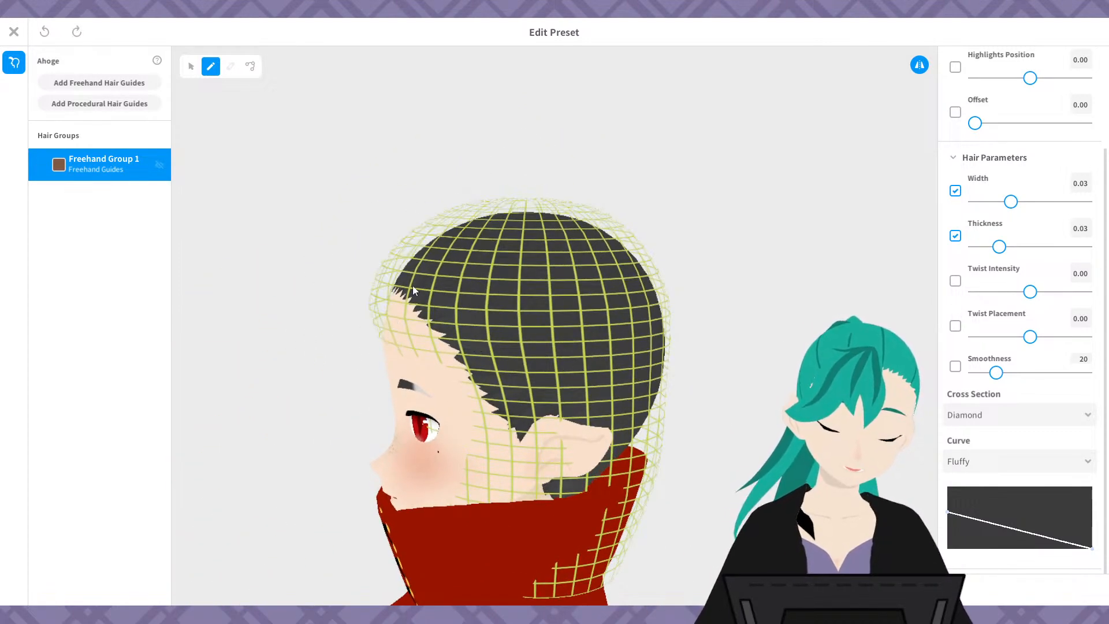
# - Draw a mirrored strand from the front hairline over the head to the back, redoing the first attempt
pyautogui.moveTo(420, 339)
pyautogui.mouseDown()
pyautogui.moveTo(410, 311)
pyautogui.moveTo(576, 304)
pyautogui.mouseUp()
pyautogui.moveTo(571, 325)
pyautogui.mouseDown(button='right')
pyautogui.moveTo(608, 338)
pyautogui.moveTo(559, 334)
pyautogui.moveTo(563, 355)
pyautogui.moveTo(535, 324)
pyautogui.moveTo(627, 340)
pyautogui.moveTo(667, 366)
pyautogui.moveTo(636, 354)
pyautogui.moveTo(645, 378)
pyautogui.moveTo(608, 370)
pyautogui.moveTo(625, 371)
pyautogui.mouseUp(button='right')
pyautogui.hotkey('ctrl', 'z')
pyautogui.hotkey('ctrl', 'y')
pyautogui.moveTo(403, 319); pyautogui.dragTo(654, 328)
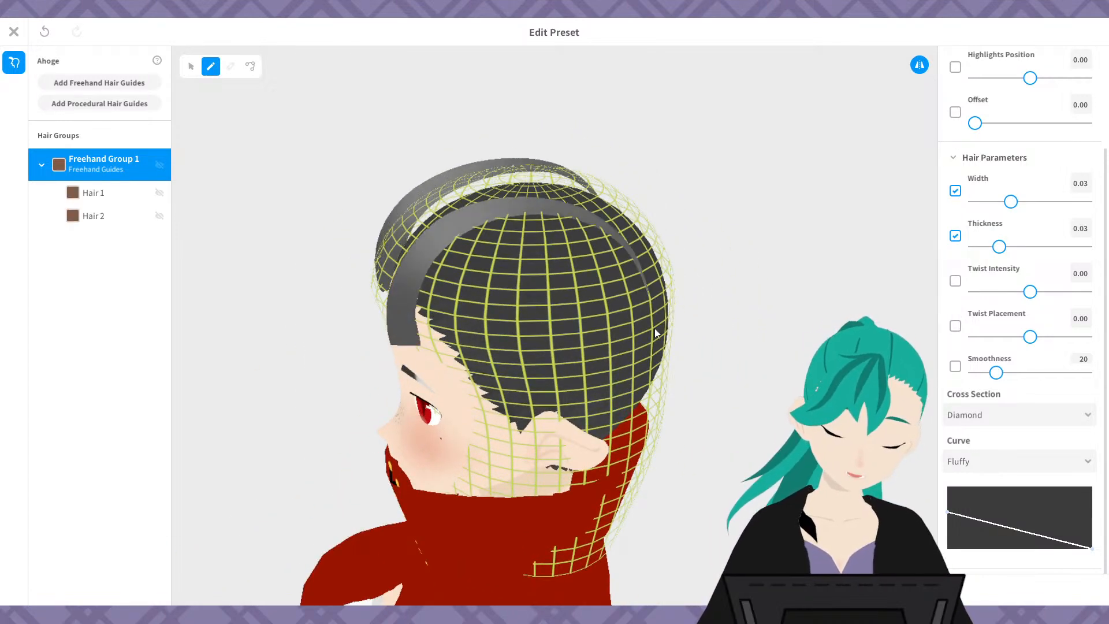
# - Show Hair 1's control points and pull its rear tip down the back of the head to just above the collar
pyautogui.click(250, 66)
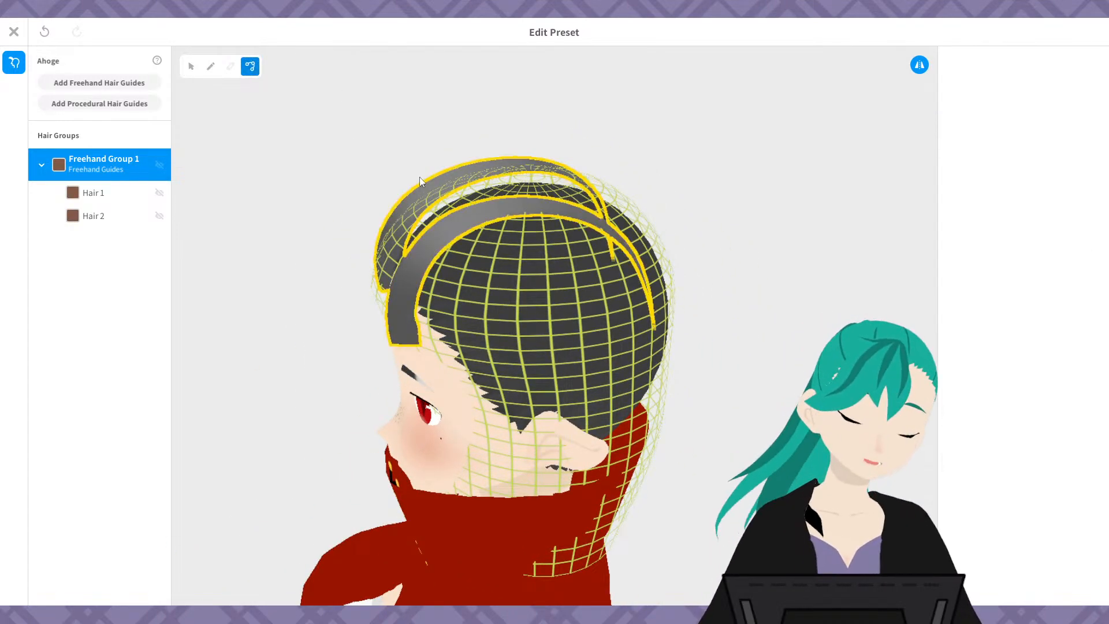
pyautogui.click(439, 222)
pyautogui.moveTo(669, 310); pyautogui.dragTo(634, 294, button='right')
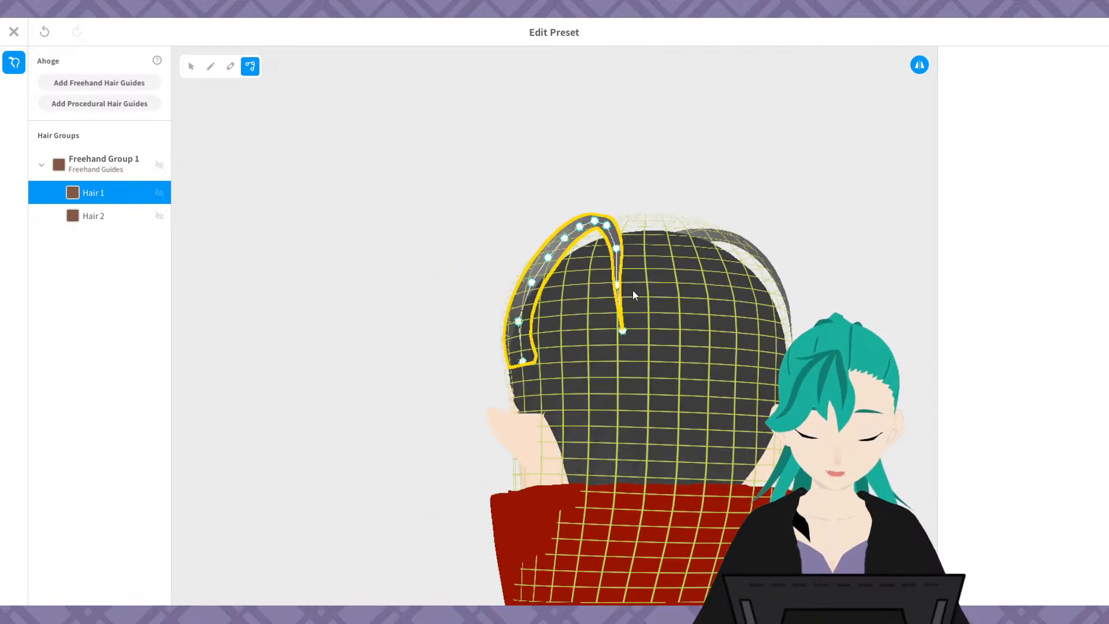
pyautogui.moveTo(620, 335); pyautogui.dragTo(613, 463)
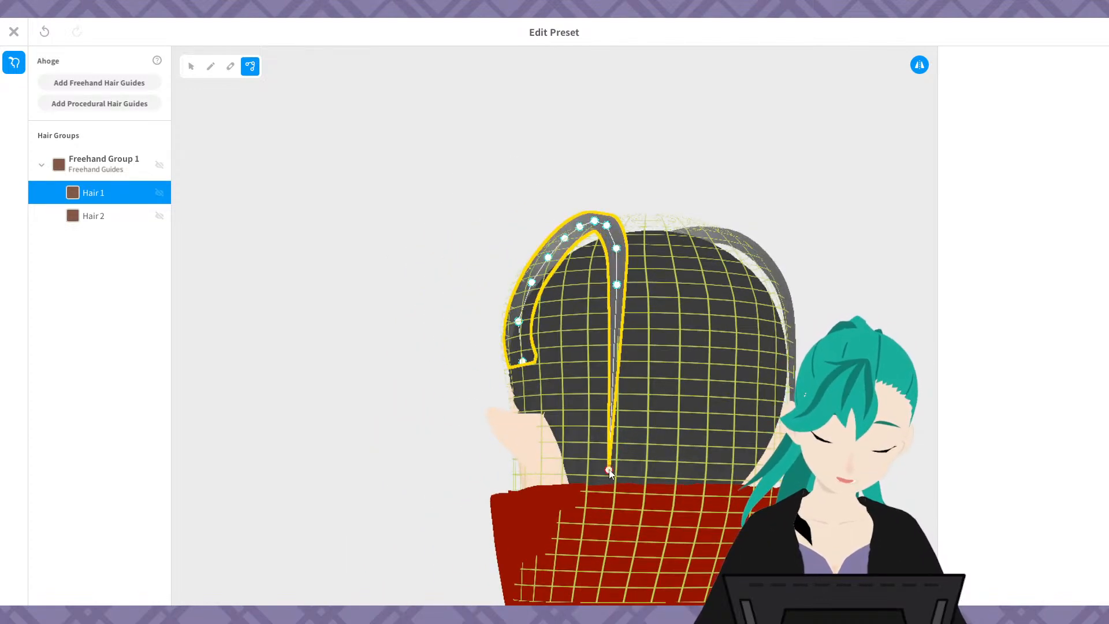
# - Move Hair 1's control points along the back and crown inward so the strand runs more smoothly over the head
pyautogui.moveTo(694, 359); pyautogui.dragTo(646, 359, button='right')
pyautogui.moveTo(562, 348); pyautogui.dragTo(593, 403)
pyautogui.moveTo(574, 302); pyautogui.dragTo(613, 329)
pyautogui.moveTo(587, 258); pyautogui.dragTo(613, 274)
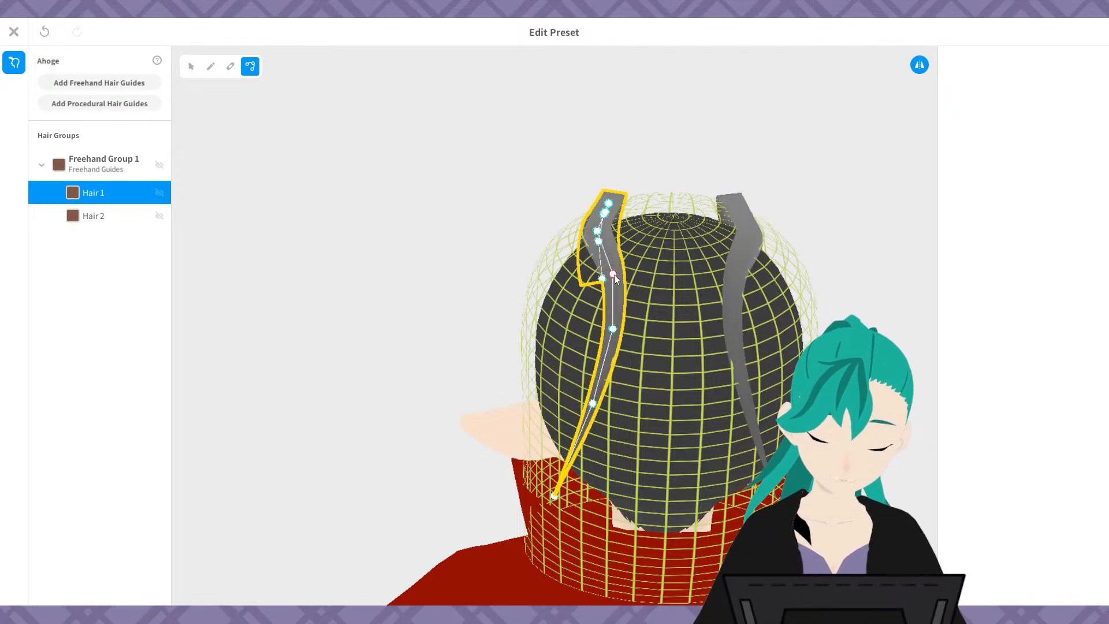
pyautogui.moveTo(644, 295); pyautogui.dragTo(630, 328, button='right')
pyautogui.moveTo(595, 345); pyautogui.dragTo(615, 349)
pyautogui.moveTo(613, 304); pyautogui.dragTo(622, 302)
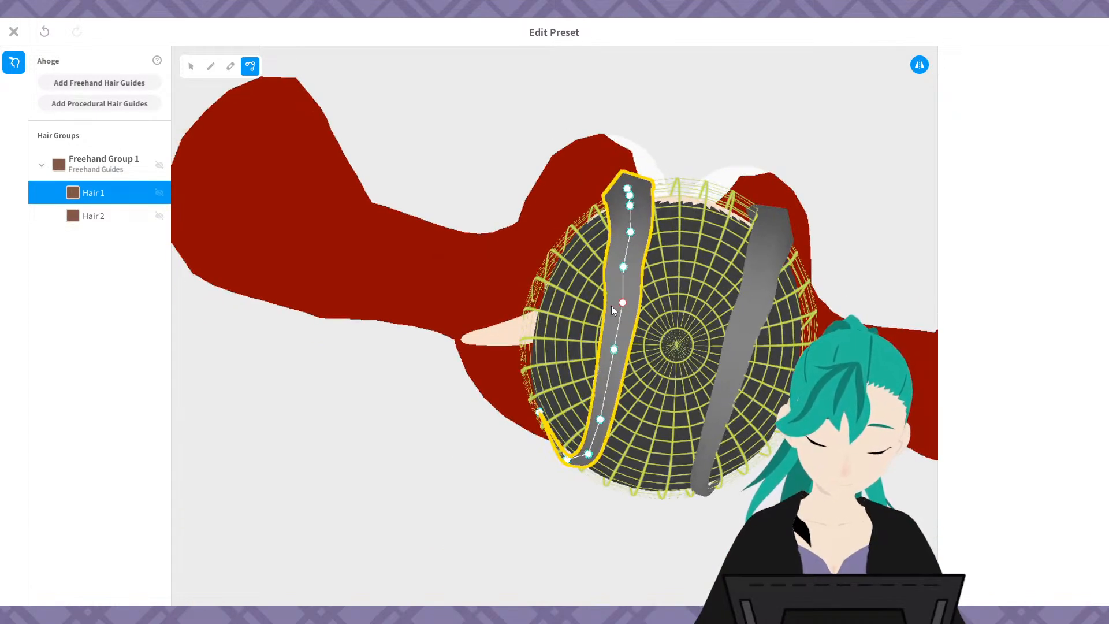
pyautogui.moveTo(621, 265); pyautogui.dragTo(629, 265)
# - Lower Hair 1's front tip over the forehead to just above the eye and check it from the front and side
pyautogui.moveTo(632, 234); pyautogui.dragTo(465, 340, button='right')
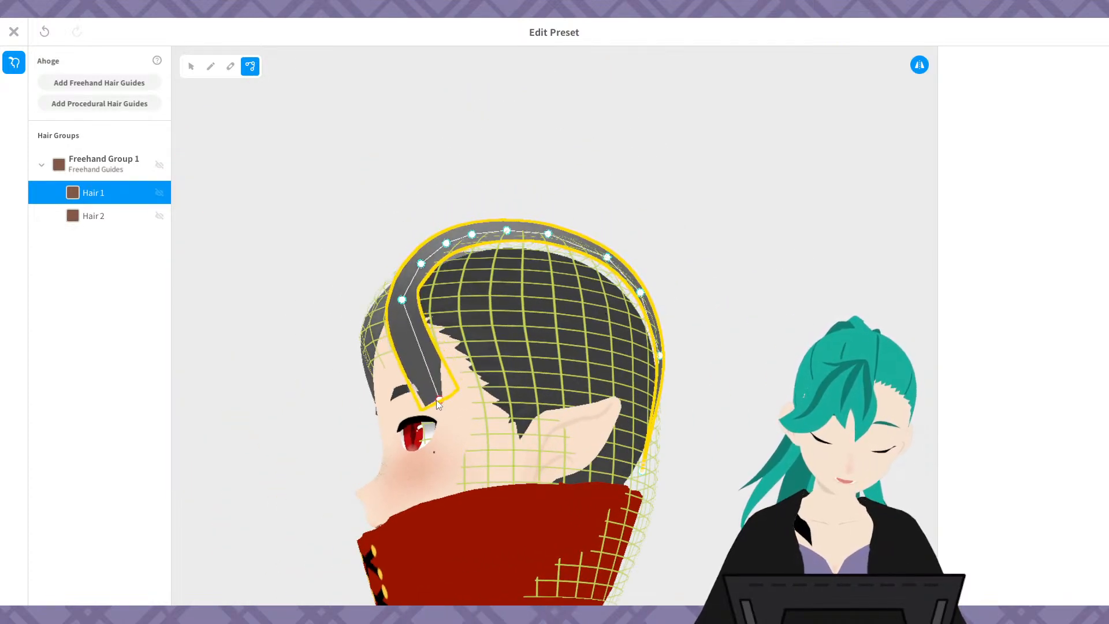
pyautogui.moveTo(498, 374); pyautogui.dragTo(473, 405, button='right')
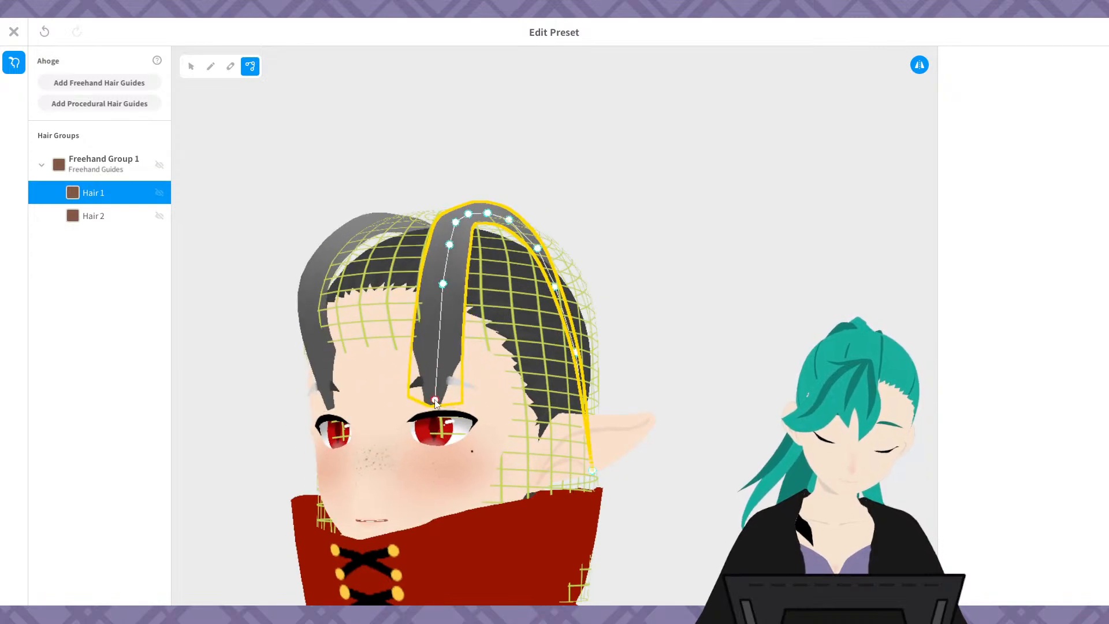
pyautogui.moveTo(498, 365); pyautogui.dragTo(479, 292, button='right')
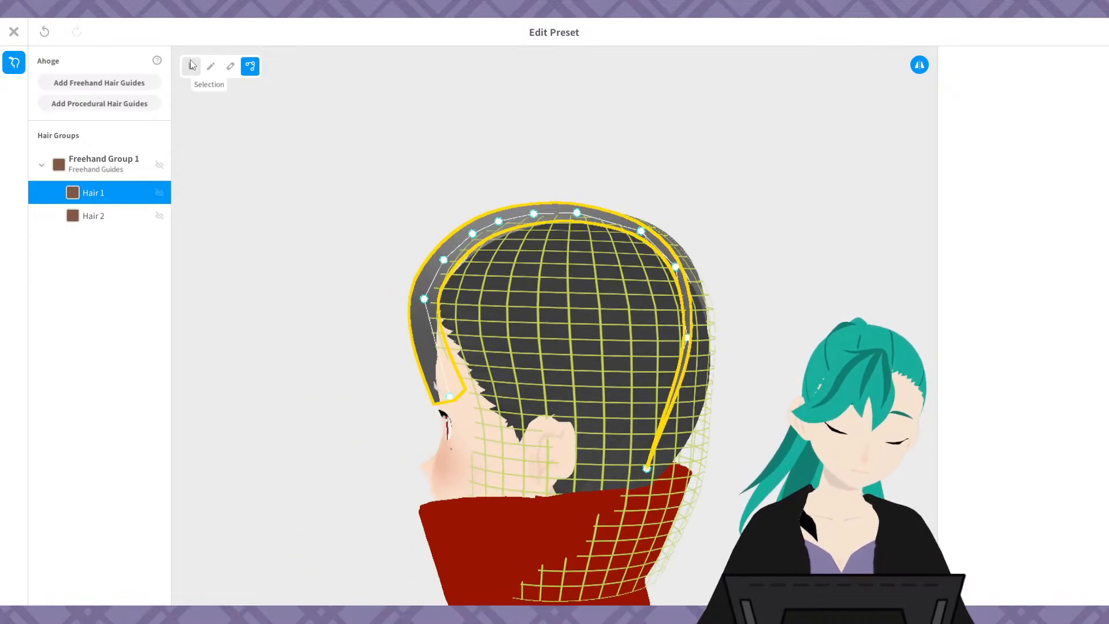
# - Turn off mirroring and pull the guide mesh point beside the forehead back toward the temple
pyautogui.moveTo(440, 367); pyautogui.dragTo(494, 421, button='right')
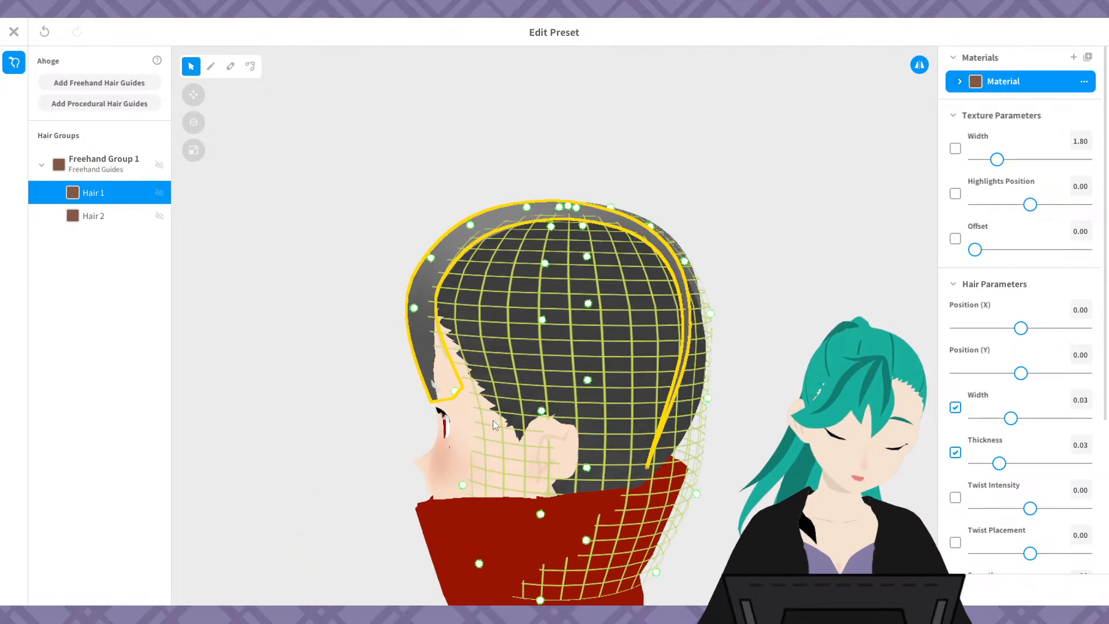
pyautogui.moveTo(455, 396); pyautogui.dragTo(478, 396)
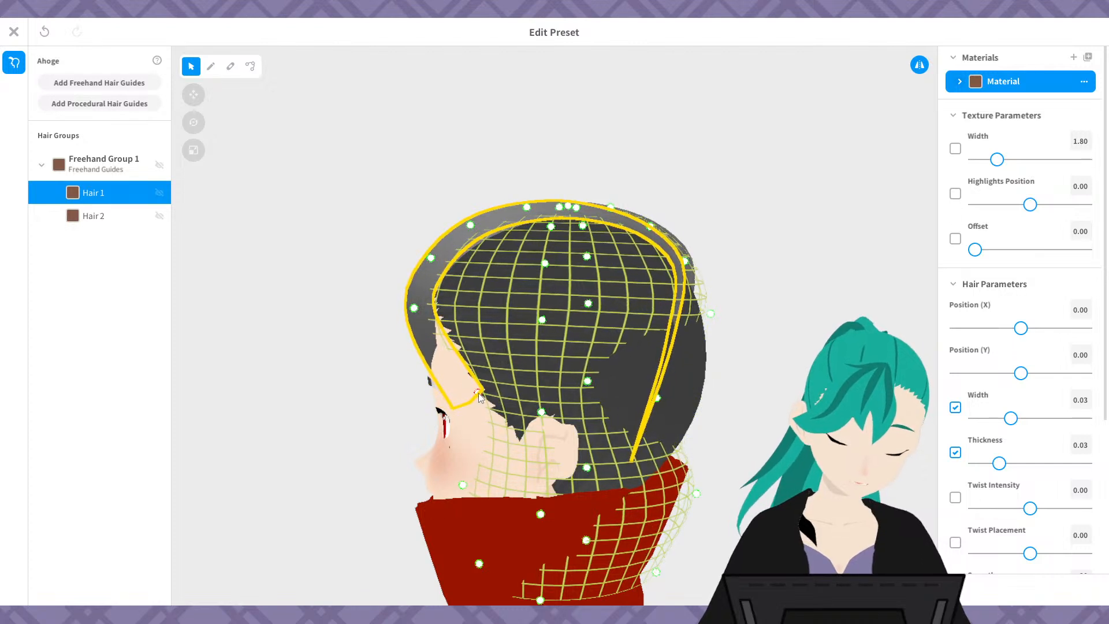
pyautogui.hotkey('ctrl', 'z')
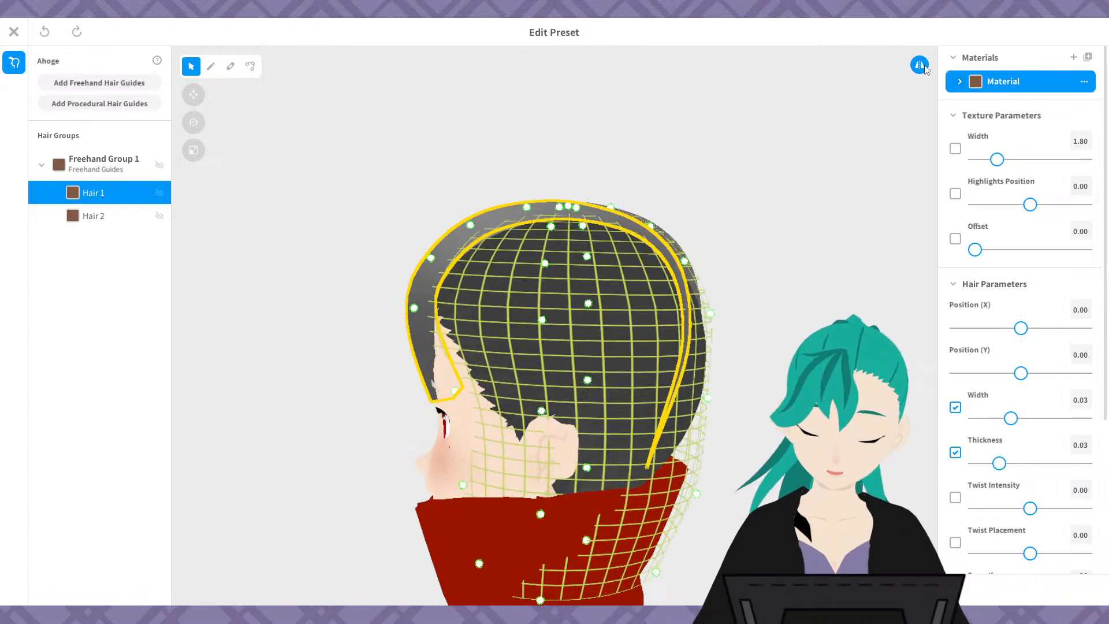
pyautogui.moveTo(454, 395); pyautogui.dragTo(487, 391)
pyautogui.moveTo(539, 386); pyautogui.dragTo(593, 390, button='right')
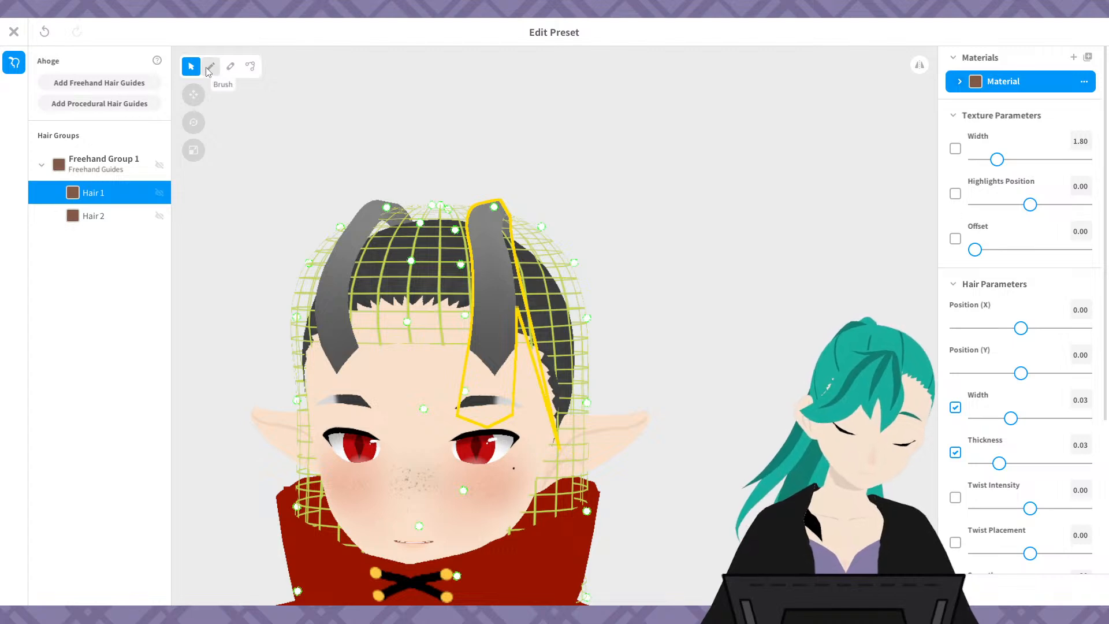
# - Show Hair 1's control points and adjust the one above its front tip, checking the strand from the top and front
pyautogui.click(250, 65)
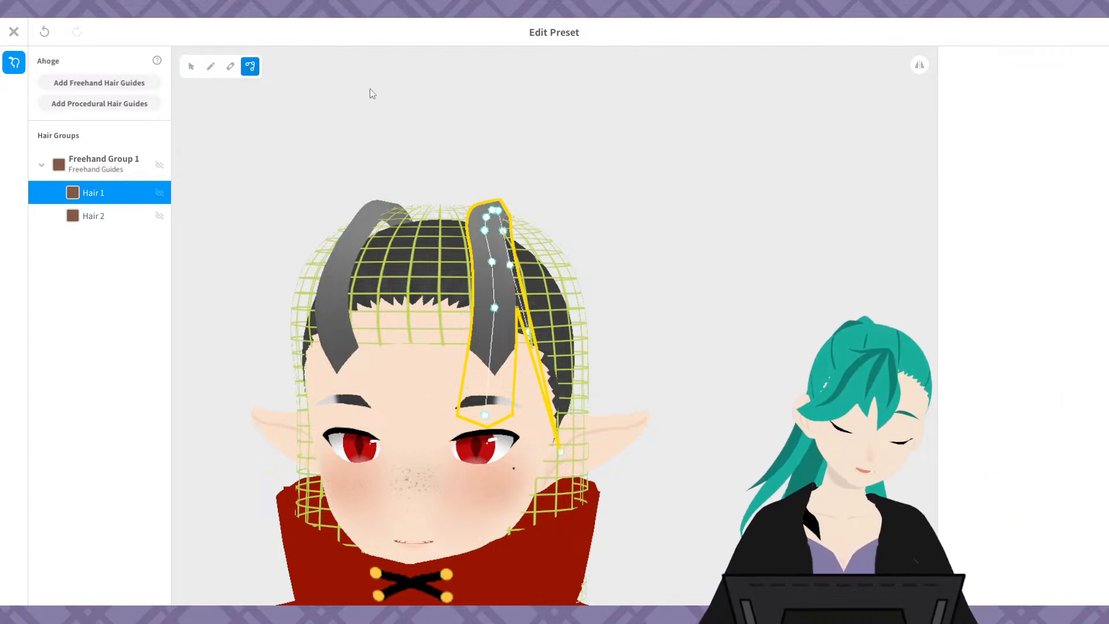
pyautogui.moveTo(673, 283); pyautogui.dragTo(661, 320, button='right')
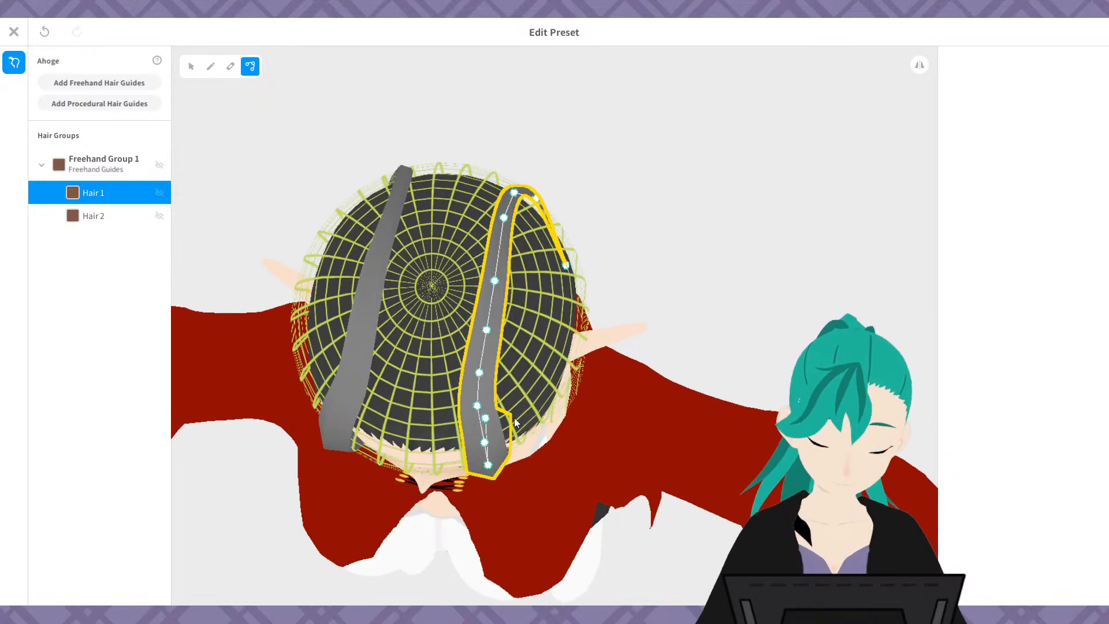
pyautogui.moveTo(515, 423); pyautogui.dragTo(482, 292, button='right')
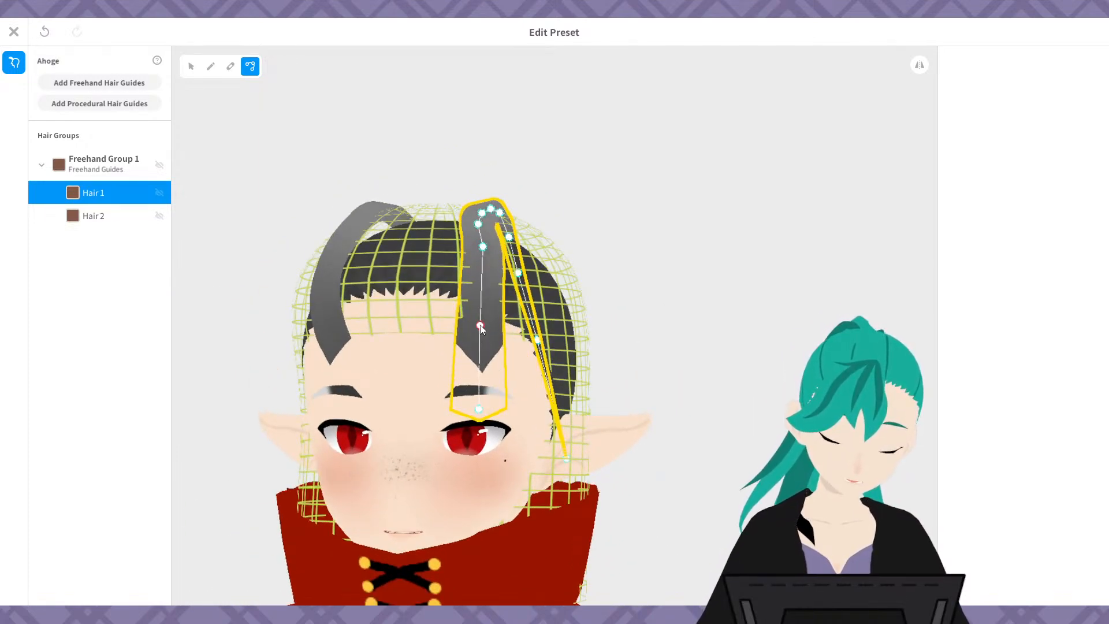
pyautogui.moveTo(512, 338)
pyautogui.mouseDown(button='right')
pyautogui.moveTo(528, 345)
pyautogui.moveTo(526, 335)
pyautogui.mouseUp(button='right')
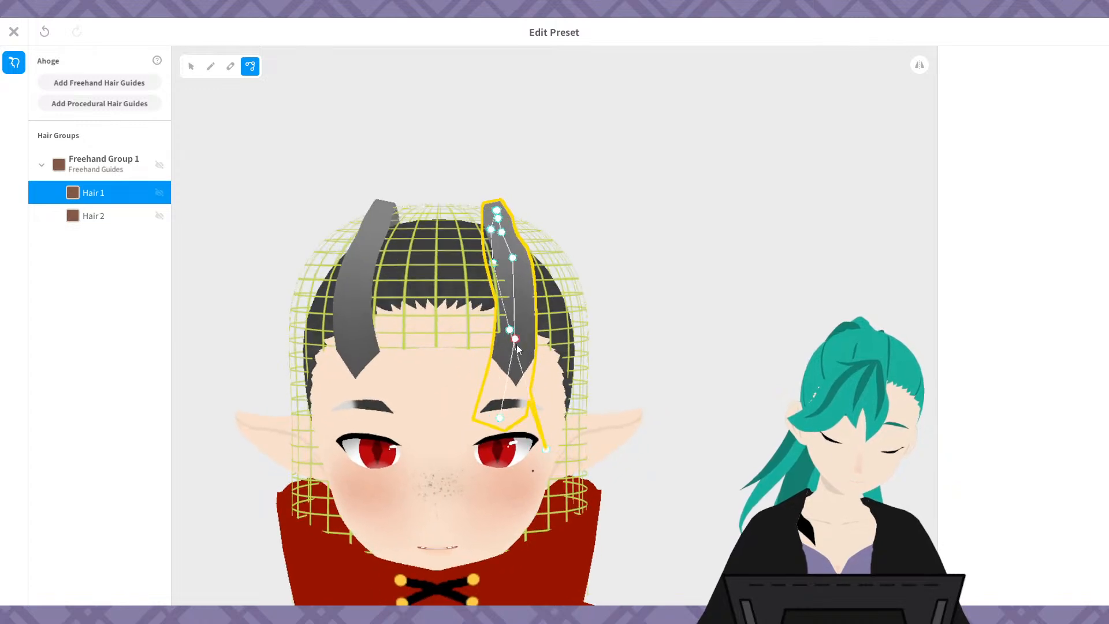
# - Try moving Hair 1's forehead control point outward to the side, and undo the latest edits to that point
pyautogui.moveTo(514, 339); pyautogui.dragTo(550, 339)
pyautogui.hotkey('ctrl', 'z')
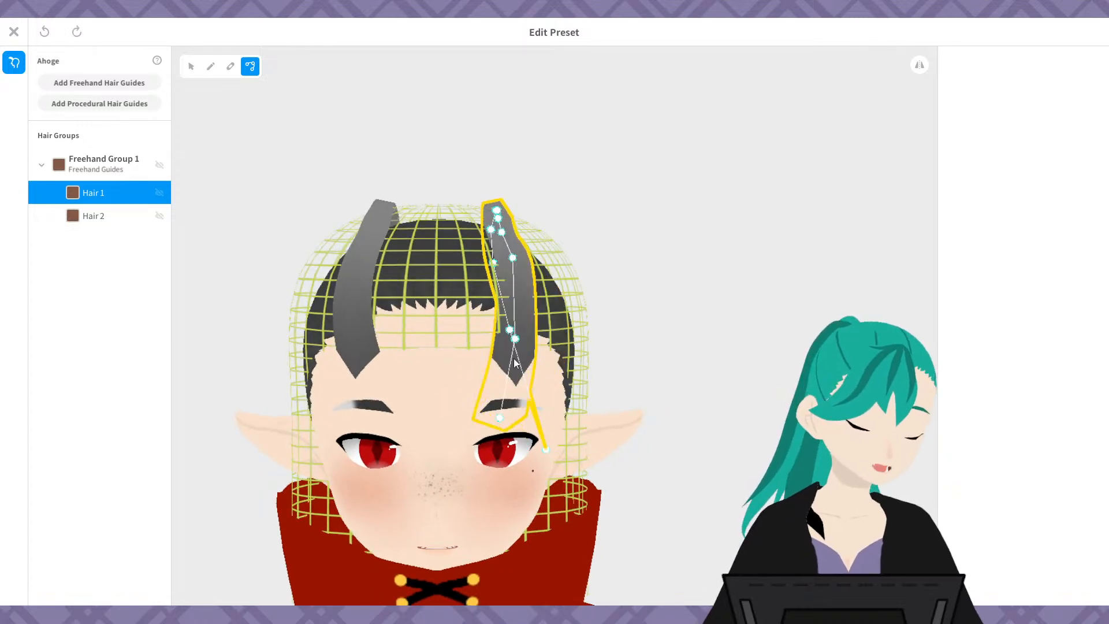
pyautogui.hotkey('ctrl', 'z')
pyautogui.hotkey('ctrl', 'z')
pyautogui.hotkey('ctrl', 'z')
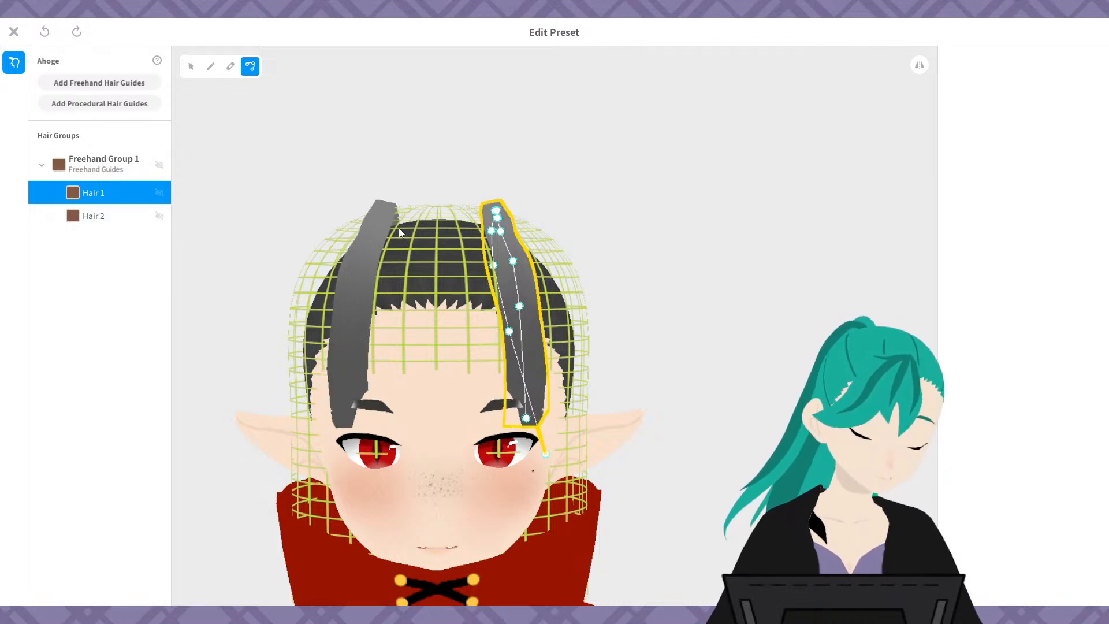
pyautogui.click(77, 31)
pyautogui.click(77, 31)
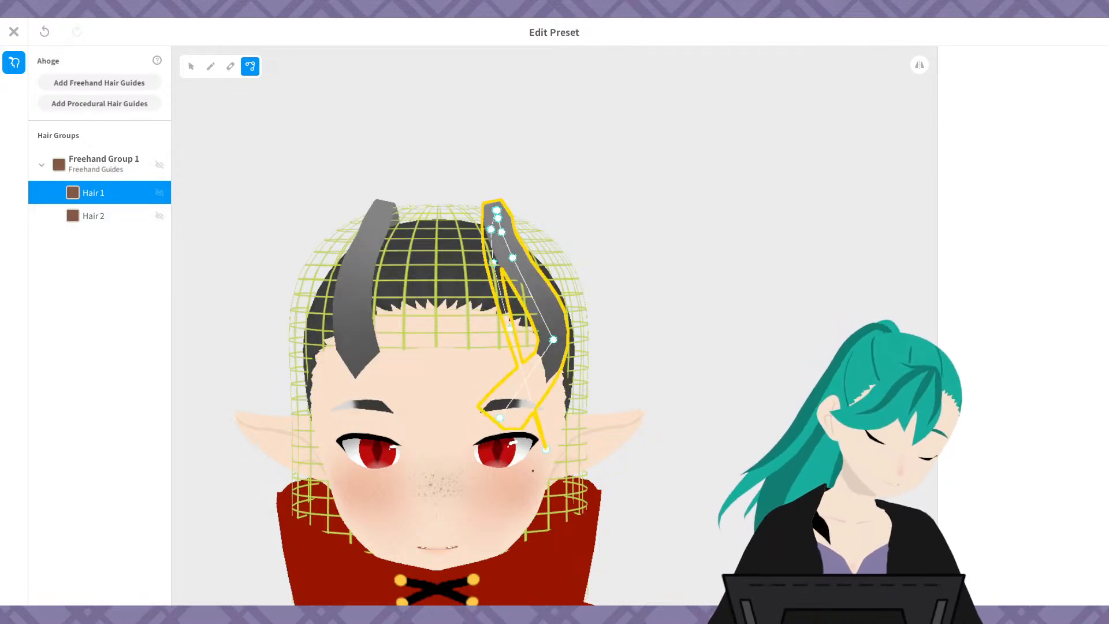
pyautogui.click(45, 32)
pyautogui.click(46, 32)
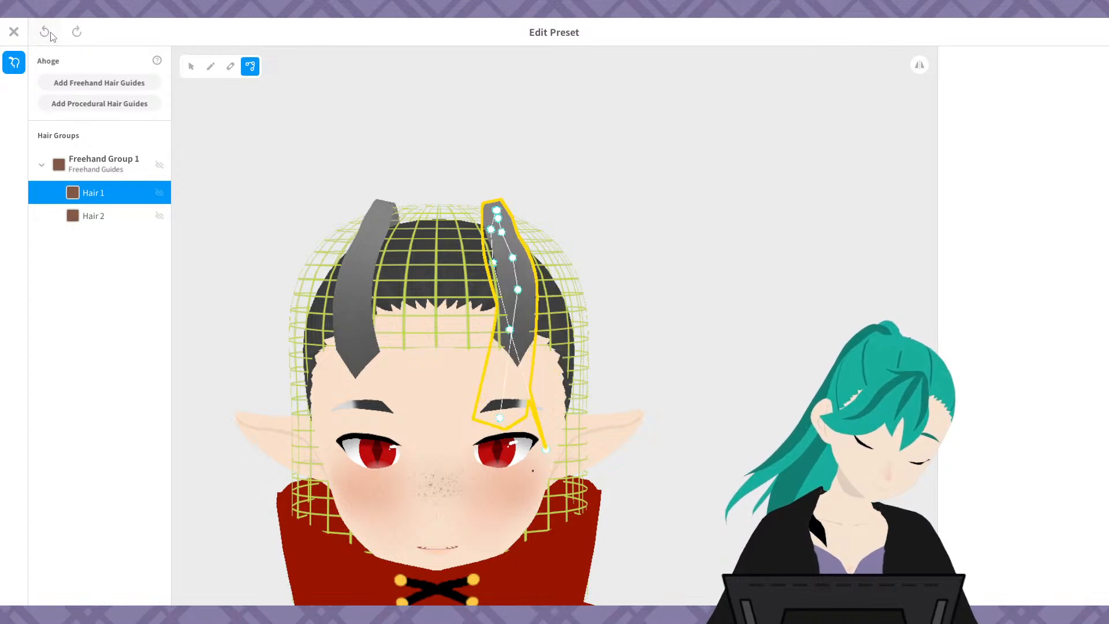
# - Undo and redo the last reshaping of Hair 1, and try moving its front control point outward with mirroring on
pyautogui.click(45, 31)
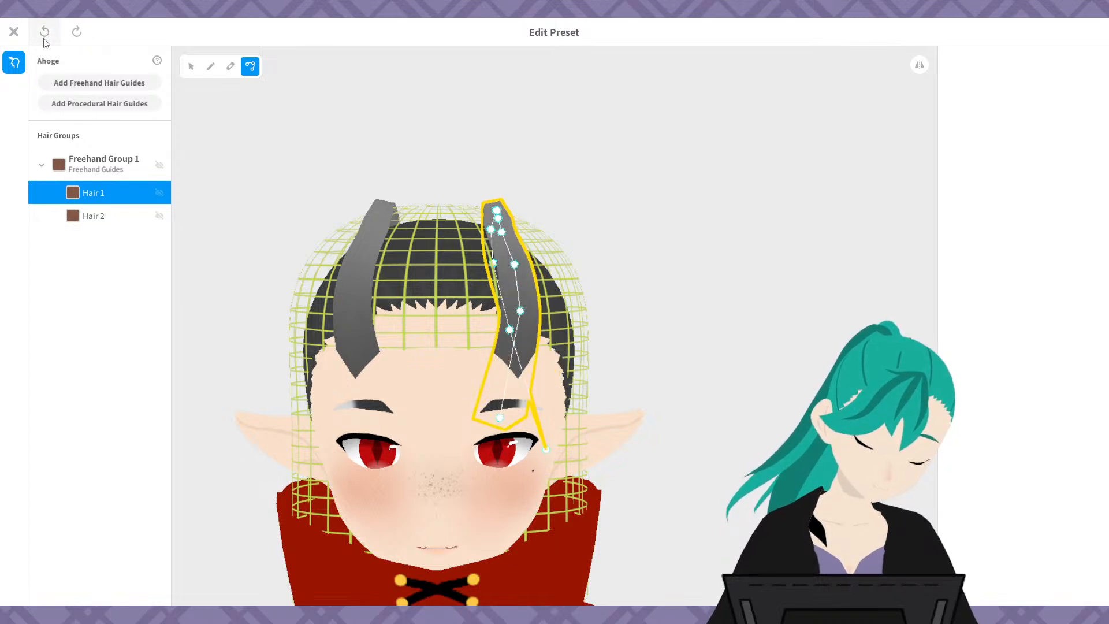
pyautogui.click(85, 35)
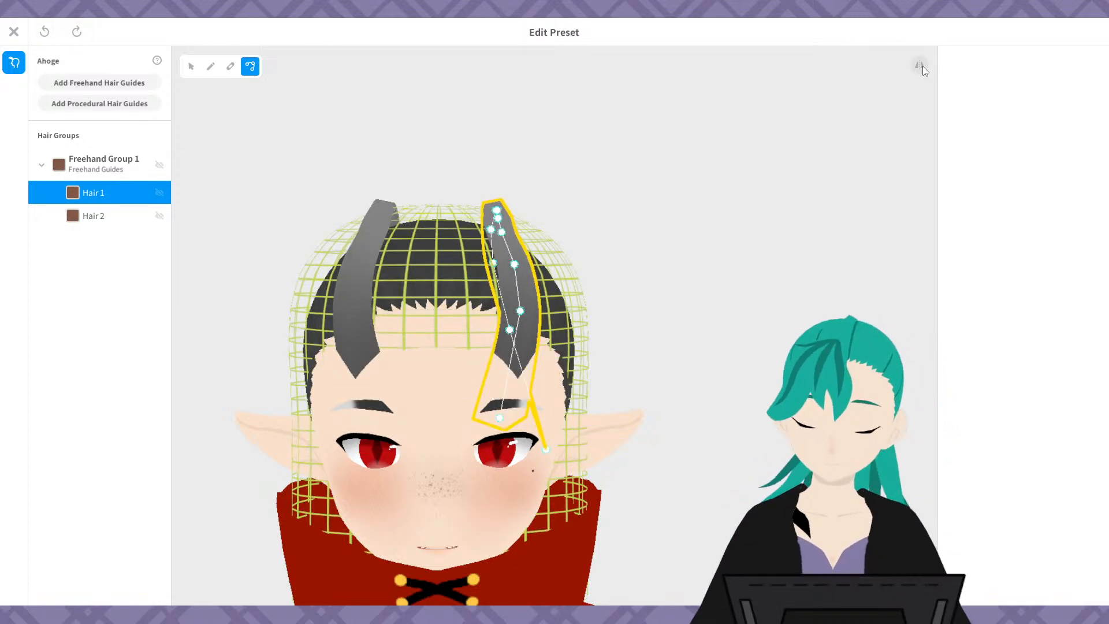
pyautogui.moveTo(522, 318); pyautogui.dragTo(532, 325)
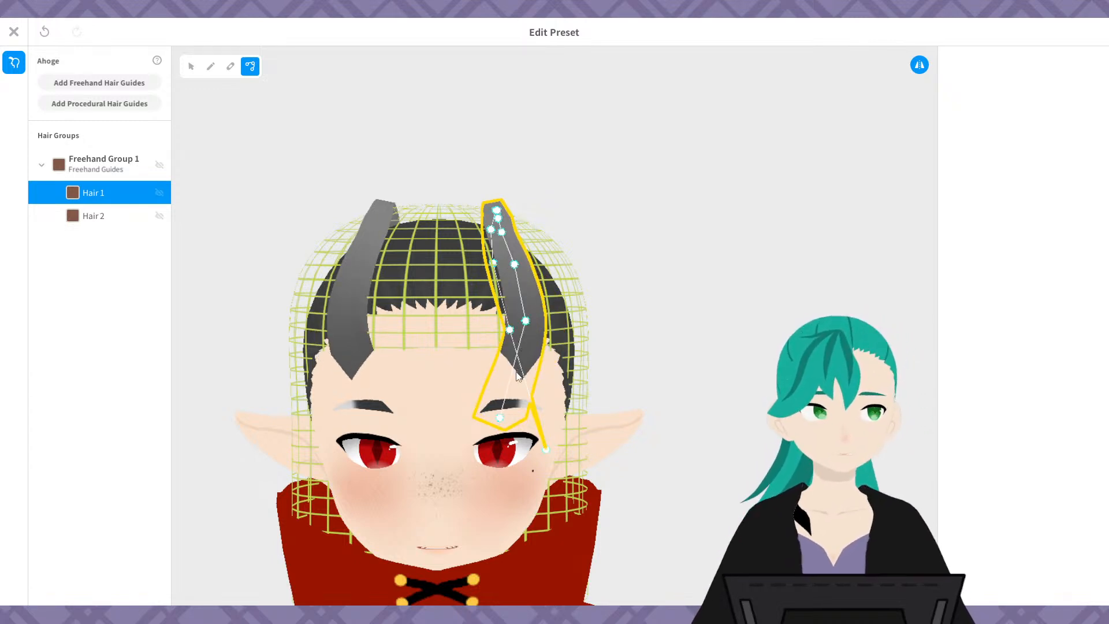
pyautogui.hotkey('ctrl', 'z')
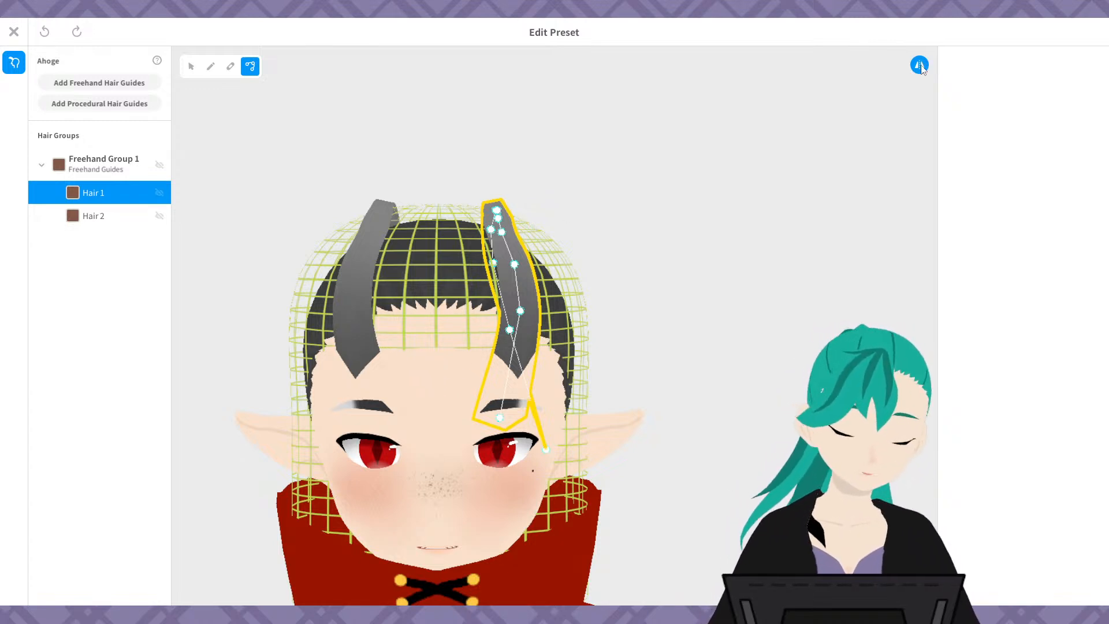
pyautogui.moveTo(520, 311); pyautogui.dragTo(550, 325)
pyautogui.hotkey('ctrl', 'z')
# - Reposition the front tip control point of Hair 1 so the strand's end sits over the forehead above the brow
pyautogui.moveTo(562, 414); pyautogui.dragTo(495, 401, button='right')
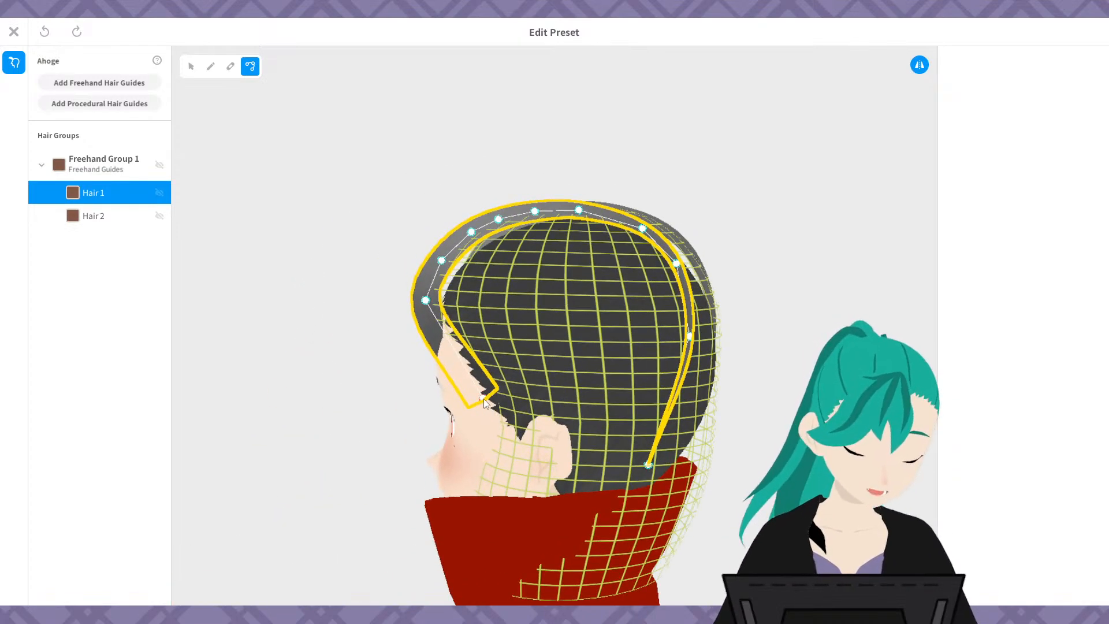
pyautogui.moveTo(483, 399); pyautogui.dragTo(483, 383)
pyautogui.moveTo(509, 396); pyautogui.dragTo(584, 397, button='right')
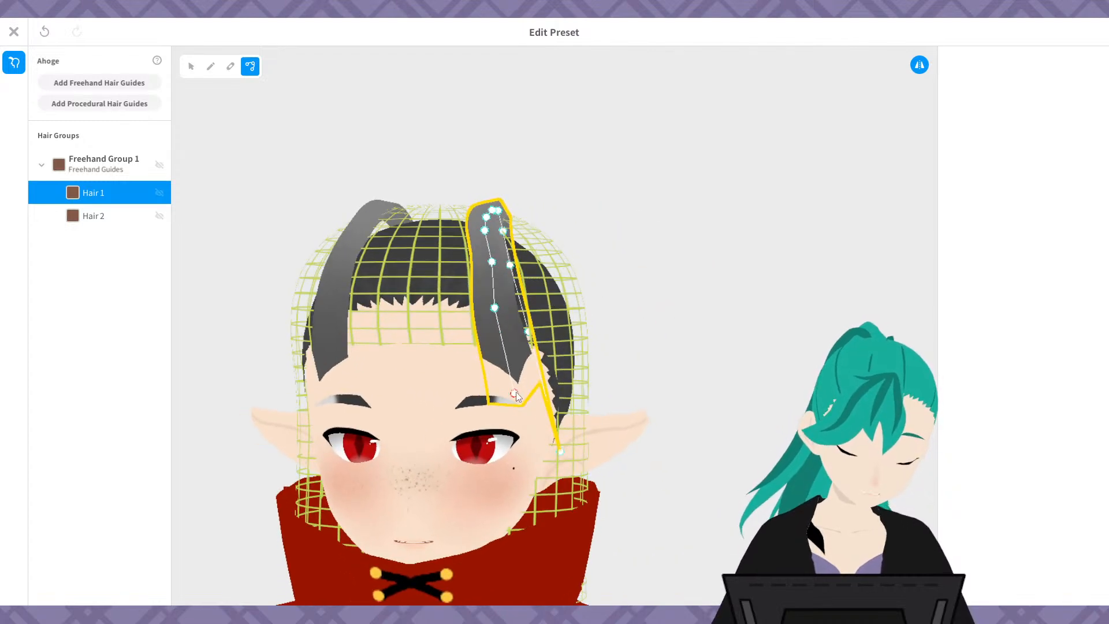
pyautogui.moveTo(515, 391); pyautogui.dragTo(493, 387)
pyautogui.moveTo(491, 384); pyautogui.dragTo(530, 387, button='right')
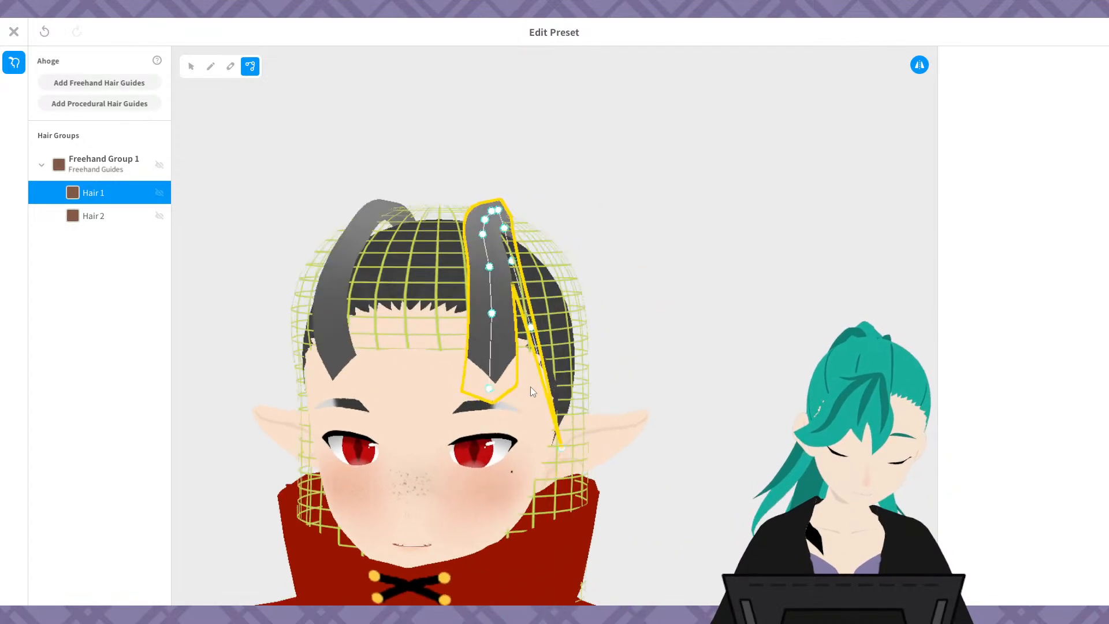
pyautogui.moveTo(490, 390); pyautogui.dragTo(475, 397)
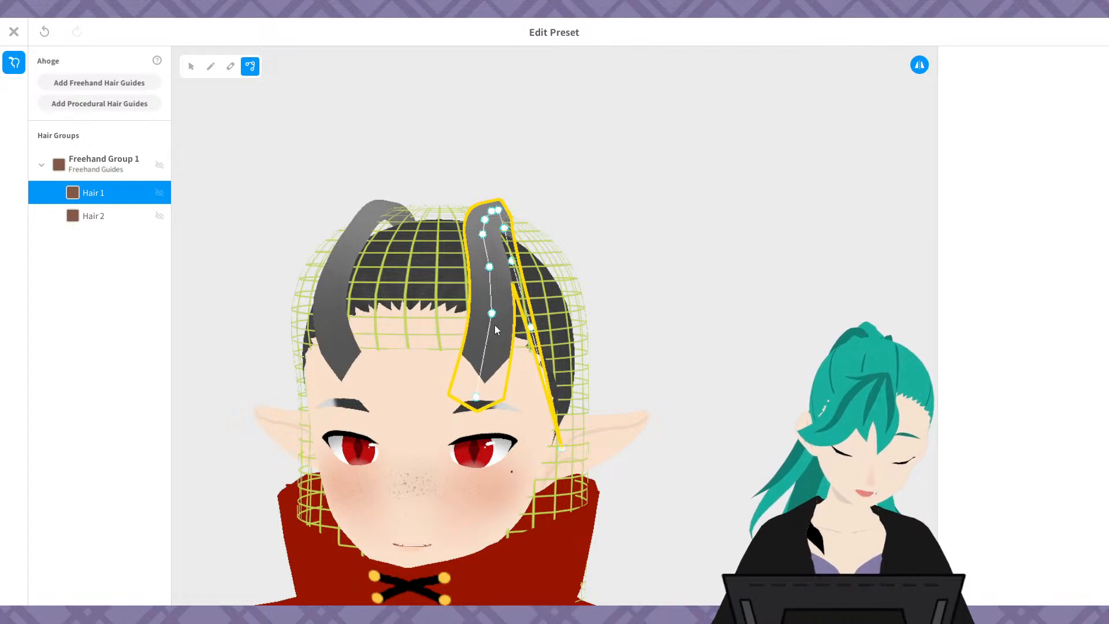
# - Shift the control points of Hair 1 along the top of the head to even out the strand's curve
pyautogui.moveTo(543, 327); pyautogui.dragTo(564, 384, button='right')
pyautogui.moveTo(492, 391); pyautogui.dragTo(500, 282)
pyautogui.moveTo(499, 330); pyautogui.dragTo(505, 326)
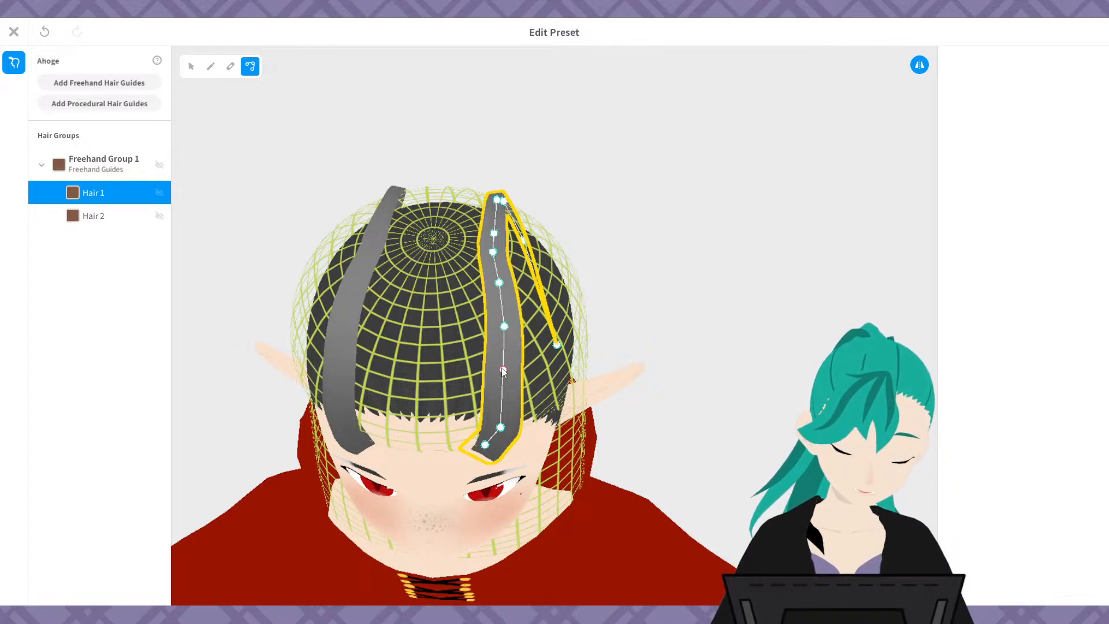
pyautogui.moveTo(502, 369); pyautogui.dragTo(510, 367)
pyautogui.moveTo(602, 322)
pyautogui.mouseDown(button='right')
pyautogui.moveTo(503, 355)
pyautogui.moveTo(442, 347)
pyautogui.moveTo(605, 329)
pyautogui.mouseUp(button='right')
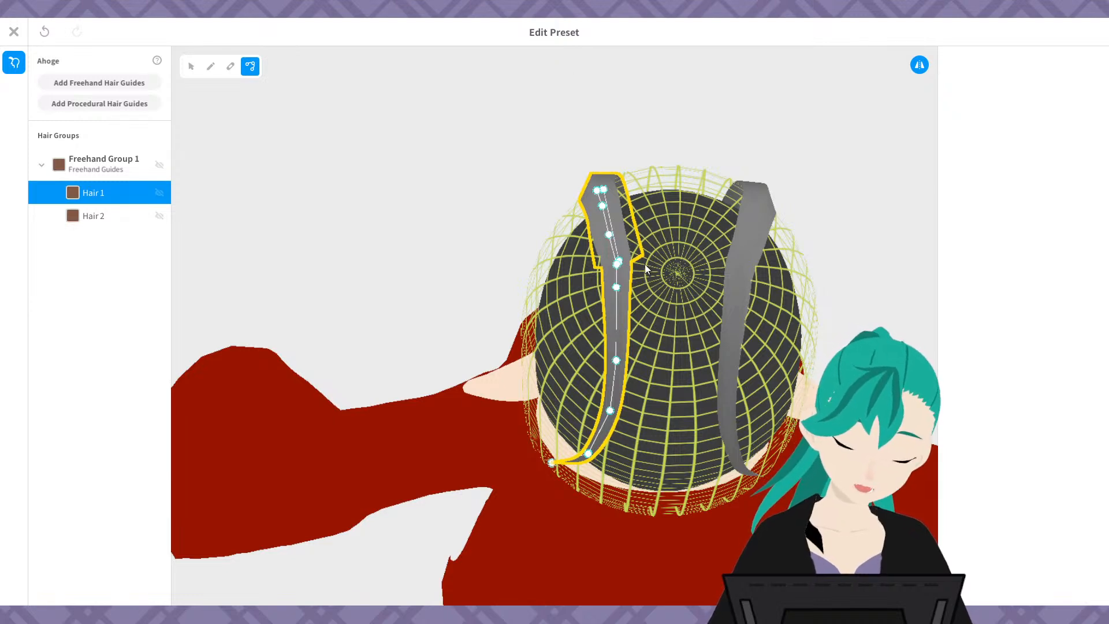
pyautogui.moveTo(645, 264); pyautogui.dragTo(648, 255, button='right')
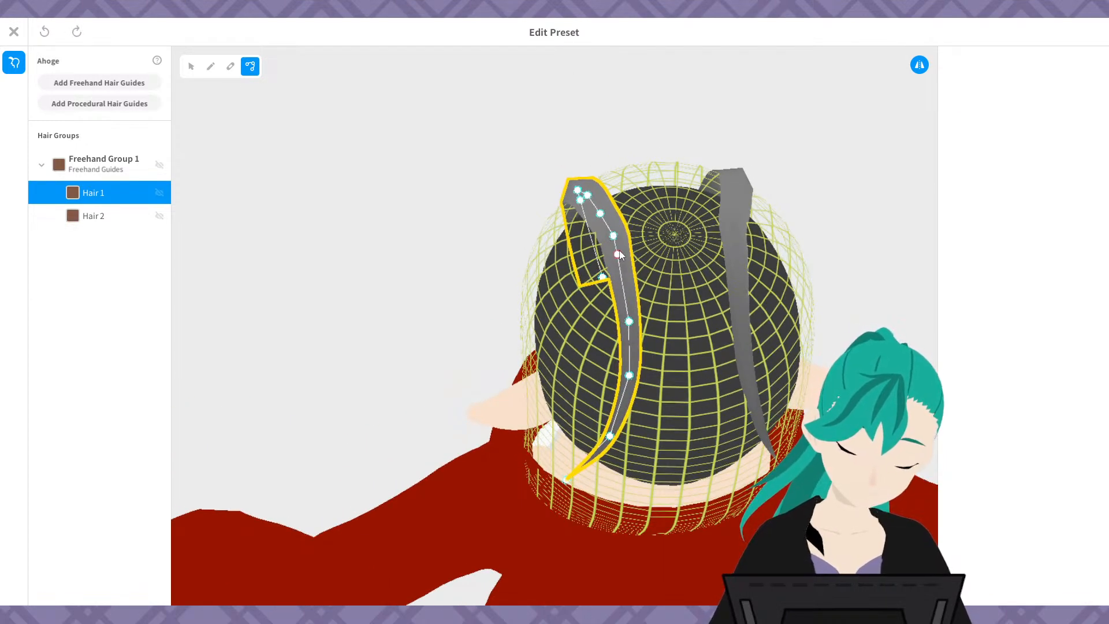
pyautogui.moveTo(612, 238); pyautogui.dragTo(595, 206)
pyautogui.moveTo(691, 365); pyautogui.dragTo(732, 329, button='right')
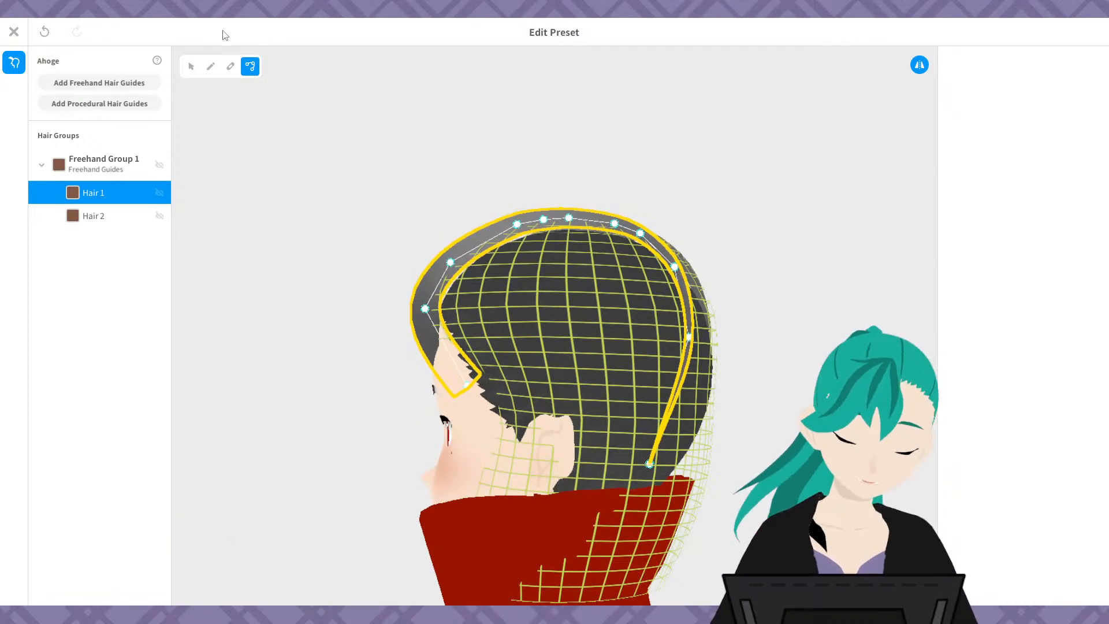
# - Draw a mirrored pair of new freehand strands running from above the brow back over the head, and undo the extra stroke
pyautogui.click(110, 169)
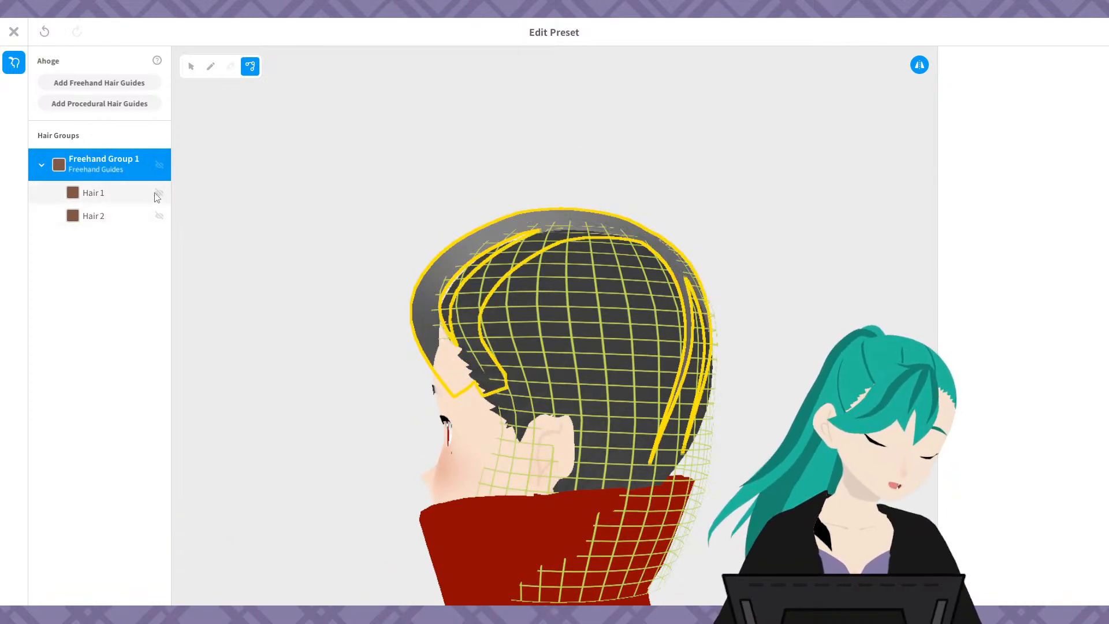
pyautogui.click(144, 191)
pyautogui.click(210, 67)
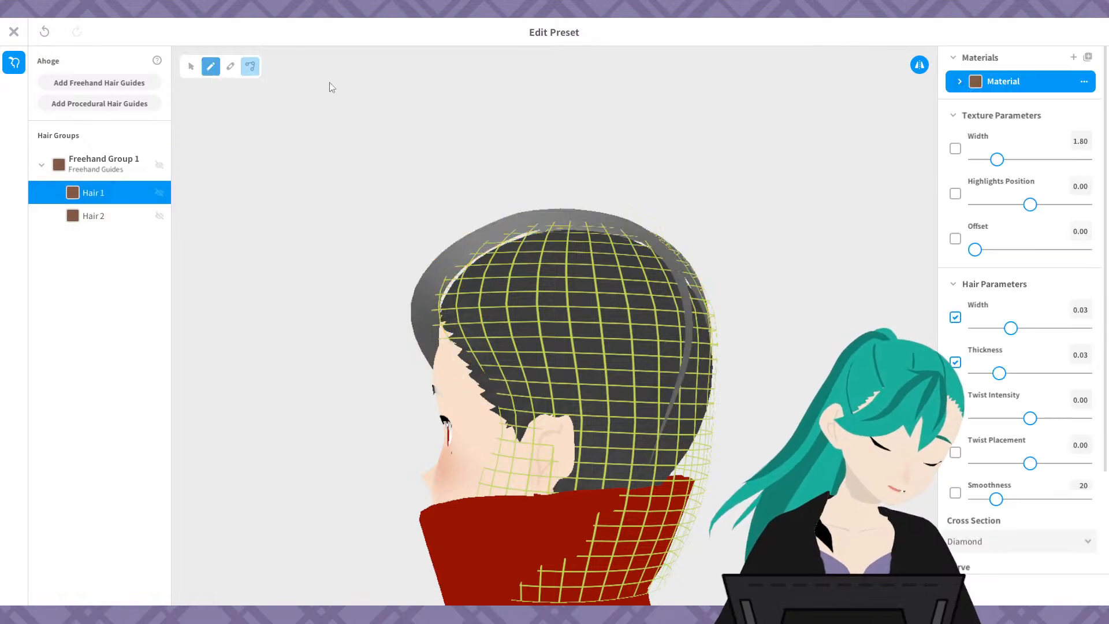
pyautogui.moveTo(601, 315)
pyautogui.mouseDown(button='right')
pyautogui.moveTo(615, 327)
pyautogui.moveTo(567, 282)
pyautogui.mouseUp(button='right')
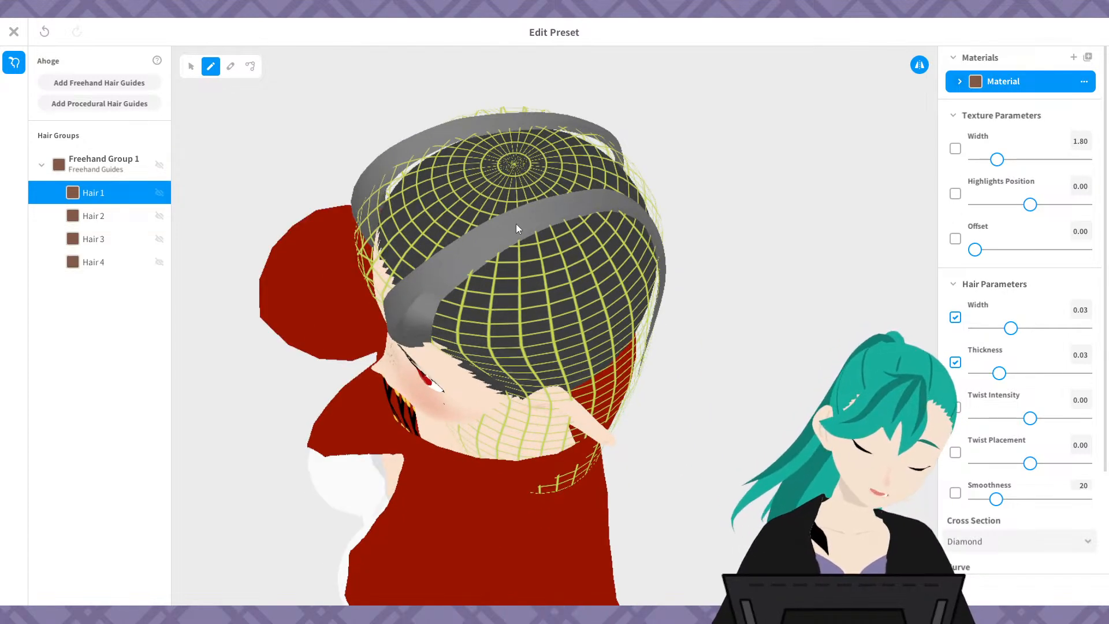
pyautogui.moveTo(516, 229); pyautogui.dragTo(672, 236)
pyautogui.hotkey('ctrl', 'z')
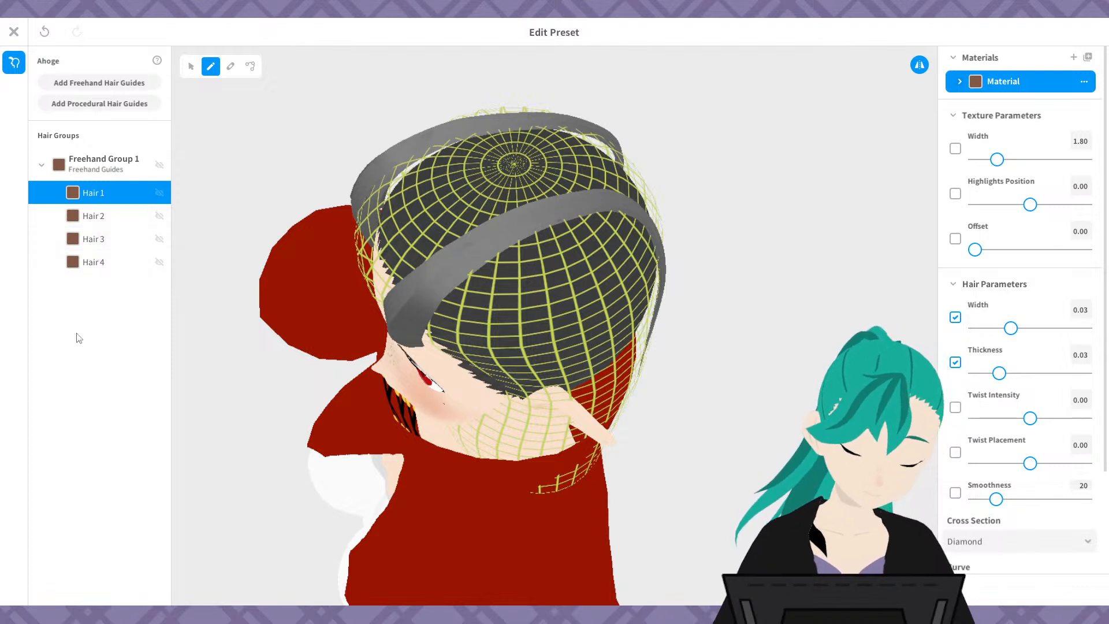
# - Hide Hair 2 and Hair 1, and select the newly drawn strand for control point editing
pyautogui.click(160, 213)
pyautogui.rightClick(154, 199)
pyautogui.click(149, 193)
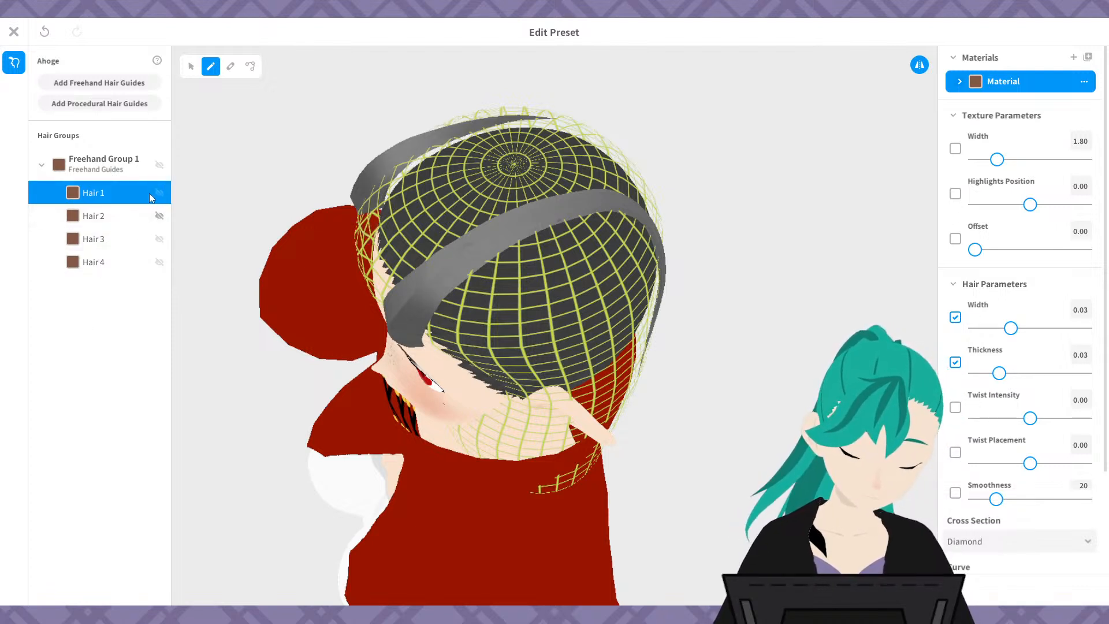
pyautogui.click(158, 193)
pyautogui.moveTo(439, 277); pyautogui.dragTo(661, 269, button='right')
pyautogui.click(250, 66)
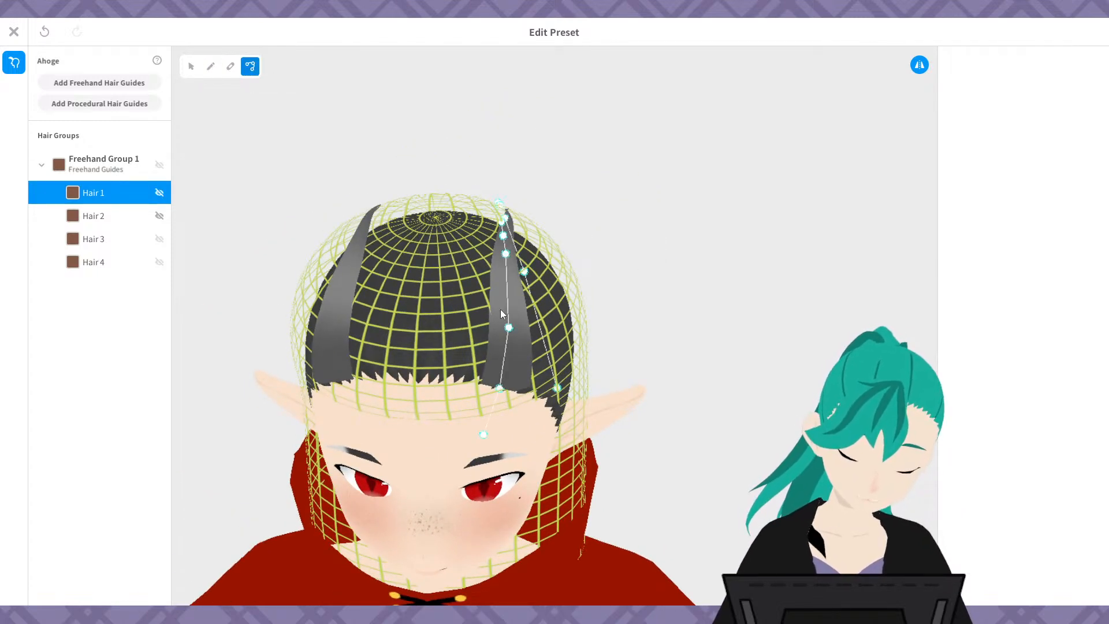
pyautogui.click(515, 342)
pyautogui.moveTo(535, 336)
pyautogui.mouseDown(button='right')
pyautogui.moveTo(540, 328)
pyautogui.moveTo(532, 333)
pyautogui.mouseUp(button='right')
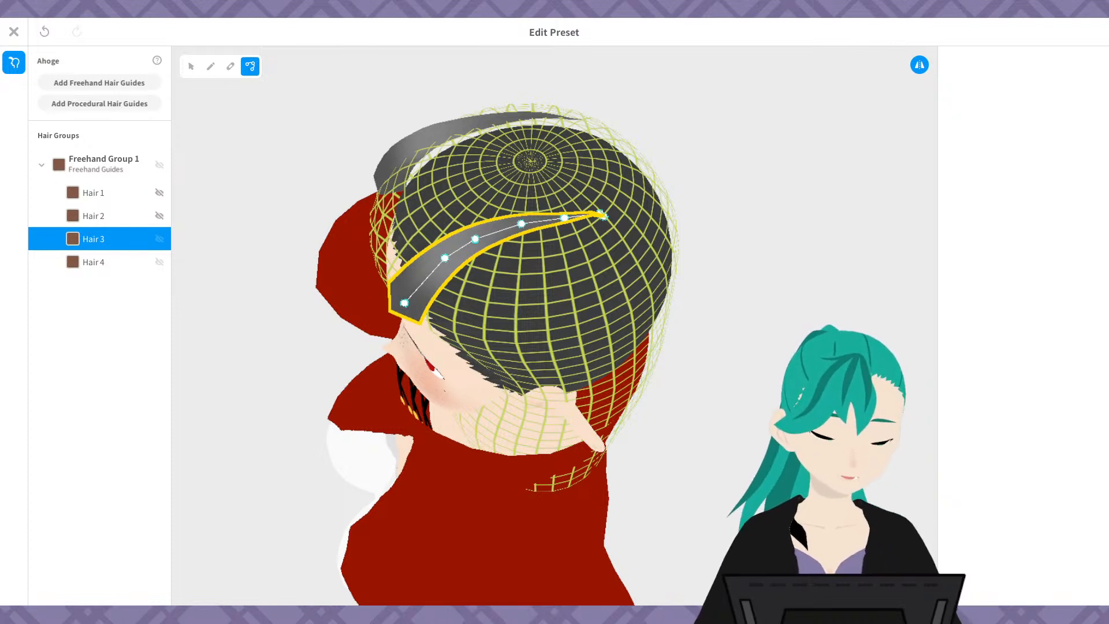
# - Delete the old strands Hair 2 and Hair 1 from Freehand Group 1
pyautogui.rightClick(129, 216)
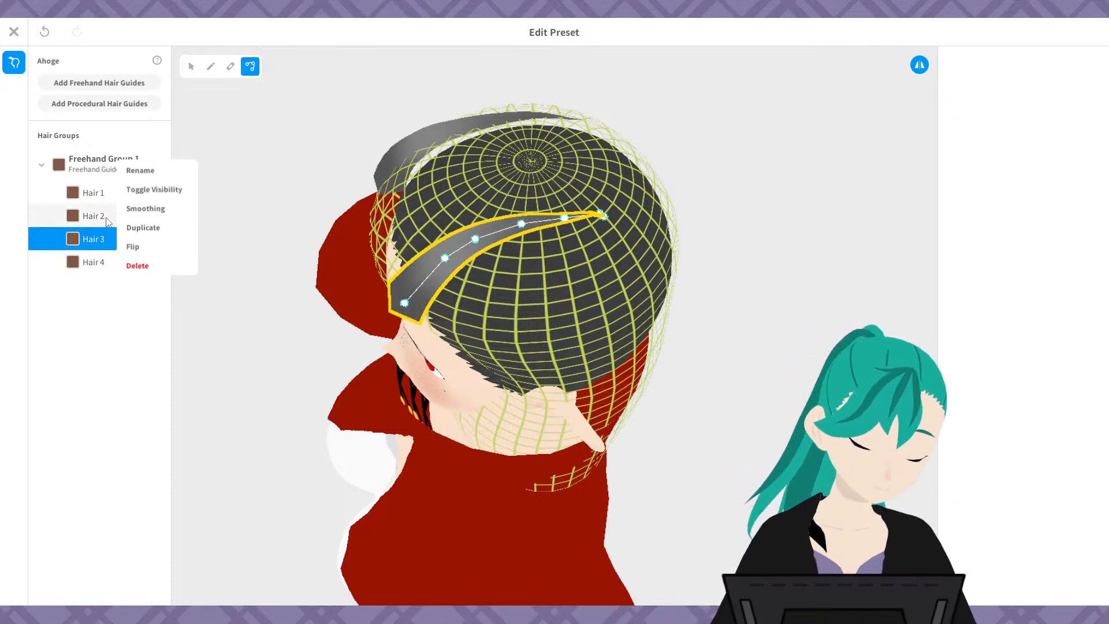
pyautogui.click(142, 264)
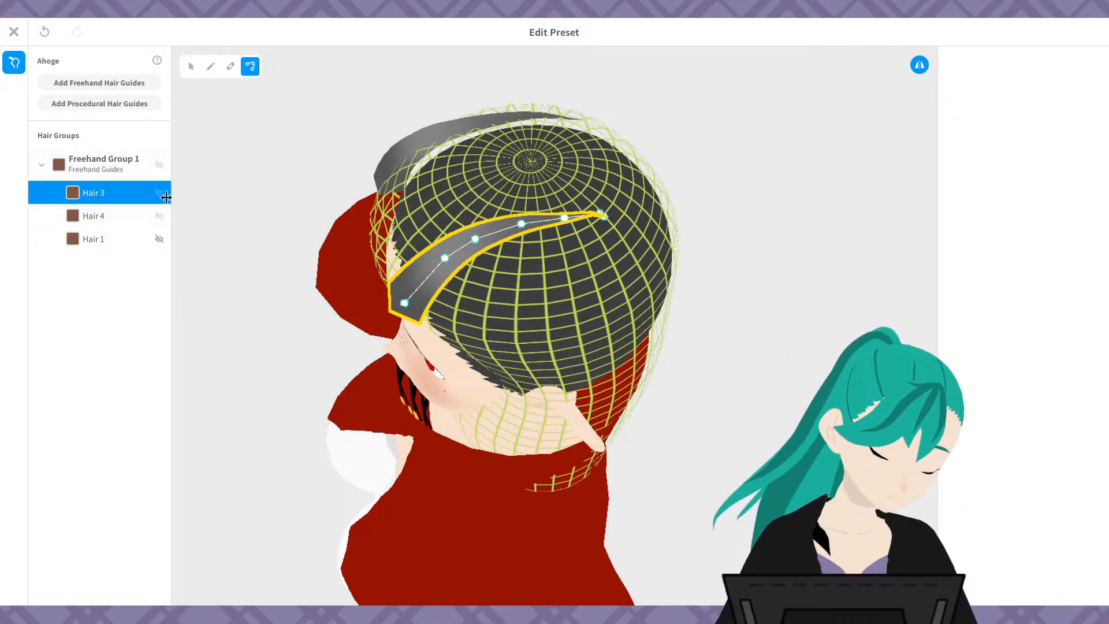
pyautogui.click(115, 245)
pyautogui.rightClick(118, 243)
pyautogui.click(151, 293)
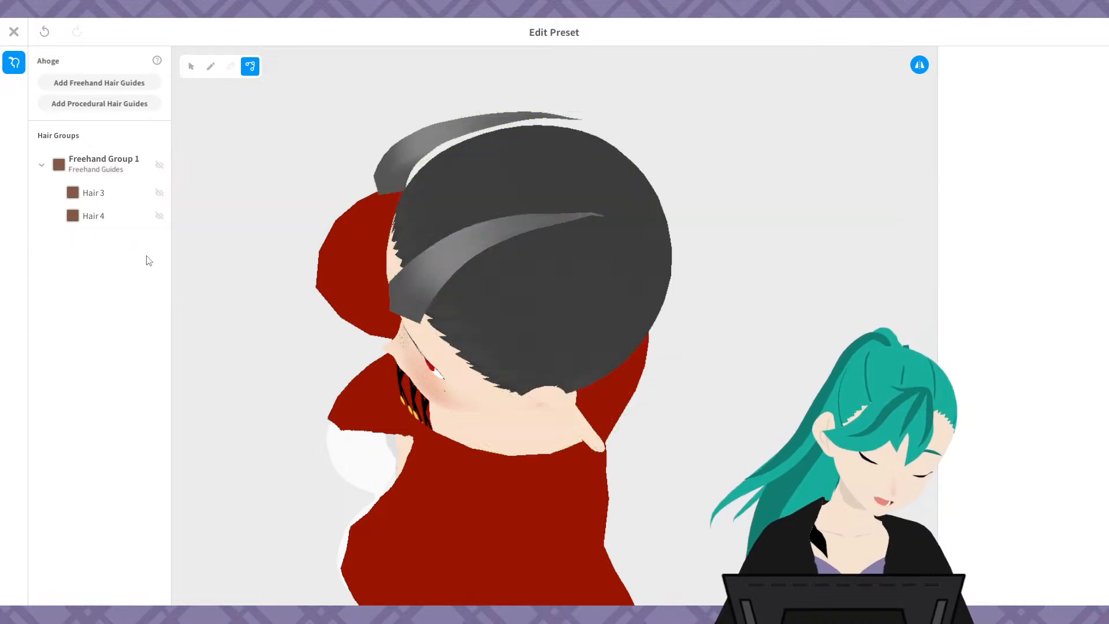
# - Reshape the front of Hair 3 by moving its control points outward and lowering its tip onto the forehead
pyautogui.click(160, 215)
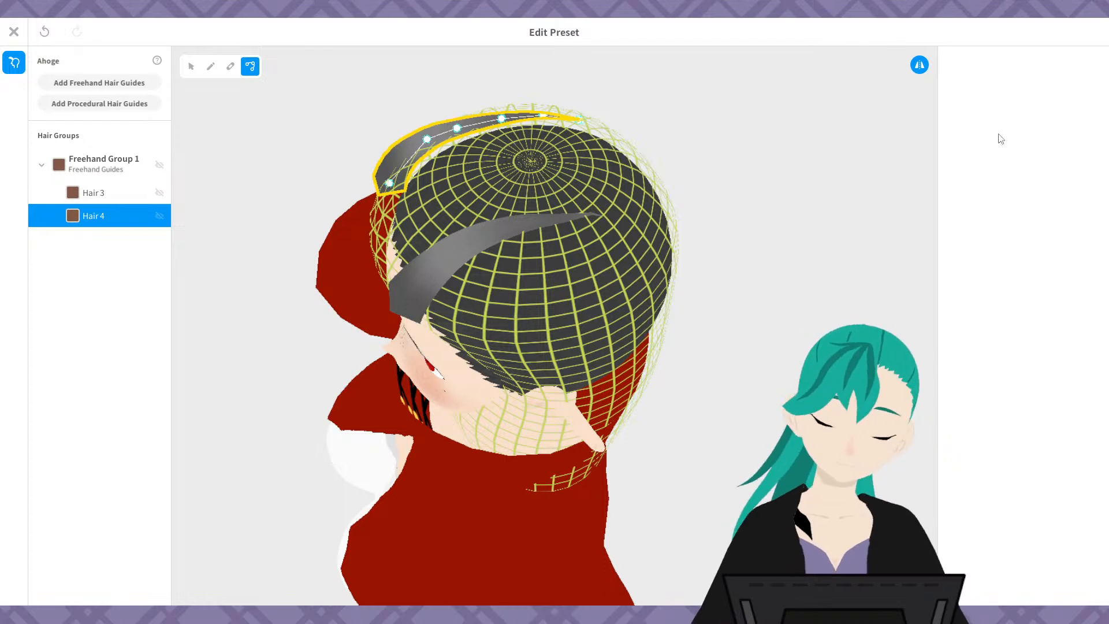
pyautogui.click(219, 68)
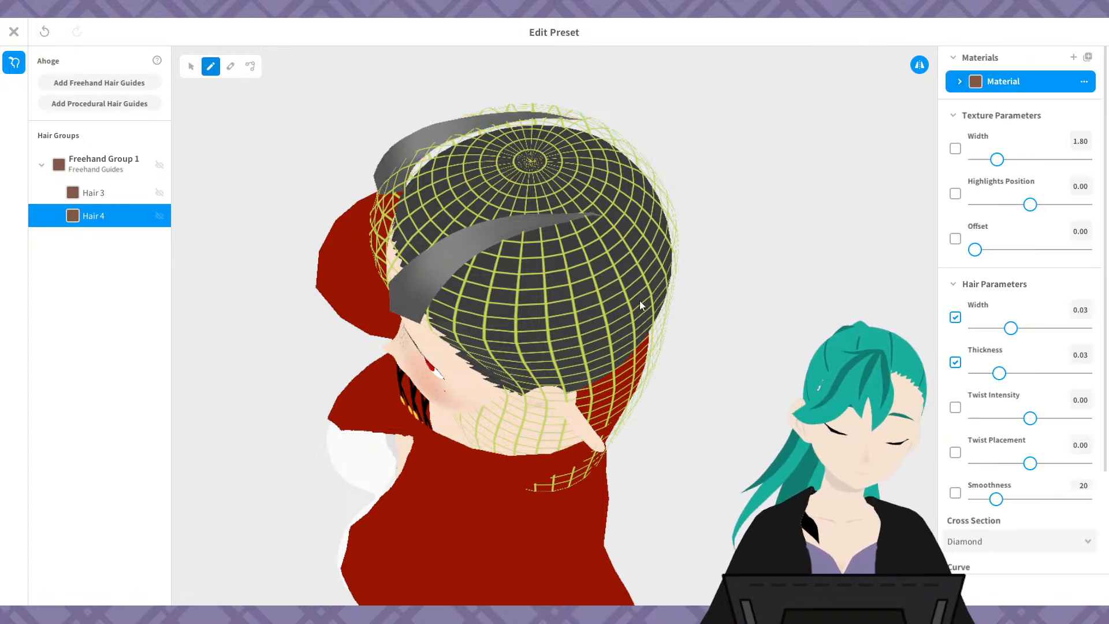
pyautogui.click(250, 64)
pyautogui.moveTo(523, 288); pyautogui.dragTo(644, 228, button='right')
pyautogui.click(539, 321)
pyautogui.moveTo(532, 331); pyautogui.dragTo(519, 401)
pyautogui.moveTo(528, 262); pyautogui.dragTo(529, 327)
pyautogui.moveTo(519, 235); pyautogui.dragTo(536, 277)
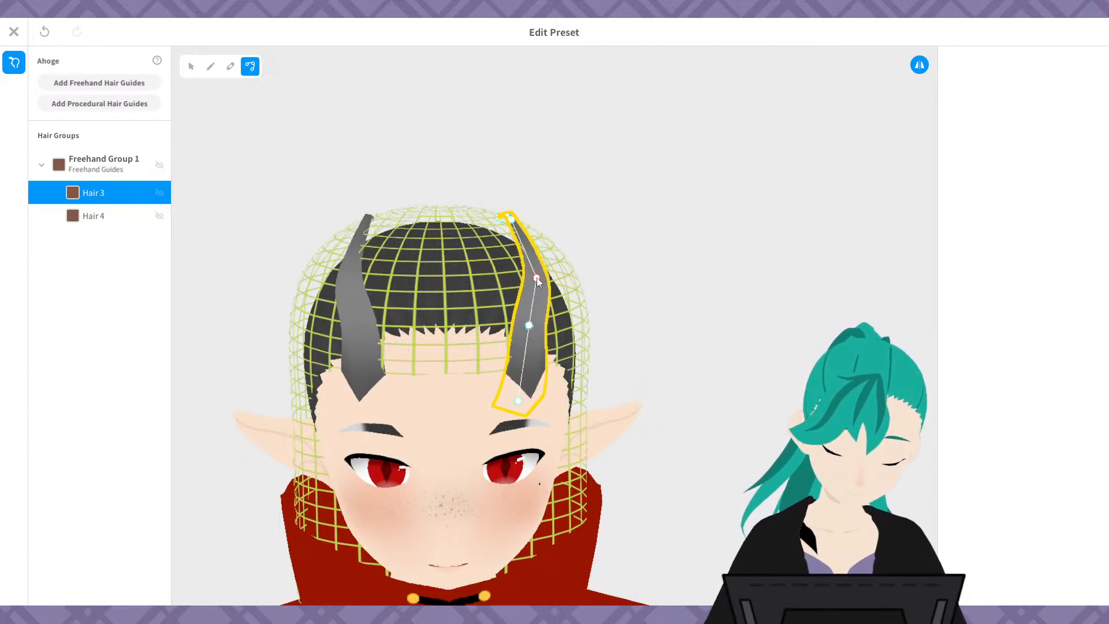
pyautogui.moveTo(527, 328); pyautogui.dragTo(537, 327)
# - Pull the back end of Hair 3 rearward and redraw its guide from the crown down to the back of the head
pyautogui.moveTo(550, 312); pyautogui.dragTo(522, 223, button='right')
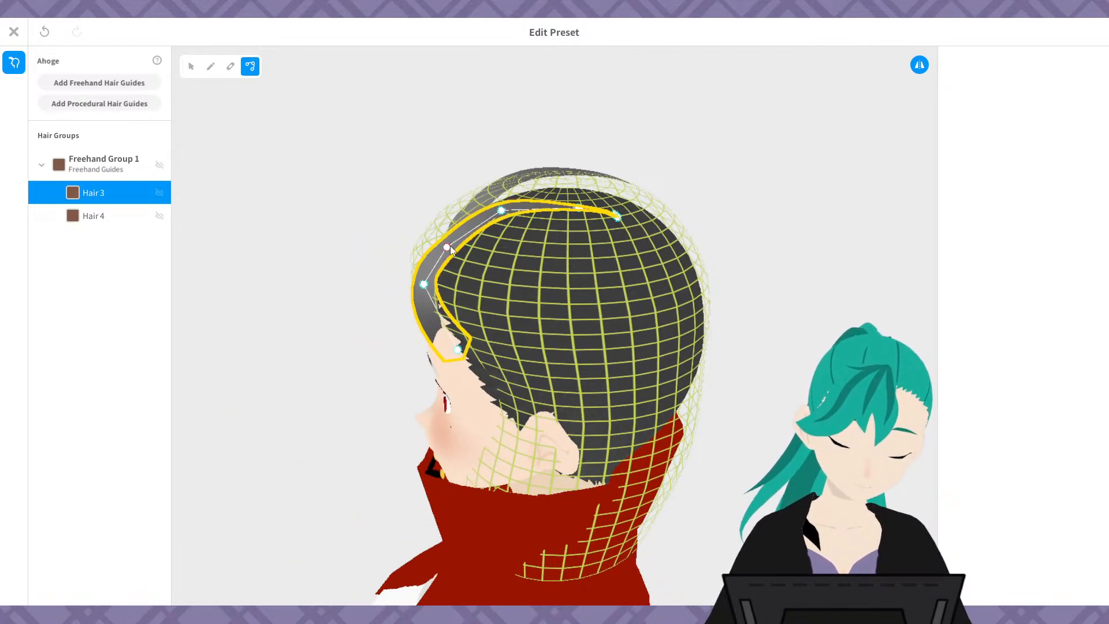
pyautogui.moveTo(595, 263); pyautogui.dragTo(532, 297, button='right')
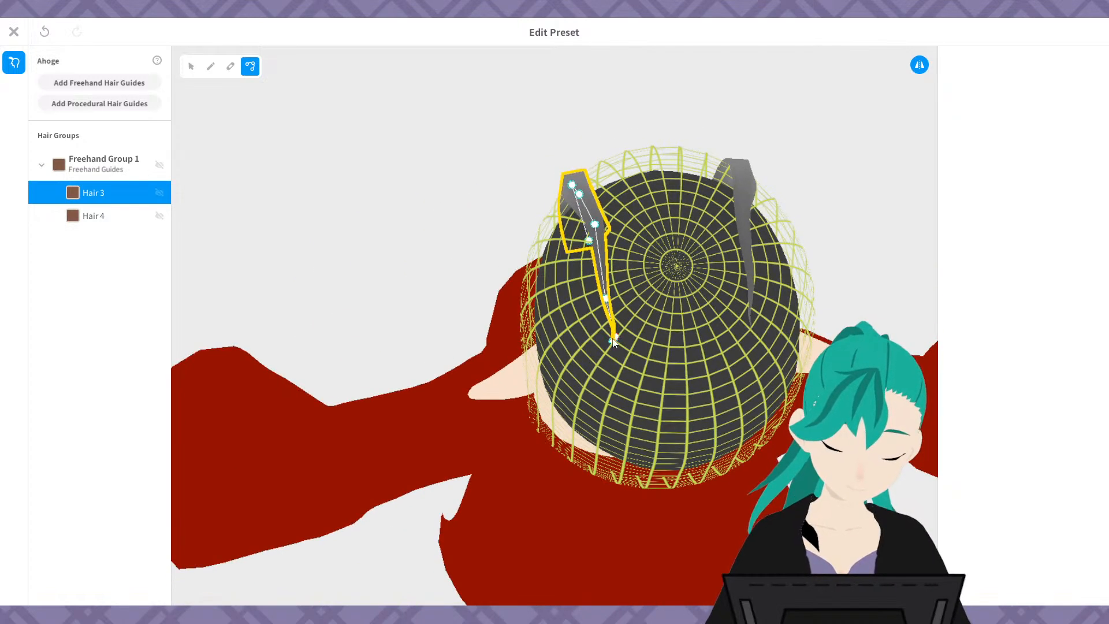
pyautogui.moveTo(612, 341); pyautogui.dragTo(608, 361)
pyautogui.click(230, 67)
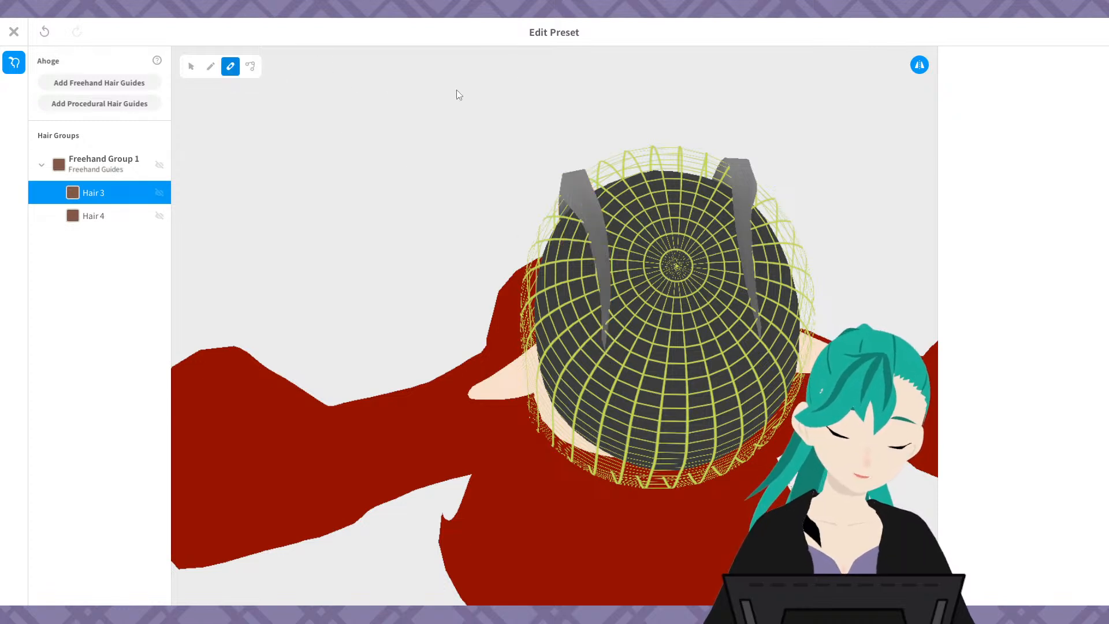
pyautogui.moveTo(602, 263); pyautogui.dragTo(583, 447)
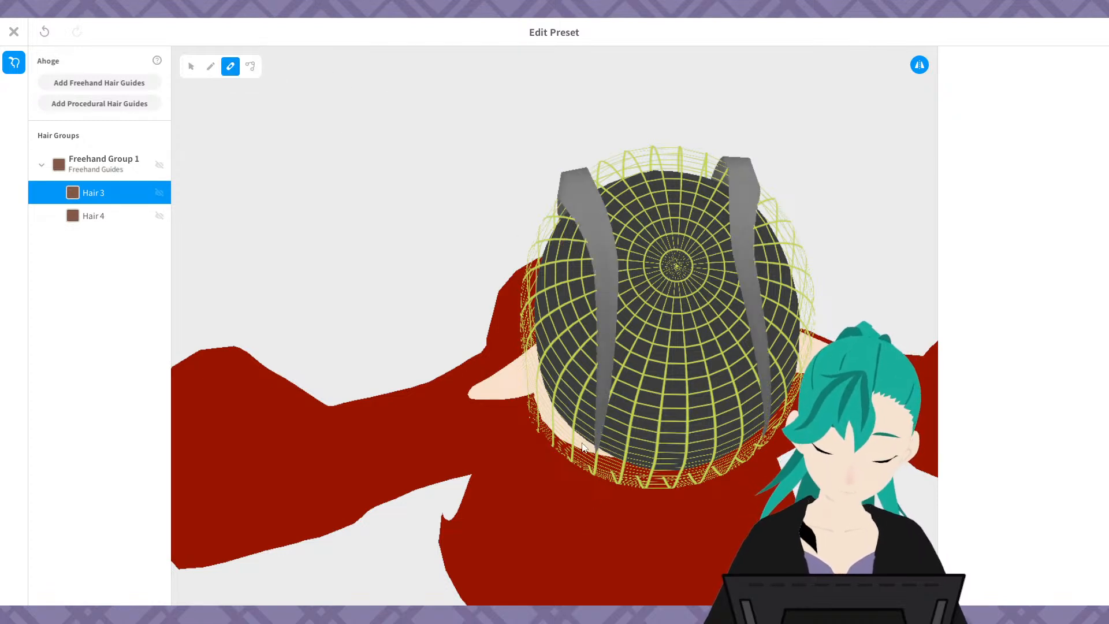
# - Wrap Hair 3 around the skull by moving its control points, bringing its back end down to the nape at the collar
pyautogui.click(251, 66)
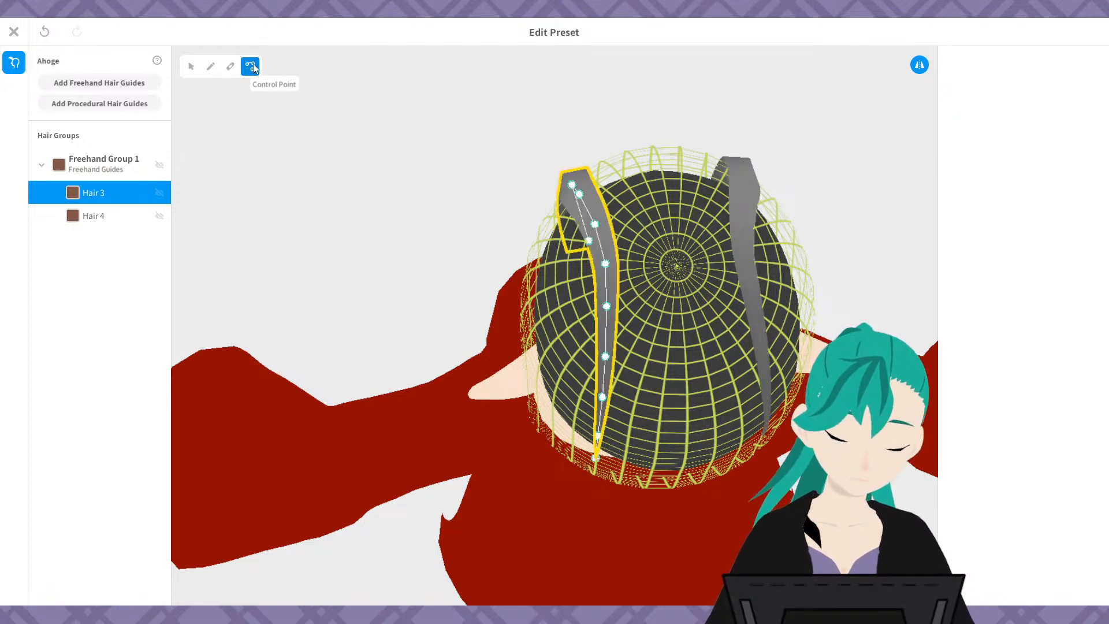
pyautogui.moveTo(609, 238); pyautogui.dragTo(735, 299, button='right')
pyautogui.moveTo(679, 396); pyautogui.dragTo(656, 500)
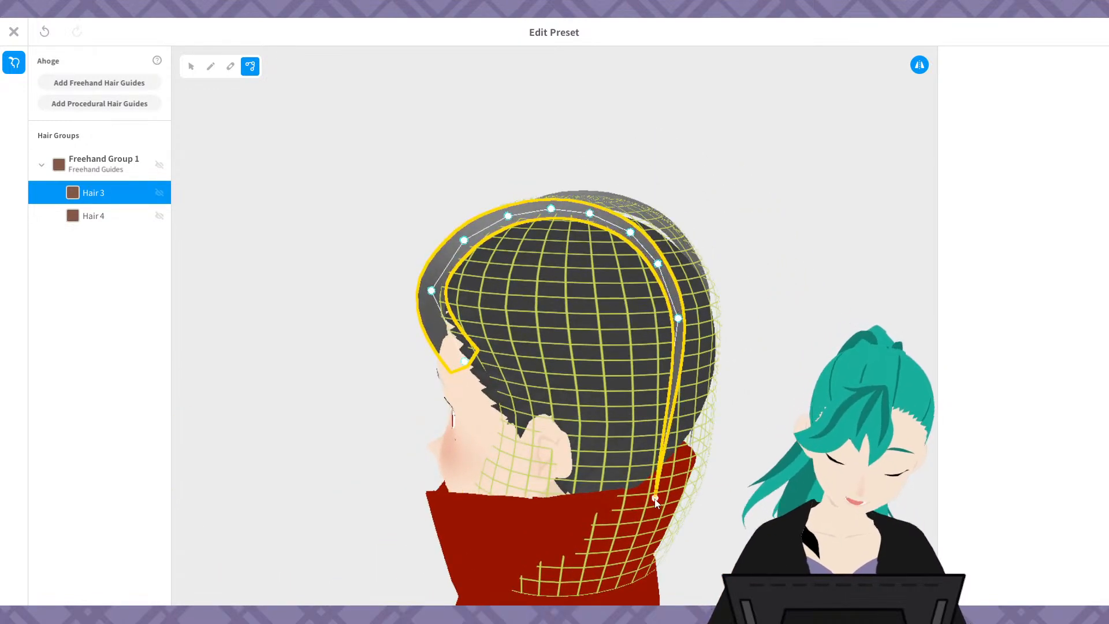
pyautogui.moveTo(676, 328); pyautogui.dragTo(684, 424)
pyautogui.moveTo(658, 264); pyautogui.dragTo(687, 336)
pyautogui.moveTo(633, 234); pyautogui.dragTo(665, 260)
pyautogui.moveTo(589, 214); pyautogui.dragTo(537, 213)
pyautogui.moveTo(464, 239); pyautogui.dragTo(469, 231)
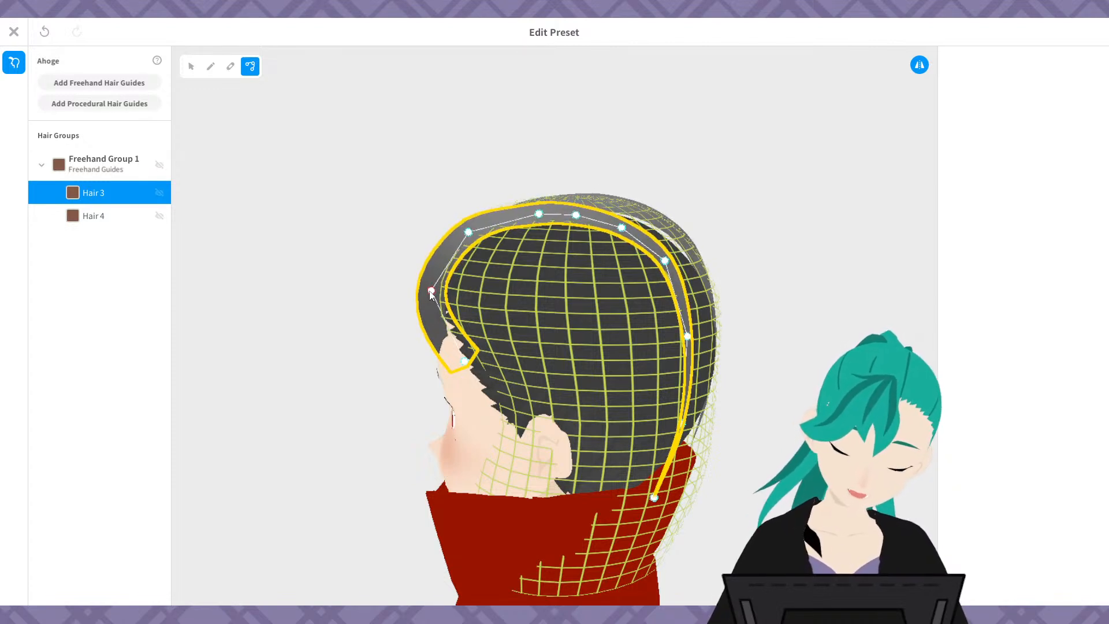
# - Push the front control points of Hair 3 slightly forward and shift its rear points outward along the back of the head
pyautogui.moveTo(434, 292); pyautogui.dragTo(428, 292)
pyautogui.moveTo(469, 233); pyautogui.dragTo(460, 234)
pyautogui.moveTo(538, 214); pyautogui.dragTo(674, 277)
pyautogui.moveTo(687, 337); pyautogui.dragTo(696, 354)
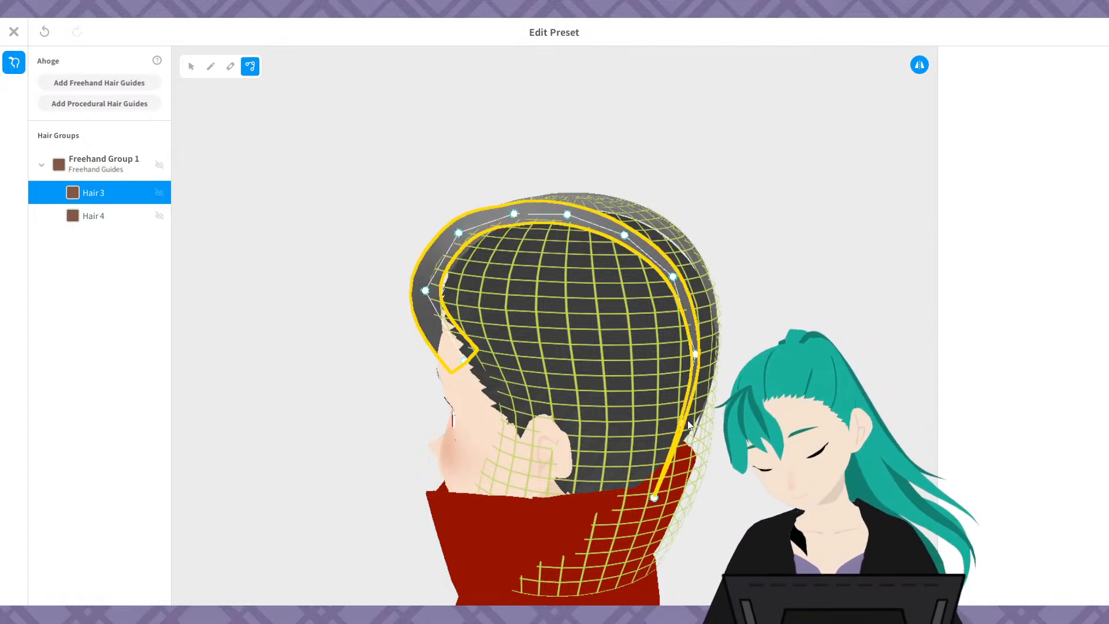
# - Raise the back end of Hair 3 and its neighbouring control points to shorten and smooth the curve behind the head
pyautogui.moveTo(654, 497); pyautogui.dragTo(691, 402)
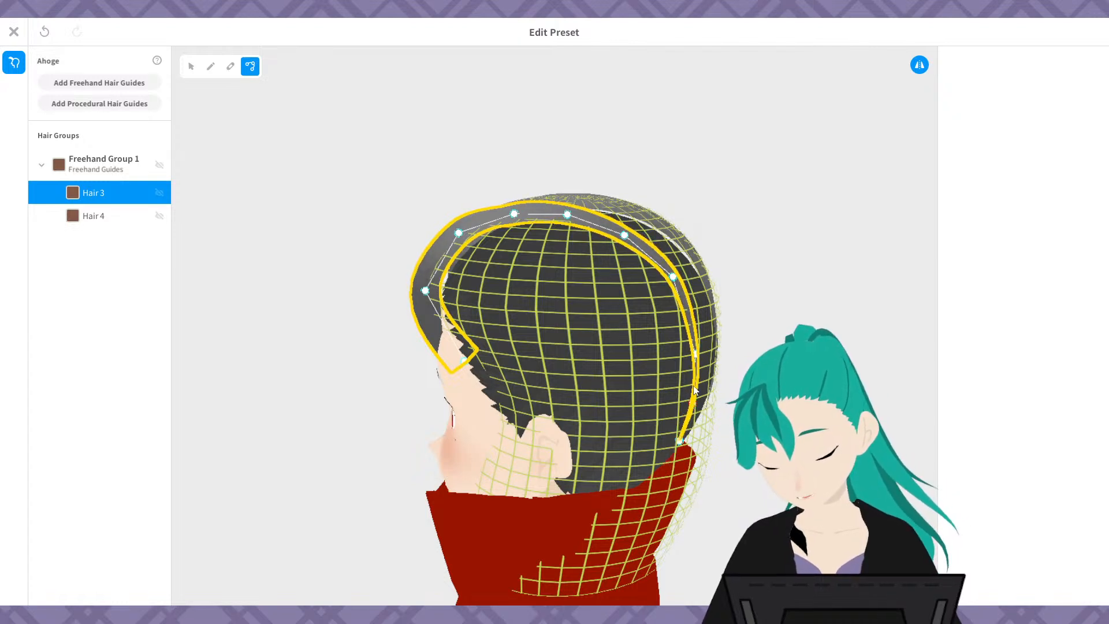
pyautogui.moveTo(693, 351); pyautogui.dragTo(697, 326)
pyautogui.moveTo(692, 402); pyautogui.dragTo(696, 376)
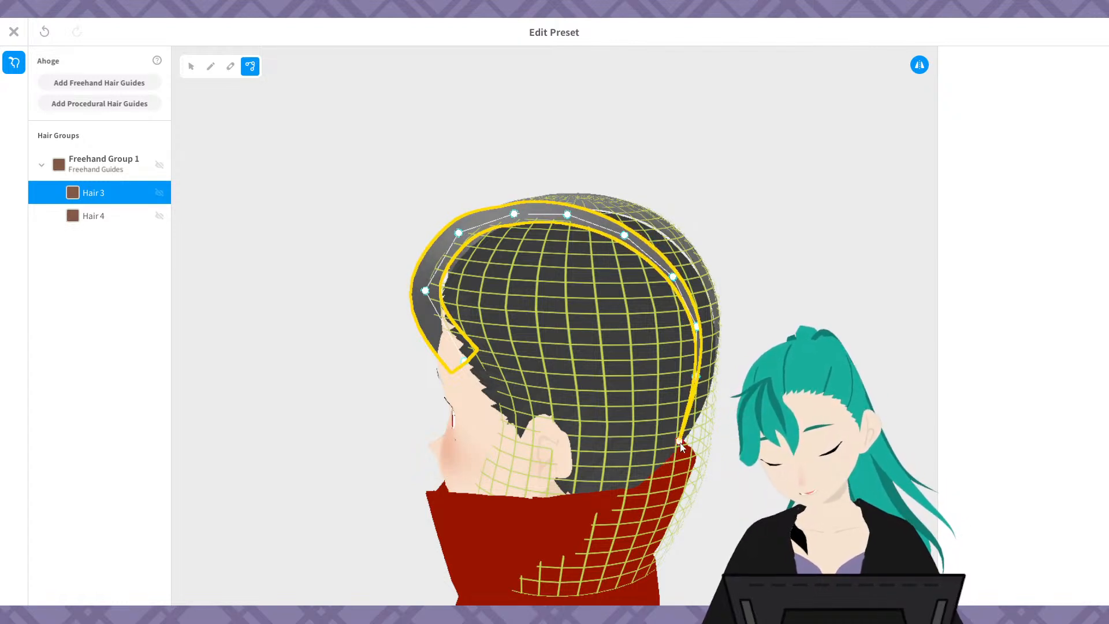
# - Raise the back end of Hair 3 slightly and realign its forehead and crown control points into a smoother line
pyautogui.moveTo(680, 440); pyautogui.dragTo(686, 417)
pyautogui.moveTo(687, 420); pyautogui.dragTo(734, 414, button='right')
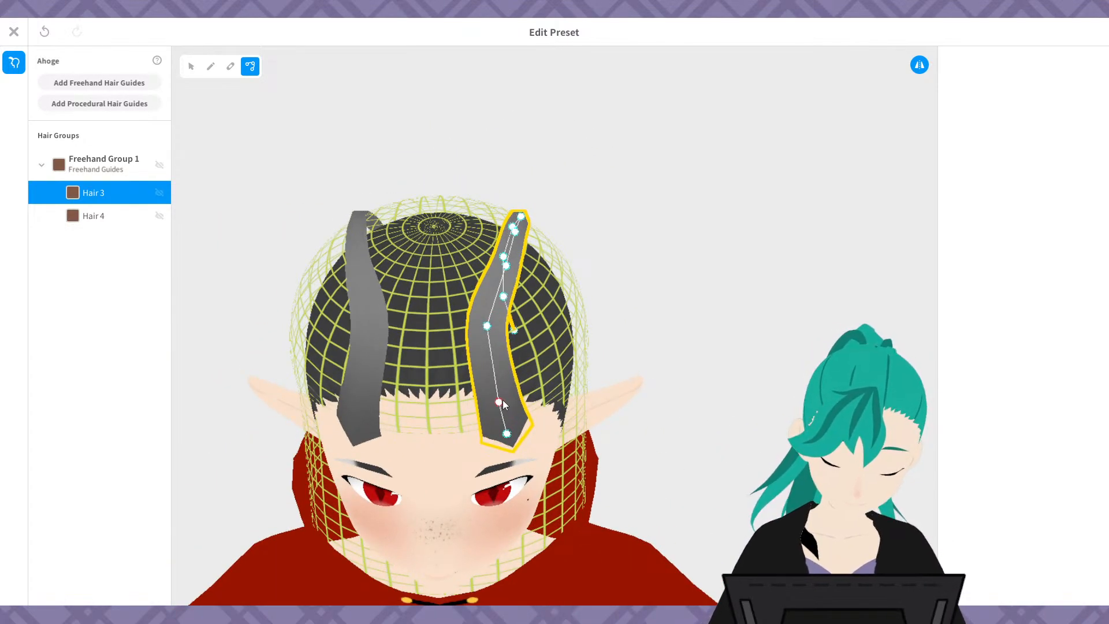
pyautogui.moveTo(500, 401); pyautogui.dragTo(504, 401)
pyautogui.moveTo(488, 325); pyautogui.dragTo(529, 373, button='right')
pyautogui.moveTo(496, 471); pyautogui.dragTo(493, 416)
pyautogui.moveTo(501, 359); pyautogui.dragTo(497, 350)
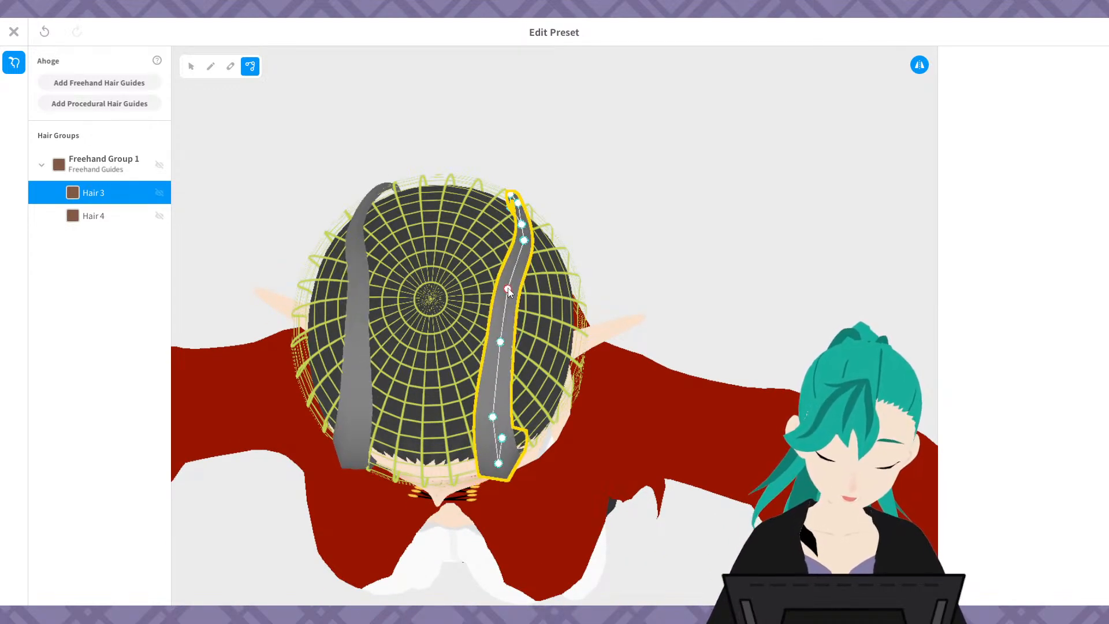
# - Line up the rear and crown control points of Hair 3 so the strand runs nearly straight down to the nape
pyautogui.moveTo(552, 278); pyautogui.dragTo(591, 262, button='right')
pyautogui.moveTo(612, 361); pyautogui.dragTo(606, 365)
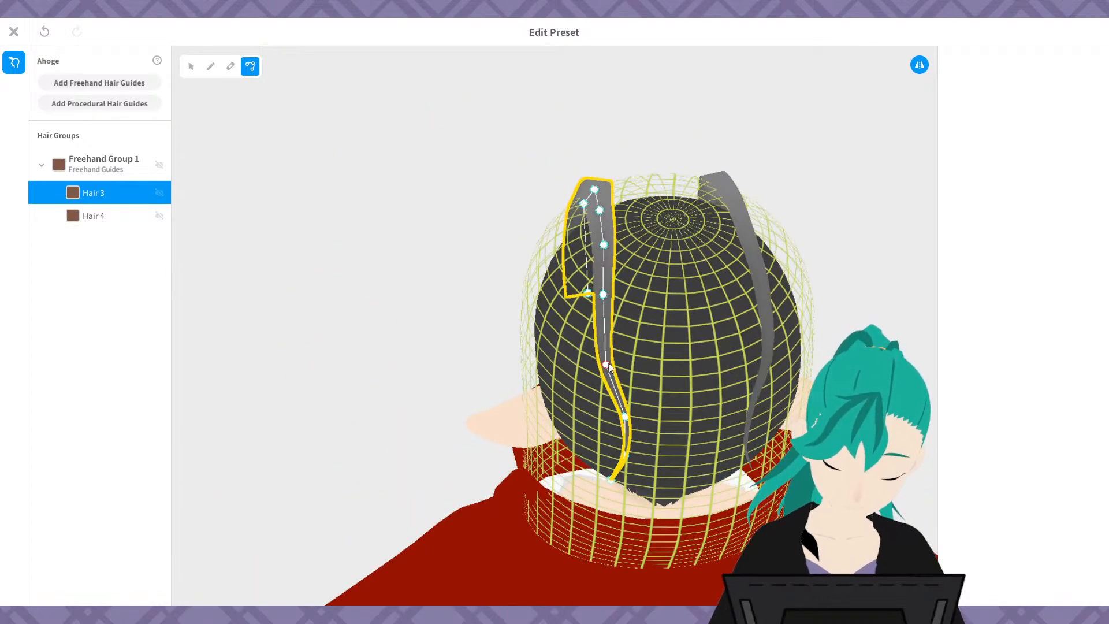
pyautogui.moveTo(625, 416); pyautogui.dragTo(604, 423)
pyautogui.moveTo(631, 458); pyautogui.dragTo(597, 488)
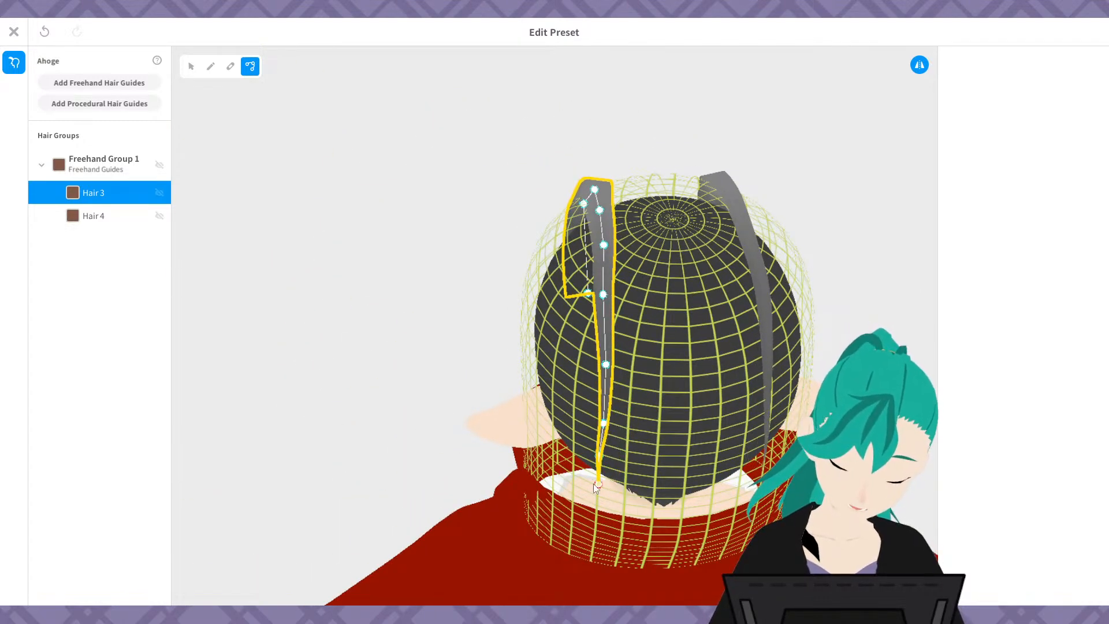
pyautogui.moveTo(645, 443); pyautogui.dragTo(593, 485, button='right')
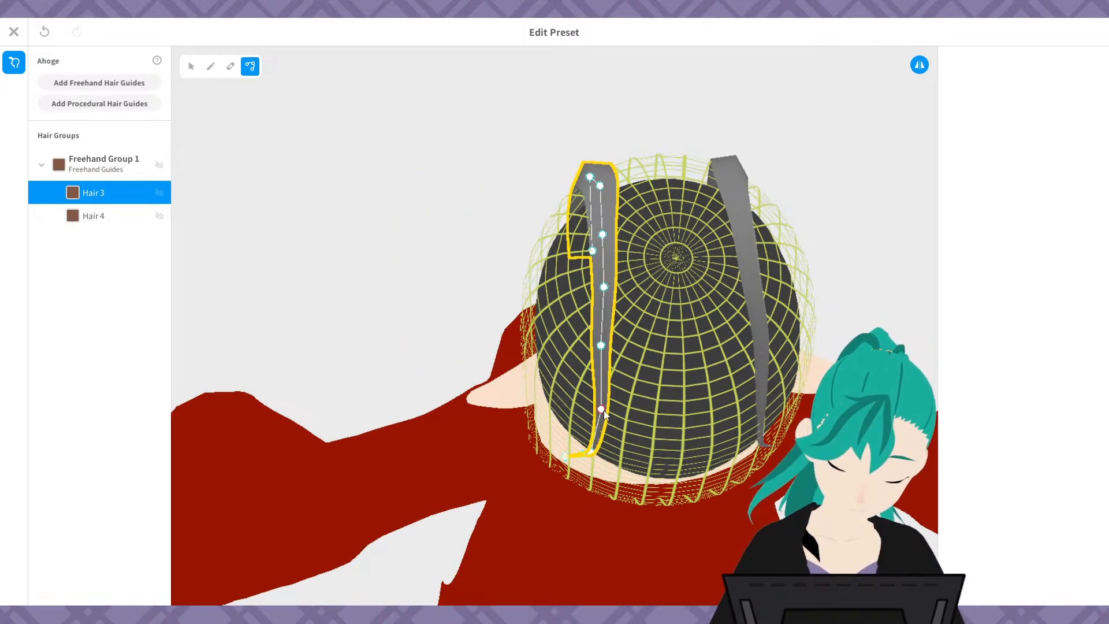
pyautogui.moveTo(604, 410); pyautogui.dragTo(602, 410)
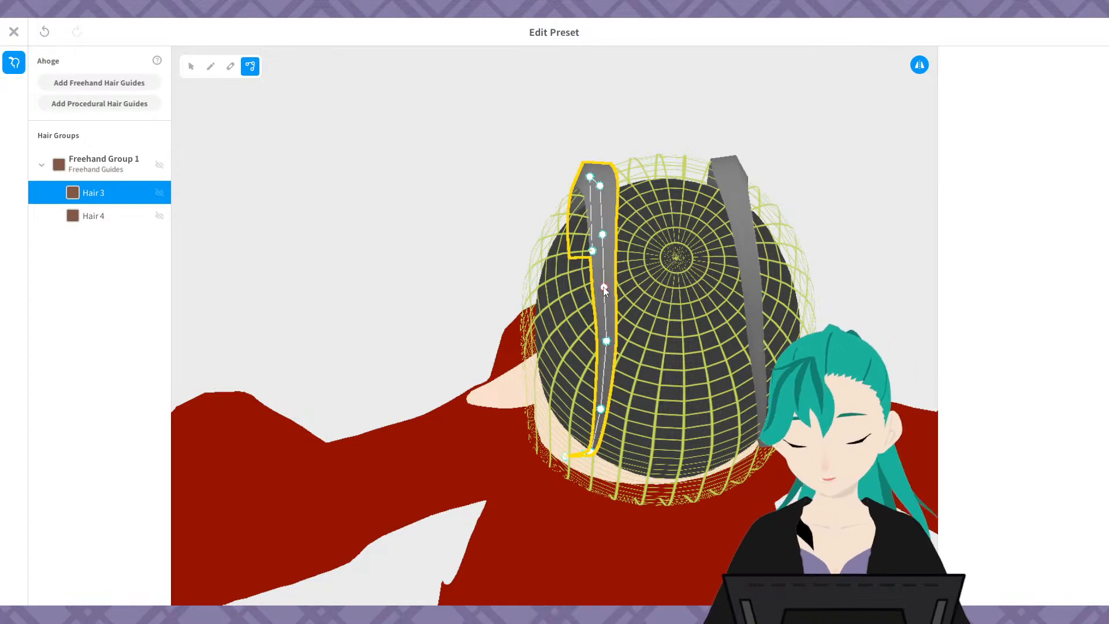
pyautogui.moveTo(657, 379)
pyautogui.mouseDown(button='right')
pyautogui.moveTo(733, 353)
pyautogui.moveTo(738, 366)
pyautogui.moveTo(685, 369)
pyautogui.moveTo(682, 386)
pyautogui.moveTo(614, 397)
pyautogui.moveTo(663, 391)
pyautogui.mouseUp(button='right')
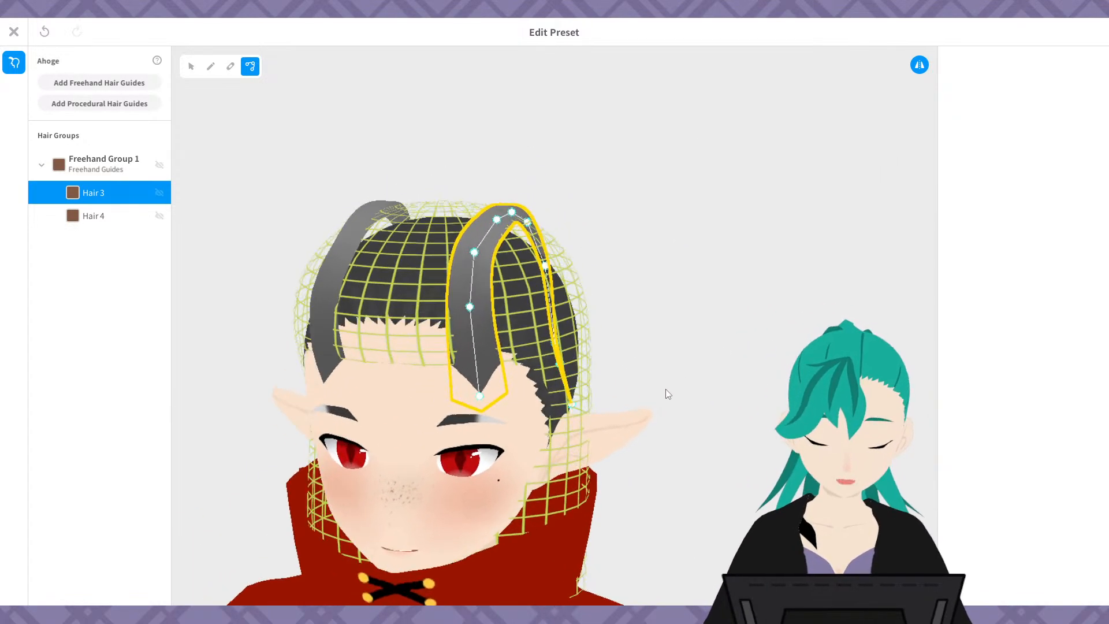
# - Pull the guide mesh's lower side control point below the ear inward toward the neck
pyautogui.click(191, 66)
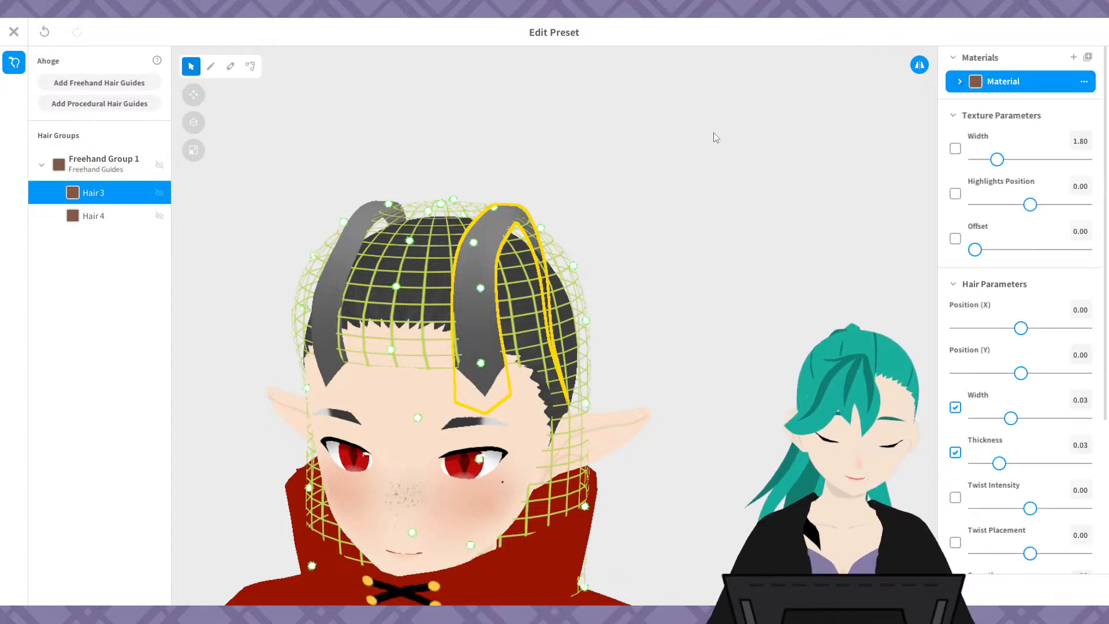
pyautogui.moveTo(713, 134); pyautogui.dragTo(819, 166, button='right')
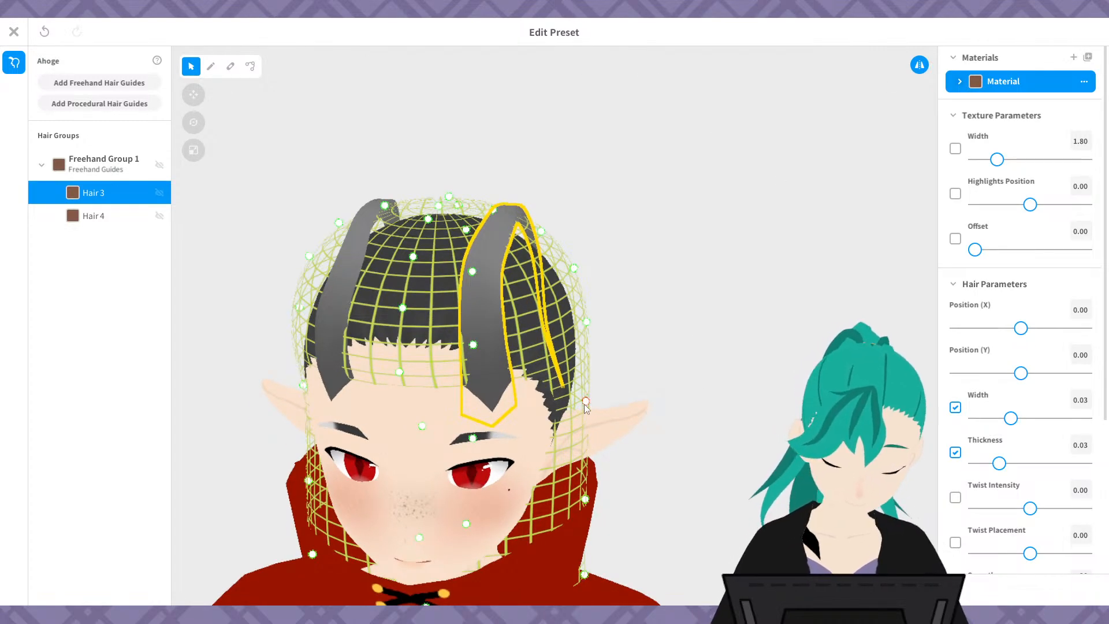
pyautogui.moveTo(584, 404); pyautogui.dragTo(560, 521, button='right')
pyautogui.moveTo(562, 513); pyautogui.dragTo(551, 506)
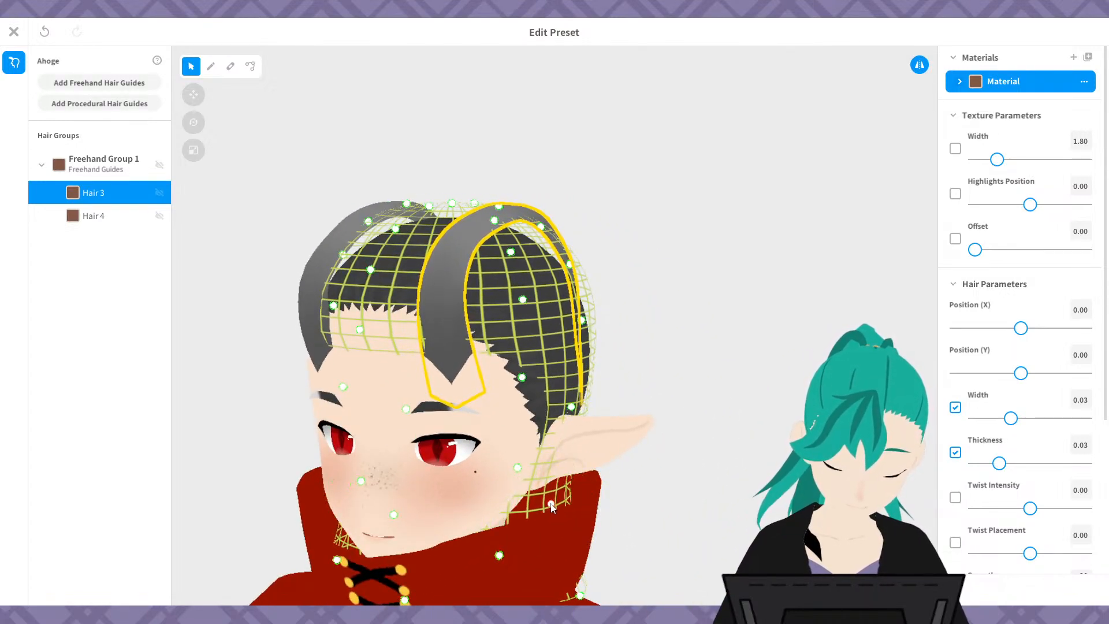
pyautogui.moveTo(645, 455); pyautogui.dragTo(754, 498, button='right')
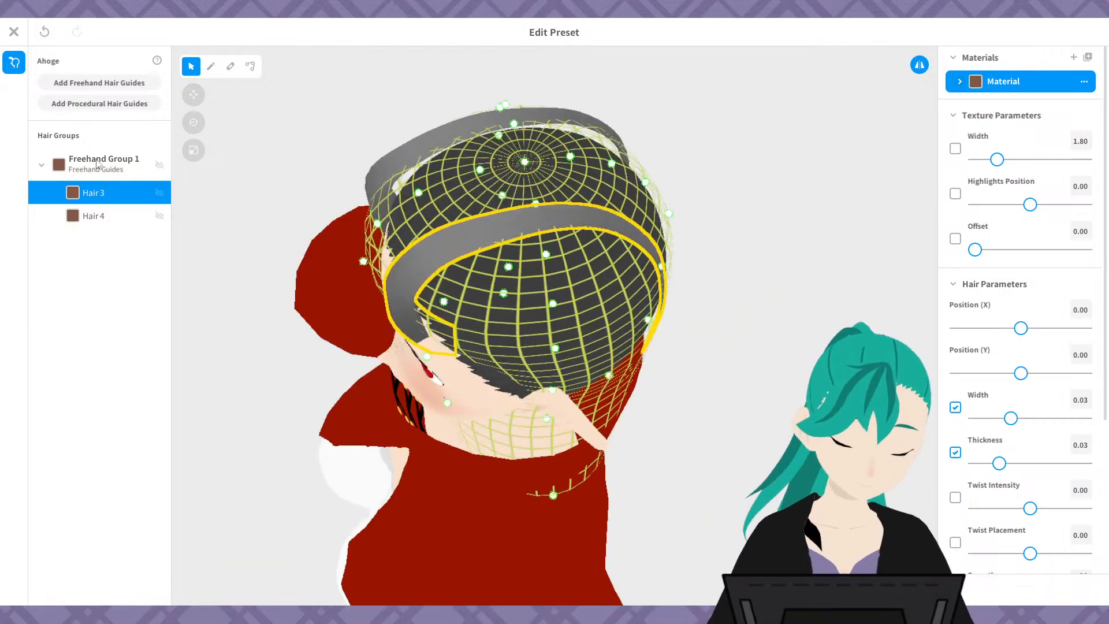
# - Try widening Hair 3 to a width of 0.04 and undo the change
pyautogui.click(250, 66)
pyautogui.moveTo(691, 240); pyautogui.dragTo(728, 278, button='right')
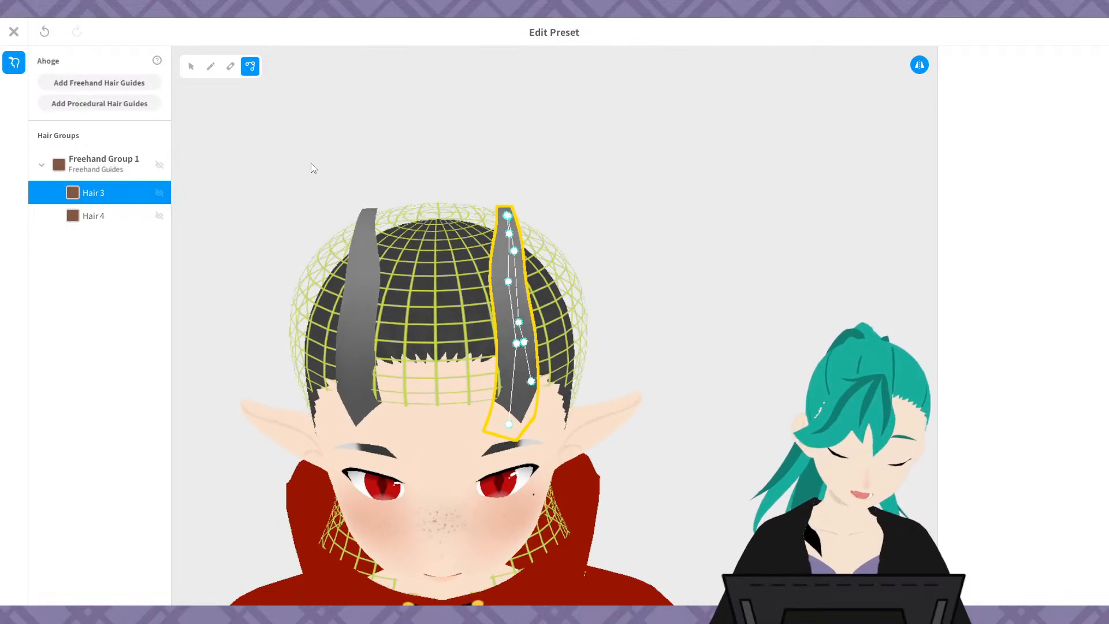
pyautogui.click(191, 67)
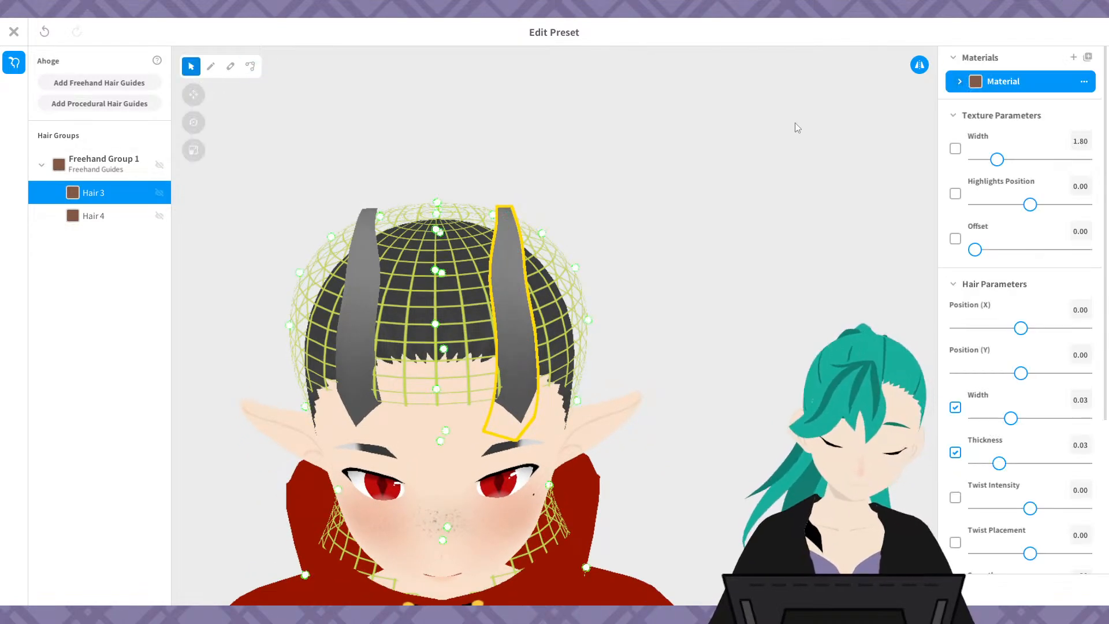
pyautogui.scroll(-3, 1106, 254)
pyautogui.scroll(-3, 1106, 254)
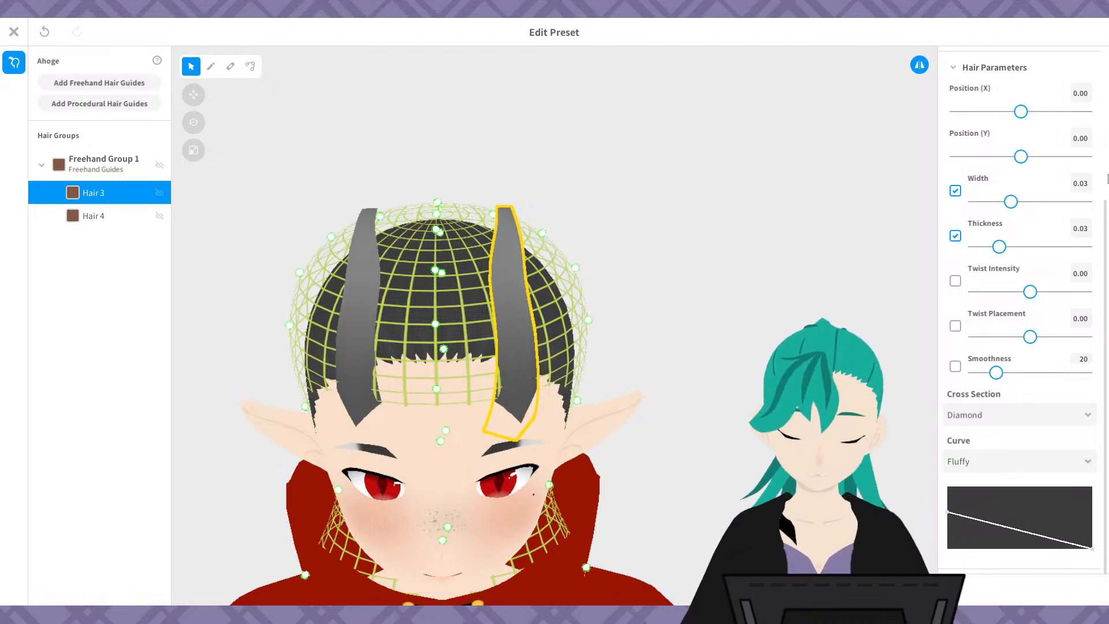
pyautogui.moveTo(999, 262); pyautogui.dragTo(1012, 267)
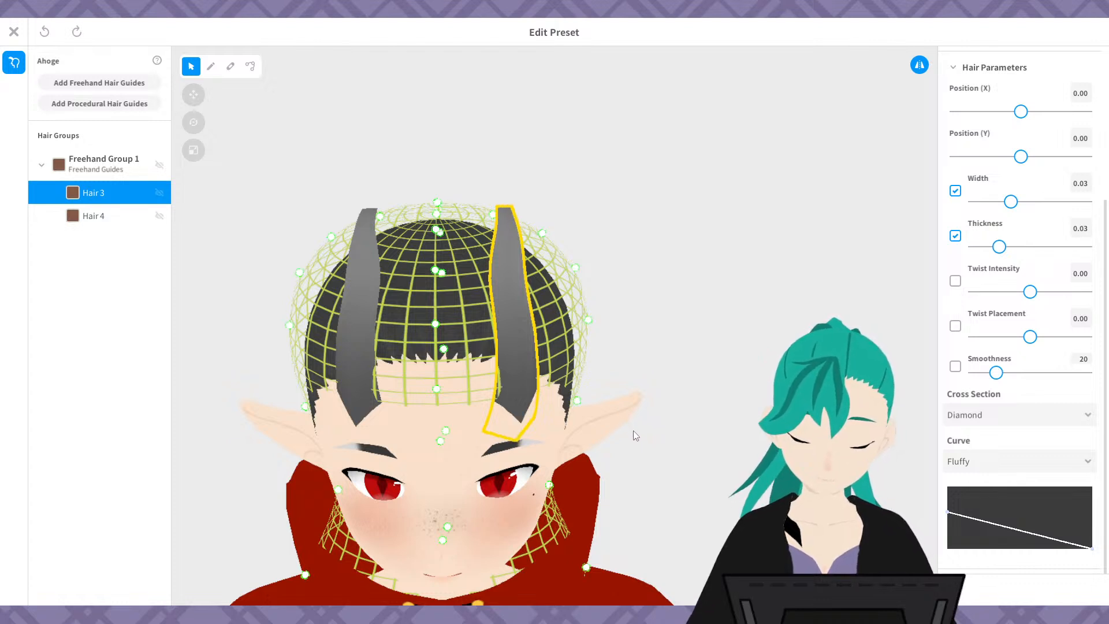
pyautogui.hotkey('ctrl', 'z')
pyautogui.moveTo(1010, 201); pyautogui.dragTo(1023, 220)
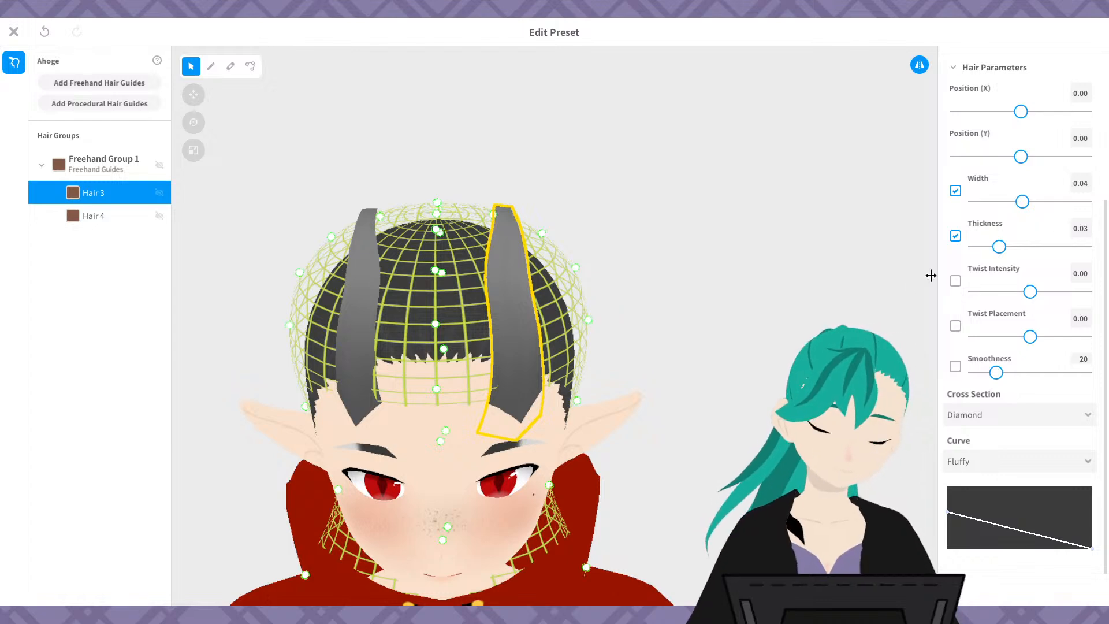
pyautogui.hotkey('ctrl', 'z')
# - Try bulging Hair 3's Fluffy curve upward with one added point about a third along, and undo it
pyautogui.moveTo(654, 372); pyautogui.dragTo(705, 336, button='right')
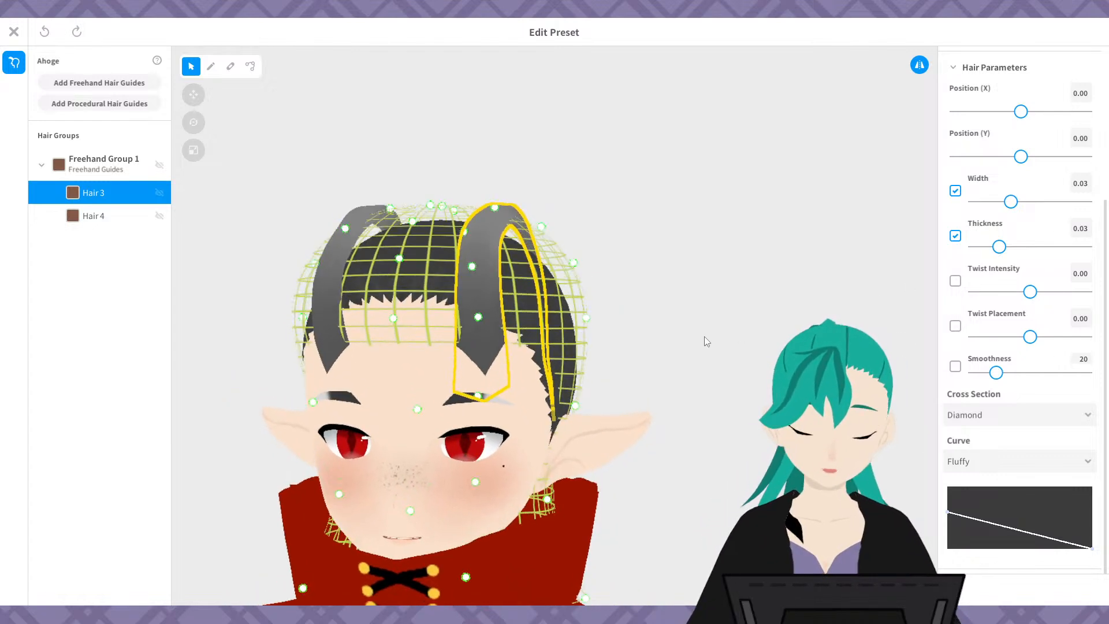
pyautogui.moveTo(716, 386); pyautogui.dragTo(723, 337, button='right')
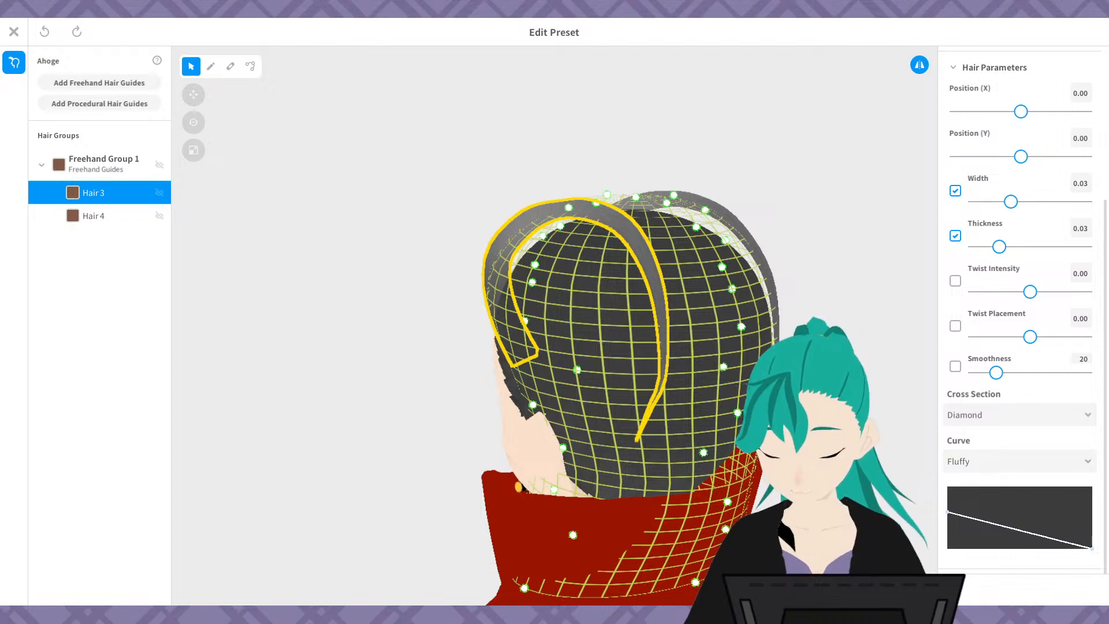
pyautogui.moveTo(719, 378); pyautogui.dragTo(751, 510, button='right')
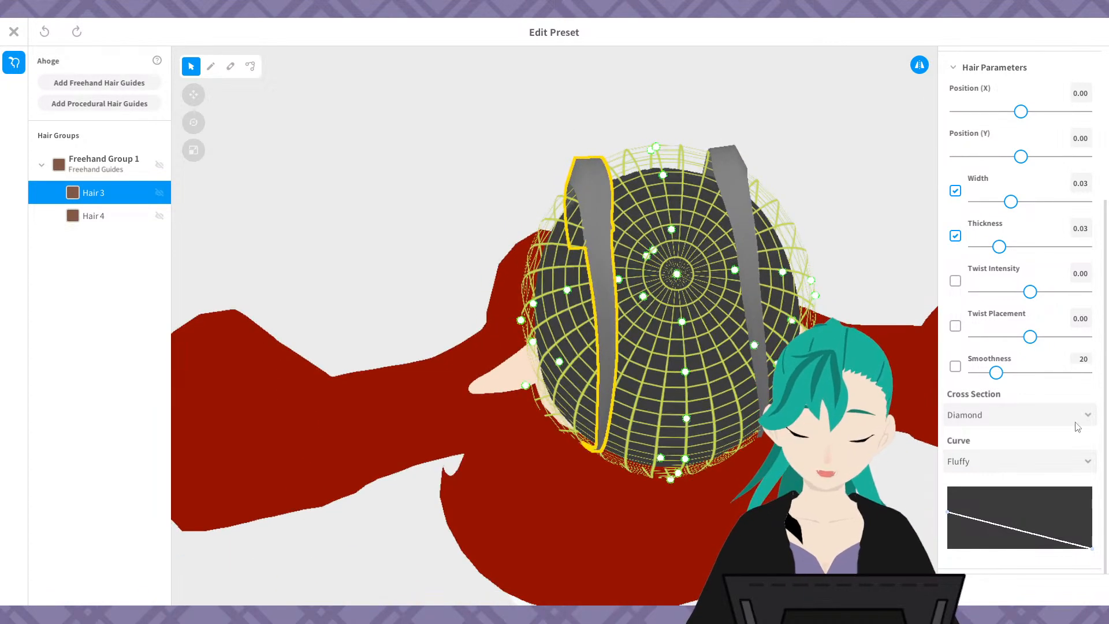
pyautogui.click(994, 524)
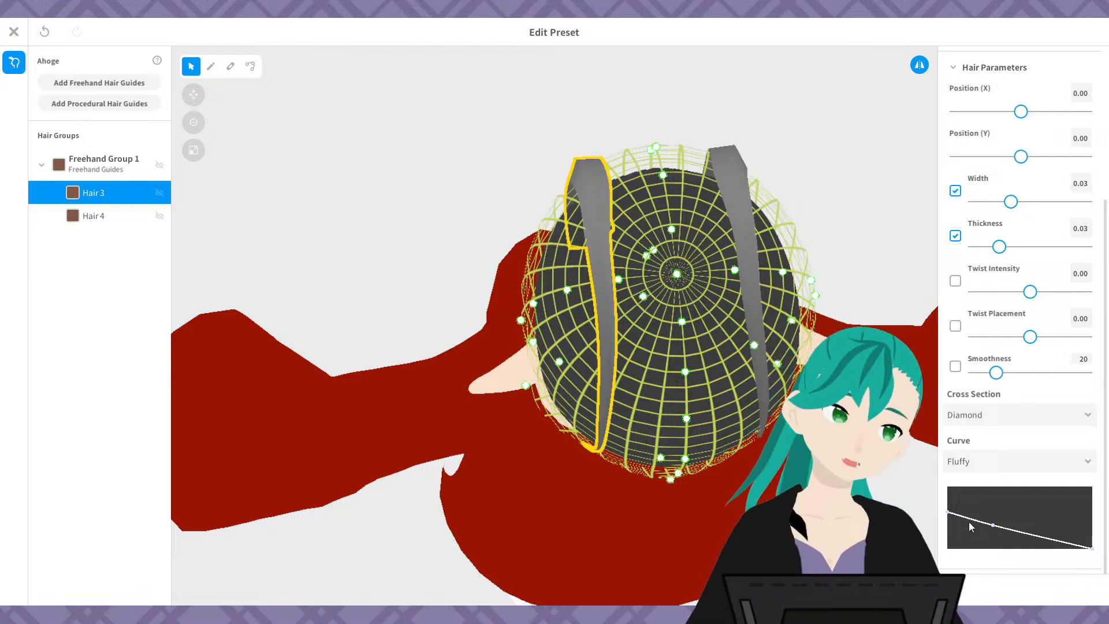
pyautogui.moveTo(993, 525); pyautogui.dragTo(993, 520)
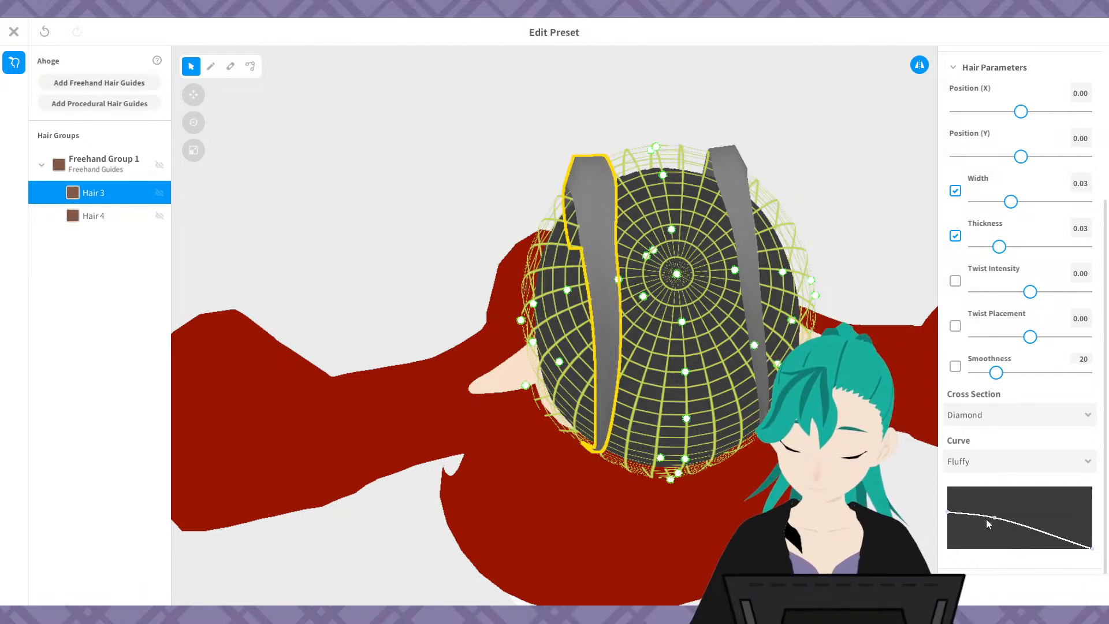
pyautogui.moveTo(745, 485); pyautogui.dragTo(883, 474, button='right')
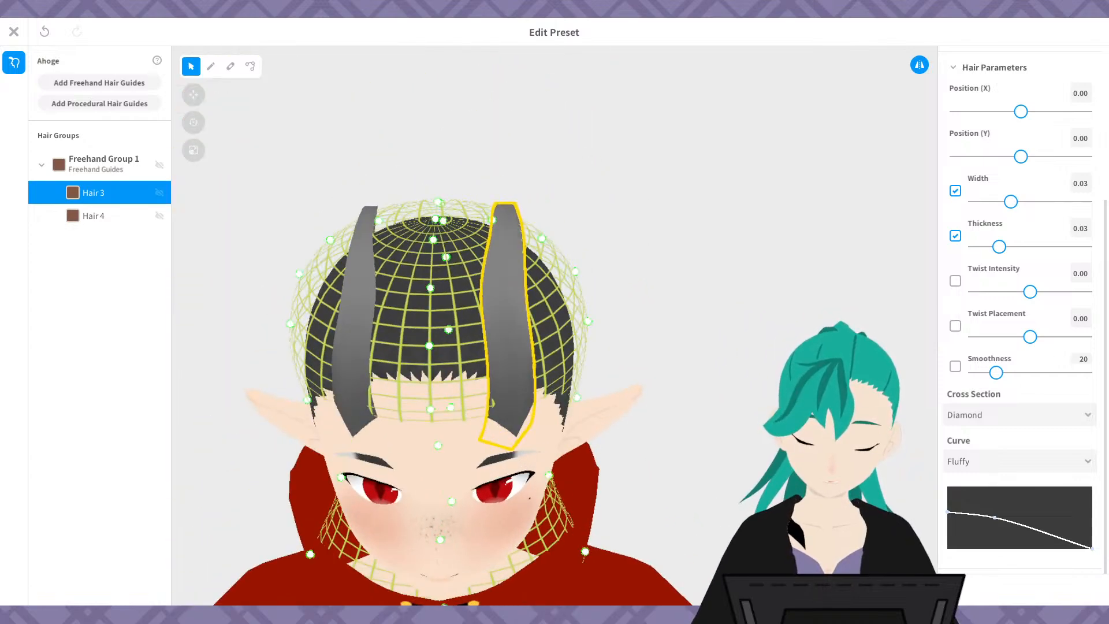
pyautogui.hotkey('ctrl', 'z')
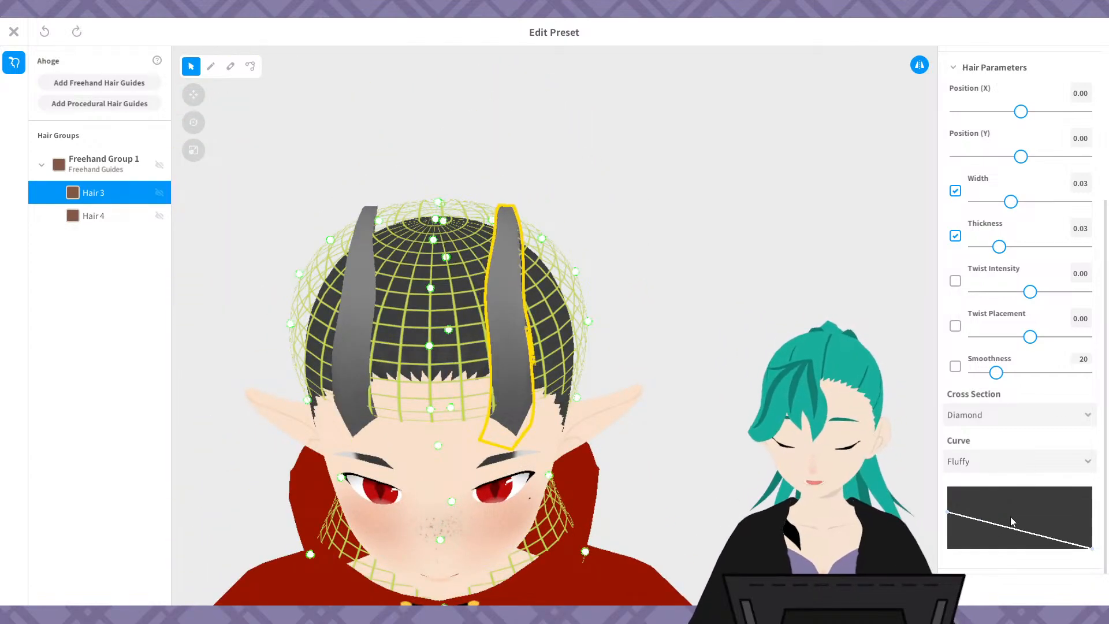
# - Try raising Hair 3's Fluffy curve again and extending the reshaping toward its tail end, and undo it
pyautogui.moveTo(750, 416); pyautogui.dragTo(712, 457, button='right')
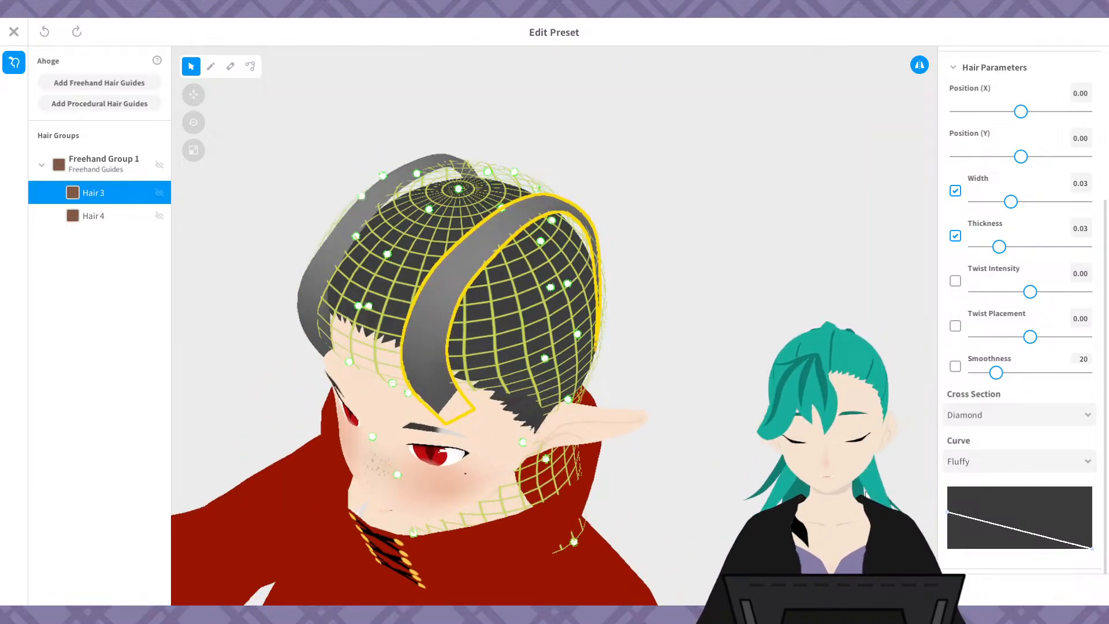
pyautogui.moveTo(992, 522); pyautogui.dragTo(995, 514)
pyautogui.moveTo(734, 450); pyautogui.dragTo(749, 471, button='right')
pyautogui.moveTo(995, 519); pyautogui.dragTo(1067, 536)
pyautogui.hotkey('ctrl', 'z')
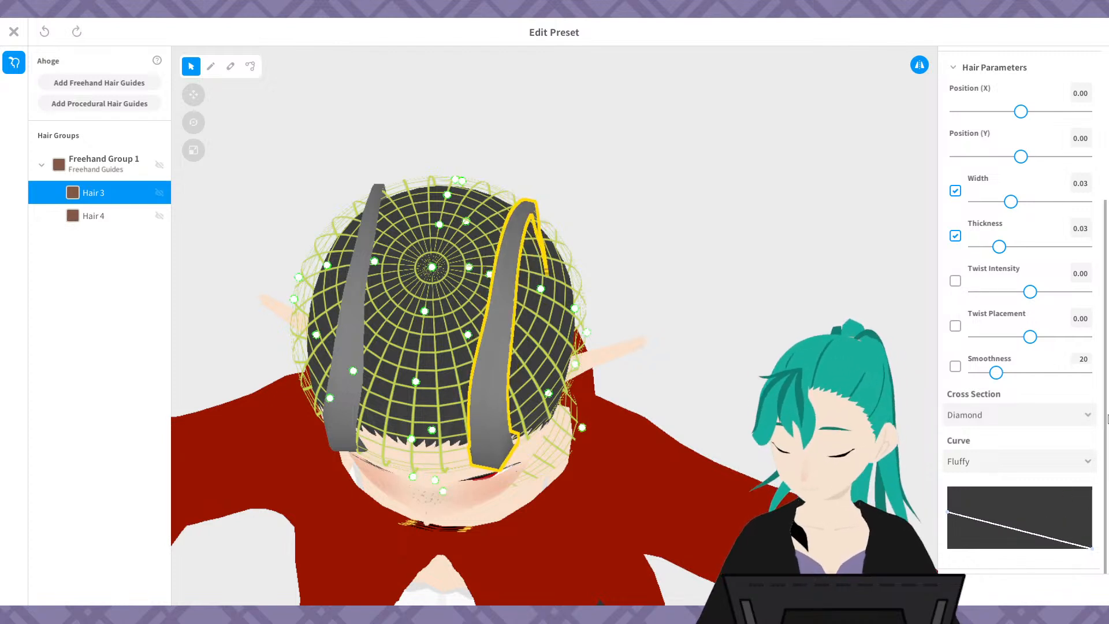
# - Reshape Hair 3's Fluffy curve into a gentle convex taper with two raised points, one about a third along and one near the tail
pyautogui.click(991, 525)
pyautogui.moveTo(991, 524); pyautogui.dragTo(998, 517)
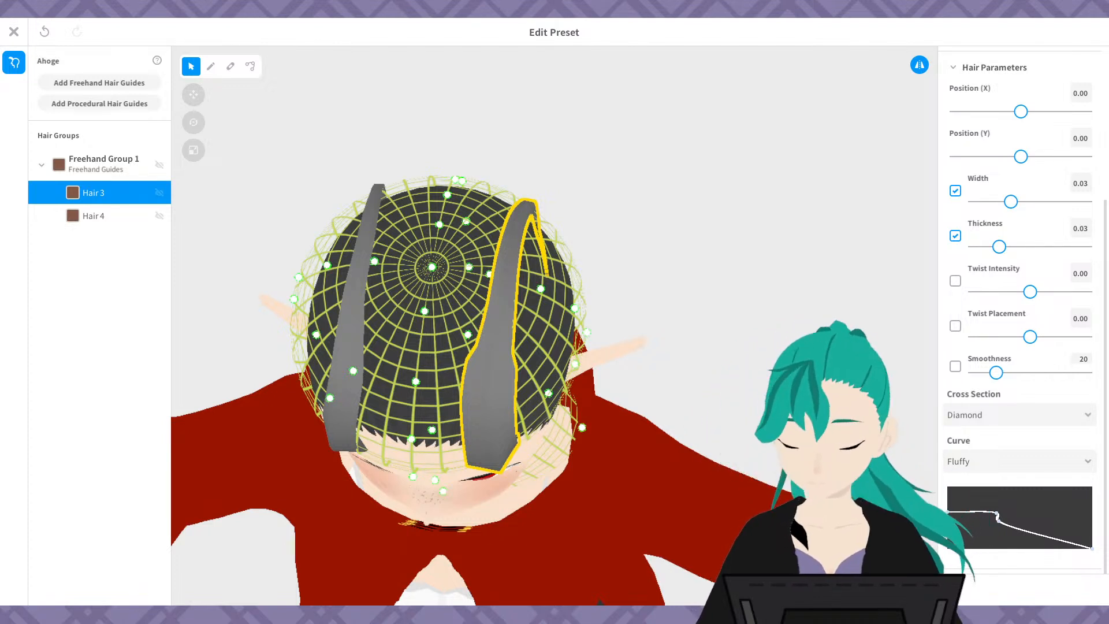
pyautogui.moveTo(998, 519); pyautogui.dragTo(997, 511)
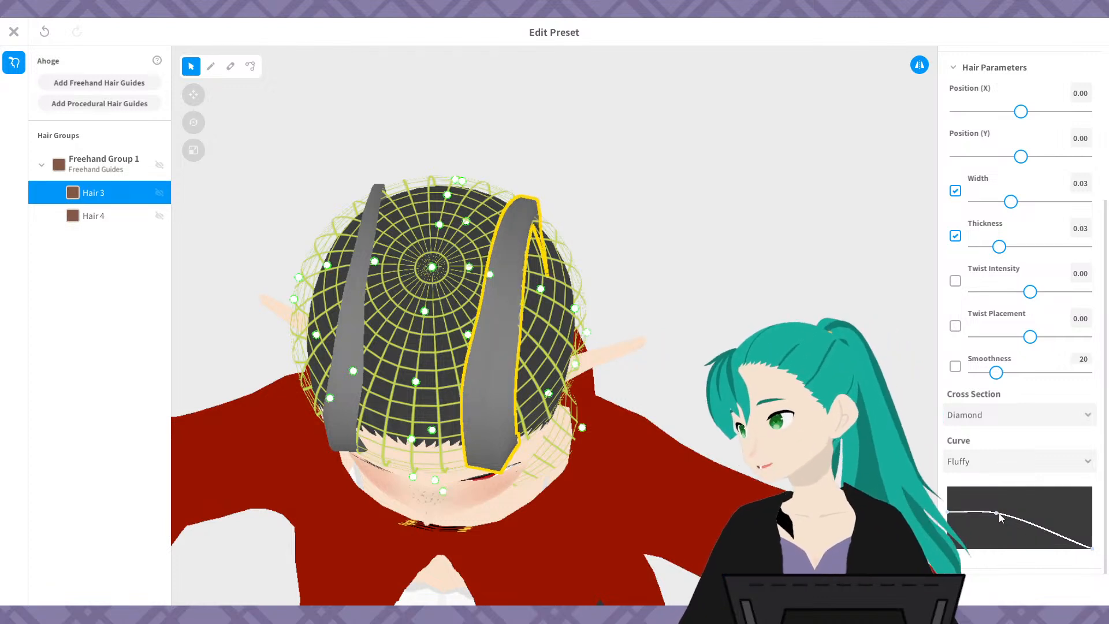
pyautogui.moveTo(997, 513); pyautogui.dragTo(998, 519)
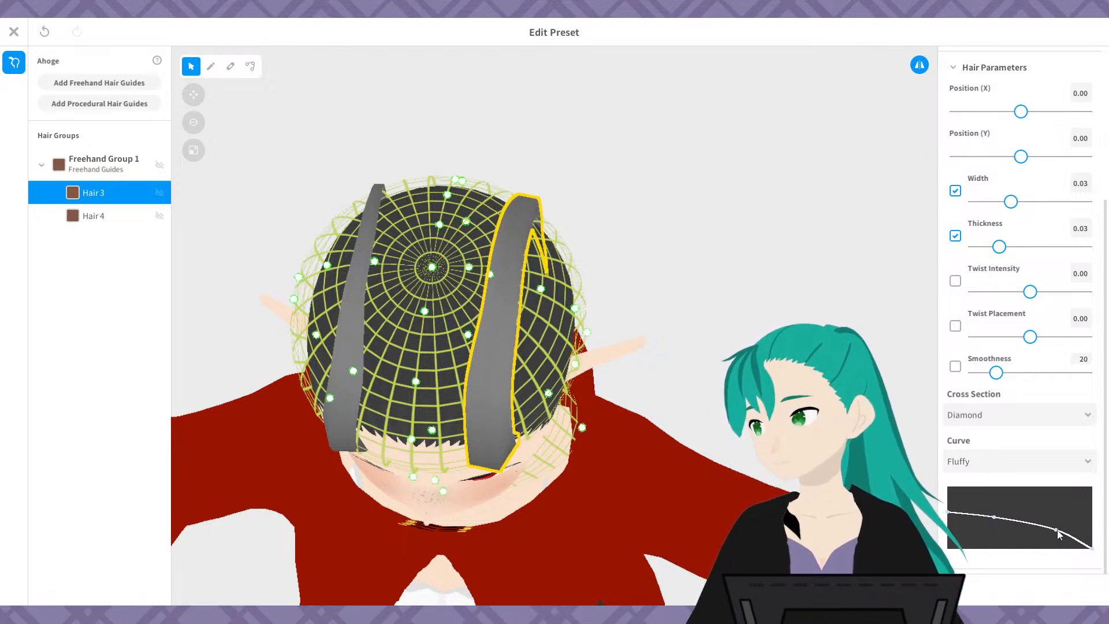
pyautogui.moveTo(1057, 530); pyautogui.dragTo(1059, 534)
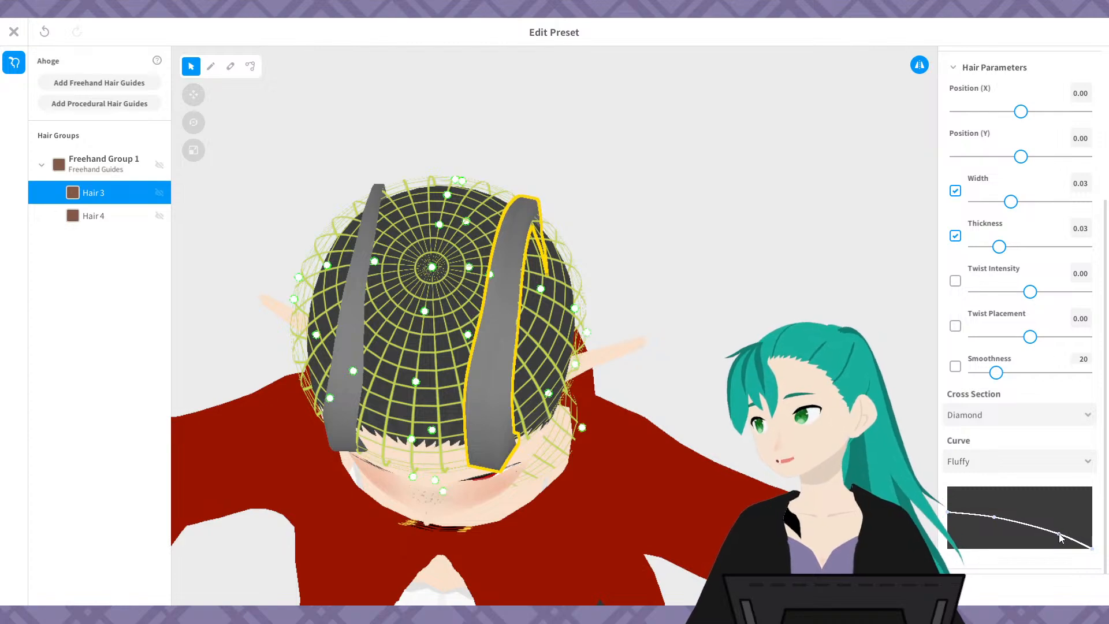
# - Examine the width and taper of Hair 3 against Hair 4 from the side and directly above the head, and clear the selection
pyautogui.moveTo(656, 367); pyautogui.dragTo(462, 318, button='right')
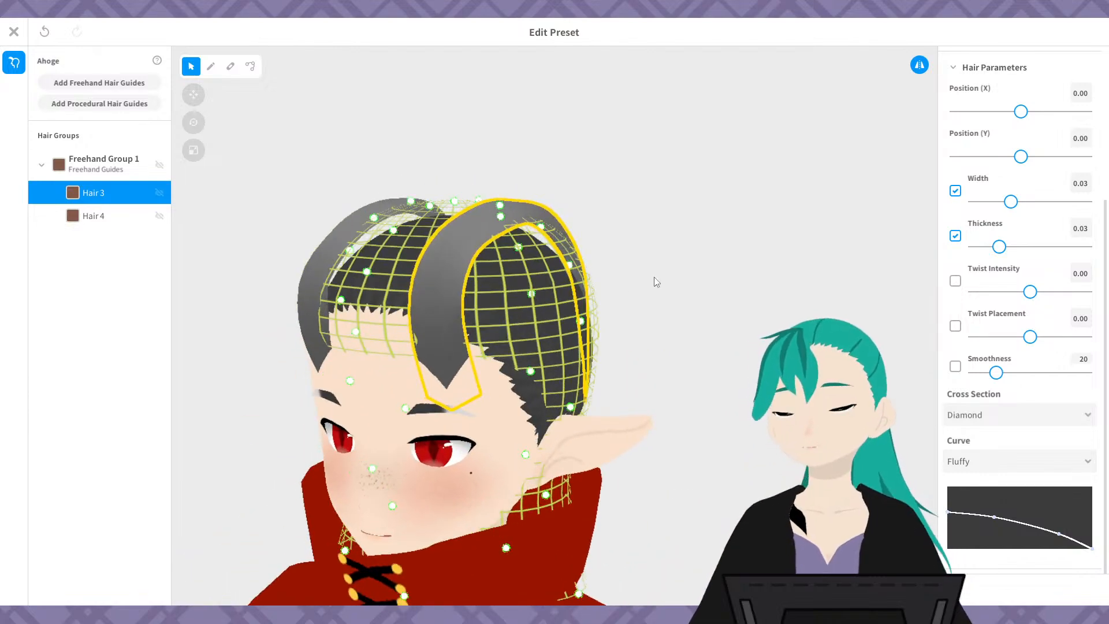
pyautogui.moveTo(634, 293); pyautogui.dragTo(730, 492, button='right')
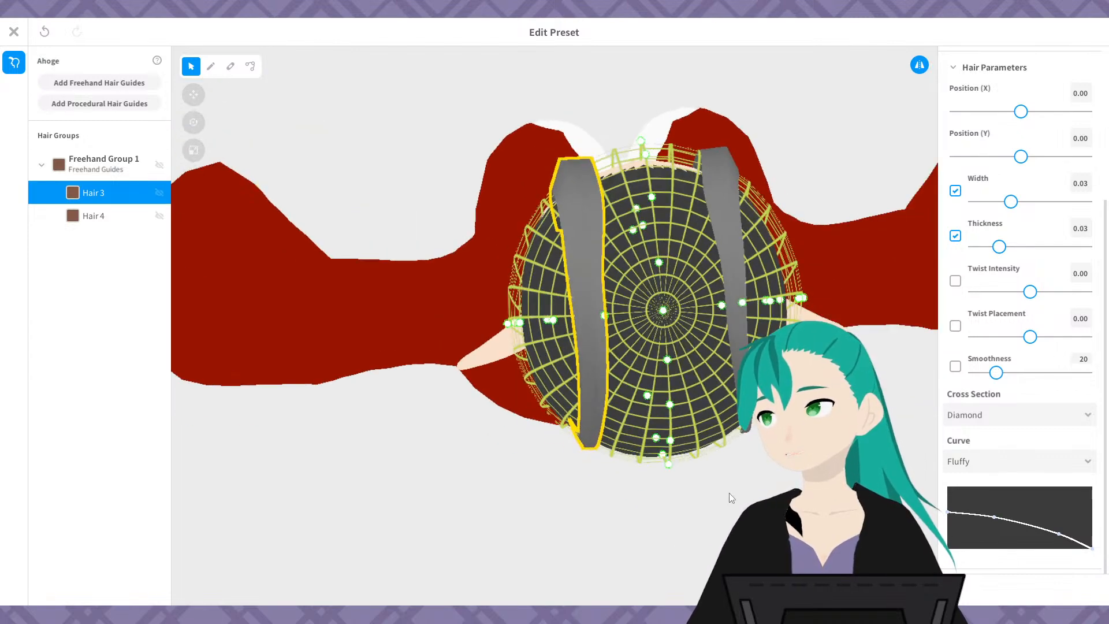
pyautogui.moveTo(735, 490); pyautogui.dragTo(197, 498, button='middle')
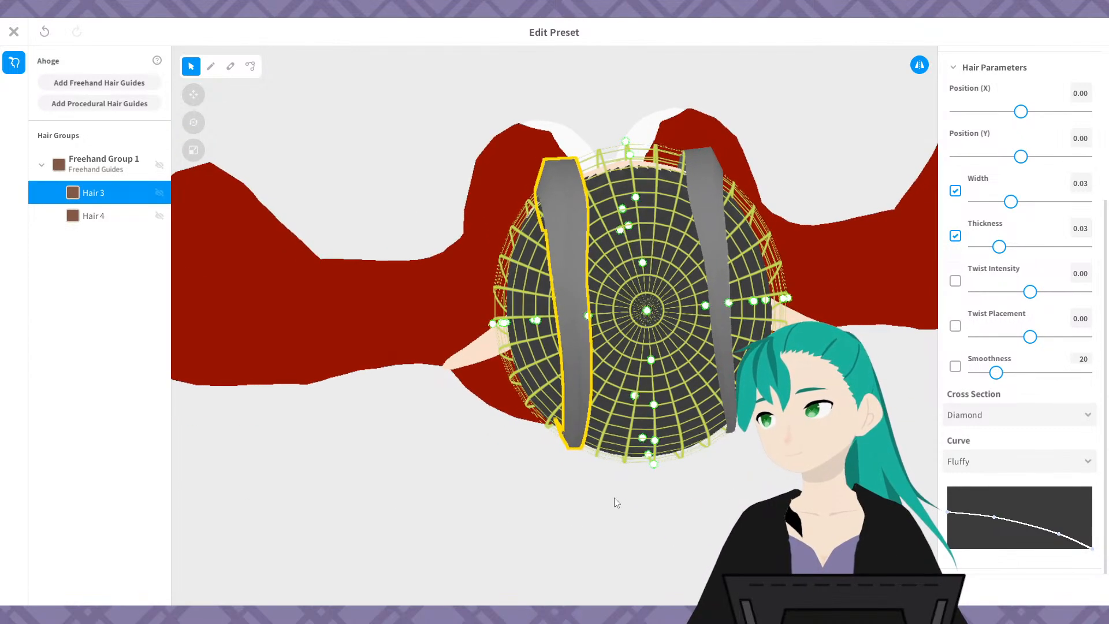
pyautogui.moveTo(615, 497); pyautogui.dragTo(416, 497, button='middle')
pyautogui.moveTo(607, 527); pyautogui.dragTo(665, 560, button='right')
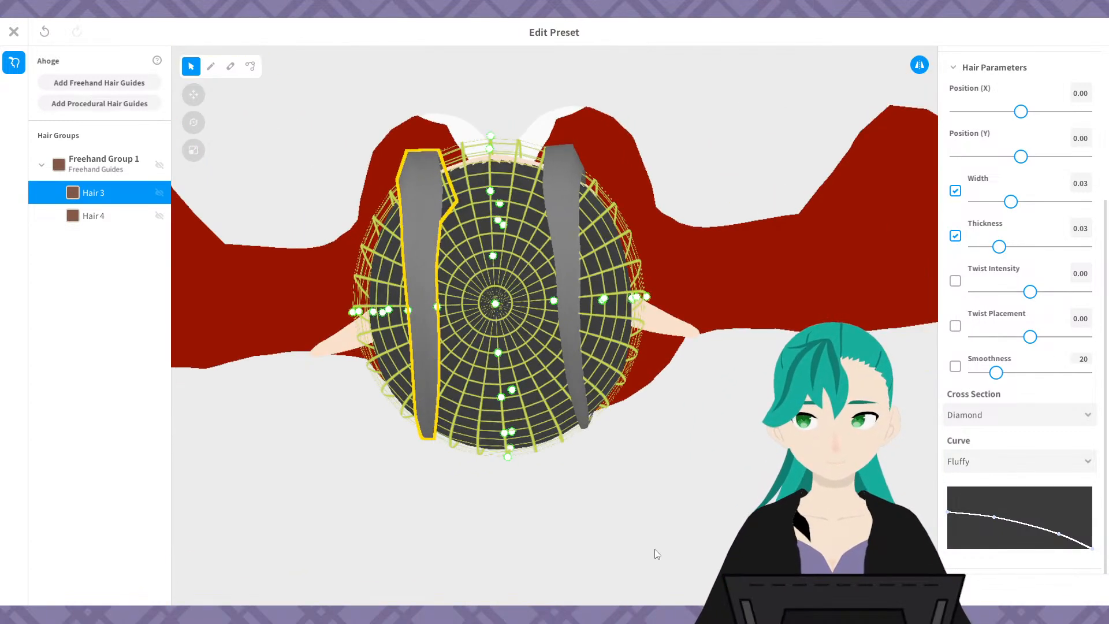
pyautogui.moveTo(422, 489); pyautogui.dragTo(480, 489, button='middle')
pyautogui.moveTo(393, 475); pyautogui.dragTo(406, 477, button='middle')
pyautogui.moveTo(930, 523); pyautogui.dragTo(982, 524, button='middle')
pyautogui.moveTo(349, 440); pyautogui.dragTo(901, 479, button='middle')
pyautogui.moveTo(378, 410); pyautogui.dragTo(428, 449, button='middle')
pyautogui.moveTo(428, 449); pyautogui.dragTo(394, 436, button='right')
pyautogui.moveTo(309, 421); pyautogui.dragTo(349, 477, button='right')
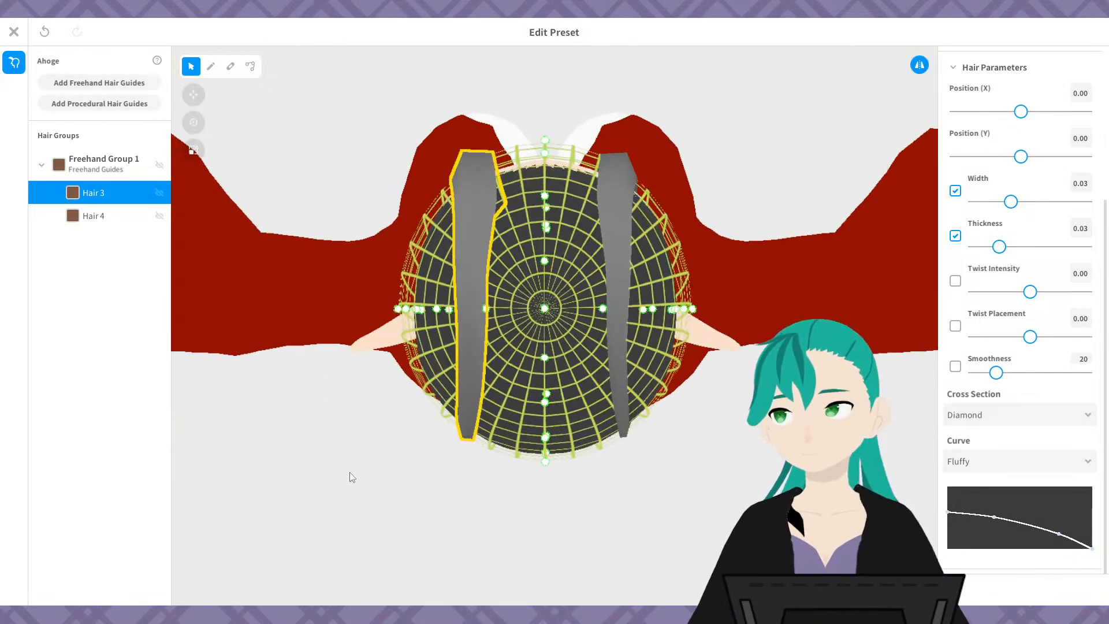
pyautogui.click(749, 149)
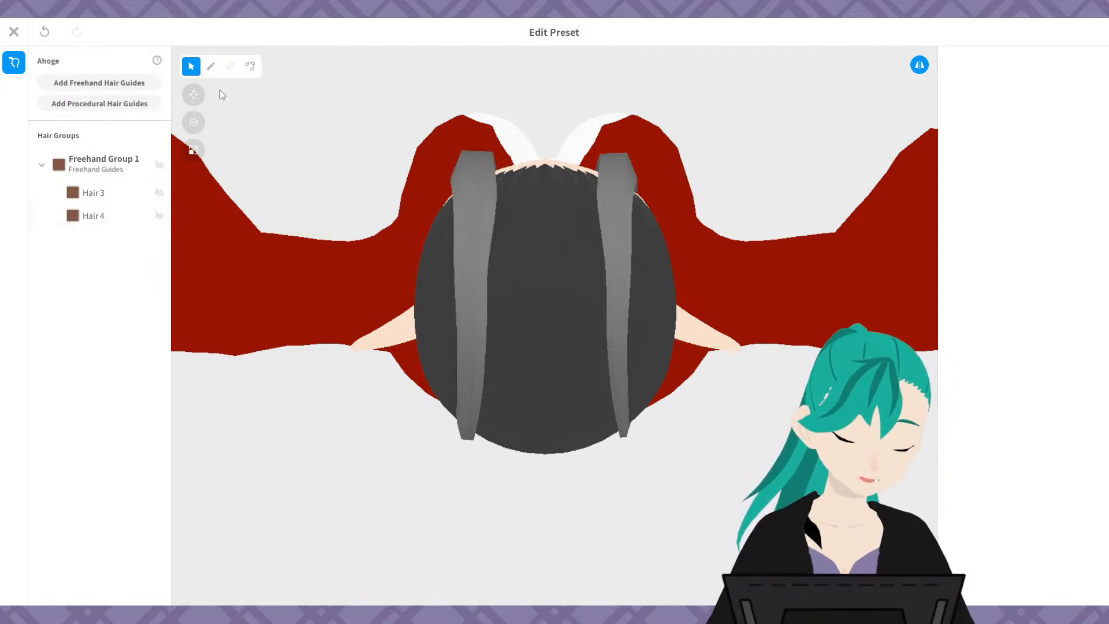
# - Widen Hair 3 to 0.05 and slightly increase its thickness
pyautogui.click(492, 223)
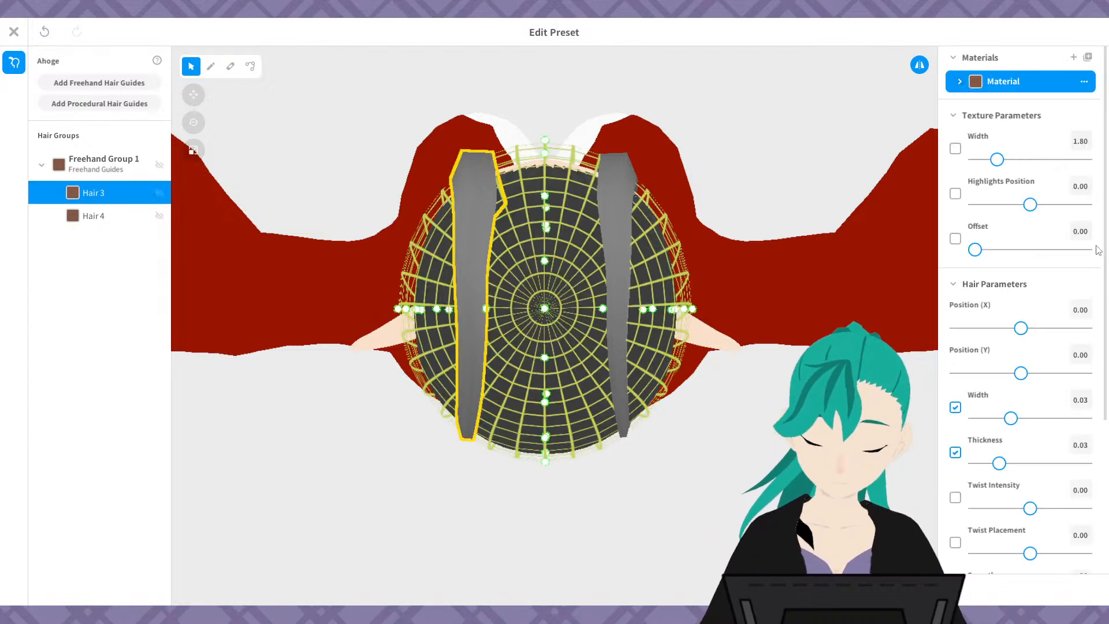
pyautogui.moveTo(1011, 418); pyautogui.dragTo(1015, 418)
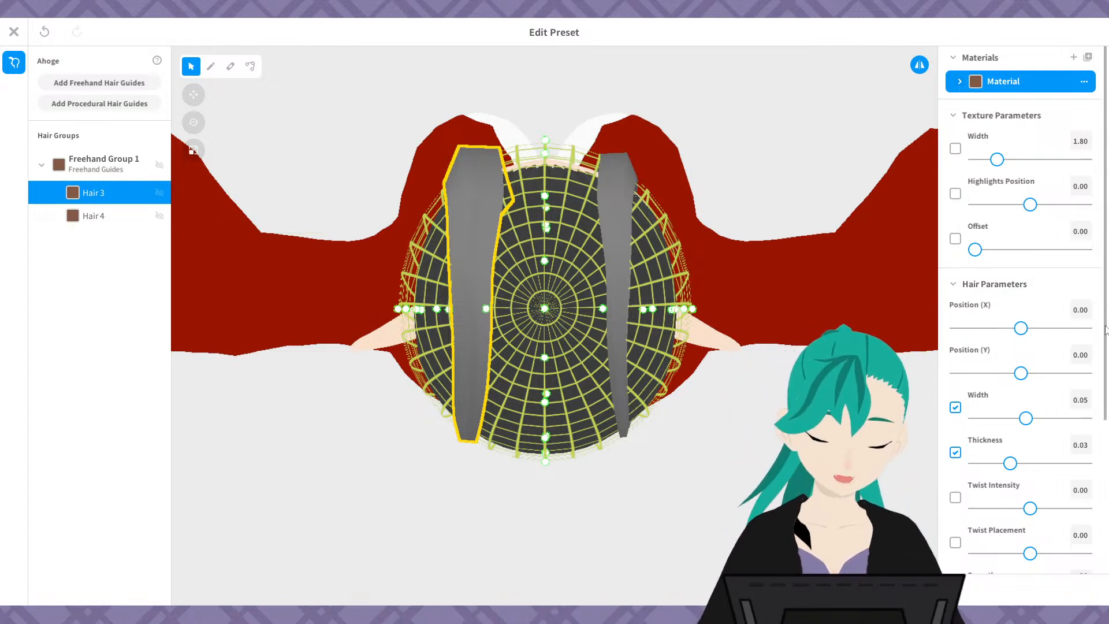
# - Try a Smoothness of 95 on Hair 3, and set it back to 20
pyautogui.moveTo(1106, 339); pyautogui.dragTo(1102, 516)
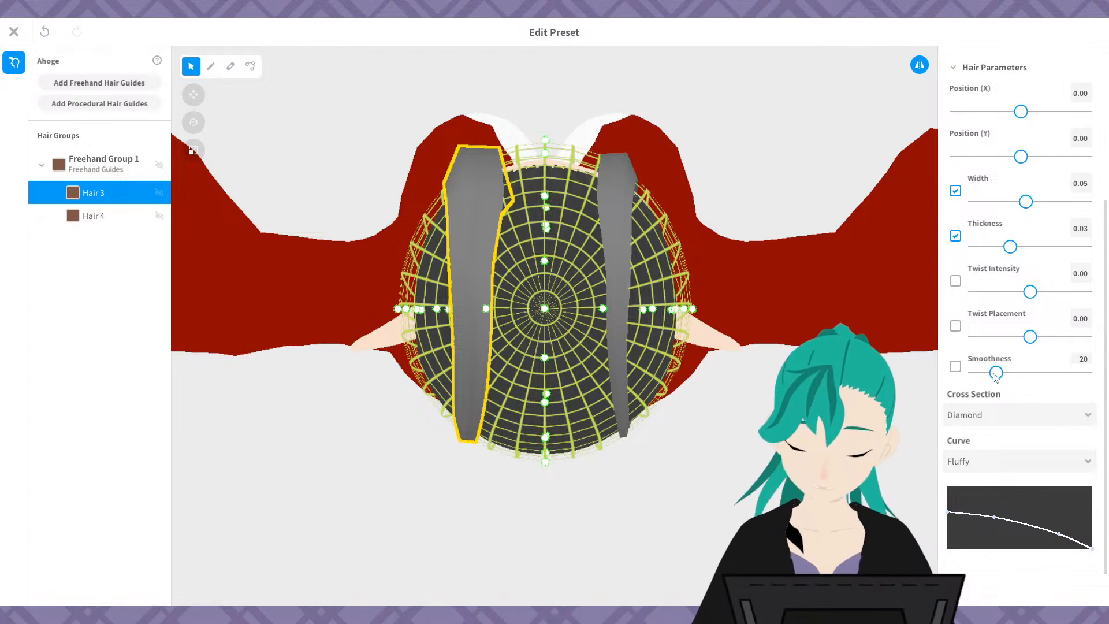
pyautogui.moveTo(996, 373); pyautogui.dragTo(1081, 364)
pyautogui.click(1086, 356)
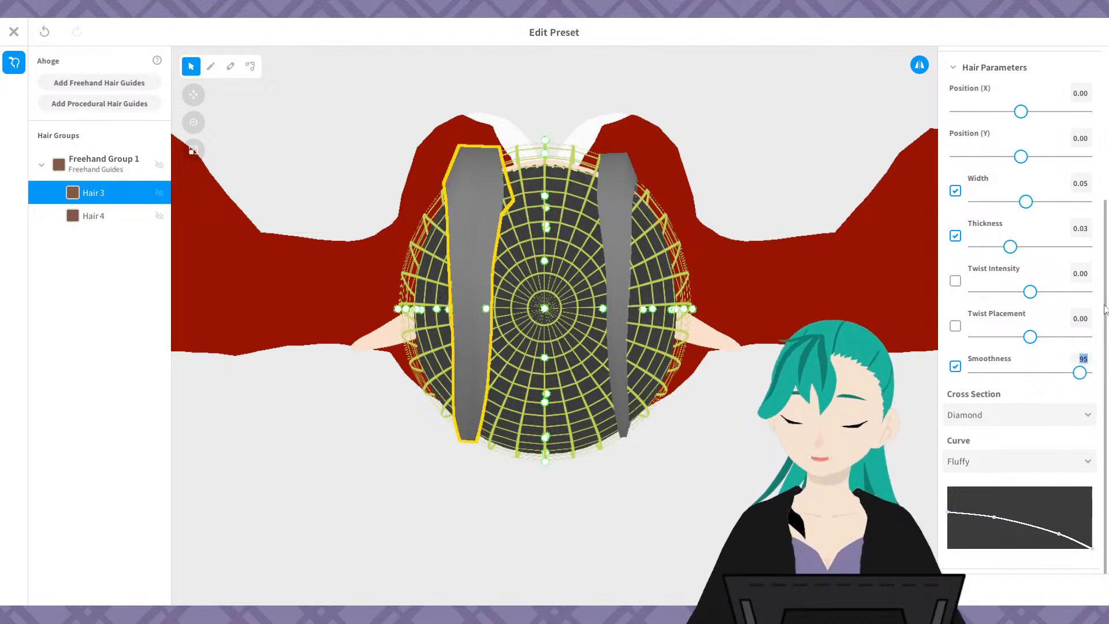
pyautogui.write('20')
pyautogui.press('Return')
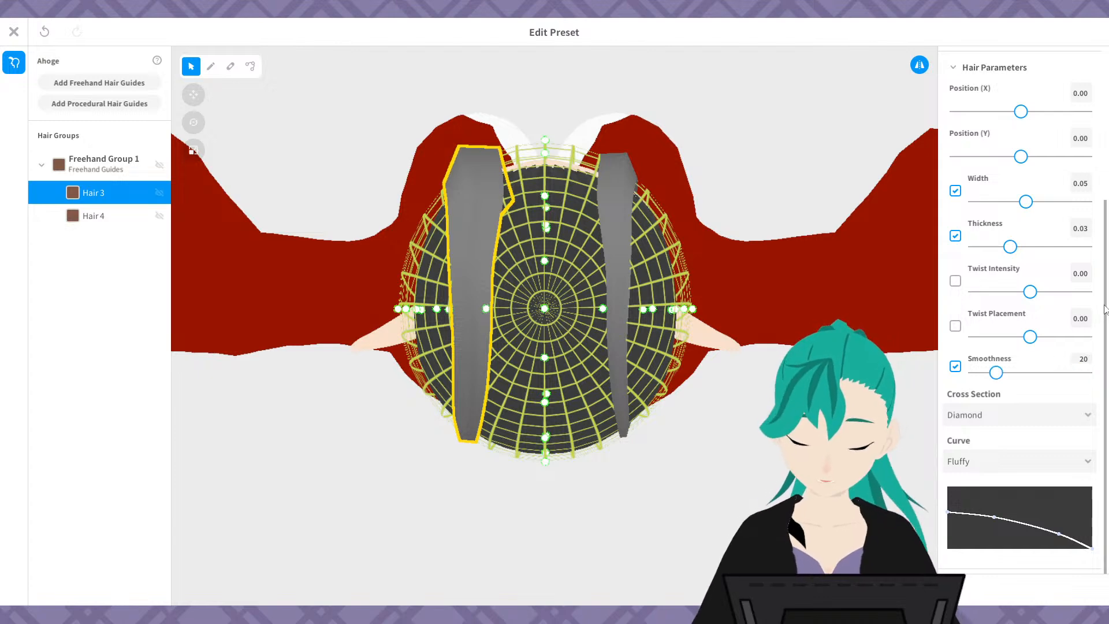
# - Try raising an added point near the root end of Hair 3's Fluffy curve, and move it back onto the previous line
pyautogui.moveTo(709, 461); pyautogui.dragTo(738, 391, button='right')
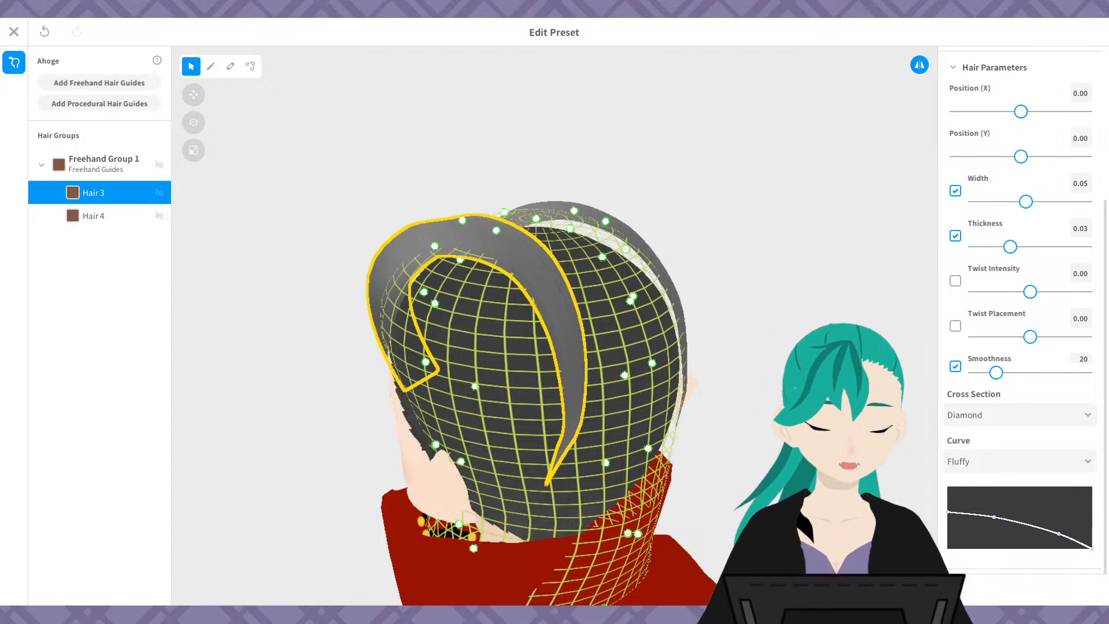
pyautogui.moveTo(722, 324); pyautogui.dragTo(734, 507, button='right')
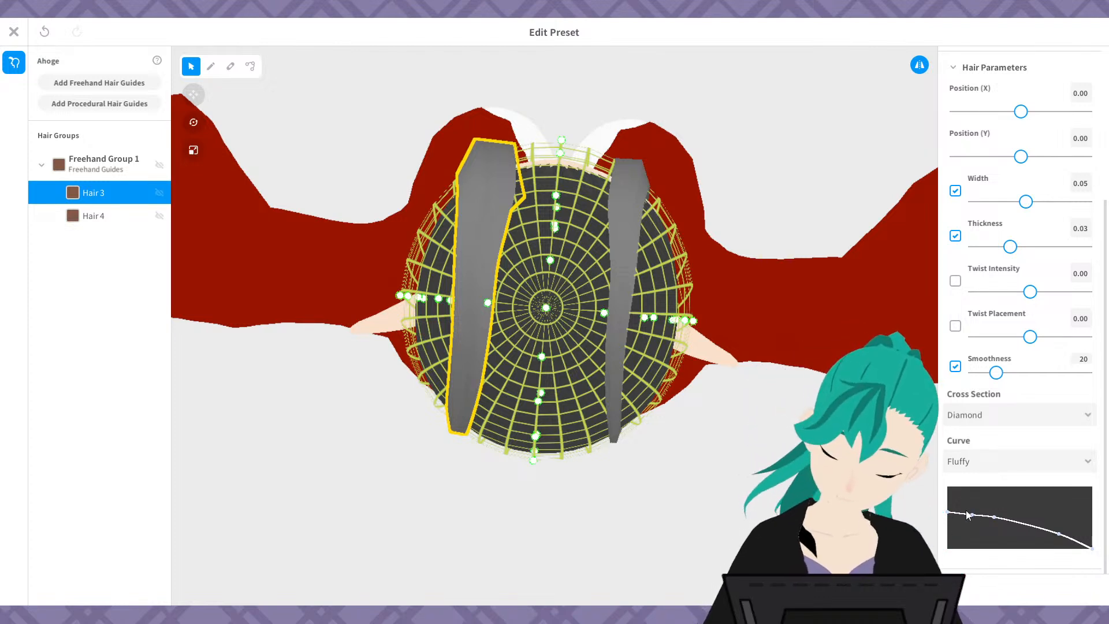
pyautogui.click(973, 516)
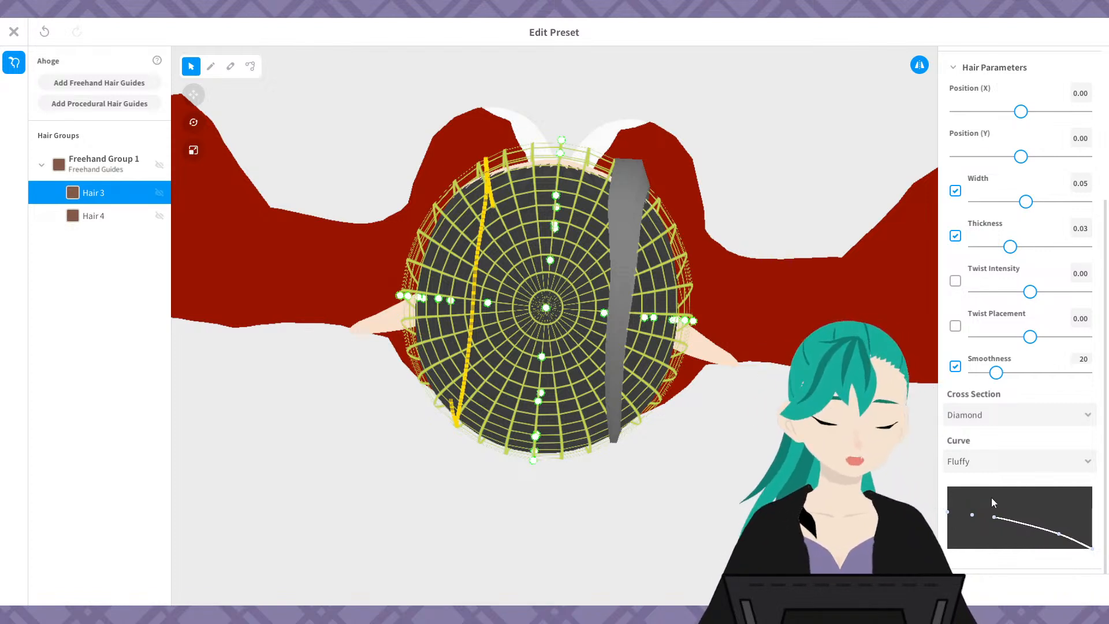
pyautogui.click(973, 508)
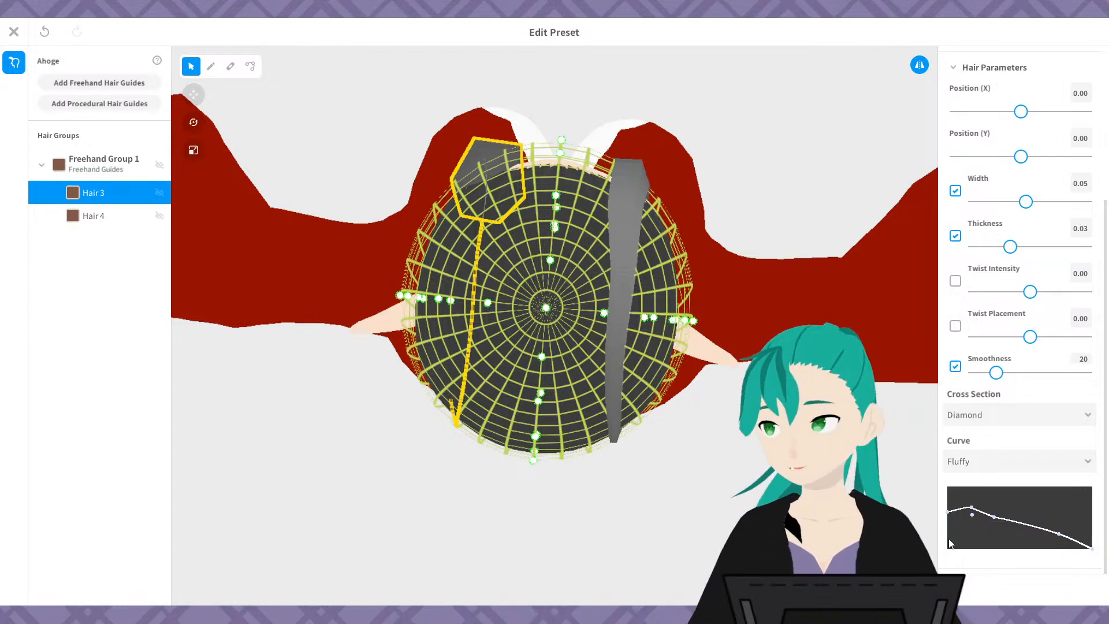
pyautogui.moveTo(973, 508); pyautogui.dragTo(972, 514)
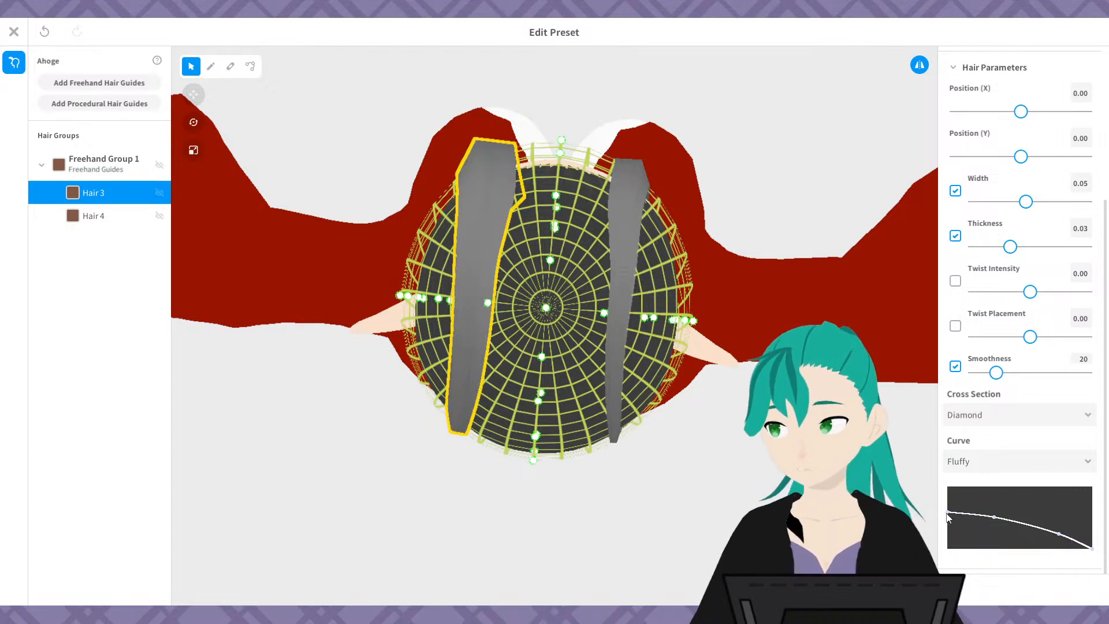
# - Raise the root end, the point a third along and the point near the tail of Hair 3's Fluffy curve for a fuller taper
pyautogui.moveTo(948, 514); pyautogui.dragTo(993, 508)
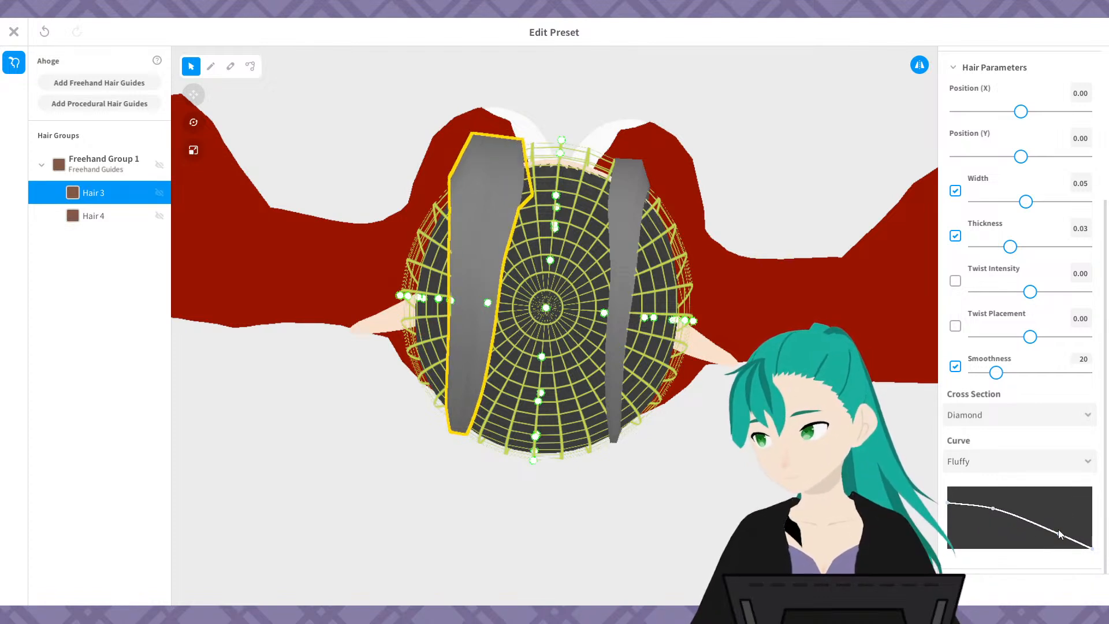
pyautogui.moveTo(1060, 536); pyautogui.dragTo(1054, 525)
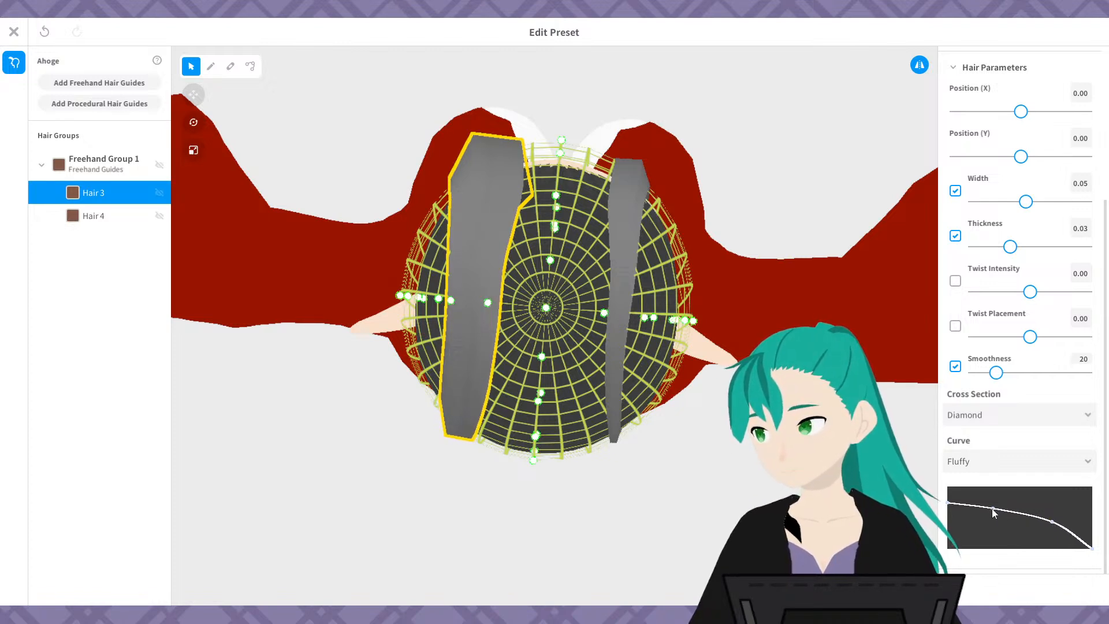
pyautogui.moveTo(994, 508); pyautogui.dragTo(949, 502)
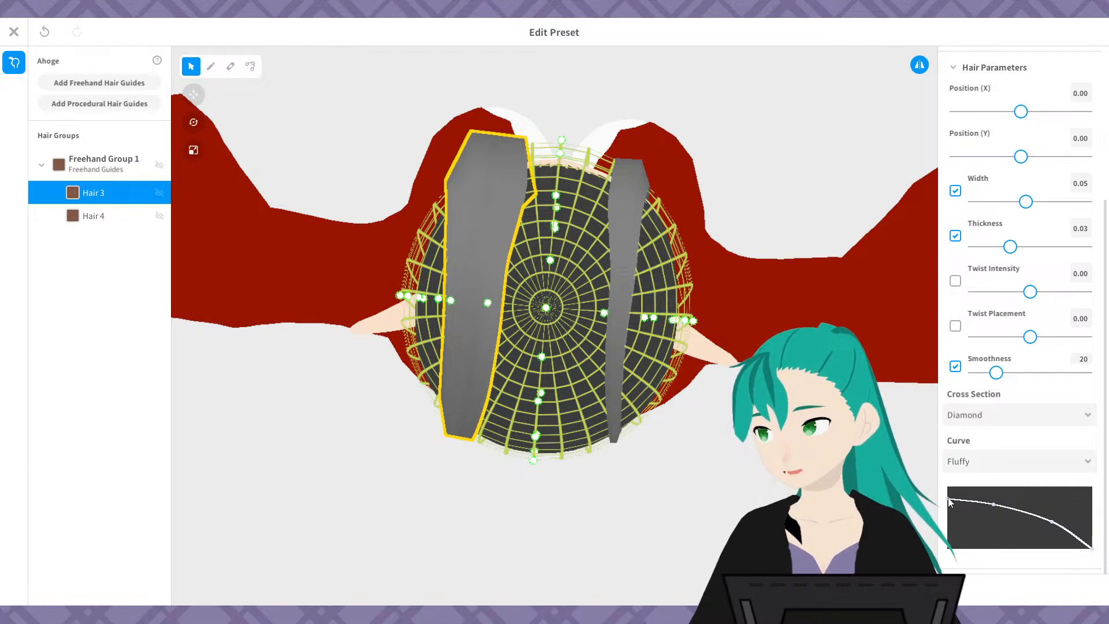
# - Lower the root end of Hair 3's Fluffy curve and shape an added point beside it, so the strand narrows at the forehead
pyautogui.moveTo(382, 440); pyautogui.dragTo(485, 382, button='right')
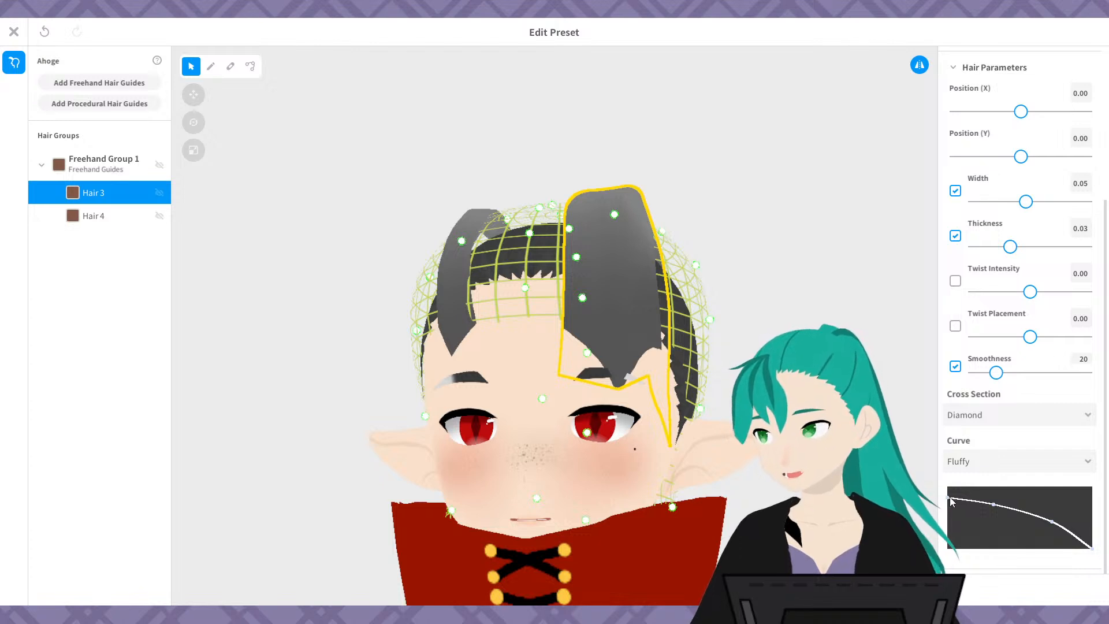
pyautogui.moveTo(949, 497)
pyautogui.mouseDown()
pyautogui.moveTo(946, 514)
pyautogui.moveTo(963, 505)
pyautogui.mouseUp()
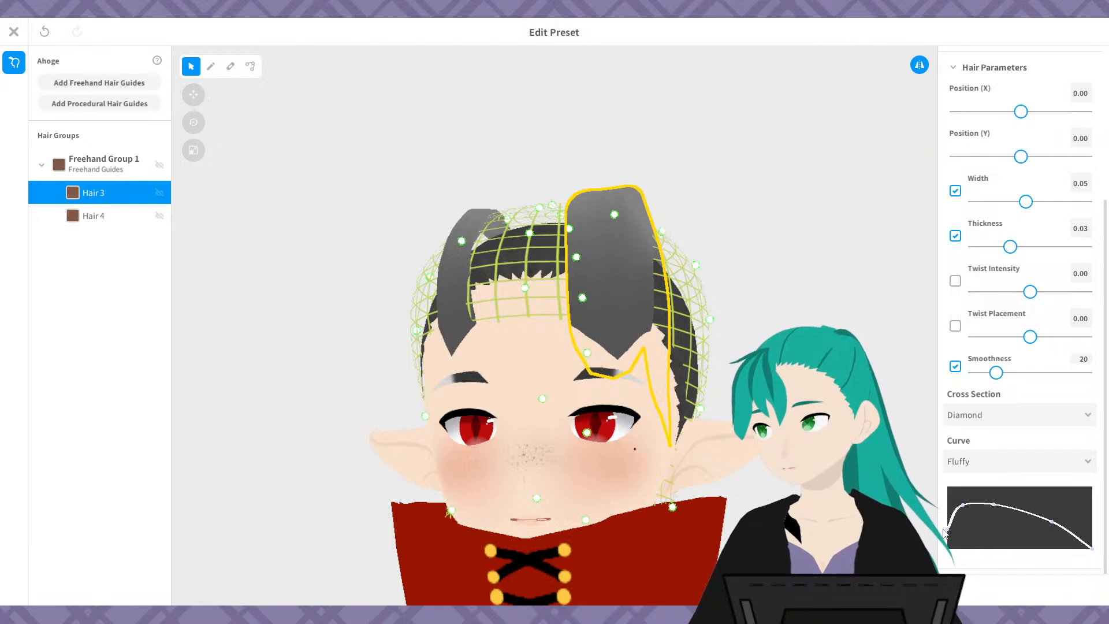
pyautogui.moveTo(722, 324); pyautogui.dragTo(693, 361, button='right')
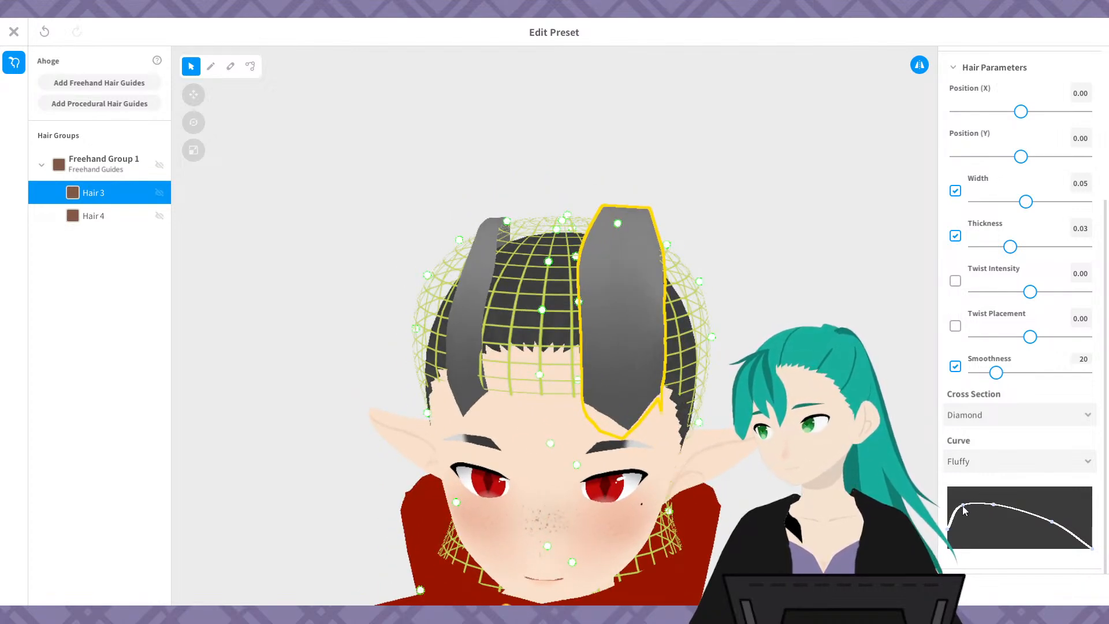
pyautogui.moveTo(964, 506); pyautogui.dragTo(967, 512)
pyautogui.moveTo(750, 376); pyautogui.dragTo(733, 485, button='right')
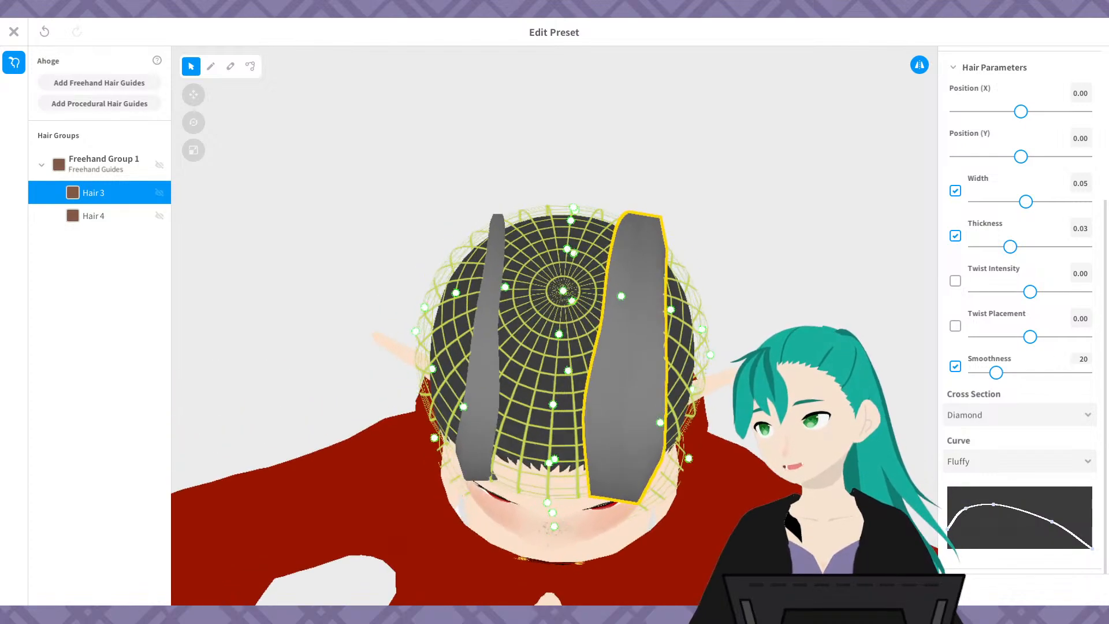
# - Reduce Hair 3's thickness to 0.03 while judging its profile from the side
pyautogui.moveTo(832, 491); pyautogui.dragTo(748, 384, button='right')
pyautogui.moveTo(1012, 251); pyautogui.dragTo(1004, 250)
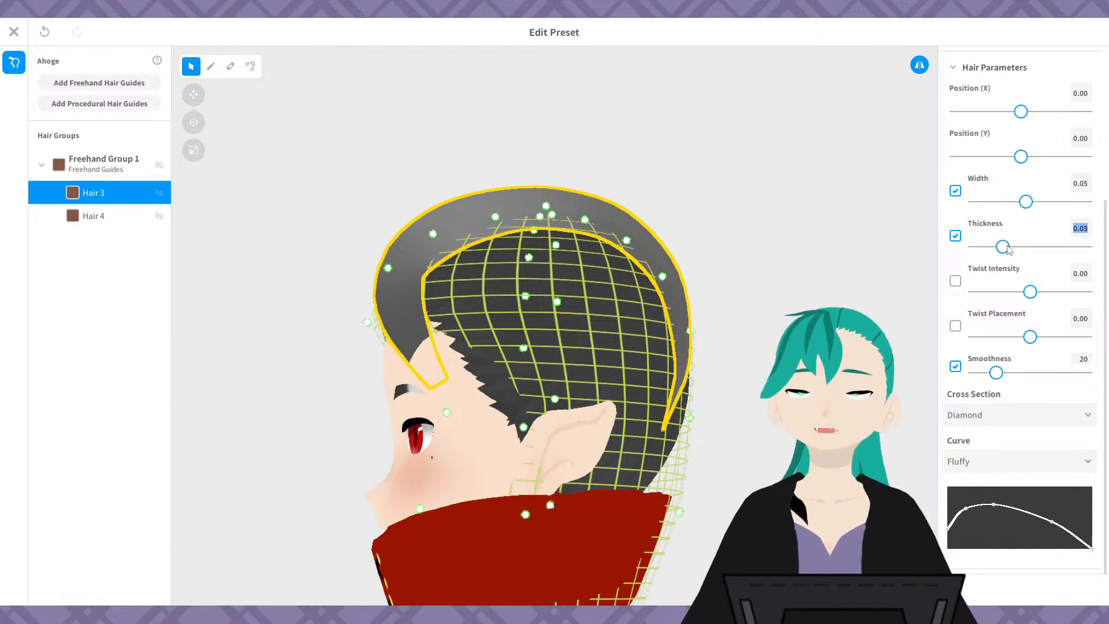
pyautogui.write('0.')
pyautogui.press('BackSpace')
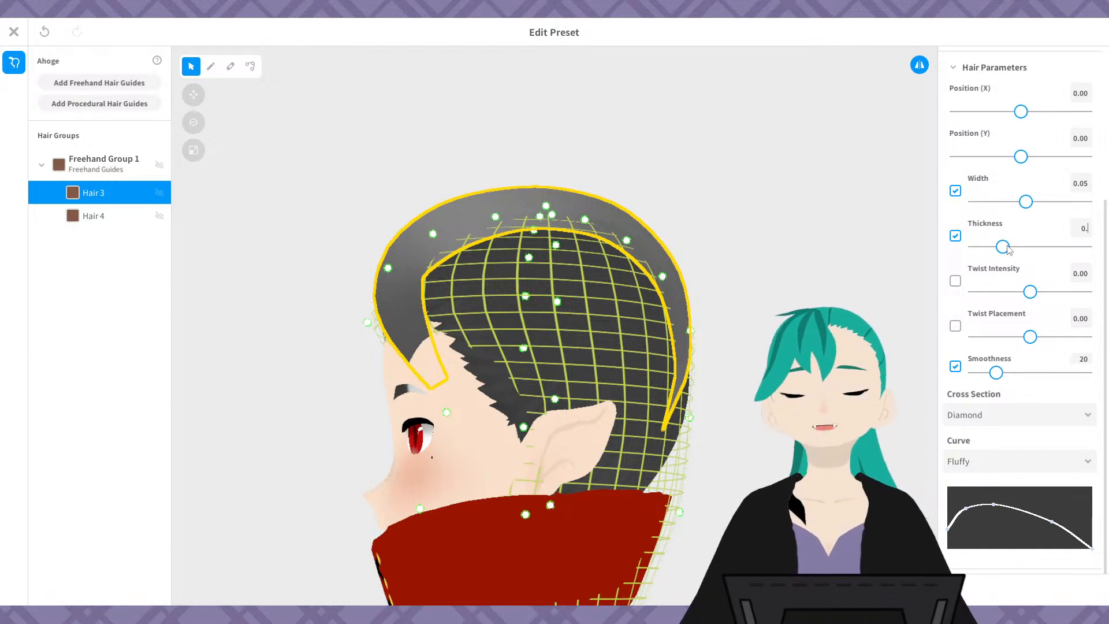
pyautogui.write('03')
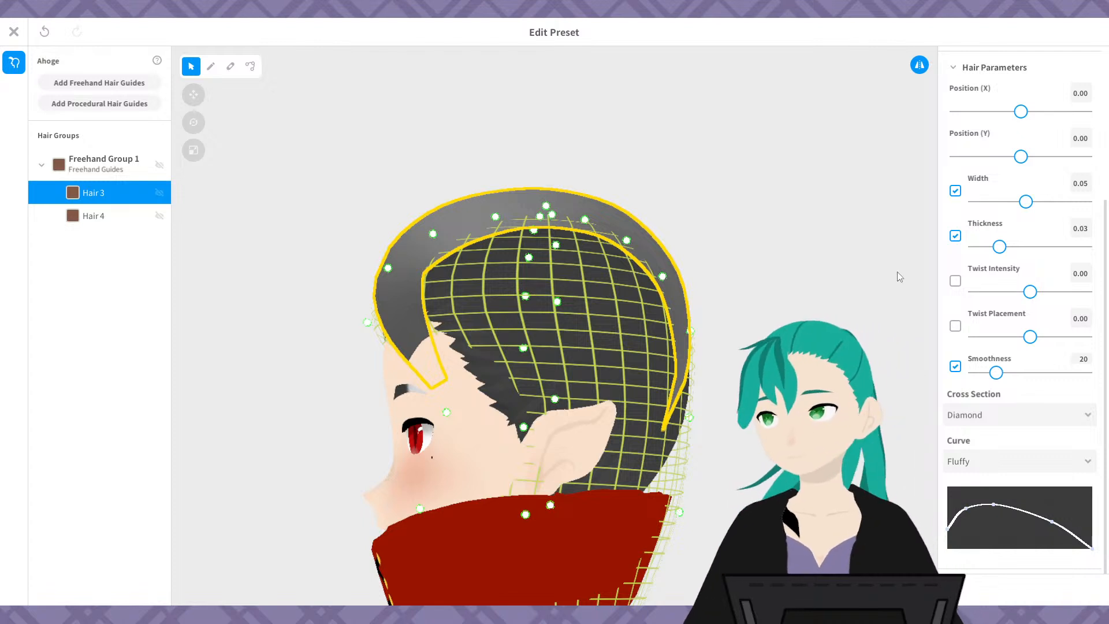
# - Clear the selection and compare the widths of both strands from the front of the head
pyautogui.click(804, 305)
pyautogui.moveTo(737, 321); pyautogui.dragTo(582, 351, button='right')
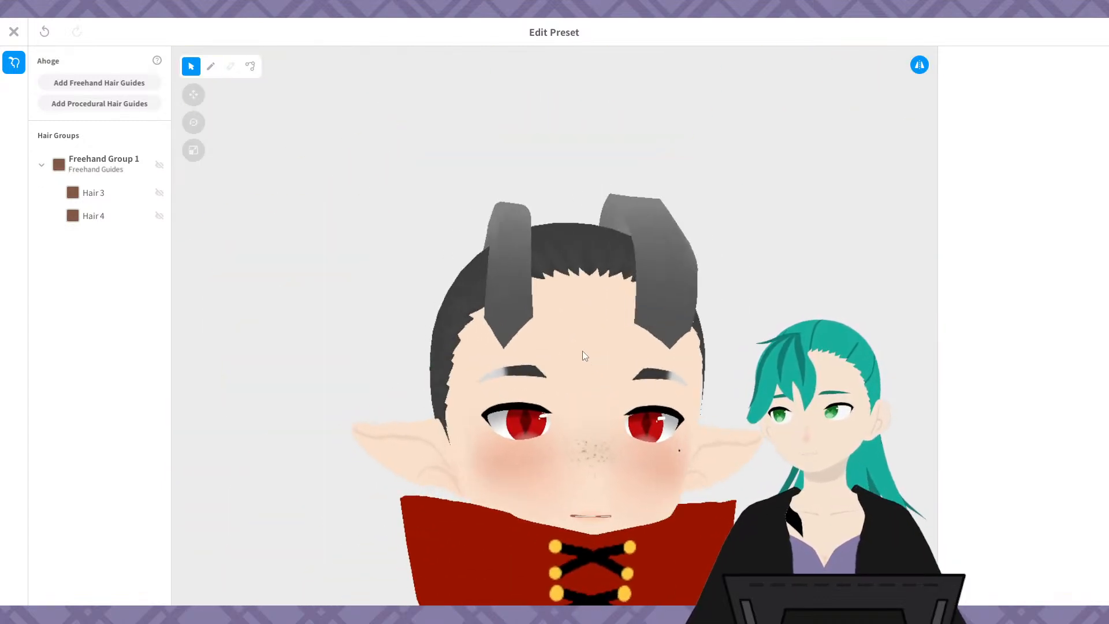
pyautogui.scroll(-1, 595, 220)
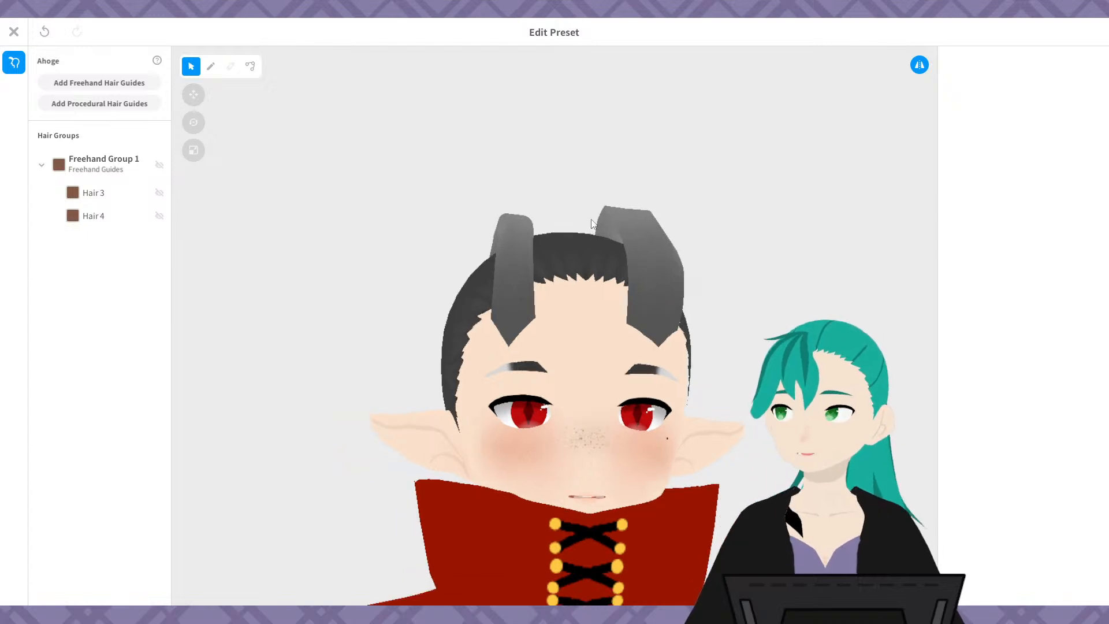
pyautogui.moveTo(591, 223)
pyautogui.mouseDown(button='right')
pyautogui.moveTo(579, 227)
pyautogui.moveTo(590, 221)
pyautogui.mouseUp(button='right')
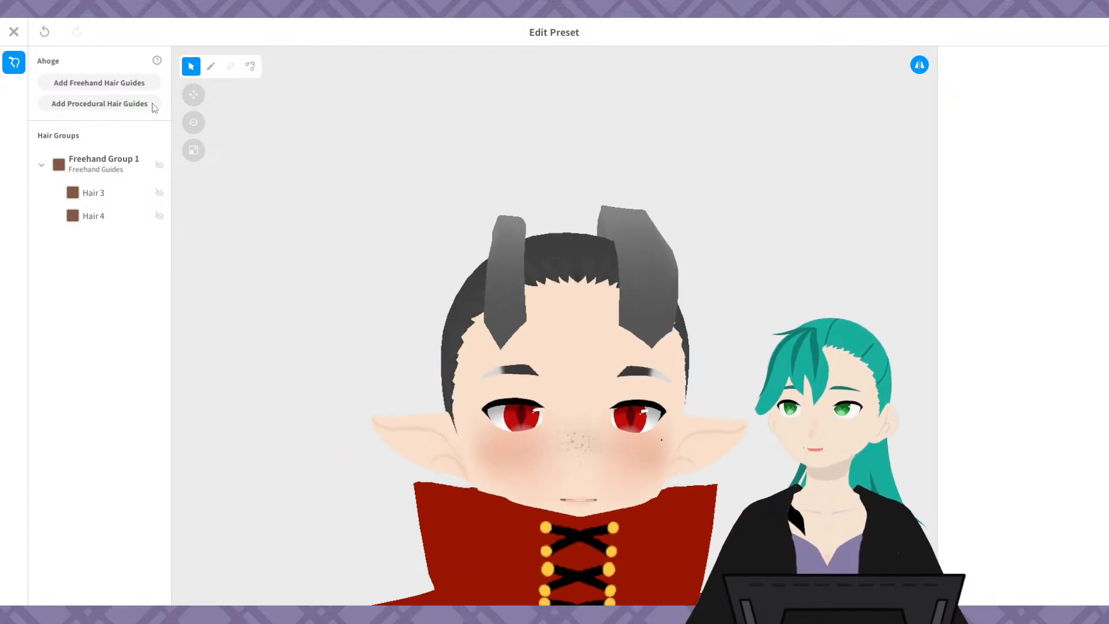
# - Select Freehand Group 1 and pull the guide mesh's mirrored control points at the front of the head inward
pyautogui.click(138, 166)
pyautogui.moveTo(574, 216); pyautogui.dragTo(701, 217, button='right')
pyautogui.moveTo(763, 256); pyautogui.dragTo(743, 260)
pyautogui.moveTo(783, 322); pyautogui.dragTo(767, 325)
pyautogui.moveTo(751, 224); pyautogui.dragTo(705, 250, button='right')
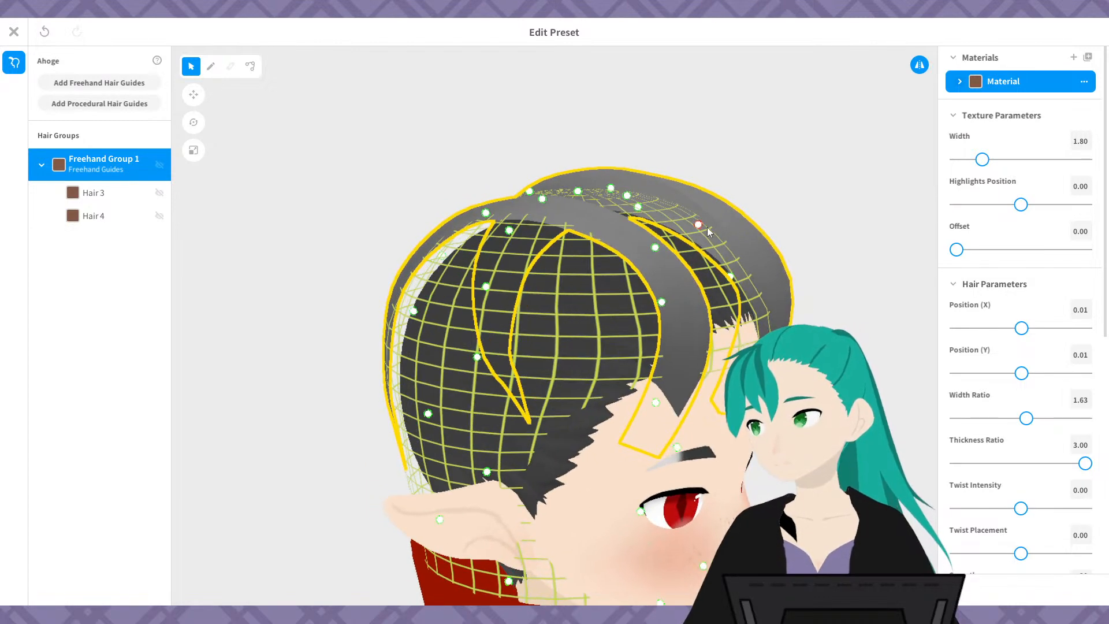
pyautogui.moveTo(699, 225); pyautogui.dragTo(665, 232)
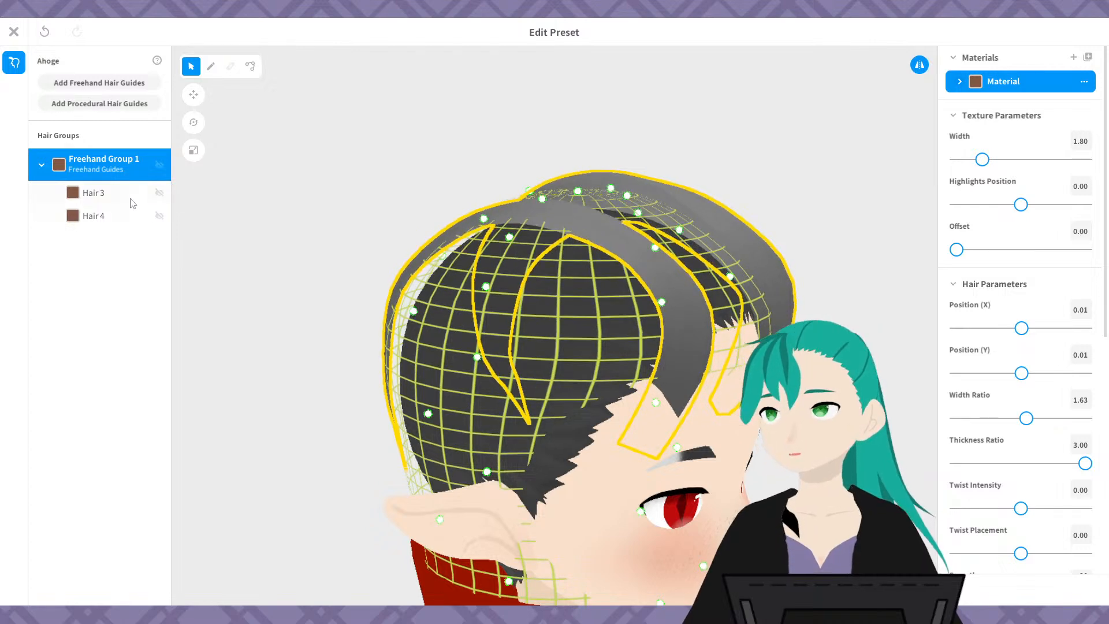
# - Hide Hair 4 and pull the guide mesh's control points over the crown and upper forehead closer to the head
pyautogui.click(160, 216)
pyautogui.moveTo(205, 227); pyautogui.dragTo(534, 272, button='right')
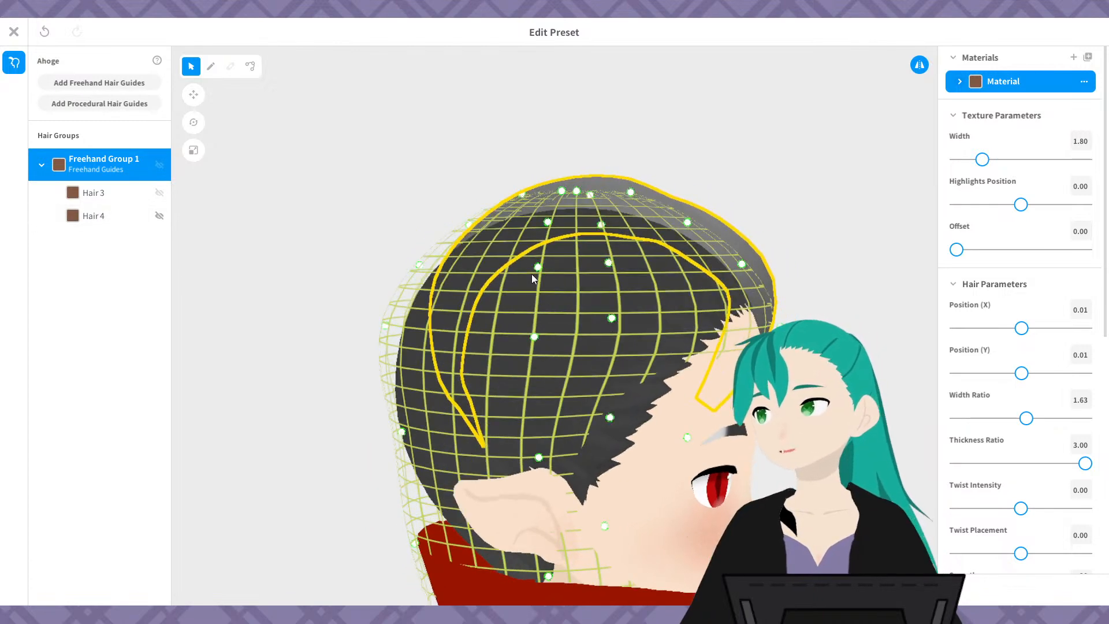
pyautogui.moveTo(631, 193); pyautogui.dragTo(607, 205)
pyautogui.moveTo(605, 205); pyautogui.dragTo(567, 191, button='right')
pyautogui.moveTo(581, 192); pyautogui.dragTo(580, 209)
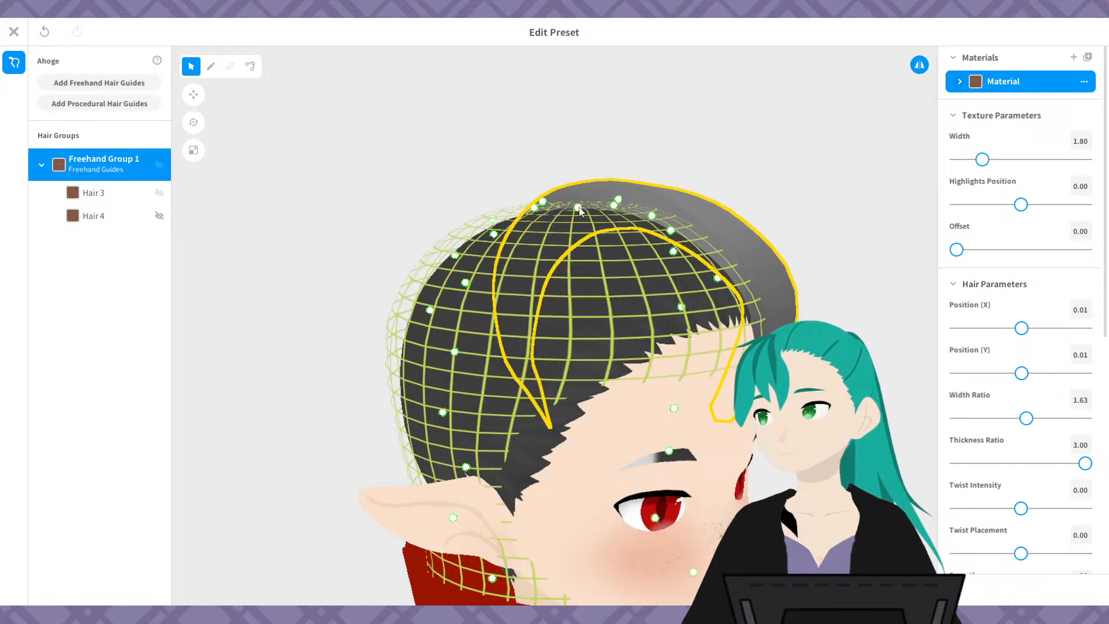
pyautogui.moveTo(580, 214); pyautogui.dragTo(613, 204, button='right')
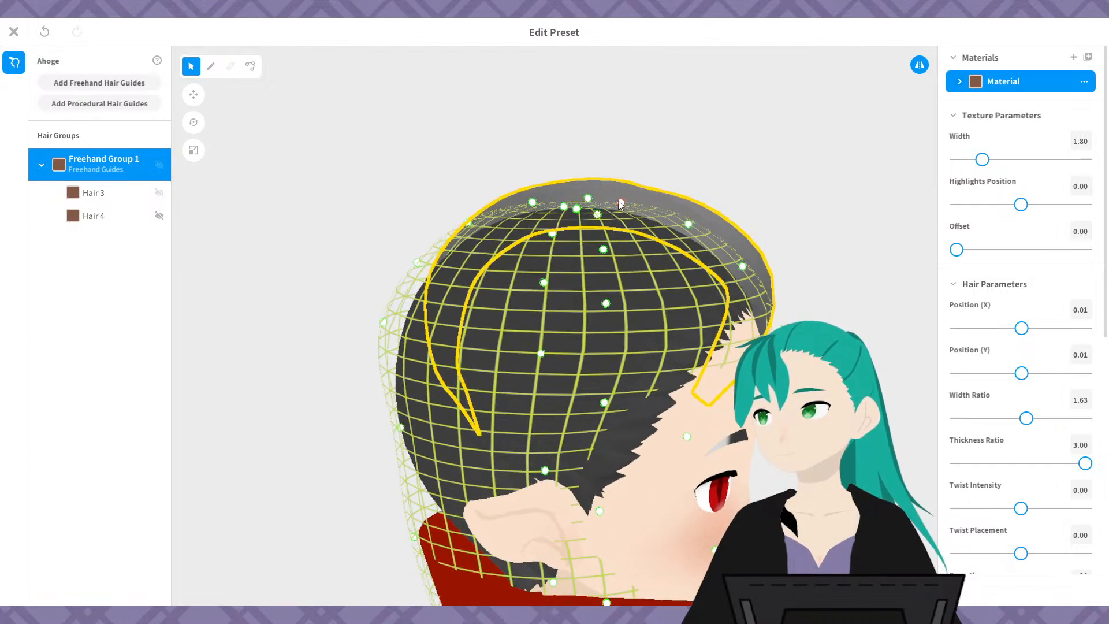
pyautogui.moveTo(606, 204); pyautogui.dragTo(604, 212)
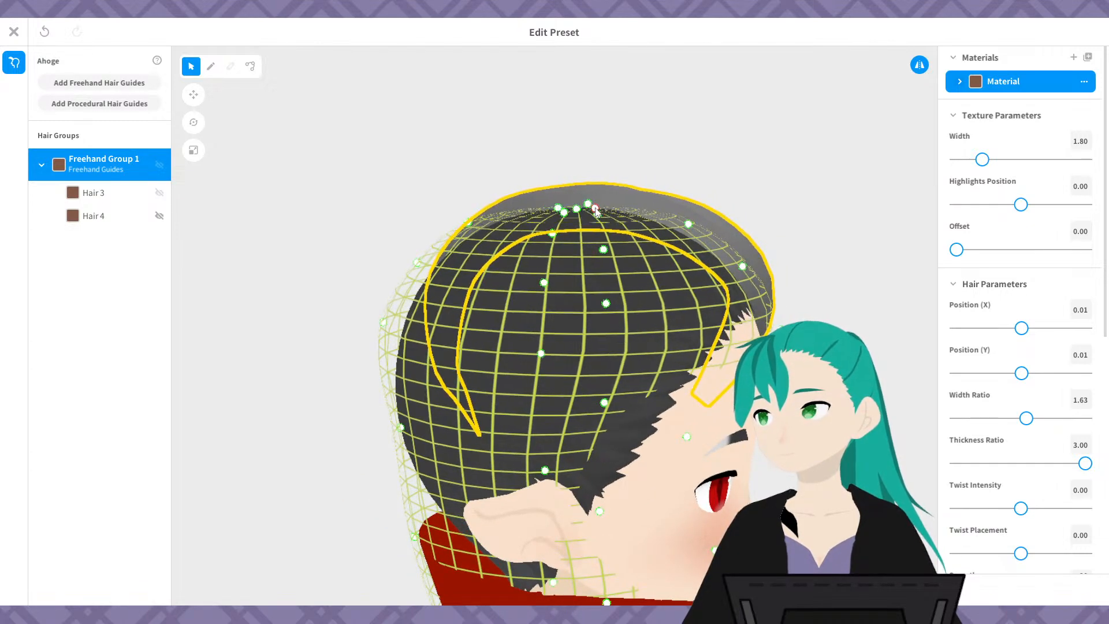
pyautogui.moveTo(688, 224); pyautogui.dragTo(668, 229)
pyautogui.moveTo(744, 267)
pyautogui.mouseDown()
pyautogui.moveTo(729, 268)
pyautogui.moveTo(740, 270)
pyautogui.mouseUp()
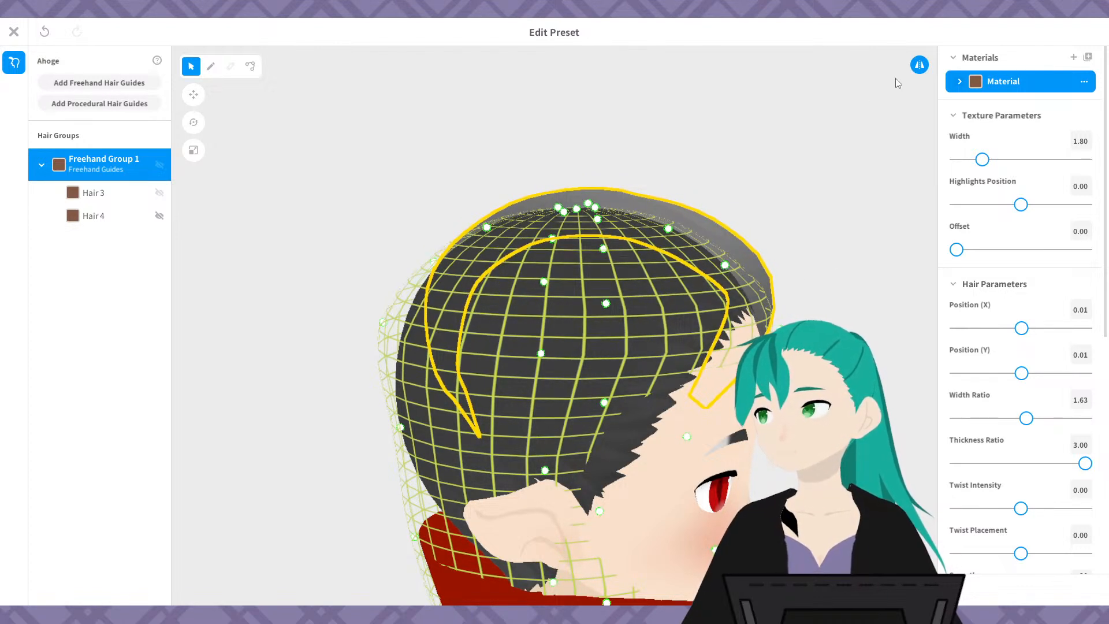
# - Turn off mirrored editing and pull the guide mesh's points at the back of the head and the forehead inward
pyautogui.click(920, 65)
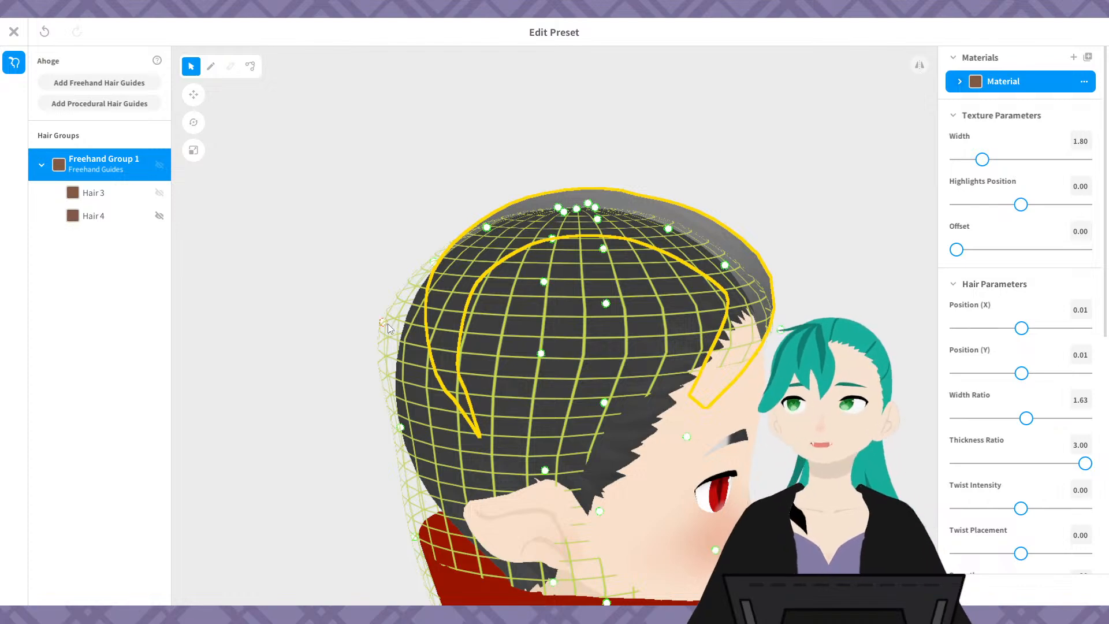
pyautogui.moveTo(387, 323); pyautogui.dragTo(410, 325)
pyautogui.moveTo(854, 309); pyautogui.dragTo(761, 306, button='right')
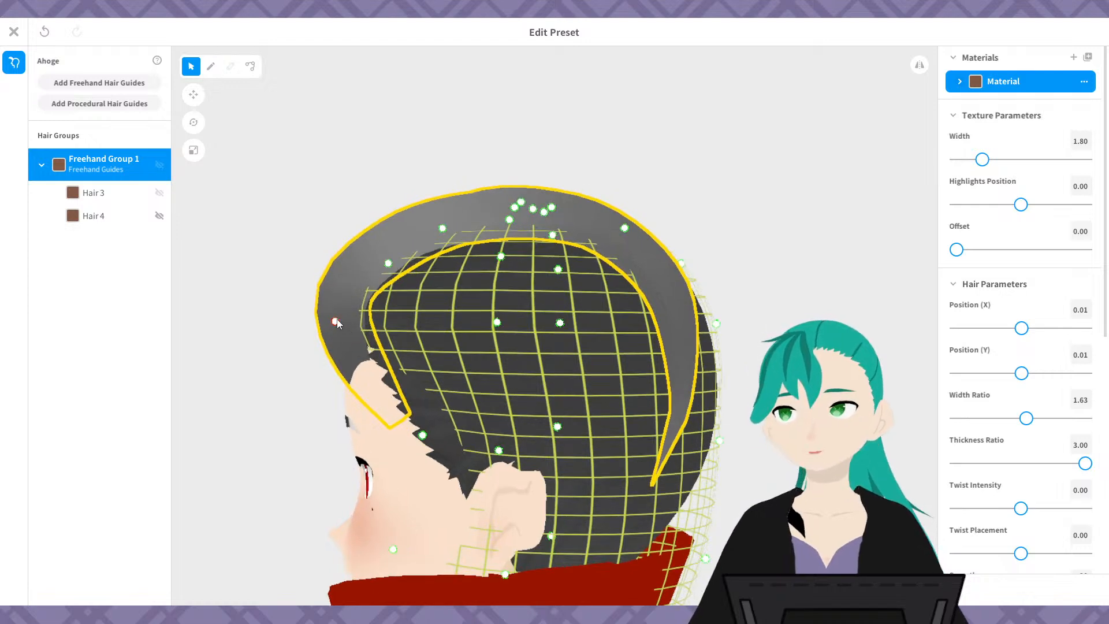
pyautogui.moveTo(335, 320); pyautogui.dragTo(356, 321)
# - Examine Hair 3's adjusted shape from the front of the head and clear the selection
pyautogui.moveTo(425, 439); pyautogui.dragTo(471, 431, button='right')
pyautogui.scroll(-5, 470, 431)
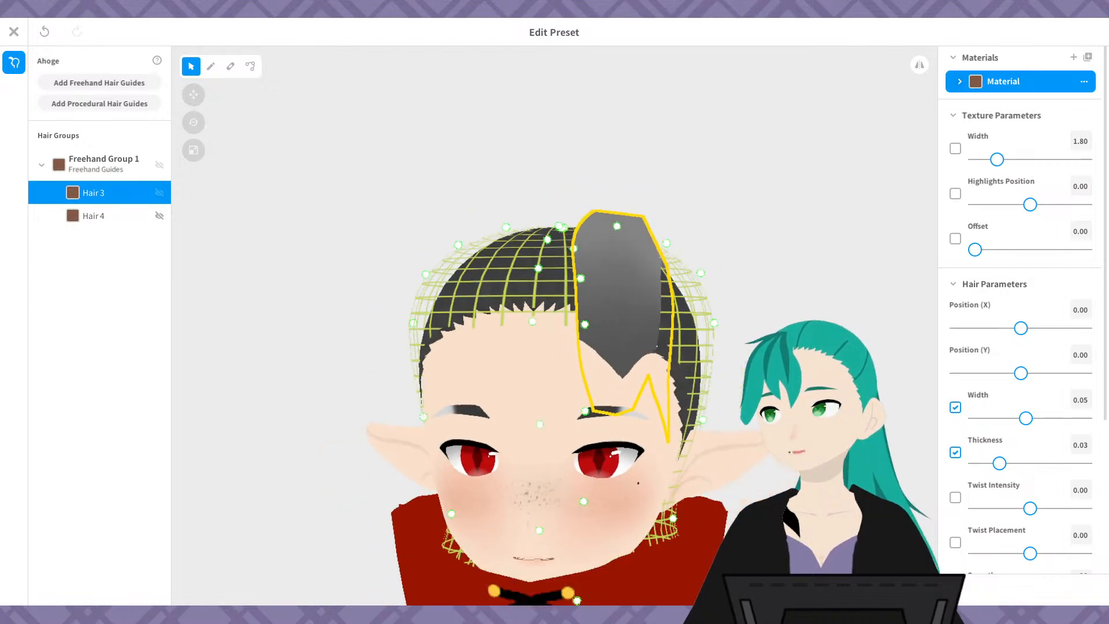
pyautogui.click(678, 314)
pyautogui.scroll(5, 658, 287)
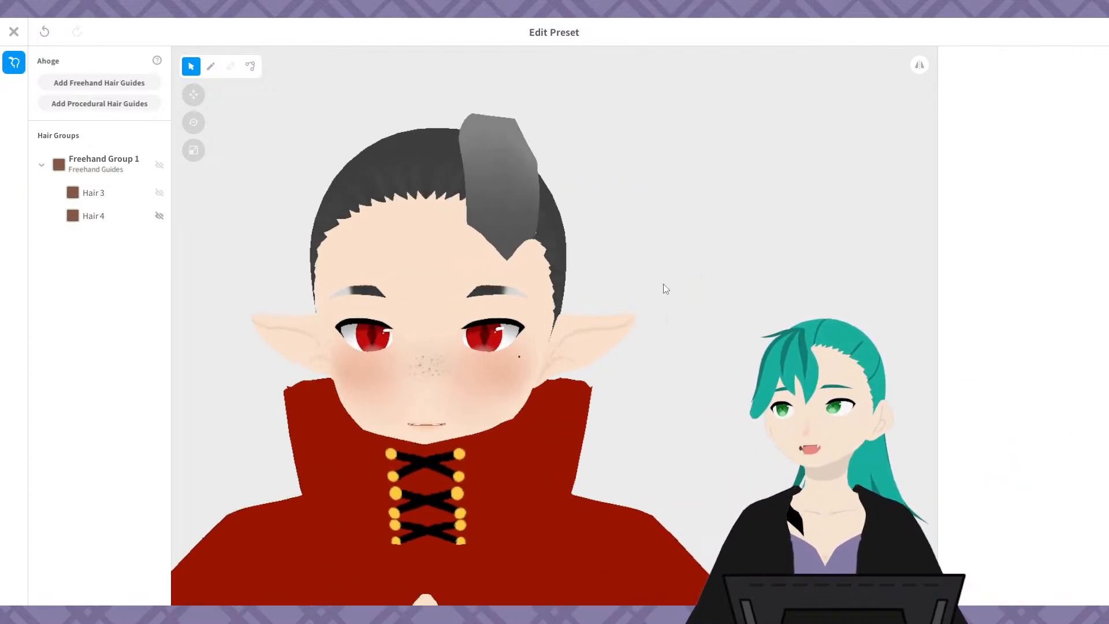
pyautogui.moveTo(673, 226); pyautogui.dragTo(472, 229, button='right')
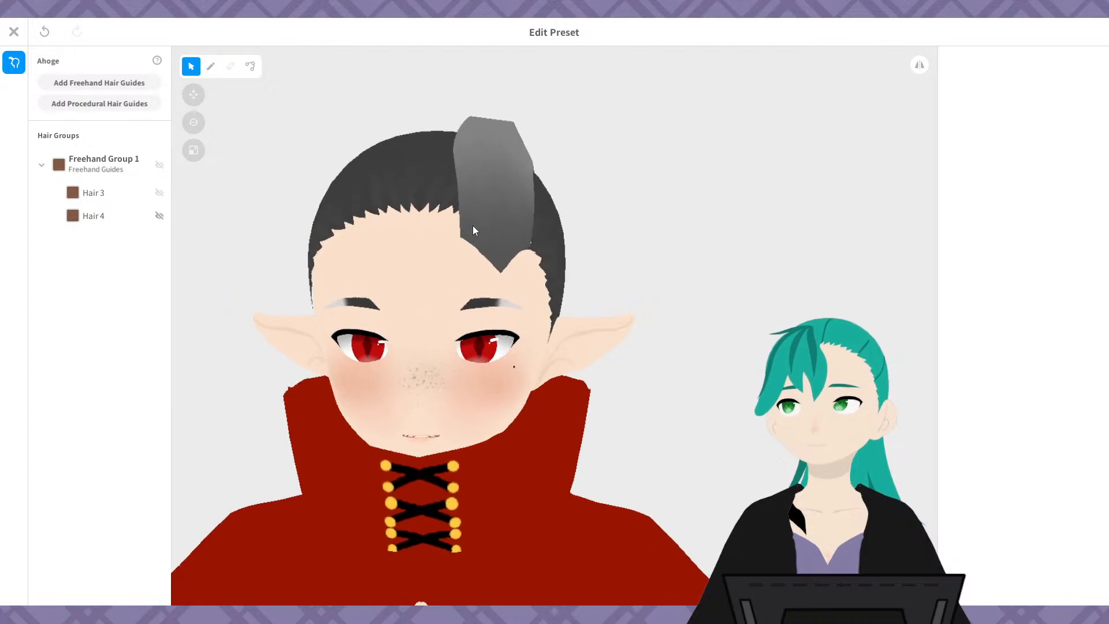
# - Delete Hair 4 from Freehand Group 1
pyautogui.scroll(4, 475, 227)
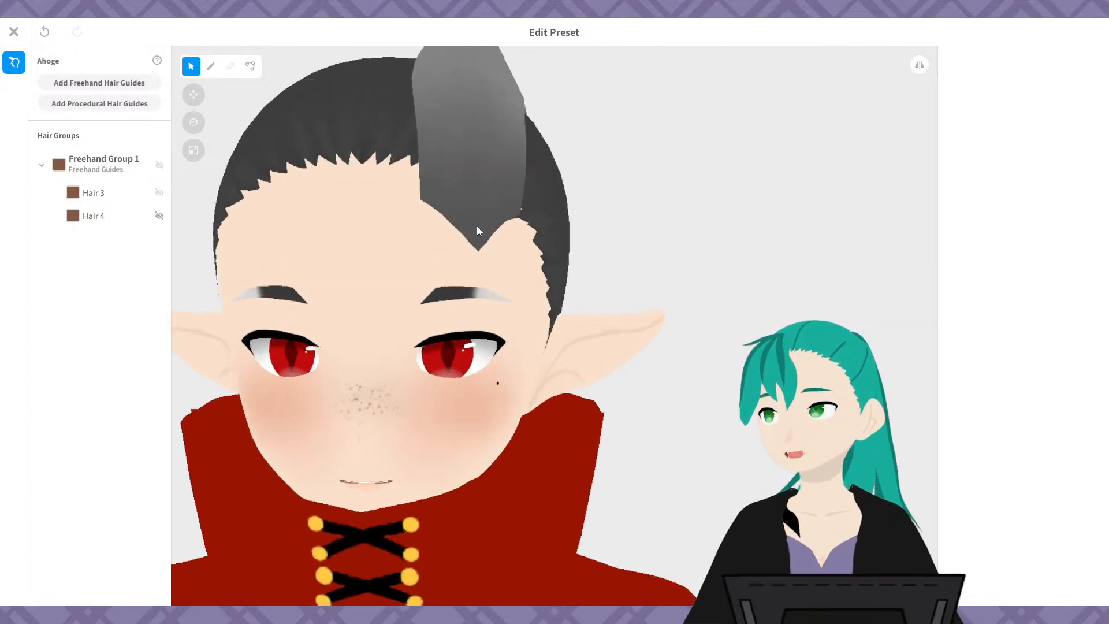
pyautogui.scroll(-4, 479, 227)
pyautogui.moveTo(643, 213); pyautogui.dragTo(671, 213, button='middle')
pyautogui.click(101, 199)
pyautogui.rightClick(102, 201)
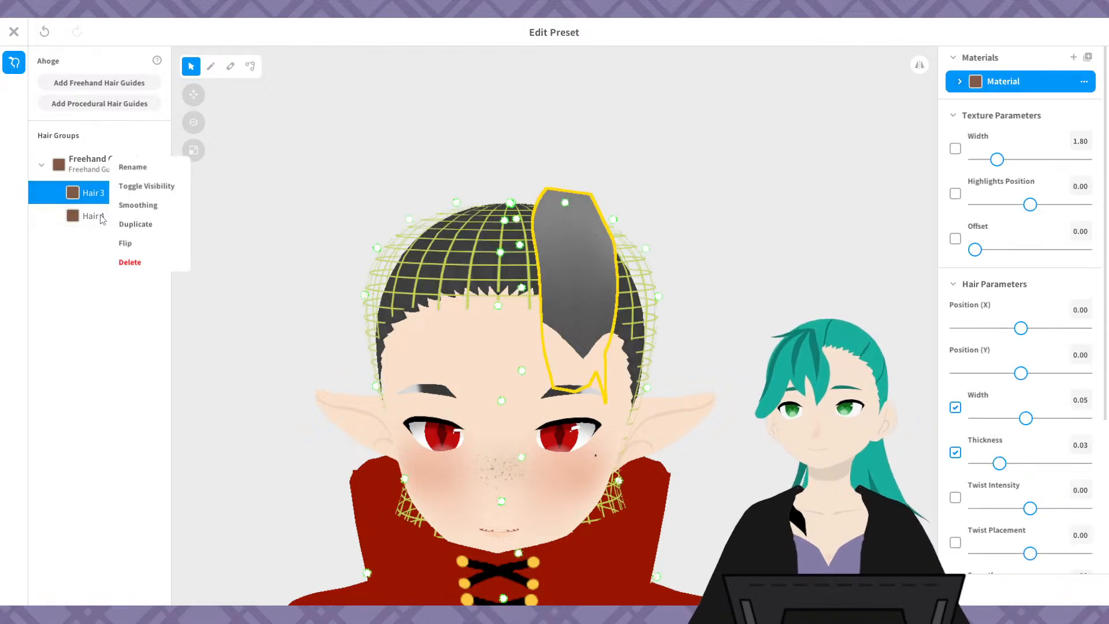
pyautogui.click(95, 234)
pyautogui.click(99, 218)
pyautogui.rightClick(98, 218)
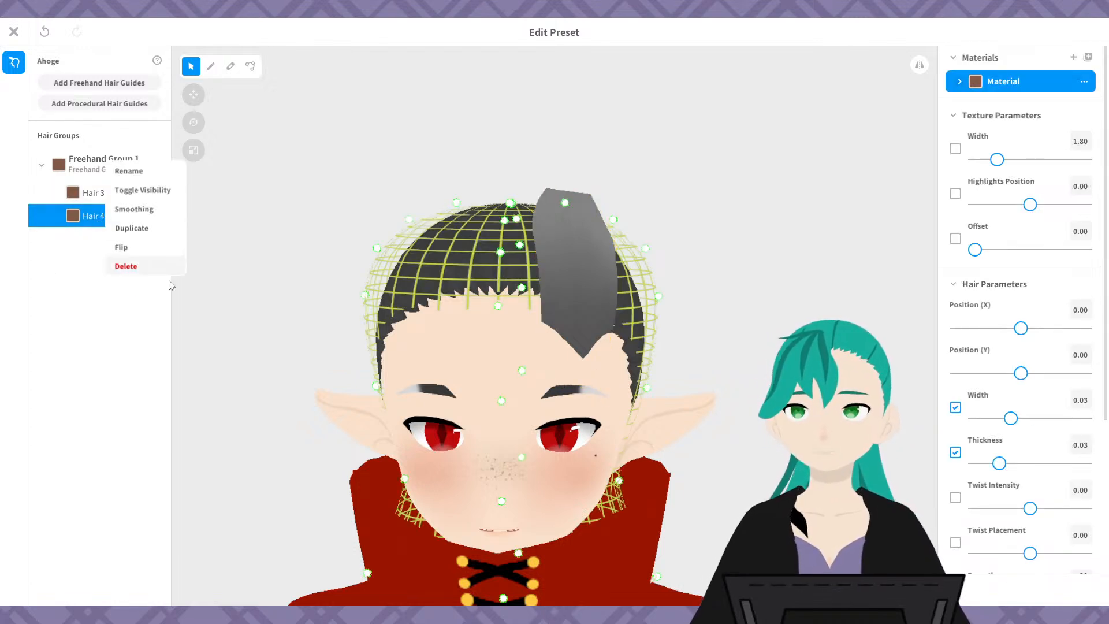
pyautogui.click(128, 267)
# - Hide Hair 3, turn on mirroring and draw a mirrored pair of freehand strands from the forehead to the back of the head
pyautogui.click(91, 193)
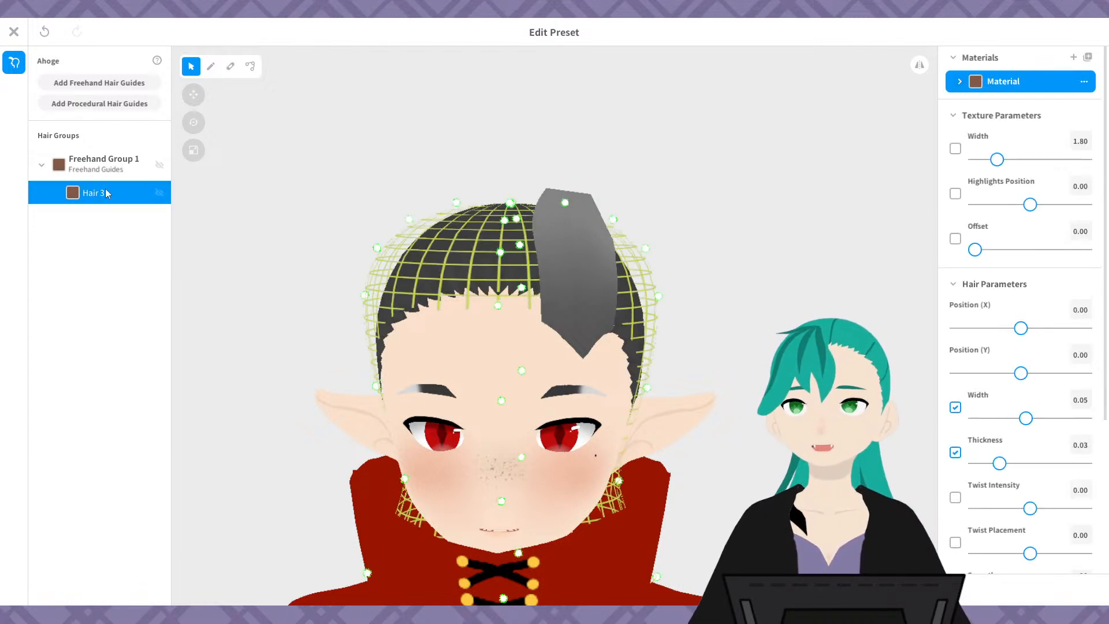
pyautogui.click(159, 193)
pyautogui.click(211, 65)
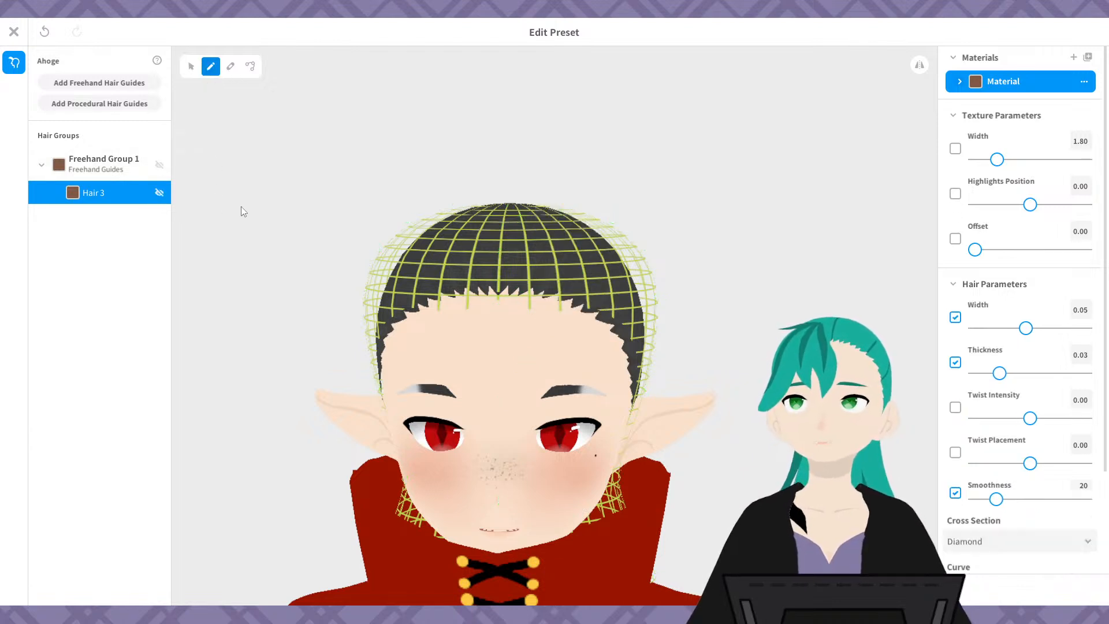
pyautogui.moveTo(270, 199)
pyautogui.mouseDown(button='right')
pyautogui.moveTo(264, 216)
pyautogui.moveTo(255, 206)
pyautogui.mouseUp(button='right')
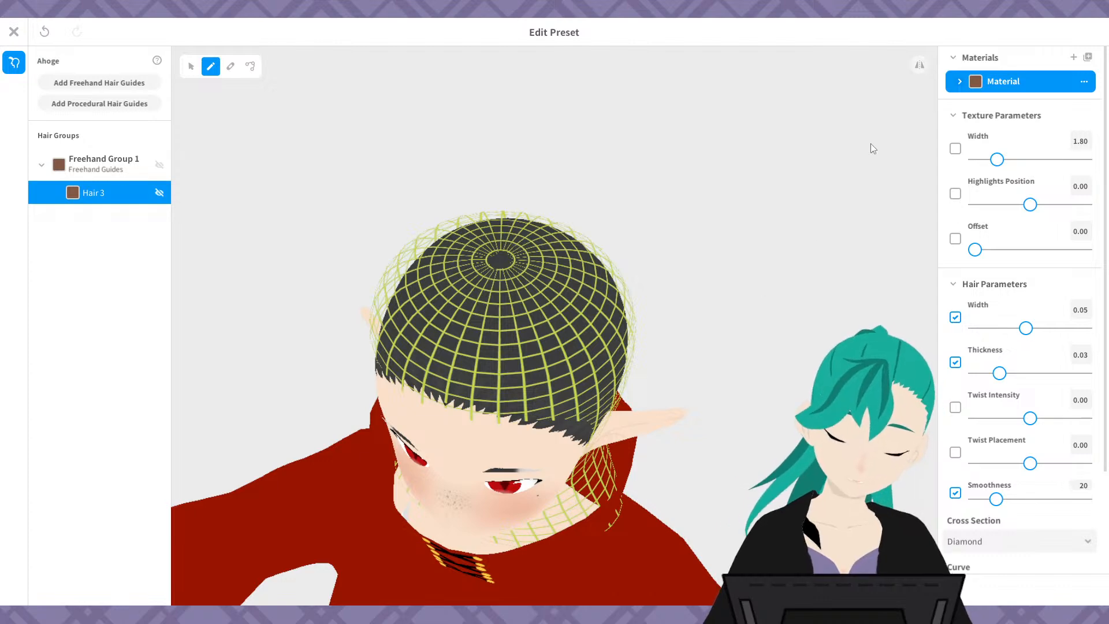
pyautogui.moveTo(588, 299); pyautogui.dragTo(563, 300, button='right')
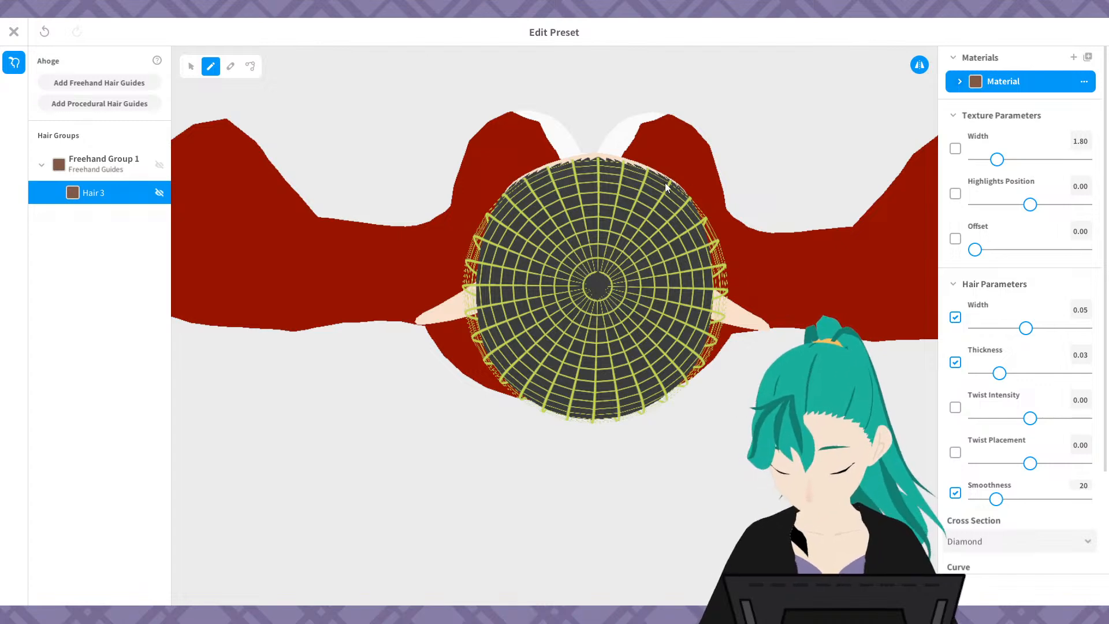
pyautogui.moveTo(665, 183)
pyautogui.mouseDown()
pyautogui.moveTo(654, 286)
pyautogui.moveTo(664, 414)
pyautogui.mouseUp()
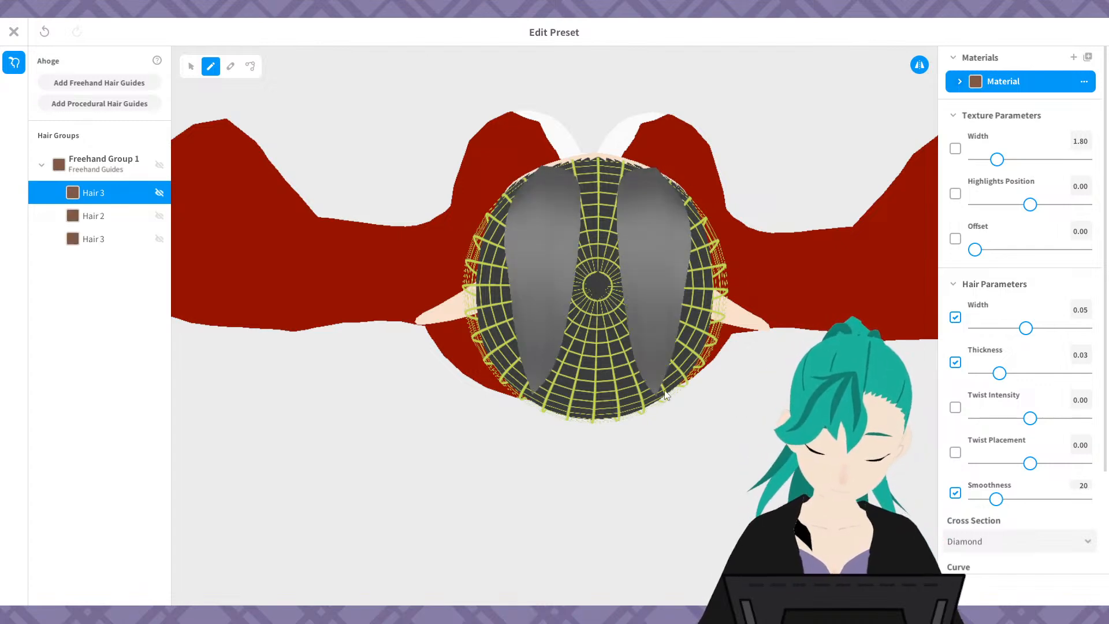
# - Edit the control points of the new Hair 3 strand and pull its front end down over the forehead
pyautogui.click(250, 65)
pyautogui.moveTo(623, 243); pyautogui.dragTo(662, 241, button='right')
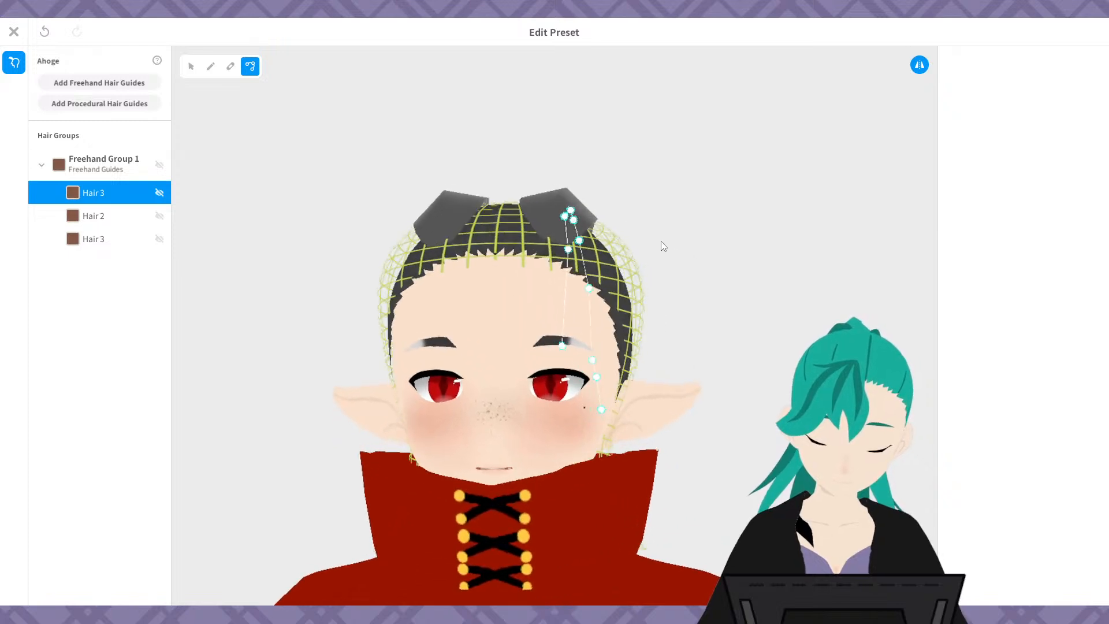
pyautogui.click(545, 208)
pyautogui.scroll(4, 617, 303)
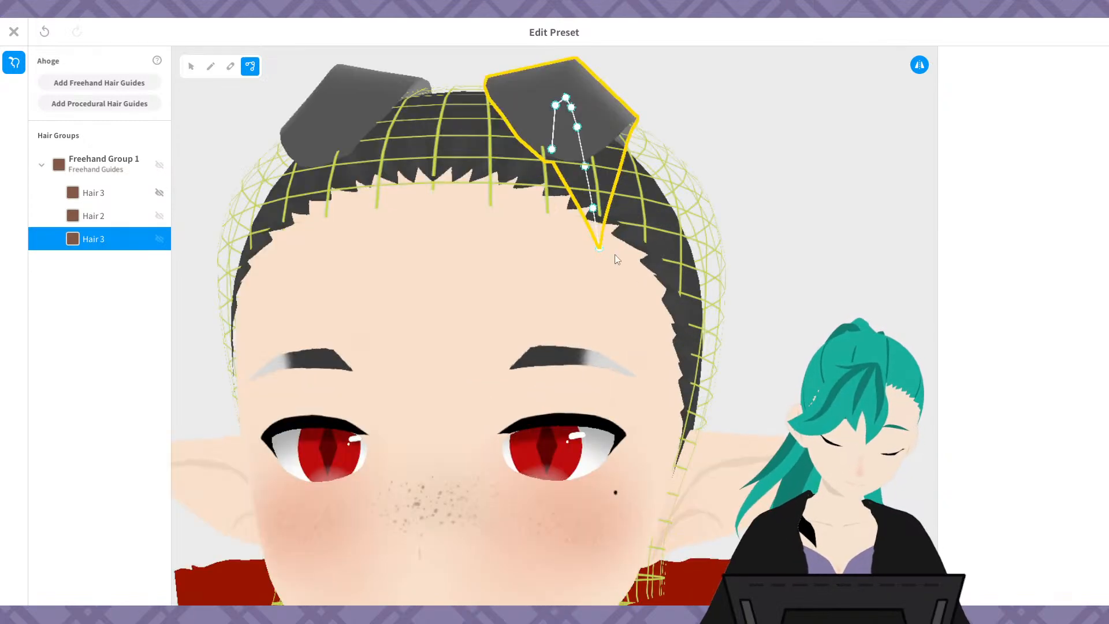
pyautogui.scroll(-2, 579, 252)
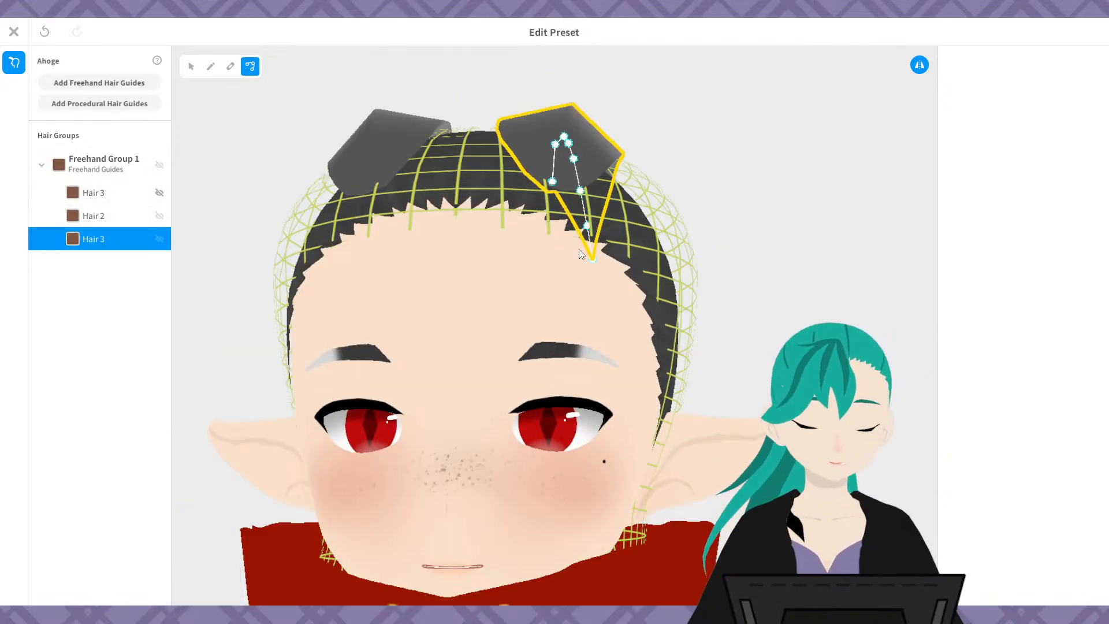
pyautogui.moveTo(617, 230); pyautogui.dragTo(609, 311, button='right')
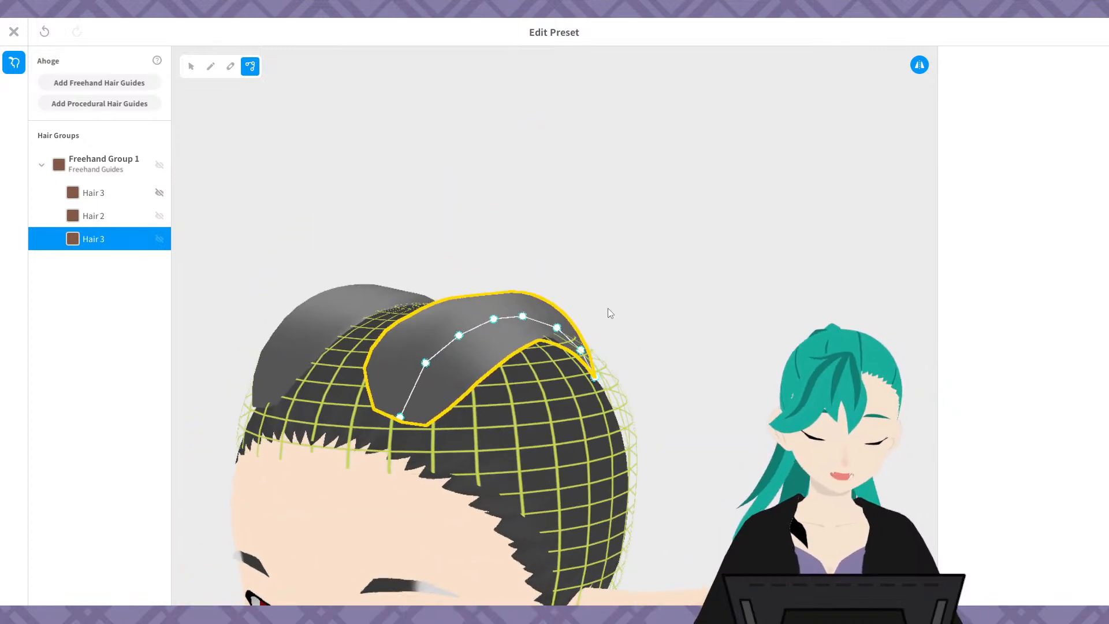
pyautogui.moveTo(406, 425); pyautogui.dragTo(556, 261, button='right')
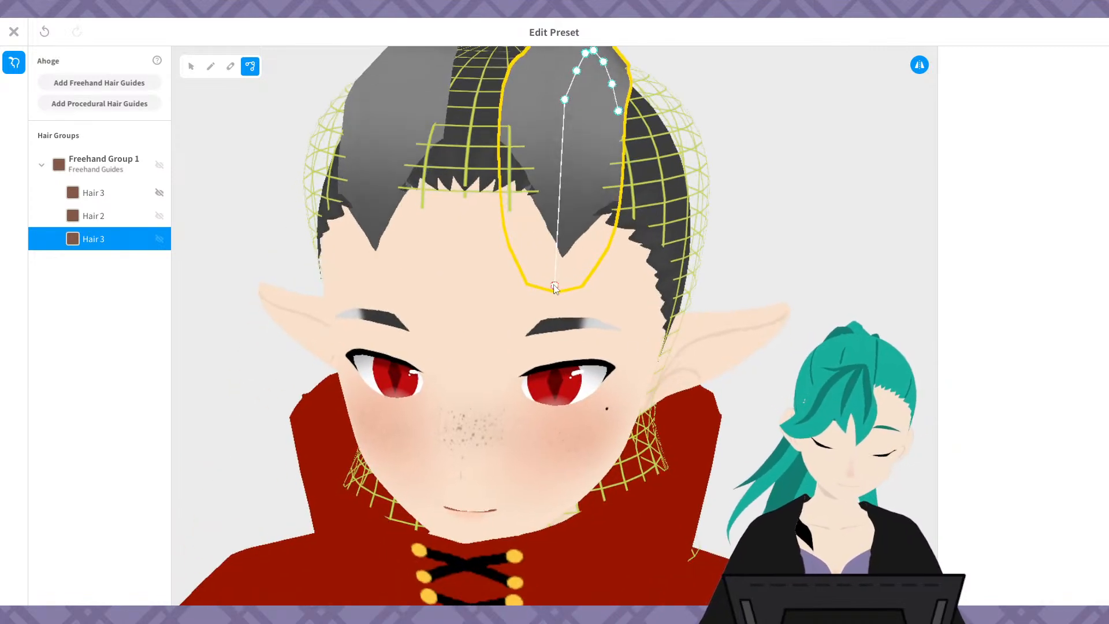
# - Lower the strand's second control point onto the forehead and shift the front points outward, leaving the tip angled slightly inward
pyautogui.moveTo(566, 102); pyautogui.dragTo(569, 172)
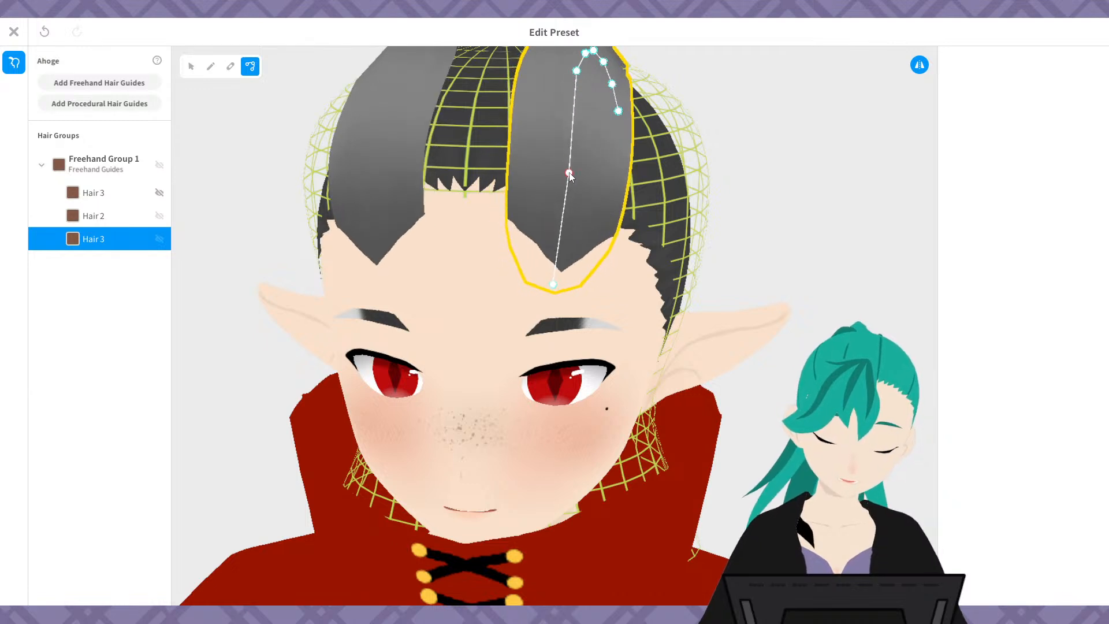
pyautogui.moveTo(570, 173); pyautogui.dragTo(691, 203, button='right')
pyautogui.moveTo(563, 280); pyautogui.dragTo(590, 279)
pyautogui.moveTo(580, 175); pyautogui.dragTo(606, 180)
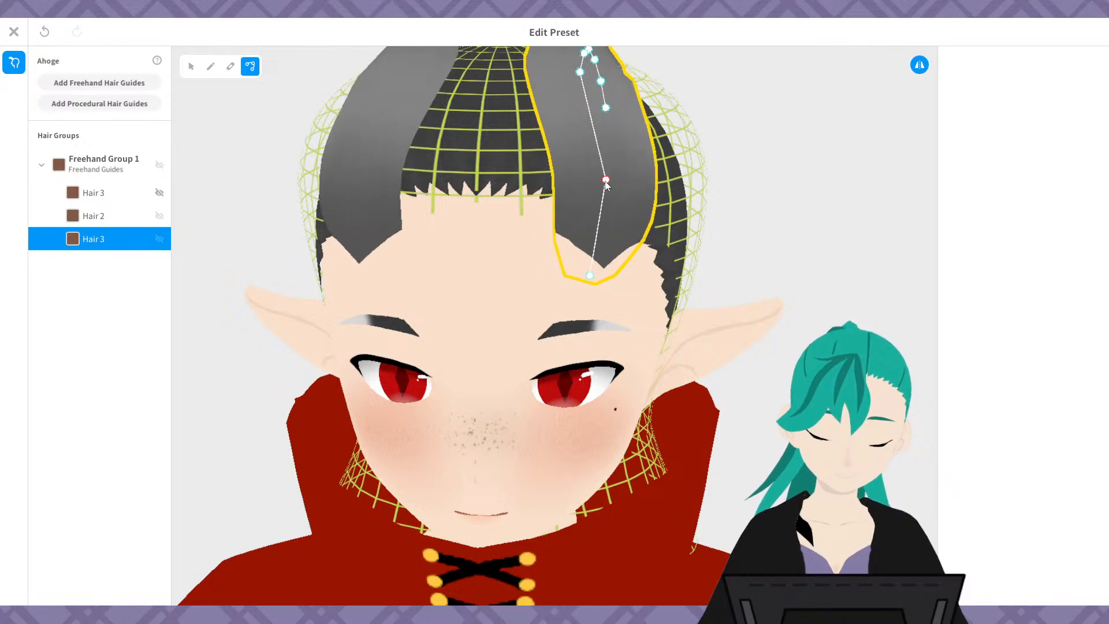
pyautogui.moveTo(590, 279); pyautogui.dragTo(571, 275)
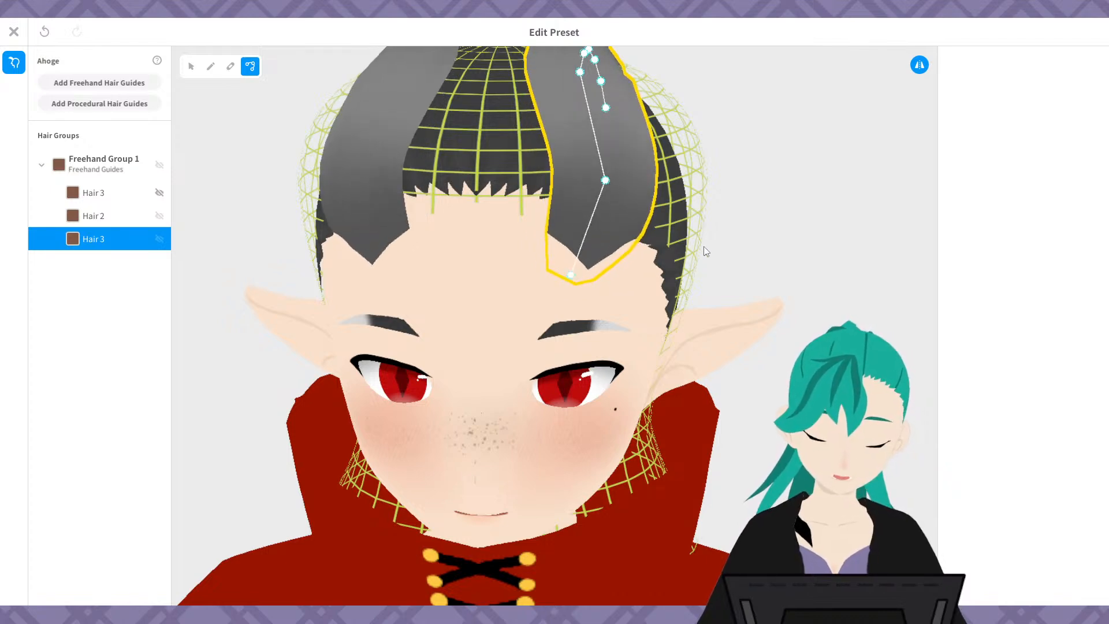
# - Move the strand's two control points on top of the head outward to widen the gap between the mirrored strands
pyautogui.moveTo(709, 251); pyautogui.dragTo(618, 273, button='right')
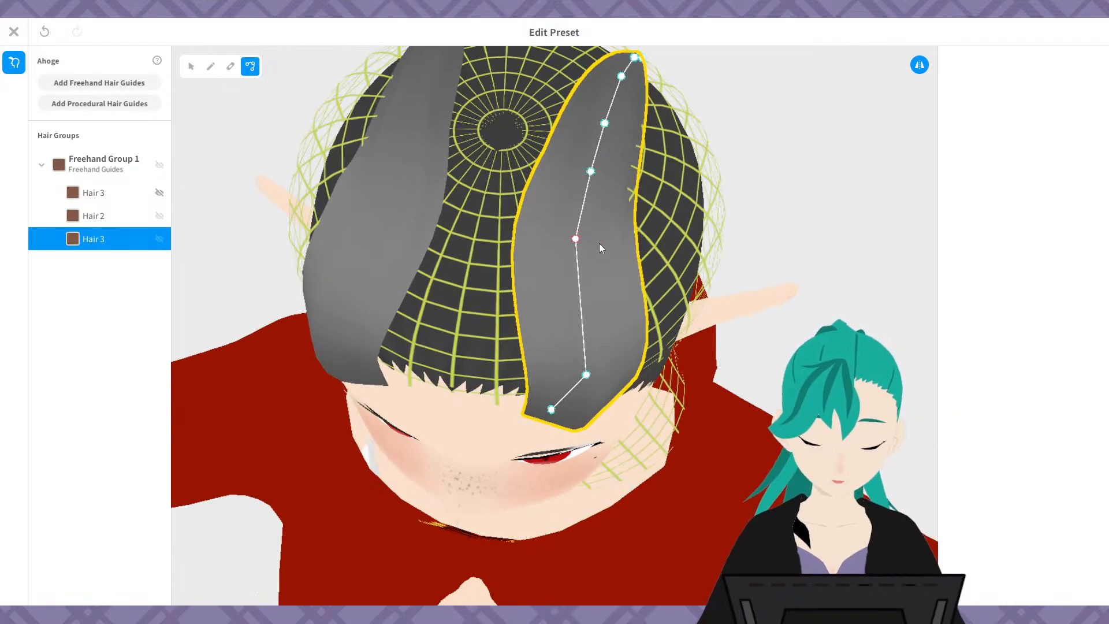
pyautogui.moveTo(574, 240); pyautogui.dragTo(619, 236)
pyautogui.moveTo(591, 171); pyautogui.dragTo(632, 161)
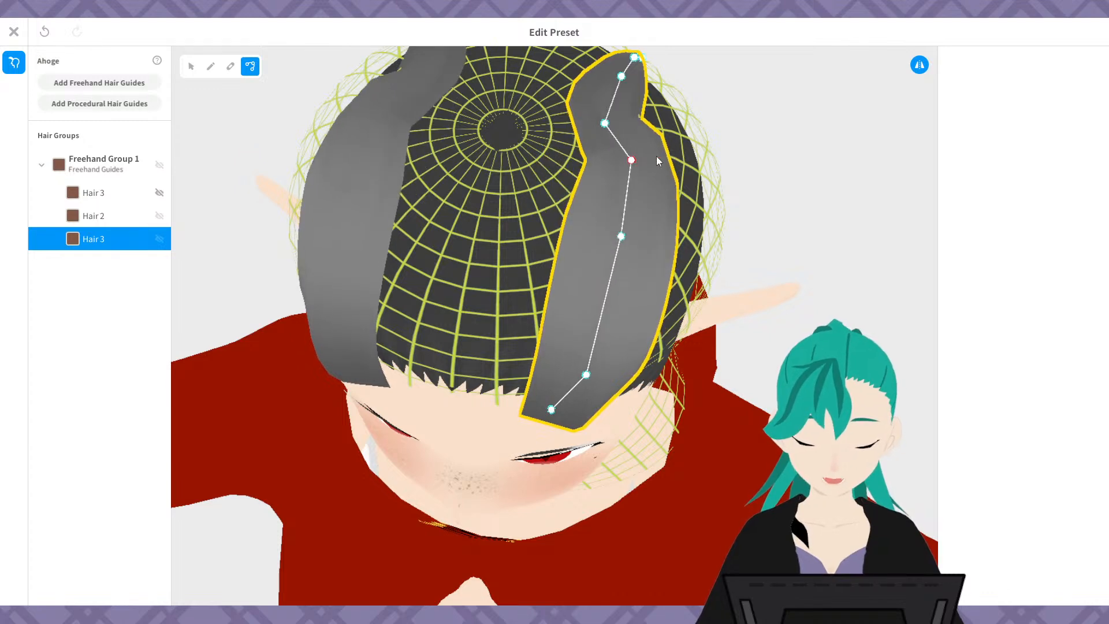
# - Pull the strand's tapered end down toward the nape and curve its rear control points around the back of the head
pyautogui.moveTo(791, 163); pyautogui.dragTo(677, 152, button='right')
pyautogui.moveTo(595, 192); pyautogui.dragTo(695, 369)
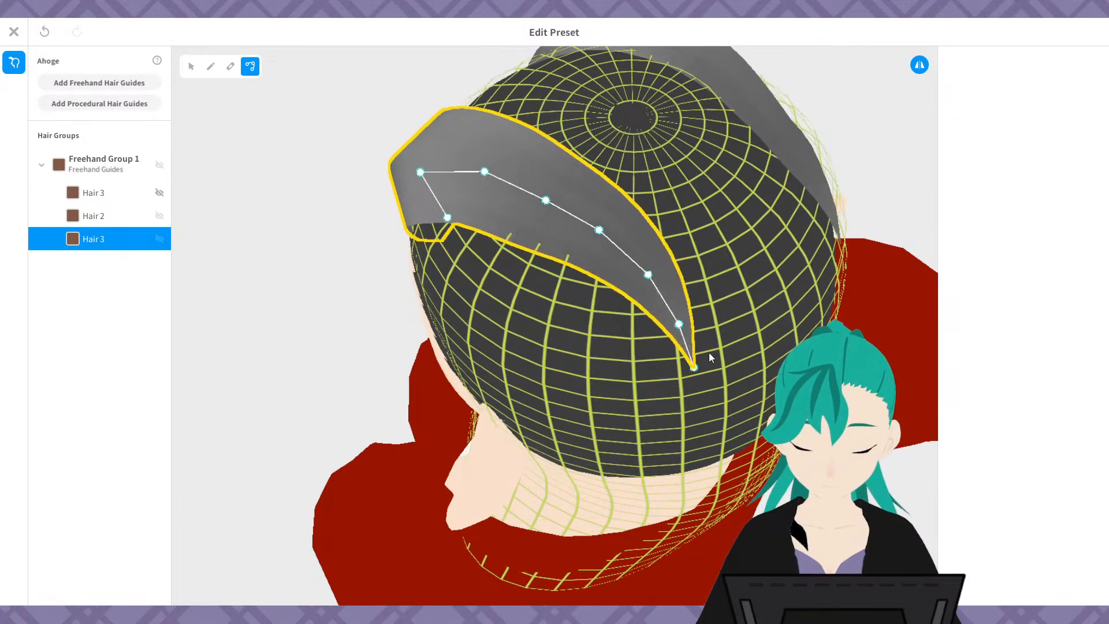
pyautogui.moveTo(737, 367); pyautogui.dragTo(735, 209, button='right')
pyautogui.moveTo(701, 106); pyautogui.dragTo(676, 261)
pyautogui.moveTo(676, 261); pyautogui.dragTo(731, 305, button='right')
pyautogui.moveTo(715, 204); pyautogui.dragTo(743, 294)
pyautogui.moveTo(676, 159); pyautogui.dragTo(729, 190)
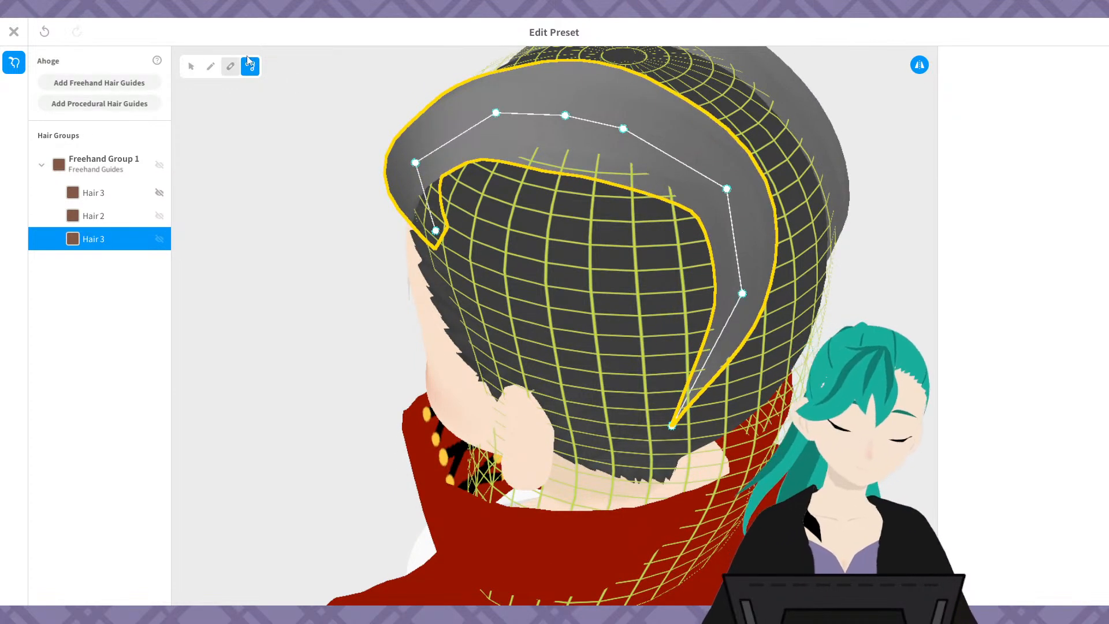
# - Reposition the strand's crown and rear control points to space them evenly along a smooth curve down the back of the head
pyautogui.click(231, 66)
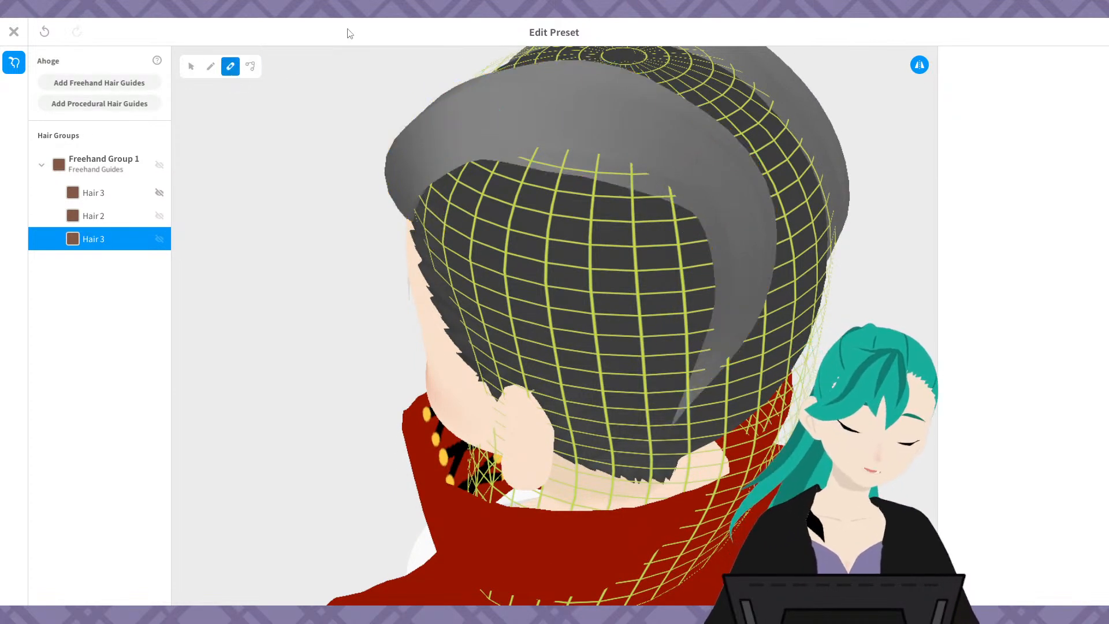
pyautogui.click(250, 66)
pyautogui.moveTo(639, 124)
pyautogui.mouseDown()
pyautogui.moveTo(660, 140)
pyautogui.moveTo(633, 124)
pyautogui.mouseUp()
pyautogui.moveTo(690, 151); pyautogui.dragTo(716, 174)
pyautogui.moveTo(660, 140); pyautogui.dragTo(678, 139)
pyautogui.moveTo(747, 165); pyautogui.dragTo(777, 242, button='right')
pyautogui.moveTo(704, 196); pyautogui.dragTo(705, 256)
pyautogui.moveTo(705, 128); pyautogui.dragTo(728, 166)
pyautogui.moveTo(728, 166); pyautogui.dragTo(759, 229, button='right')
pyautogui.moveTo(718, 209); pyautogui.dragTo(729, 232)
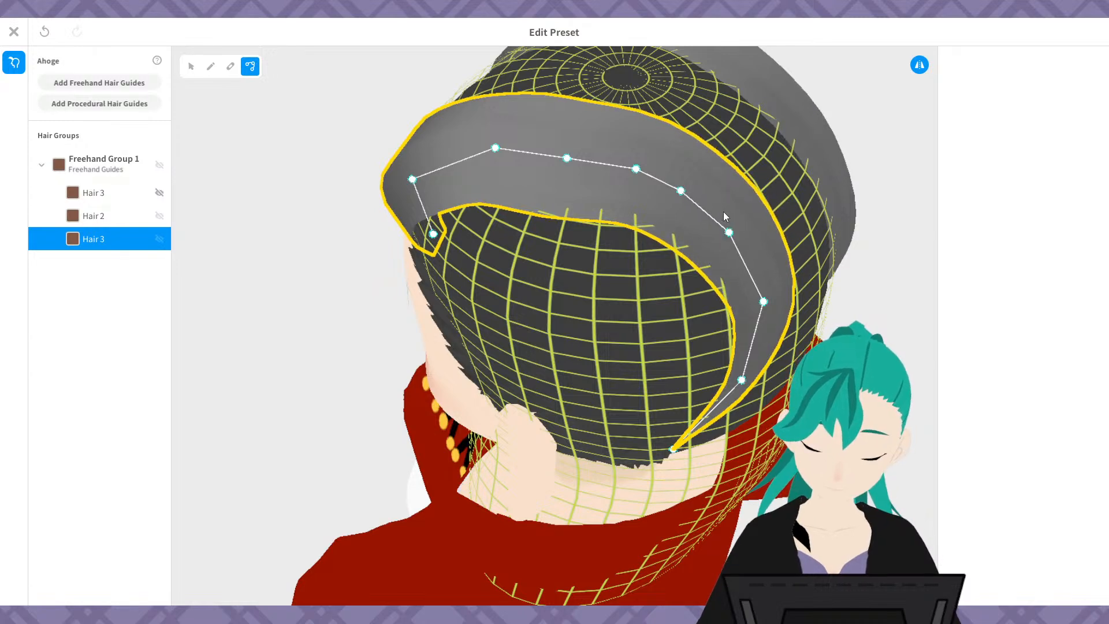
# - Shift the strand's upper control points toward the front of the head to even out its arc, and clear the selection
pyautogui.moveTo(559, 194); pyautogui.dragTo(609, 169, button='right')
pyautogui.moveTo(551, 126); pyautogui.dragTo(503, 146)
pyautogui.moveTo(619, 101); pyautogui.dragTo(584, 105)
pyautogui.moveTo(674, 90); pyautogui.dragTo(649, 94)
pyautogui.moveTo(652, 104); pyautogui.dragTo(754, 119, button='right')
pyautogui.scroll(-5, 724, 196)
pyautogui.moveTo(723, 200); pyautogui.dragTo(725, 238, button='right')
pyautogui.click(741, 215)
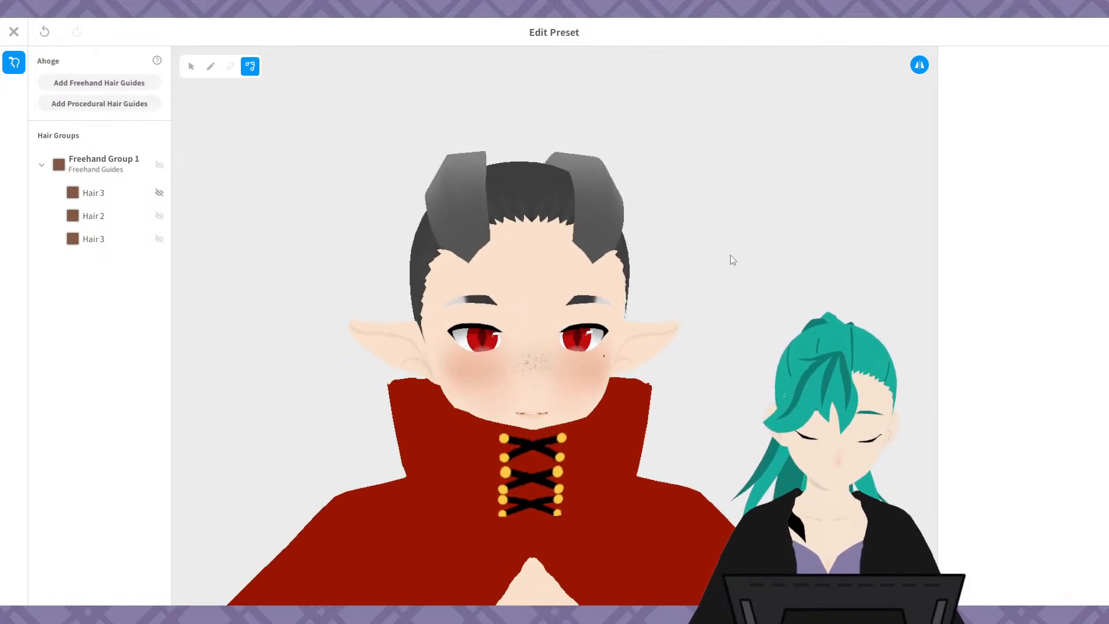
# - Delete the original hidden Hair 3 and check the remaining mirrored strands from the front with Hair 2 selected
pyautogui.click(106, 192)
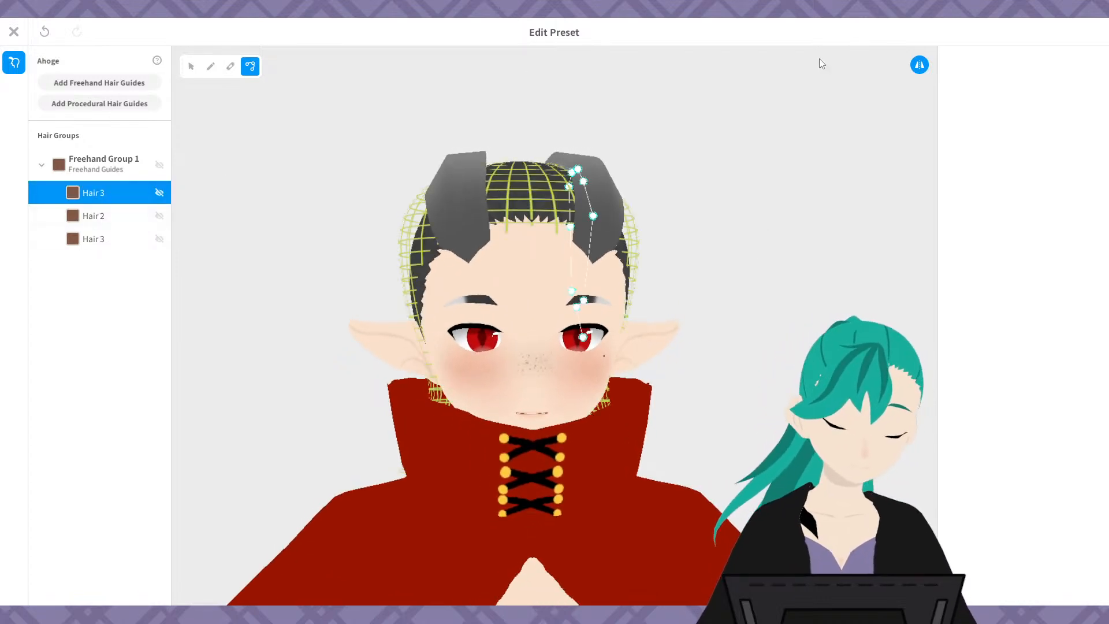
pyautogui.rightClick(102, 188)
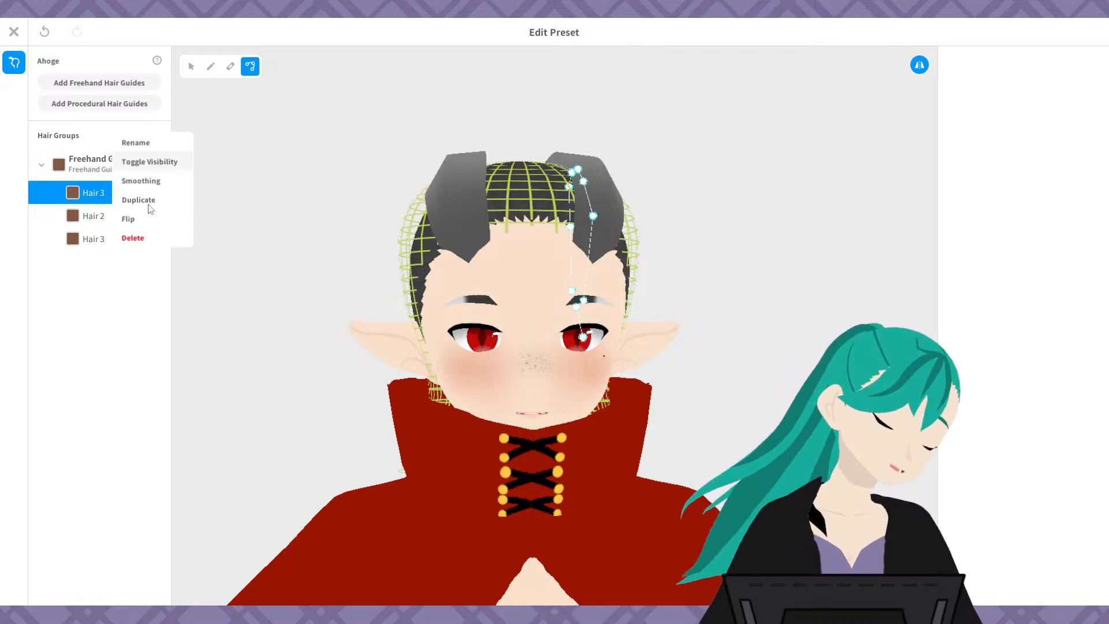
pyautogui.click(139, 238)
pyautogui.click(114, 195)
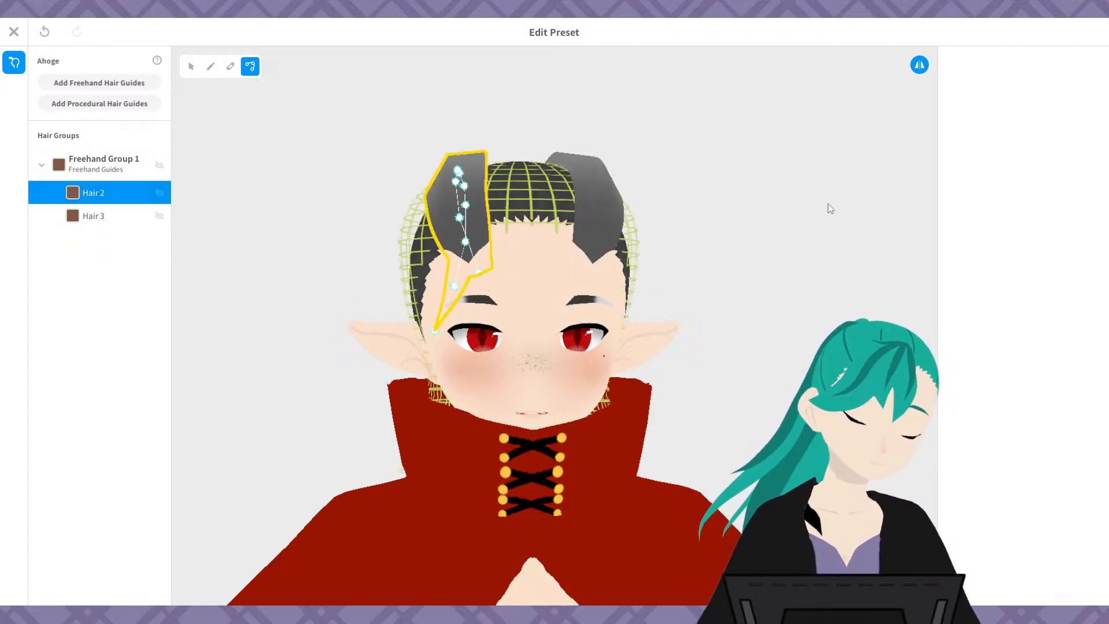
pyautogui.click(682, 174)
pyautogui.moveTo(682, 173); pyautogui.dragTo(678, 230, button='right')
pyautogui.click(109, 192)
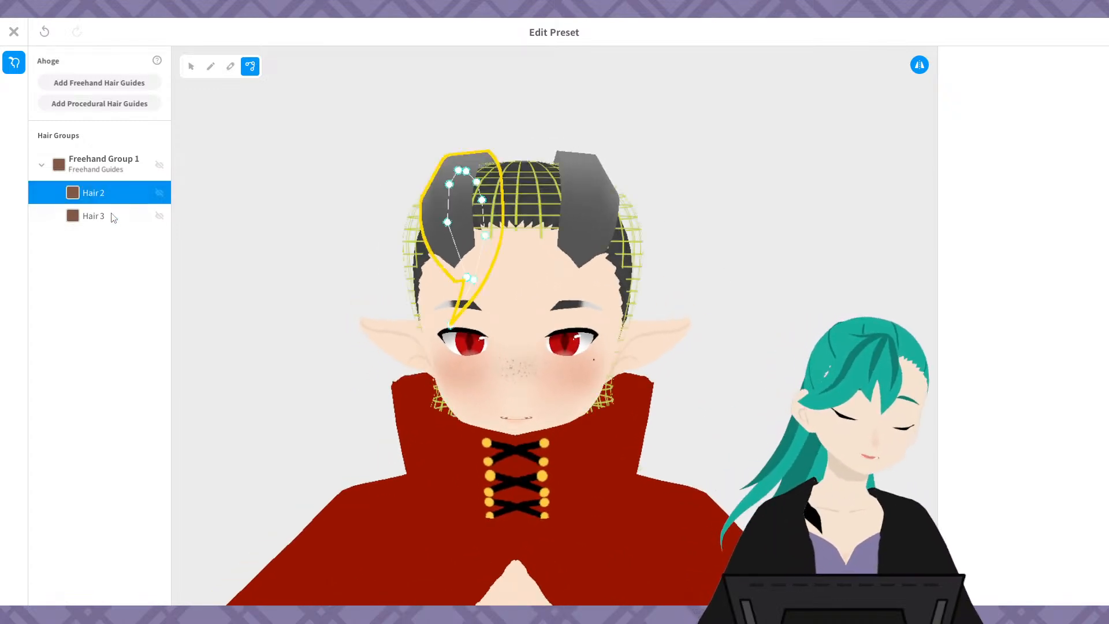
# - Select Freehand Group 1 and open its material's texture for editing
pyautogui.click(102, 170)
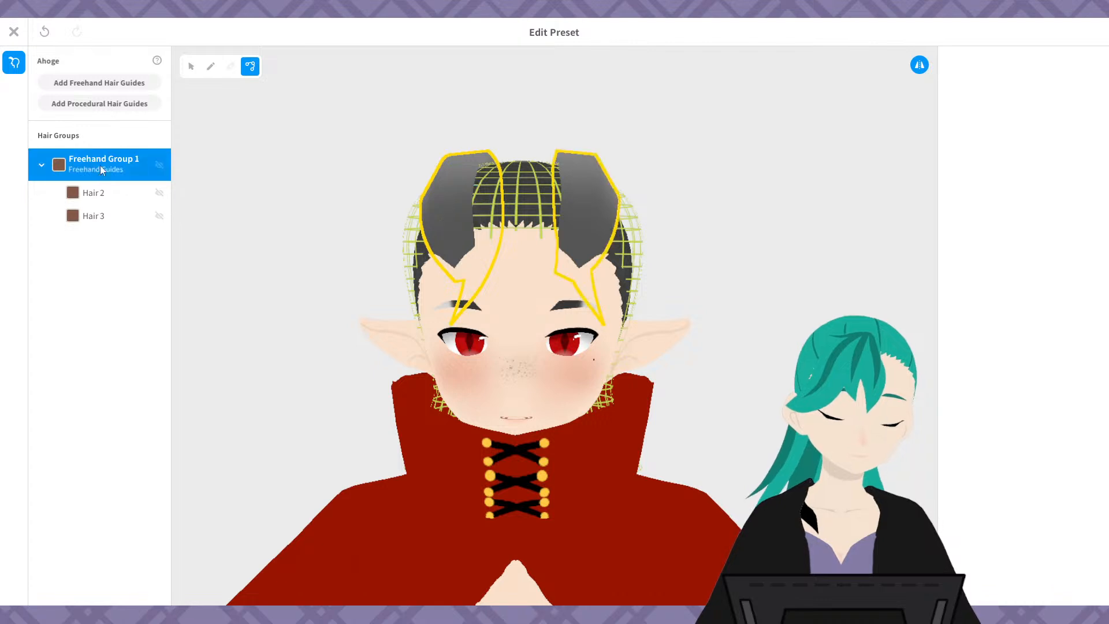
pyautogui.click(191, 66)
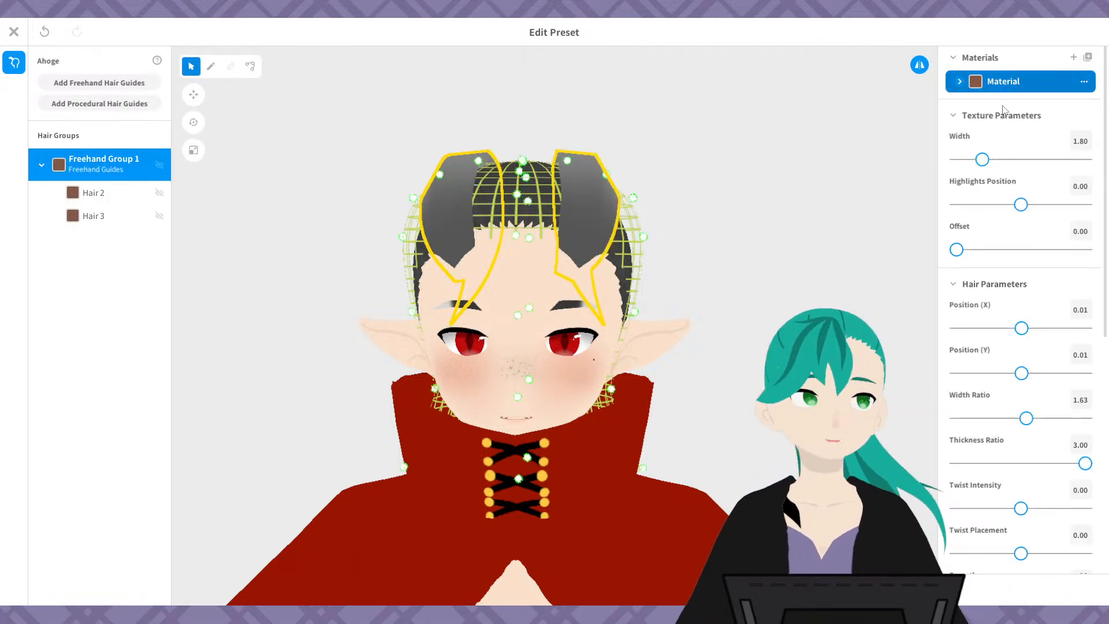
pyautogui.click(959, 82)
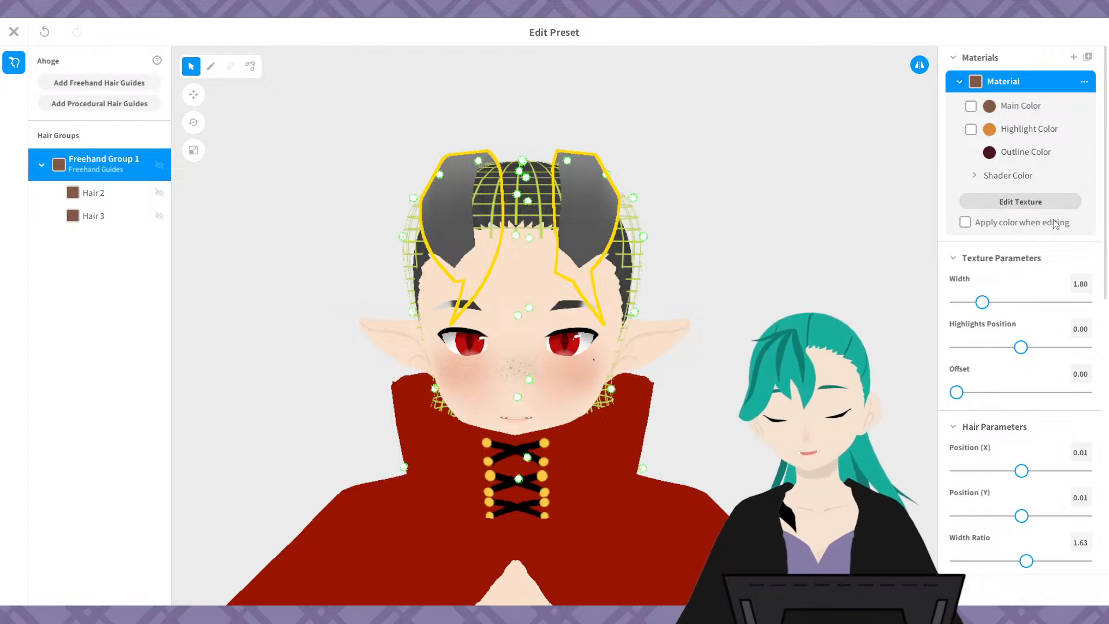
pyautogui.click(1029, 203)
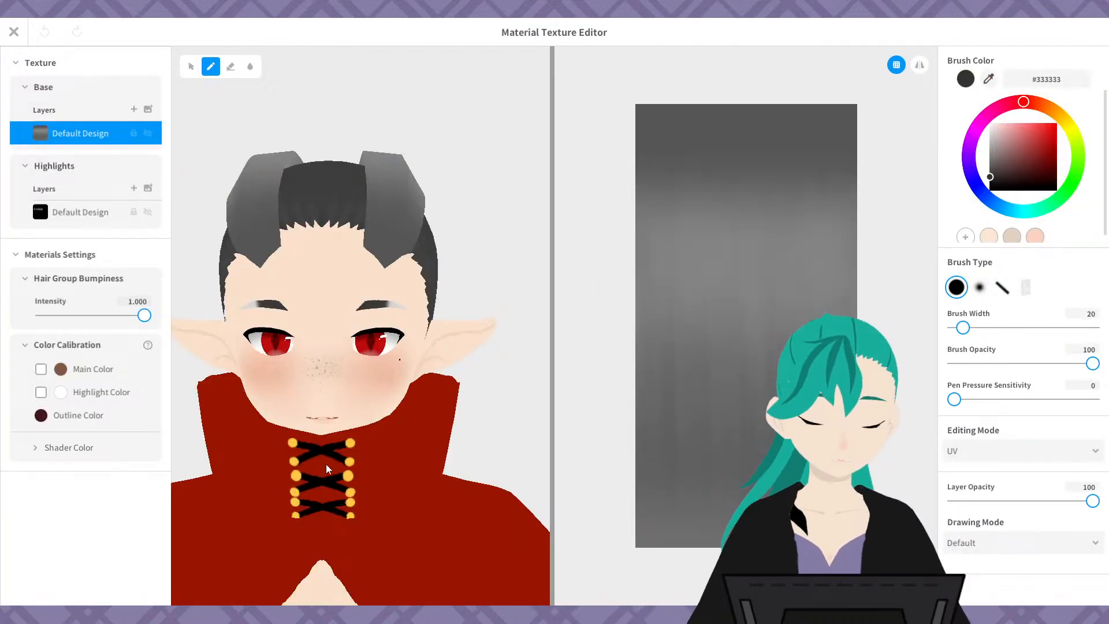
# - Set the brush color to #919191, unlock the Default Design base layer and paint the whole texture with a brush width of 300
pyautogui.moveTo(1021, 156)
pyautogui.mouseDown()
pyautogui.moveTo(1003, 78)
pyautogui.moveTo(954, 262)
pyautogui.mouseUp()
pyautogui.moveTo(982, 206); pyautogui.dragTo(980, 154)
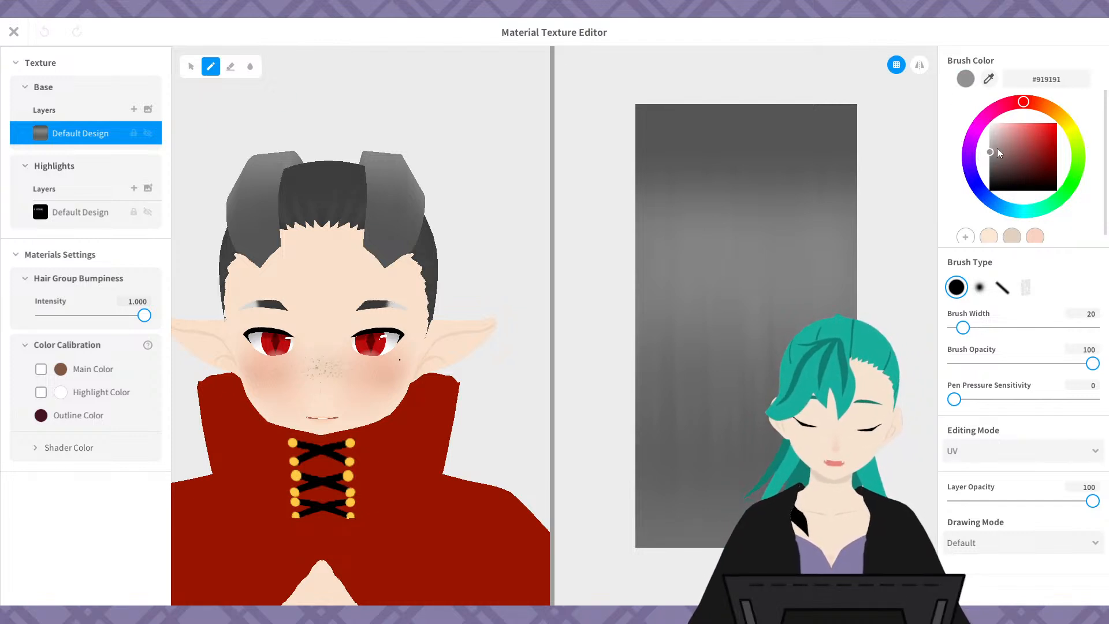
pyautogui.click(134, 133)
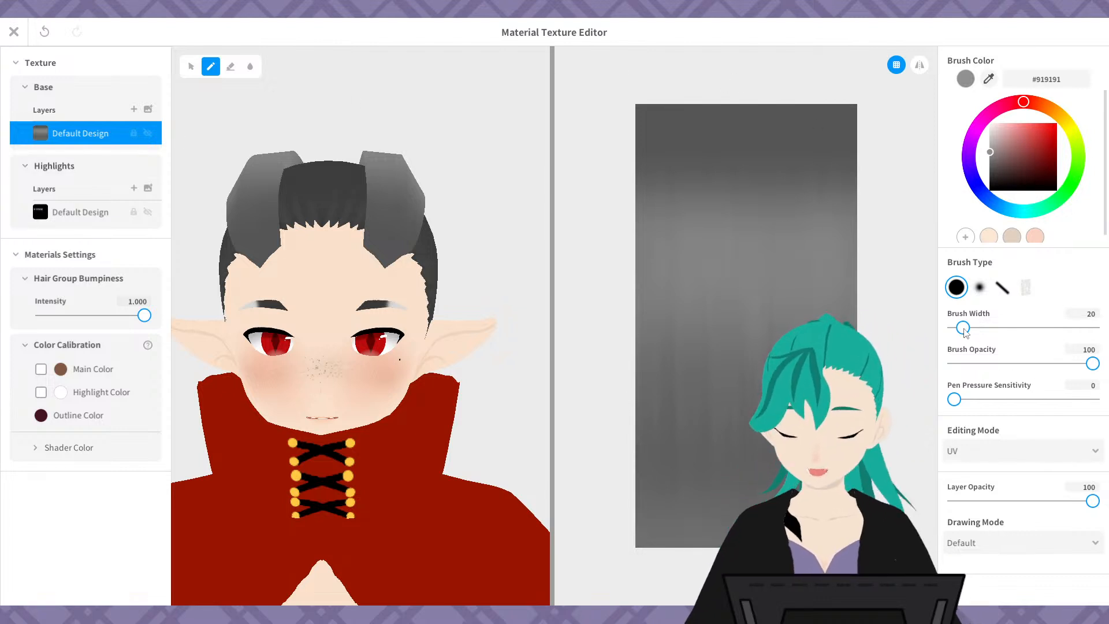
pyautogui.moveTo(884, 74)
pyautogui.mouseDown()
pyautogui.moveTo(772, 111)
pyautogui.moveTo(817, 182)
pyautogui.moveTo(659, 141)
pyautogui.moveTo(651, 262)
pyautogui.moveTo(673, 334)
pyautogui.moveTo(639, 501)
pyautogui.moveTo(706, 542)
pyautogui.mouseUp()
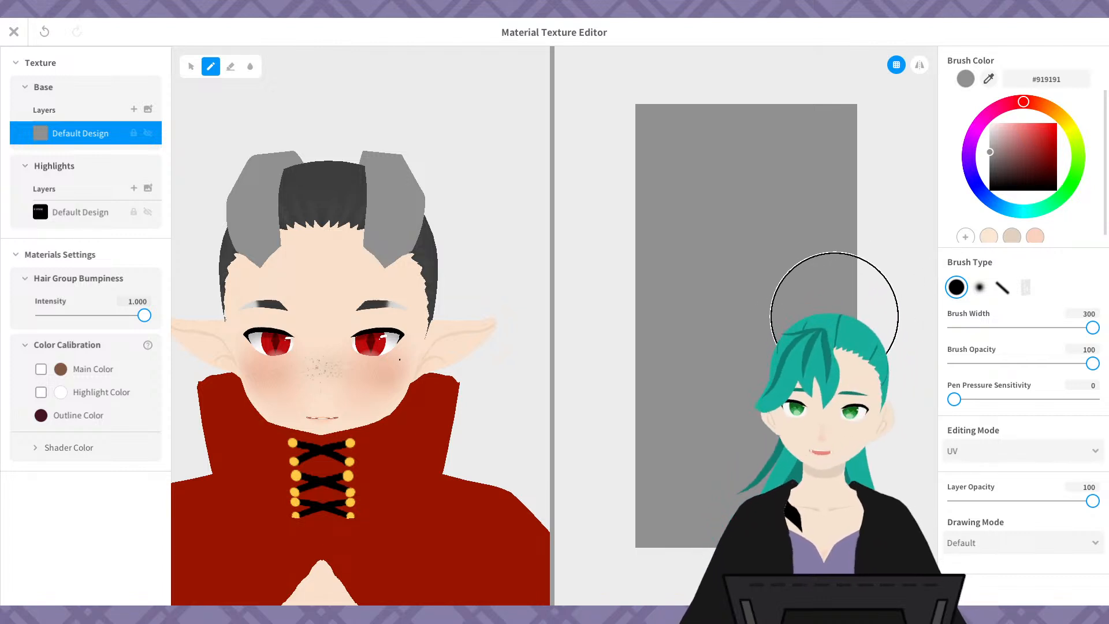
pyautogui.moveTo(495, 280); pyautogui.dragTo(461, 337, button='right')
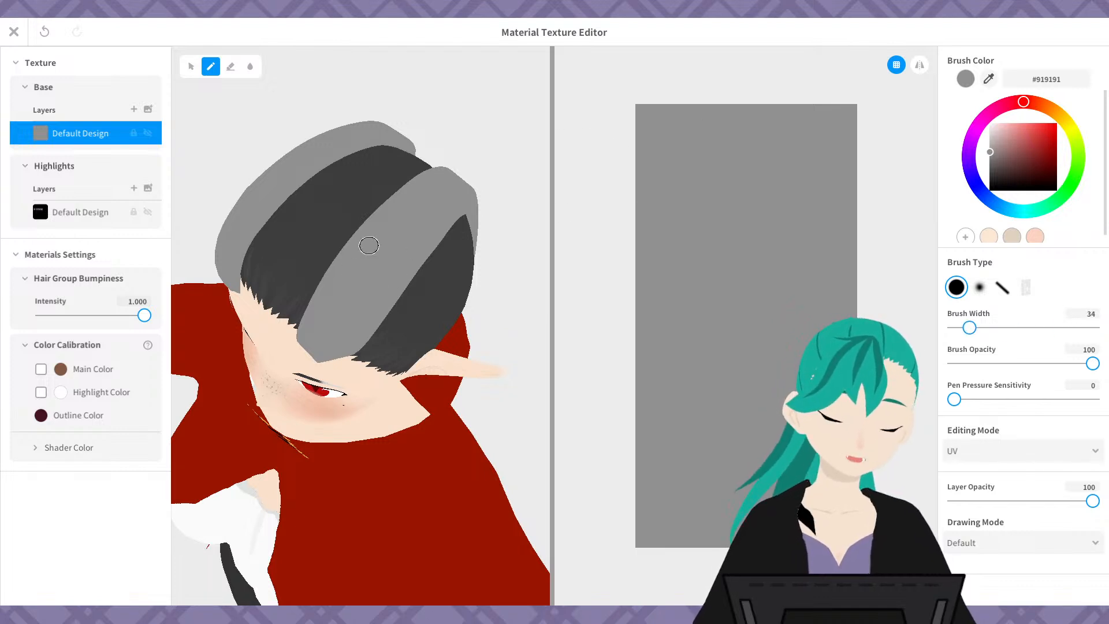
# - Set the brush color to #BF9356 and repaint the strands' whole base texture with a brush width of 300
pyautogui.moveTo(422, 249); pyautogui.dragTo(393, 215, button='right')
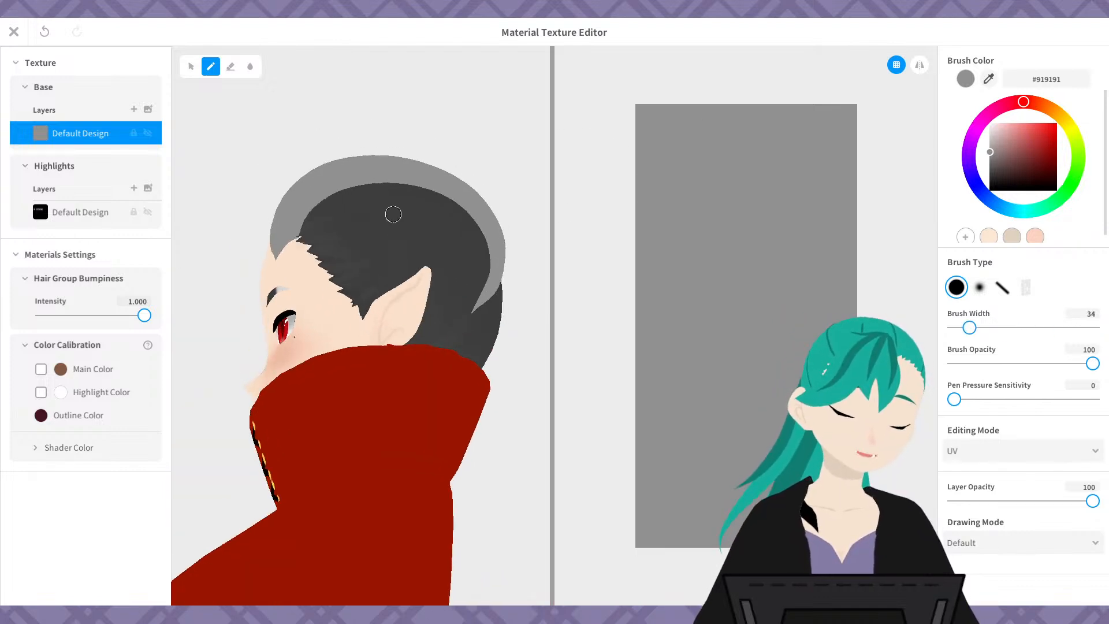
pyautogui.moveTo(423, 361); pyautogui.dragTo(468, 377, button='right')
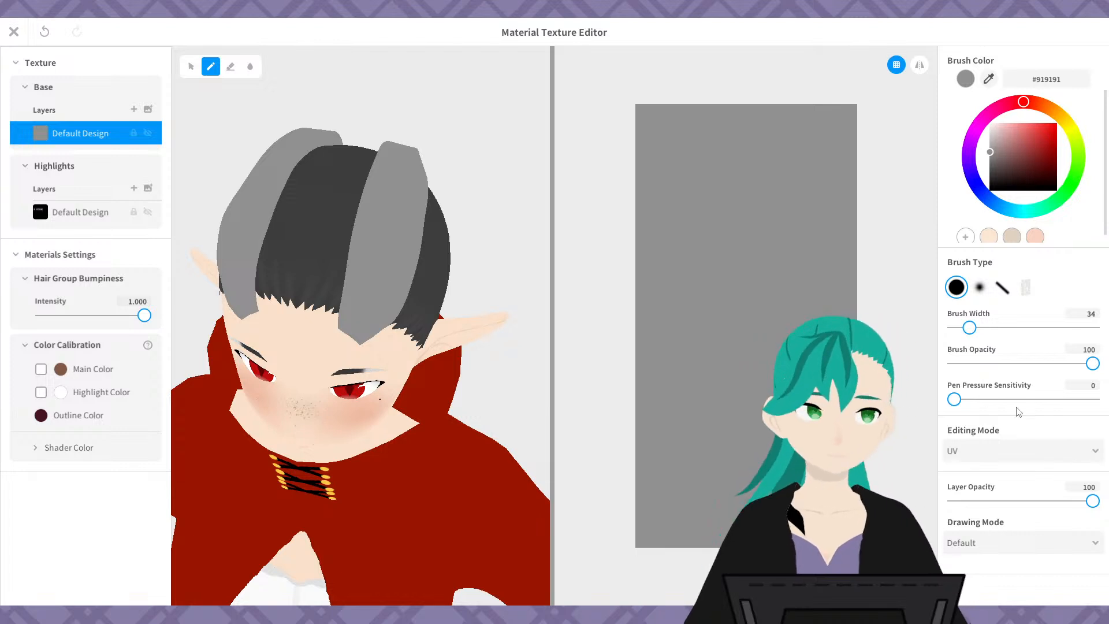
pyautogui.moveTo(553, 422); pyautogui.dragTo(731, 430)
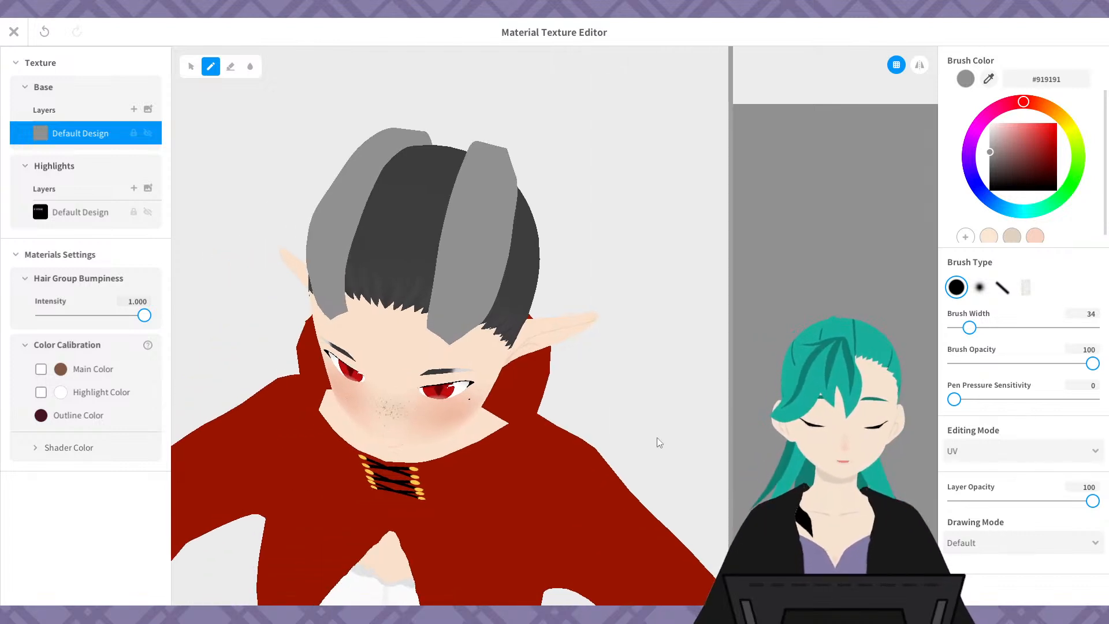
pyautogui.keyDown('shift'); pyautogui.moveTo(644, 419); pyautogui.dragTo(649, 395, button='right'); pyautogui.keyUp('shift')
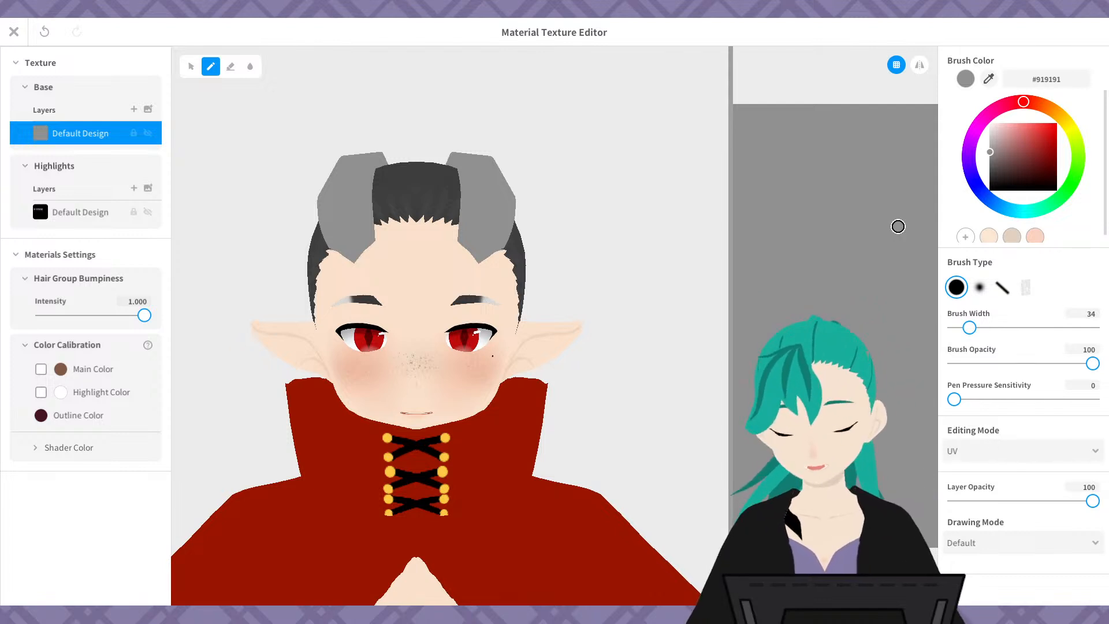
pyautogui.moveTo(1033, 123)
pyautogui.mouseDown()
pyautogui.moveTo(1049, 143)
pyautogui.moveTo(1057, 115)
pyautogui.moveTo(1072, 124)
pyautogui.moveTo(1055, 107)
pyautogui.moveTo(1069, 114)
pyautogui.moveTo(1049, 135)
pyautogui.mouseUp()
pyautogui.moveTo(1061, 118); pyautogui.dragTo(1060, 116)
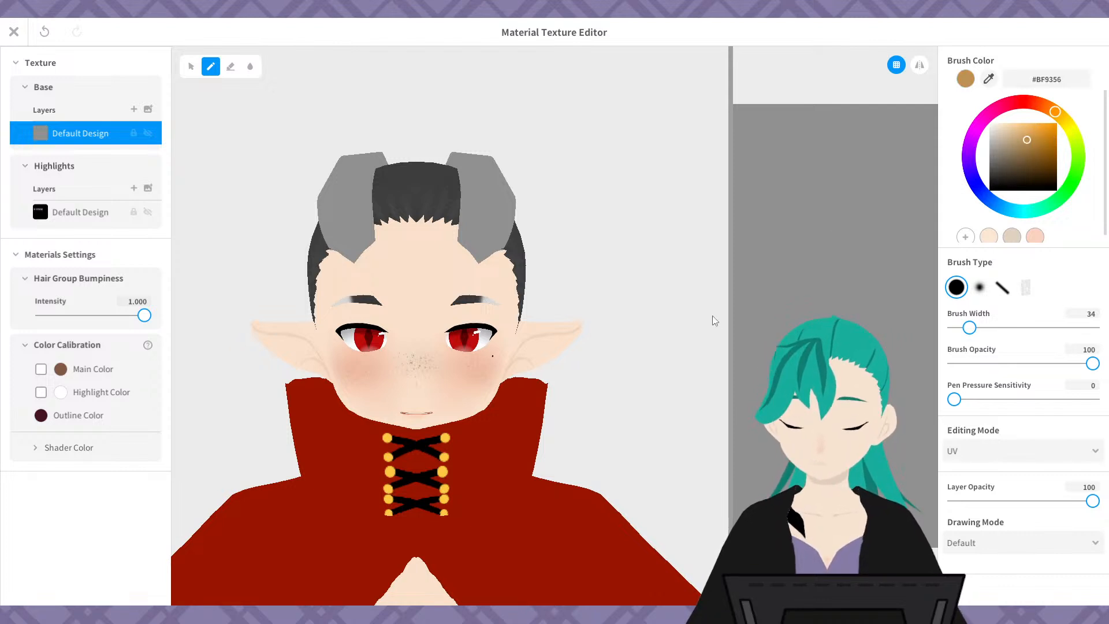
pyautogui.moveTo(728, 330); pyautogui.dragTo(584, 337)
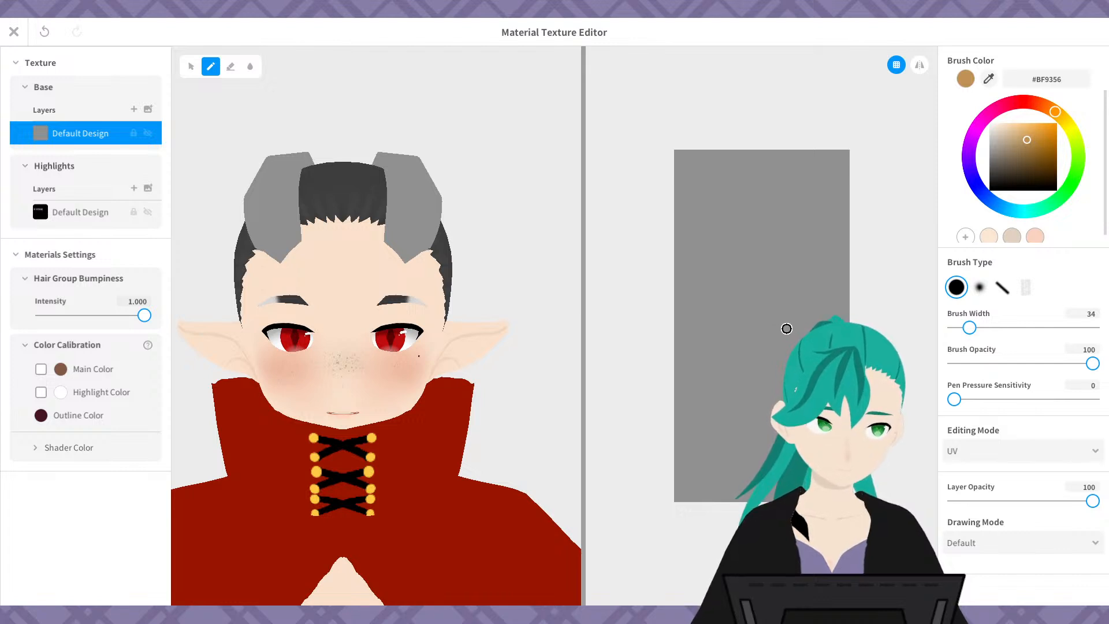
pyautogui.moveTo(785, 363); pyautogui.dragTo(743, 372, button='middle')
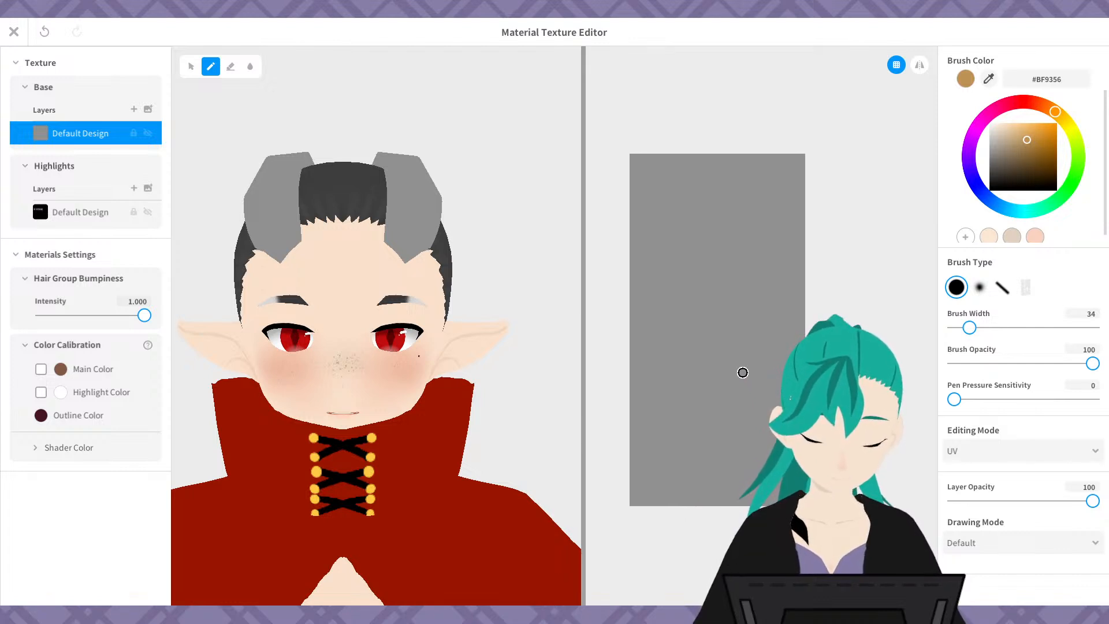
pyautogui.moveTo(975, 328); pyautogui.dragTo(1093, 328)
pyautogui.moveTo(768, 193)
pyautogui.mouseDown()
pyautogui.moveTo(693, 185)
pyautogui.moveTo(871, 163)
pyautogui.moveTo(645, 339)
pyautogui.moveTo(673, 433)
pyautogui.moveTo(940, 404)
pyautogui.mouseUp()
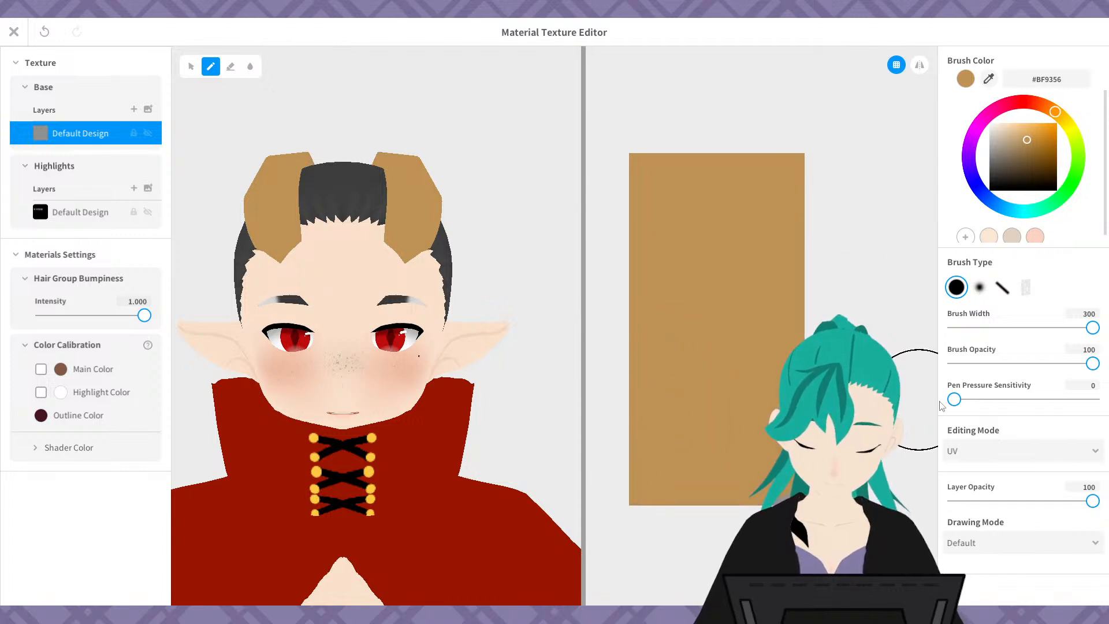
# - Add a new base layer above the Default Design and set the brush color to #FF1200
pyautogui.moveTo(584, 381); pyautogui.dragTo(688, 371)
pyautogui.moveTo(633, 285); pyautogui.dragTo(521, 287, button='right')
pyautogui.moveTo(508, 283); pyautogui.dragTo(586, 270, button='right')
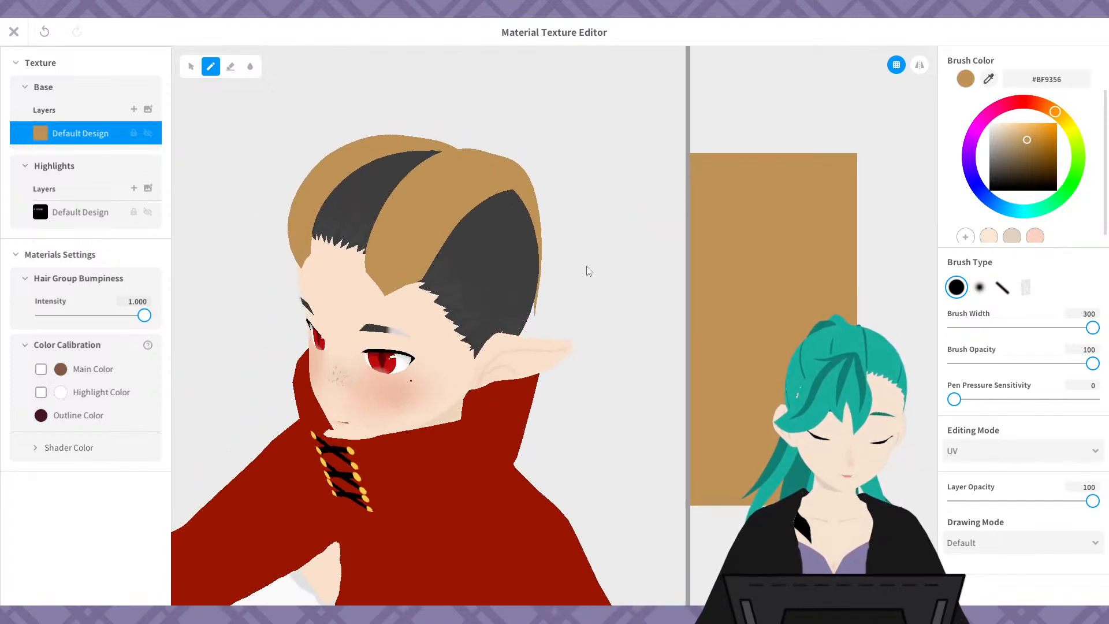
pyautogui.click(134, 110)
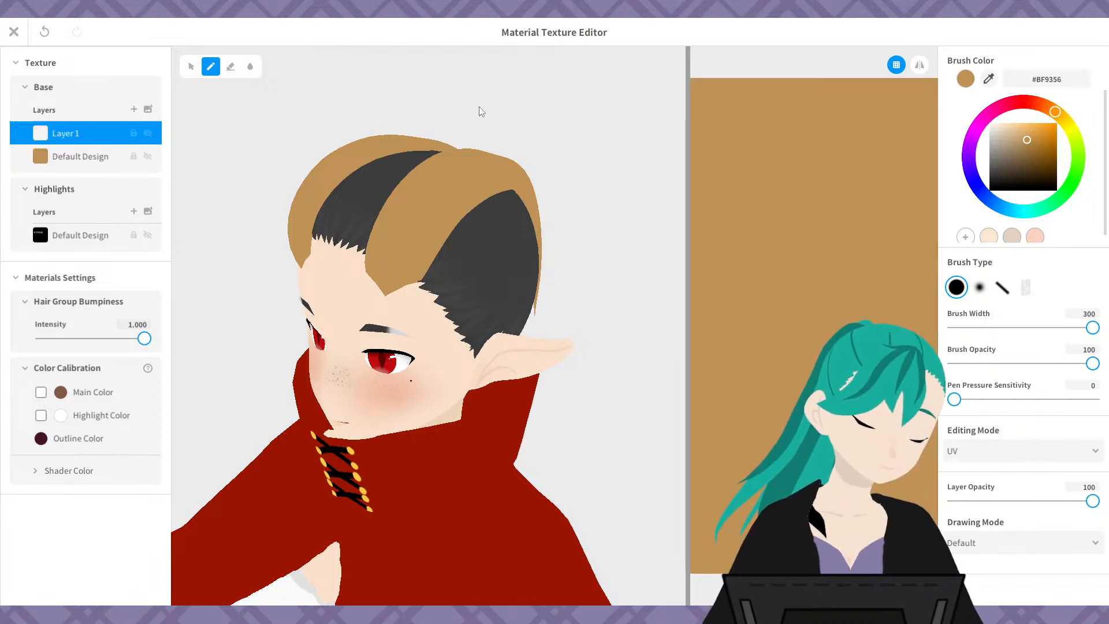
pyautogui.moveTo(1028, 148)
pyautogui.mouseDown()
pyautogui.moveTo(987, 239)
pyautogui.moveTo(1036, 117)
pyautogui.moveTo(1019, 110)
pyautogui.moveTo(1027, 107)
pyautogui.mouseUp()
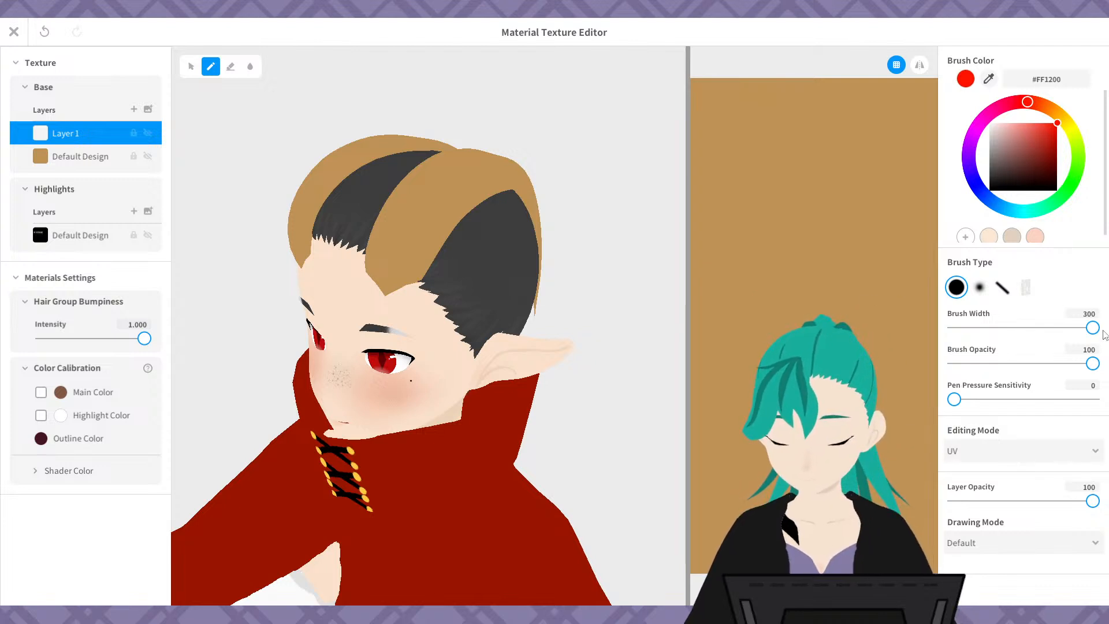
# - Try a brush width of 50 with a single dab on the front of the strand, and undo the dab
pyautogui.moveTo(1089, 328)
pyautogui.mouseDown()
pyautogui.moveTo(962, 333)
pyautogui.moveTo(987, 353)
pyautogui.mouseUp()
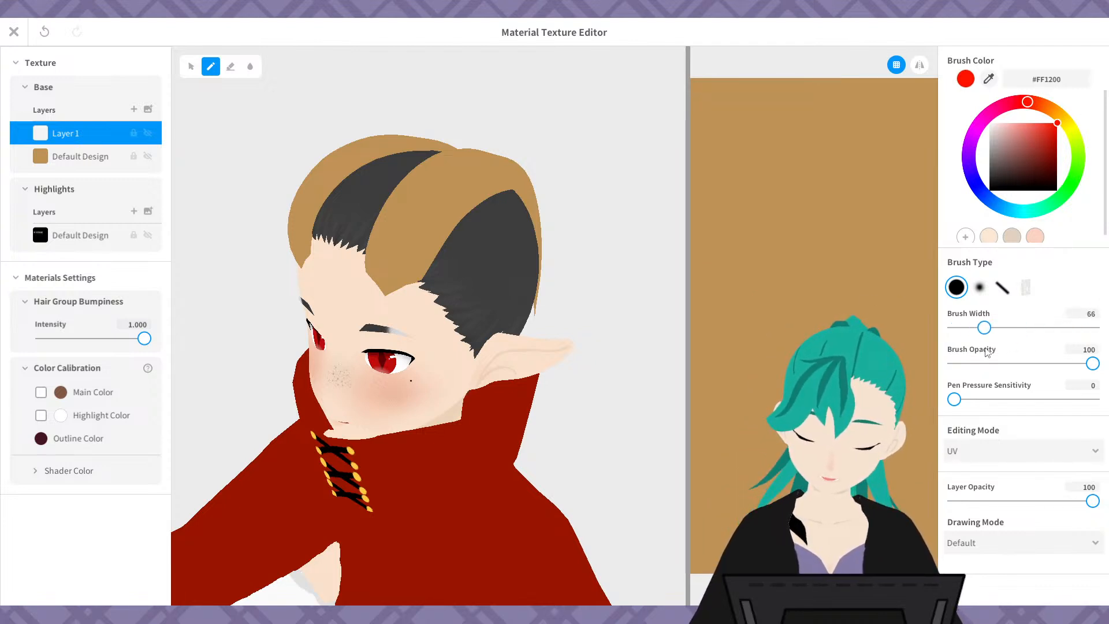
pyautogui.doubleClick(1091, 314)
pyautogui.write('50.')
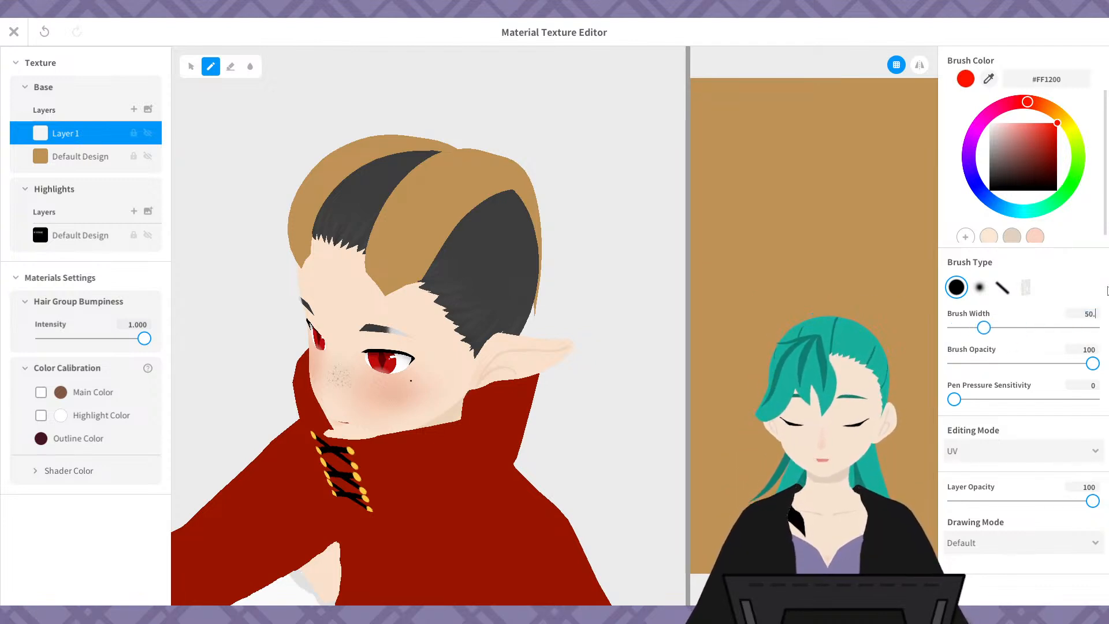
pyautogui.press('Return')
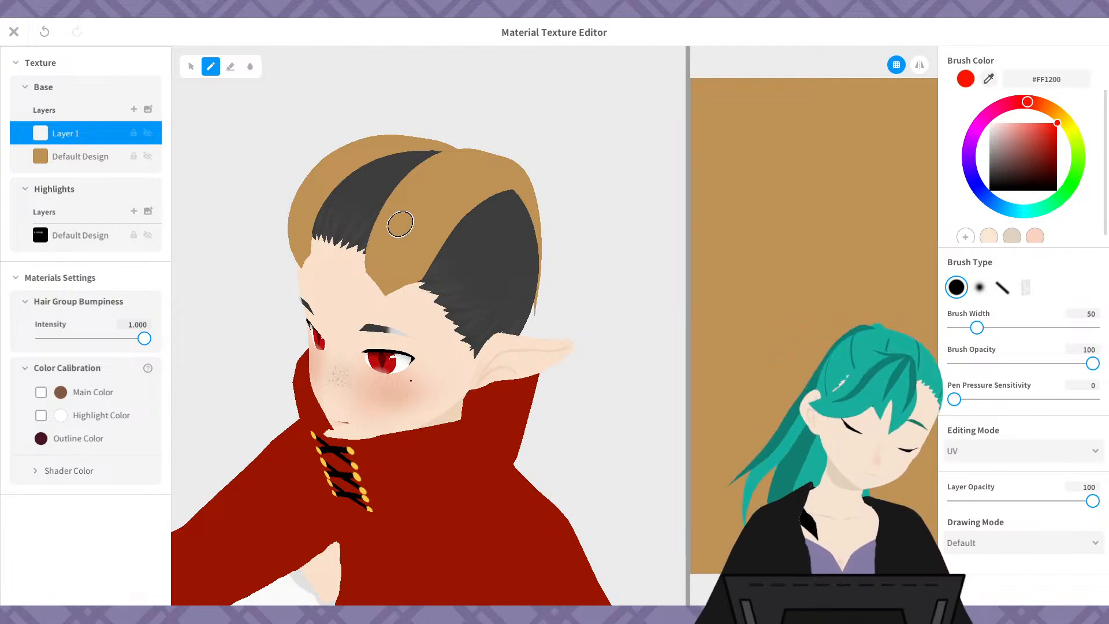
pyautogui.click(407, 226)
pyautogui.hotkey('ctrl', 'z')
# - Set the brush width to 25, test a stroke across the front of the strand and undo it
pyautogui.doubleClick(1090, 314)
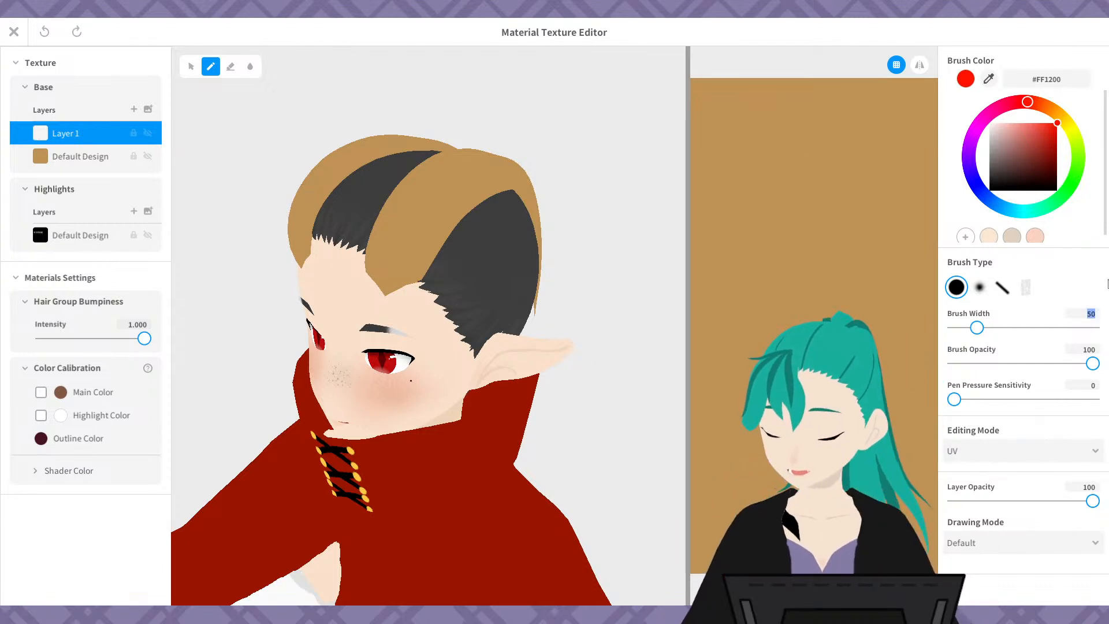
pyautogui.write('25')
pyautogui.press('Return')
pyautogui.moveTo(399, 226); pyautogui.dragTo(434, 255)
pyautogui.hotkey('ctrl', 'z')
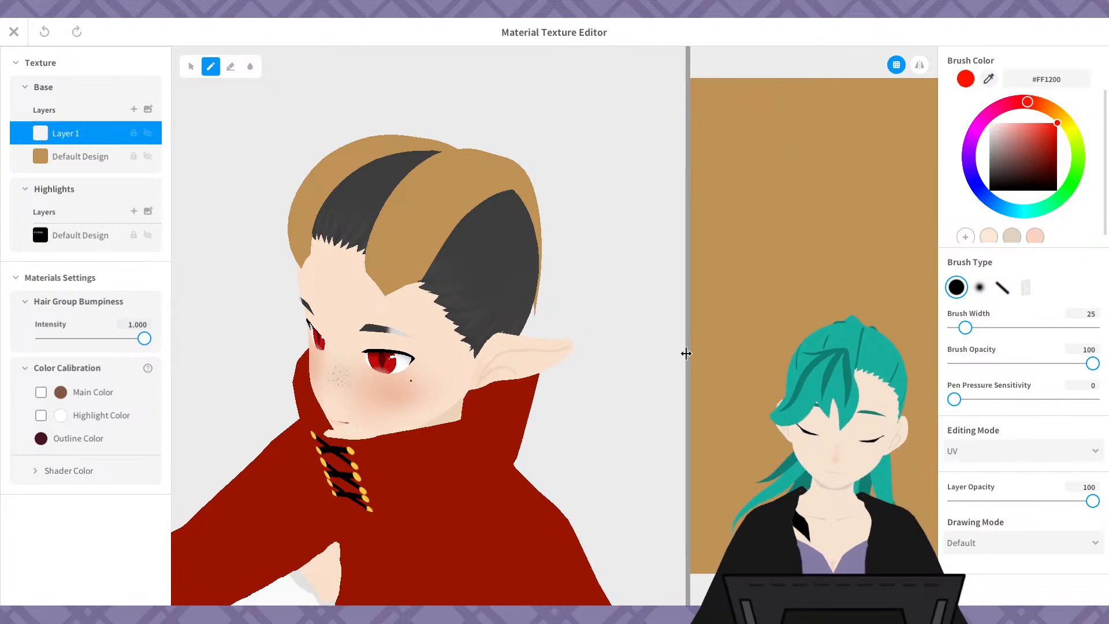
# - Paint two red stripes across the front part of the strand, spaced apart above the forehead
pyautogui.moveTo(687, 353); pyautogui.dragTo(794, 341)
pyautogui.moveTo(687, 315)
pyautogui.mouseDown(button='right')
pyautogui.moveTo(614, 353)
pyautogui.moveTo(592, 281)
pyautogui.mouseUp(button='right')
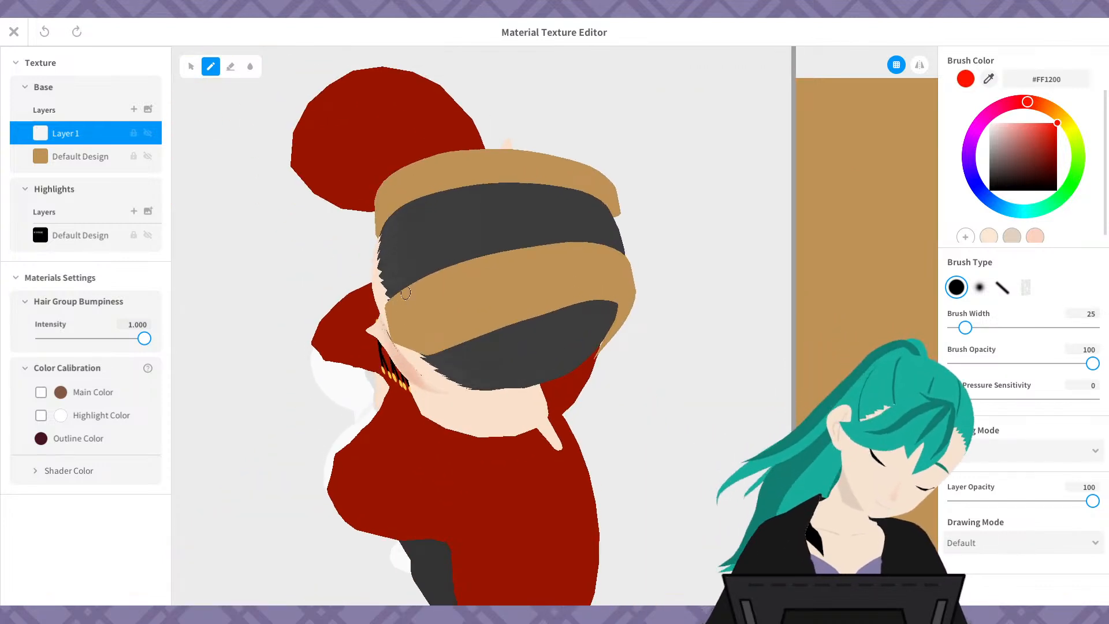
pyautogui.moveTo(476, 279); pyautogui.dragTo(494, 249, button='right')
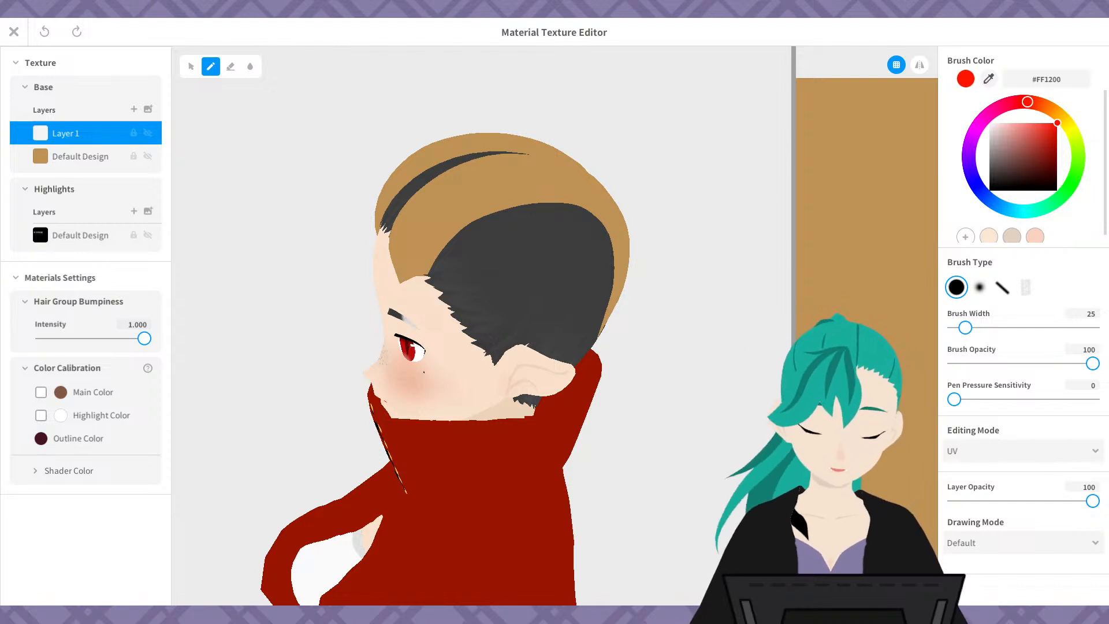
pyautogui.moveTo(501, 329); pyautogui.dragTo(482, 279, button='right')
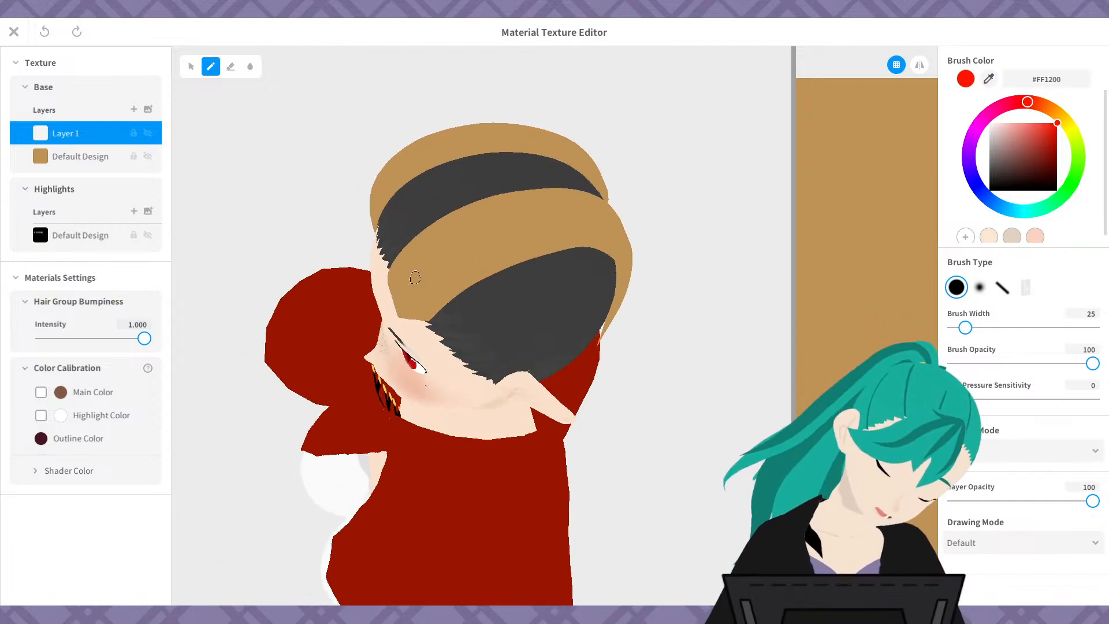
pyautogui.moveTo(408, 261); pyautogui.dragTo(434, 295)
pyautogui.moveTo(457, 224); pyautogui.dragTo(480, 266)
# - Continue the red cross stripes along the strand over the crown and down to its tip at the nape
pyautogui.moveTo(480, 267); pyautogui.dragTo(555, 200, button='right')
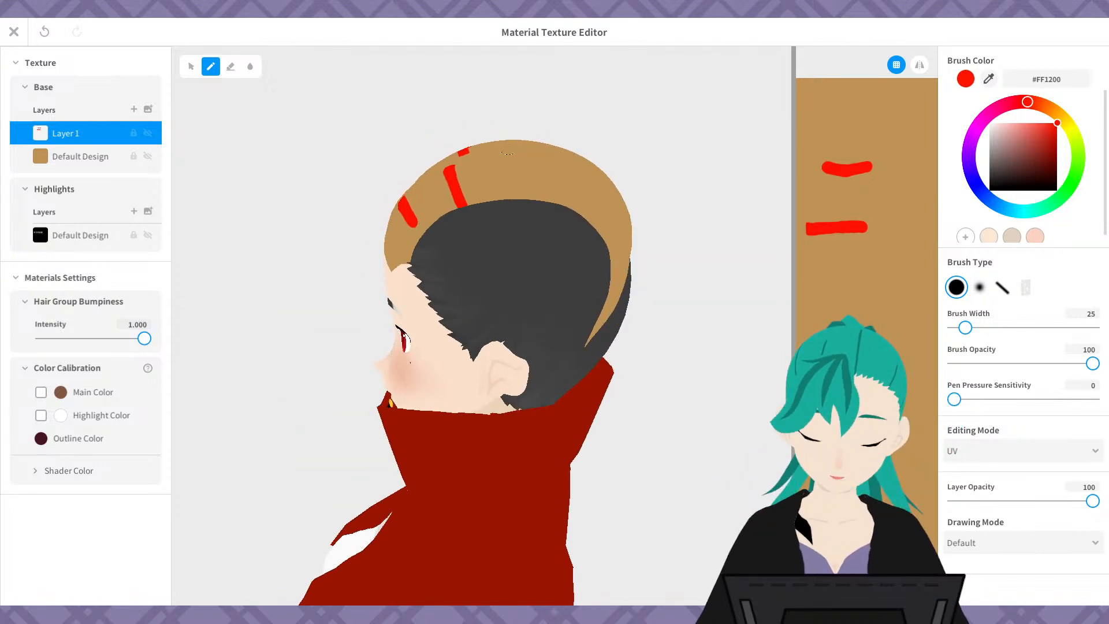
pyautogui.moveTo(506, 160)
pyautogui.mouseDown()
pyautogui.moveTo(506, 195)
pyautogui.moveTo(518, 142)
pyautogui.mouseUp()
pyautogui.moveTo(546, 199)
pyautogui.mouseDown()
pyautogui.moveTo(561, 173)
pyautogui.moveTo(608, 245)
pyautogui.mouseUp()
pyautogui.moveTo(626, 218); pyautogui.dragTo(628, 229)
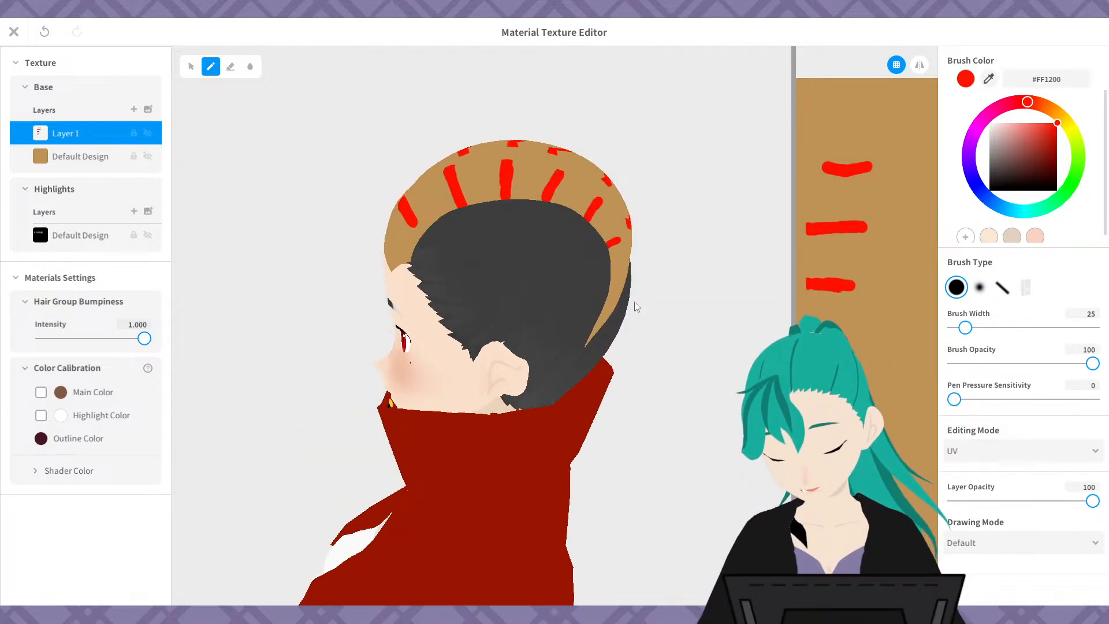
pyautogui.moveTo(622, 269); pyautogui.dragTo(611, 276)
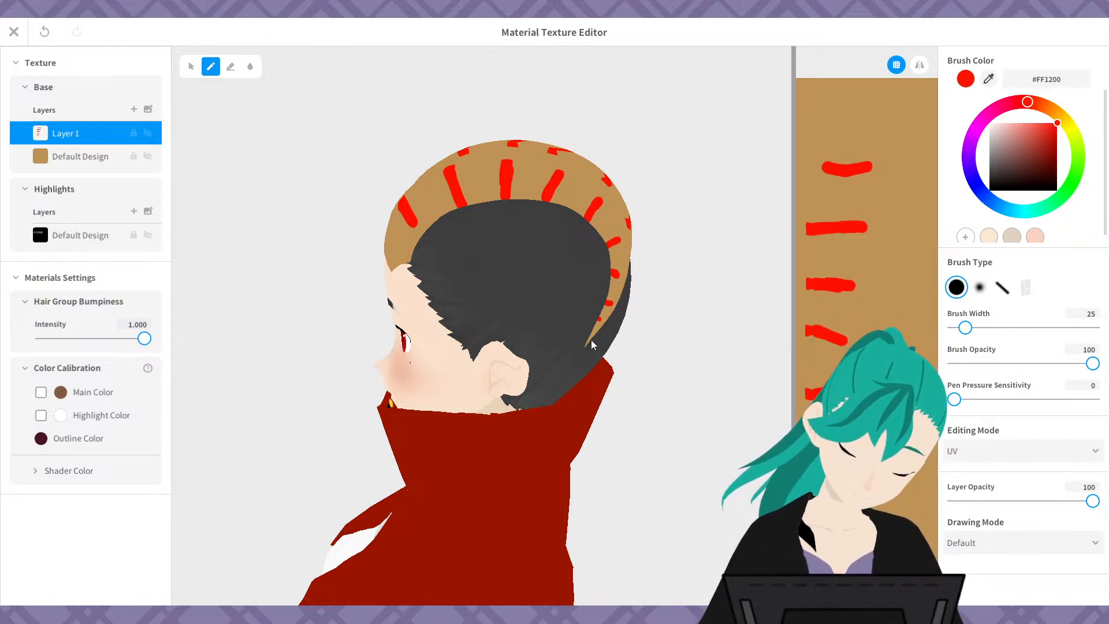
pyautogui.scroll(5, 602, 346)
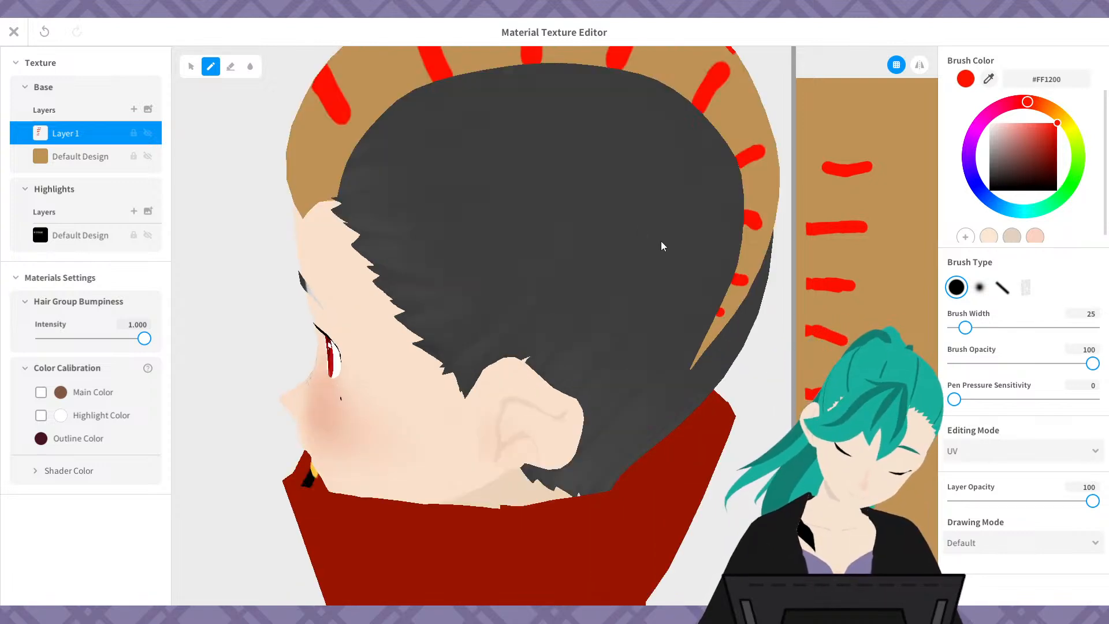
pyautogui.click(709, 336)
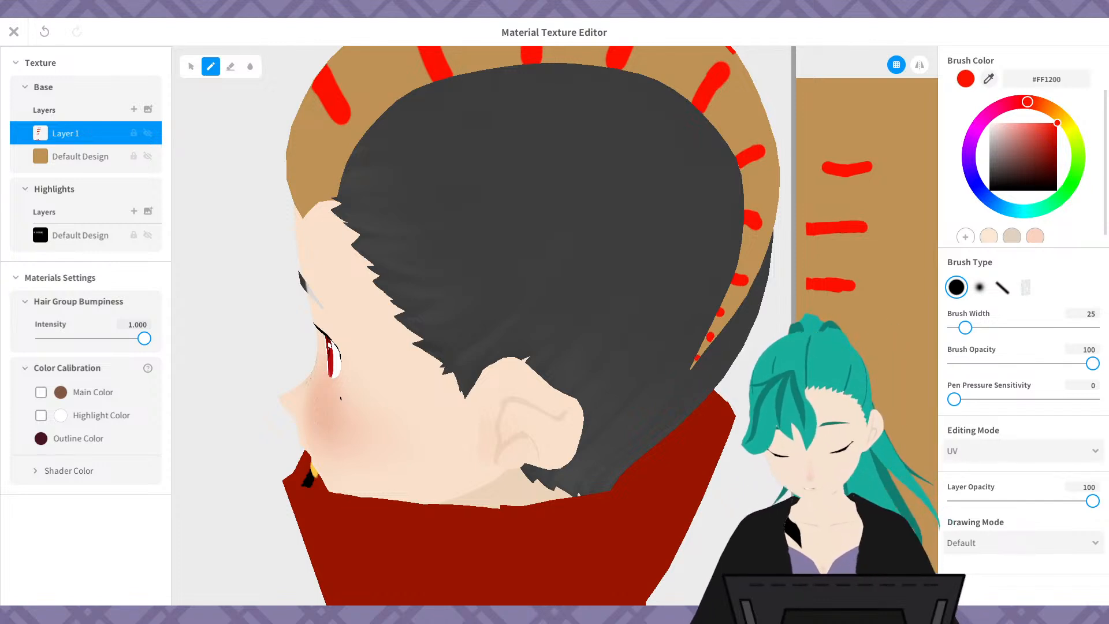
# - Check the stripes around the head and extend the frontmost red stripe to the strand's edges
pyautogui.moveTo(793, 448); pyautogui.dragTo(666, 442)
pyautogui.scroll(-3, 734, 410)
pyautogui.scroll(2, 699, 447)
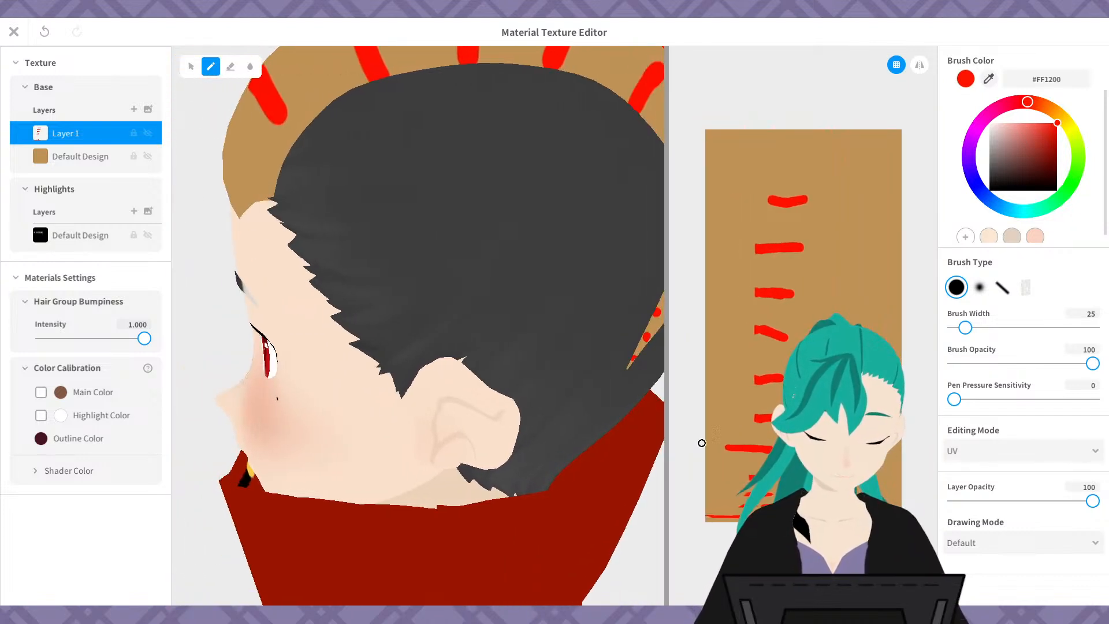
pyautogui.moveTo(630, 441); pyautogui.dragTo(583, 411, button='right')
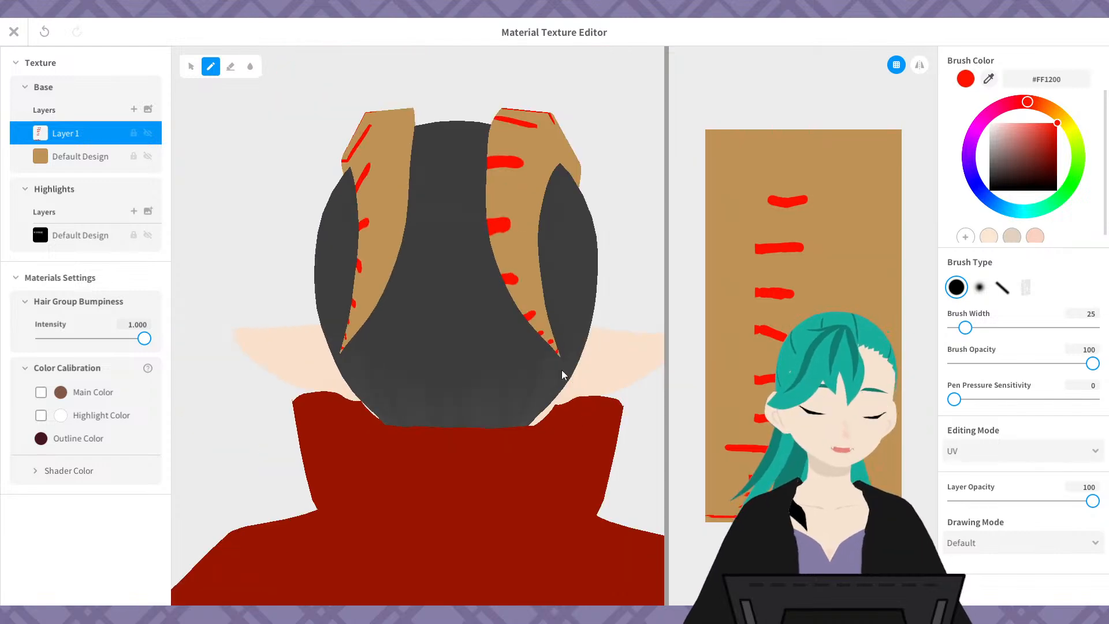
pyautogui.moveTo(563, 374); pyautogui.dragTo(656, 347, button='right')
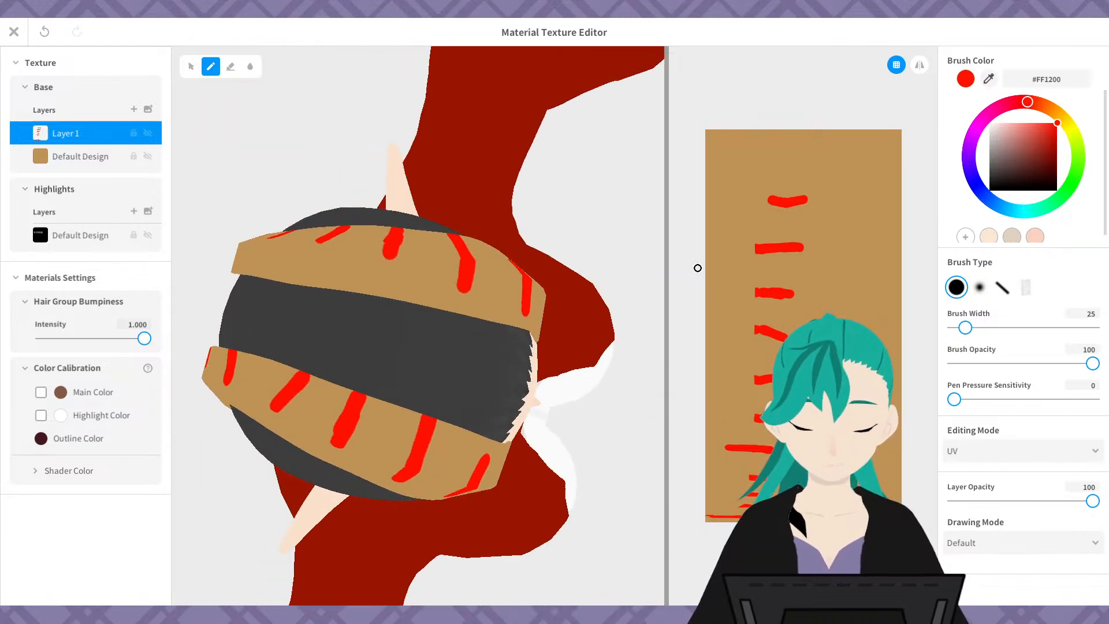
pyautogui.moveTo(591, 358); pyautogui.dragTo(495, 325, button='right')
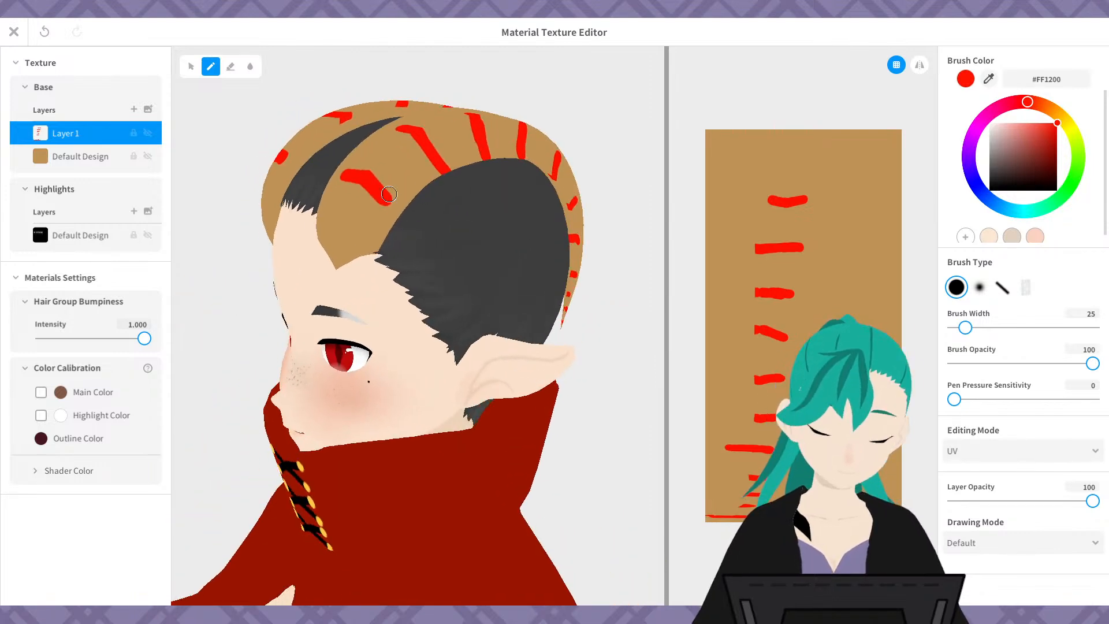
pyautogui.moveTo(375, 190); pyautogui.dragTo(399, 216)
pyautogui.moveTo(465, 358)
pyautogui.mouseDown(button='right')
pyautogui.moveTo(528, 361)
pyautogui.moveTo(595, 404)
pyautogui.mouseUp(button='right')
pyautogui.moveTo(522, 188); pyautogui.dragTo(516, 205)
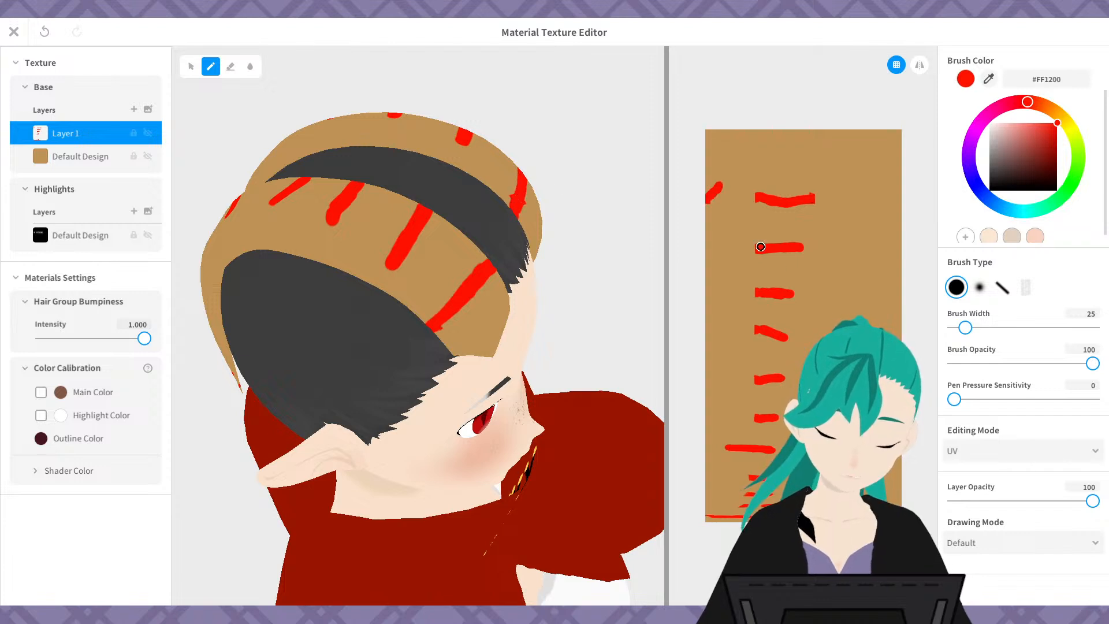
# - Add another base layer, then select Layer 1 and lower its layer opacity to 17
pyautogui.moveTo(601, 445); pyautogui.dragTo(460, 430, button='right')
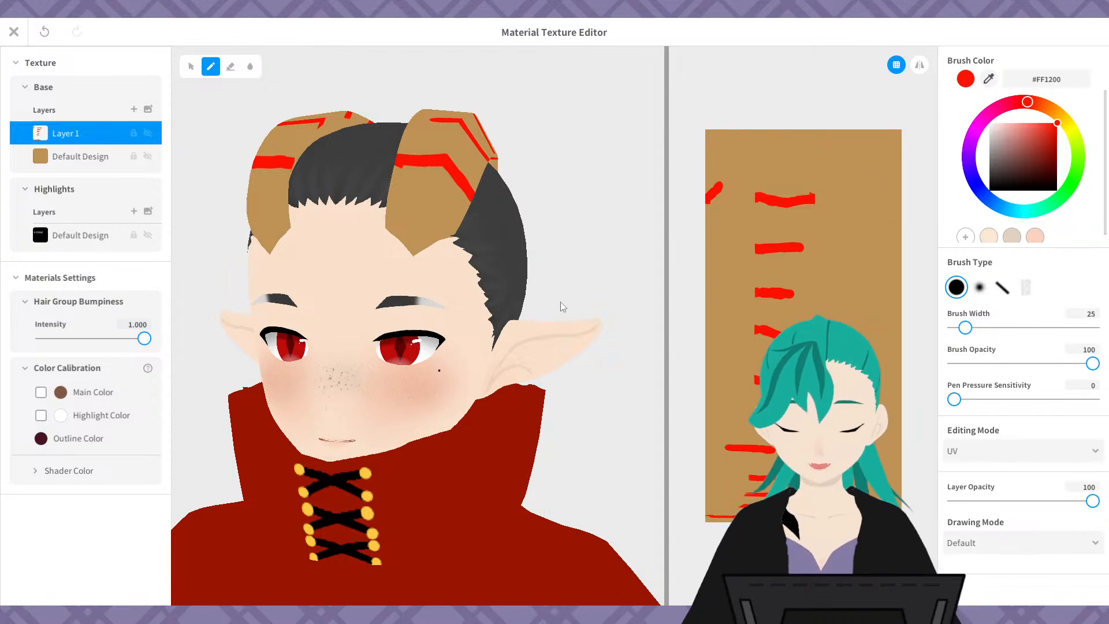
pyautogui.click(133, 109)
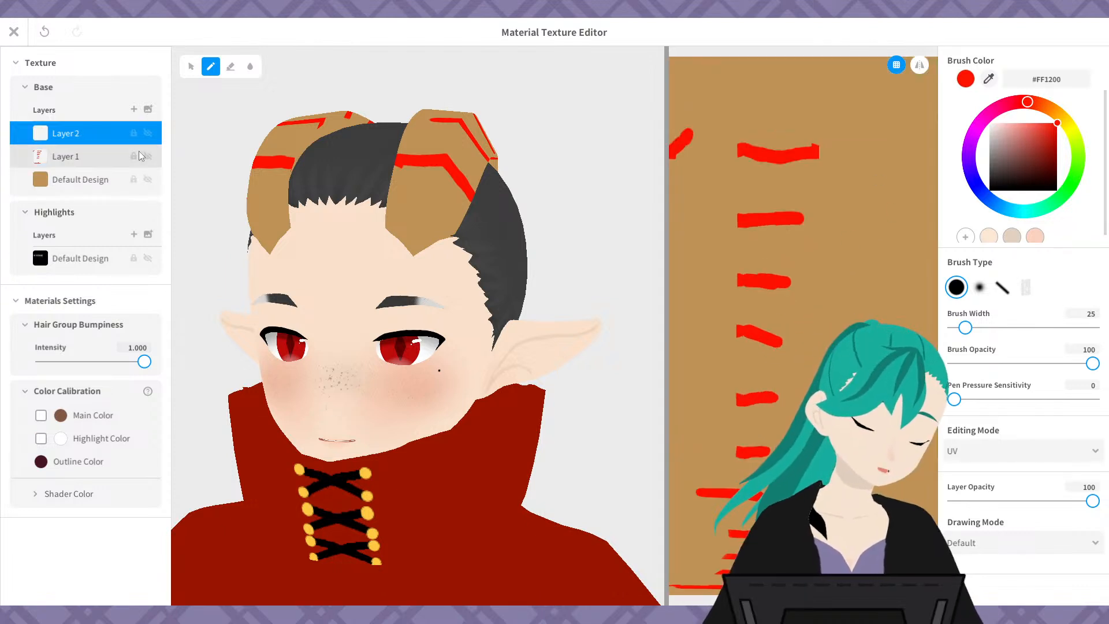
pyautogui.click(101, 157)
pyautogui.moveTo(1092, 502); pyautogui.dragTo(978, 501)
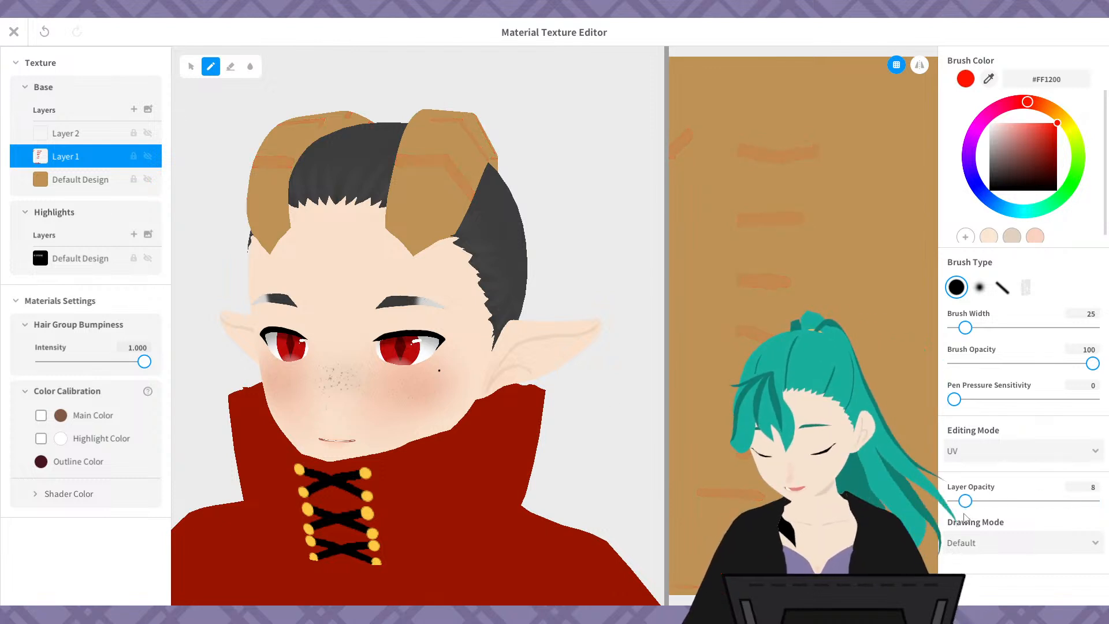
# - Try freehand strokes on Layer 1 with the tapered line brush, undoing each one
pyautogui.click(1002, 287)
pyautogui.moveTo(686, 273); pyautogui.dragTo(928, 262)
pyautogui.hotkey('ctrl', 'z')
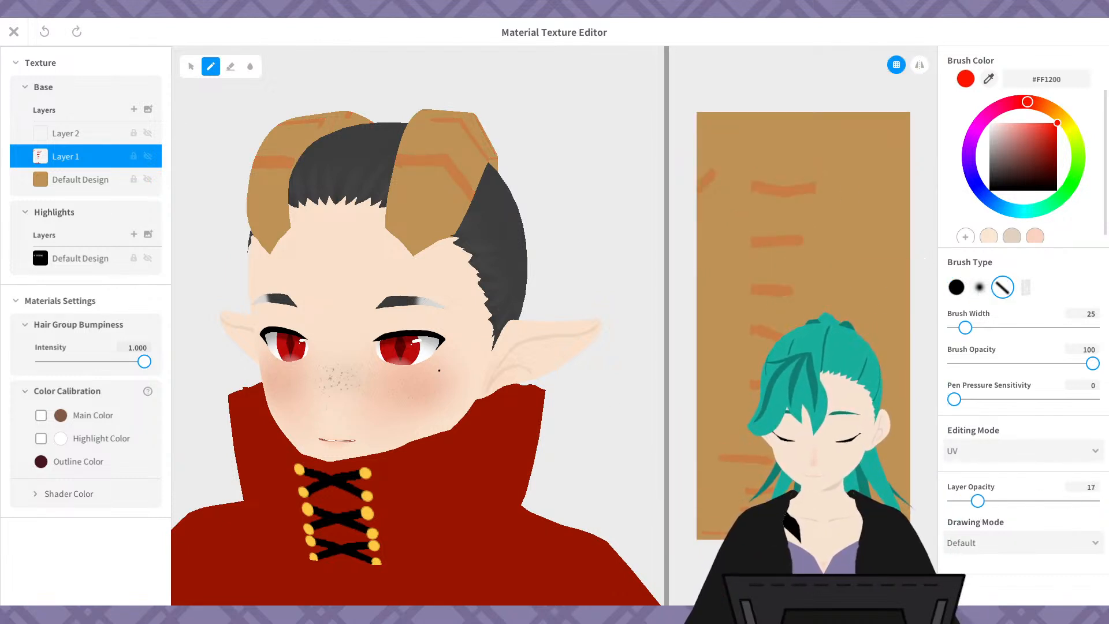
pyautogui.moveTo(750, 314)
pyautogui.mouseDown()
pyautogui.moveTo(847, 259)
pyautogui.moveTo(861, 315)
pyautogui.mouseUp()
pyautogui.hotkey('ctrl', 'z')
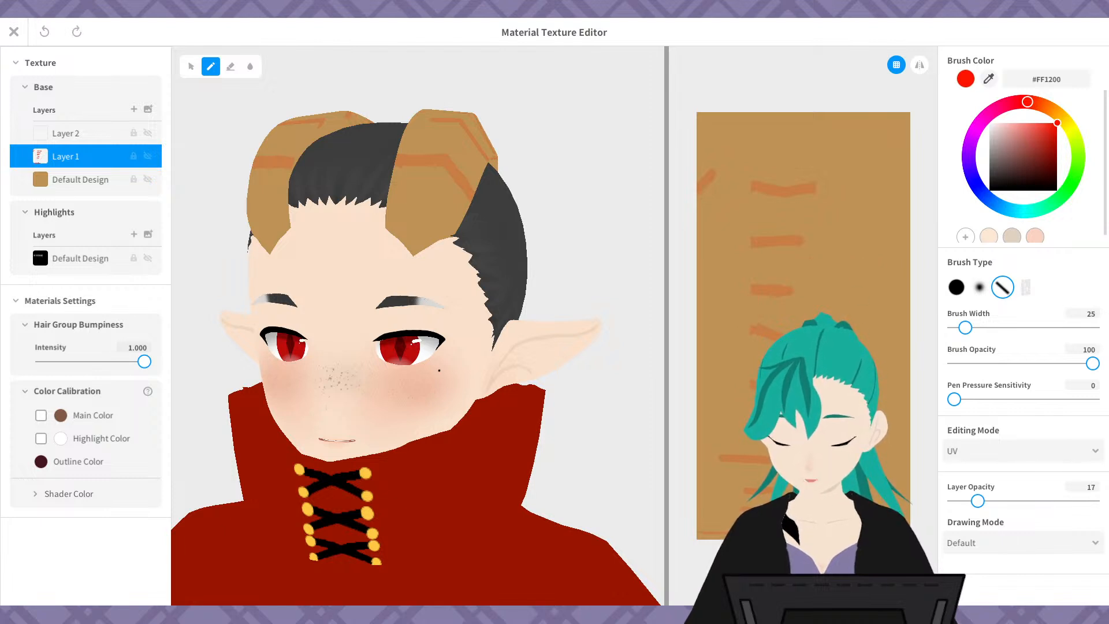
pyautogui.moveTo(777, 354); pyautogui.dragTo(795, 156)
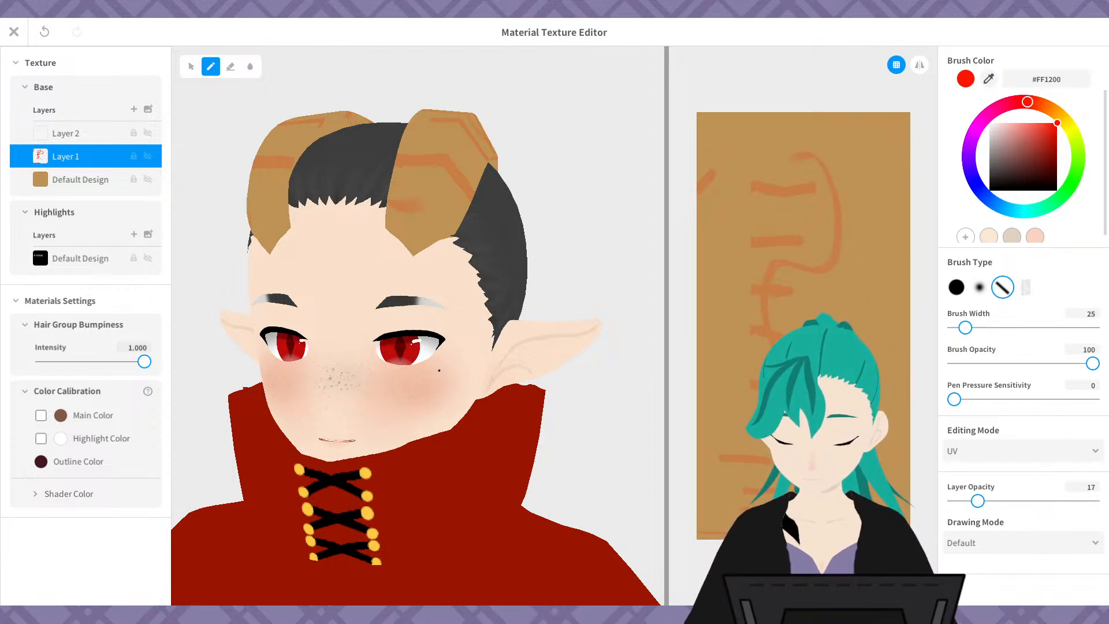
pyautogui.hotkey('ctrl', 'z')
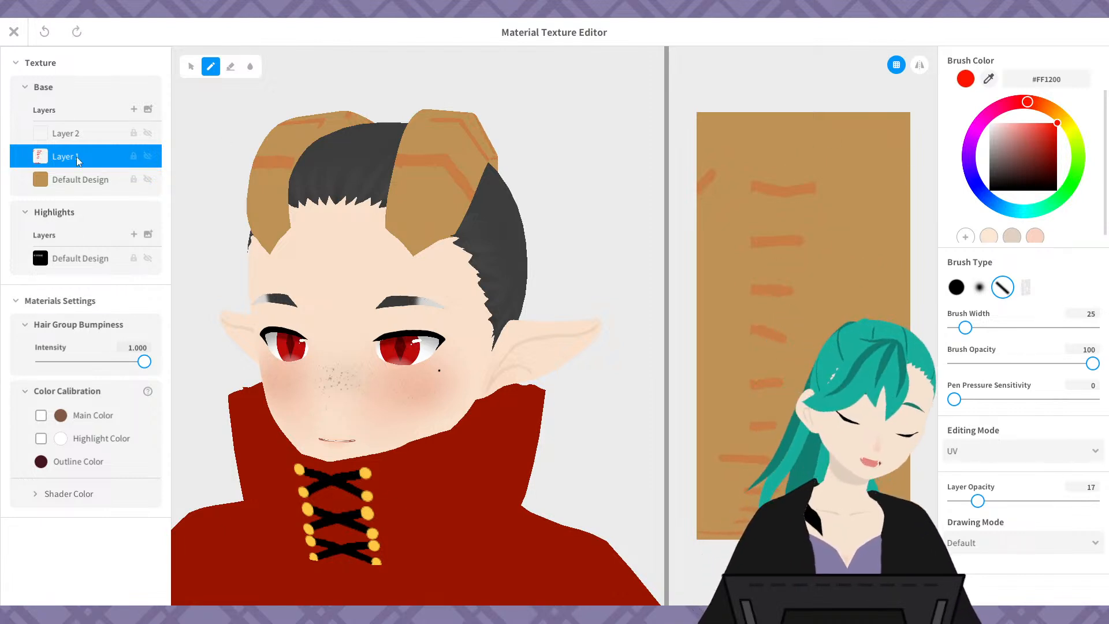
# - Select Layer 2 and test the tapered line brush with curved red strokes on the texture, undoing each one
pyautogui.click(66, 132)
pyautogui.moveTo(821, 317); pyautogui.dragTo(836, 222)
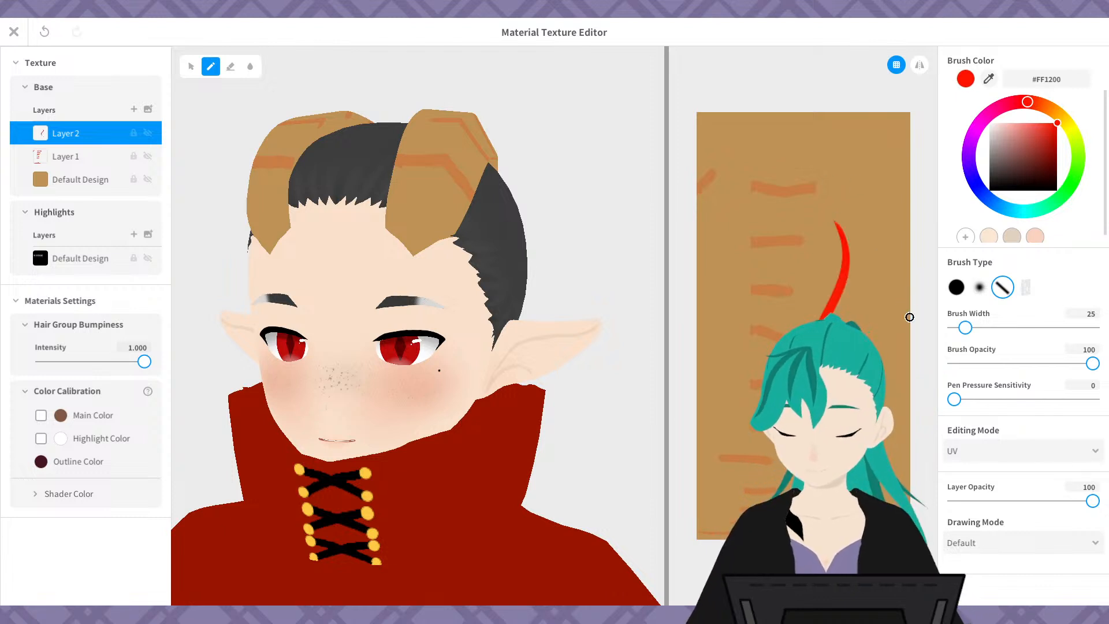
pyautogui.hotkey('ctrl', 'z')
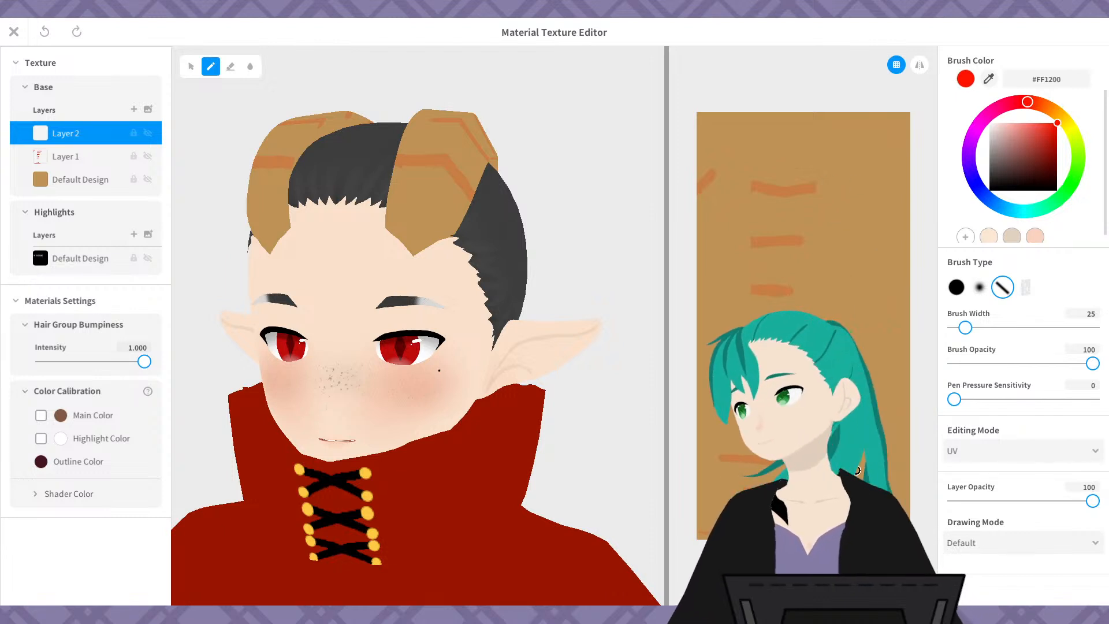
pyautogui.moveTo(867, 152)
pyautogui.mouseDown()
pyautogui.moveTo(834, 271)
pyautogui.moveTo(874, 399)
pyautogui.mouseUp()
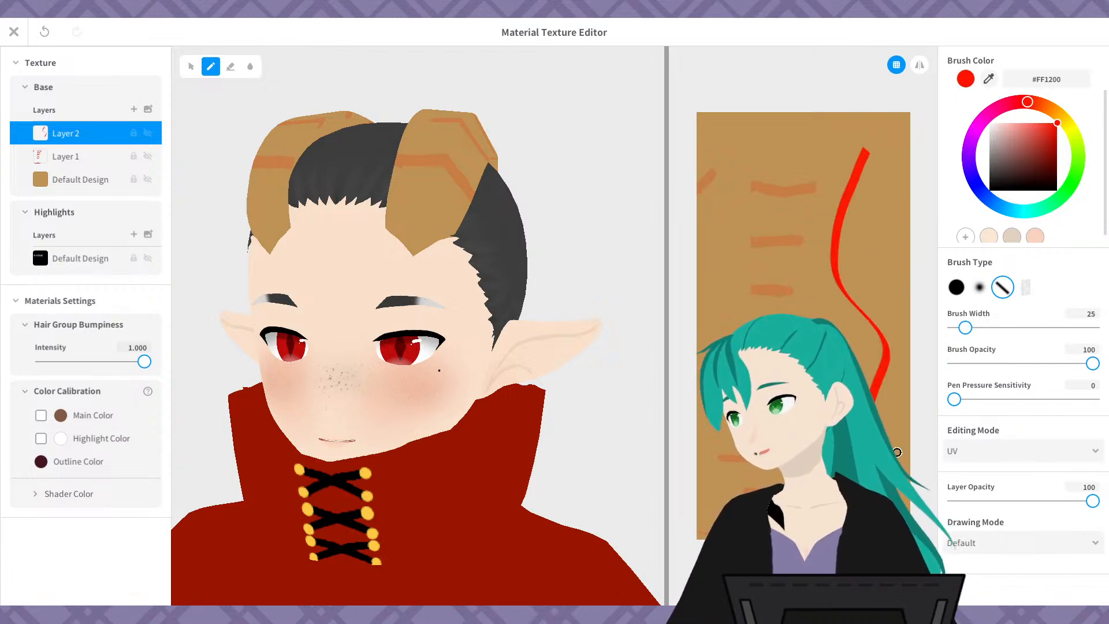
pyautogui.hotkey('ctrl', 'z')
pyautogui.moveTo(814, 346); pyautogui.dragTo(830, 191)
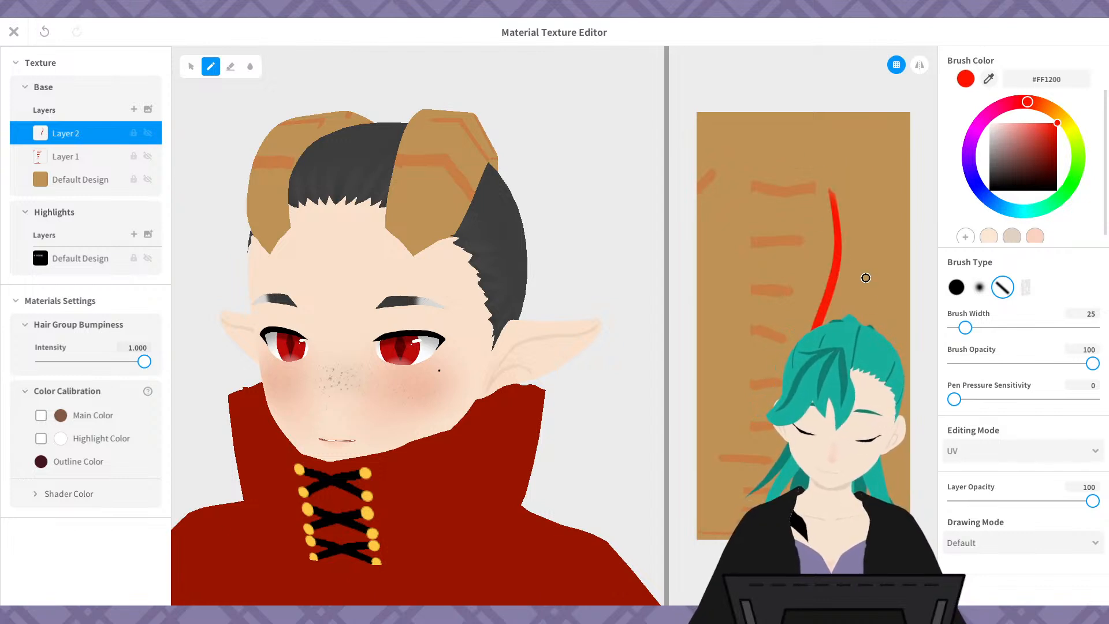
pyautogui.hotkey('ctrl', 'z')
pyautogui.scroll(1, 924, 304)
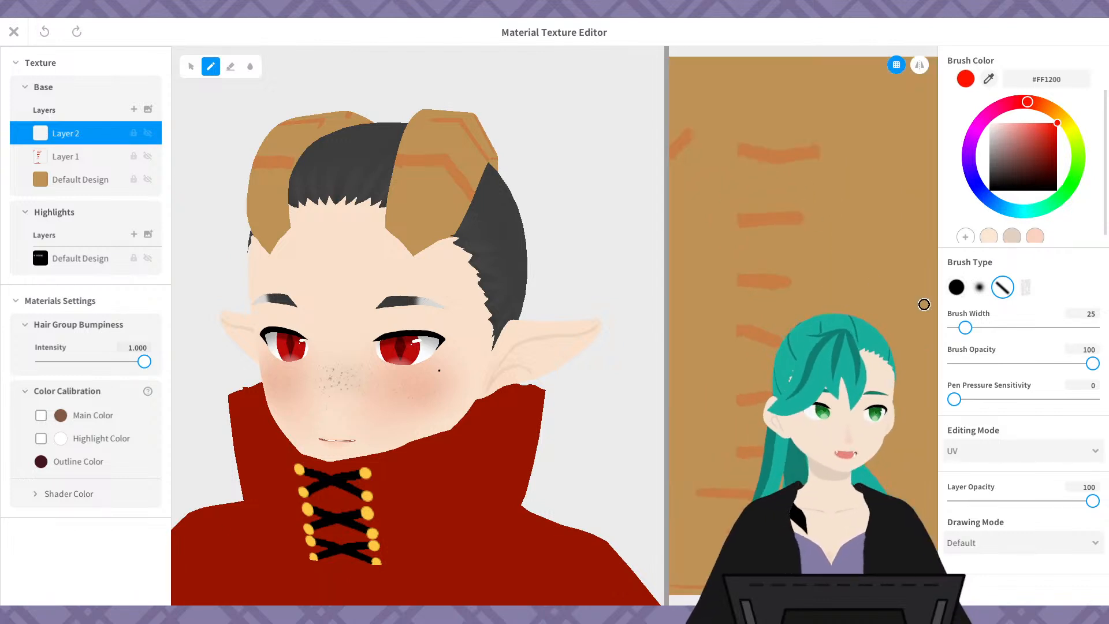
pyautogui.scroll(-1, 909, 308)
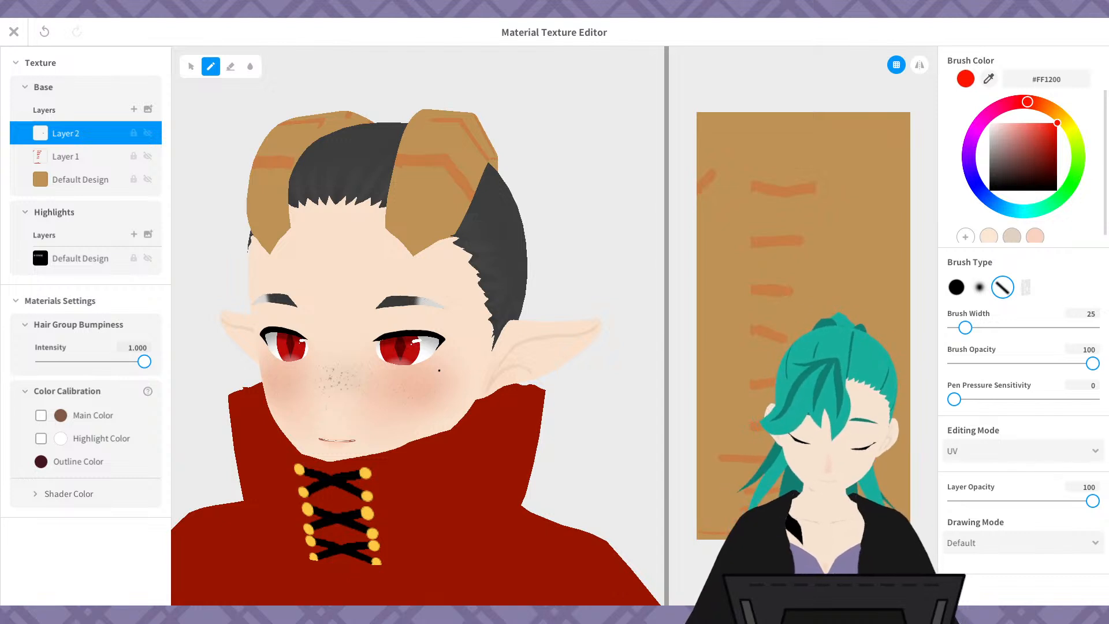
# - Switch back to the solid round brush and try a full-width red stripe along the uppermost guide, undoing each attempt
pyautogui.click(956, 287)
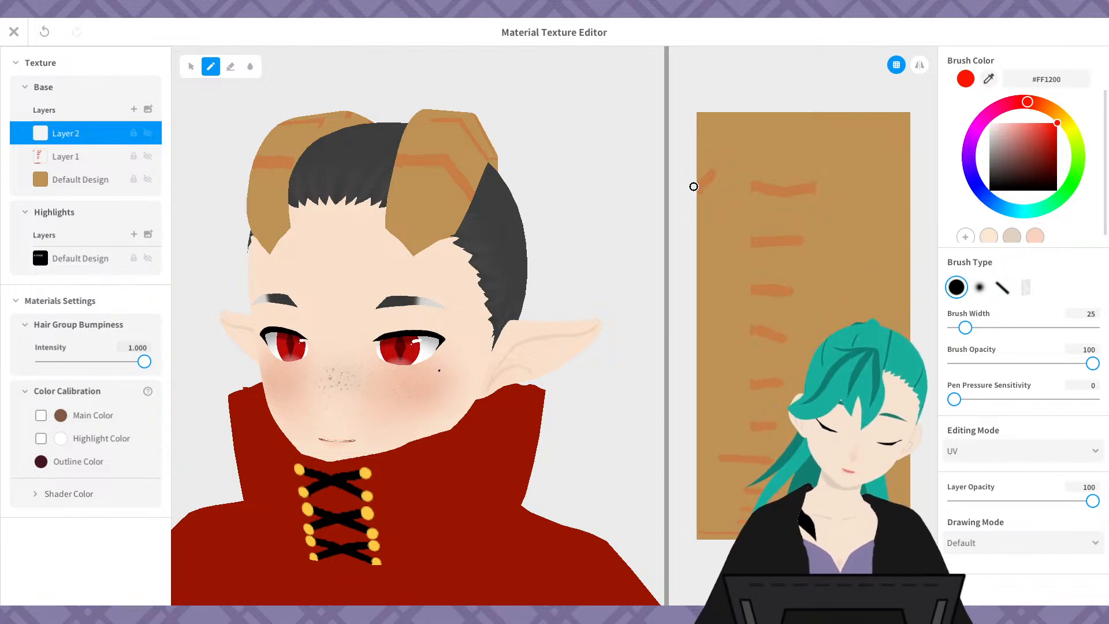
pyautogui.moveTo(694, 186); pyautogui.dragTo(926, 191)
pyautogui.hotkey('ctrl', 'z')
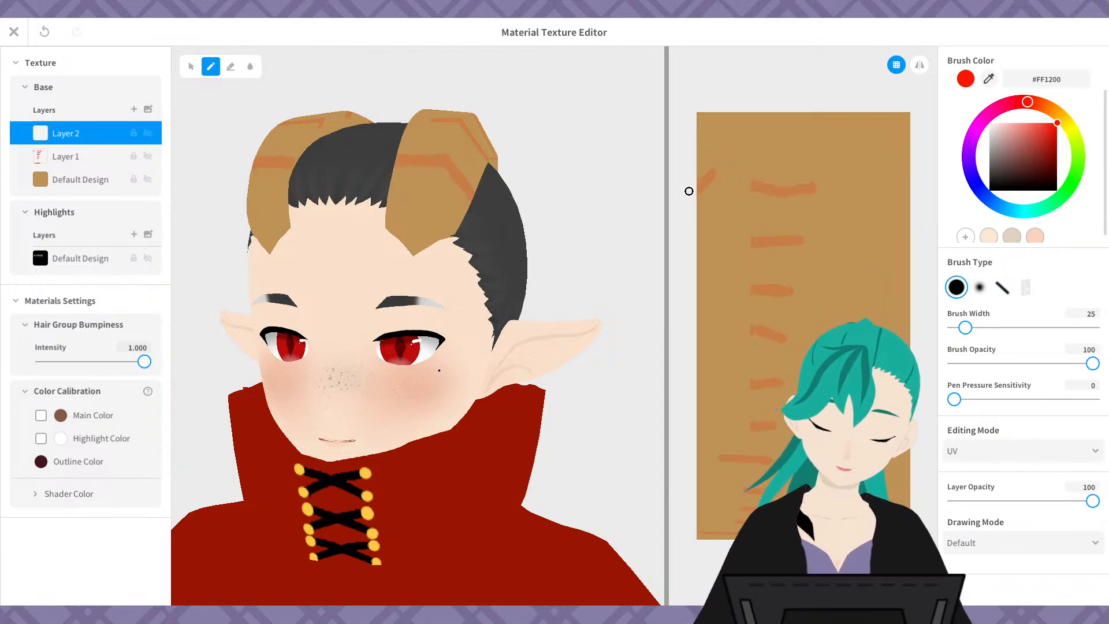
pyautogui.moveTo(689, 191); pyautogui.dragTo(915, 181)
pyautogui.hotkey('ctrl', 'z')
# - Paint full-width red stripes over the guide marks down the texture on Layer 2 at brush width 25
pyautogui.moveTo(693, 192); pyautogui.dragTo(918, 189)
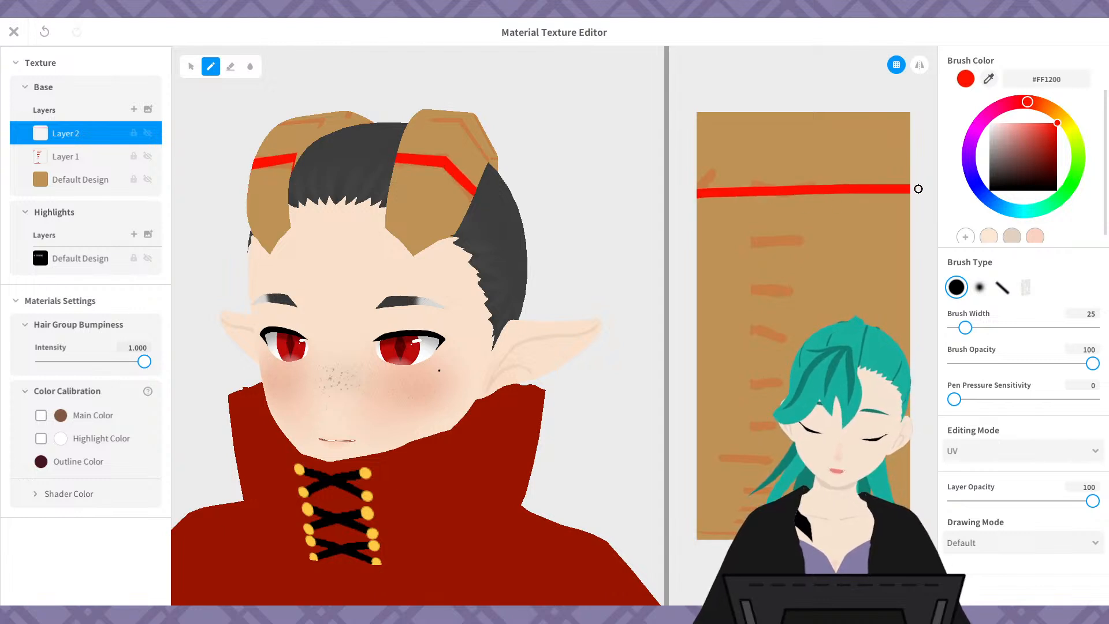
pyautogui.moveTo(688, 246); pyautogui.dragTo(917, 234)
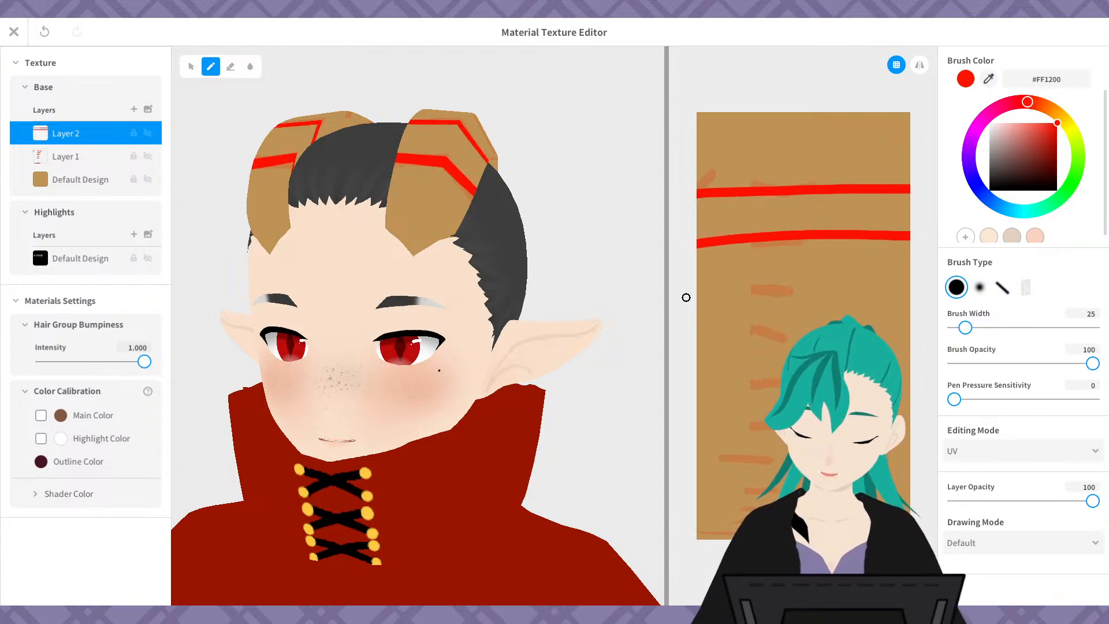
pyautogui.moveTo(686, 297); pyautogui.dragTo(918, 283)
pyautogui.moveTo(689, 341); pyautogui.dragTo(919, 319)
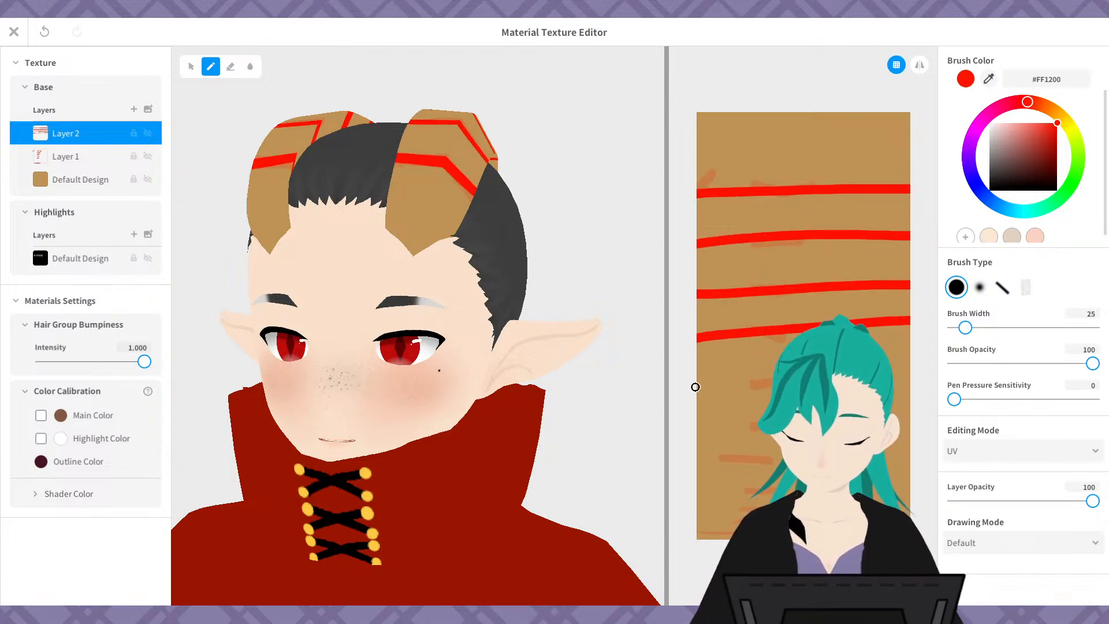
pyautogui.moveTo(696, 387); pyautogui.dragTo(753, 380)
pyautogui.moveTo(688, 424); pyautogui.dragTo(757, 420)
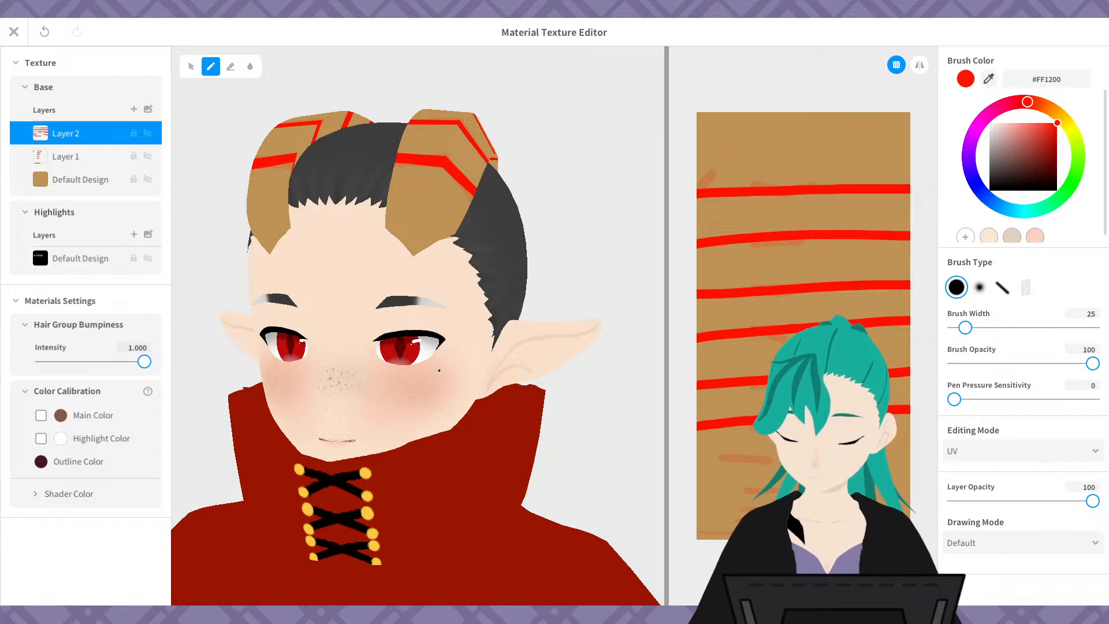
pyautogui.moveTo(684, 466); pyautogui.dragTo(757, 460)
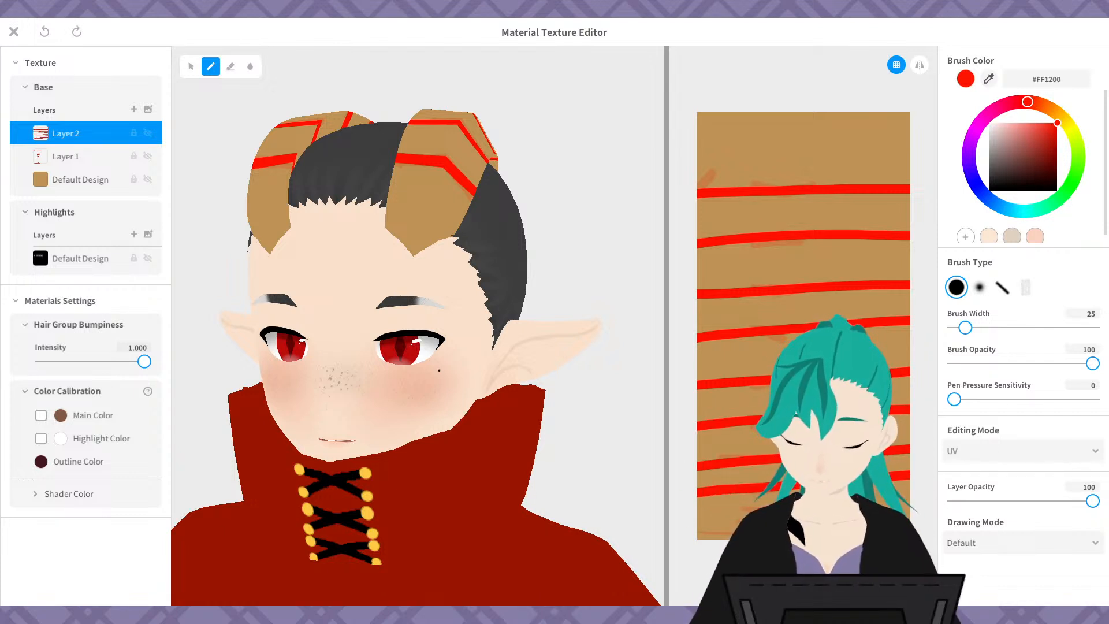
# - Undo all the red stripes painted on Layer 2
pyautogui.hotkey('ctrl', 'z')
pyautogui.hotkey('ctrl', 'z')
pyautogui.hotkey('ctrl', 'z')
pyautogui.hotkey('ctrl', 'z')
pyautogui.hotkey('ctrl', 'z')
pyautogui.hotkey('ctrl', 'z')
pyautogui.hotkey('ctrl', 'z')
pyautogui.hotkey('ctrl', 'z')
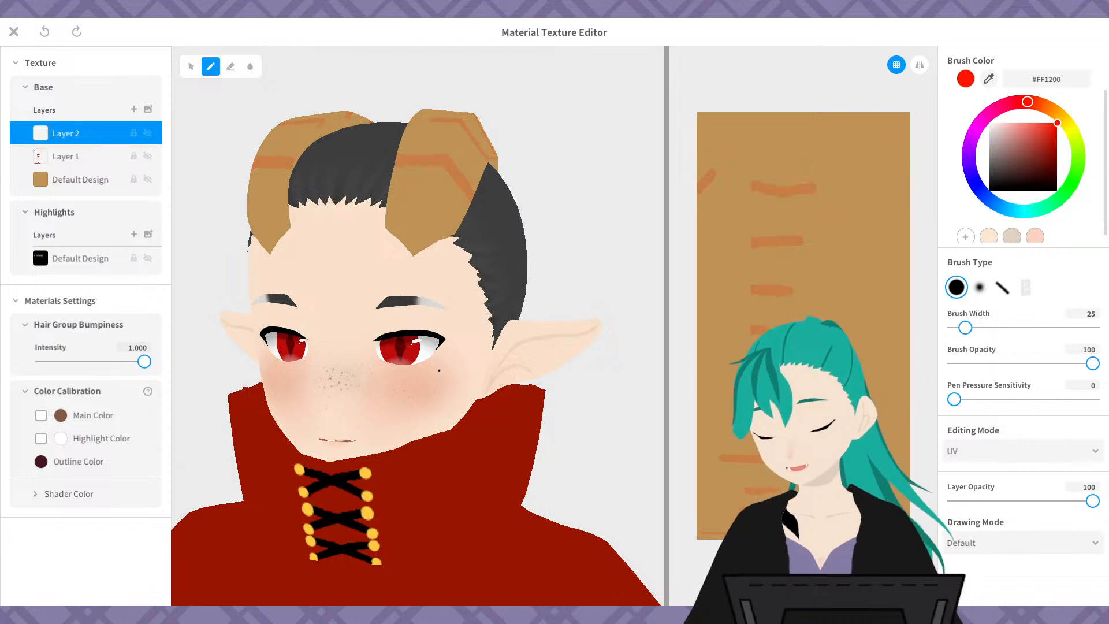
# - Set the brush width to 15 and paint the two uppermost red stripes across the full width of the texture
pyautogui.click(1092, 315)
pyautogui.write('12')
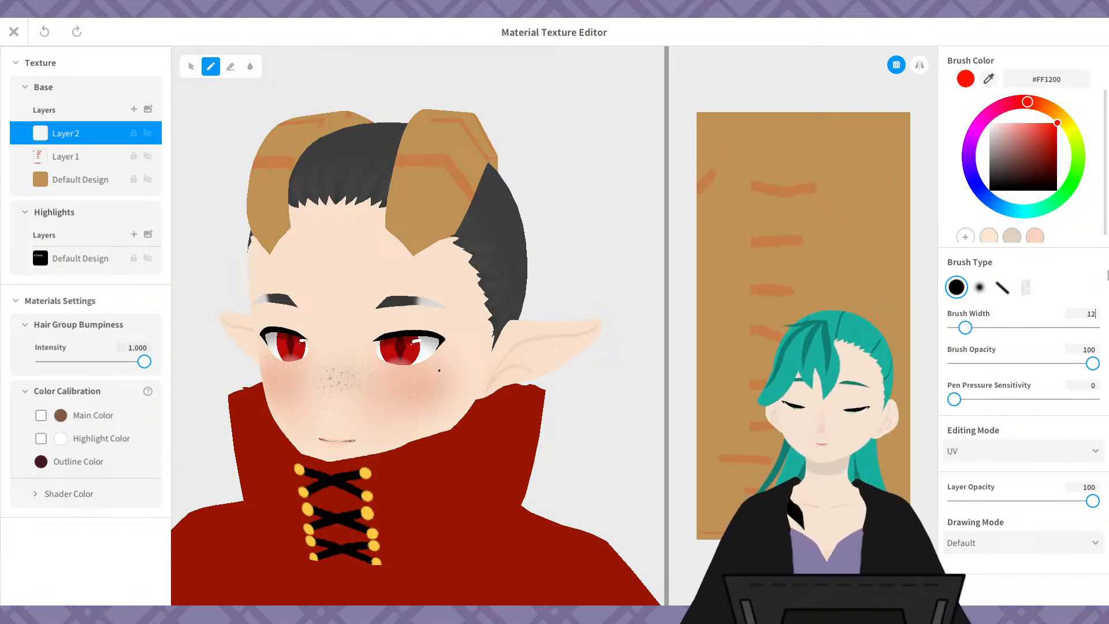
pyautogui.press('Return')
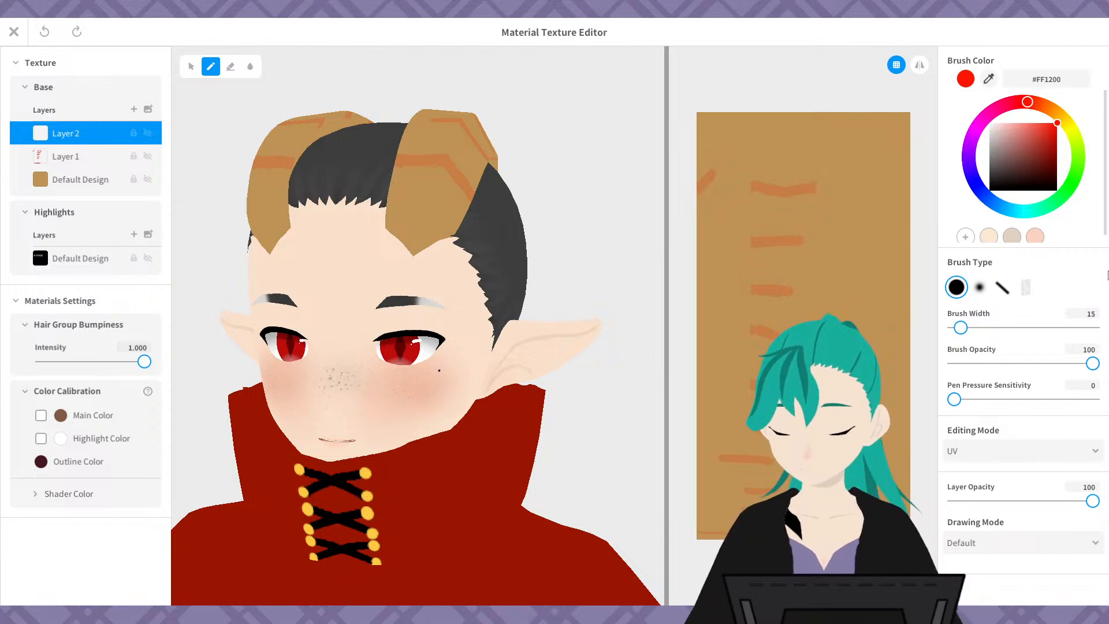
pyautogui.moveTo(696, 194); pyautogui.dragTo(954, 198)
pyautogui.hotkey('ctrl', 'z')
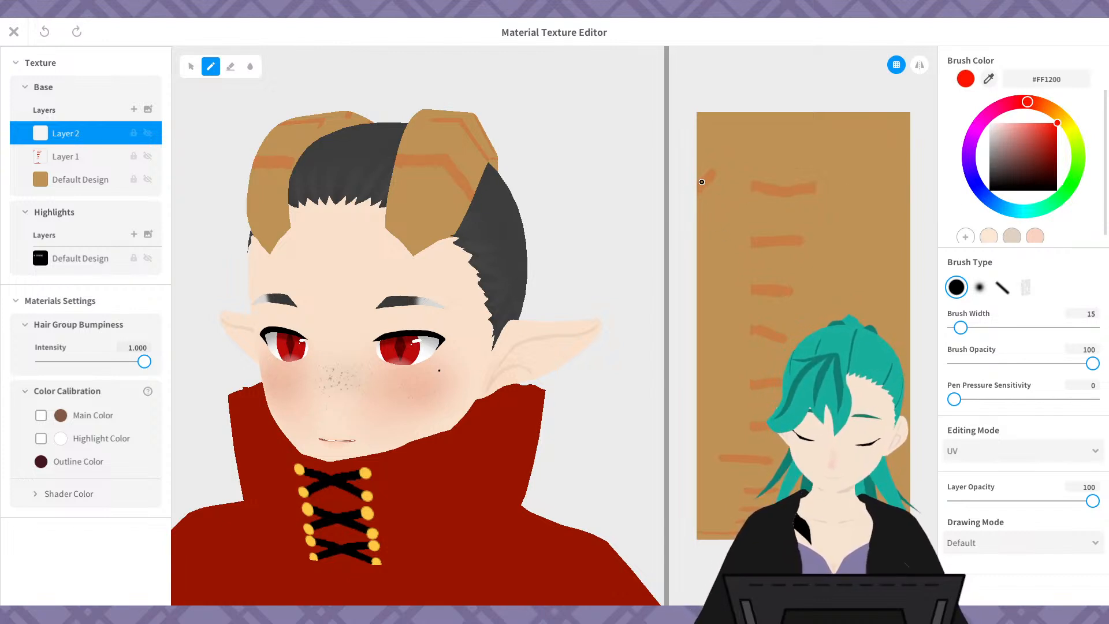
pyautogui.moveTo(702, 182); pyautogui.dragTo(916, 183)
pyautogui.moveTo(696, 241); pyautogui.dragTo(915, 234)
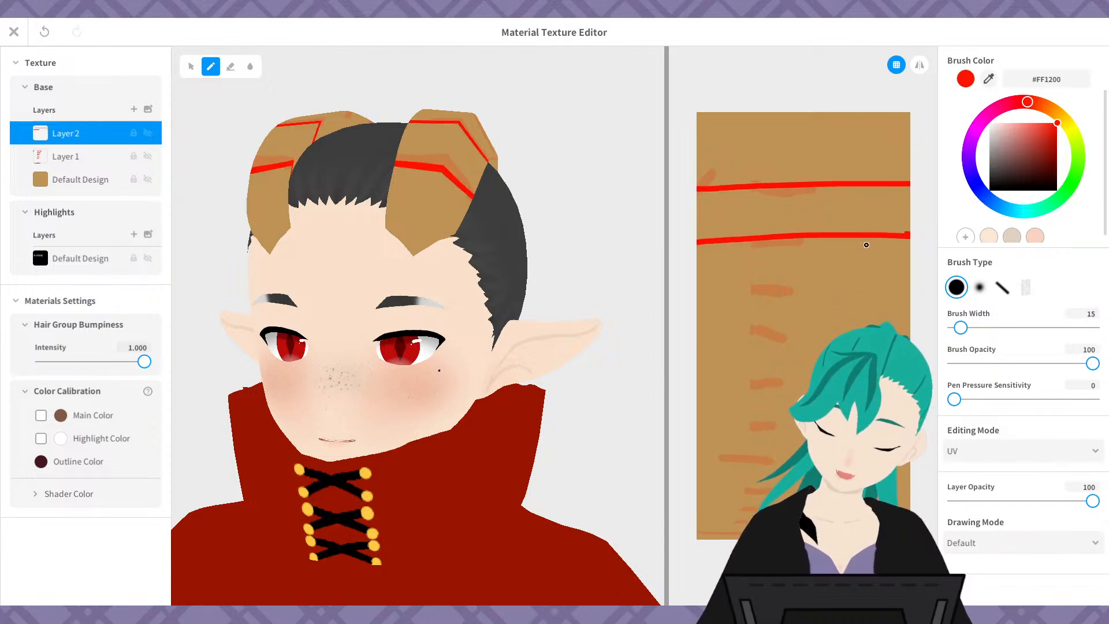
# - Continue the thin full-width red stripes along the remaining guide marks to the texture's lower edge
pyautogui.moveTo(696, 292); pyautogui.dragTo(935, 280)
pyautogui.moveTo(700, 337); pyautogui.dragTo(922, 326)
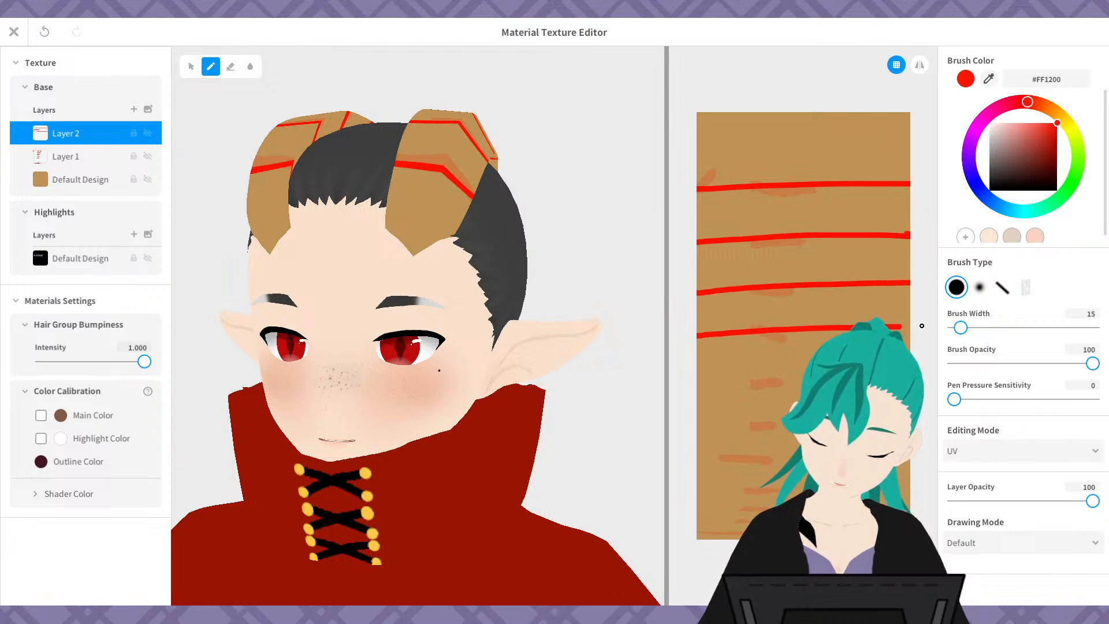
pyautogui.moveTo(700, 390); pyautogui.dragTo(803, 382)
pyautogui.moveTo(690, 435); pyautogui.dragTo(933, 421)
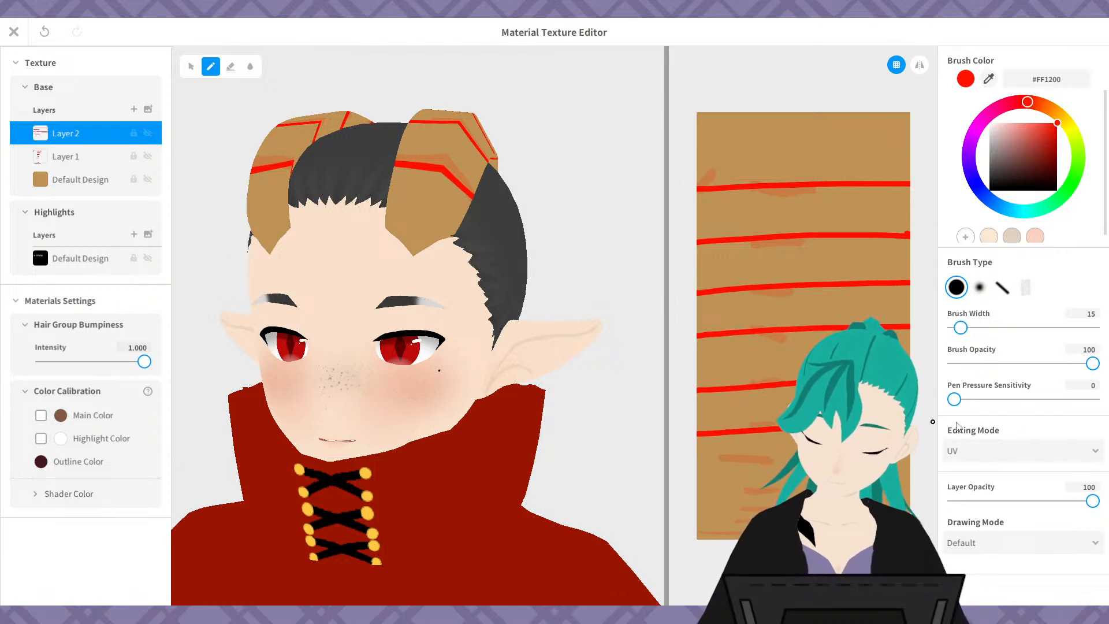
pyautogui.moveTo(698, 464); pyautogui.dragTo(809, 460)
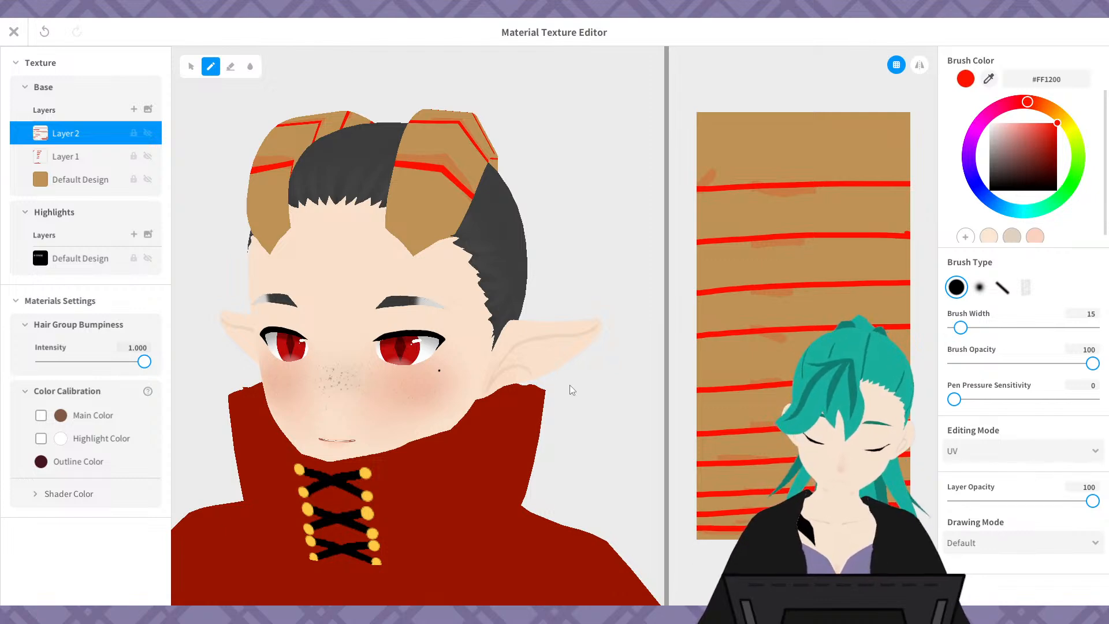
# - Examine the striped horns from the back, side and front of the head
pyautogui.moveTo(569, 385); pyautogui.dragTo(493, 386, button='right')
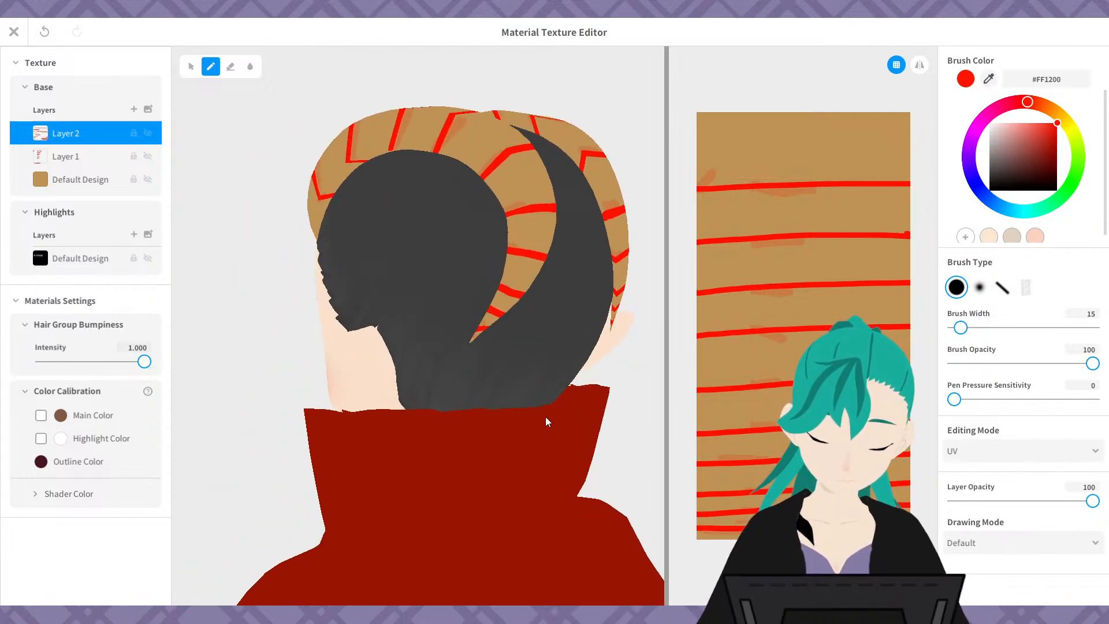
pyautogui.moveTo(558, 326); pyautogui.dragTo(581, 304, button='right')
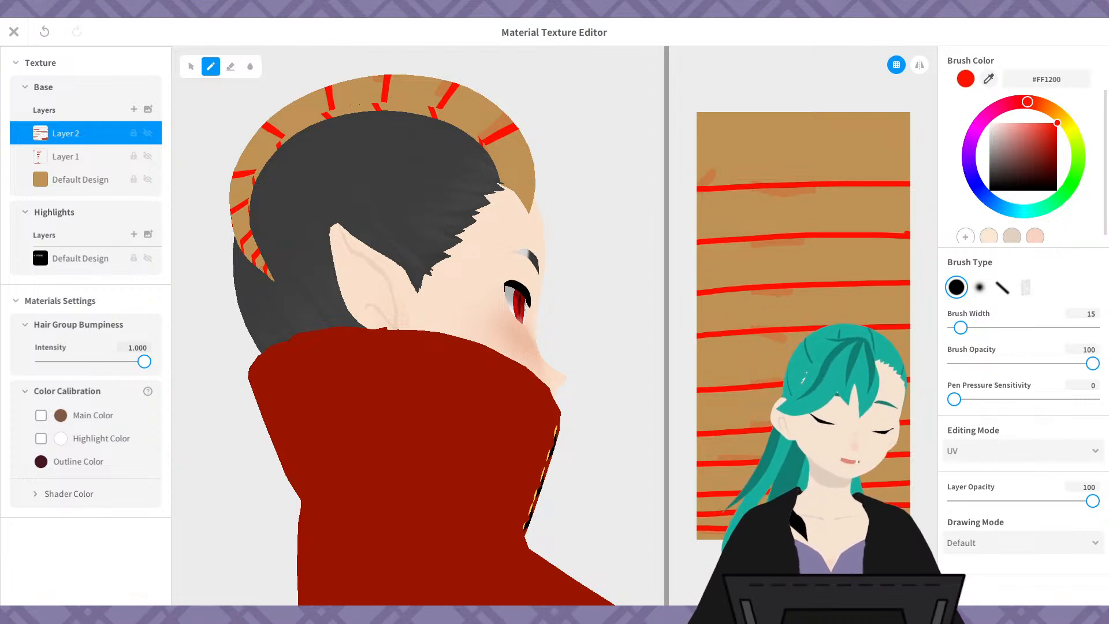
pyautogui.moveTo(307, 228); pyautogui.dragTo(475, 311, button='right')
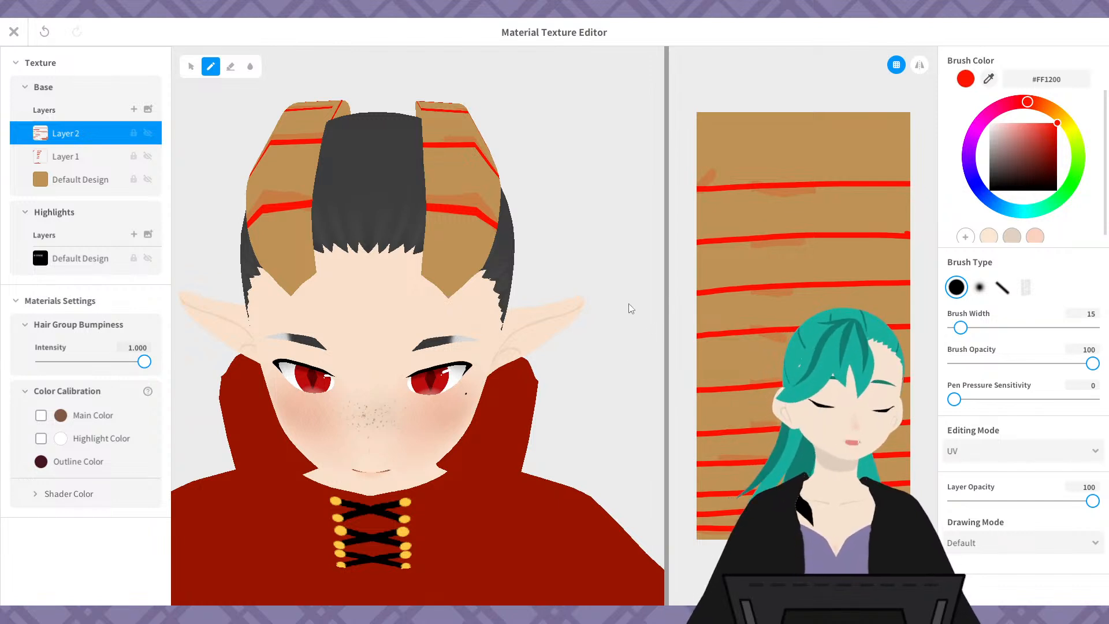
pyautogui.moveTo(666, 338); pyautogui.dragTo(792, 325)
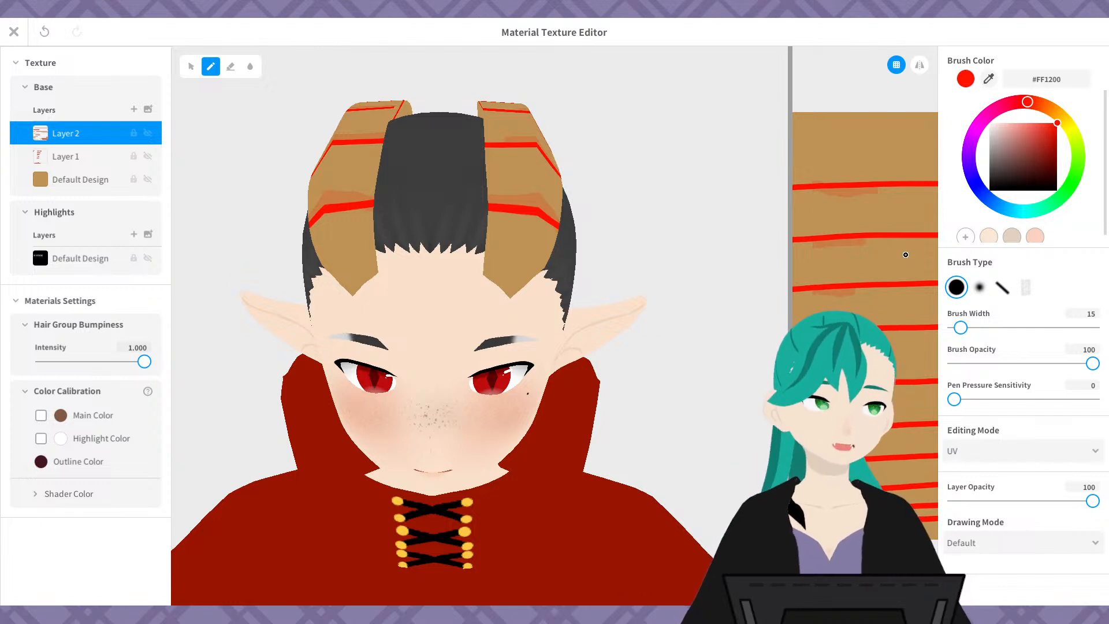
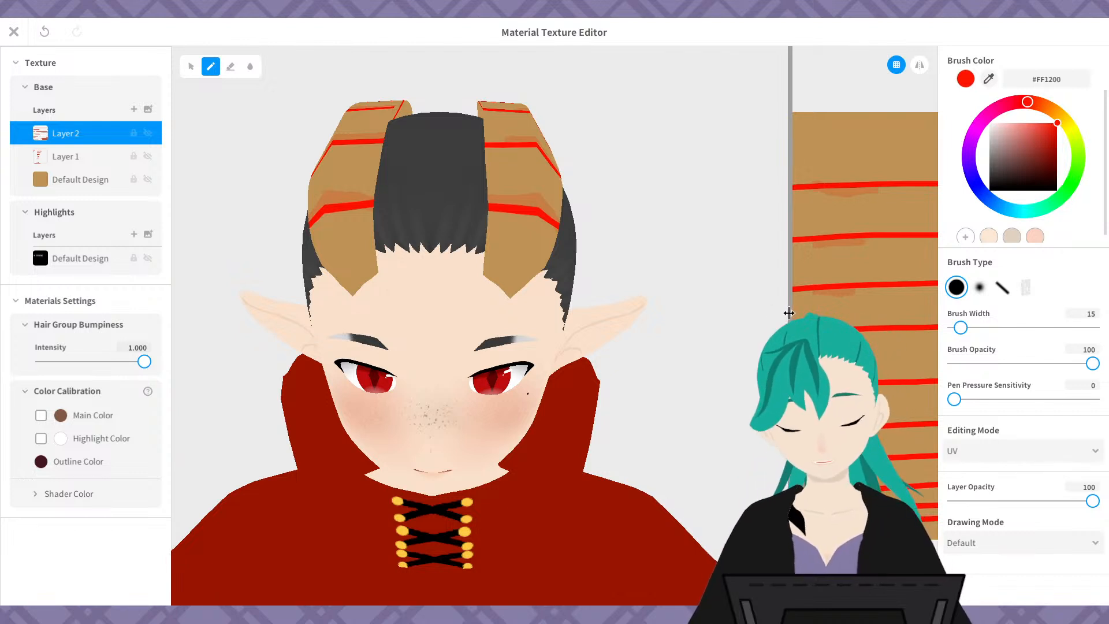
pyautogui.moveTo(788, 314); pyautogui.dragTo(864, 313)
pyautogui.moveTo(753, 379); pyautogui.dragTo(534, 375, button='right')
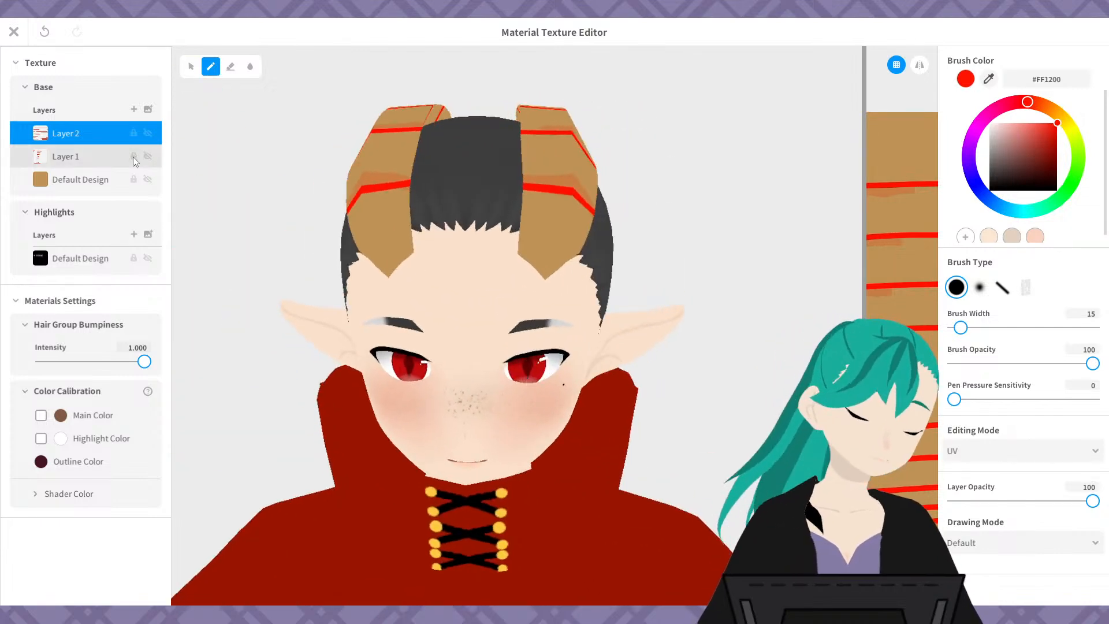
# - Hide Layer 1 and enlarge the flat texture view to show its full width
pyautogui.click(147, 156)
pyautogui.moveTo(708, 287)
pyautogui.mouseDown(button='right')
pyautogui.moveTo(599, 312)
pyautogui.moveTo(556, 279)
pyautogui.moveTo(614, 309)
pyautogui.moveTo(692, 282)
pyautogui.mouseUp(button='right')
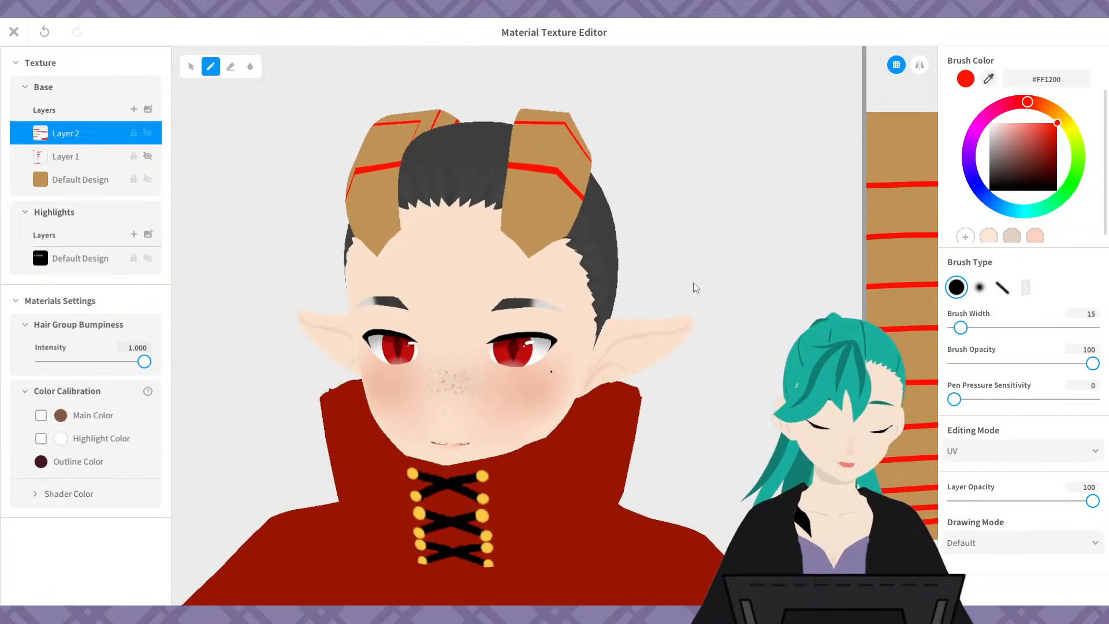
pyautogui.moveTo(863, 326); pyautogui.dragTo(528, 363)
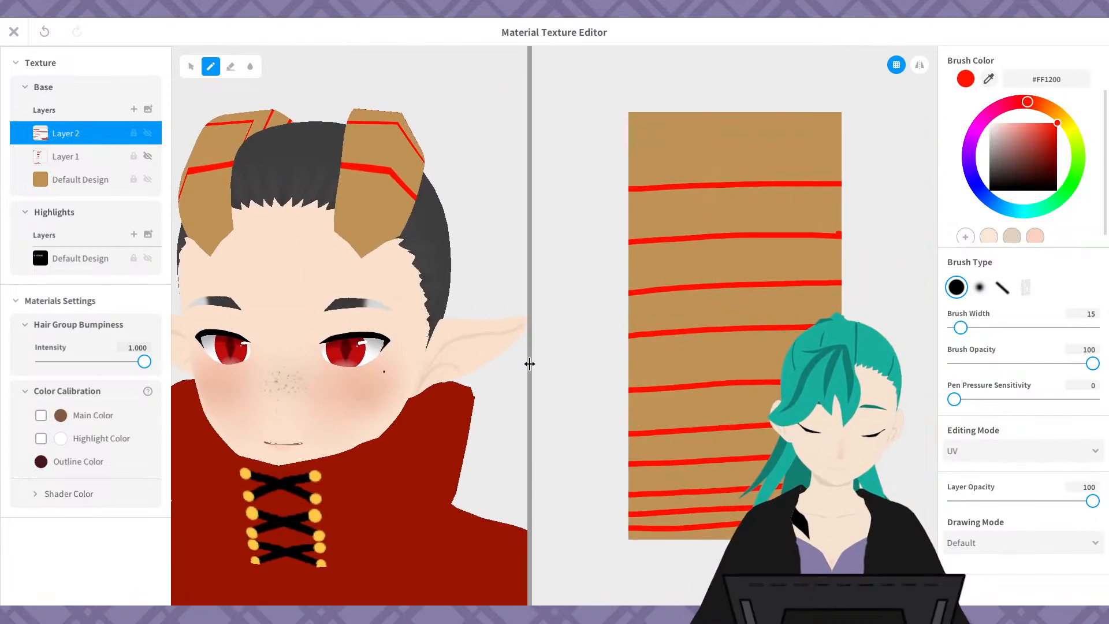
# - Sample the horn's base brown from the texture, and darken the brush colour to black #000000
pyautogui.click(988, 78)
pyautogui.click(765, 134)
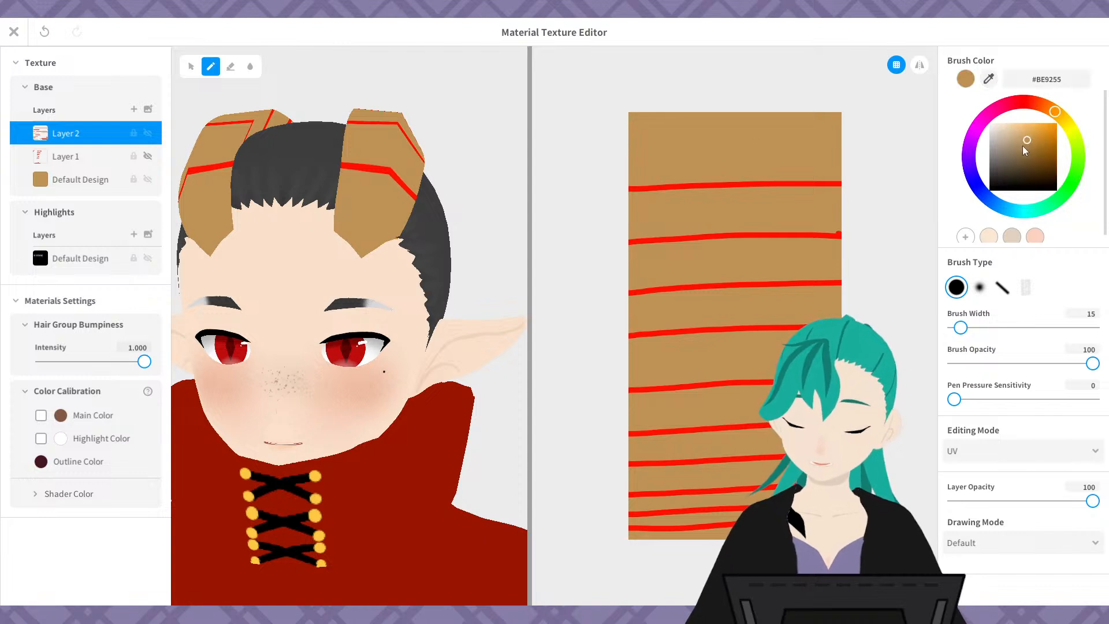
pyautogui.moveTo(1027, 147); pyautogui.dragTo(989, 190)
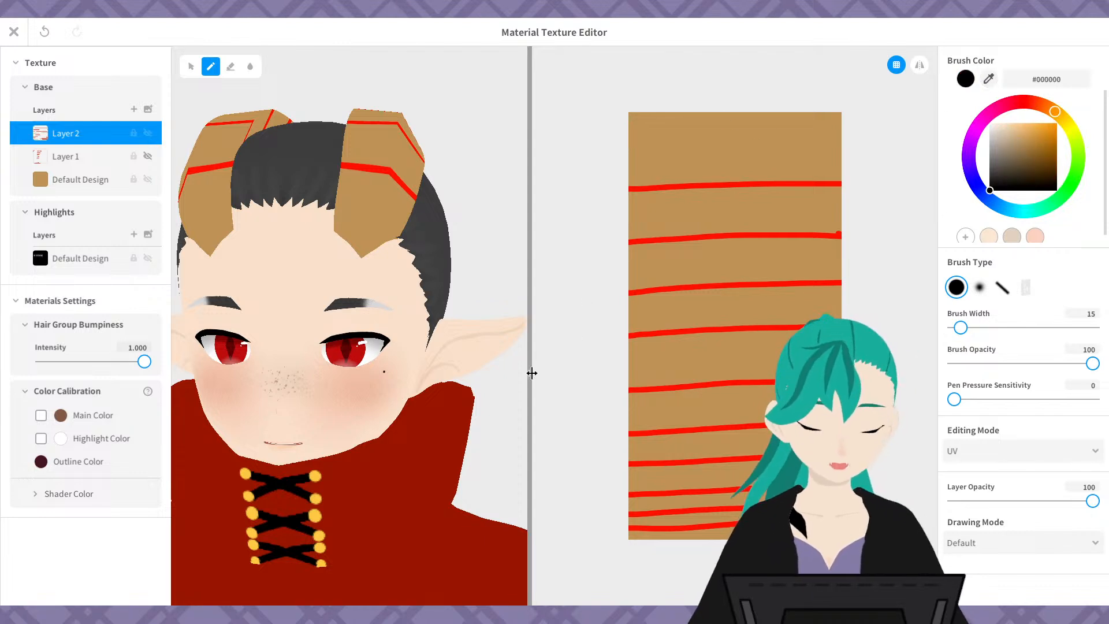
# - Lock Layer 2's transparency, set the brush width to 300, and paint all its red stripes black
pyautogui.moveTo(528, 369); pyautogui.dragTo(639, 373)
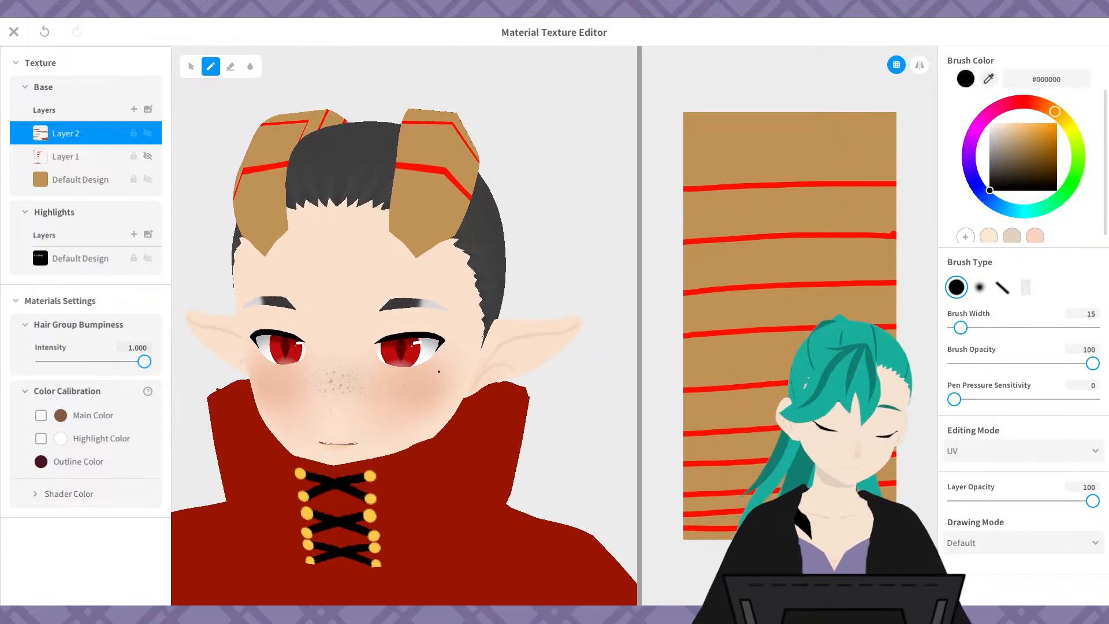
pyautogui.moveTo(960, 328); pyautogui.dragTo(1108, 329)
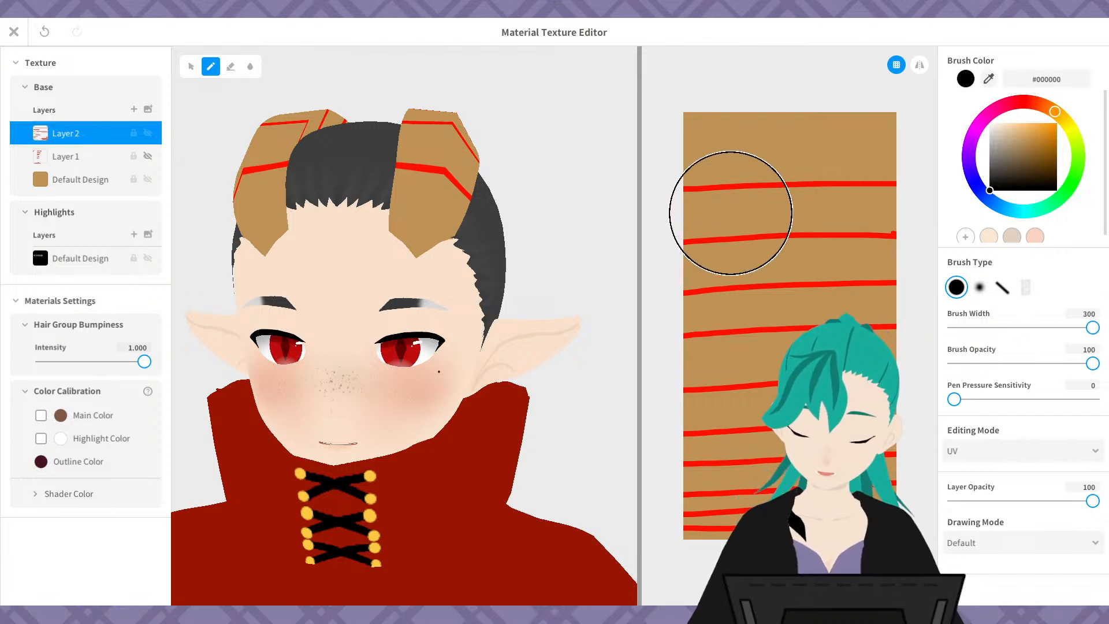
pyautogui.click(134, 132)
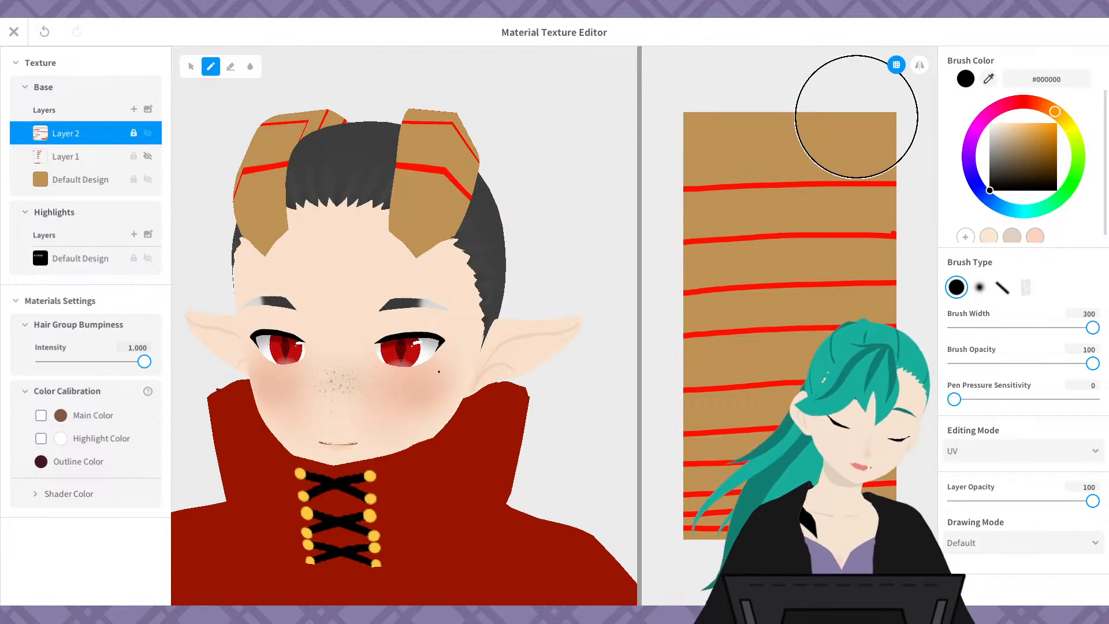
pyautogui.moveTo(854, 111)
pyautogui.mouseDown()
pyautogui.moveTo(691, 292)
pyautogui.moveTo(691, 450)
pyautogui.moveTo(722, 520)
pyautogui.mouseUp()
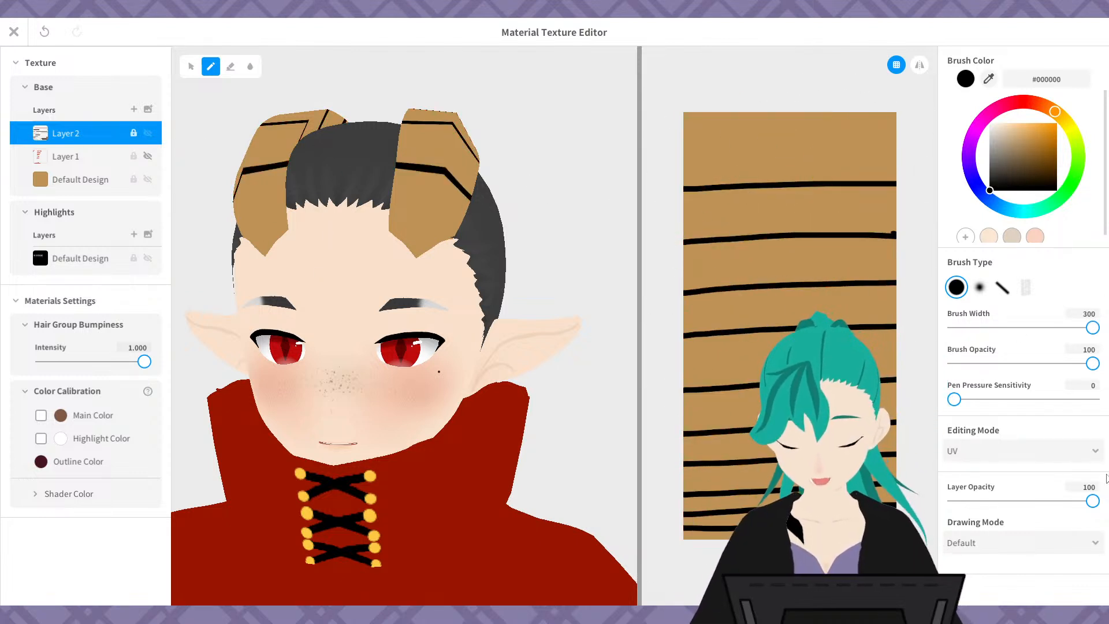
# - Lower Layer 2's opacity to 20 so the stripes blend into the brown horn colour
pyautogui.moveTo(1093, 501); pyautogui.dragTo(973, 518)
pyautogui.click(1092, 489)
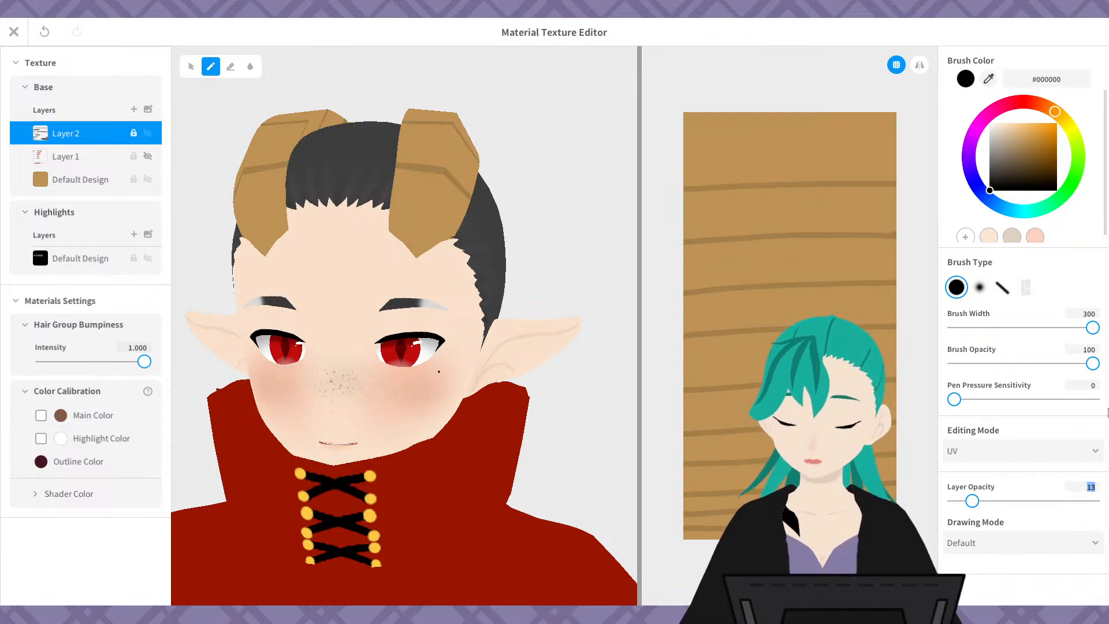
pyautogui.write('20')
pyautogui.press('Return')
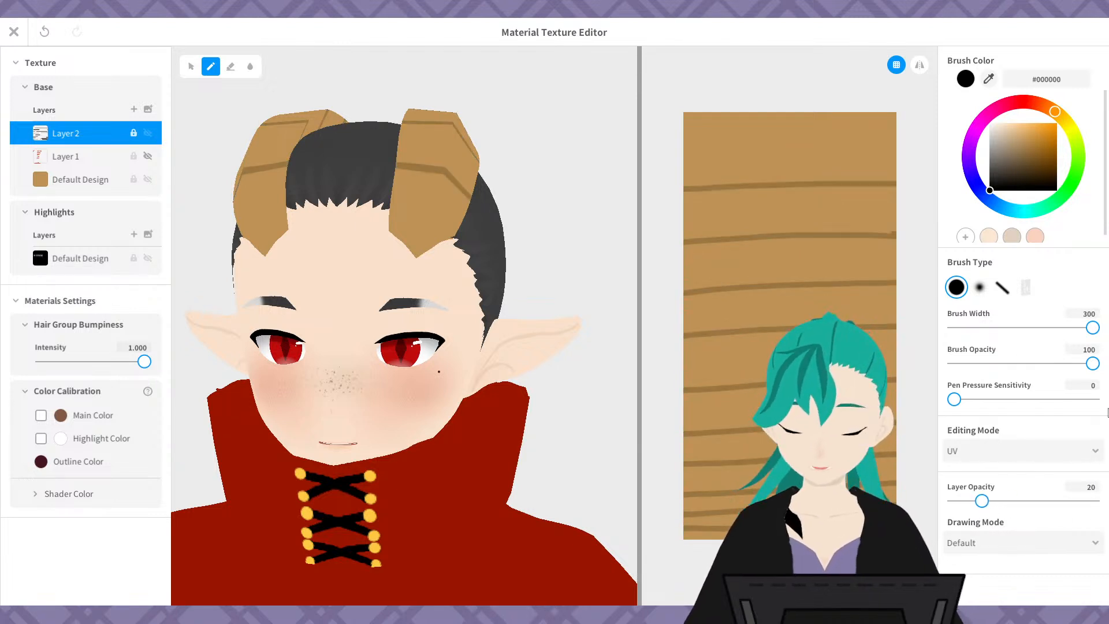
# - Add a new base texture layer and move it directly below Layer 2
pyautogui.moveTo(638, 361); pyautogui.dragTo(739, 354)
pyautogui.moveTo(650, 260); pyautogui.dragTo(520, 271, button='right')
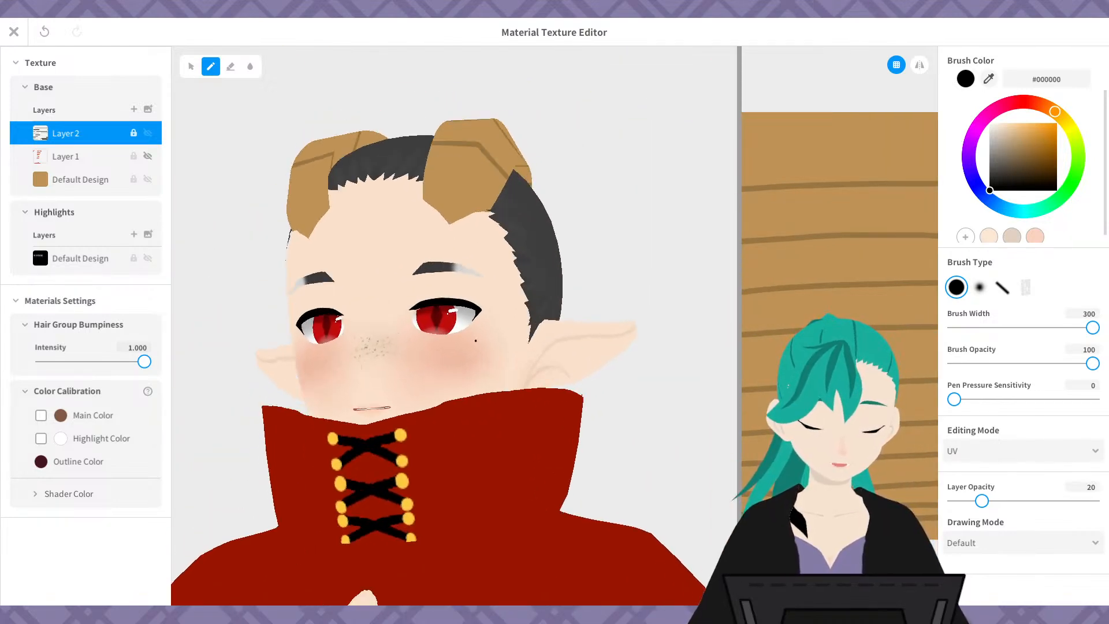
pyautogui.click(81, 156)
pyautogui.click(133, 109)
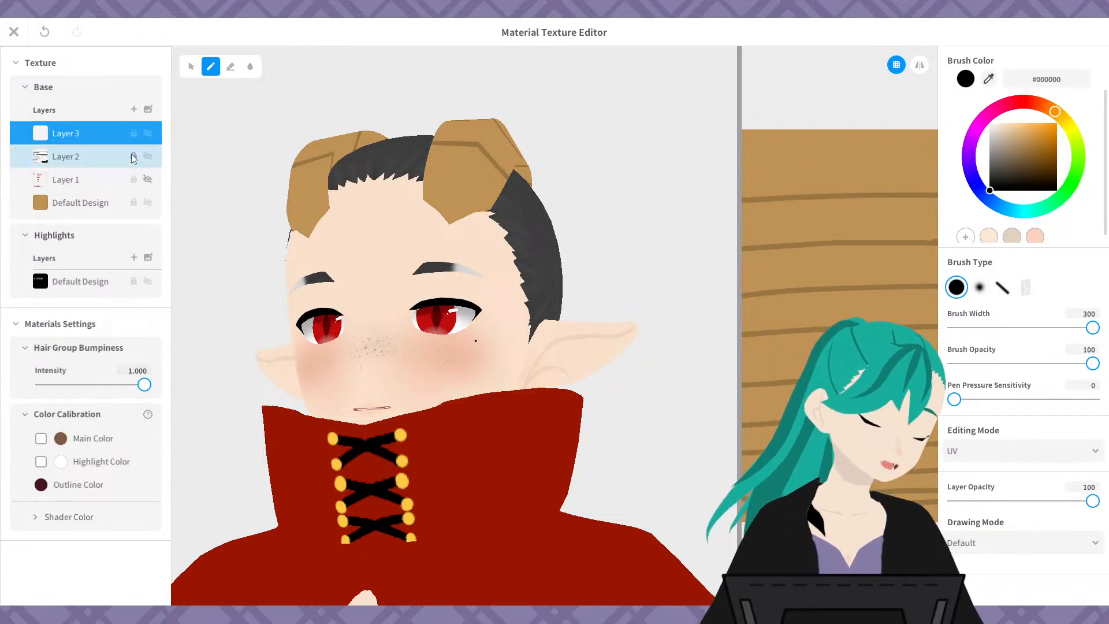
pyautogui.rightClick(89, 134)
pyautogui.click(86, 137)
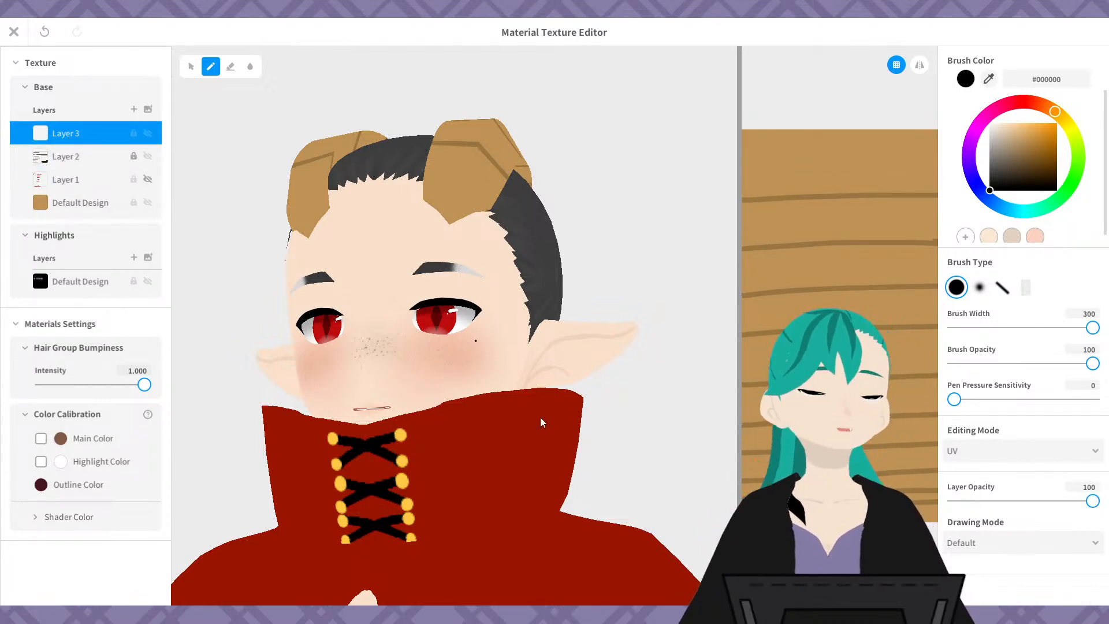
pyautogui.click(77, 177)
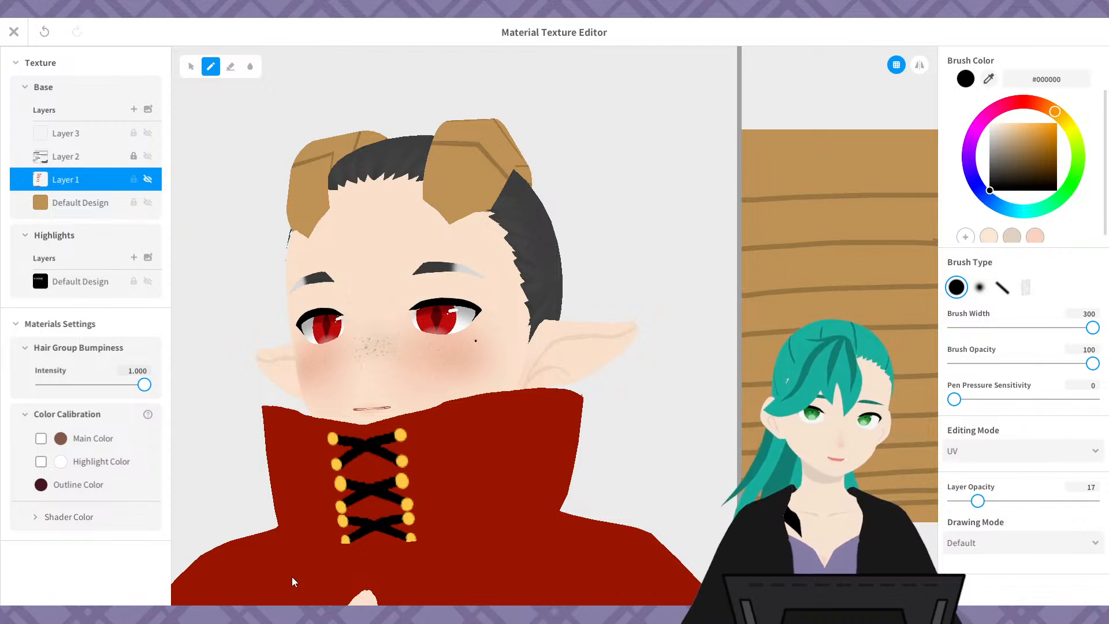
pyautogui.click(86, 133)
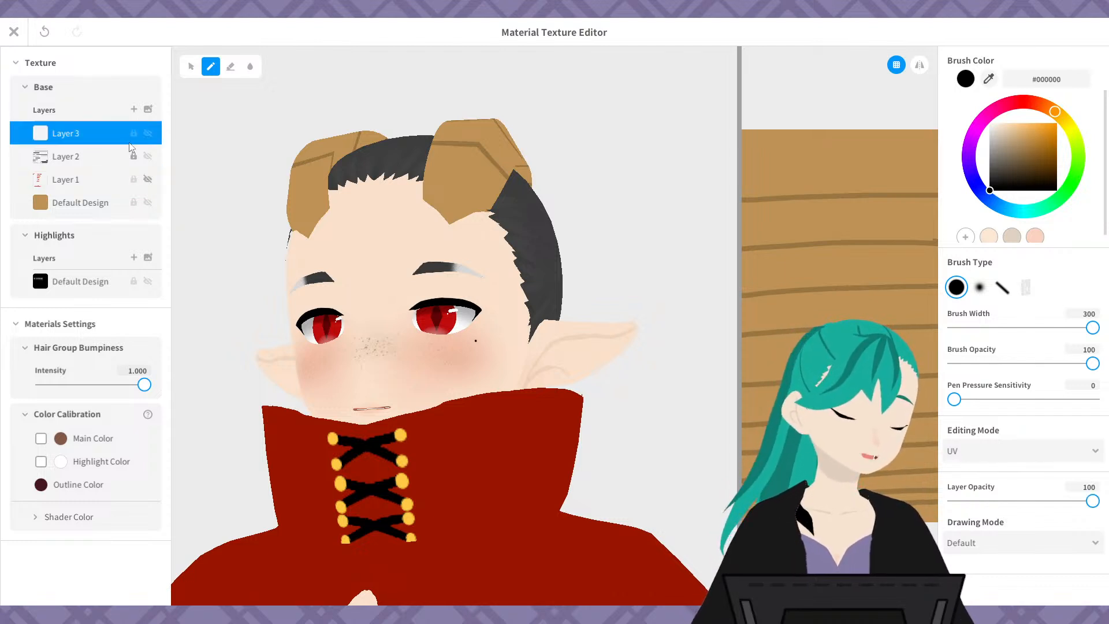
pyautogui.rightClick(92, 133)
pyautogui.click(138, 182)
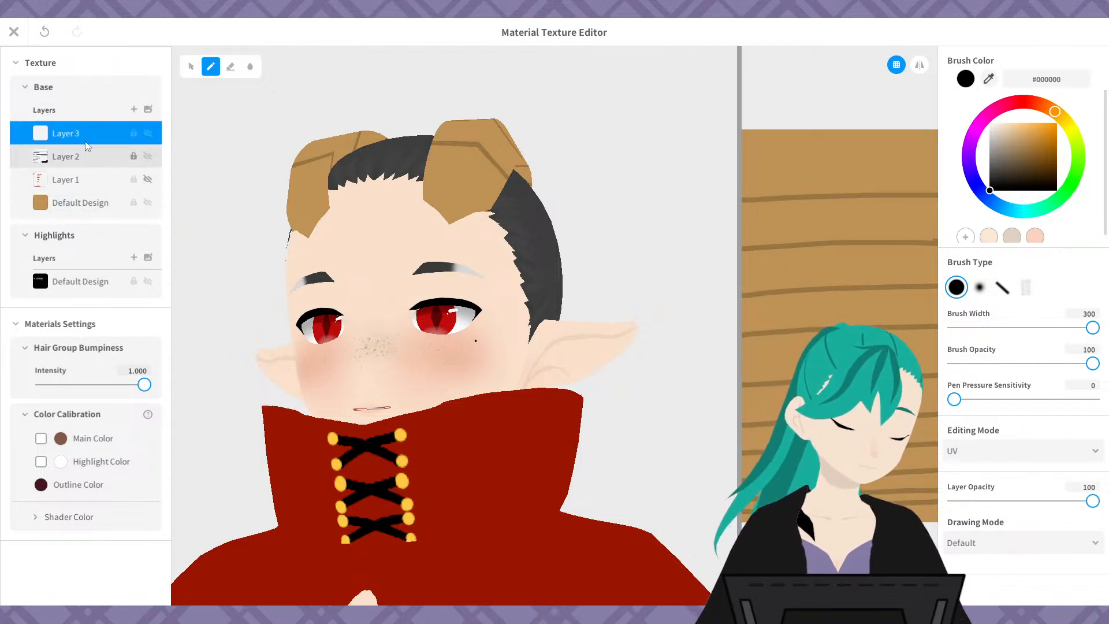
pyautogui.rightClick(86, 142)
pyautogui.click(115, 211)
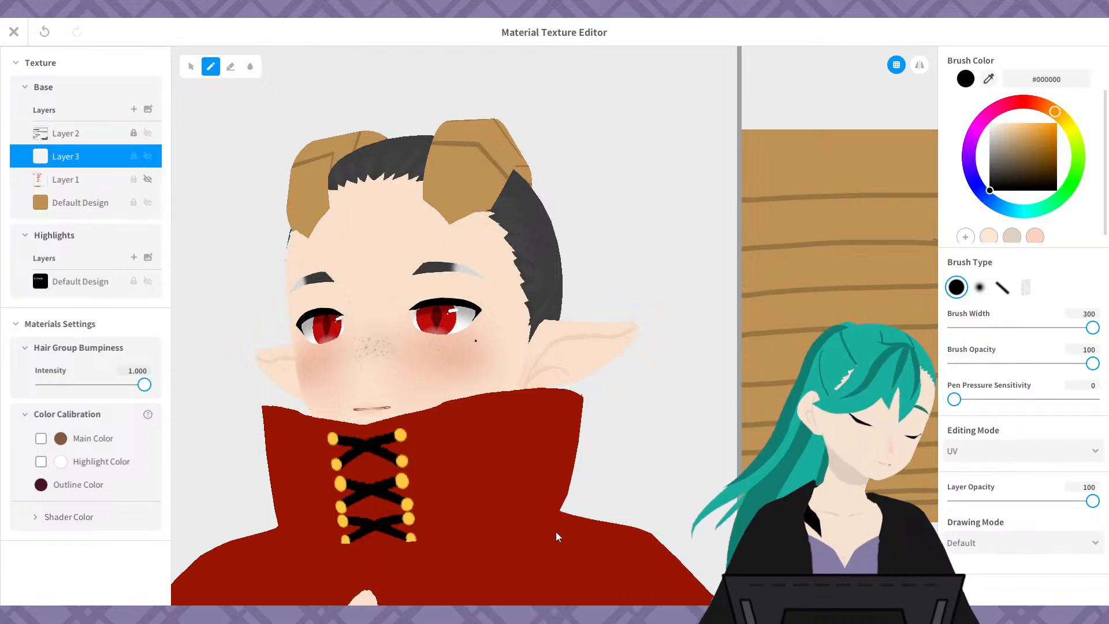
# - Switch to the soft round brush with a width of 23 and show the flat texture's full width
pyautogui.click(980, 288)
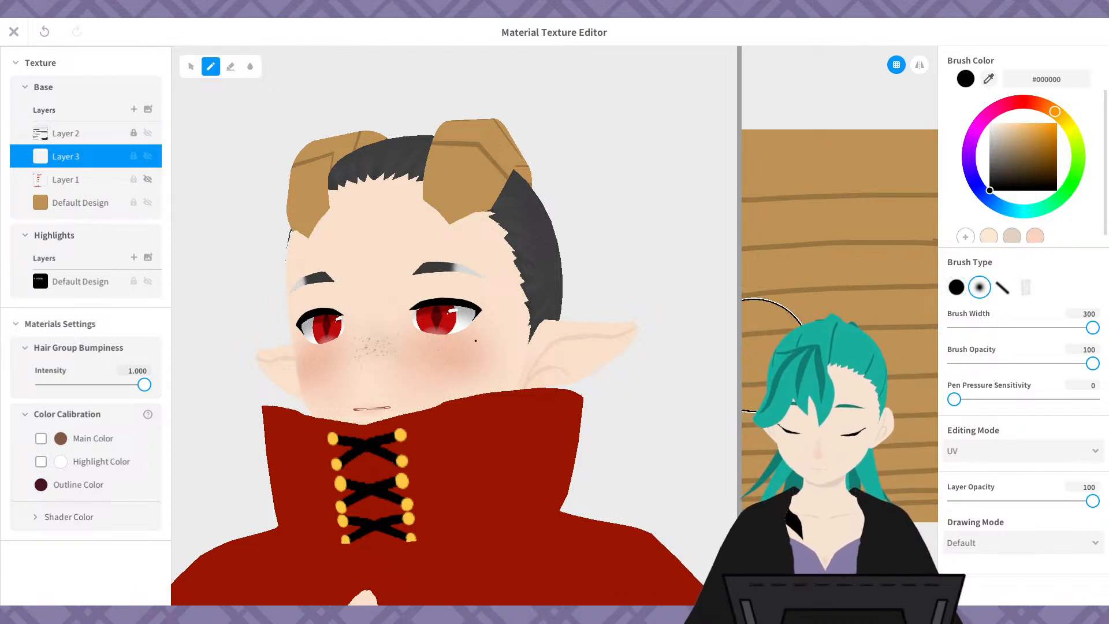
pyautogui.moveTo(742, 404); pyautogui.dragTo(594, 404)
pyautogui.moveTo(1092, 328); pyautogui.dragTo(964, 328)
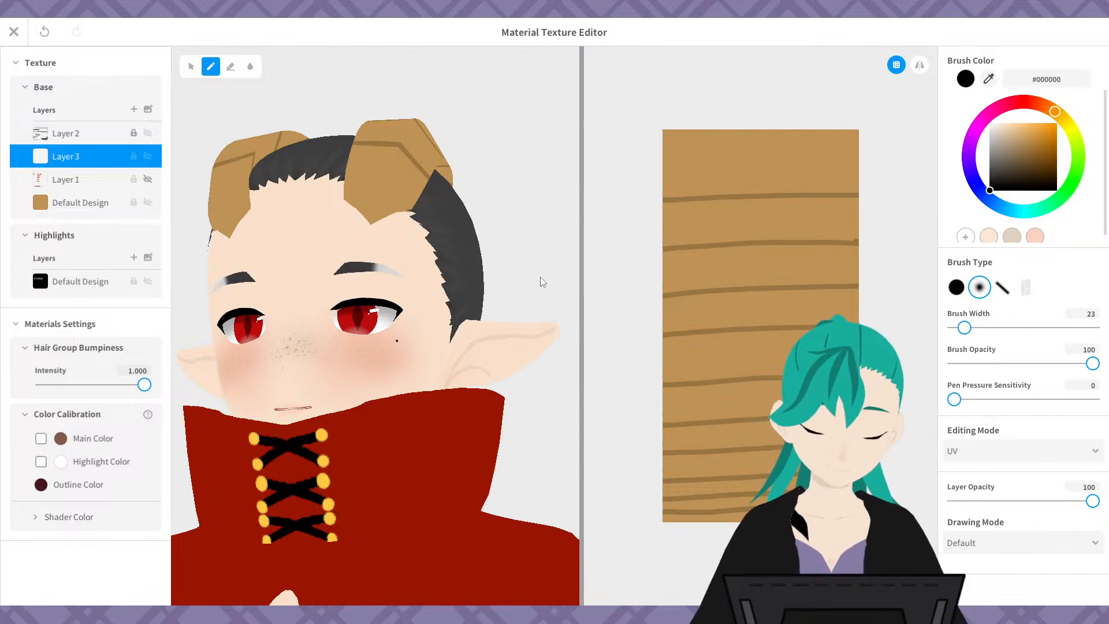
# - Try a short black soft-brush stroke above the topmost stripe on the horn texture, and undo it
pyautogui.scroll(5, 601, 272)
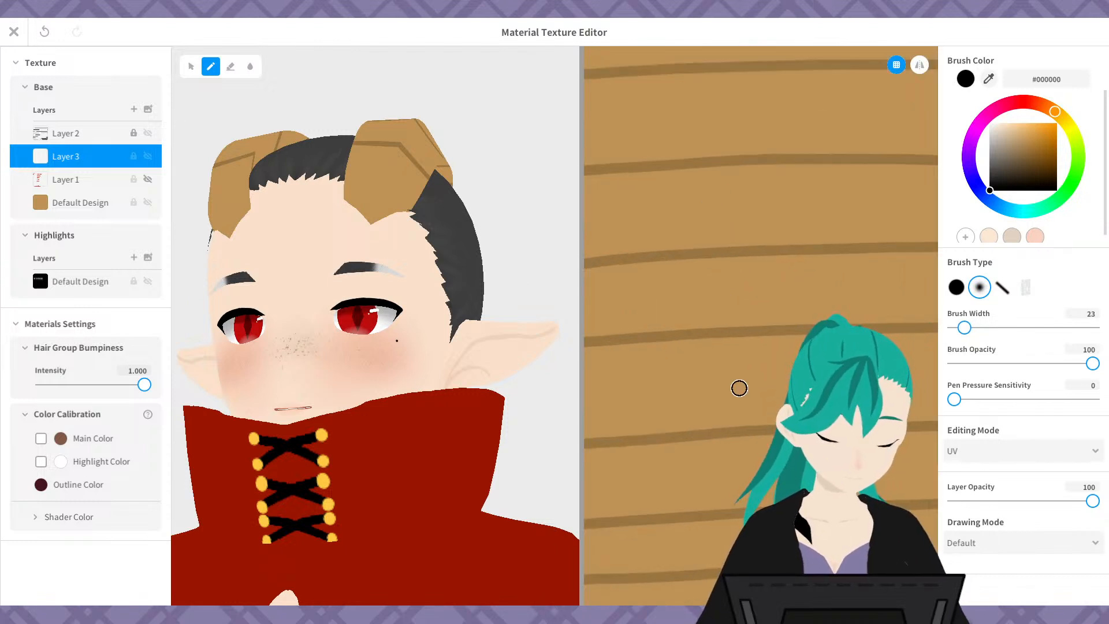
pyautogui.moveTo(713, 258); pyautogui.dragTo(760, 524, button='middle')
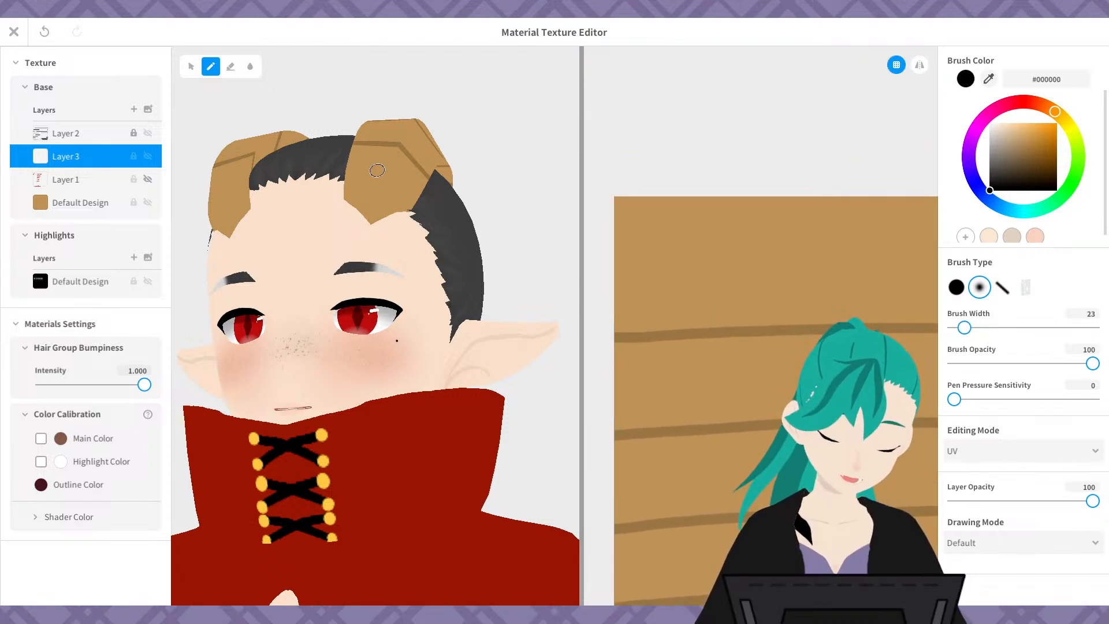
pyautogui.moveTo(795, 284); pyautogui.dragTo(748, 297)
pyautogui.hotkey('ctrl', 'z')
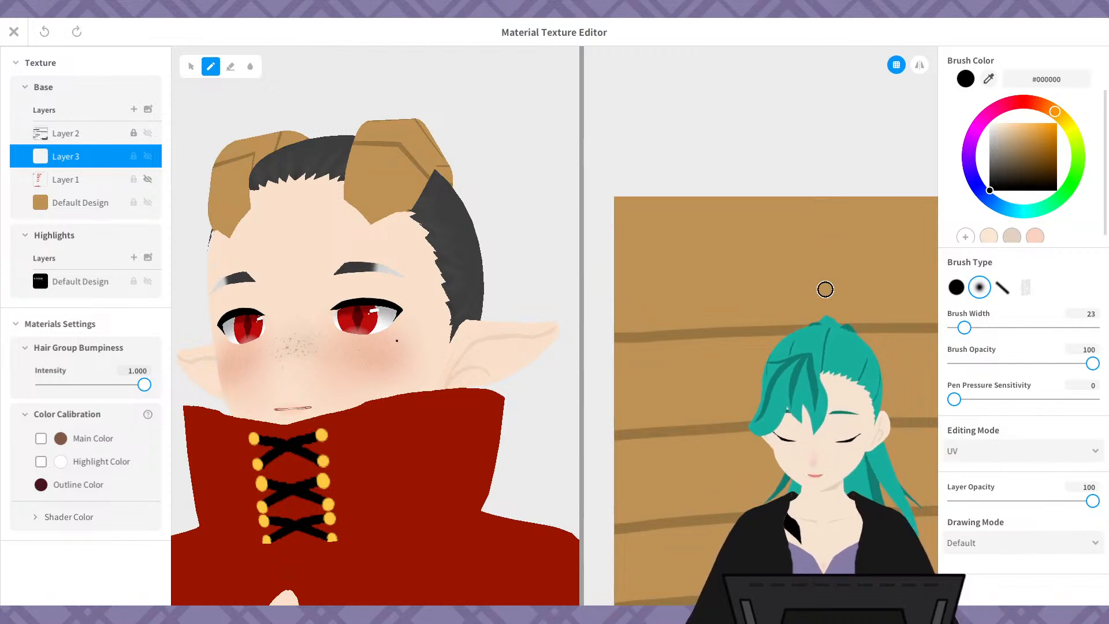
# - Try black soft-brush shading along the topmost stripe plus a short stroke beneath it, and undo these strokes
pyautogui.scroll(1, 820, 277)
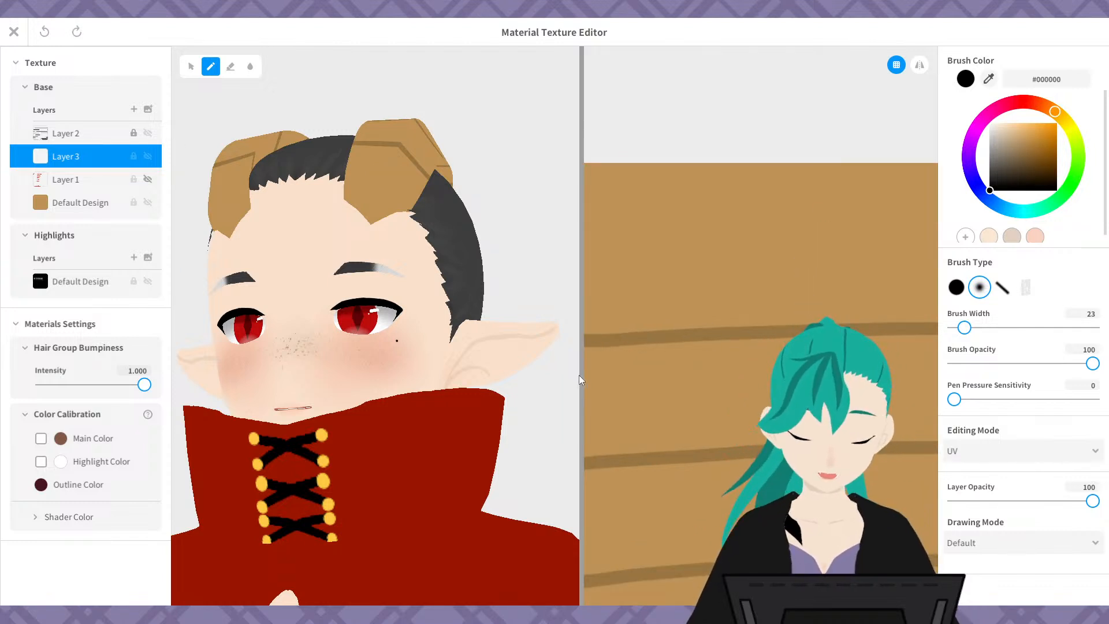
pyautogui.moveTo(581, 382); pyautogui.dragTo(522, 384)
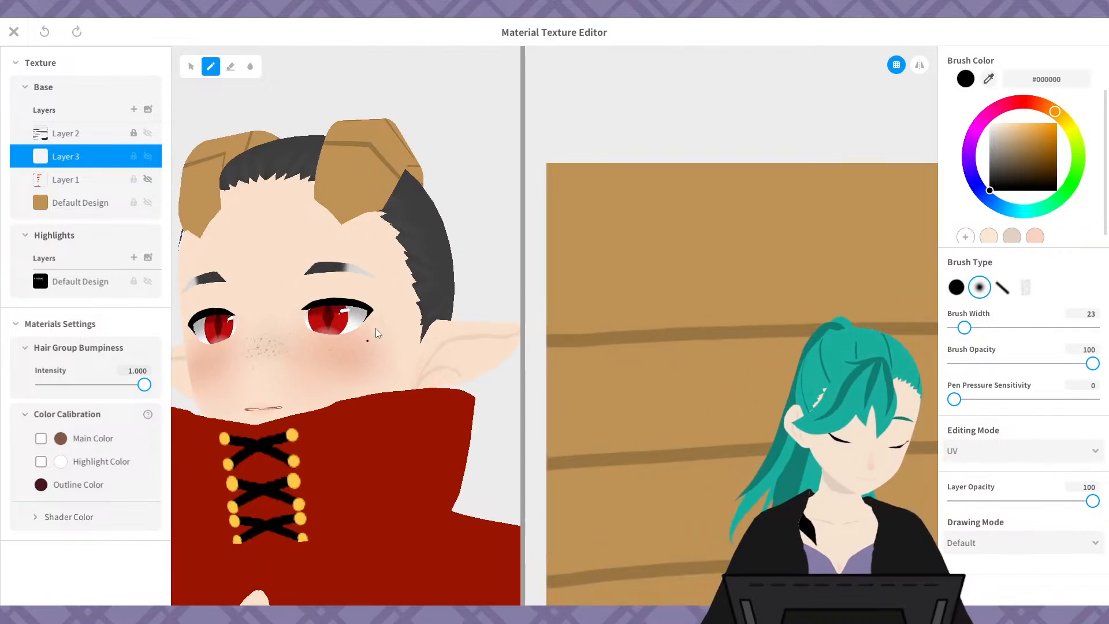
pyautogui.scroll(5, 396, 315)
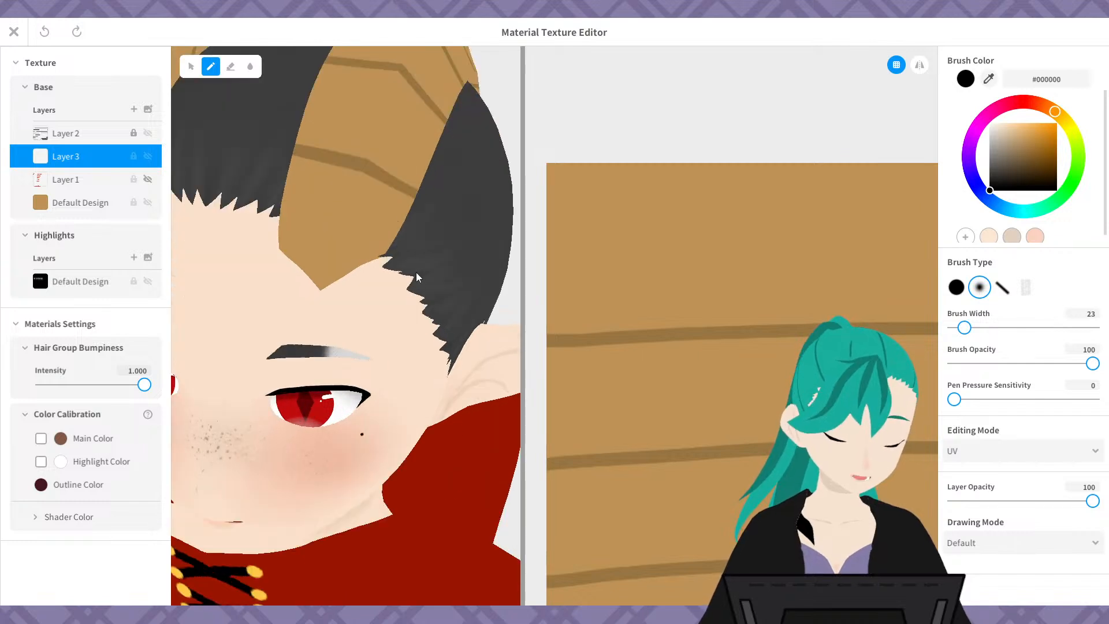
pyautogui.moveTo(420, 275); pyautogui.dragTo(410, 344, button='right')
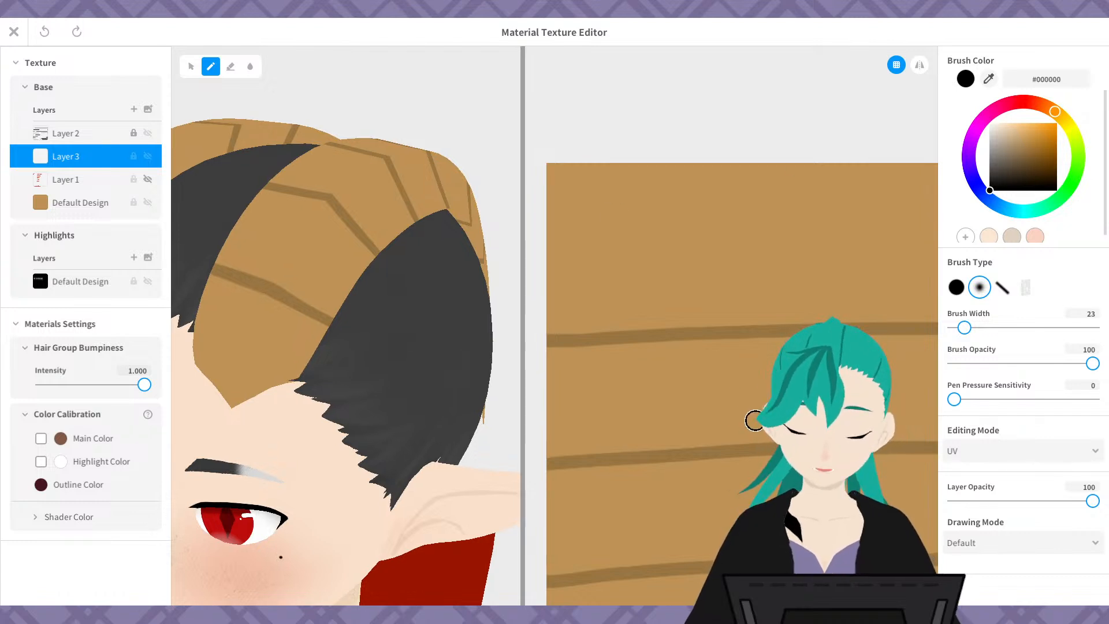
pyautogui.moveTo(755, 420); pyautogui.dragTo(737, 402, button='right')
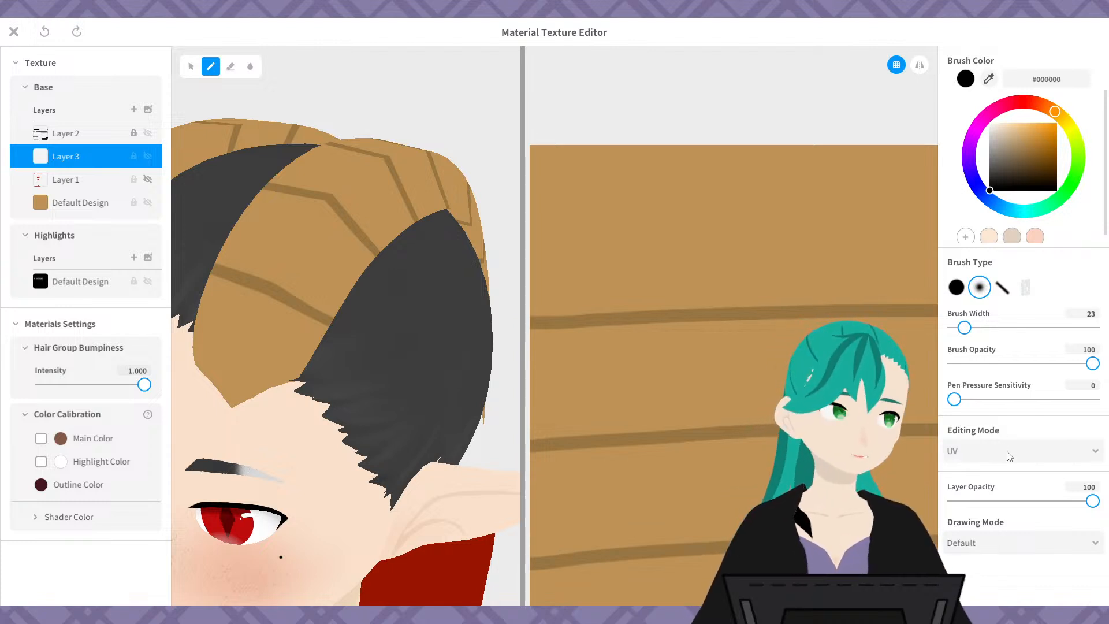
pyautogui.scroll(-2, 891, 354)
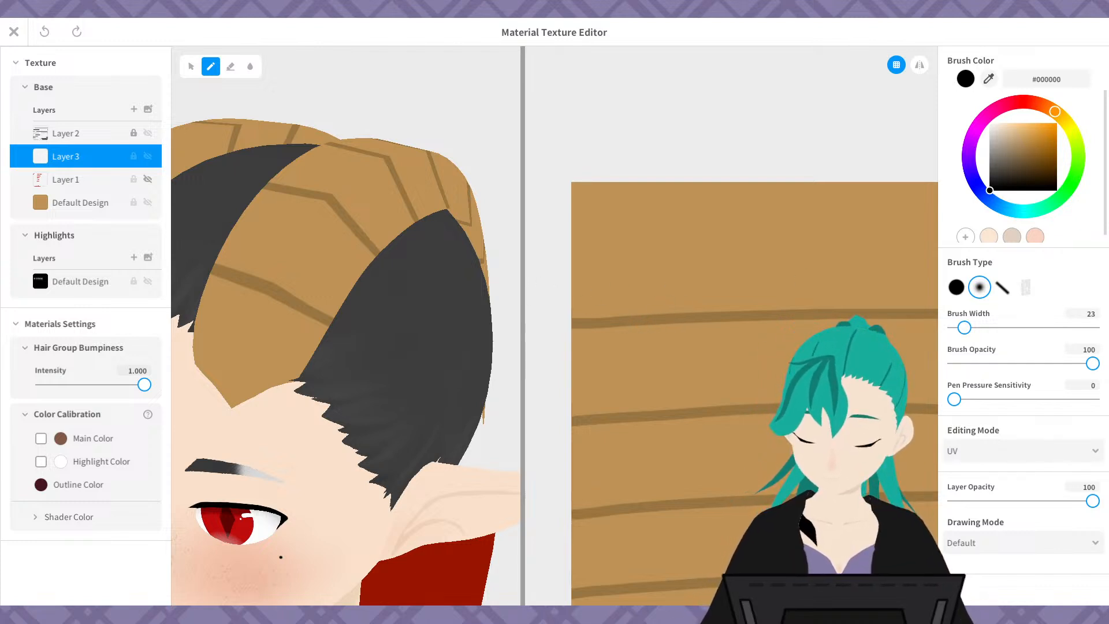
pyautogui.moveTo(576, 314); pyautogui.dragTo(924, 307)
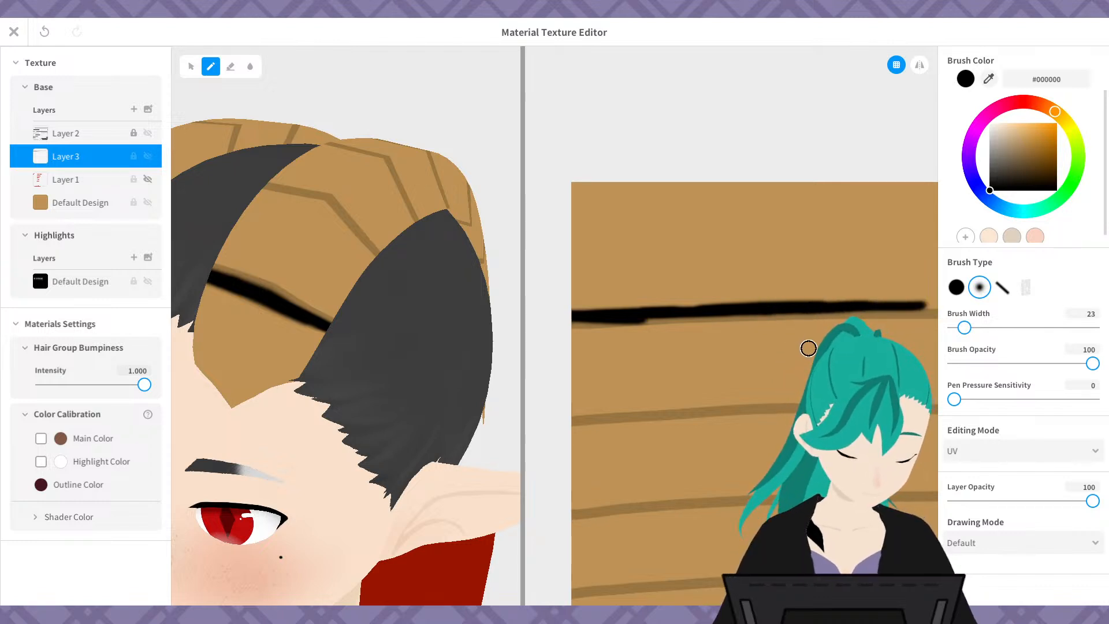
pyautogui.moveTo(791, 352); pyautogui.dragTo(760, 355)
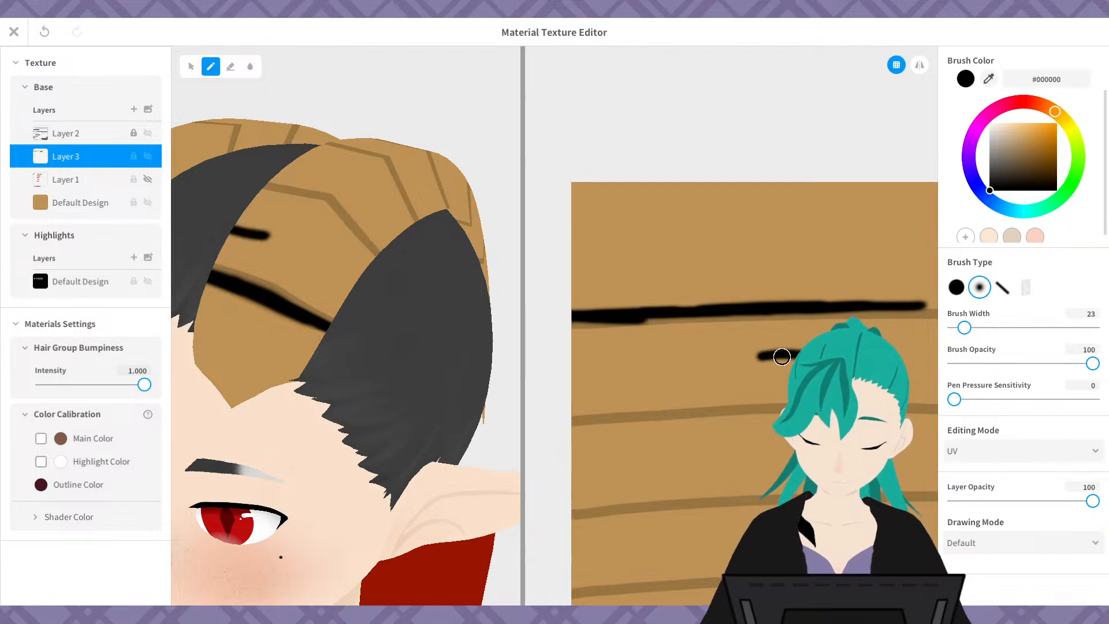
pyautogui.hotkey('ctrl', 'z')
pyautogui.hotkey('ctrl', 'z')
pyautogui.hotkey('ctrl', 'z')
pyautogui.hotkey('ctrl', 'z')
pyautogui.hotkey('ctrl', 'z')
pyautogui.hotkey('ctrl', 'z')
pyautogui.hotkey('ctrl', 'z')
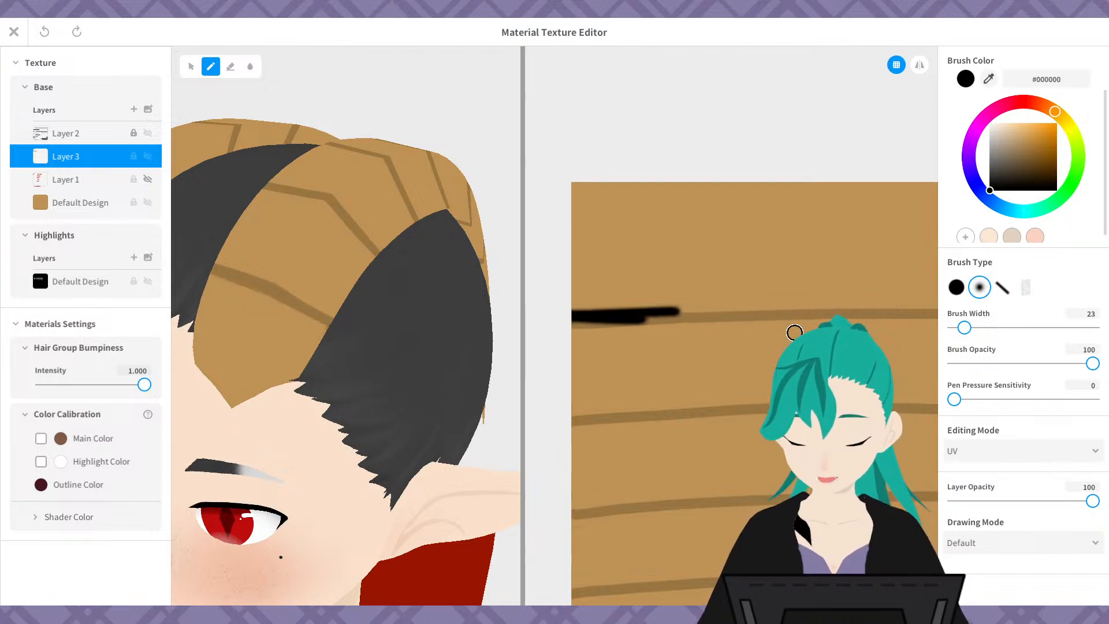
# - Turn on mirrored painting, try a black soft stroke along the topmost stripe's outer ends, and undo that stroke
pyautogui.click(920, 65)
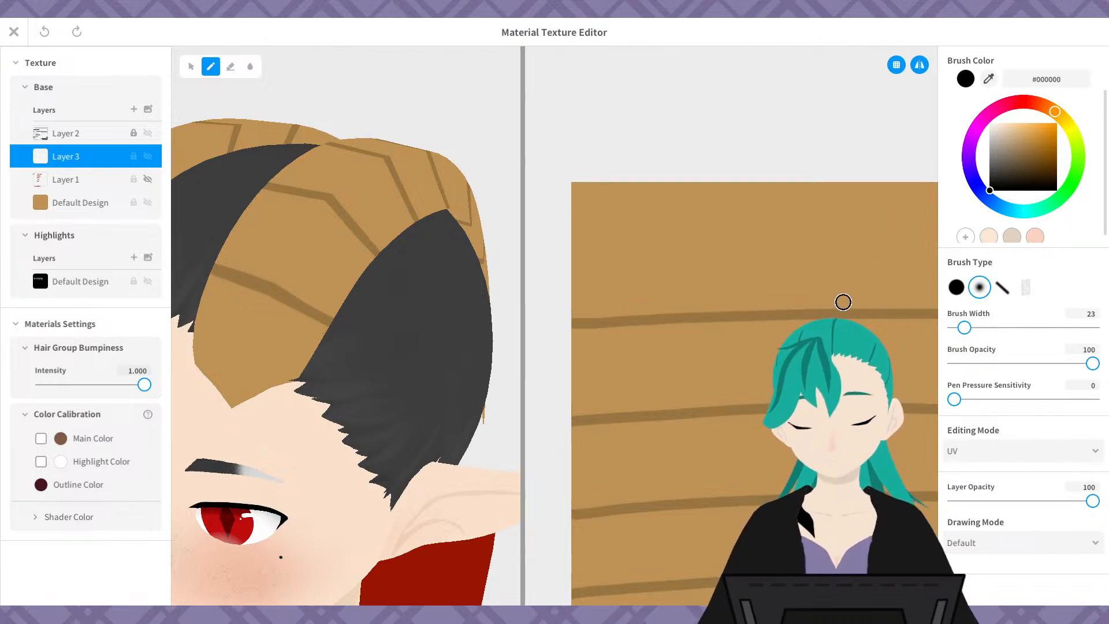
pyautogui.moveTo(590, 315)
pyautogui.mouseDown()
pyautogui.moveTo(629, 314)
pyautogui.moveTo(586, 320)
pyautogui.mouseUp()
pyautogui.scroll(-2, 731, 326)
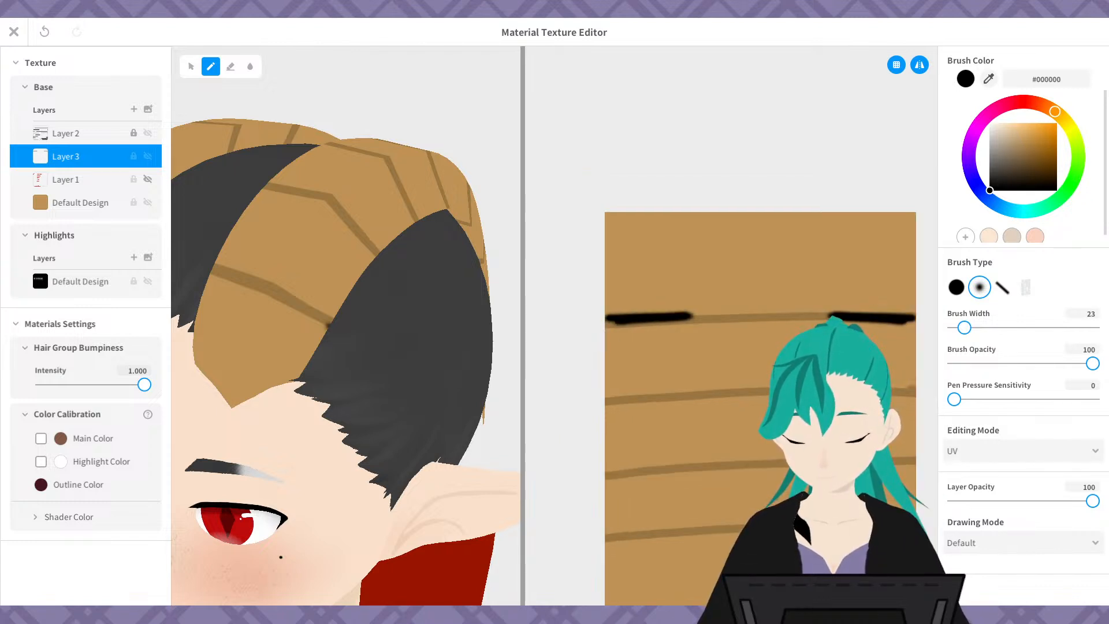
pyautogui.hotkey('ctrl', 'z')
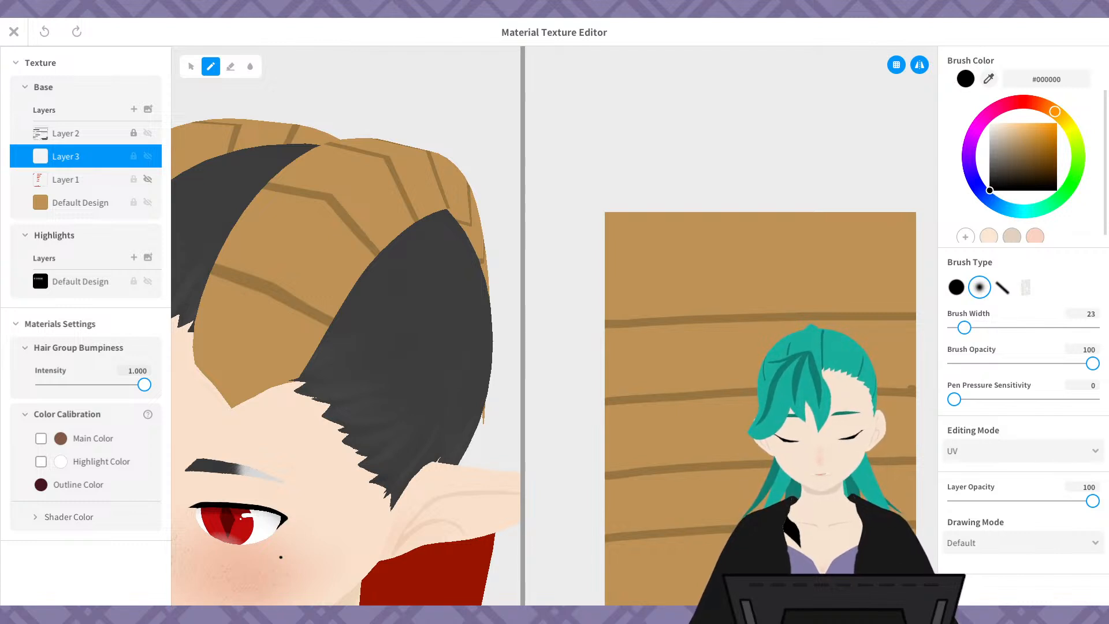
# - Add a new layer above Layer 2 and sample the stripes' darker brown #987543 as the brush colour
pyautogui.click(98, 133)
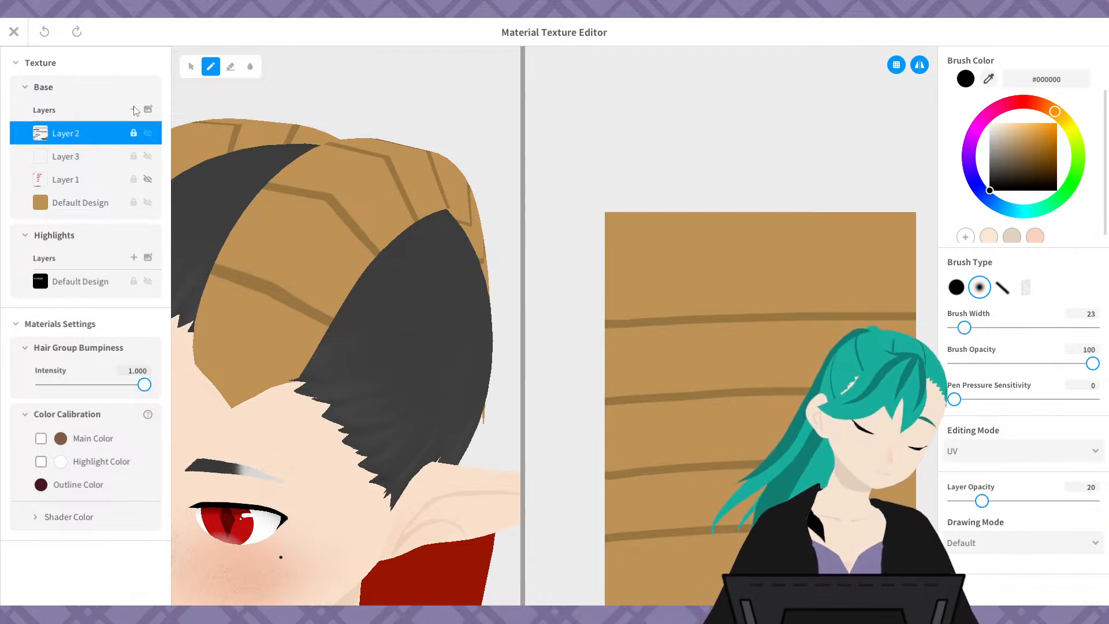
pyautogui.click(134, 110)
pyautogui.click(988, 79)
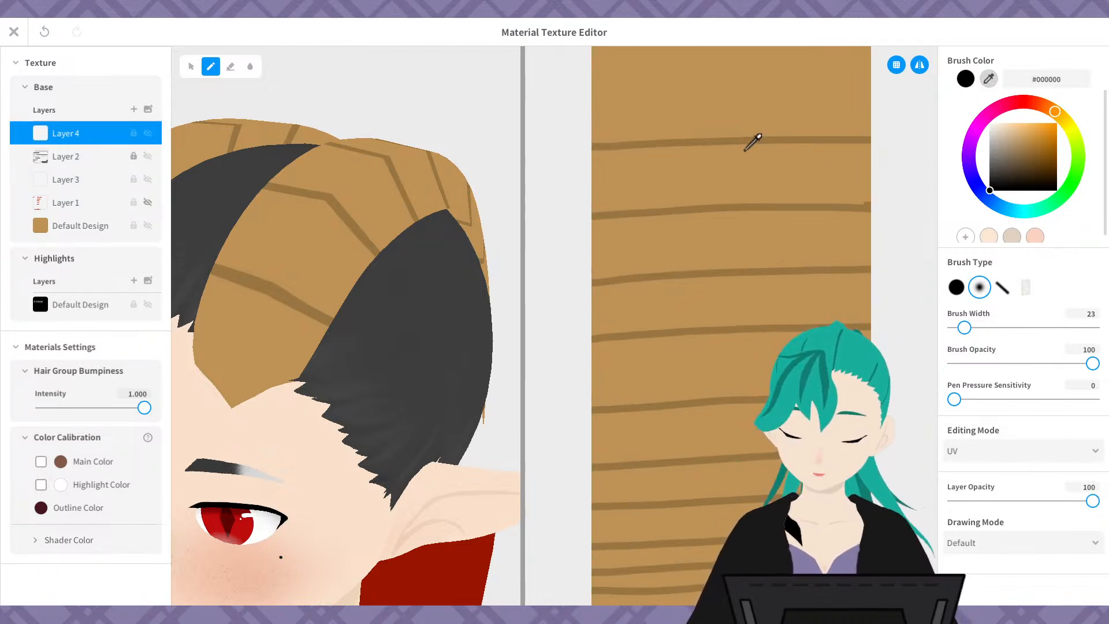
pyautogui.click(719, 205)
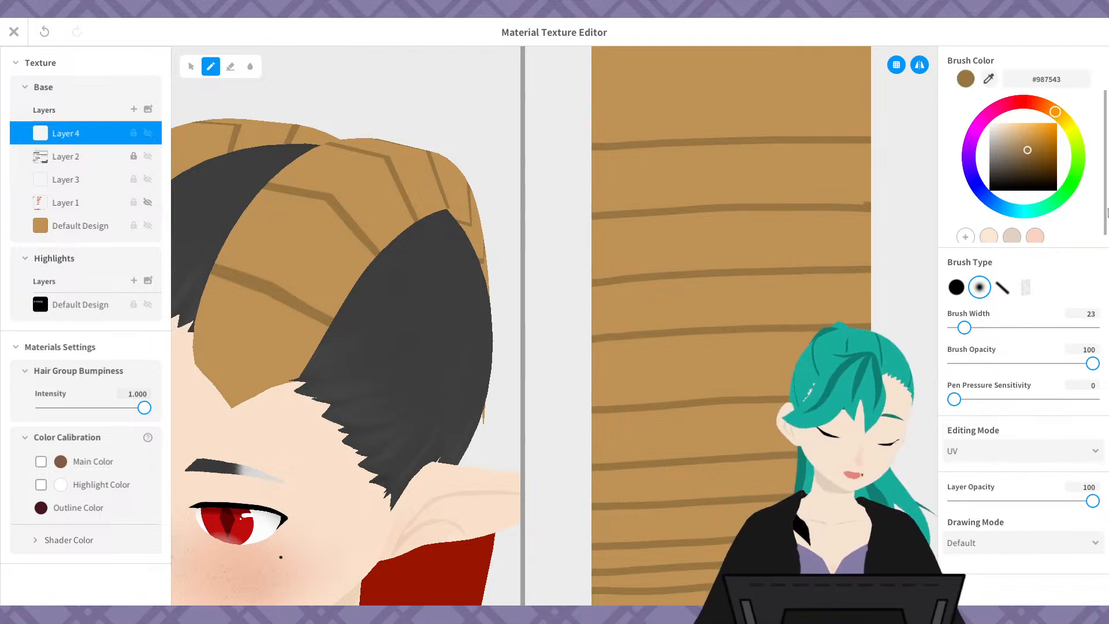
# - Try a soft brown stroke across the topmost stripe, undo it, and switch to the hard round brush
pyautogui.moveTo(595, 146); pyautogui.dragTo(877, 157)
pyautogui.hotkey('ctrl', 'z')
pyautogui.click(956, 287)
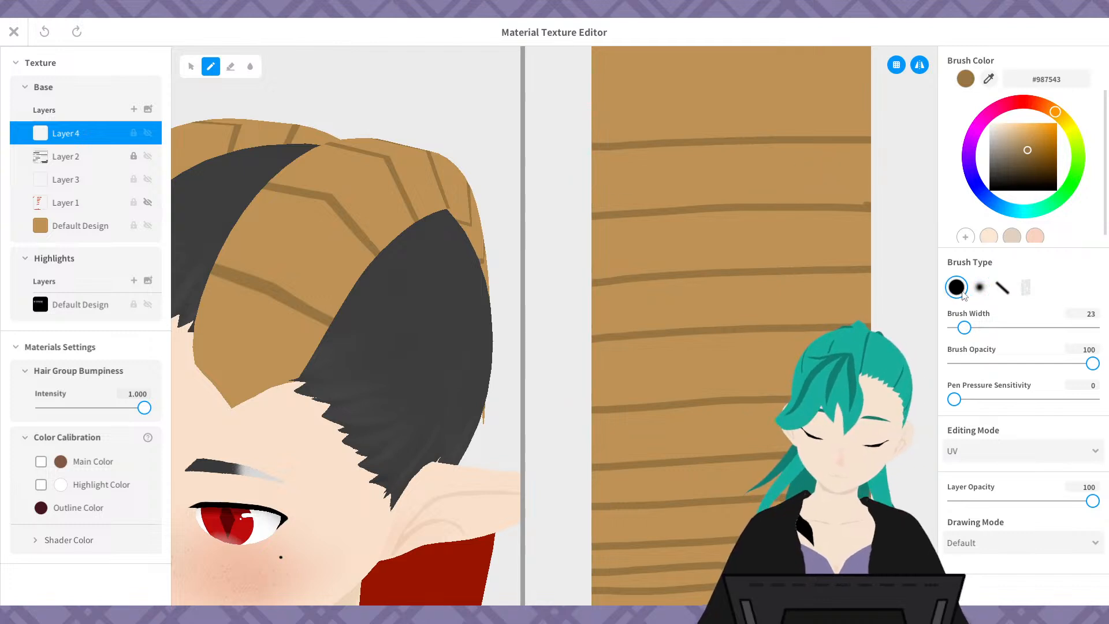
# - Select Layer 2 and raise its opacity to 100
pyautogui.click(104, 158)
pyautogui.moveTo(981, 502); pyautogui.dragTo(1107, 505)
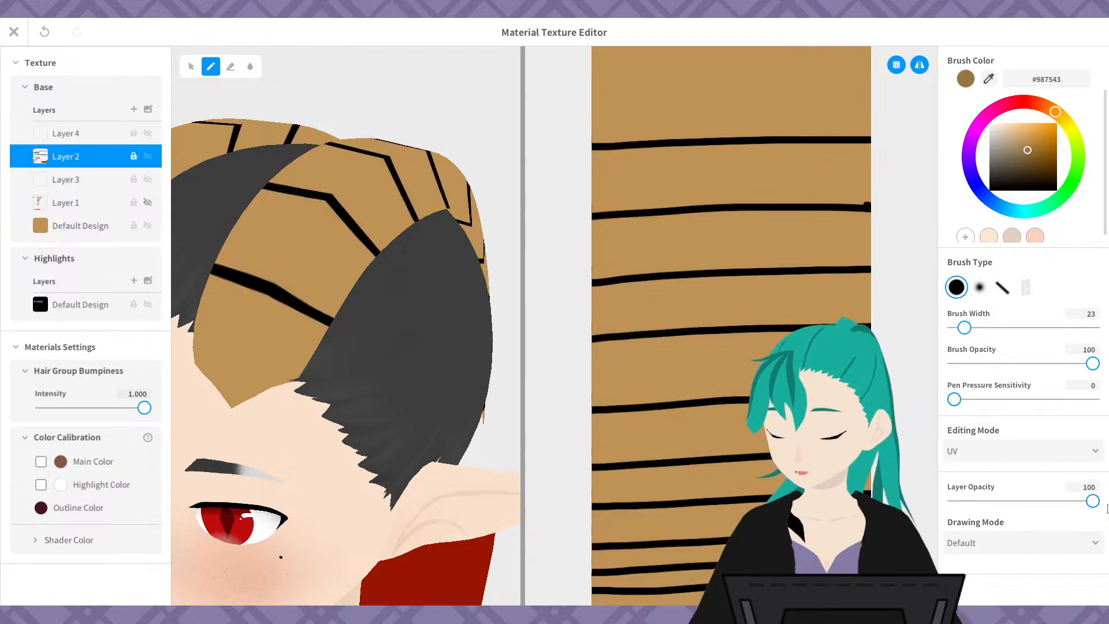
# - On Layer 4, reduce the brush width to 15 and paint a mirrored brown stroke along the topmost black stripe
pyautogui.click(87, 134)
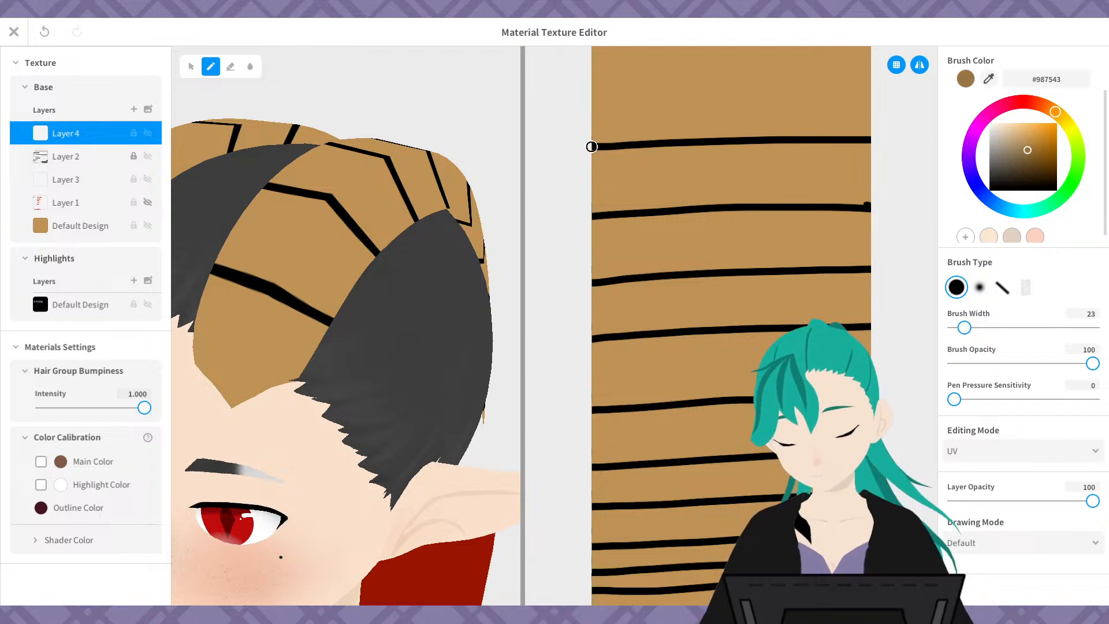
pyautogui.moveTo(591, 147); pyautogui.dragTo(777, 137)
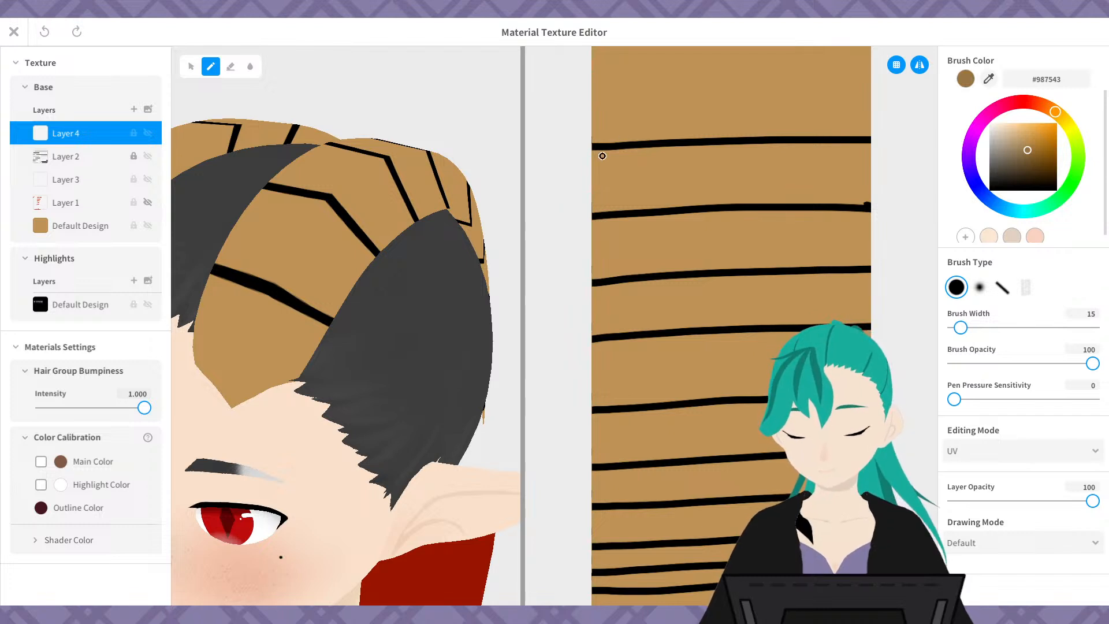
pyautogui.moveTo(585, 146); pyautogui.dragTo(871, 140)
pyautogui.hotkey('ctrl', 'z')
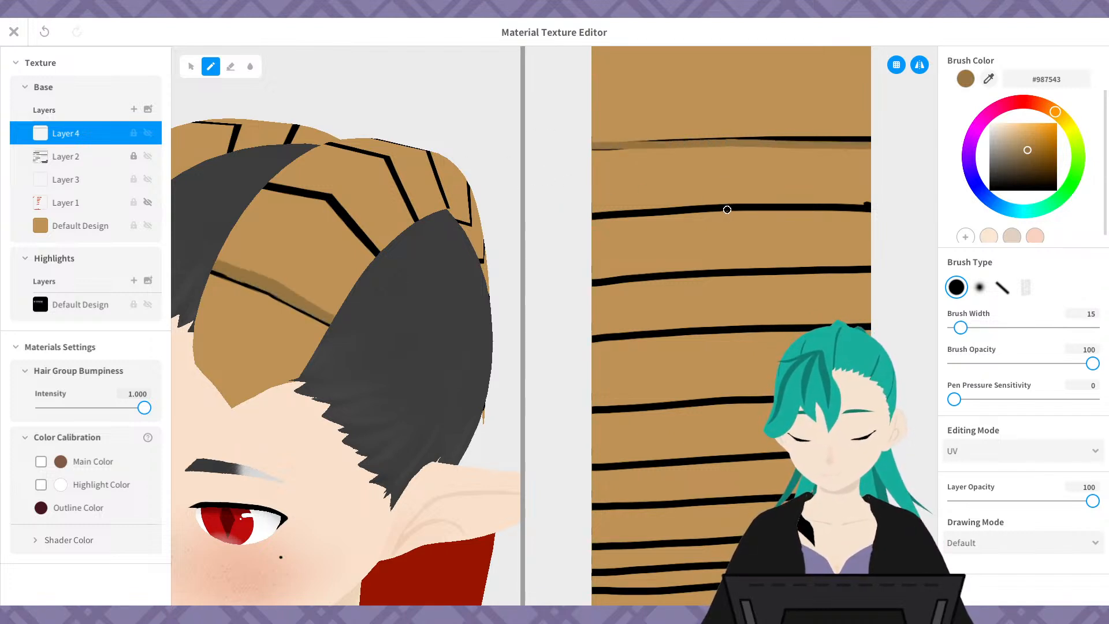
# - Paint a mirrored brown stroke along the second stripe from the top, undoing and redrawing it until it follows the line
pyautogui.moveTo(727, 210); pyautogui.dragTo(581, 223)
pyautogui.hotkey('ctrl', 'z')
pyautogui.moveTo(725, 206); pyautogui.dragTo(582, 208)
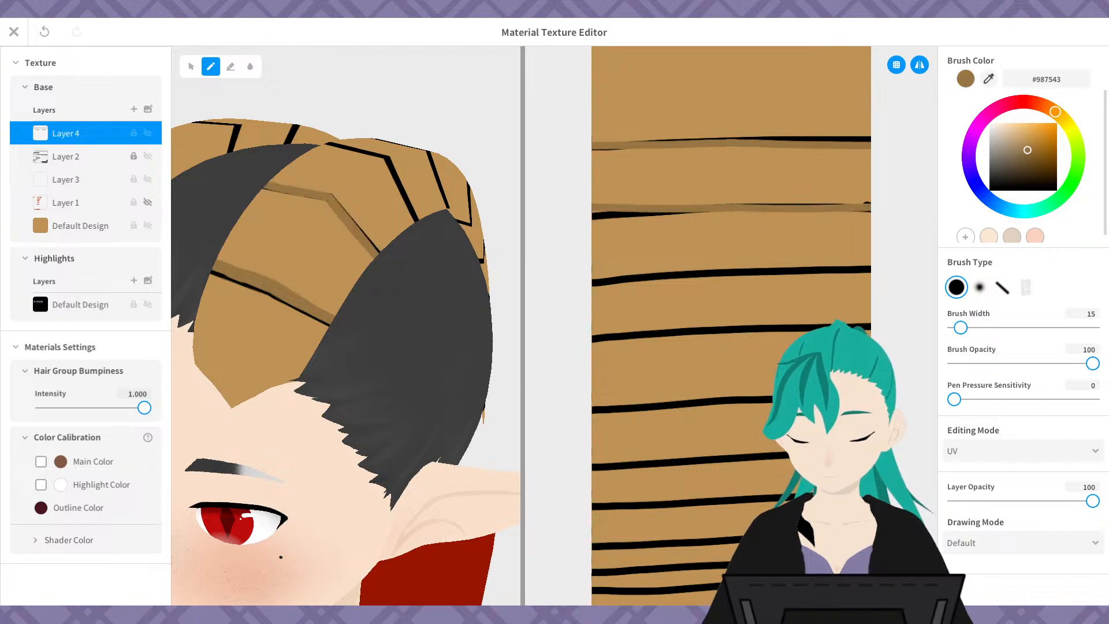
pyautogui.hotkey('ctrl', 'z')
pyautogui.moveTo(730, 206); pyautogui.dragTo(925, 214)
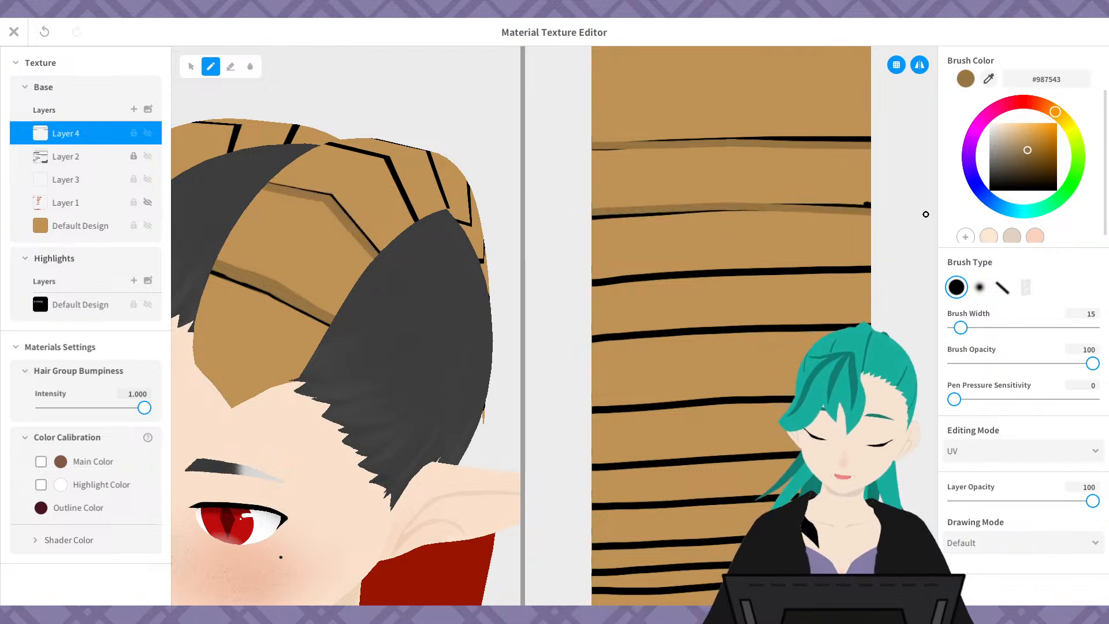
pyautogui.moveTo(731, 275); pyautogui.dragTo(913, 271)
pyautogui.hotkey('ctrl', 'z')
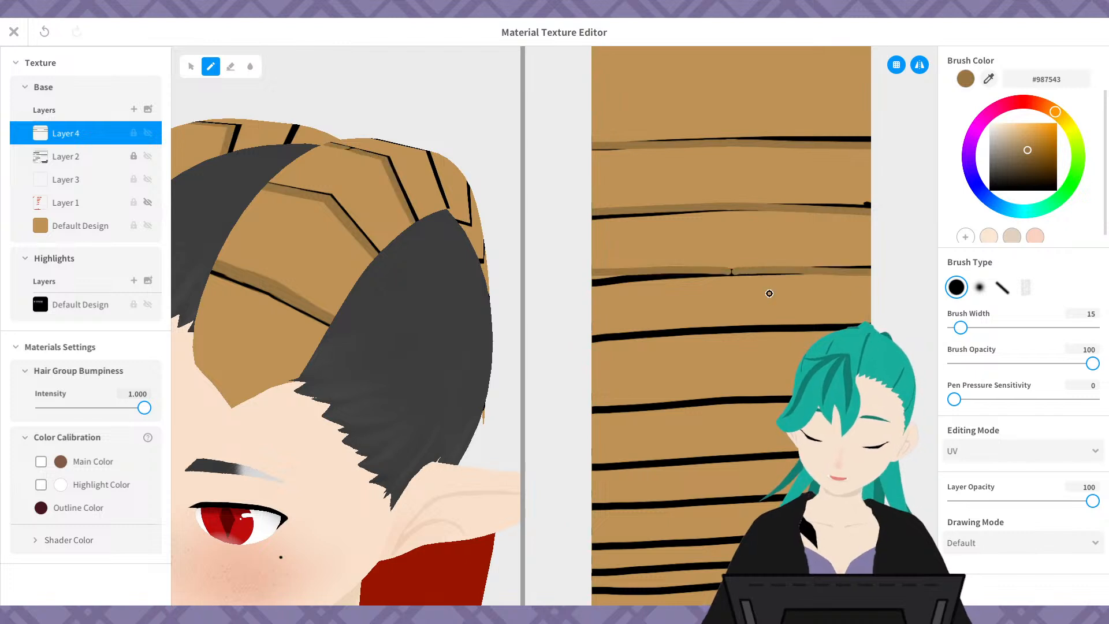
pyautogui.hotkey('ctrl', 'z')
pyautogui.moveTo(737, 271); pyautogui.dragTo(916, 274)
pyautogui.hotkey('ctrl', 'z')
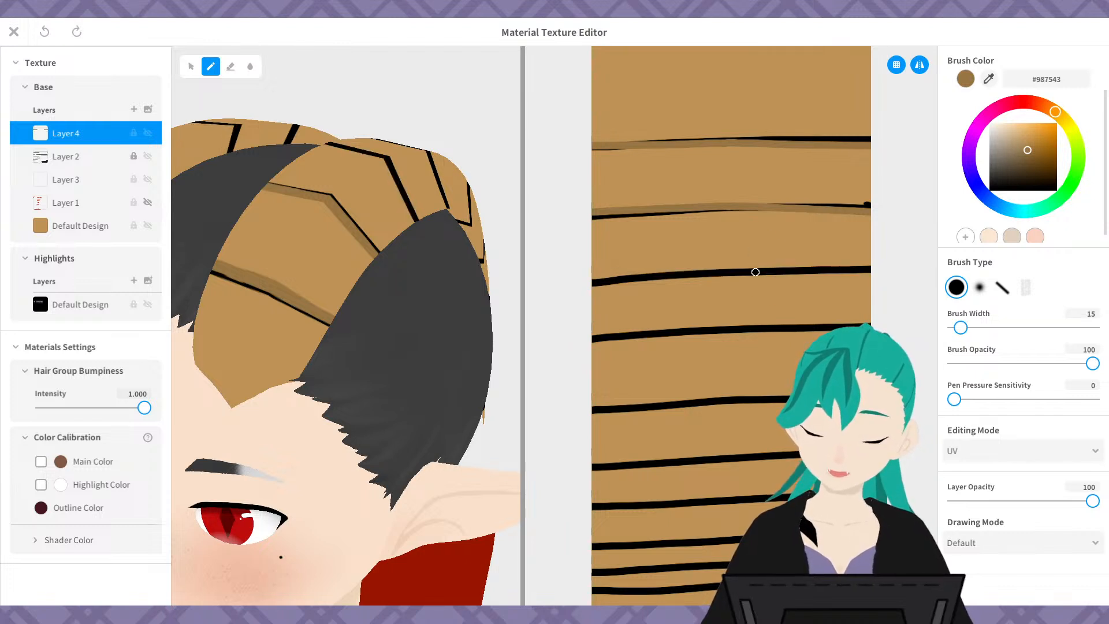
pyautogui.moveTo(737, 271); pyautogui.dragTo(911, 286)
pyautogui.hotkey('ctrl', 'z')
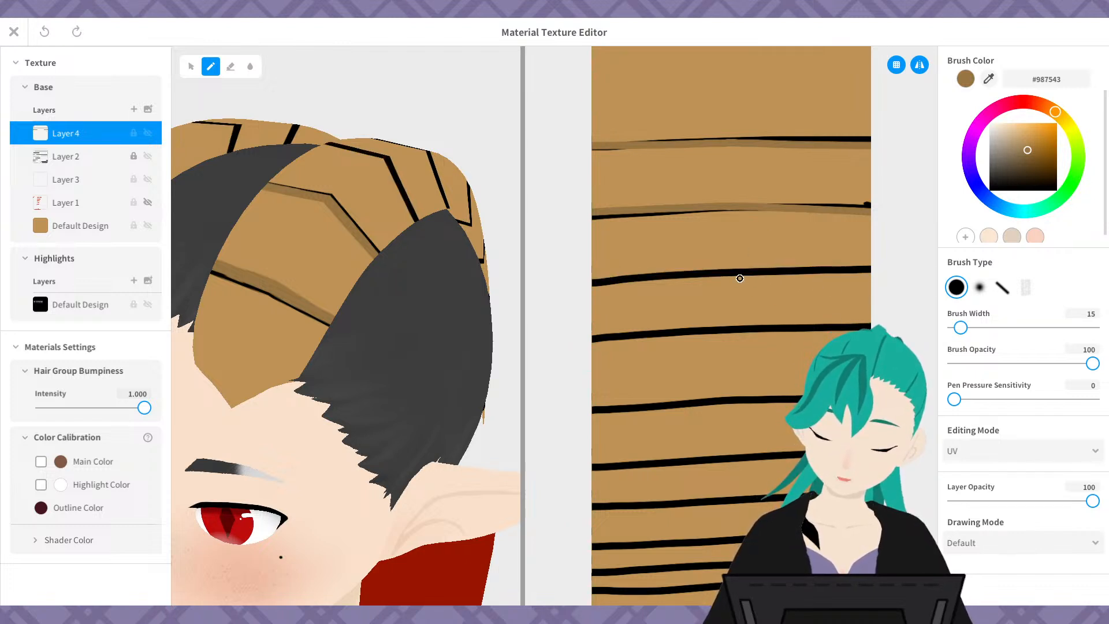
pyautogui.moveTo(735, 272); pyautogui.dragTo(920, 270)
pyautogui.hotkey('ctrl', 'z')
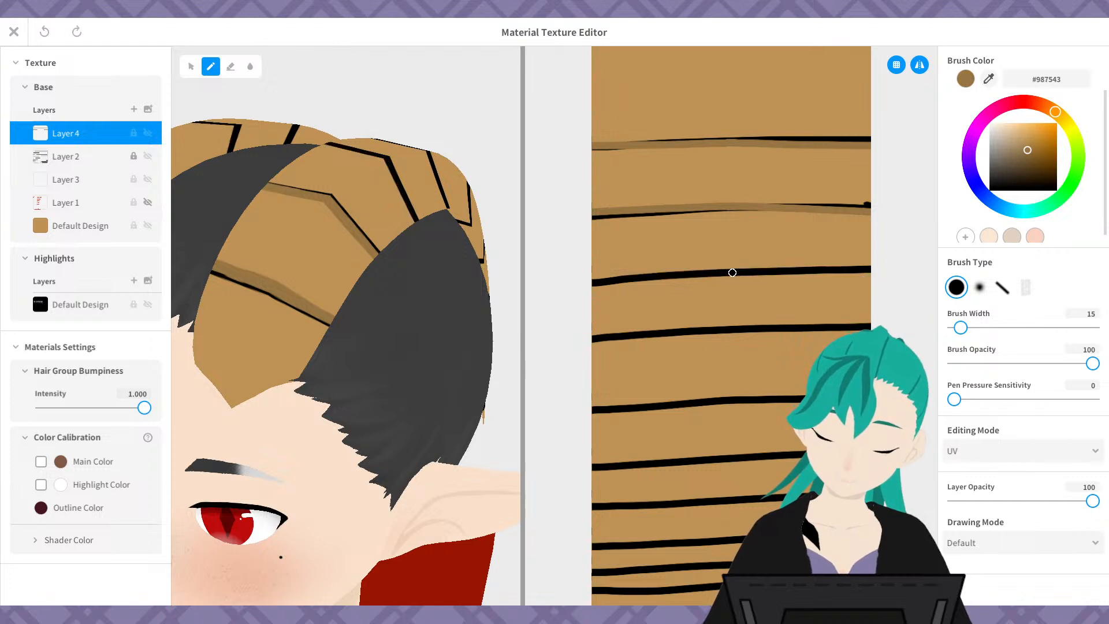
pyautogui.moveTo(732, 272); pyautogui.dragTo(924, 271)
pyautogui.hotkey('ctrl', 'z')
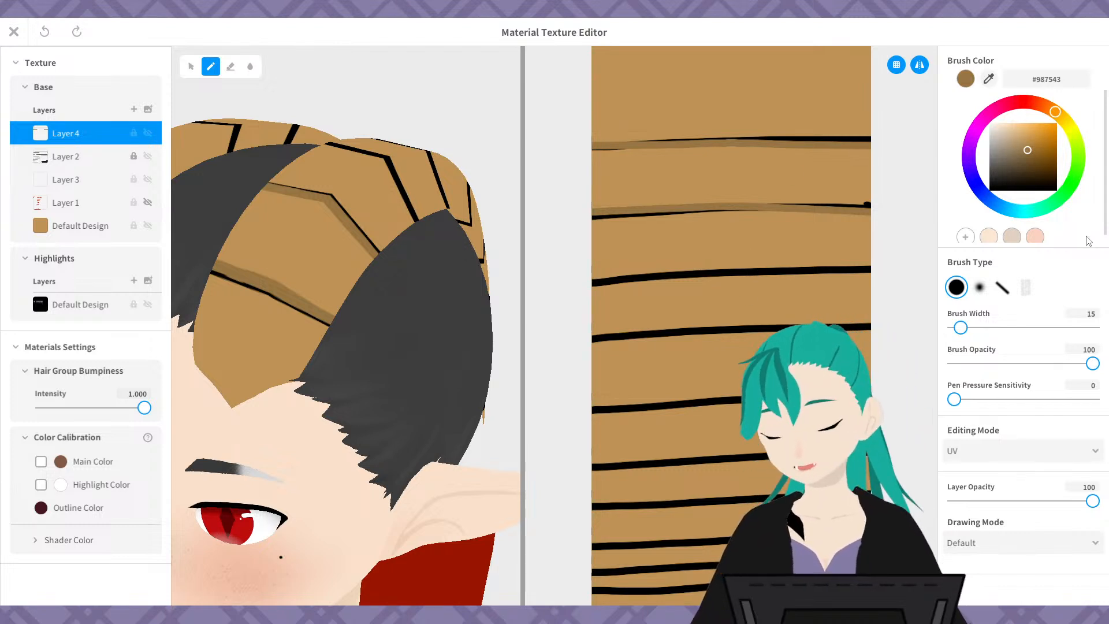
# - Paint a mirrored brown stroke from the middle of the third stripe outward, redrawing it to curve slightly downward at the ends
pyautogui.moveTo(734, 272); pyautogui.dragTo(874, 272)
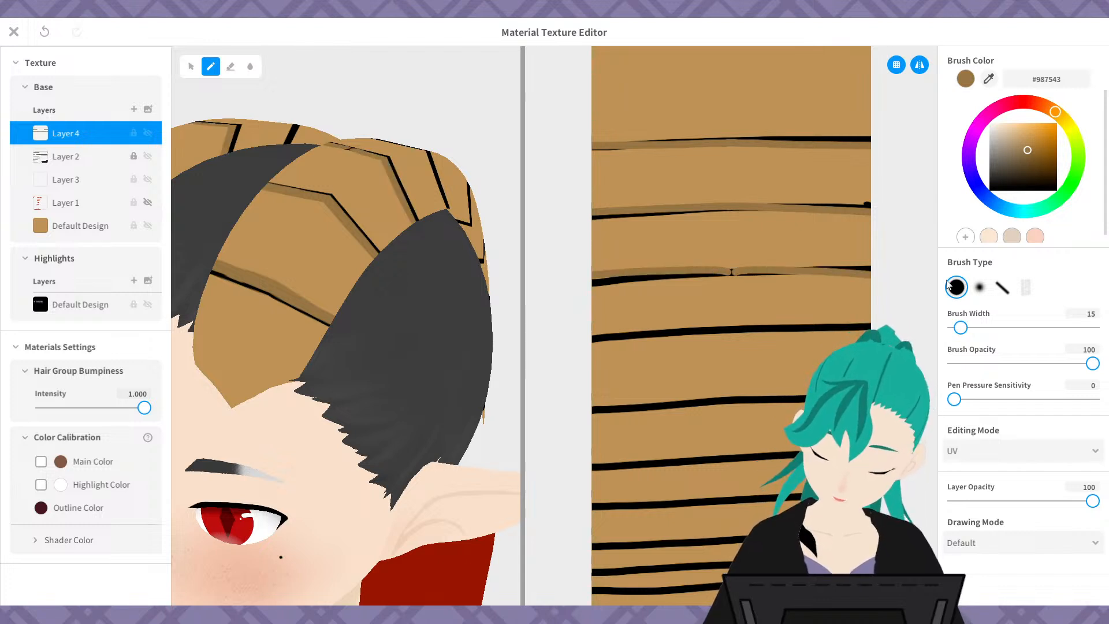
pyautogui.hotkey('ctrl', 'z')
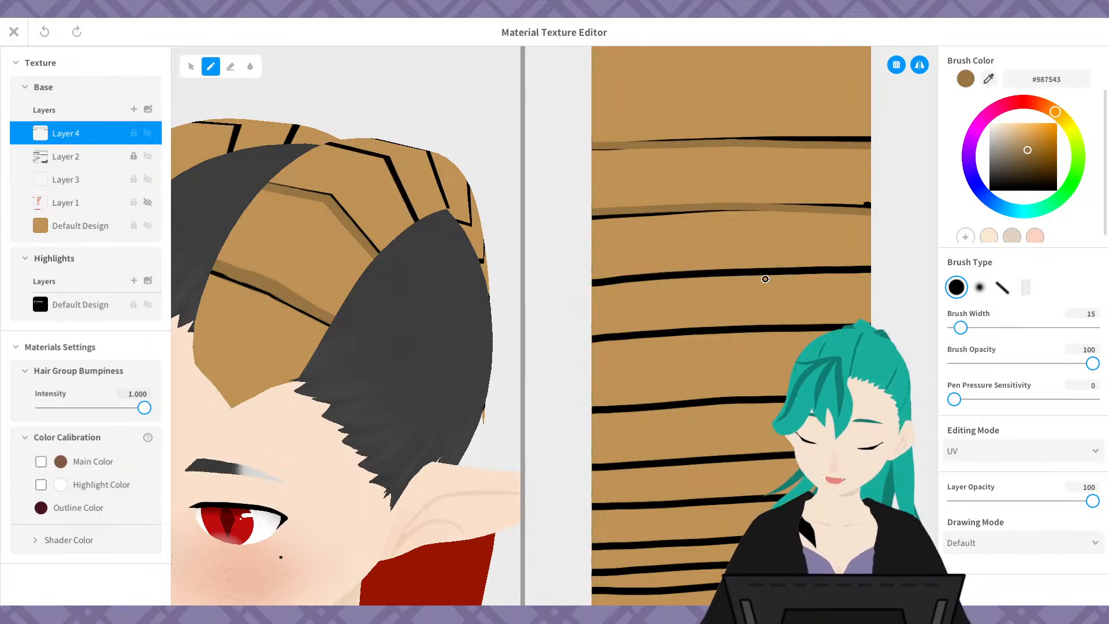
pyautogui.moveTo(735, 272); pyautogui.dragTo(873, 273)
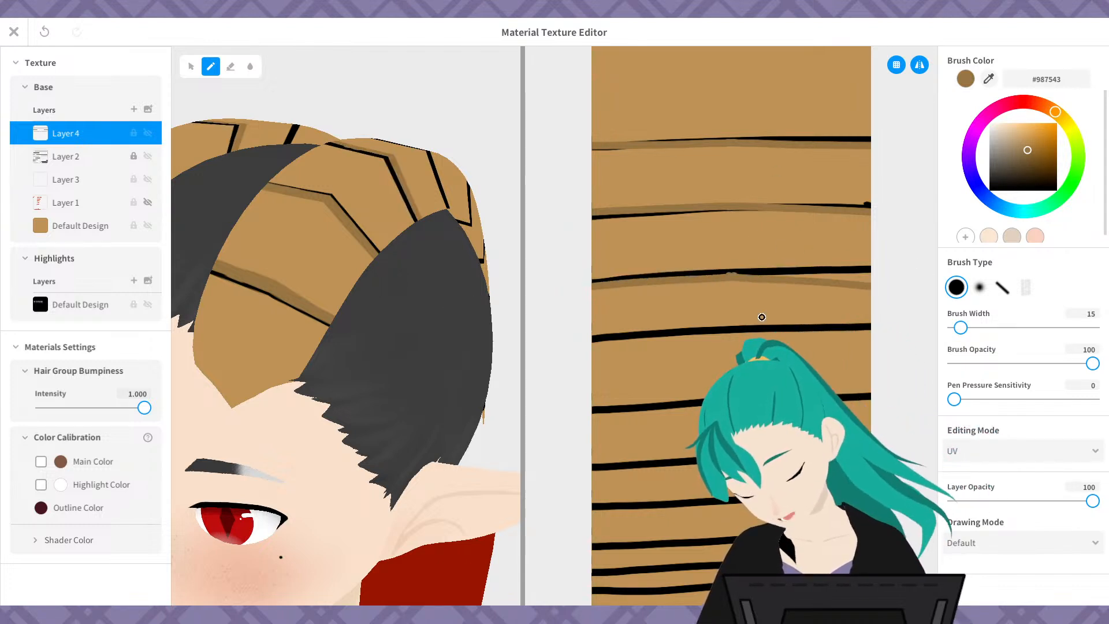
pyautogui.hotkey('ctrl', 'z')
pyautogui.moveTo(731, 275); pyautogui.dragTo(451, 291)
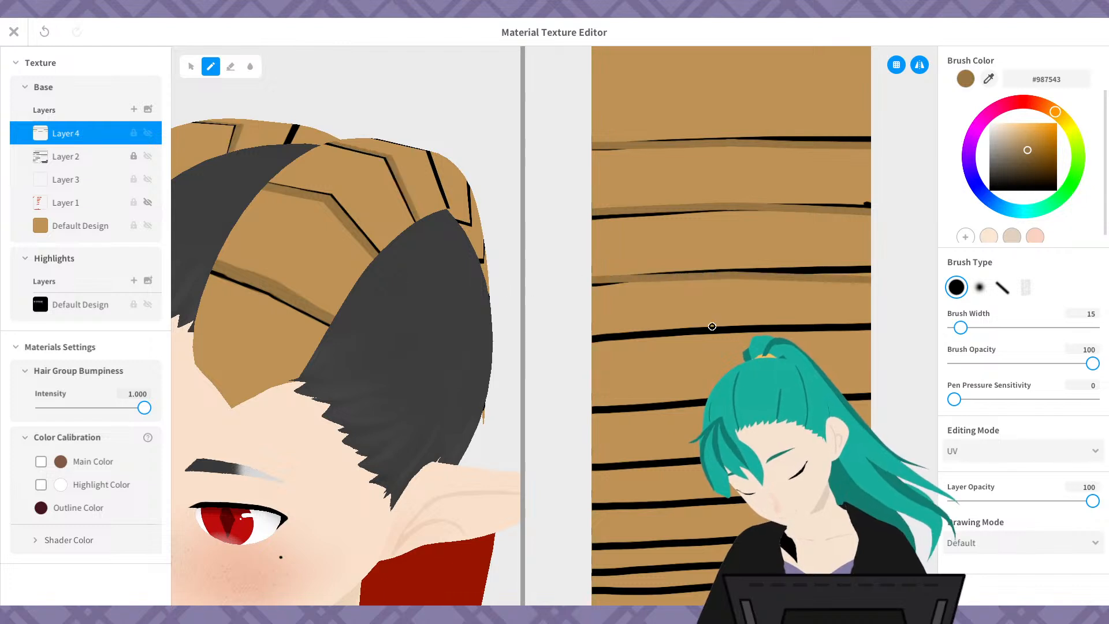
# - Paint mirrored brown strokes along the fourth and fifth stripes, undoing and redrawing the misplaced ones
pyautogui.moveTo(720, 329); pyautogui.dragTo(475, 354)
pyautogui.hotkey('ctrl', 'z')
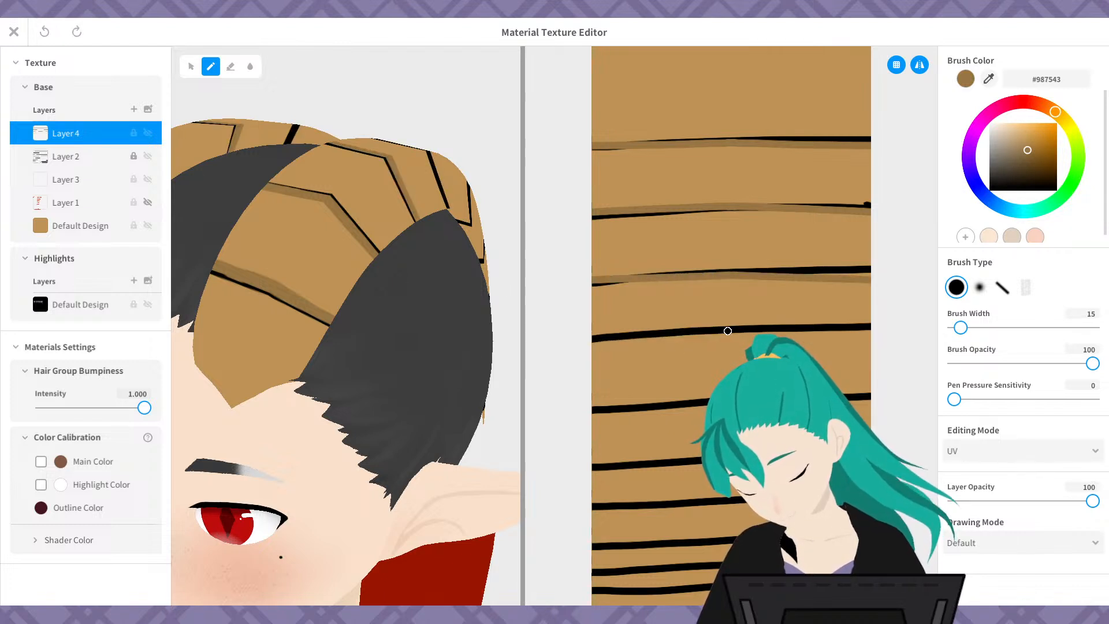
pyautogui.moveTo(728, 331); pyautogui.dragTo(429, 344)
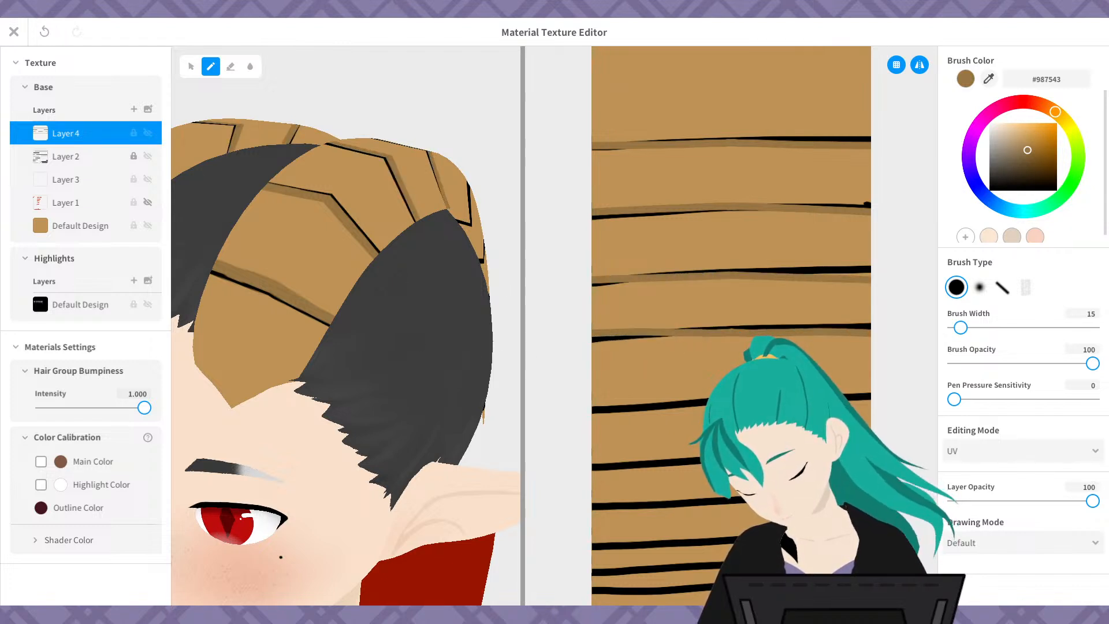
pyautogui.moveTo(693, 409); pyautogui.dragTo(592, 412)
pyautogui.hotkey('ctrl', 'z')
pyautogui.moveTo(693, 402); pyautogui.dragTo(592, 402)
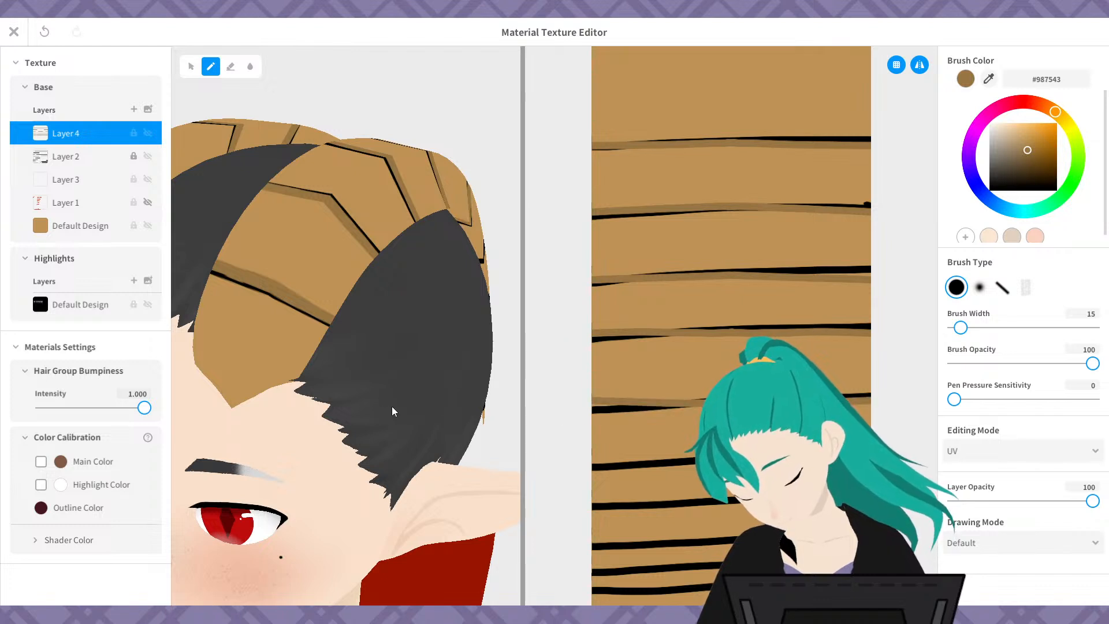
pyautogui.hotkey('ctrl', 'z')
pyautogui.moveTo(867, 406); pyautogui.dragTo(434, 417)
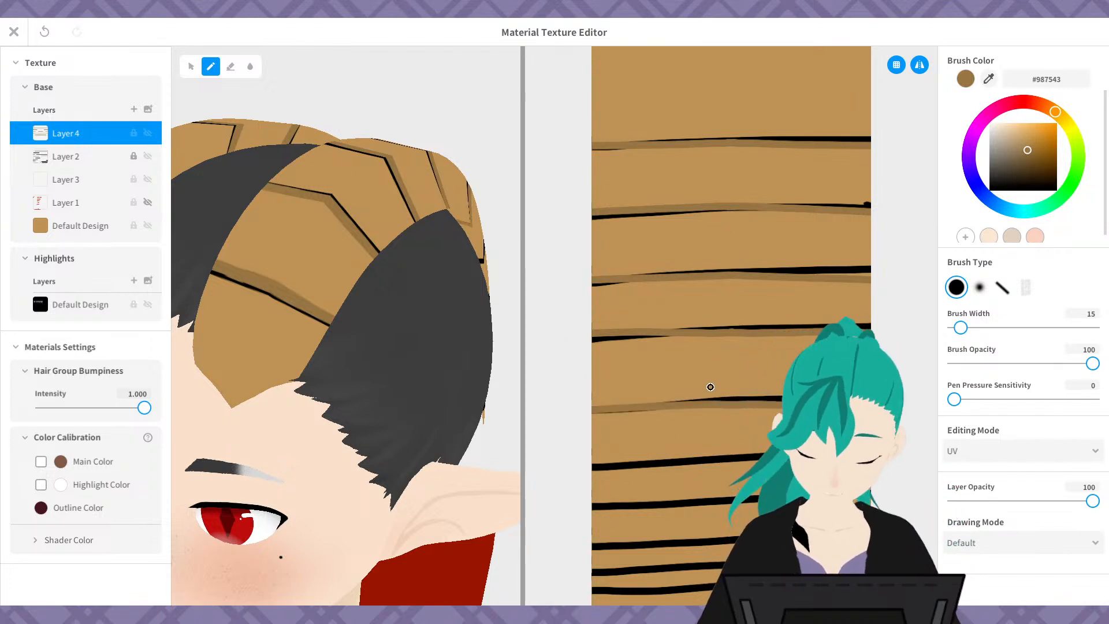
# - Paint a mirrored brown stroke from the middle of the sixth stripe outward, undoing and redrawing the misplaced attempts
pyautogui.moveTo(743, 433); pyautogui.dragTo(729, 293, button='middle')
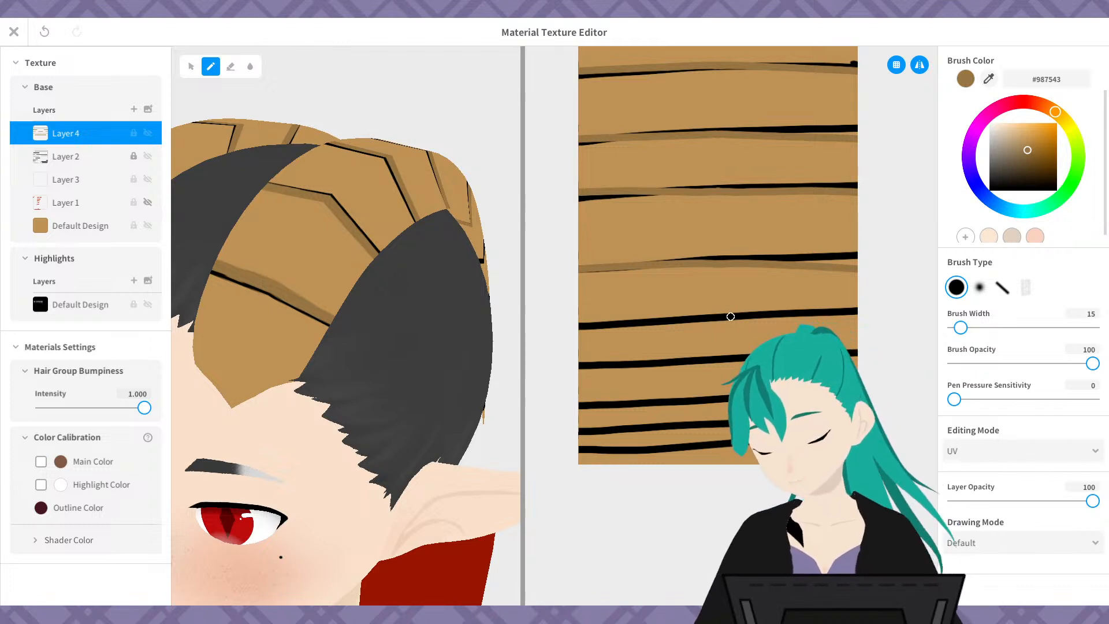
pyautogui.moveTo(712, 318); pyautogui.dragTo(579, 319)
pyautogui.hotkey('ctrl', 'z')
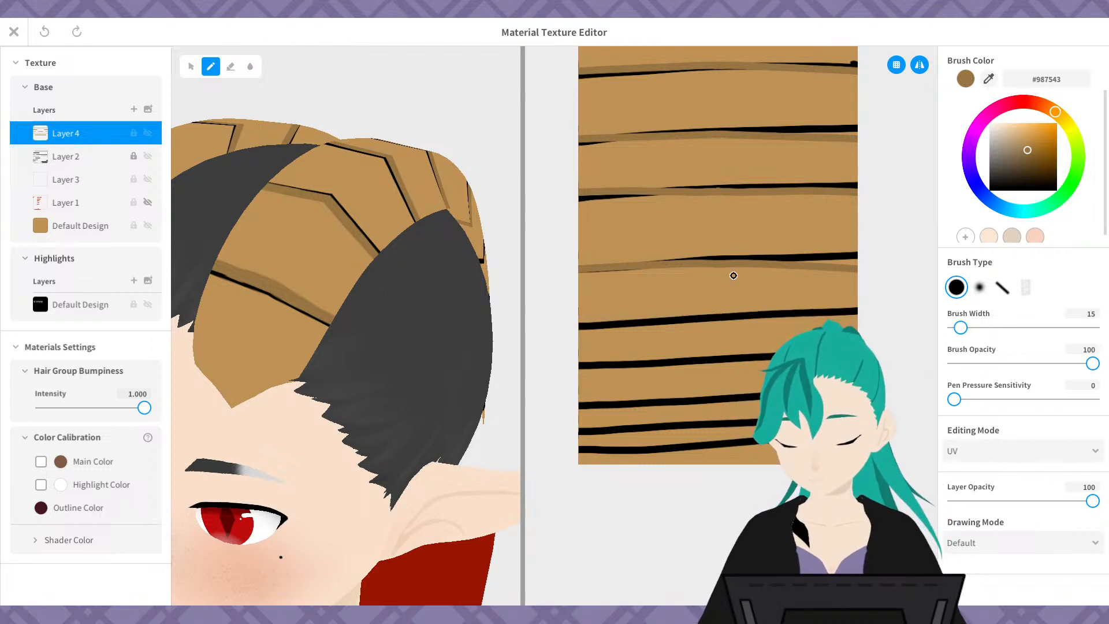
pyautogui.moveTo(716, 318); pyautogui.dragTo(579, 316)
pyautogui.hotkey('ctrl', 'z')
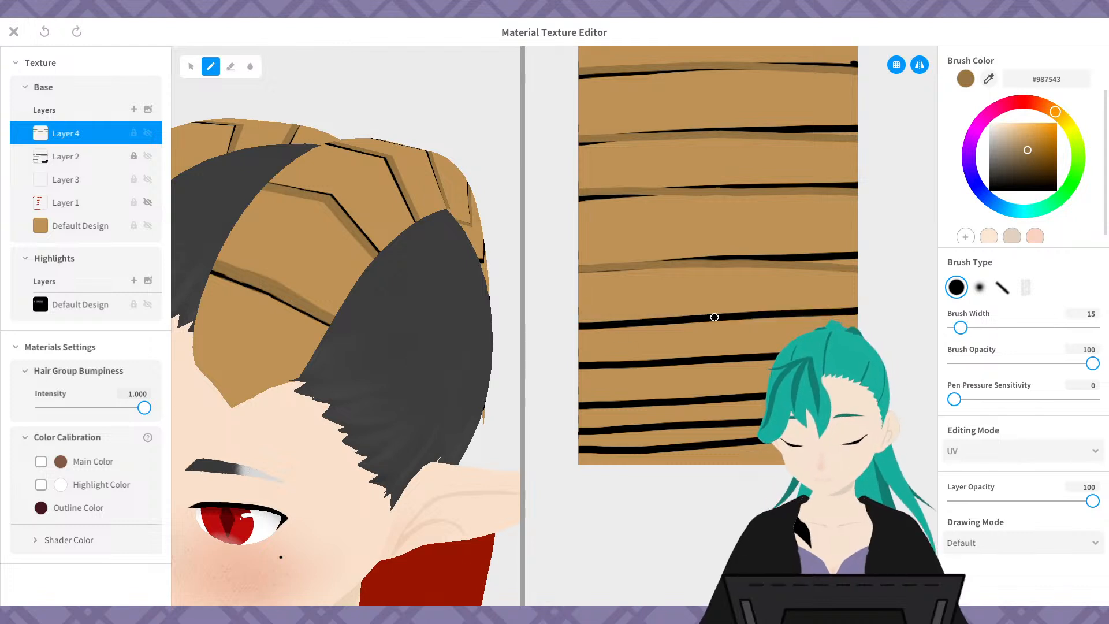
pyautogui.moveTo(716, 320); pyautogui.dragTo(578, 317)
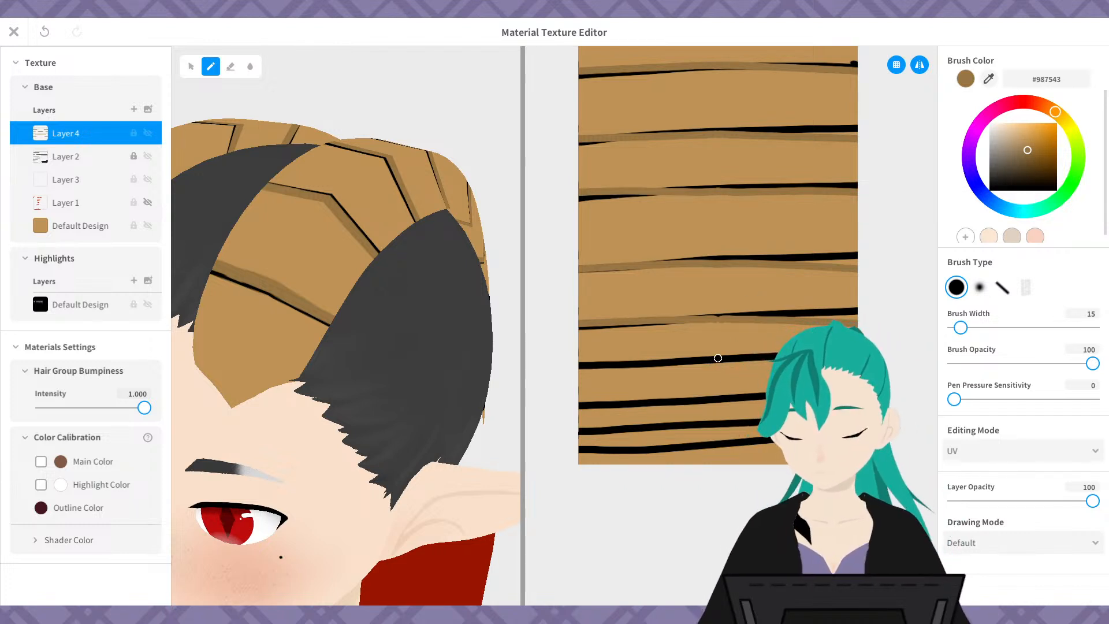
# - Paint a mirrored brown stroke along the seventh stripe, retrying it and restoring the last undone version
pyautogui.moveTo(718, 358); pyautogui.dragTo(579, 361)
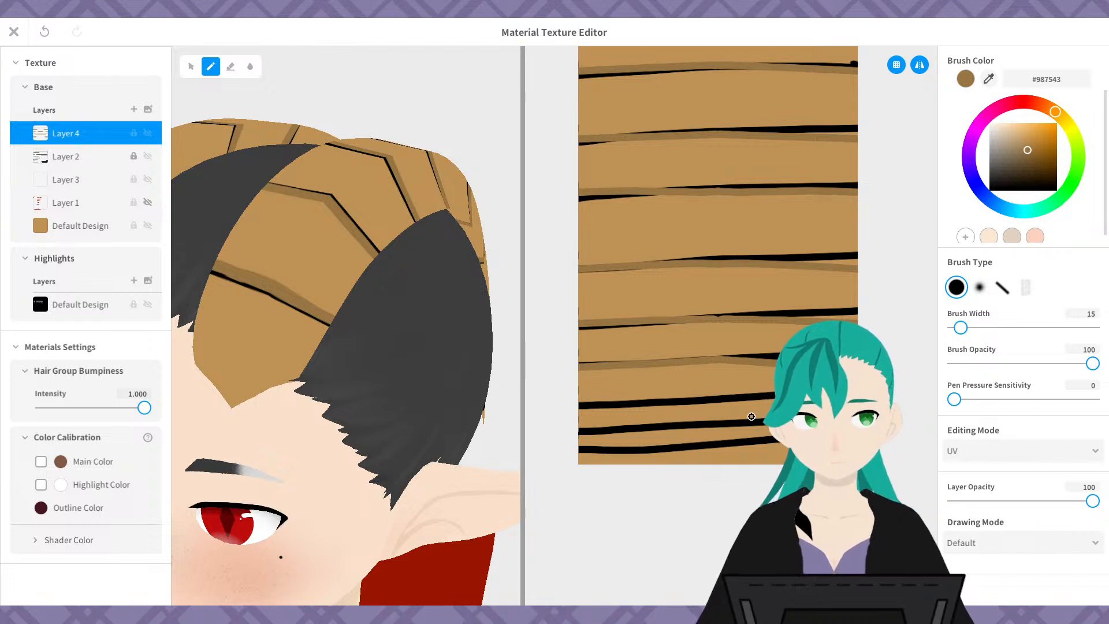
pyautogui.hotkey('ctrl', 'z')
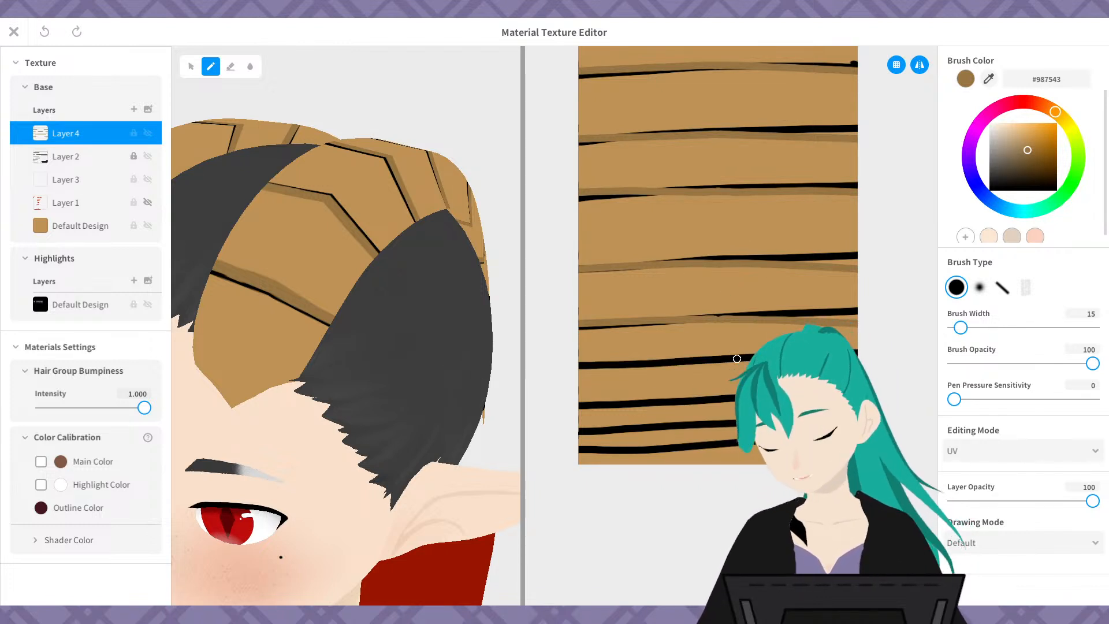
pyautogui.moveTo(719, 359); pyautogui.dragTo(579, 361)
pyautogui.hotkey('ctrl', 'z')
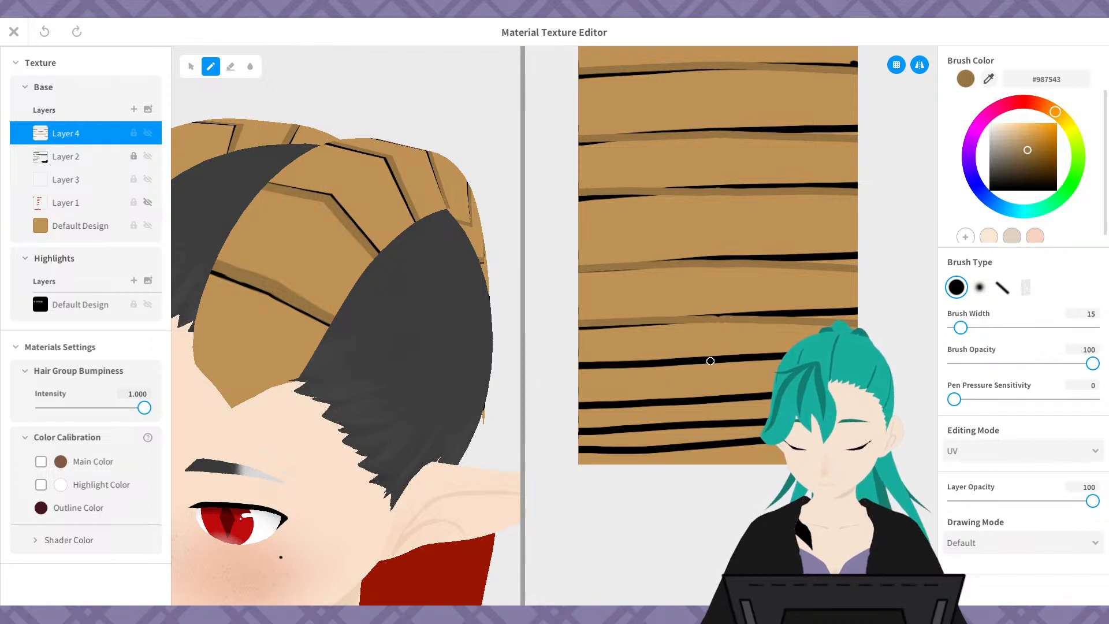
pyautogui.moveTo(719, 360); pyautogui.dragTo(578, 362)
pyautogui.hotkey('ctrl', 'z')
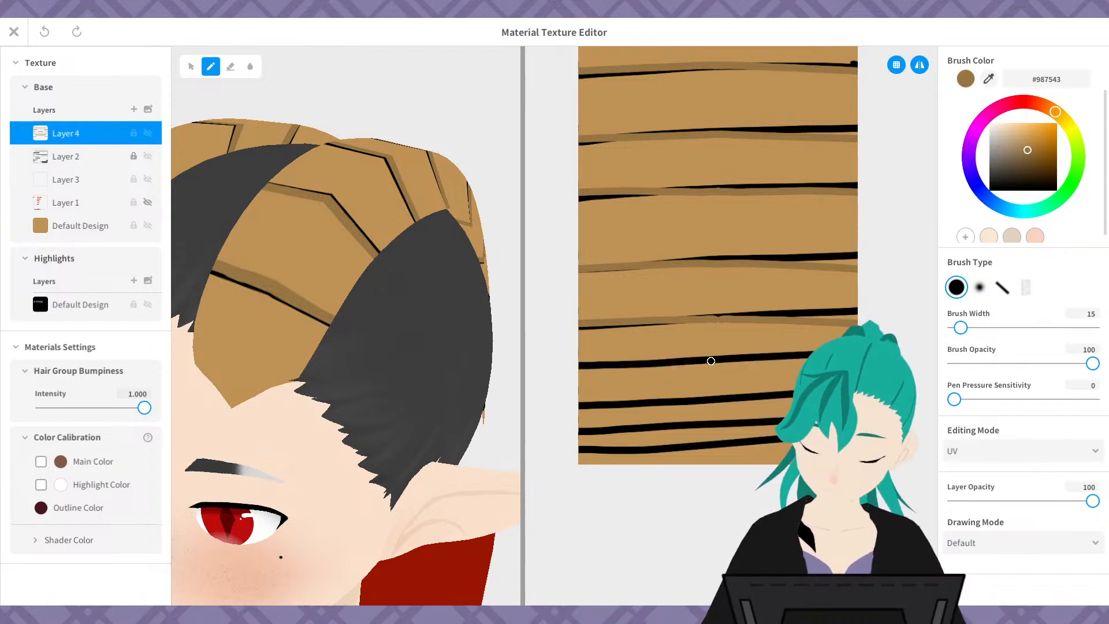
pyautogui.hotkey('ctrl', 'y')
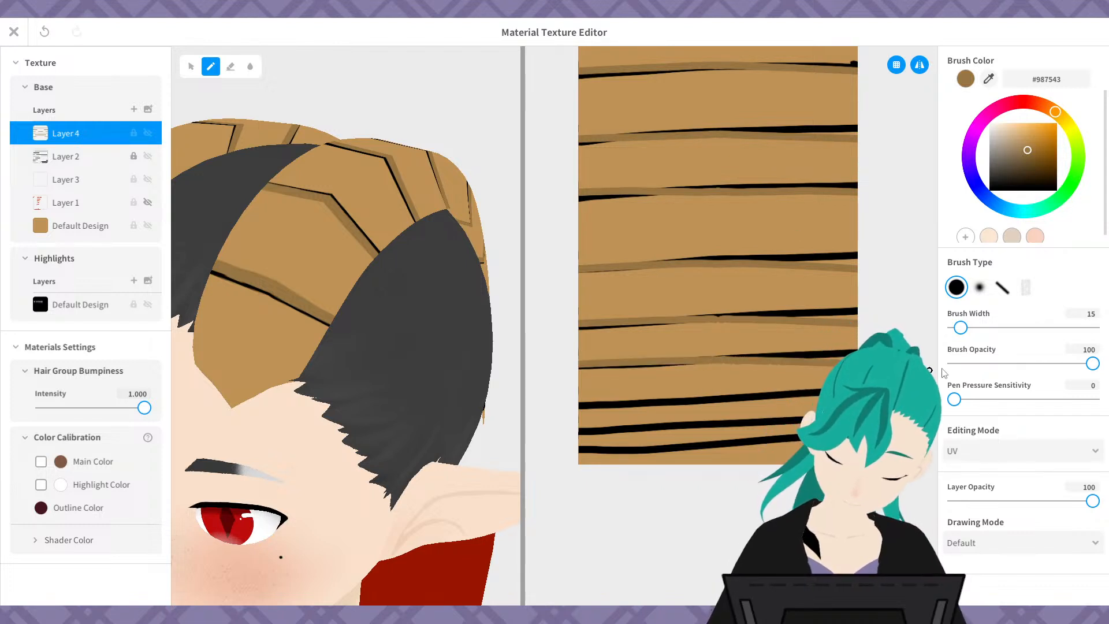
# - Paint a mirrored brown stroke along the eighth stripe, undoing the misplaced attempts first
pyautogui.moveTo(718, 400); pyautogui.dragTo(578, 402)
pyautogui.hotkey('ctrl', 'z')
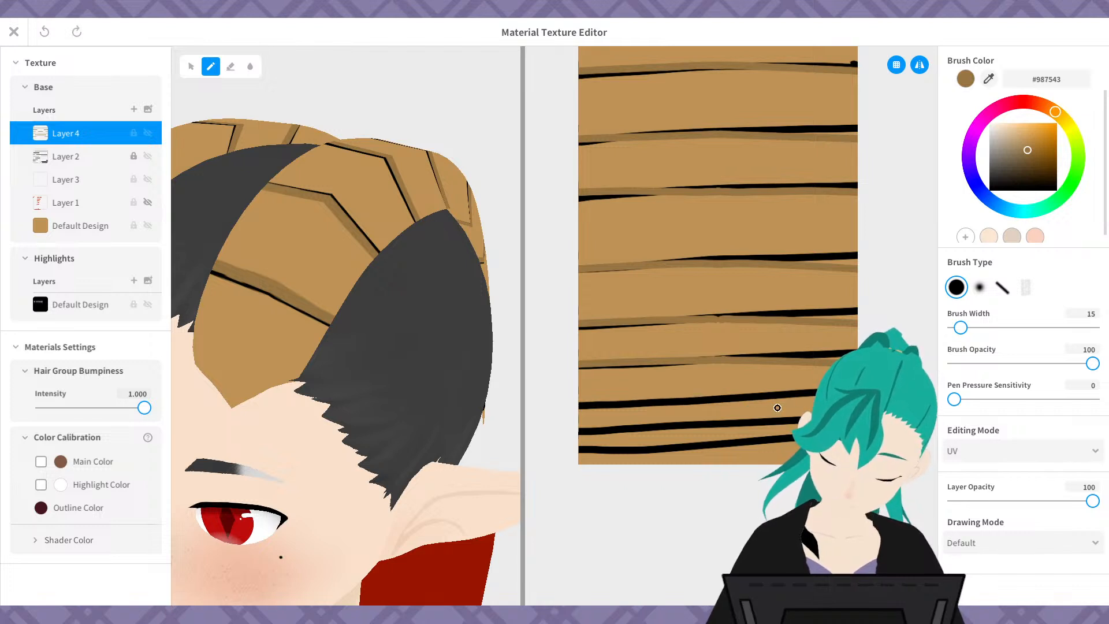
pyautogui.moveTo(721, 401); pyautogui.dragTo(579, 388)
pyautogui.hotkey('ctrl', 'z')
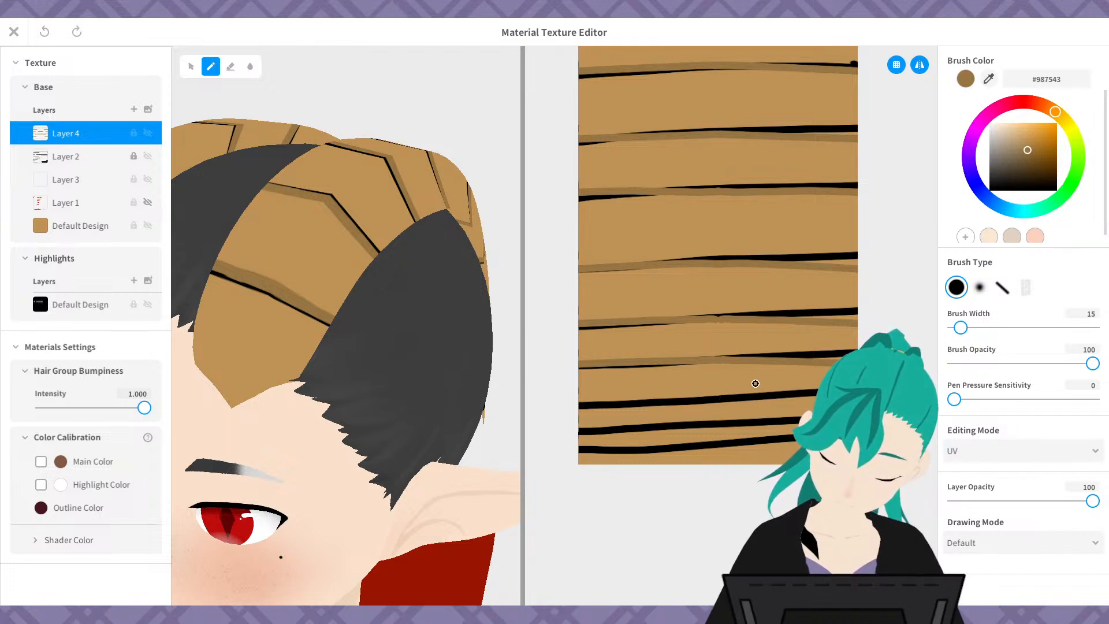
pyautogui.scroll(-5, 755, 368)
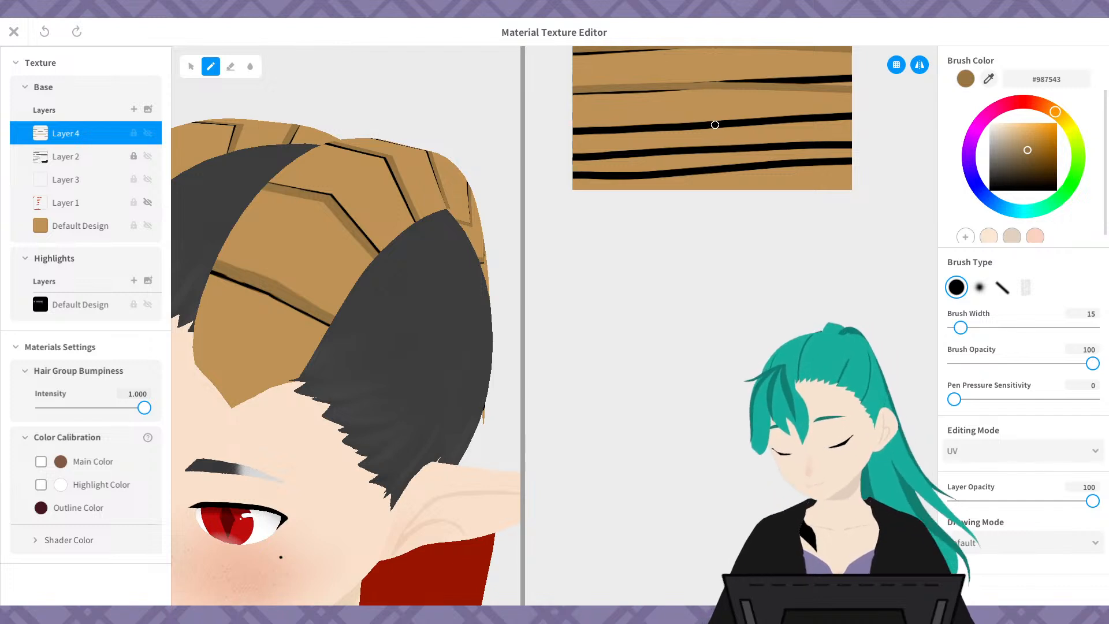
pyautogui.moveTo(715, 125); pyautogui.dragTo(520, 126)
# - Paint mirrored brown strokes along the ninth and tenth stripes at the lower end of the texture
pyautogui.moveTo(712, 148); pyautogui.dragTo(495, 159)
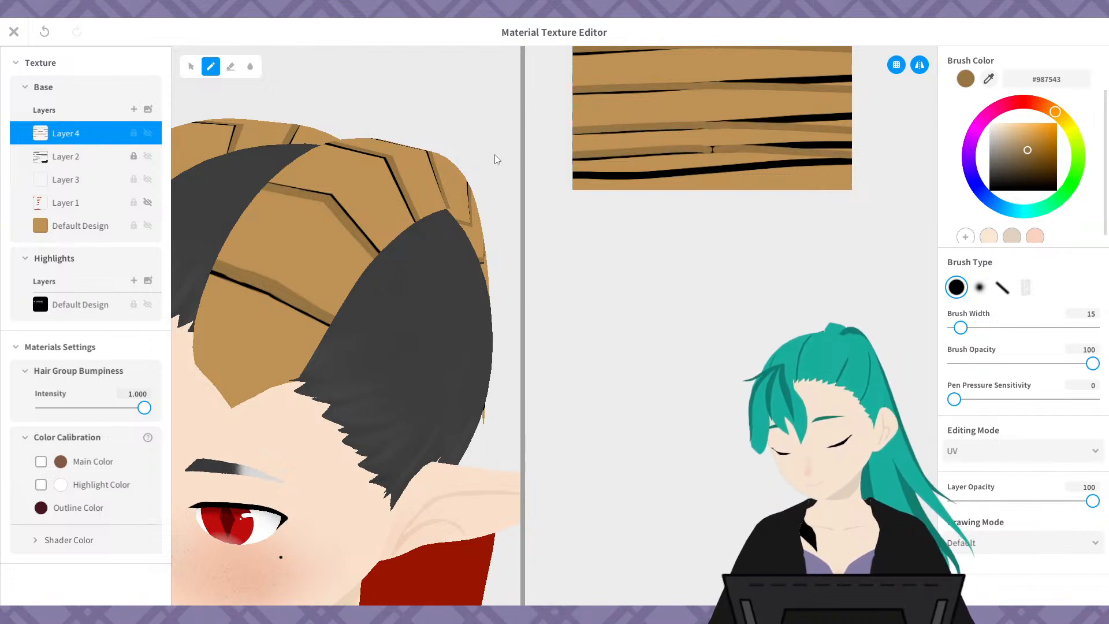
pyautogui.hotkey('ctrl', 'z')
pyautogui.moveTo(714, 148); pyautogui.dragTo(467, 162)
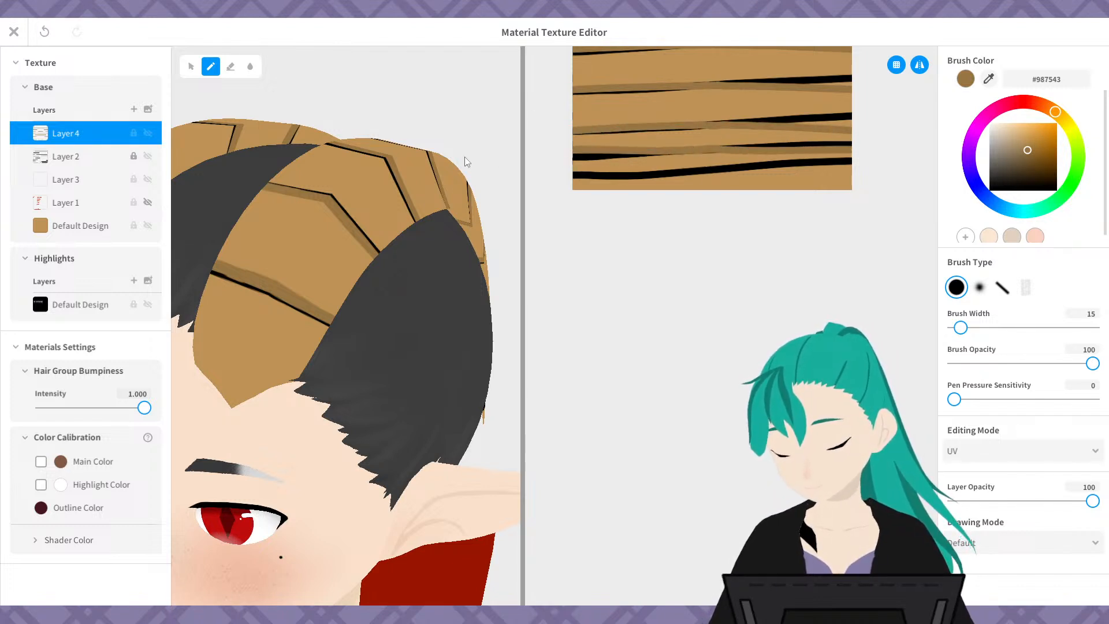
pyautogui.moveTo(710, 170); pyautogui.dragTo(318, 173)
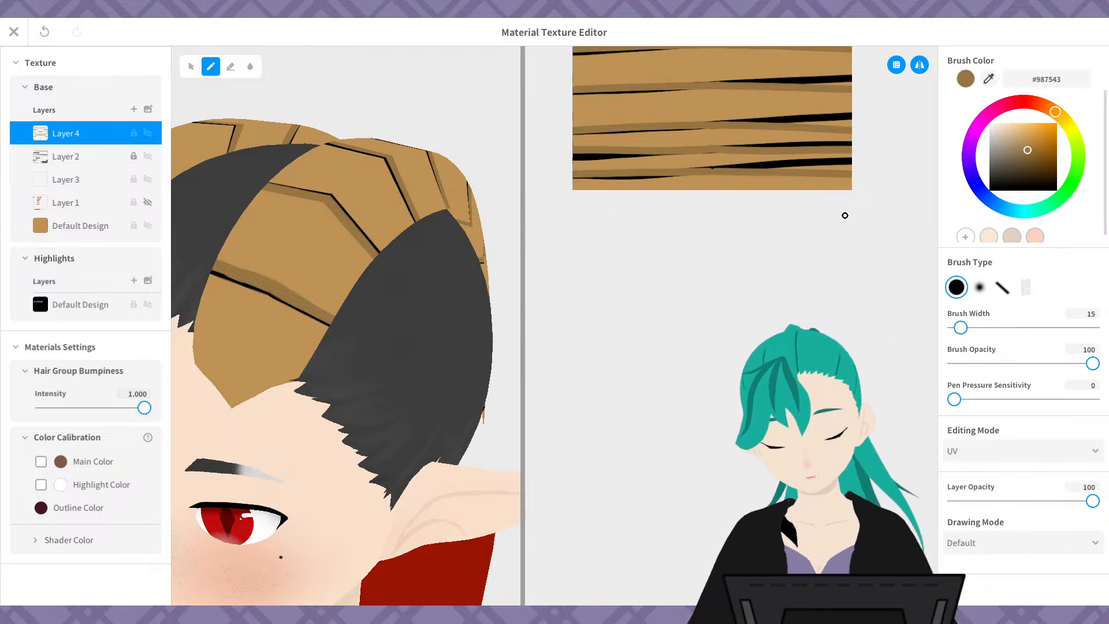
pyautogui.scroll(-2, 845, 215)
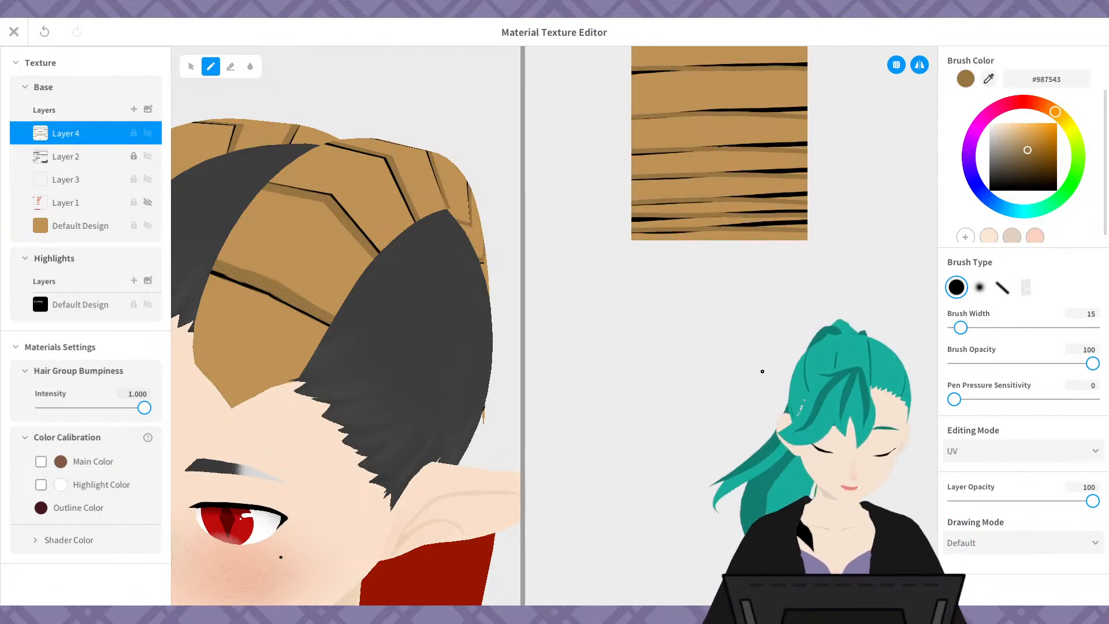
pyautogui.moveTo(796, 259); pyautogui.dragTo(763, 501, button='middle')
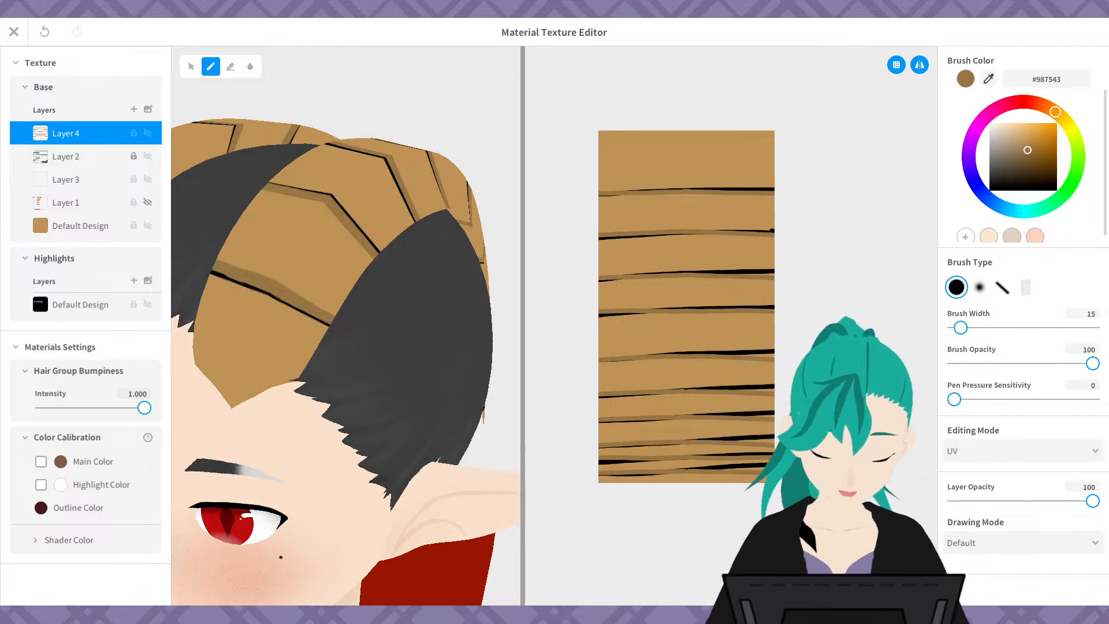
# - Hide Layer 2 and inspect the brown stripes on both horns from the front, side and back
pyautogui.click(147, 156)
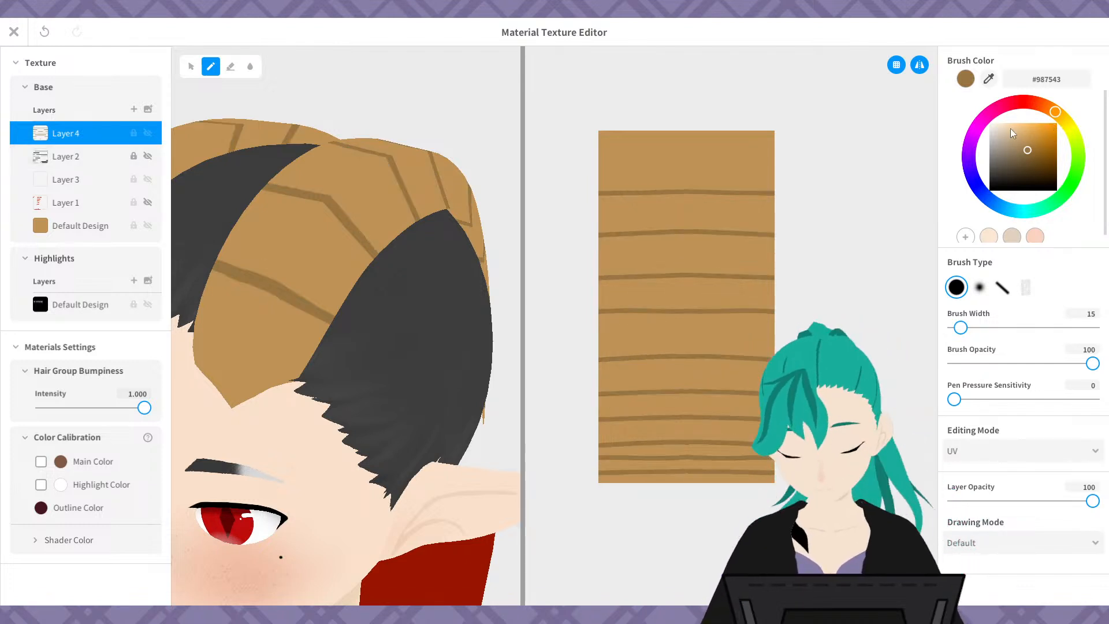
pyautogui.moveTo(401, 340); pyautogui.dragTo(439, 318, button='right')
pyautogui.moveTo(424, 123); pyautogui.dragTo(489, 300, button='right')
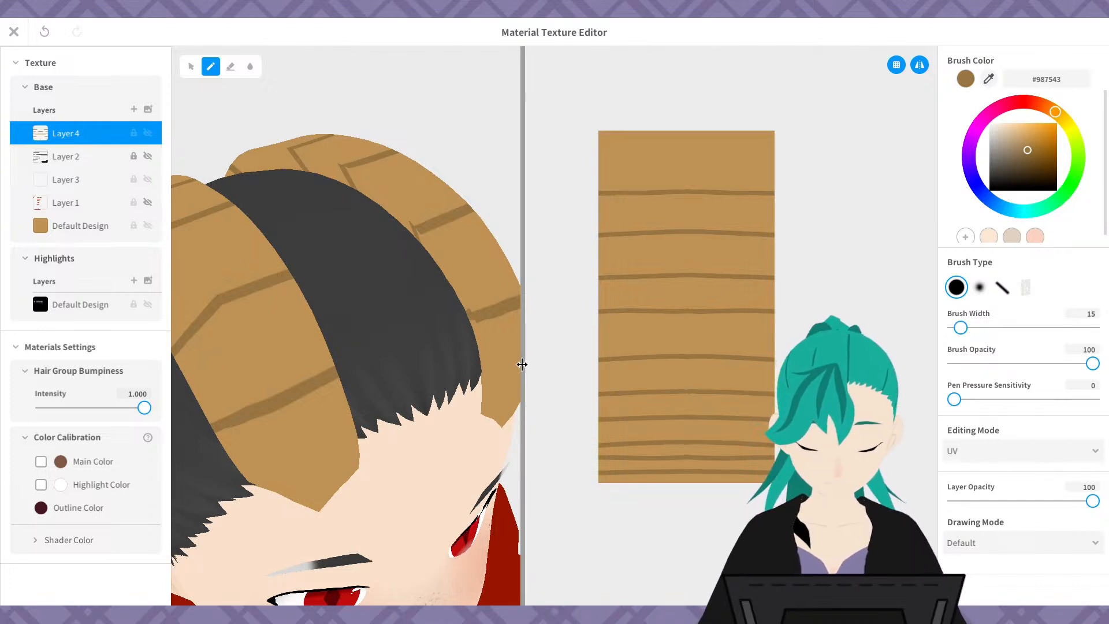
pyautogui.moveTo(523, 363); pyautogui.dragTo(873, 370)
pyautogui.moveTo(760, 370); pyautogui.dragTo(710, 353, button='right')
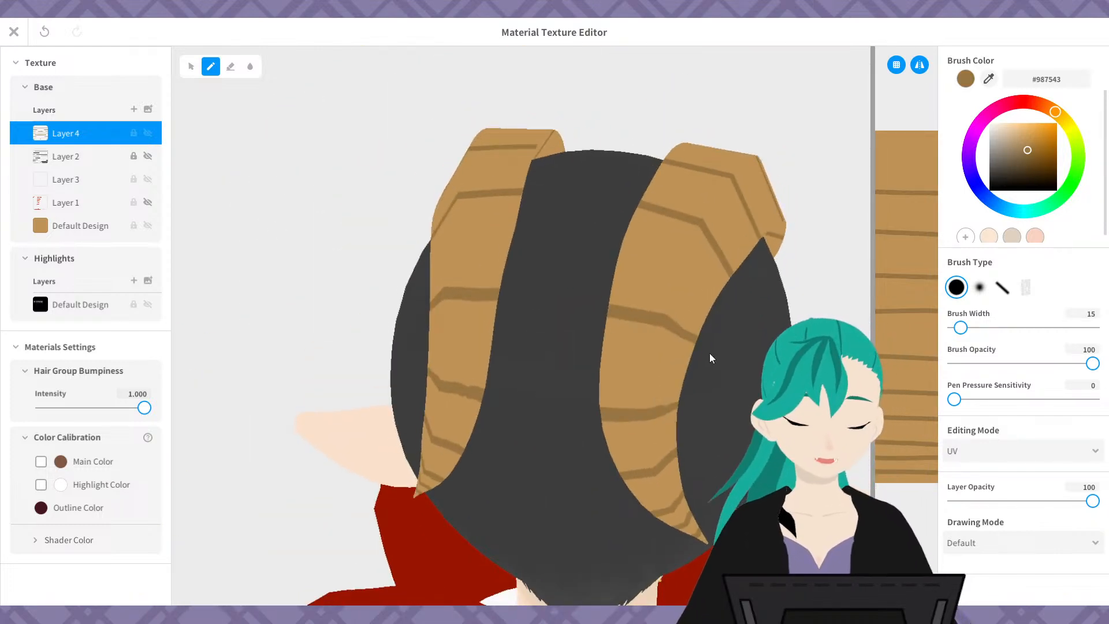
pyautogui.moveTo(709, 352); pyautogui.dragTo(654, 317, button='right')
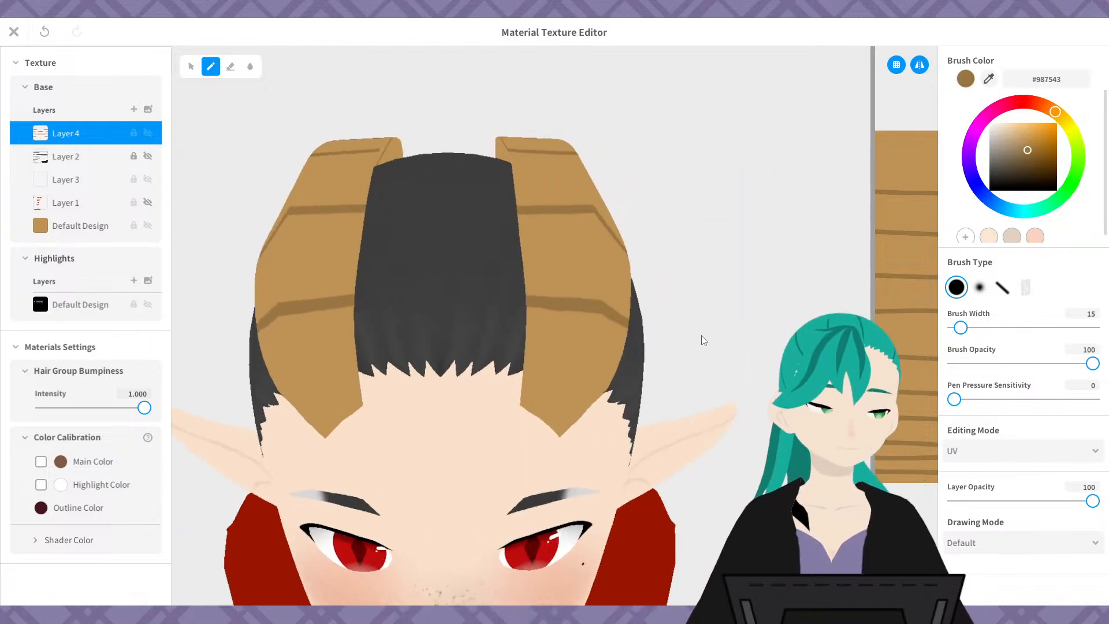
pyautogui.moveTo(872, 355)
pyautogui.mouseDown()
pyautogui.moveTo(833, 356)
pyautogui.moveTo(866, 357)
pyautogui.mouseUp()
pyautogui.moveTo(759, 400); pyautogui.dragTo(750, 370, button='right')
pyautogui.scroll(-2, 750, 369)
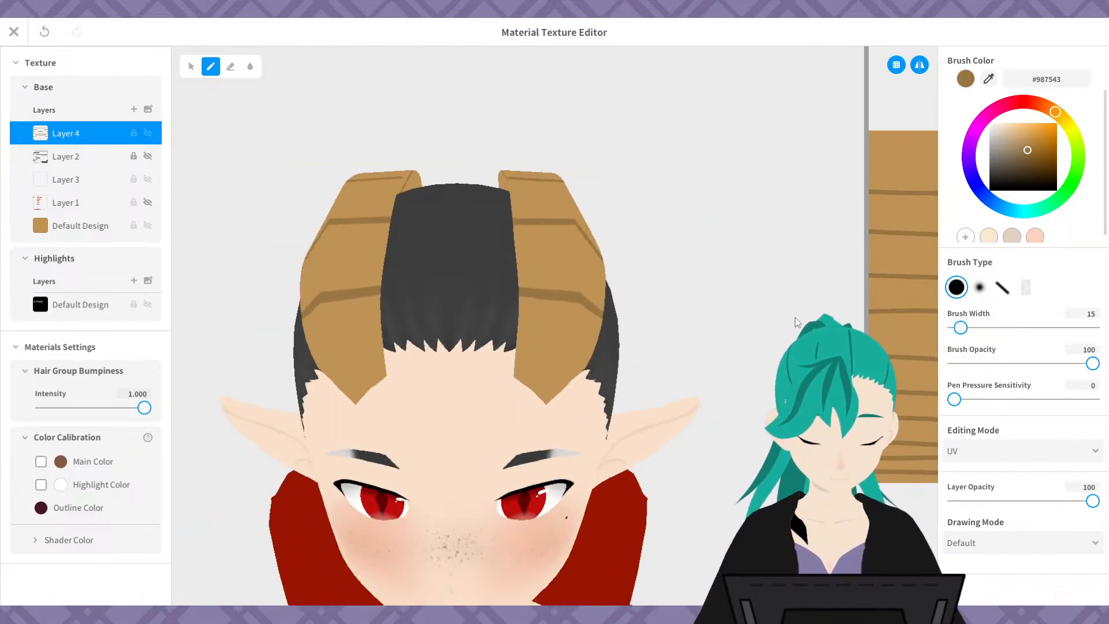
pyautogui.moveTo(757, 398)
pyautogui.mouseDown(button='middle')
pyautogui.moveTo(759, 365)
pyautogui.moveTo(771, 389)
pyautogui.mouseUp(button='middle')
pyautogui.moveTo(771, 389); pyautogui.dragTo(762, 352, button='right')
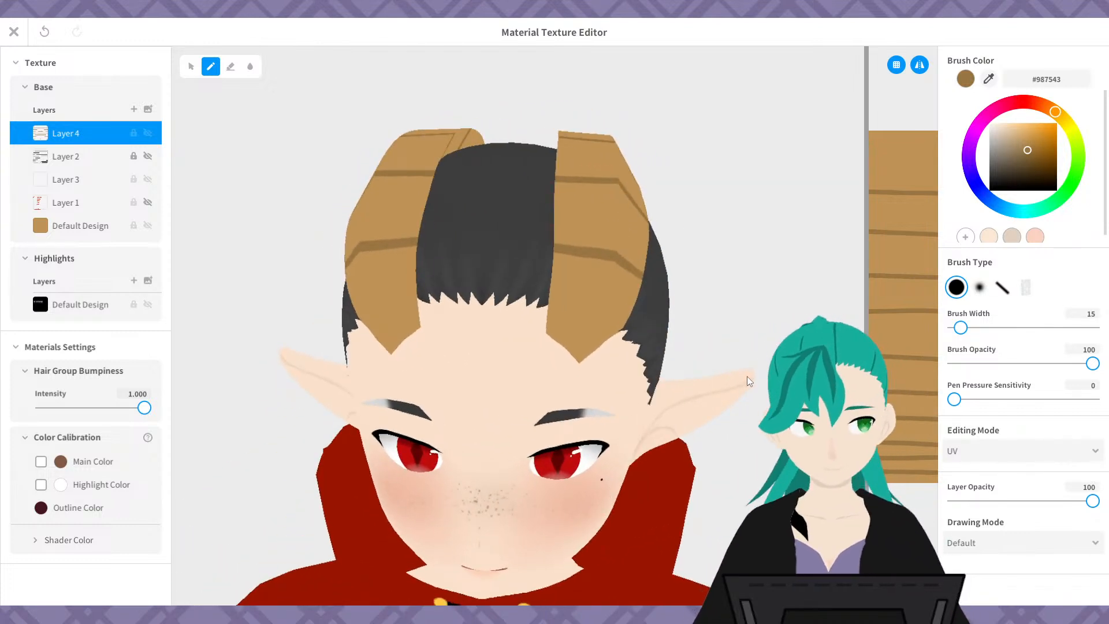
pyautogui.moveTo(737, 396); pyautogui.dragTo(781, 327, button='right')
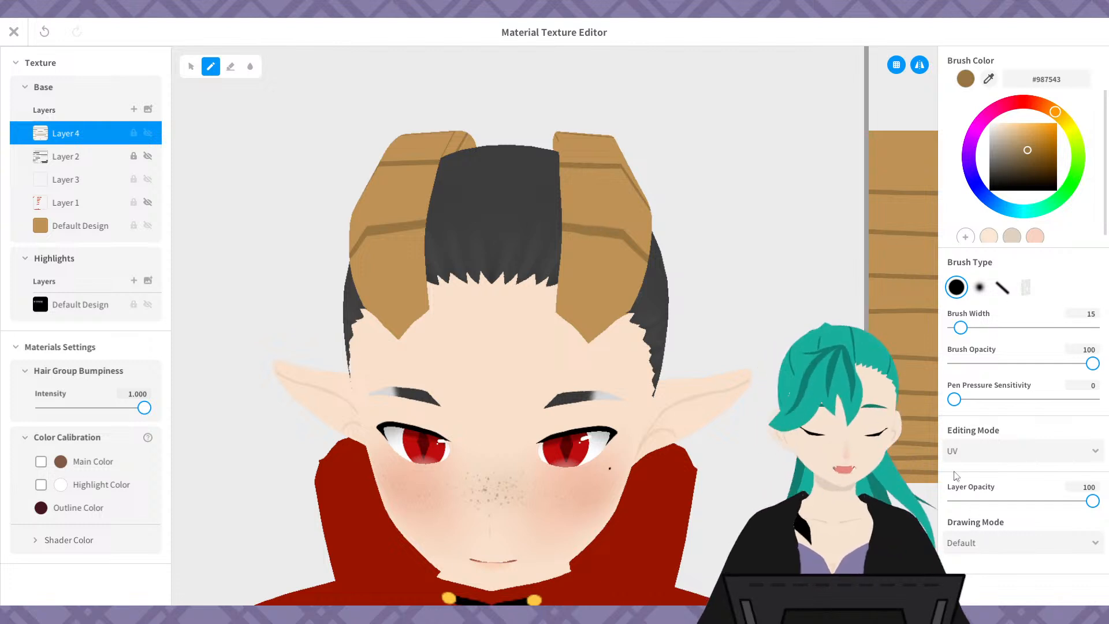
# - Make Layer 3 active, enlarge the texture view, and set the brush color to black (#000000)
pyautogui.click(90, 178)
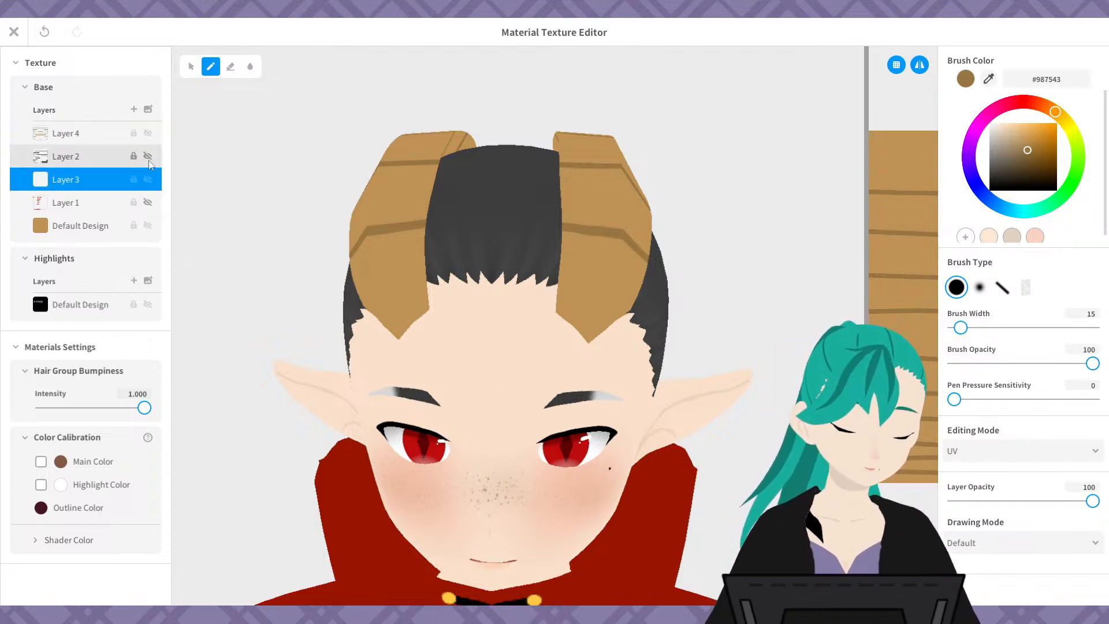
pyautogui.click(86, 161)
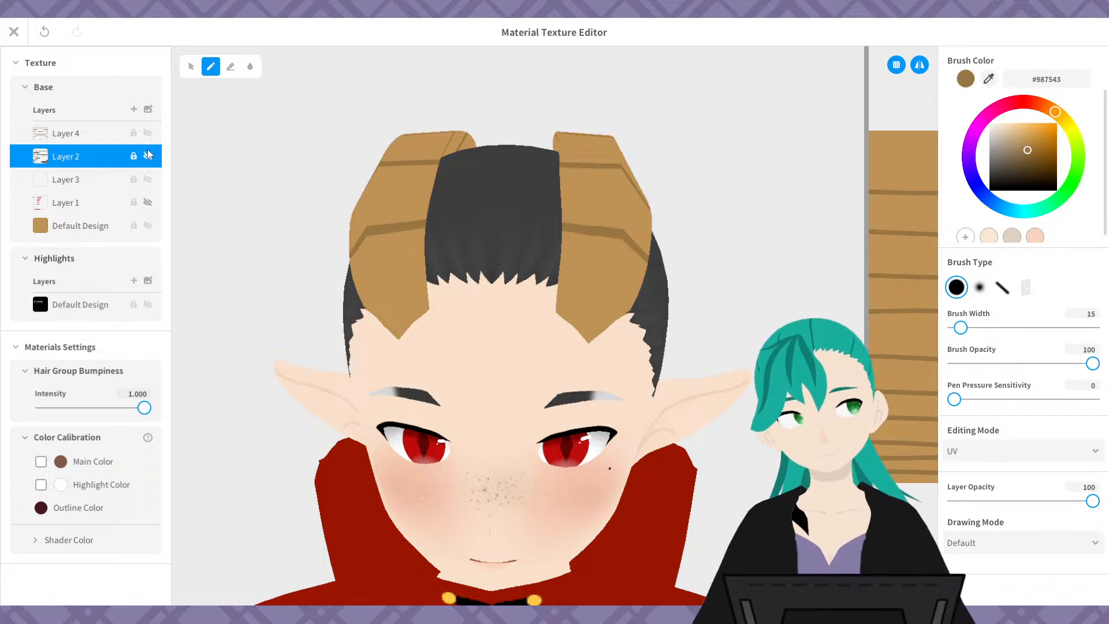
pyautogui.click(67, 180)
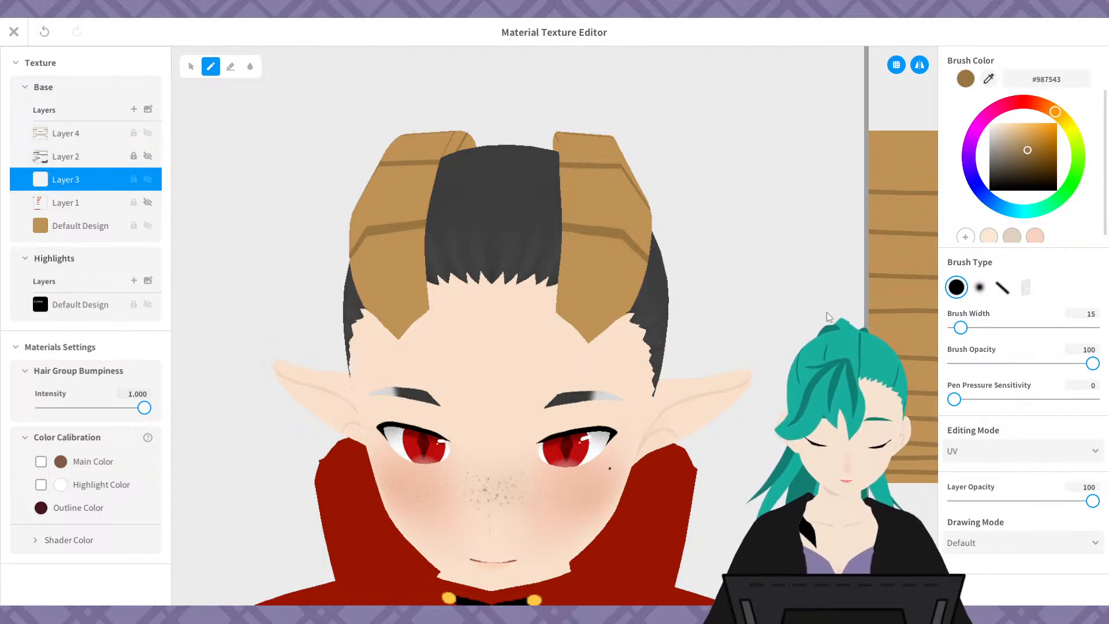
pyautogui.moveTo(863, 297); pyautogui.dragTo(392, 297)
pyautogui.click(1023, 156)
pyautogui.moveTo(1034, 155); pyautogui.dragTo(990, 190)
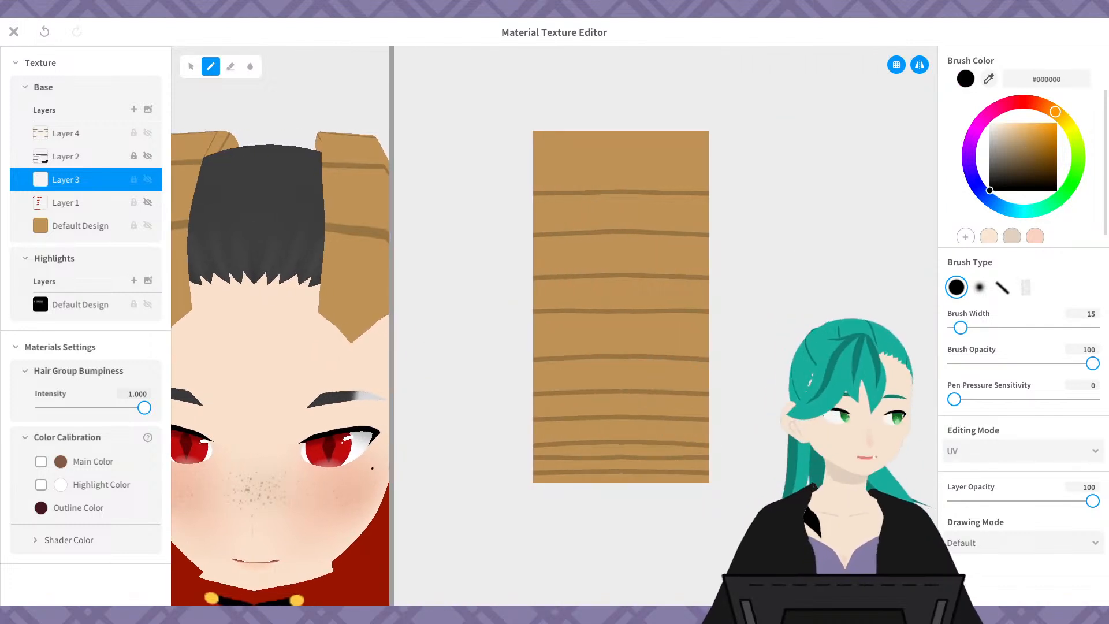
# - Choose the soft brush, undo a trial stroke, and set the brush width to 20
pyautogui.scroll(3, 642, 232)
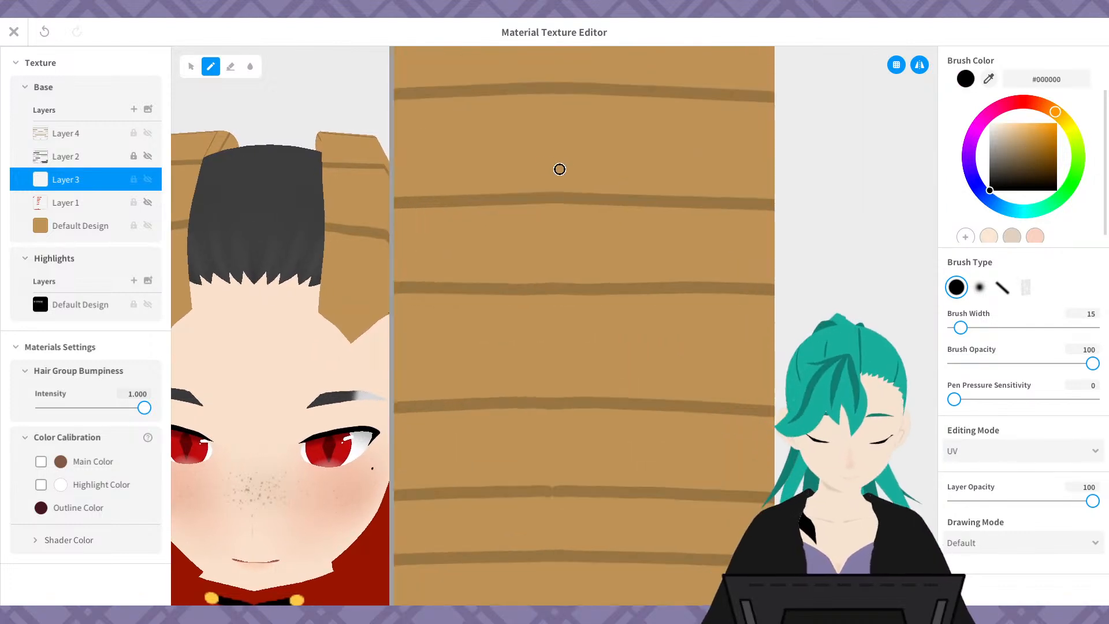
pyautogui.click(980, 287)
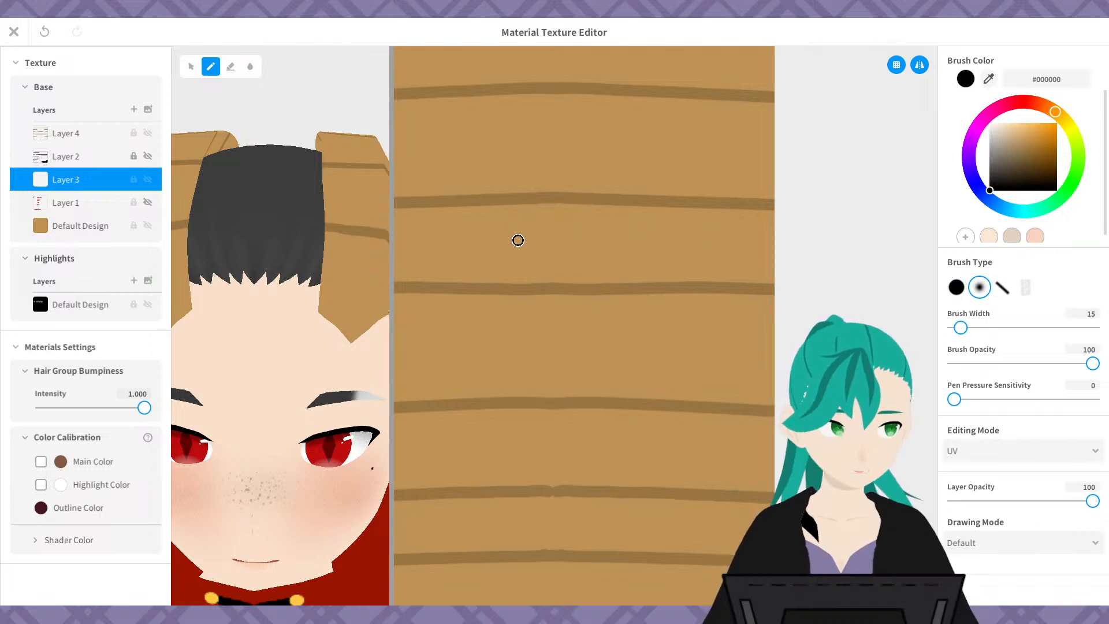
pyautogui.moveTo(543, 212); pyautogui.dragTo(717, 417)
pyautogui.hotkey('ctrl', 'z')
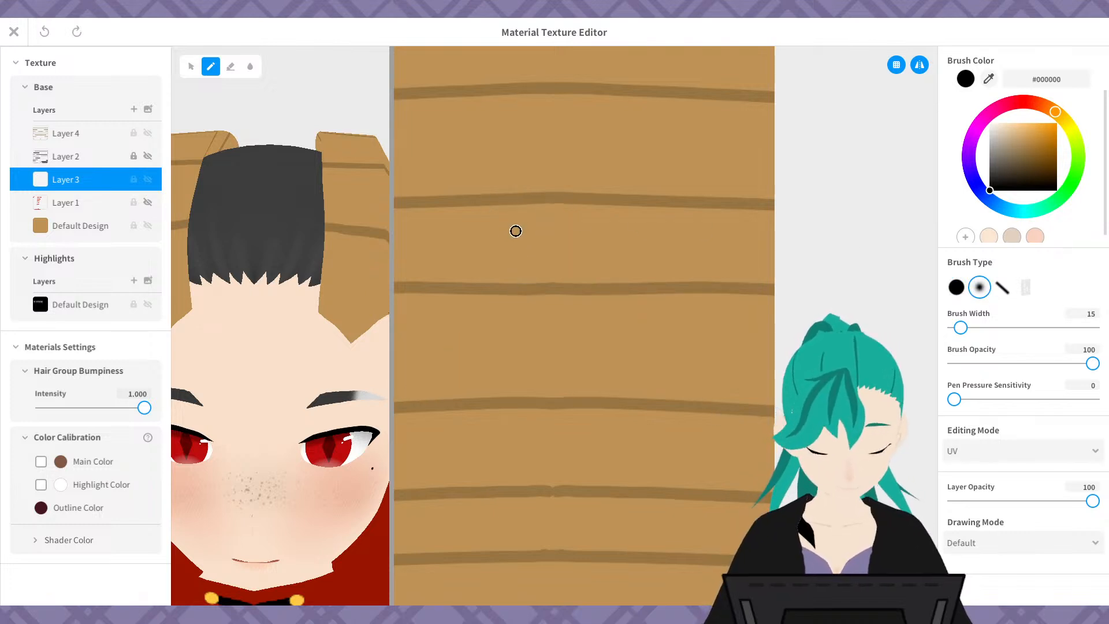
pyautogui.moveTo(515, 231); pyautogui.dragTo(711, 407, button='right')
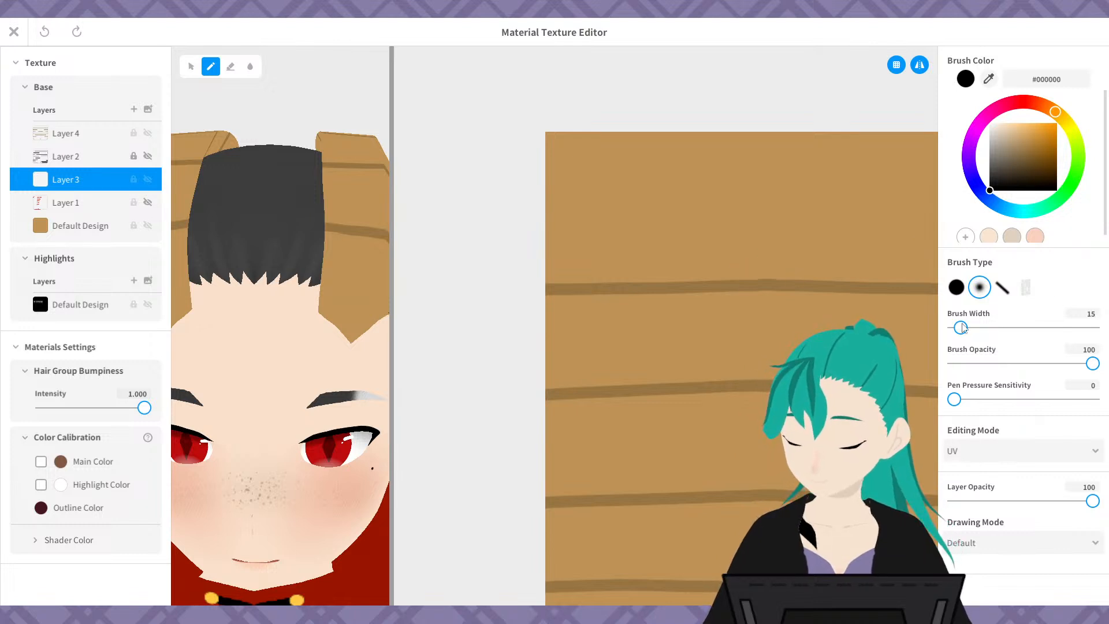
pyautogui.moveTo(960, 328); pyautogui.dragTo(968, 328)
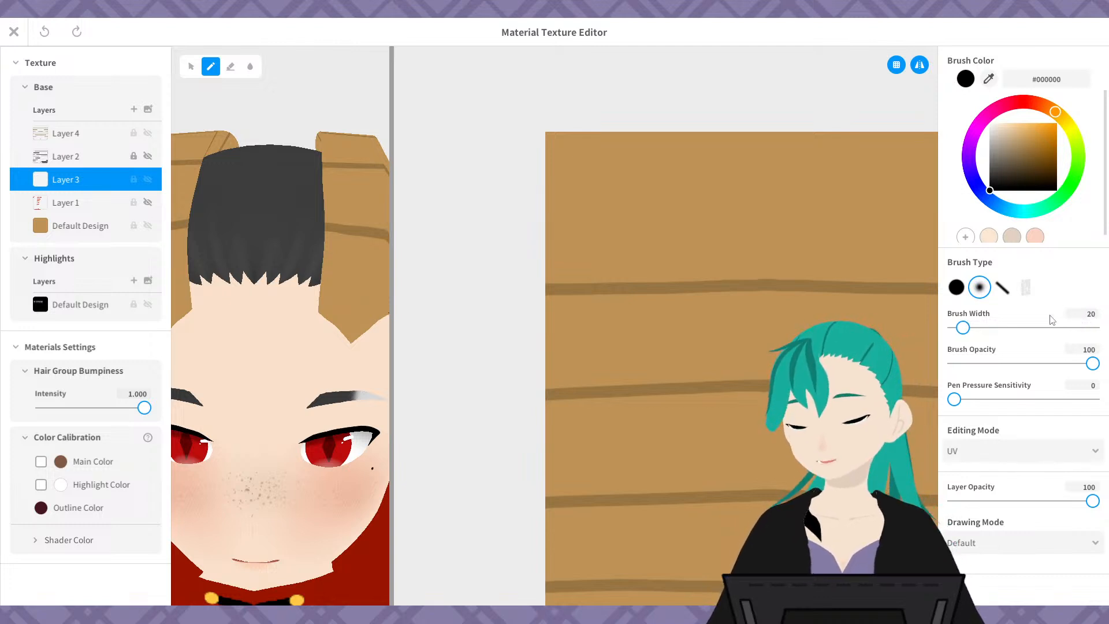
# - Paint mirrored soft black strokes along the upper edges of the first and second brown stripes
pyautogui.moveTo(734, 281)
pyautogui.mouseDown()
pyautogui.moveTo(654, 275)
pyautogui.moveTo(687, 281)
pyautogui.mouseUp()
pyautogui.moveTo(636, 286); pyautogui.dragTo(508, 289)
pyautogui.moveTo(661, 380)
pyautogui.mouseDown()
pyautogui.moveTo(721, 380)
pyautogui.moveTo(533, 391)
pyautogui.mouseUp()
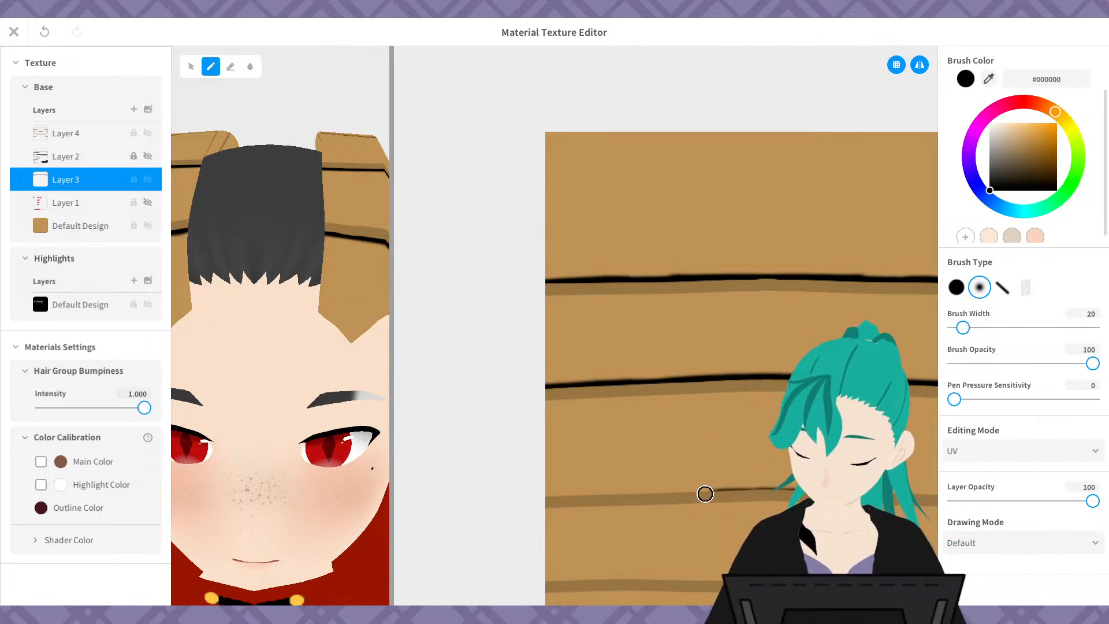
# - Paint a mirrored soft black stroke above the third stripe, undoing and redrawing its misplaced outer part
pyautogui.moveTo(705, 494); pyautogui.dragTo(567, 504)
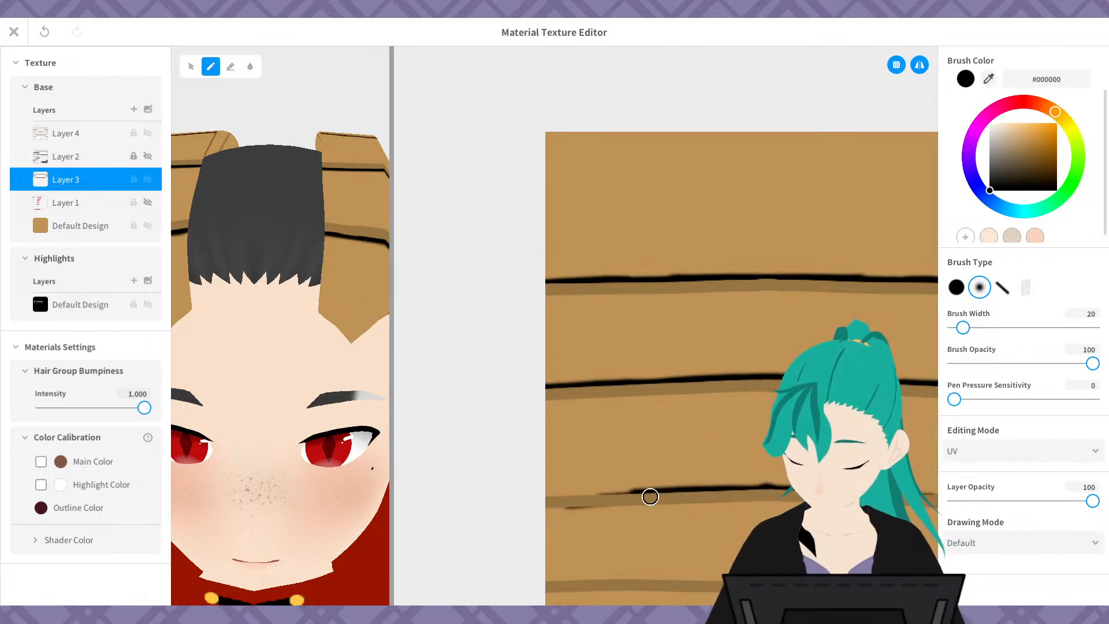
pyautogui.moveTo(650, 497); pyautogui.dragTo(572, 495)
pyautogui.hotkey('ctrl', 'z')
pyautogui.hotkey('ctrl', 'z')
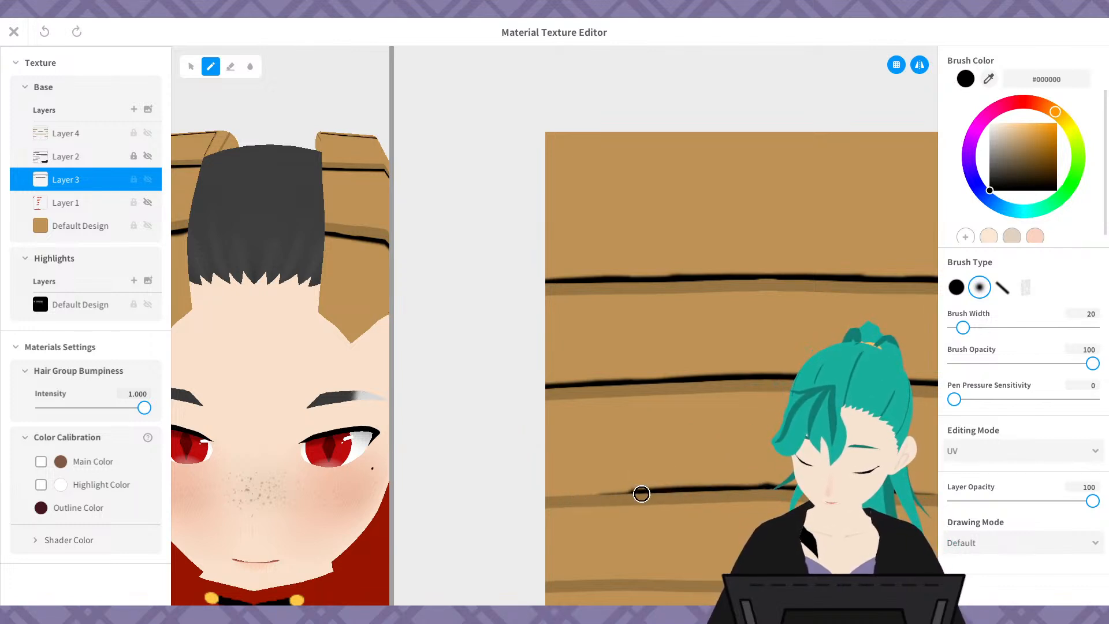
pyautogui.moveTo(641, 494); pyautogui.dragTo(638, 495)
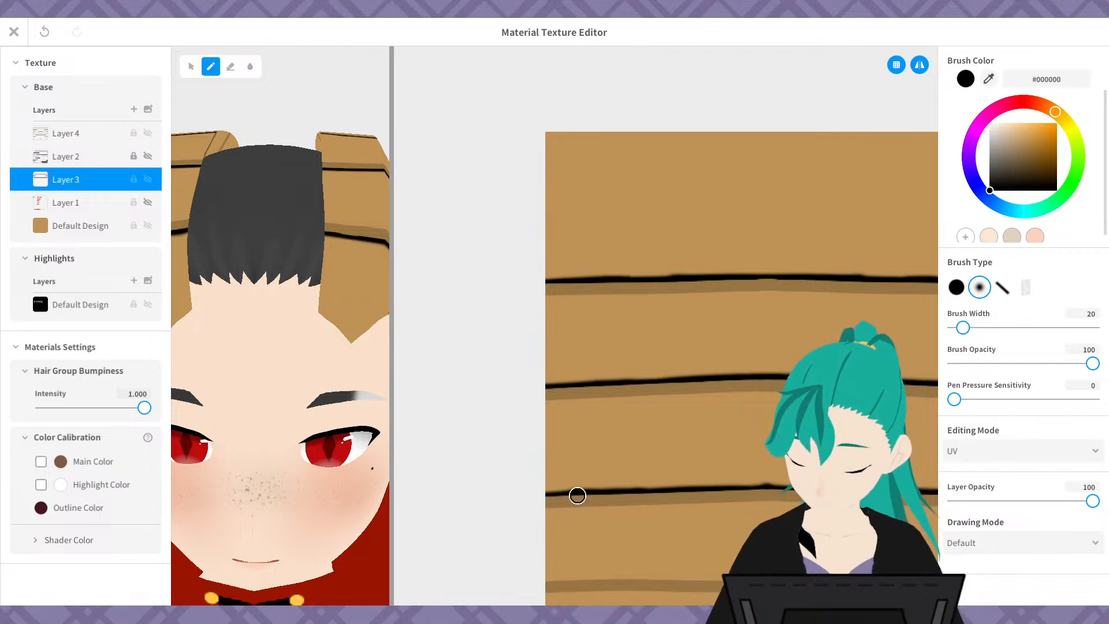
# - Paint mirrored soft black strokes along the upper edges of the fourth and fifth stripes, undoing any misplaced attempt
pyautogui.moveTo(746, 489); pyautogui.dragTo(669, 186, button='middle')
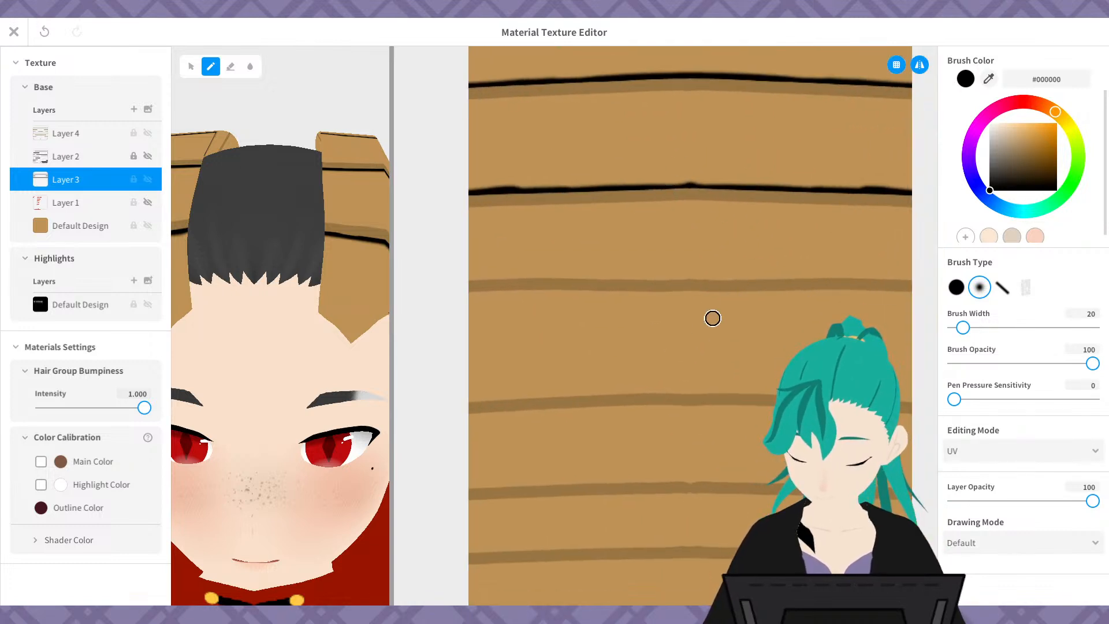
pyautogui.moveTo(697, 283); pyautogui.dragTo(465, 279)
pyautogui.hotkey('ctrl', 'z')
pyautogui.moveTo(689, 400)
pyautogui.mouseDown()
pyautogui.moveTo(594, 389)
pyautogui.moveTo(603, 397)
pyautogui.moveTo(453, 407)
pyautogui.mouseUp()
pyautogui.moveTo(625, 479); pyautogui.dragTo(632, 408)
pyautogui.moveTo(635, 386); pyautogui.dragTo(630, 323)
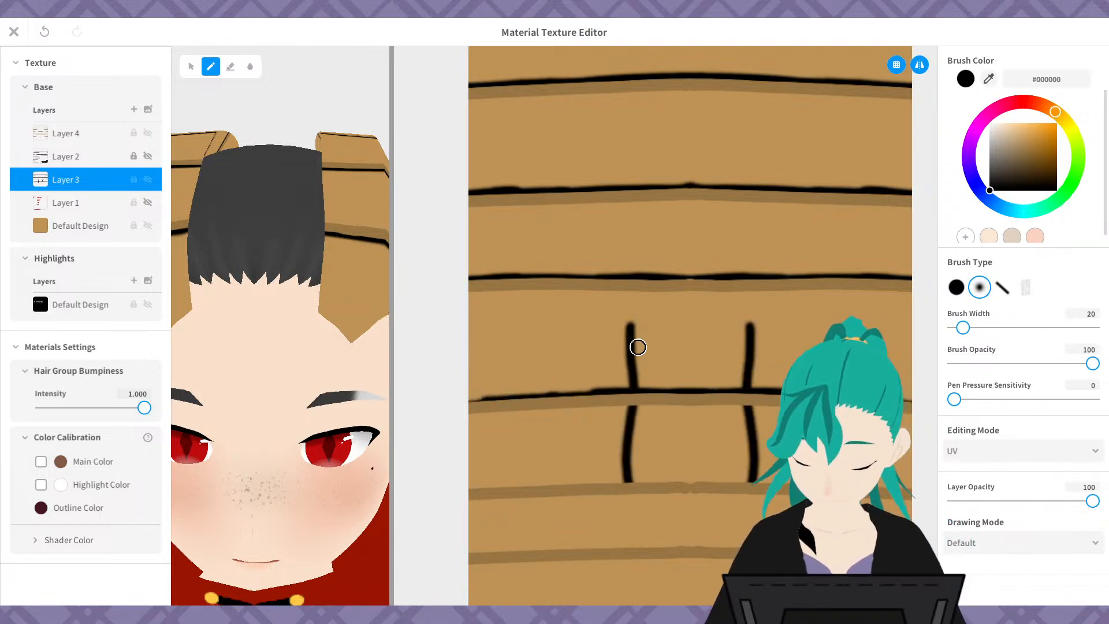
pyautogui.hotkey('ctrl', 'z')
pyautogui.hotkey('ctrl', 'z')
# - Paint a mirrored soft black stroke above the sixth stripe, undoing the misplaced outer parts and redrawing them
pyautogui.moveTo(711, 474); pyautogui.dragTo(726, 251, button='middle')
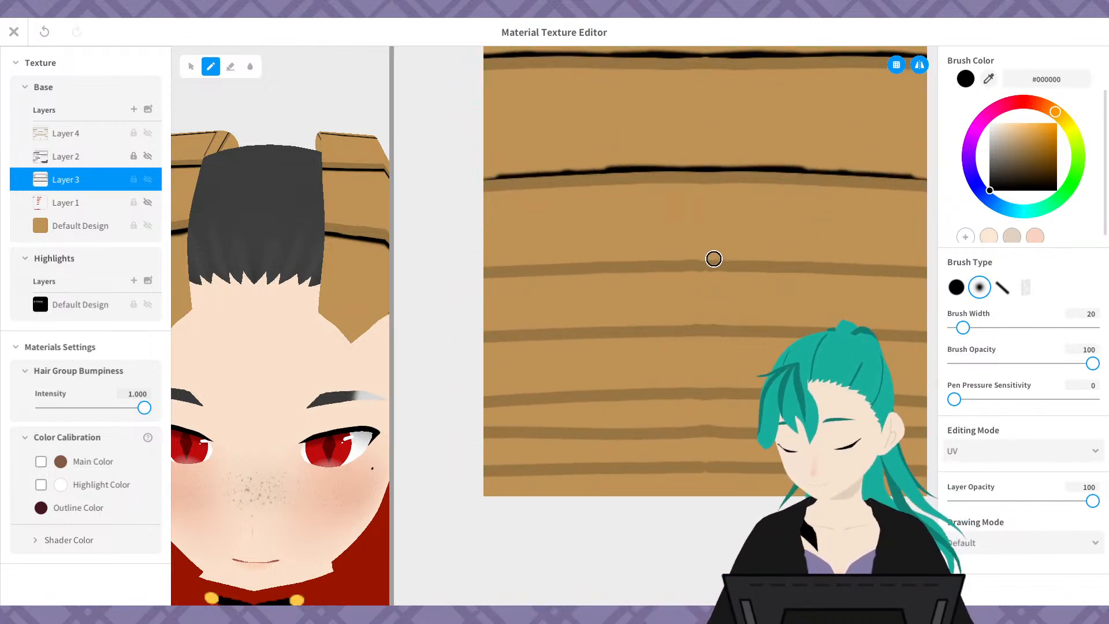
pyautogui.moveTo(714, 258); pyautogui.dragTo(604, 256)
pyautogui.moveTo(674, 260)
pyautogui.mouseDown()
pyautogui.moveTo(504, 264)
pyautogui.moveTo(540, 266)
pyautogui.mouseUp()
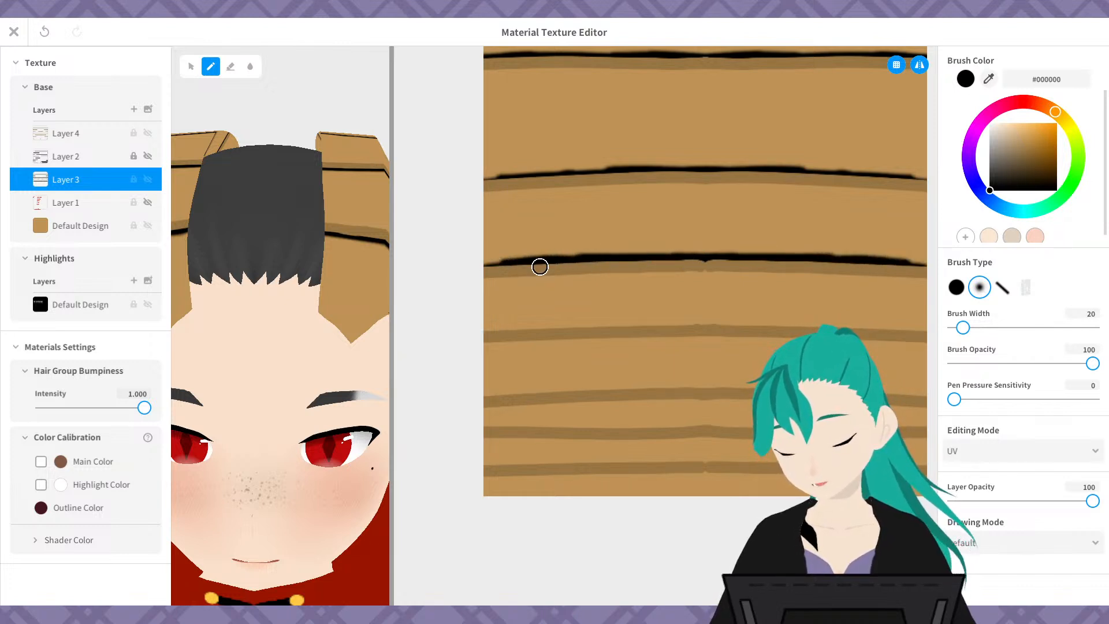
pyautogui.hotkey('ctrl', 'z')
pyautogui.hotkey('ctrl', 'z')
pyautogui.hotkey('ctrl', 'z')
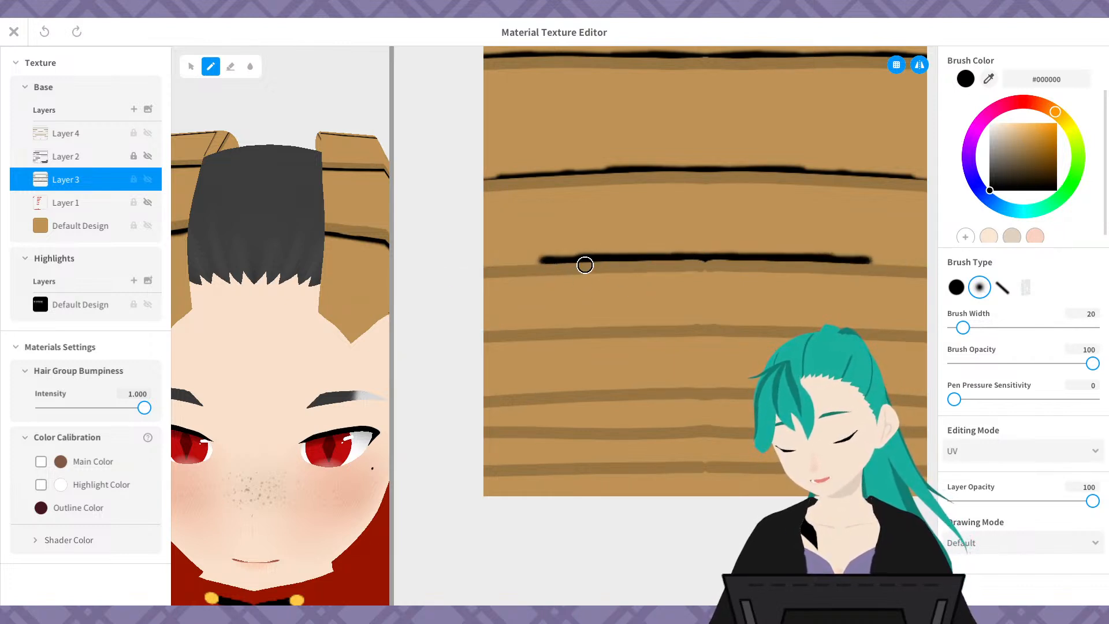
pyautogui.hotkey('ctrl', 'z')
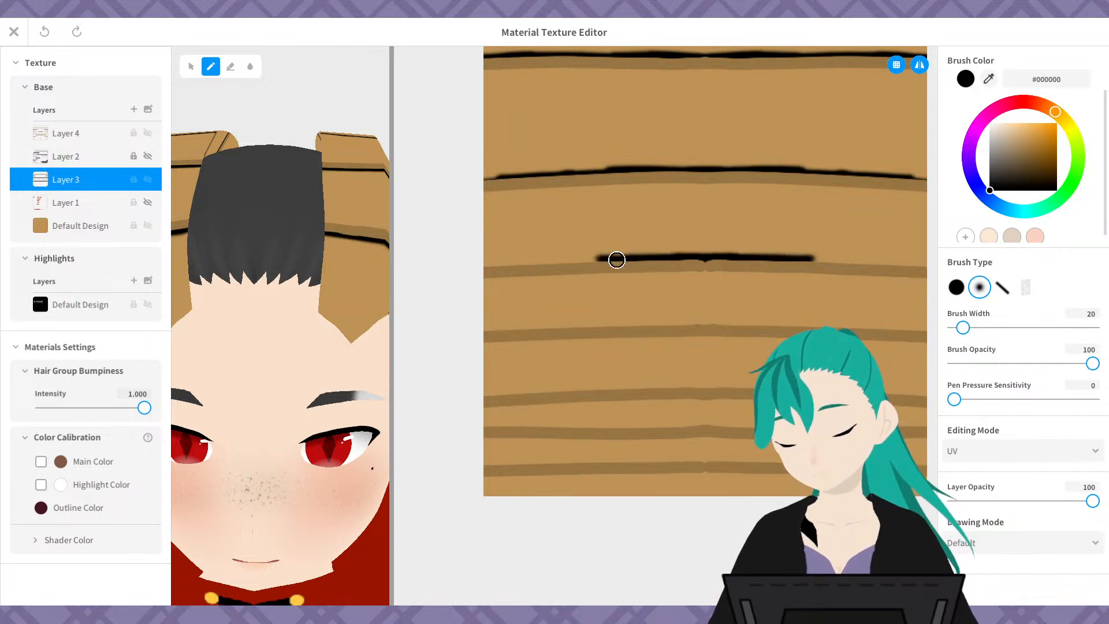
pyautogui.moveTo(617, 259)
pyautogui.mouseDown()
pyautogui.moveTo(500, 265)
pyautogui.moveTo(536, 263)
pyautogui.mouseUp()
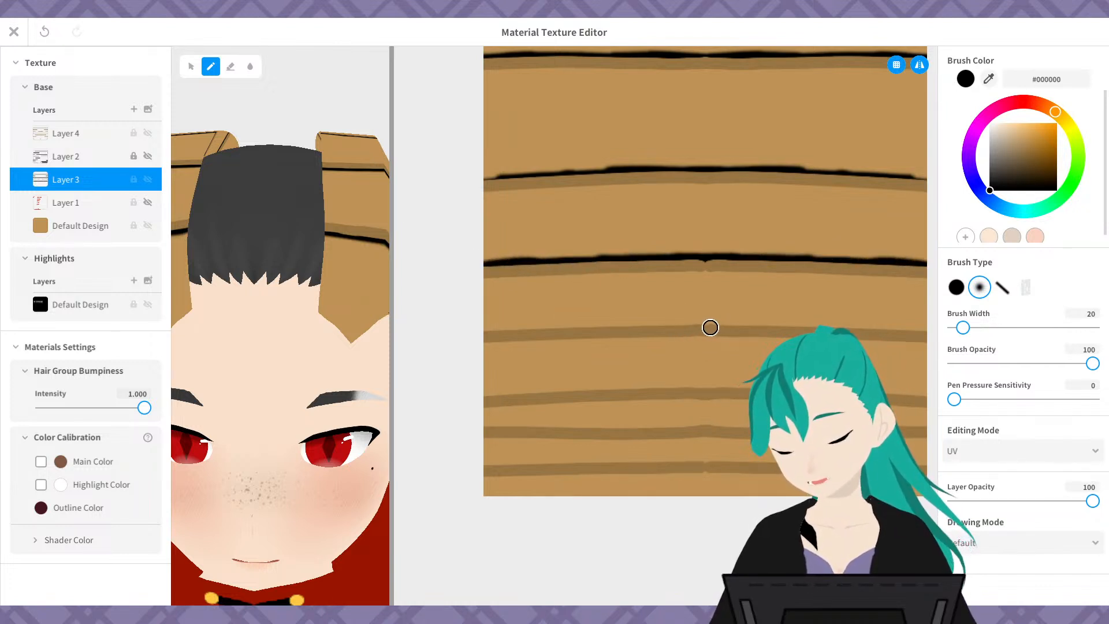
# - Paint mirrored soft black strokes along the upper edges of the seventh to tenth stripes
pyautogui.moveTo(711, 327); pyautogui.dragTo(580, 330)
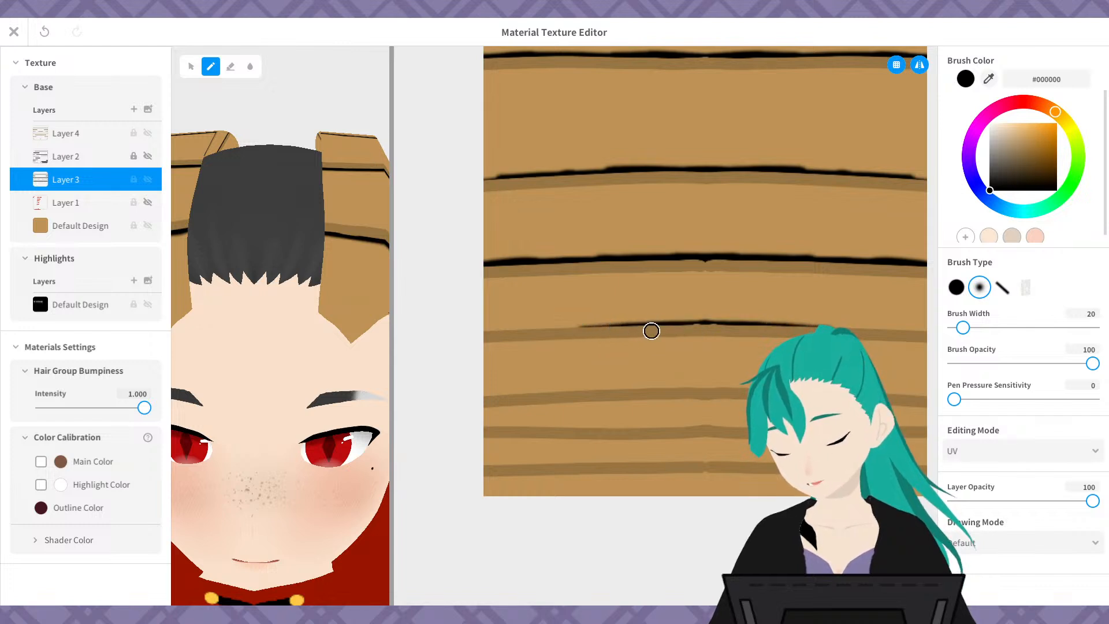
pyautogui.moveTo(651, 330)
pyautogui.mouseDown()
pyautogui.moveTo(488, 330)
pyautogui.moveTo(534, 327)
pyautogui.mouseUp()
pyautogui.moveTo(708, 394)
pyautogui.mouseDown()
pyautogui.moveTo(519, 397)
pyautogui.moveTo(550, 406)
pyautogui.mouseUp()
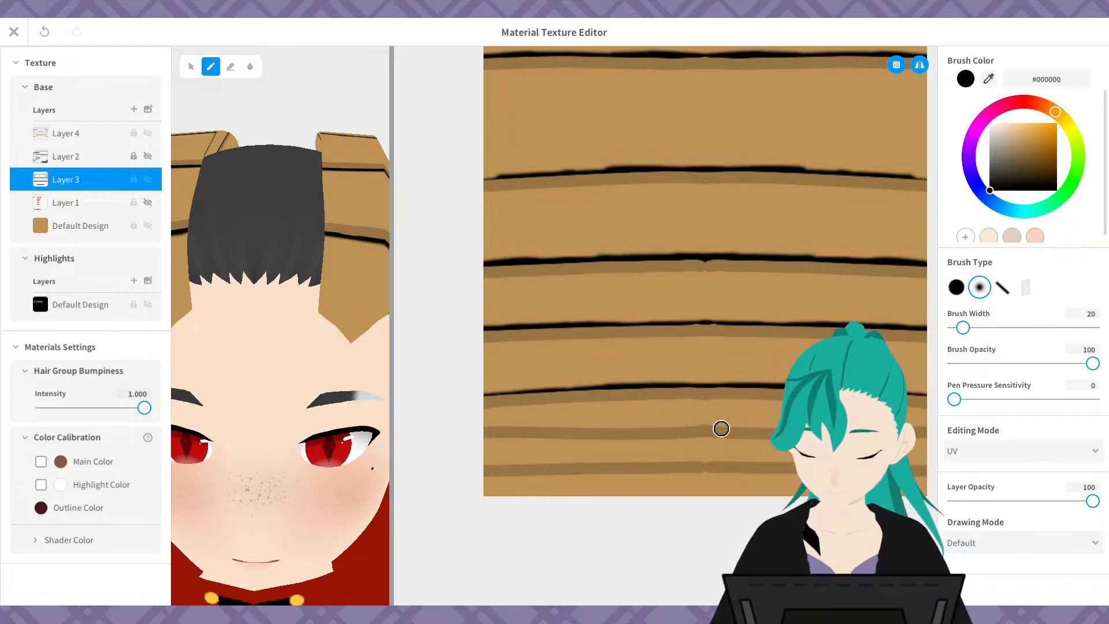
pyautogui.moveTo(720, 426); pyautogui.dragTo(522, 428)
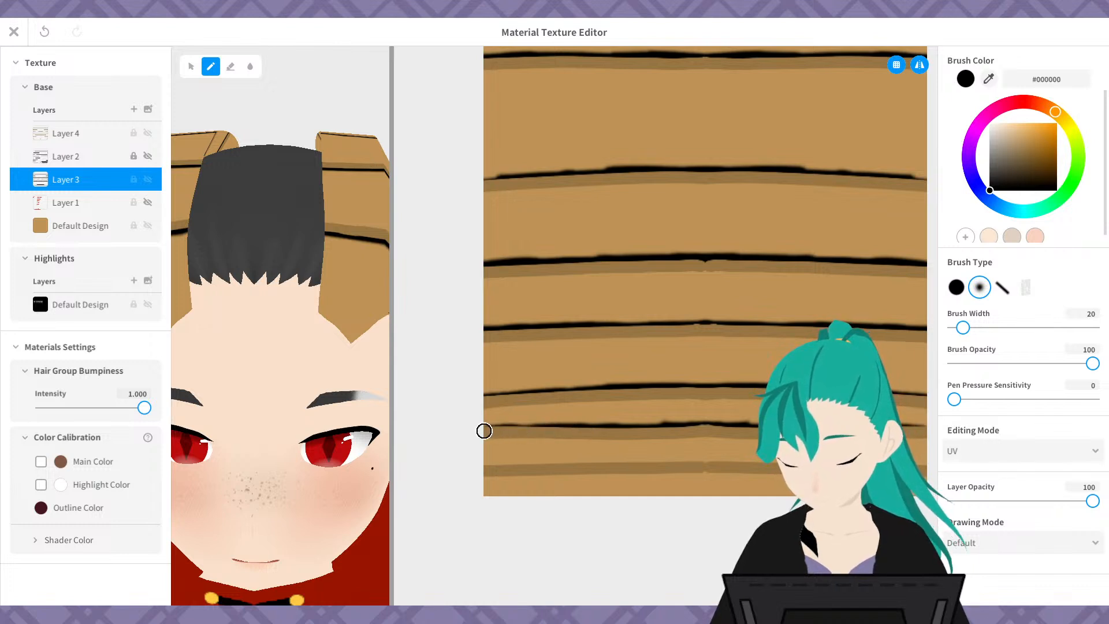
pyautogui.moveTo(685, 466)
pyautogui.mouseDown()
pyautogui.moveTo(583, 468)
pyautogui.moveTo(703, 465)
pyautogui.mouseUp()
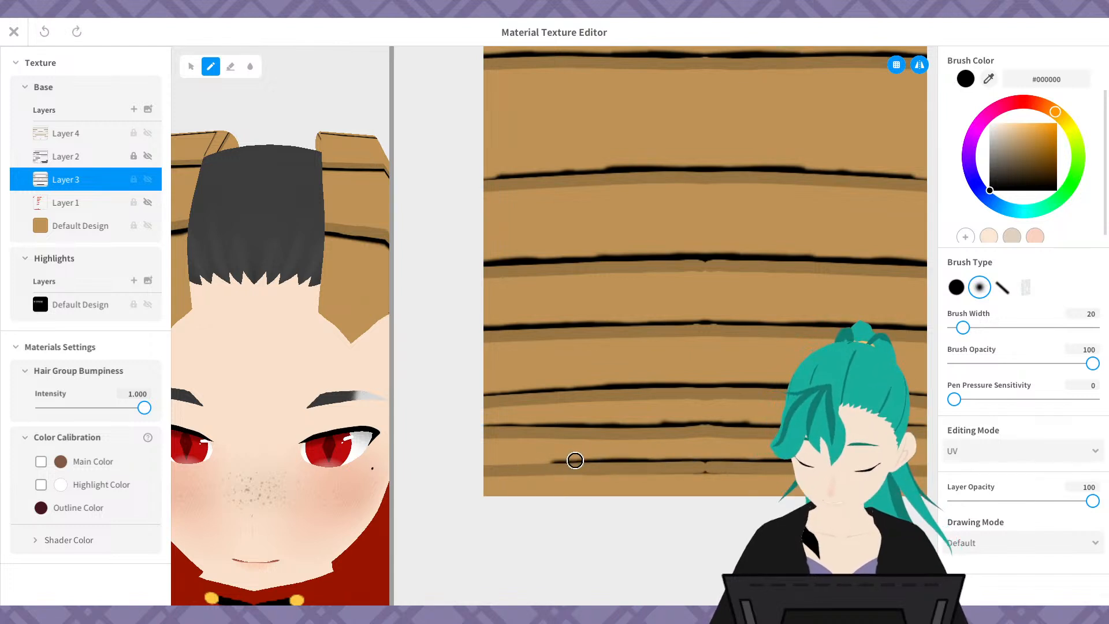
pyautogui.moveTo(572, 466); pyautogui.dragTo(483, 466)
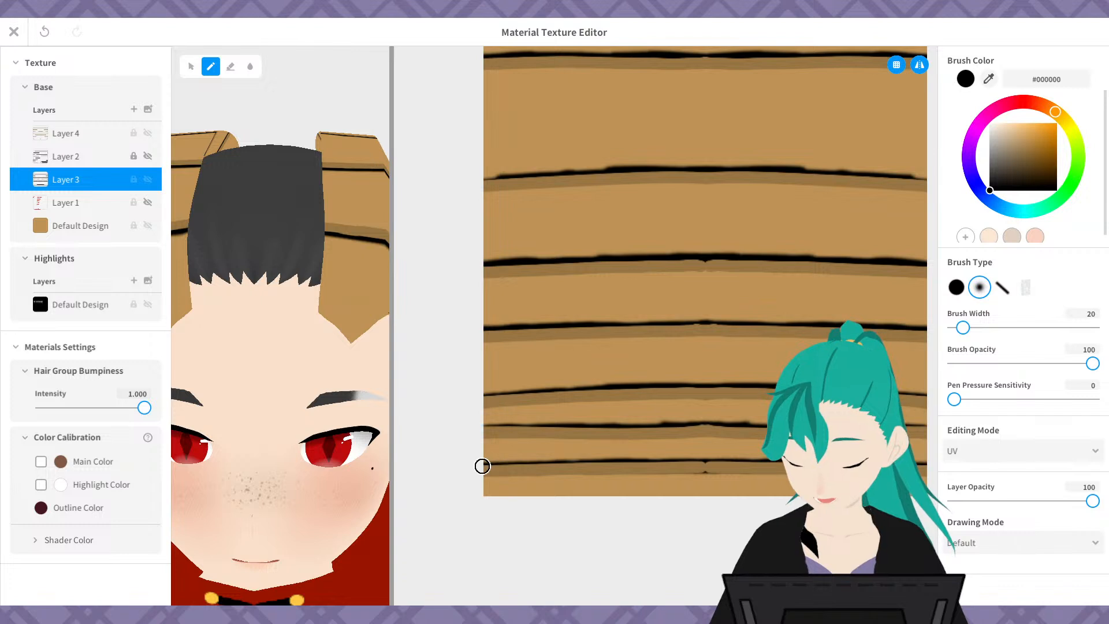
# - Lower the black shading layer's opacity, trying 5 and 10 before setting it to 7
pyautogui.click(230, 66)
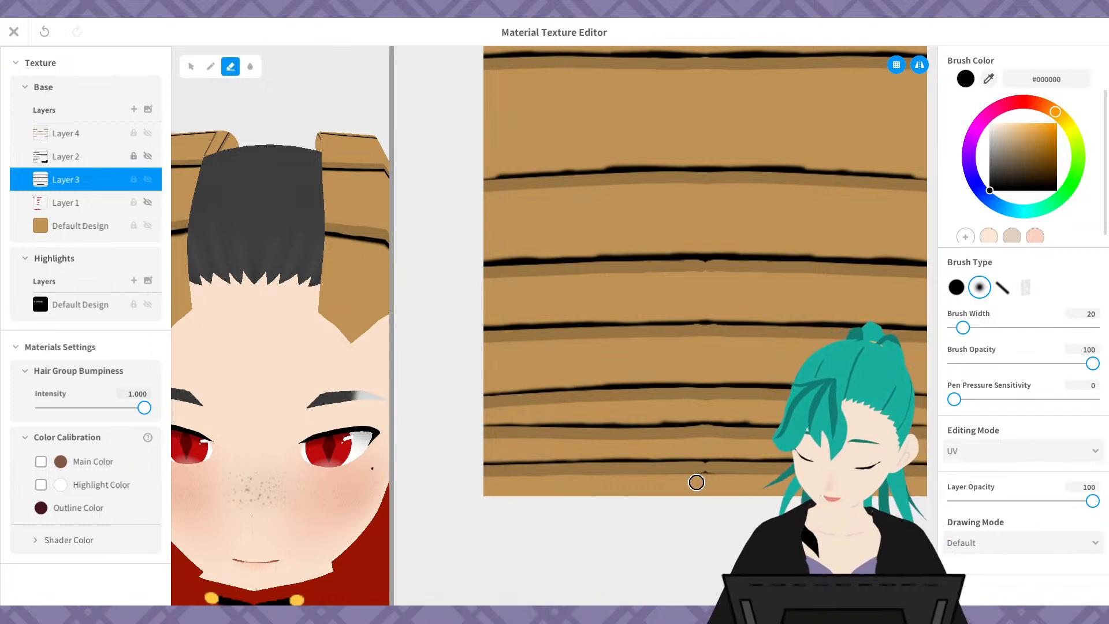
pyautogui.scroll(-1, 807, 310)
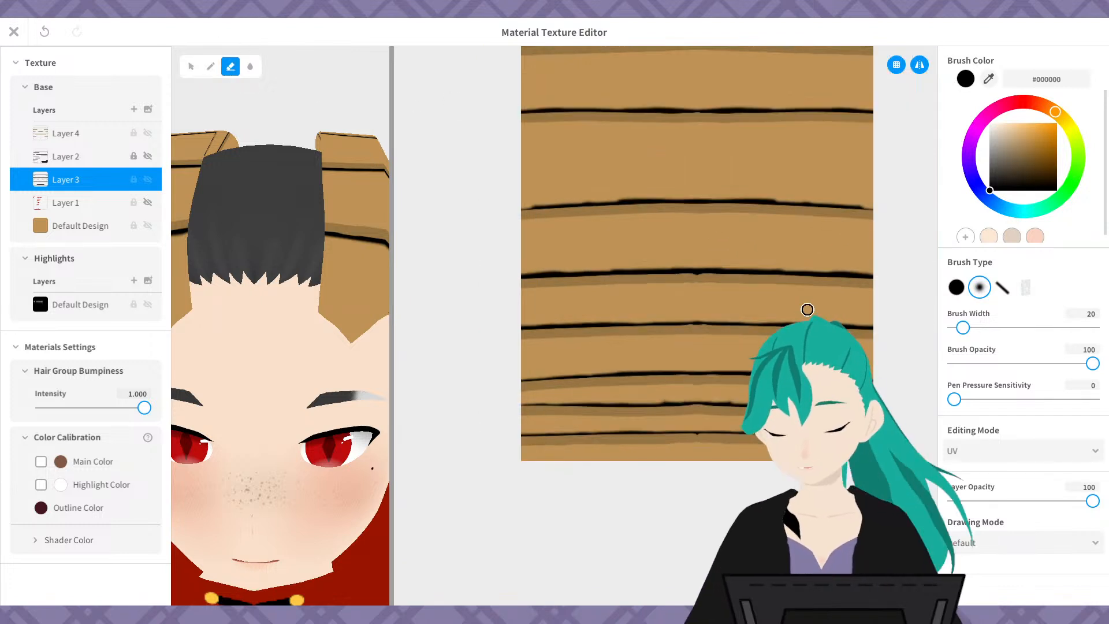
pyautogui.scroll(-1, 670, 277)
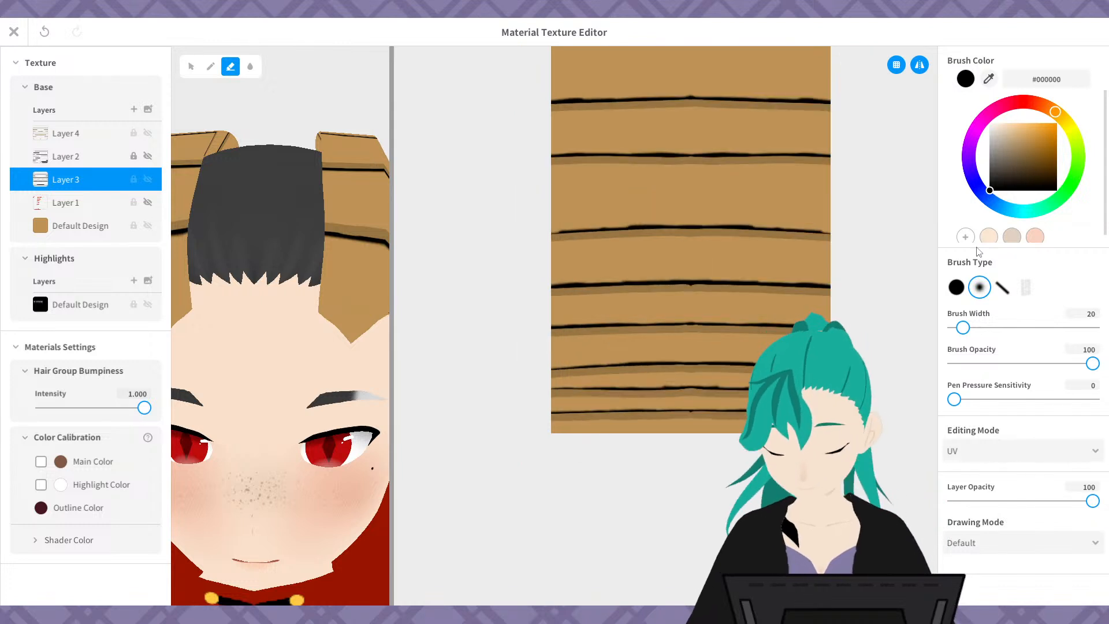
pyautogui.scroll(-1, 996, 241)
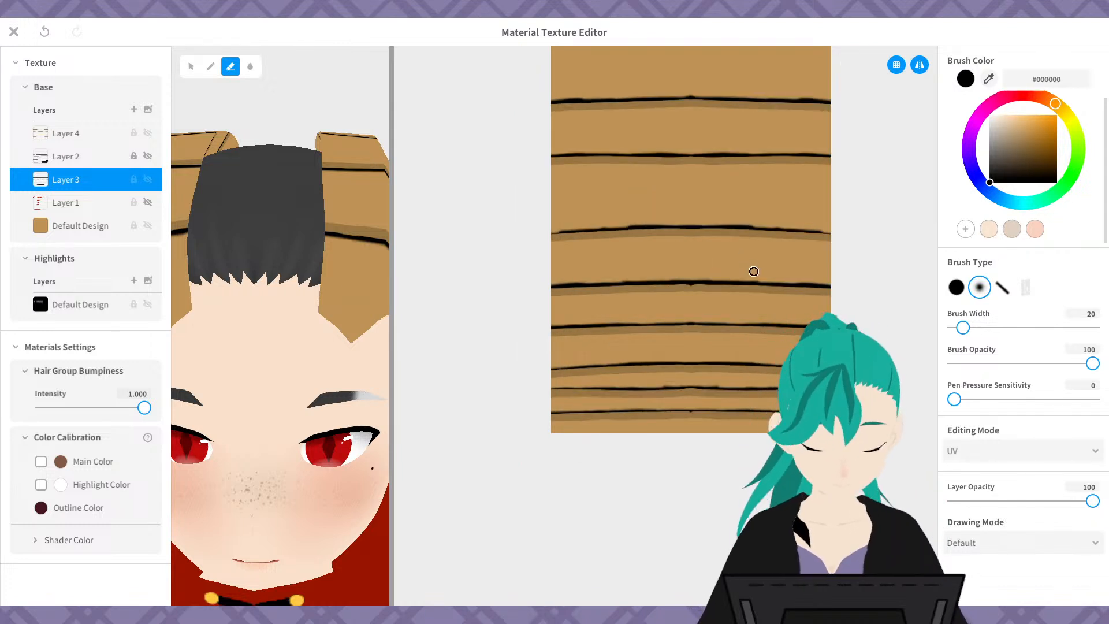
pyautogui.scroll(-2, 760, 335)
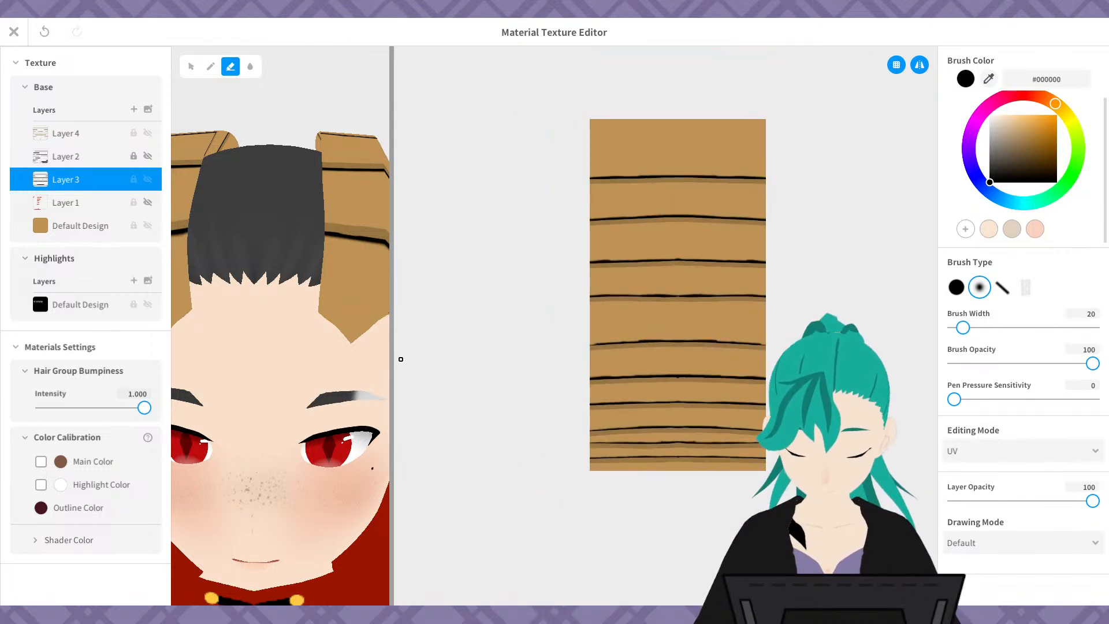
pyautogui.moveTo(392, 384); pyautogui.dragTo(670, 371)
pyautogui.moveTo(611, 378); pyautogui.dragTo(616, 341, button='right')
pyautogui.moveTo(1092, 503); pyautogui.dragTo(954, 513)
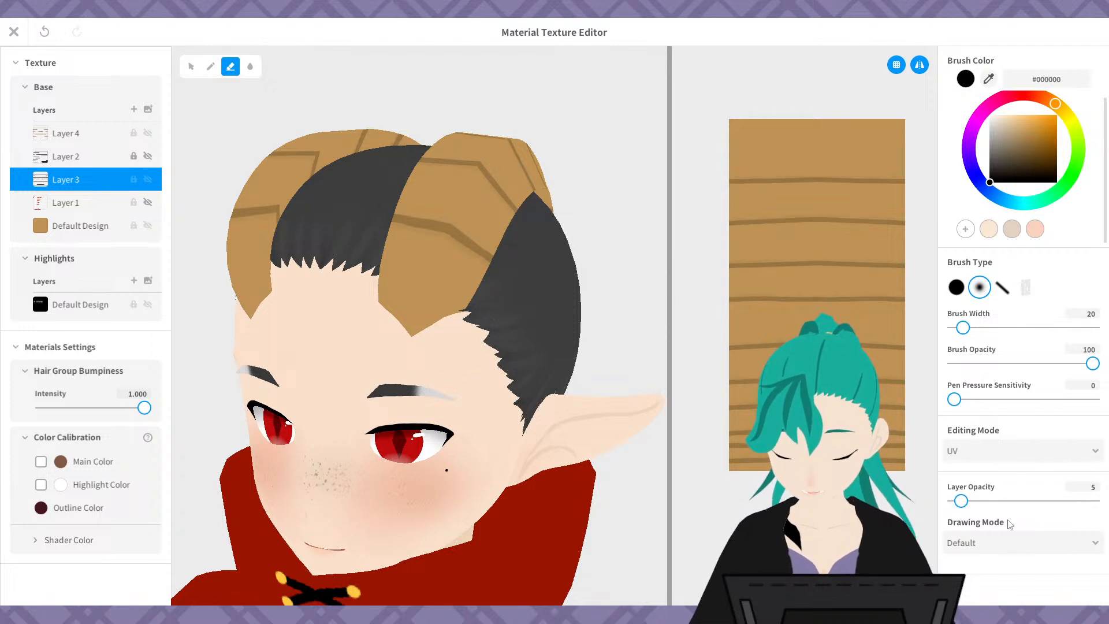
pyautogui.doubleClick(1094, 487)
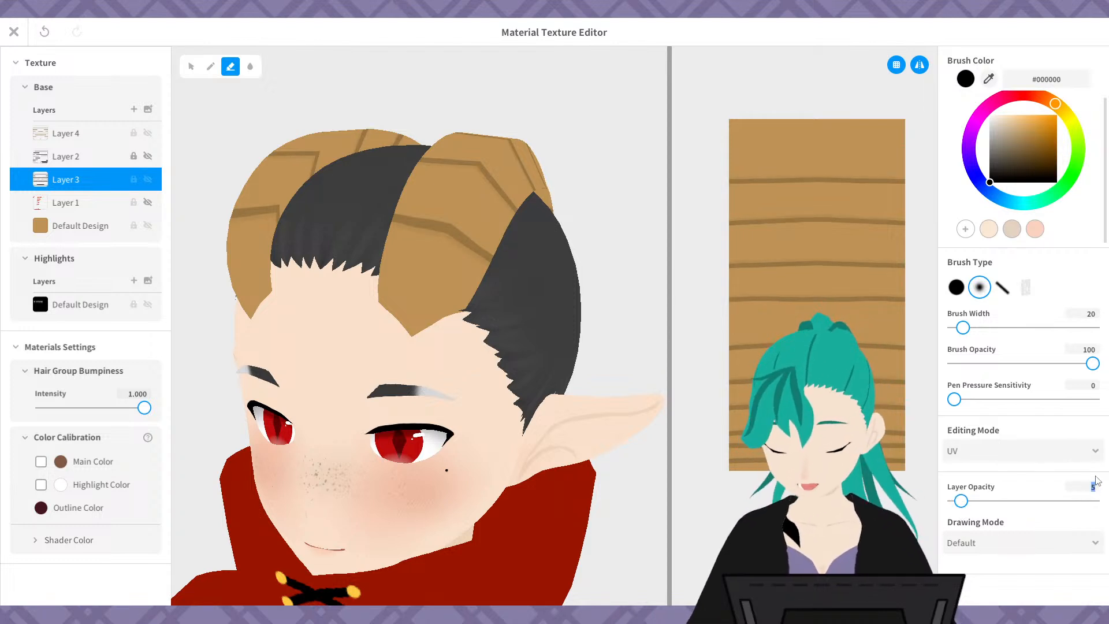
pyautogui.write('10')
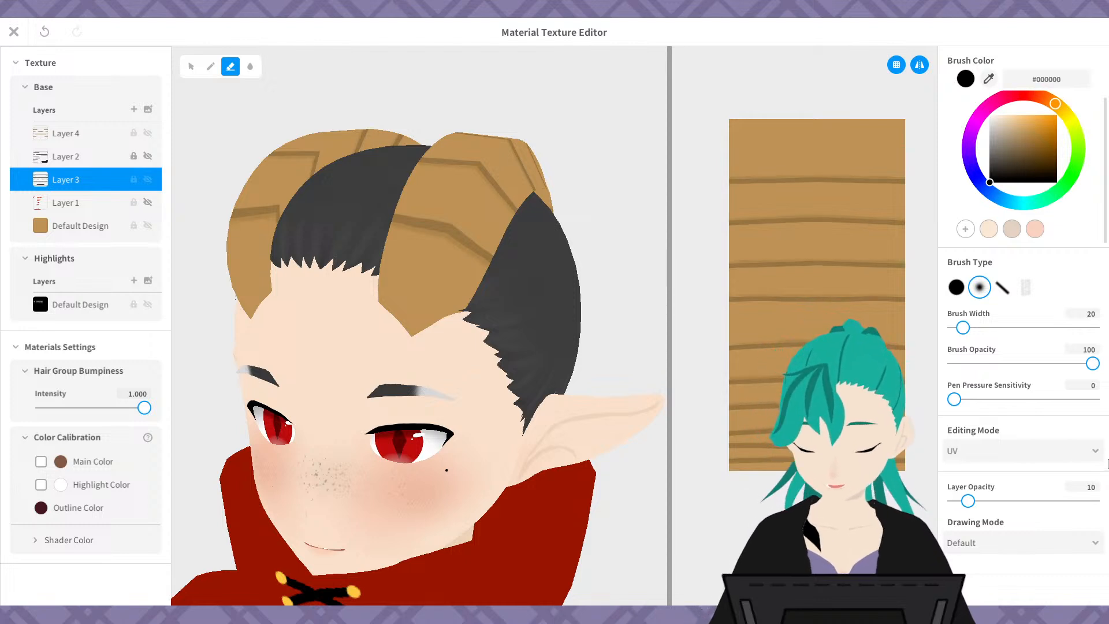
pyautogui.doubleClick(1094, 489)
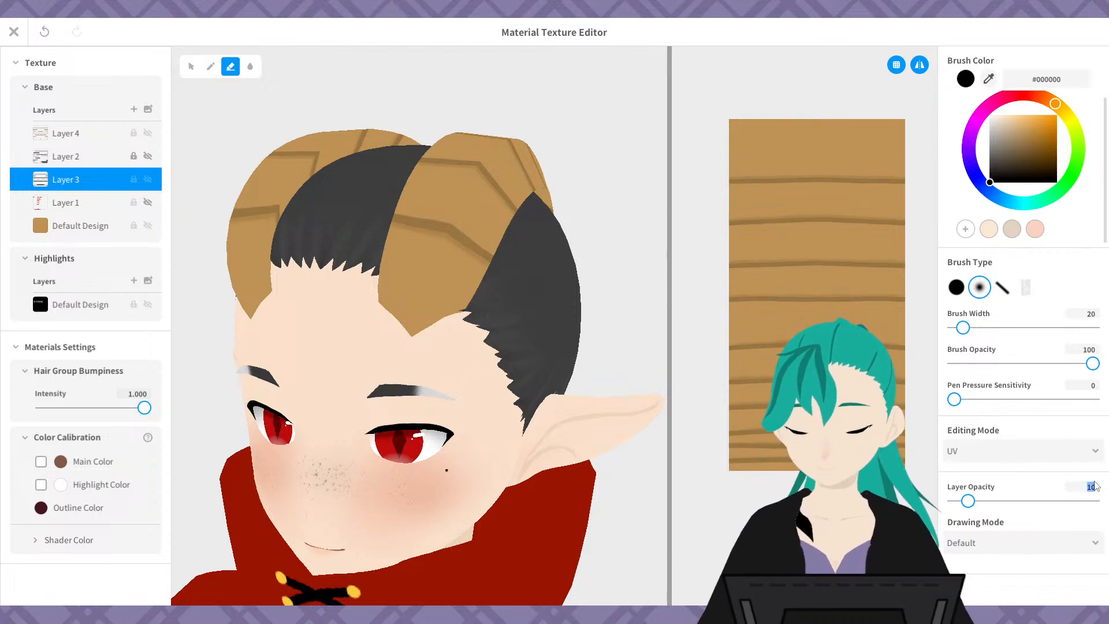
pyautogui.write('7')
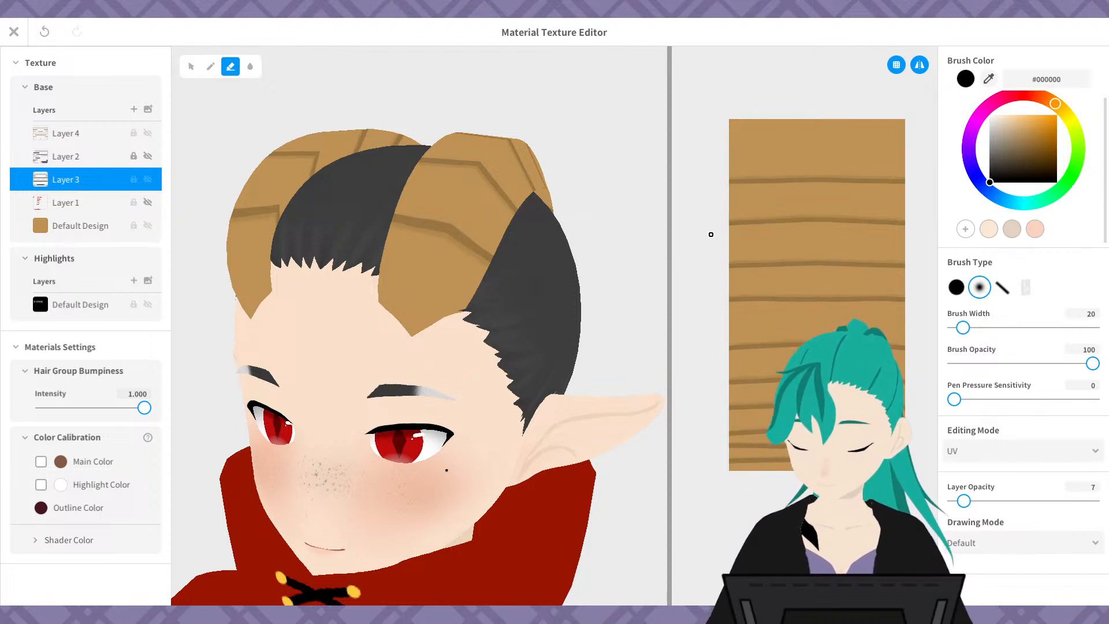
# - Examine the softened shading on the horns from the front, above and both sides of the head
pyautogui.moveTo(673, 348); pyautogui.dragTo(747, 338)
pyautogui.scroll(-3, 661, 265)
pyautogui.moveTo(661, 265); pyautogui.dragTo(574, 292, button='right')
pyautogui.scroll(3, 574, 292)
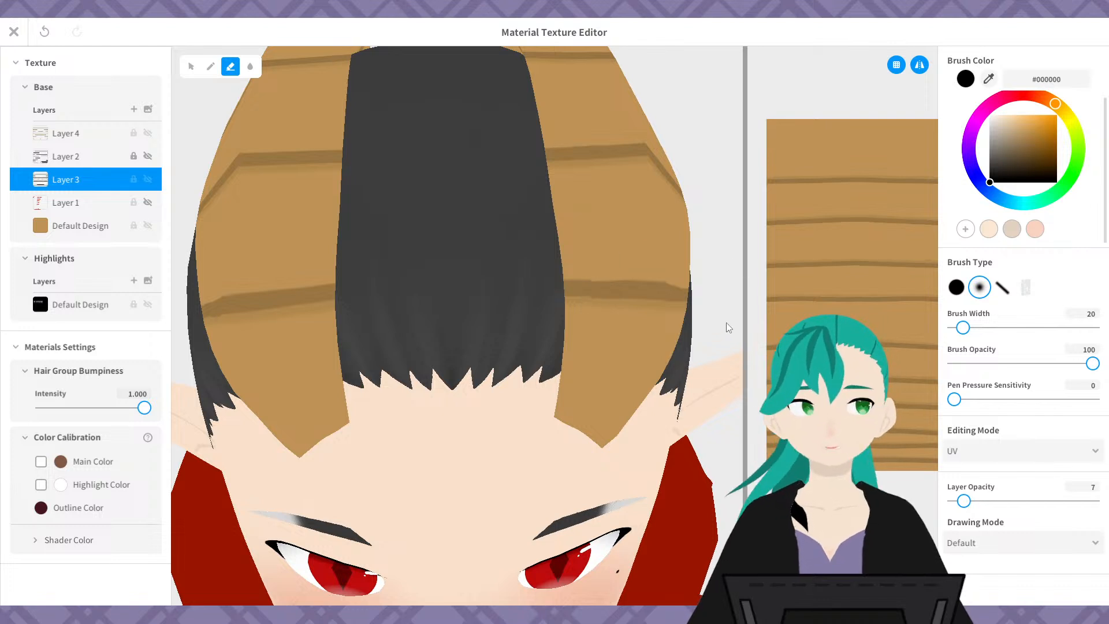
pyautogui.moveTo(699, 323); pyautogui.dragTo(662, 325, button='right')
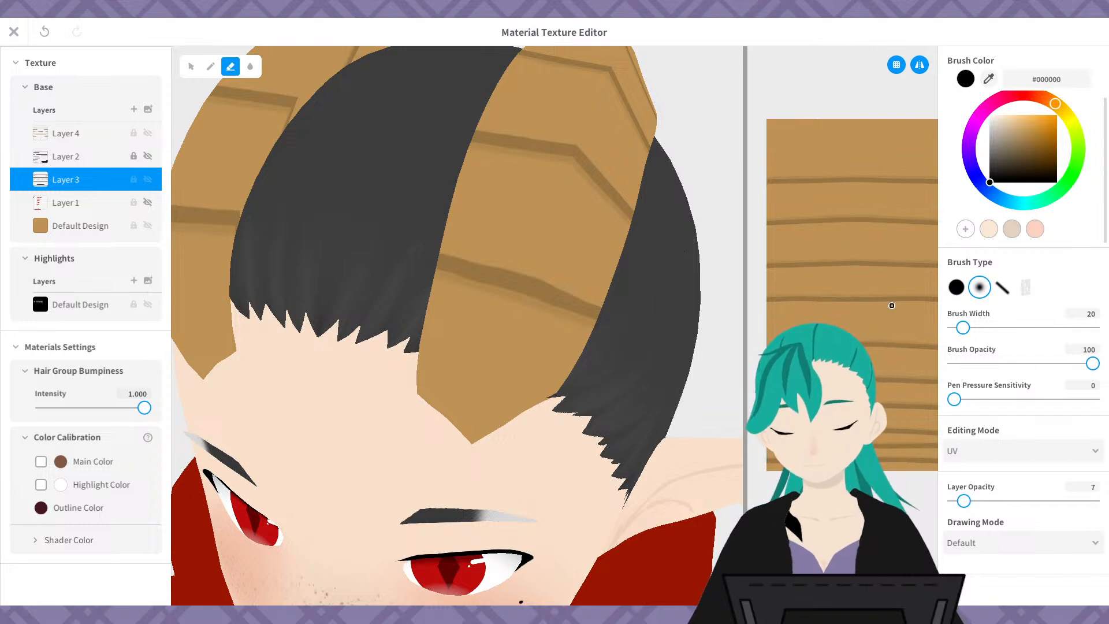
pyautogui.scroll(-5, 581, 347)
pyautogui.moveTo(582, 355); pyautogui.dragTo(647, 292, button='right')
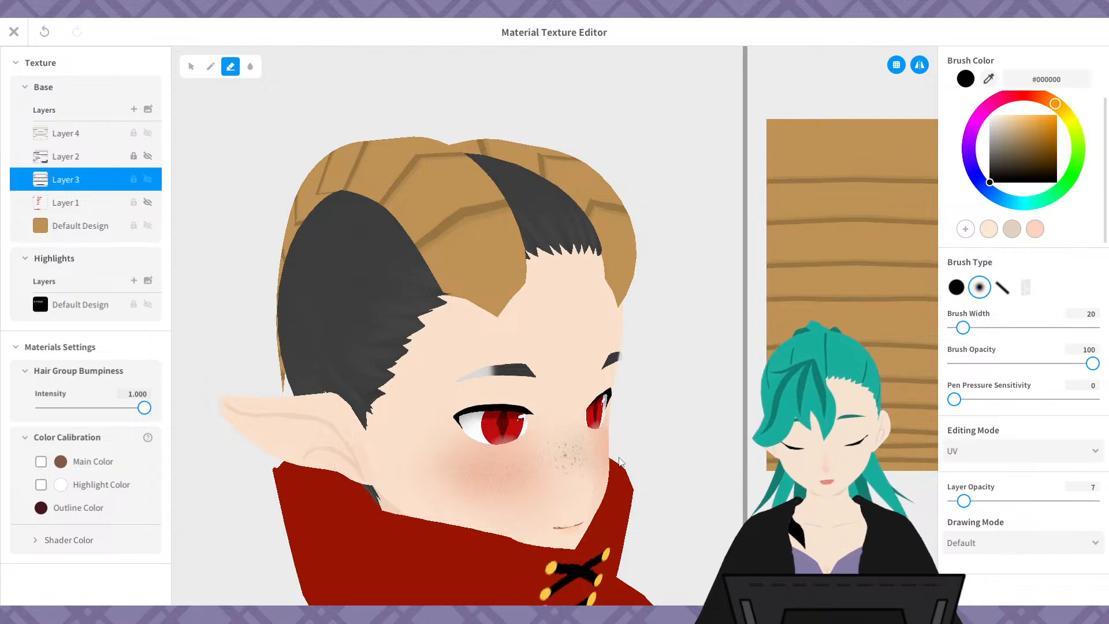
pyautogui.moveTo(621, 368); pyautogui.dragTo(603, 357, button='right')
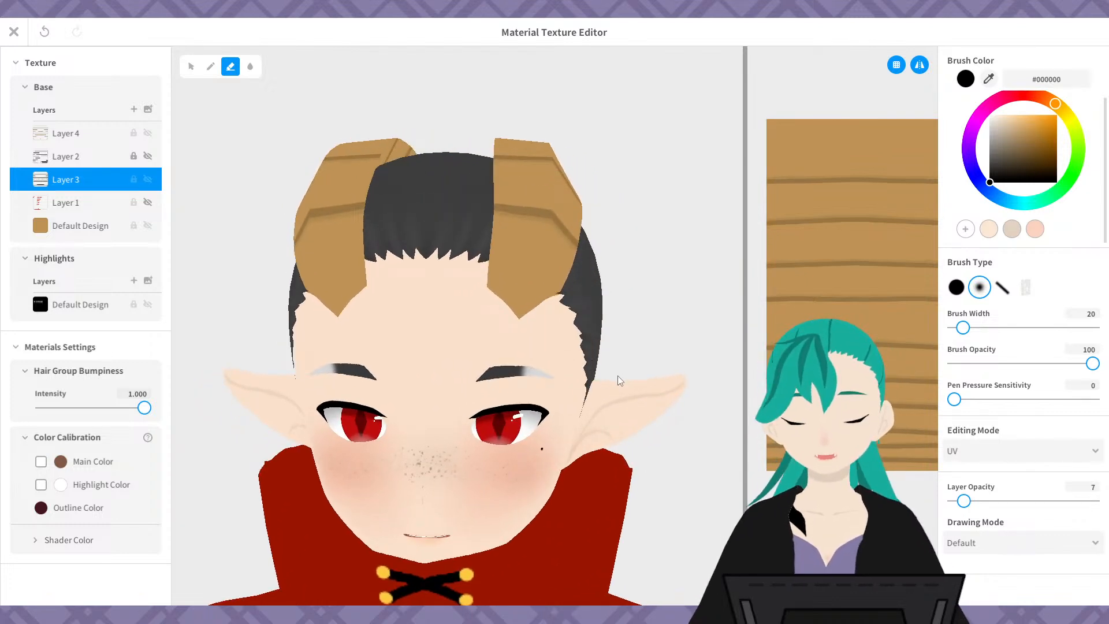
pyautogui.scroll(-2, 618, 375)
pyautogui.moveTo(619, 380); pyautogui.dragTo(649, 341, button='right')
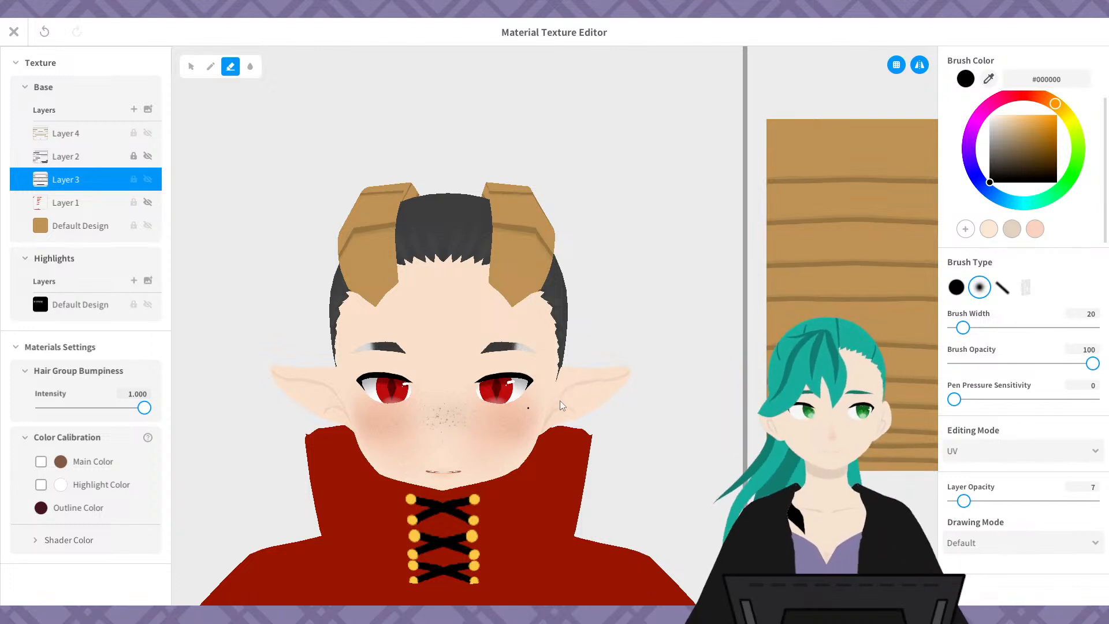
pyautogui.scroll(-3, 541, 433)
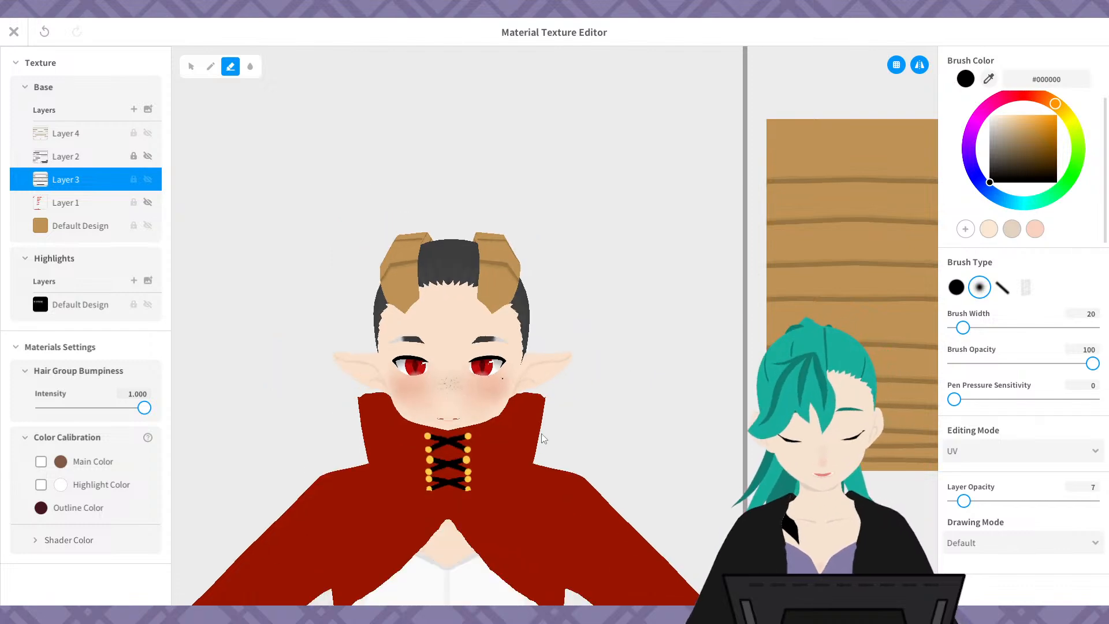
pyautogui.scroll(3, 534, 442)
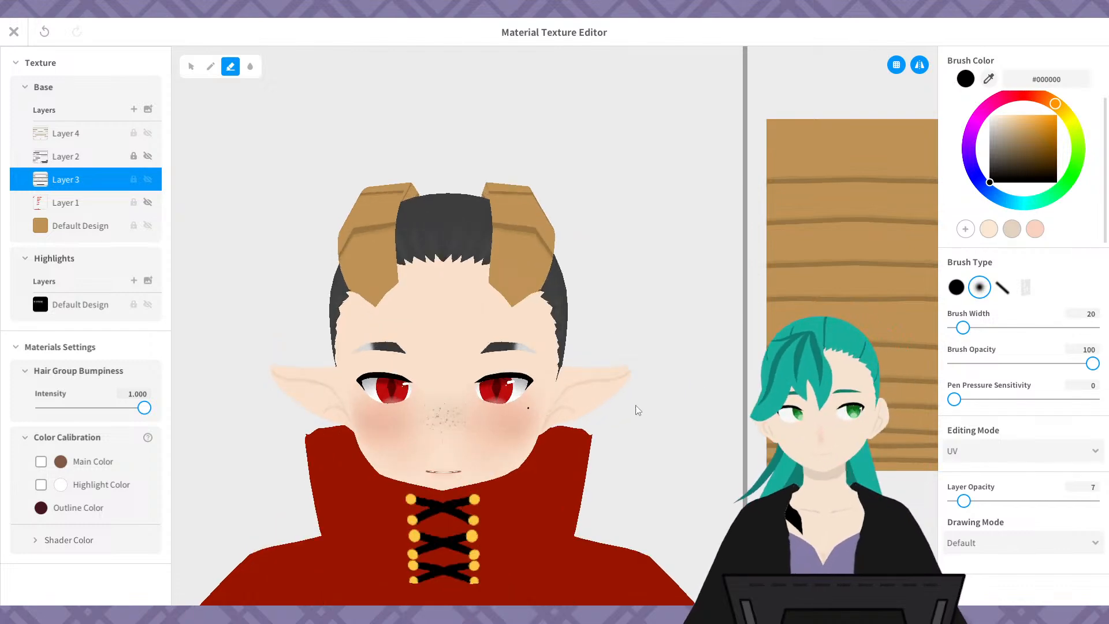
pyautogui.moveTo(632, 399); pyautogui.dragTo(664, 399, button='middle')
pyautogui.moveTo(745, 388); pyautogui.dragTo(852, 389)
pyautogui.moveTo(751, 399); pyautogui.dragTo(701, 404, button='right')
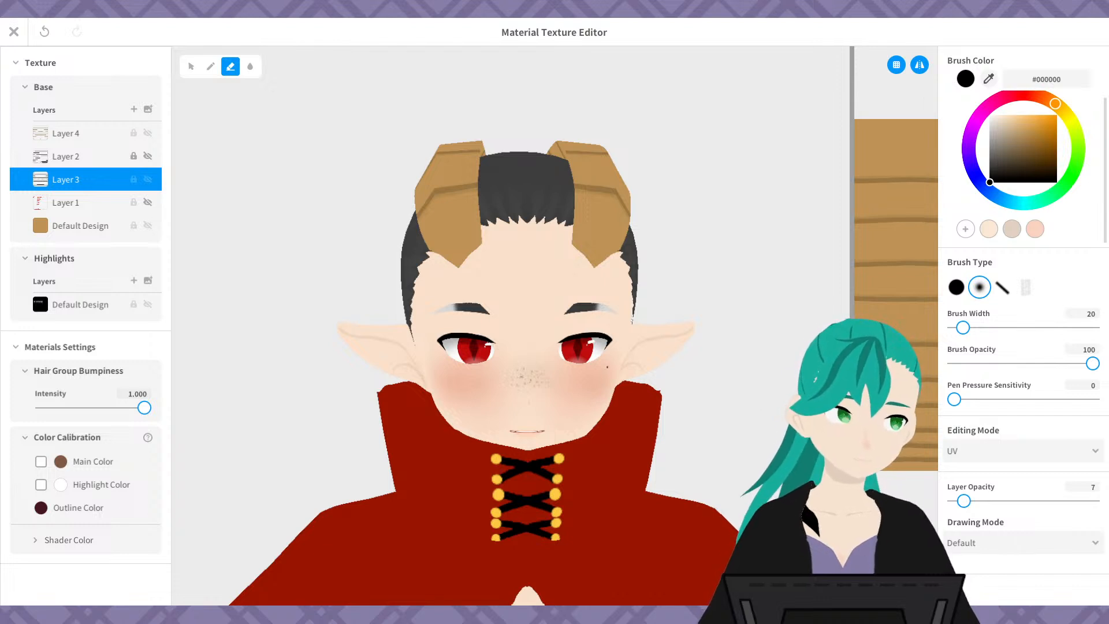
# - Leave the texture editor and rename the material of Freehand Group 1 as Horns
pyautogui.click(14, 32)
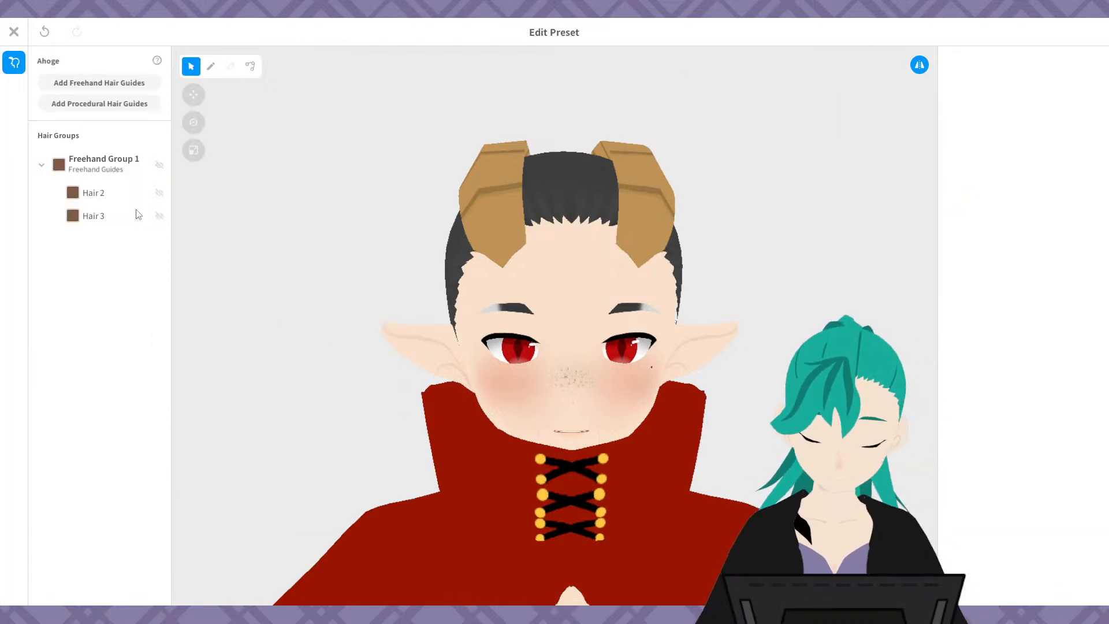
pyautogui.click(147, 164)
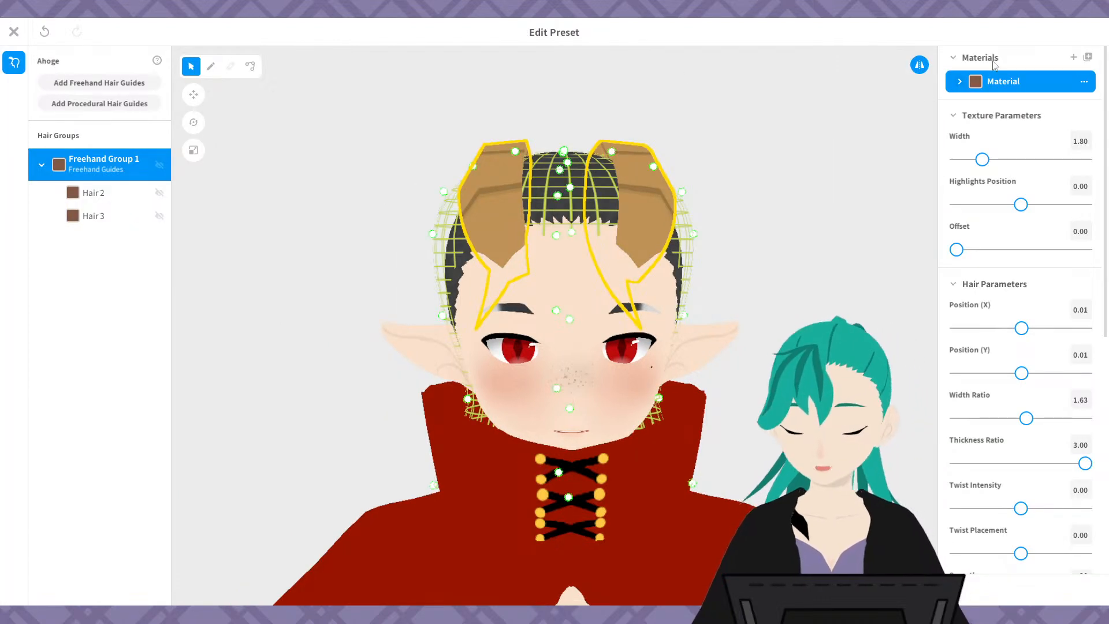
pyautogui.click(1085, 83)
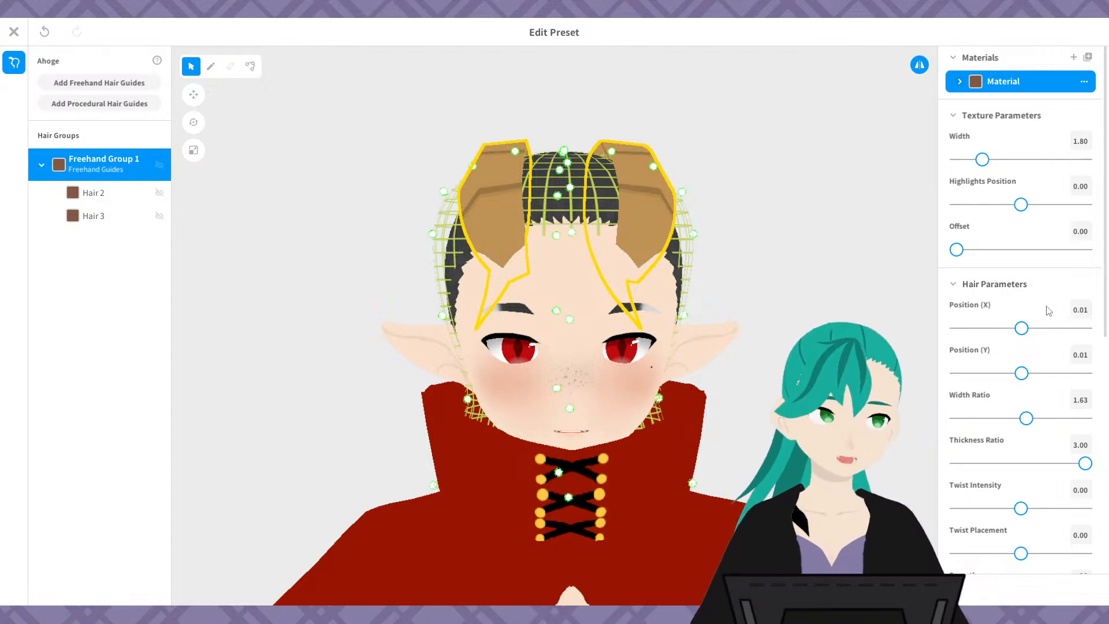
pyautogui.click(1084, 82)
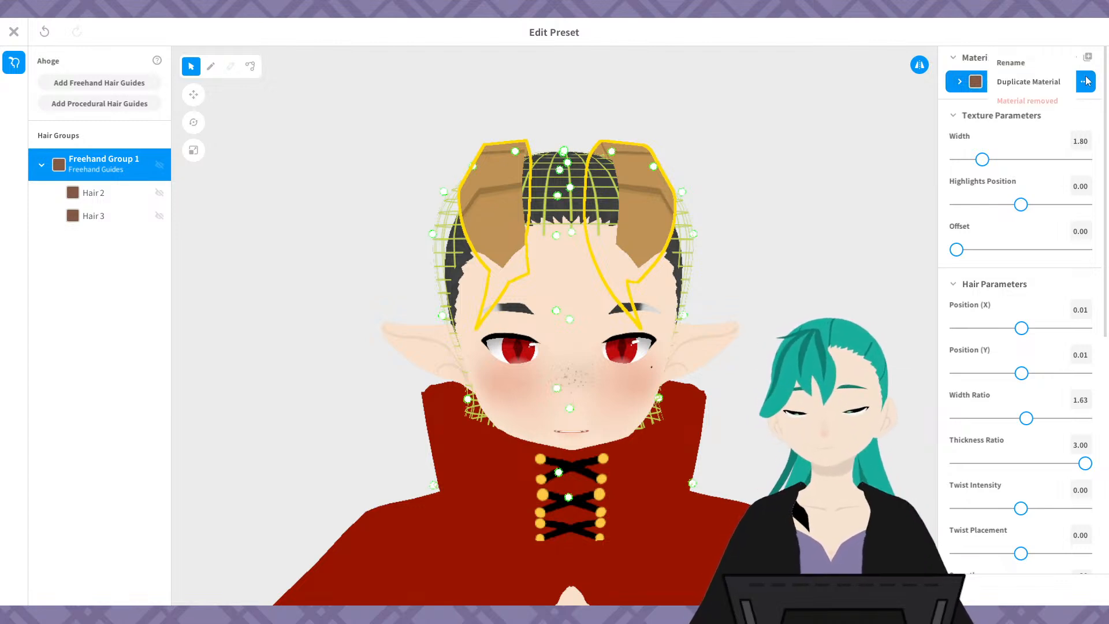
pyautogui.click(1055, 64)
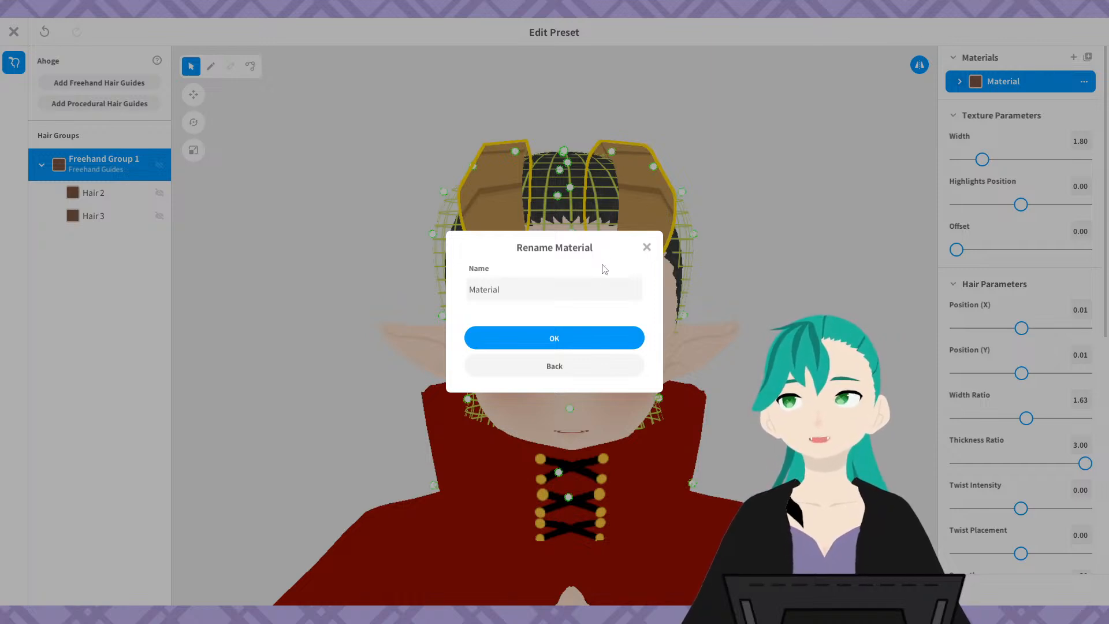
pyautogui.click(590, 290)
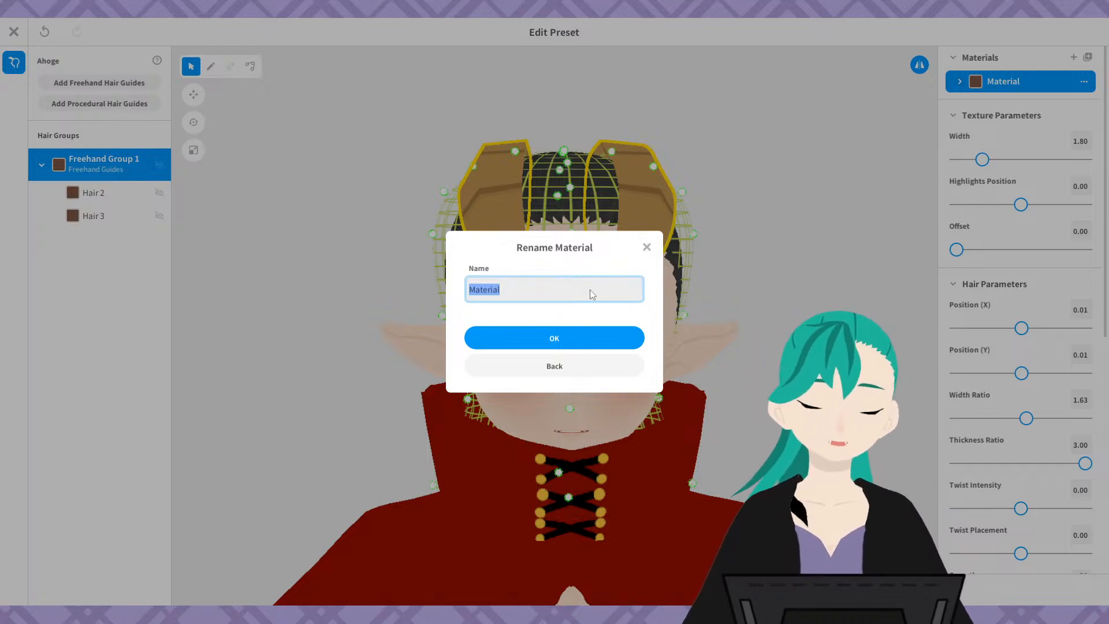
pyautogui.write('H')
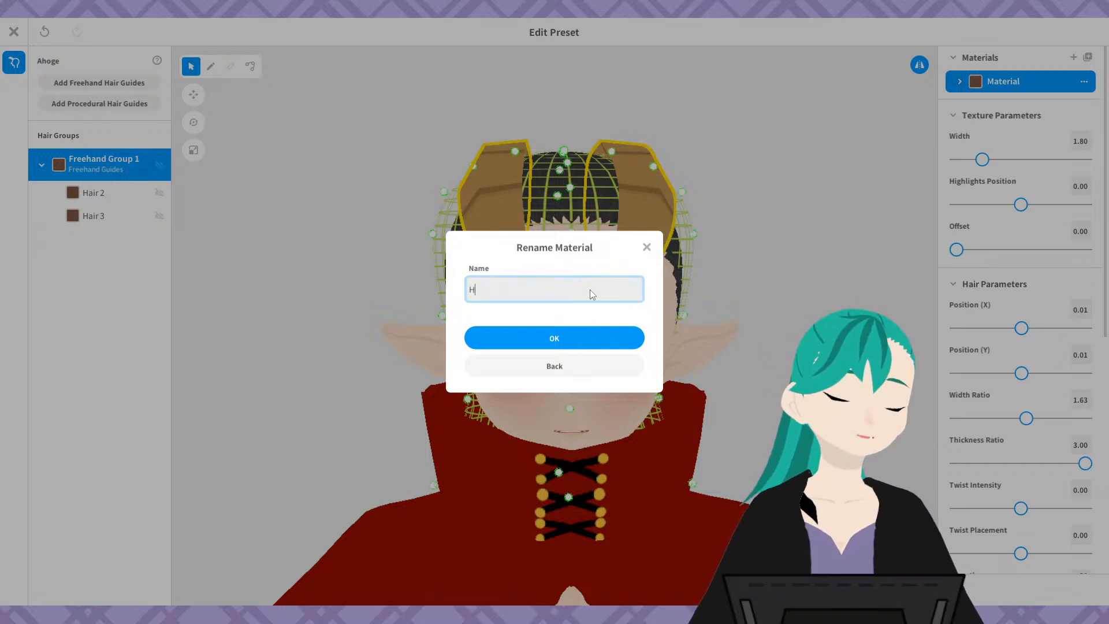
pyautogui.write('orn')
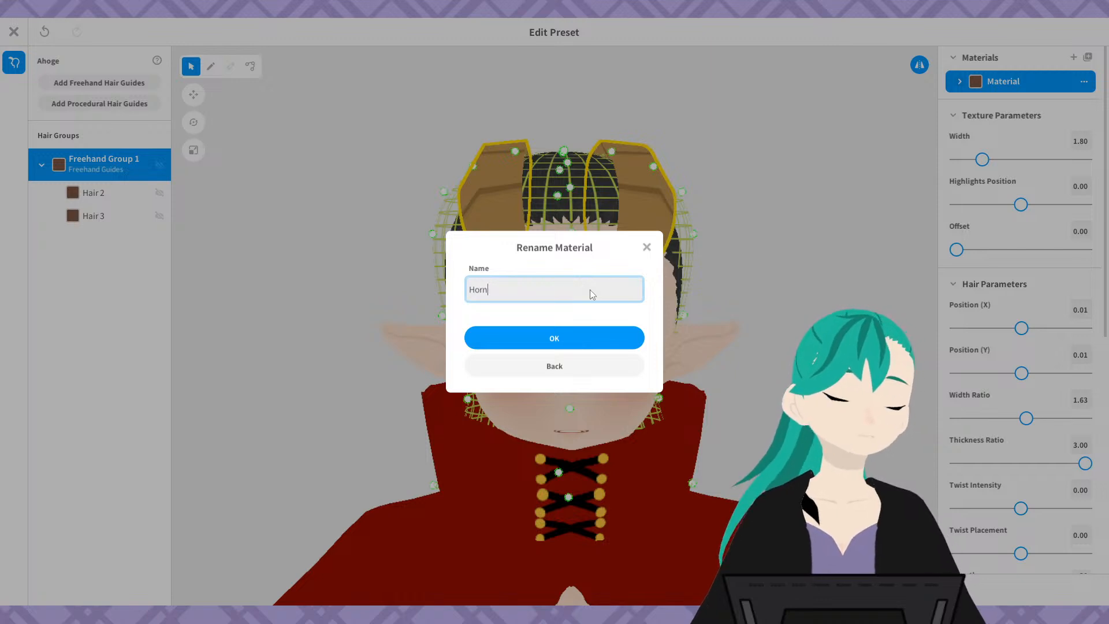
pyautogui.write('s')
pyautogui.click(553, 334)
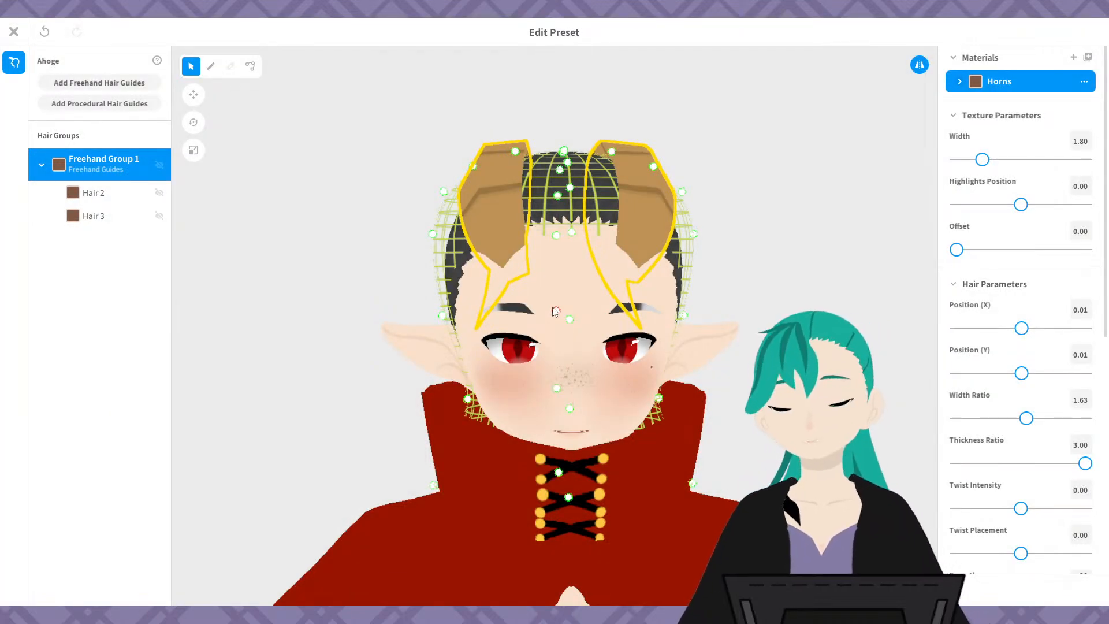
# - Examine the horns on the whole character from the front and at an angle, both from afar and close up
pyautogui.scroll(-3, 718, 365)
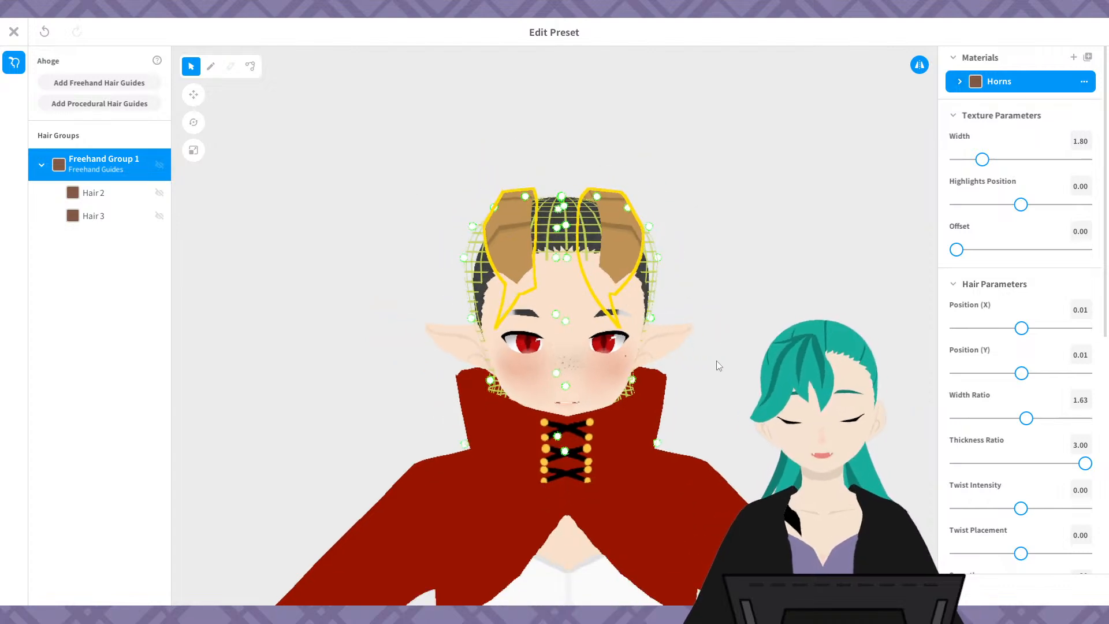
pyautogui.moveTo(716, 362); pyautogui.dragTo(713, 283, button='right')
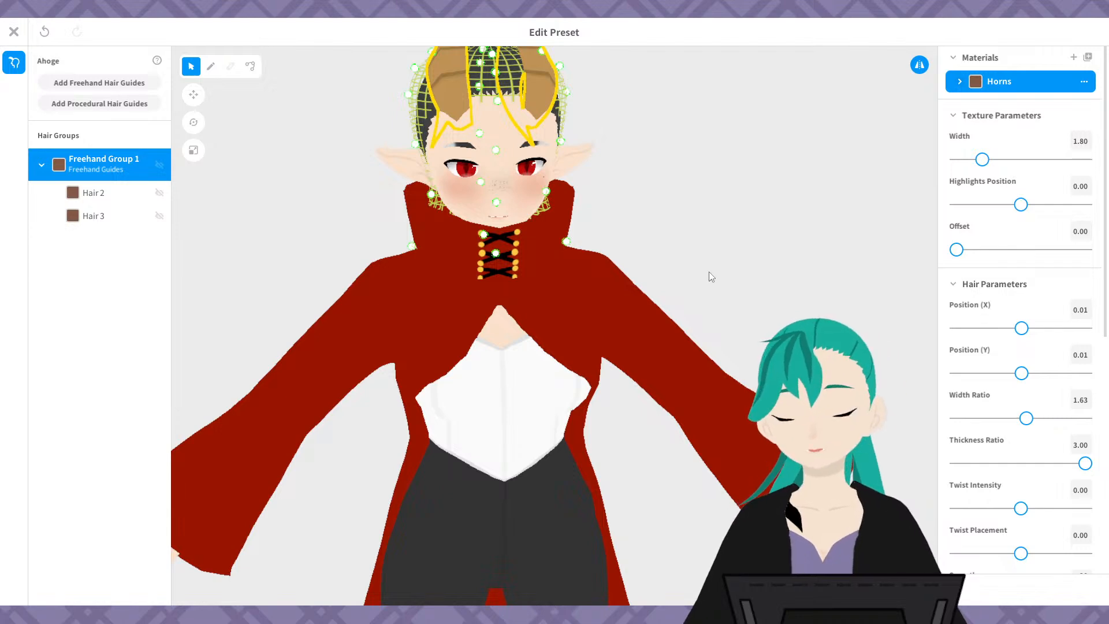
pyautogui.moveTo(708, 276); pyautogui.dragTo(674, 292, button='right')
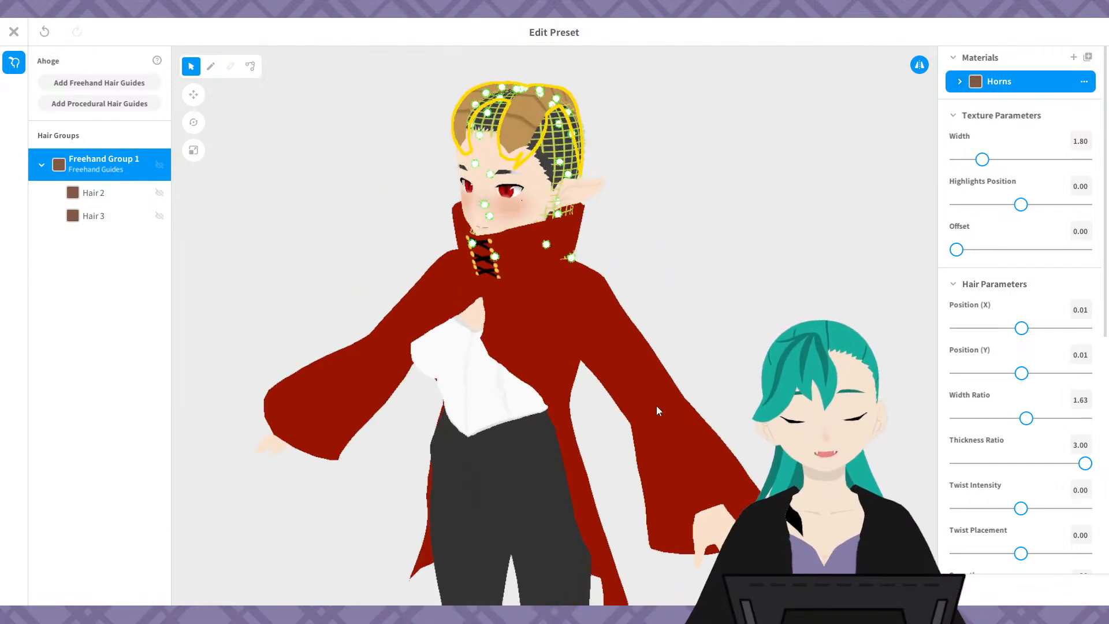
pyautogui.moveTo(720, 376)
pyautogui.mouseDown(button='right')
pyautogui.moveTo(698, 366)
pyautogui.moveTo(719, 359)
pyautogui.mouseUp(button='right')
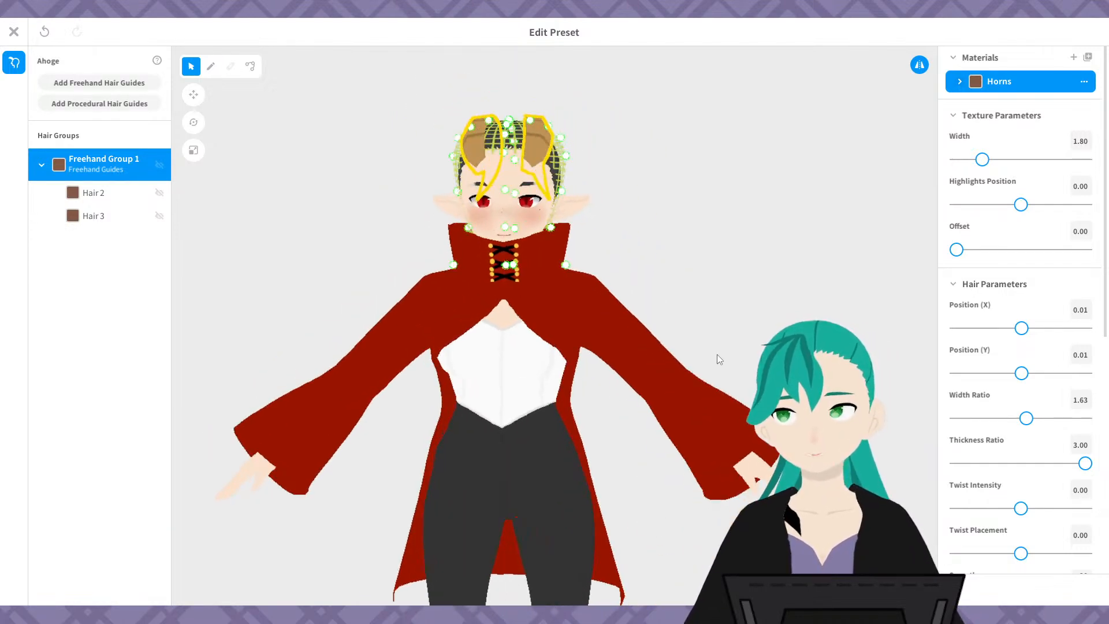
pyautogui.scroll(-2, 726, 360)
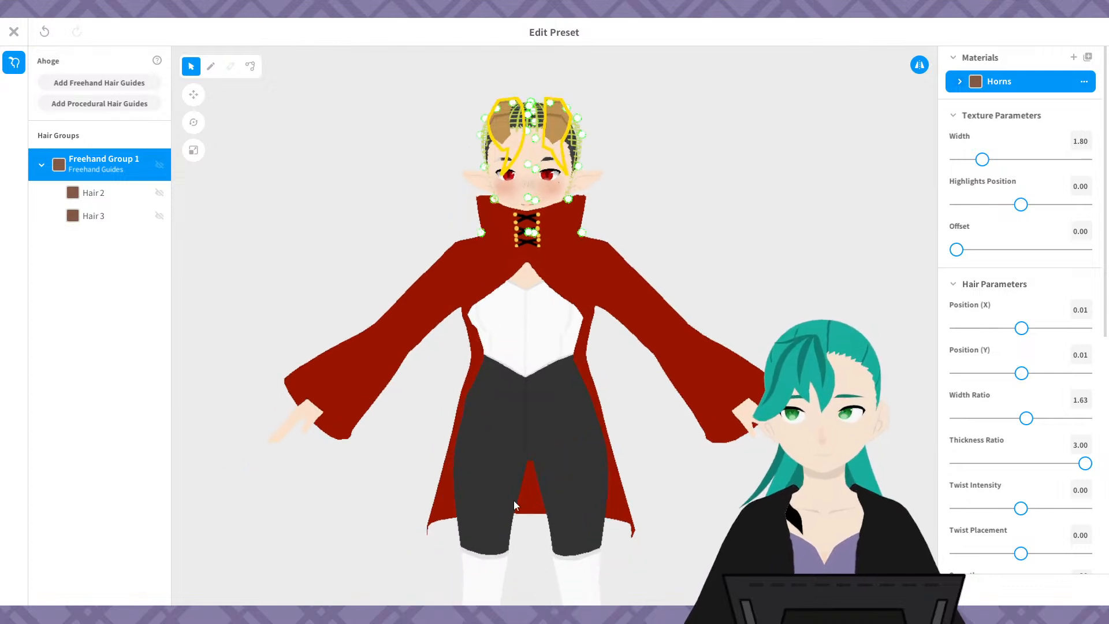
pyautogui.scroll(-1, 715, 275)
pyautogui.moveTo(695, 146); pyautogui.dragTo(688, 283, button='middle')
pyautogui.scroll(1, 710, 327)
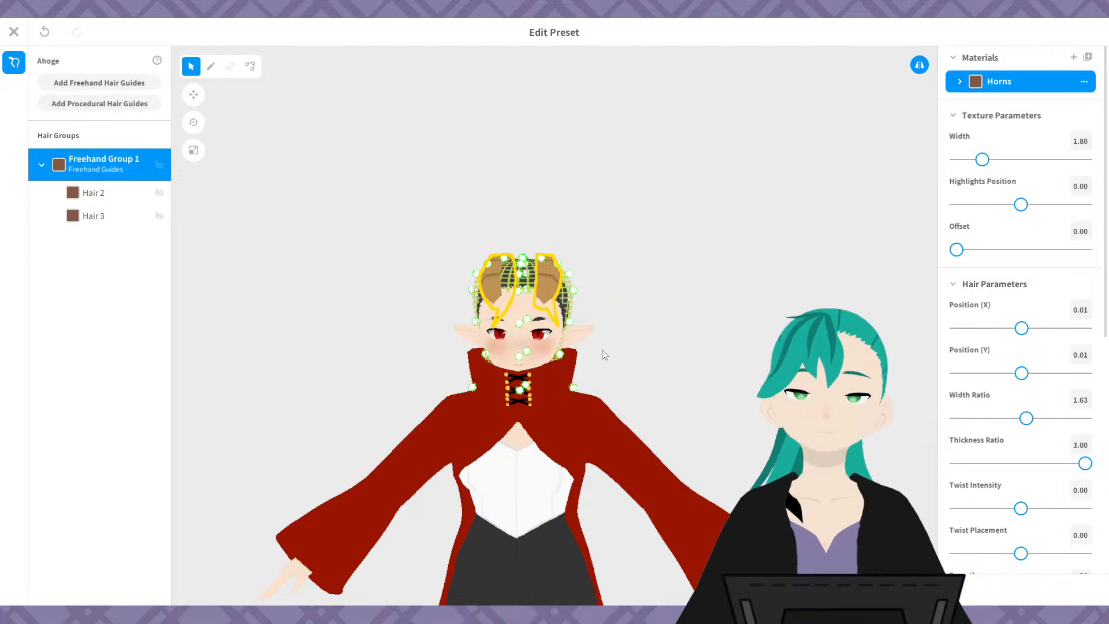
pyautogui.scroll(5, 671, 317)
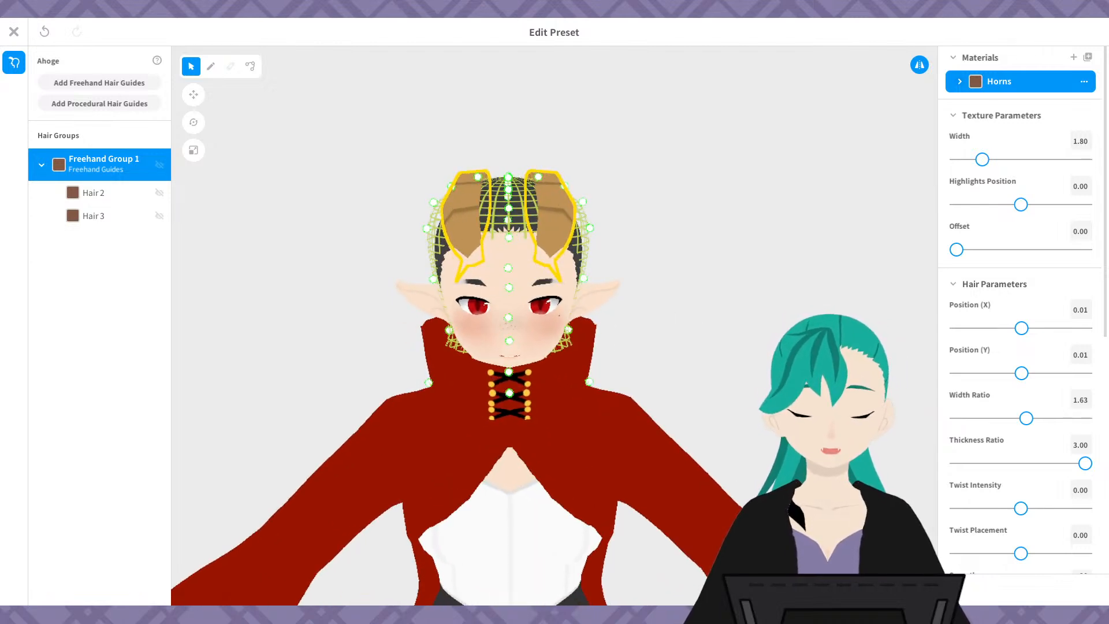
pyautogui.moveTo(671, 317); pyautogui.dragTo(736, 261, button='middle')
pyautogui.scroll(1, 736, 262)
pyautogui.scroll(-2, 736, 262)
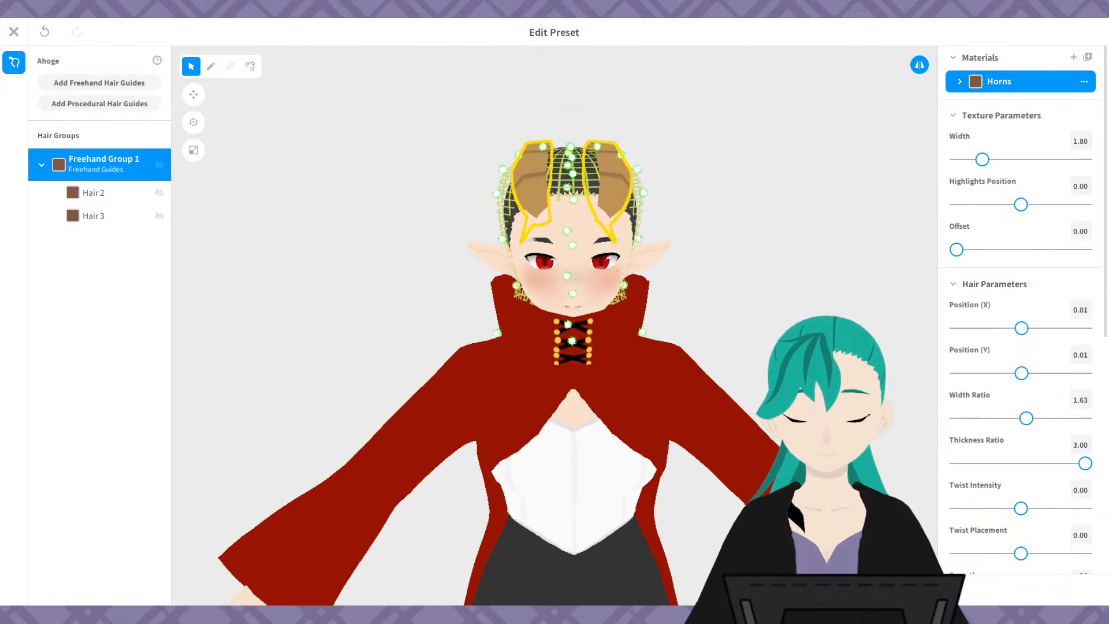
# - Examine the horns up close from the front, side and three-quarter angle, both with and without the hair guides displayed
pyautogui.scroll(1, 575, 277)
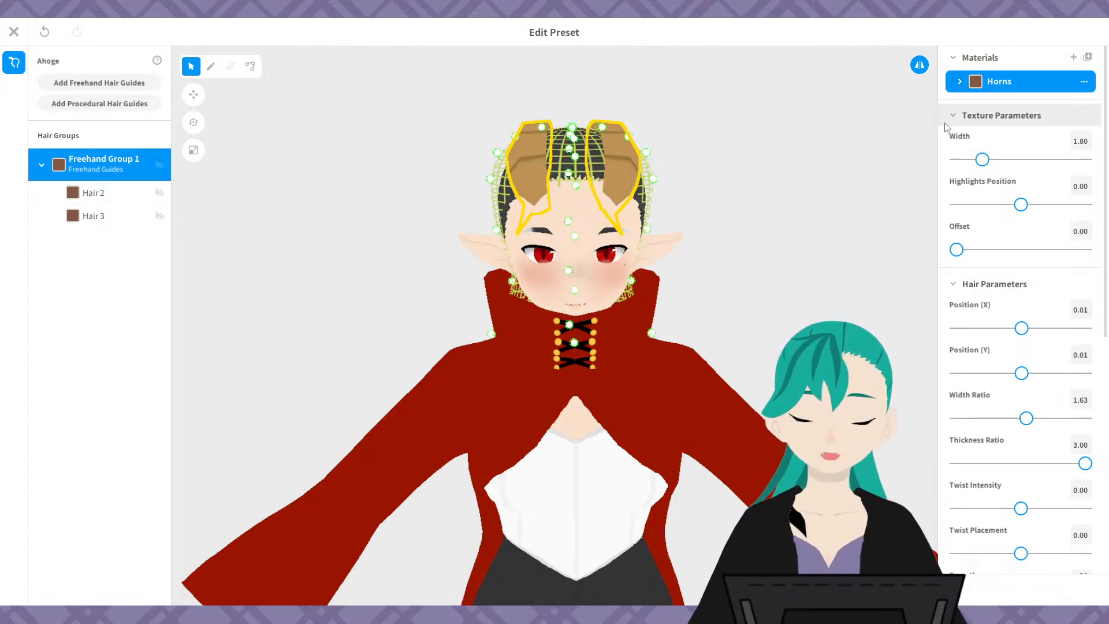
pyautogui.scroll(5, 750, 217)
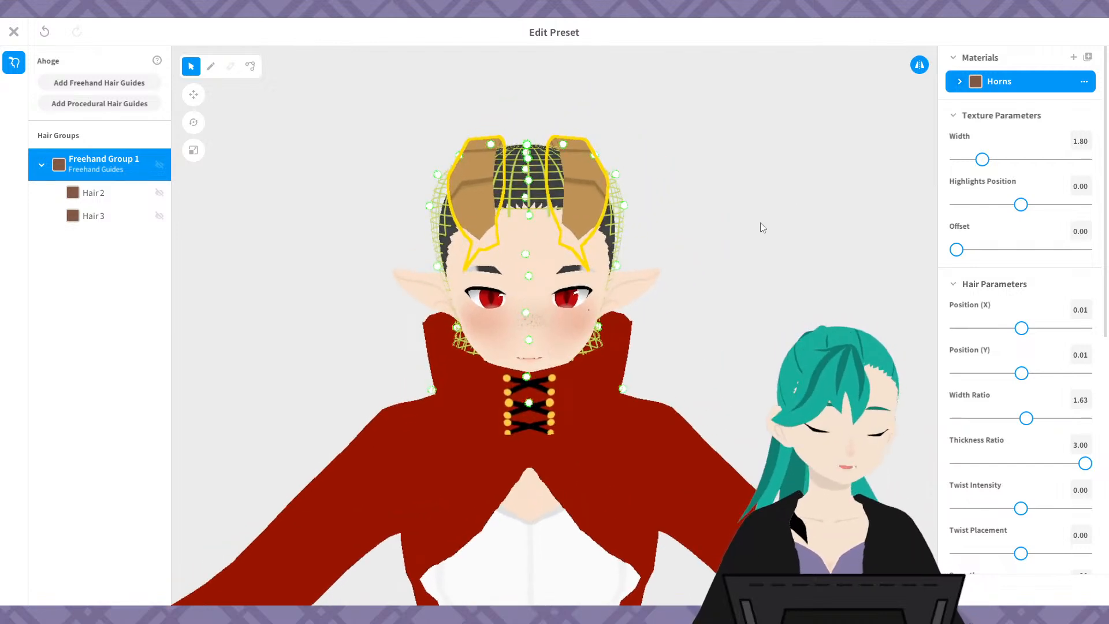
pyautogui.moveTo(760, 223); pyautogui.dragTo(716, 224, button='right')
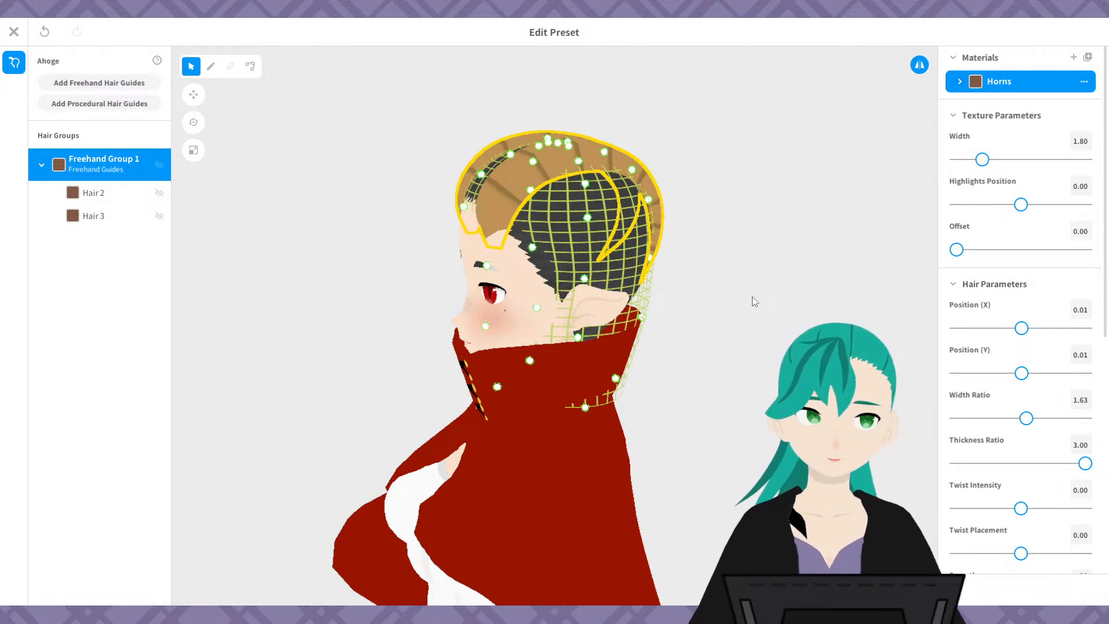
pyautogui.click(1085, 82)
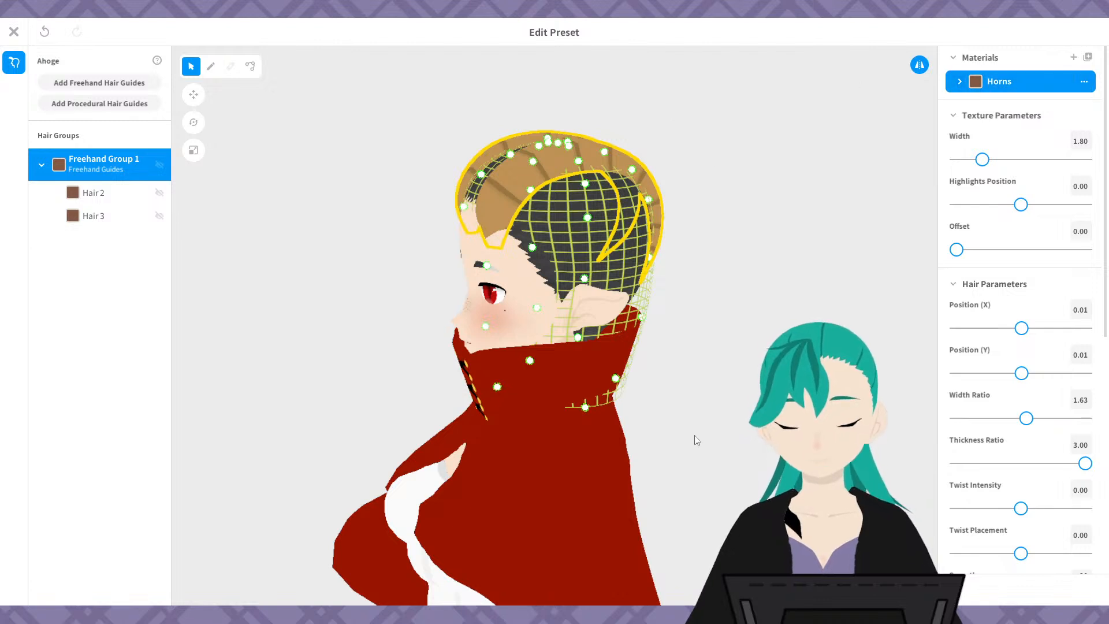
pyautogui.moveTo(694, 435); pyautogui.dragTo(718, 290, button='right')
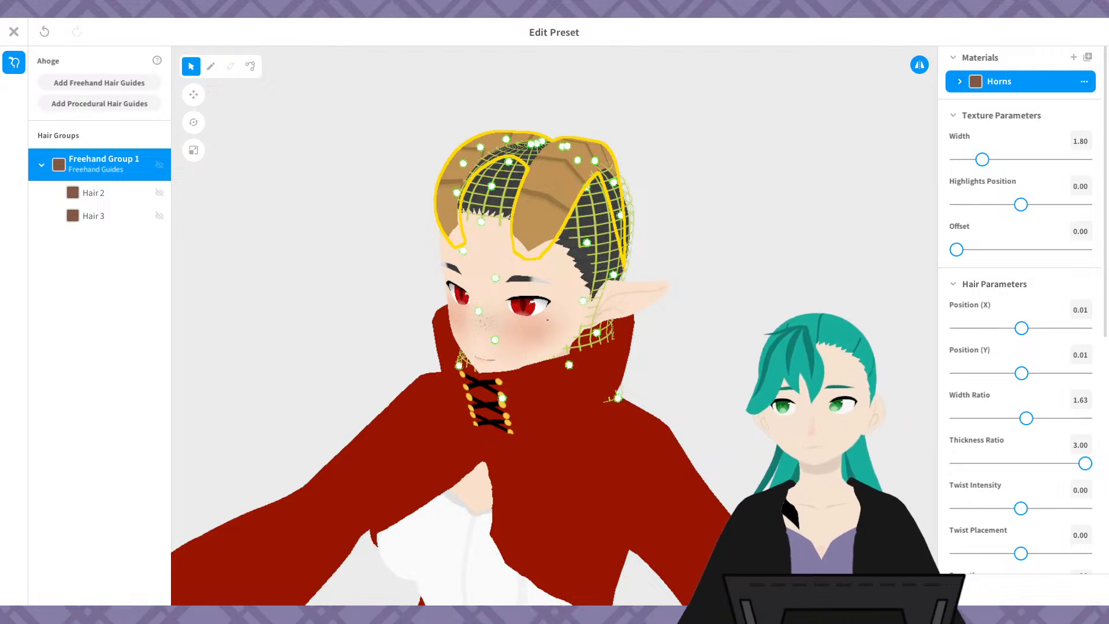
pyautogui.click(743, 347)
pyautogui.moveTo(743, 347); pyautogui.dragTo(765, 345, button='right')
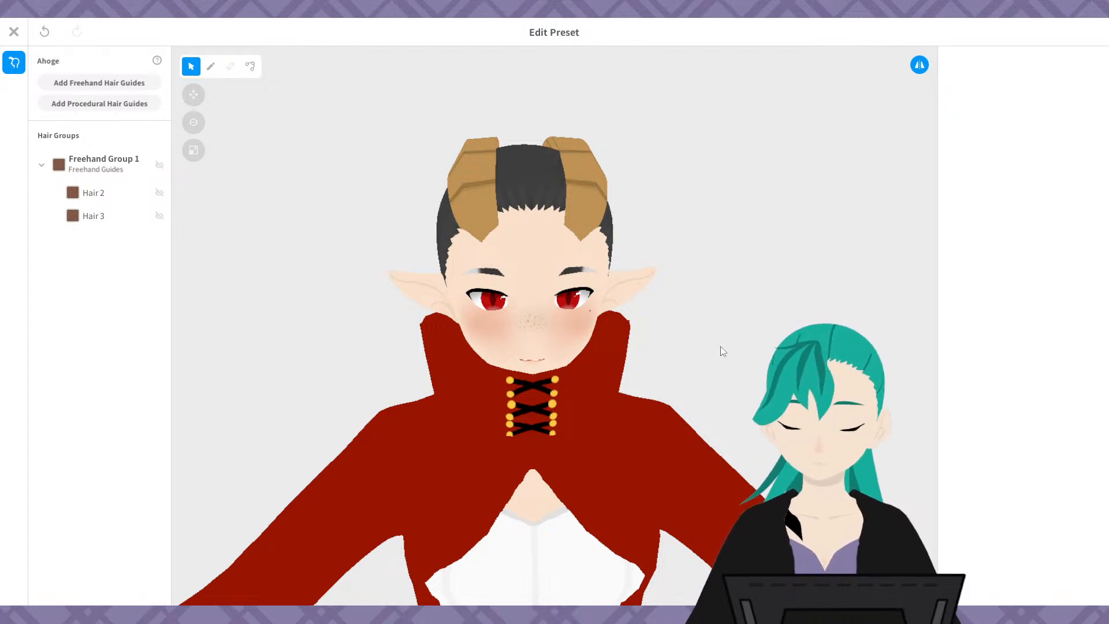
pyautogui.moveTo(721, 346); pyautogui.dragTo(753, 295)
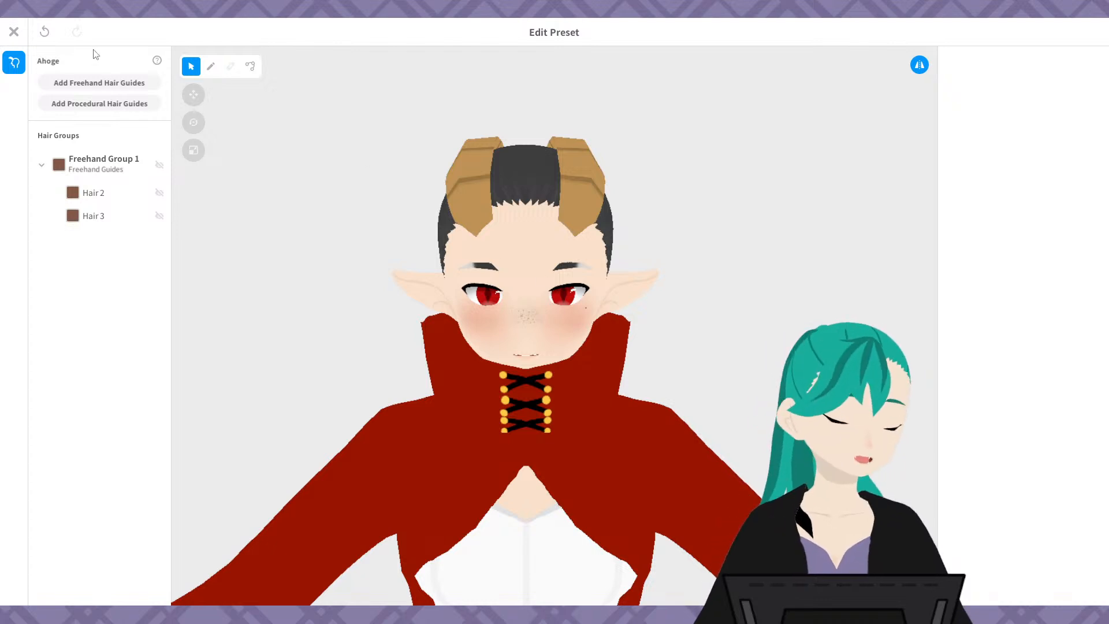
# - Save the horns by overwriting the existing Ahoge item, leave the hairstyle editor, and check them from the side
pyautogui.click(13, 33)
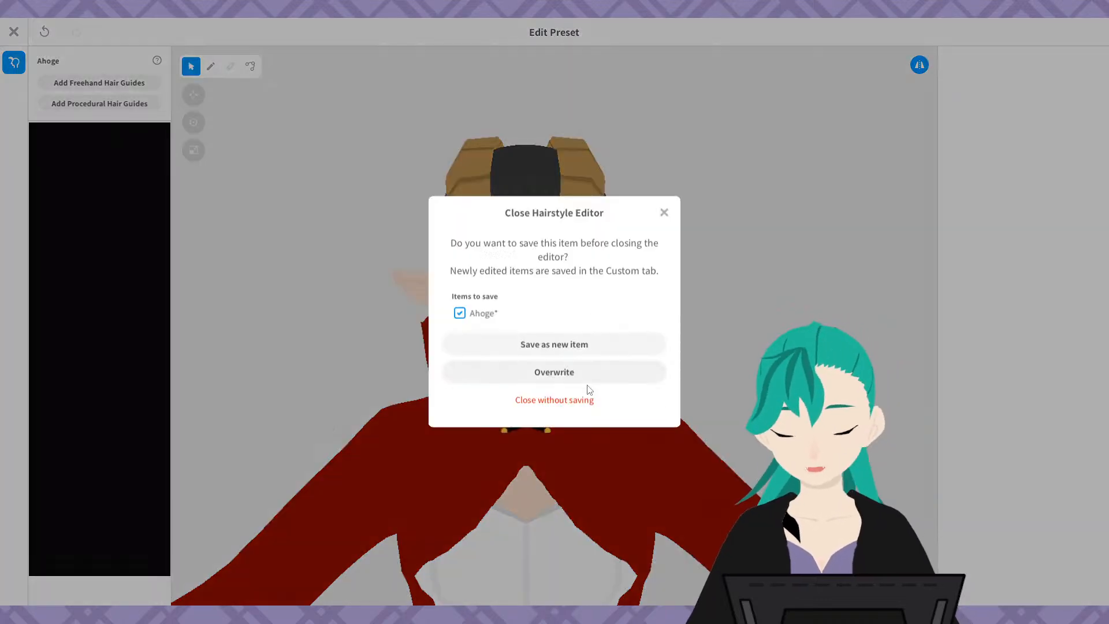
pyautogui.click(553, 375)
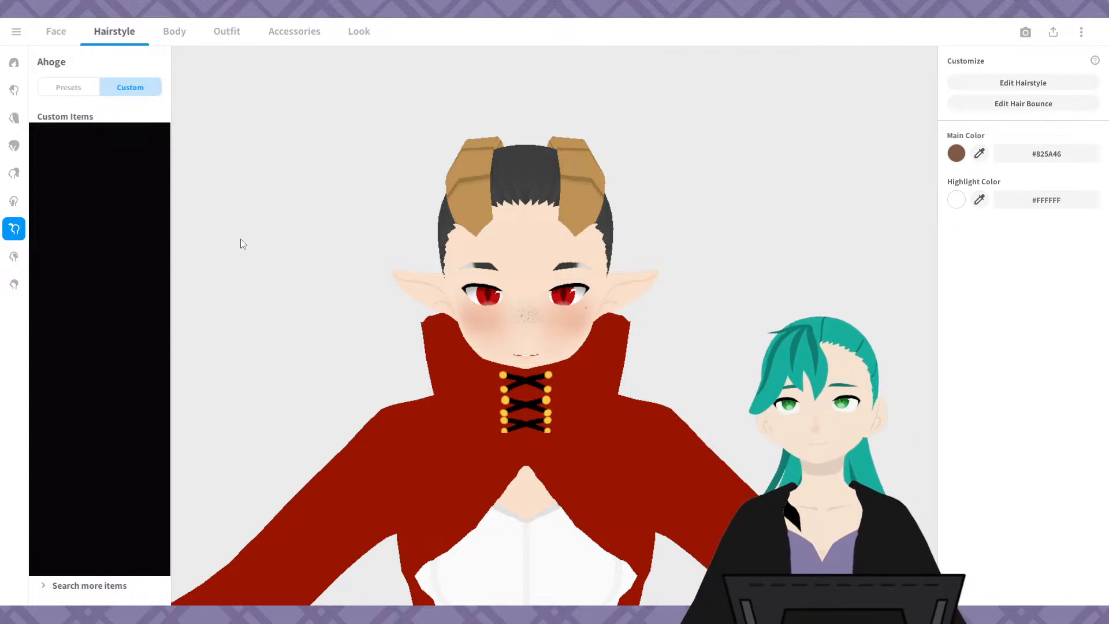
pyautogui.moveTo(241, 239); pyautogui.dragTo(668, 298)
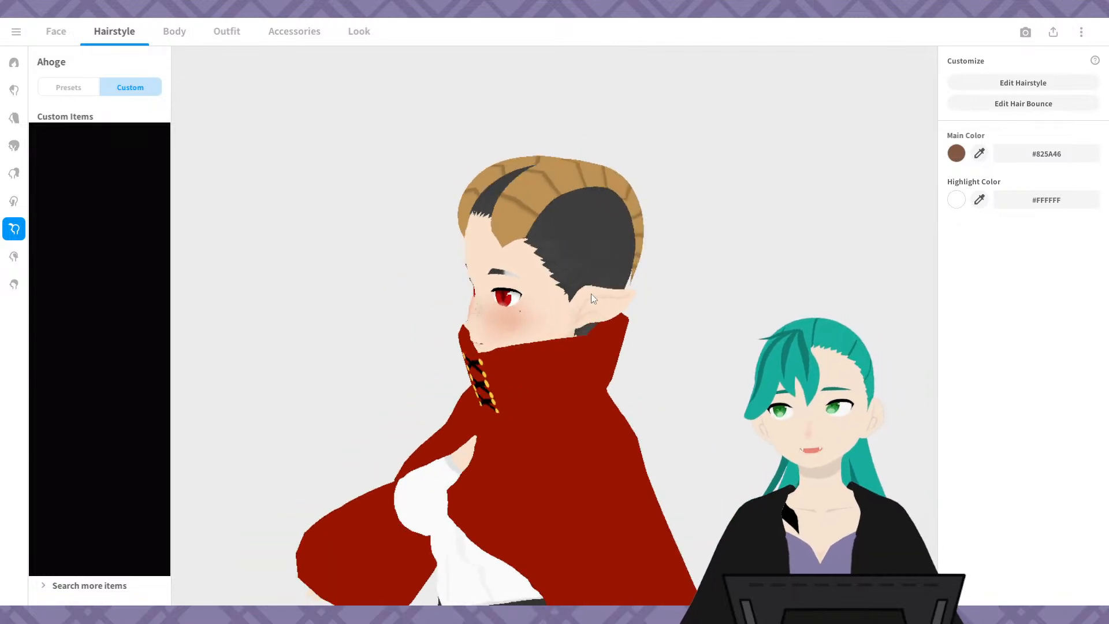
pyautogui.moveTo(591, 294); pyautogui.dragTo(399, 254)
# - Choose a custom item in the Side hair category and open it for hairstyle editing
pyautogui.click(13, 202)
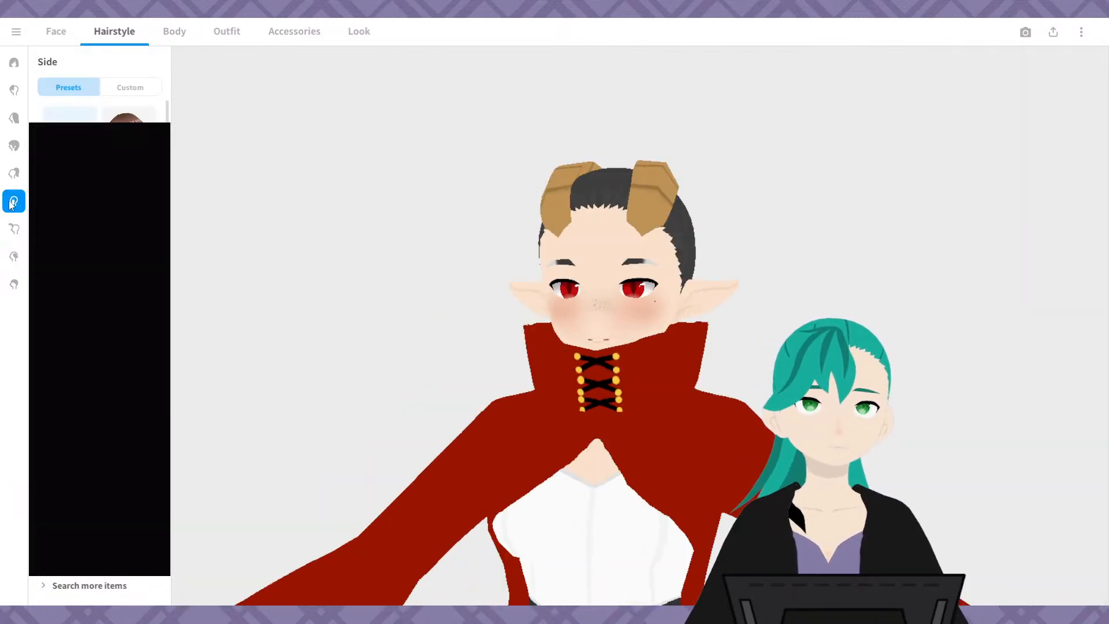
pyautogui.click(119, 87)
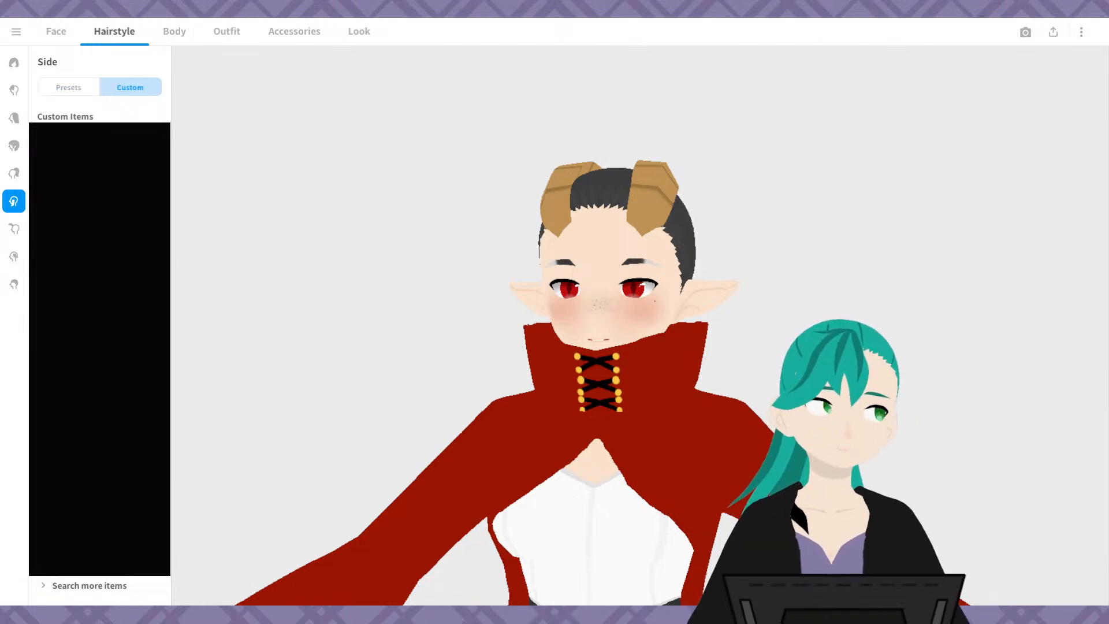
pyautogui.click(68, 156)
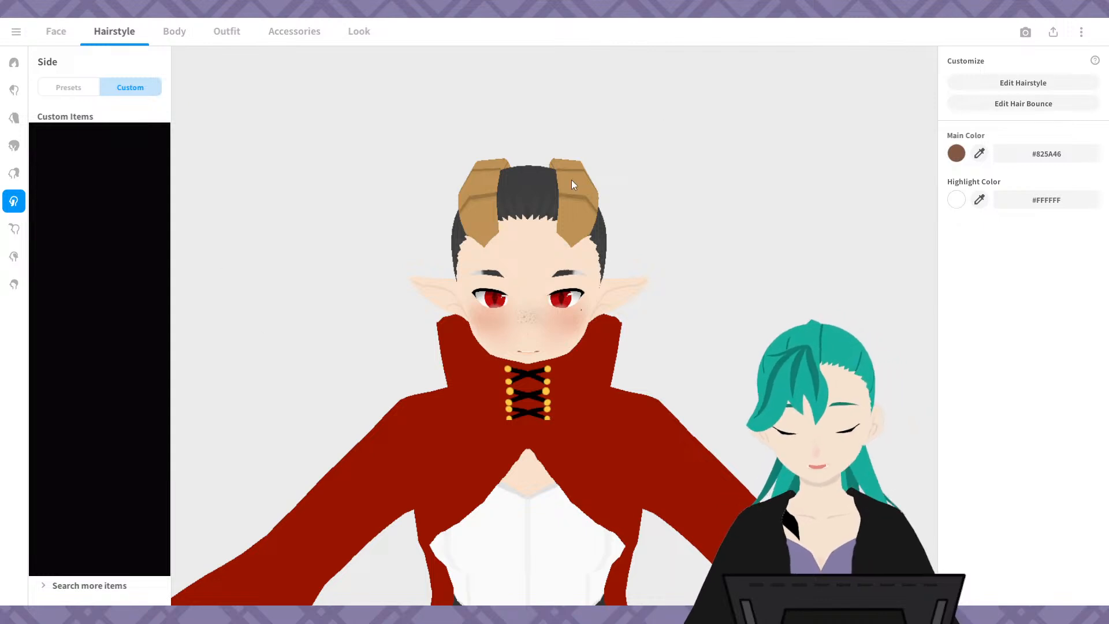
pyautogui.click(1005, 87)
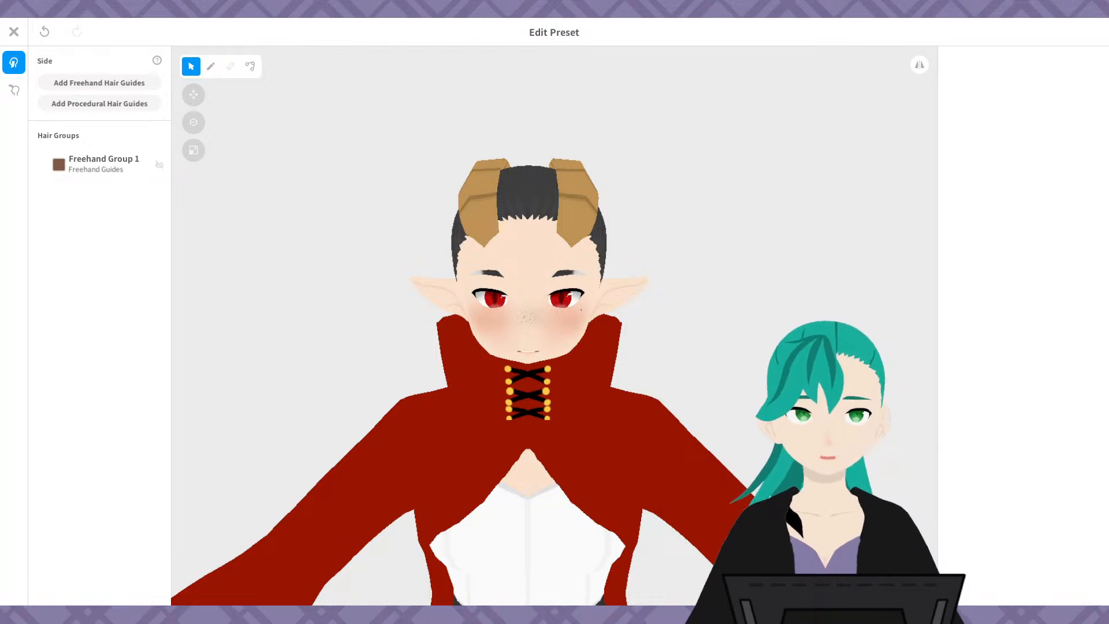
# - Select Freehand Group 1 of the Side hair and turn on mirrored editing
pyautogui.click(103, 165)
pyautogui.scroll(6, 622, 288)
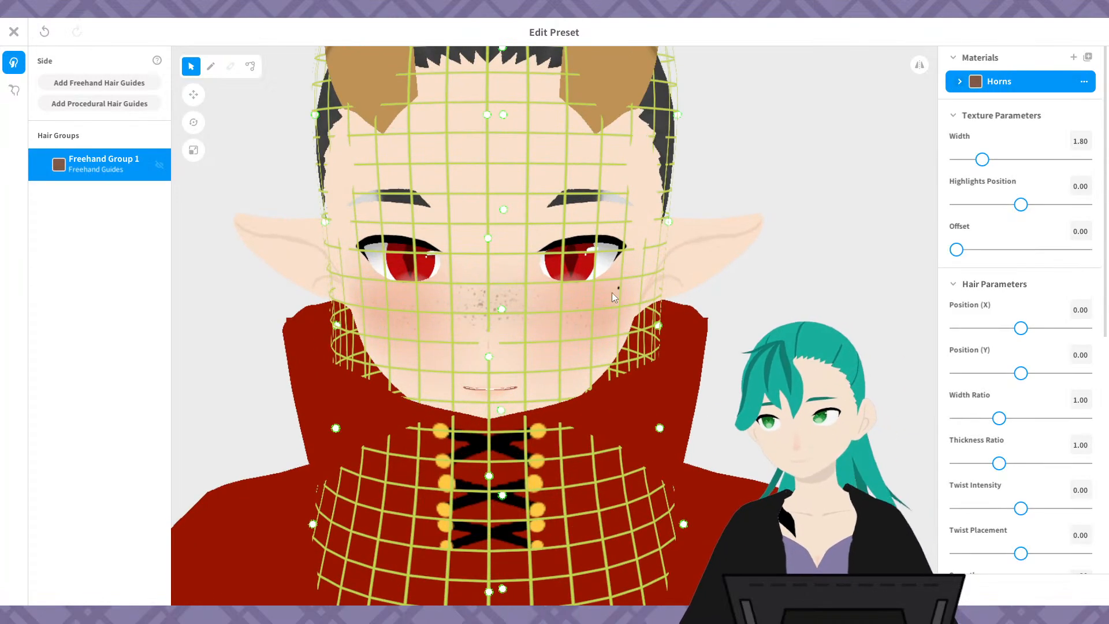
pyautogui.moveTo(637, 285); pyautogui.dragTo(748, 324, button='right')
pyautogui.click(920, 66)
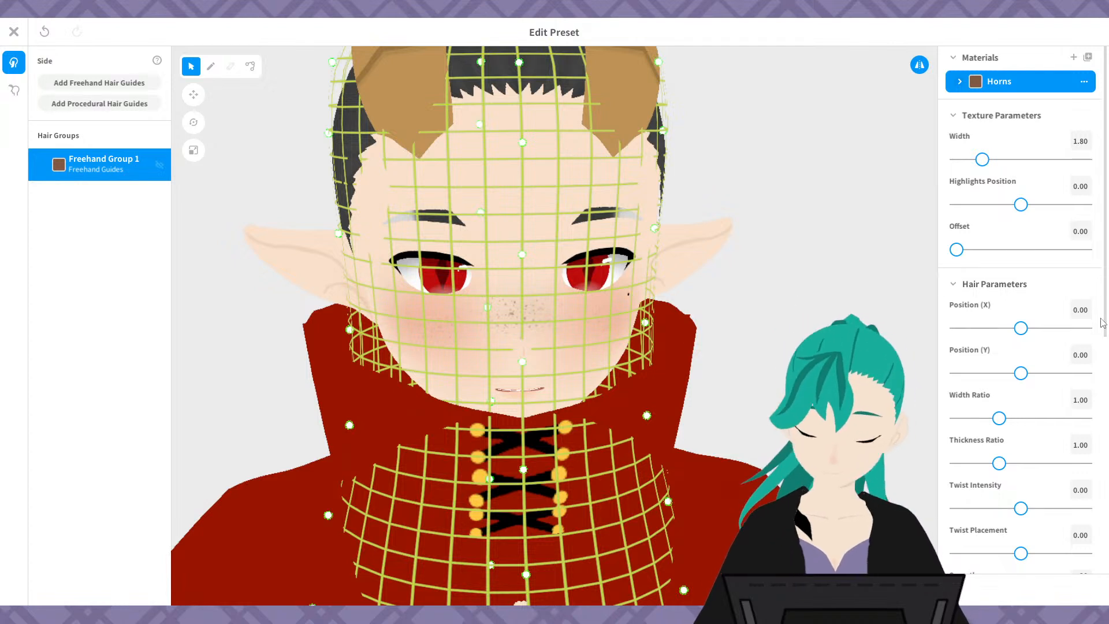
pyautogui.moveTo(1102, 322)
pyautogui.mouseDown()
pyautogui.moveTo(1103, 548)
pyautogui.moveTo(1103, 301)
pyautogui.mouseUp()
# - Add a second hair material with its main and highlight colors unchecked, and rename it Earrings
pyautogui.click(1072, 57)
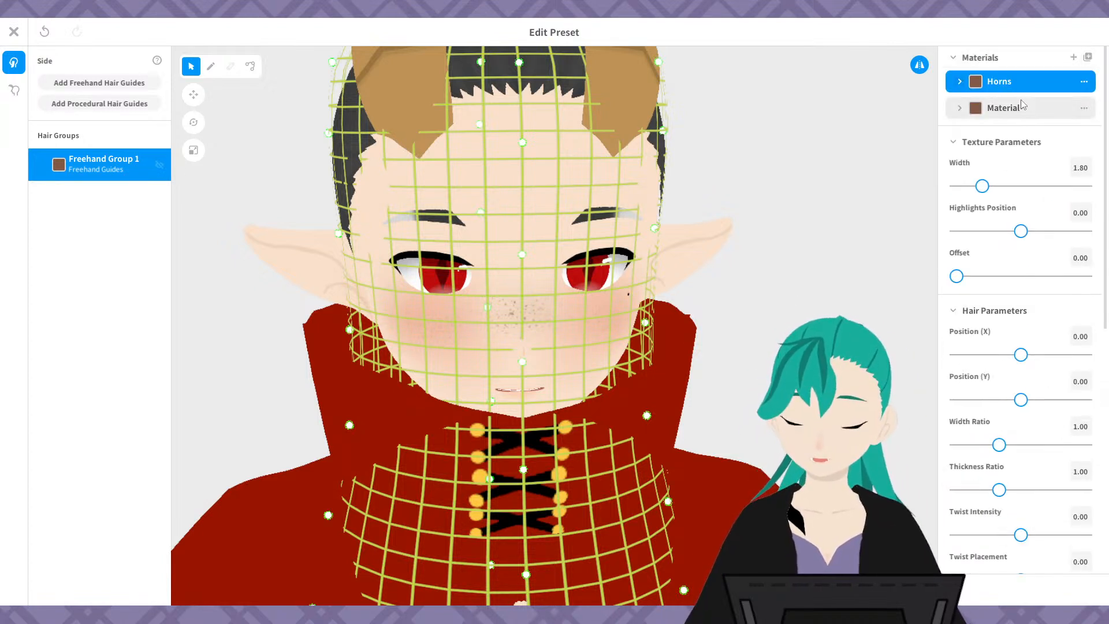
pyautogui.click(1040, 108)
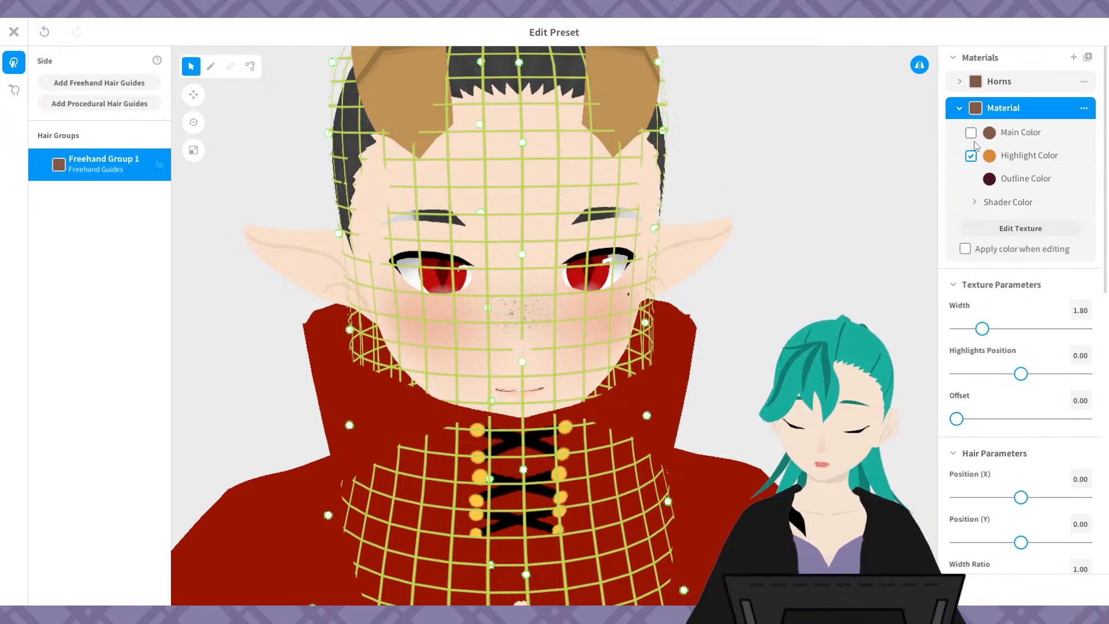
pyautogui.click(1084, 108)
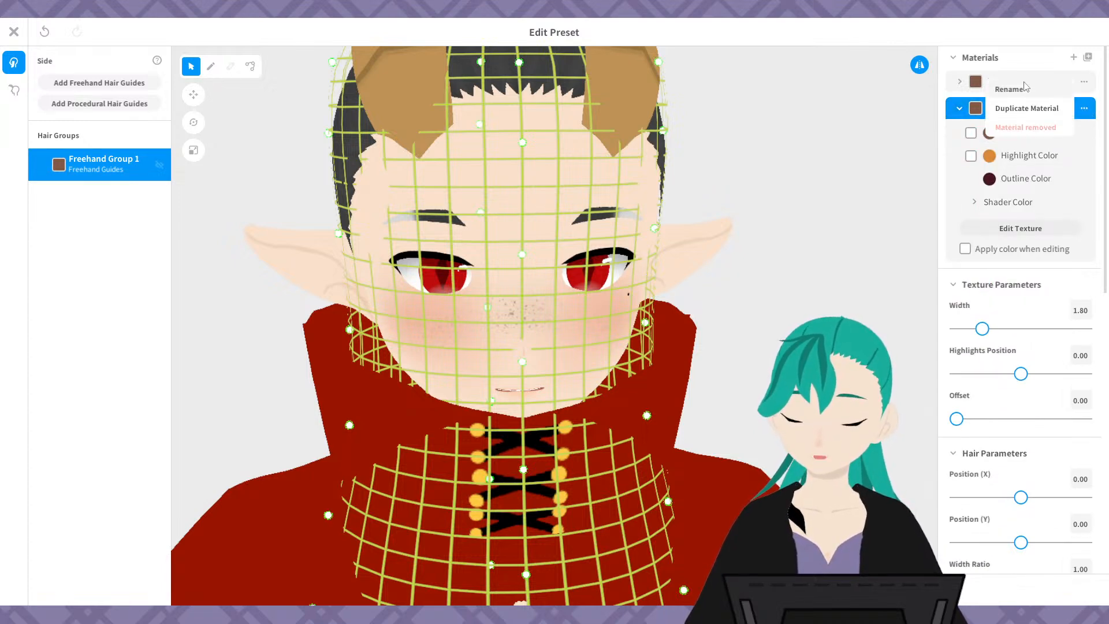
pyautogui.click(1052, 124)
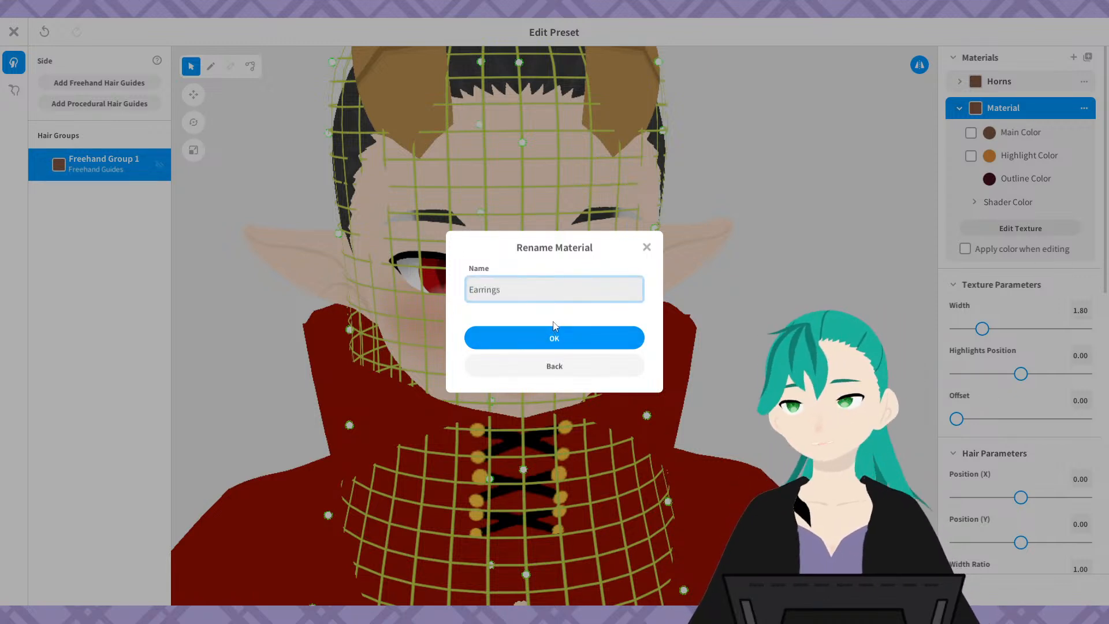
pyautogui.write('Earrings')
pyautogui.click(578, 338)
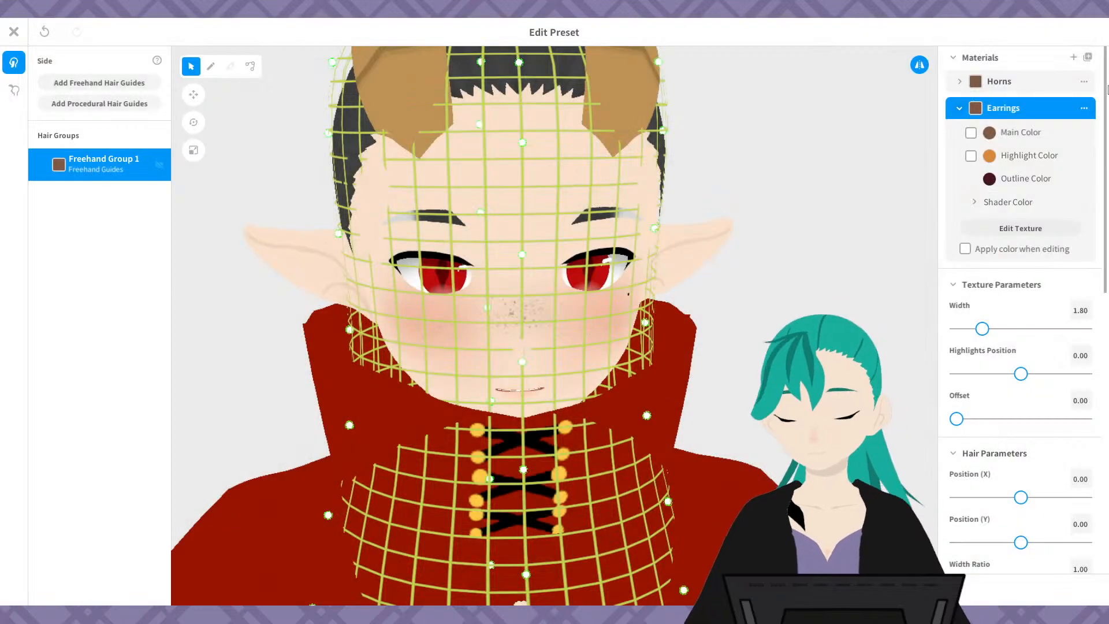
pyautogui.click(1031, 116)
# - Try Fit to Head (Z) at 0.00 and 1.00 on the Side group's guide mesh in side view, ending at 0.00
pyautogui.scroll(-3, 1102, 286)
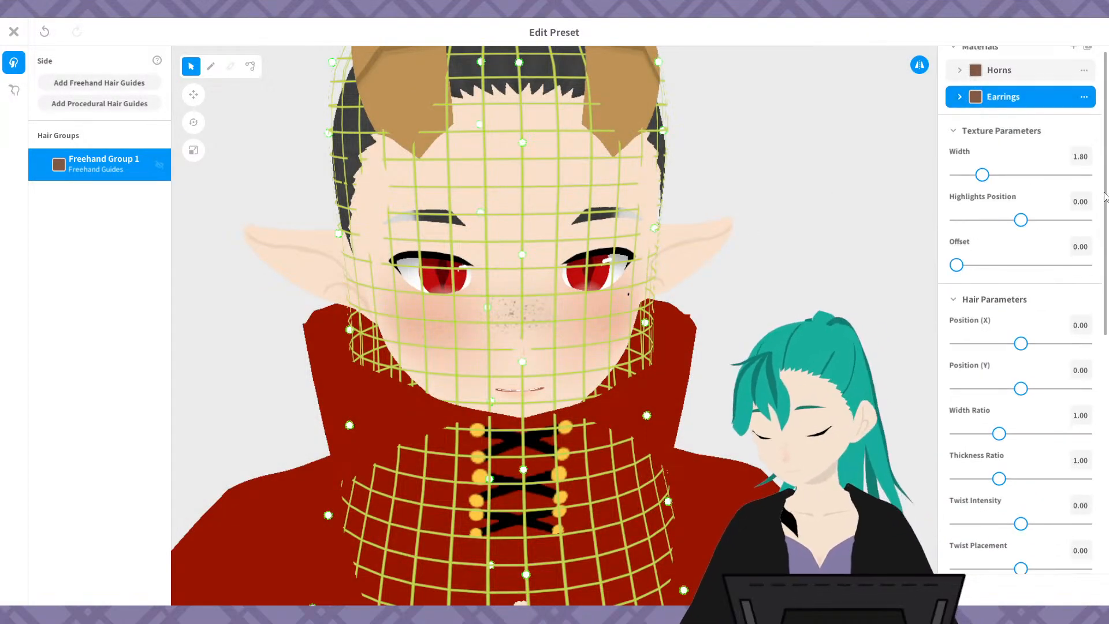
pyautogui.scroll(-5, 1102, 286)
pyautogui.moveTo(1084, 505); pyautogui.dragTo(956, 506)
pyautogui.moveTo(716, 358); pyautogui.dragTo(508, 349, button='right')
pyautogui.moveTo(957, 505); pyautogui.dragTo(1082, 505)
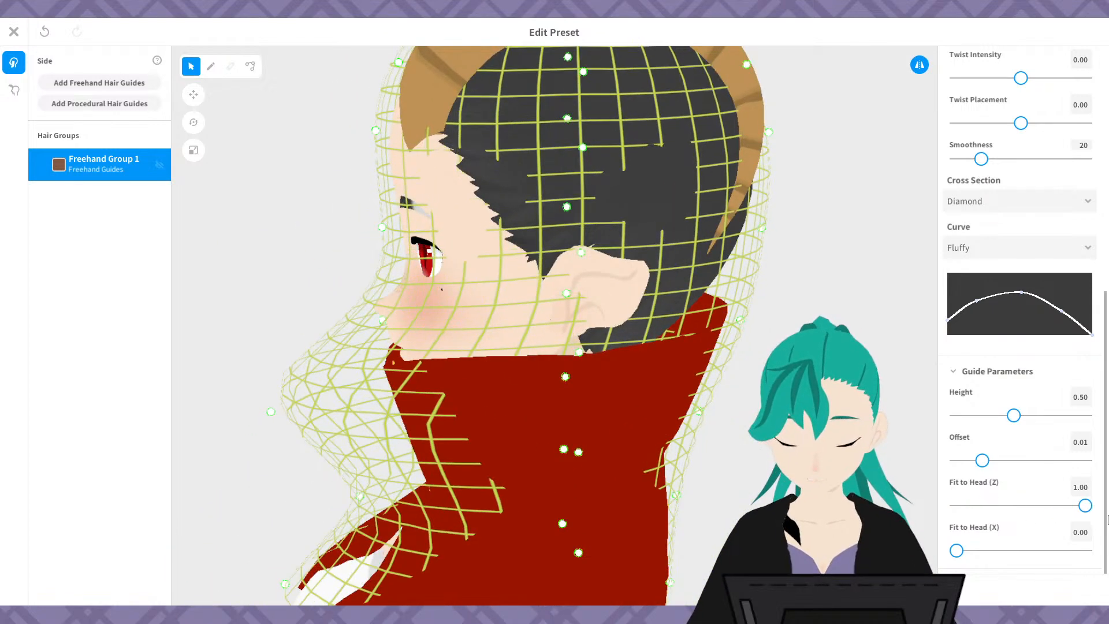
pyautogui.moveTo(1011, 518); pyautogui.dragTo(956, 517)
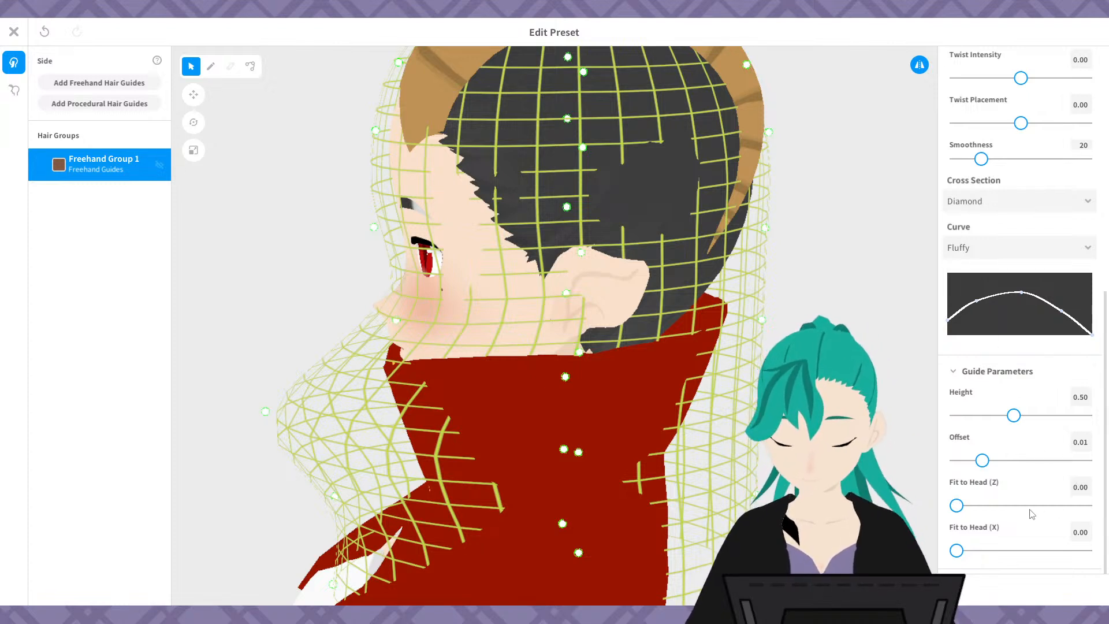
# - Delete the Side hair's Freehand Group 1 and add a new freehand hair group in its place
pyautogui.rightClick(85, 166)
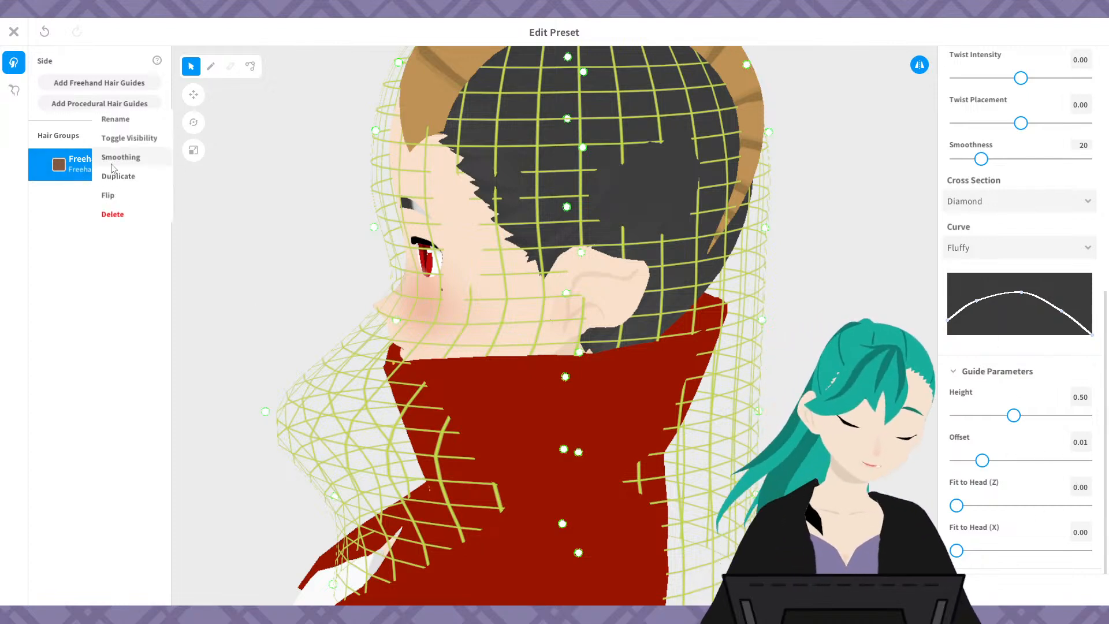
pyautogui.click(112, 214)
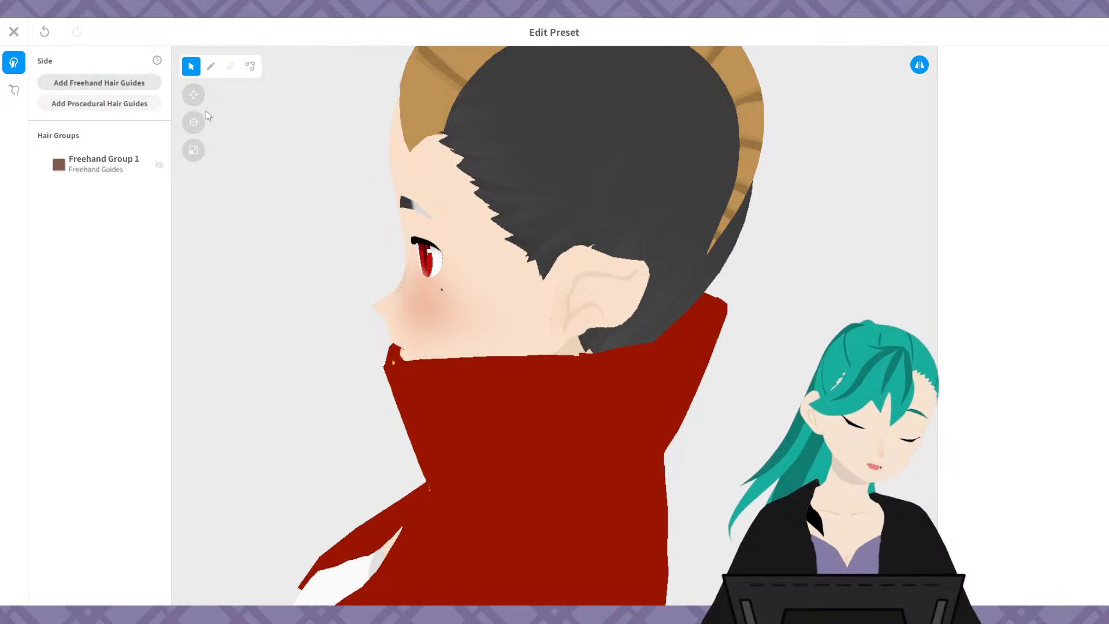
# - Select Freehand Group 1 and set its guide's Fit to Head (Z) to 0.00
pyautogui.click(112, 167)
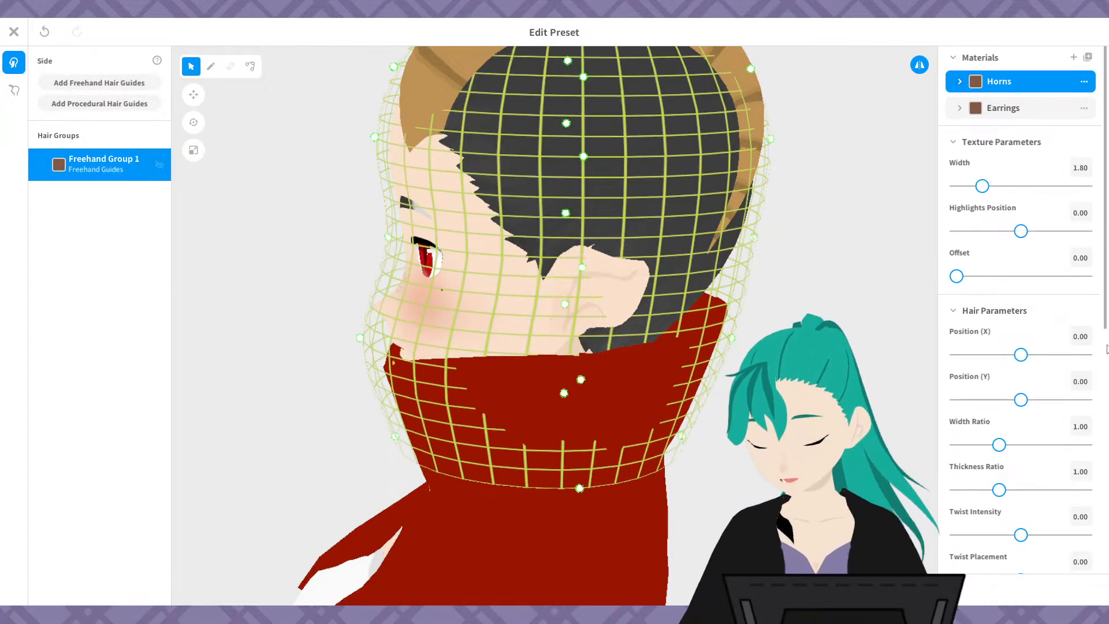
pyautogui.scroll(-8, 1051, 550)
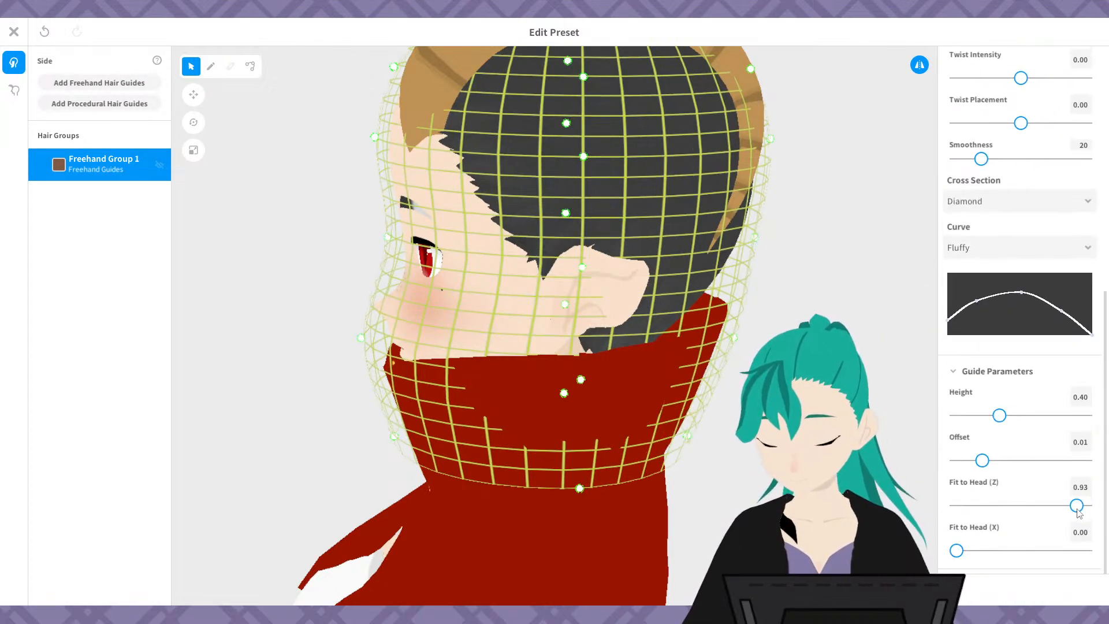
pyautogui.moveTo(1085, 506); pyautogui.dragTo(954, 505)
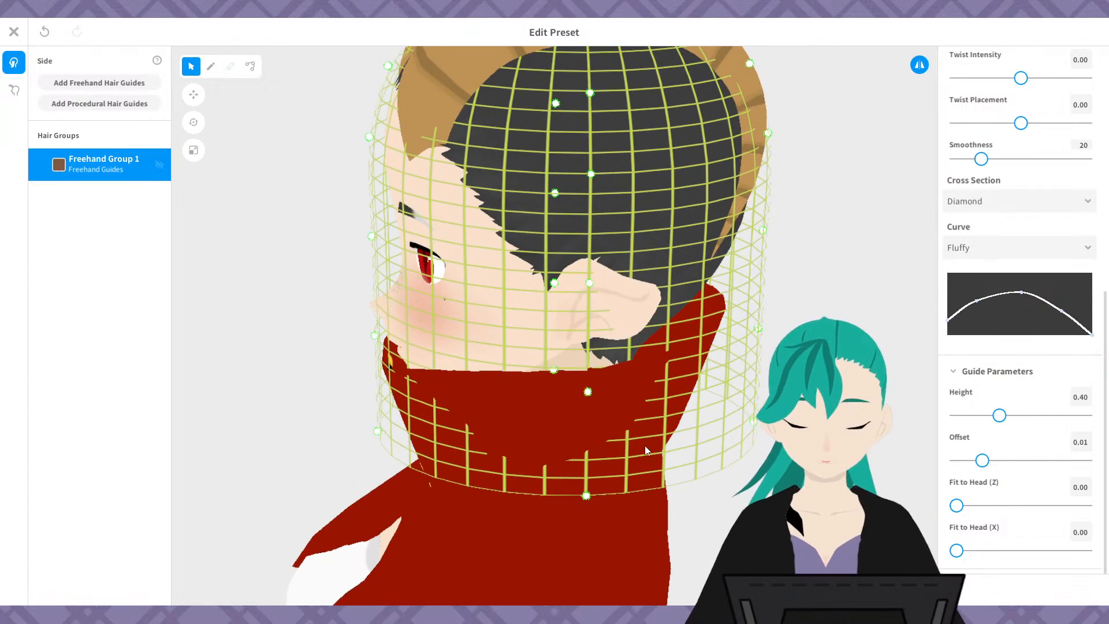
pyautogui.scroll(-5, 644, 445)
pyautogui.moveTo(637, 380); pyautogui.dragTo(647, 383, button='right')
# - Scale the hair guide down front to back into a narrow band running through the ears
pyautogui.click(193, 94)
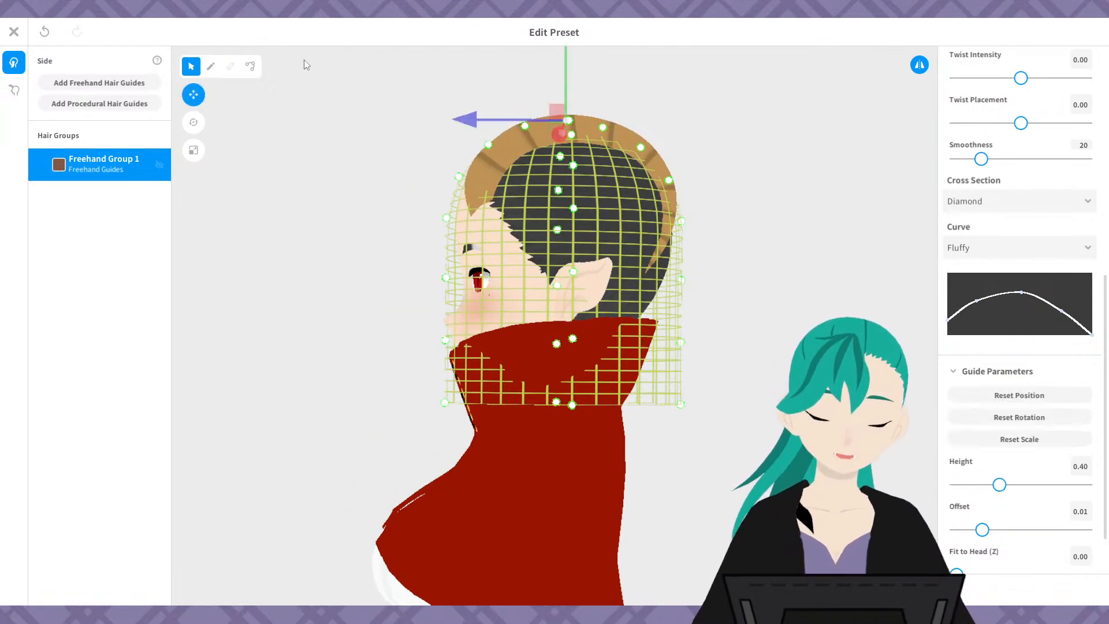
pyautogui.click(194, 150)
pyautogui.moveTo(467, 119); pyautogui.dragTo(548, 140)
pyautogui.click(195, 93)
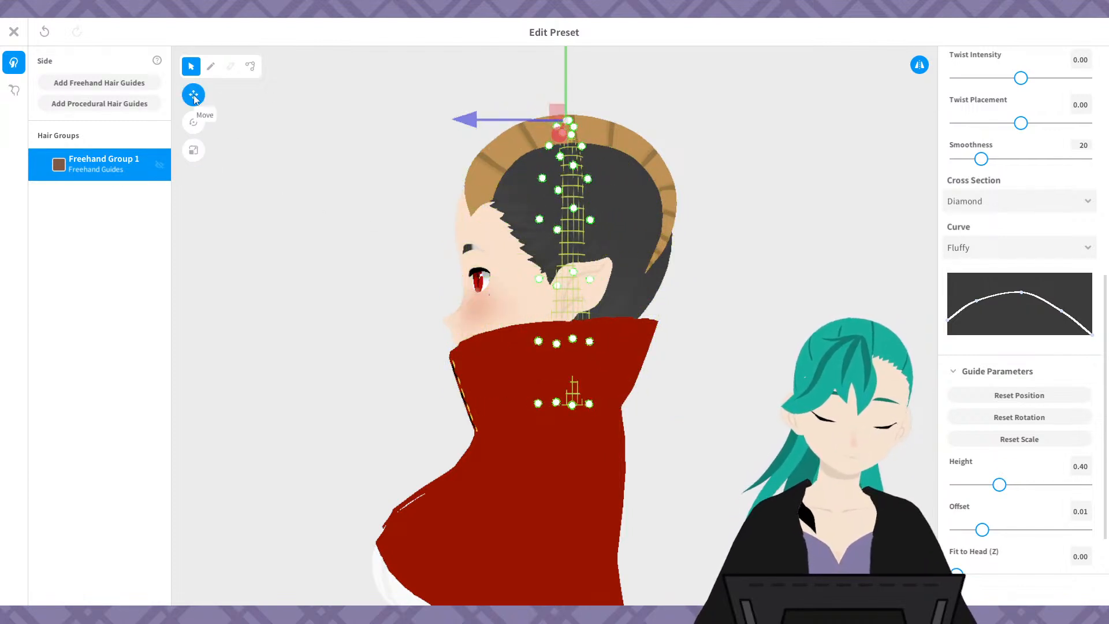
pyautogui.click(194, 93)
# - Pull the guide's side control points outward at temple, ear, jaw and bottom level so the mesh reaches past the ears
pyautogui.moveTo(574, 238); pyautogui.dragTo(683, 252, button='right')
pyautogui.scroll(5, 650, 268)
pyautogui.scroll(-4, 649, 268)
pyautogui.moveTo(683, 252); pyautogui.dragTo(744, 244)
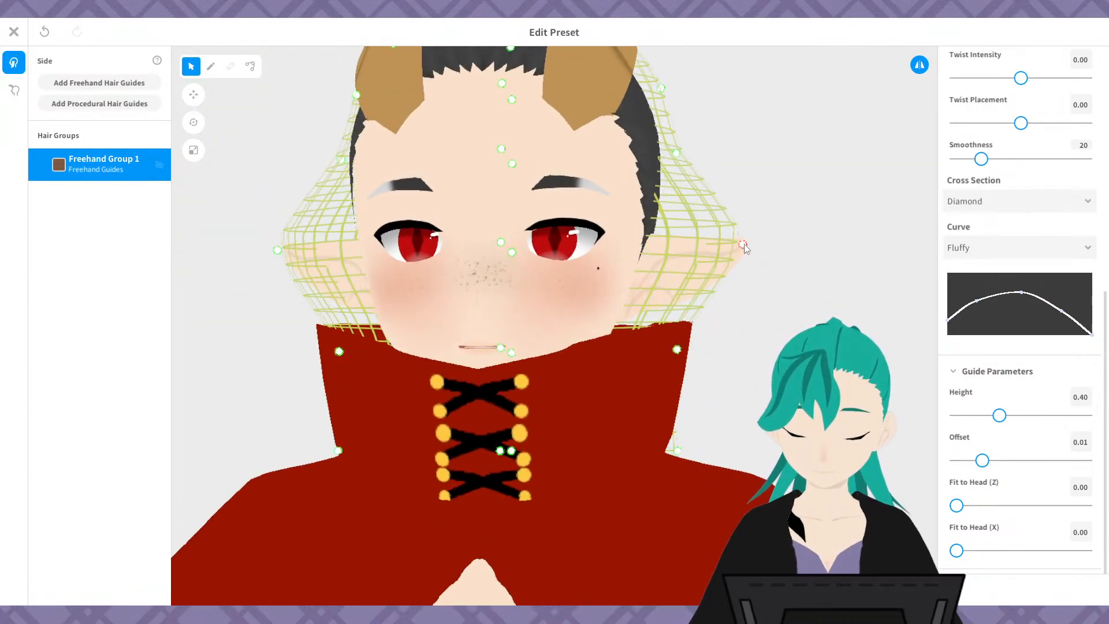
pyautogui.moveTo(677, 351); pyautogui.dragTo(728, 341)
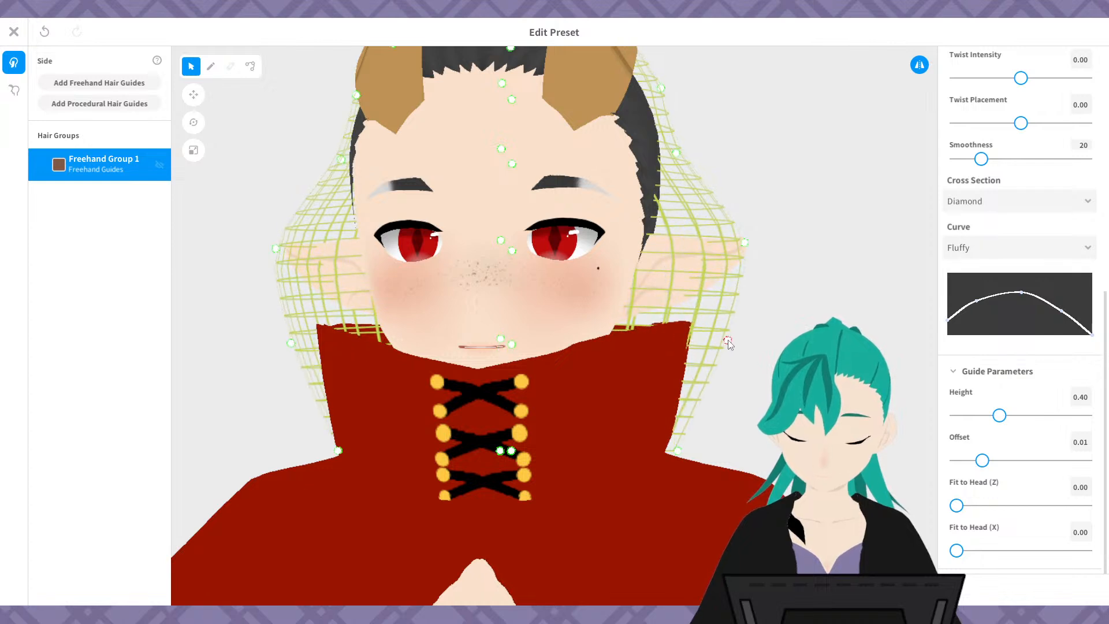
pyautogui.moveTo(677, 450); pyautogui.dragTo(741, 459)
pyautogui.moveTo(676, 153); pyautogui.dragTo(740, 143)
# - Widen the guide's side control points further, from the upper head to the bottom edge, giving nearly vertical sides beyond the ear tips
pyautogui.scroll(-5, 752, 191)
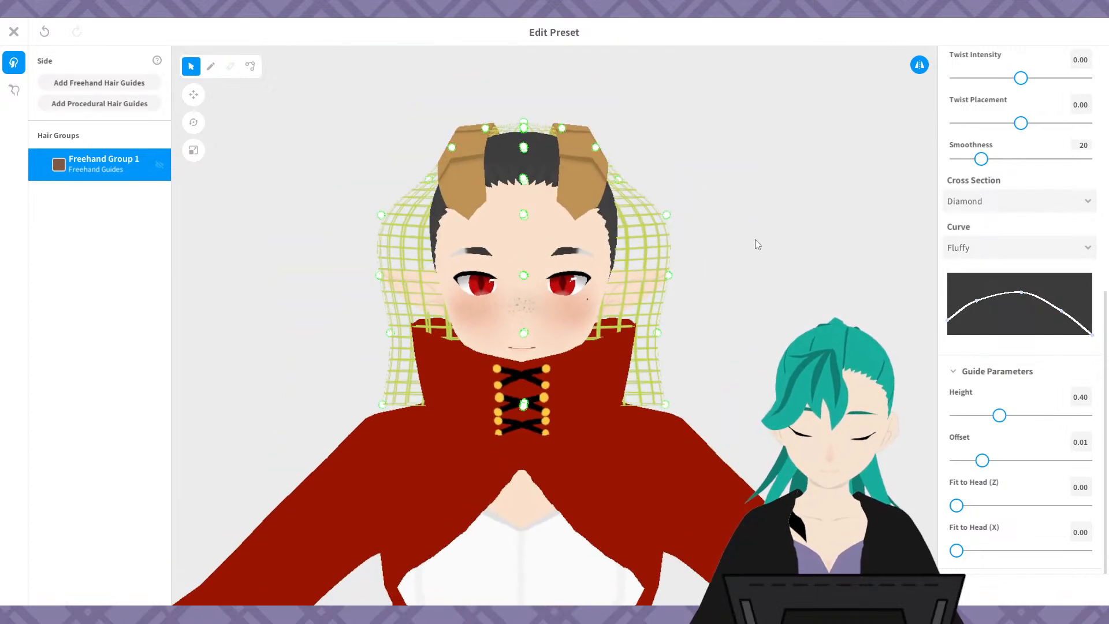
pyautogui.moveTo(668, 274); pyautogui.dragTo(694, 272)
pyautogui.moveTo(657, 332); pyautogui.dragTo(692, 336)
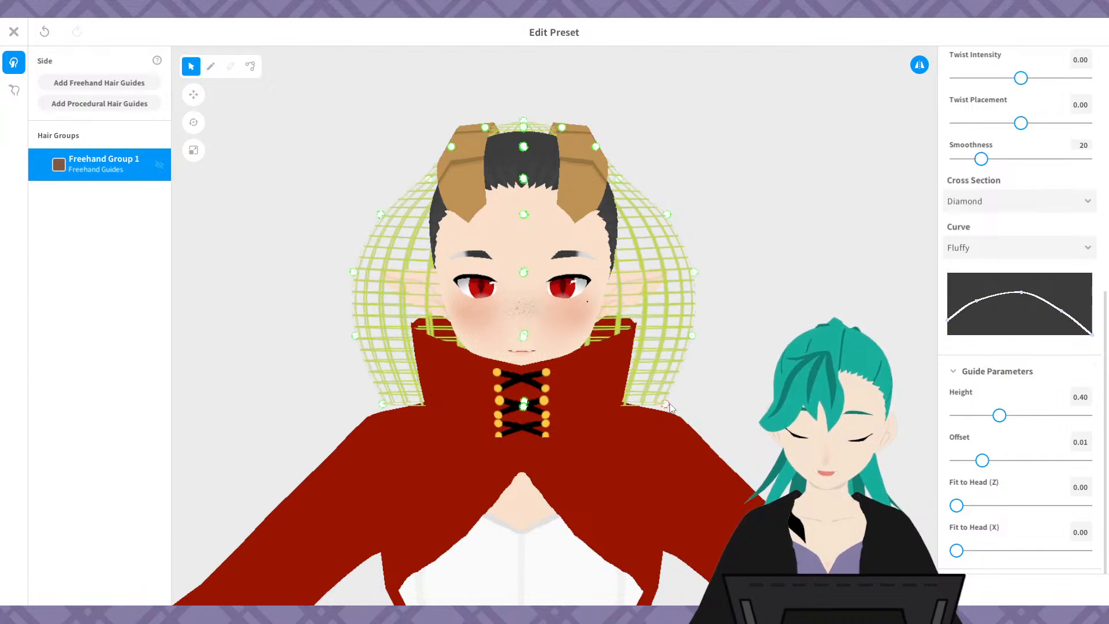
pyautogui.moveTo(666, 404); pyautogui.dragTo(695, 399)
pyautogui.moveTo(668, 214); pyautogui.dragTo(683, 207)
pyautogui.moveTo(618, 176); pyautogui.dragTo(664, 166)
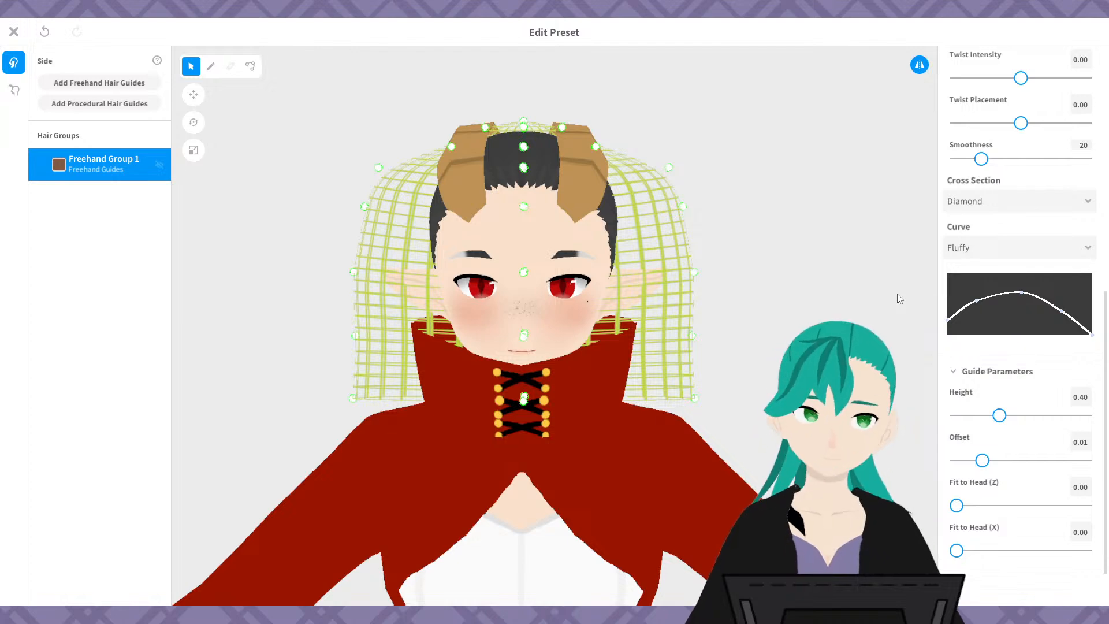
# - Scale the guide front to back again until it is almost a flat sheet through the ears
pyautogui.moveTo(896, 294); pyautogui.dragTo(704, 356, button='right')
pyautogui.click(202, 143)
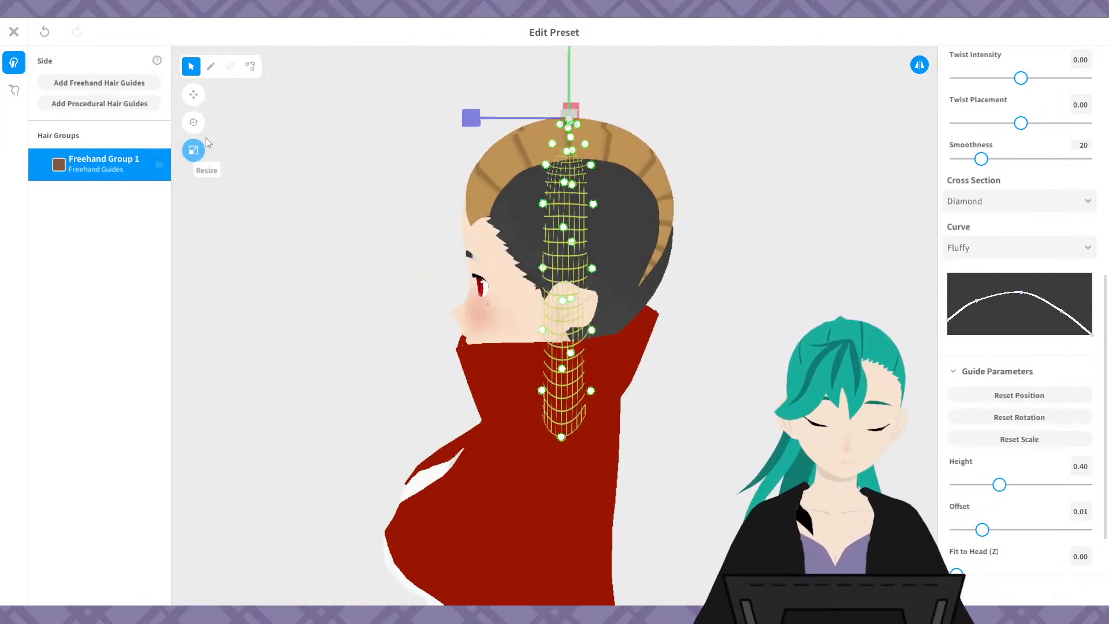
pyautogui.moveTo(468, 117); pyautogui.dragTo(551, 143)
pyautogui.moveTo(612, 226); pyautogui.dragTo(700, 307, button='right')
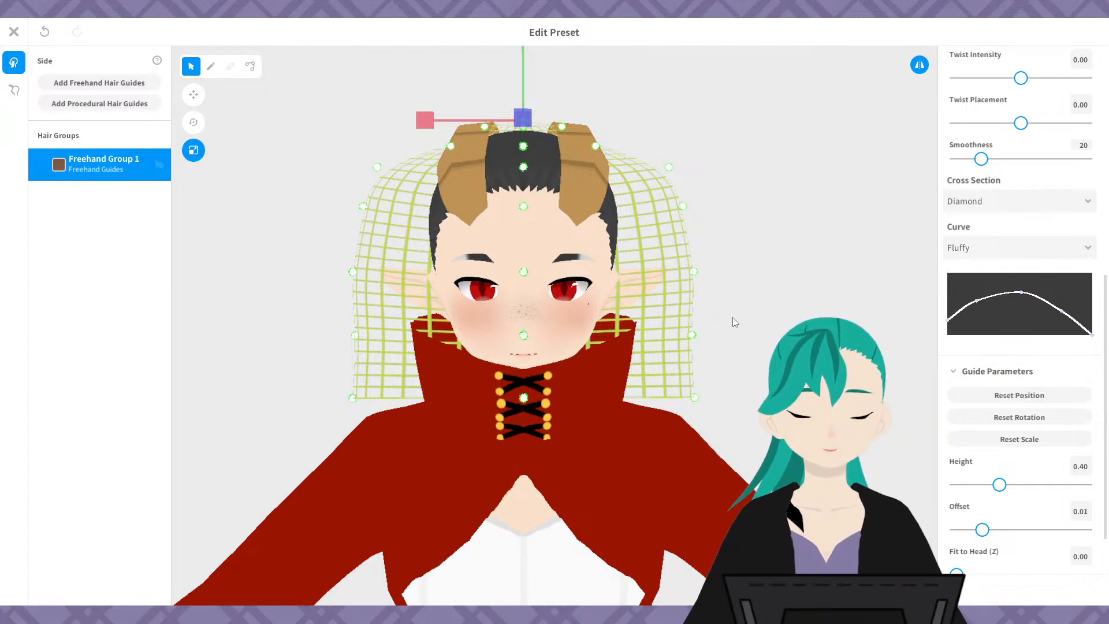
pyautogui.scroll(2, 732, 321)
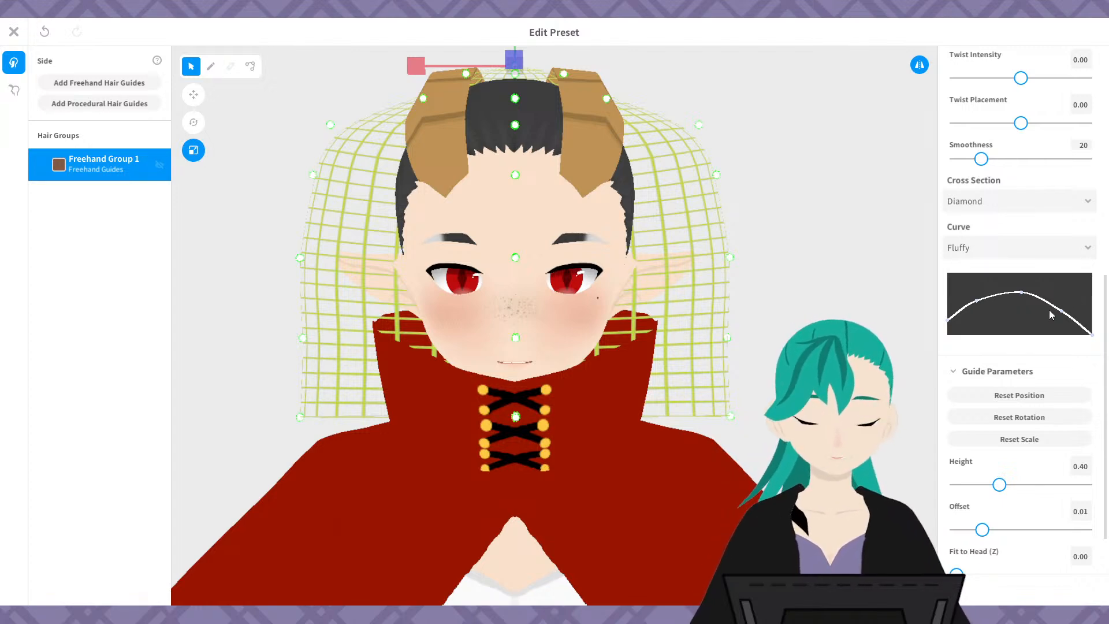
# - Move the flattened guide slightly forward toward the front edge of the ears
pyautogui.moveTo(883, 345); pyautogui.dragTo(752, 351, button='right')
pyautogui.scroll(5, 751, 351)
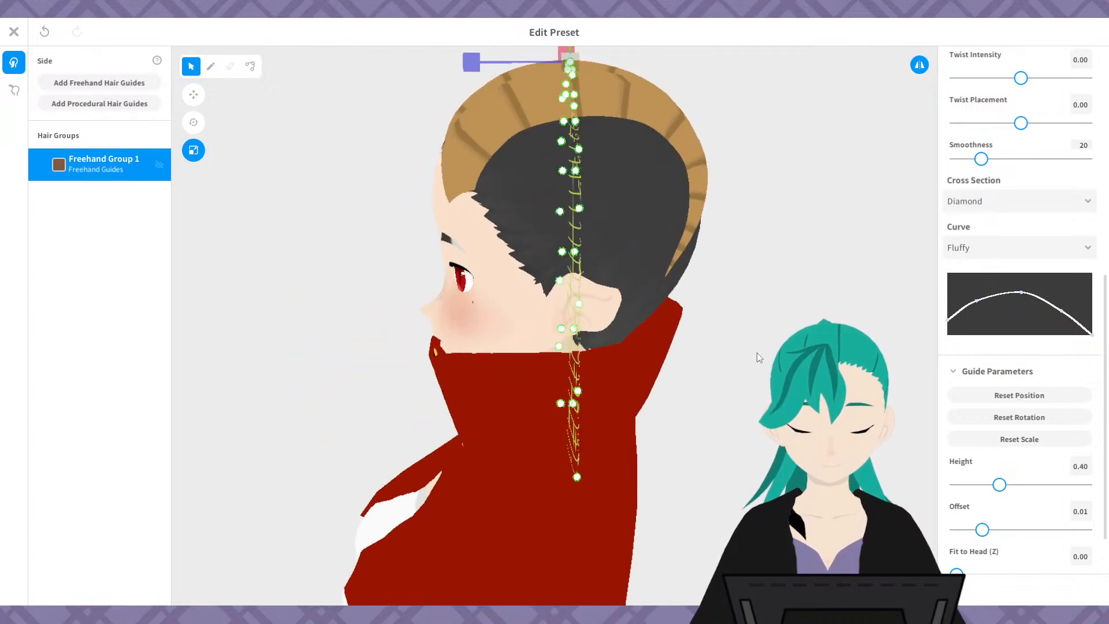
pyautogui.moveTo(759, 392)
pyautogui.mouseDown(button='right')
pyautogui.moveTo(766, 365)
pyautogui.moveTo(749, 400)
pyautogui.moveTo(759, 383)
pyautogui.mouseUp(button='right')
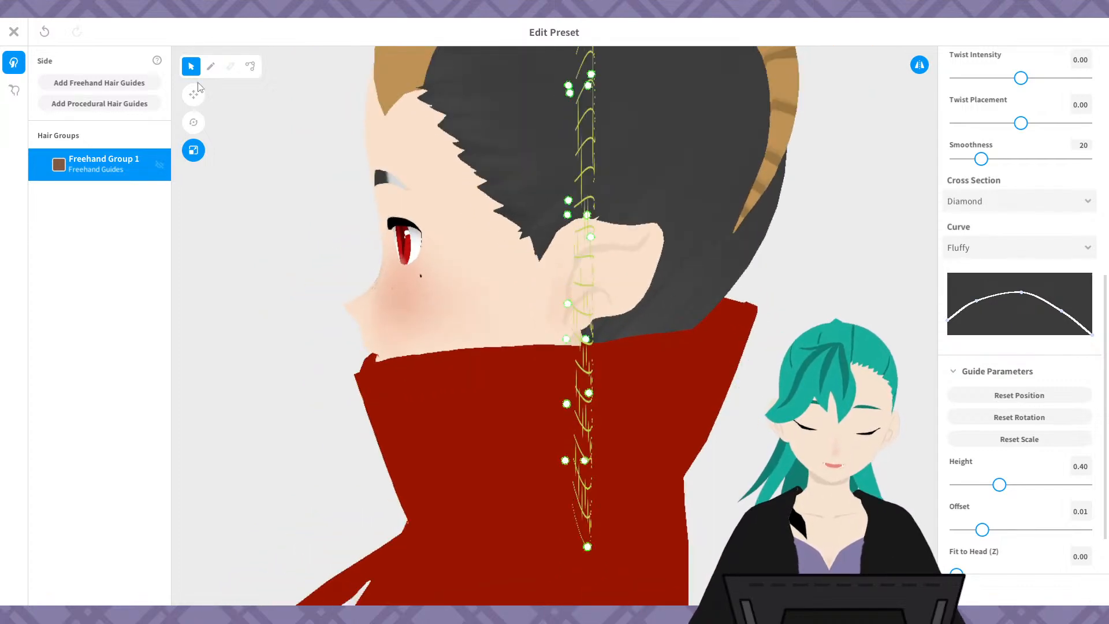
pyautogui.press('w')
pyautogui.moveTo(713, 208); pyautogui.dragTo(704, 225, button='right')
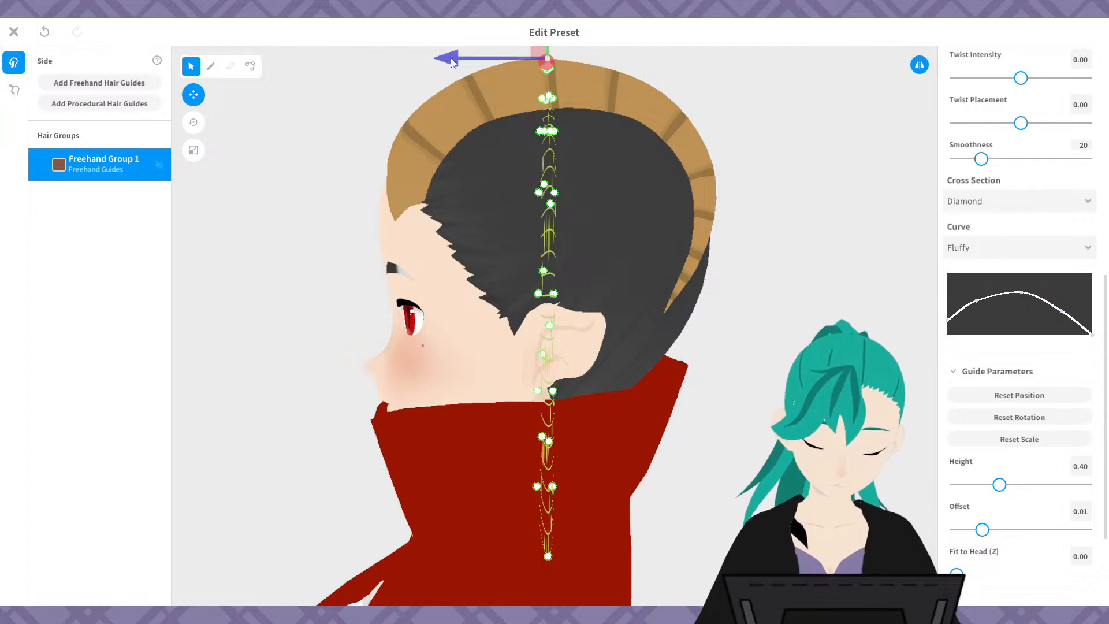
pyautogui.moveTo(449, 58); pyautogui.dragTo(433, 61)
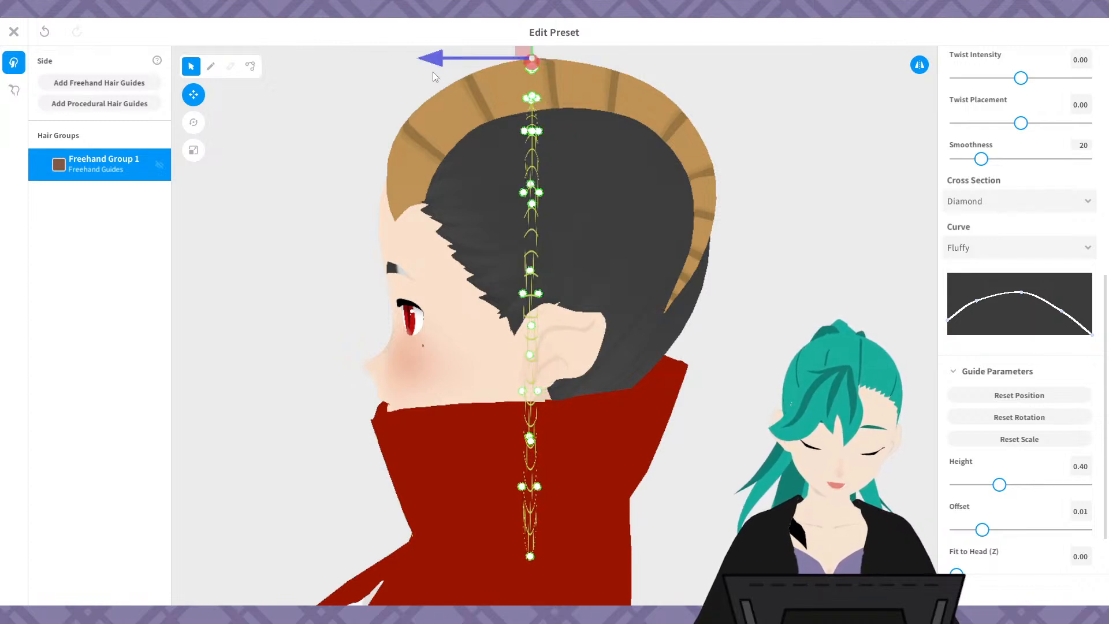
# - Nudge the guide slightly back so it lines up with the ears
pyautogui.moveTo(508, 307); pyautogui.dragTo(719, 352, button='right')
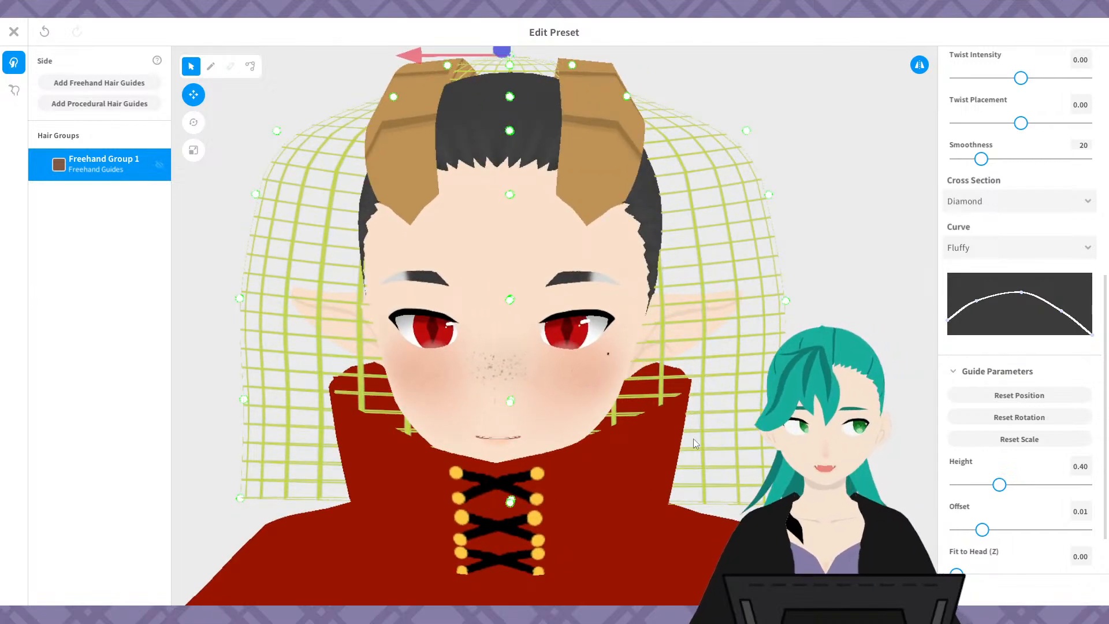
pyautogui.moveTo(866, 376); pyautogui.dragTo(804, 363, button='right')
pyautogui.moveTo(559, 378); pyautogui.dragTo(622, 419, button='right')
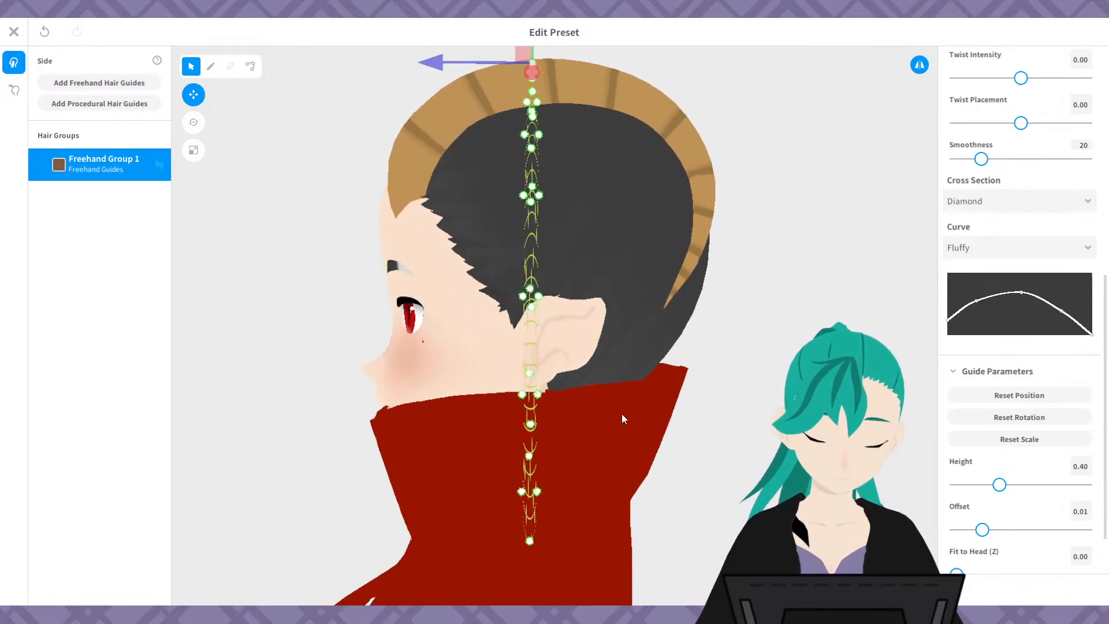
pyautogui.moveTo(437, 65); pyautogui.dragTo(443, 66)
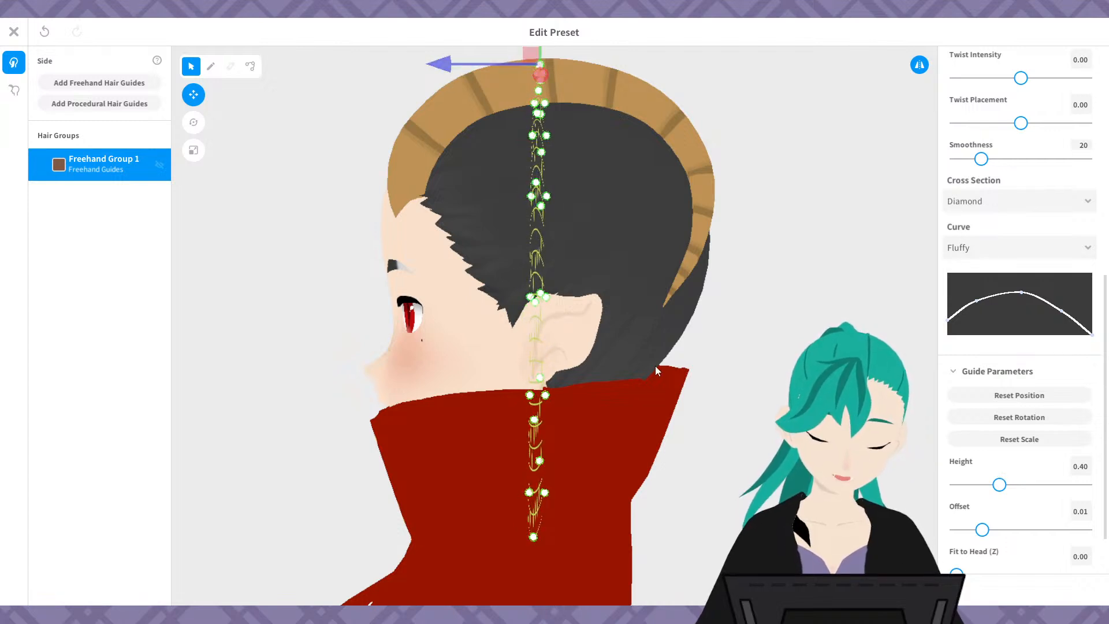
pyautogui.moveTo(671, 393); pyautogui.dragTo(697, 395, button='right')
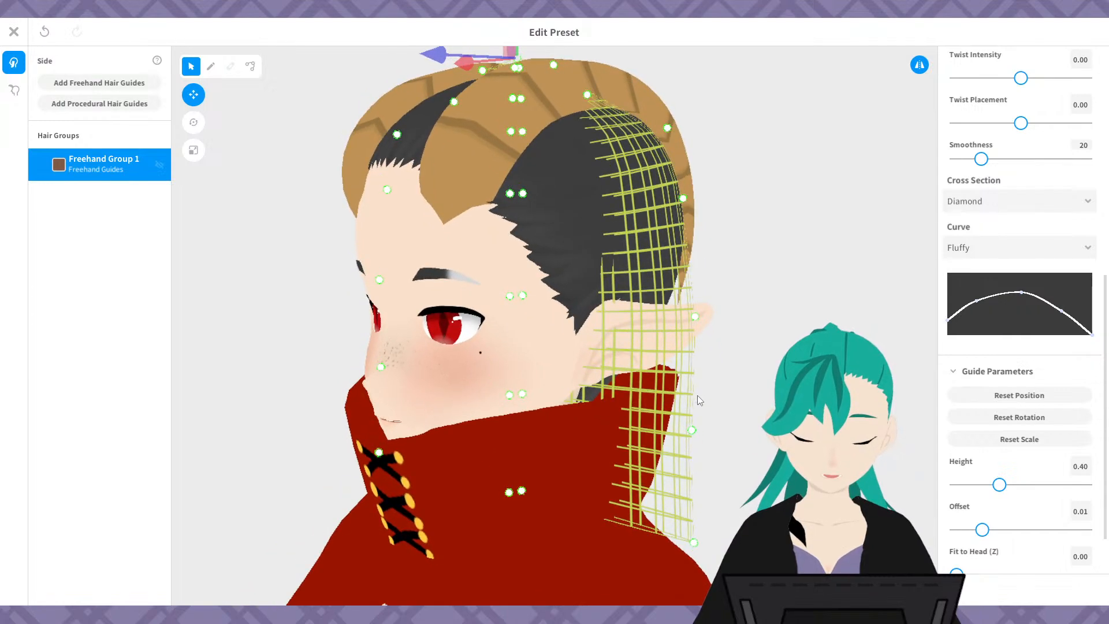
pyautogui.moveTo(583, 177); pyautogui.dragTo(542, 125, button='right')
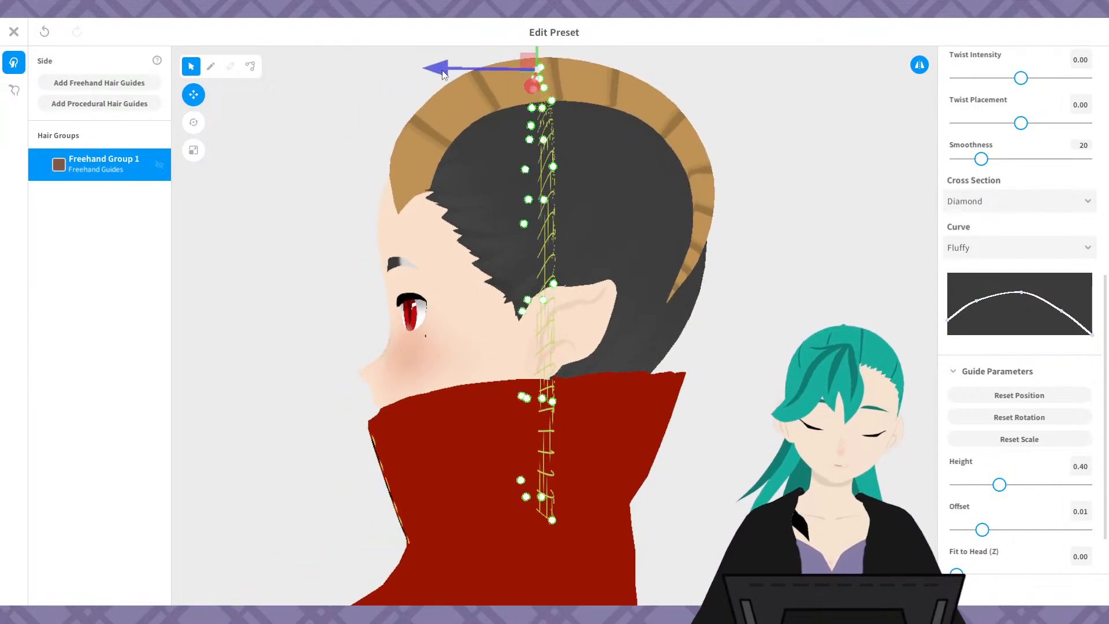
pyautogui.moveTo(444, 68); pyautogui.dragTo(687, 284, button='right')
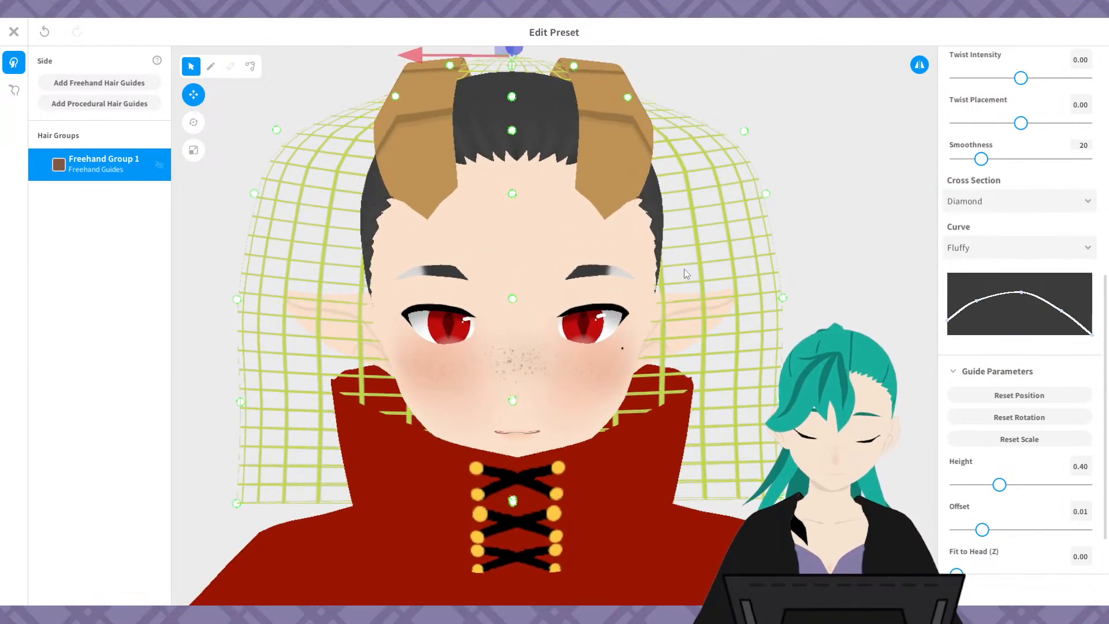
# - With the hair brush active, reshape the Fluffy curve into a straight line at full height by raising its ends and removing intermediate points
pyautogui.scroll(3, 730, 264)
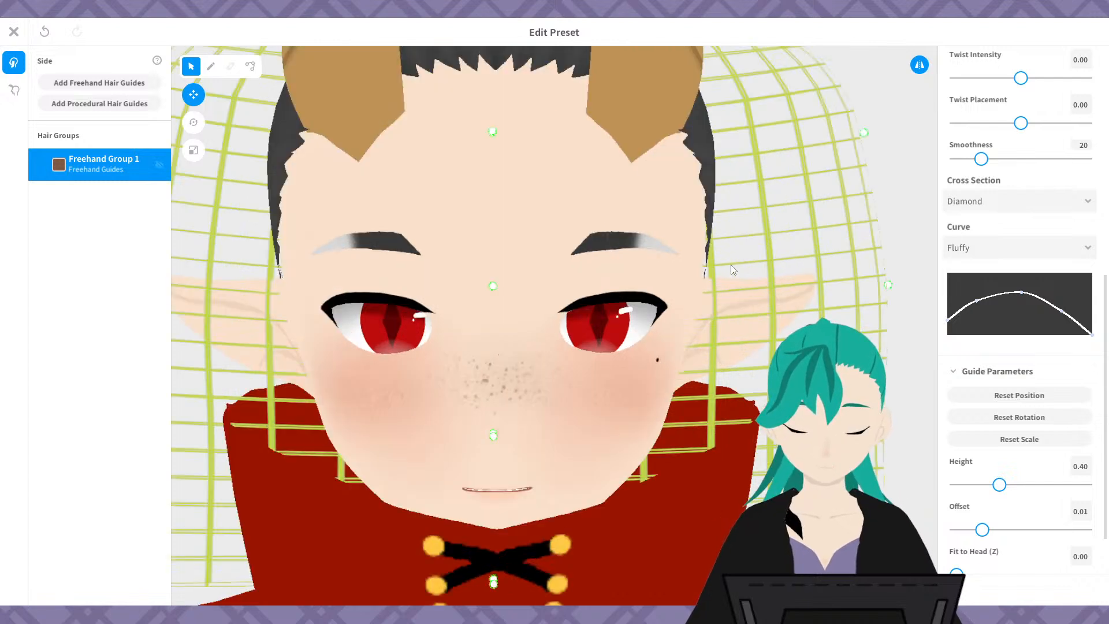
pyautogui.click(211, 66)
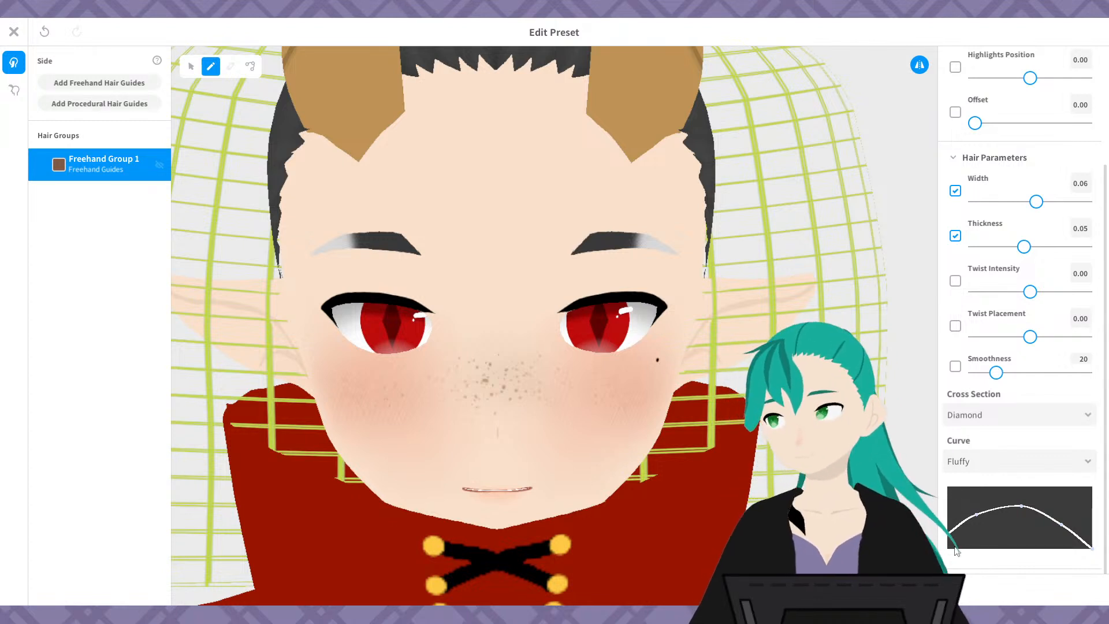
pyautogui.moveTo(951, 537); pyautogui.dragTo(951, 478)
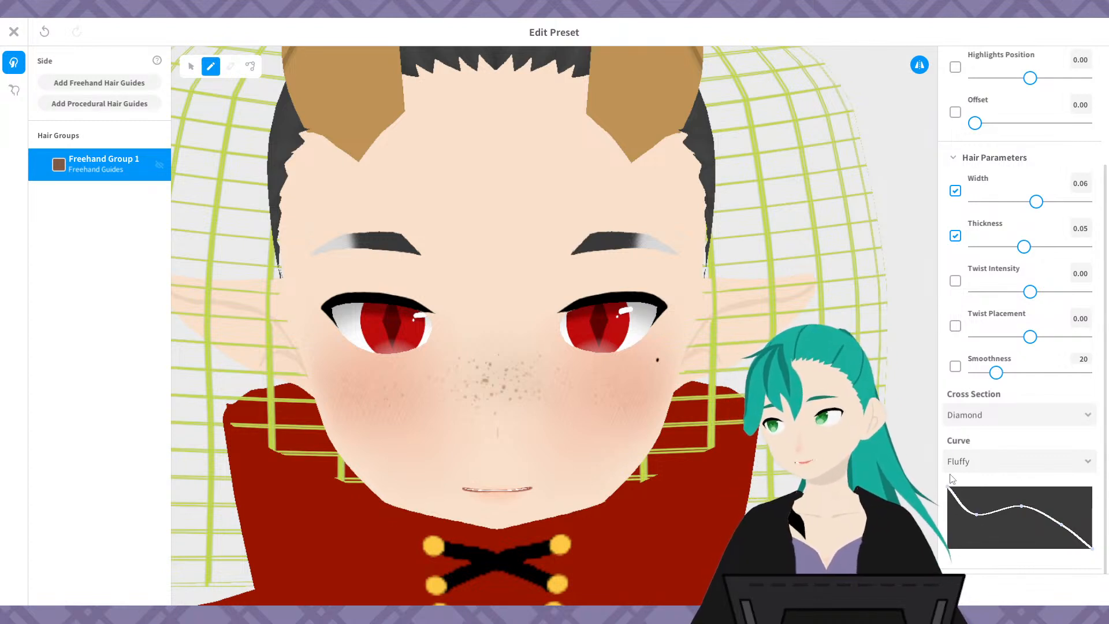
pyautogui.moveTo(977, 515); pyautogui.dragTo(1032, 489)
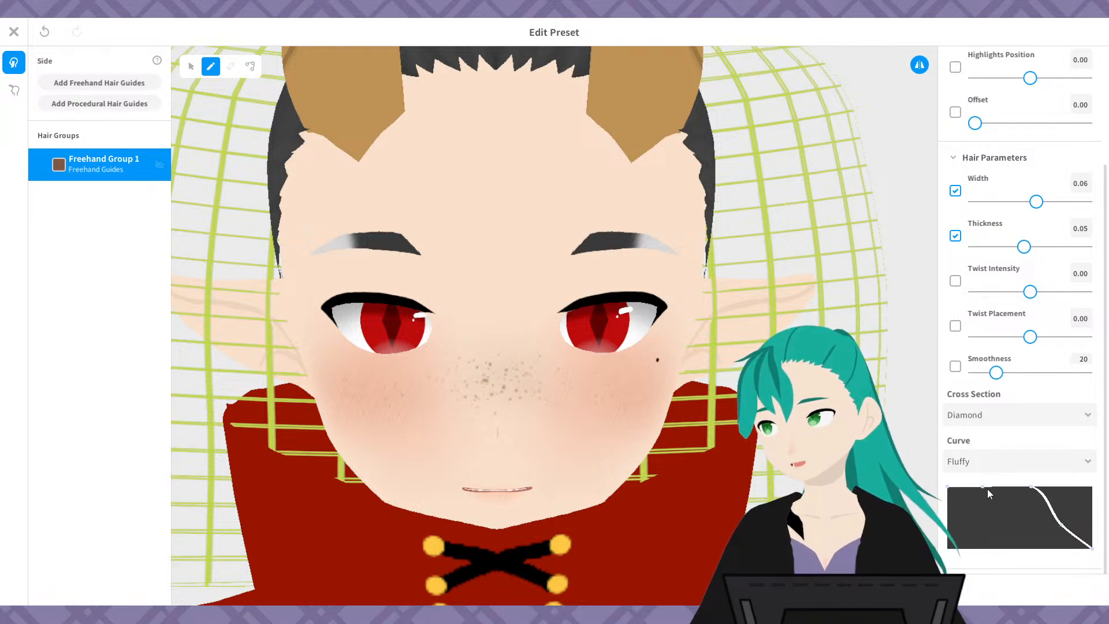
pyautogui.rightClick(1061, 524)
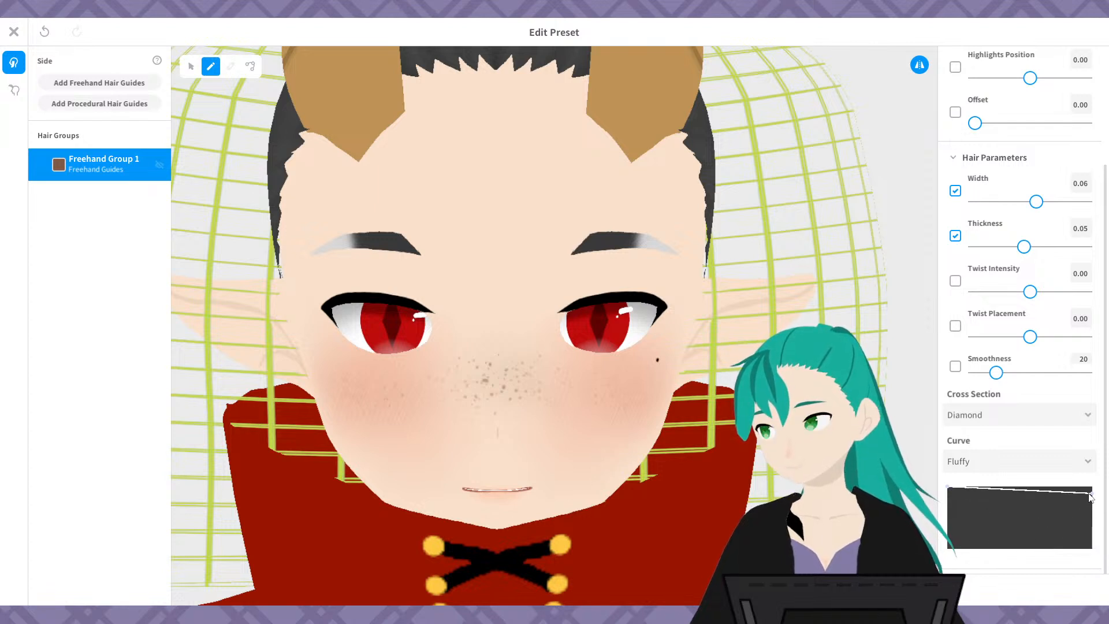
# - Set the hair brush's cross section to Flat
pyautogui.click(976, 416)
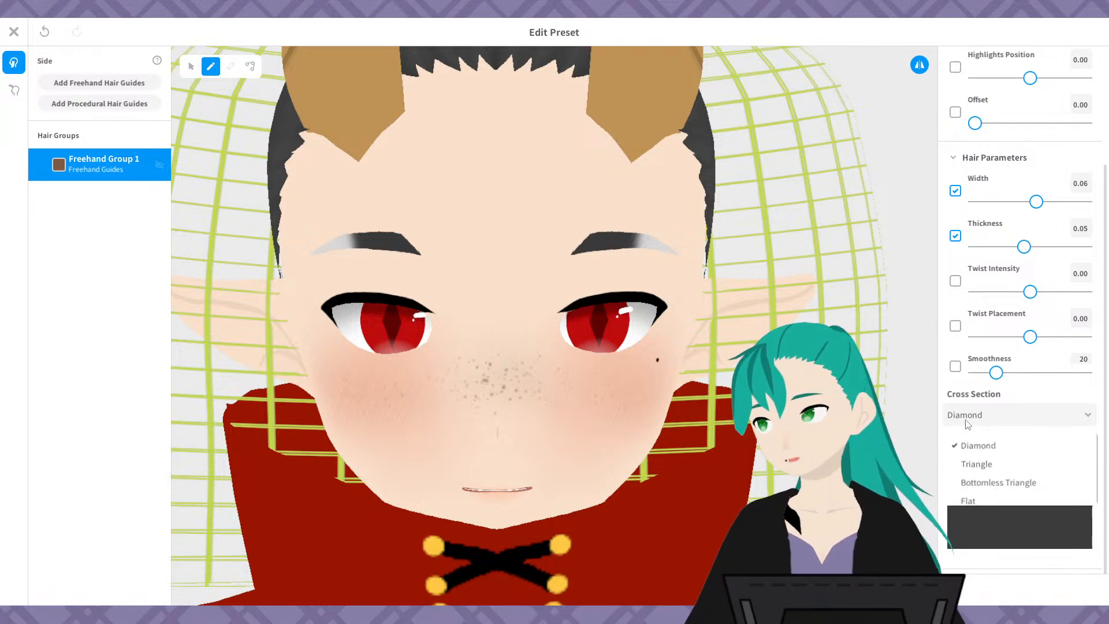
pyautogui.scroll(-1, 971, 500)
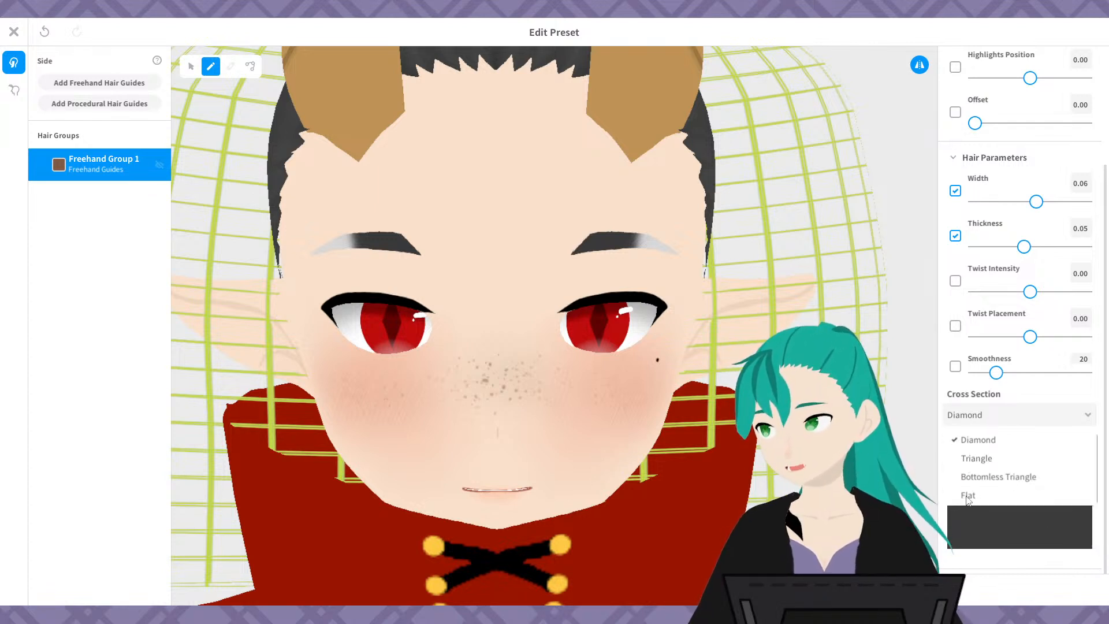
pyautogui.click(968, 496)
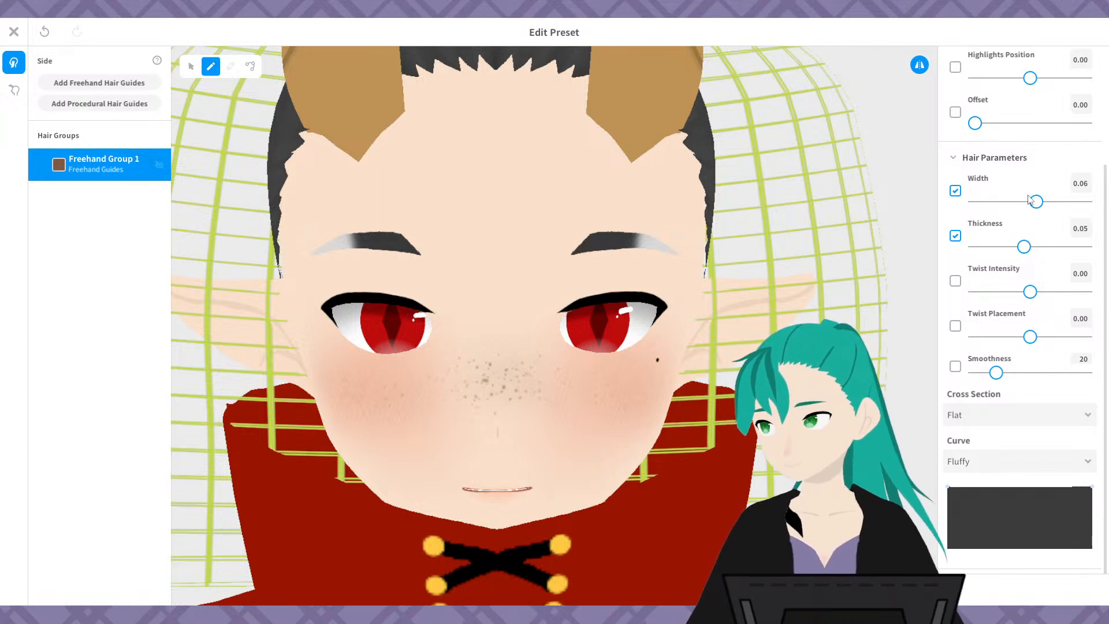
# - Try a mirrored vertical hair stroke down the guide over the ears, and undo it
pyautogui.moveTo(774, 217); pyautogui.dragTo(766, 452)
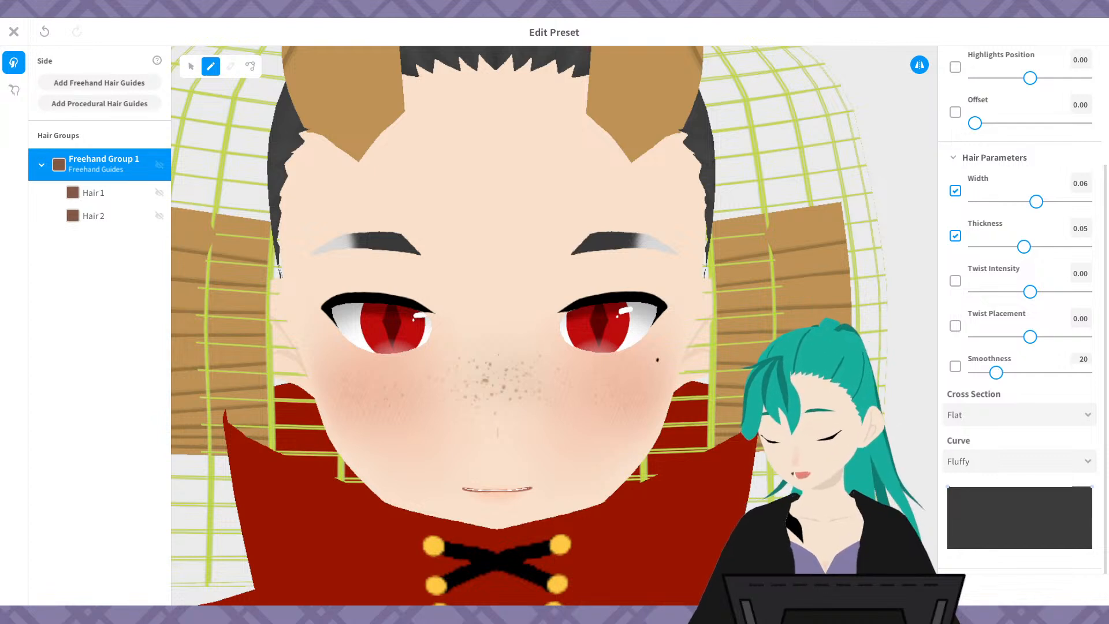
pyautogui.hotkey('ctrl', 'z')
pyautogui.scroll(3, 1086, 155)
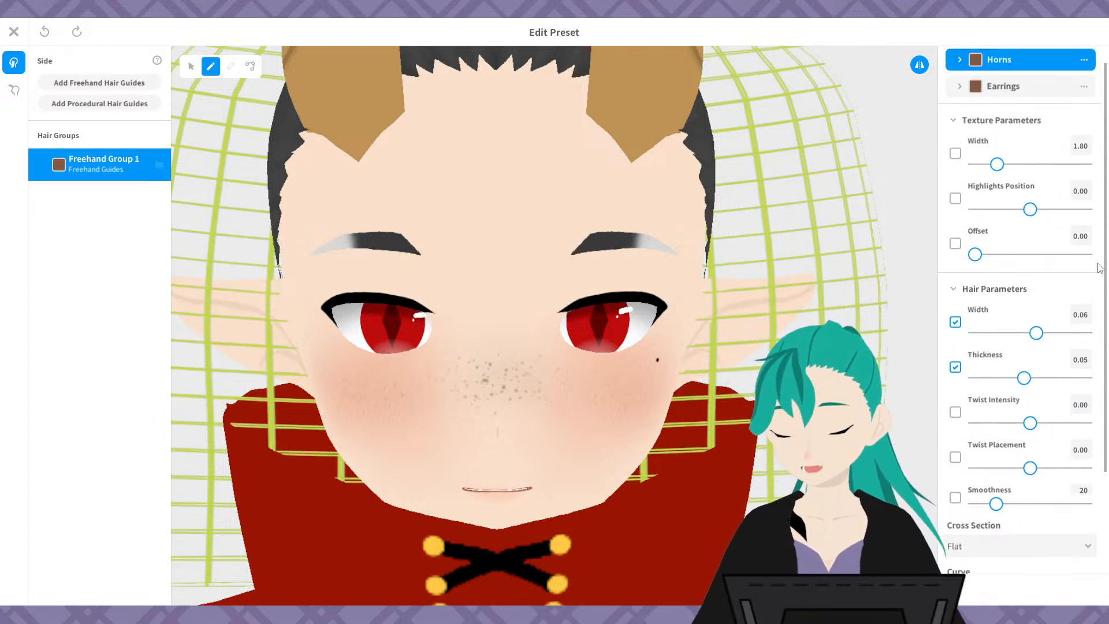
pyautogui.scroll(-3, 1086, 155)
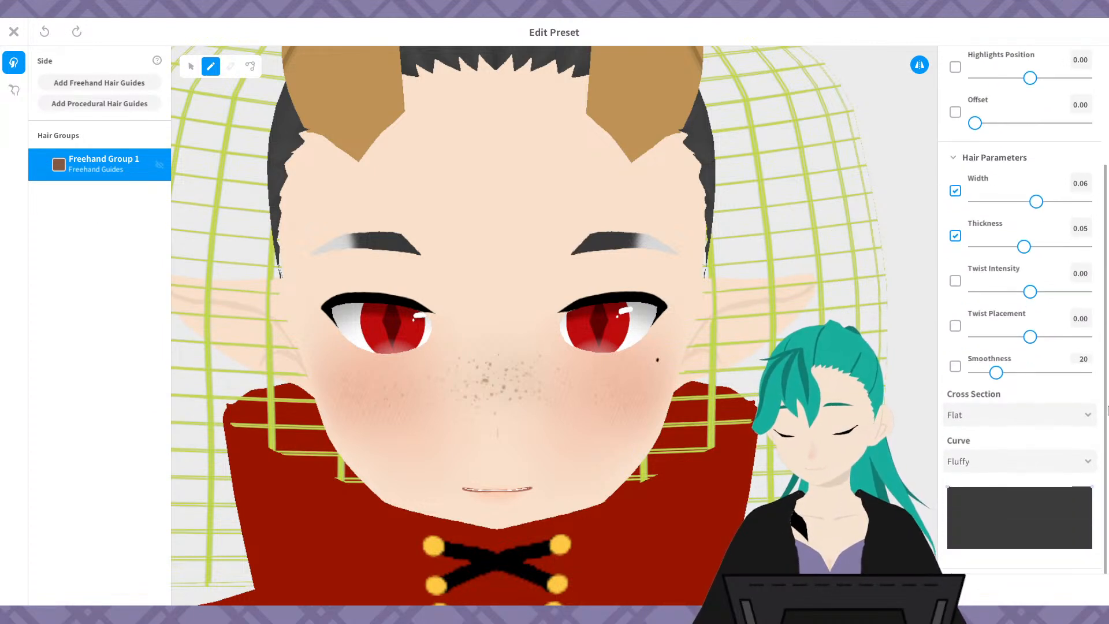
pyautogui.hotkey('ctrl', 'y')
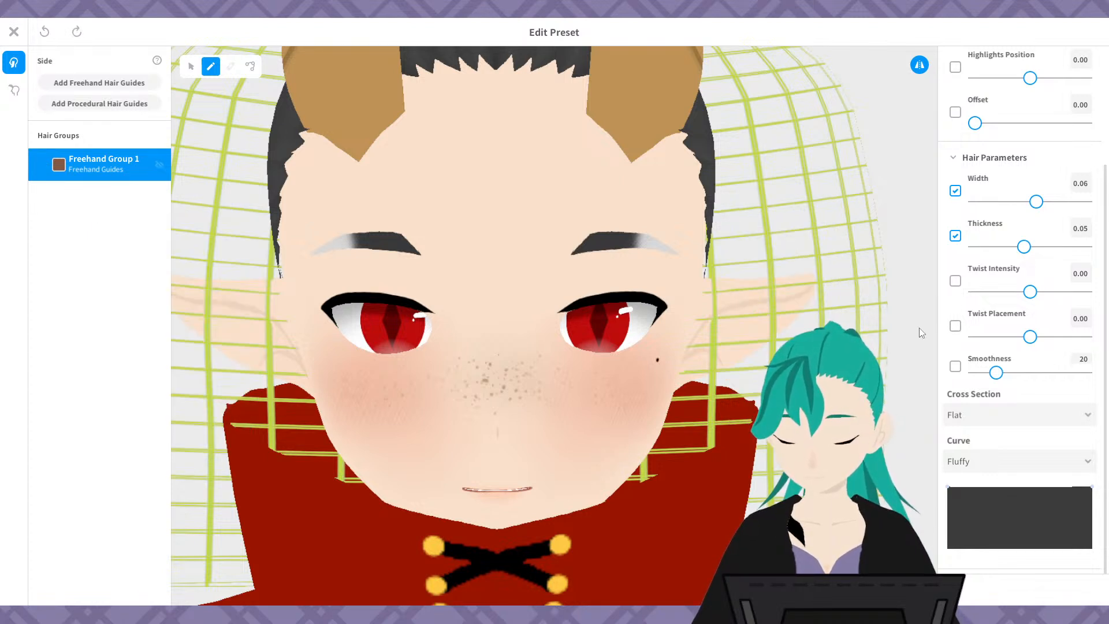
# - Reduce the hair brush's width to 0.03
pyautogui.moveTo(1036, 202); pyautogui.dragTo(1015, 202)
pyautogui.hotkey('ctrl', 'z')
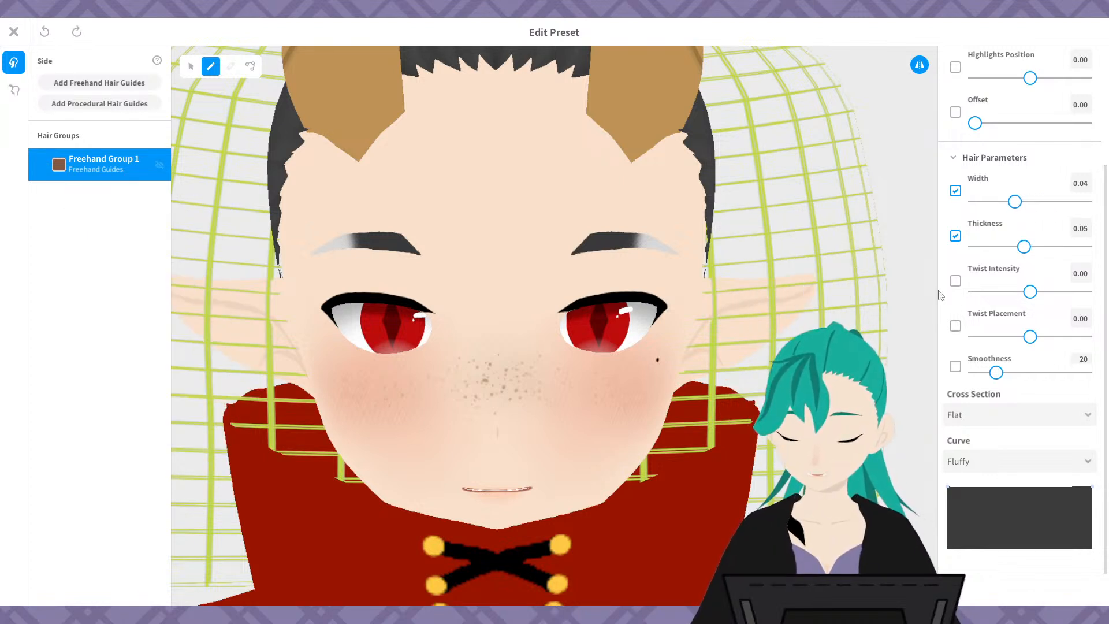
pyautogui.hotkey('ctrl', 'y')
pyautogui.hotkey('ctrl', 'z')
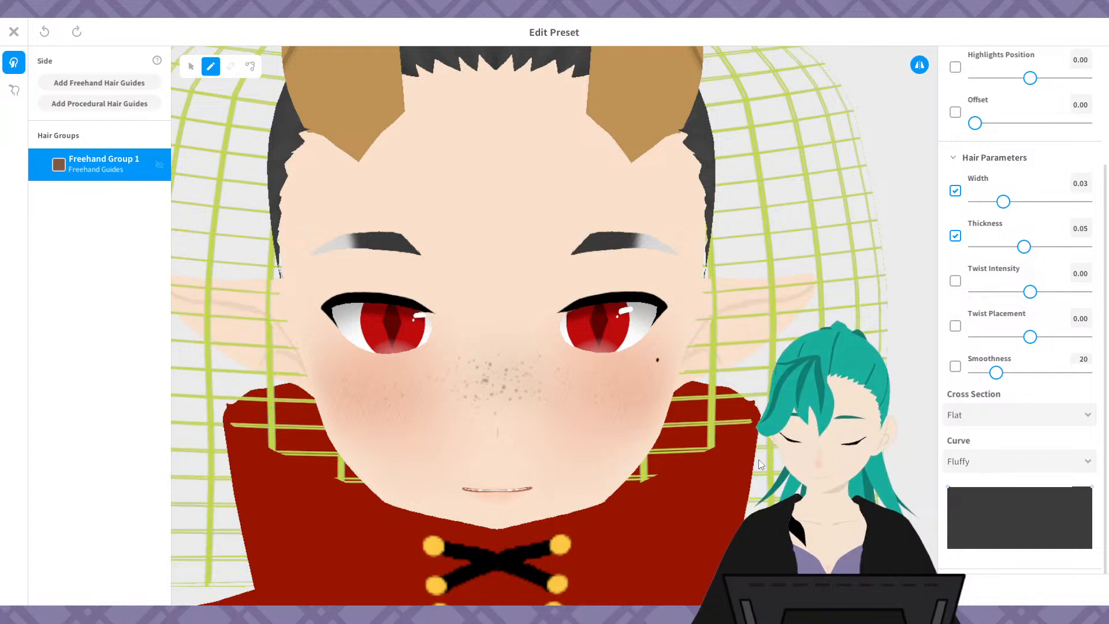
# - Draw a short mirrored hair stroke on the guide just below the ear lobe
pyautogui.scroll(5, 728, 407)
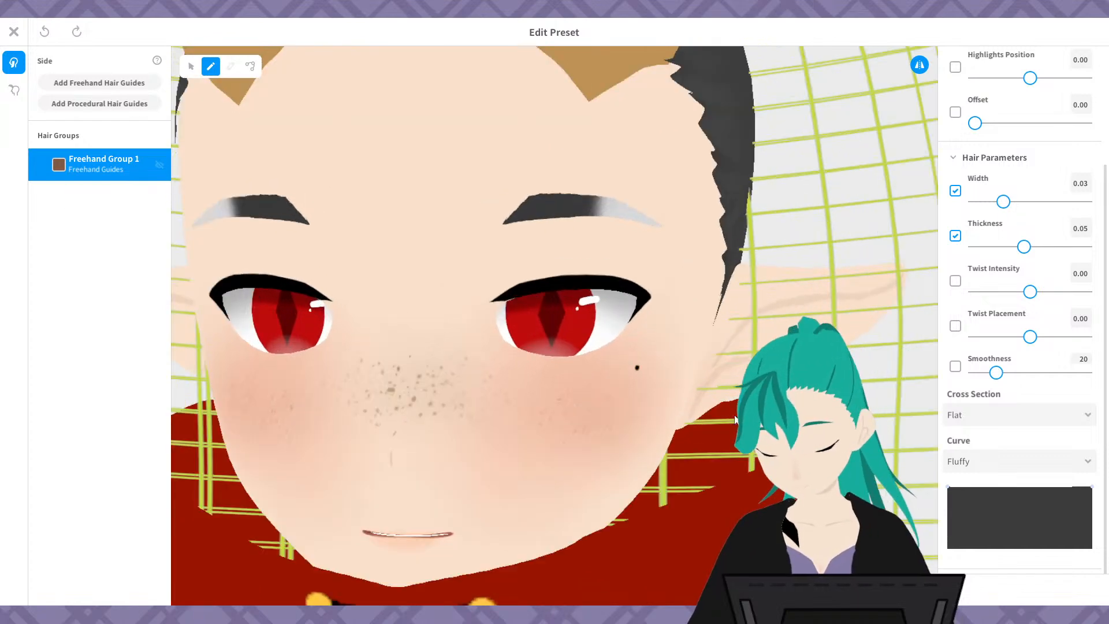
pyautogui.moveTo(741, 408); pyautogui.dragTo(712, 370, button='middle')
pyautogui.moveTo(713, 369); pyautogui.dragTo(730, 401, button='right')
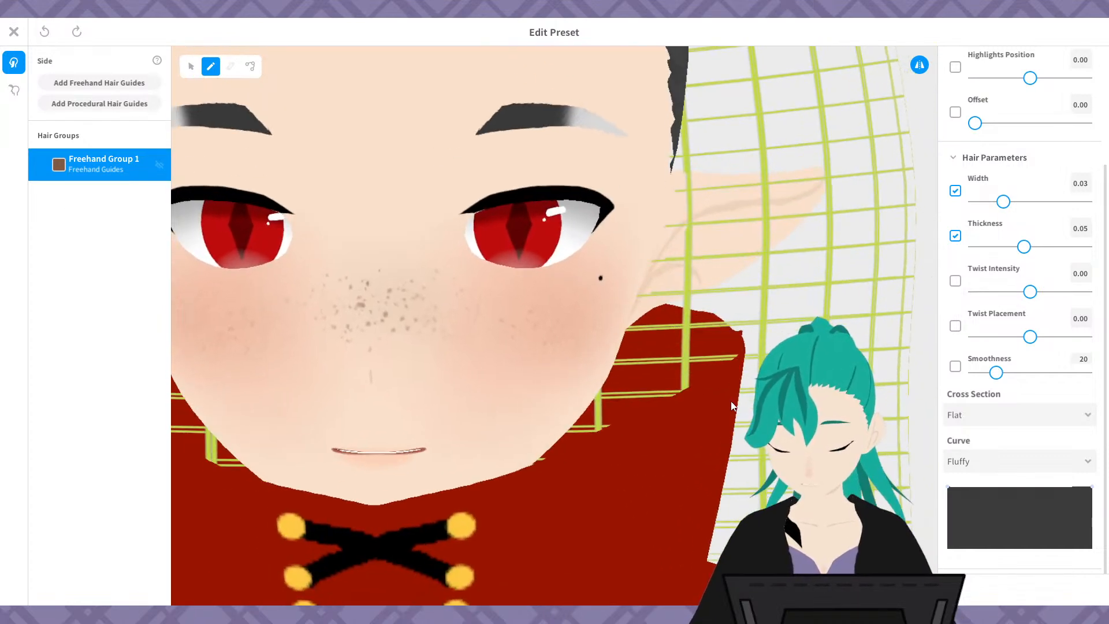
pyautogui.hotkey('ctrl', 'y')
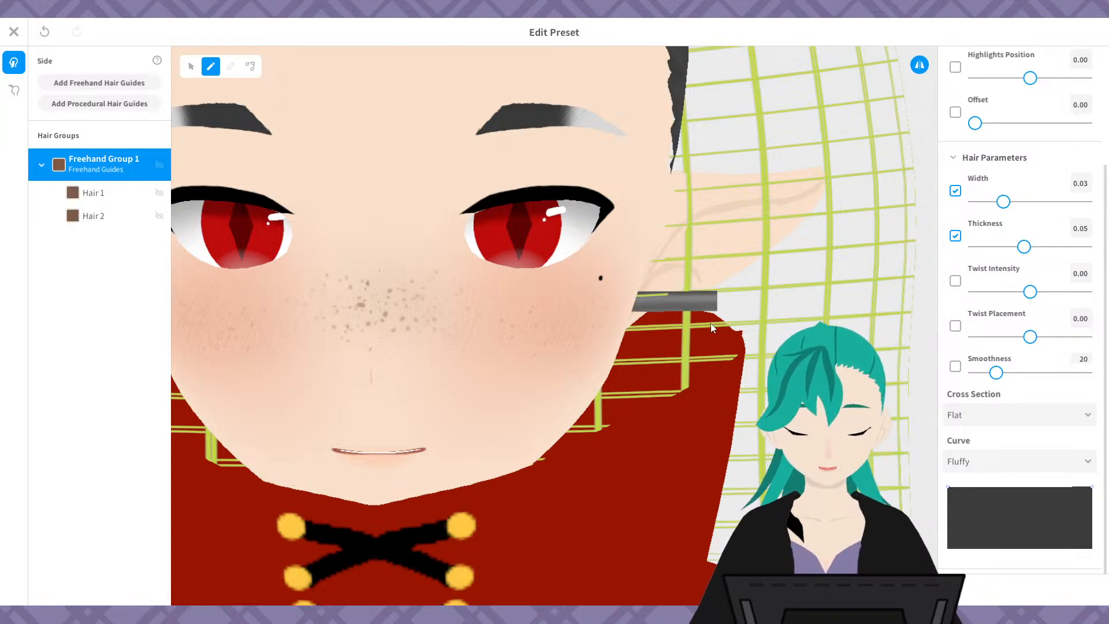
# - Stretch the new hair strand downward with its control points into a roughly square panel hanging below the ear
pyautogui.click(251, 66)
pyautogui.click(691, 310)
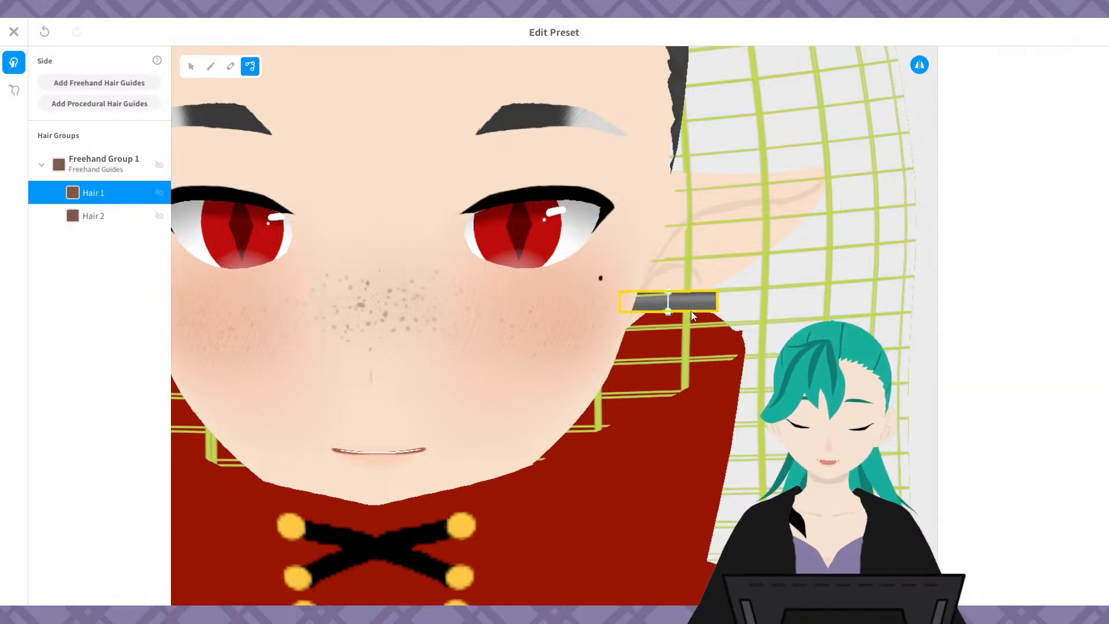
pyautogui.moveTo(668, 343); pyautogui.dragTo(668, 432)
pyautogui.moveTo(669, 293)
pyautogui.mouseDown()
pyautogui.moveTo(664, 328)
pyautogui.moveTo(667, 296)
pyautogui.mouseUp()
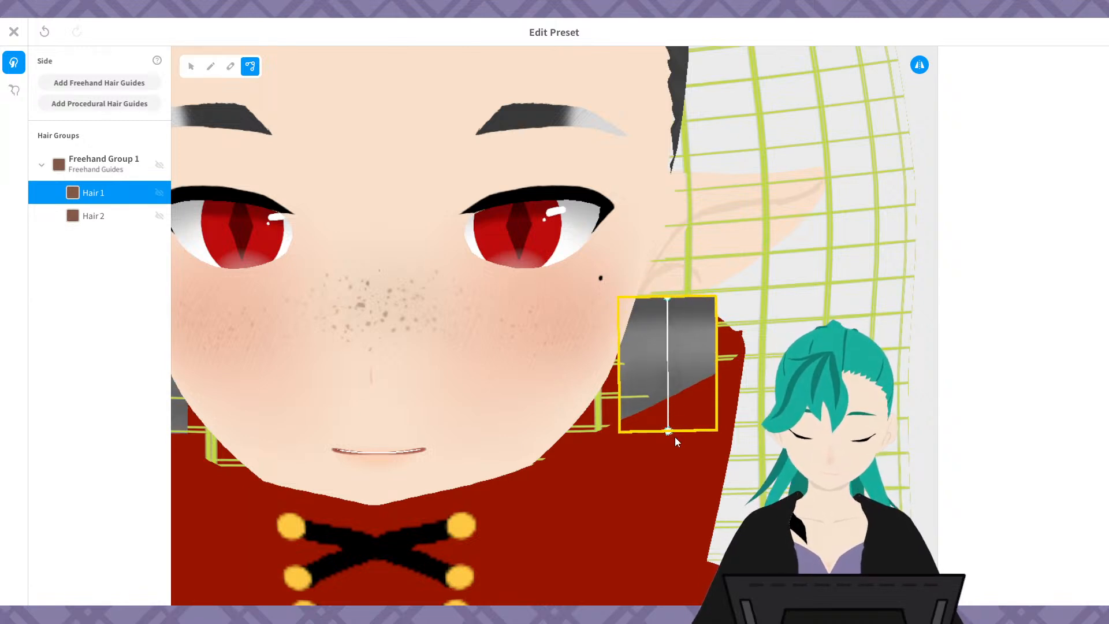
pyautogui.moveTo(668, 432); pyautogui.dragTo(660, 440)
pyautogui.moveTo(667, 298)
pyautogui.mouseDown()
pyautogui.moveTo(651, 324)
pyautogui.moveTo(655, 299)
pyautogui.mouseUp()
pyautogui.moveTo(661, 439); pyautogui.dragTo(654, 454)
# - Shift the panel's upper control point slightly back in side view and place it directly under the ear lobe in front view
pyautogui.moveTo(708, 404); pyautogui.dragTo(672, 371, button='right')
pyautogui.moveTo(558, 372); pyautogui.dragTo(561, 390, button='right')
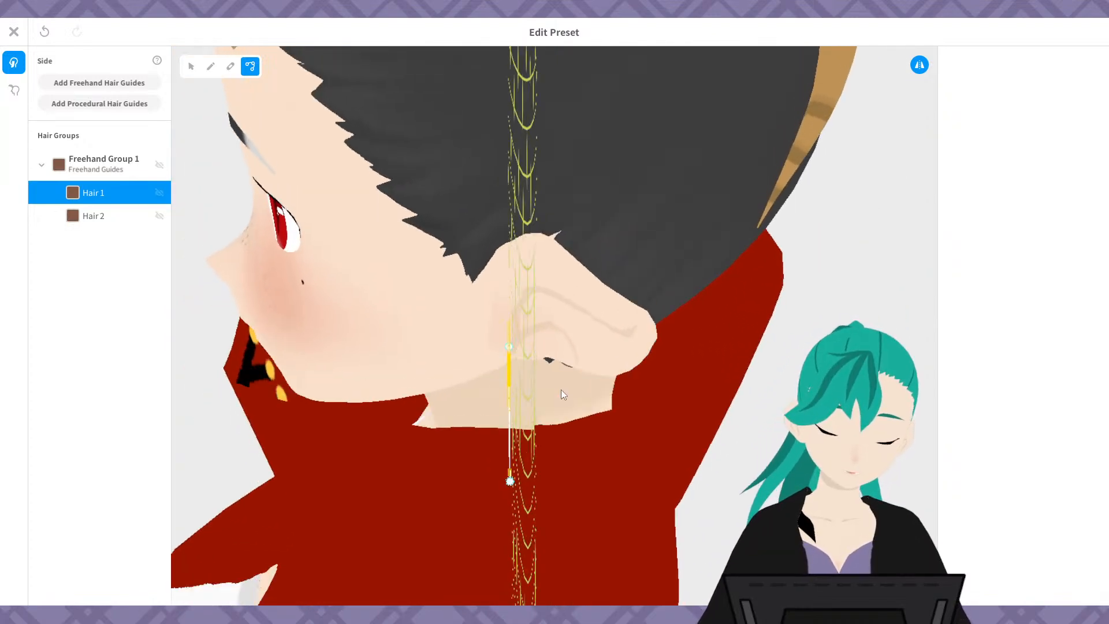
pyautogui.moveTo(506, 349); pyautogui.dragTo(517, 374)
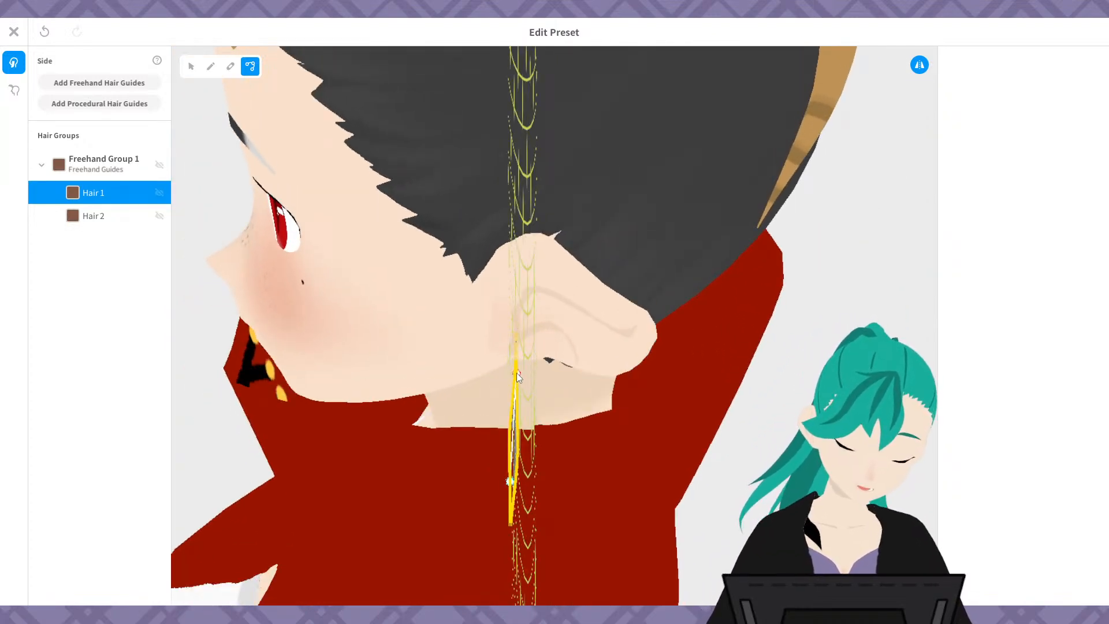
pyautogui.moveTo(539, 391); pyautogui.dragTo(658, 351, button='right')
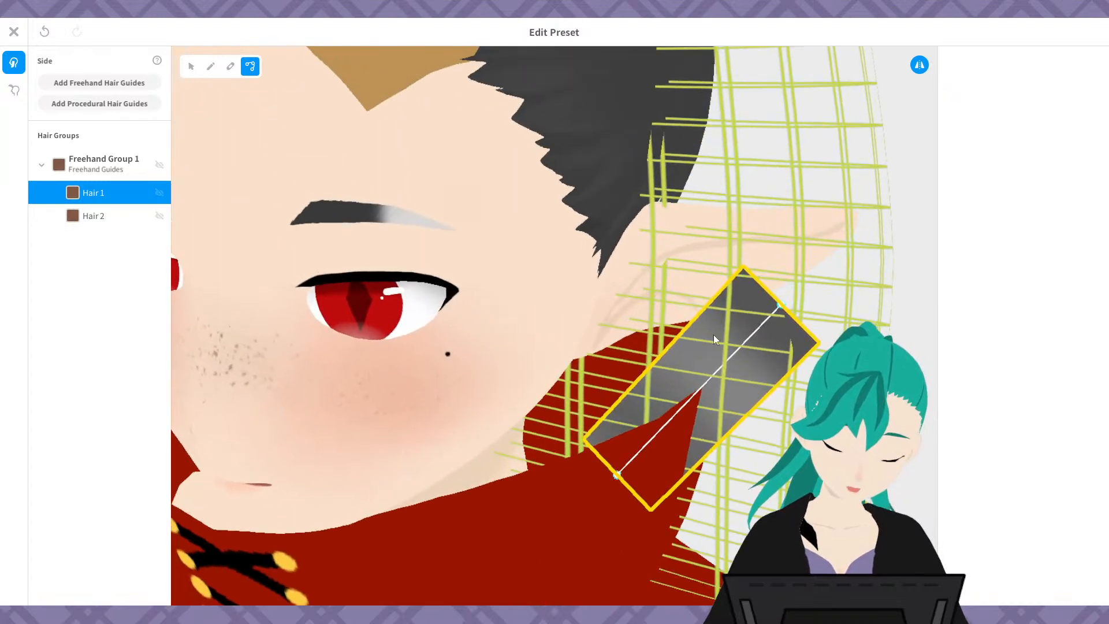
pyautogui.moveTo(749, 352); pyautogui.dragTo(780, 307, button='right')
pyautogui.moveTo(815, 236); pyautogui.dragTo(636, 338)
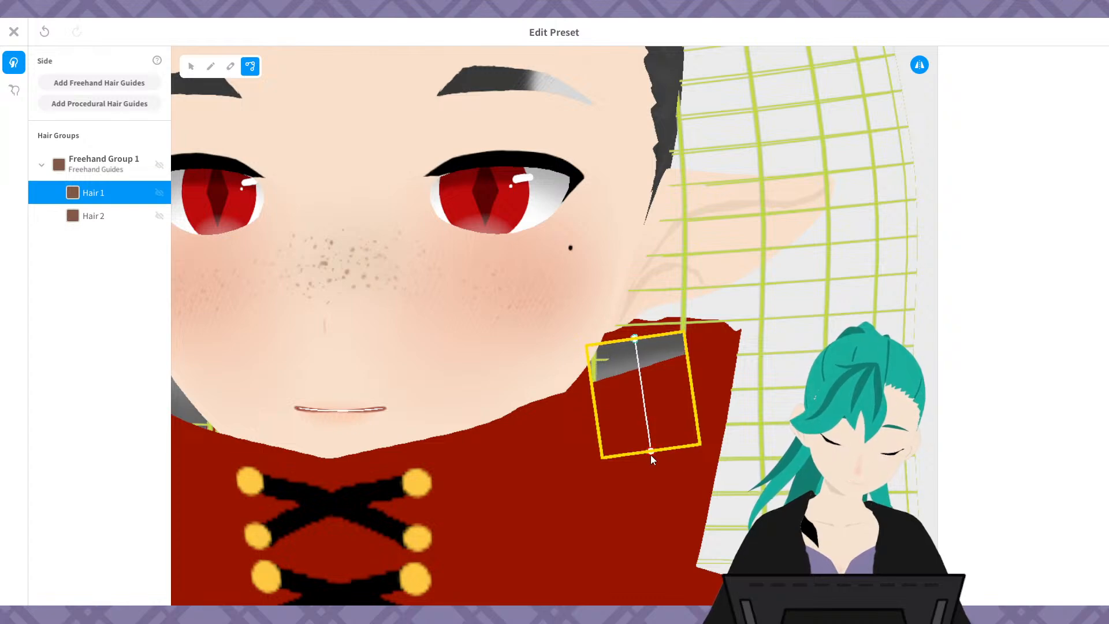
# - Straighten the panel so its two control points line up vertically below the ear, and check it from the side and front
pyautogui.moveTo(651, 455); pyautogui.dragTo(630, 462)
pyautogui.moveTo(687, 444); pyautogui.dragTo(636, 453, button='right')
pyautogui.moveTo(633, 454)
pyautogui.mouseDown()
pyautogui.moveTo(627, 463)
pyautogui.moveTo(637, 460)
pyautogui.mouseUp()
pyautogui.moveTo(639, 337); pyautogui.dragTo(638, 334)
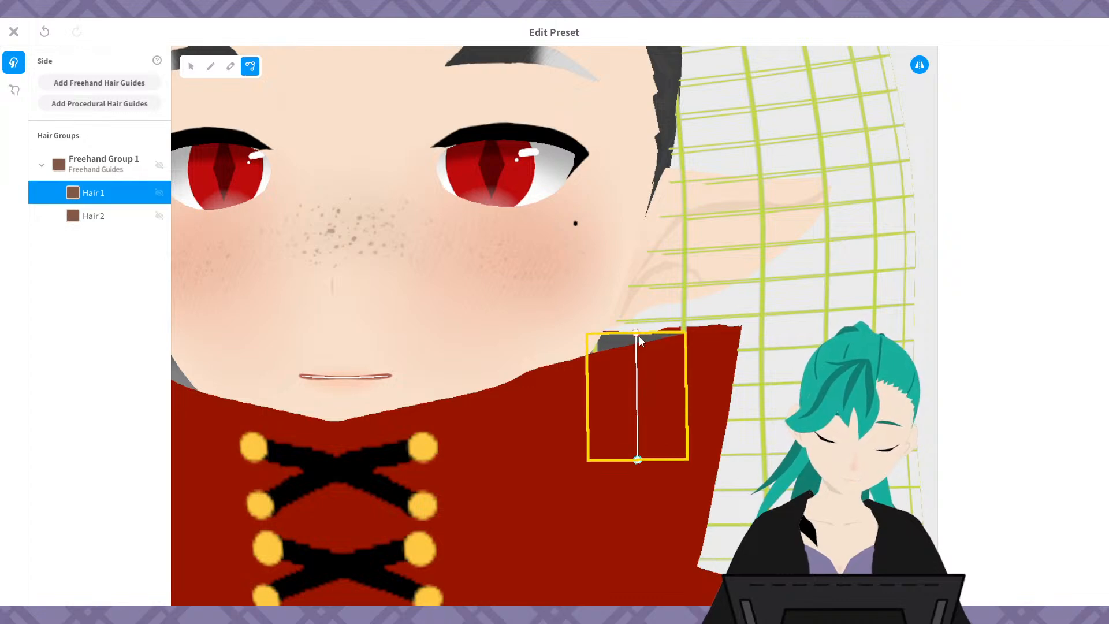
pyautogui.moveTo(641, 467); pyautogui.dragTo(638, 461)
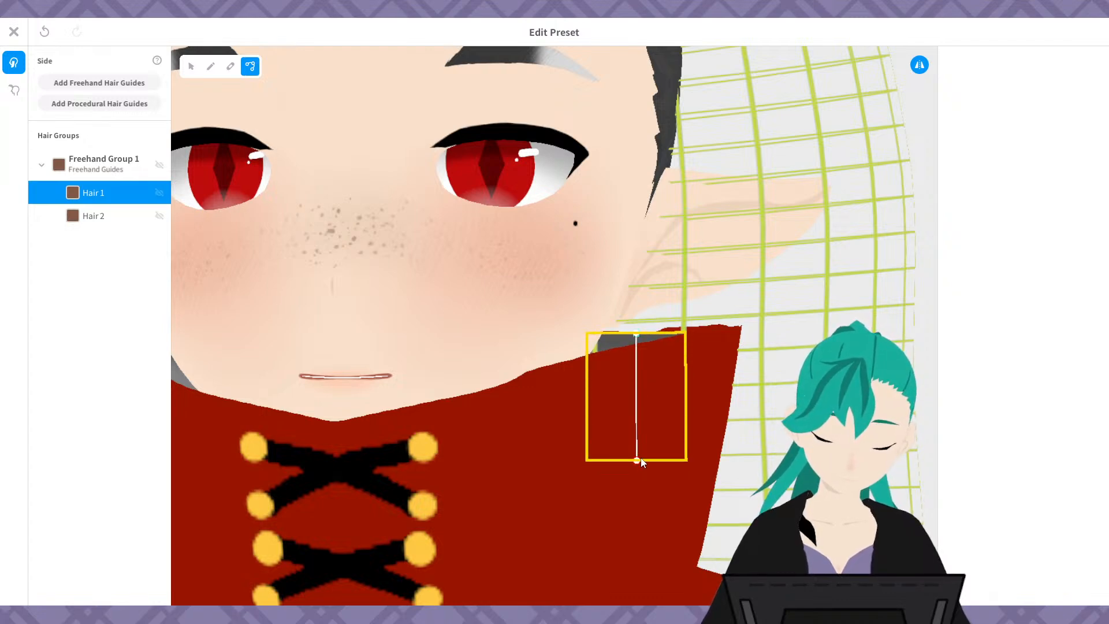
pyautogui.moveTo(763, 399); pyautogui.dragTo(711, 417, button='right')
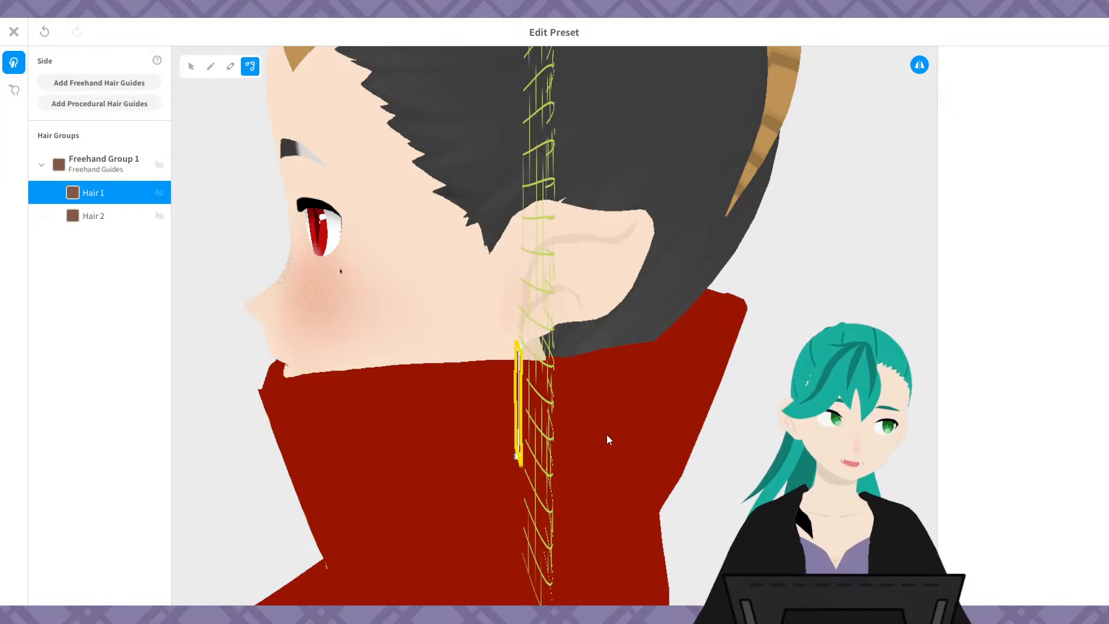
pyautogui.moveTo(606, 439); pyautogui.dragTo(692, 396, button='right')
pyautogui.scroll(-8, 690, 392)
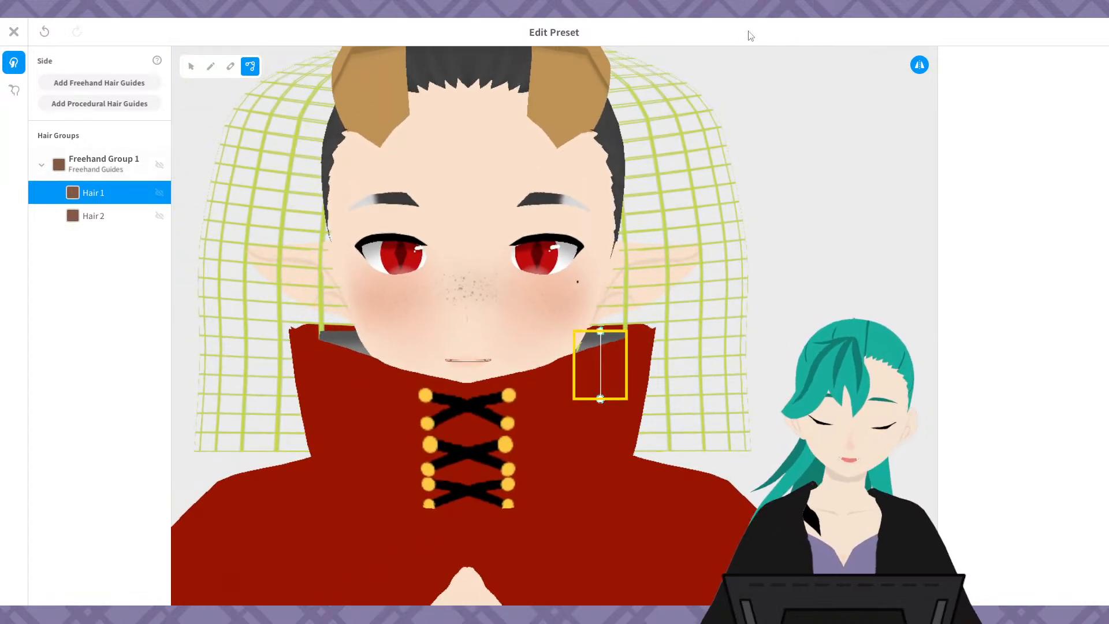
pyautogui.click(191, 66)
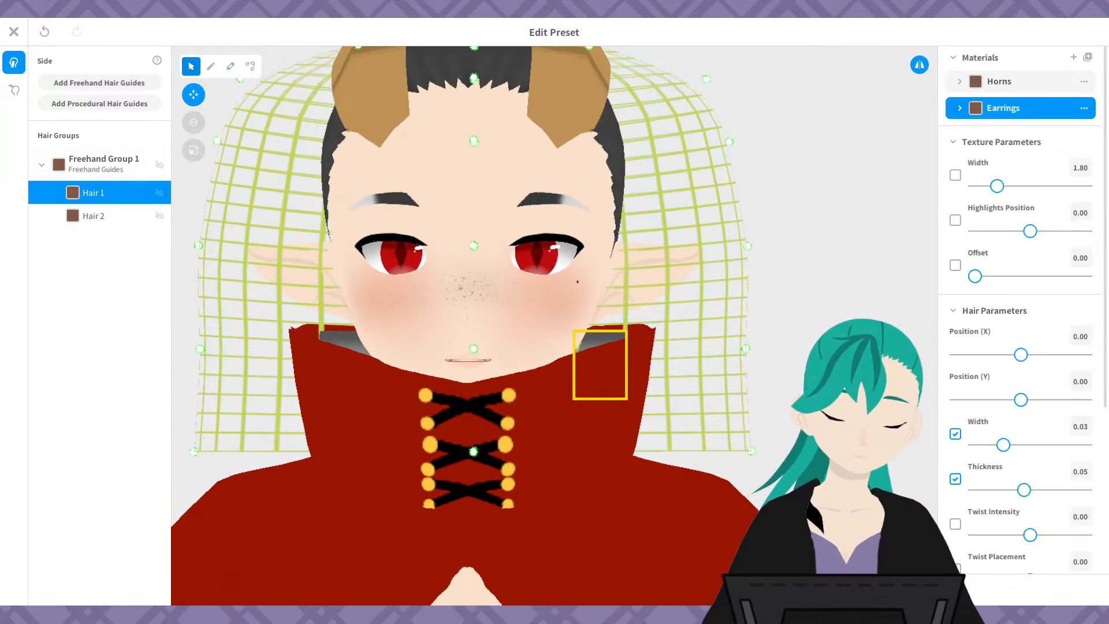
pyautogui.click(1080, 108)
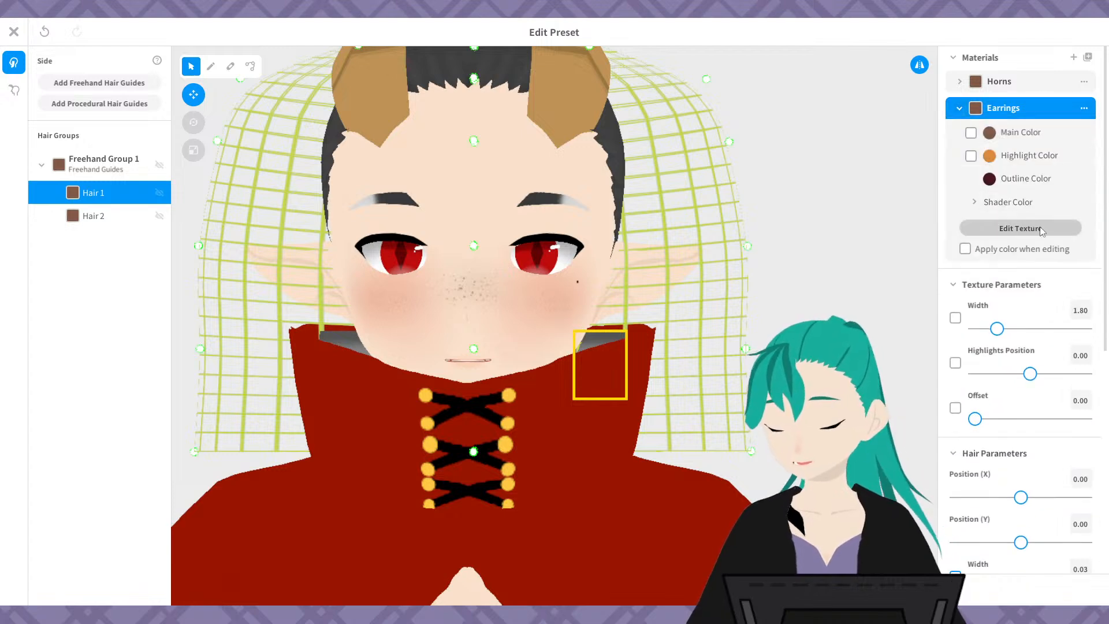
pyautogui.click(1017, 225)
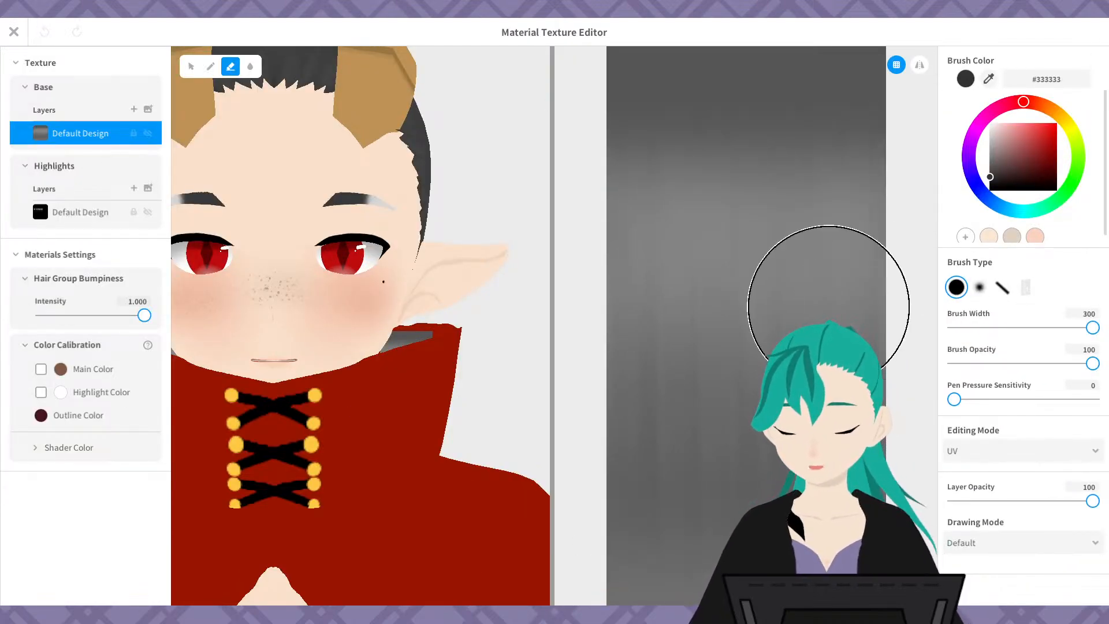
pyautogui.scroll(5, 478, 381)
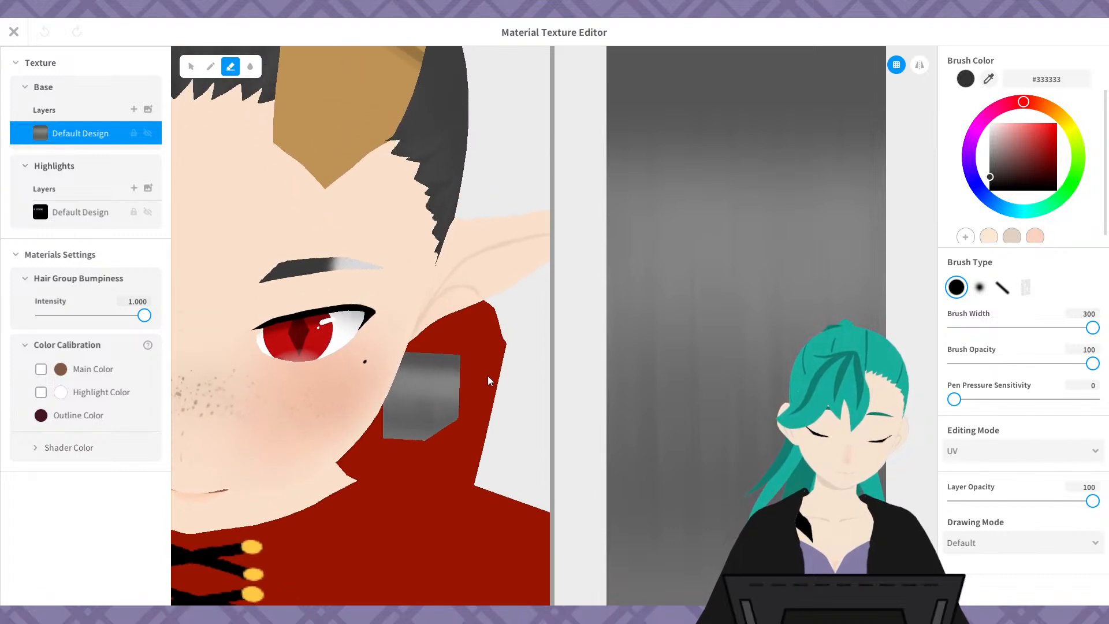
pyautogui.moveTo(488, 376); pyautogui.dragTo(490, 363, button='right')
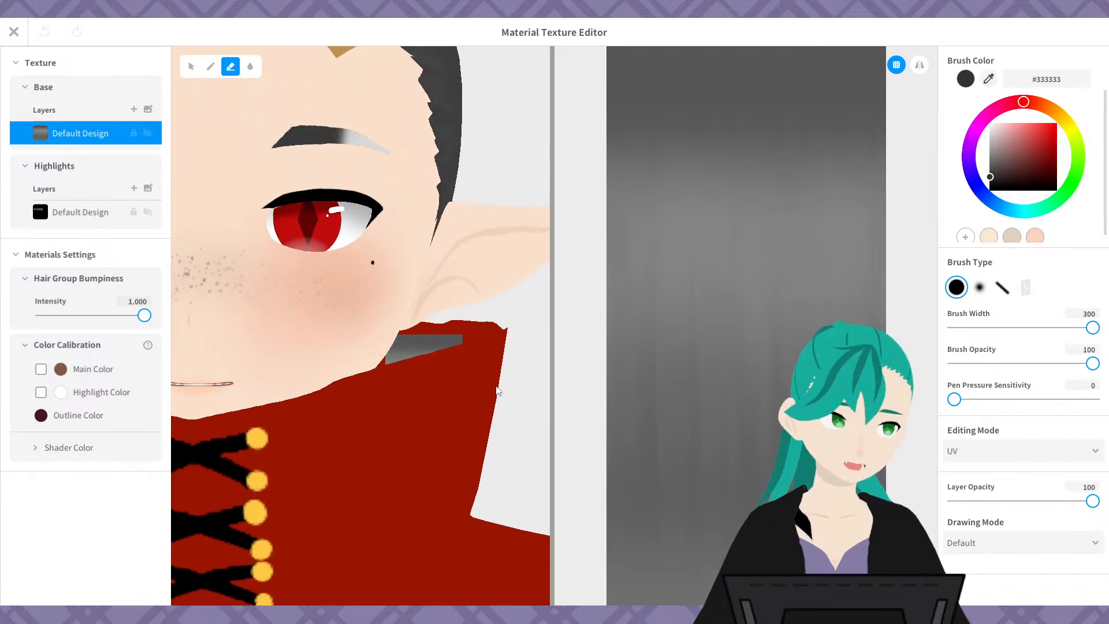
pyautogui.click(14, 32)
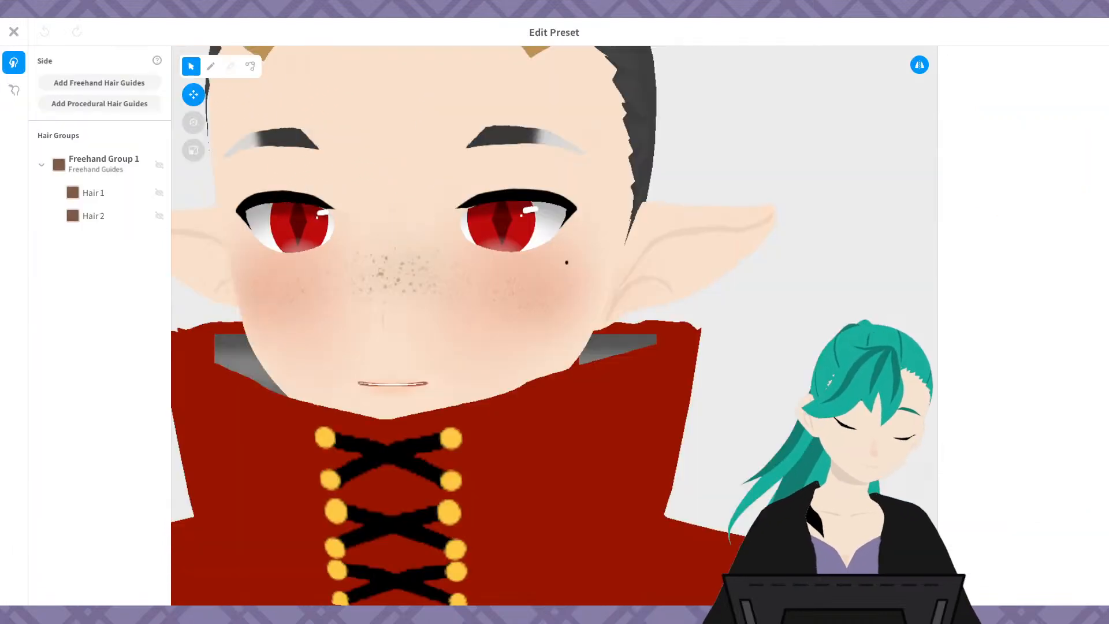
# - Leave the hair editor, hide the stand-up-collar long coat through its outfit texture, and overwrite the saved Tops item
pyautogui.click(14, 32)
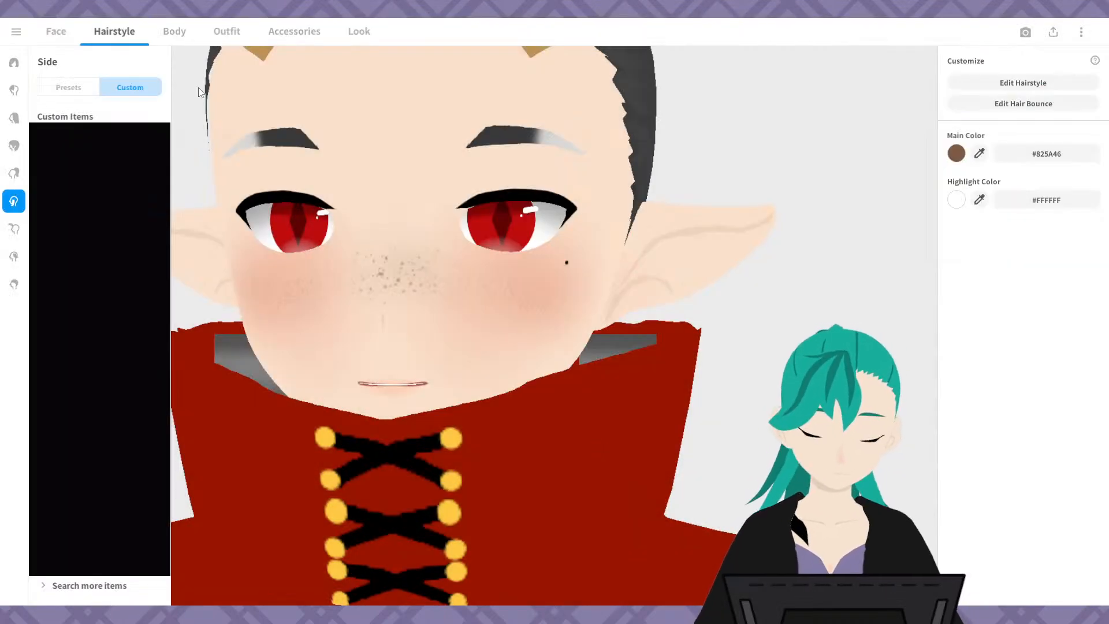
pyautogui.click(225, 35)
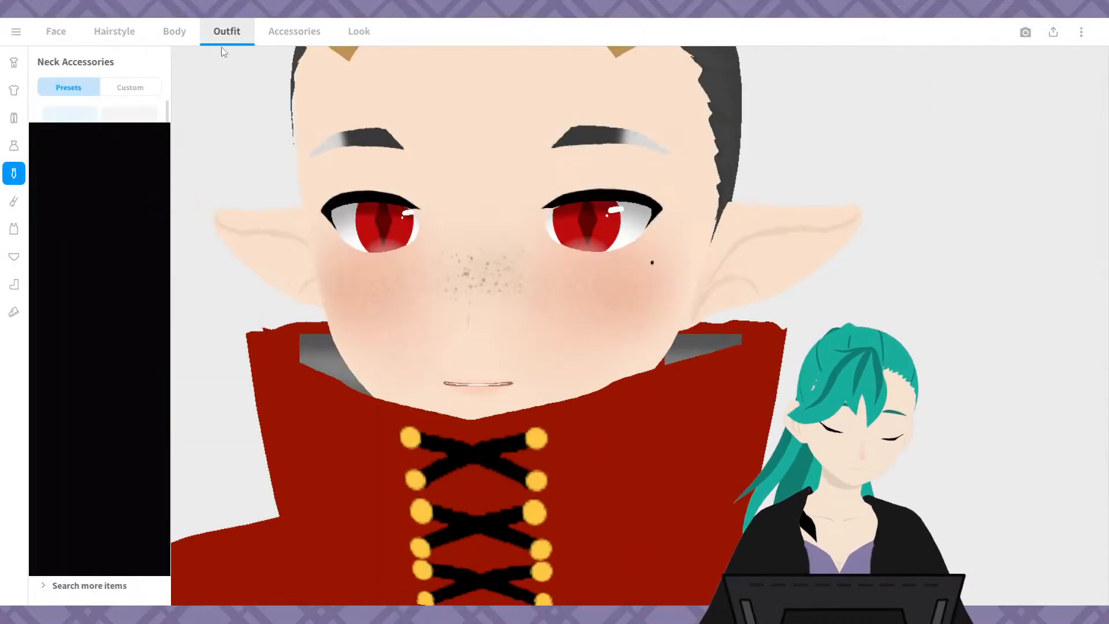
pyautogui.click(20, 93)
pyautogui.click(1019, 84)
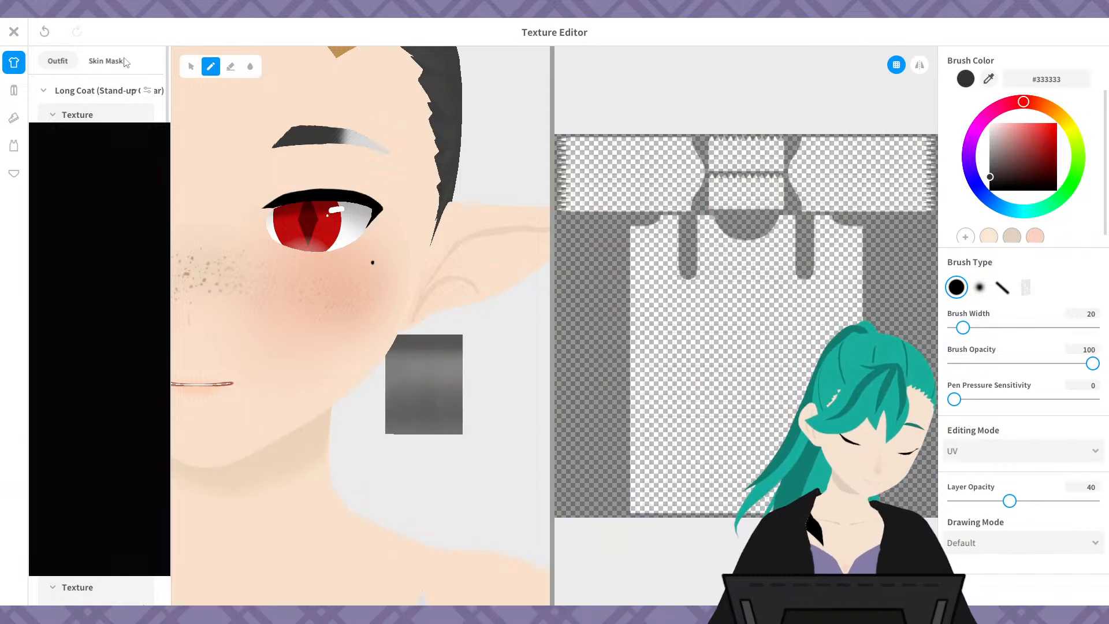
pyautogui.click(14, 32)
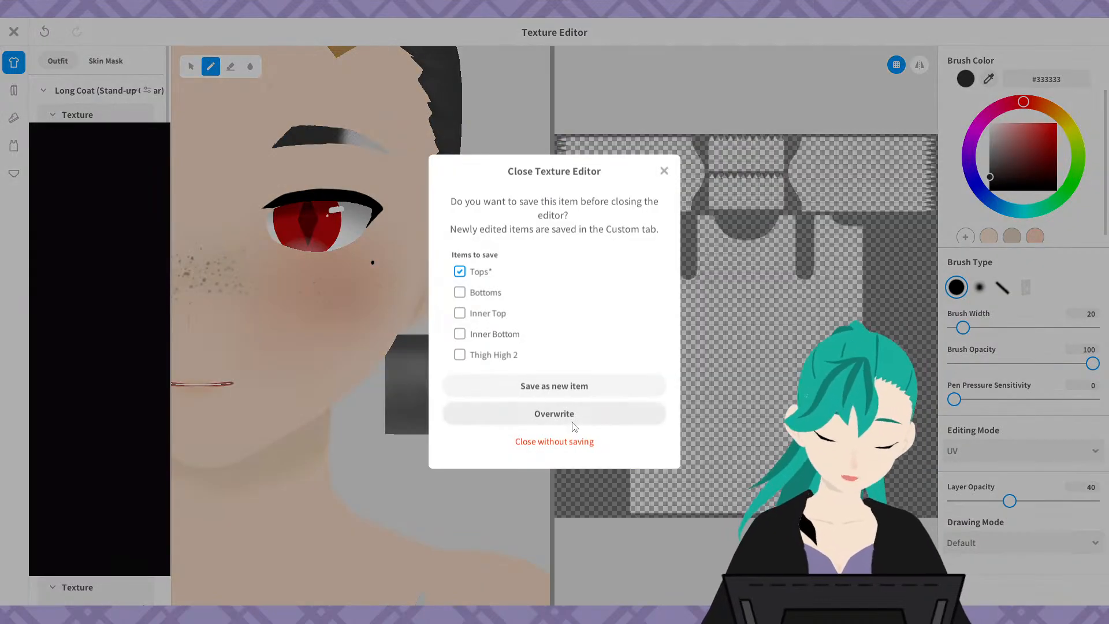
pyautogui.click(573, 419)
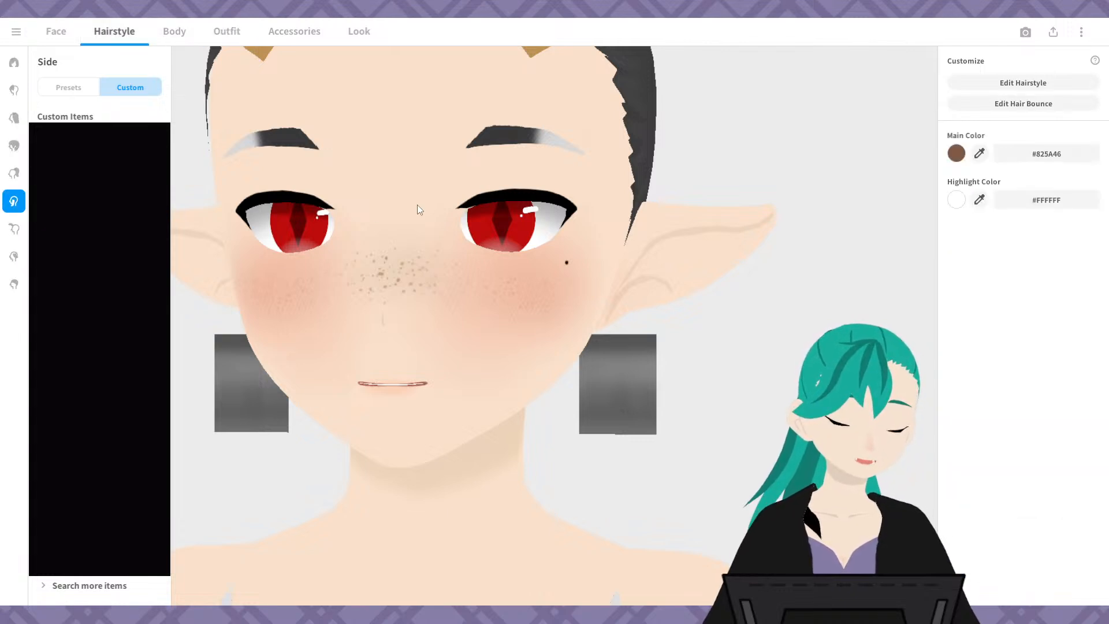
# - Reopen the side hairstyle for editing and open the texture of Freehand Group 1's Earrings material
pyautogui.click(1023, 83)
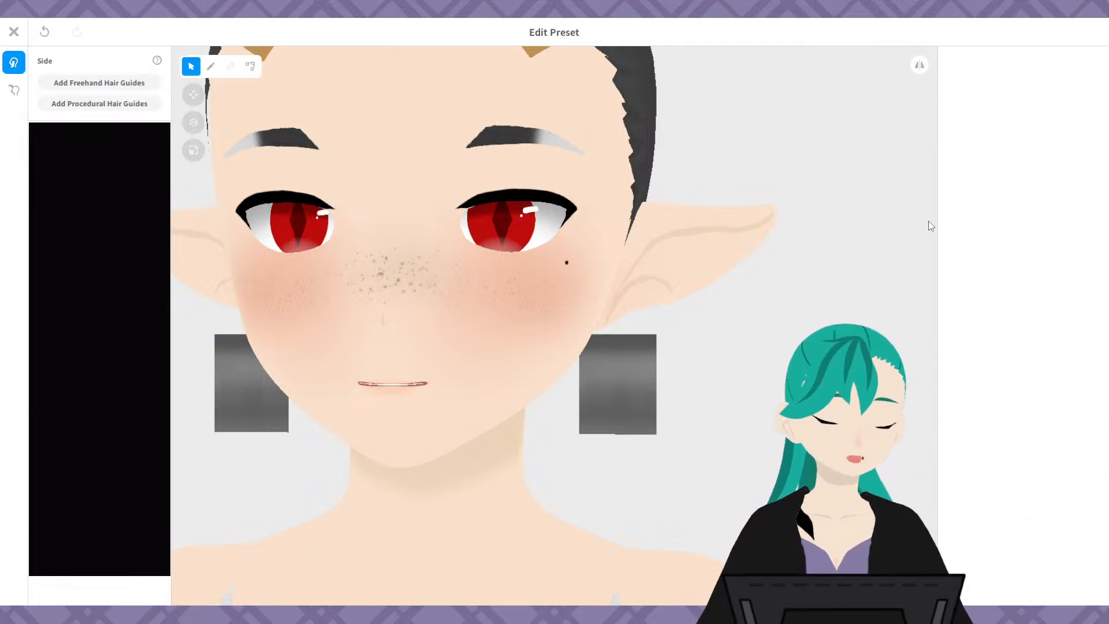
pyautogui.moveTo(889, 284); pyautogui.dragTo(894, 314, button='right')
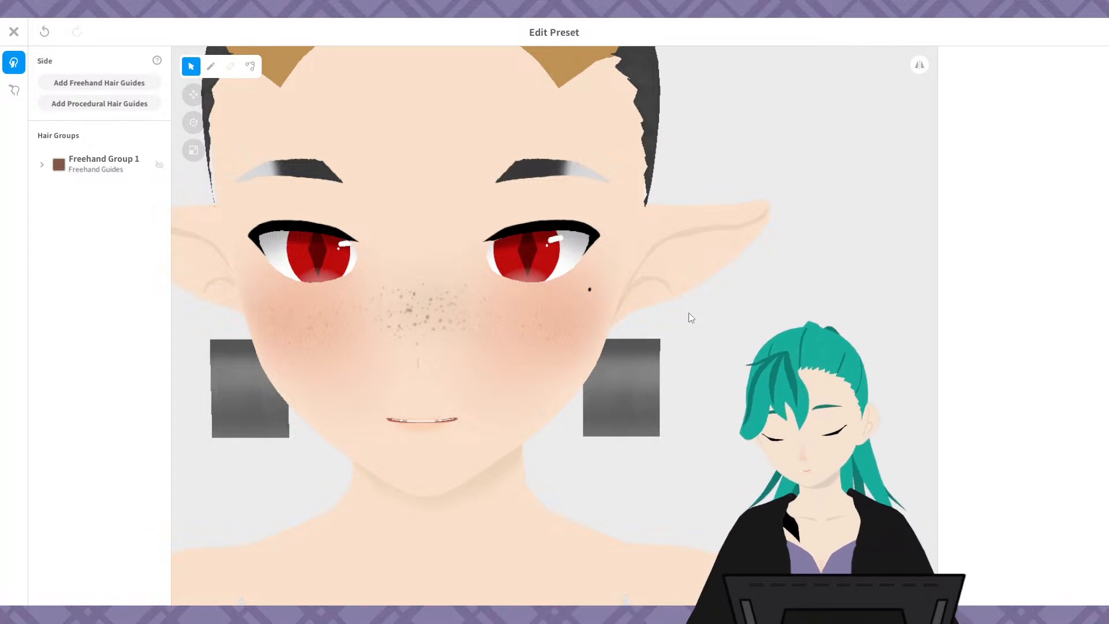
pyautogui.moveTo(689, 317); pyautogui.dragTo(674, 353, button='right')
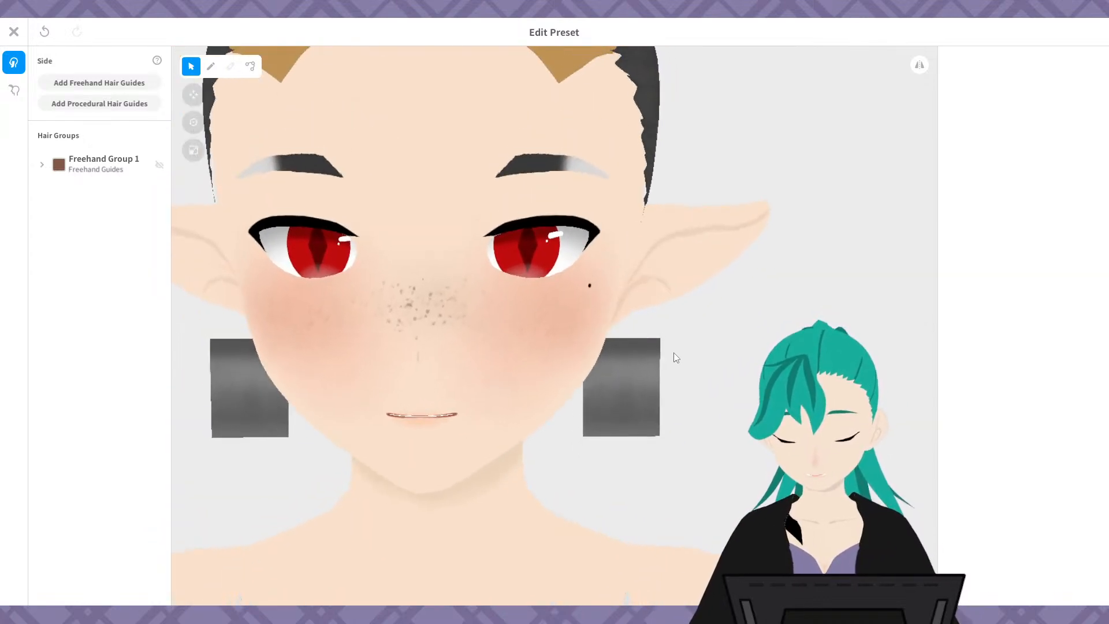
pyautogui.click(82, 166)
pyautogui.click(1004, 108)
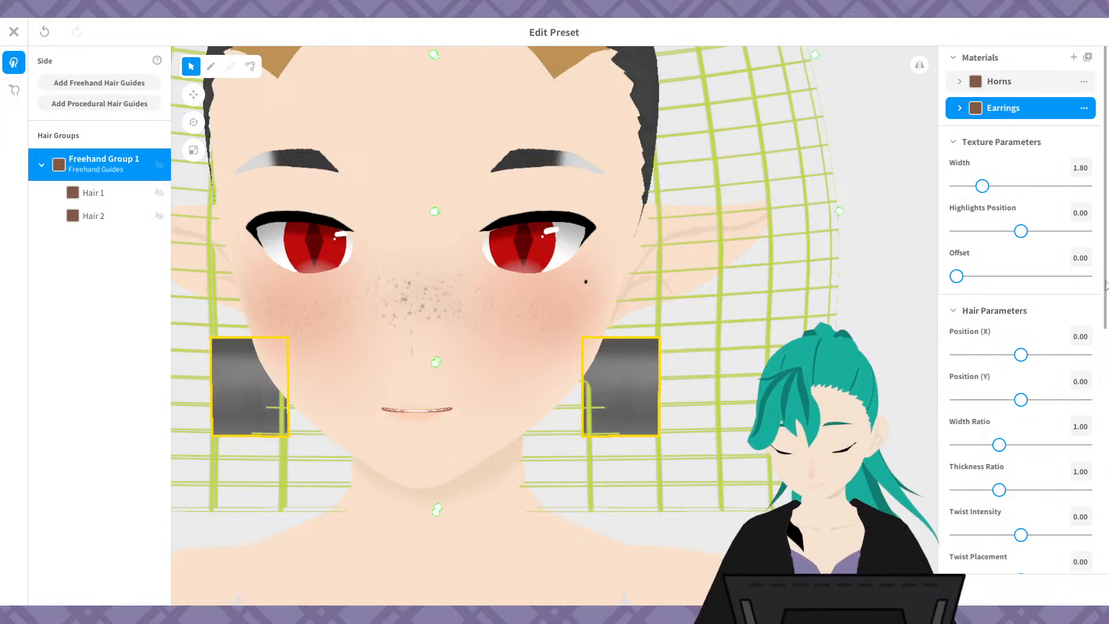
pyautogui.scroll(-3, 1097, 289)
pyautogui.scroll(2, 1023, 174)
pyautogui.click(961, 53)
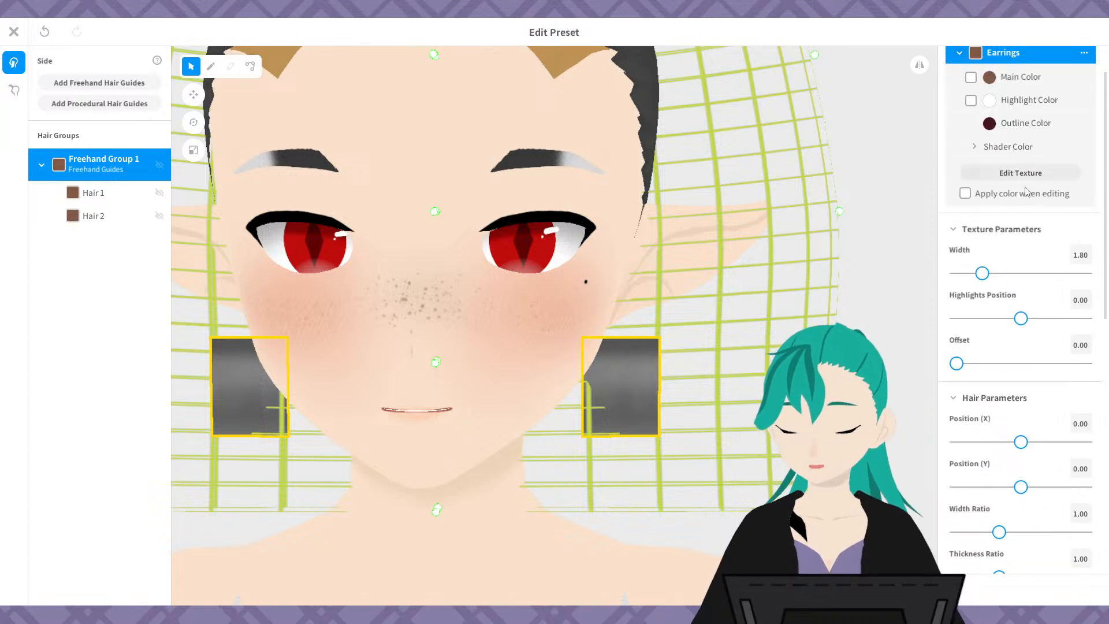
pyautogui.click(1021, 172)
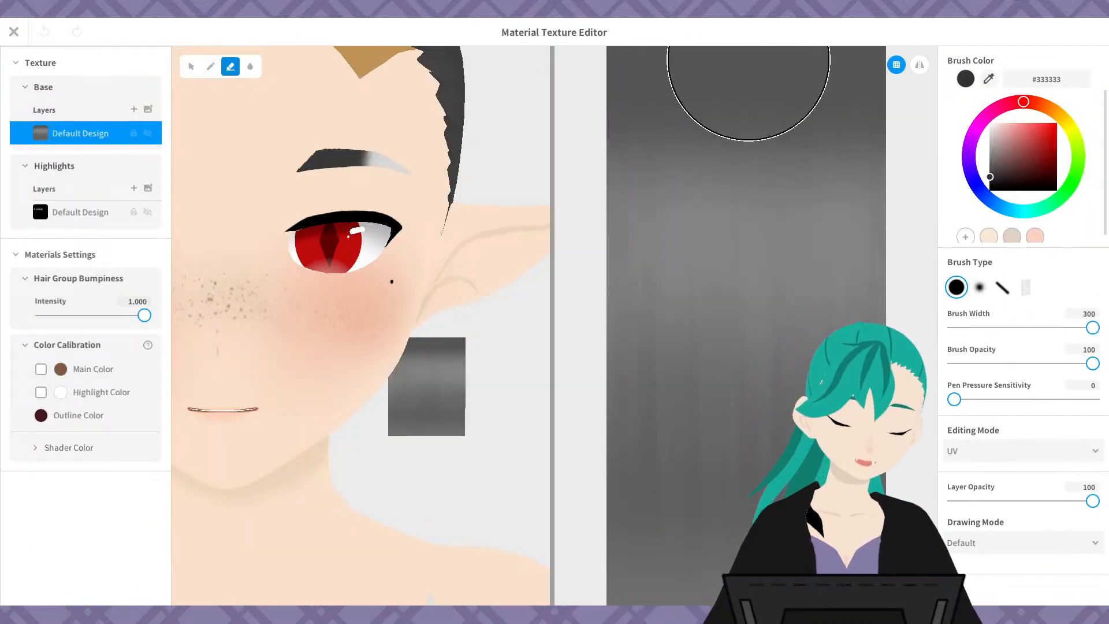
# - Replace the Default Design base texture with solid white (#FFFFFF) and sketch a long thin red (#FF0000) diamond on a new base layer
pyautogui.moveTo(748, 59)
pyautogui.mouseDown()
pyautogui.moveTo(675, 58)
pyautogui.moveTo(919, 69)
pyautogui.moveTo(748, 193)
pyautogui.moveTo(584, 392)
pyautogui.moveTo(675, 511)
pyautogui.mouseUp()
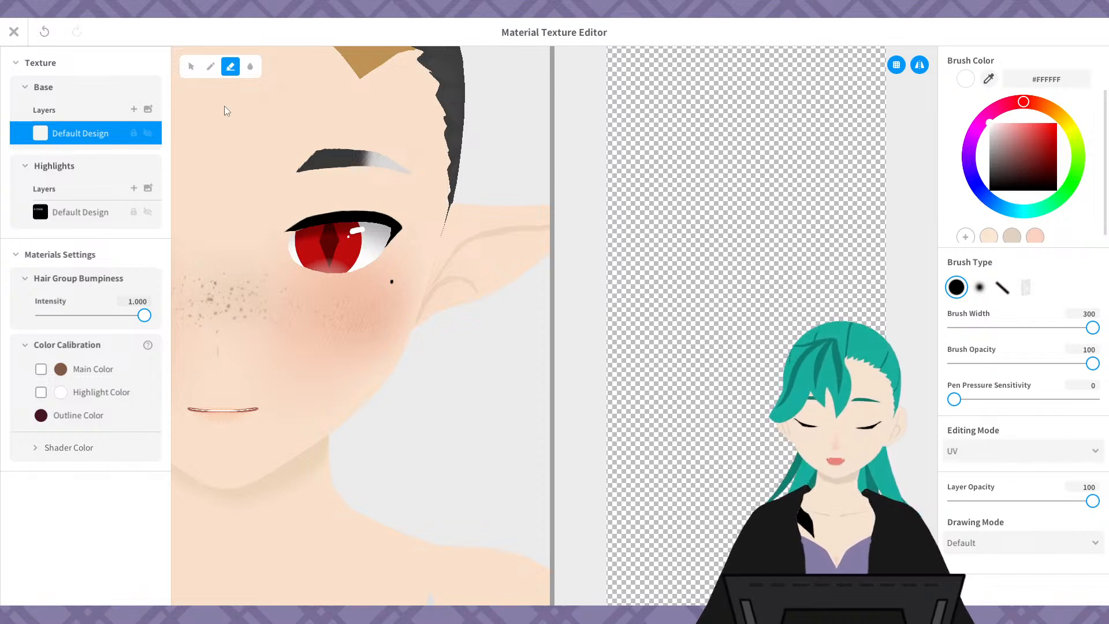
pyautogui.moveTo(589, 110)
pyautogui.mouseDown()
pyautogui.moveTo(619, 51)
pyautogui.moveTo(685, 327)
pyautogui.moveTo(631, 578)
pyautogui.mouseUp()
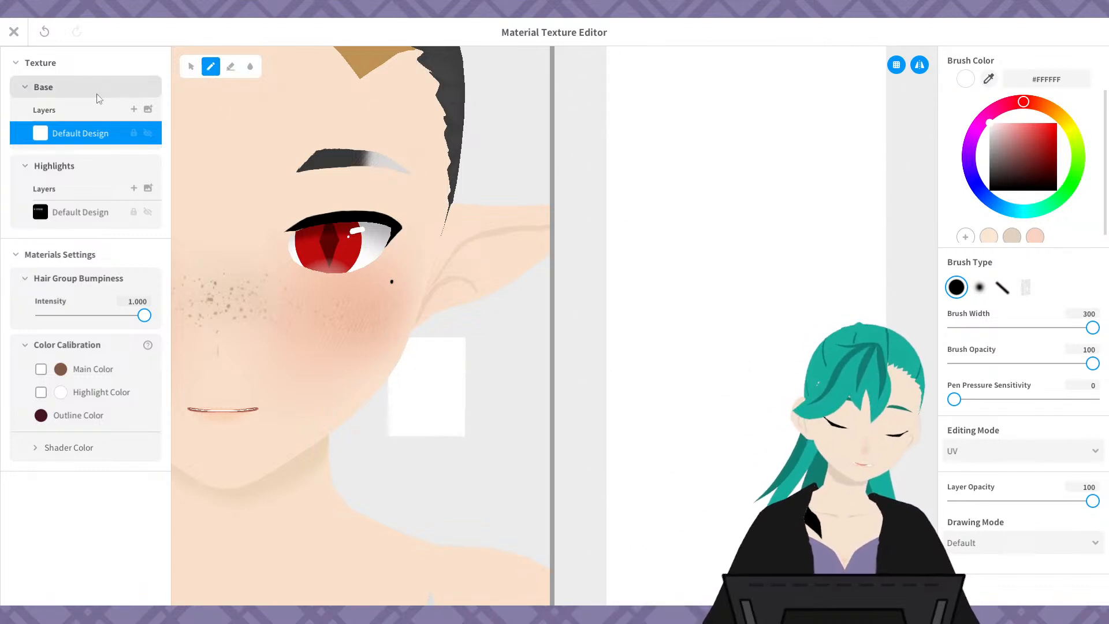
pyautogui.click(134, 109)
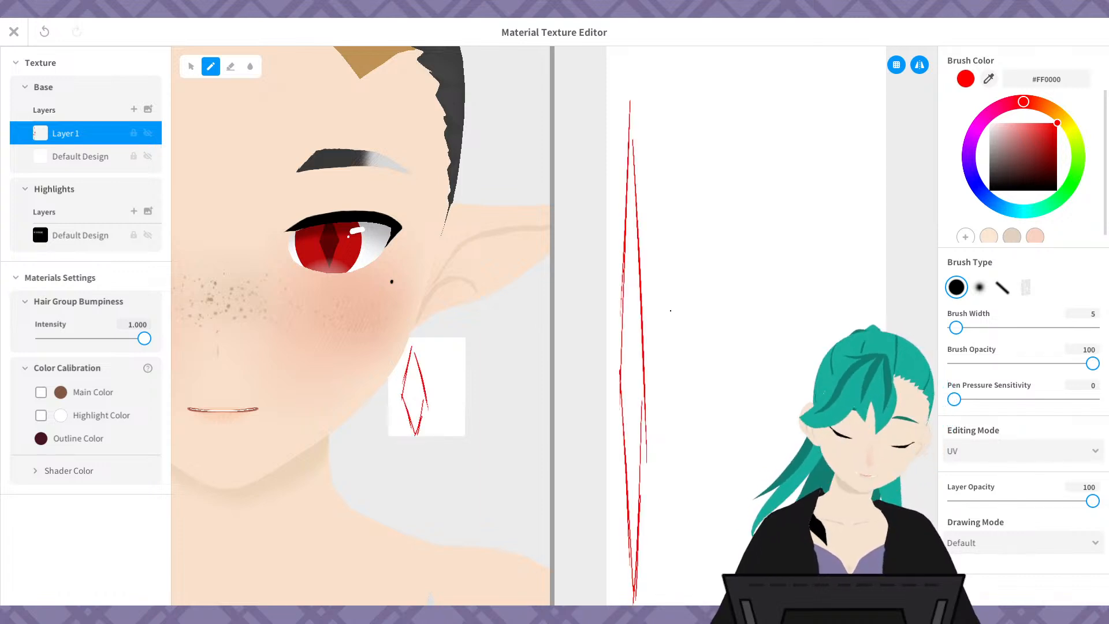
# - Thicken the diamond's outline and fill its interior solid red on the model's earring panel with brush width 17
pyautogui.scroll(-2, 673, 381)
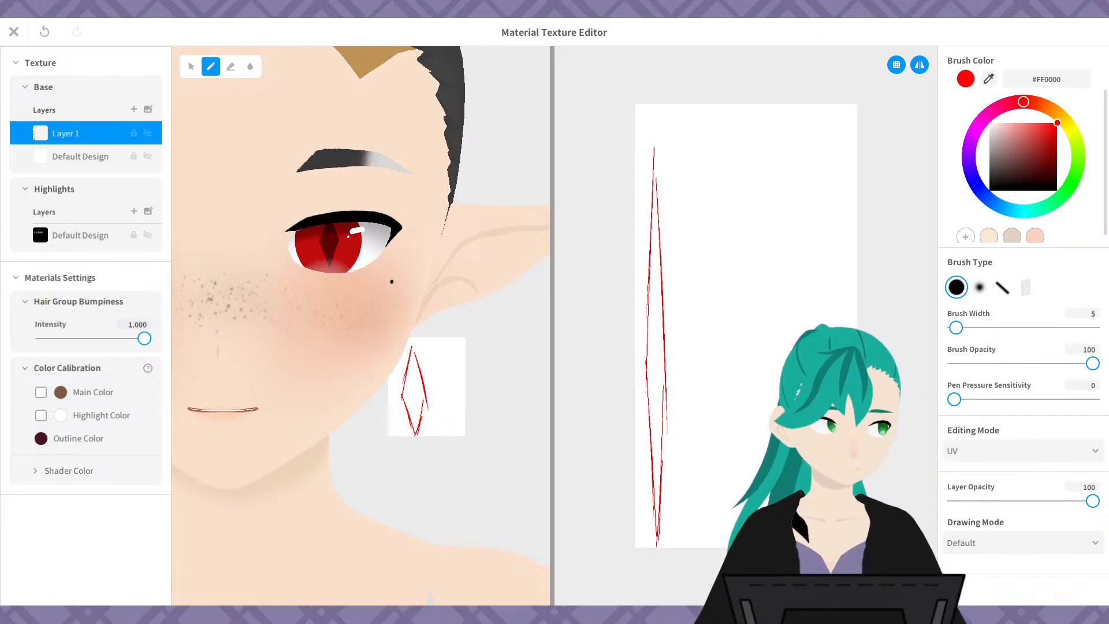
pyautogui.scroll(3, 631, 285)
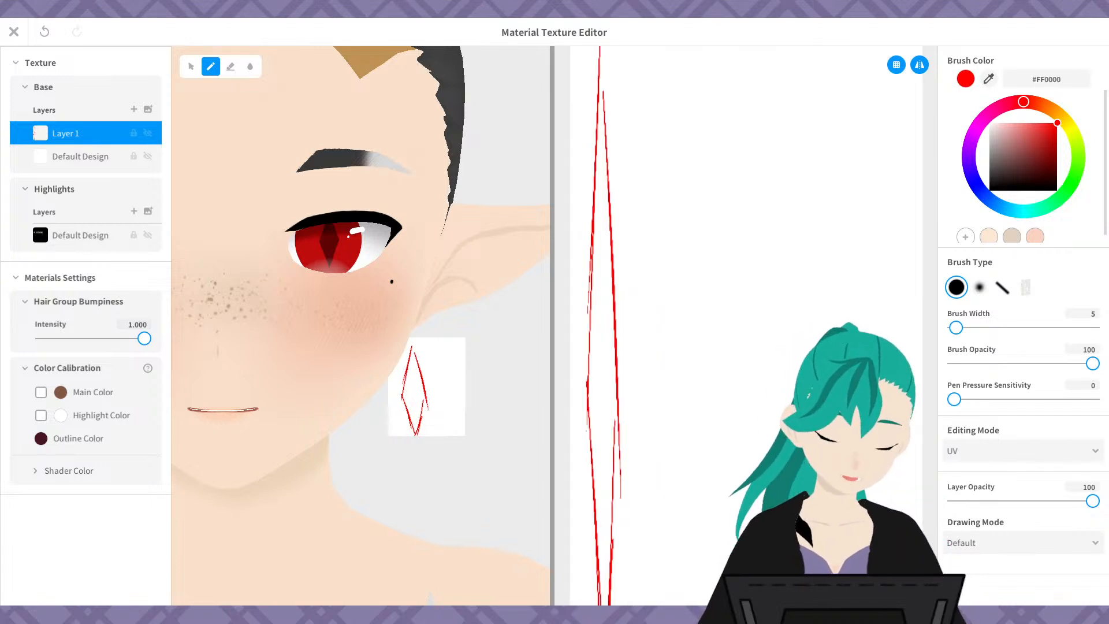
pyautogui.scroll(3, 363, 322)
pyautogui.moveTo(421, 347); pyautogui.dragTo(314, 266, button='middle')
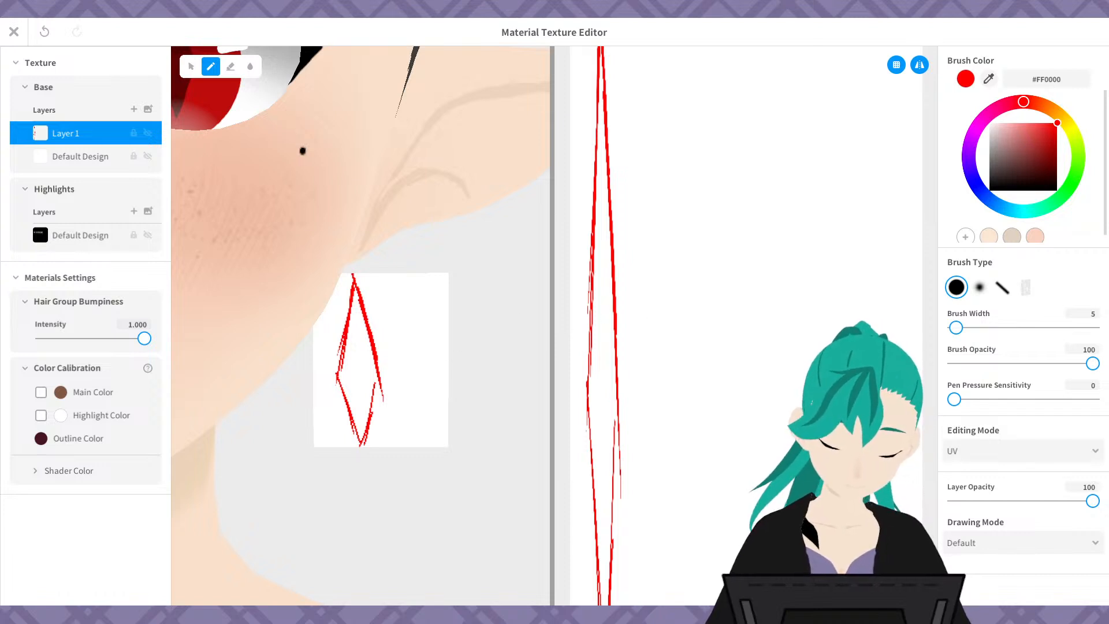
pyautogui.scroll(2, 364, 358)
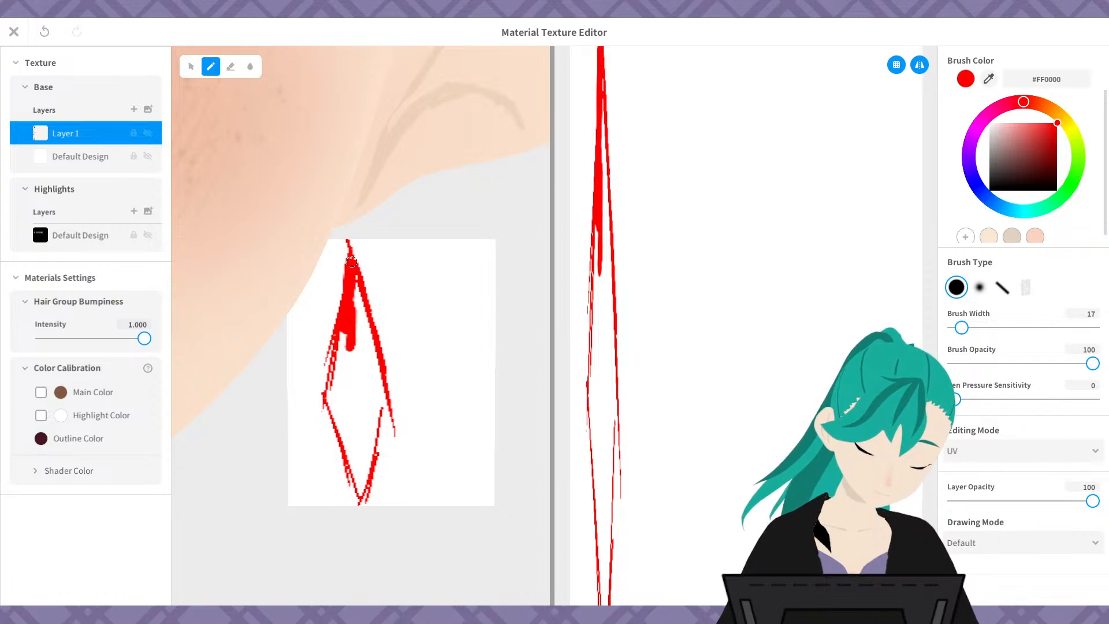
pyautogui.moveTo(351, 261); pyautogui.dragTo(362, 324)
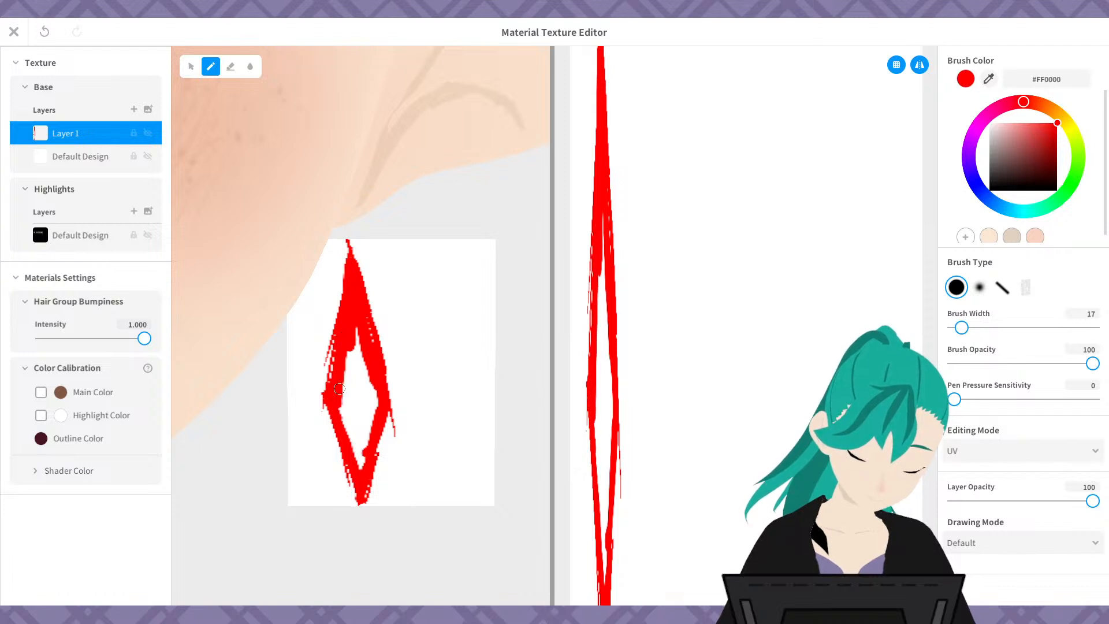
pyautogui.moveTo(345, 373)
pyautogui.mouseDown()
pyautogui.moveTo(357, 353)
pyautogui.moveTo(346, 408)
pyautogui.mouseUp()
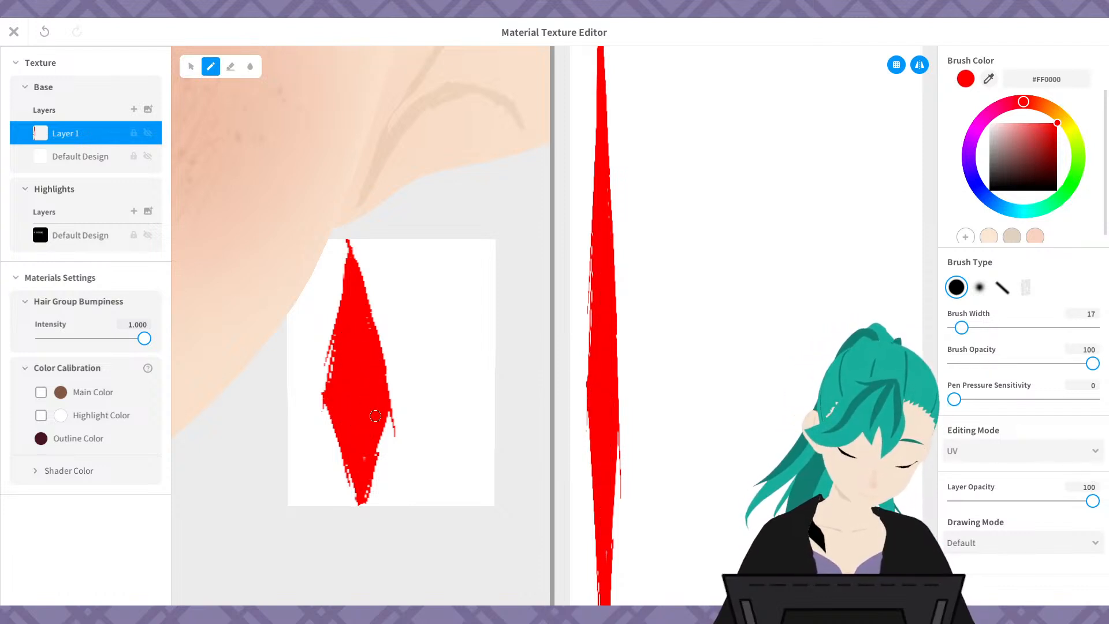
# - Hide the base Default Design layer and check the diamond earrings on the model from the front and side
pyautogui.scroll(-3, 375, 416)
pyautogui.click(148, 156)
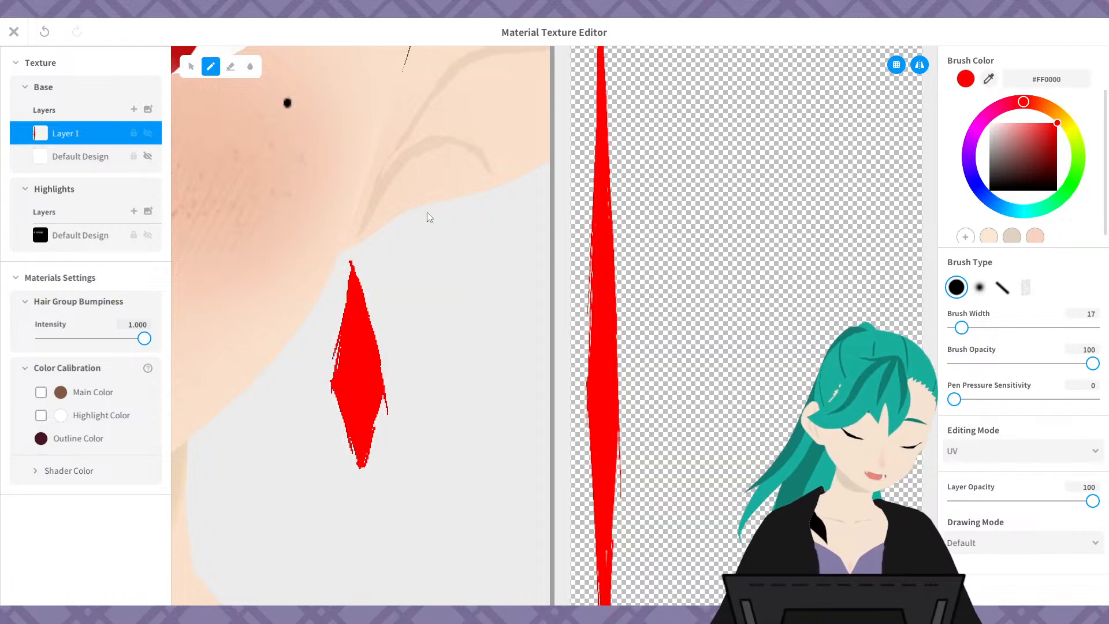
pyautogui.scroll(-8, 428, 217)
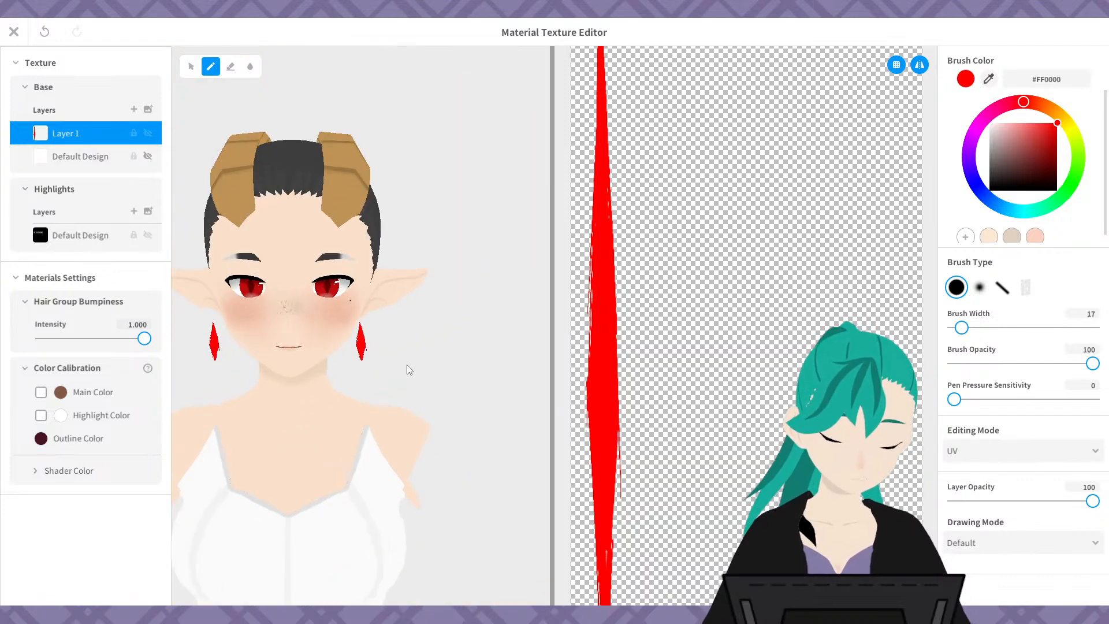
pyautogui.moveTo(409, 370); pyautogui.dragTo(445, 382, button='middle')
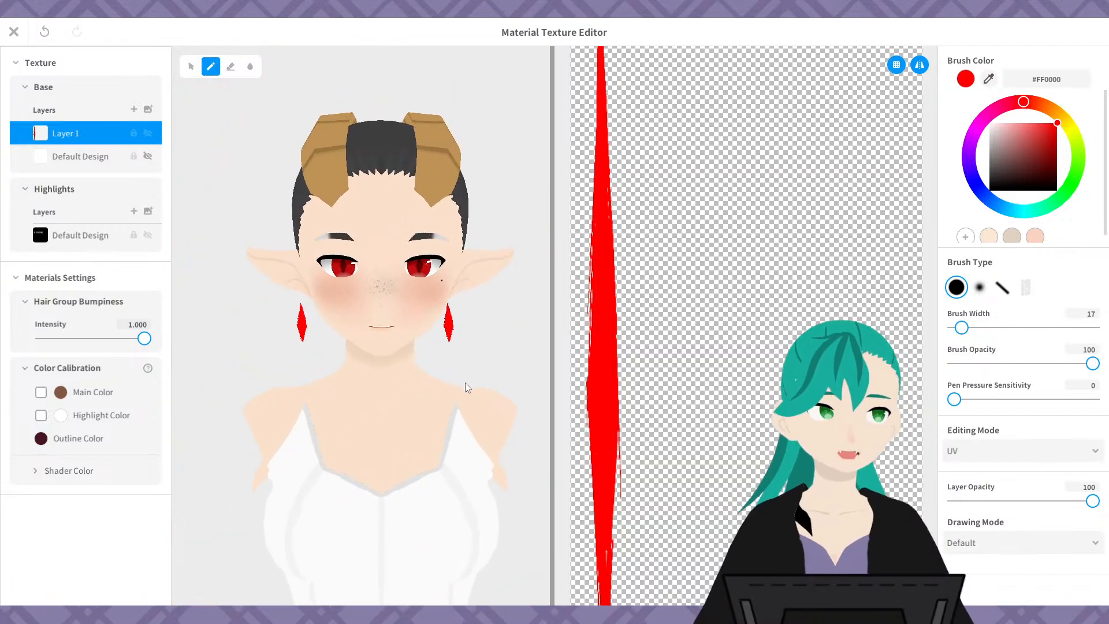
pyautogui.scroll(3, 463, 403)
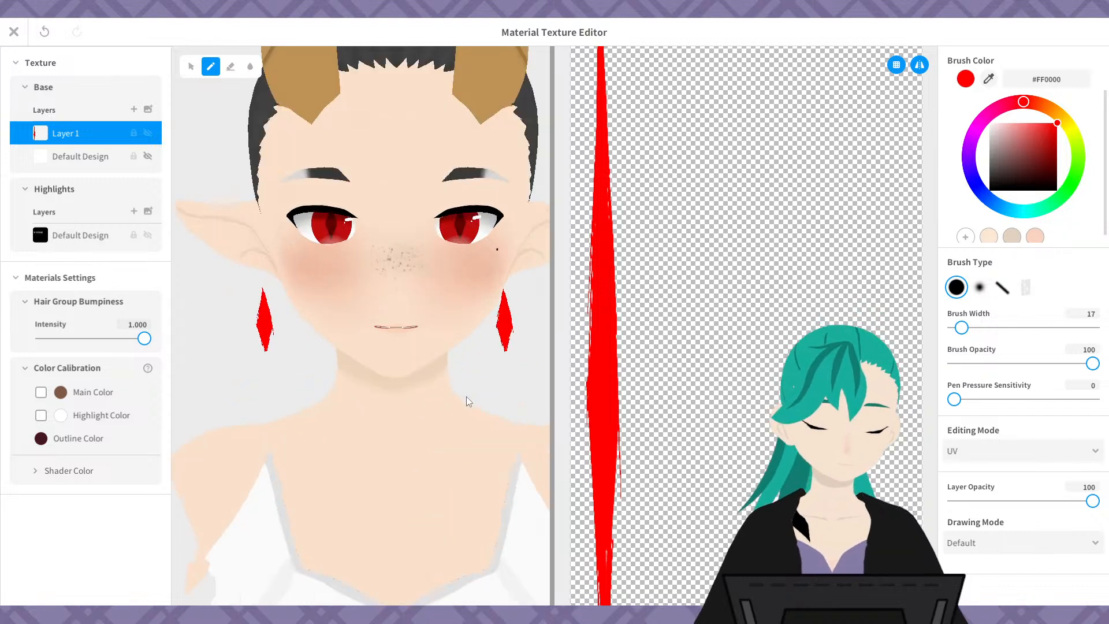
pyautogui.scroll(-2, 468, 387)
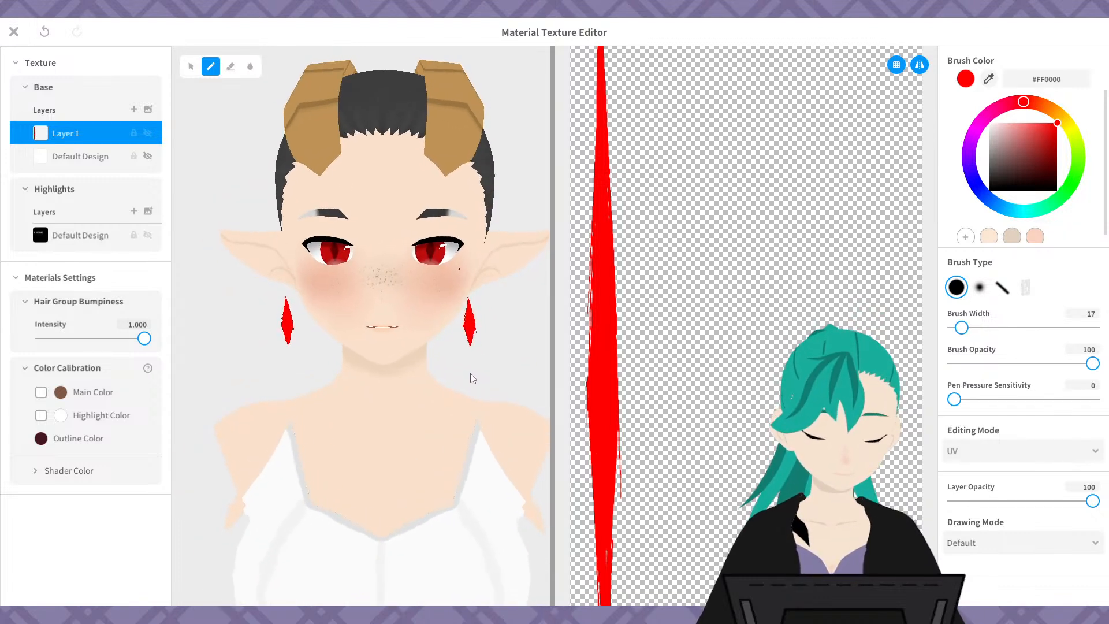
pyautogui.moveTo(470, 376); pyautogui.dragTo(410, 404, button='right')
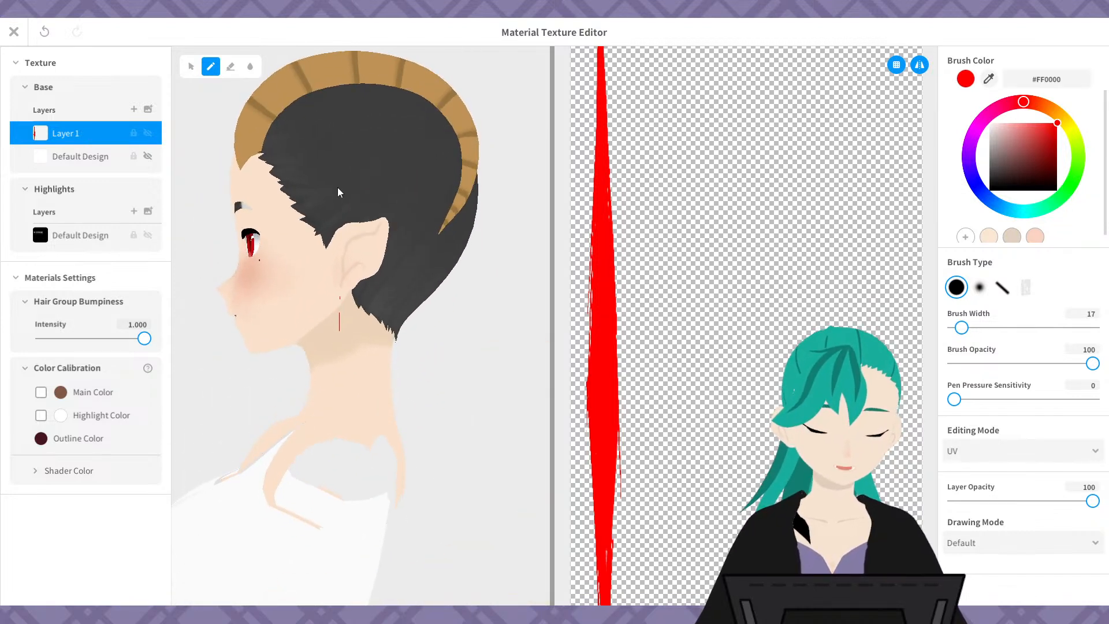
# - Return to the hair editor and move Freehand Group 1 slightly backward along the head's front-to-back axis
pyautogui.click(14, 32)
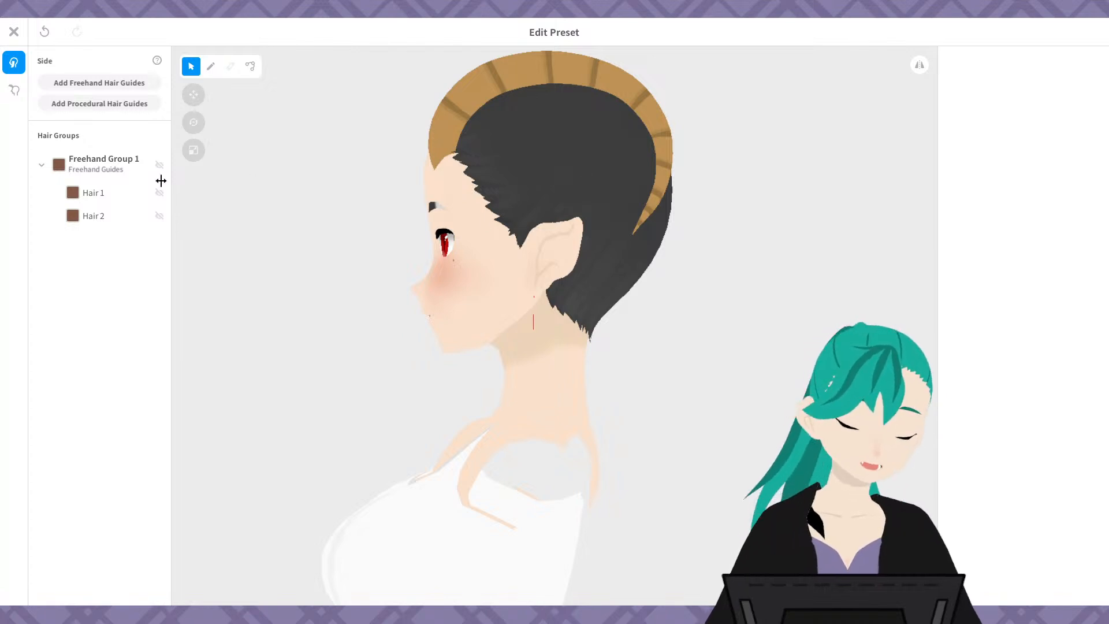
pyautogui.scroll(3, 613, 293)
pyautogui.scroll(-3, 613, 283)
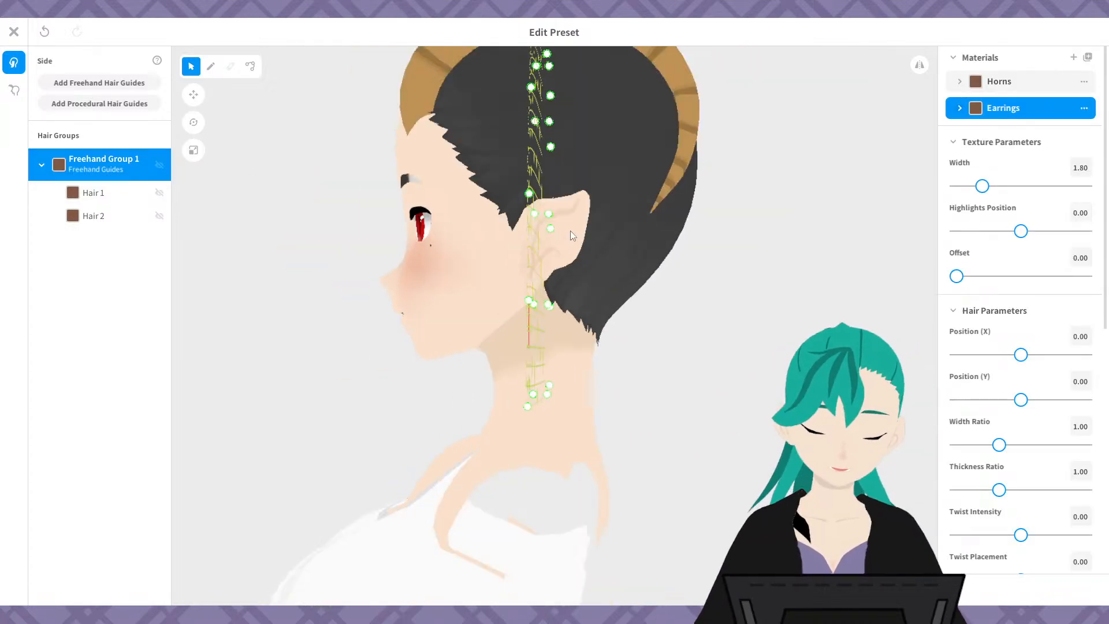
pyautogui.moveTo(592, 278); pyautogui.dragTo(594, 290, button='right')
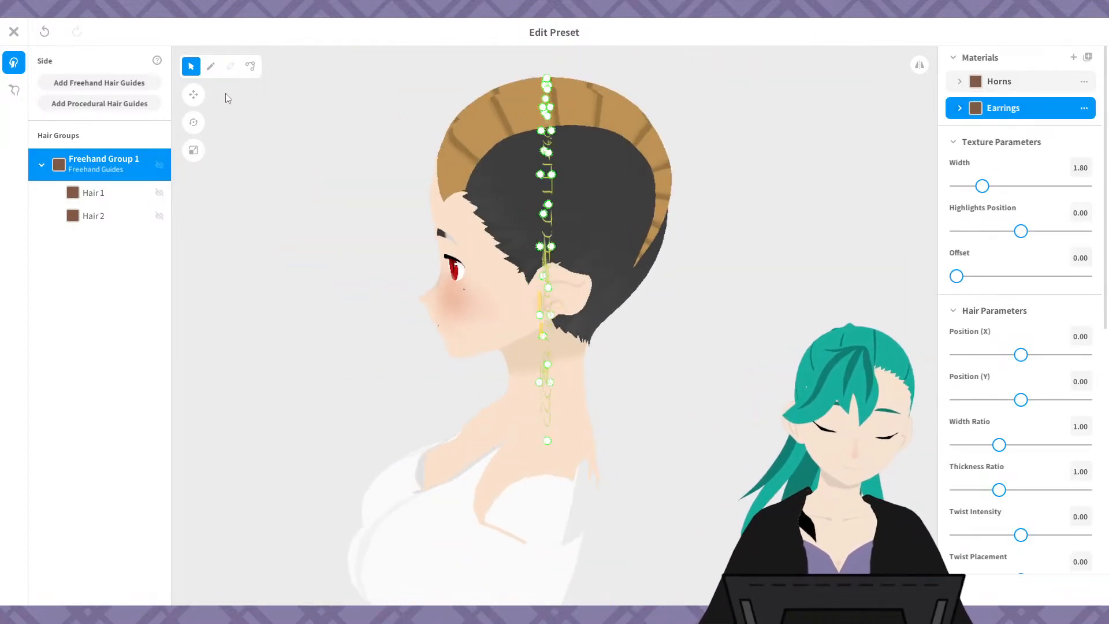
pyautogui.click(195, 94)
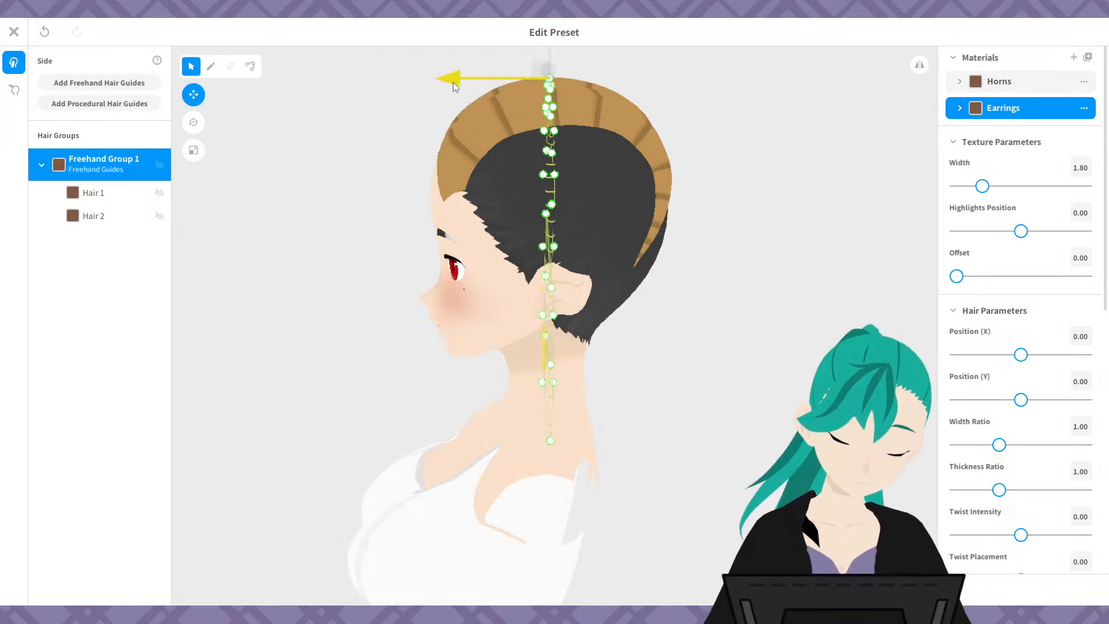
pyautogui.moveTo(453, 82); pyautogui.dragTo(459, 82)
pyautogui.moveTo(581, 216)
pyautogui.mouseDown(button='right')
pyautogui.moveTo(622, 198)
pyautogui.moveTo(575, 208)
pyautogui.moveTo(579, 217)
pyautogui.mouseUp(button='right')
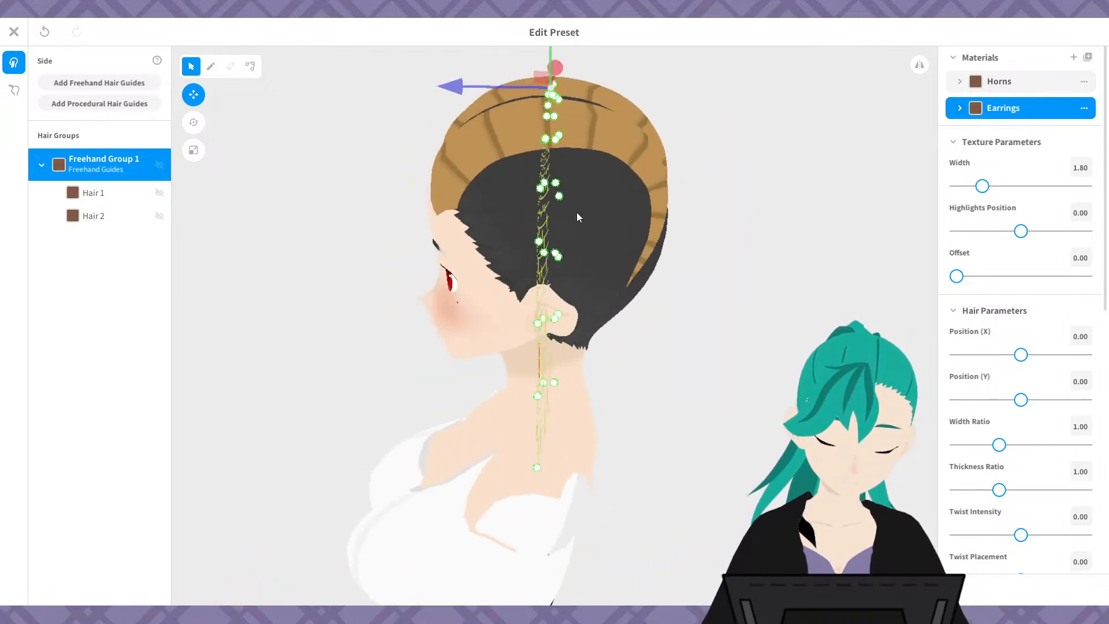
# - Deselect the group and examine both earrings from the front, close up and at a distance
pyautogui.click(394, 343)
pyautogui.moveTo(670, 331); pyautogui.dragTo(827, 285, button='right')
pyautogui.scroll(5, 692, 315)
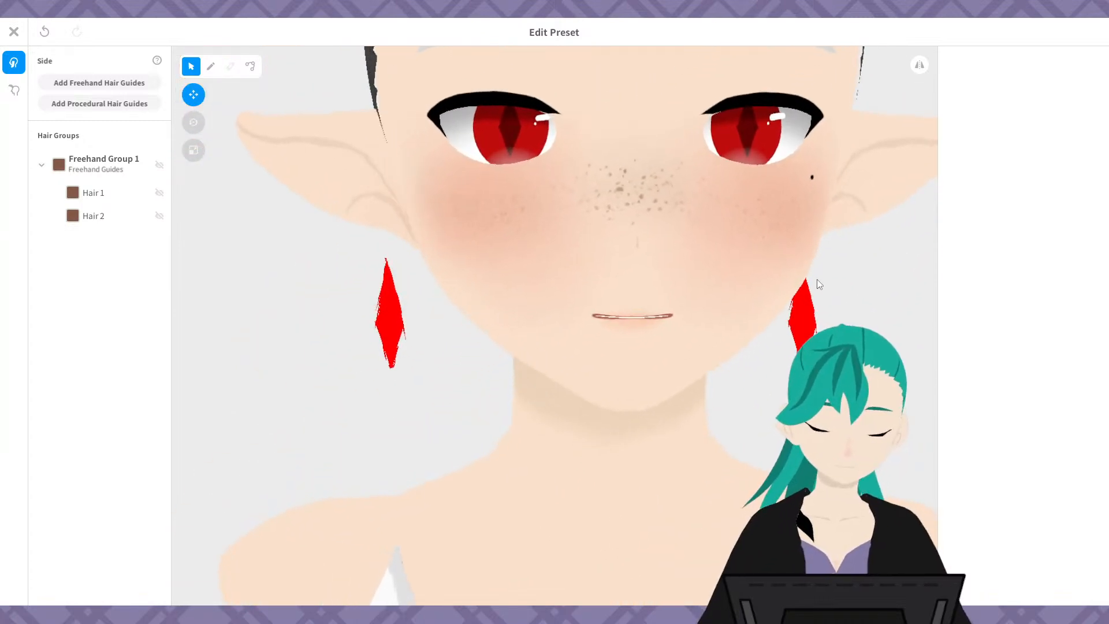
pyautogui.scroll(-4, 797, 297)
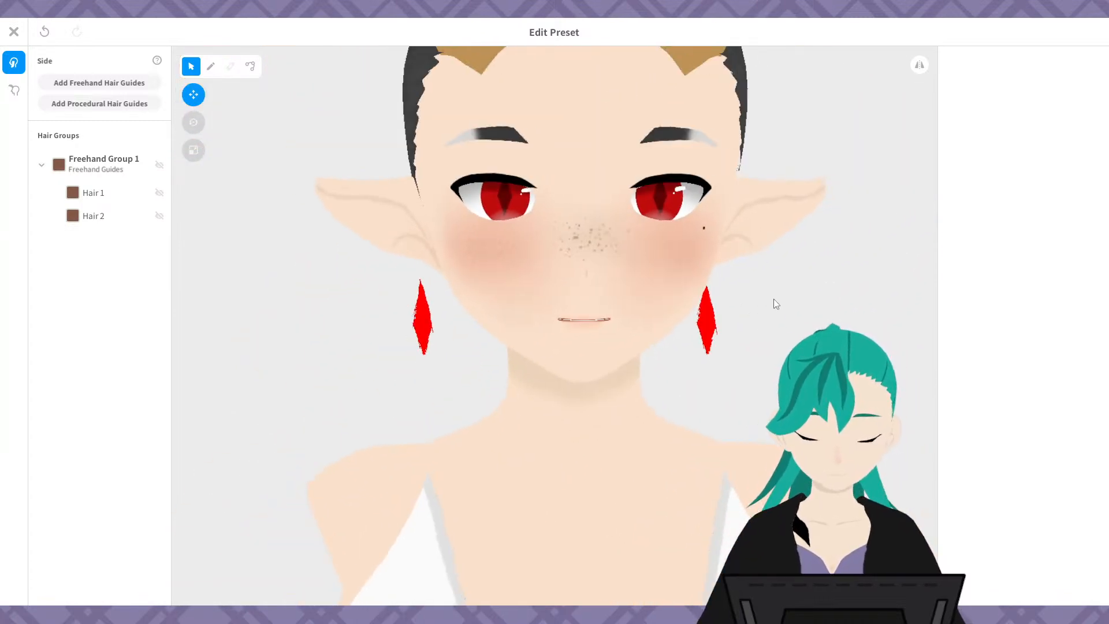
pyautogui.moveTo(773, 299); pyautogui.dragTo(743, 299, button='right')
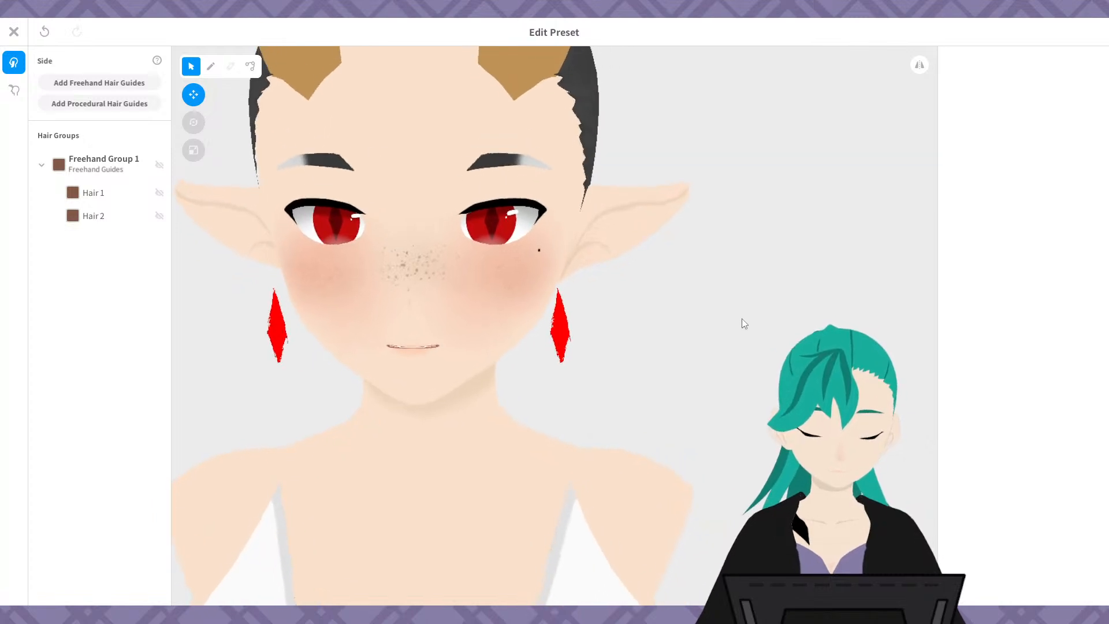
pyautogui.scroll(-3, 746, 305)
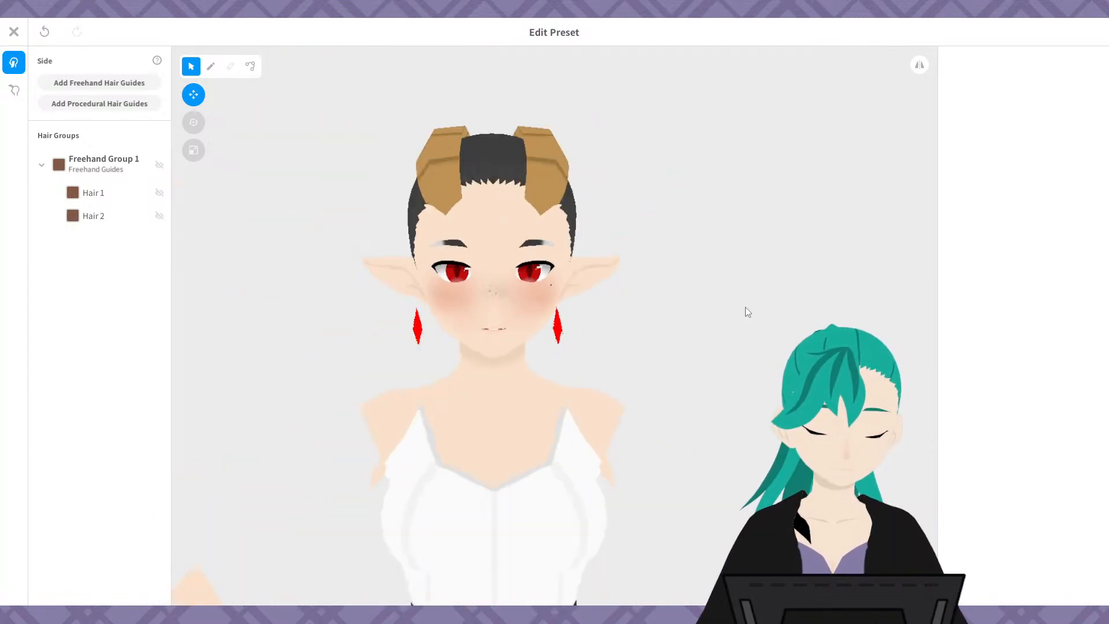
pyautogui.scroll(3, 742, 309)
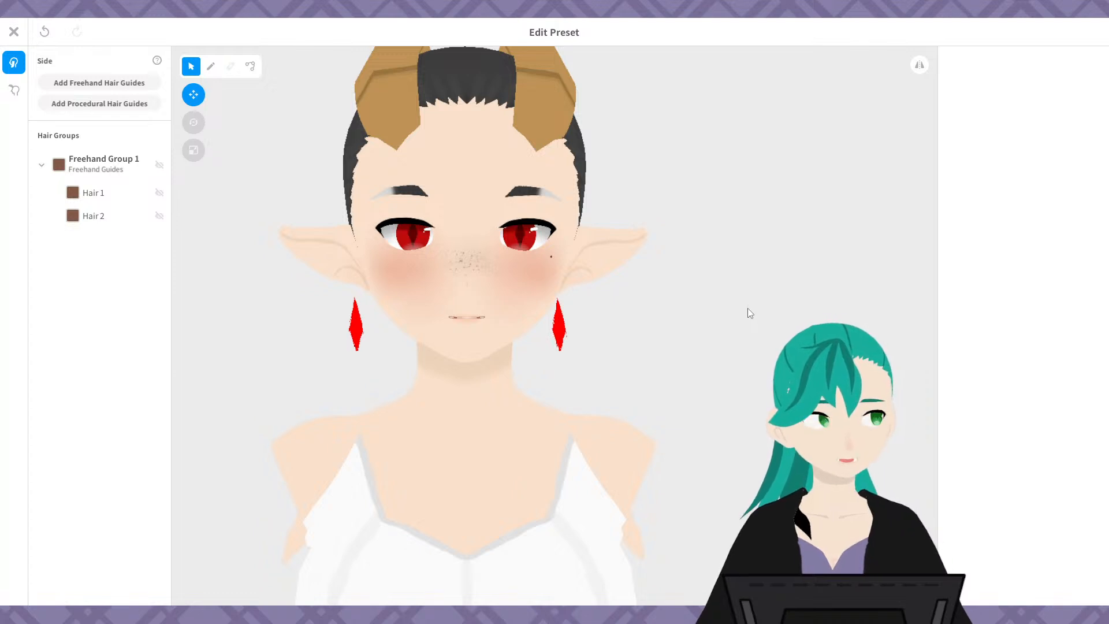
# - Adjust Hair 1's control points so its panel hangs nearly upright beneath the ear, and raise the lower end to shorten it
pyautogui.click(108, 192)
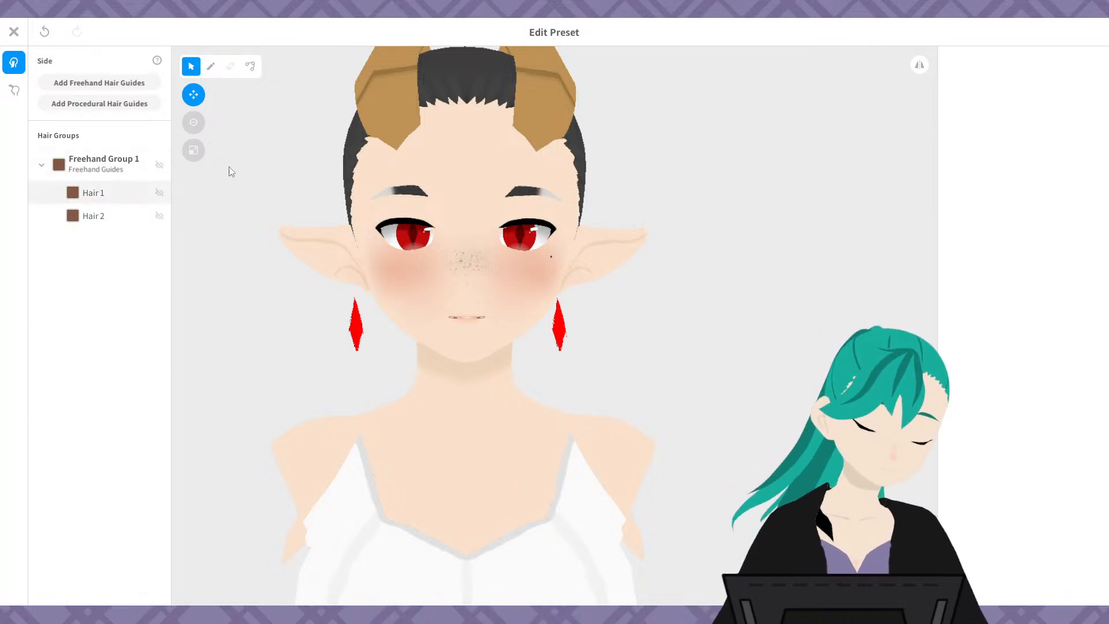
pyautogui.scroll(2, 443, 321)
pyautogui.click(249, 66)
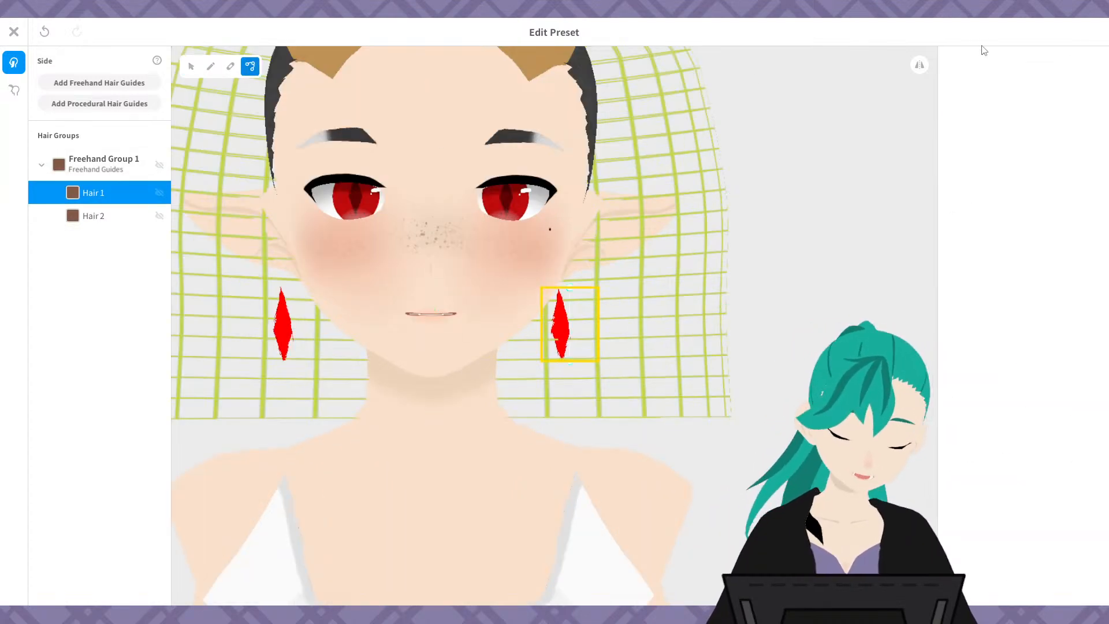
pyautogui.scroll(1, 401, 297)
pyautogui.moveTo(617, 257); pyautogui.dragTo(552, 286, button='right')
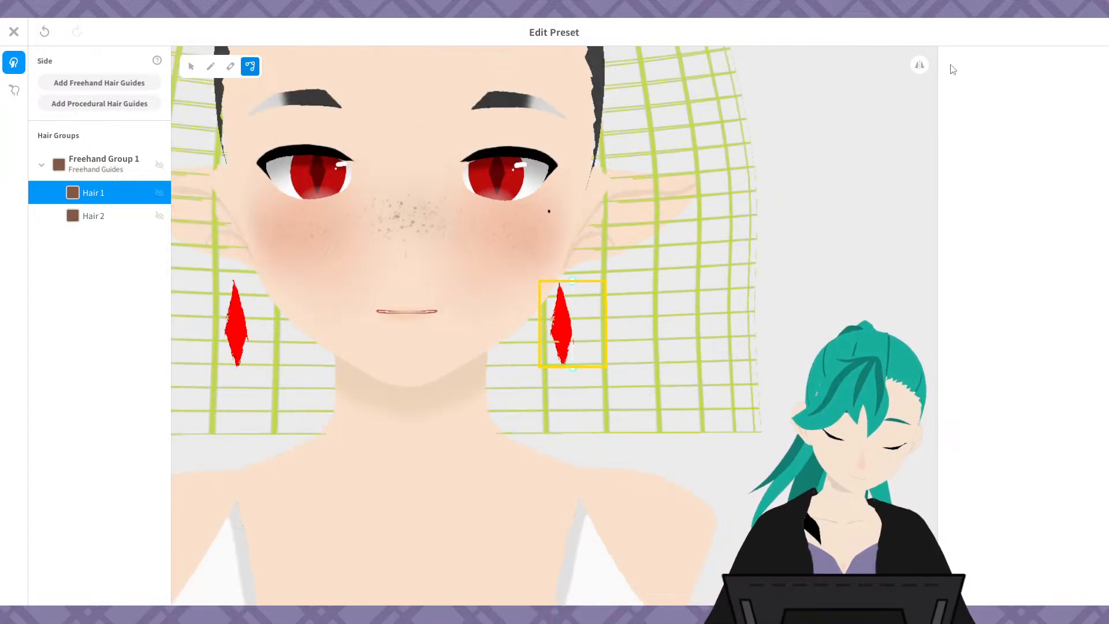
pyautogui.moveTo(569, 282); pyautogui.dragTo(593, 285)
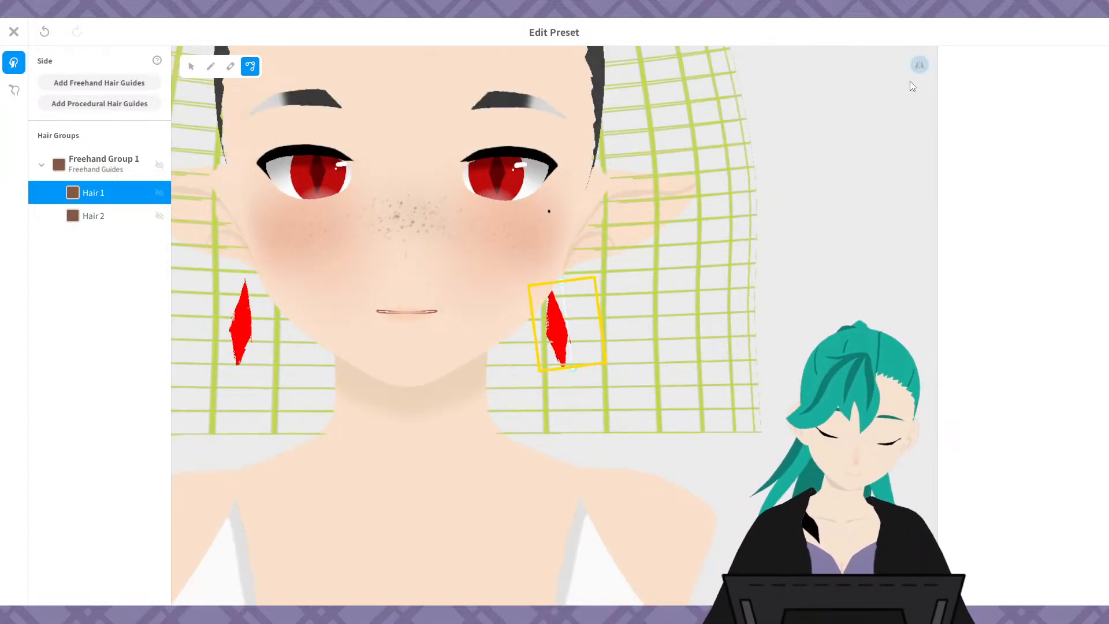
pyautogui.scroll(6, 614, 343)
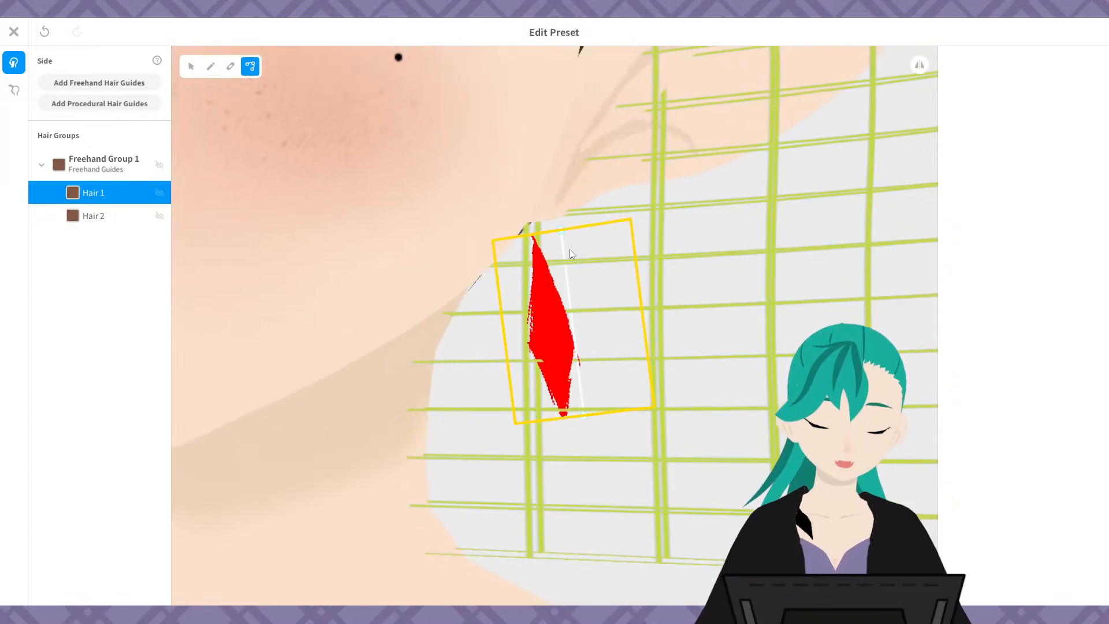
pyautogui.moveTo(569, 249); pyautogui.dragTo(582, 217)
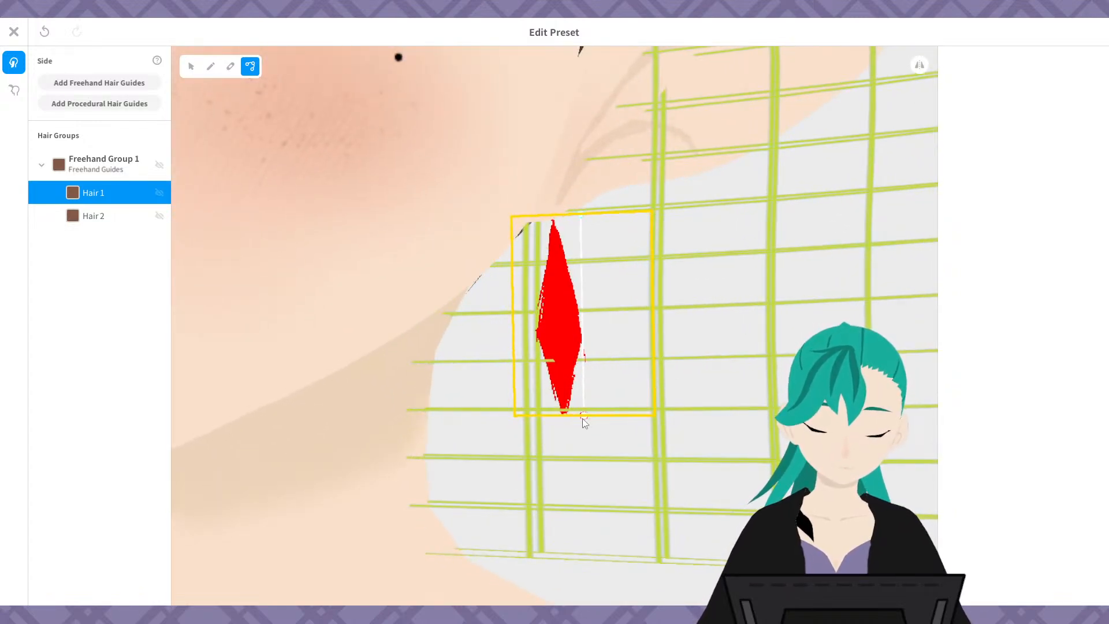
pyautogui.moveTo(583, 420); pyautogui.dragTo(586, 398)
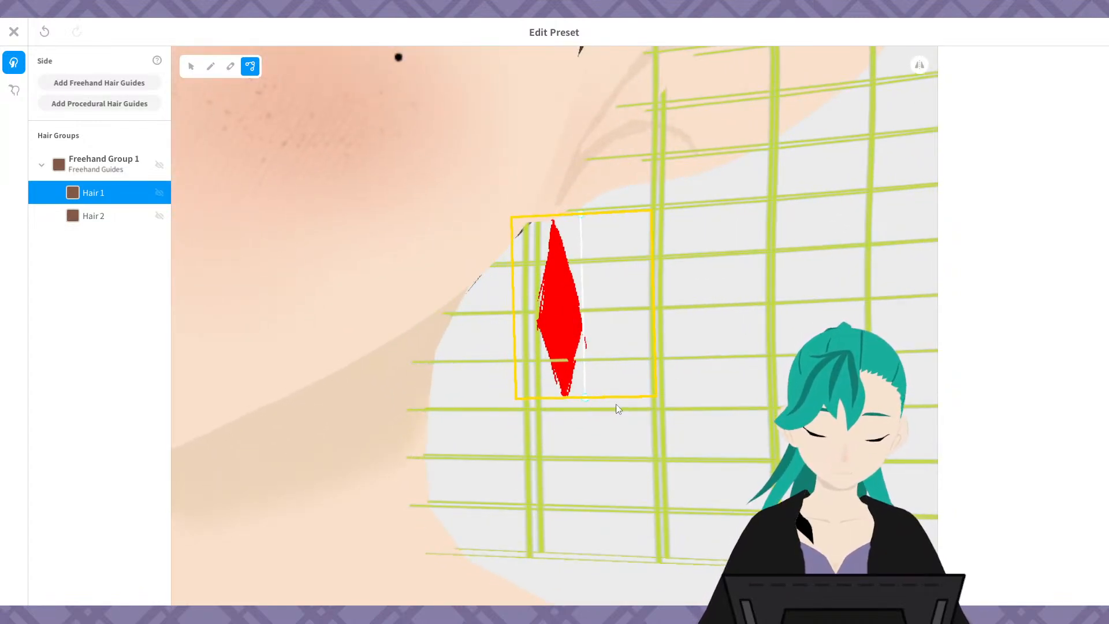
# - Try to match Hair 2 to the other earring by raising its upper end and shifting its lower end inward and upward to hang nearly upright
pyautogui.scroll(-2, 536, 413)
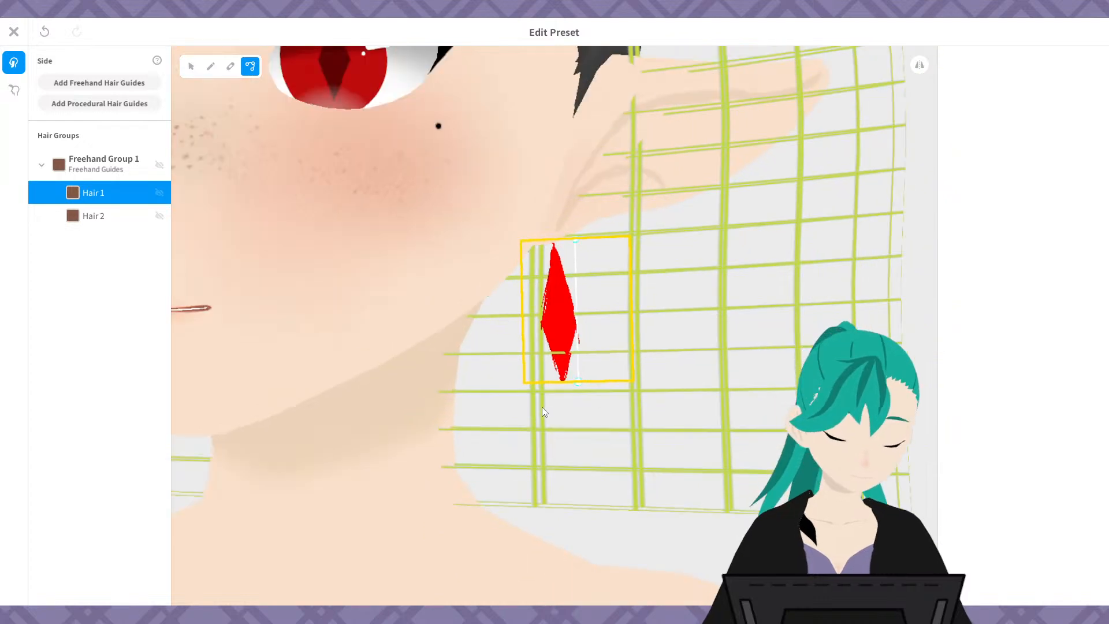
pyautogui.moveTo(542, 406); pyautogui.dragTo(706, 417, button='right')
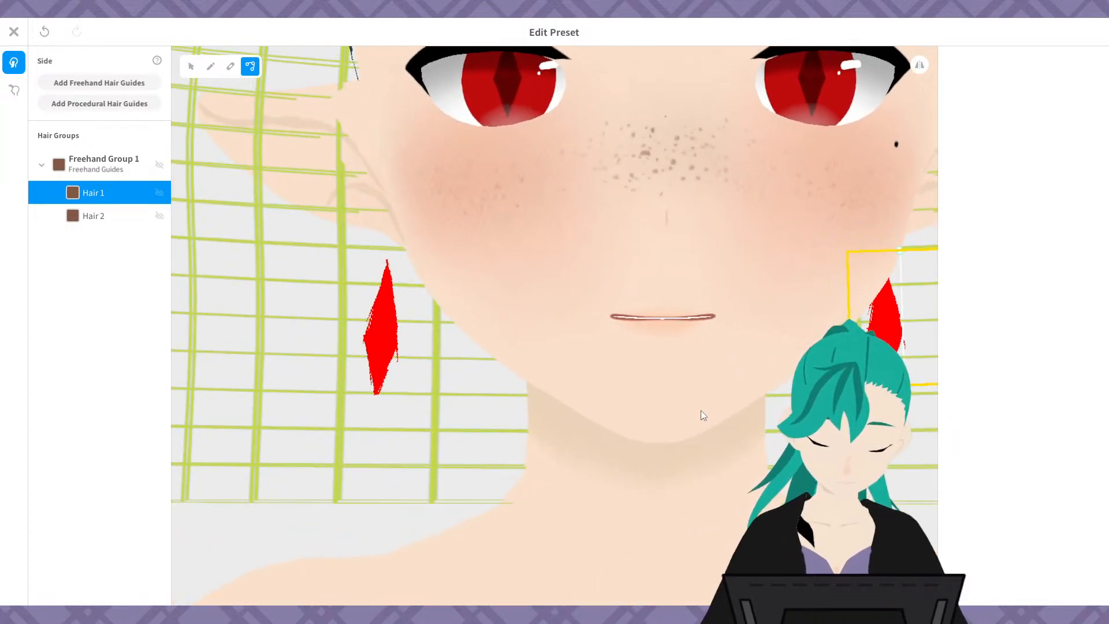
pyautogui.click(397, 263)
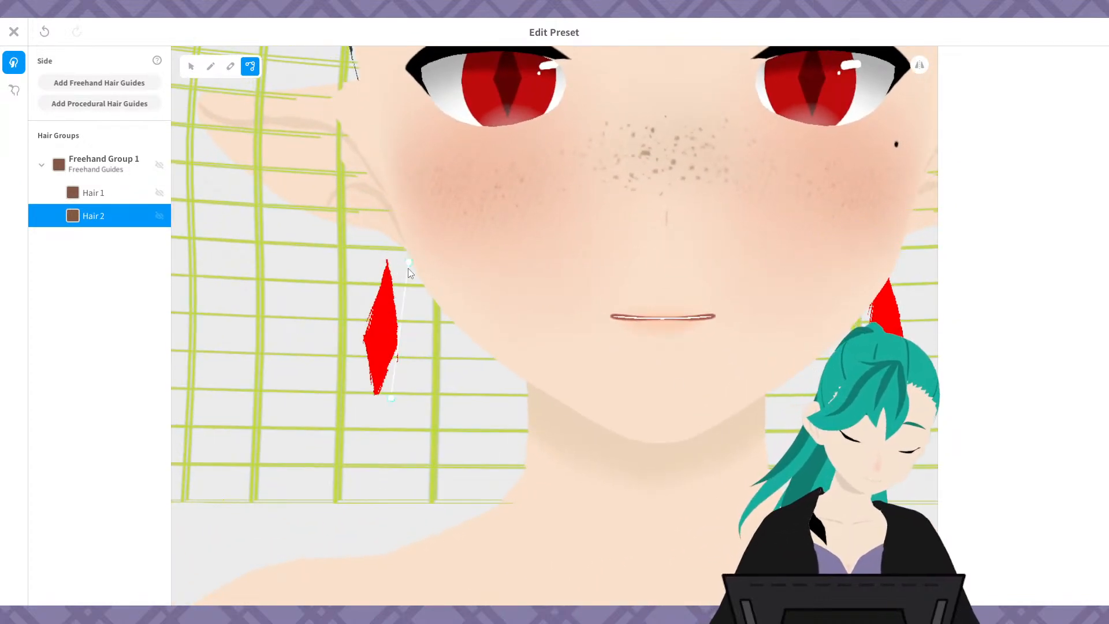
pyautogui.moveTo(409, 261); pyautogui.dragTo(410, 248)
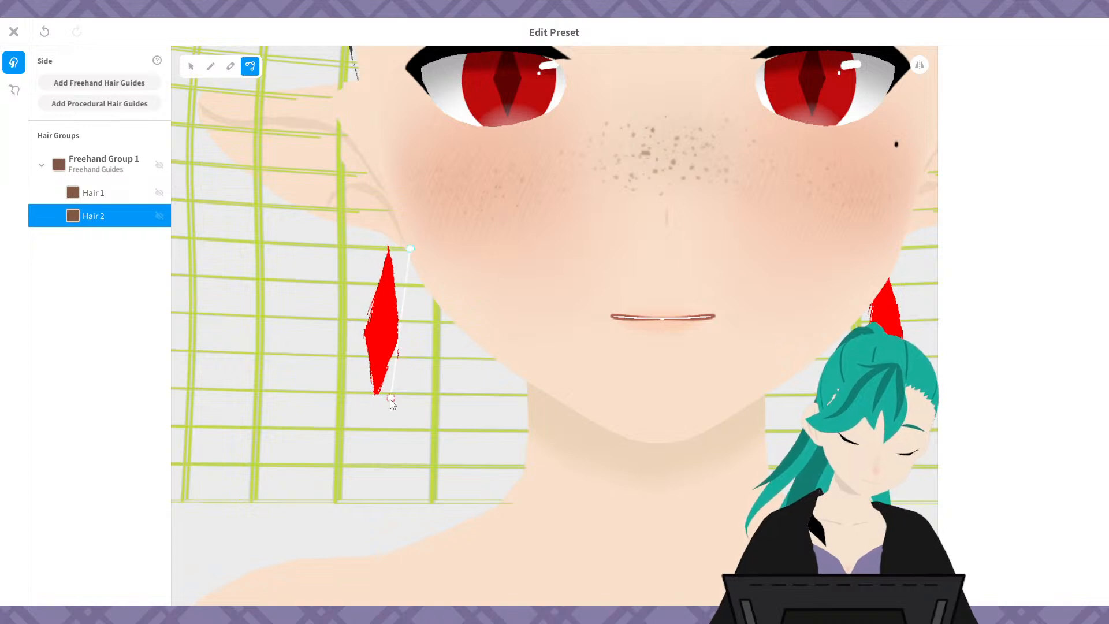
pyautogui.moveTo(390, 398); pyautogui.dragTo(408, 385)
pyautogui.scroll(-5, 623, 341)
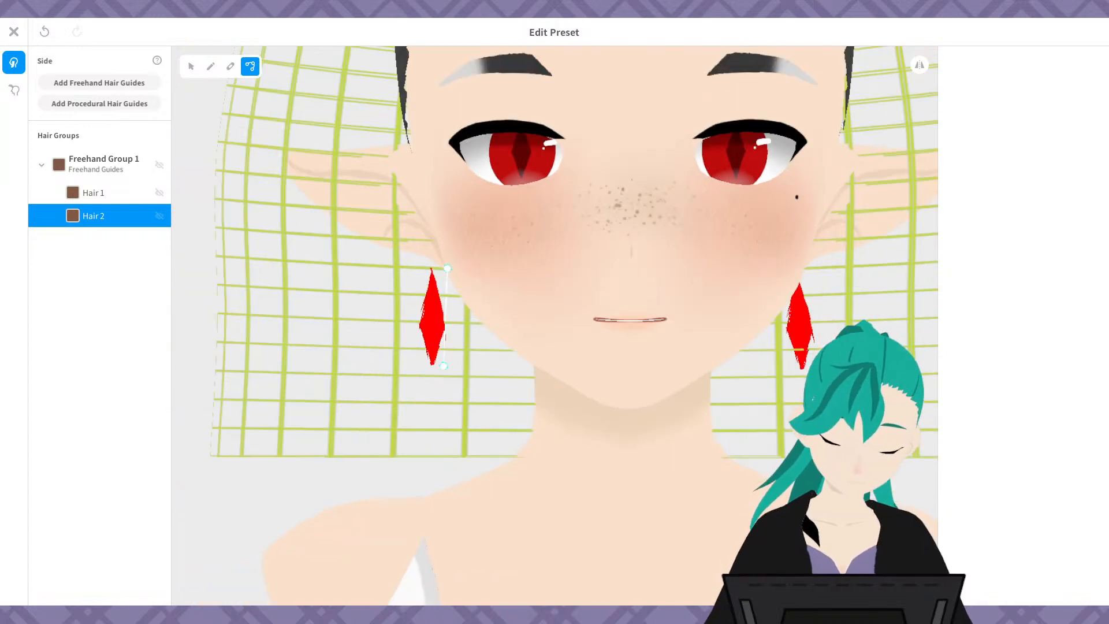
pyautogui.moveTo(365, 330); pyautogui.dragTo(375, 351, button='right')
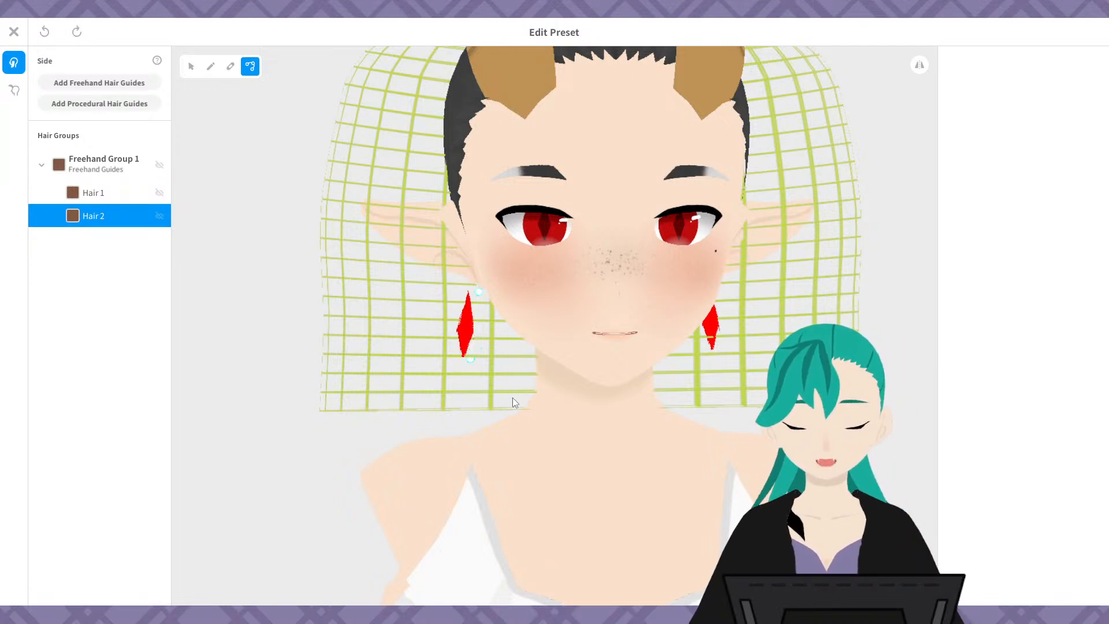
# - Undo the control-point changes on both earring panels and check the pair from the front and at a slight angle
pyautogui.hotkey('ctrl', 'z')
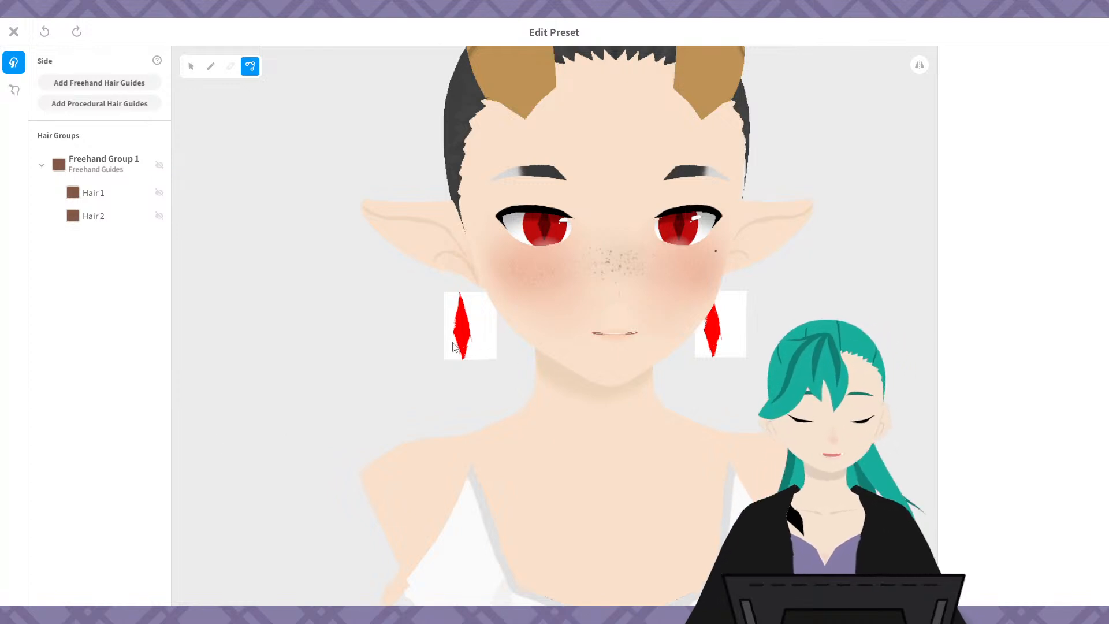
pyautogui.moveTo(757, 362); pyautogui.dragTo(695, 307, button='right')
pyautogui.scroll(-3, 712, 306)
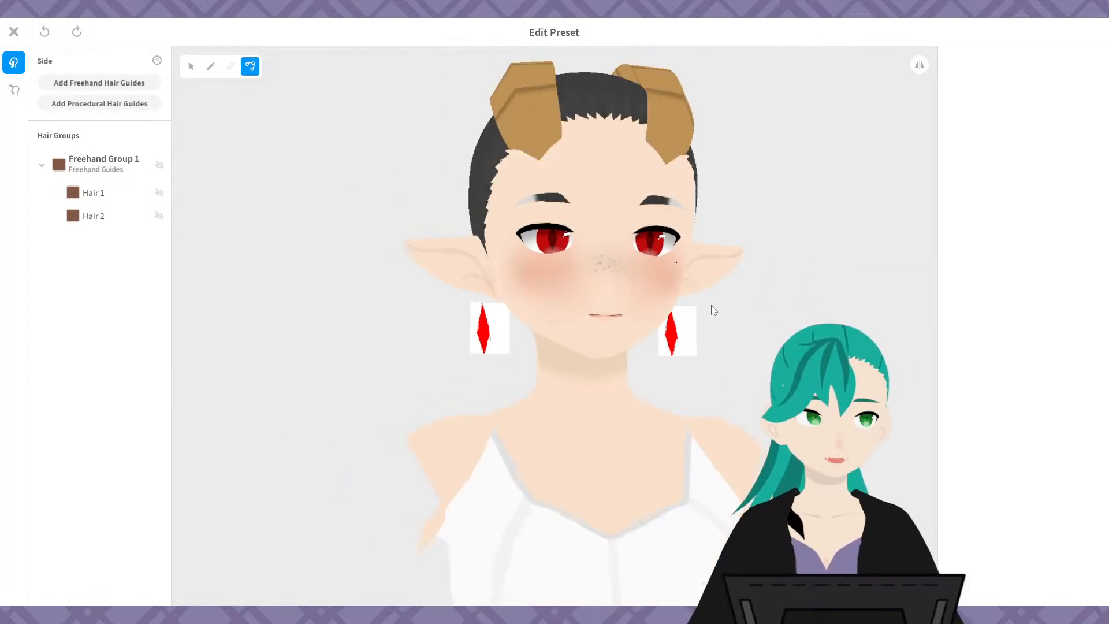
pyautogui.moveTo(677, 377); pyautogui.dragTo(660, 381, button='middle')
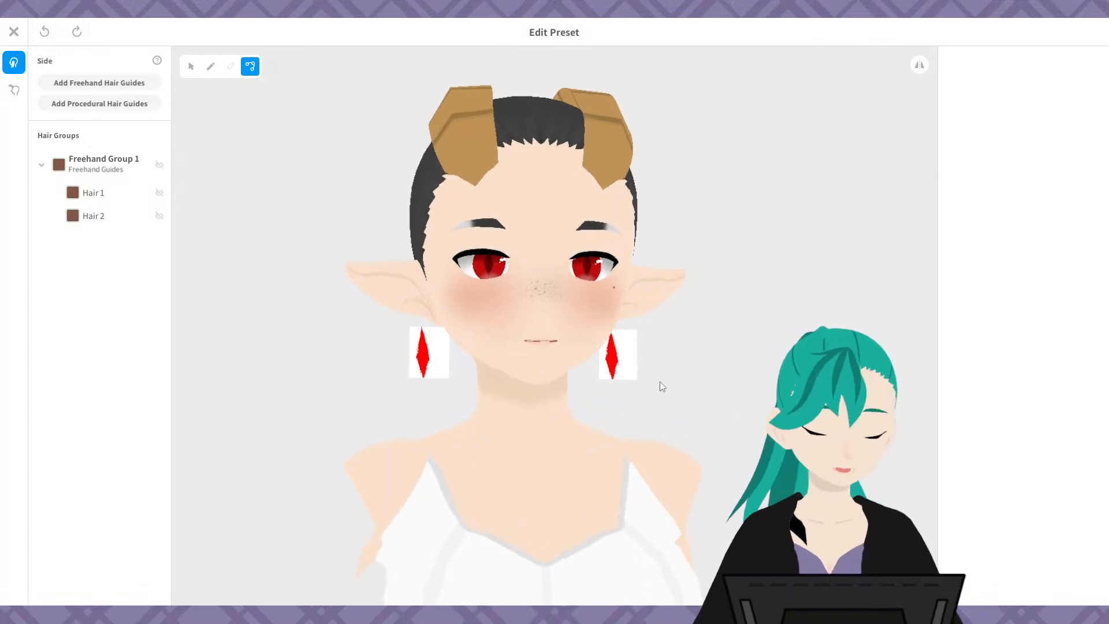
pyautogui.moveTo(659, 381)
pyautogui.mouseDown(button='right')
pyautogui.moveTo(638, 382)
pyautogui.moveTo(643, 391)
pyautogui.mouseUp(button='right')
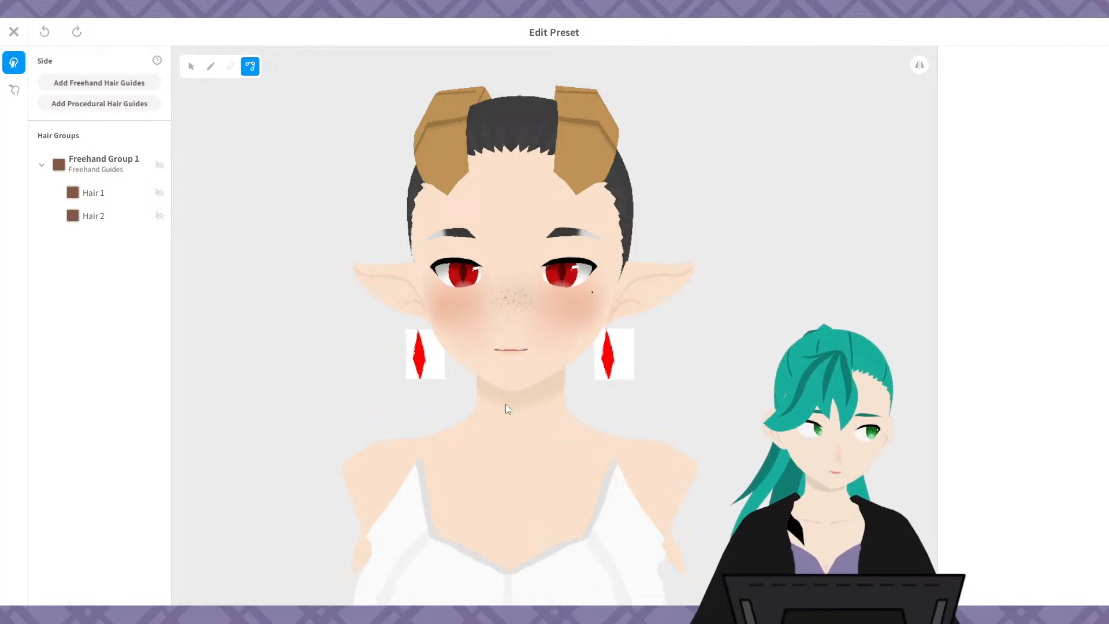
# - Set Hair 2's texture offset to 0.90 so its red diamond shifts inward across the panel
pyautogui.click(94, 192)
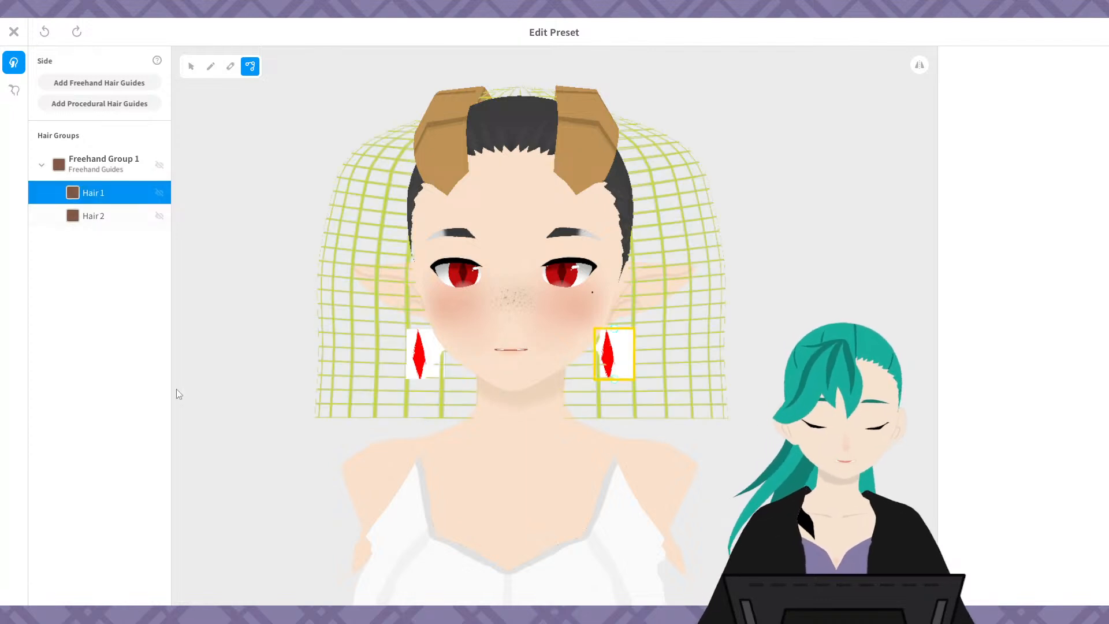
pyautogui.click(107, 220)
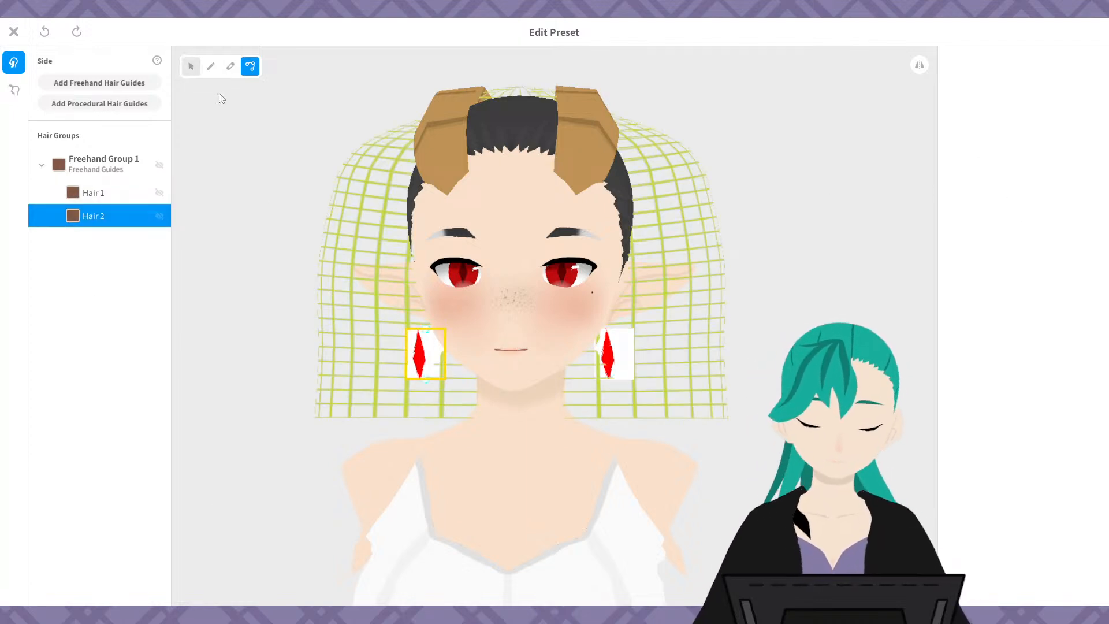
pyautogui.click(195, 70)
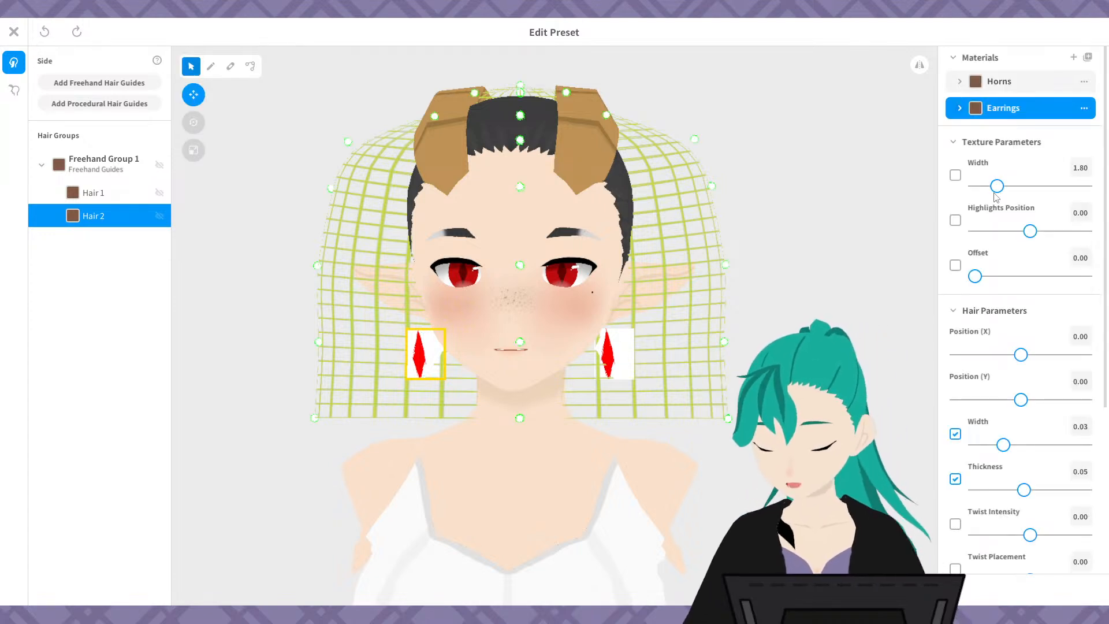
pyautogui.moveTo(976, 276); pyautogui.dragTo(1079, 277)
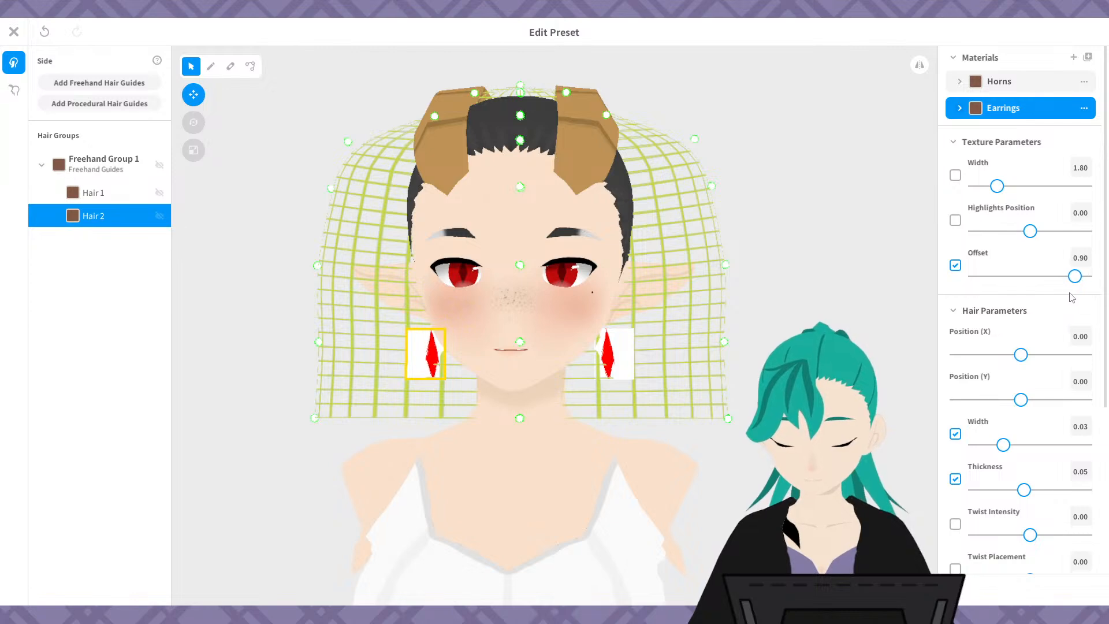
pyautogui.scroll(10, 648, 401)
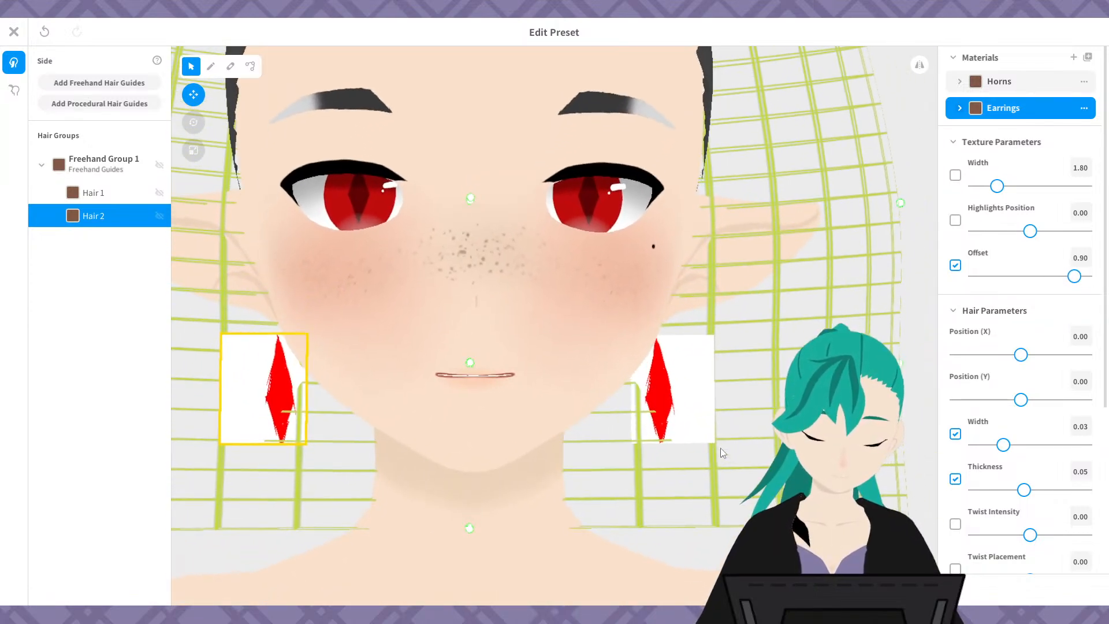
# - Open the Earrings material's texture for editing and widen the model preview with both earrings in view
pyautogui.click(1010, 107)
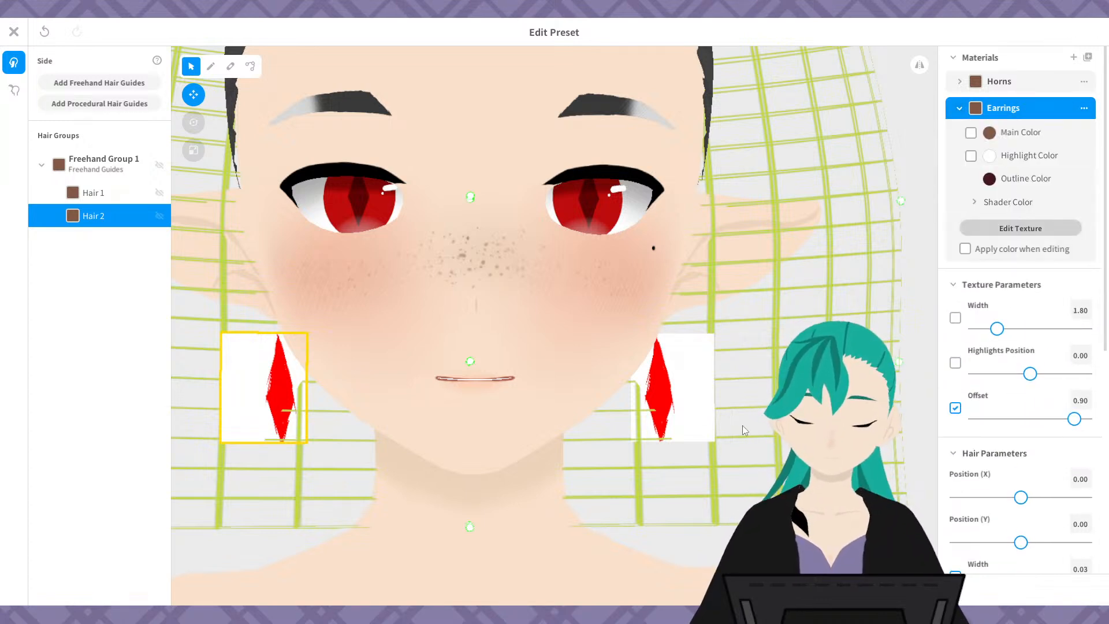
pyautogui.click(1021, 228)
pyautogui.scroll(-4, 510, 341)
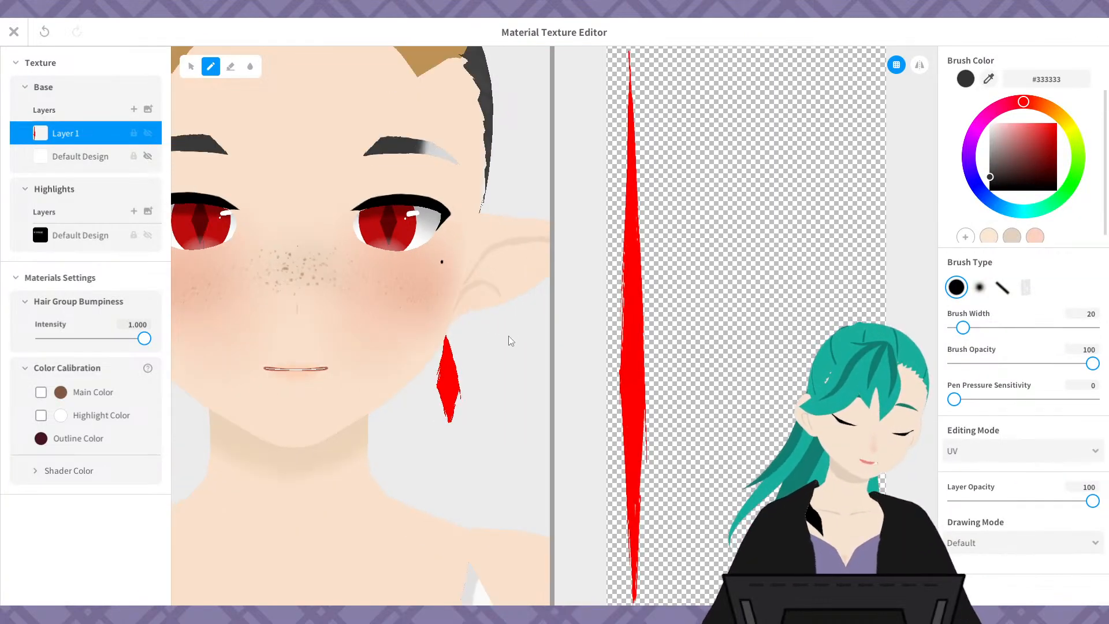
pyautogui.moveTo(318, 370); pyautogui.dragTo(479, 347, button='middle')
pyautogui.scroll(-4, 462, 385)
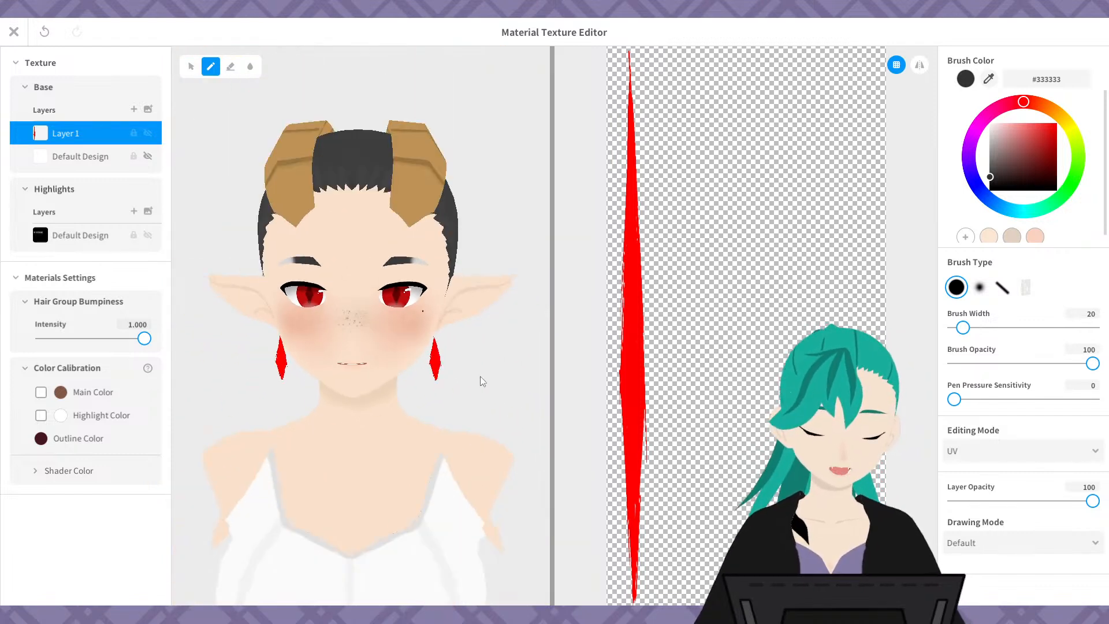
pyautogui.moveTo(552, 357); pyautogui.dragTo(786, 370)
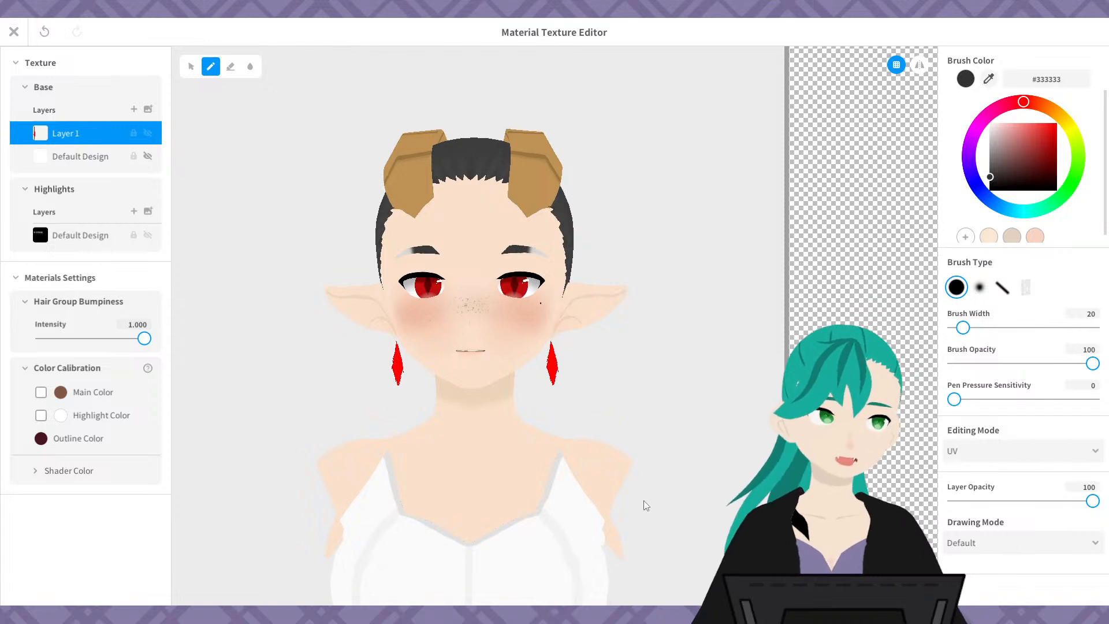
# - Examine the placement and symmetry of both red earrings from the front, the side and at different distances
pyautogui.scroll(2, 654, 445)
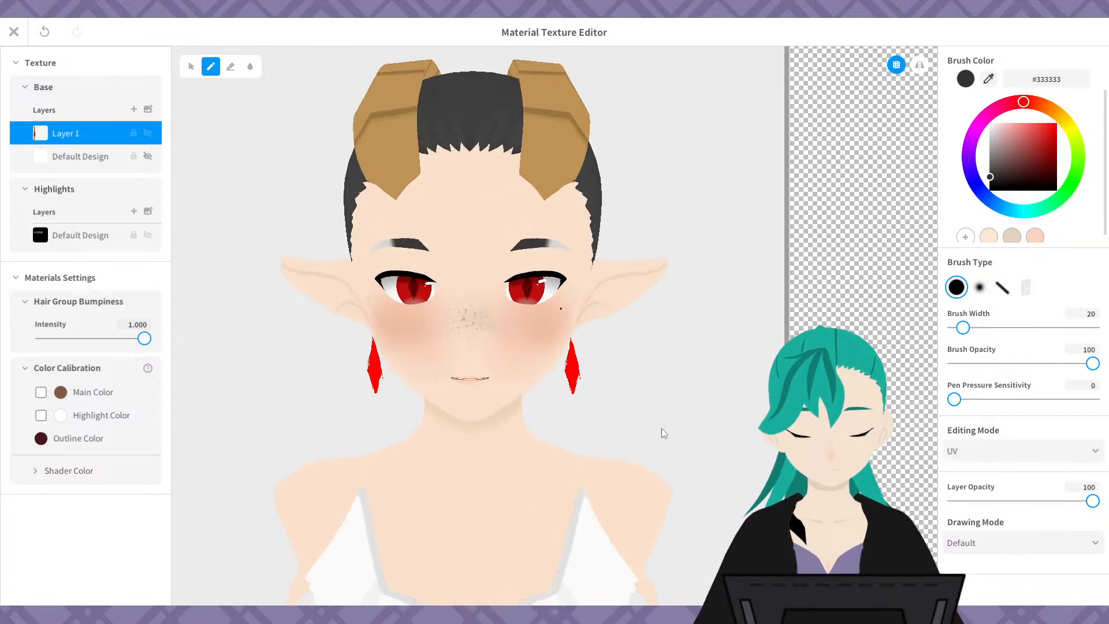
pyautogui.moveTo(666, 425)
pyautogui.mouseDown(button='right')
pyautogui.moveTo(562, 437)
pyautogui.moveTo(547, 428)
pyautogui.moveTo(663, 427)
pyautogui.moveTo(657, 410)
pyautogui.mouseUp(button='right')
pyautogui.scroll(3, 643, 435)
pyautogui.moveTo(653, 414); pyautogui.dragTo(629, 400, button='middle')
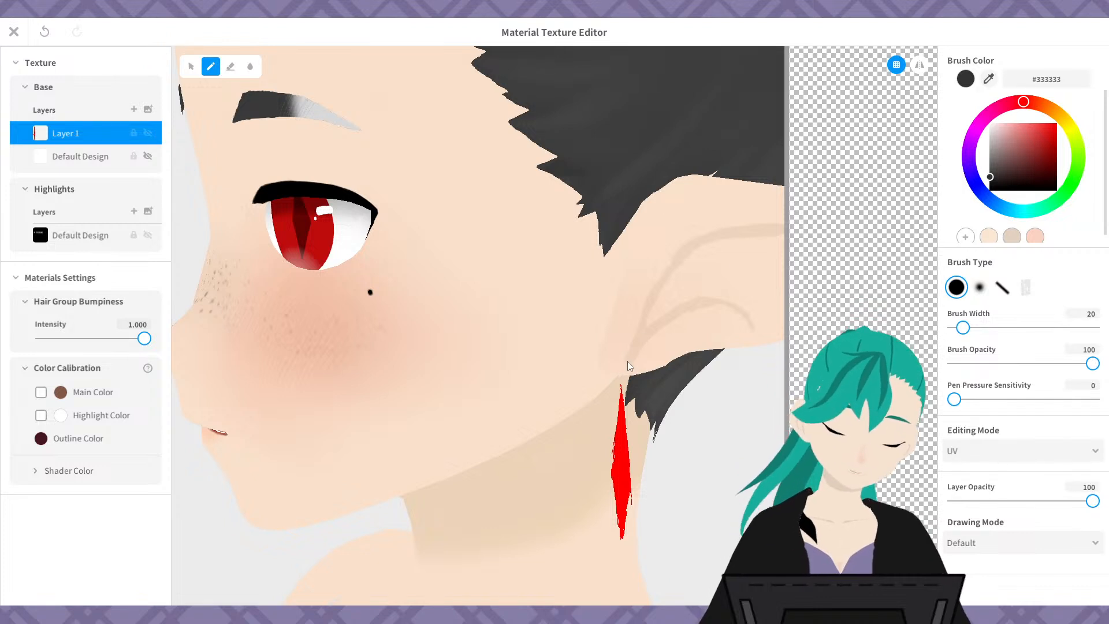
pyautogui.moveTo(462, 266); pyautogui.dragTo(700, 307, button='right')
pyautogui.scroll(-10, 699, 307)
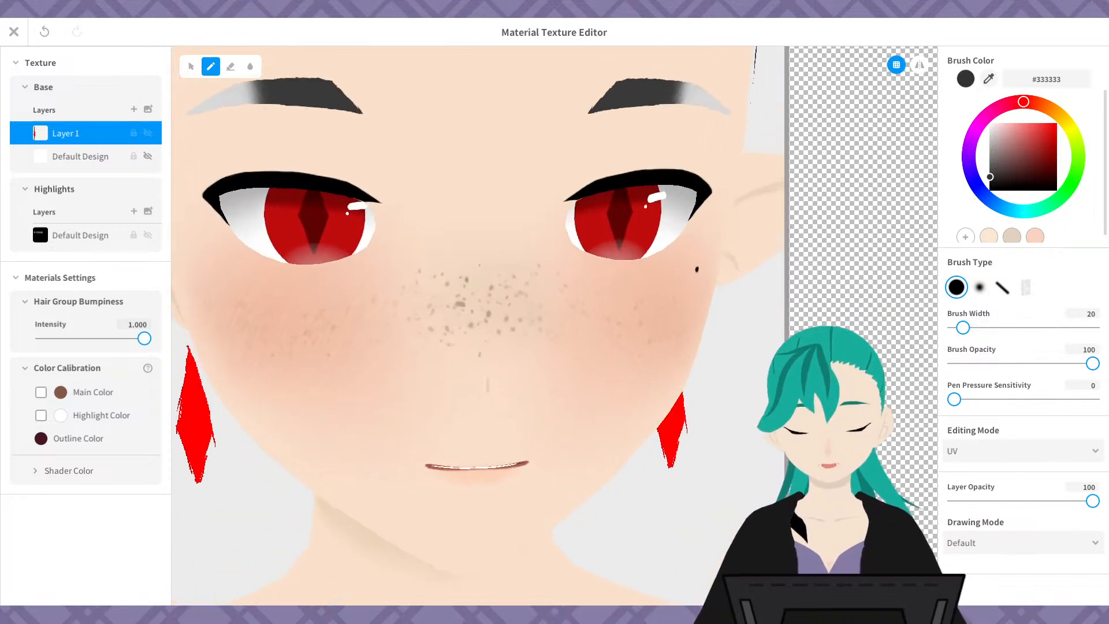
pyautogui.moveTo(646, 382); pyautogui.dragTo(662, 357, button='right')
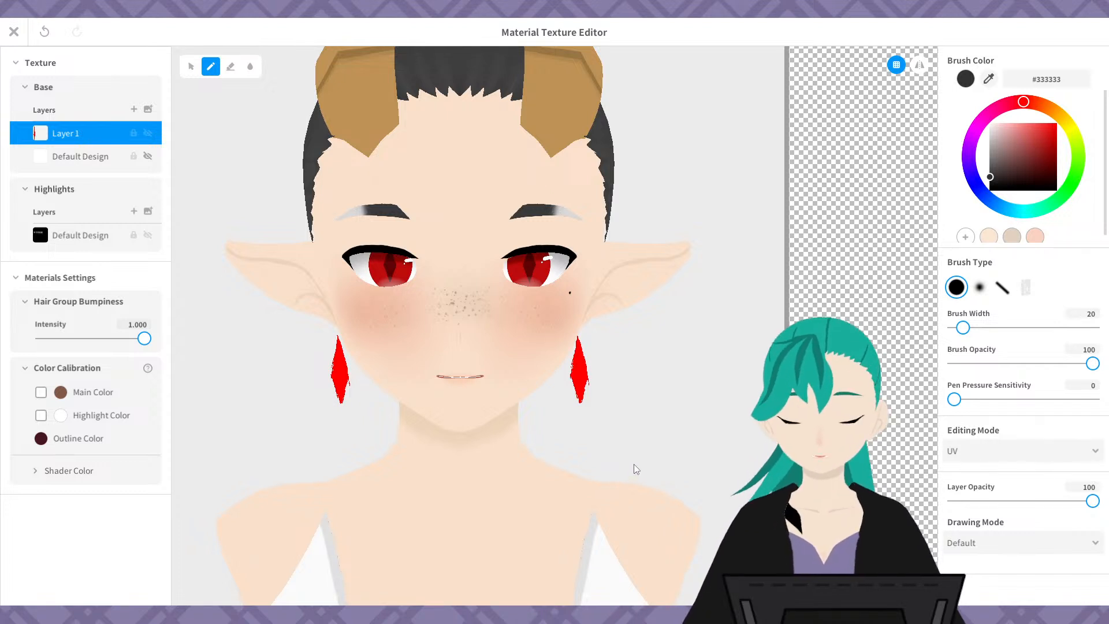
pyautogui.scroll(-3, 687, 397)
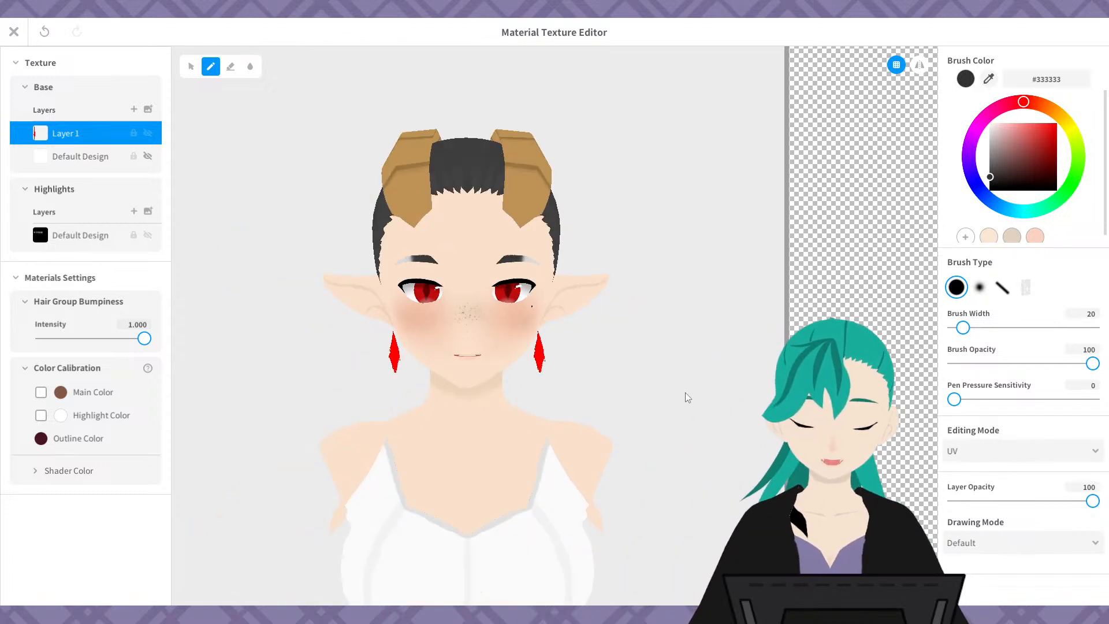
pyautogui.scroll(2, 683, 398)
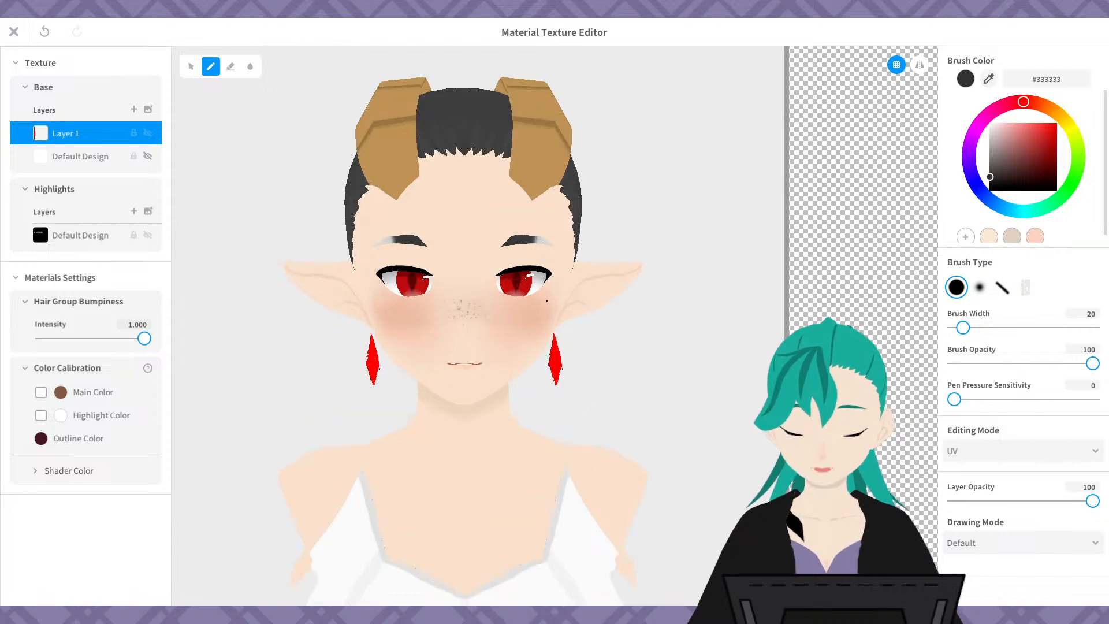
# - Widen the texture canvas, add a second base layer above the red diamond and import the purple crystal image into it
pyautogui.moveTo(787, 402); pyautogui.dragTo(580, 422)
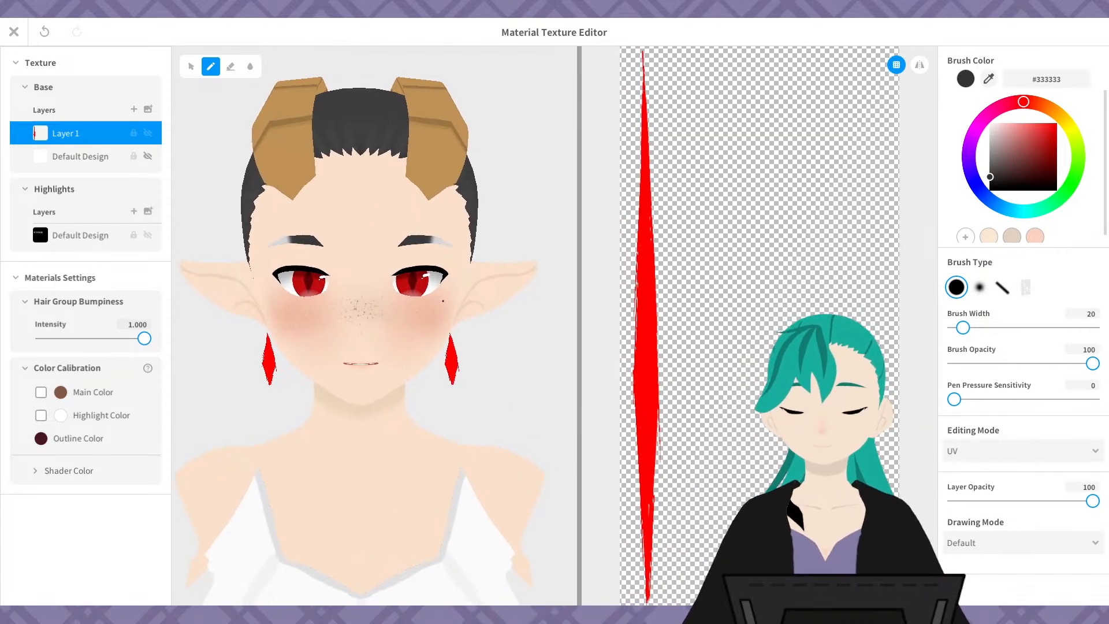
pyautogui.scroll(-2, 759, 326)
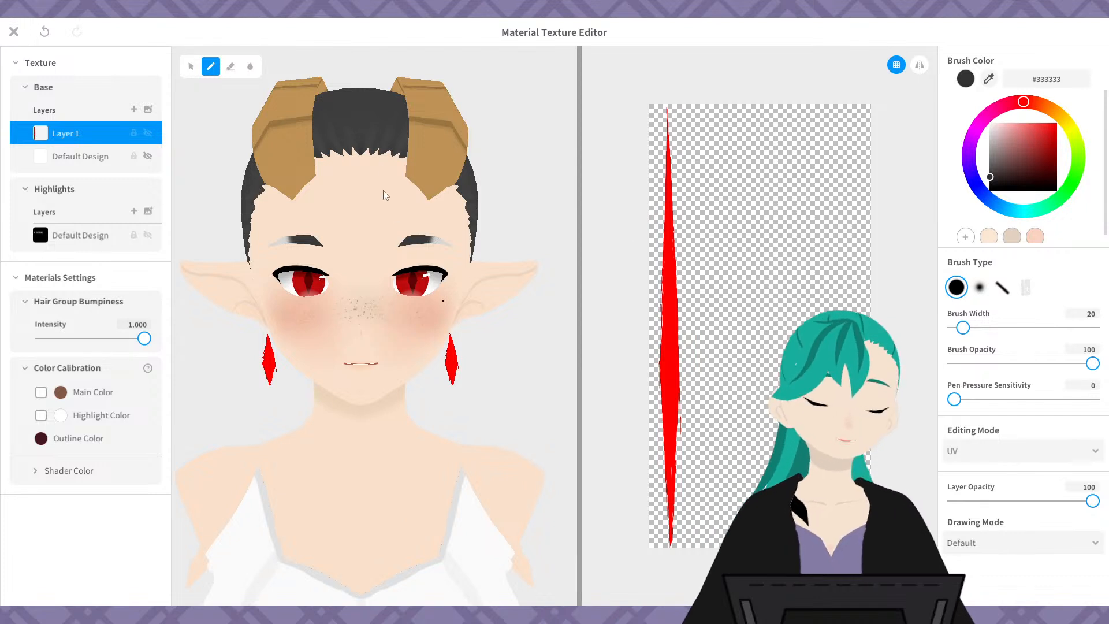
pyautogui.click(134, 110)
pyautogui.rightClick(78, 136)
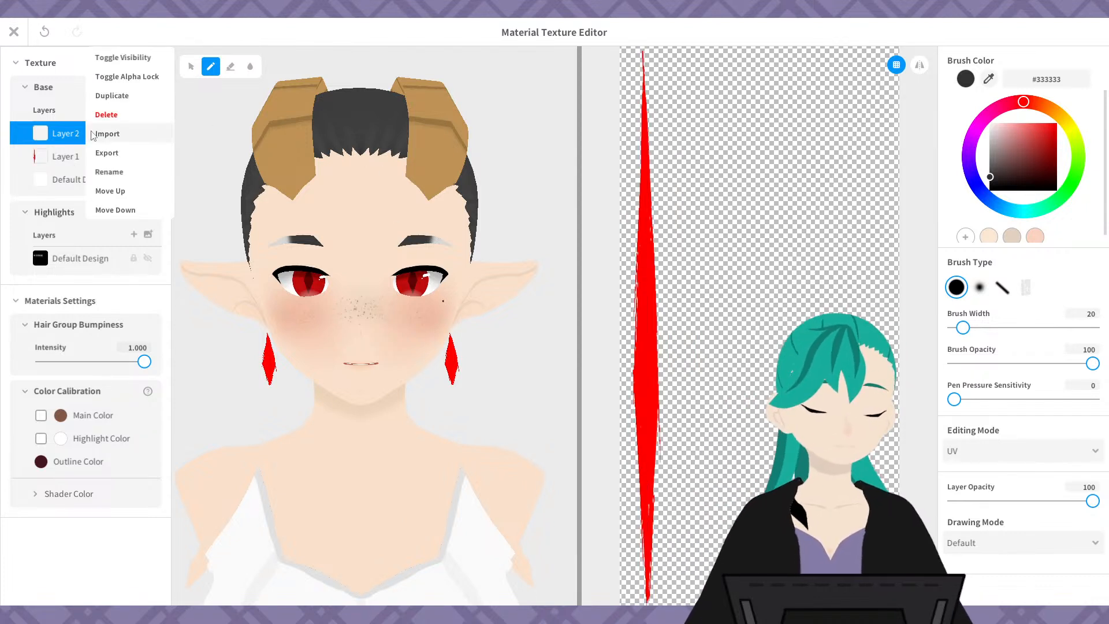
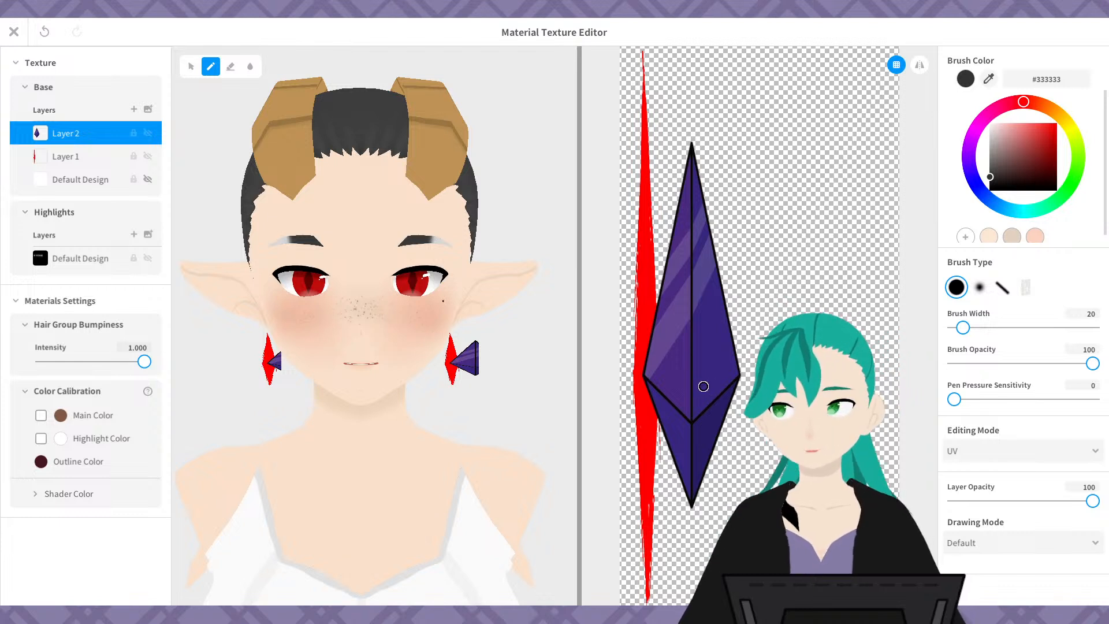
# - Hide the red diamond on Layer 1 and return to the hair editor
pyautogui.scroll(2, 699, 391)
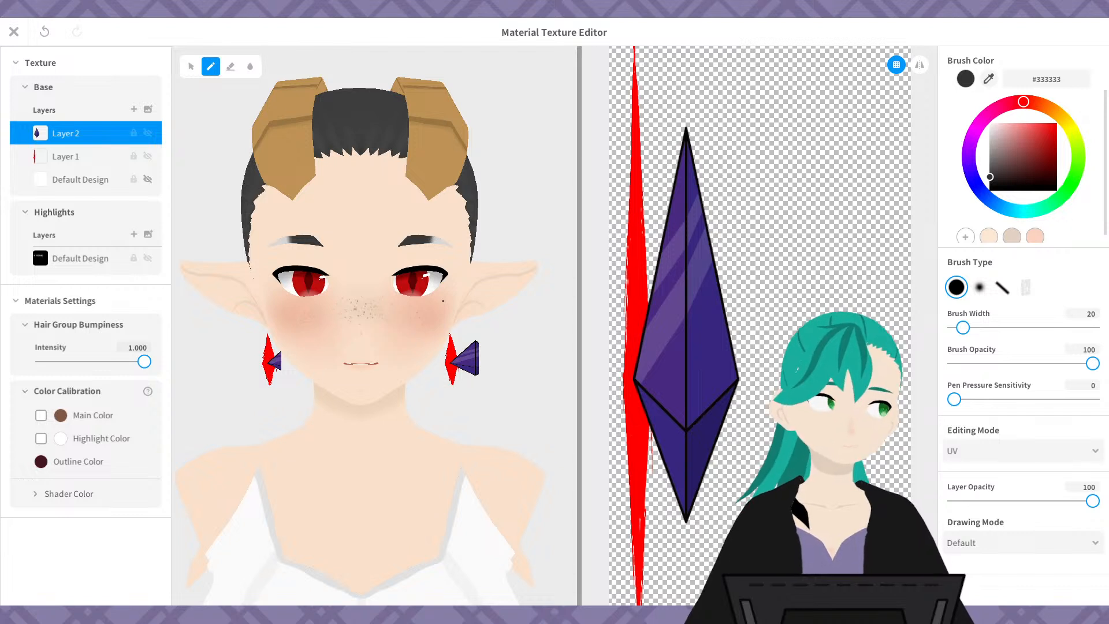
pyautogui.scroll(3, 482, 368)
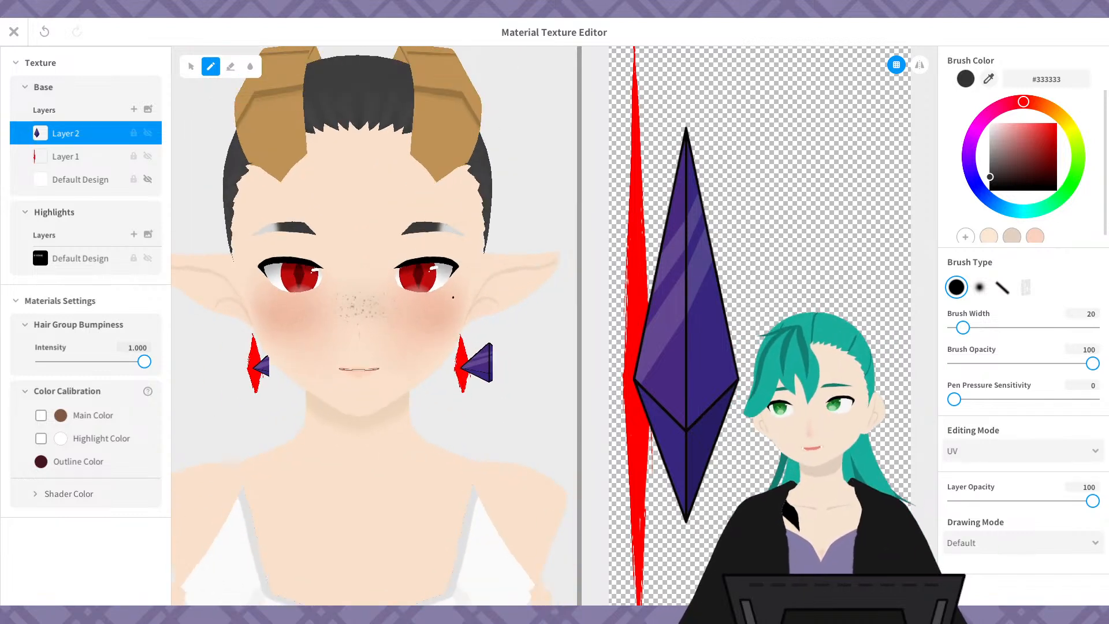
pyautogui.click(148, 156)
pyautogui.click(14, 33)
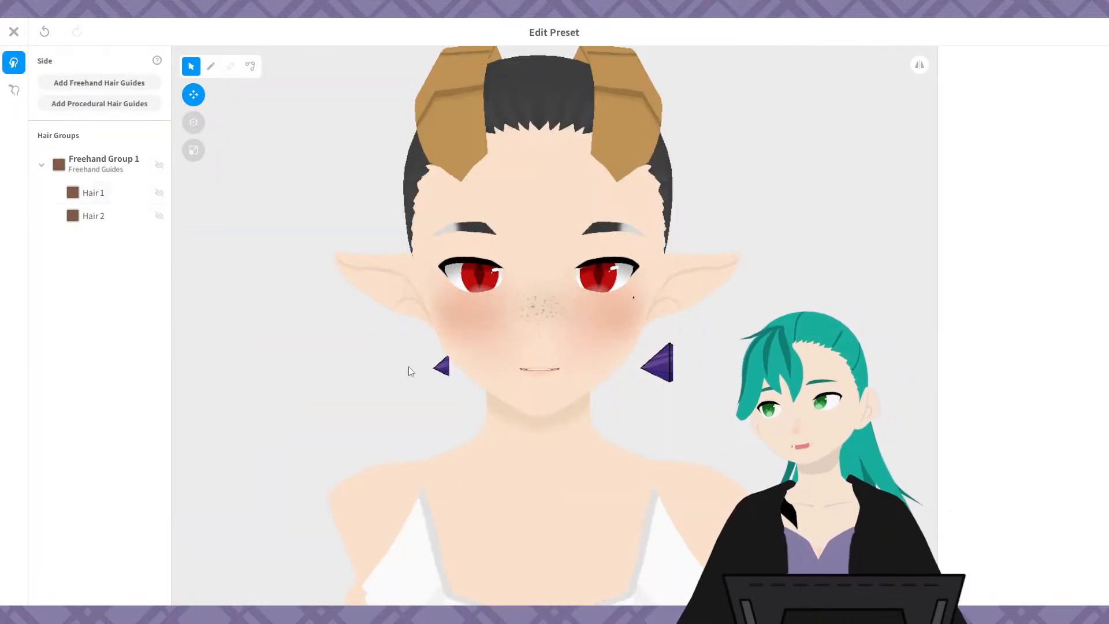
# - Adjust Hair 2's texture offset so more of the purple crystal shows on its panel, then deselect it
pyautogui.scroll(5, 458, 379)
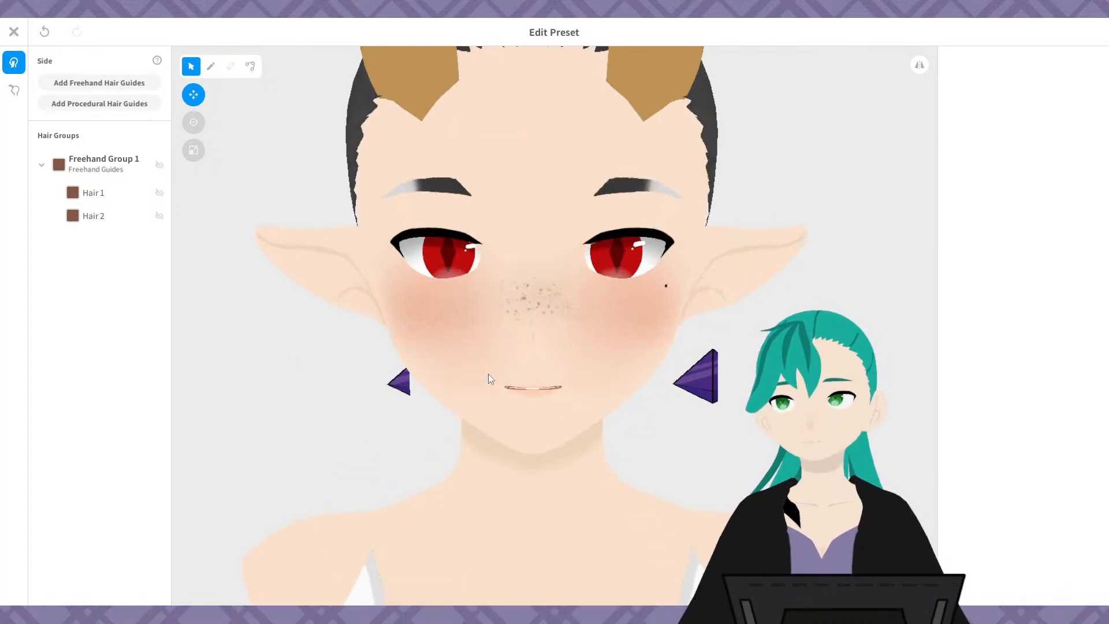
pyautogui.click(107, 214)
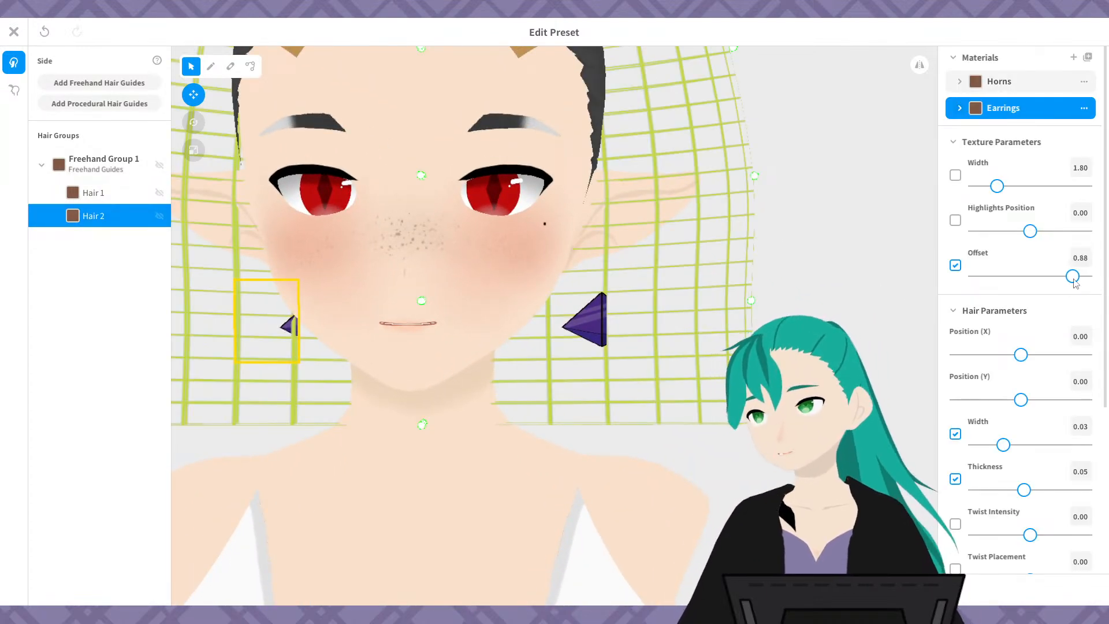
pyautogui.click(479, 349)
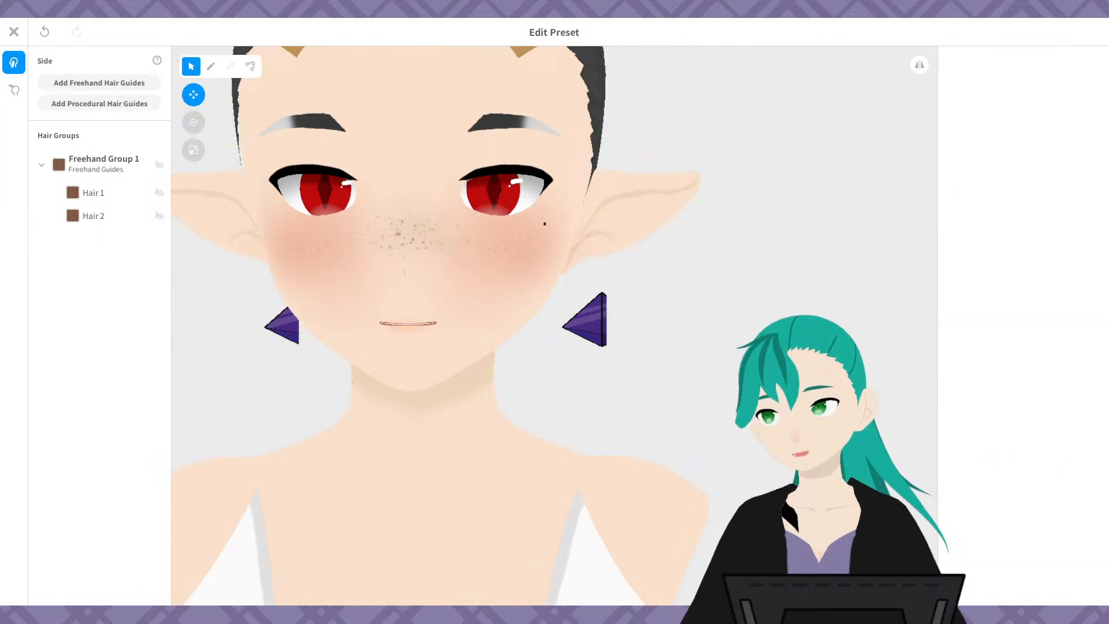
# - Set Hair 2's texture offset to 1.00 and its texture width to 1.00 so the whole purple crystal fits on its panel
pyautogui.click(118, 218)
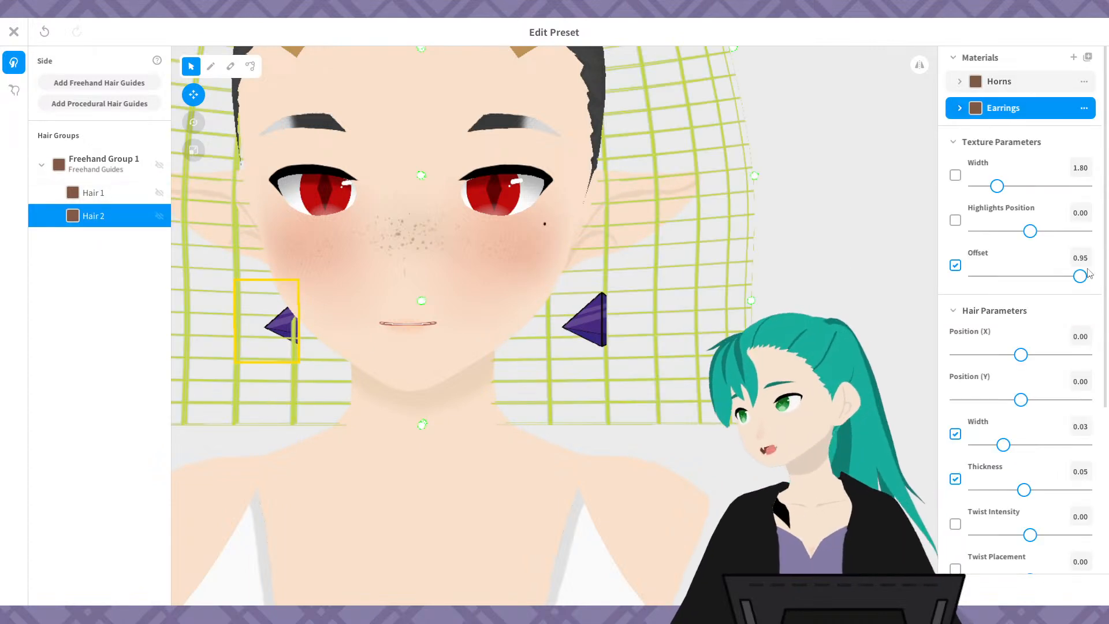
pyautogui.moveTo(1082, 279); pyautogui.dragTo(1107, 281)
pyautogui.click(857, 309)
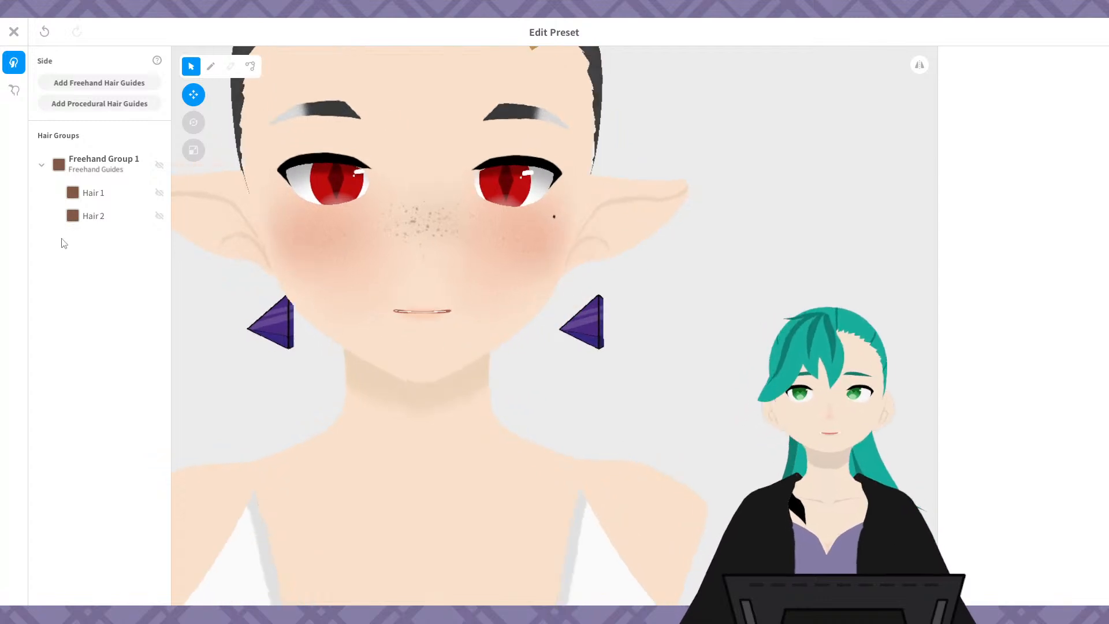
pyautogui.click(91, 216)
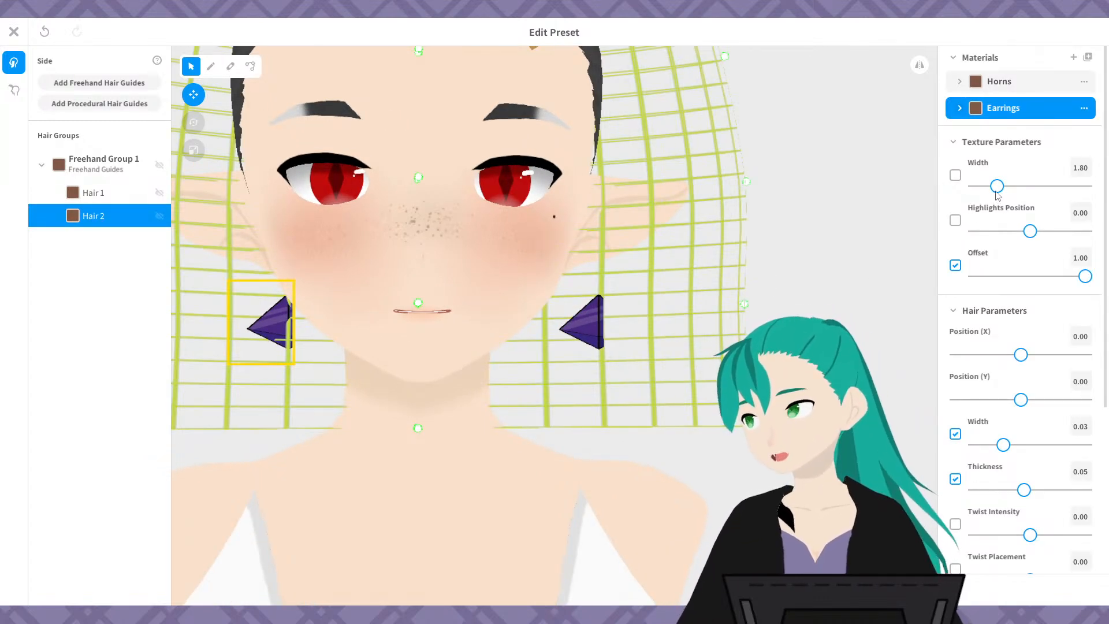
pyautogui.moveTo(997, 187); pyautogui.dragTo(980, 191)
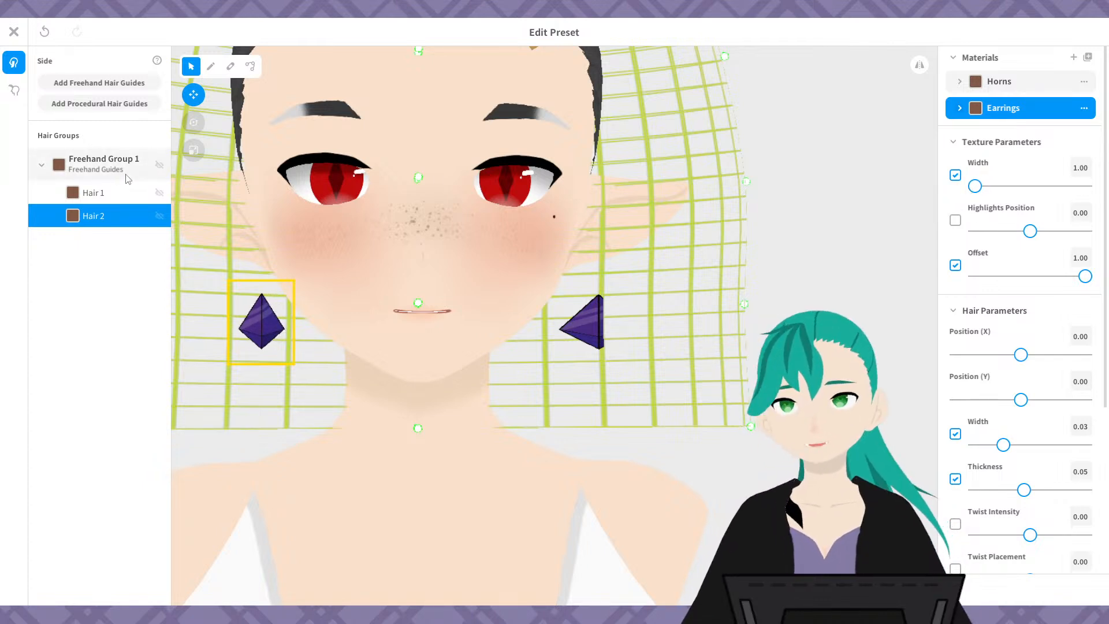
# - Set Hair 1's texture width to 1.00 to match the other earring, and deselect the panel
pyautogui.click(134, 195)
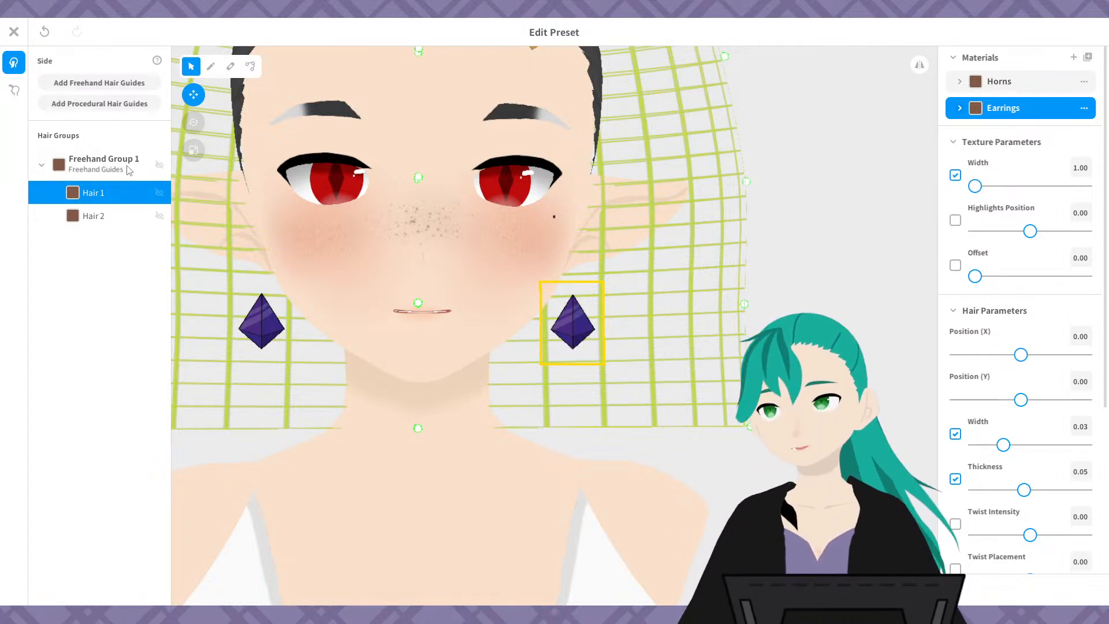
pyautogui.click(820, 290)
pyautogui.moveTo(801, 293)
pyautogui.mouseDown(button='right')
pyautogui.moveTo(749, 293)
pyautogui.moveTo(785, 295)
pyautogui.mouseUp(button='right')
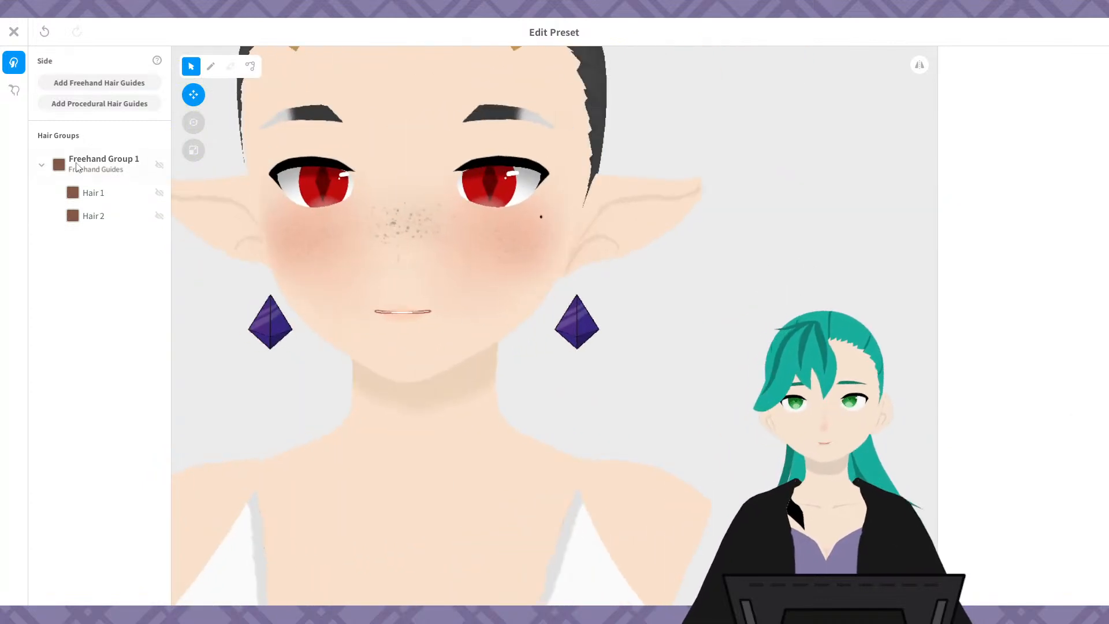
# - Enable symmetry editing and lengthen both crystal earrings by moving Hair 1's upper control point up and its lower one down, then deselect
pyautogui.click(919, 65)
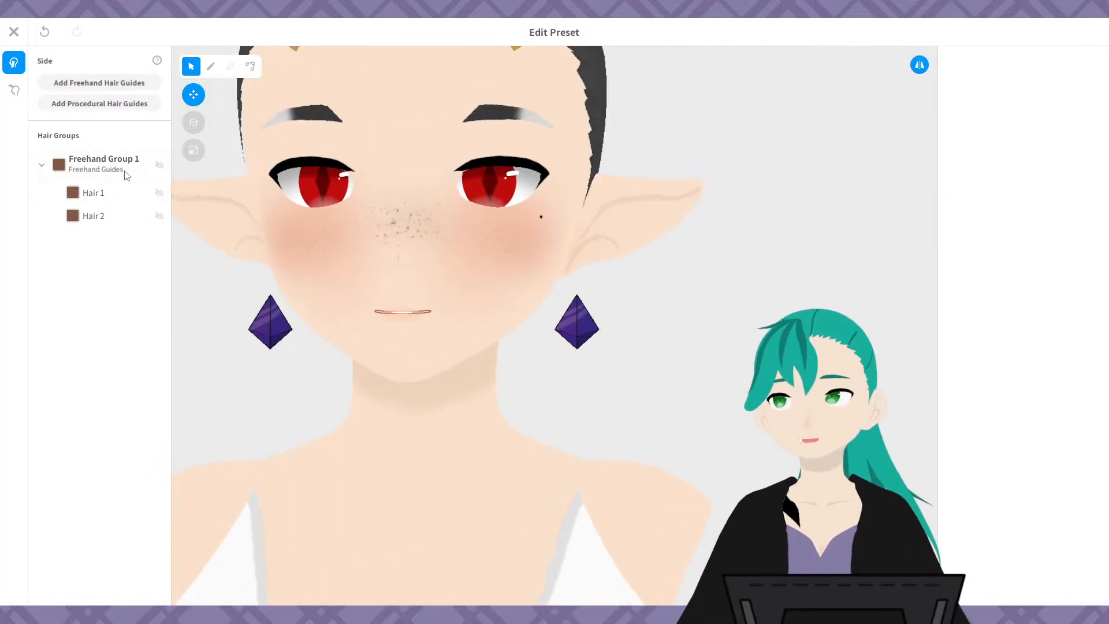
pyautogui.click(107, 192)
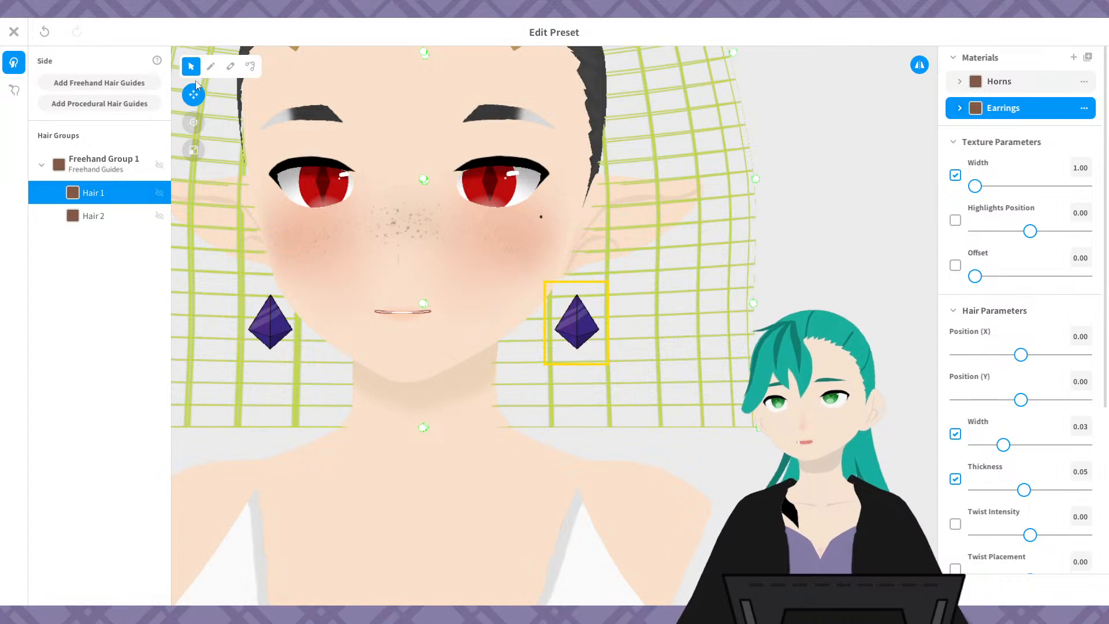
pyautogui.click(250, 66)
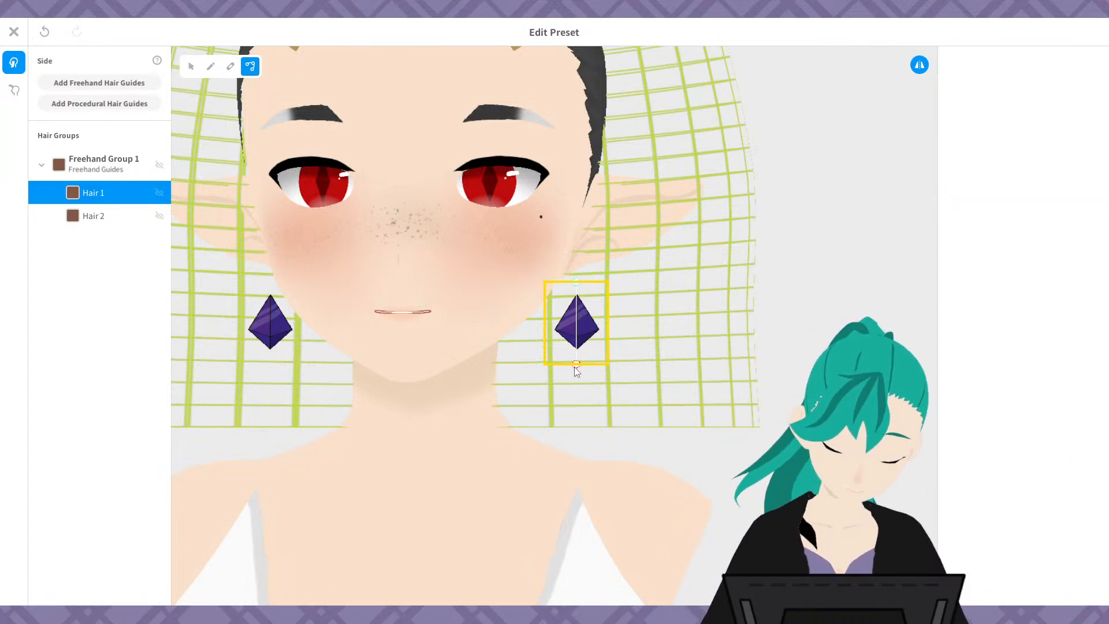
pyautogui.moveTo(576, 366); pyautogui.dragTo(574, 398)
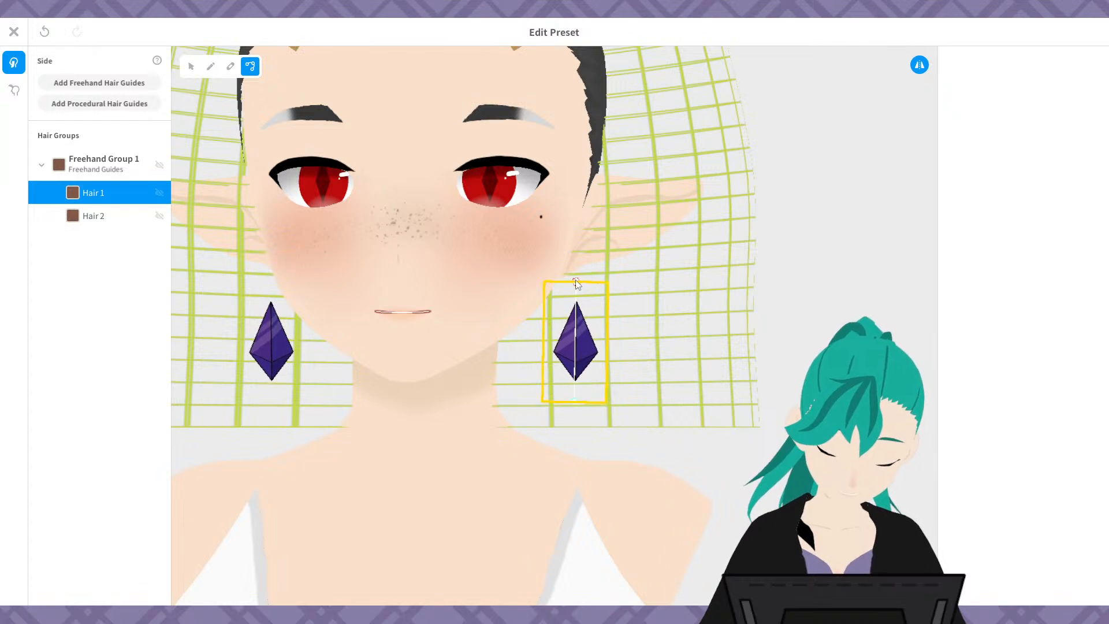
pyautogui.moveTo(576, 282); pyautogui.dragTo(574, 251)
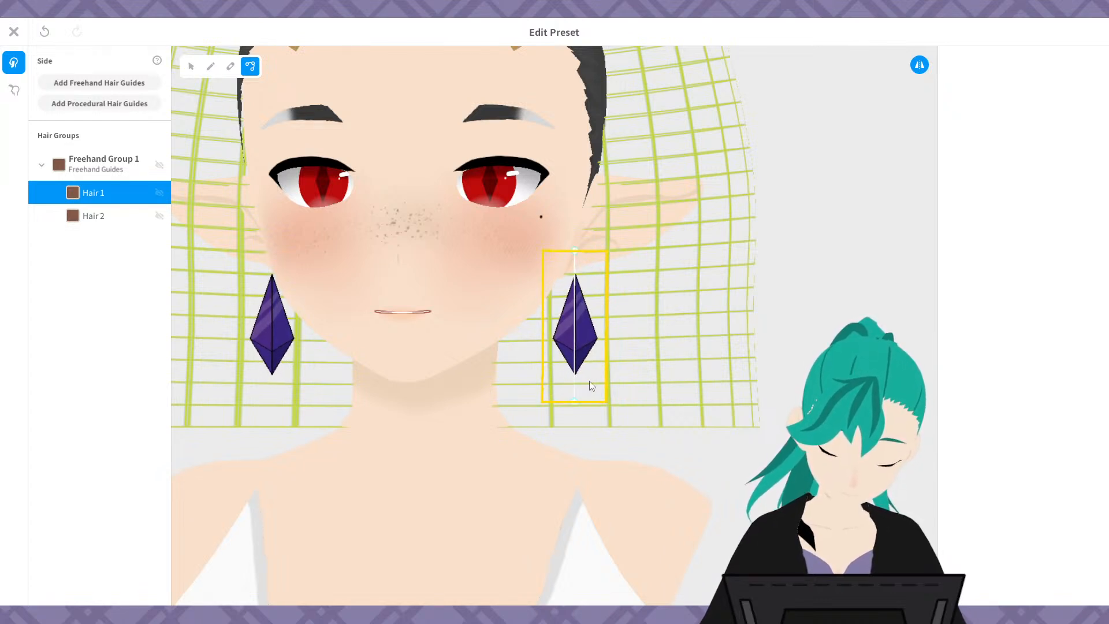
pyautogui.moveTo(573, 400); pyautogui.dragTo(573, 388)
pyautogui.moveTo(575, 250); pyautogui.dragTo(574, 245)
pyautogui.moveTo(574, 388); pyautogui.dragTo(574, 395)
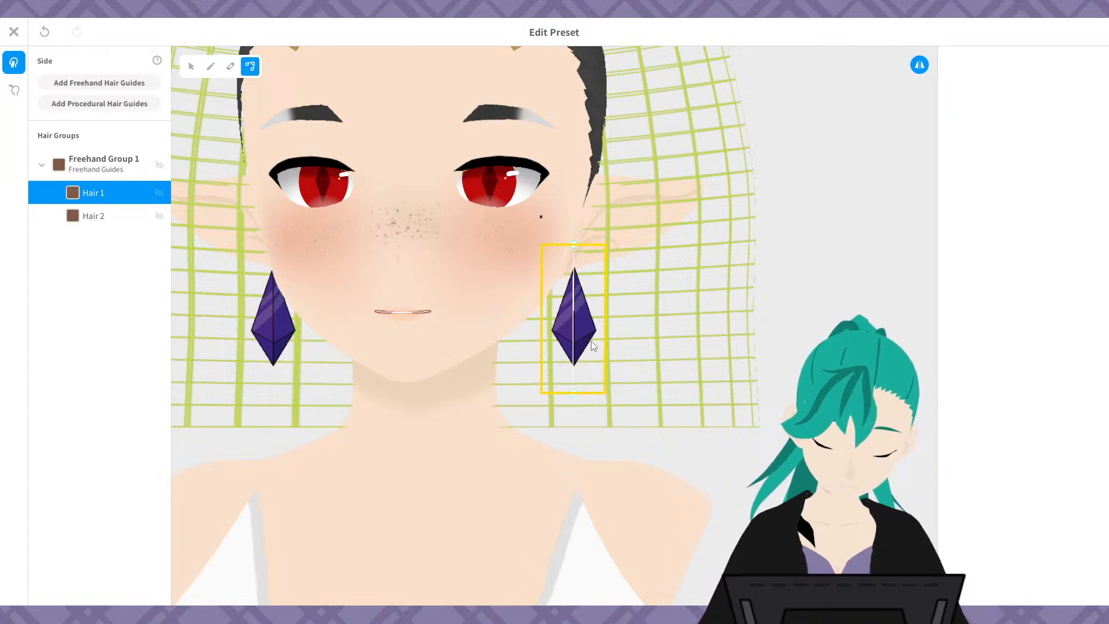
pyautogui.click(191, 66)
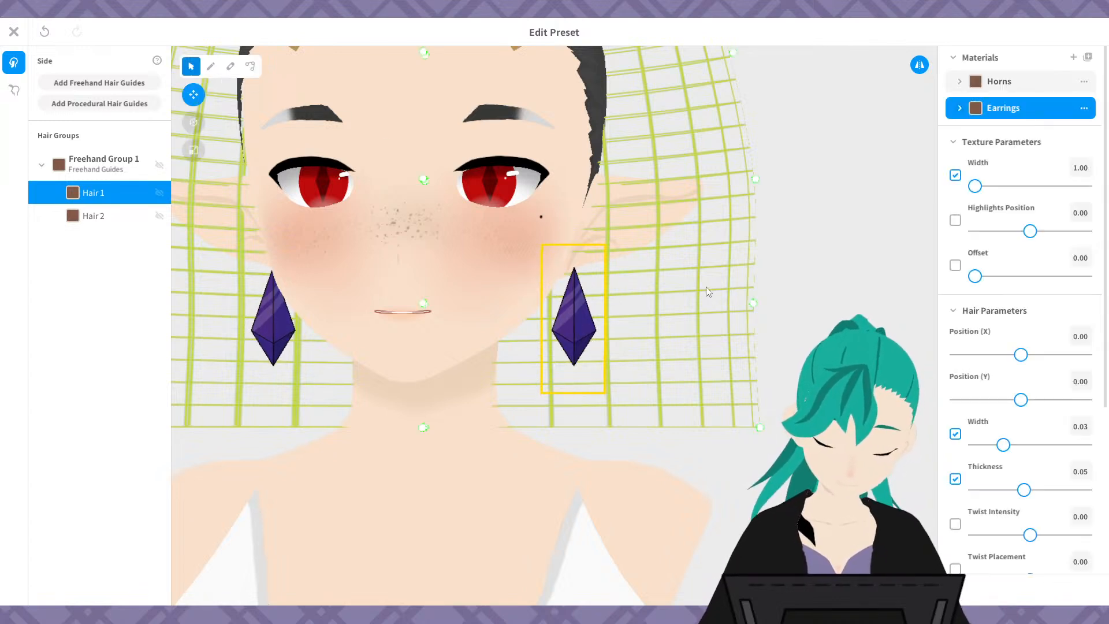
pyautogui.click(774, 337)
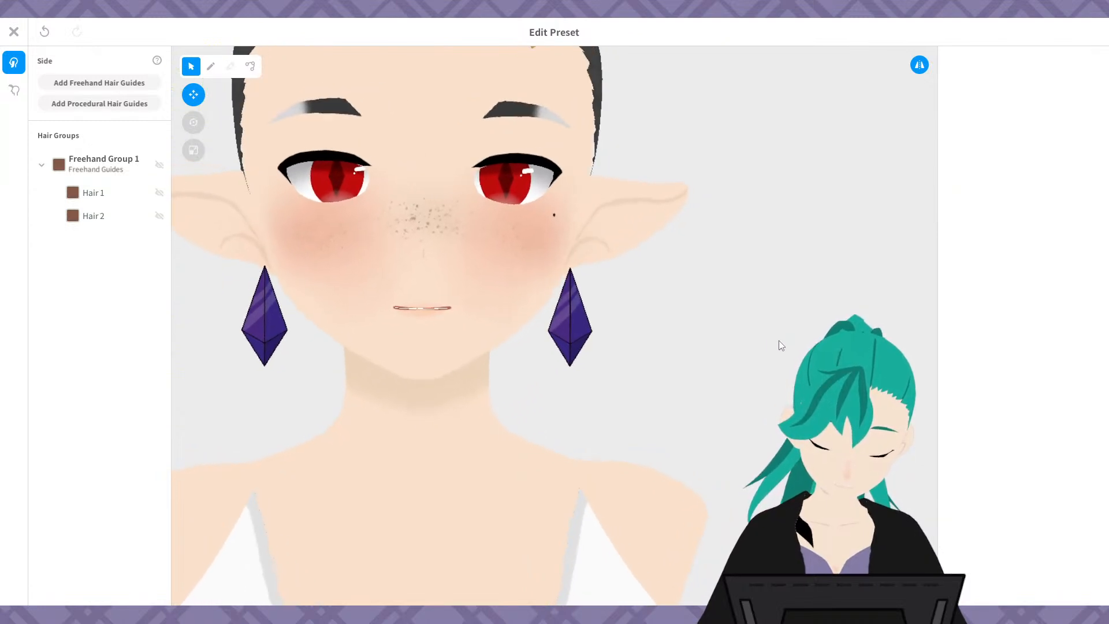
# - Move Hair 1's upper and lower control points slightly inward toward the face with symmetry on, and check both earrings from the front
pyautogui.moveTo(776, 340); pyautogui.dragTo(726, 341, button='right')
pyautogui.moveTo(619, 311); pyautogui.dragTo(673, 339, button='right')
pyautogui.click(251, 66)
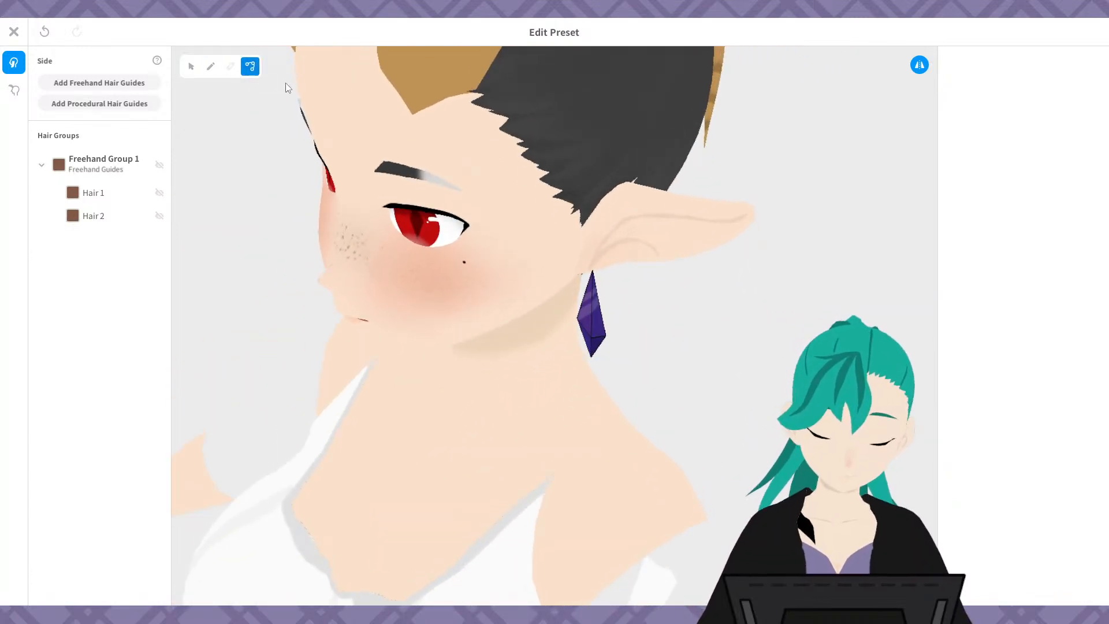
pyautogui.click(594, 289)
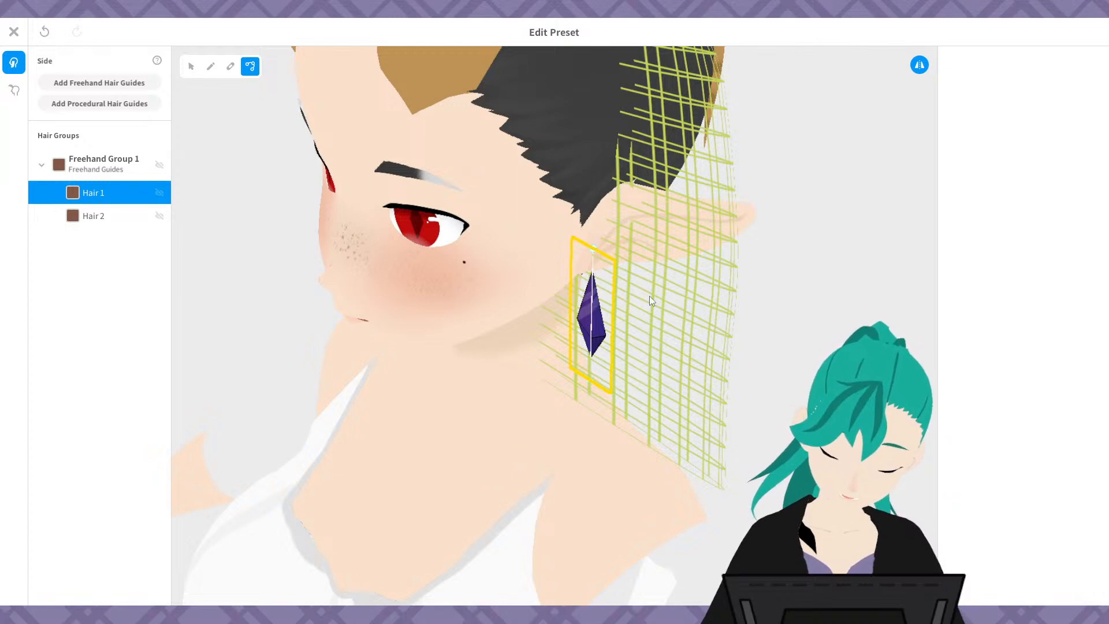
pyautogui.moveTo(650, 296); pyautogui.dragTo(584, 245, button='right')
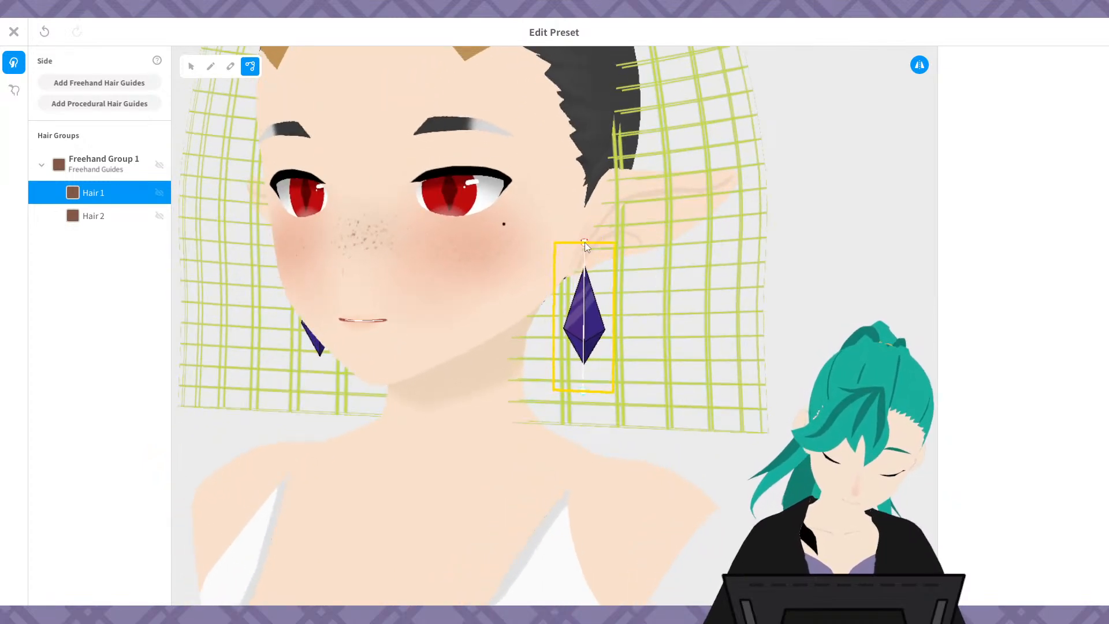
pyautogui.moveTo(637, 383); pyautogui.dragTo(702, 384, button='right')
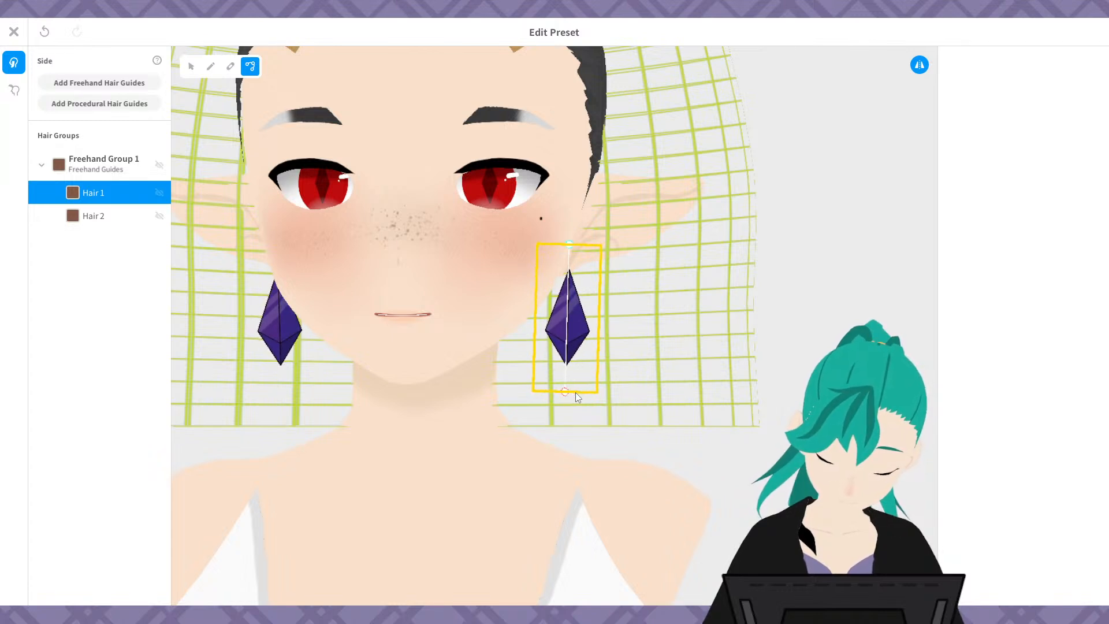
pyautogui.click(784, 352)
pyautogui.moveTo(786, 356)
pyautogui.mouseDown(button='right')
pyautogui.moveTo(746, 359)
pyautogui.moveTo(787, 351)
pyautogui.mouseUp(button='right')
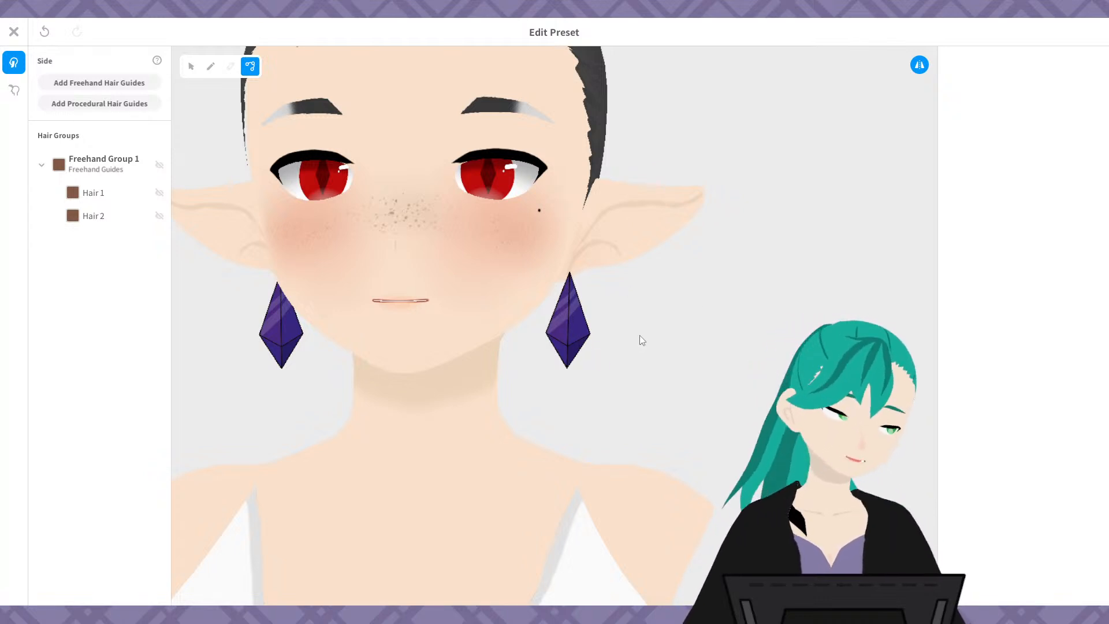
pyautogui.moveTo(652, 384); pyautogui.dragTo(656, 386, button='right')
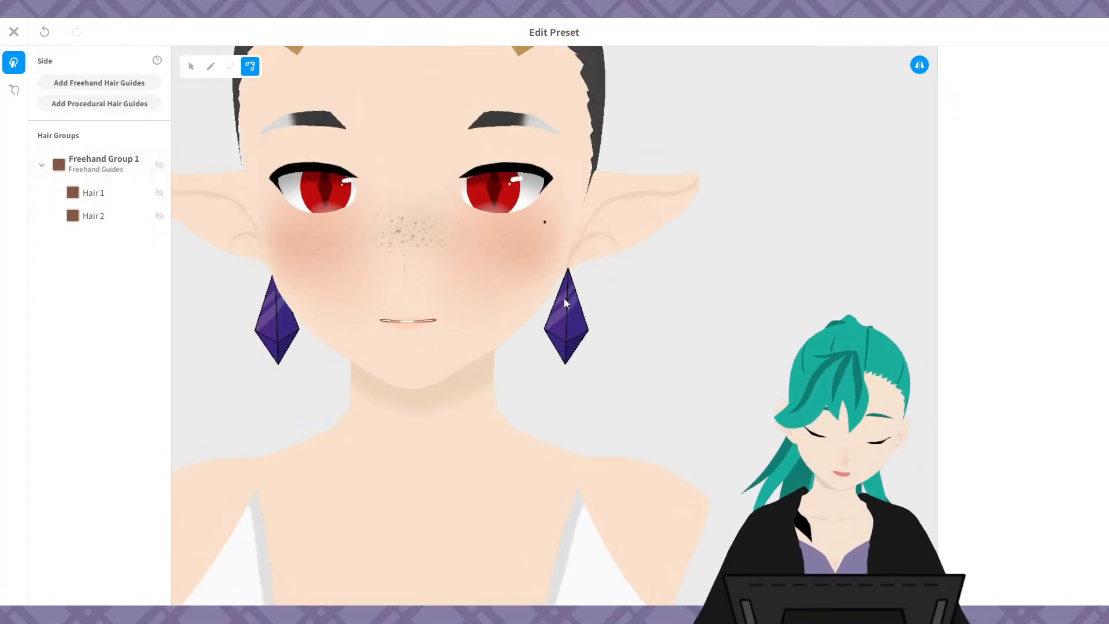
# - Try a texture width of 0.50 on Hair 1, and set it to 0.75 instead to slim the crystal
pyautogui.click(111, 192)
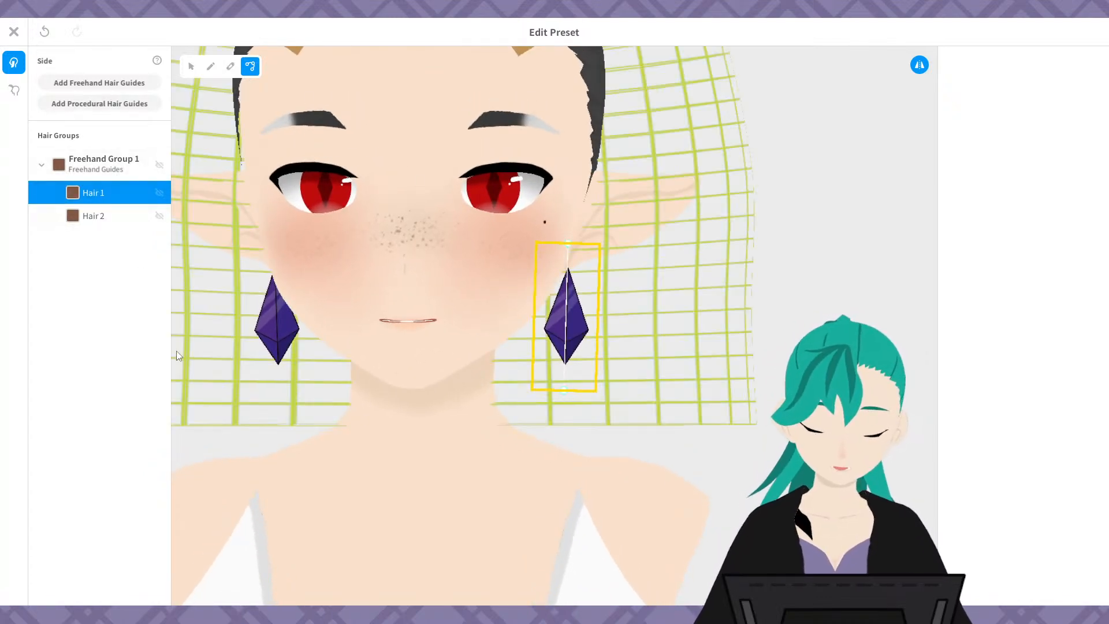
pyautogui.click(192, 65)
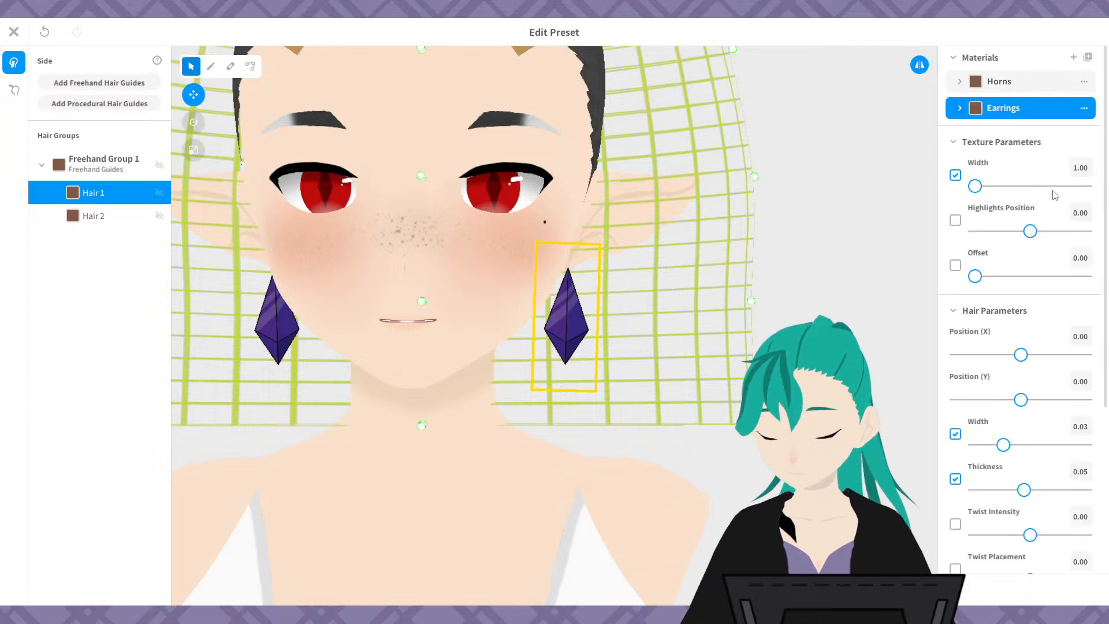
pyautogui.click(1080, 168)
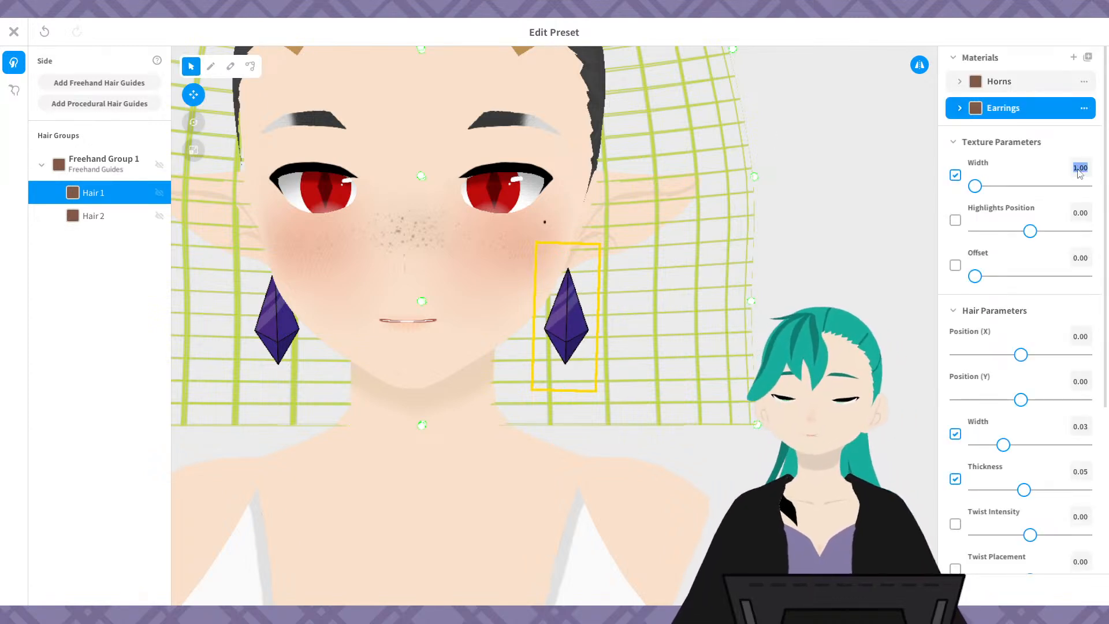
pyautogui.moveTo(988, 195); pyautogui.dragTo(810, 241)
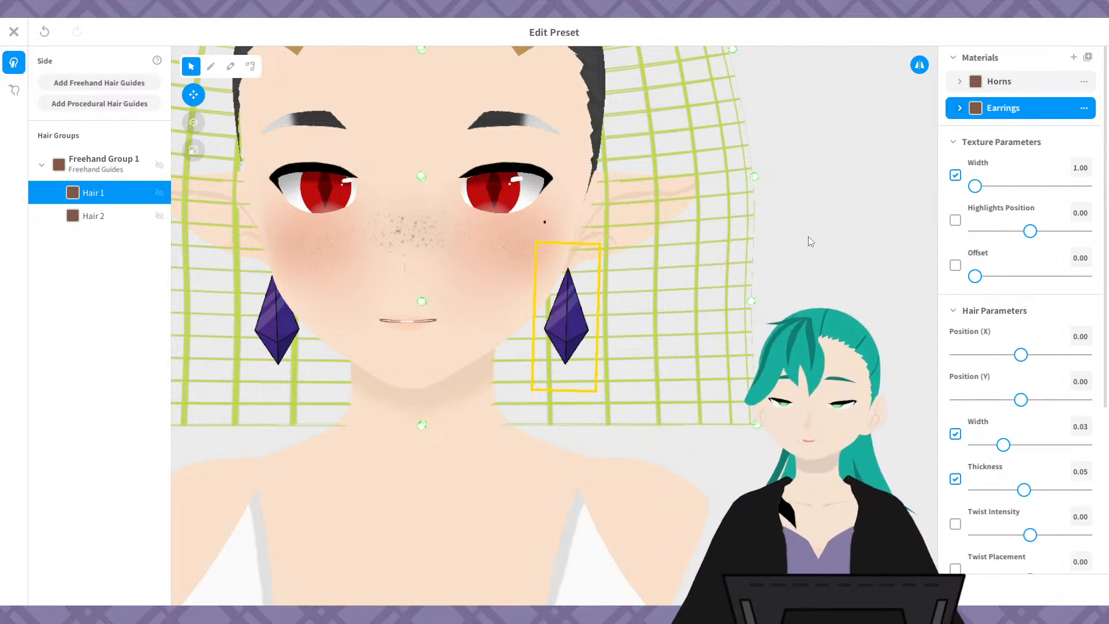
pyautogui.press('5')
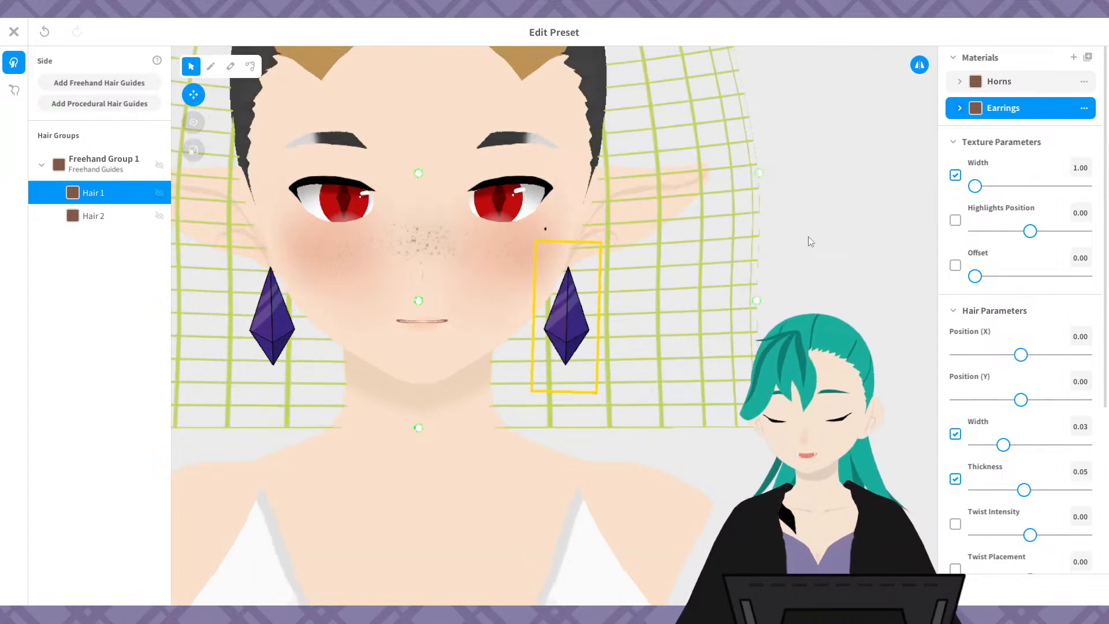
pyautogui.scroll(-2, 701, 297)
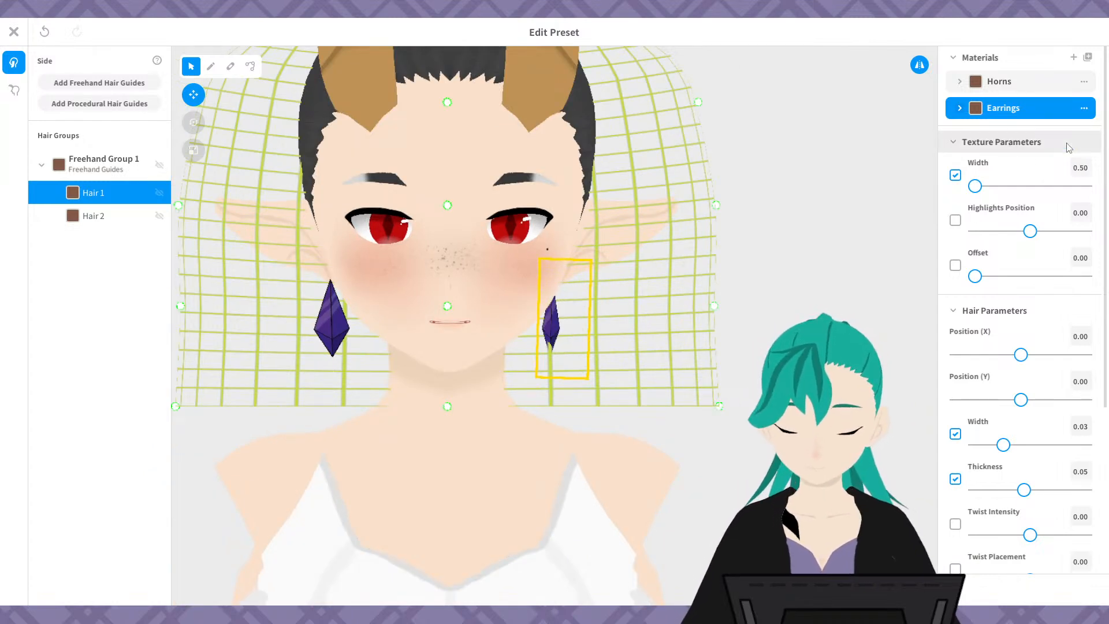
pyautogui.click(1086, 168)
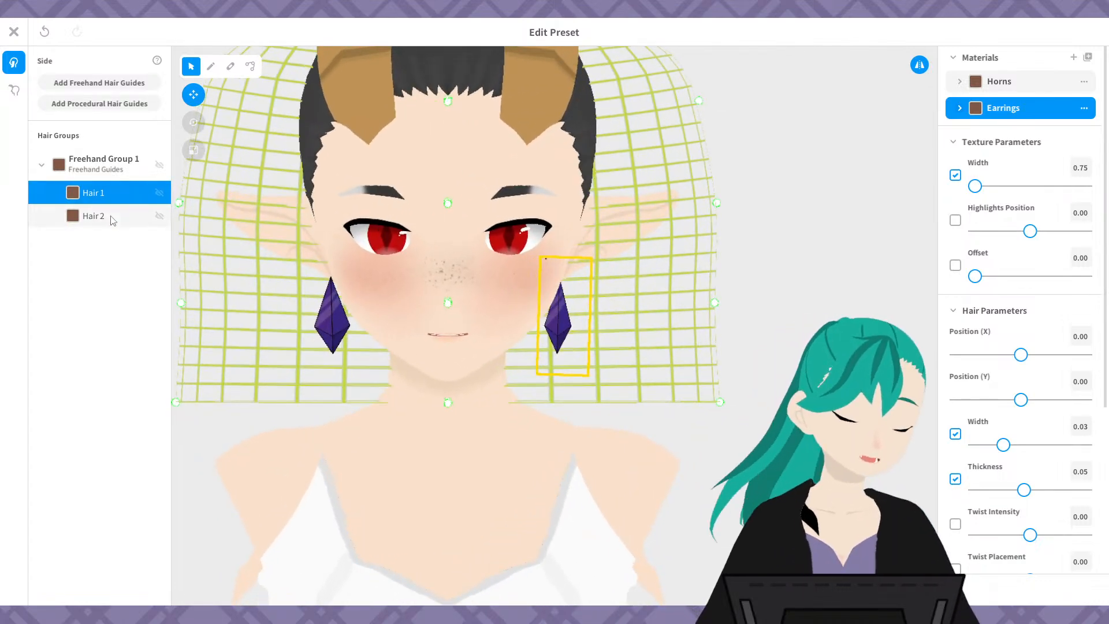
# - Set Hair 2's texture width to 0.75
pyautogui.click(93, 216)
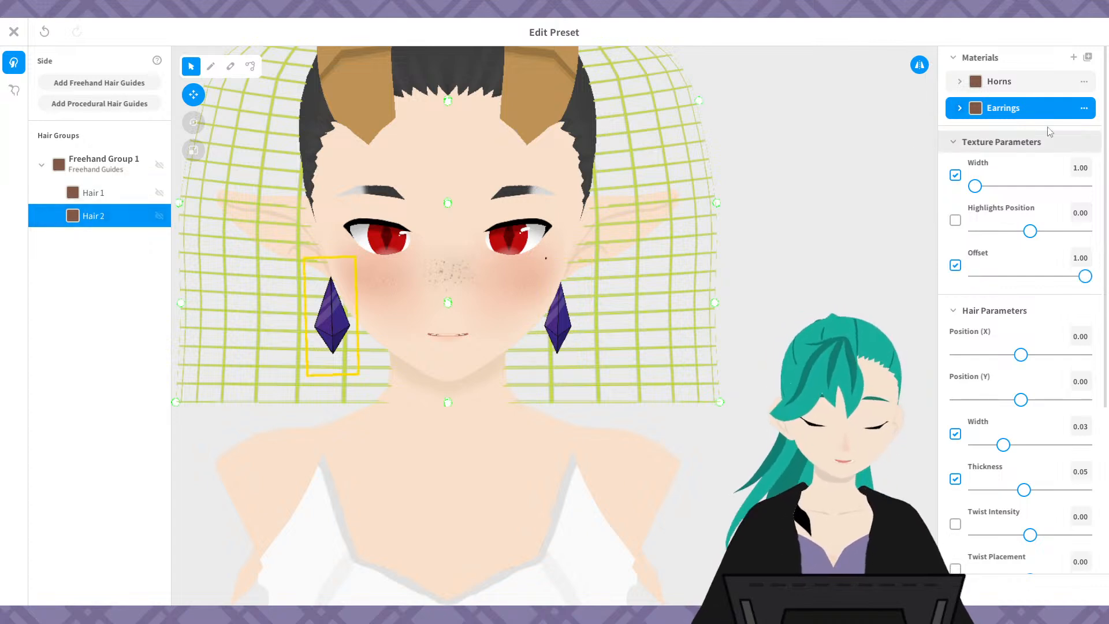
pyautogui.click(1080, 168)
pyautogui.write('0.75')
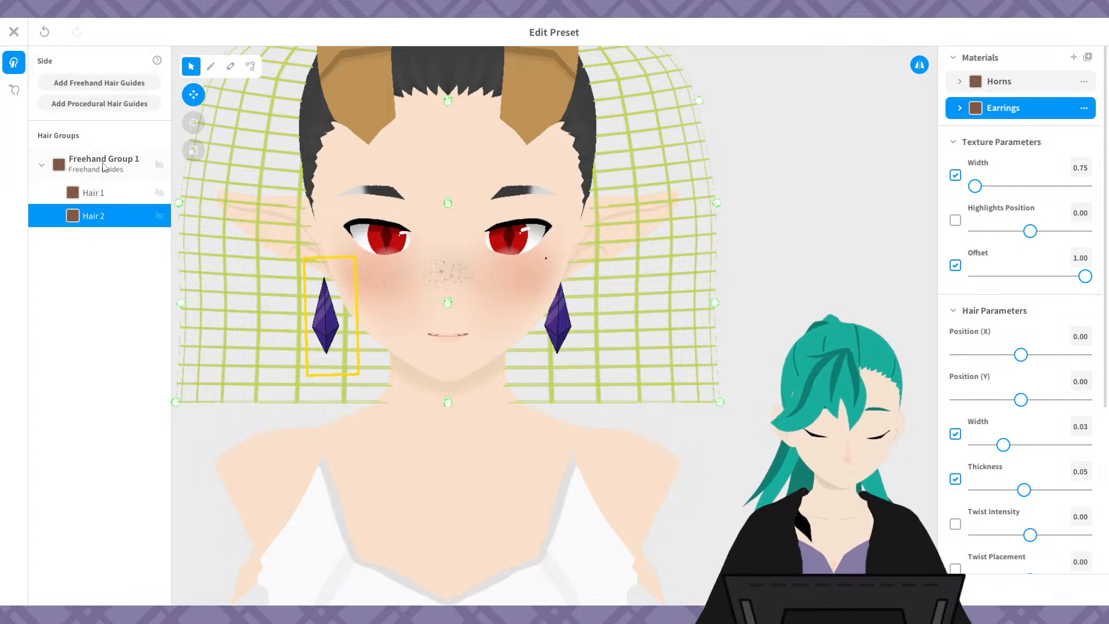
# - Shift Hair 1's upper and lower control points outward so its panel hangs straight below the ear, mirrored on the other earring
pyautogui.click(98, 193)
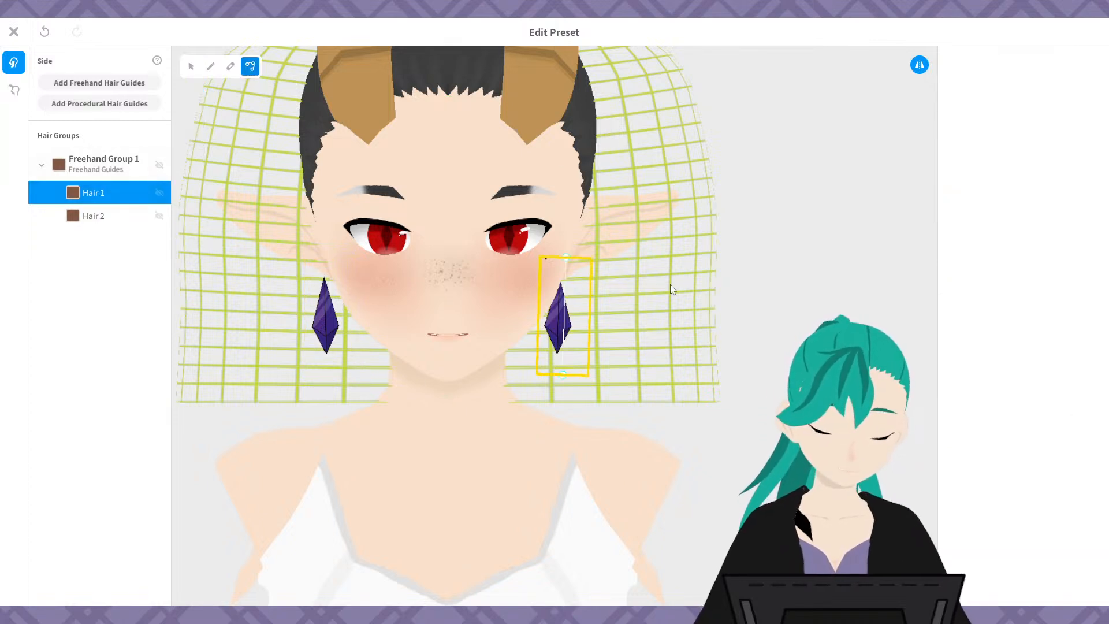
pyautogui.scroll(4, 656, 275)
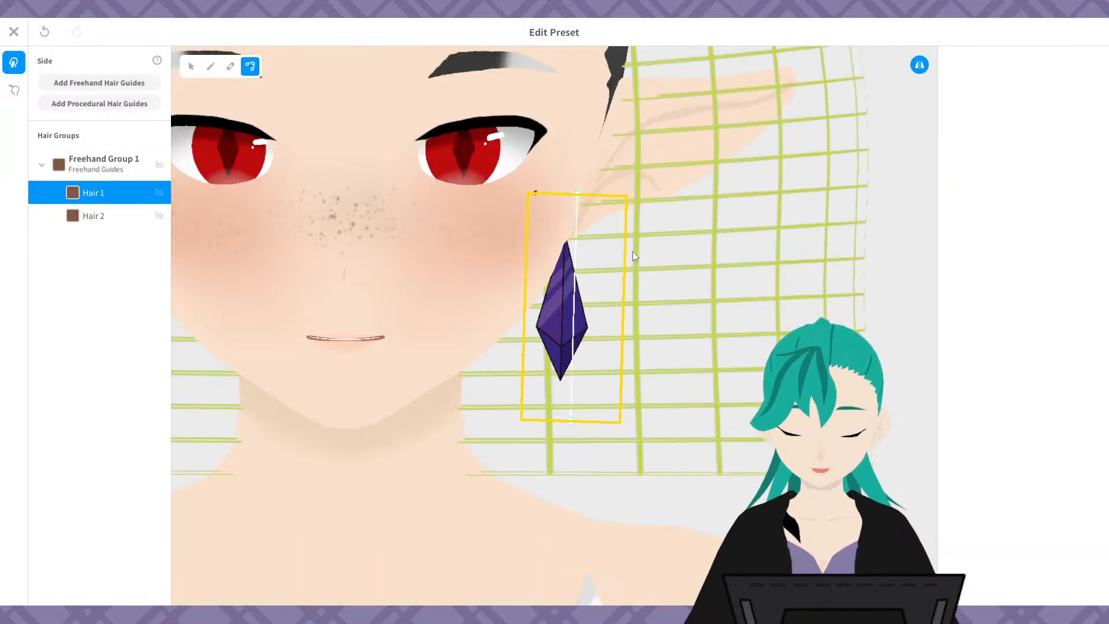
pyautogui.moveTo(663, 276); pyautogui.dragTo(581, 296, button='middle')
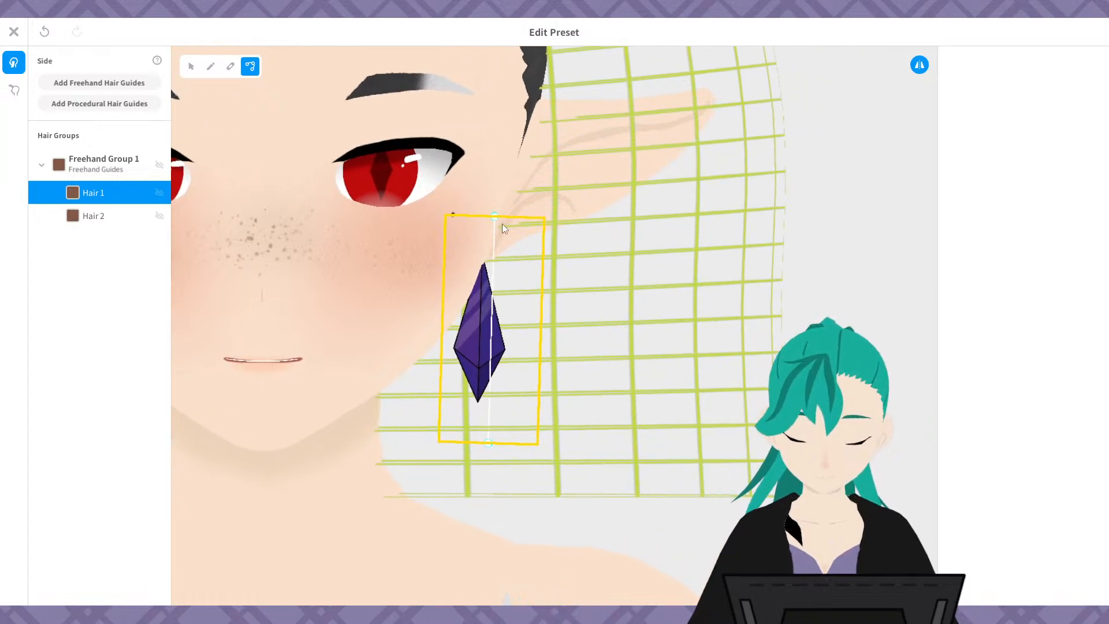
pyautogui.moveTo(495, 216); pyautogui.dragTo(513, 219)
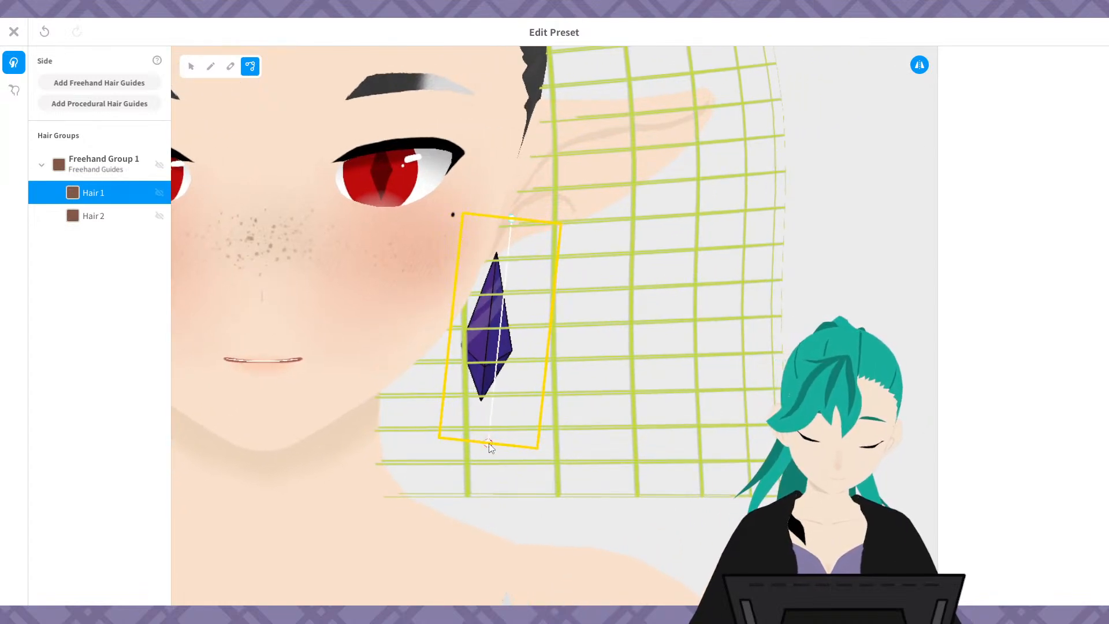
pyautogui.moveTo(488, 443); pyautogui.dragTo(512, 439)
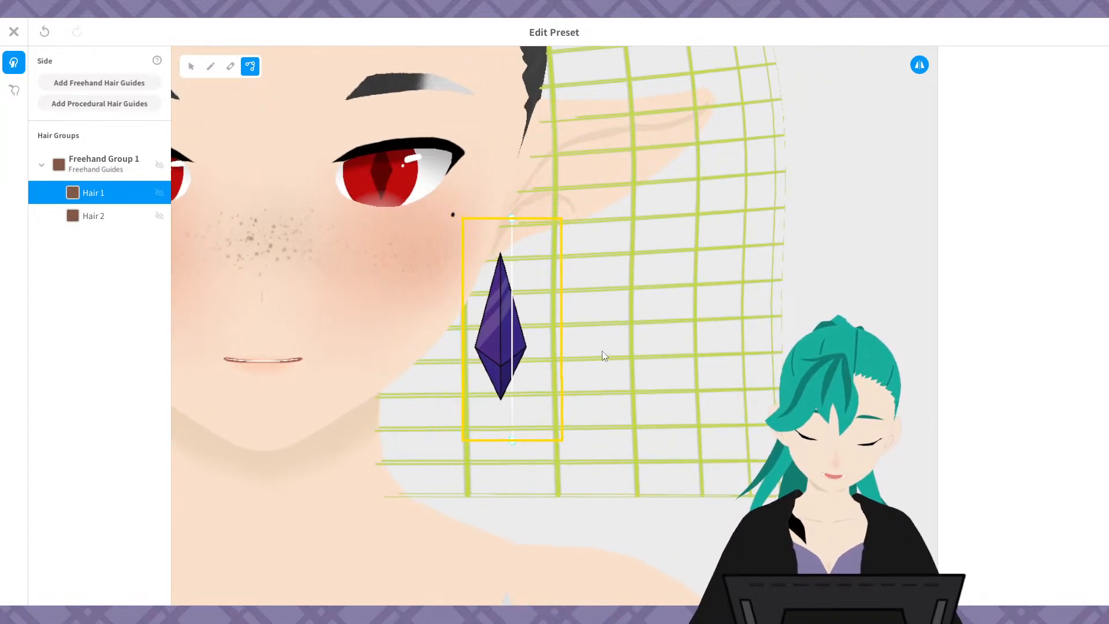
pyautogui.moveTo(607, 337); pyautogui.dragTo(704, 337, button='middle')
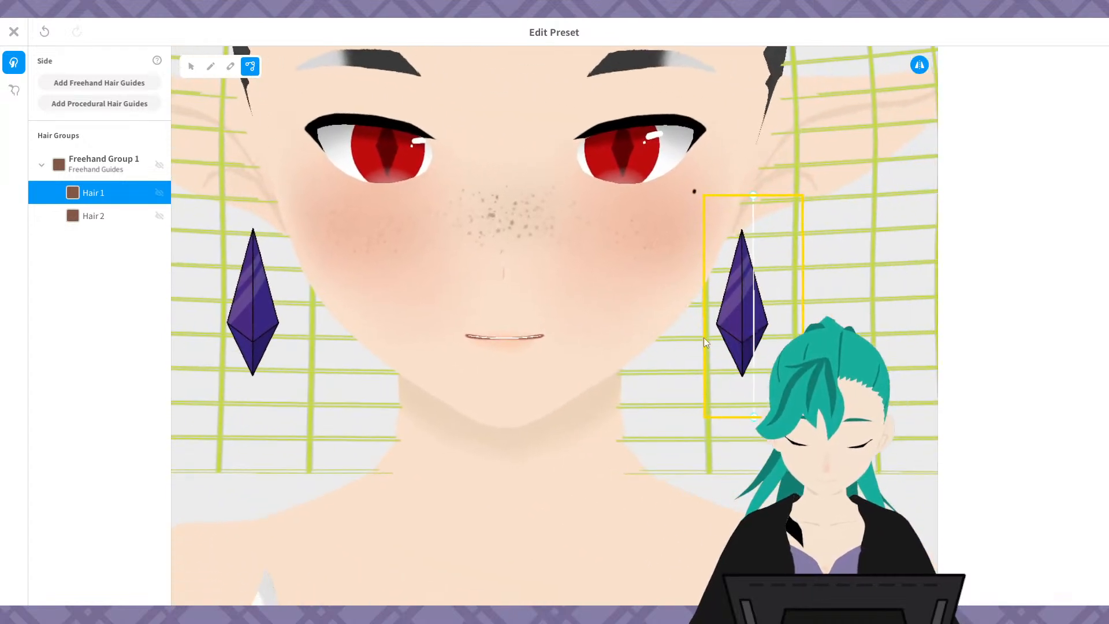
# - Set Hair 2's texture offset to 0.79, shifting its crystal toward the face, and compare both earrings from a low angle
pyautogui.click(123, 216)
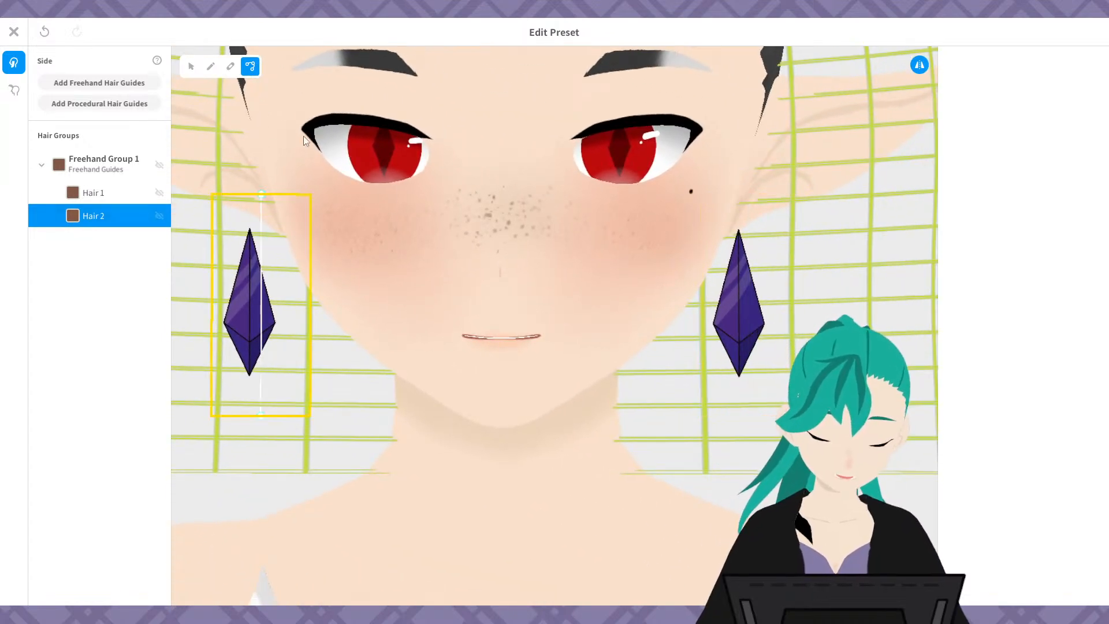
pyautogui.click(191, 67)
pyautogui.moveTo(1082, 277)
pyautogui.mouseDown()
pyautogui.moveTo(1038, 277)
pyautogui.moveTo(1065, 290)
pyautogui.mouseUp()
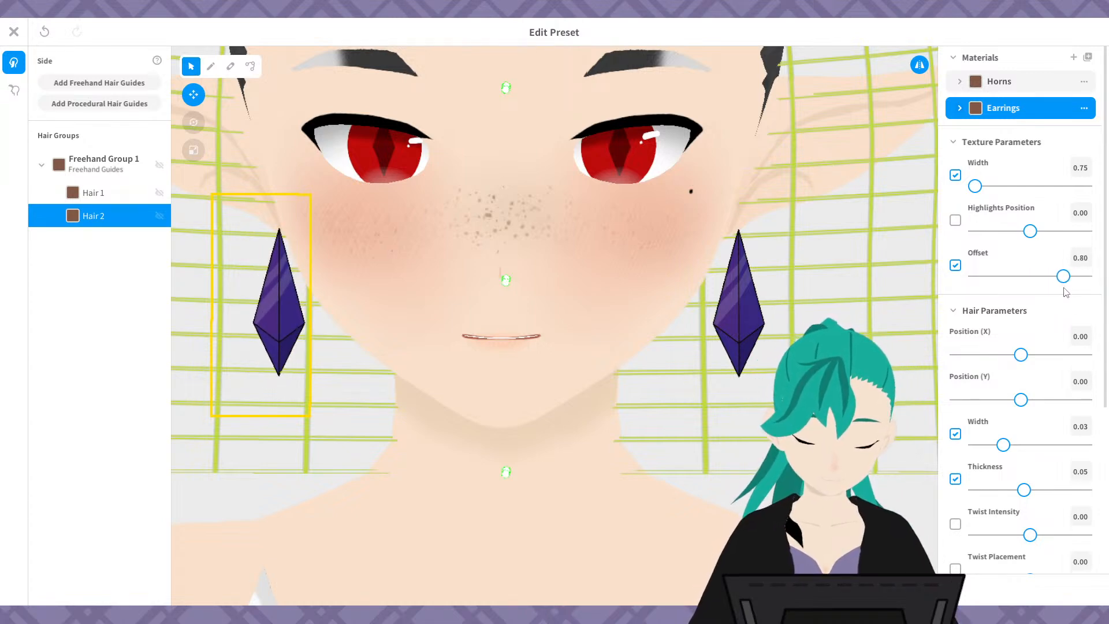
pyautogui.scroll(-3, 798, 339)
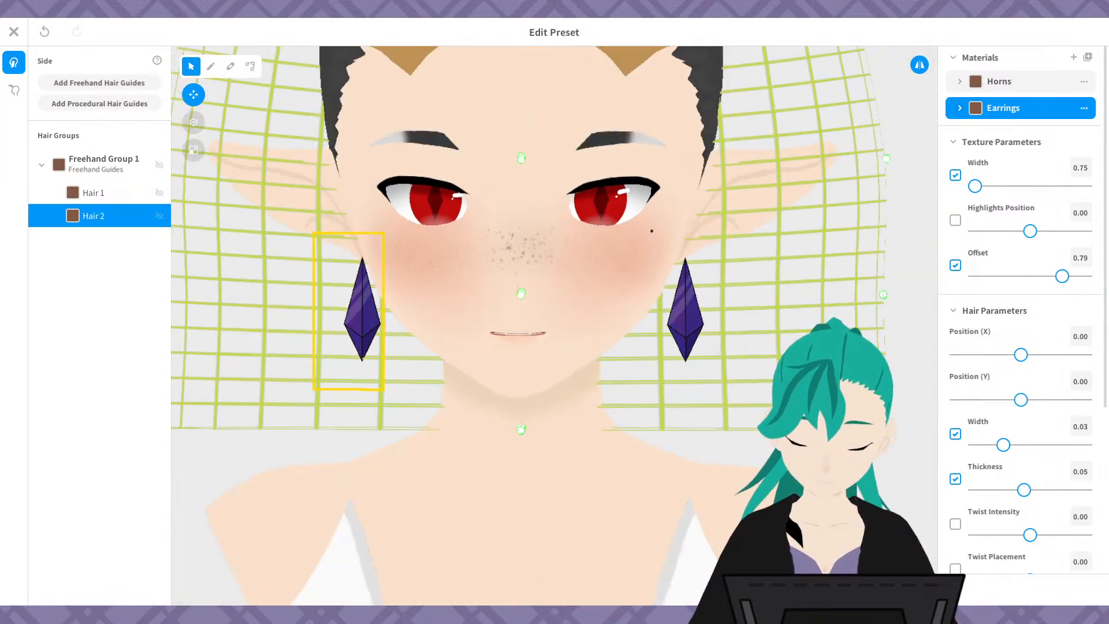
pyautogui.moveTo(797, 339); pyautogui.dragTo(804, 287, button='right')
pyautogui.moveTo(832, 347); pyautogui.dragTo(837, 333, button='right')
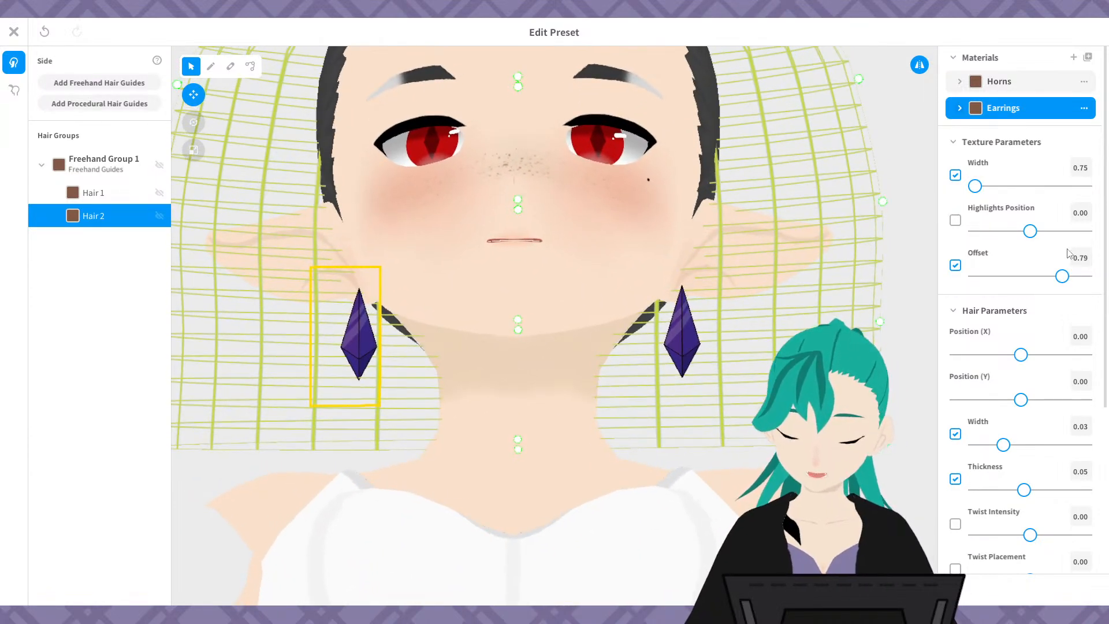
# - Try texture offsets of 0.90 and 0.80 on Hair 2 to match the opposite earring's spacing
pyautogui.moveTo(1062, 276); pyautogui.dragTo(1062, 277)
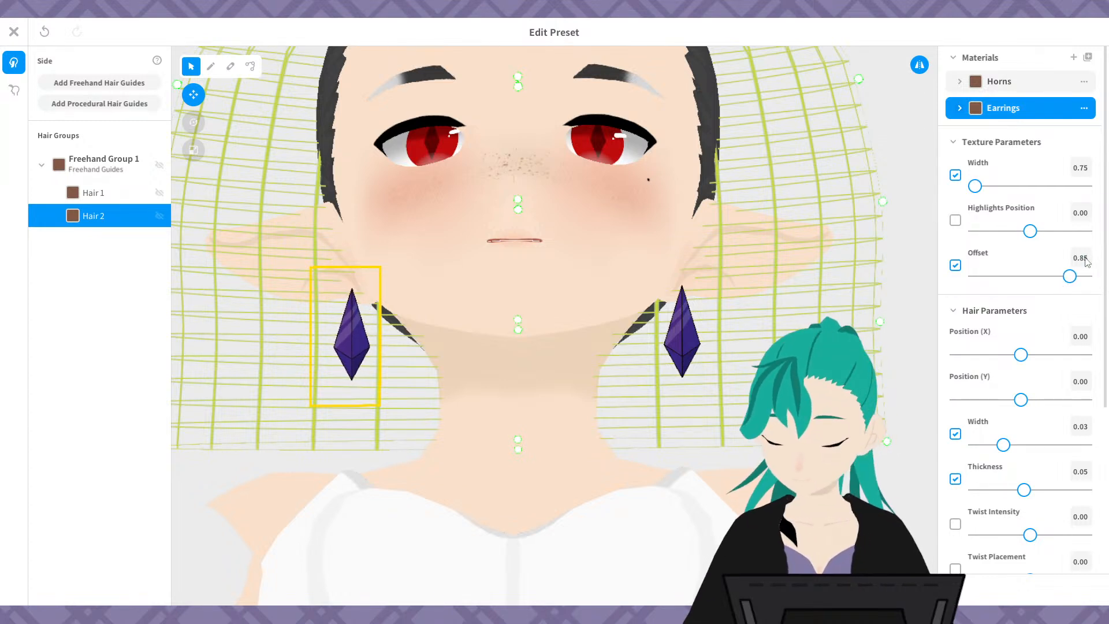
pyautogui.write('0.9')
pyautogui.press('Return')
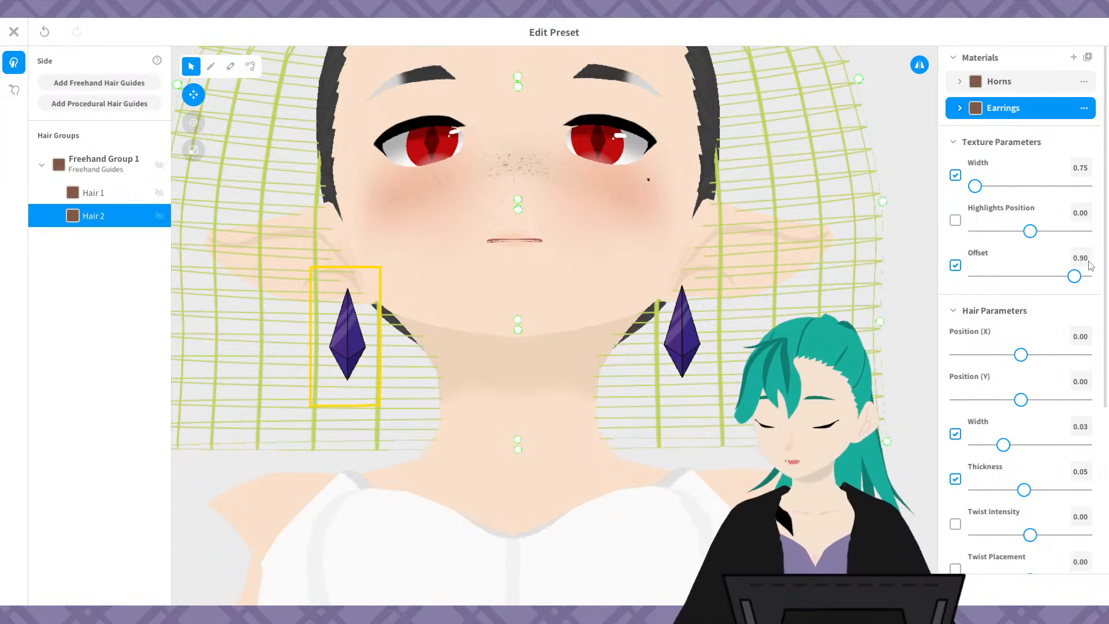
pyautogui.click(1086, 259)
pyautogui.write('0.8')
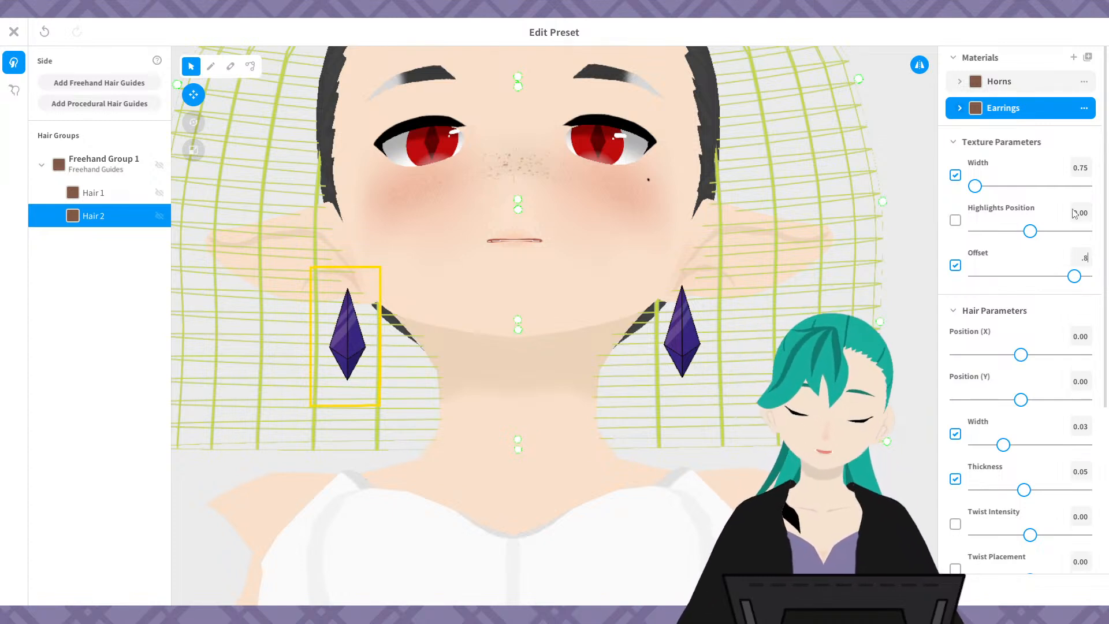
pyautogui.press('Return')
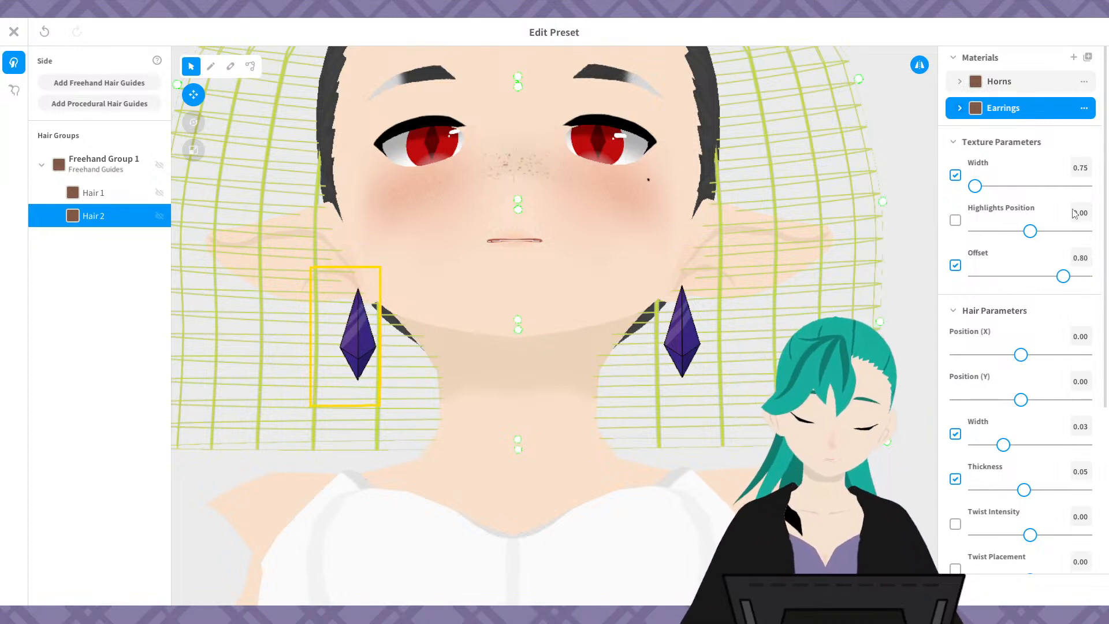
# - Set Hair 2's texture offset to 0.84 and compare both earrings from the front with the guides deselected
pyautogui.click(1064, 277)
pyautogui.moveTo(1067, 282); pyautogui.dragTo(1068, 283)
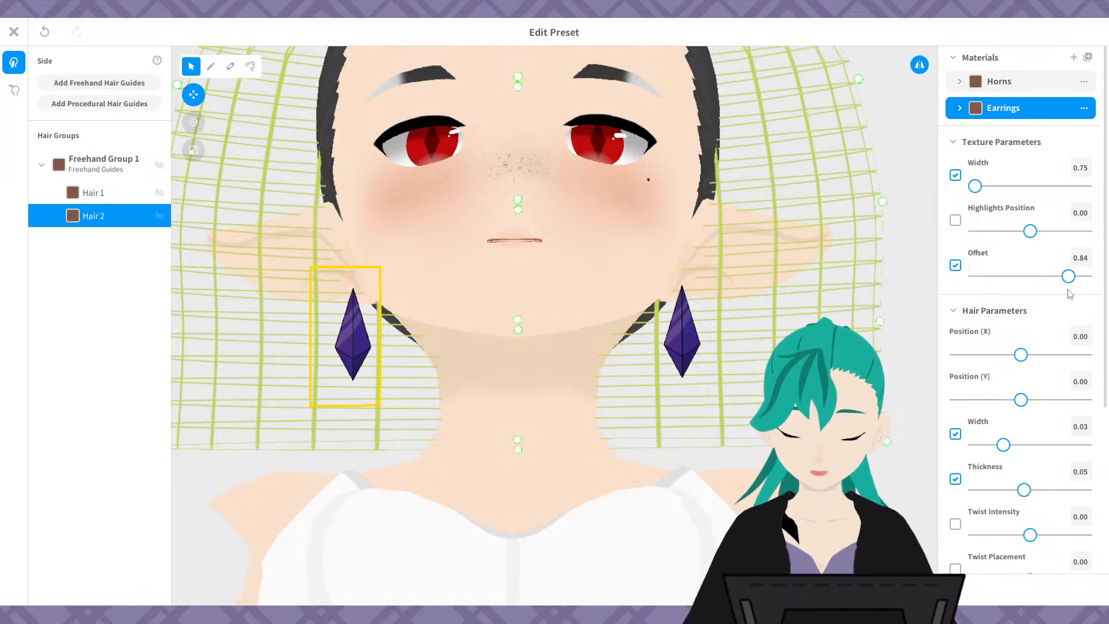
pyautogui.click(1080, 258)
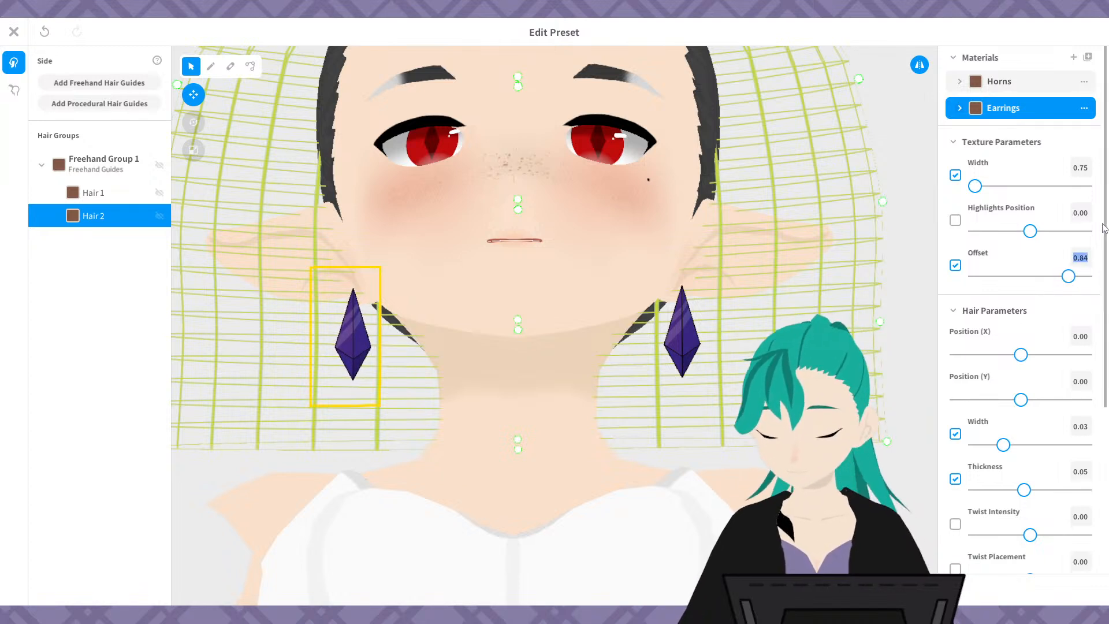
pyautogui.write('.84')
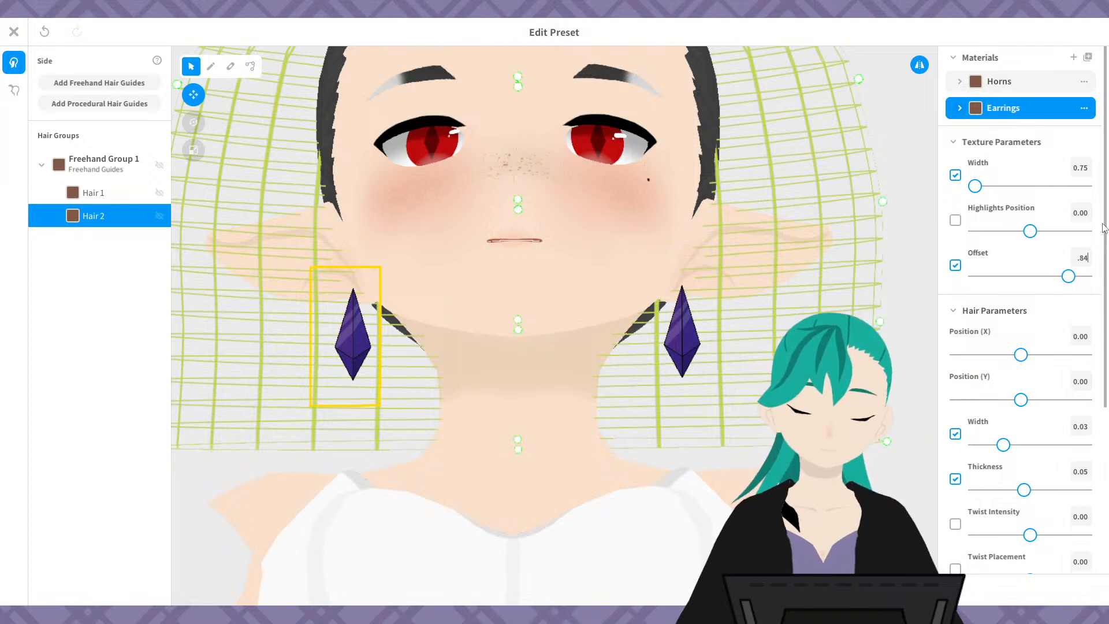
pyautogui.press('Return')
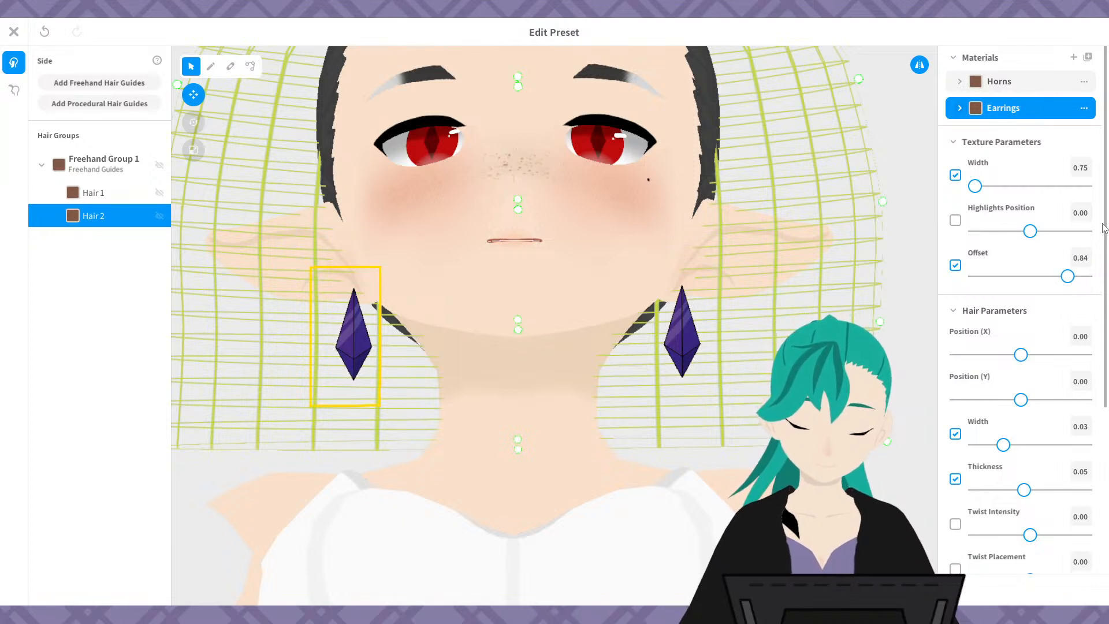
pyautogui.moveTo(736, 371); pyautogui.dragTo(716, 419, button='right')
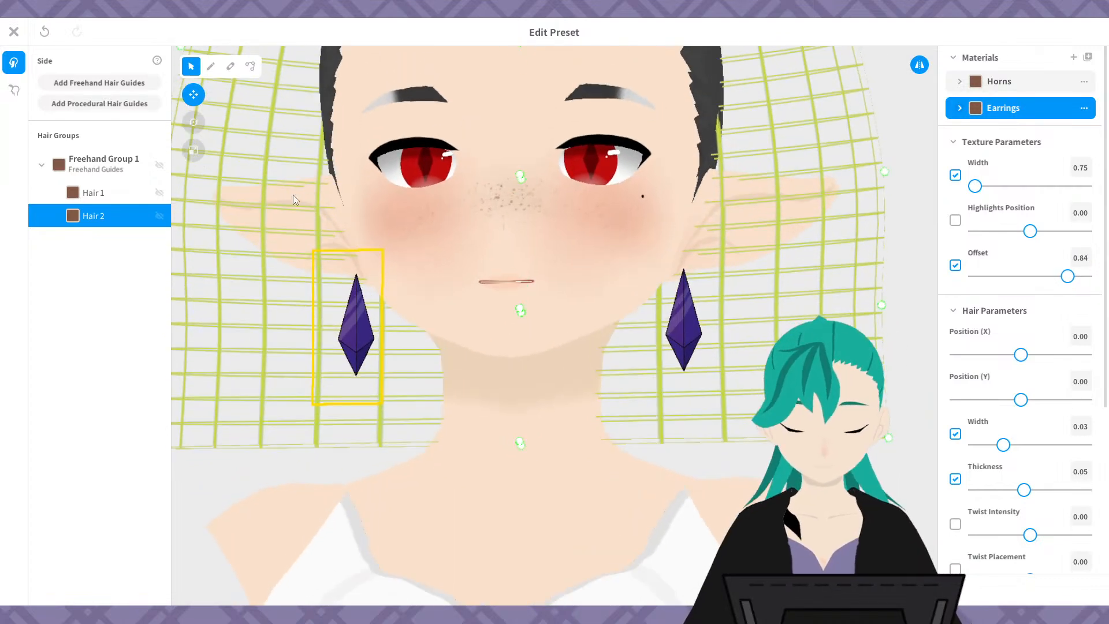
pyautogui.scroll(-6, 803, 280)
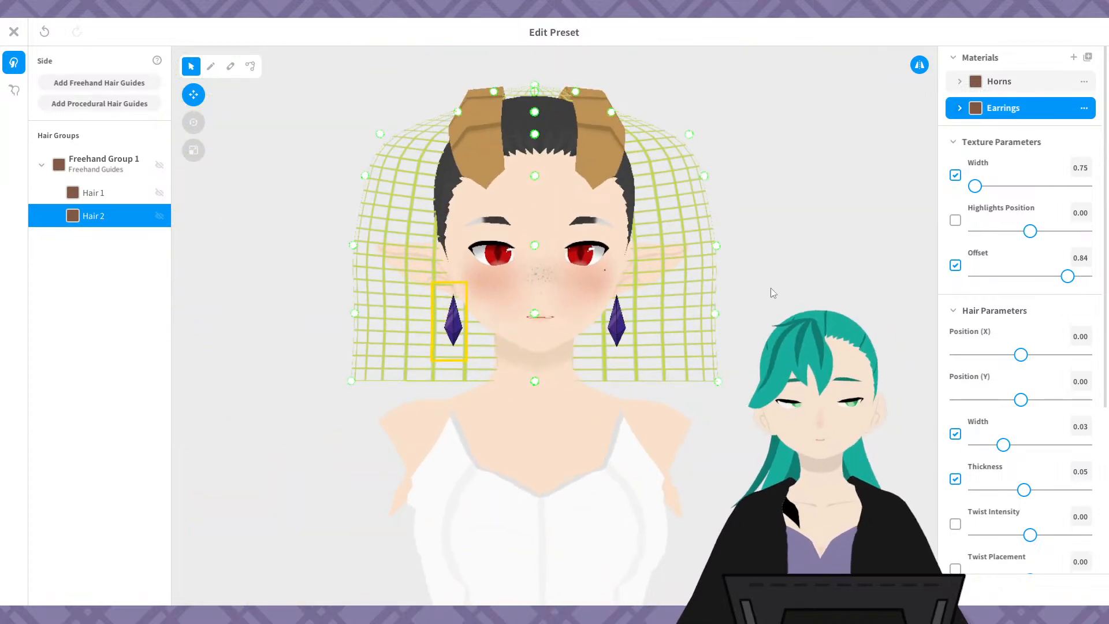
pyautogui.click(757, 324)
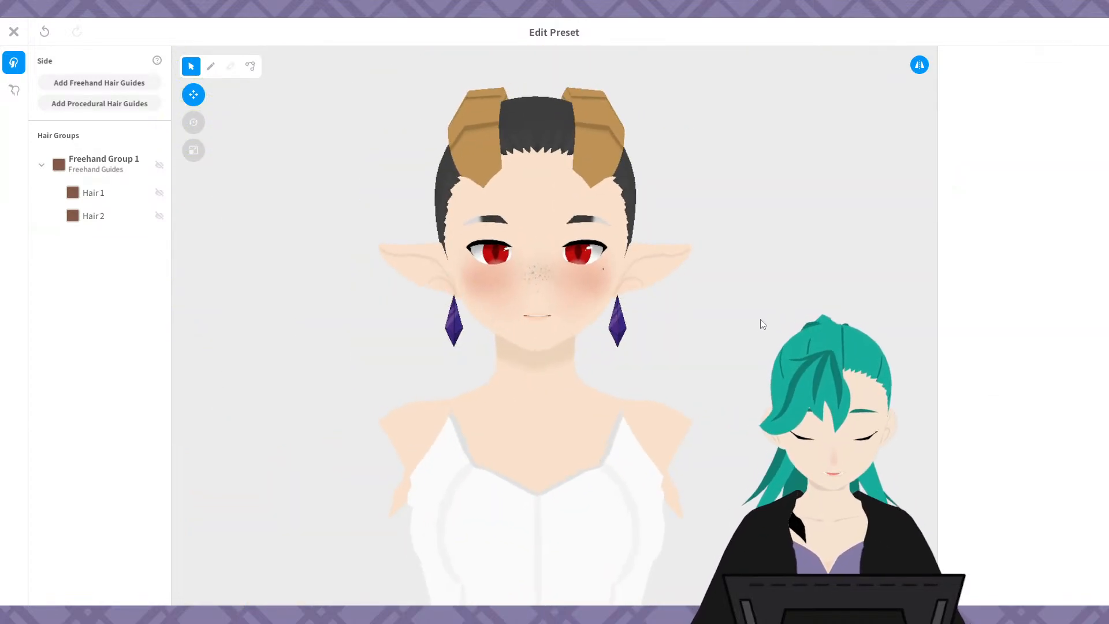
pyautogui.scroll(5, 760, 327)
pyautogui.scroll(3, 758, 331)
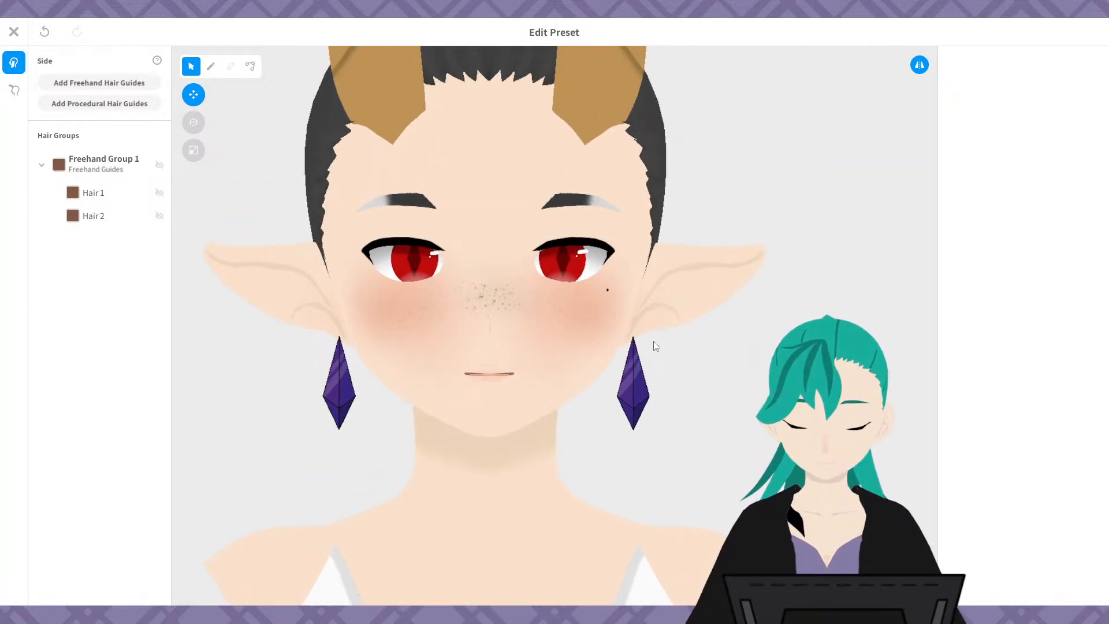
# - Enable the Earrings material's main color on Hair 1 and try tinting the crystals yellow #FFDE00 and brown #93623C
pyautogui.click(98, 192)
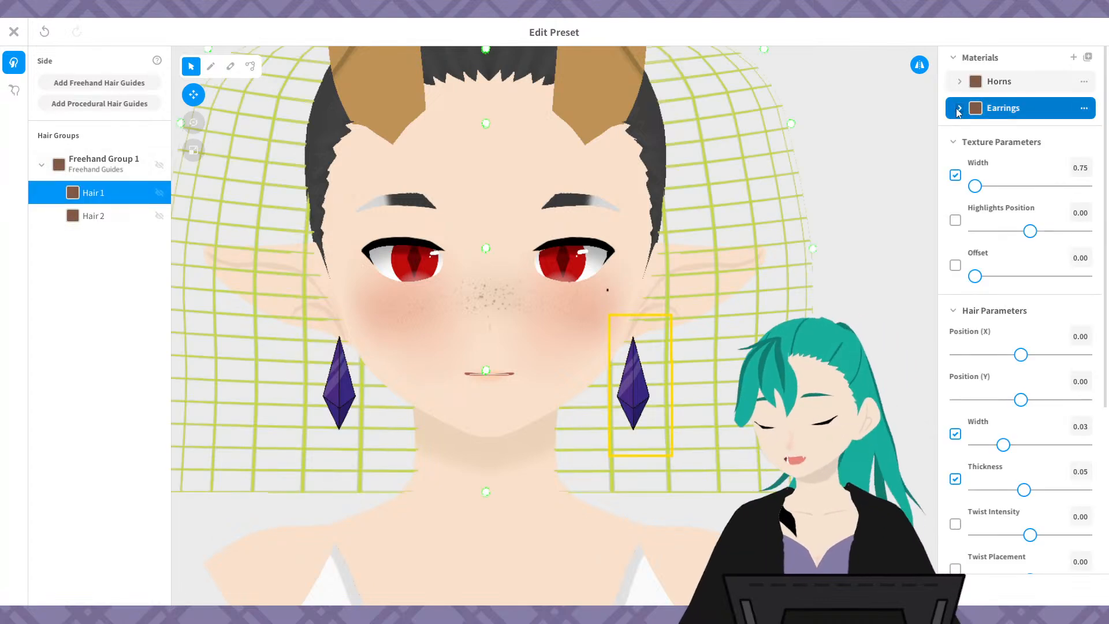
pyautogui.click(958, 109)
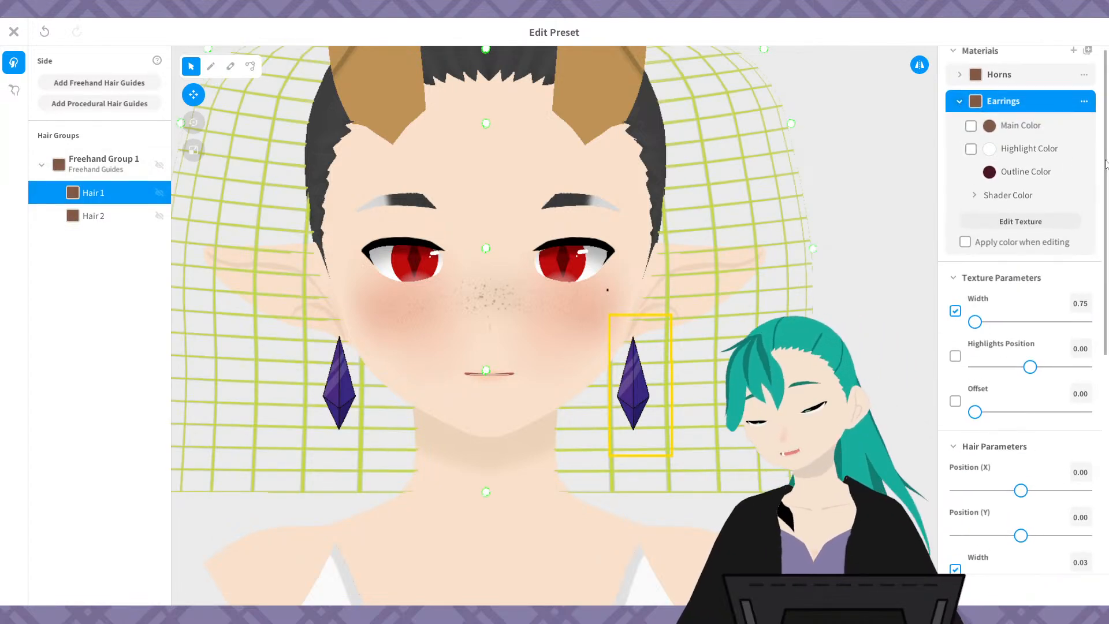
pyautogui.moveTo(1106, 164); pyautogui.dragTo(1108, 125)
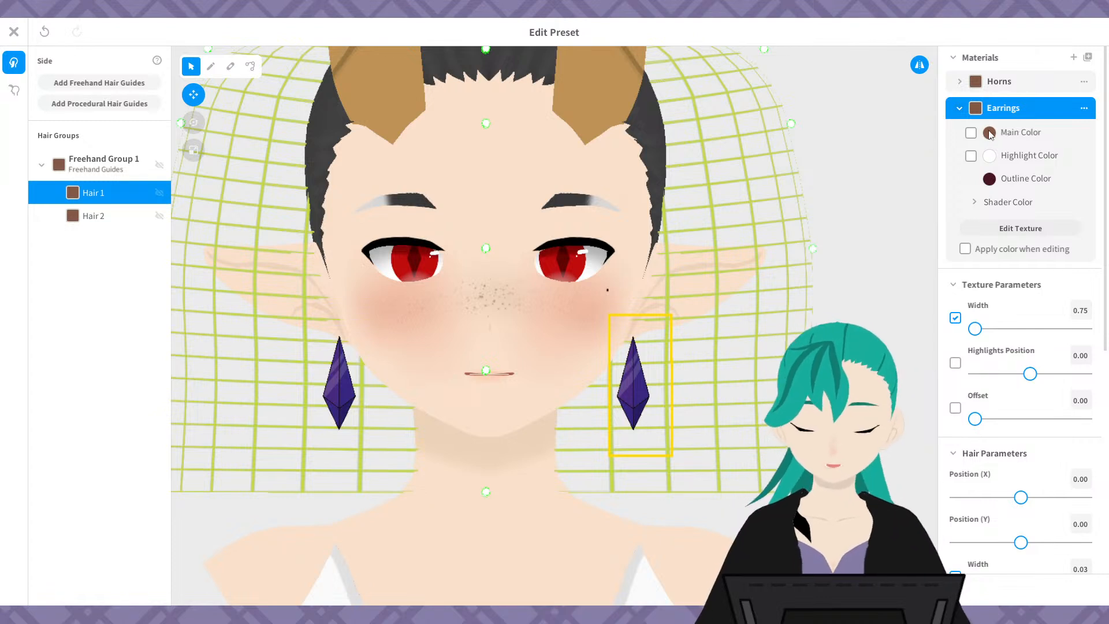
pyautogui.click(971, 133)
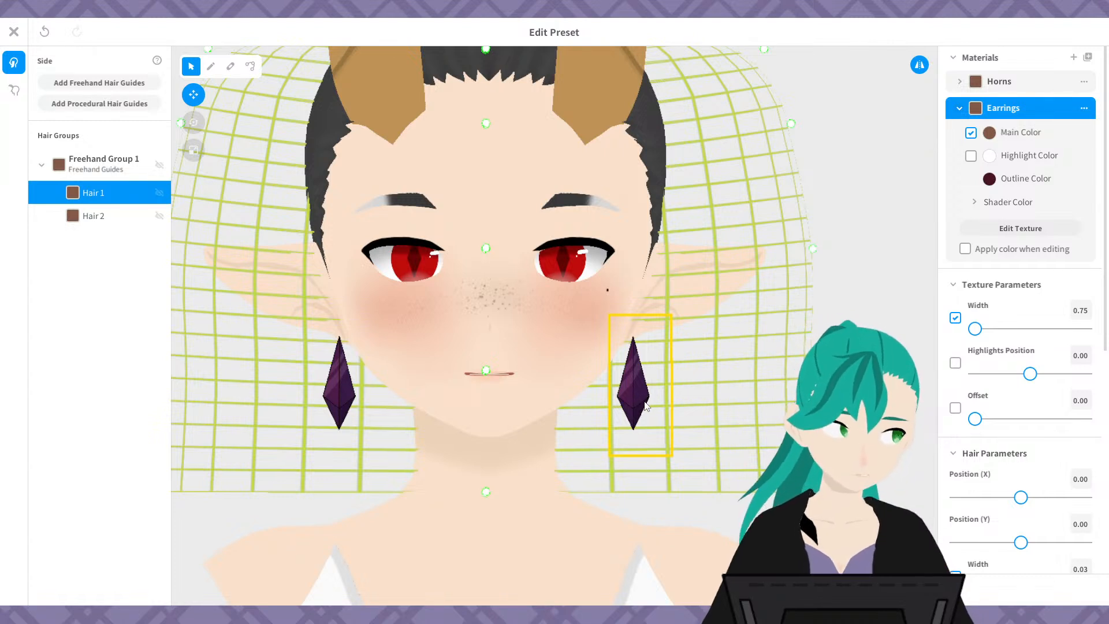
pyautogui.click(989, 134)
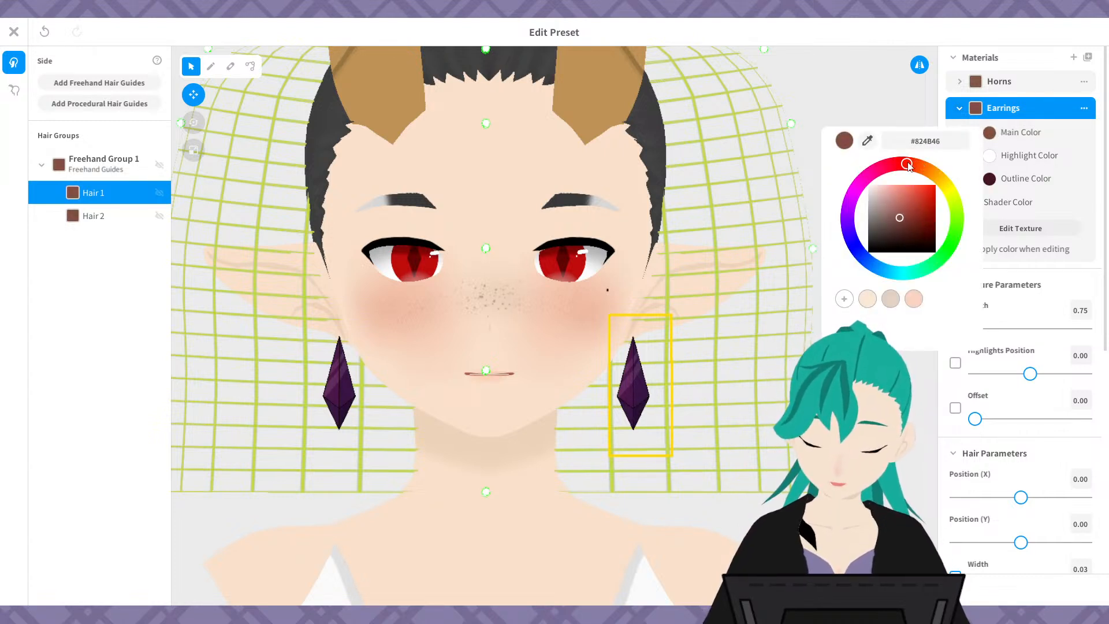
pyautogui.moveTo(919, 172); pyautogui.dragTo(941, 205)
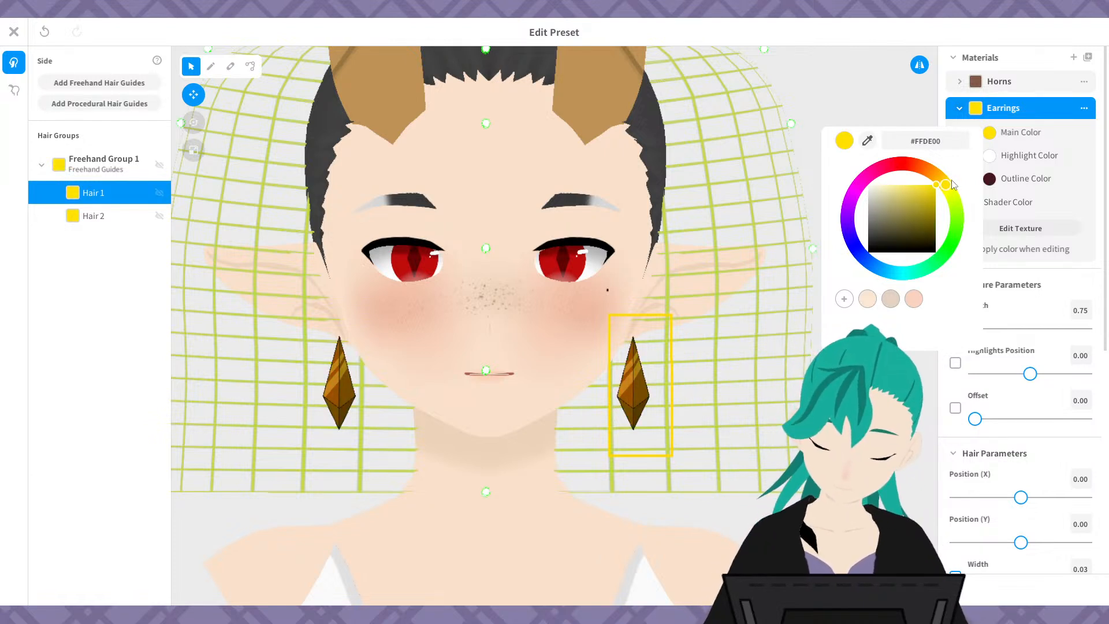
pyautogui.moveTo(953, 185); pyautogui.dragTo(925, 178)
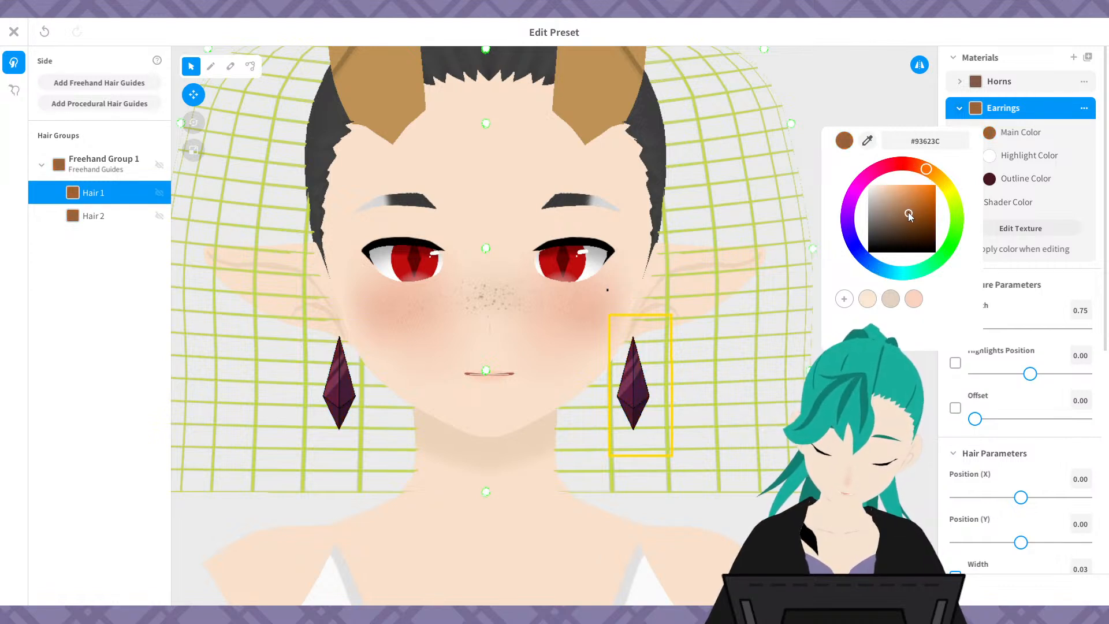
# - Try a dusty pink #C3918B main color on the Earrings material, and disable the main color again
pyautogui.moveTo(909, 216); pyautogui.dragTo(911, 162)
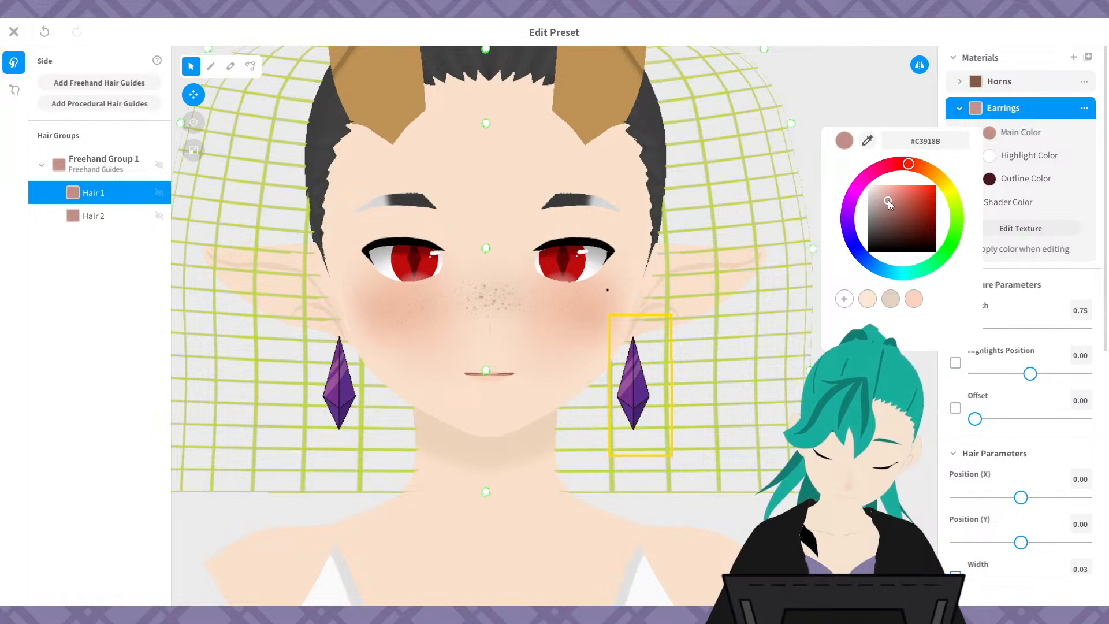
pyautogui.moveTo(889, 200); pyautogui.dragTo(887, 200)
pyautogui.click(930, 118)
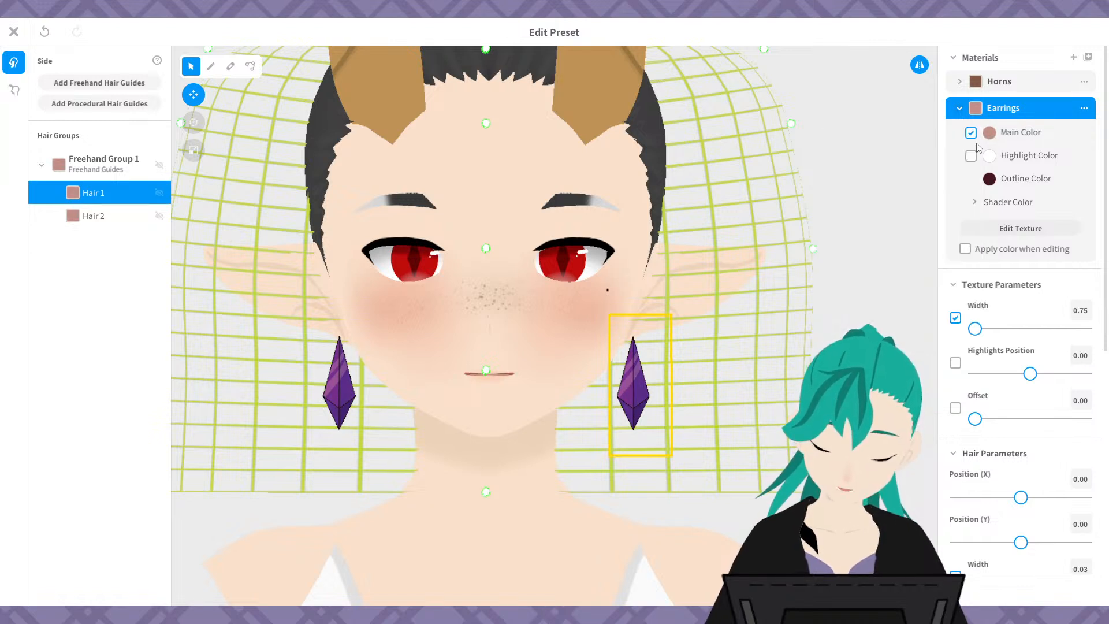
pyautogui.click(971, 133)
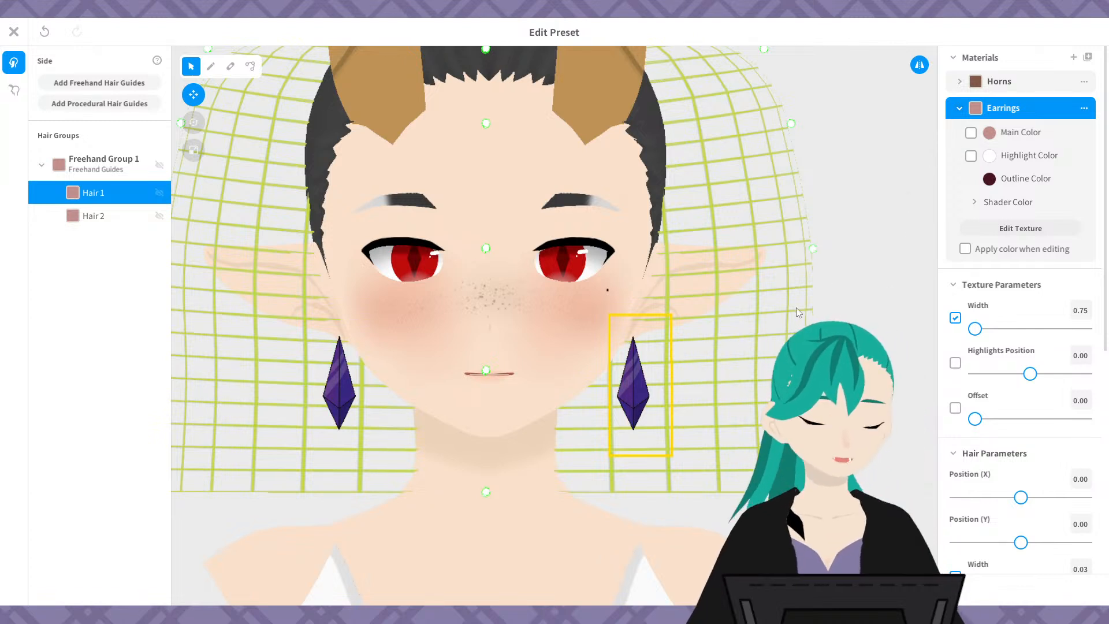
# - Deselect the hair and examine both earrings from the front, at an angle and in profile for placement and thickness
pyautogui.scroll(-2, 796, 308)
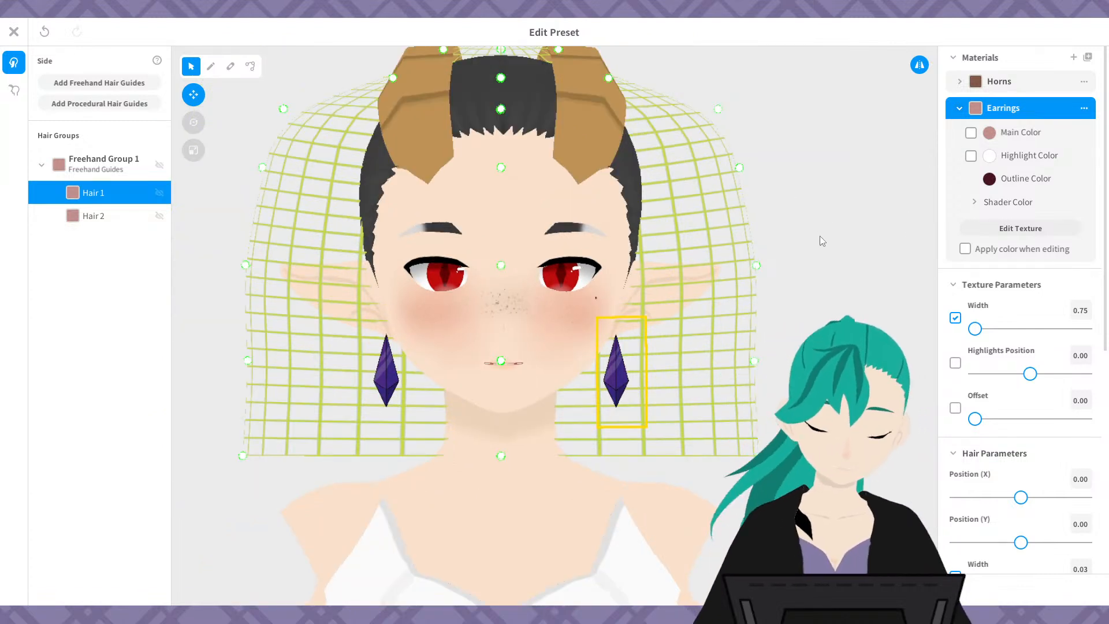
pyautogui.click(799, 312)
pyautogui.moveTo(802, 317)
pyautogui.mouseDown(button='right')
pyautogui.moveTo(785, 324)
pyautogui.moveTo(814, 317)
pyautogui.moveTo(735, 329)
pyautogui.moveTo(737, 313)
pyautogui.moveTo(757, 333)
pyautogui.moveTo(792, 332)
pyautogui.mouseUp(button='right')
pyautogui.scroll(3, 751, 335)
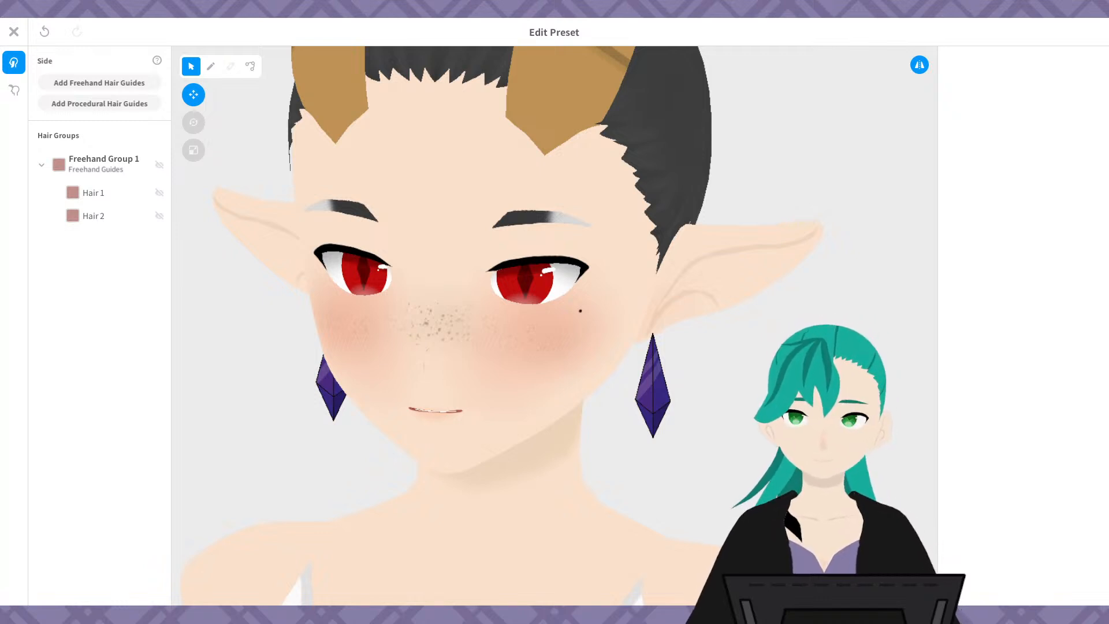
pyautogui.moveTo(857, 334); pyautogui.dragTo(873, 401, button='right')
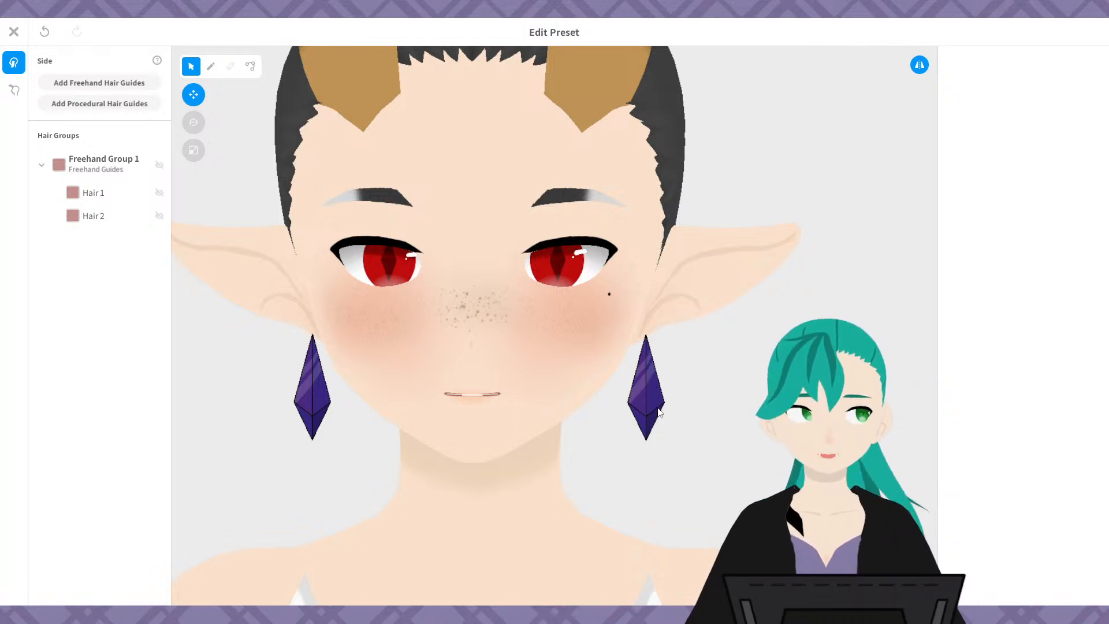
pyautogui.moveTo(677, 392); pyautogui.dragTo(635, 388, button='right')
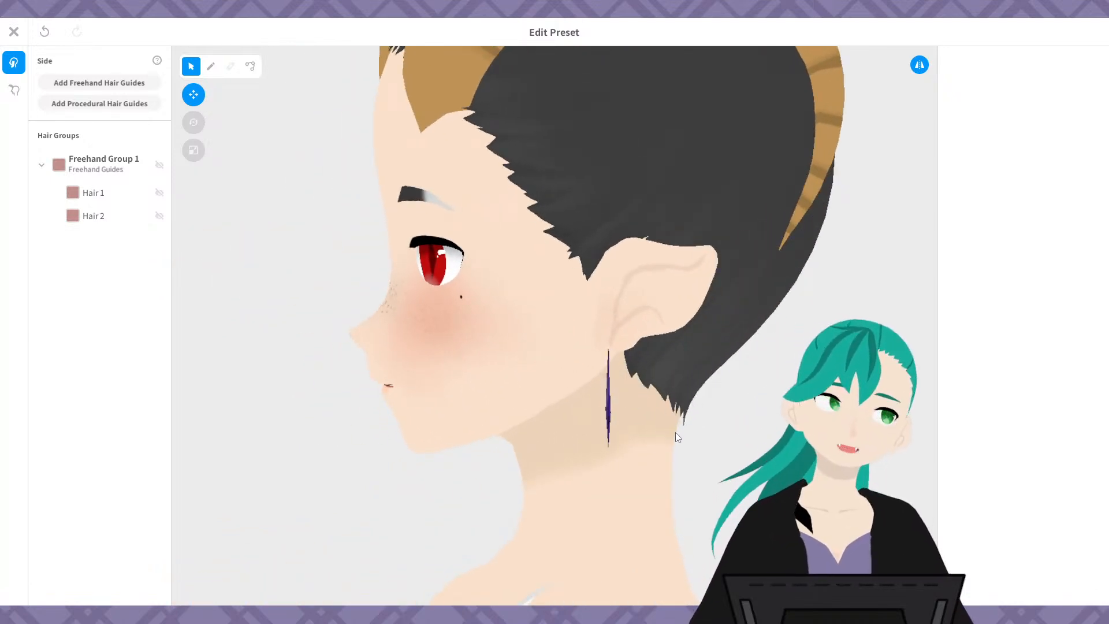
pyautogui.moveTo(667, 439); pyautogui.dragTo(745, 439, button='right')
pyautogui.scroll(2, 670, 416)
pyautogui.scroll(-1, 665, 419)
pyautogui.scroll(-3, 716, 436)
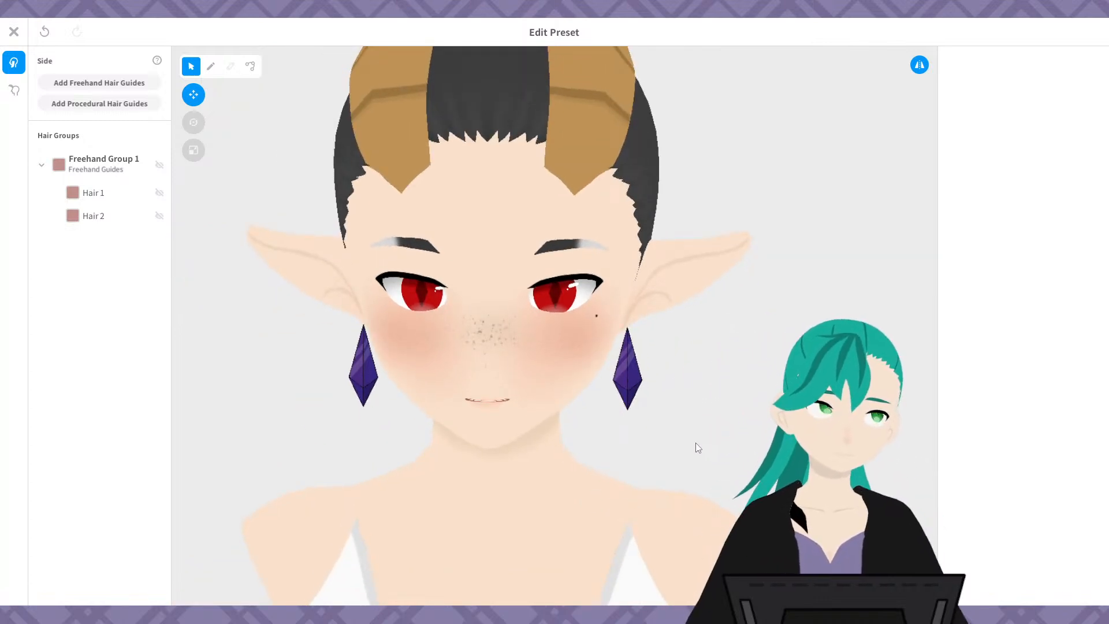
pyautogui.scroll(-3, 754, 242)
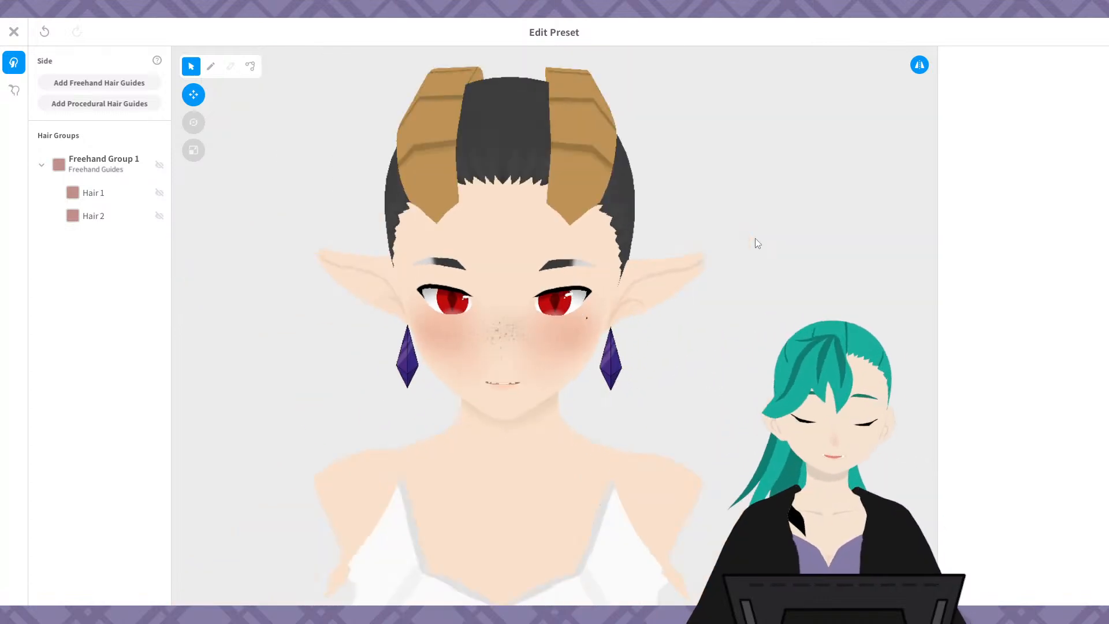
pyautogui.scroll(4, 754, 245)
pyautogui.moveTo(735, 319); pyautogui.dragTo(699, 383, button='right')
pyautogui.moveTo(698, 382); pyautogui.dragTo(771, 370, button='right')
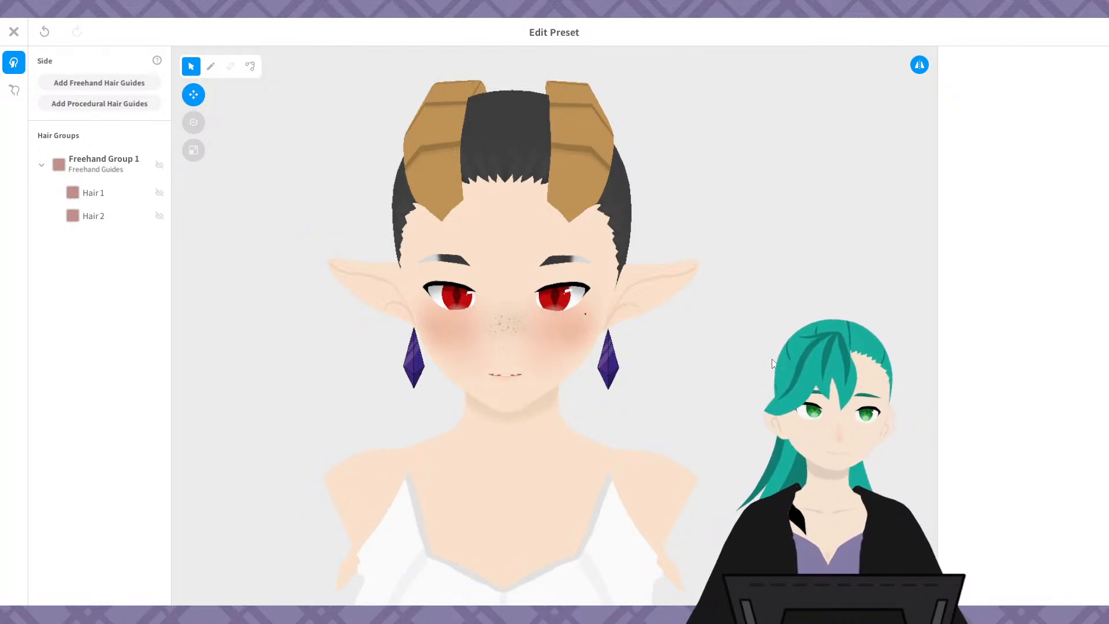
pyautogui.moveTo(770, 366); pyautogui.dragTo(761, 372, button='right')
pyautogui.scroll(3, 760, 373)
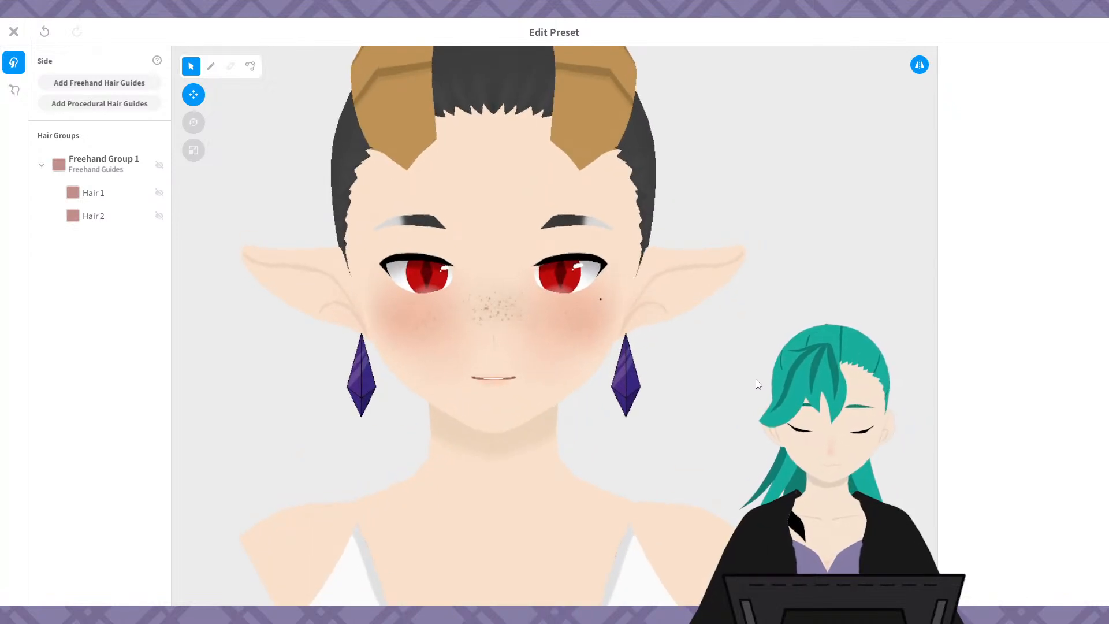
pyautogui.scroll(-3, 756, 379)
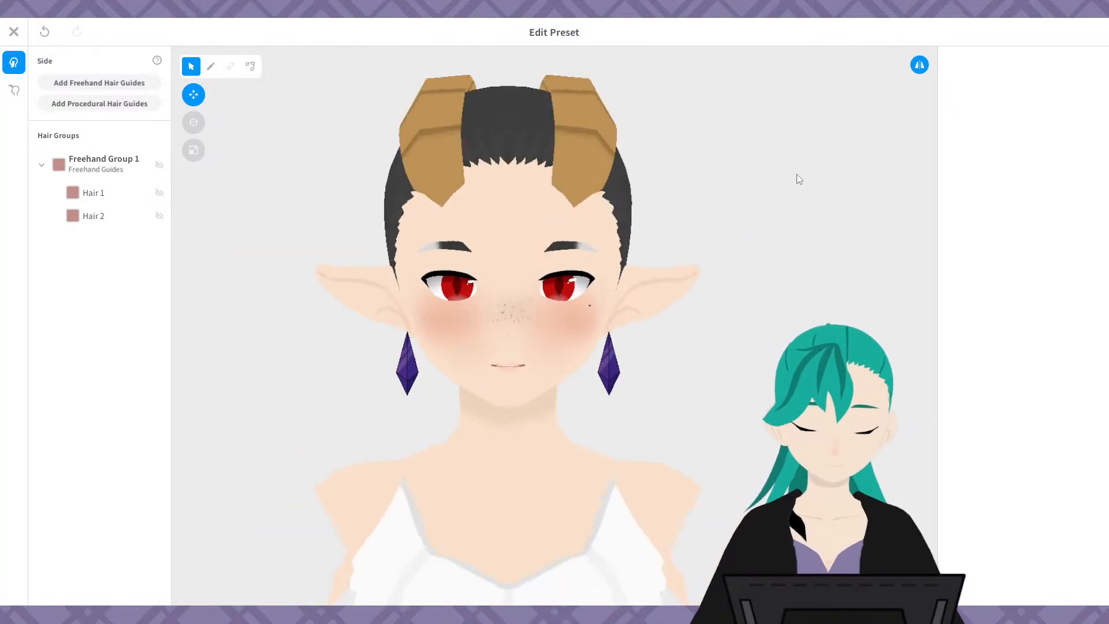
# - Close the hairstyle editor, overwriting the Side item with the finished earrings, and switch to the character's outfit
pyautogui.click(14, 30)
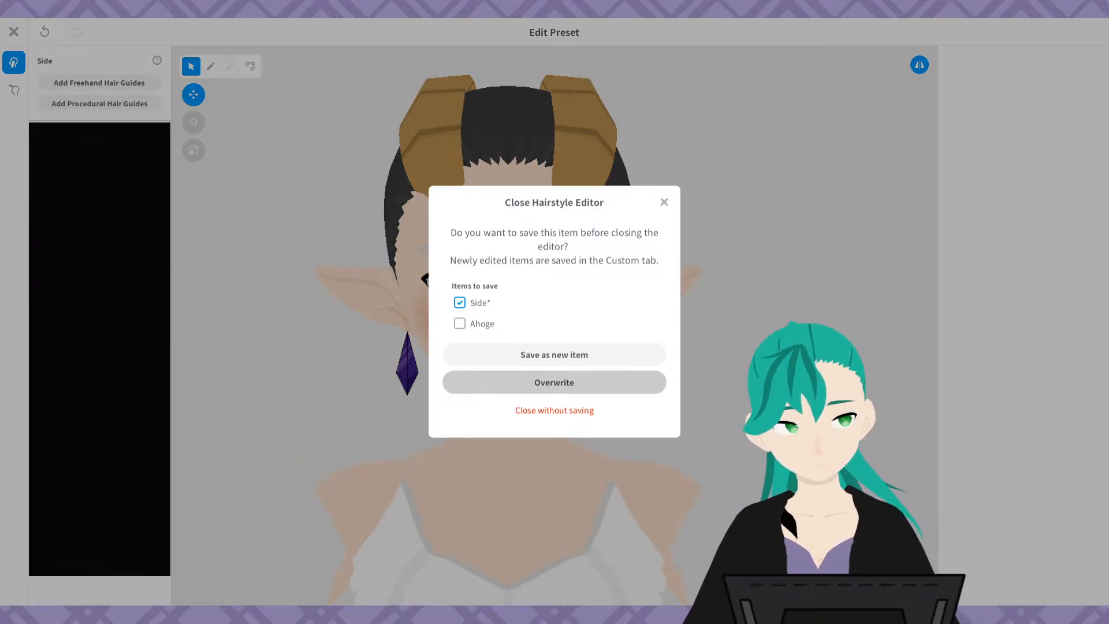
pyautogui.click(554, 381)
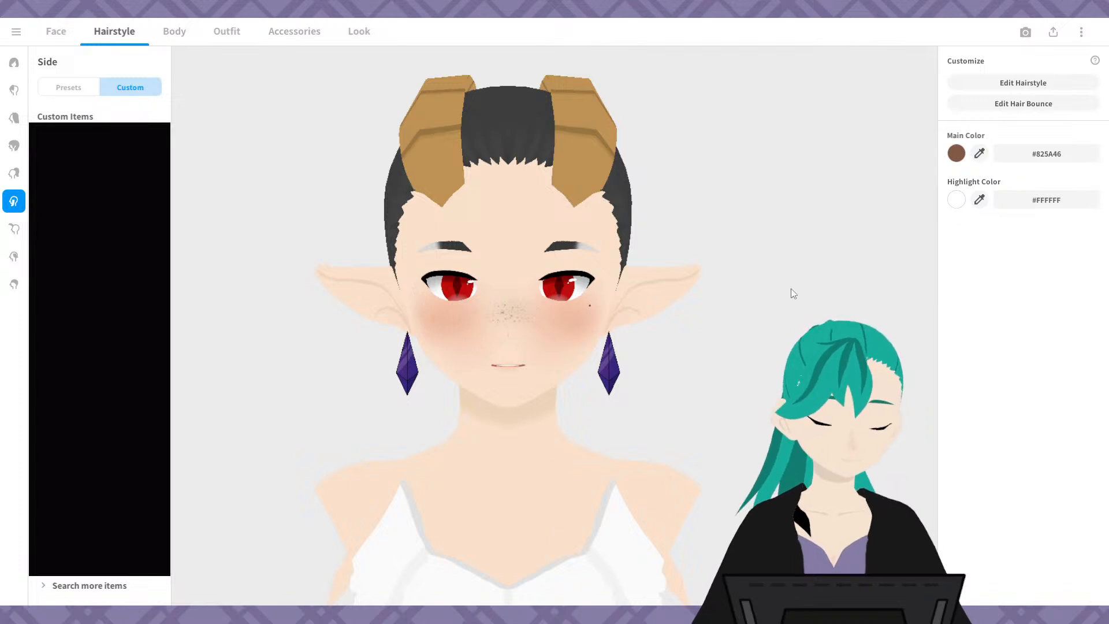
pyautogui.click(229, 36)
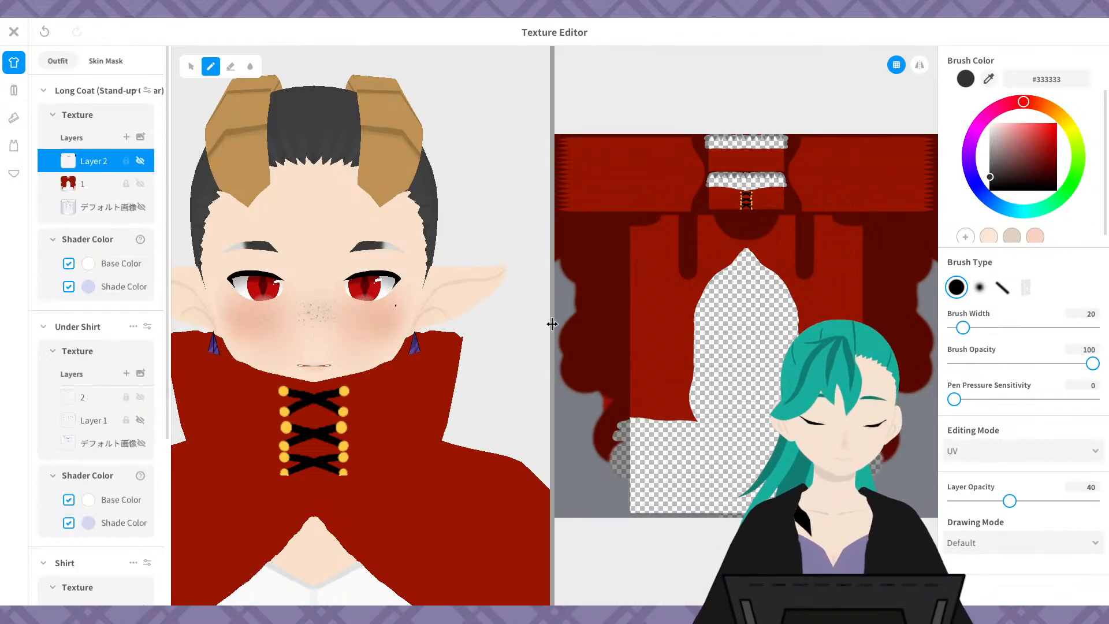
# - Enlarge the 3D preview beside the coat texture and examine how the earrings sit against the red coat's high collar from several distances and angles
pyautogui.moveTo(552, 322); pyautogui.dragTo(900, 327)
pyautogui.scroll(5, 723, 362)
pyautogui.scroll(-2, 740, 368)
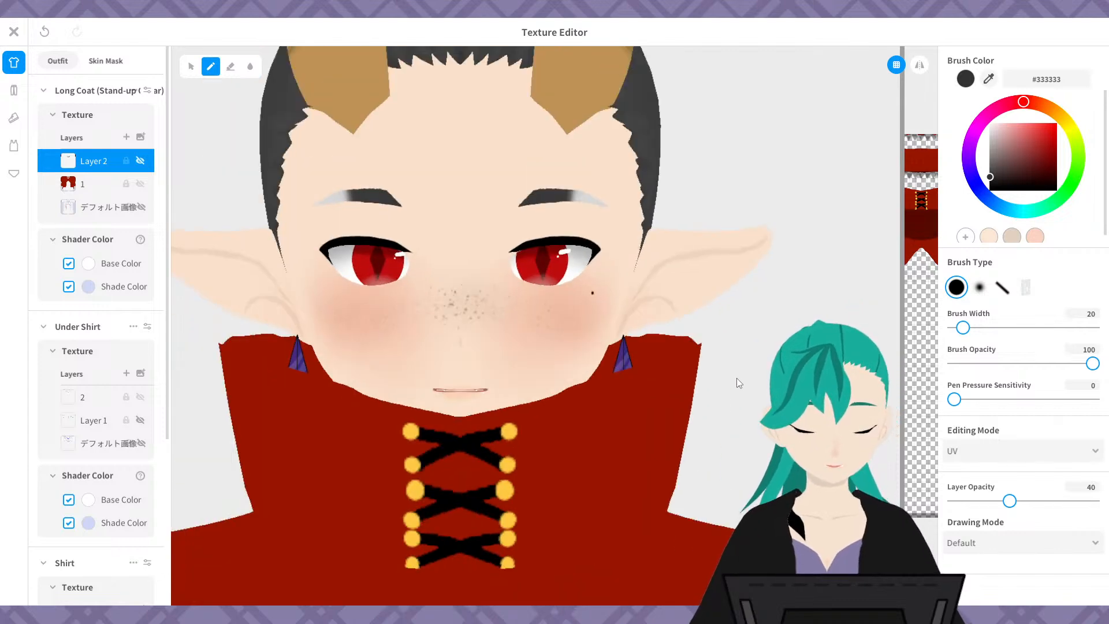
pyautogui.moveTo(737, 379)
pyautogui.mouseDown(button='right')
pyautogui.moveTo(714, 380)
pyautogui.moveTo(748, 385)
pyautogui.moveTo(731, 380)
pyautogui.mouseUp(button='right')
pyautogui.scroll(-3, 731, 380)
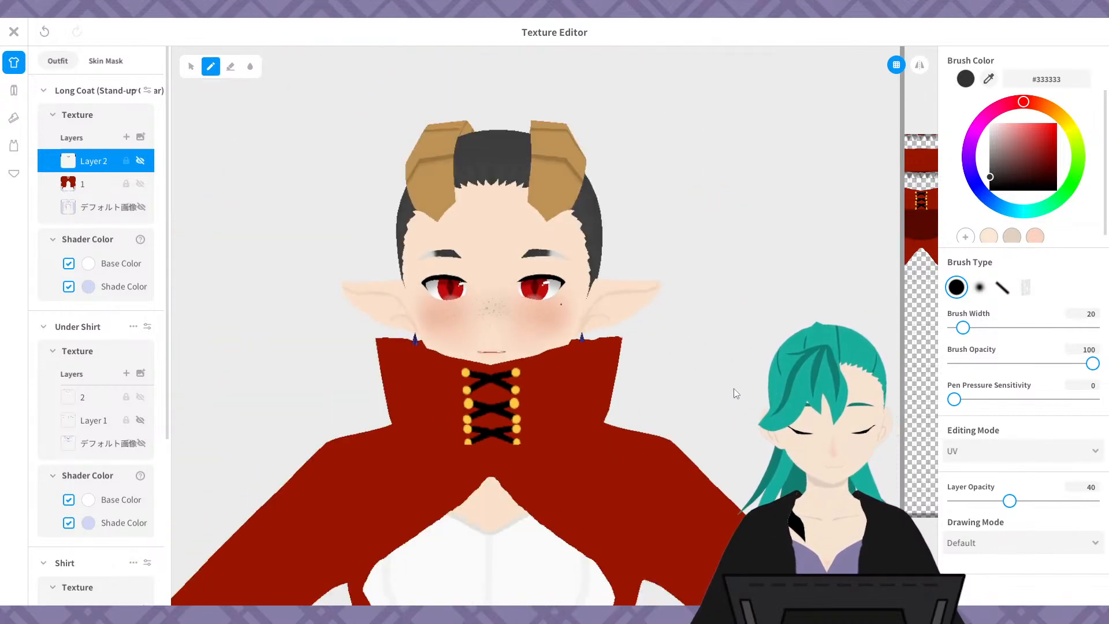
pyautogui.moveTo(734, 385); pyautogui.dragTo(730, 342, button='middle')
pyautogui.moveTo(730, 342); pyautogui.dragTo(733, 345, button='right')
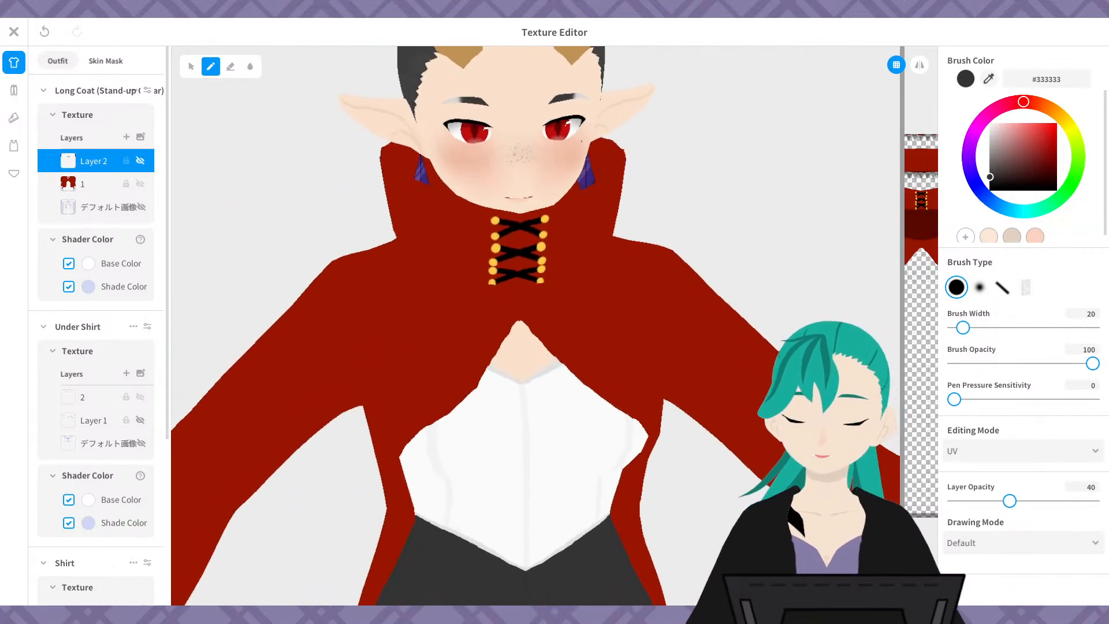
pyautogui.scroll(2, 723, 341)
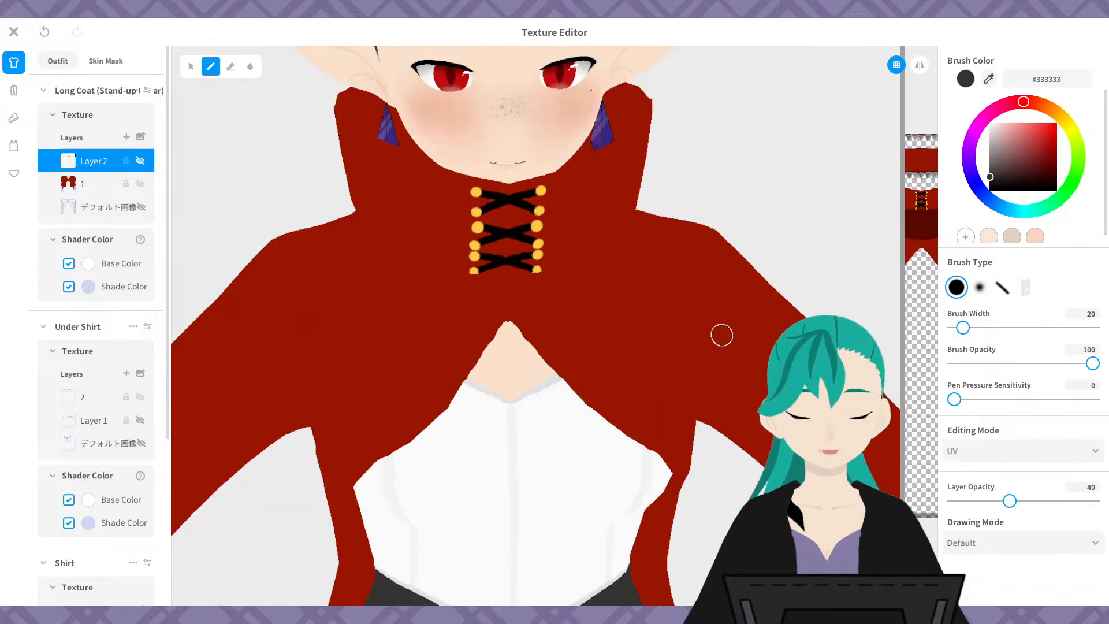
pyautogui.scroll(-3, 702, 257)
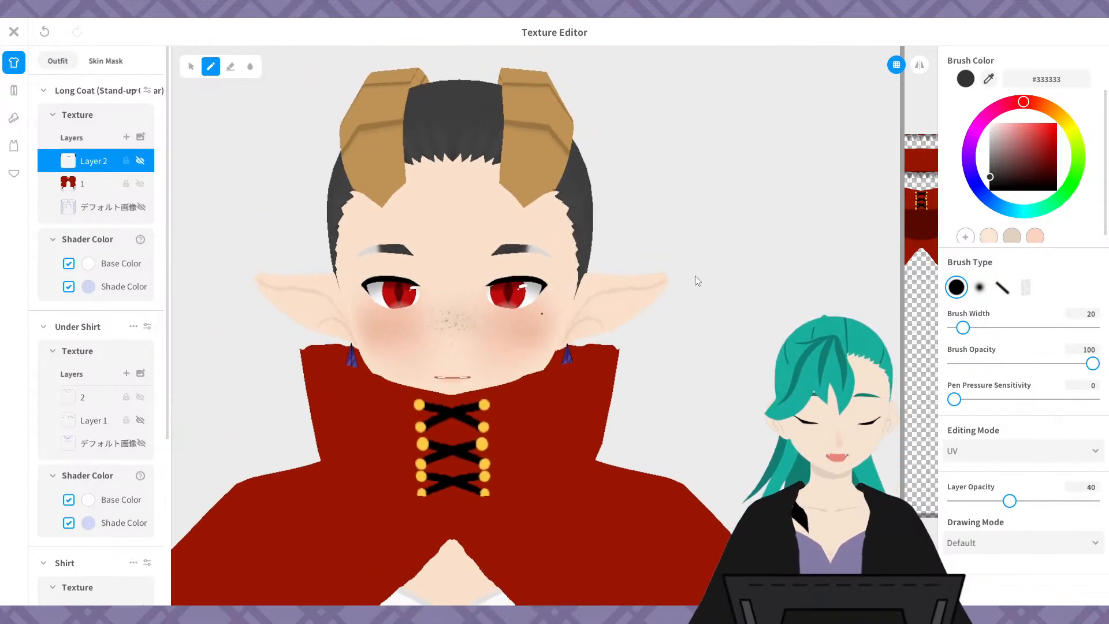
pyautogui.scroll(1, 695, 283)
pyautogui.scroll(5, 697, 292)
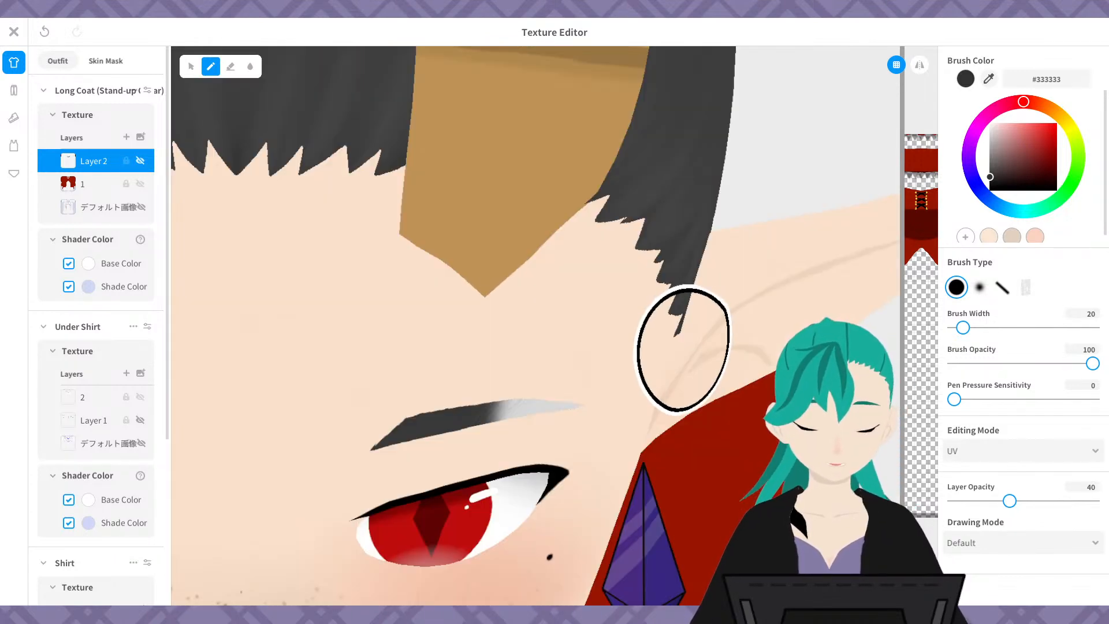
pyautogui.moveTo(704, 365)
pyautogui.mouseDown(button='right')
pyautogui.moveTo(647, 424)
pyautogui.moveTo(673, 396)
pyautogui.moveTo(636, 370)
pyautogui.moveTo(695, 379)
pyautogui.mouseUp(button='right')
pyautogui.scroll(-2, 690, 391)
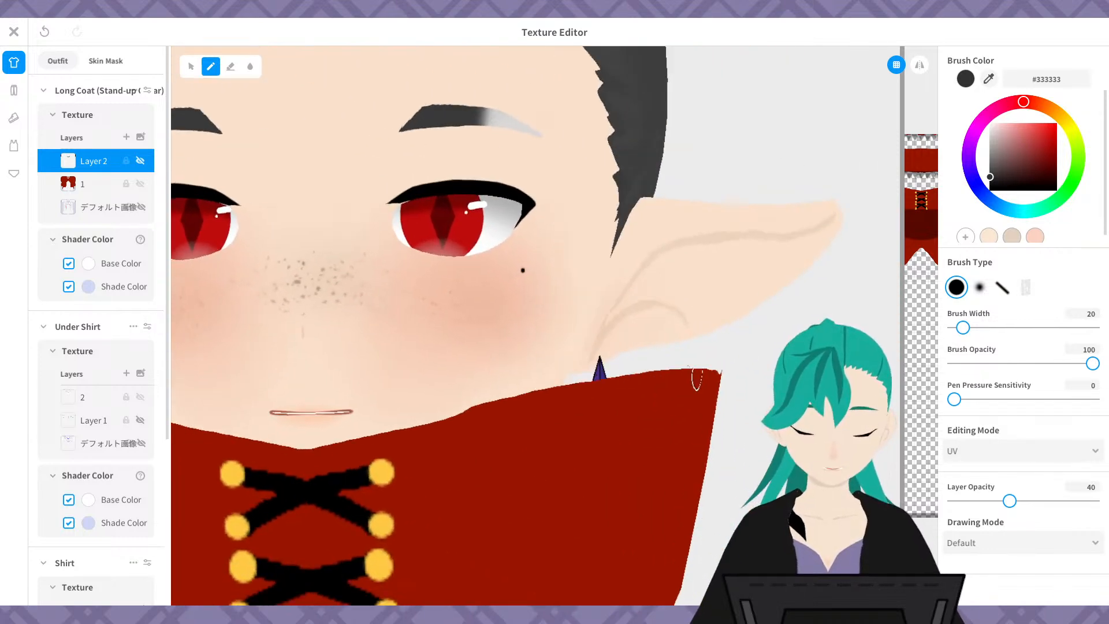
pyautogui.scroll(-4, 700, 382)
pyautogui.scroll(-3, 701, 382)
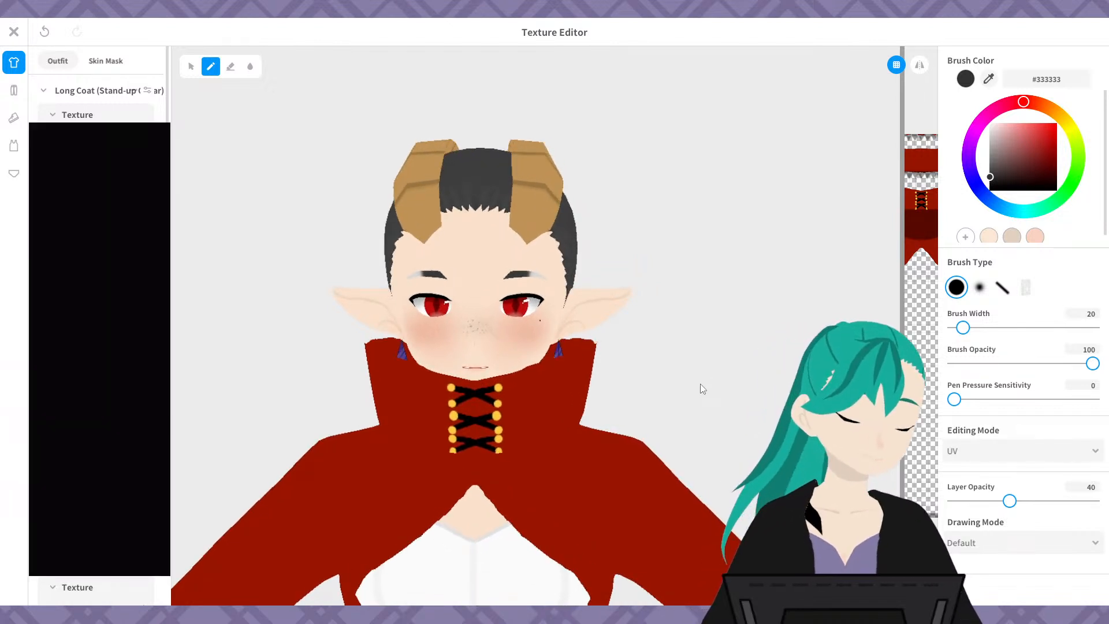
# - Close the texture editor, saving the edited Tops item, and return to the Side hairstyle settings
pyautogui.click(13, 32)
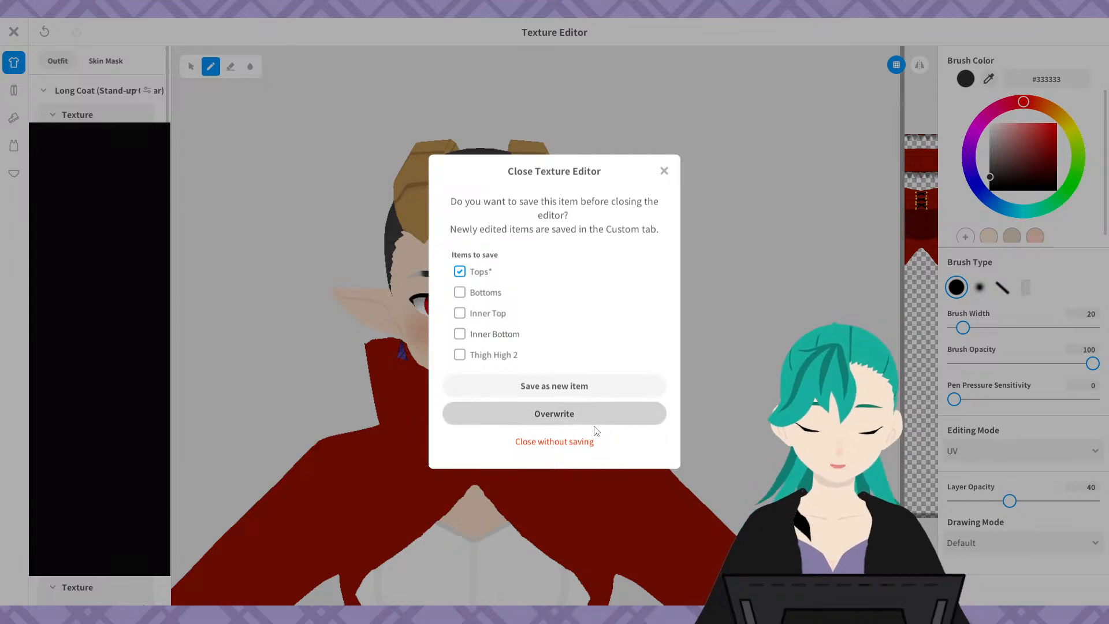
pyautogui.click(661, 391)
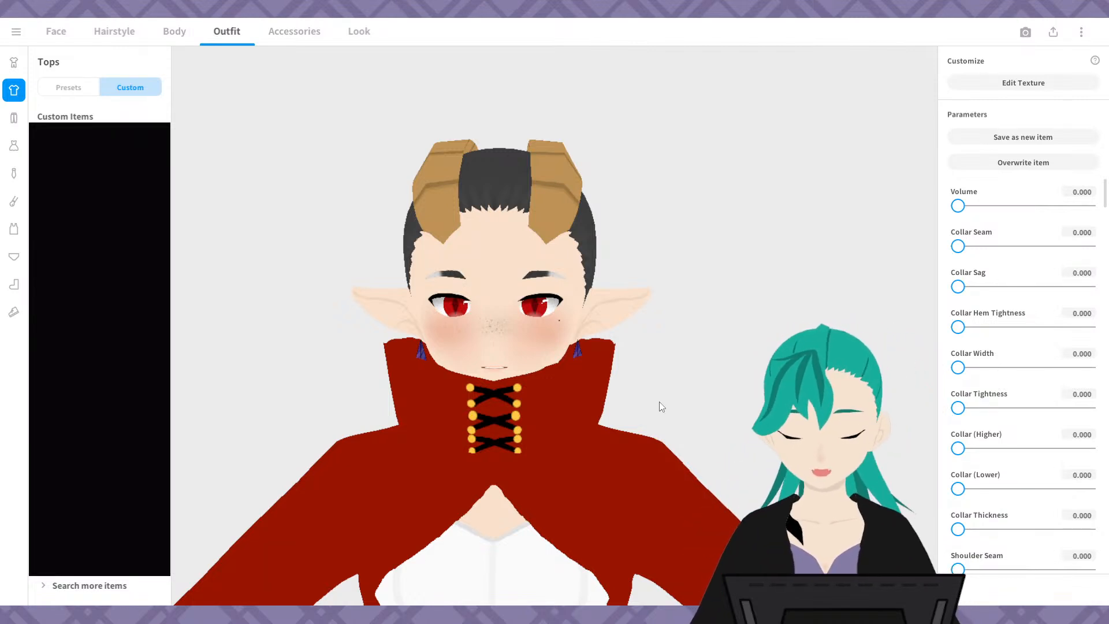
pyautogui.click(115, 32)
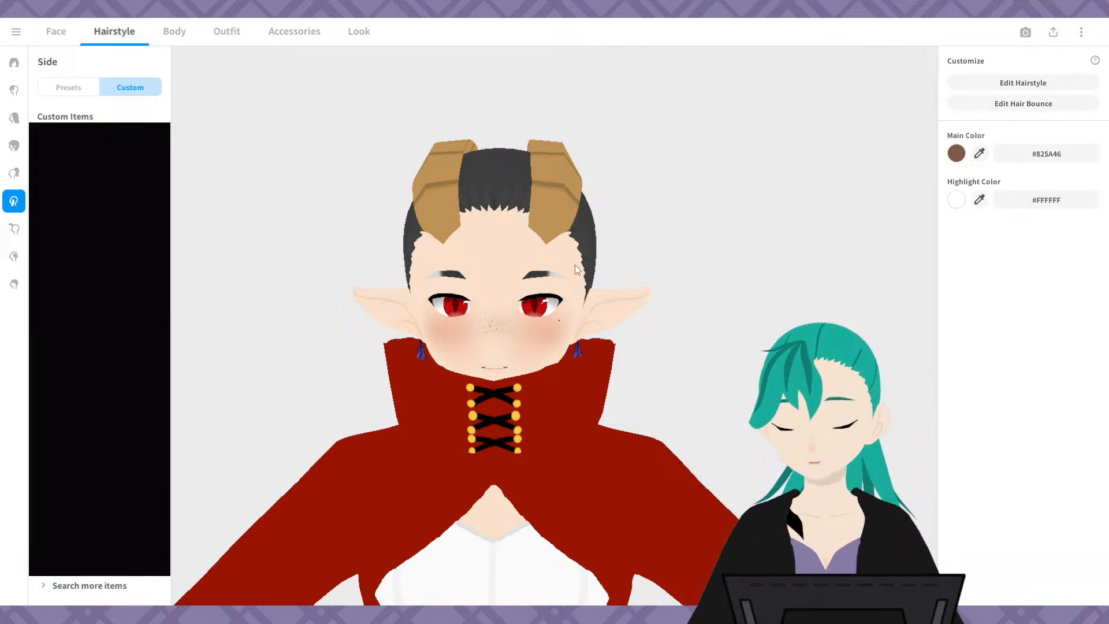
# - Inspect the ungrouped Freehand Group 1 in the Side hair's bounce editor, and close the editor without saving
pyautogui.click(1063, 106)
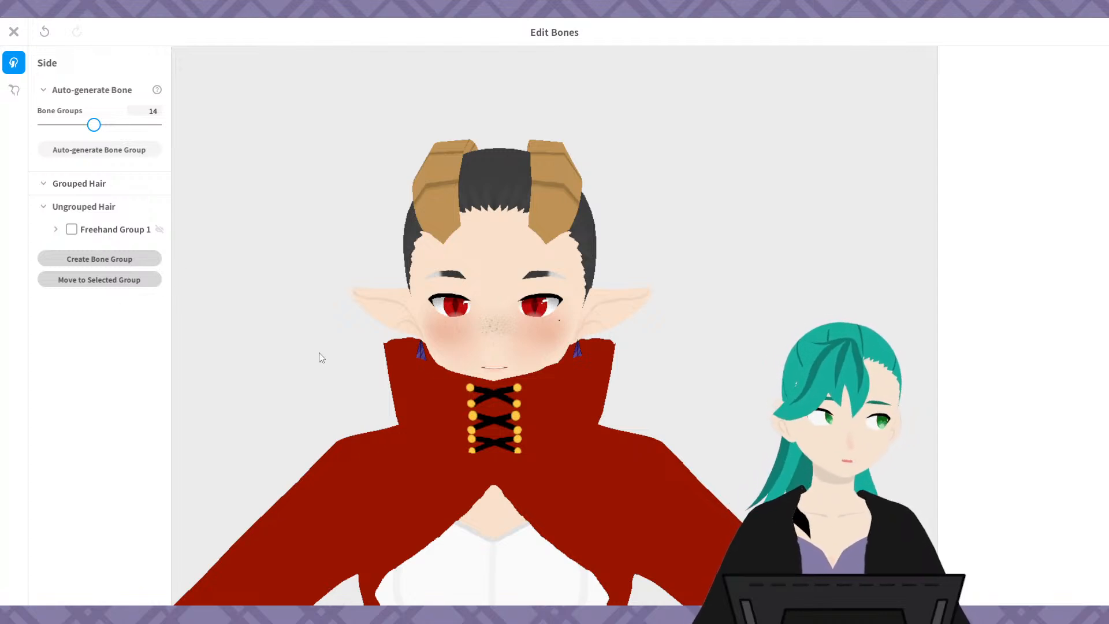
pyautogui.click(73, 229)
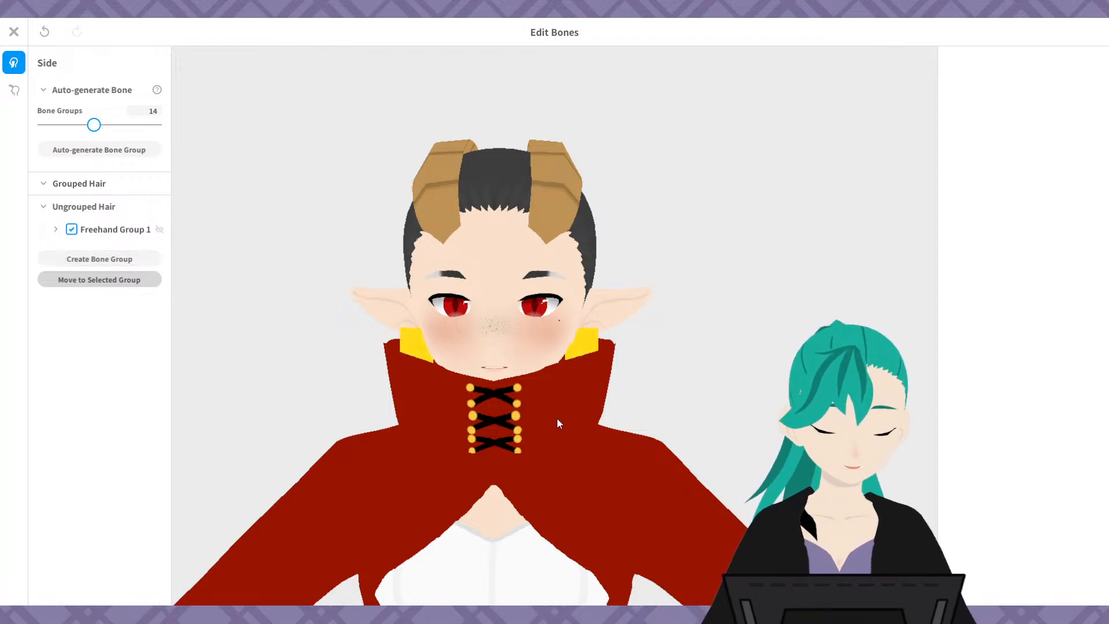
pyautogui.click(72, 230)
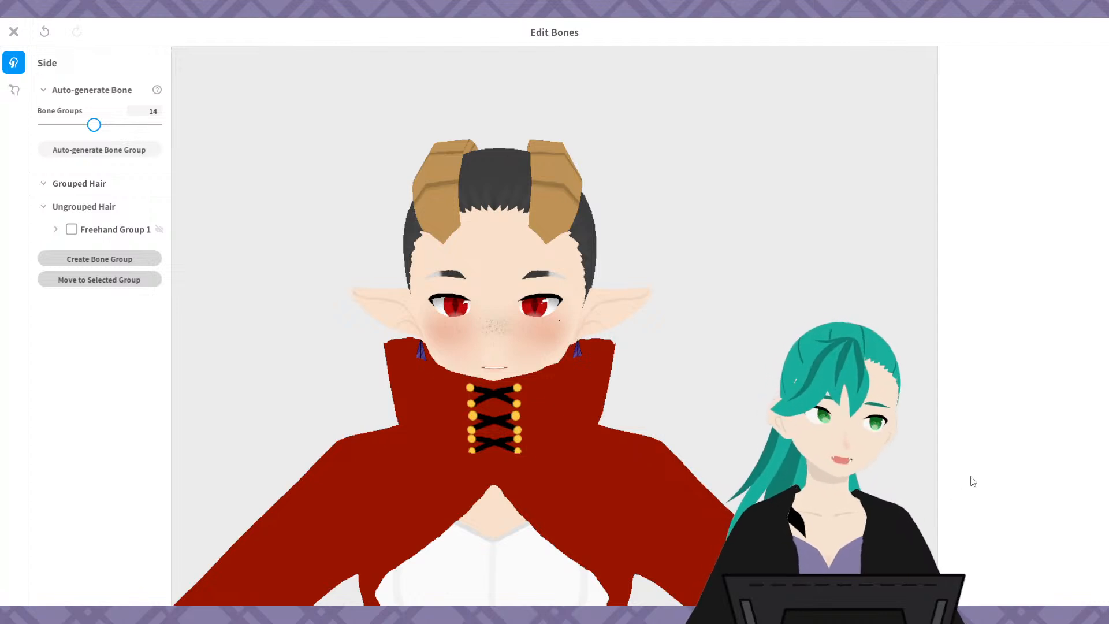
pyautogui.moveTo(831, 329); pyautogui.dragTo(771, 329, button='right')
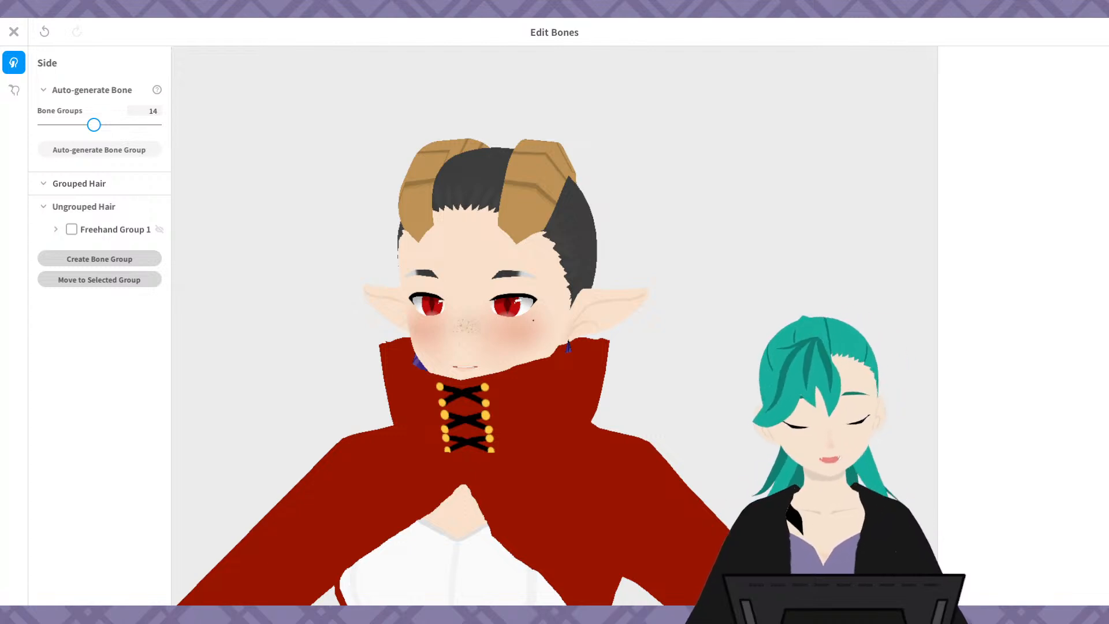
pyautogui.moveTo(770, 347); pyautogui.dragTo(761, 383, button='right')
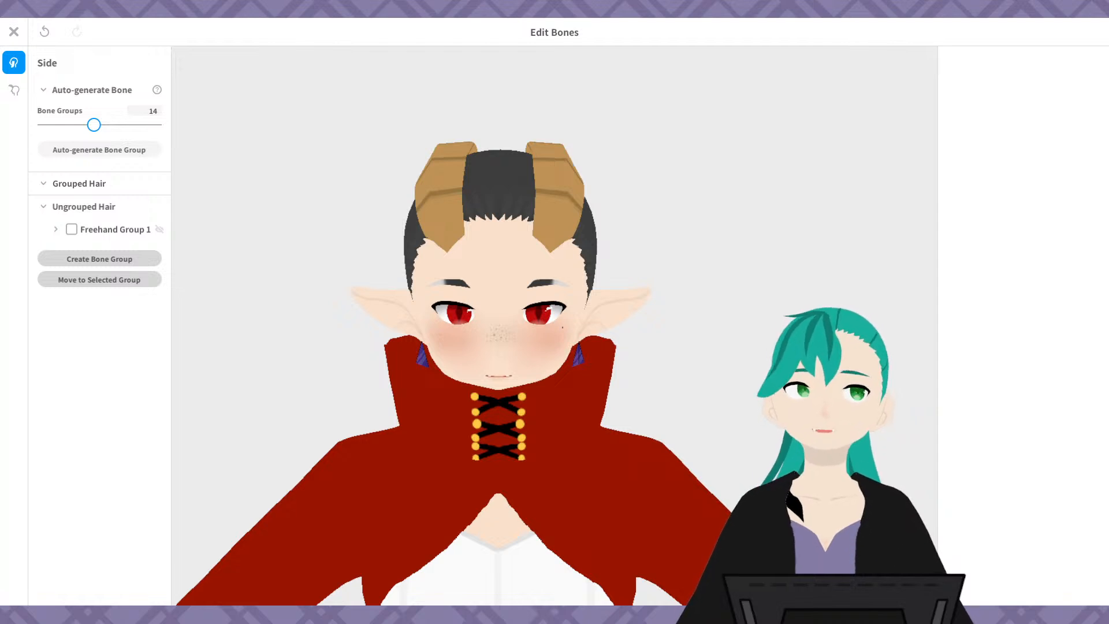
pyautogui.click(14, 31)
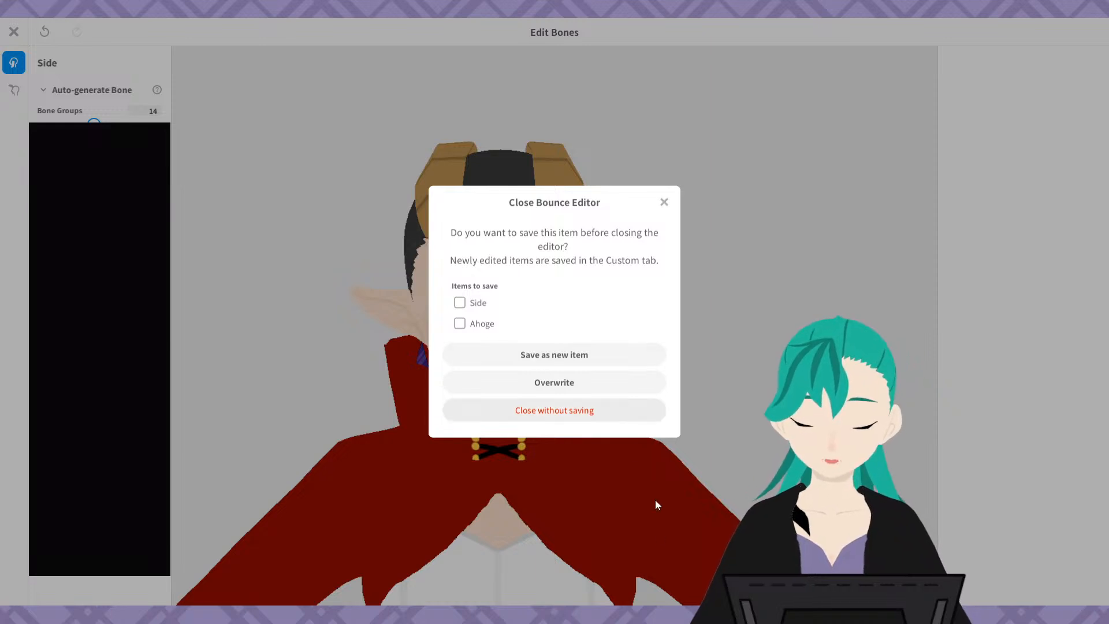
pyautogui.click(554, 410)
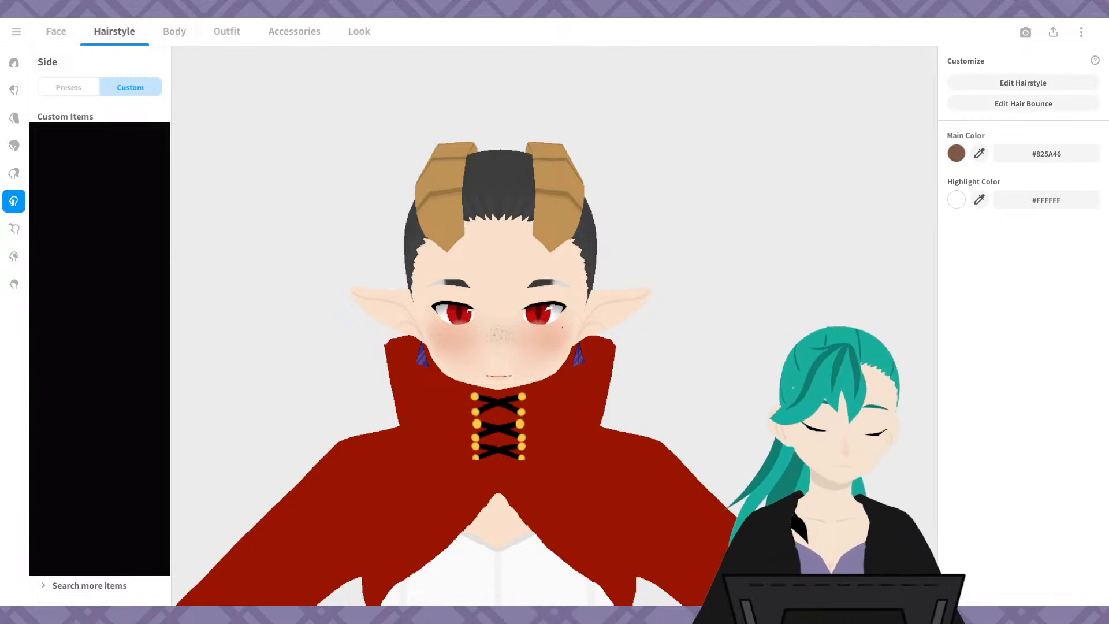
# - Examine the earrings with the coat on from the front and at an angle
pyautogui.moveTo(579, 607)
pyautogui.mouseDown(button='right')
pyautogui.moveTo(422, 610)
pyautogui.moveTo(688, 416)
pyautogui.moveTo(725, 416)
pyautogui.moveTo(594, 601)
pyautogui.mouseUp(button='right')
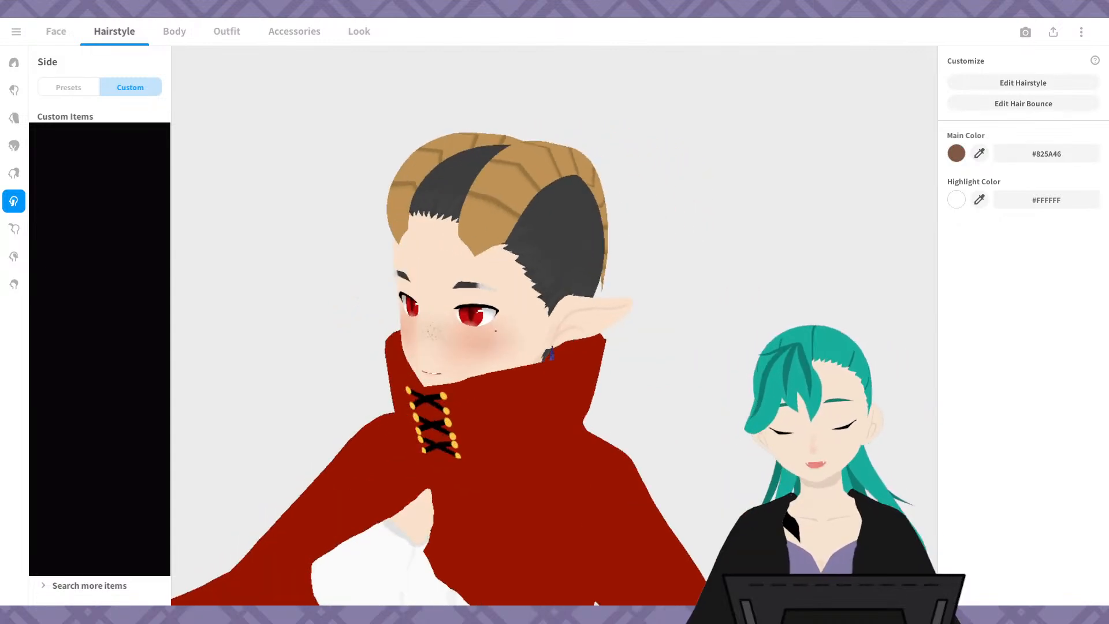
pyautogui.moveTo(766, 436); pyautogui.dragTo(843, 442, button='right')
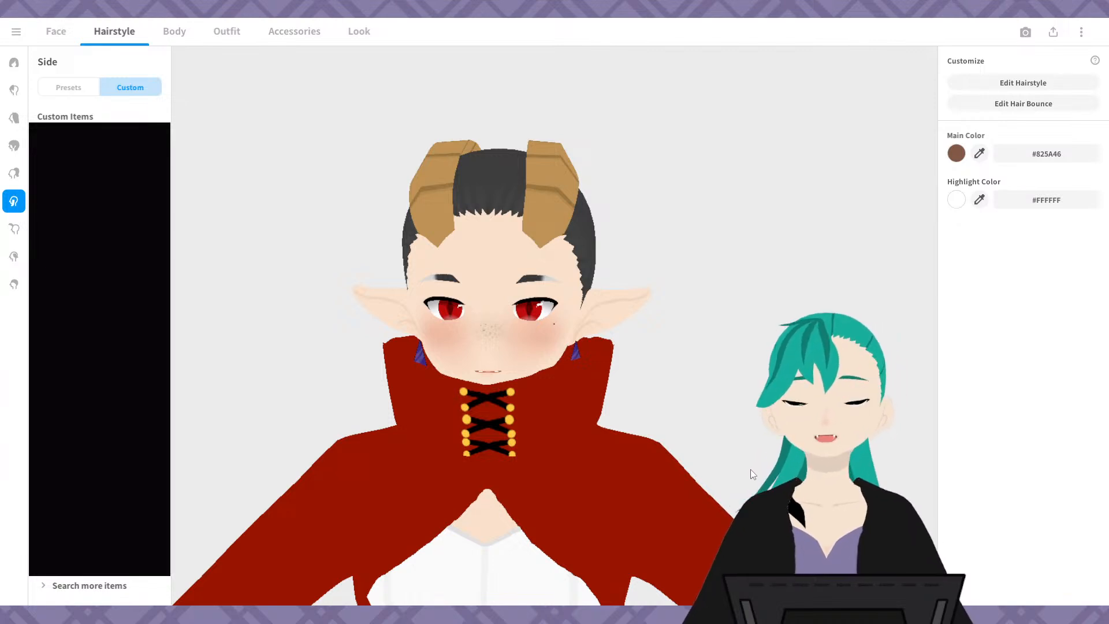
pyautogui.moveTo(749, 471); pyautogui.dragTo(707, 499, button='right')
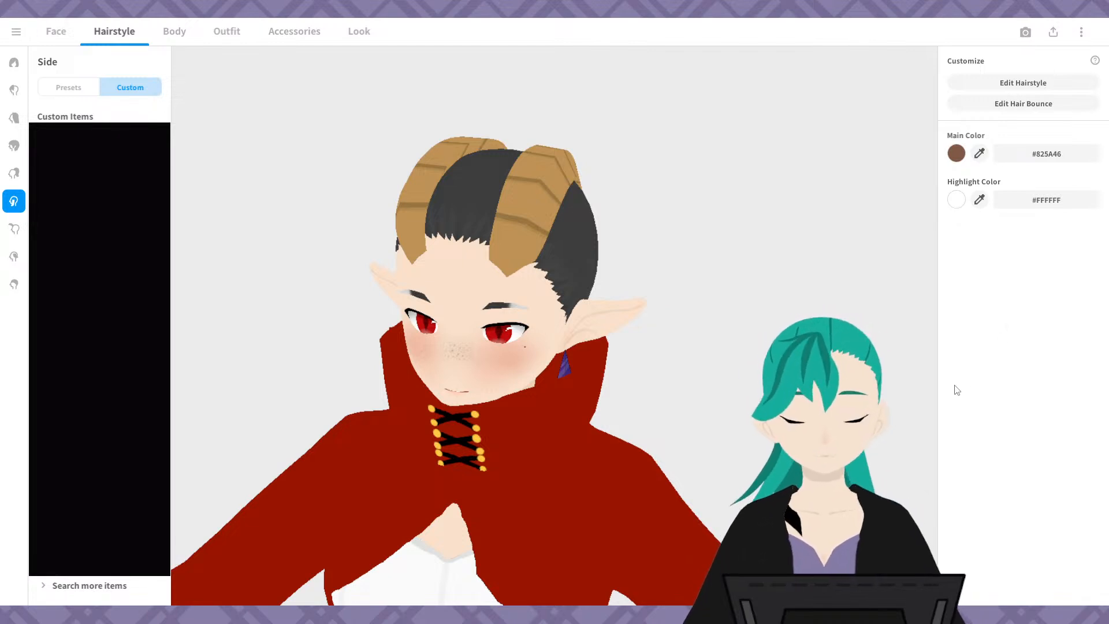
pyautogui.moveTo(893, 345); pyautogui.dragTo(757, 342)
pyautogui.click(17, 31)
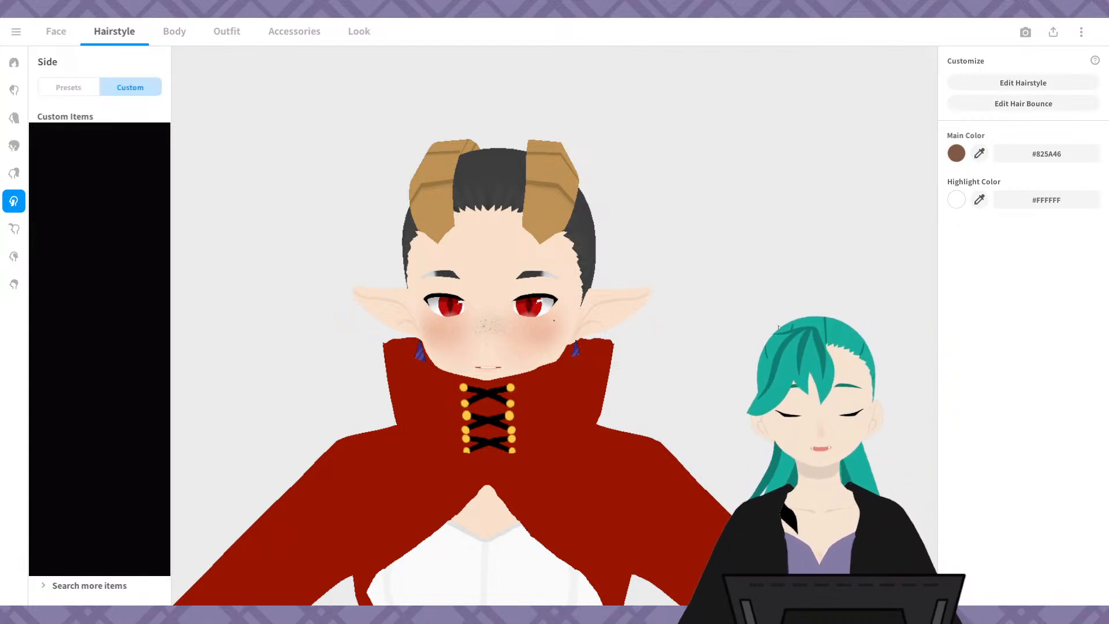
# - Review the dressed character with horns and earrings from the upper body out to the full figure
pyautogui.scroll(-2, 784, 328)
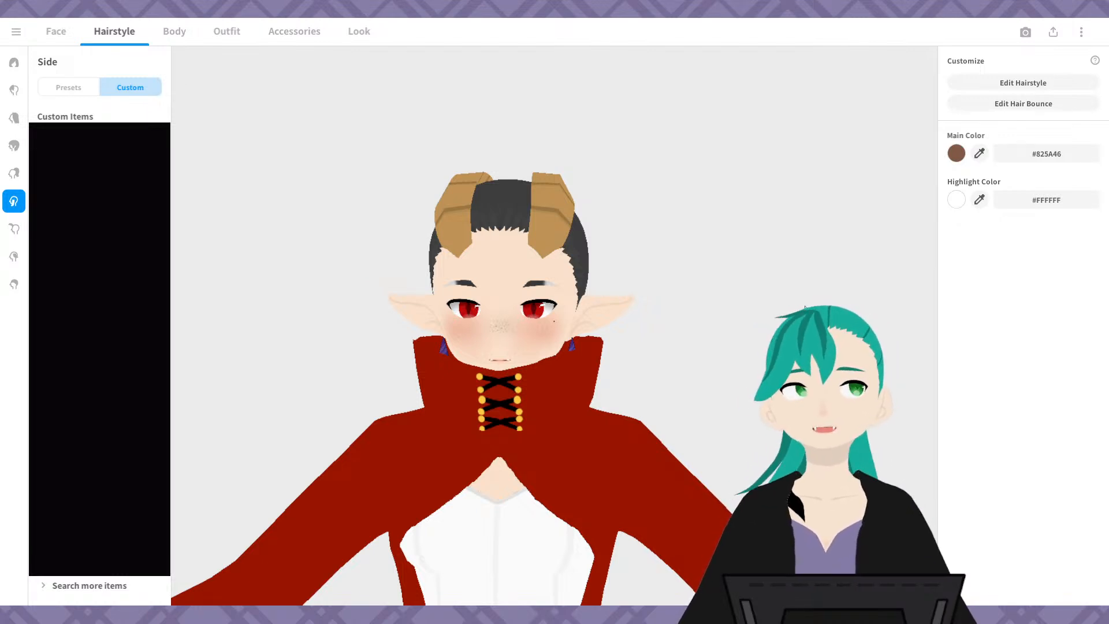
pyautogui.scroll(-1, 780, 340)
pyautogui.moveTo(757, 365); pyautogui.dragTo(774, 322, button='middle')
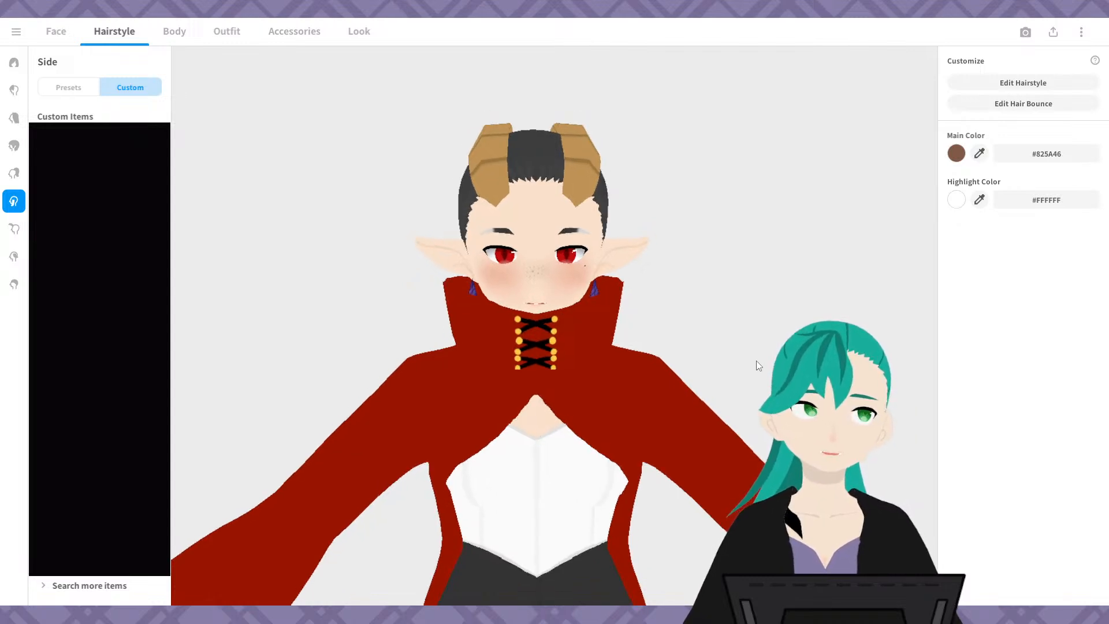
pyautogui.moveTo(757, 360); pyautogui.dragTo(753, 356, button='middle')
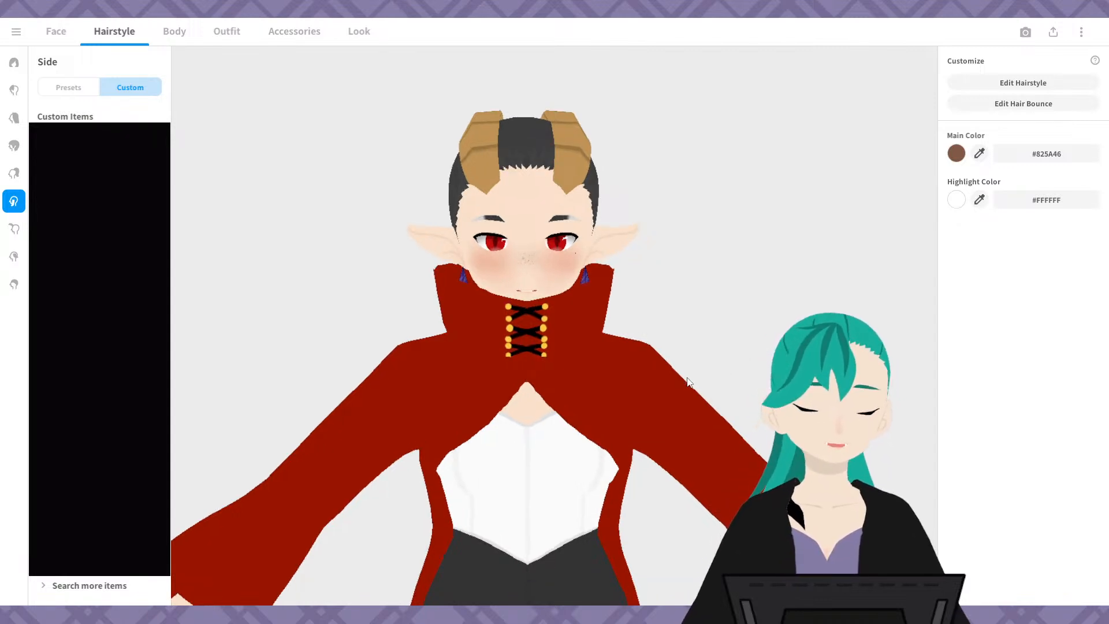
pyautogui.scroll(-1, 638, 364)
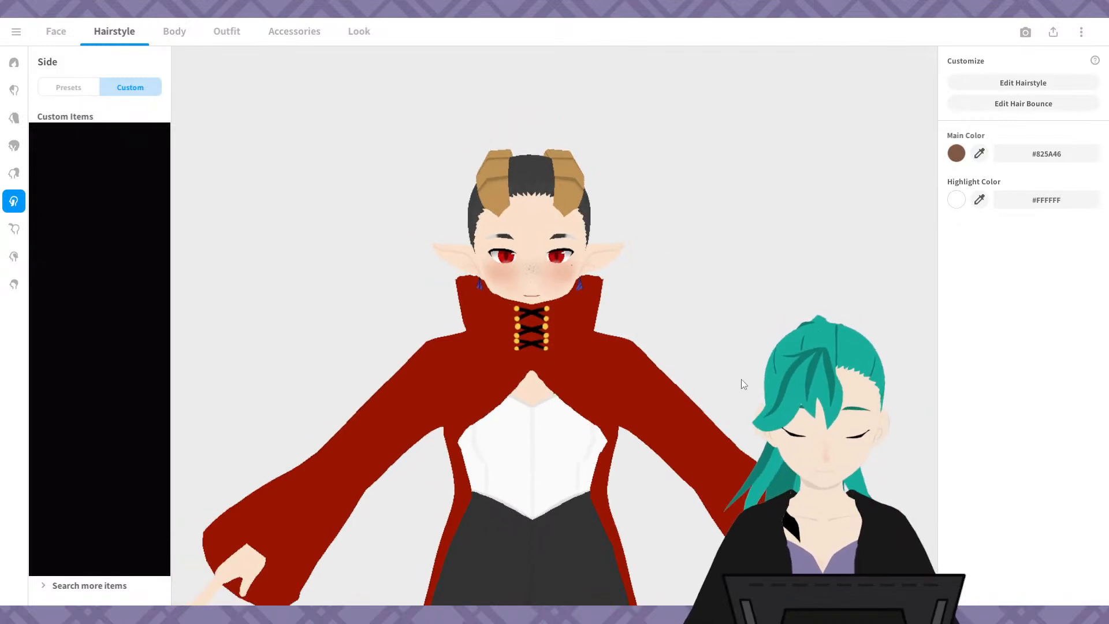
pyautogui.scroll(-5, 740, 379)
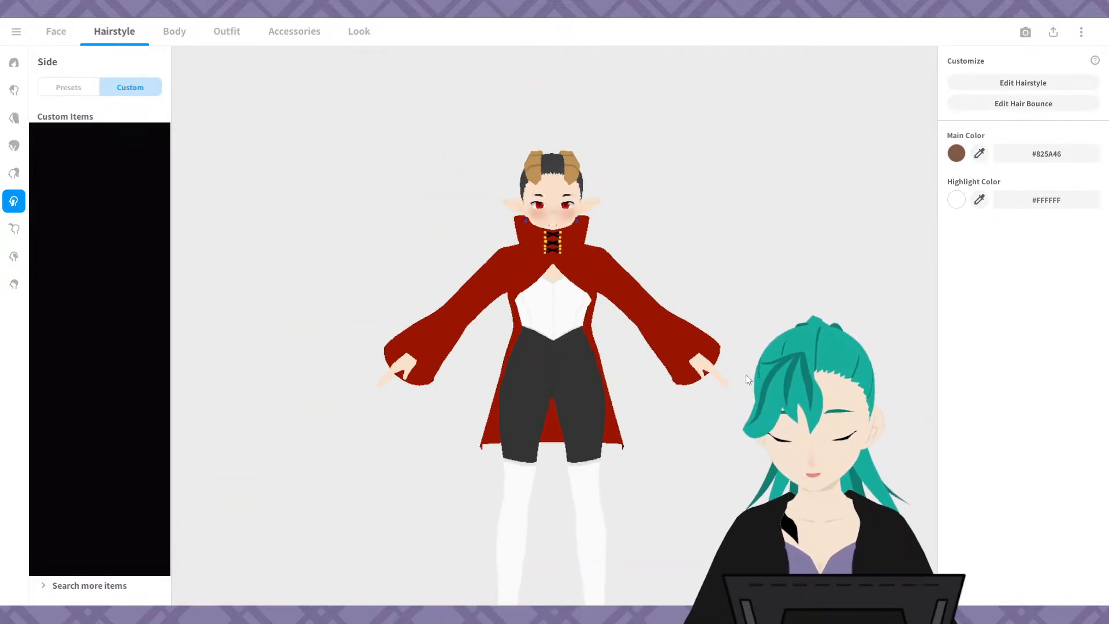
pyautogui.moveTo(746, 374); pyautogui.dragTo(736, 327, button='middle')
pyautogui.scroll(-2, 750, 337)
pyautogui.moveTo(736, 328)
pyautogui.mouseDown(button='right')
pyautogui.moveTo(591, 340)
pyautogui.moveTo(487, 328)
pyautogui.moveTo(758, 332)
pyautogui.moveTo(497, 339)
pyautogui.moveTo(743, 342)
pyautogui.moveTo(723, 330)
pyautogui.mouseUp(button='right')
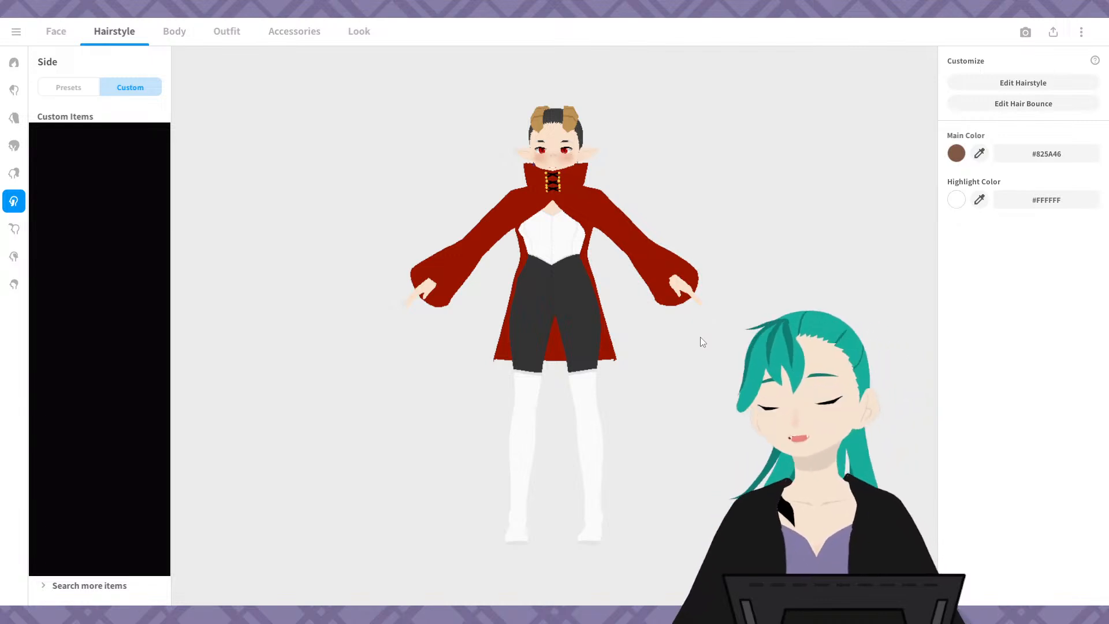
pyautogui.moveTo(738, 334)
pyautogui.mouseDown(button='right')
pyautogui.moveTo(537, 343)
pyautogui.moveTo(718, 352)
pyautogui.moveTo(751, 342)
pyautogui.mouseUp(button='right')
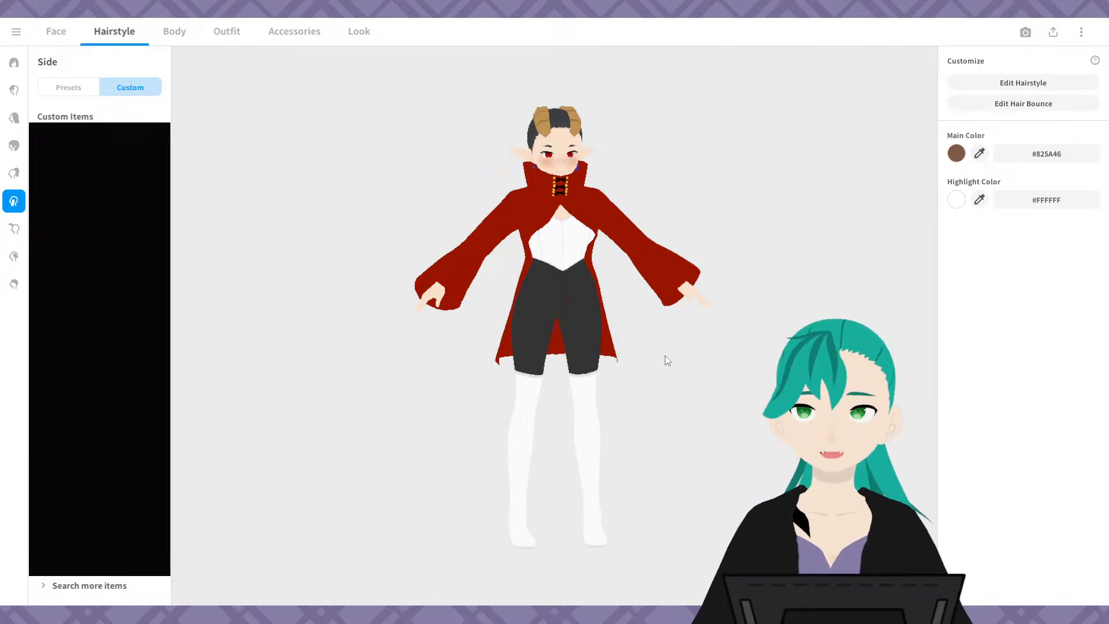
# - Open the hairstyle sets and review the complete character from the front at full-body size
pyautogui.click(22, 65)
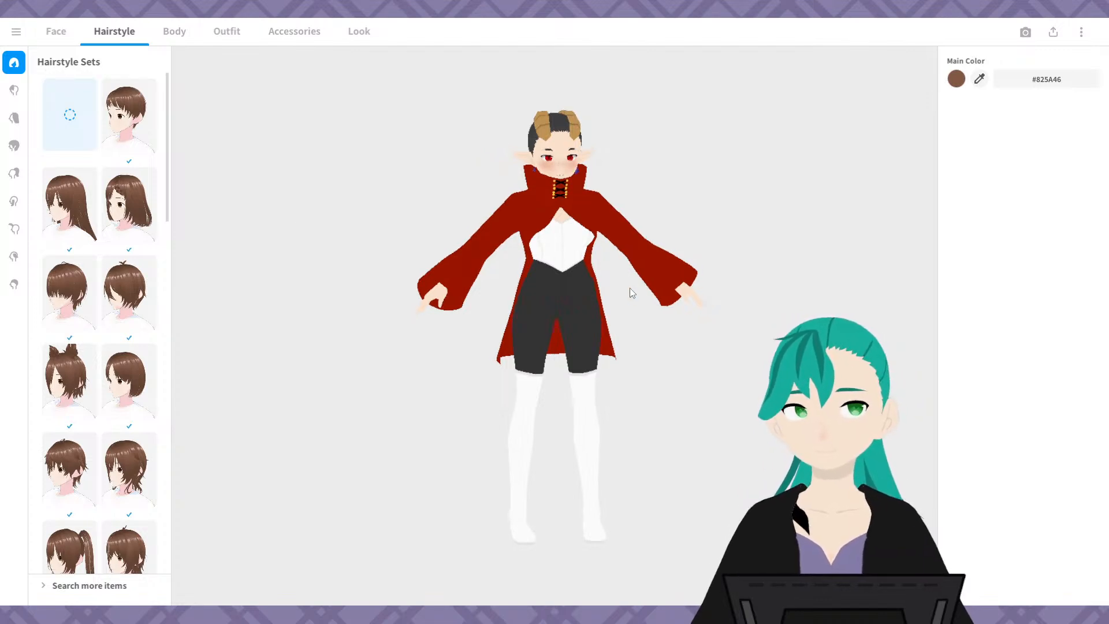
pyautogui.scroll(3, 629, 288)
pyautogui.moveTo(757, 330); pyautogui.dragTo(449, 339)
pyautogui.moveTo(649, 348); pyautogui.dragTo(557, 333)
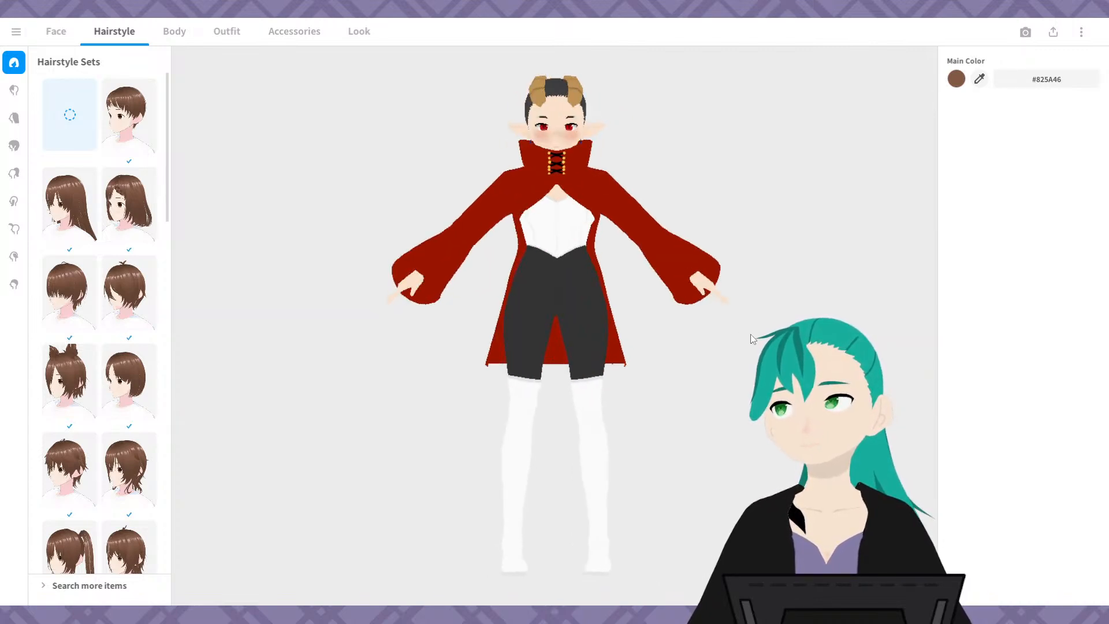
pyautogui.scroll(2, 665, 317)
pyautogui.scroll(-1, 664, 317)
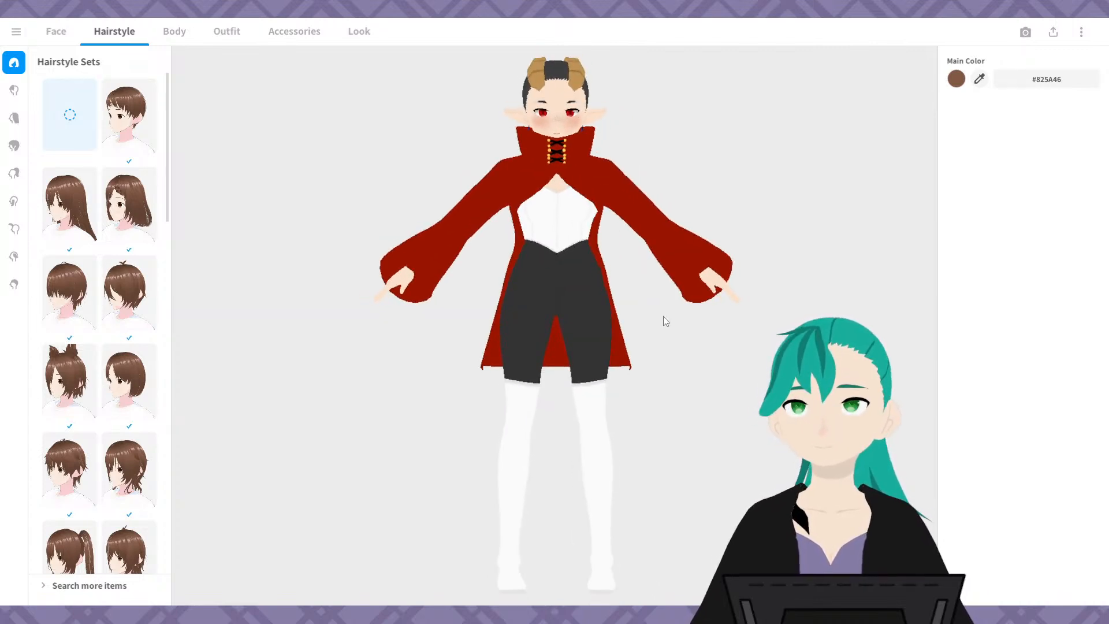
# - Open the custom eyeliner settings of the character's face
pyautogui.moveTo(664, 317); pyautogui.dragTo(664, 339, button='middle')
pyautogui.scroll(1, 664, 339)
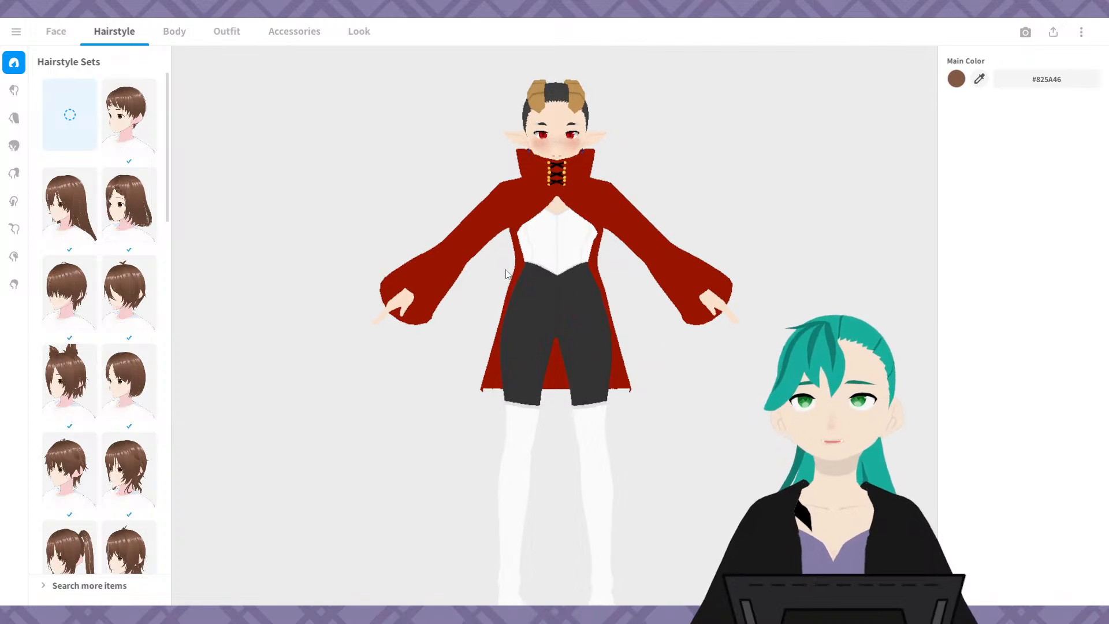
pyautogui.moveTo(614, 290); pyautogui.dragTo(538, 362, button='right')
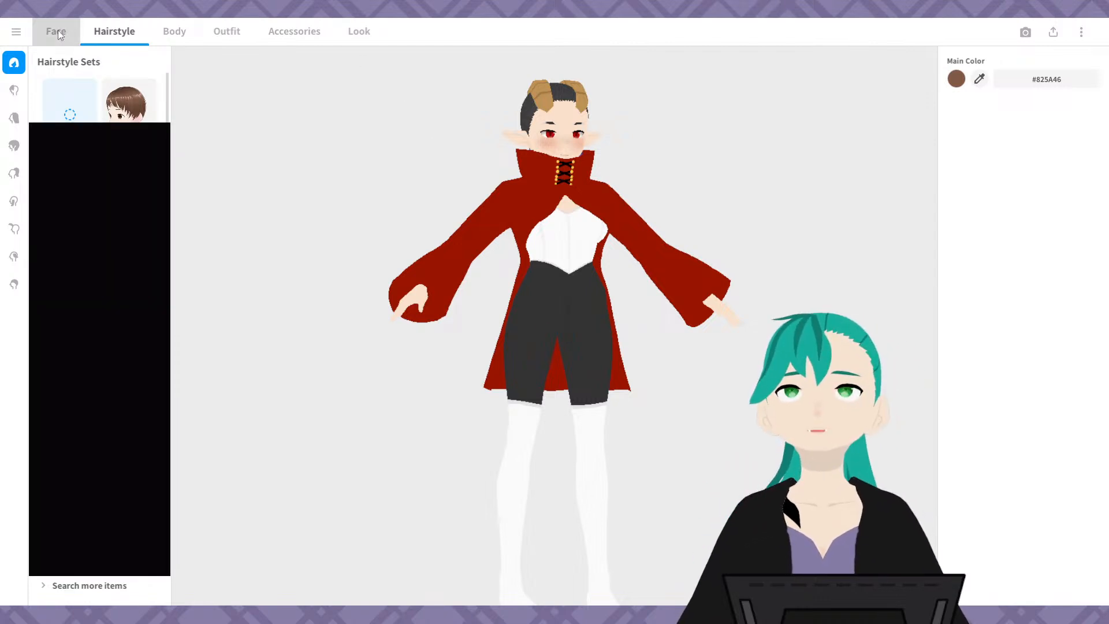
pyautogui.click(58, 32)
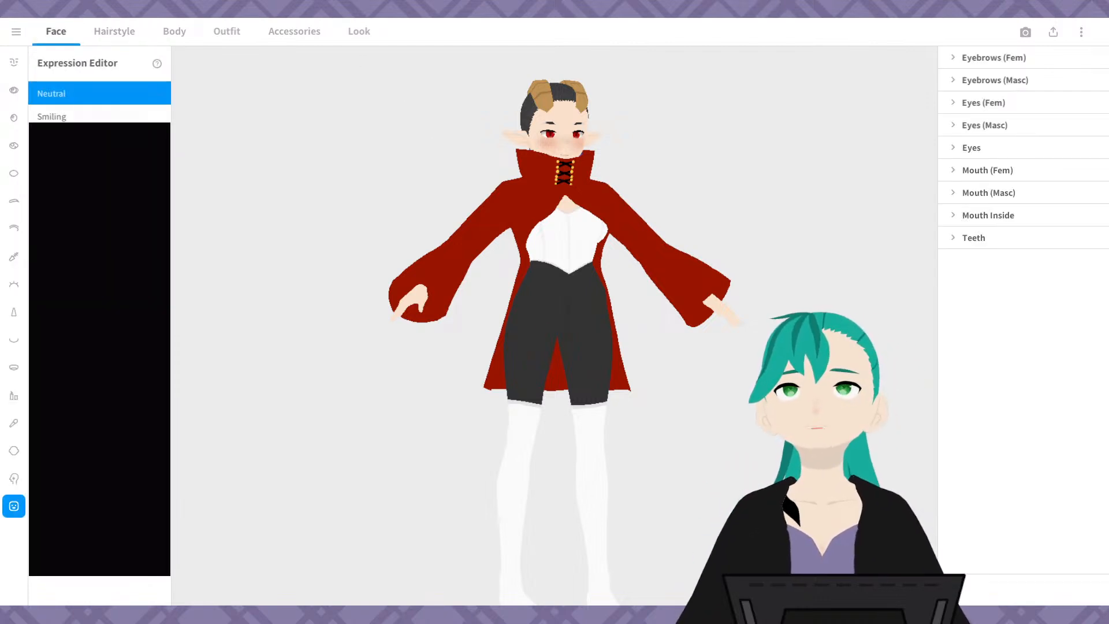
pyautogui.click(16, 230)
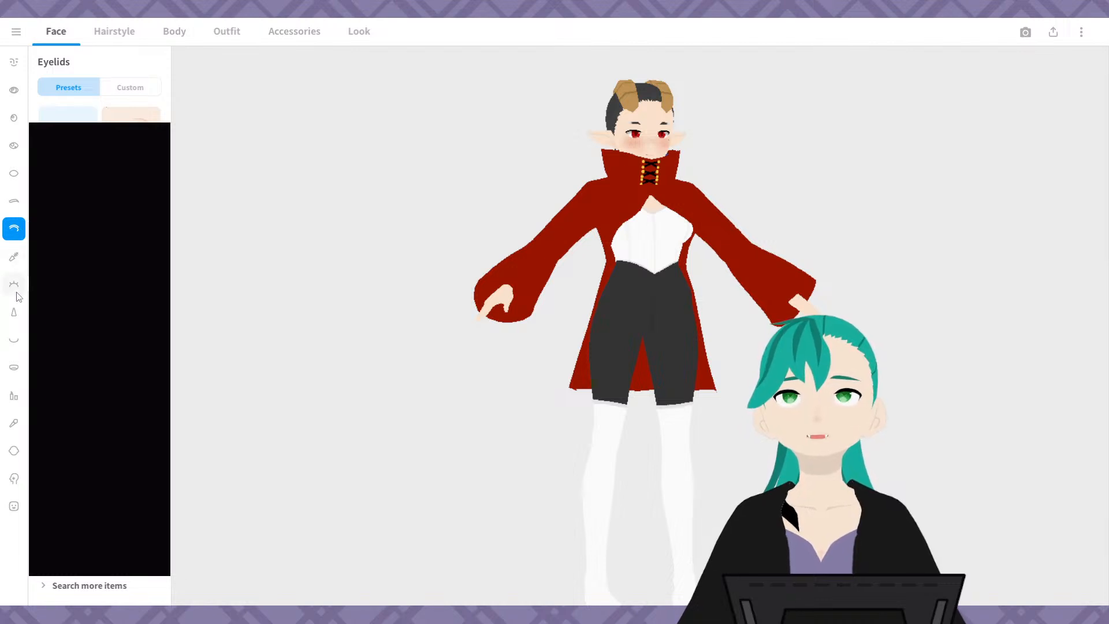
pyautogui.click(14, 286)
pyautogui.click(14, 256)
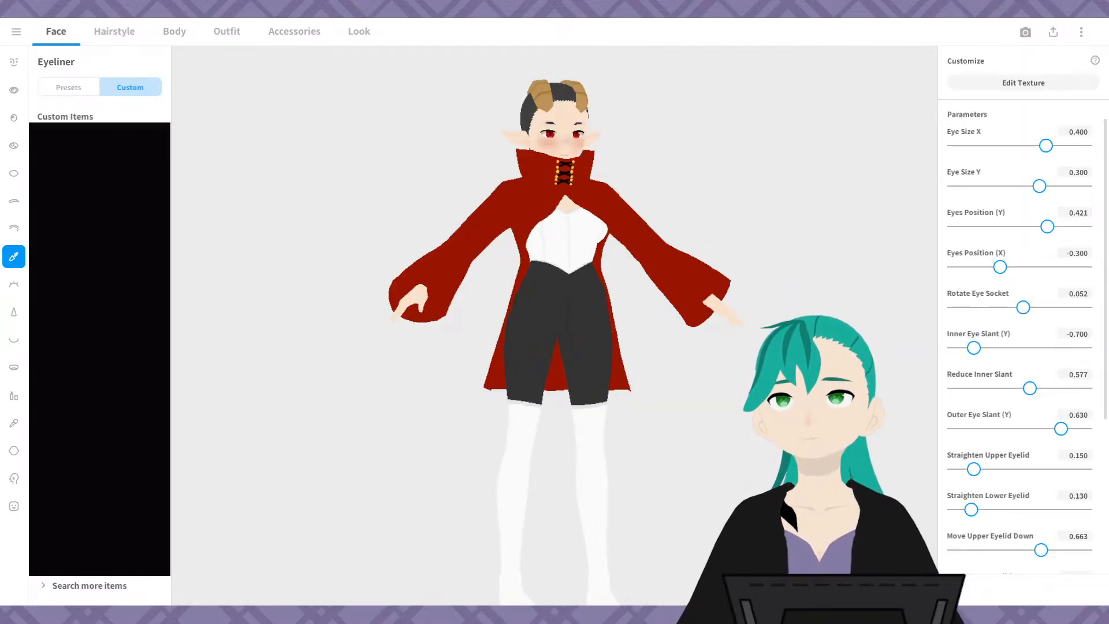
# - Open the custom eyeliner's texture for editing
pyautogui.scroll(3, 725, 167)
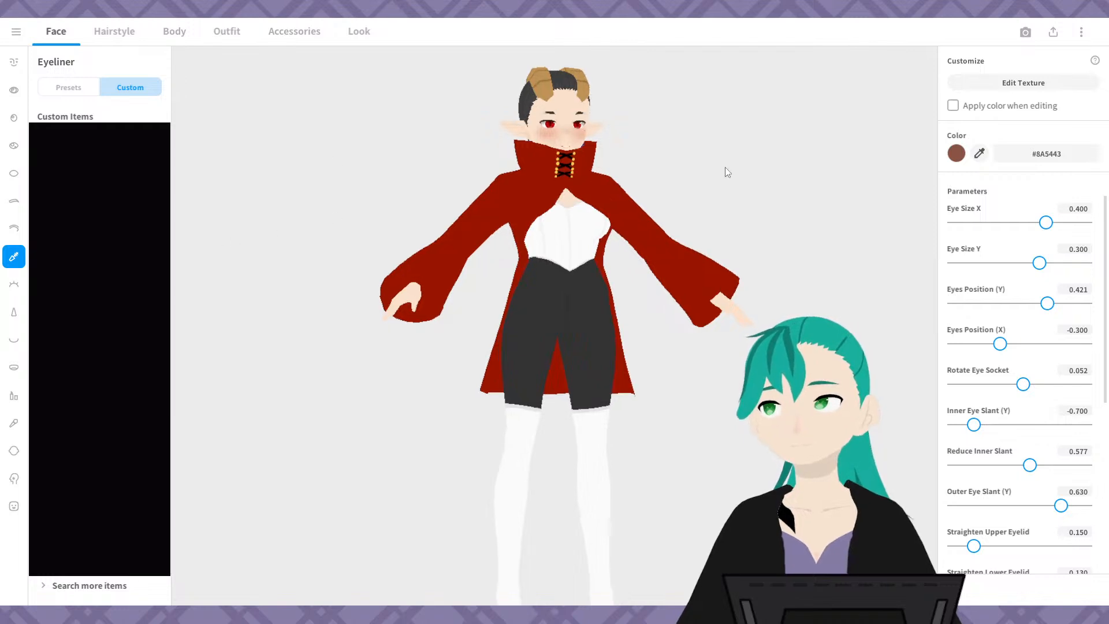
pyautogui.moveTo(696, 143); pyautogui.dragTo(663, 223, button='middle')
pyautogui.scroll(3, 666, 227)
pyautogui.scroll(1, 667, 227)
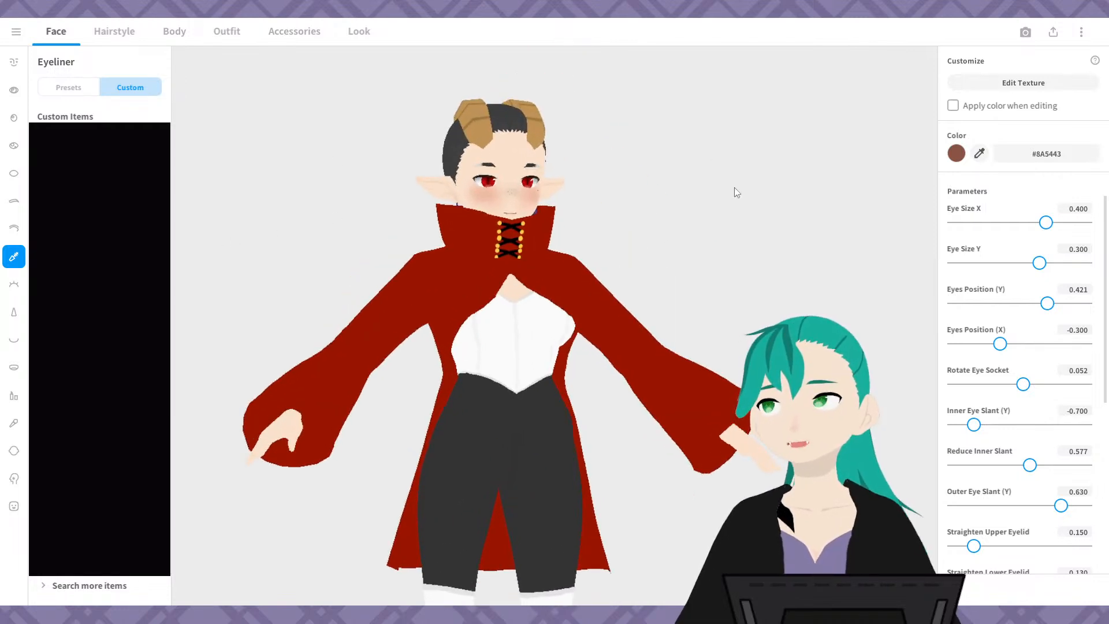
pyautogui.click(999, 88)
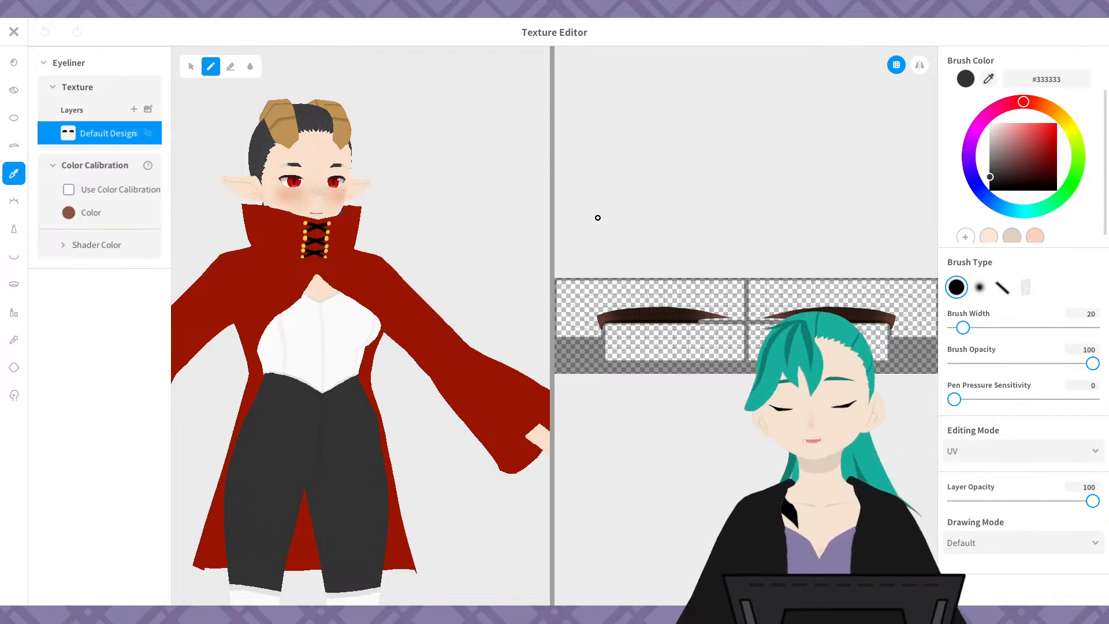
# - Hide the eyeliner's Default Design layer and add a new empty layer above it
pyautogui.scroll(4, 699, 309)
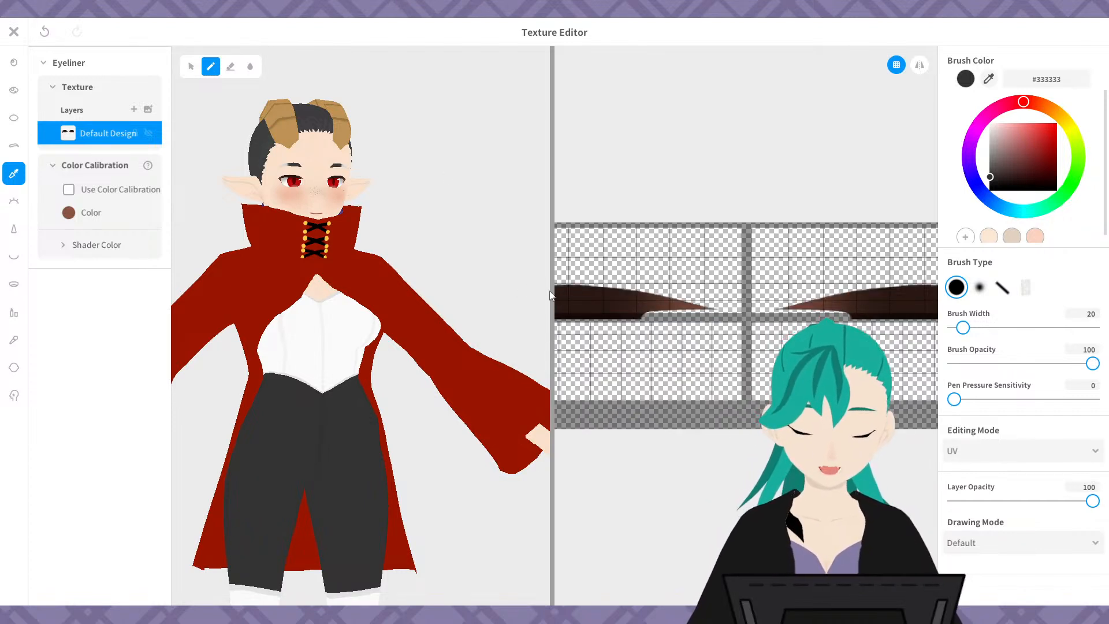
pyautogui.moveTo(552, 246); pyautogui.dragTo(924, 243)
pyautogui.scroll(3, 646, 238)
pyautogui.moveTo(651, 236); pyautogui.dragTo(683, 202, button='right')
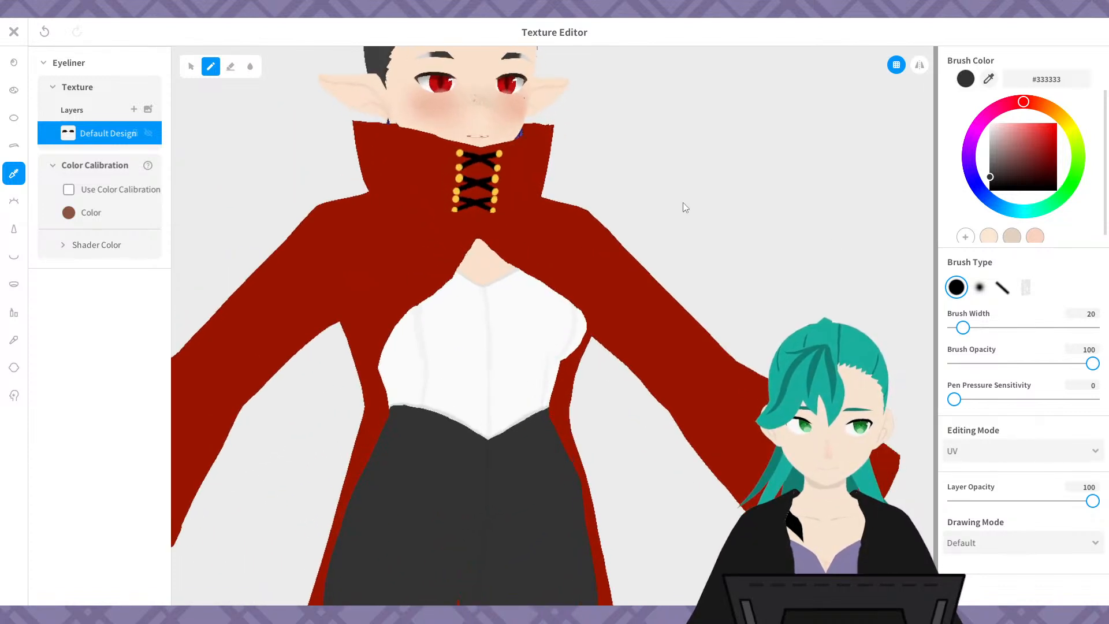
pyautogui.moveTo(673, 202); pyautogui.dragTo(650, 280, button='middle')
pyautogui.moveTo(650, 280); pyautogui.dragTo(694, 303, button='right')
pyautogui.scroll(5, 670, 285)
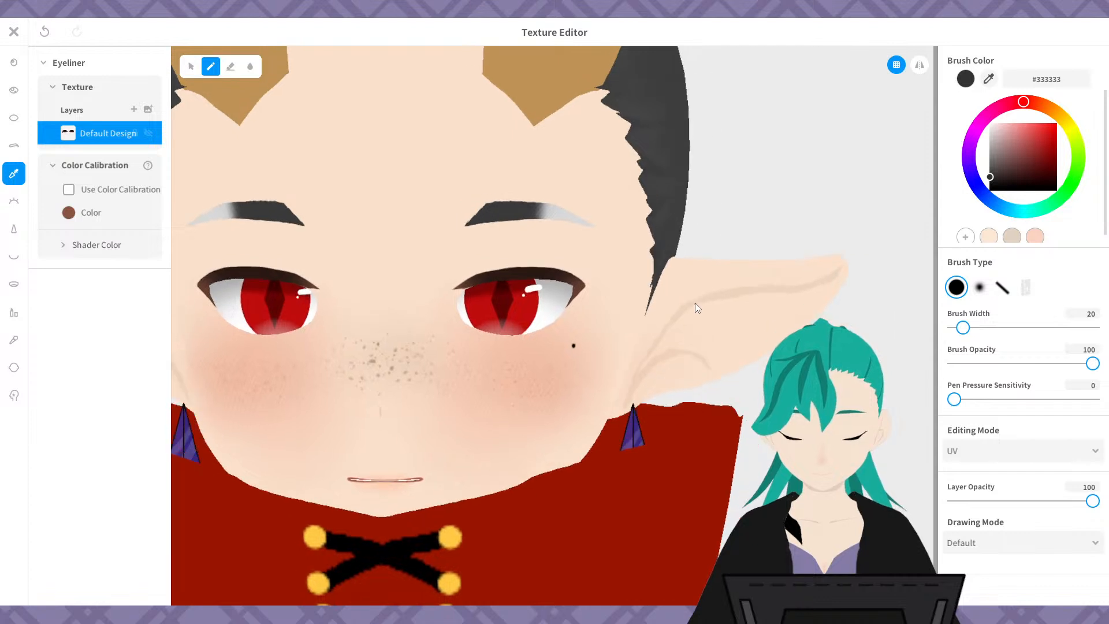
pyautogui.click(148, 133)
pyautogui.click(133, 110)
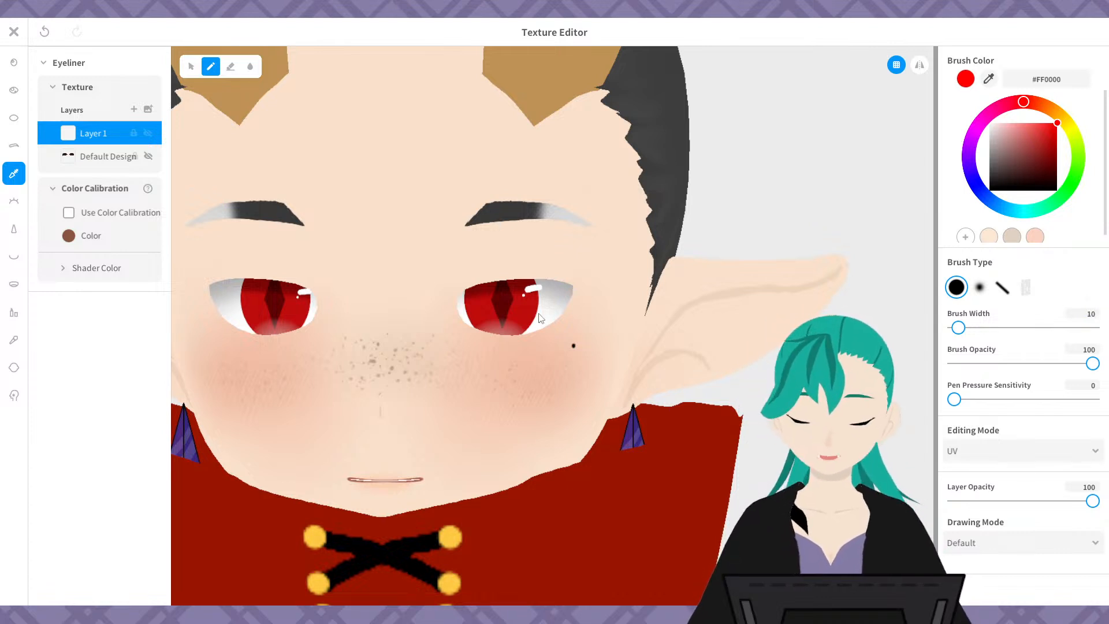
# - Sketch red #FF0000 guide strokes with a width of 10 along the left eye's upper lid, undoing unwanted strokes
pyautogui.scroll(4, 540, 317)
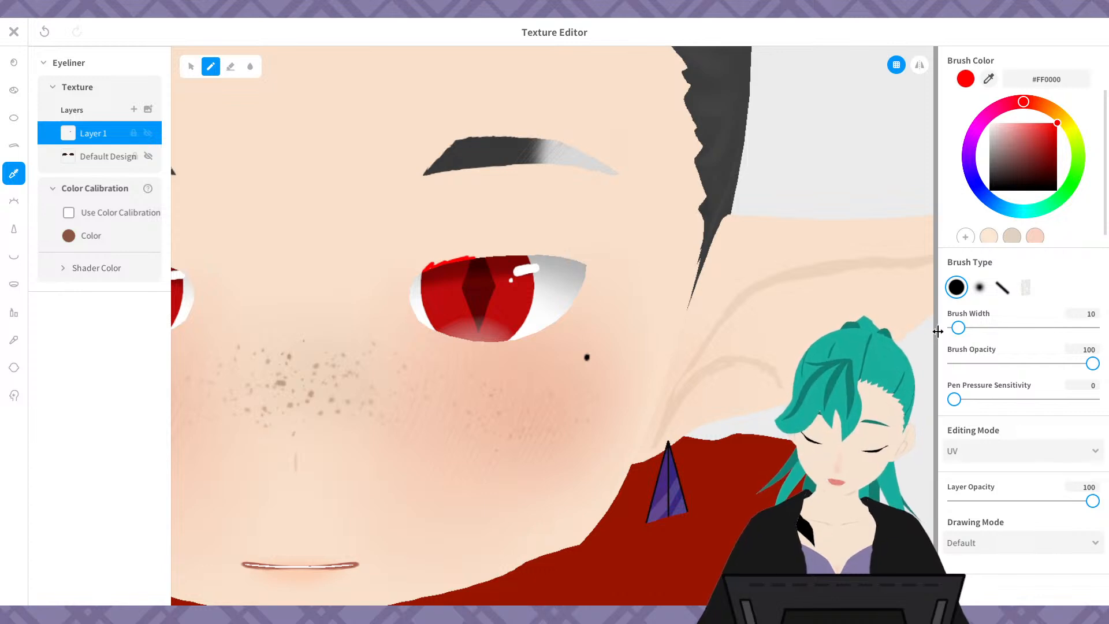
pyautogui.moveTo(934, 330); pyautogui.dragTo(433, 367)
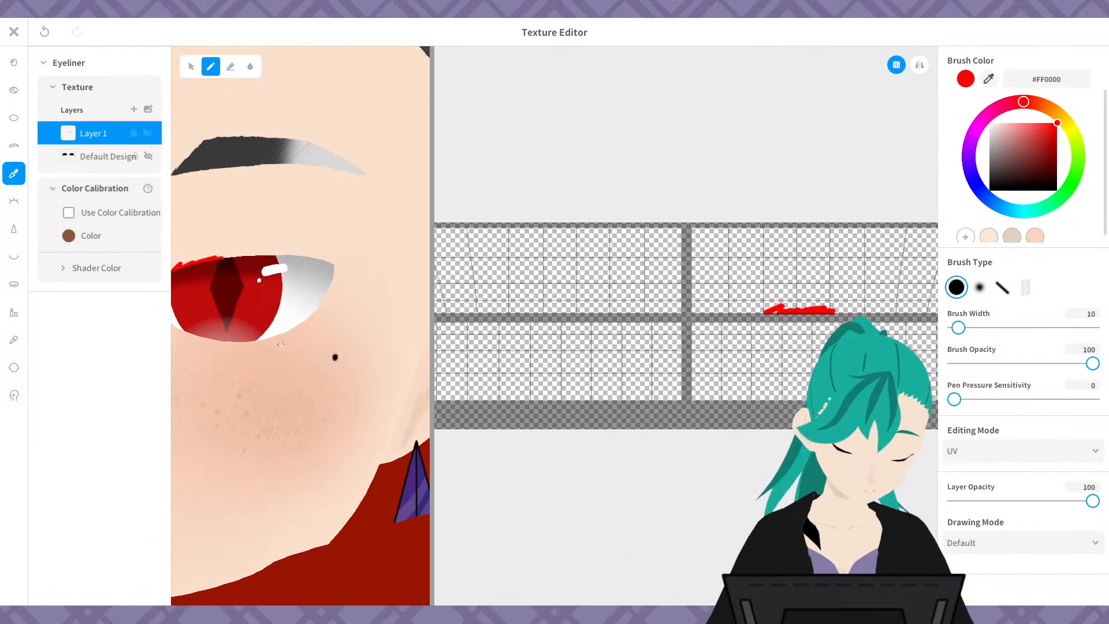
pyautogui.moveTo(217, 343); pyautogui.dragTo(304, 344, button='middle')
pyautogui.hotkey('ctrl', 'z')
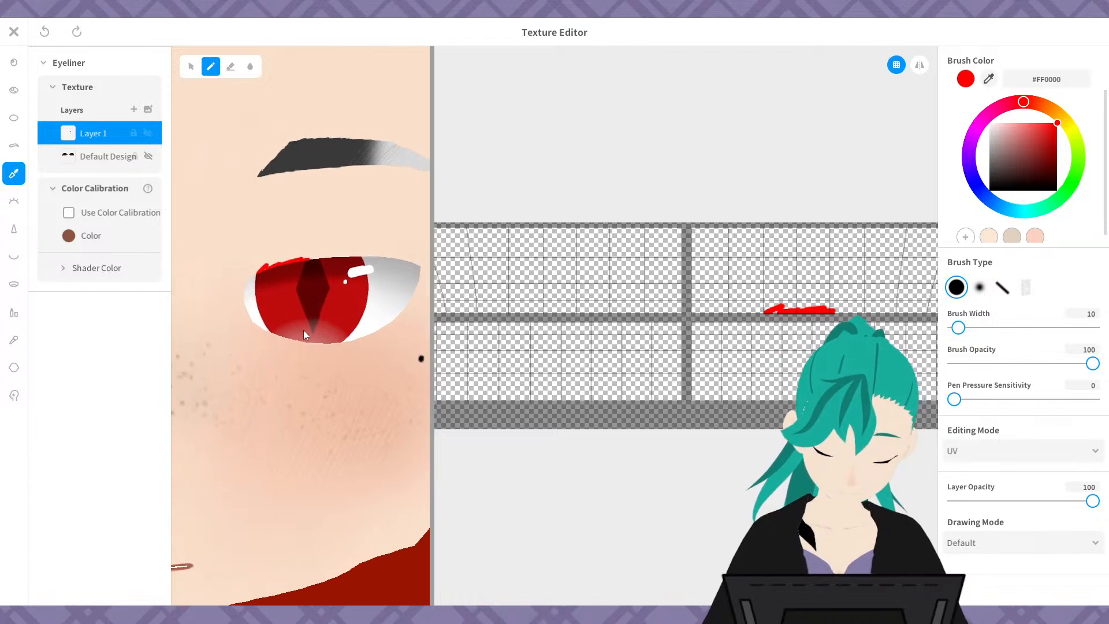
pyautogui.hotkey('ctrl', 'z')
pyautogui.hotkey('ctrl', 'z')
pyautogui.hotkey('ctrl', 'z')
pyautogui.hotkey('ctrl', 'z')
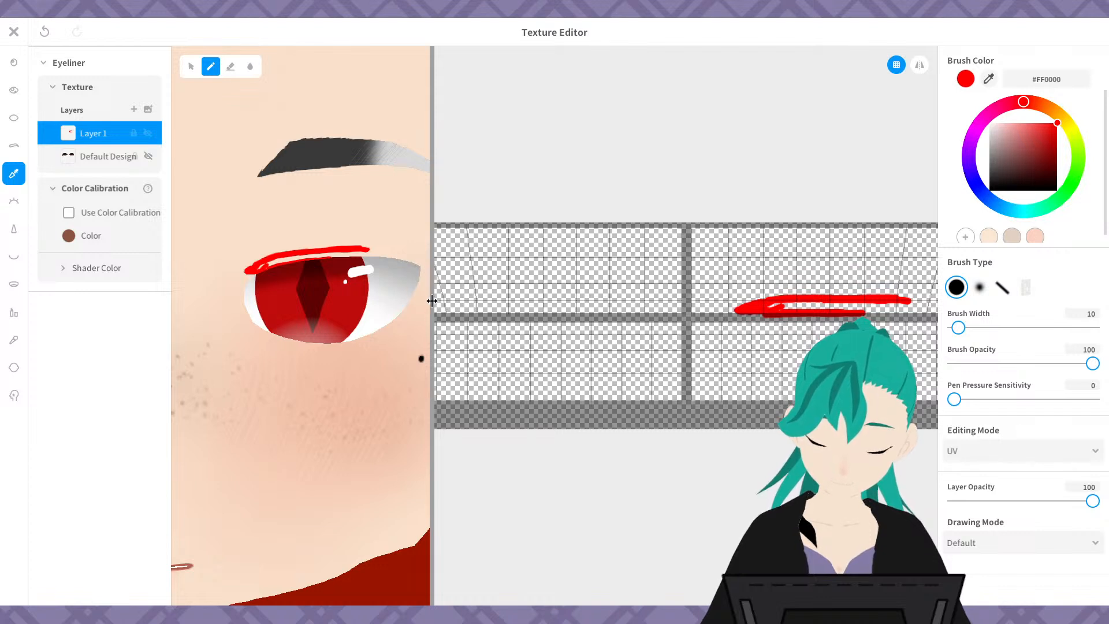
# - Extend the red guide outline along the upper lid to the outer corner of the left eye, undoing stray strokes
pyautogui.moveTo(431, 312); pyautogui.dragTo(545, 312)
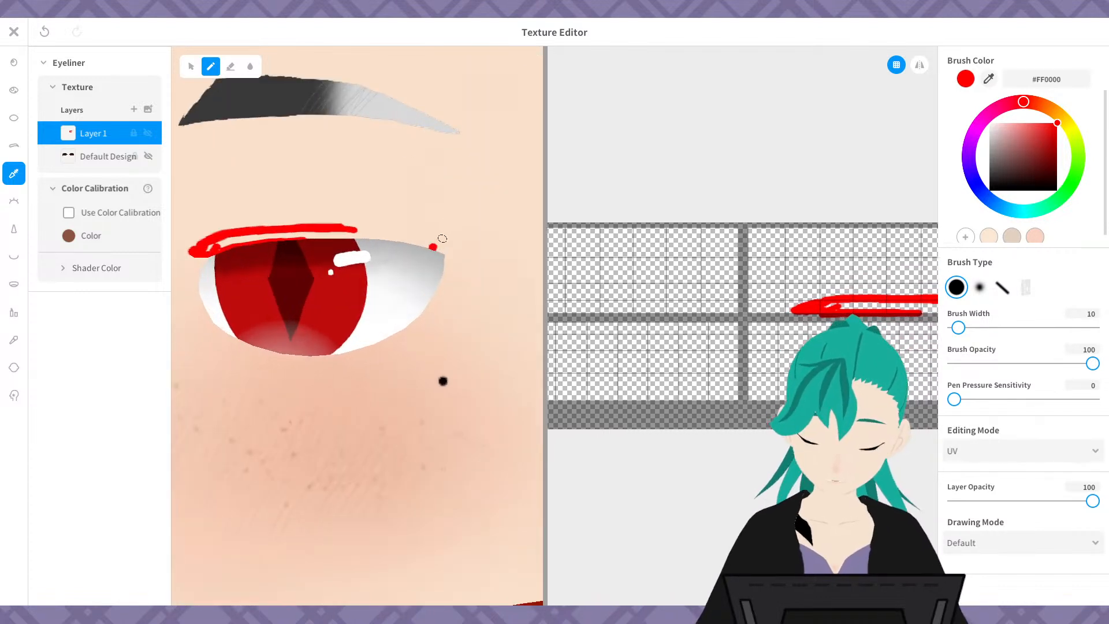
pyautogui.moveTo(775, 384); pyautogui.dragTo(682, 389)
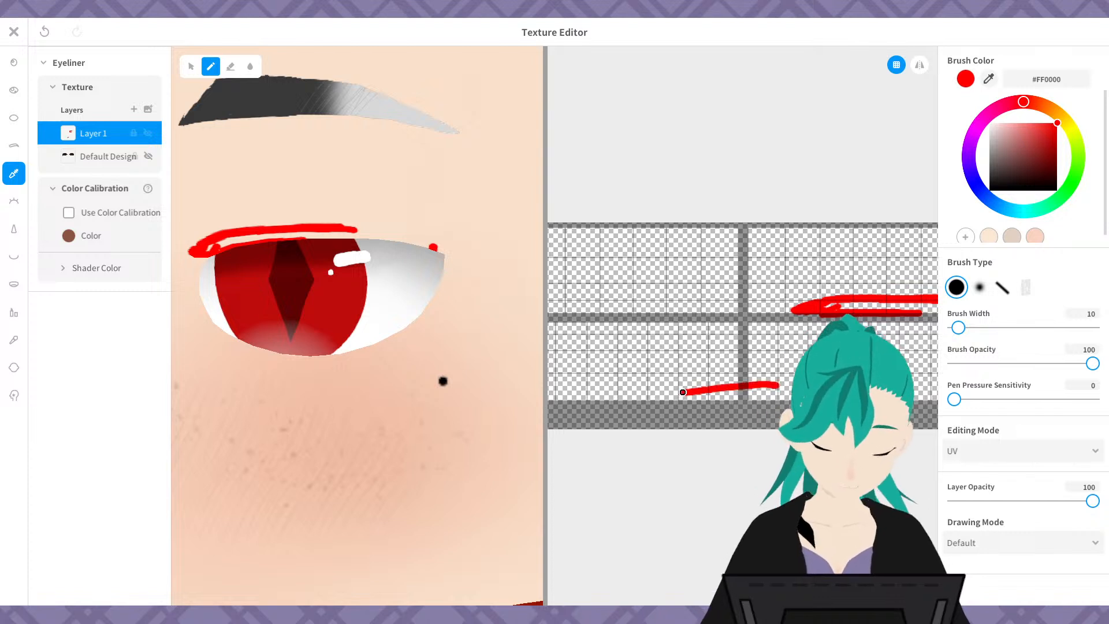
pyautogui.hotkey('ctrl', 'z')
pyautogui.moveTo(806, 385)
pyautogui.mouseDown(button='middle')
pyautogui.moveTo(666, 404)
pyautogui.moveTo(575, 384)
pyautogui.mouseUp(button='middle')
pyautogui.moveTo(820, 314)
pyautogui.mouseDown()
pyautogui.moveTo(835, 302)
pyautogui.moveTo(705, 301)
pyautogui.moveTo(828, 301)
pyautogui.mouseUp()
pyautogui.hotkey('ctrl', 'z')
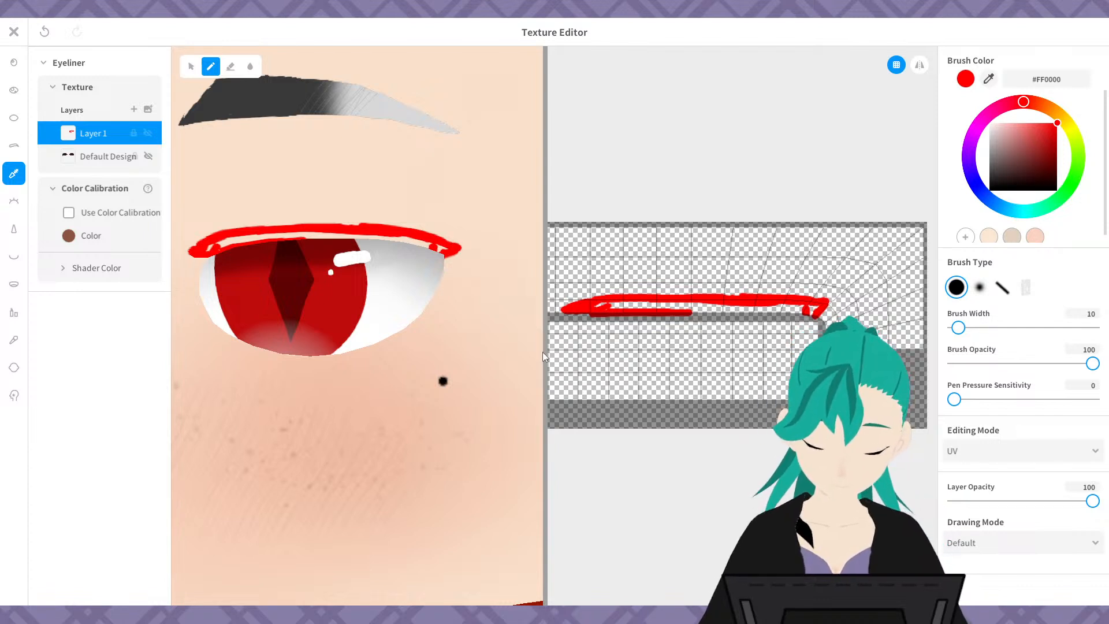
# - Erase the excess at the inner end of the red guide outline to taper it into a point
pyautogui.moveTo(539, 341); pyautogui.dragTo(788, 341)
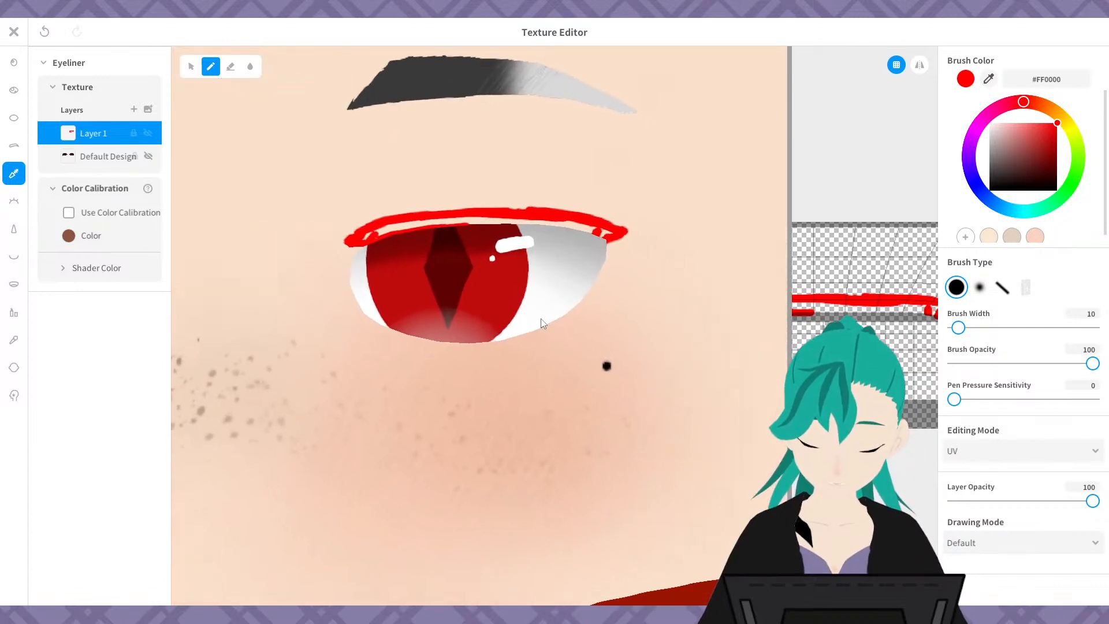
pyautogui.click(230, 67)
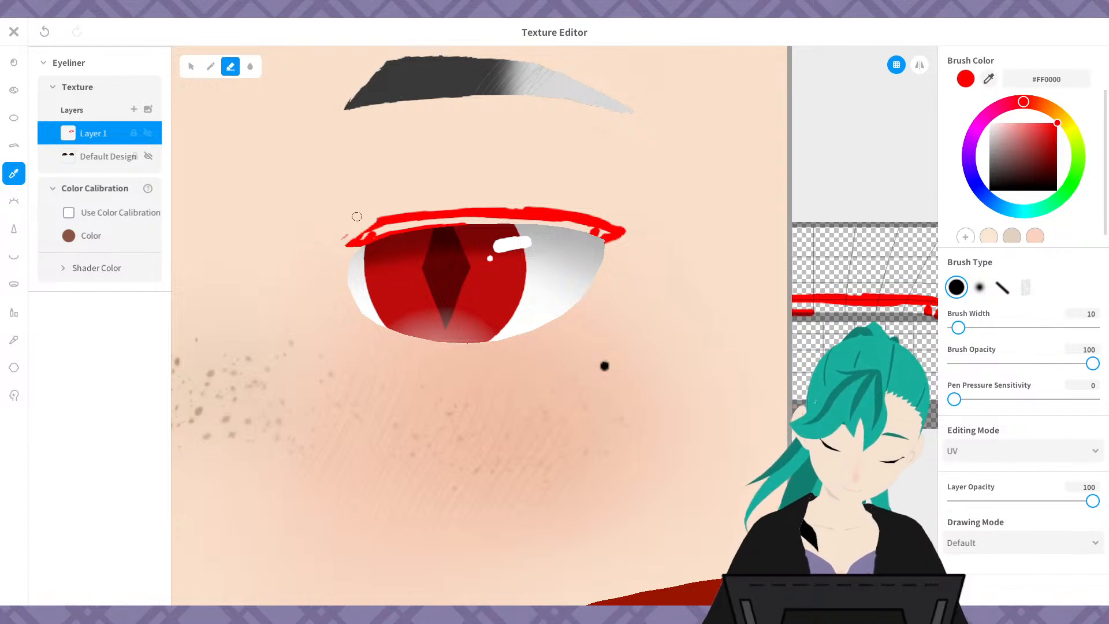
pyautogui.moveTo(369, 235); pyautogui.dragTo(331, 231)
pyautogui.hotkey('ctrl', 'z')
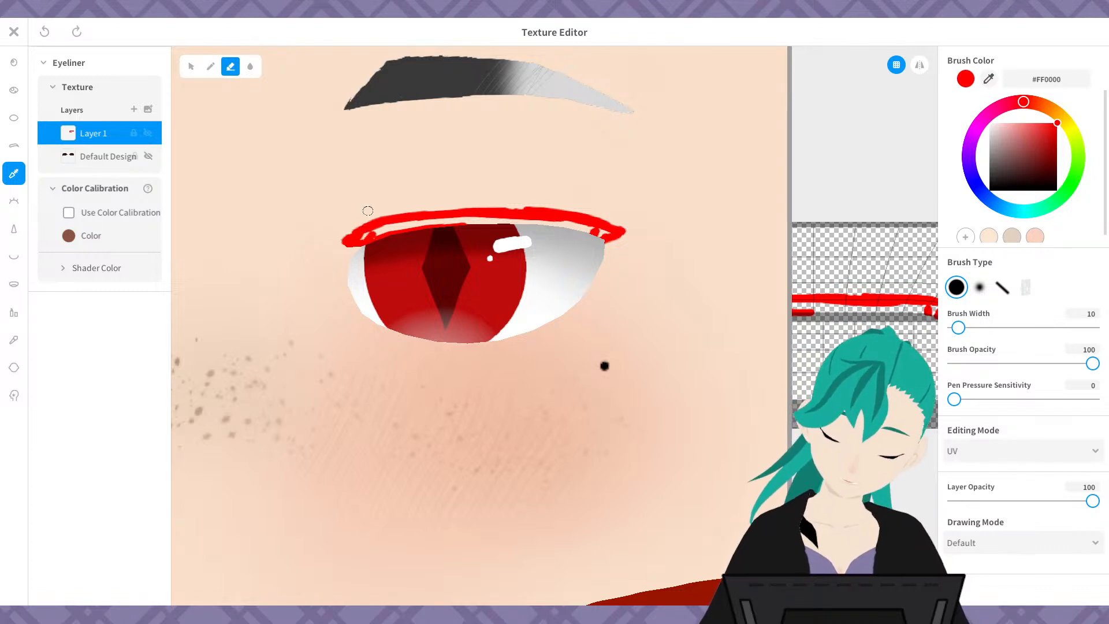
pyautogui.moveTo(419, 265); pyautogui.dragTo(426, 315, button='right')
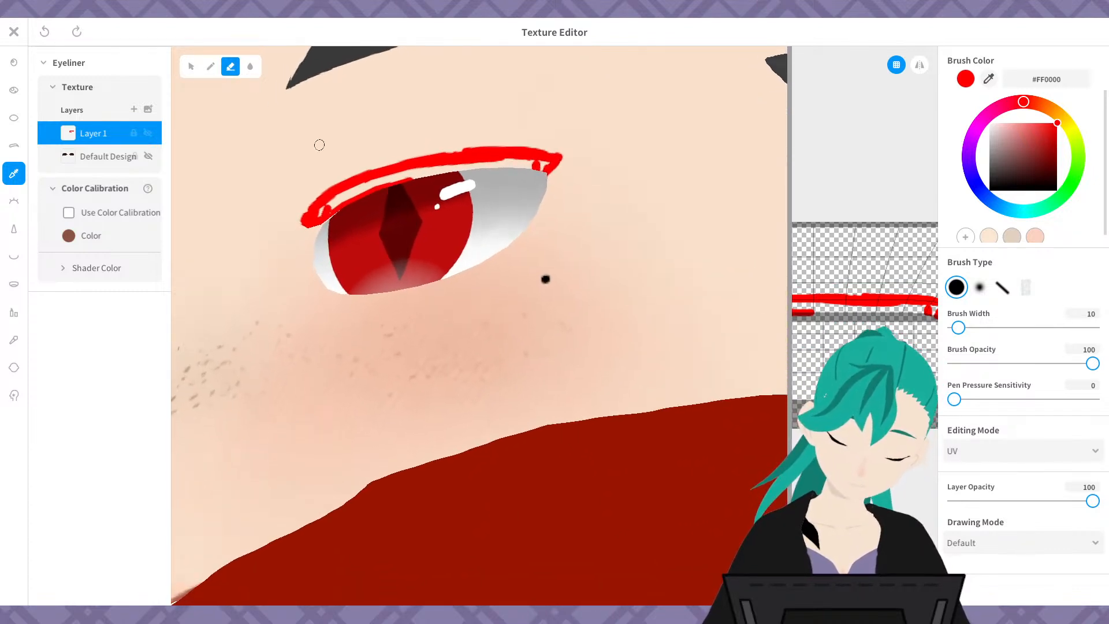
pyautogui.moveTo(323, 183)
pyautogui.mouseDown()
pyautogui.moveTo(290, 226)
pyautogui.moveTo(313, 185)
pyautogui.mouseUp()
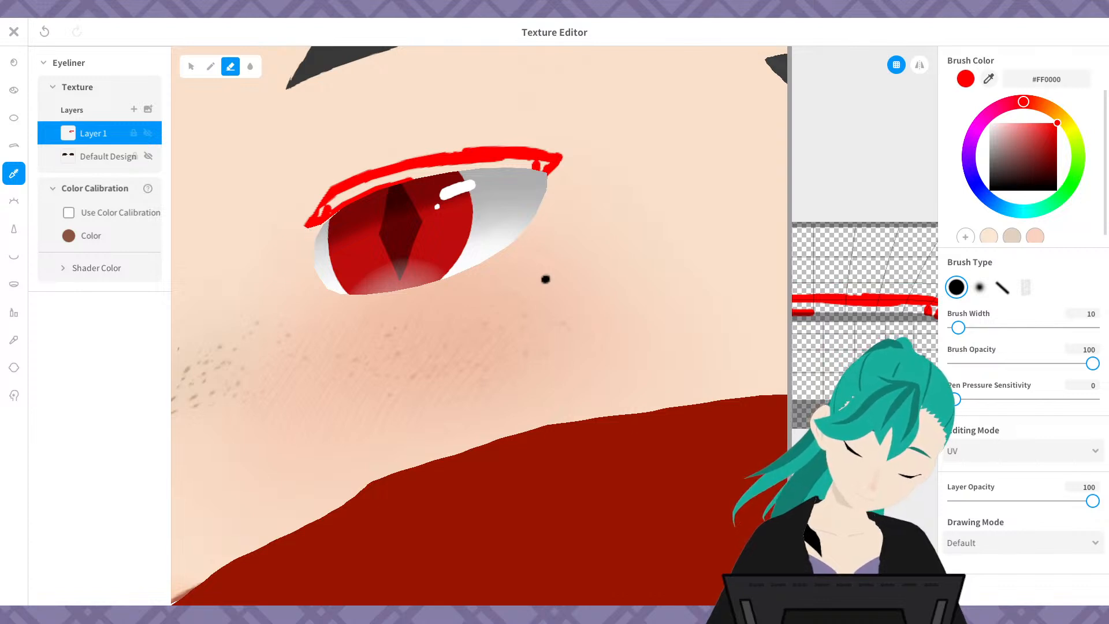
pyautogui.moveTo(341, 212); pyautogui.dragTo(425, 249, button='right')
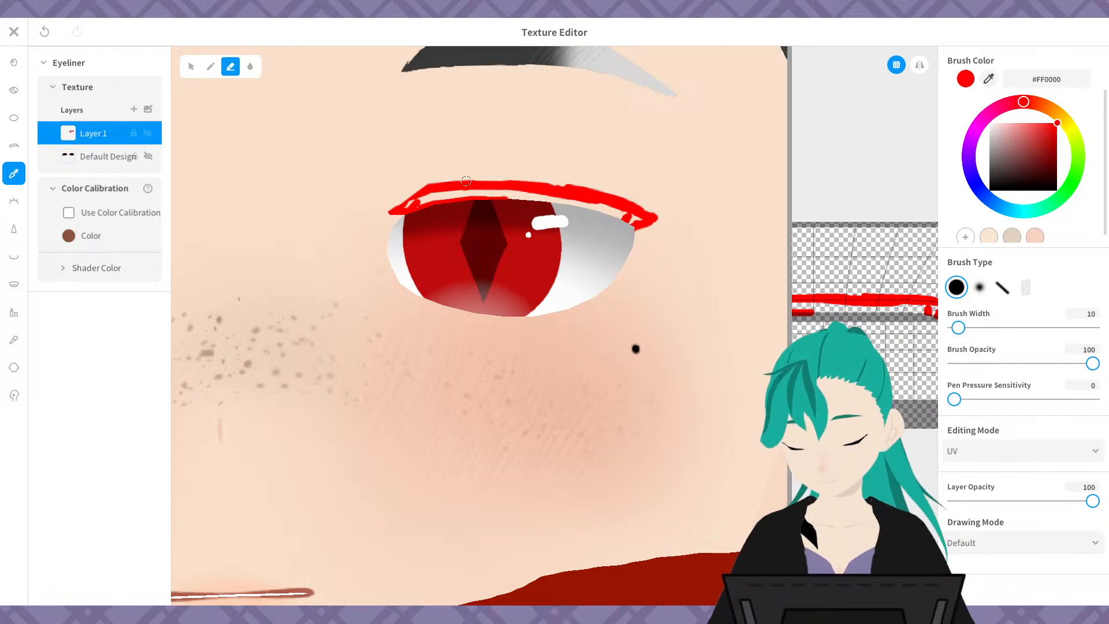
# - Thicken the upper edge of the red eyeliner guide toward the outer corner, redrawing the stroke where needed
pyautogui.click(210, 66)
pyautogui.moveTo(440, 197)
pyautogui.mouseDown()
pyautogui.moveTo(481, 188)
pyautogui.moveTo(498, 166)
pyautogui.moveTo(616, 175)
pyautogui.mouseUp()
pyautogui.hotkey('ctrl', 'z')
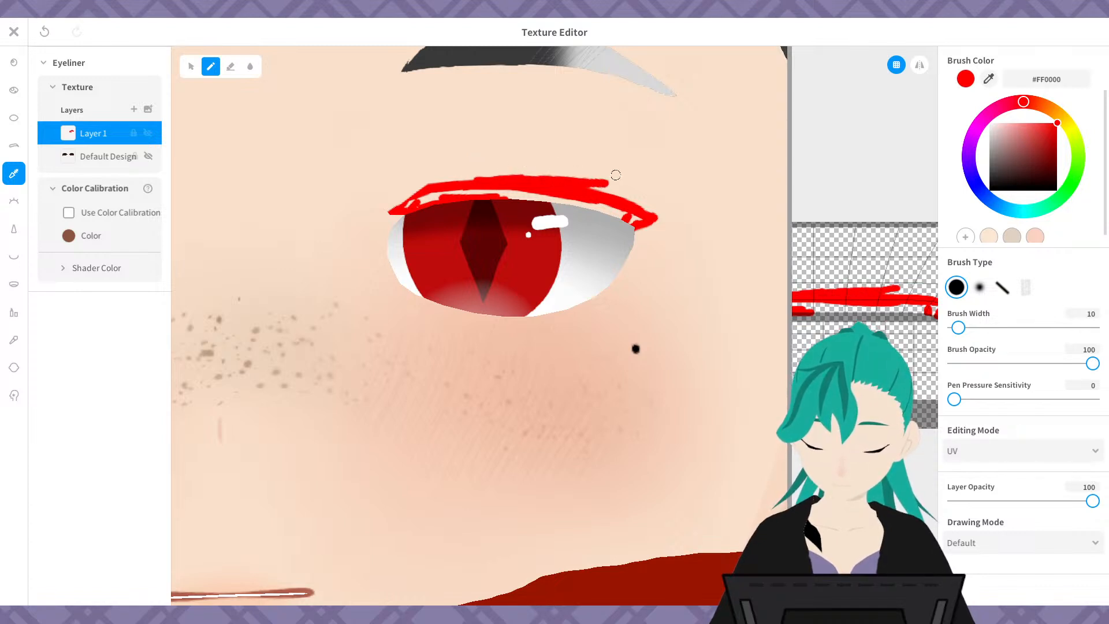
pyautogui.hotkey('ctrl', 'z')
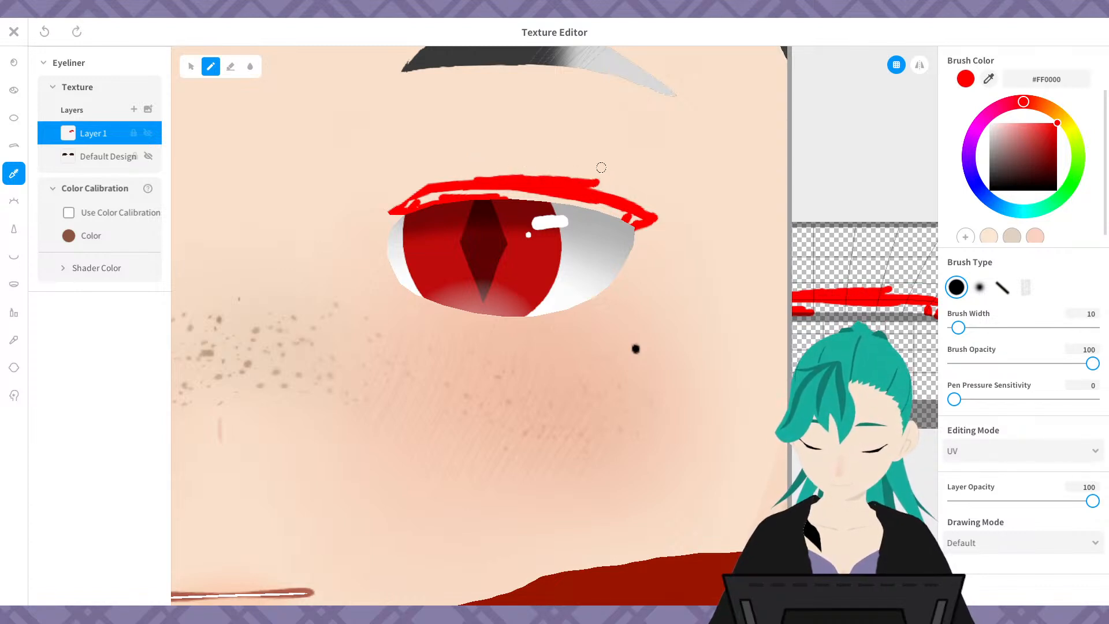
pyautogui.moveTo(597, 179); pyautogui.dragTo(638, 195)
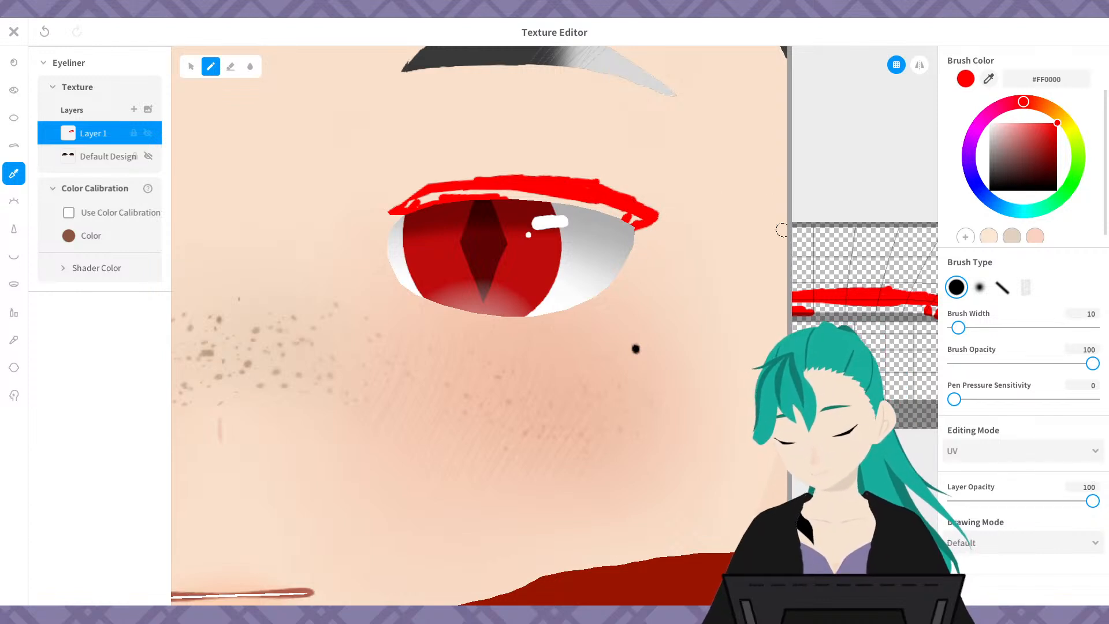
pyautogui.scroll(-5, 588, 345)
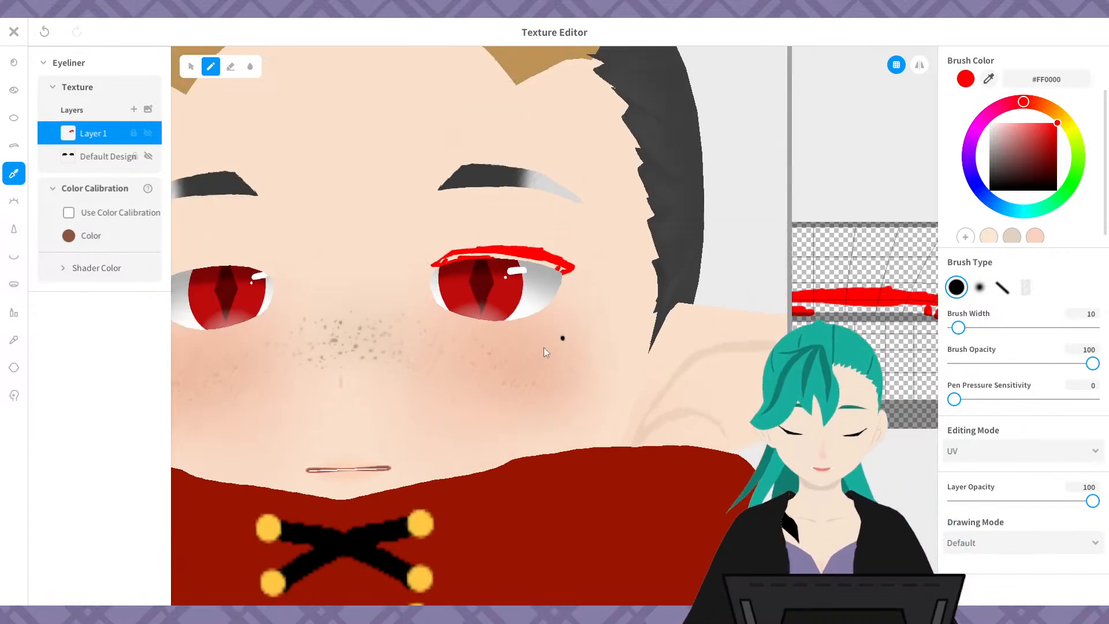
pyautogui.moveTo(550, 359); pyautogui.dragTo(537, 379, button='right')
pyautogui.scroll(-4, 538, 378)
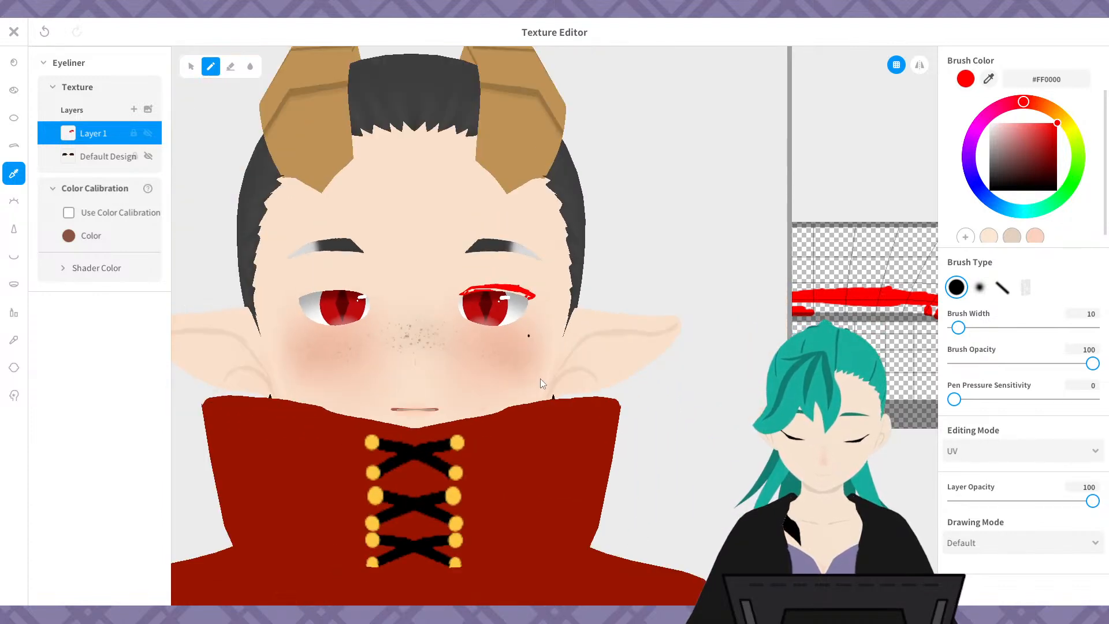
# - Turn on mirrored drawing, and add a new layer above the red guide for painting in black #000000
pyautogui.click(919, 65)
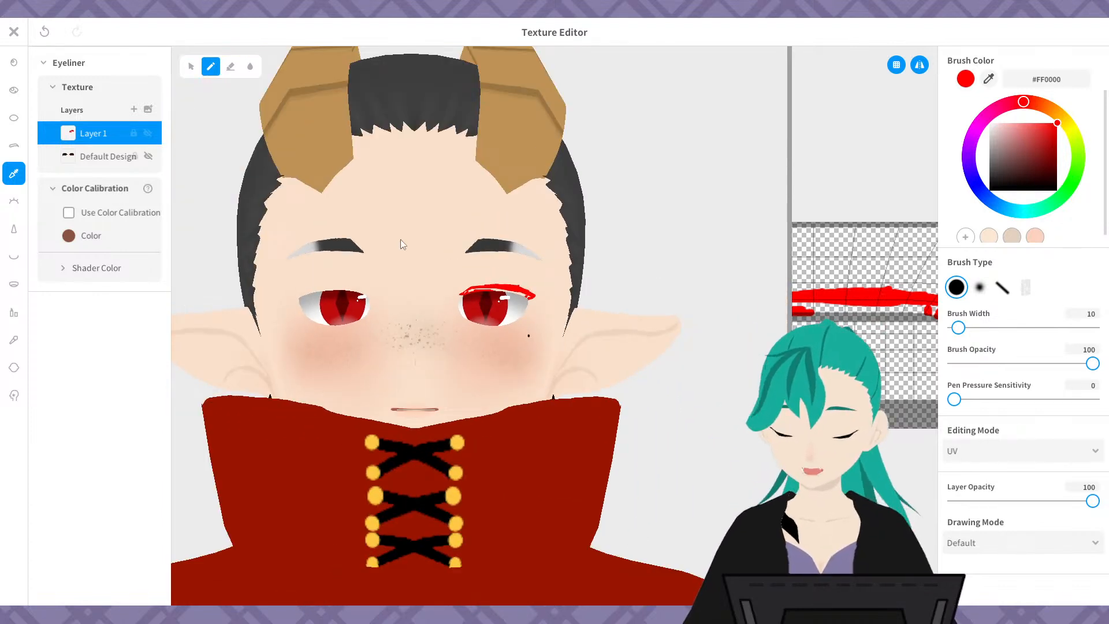
pyautogui.click(134, 109)
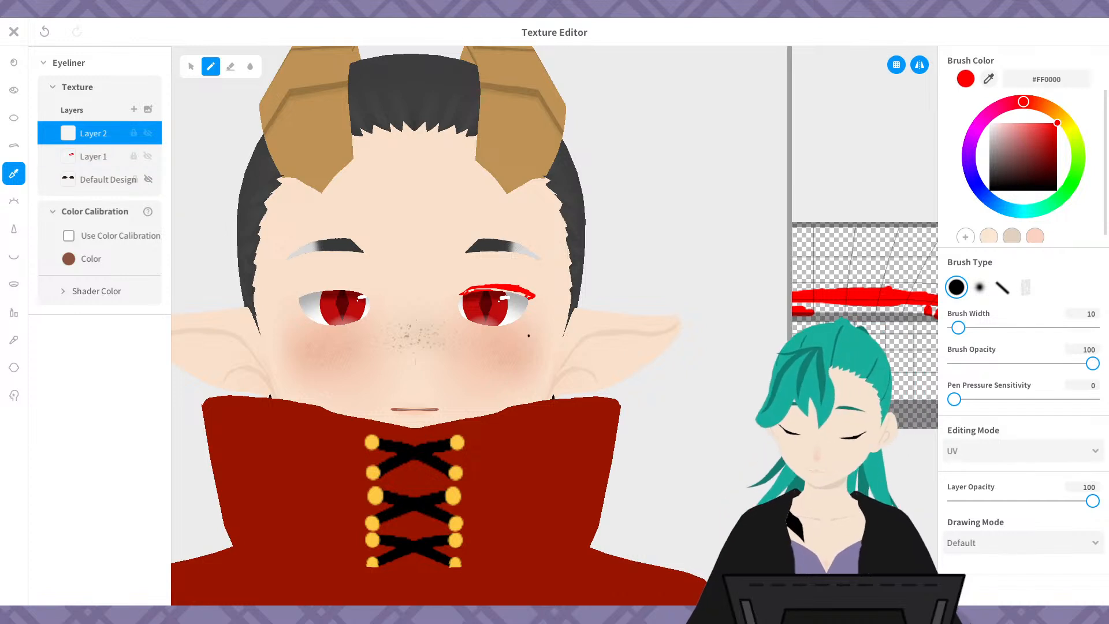
pyautogui.moveTo(790, 378); pyautogui.dragTo(356, 370)
pyautogui.moveTo(1036, 157); pyautogui.dragTo(1089, 330)
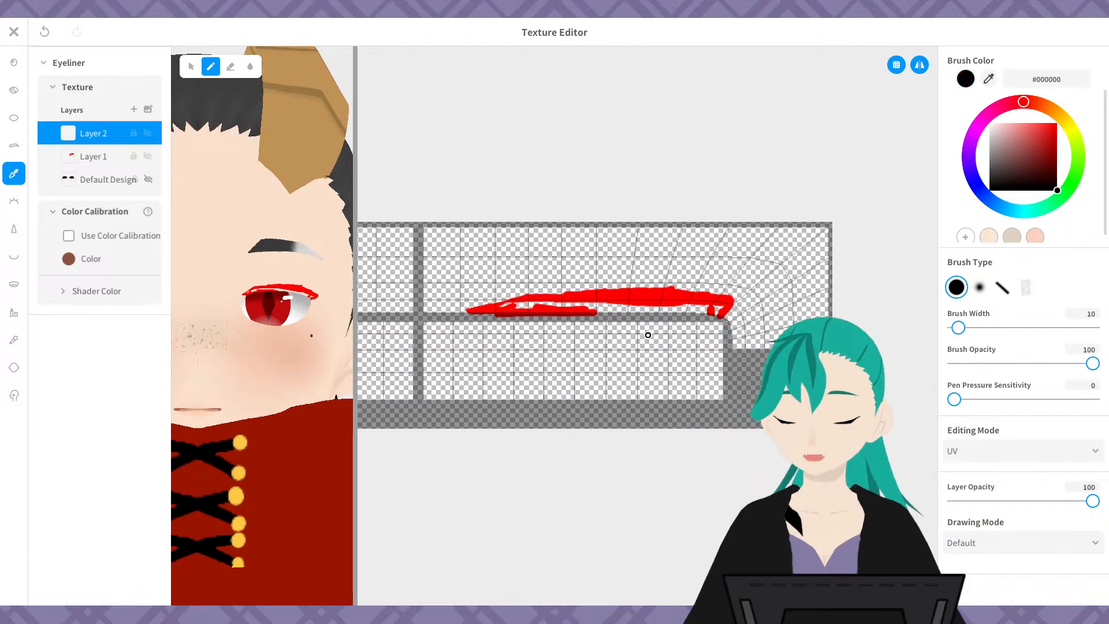
pyautogui.scroll(2, 648, 335)
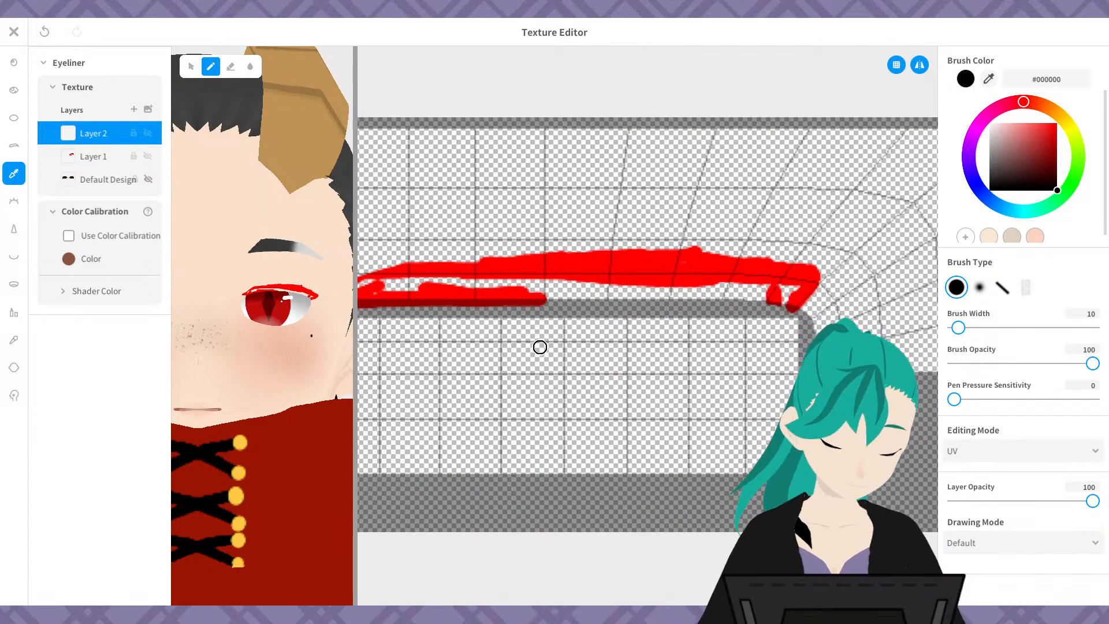
pyautogui.moveTo(487, 376); pyautogui.dragTo(707, 406, button='middle')
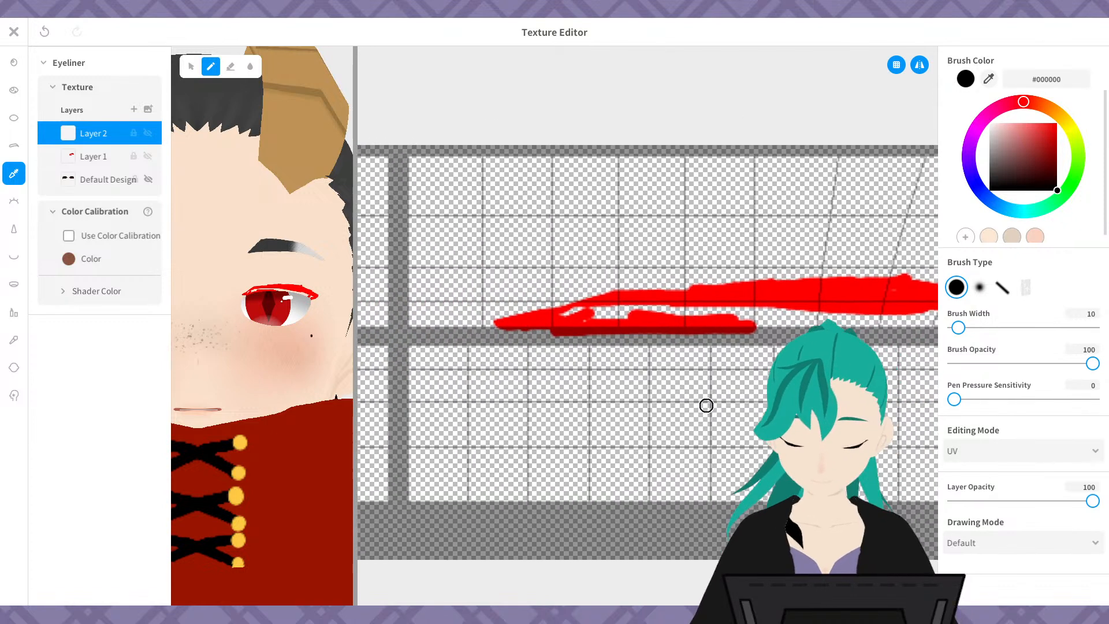
# - Paint a thick black eyeliner stroke over the red guide from the inner corner along the upper lid
pyautogui.moveTo(578, 305)
pyautogui.mouseDown()
pyautogui.moveTo(617, 295)
pyautogui.moveTo(508, 325)
pyautogui.moveTo(688, 289)
pyautogui.moveTo(894, 290)
pyautogui.mouseUp()
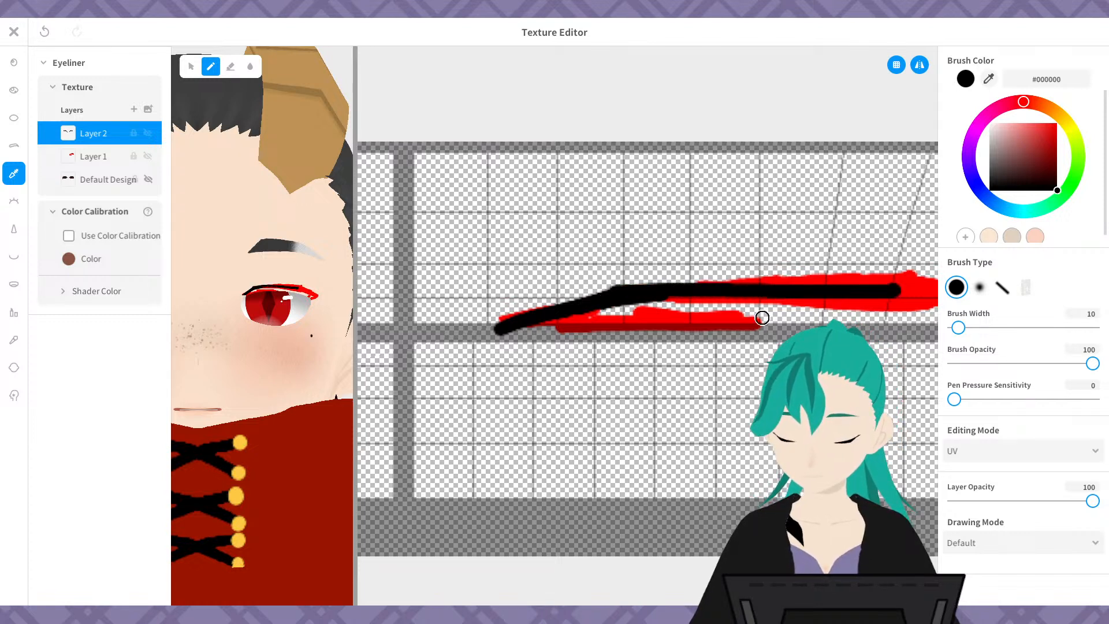
pyautogui.moveTo(687, 301)
pyautogui.mouseDown()
pyautogui.moveTo(700, 292)
pyautogui.moveTo(683, 292)
pyautogui.moveTo(787, 285)
pyautogui.mouseUp()
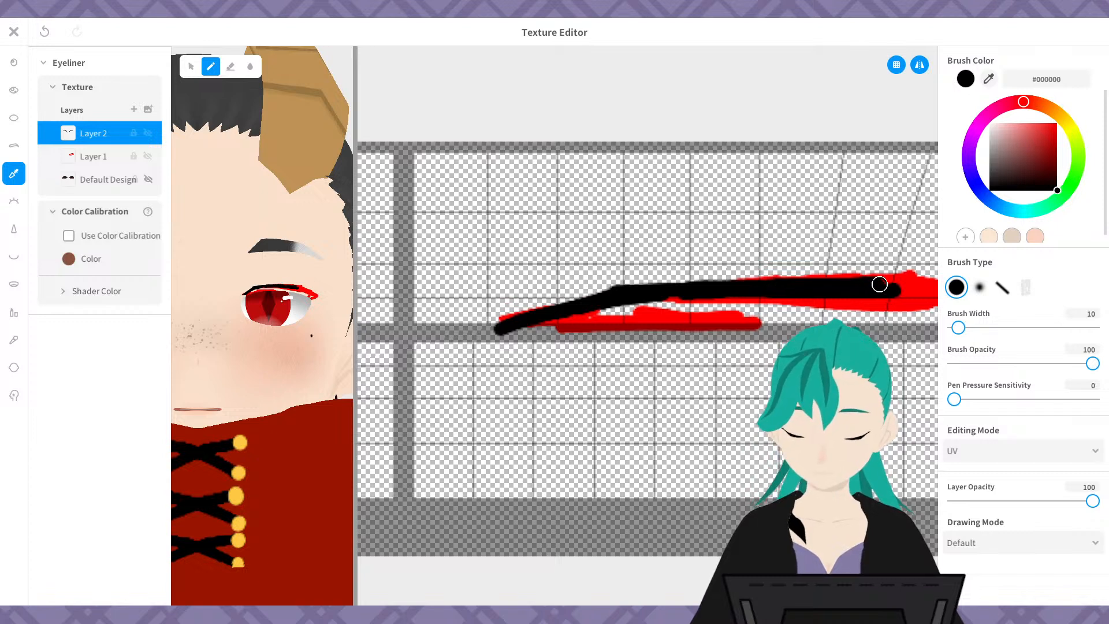
pyautogui.moveTo(879, 284)
pyautogui.mouseDown()
pyautogui.moveTo(900, 282)
pyautogui.moveTo(864, 282)
pyautogui.mouseUp()
# - Extend the black eyeliner over the red guide to the outer corner and fill the remaining red areas
pyautogui.moveTo(811, 344); pyautogui.dragTo(638, 330, button='middle')
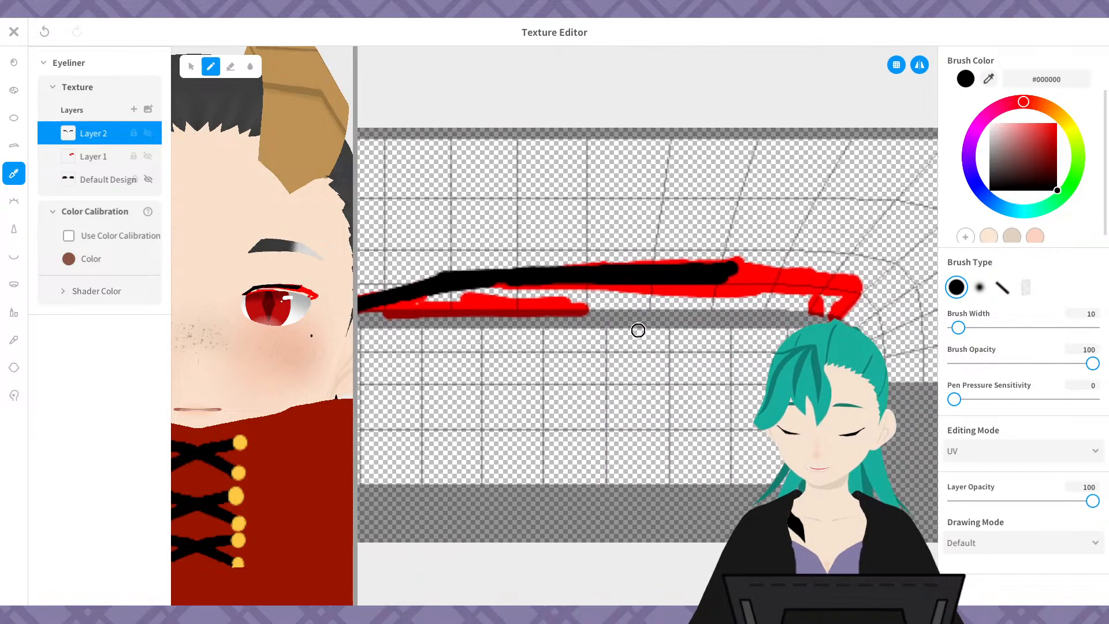
pyautogui.moveTo(735, 278)
pyautogui.mouseDown()
pyautogui.moveTo(732, 268)
pyautogui.moveTo(788, 279)
pyautogui.mouseUp()
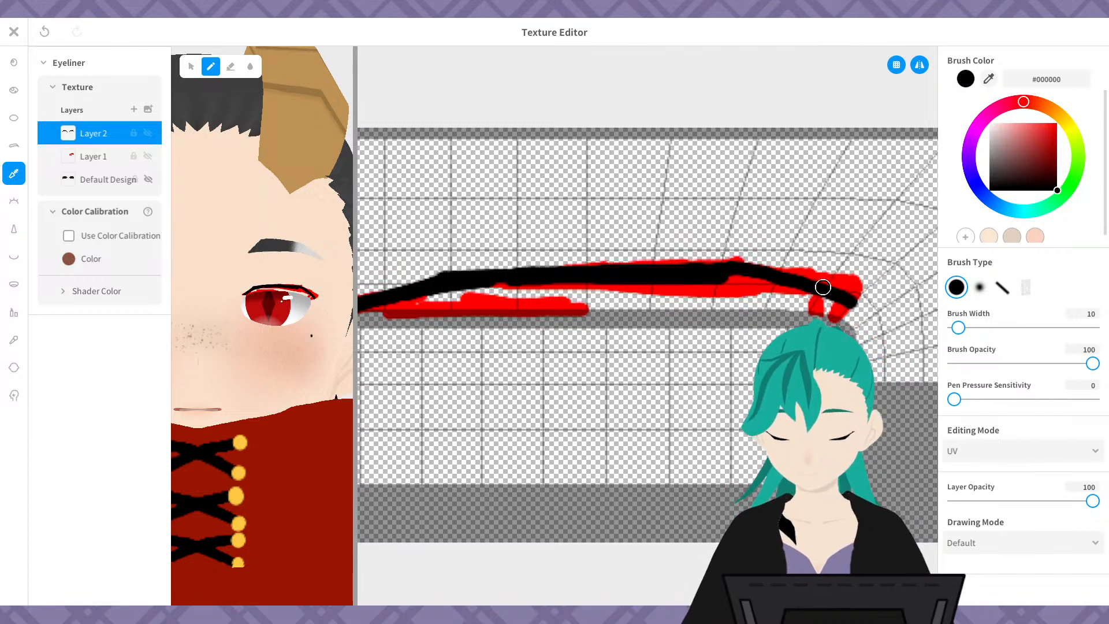
pyautogui.moveTo(743, 269); pyautogui.dragTo(793, 278)
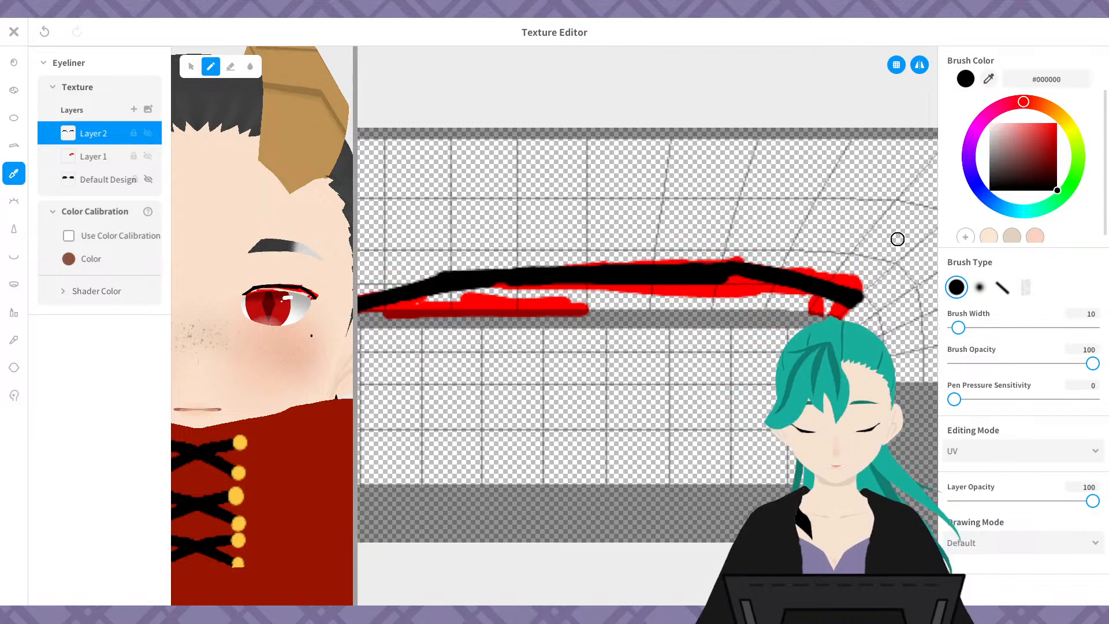
pyautogui.moveTo(748, 268); pyautogui.dragTo(827, 284)
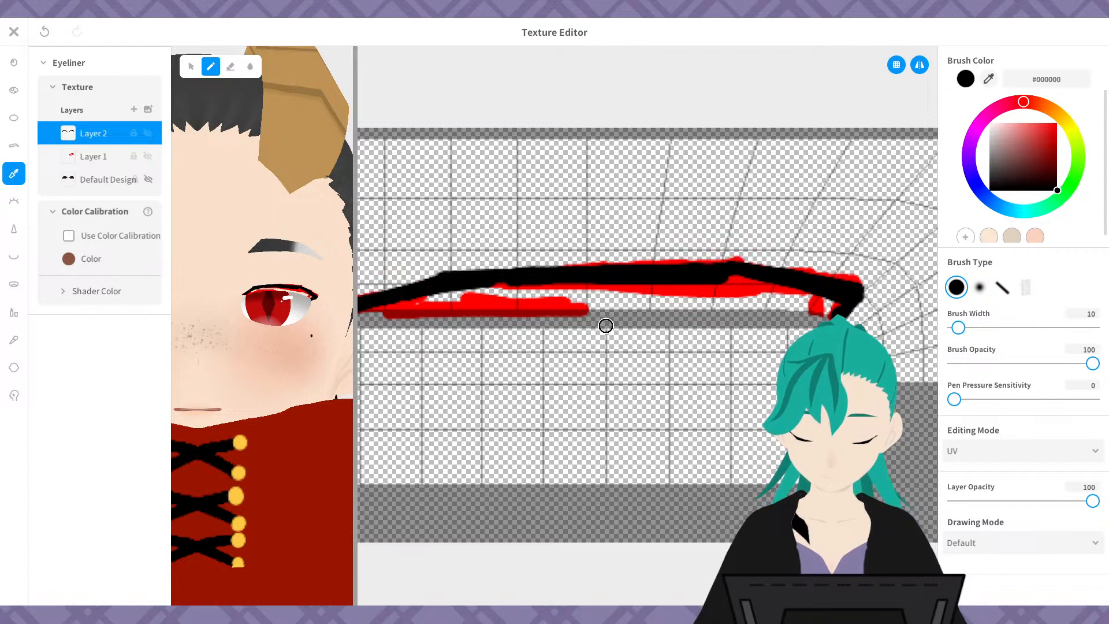
pyautogui.moveTo(383, 306)
pyautogui.mouseDown()
pyautogui.moveTo(820, 310)
pyautogui.moveTo(733, 287)
pyautogui.moveTo(743, 287)
pyautogui.moveTo(694, 298)
pyautogui.moveTo(675, 287)
pyautogui.moveTo(634, 297)
pyautogui.moveTo(471, 290)
pyautogui.moveTo(411, 300)
pyautogui.moveTo(419, 305)
pyautogui.mouseUp()
# - Hide the red guide on Layer 1 and inspect the black eyeliner on the face
pyautogui.moveTo(352, 359); pyautogui.dragTo(774, 366)
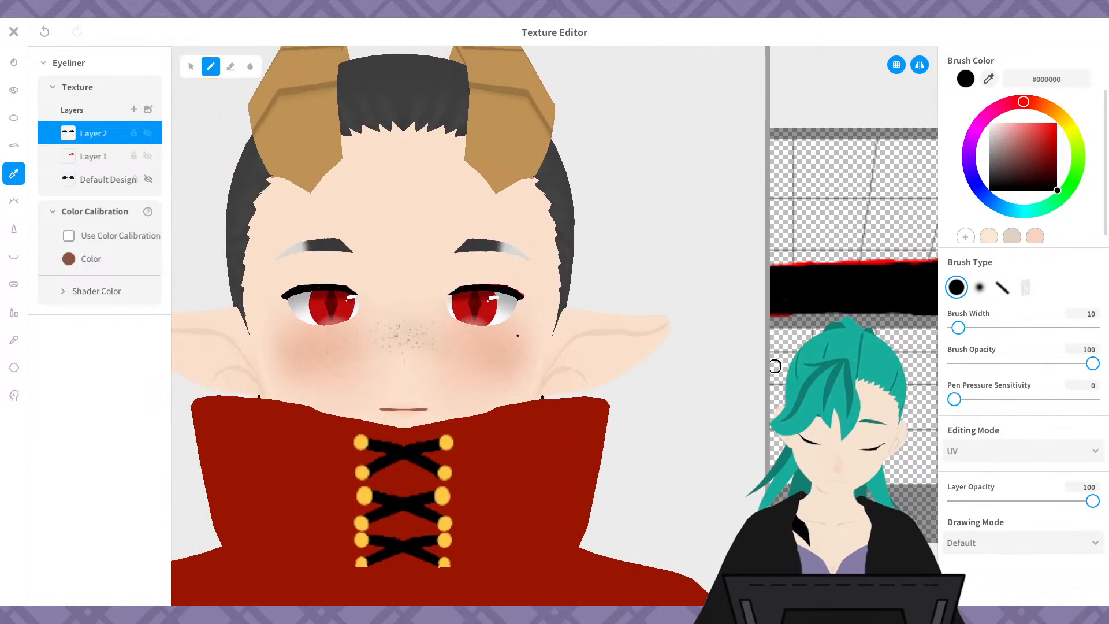
pyautogui.scroll(4, 539, 380)
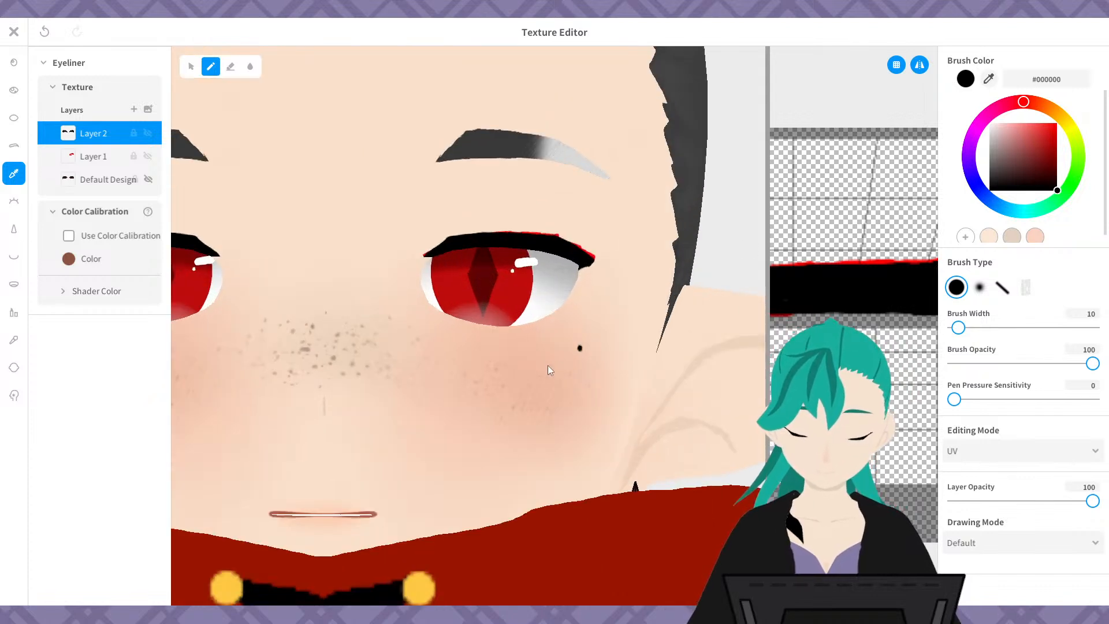
pyautogui.scroll(1, 557, 336)
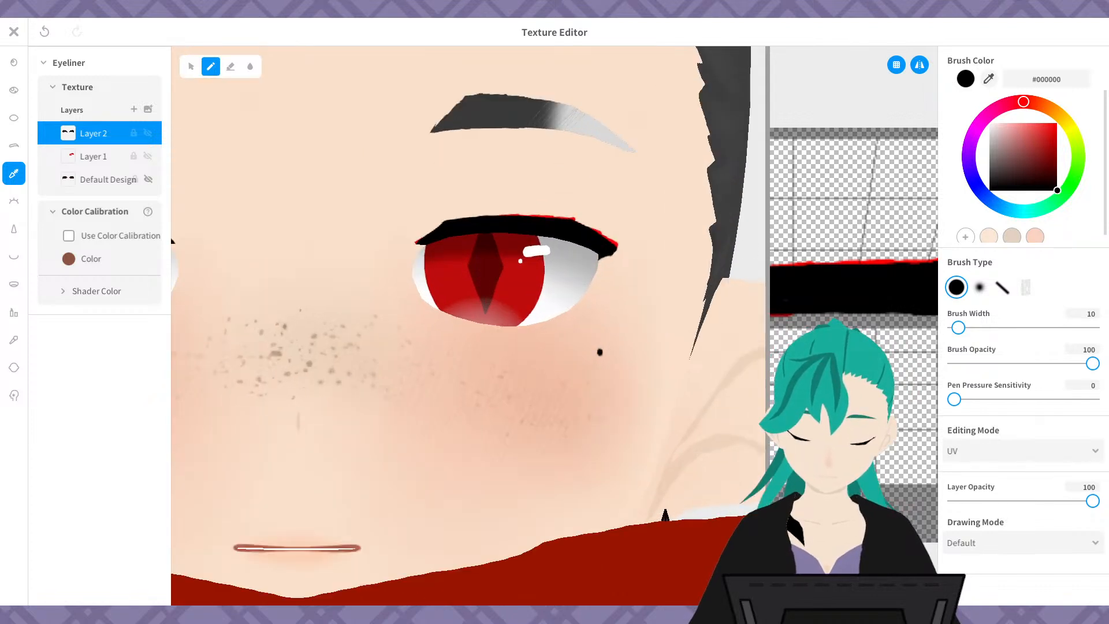
pyautogui.click(148, 157)
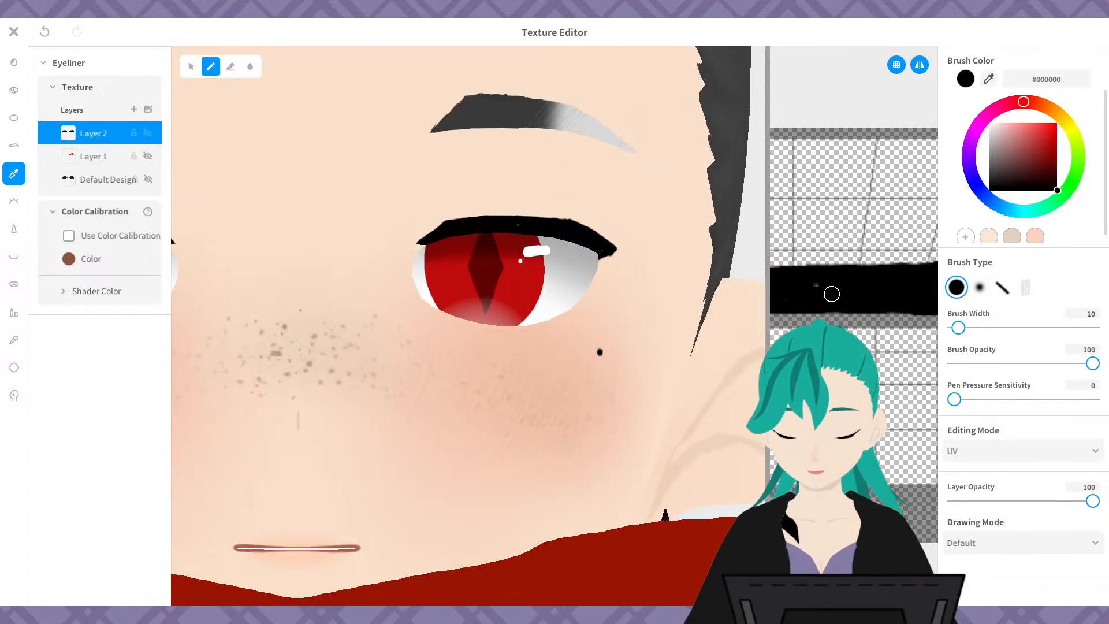
pyautogui.scroll(2, 551, 249)
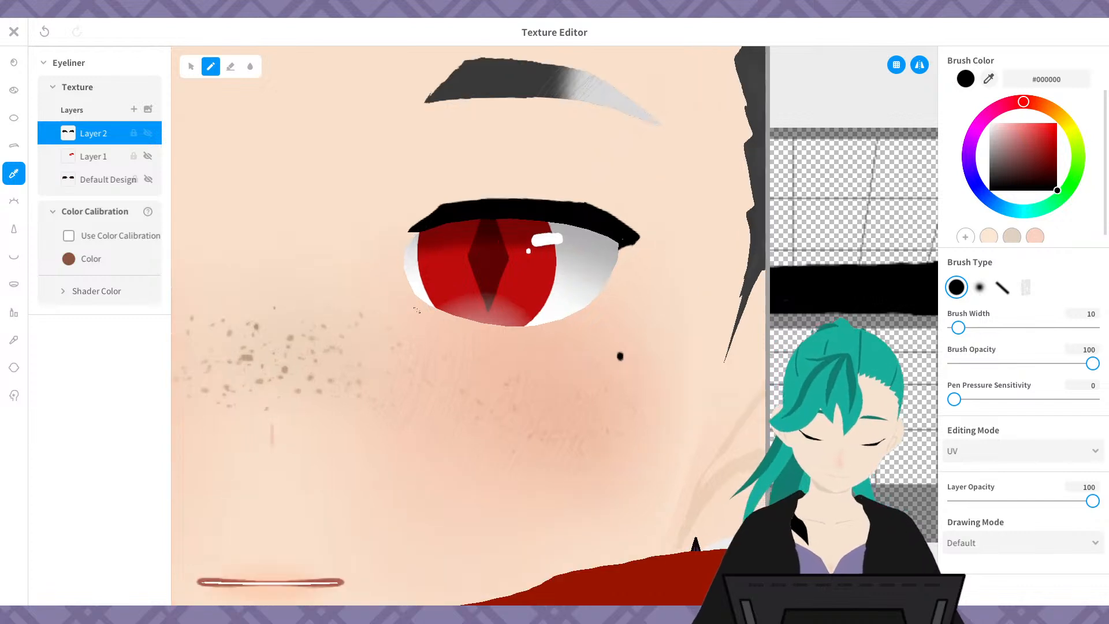
# - Erase along the upper edge of the black eyeliner's inner end to smooth and taper it, undoing unwanted strokes
pyautogui.click(231, 65)
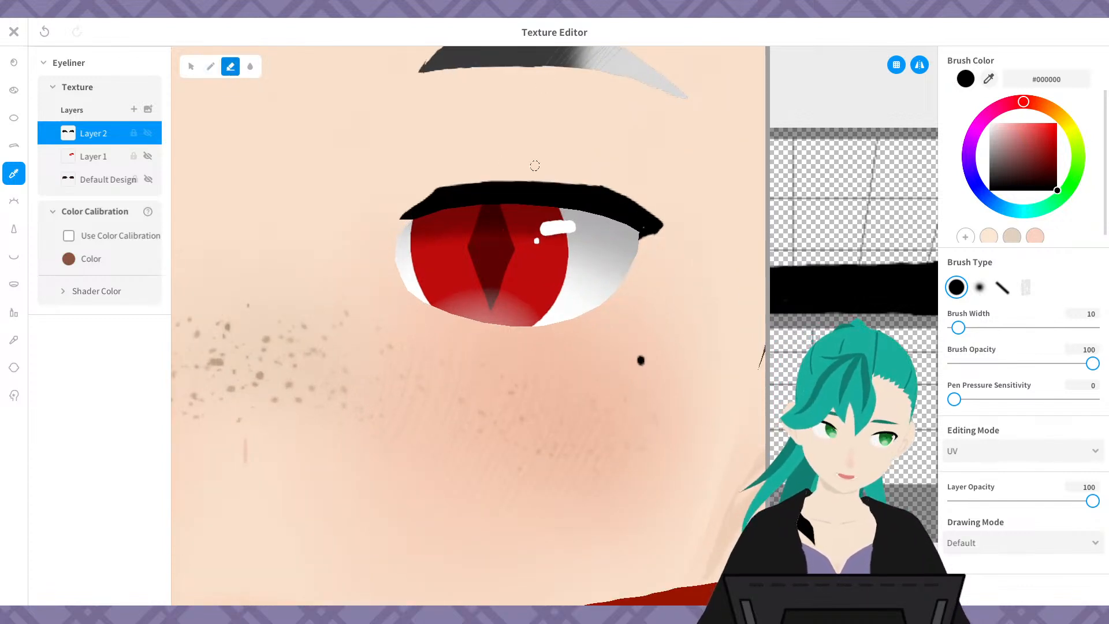
pyautogui.moveTo(403, 217); pyautogui.dragTo(447, 175)
pyautogui.hotkey('ctrl', 'z')
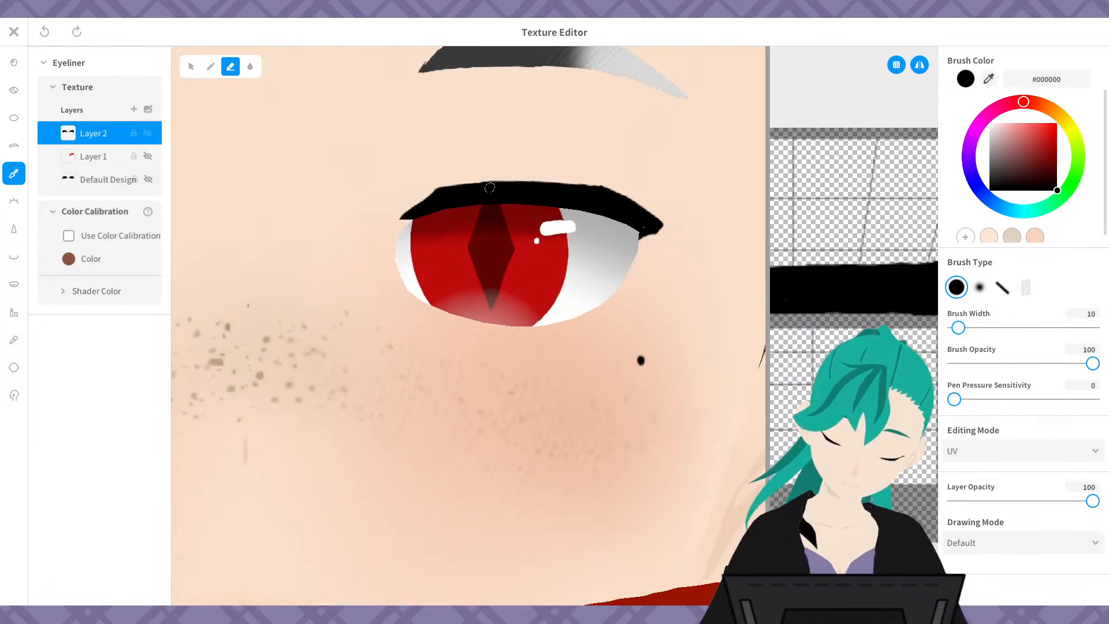
pyautogui.moveTo(776, 257); pyautogui.dragTo(893, 255, button='middle')
pyautogui.moveTo(903, 251); pyautogui.dragTo(829, 277)
pyautogui.scroll(-2, 817, 299)
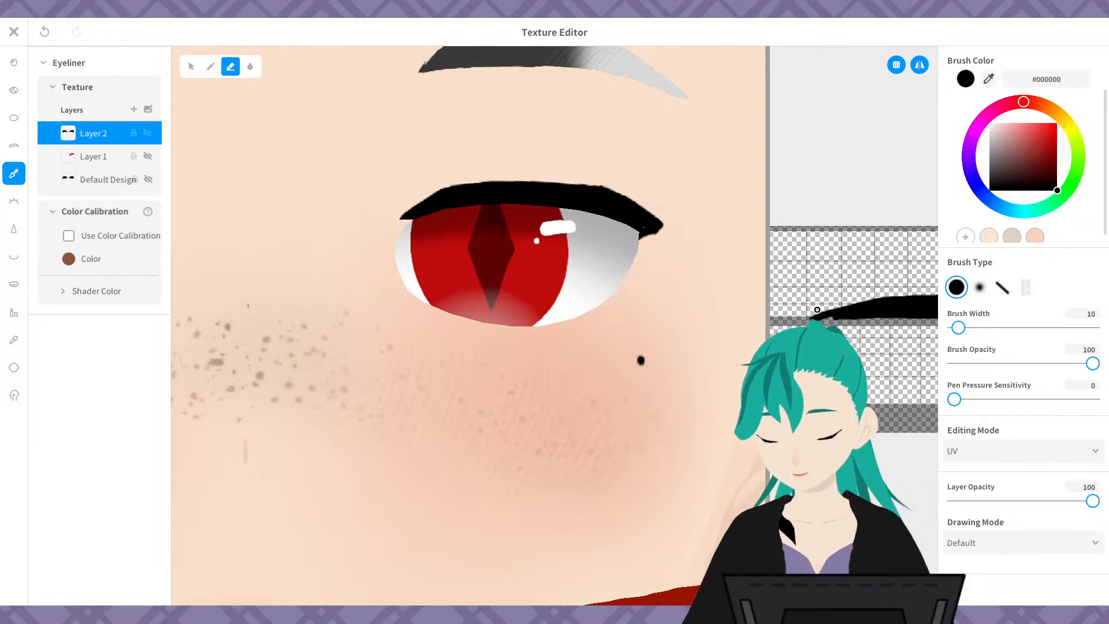
pyautogui.scroll(1, 815, 321)
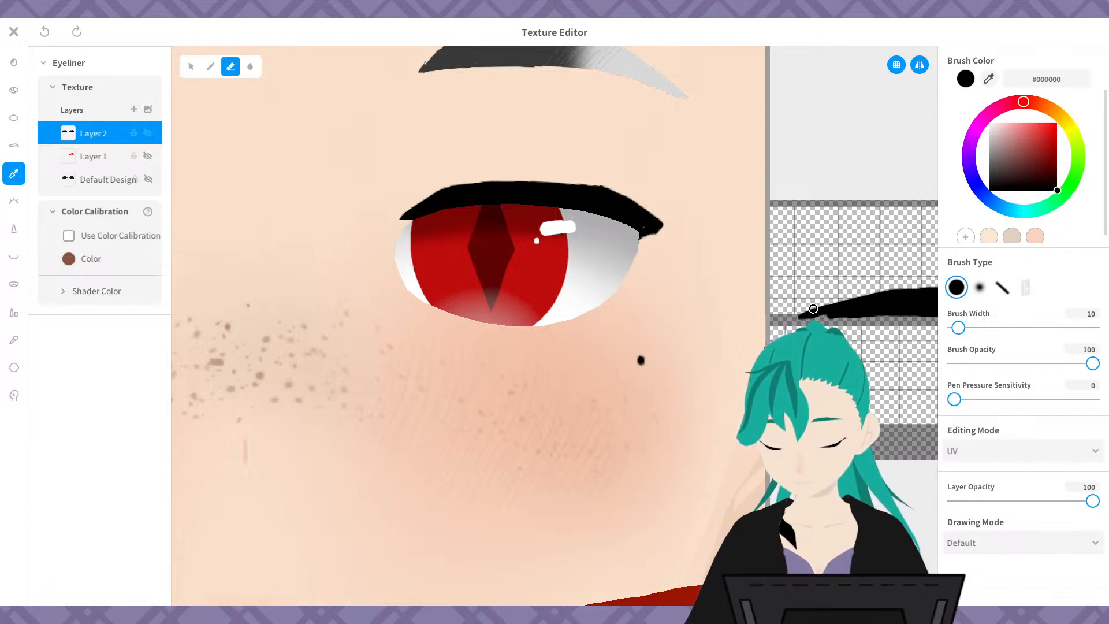
pyautogui.scroll(1, 806, 319)
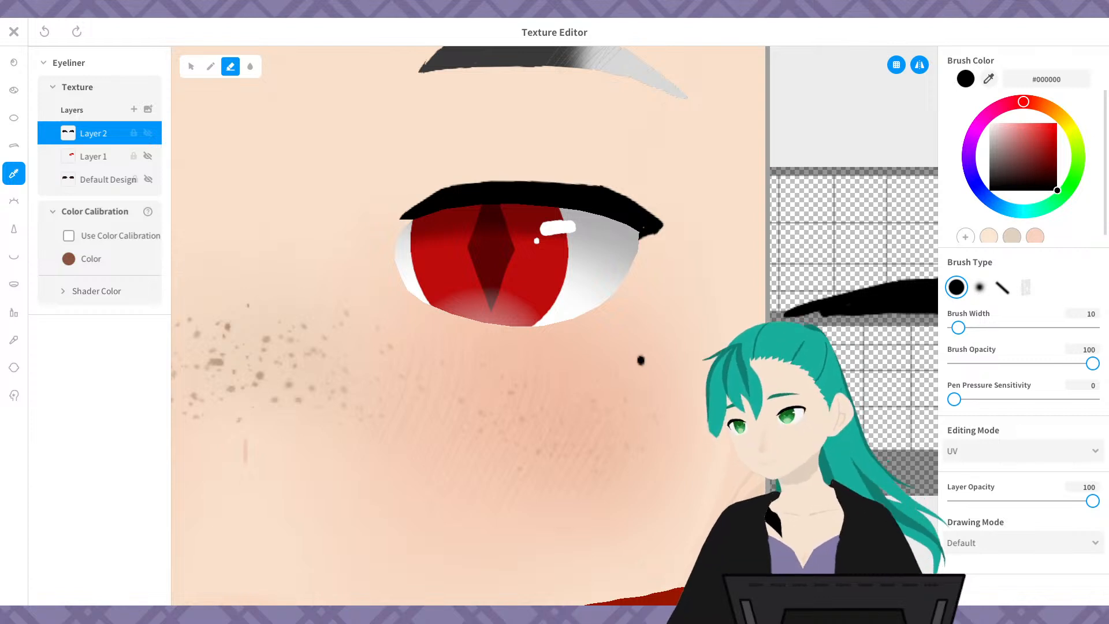
pyautogui.hotkey('ctrl', 'y')
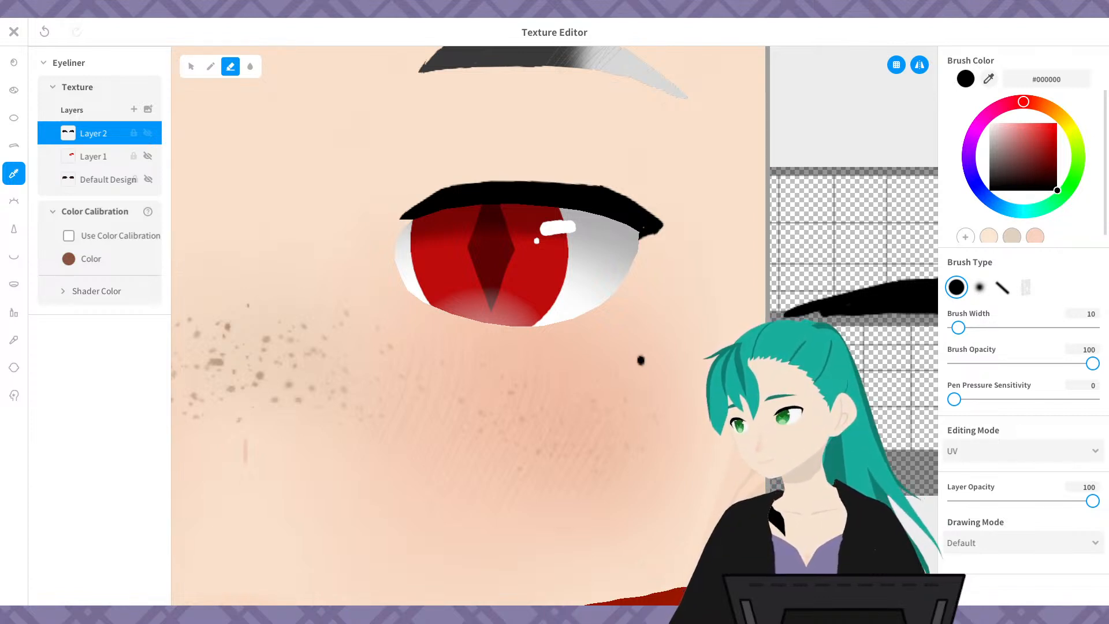
# - Paint a short black line from the eyeliner's outer corner down the side of the eye, redrawing it closer to the eye
pyautogui.moveTo(768, 392); pyautogui.dragTo(532, 407)
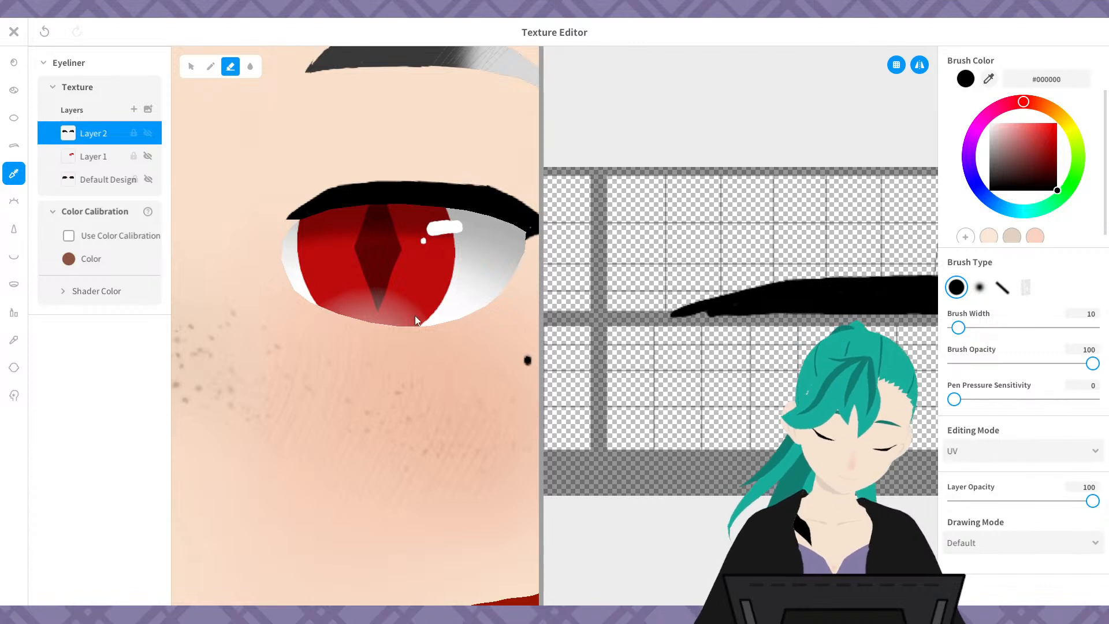
pyautogui.moveTo(416, 319); pyautogui.dragTo(336, 338, button='middle')
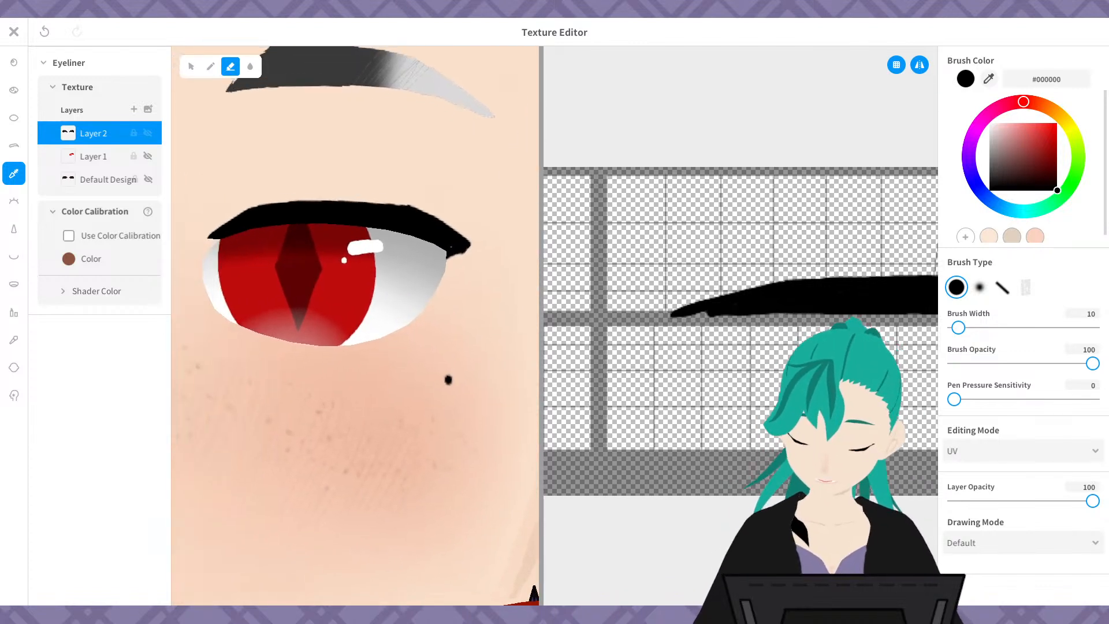
pyautogui.moveTo(854, 368); pyautogui.dragTo(743, 359, button='middle')
pyautogui.moveTo(855, 360); pyautogui.dragTo(652, 353, button='middle')
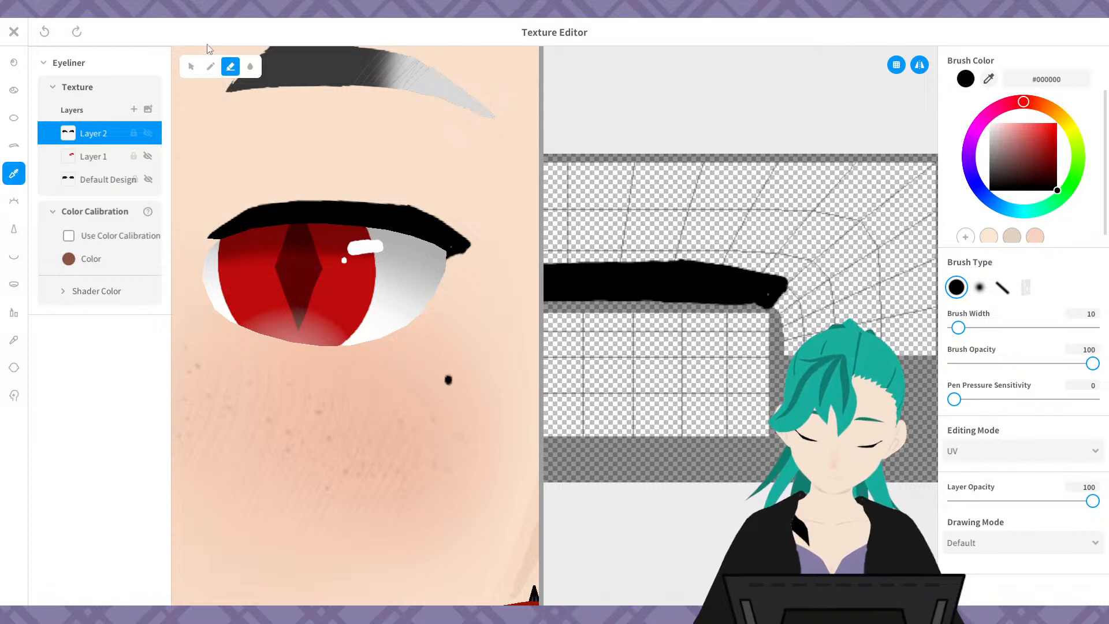
pyautogui.click(210, 65)
pyautogui.moveTo(783, 285); pyautogui.dragTo(786, 338)
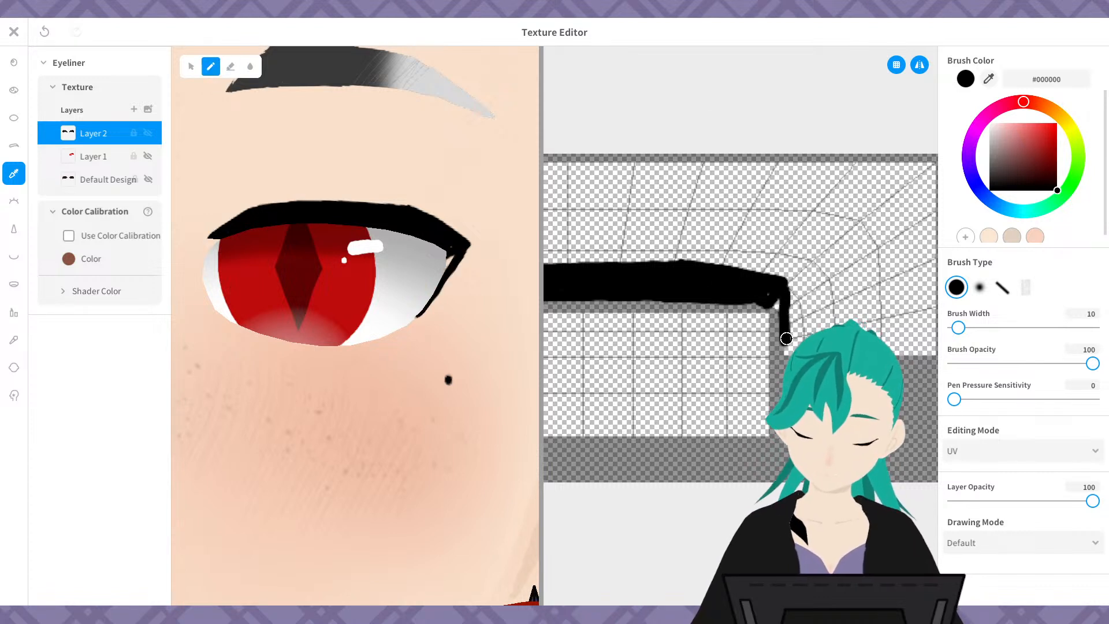
pyautogui.hotkey('ctrl', 'z')
pyautogui.moveTo(782, 293); pyautogui.dragTo(778, 336)
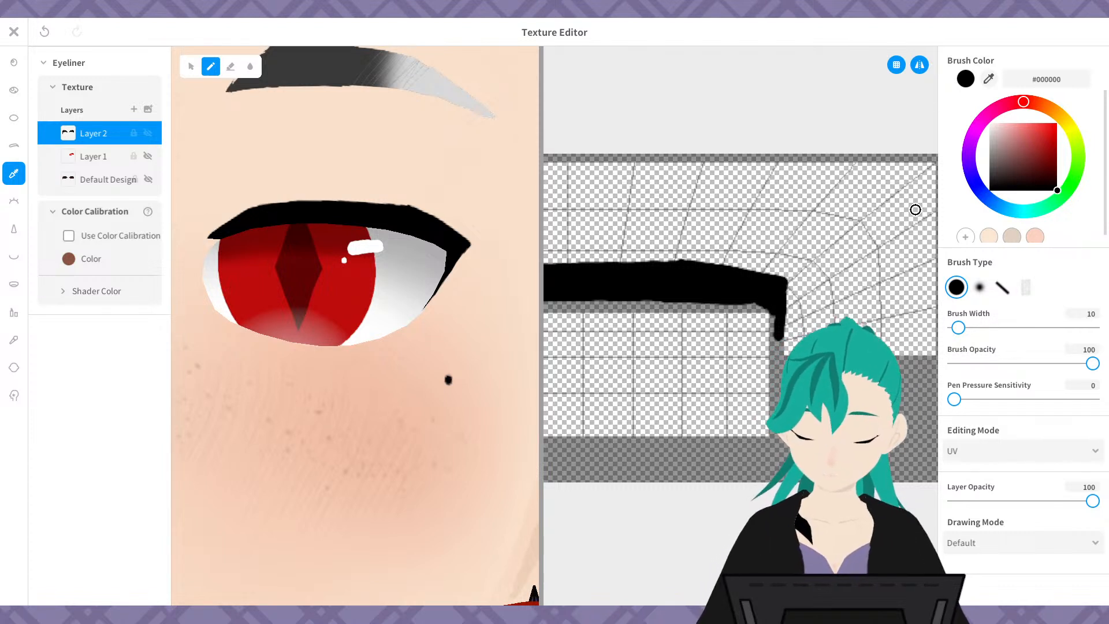
# - Erase the bumps on the black eyeliner's upper edge near the outer corner and inspect both eyes from the front
pyautogui.click(230, 66)
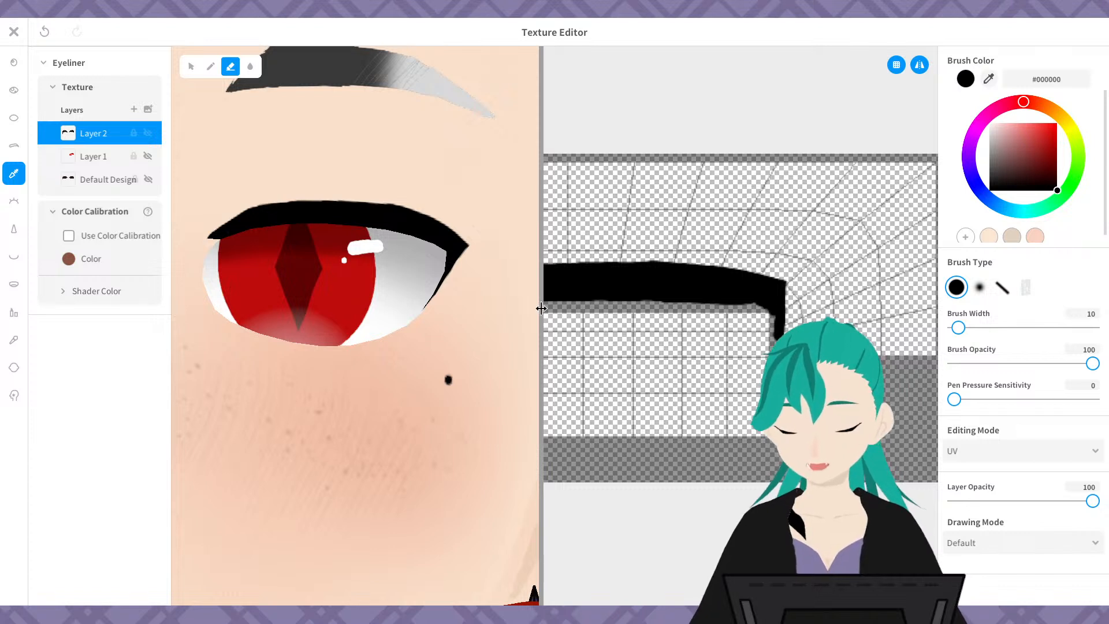
pyautogui.moveTo(541, 310); pyautogui.dragTo(911, 310)
pyautogui.scroll(-1, 684, 281)
pyautogui.scroll(-4, 683, 281)
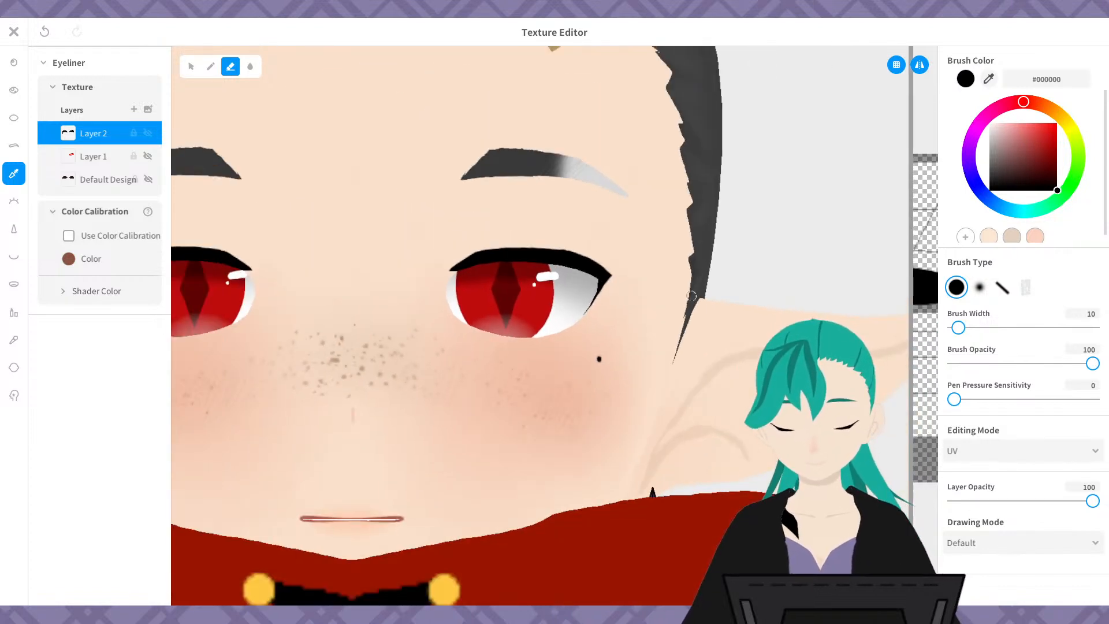
pyautogui.scroll(-1, 662, 375)
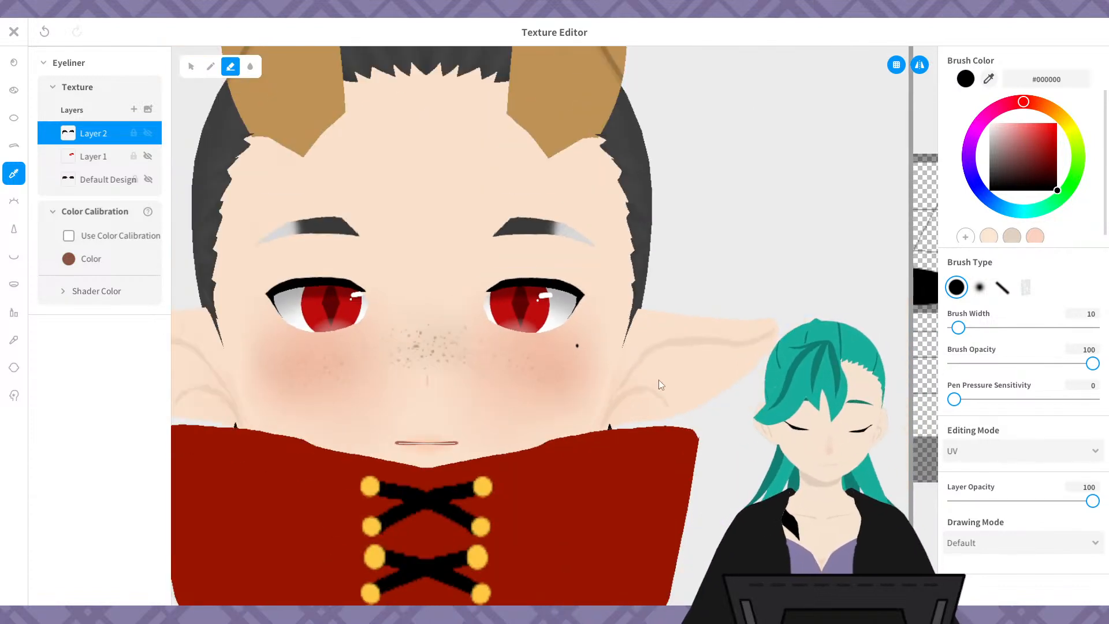
pyautogui.moveTo(667, 343); pyautogui.dragTo(694, 308, button='middle')
pyautogui.moveTo(695, 307); pyautogui.dragTo(727, 327, button='right')
pyautogui.moveTo(716, 327); pyautogui.dragTo(713, 331, button='right')
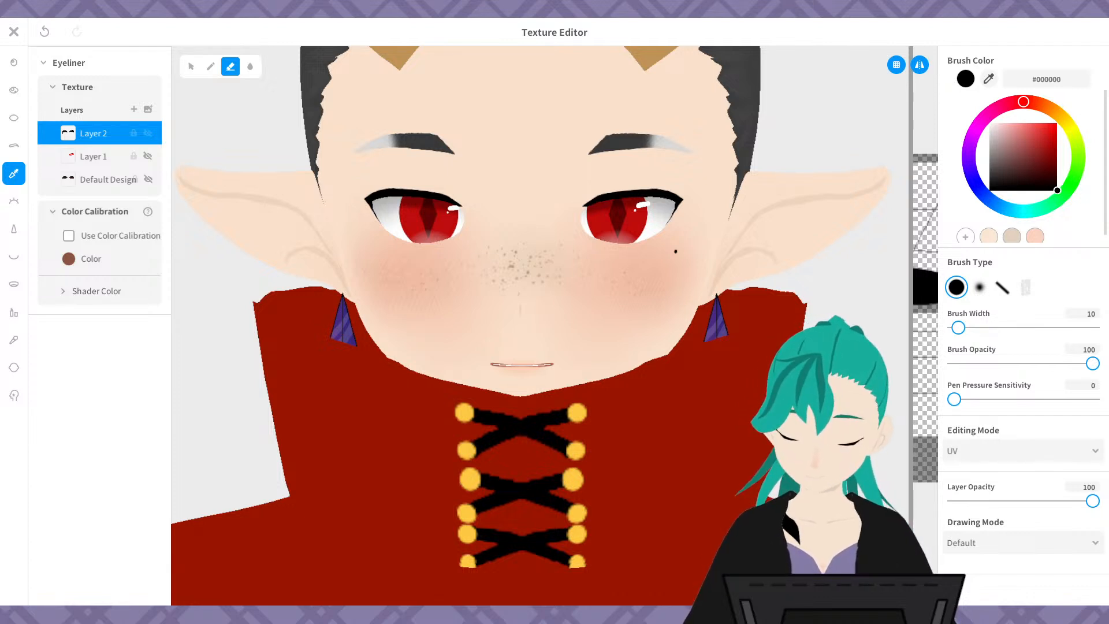
# - Select Layer 1 and make the red guide visible again for sketching around the outer lower lid
pyautogui.moveTo(910, 380); pyautogui.dragTo(498, 381)
pyautogui.scroll(4, 470, 279)
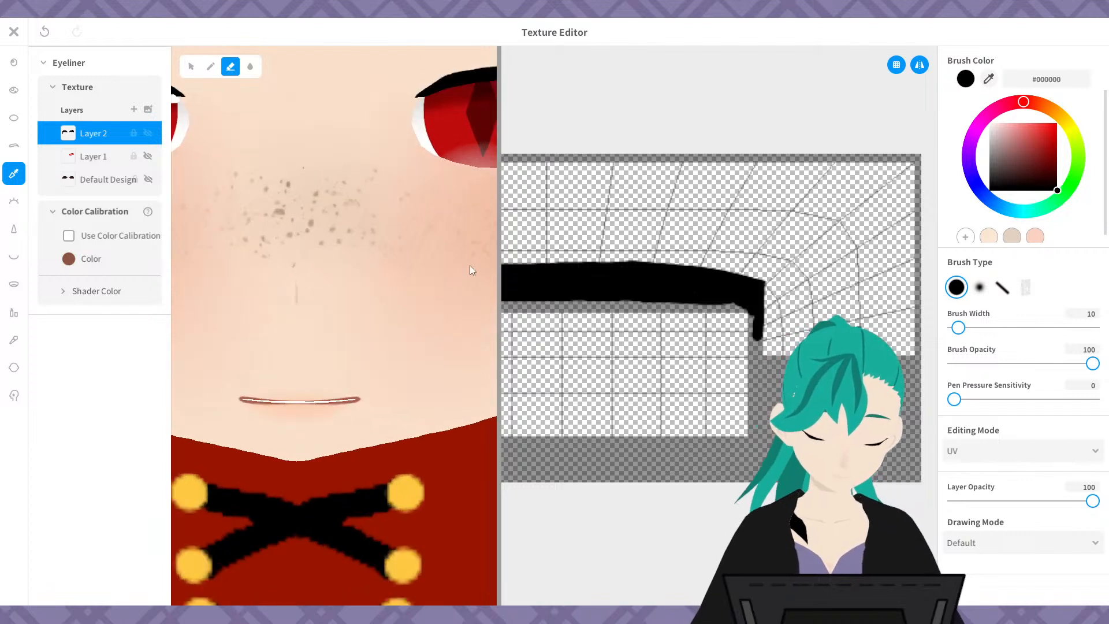
pyautogui.click(93, 156)
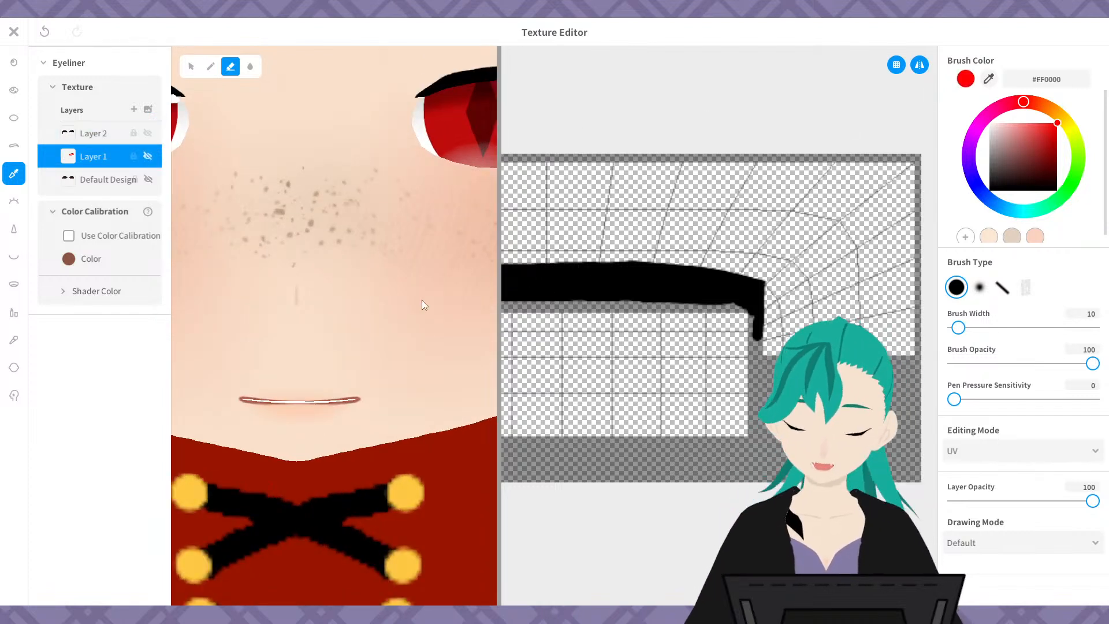
pyautogui.moveTo(422, 299)
pyautogui.mouseDown(button='right')
pyautogui.moveTo(320, 319)
pyautogui.moveTo(306, 262)
pyautogui.moveTo(283, 240)
pyautogui.moveTo(341, 289)
pyautogui.moveTo(339, 235)
pyautogui.mouseUp(button='right')
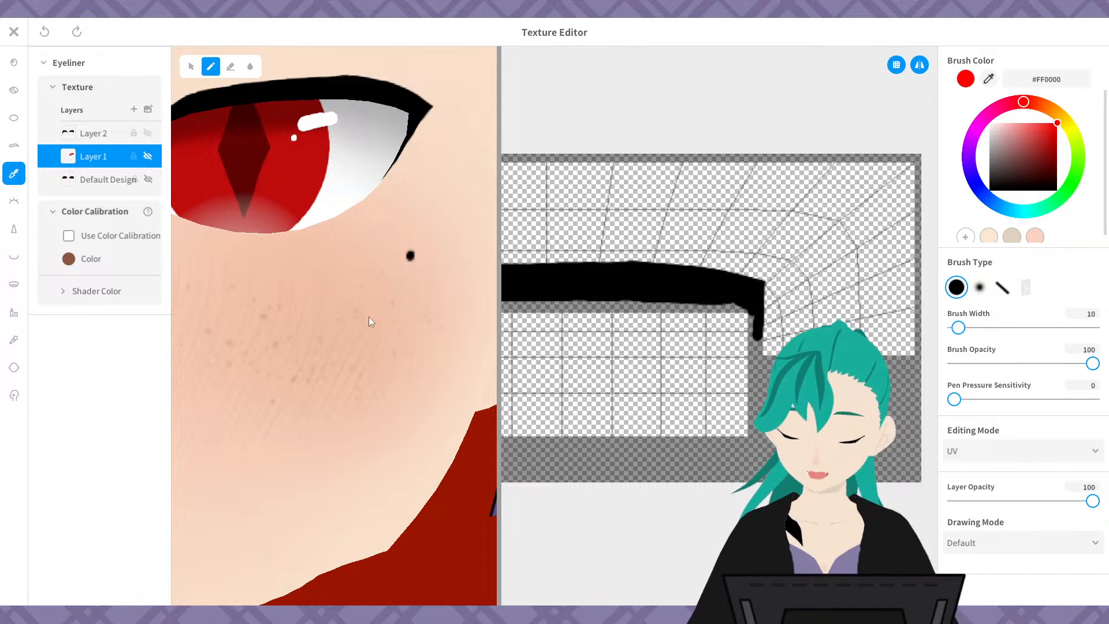
pyautogui.click(148, 156)
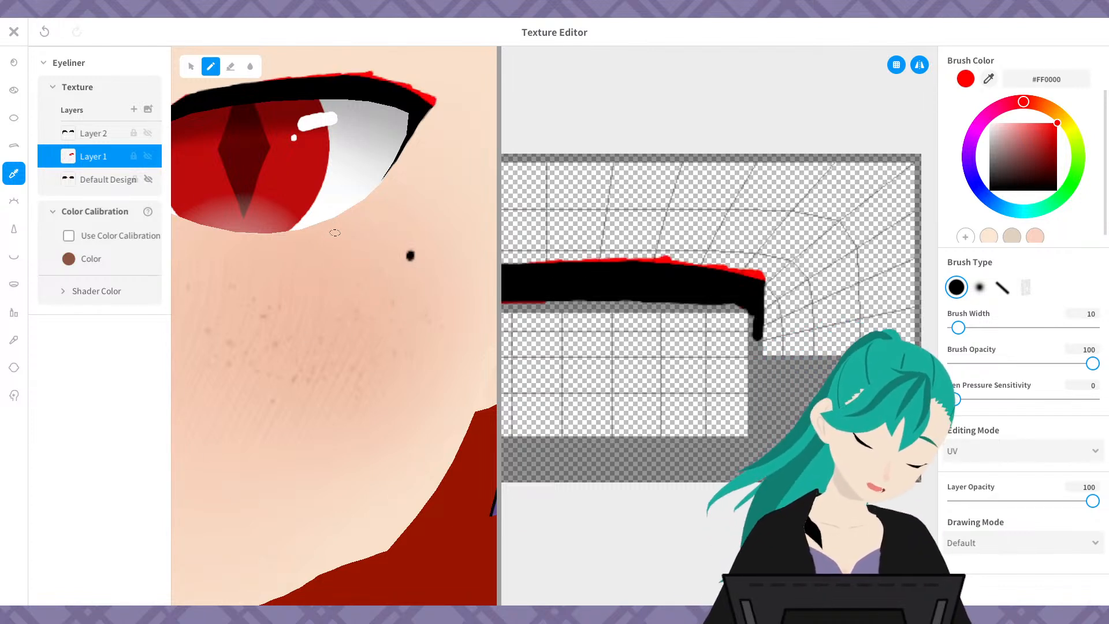
# - Sketch two short, thick red lash guides beneath the outer part of the lower lid, undoing the misplaced stroke
pyautogui.moveTo(333, 240); pyautogui.dragTo(349, 264)
pyautogui.hotkey('ctrl', 'z')
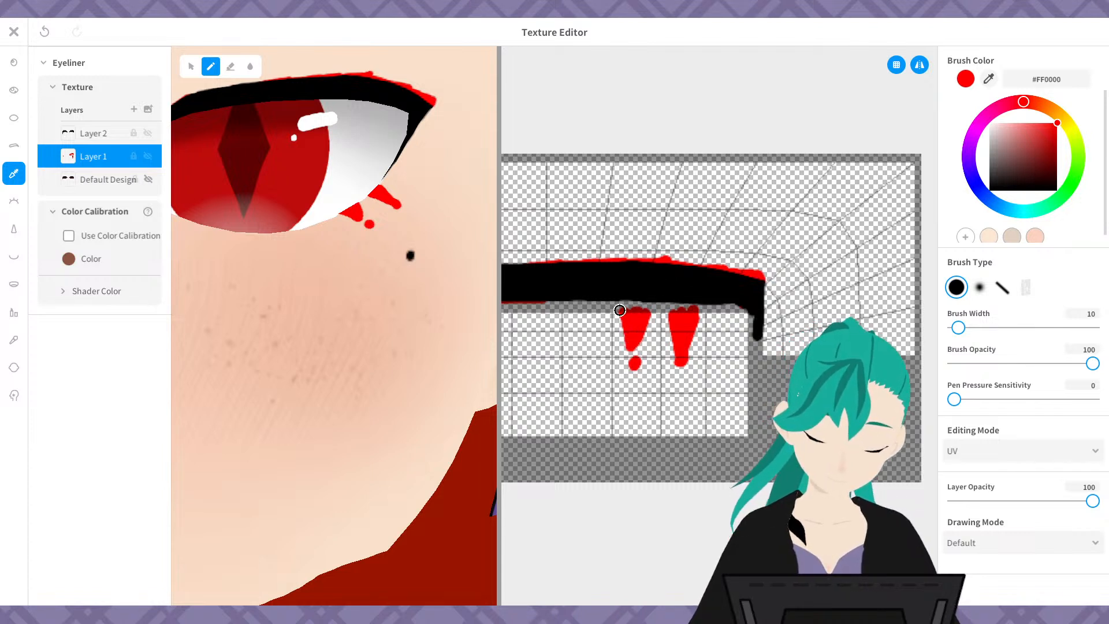
pyautogui.moveTo(620, 310); pyautogui.dragTo(629, 331)
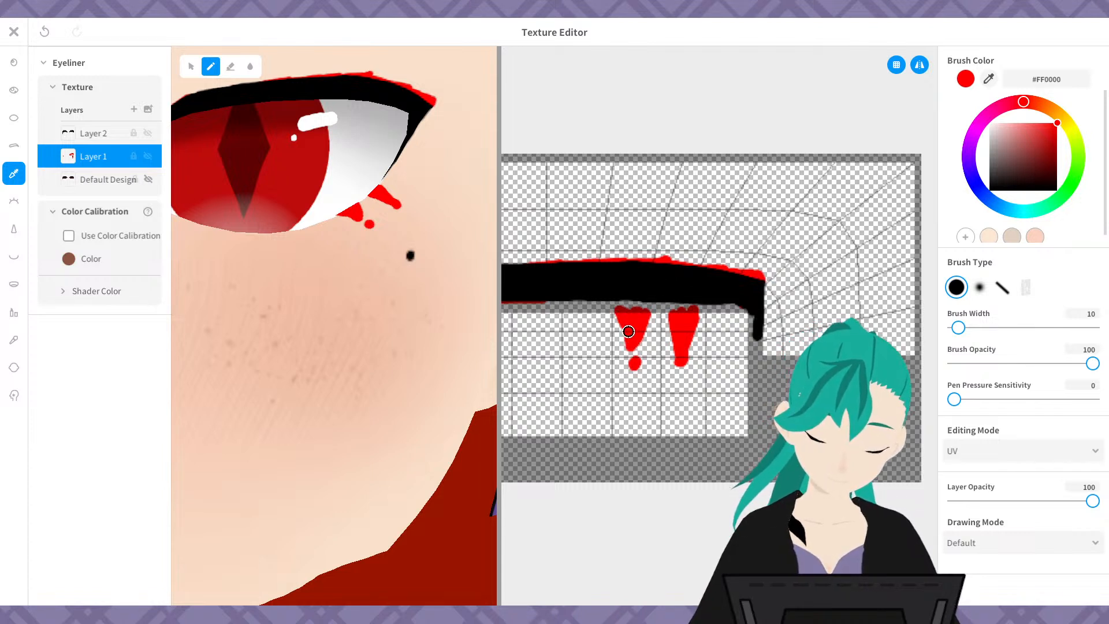
# - Erase the stray dot under the inner red lash guide, taper the outer guide to a point, and check both eyes
pyautogui.click(231, 66)
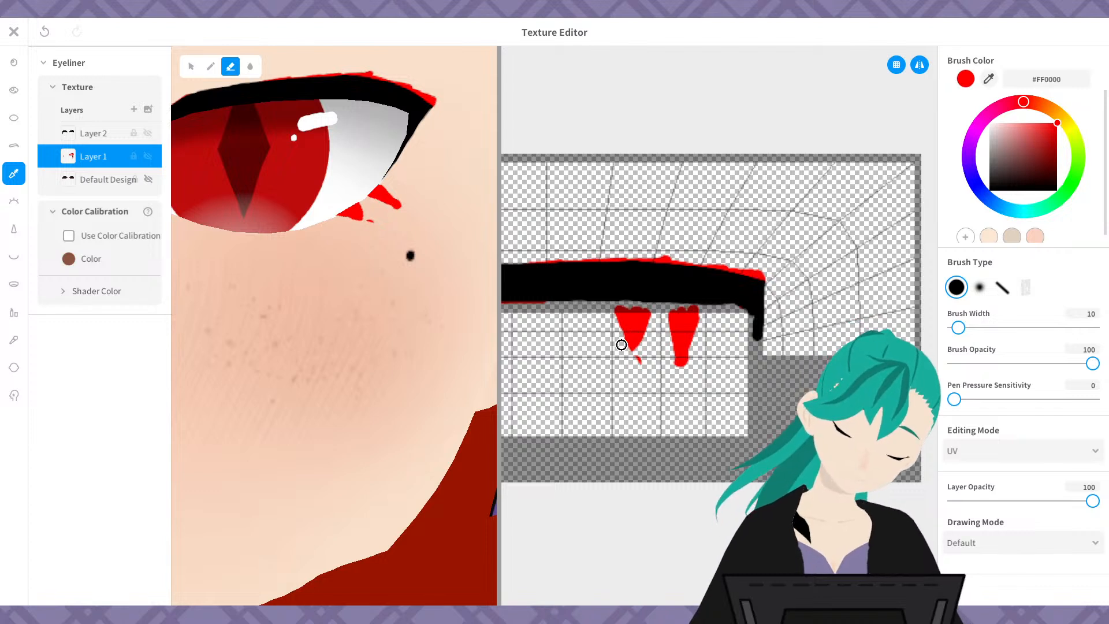
pyautogui.moveTo(632, 373); pyautogui.dragTo(639, 359)
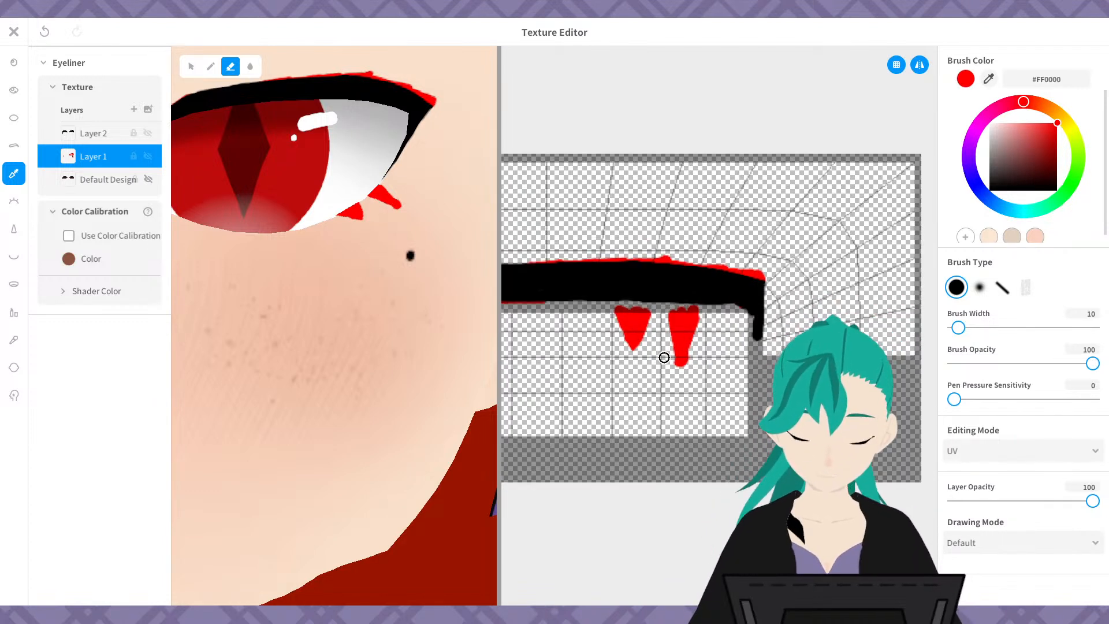
pyautogui.hotkey('ctrl', 'z')
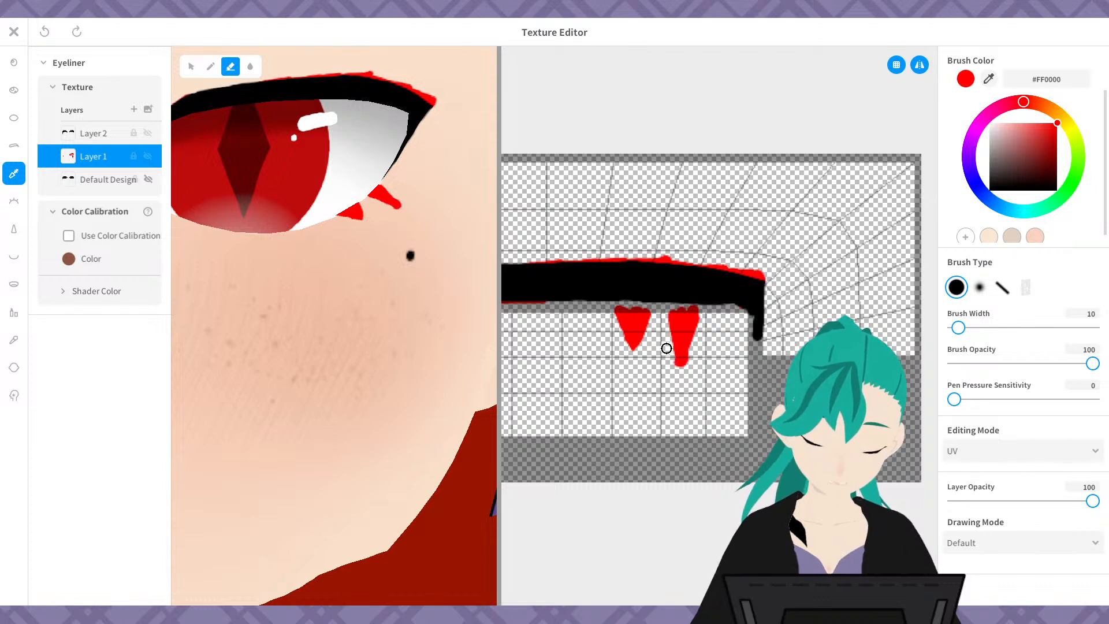
pyautogui.moveTo(667, 349)
pyautogui.mouseDown()
pyautogui.moveTo(675, 372)
pyautogui.moveTo(688, 366)
pyautogui.mouseUp()
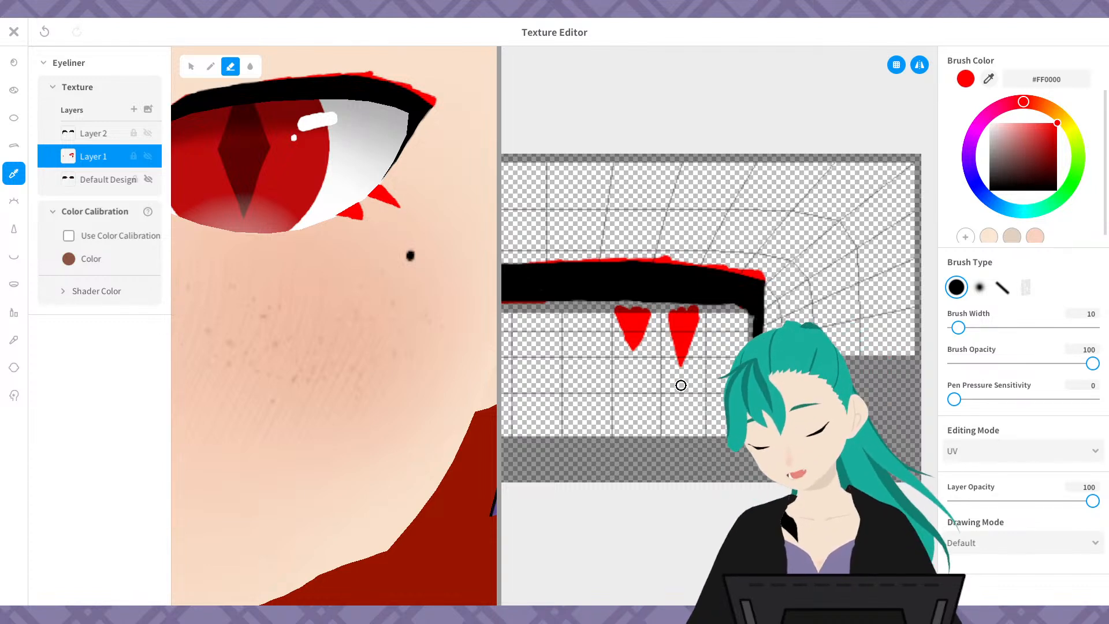
pyautogui.moveTo(498, 348); pyautogui.dragTo(858, 340)
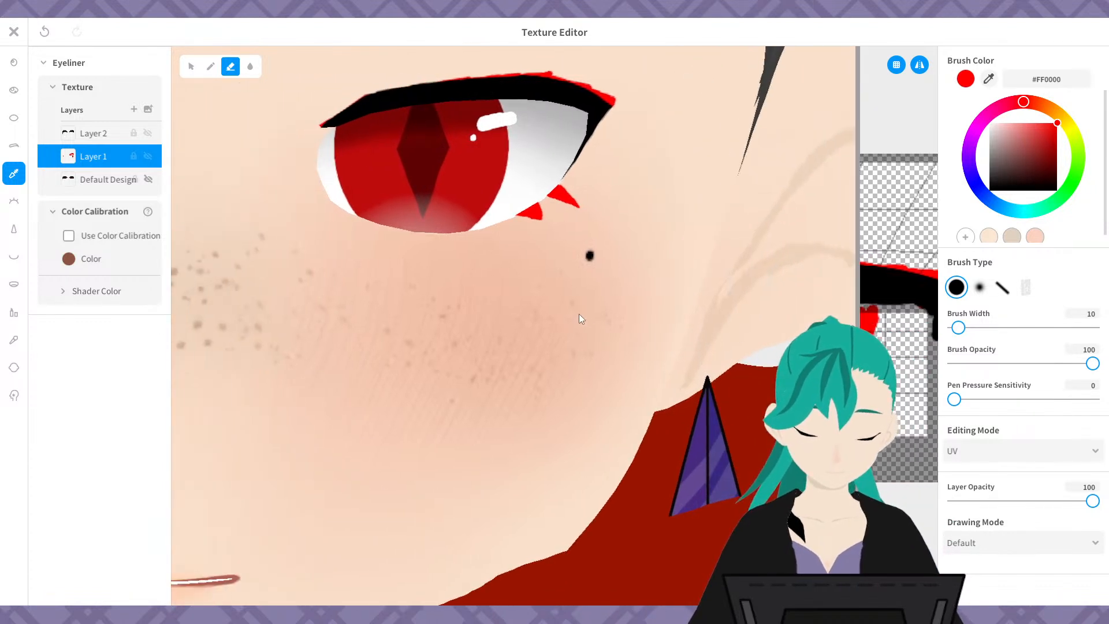
pyautogui.scroll(-6, 580, 319)
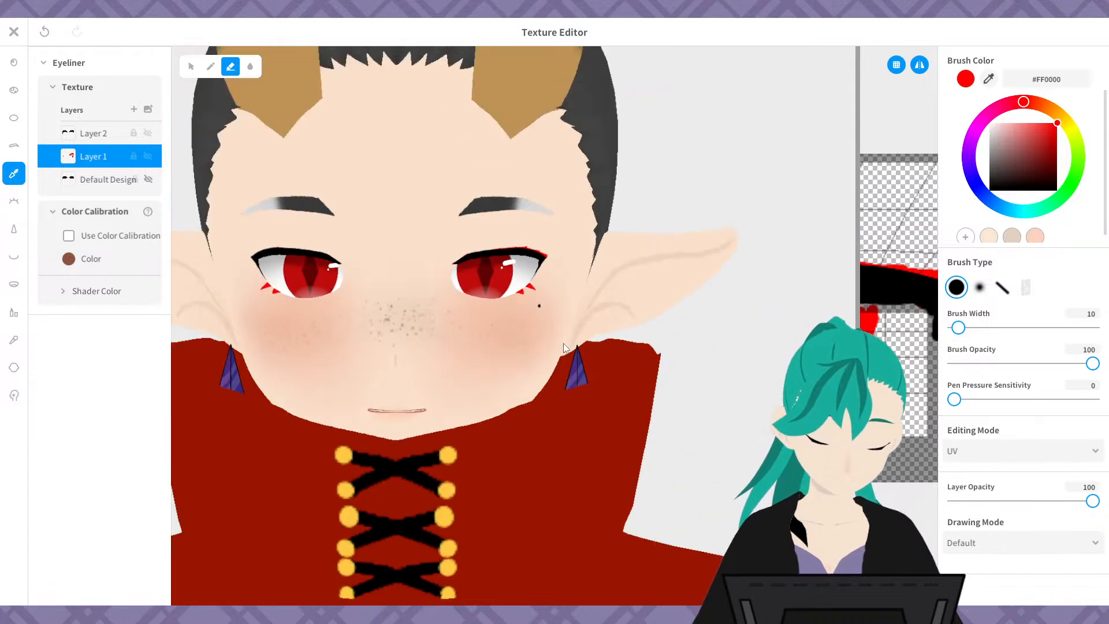
pyautogui.moveTo(497, 374); pyautogui.dragTo(584, 346, button='middle')
# - On a new layer, paint two pointed black lashes over the red guides beneath the lower lid with brush width 5
pyautogui.click(133, 109)
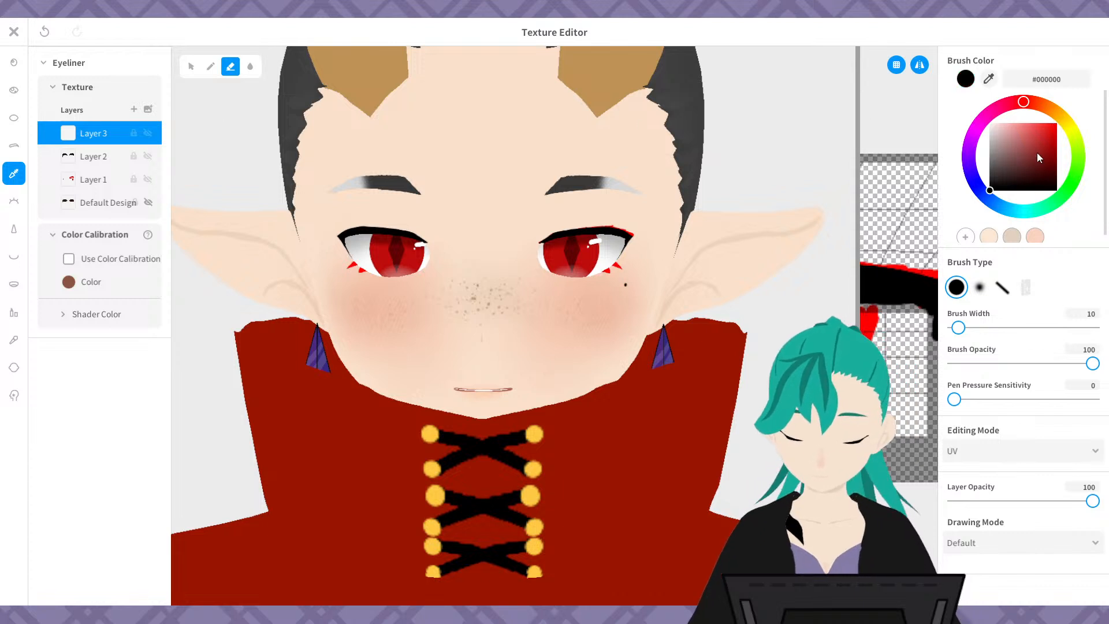
pyautogui.moveTo(964, 217); pyautogui.dragTo(1082, 210)
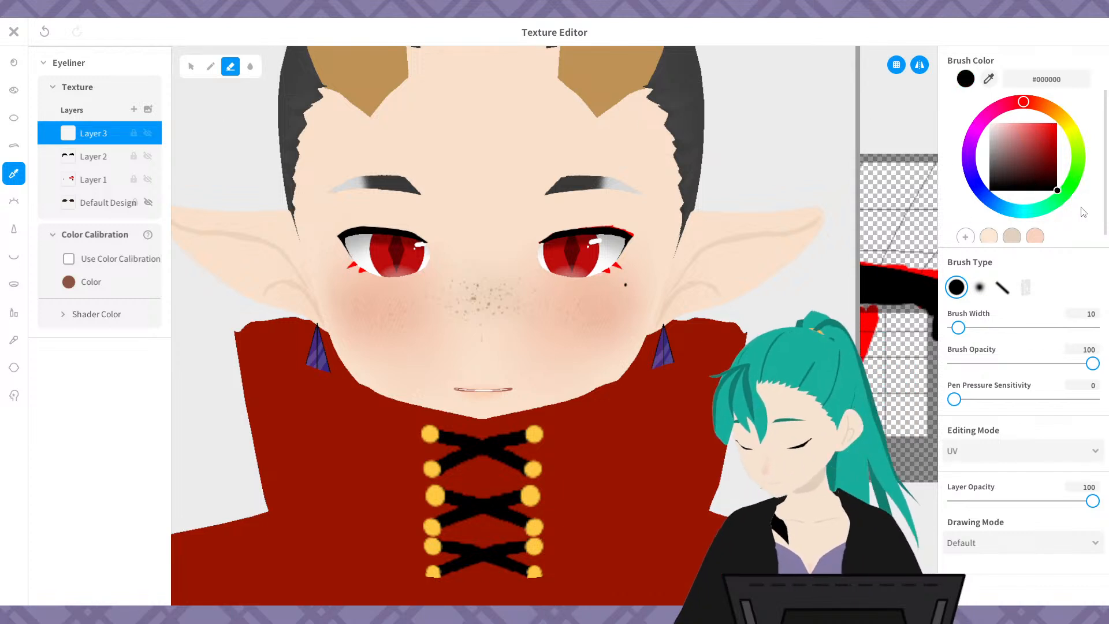
pyautogui.moveTo(857, 208); pyautogui.dragTo(468, 208)
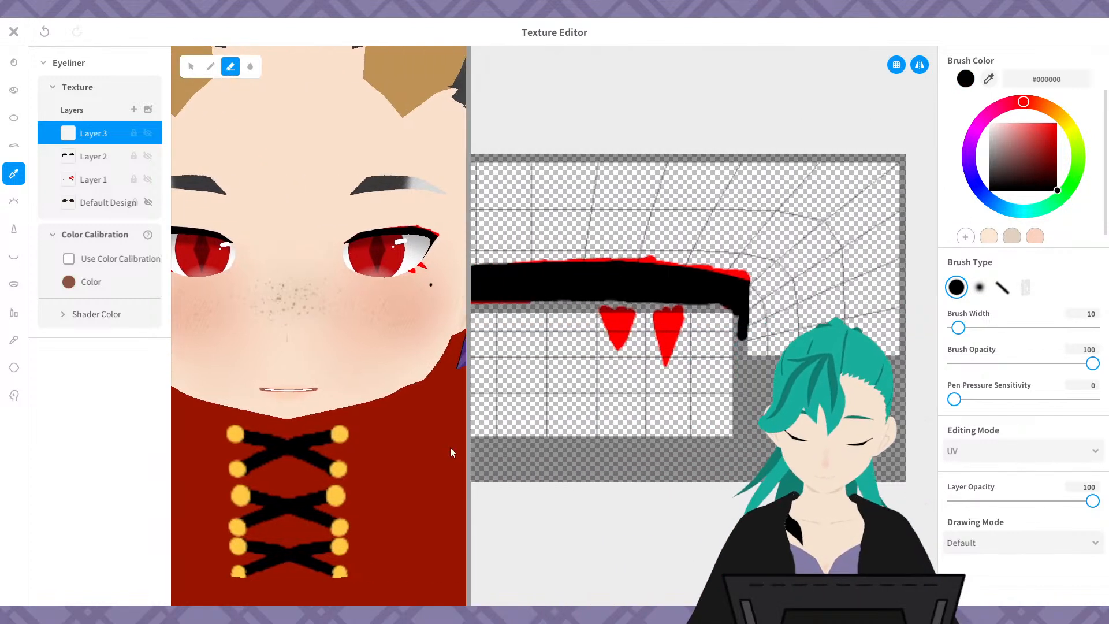
pyautogui.click(1086, 327)
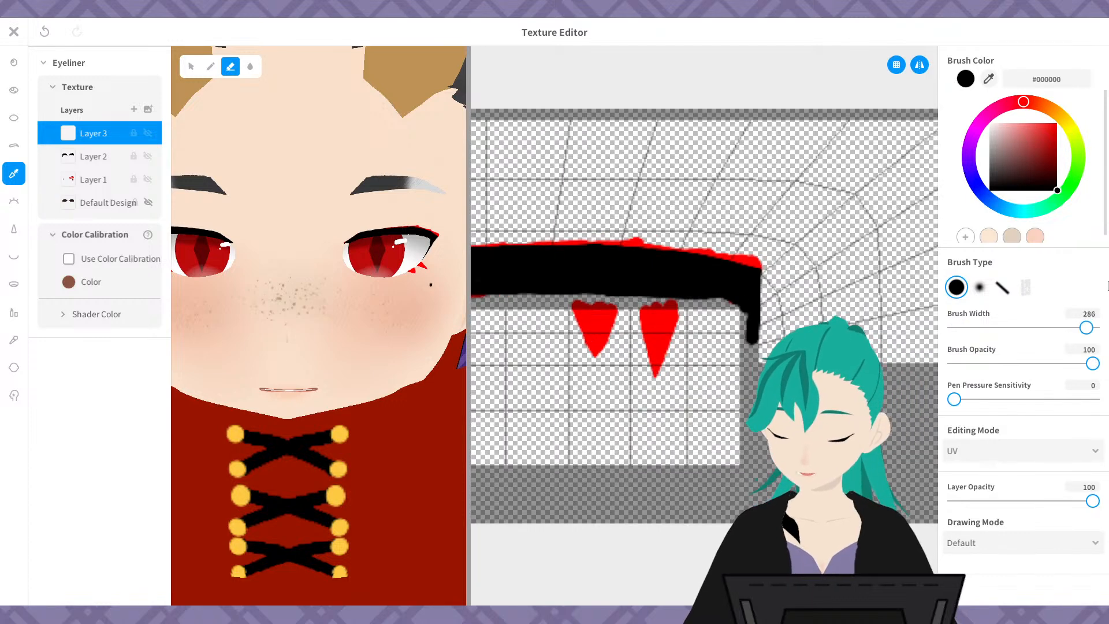
pyautogui.write('5')
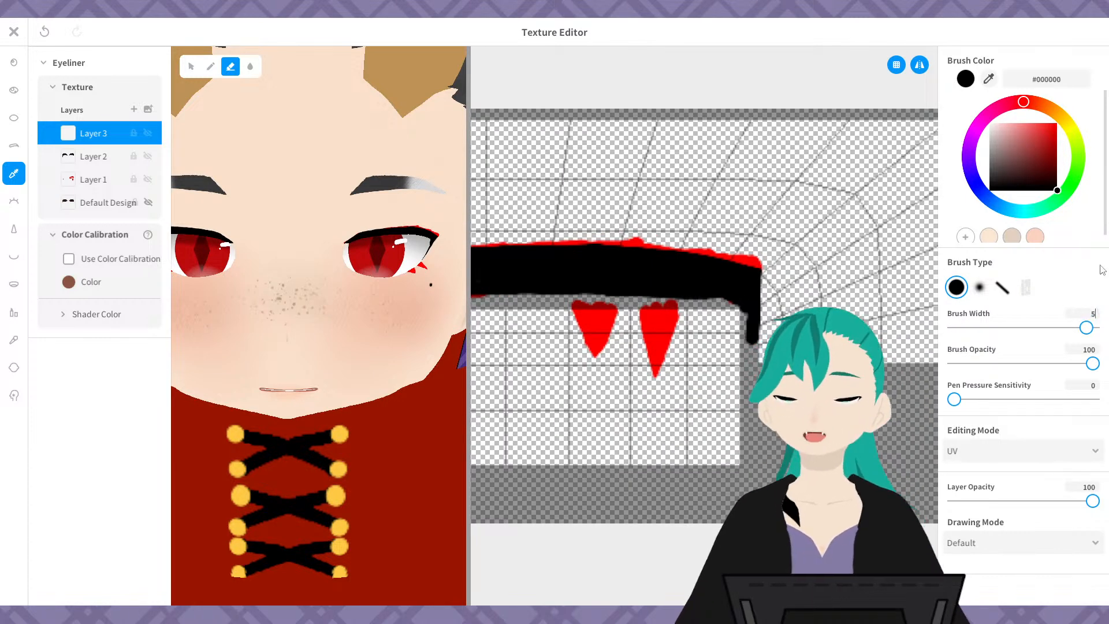
pyautogui.scroll(3, 618, 328)
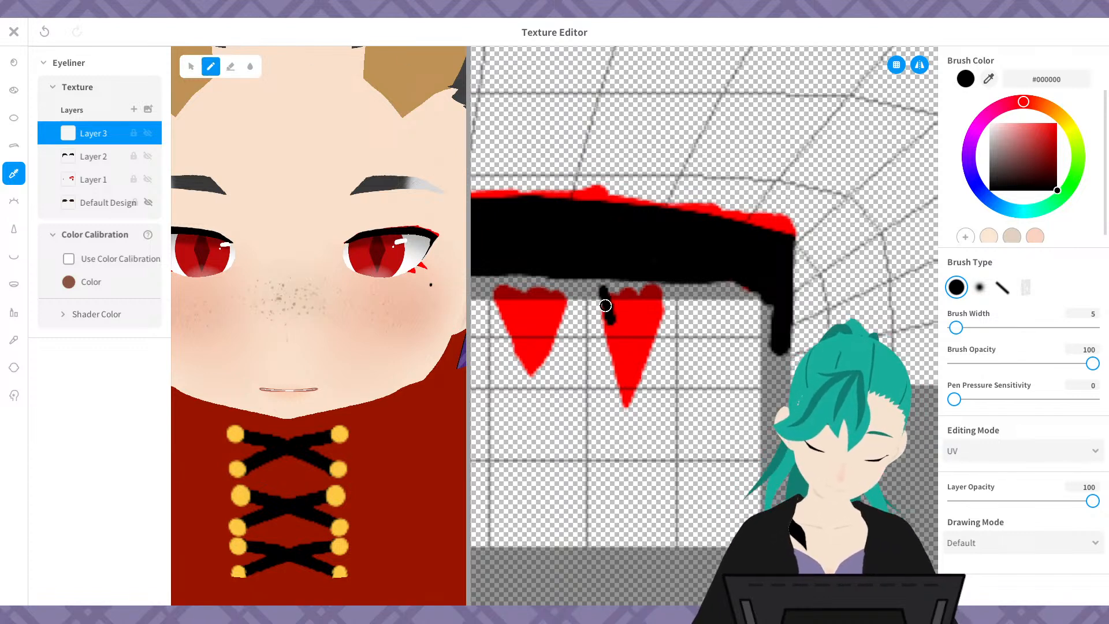
pyautogui.scroll(5, 416, 277)
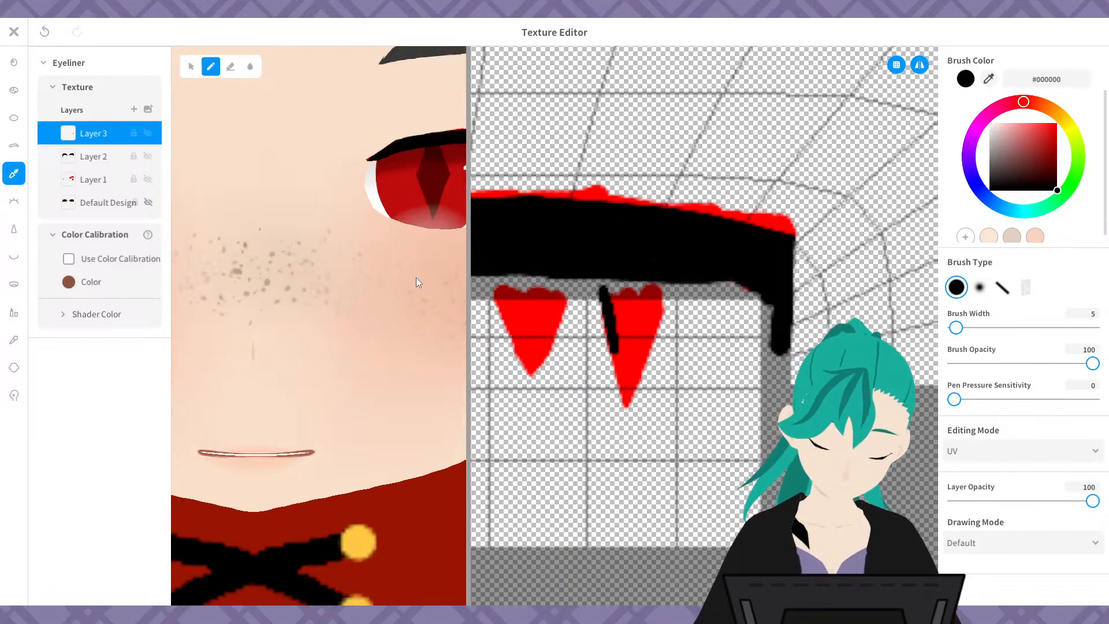
pyautogui.moveTo(429, 297); pyautogui.dragTo(130, 393, button='middle')
pyautogui.moveTo(222, 348); pyautogui.dragTo(291, 355, button='middle')
pyautogui.scroll(3, 403, 269)
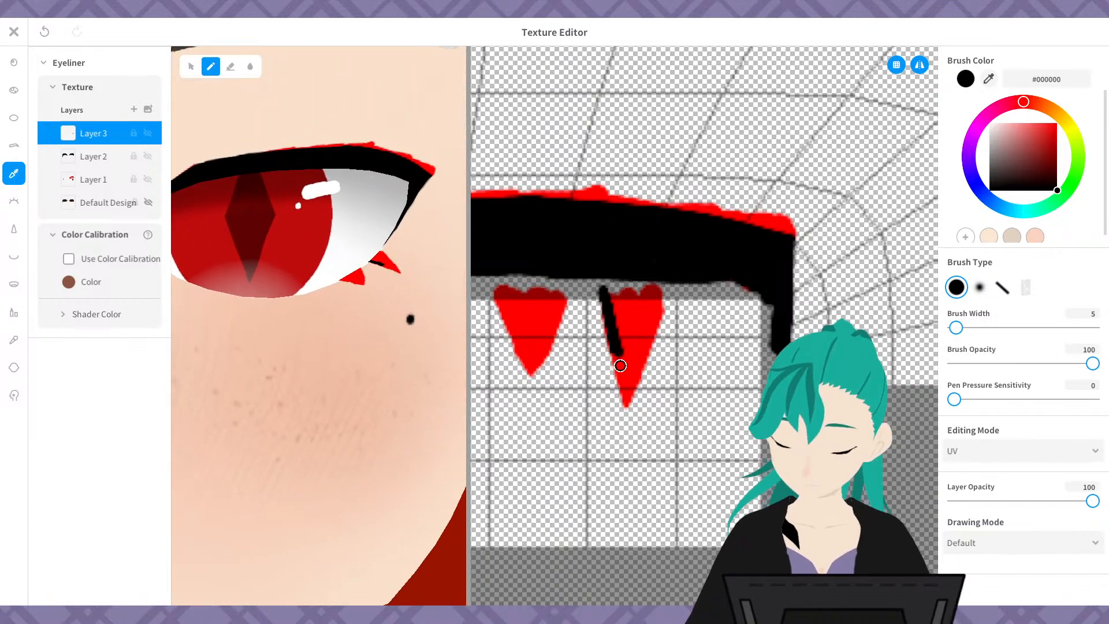
pyautogui.moveTo(665, 292); pyautogui.dragTo(625, 394)
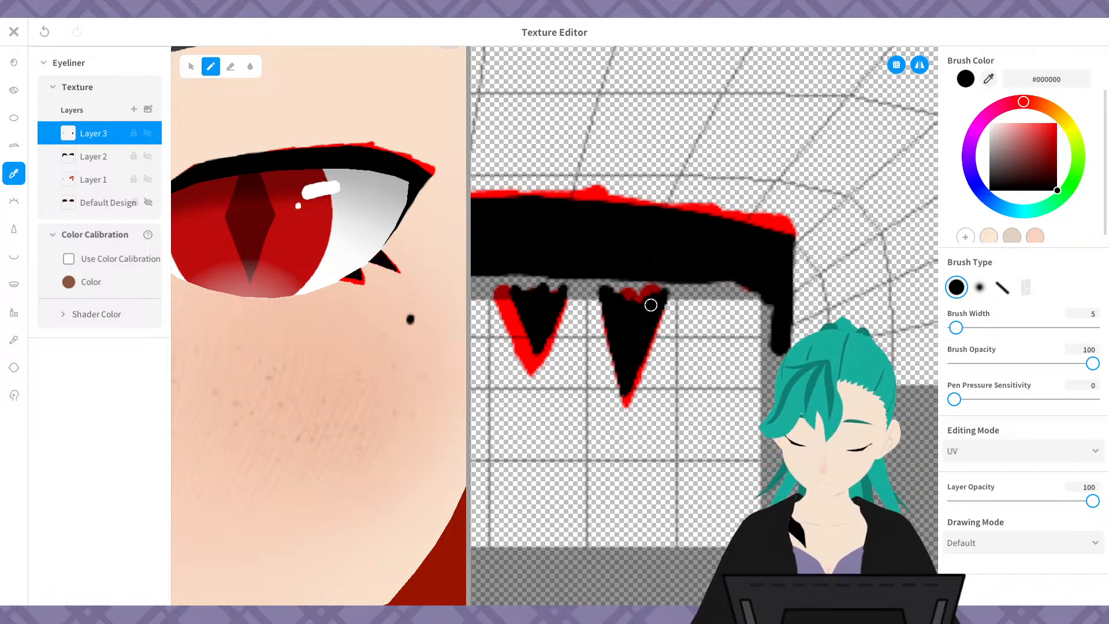
# - Hide the red guide on Layer 1 and erase the edges and tips of the two black lower lashes to refine them
pyautogui.click(147, 179)
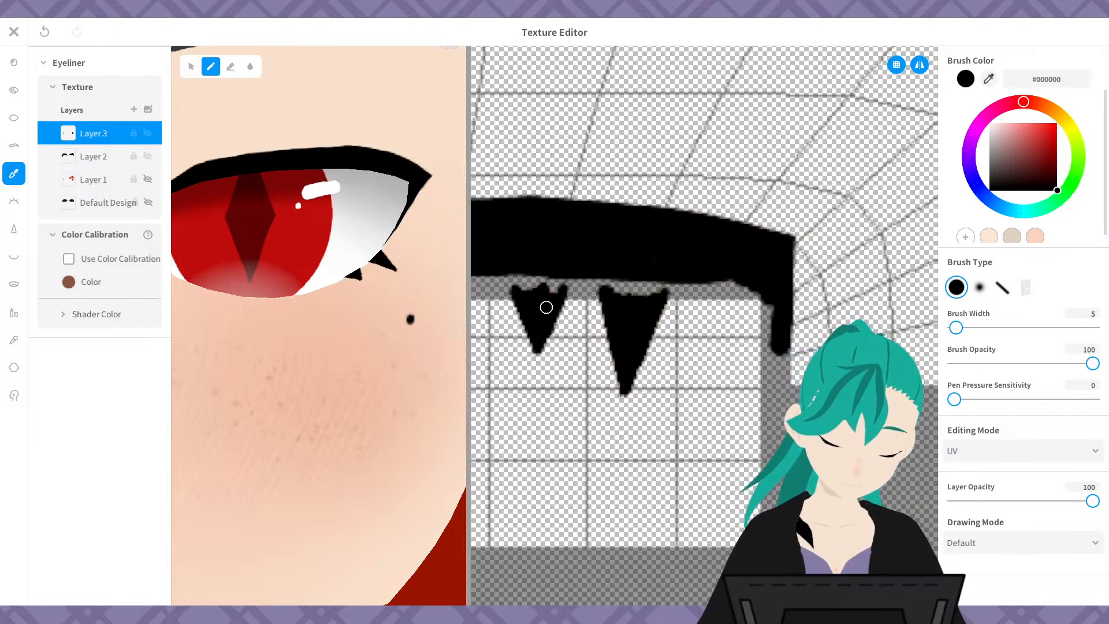
pyautogui.click(232, 67)
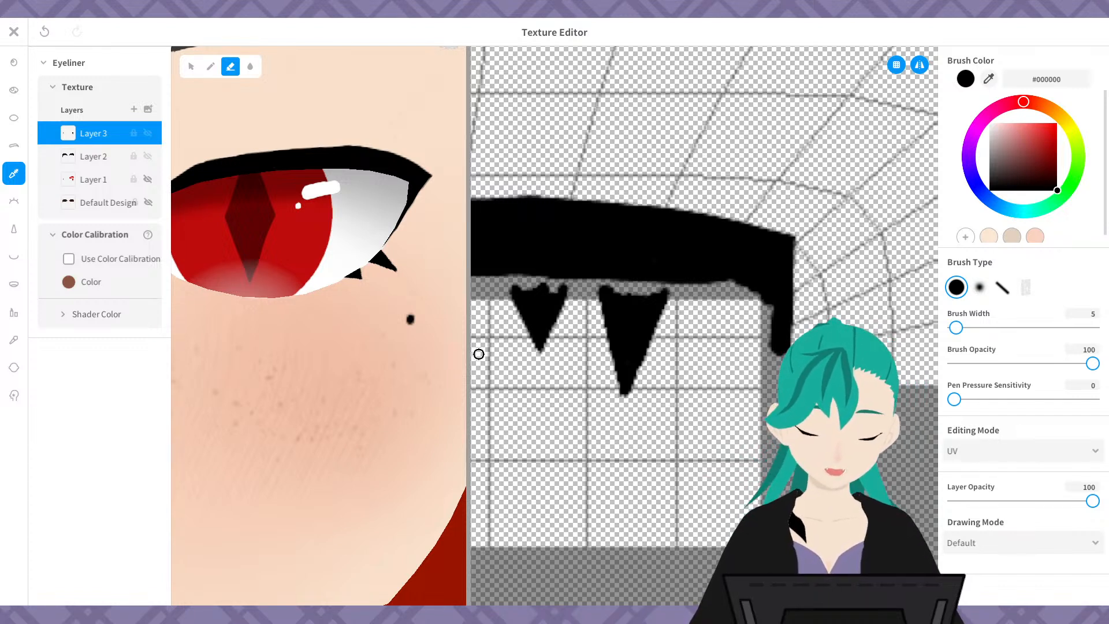
pyautogui.moveTo(605, 338)
pyautogui.mouseDown()
pyautogui.moveTo(614, 372)
pyautogui.moveTo(639, 388)
pyautogui.moveTo(628, 385)
pyautogui.mouseUp()
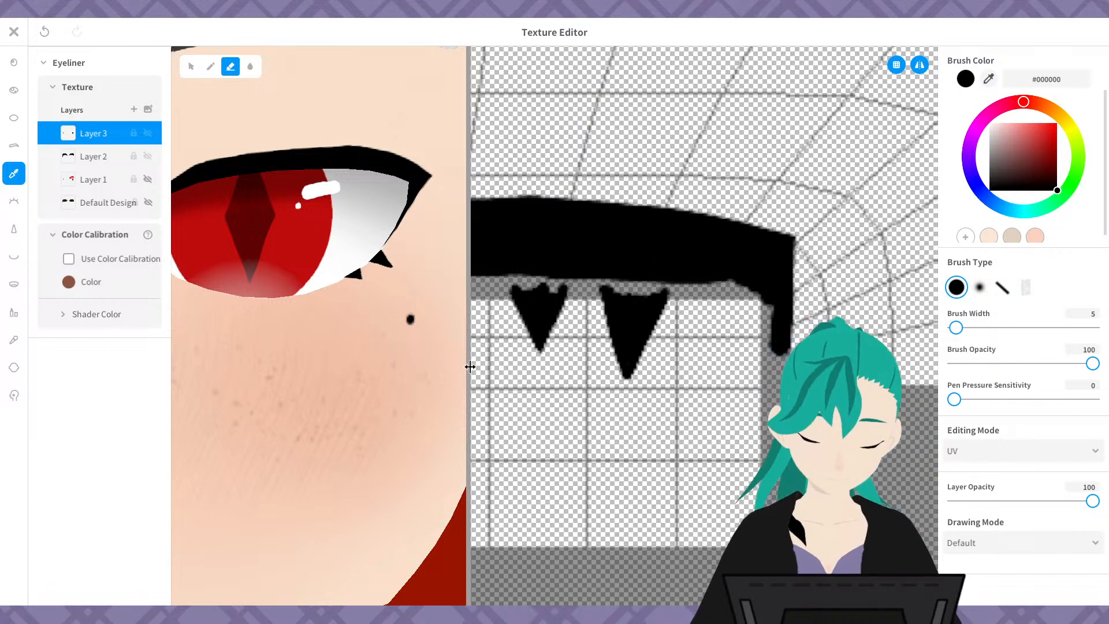
# - Examine the finished eyeliner and lower lashes on the whole face from the front and from slightly different angles
pyautogui.moveTo(469, 366); pyautogui.dragTo(929, 363)
pyautogui.scroll(-4, 634, 371)
pyautogui.scroll(-5, 633, 372)
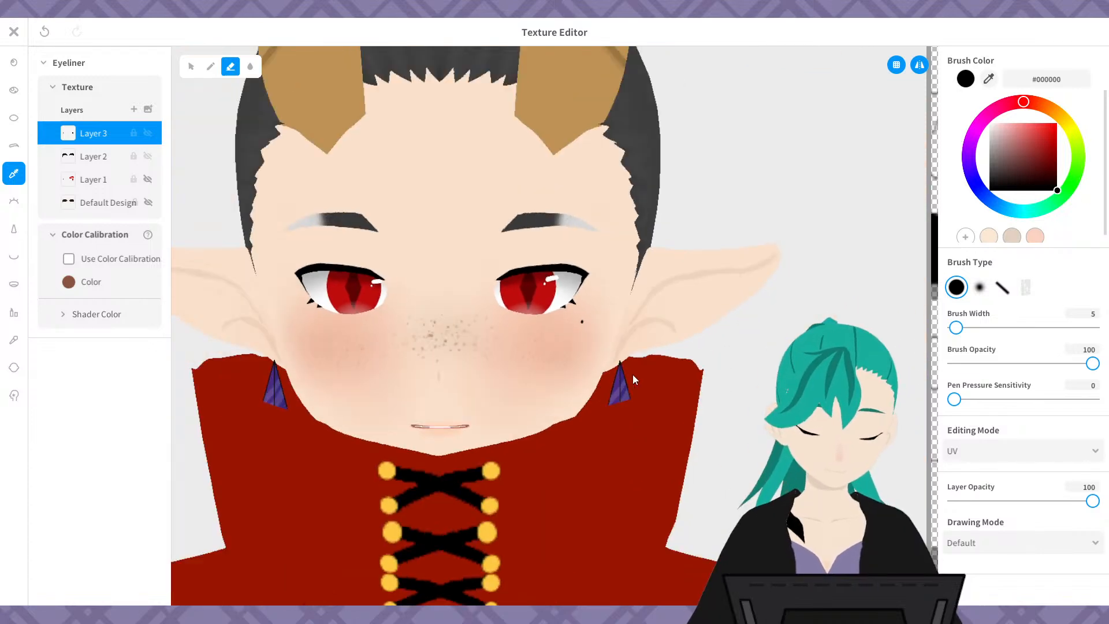
pyautogui.moveTo(719, 396)
pyautogui.mouseDown(button='right')
pyautogui.moveTo(732, 383)
pyautogui.moveTo(711, 393)
pyautogui.moveTo(720, 386)
pyautogui.mouseUp(button='right')
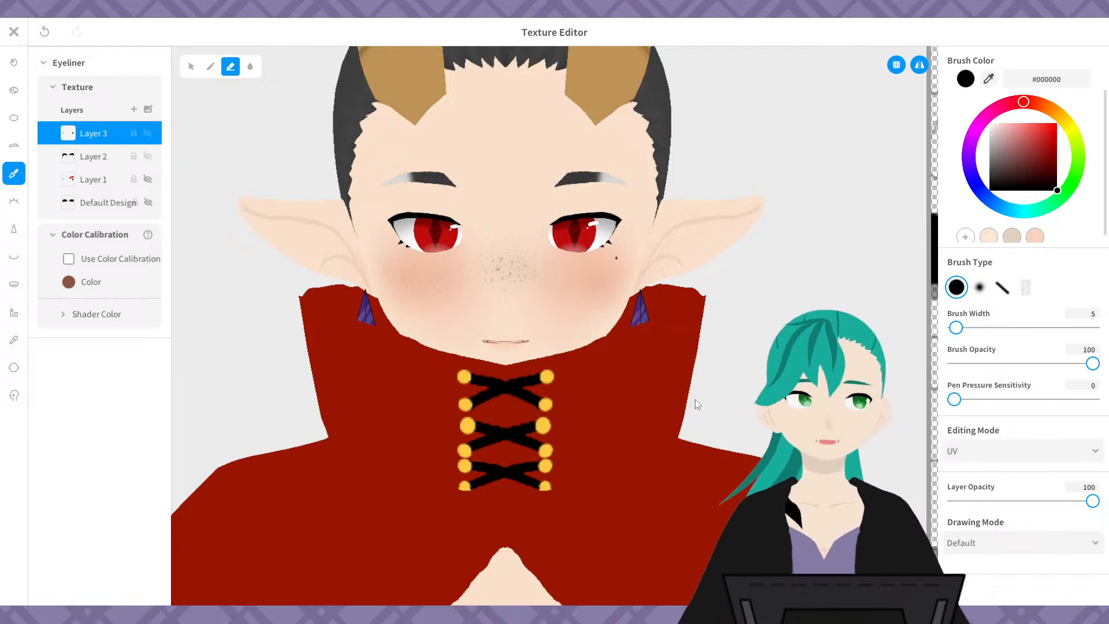
pyautogui.scroll(-3, 737, 329)
pyautogui.moveTo(733, 349); pyautogui.dragTo(715, 358, button='middle')
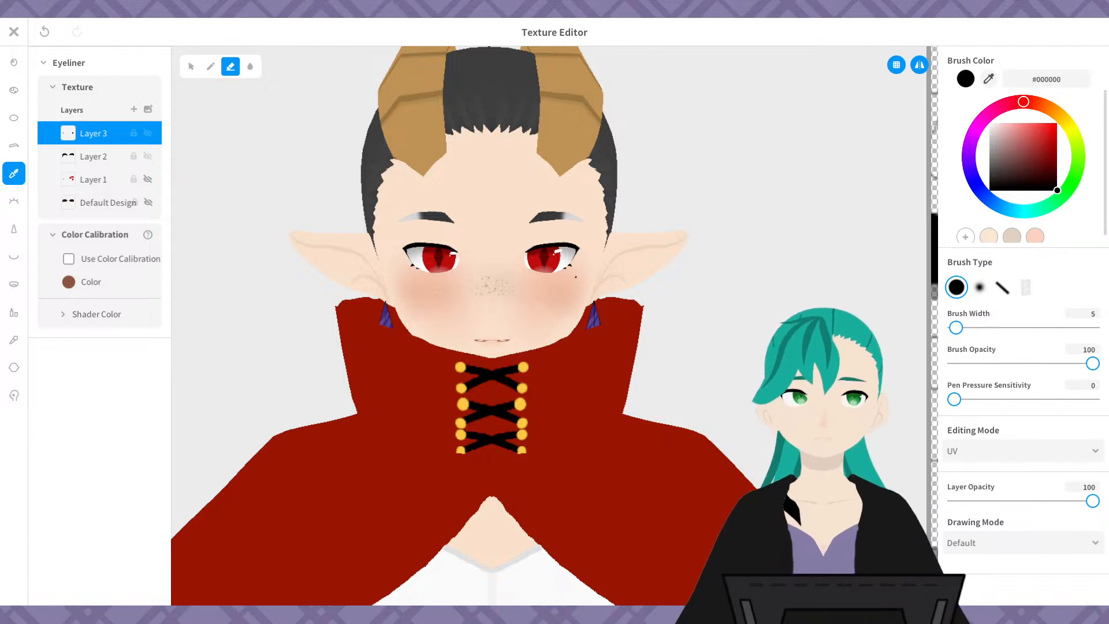
pyautogui.scroll(3, 719, 336)
pyautogui.scroll(-3, 717, 337)
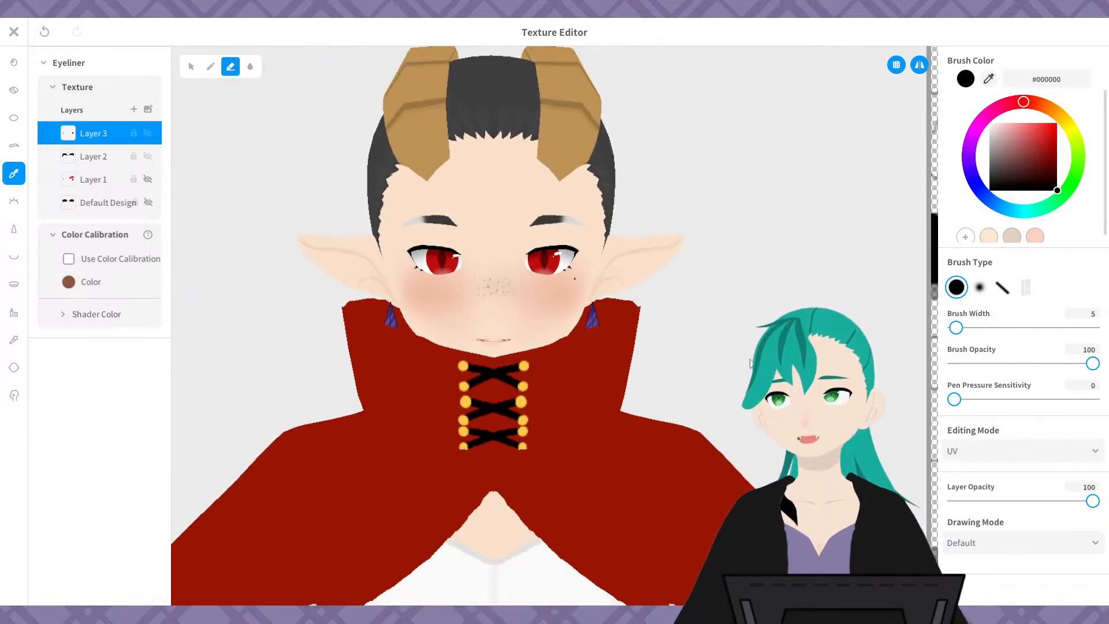
pyautogui.moveTo(717, 337); pyautogui.dragTo(730, 364, button='right')
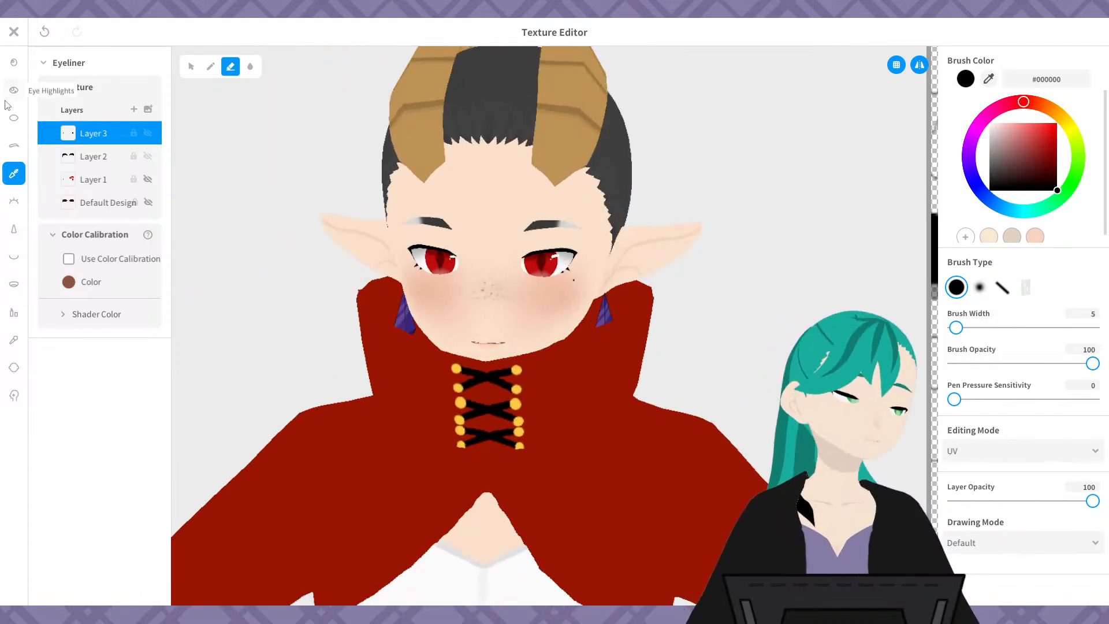
# - Close the Texture Editor and save the edited Eyeliner by overwriting the existing item
pyautogui.click(14, 32)
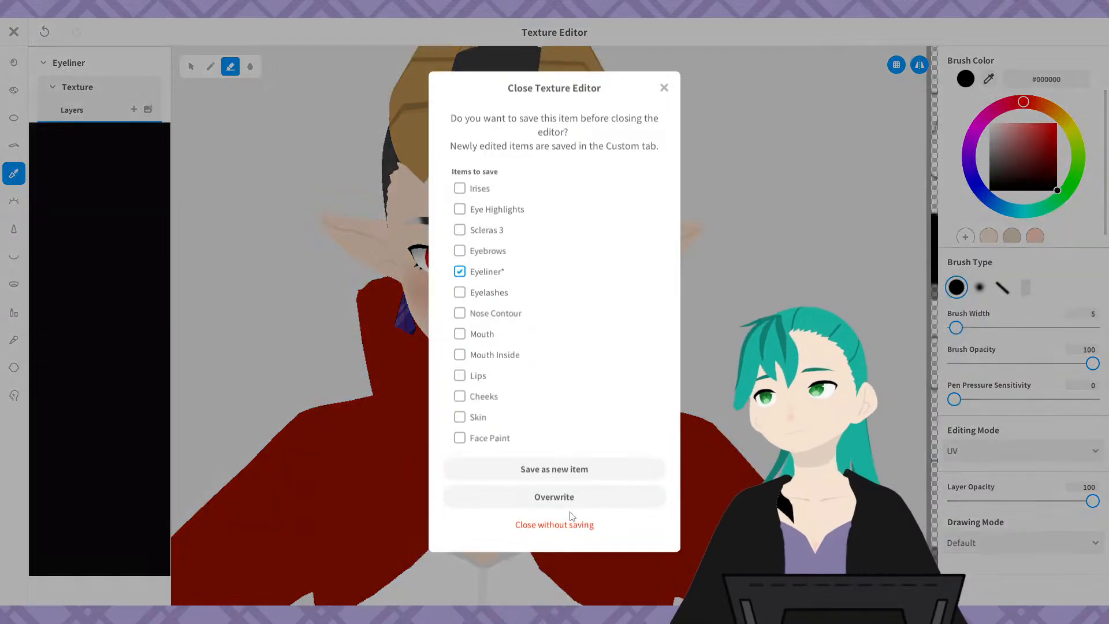
pyautogui.click(558, 501)
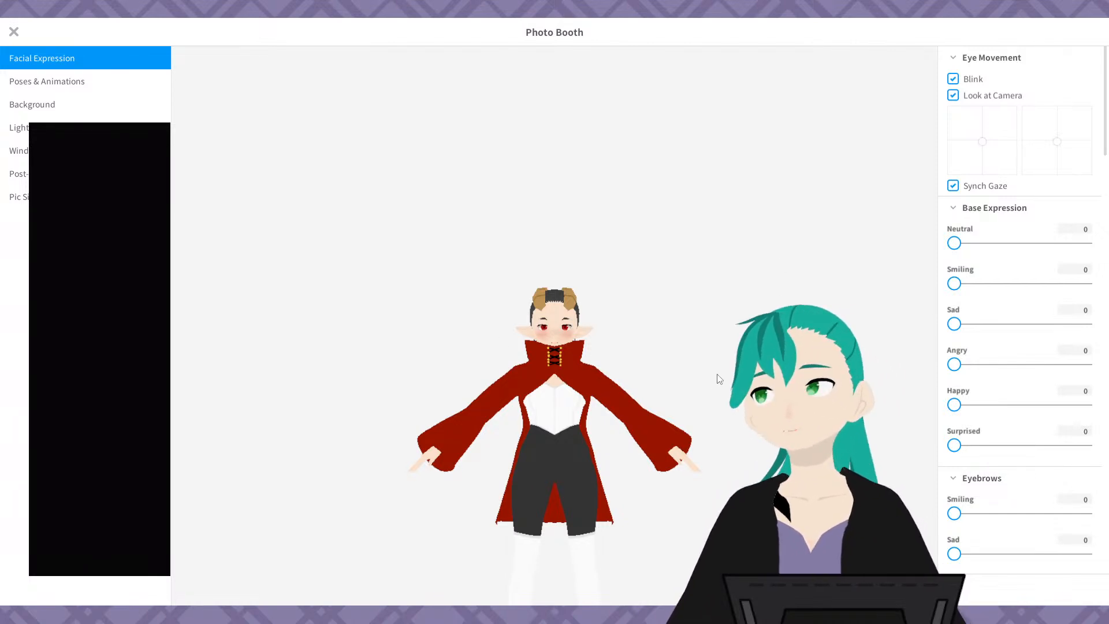
# - Frame the character's full body from the front in the Photo Booth
pyautogui.moveTo(720, 379); pyautogui.dragTo(694, 272, button='middle')
pyautogui.scroll(2, 640, 317)
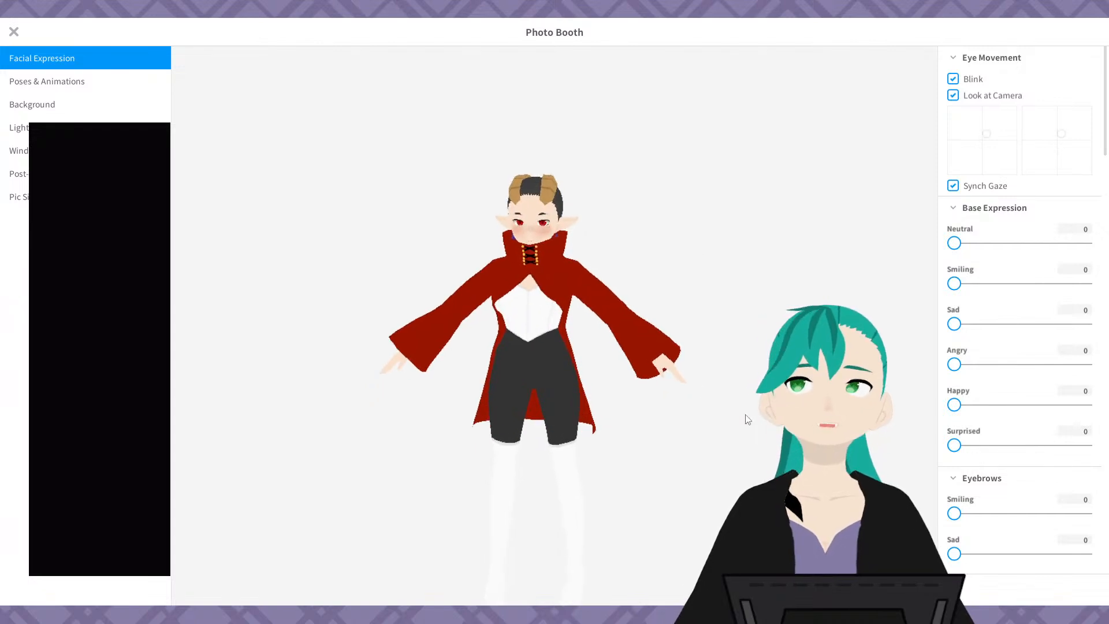
pyautogui.moveTo(729, 480); pyautogui.dragTo(691, 460, button='right')
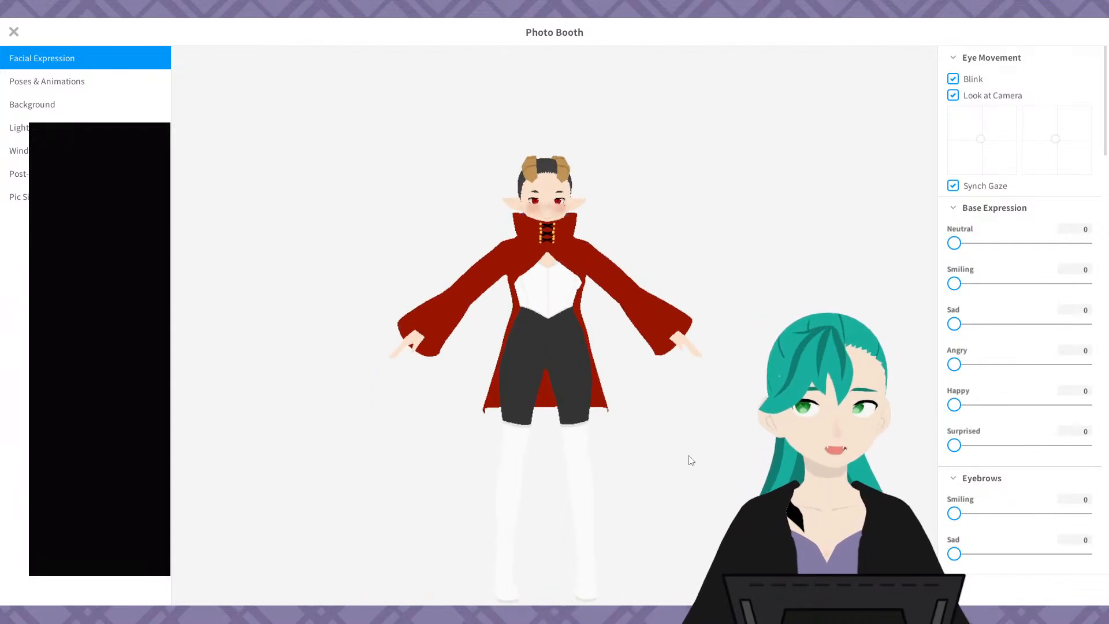
pyautogui.moveTo(691, 461); pyautogui.dragTo(692, 429, button='middle')
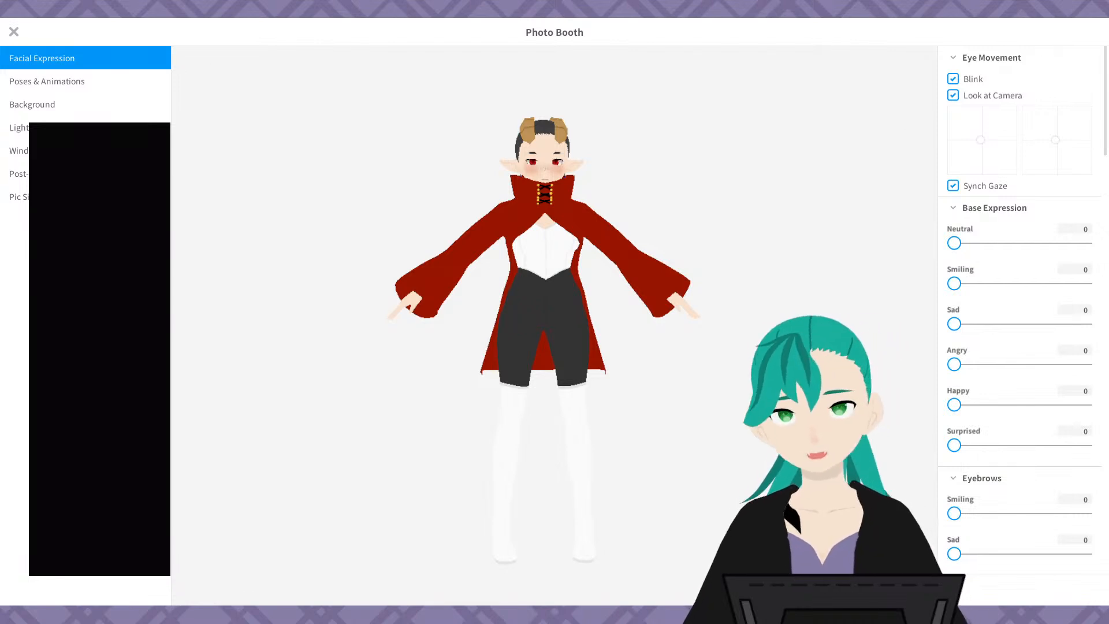
pyautogui.scroll(3, 732, 241)
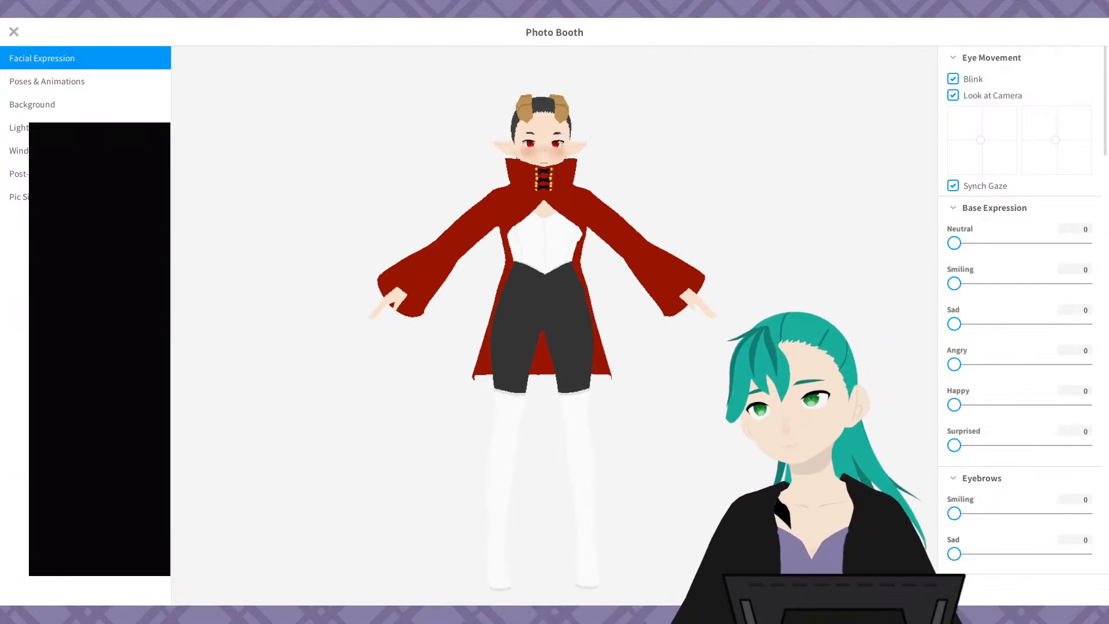
# - Set the Photo Booth background color to dark grey #656565 and readjust the framing to show the whole character
pyautogui.click(38, 108)
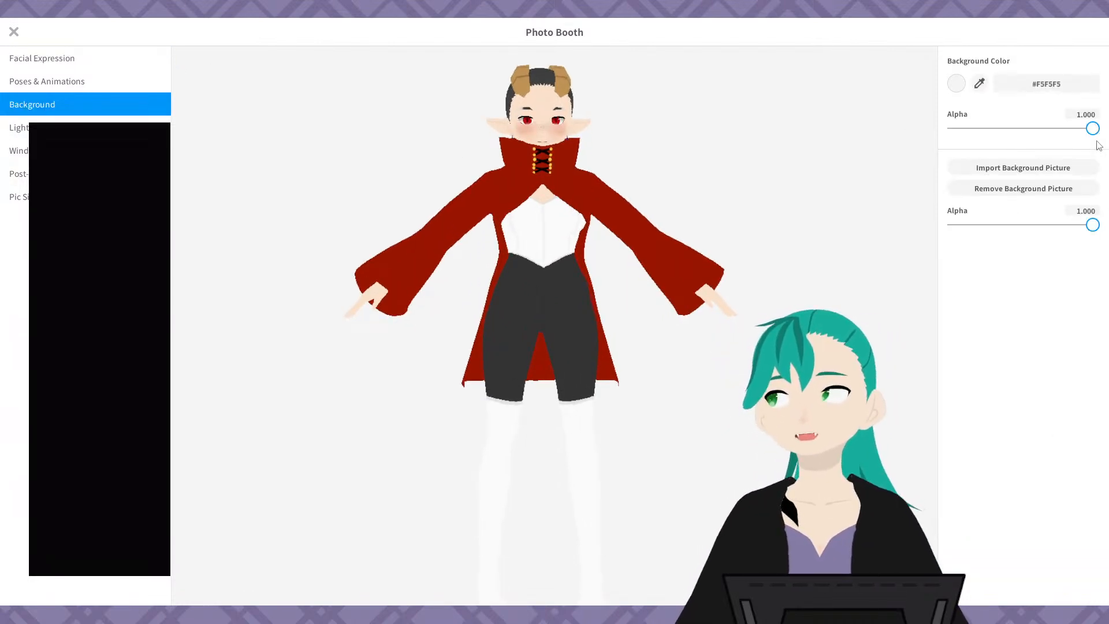
pyautogui.click(956, 83)
pyautogui.moveTo(878, 121); pyautogui.dragTo(872, 154)
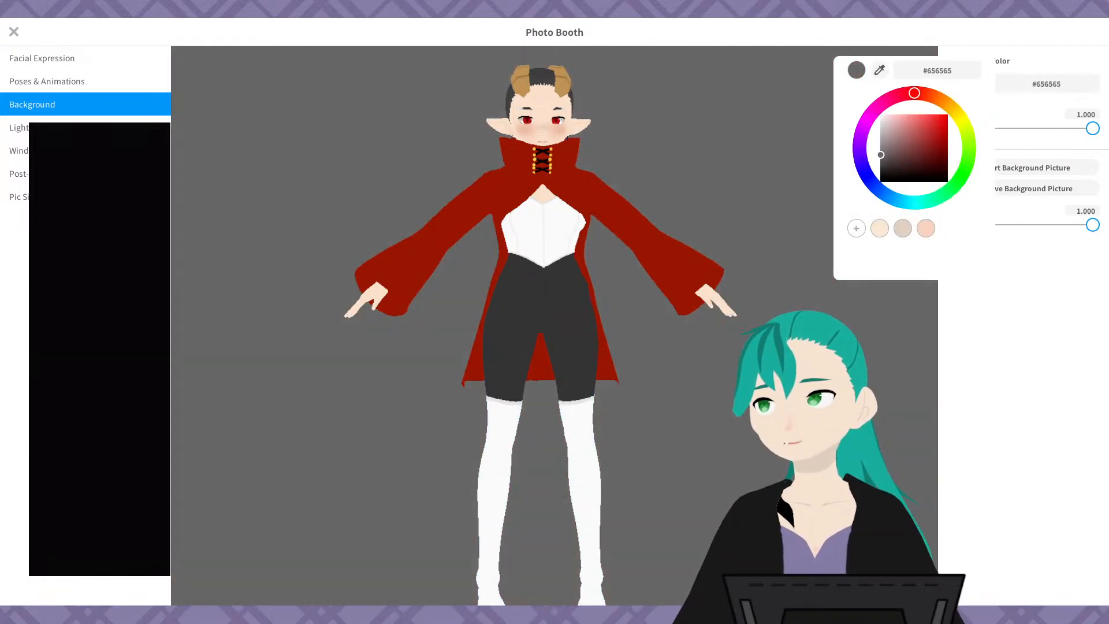
pyautogui.click(707, 438)
pyautogui.moveTo(714, 436); pyautogui.dragTo(712, 422, button='middle')
pyautogui.scroll(-1, 712, 421)
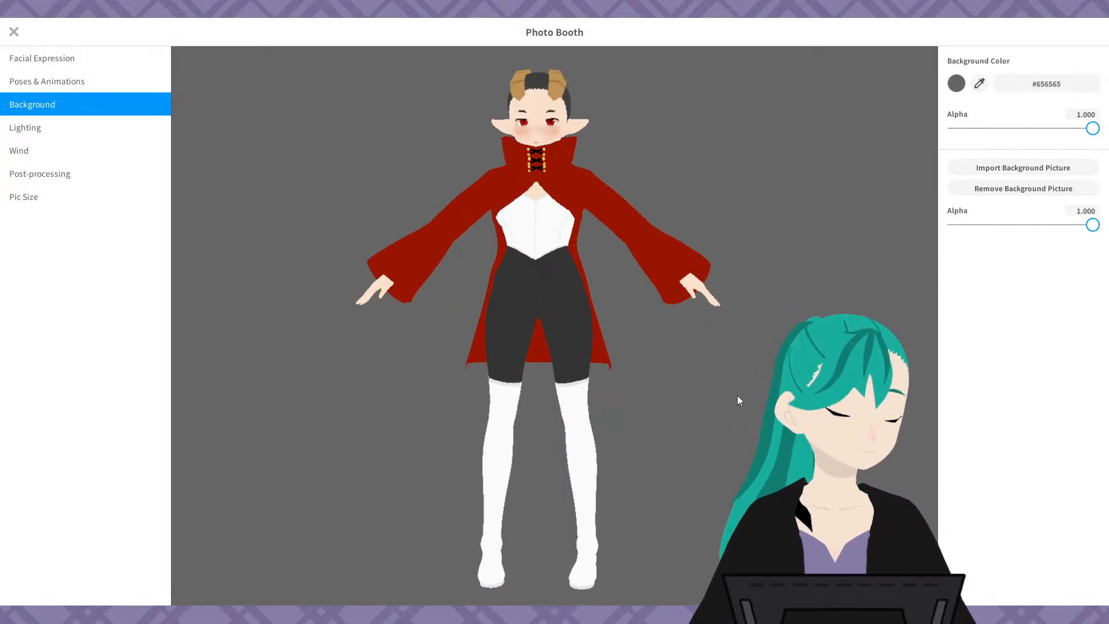
pyautogui.moveTo(751, 389)
pyautogui.mouseDown(button='right')
pyautogui.moveTo(681, 376)
pyautogui.moveTo(735, 375)
pyautogui.mouseUp(button='right')
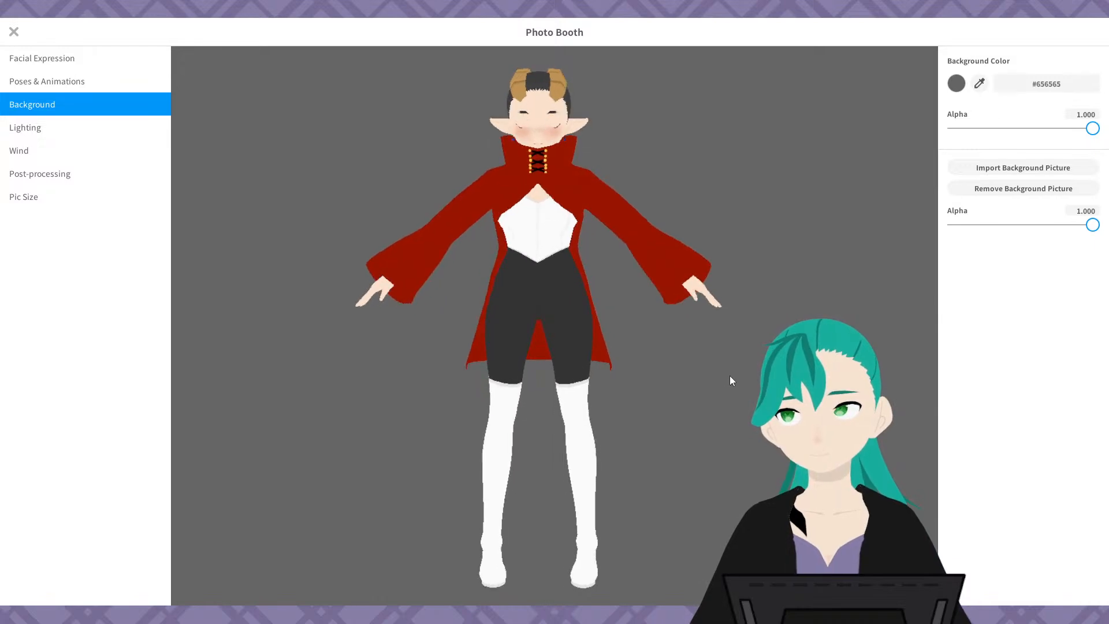
# - Turn off the character's blinking and enable anti-aliasing at High
pyautogui.click(117, 62)
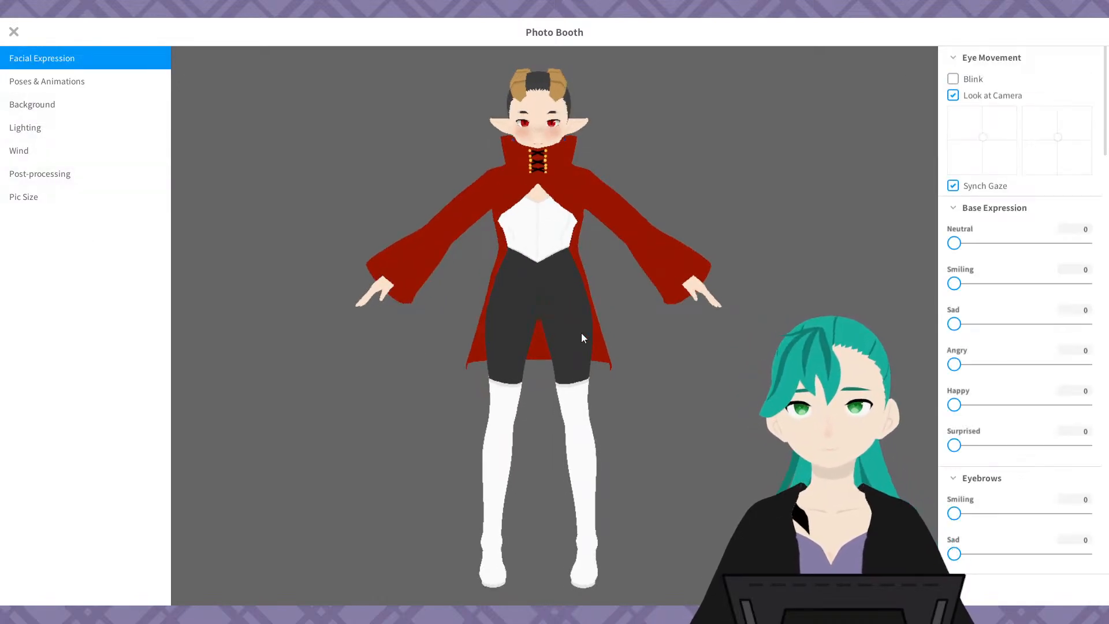
pyautogui.click(149, 170)
pyautogui.click(968, 57)
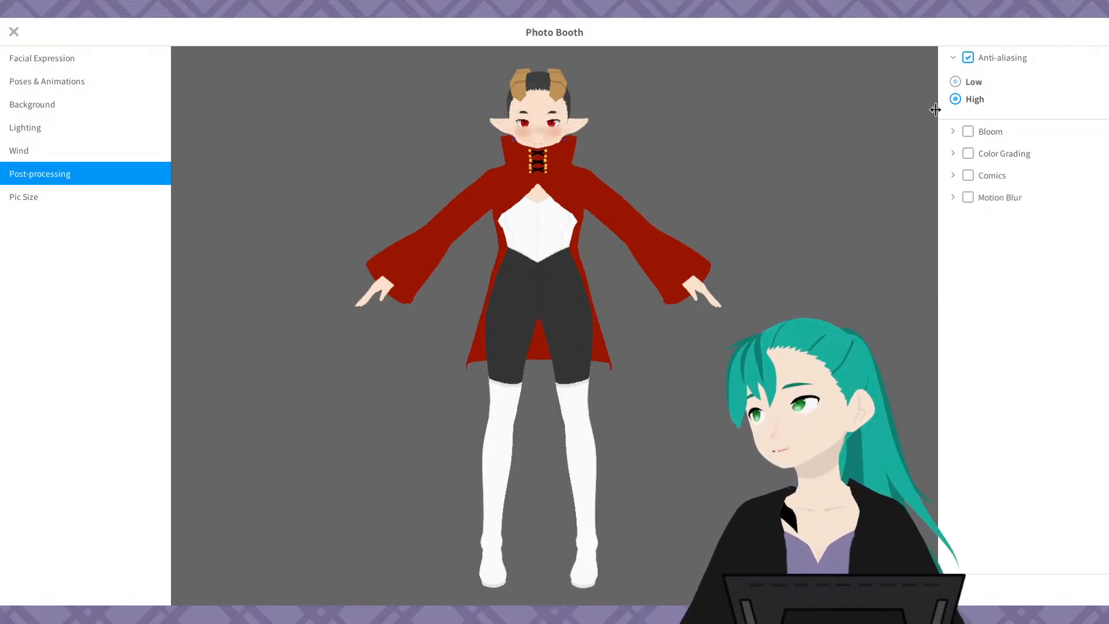
# - Open the facial expression settings and examine the character's face and upper body up close before reframing the full body
pyautogui.click(43, 59)
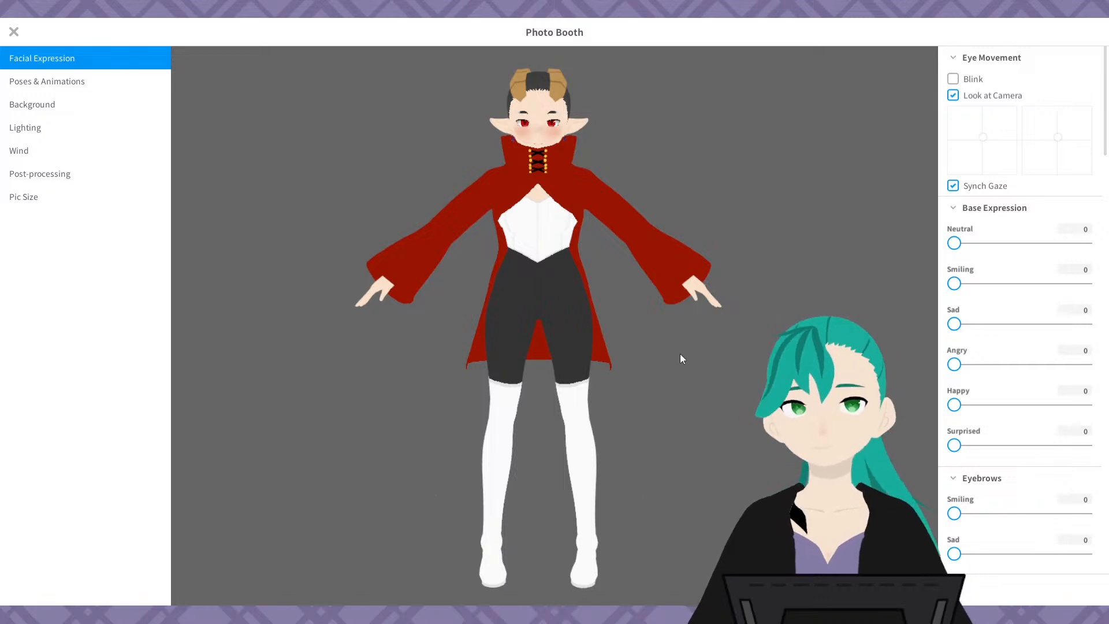
pyautogui.moveTo(698, 353); pyautogui.dragTo(688, 352, button='right')
pyautogui.scroll(3, 682, 346)
pyautogui.moveTo(607, 232); pyautogui.dragTo(611, 354, button='middle')
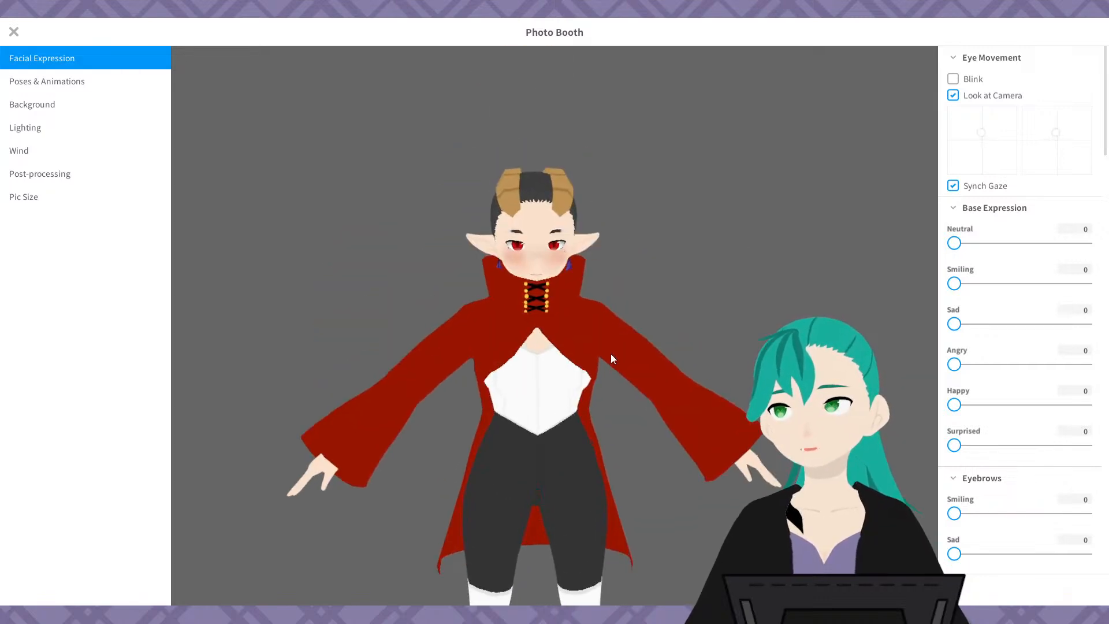
pyautogui.scroll(4, 624, 328)
pyautogui.scroll(-4, 664, 317)
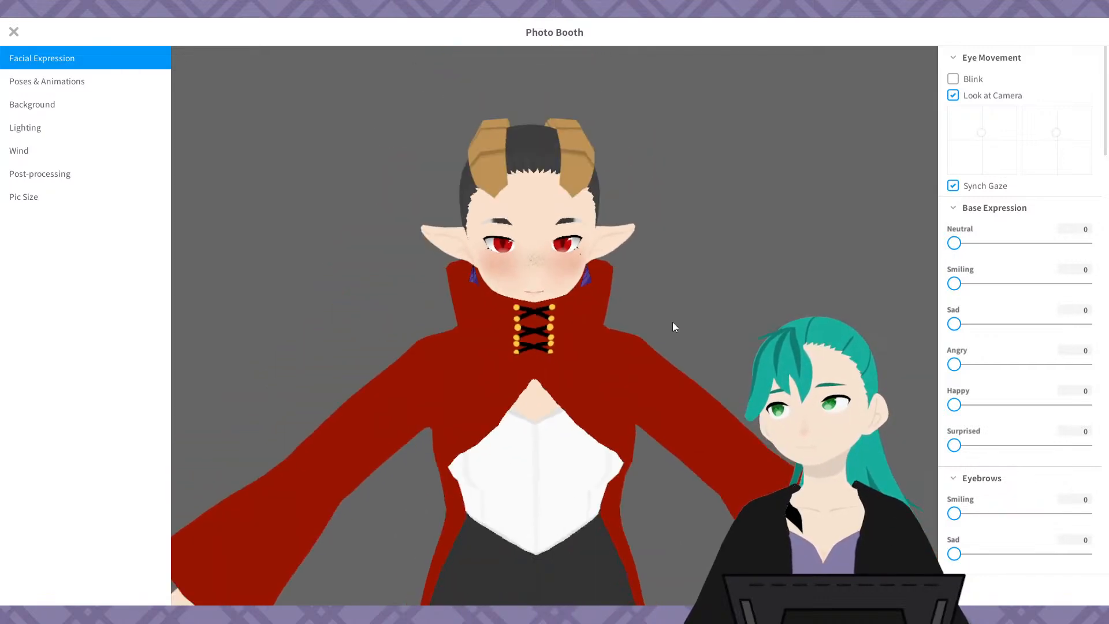
pyautogui.scroll(-4, 684, 349)
pyautogui.moveTo(688, 401); pyautogui.dragTo(678, 321, button='middle')
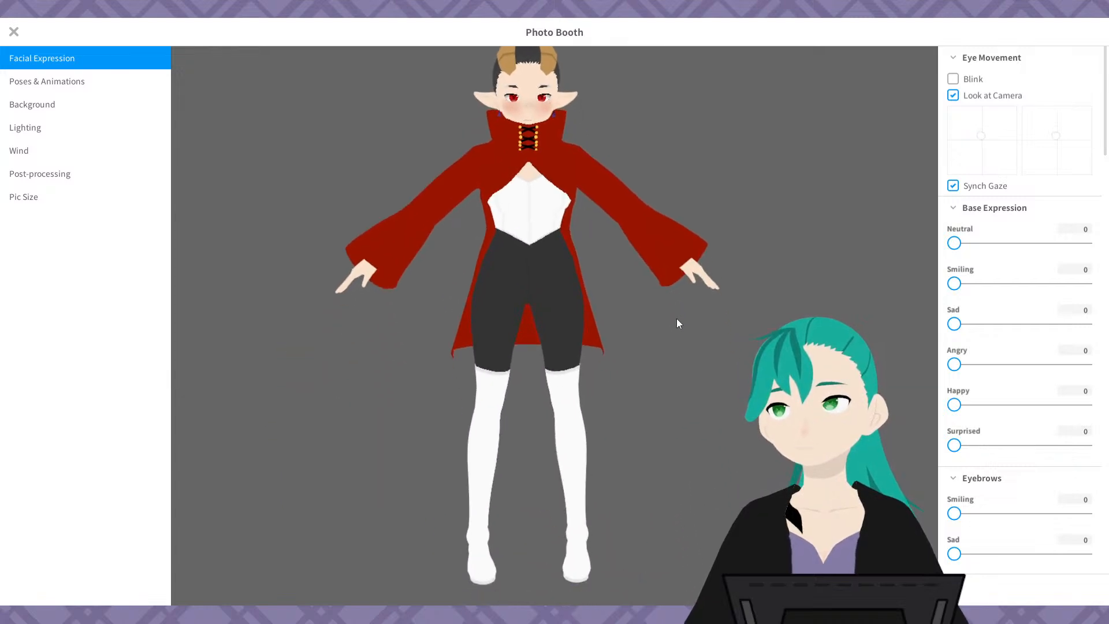
# - Preview the Standby 0 animation from the Animations 1 set and view the moving character from different angles
pyautogui.click(87, 81)
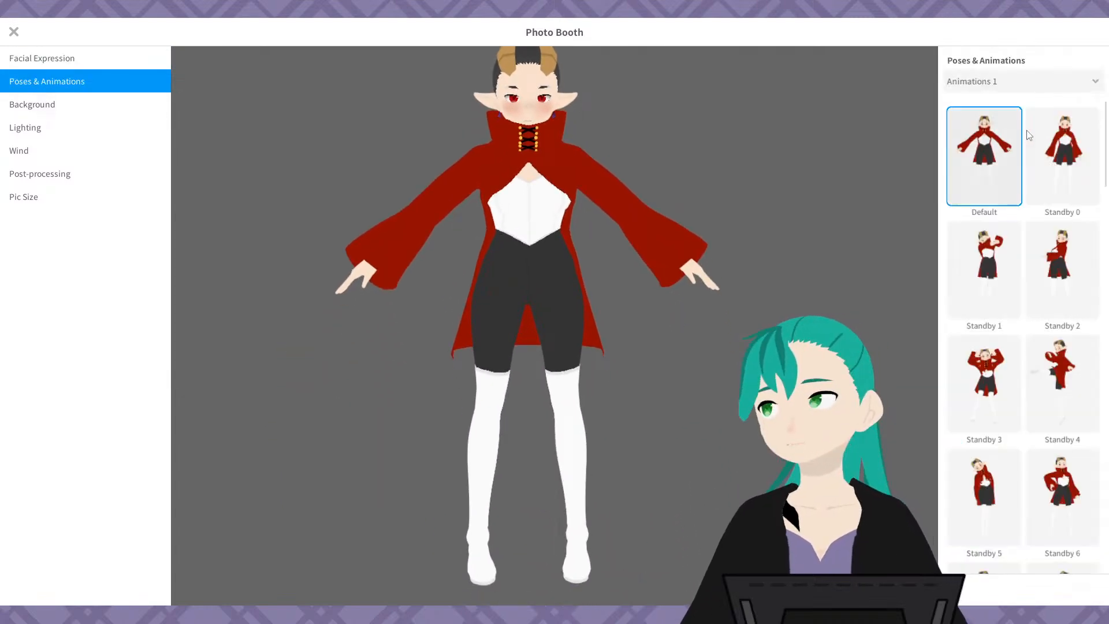
pyautogui.click(1062, 156)
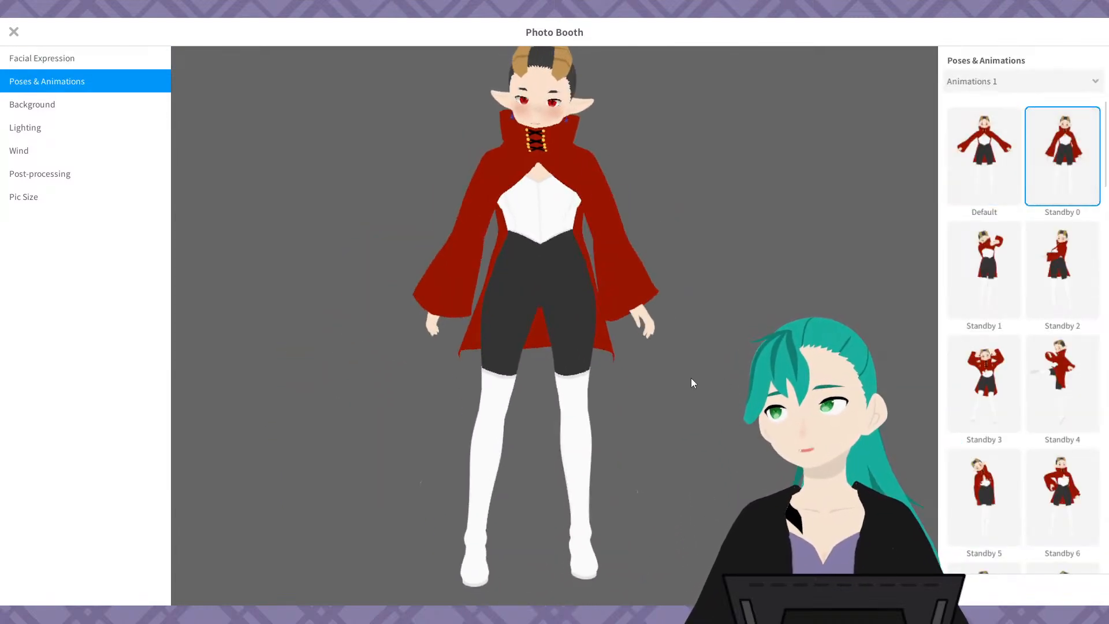
pyautogui.moveTo(734, 382); pyautogui.dragTo(518, 388)
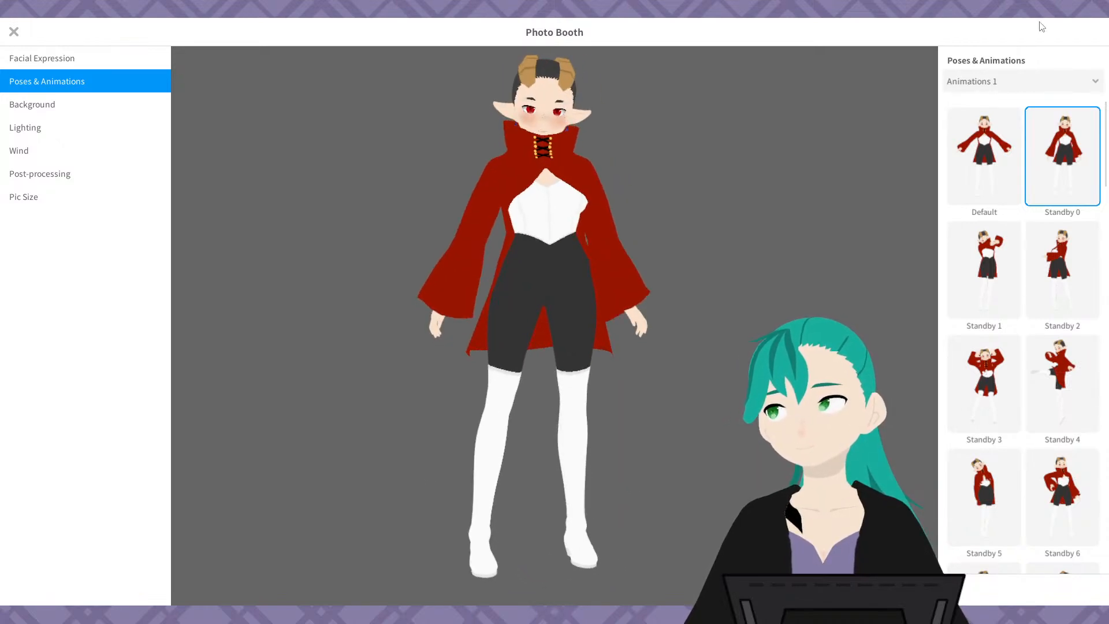
# - Preview the Standby 0 animation from the Animations 2 set, examining the outfit up close and the full body from several angles
pyautogui.click(1016, 80)
pyautogui.click(995, 121)
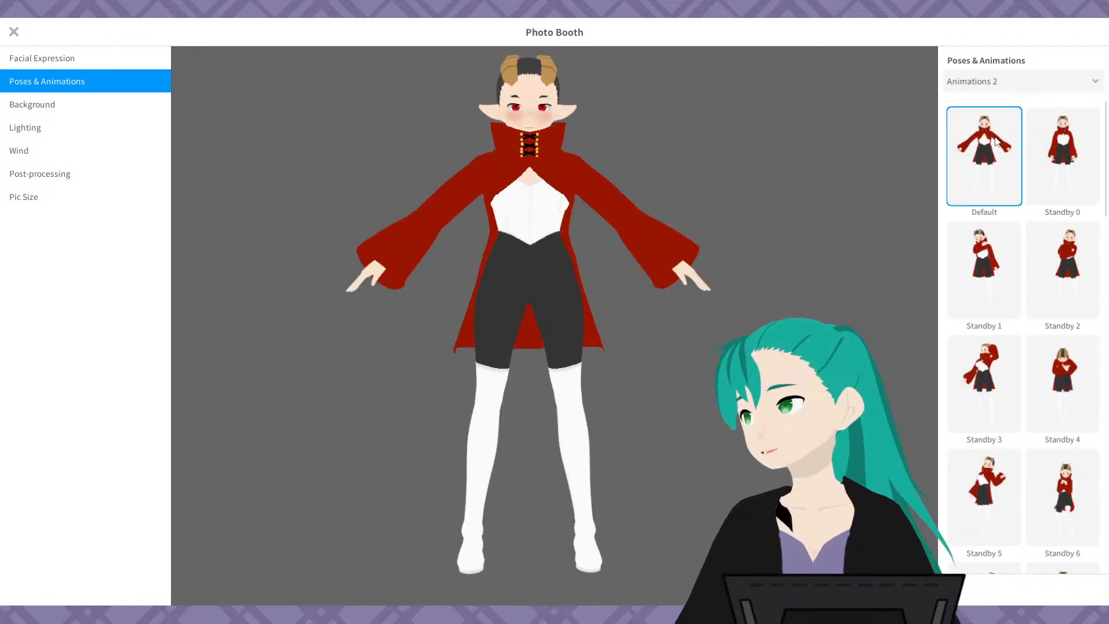
pyautogui.click(1053, 141)
pyautogui.moveTo(706, 302); pyautogui.dragTo(511, 303)
pyautogui.scroll(10, 497, 272)
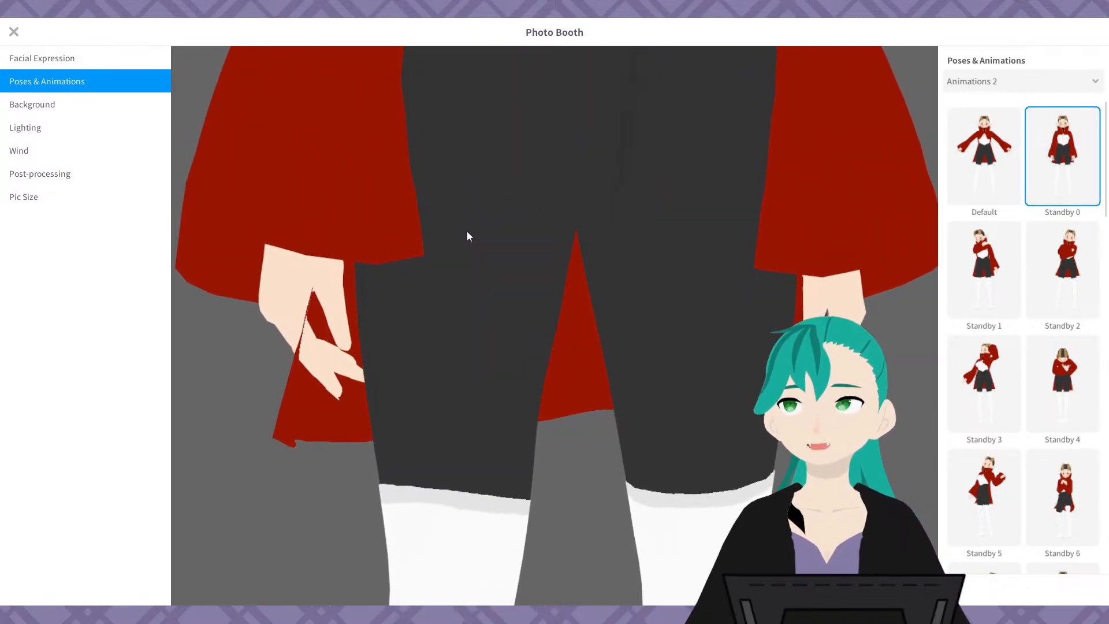
pyautogui.scroll(-10, 467, 232)
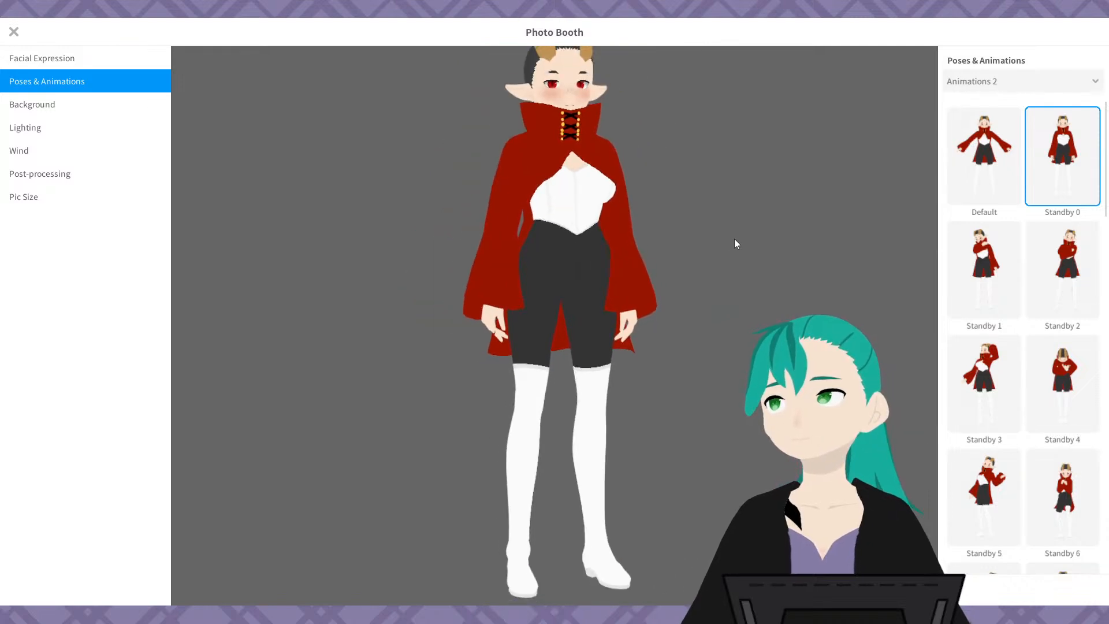
pyautogui.scroll(-2, 733, 240)
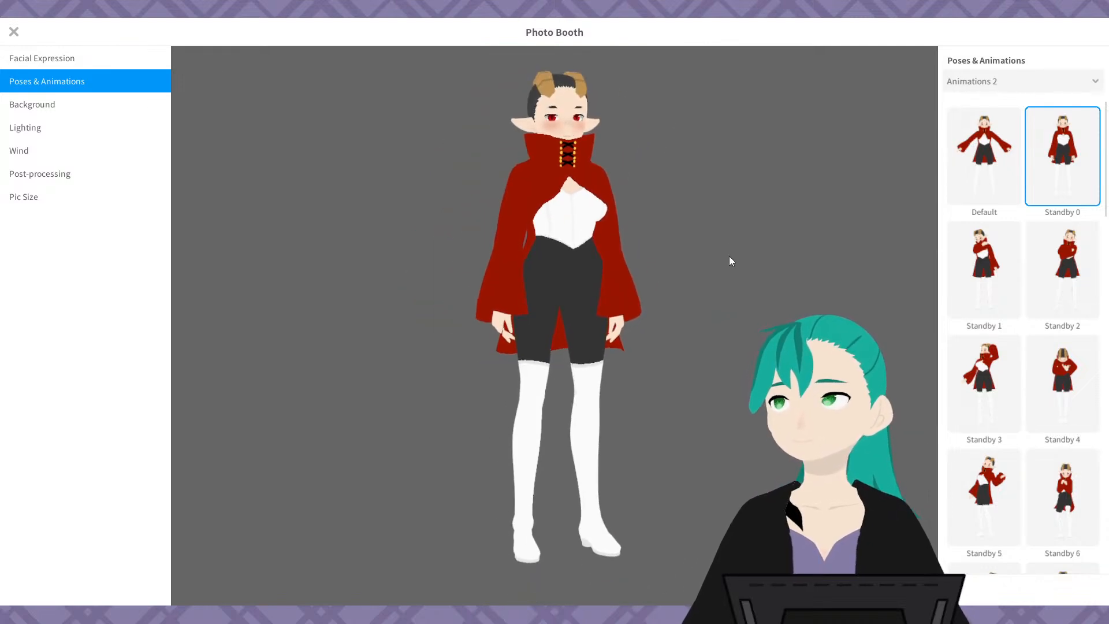
pyautogui.moveTo(729, 255); pyautogui.dragTo(712, 276, button='right')
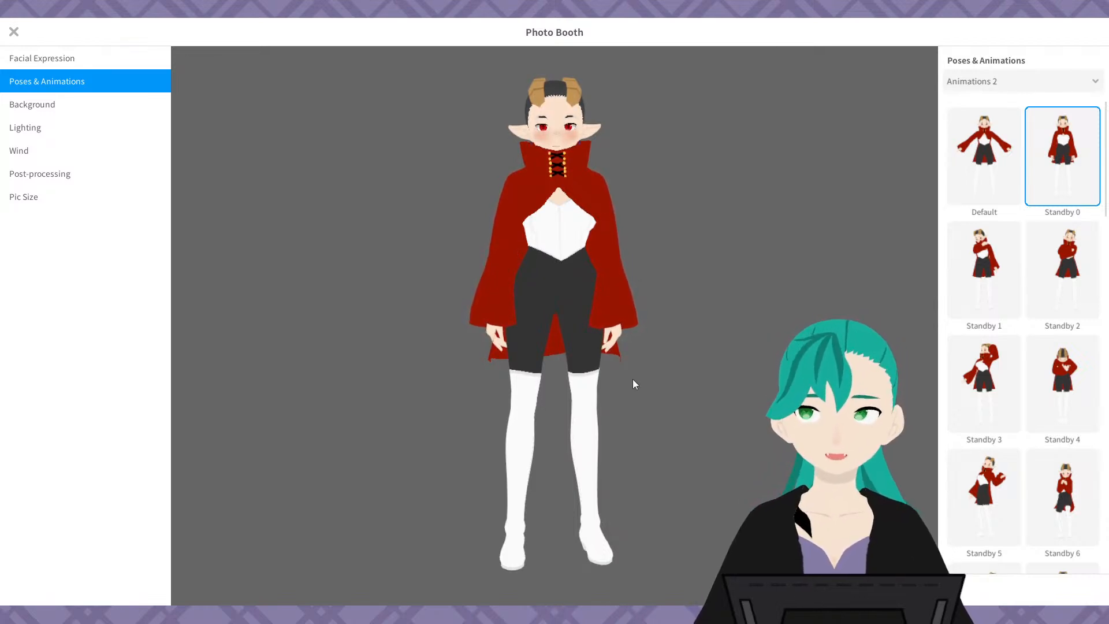
pyautogui.moveTo(669, 371); pyautogui.dragTo(462, 465, button='right')
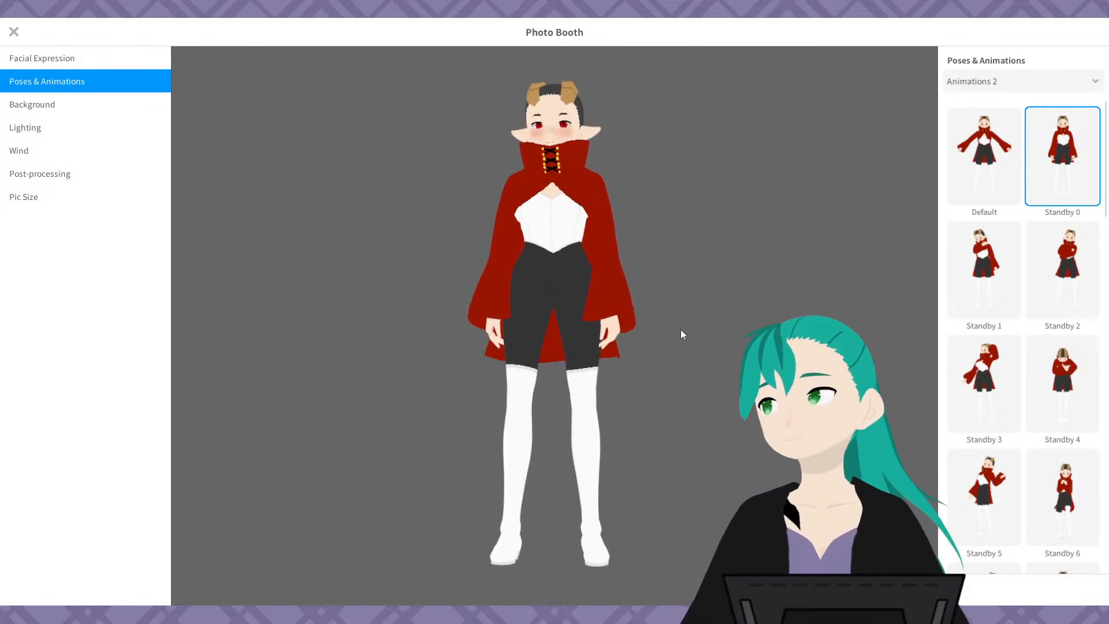
pyautogui.moveTo(684, 336); pyautogui.dragTo(719, 381, button='right')
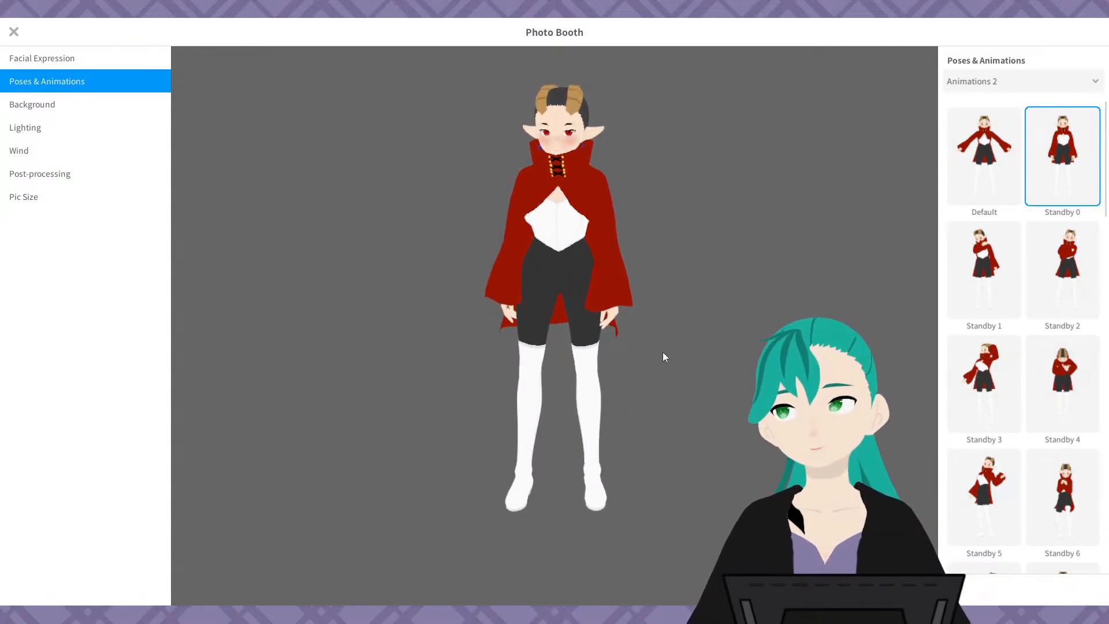
pyautogui.moveTo(664, 355)
pyautogui.mouseDown(button='right')
pyautogui.moveTo(635, 352)
pyautogui.moveTo(677, 352)
pyautogui.mouseUp(button='right')
# - Preview the Walking and Running animations from the Animations 1 set, turning the view around to the character's front
pyautogui.scroll(-4, 1028, 389)
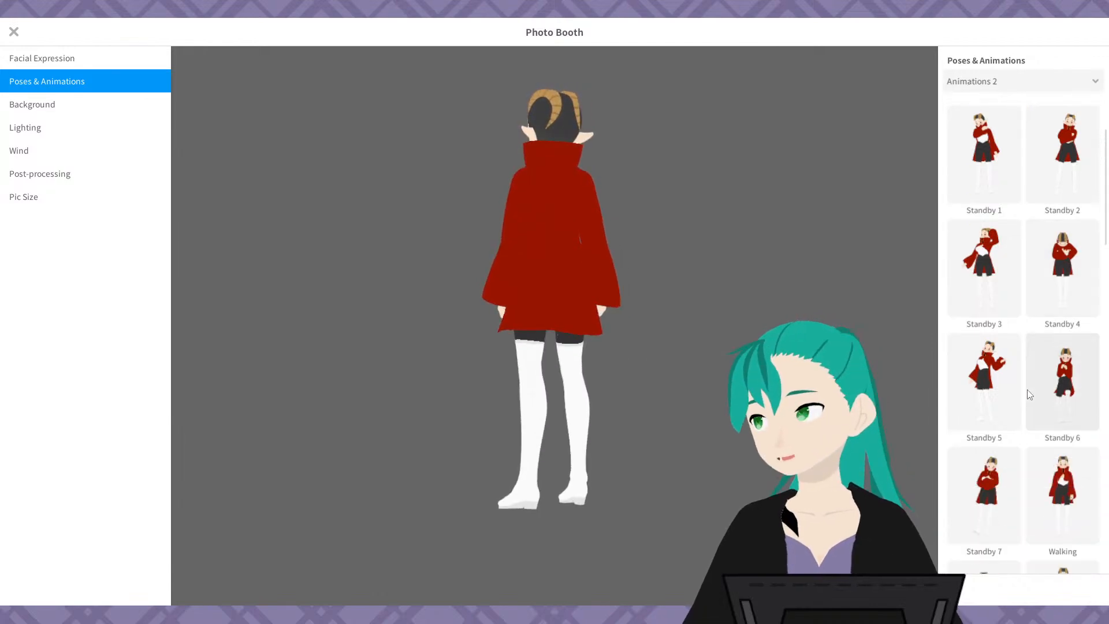
pyautogui.scroll(4, 1031, 388)
pyautogui.click(982, 82)
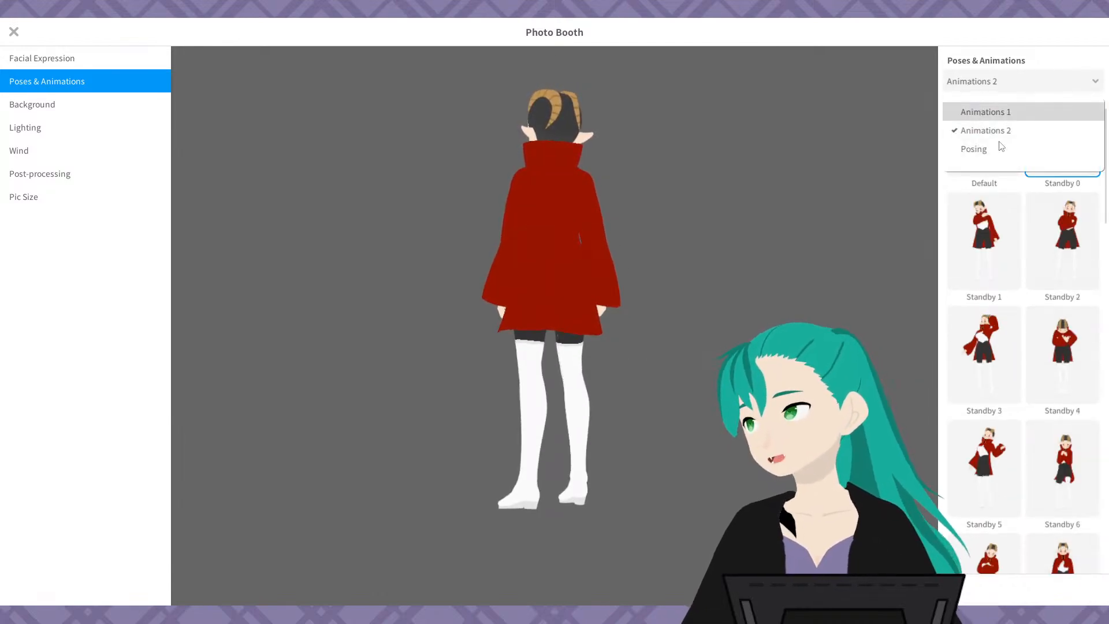
pyautogui.click(986, 112)
pyautogui.scroll(-6, 1034, 391)
pyautogui.scroll(-4, 1030, 369)
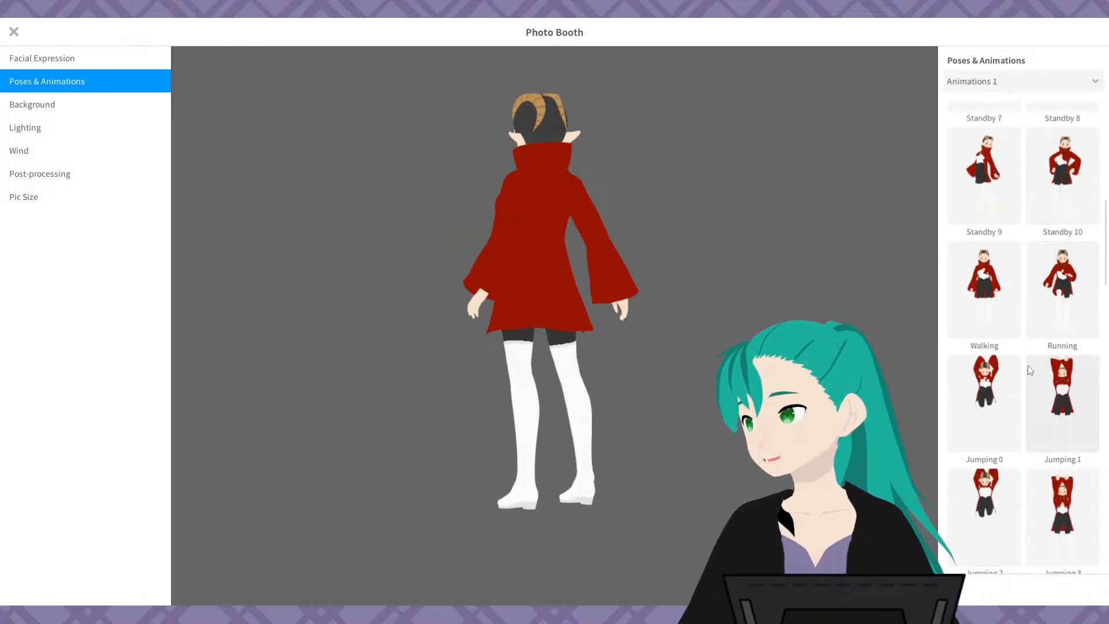
pyautogui.click(983, 199)
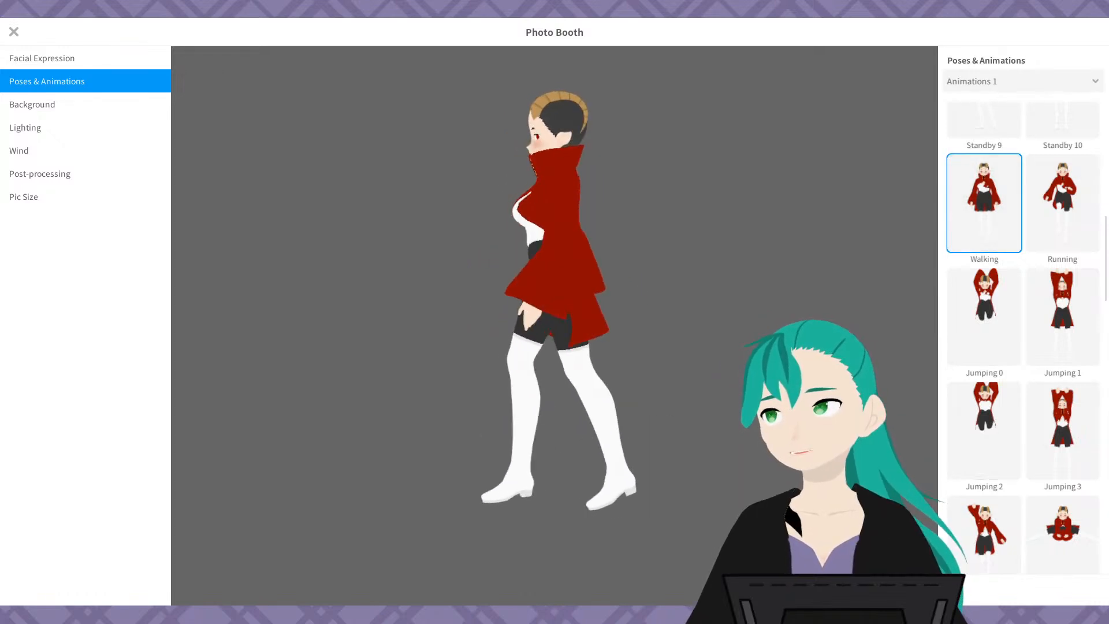
pyautogui.click(1084, 252)
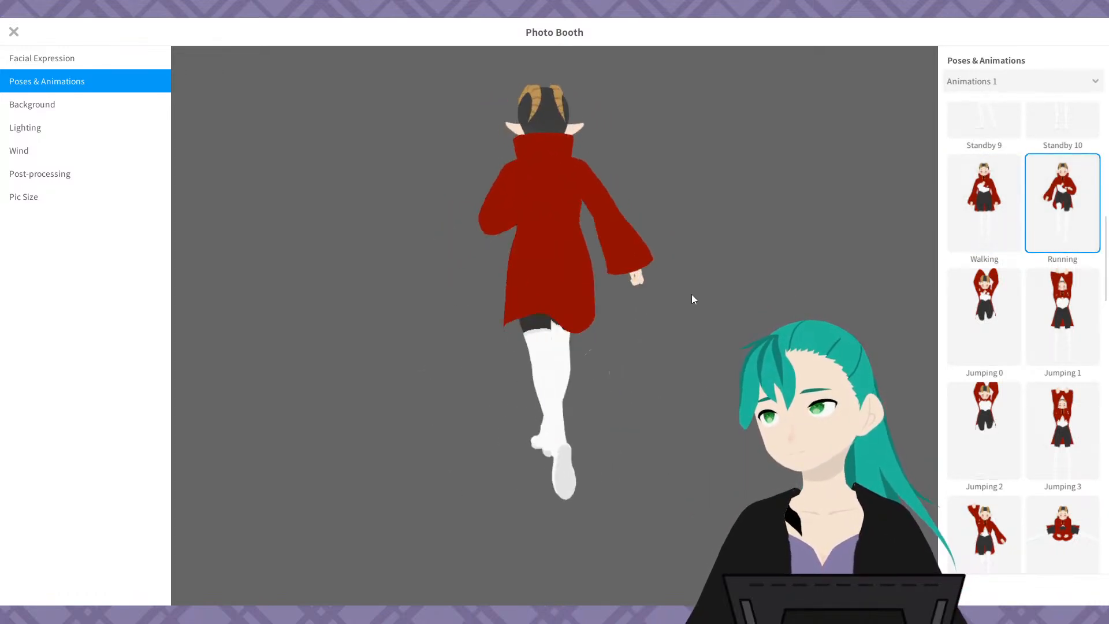
pyautogui.moveTo(583, 289)
pyautogui.mouseDown(button='right')
pyautogui.moveTo(599, 290)
pyautogui.moveTo(550, 286)
pyautogui.moveTo(597, 295)
pyautogui.mouseUp(button='right')
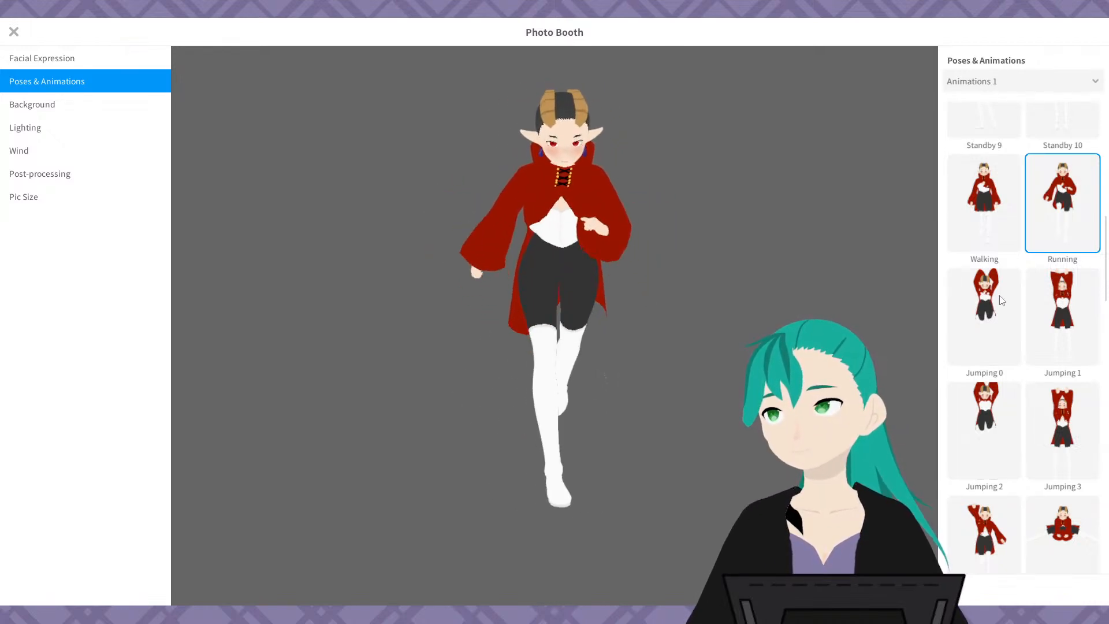
# - Reset the character to the Default pose and play the Standby 0 animation from Animations 1
pyautogui.scroll(1, 1051, 279)
pyautogui.scroll(5, 1043, 278)
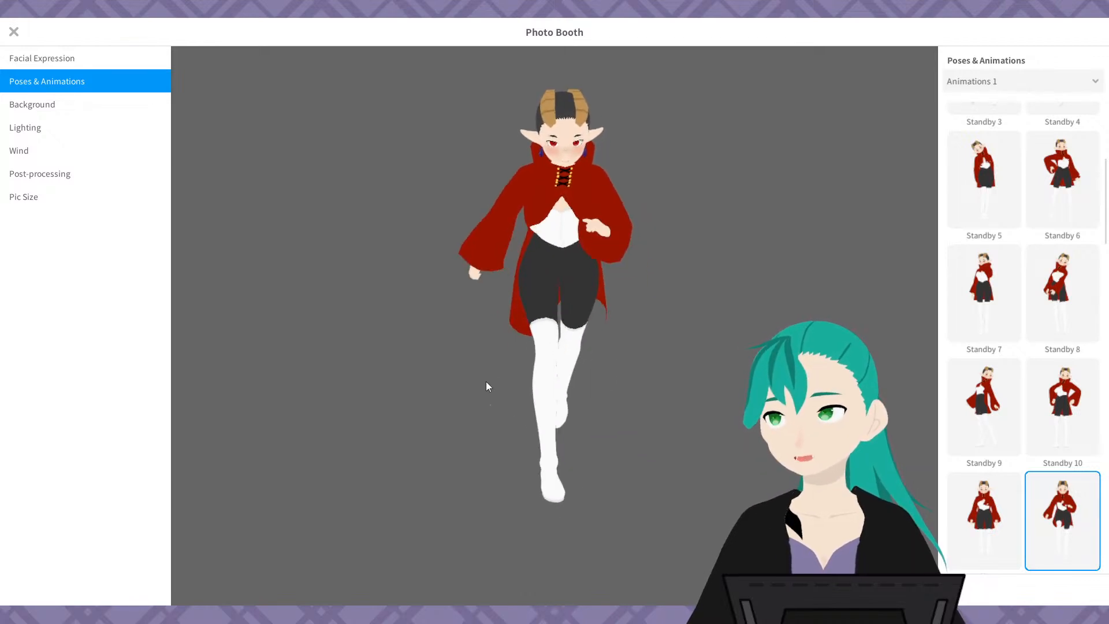
pyautogui.scroll(5, 959, 161)
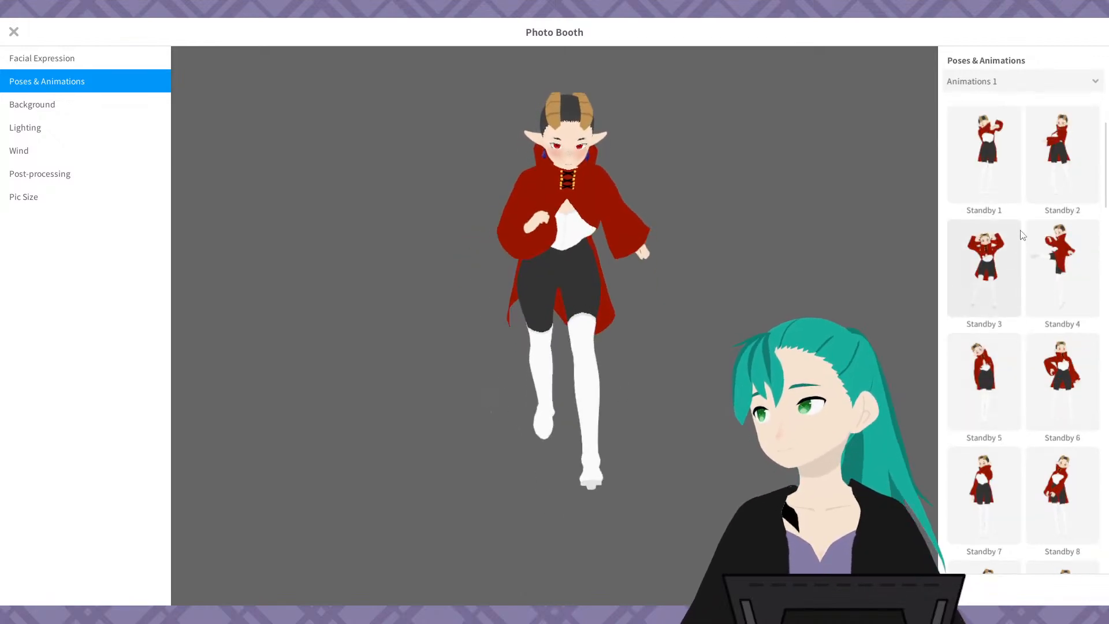
pyautogui.click(964, 162)
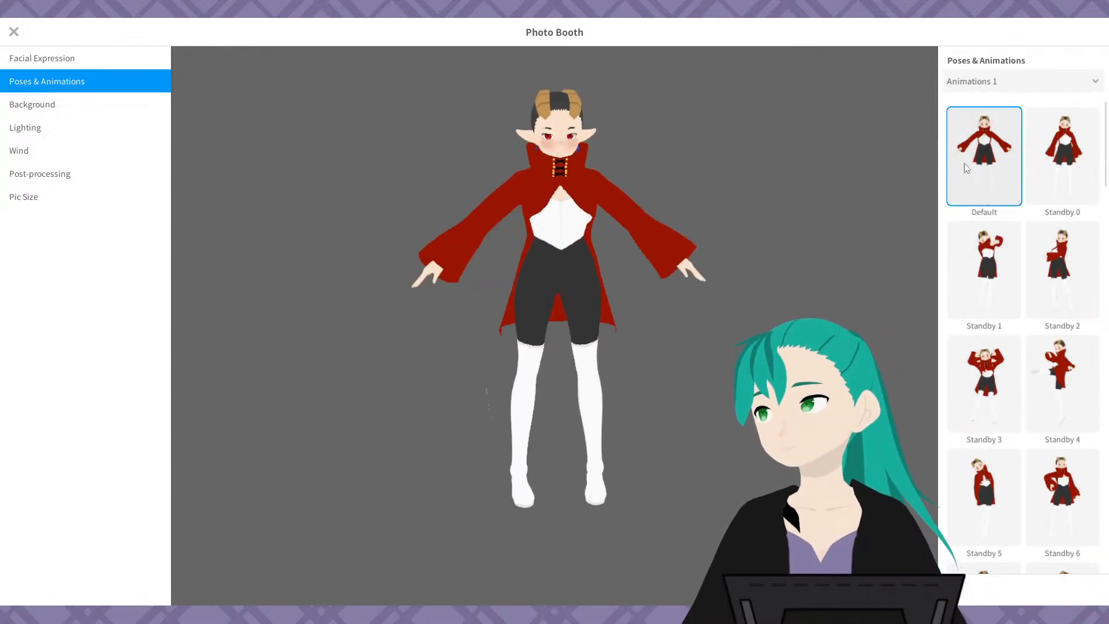
pyautogui.click(1058, 169)
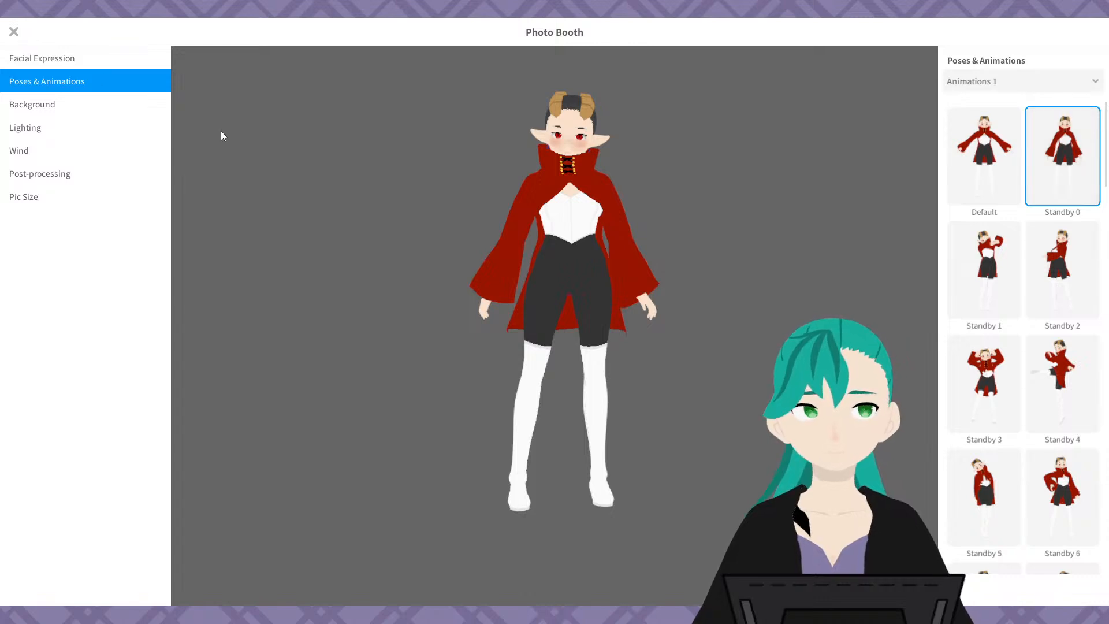
# - Close the Photo Booth and frame the character's head and torso in the model editor
pyautogui.click(14, 31)
pyautogui.click(15, 31)
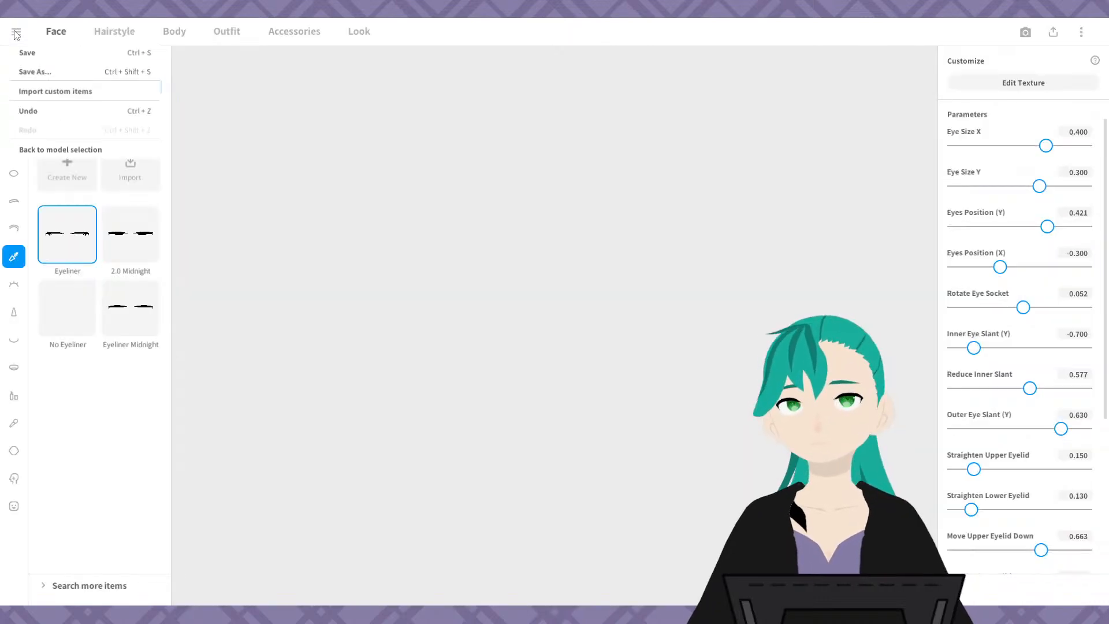
pyautogui.click(260, 143)
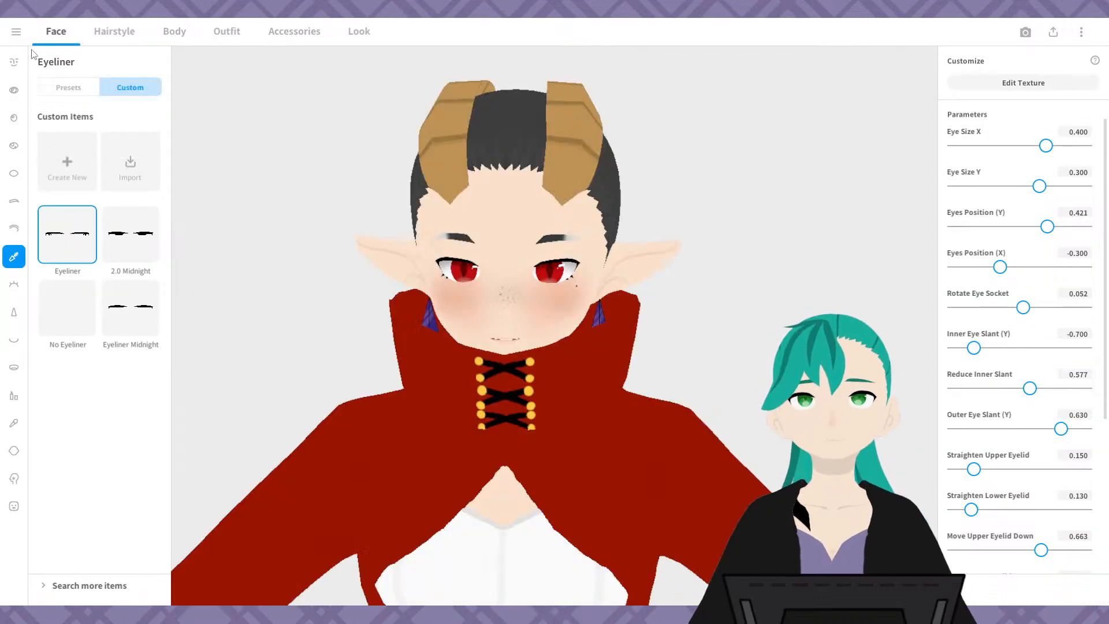
pyautogui.click(15, 32)
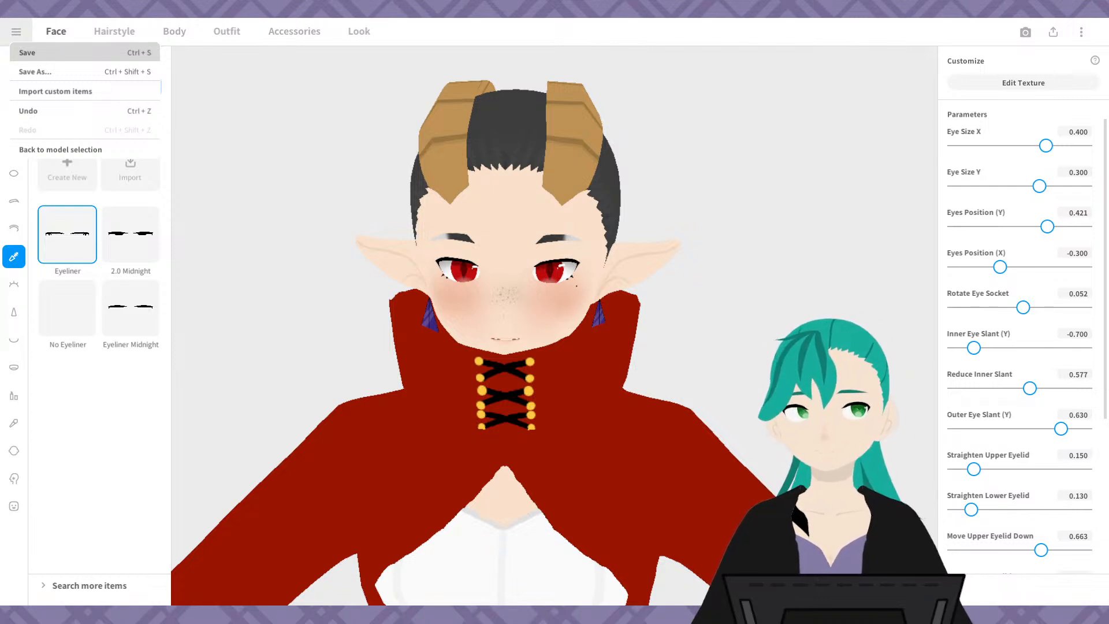
pyautogui.click(691, 261)
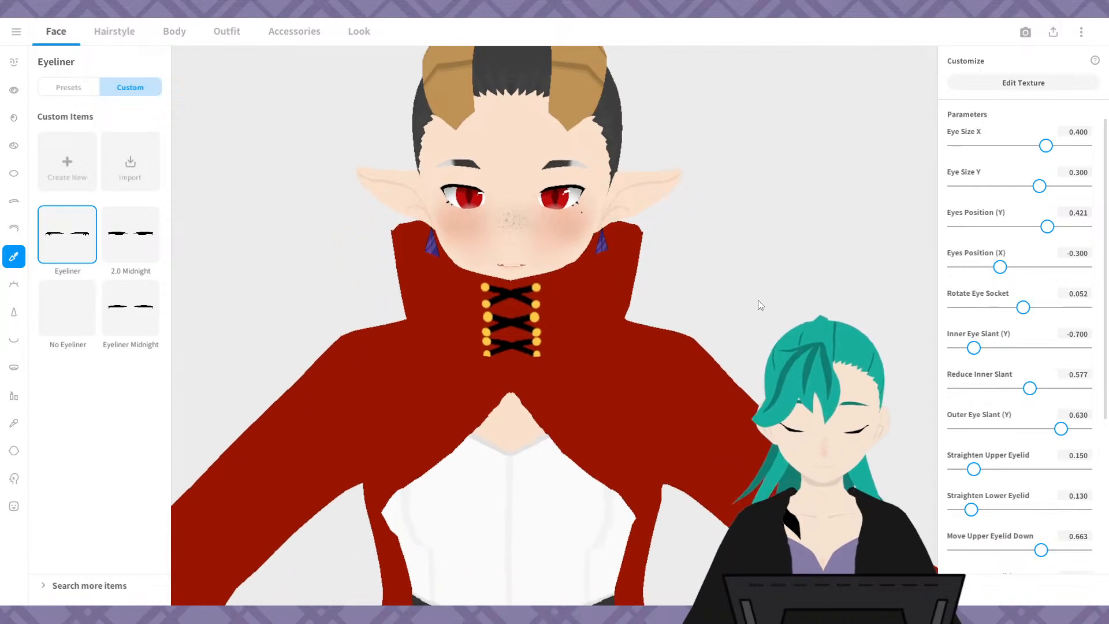
pyautogui.scroll(-4, 757, 321)
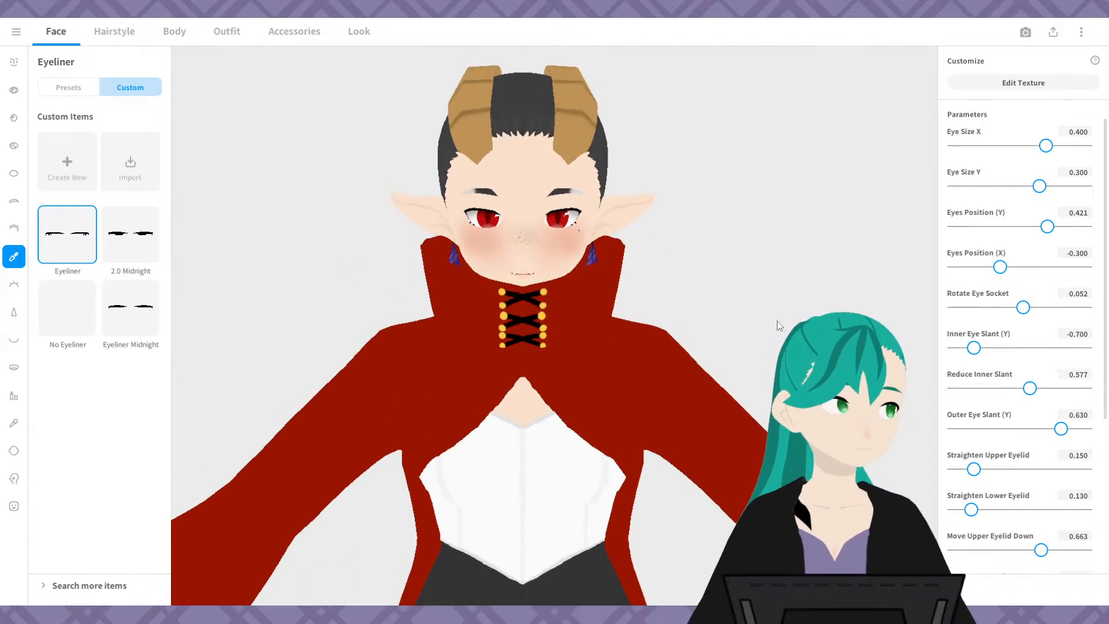